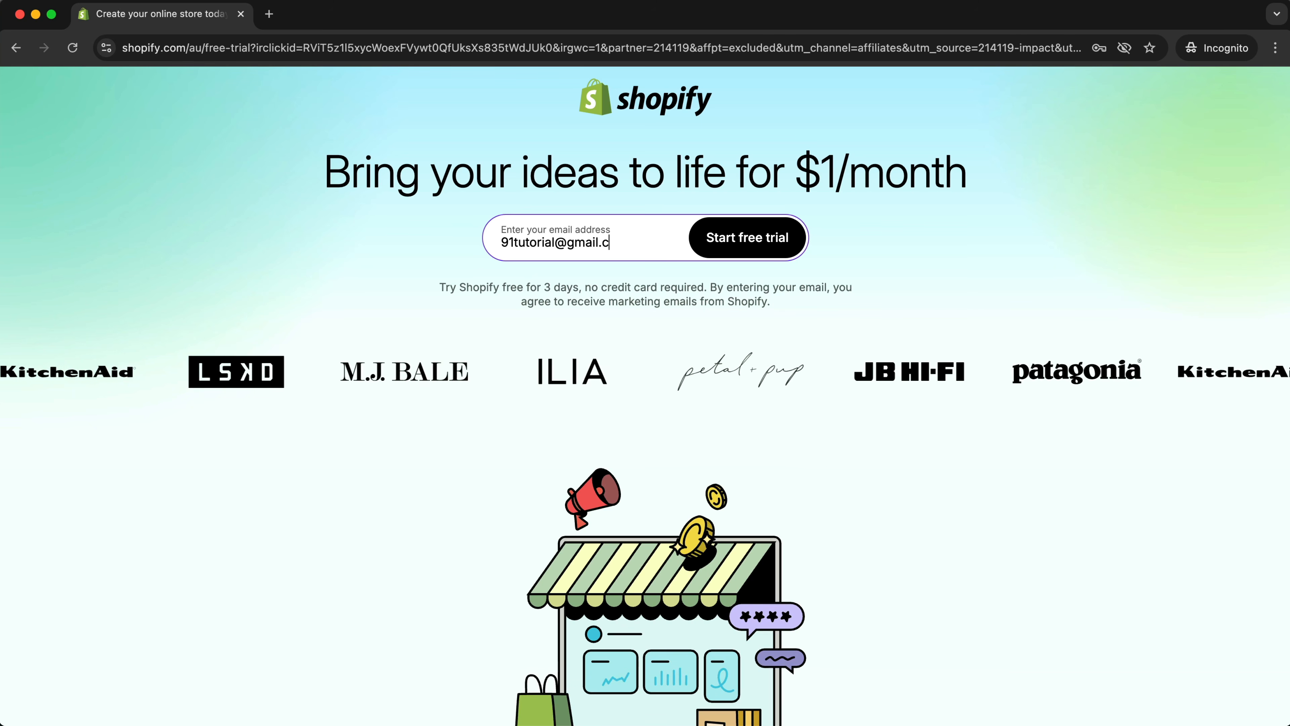
# Start the free trial with the entered e-mail, type the account password, and create the Shopify account
pyautogui.click(736, 243)
pyautogui.write('••••••••')
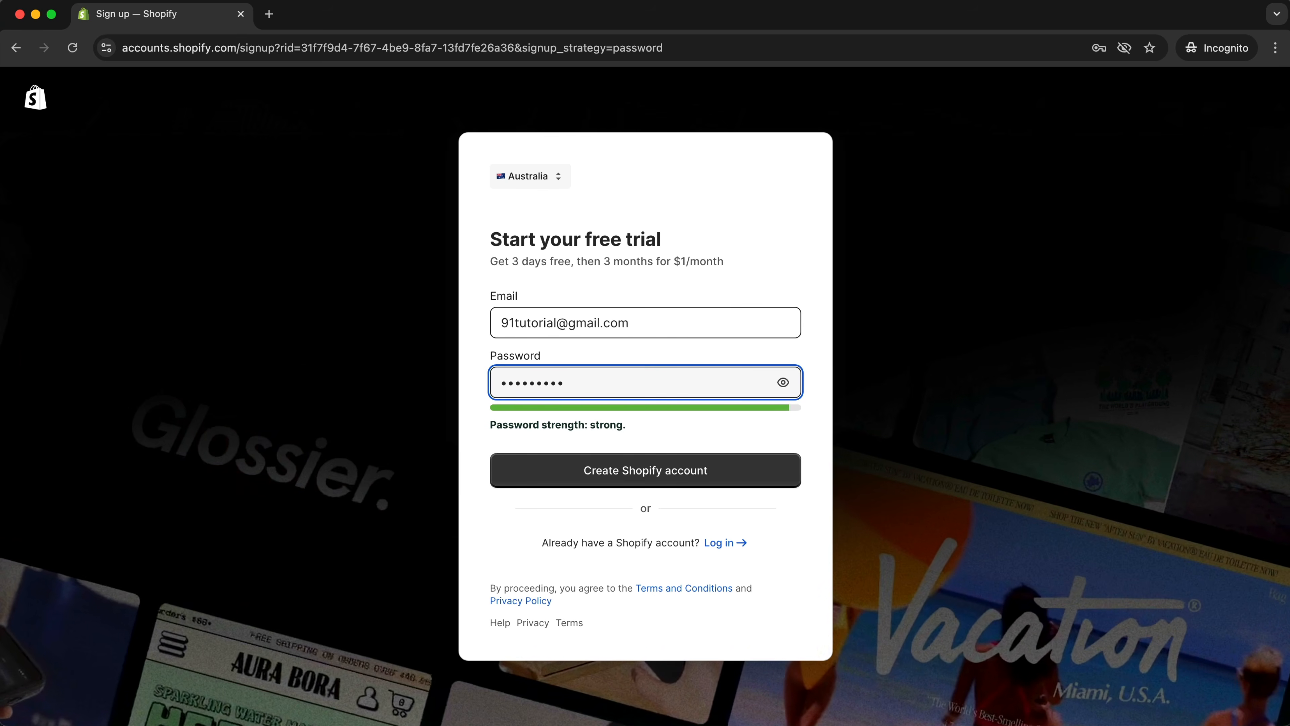
pyautogui.click(644, 475)
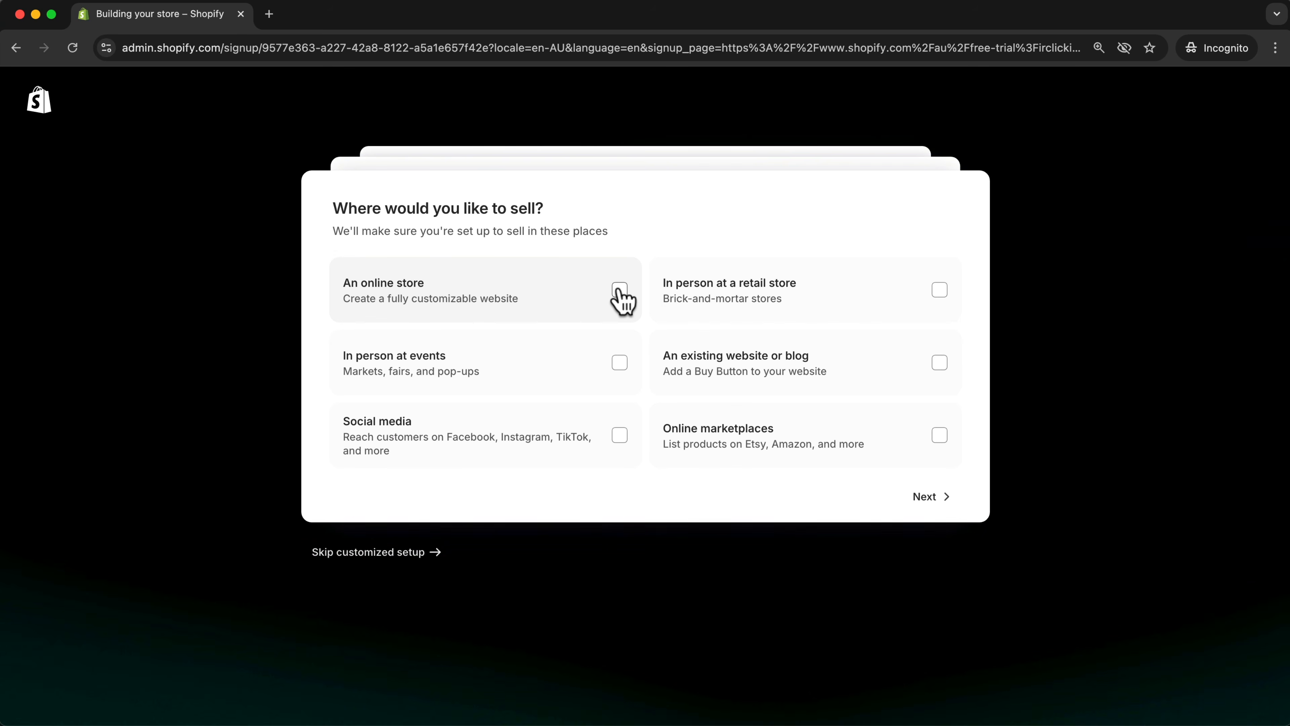
# Answer the setup questions with An online store, New business or idea, and Products I buy or make myself
pyautogui.click(618, 298)
pyautogui.click(930, 496)
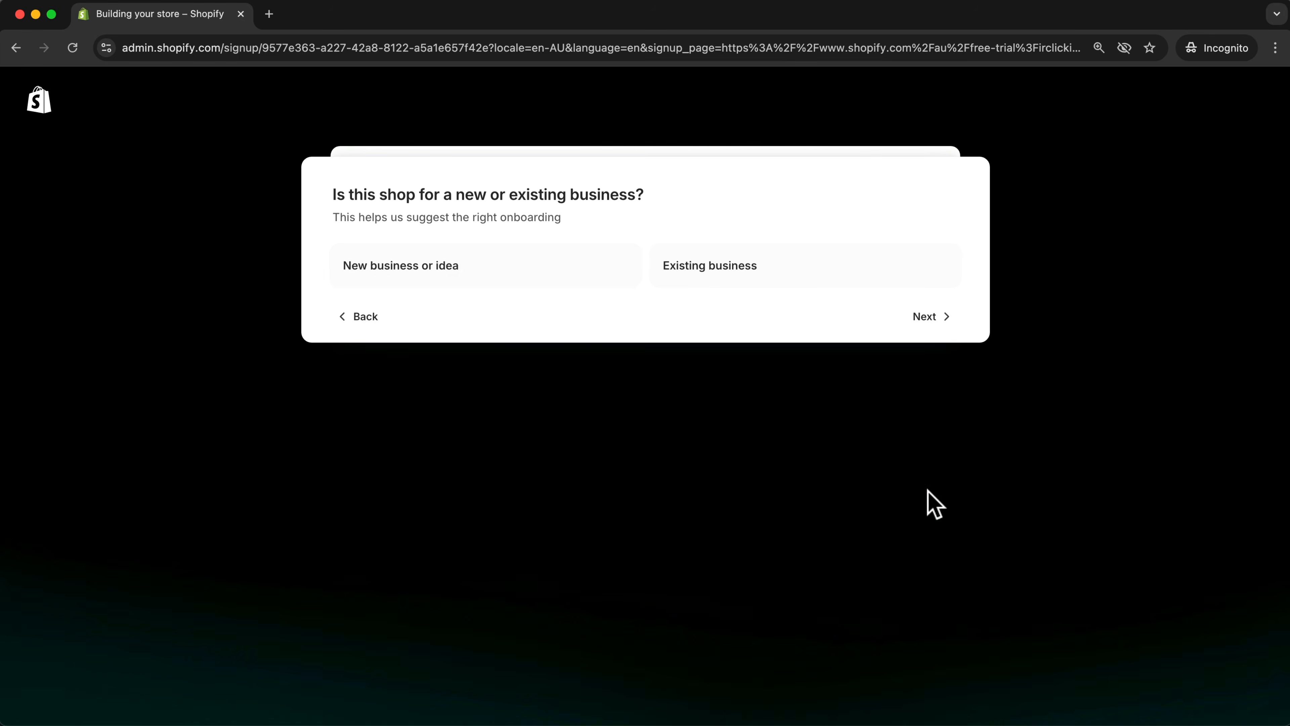
pyautogui.click(417, 276)
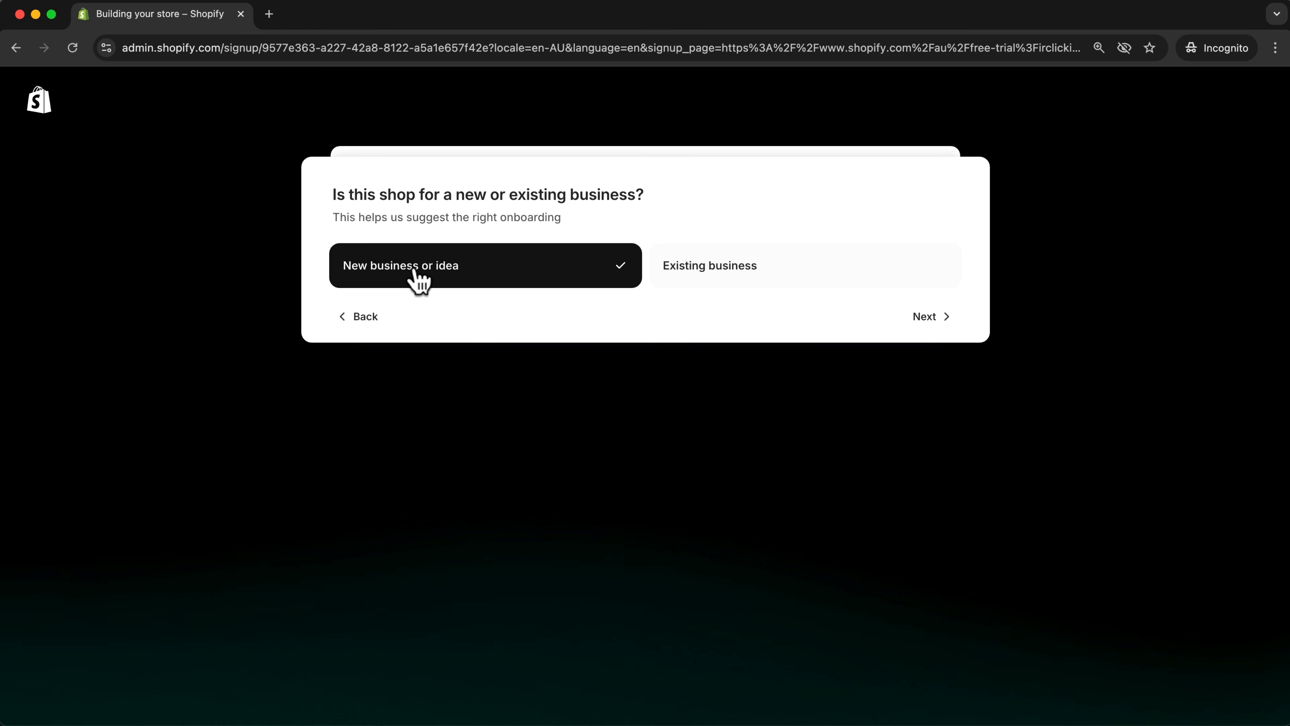
pyautogui.click(925, 317)
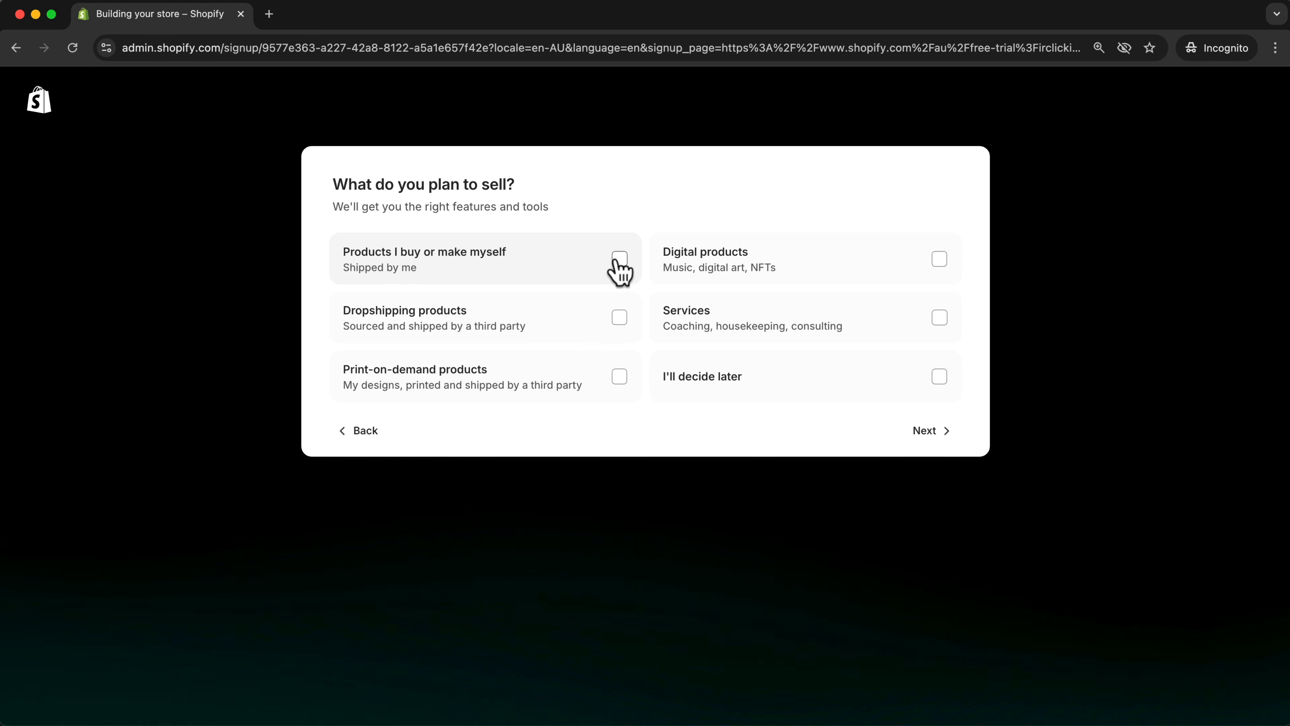
pyautogui.click(619, 260)
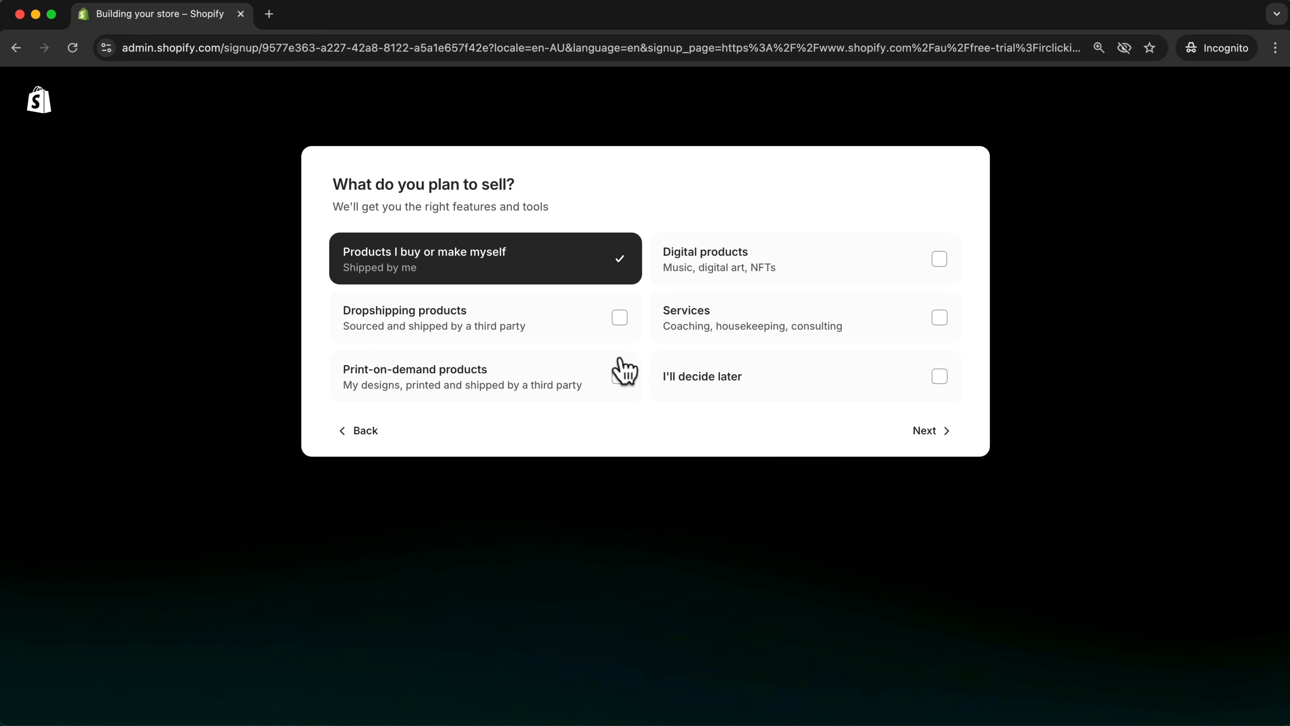
pyautogui.click(936, 446)
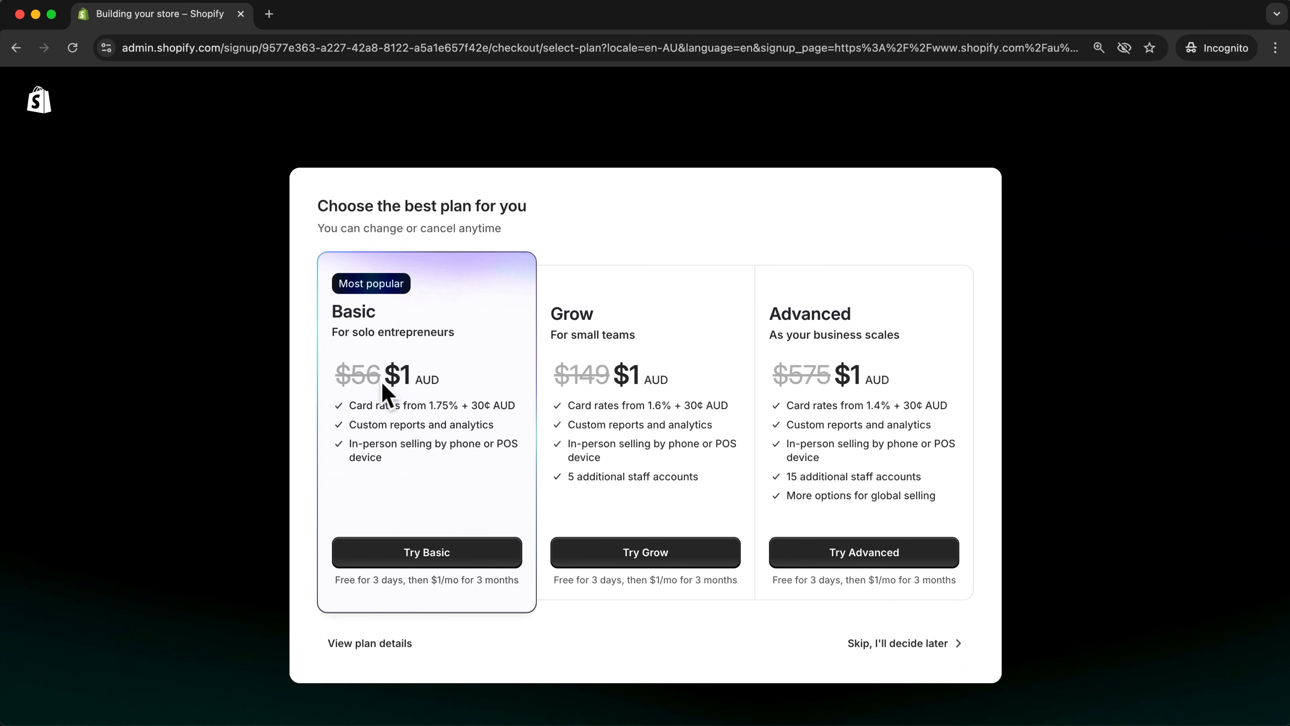
# Subscribe to the Basic plan with the billing name, card number, expiry, CVV and address, and save the business address
pyautogui.click(418, 563)
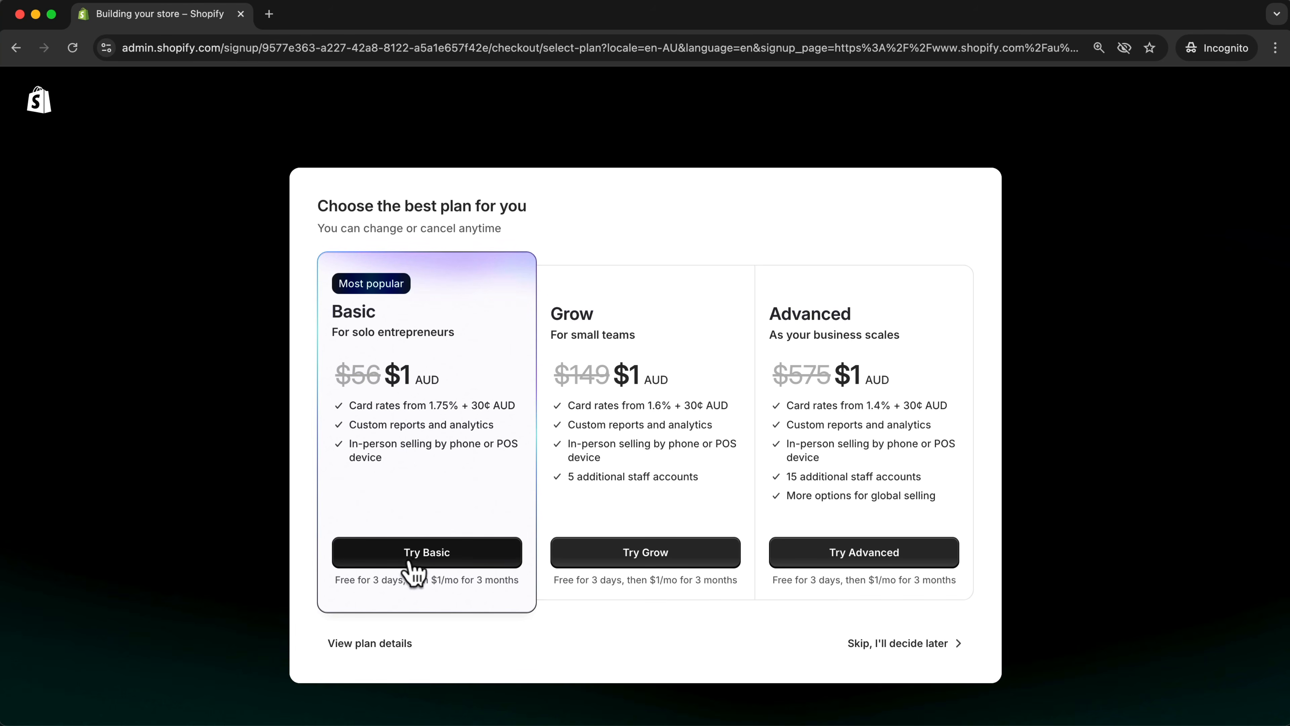
pyautogui.click(427, 556)
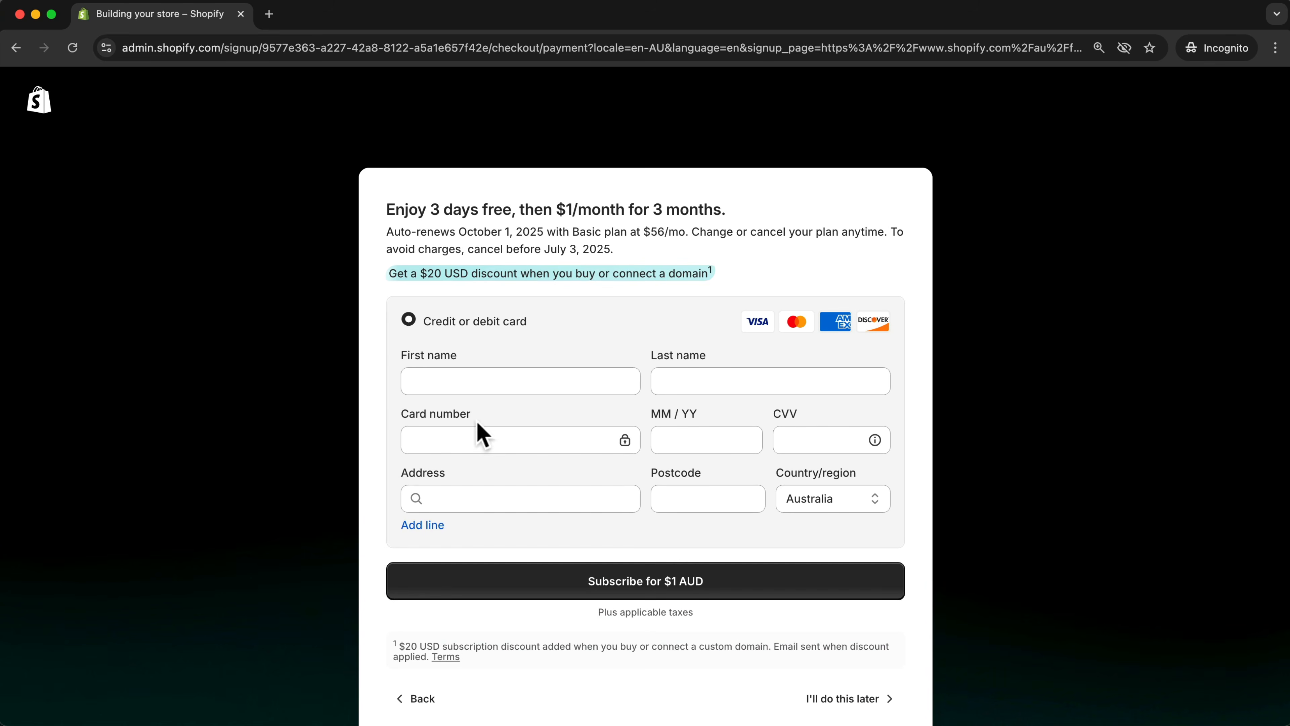
pyautogui.click(498, 382)
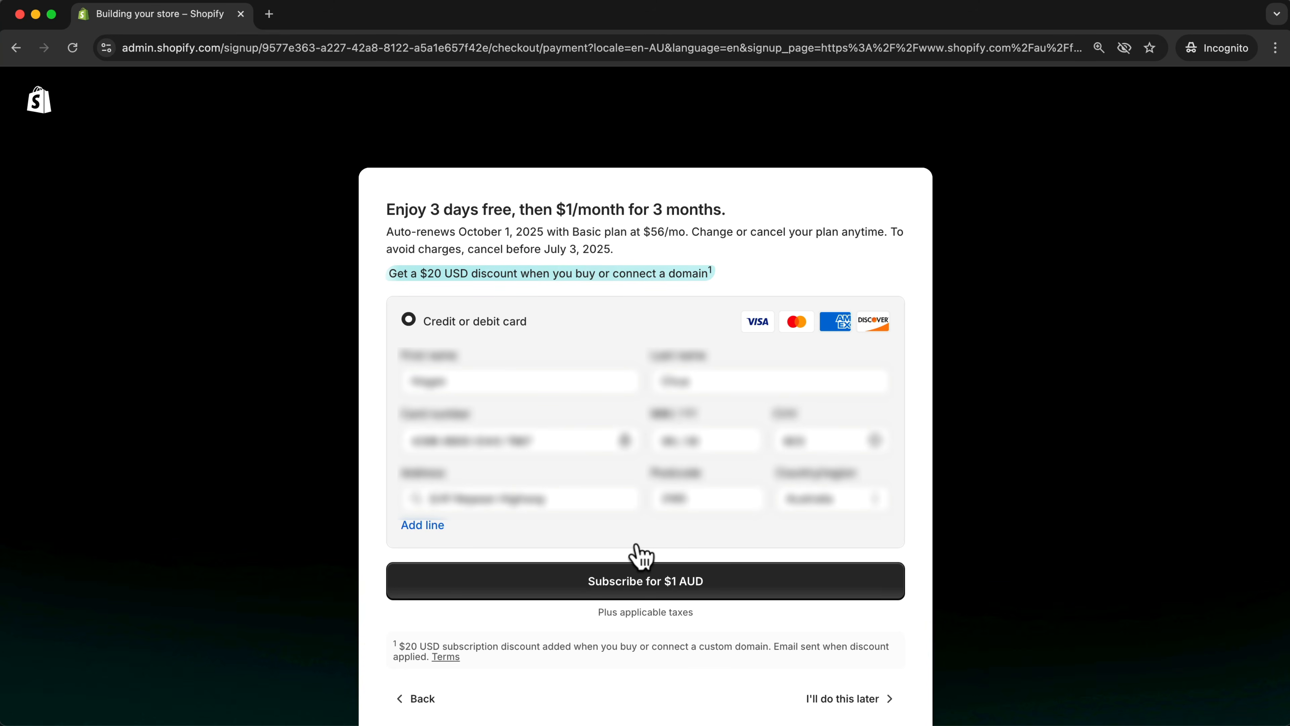
pyautogui.click(639, 583)
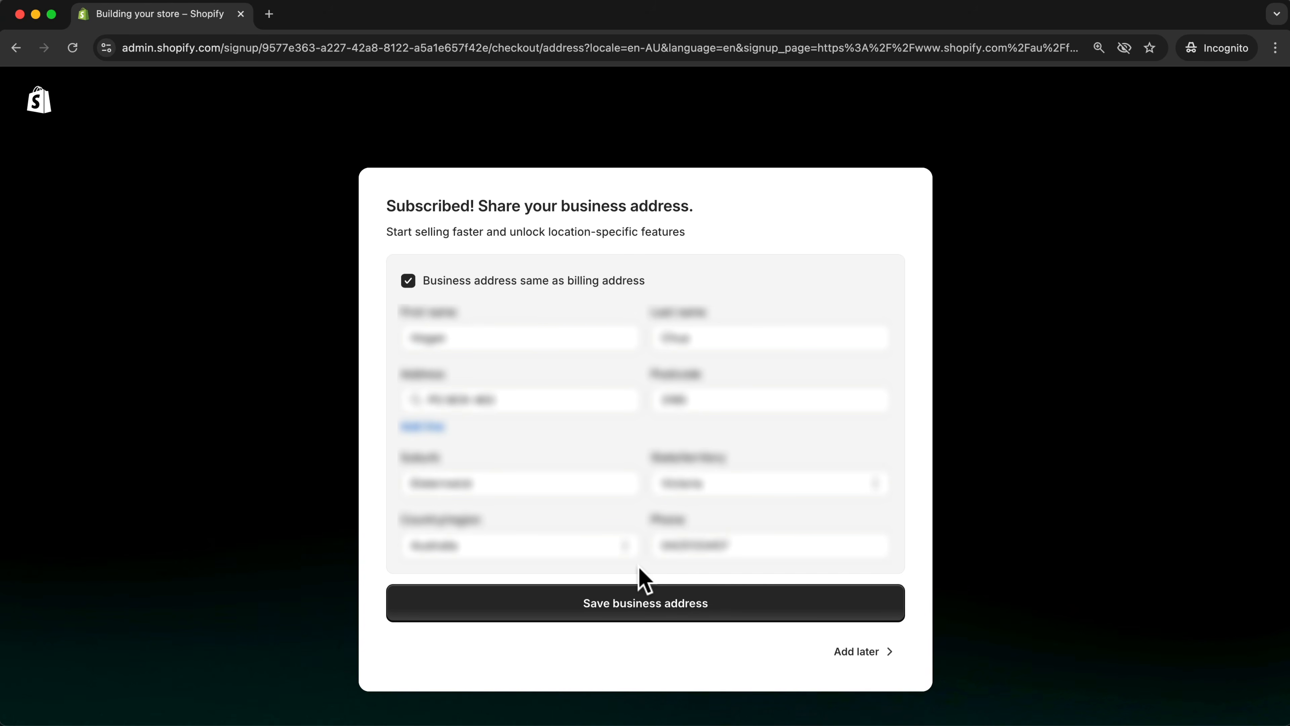
pyautogui.click(638, 602)
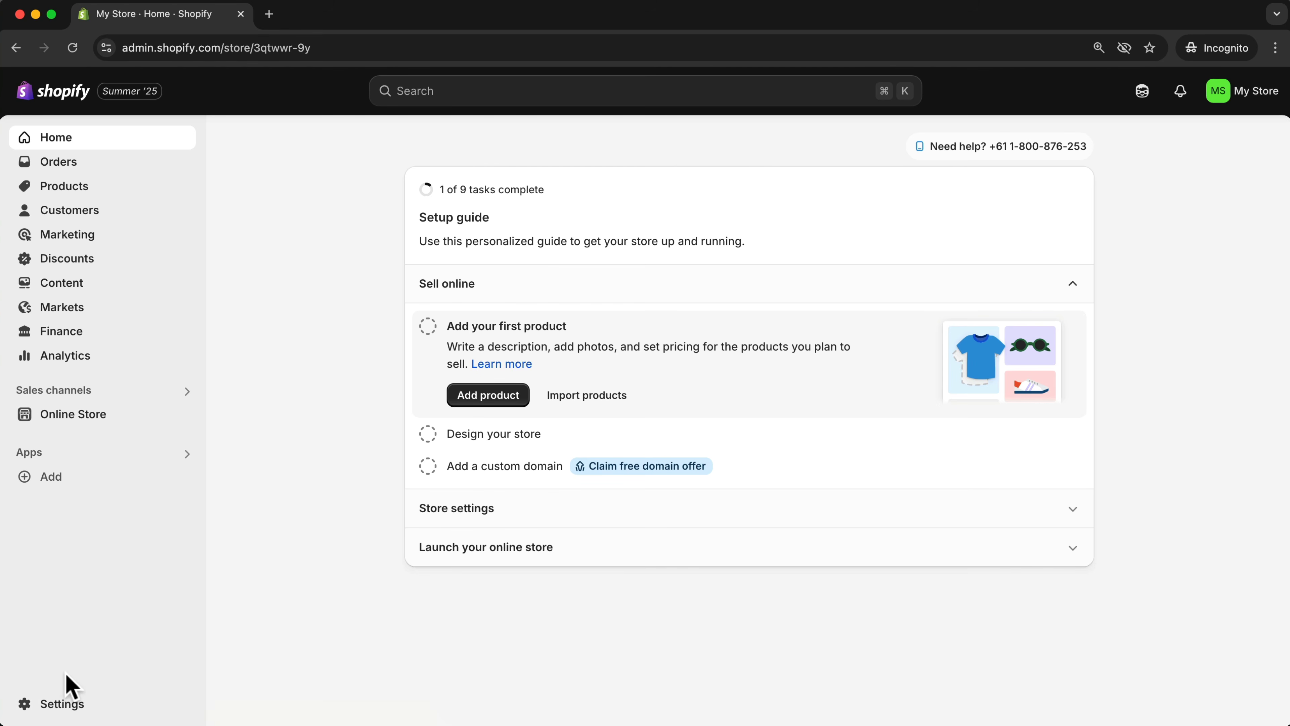
# Open the online store's themes page to check the current theme, and view the AI assistant before closing it
pyautogui.click(84, 421)
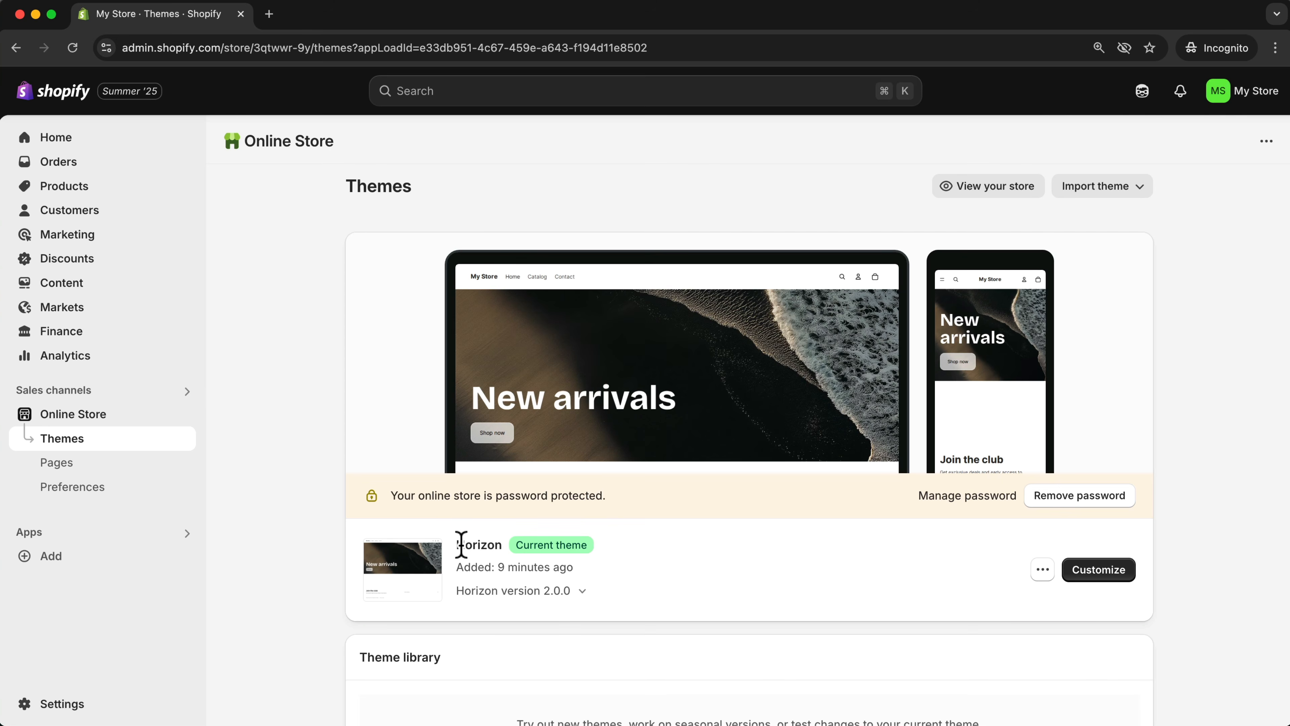
pyautogui.moveTo(461, 544); pyautogui.dragTo(494, 543)
pyautogui.moveTo(595, 544); pyautogui.dragTo(516, 543)
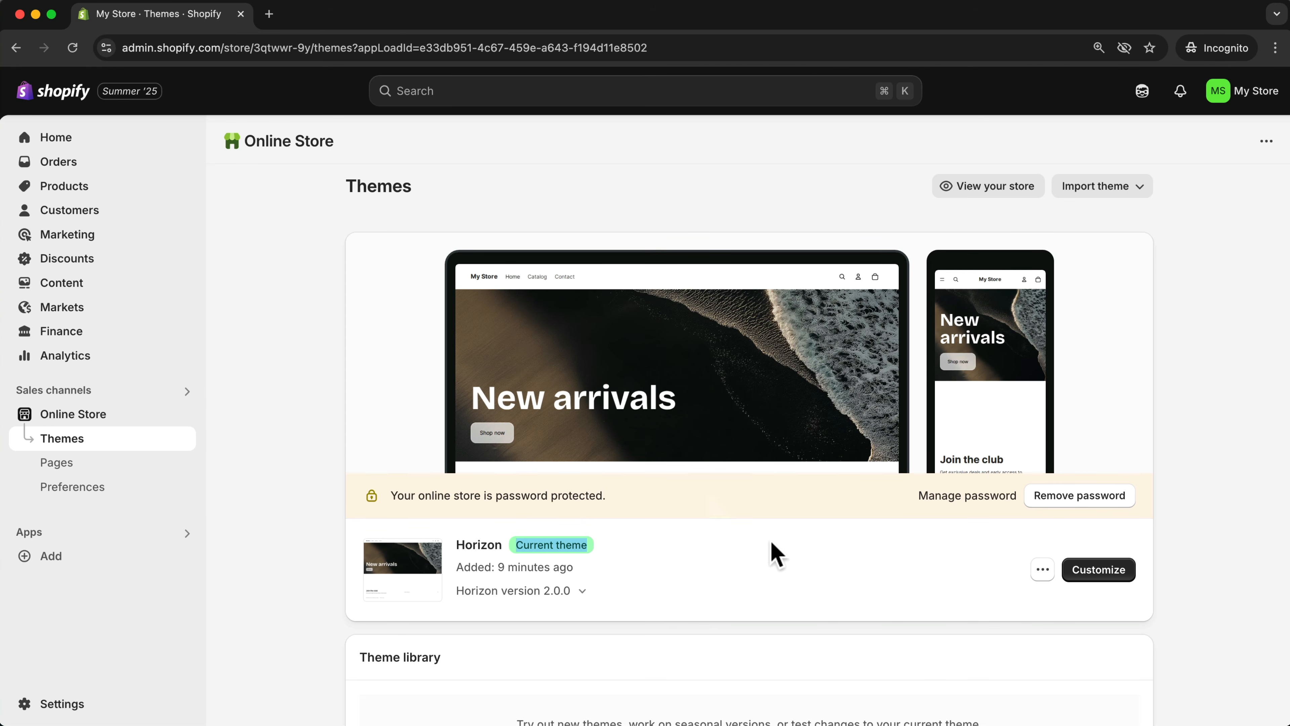
pyautogui.click(1140, 96)
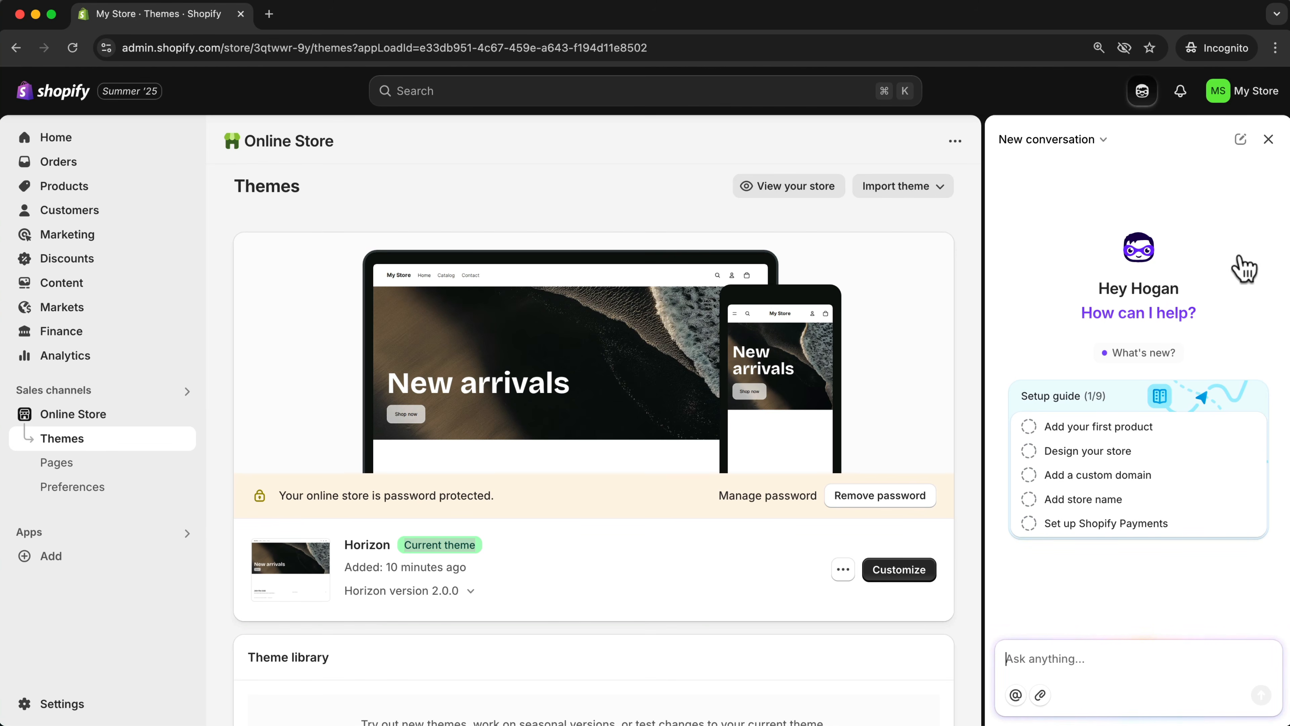
pyautogui.click(1268, 140)
# Visit the Theme Store from the end of the popular free themes and filter the themes by Free
pyautogui.scroll(-10, 1220, 317)
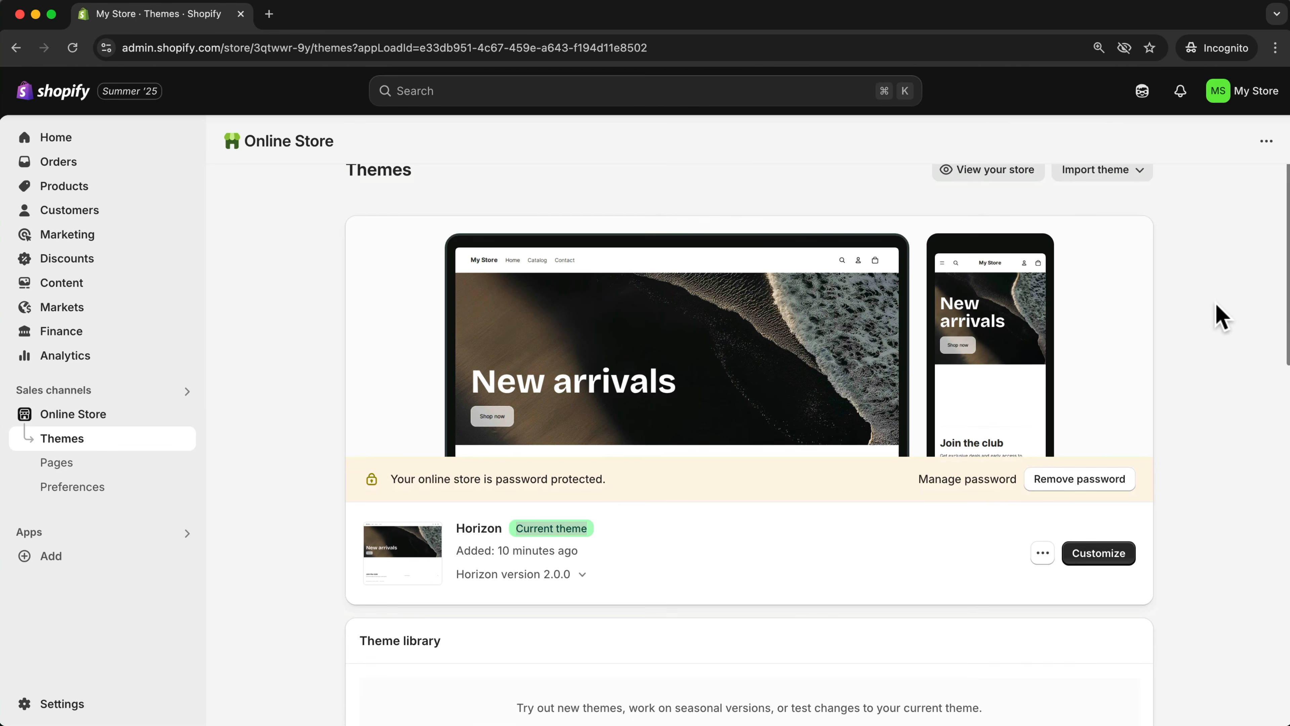
pyautogui.scroll(-5, 1220, 317)
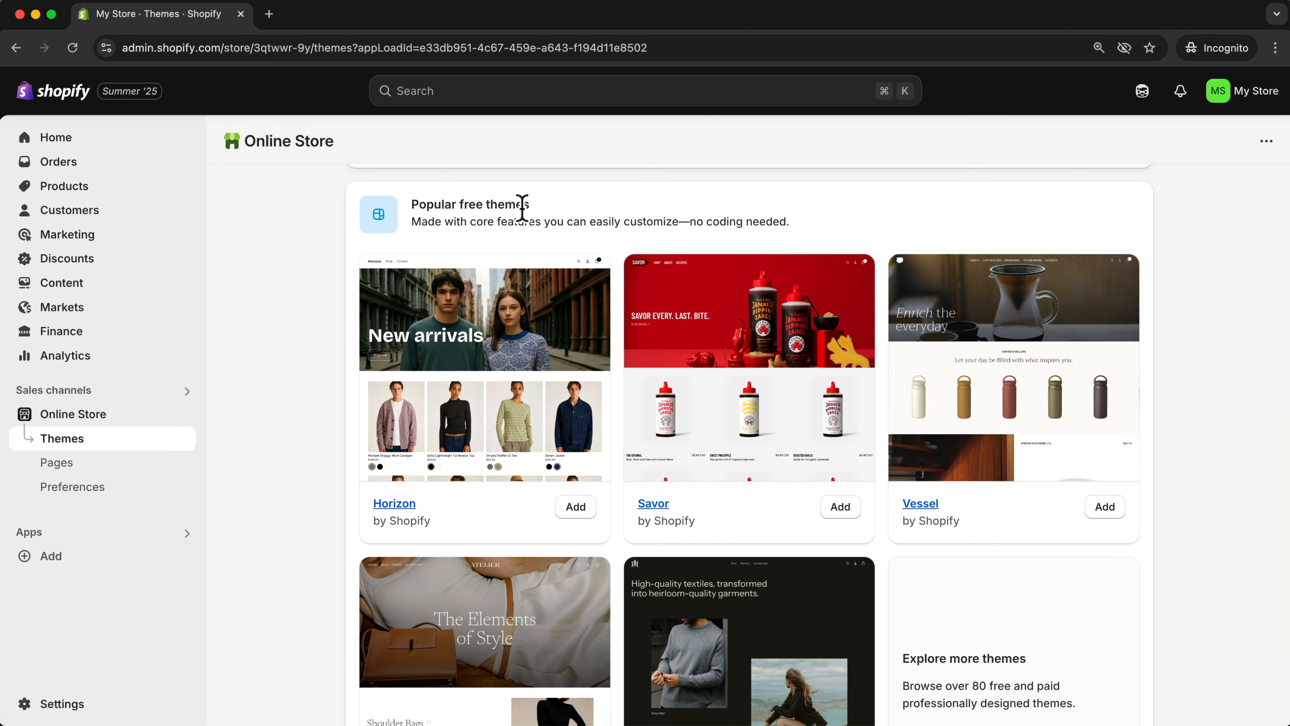
pyautogui.scroll(-4, 965, 363)
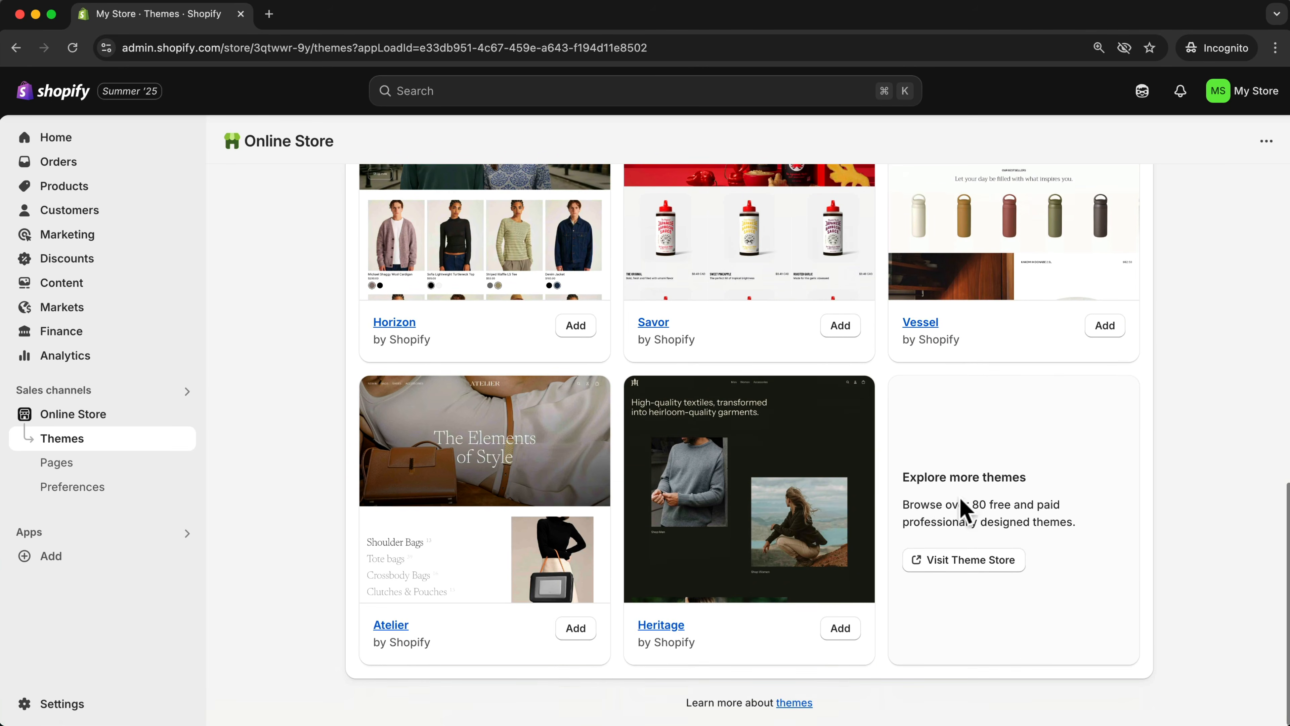
pyautogui.click(961, 563)
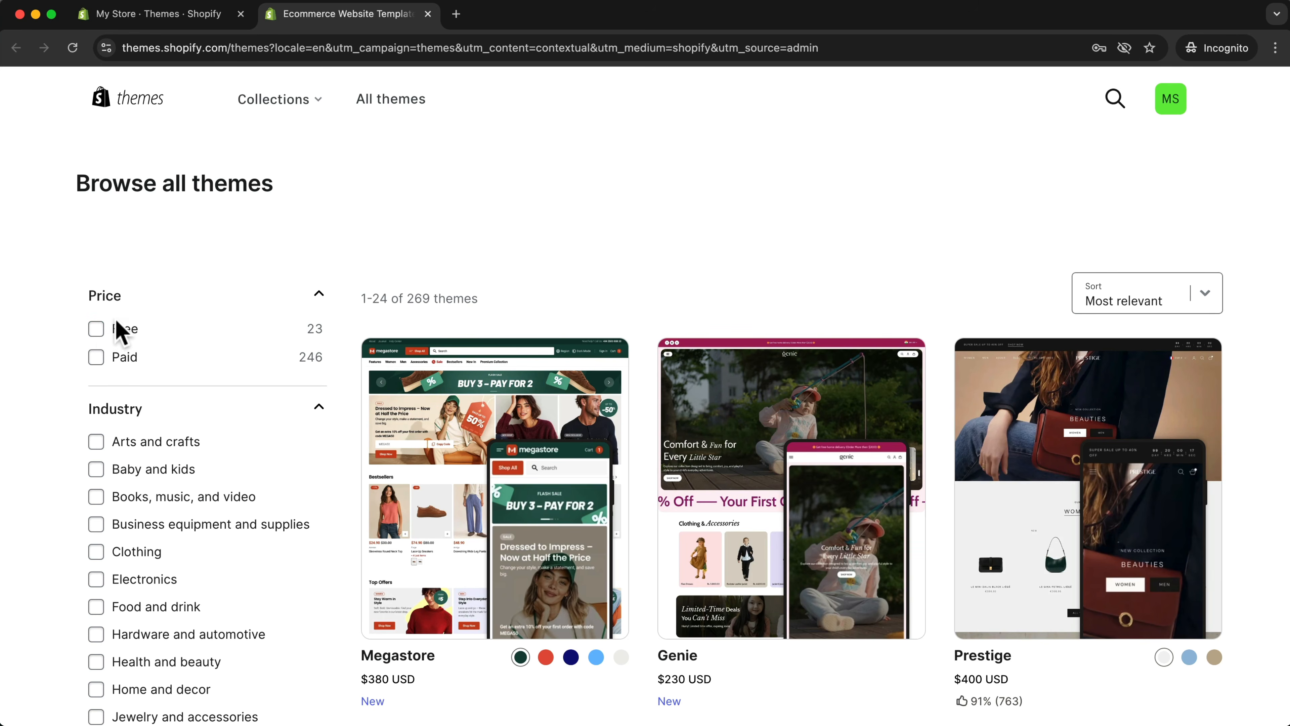
pyautogui.click(96, 330)
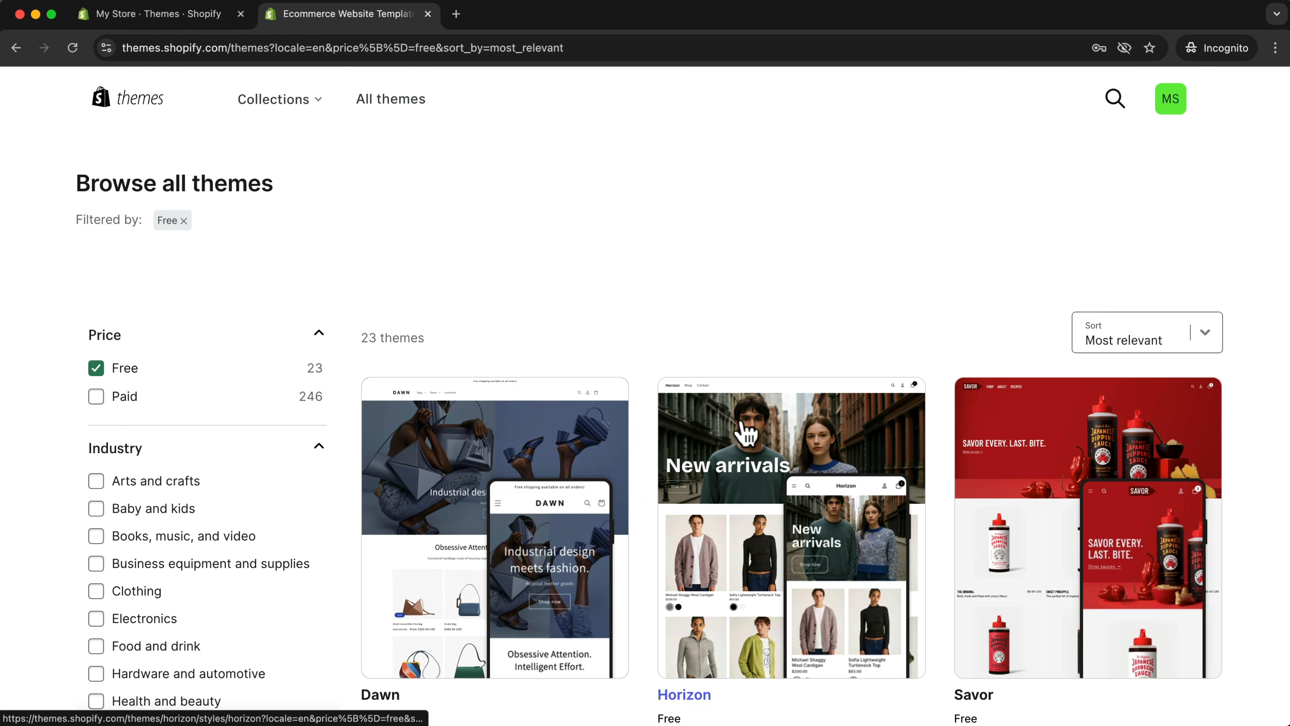
# Browse the free themes and view the details page of the Horizon theme
pyautogui.scroll(-3, 745, 432)
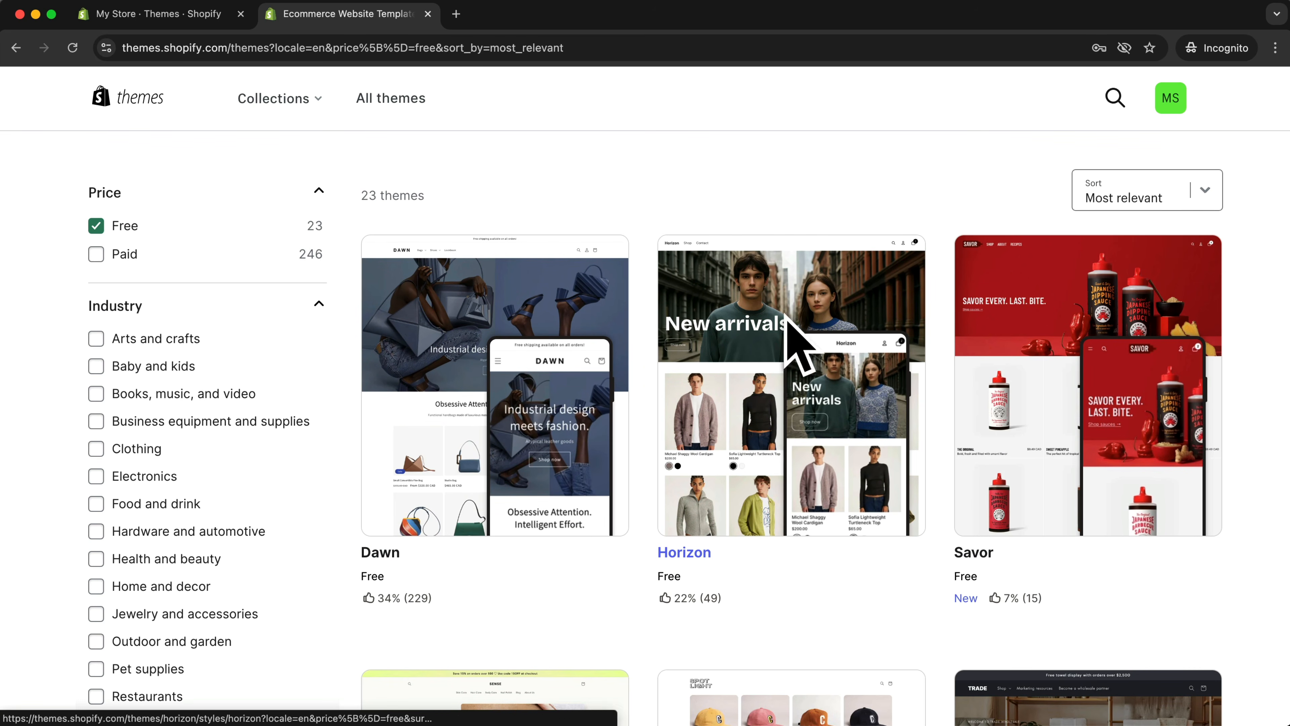
pyautogui.scroll(-5, 769, 446)
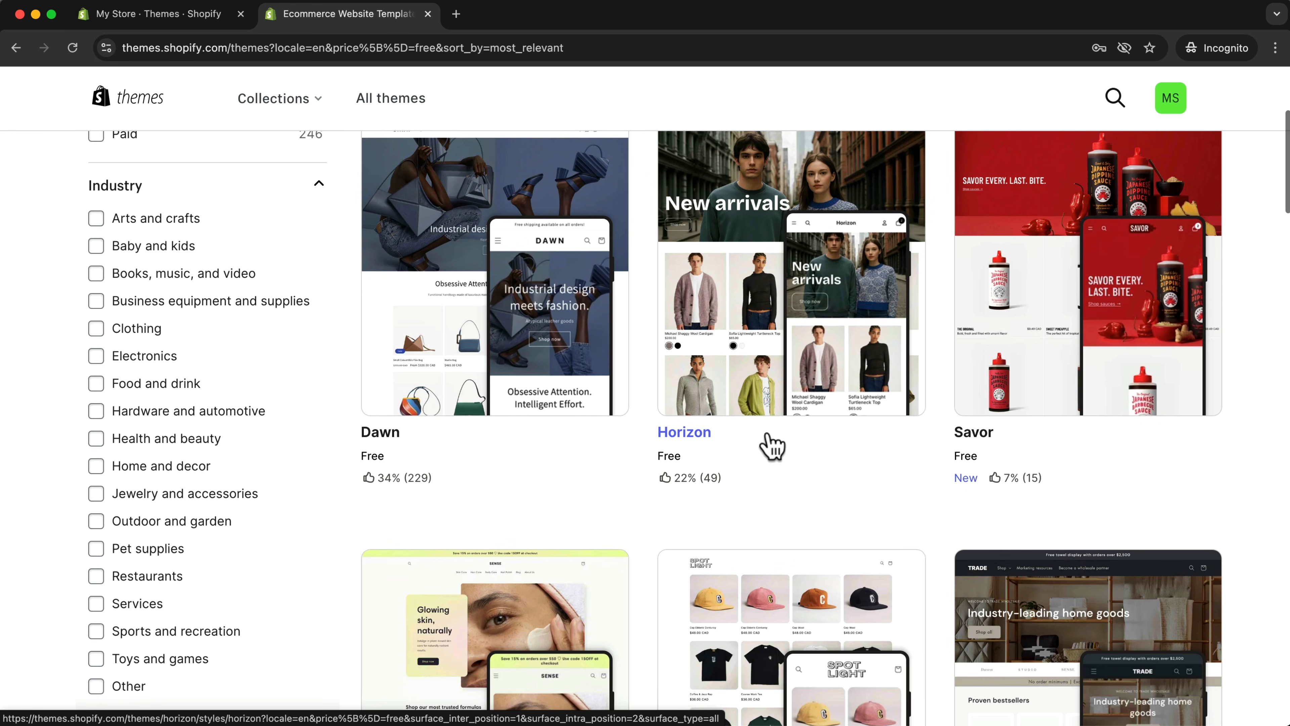
pyautogui.scroll(1, 1066, 275)
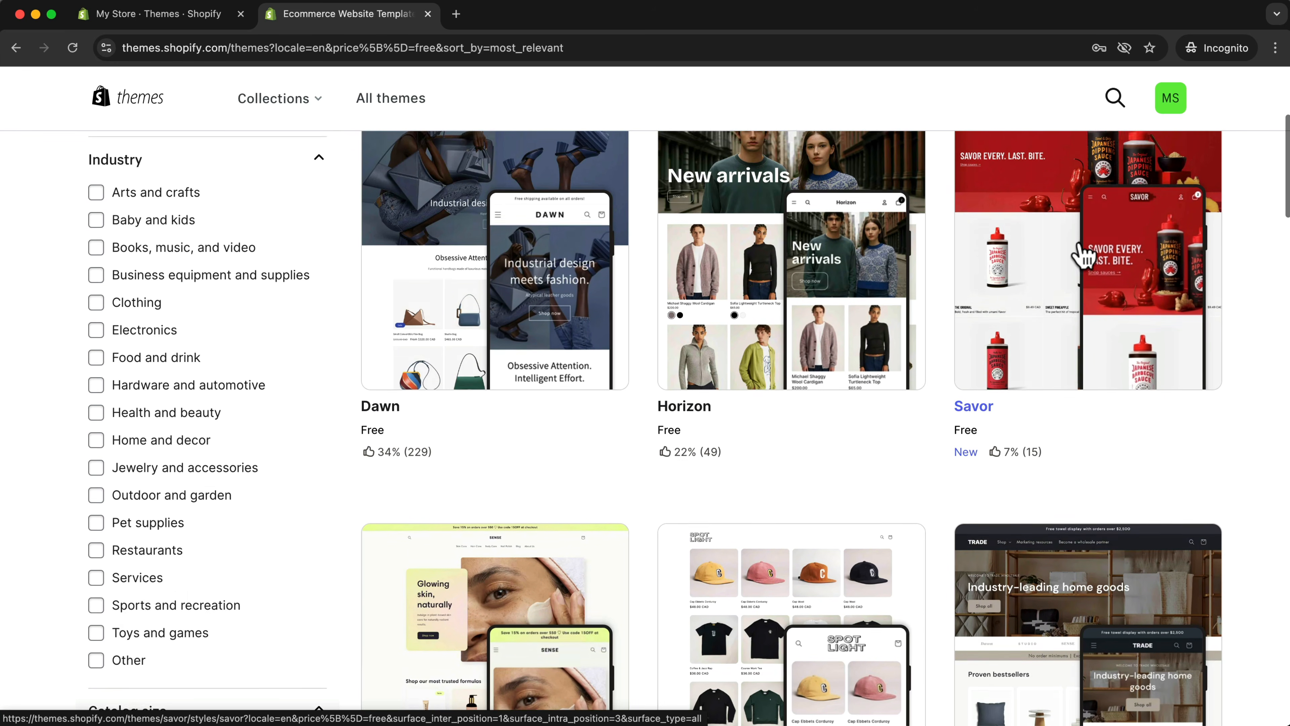
pyautogui.scroll(-5, 1054, 322)
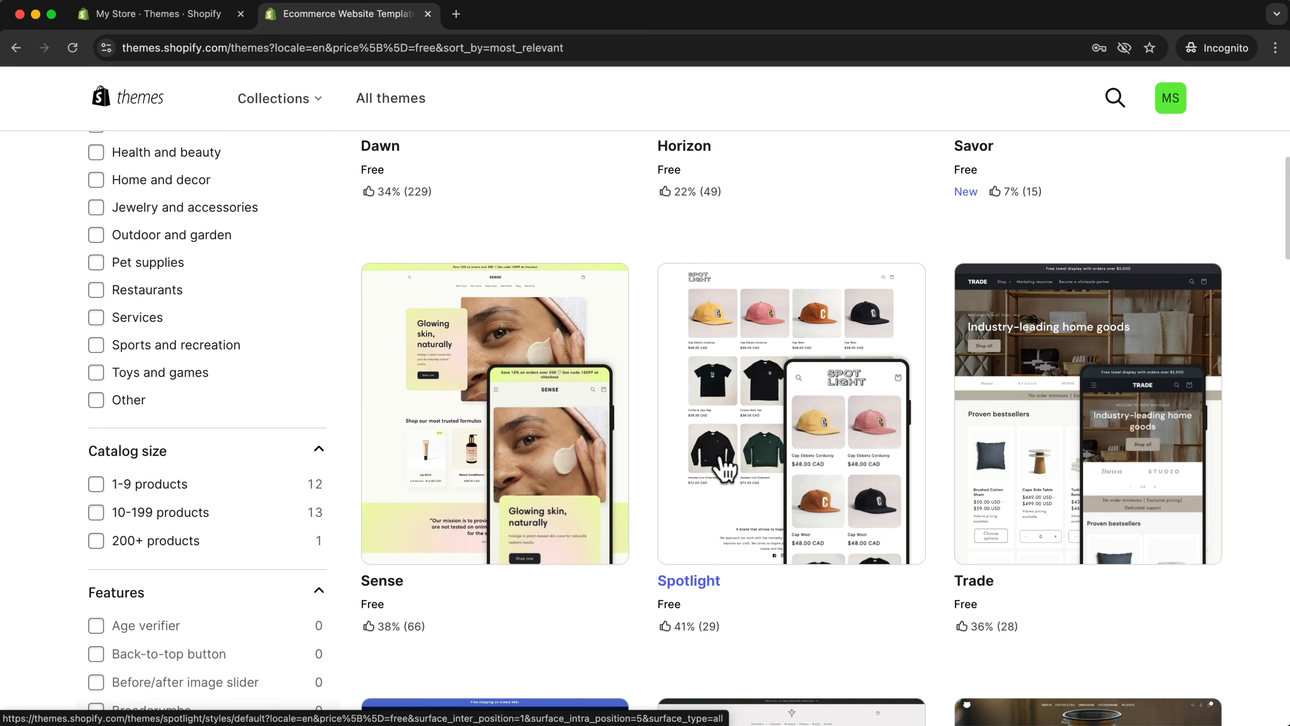
pyautogui.scroll(-3, 749, 465)
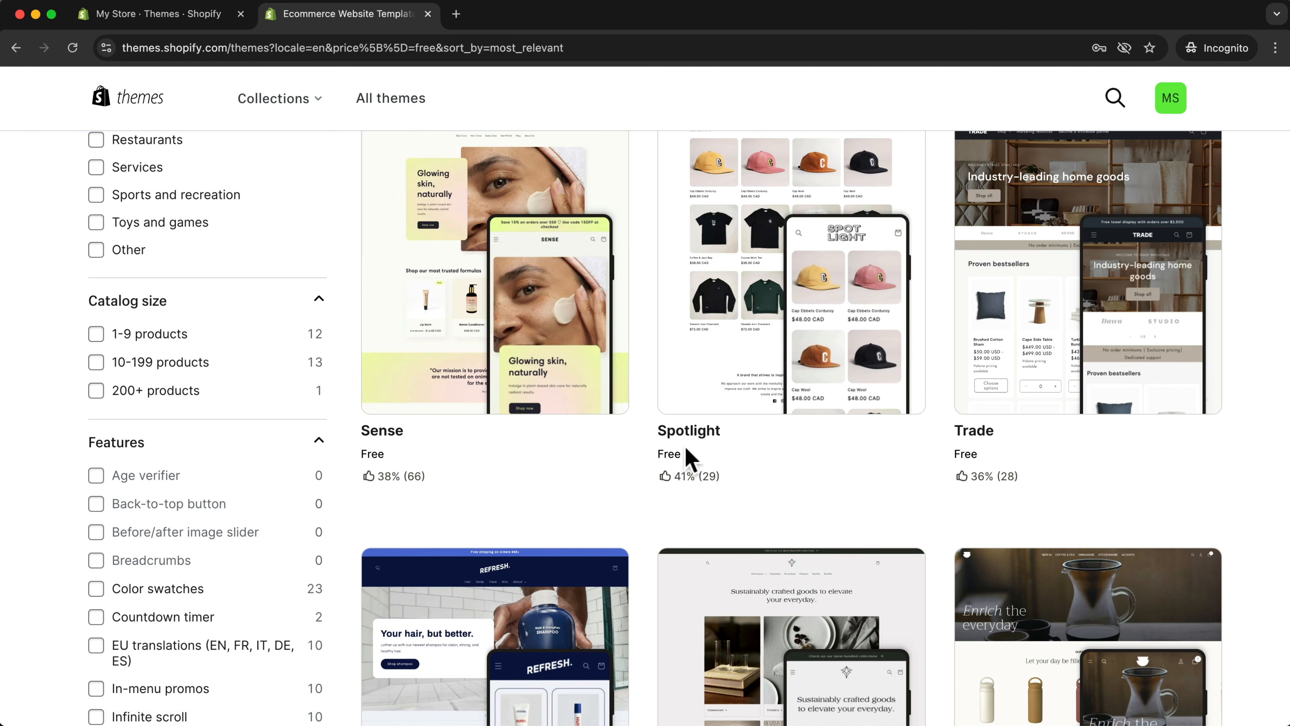
pyautogui.scroll(15, 691, 455)
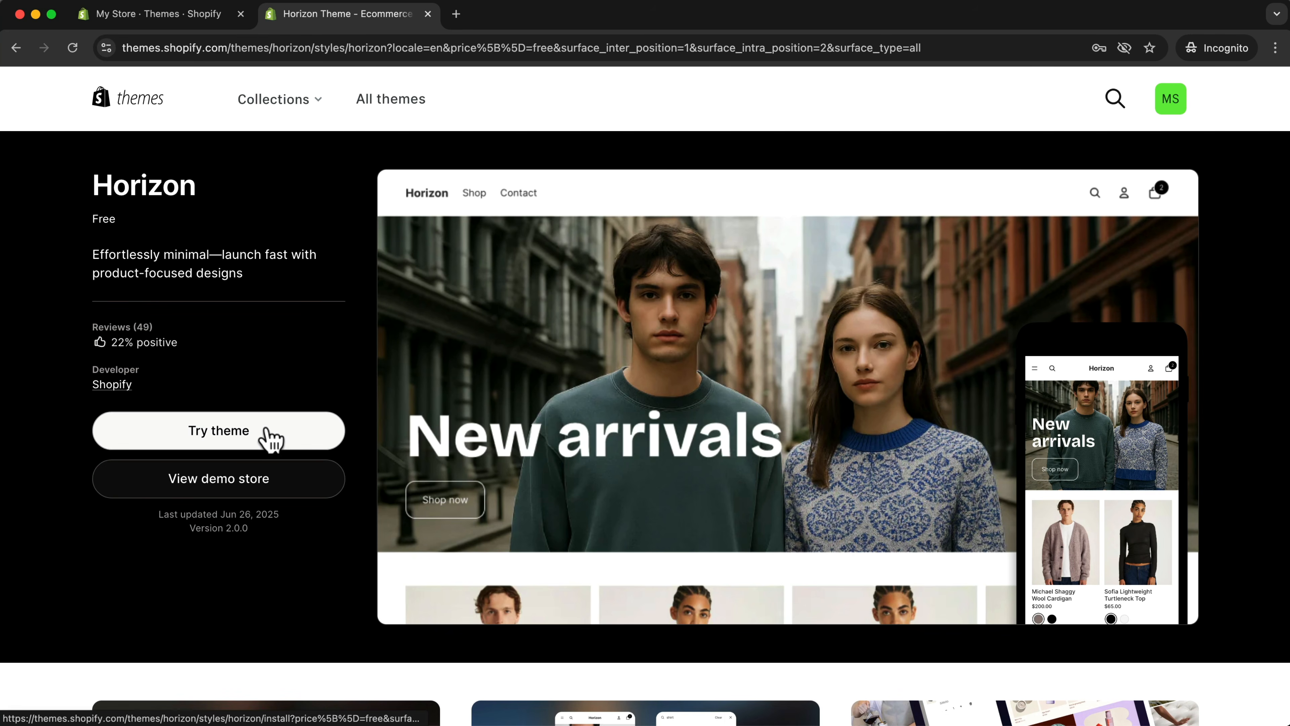
# Return to the store's themes page and remove the online store's password protection
pyautogui.click(198, 15)
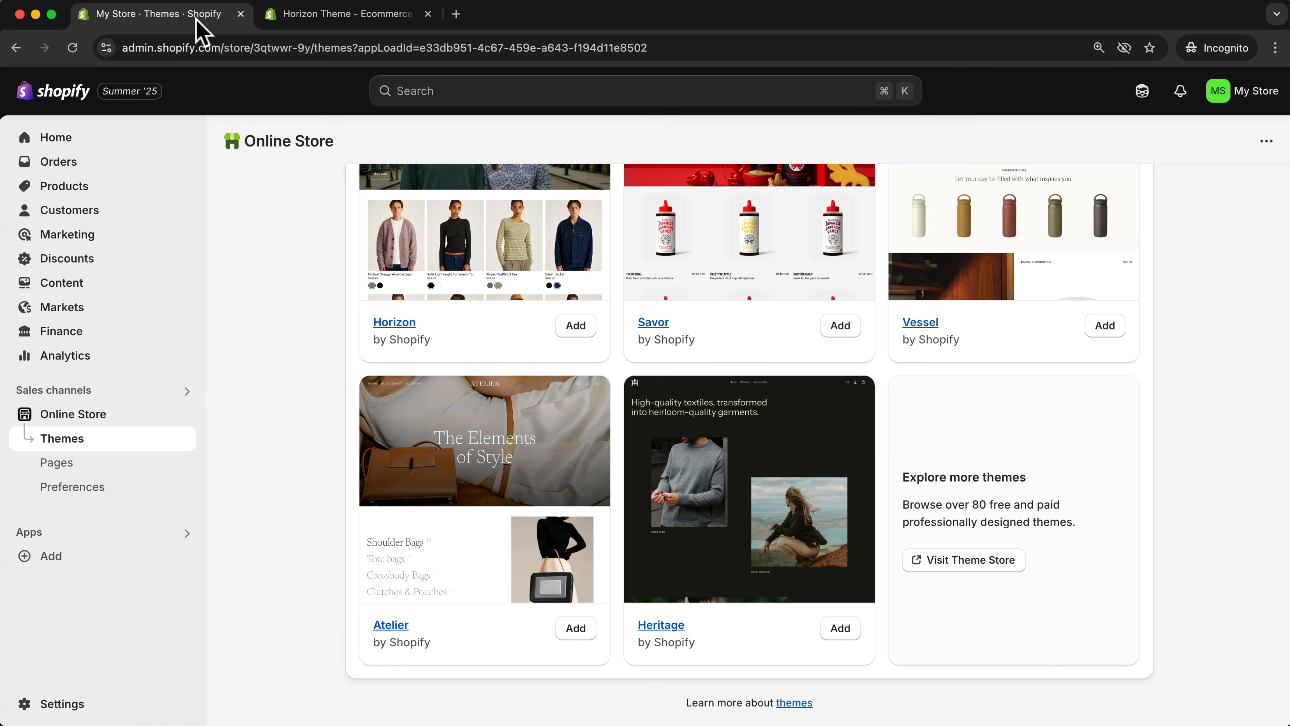
pyautogui.scroll(15, 793, 394)
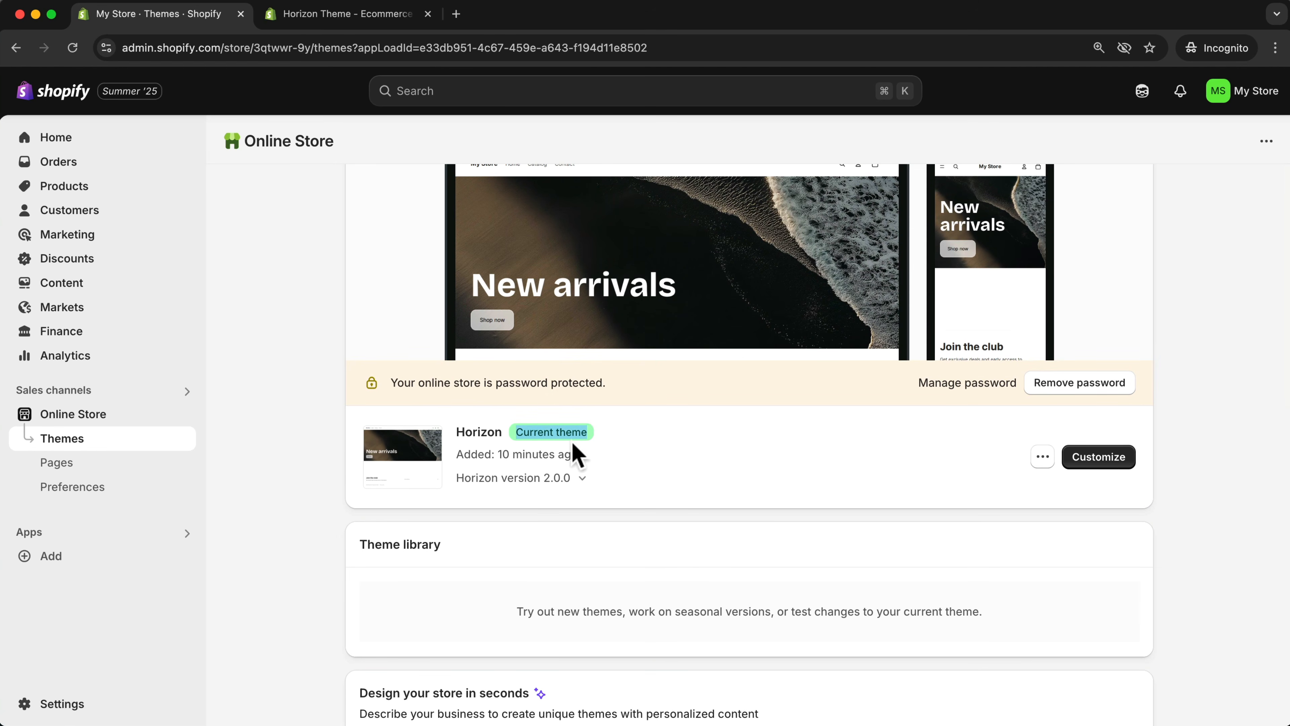
pyautogui.click(604, 449)
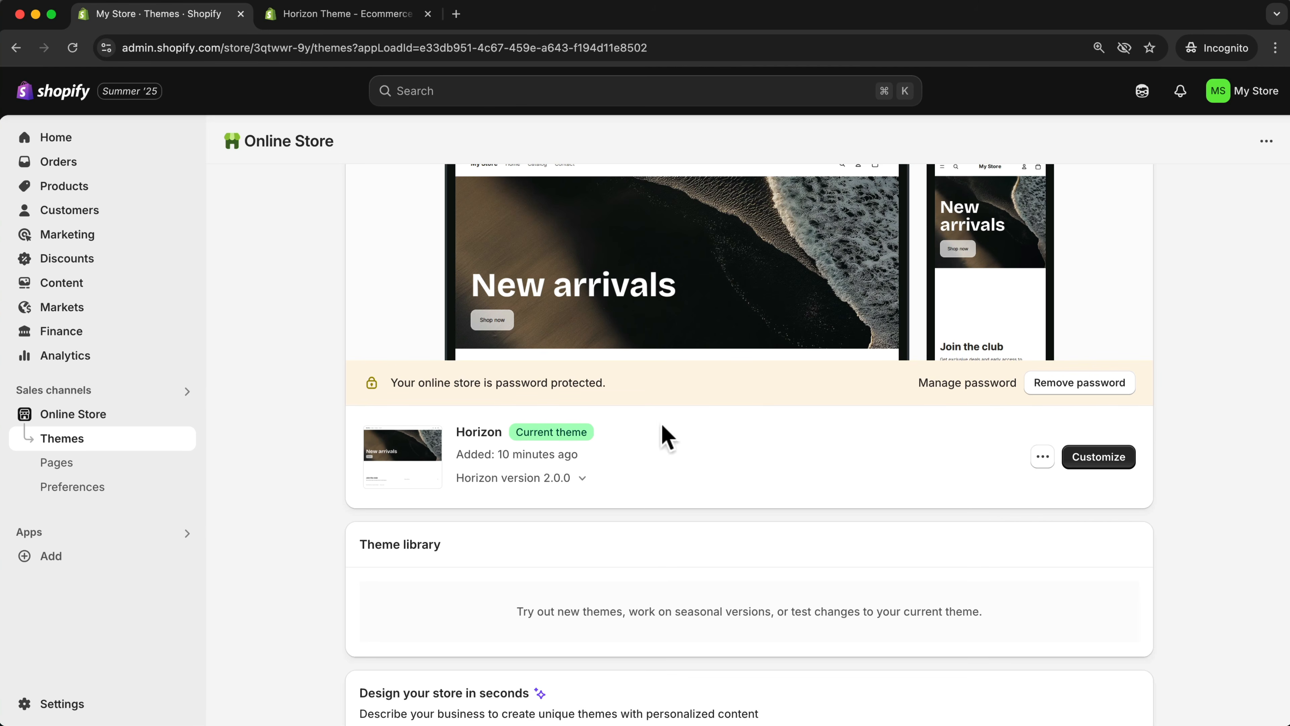
pyautogui.moveTo(390, 382); pyautogui.dragTo(600, 382)
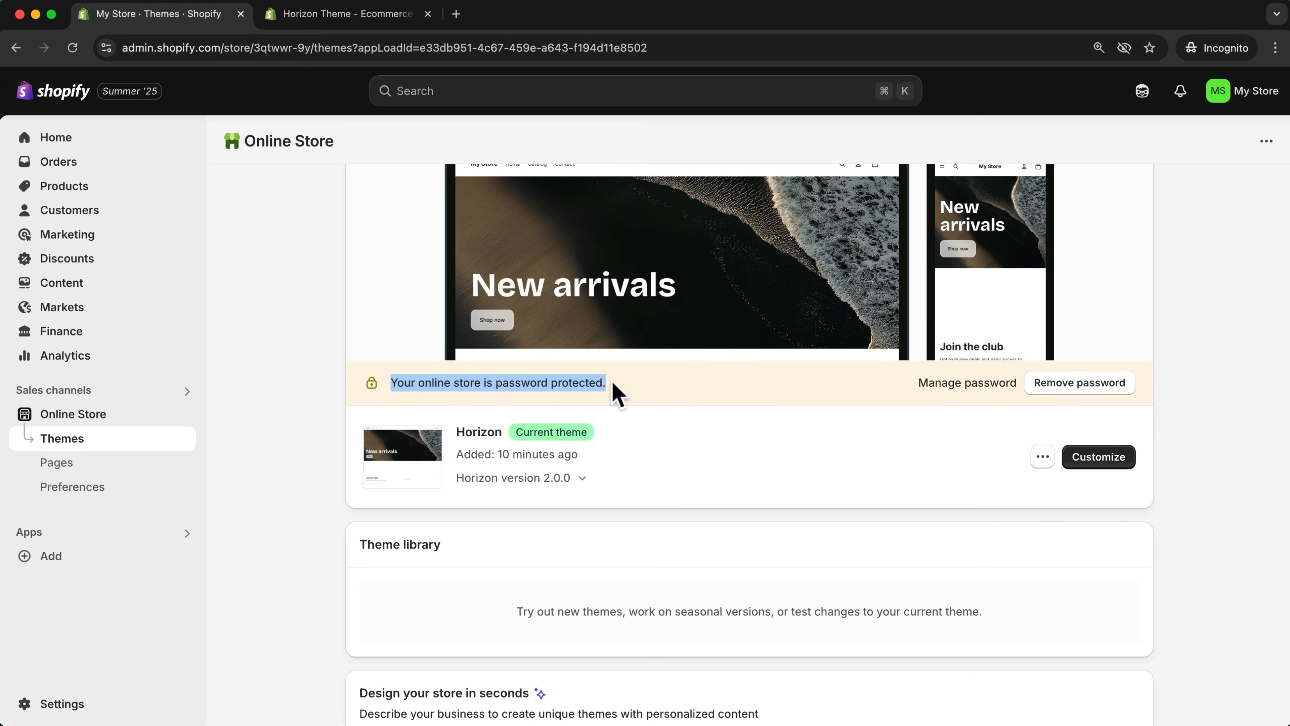
pyautogui.click(1074, 387)
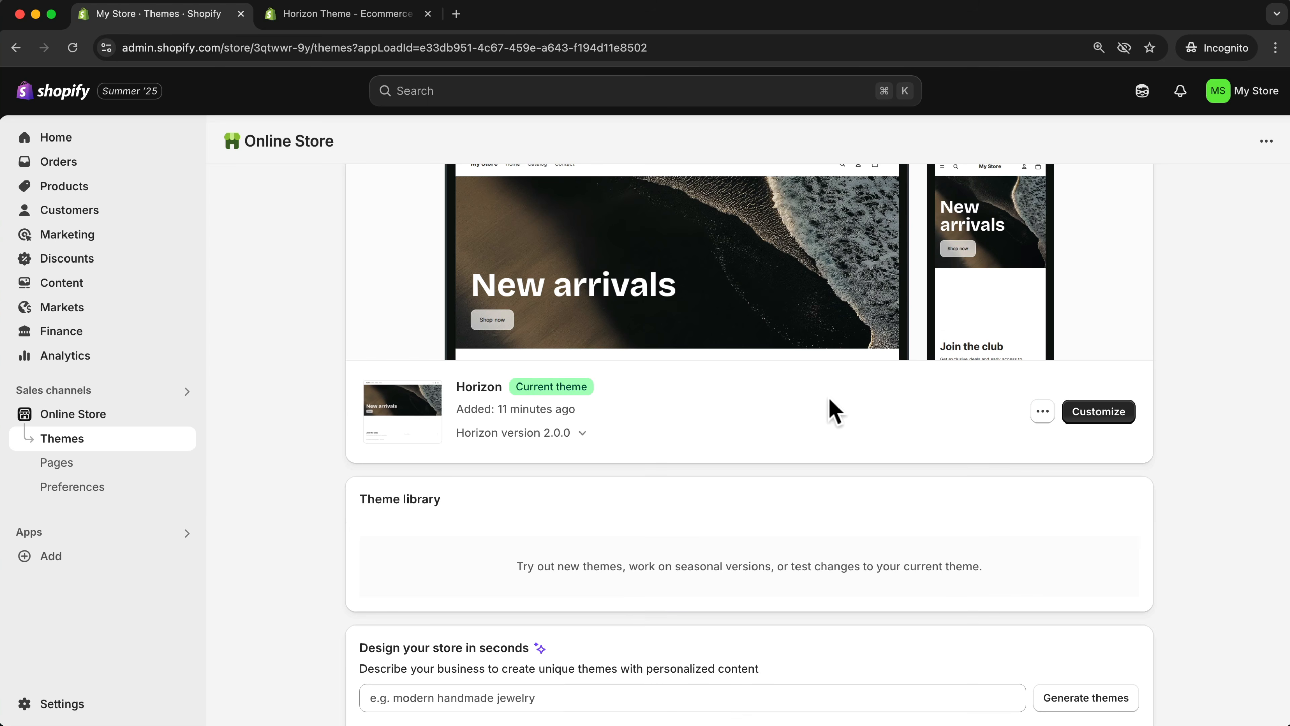
# Open the current Horizon theme for customization and allow third-party cookies for the storefront and the theme editor
pyautogui.click(1091, 422)
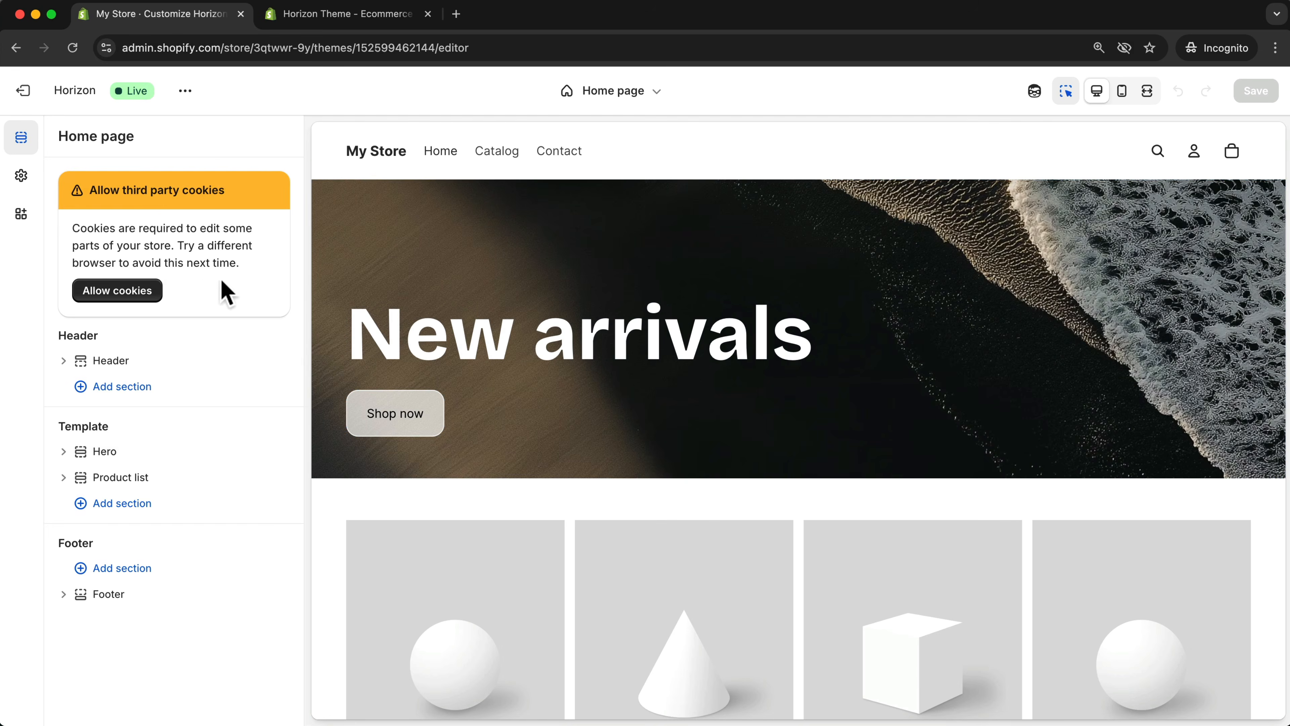
pyautogui.click(117, 292)
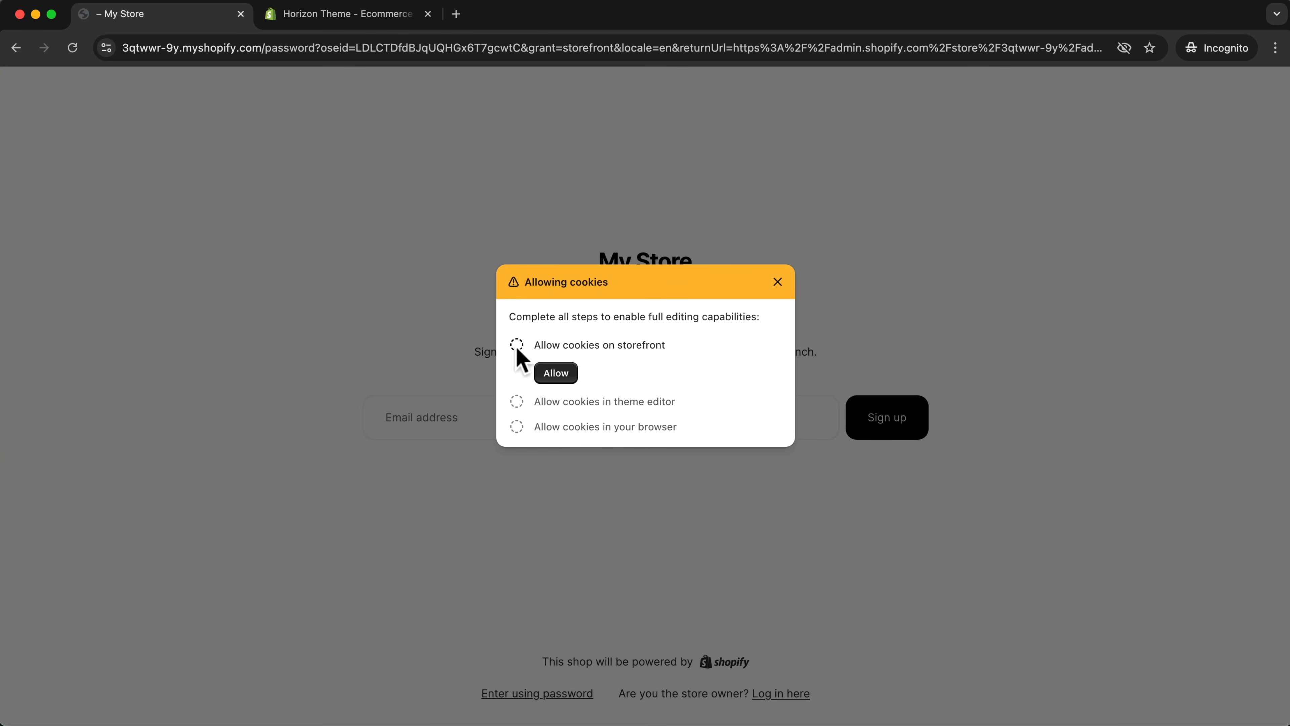
pyautogui.click(559, 376)
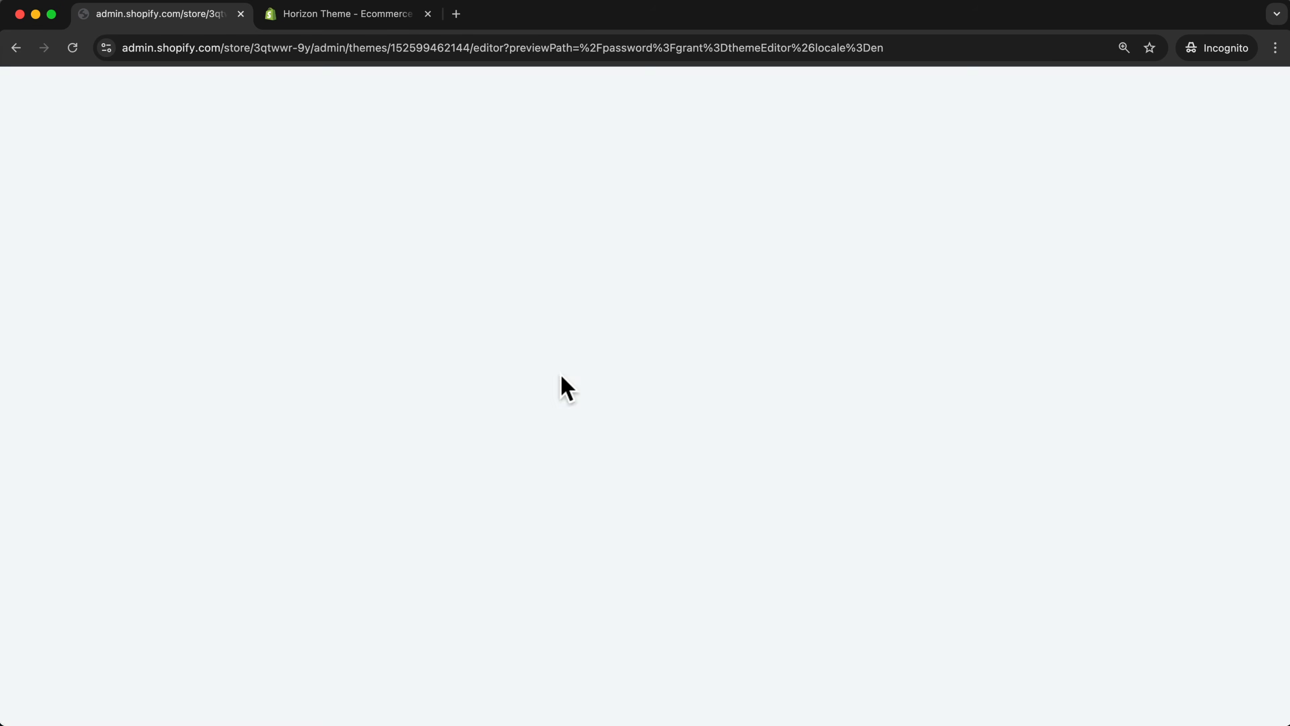
pyautogui.click(554, 447)
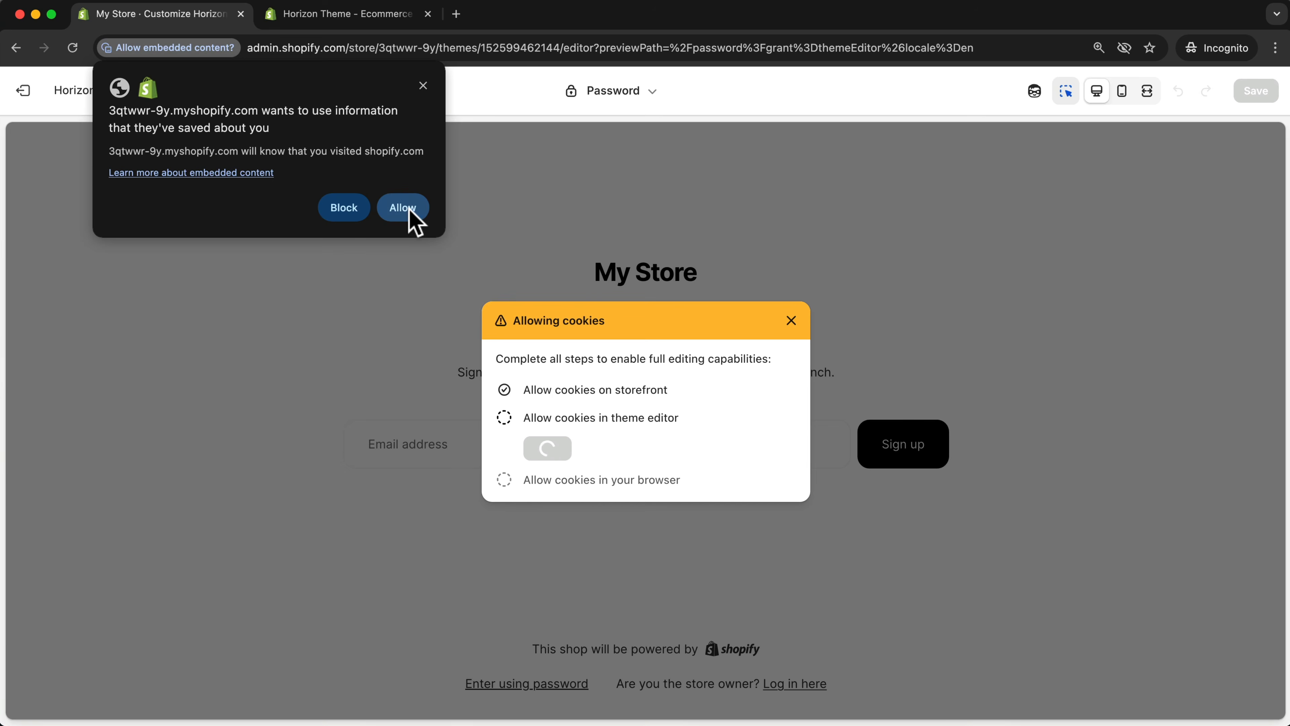
pyautogui.click(410, 216)
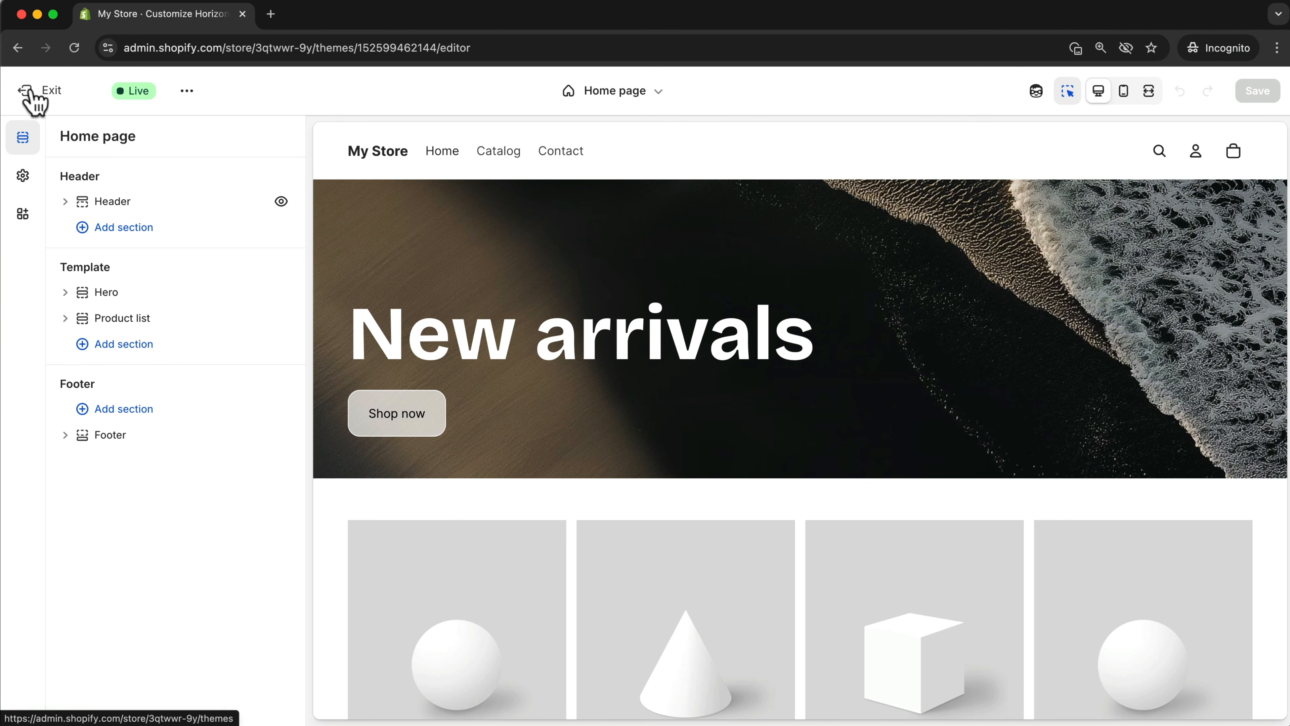
# Check the Horizon theme's available actions and the list of store pages and templates that can be edited
pyautogui.click(186, 91)
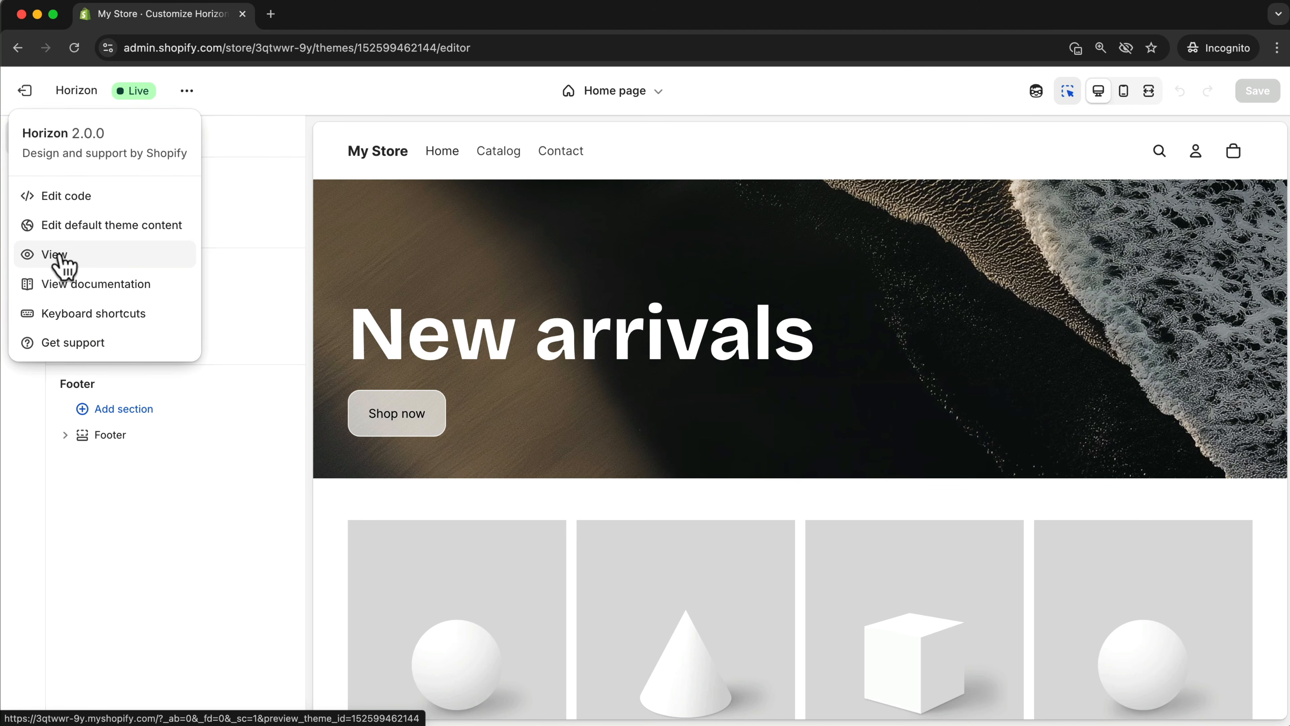
pyautogui.click(705, 108)
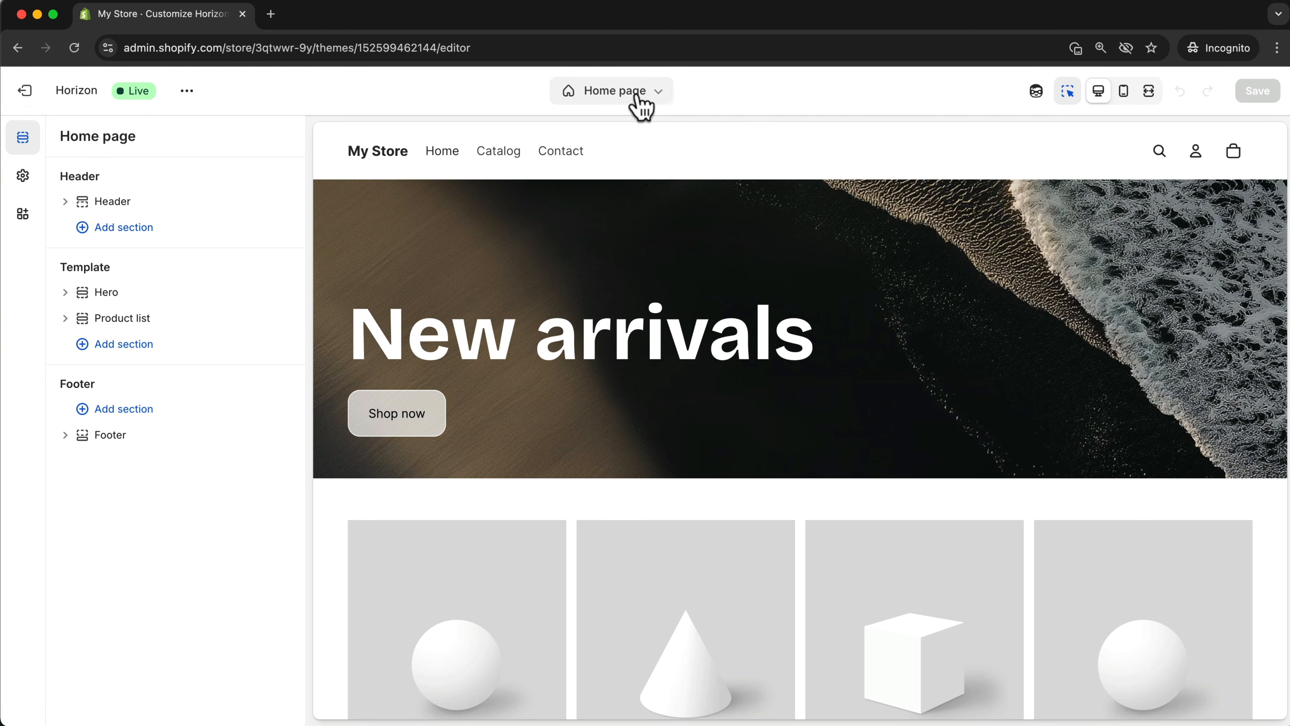
pyautogui.click(641, 107)
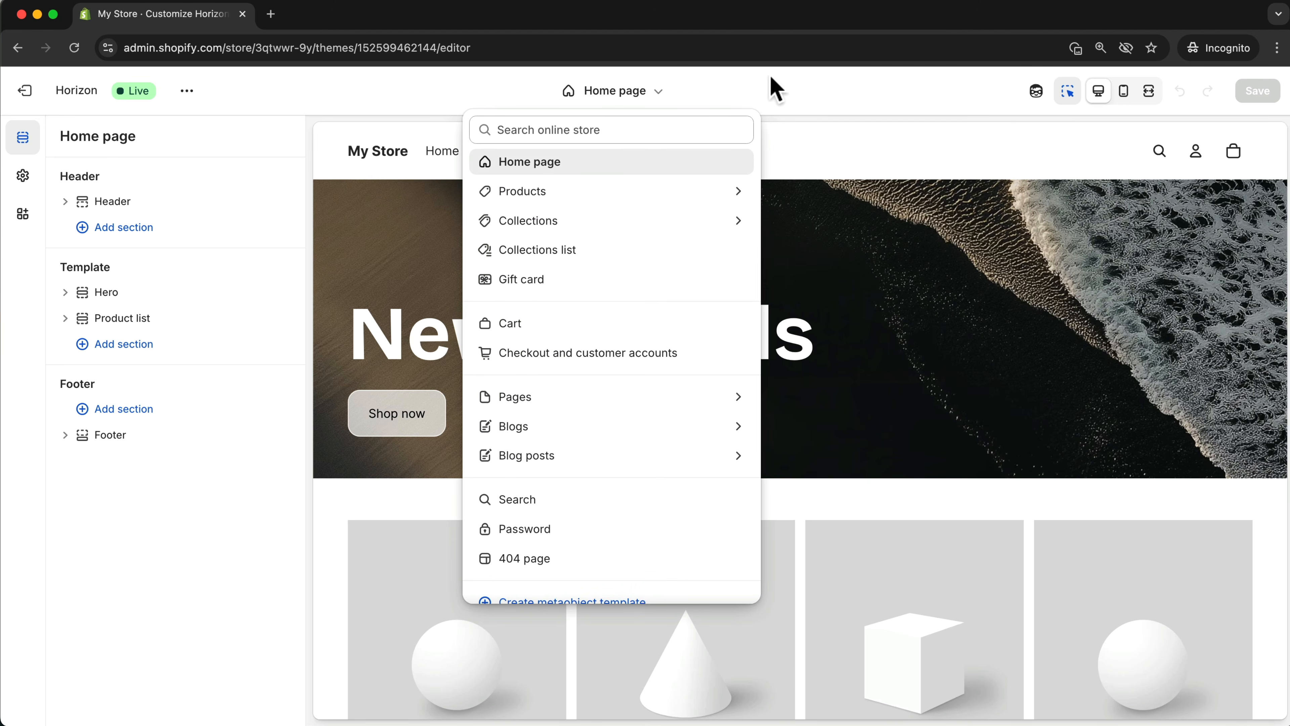
pyautogui.click(786, 101)
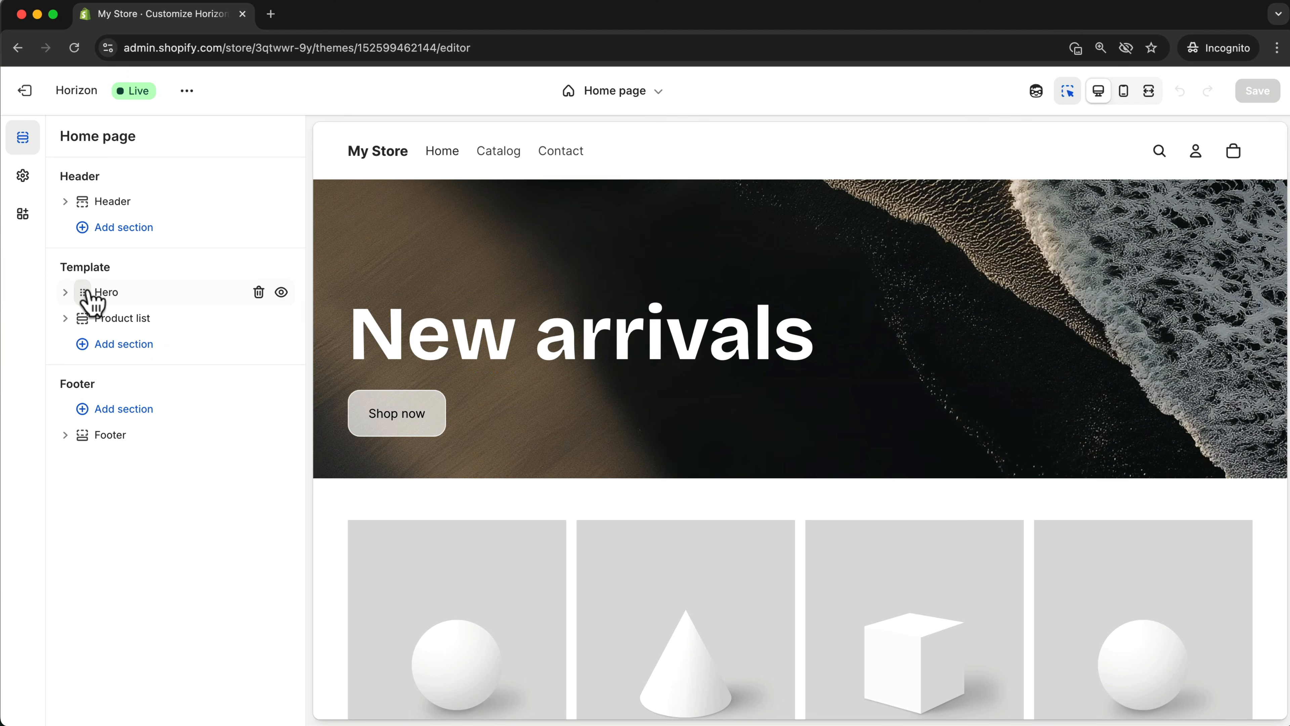
# Review the settings of the Hero and Header sections and look through the home page preview down to the footer
pyautogui.click(106, 293)
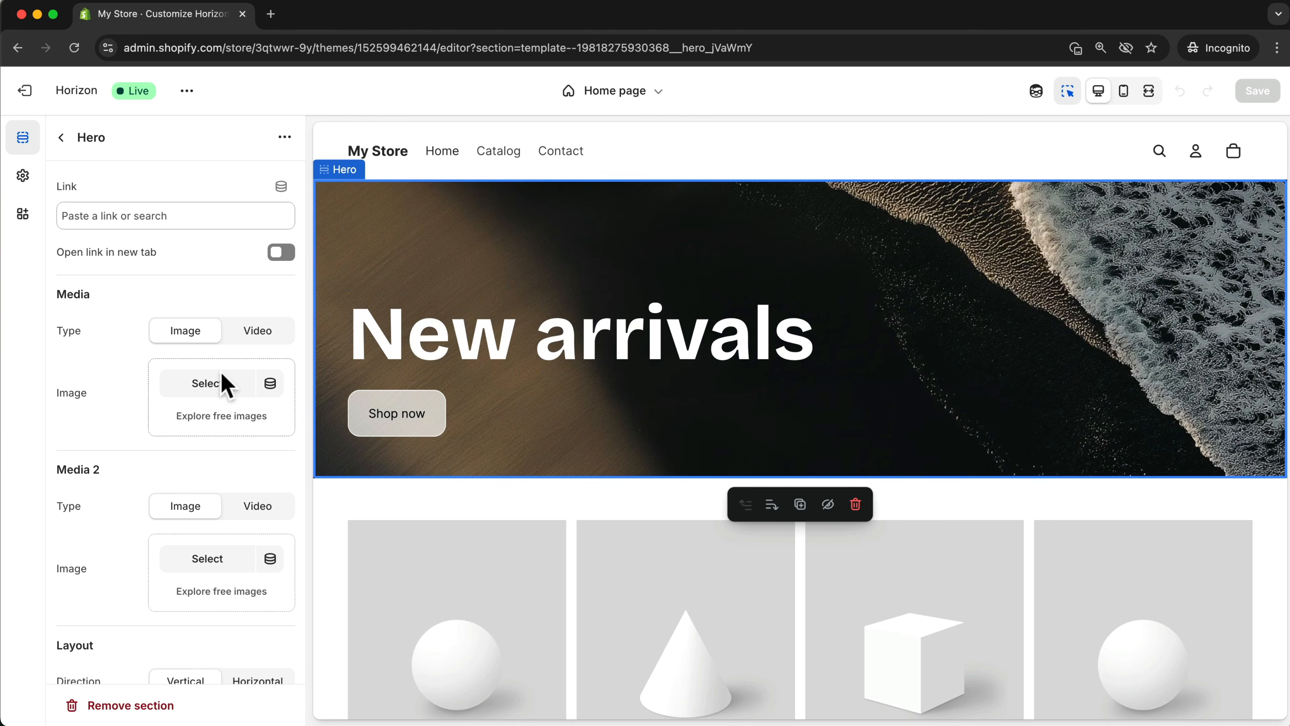
pyautogui.scroll(-15, 116, 350)
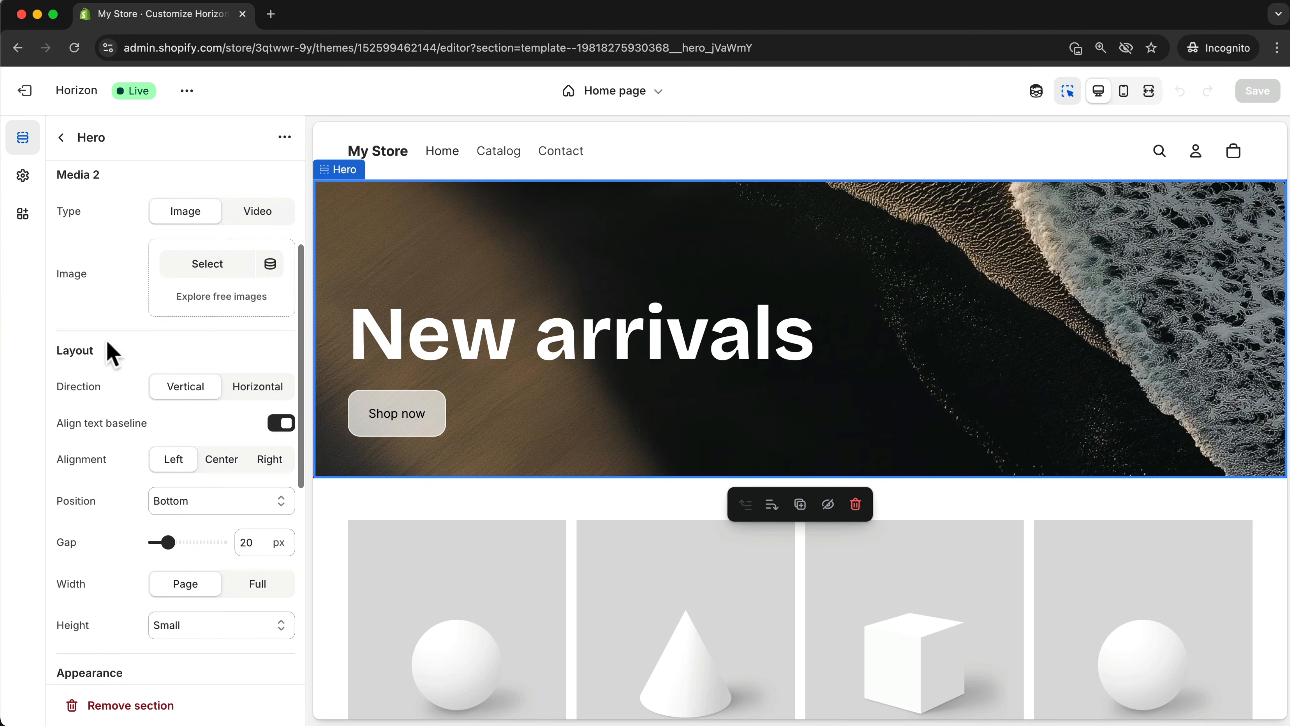
pyautogui.scroll(15, 111, 351)
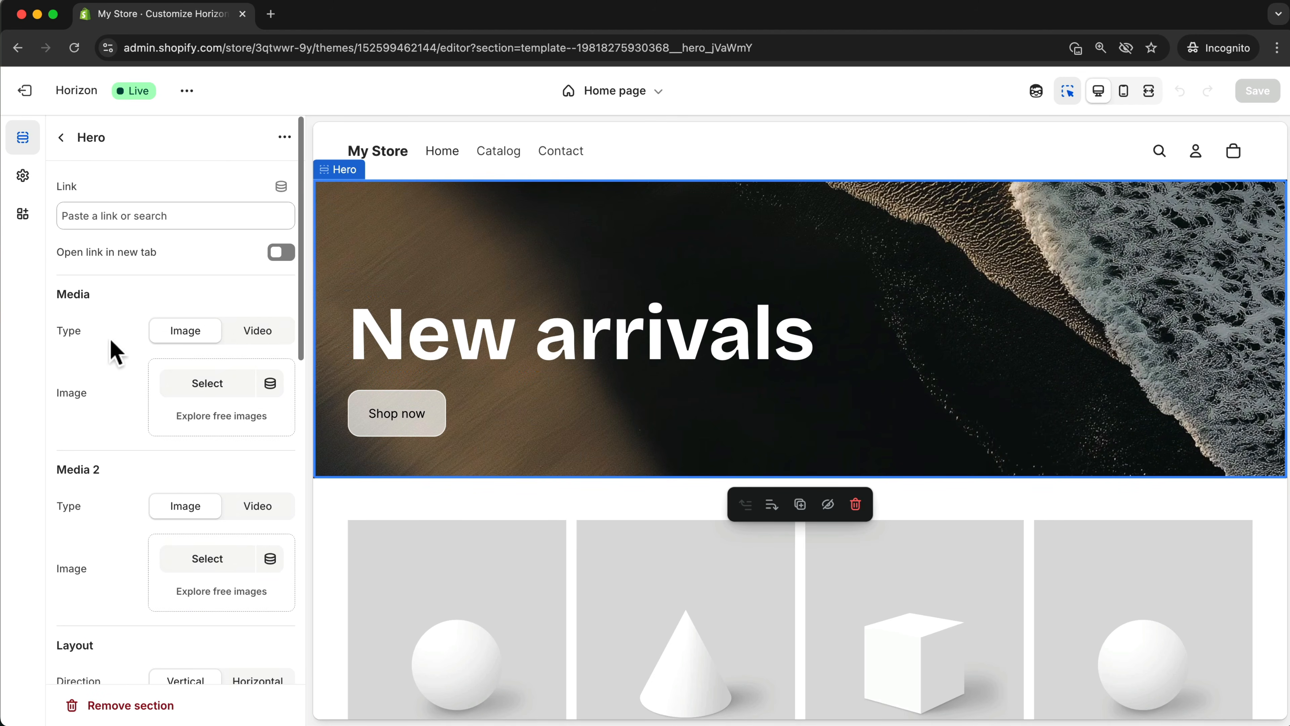
pyautogui.click(674, 146)
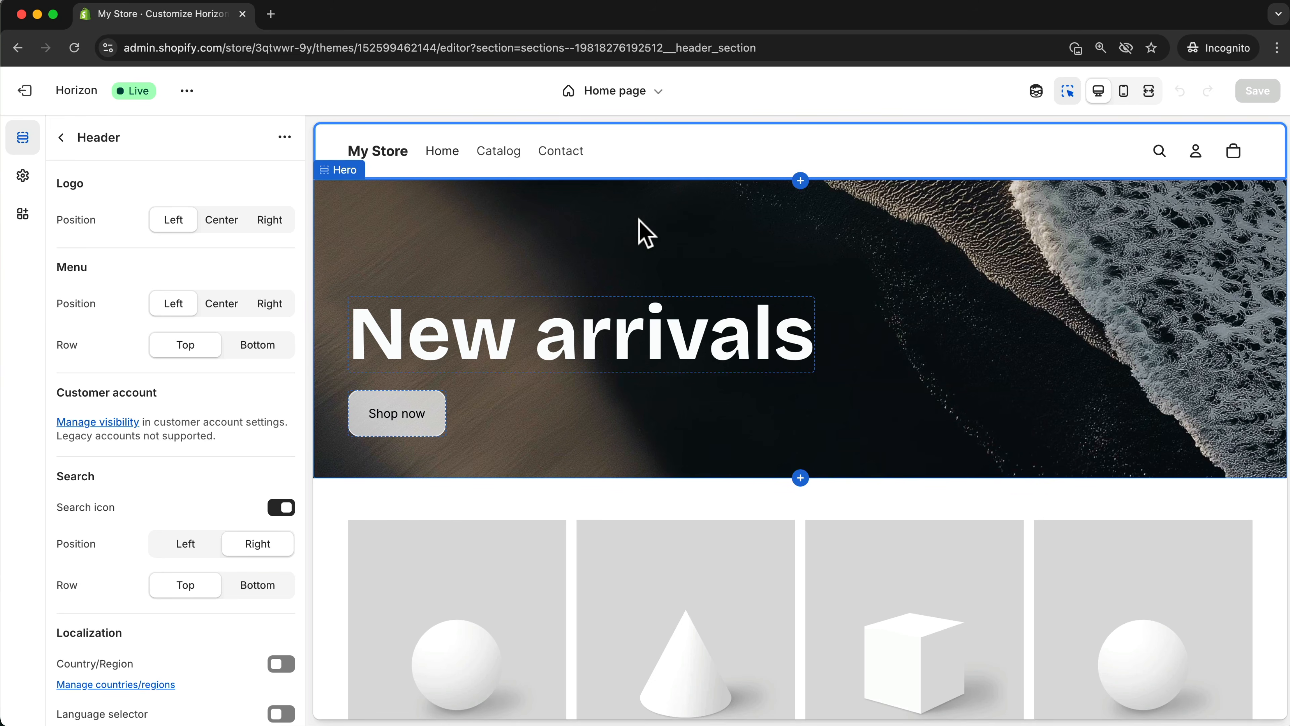
pyautogui.scroll(-10, 691, 320)
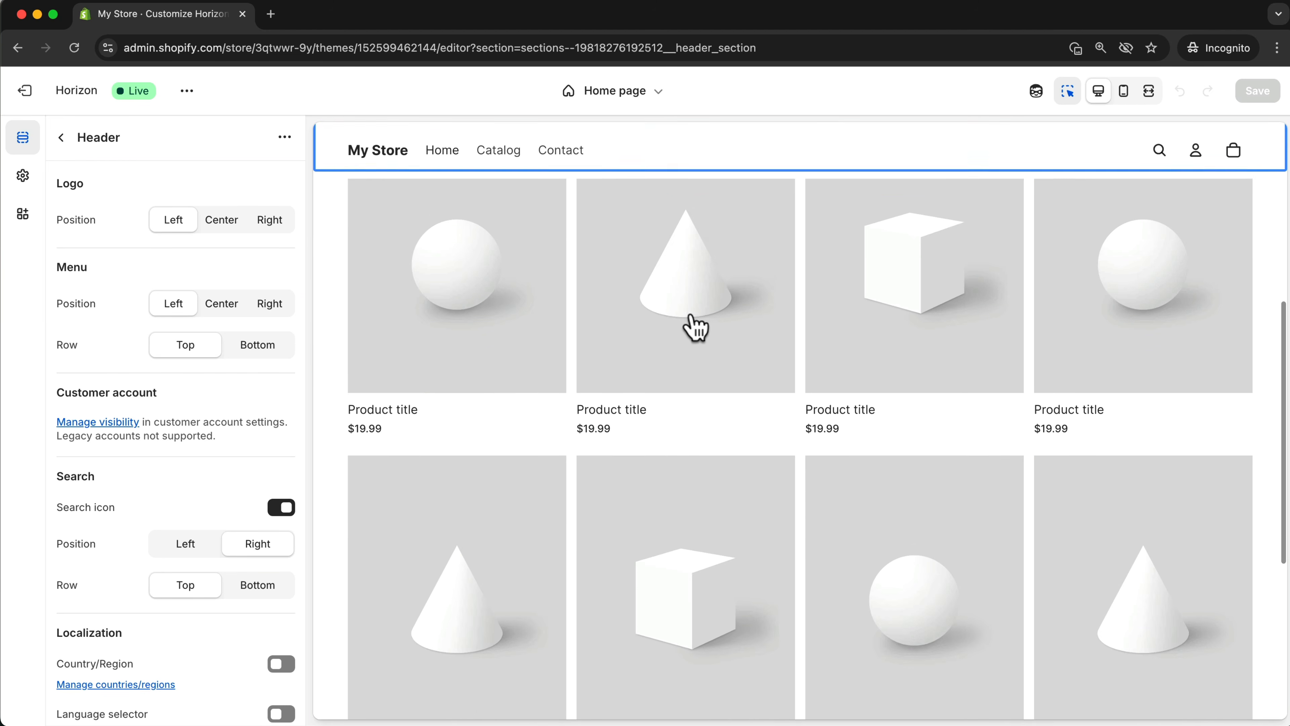
pyautogui.scroll(-3, 668, 315)
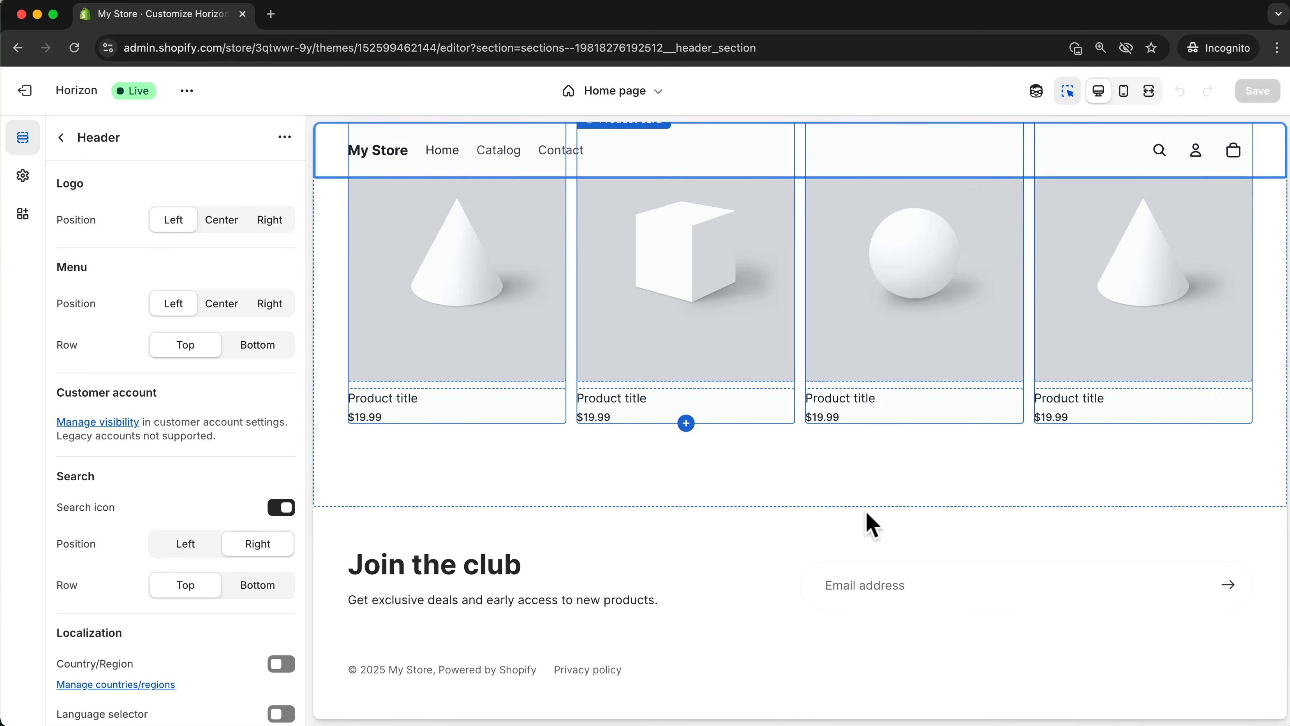
pyautogui.scroll(10, 772, 565)
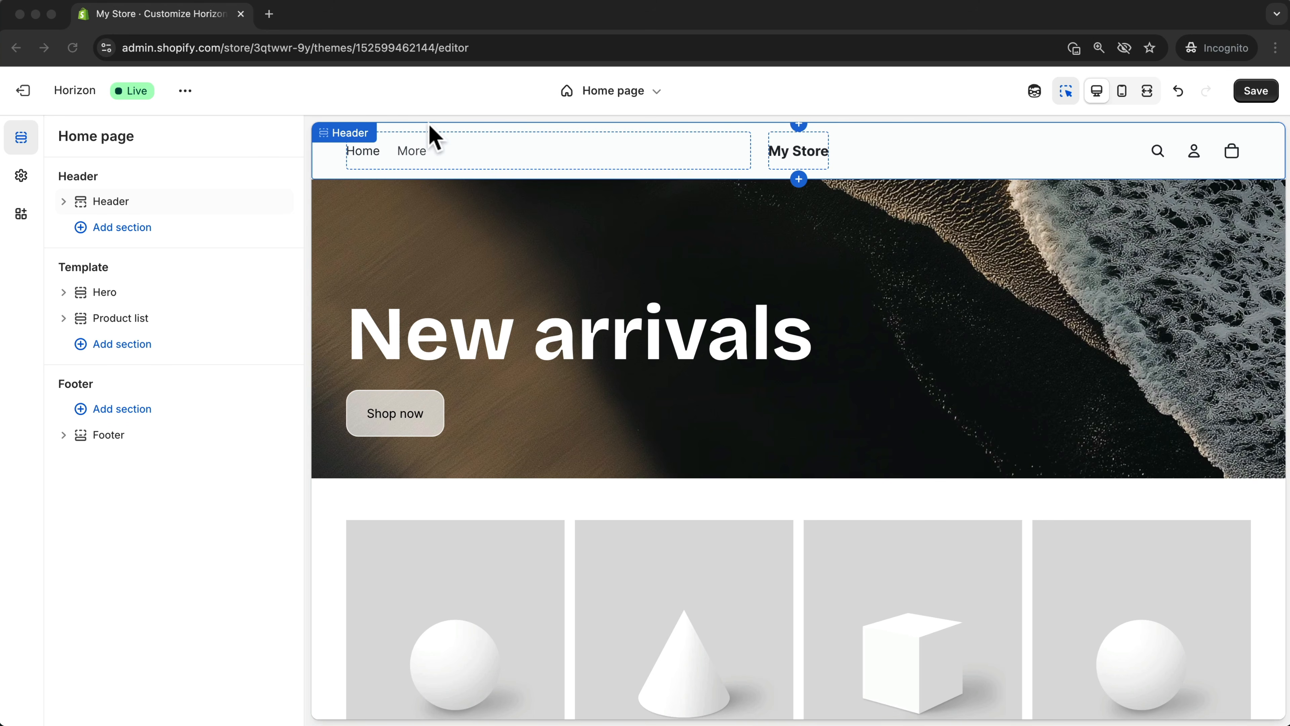
# Open the Header section's settings, try the Left logo position, and set the logo position to Center
pyautogui.click(416, 128)
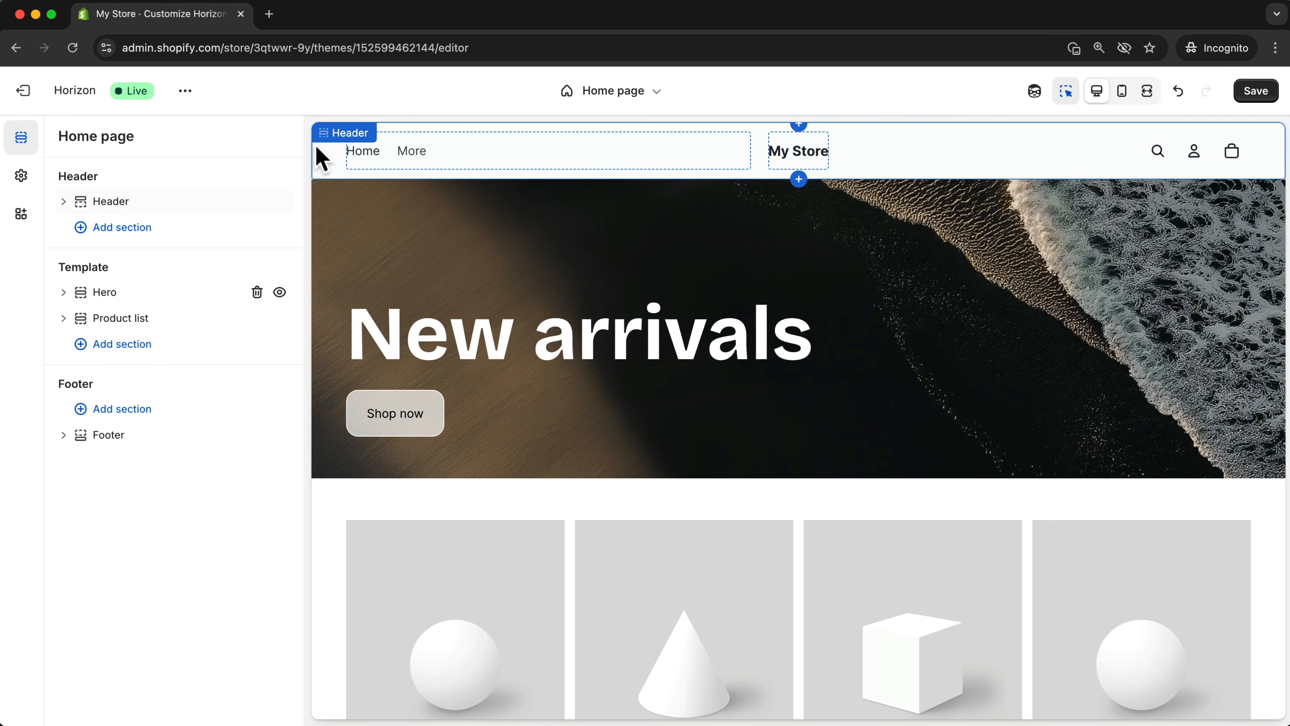
pyautogui.click(330, 162)
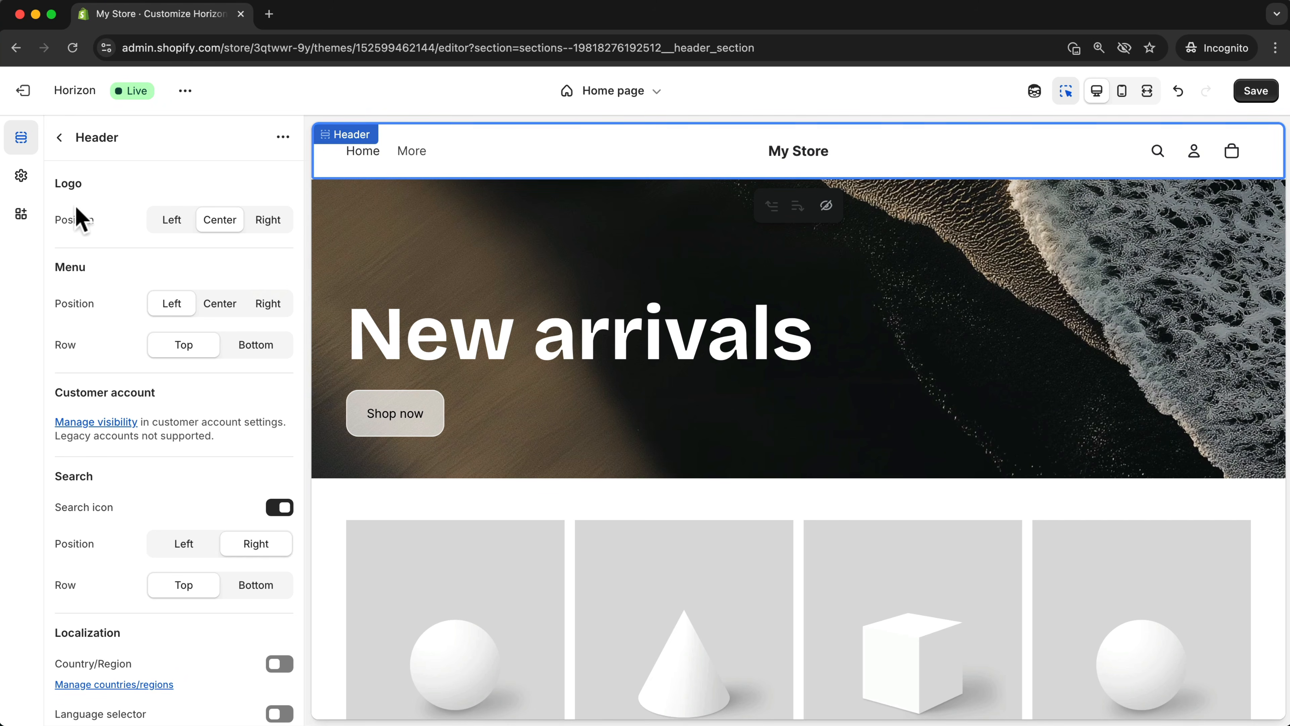
pyautogui.moveTo(53, 186); pyautogui.dragTo(93, 186)
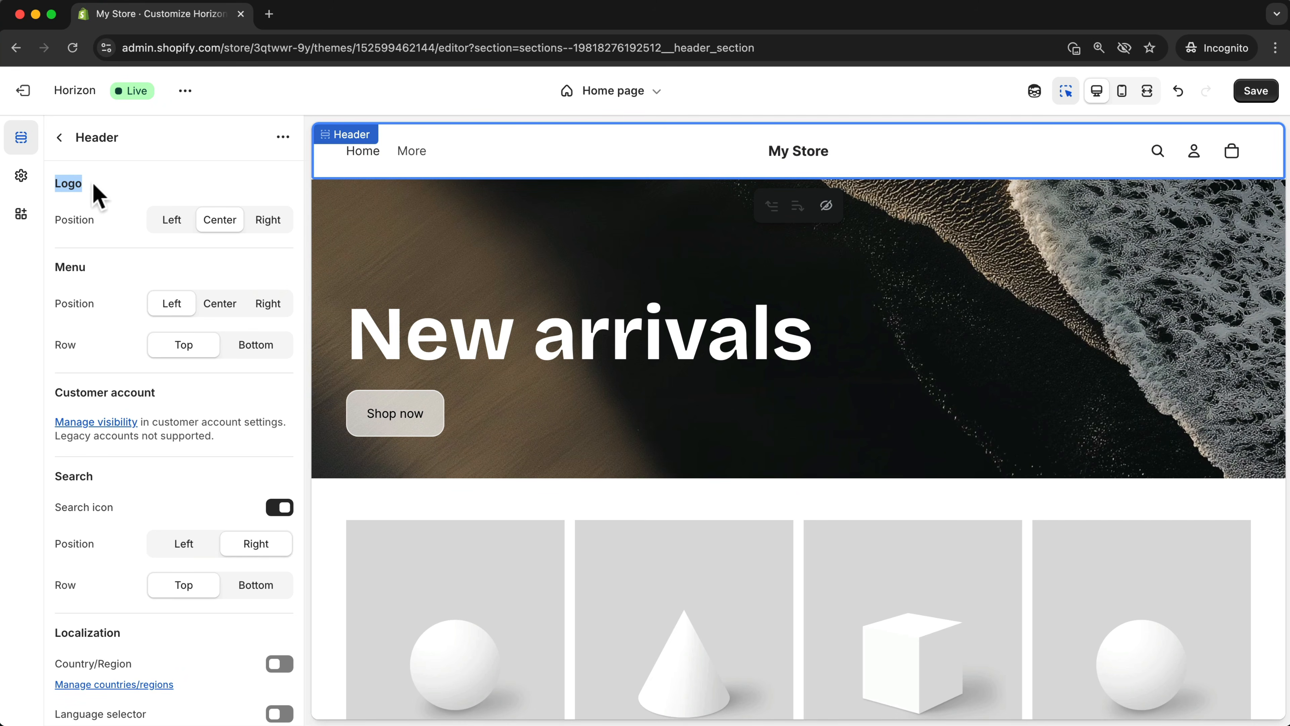
pyautogui.click(171, 222)
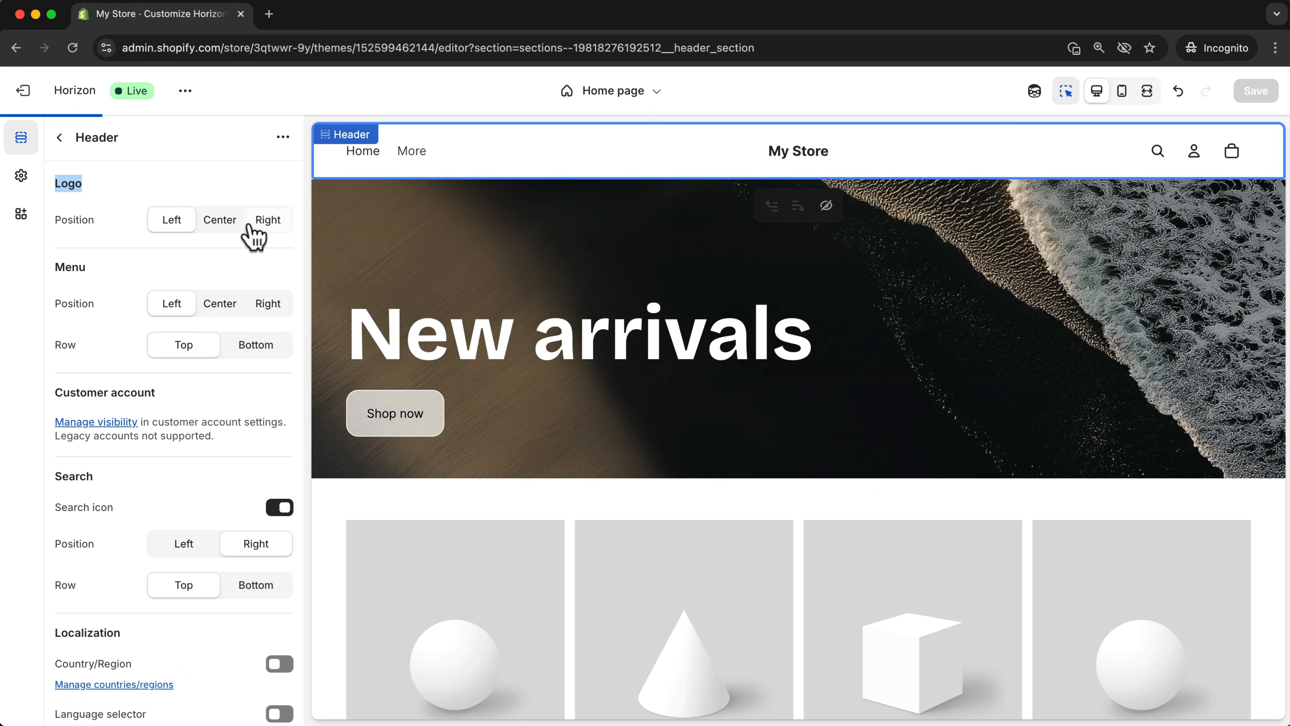
pyautogui.click(213, 221)
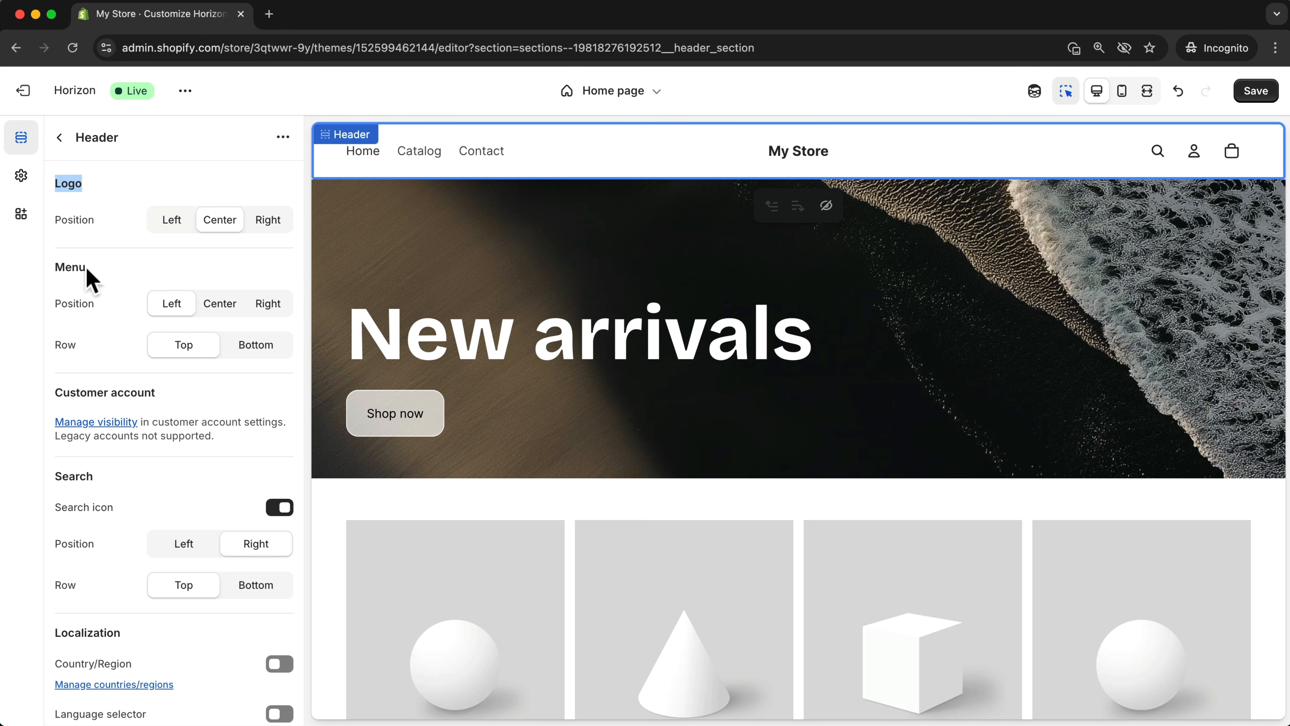
# Try the header menu centered in the Bottom row, and restore its position to Left and its row to Top
pyautogui.moveTo(87, 268); pyautogui.dragTo(61, 267)
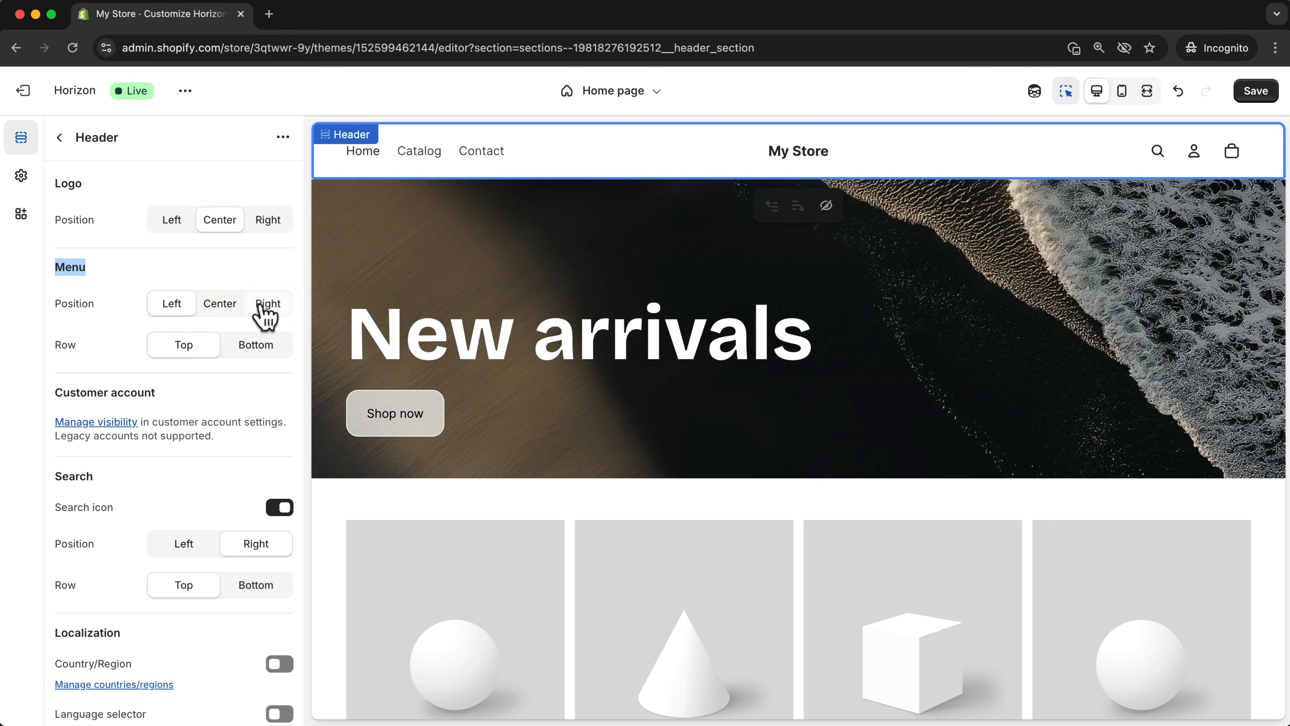
pyautogui.moveTo(53, 344); pyautogui.dragTo(80, 344)
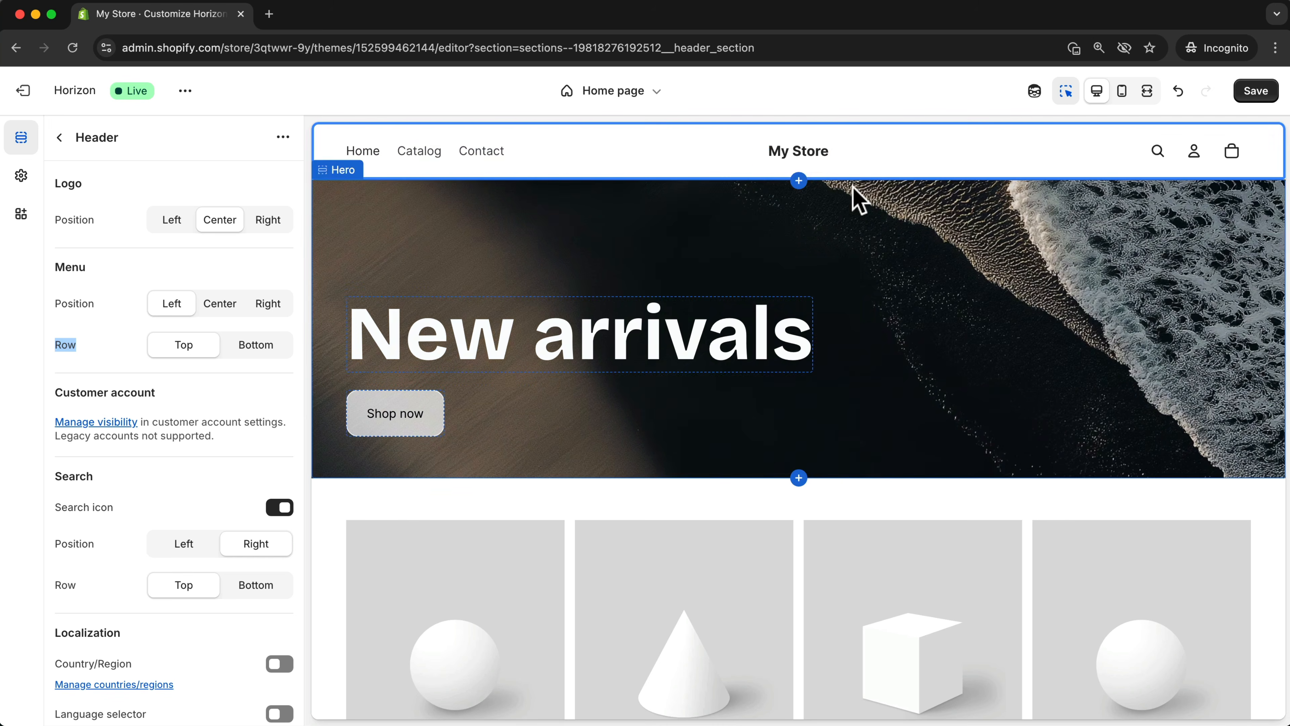
pyautogui.click(268, 344)
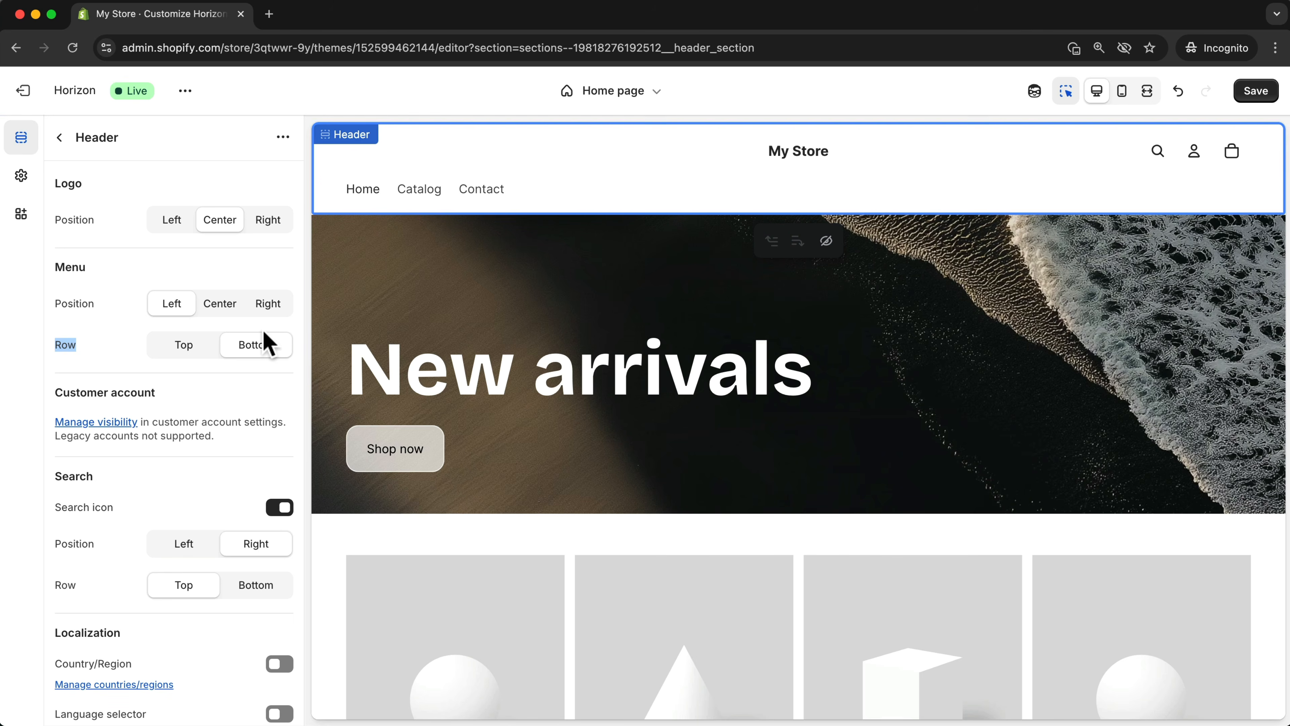
pyautogui.click(217, 307)
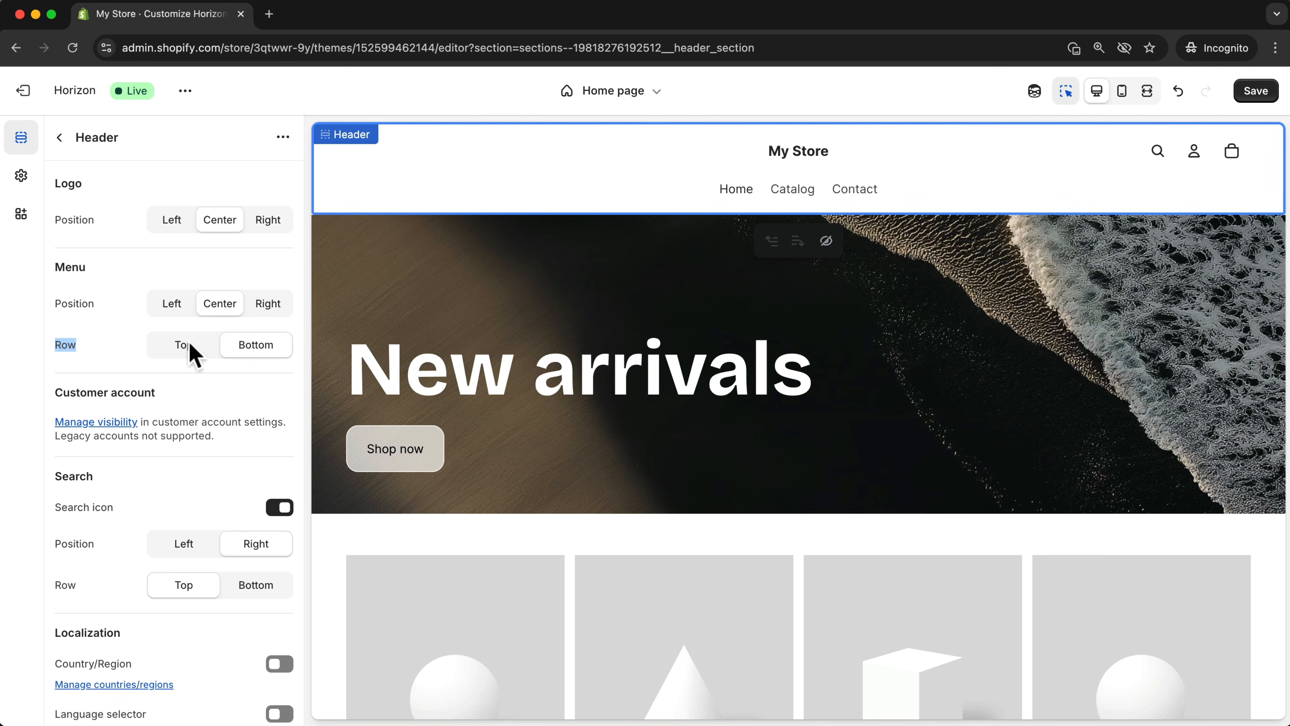
pyautogui.click(172, 311)
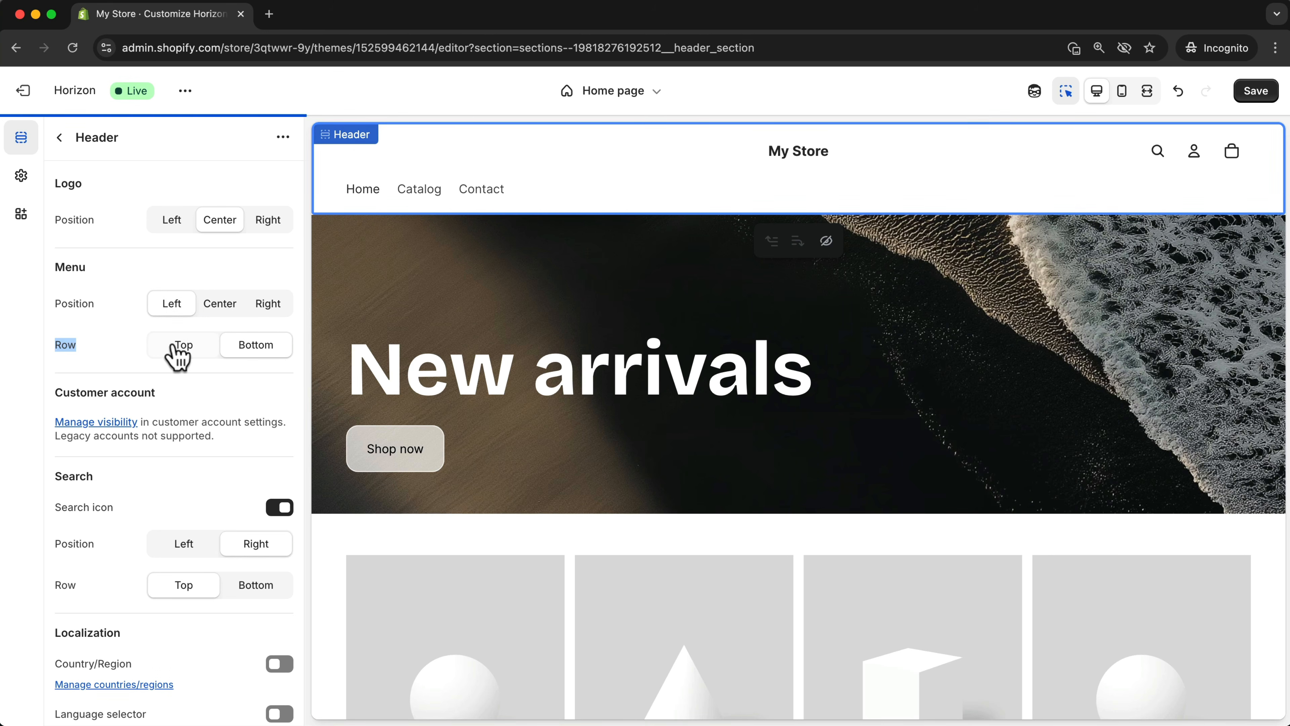
pyautogui.click(182, 350)
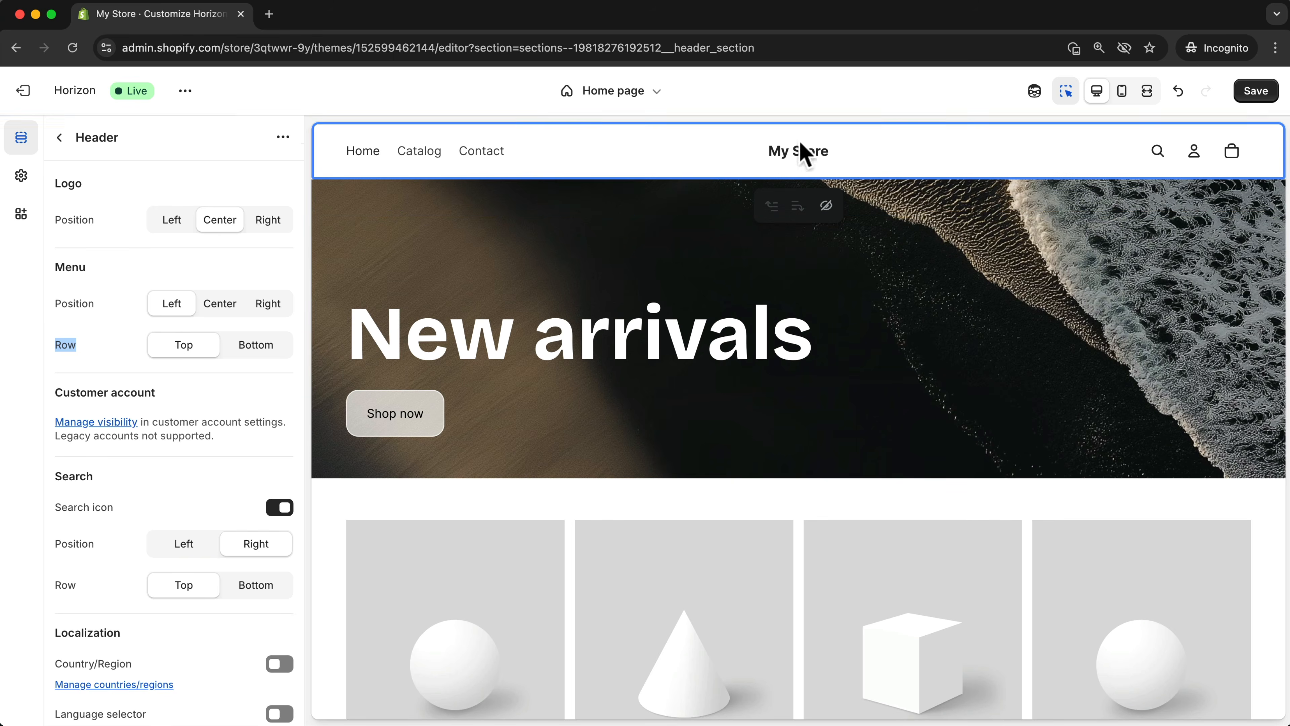
# Enable the Country/Region selector, its Flag, and the Language selector in the header's localization settings
pyautogui.scroll(-4, 142, 348)
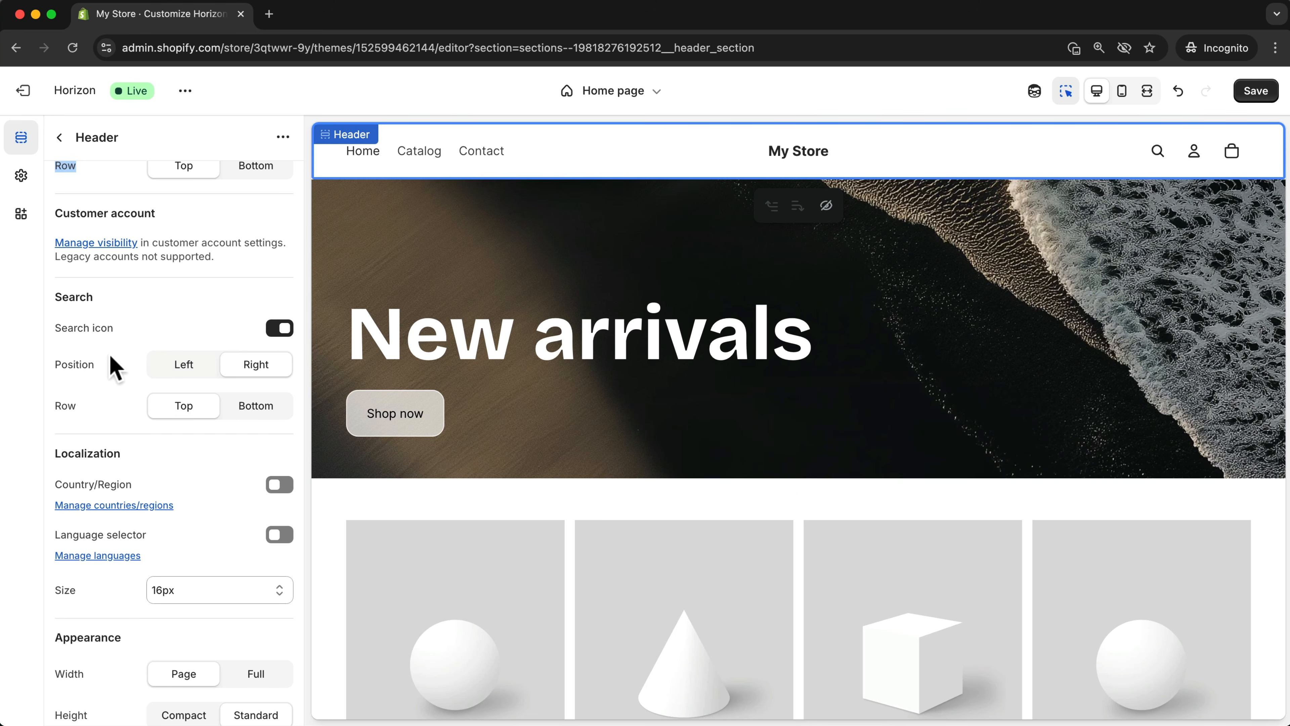
pyautogui.scroll(-3, 127, 383)
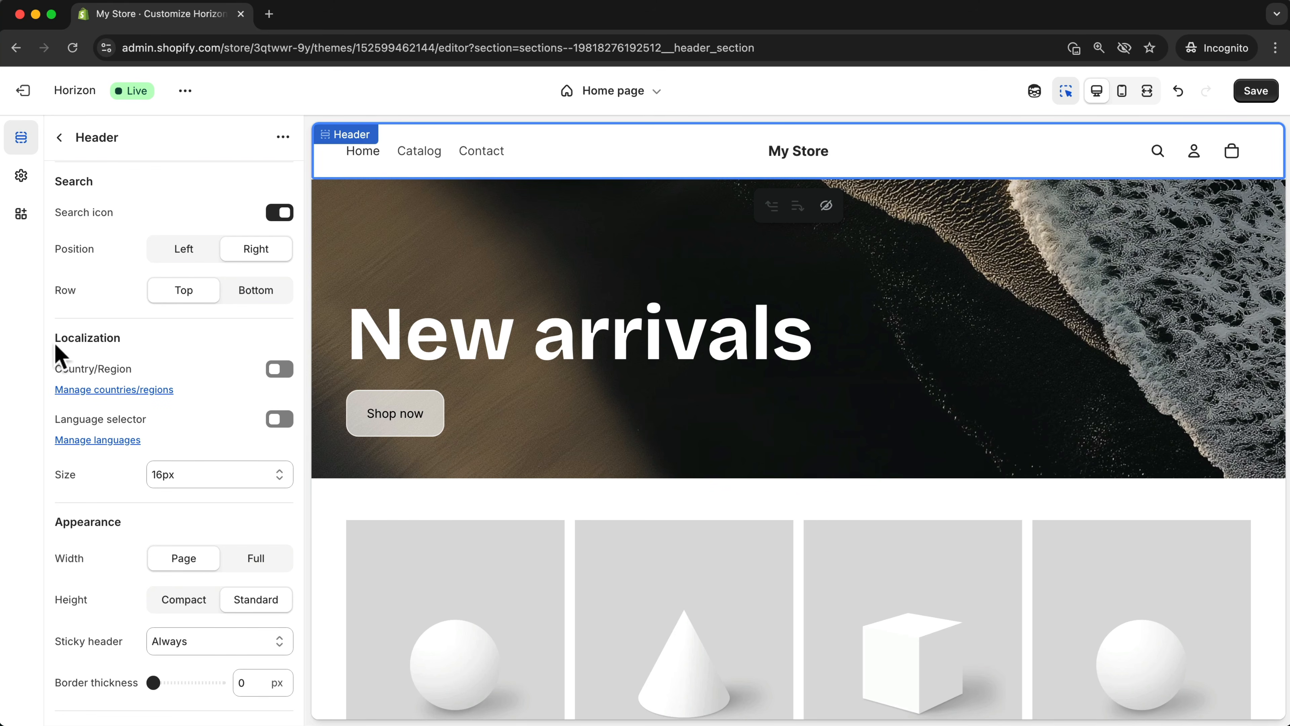
pyautogui.click(279, 370)
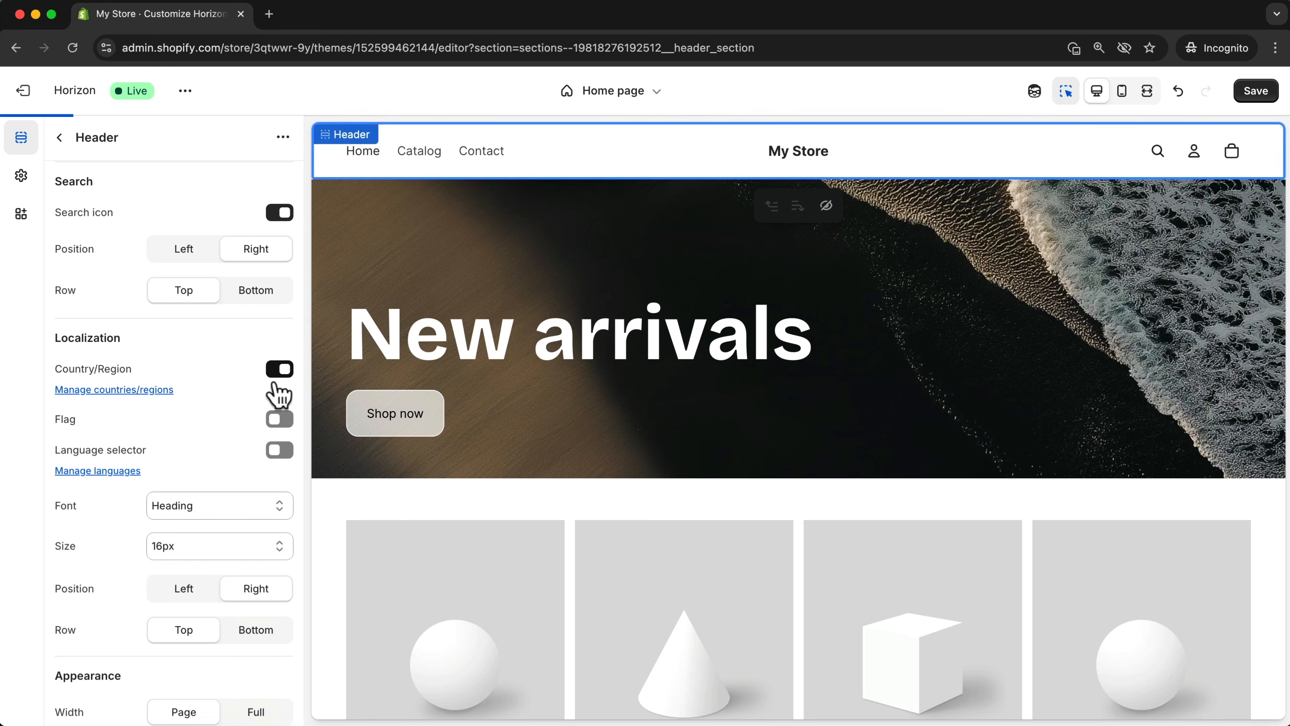
pyautogui.click(279, 420)
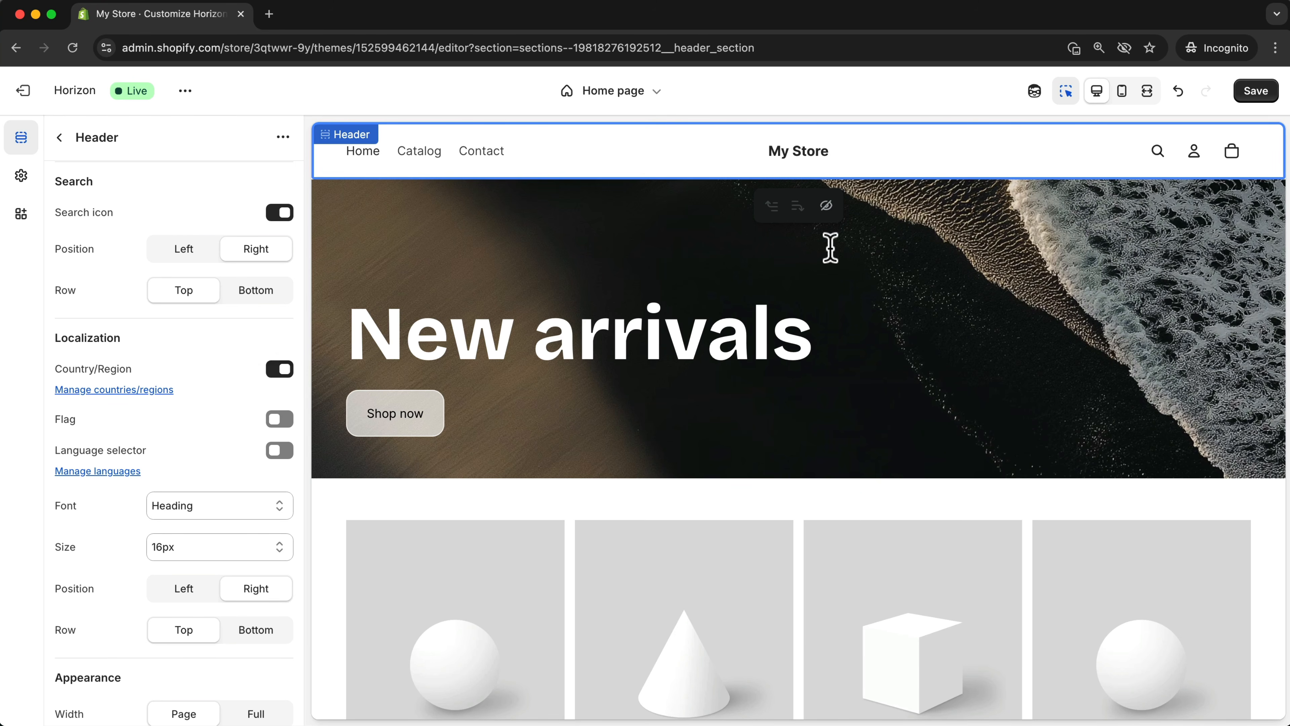
pyautogui.click(278, 419)
pyautogui.click(279, 451)
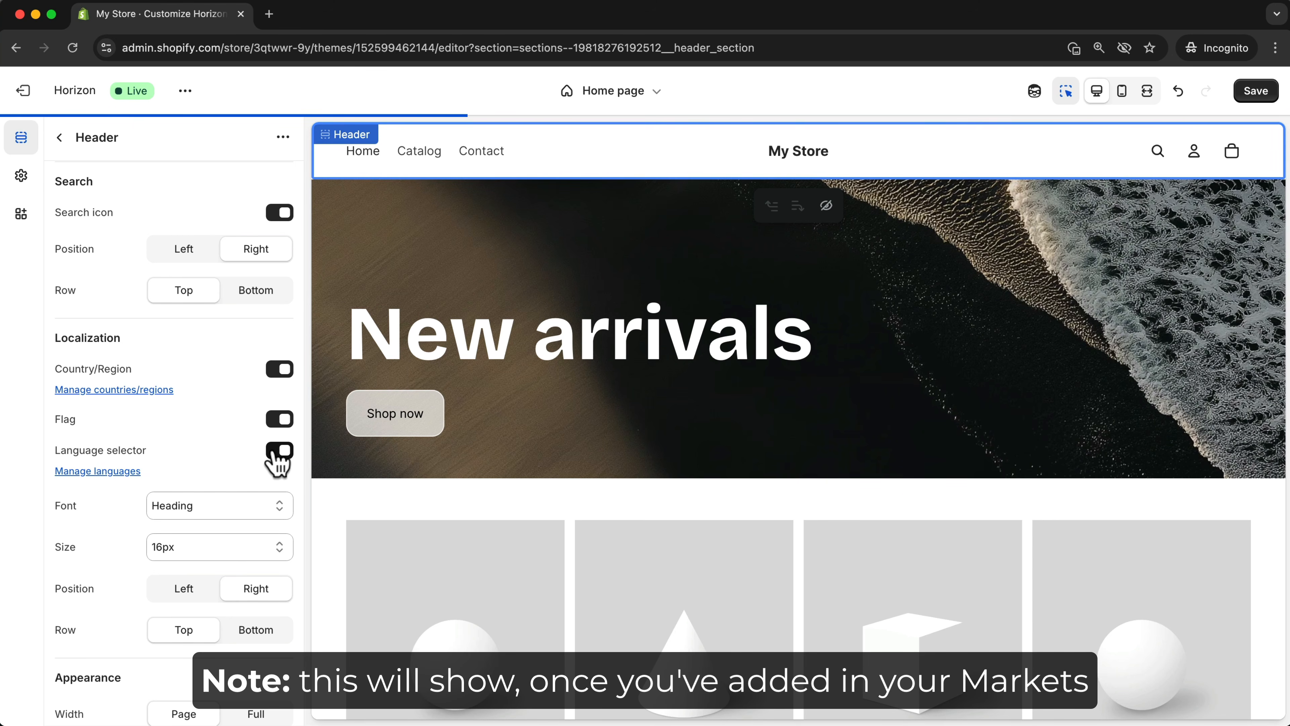
# Review the header's localization and appearance settings, check the sticky header's behaviour in the home page preview, and view its options
pyautogui.scroll(-1, 208, 458)
pyautogui.scroll(-1, 201, 460)
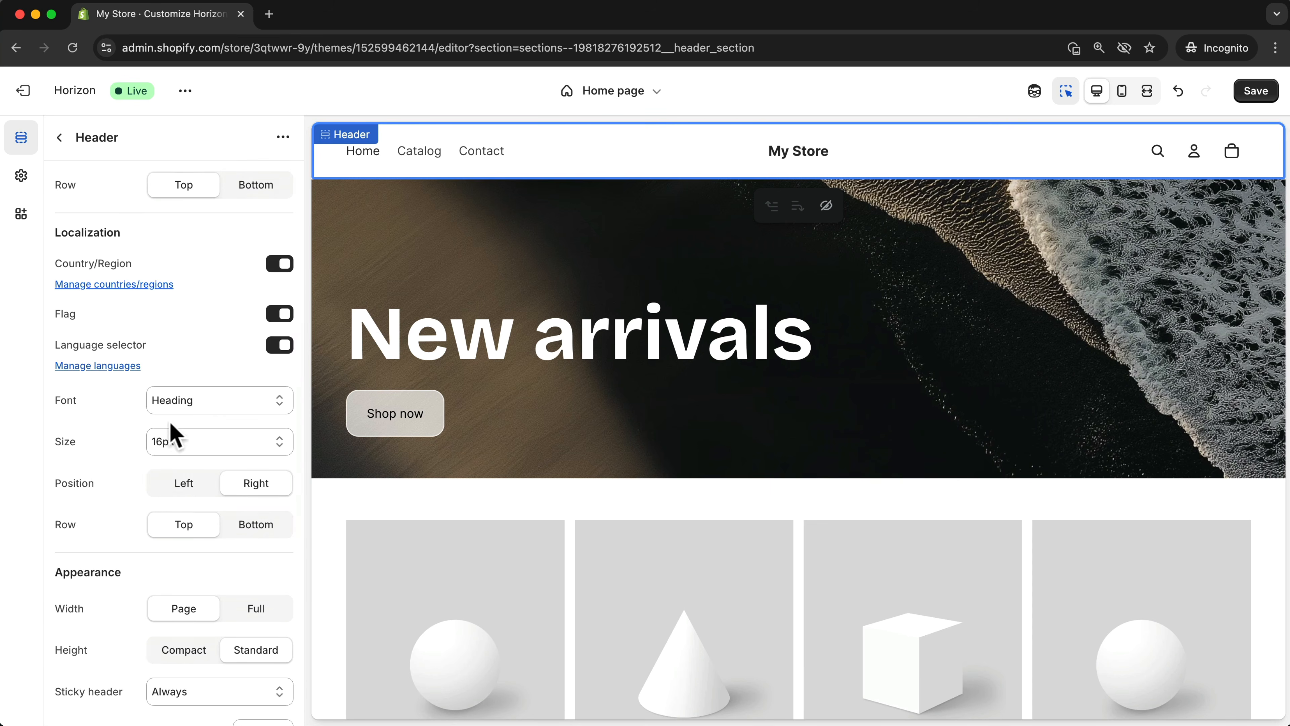
pyautogui.scroll(-2, 190, 455)
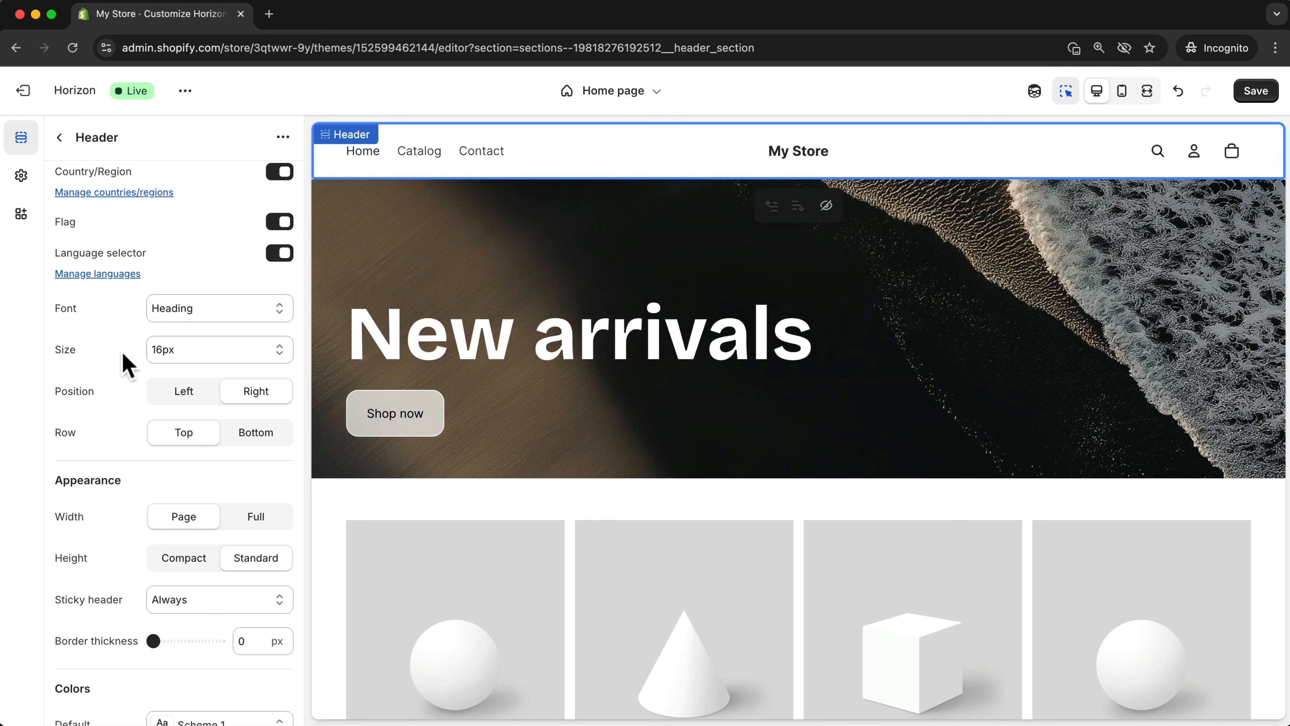
pyautogui.scroll(-4, 111, 387)
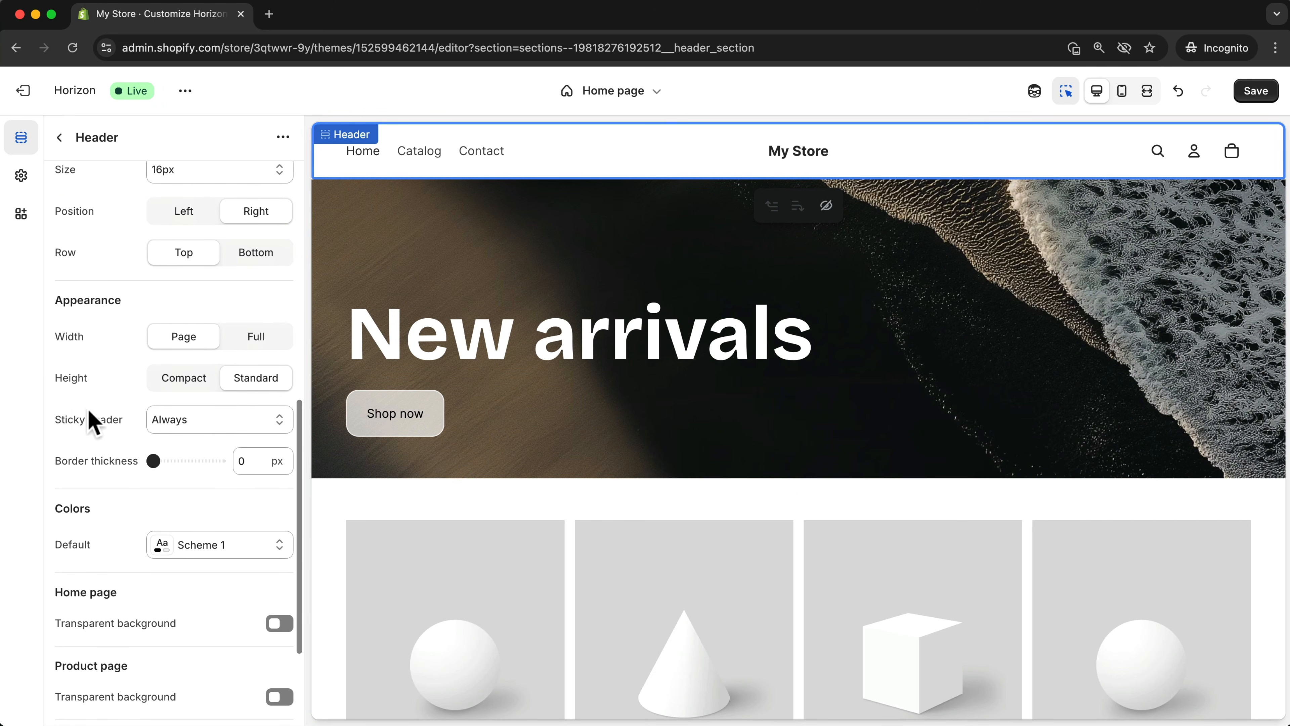
pyautogui.moveTo(56, 420); pyautogui.dragTo(126, 424)
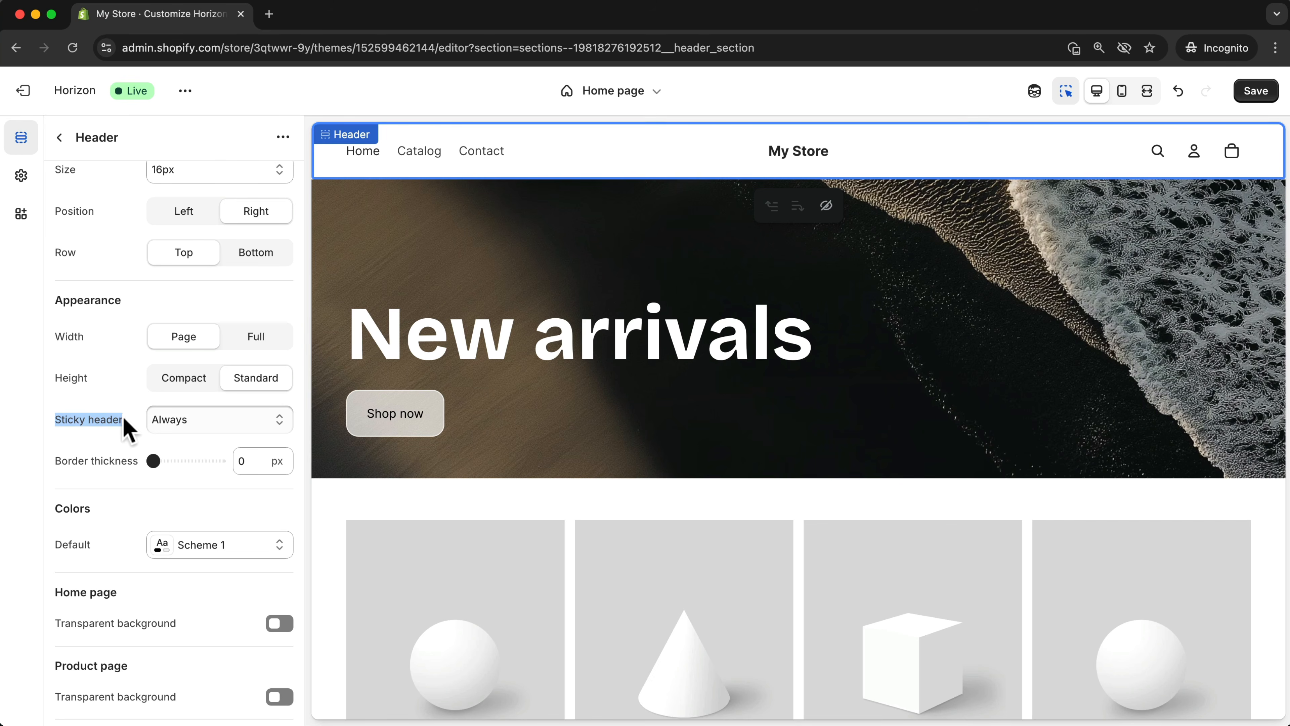
pyautogui.scroll(-1, 950, 307)
pyautogui.scroll(-9, 943, 305)
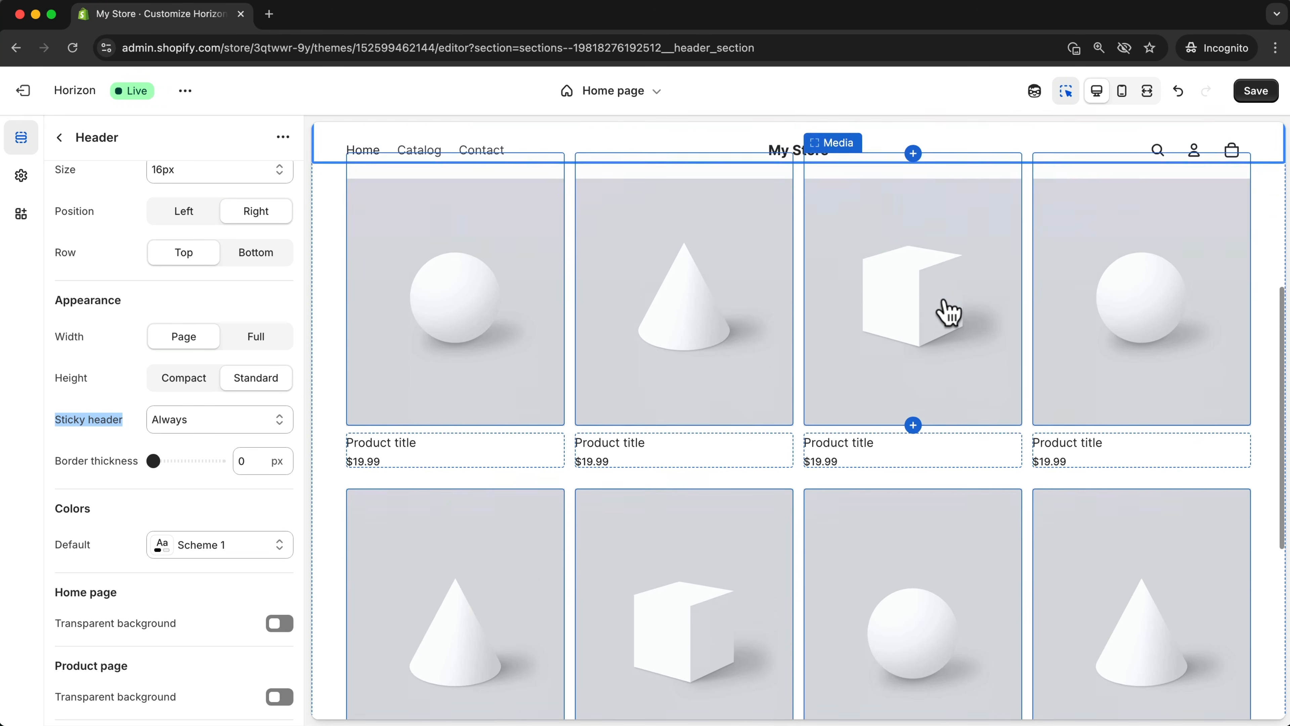
pyautogui.scroll(9, 942, 307)
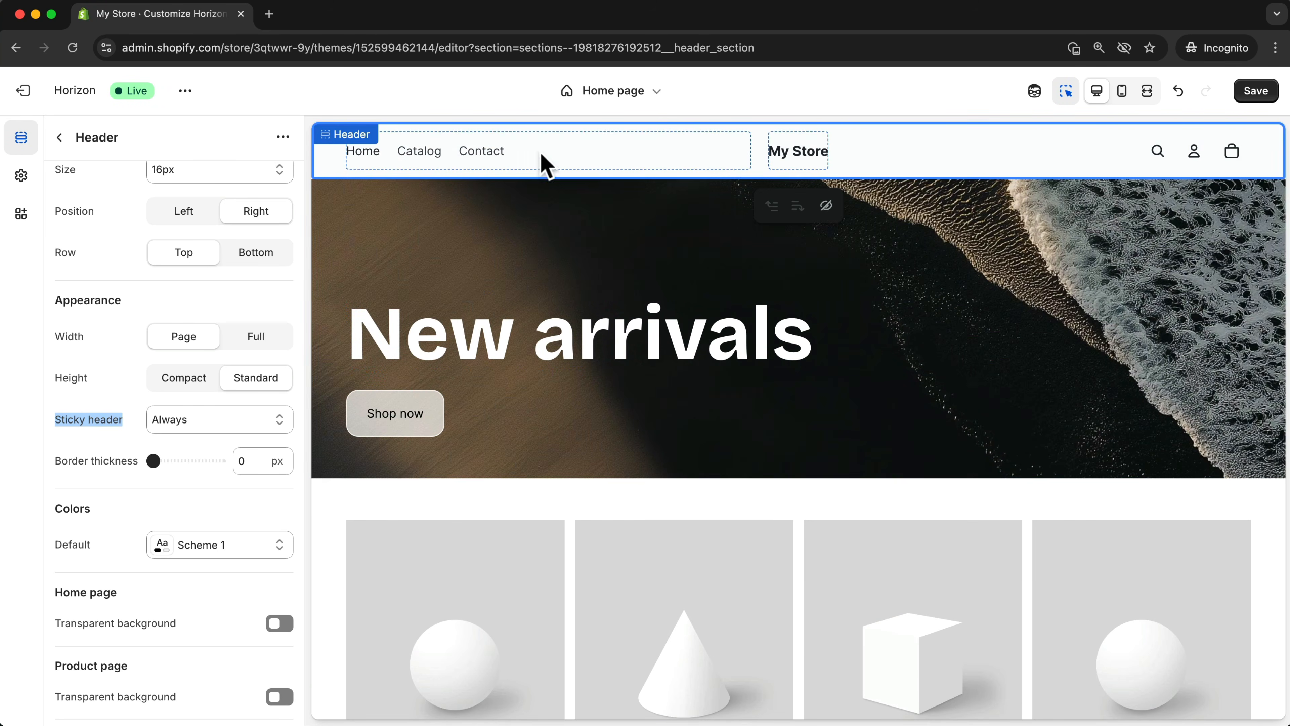
pyautogui.scroll(-8, 904, 294)
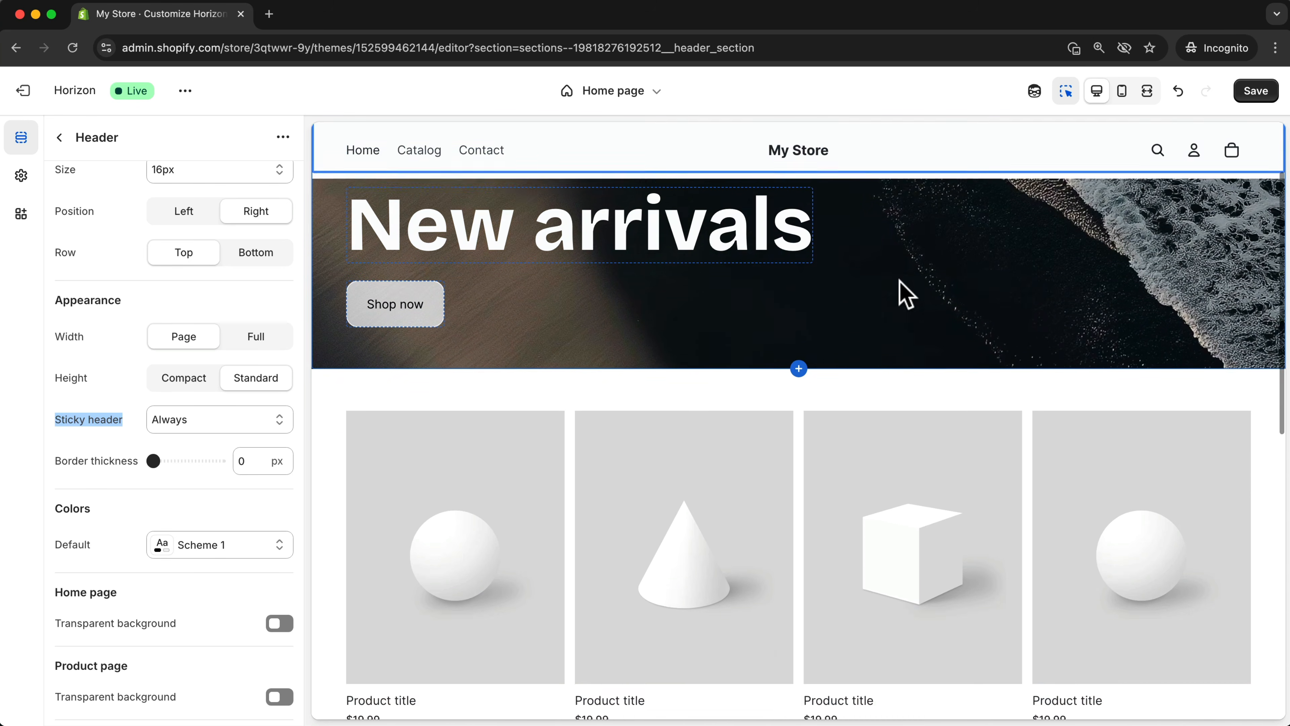
pyautogui.scroll(8, 901, 297)
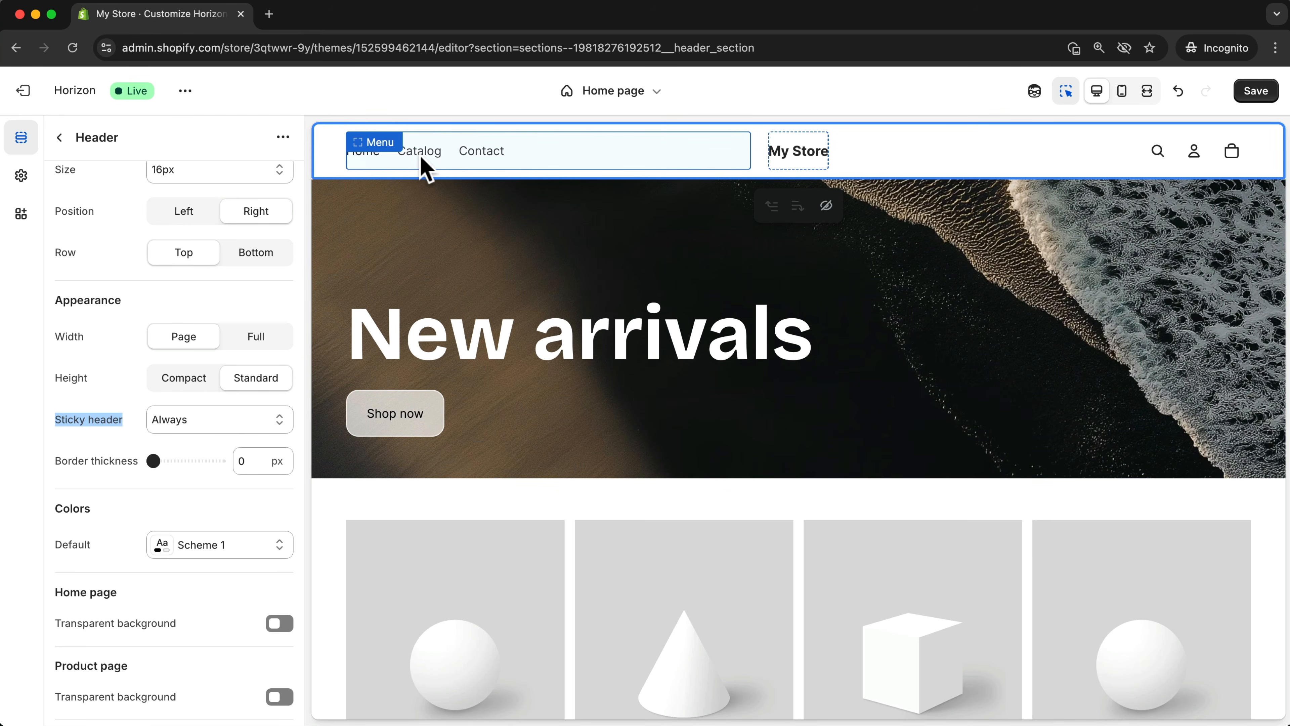
pyautogui.scroll(-6, 720, 376)
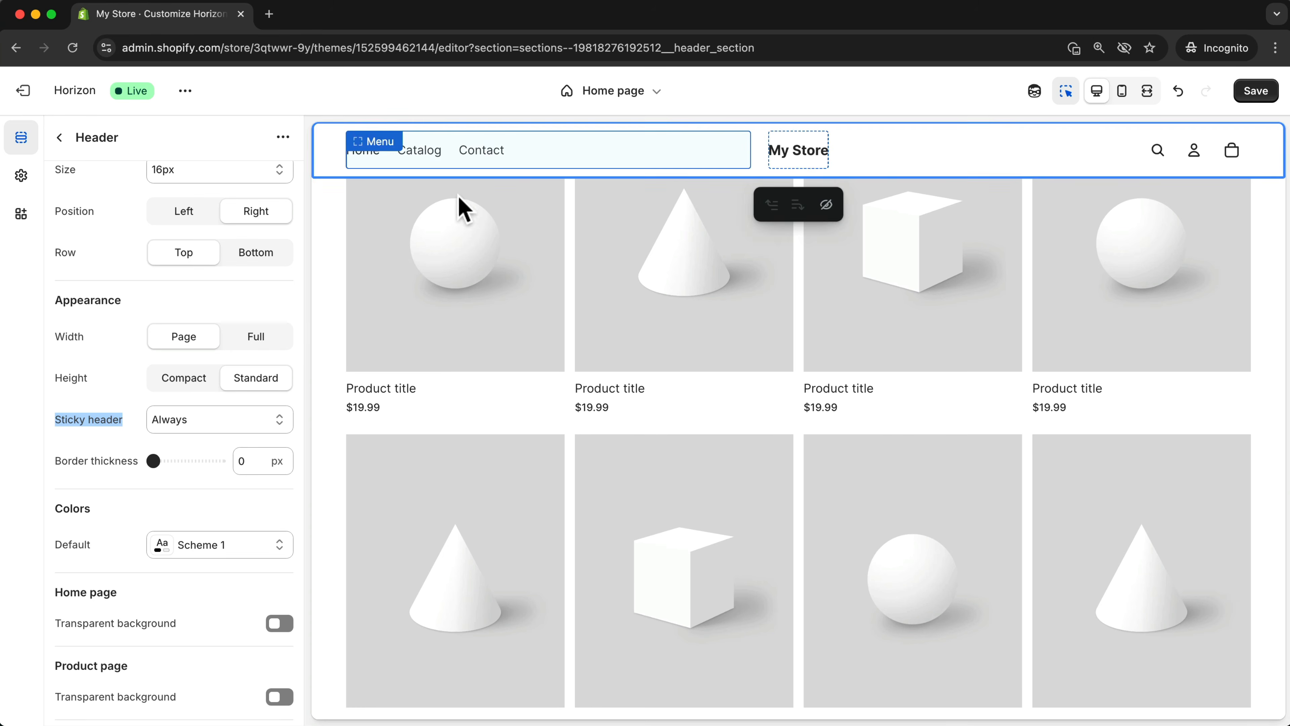
pyautogui.click(179, 421)
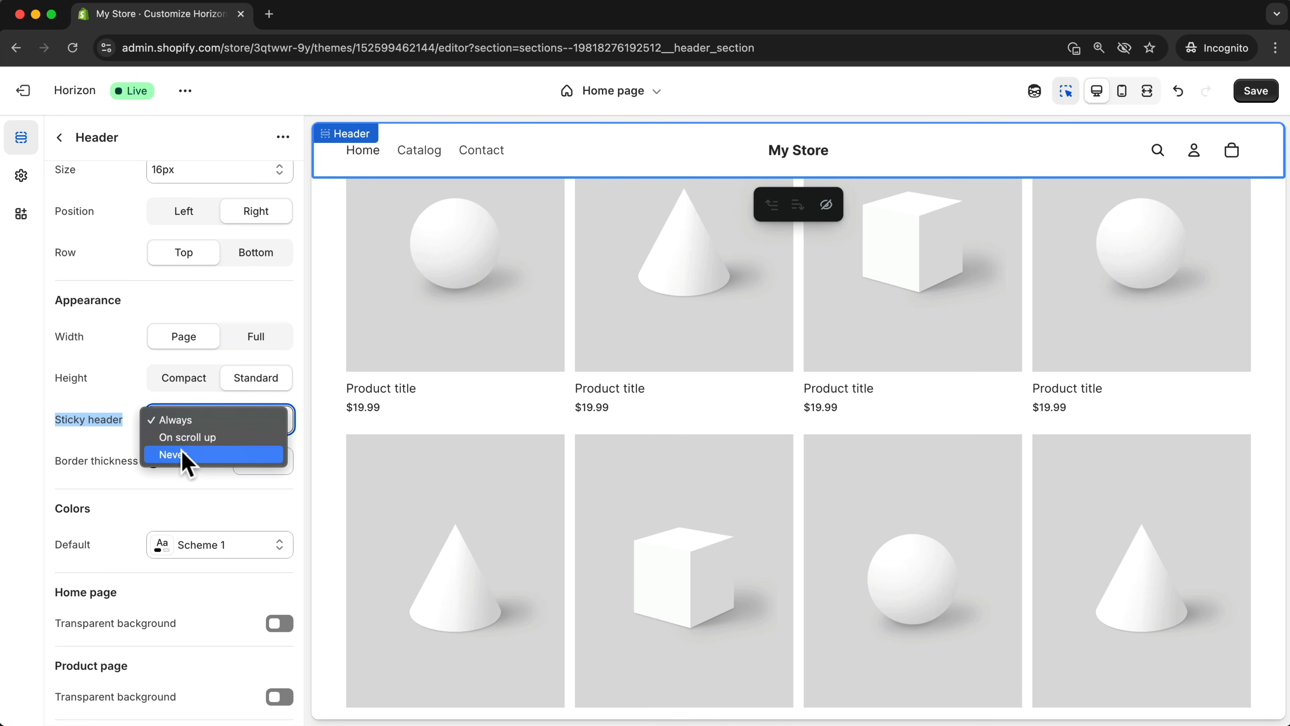
pyautogui.press('Escape')
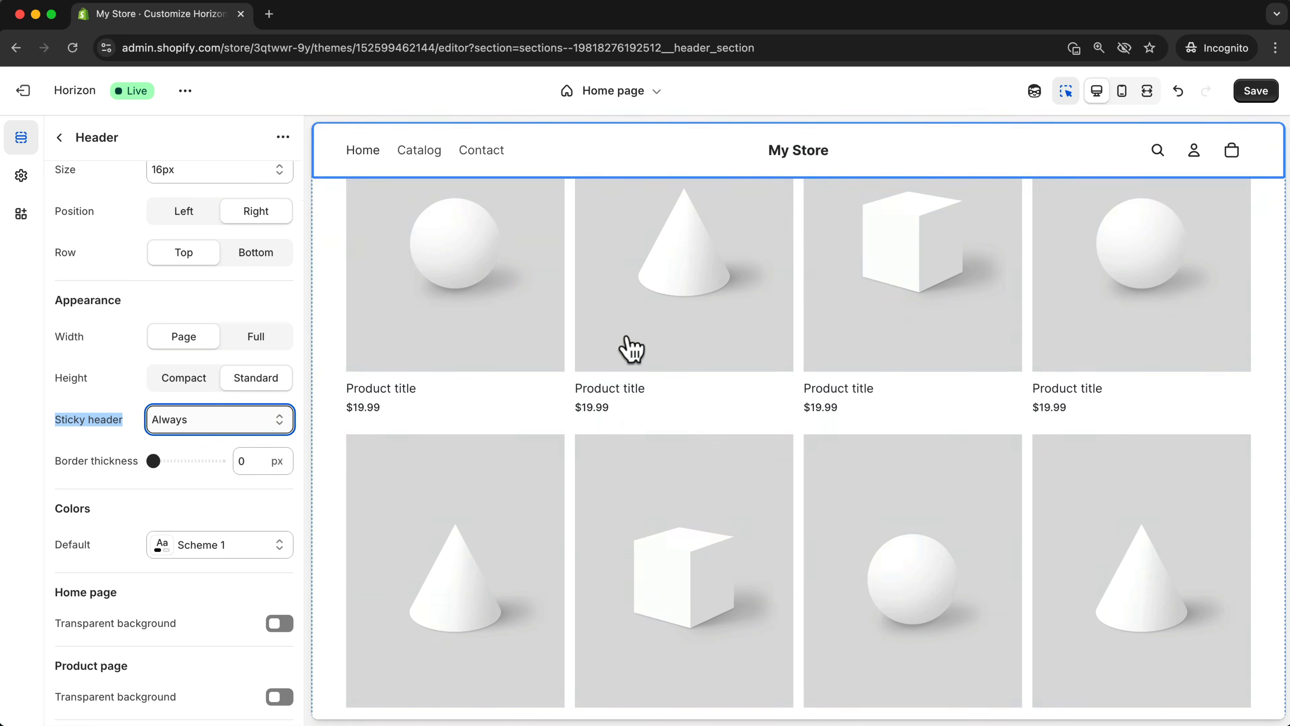
pyautogui.scroll(6, 628, 349)
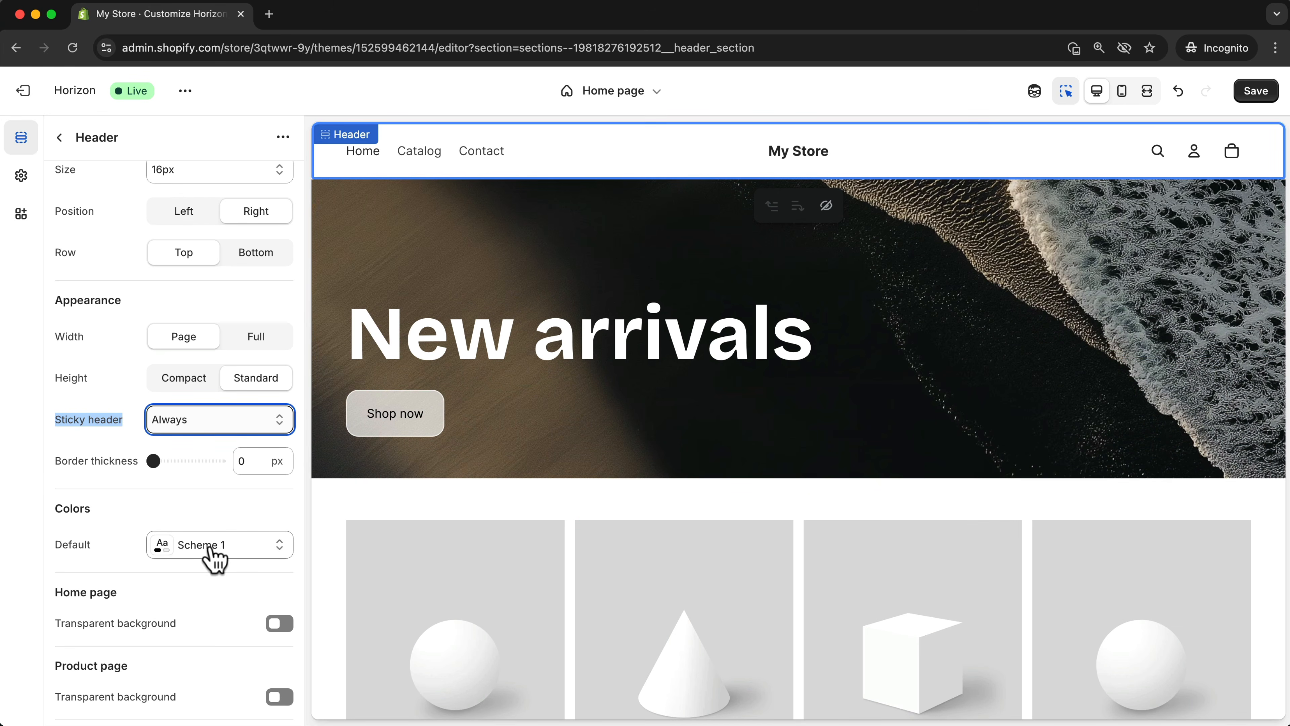
# Set the header's default color scheme to Scheme 5 and enable its transparent background for the home page
pyautogui.click(274, 549)
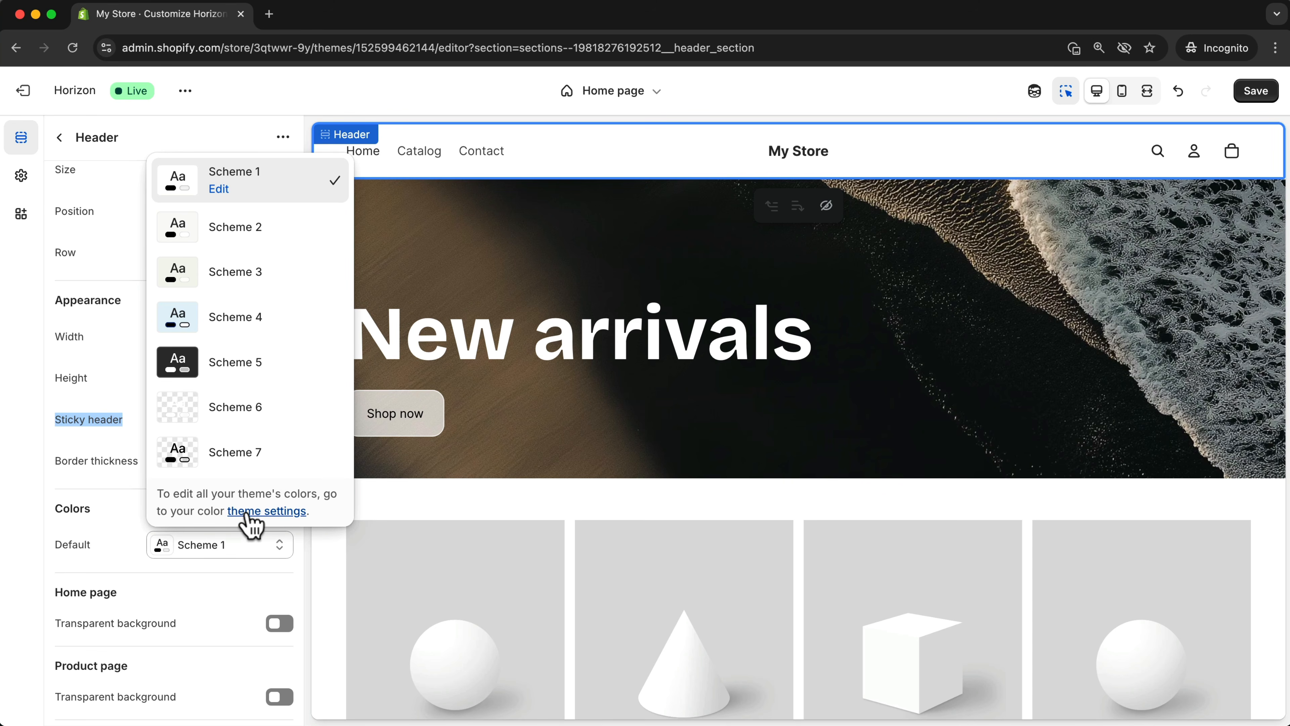
pyautogui.click(233, 373)
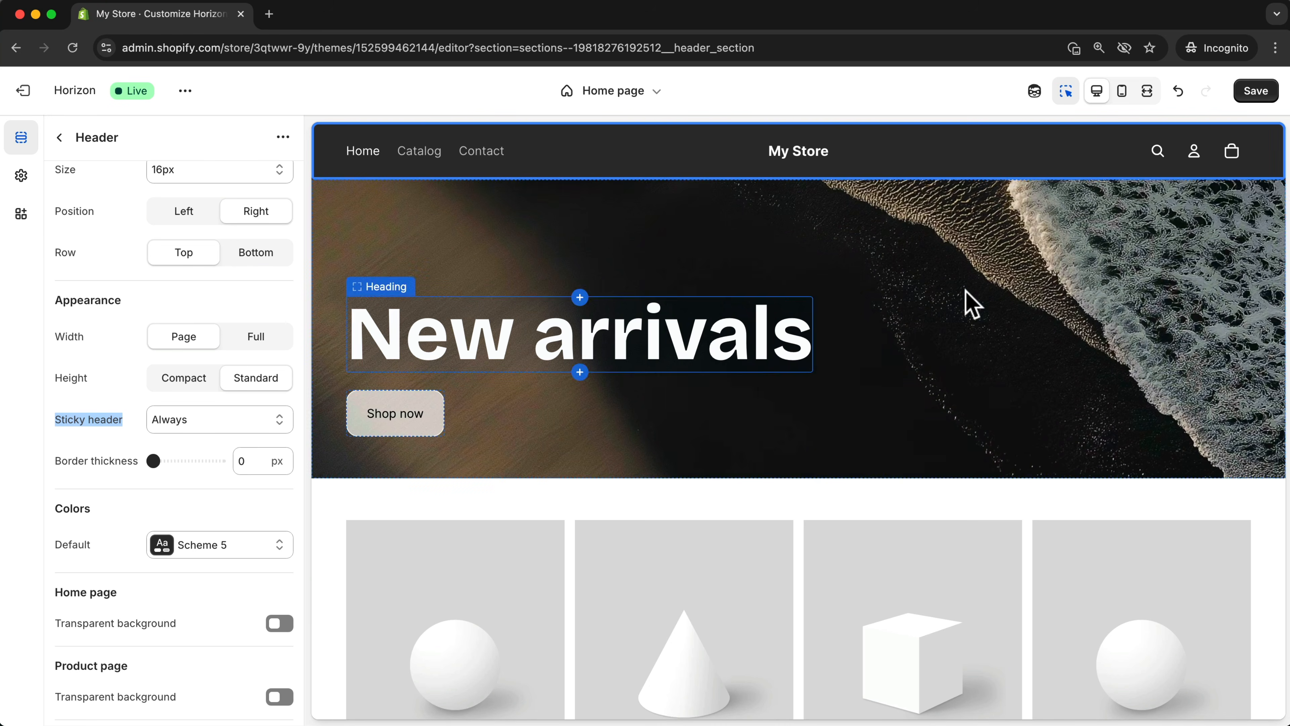
pyautogui.scroll(-3, 274, 547)
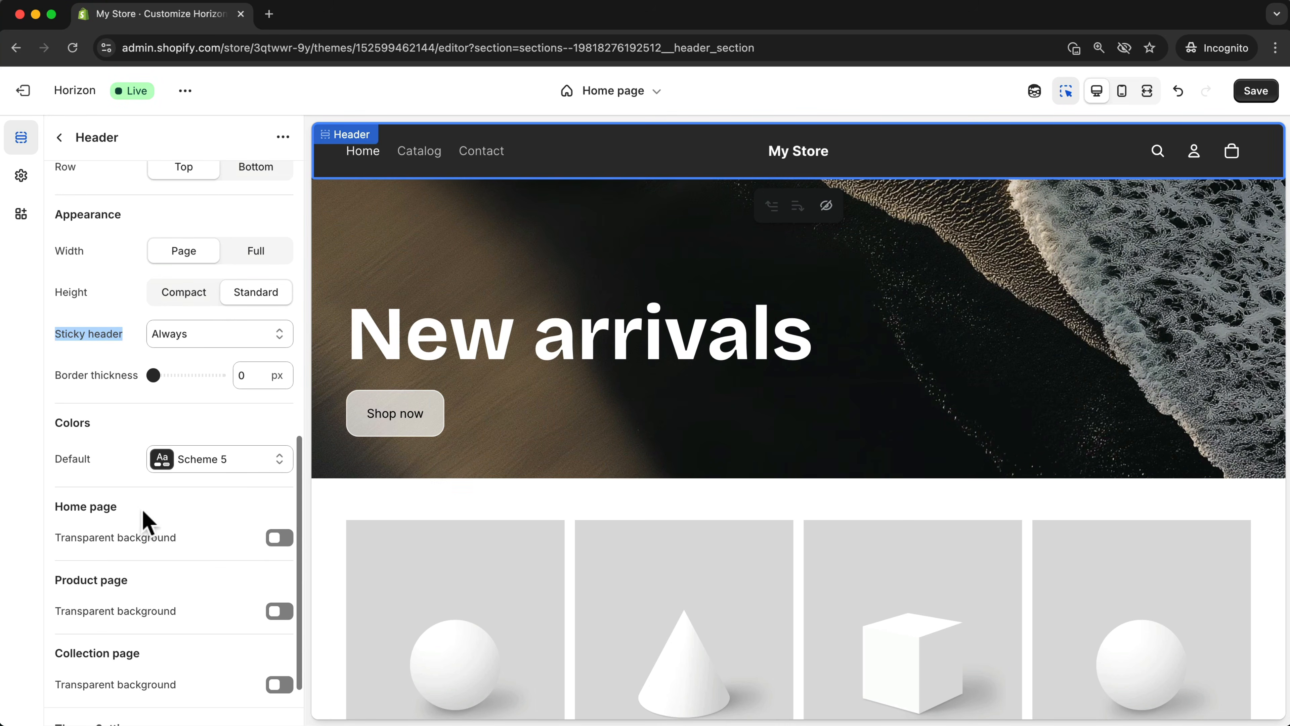
pyautogui.click(279, 538)
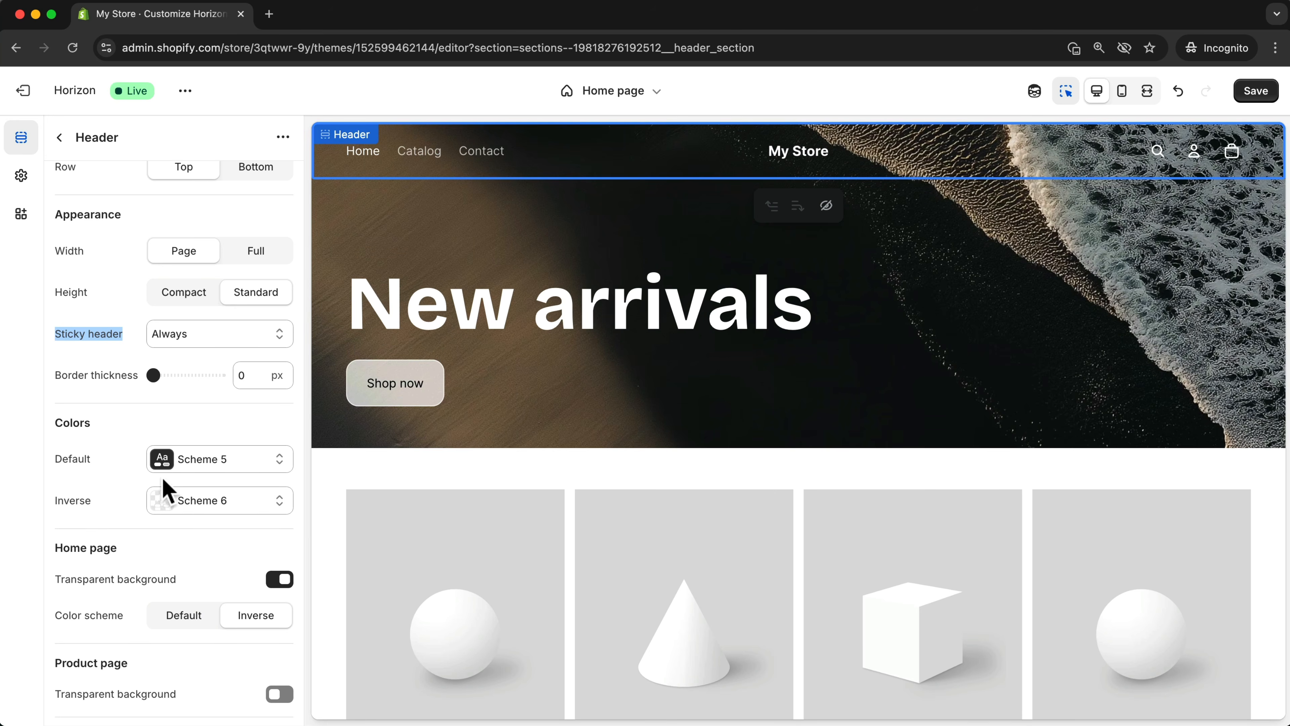
# Review the header's transparent background settings for the product and collection pages, and save the theme changes
pyautogui.scroll(-3, 222, 568)
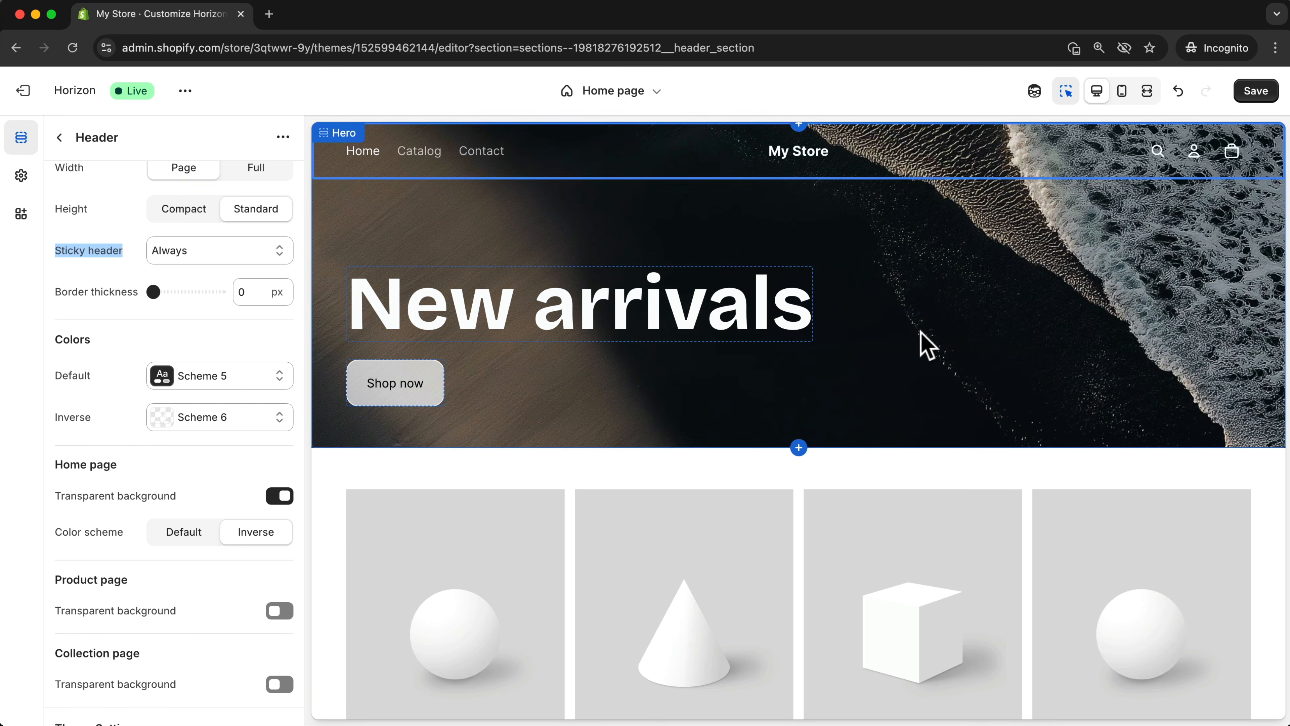
pyautogui.scroll(-2, 192, 591)
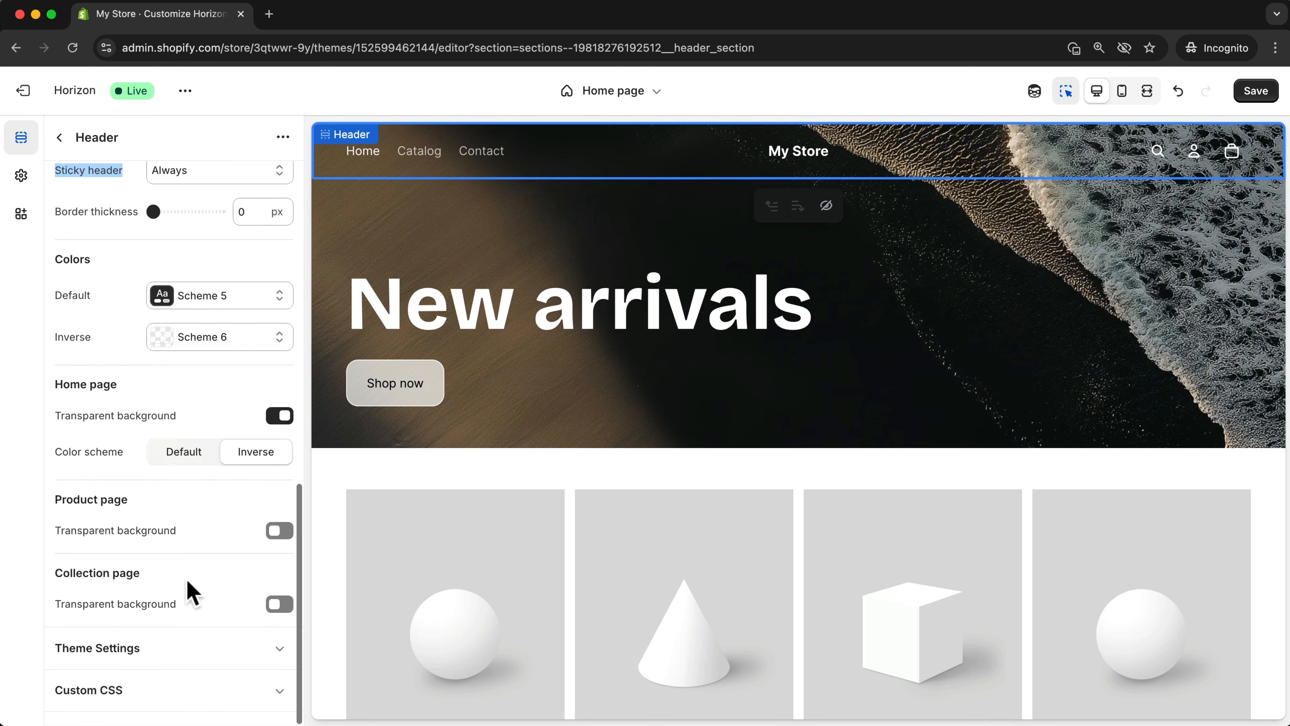
pyautogui.moveTo(52, 530); pyautogui.dragTo(175, 529)
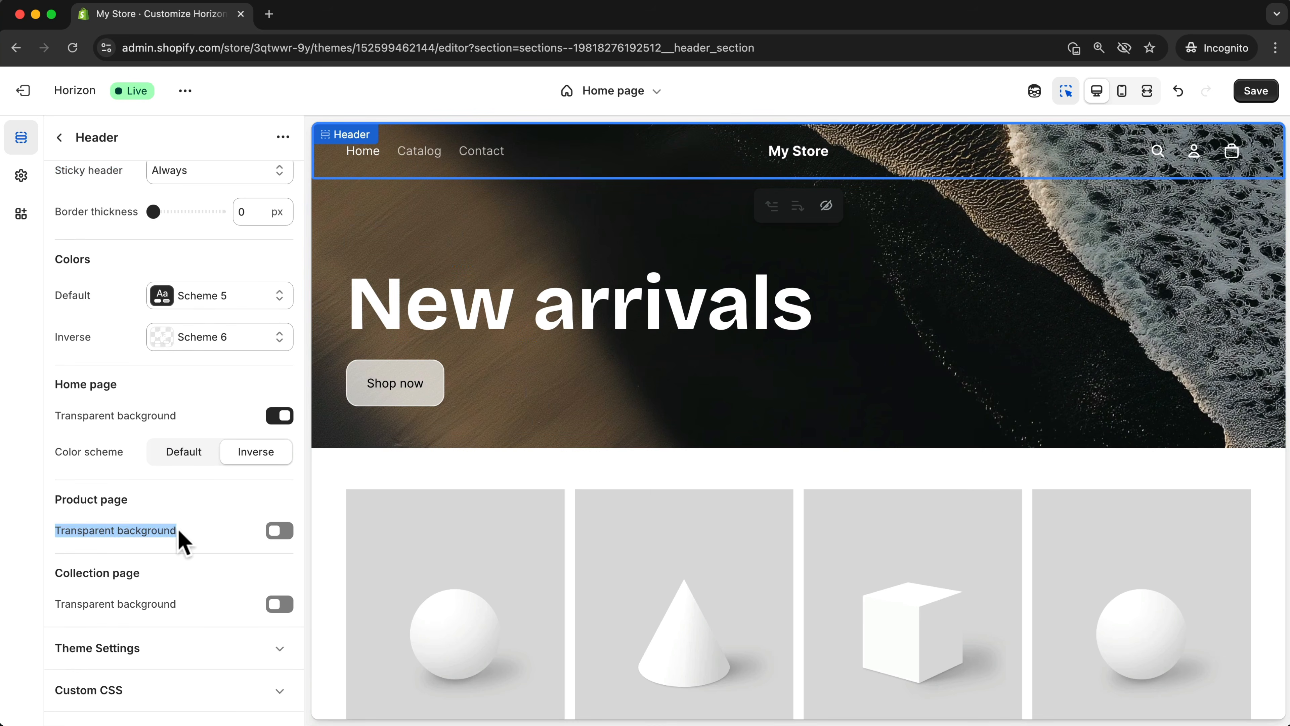
pyautogui.click(177, 531)
pyautogui.scroll(1, 170, 531)
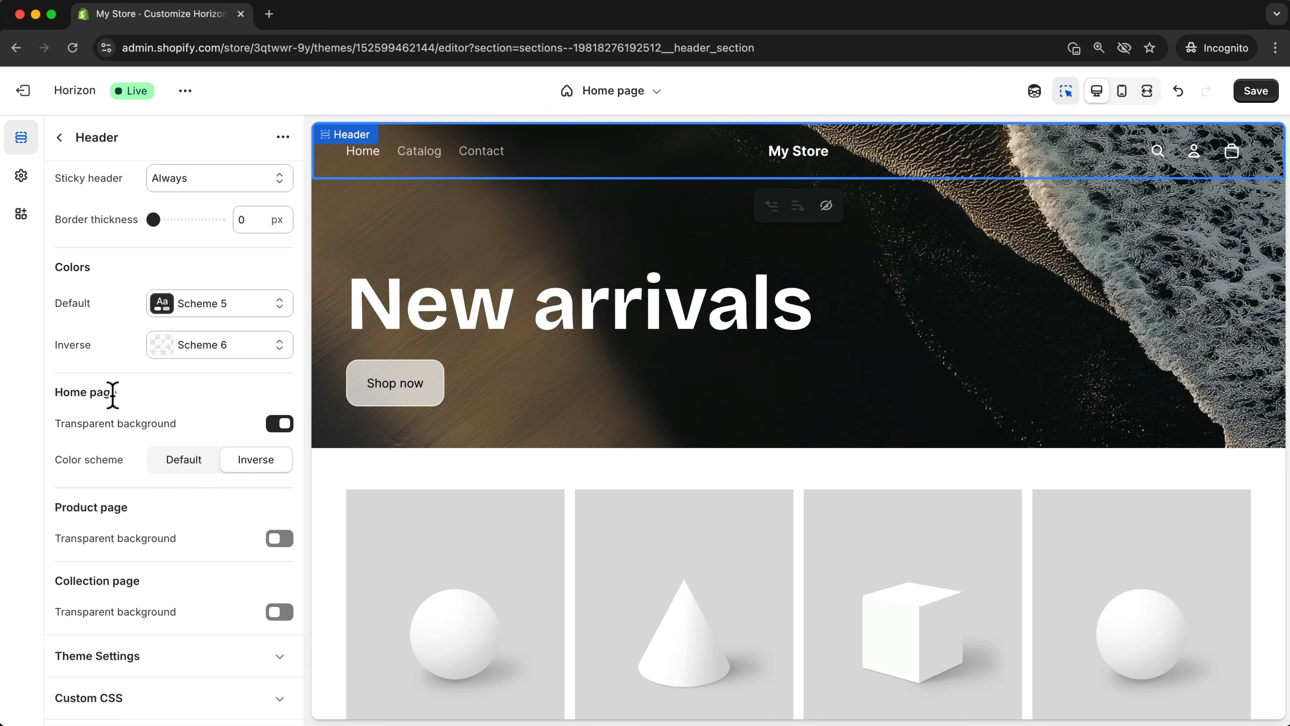
pyautogui.click(1255, 92)
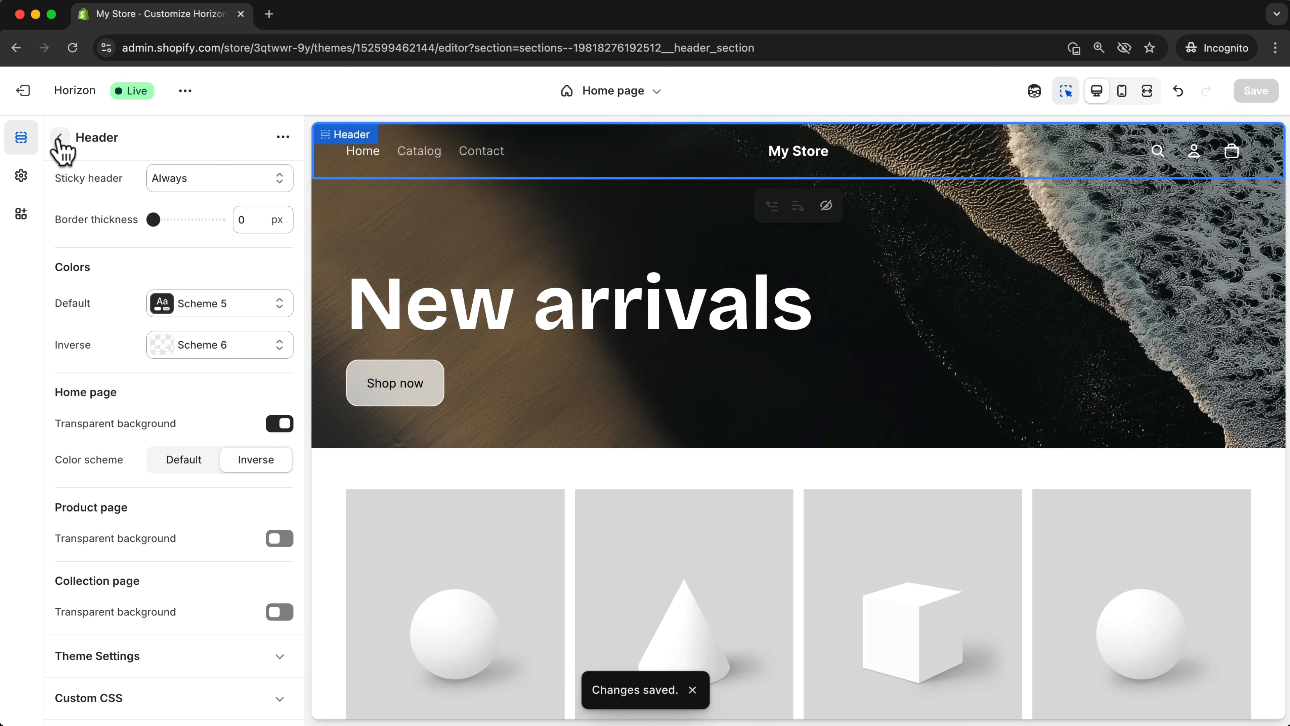
# Add an Announcement bar section to the header group and set its color scheme to Scheme 5
pyautogui.click(60, 137)
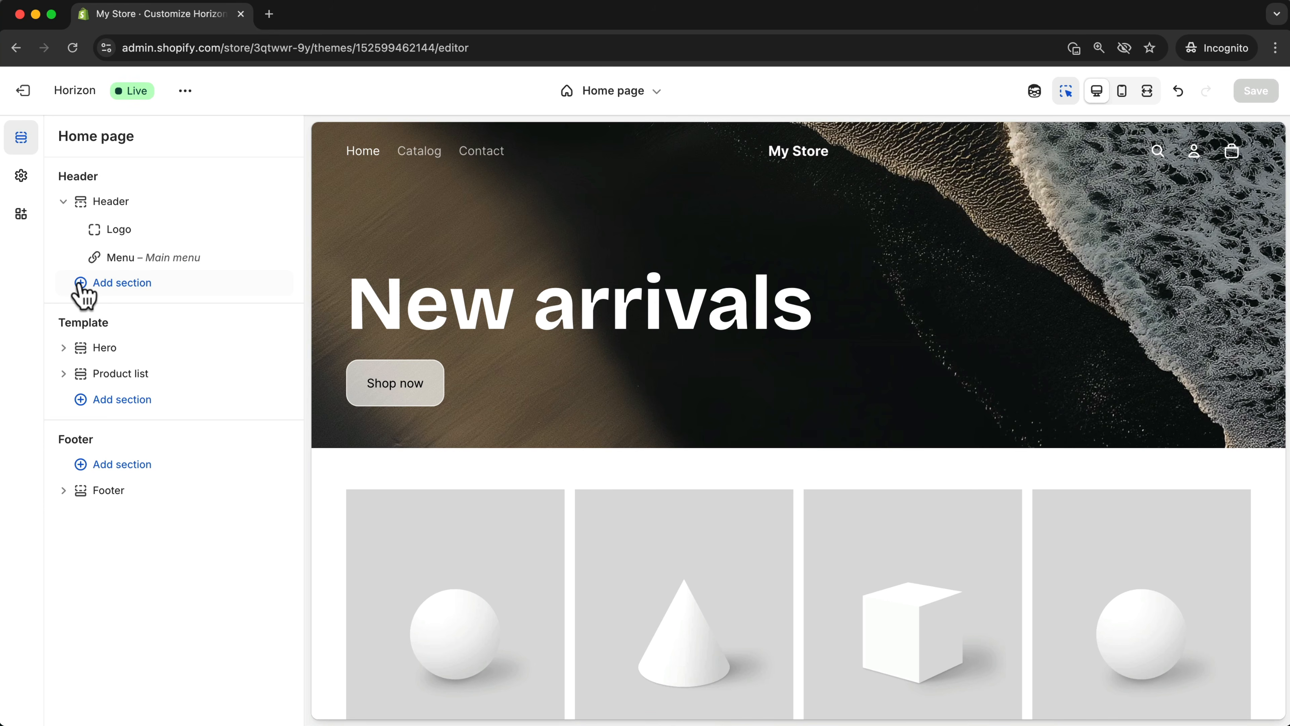
pyautogui.click(81, 285)
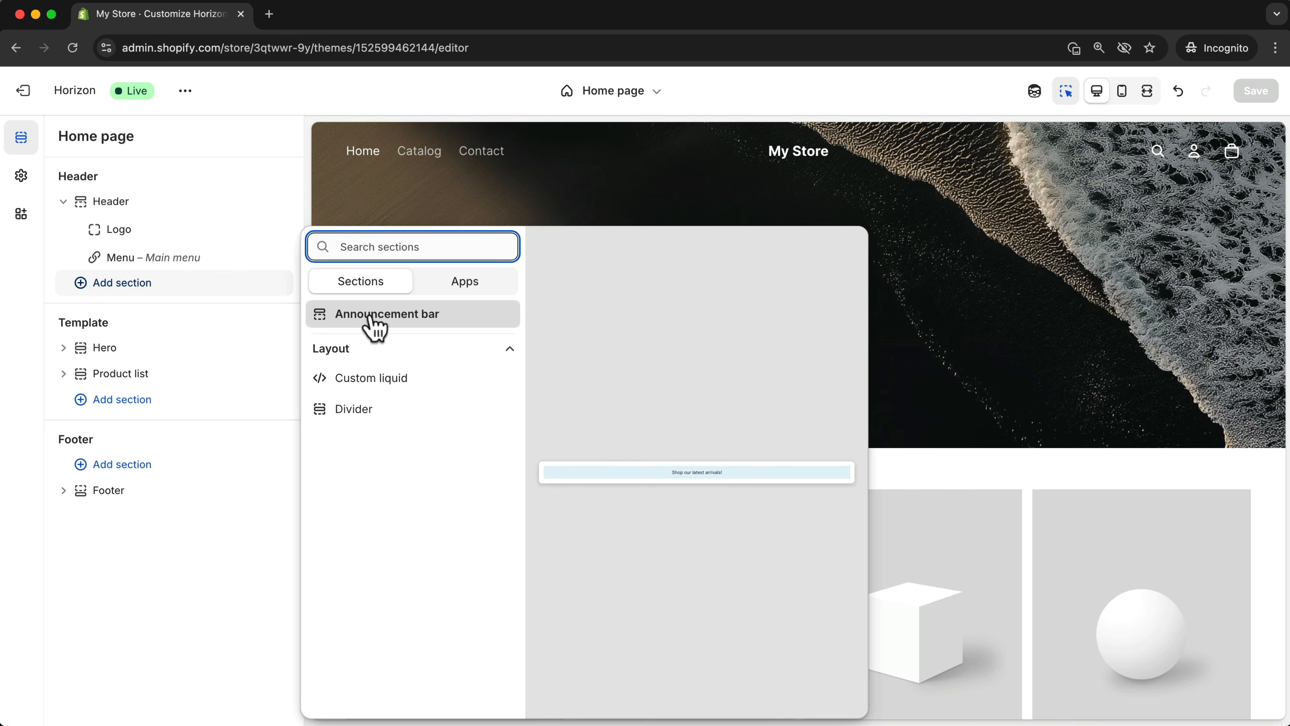
pyautogui.click(374, 320)
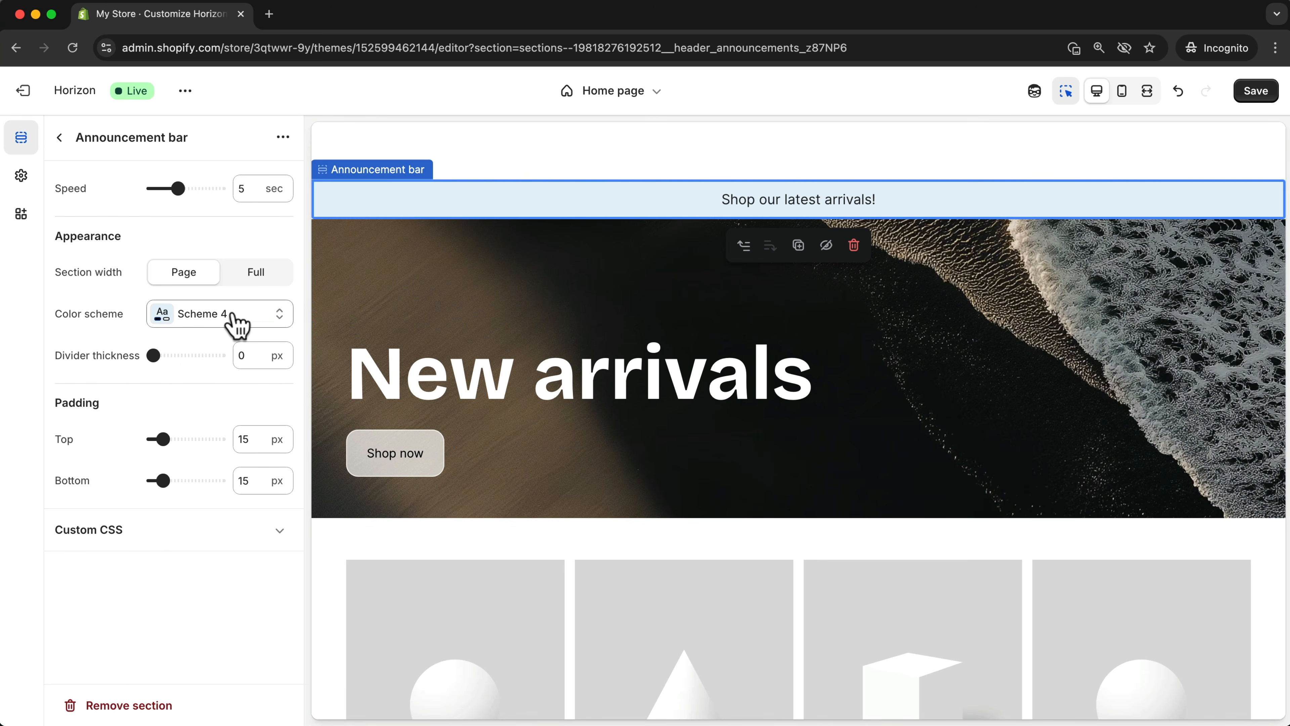
pyautogui.click(238, 320)
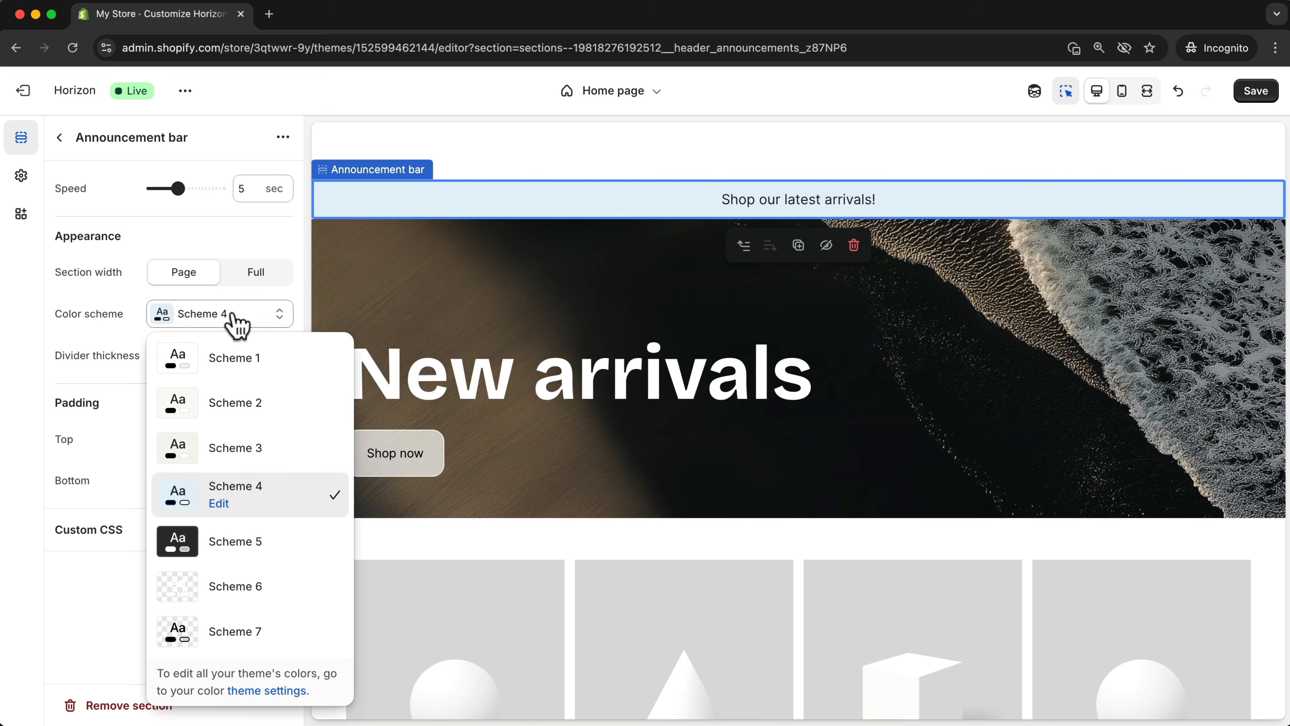
pyautogui.click(237, 551)
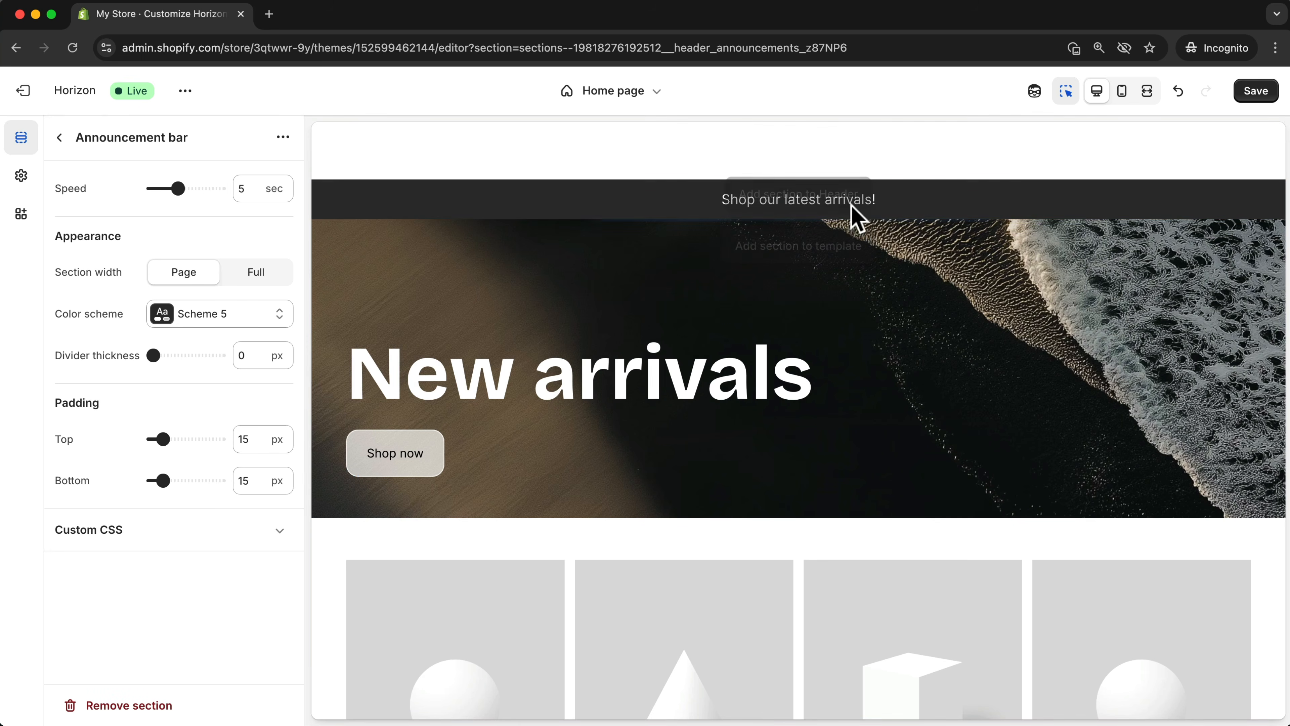
# Replace the announcement's text with "Free Shipping Worldwide Orders Over $100!" and set its font size to 14px
pyautogui.click(895, 208)
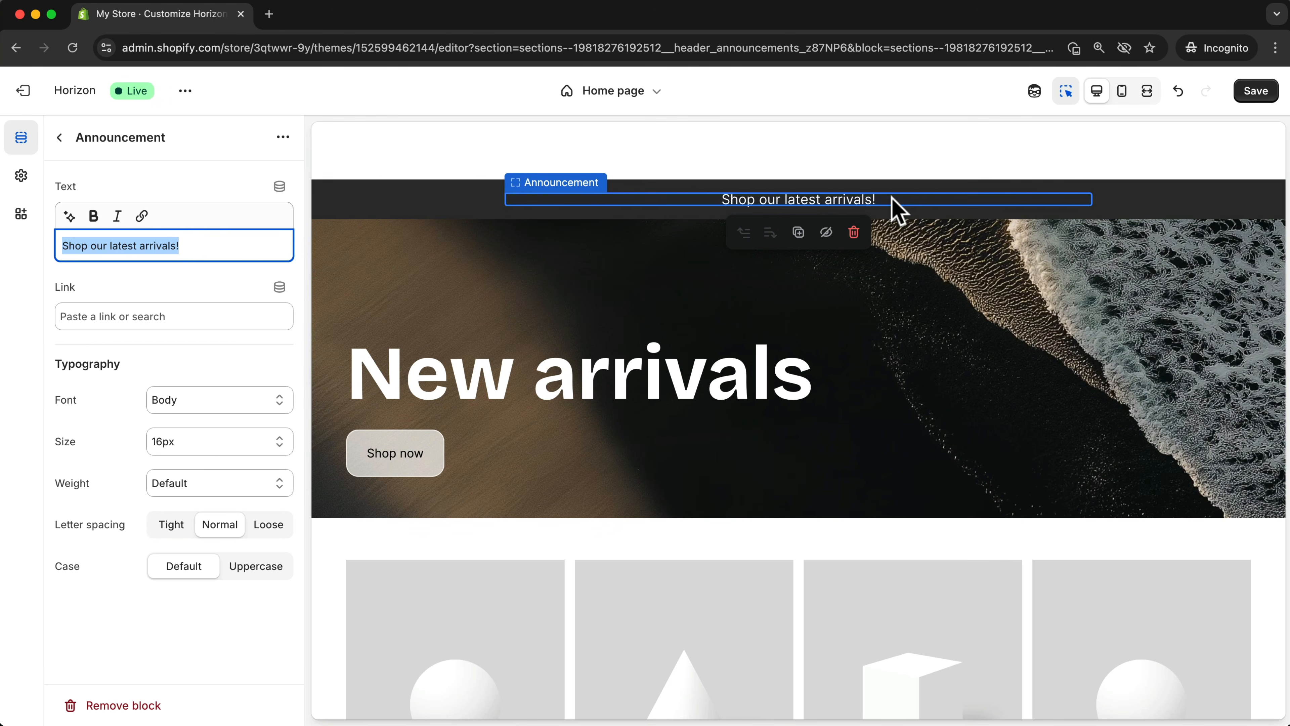
pyautogui.moveTo(201, 247); pyautogui.dragTo(60, 244)
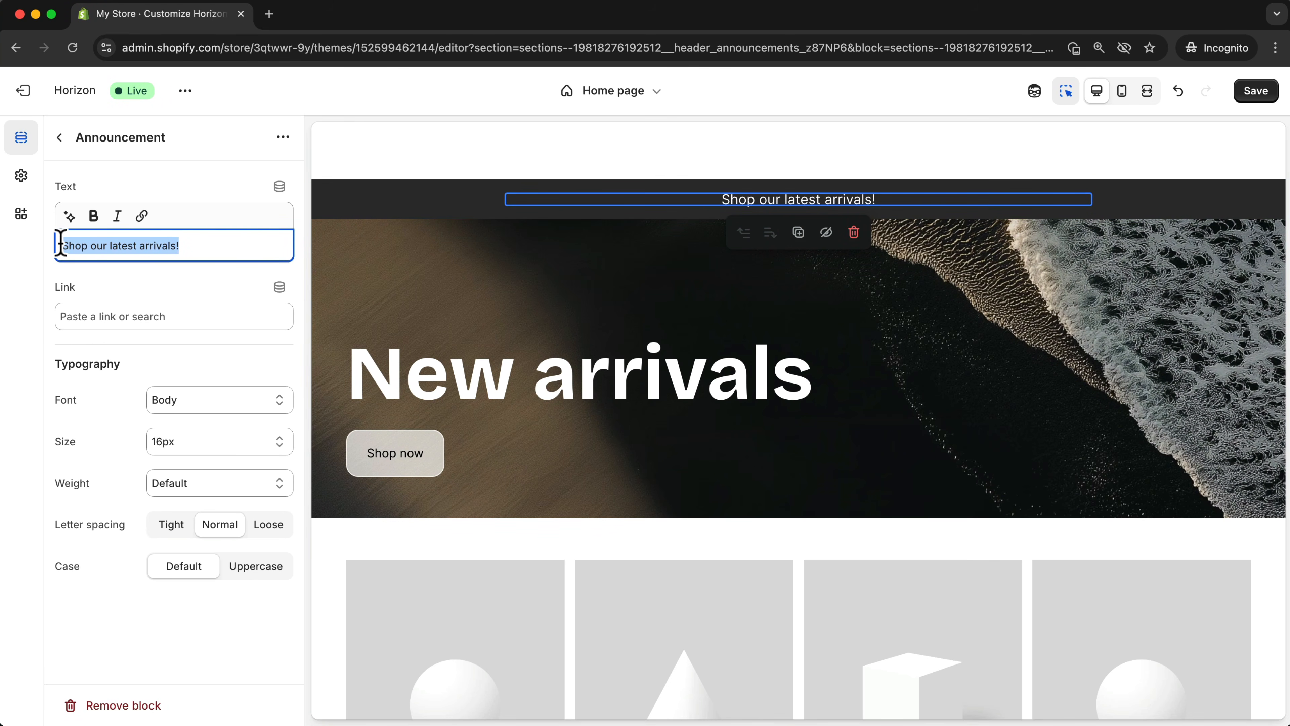
pyautogui.write('F')
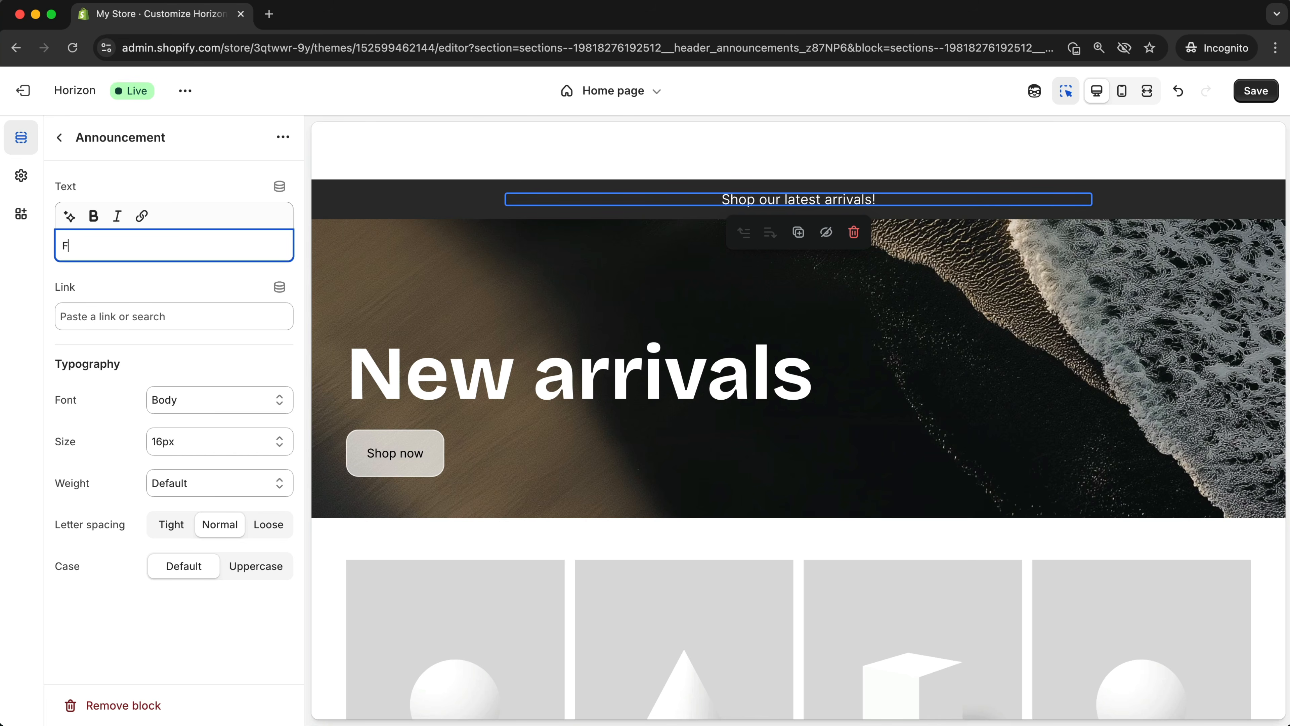
pyautogui.write('ree Shipping')
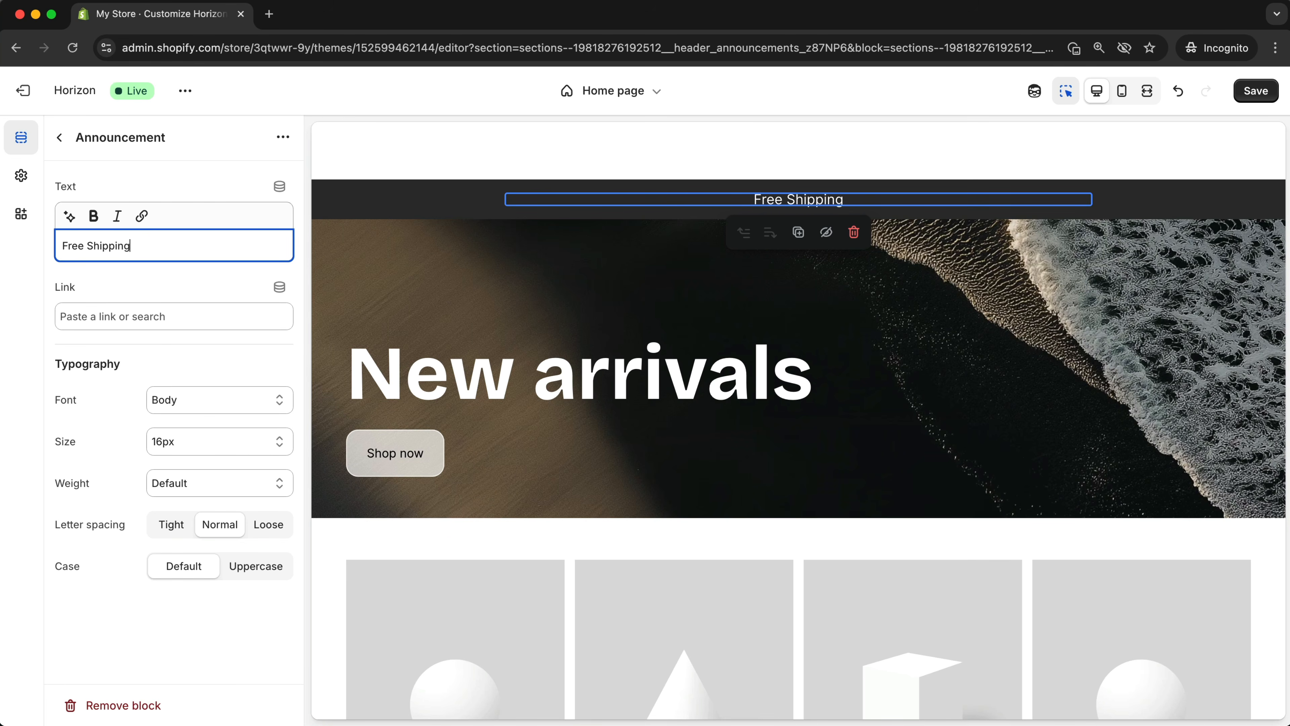
pyautogui.write(' Worldwide')
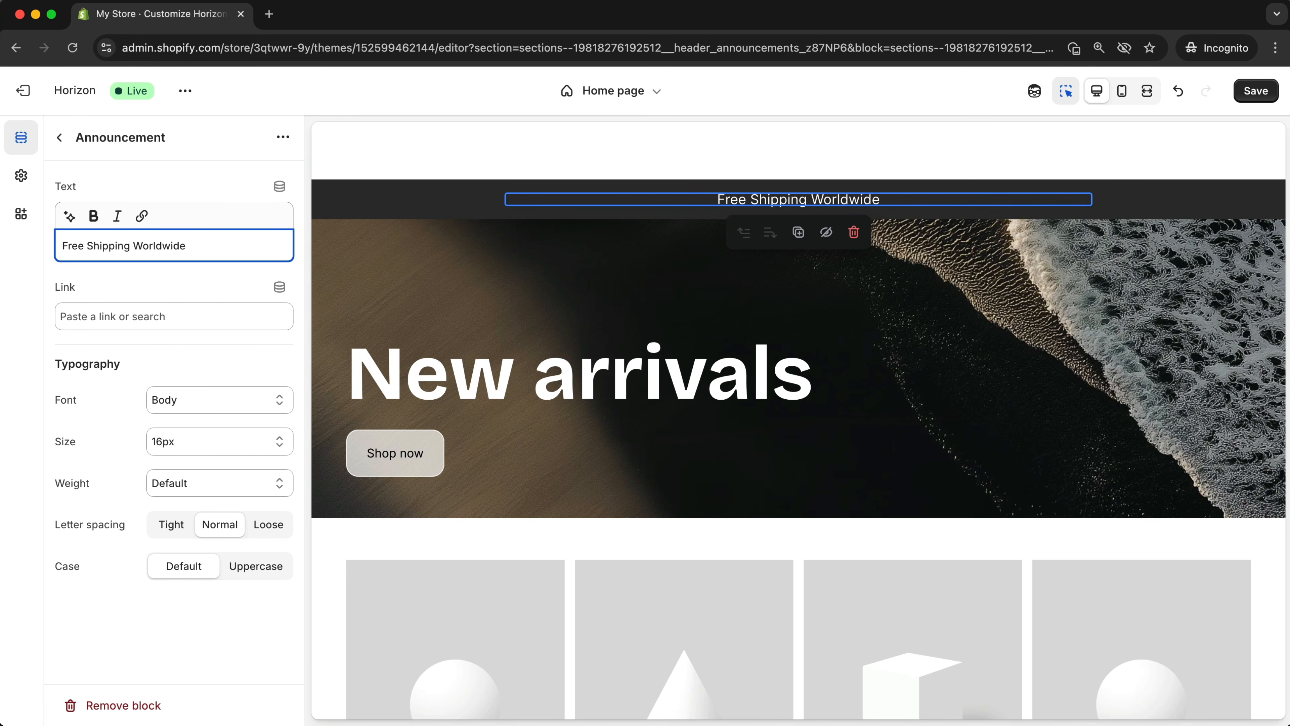
pyautogui.write(' Over')
pyautogui.press('BackSpace')
pyautogui.press('BackSpace')
pyautogui.press('BackSpace')
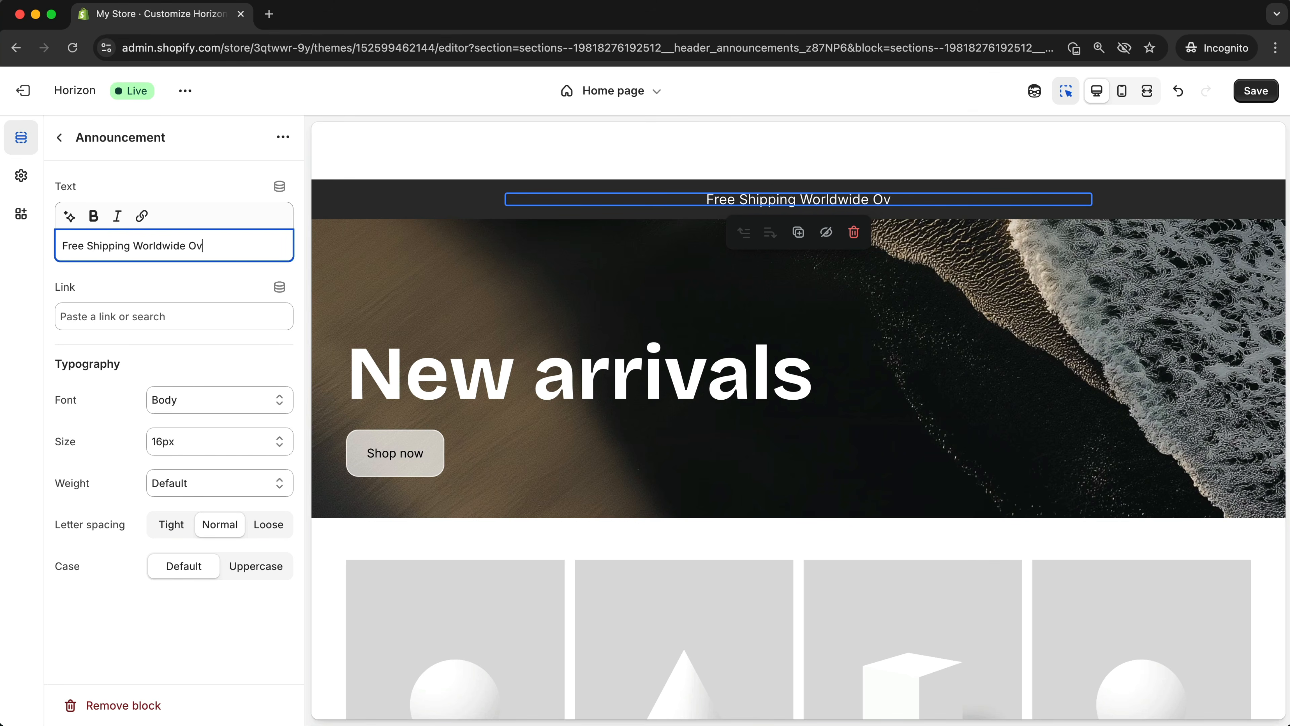
pyautogui.write('rders Over $100!')
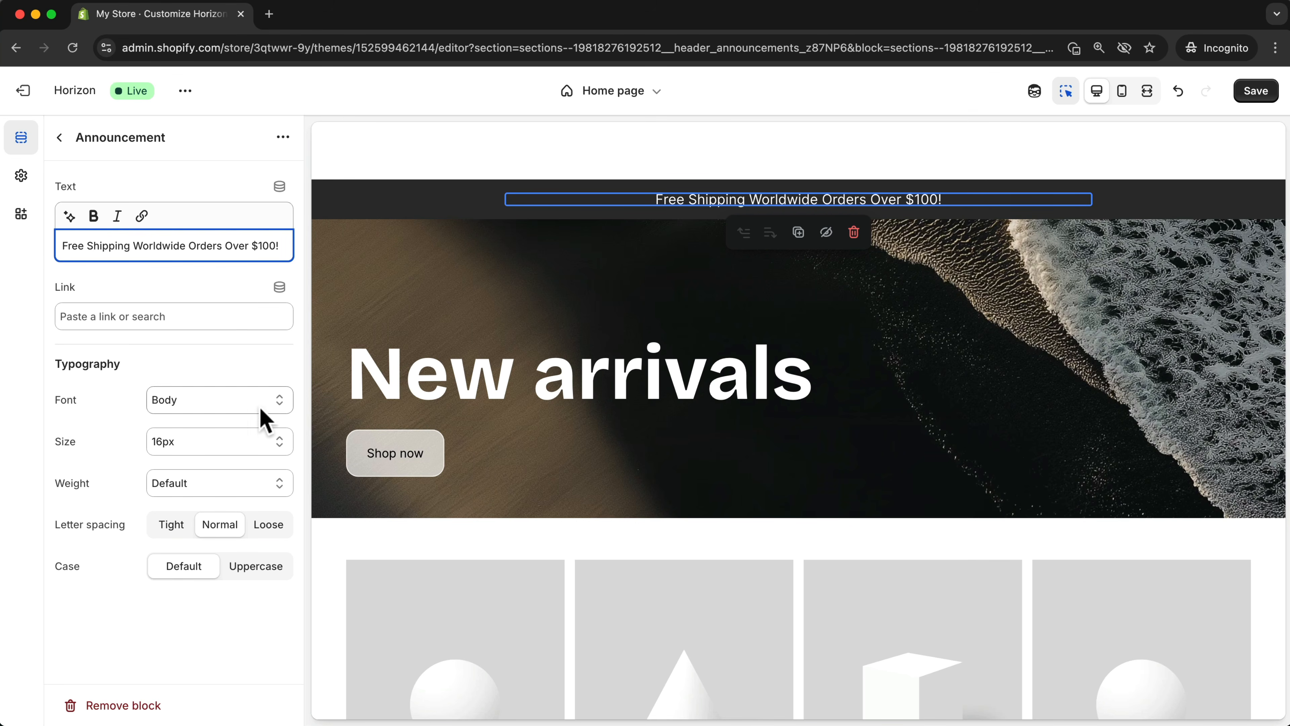
pyautogui.click(206, 449)
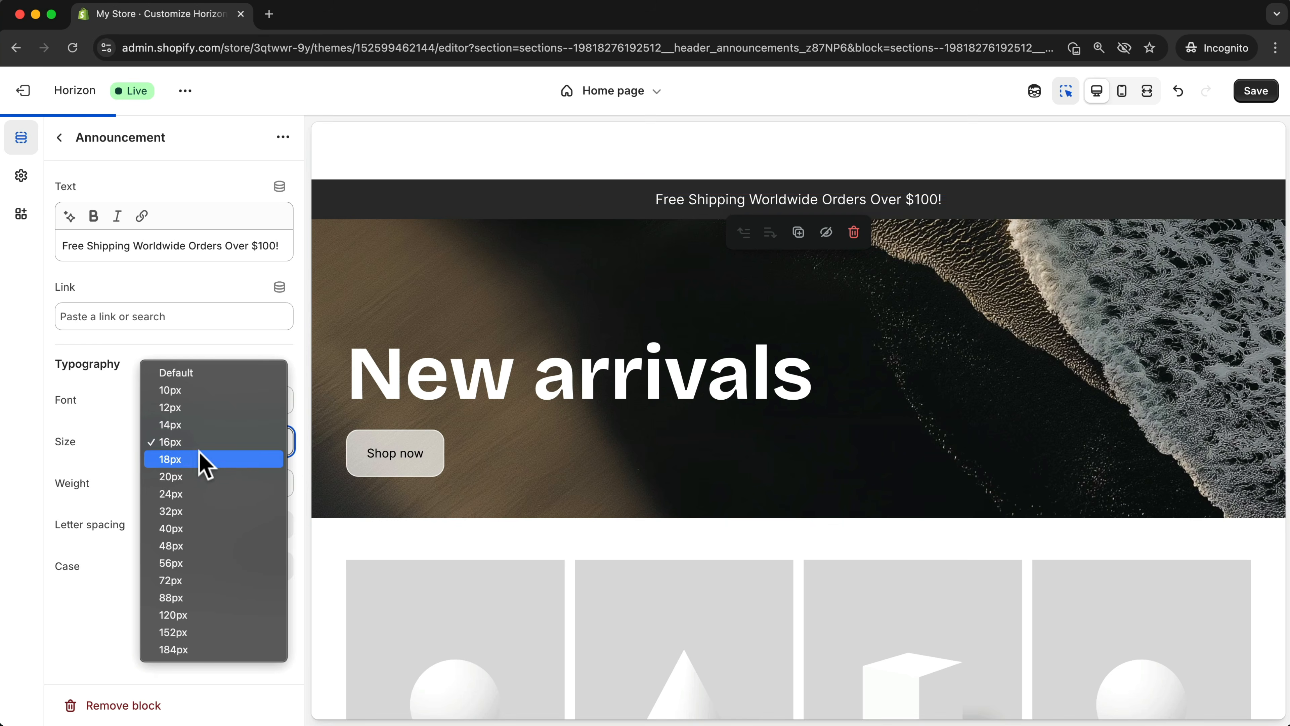
pyautogui.click(190, 427)
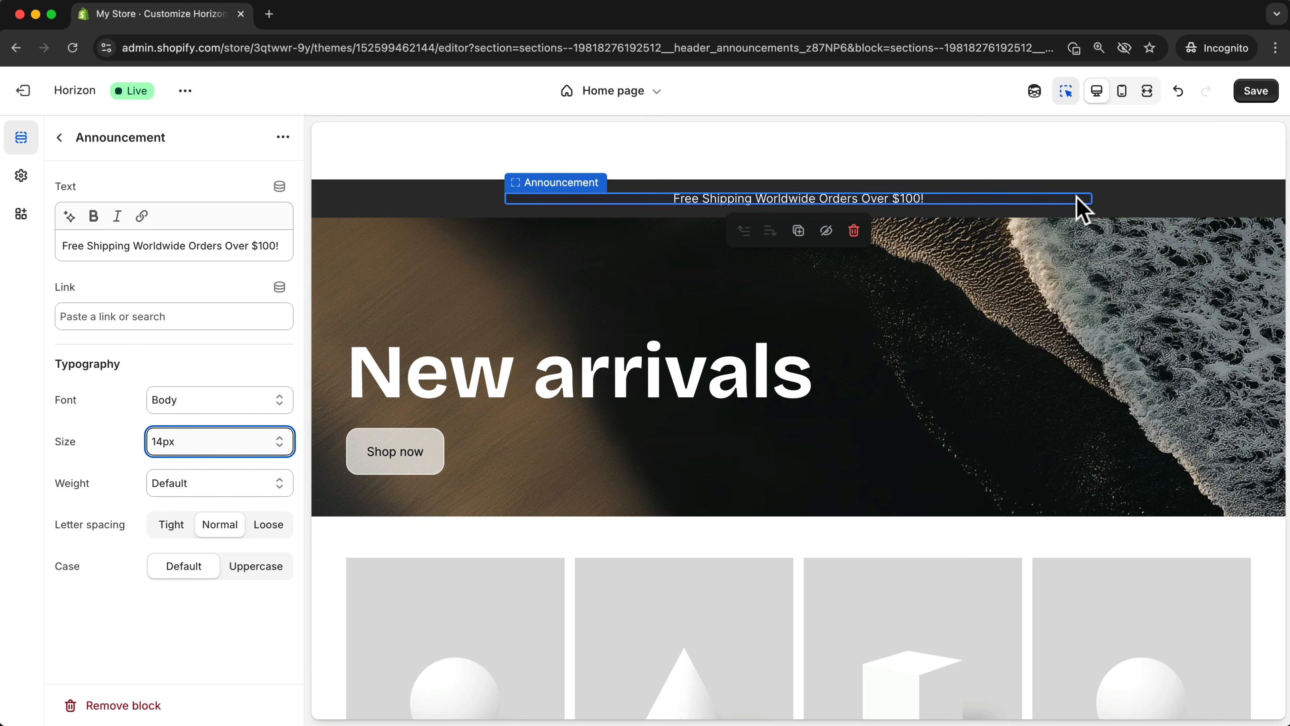
# Save the theme changes, and toggle the Announcement bar section's visibility off and back on
pyautogui.click(1255, 92)
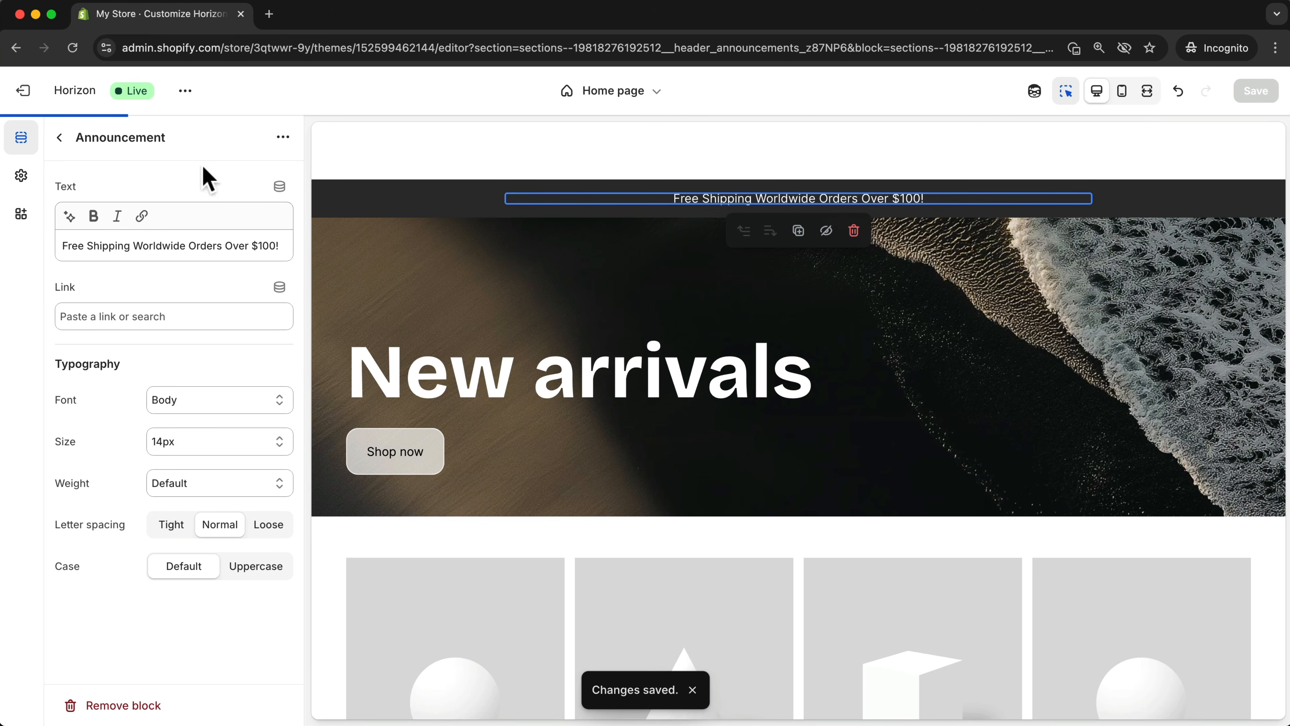
pyautogui.click(57, 143)
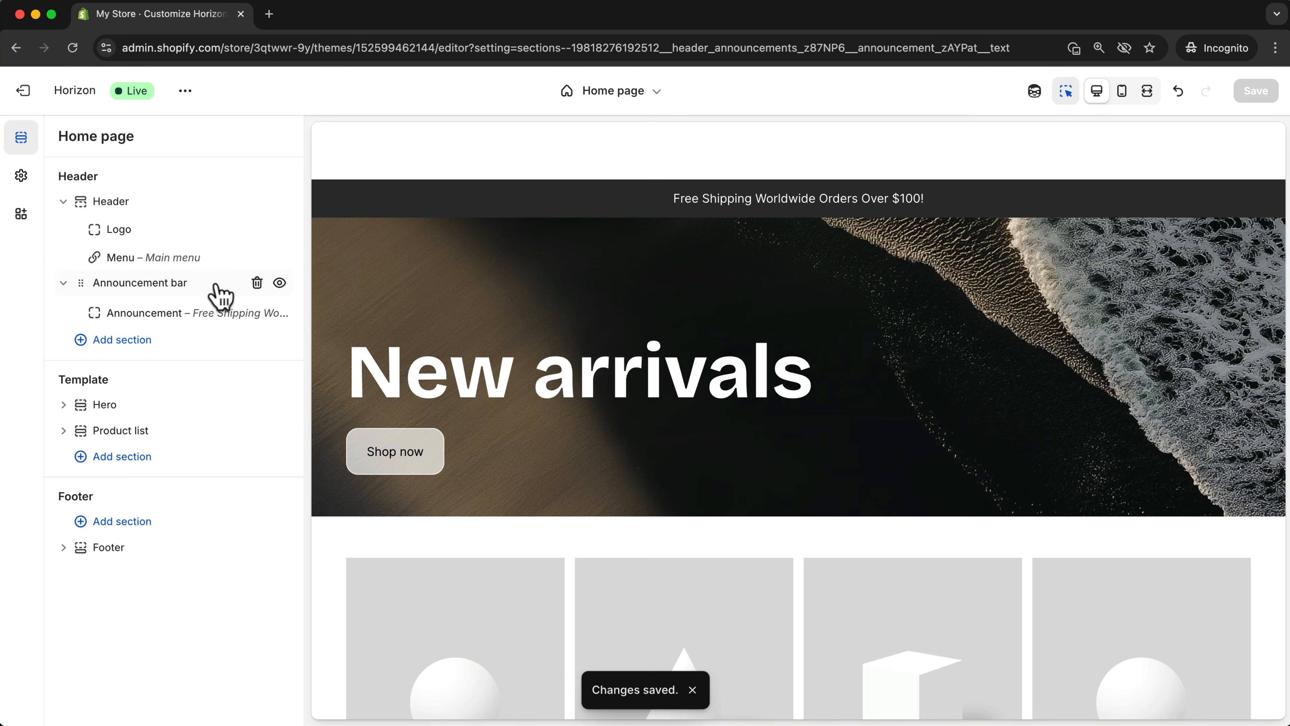
pyautogui.click(279, 283)
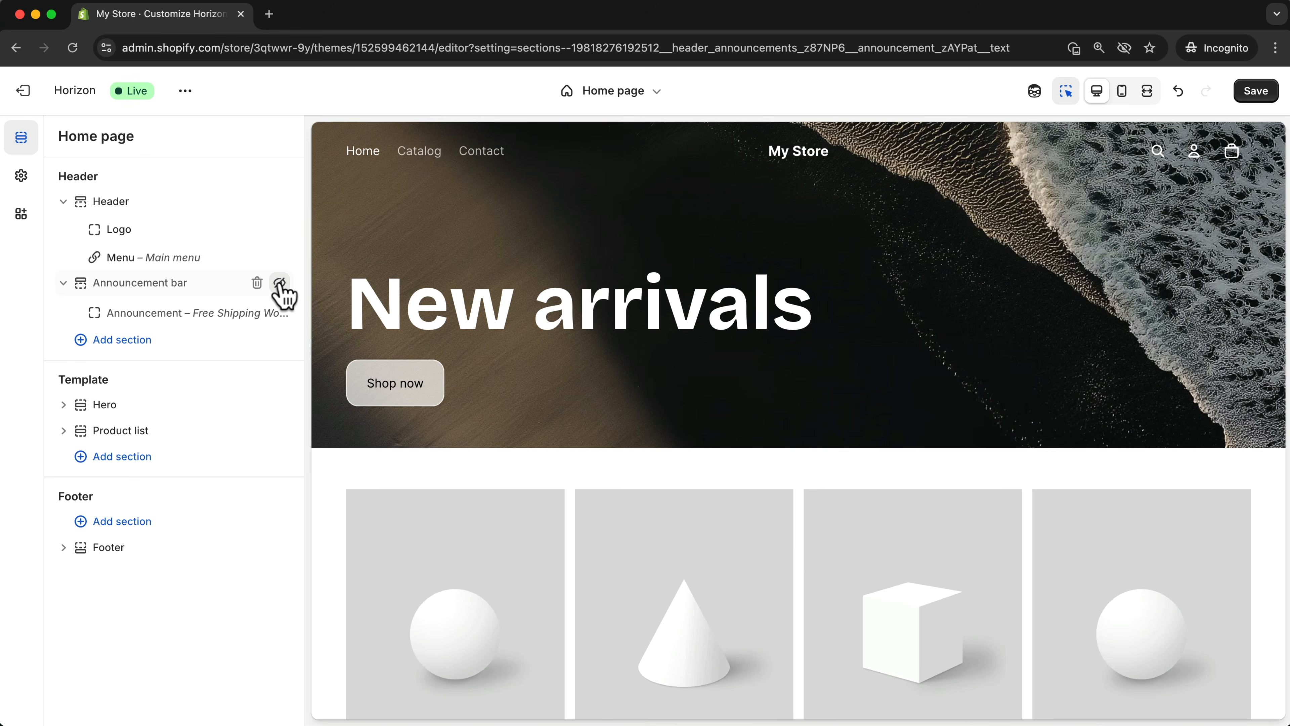
pyautogui.click(279, 283)
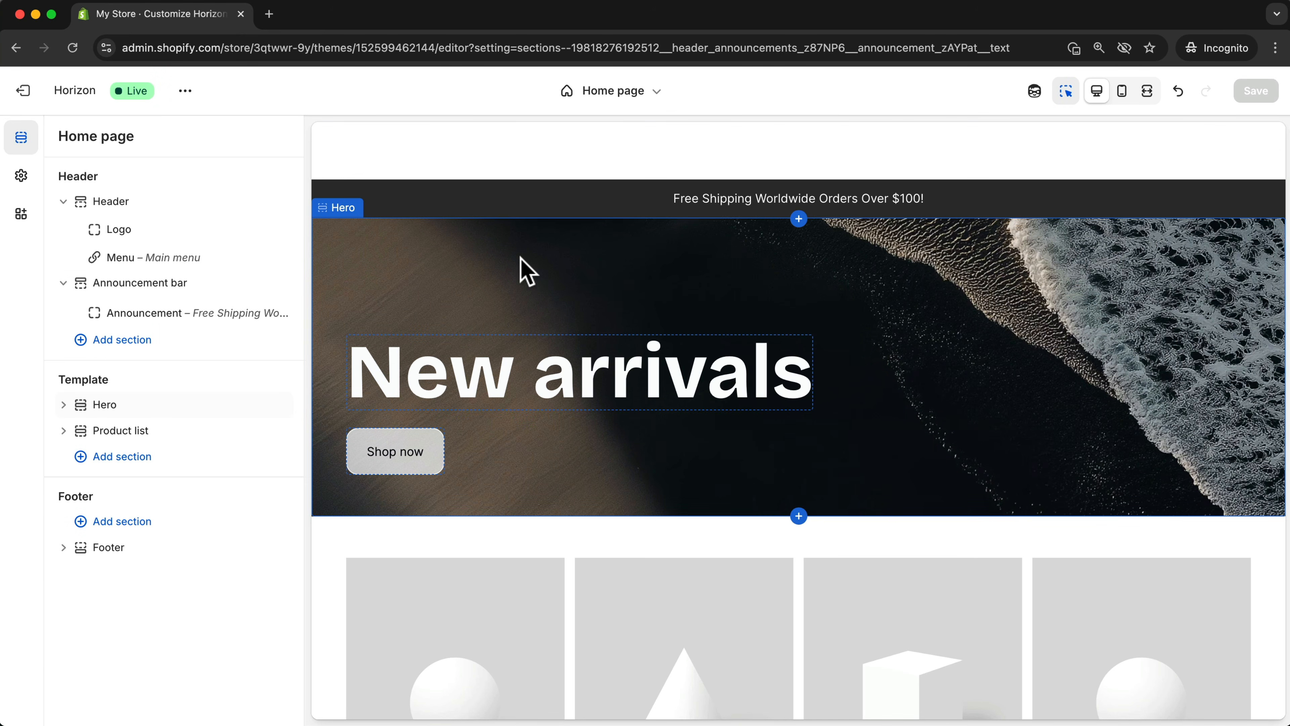
# Move the Announcement bar section above the Header section in the header group
pyautogui.scroll(-3, 565, 251)
pyautogui.scroll(3, 600, 233)
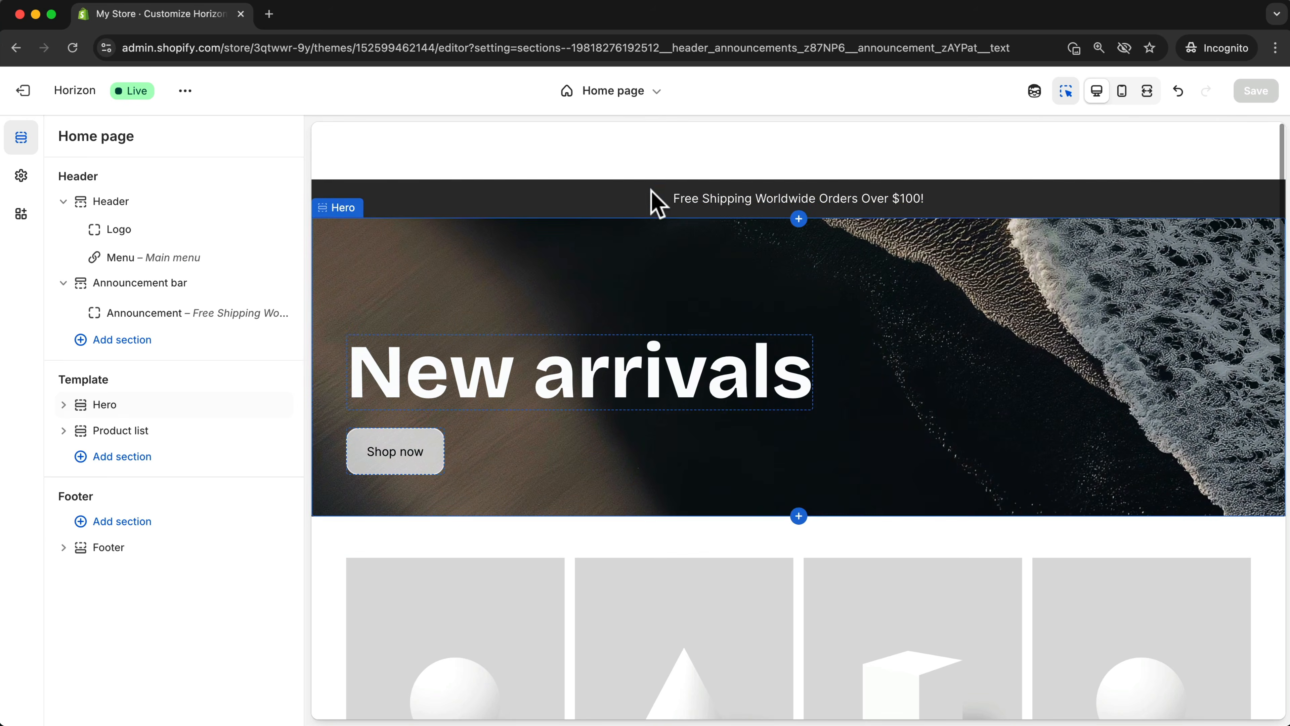
pyautogui.scroll(-2, 567, 259)
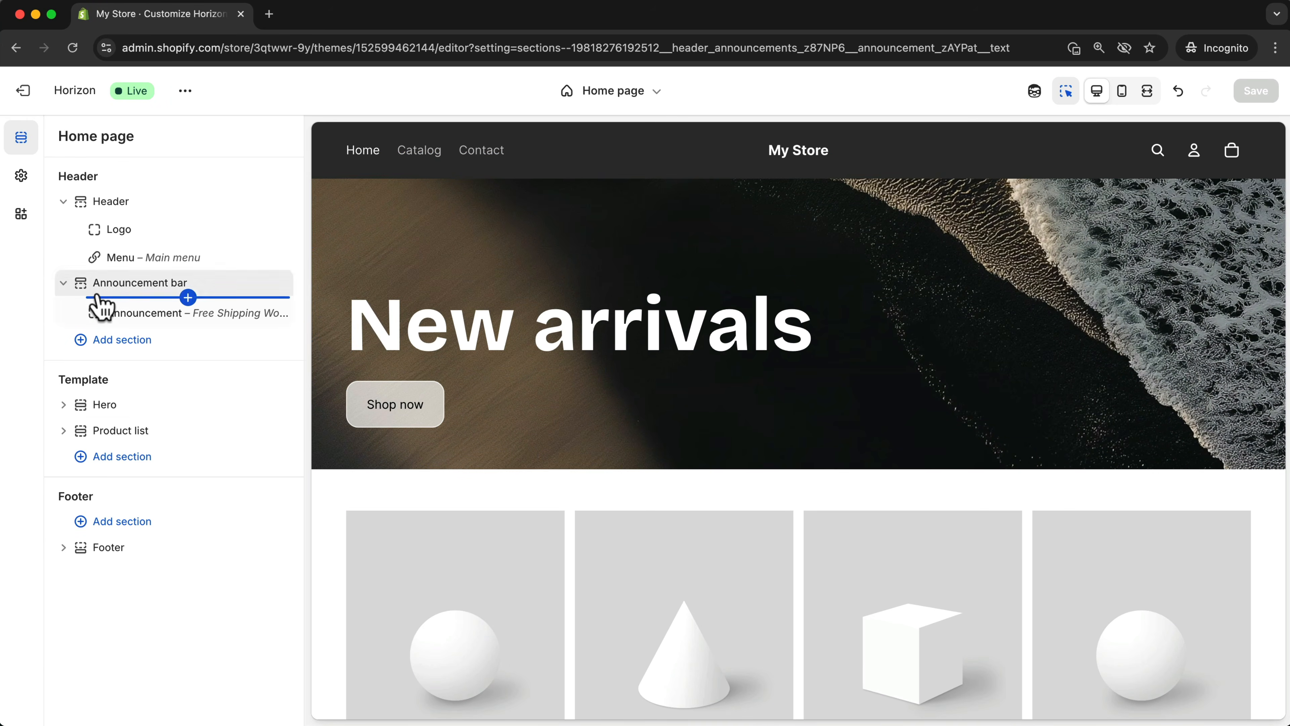
pyautogui.moveTo(128, 293); pyautogui.dragTo(103, 204)
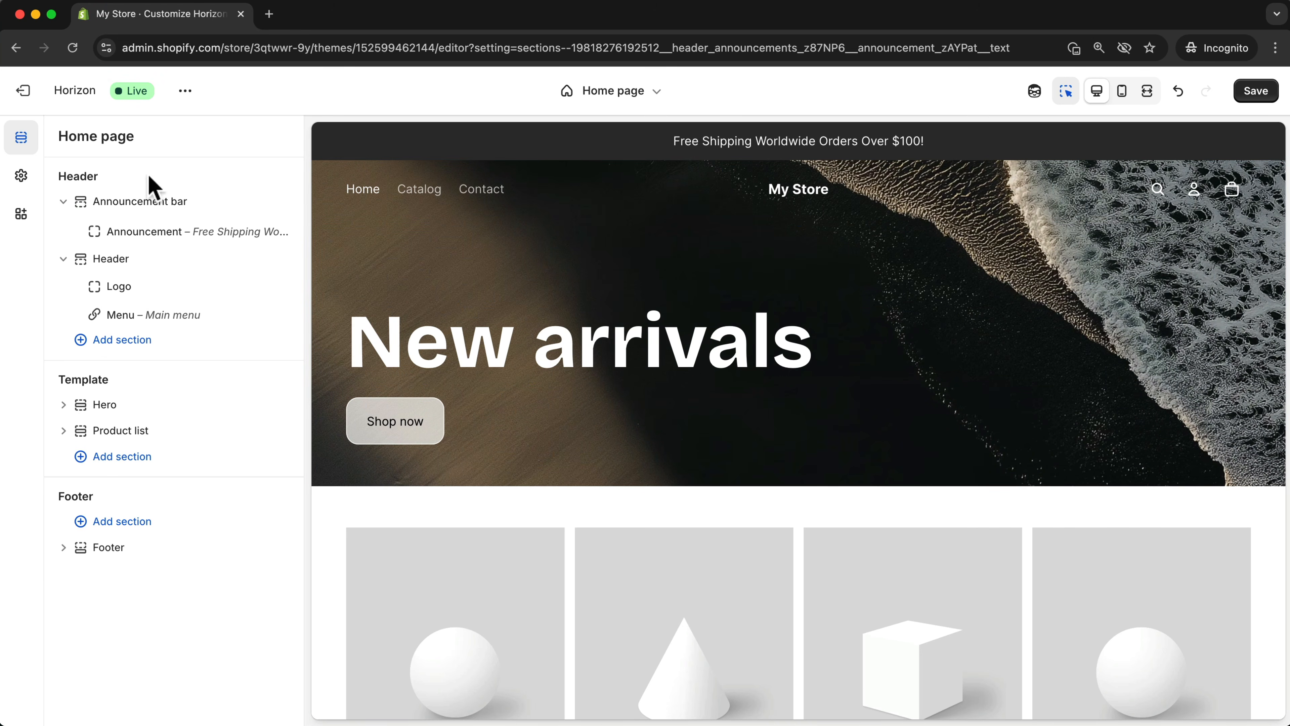
# Change the background color of the announcement bar's Scheme 5 to #222222 in the theme's color settings and save the theme
pyautogui.click(160, 200)
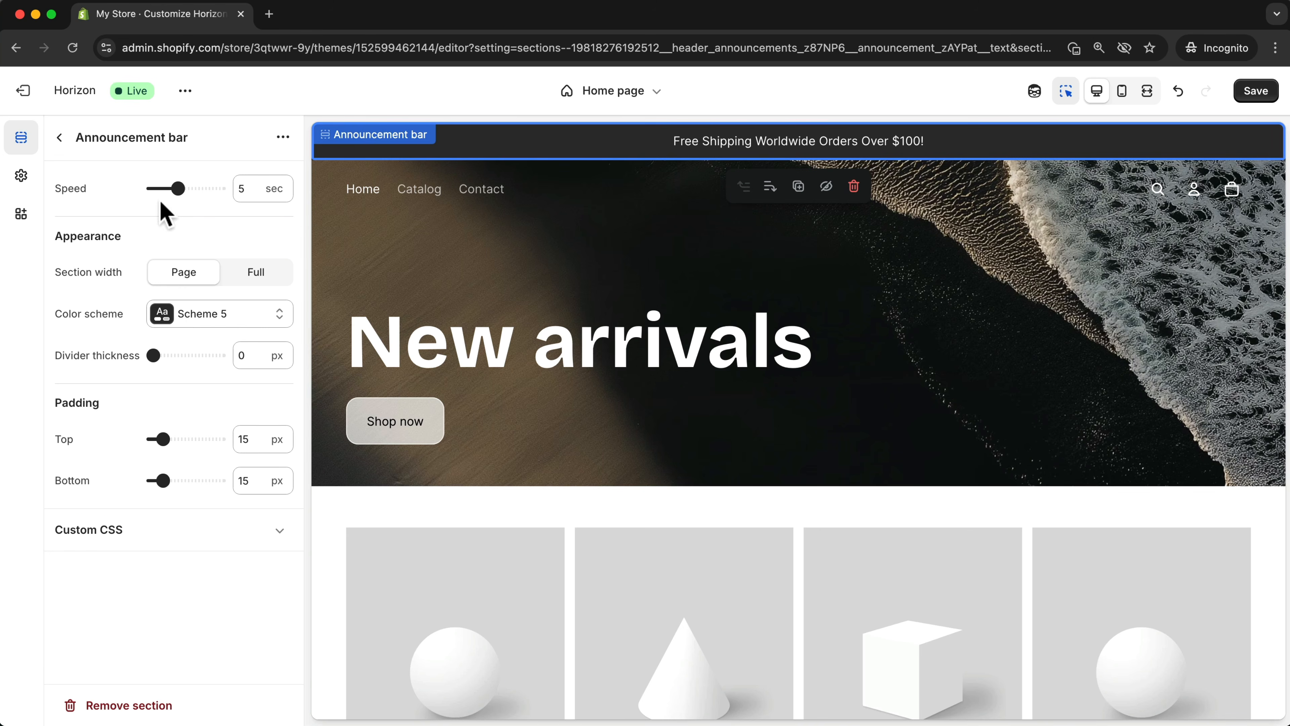
pyautogui.click(198, 319)
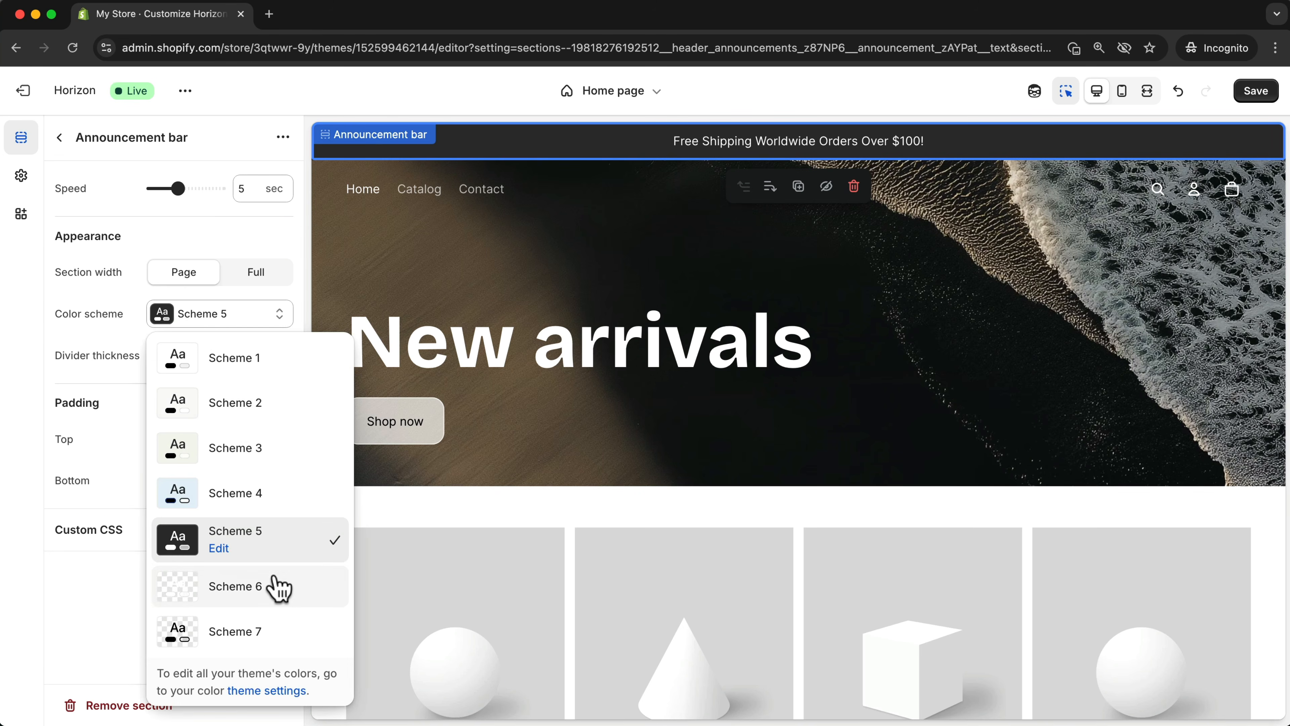
pyautogui.click(270, 691)
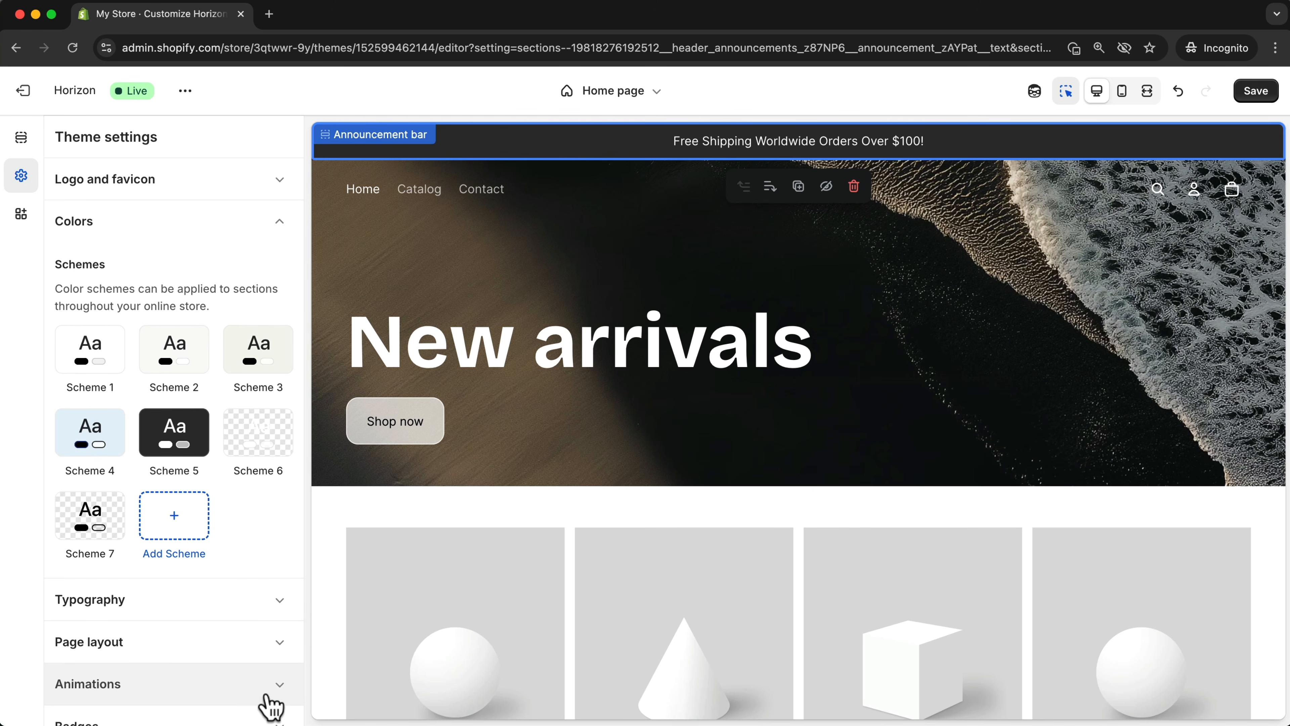
pyautogui.click(182, 438)
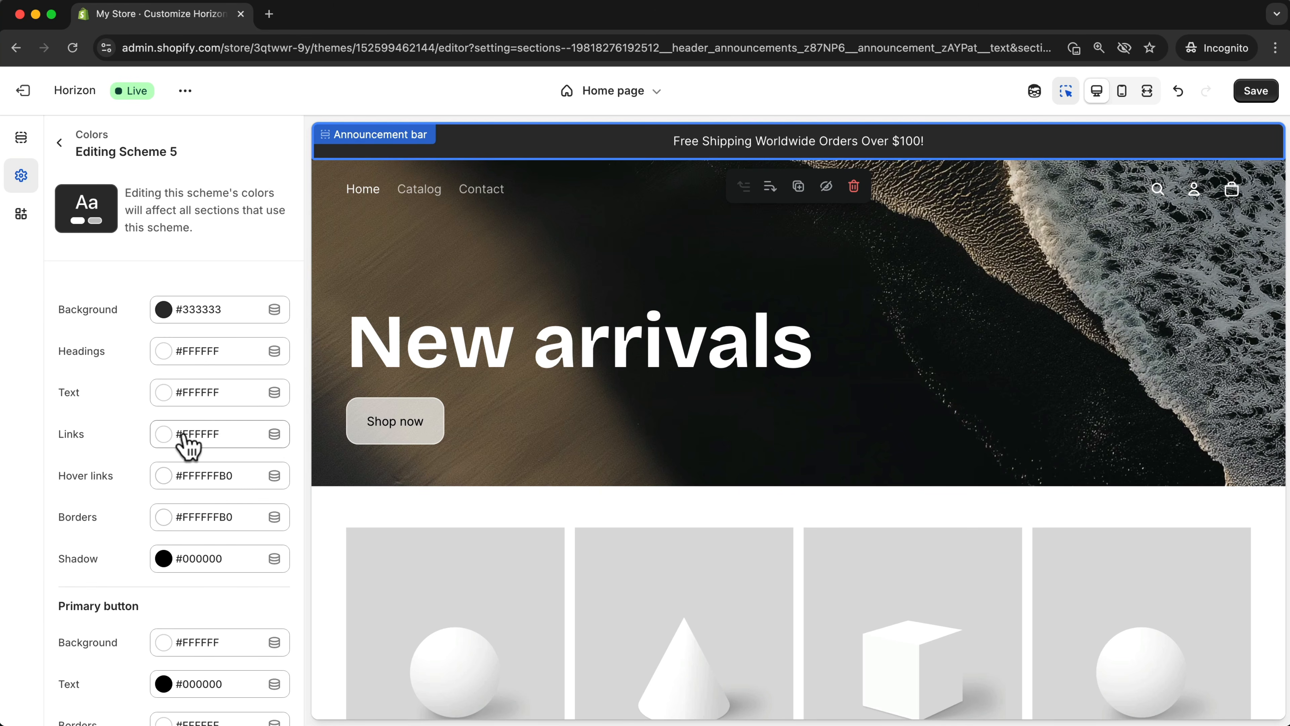
pyautogui.click(165, 310)
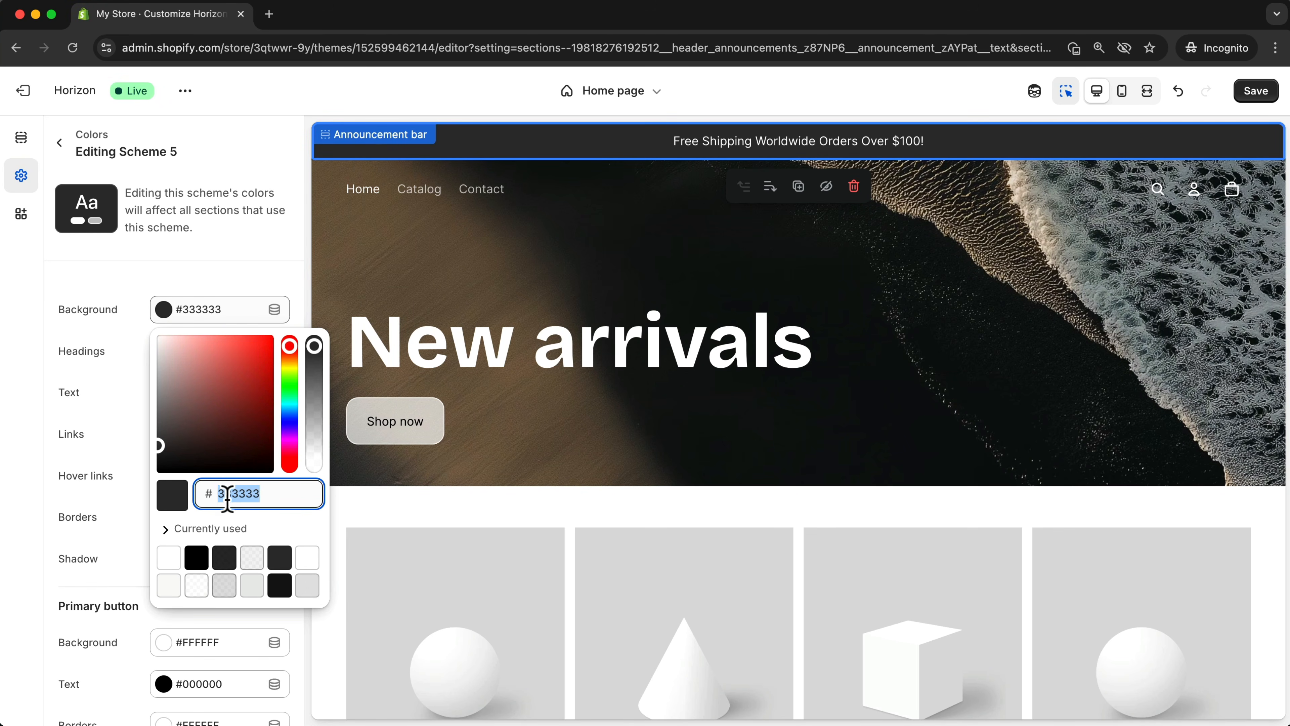
pyautogui.write('222222')
pyautogui.click(133, 407)
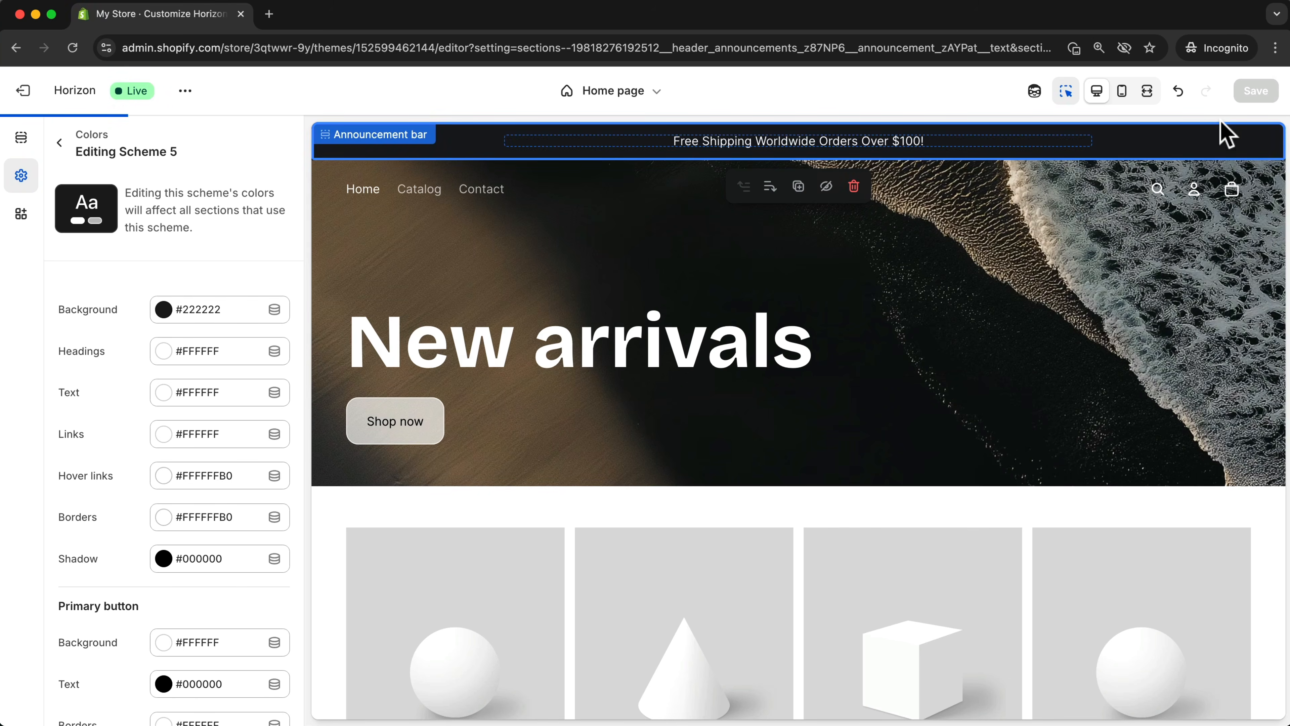
pyautogui.click(1259, 99)
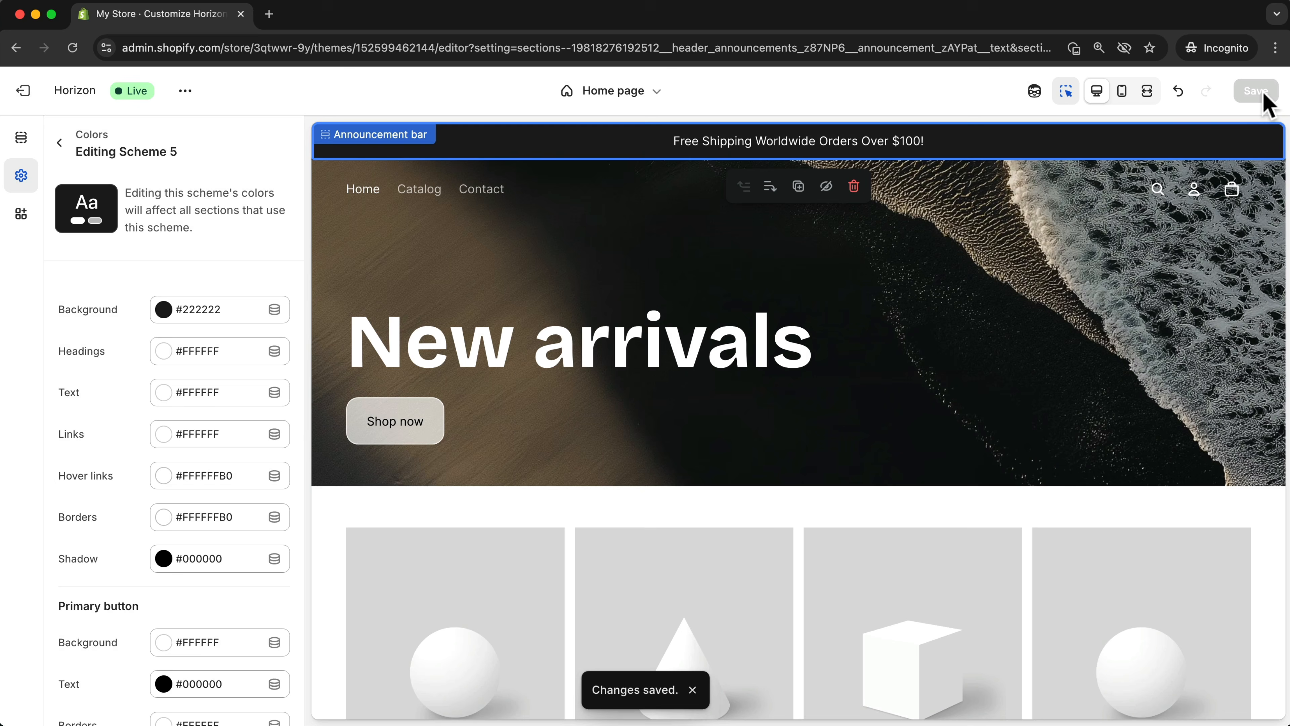
# Review the Logo block's settings in the header and open the theme's logo and favicon settings from there
pyautogui.click(59, 143)
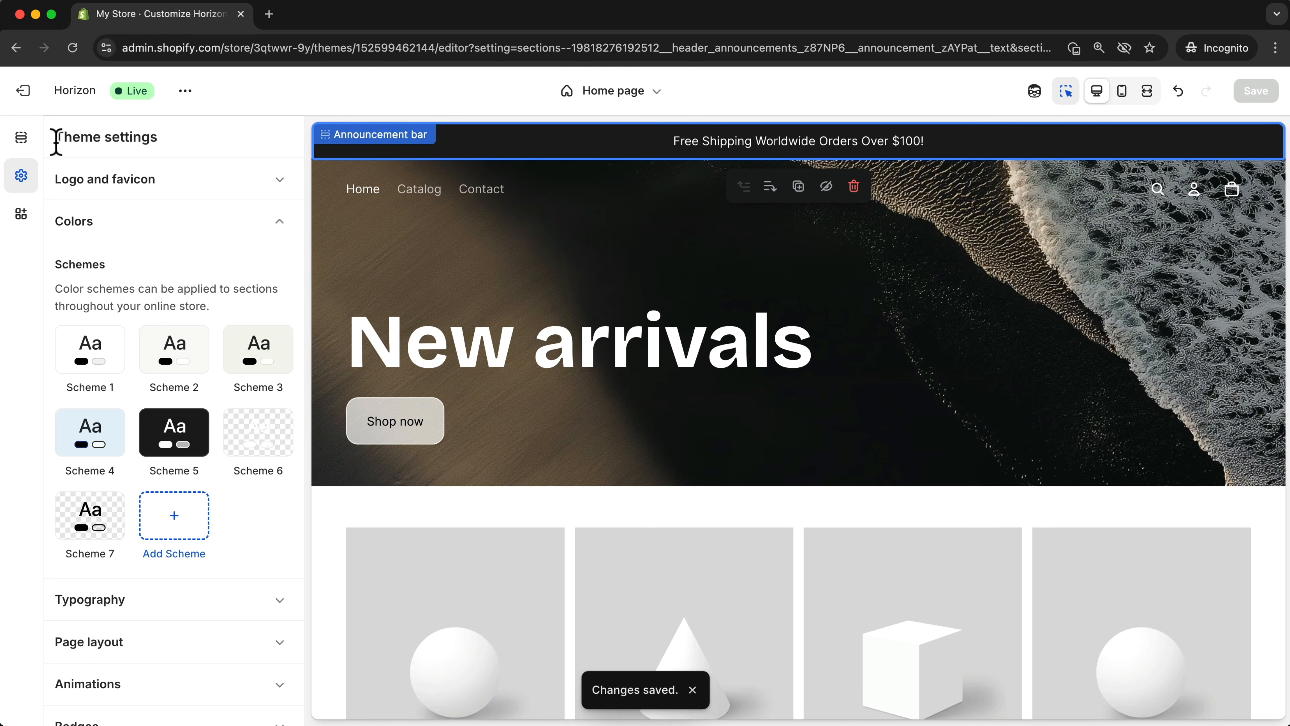
pyautogui.click(20, 145)
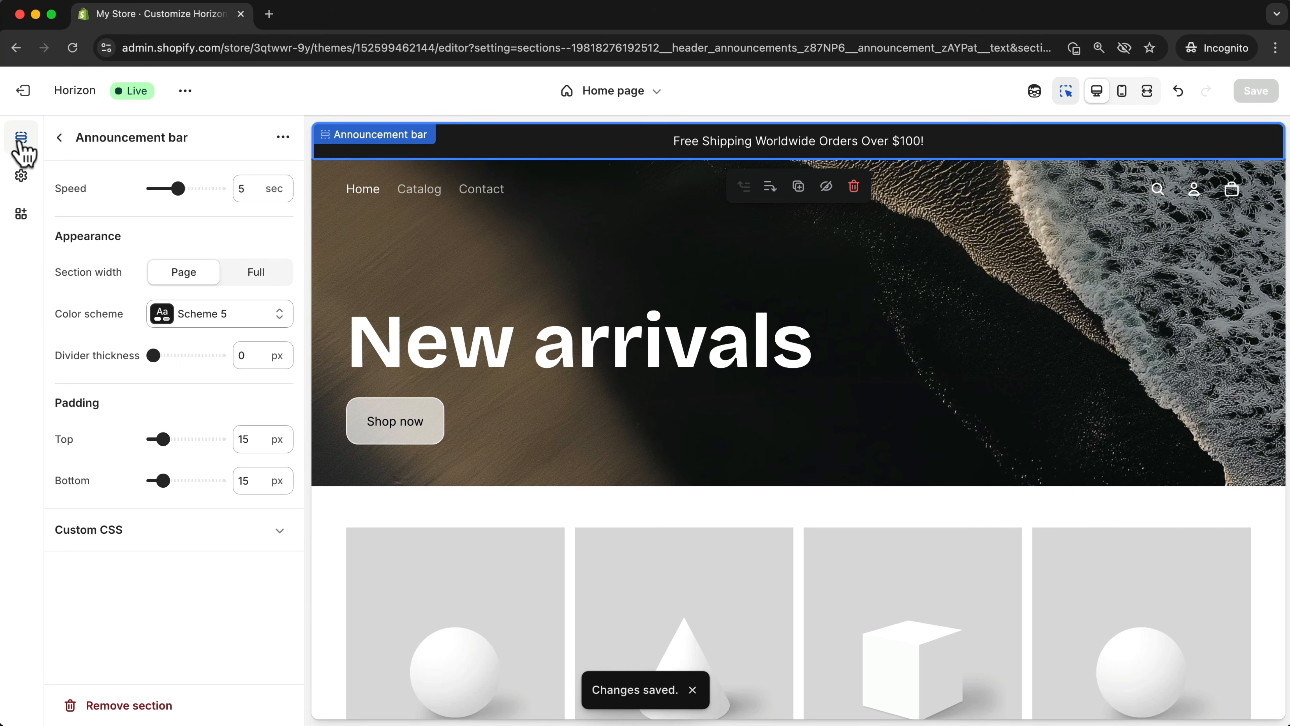
pyautogui.click(60, 140)
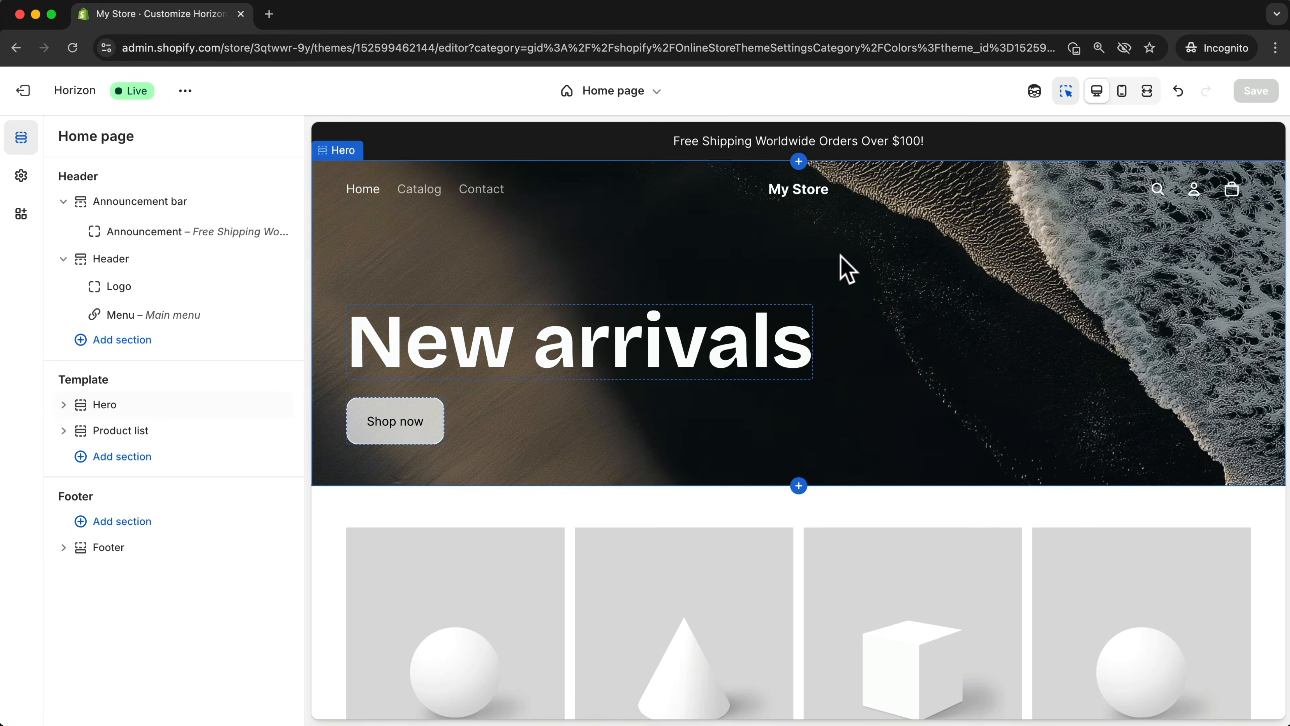
pyautogui.click(799, 196)
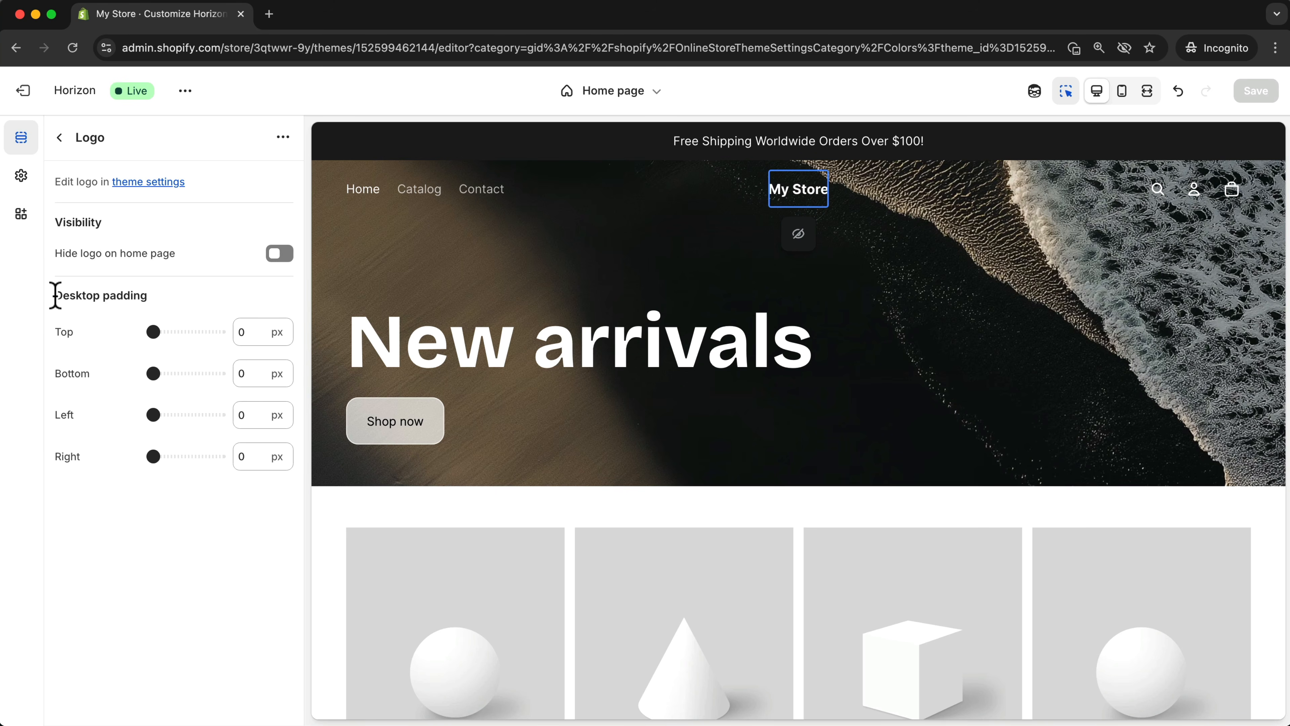
pyautogui.moveTo(55, 295); pyautogui.dragTo(145, 294)
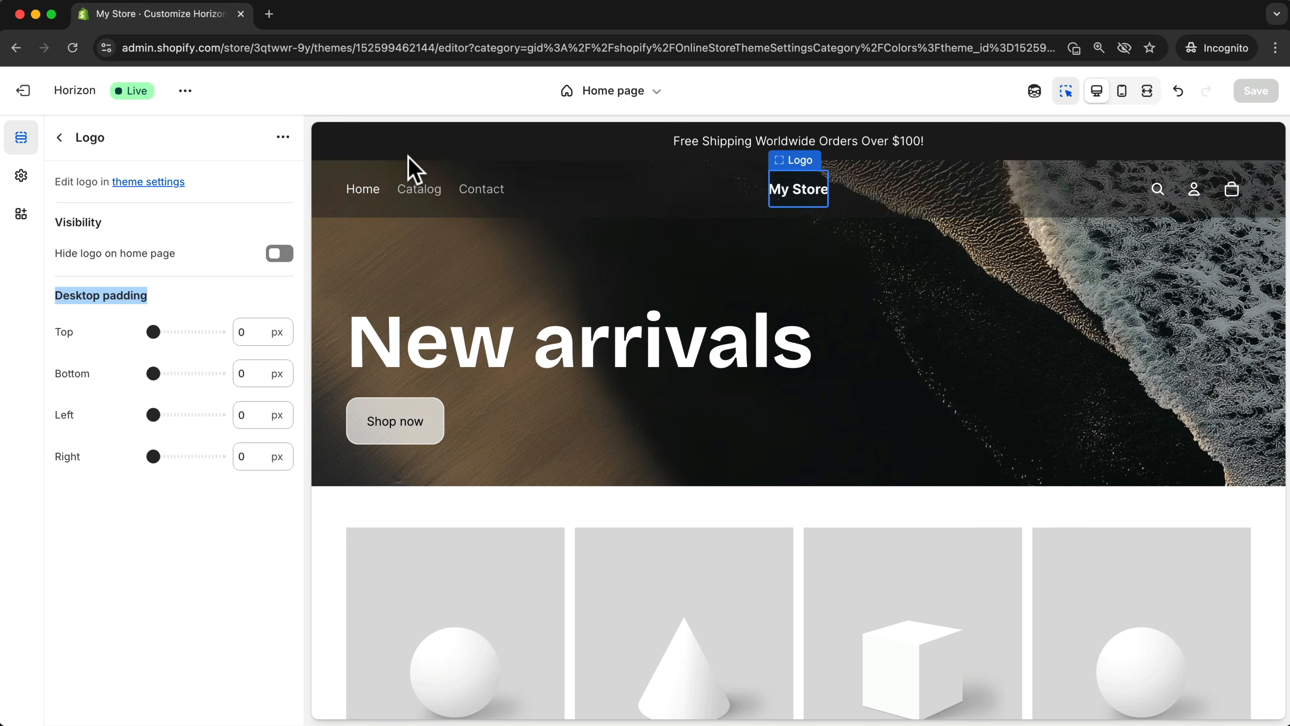
pyautogui.moveTo(55, 181); pyautogui.dragTo(80, 182)
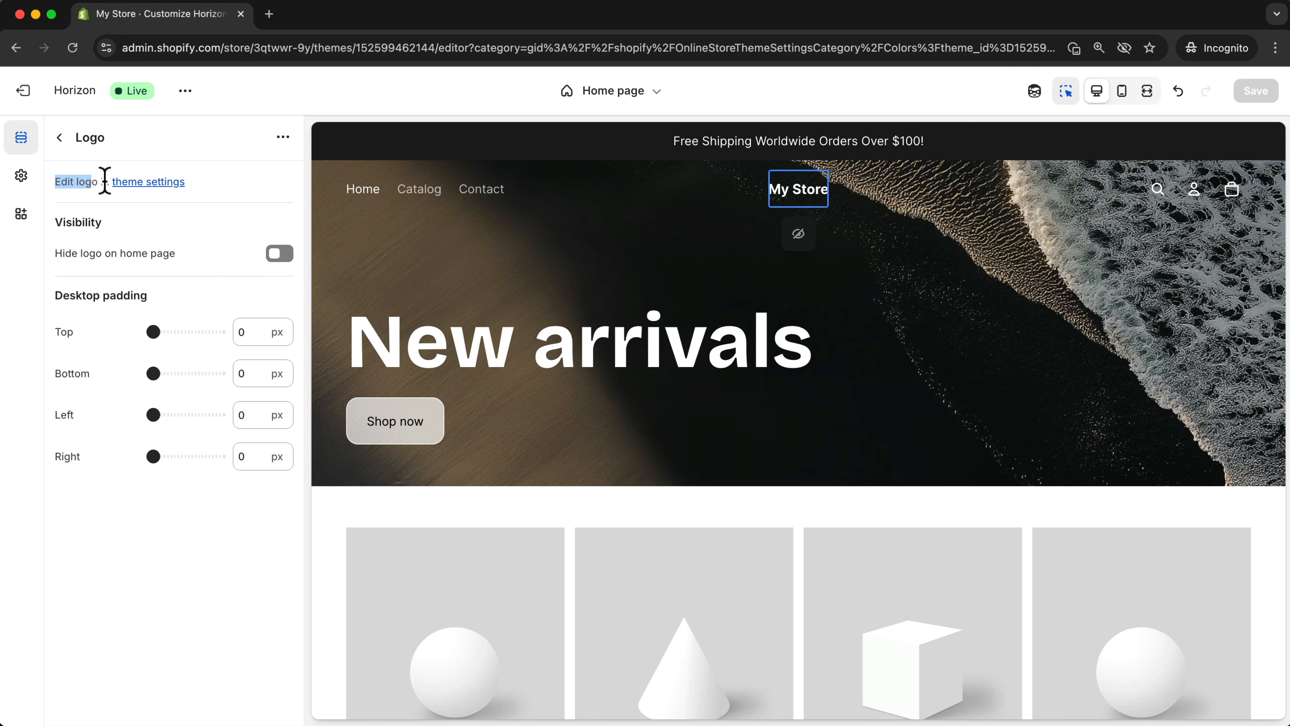
pyautogui.click(141, 184)
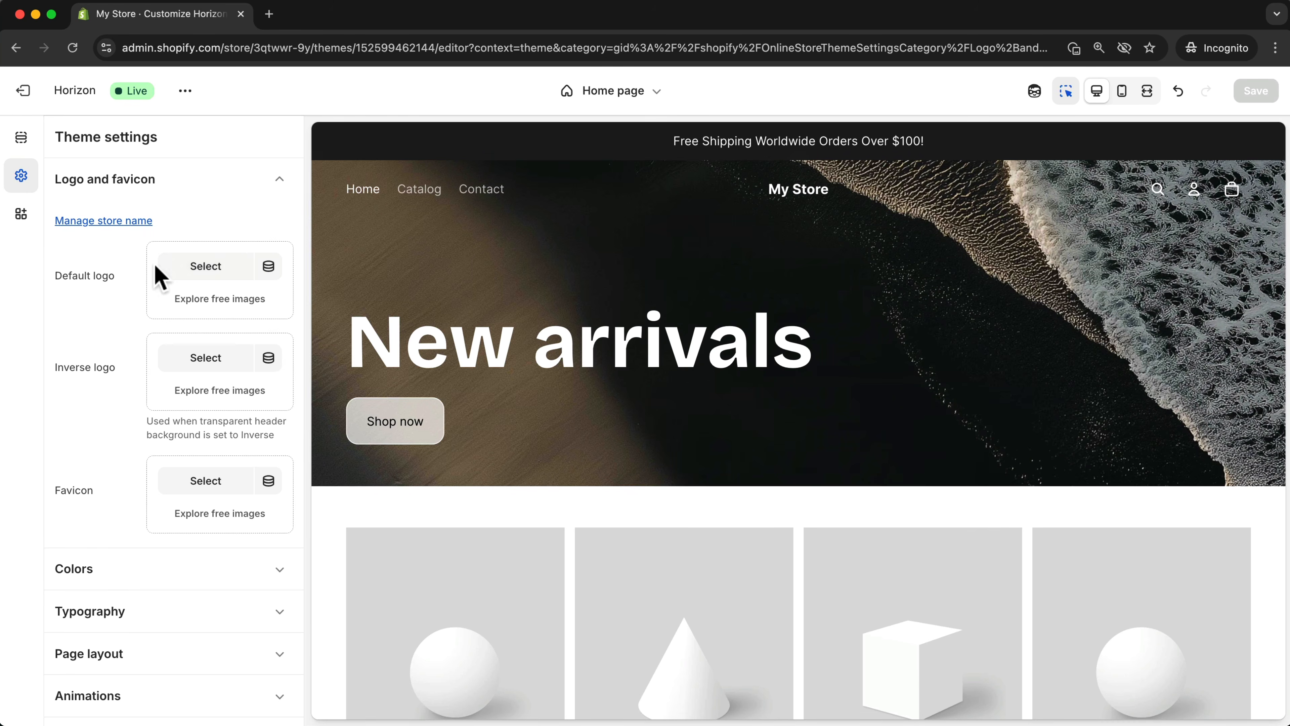
# Upload the studioo black logo, white logo and favicon images, and set studioo_black_logo as the default logo
pyautogui.click(208, 277)
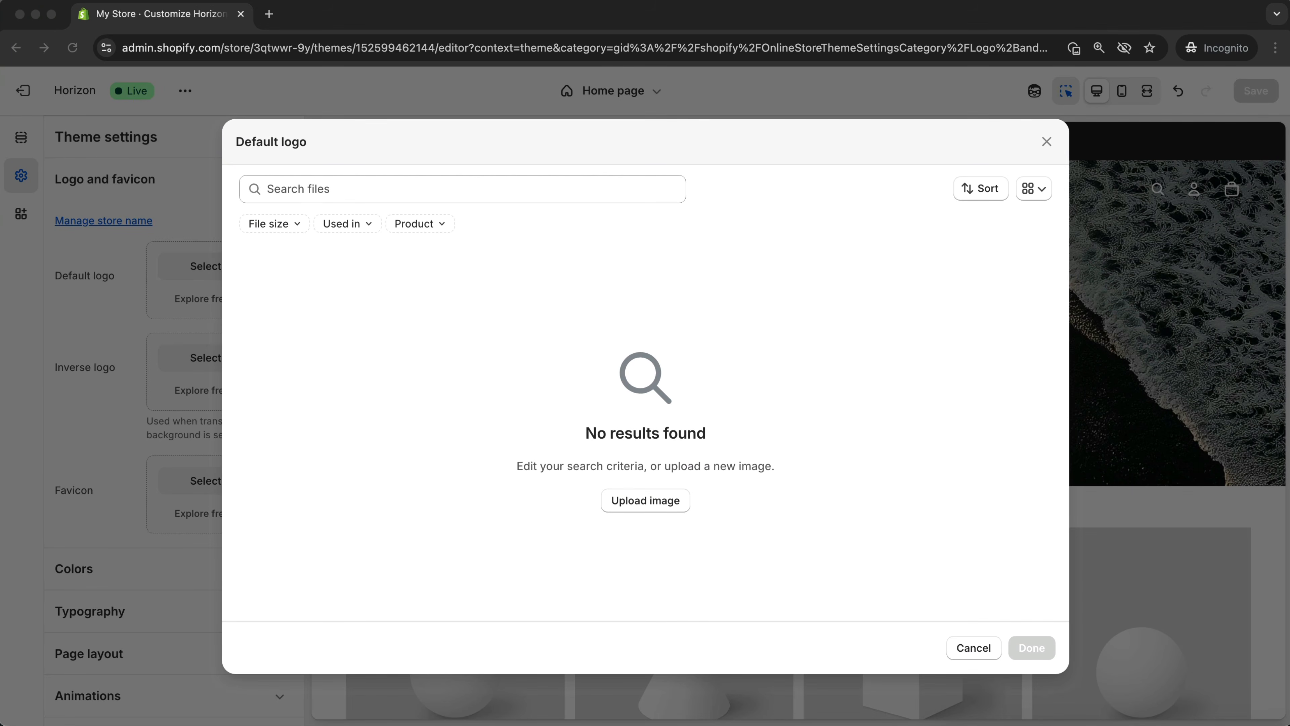
pyautogui.moveTo(1219, 509); pyautogui.dragTo(720, 333)
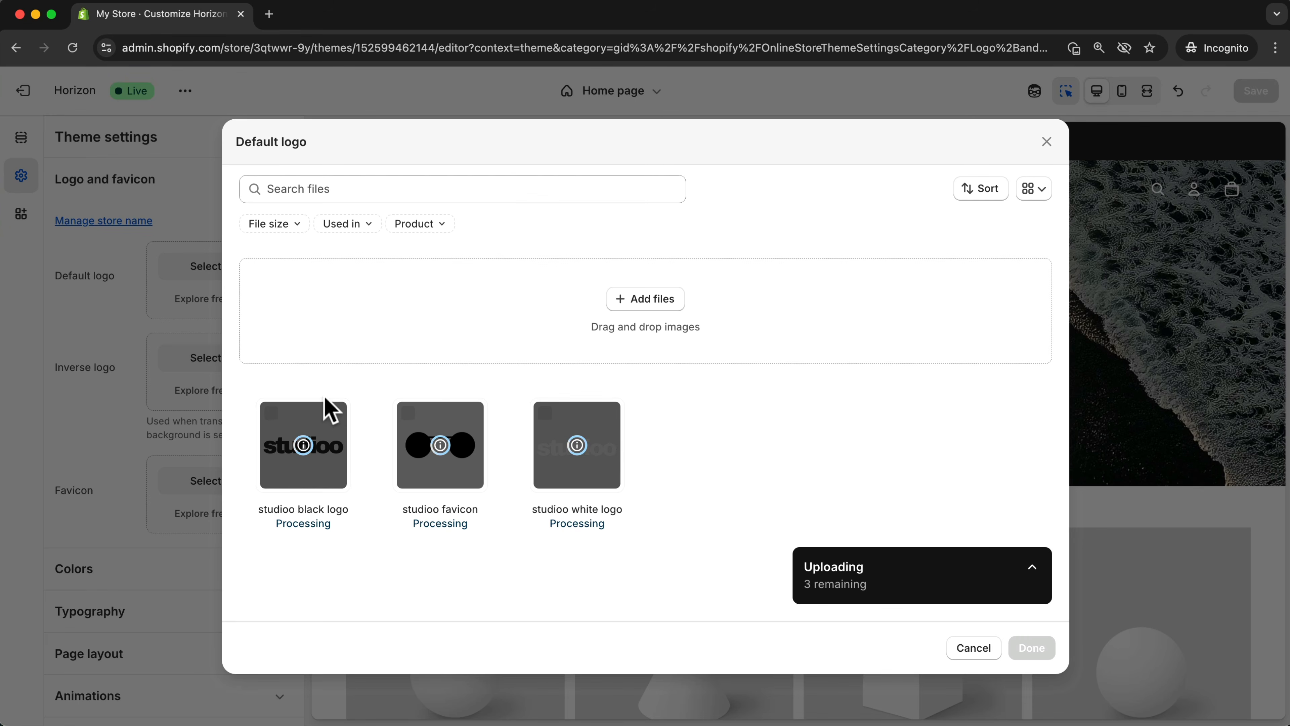
pyautogui.click(282, 442)
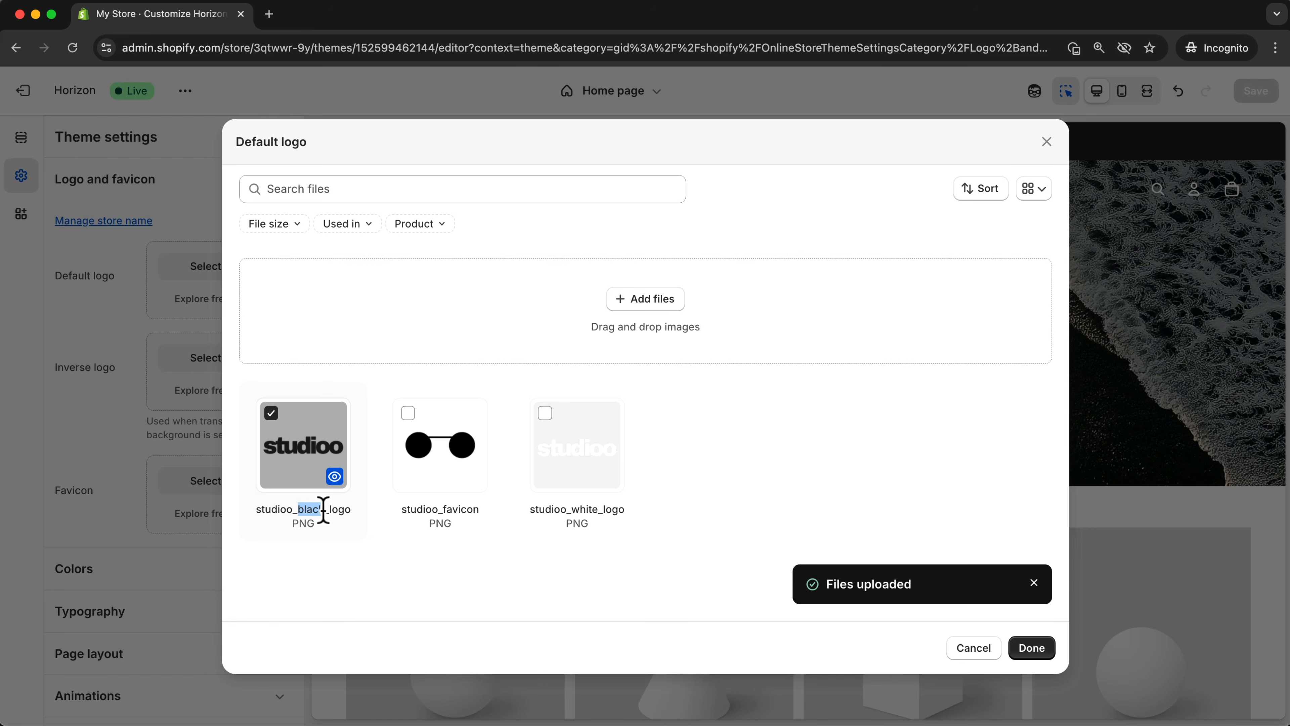
pyautogui.moveTo(323, 510); pyautogui.dragTo(325, 509)
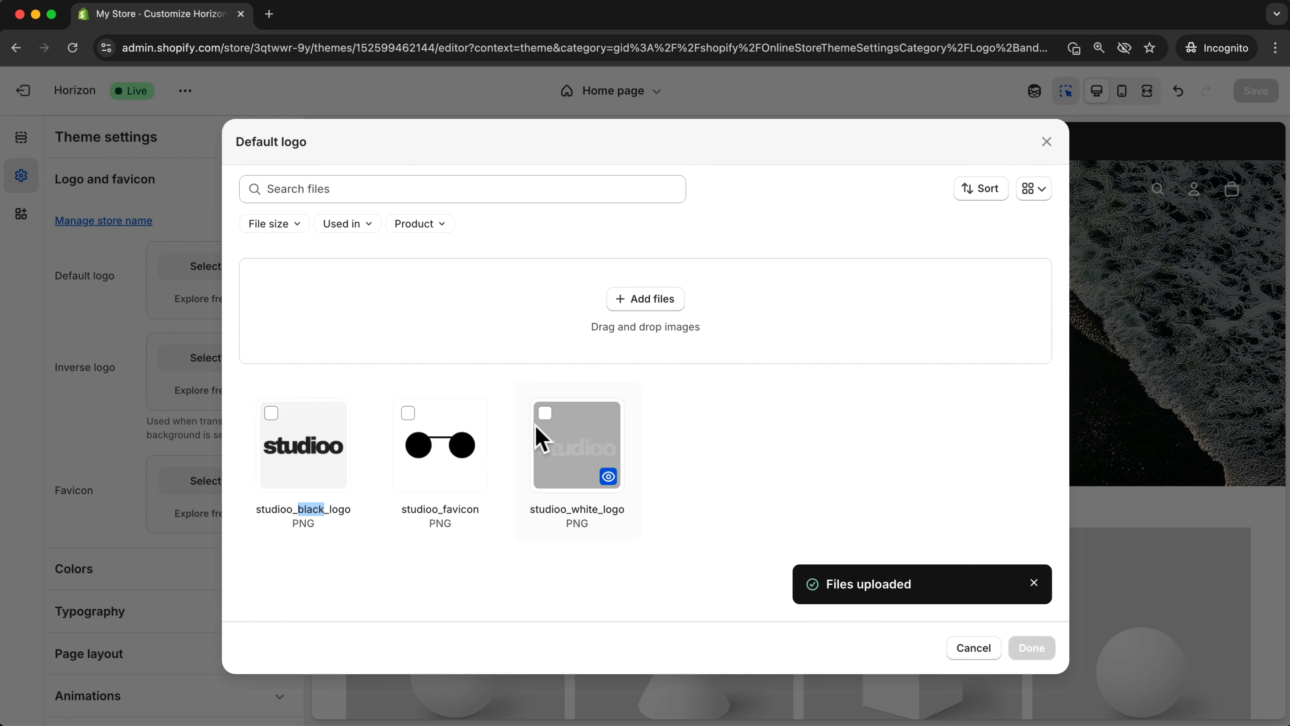
pyautogui.click(727, 415)
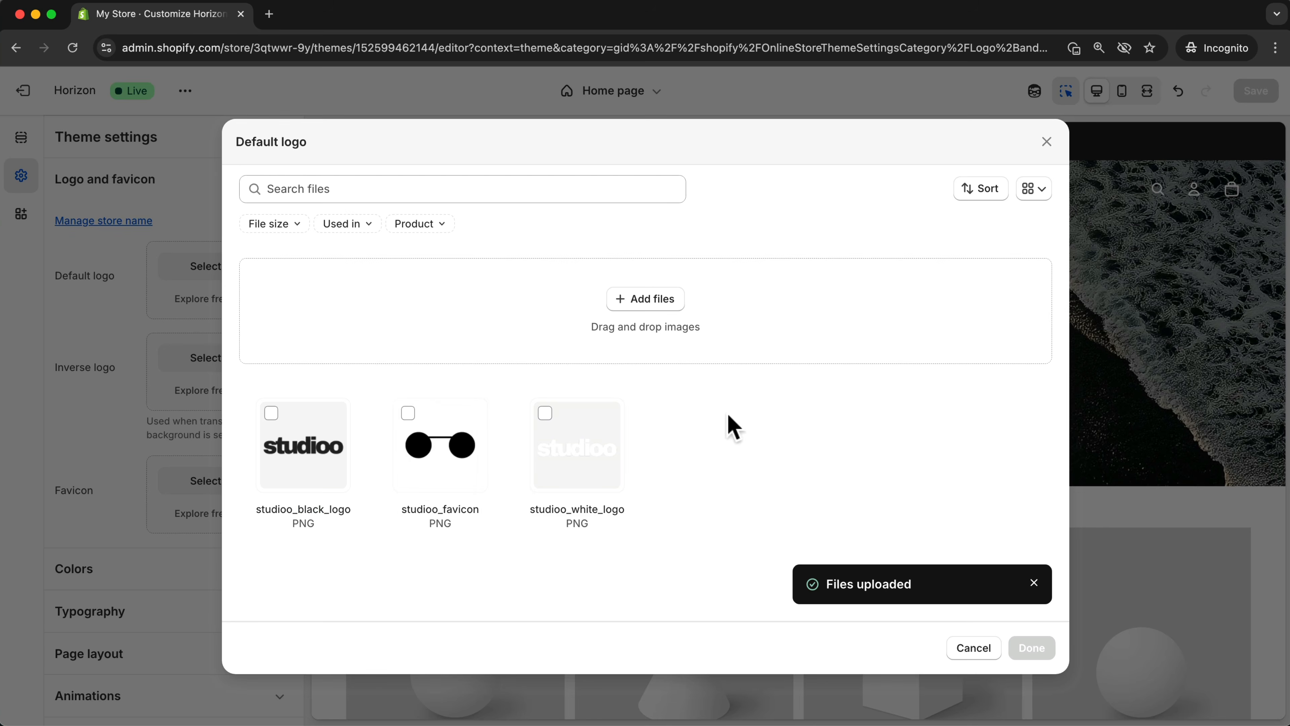
pyautogui.click(272, 415)
pyautogui.click(1034, 649)
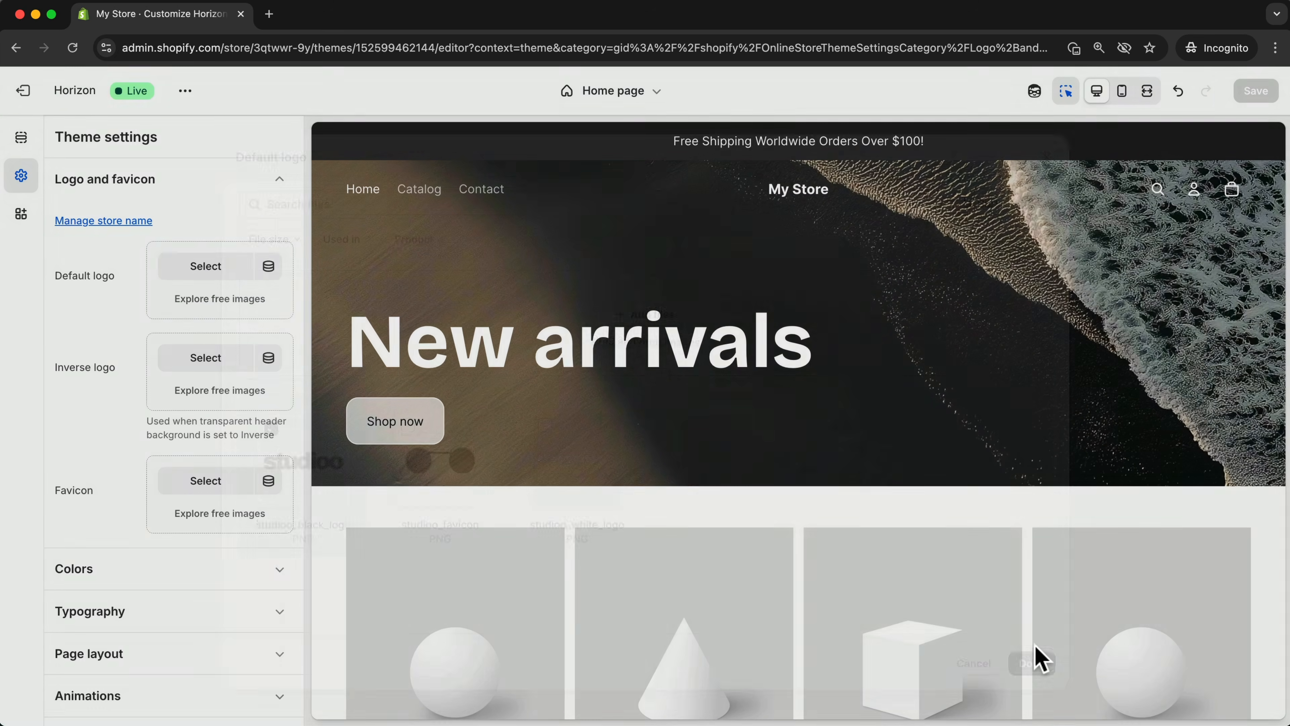
# Set the uploaded studioo_white_logo image as the inverse logo for transparent headers
pyautogui.click(200, 361)
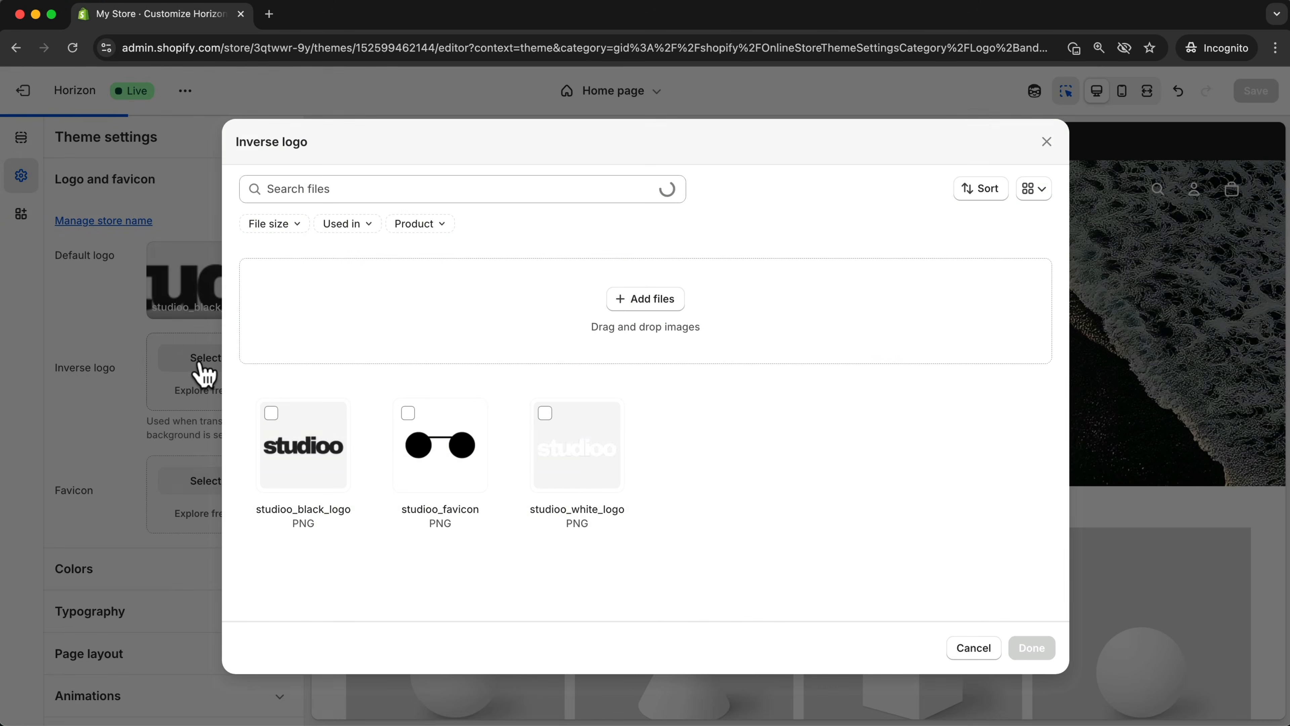
pyautogui.click(273, 413)
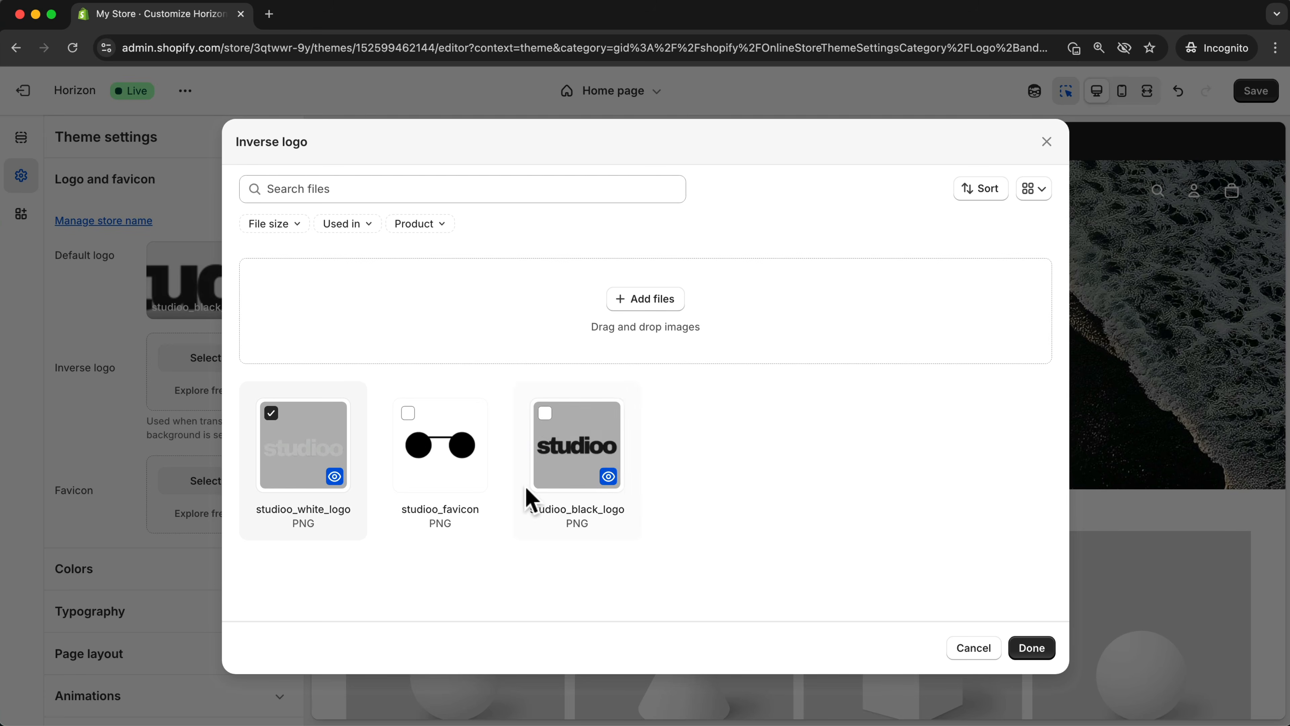
pyautogui.click(1038, 651)
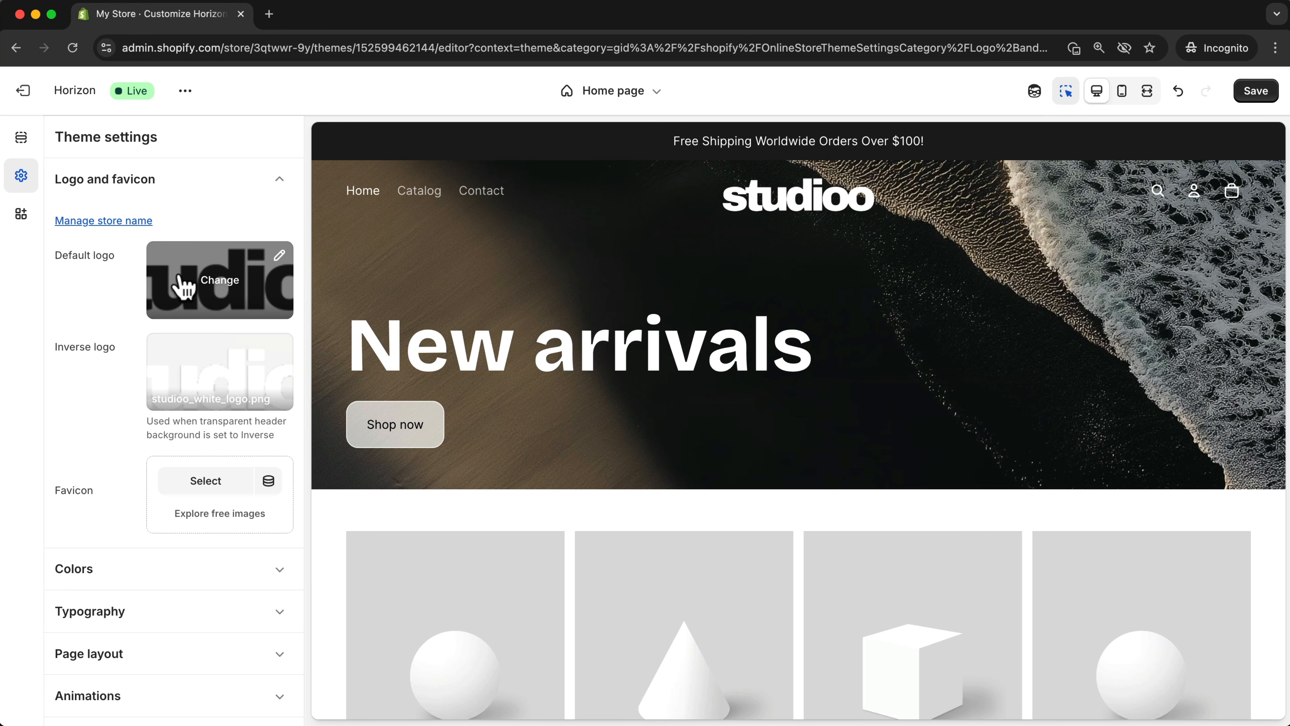
# Set the uploaded studioo_favicon image as the store's favicon
pyautogui.moveTo(53, 491); pyautogui.dragTo(95, 494)
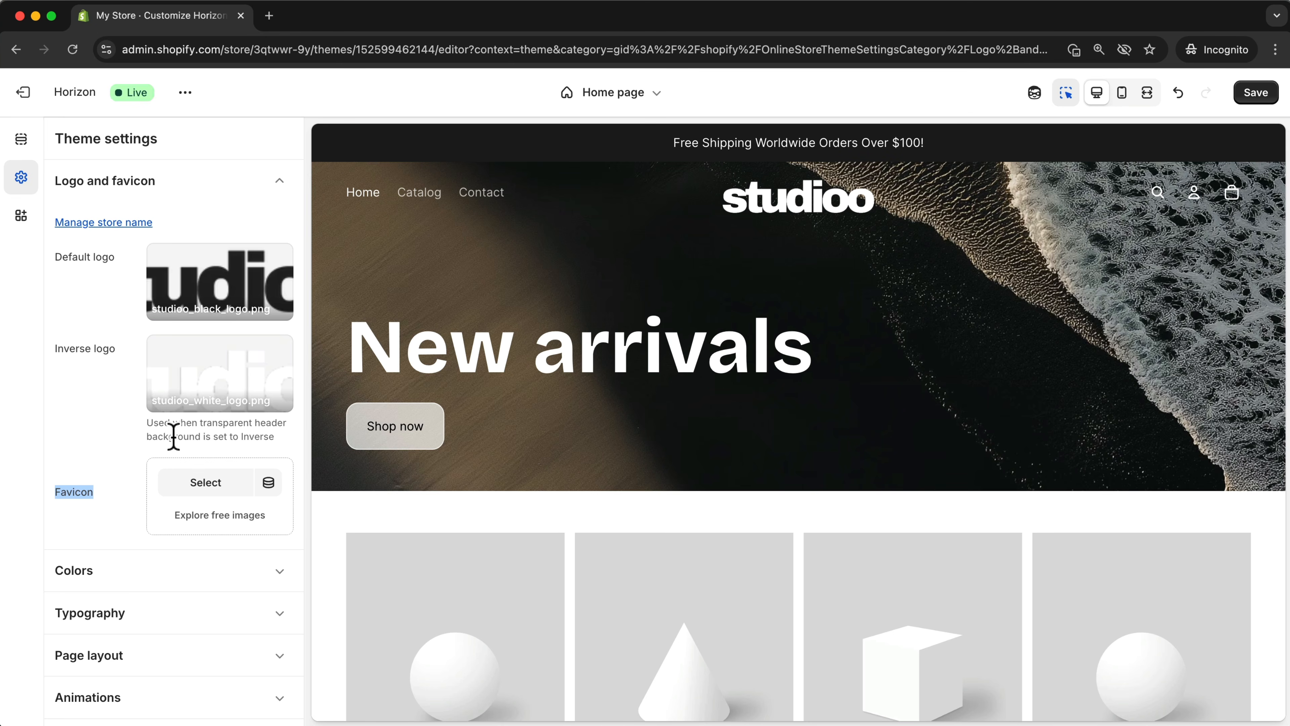
pyautogui.click(133, 477)
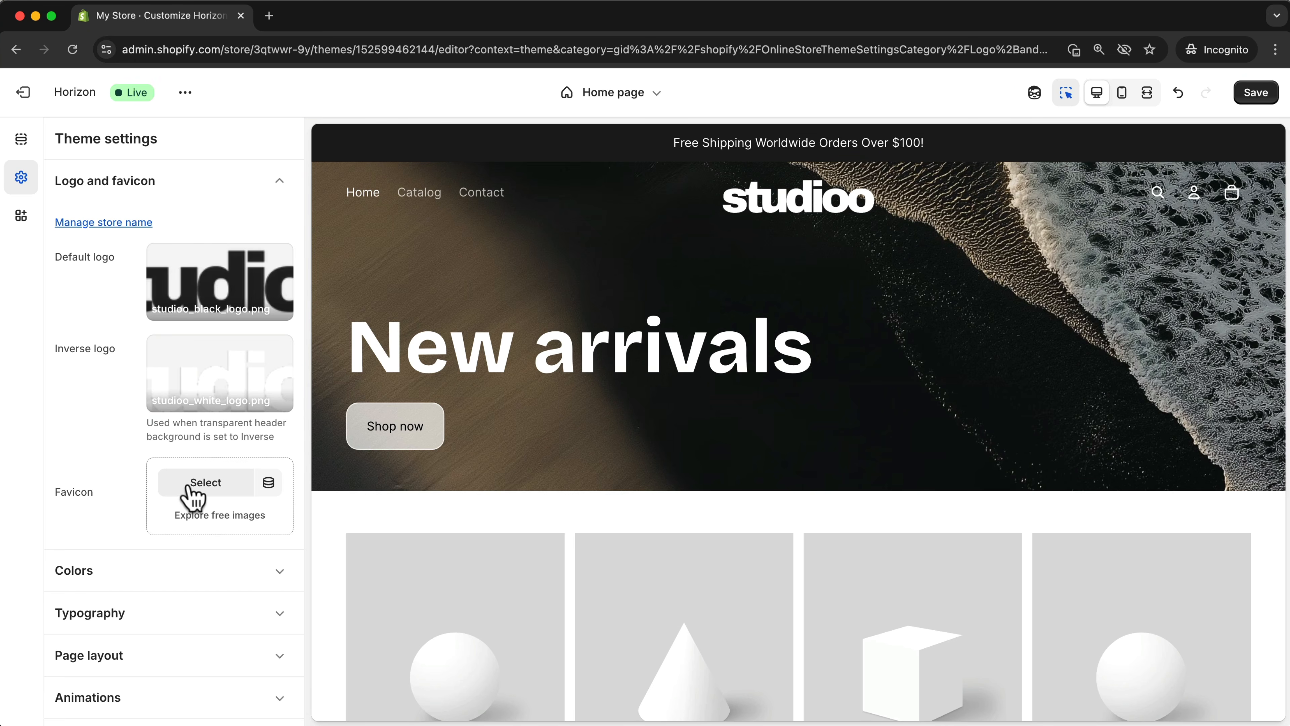
pyautogui.click(198, 482)
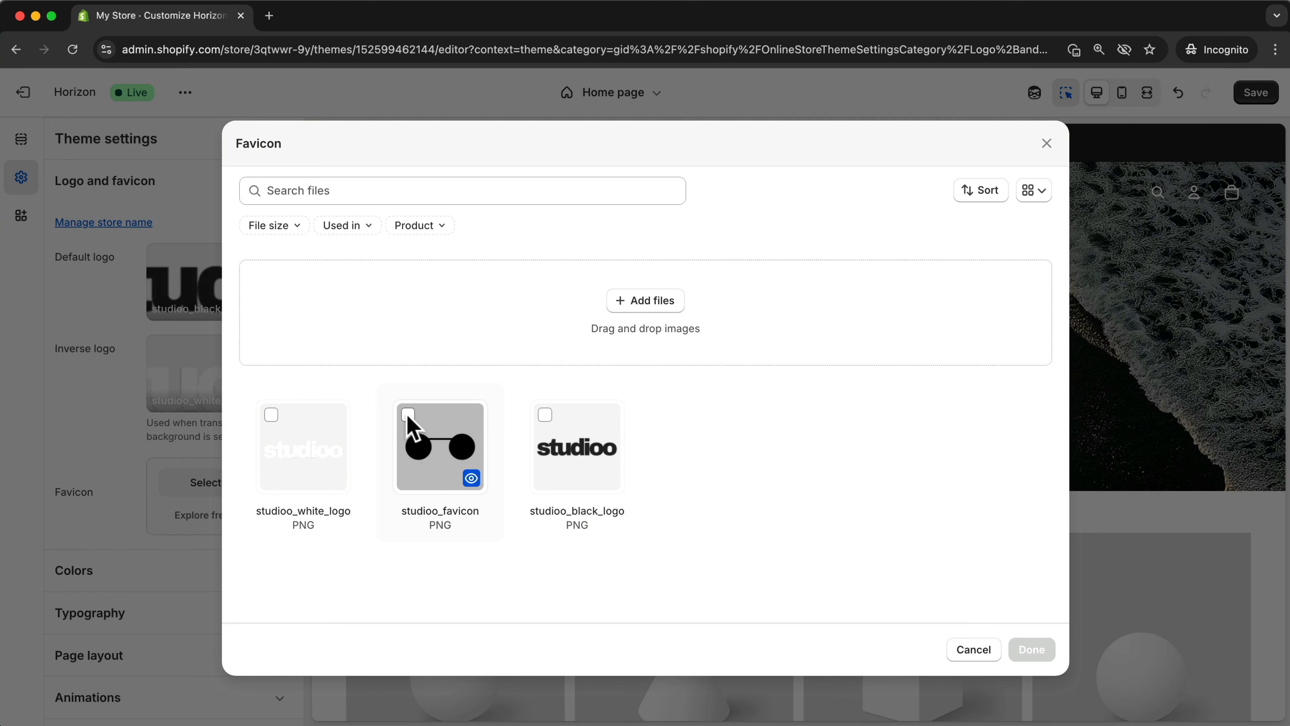
pyautogui.click(409, 415)
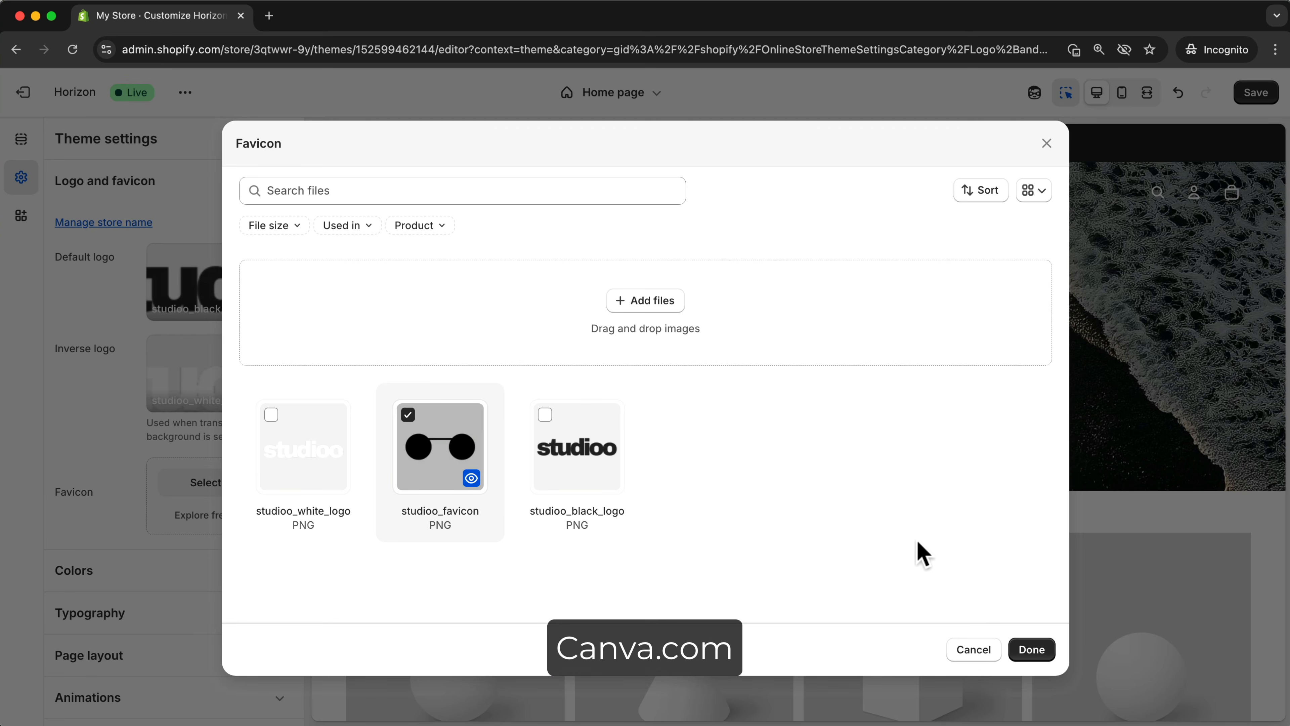
pyautogui.click(1031, 651)
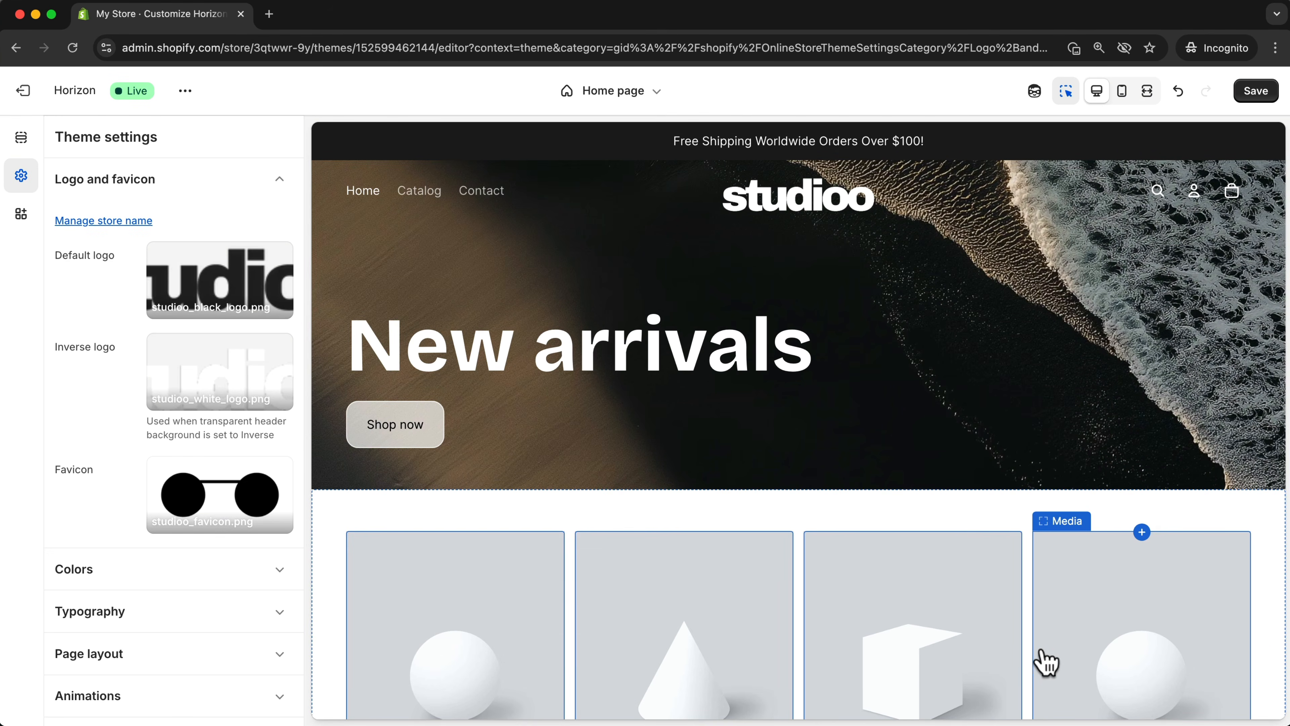
# Save the logo and favicon changes, then set the header logo's desktop height to 24 px and save again
pyautogui.click(1255, 96)
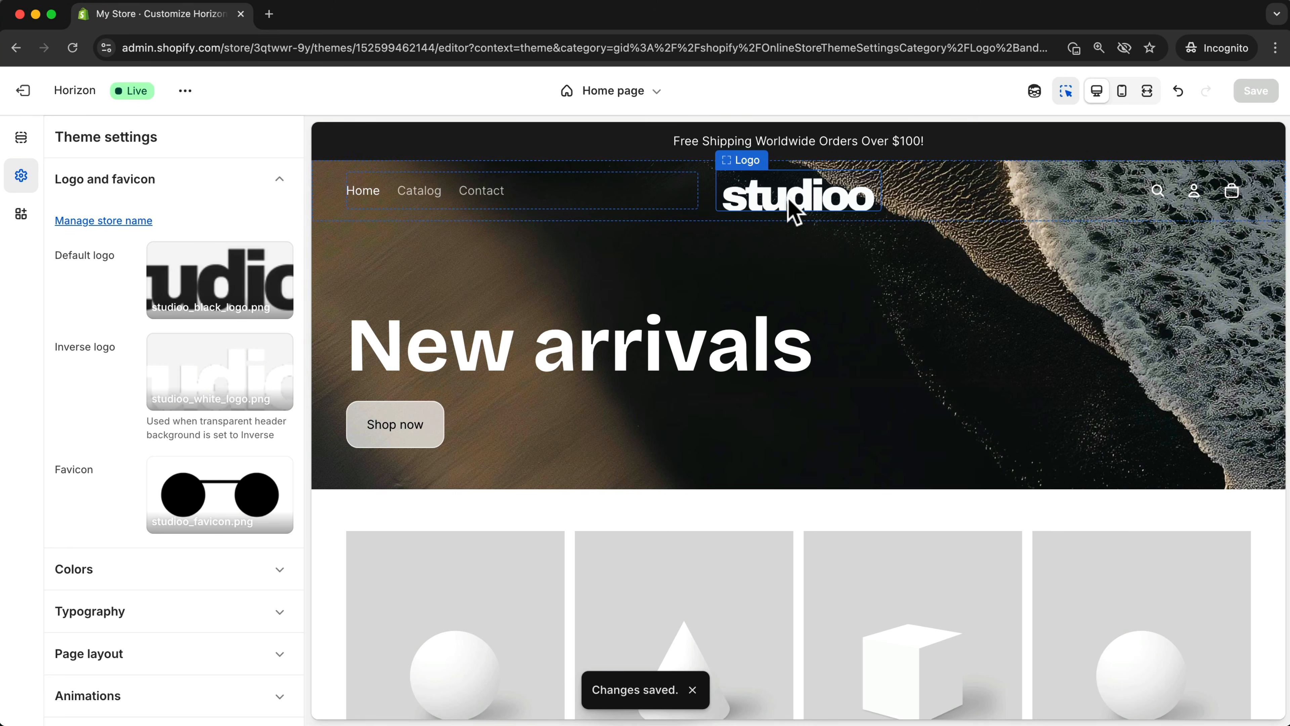
pyautogui.click(794, 212)
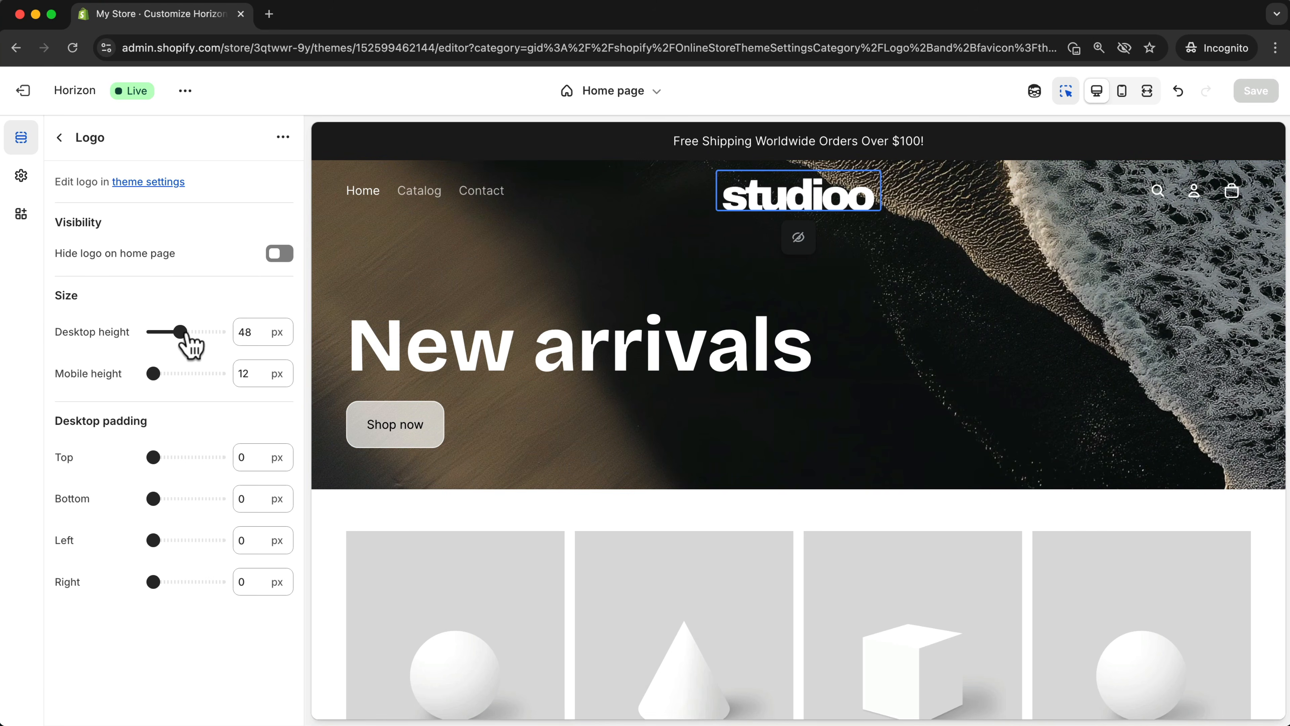
pyautogui.moveTo(180, 332); pyautogui.dragTo(162, 333)
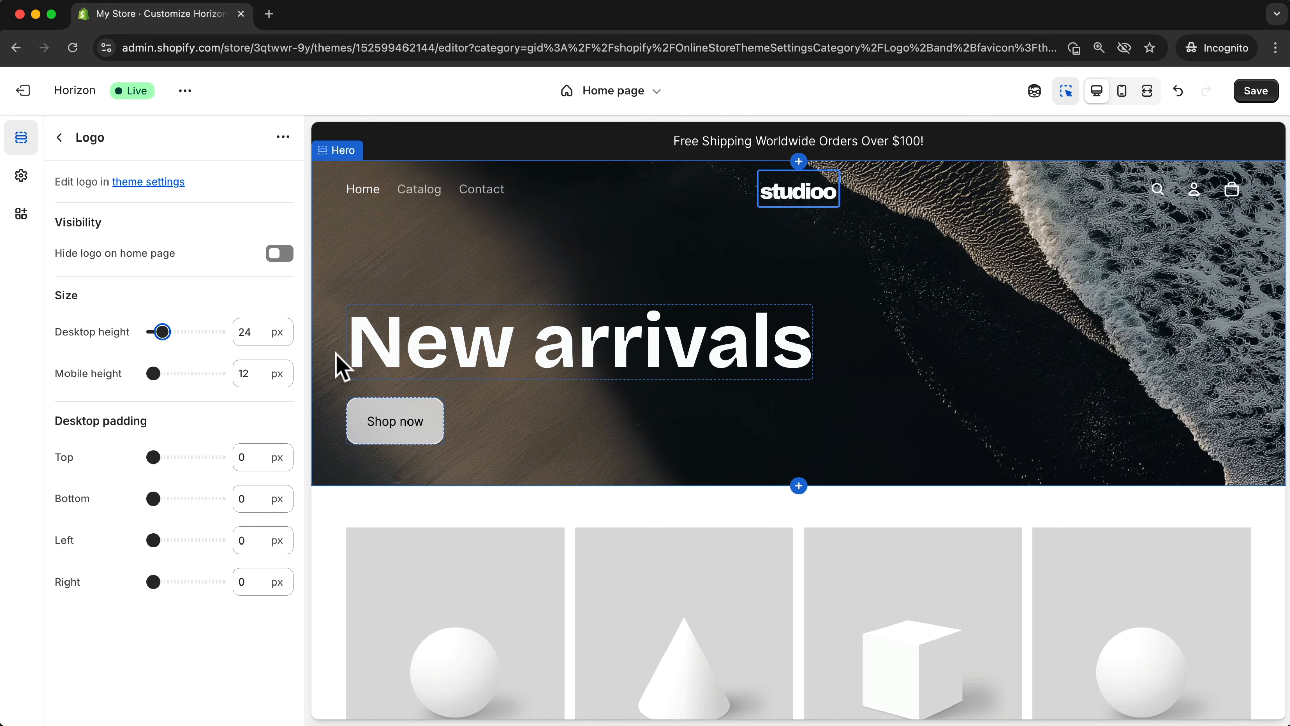
pyautogui.click(1261, 95)
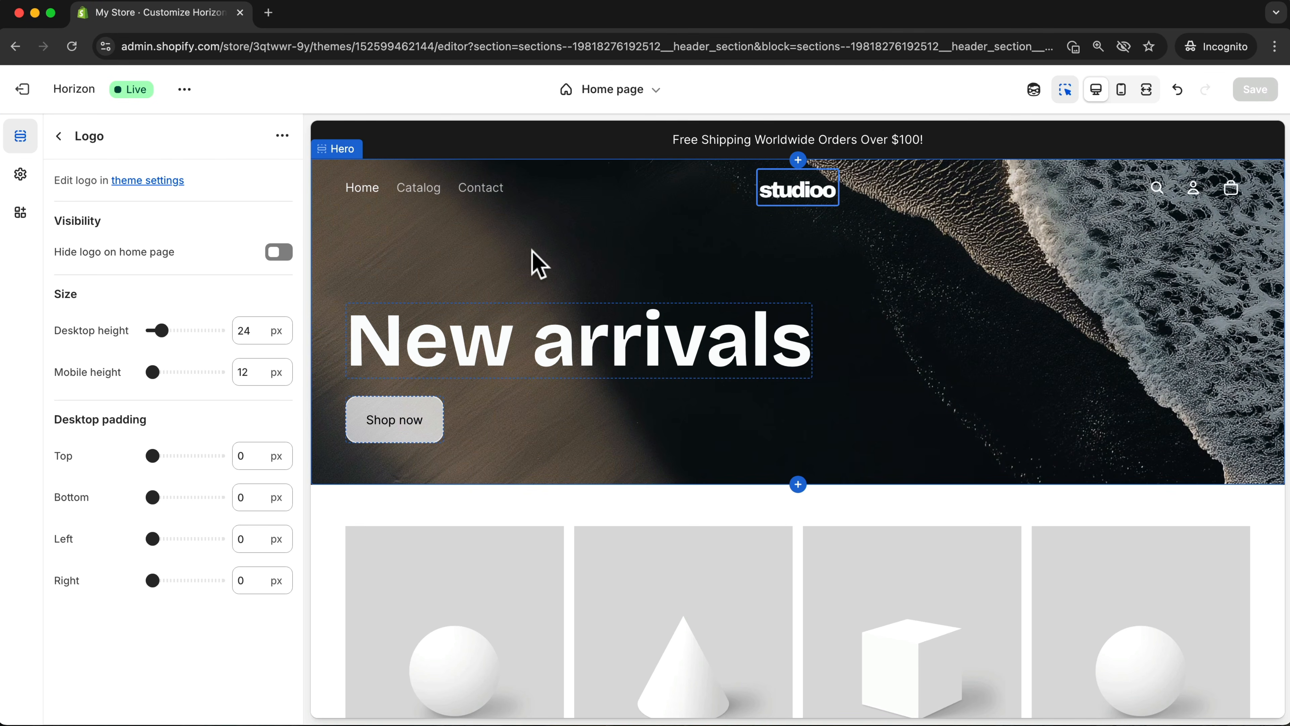
# Upload the store's hero, about, contact and FAQ images and set Hero_1 as the Hero section's first media image
pyautogui.click(532, 244)
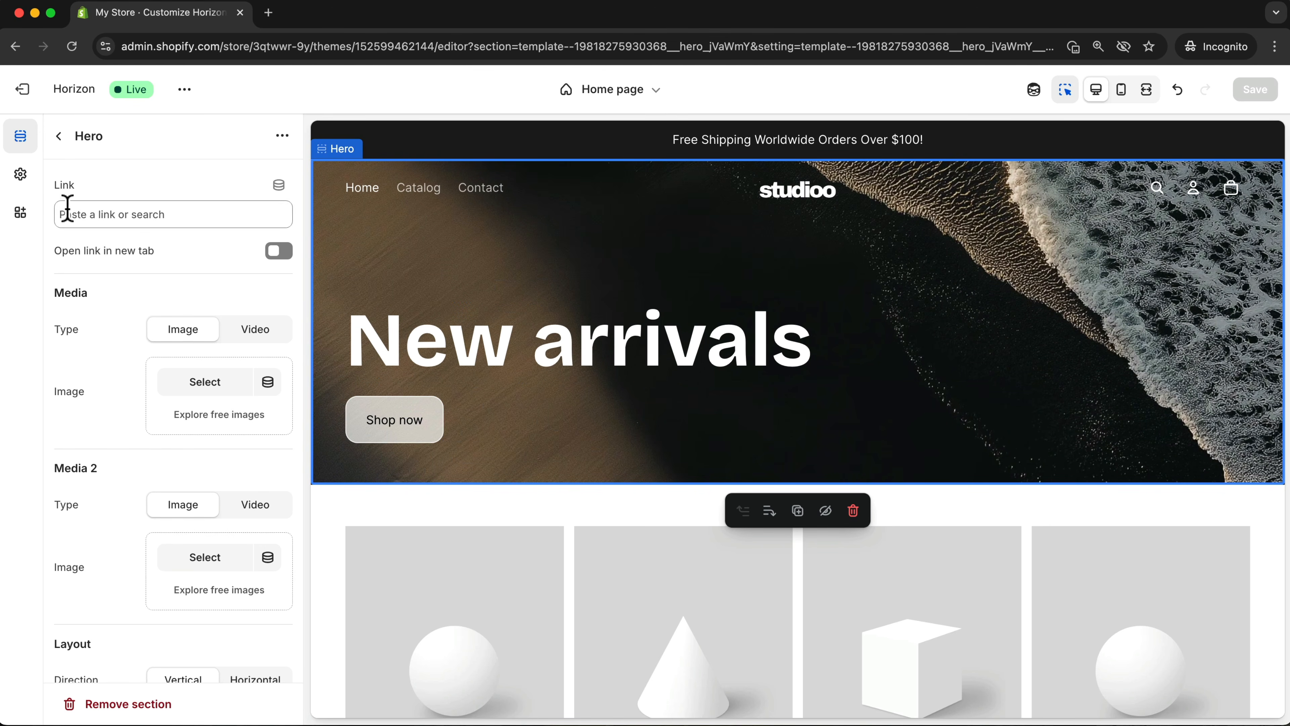
pyautogui.moveTo(55, 189); pyautogui.dragTo(78, 186)
pyautogui.click(111, 214)
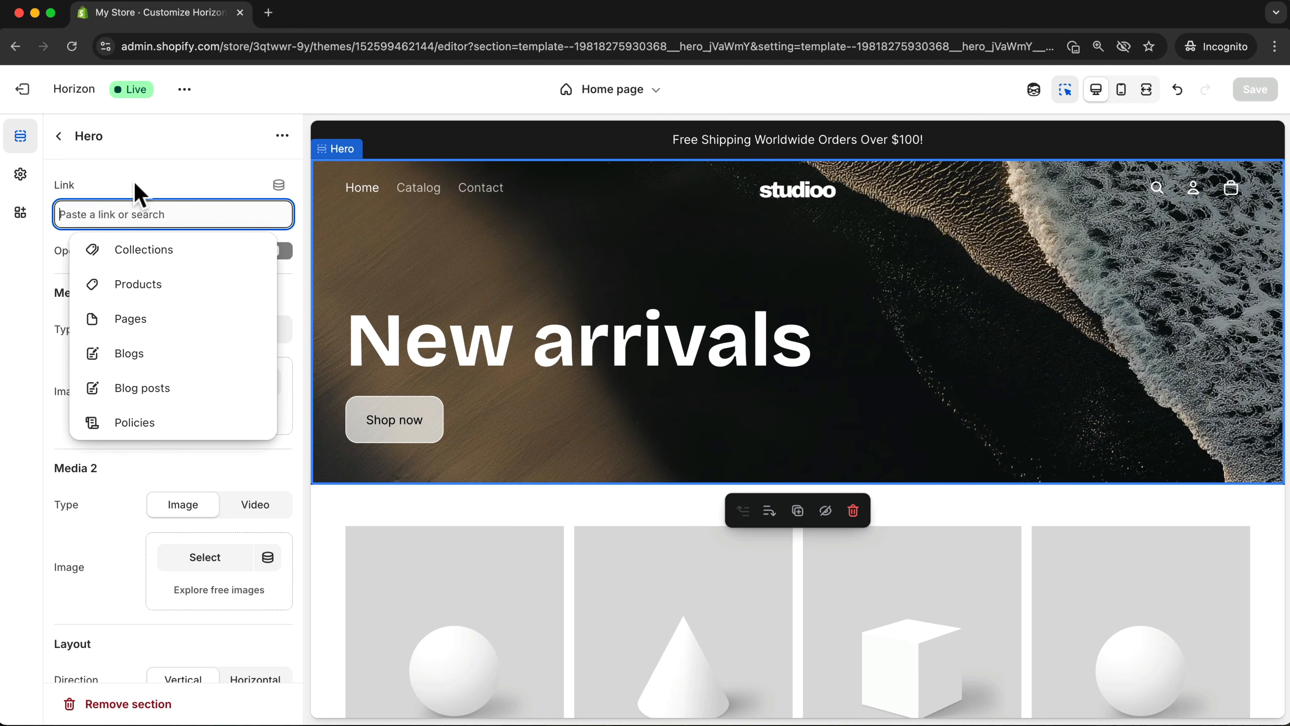
pyautogui.click(137, 193)
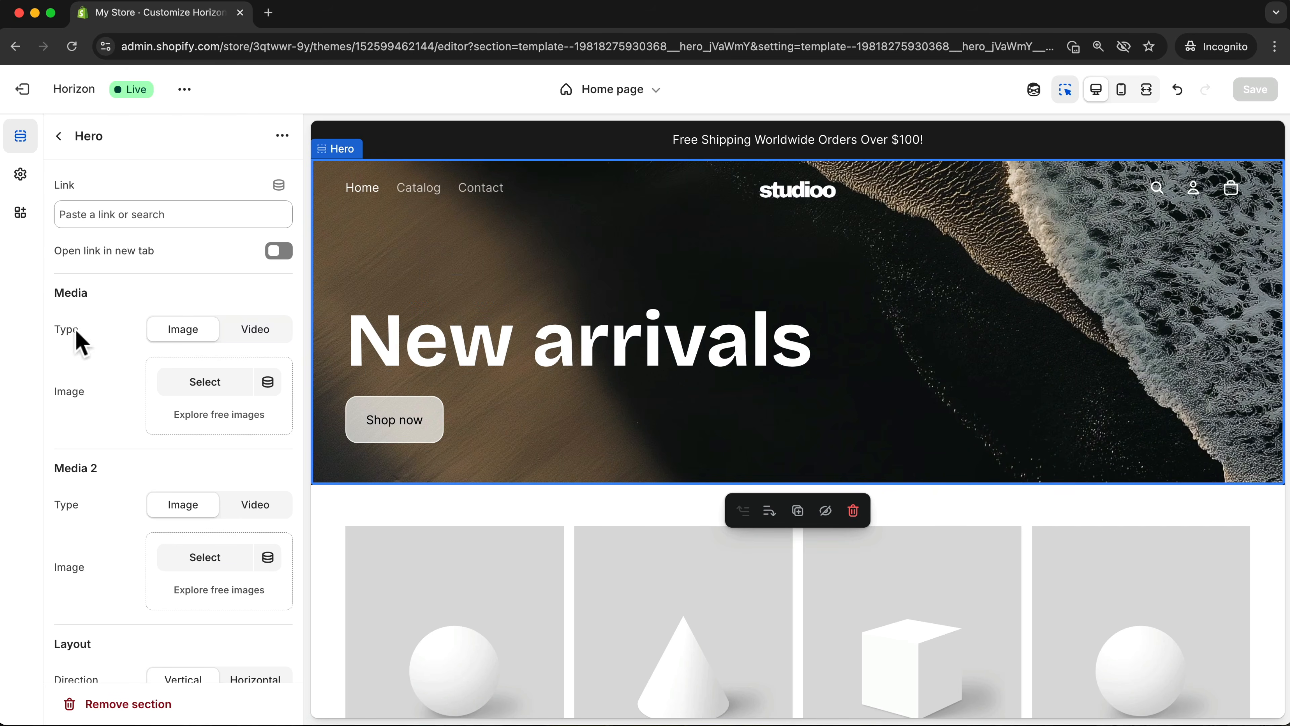
pyautogui.click(196, 382)
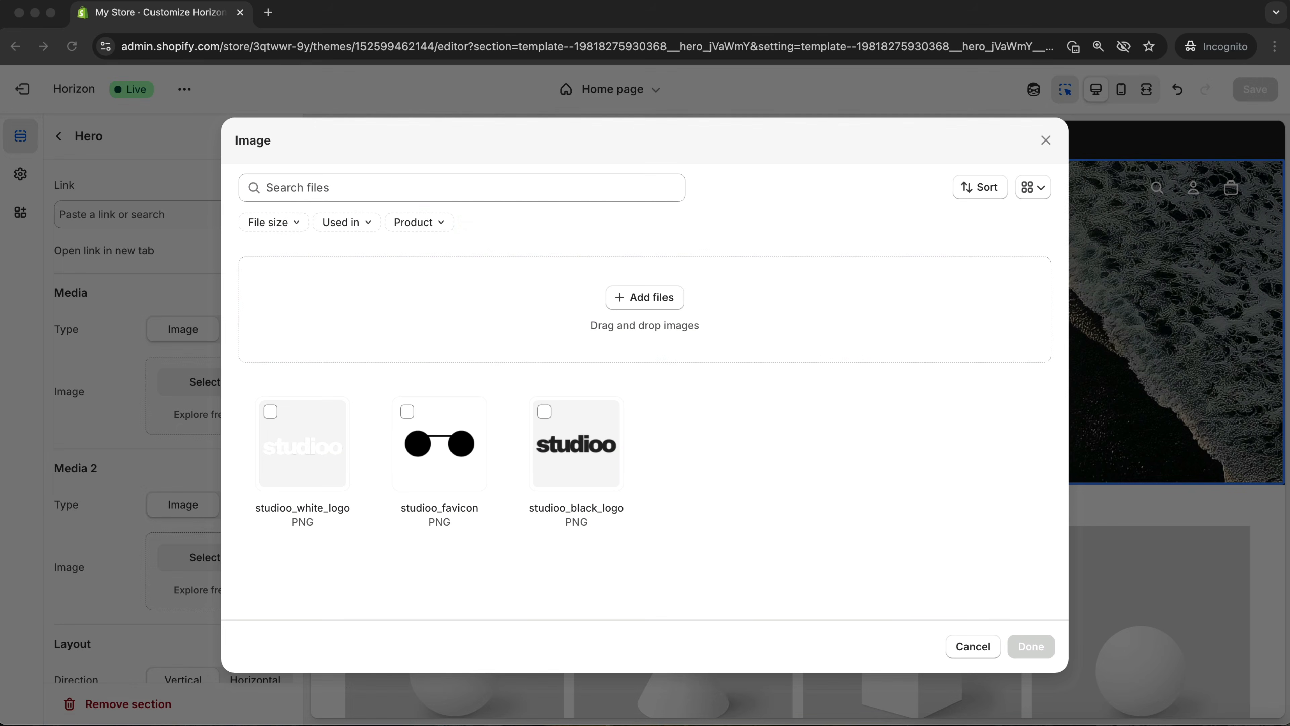
pyautogui.moveTo(1289, 584); pyautogui.dragTo(654, 329)
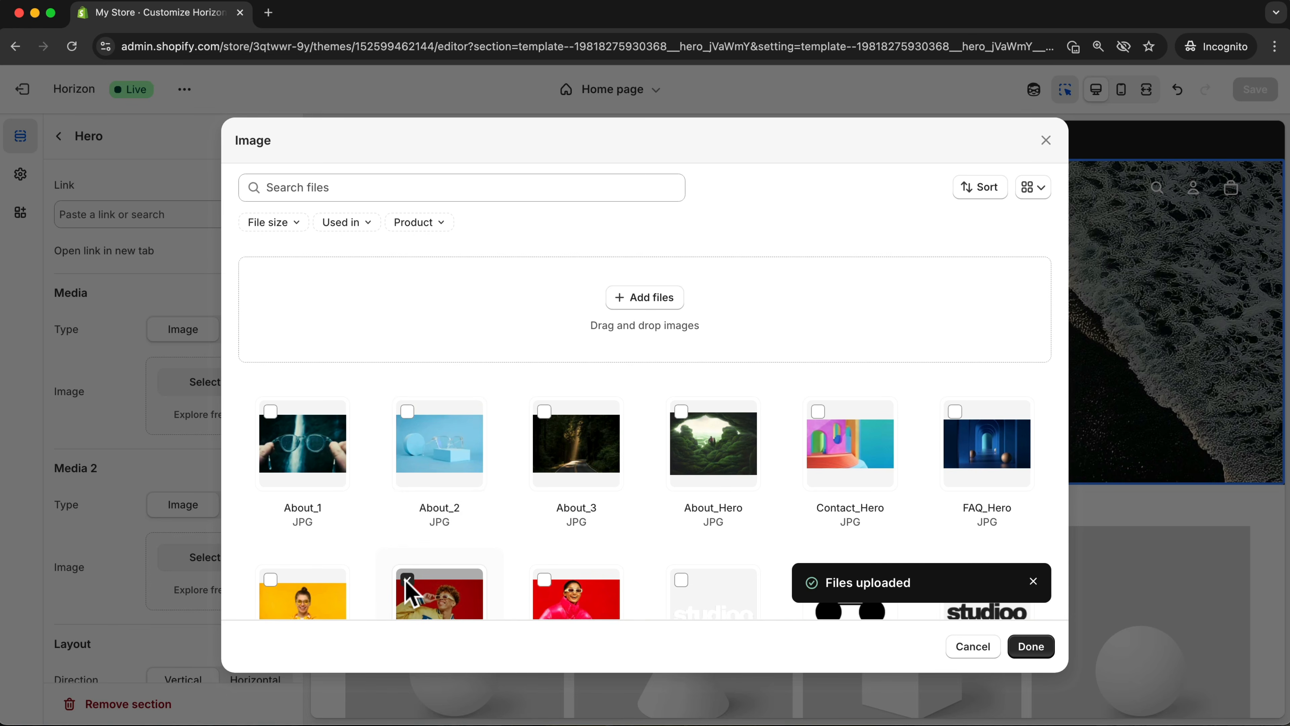
pyautogui.click(1030, 651)
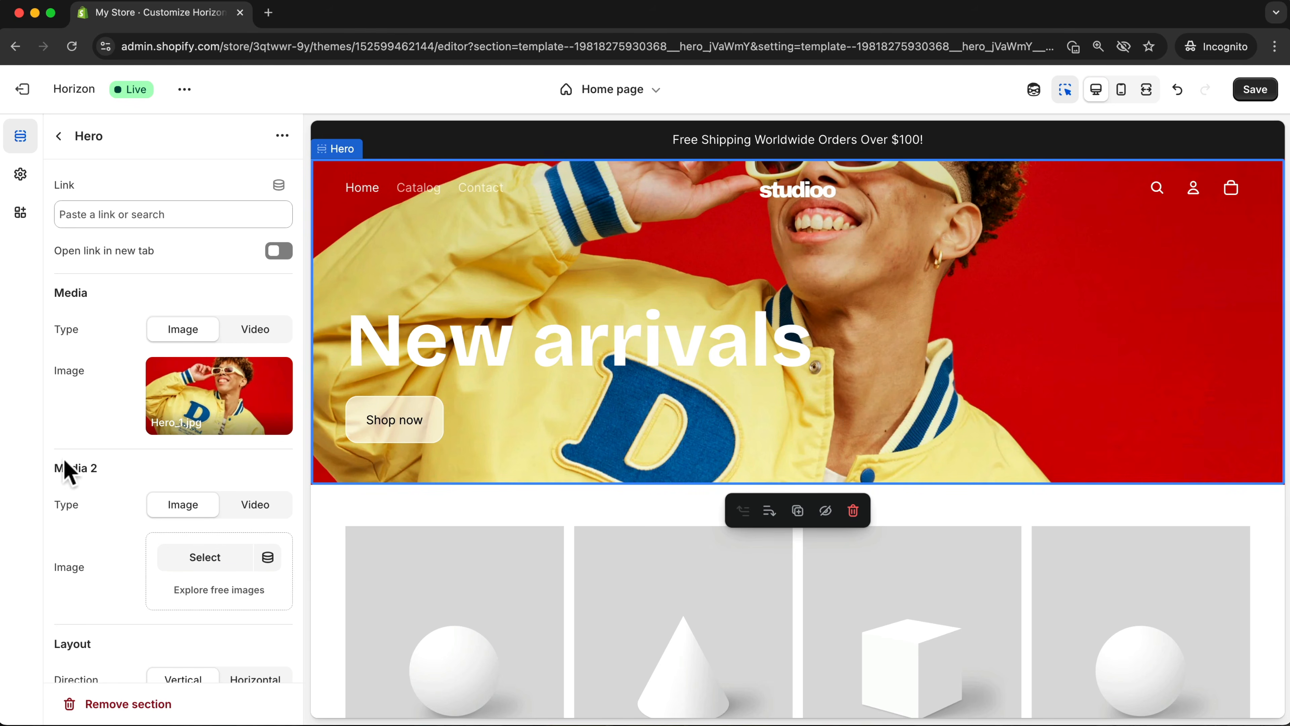
# Set the uploaded Hero_2 image as the Hero section's second media image
pyautogui.moveTo(55, 468); pyautogui.dragTo(109, 478)
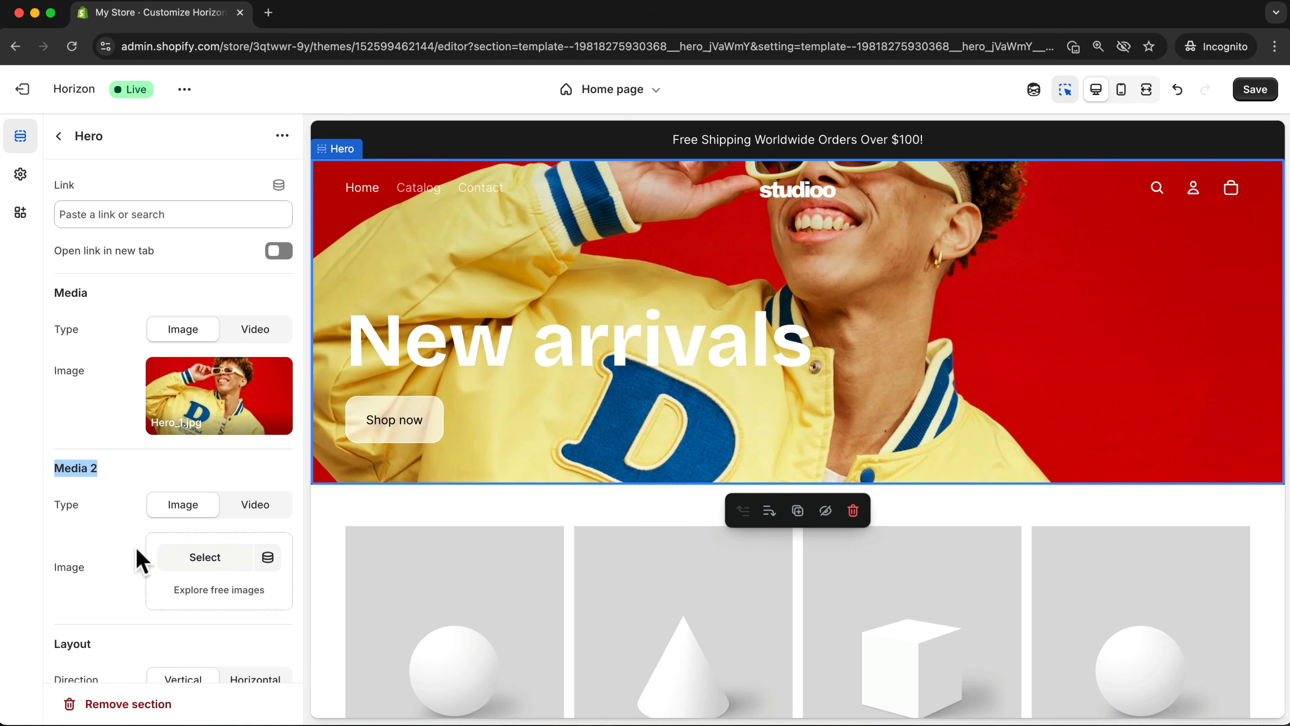
pyautogui.click(194, 565)
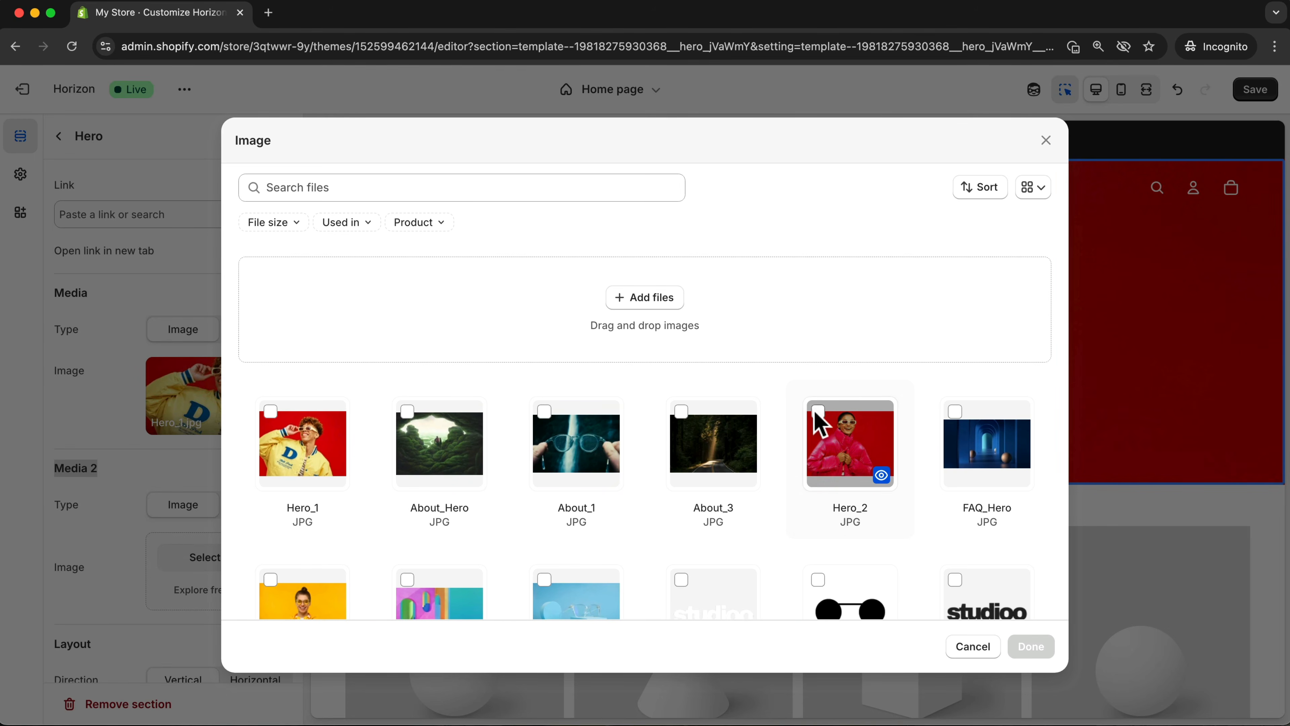
pyautogui.click(818, 413)
pyautogui.click(1031, 647)
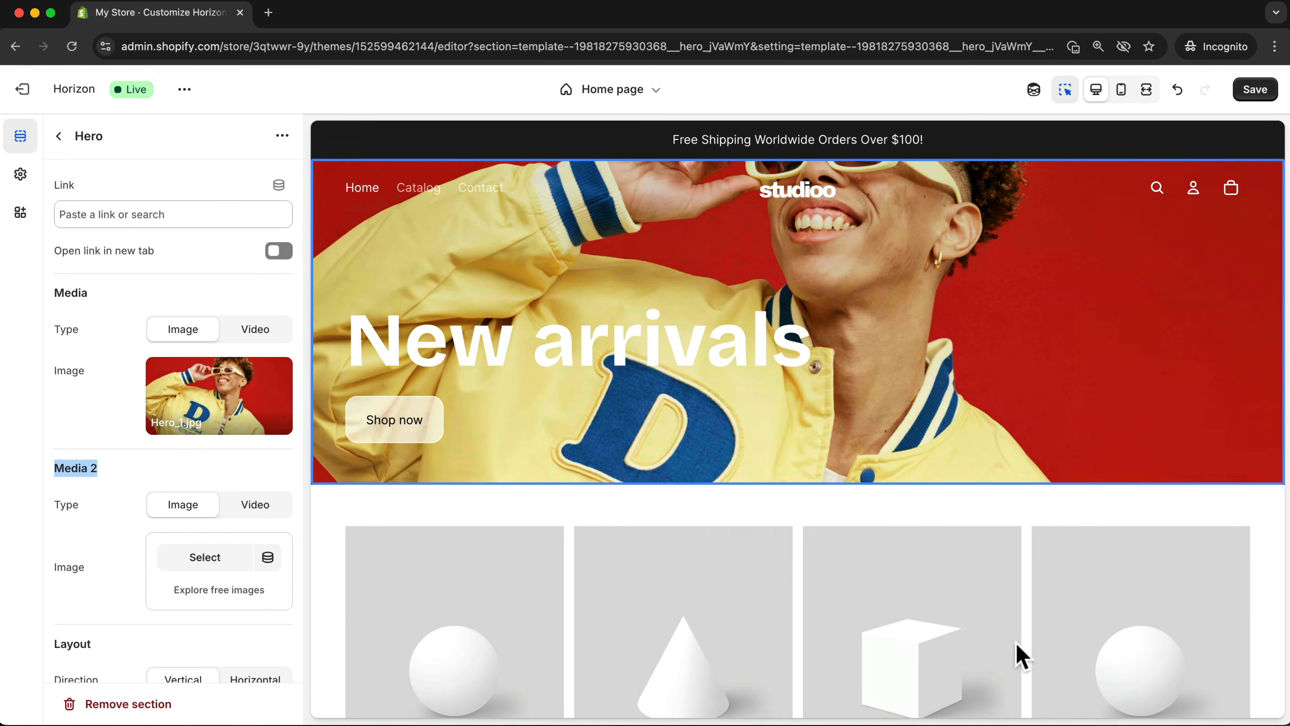
pyautogui.click(217, 402)
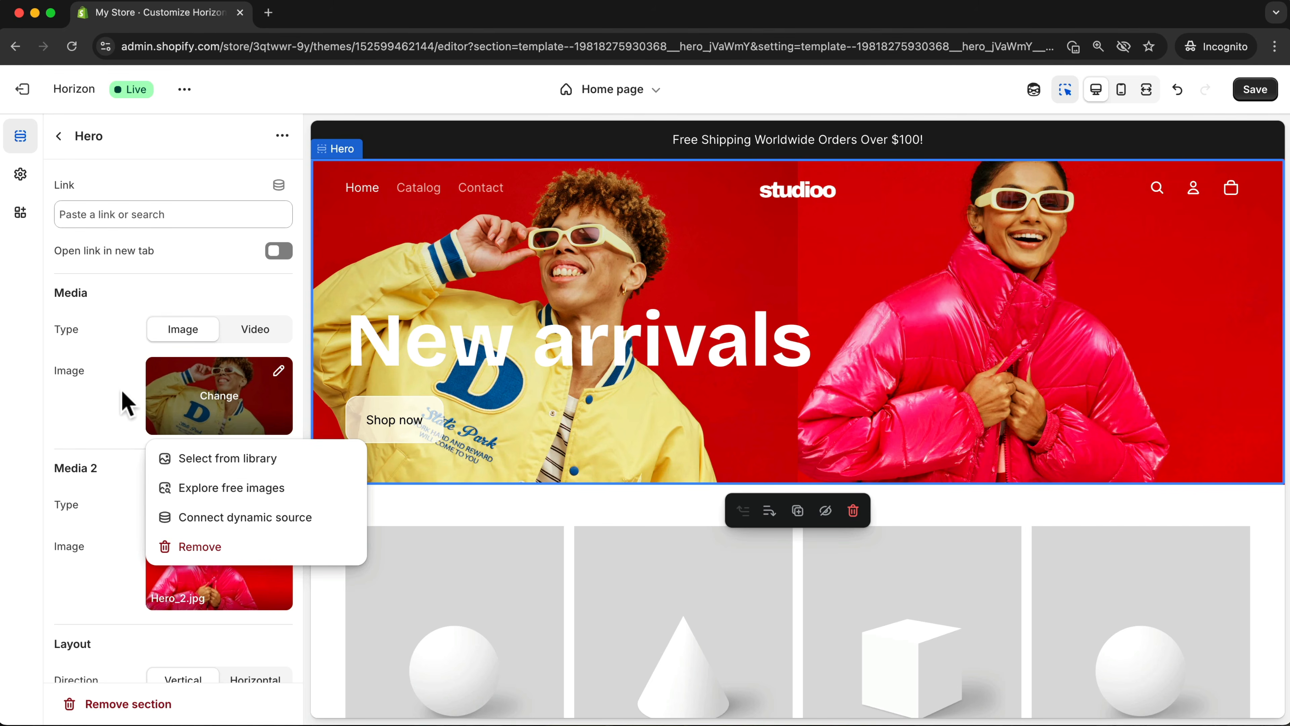
pyautogui.click(126, 404)
# Keep the hero layout Vertical, set its alignment and position to Center, and set its height to Large
pyautogui.scroll(-5, 115, 455)
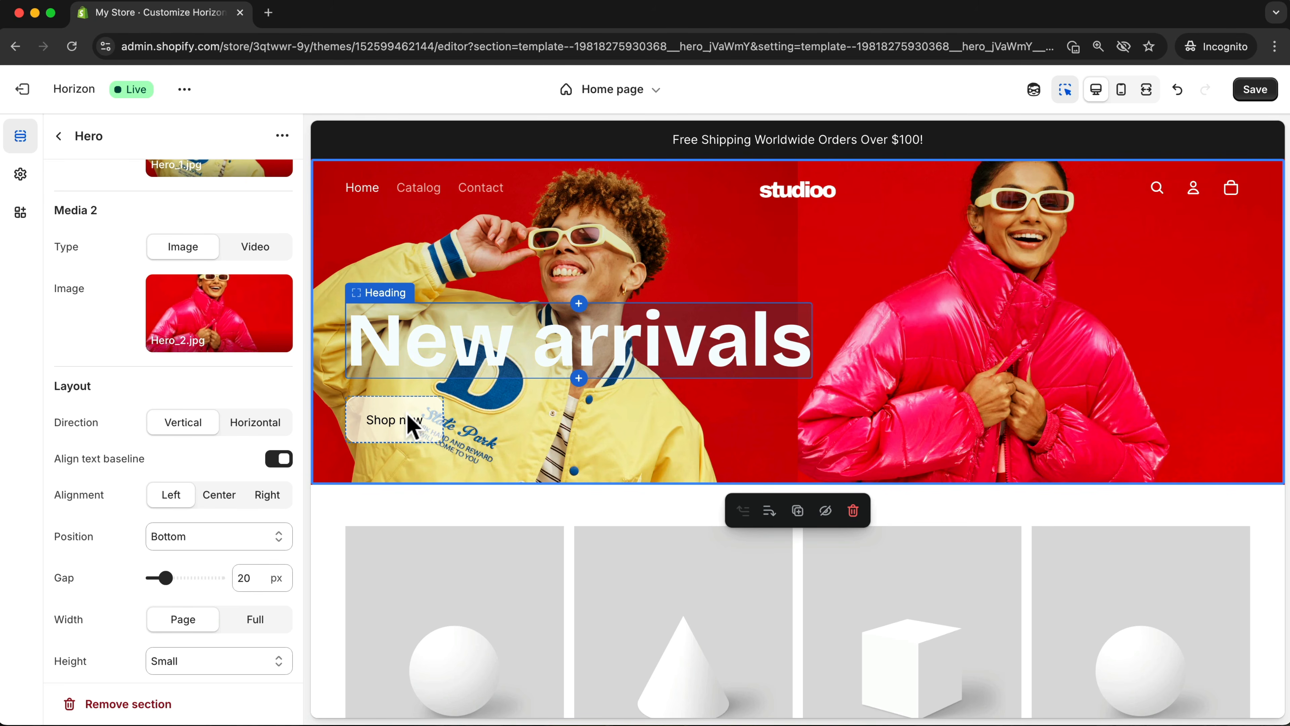
pyautogui.click(255, 427)
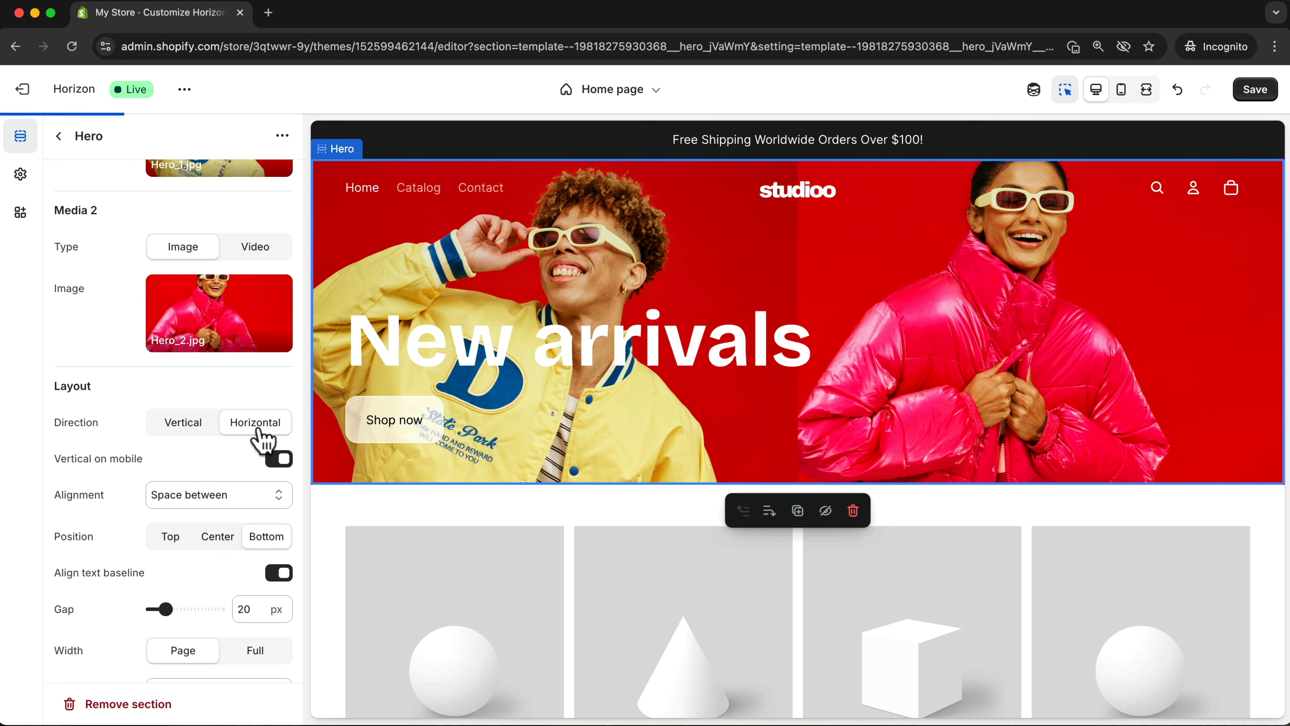
pyautogui.click(193, 427)
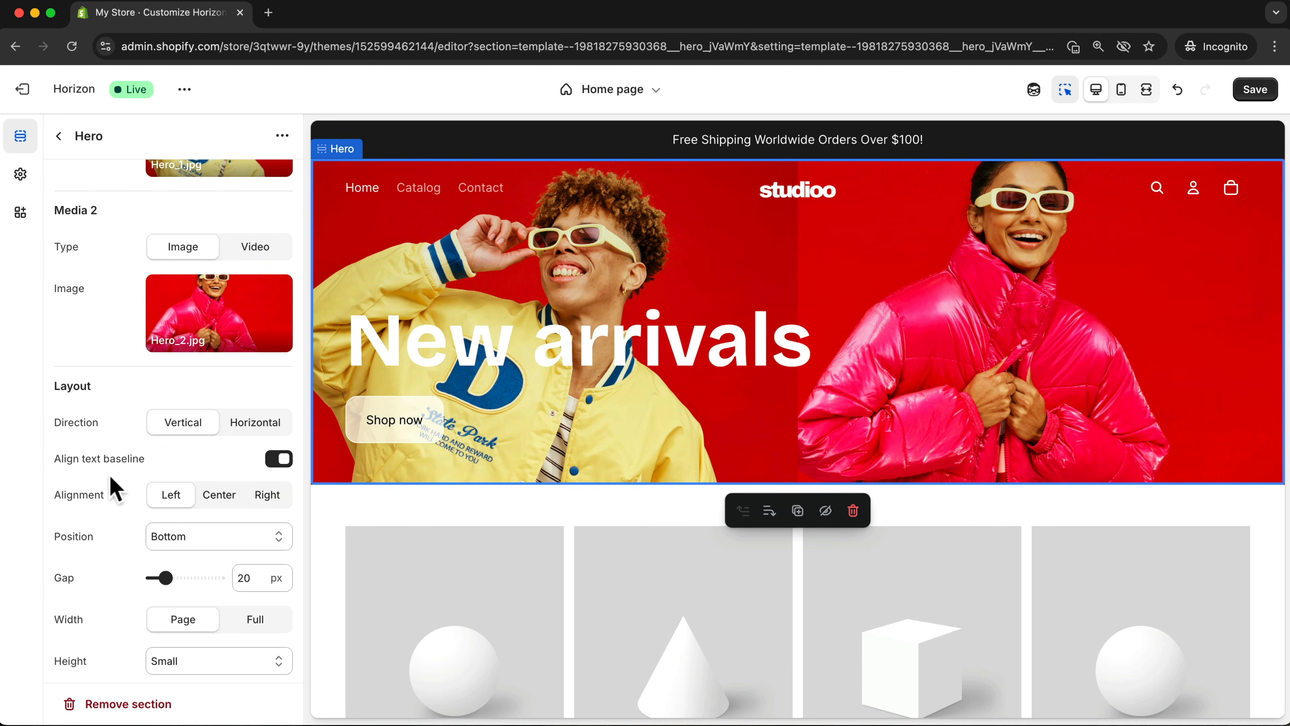
pyautogui.click(216, 503)
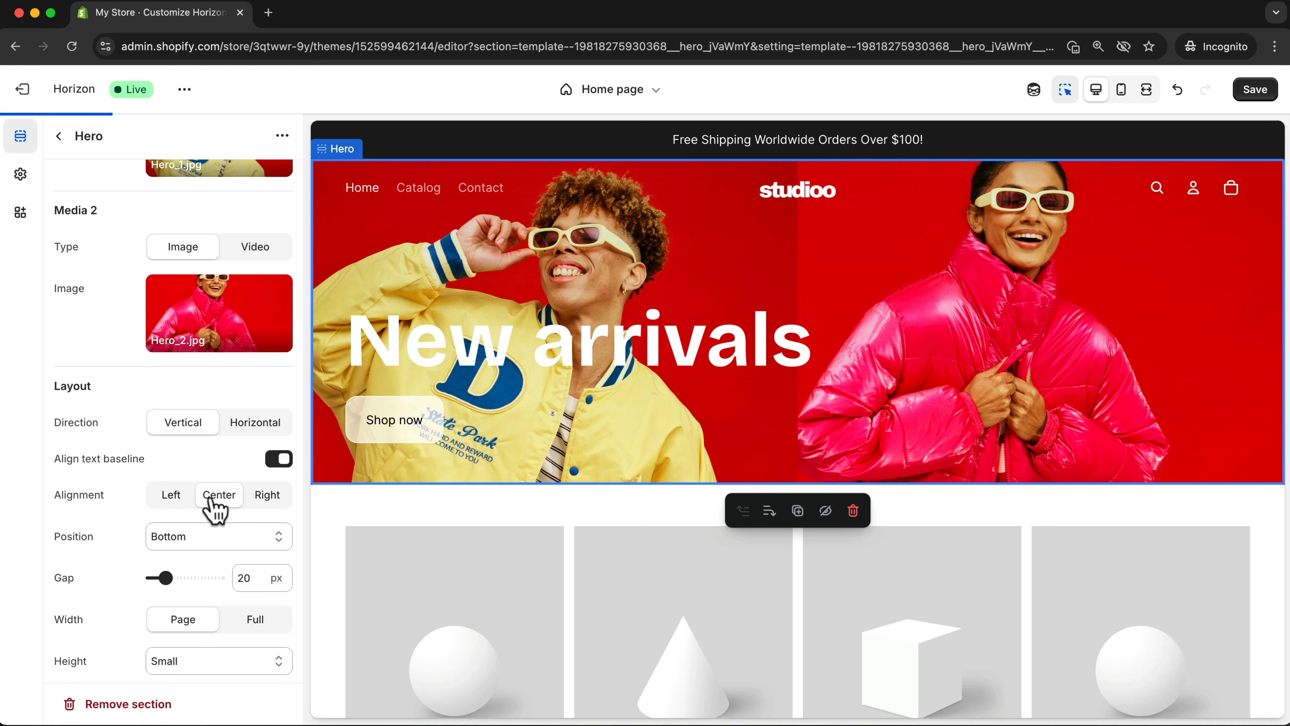
pyautogui.scroll(1, 125, 564)
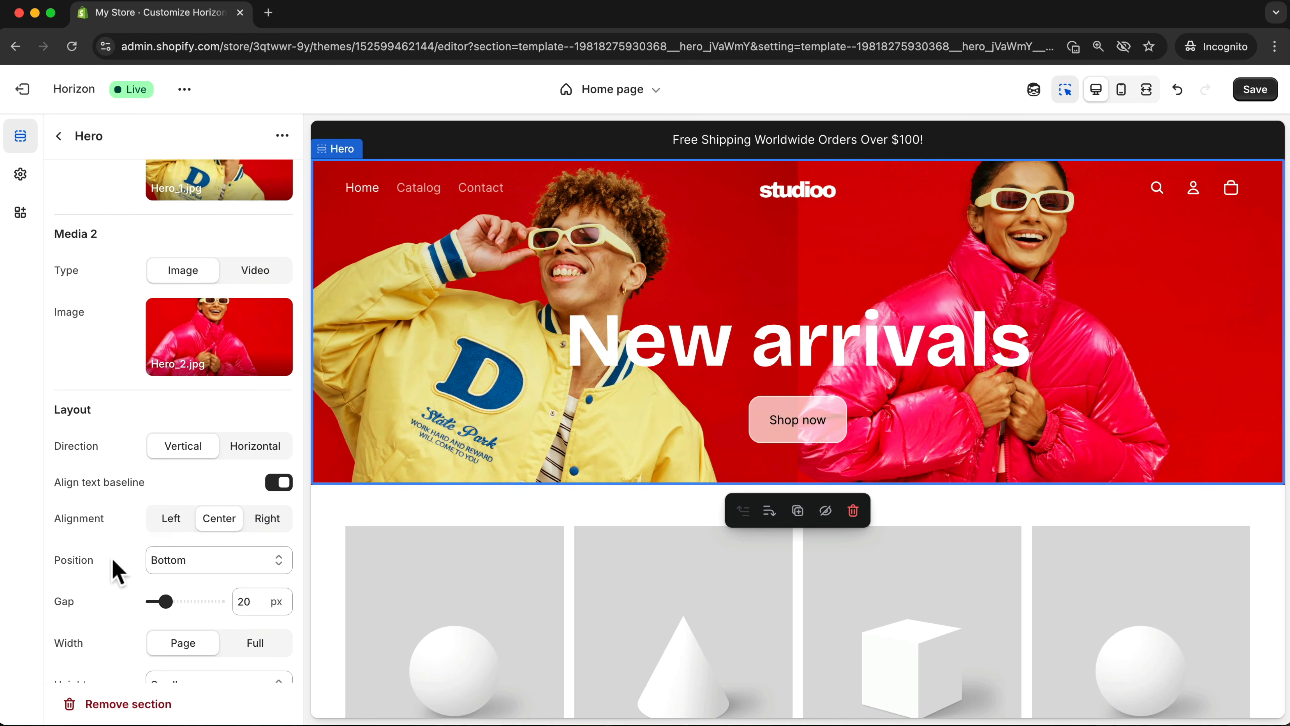
pyautogui.scroll(-1, 125, 564)
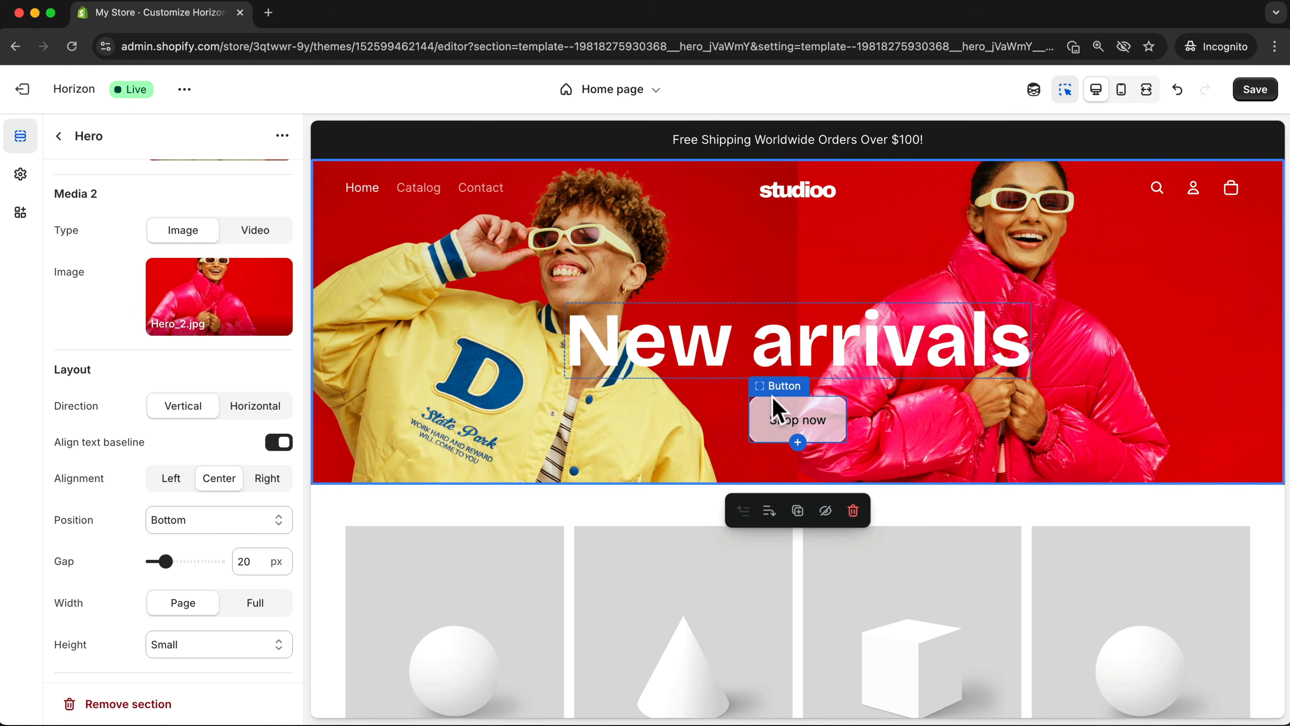
pyautogui.click(206, 521)
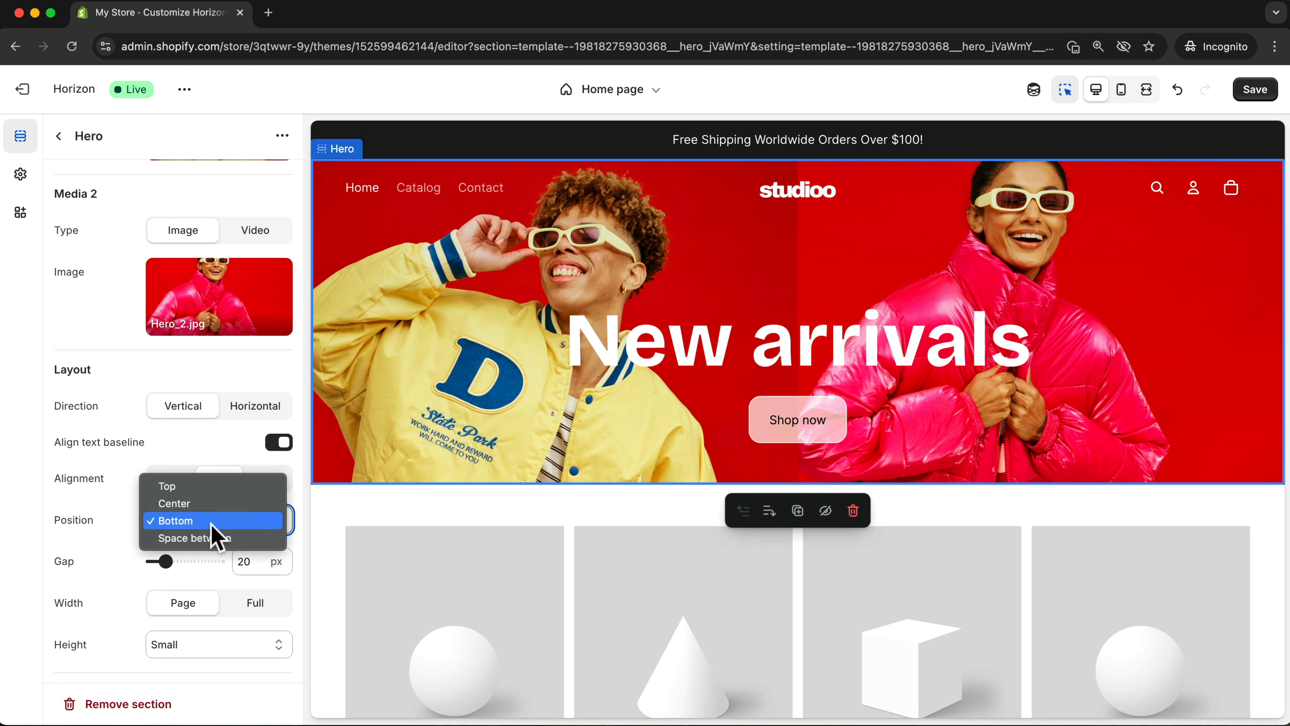
pyautogui.click(200, 508)
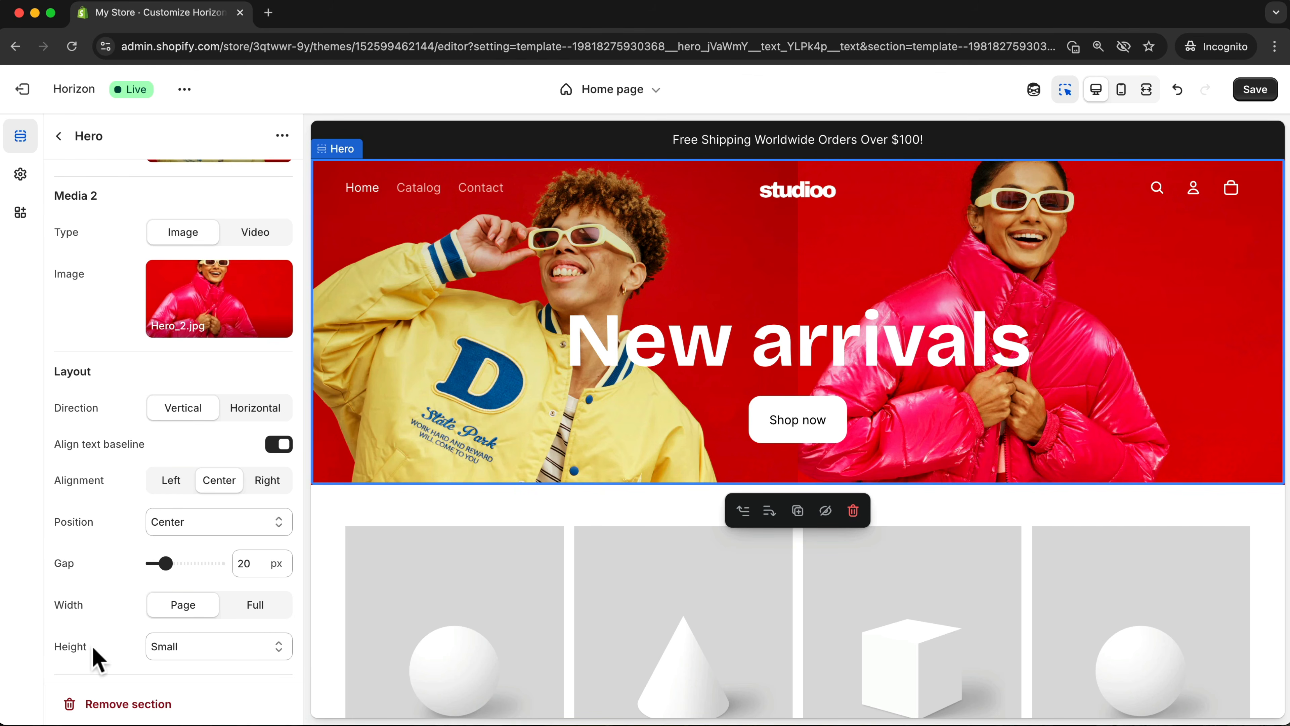
pyautogui.click(196, 651)
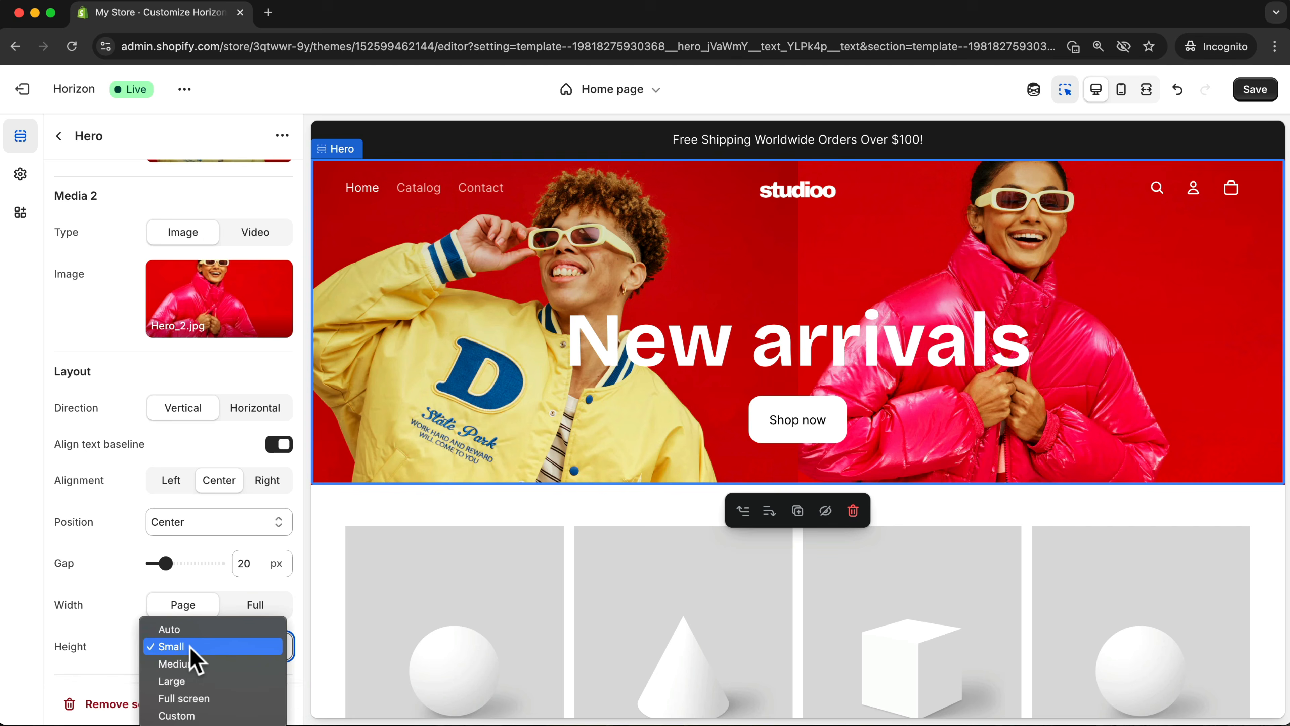
pyautogui.click(193, 681)
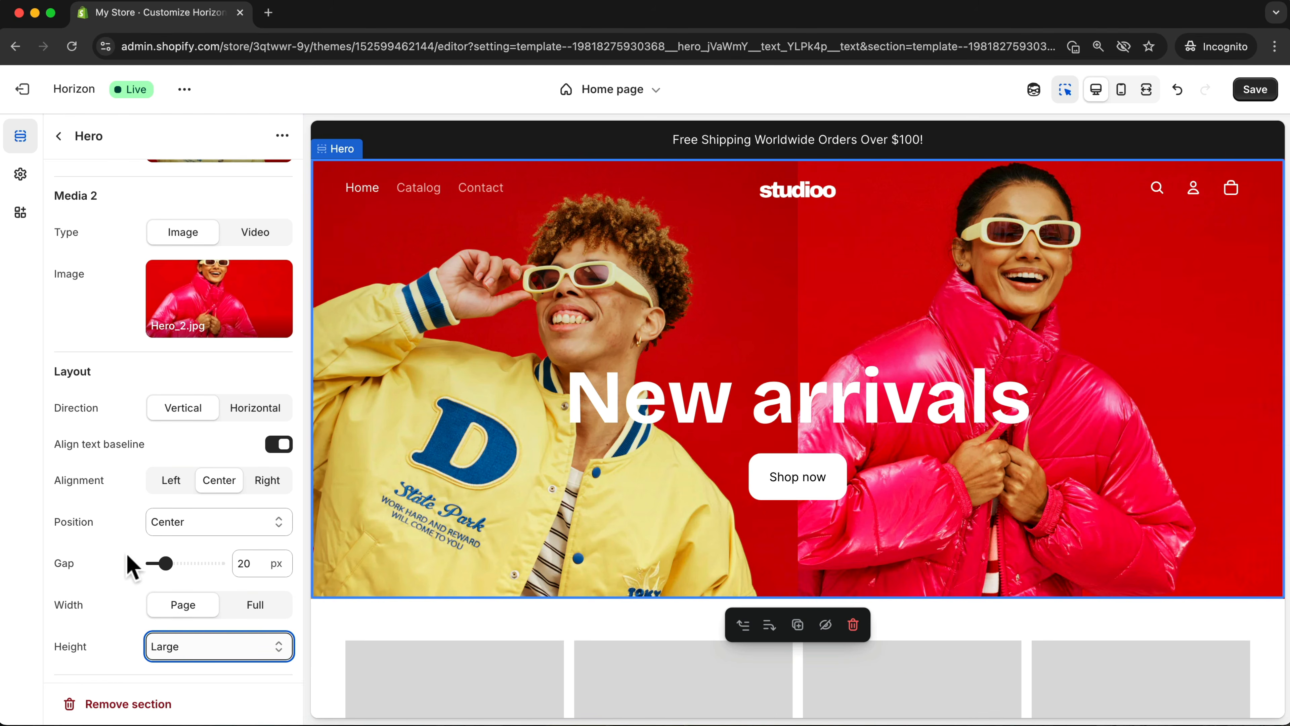
# Try the Bottom position for the hero content and return it to Center
pyautogui.click(185, 526)
pyautogui.click(188, 540)
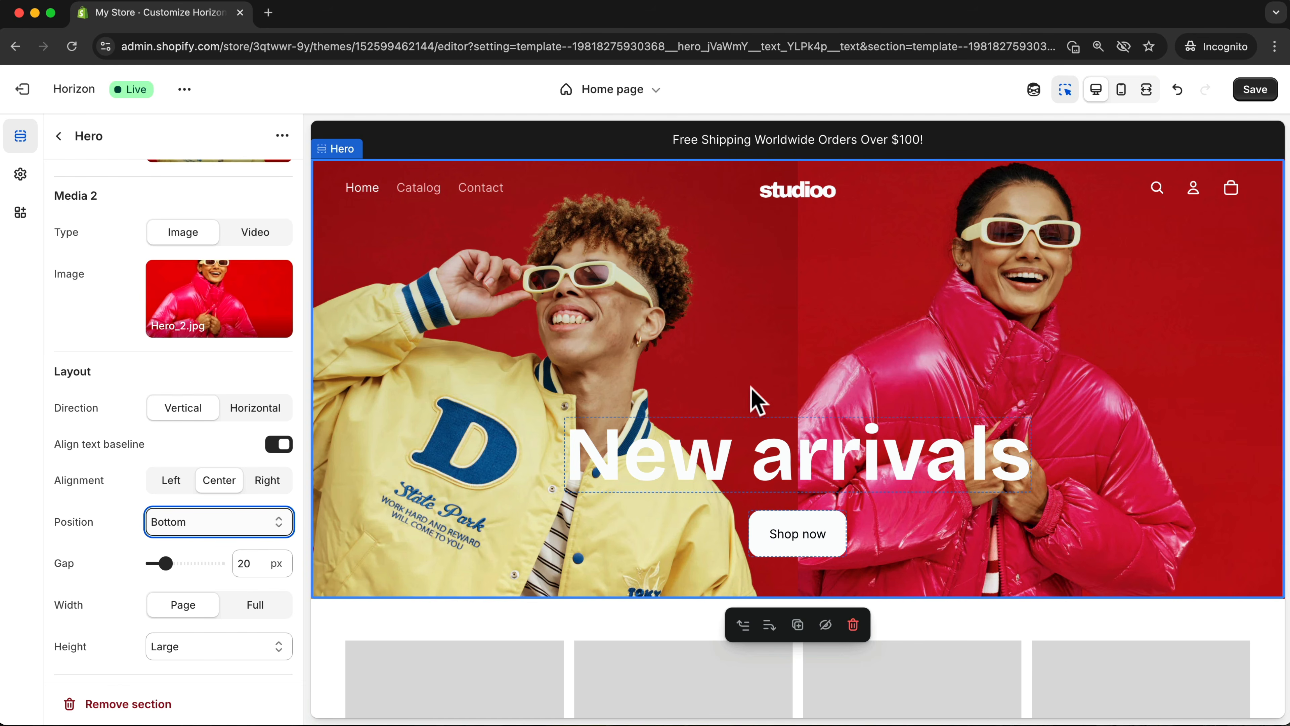
pyautogui.click(185, 526)
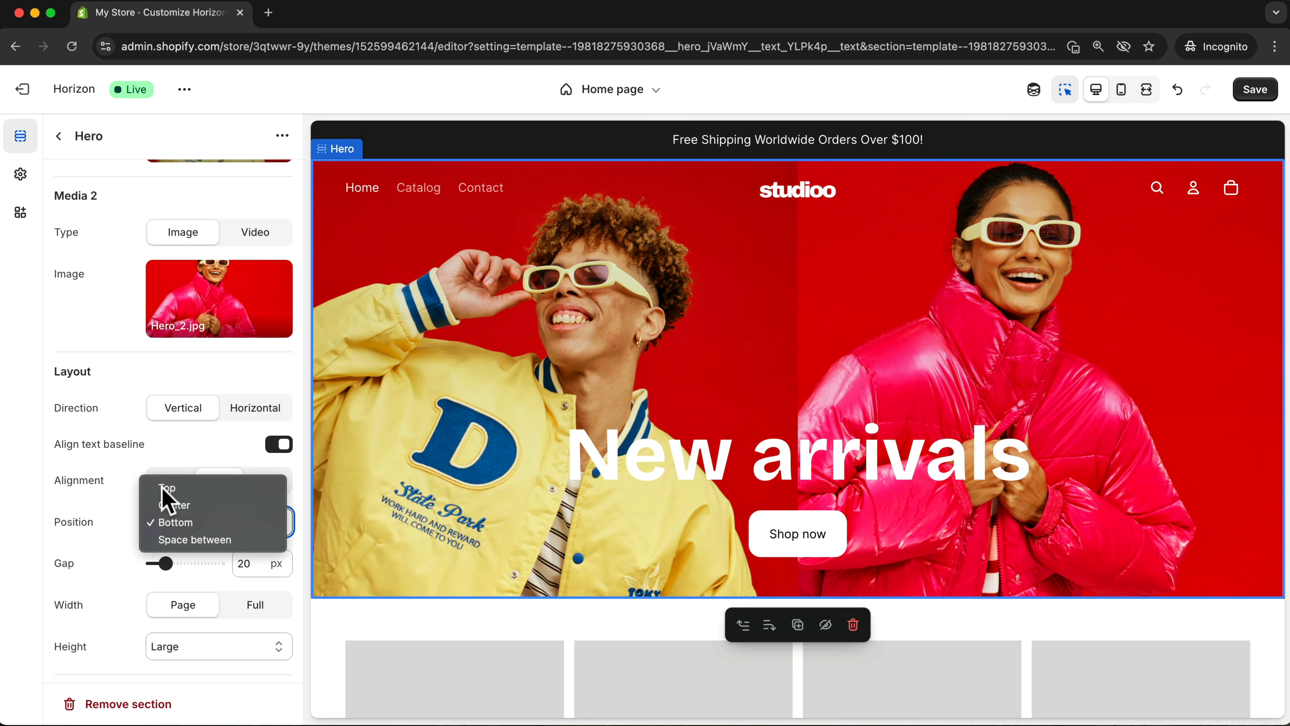
pyautogui.click(174, 505)
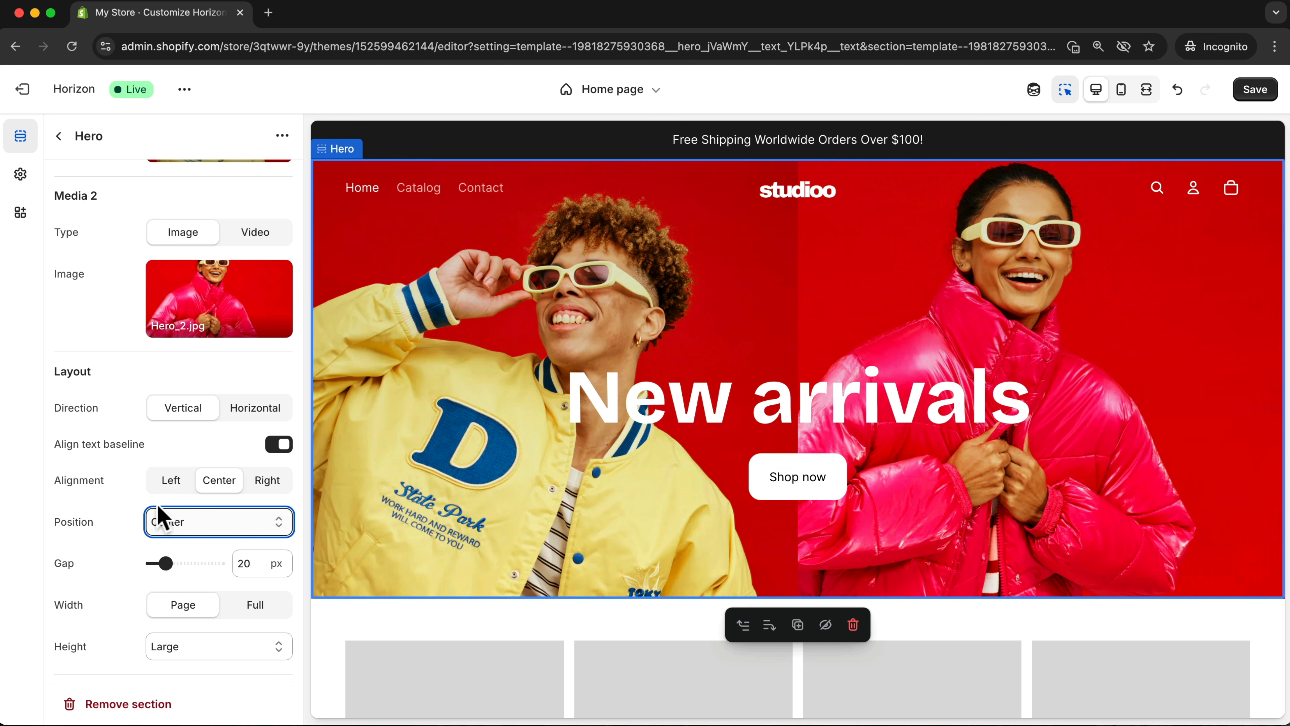
# Darken the hero's media overlay by raising the overlay color's opacity to #00000037
pyautogui.scroll(-6, 119, 566)
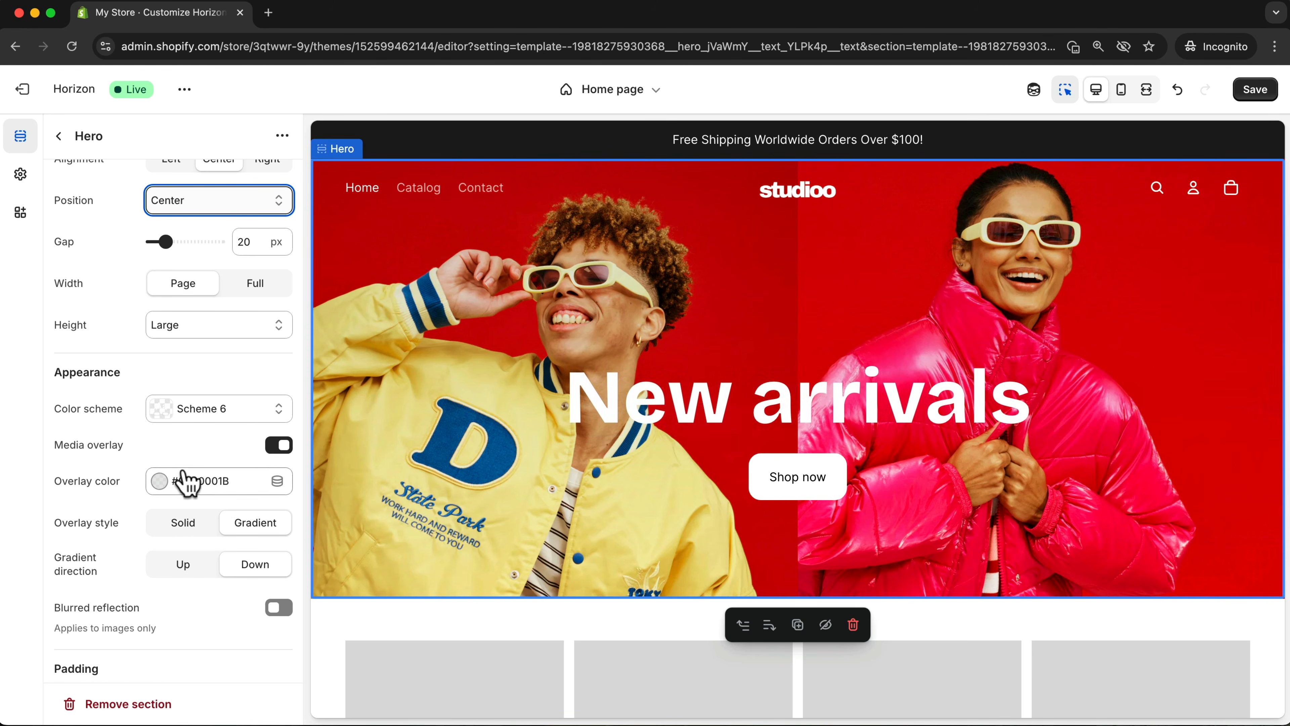
pyautogui.click(160, 480)
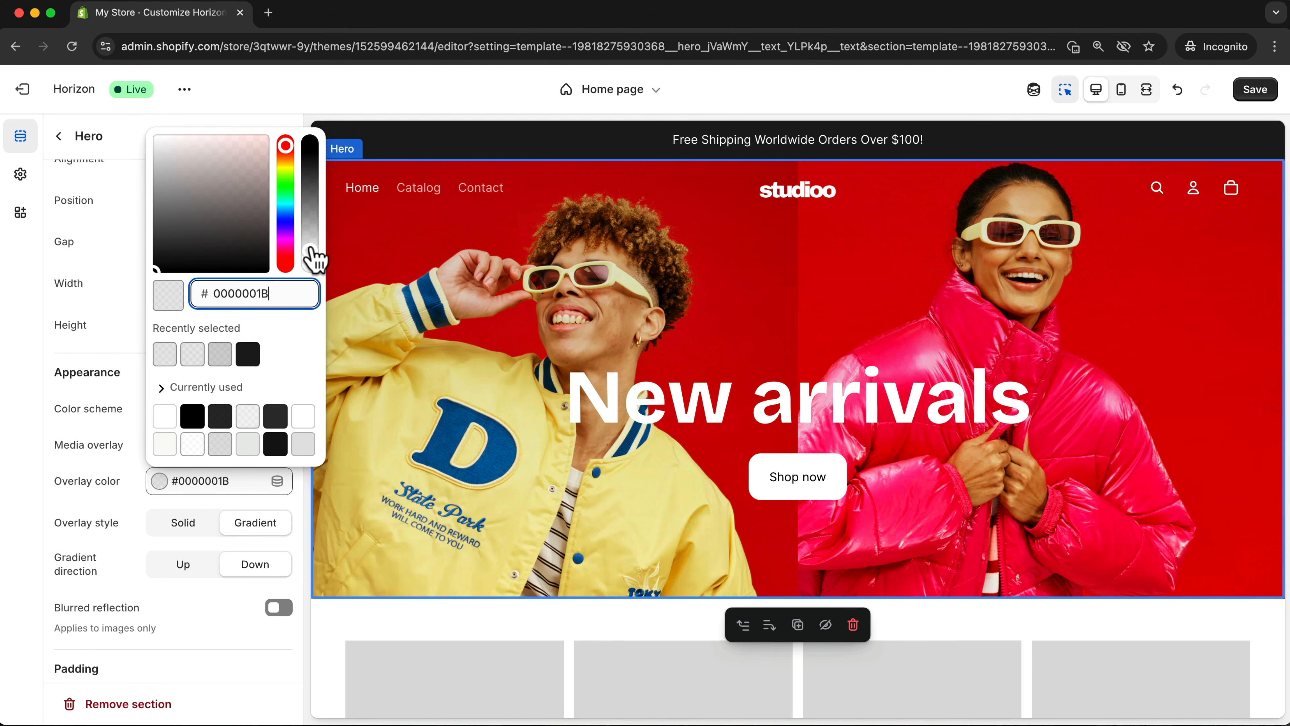
pyautogui.moveTo(309, 249); pyautogui.dragTo(311, 240)
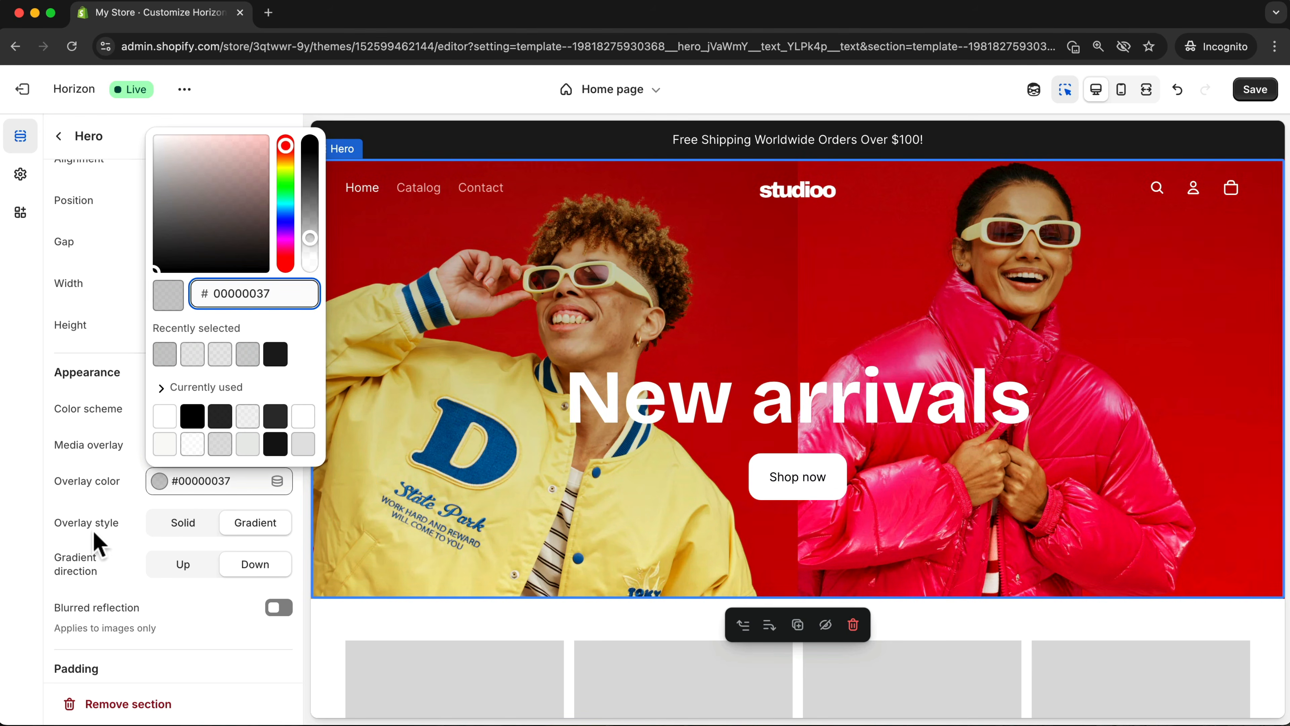
pyautogui.click(97, 508)
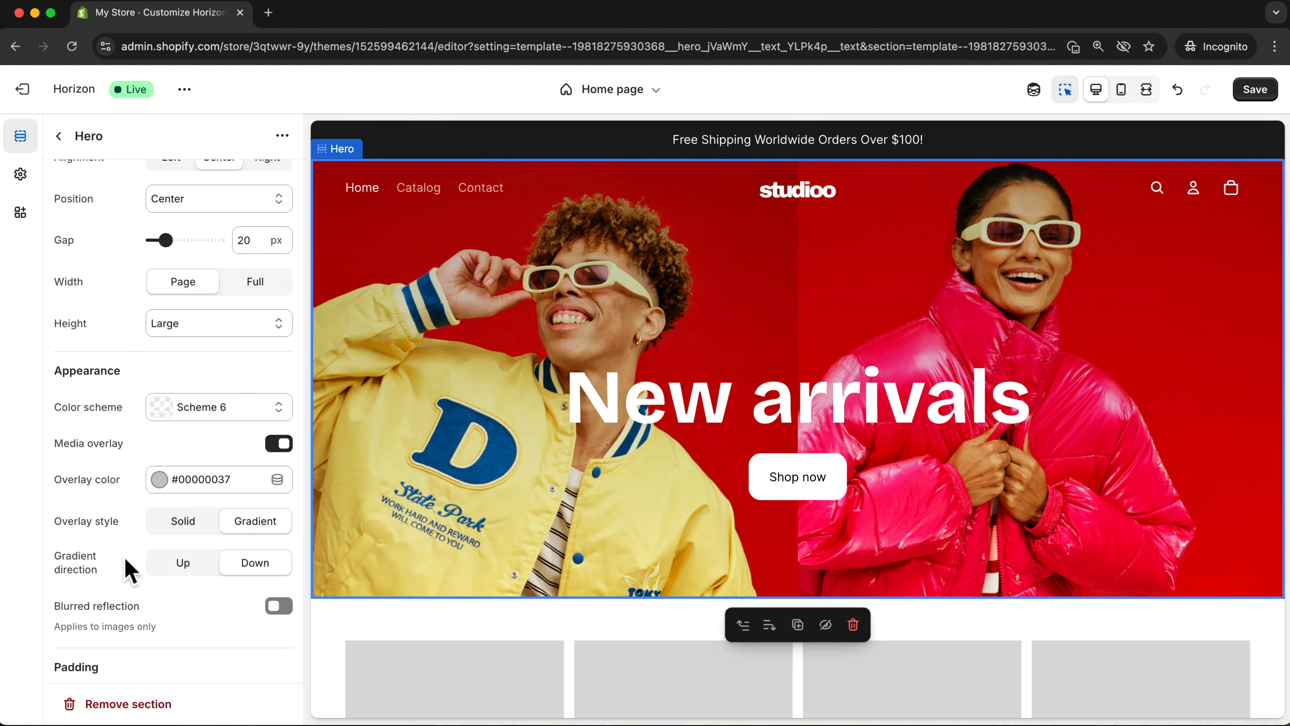
# Enable the hero's blurred reflection and set the reflection opacity to 30%
pyautogui.scroll(-3, 127, 561)
pyautogui.moveTo(55, 501); pyautogui.dragTo(147, 508)
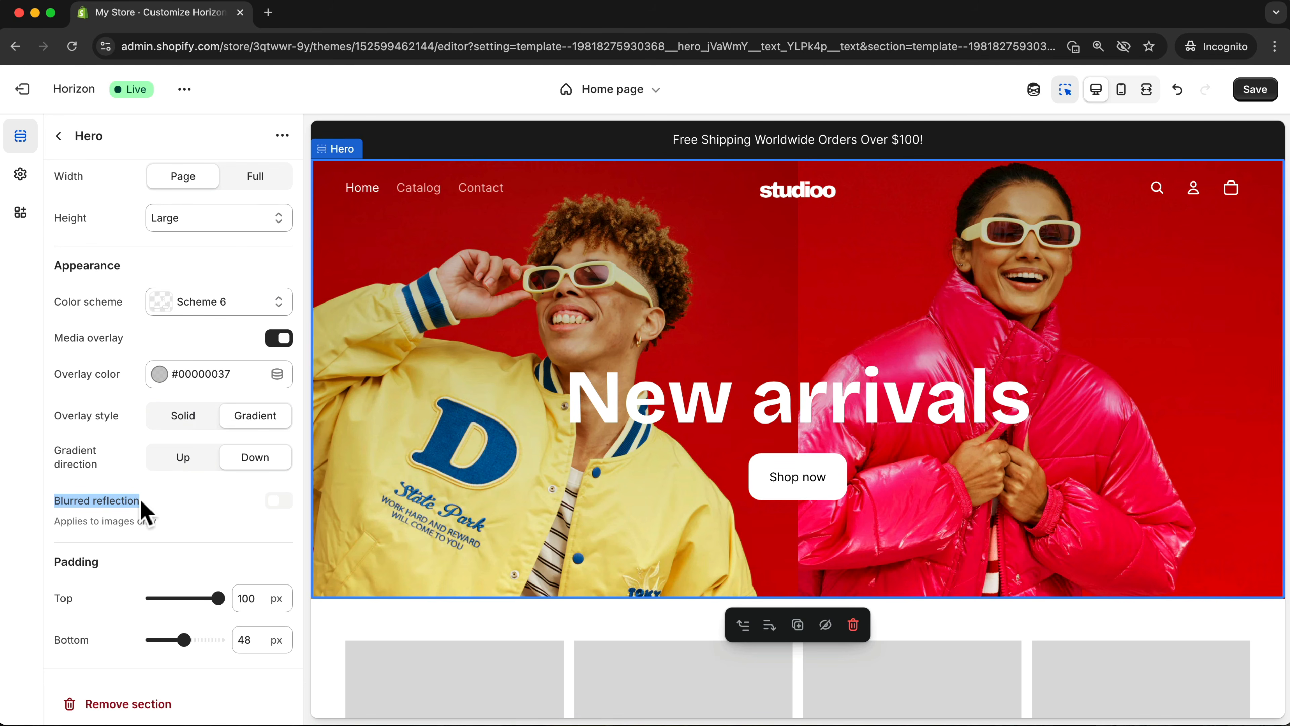
pyautogui.click(278, 501)
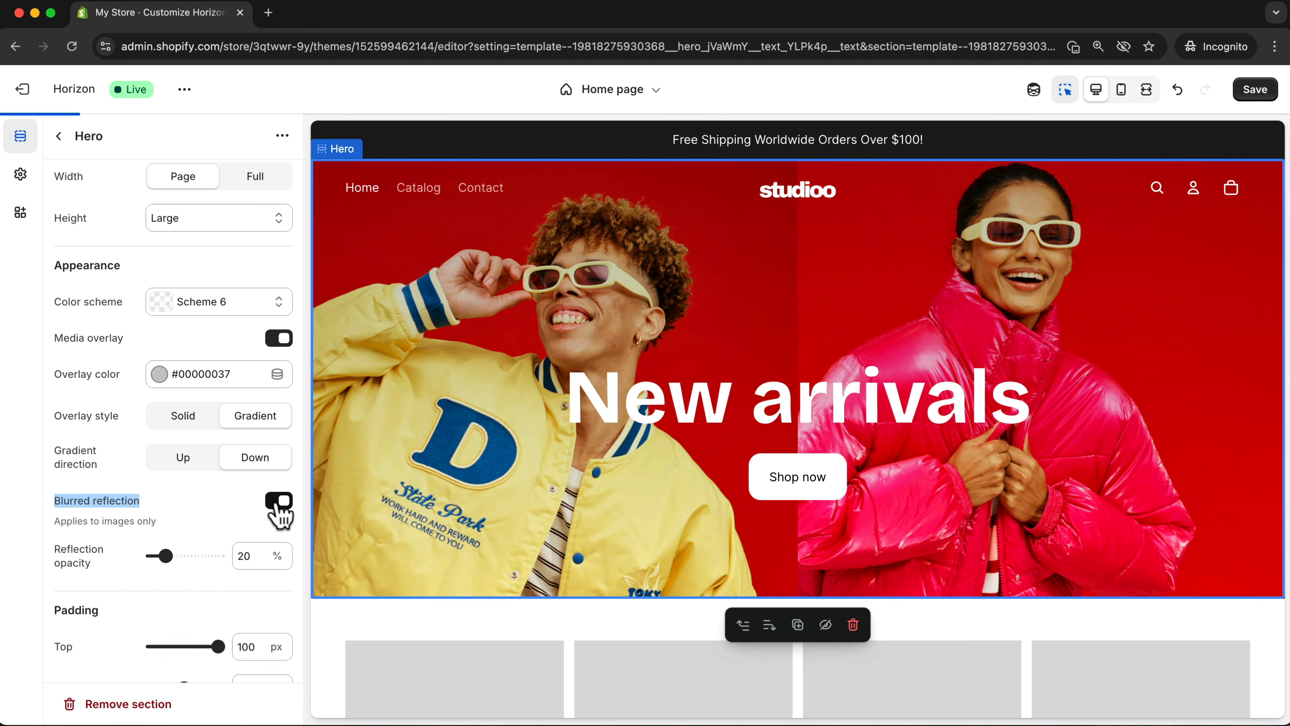
pyautogui.scroll(-2, 507, 559)
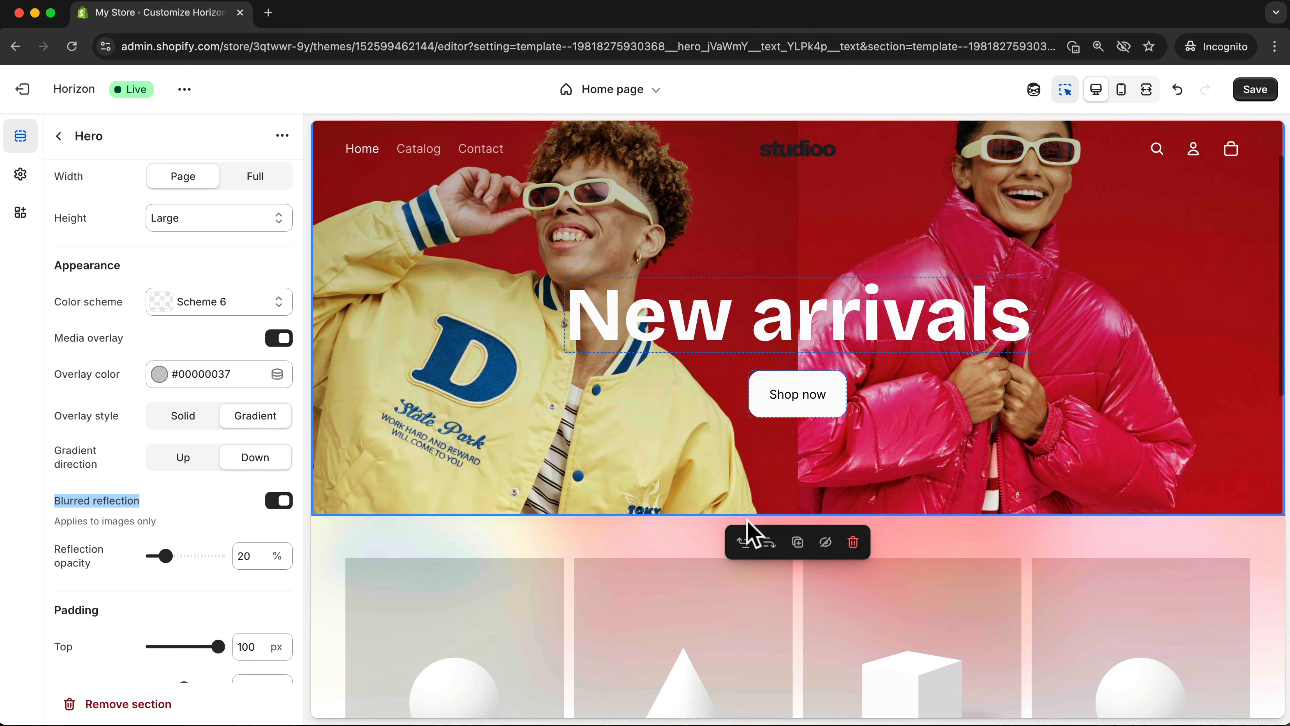
pyautogui.moveTo(169, 555); pyautogui.dragTo(170, 555)
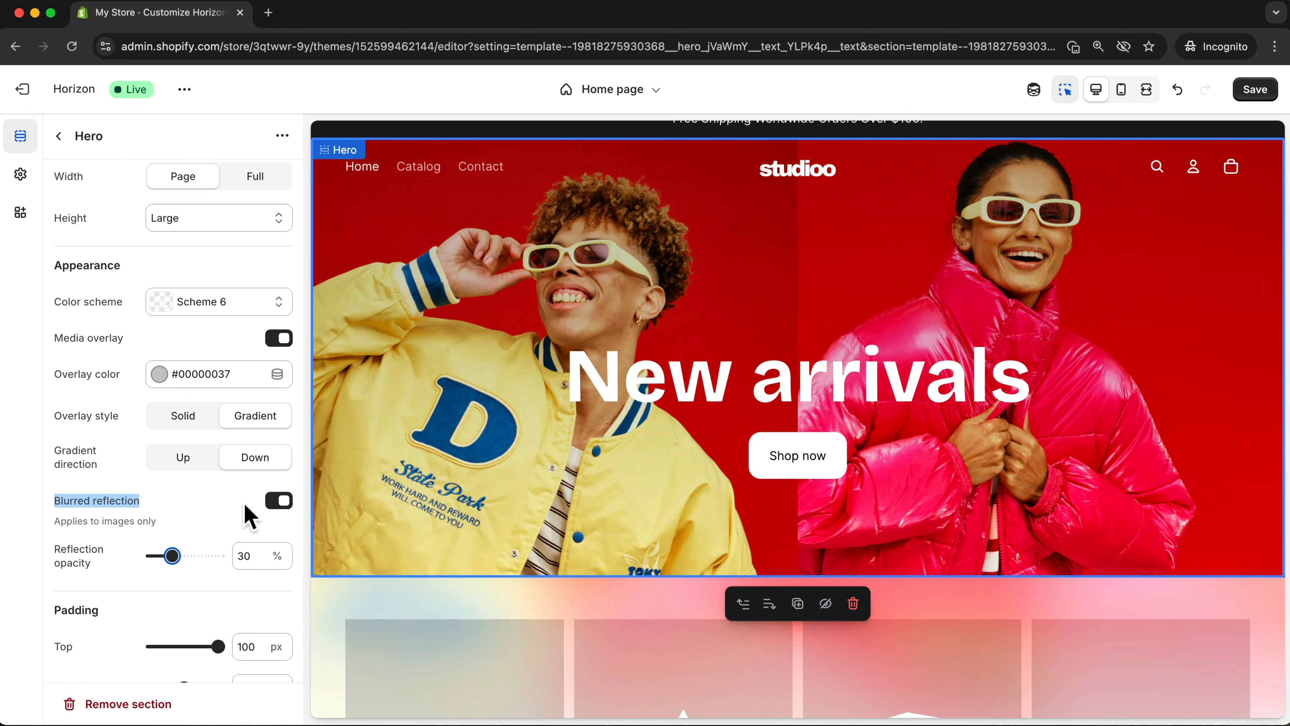
# Set the hero's bottom padding to 100 px and save the theme
pyautogui.scroll(-3, 274, 516)
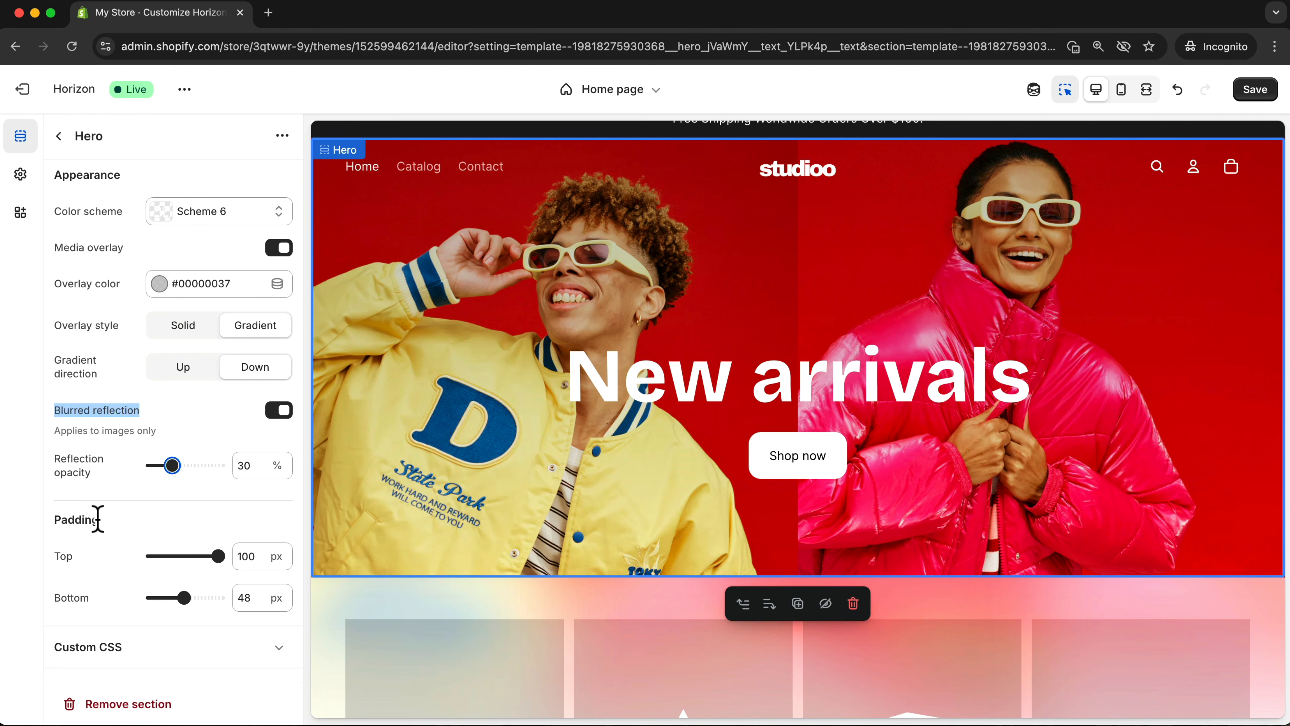
pyautogui.moveTo(97, 519); pyautogui.dragTo(49, 521)
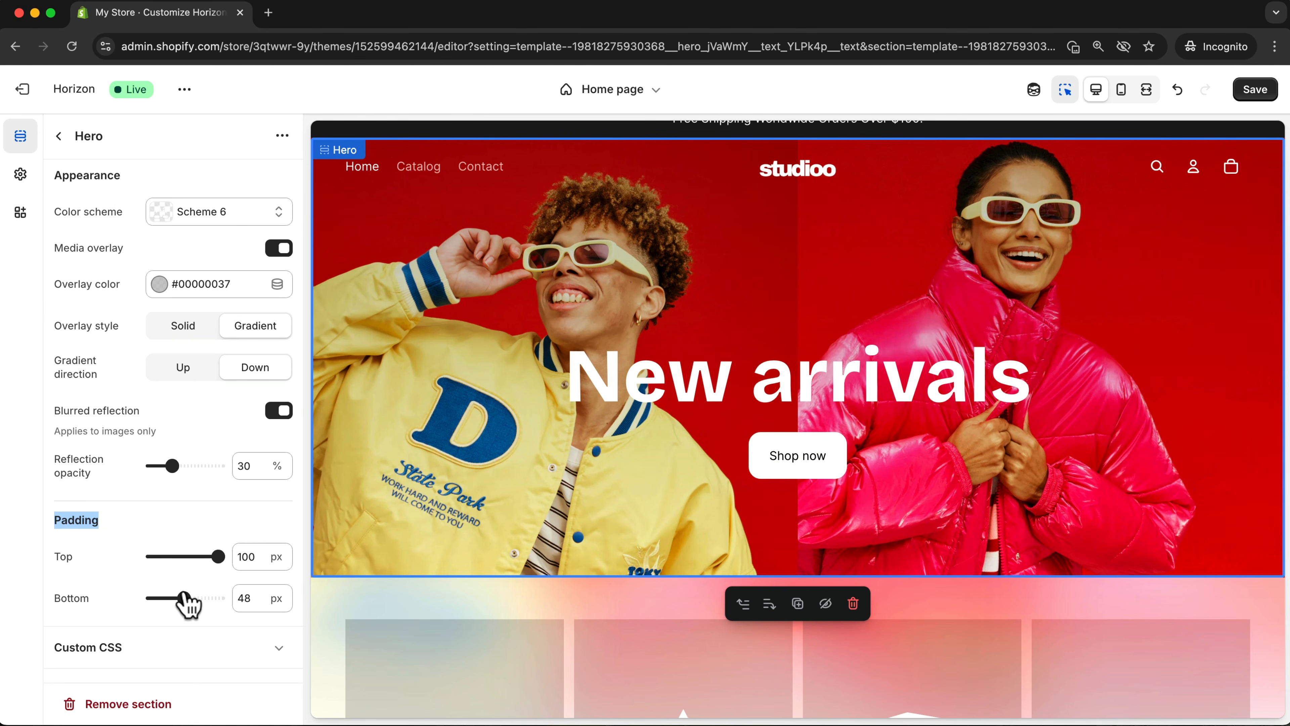
pyautogui.moveTo(183, 597); pyautogui.dragTo(253, 601)
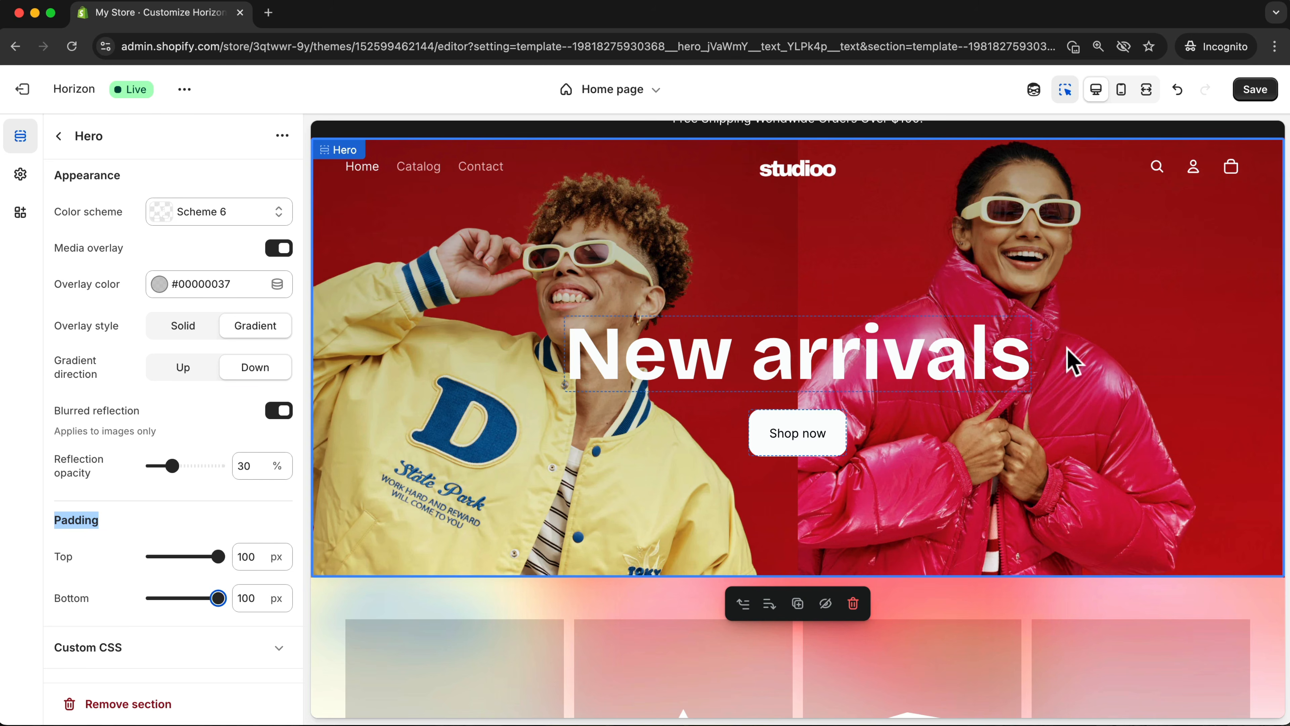
pyautogui.click(957, 388)
pyautogui.scroll(1, 1085, 291)
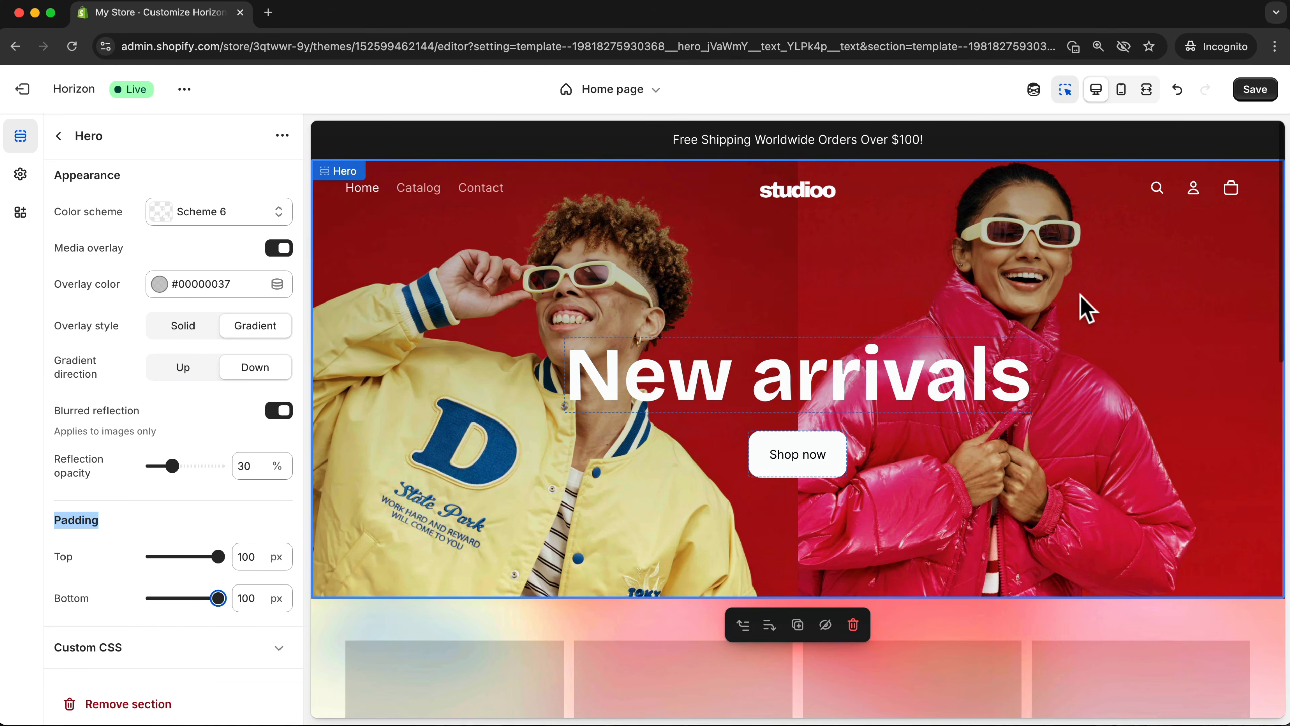
pyautogui.click(1254, 94)
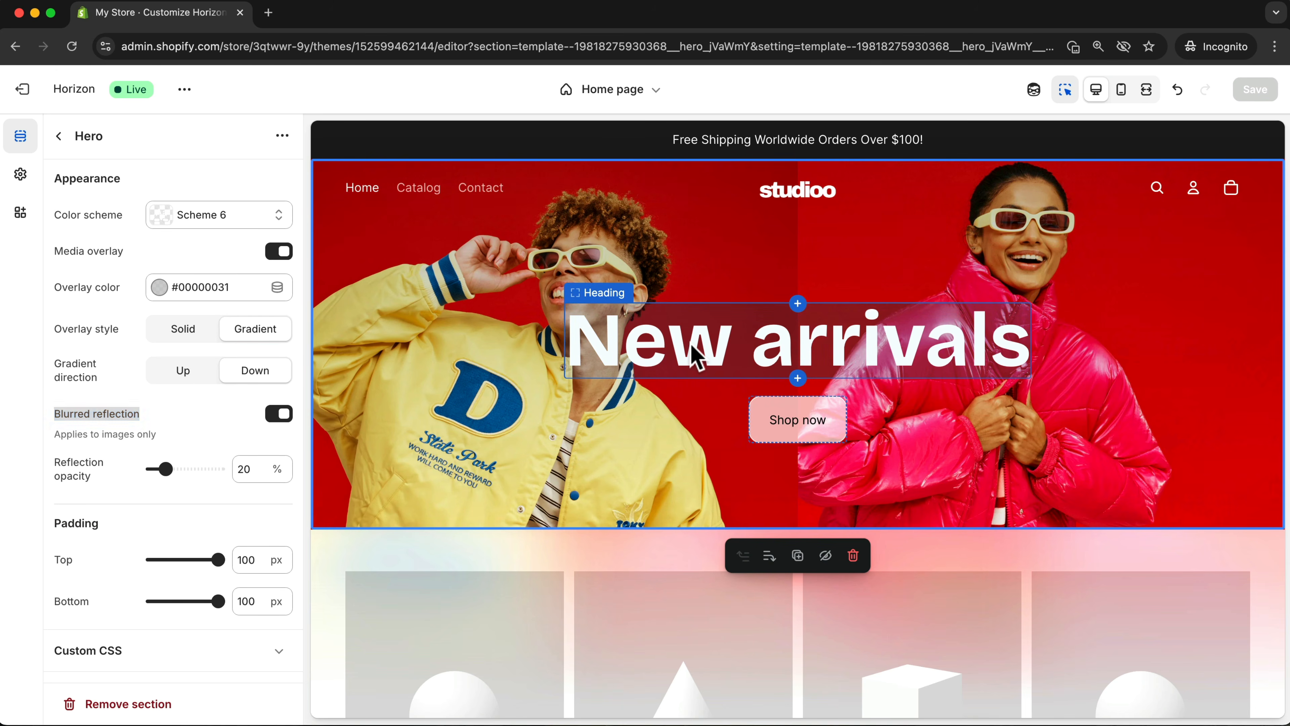
# Examine the hero's New arrivals heading block settings, from its text and layout to the typography preset, background and padding
pyautogui.click(694, 356)
pyautogui.click(186, 248)
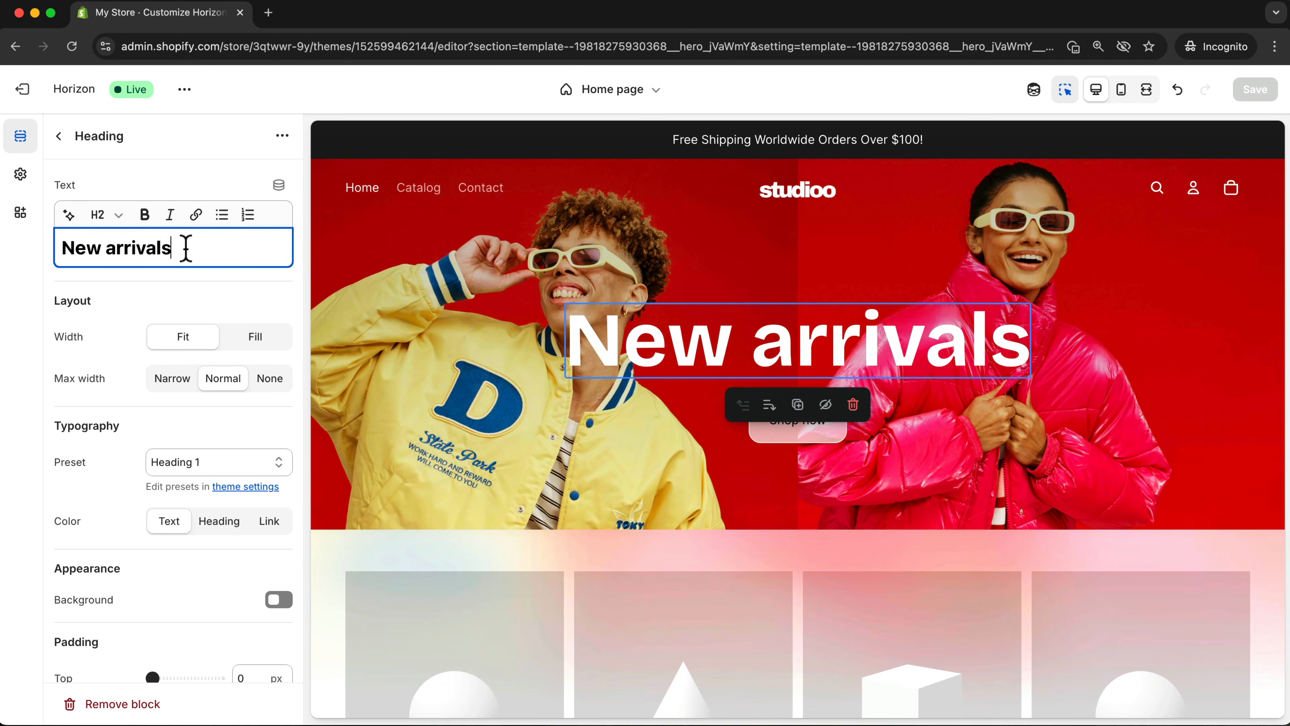
pyautogui.moveTo(186, 248); pyautogui.dragTo(58, 247)
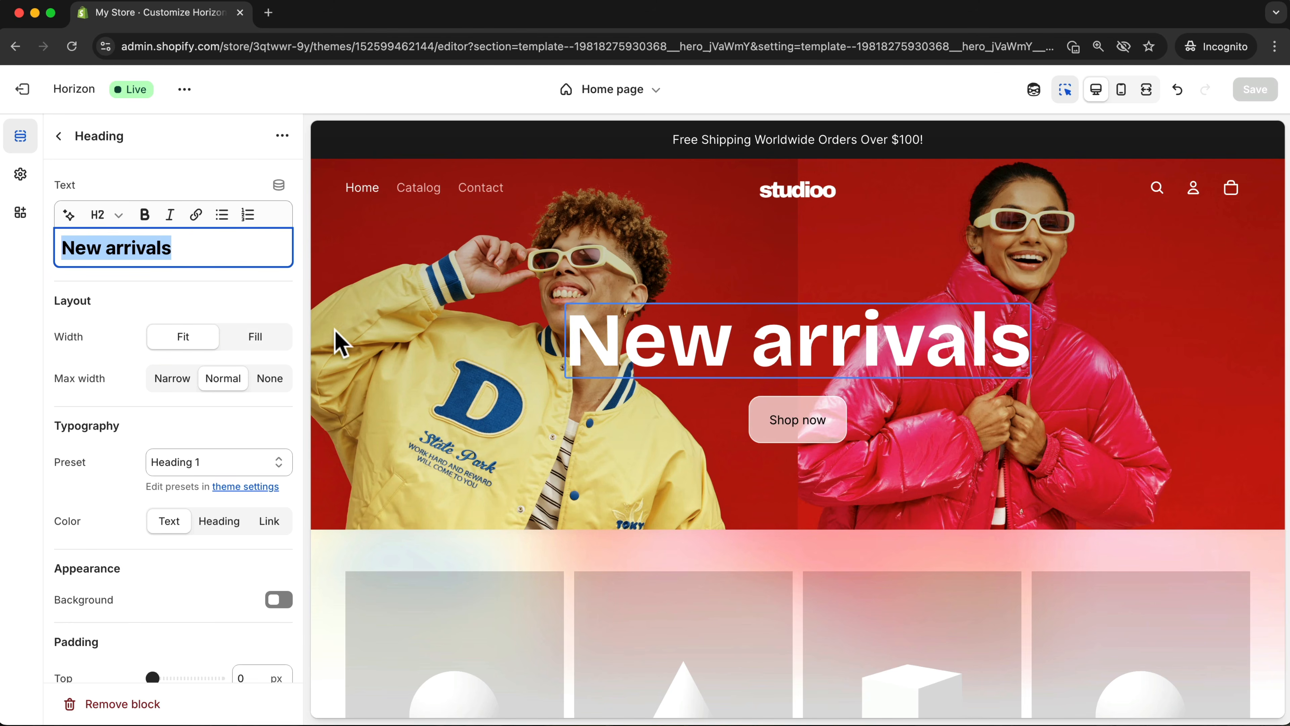
pyautogui.scroll(-3, 218, 338)
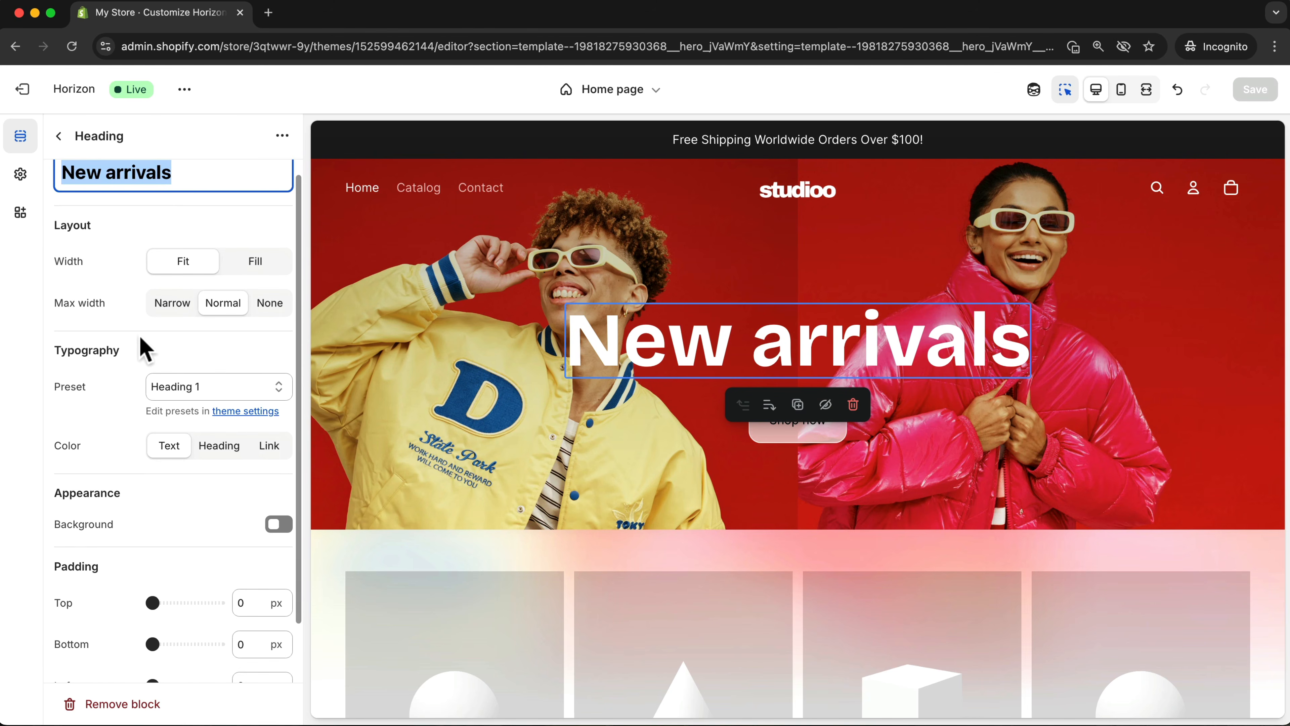
pyautogui.scroll(-2, 139, 336)
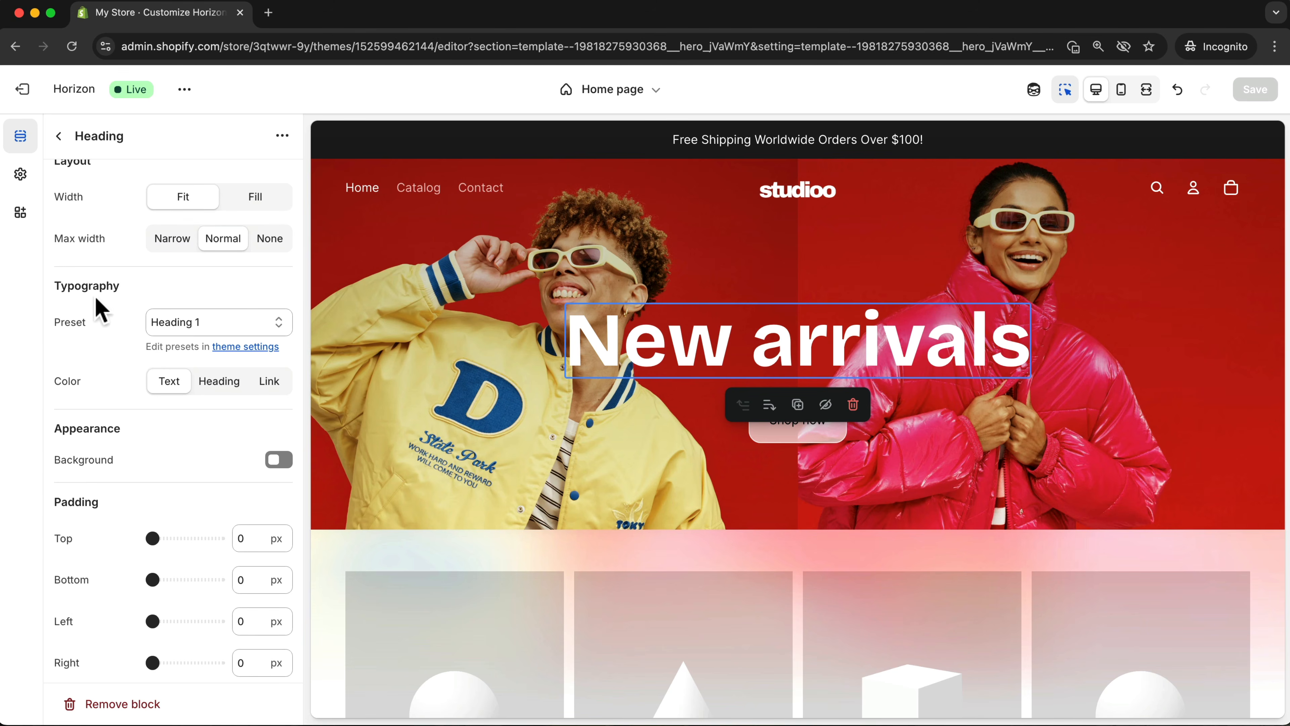
pyautogui.click(179, 326)
pyautogui.click(90, 329)
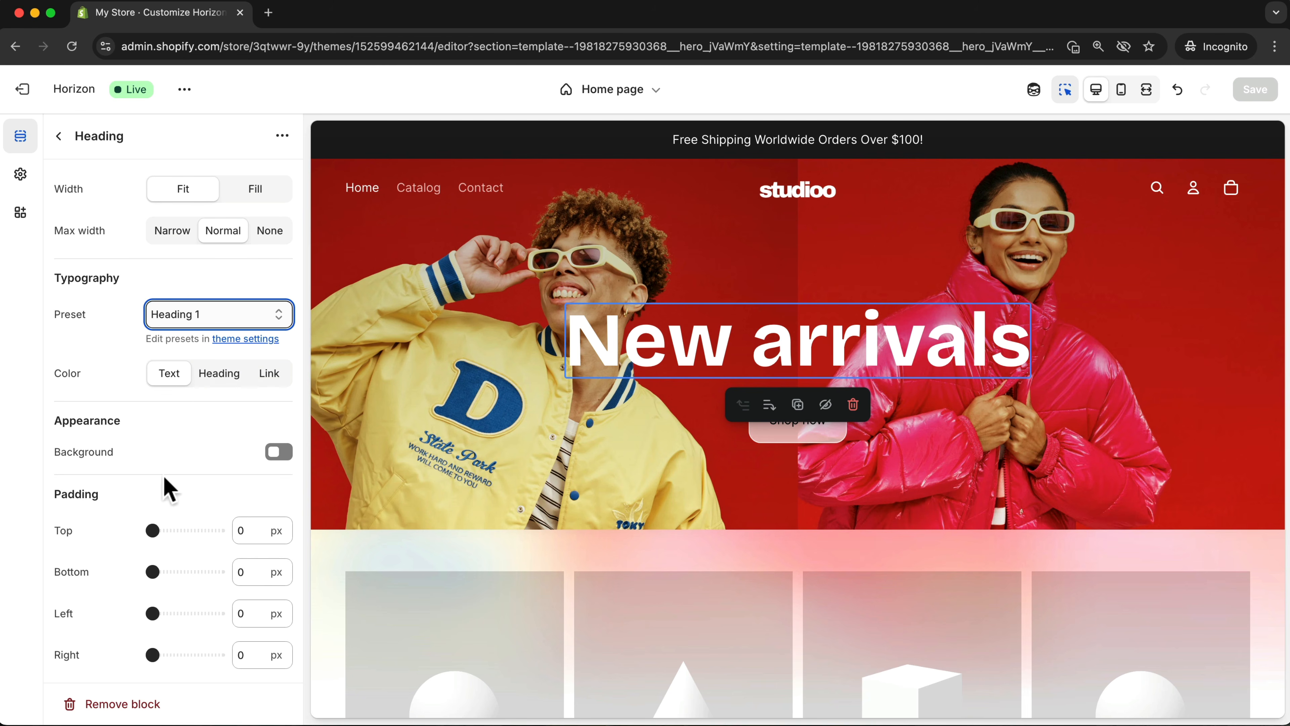
pyautogui.scroll(3, 172, 466)
pyautogui.scroll(2, 173, 466)
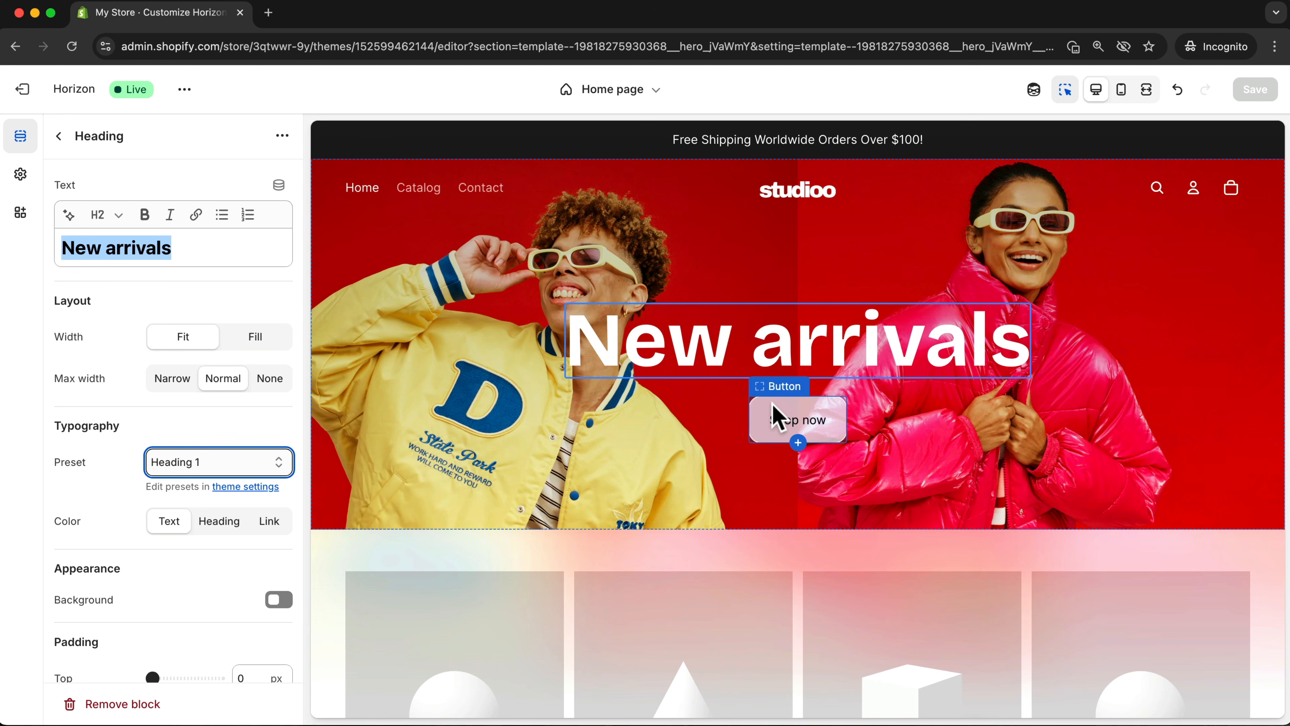
# Look through the link destination options for the hero's Shop now button
pyautogui.click(772, 414)
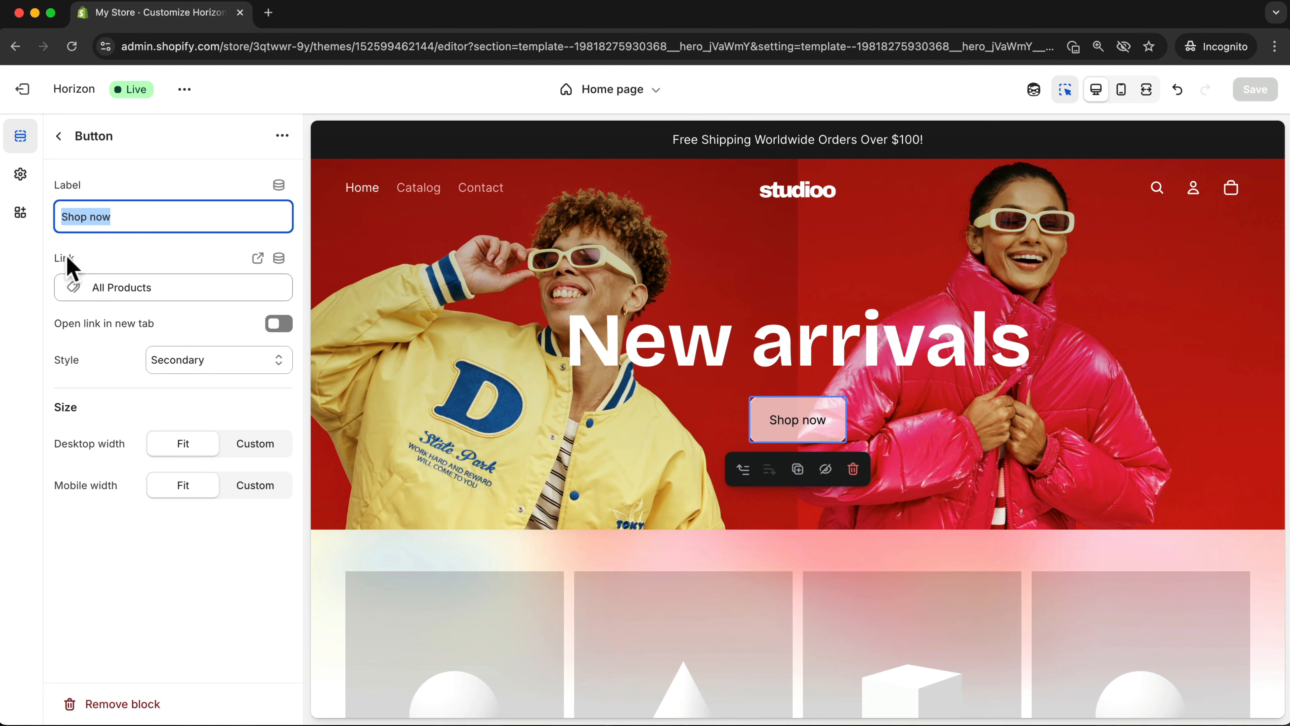
pyautogui.click(123, 289)
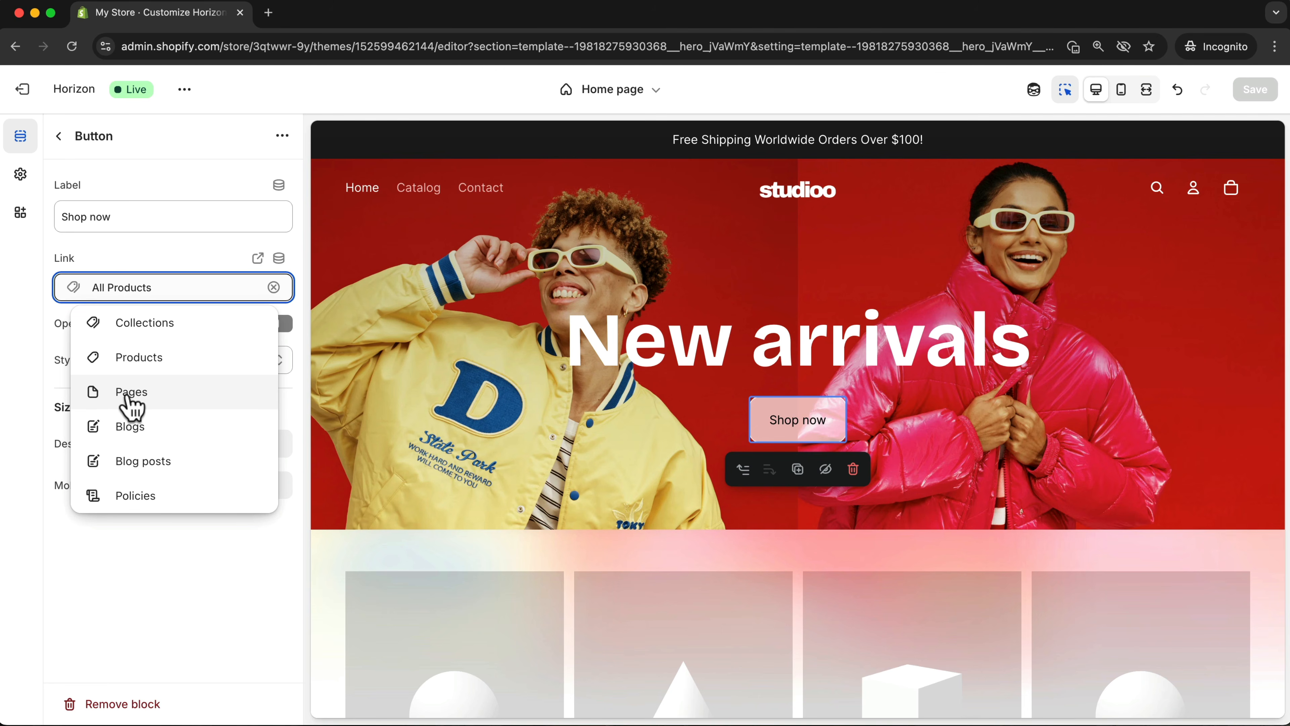
pyautogui.press('Escape')
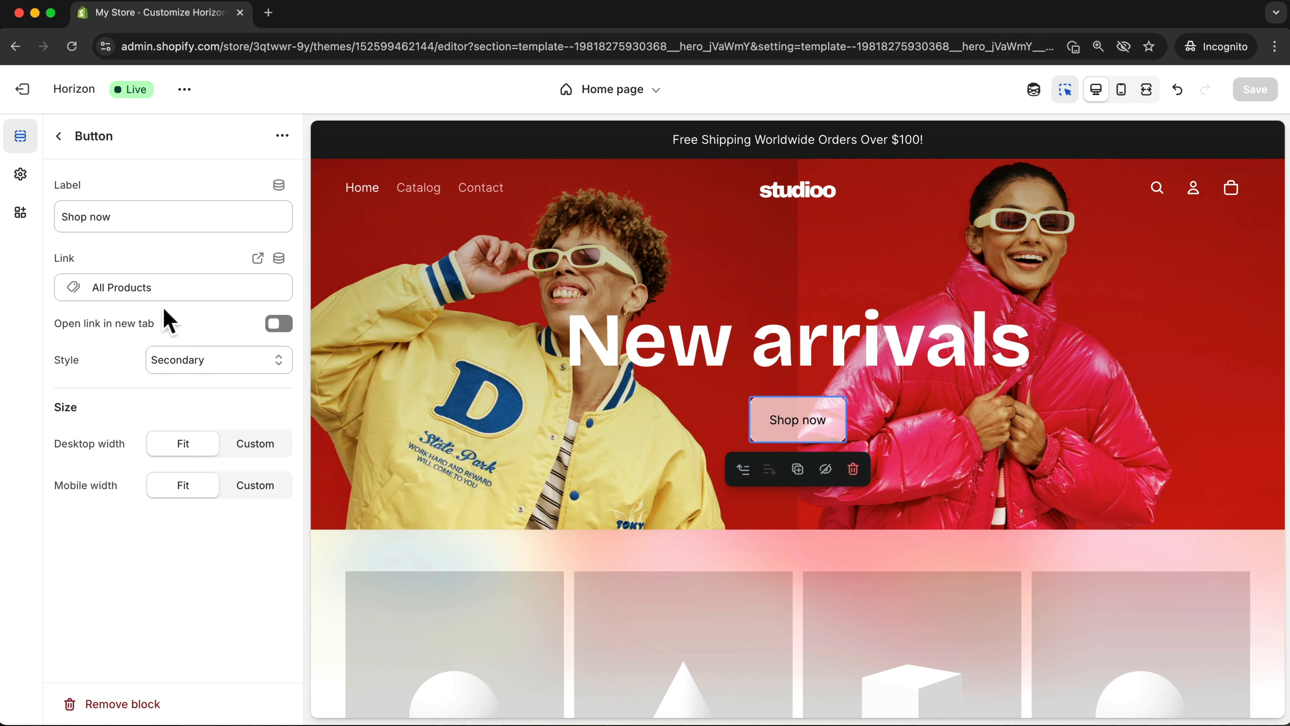
# Compare the Primary and Secondary styles on the hero's Shop now button and set it to Primary
pyautogui.doubleClick(57, 363)
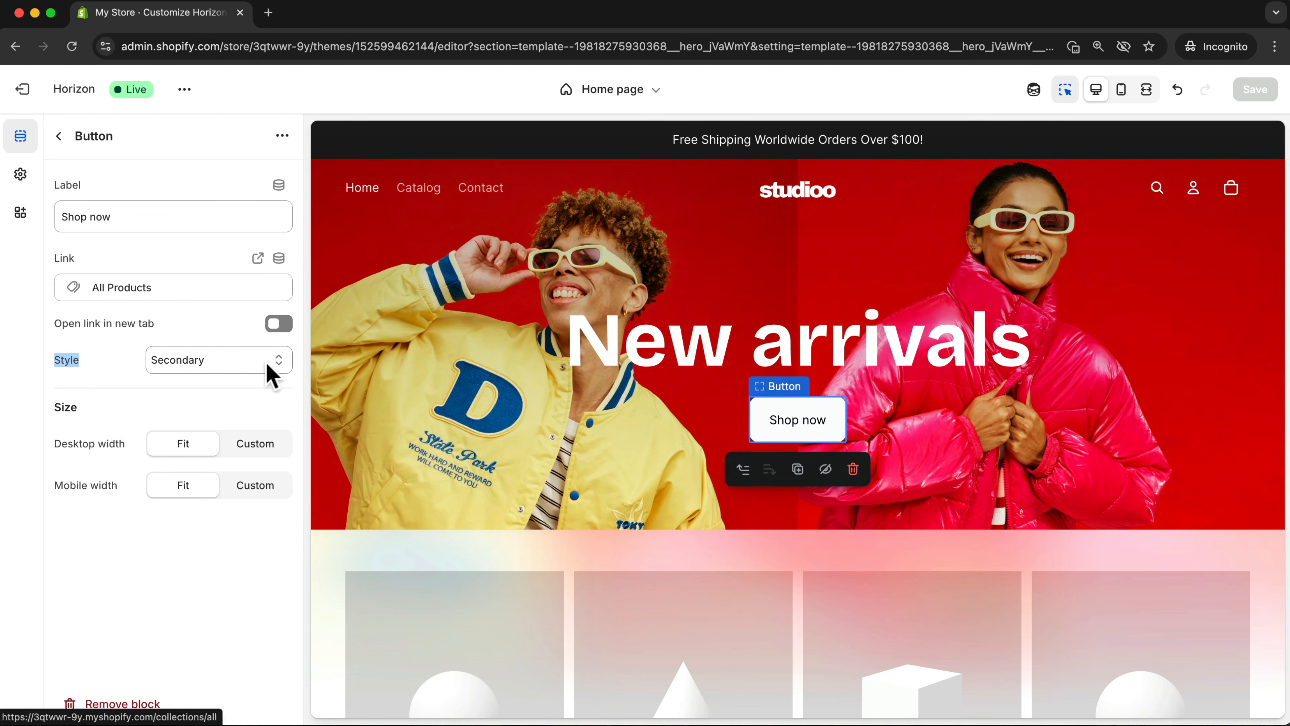
pyautogui.click(254, 365)
pyautogui.click(213, 350)
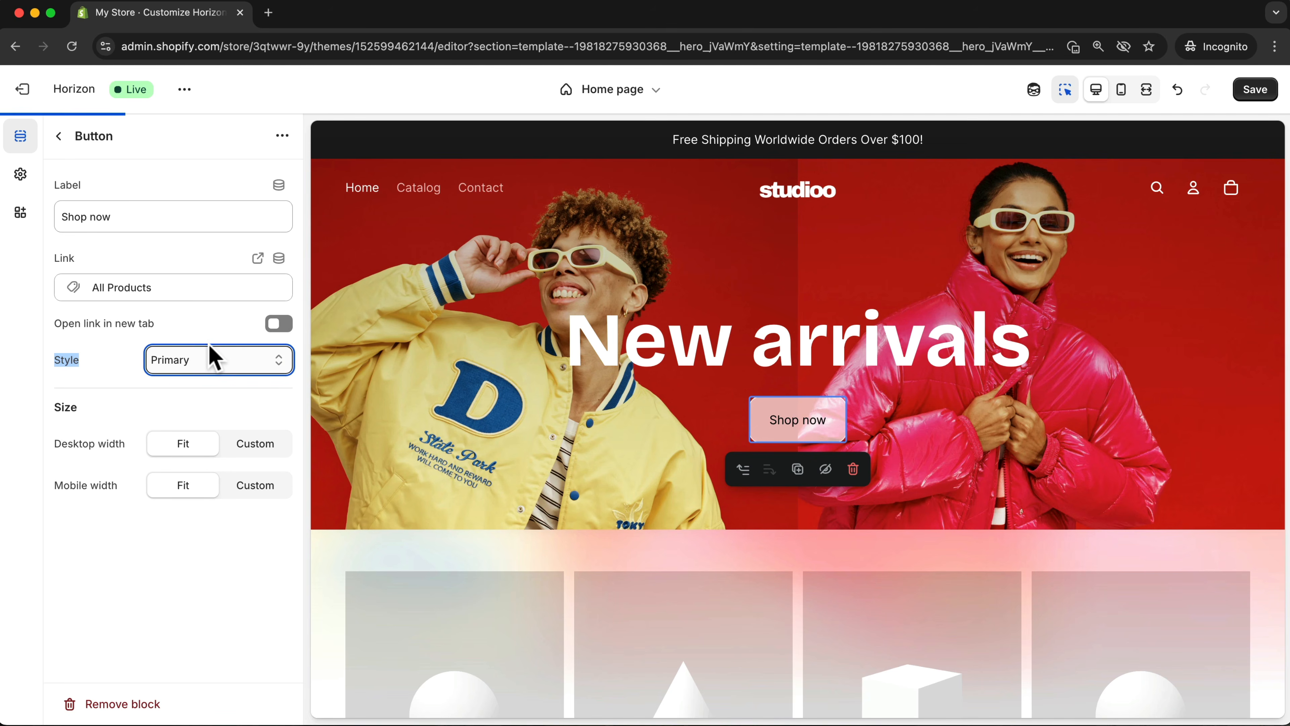
pyautogui.click(249, 362)
pyautogui.click(200, 379)
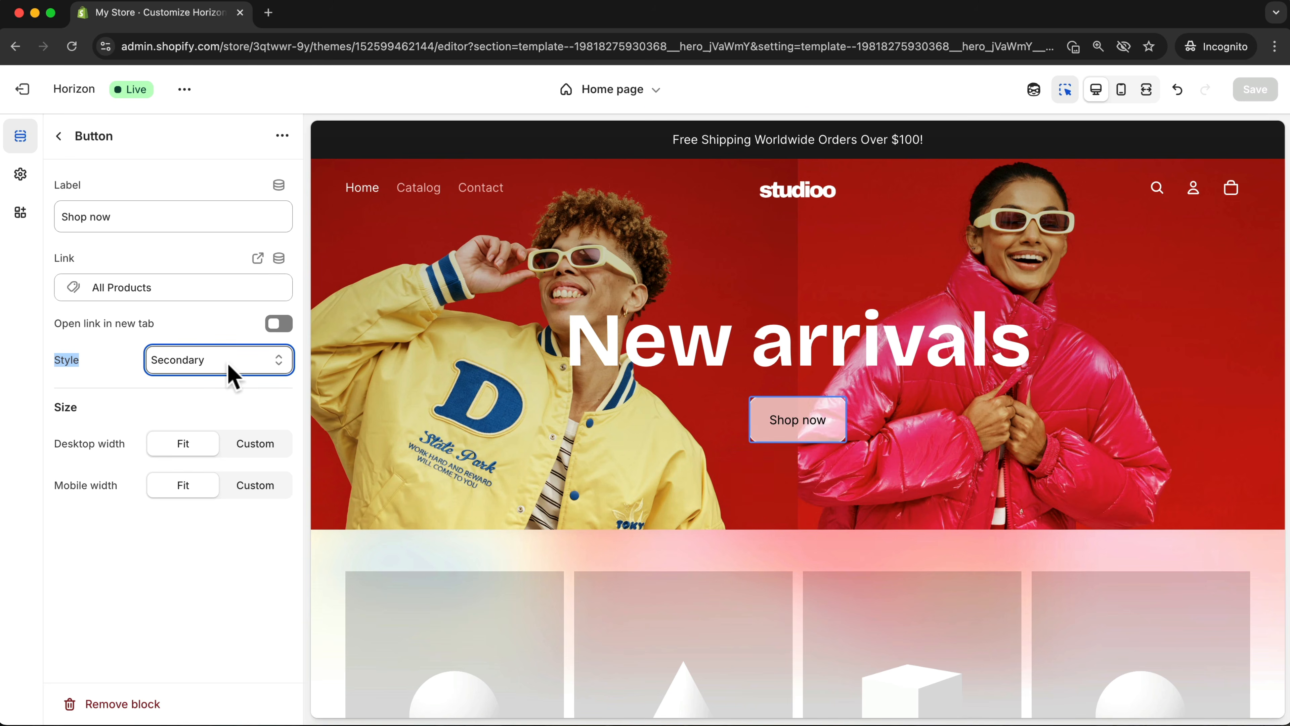
pyautogui.click(227, 364)
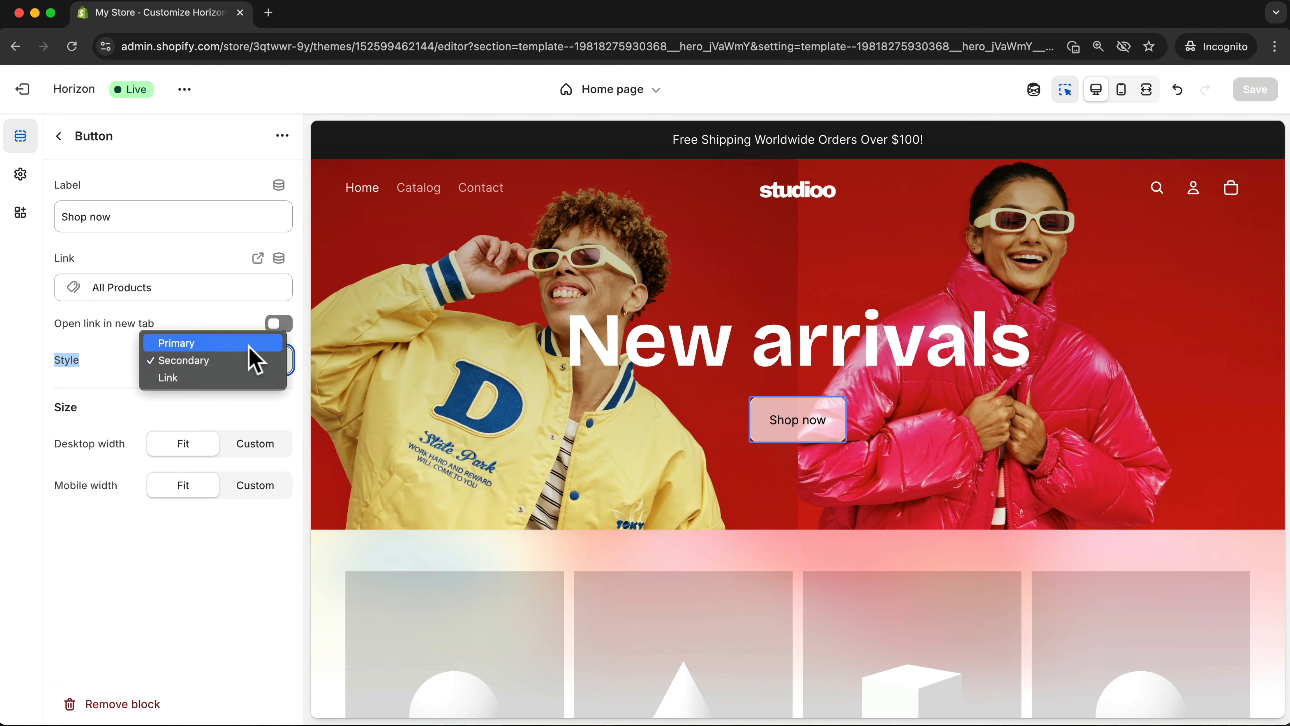
pyautogui.click(236, 345)
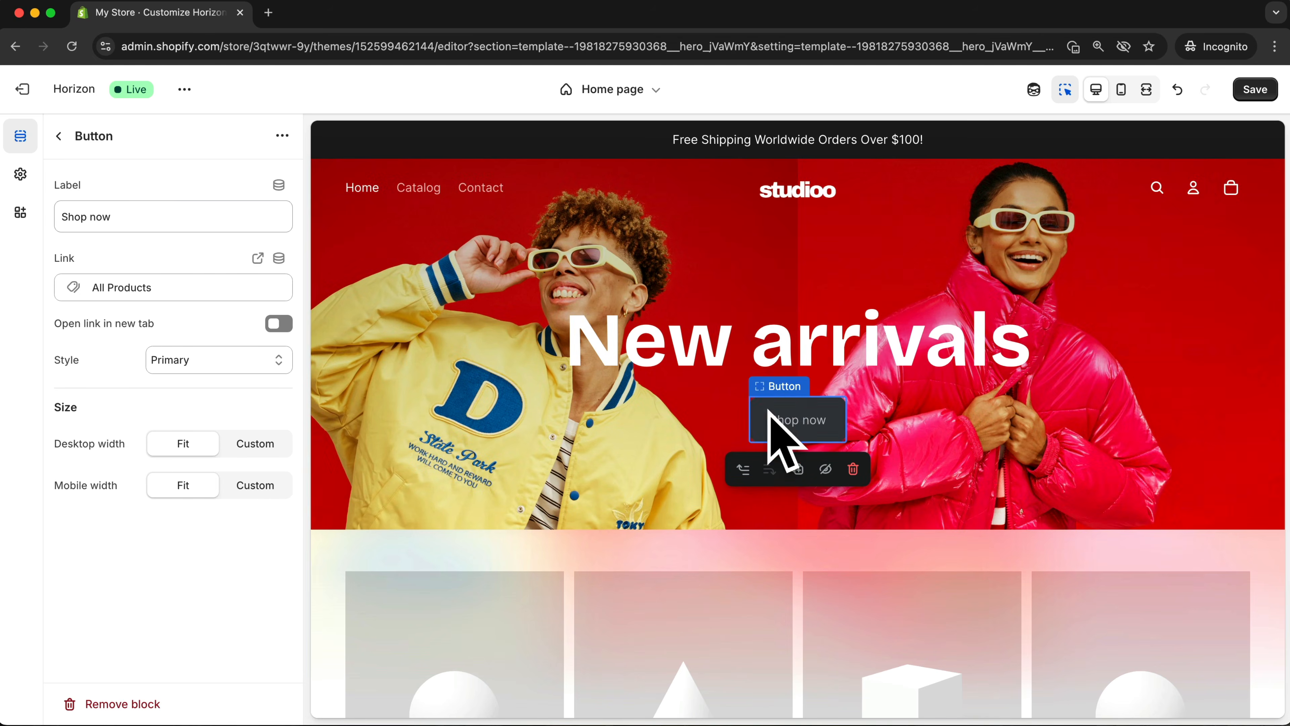
# Add a Text block between the hero's heading and button, and save the theme
pyautogui.click(59, 135)
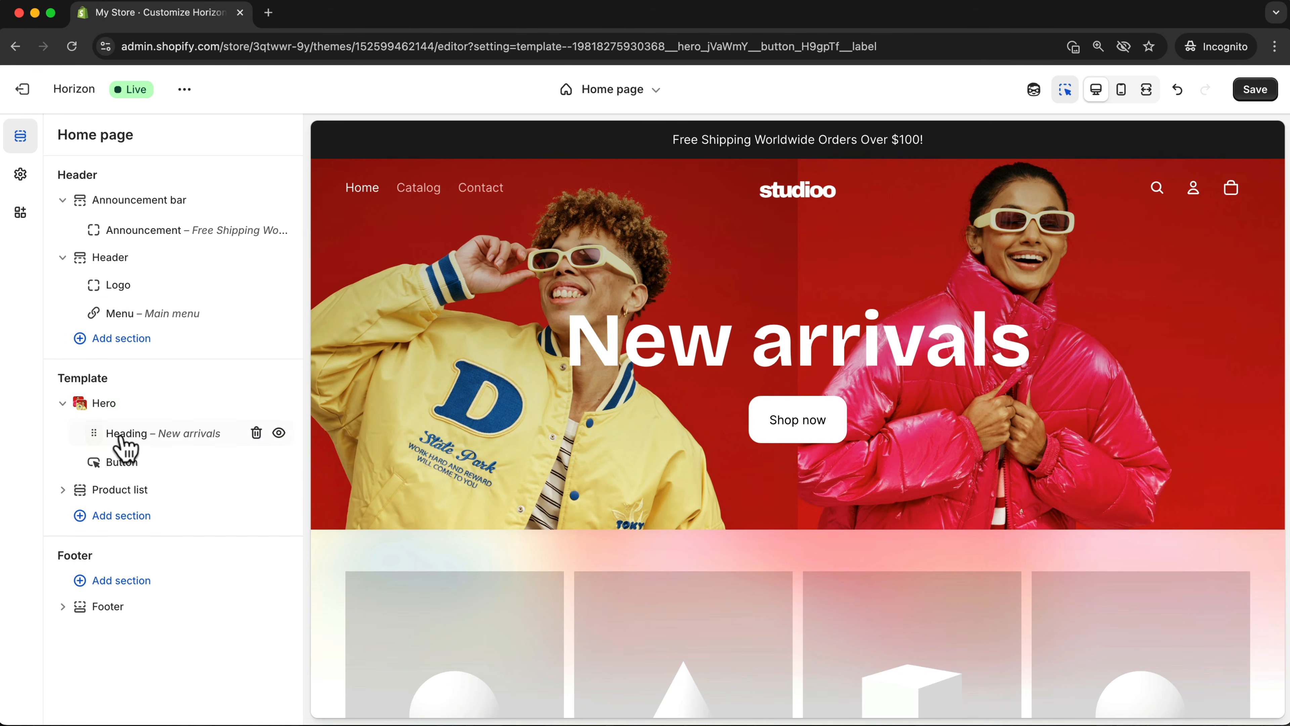
pyautogui.moveTo(187, 452)
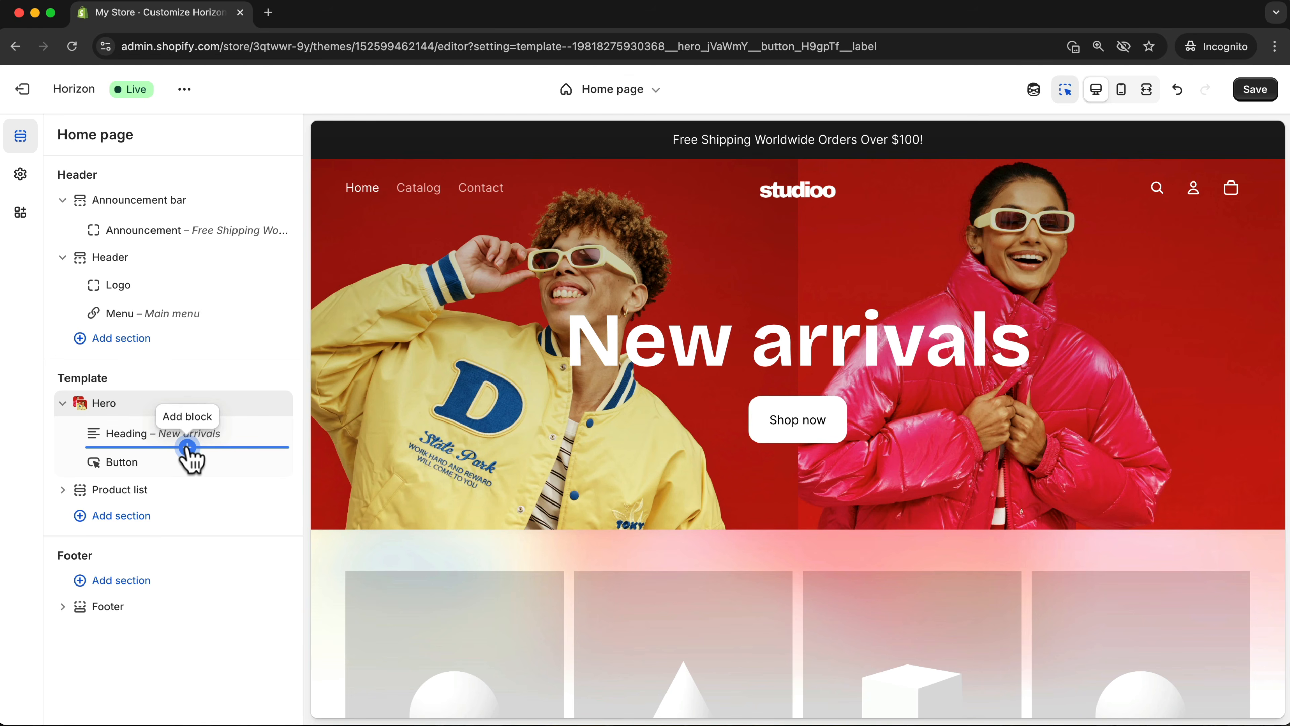
pyautogui.click(187, 447)
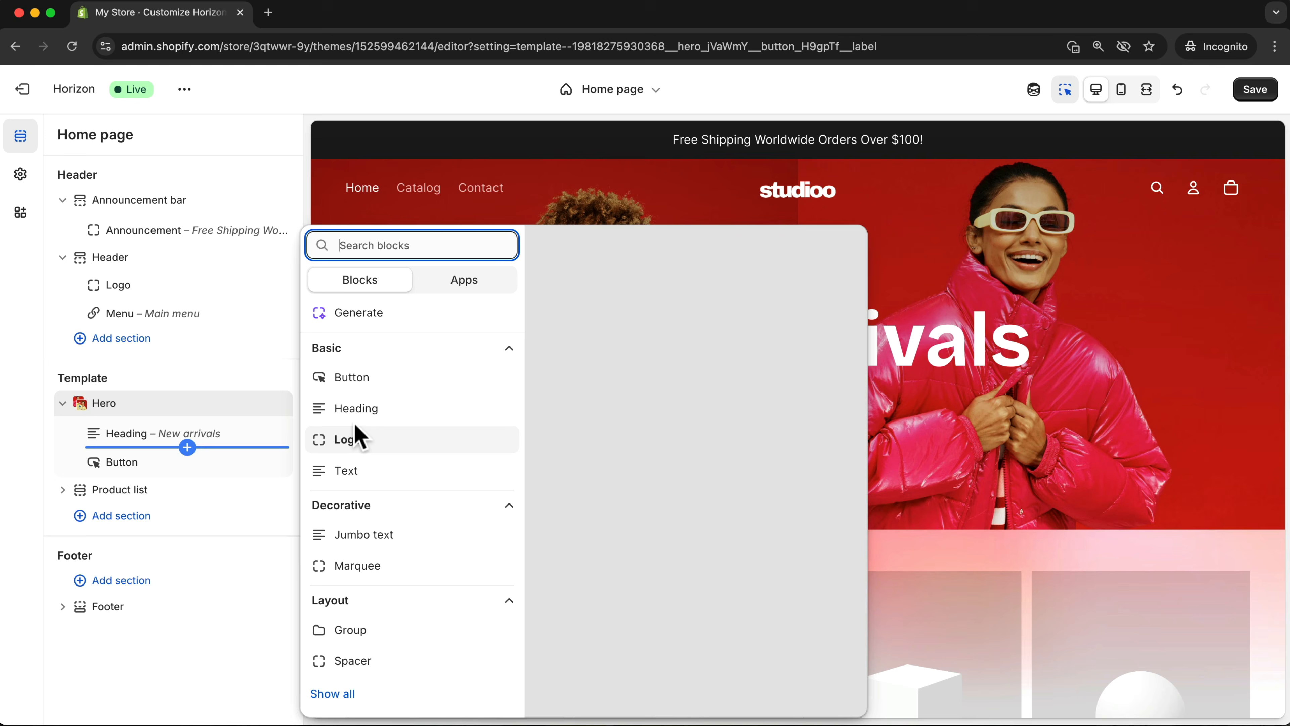
pyautogui.click(343, 469)
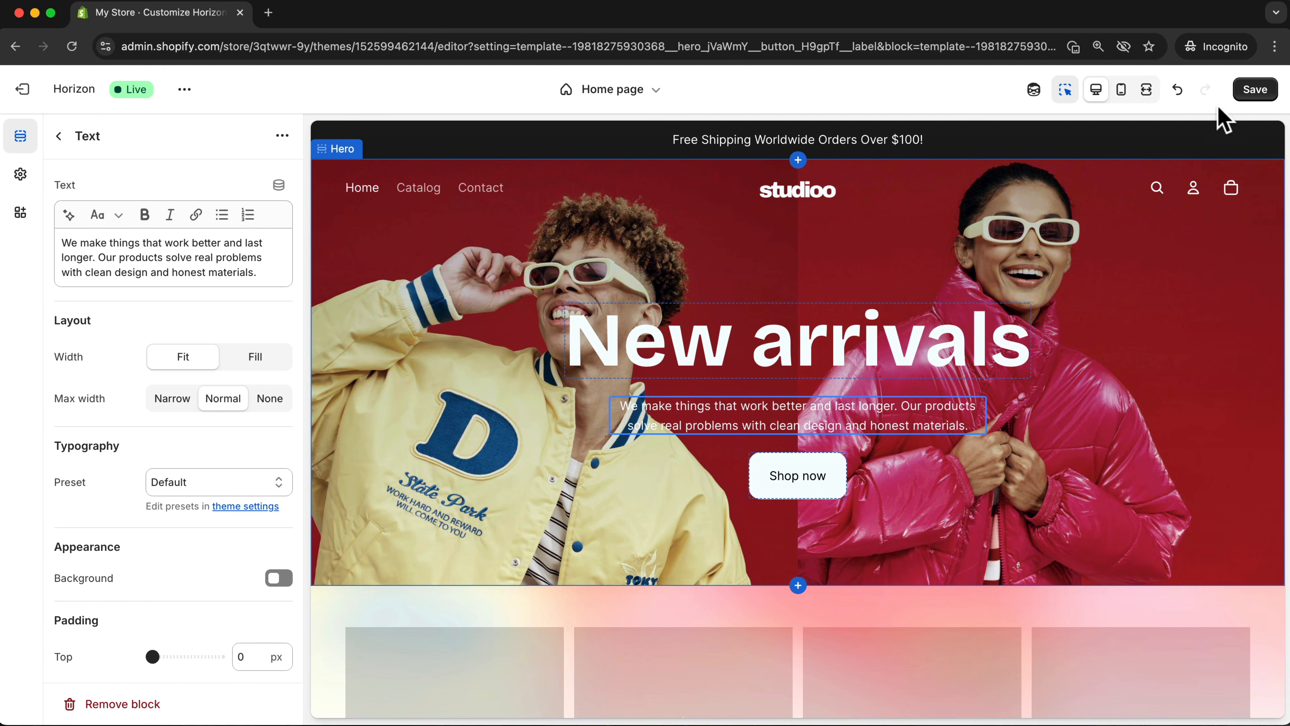
pyautogui.click(1249, 92)
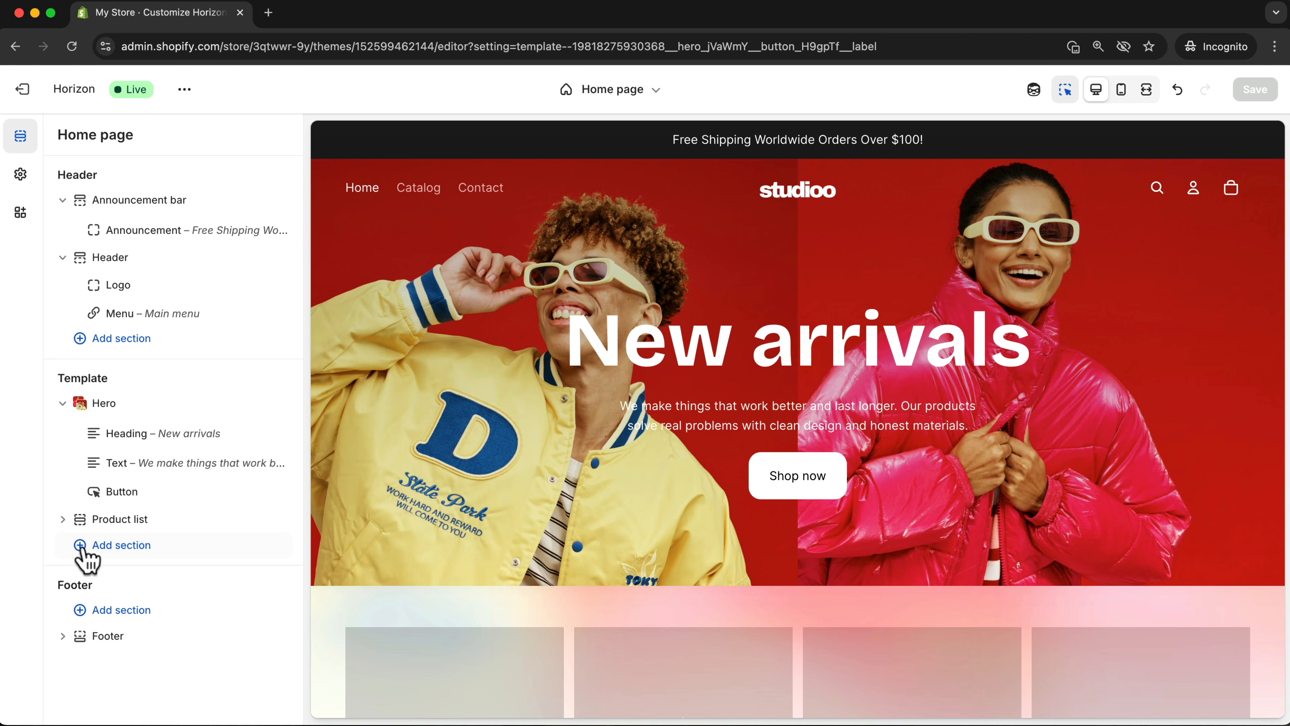
# Add a Slideshow section below the product list on the home page and check its placement
pyautogui.click(80, 547)
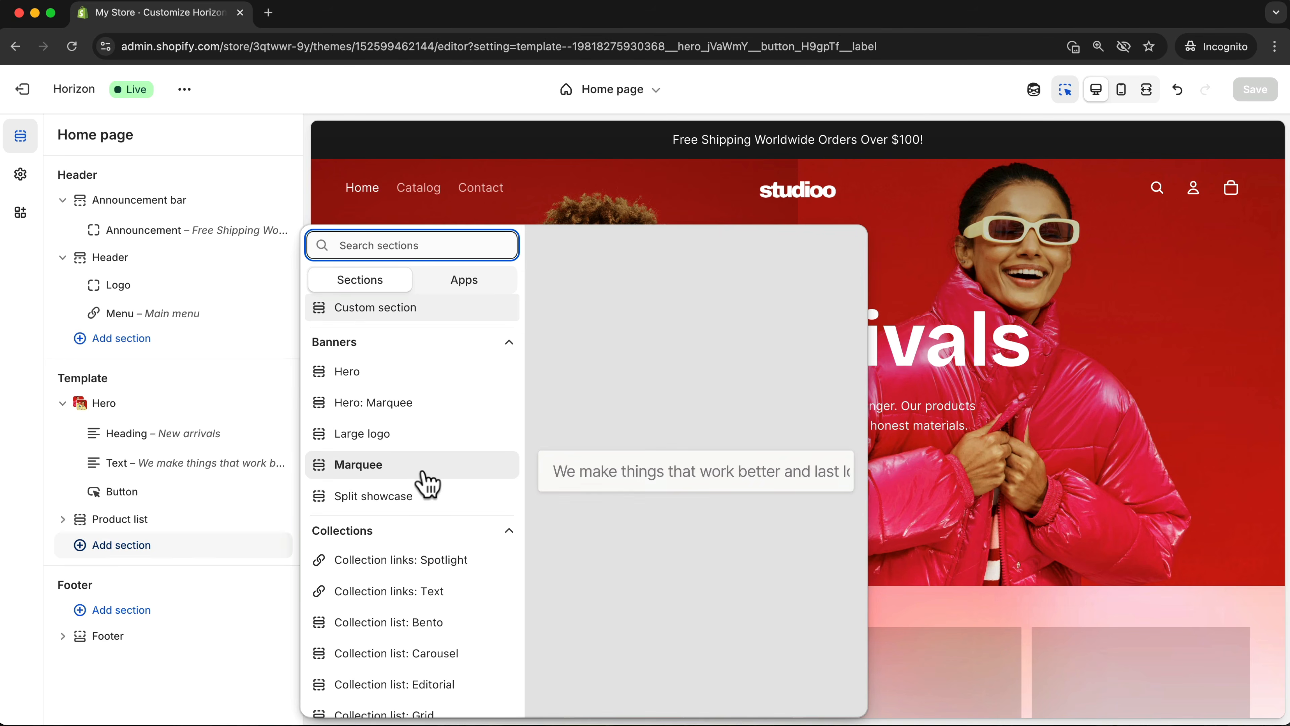
pyautogui.scroll(-10, 420, 483)
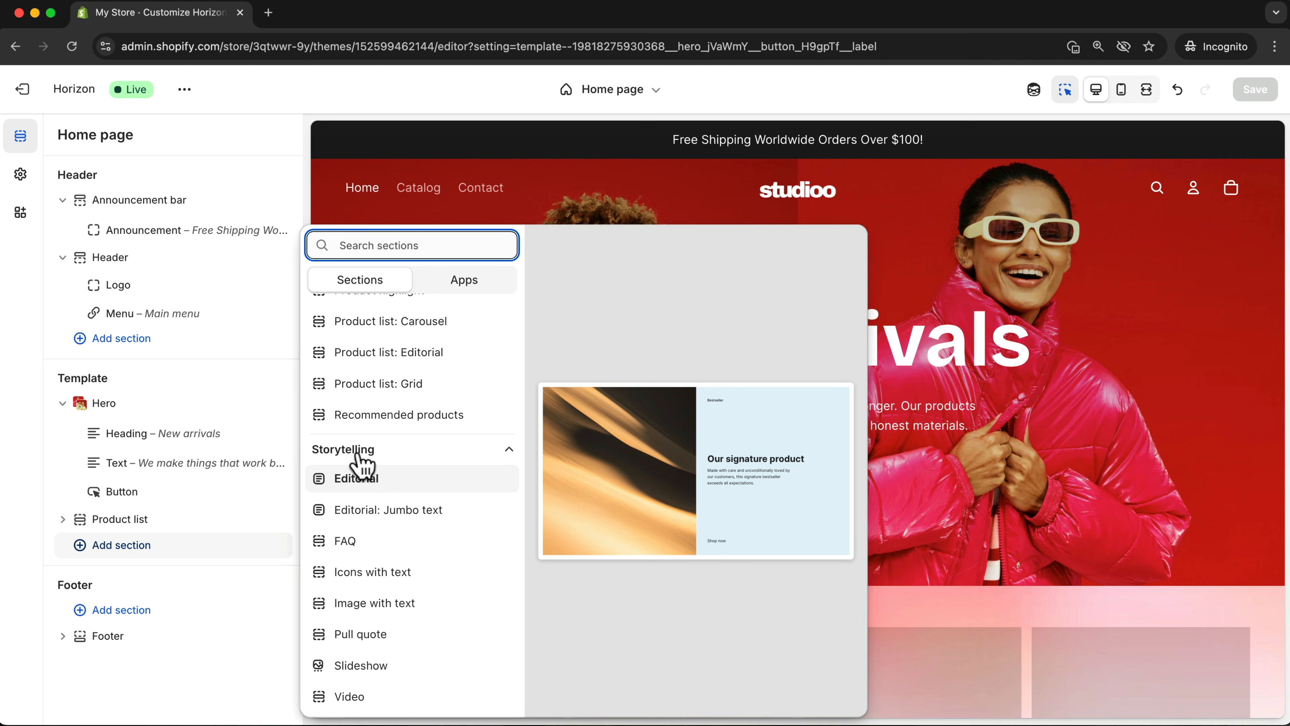
pyautogui.click(358, 670)
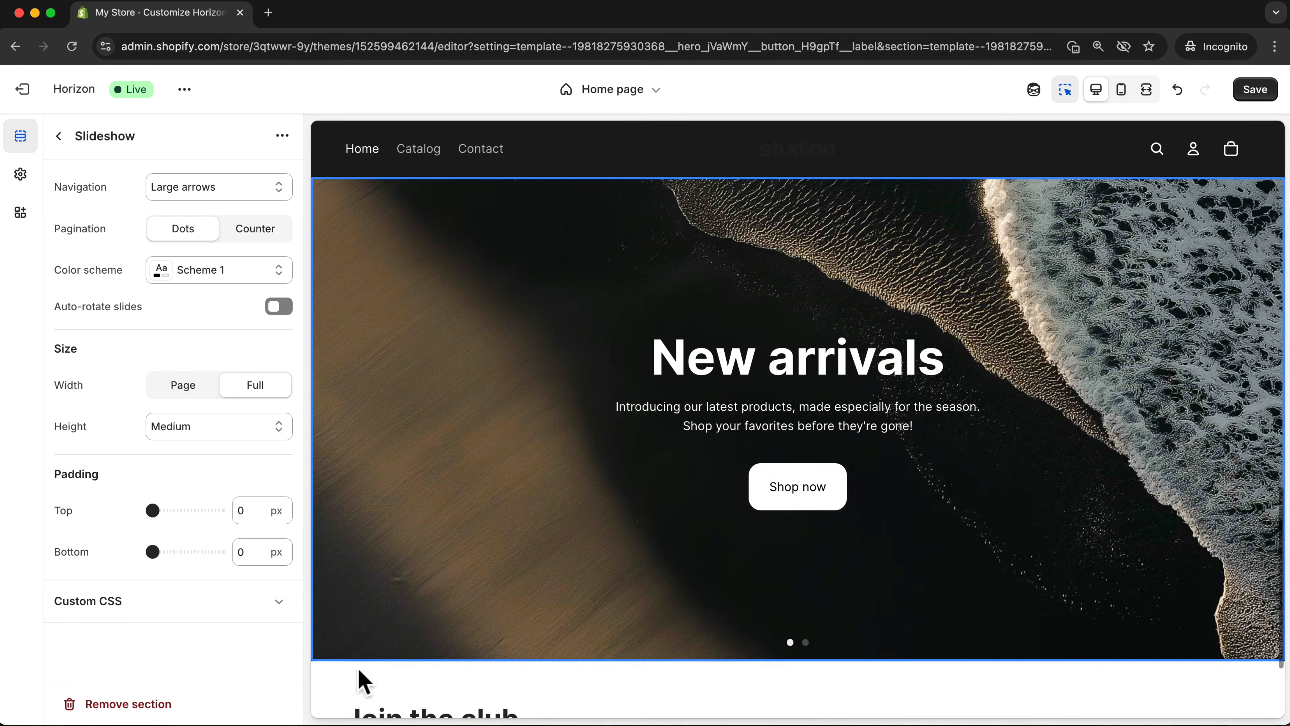
pyautogui.scroll(3, 531, 517)
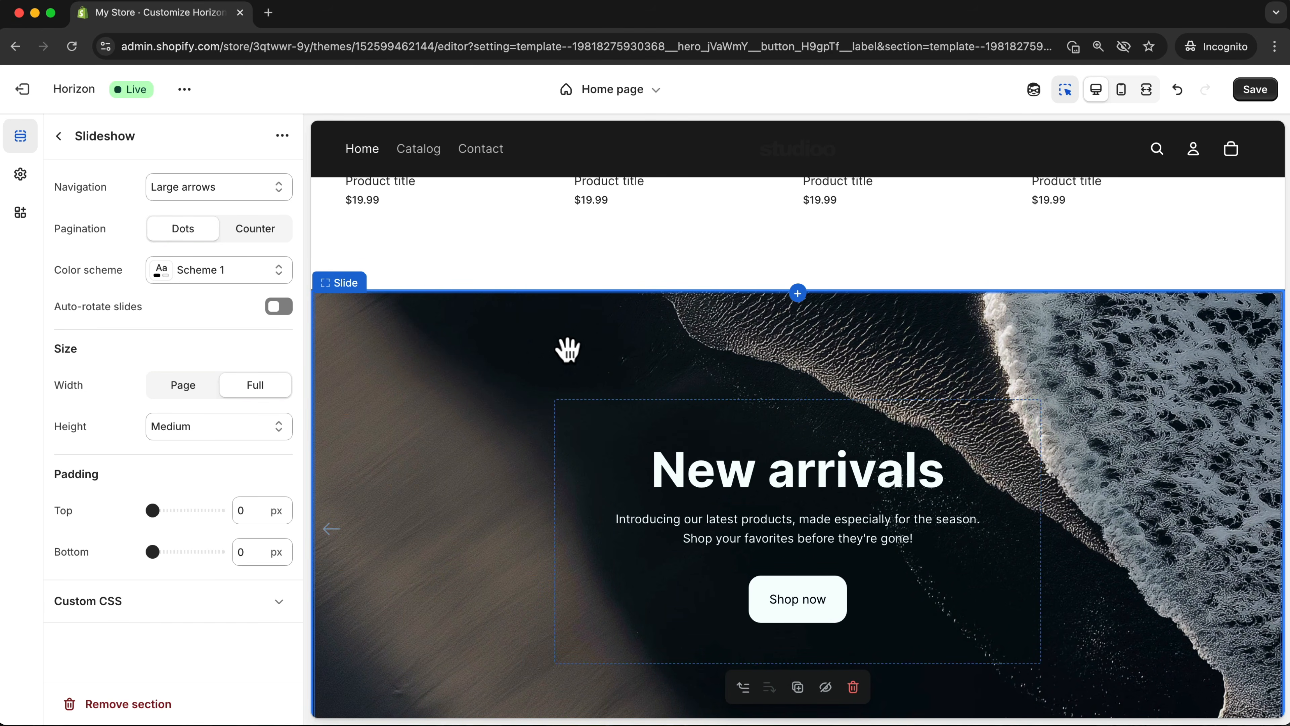
pyautogui.scroll(10, 568, 361)
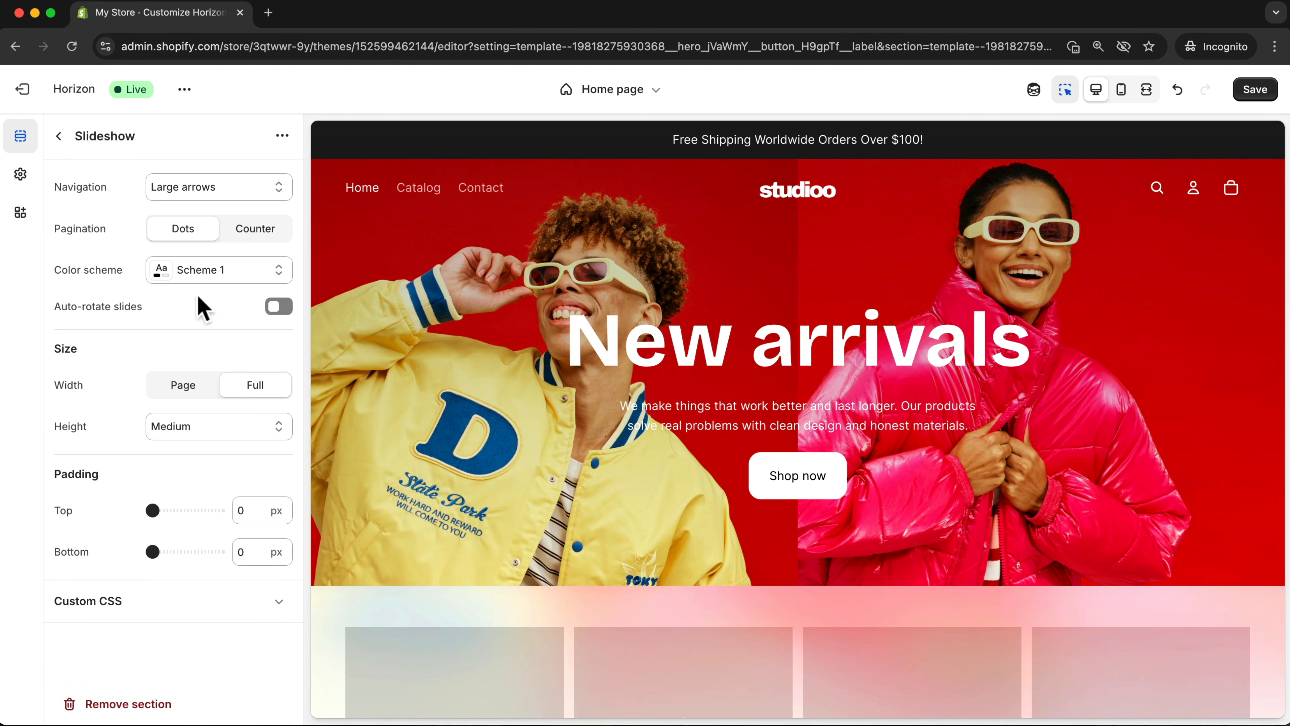
pyautogui.scroll(-15, 590, 422)
pyautogui.scroll(3, 589, 410)
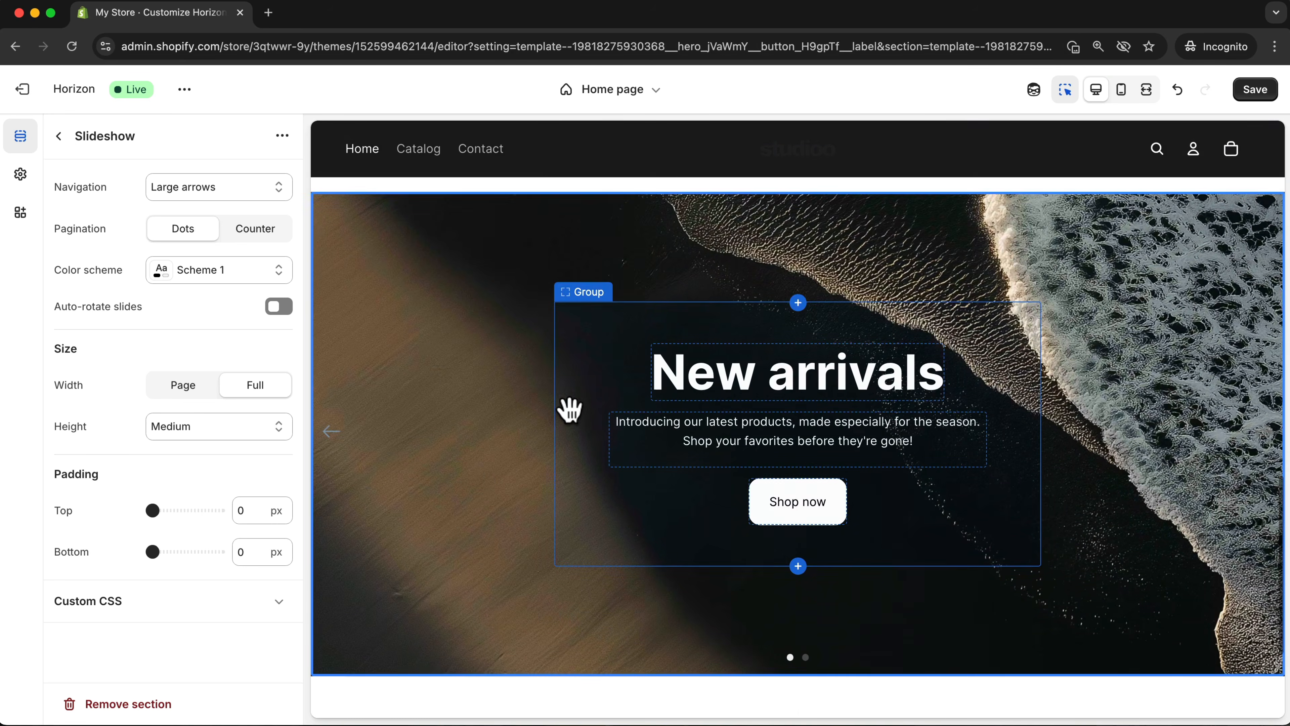
# Set the image of the slideshow's New arrivals slide to Hero_1
pyautogui.click(437, 352)
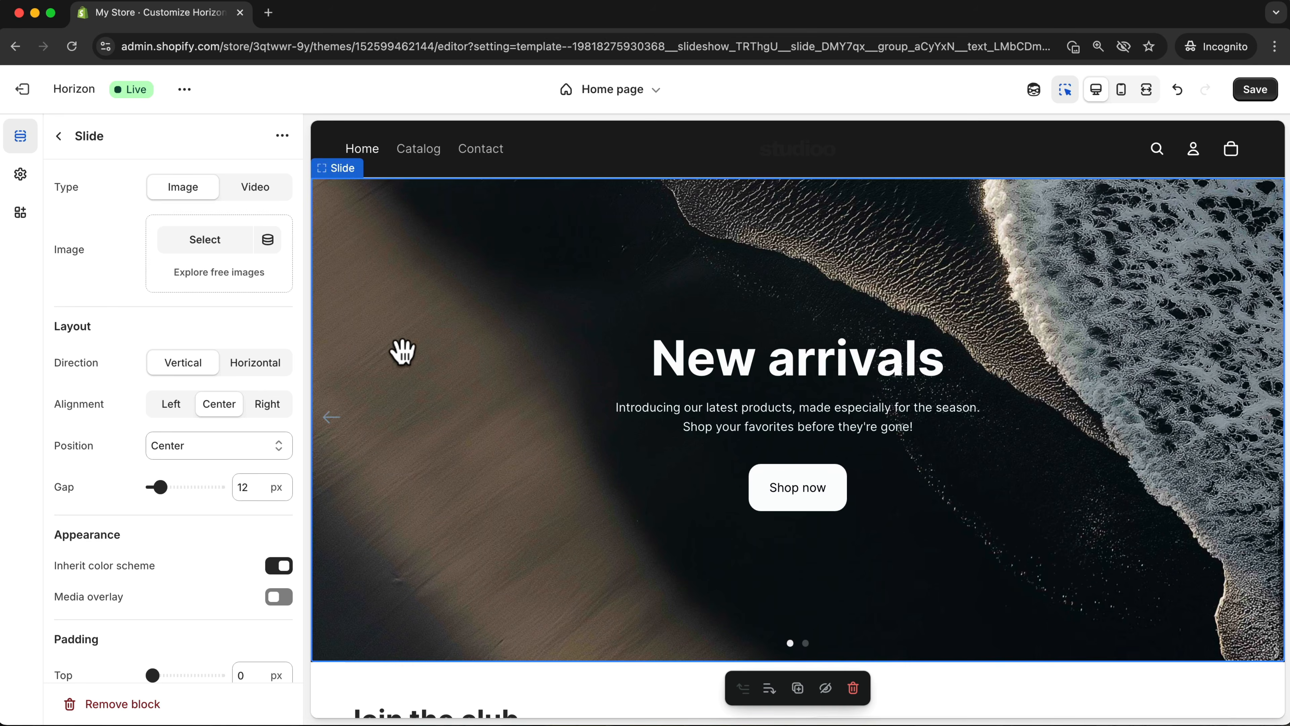
pyautogui.click(201, 243)
pyautogui.click(269, 422)
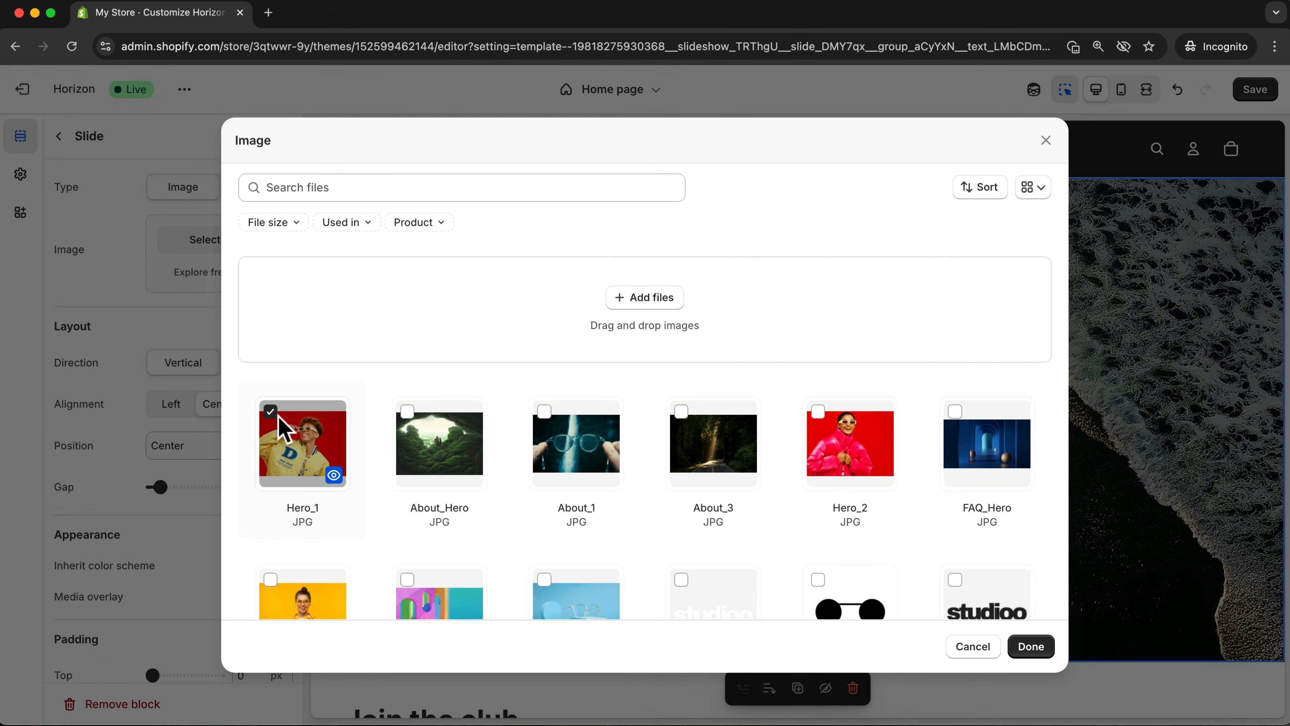
pyautogui.click(1042, 646)
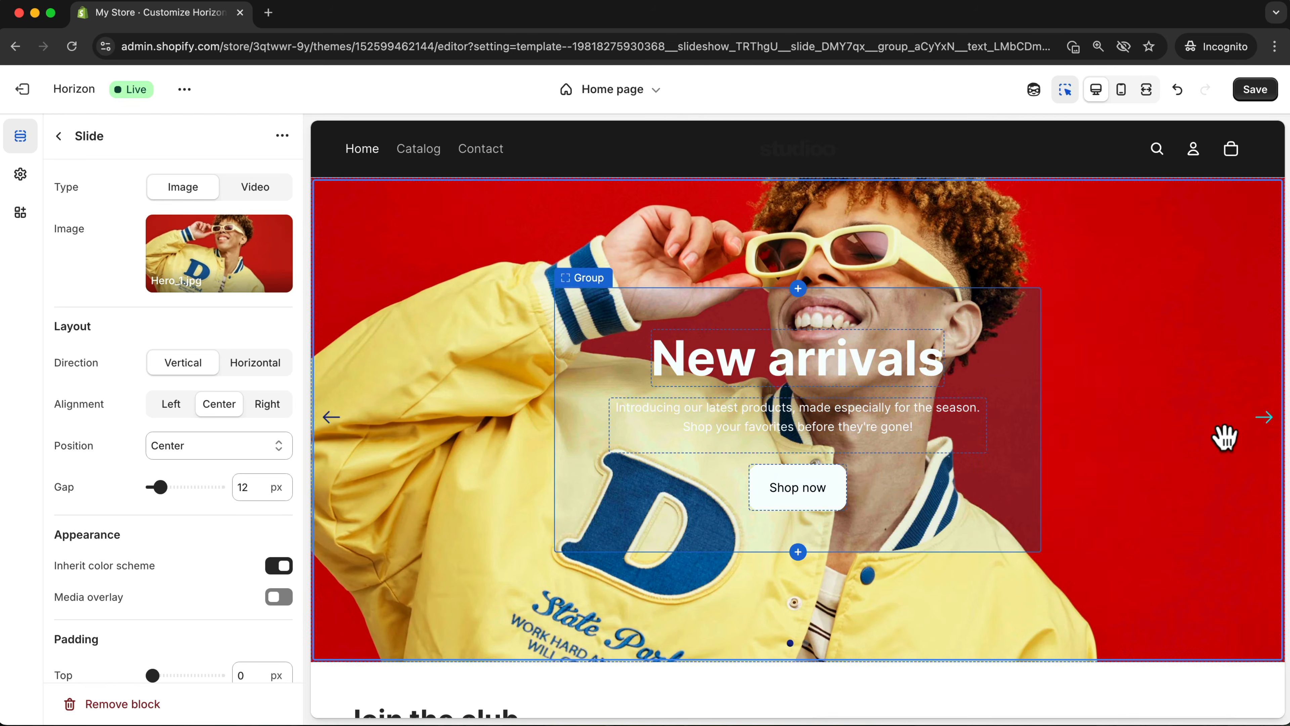
# Set the image of the slideshow's Bestsellers slide to Hero_2
pyautogui.click(1264, 417)
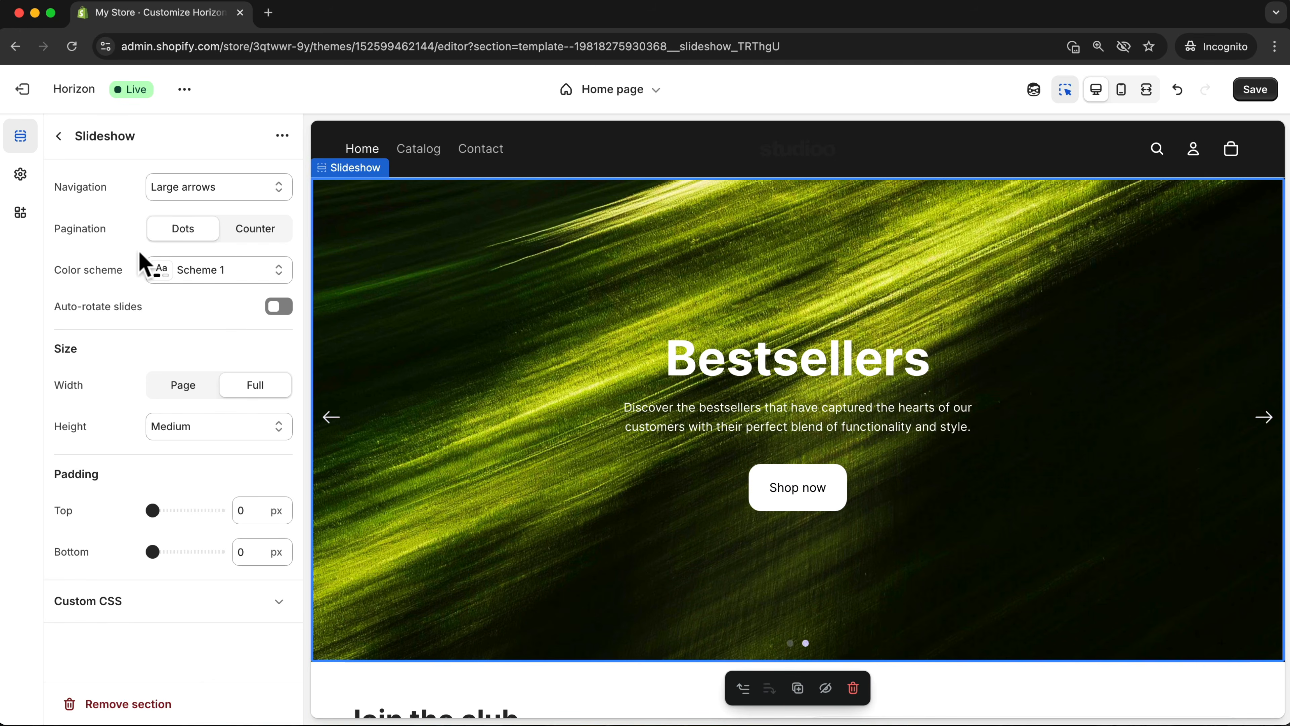
pyautogui.click(518, 326)
pyautogui.click(209, 244)
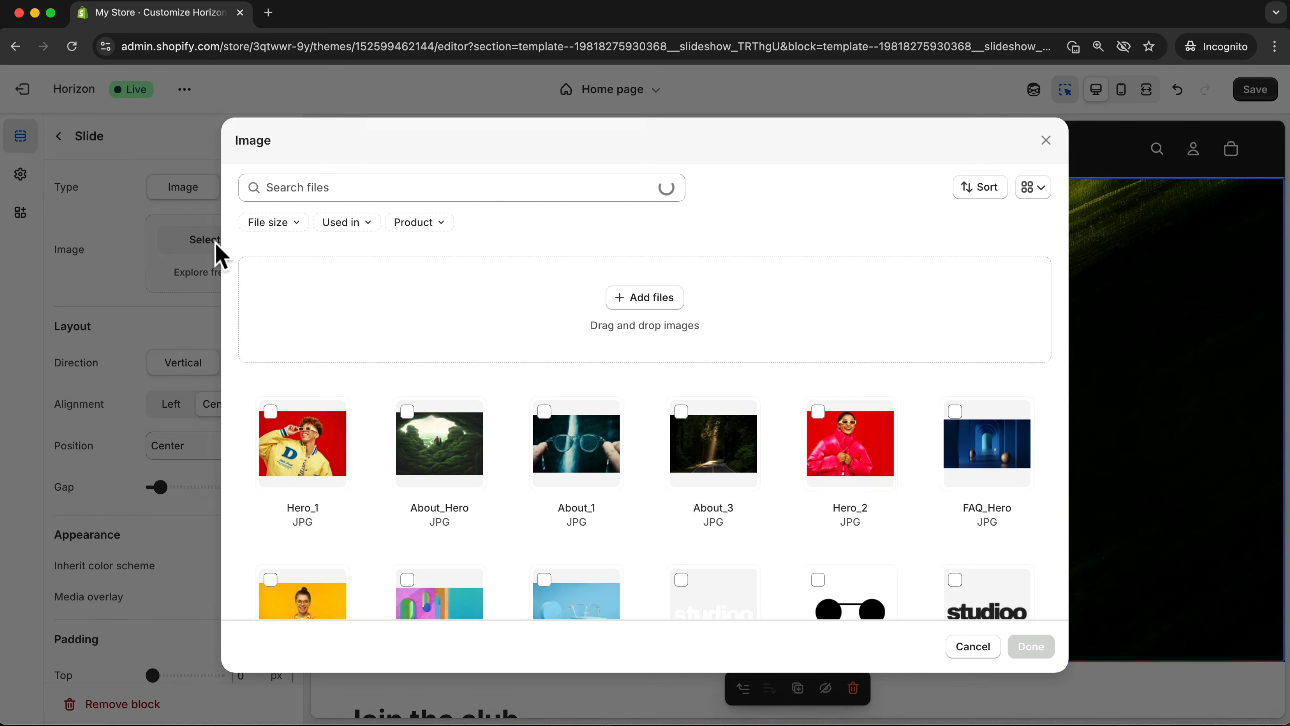
pyautogui.click(819, 411)
pyautogui.click(1026, 648)
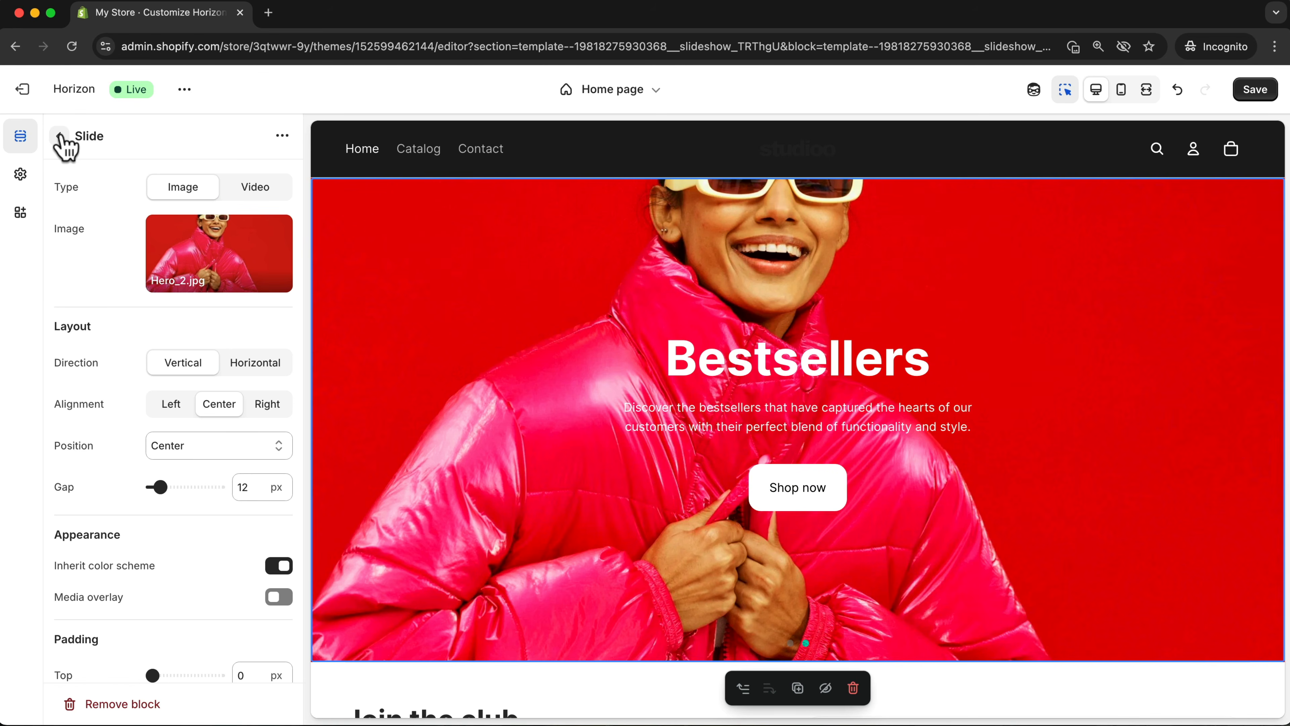
# Move the Slideshow section above the Hero section in the home page template and check both sections in the preview
pyautogui.click(59, 136)
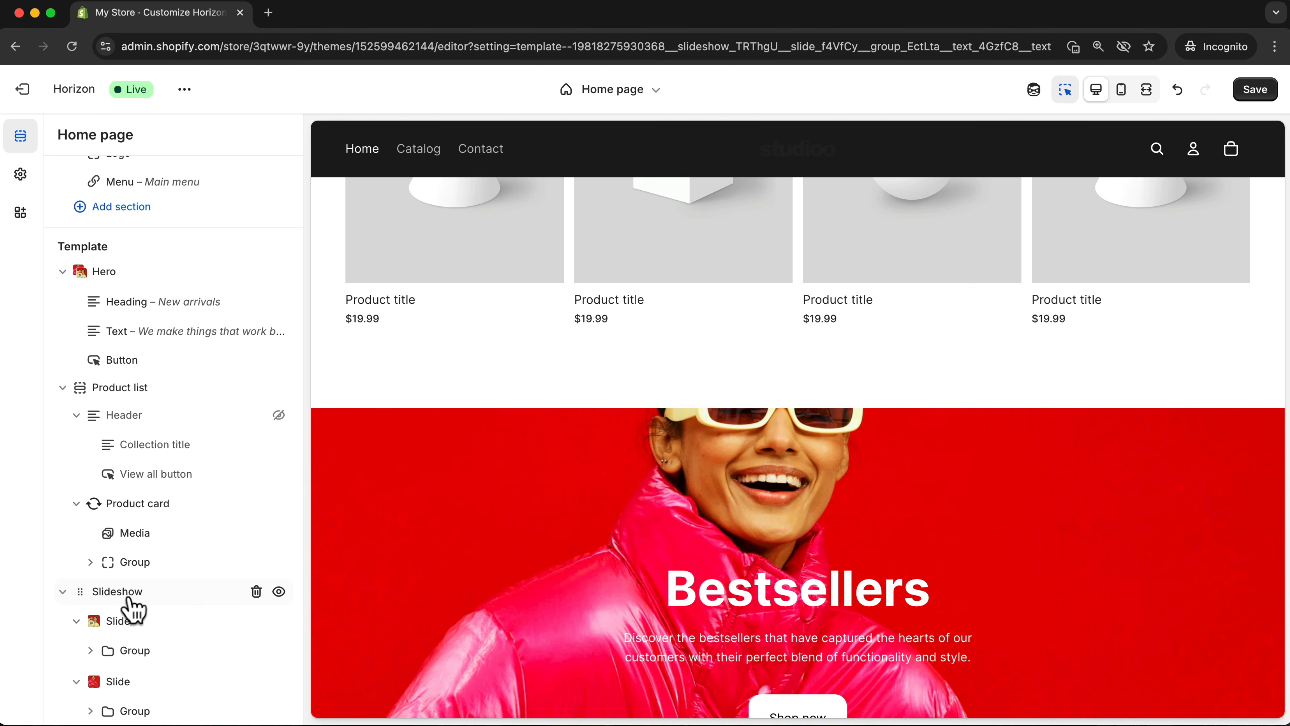
pyautogui.moveTo(118, 590); pyautogui.dragTo(121, 269)
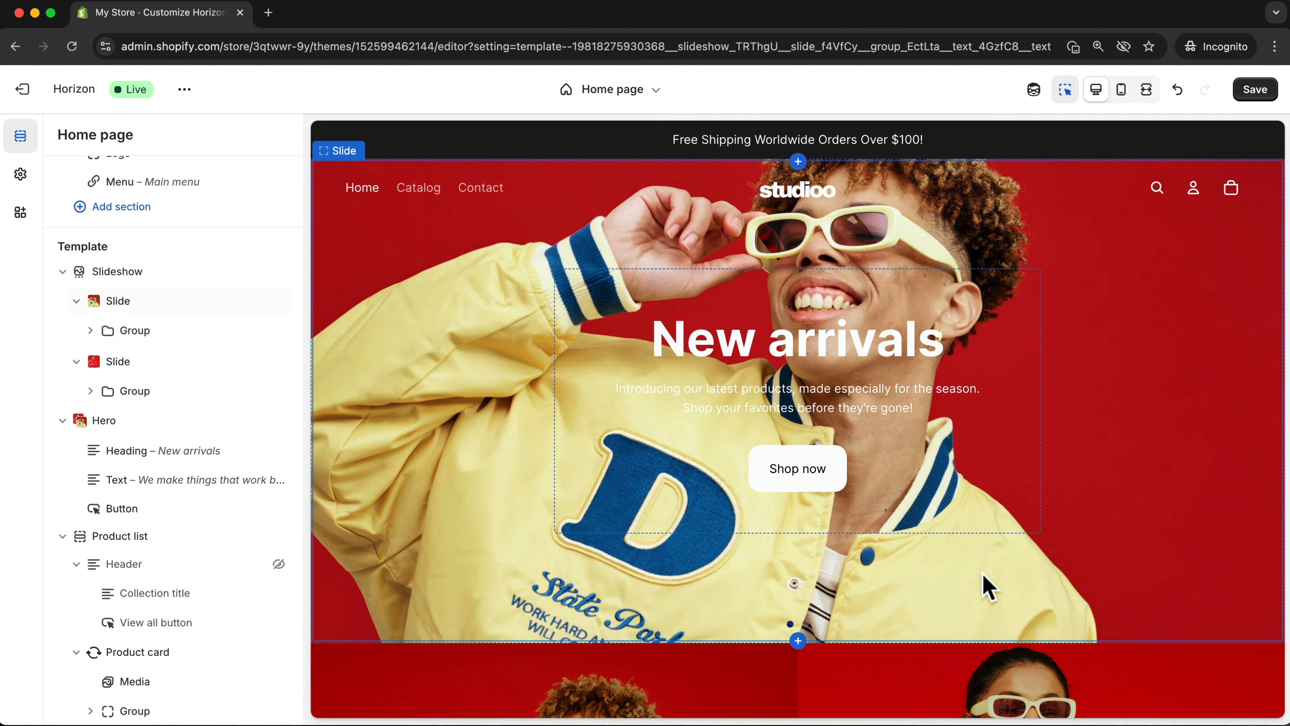
pyautogui.scroll(-3, 980, 576)
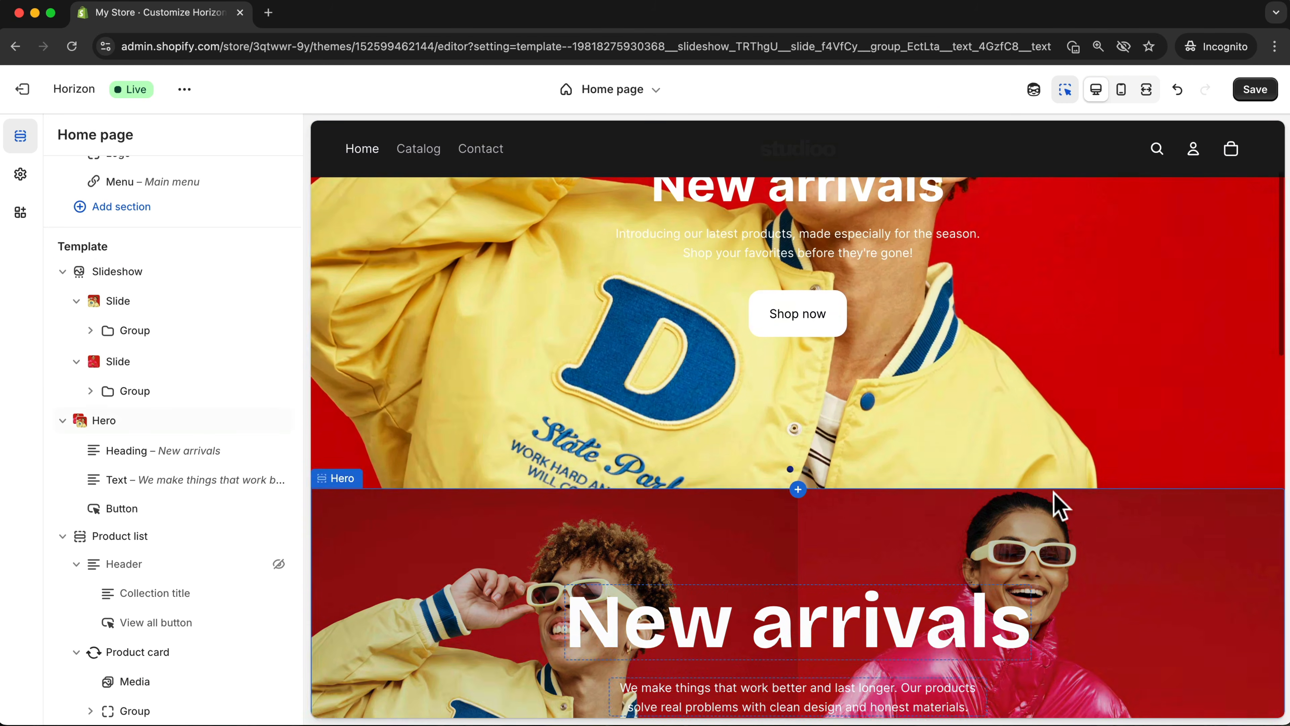
pyautogui.scroll(3, 1057, 493)
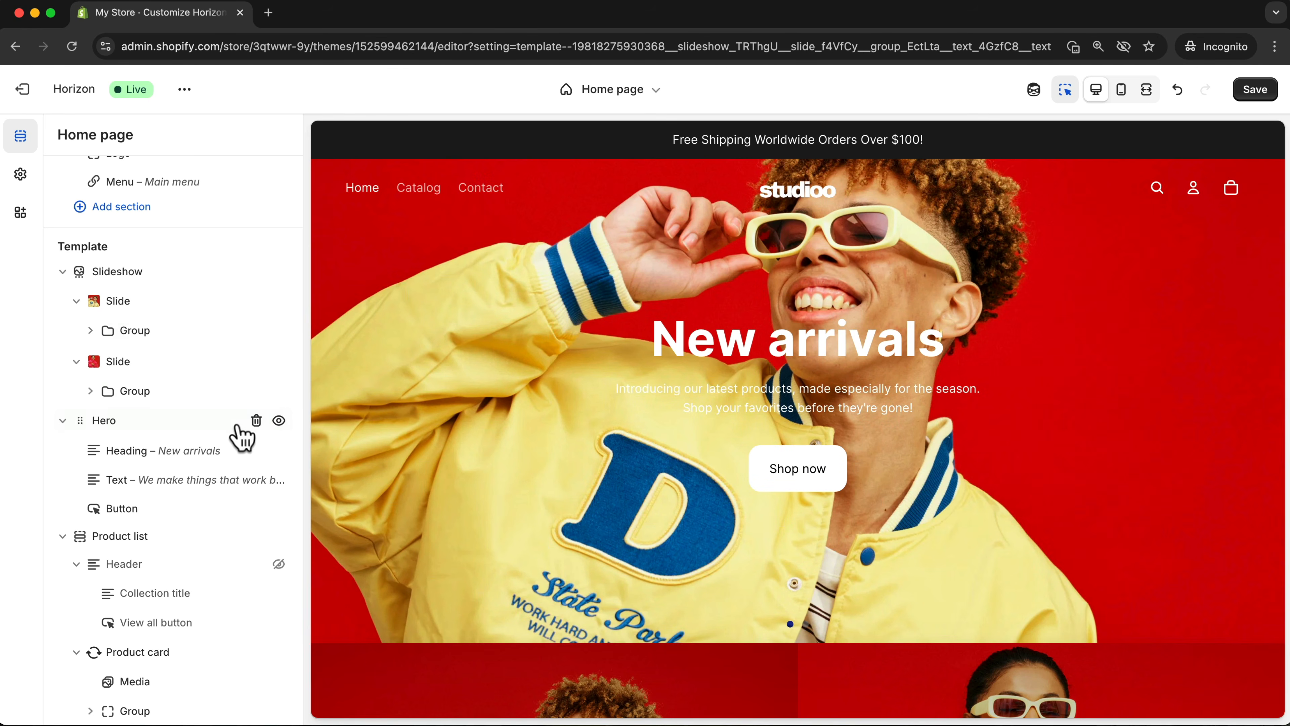
# Hide the Hero section and flip through the slideshow's slides in the preview
pyautogui.click(278, 420)
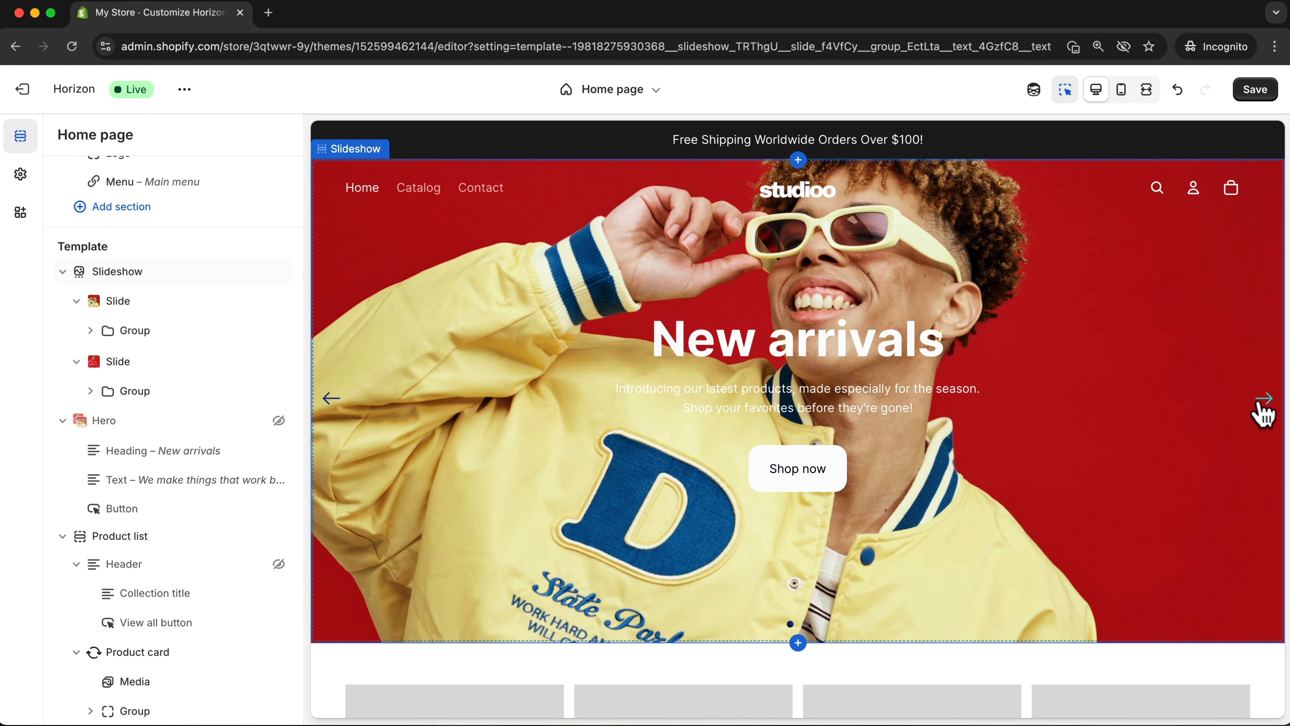
pyautogui.click(1263, 406)
pyautogui.click(1262, 406)
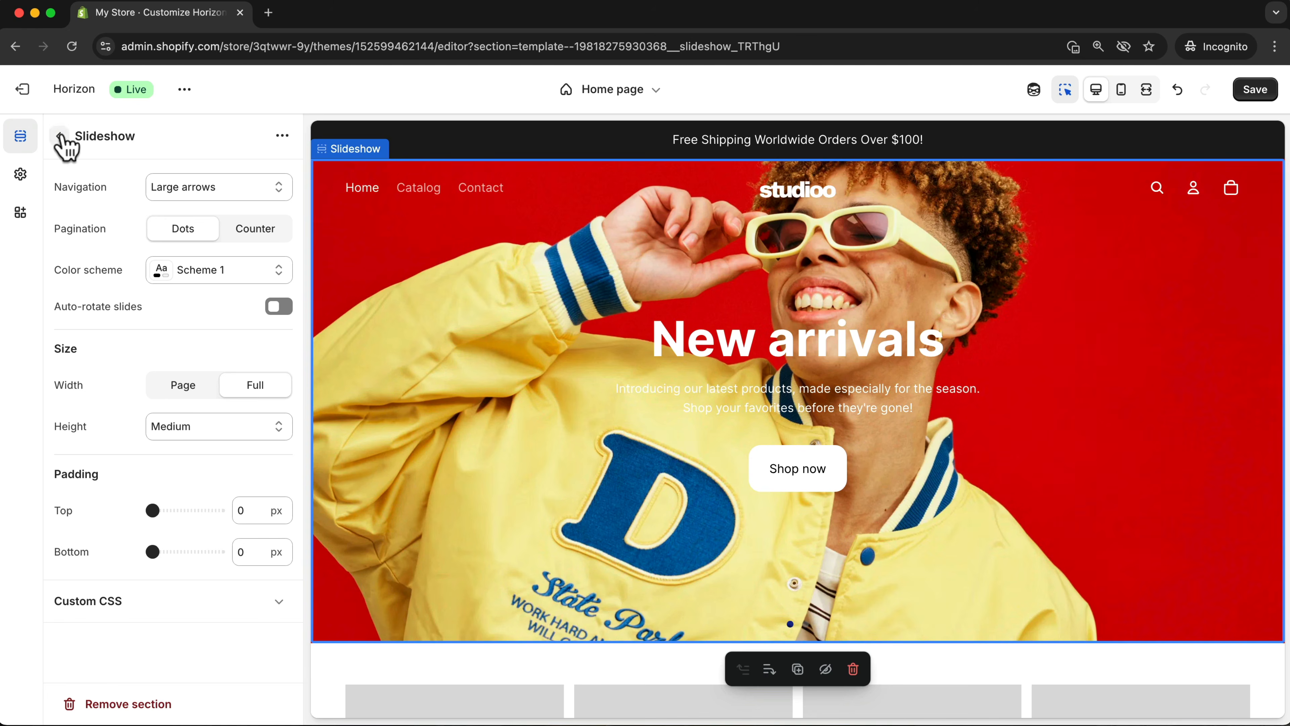
pyautogui.click(59, 136)
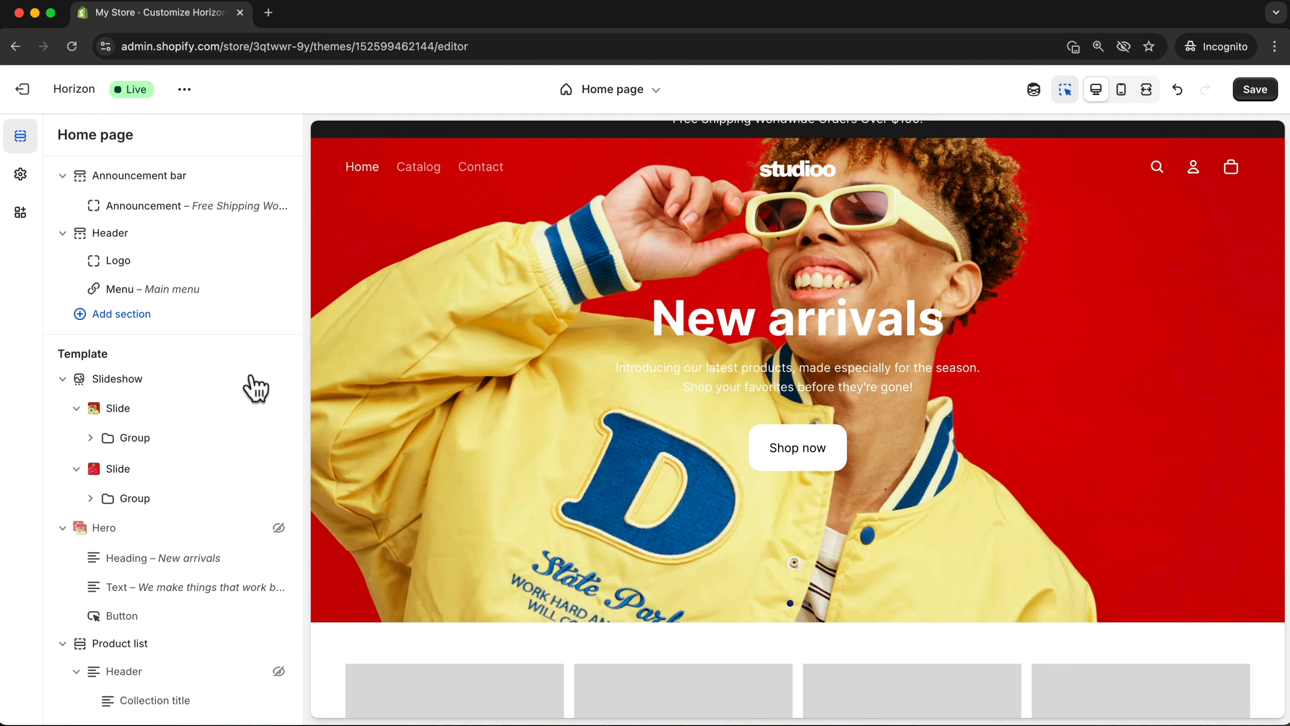
# Hide the Slideshow section, make the Hero section visible again, and save the theme
pyautogui.click(279, 380)
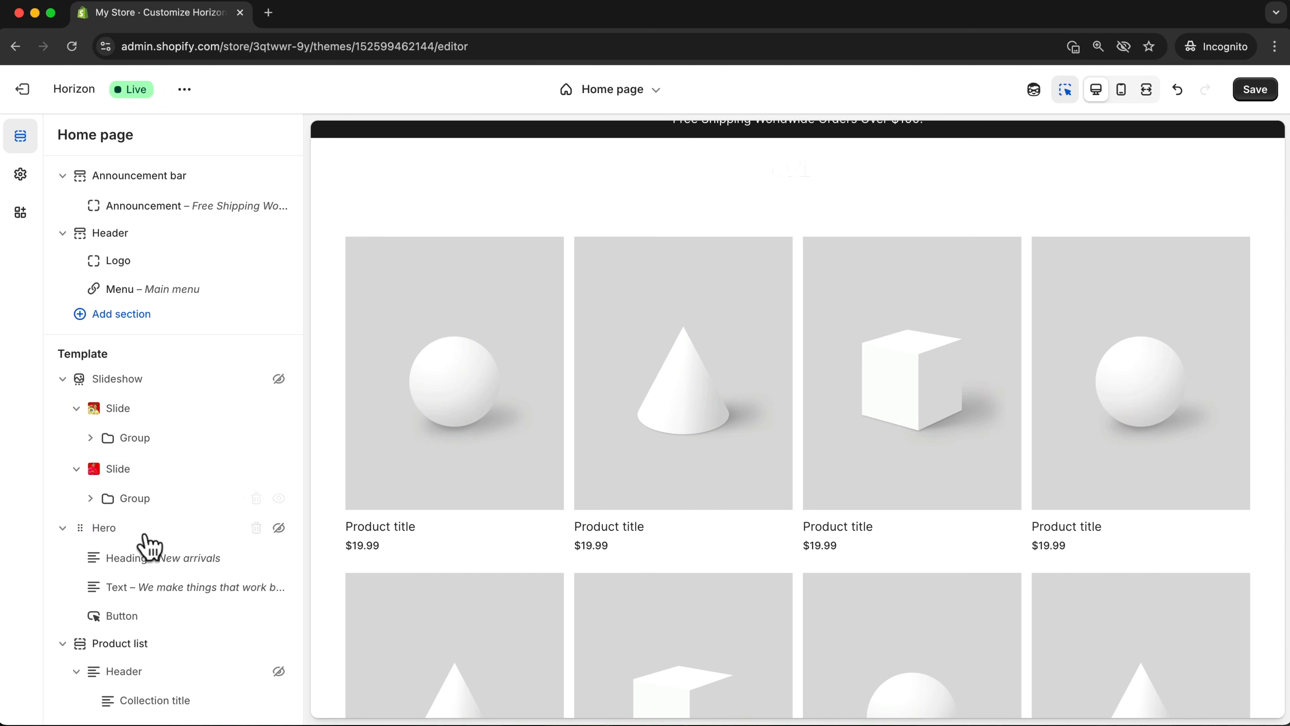
pyautogui.click(278, 528)
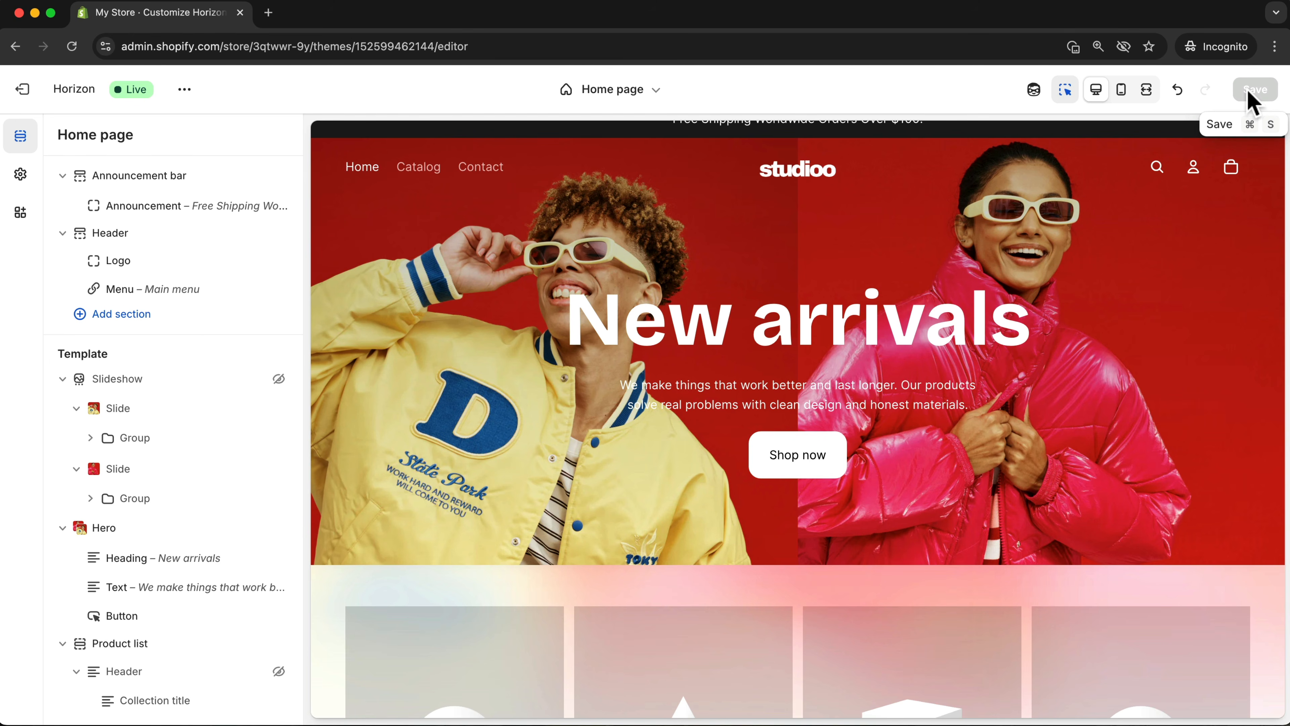
pyautogui.scroll(-6, 1082, 288)
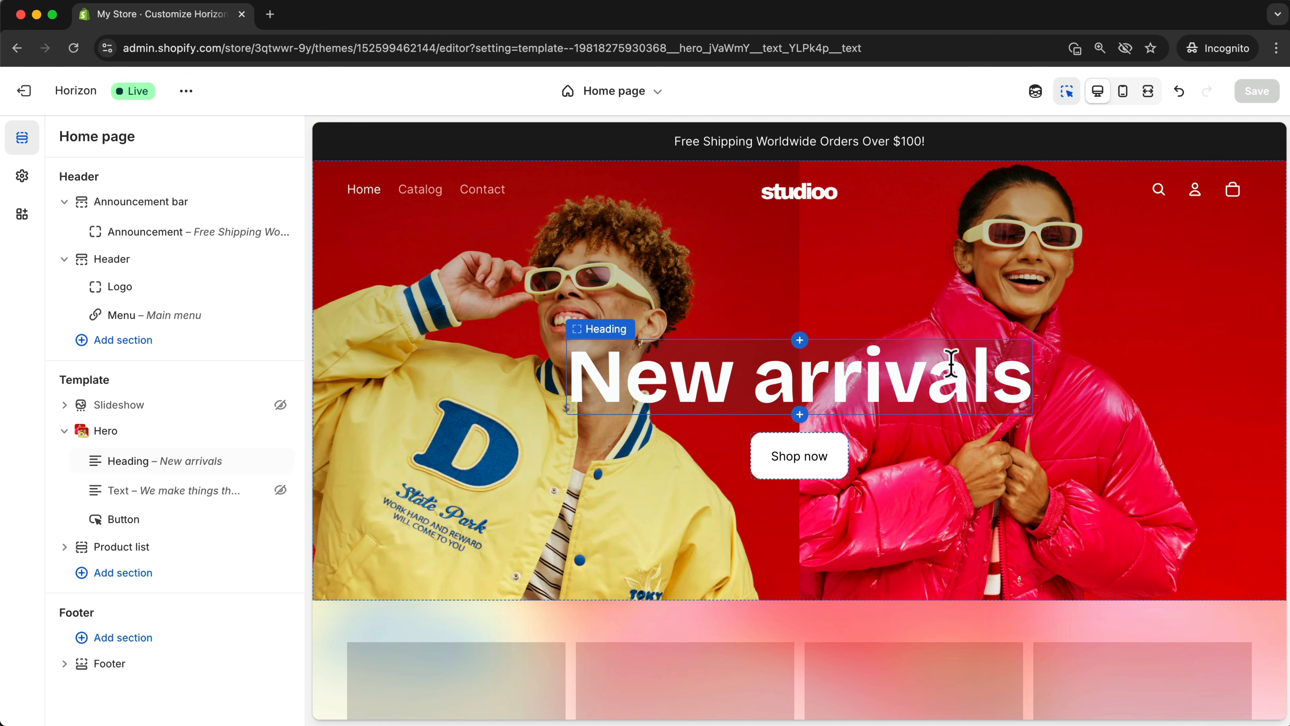
pyautogui.scroll(-5, 942, 454)
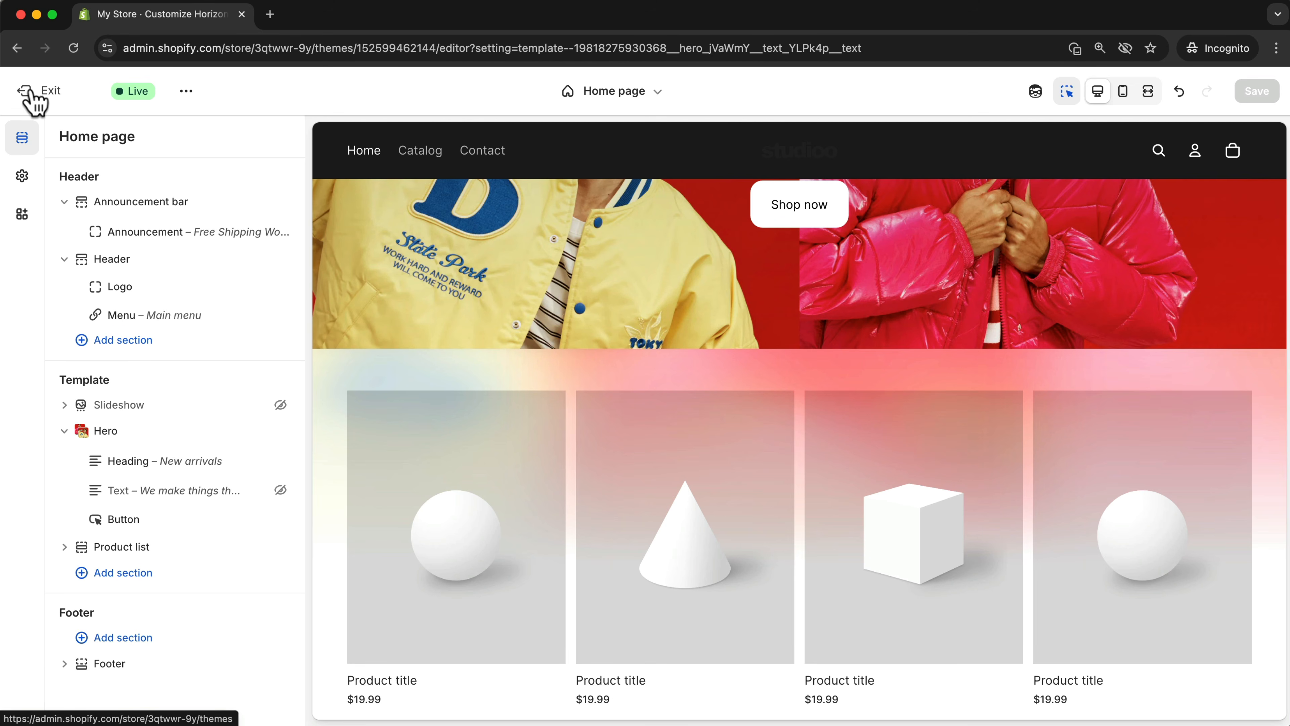
# Open the store admin in a new browser tab and go to the Products page
pyautogui.rightClick(32, 88)
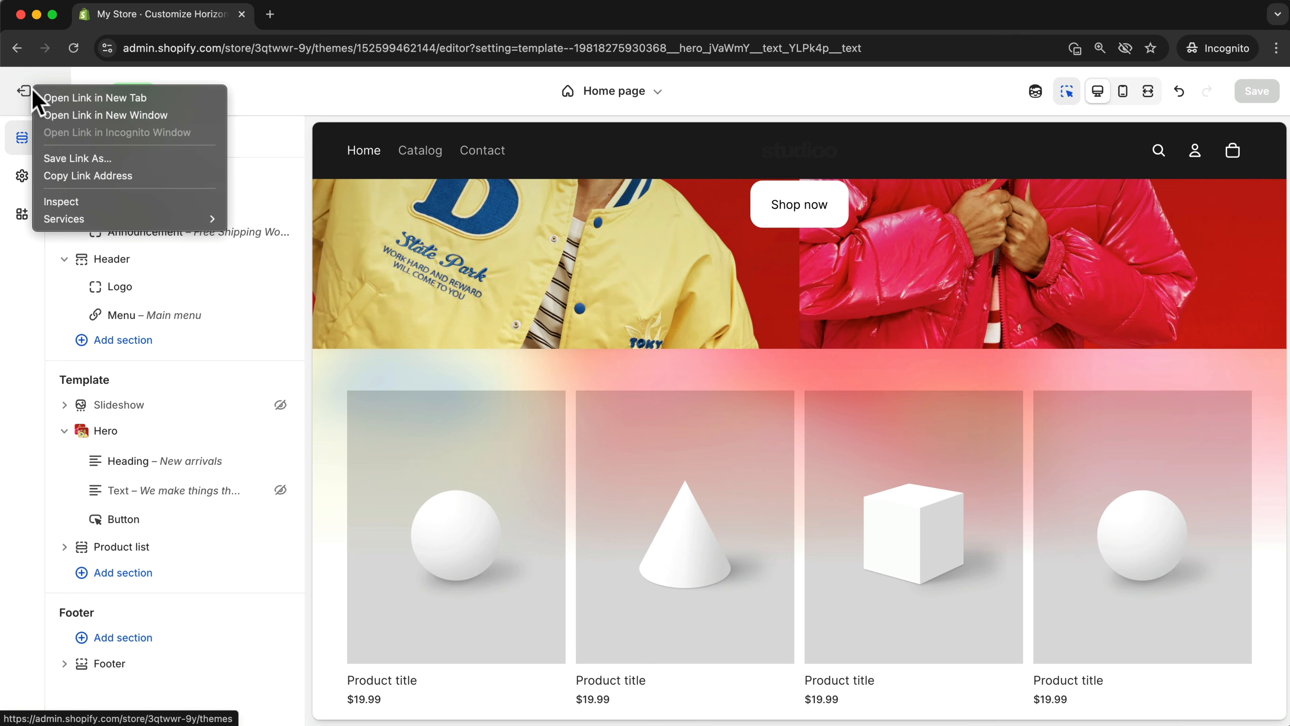
pyautogui.click(61, 98)
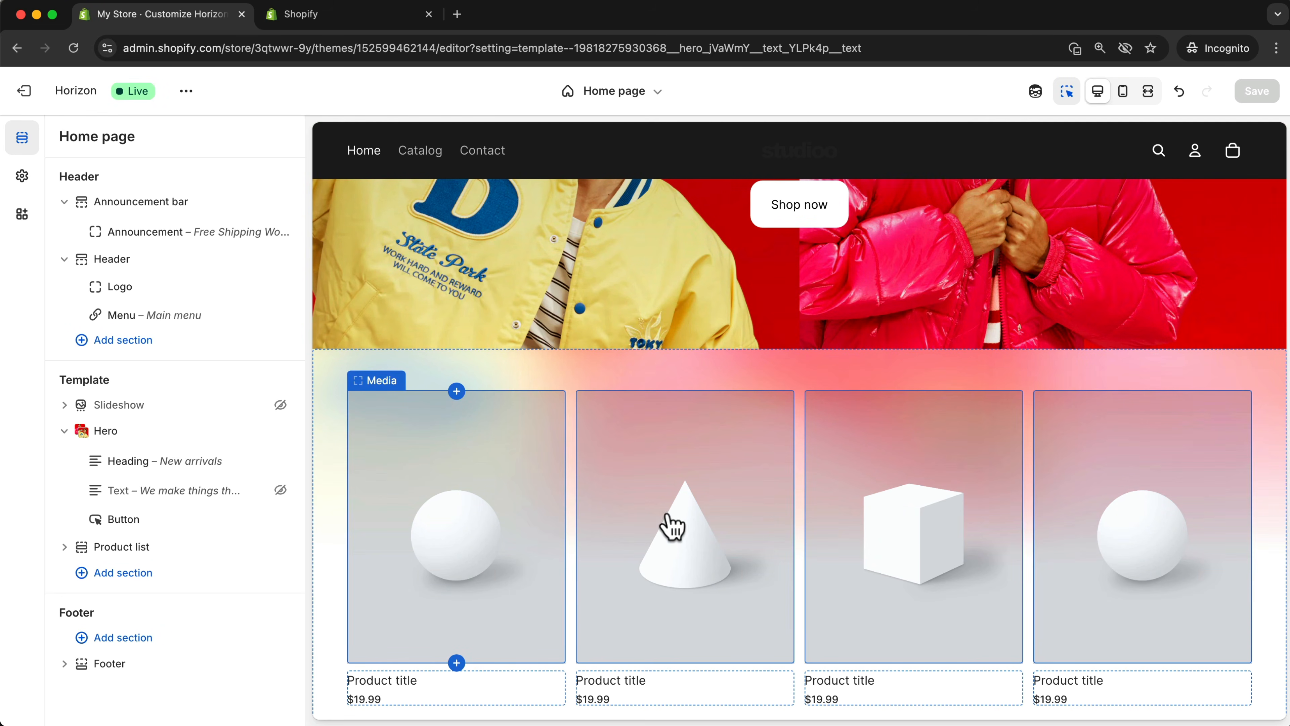
pyautogui.click(304, 16)
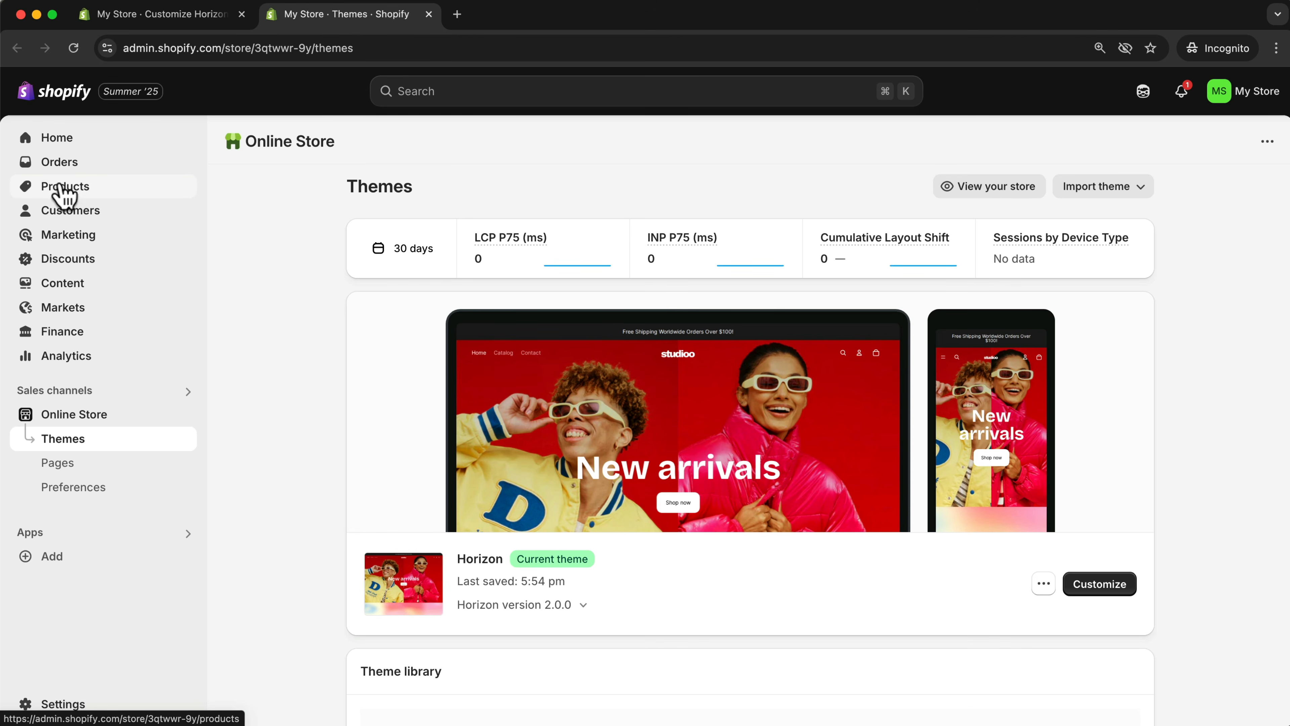
pyautogui.click(48, 193)
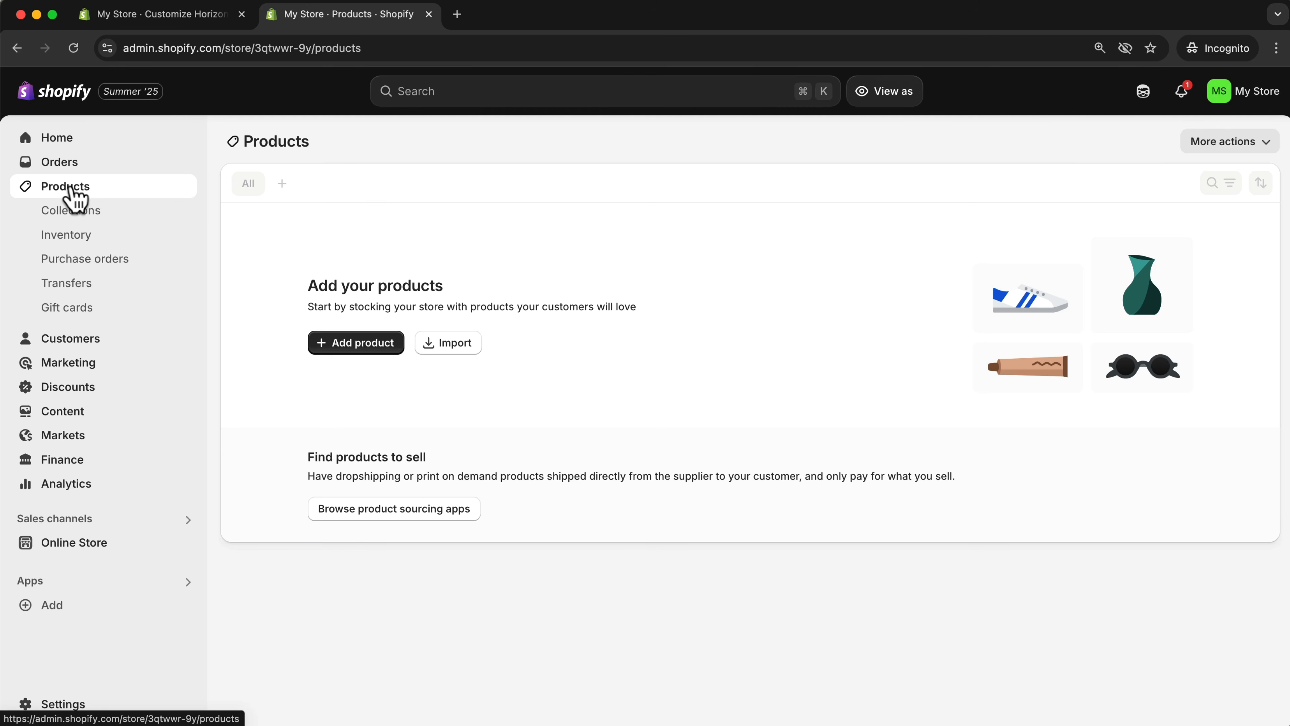
# Start a new product and title it "Midnight Muse"
pyautogui.click(350, 344)
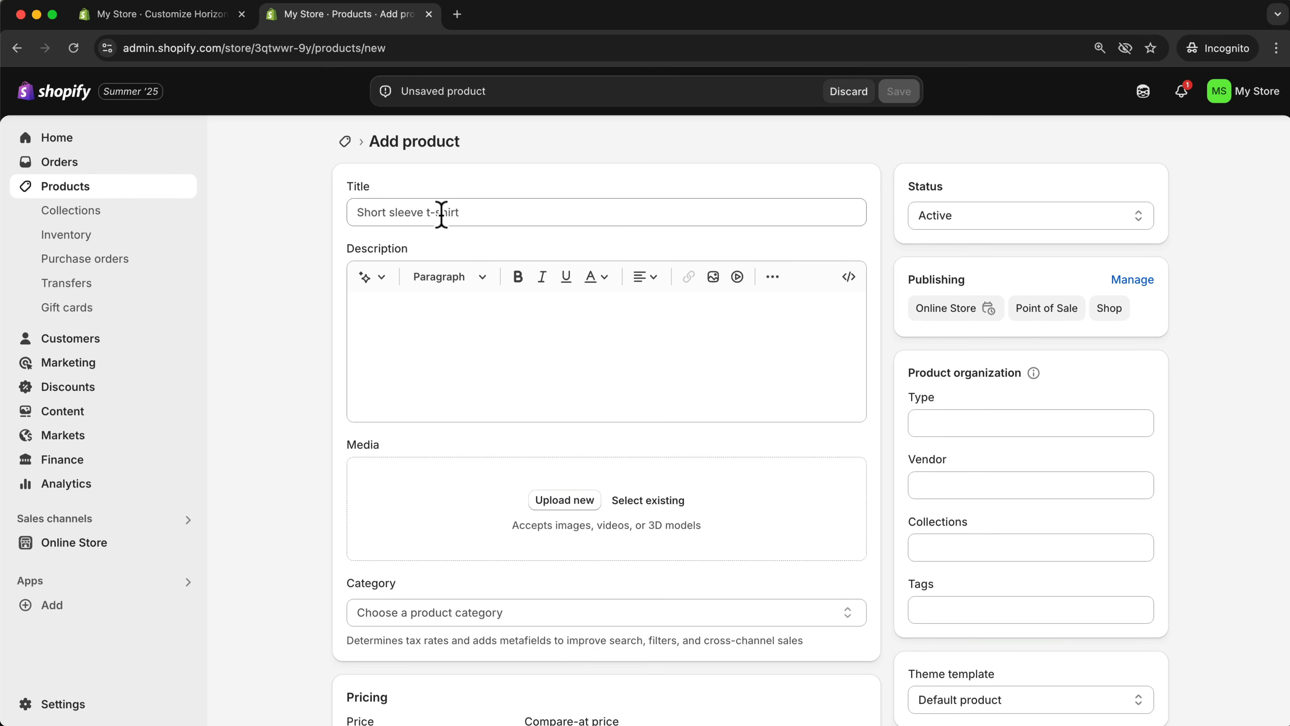
pyautogui.click(418, 211)
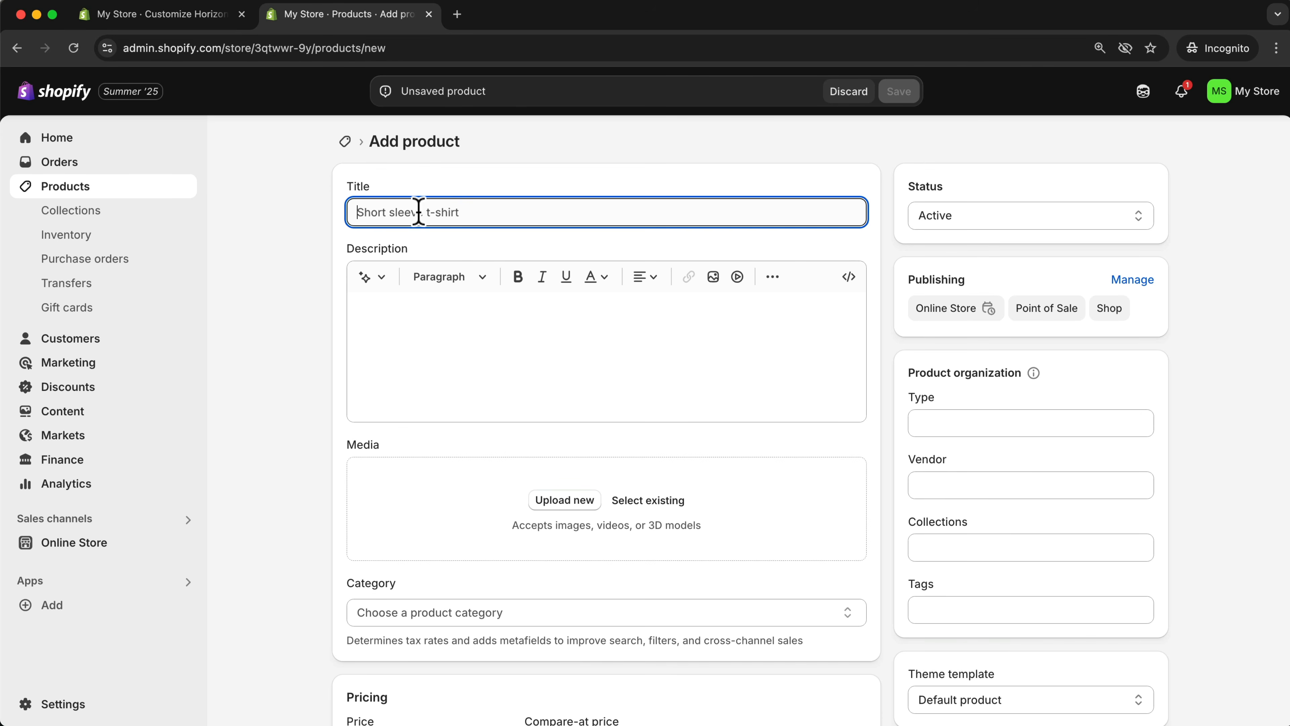
pyautogui.write('Midnight Muse')
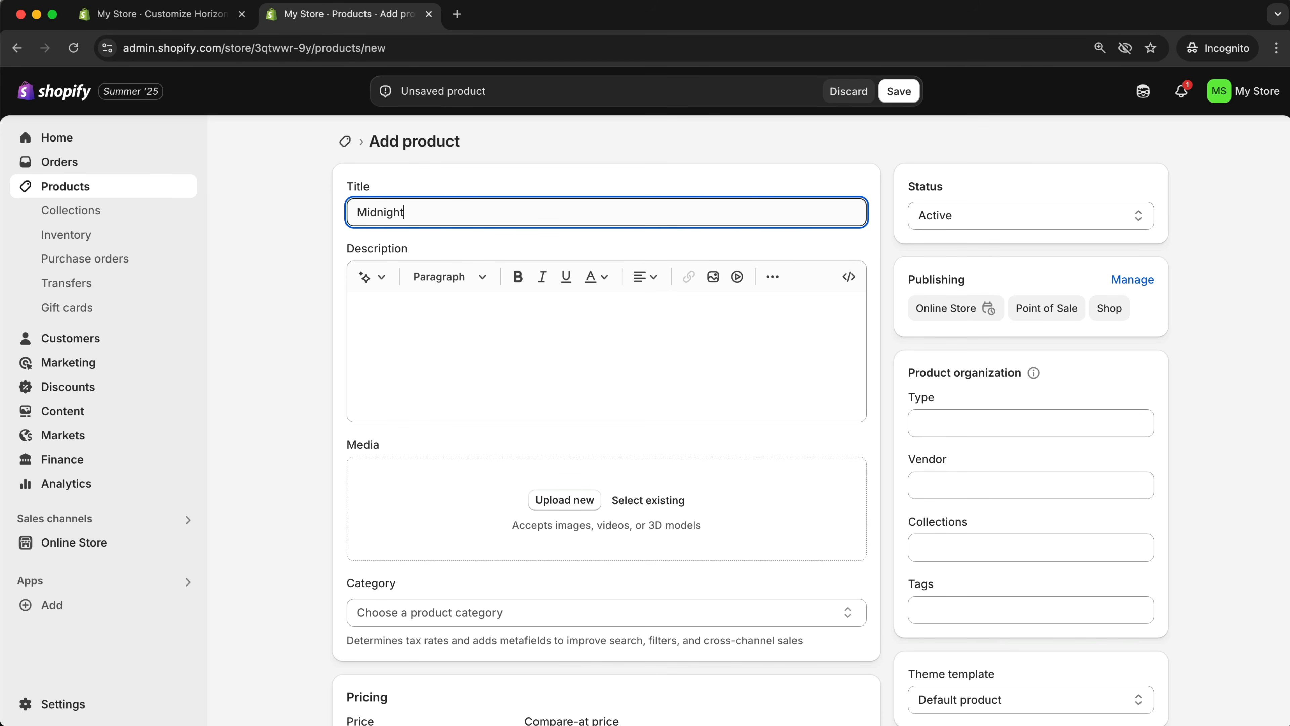
pyautogui.click(428, 303)
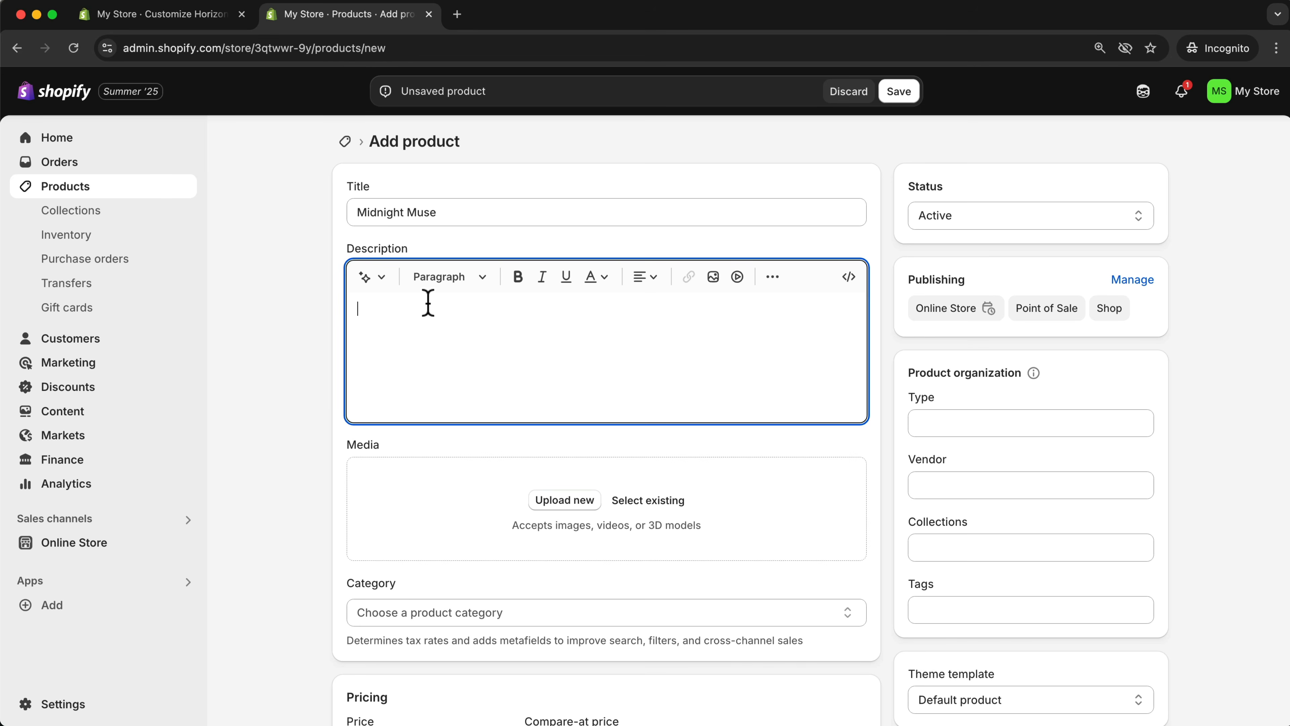
pyautogui.click(372, 280)
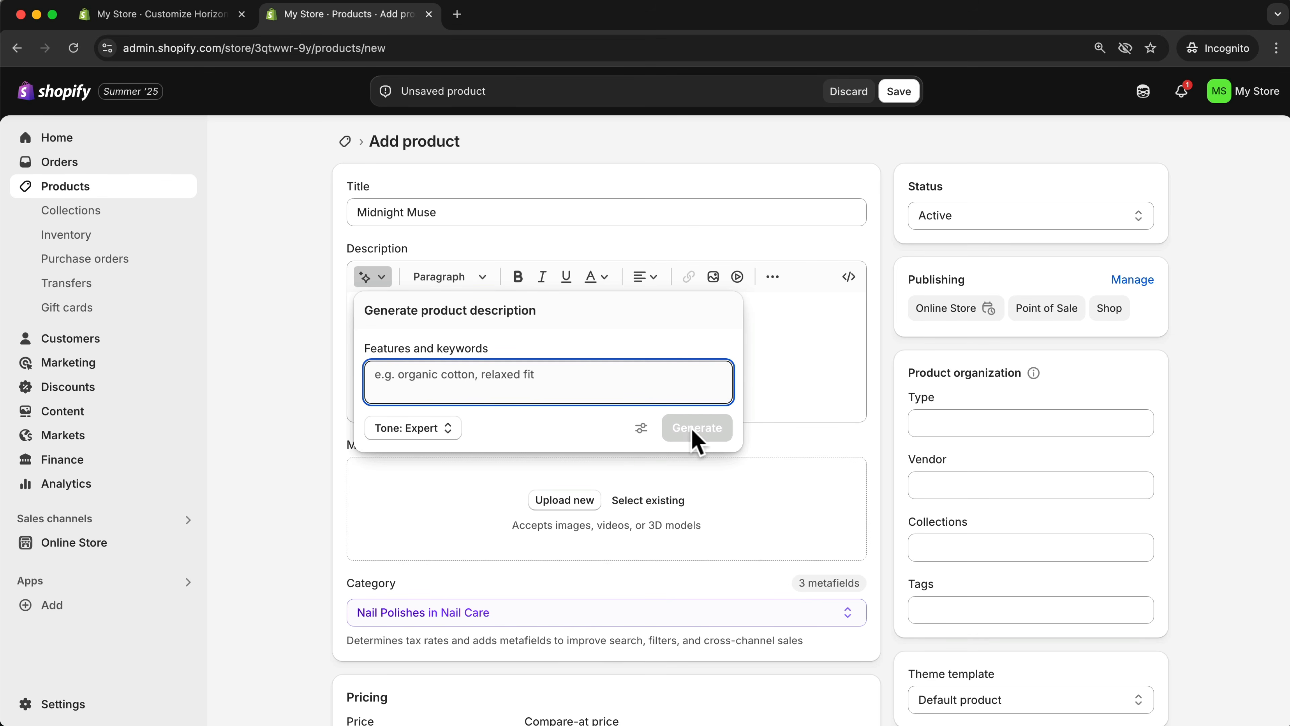
pyautogui.click(805, 333)
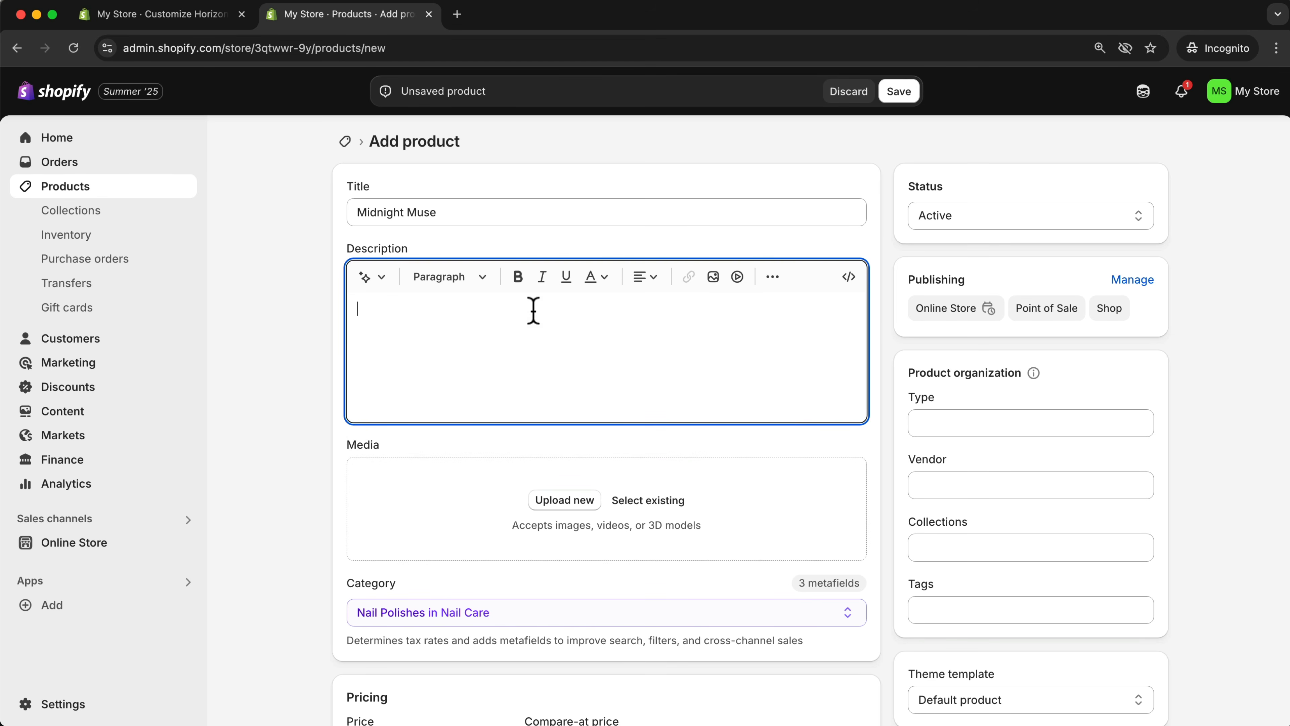
# Paste the copied sunglasses description with matching style, and bold the lines "Retro Cool with a Modern Twist" and "Highlights:"
pyautogui.rightClick(374, 309)
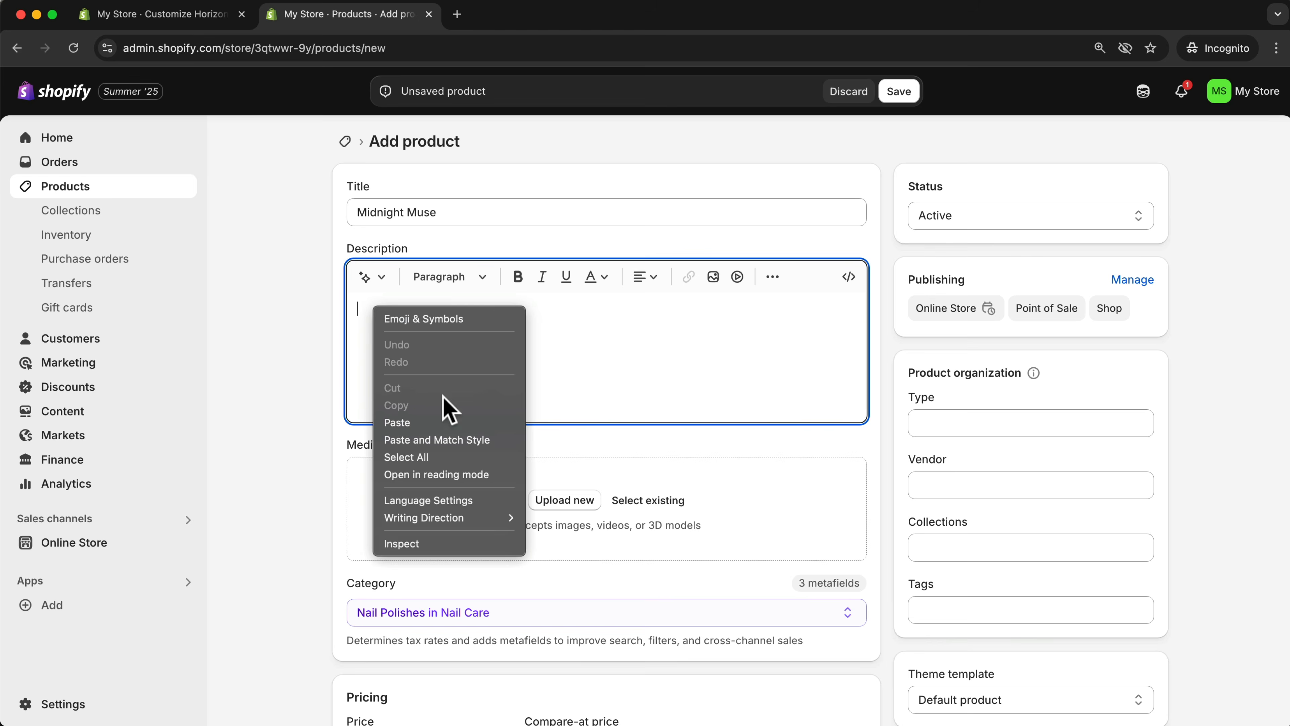
pyautogui.click(446, 441)
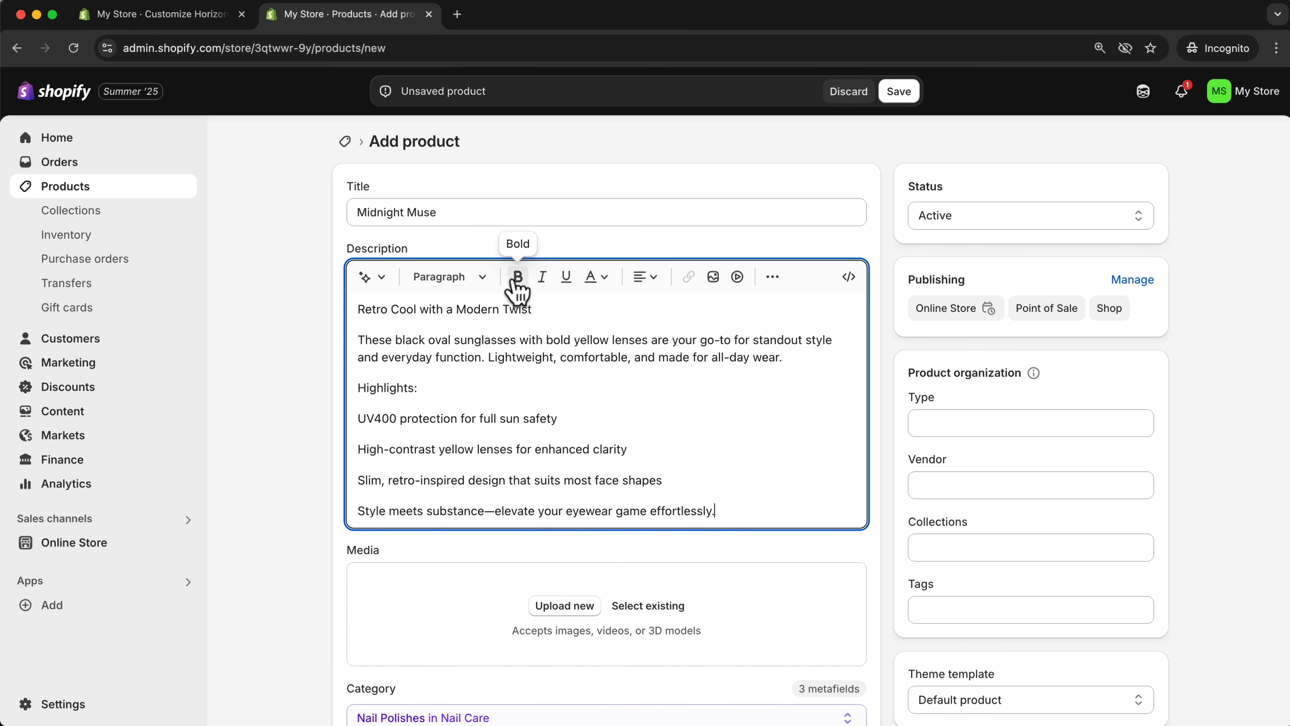
pyautogui.moveTo(532, 308); pyautogui.dragTo(357, 309)
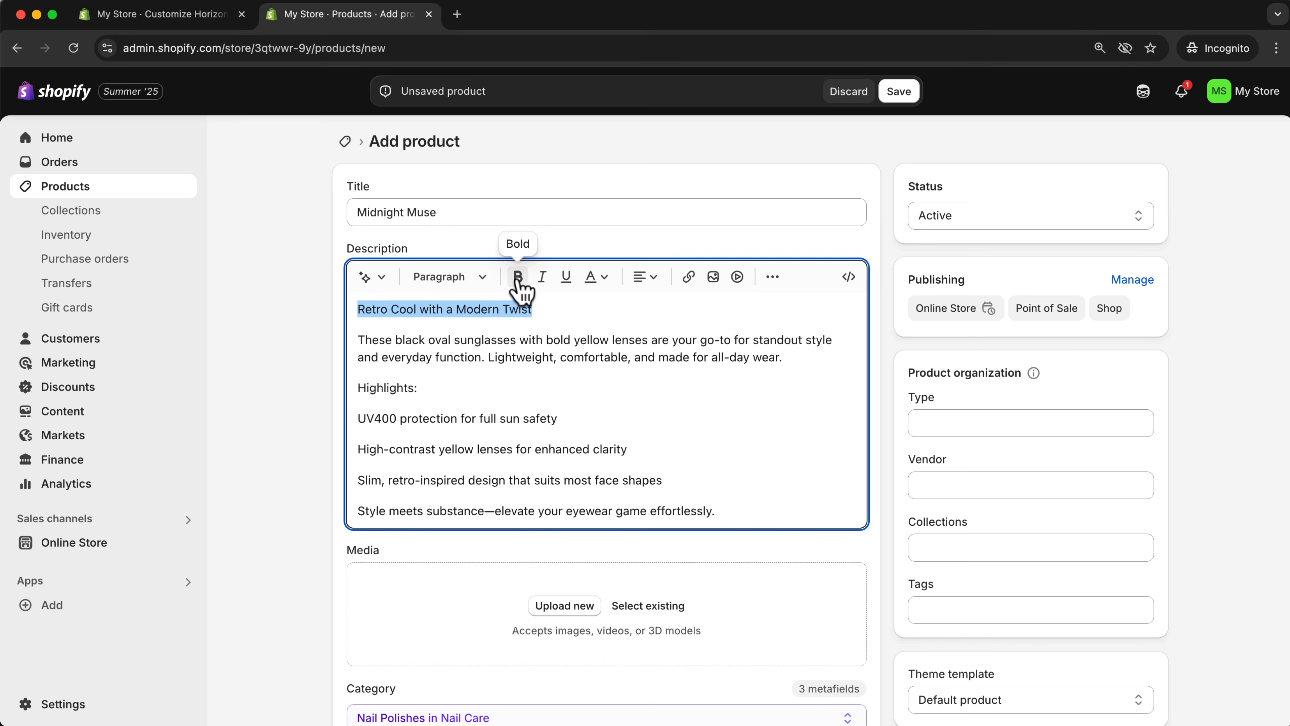
pyautogui.click(517, 277)
pyautogui.moveTo(445, 388); pyautogui.dragTo(722, 511)
pyautogui.click(518, 276)
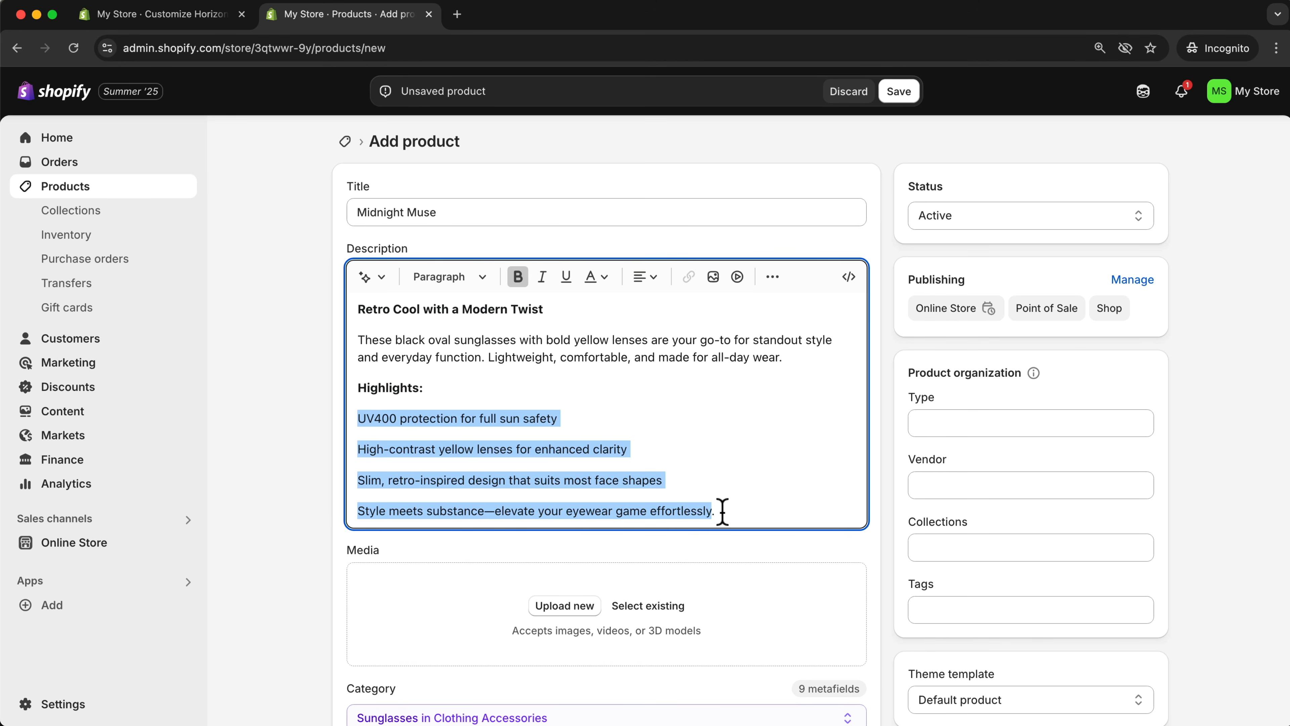
# Format the four lines below "Highlights:" in the product description as a bulleted list
pyautogui.click(646, 278)
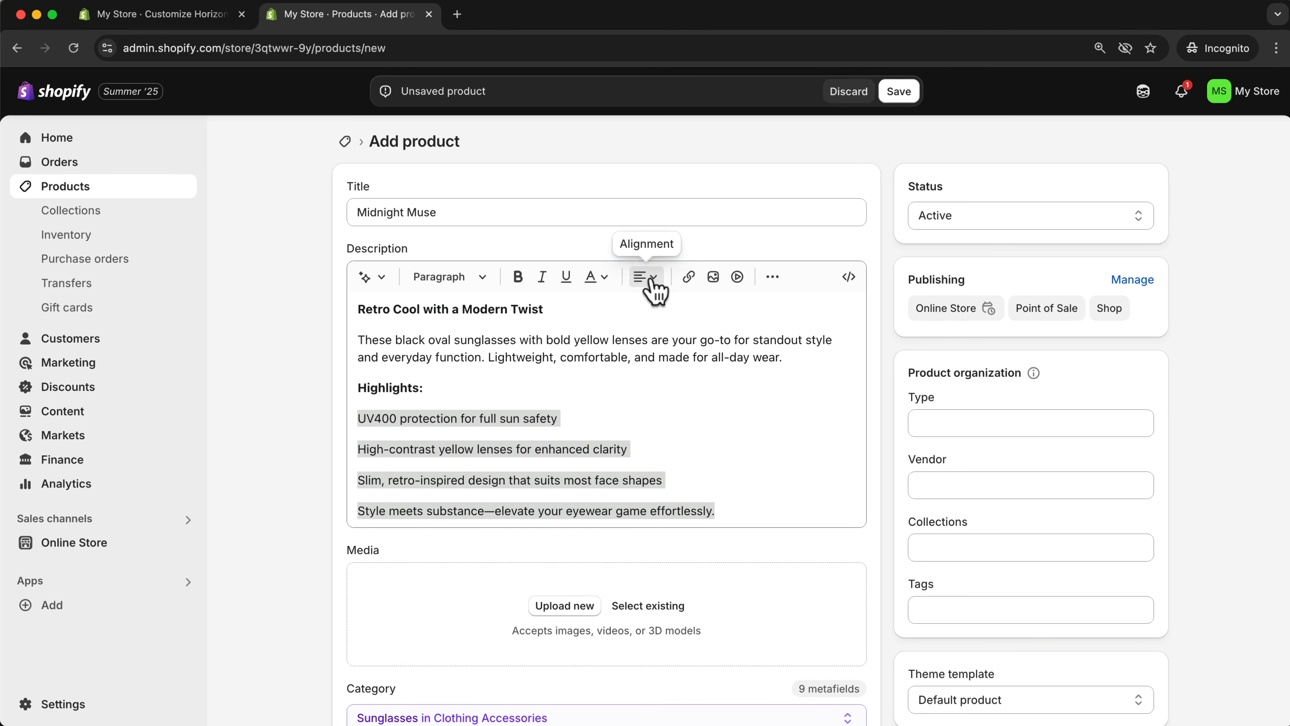
pyautogui.click(771, 280)
pyautogui.click(700, 309)
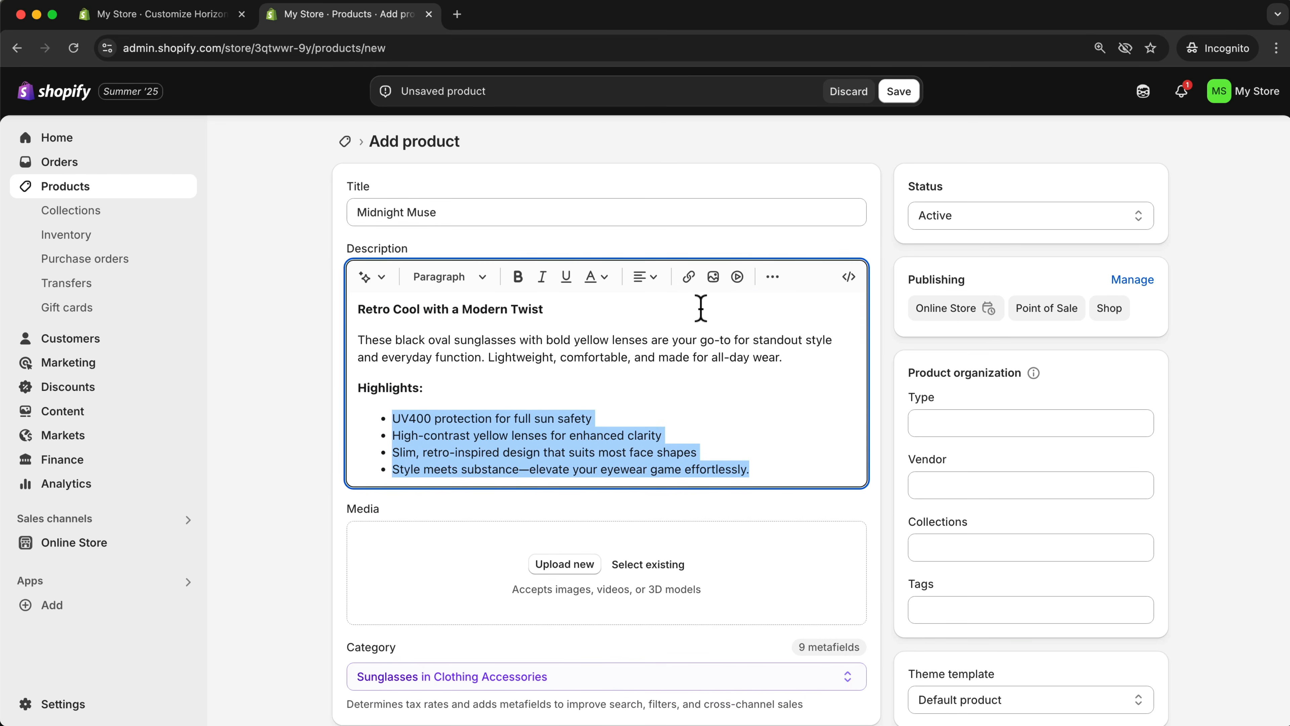
pyautogui.click(497, 434)
# Upload all files from the "2 - MIDNIGHT MUSE" folder as the product's media
pyautogui.scroll(-2, 682, 426)
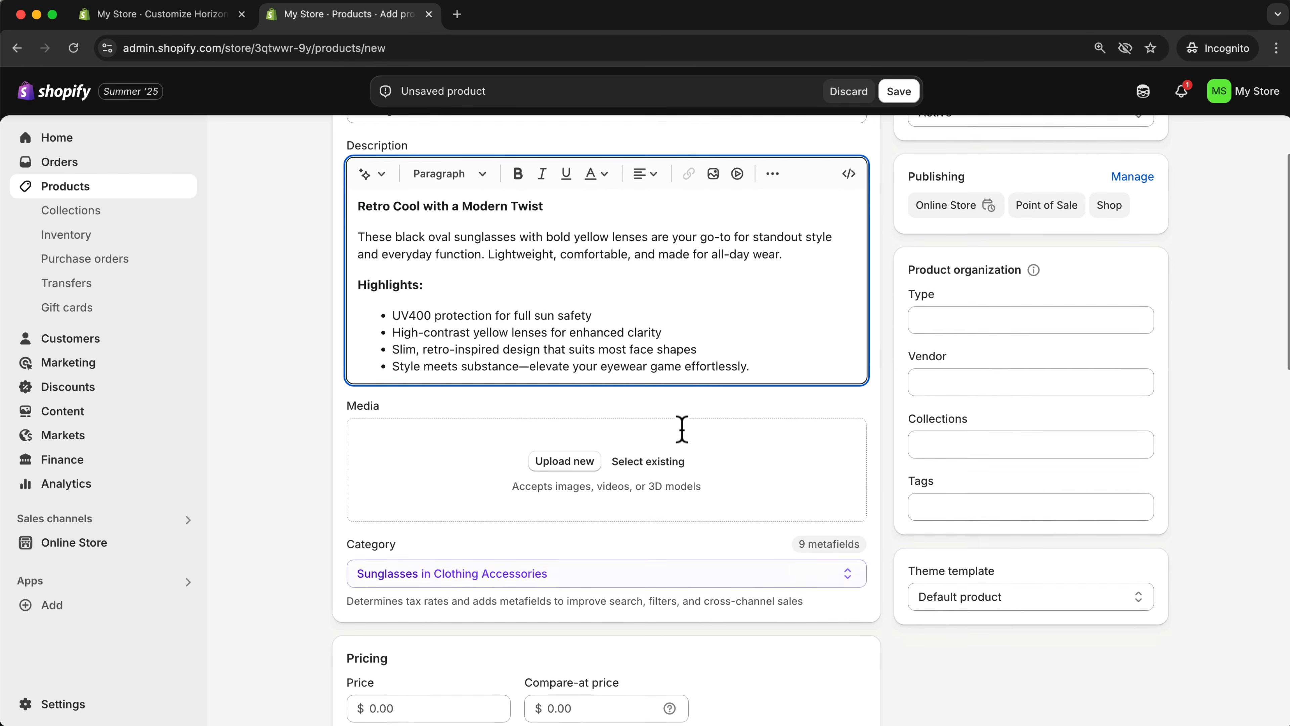
pyautogui.scroll(1, 685, 438)
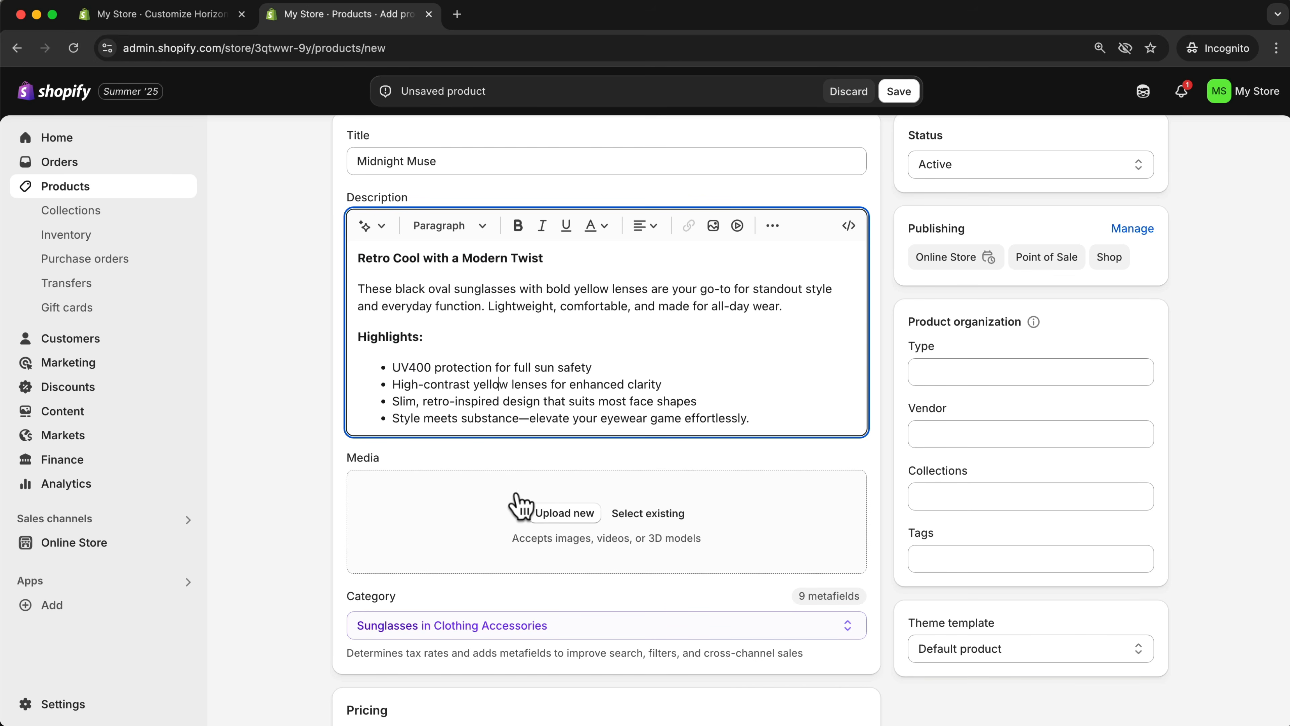
pyautogui.click(567, 513)
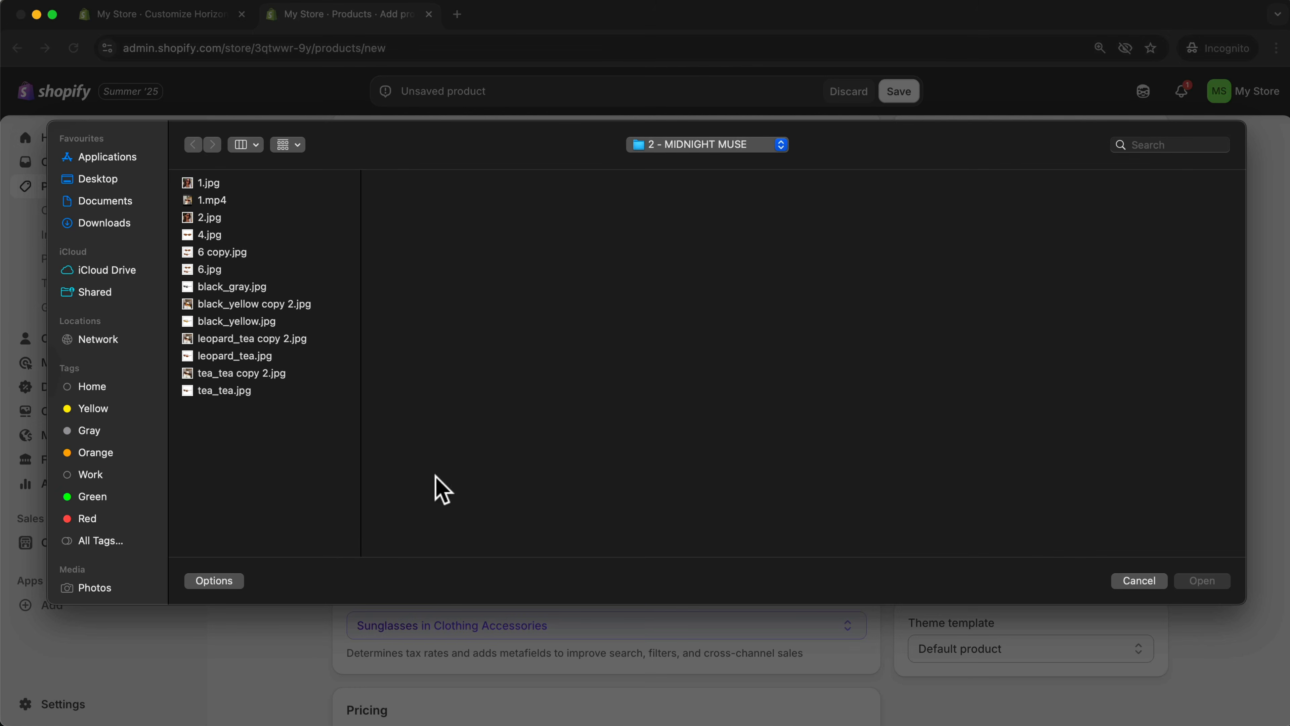
pyautogui.moveTo(262, 438); pyautogui.dragTo(202, 185)
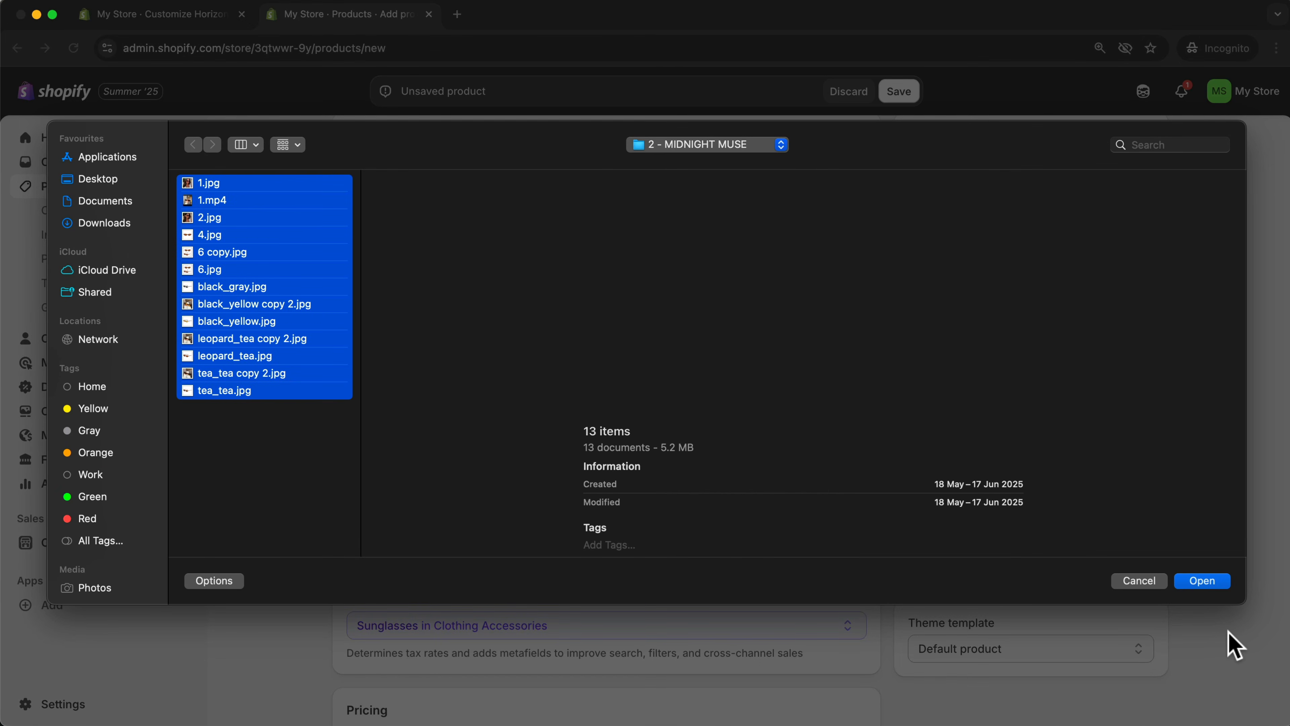
pyautogui.click(1202, 582)
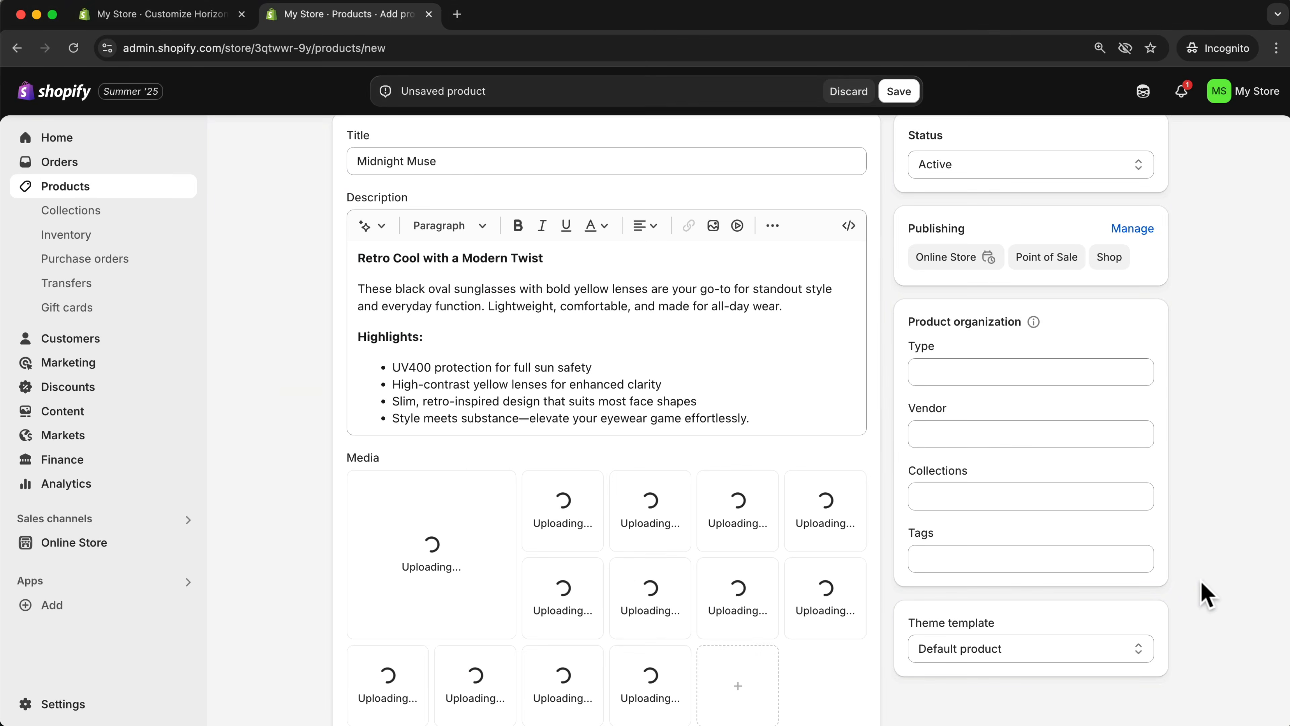
# Make the yellow-lens sunglasses photo on white background the product's main image and check the product list in the theme's home page preview
pyautogui.click(738, 601)
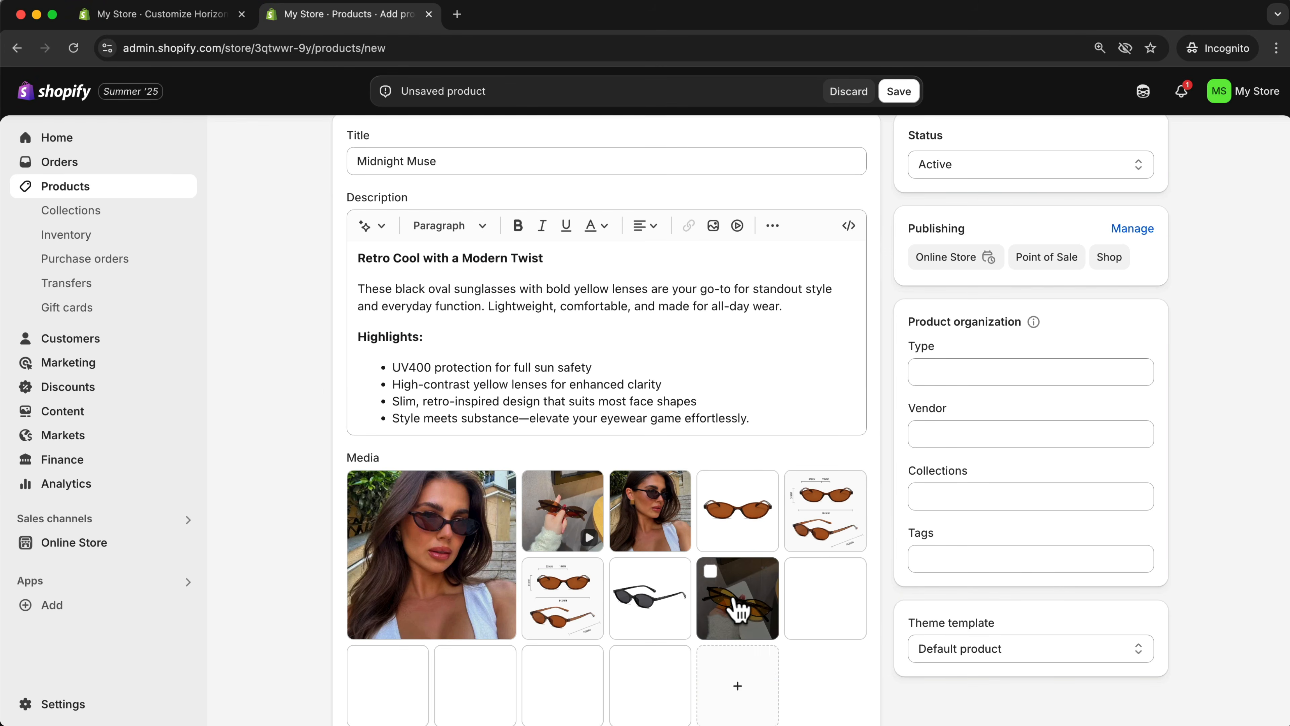
pyautogui.scroll(-2, 741, 610)
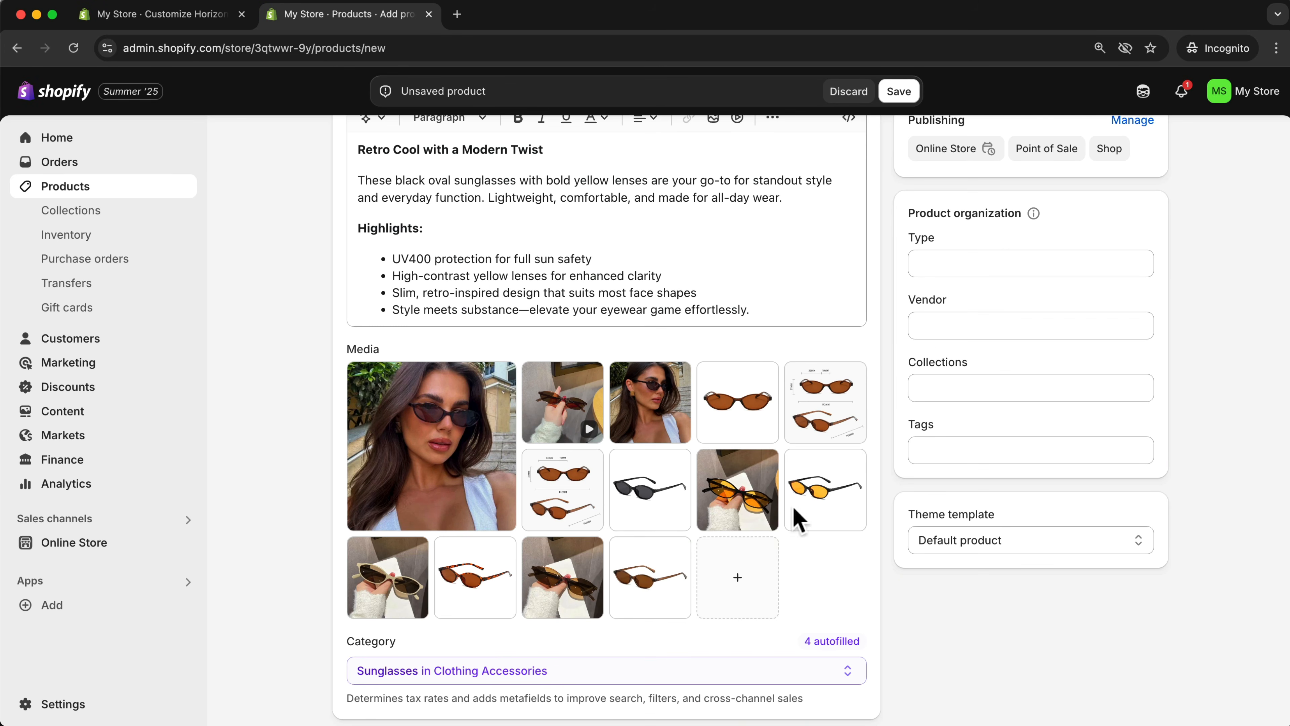
pyautogui.moveTo(851, 463); pyautogui.dragTo(482, 401)
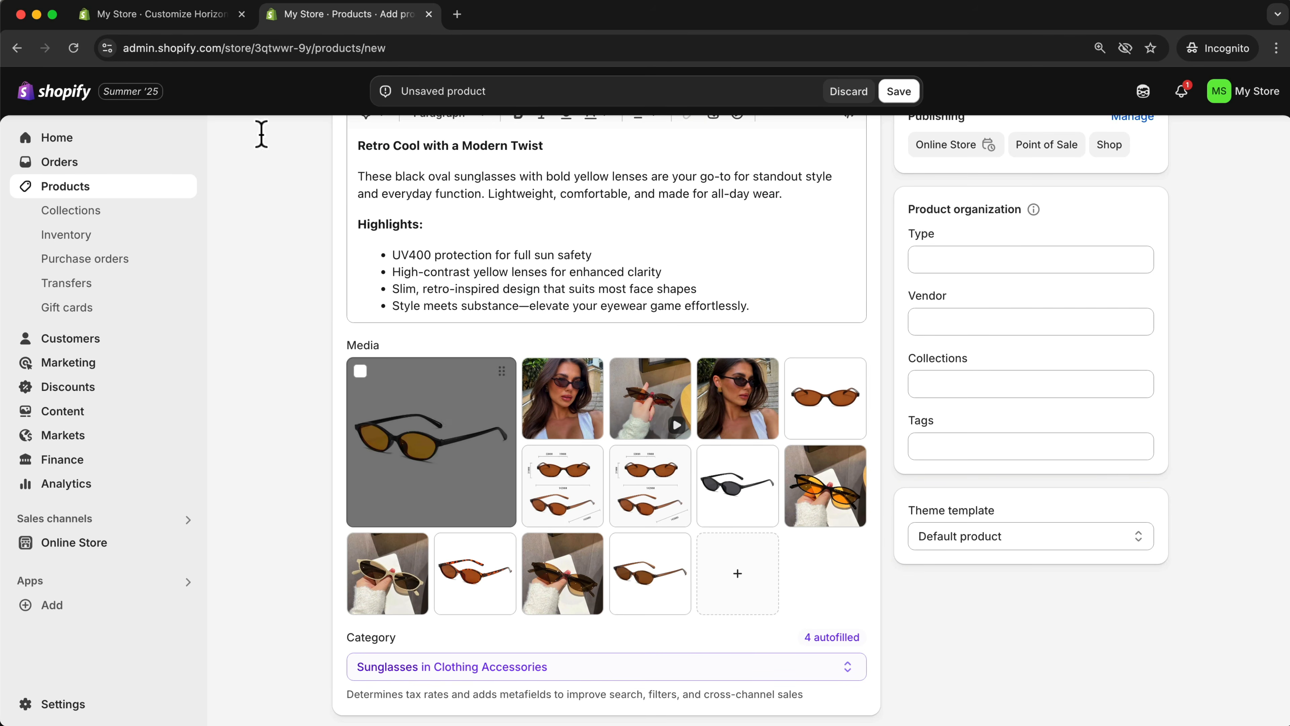
pyautogui.click(179, 15)
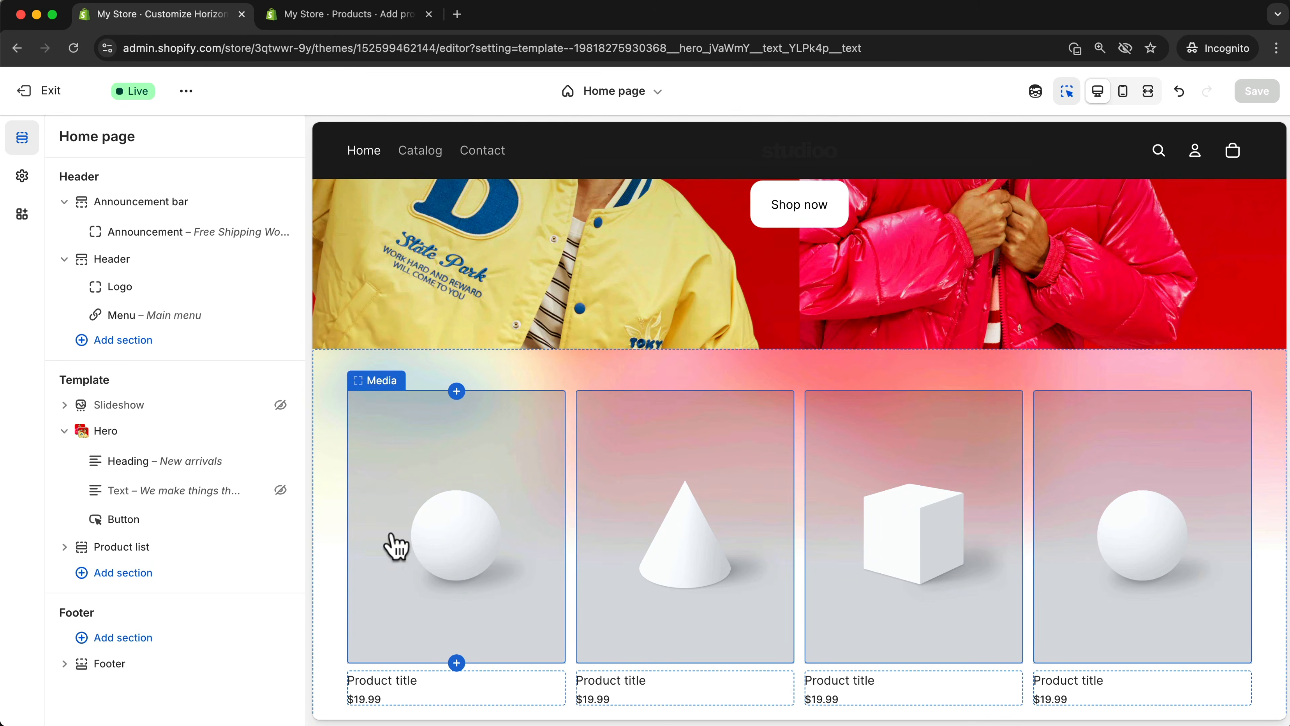
pyautogui.click(339, 19)
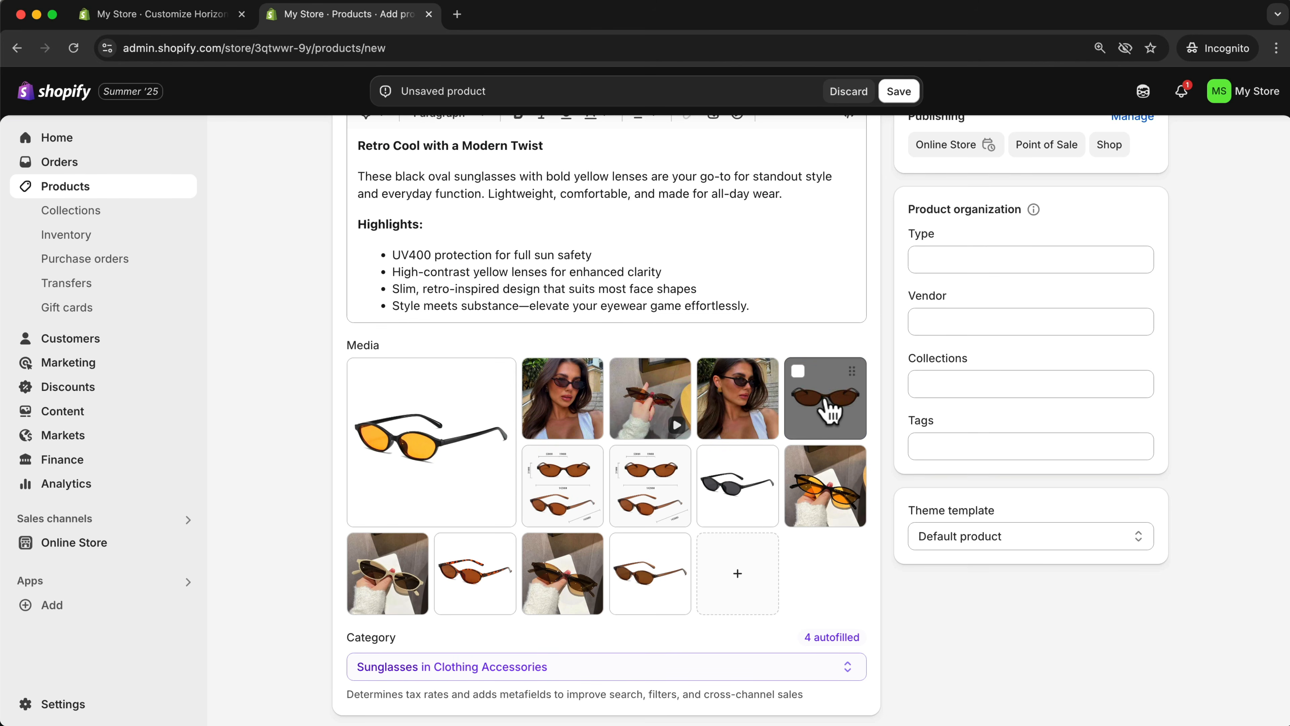
# Reorder the media so the brown, leopard, light-brown and black sunglasses photos on white background follow the main image
pyautogui.moveTo(830, 409); pyautogui.dragTo(573, 398)
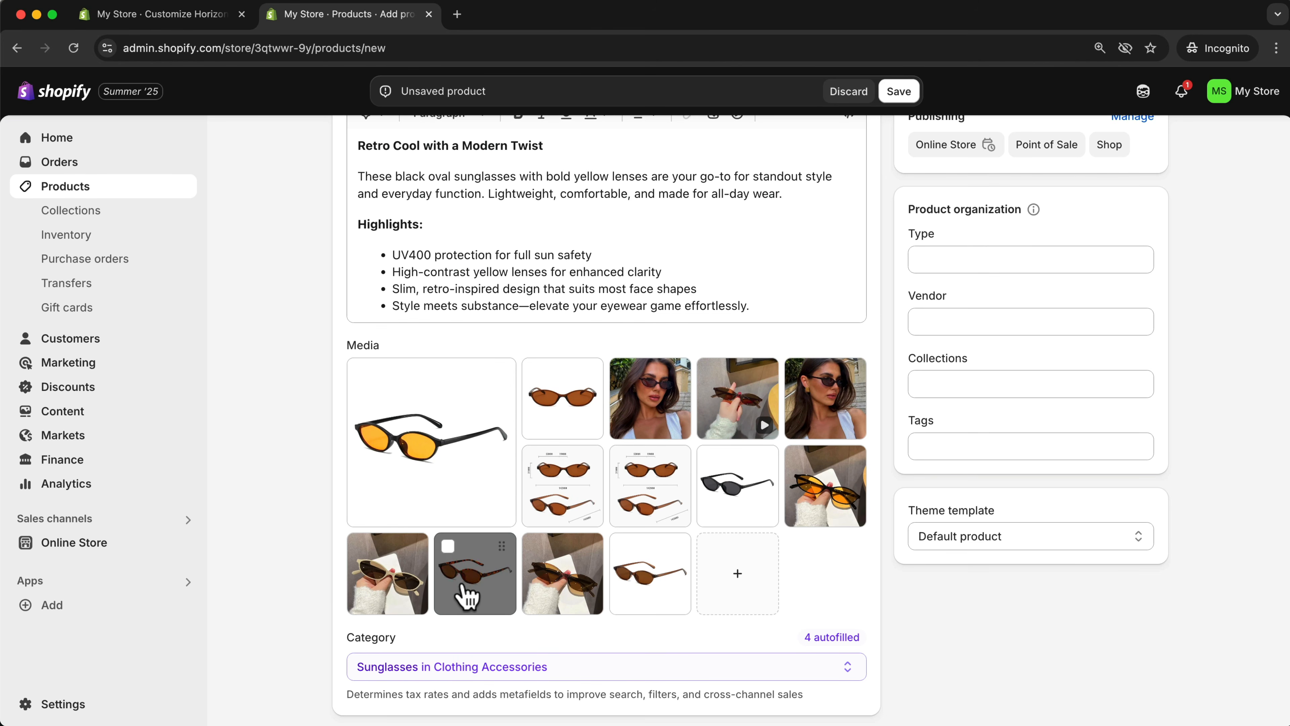
pyautogui.moveTo(464, 585); pyautogui.dragTo(647, 408)
pyautogui.moveTo(649, 569); pyautogui.dragTo(726, 410)
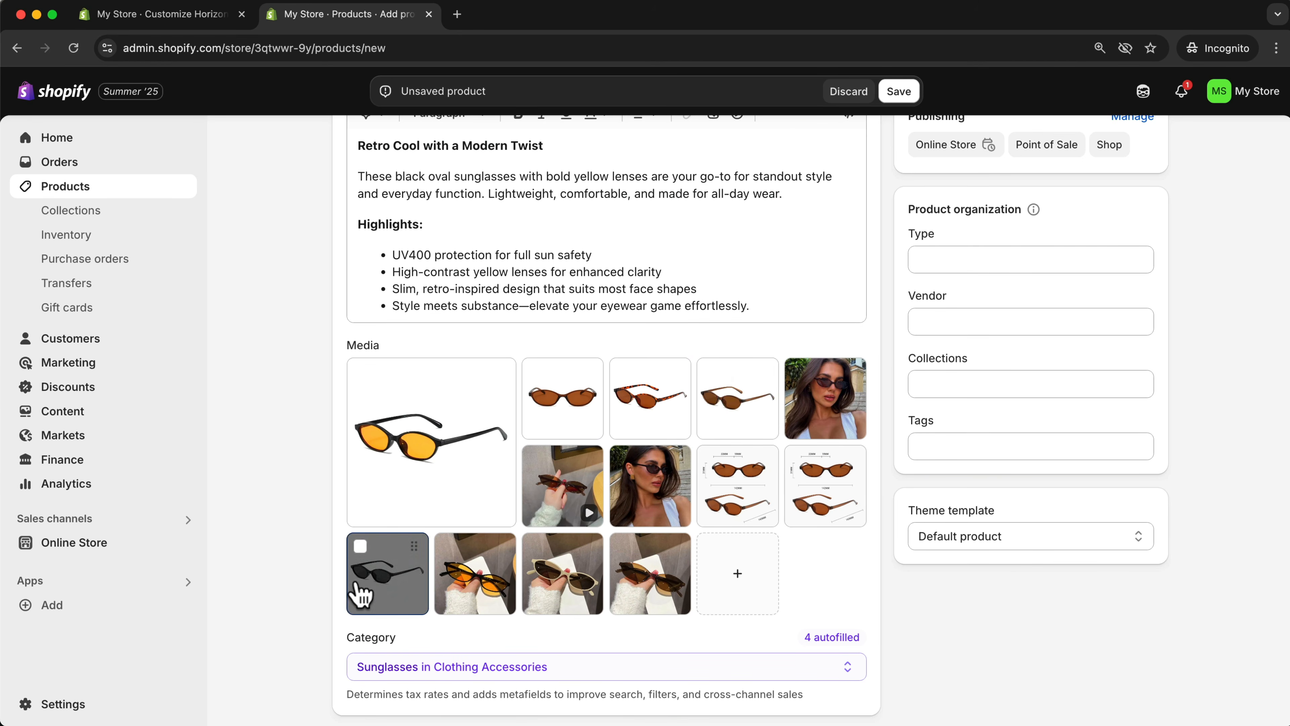
pyautogui.moveTo(356, 554); pyautogui.dragTo(756, 455)
# Set the product's price to $199 and its compare-at price to $299
pyautogui.scroll(-10, 756, 455)
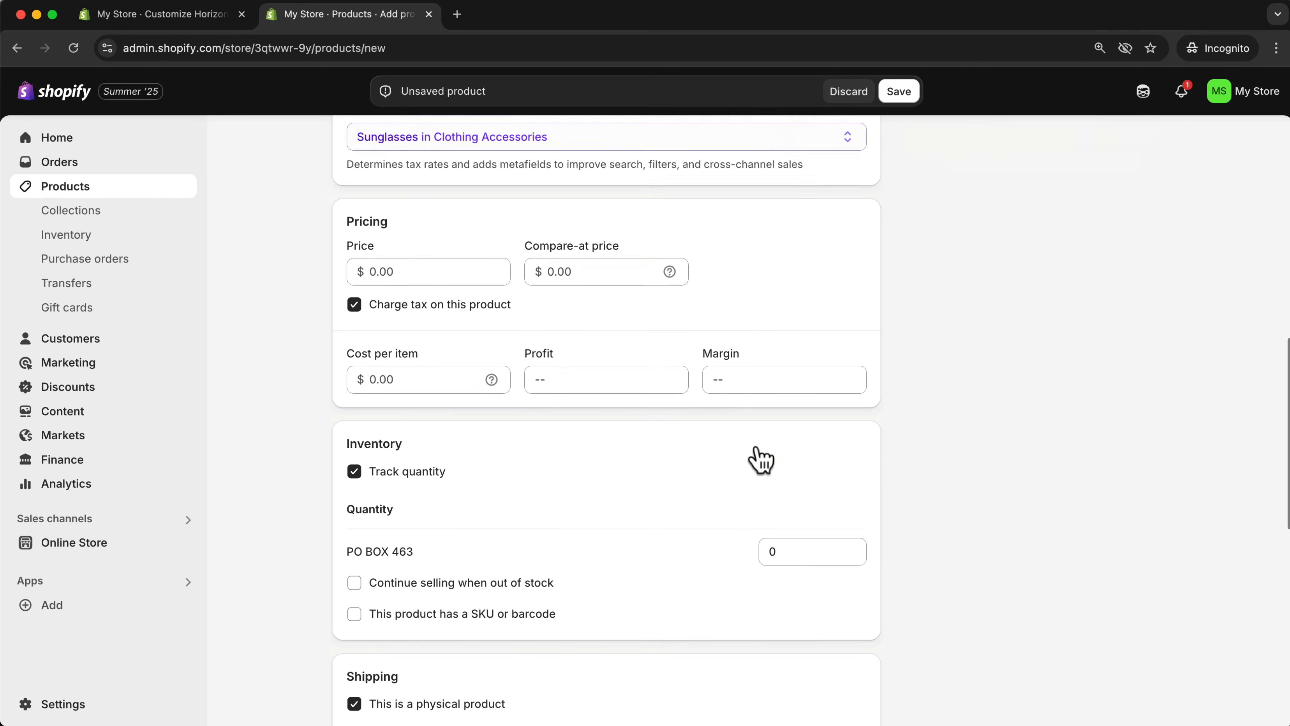
pyautogui.scroll(1, 757, 457)
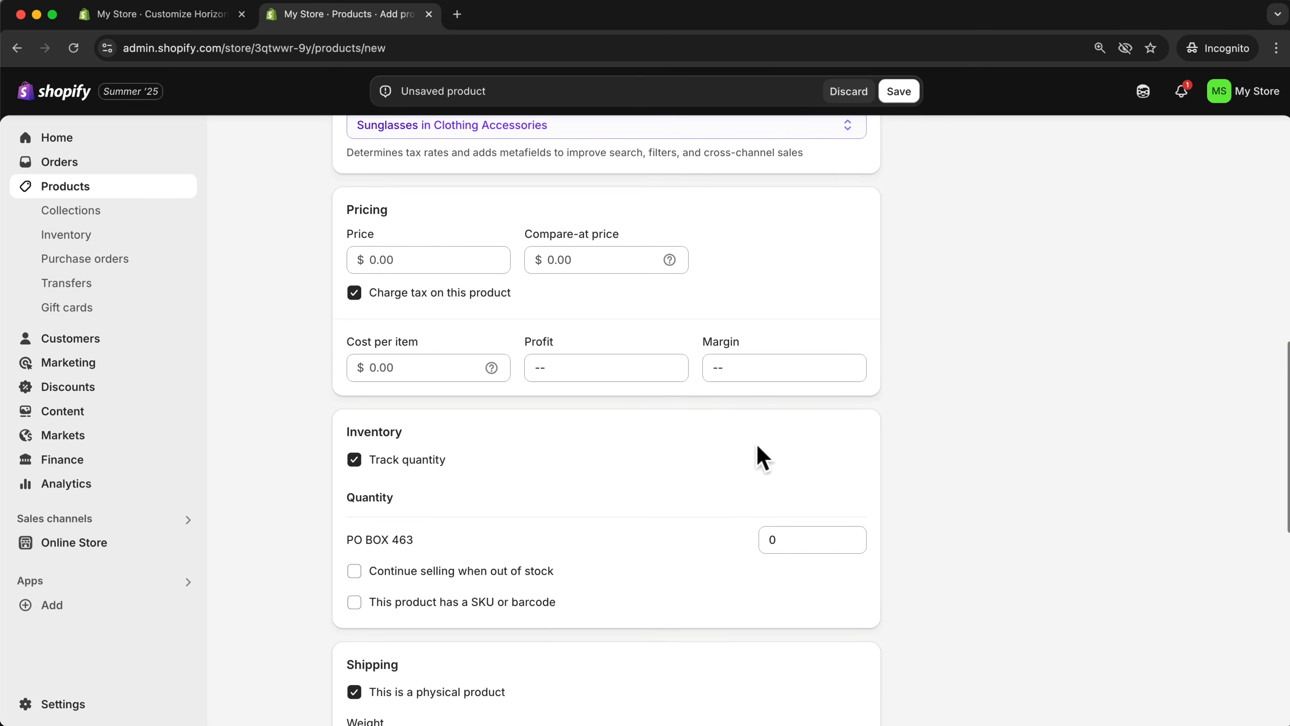
pyautogui.click(424, 260)
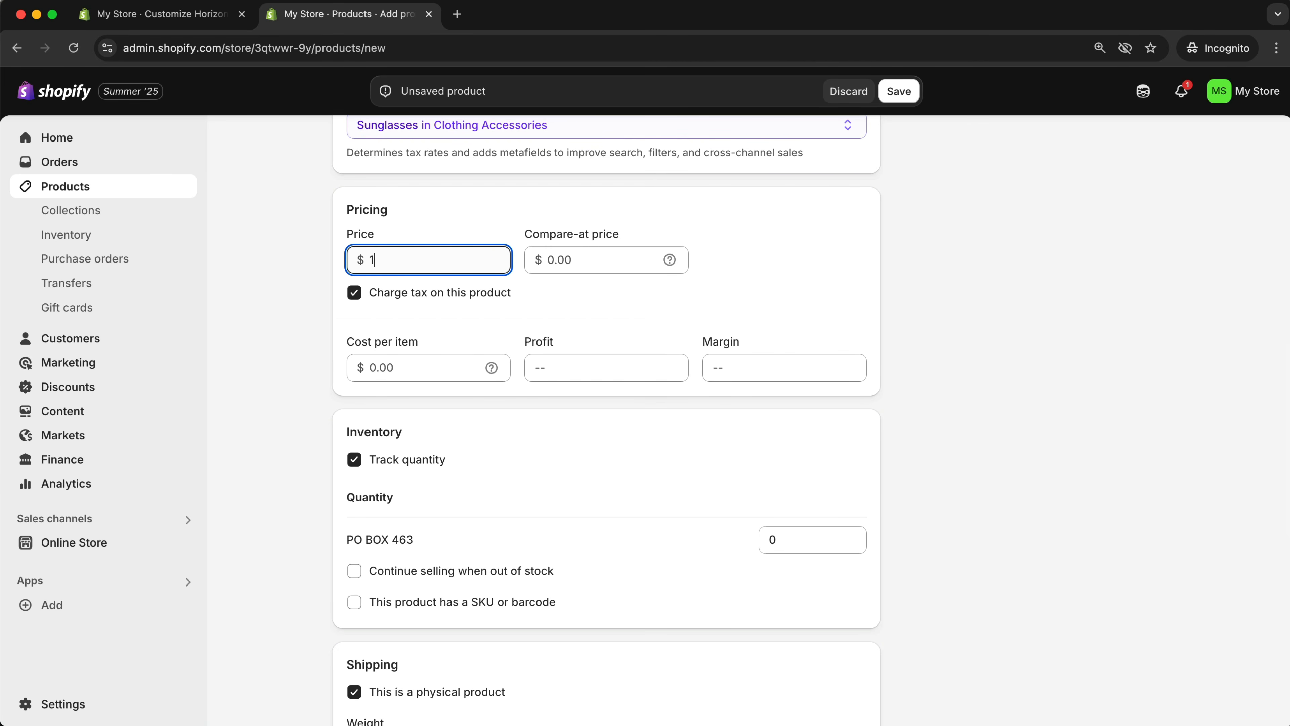
pyautogui.click(584, 264)
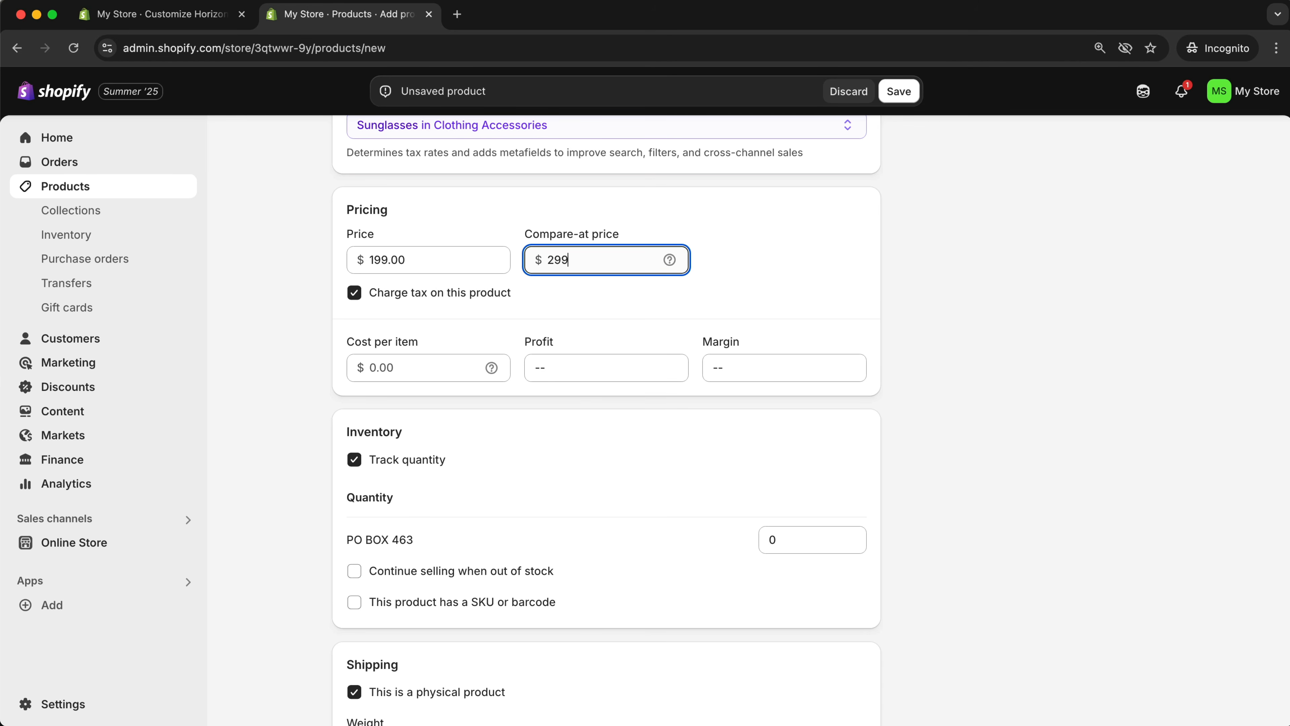
# Set the product's cost per item to $50
pyautogui.moveTo(370, 260); pyautogui.dragTo(387, 261)
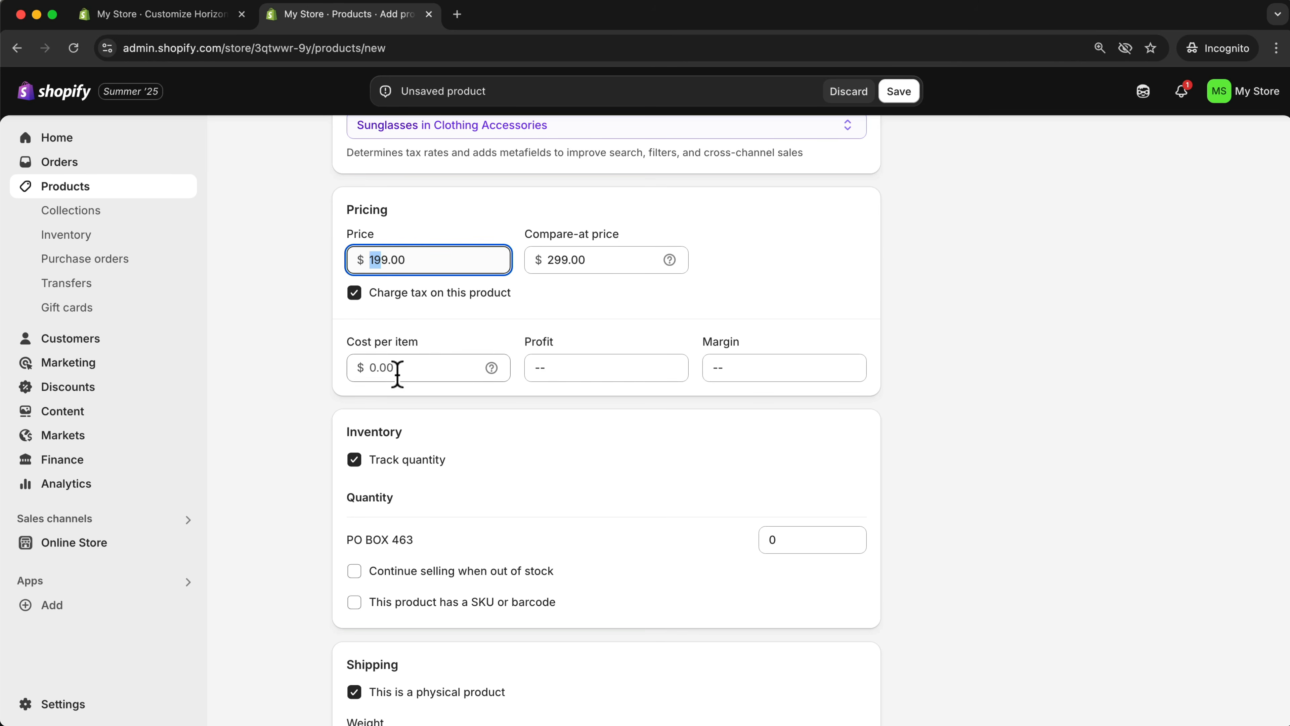
pyautogui.moveTo(344, 343); pyautogui.dragTo(438, 344)
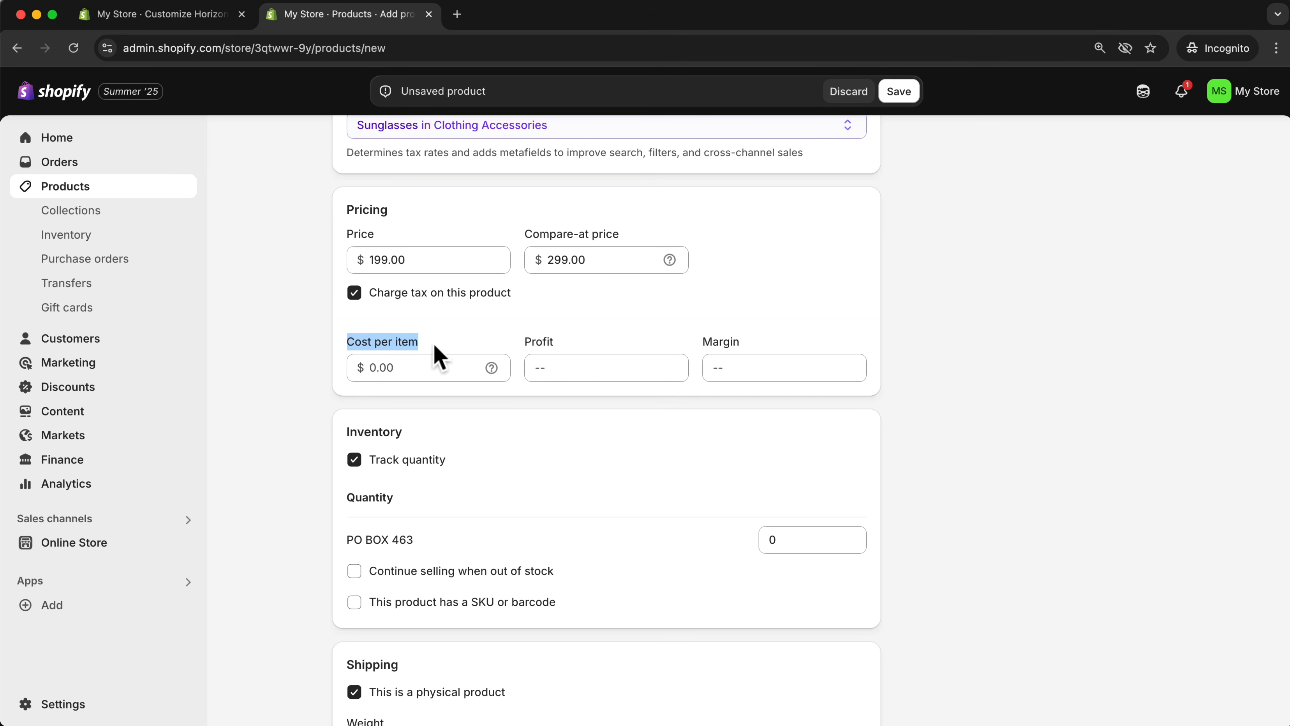
pyautogui.click(397, 366)
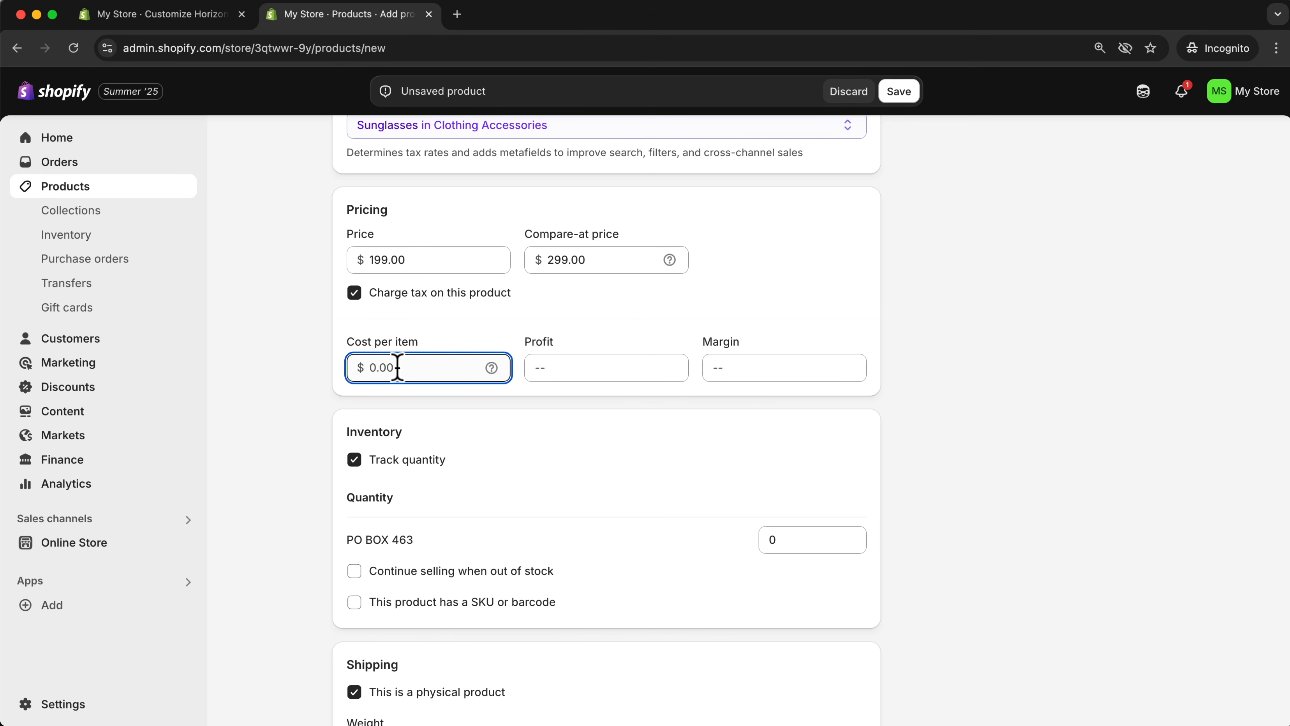
pyautogui.write('50')
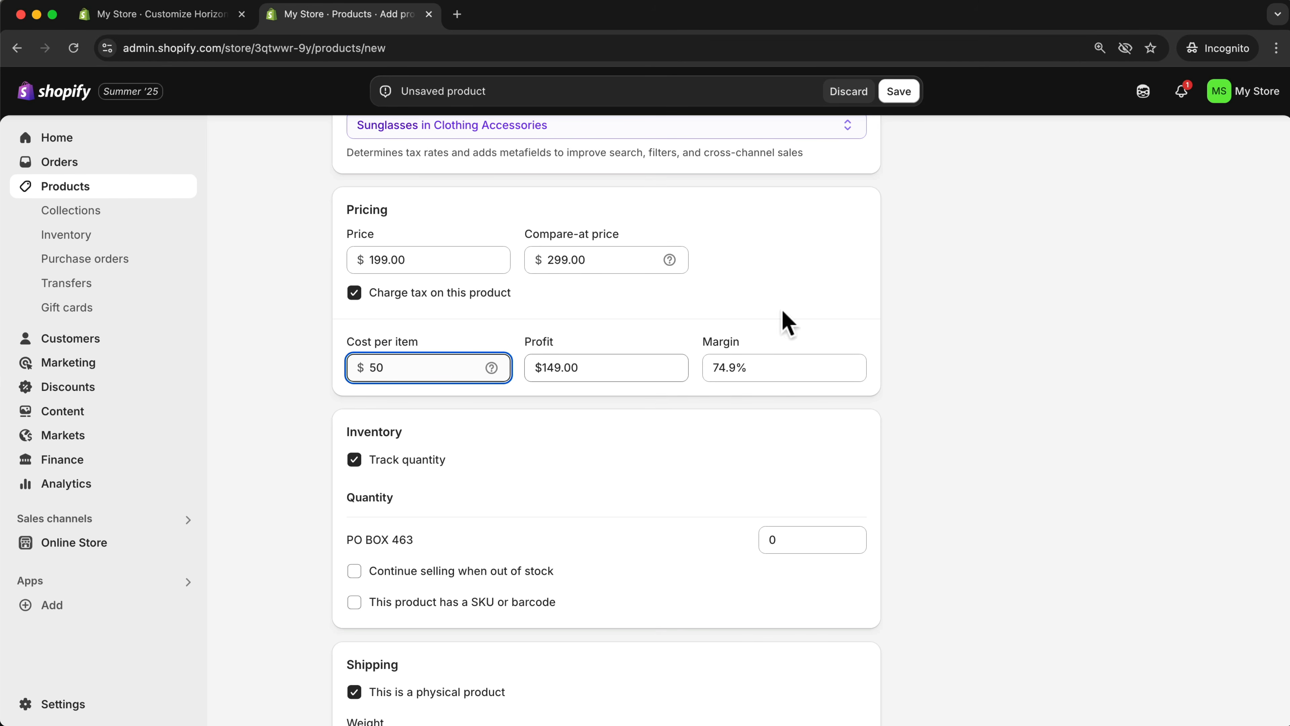
pyautogui.click(1144, 95)
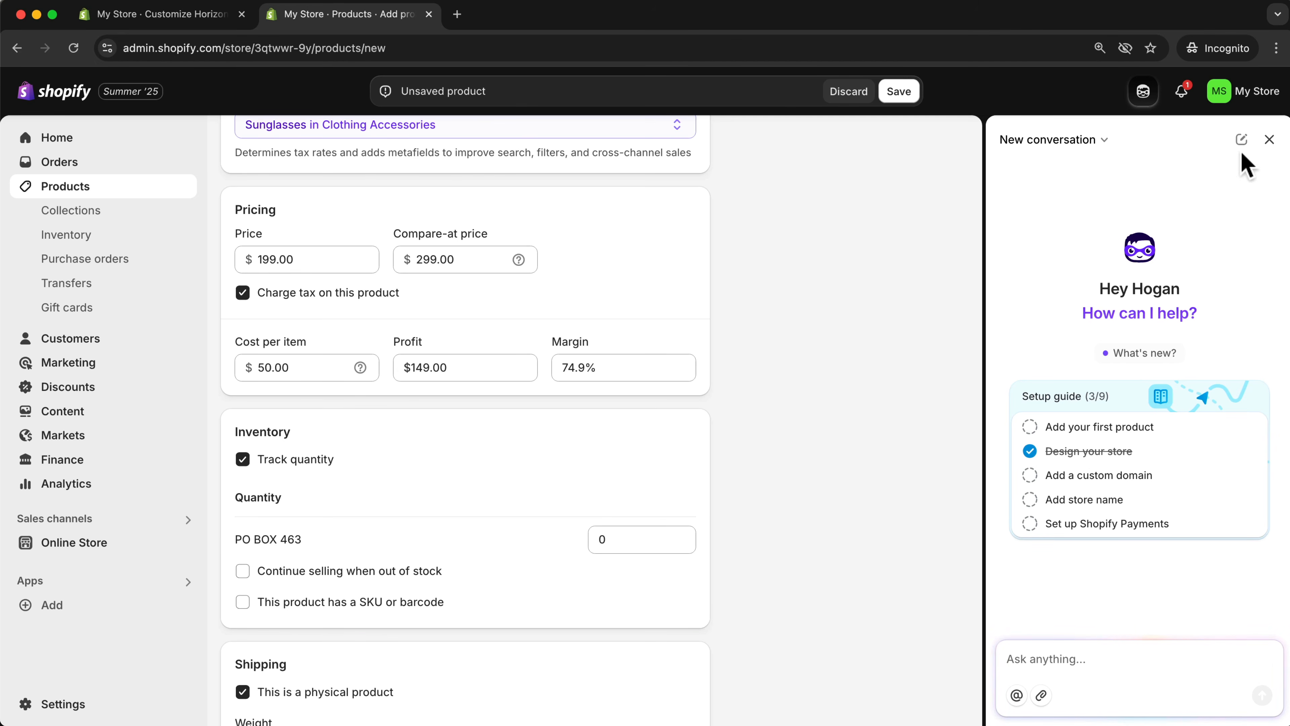
pyautogui.click(1269, 140)
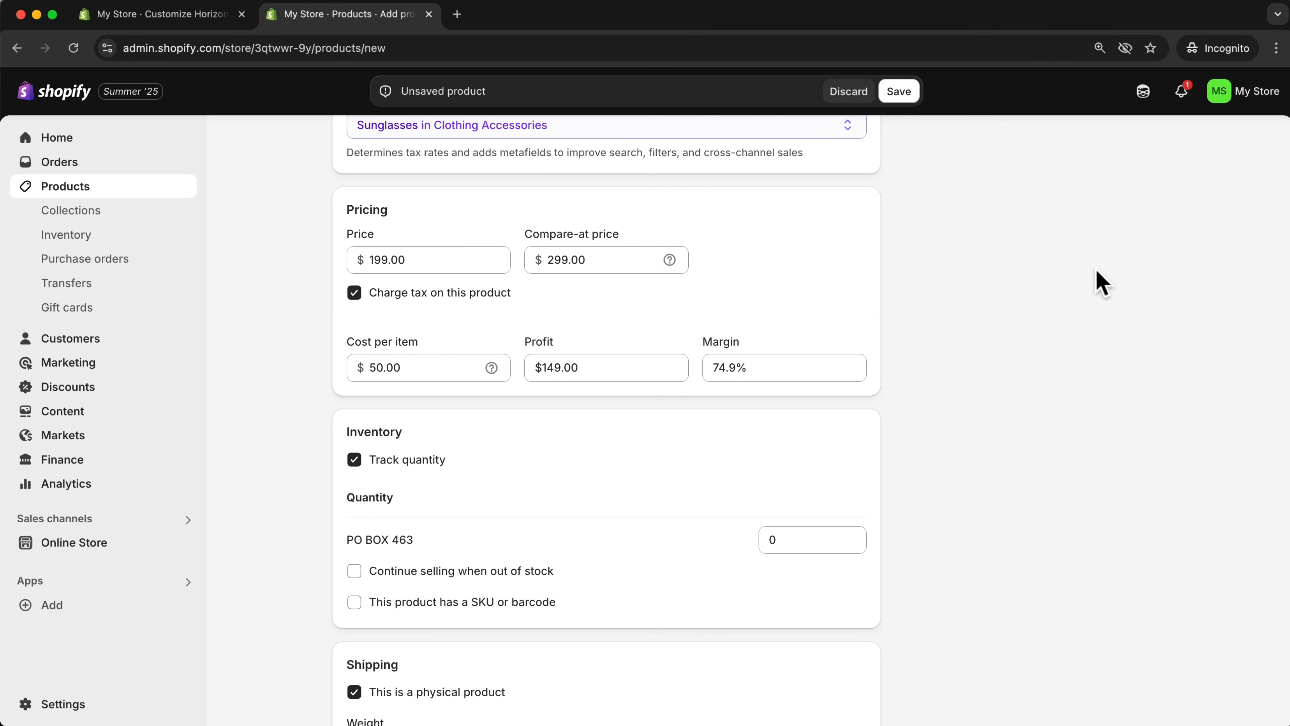
# Set the product's shipping weight to 0.3 kg and open its customs information fields
pyautogui.scroll(-2, 553, 455)
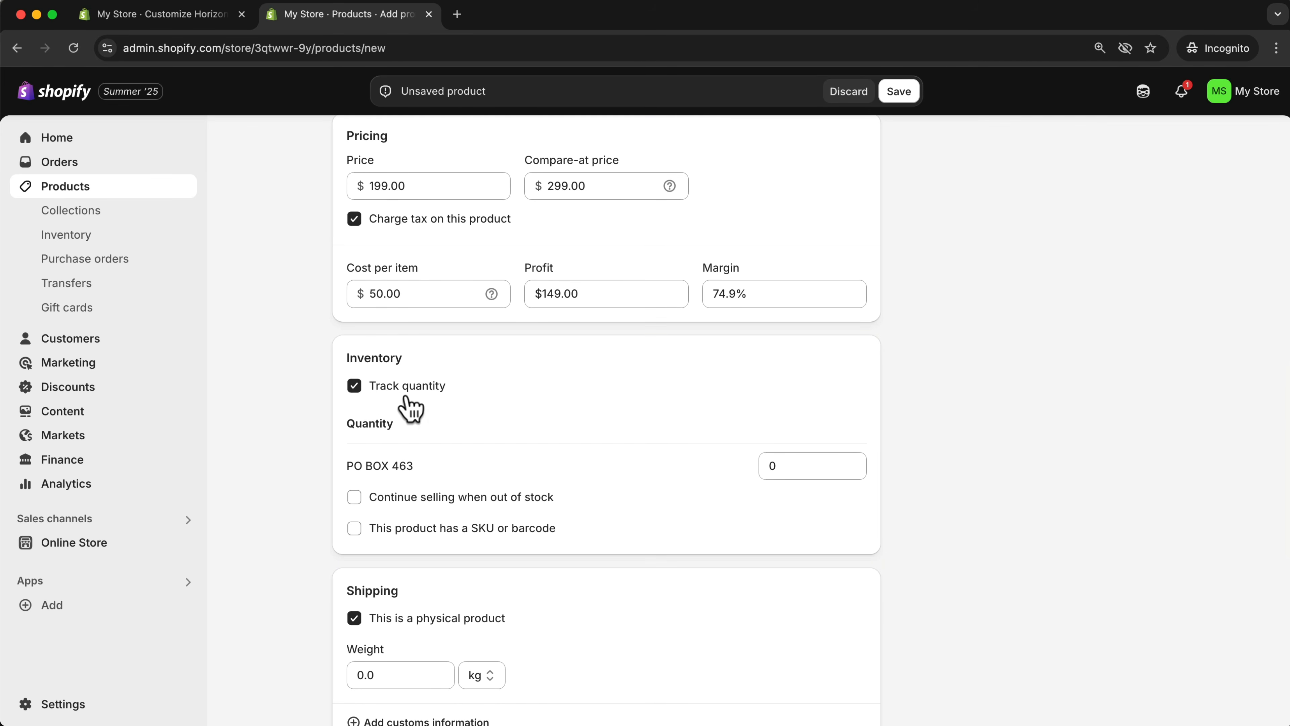
pyautogui.scroll(-5, 464, 450)
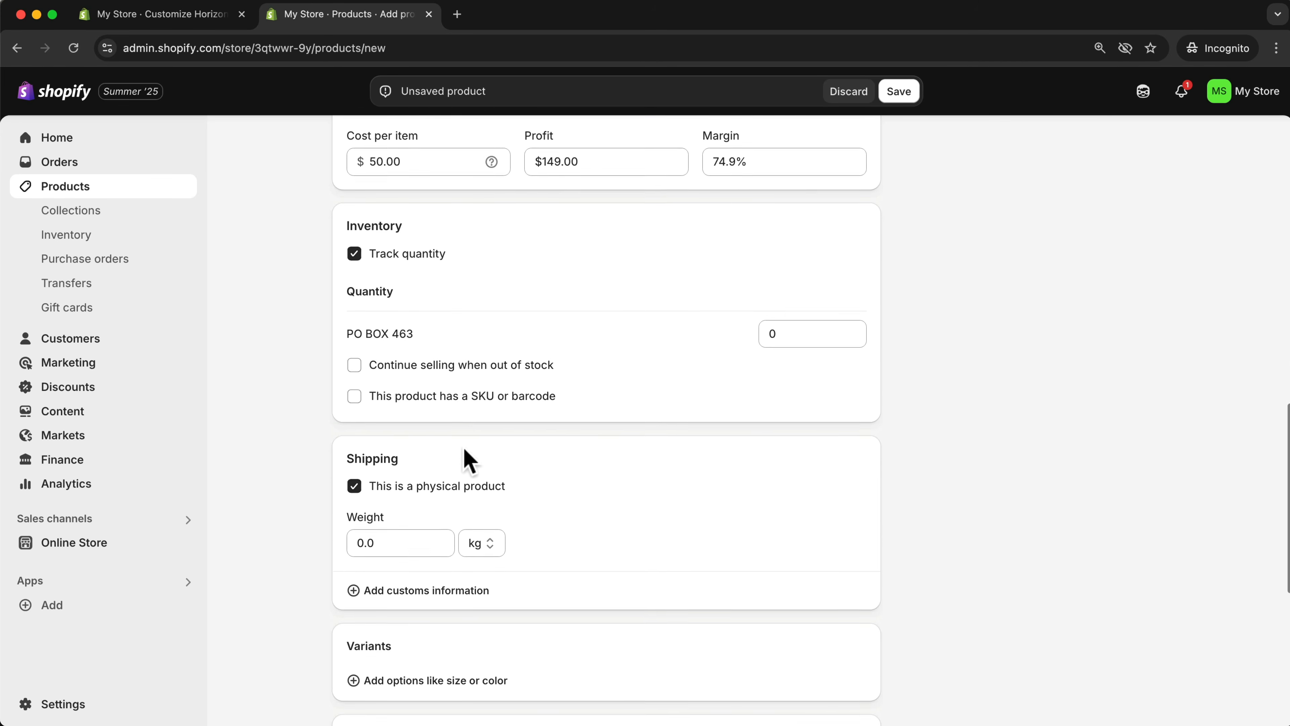
pyautogui.scroll(-2, 466, 460)
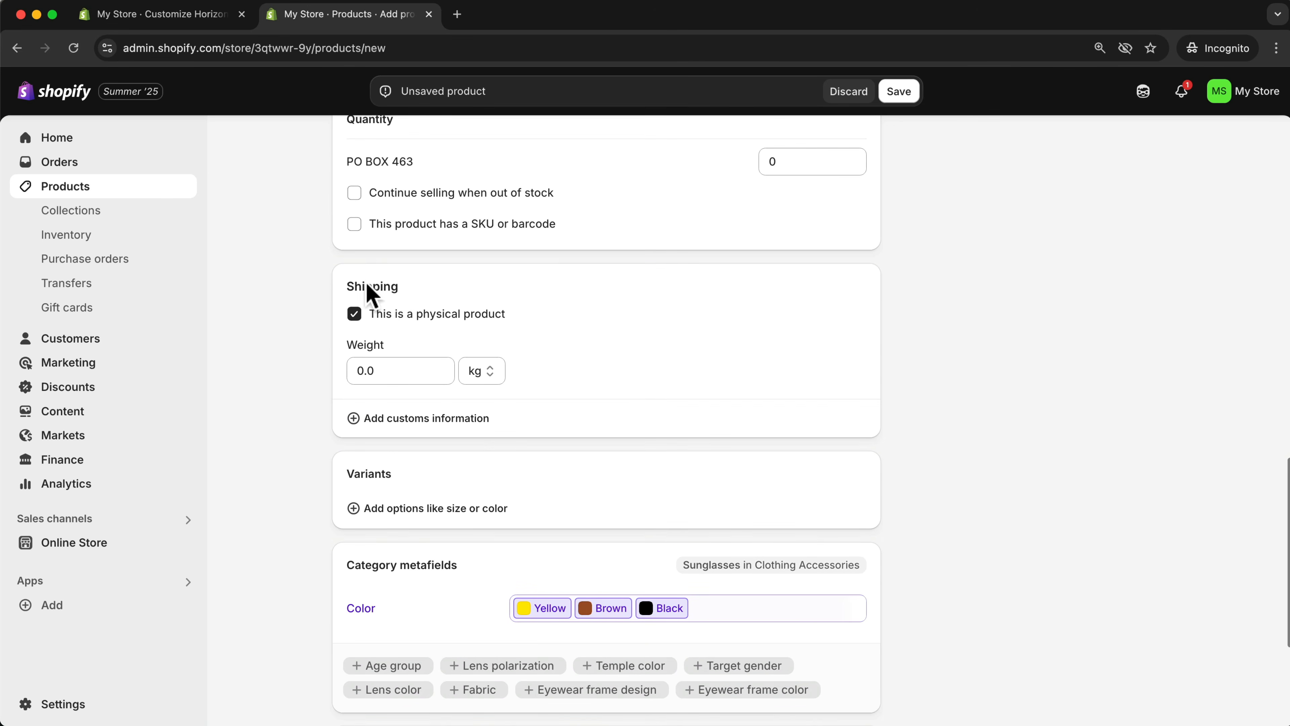
pyautogui.moveTo(348, 287); pyautogui.dragTo(397, 288)
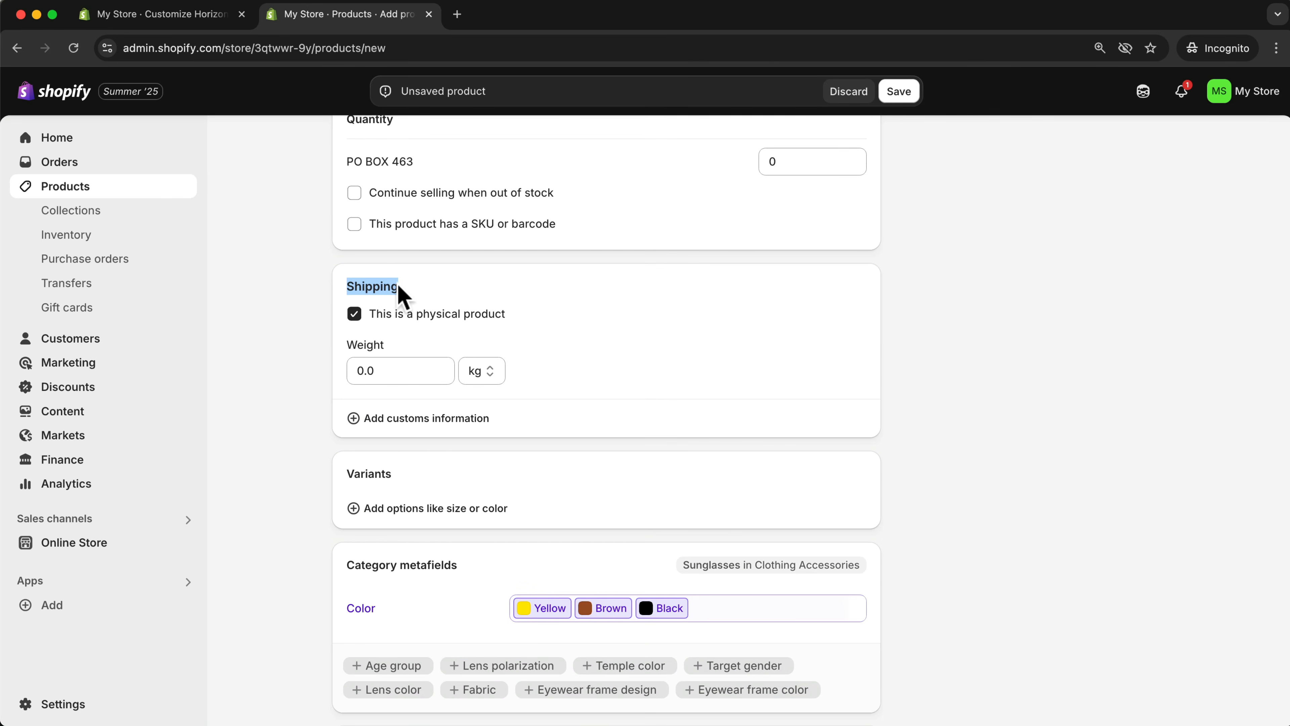
pyautogui.click(383, 371)
pyautogui.click(381, 371)
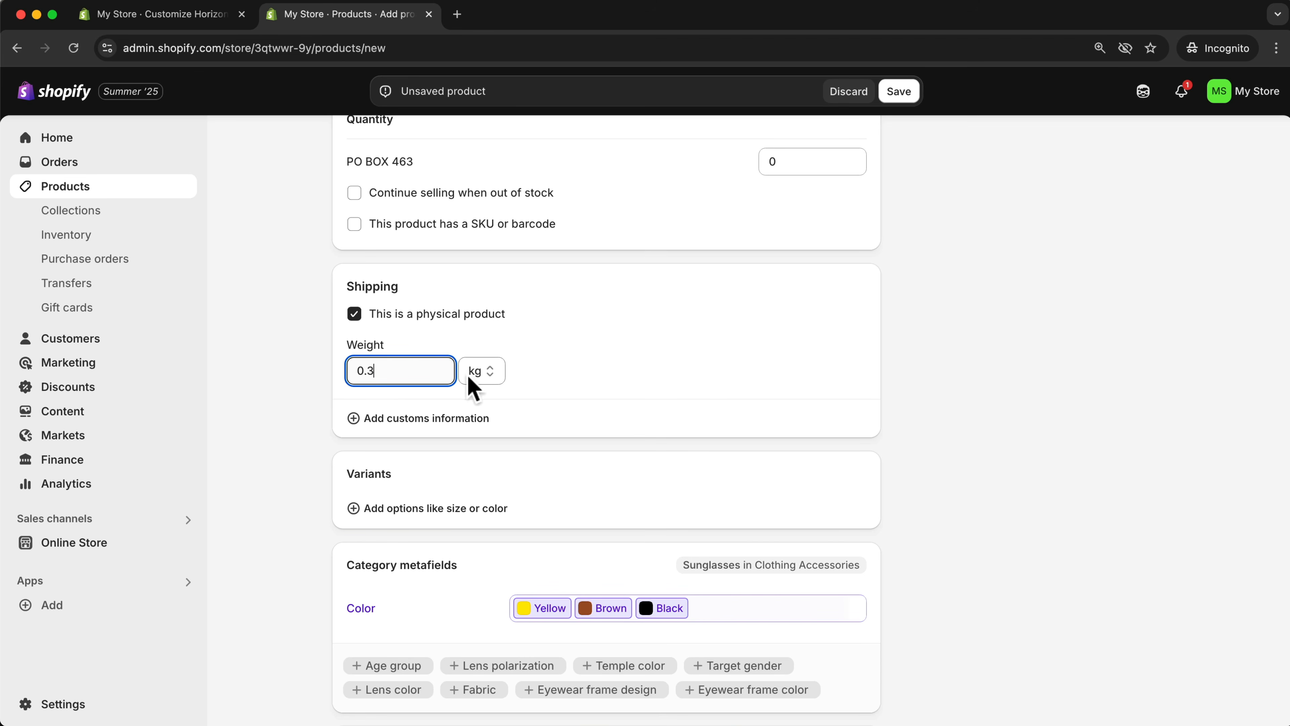
pyautogui.click(356, 422)
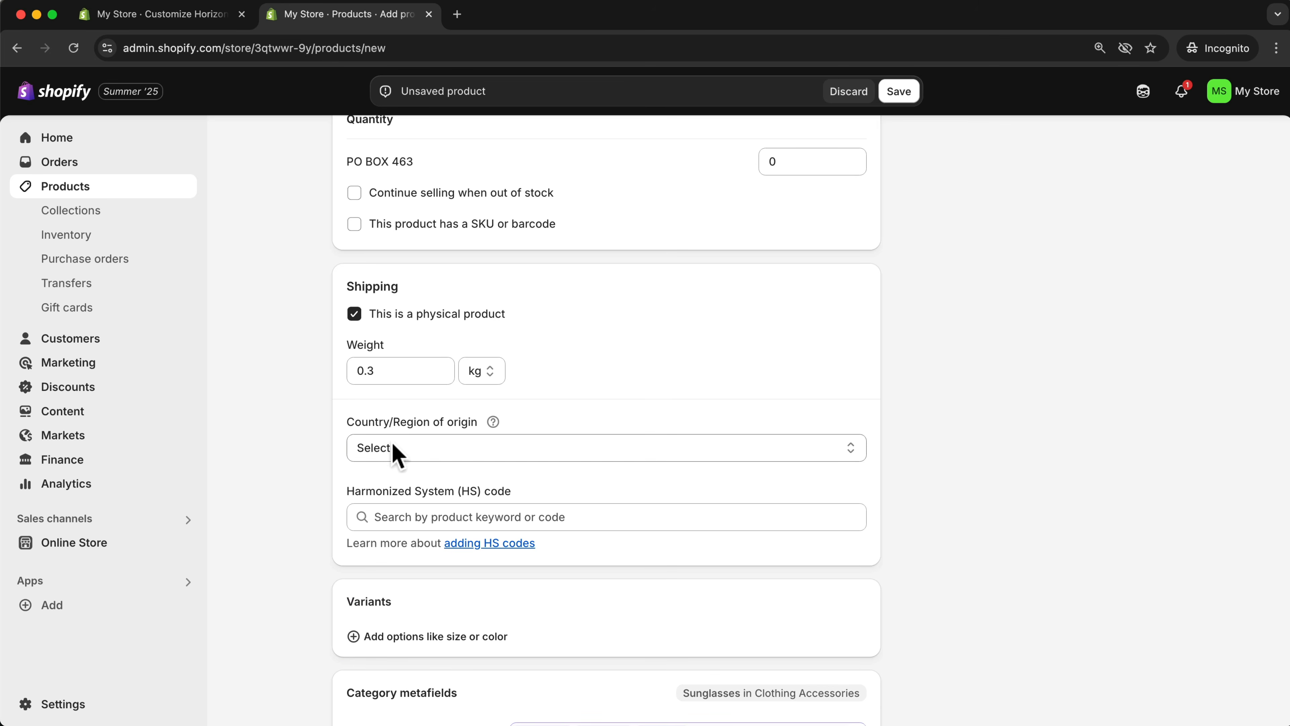
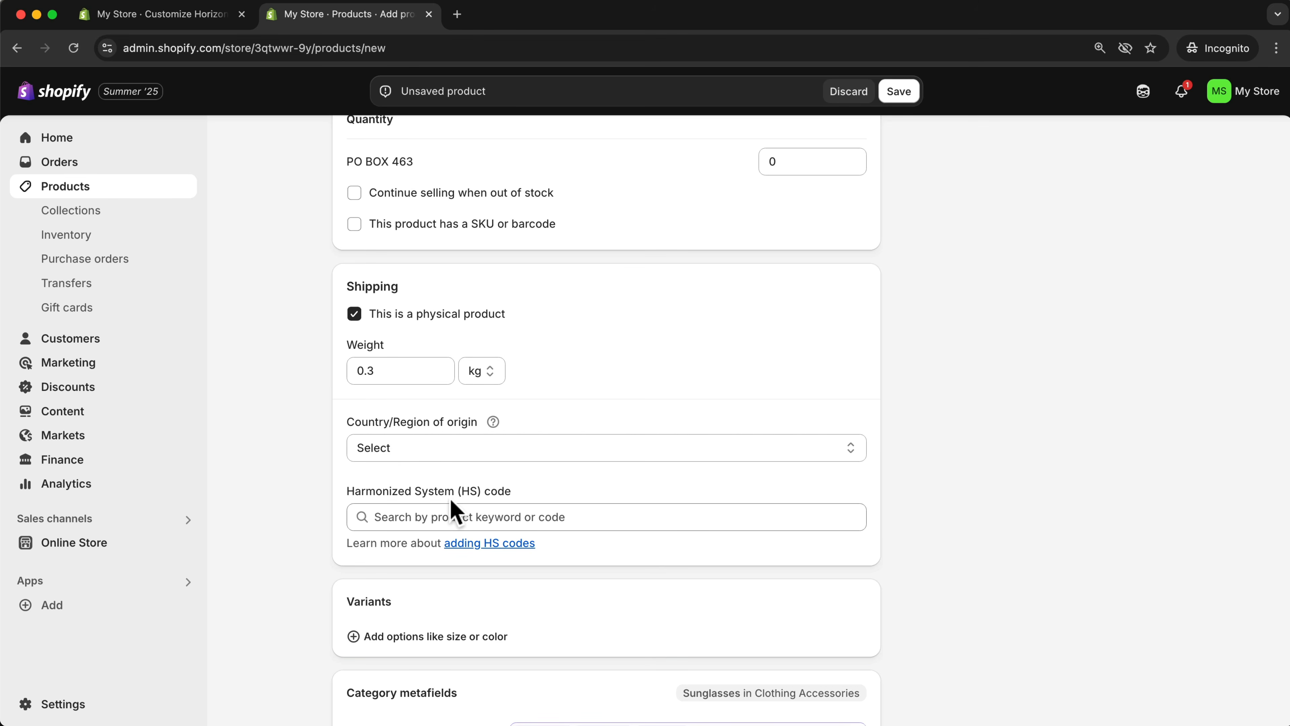
# Add the recommended Color option to the product's variants, with the values Yellow, Brown and Black
pyautogui.scroll(-3, 462, 574)
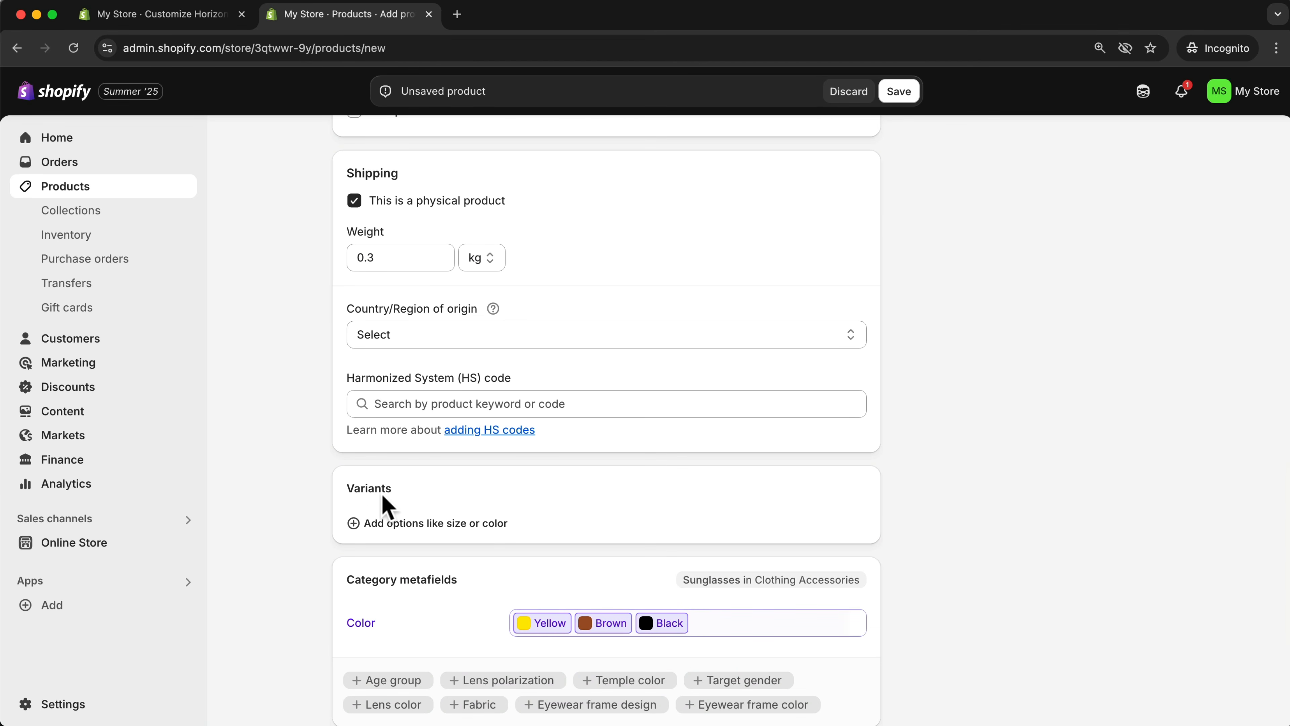
pyautogui.click(369, 526)
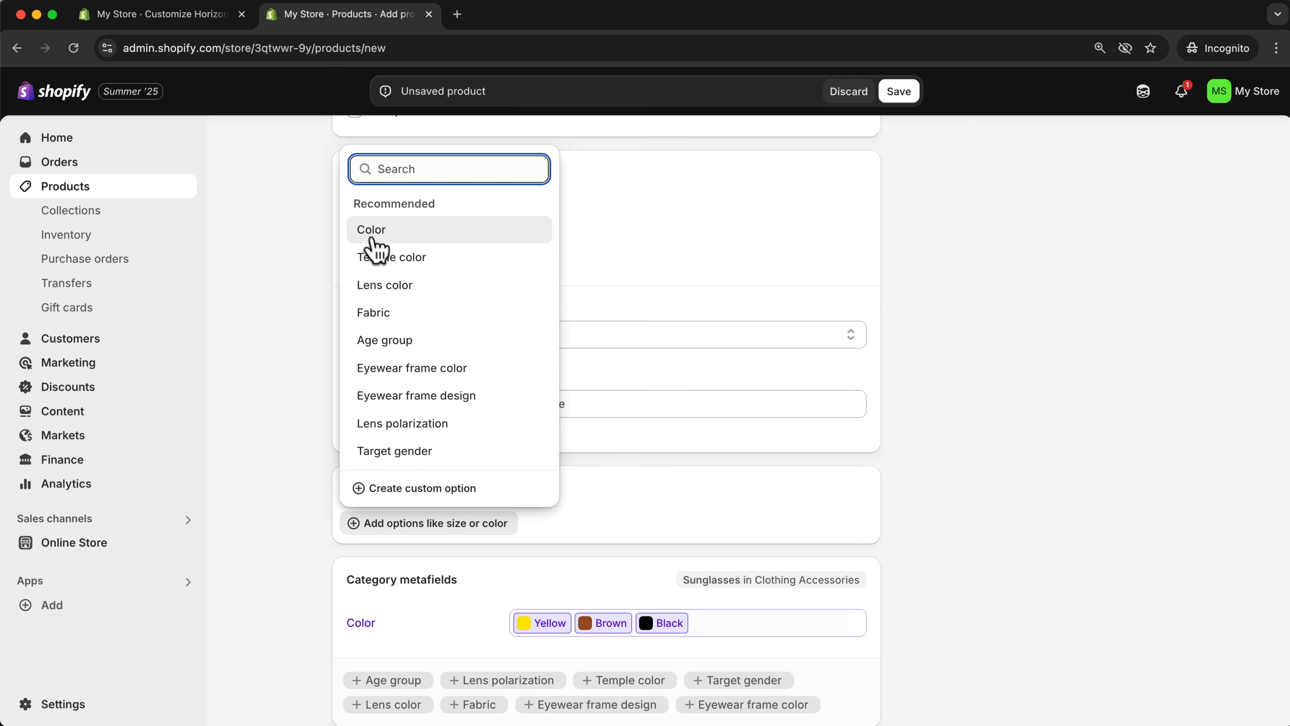
pyautogui.click(390, 243)
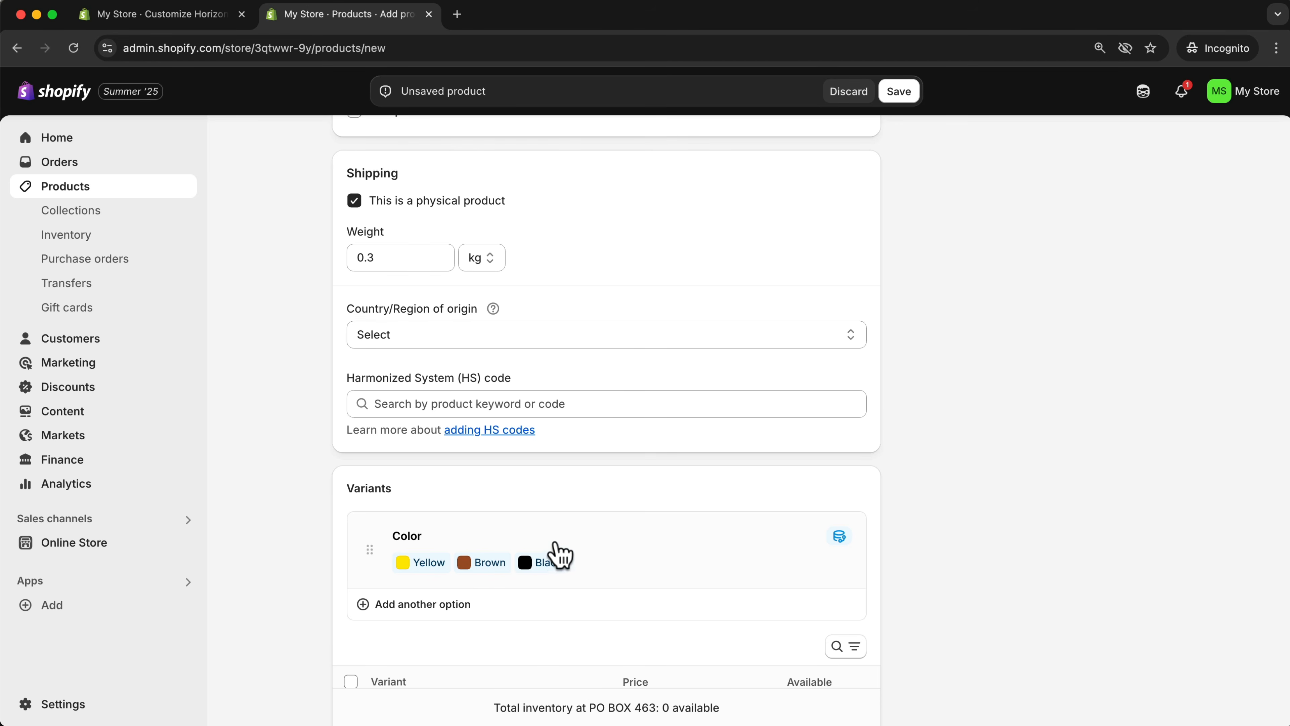
# Compare the sunglasses colors in the product's media photos with the values of the Color variant option
pyautogui.scroll(10, 555, 541)
pyautogui.scroll(2, 554, 542)
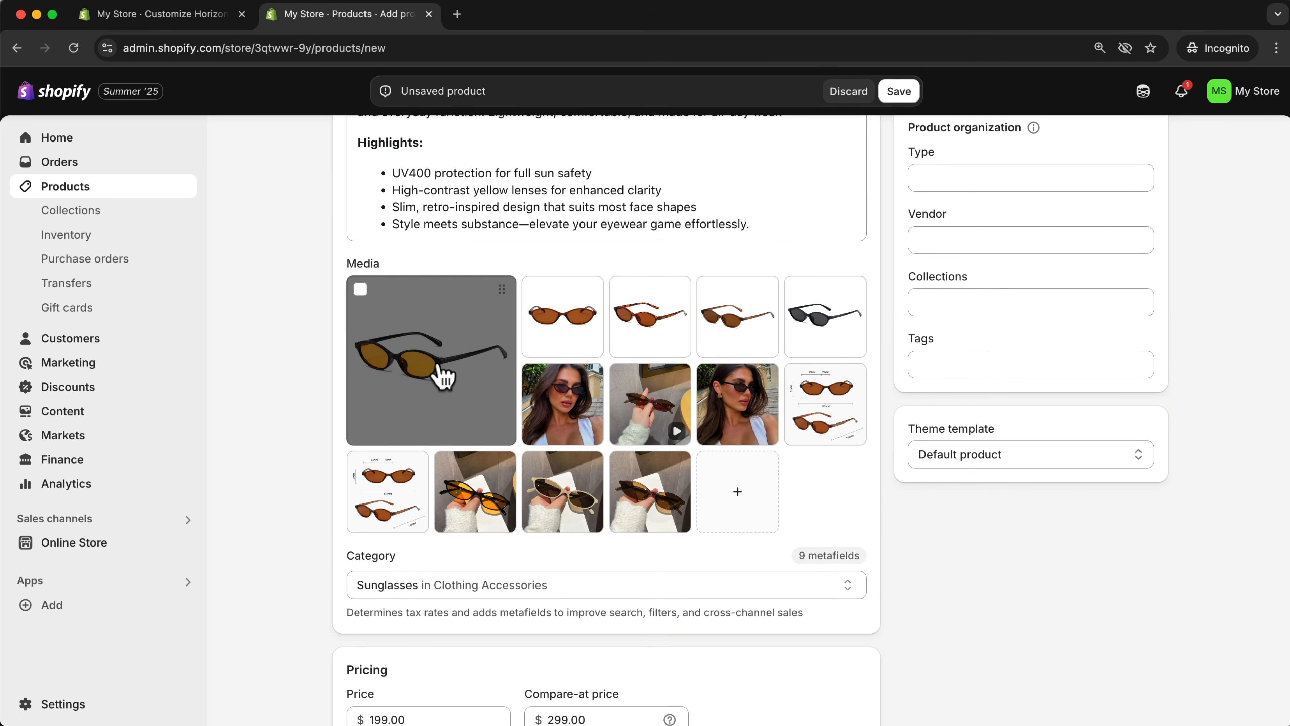
pyautogui.scroll(-12, 440, 369)
pyautogui.scroll(16, 439, 361)
pyautogui.scroll(-2, 447, 437)
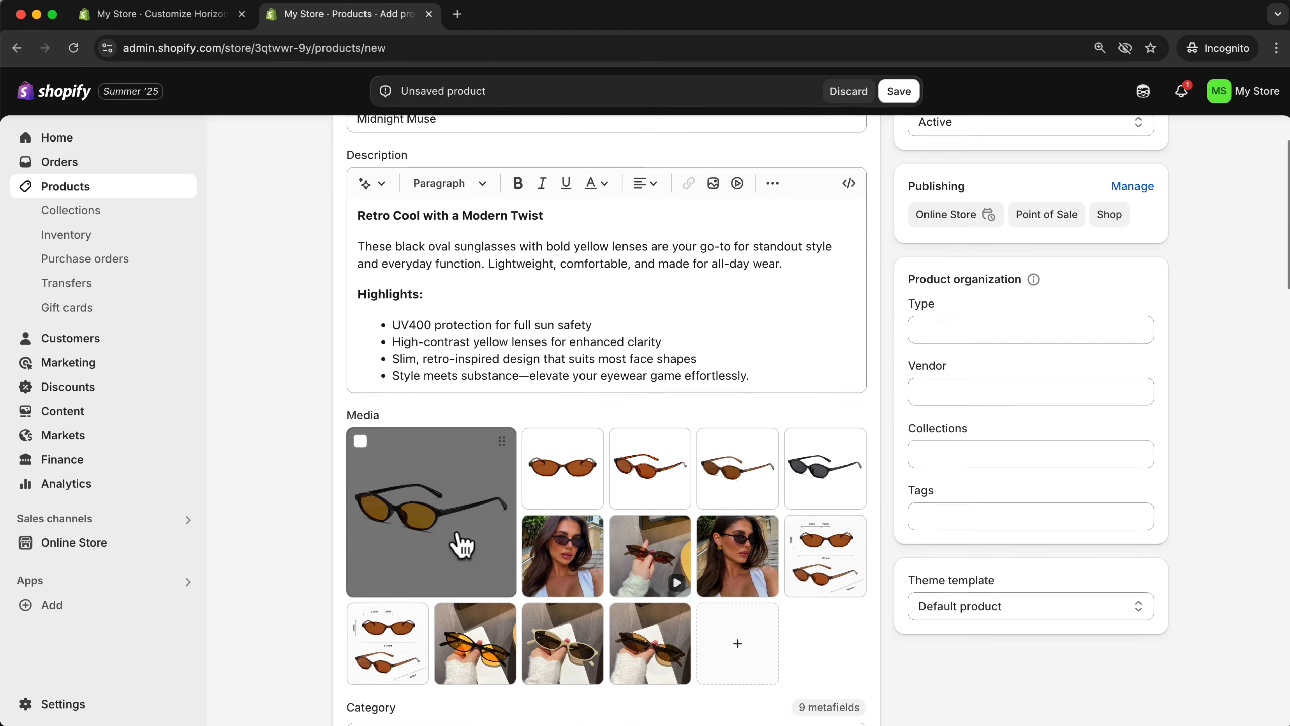
pyautogui.scroll(-4, 725, 500)
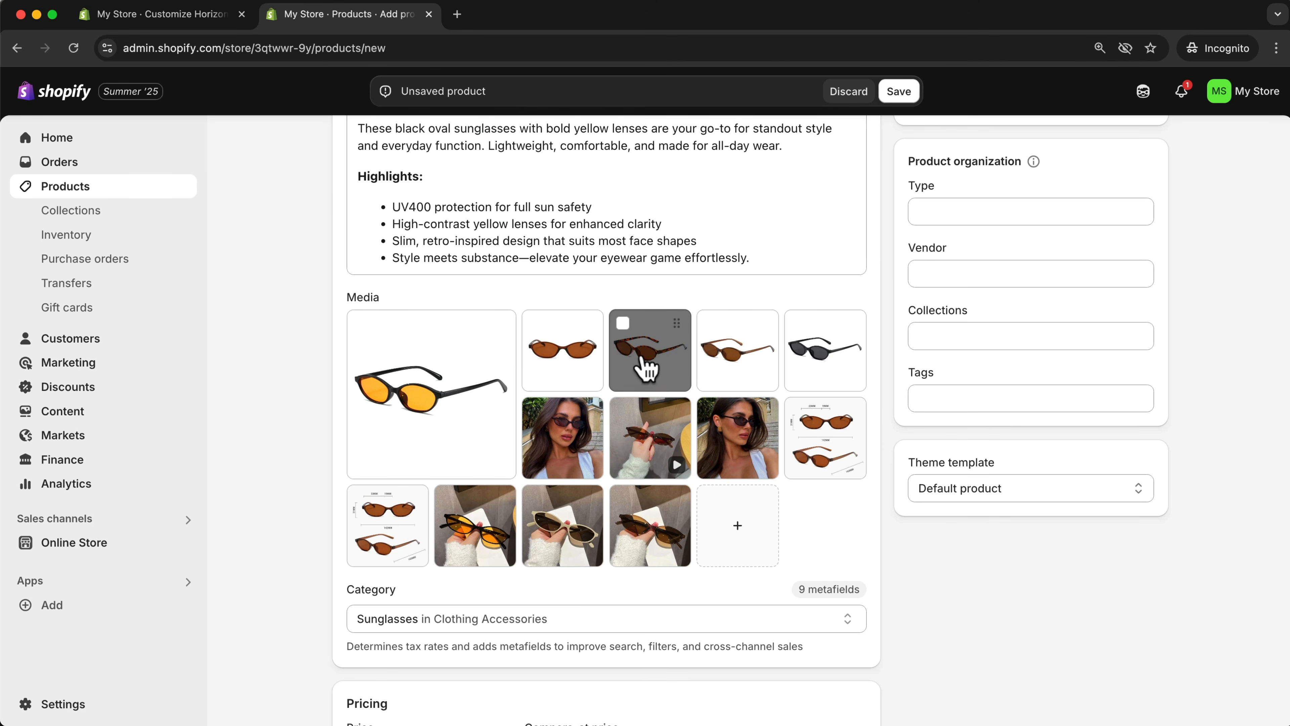
pyautogui.scroll(-20, 643, 366)
pyautogui.scroll(-1, 642, 376)
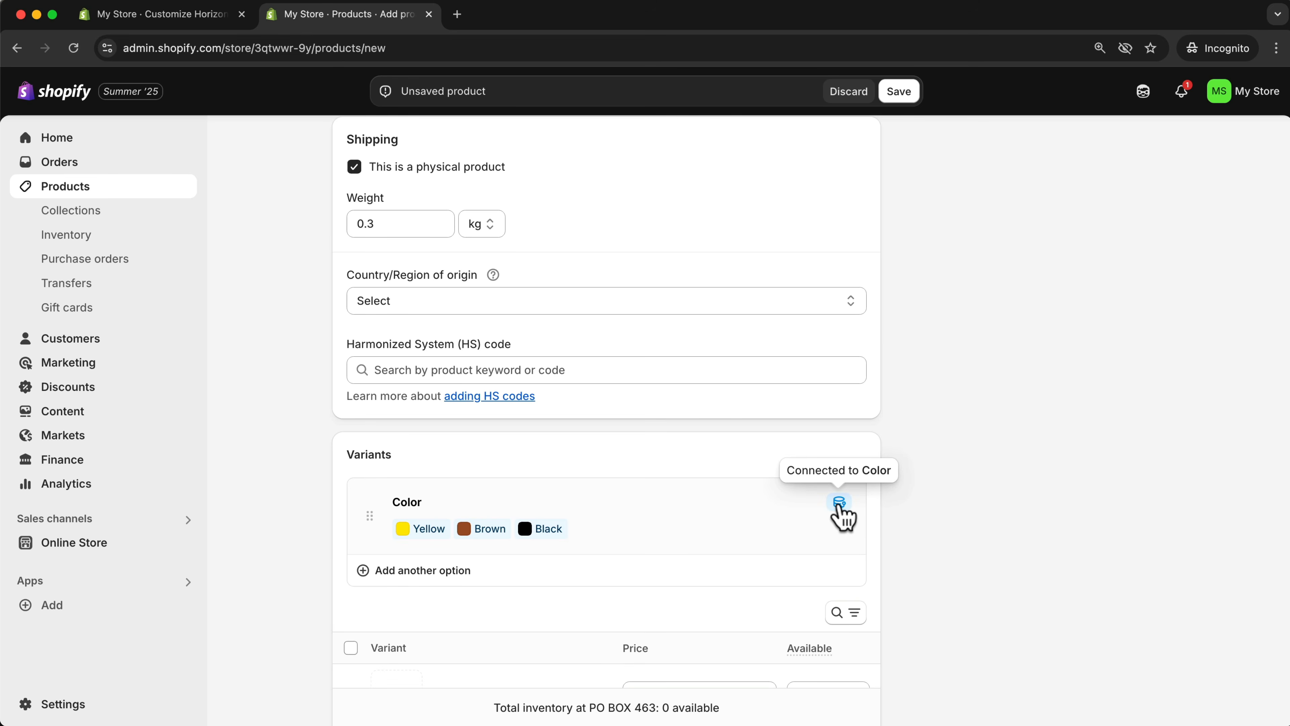
# Start a new entry named Leopard for the product's Color variant option
pyautogui.click(362, 571)
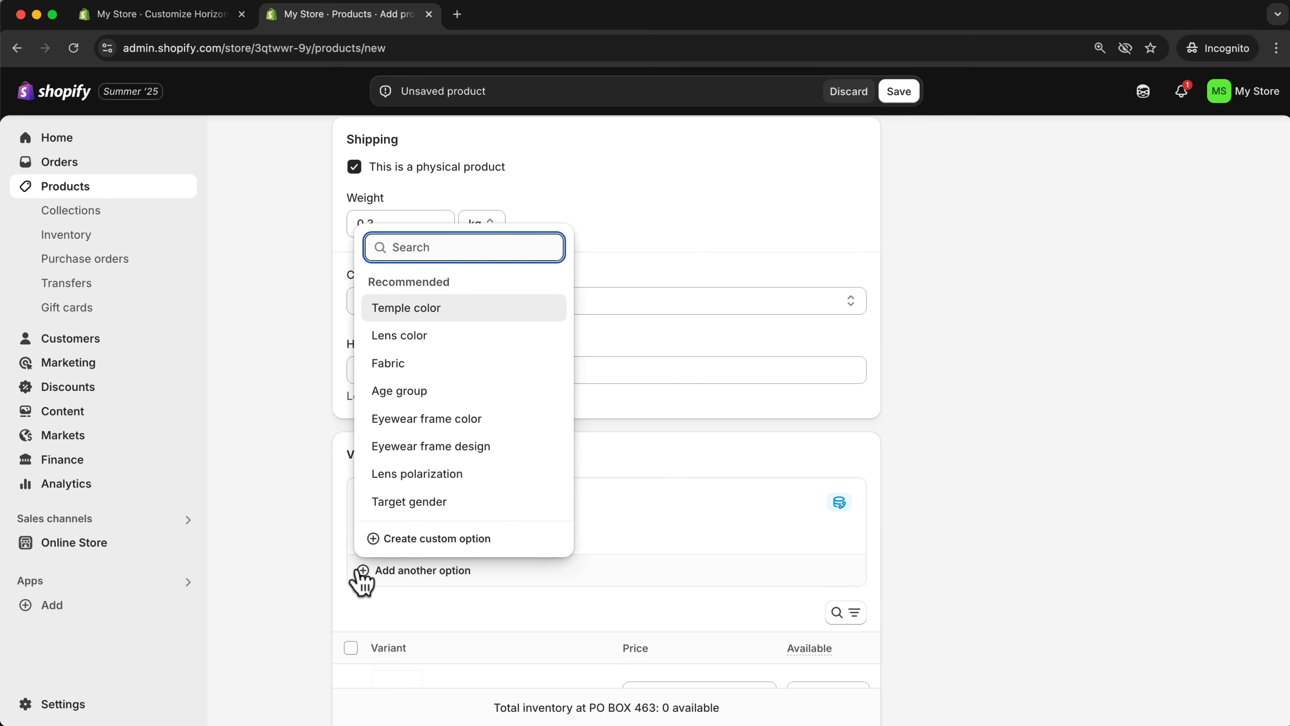
pyautogui.click(641, 531)
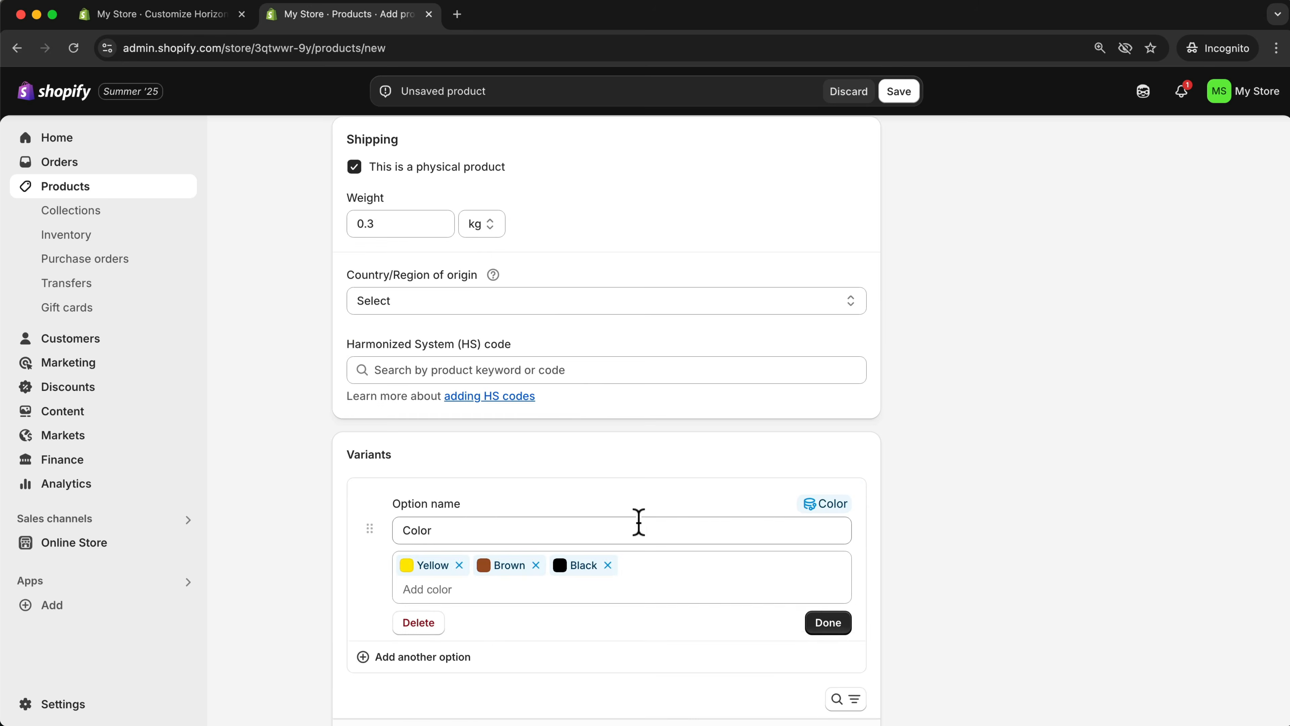
pyautogui.click(424, 587)
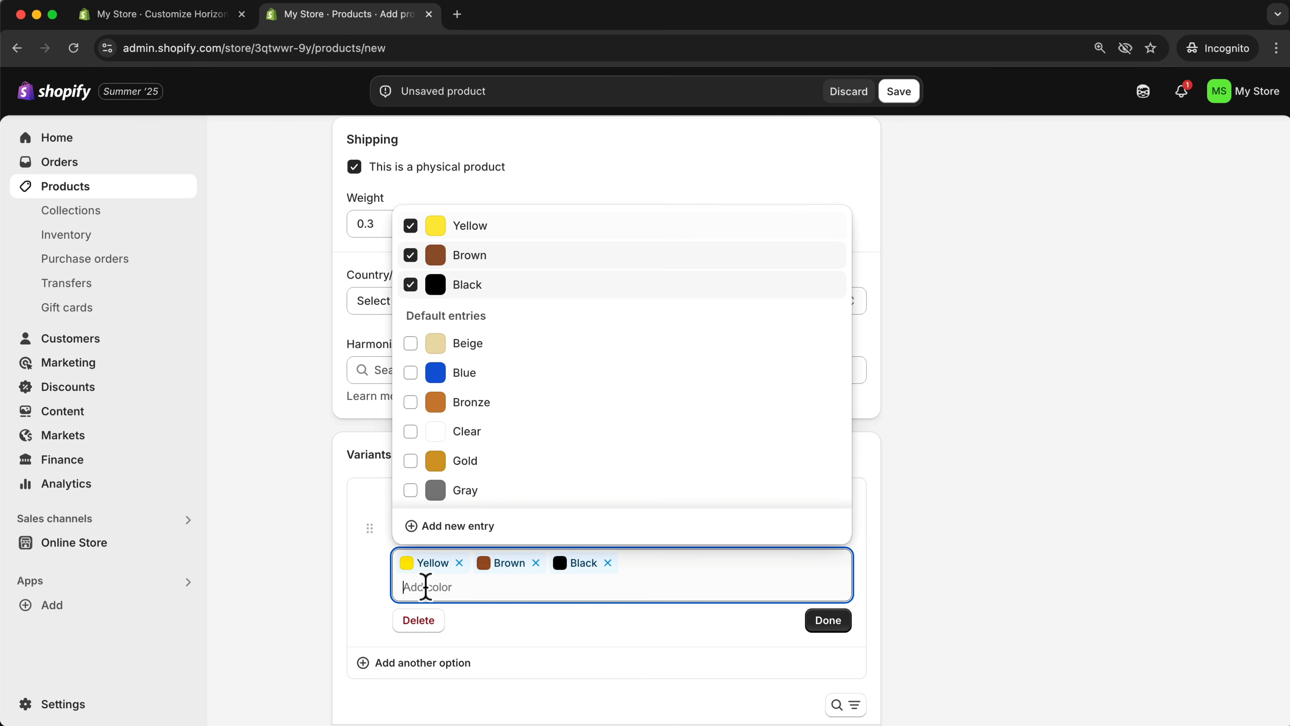
pyautogui.write('Leopard')
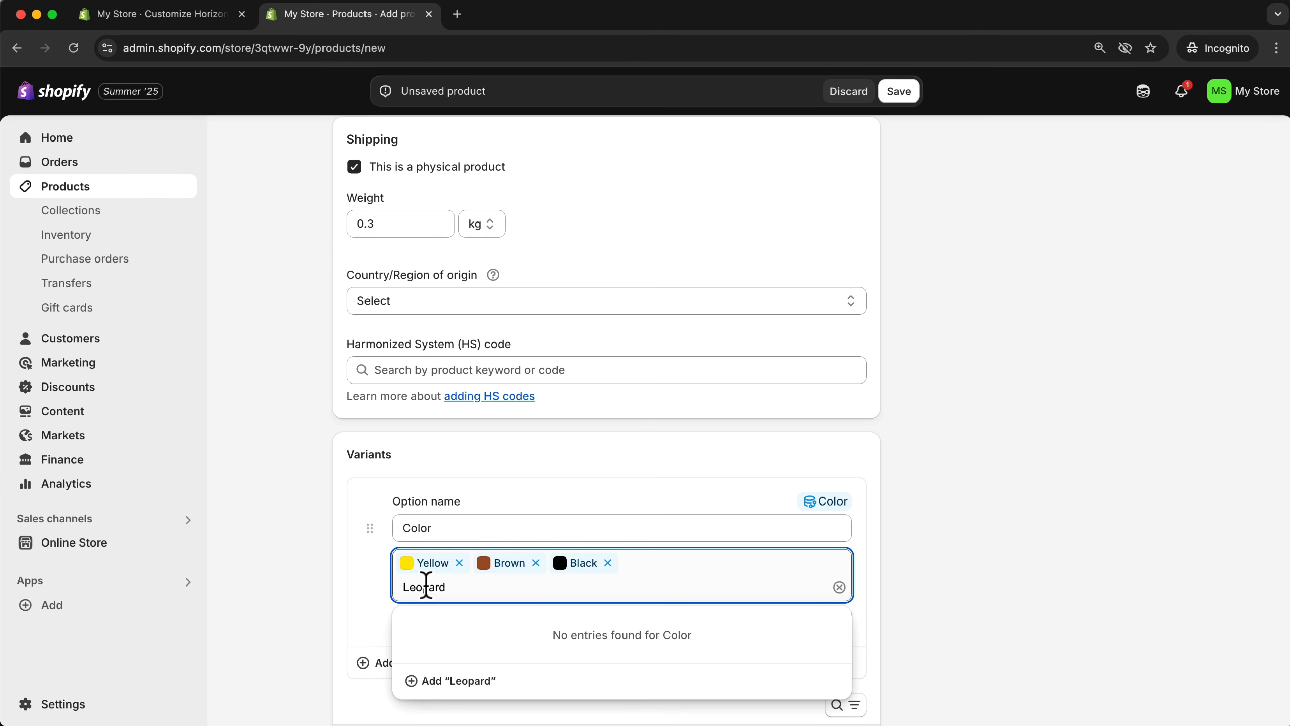
pyautogui.click(436, 681)
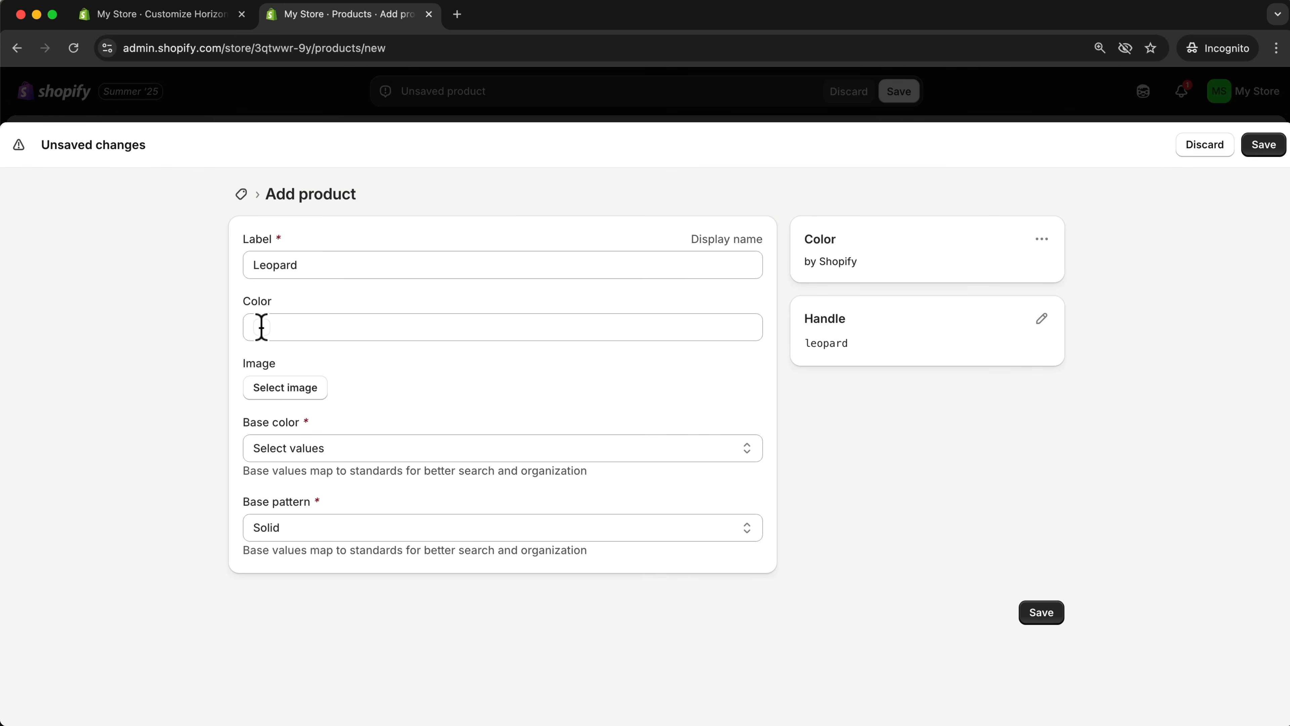
# Upload leopard-print-design-cheetah-skin-animal-print-free-vector.jpg and use it as the Leopard entry's image
pyautogui.click(284, 388)
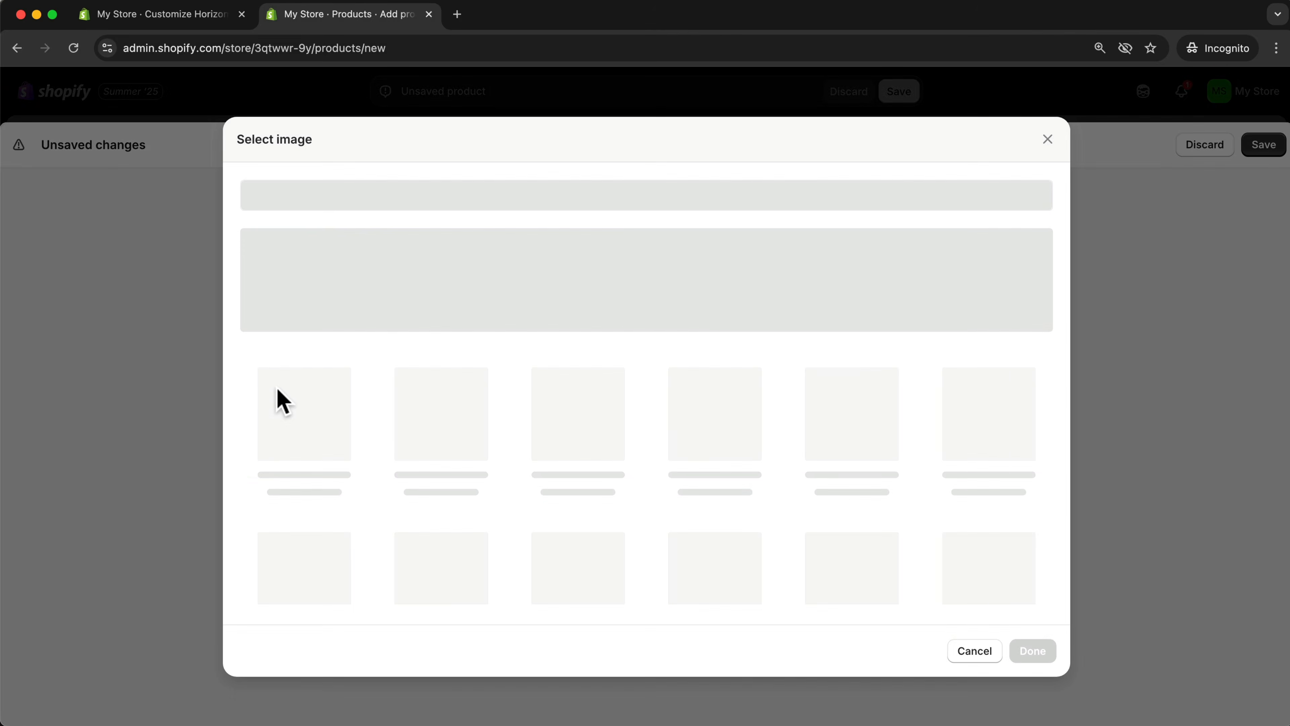
pyautogui.moveTo(1091, 486); pyautogui.dragTo(637, 304)
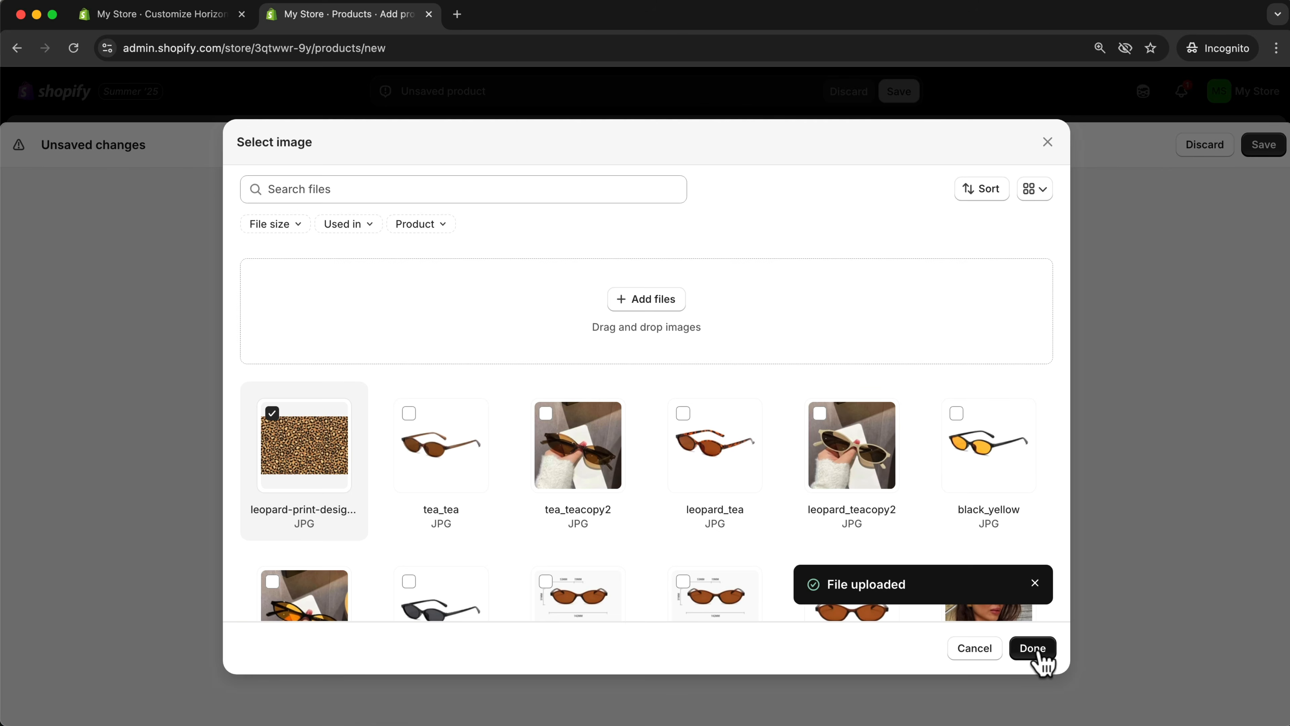
pyautogui.click(1033, 648)
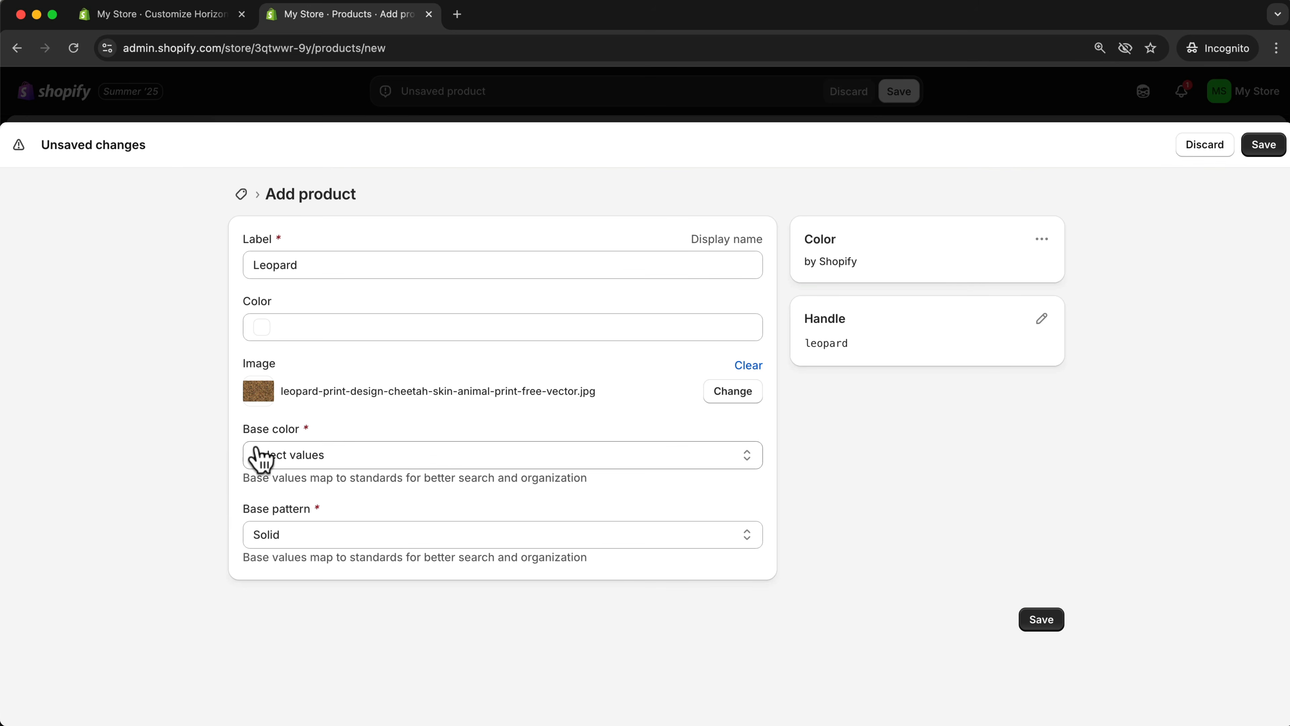
# Set the Leopard entry's base color to Brown, save the entry and finish editing the Color option
pyautogui.click(284, 456)
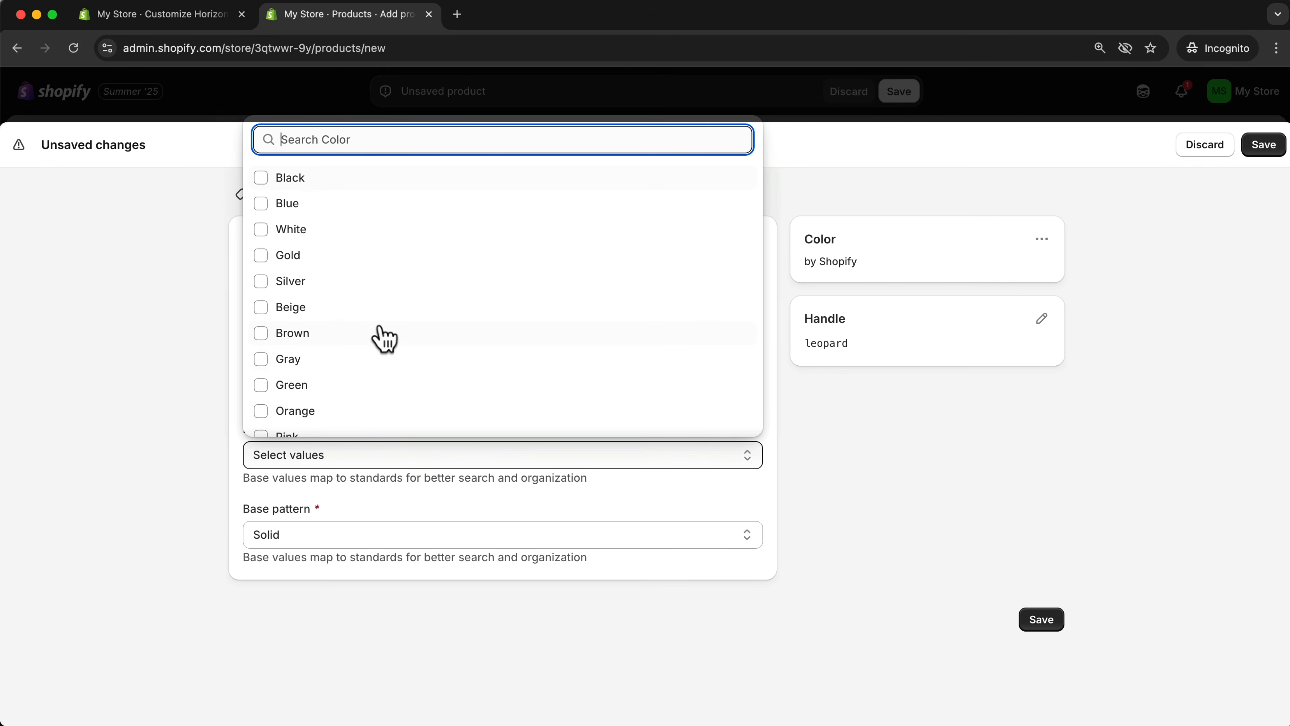
pyautogui.scroll(-2, 375, 336)
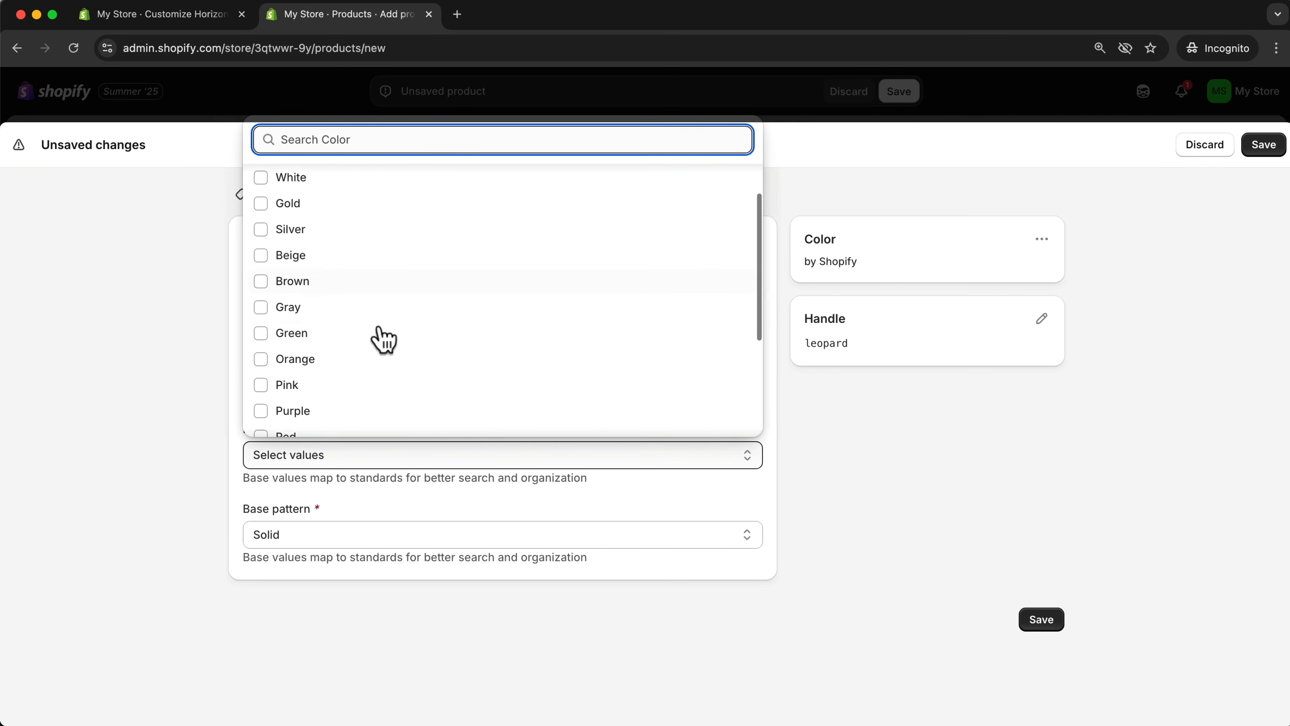
pyautogui.click(259, 282)
pyautogui.click(731, 460)
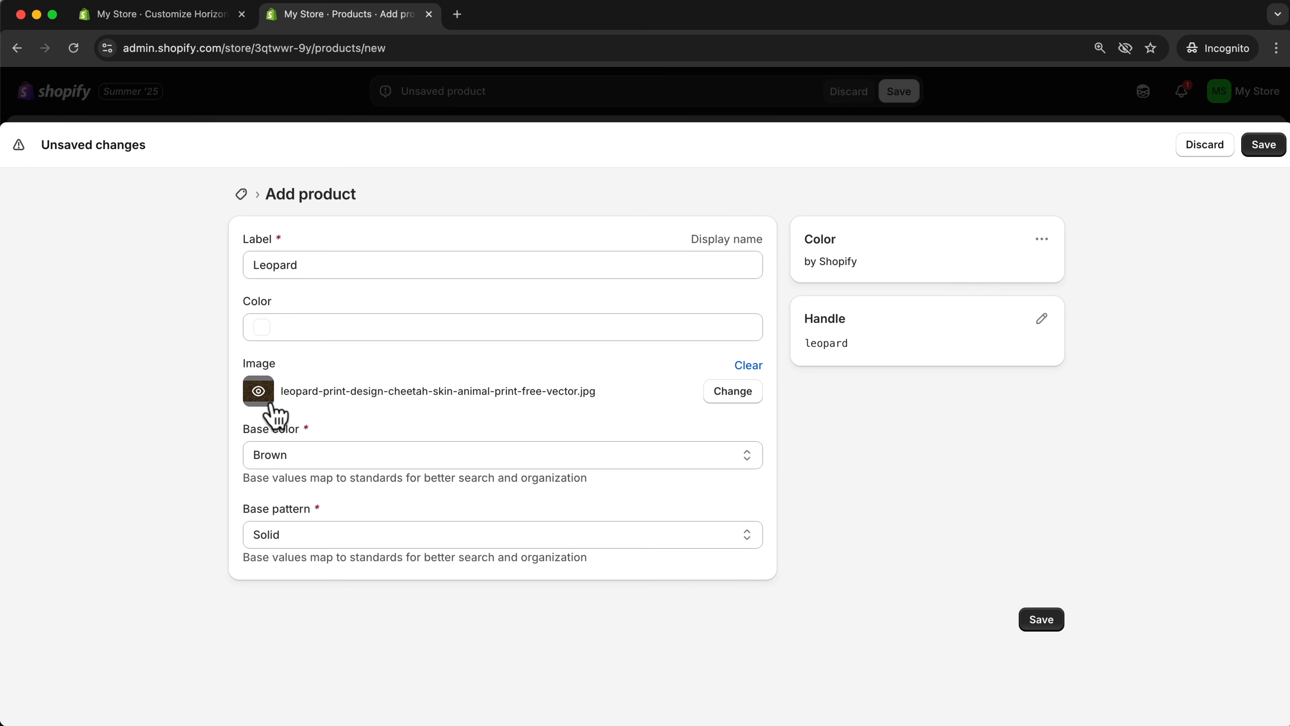
pyautogui.click(1041, 619)
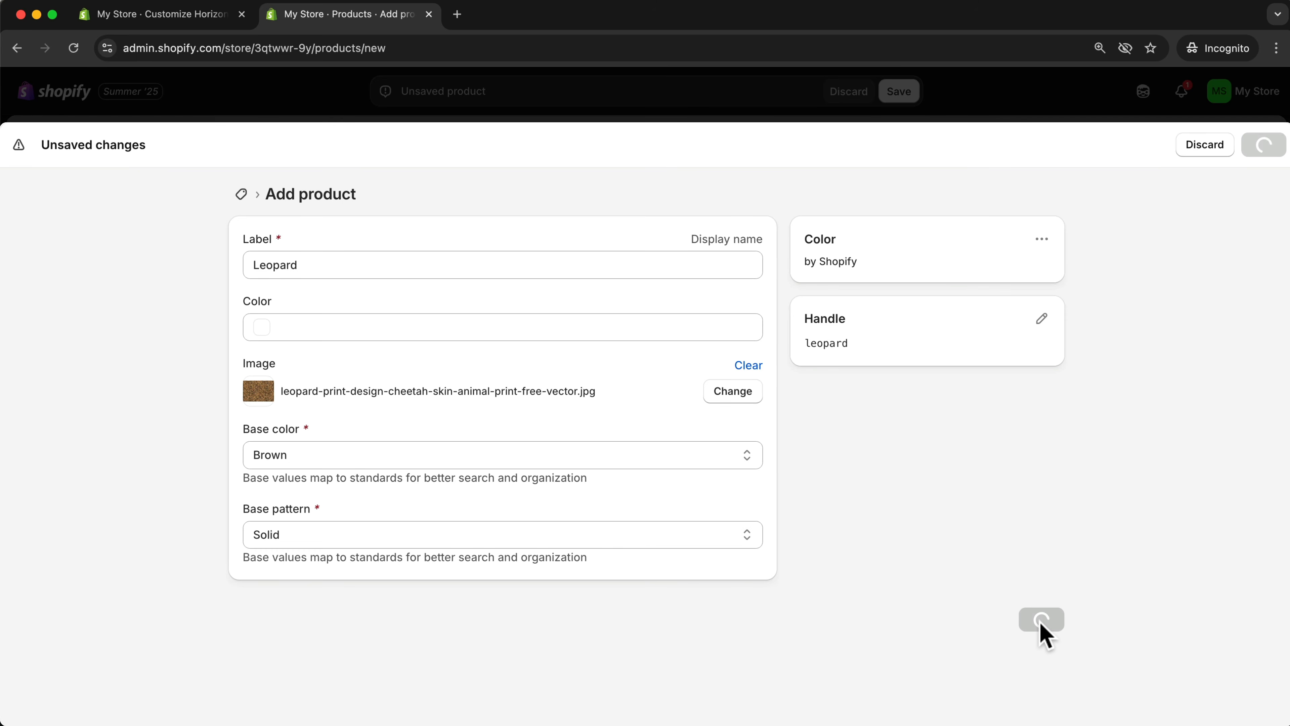
pyautogui.click(1166, 225)
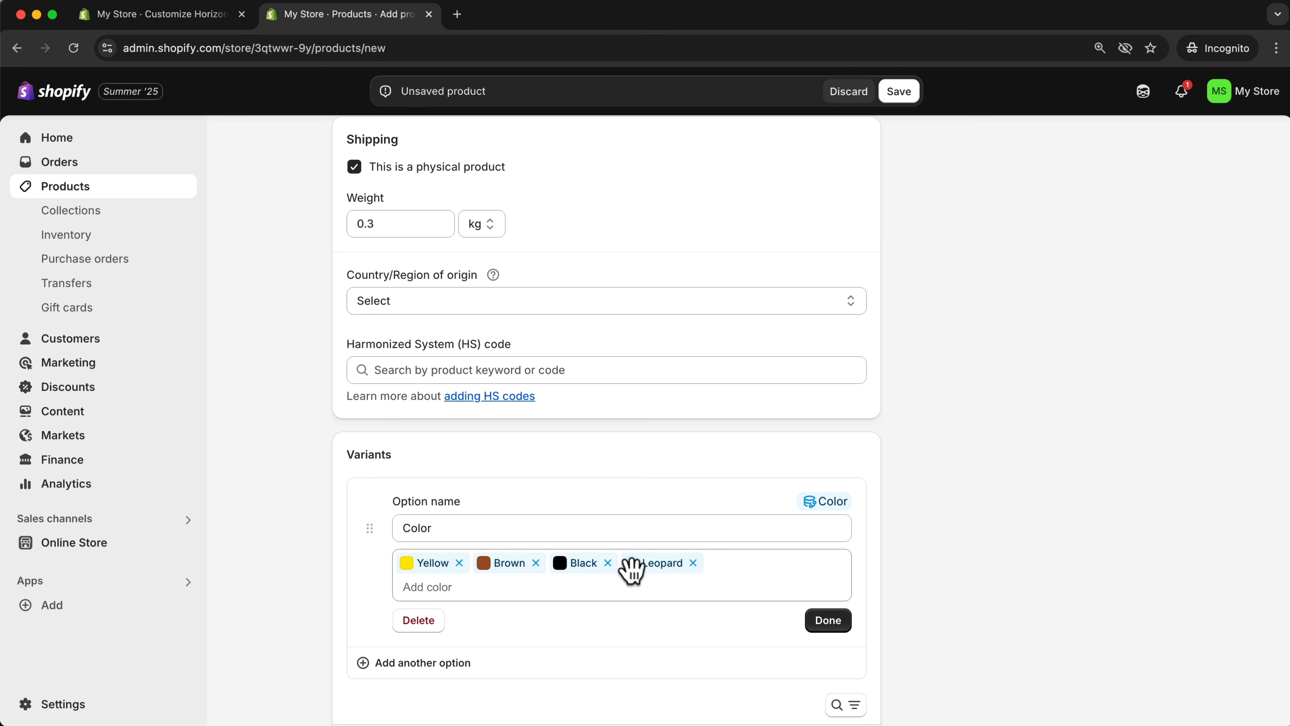
pyautogui.click(834, 620)
# Assign the black_yellow image to the Yellow variant and the tea_tea image to the Brown variant
pyautogui.scroll(-5, 941, 541)
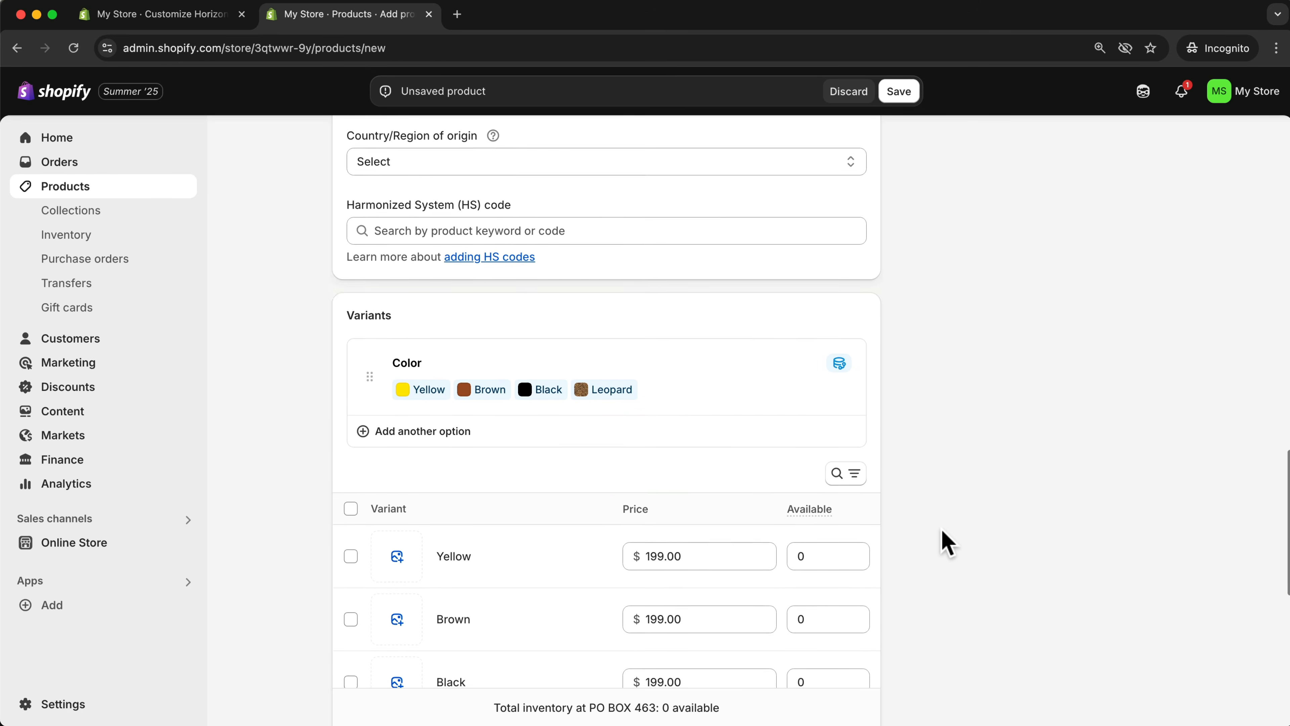
pyautogui.scroll(-2, 939, 539)
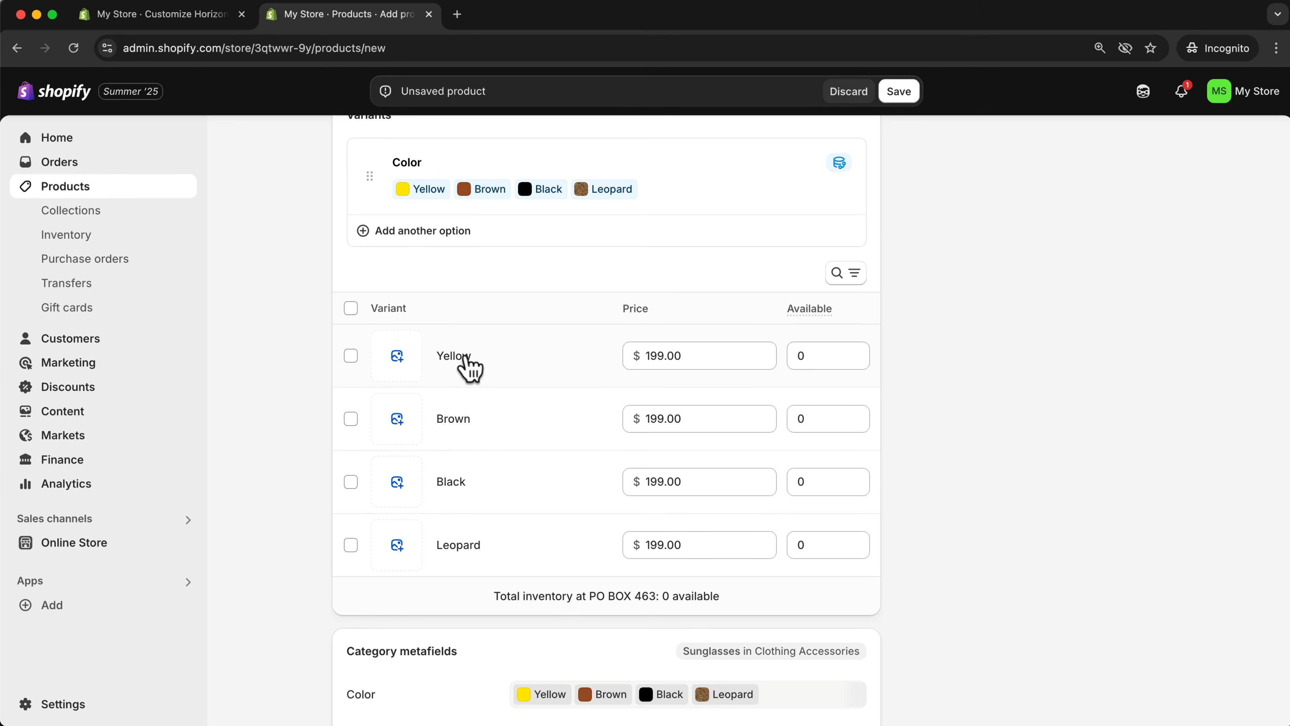
pyautogui.click(398, 357)
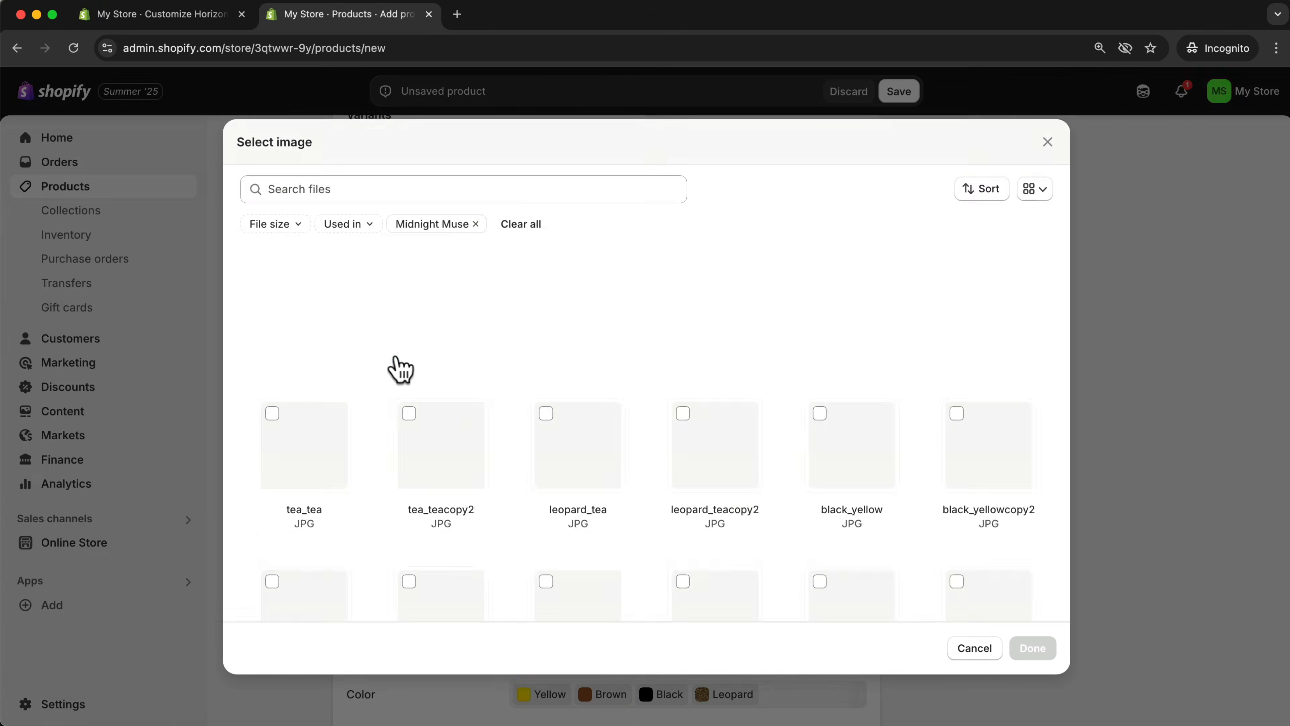
pyautogui.click(824, 413)
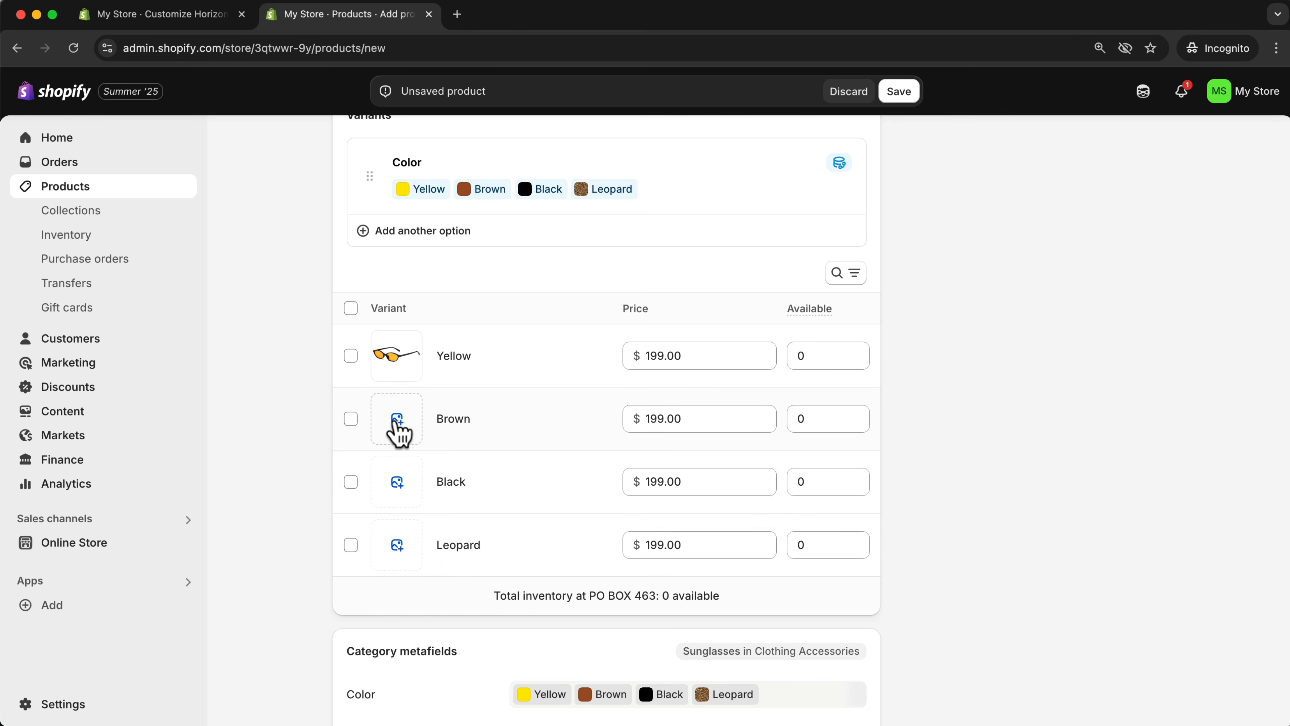
pyautogui.click(397, 419)
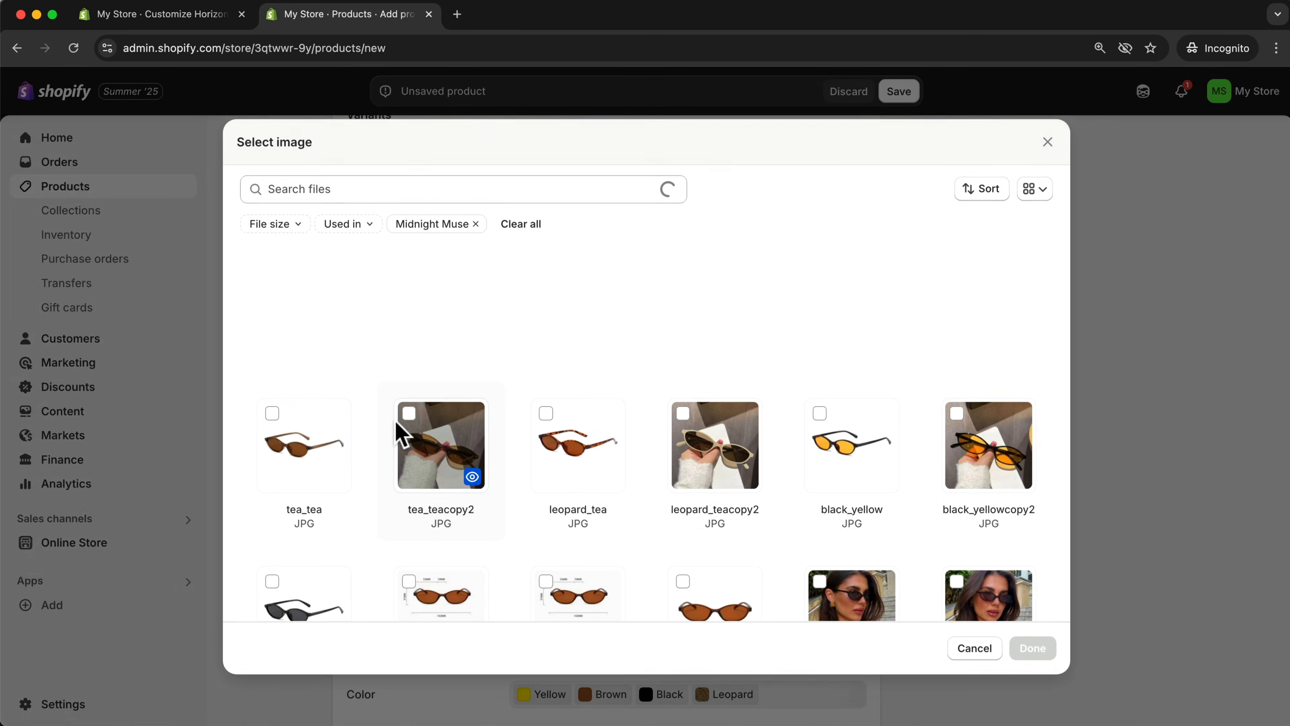
pyautogui.click(273, 414)
pyautogui.click(1036, 651)
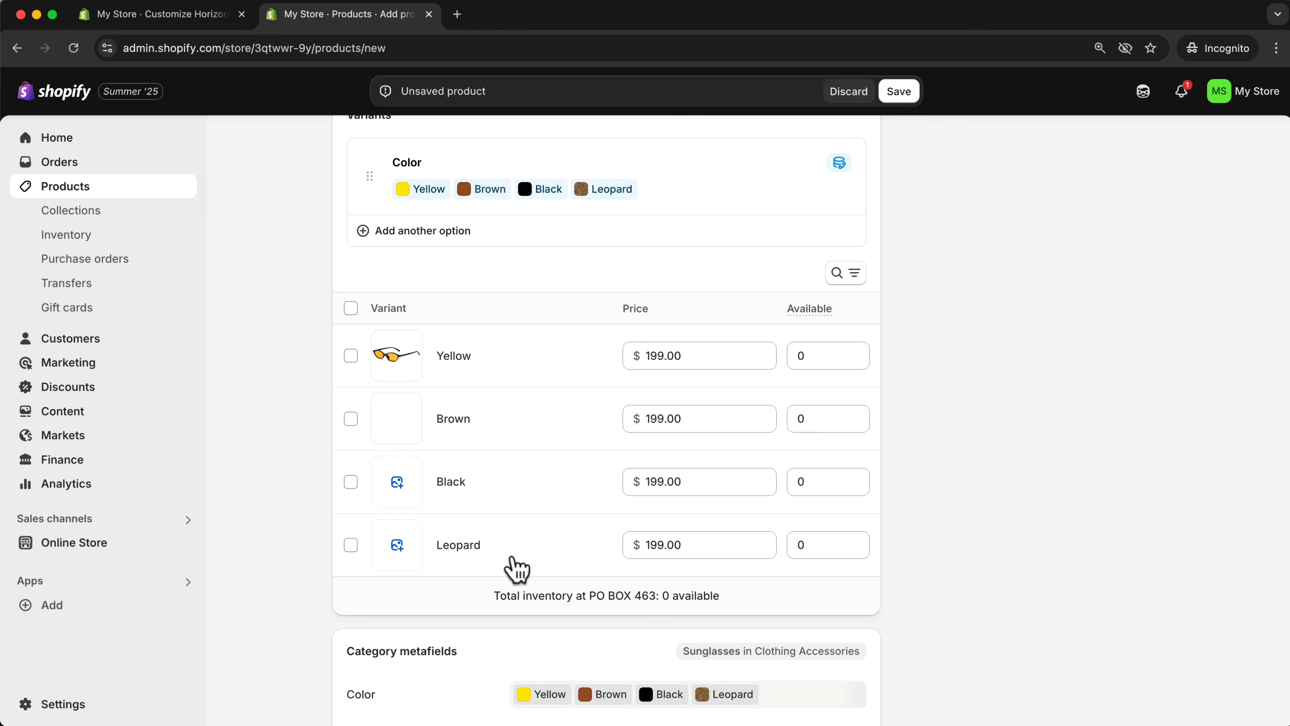
# Assign the black_gray image to the Black variant and the leopard_tea image to the Leopard variant
pyautogui.click(398, 485)
pyautogui.scroll(-2, 427, 518)
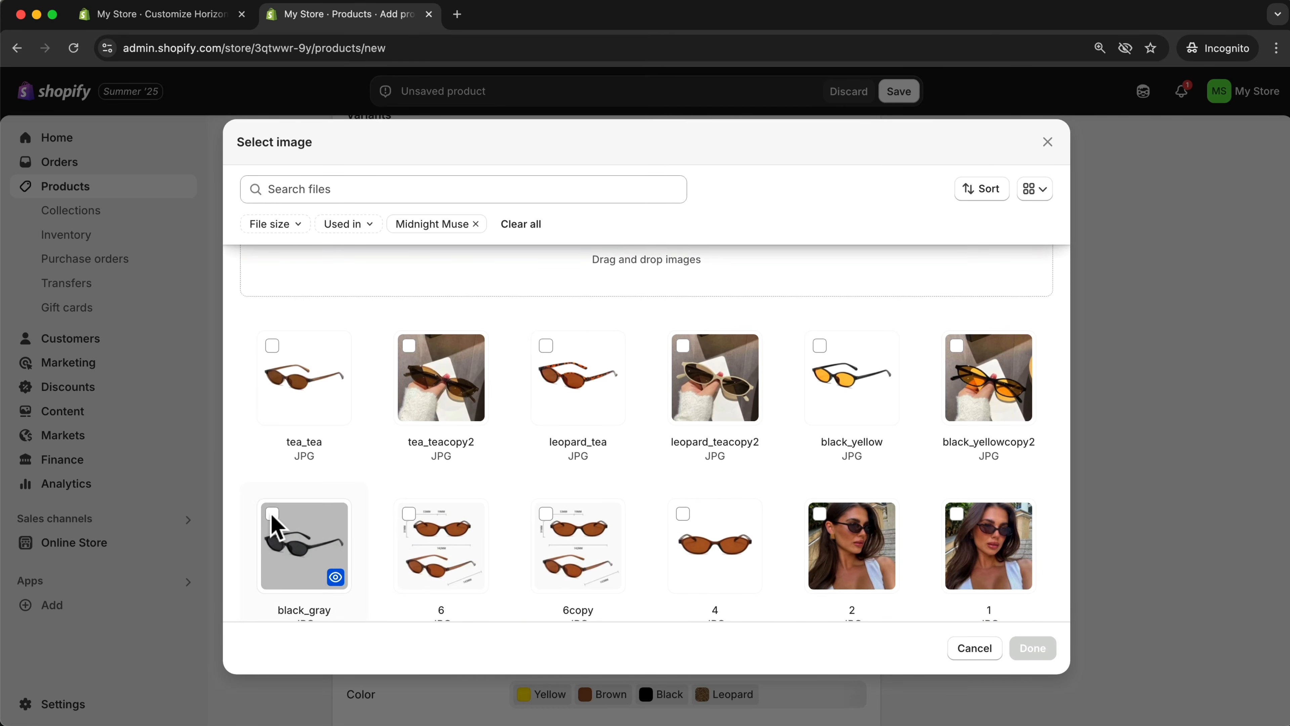
pyautogui.click(277, 519)
pyautogui.click(1031, 650)
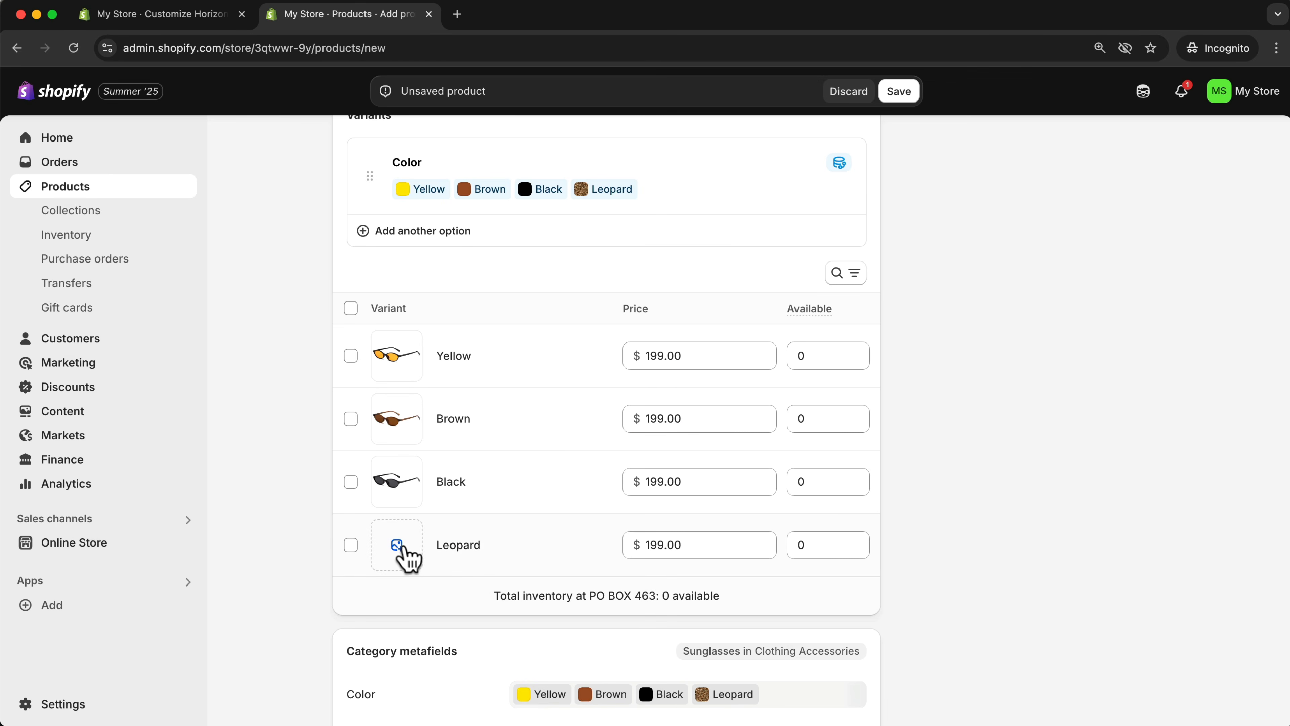
pyautogui.click(399, 546)
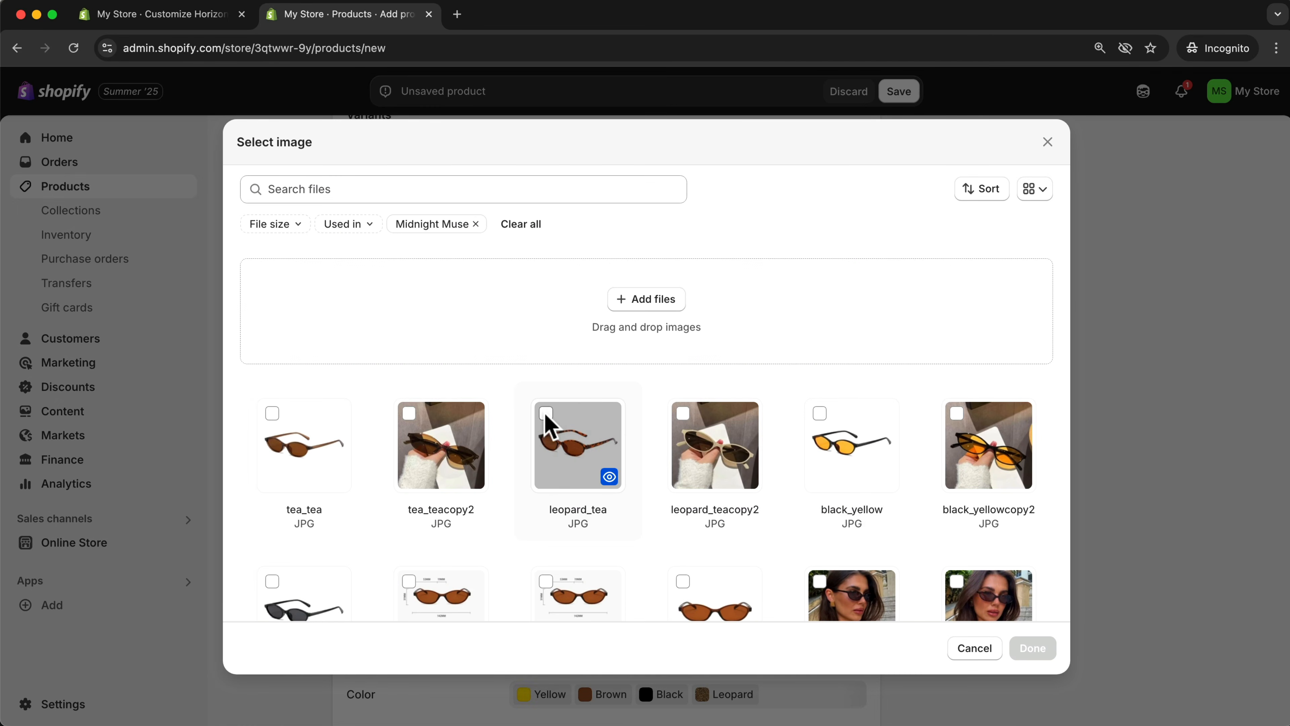
pyautogui.click(546, 415)
pyautogui.click(1031, 651)
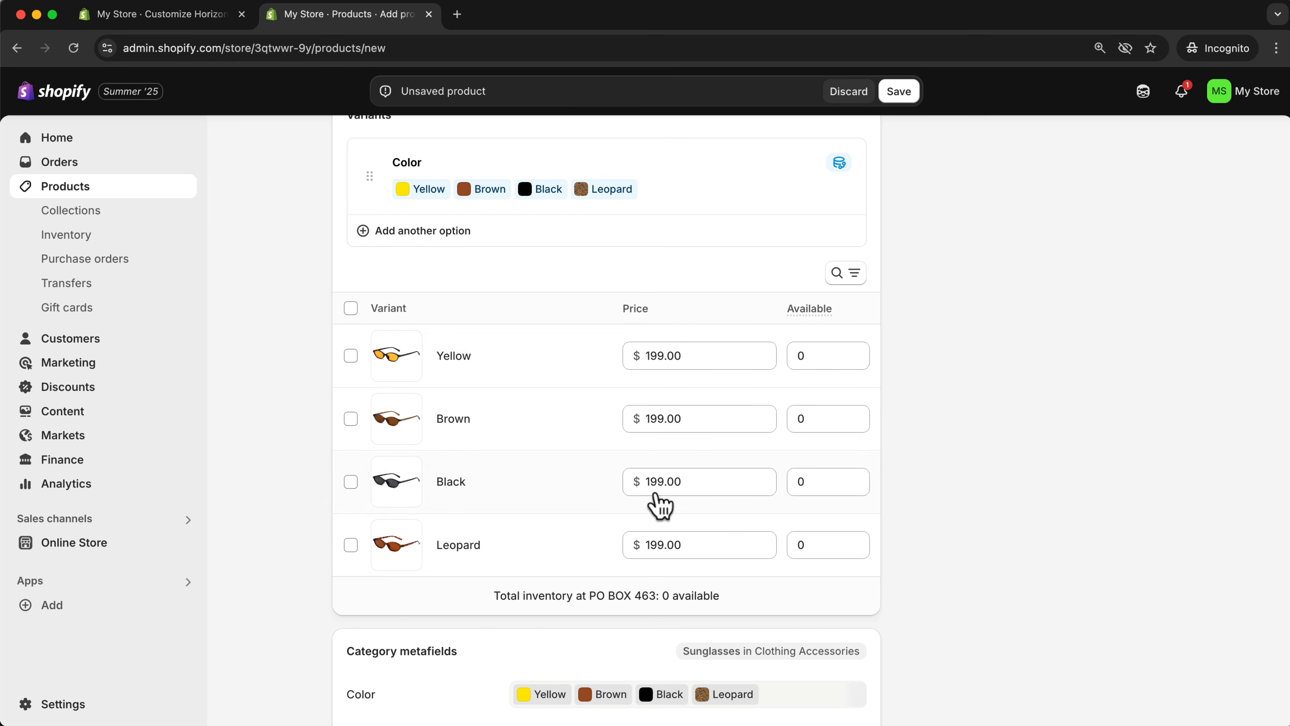
# Set the available quantity to 20 for each of the Yellow, Brown, Black and Leopard variants
pyautogui.doubleClick(806, 356)
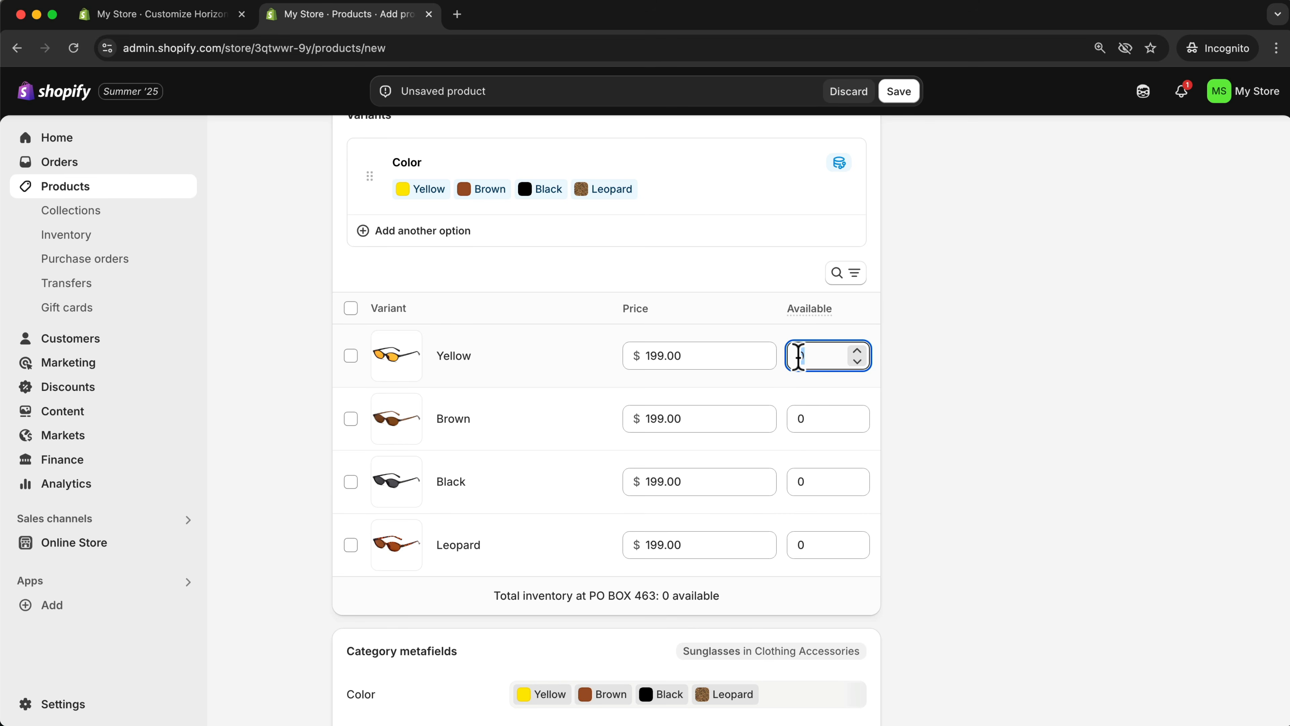
pyautogui.write('20')
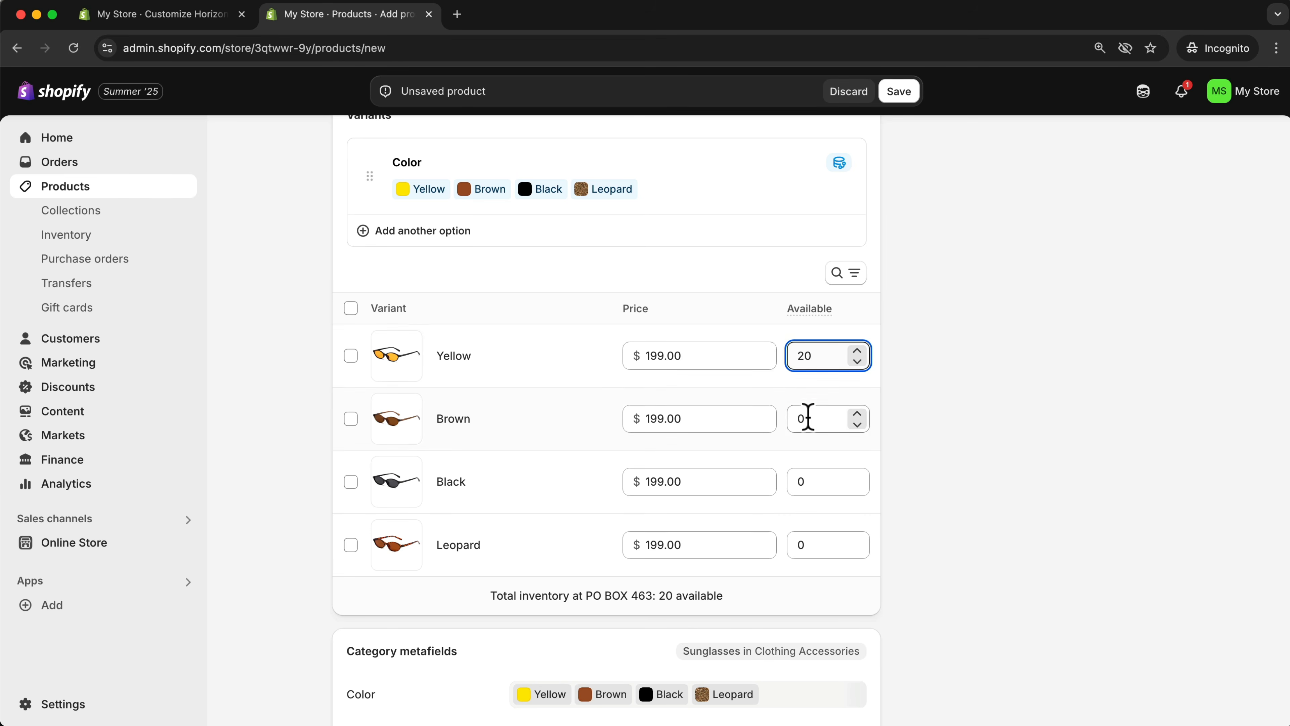
pyautogui.click(806, 419)
pyautogui.write('2')
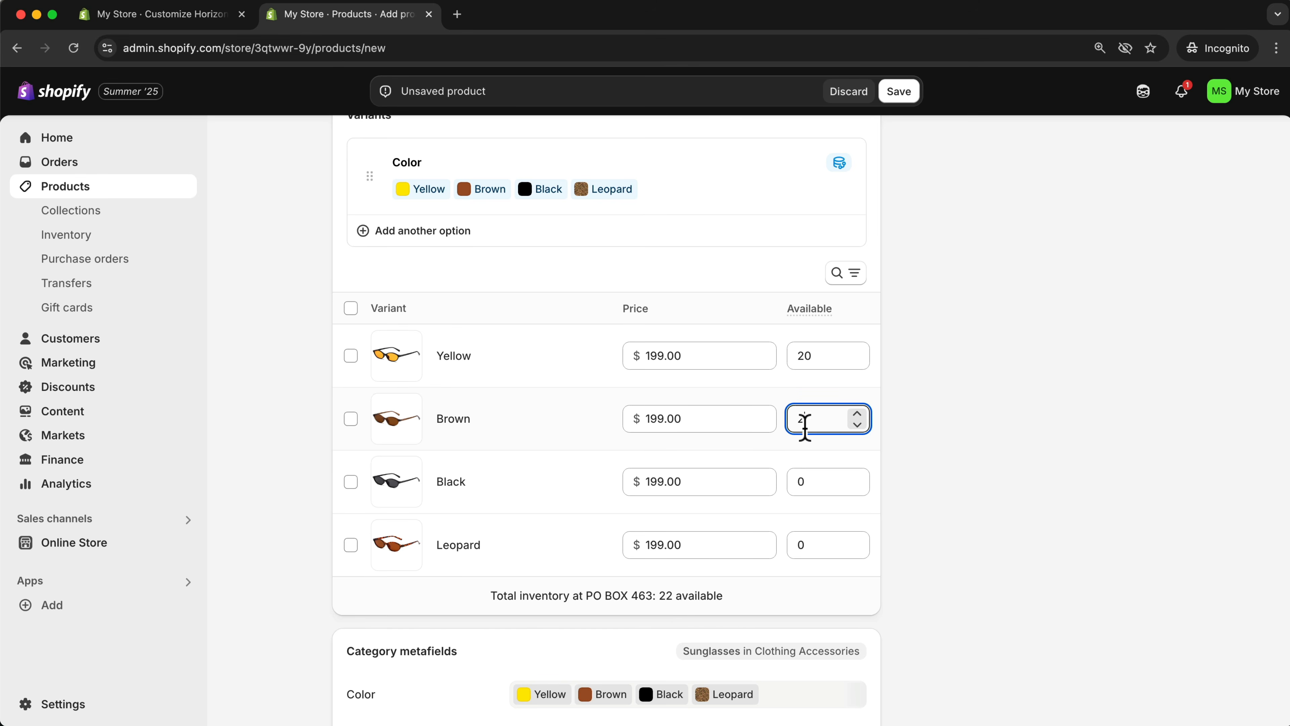
pyautogui.write('0')
pyautogui.click(812, 482)
pyautogui.write('20')
pyautogui.click(814, 544)
pyautogui.write('20')
# Open the product's search engine listing for editing, review its page title, meta description and URL handle, and save the product
pyautogui.scroll(-5, 973, 478)
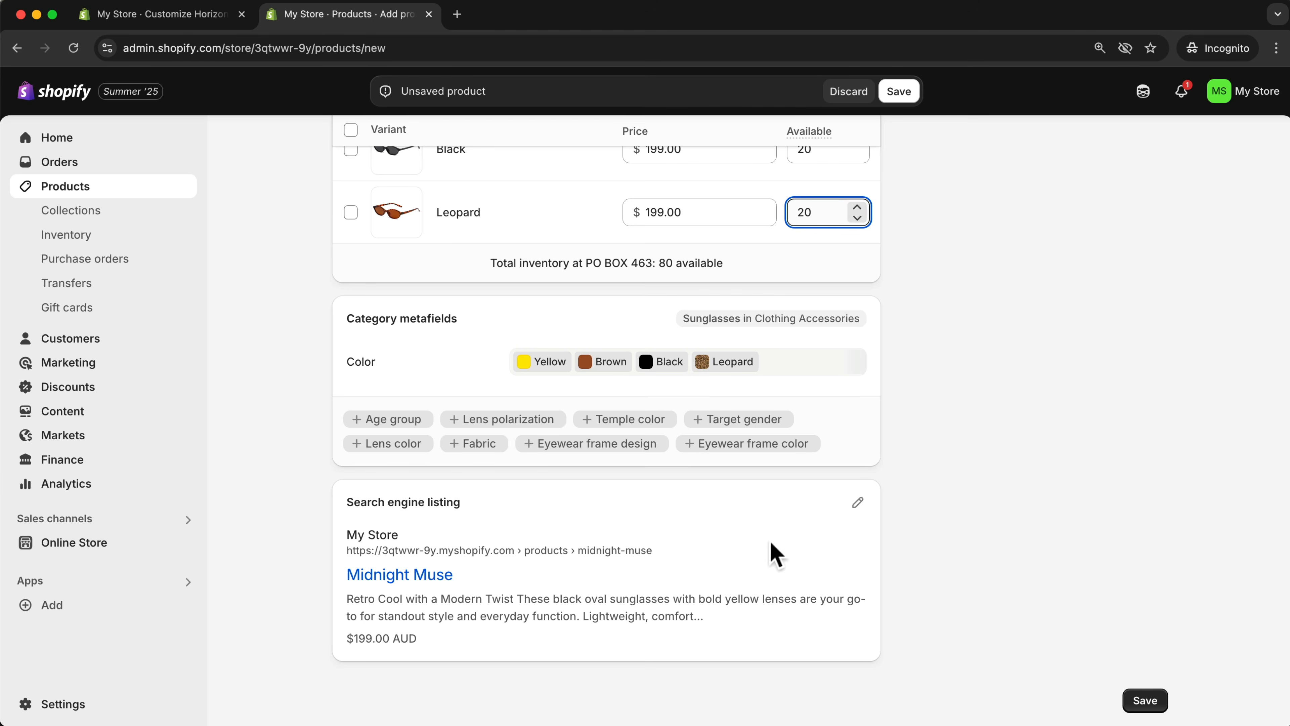
pyautogui.click(857, 502)
pyautogui.scroll(-4, 609, 584)
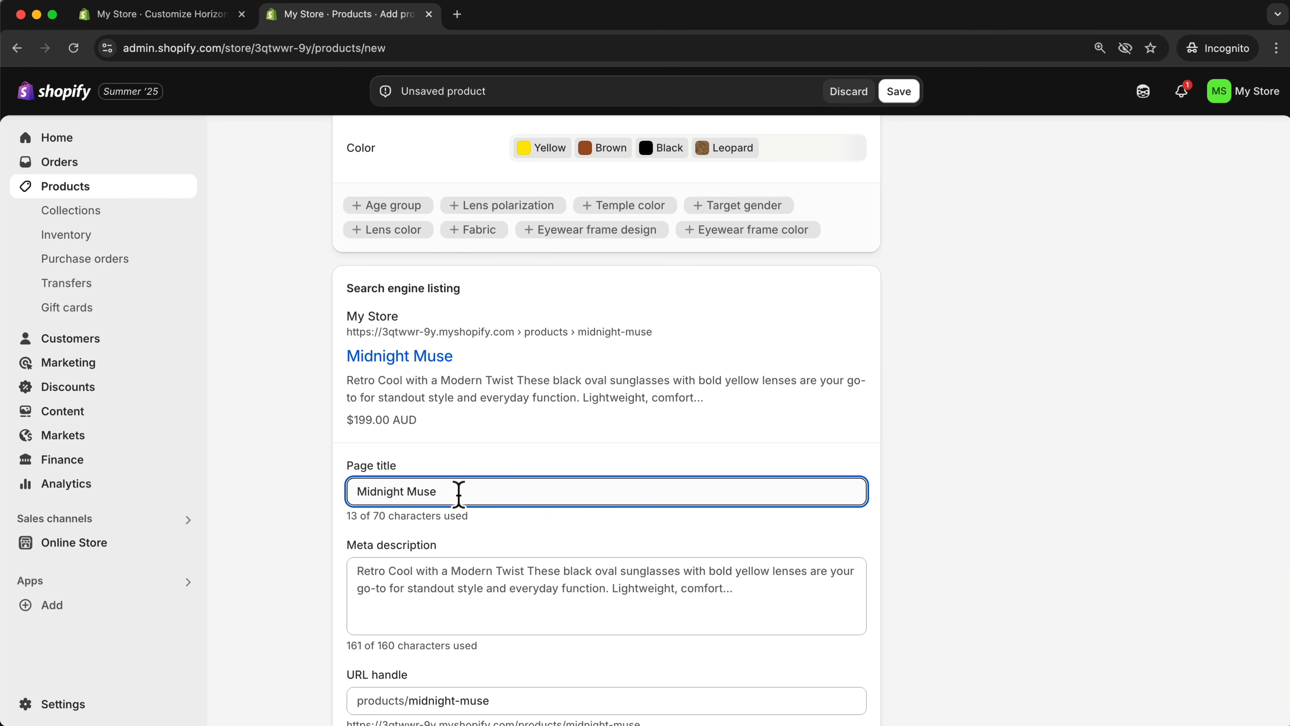
pyautogui.scroll(-2, 446, 564)
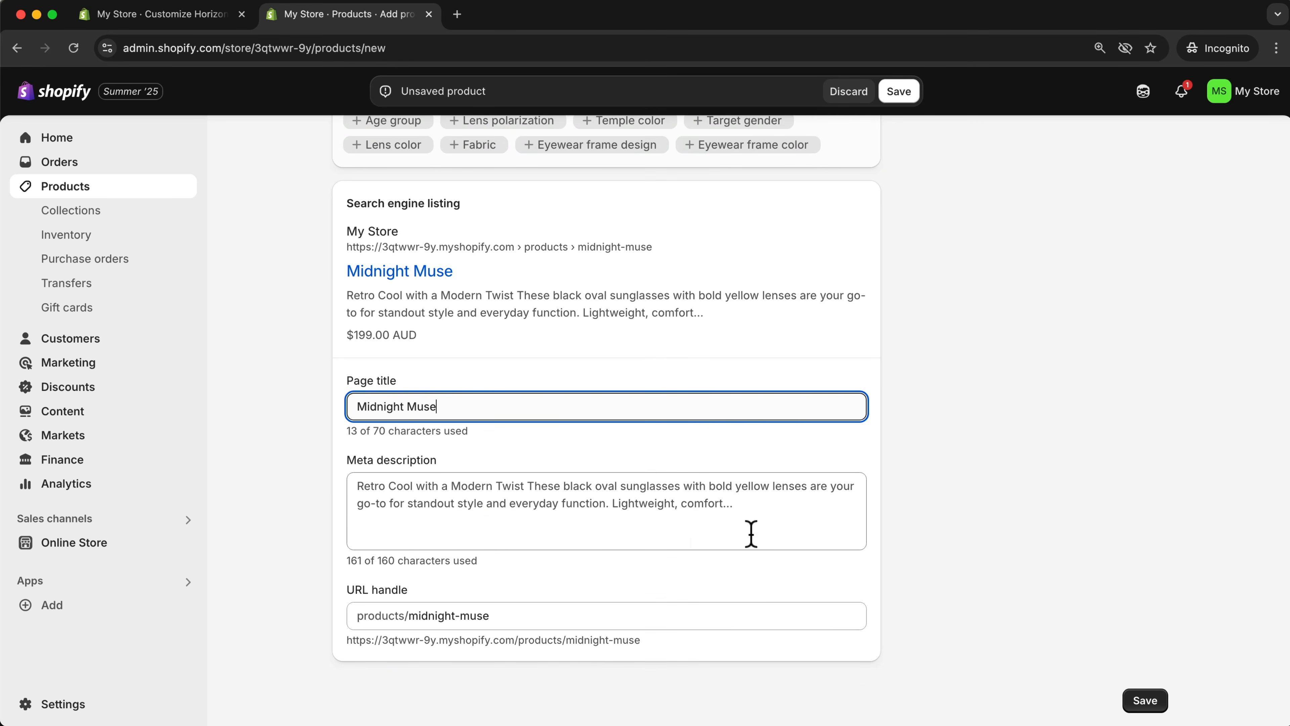
pyautogui.click(1145, 701)
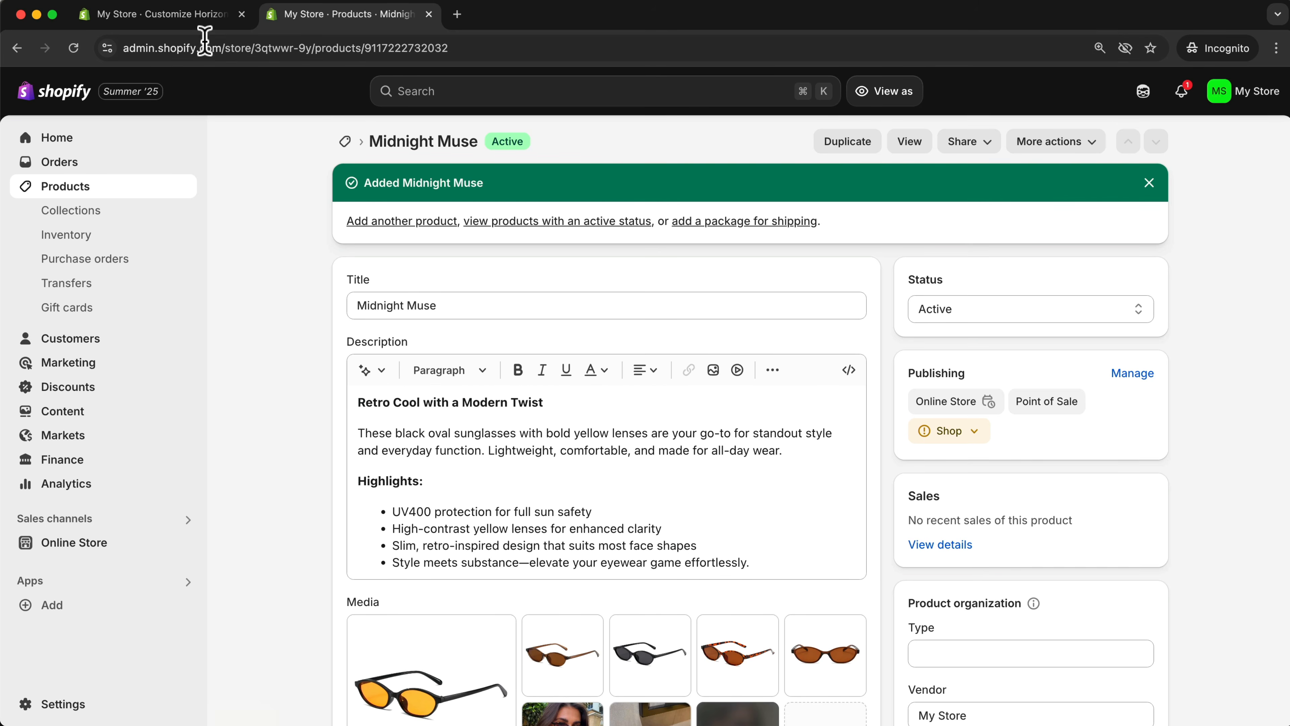
# Examine the home page's product list in the theme editor and the Collections field of the Midnight Muse product
pyautogui.click(193, 16)
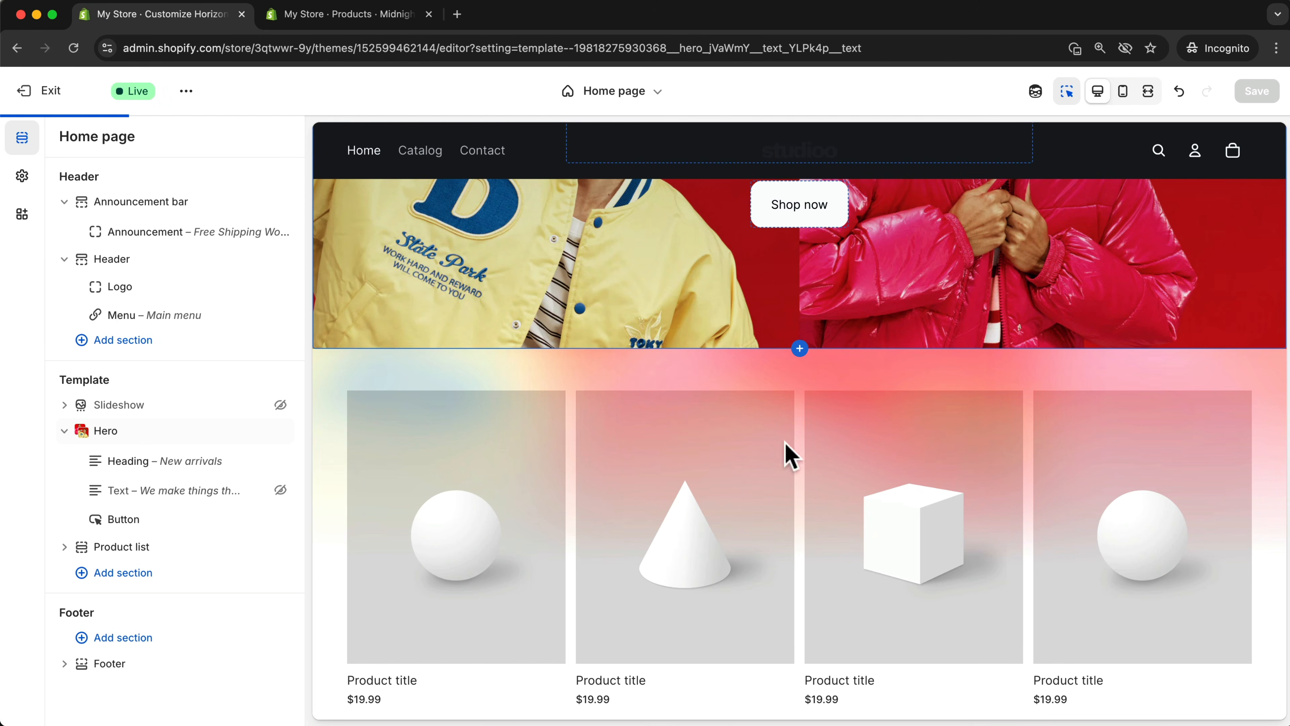
pyautogui.click(353, 16)
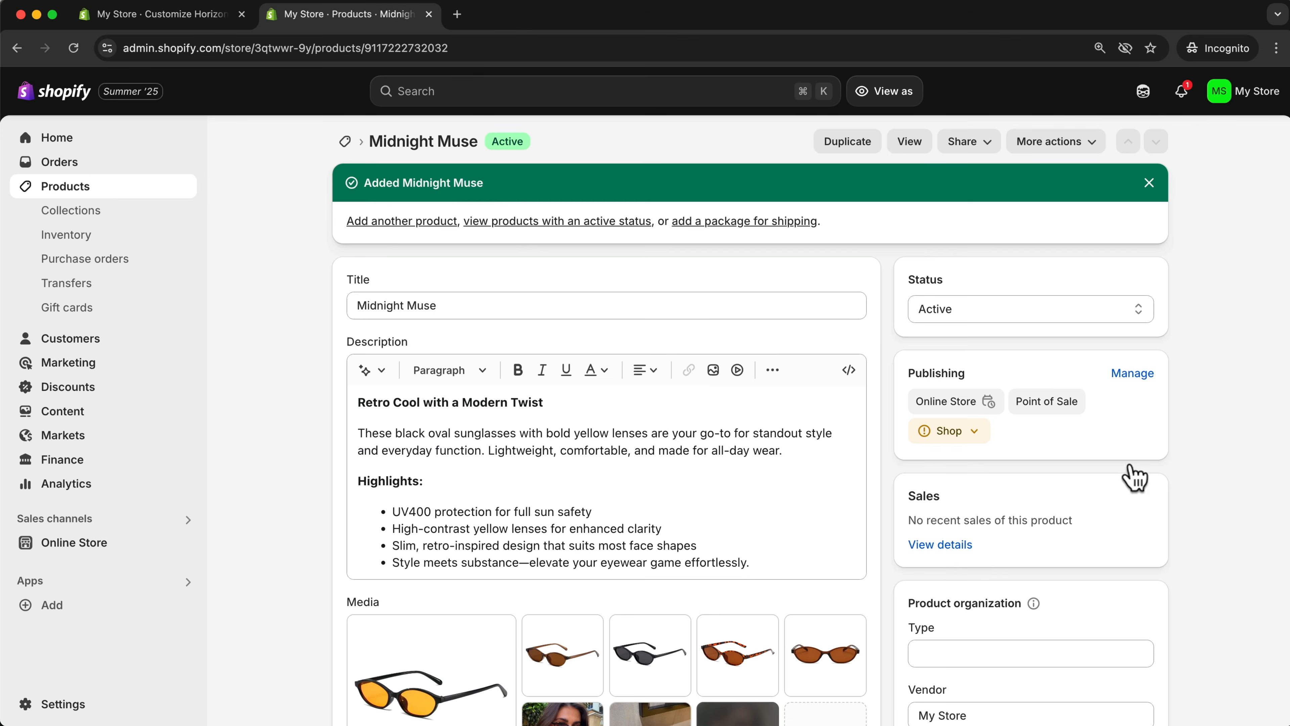
pyautogui.scroll(-4, 1185, 498)
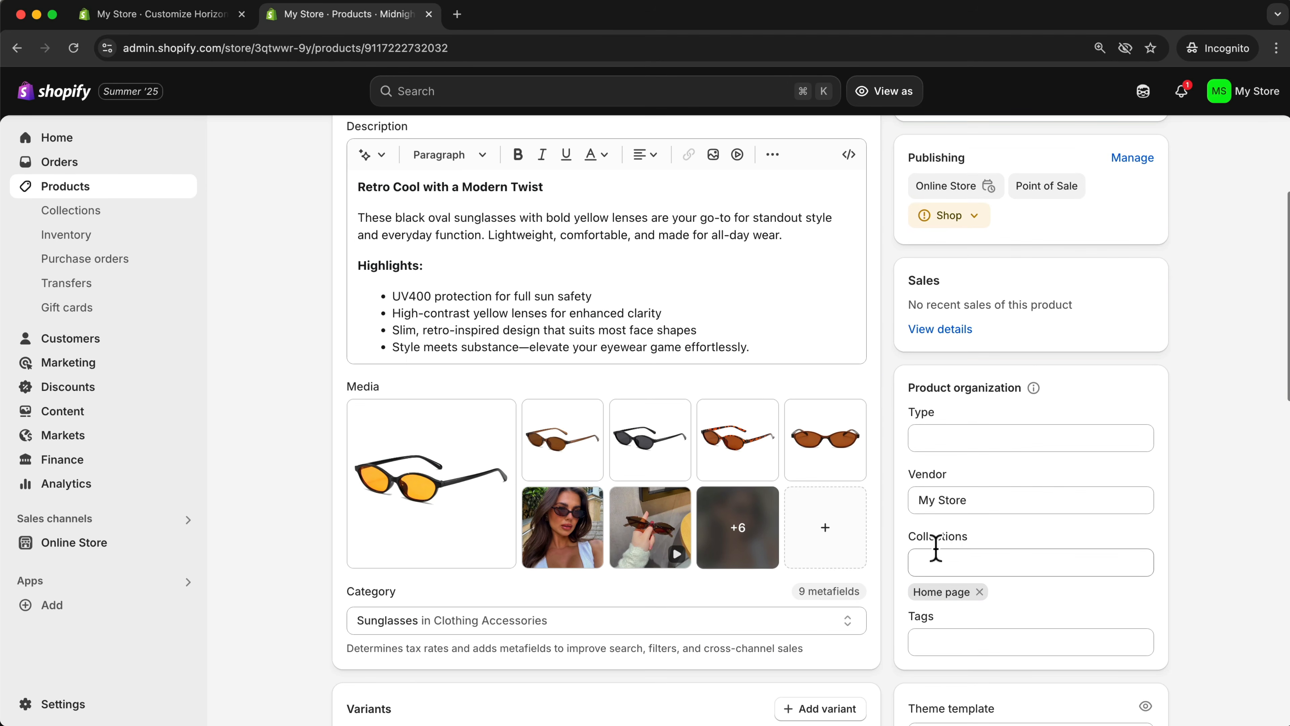
pyautogui.moveTo(972, 543); pyautogui.dragTo(914, 539)
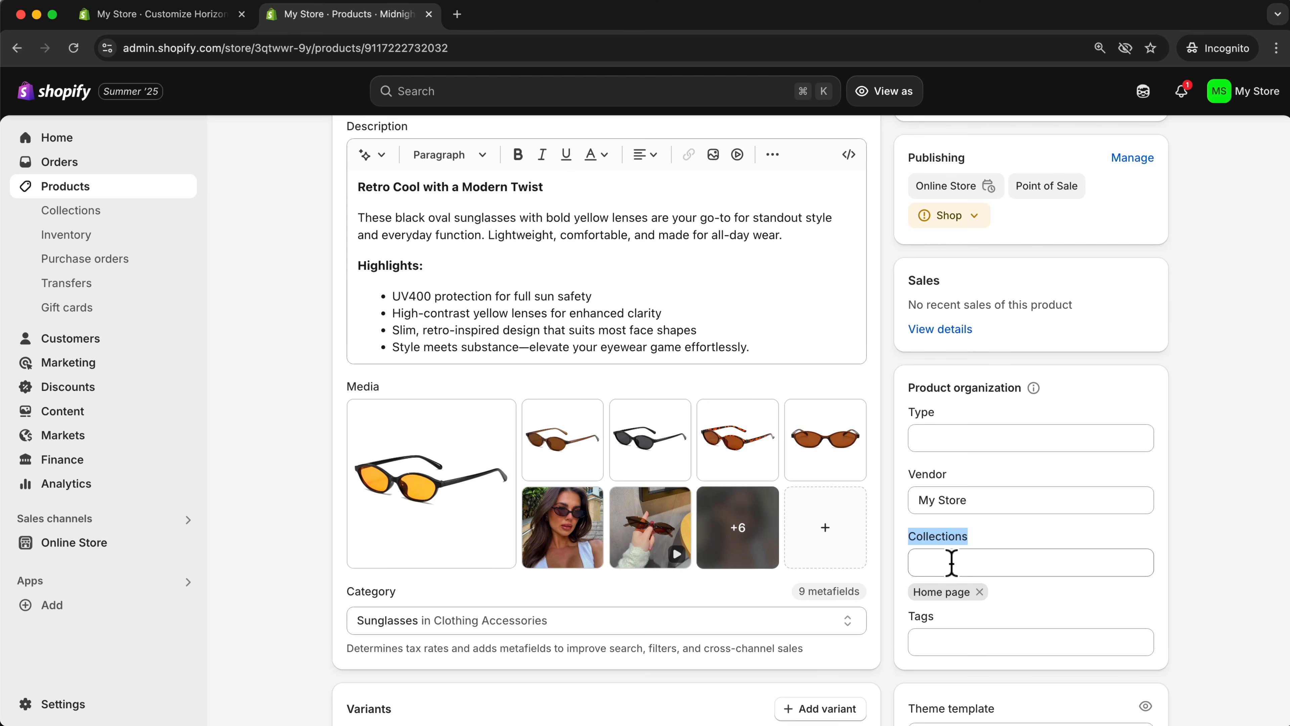
pyautogui.scroll(4, 951, 562)
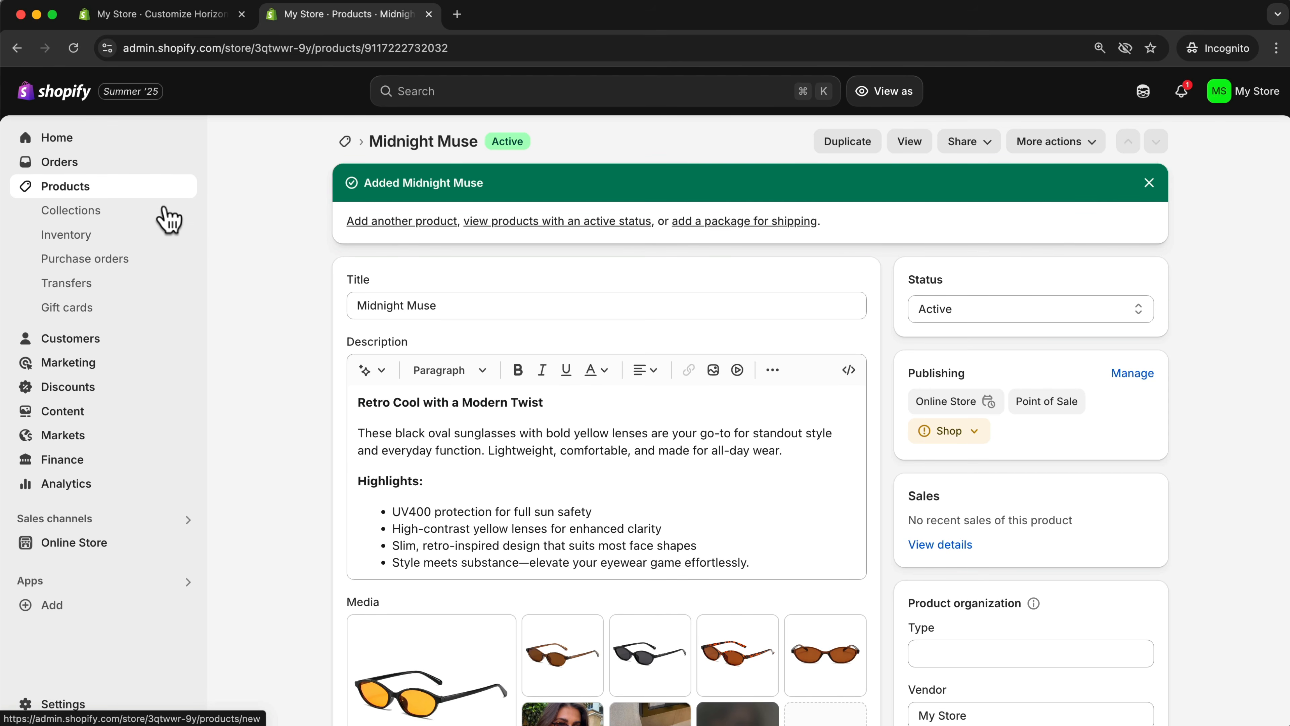
# Open the store's product list and start adding another product
pyautogui.click(76, 191)
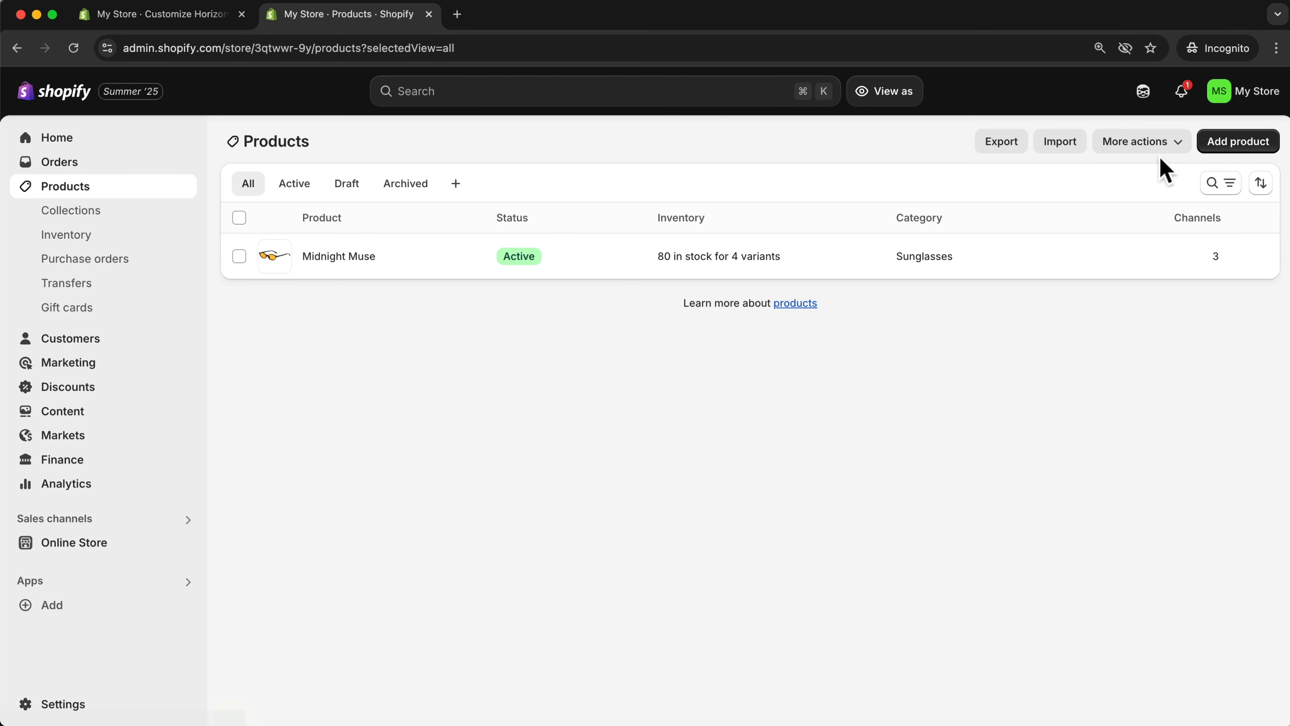
pyautogui.click(1239, 145)
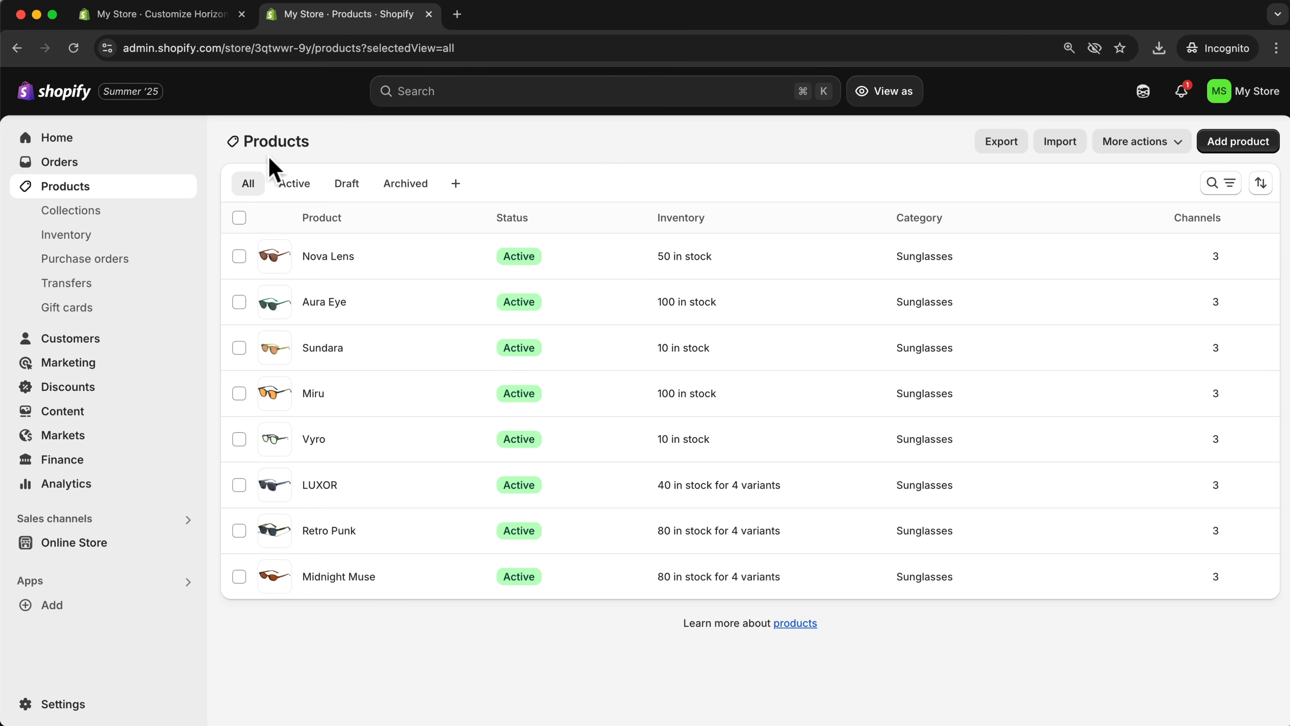
# Delete the existing Home page collection from the store's collections
pyautogui.click(59, 216)
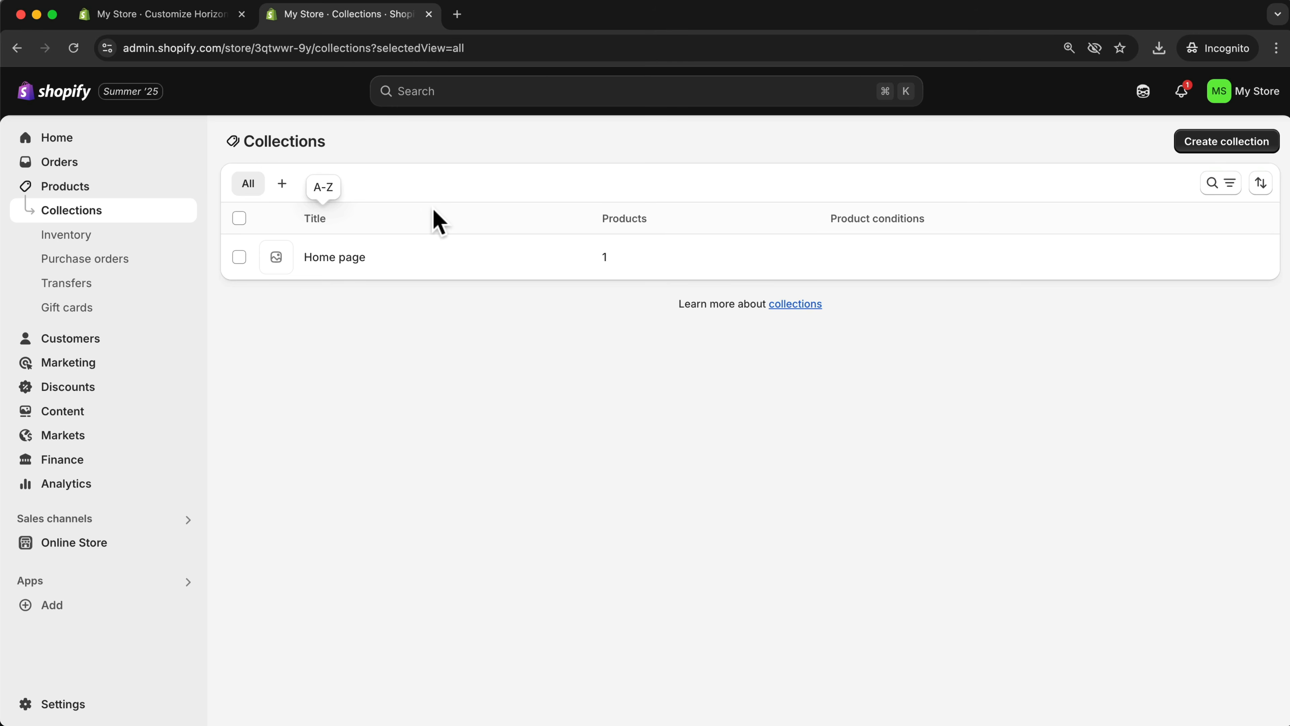
pyautogui.click(239, 257)
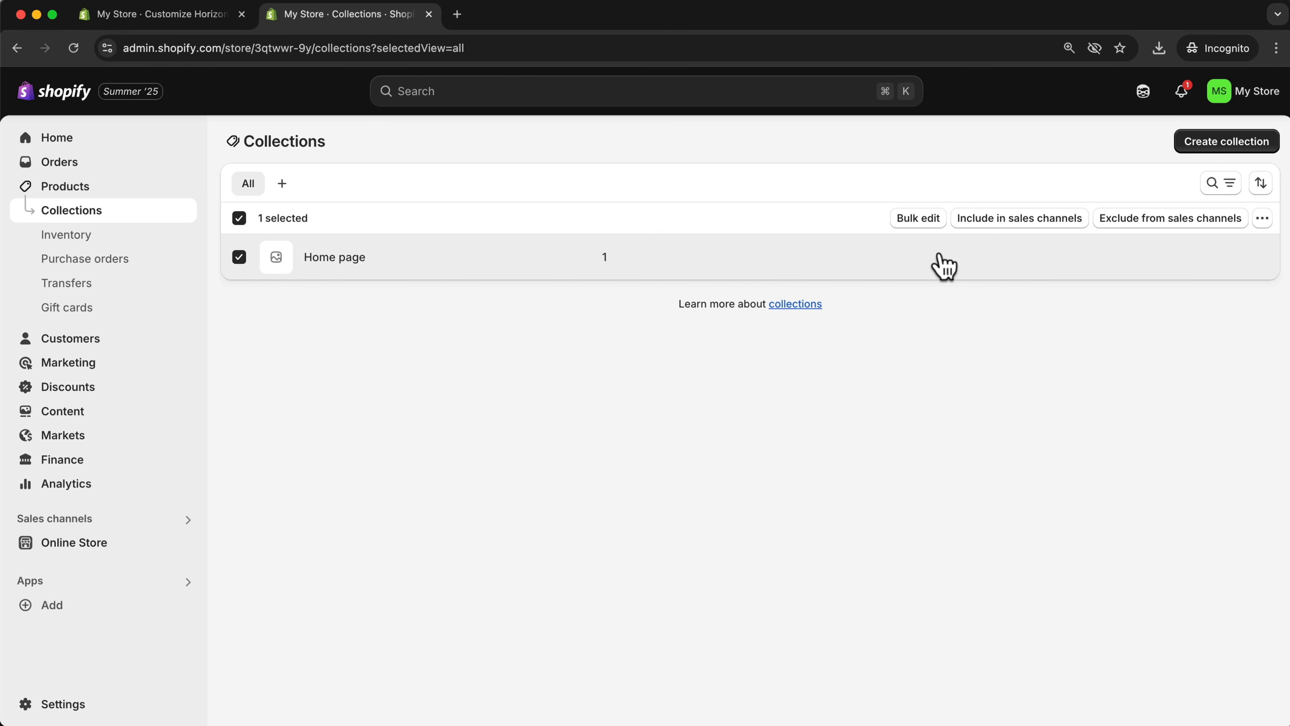
pyautogui.click(1263, 219)
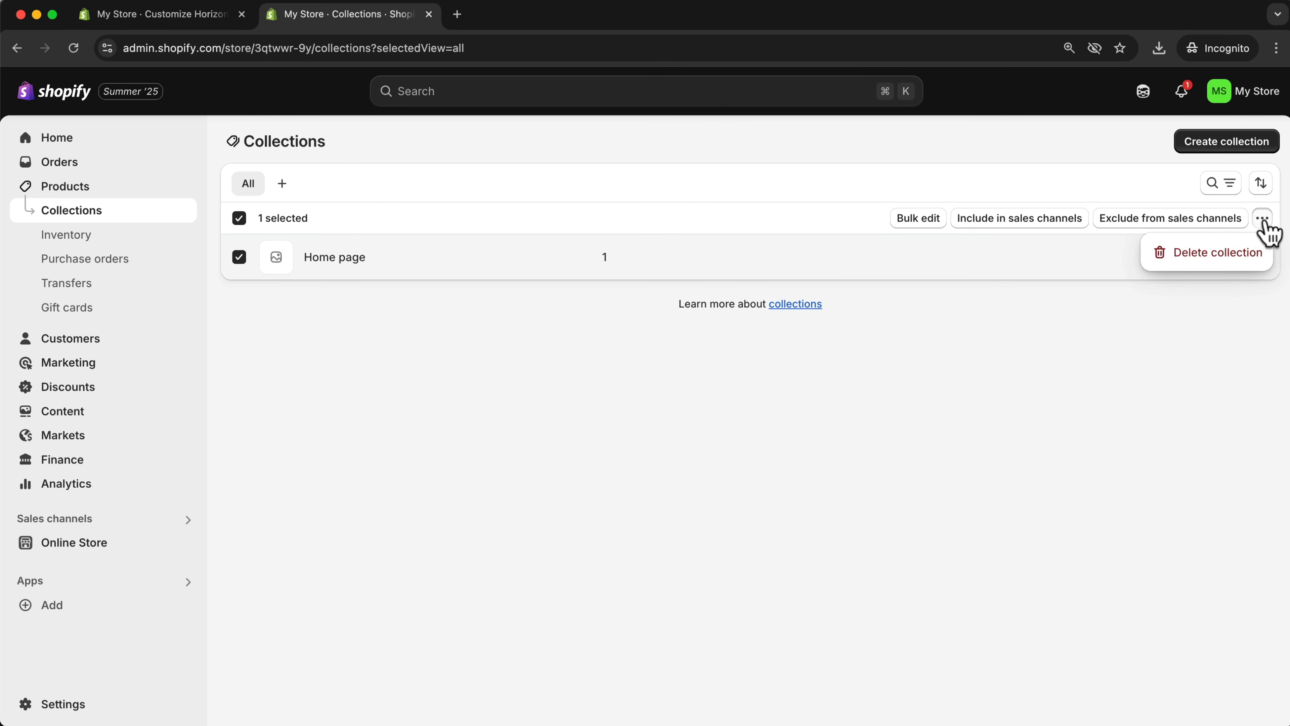
pyautogui.click(1216, 254)
pyautogui.click(895, 446)
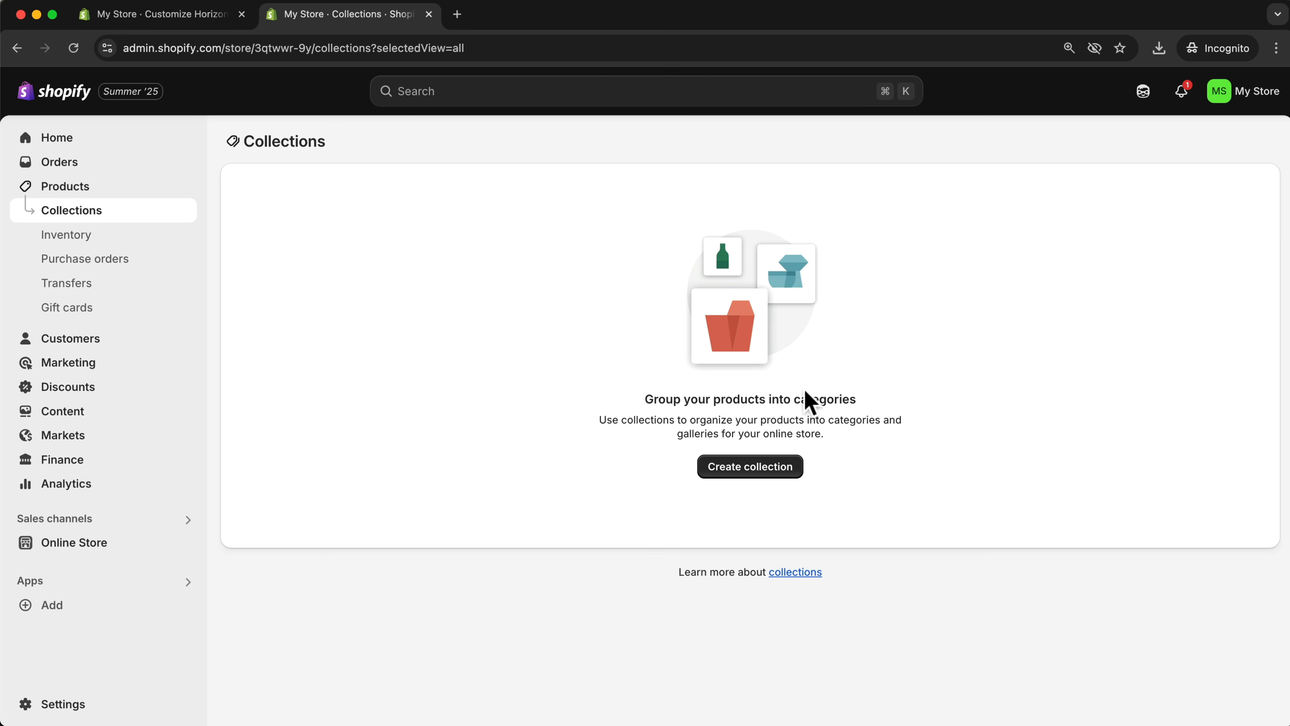
# Start a new collection titled "Mens Collection" and upload Mens_Collection_2 as its image
pyautogui.click(744, 469)
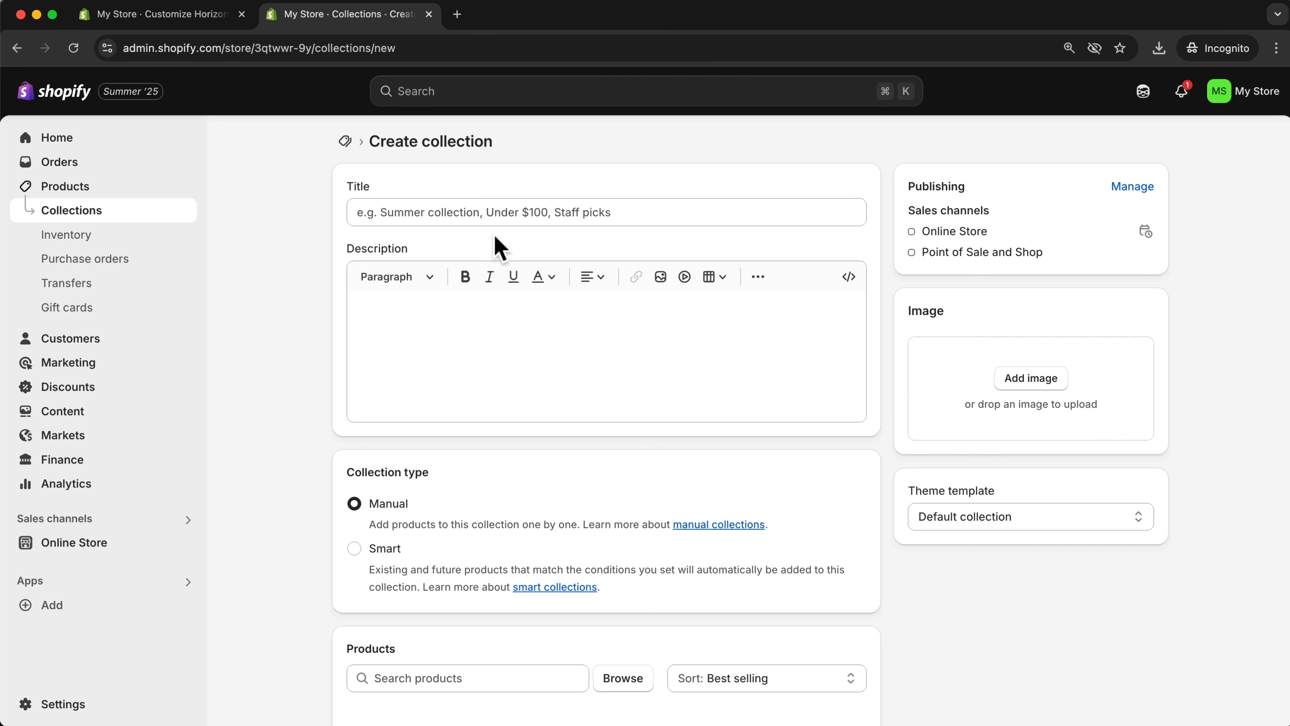
pyautogui.click(493, 213)
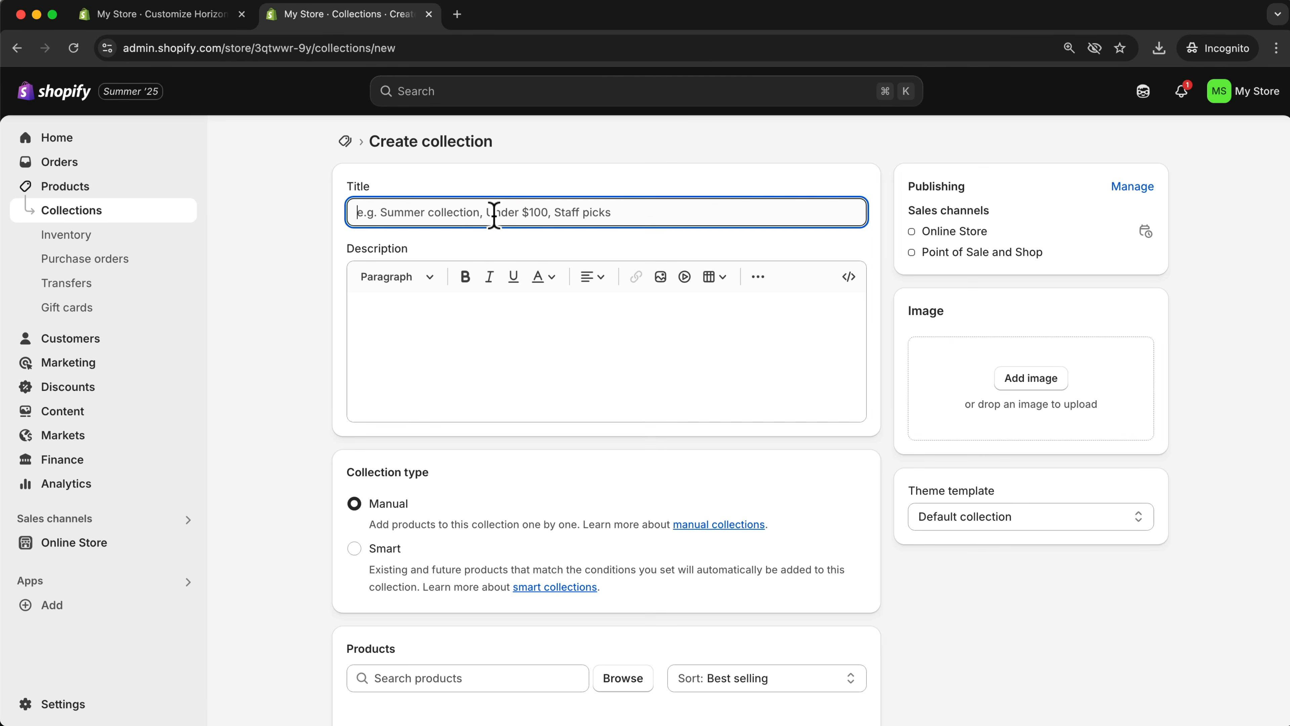
pyautogui.write('Mens Collection')
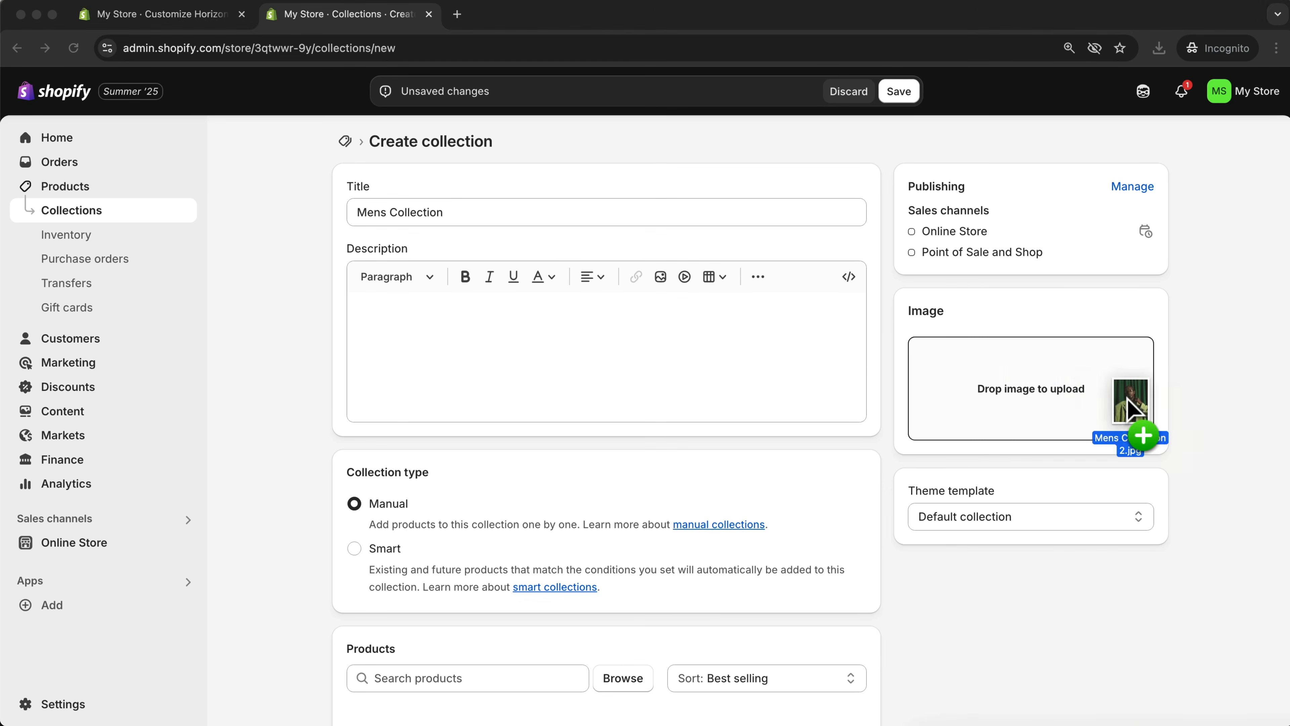
pyautogui.moveTo(1128, 405); pyautogui.dragTo(1037, 385)
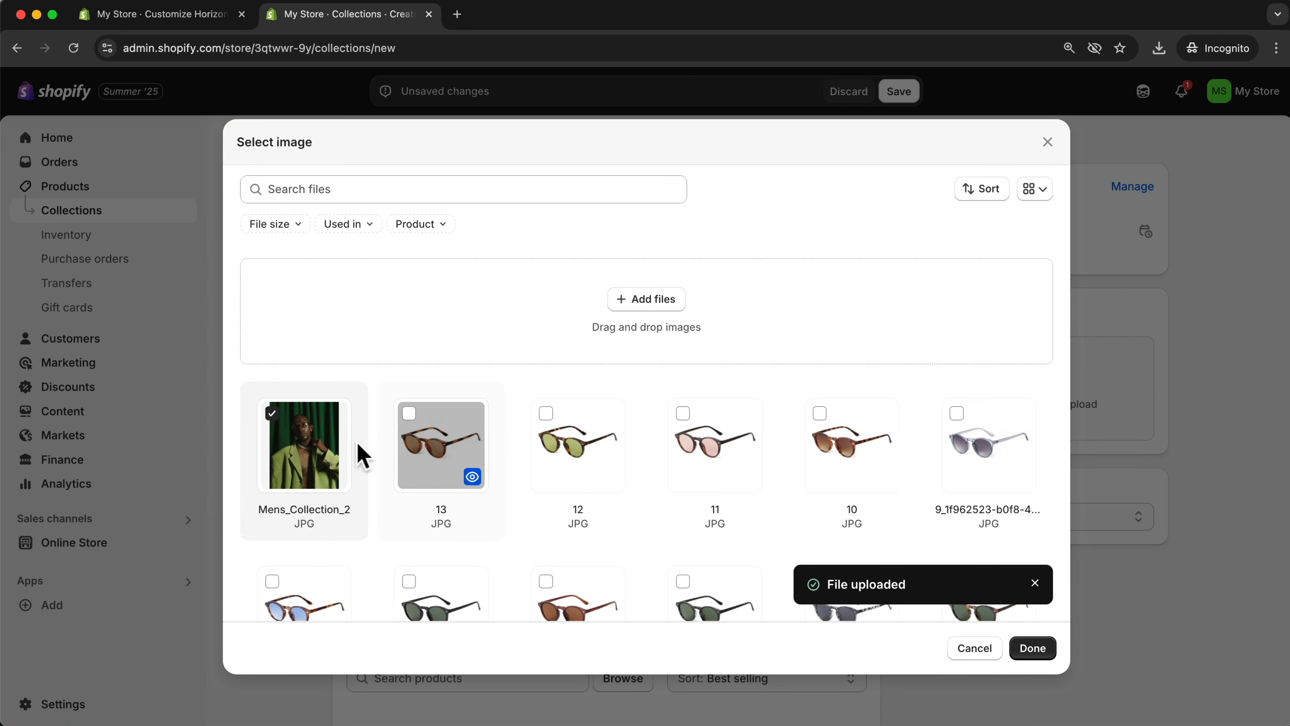
pyautogui.click(1032, 650)
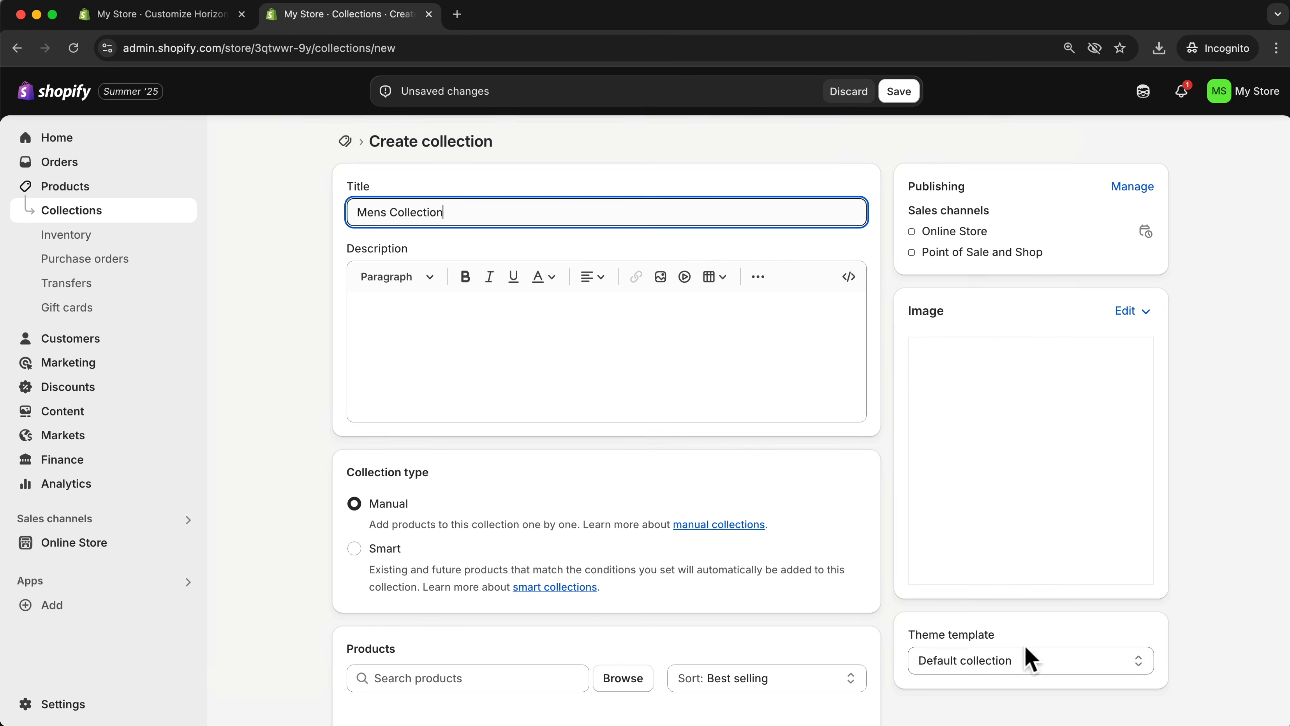
# Keep the collection type Manual, add Vyro, Sundara, Retro Punk and Nova Lens to the Mens Collection, and save it
pyautogui.click(518, 507)
pyautogui.scroll(-5, 519, 508)
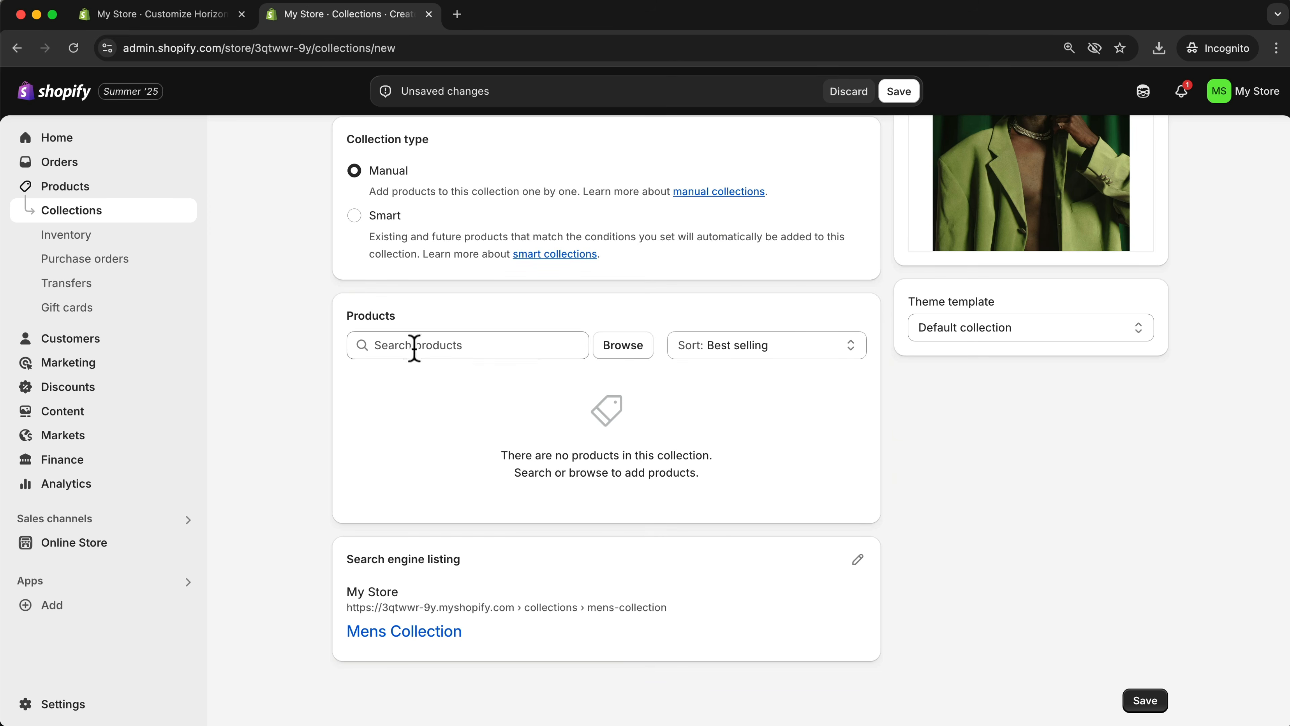
pyautogui.click(615, 351)
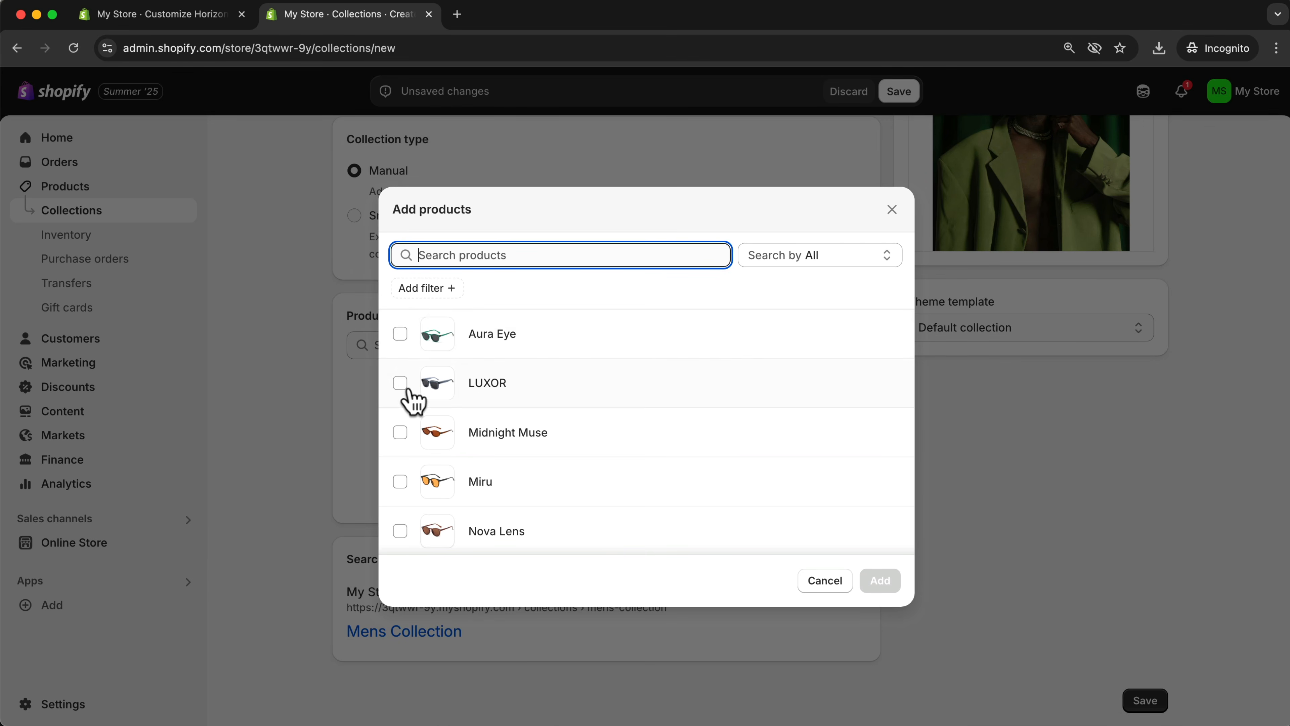
pyautogui.scroll(-3, 409, 400)
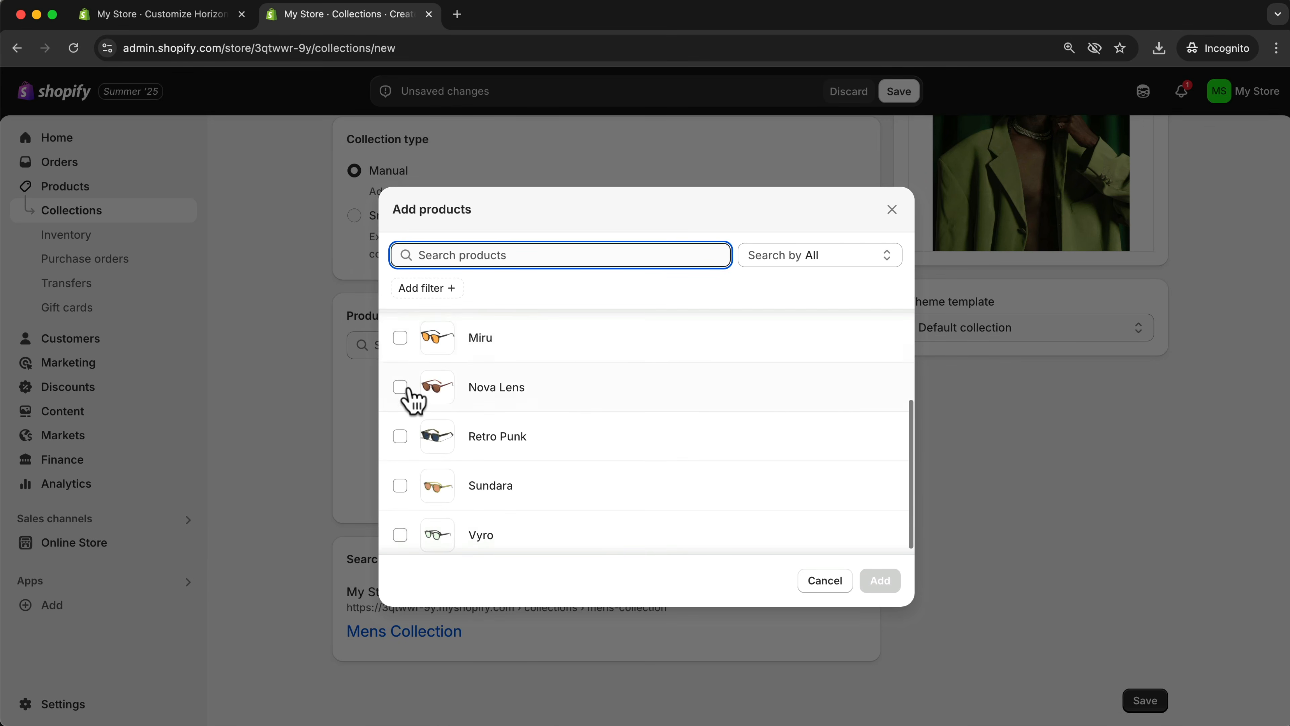
pyautogui.click(400, 529)
pyautogui.click(400, 480)
pyautogui.click(400, 430)
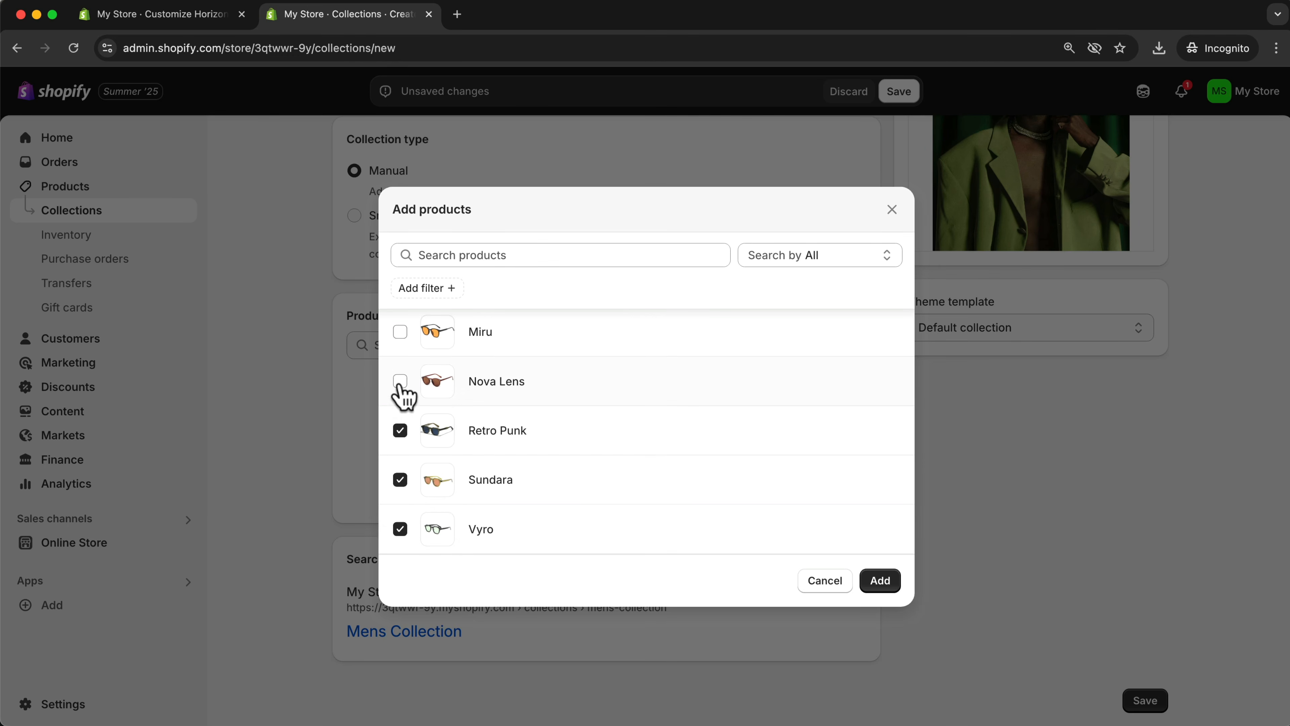
pyautogui.click(400, 381)
pyautogui.click(868, 584)
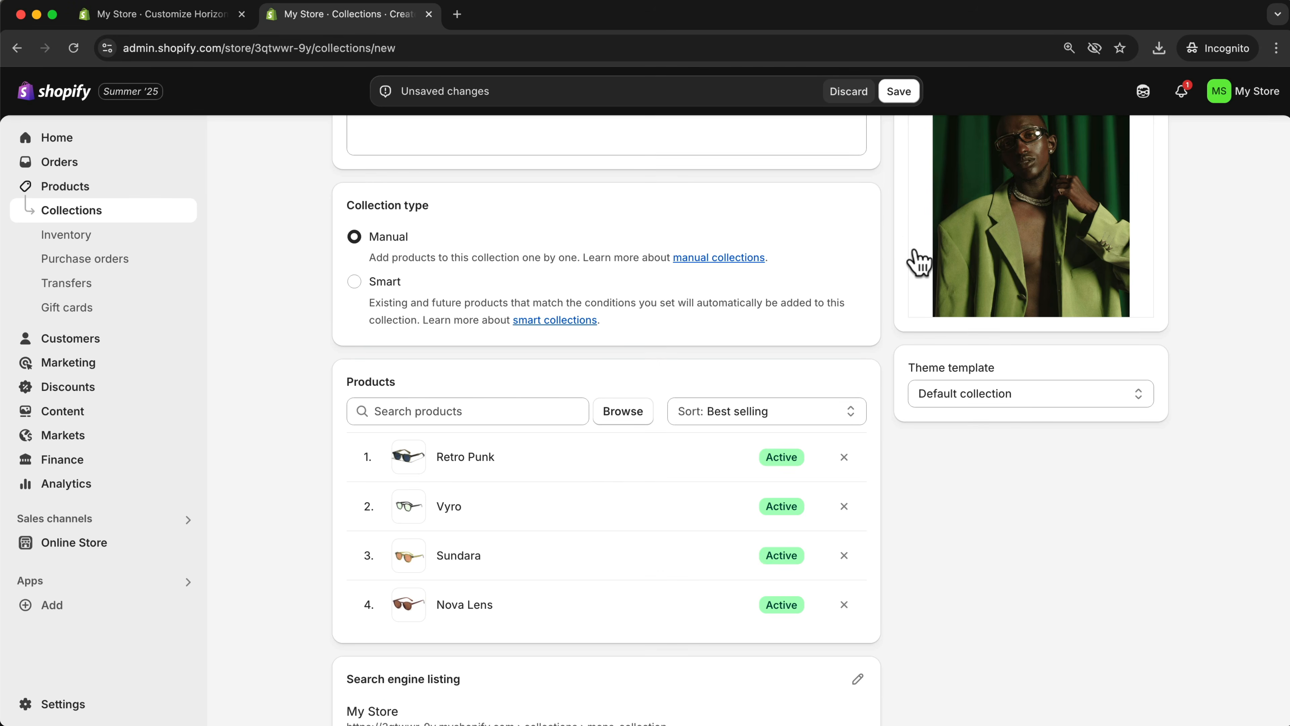
pyautogui.click(909, 100)
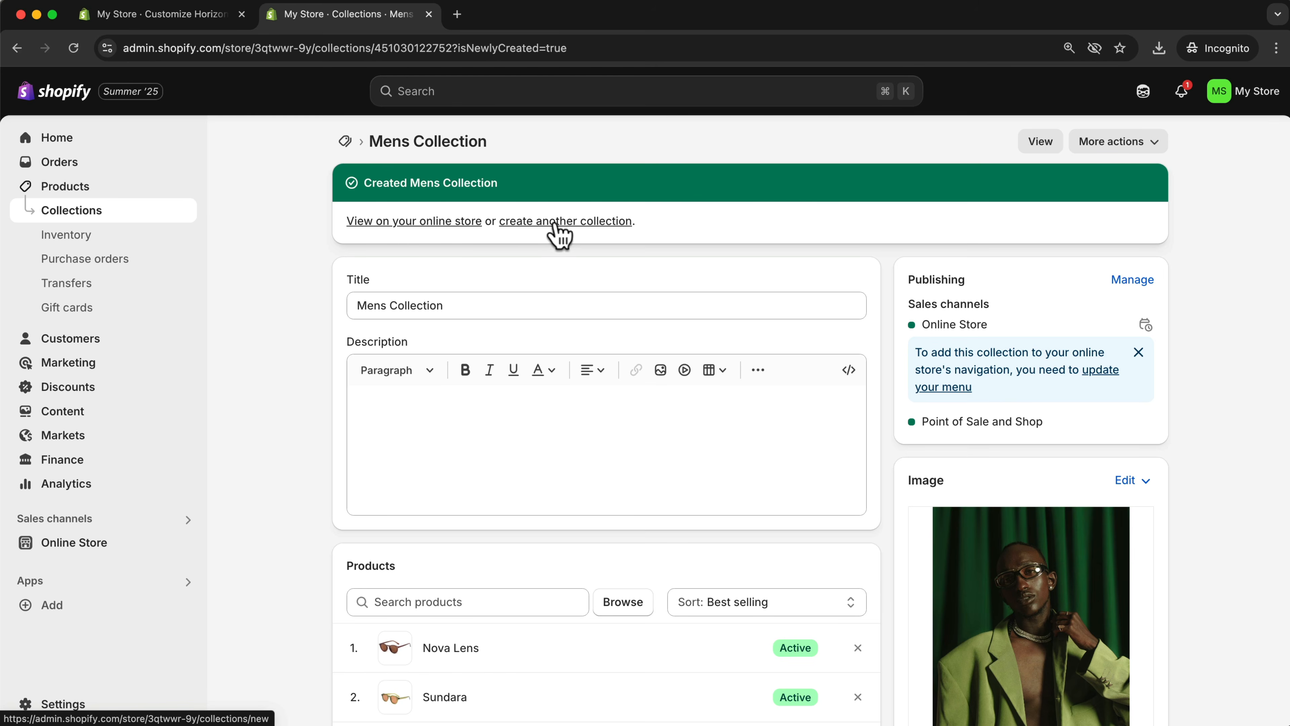
# Start another collection titled "Womens Collection" and upload Womens_Collection as its image
pyautogui.click(563, 224)
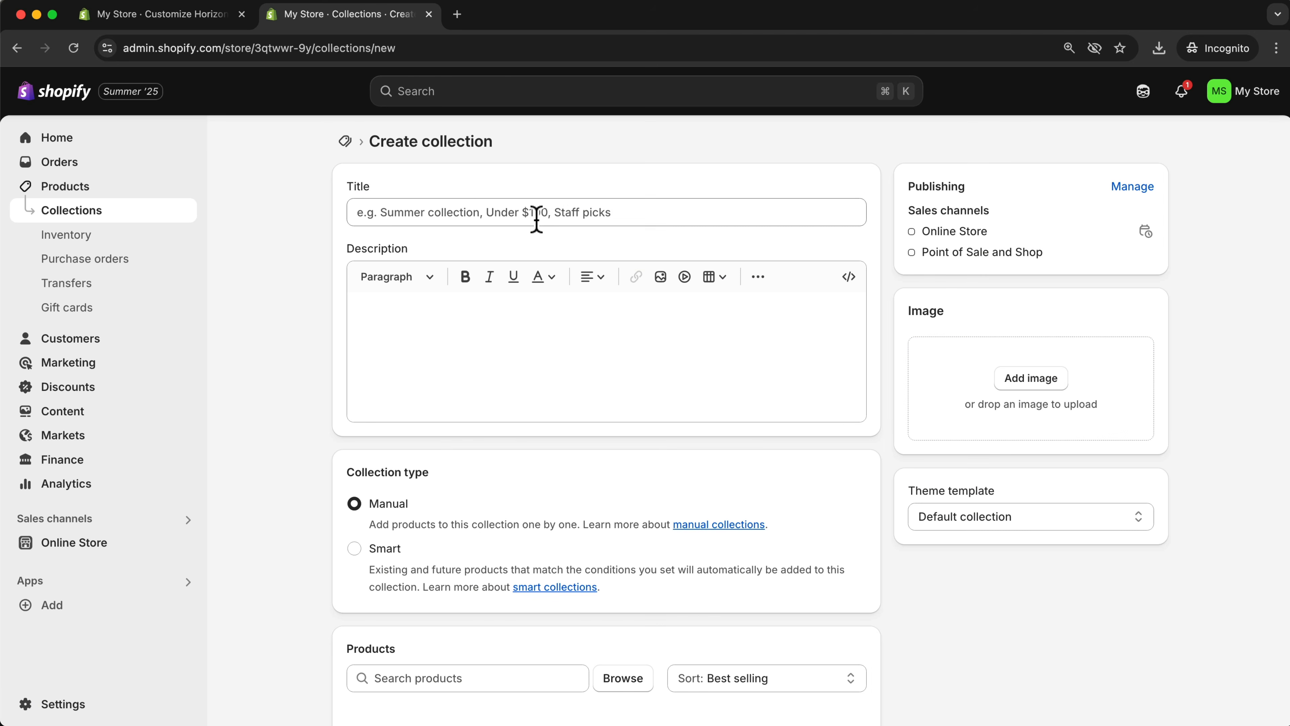
pyautogui.click(495, 216)
pyautogui.write('Womens Collection')
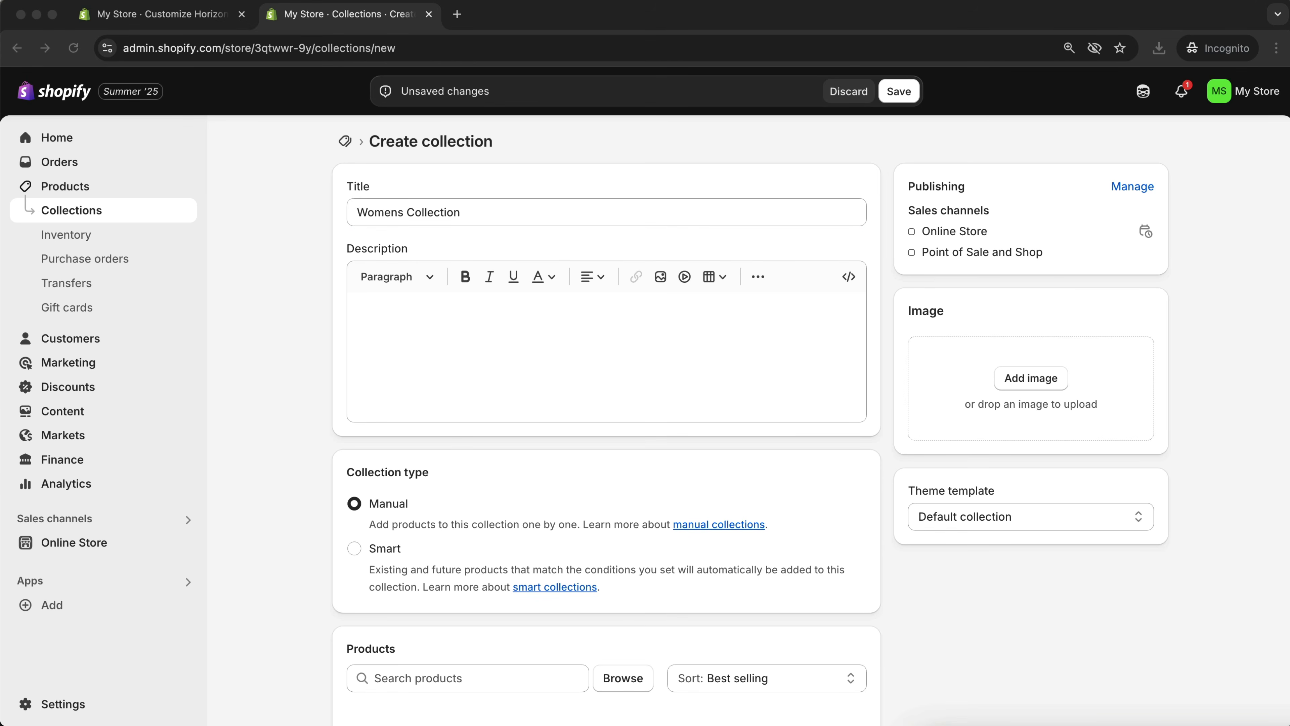
pyautogui.moveTo(1157, 418); pyautogui.dragTo(1029, 352)
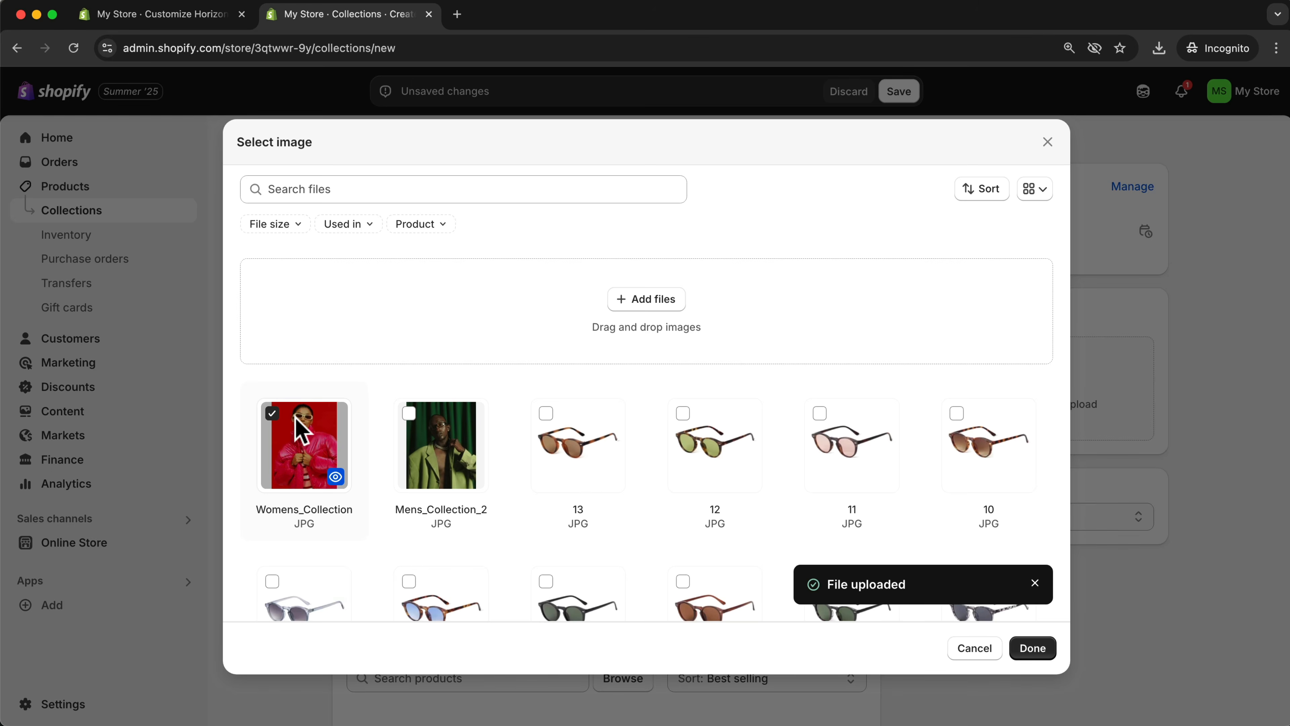
pyautogui.click(1032, 650)
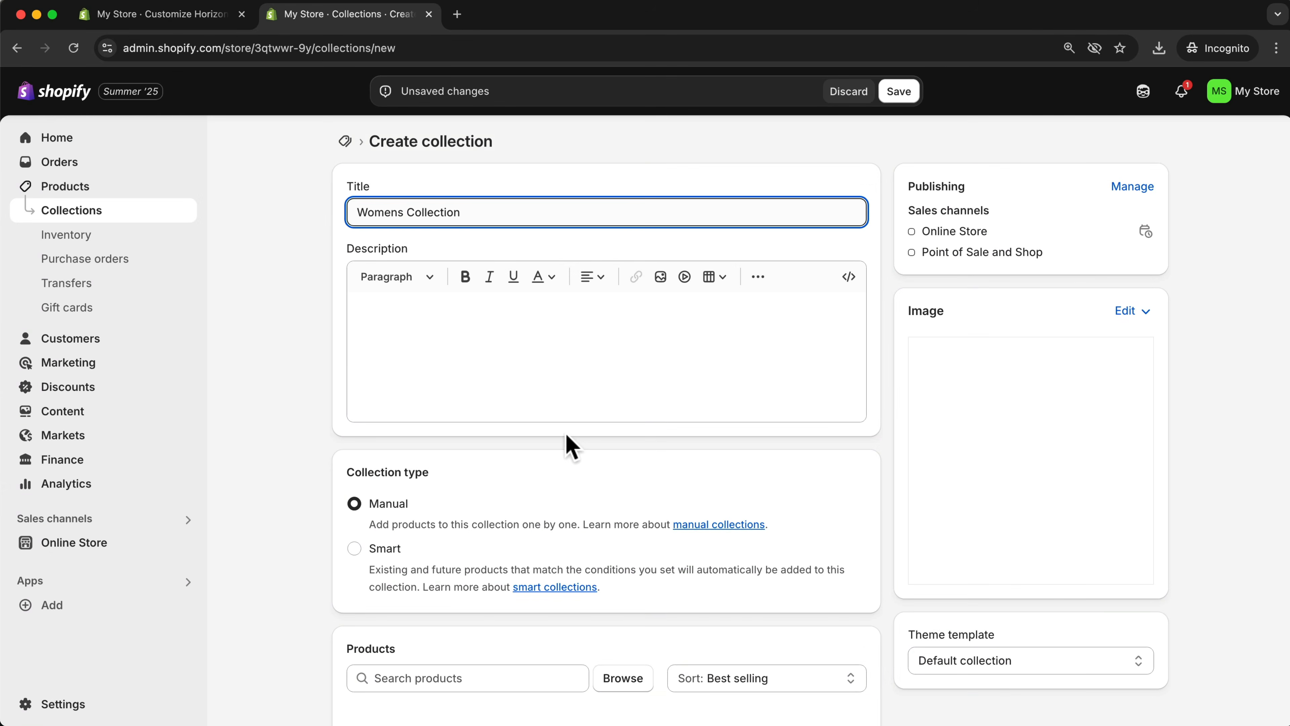
# Add Aura Eye, LUXOR, Midnight Muse and Miru to the Womens Collection and save it
pyautogui.scroll(-7, 567, 432)
pyautogui.click(615, 345)
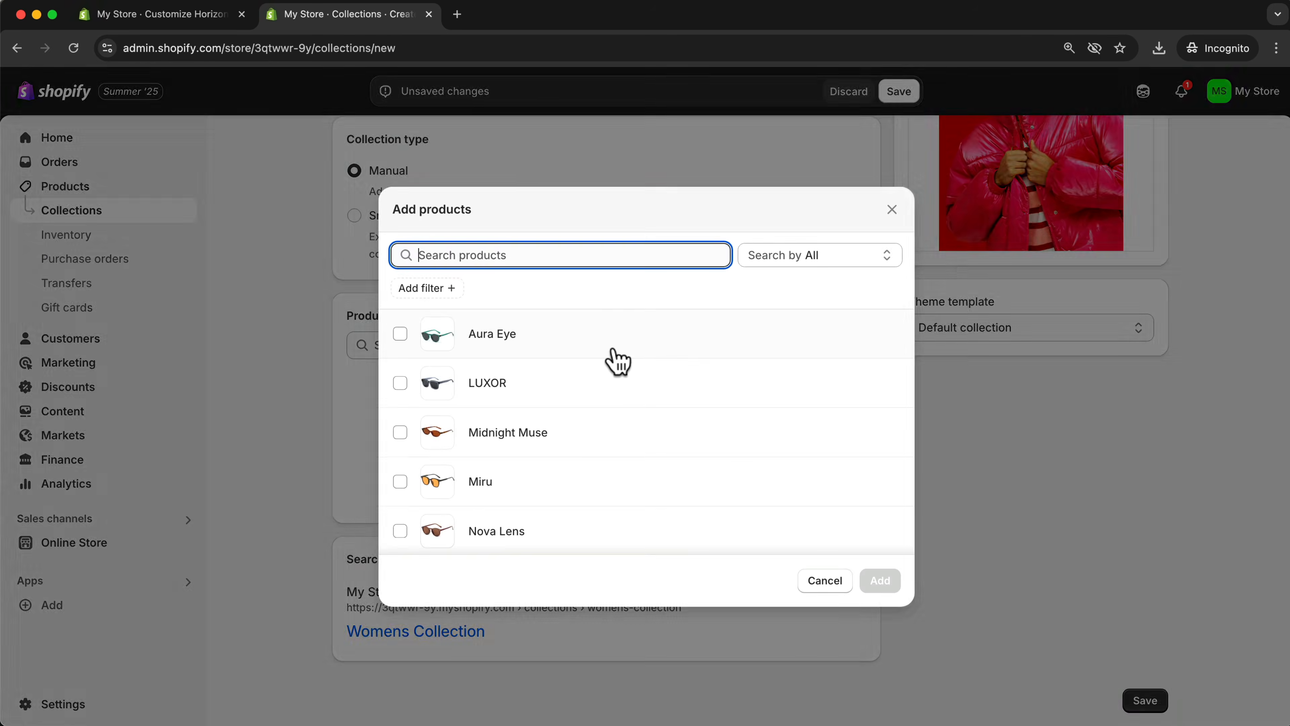
pyautogui.click(400, 334)
pyautogui.click(400, 383)
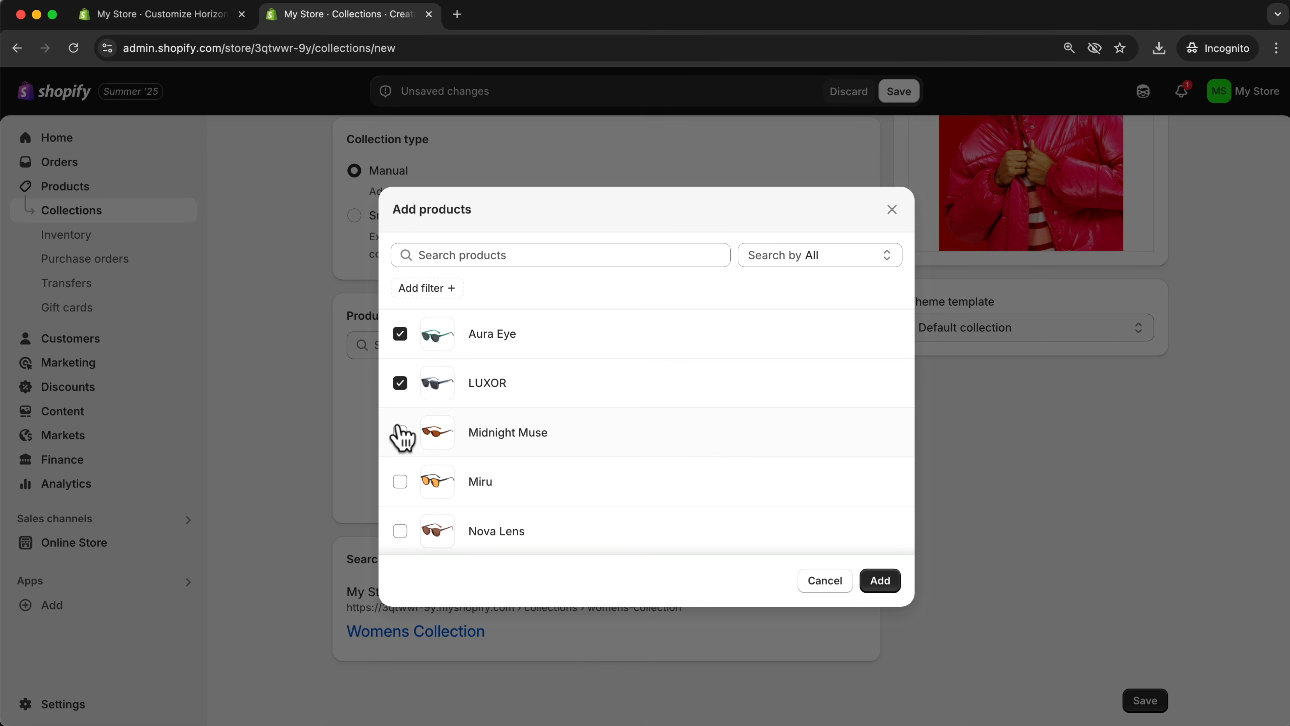
pyautogui.click(400, 432)
pyautogui.click(400, 481)
pyautogui.click(891, 582)
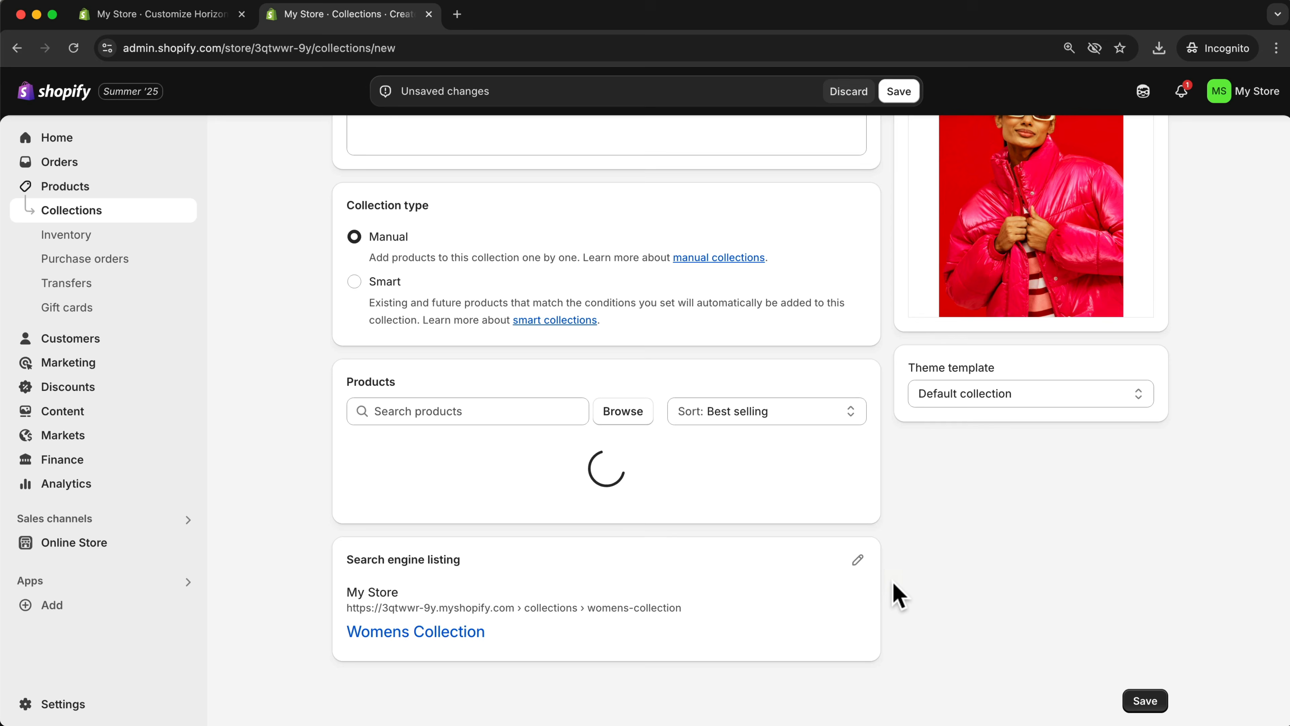
pyautogui.click(898, 91)
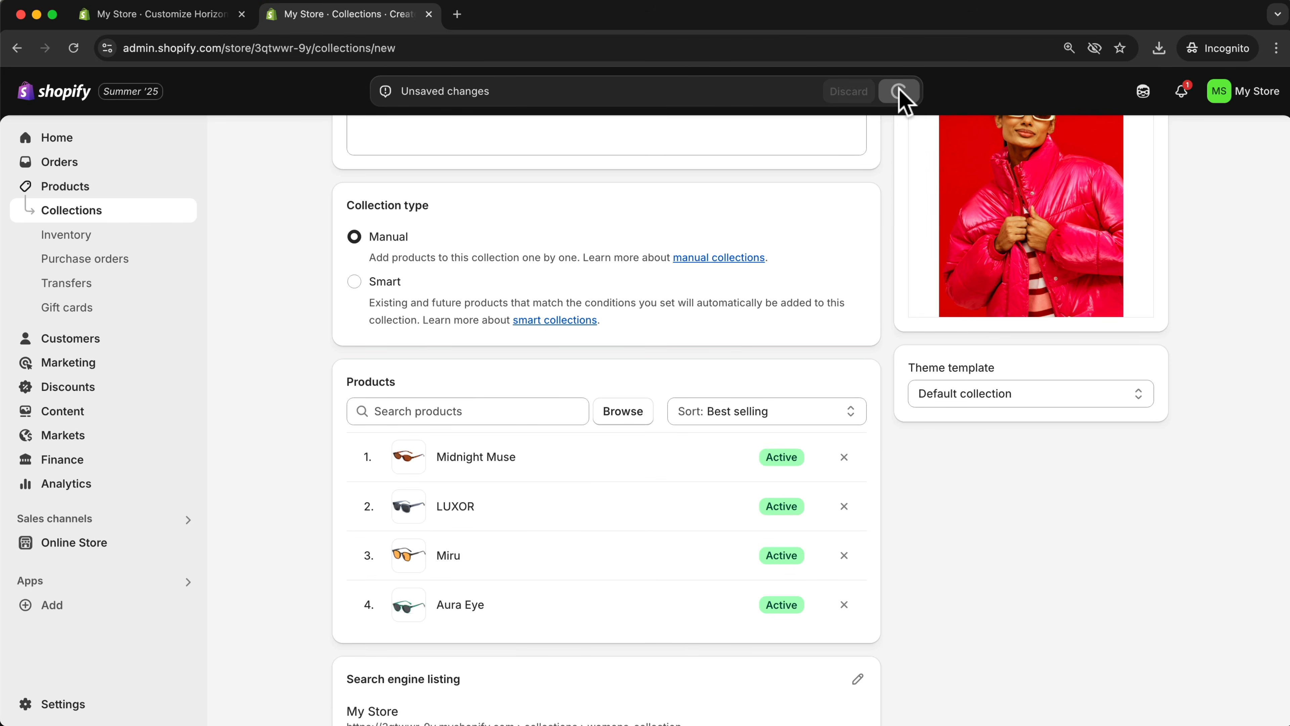
# Start a collection titled "Best Sellers" from the collections list and upload an image for it
pyautogui.click(80, 213)
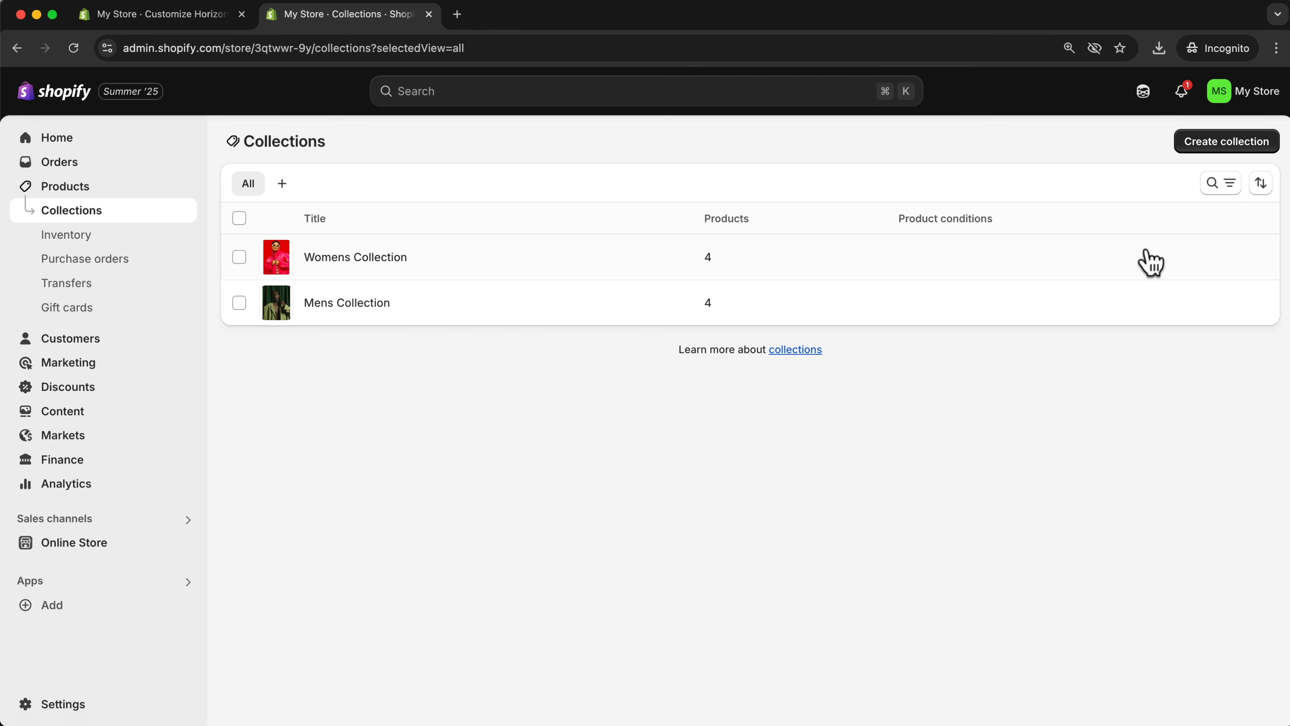
pyautogui.click(1221, 152)
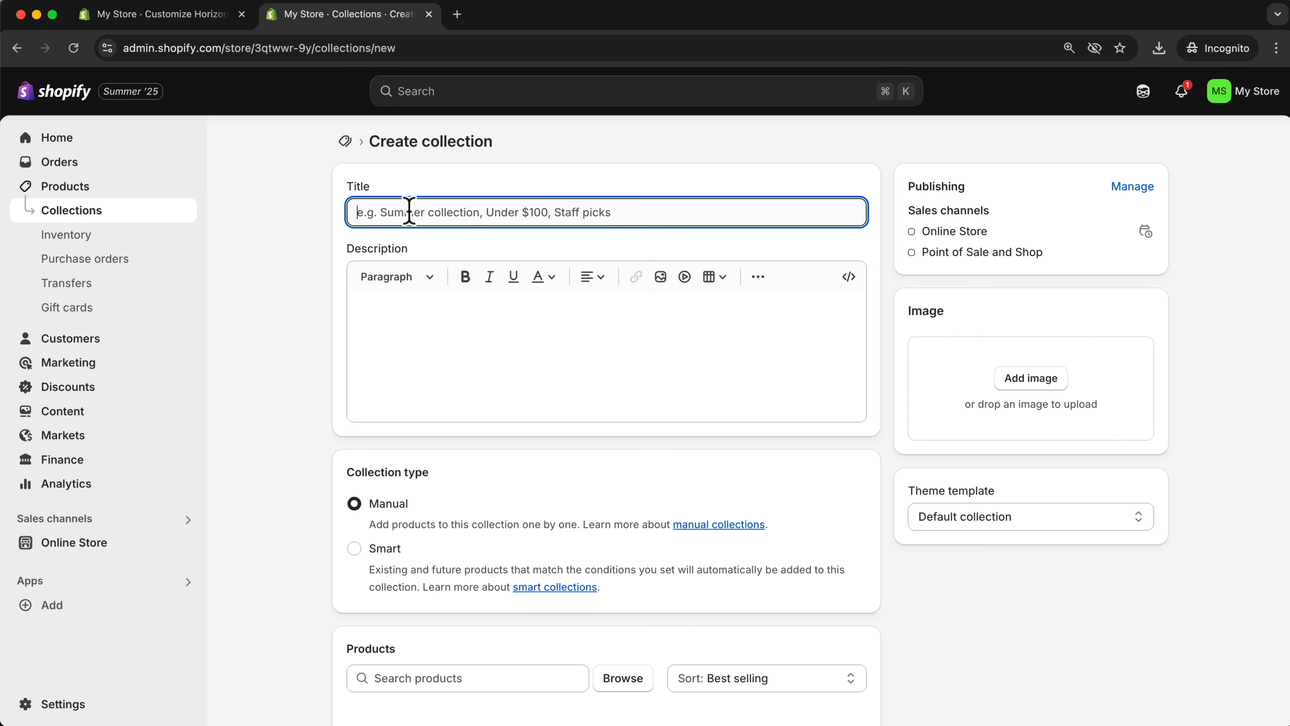
pyautogui.write('Best Sellers')
pyautogui.moveTo(1280, 457); pyautogui.dragTo(997, 376)
pyautogui.click(1041, 653)
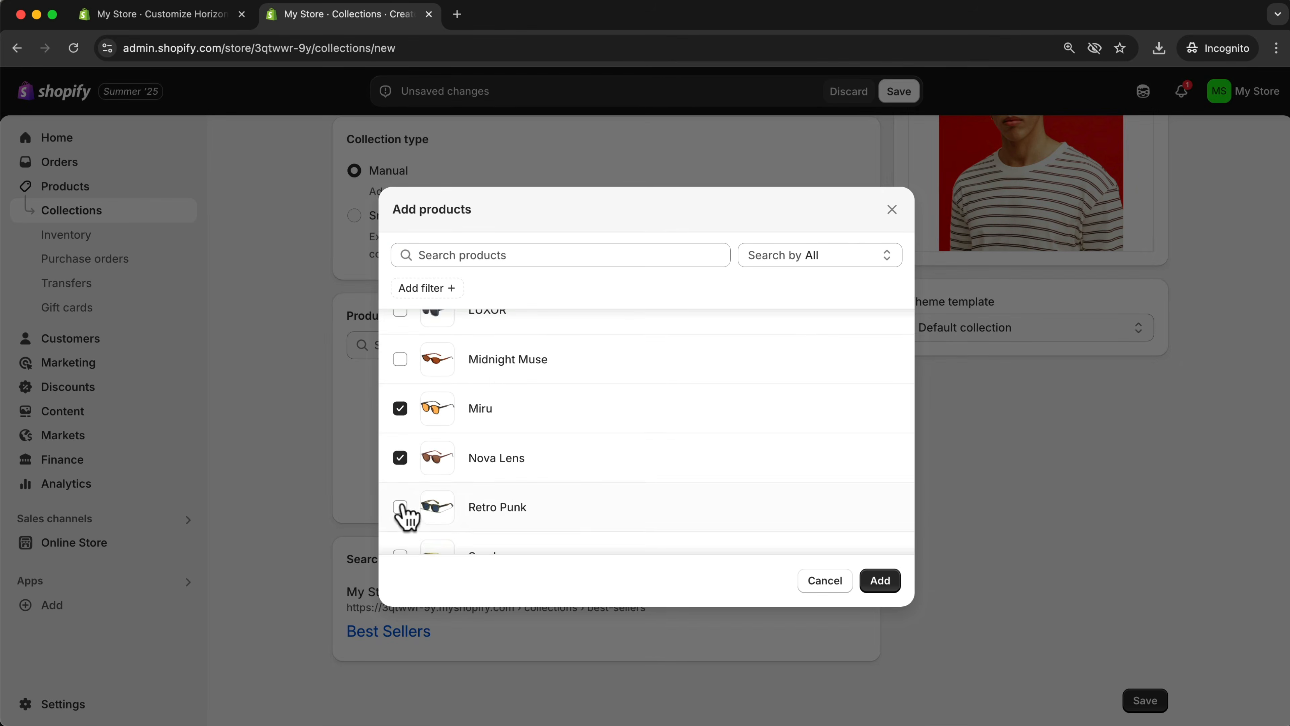
# Add products including Miru, Nova Lens and Retro Punk to the Best Sellers collection and save it
pyautogui.click(404, 509)
pyautogui.click(878, 581)
pyautogui.click(898, 91)
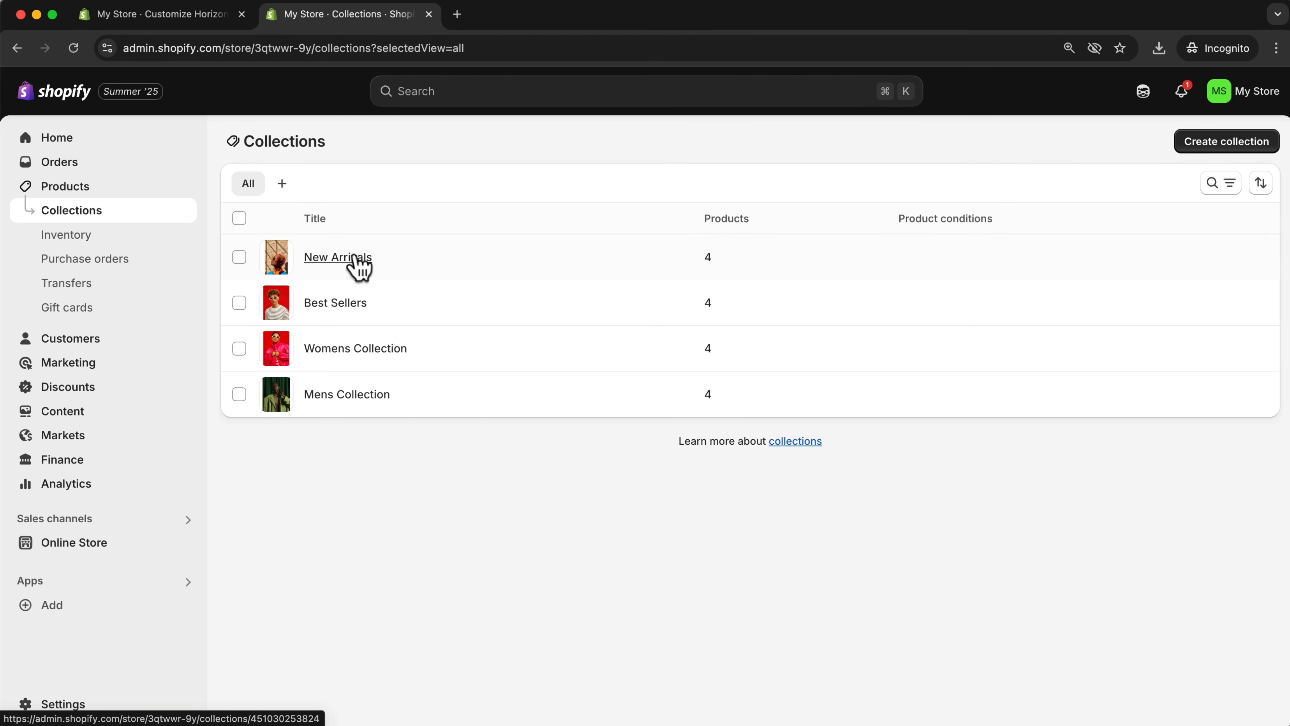
# Reload the home page in the theme editor and examine the products shown in its product list section
pyautogui.click(163, 16)
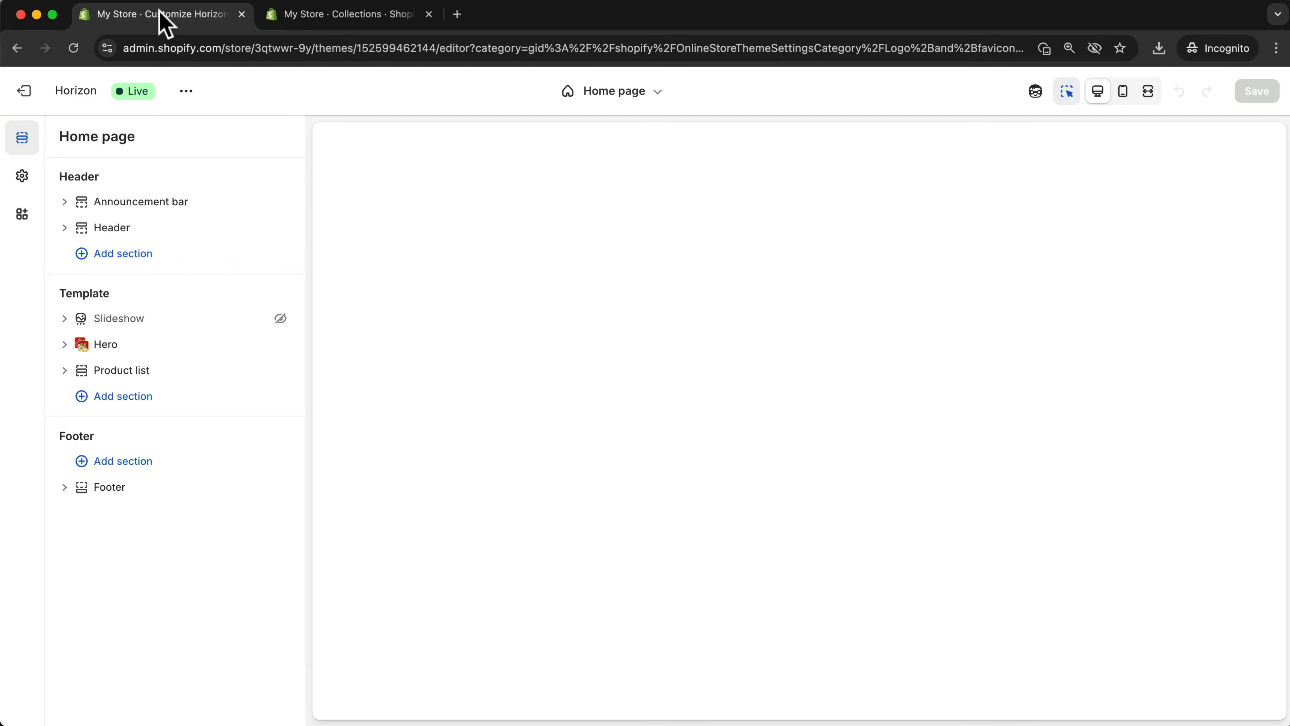
pyautogui.click(74, 49)
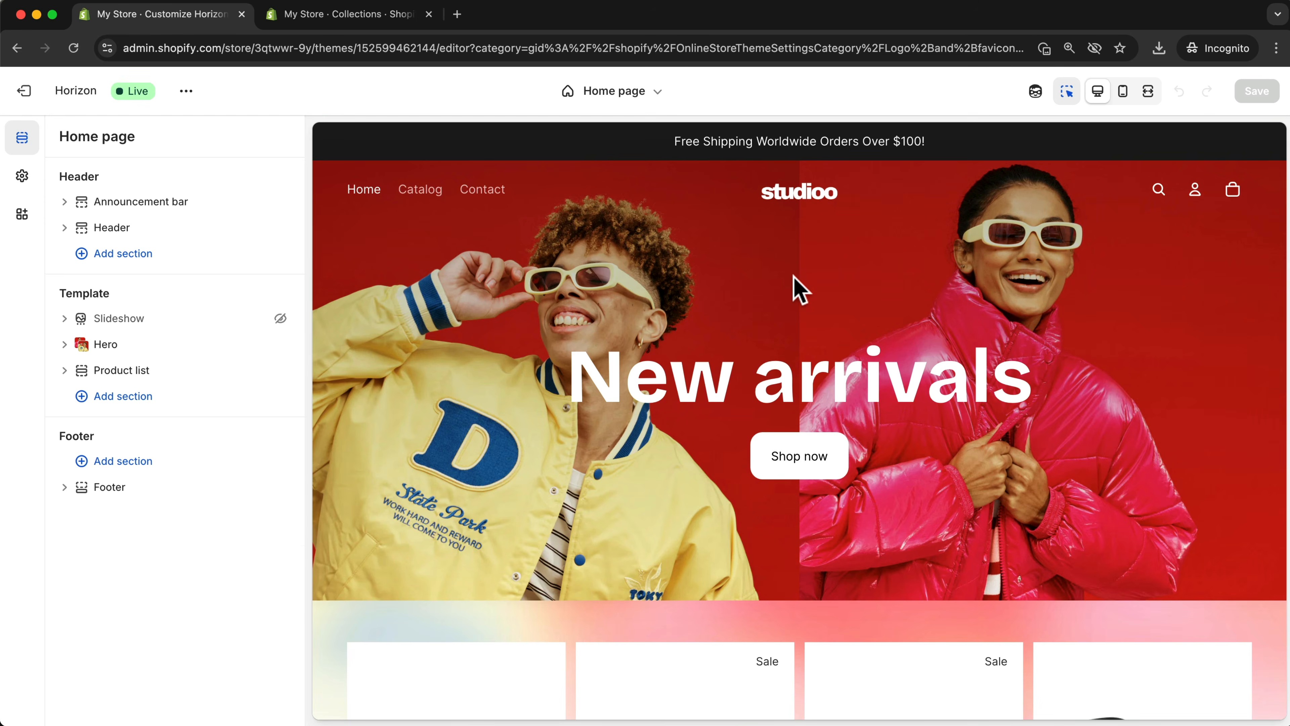
pyautogui.scroll(-4, 797, 284)
pyautogui.scroll(-2, 796, 287)
pyautogui.scroll(-3, 652, 328)
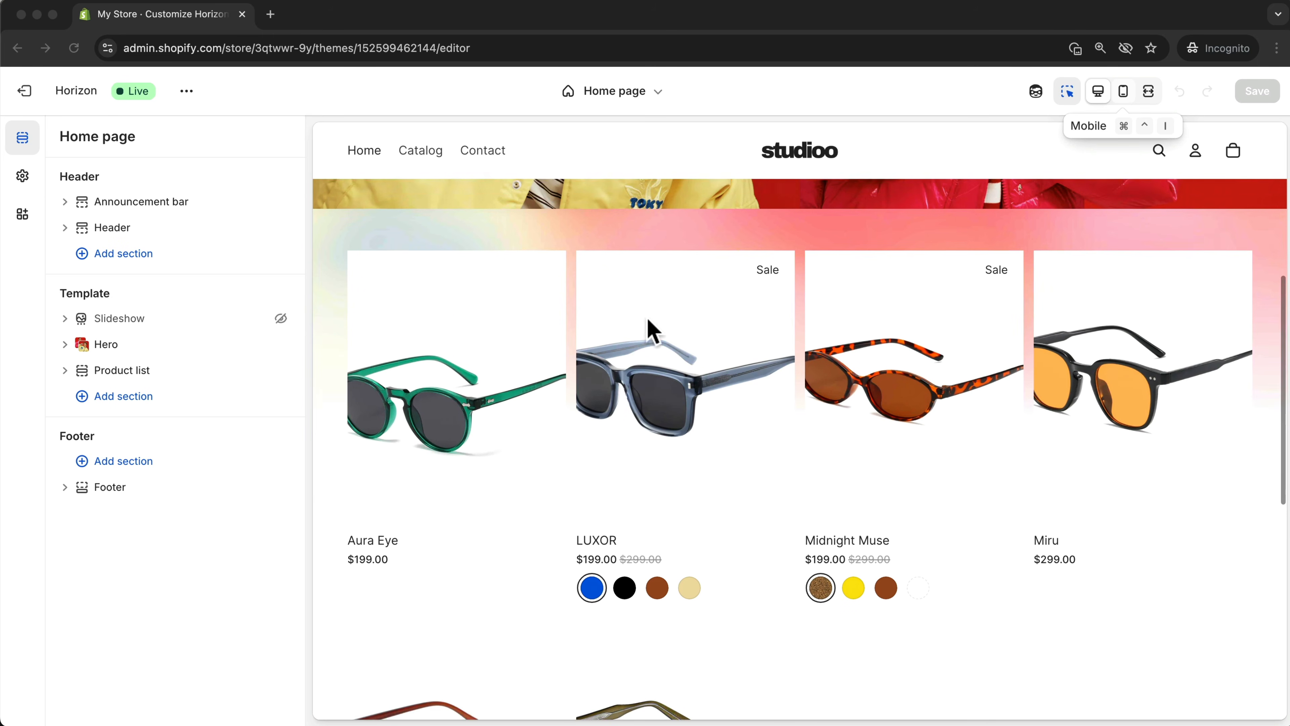
pyautogui.scroll(1, 655, 269)
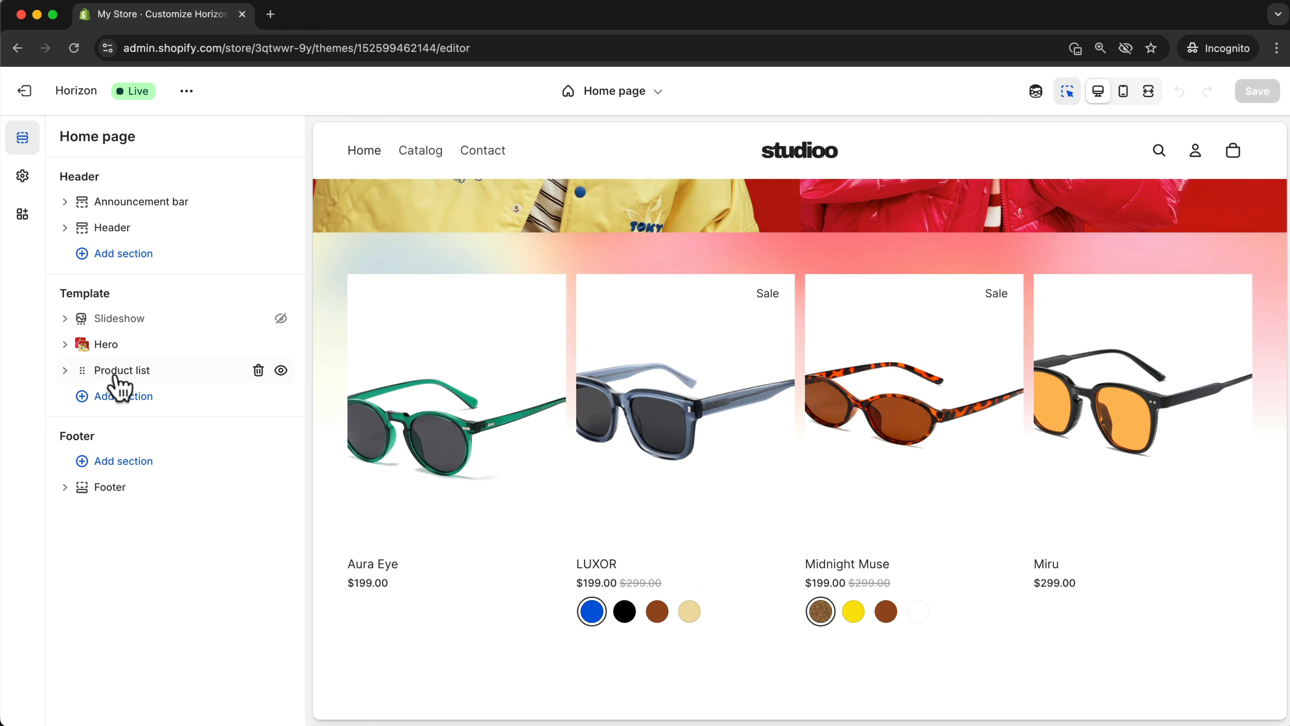
pyautogui.scroll(-6, 764, 388)
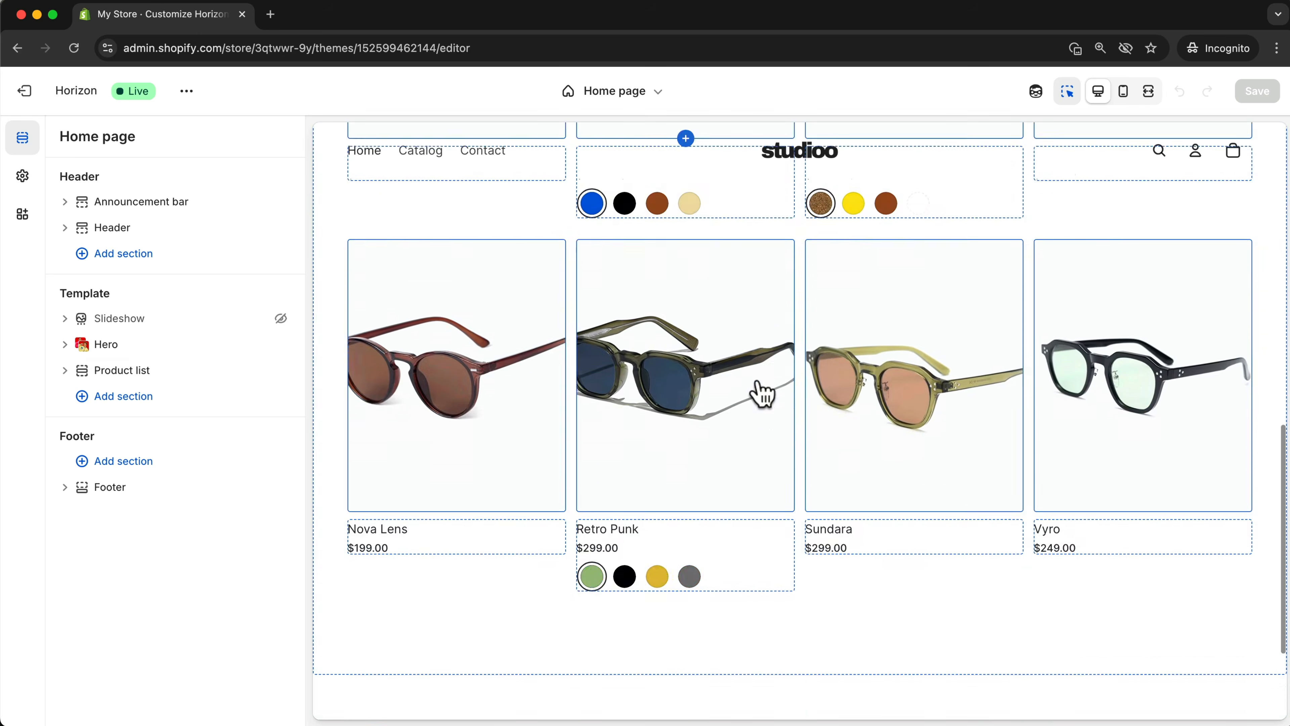
pyautogui.scroll(6, 760, 392)
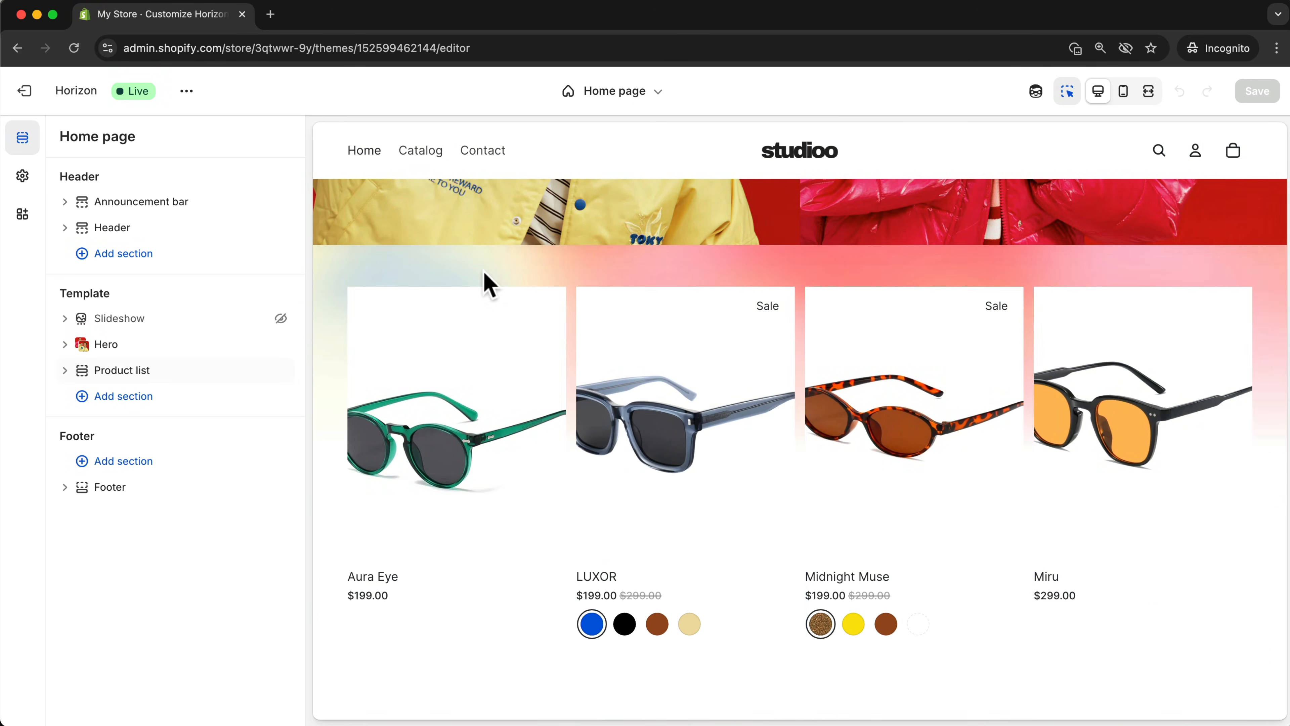
# Search the sections available for the template for "product" and look at the Product list: Grid option
pyautogui.moveTo(129, 376)
pyautogui.click(83, 399)
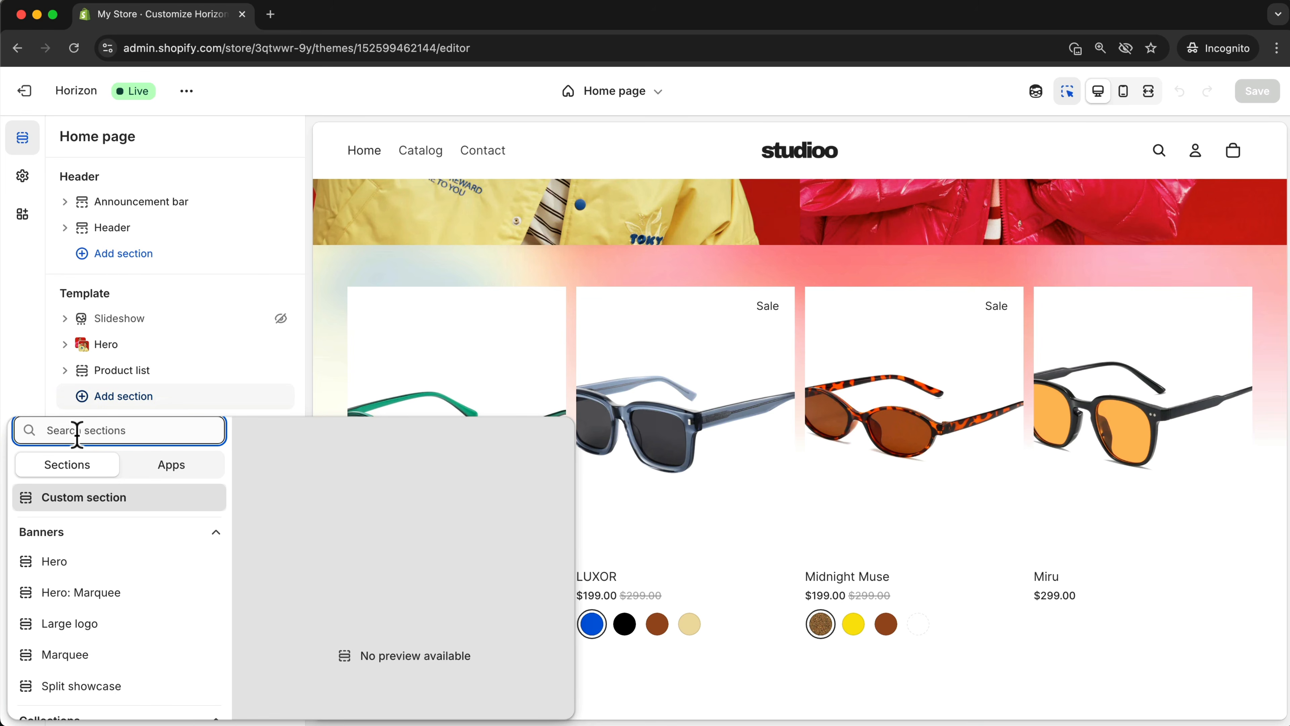
pyautogui.write('product')
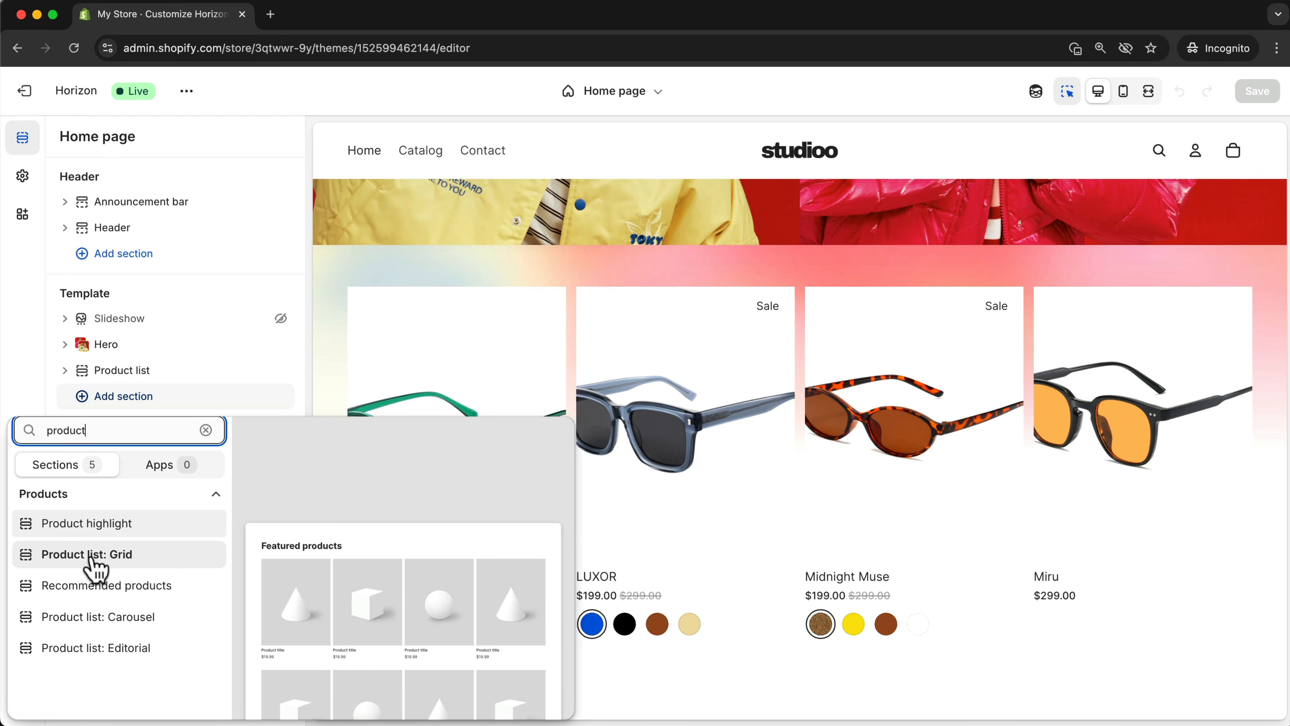
pyautogui.click(103, 558)
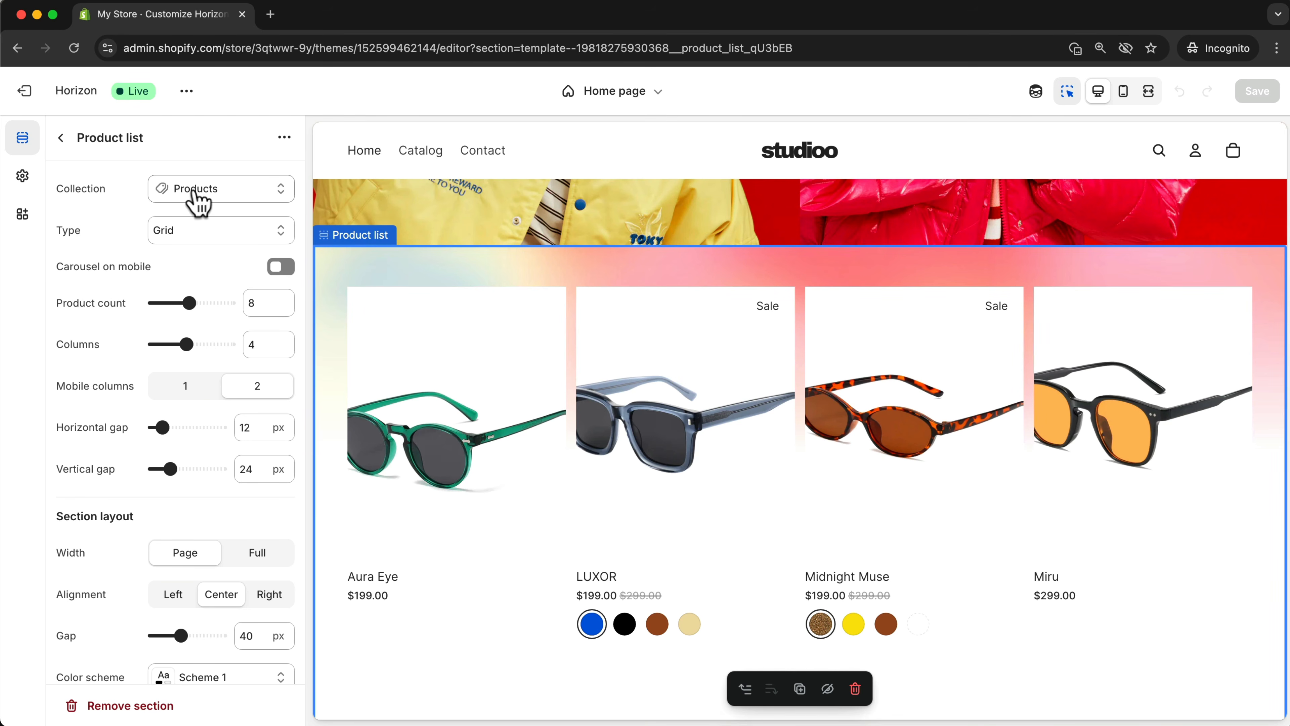
# Replace the product list section's collection with New Arrivals and set its product count to 4
pyautogui.click(199, 198)
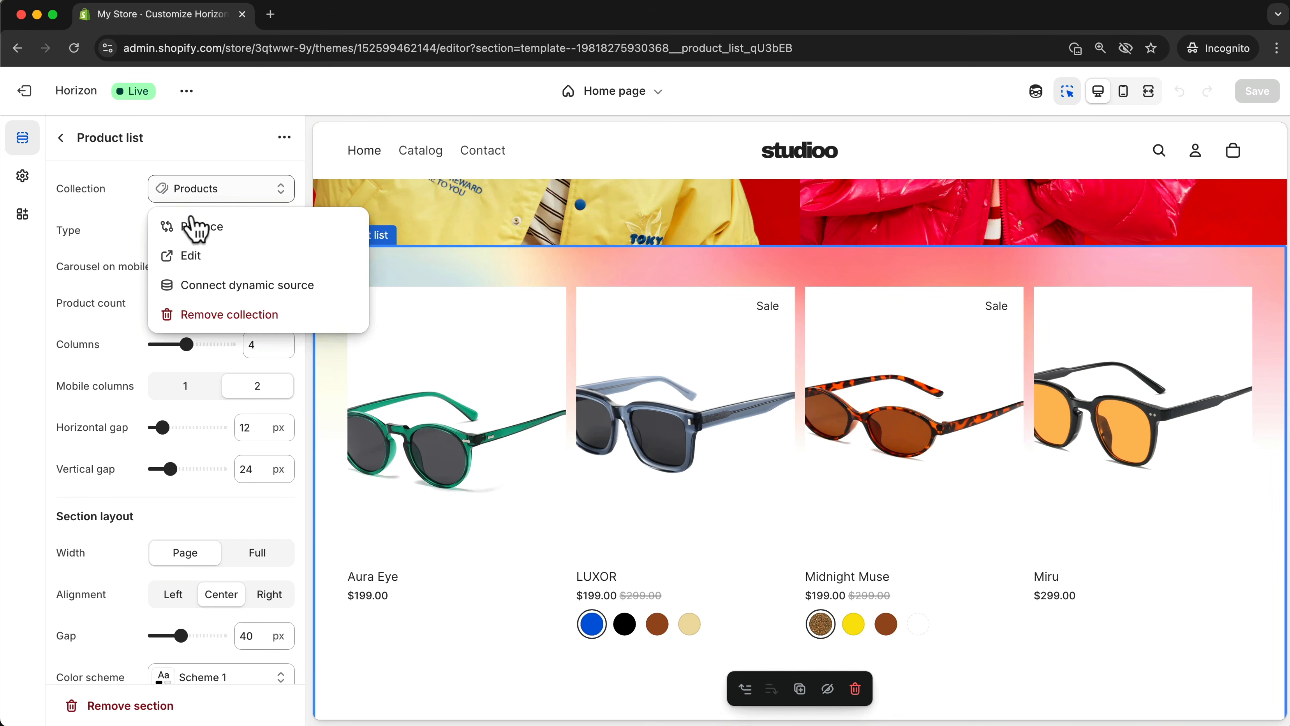
pyautogui.click(196, 226)
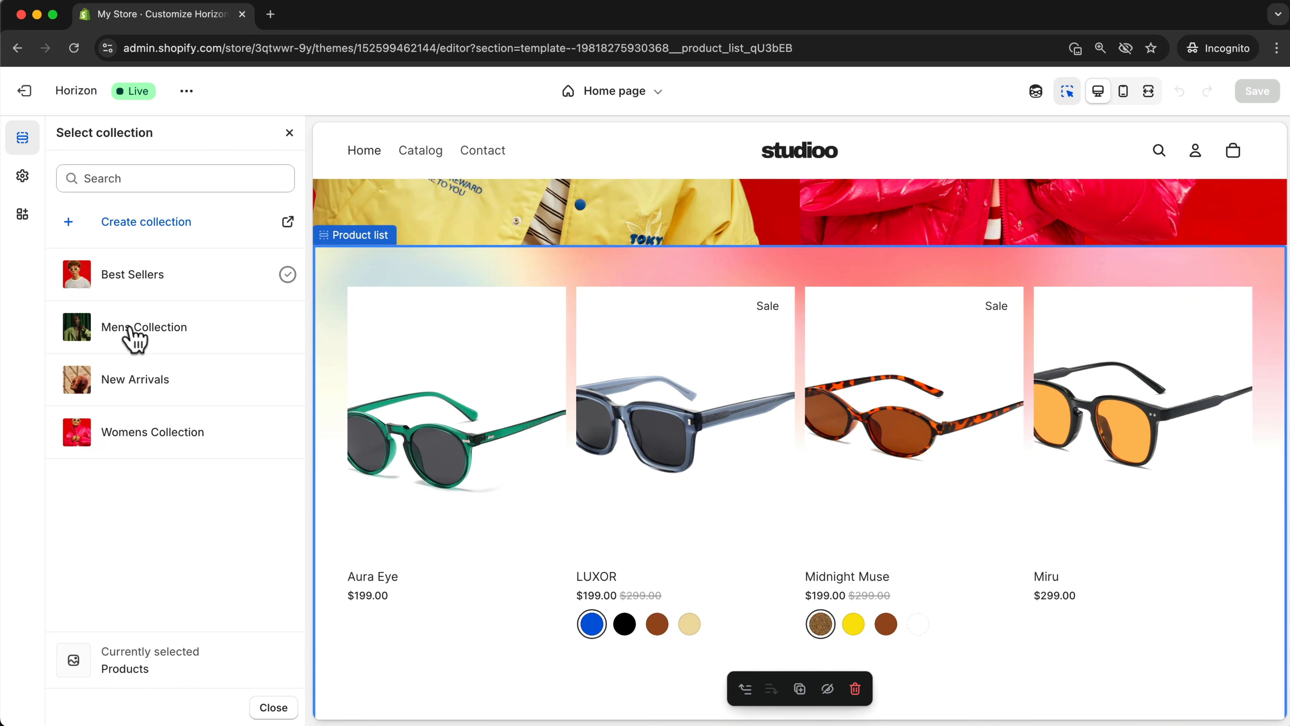
pyautogui.click(120, 384)
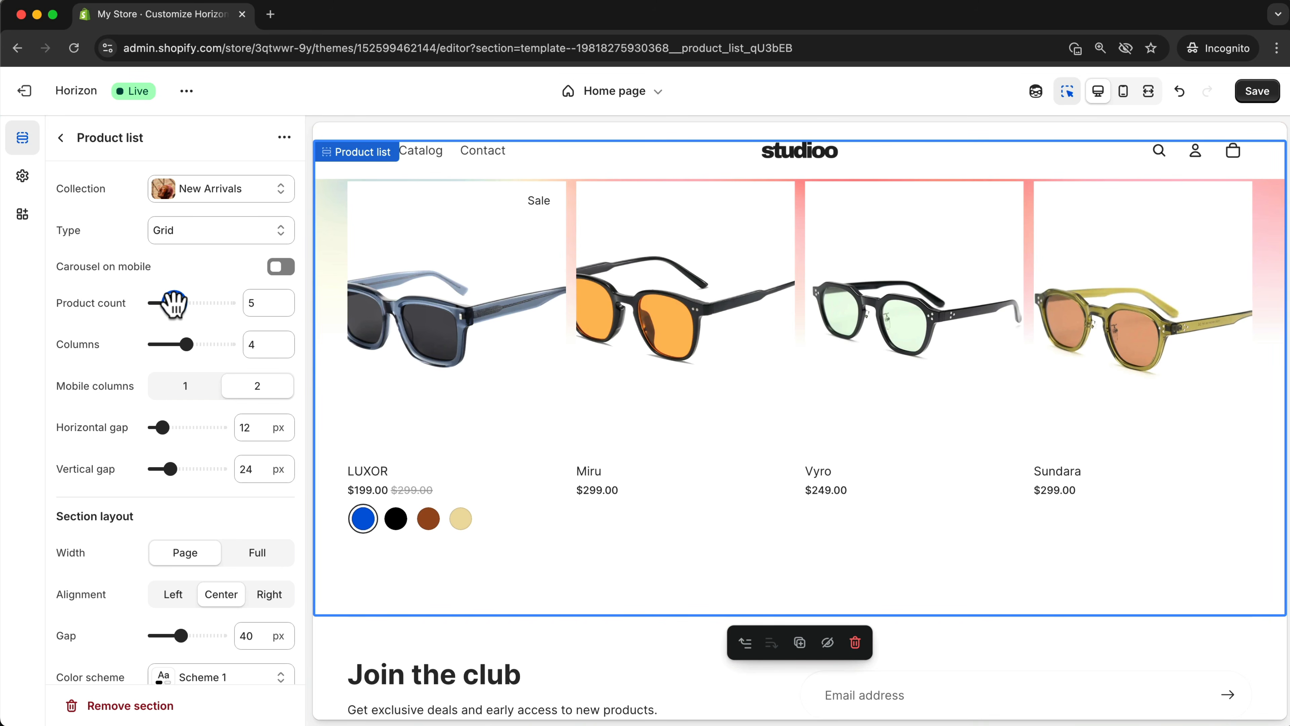
pyautogui.moveTo(173, 303); pyautogui.dragTo(170, 303)
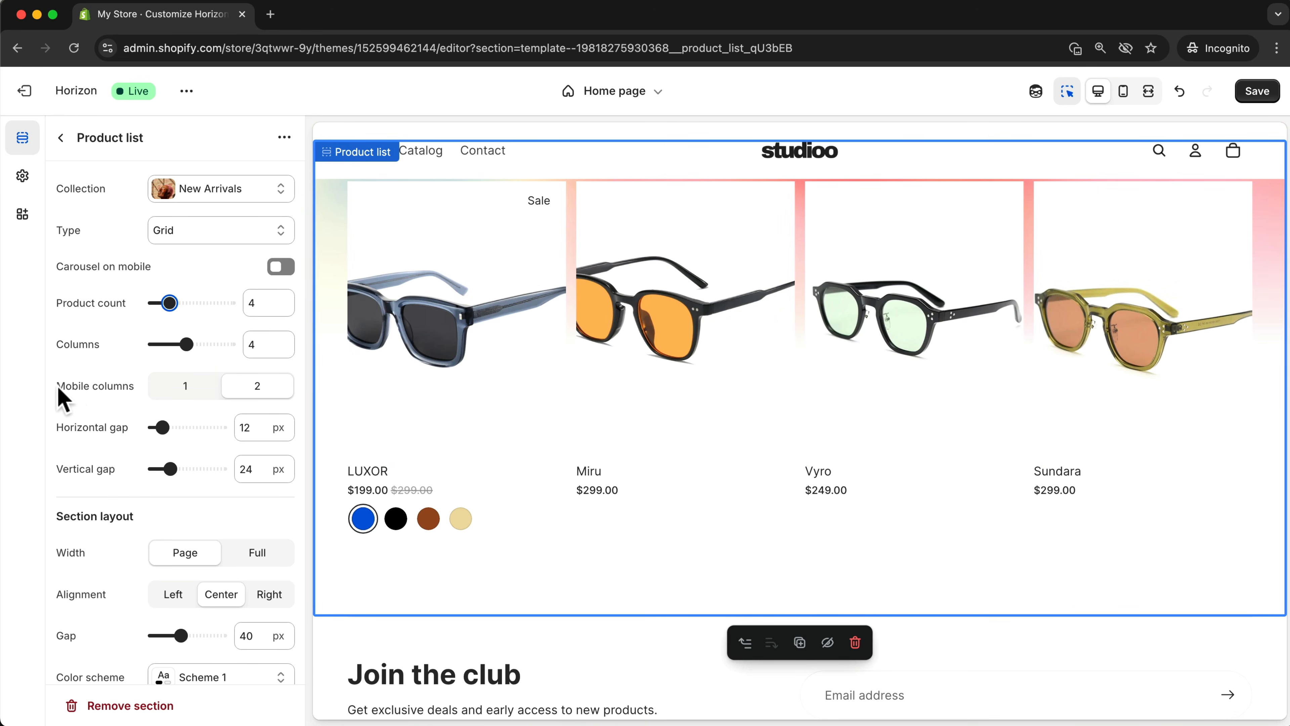
# Preview the product list's column layout in mobile view, return to desktop view, and look over the section's layout and padding settings
pyautogui.moveTo(57, 387); pyautogui.dragTo(124, 387)
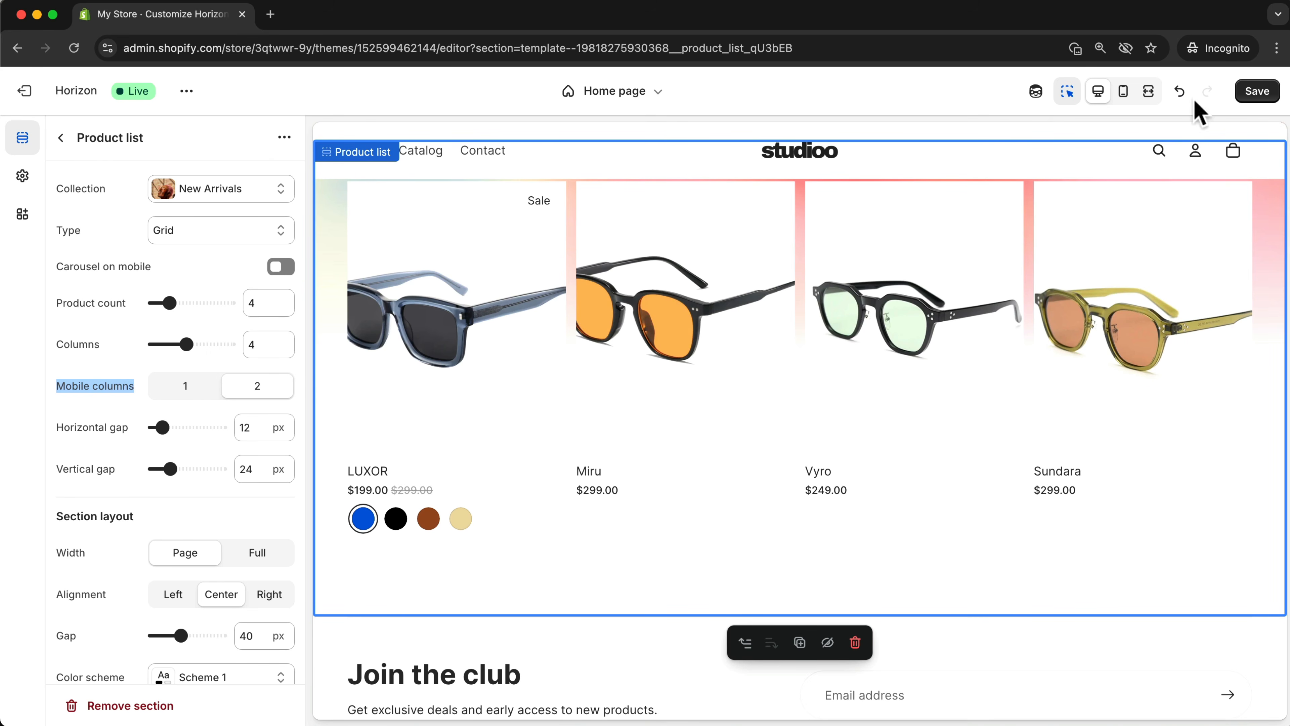
pyautogui.click(1123, 93)
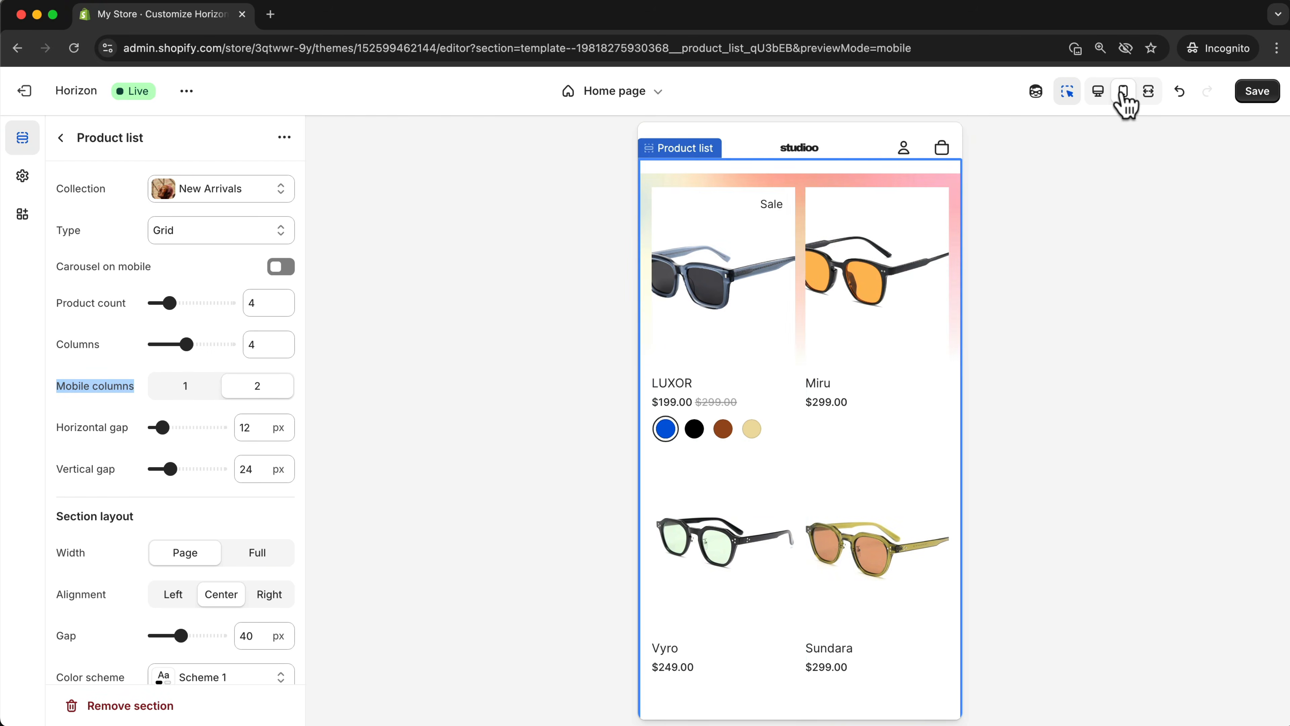
pyautogui.scroll(-10, 809, 315)
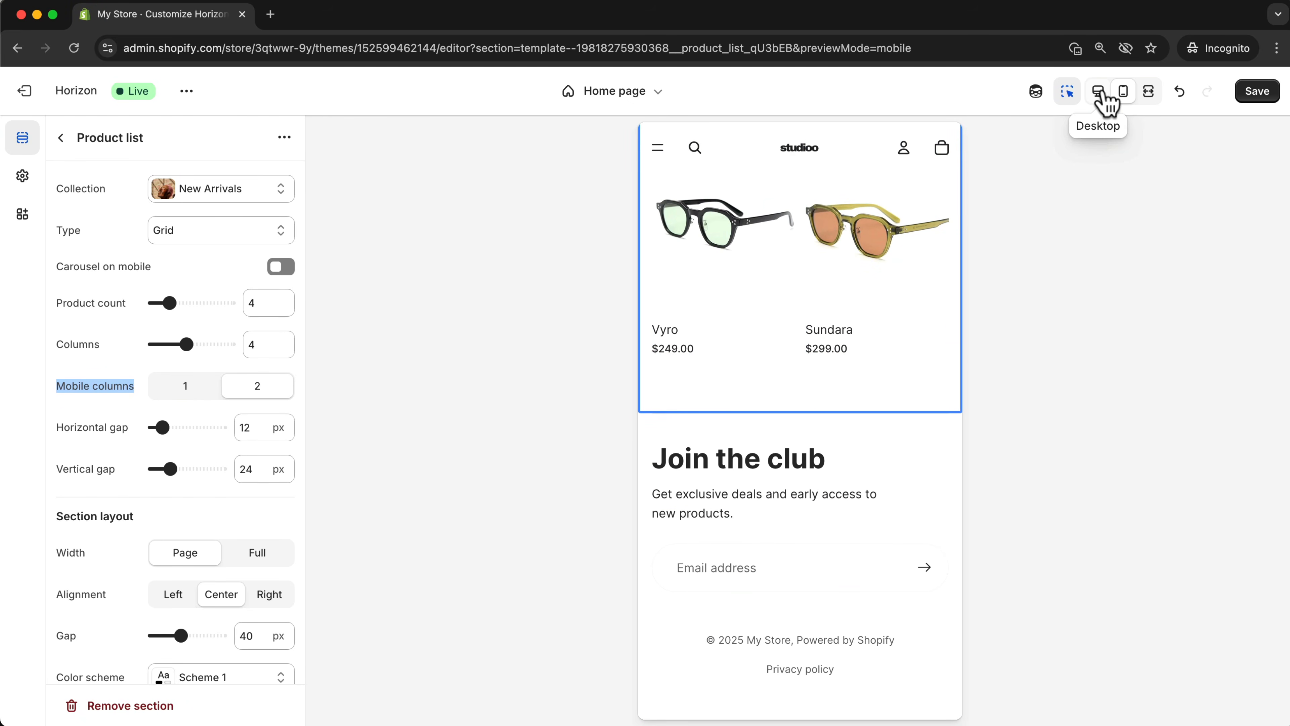
pyautogui.click(1104, 99)
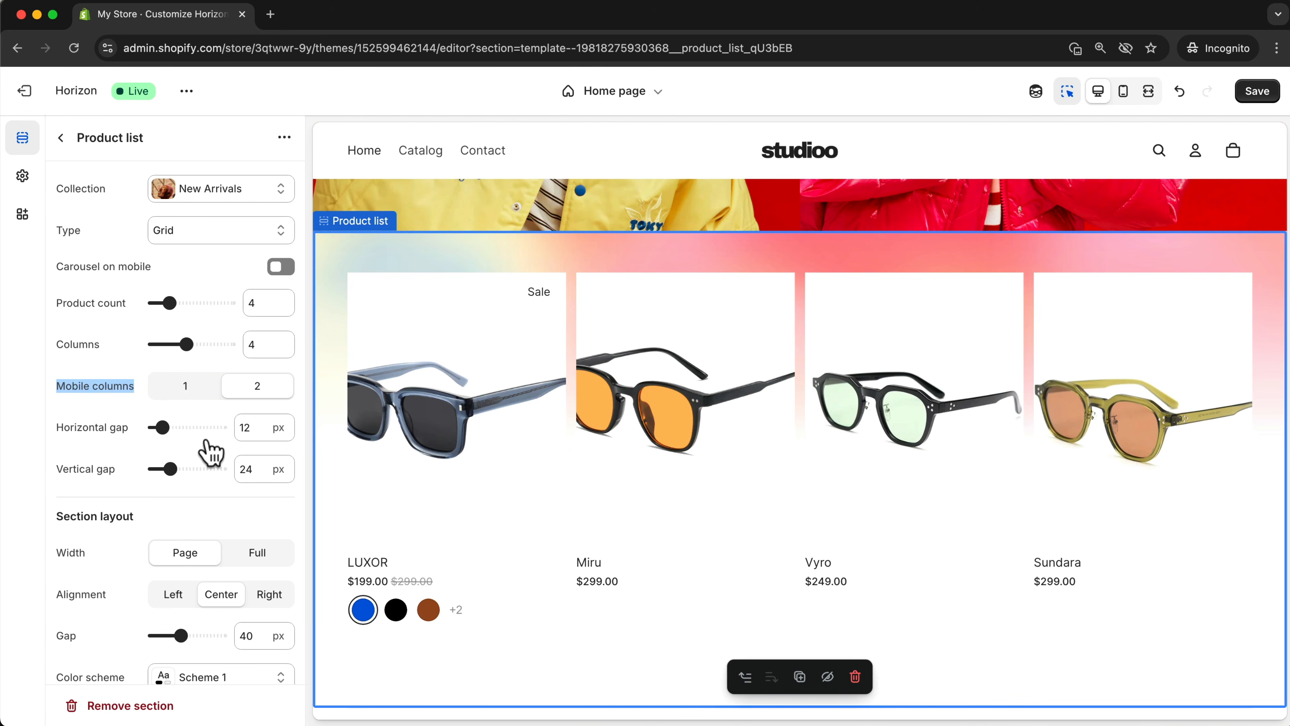
pyautogui.scroll(-5, 211, 451)
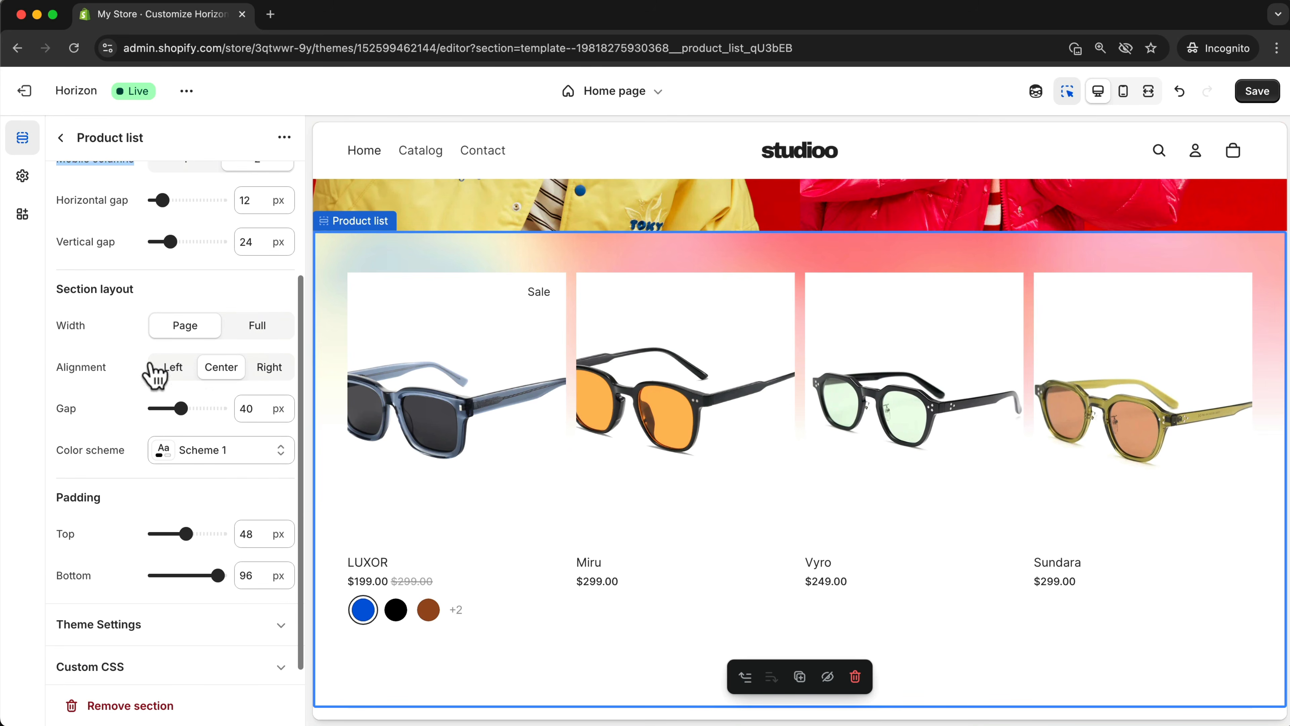
# Set the aspect ratio of the product card's Media block in the Product list section to Auto
pyautogui.scroll(-1, 127, 404)
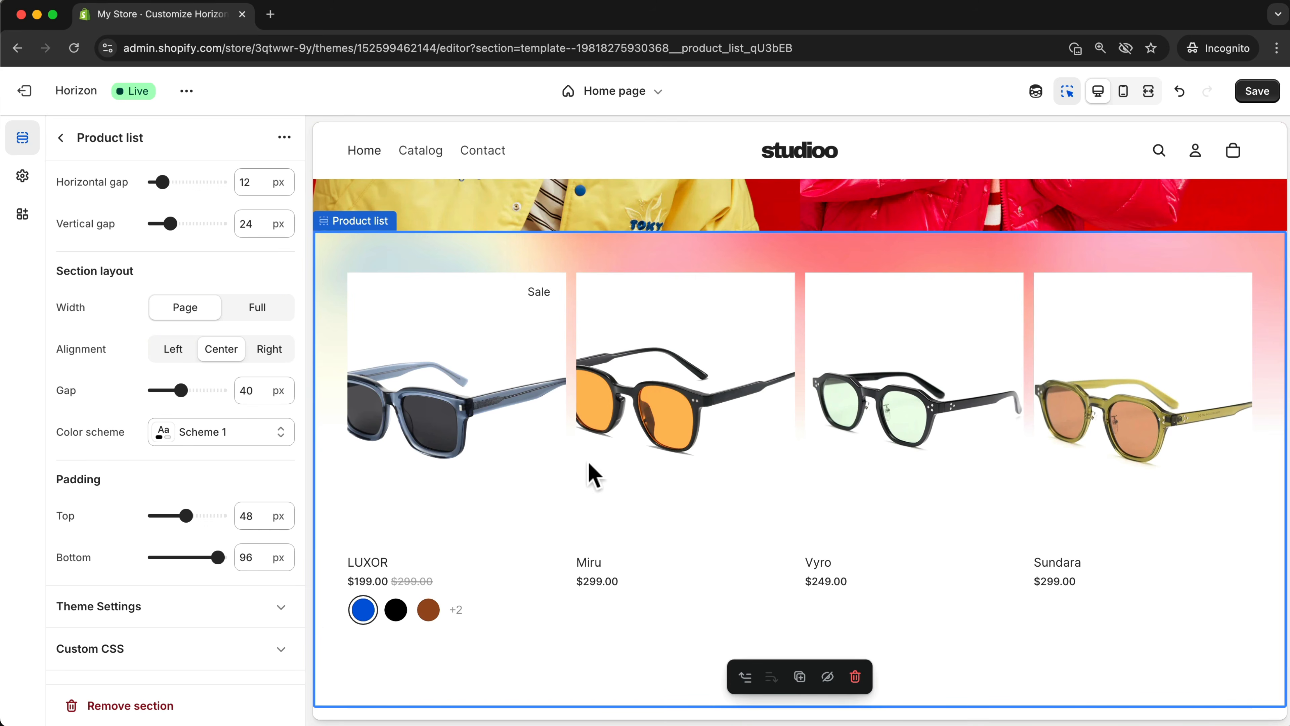
pyautogui.scroll(3, 591, 475)
pyautogui.scroll(-3, 589, 475)
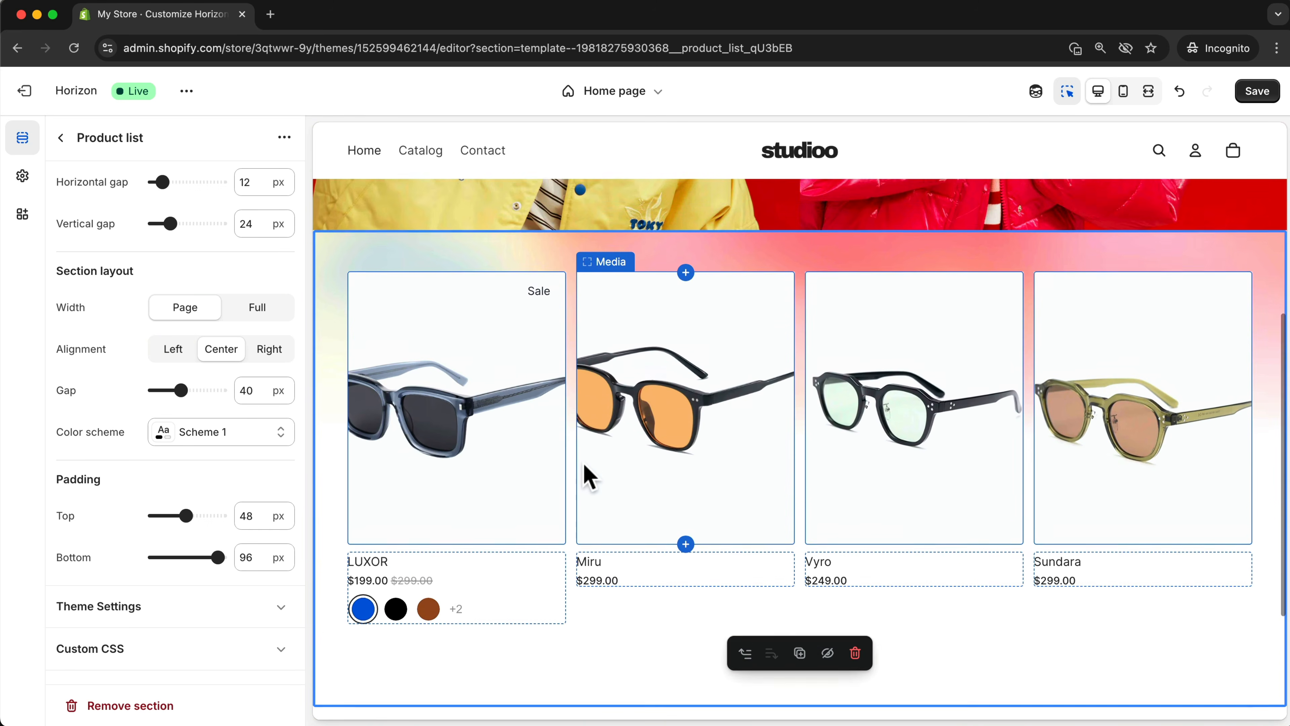
pyautogui.scroll(2, 590, 475)
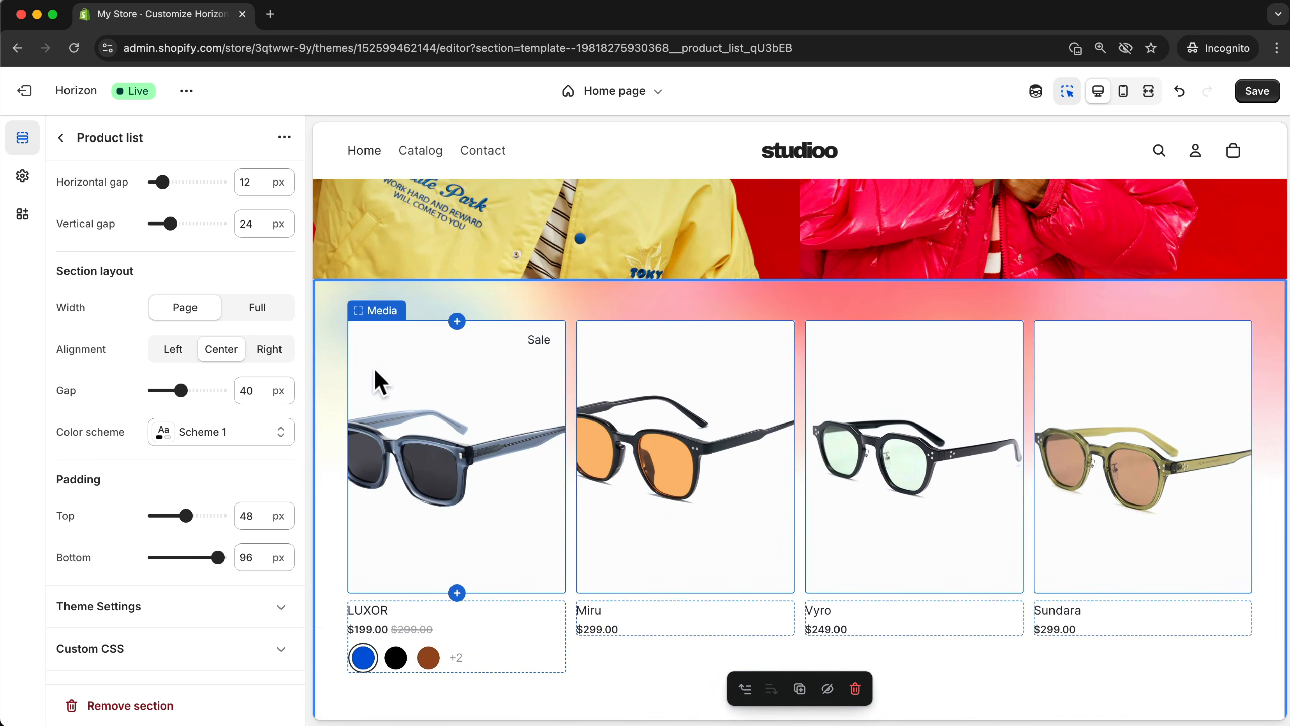
pyautogui.click(382, 311)
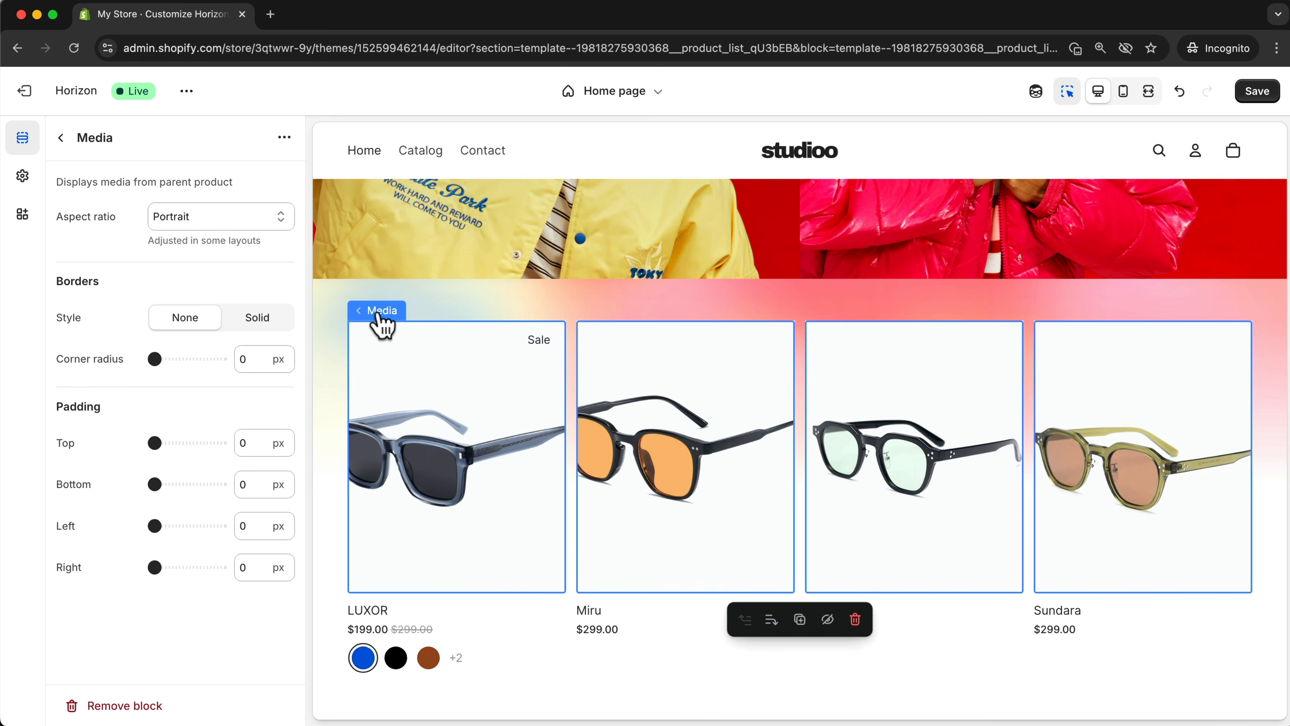
pyautogui.click(60, 138)
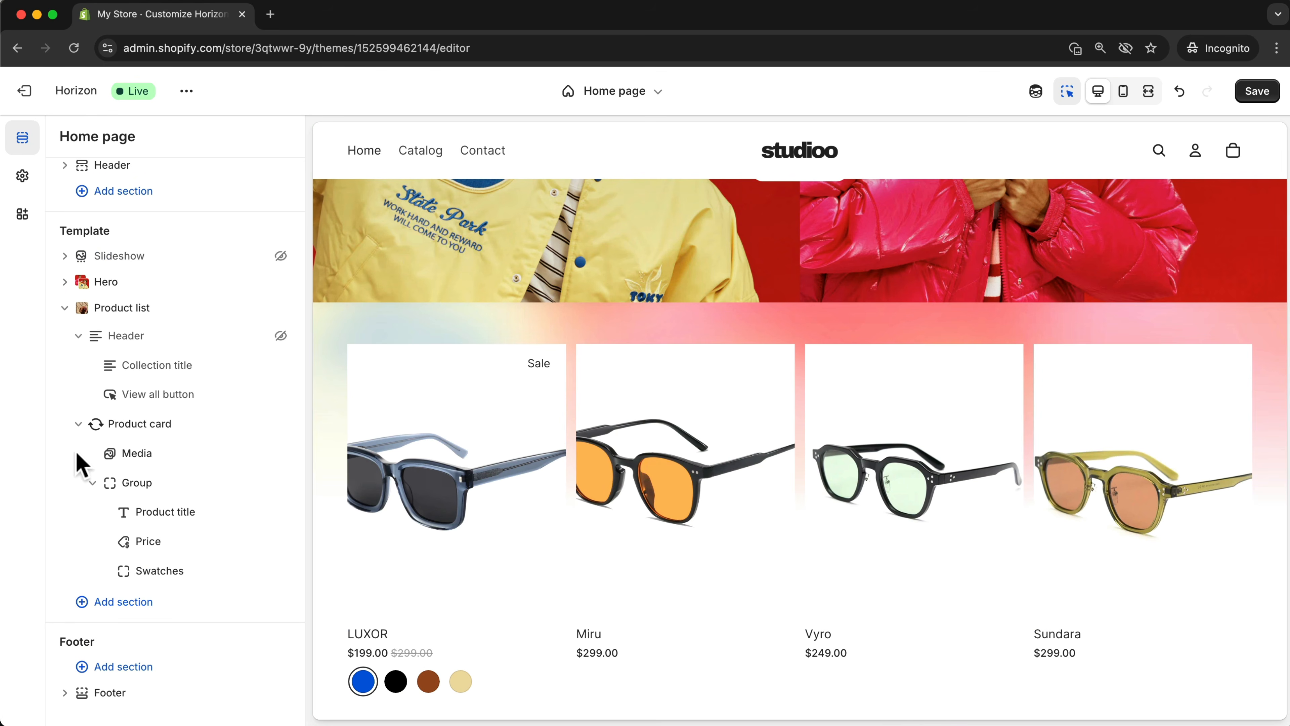
pyautogui.click(142, 459)
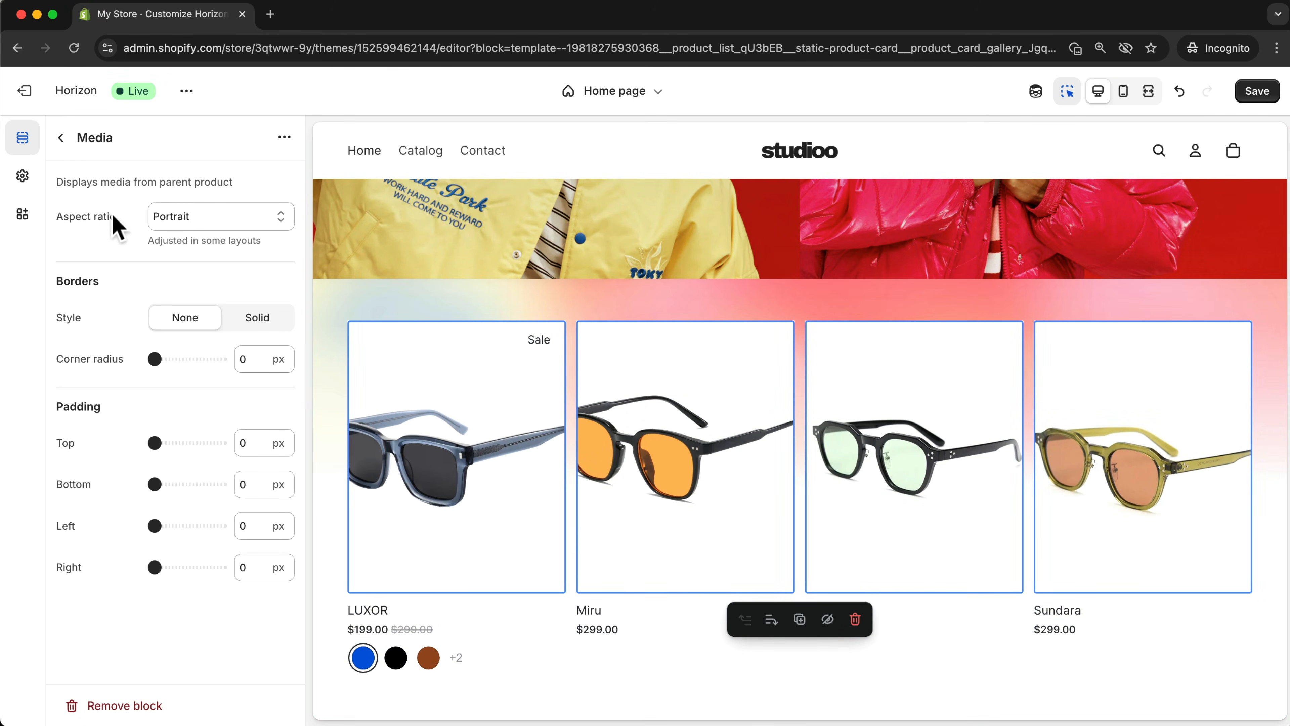
pyautogui.click(192, 223)
pyautogui.click(199, 204)
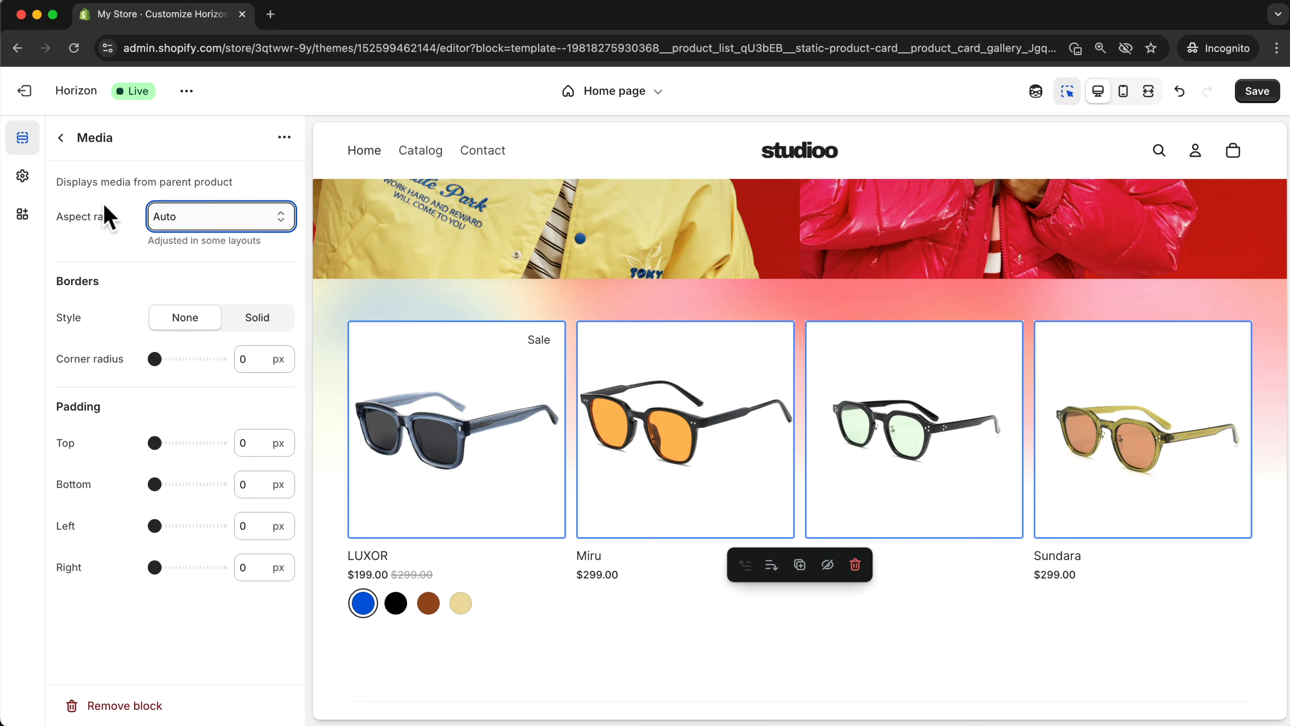
pyautogui.click(60, 139)
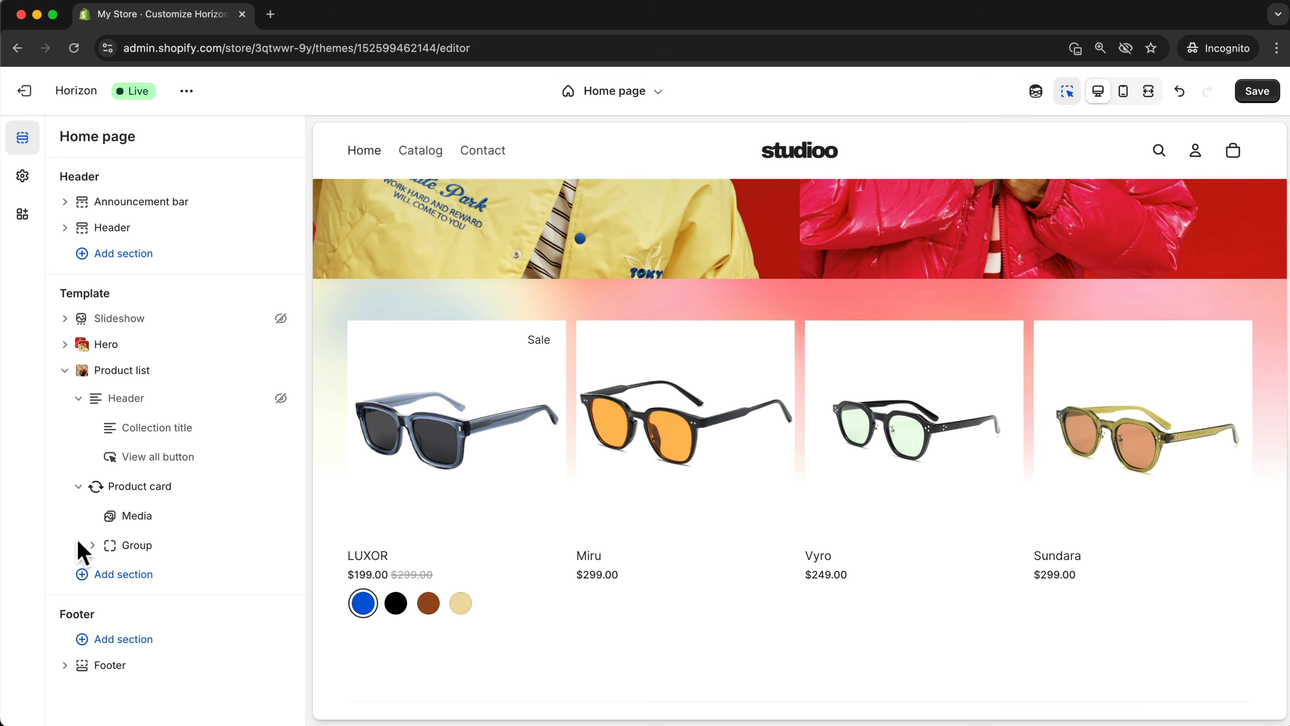
# Look through the settings of the Product title and Price blocks in the product card's group
pyautogui.click(92, 545)
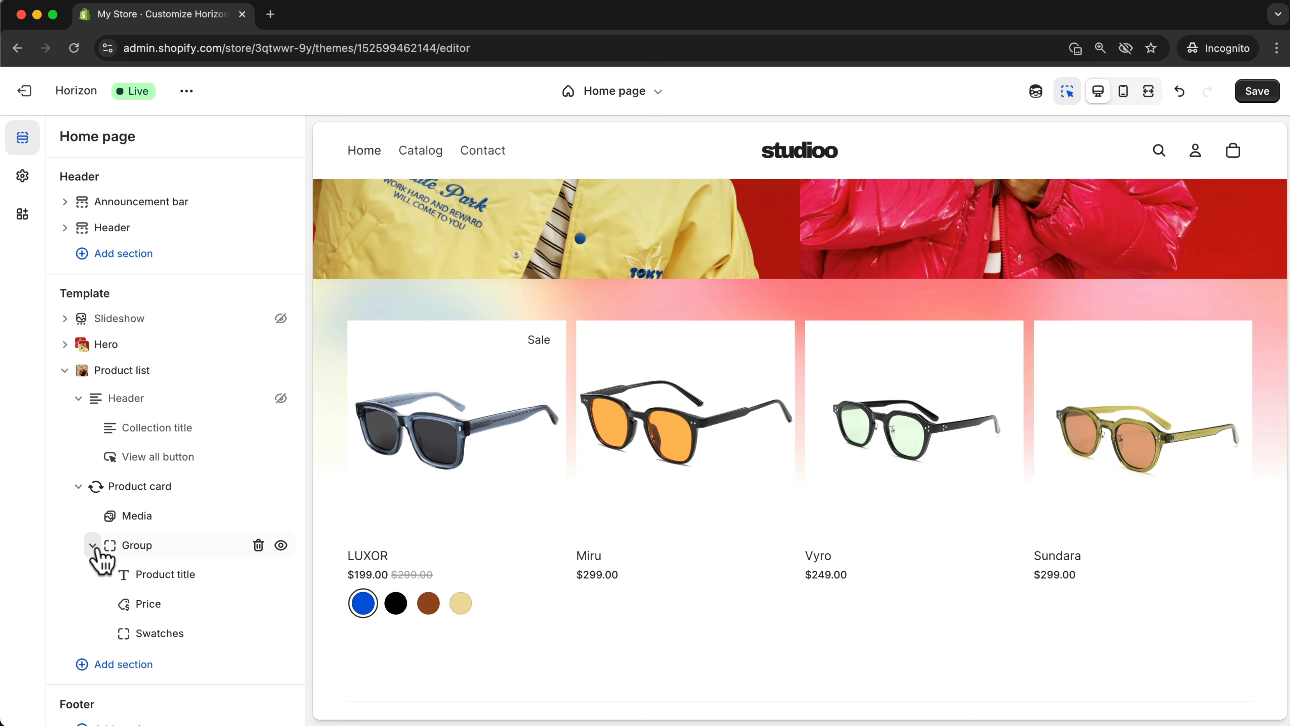
pyautogui.click(161, 577)
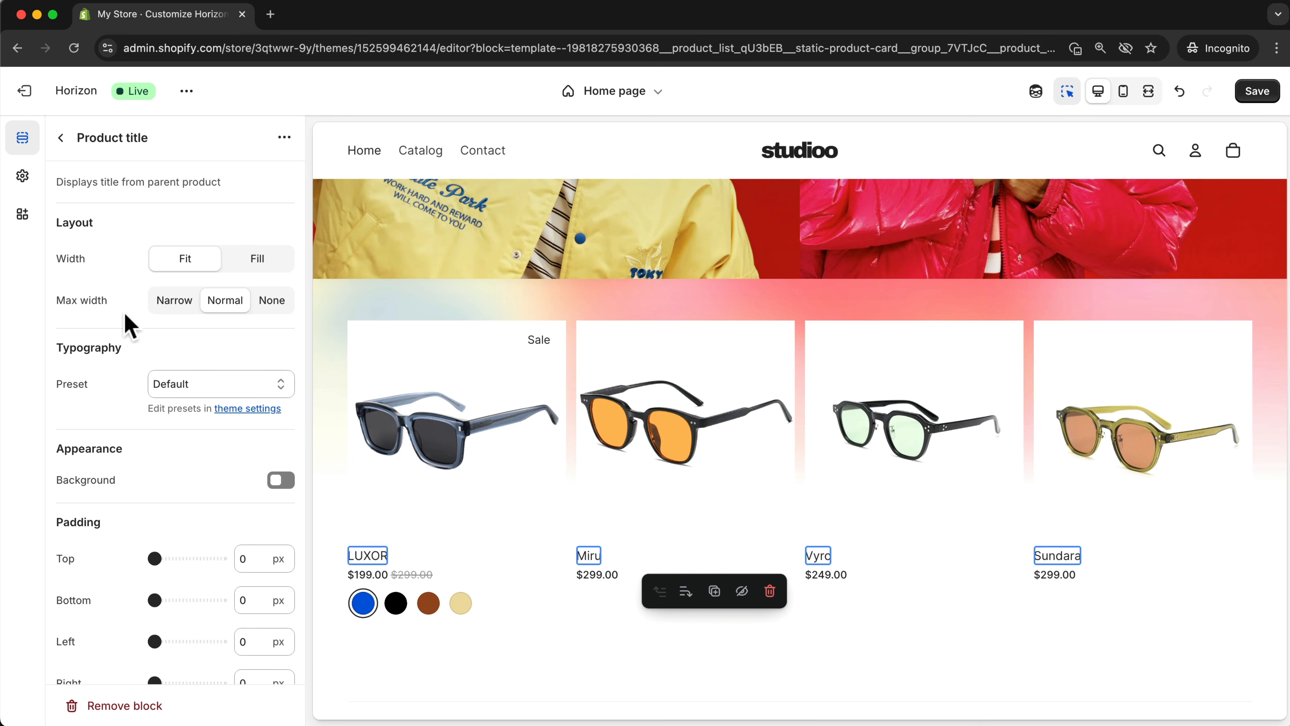
pyautogui.click(60, 136)
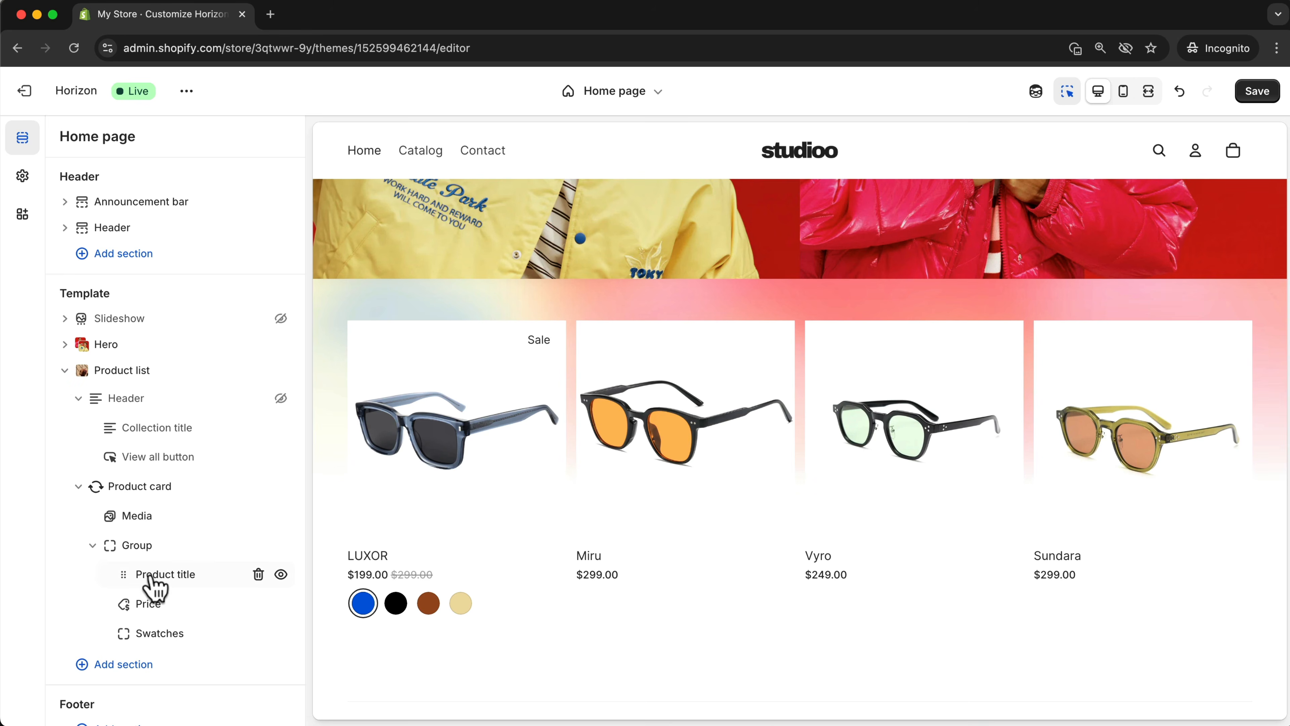
pyautogui.click(149, 605)
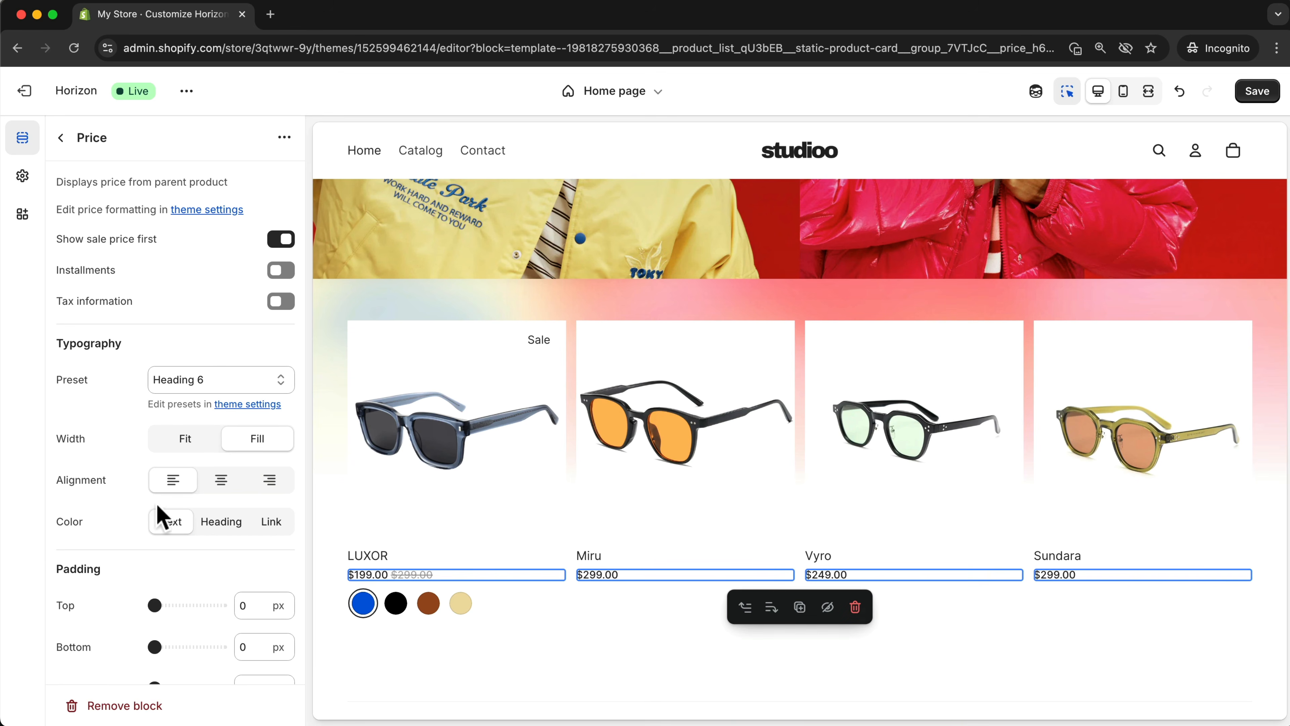
pyautogui.click(59, 137)
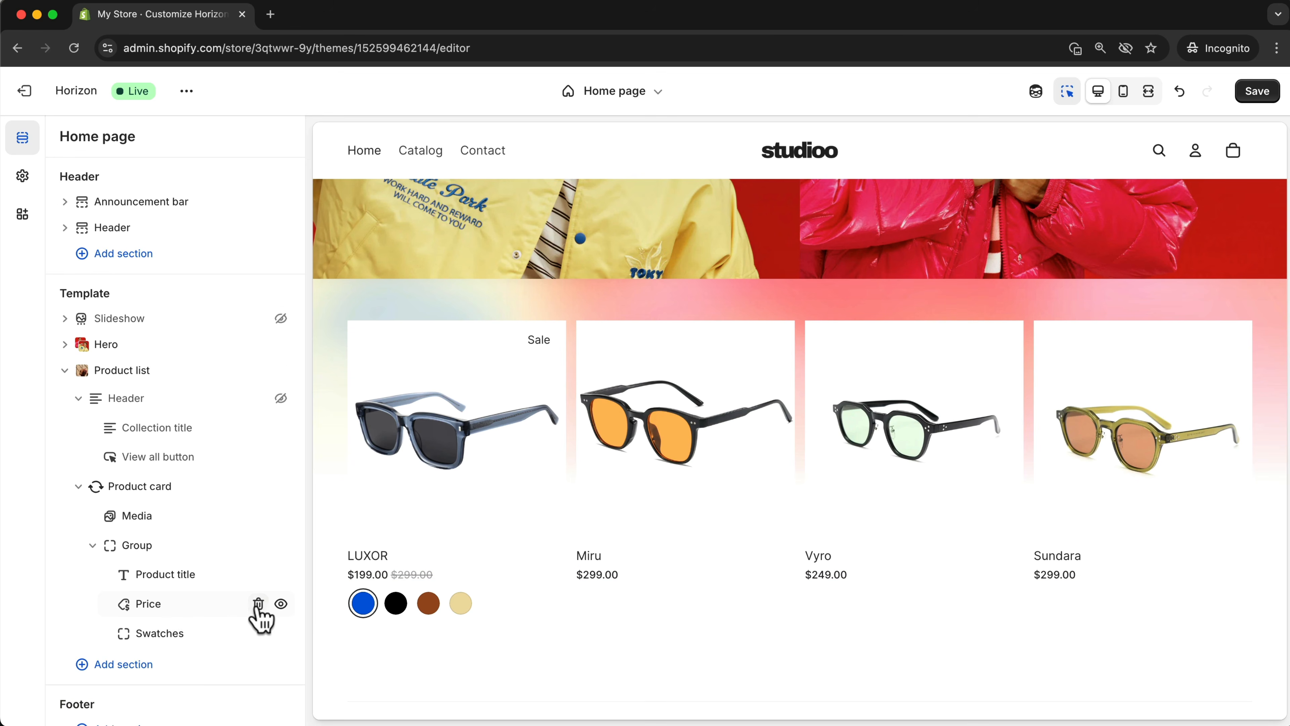
# Hide the Price, Swatches and Product title blocks in the product card and check the product list preview
pyautogui.click(281, 603)
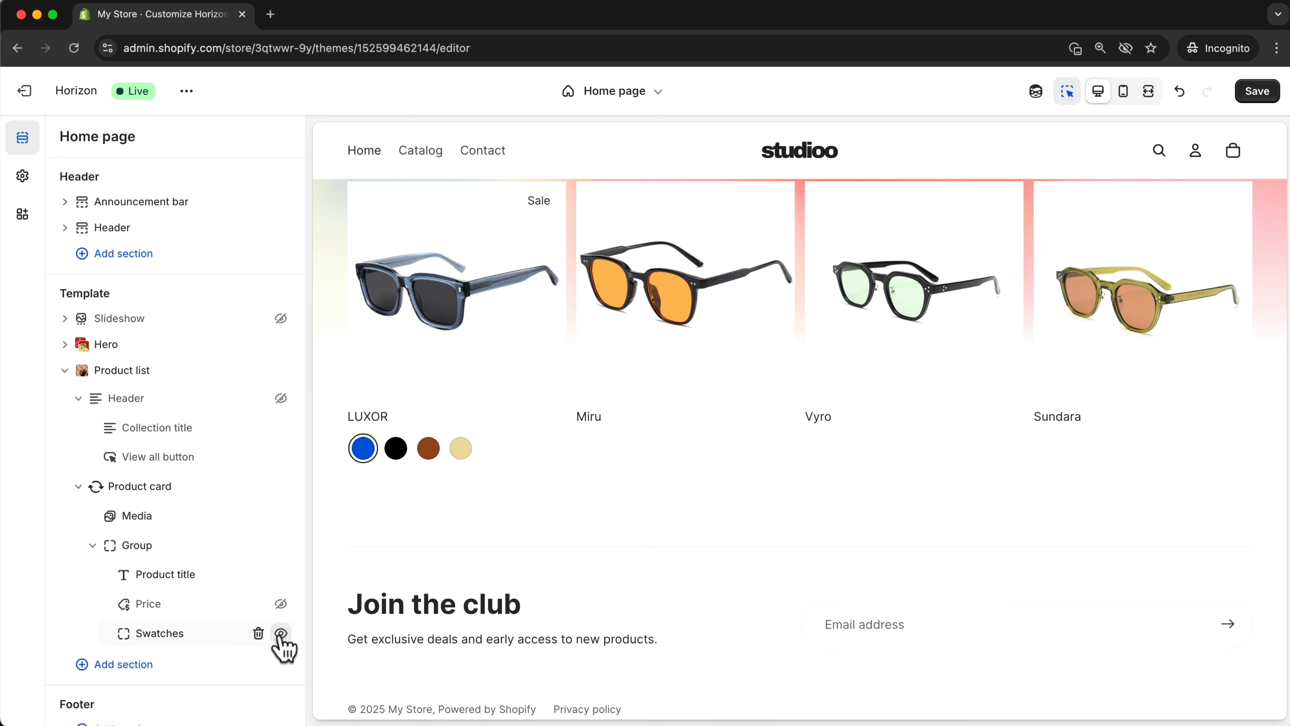
pyautogui.click(281, 633)
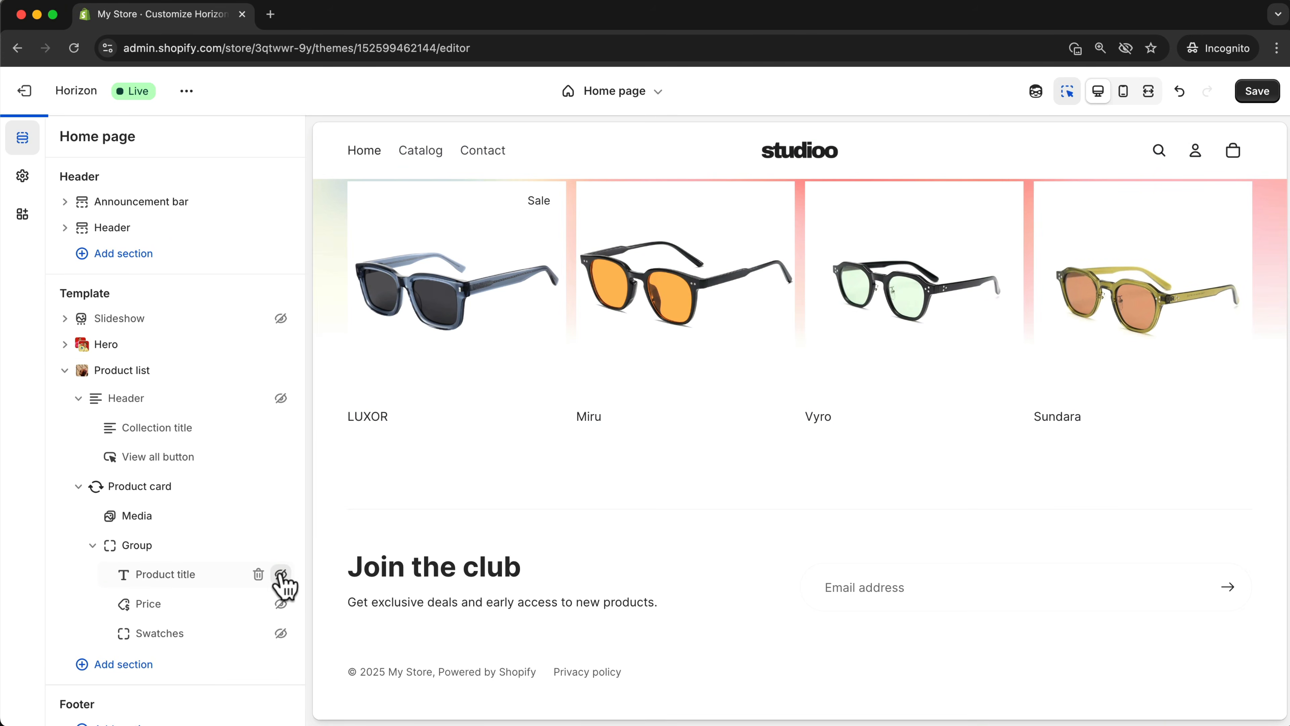
pyautogui.click(280, 574)
pyautogui.scroll(5, 619, 426)
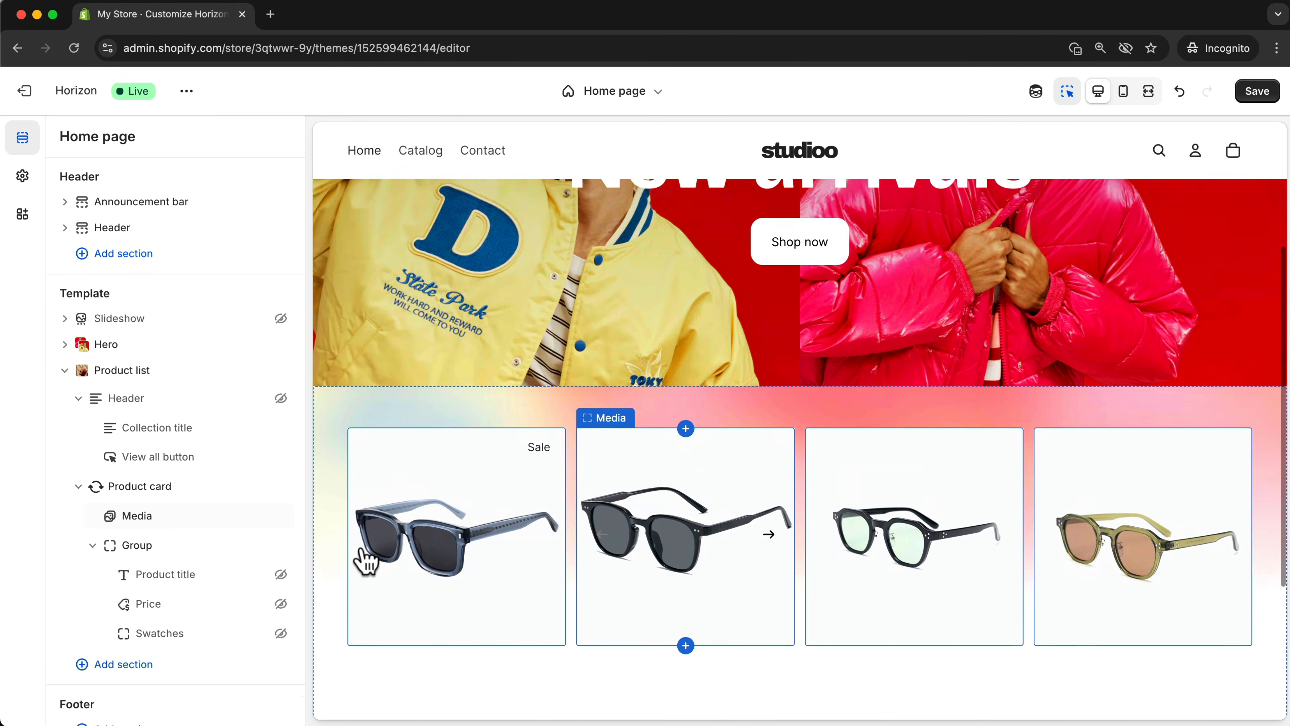
pyautogui.scroll(-1, 362, 553)
# Make the Product title, Price and Swatches blocks of the product card visible again
pyautogui.click(281, 575)
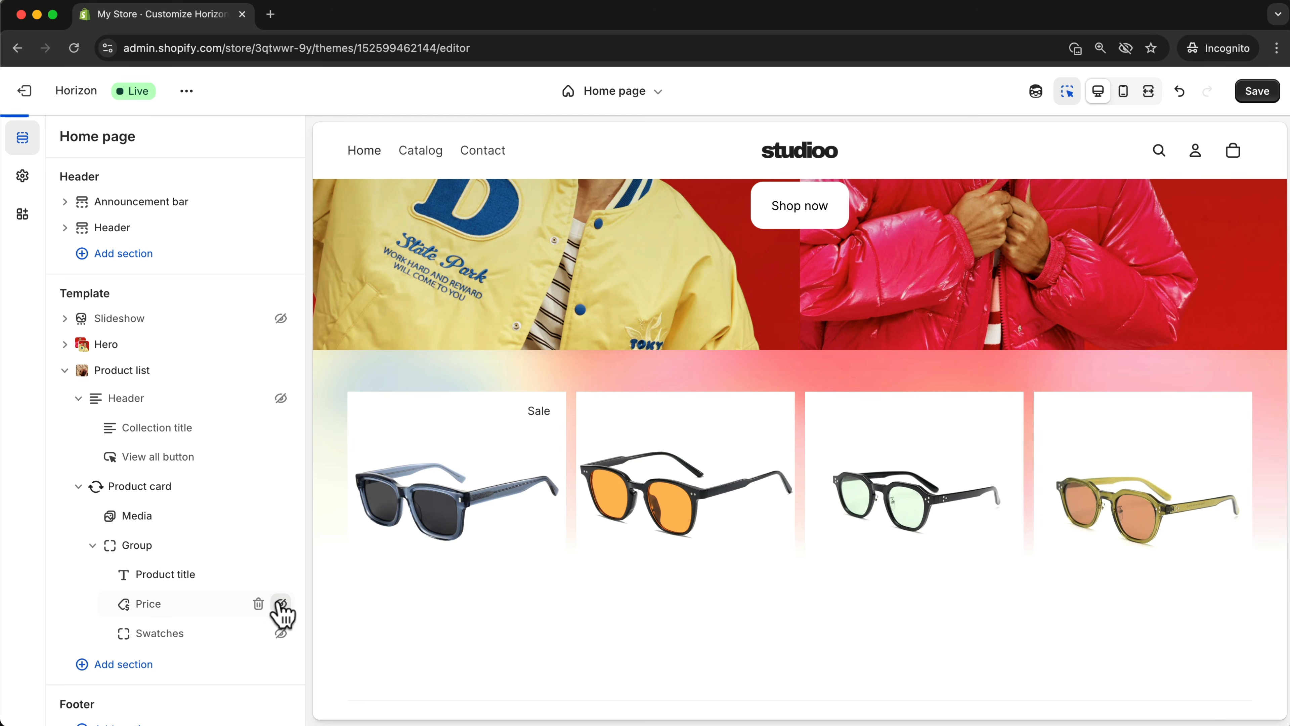
pyautogui.click(280, 604)
pyautogui.click(281, 634)
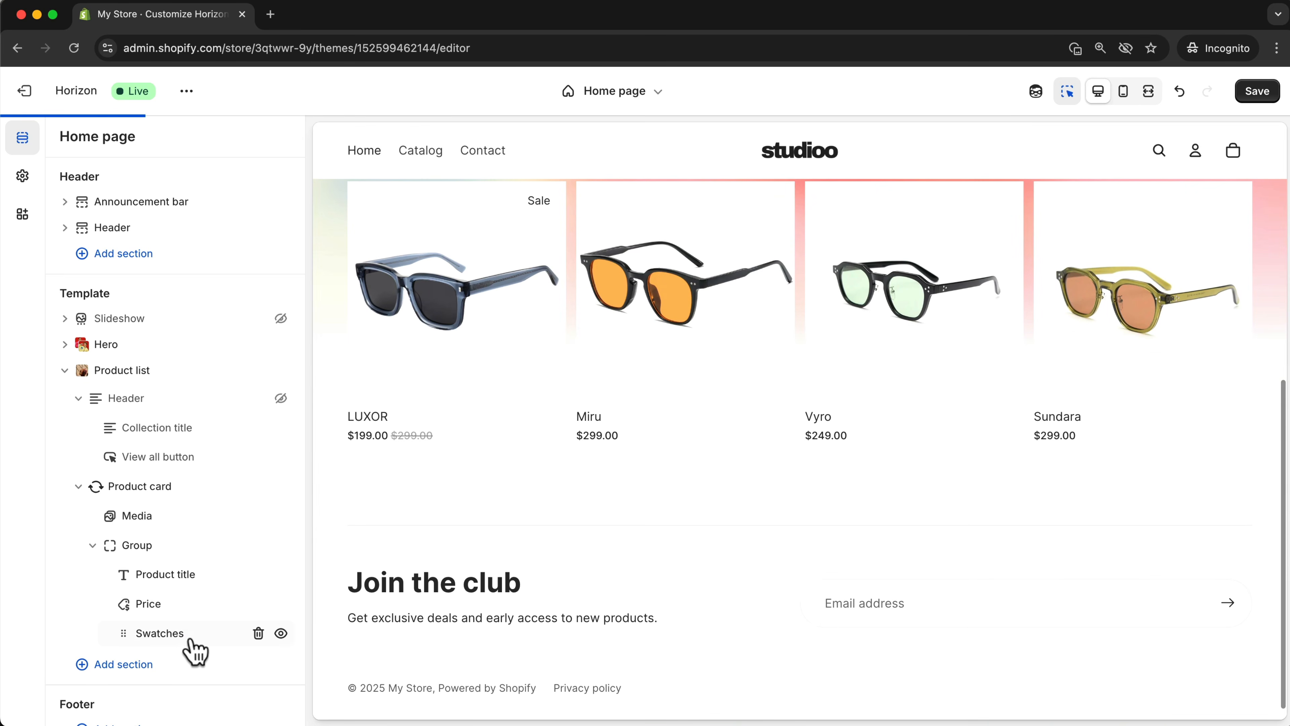
# Add a Review stars block below Swatches in the product card's group
pyautogui.moveTo(183, 652)
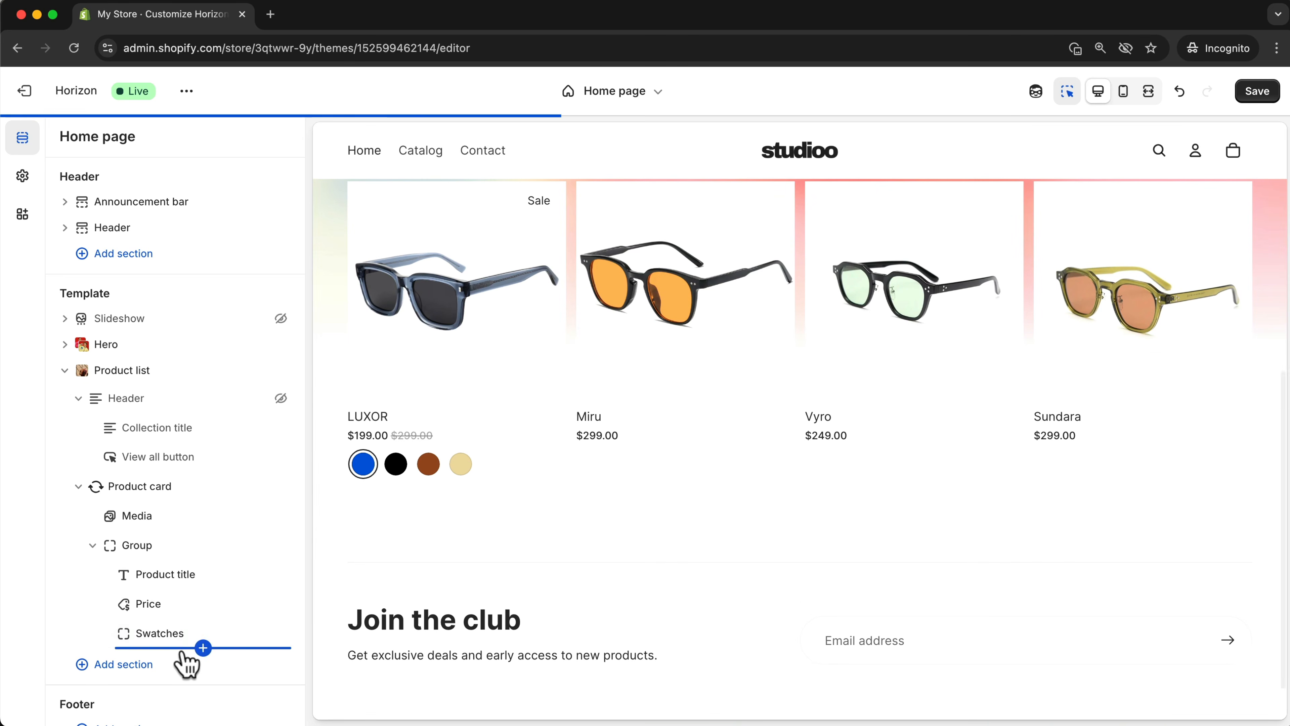
pyautogui.click(203, 649)
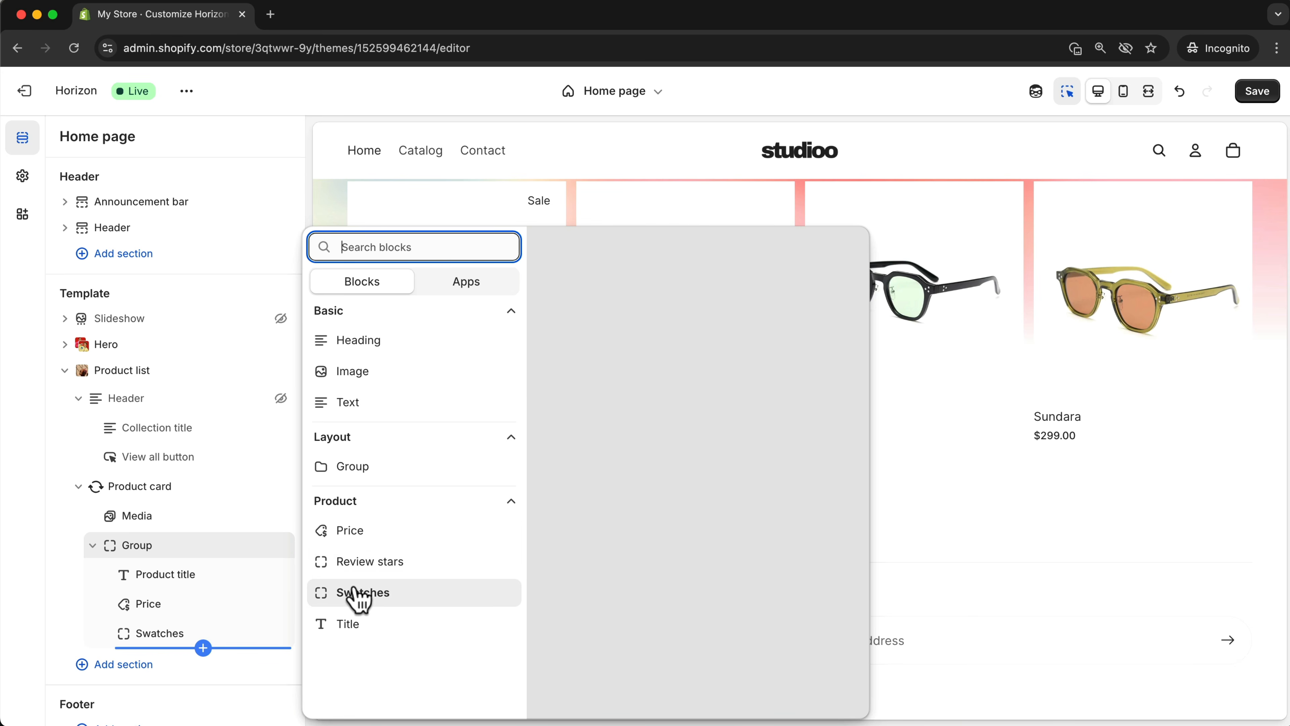
pyautogui.click(374, 561)
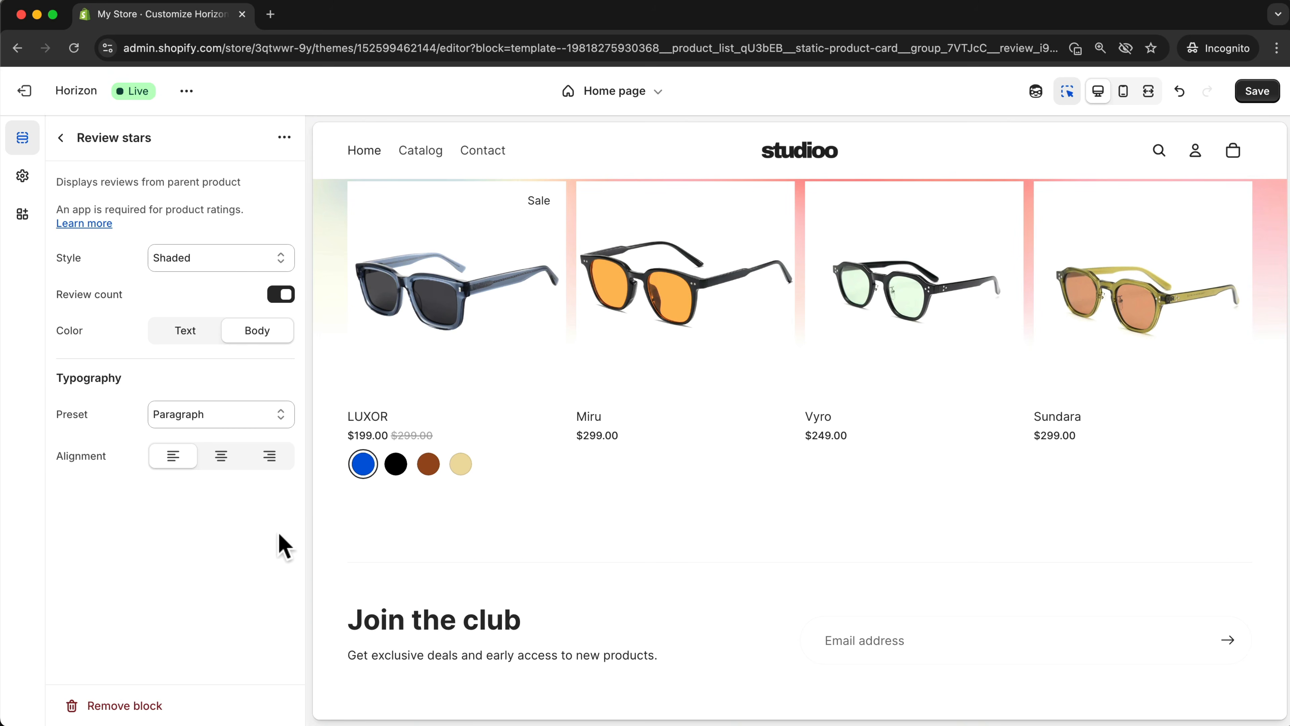
pyautogui.click(61, 138)
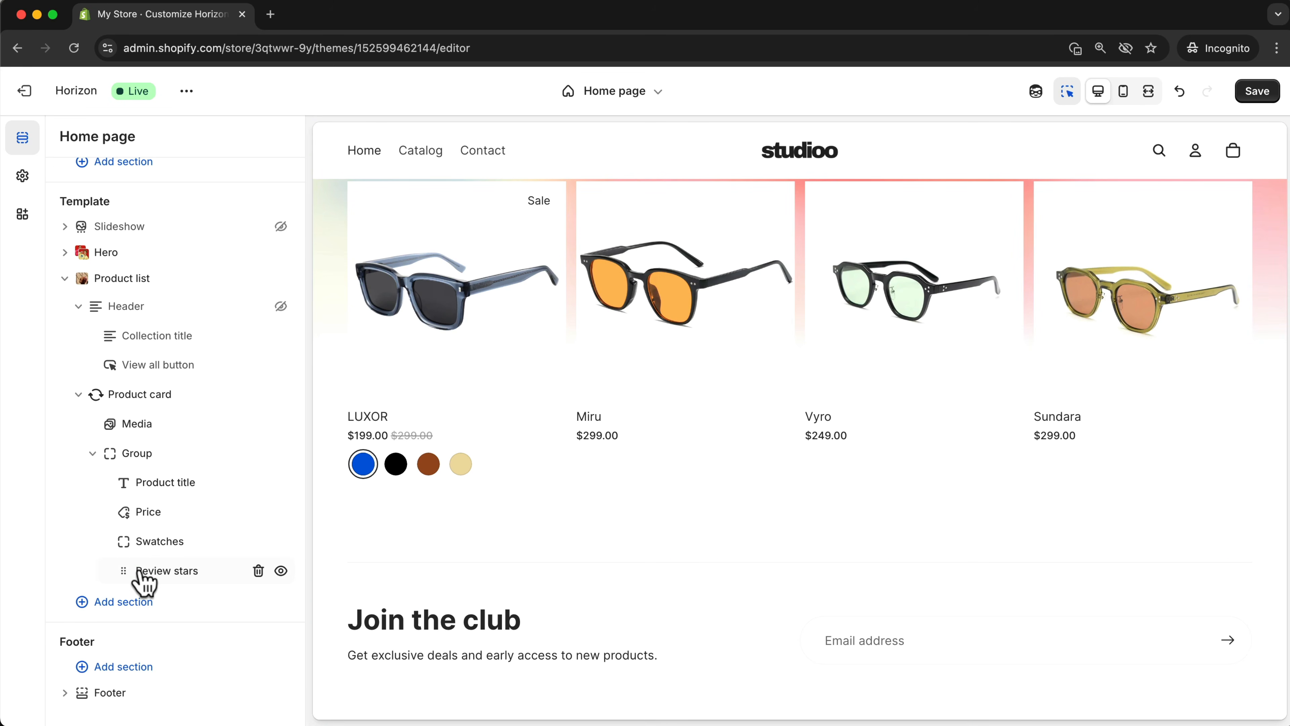
# Move the Review stars block between Price and Swatches in the product card's group and save the theme changes
pyautogui.moveTo(144, 581); pyautogui.dragTo(132, 534)
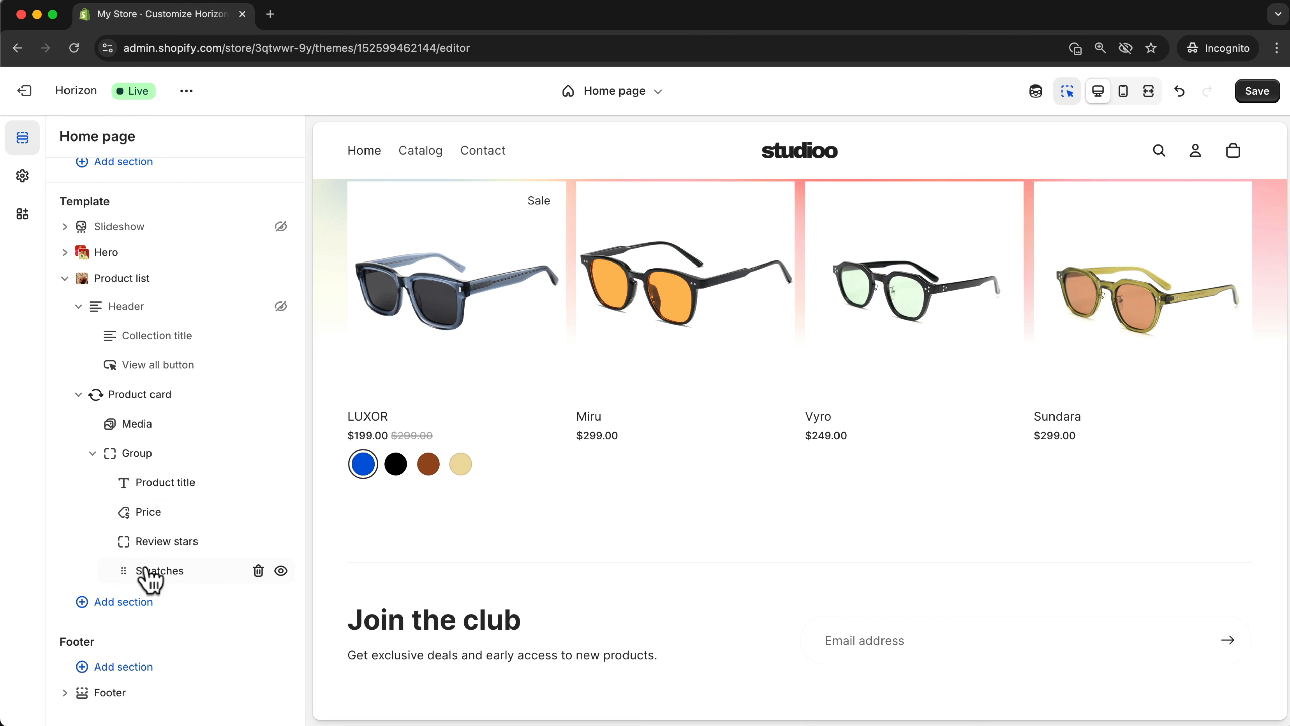
pyautogui.scroll(4, 1088, 282)
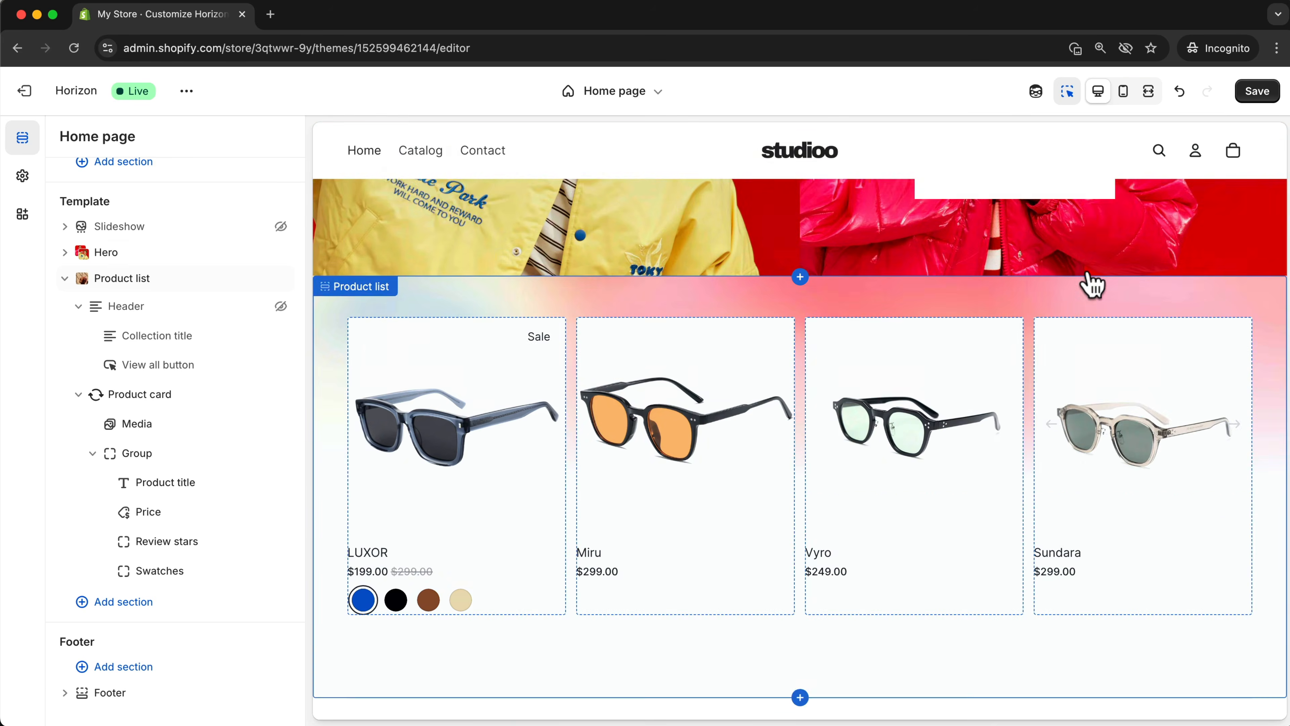
pyautogui.click(1257, 94)
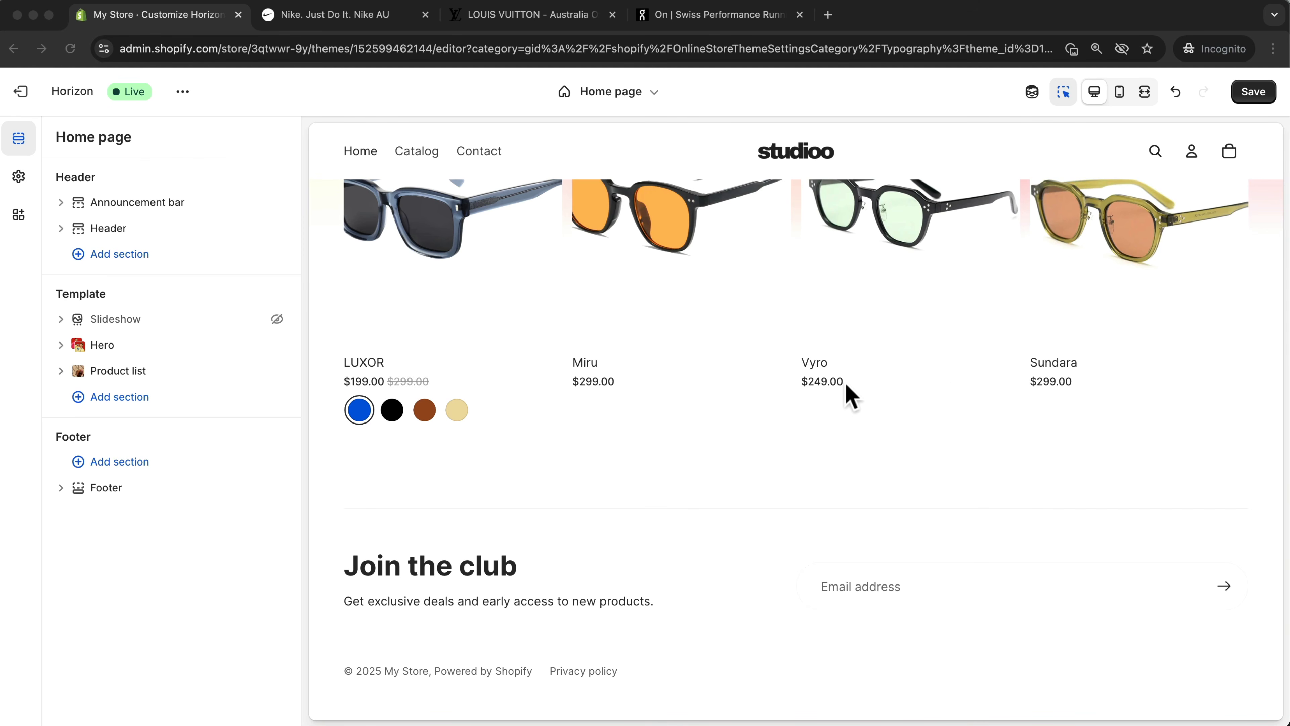
pyautogui.scroll(3, 671, 354)
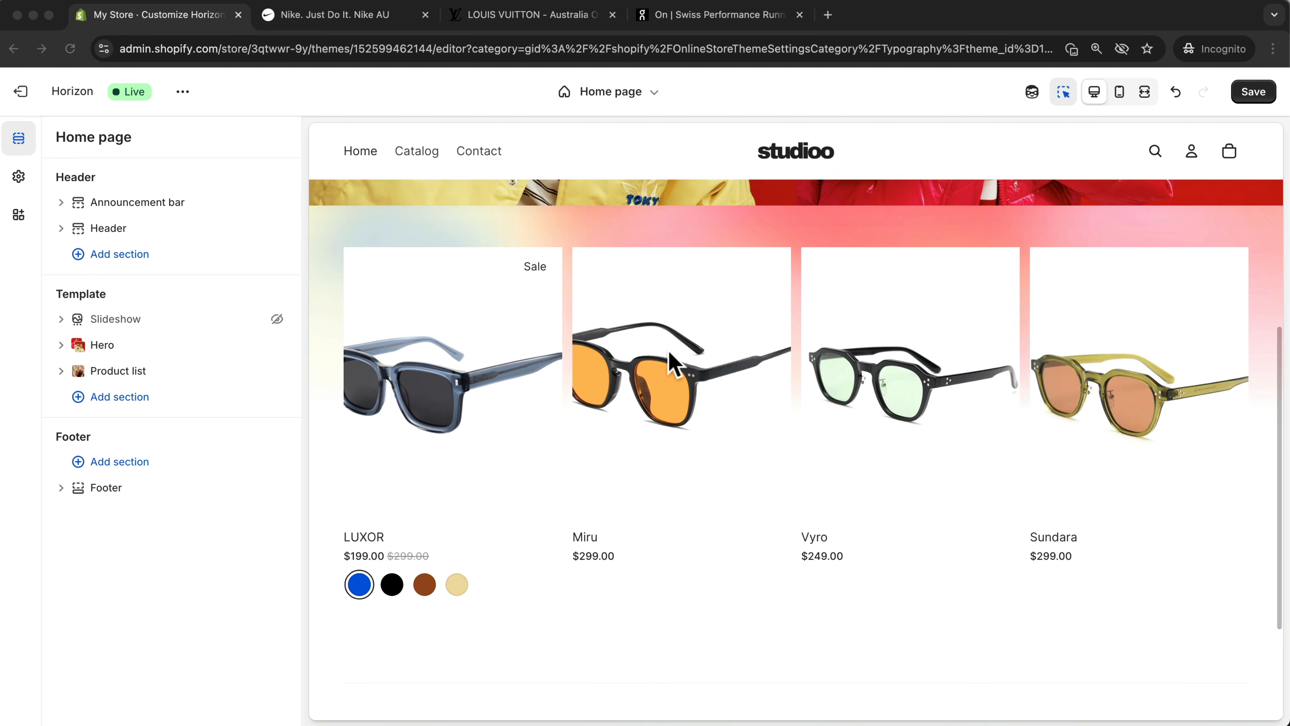
pyautogui.scroll(-4, 570, 483)
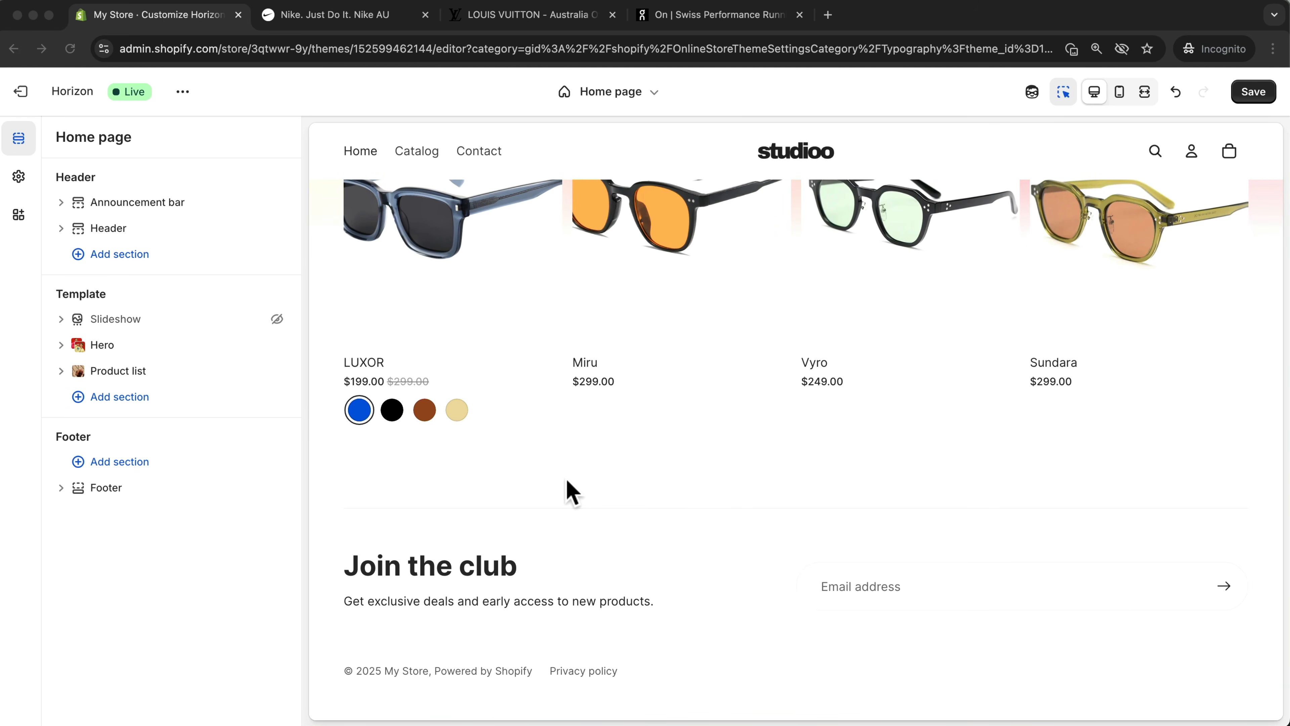
pyautogui.scroll(1, 566, 481)
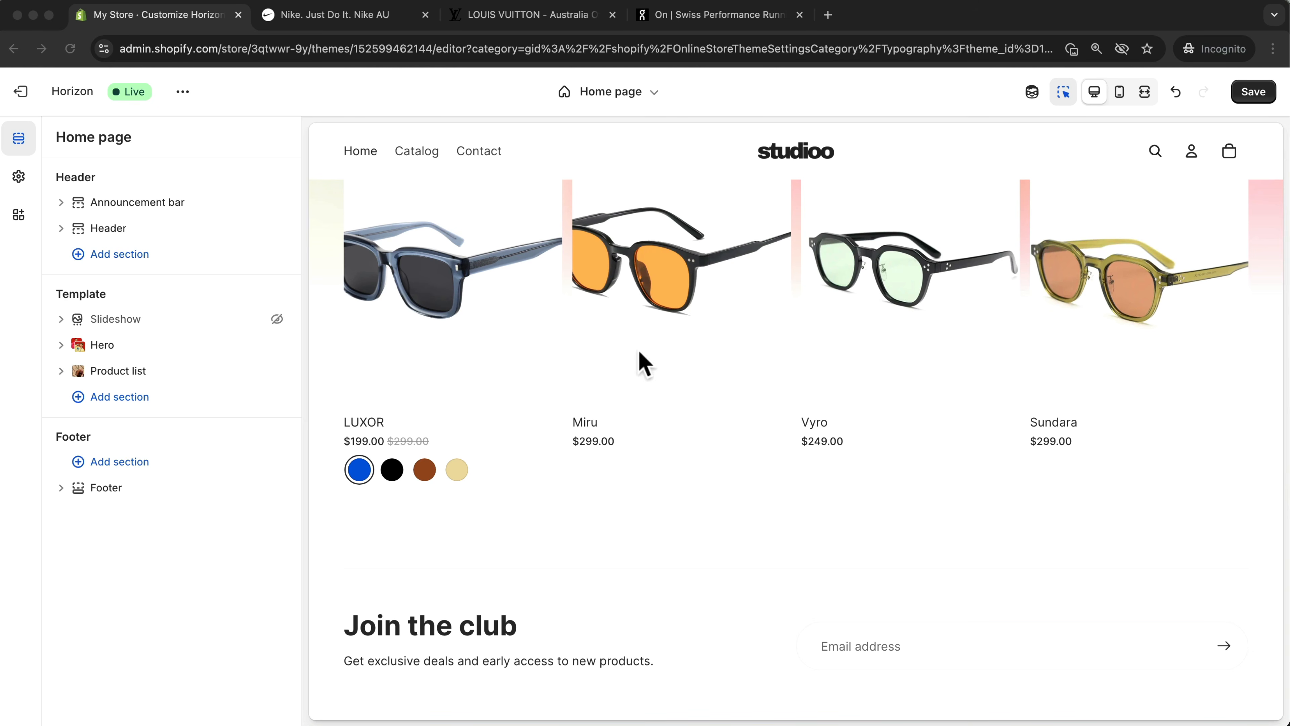
# Examine how the Nike, Louis Vuitton and On homepages lay out their athlete and category image sections for reference
pyautogui.click(320, 16)
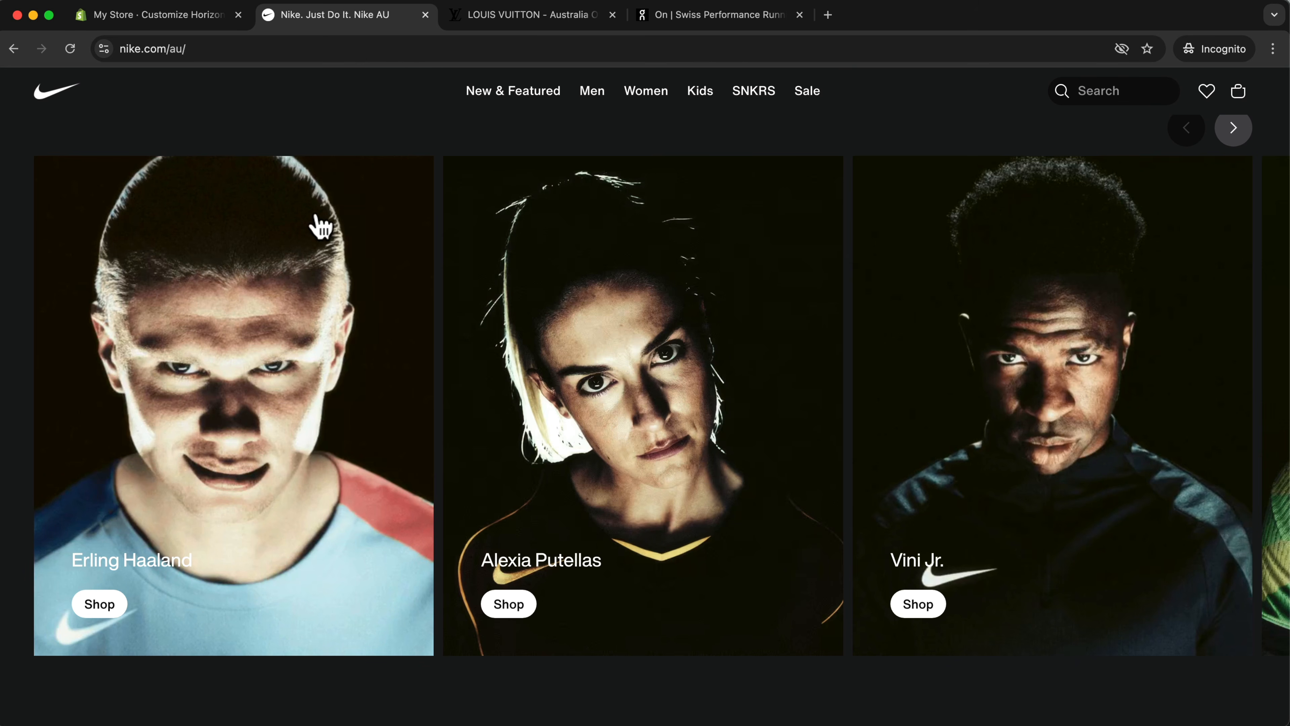
pyautogui.scroll(-5, 337, 199)
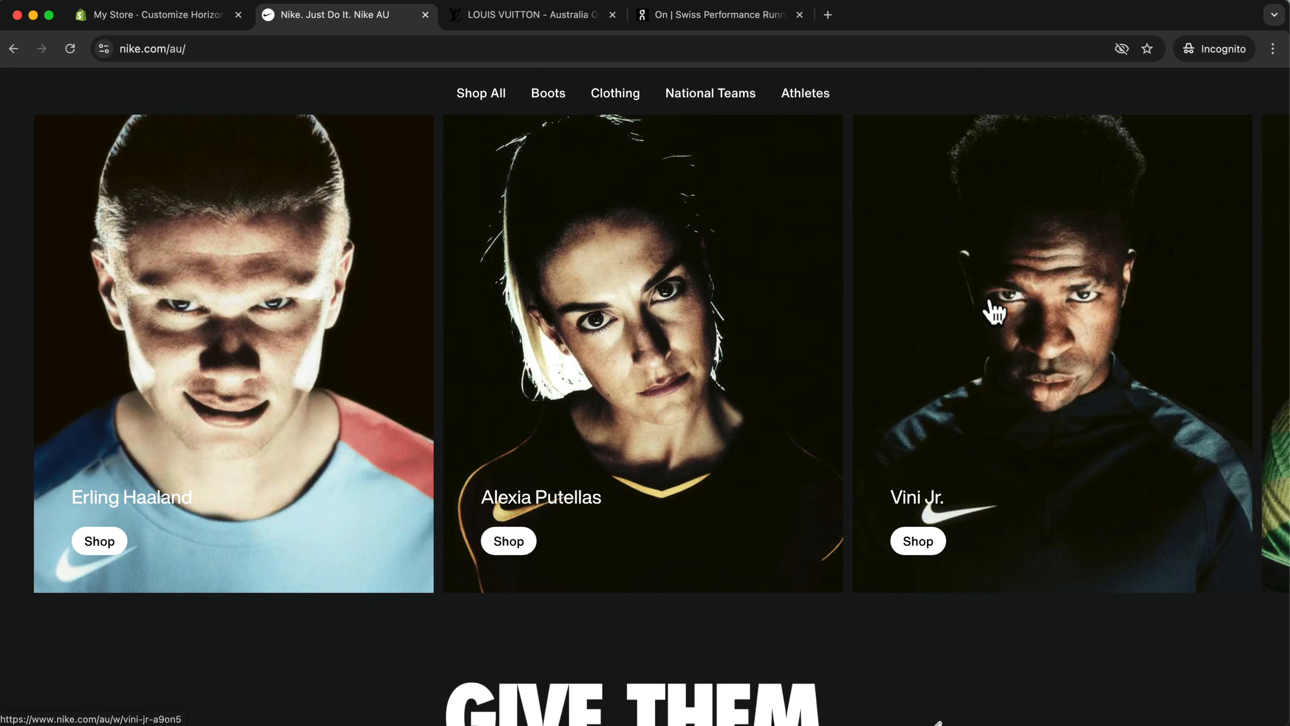
pyautogui.click(508, 18)
pyautogui.scroll(10, 429, 216)
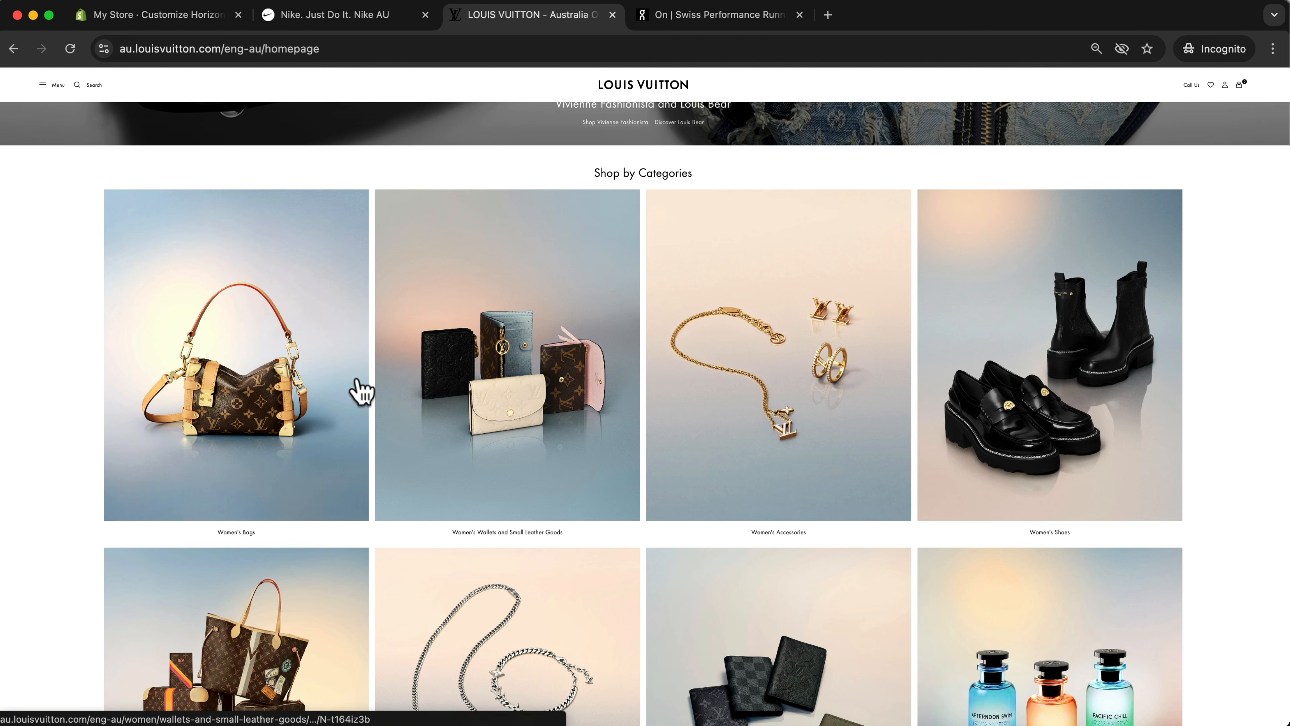
pyautogui.scroll(-1, 1071, 398)
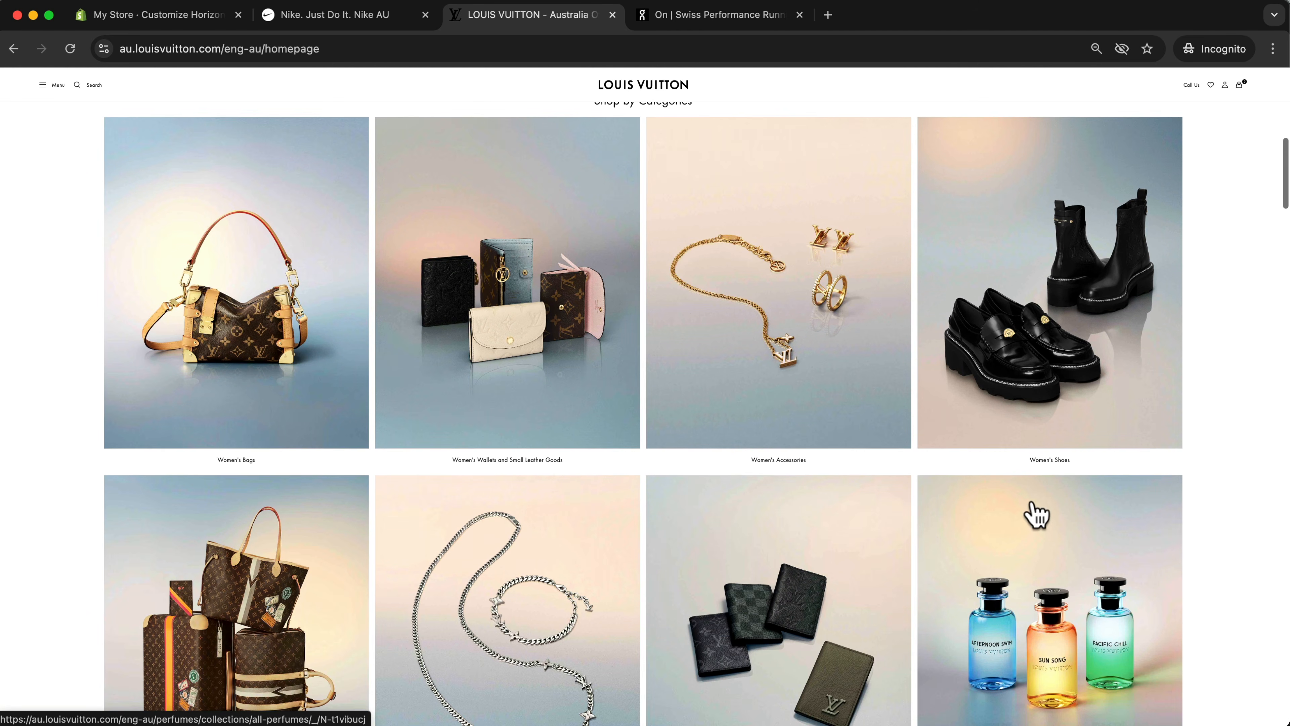
pyautogui.click(675, 18)
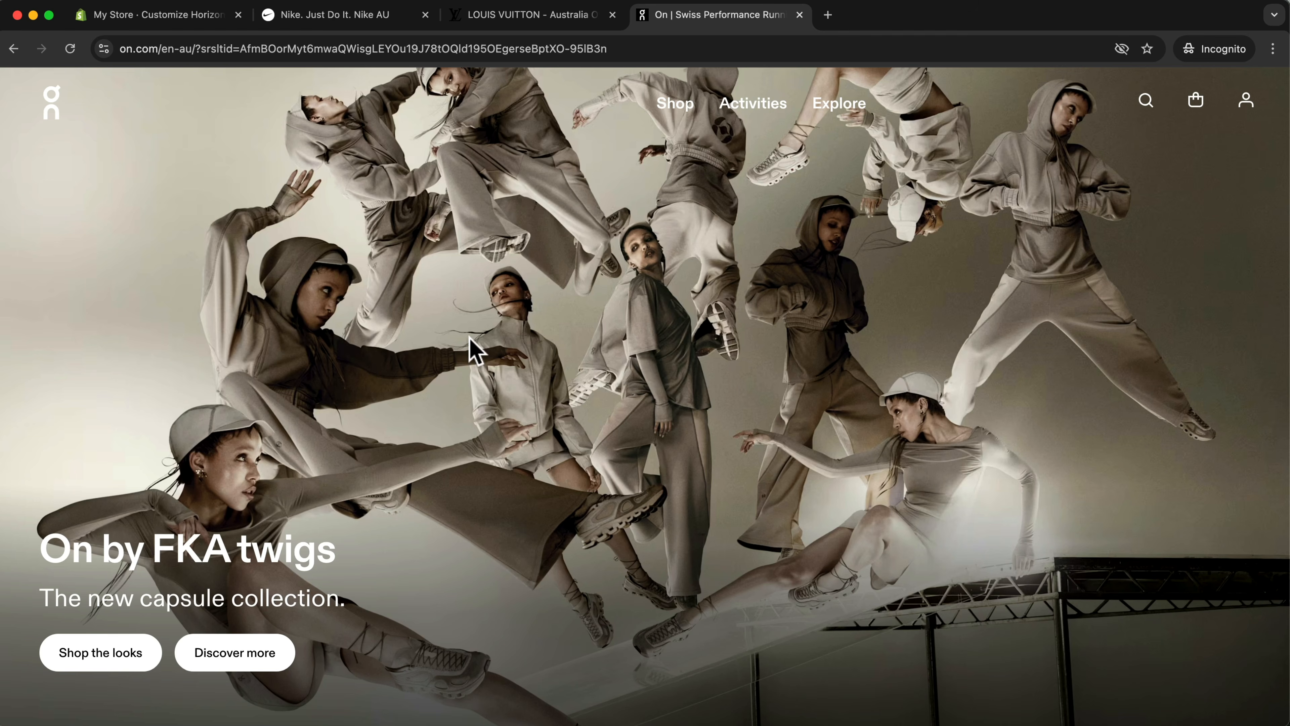
pyautogui.scroll(-12, 475, 350)
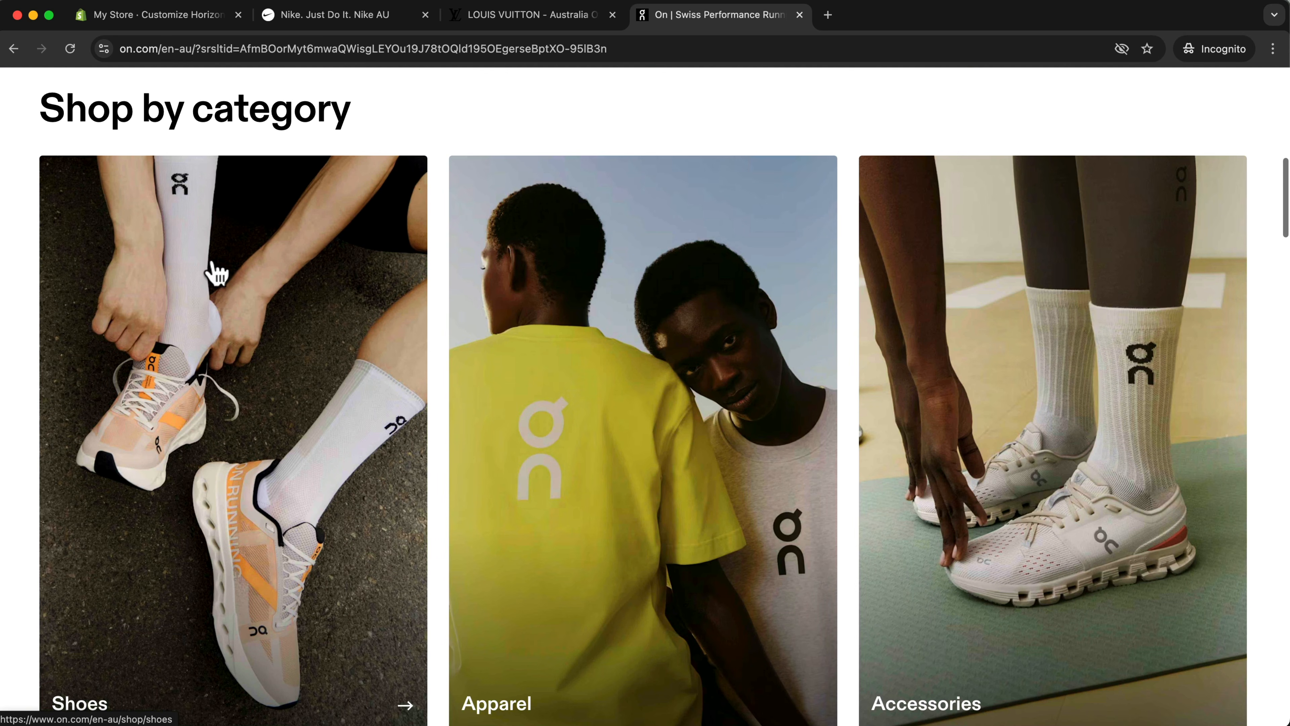
pyautogui.scroll(-2, 274, 328)
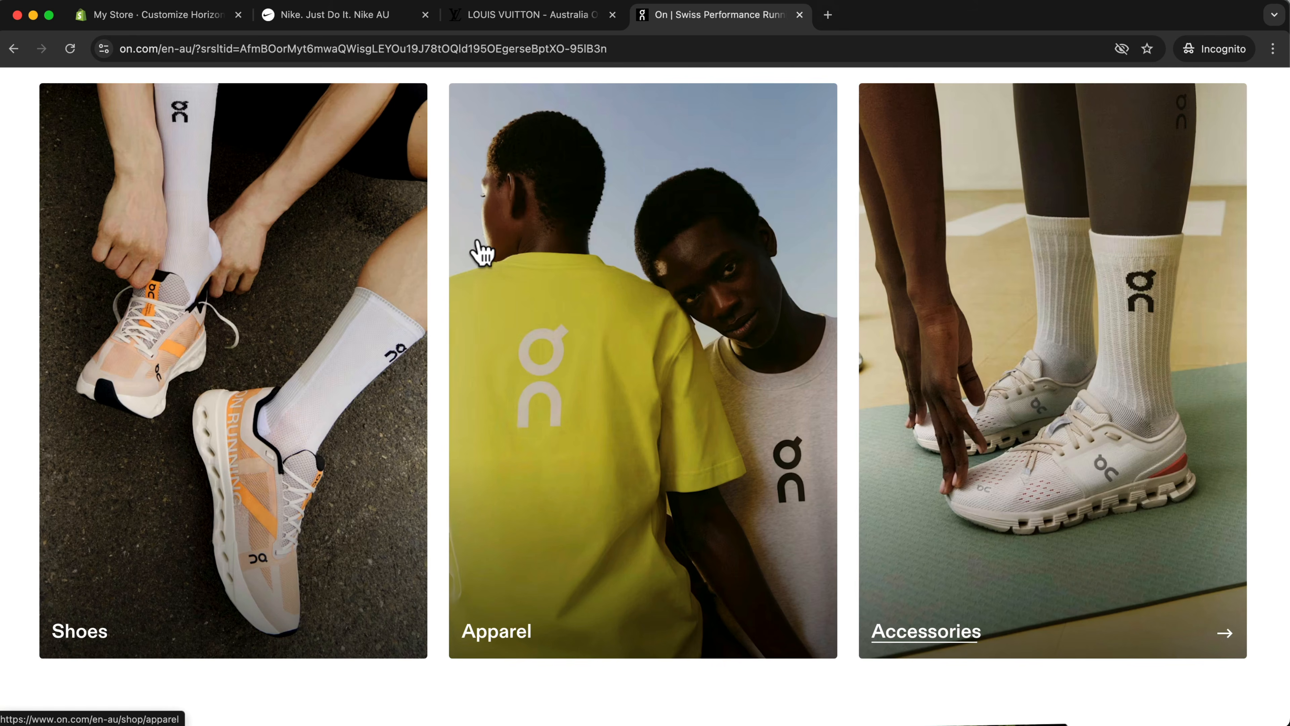
# Return to the Shopify theme editor and add a Collection list: Grid section below Product list in the home page template
pyautogui.click(145, 22)
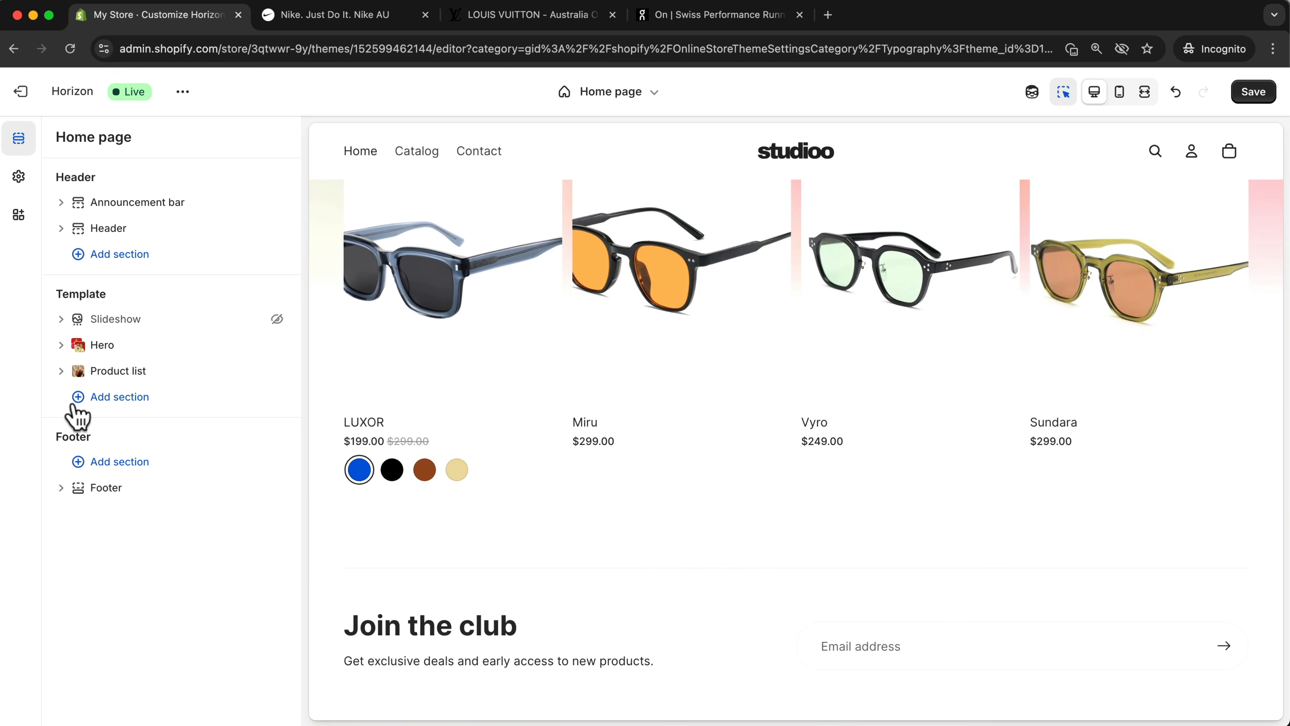
pyautogui.click(82, 402)
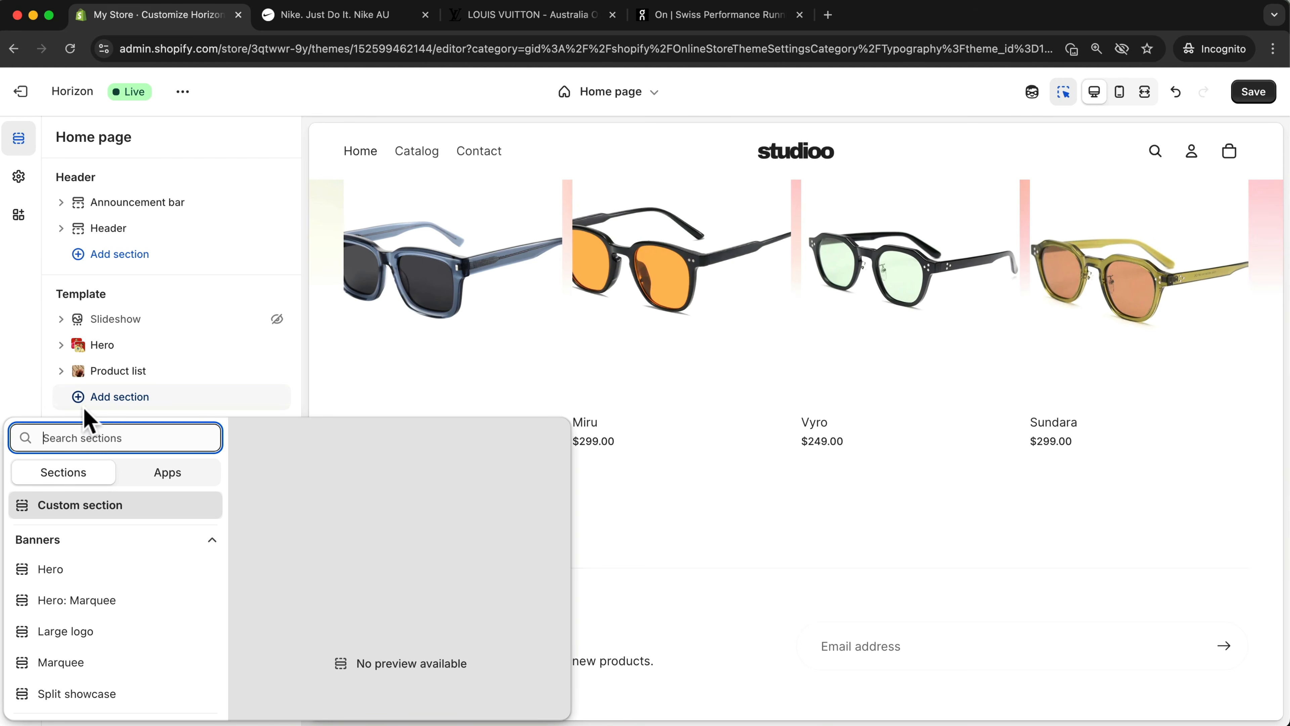
pyautogui.scroll(-5, 99, 562)
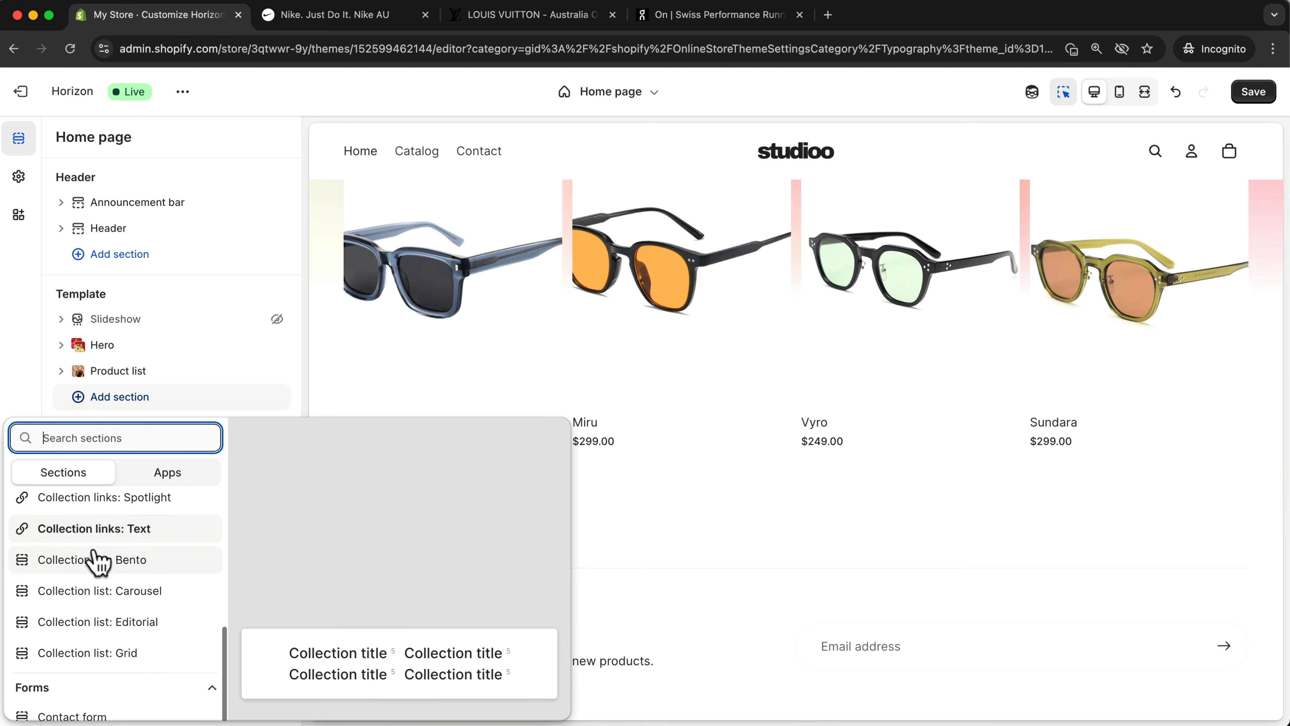
pyautogui.scroll(1, 99, 561)
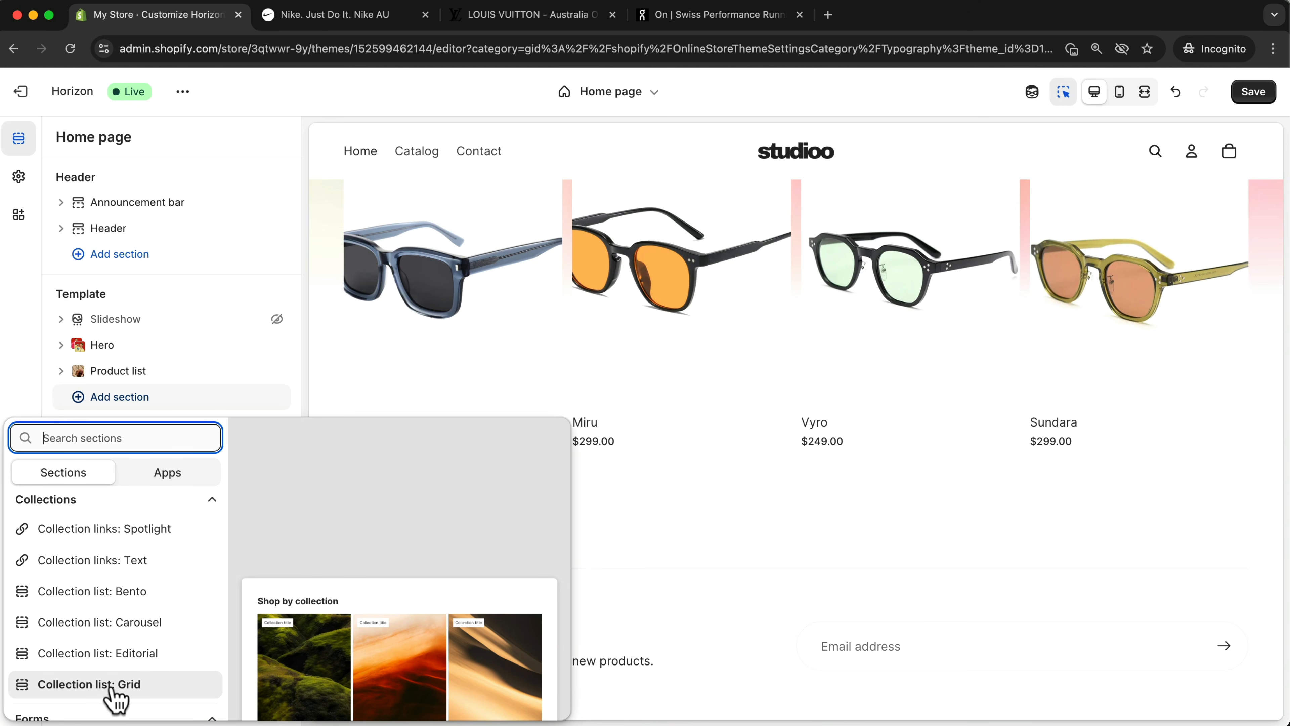
pyautogui.click(125, 685)
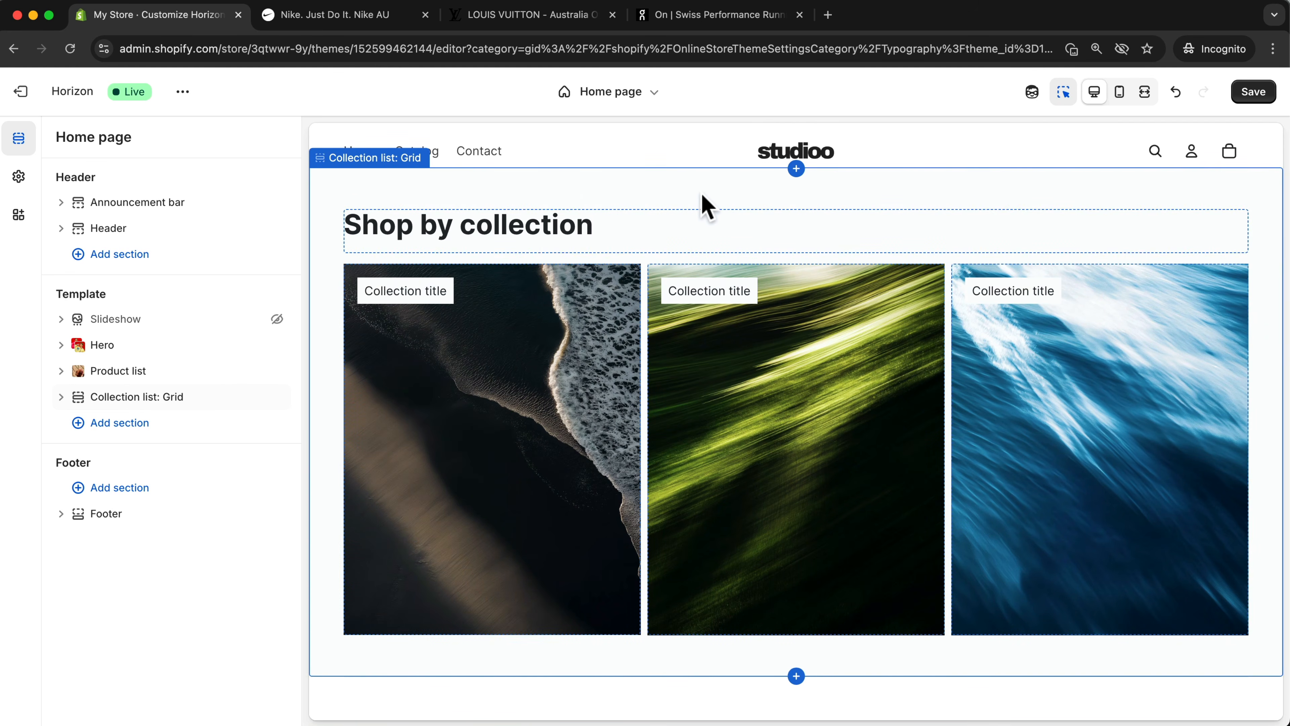
# Assign Mens Collection and Womens Collection, in that order, to the Collection list: Grid section
pyautogui.click(706, 205)
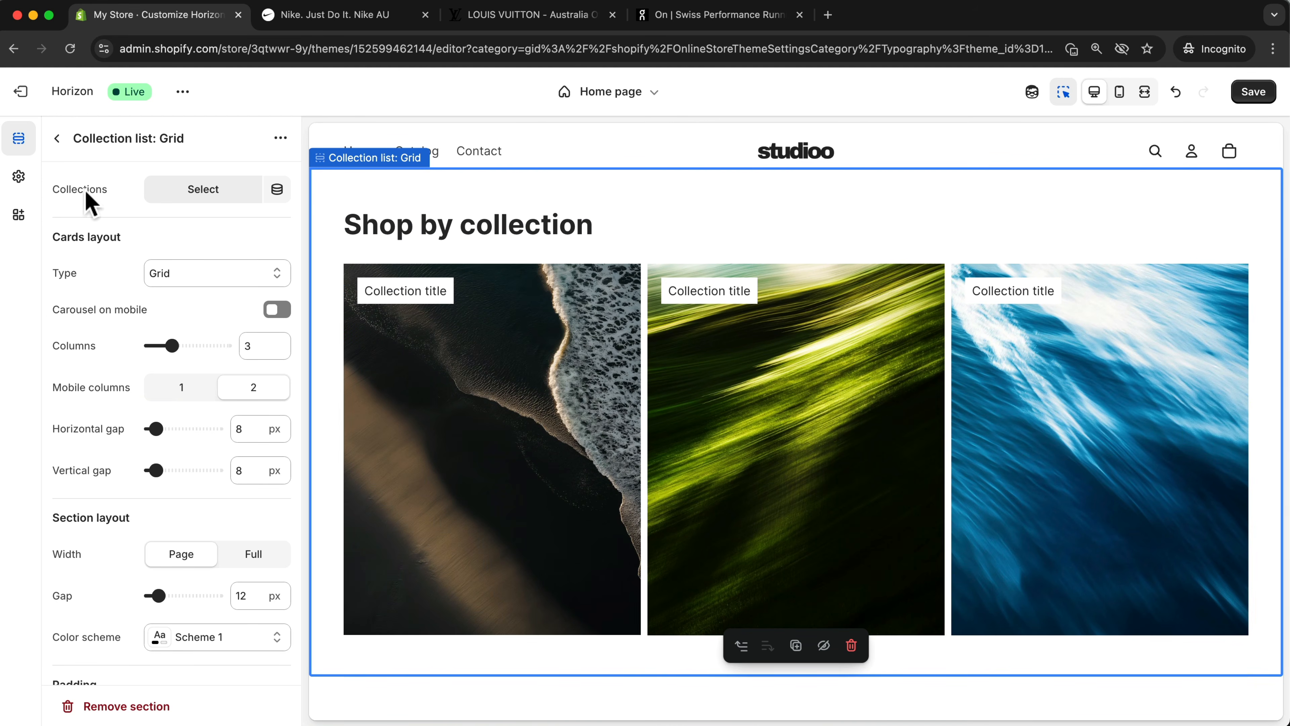
pyautogui.click(172, 194)
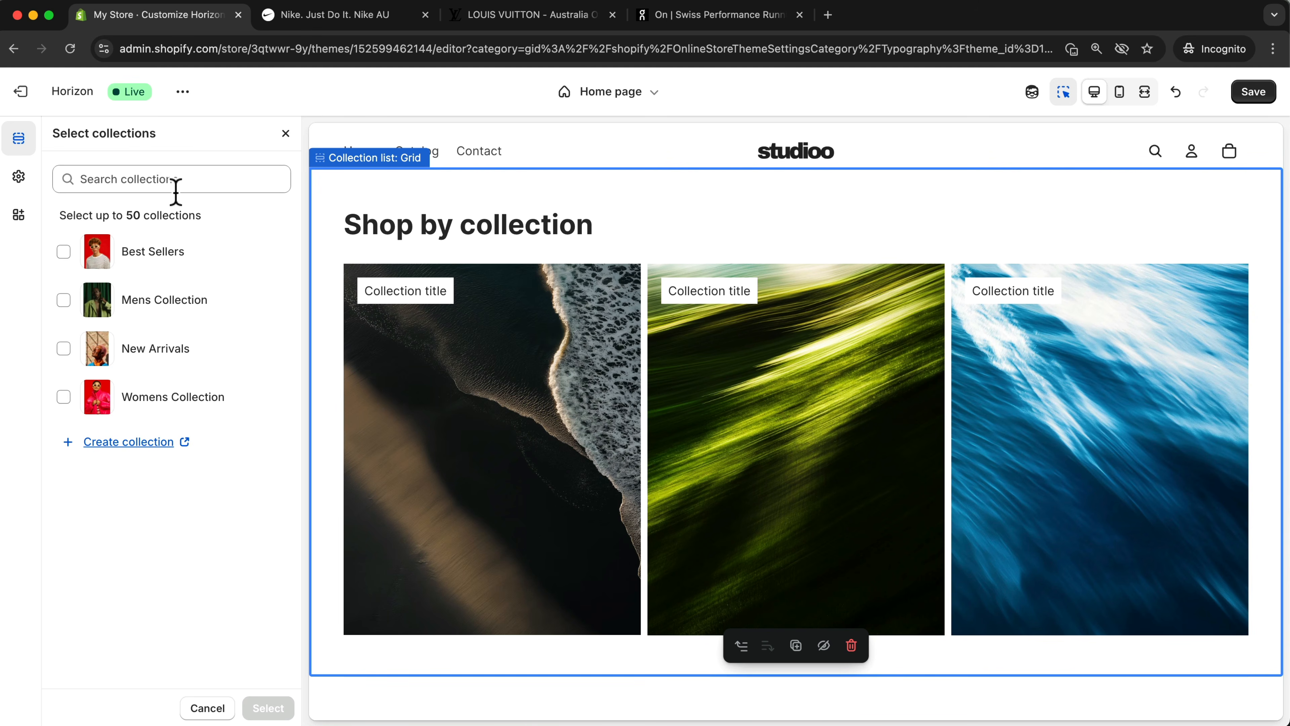
pyautogui.click(65, 301)
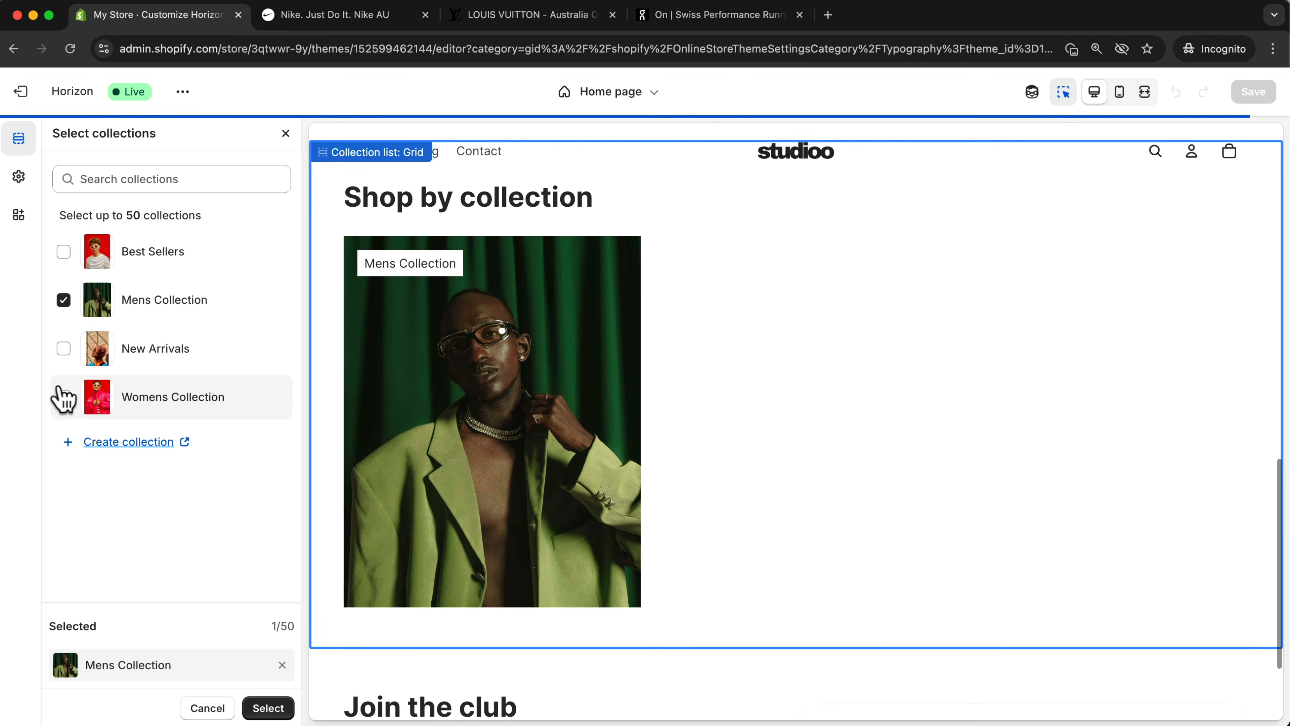
pyautogui.click(64, 398)
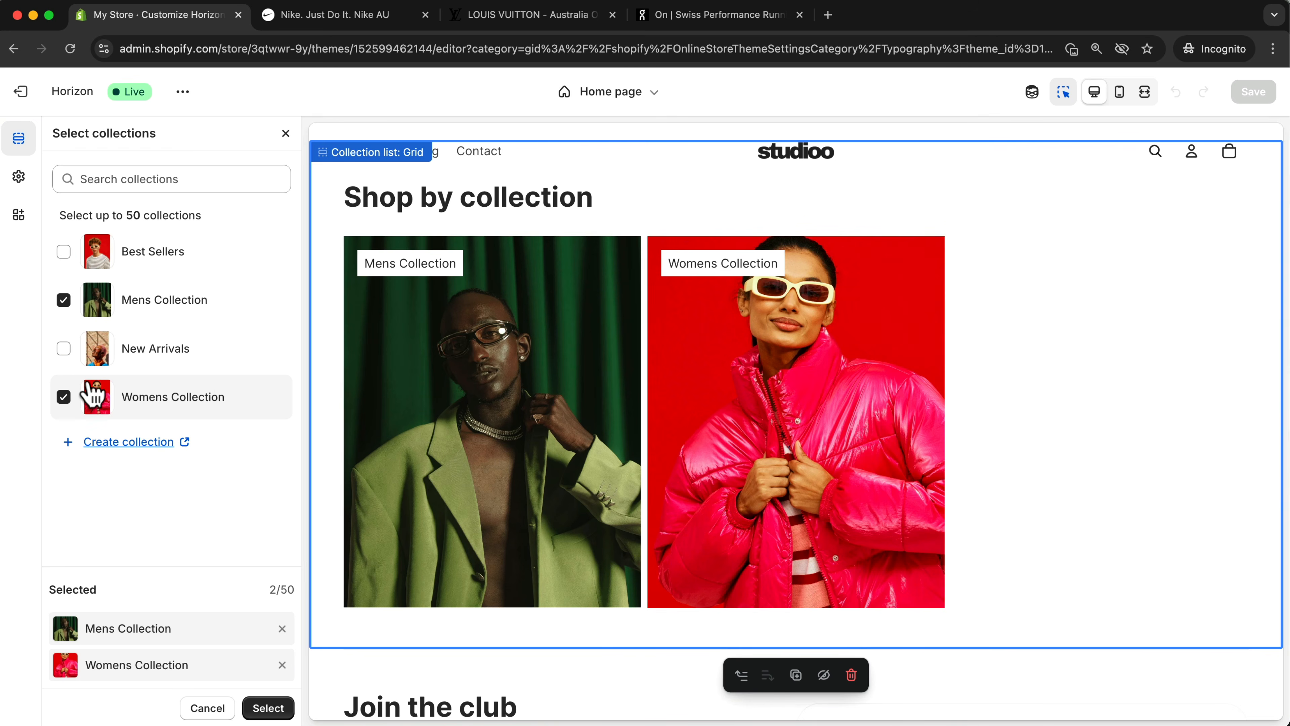
pyautogui.click(63, 349)
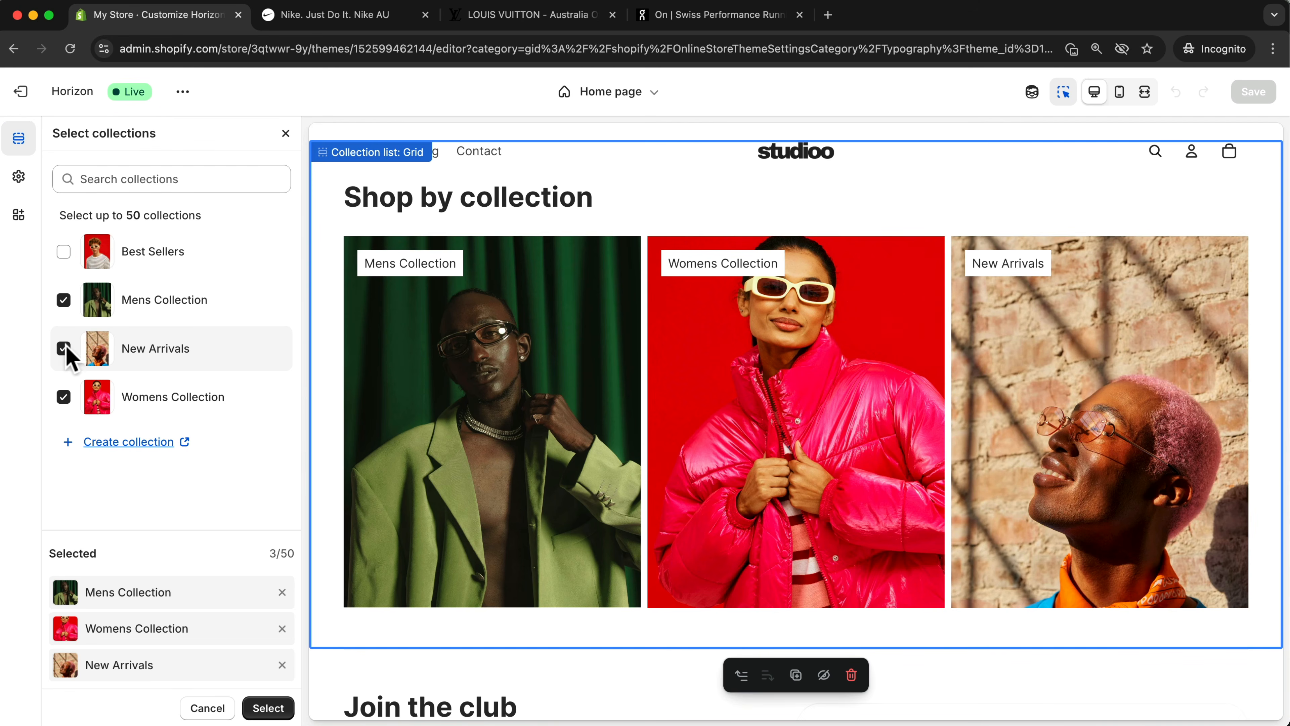
pyautogui.click(63, 348)
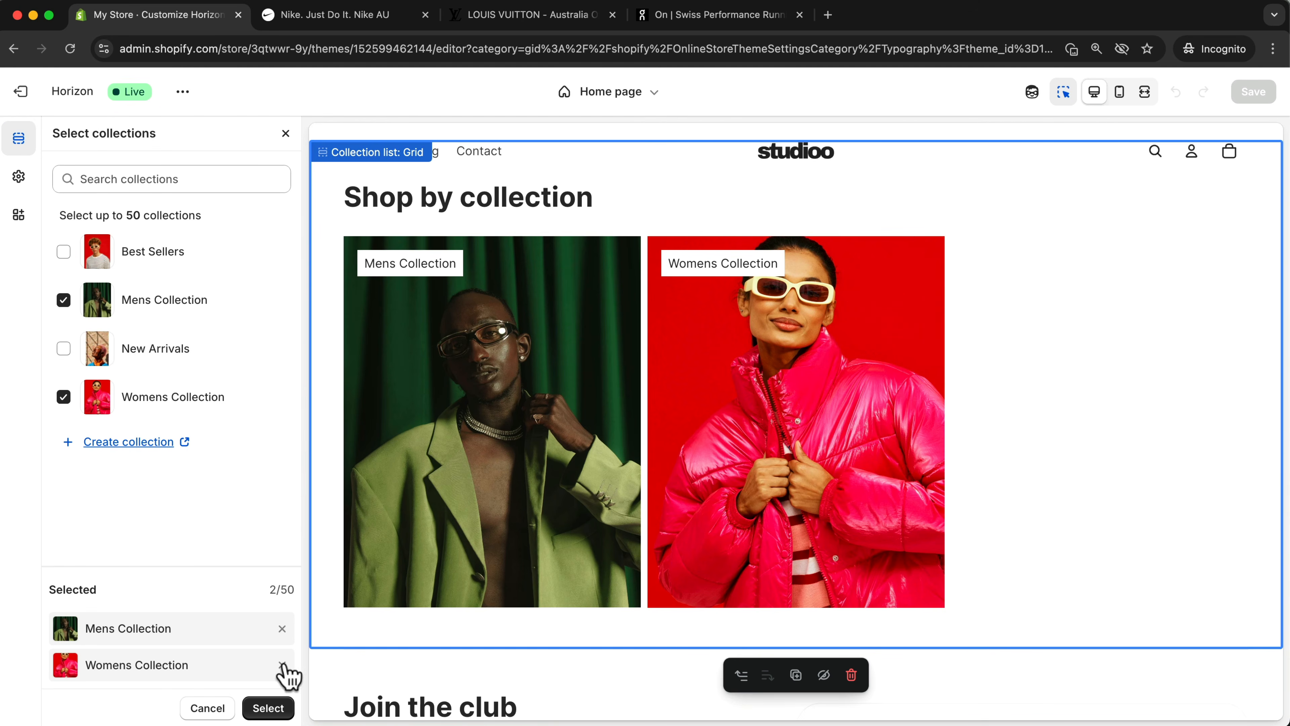
pyautogui.click(268, 708)
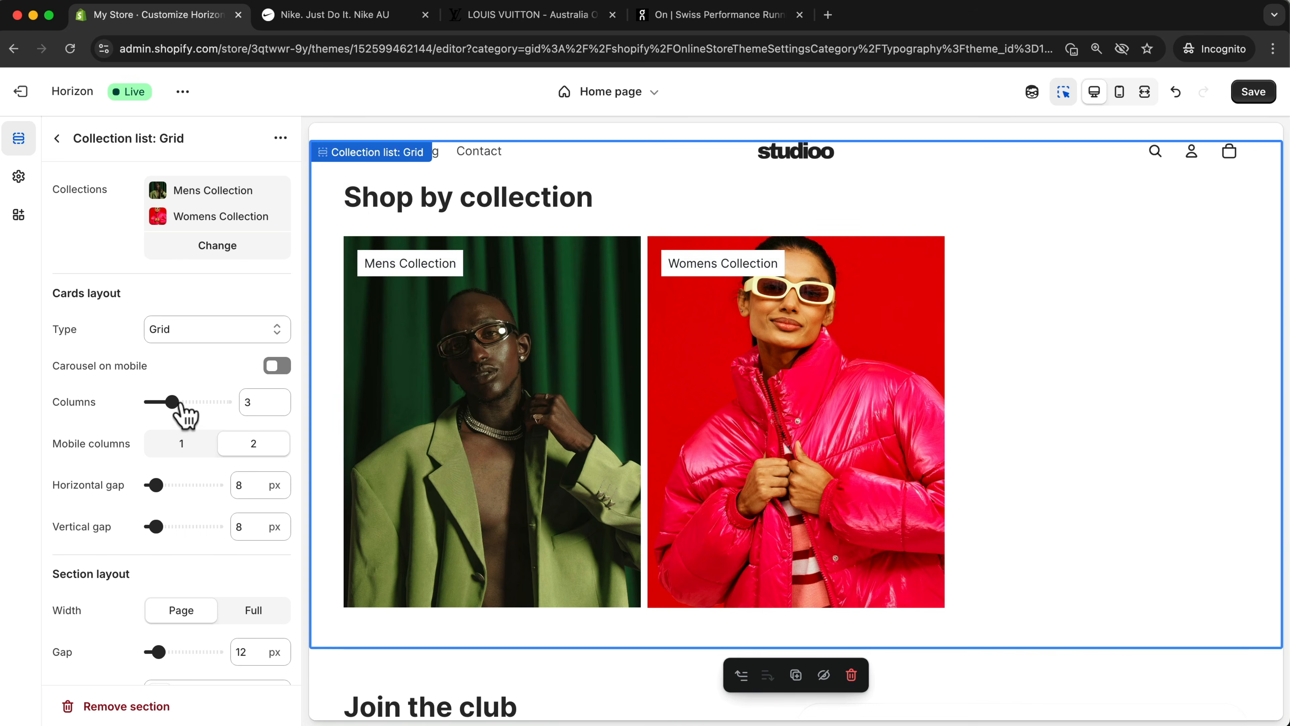
# Set the collection grid to 2 columns on desktop and 1 column on mobile, checking the mobile preview
pyautogui.moveTo(174, 403); pyautogui.dragTo(162, 402)
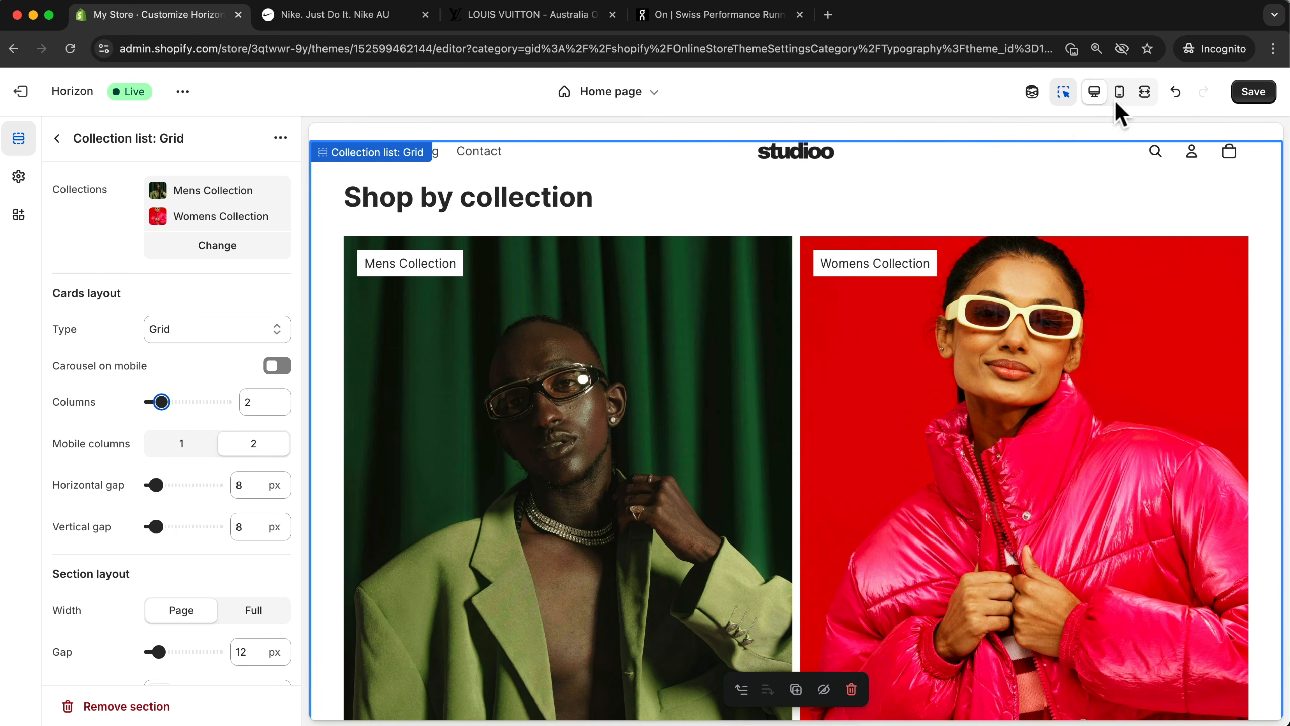
pyautogui.click(1121, 93)
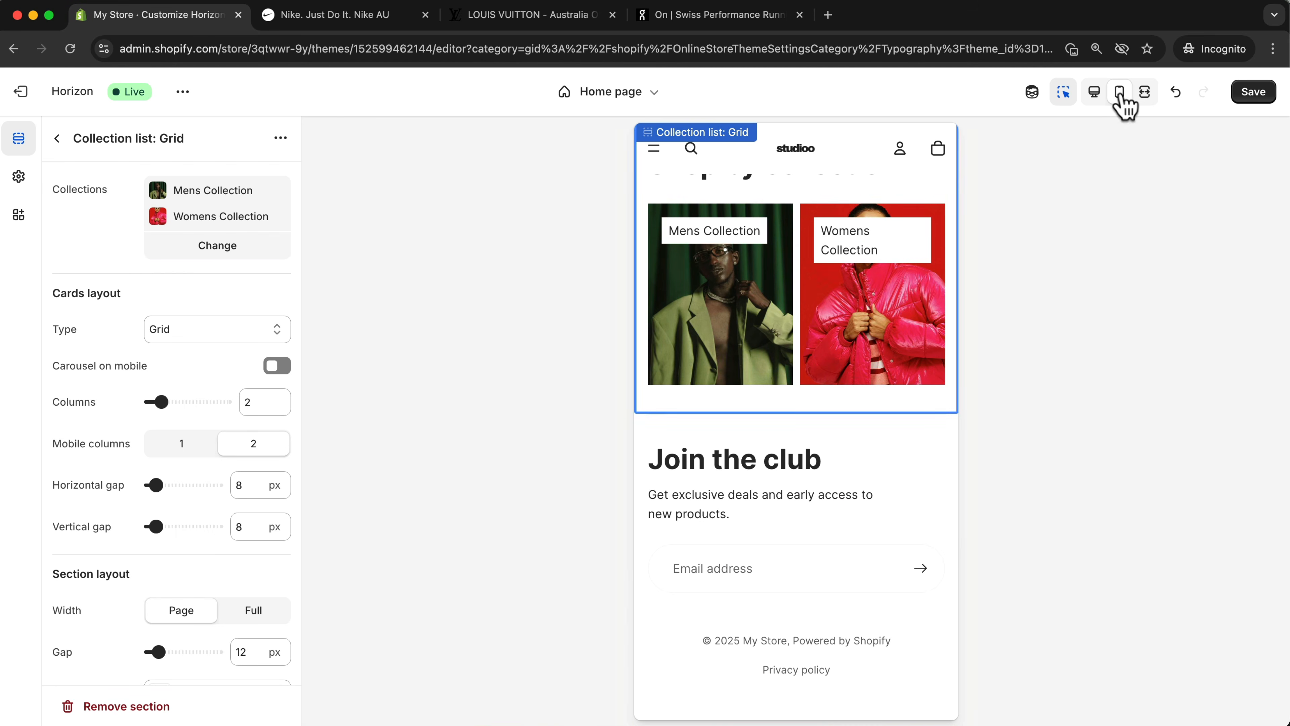
pyautogui.click(177, 446)
pyautogui.scroll(-4, 144, 498)
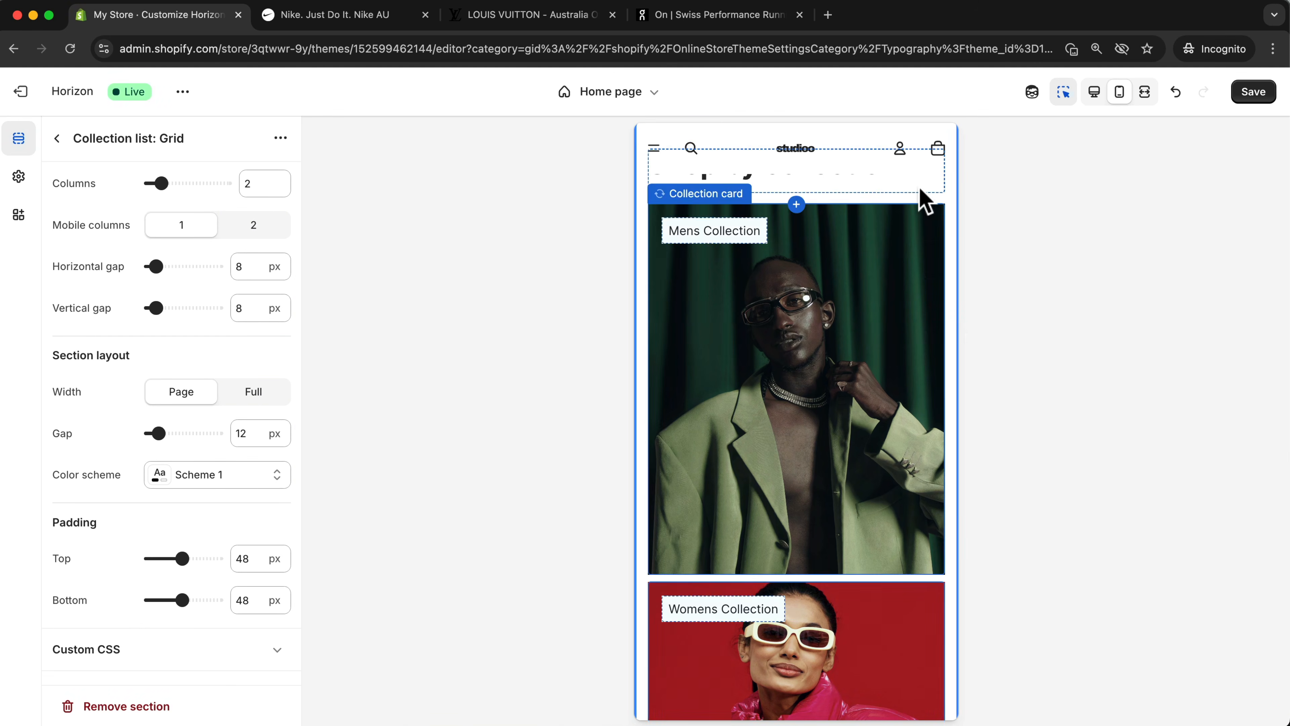
pyautogui.click(1094, 92)
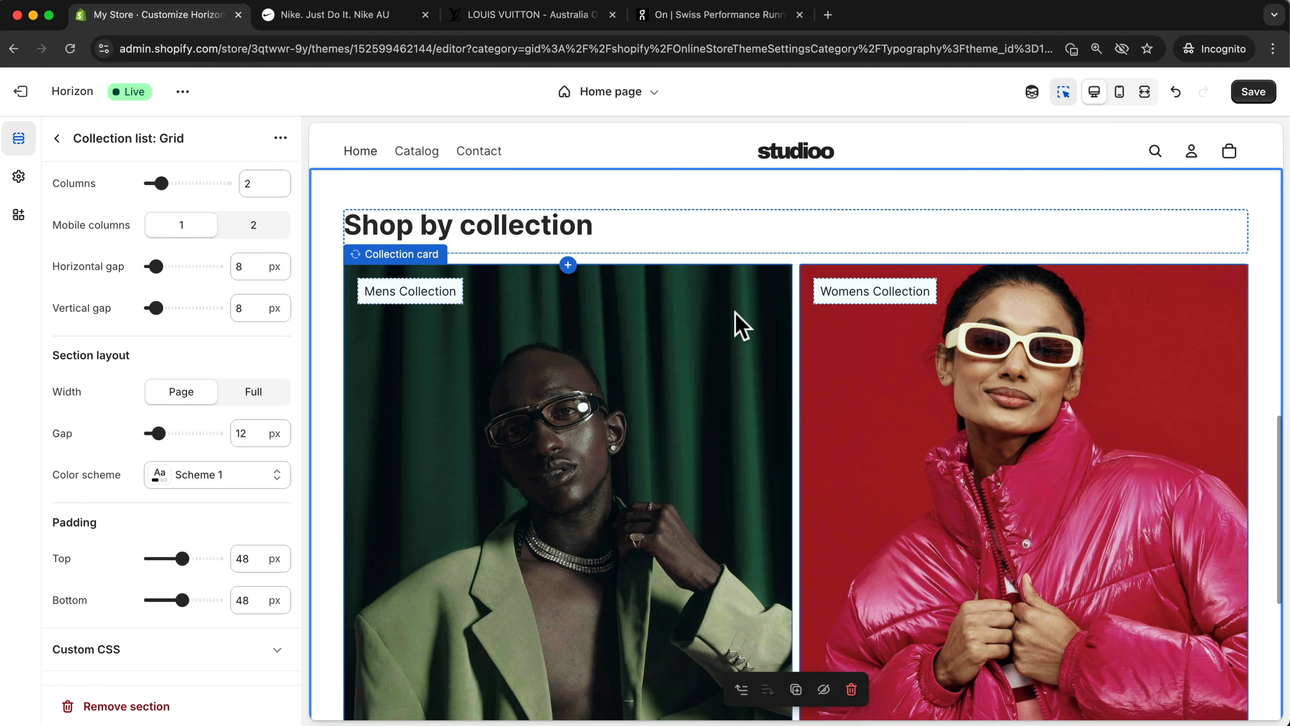
# Set the typography preset of the collection cards' titles to Heading 4 and save the theme changes
pyautogui.scroll(-4, 735, 311)
pyautogui.scroll(8, 736, 314)
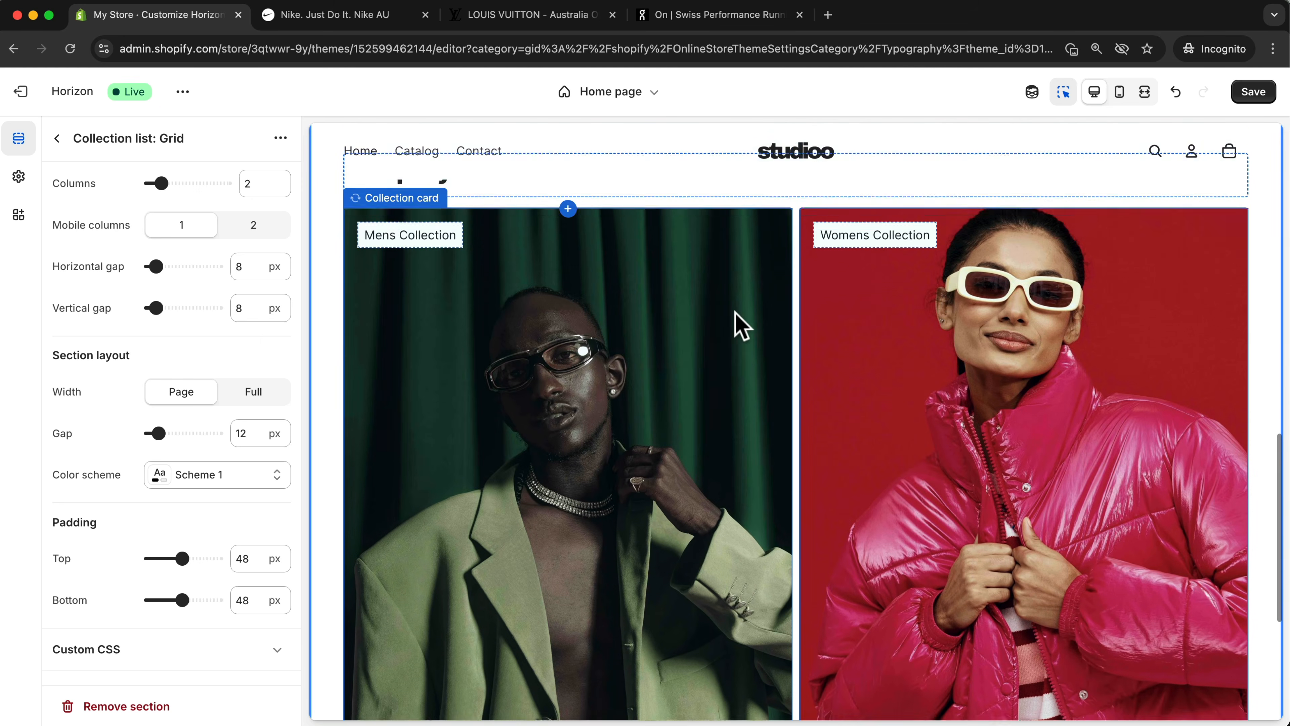
pyautogui.scroll(-2, 739, 325)
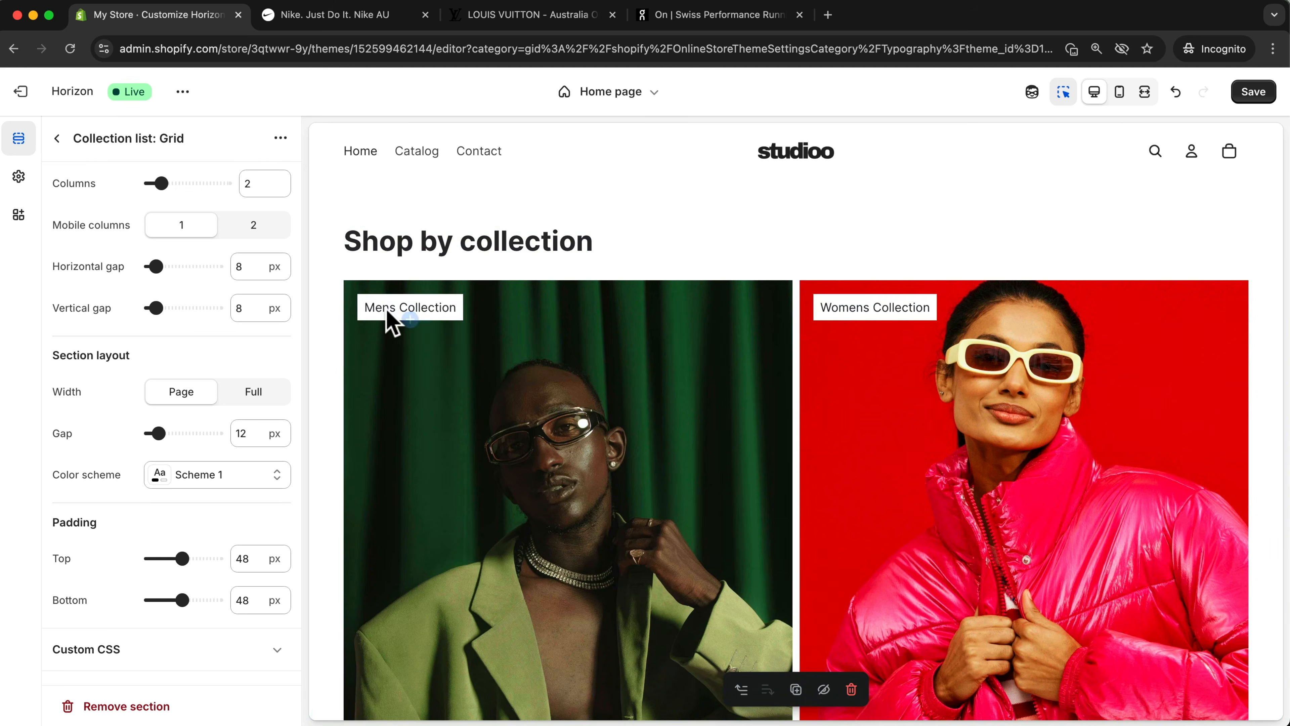
pyautogui.click(386, 321)
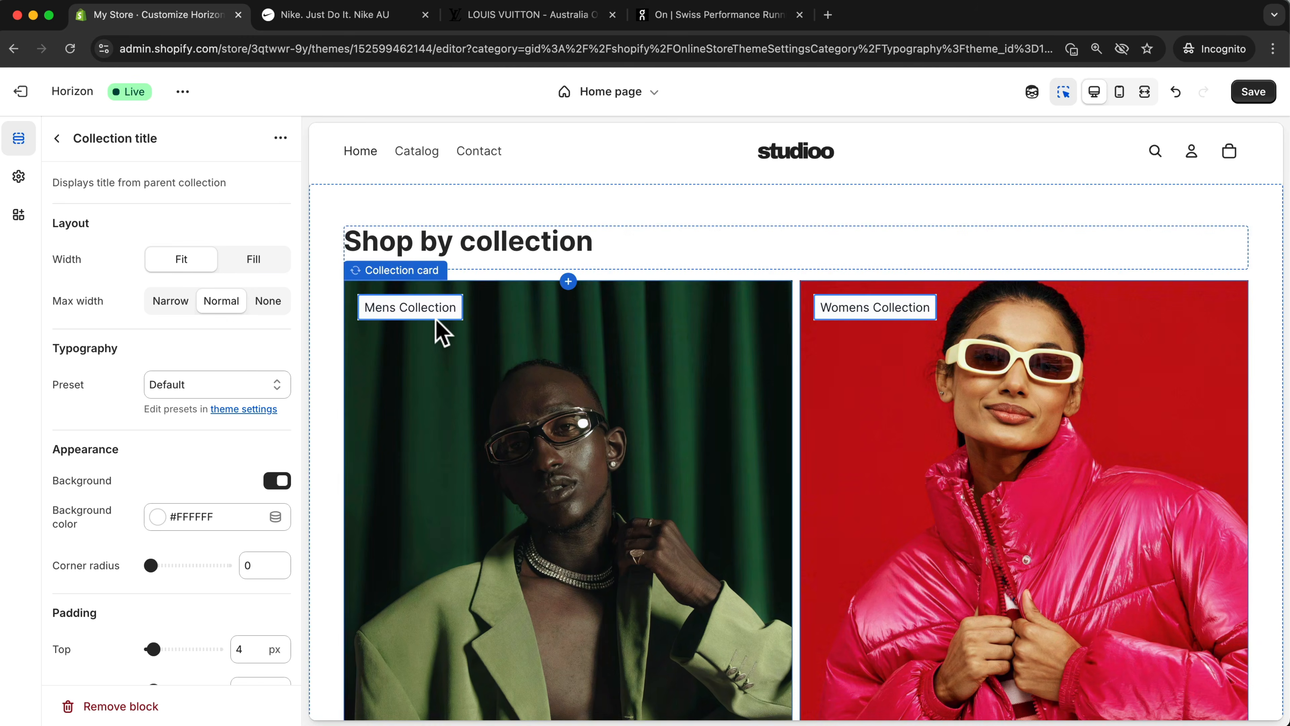
pyautogui.click(175, 386)
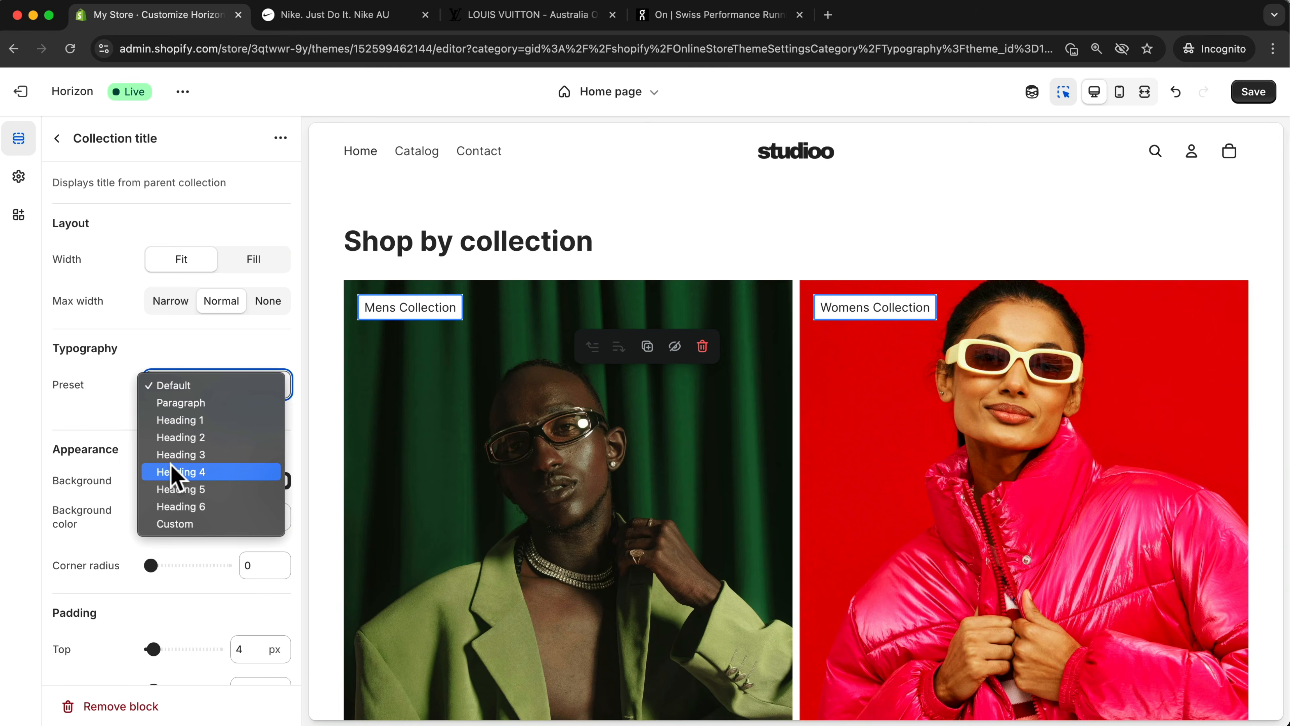
pyautogui.click(175, 472)
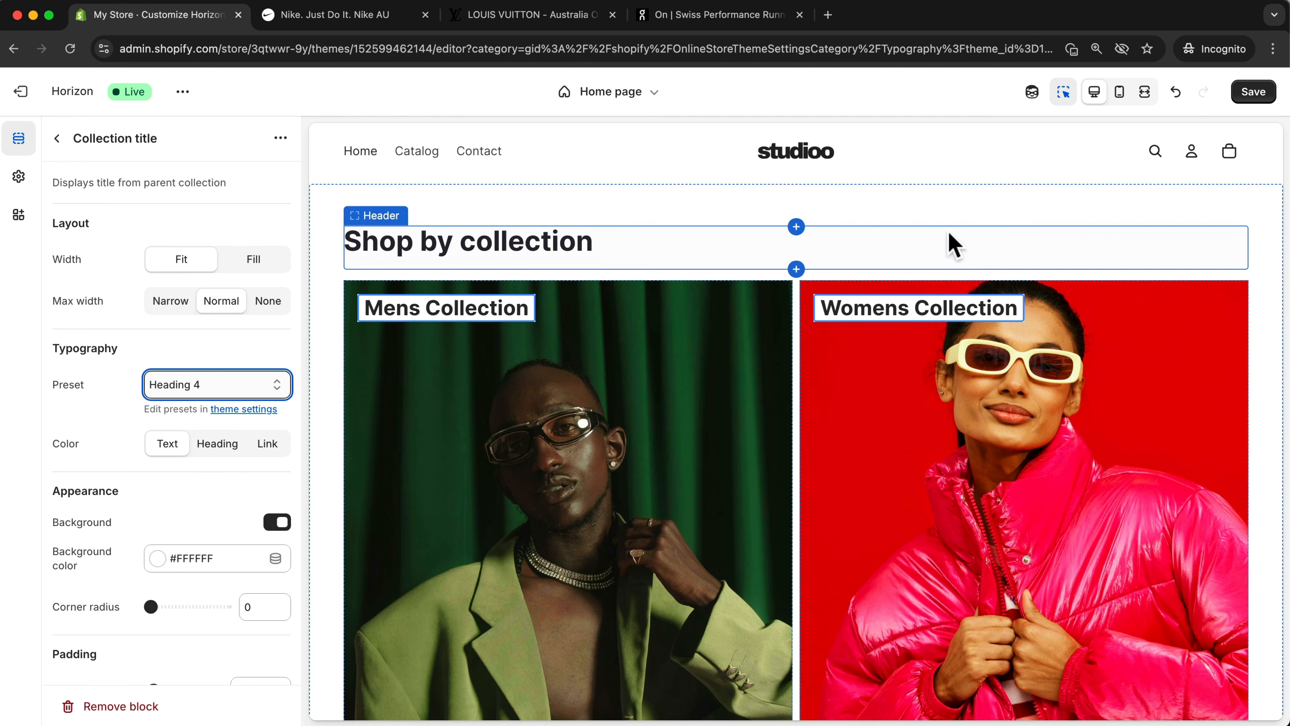
pyautogui.click(1252, 94)
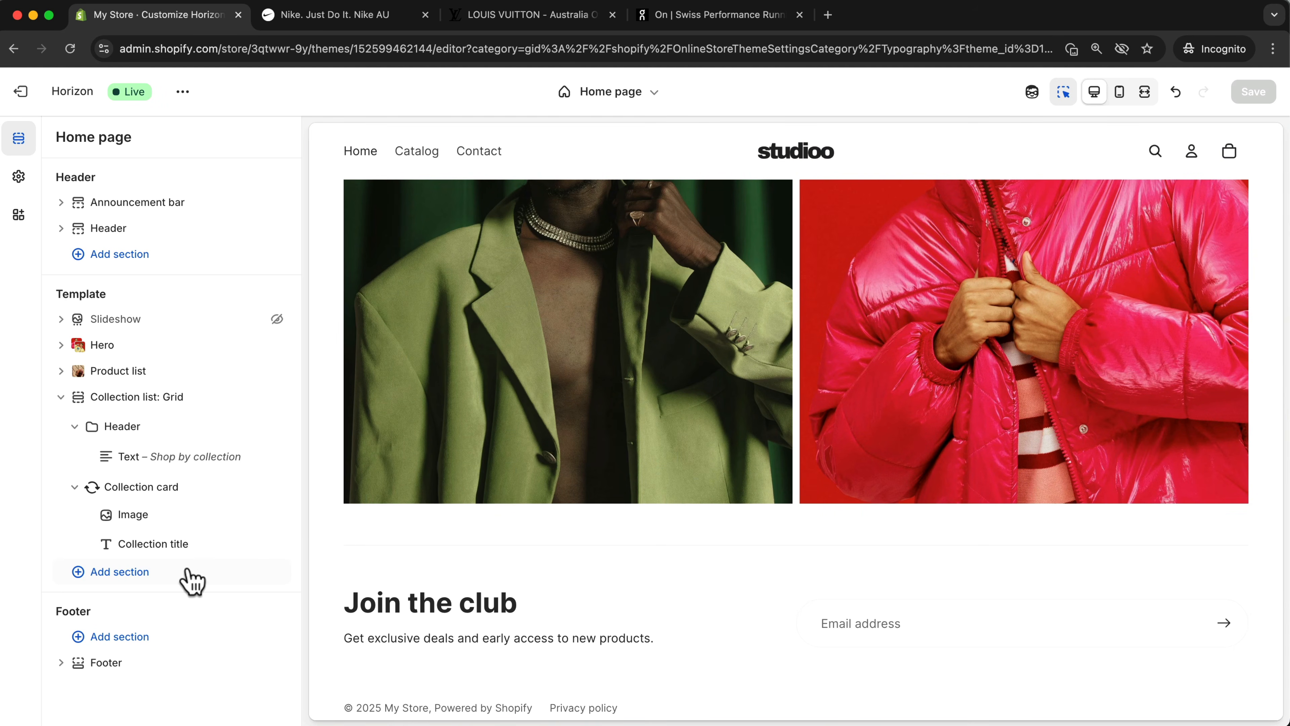
# Add a Split showcase section below the collection grid and link its New arrivals group to the New Arrivals collection
pyautogui.click(79, 572)
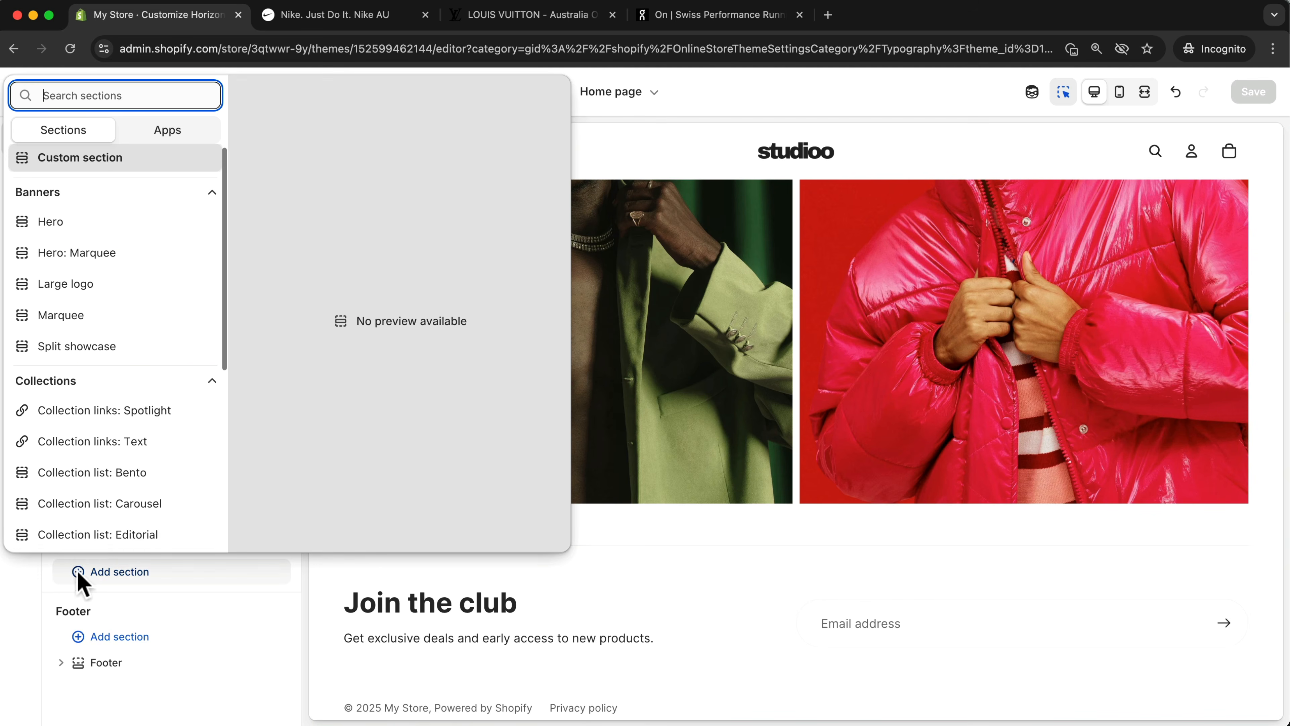
pyautogui.click(64, 350)
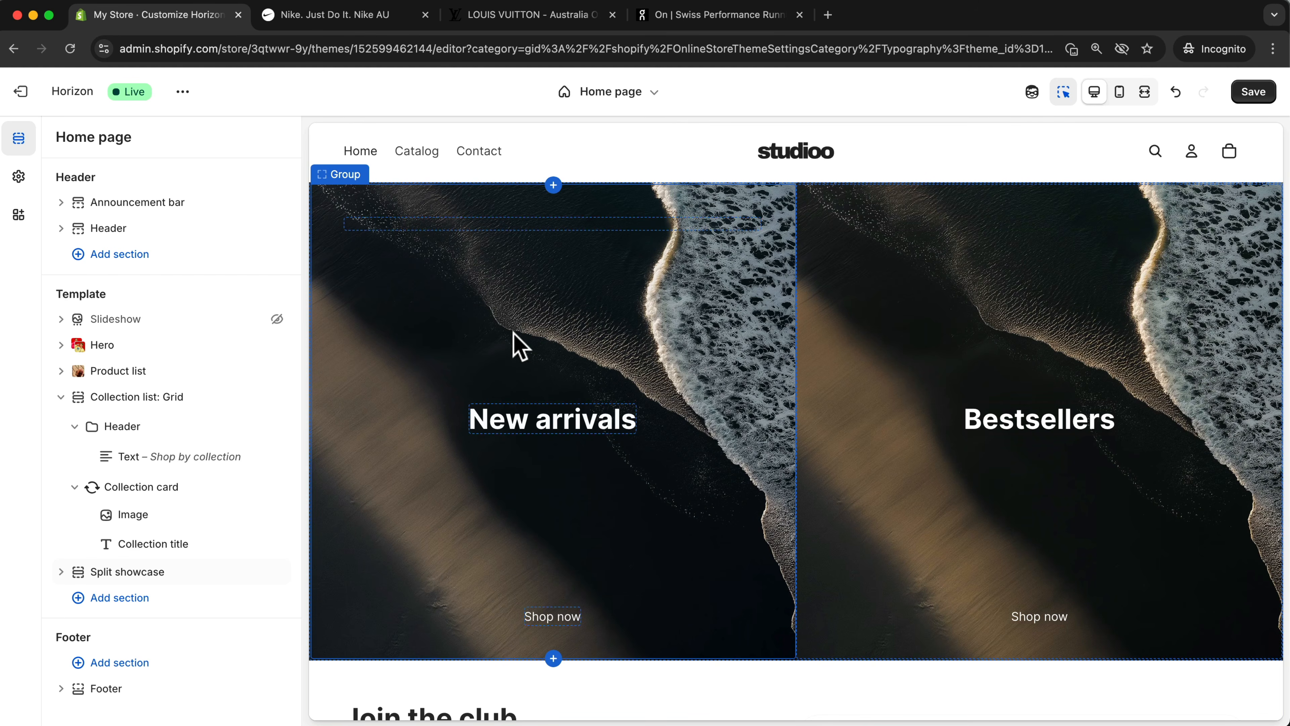
pyautogui.click(511, 320)
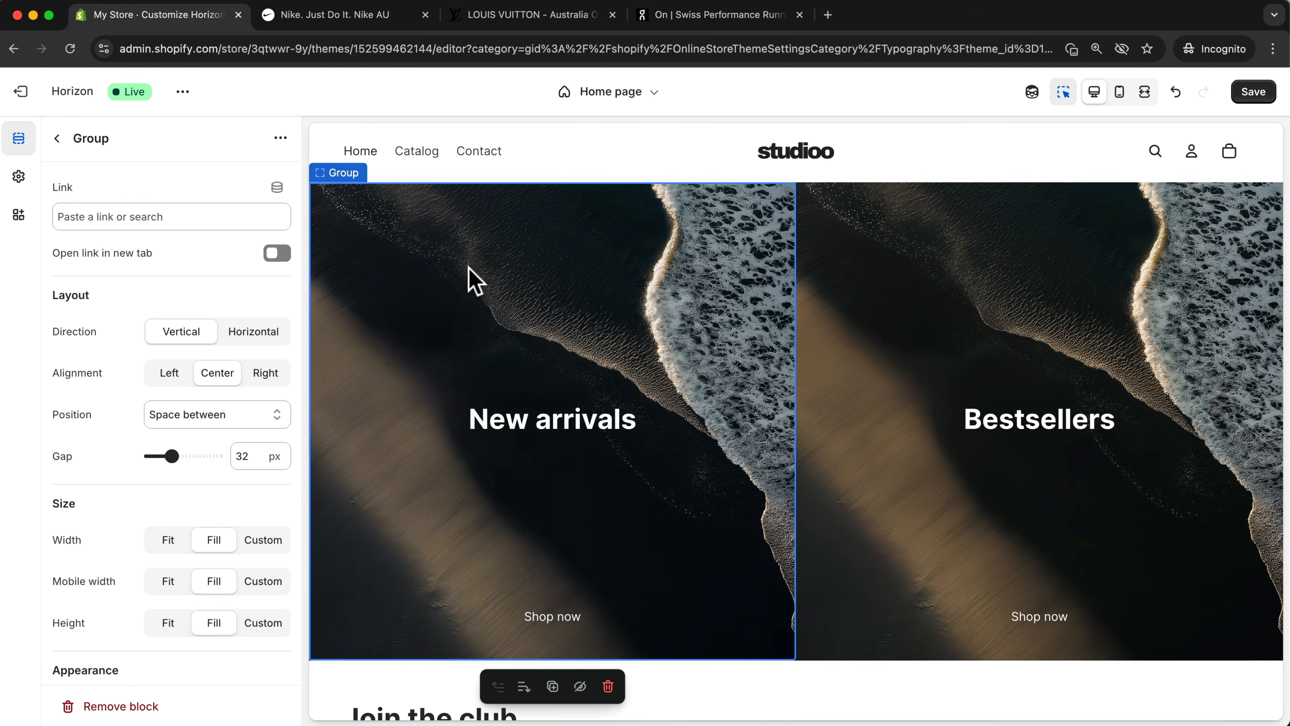
pyautogui.click(96, 215)
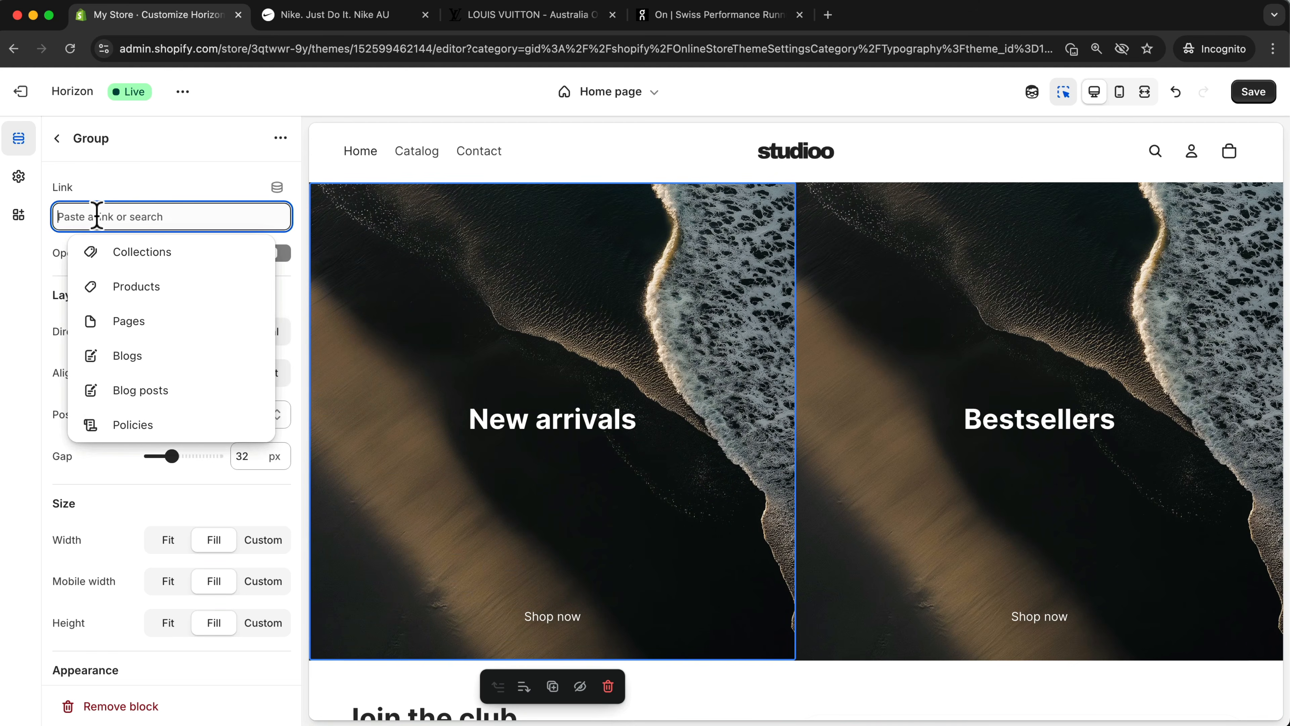
pyautogui.click(141, 254)
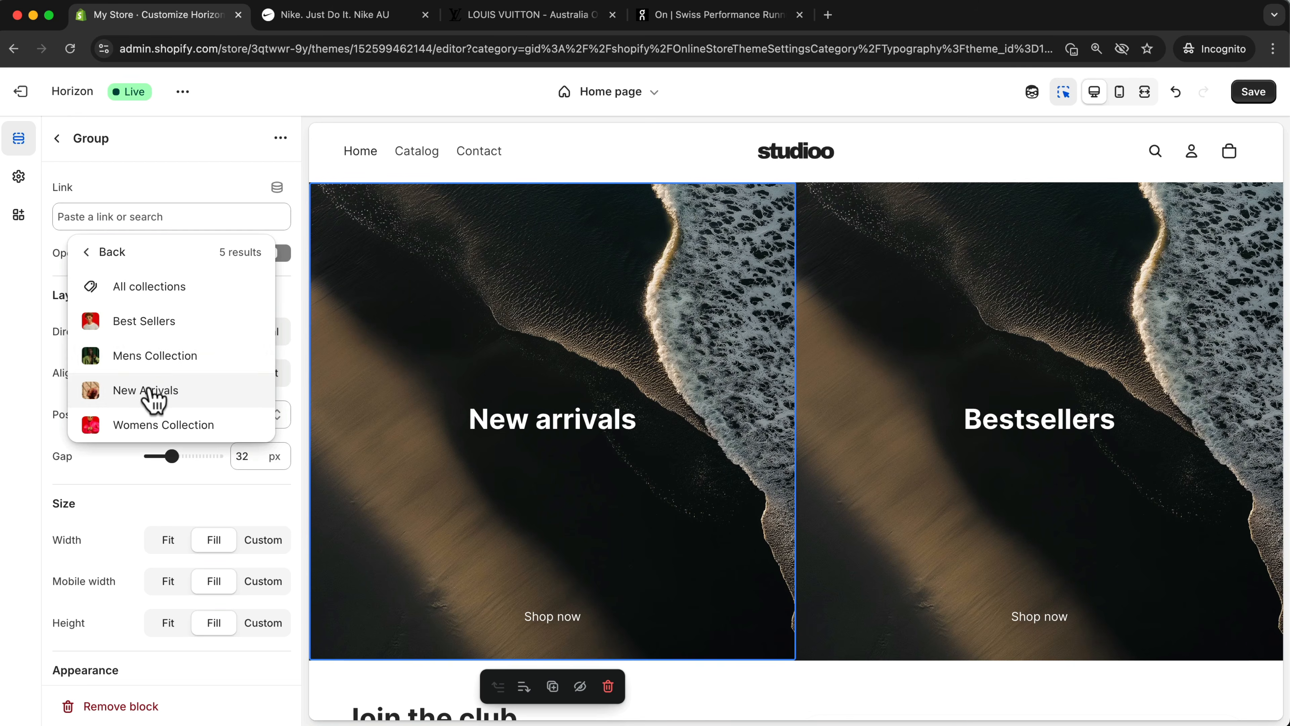
pyautogui.click(152, 392)
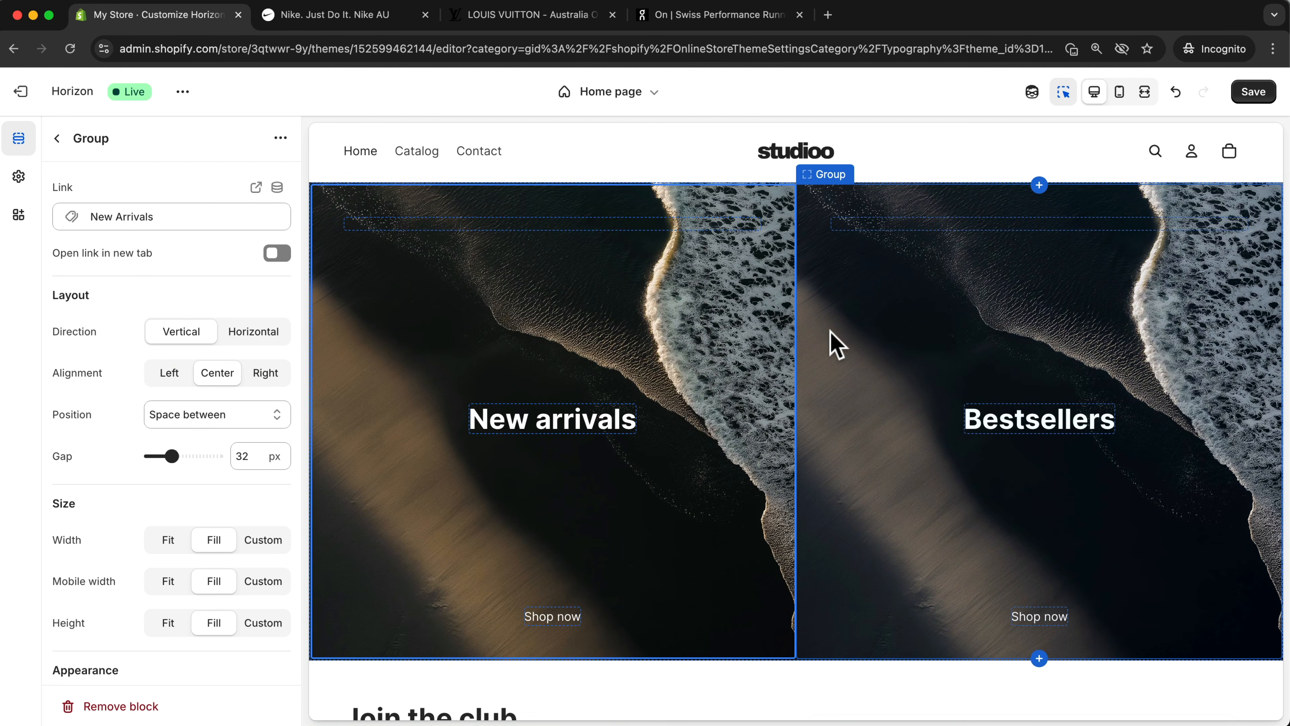
# Link the Bestsellers group of the Split showcase section to the Best Sellers collection
pyautogui.click(1005, 329)
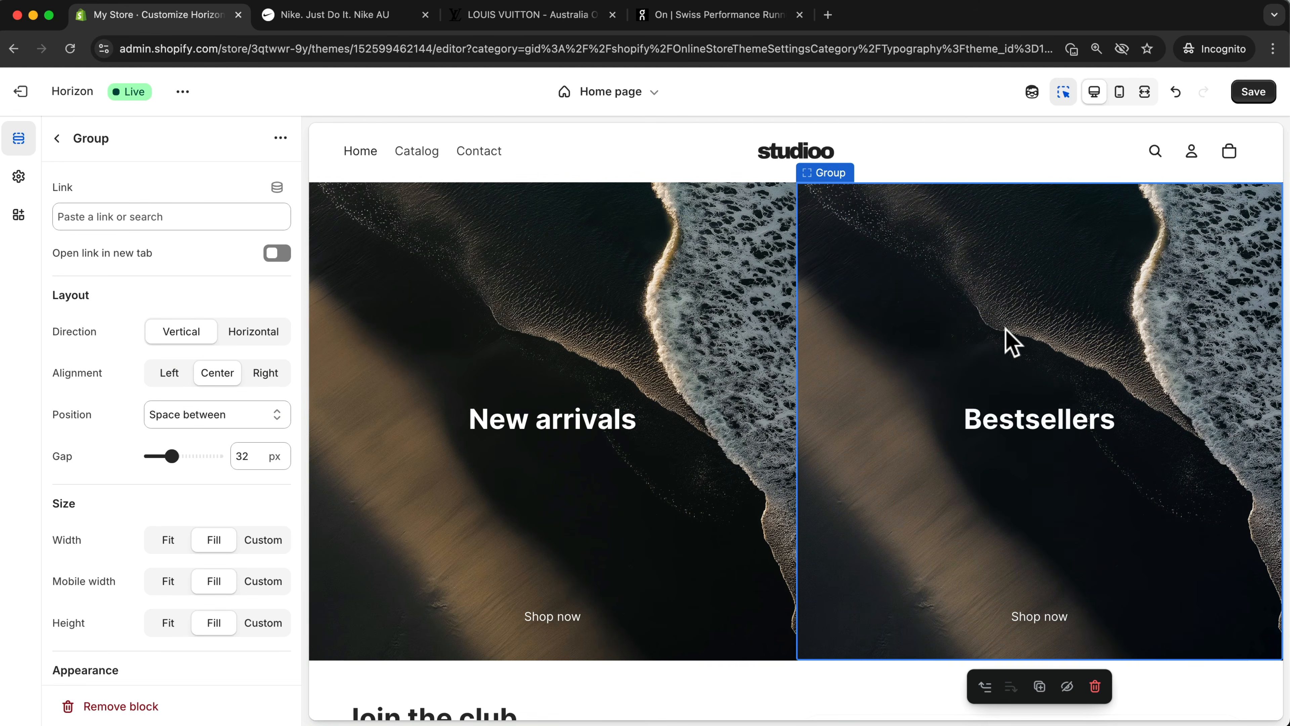
pyautogui.click(137, 217)
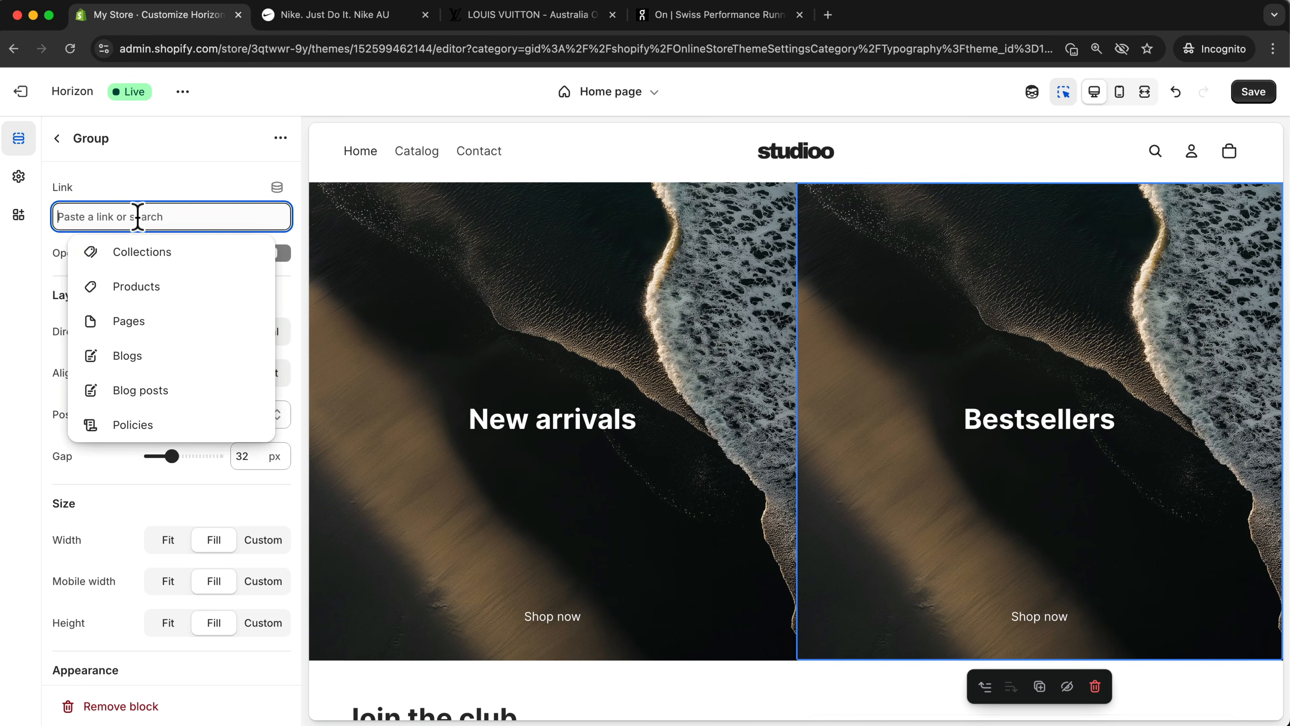
pyautogui.click(137, 253)
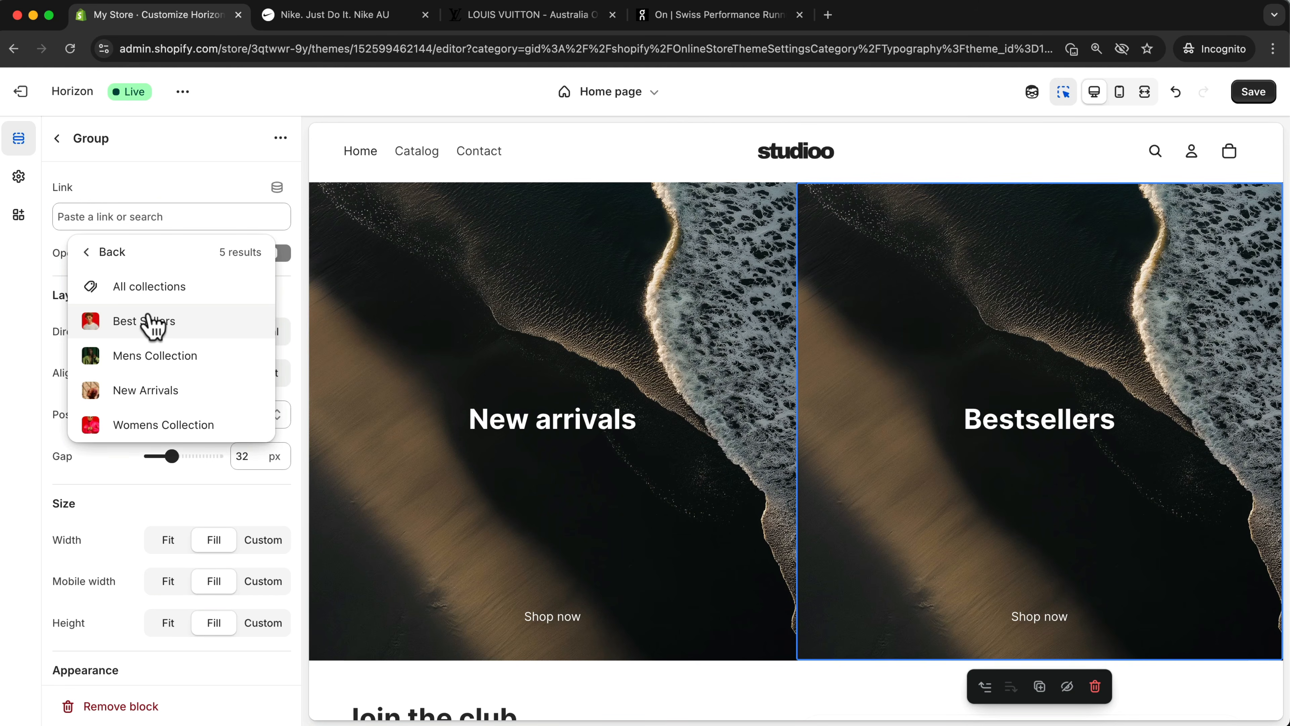
pyautogui.click(152, 325)
pyautogui.click(131, 214)
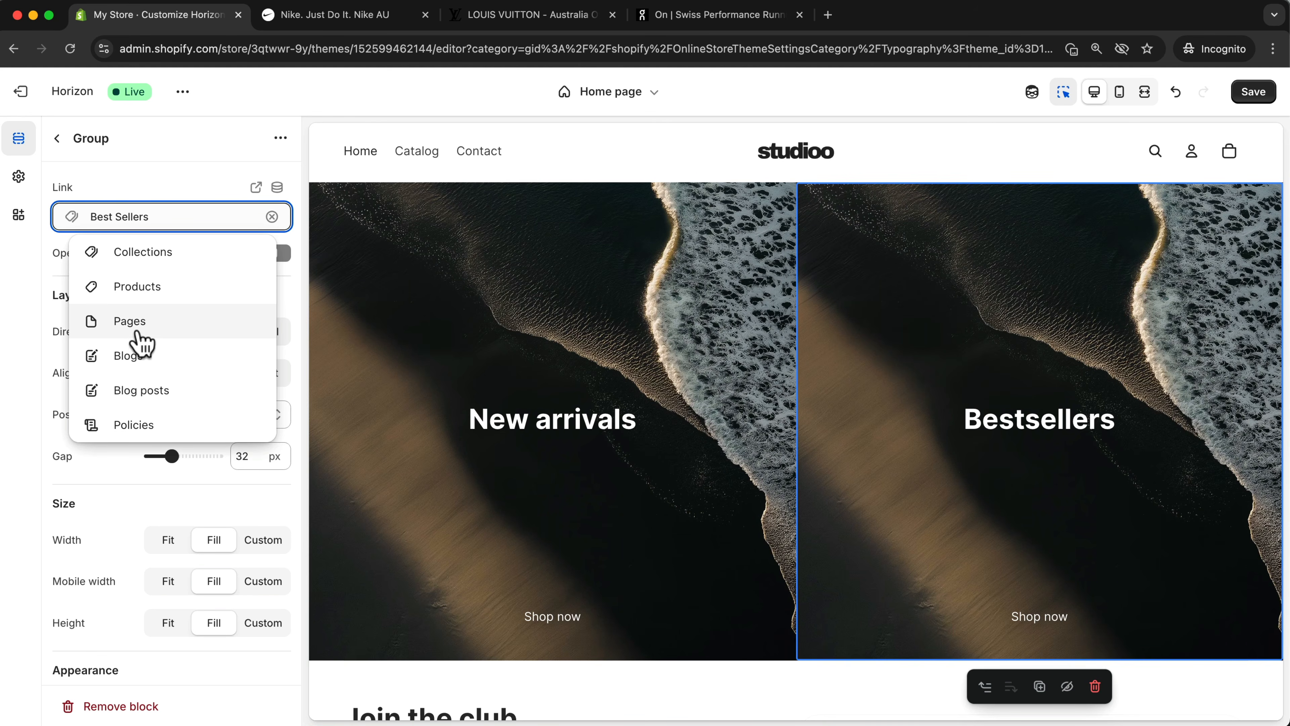
pyautogui.click(124, 184)
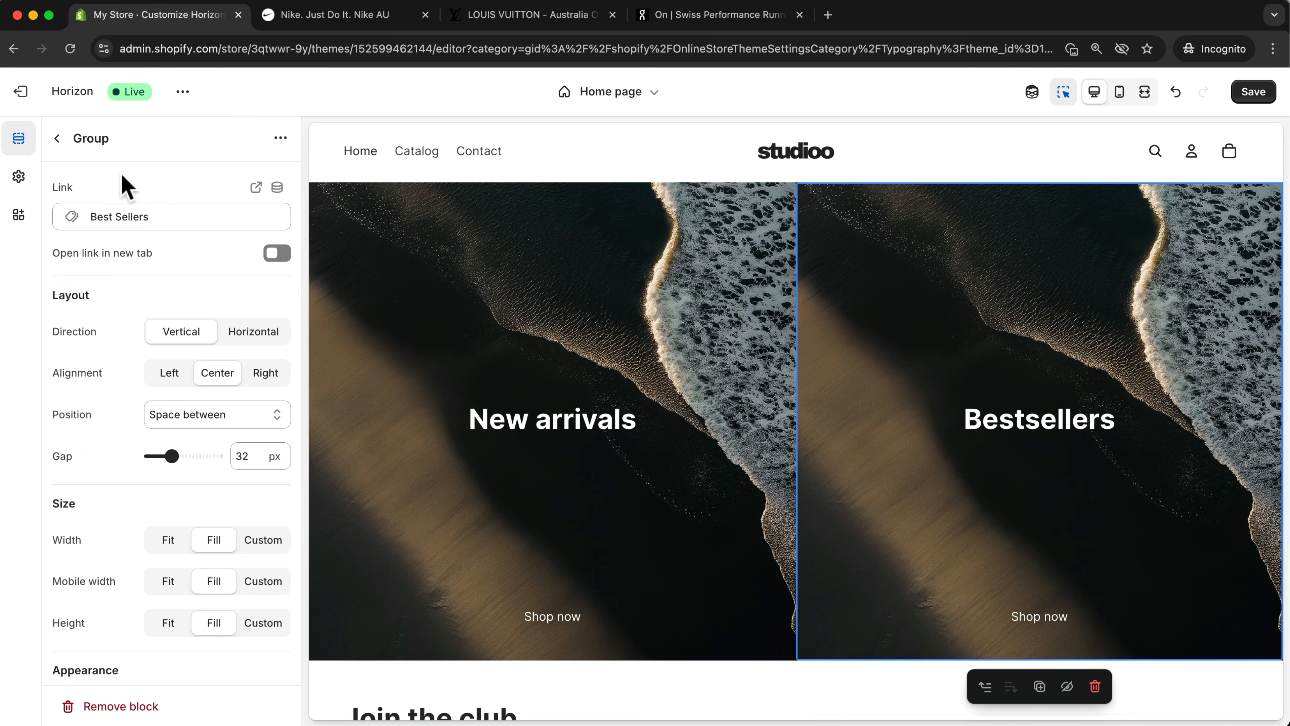
# Set the New arrivals group's background image in the Split showcase to New_Arrivals_Collection.jpg from the file library
pyautogui.click(444, 280)
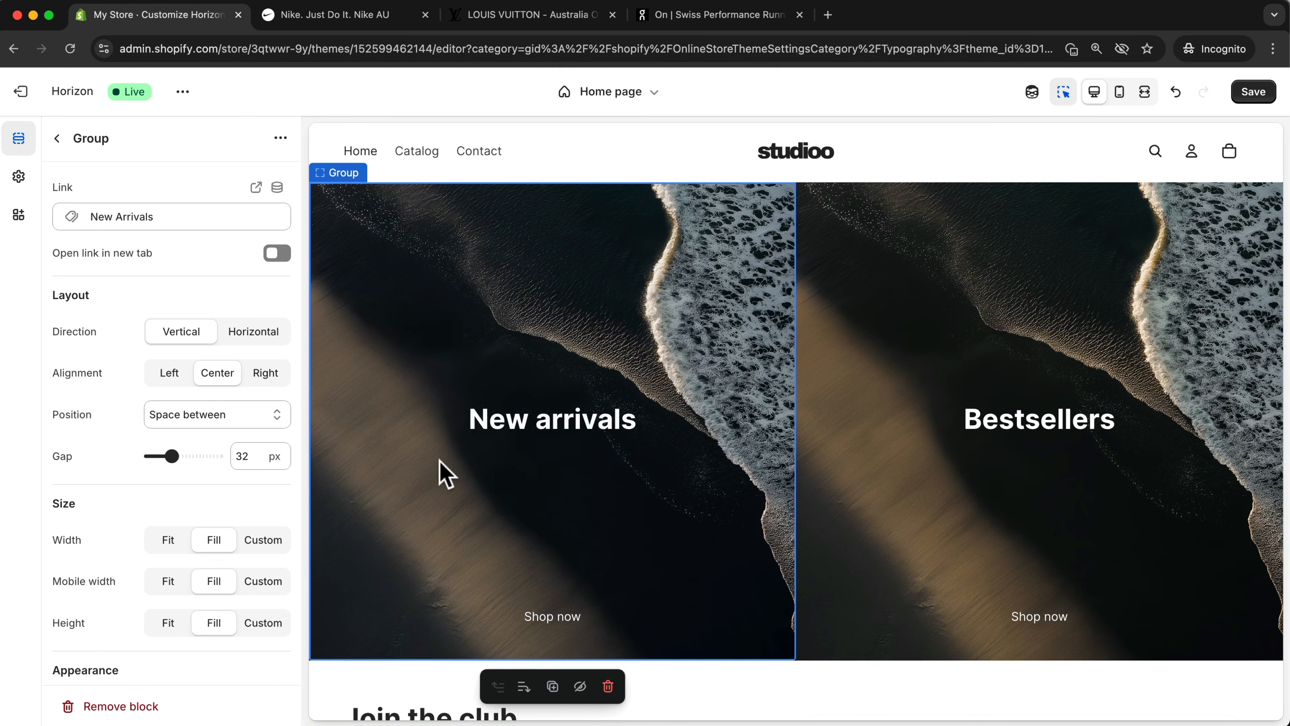
pyautogui.scroll(-10, 113, 452)
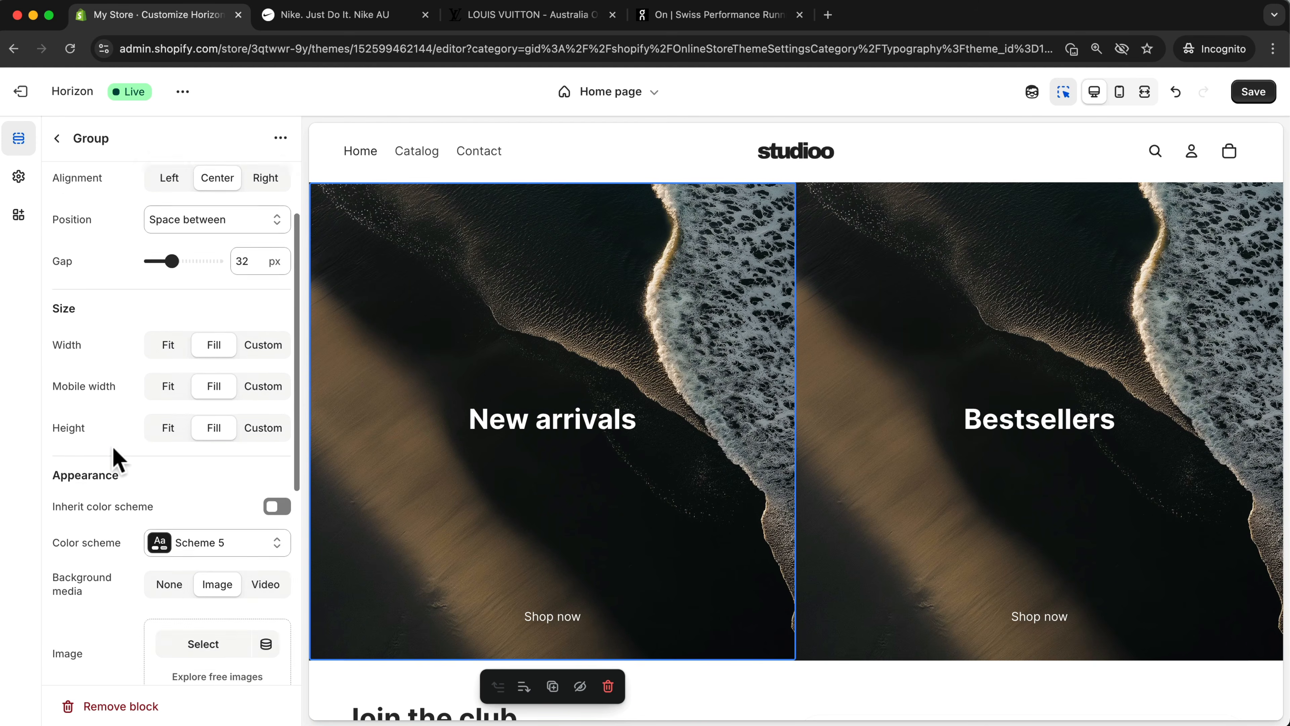
pyautogui.moveTo(51, 238); pyautogui.dragTo(131, 243)
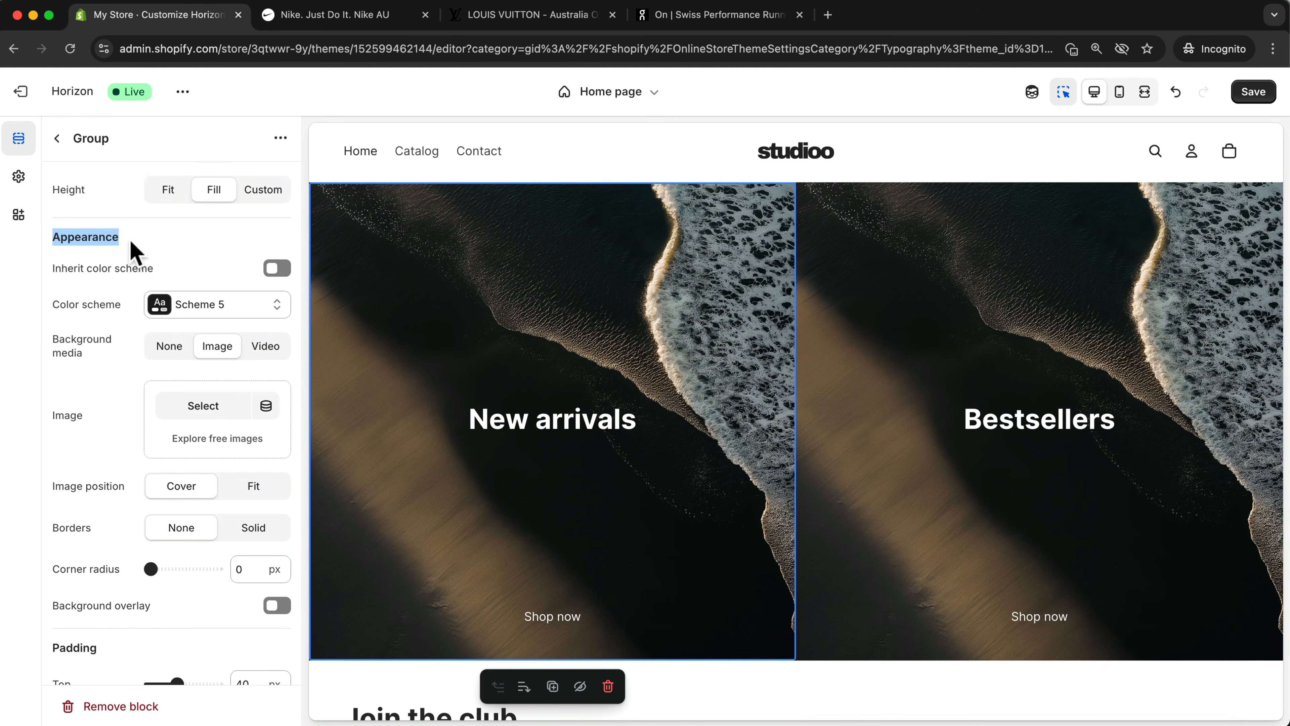
pyautogui.click(54, 416)
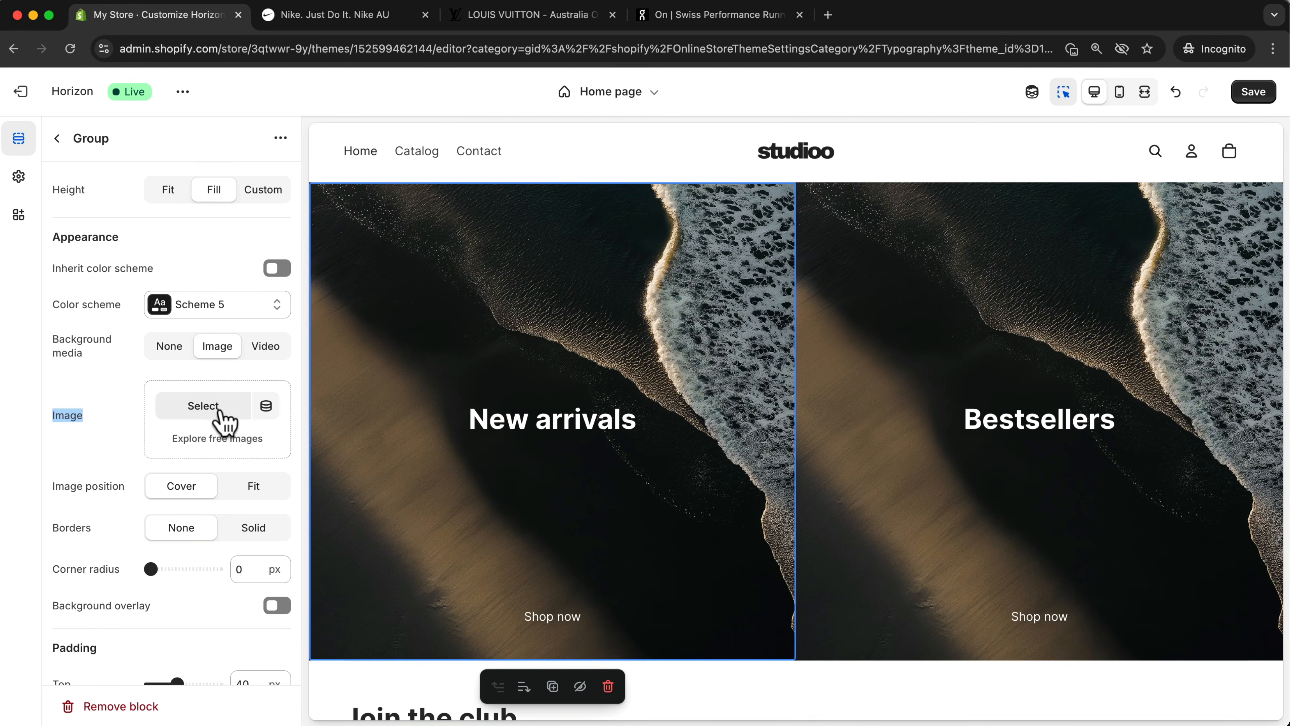
pyautogui.click(203, 406)
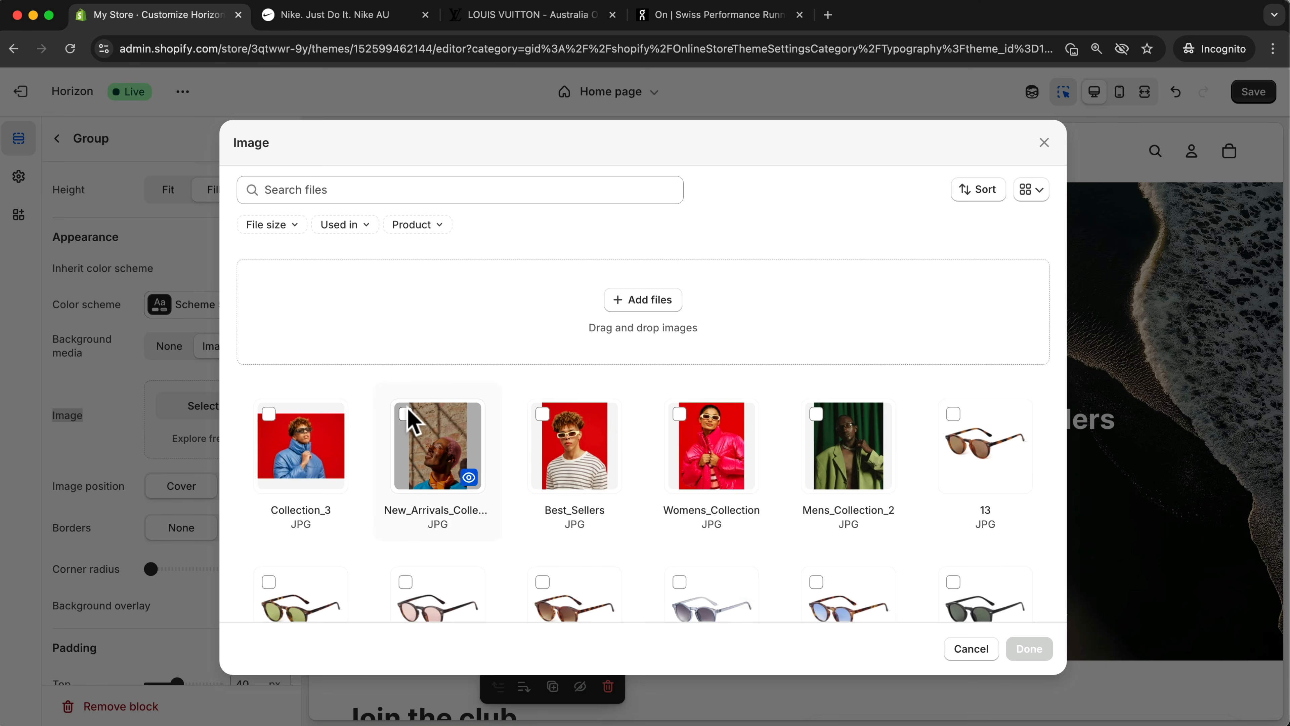
pyautogui.click(409, 418)
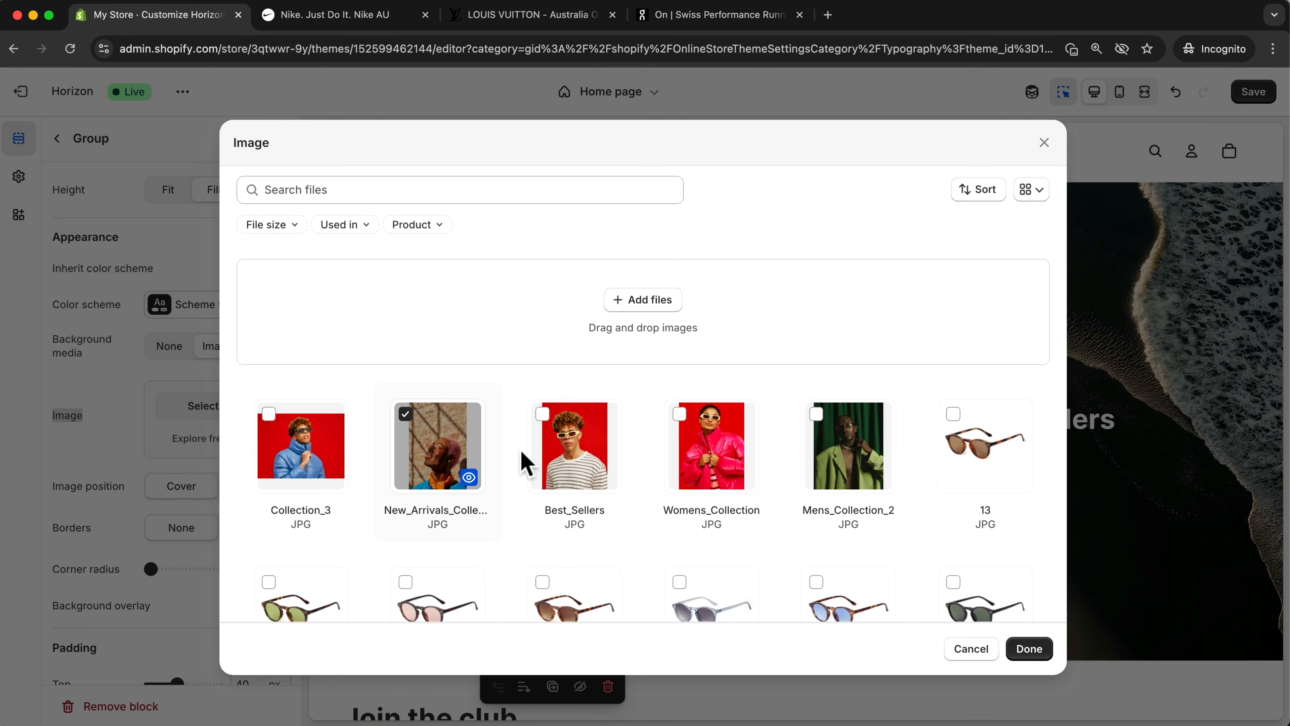
pyautogui.click(1029, 649)
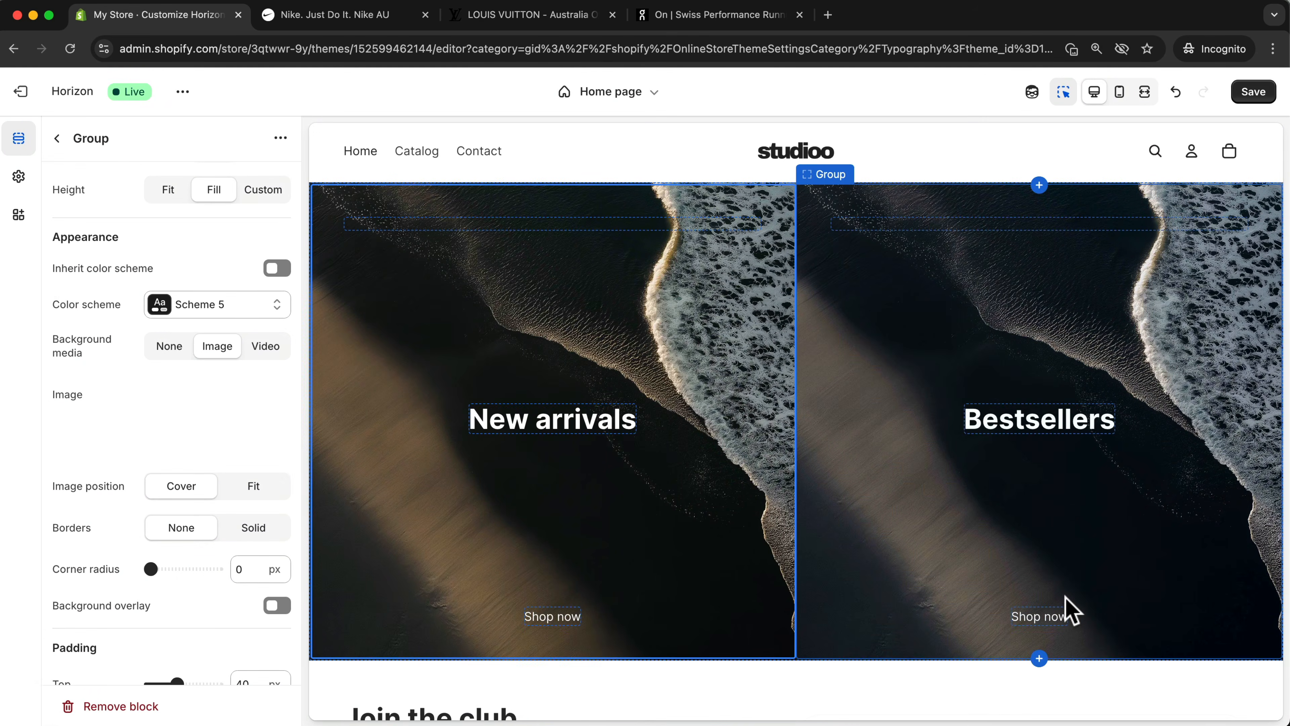
# Set the Bestsellers group's background image in the Split showcase to Best_Sellers.jpg
pyautogui.click(929, 270)
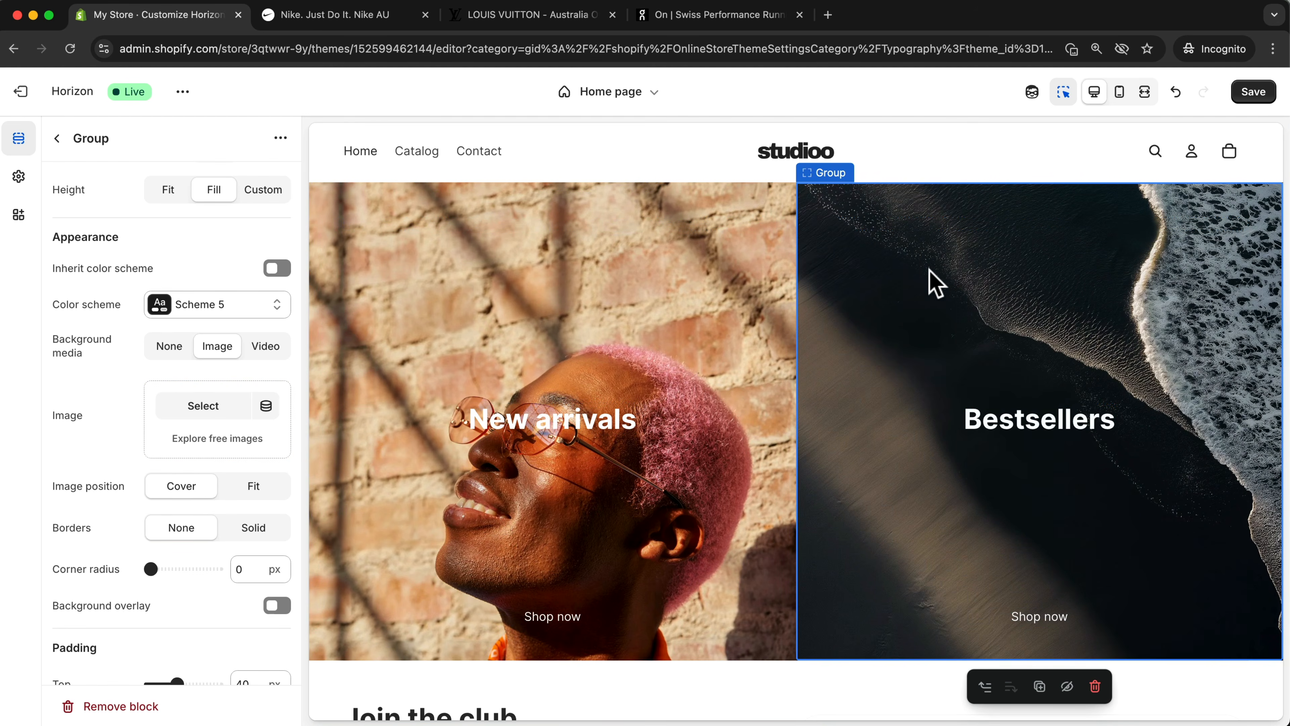
pyautogui.click(216, 404)
pyautogui.click(544, 416)
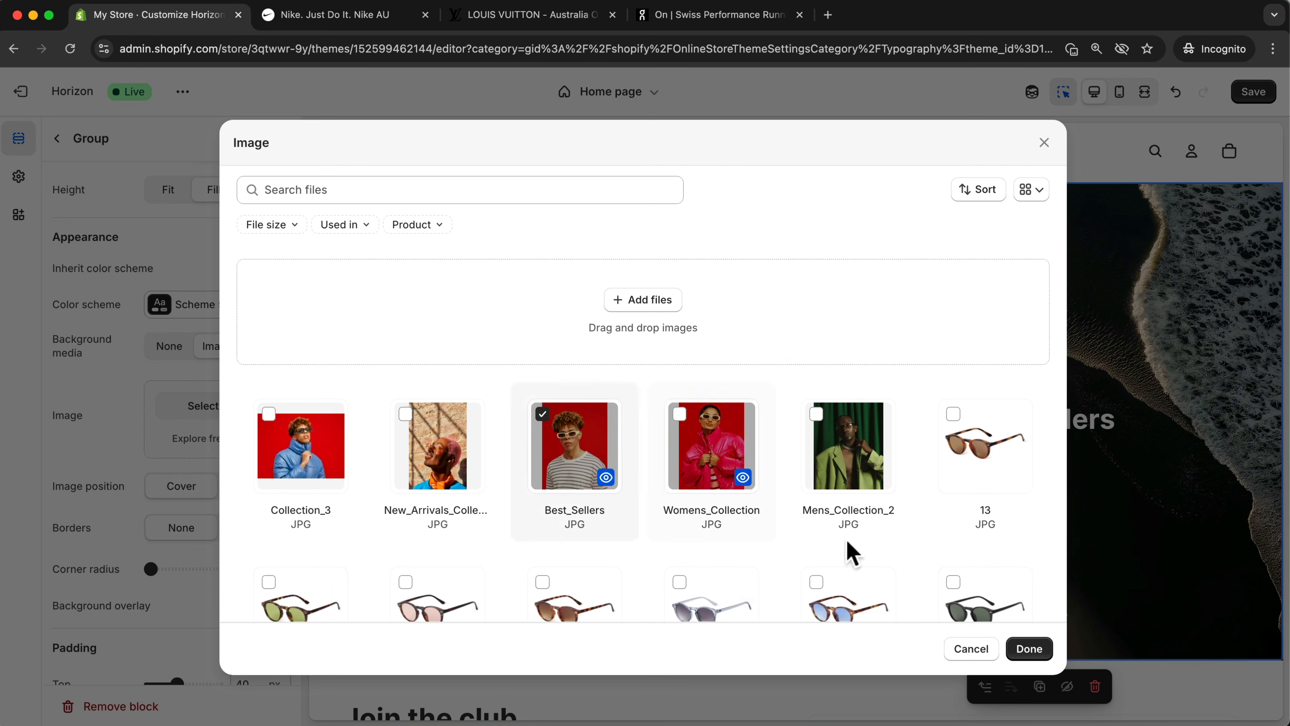
pyautogui.click(1036, 651)
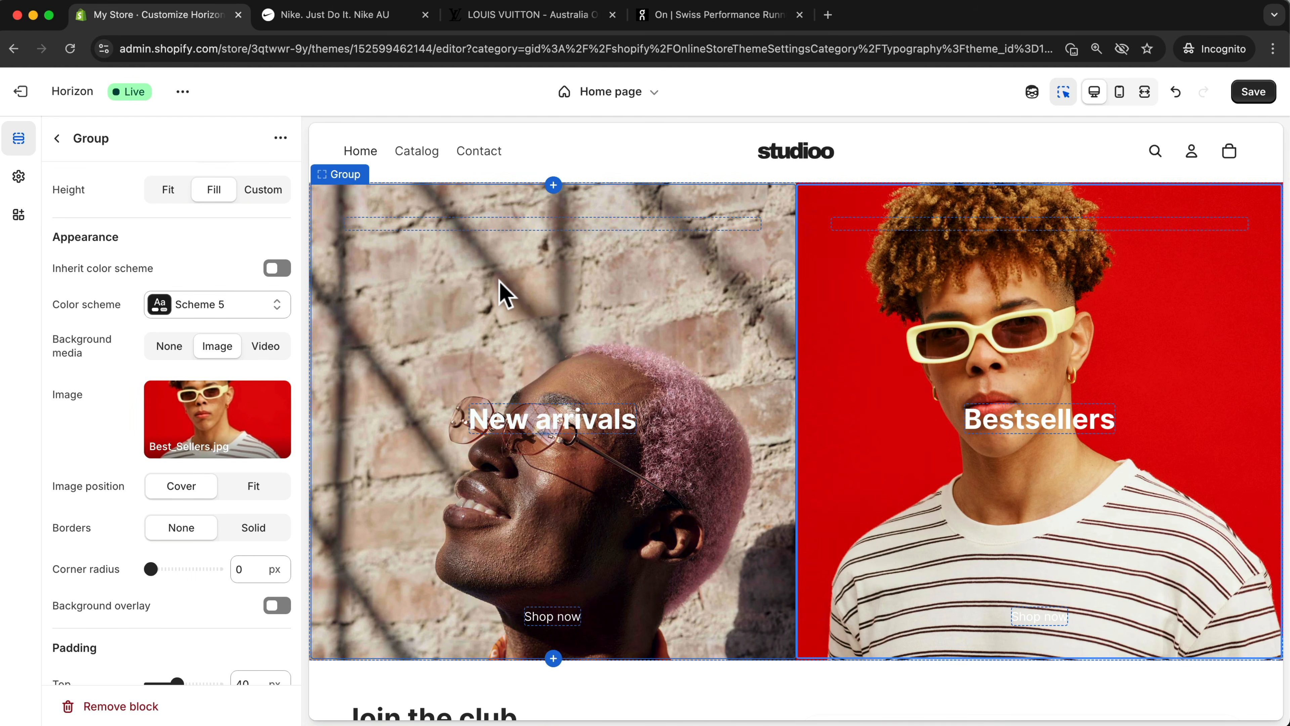
# Turn on the background overlay for both the New arrivals and Bestsellers groups, keeping the overlay color #00000026
pyautogui.click(502, 293)
pyautogui.scroll(-3, 116, 475)
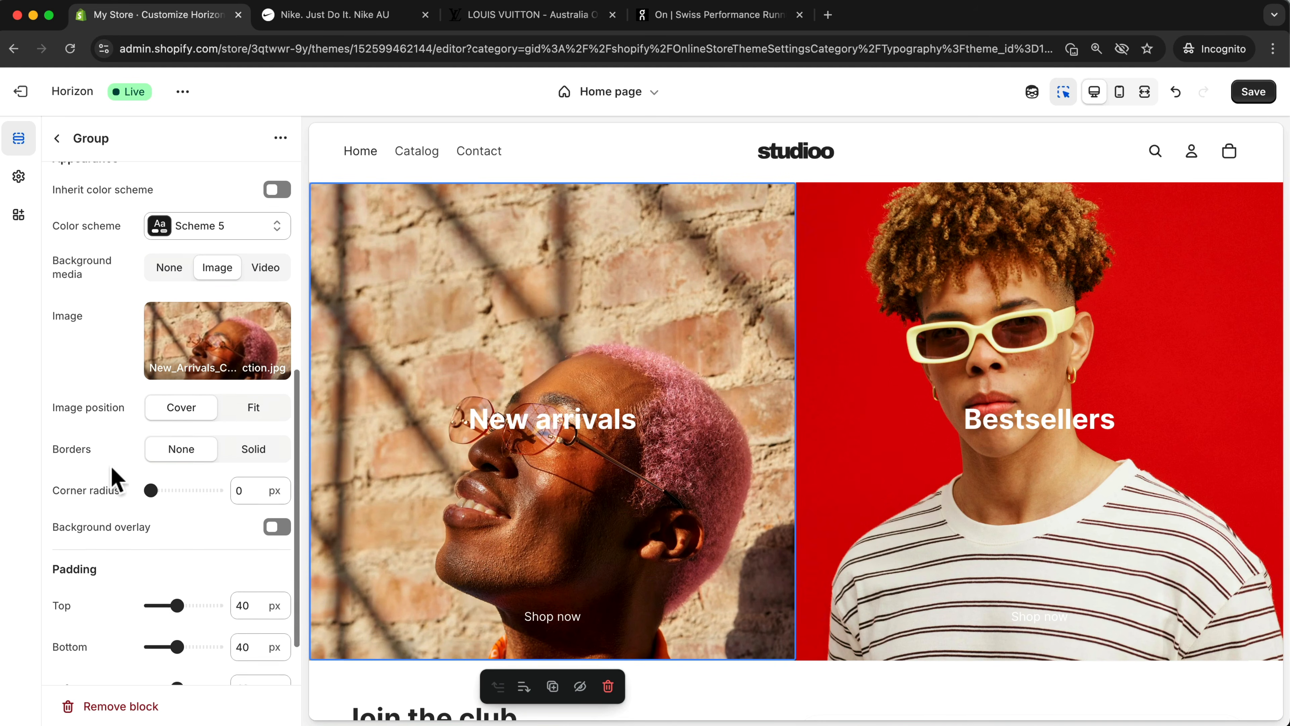
pyautogui.scroll(1, 168, 498)
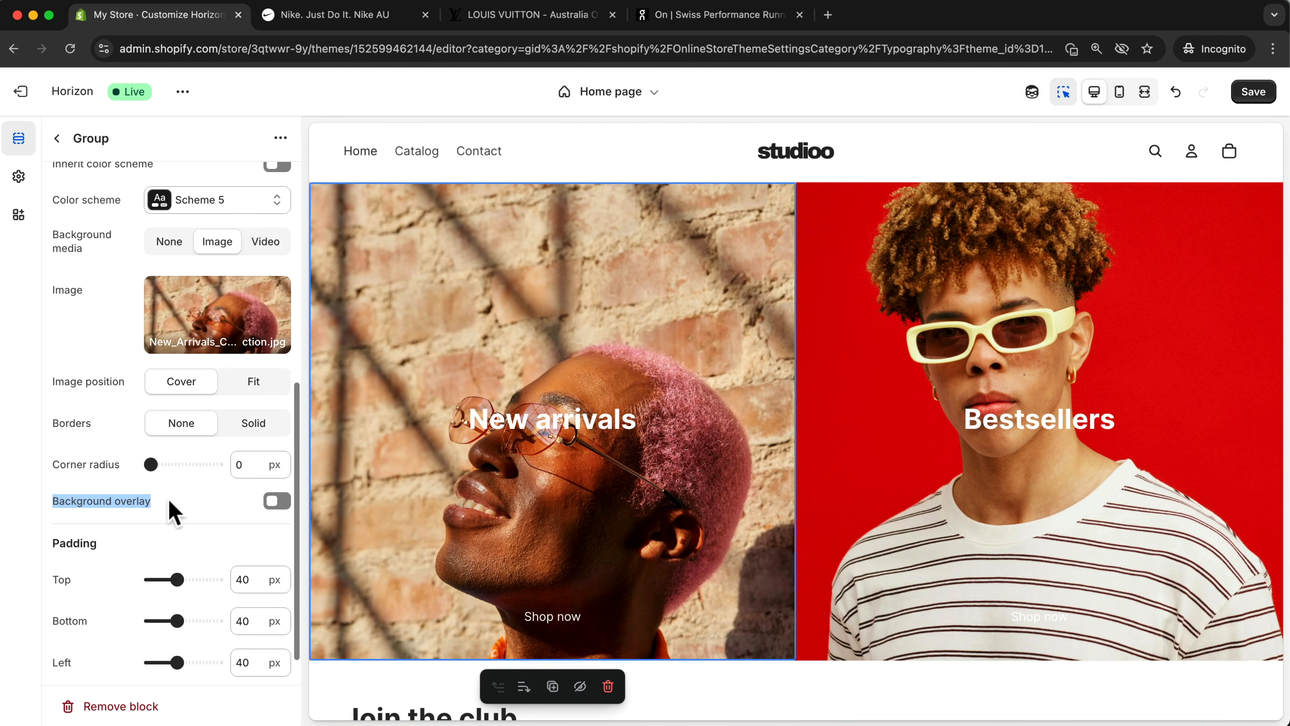
pyautogui.click(274, 518)
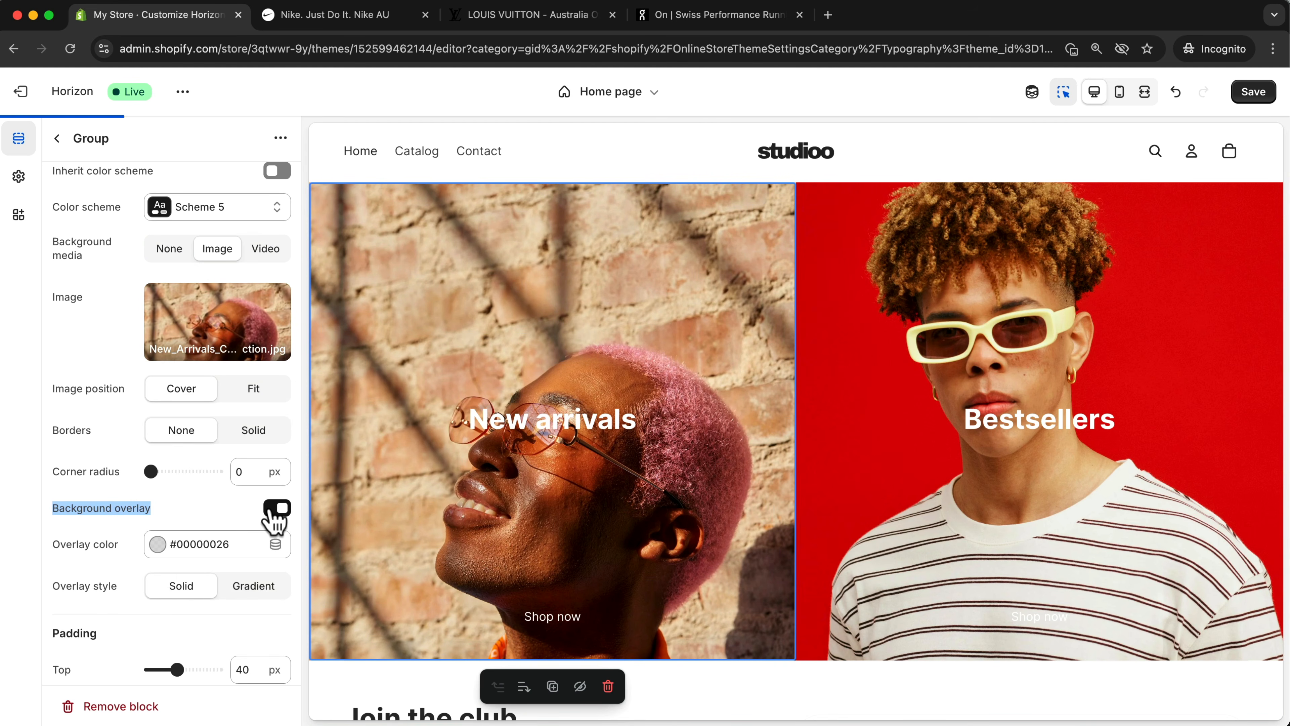
pyautogui.click(158, 545)
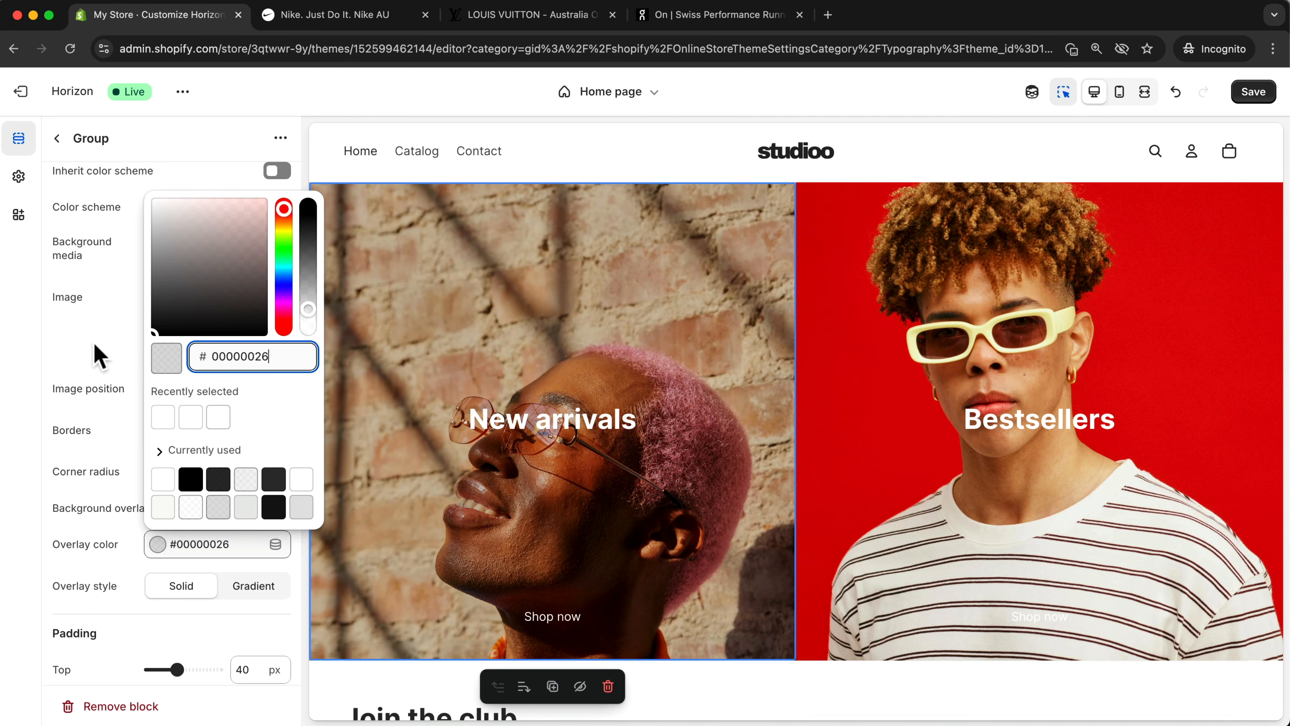
pyautogui.click(99, 356)
pyautogui.click(866, 350)
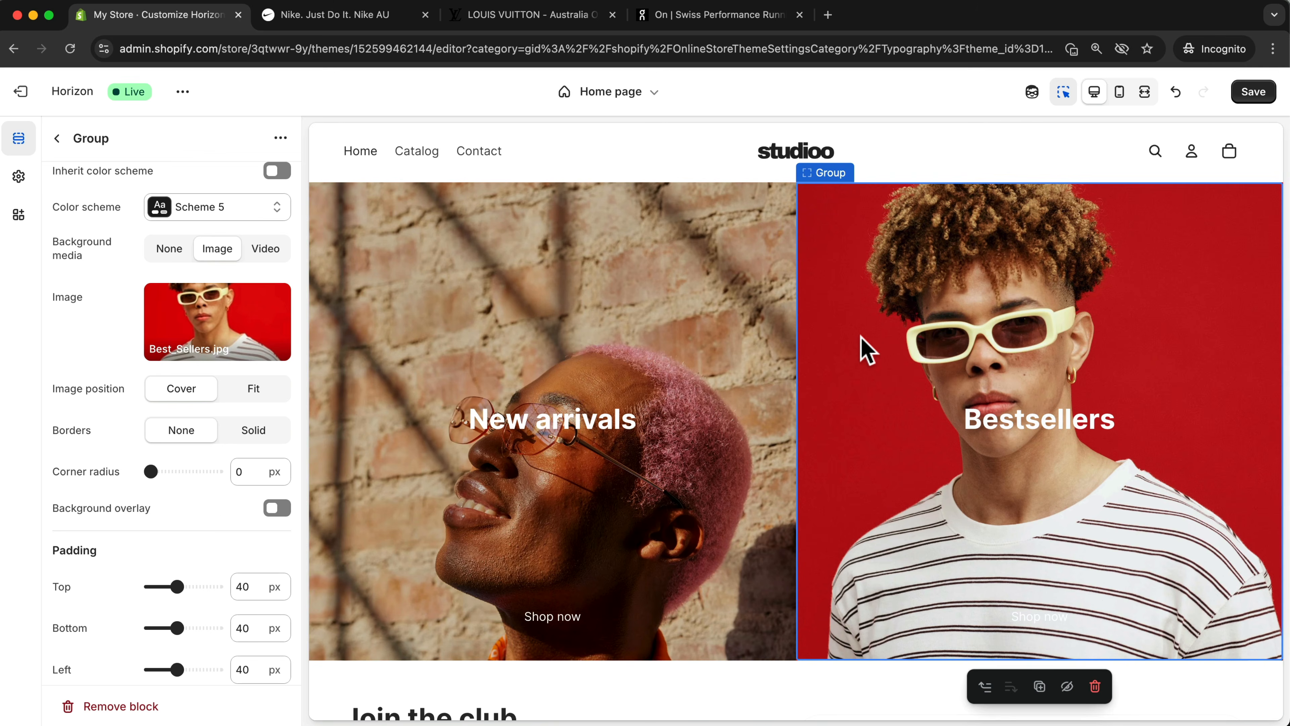
pyautogui.click(276, 509)
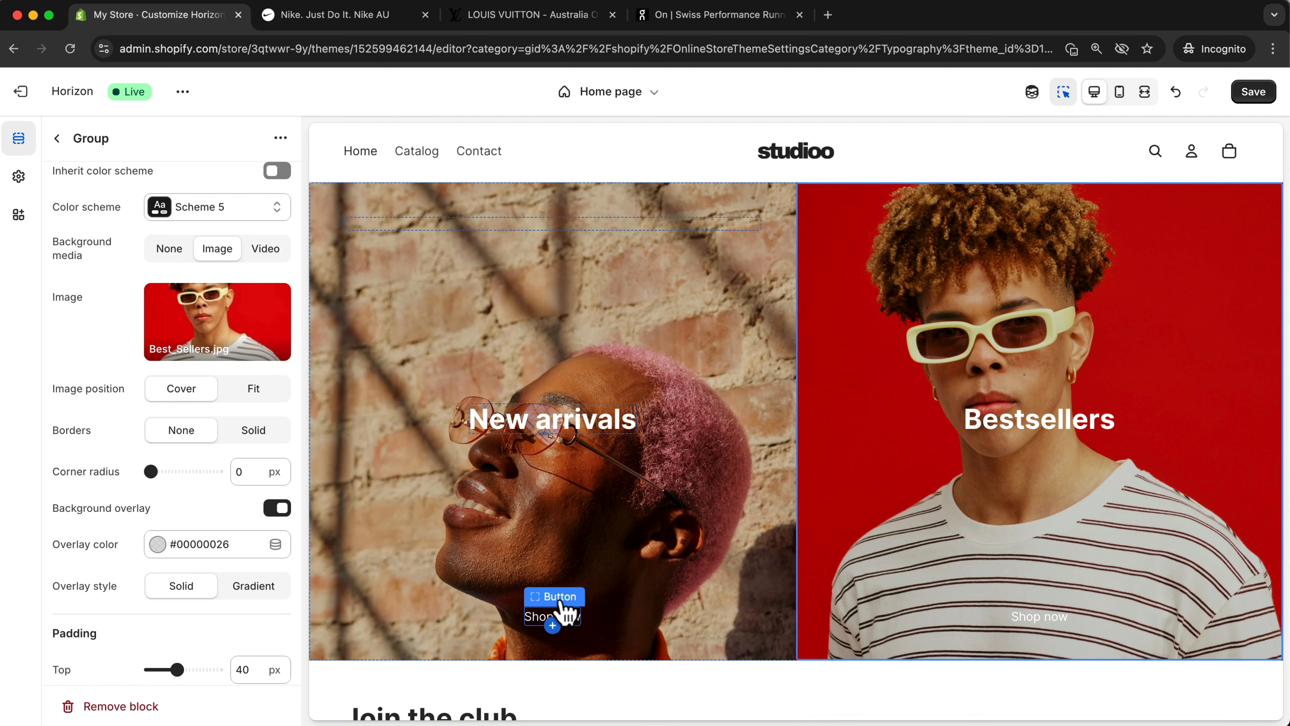
# Link the New arrivals group's Shop now button to the New Arrivals collection
pyautogui.click(562, 610)
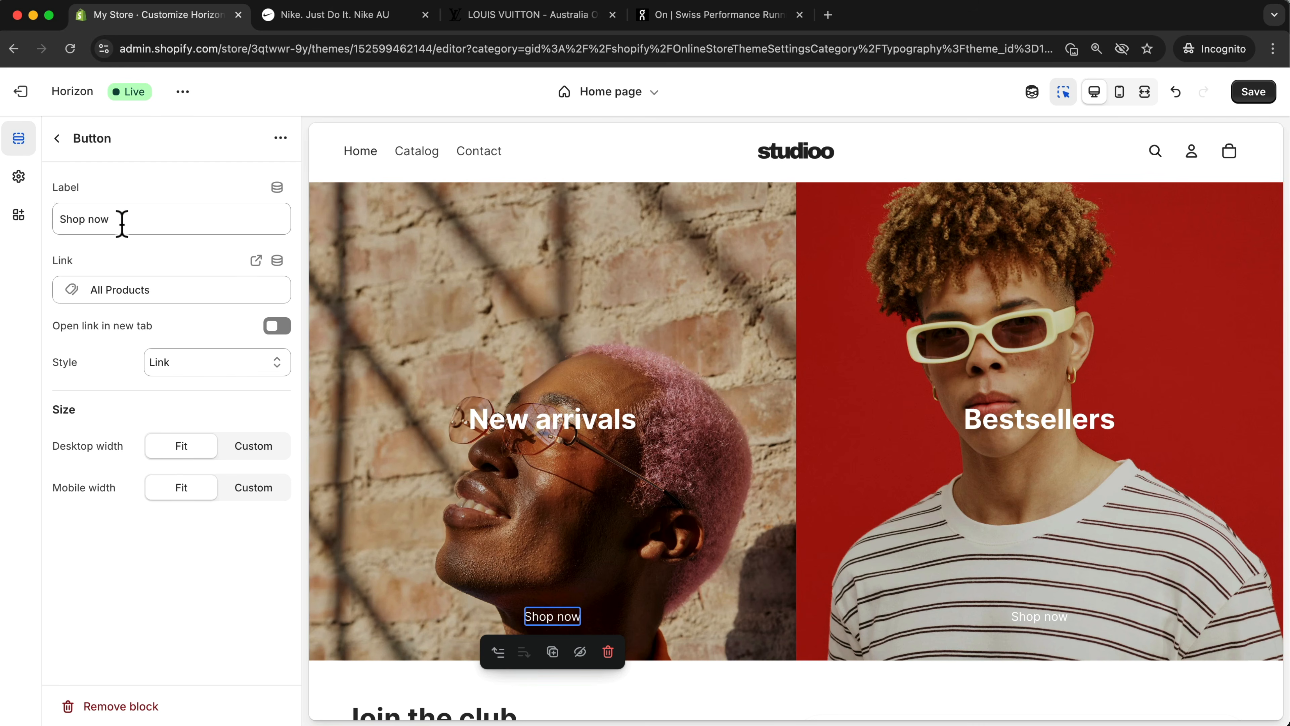
pyautogui.moveTo(122, 224); pyautogui.dragTo(60, 219)
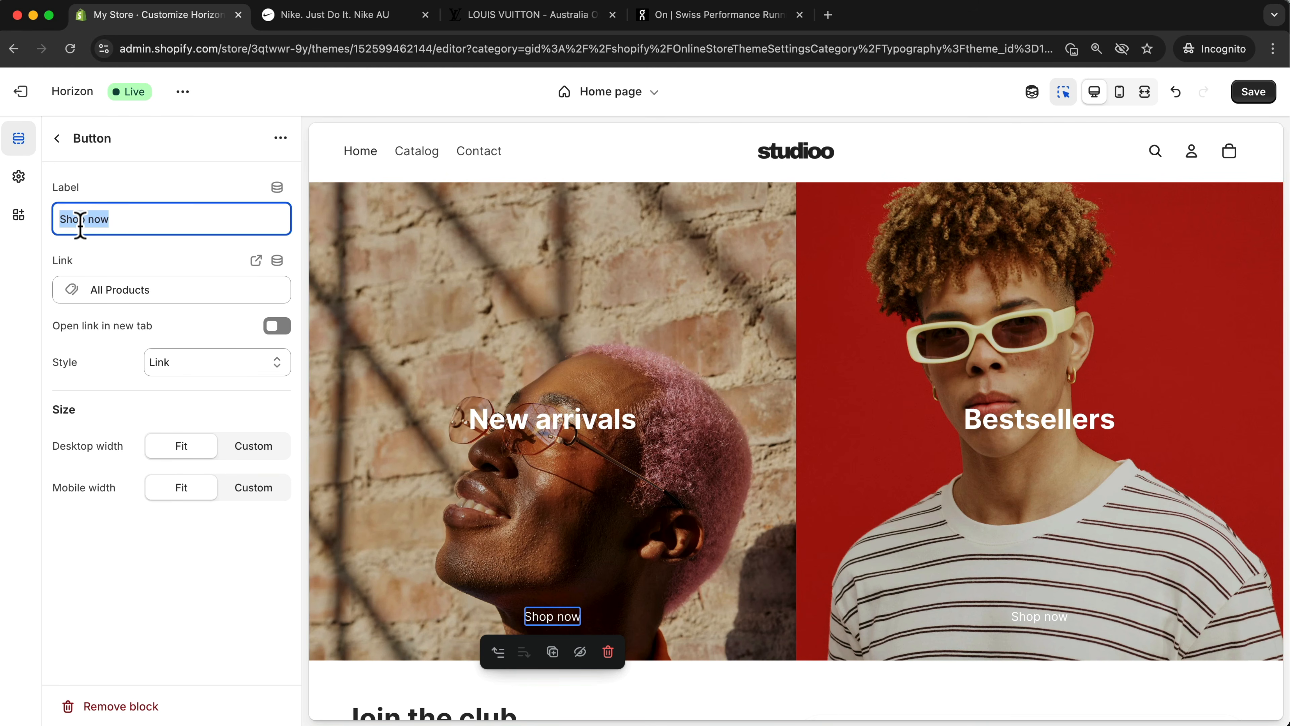
pyautogui.moveTo(51, 264); pyautogui.dragTo(75, 262)
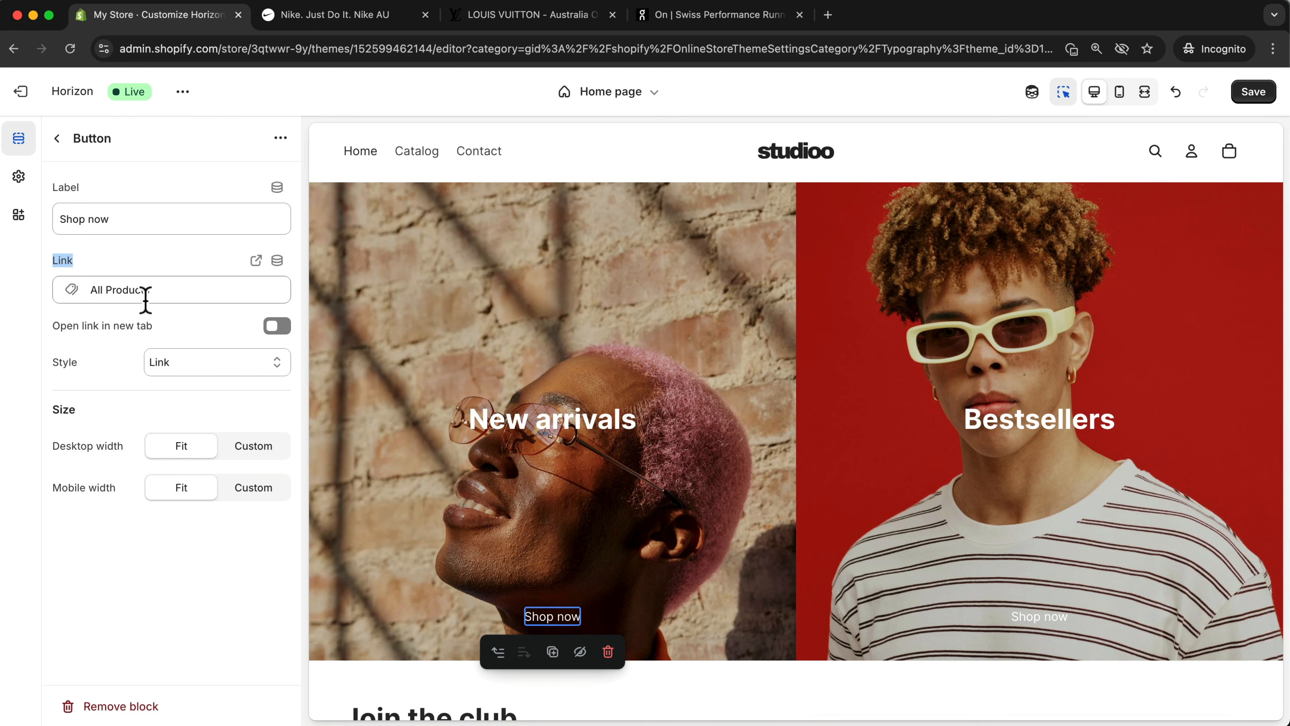
pyautogui.click(138, 289)
pyautogui.click(141, 328)
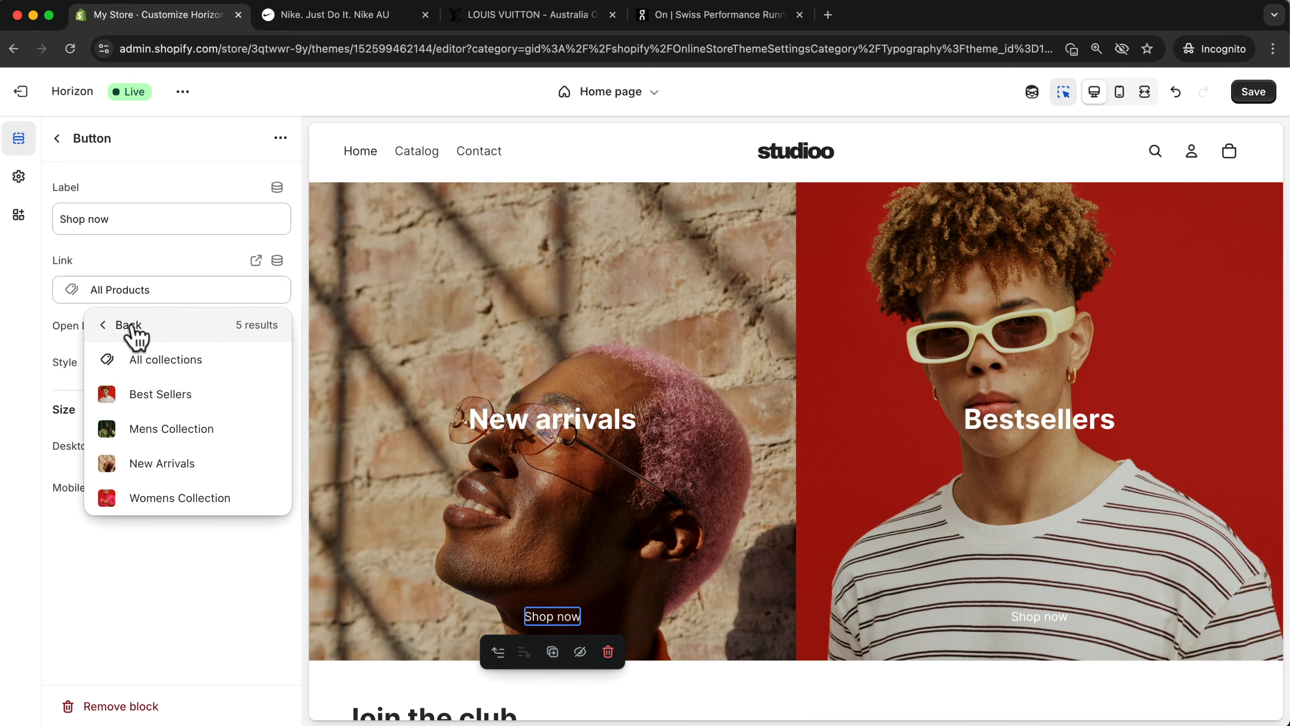
pyautogui.click(163, 463)
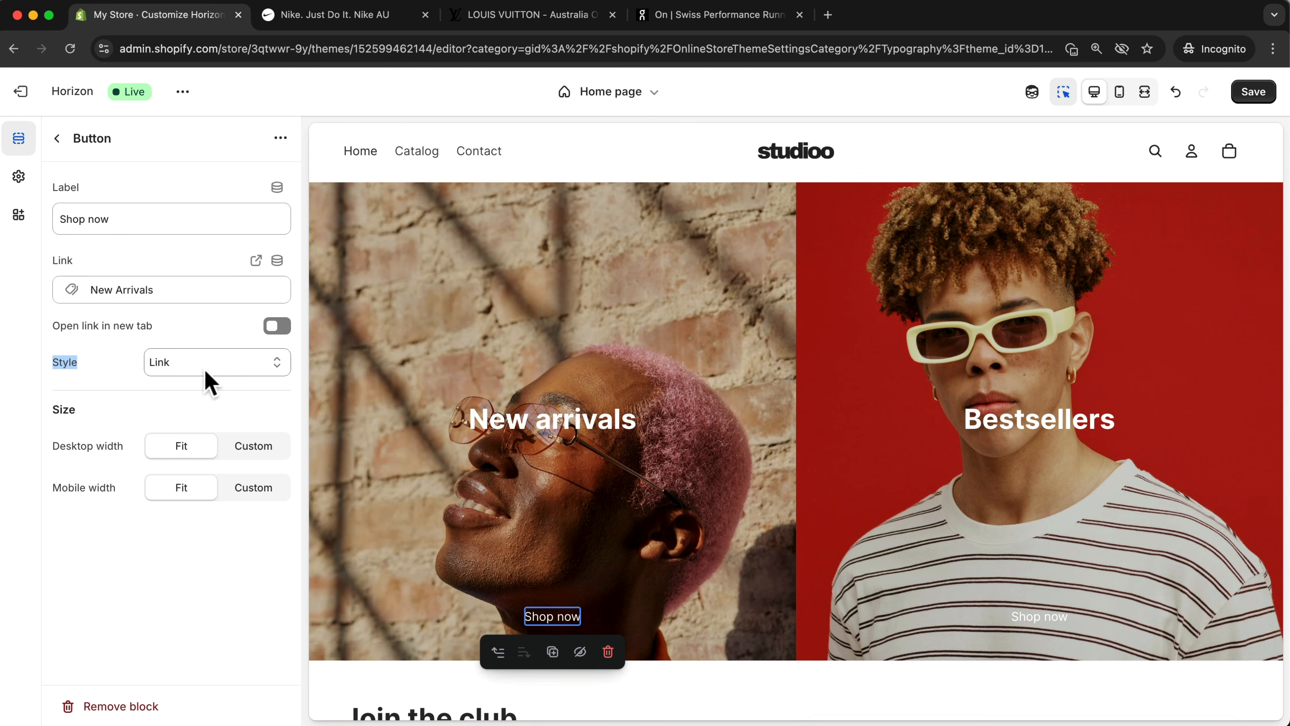
# Try the Primary style on the New arrivals group's Shop now button and switch it back to Link
pyautogui.click(206, 380)
pyautogui.click(204, 329)
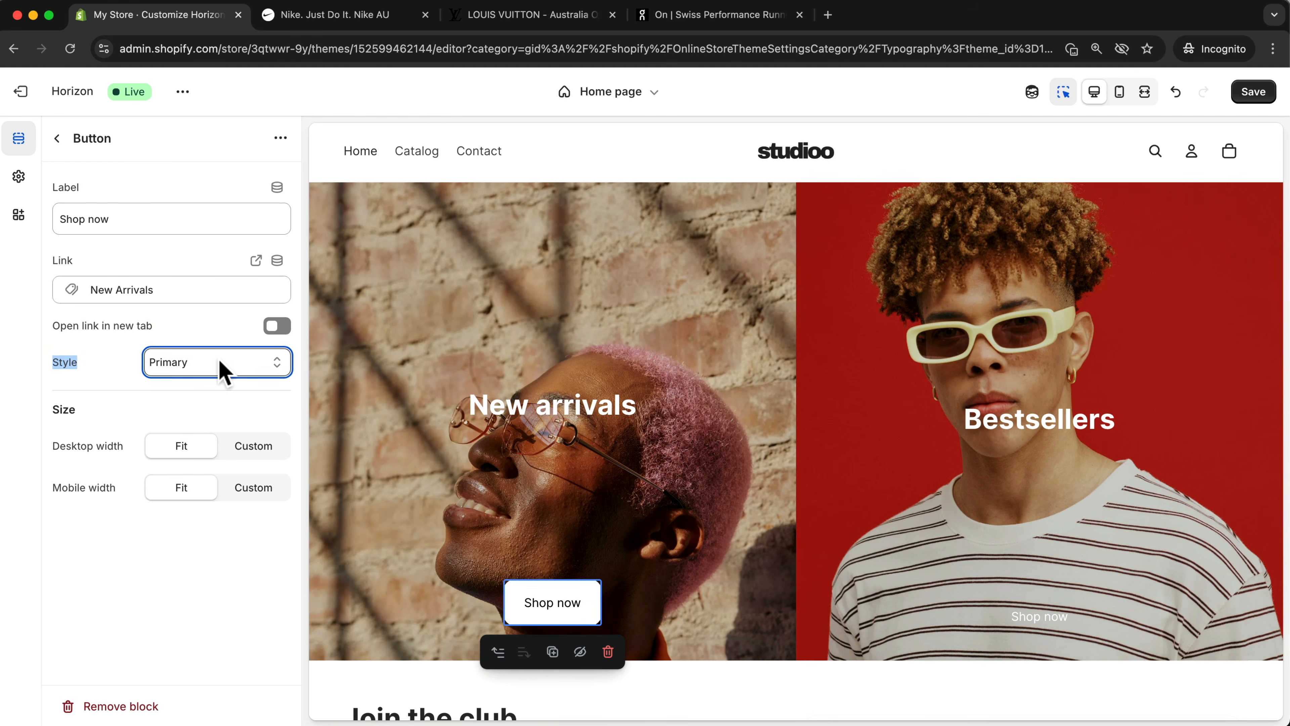
pyautogui.click(224, 367)
pyautogui.click(196, 397)
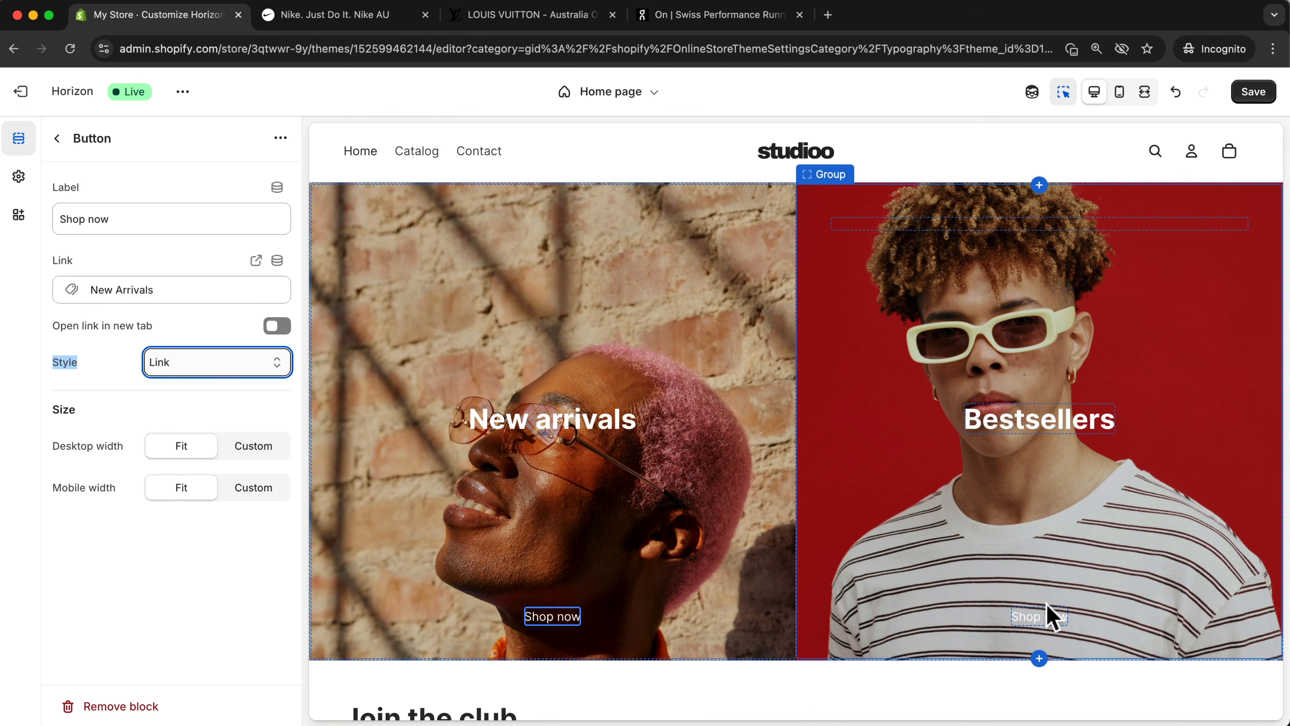
# Link the Bestsellers group's Shop now button to the Best Sellers collection and save the theme changes
pyautogui.click(1049, 615)
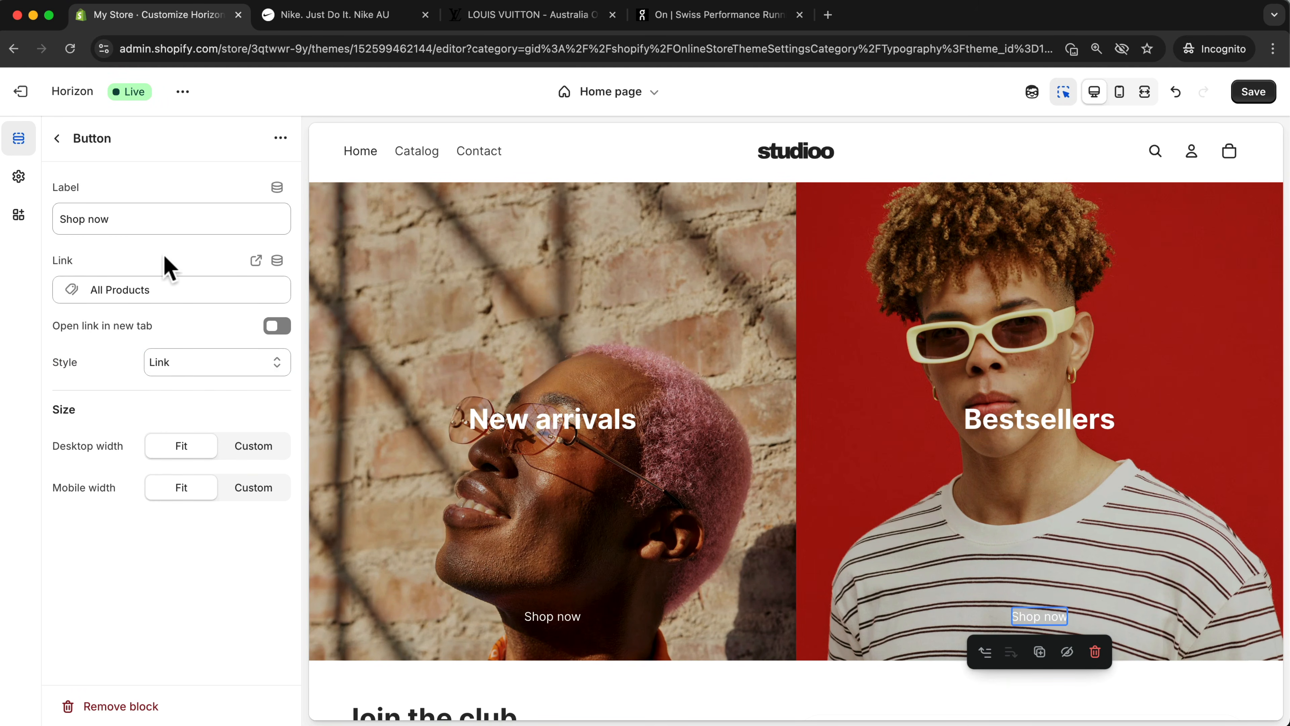
pyautogui.click(133, 289)
pyautogui.click(134, 329)
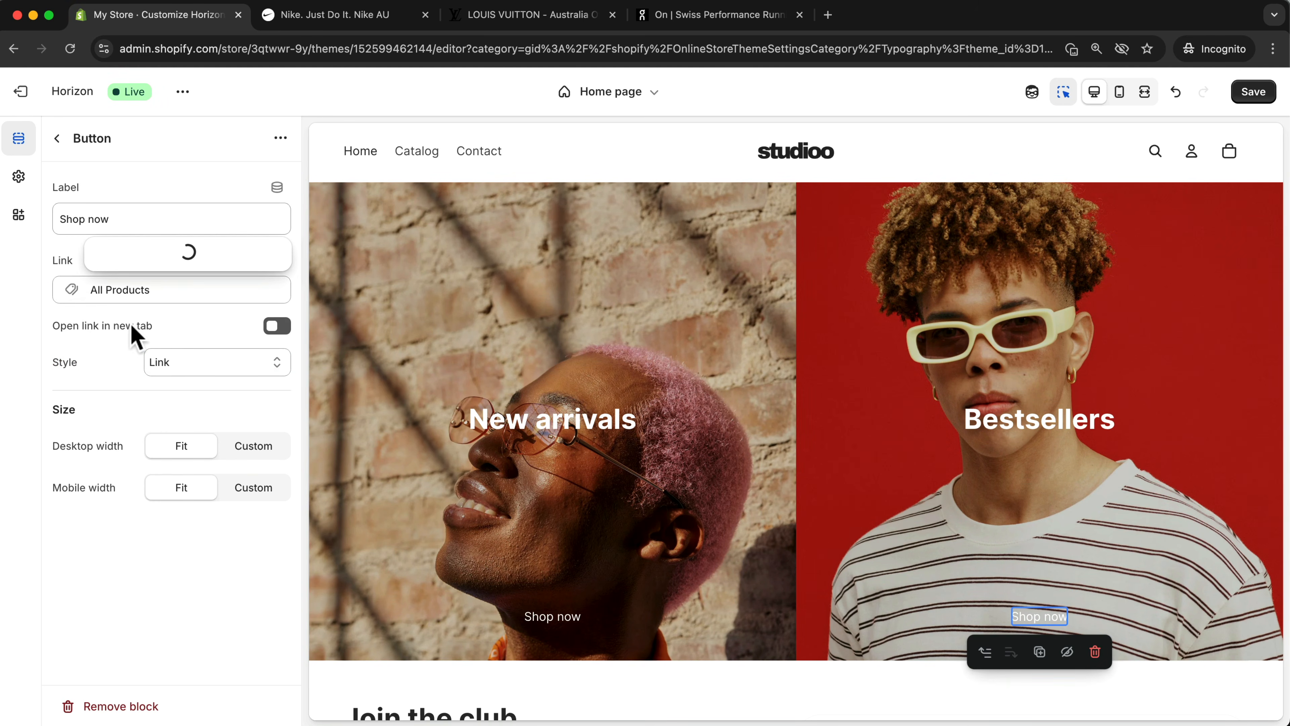
pyautogui.click(165, 399)
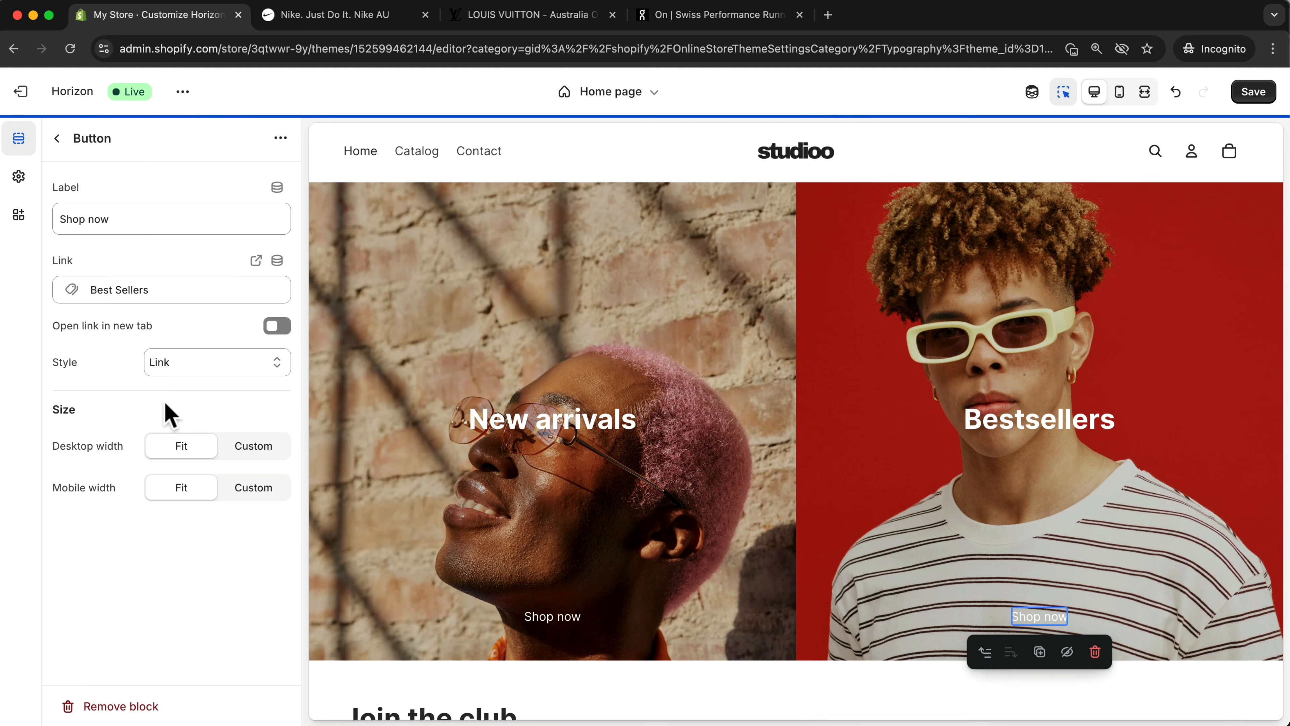
pyautogui.click(1246, 93)
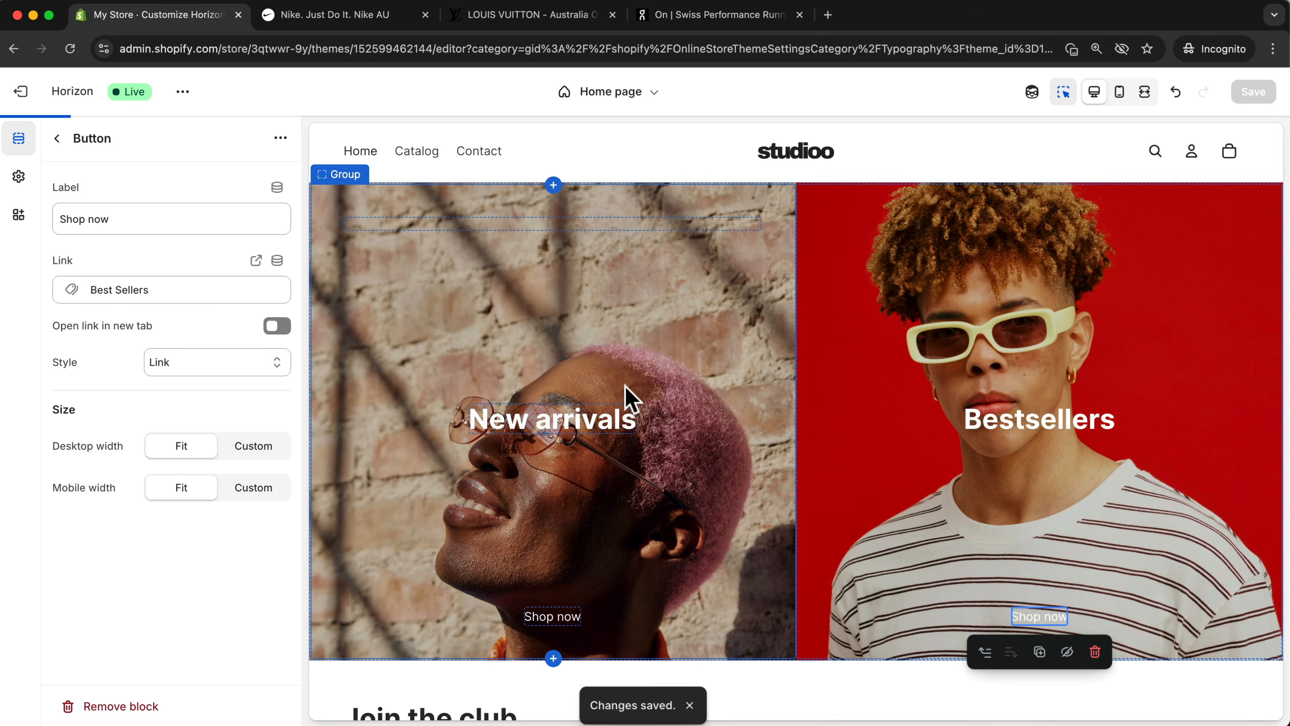
# Review the home page preview from the hero to the Split showcase, including the Shop by collection heading's text settings
pyautogui.scroll(3, 718, 427)
pyautogui.scroll(3, 722, 434)
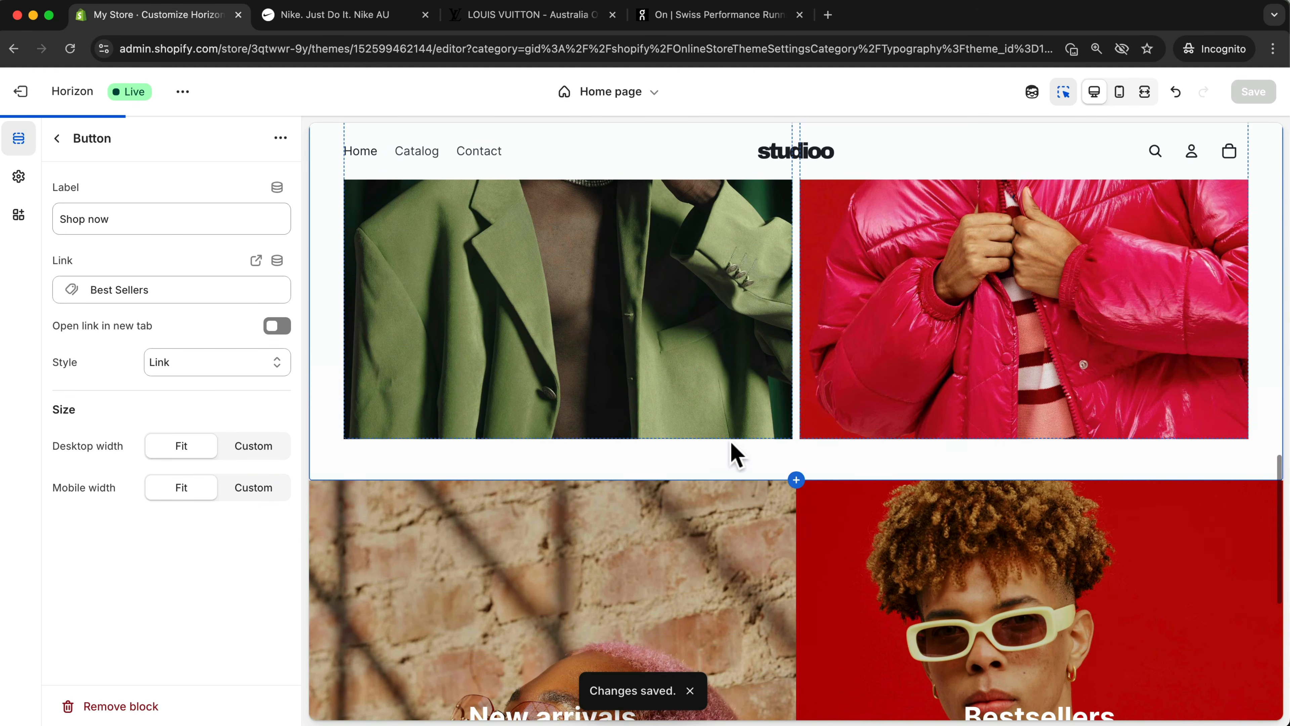
pyautogui.scroll(-3, 760, 533)
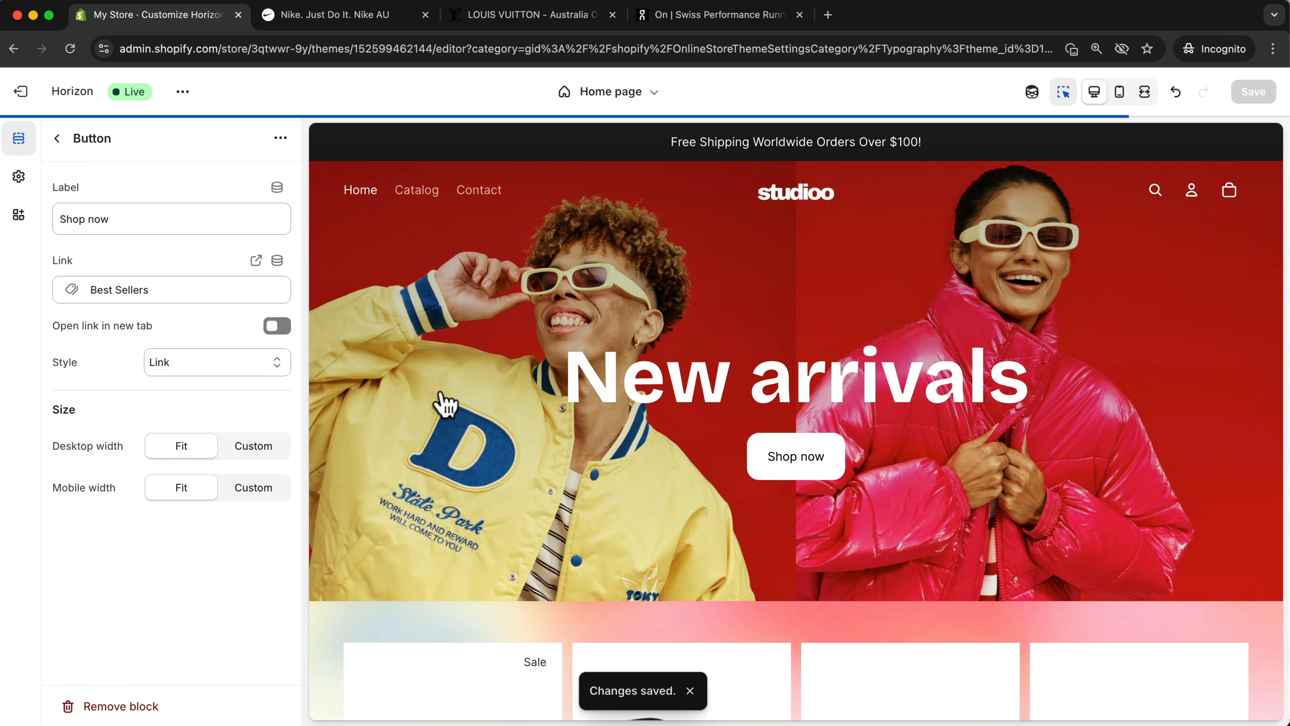
pyautogui.scroll(10, 440, 388)
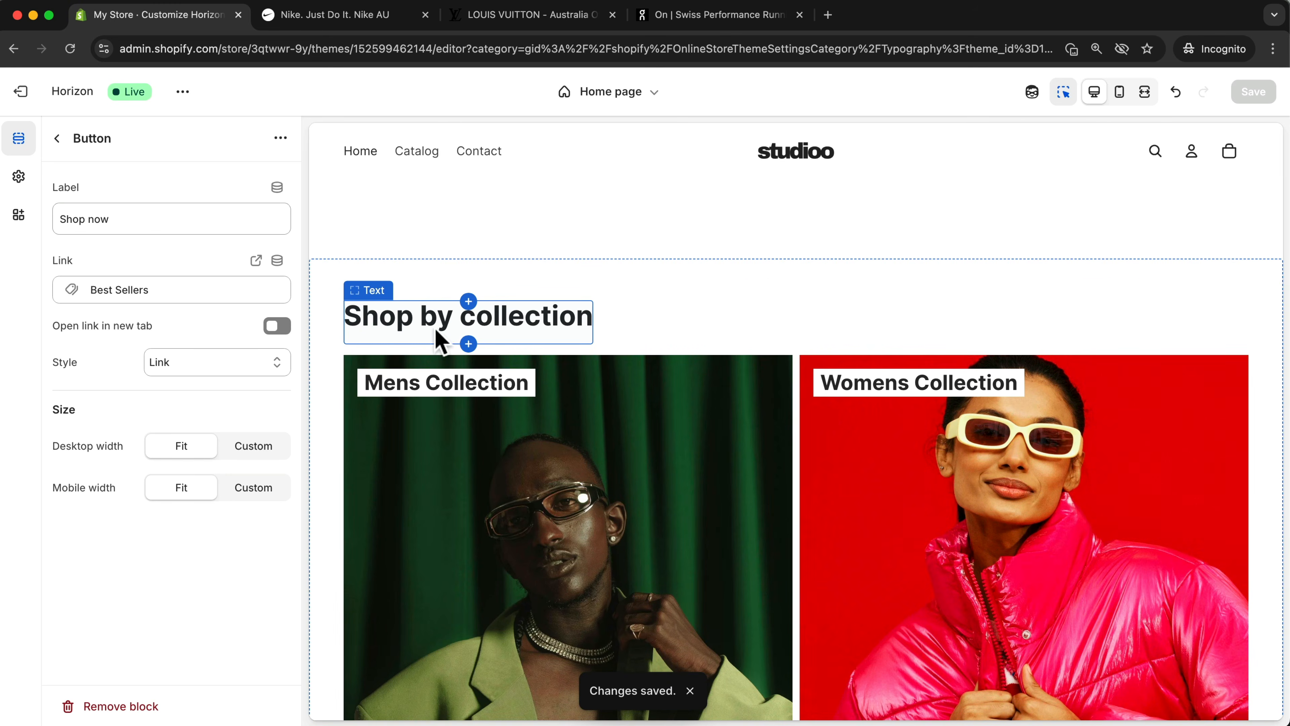
pyautogui.click(579, 416)
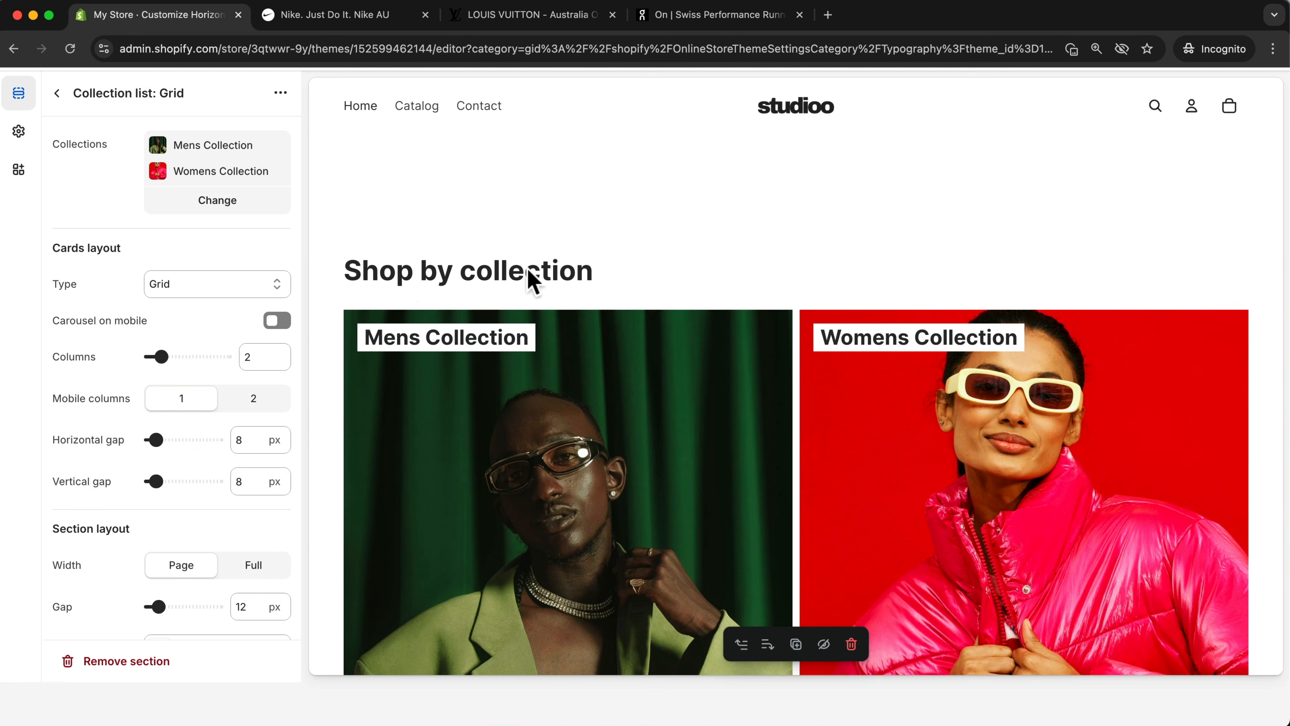
pyautogui.click(527, 279)
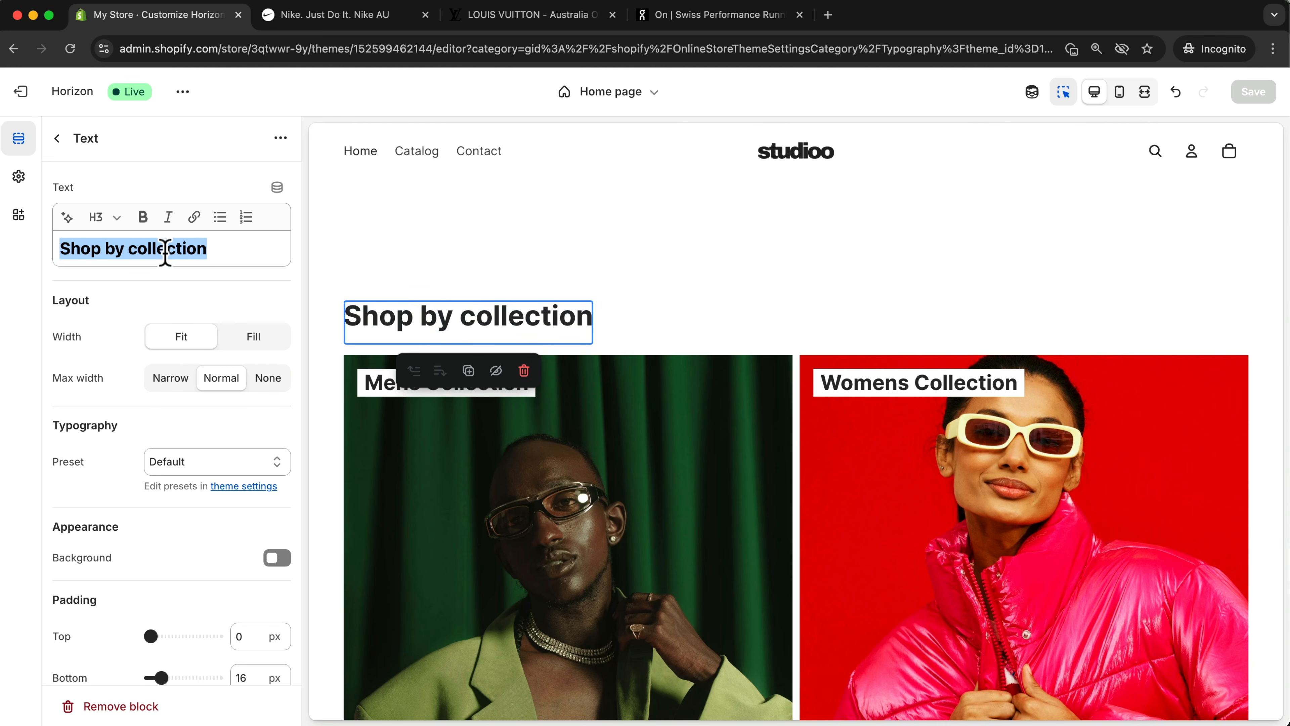
pyautogui.scroll(-10, 631, 331)
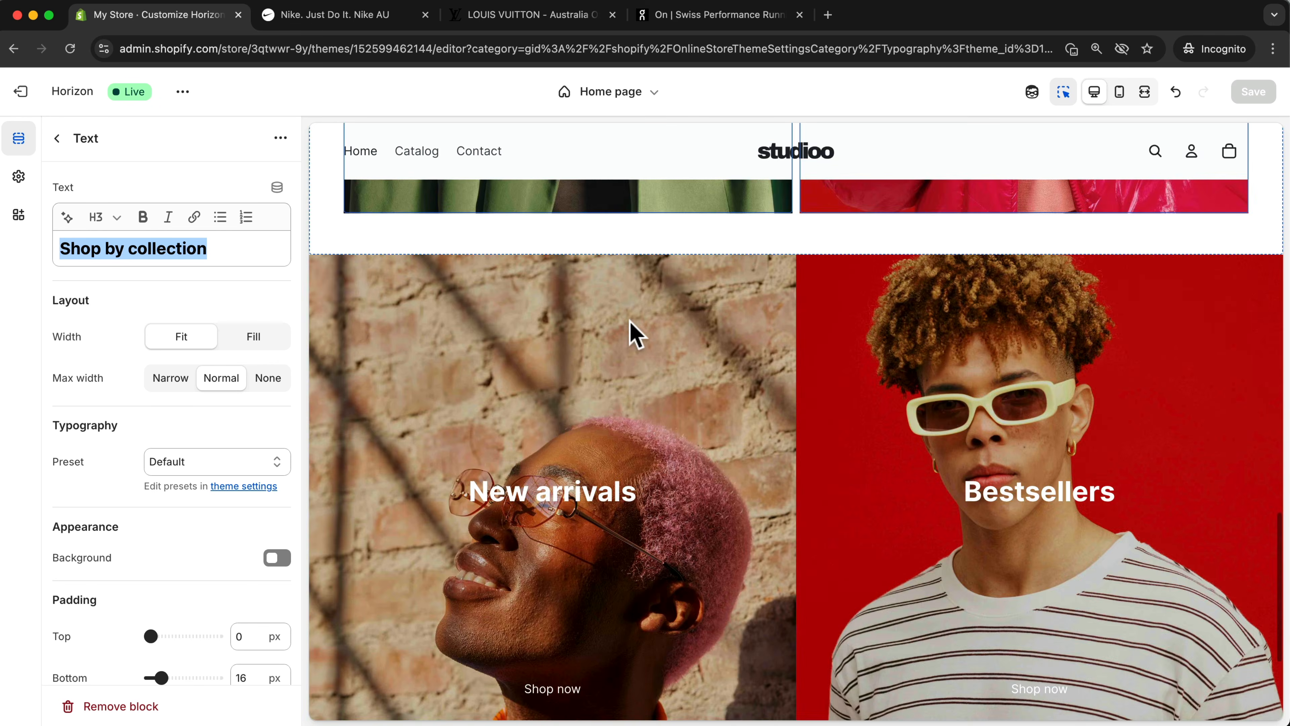
pyautogui.scroll(5, 610, 350)
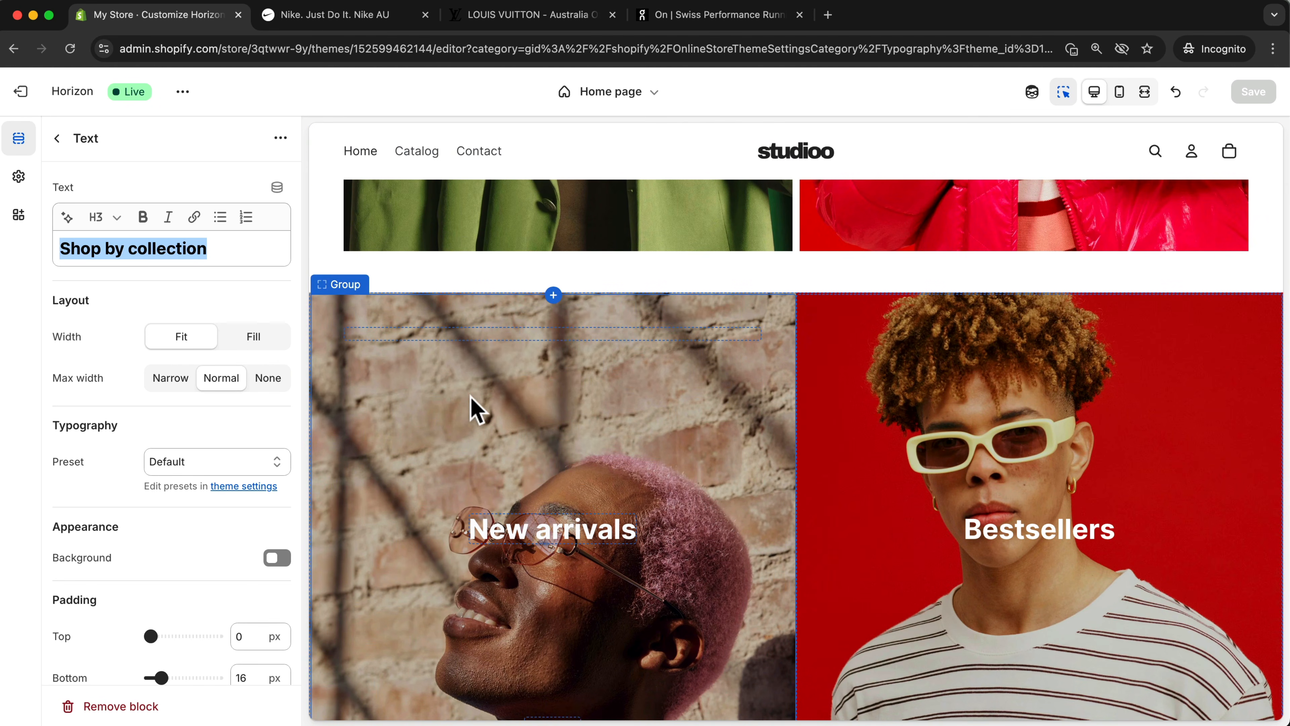
# Add a Custom section below the Split showcase on the home page and insert a Heading block in it
pyautogui.click(56, 140)
pyautogui.scroll(-5, 160, 355)
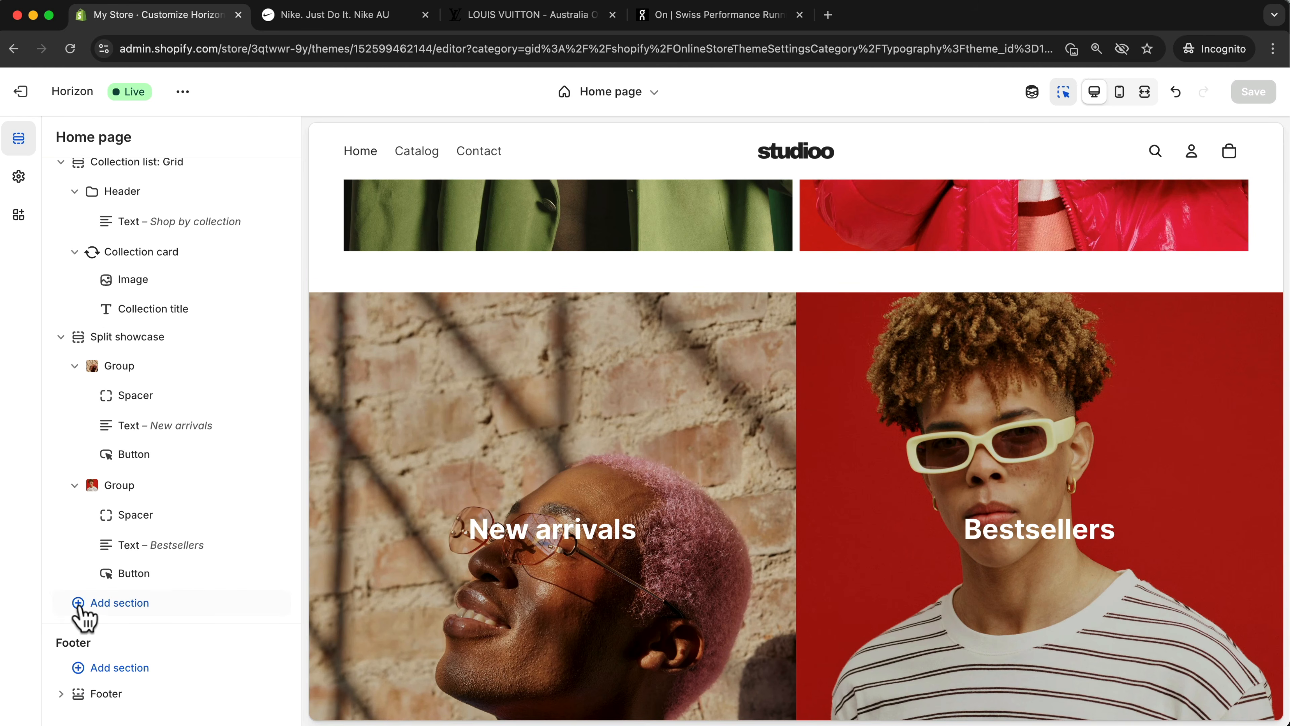
pyautogui.click(78, 604)
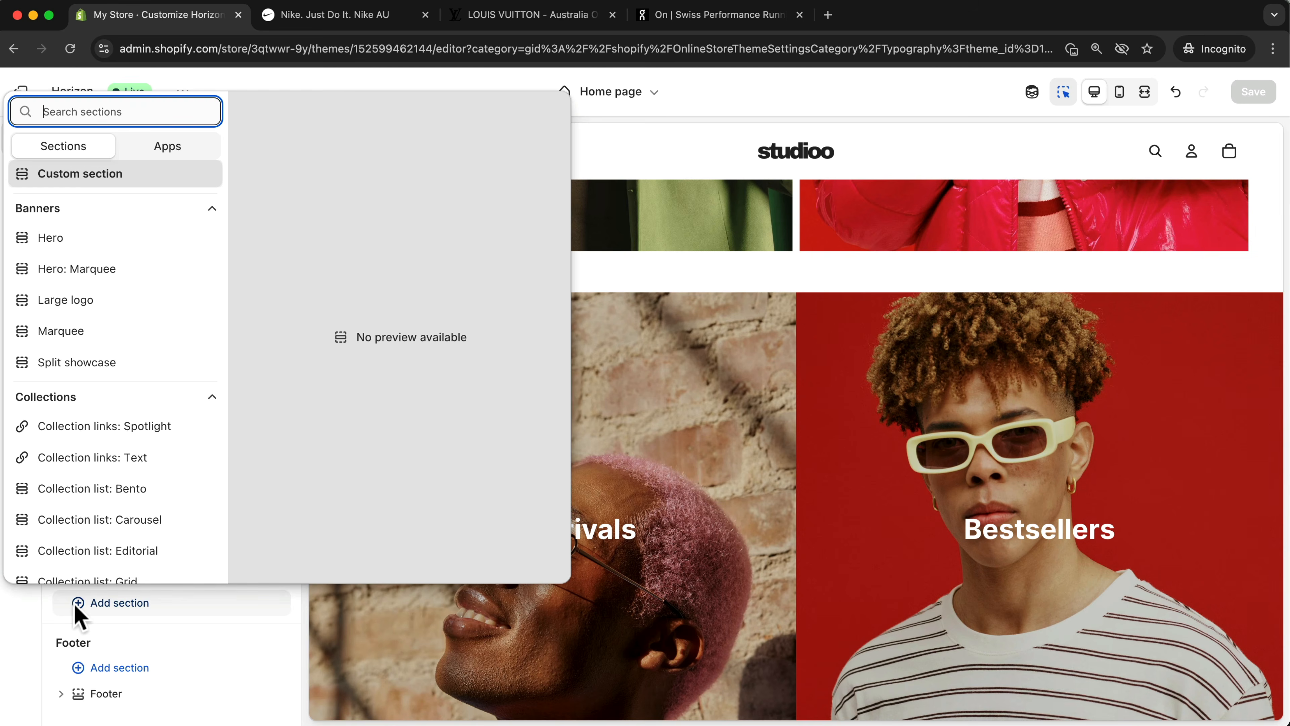
pyautogui.click(81, 176)
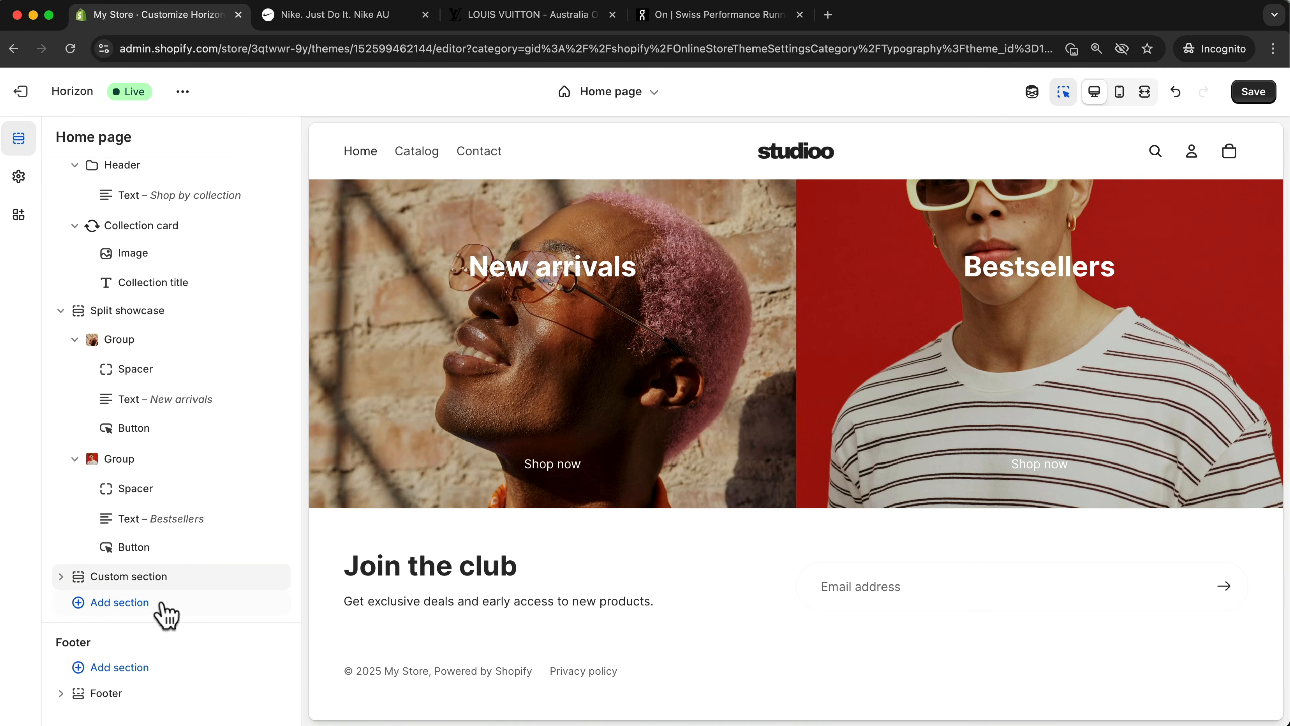
pyautogui.click(60, 576)
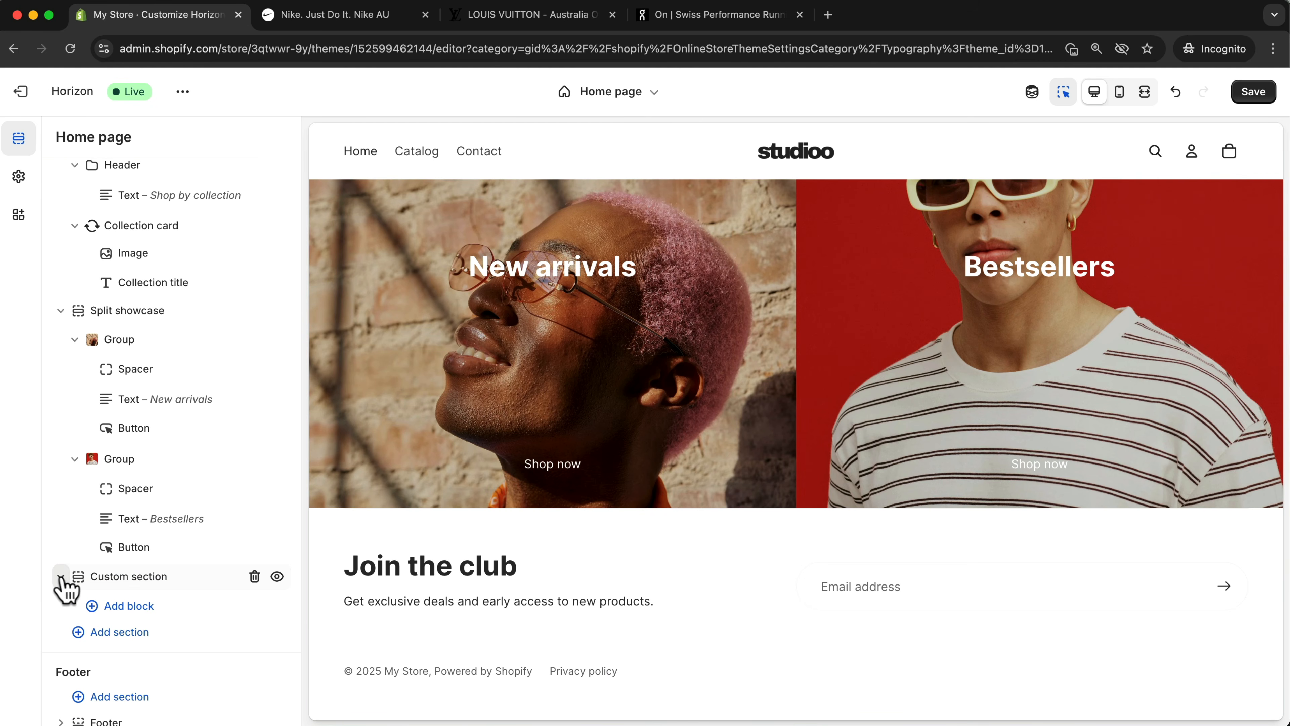
pyautogui.click(94, 608)
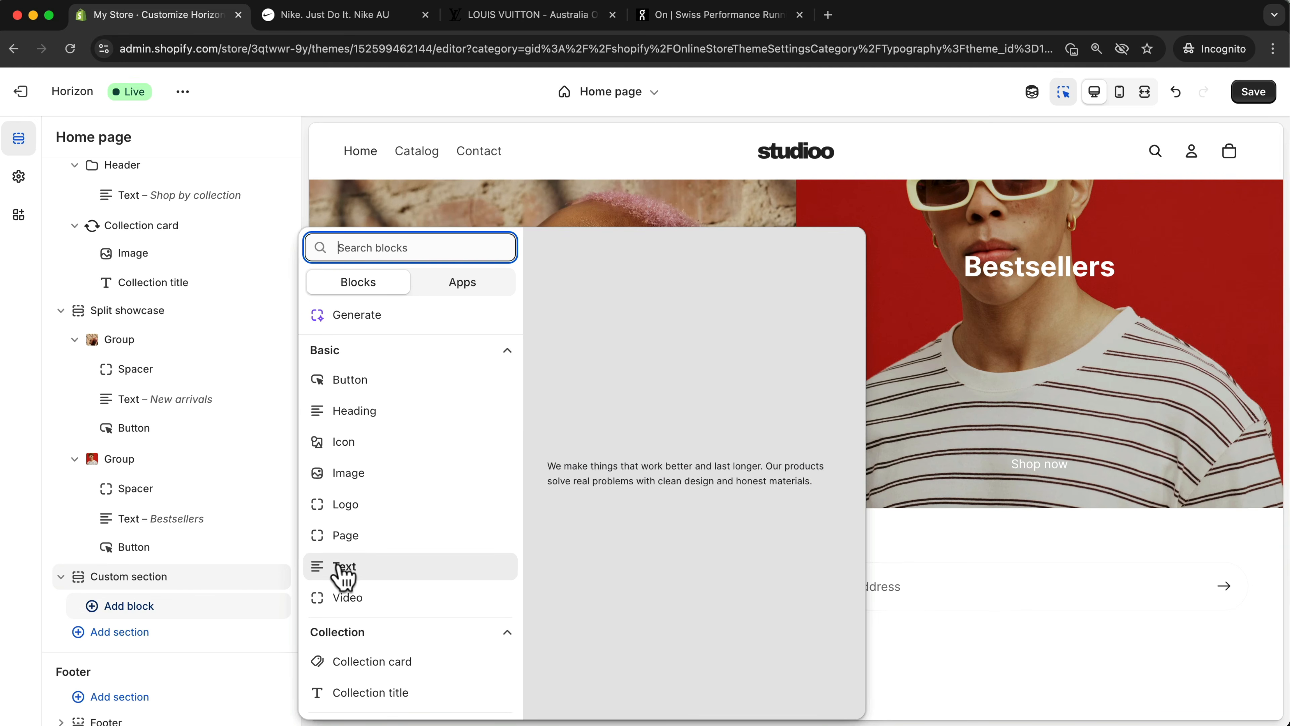
pyautogui.click(347, 411)
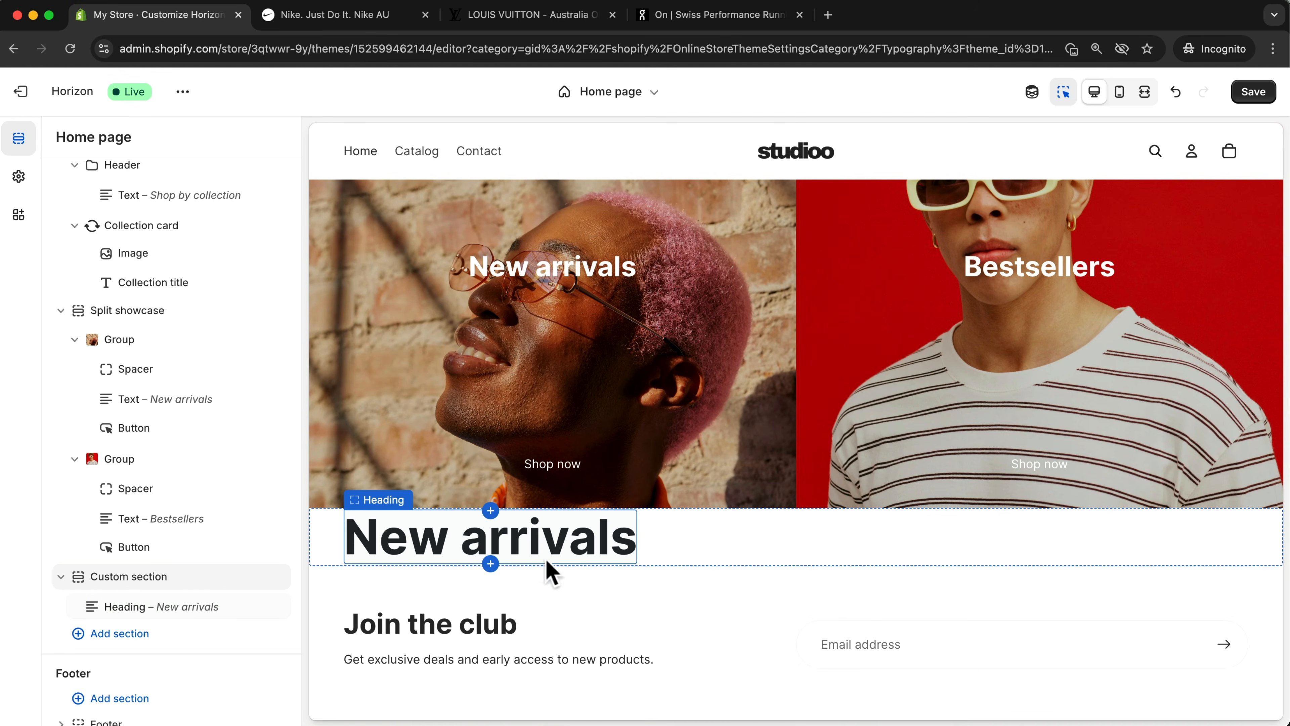
# Change the custom section's heading text to "Shop by Collection"
pyautogui.click(426, 559)
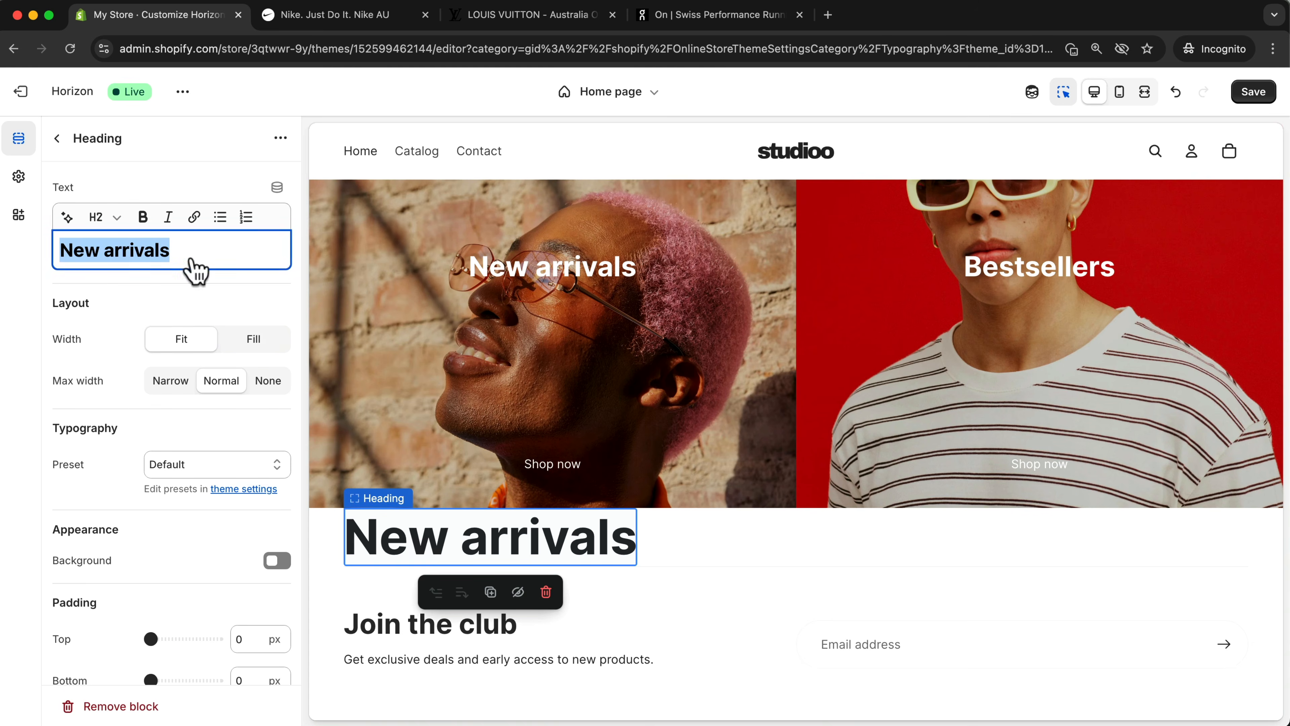
pyautogui.click(187, 251)
pyautogui.moveTo(187, 250); pyautogui.dragTo(77, 253)
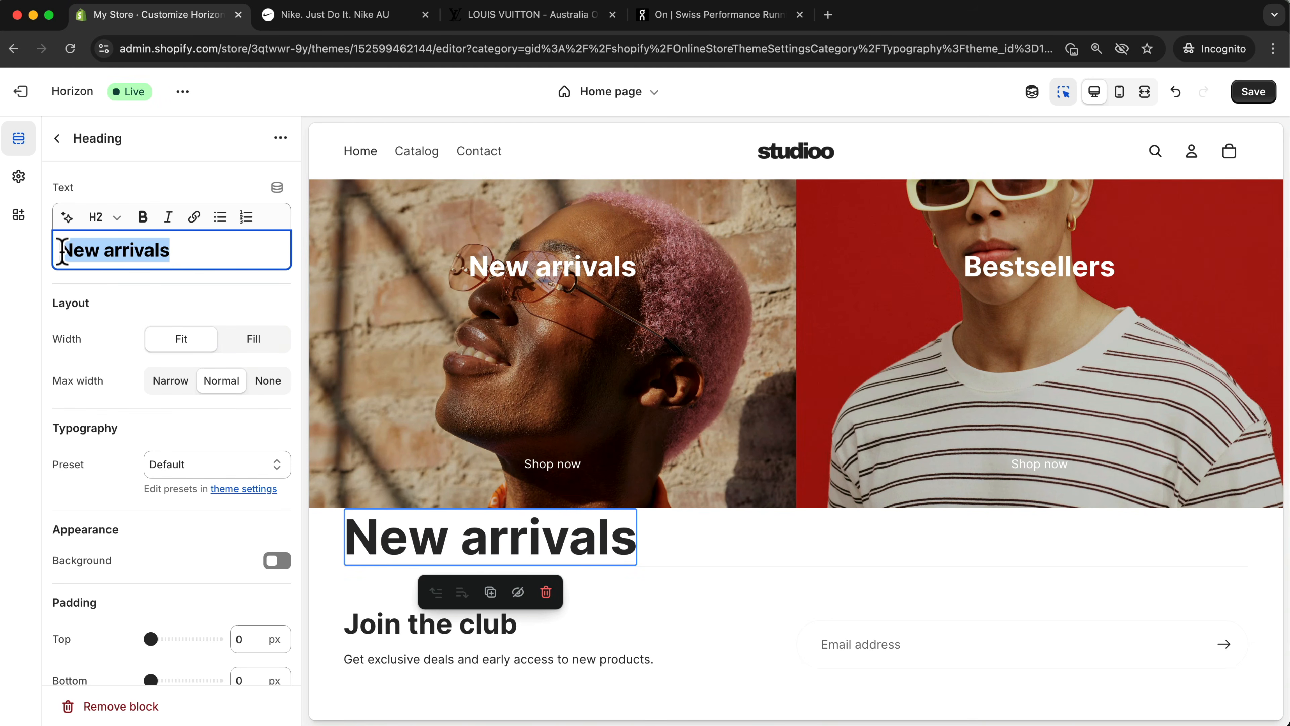
pyautogui.write('Shop by Collec')
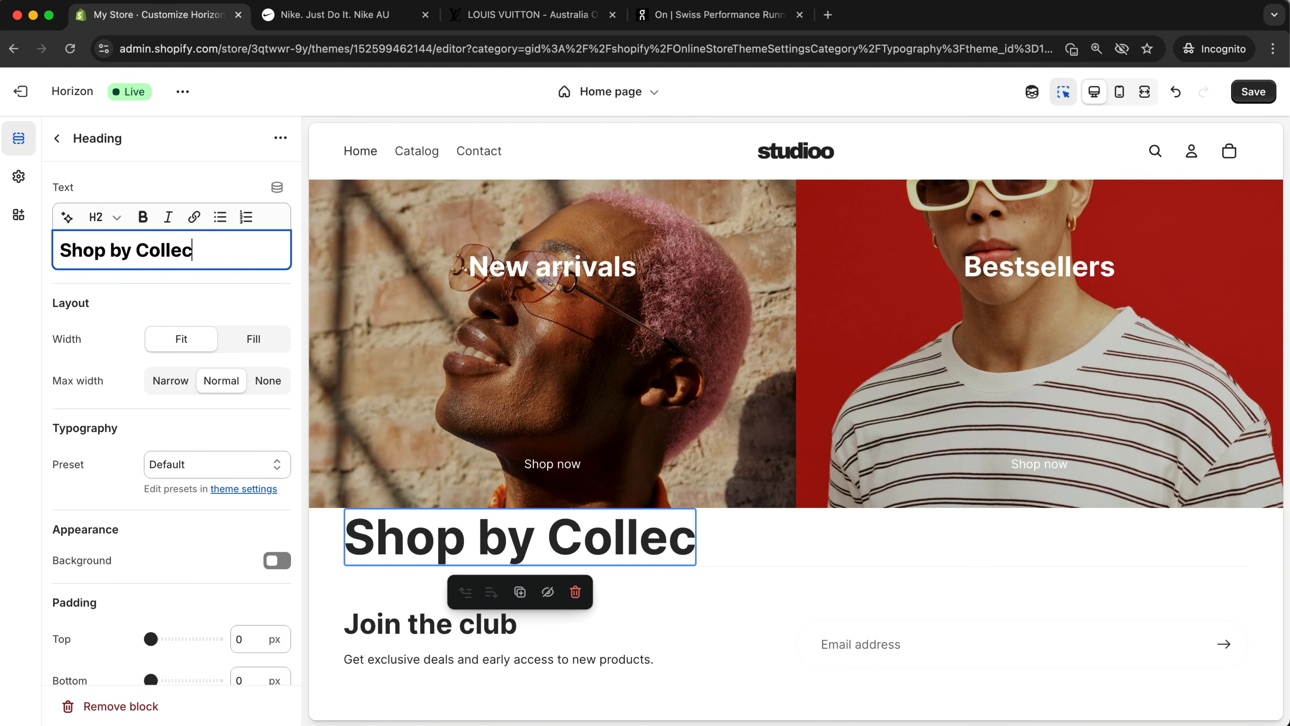
pyautogui.write('tion')
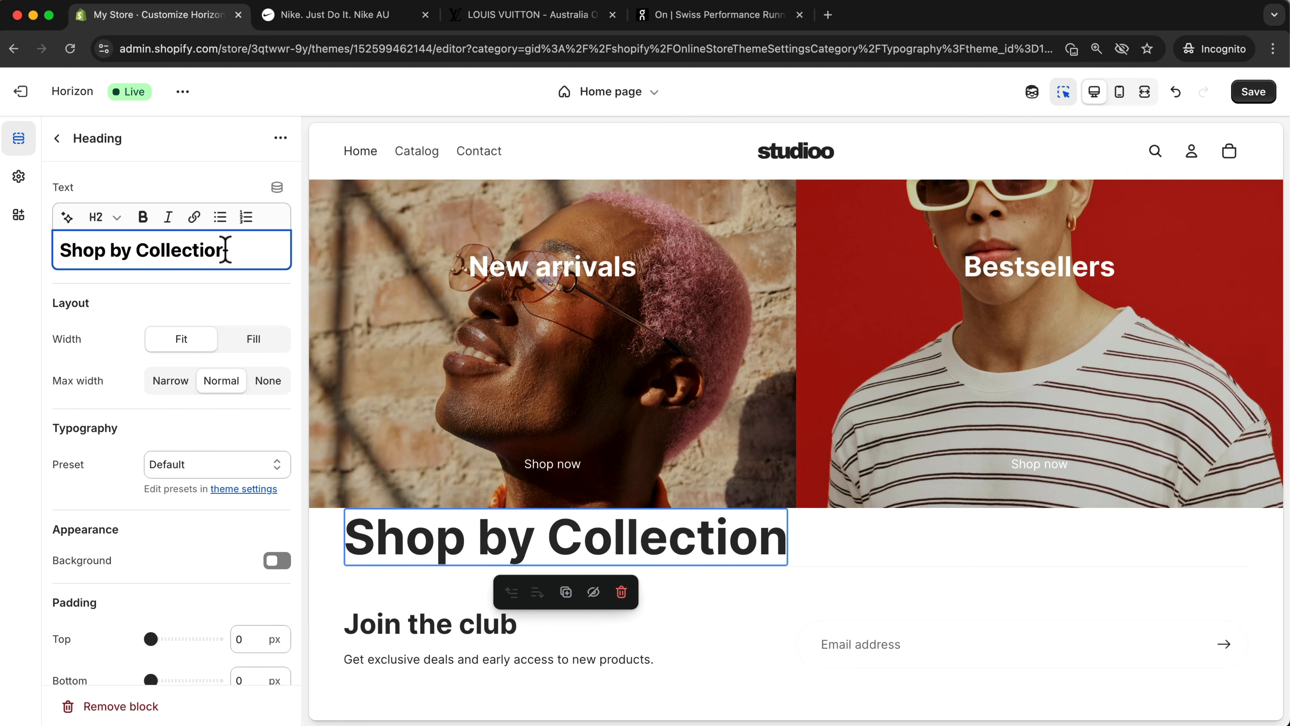
# Try Heading 4 on the Shop by Collection text in the custom section and settle on Heading 3
pyautogui.moveTo(228, 248); pyautogui.dragTo(67, 244)
pyautogui.click(107, 219)
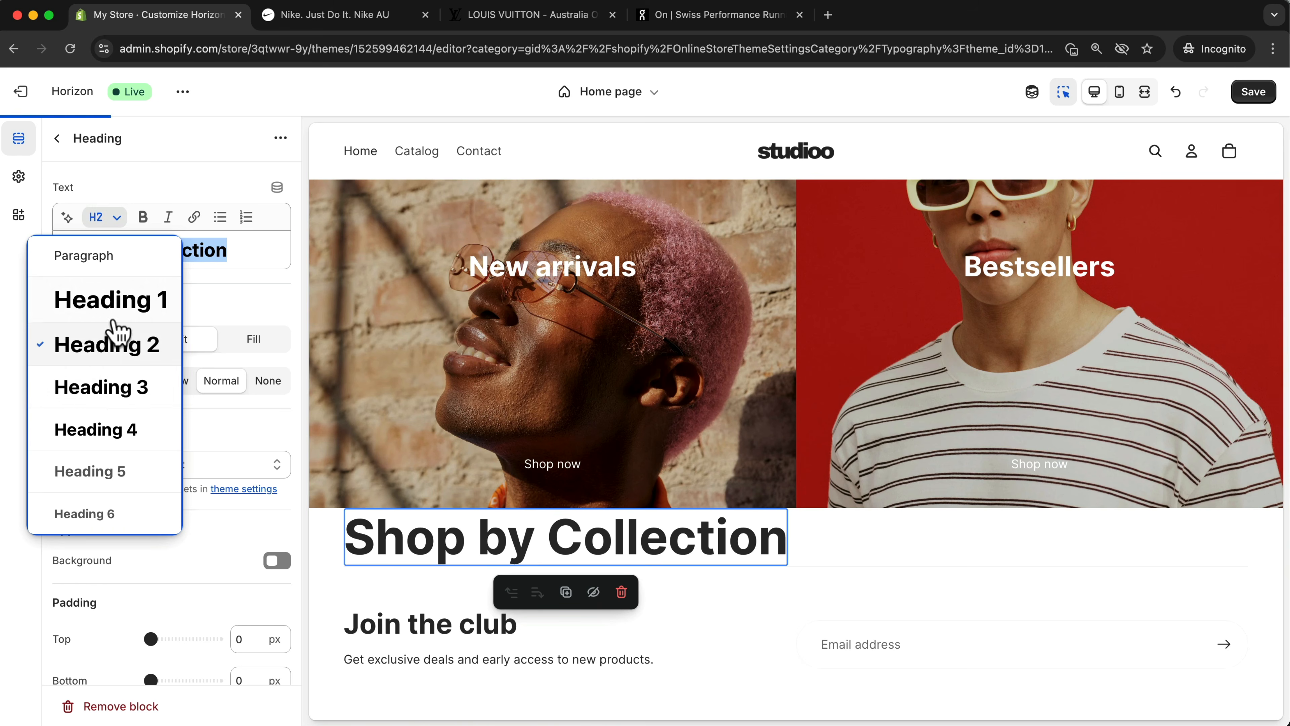
pyautogui.click(105, 429)
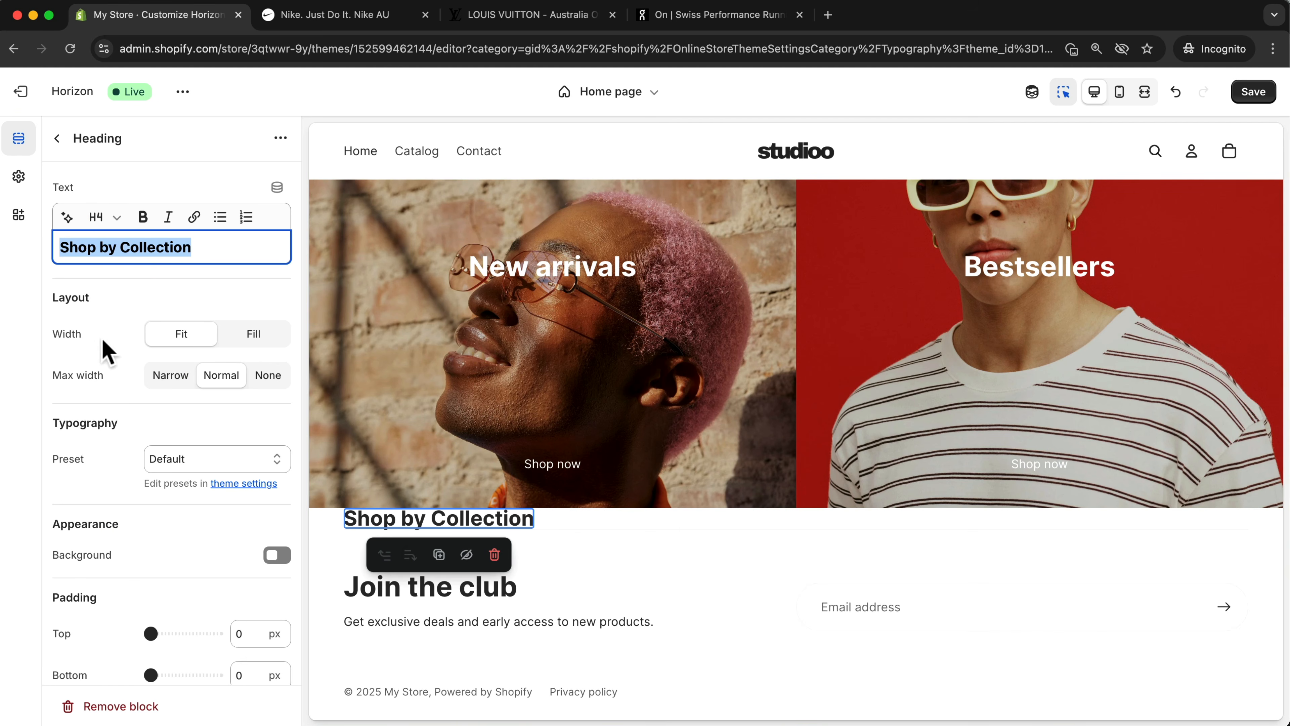
pyautogui.click(106, 219)
pyautogui.click(89, 389)
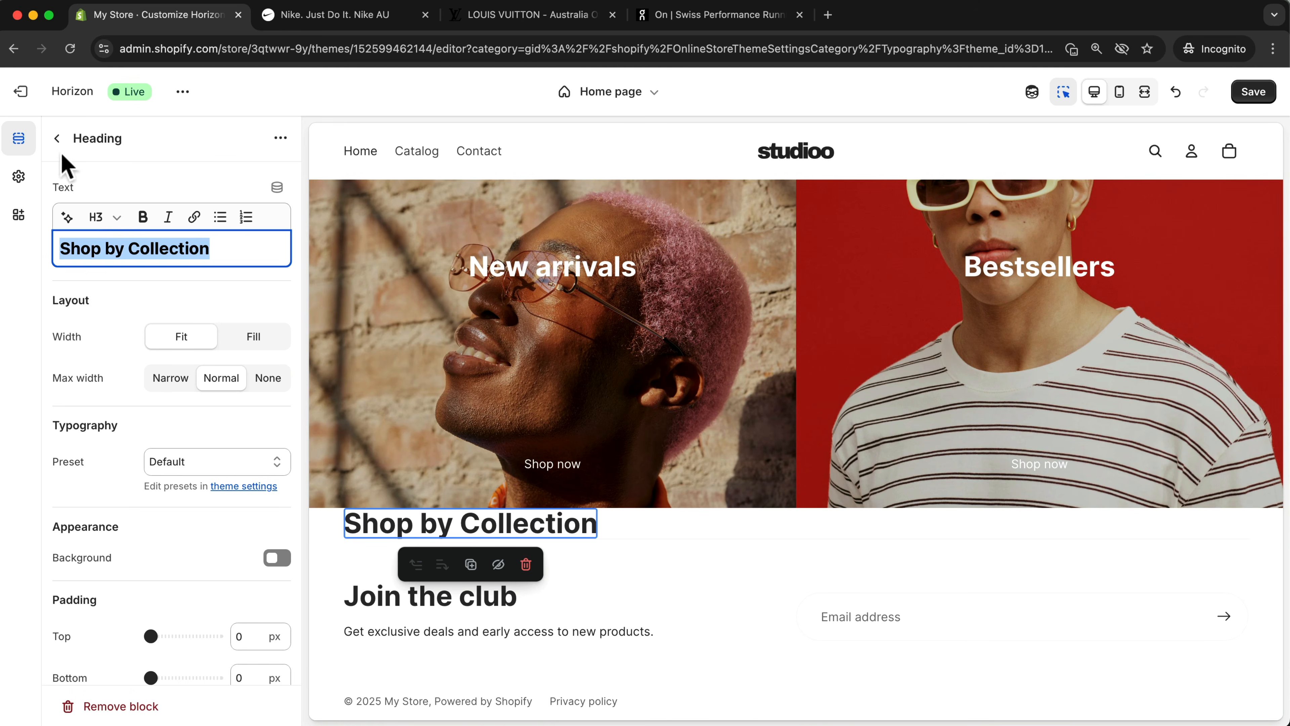
# Move the Custom section with the Shop by Collection heading above the Split showcase
pyautogui.click(55, 140)
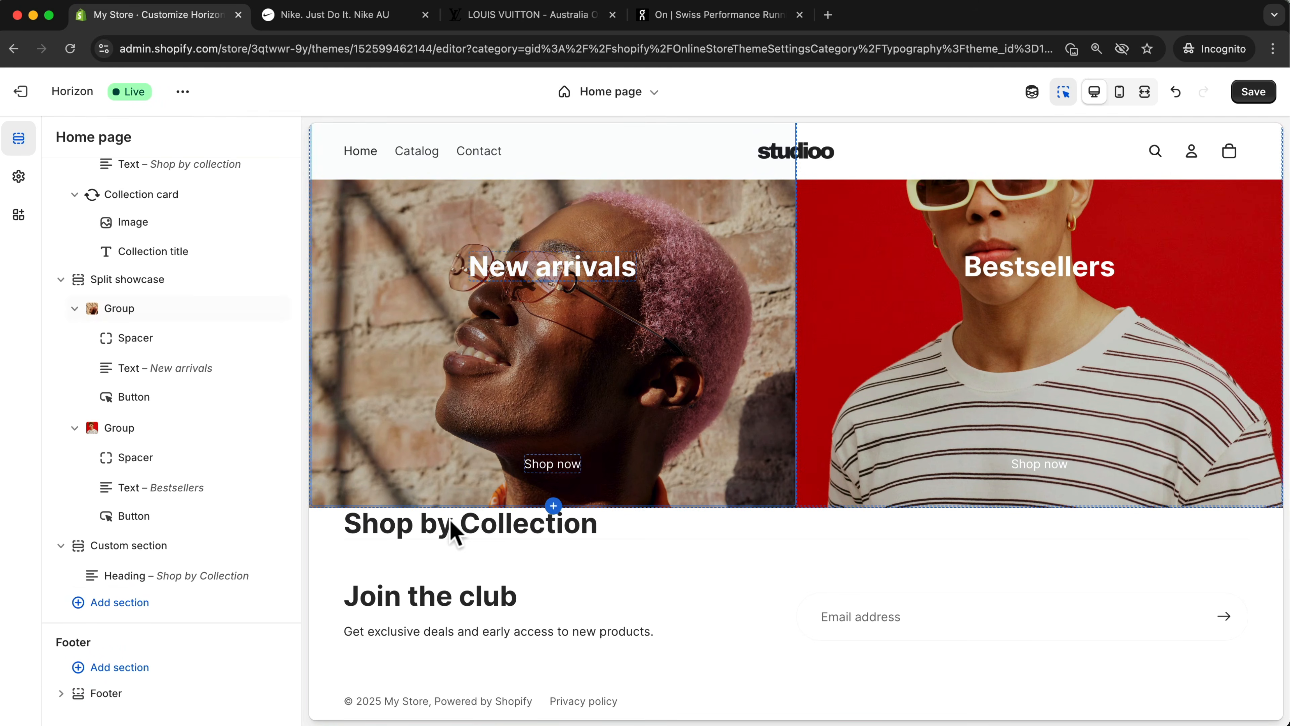
pyautogui.scroll(5, 437, 530)
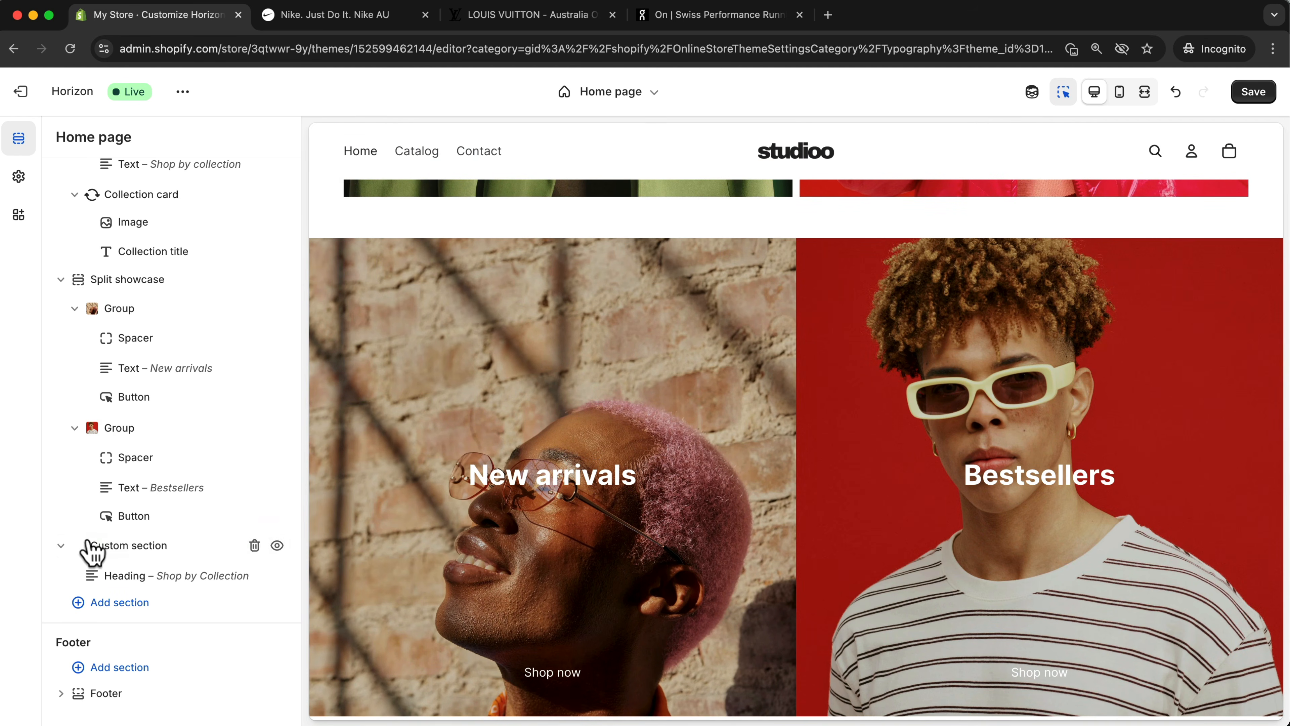
pyautogui.moveTo(80, 545); pyautogui.dragTo(82, 303)
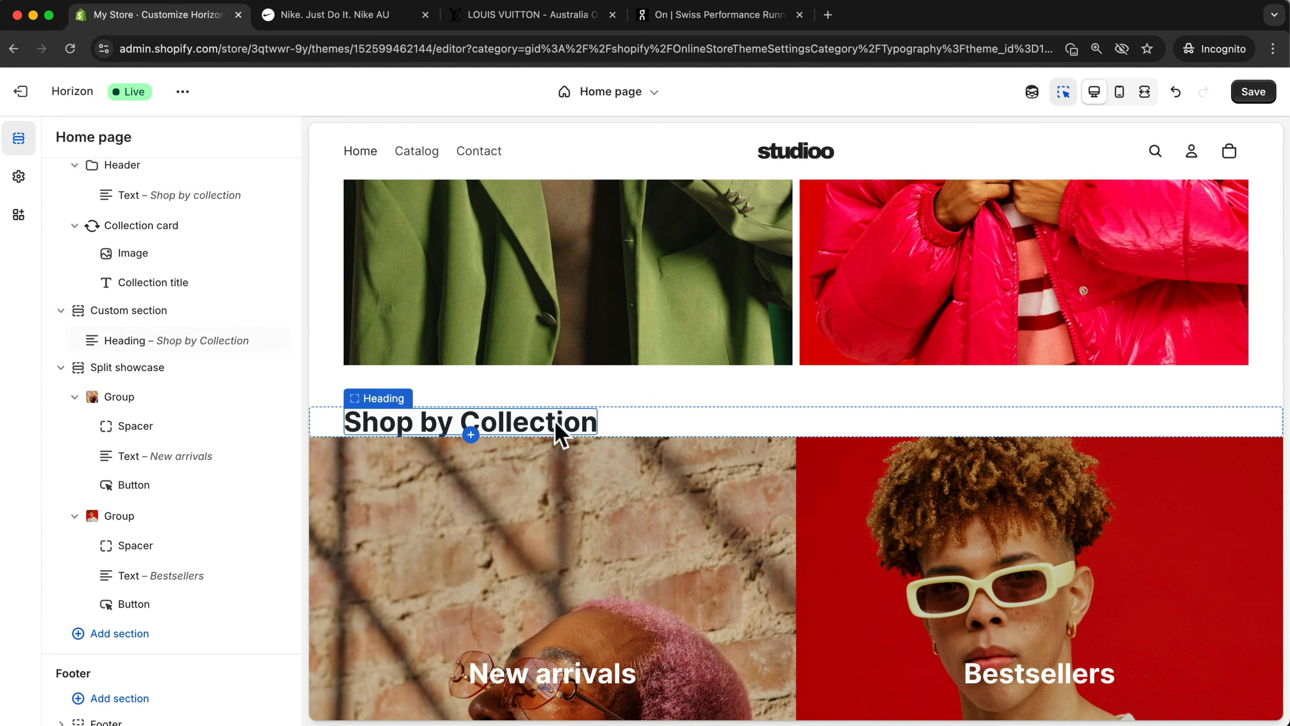
# Set the custom section heading's bottom padding to 24 px and save the theme changes
pyautogui.click(523, 433)
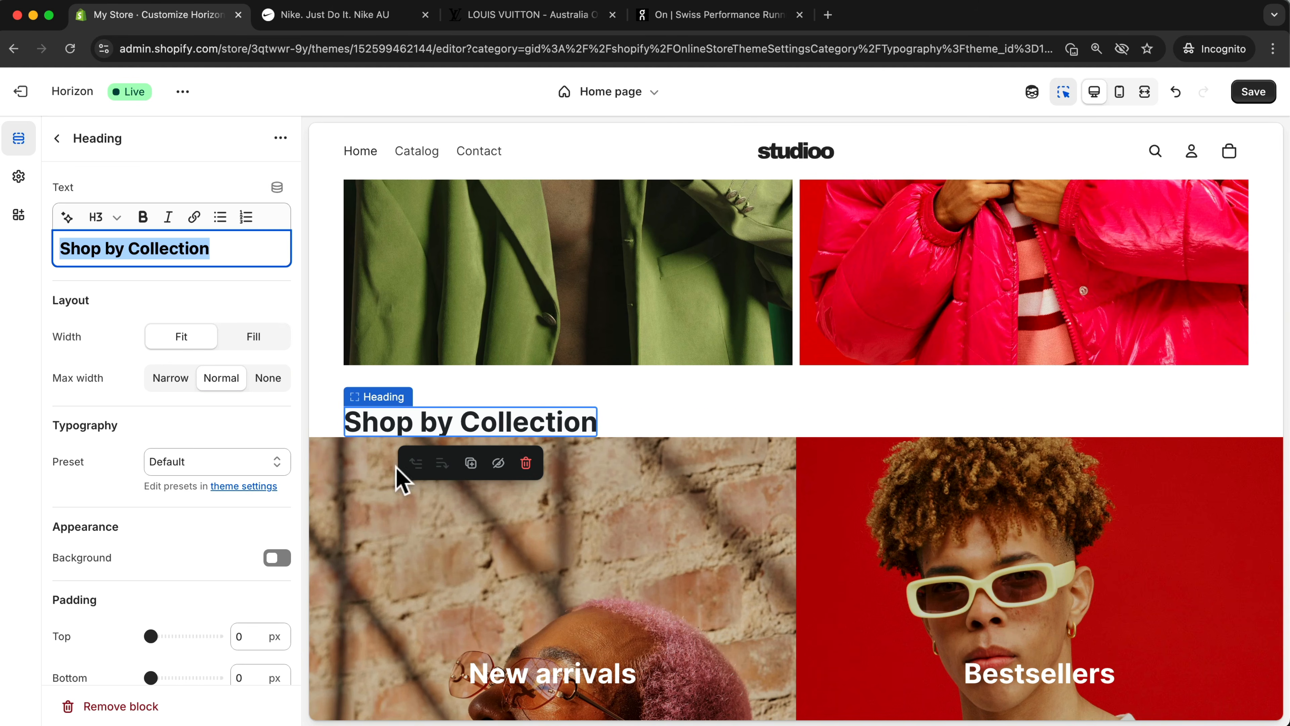
pyautogui.scroll(-2, 178, 552)
pyautogui.scroll(-1, 171, 561)
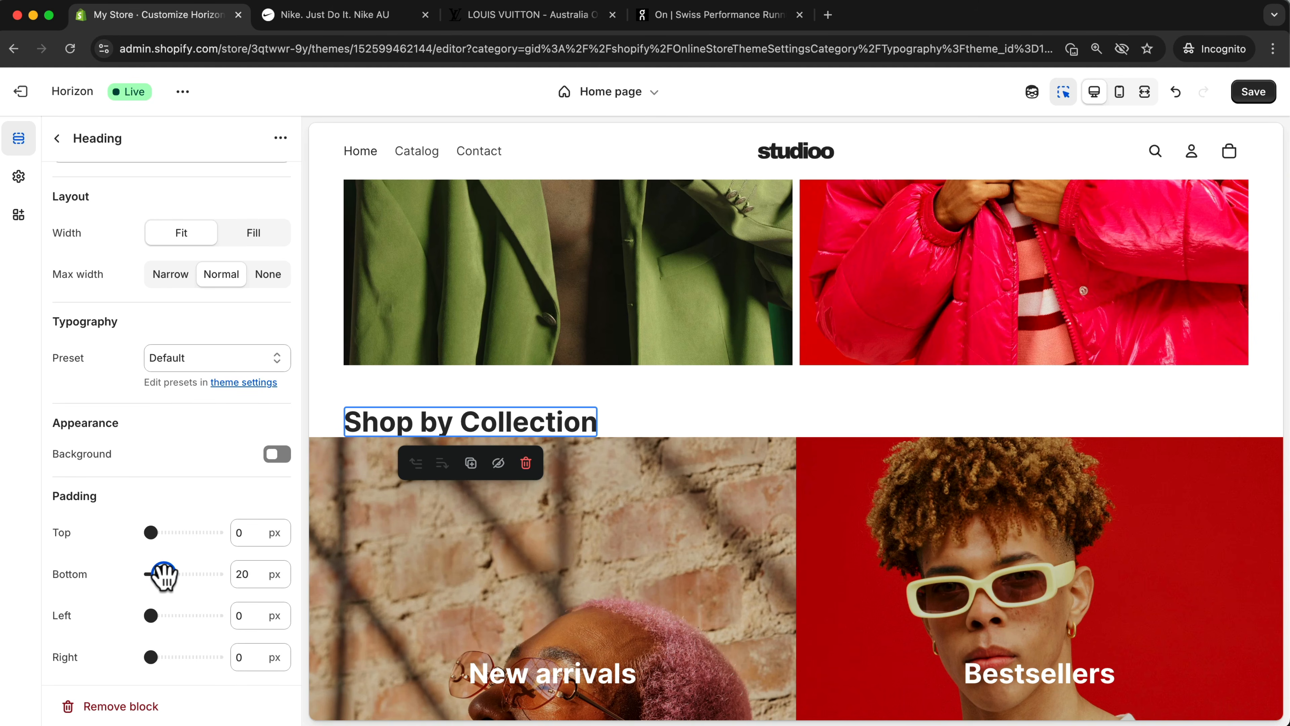
pyautogui.moveTo(167, 575); pyautogui.dragTo(165, 574)
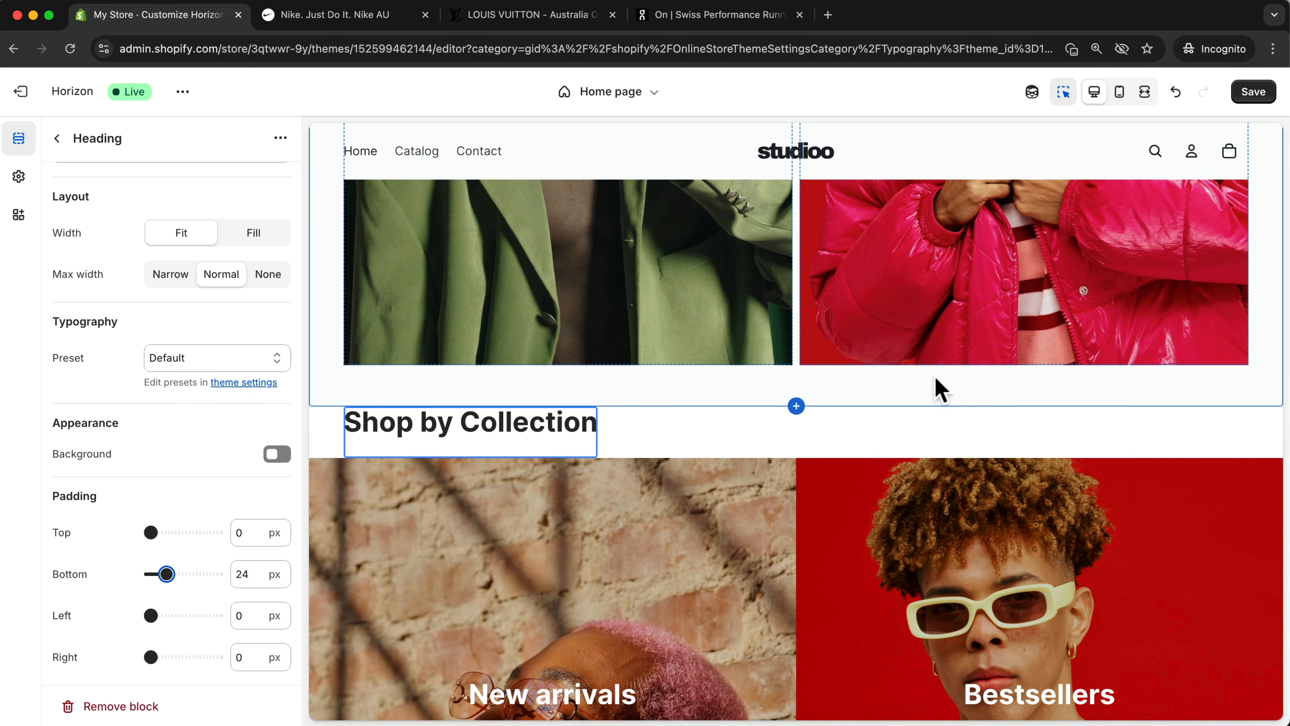
pyautogui.scroll(2, 945, 404)
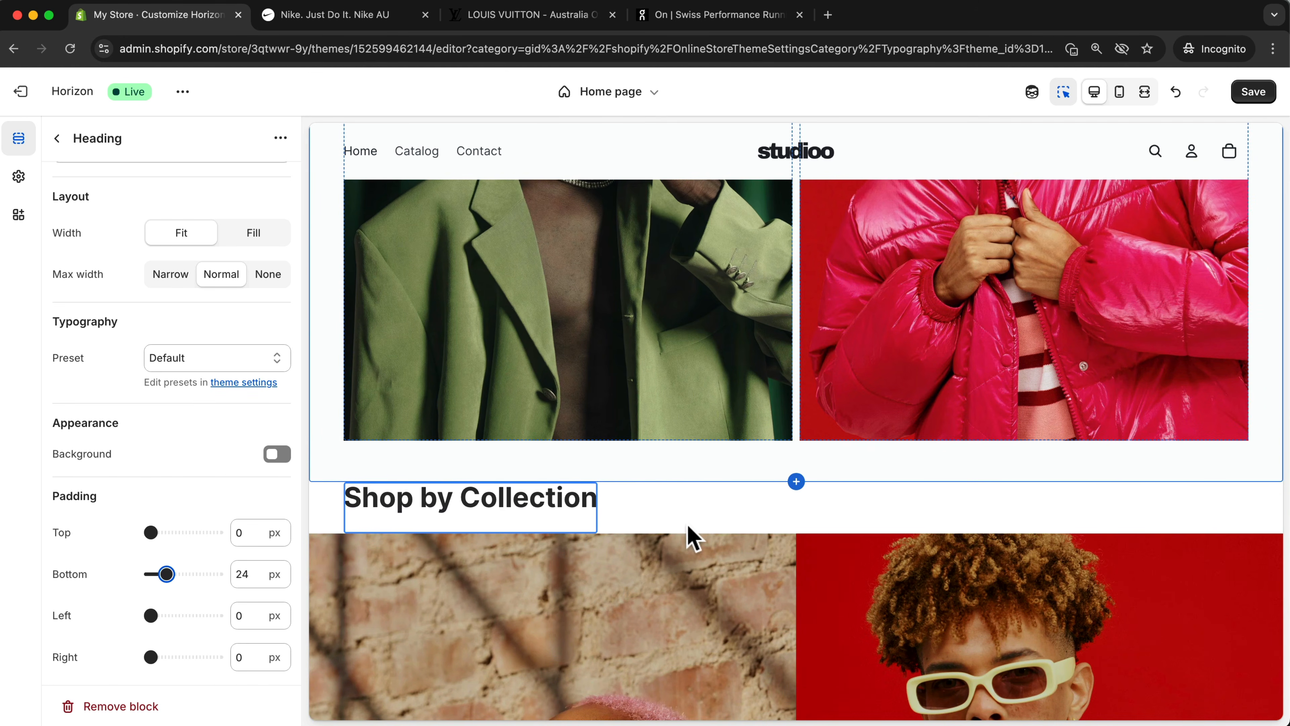
pyautogui.click(1254, 92)
# Review the home page preview around the Shop by Collection heading, the Split showcase and the collection grid
pyautogui.scroll(-5, 895, 330)
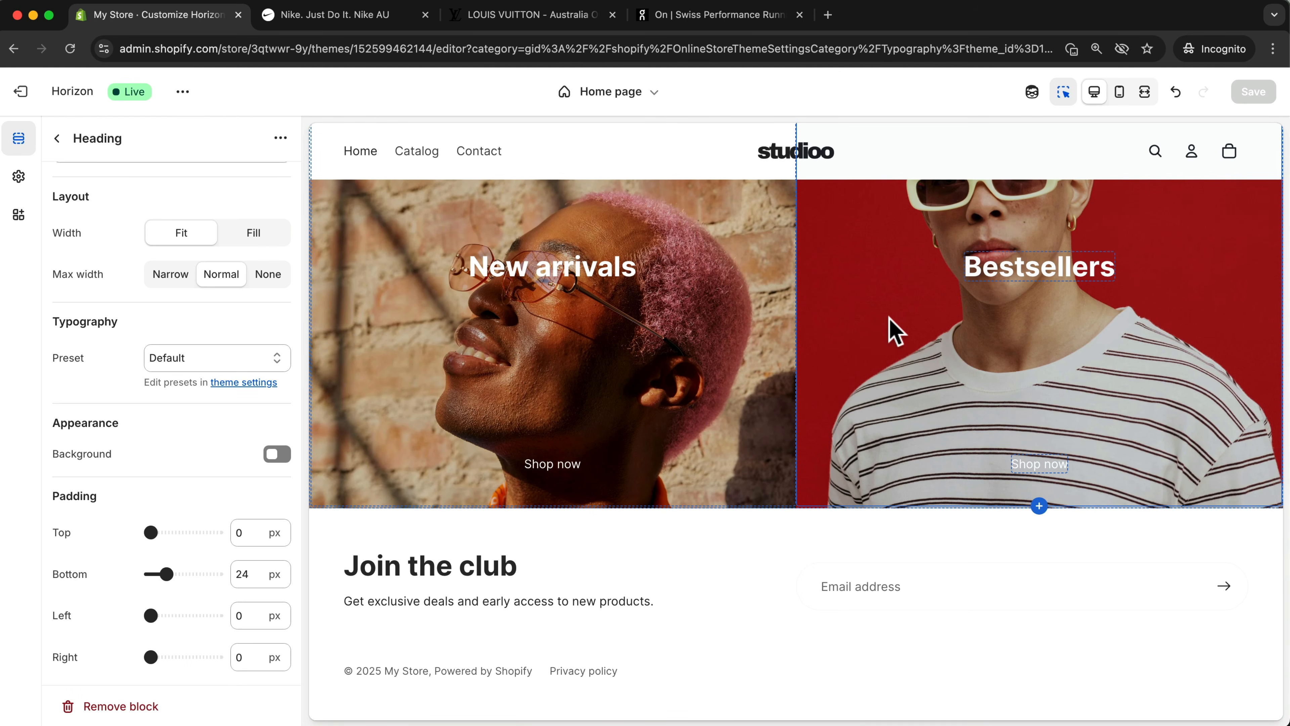
pyautogui.scroll(6, 791, 431)
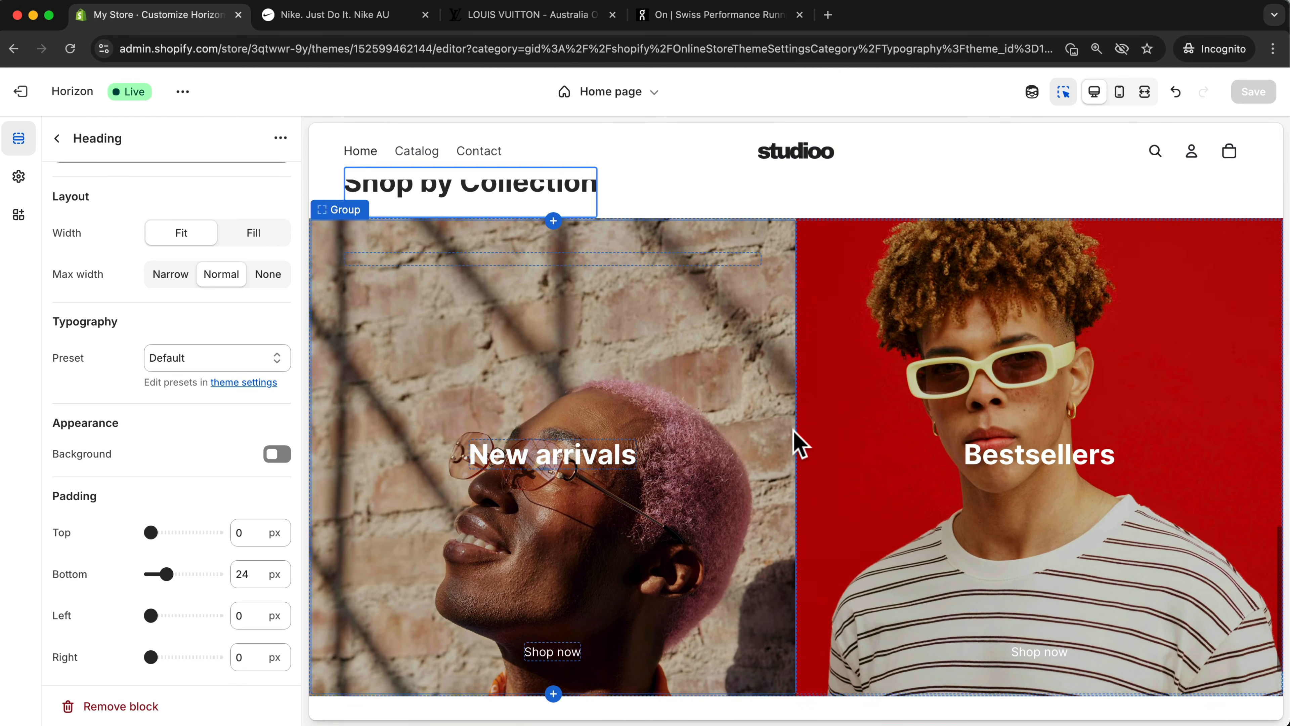
pyautogui.scroll(-4, 793, 430)
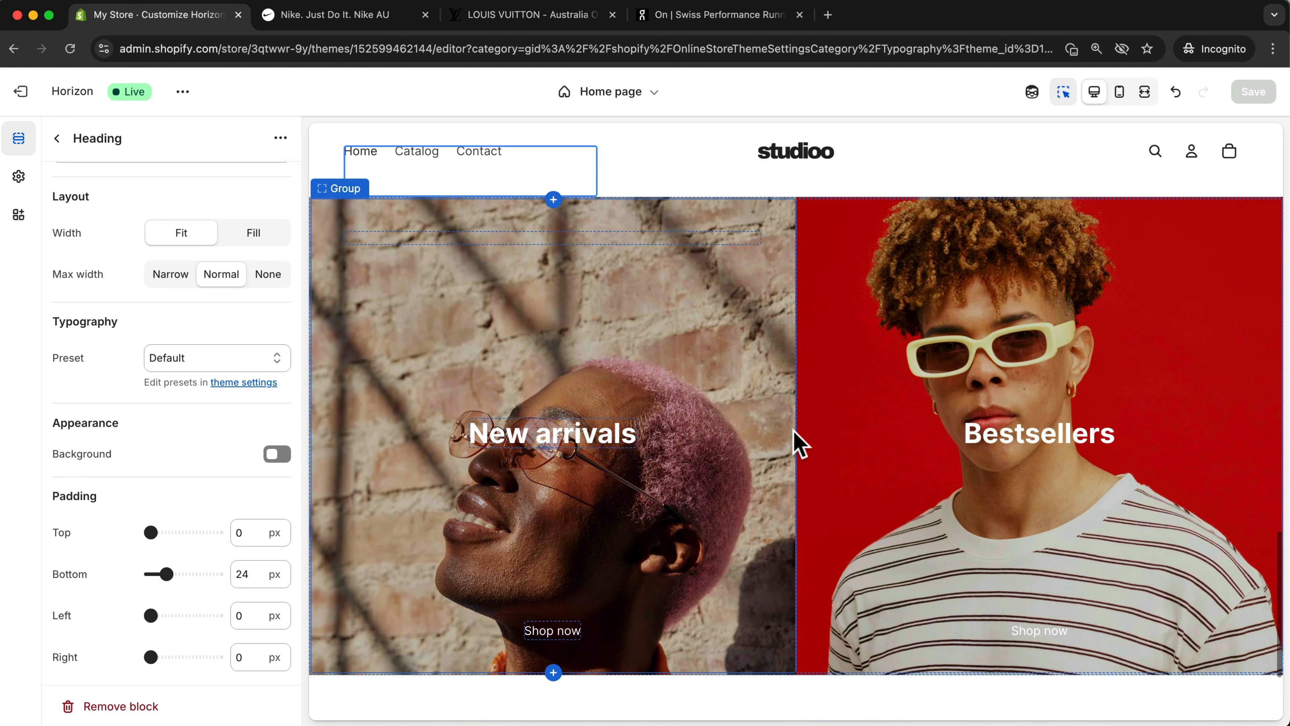
pyautogui.scroll(4, 782, 434)
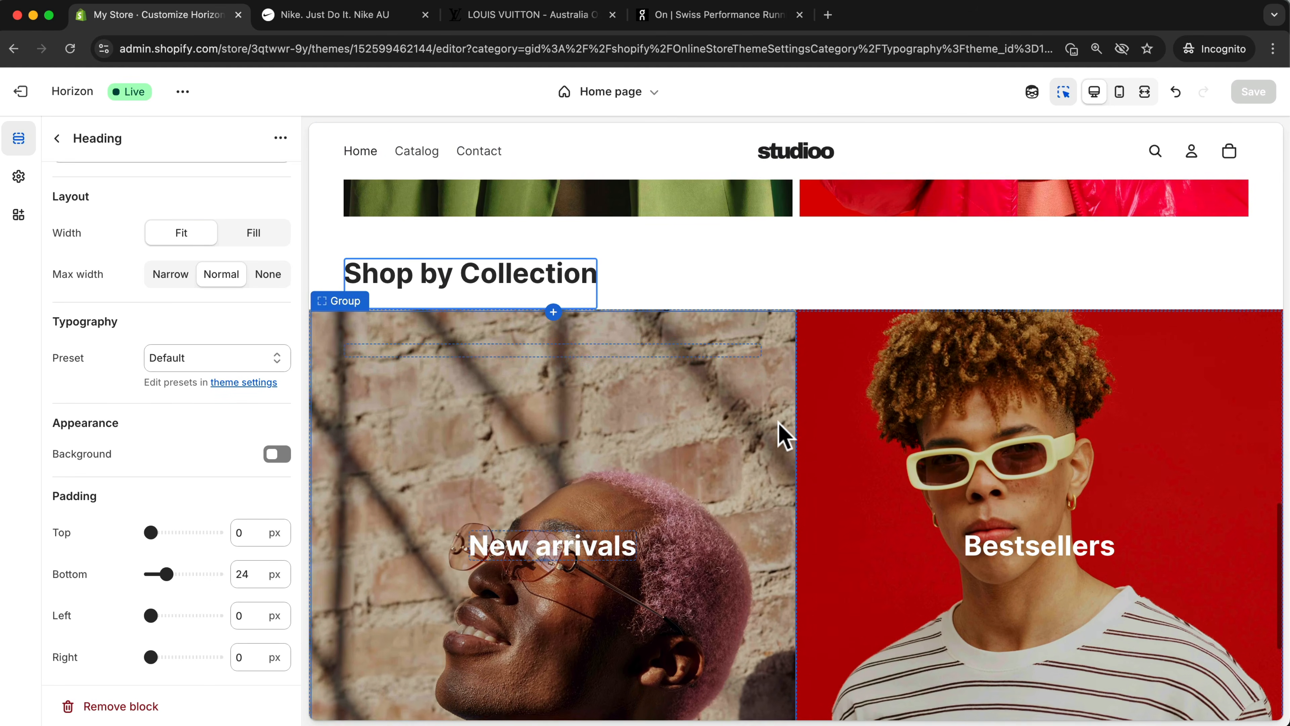
pyautogui.scroll(4, 642, 362)
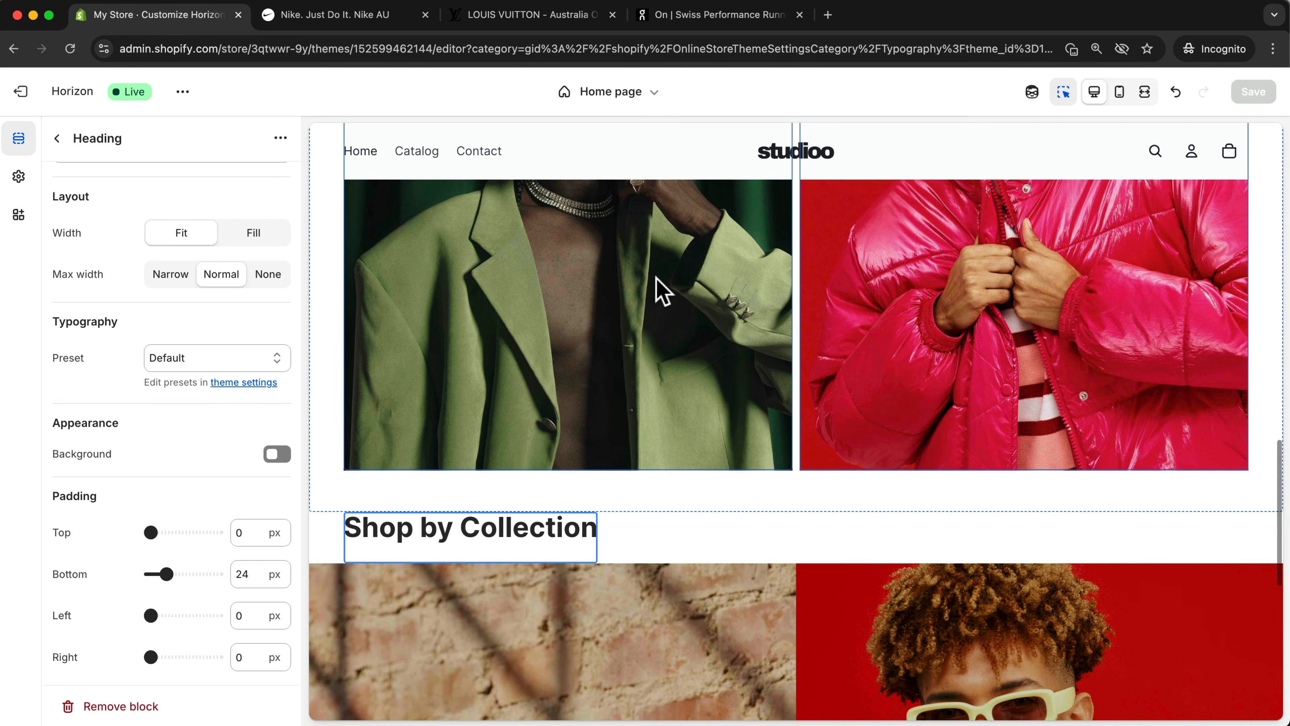
# Switch to the Nike website and examine its home page sections, from the hero banners to the Fearless Style banner, for layout ideas
pyautogui.click(329, 15)
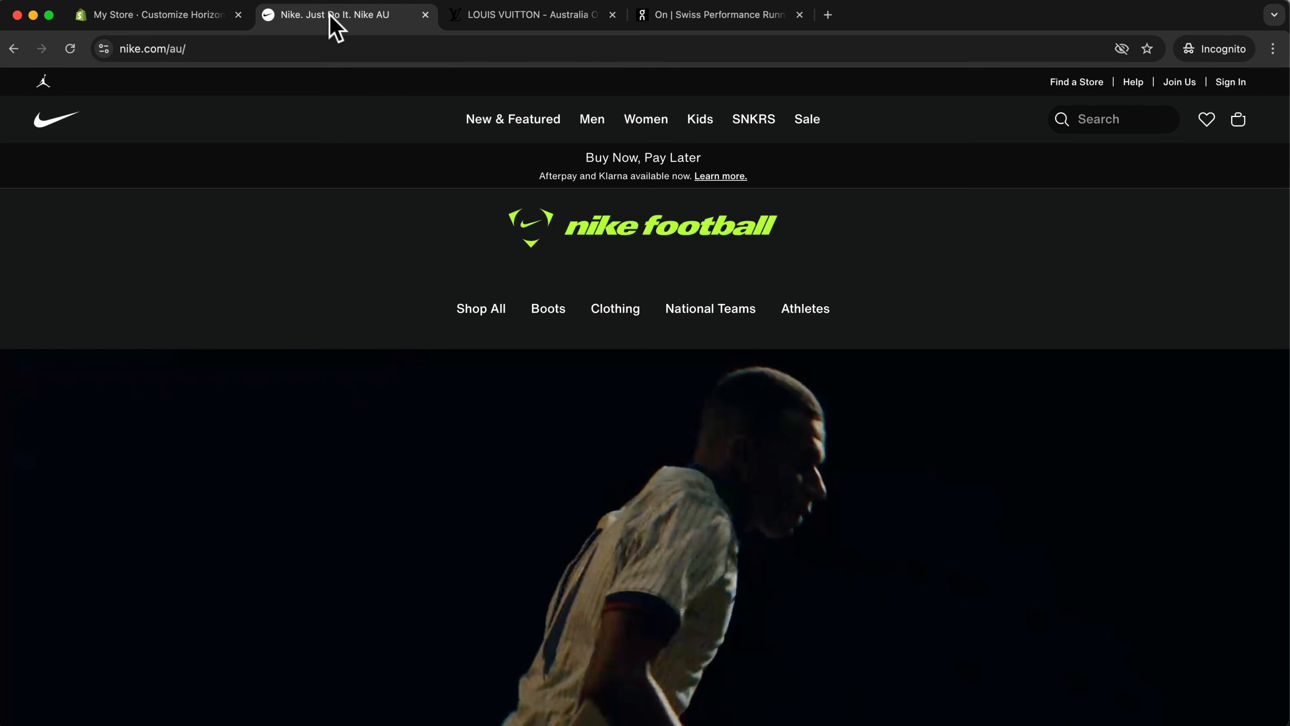
pyautogui.scroll(-15, 527, 287)
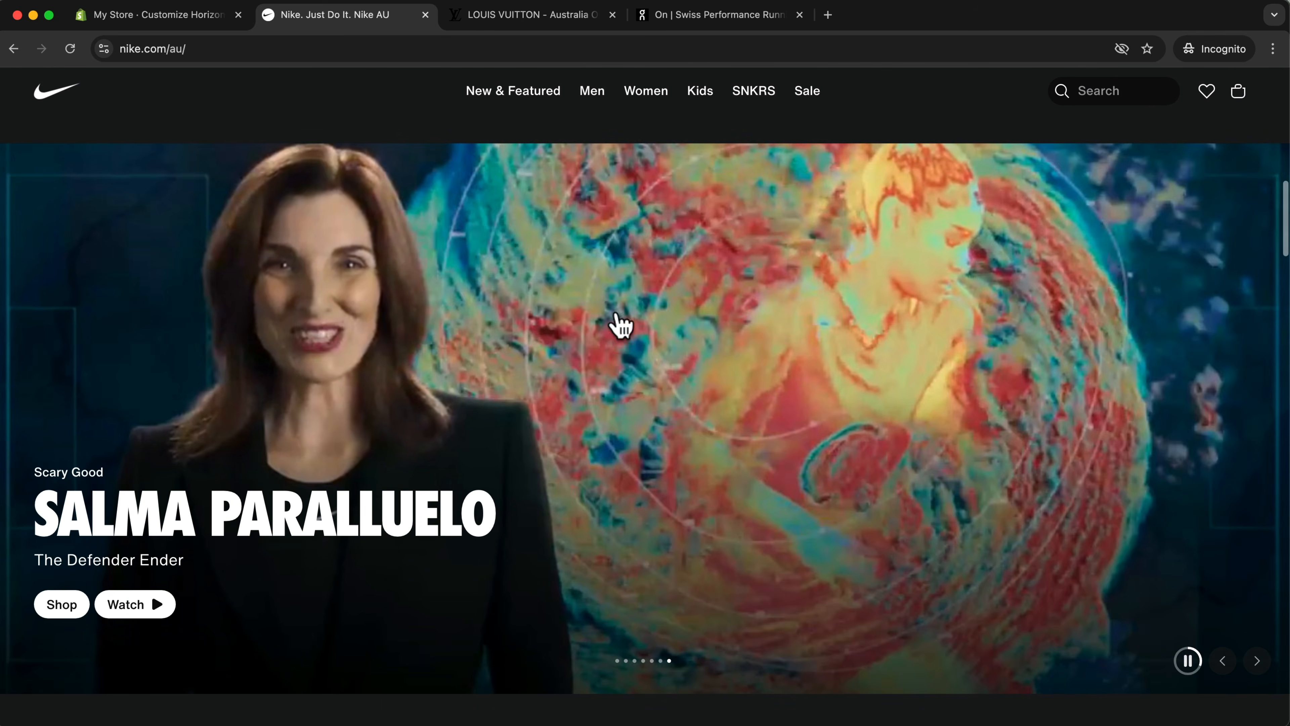
pyautogui.scroll(-15, 485, 305)
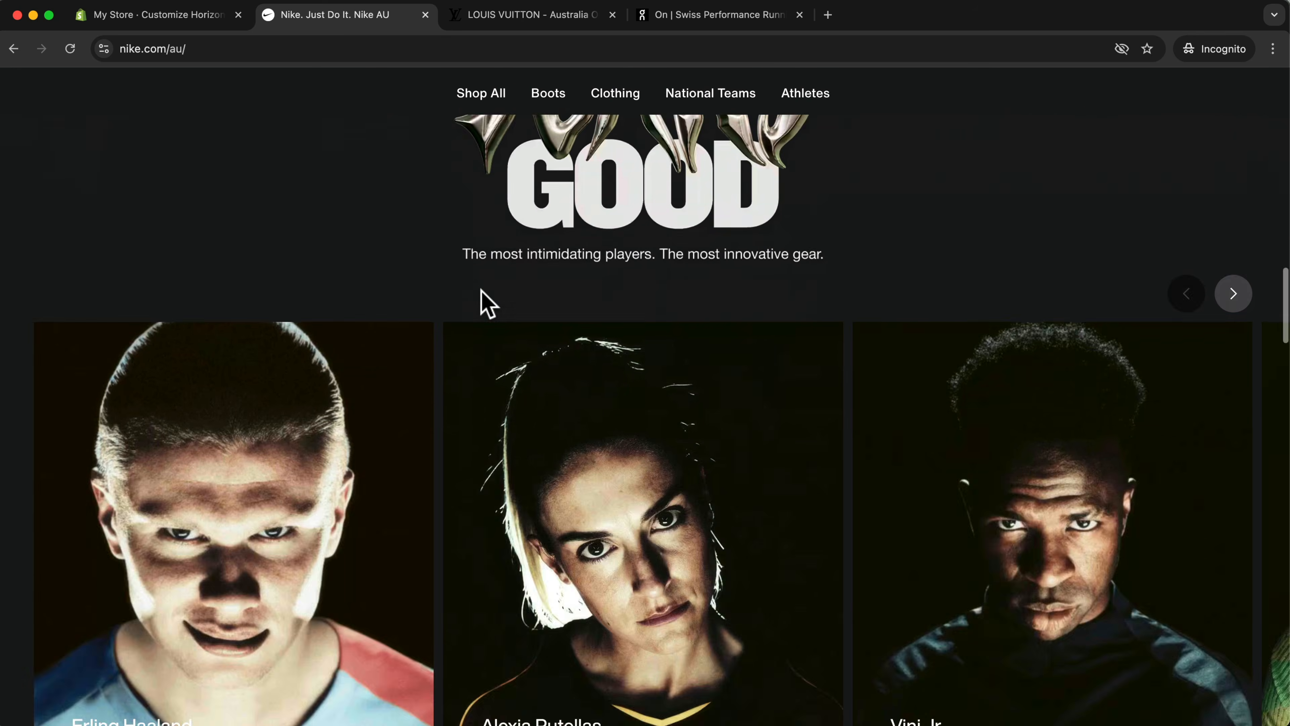
pyautogui.scroll(-15, 483, 297)
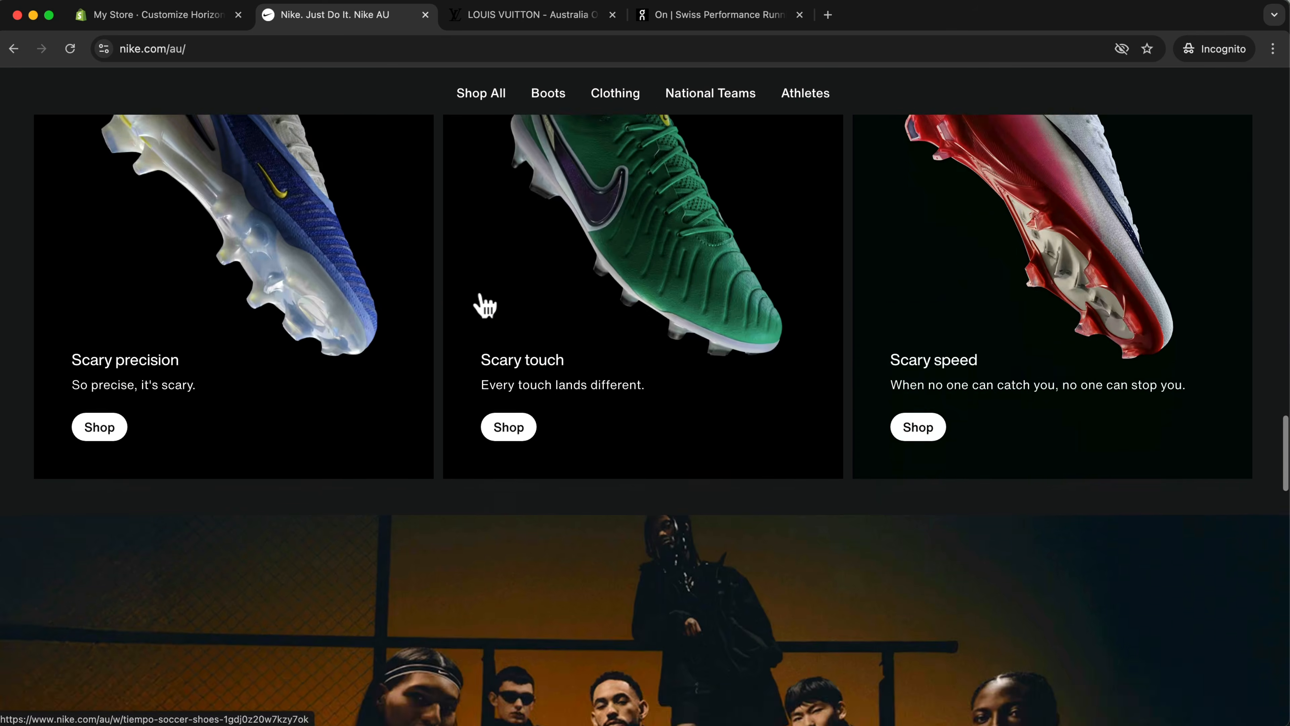
pyautogui.scroll(-3, 485, 305)
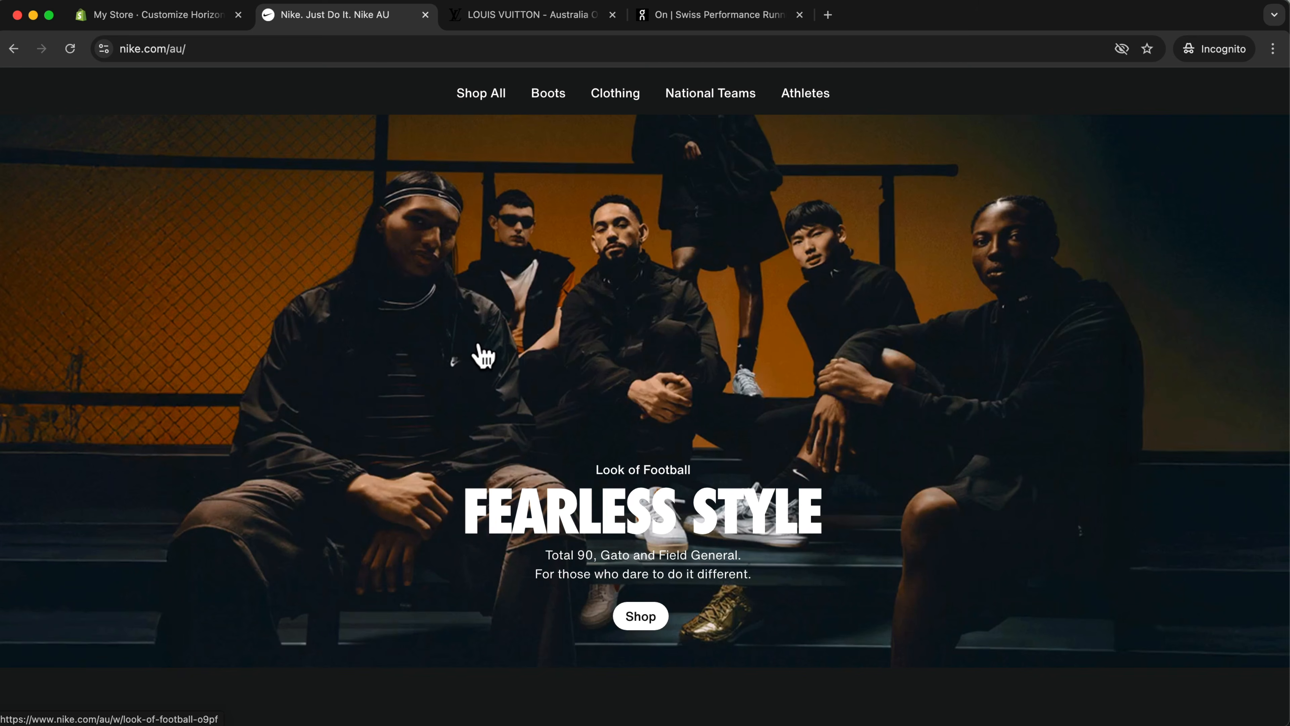
pyautogui.scroll(-12, 475, 358)
pyautogui.scroll(20, 483, 356)
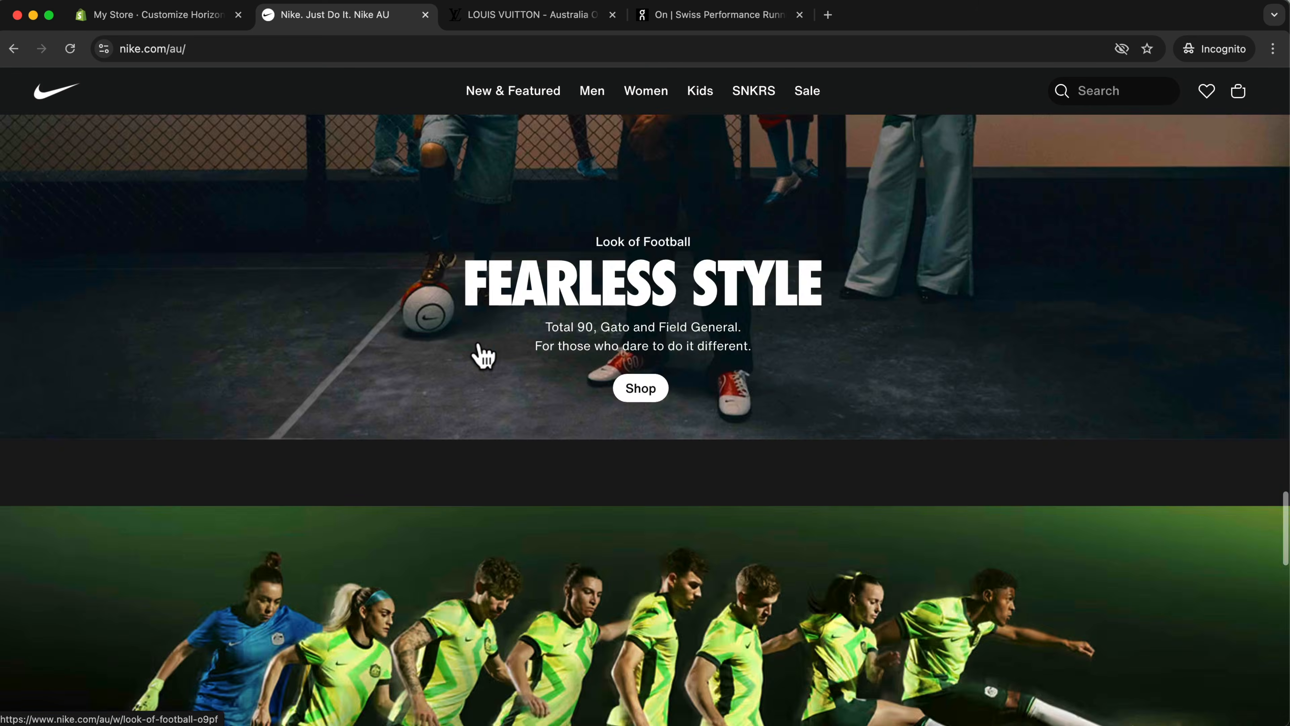
pyautogui.scroll(15, 483, 356)
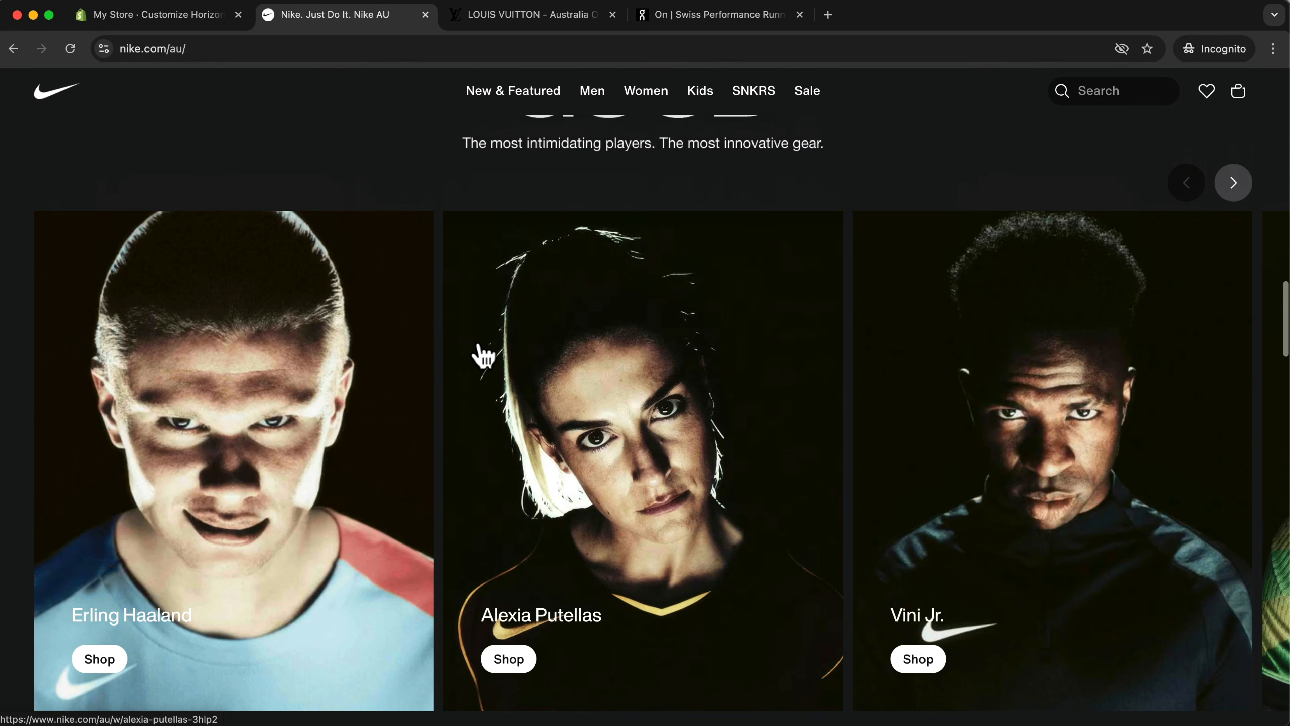
pyautogui.scroll(10, 478, 355)
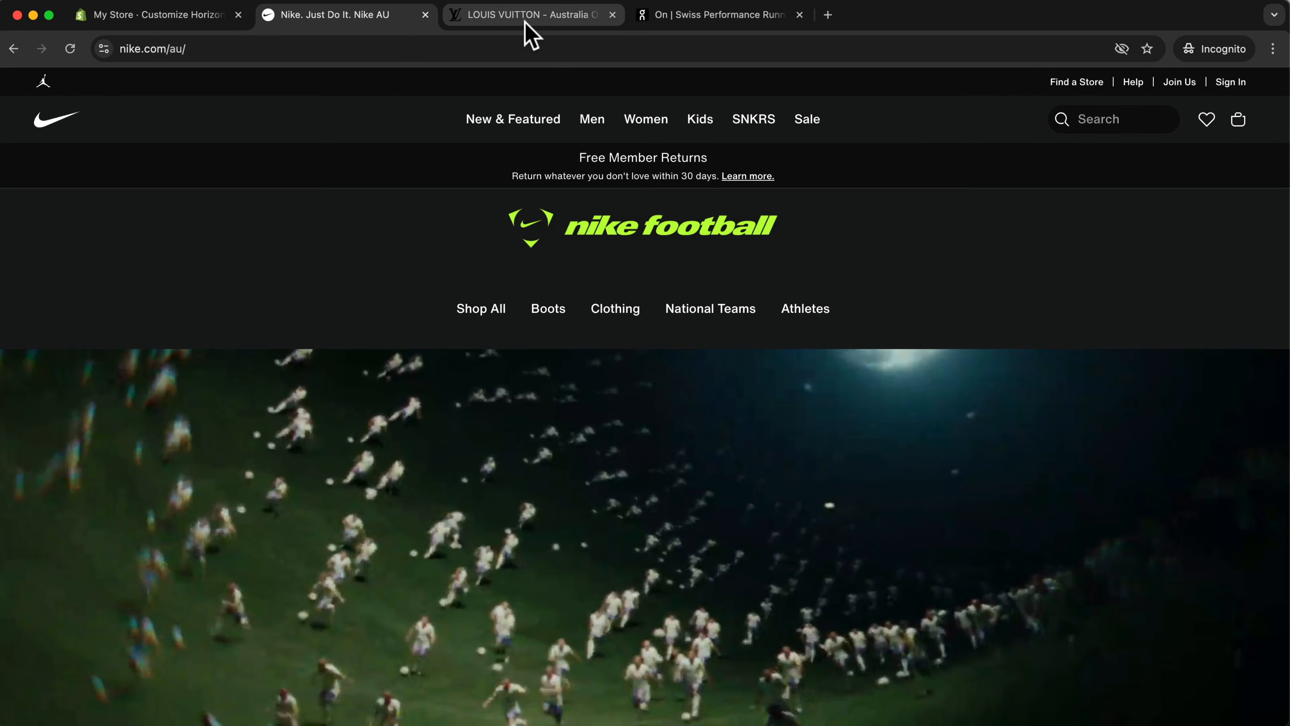
# Switch to the Louis Vuitton website and examine its home page sections, from the category grid to the full-width banners and product rows
pyautogui.click(526, 23)
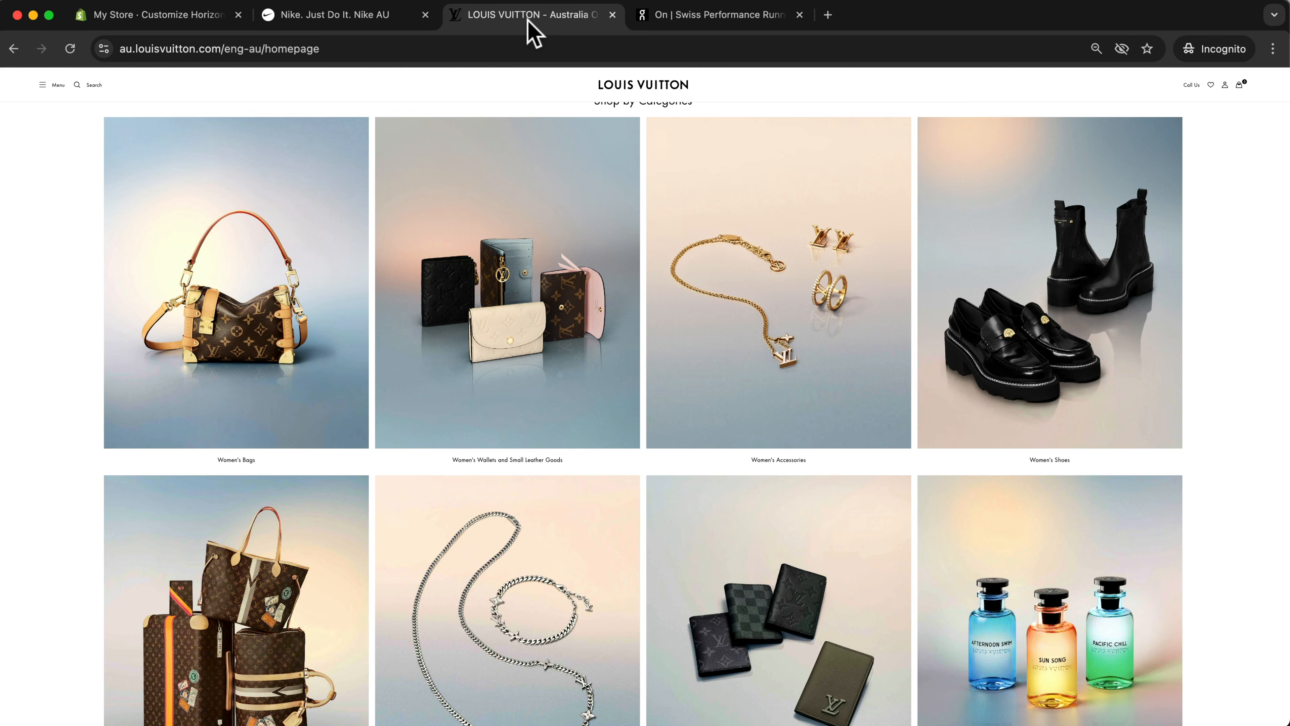
pyautogui.scroll(-10, 592, 202)
pyautogui.scroll(-2, 595, 206)
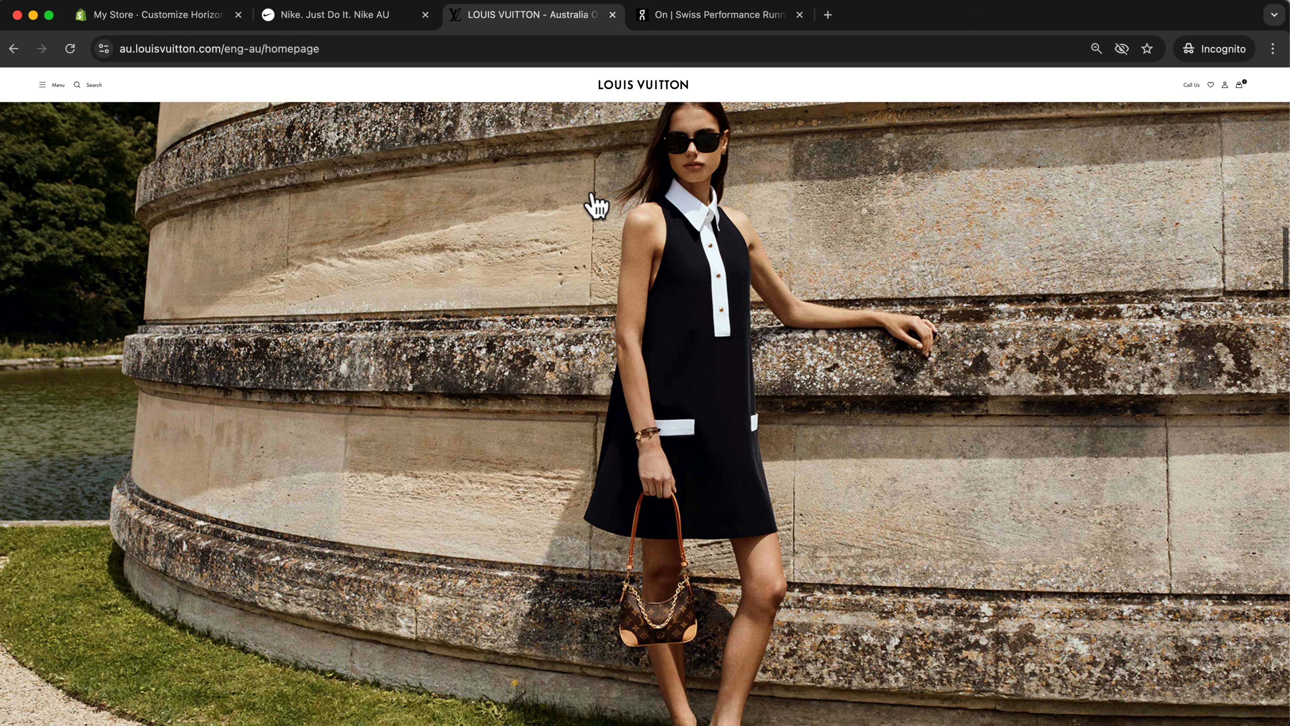
pyautogui.scroll(10, 595, 206)
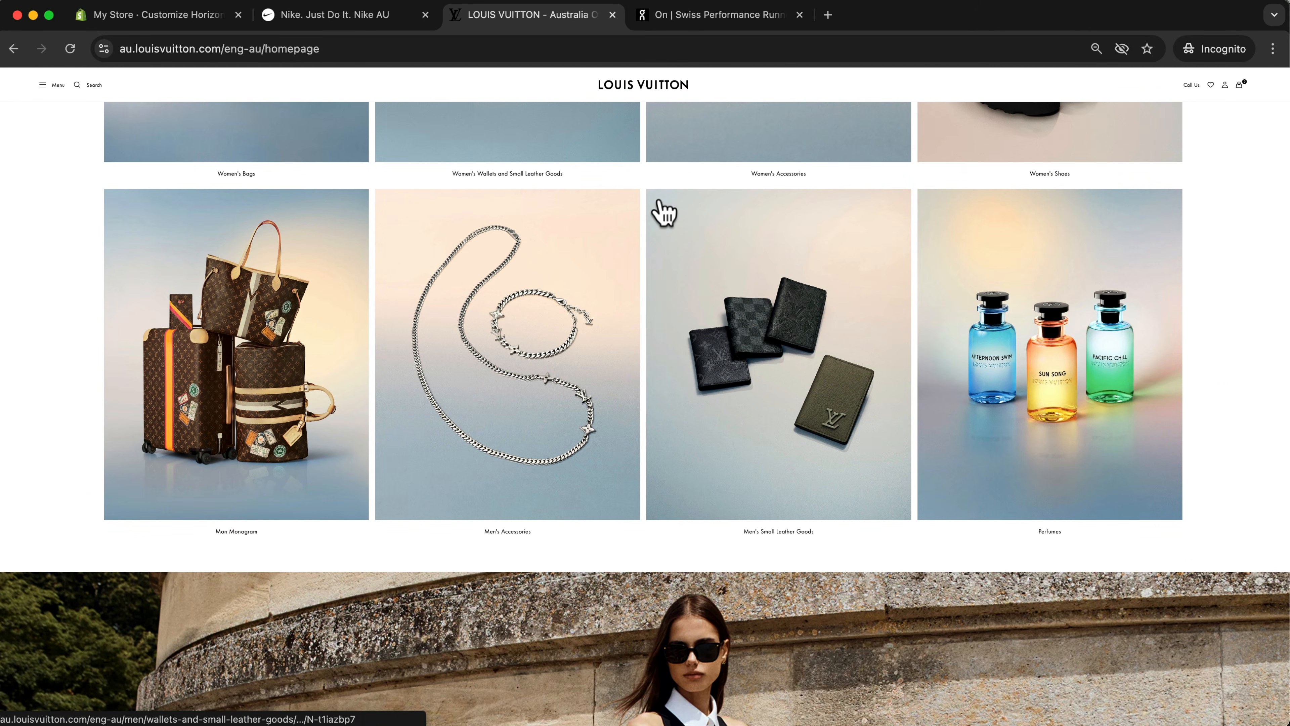
pyautogui.scroll(-10, 662, 212)
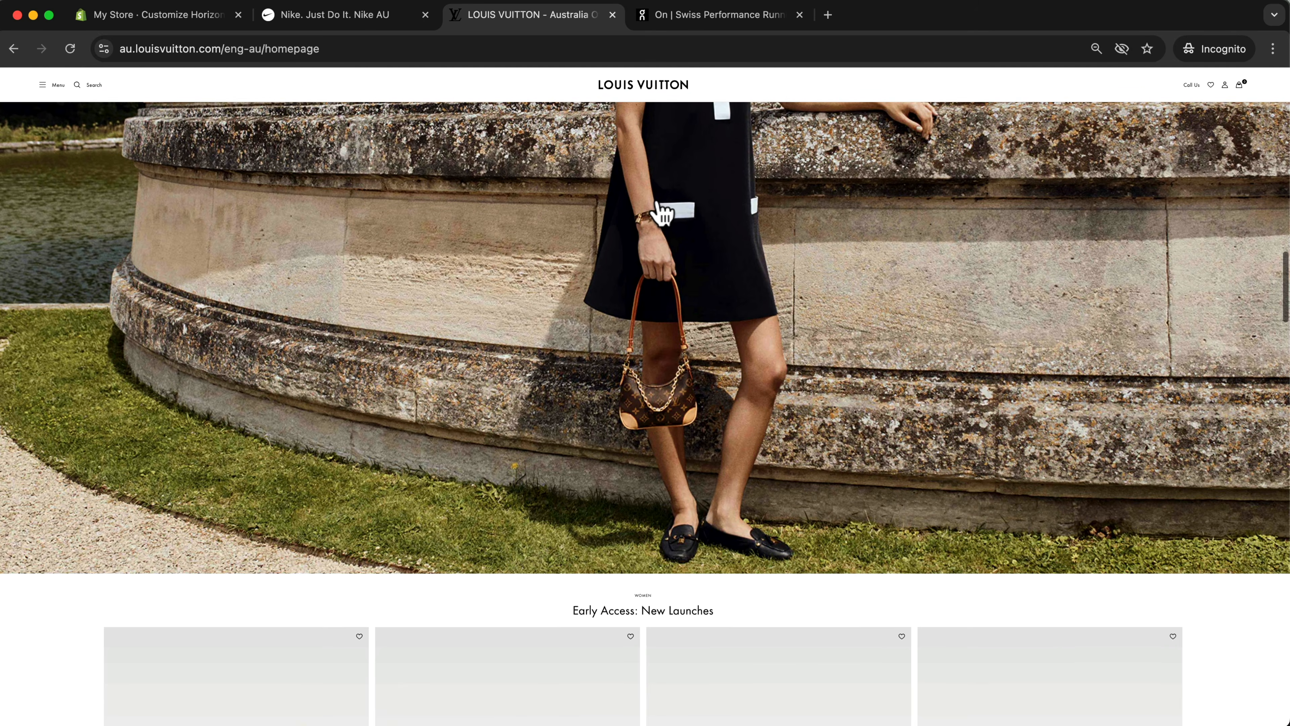
pyautogui.scroll(-15, 663, 213)
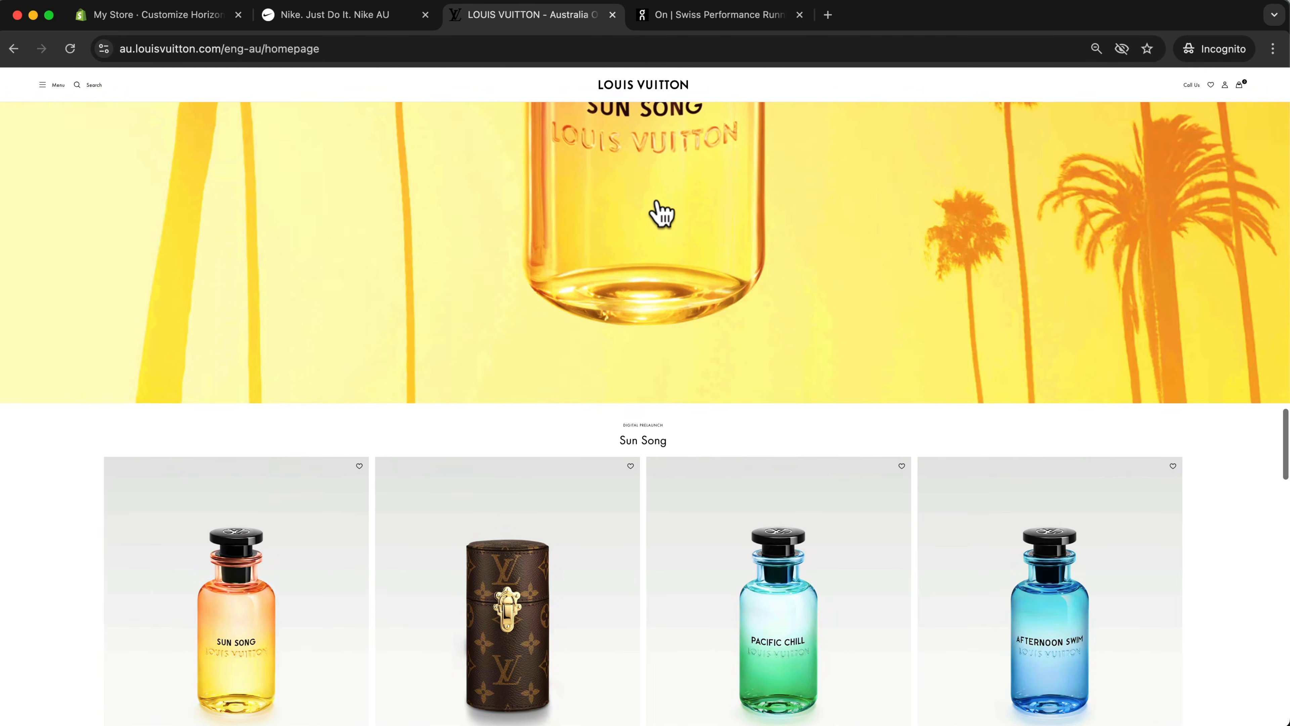
pyautogui.scroll(-10, 660, 212)
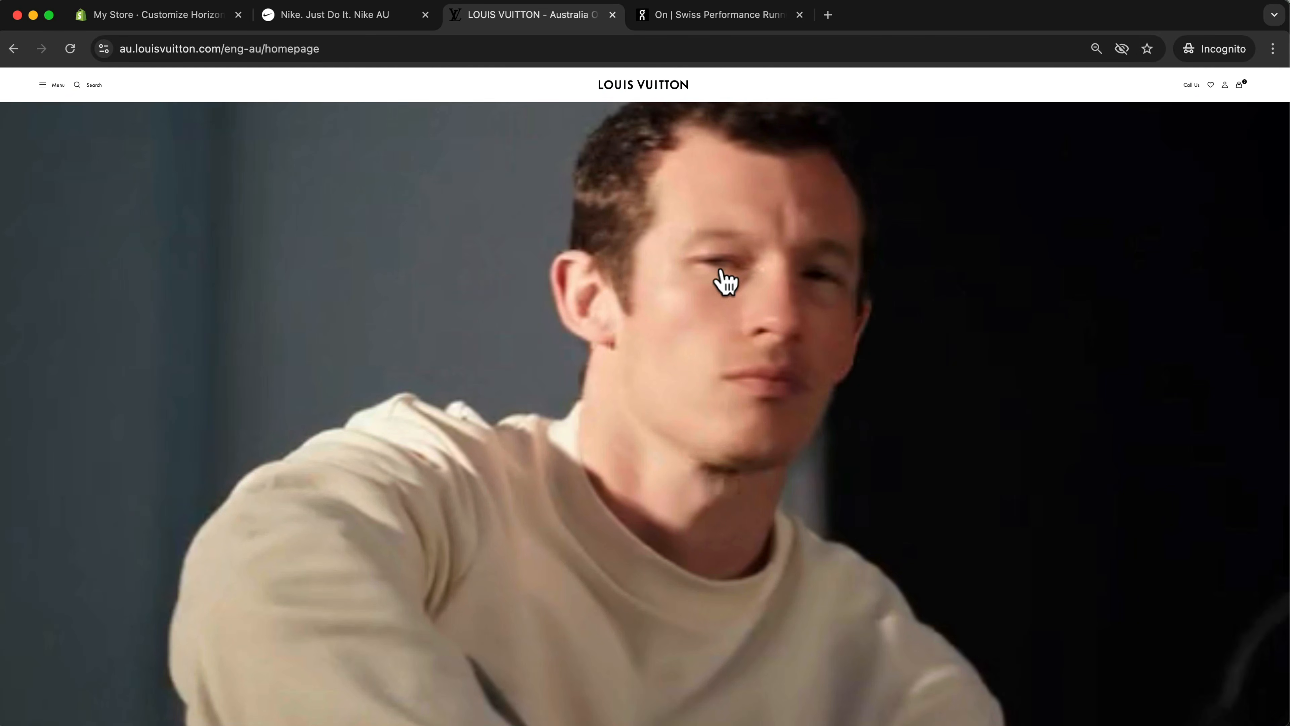
pyautogui.scroll(-2, 757, 204)
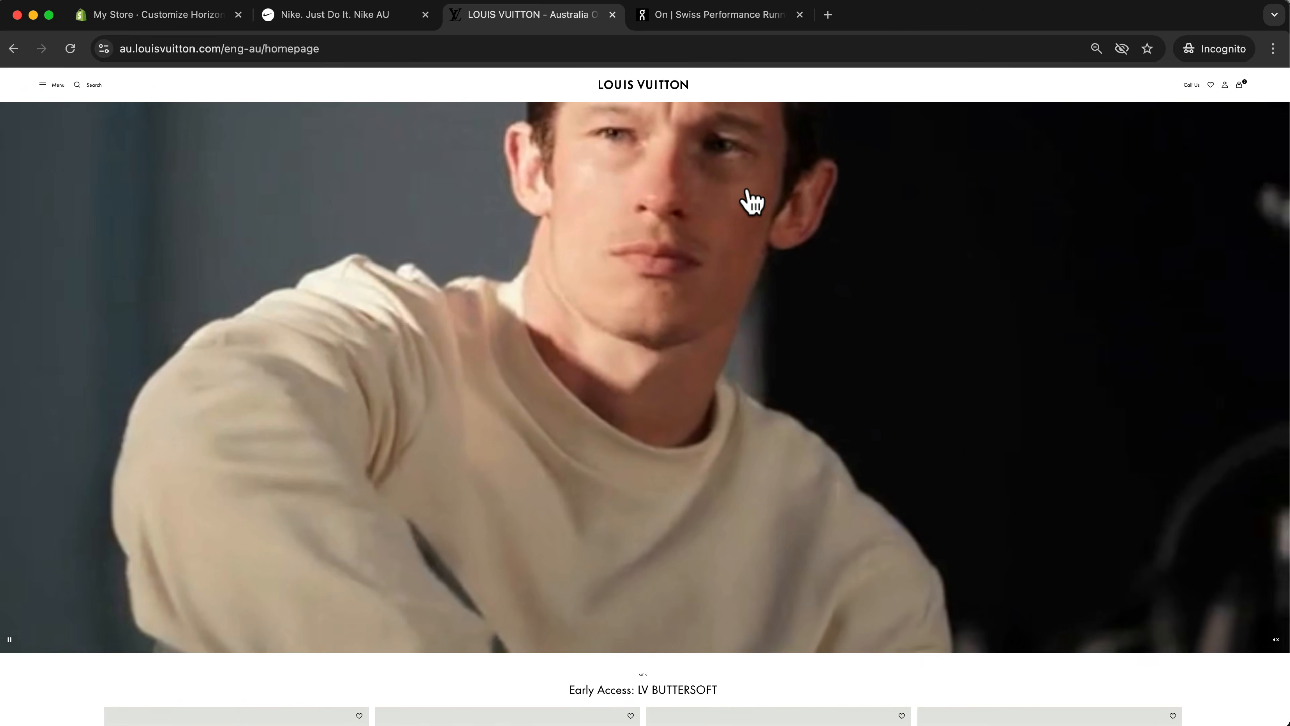
pyautogui.scroll(-1, 656, 188)
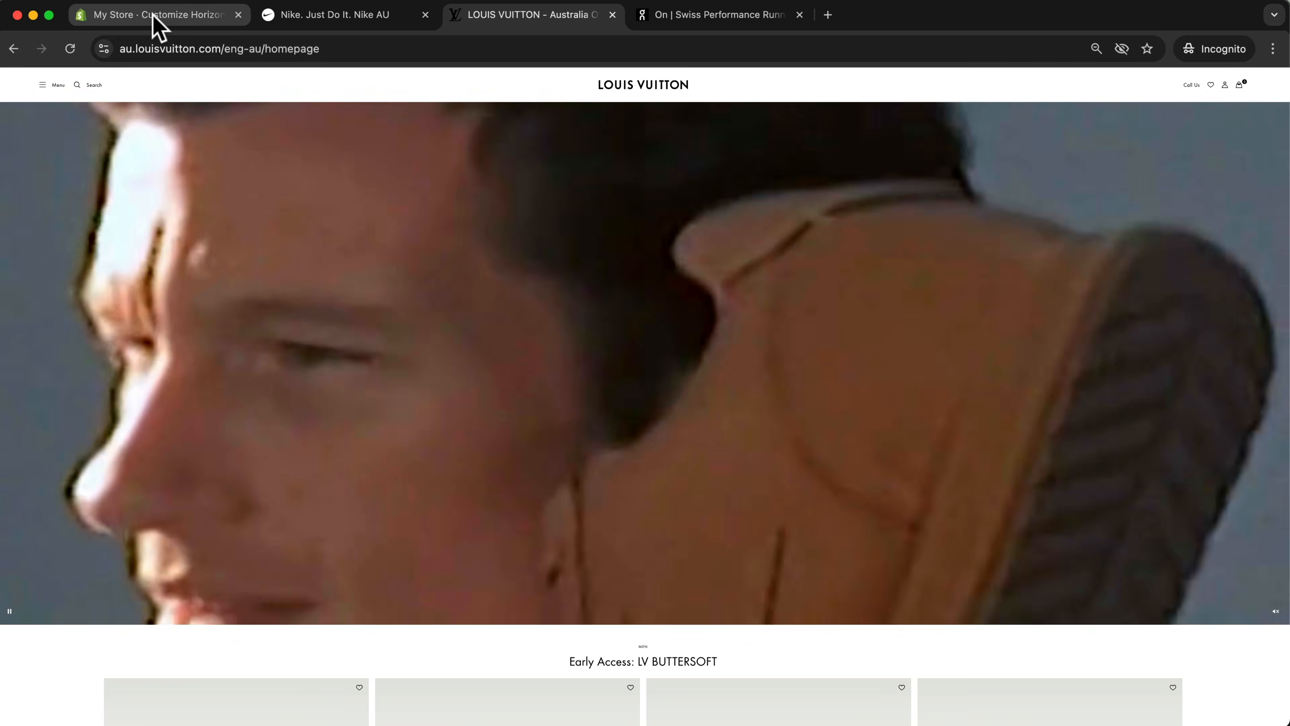
# Switch back to the Shopify theme editor and add a Hero: Marquee section below the Split showcase
pyautogui.click(155, 18)
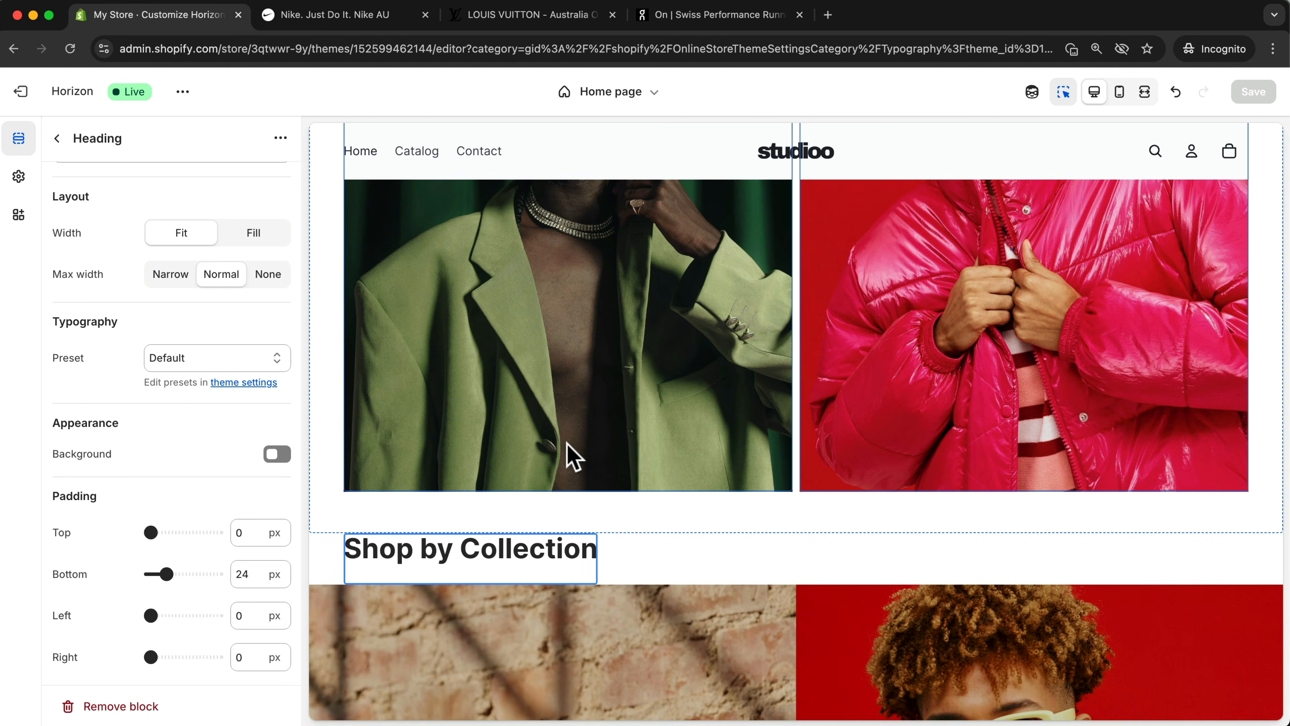
pyautogui.click(54, 139)
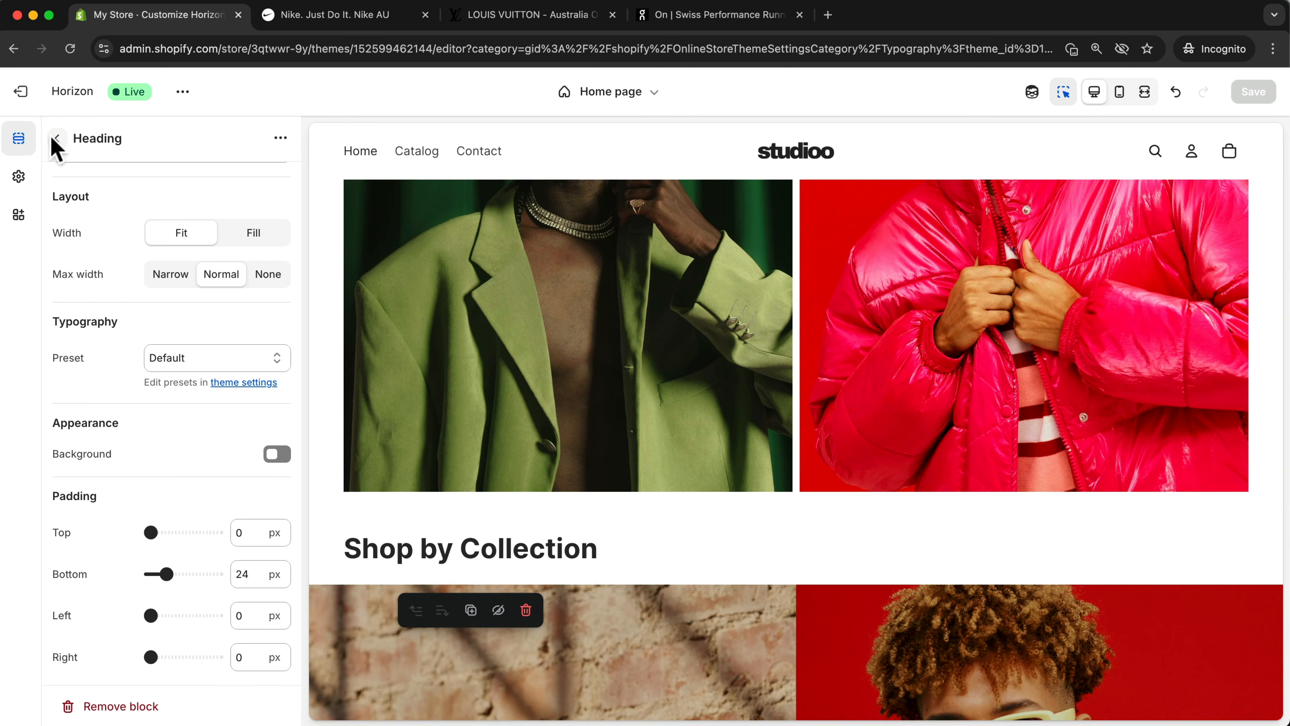
pyautogui.scroll(-2, 107, 411)
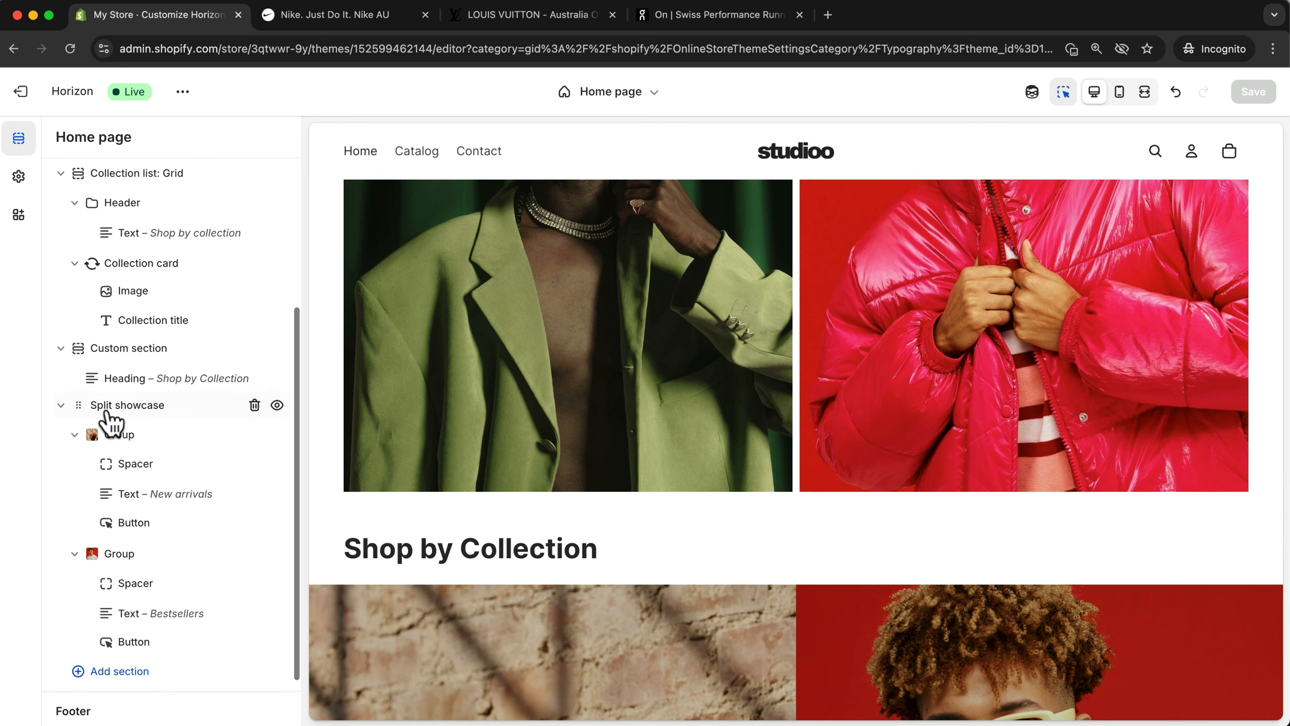
pyautogui.scroll(4, 69, 310)
pyautogui.click(61, 286)
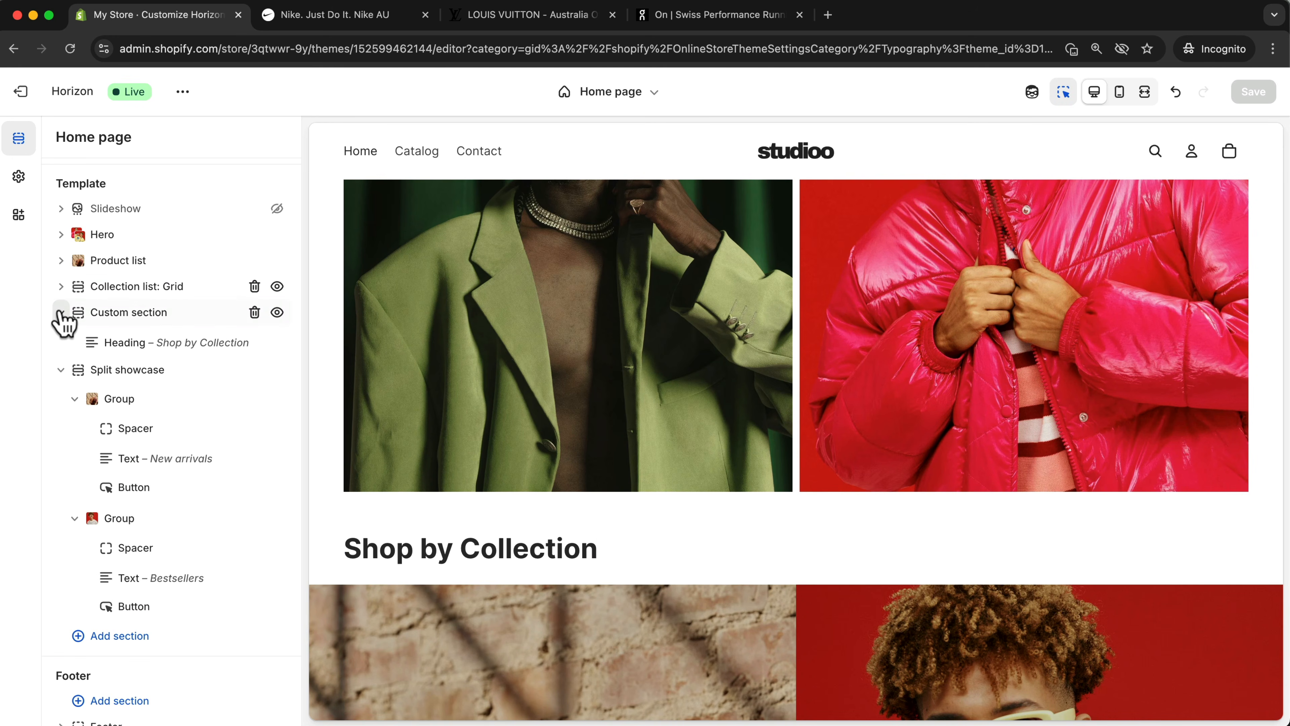
pyautogui.click(60, 312)
pyautogui.click(61, 338)
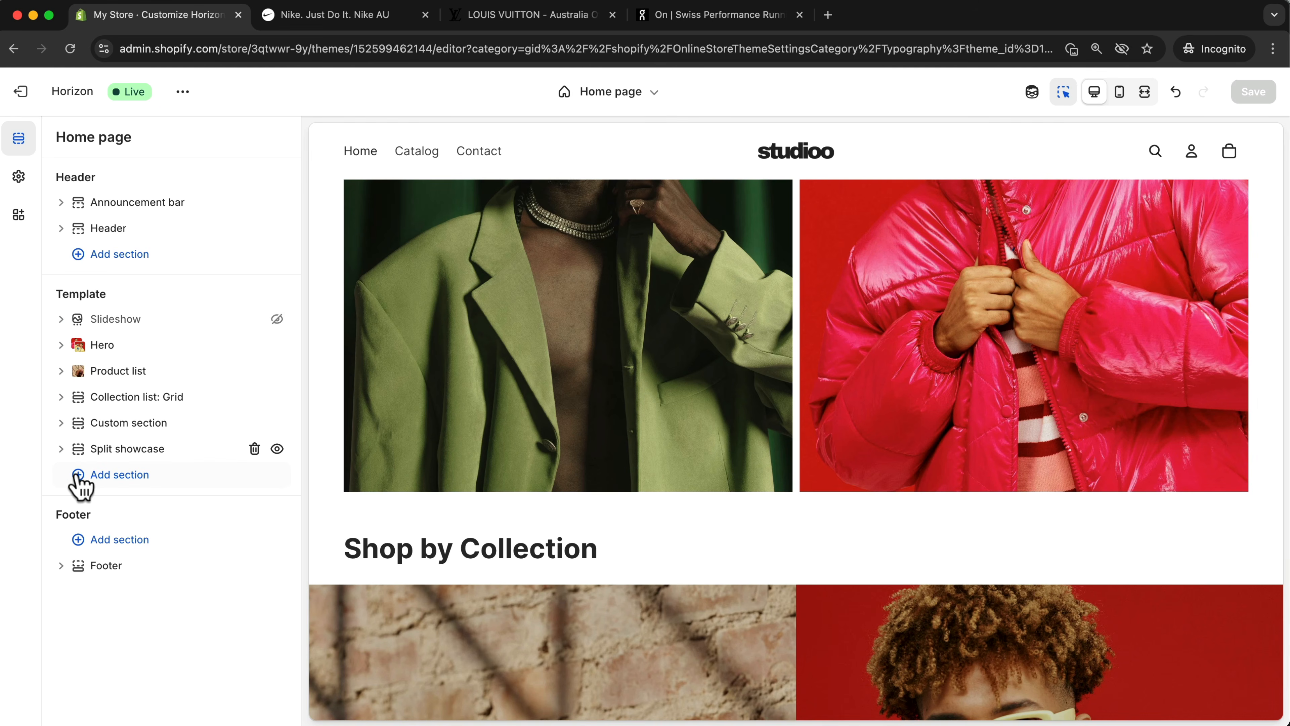
pyautogui.click(111, 475)
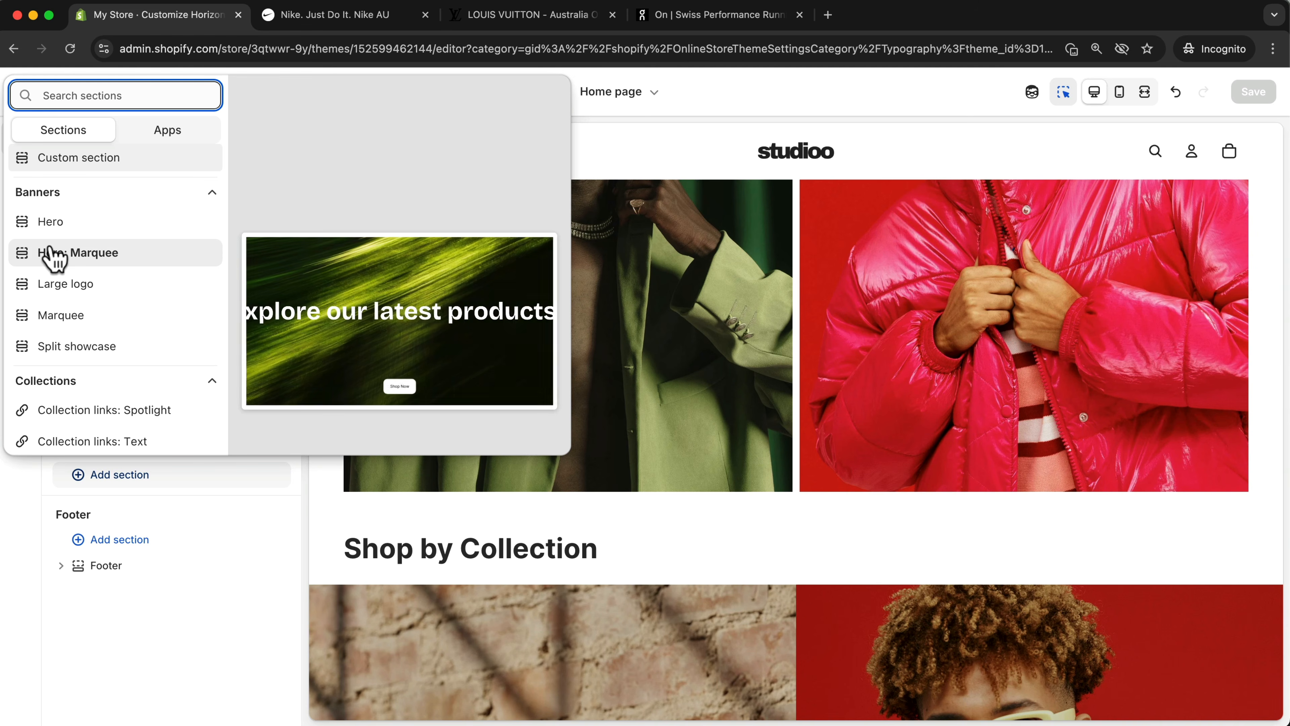
pyautogui.click(96, 254)
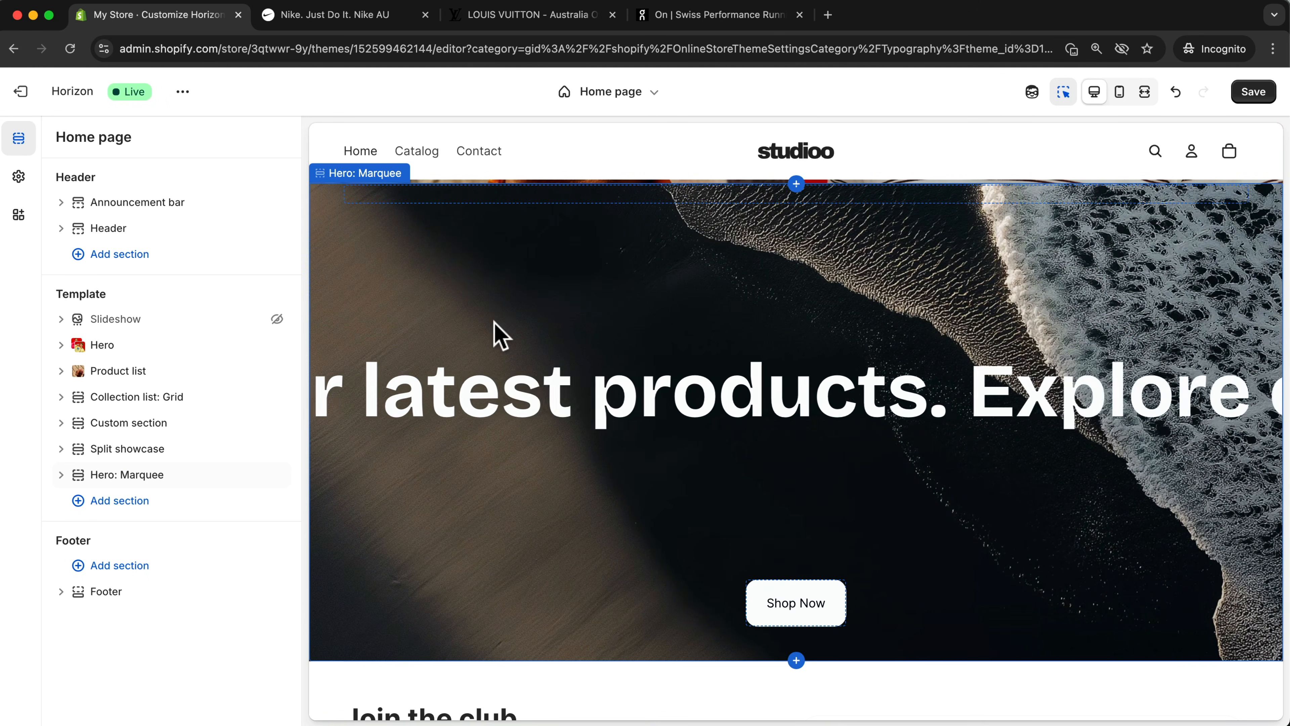
# Set the Hero: Marquee section's first media type to Video and use the coverr-waving-at-t... MP4 file
pyautogui.click(537, 299)
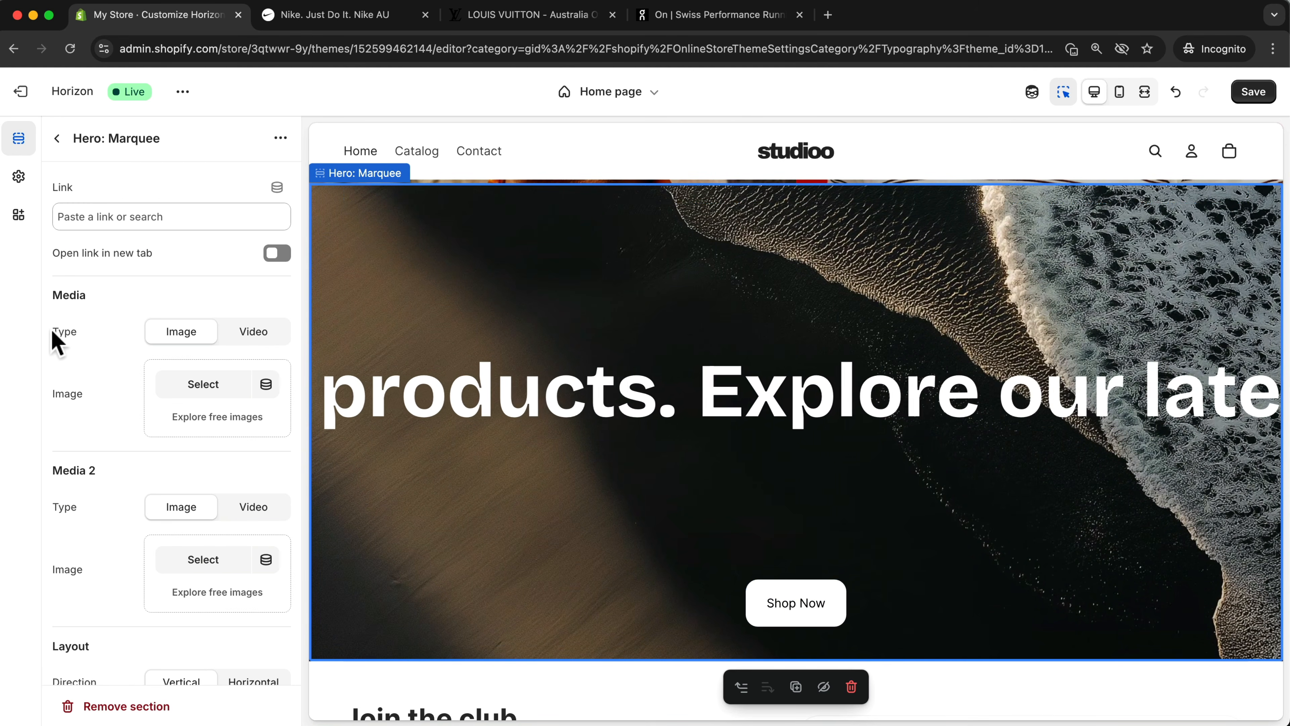
pyautogui.click(245, 331)
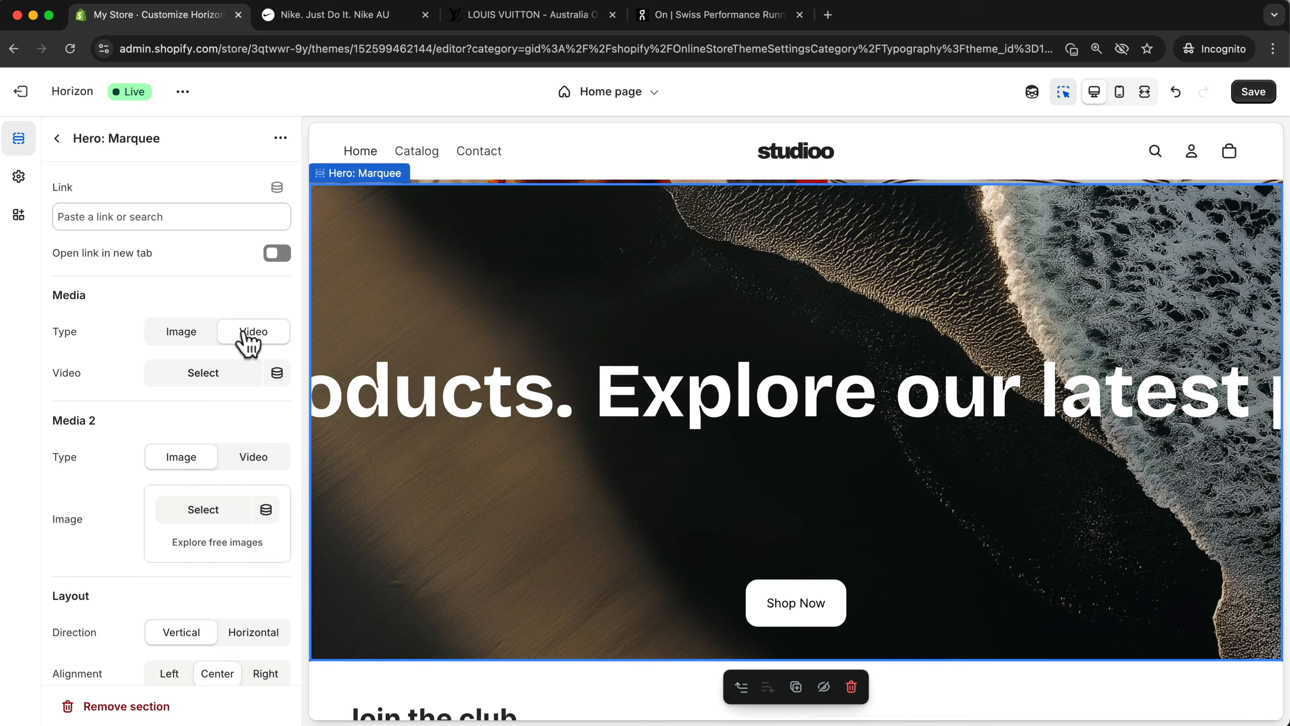
pyautogui.click(190, 385)
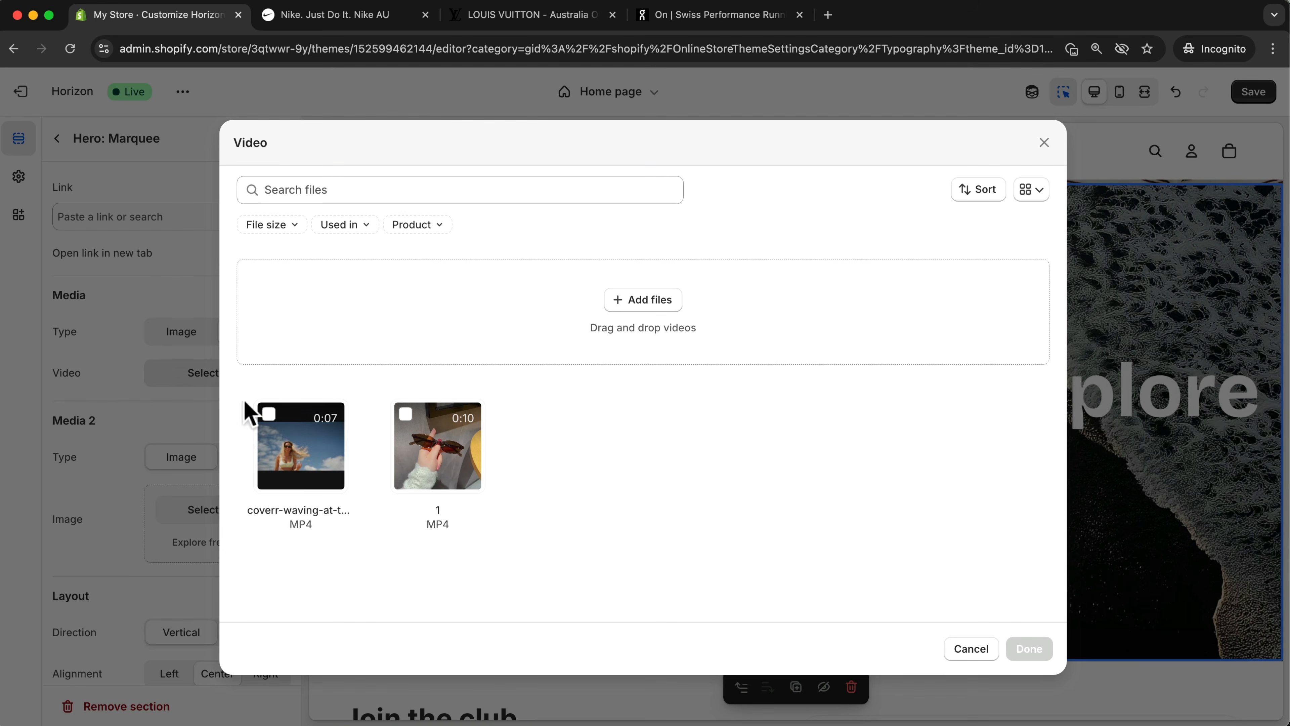
pyautogui.click(269, 416)
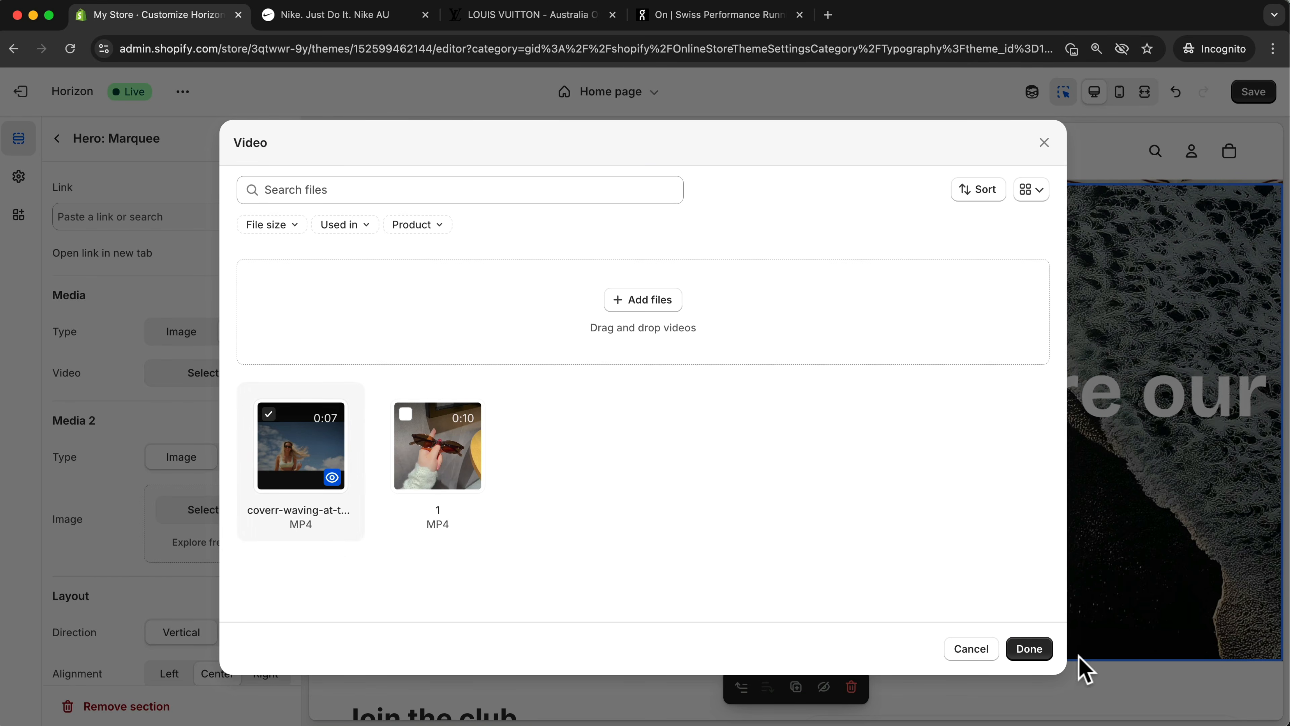
pyautogui.click(1034, 651)
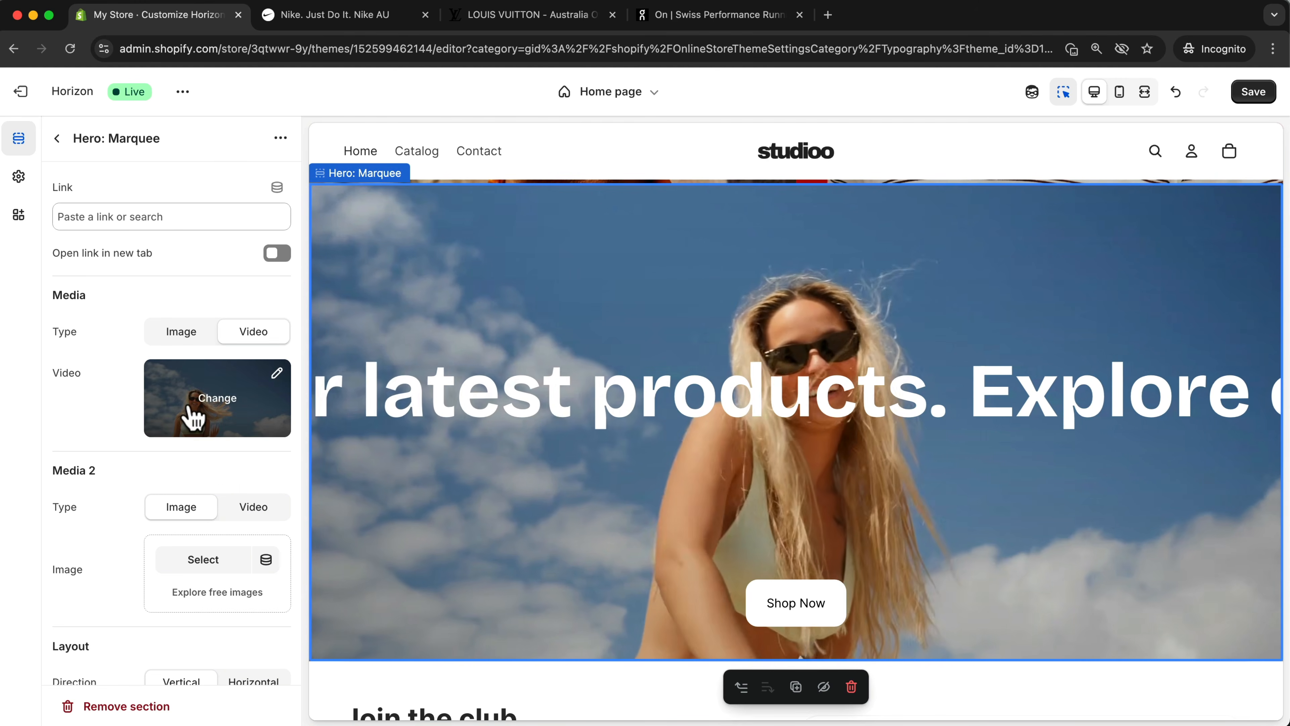
# Set the Hero: Marquee section's height to Medium
pyautogui.scroll(-6, 121, 441)
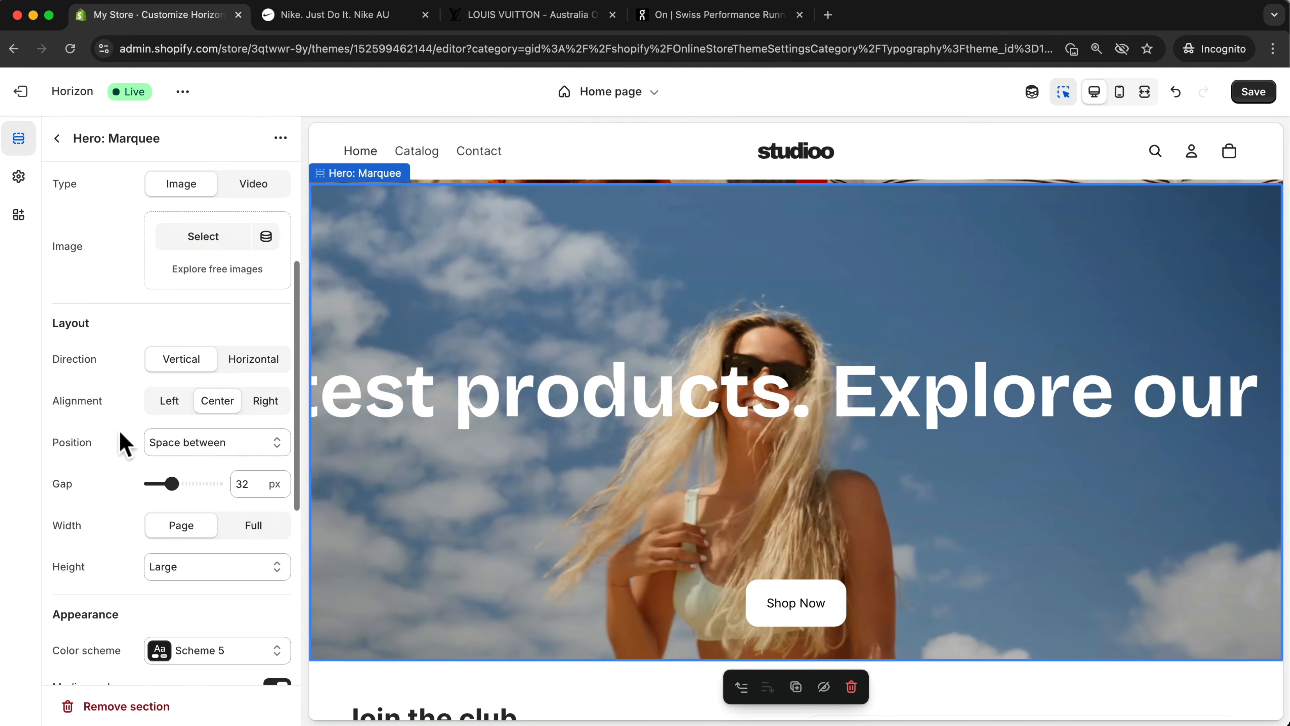
pyautogui.scroll(-3, 101, 488)
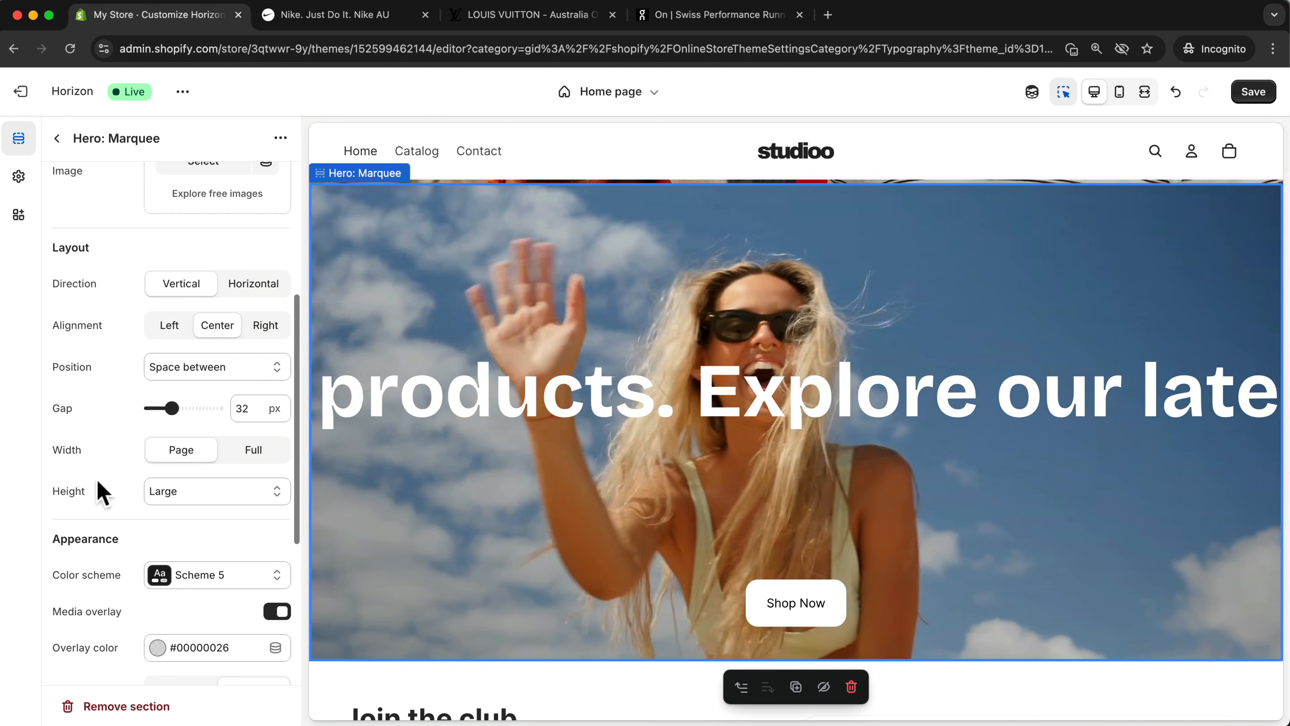
pyautogui.click(165, 490)
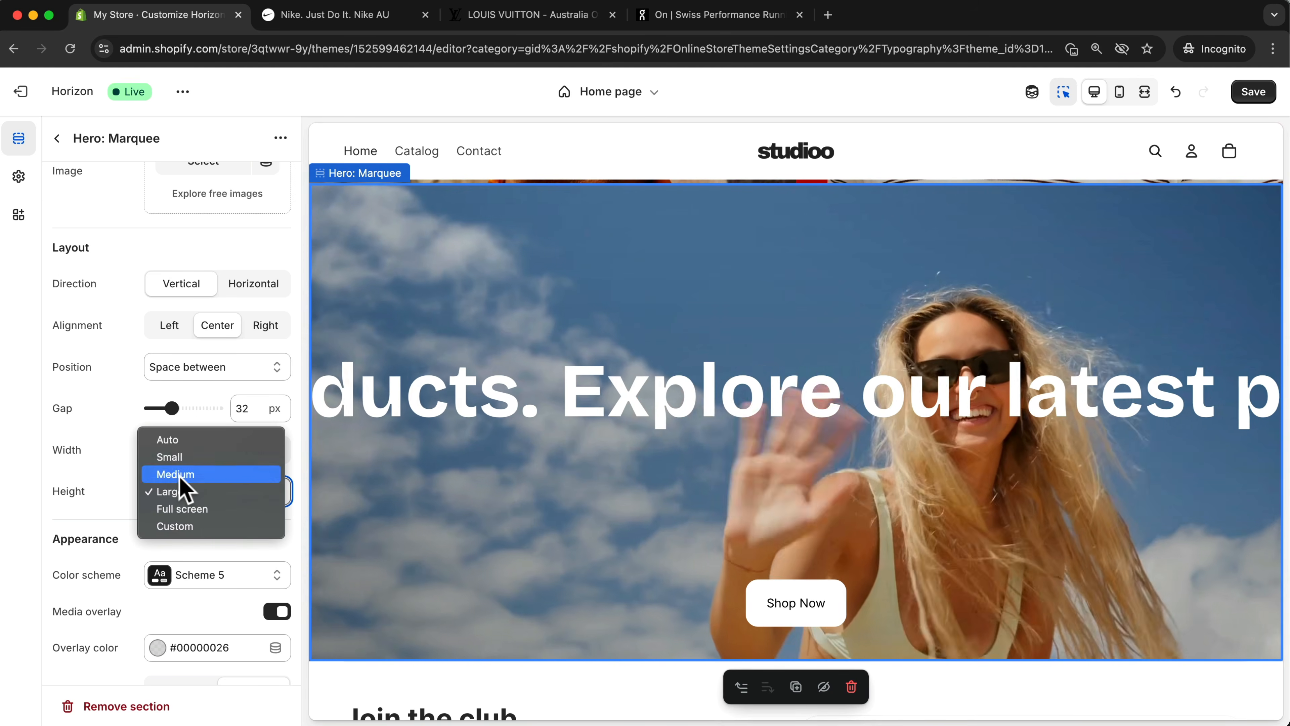
pyautogui.click(179, 475)
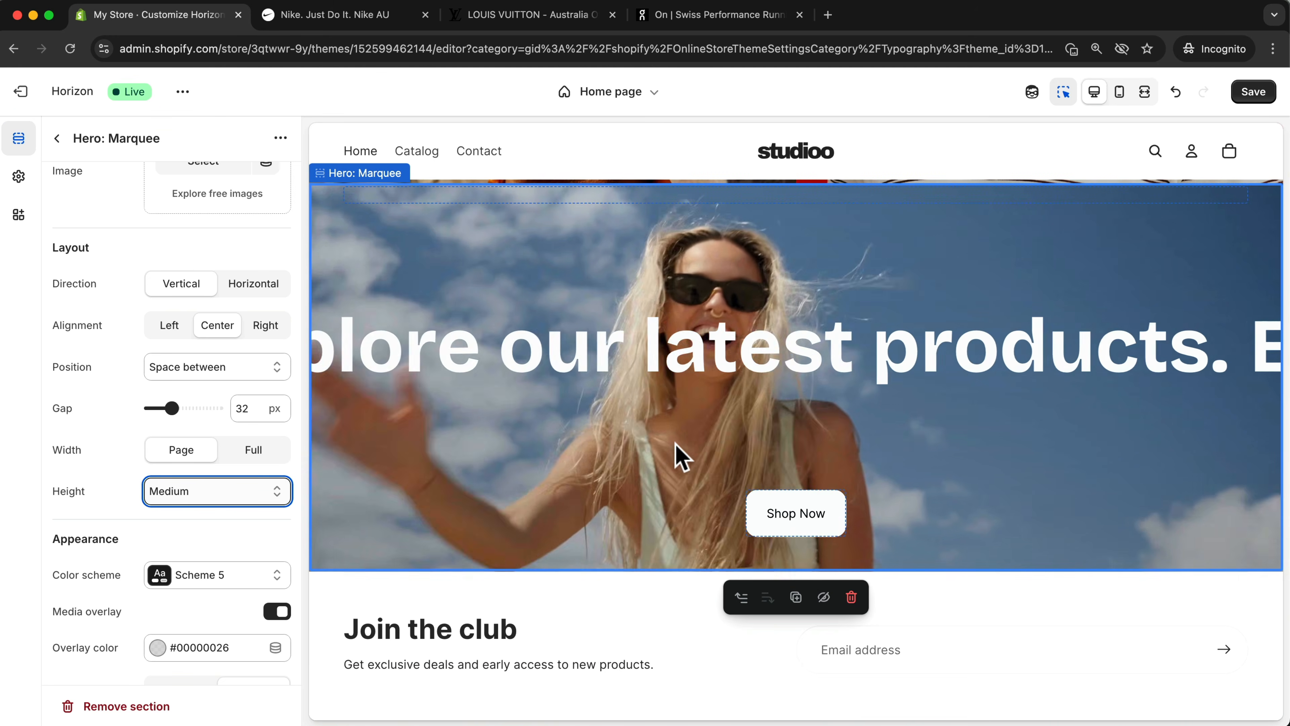
# Open the settings of the marquee's Shop Now button and look through its link destination options
pyautogui.scroll(1, 675, 443)
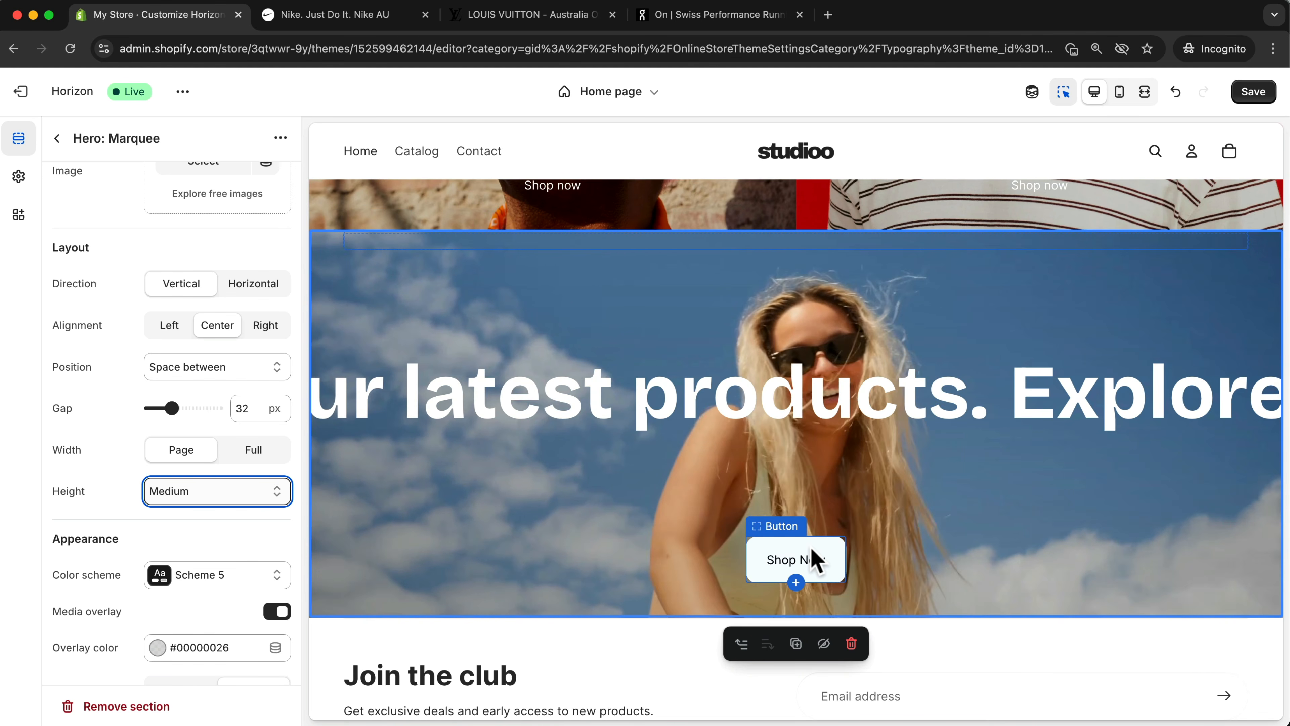
pyautogui.click(779, 539)
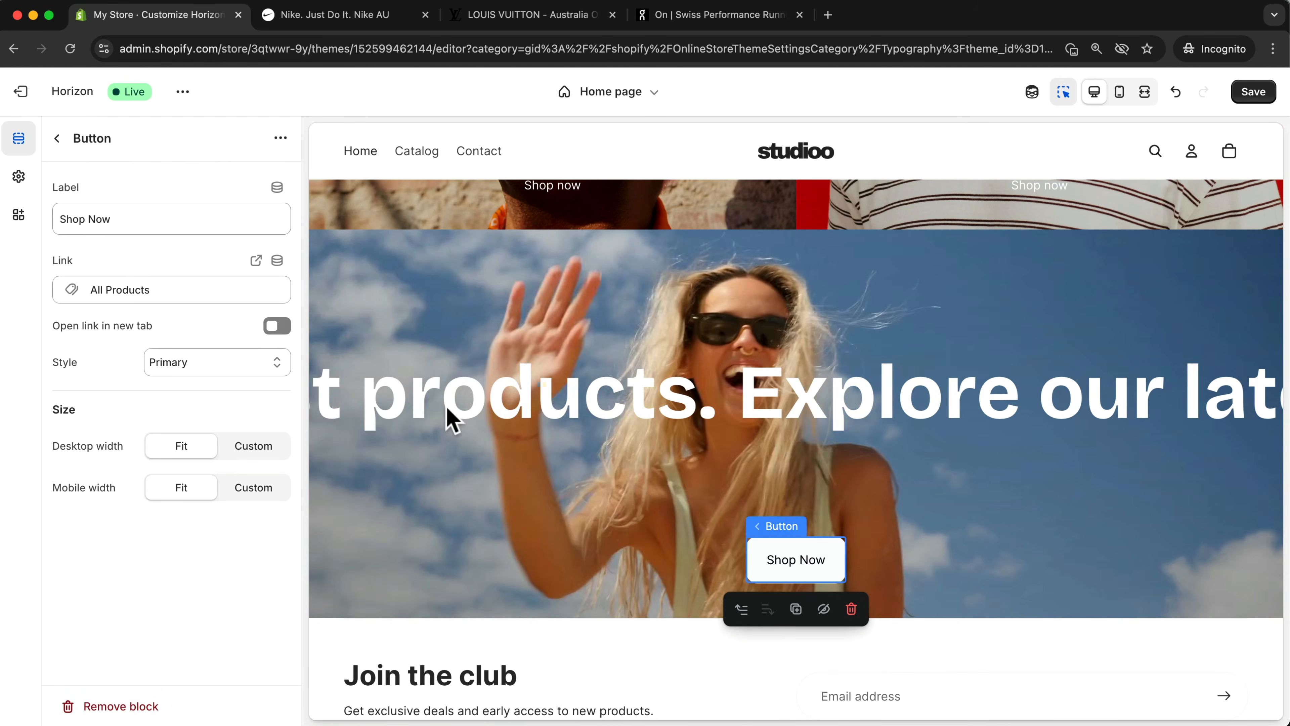
pyautogui.click(118, 287)
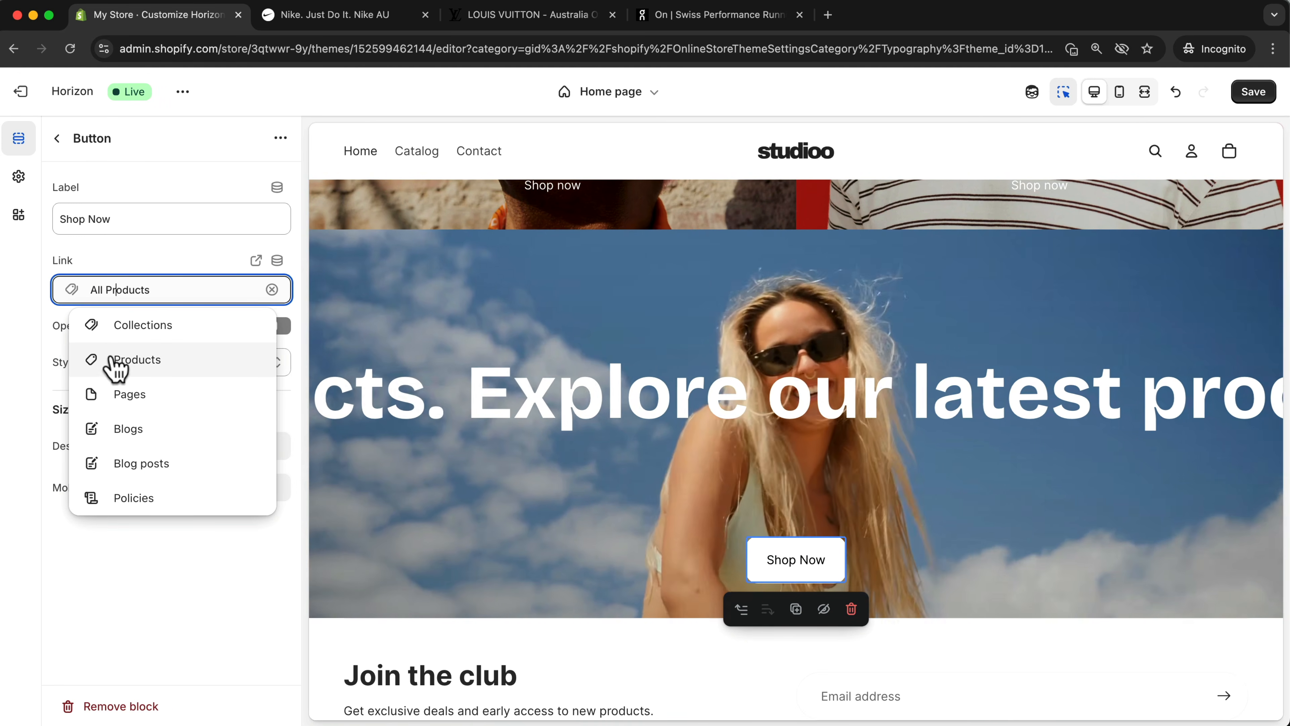
pyautogui.click(164, 275)
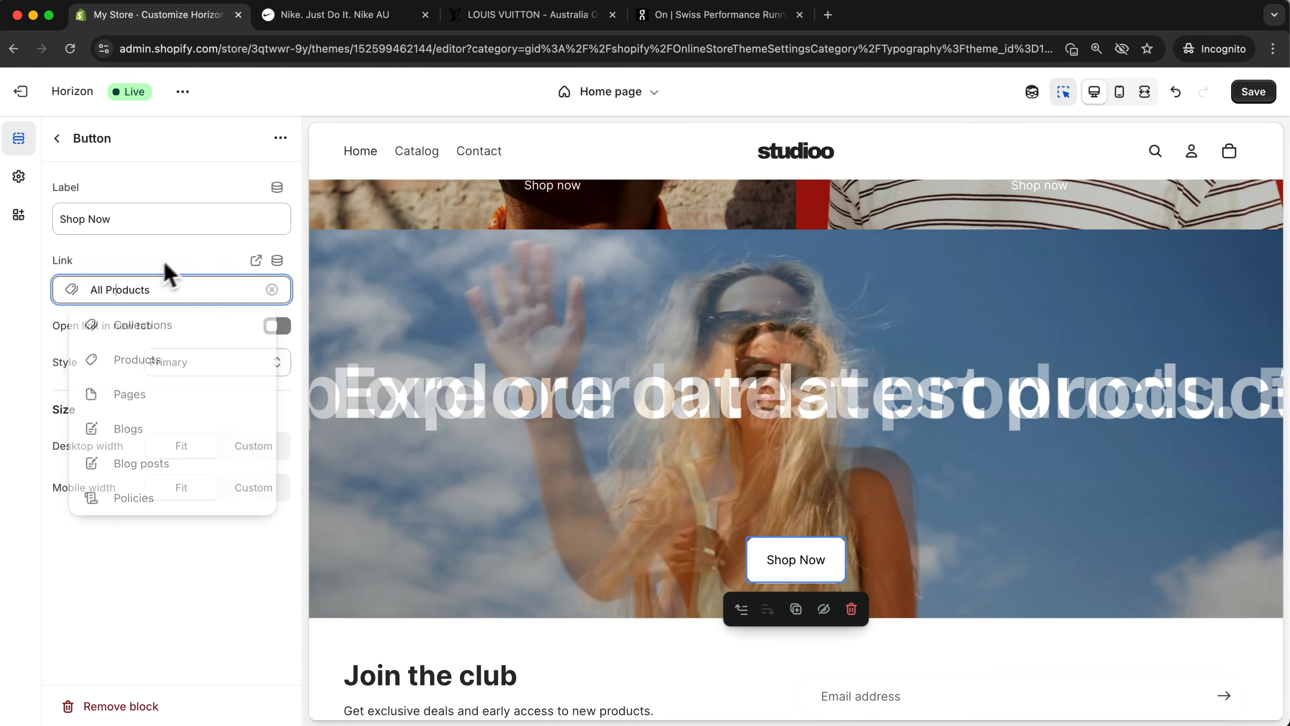
# Move the Hero: Marquee section above the Custom section and check its placement in the home page preview
pyautogui.click(57, 140)
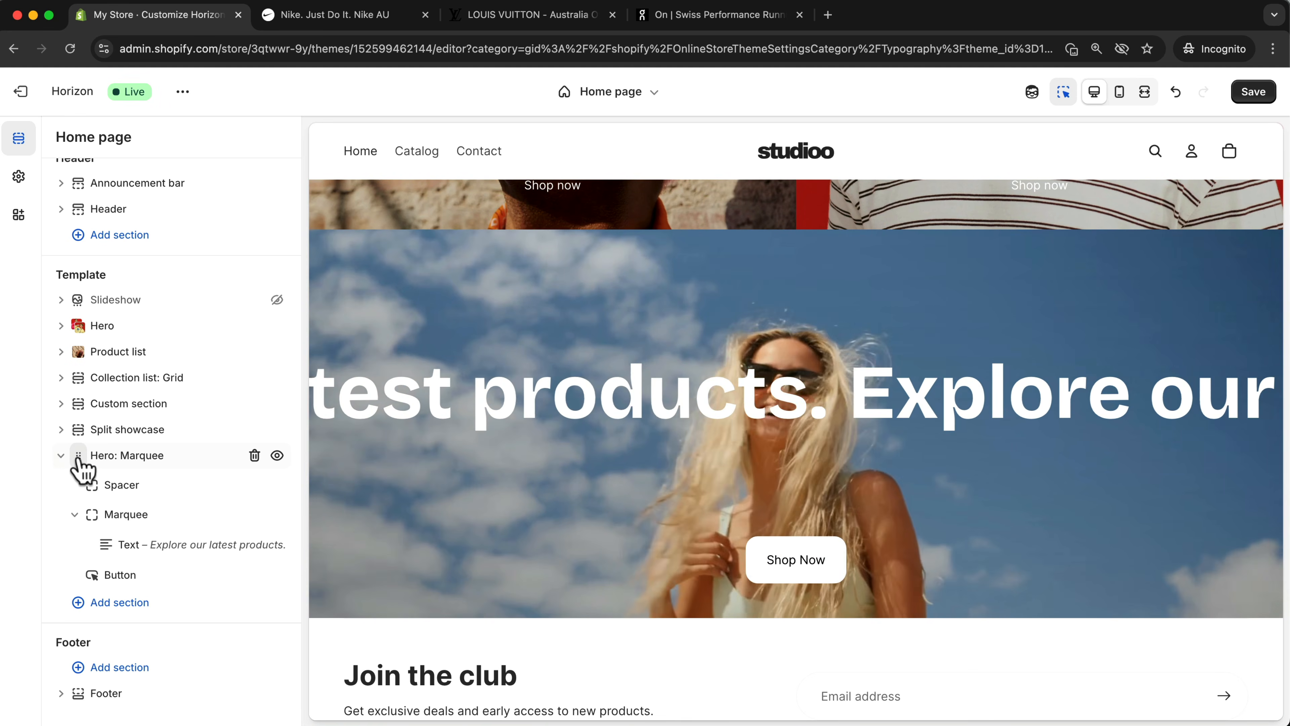
pyautogui.moveTo(79, 457); pyautogui.dragTo(76, 414)
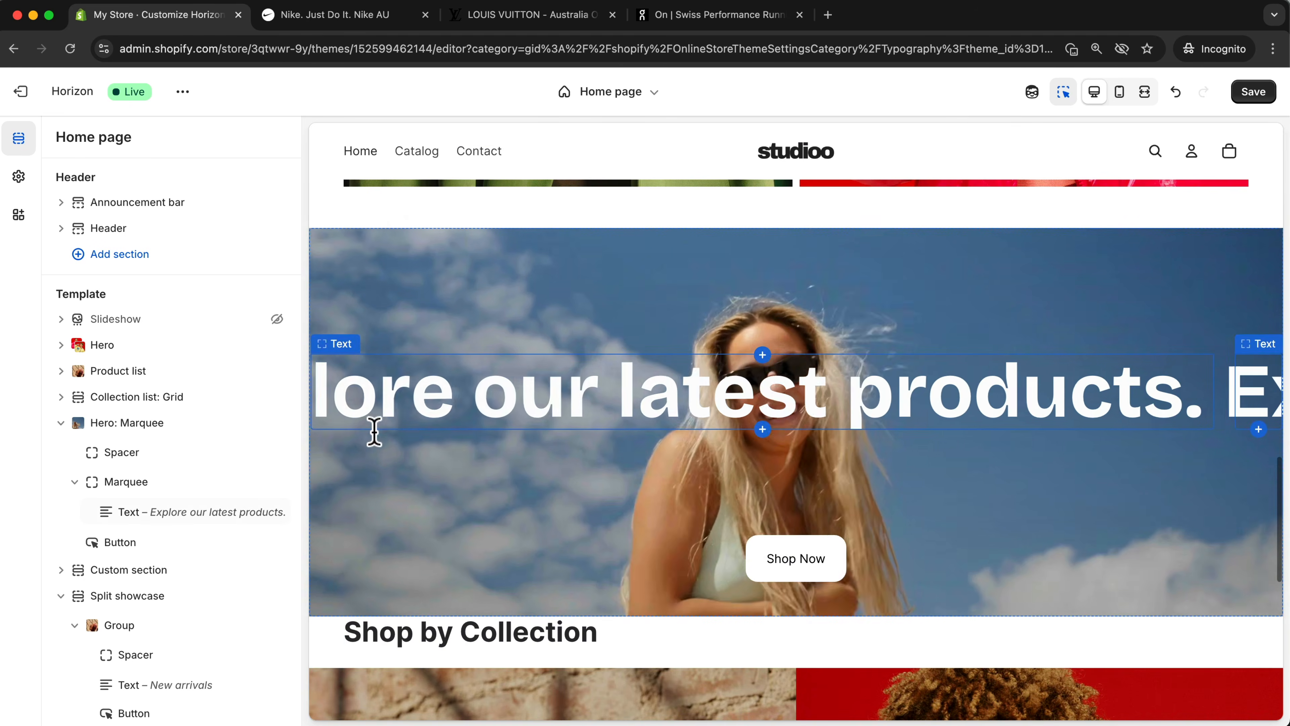
pyautogui.scroll(10, 377, 442)
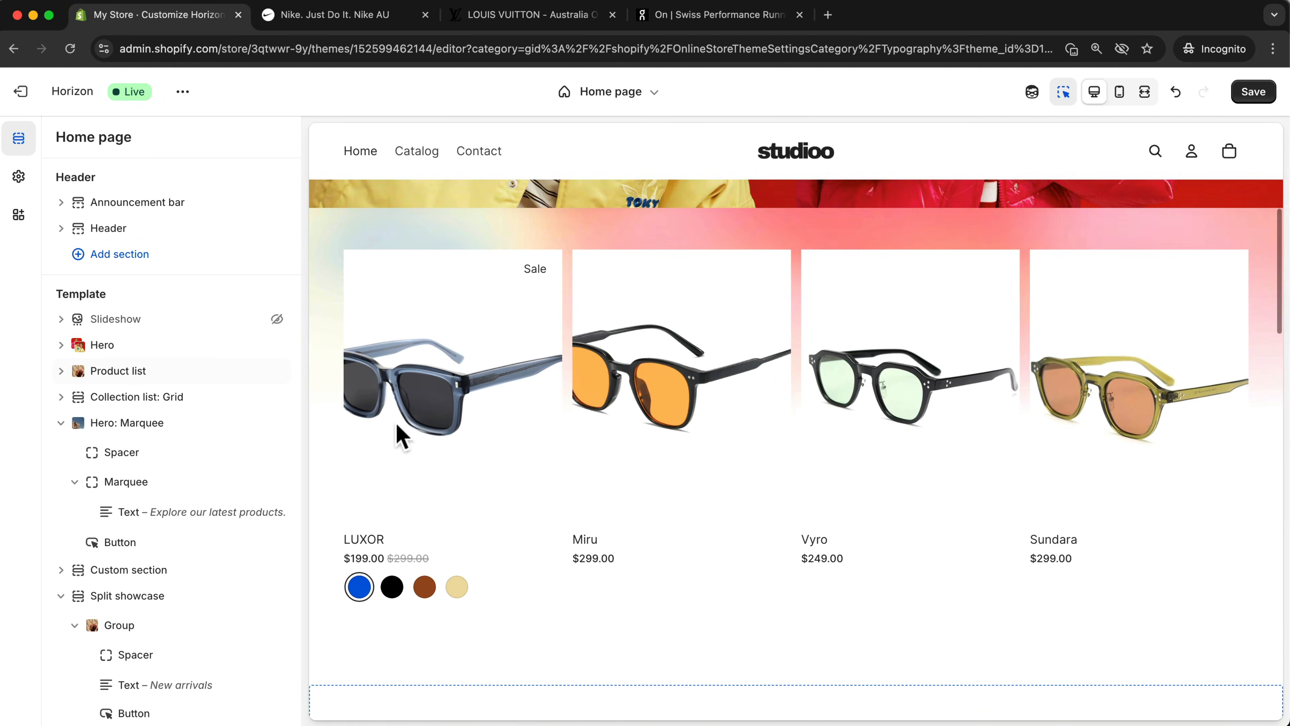
pyautogui.scroll(-10, 546, 439)
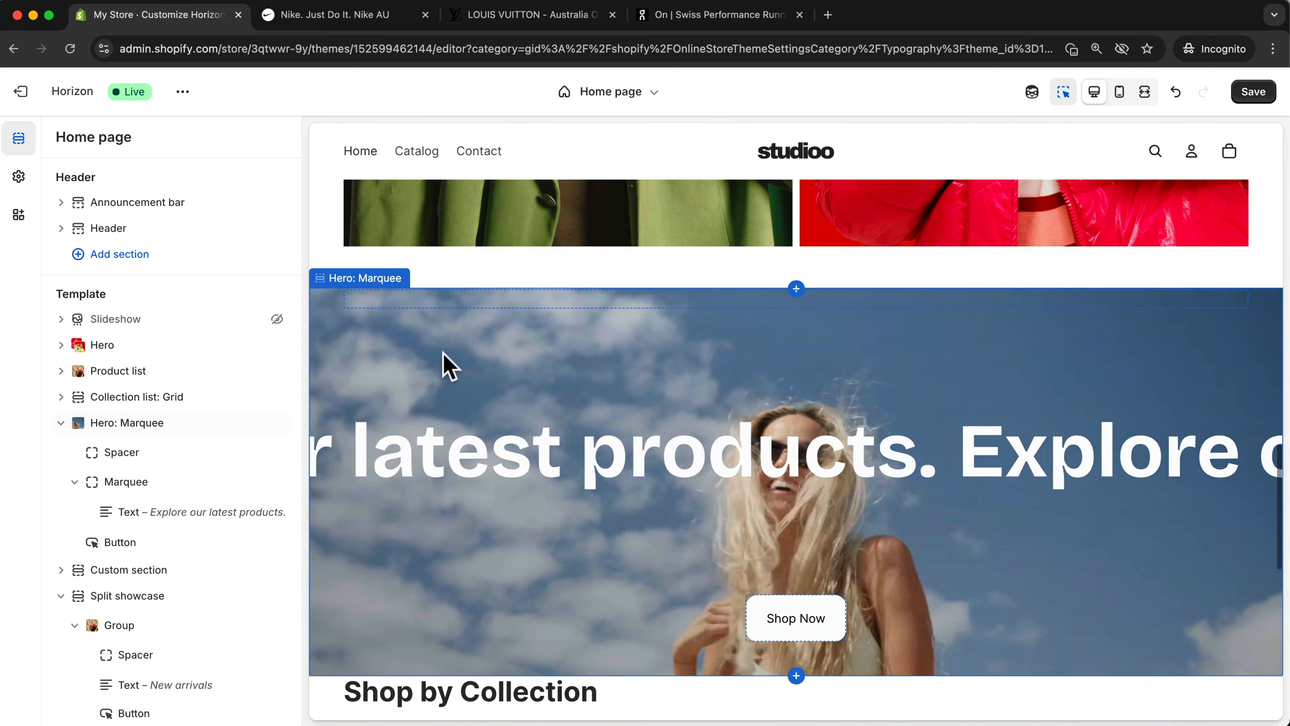
# Set the "Shop by Collection" heading's top padding to 24 px and save the home page changes
pyautogui.scroll(-5, 502, 462)
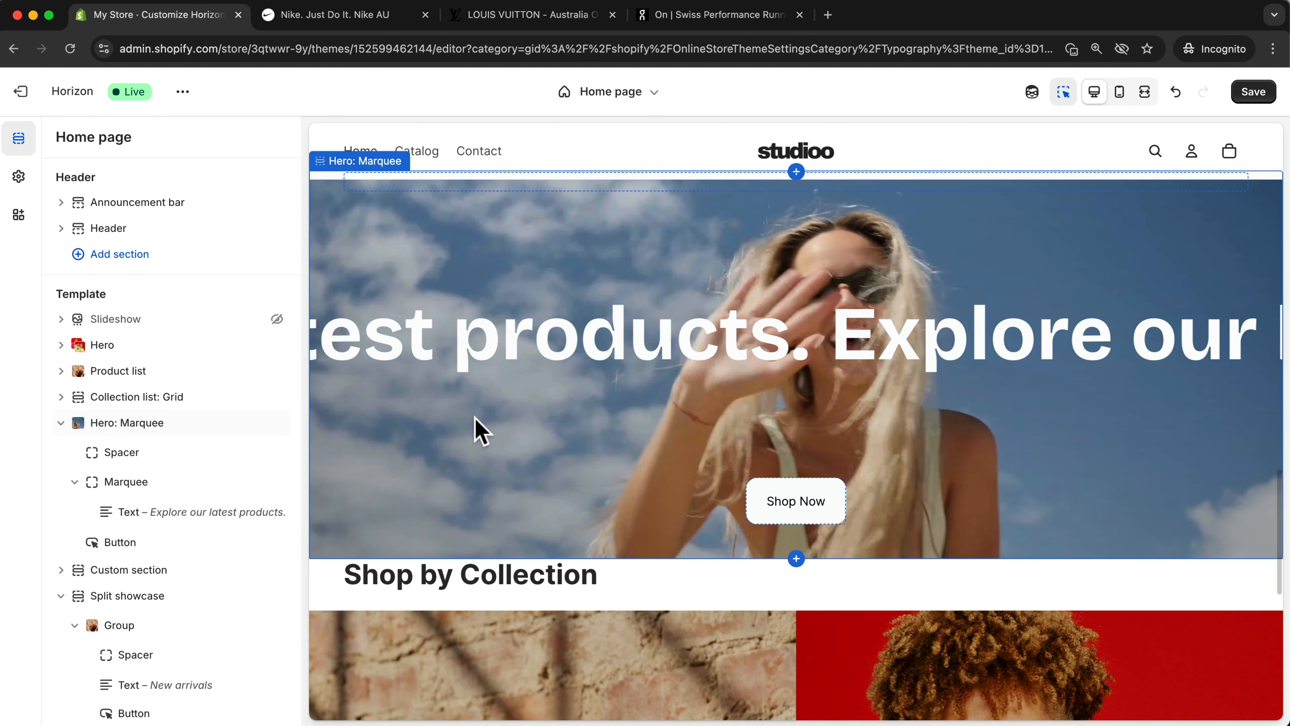
pyautogui.scroll(-2, 480, 434)
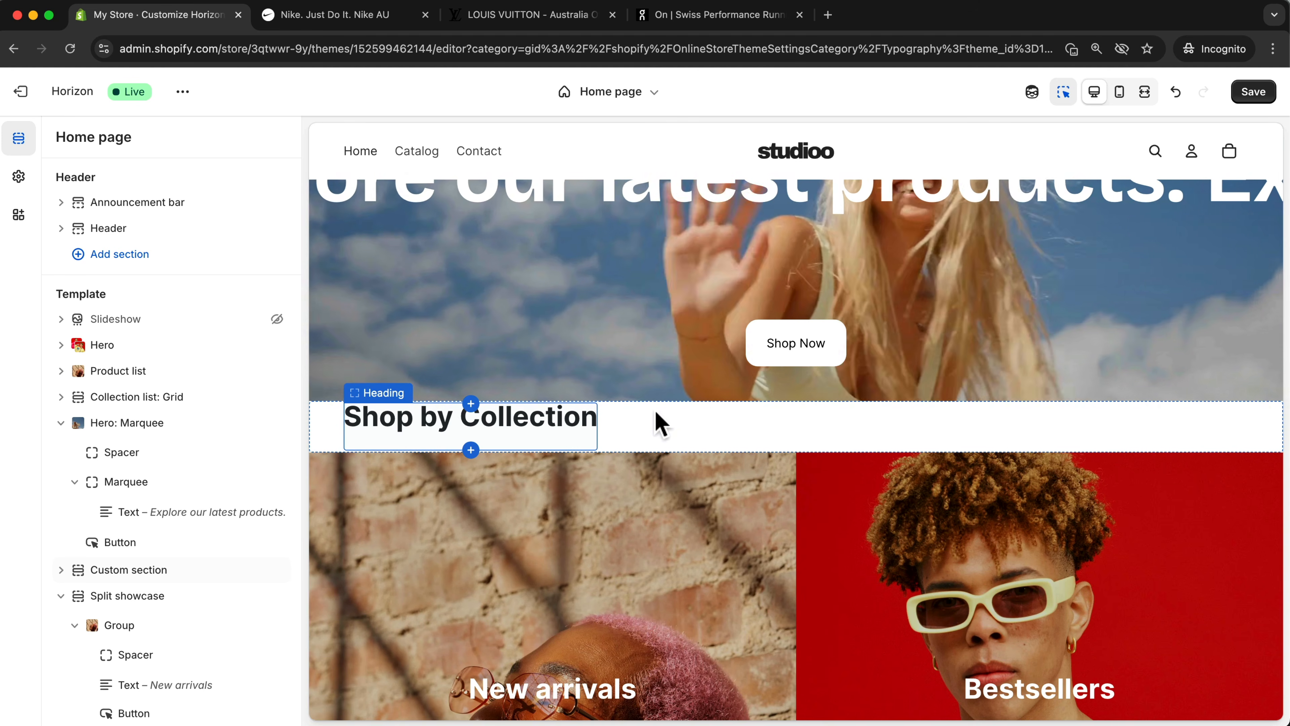
pyautogui.click(530, 429)
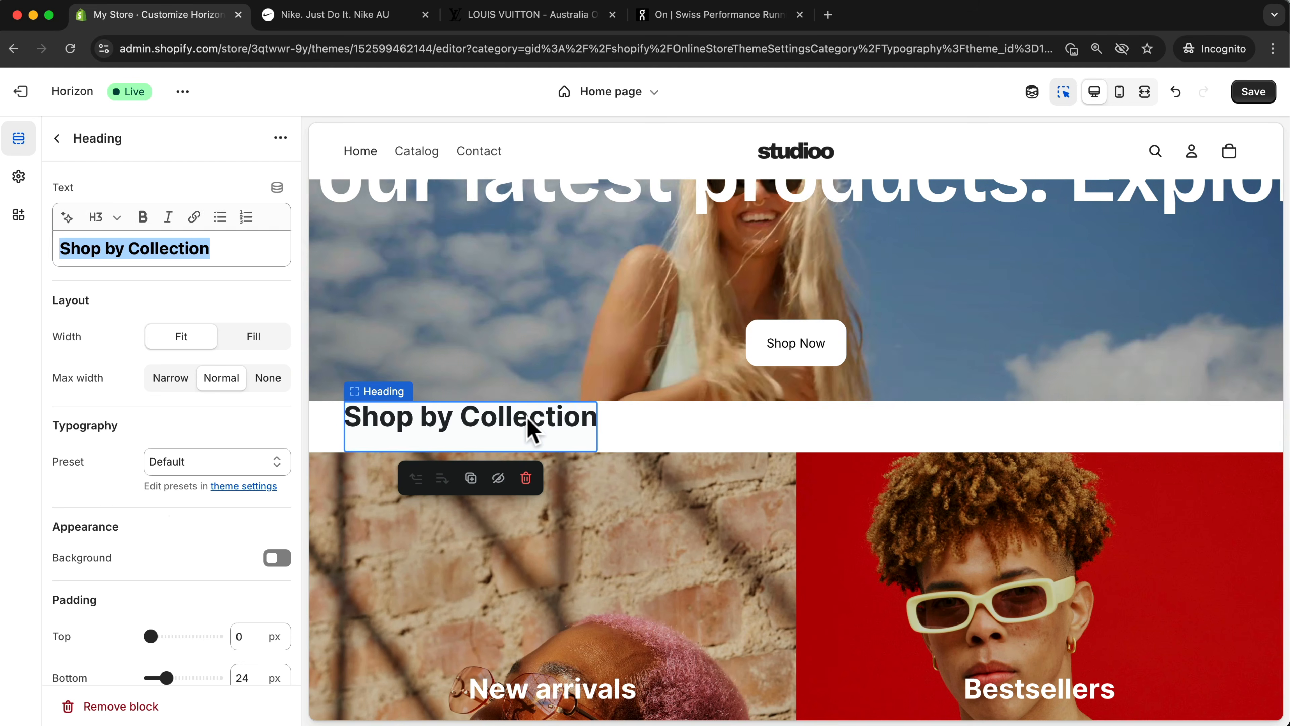
pyautogui.scroll(-2, 160, 539)
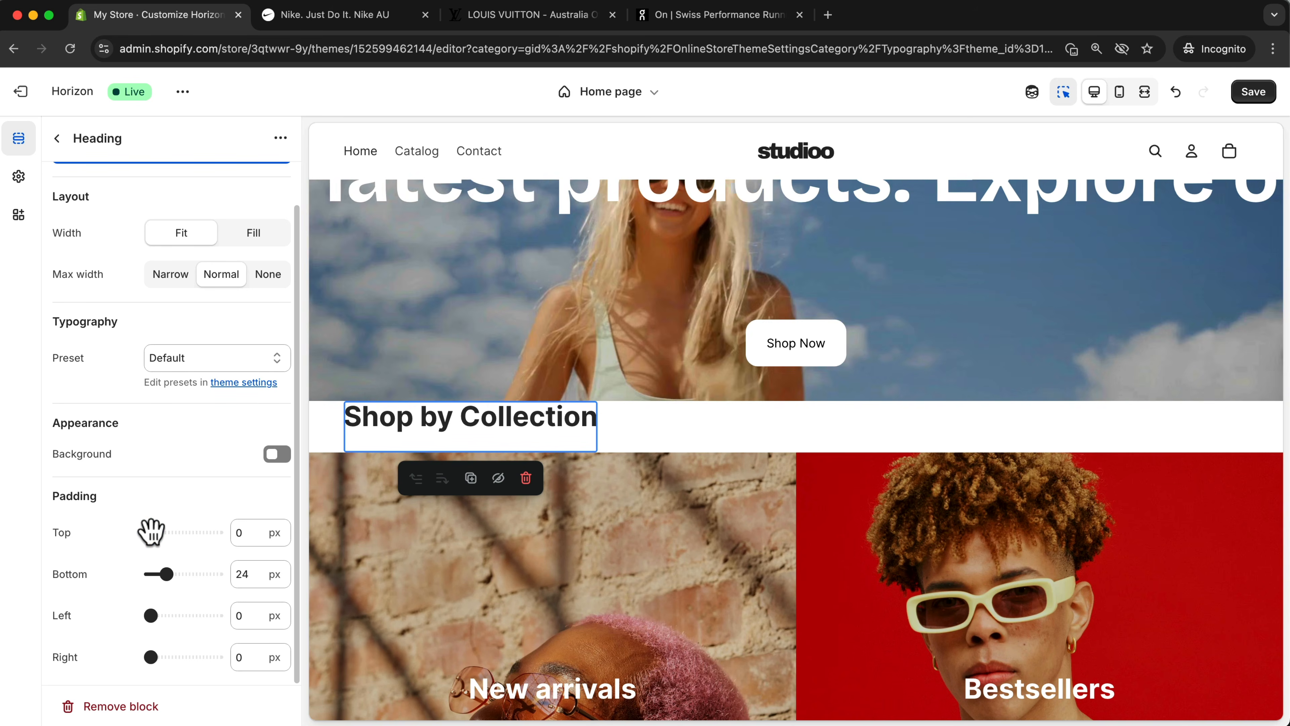
pyautogui.moveTo(150, 532); pyautogui.dragTo(165, 532)
pyautogui.scroll(6, 1129, 478)
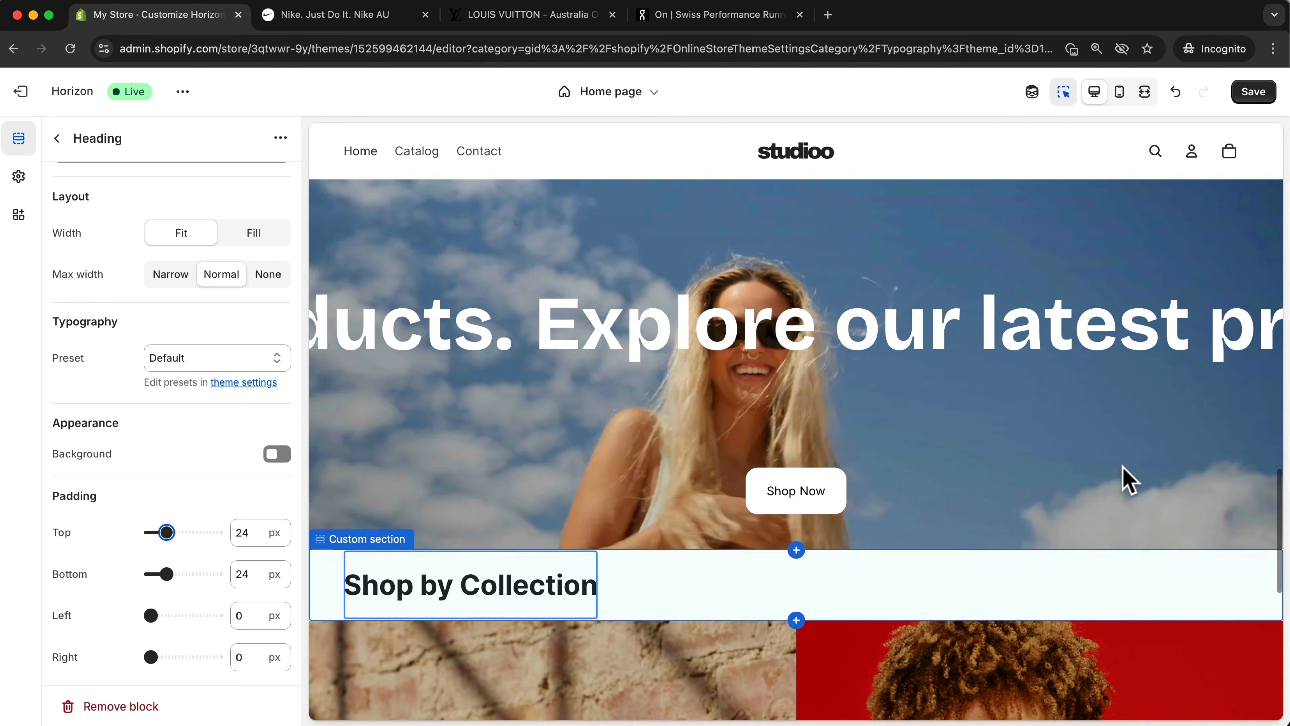
pyautogui.scroll(10, 1125, 478)
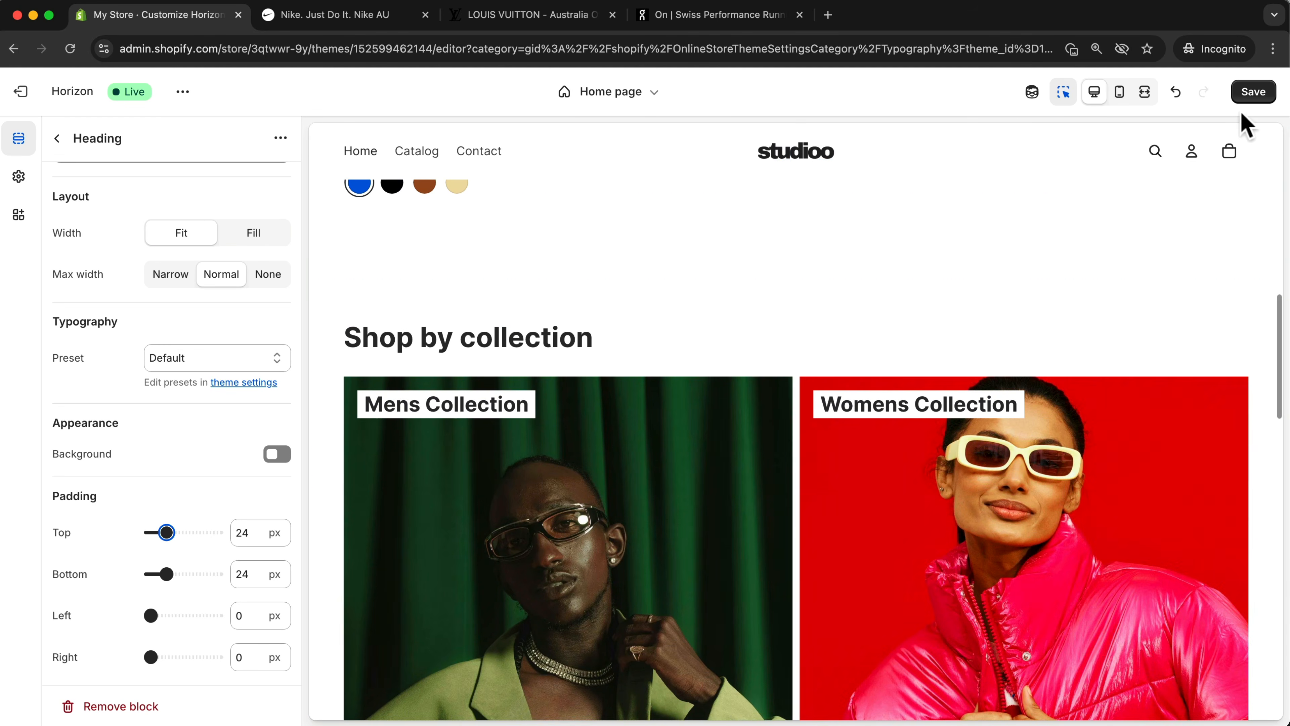
pyautogui.click(1250, 94)
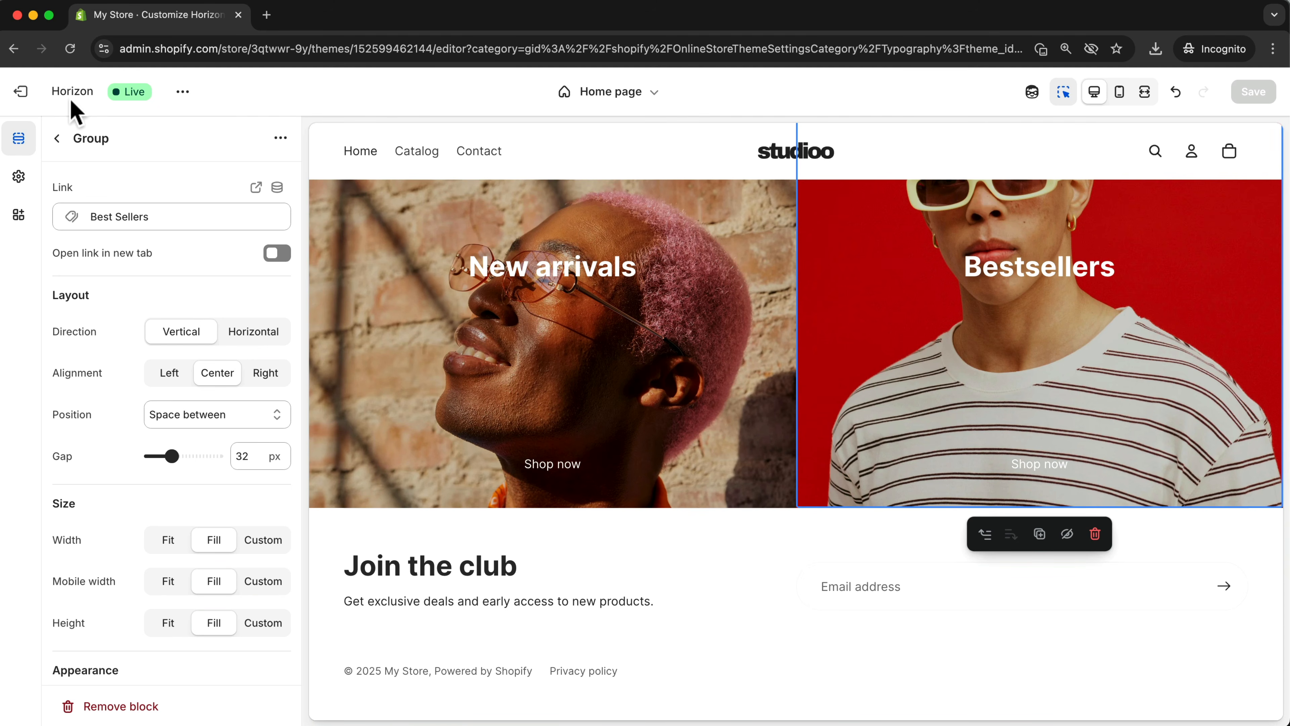
# Add an empty custom section below the Split showcase section on the home page
pyautogui.click(56, 138)
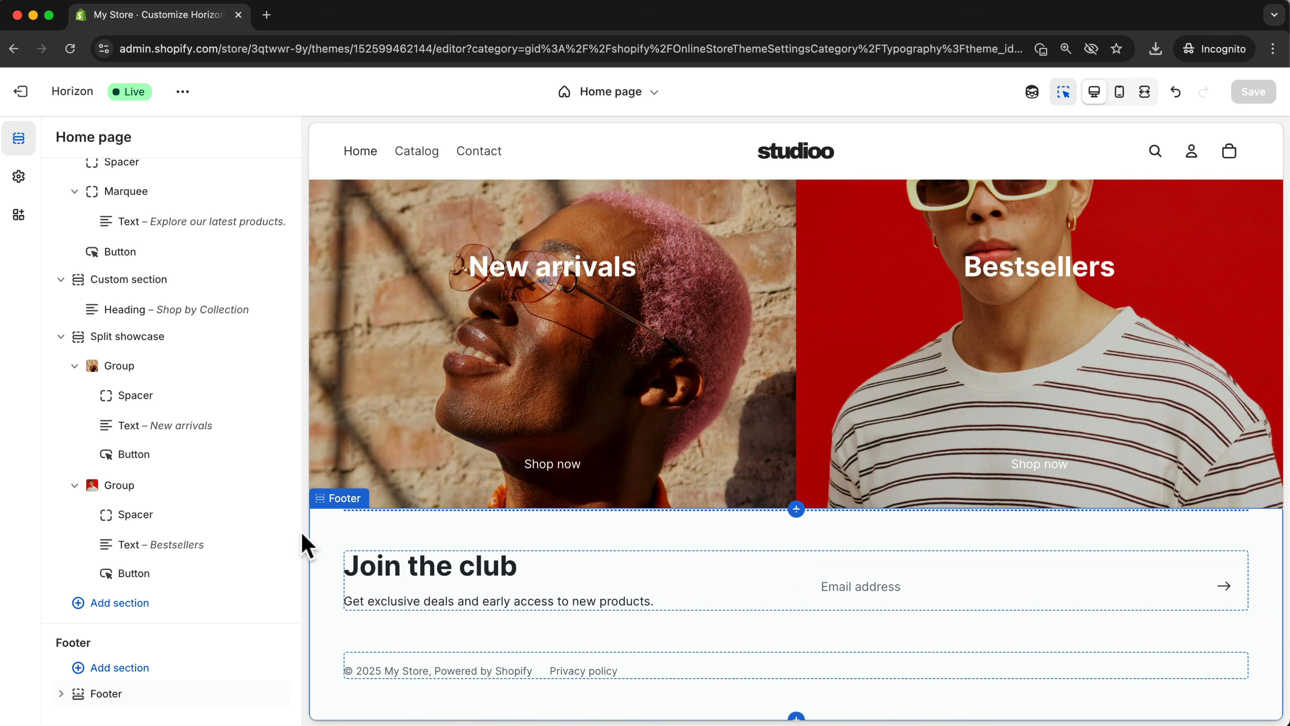
pyautogui.click(78, 603)
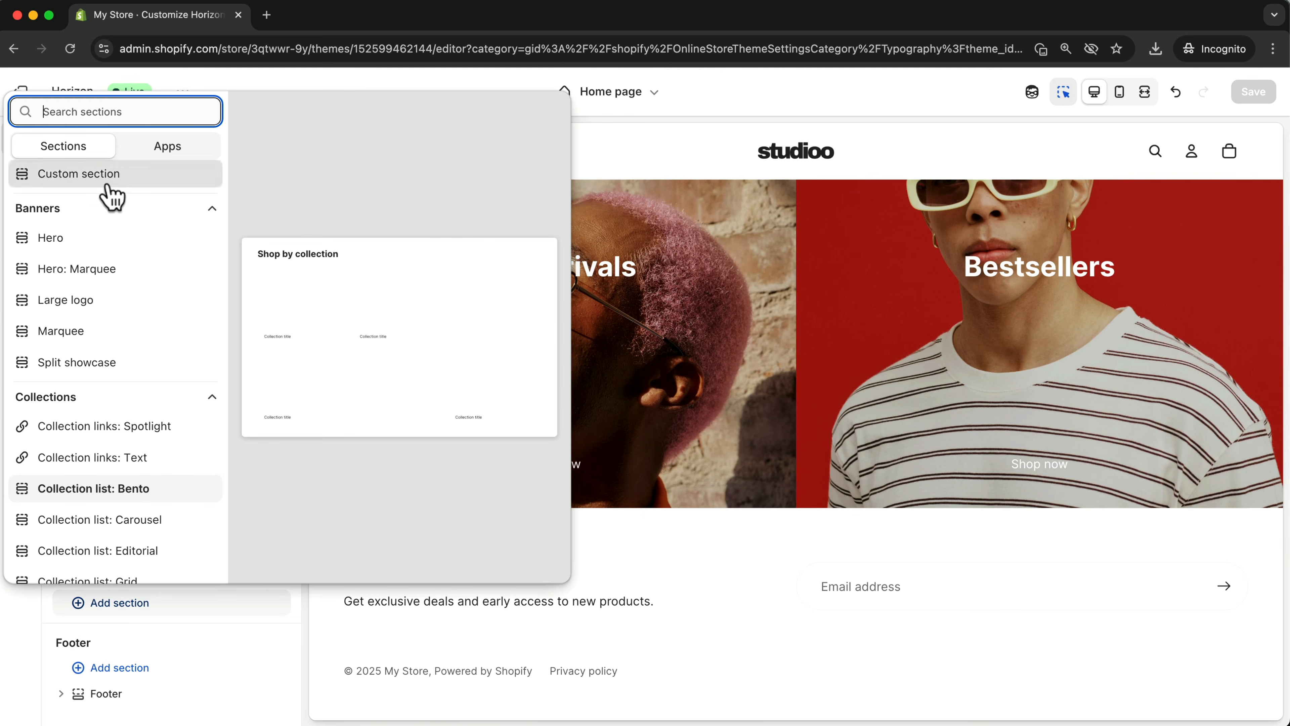
pyautogui.click(99, 176)
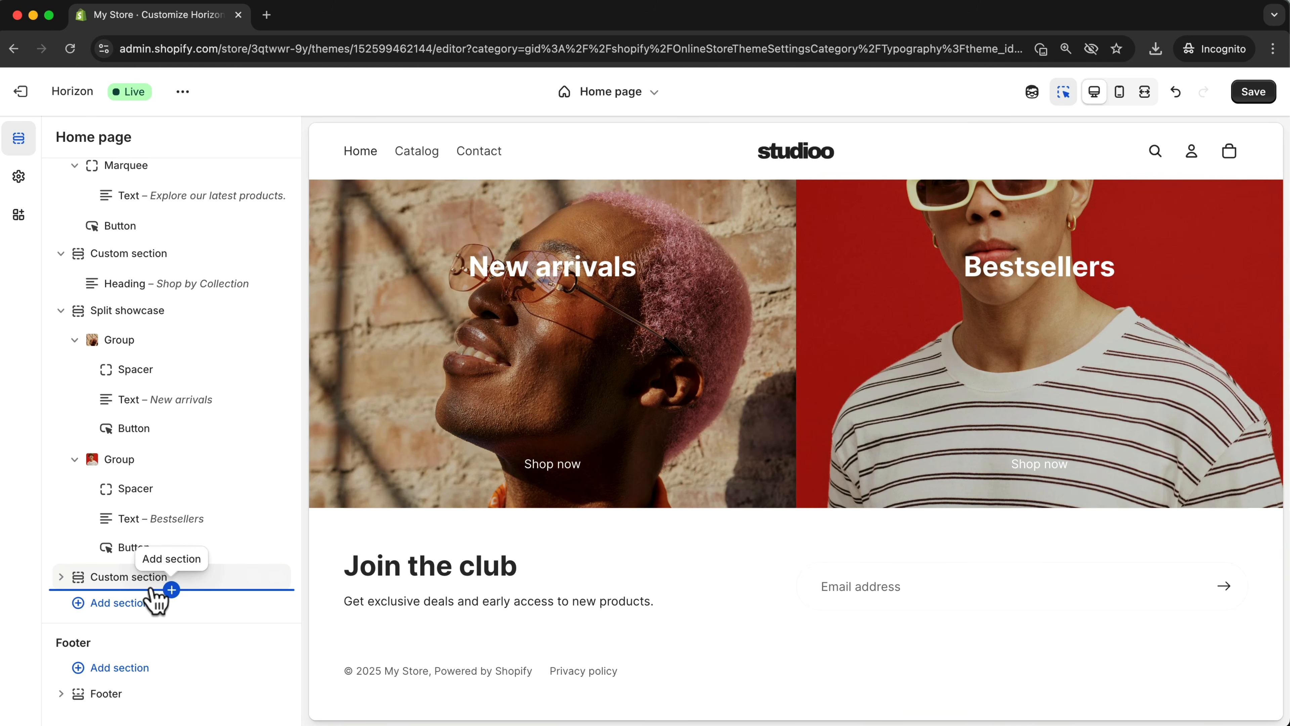
pyautogui.click(172, 590)
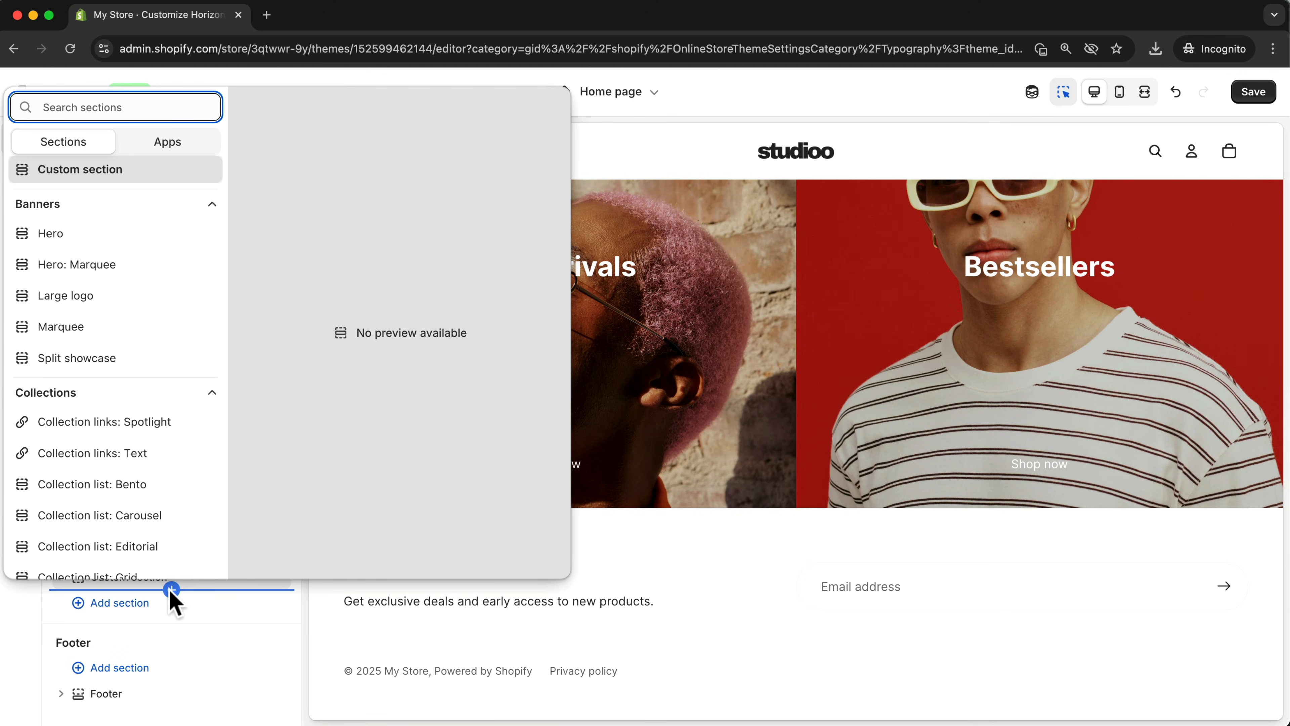
pyautogui.click(151, 594)
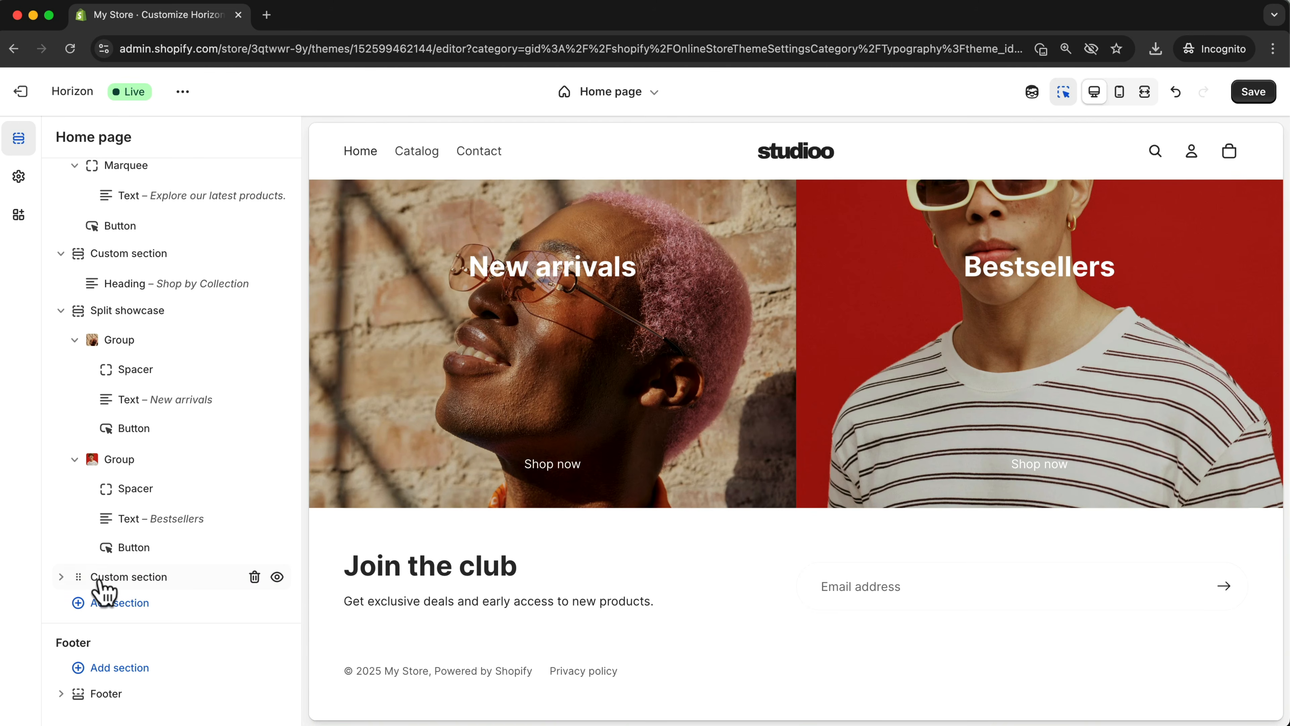
# Generate an AI block in the new custom section with the prompt "Create a 3d floating product card, to display 3 products. Horizontally align."
pyautogui.click(61, 577)
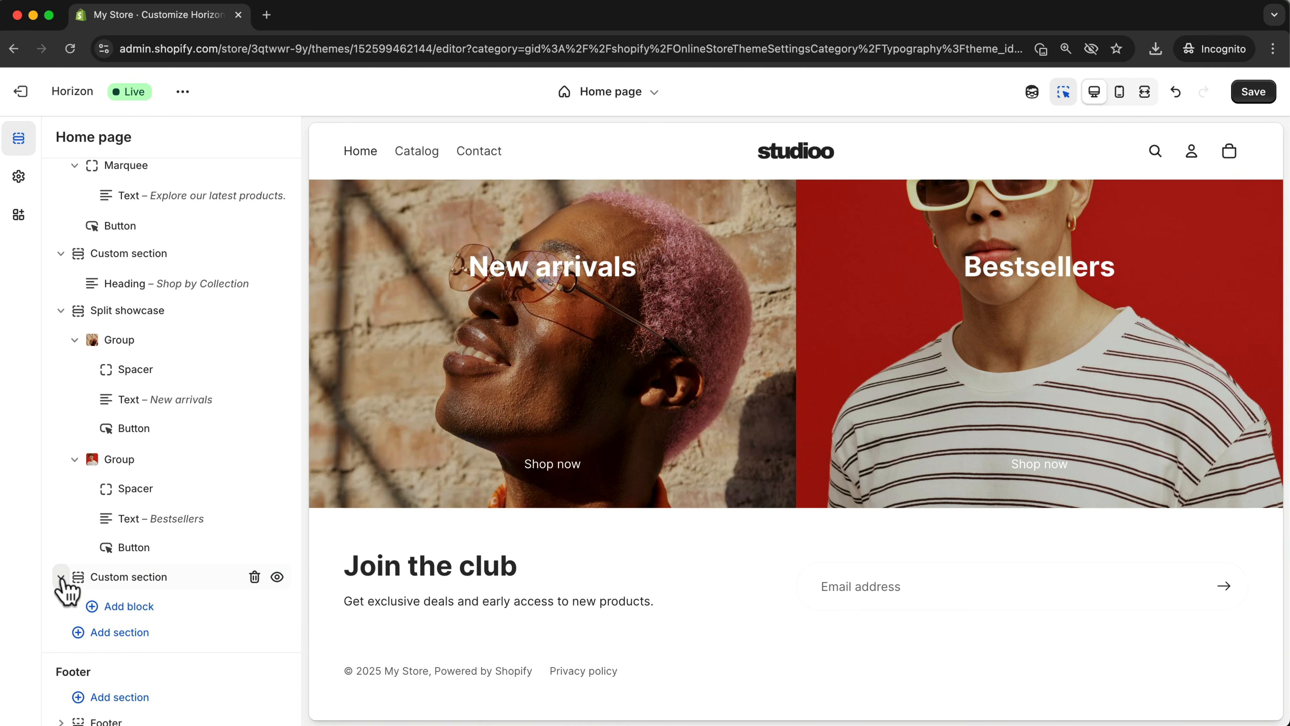
pyautogui.click(94, 606)
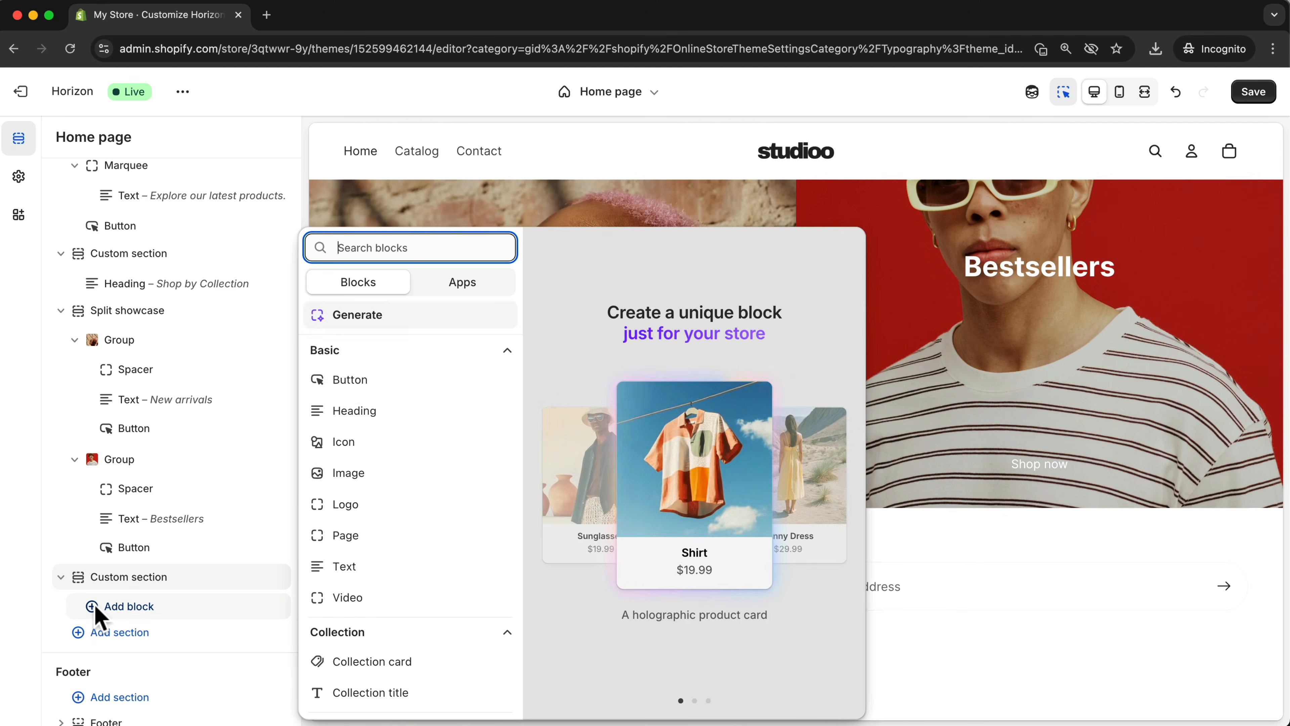
pyautogui.click(357, 316)
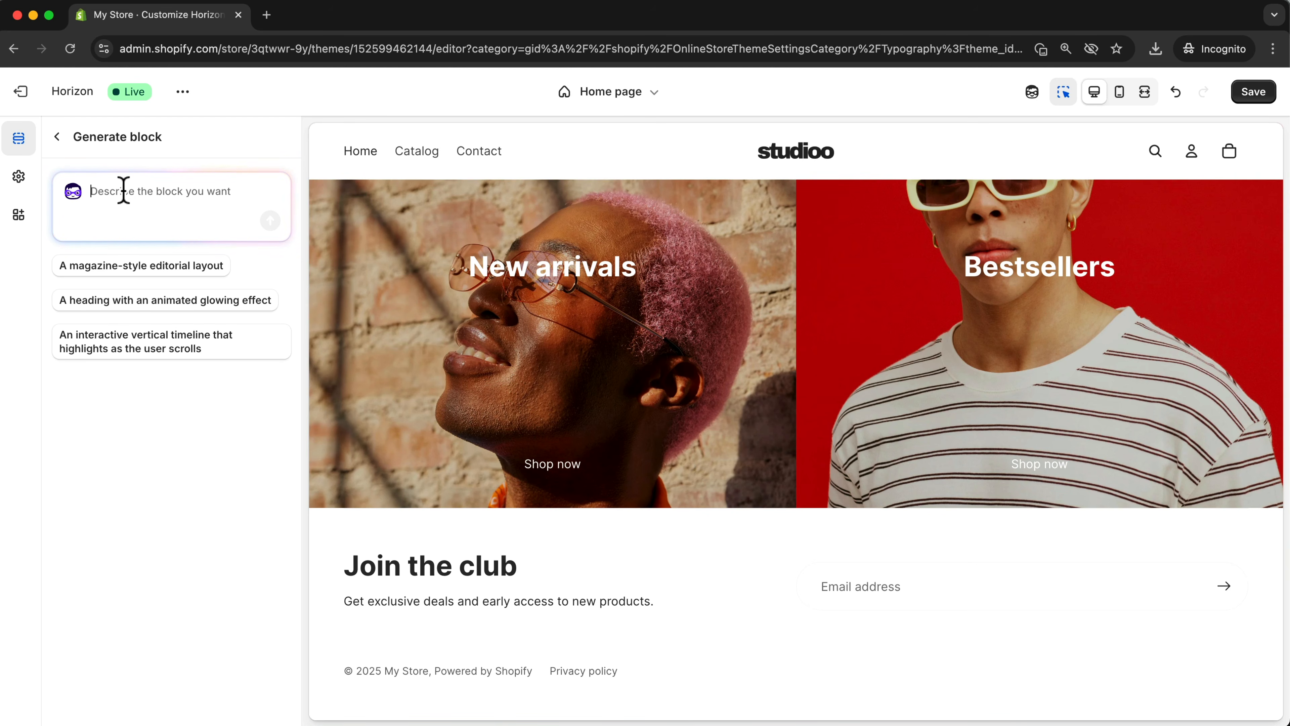
pyautogui.click(92, 206)
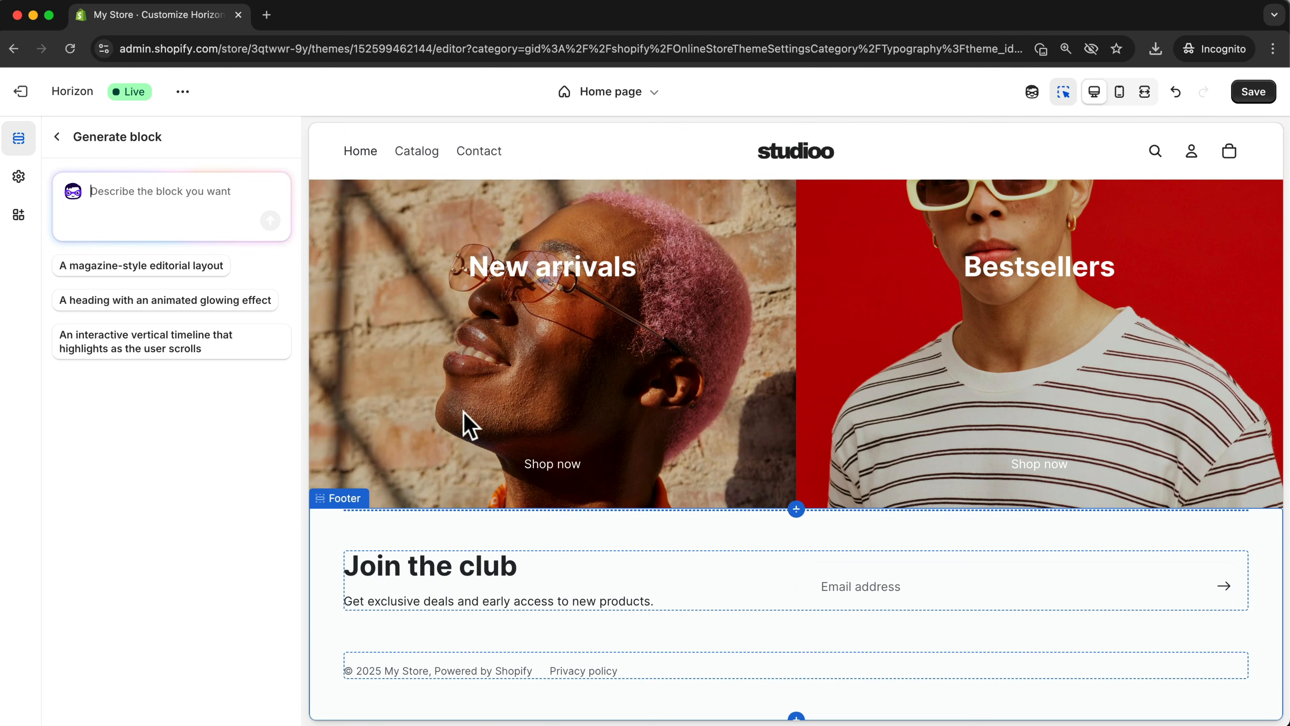
pyautogui.scroll(1, 468, 426)
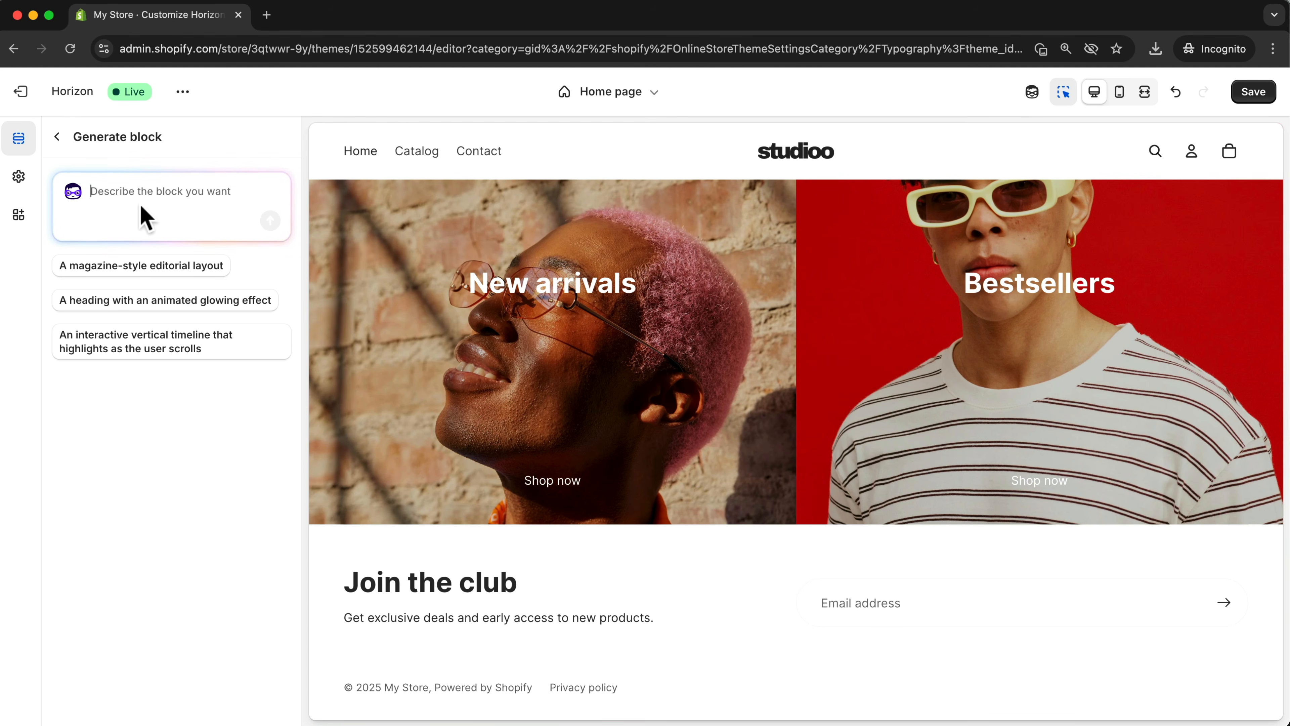
pyautogui.write('Cr')
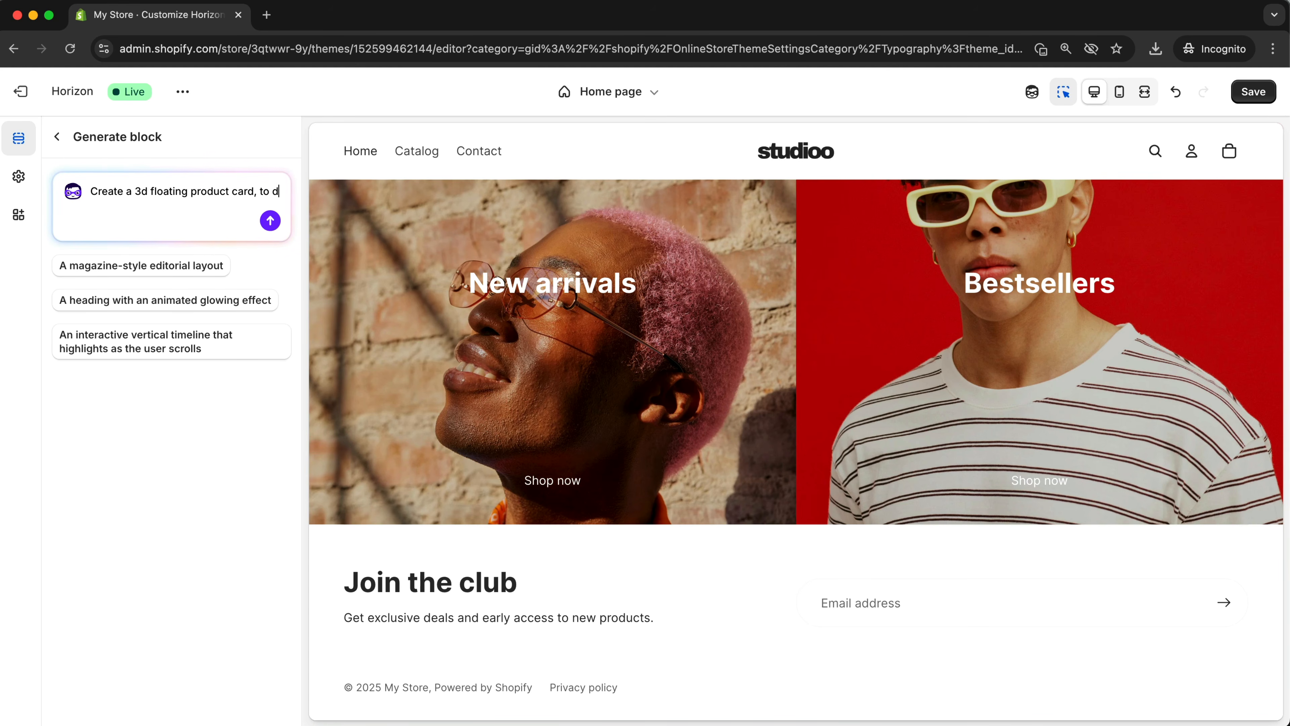
pyautogui.write('isplay 3 products. Horizontally align.')
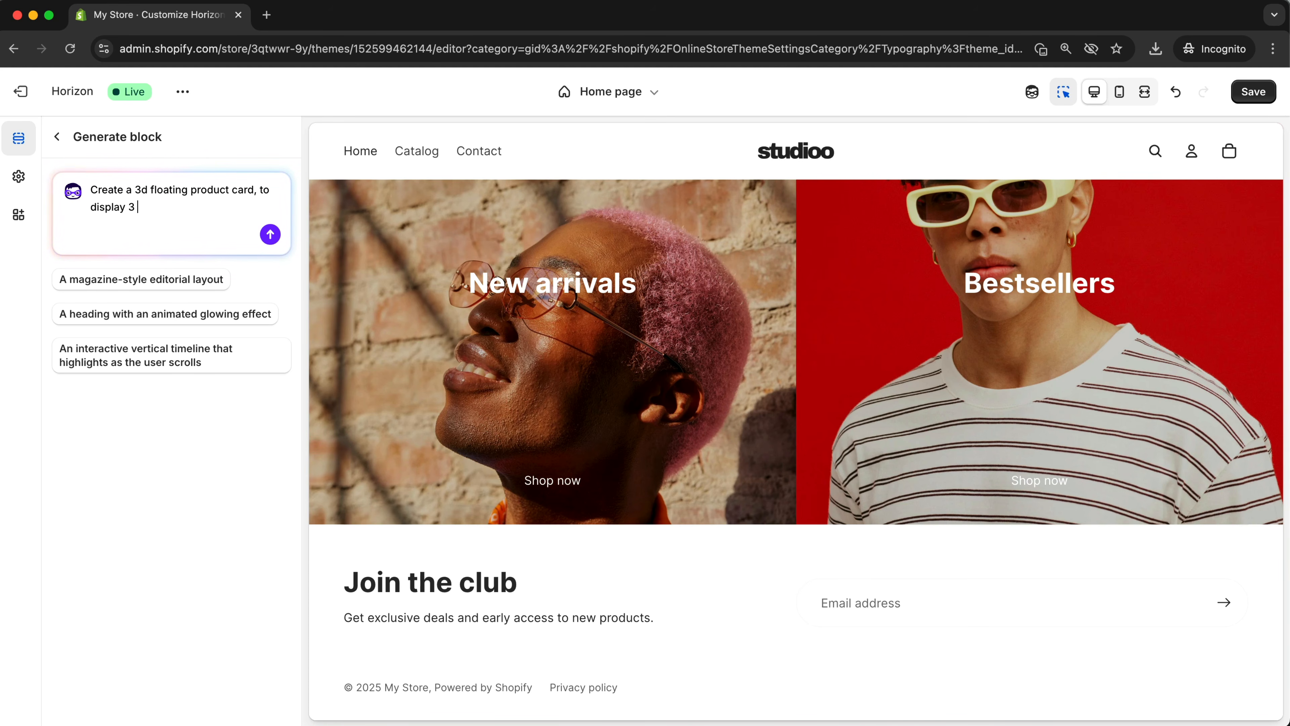
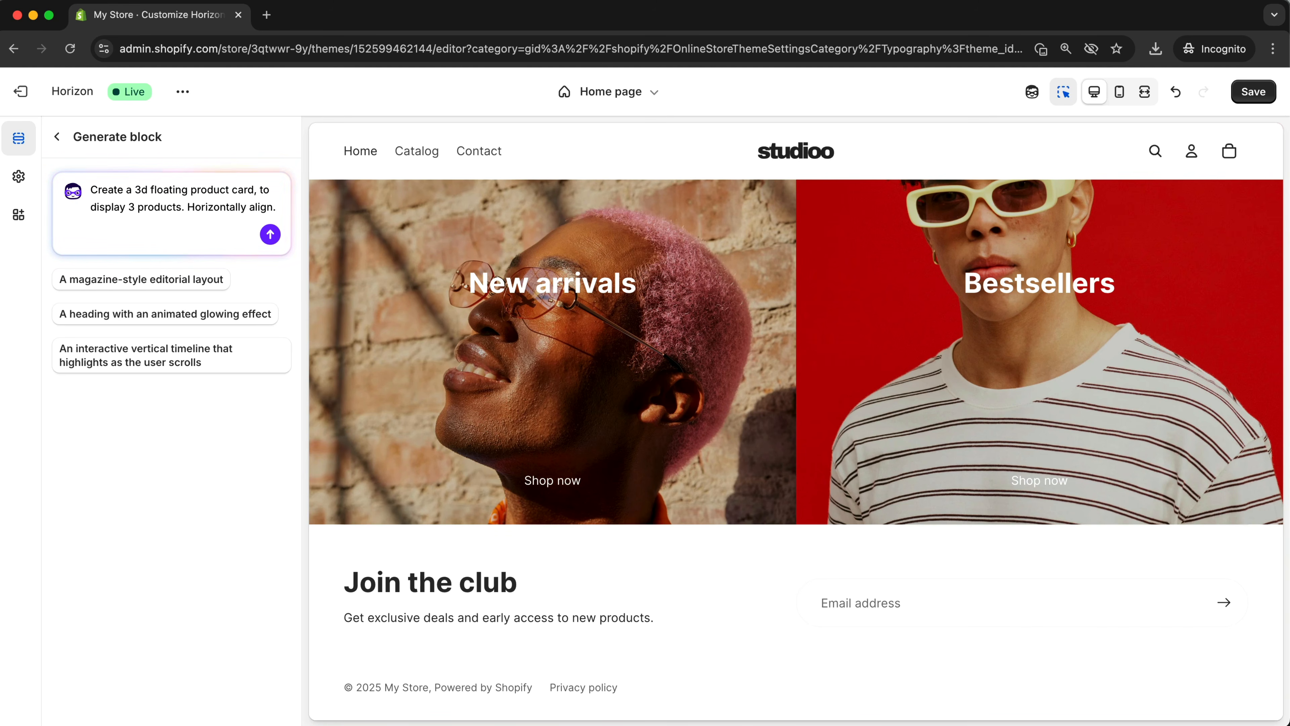
pyautogui.click(270, 234)
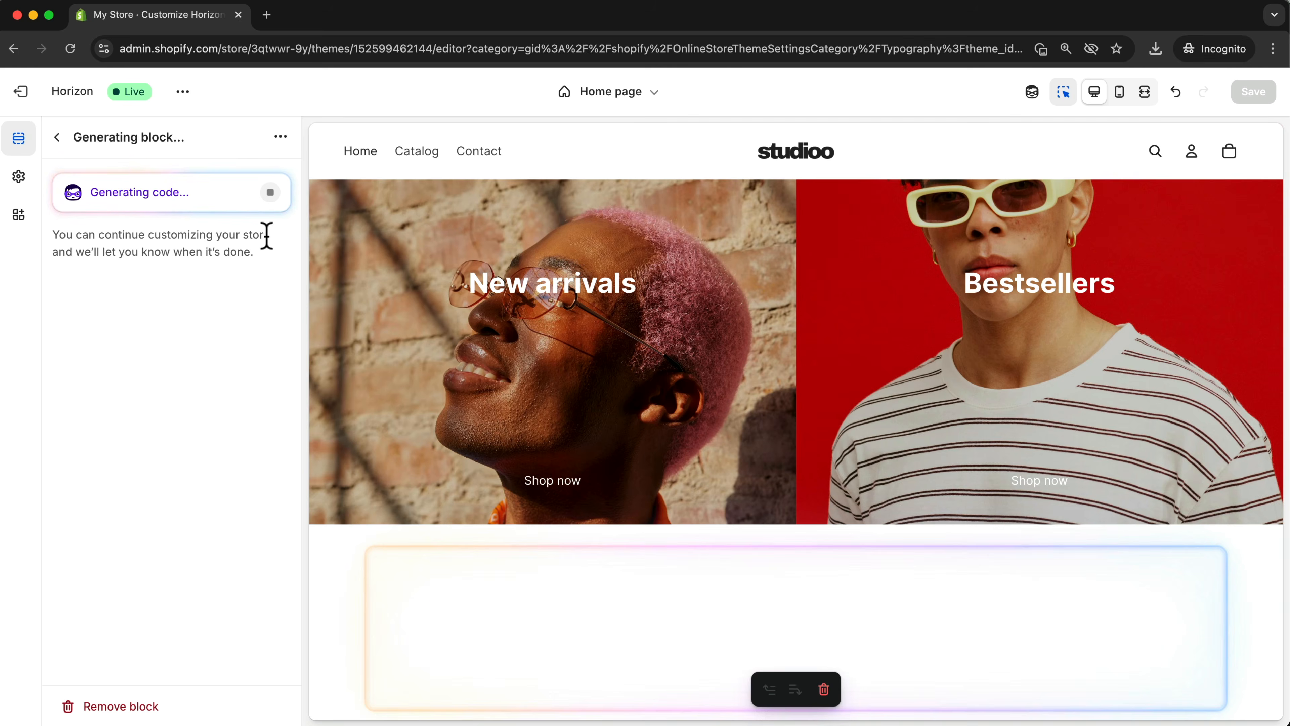
pyautogui.scroll(-5, 561, 496)
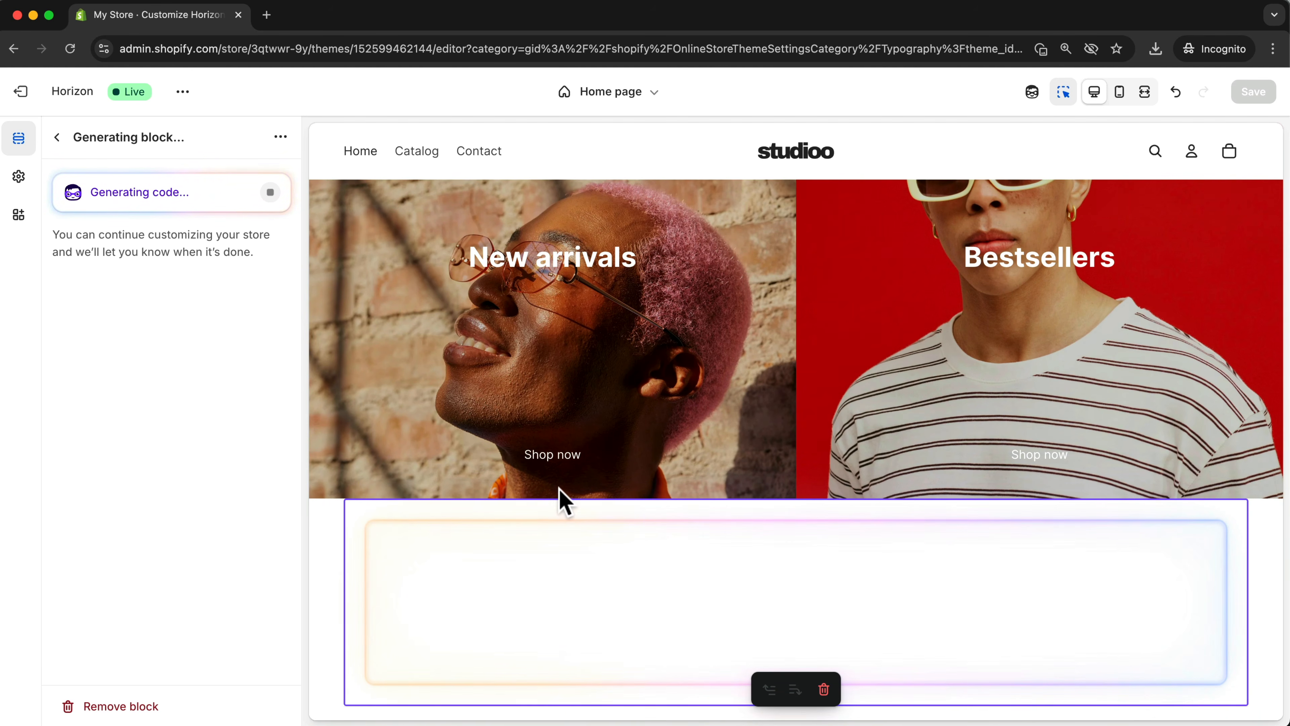
pyautogui.scroll(-2, 562, 495)
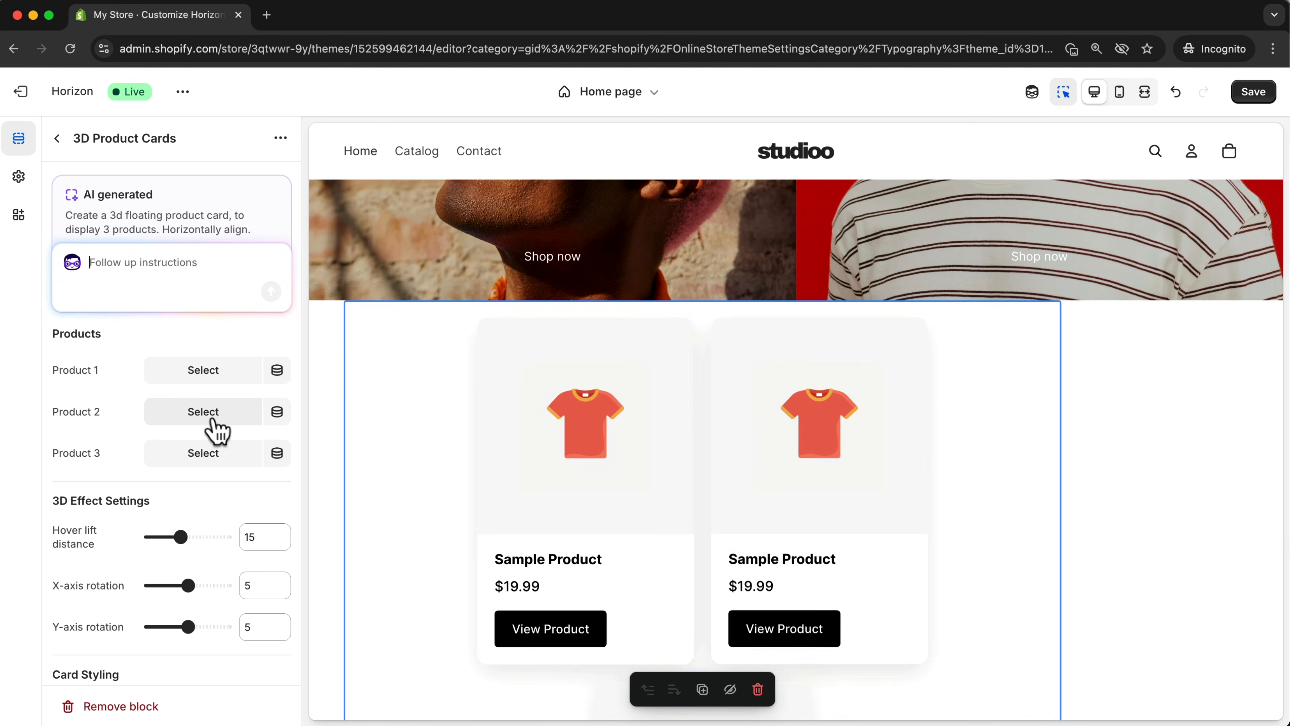
# Assign Aura Eye, LUXOR and Midnight Muse as products 1, 2 and 3 of the 3D Product Cards block
pyautogui.scroll(-3, 431, 452)
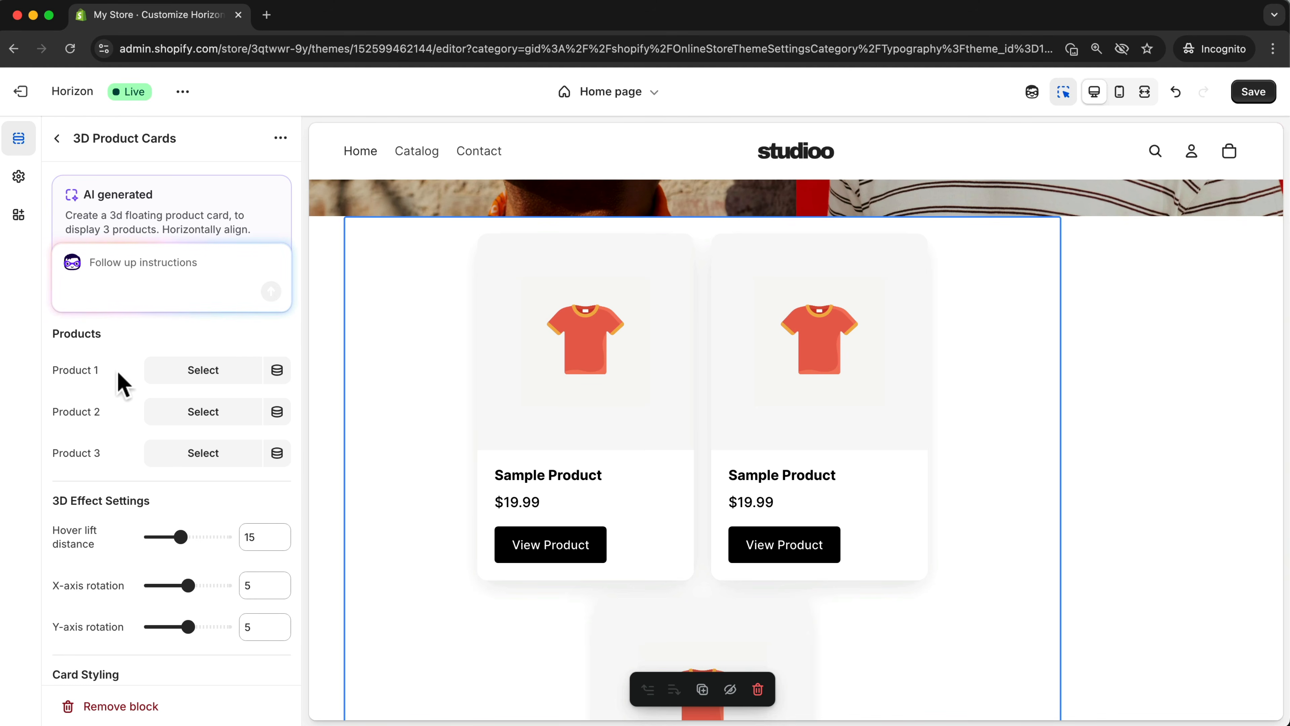
pyautogui.scroll(-5, 711, 442)
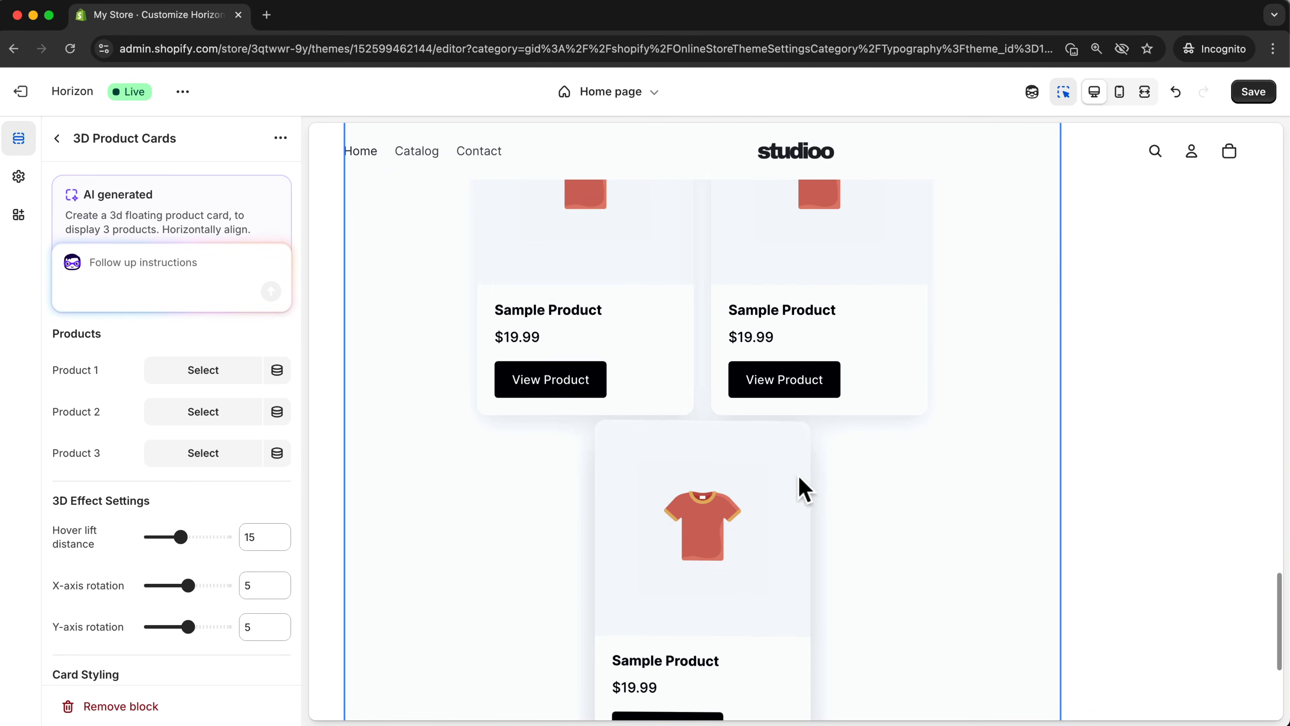
pyautogui.scroll(-3, 760, 473)
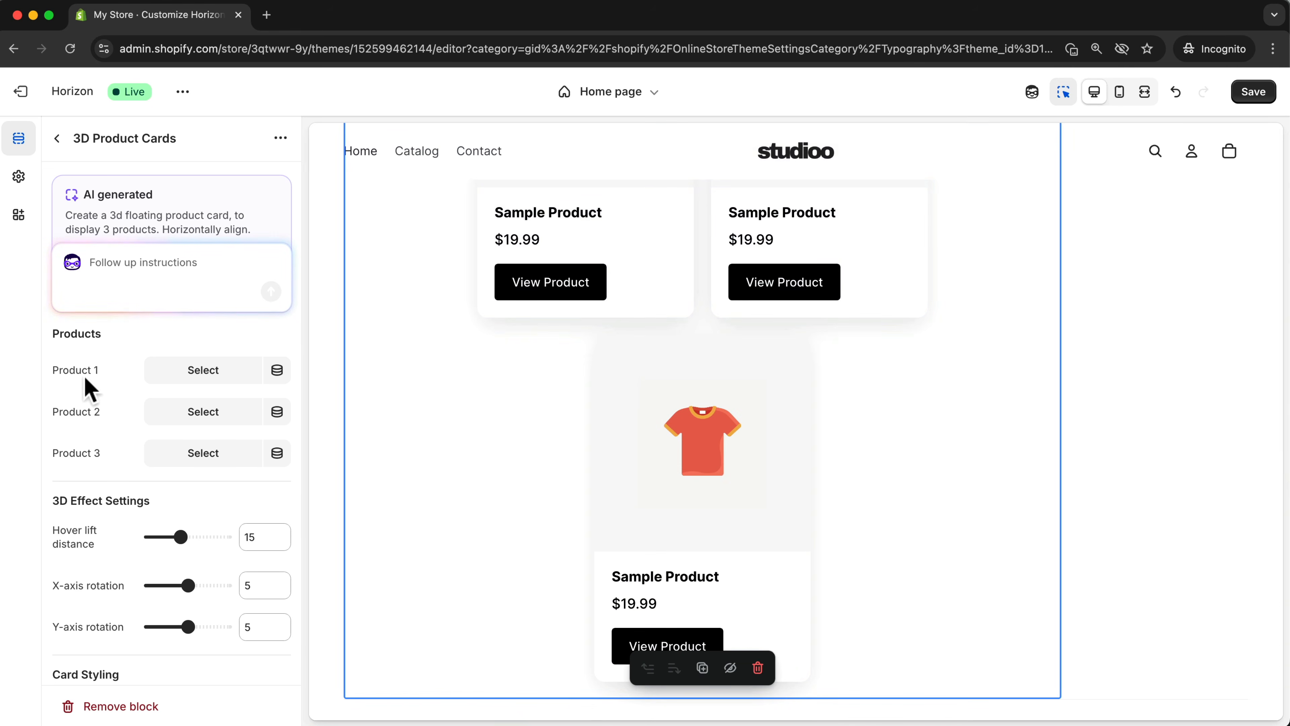
pyautogui.scroll(-3, 107, 391)
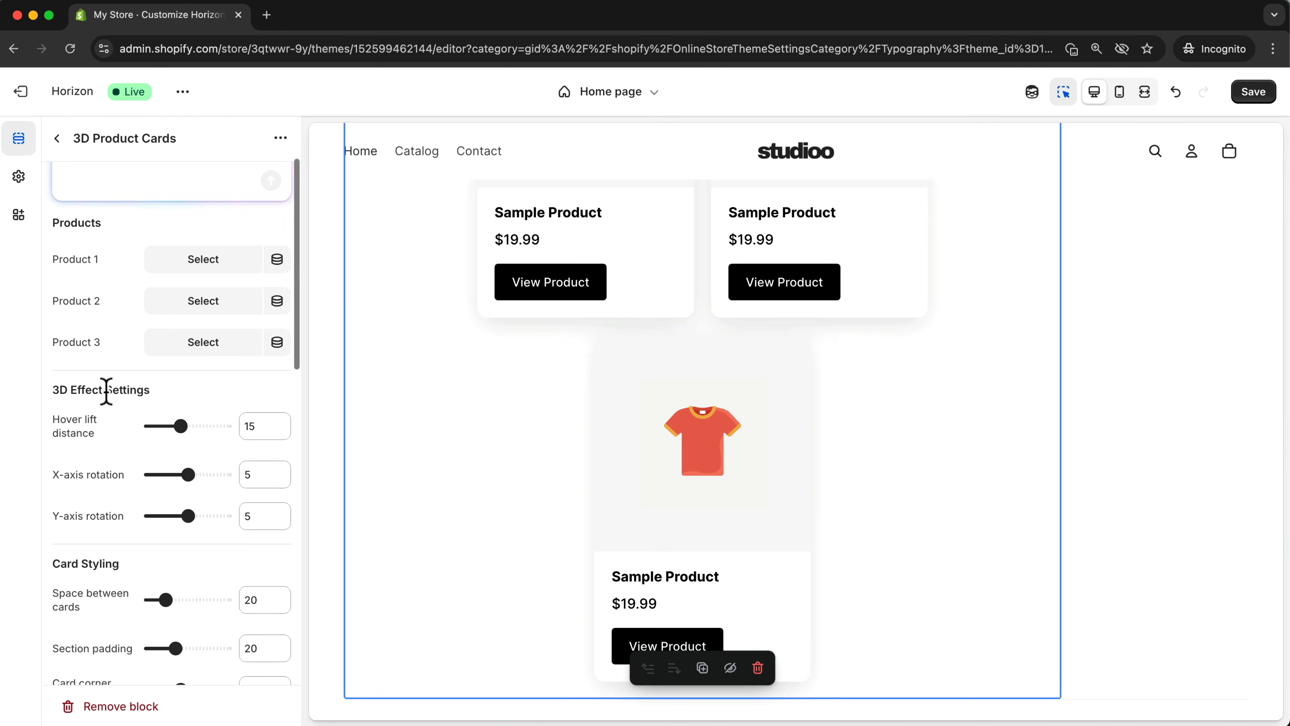
pyautogui.click(199, 266)
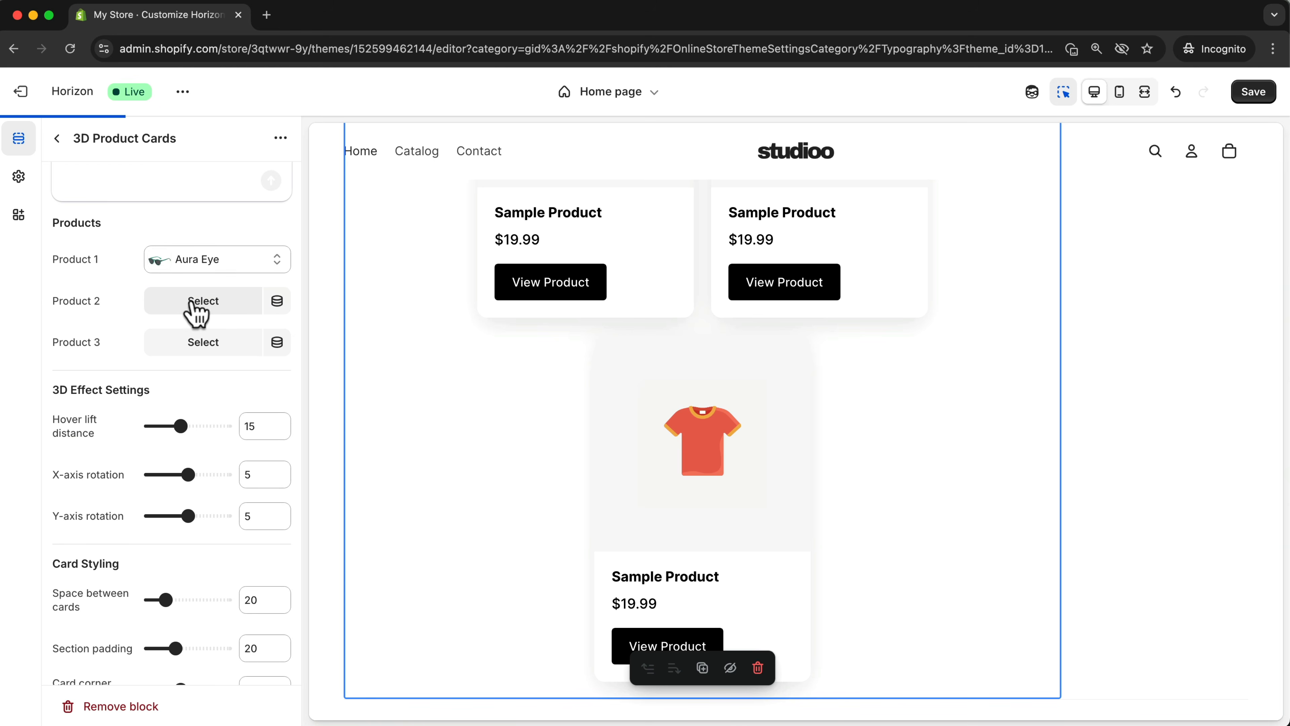
pyautogui.click(201, 310)
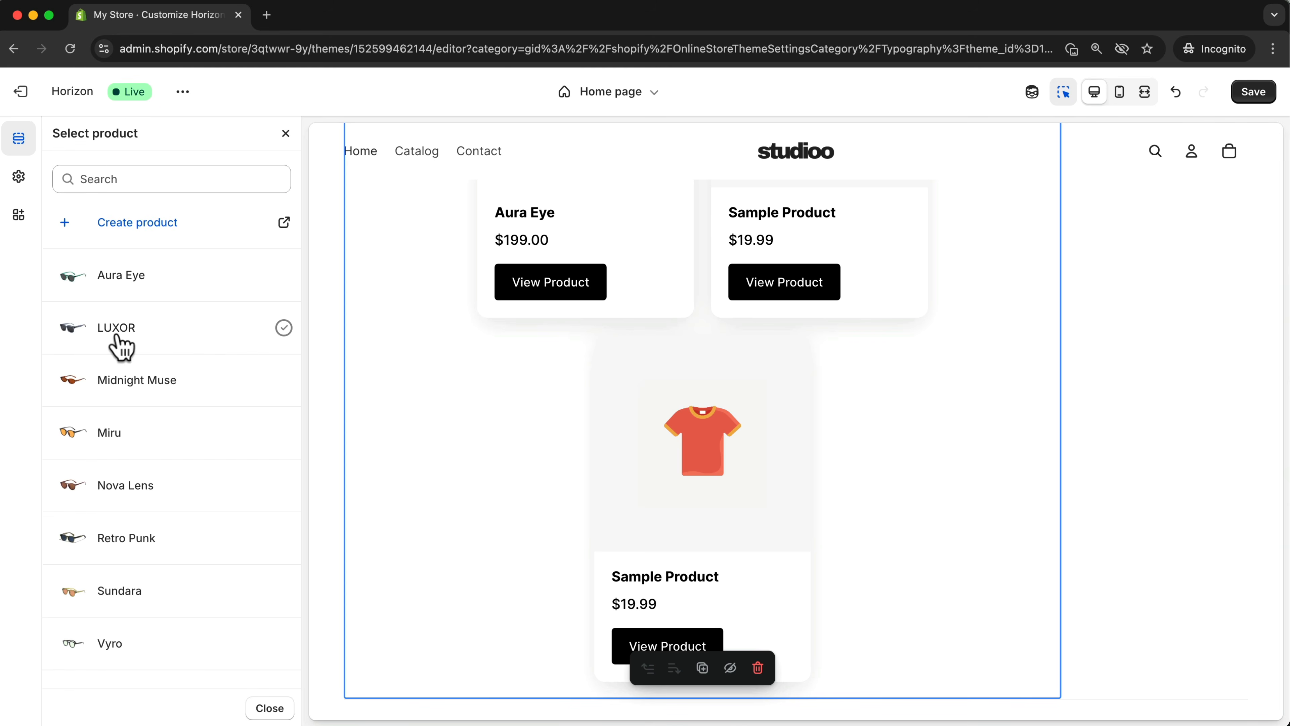
pyautogui.click(82, 337)
pyautogui.click(199, 350)
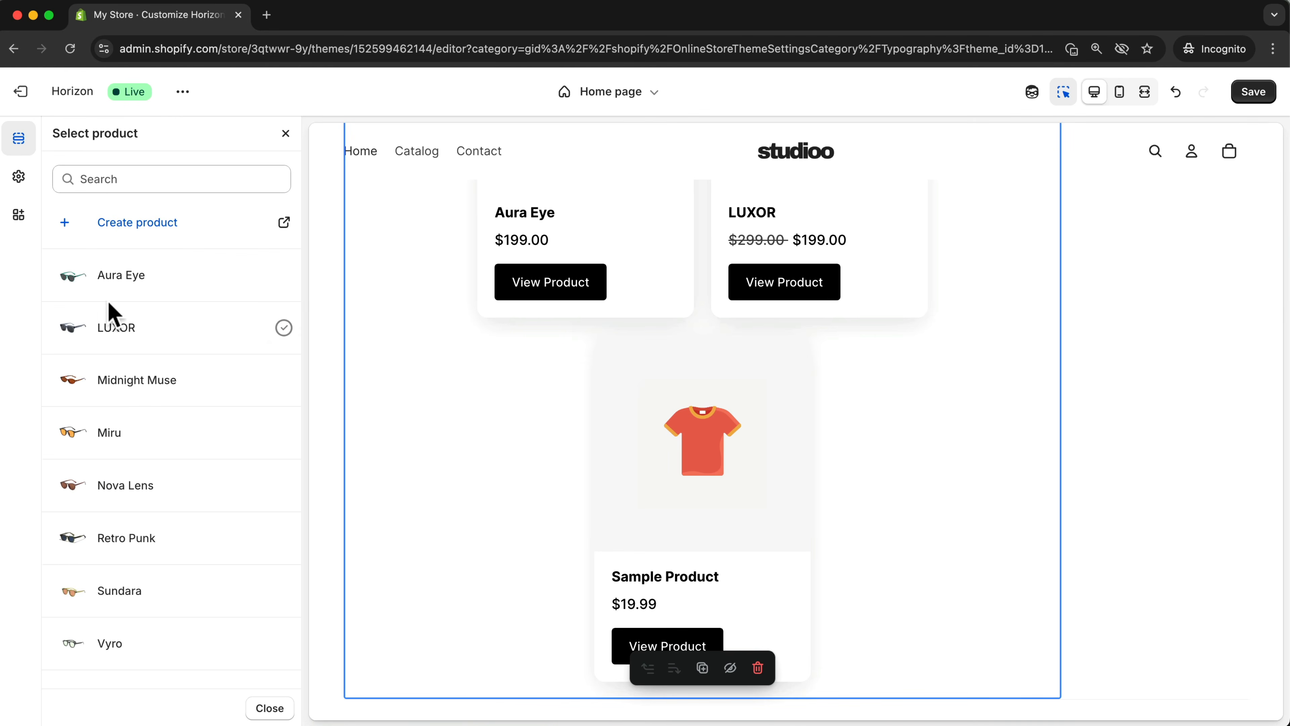
pyautogui.click(127, 385)
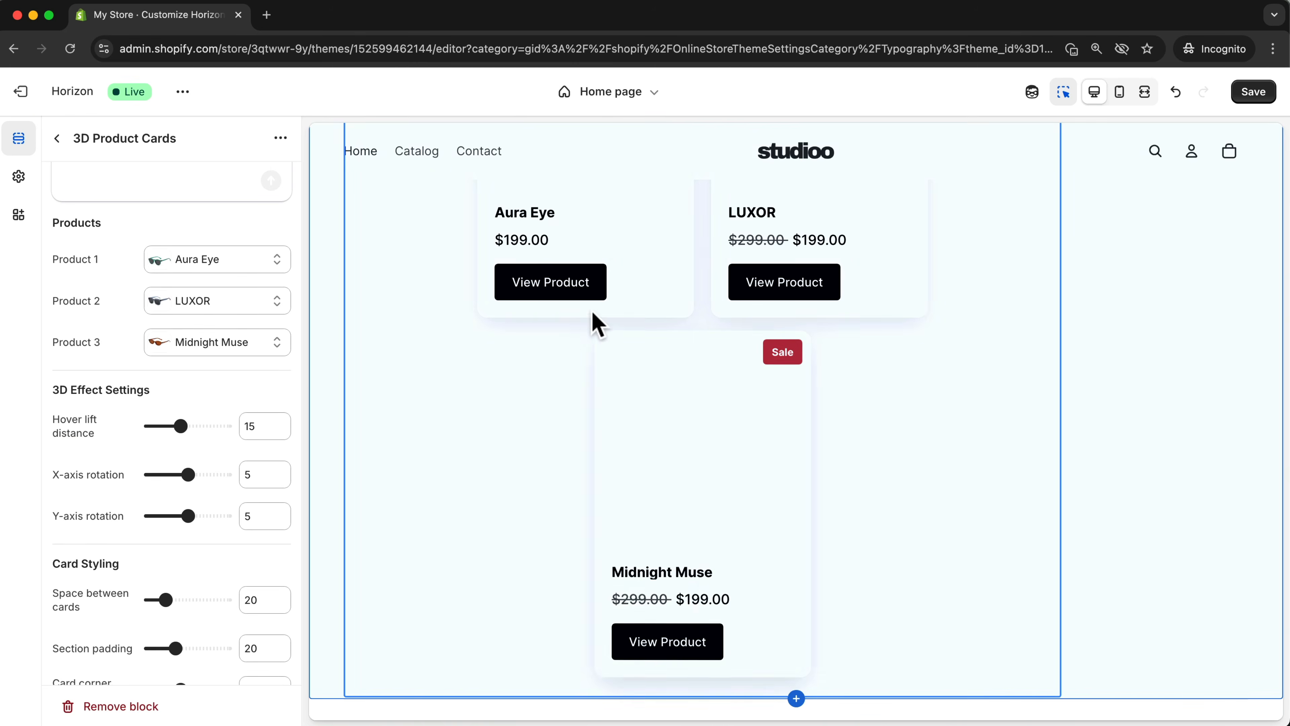
# Examine the three product cards in the preview and the 3D Product Cards block's effect, card, content, button and sale badge settings
pyautogui.scroll(3, 878, 388)
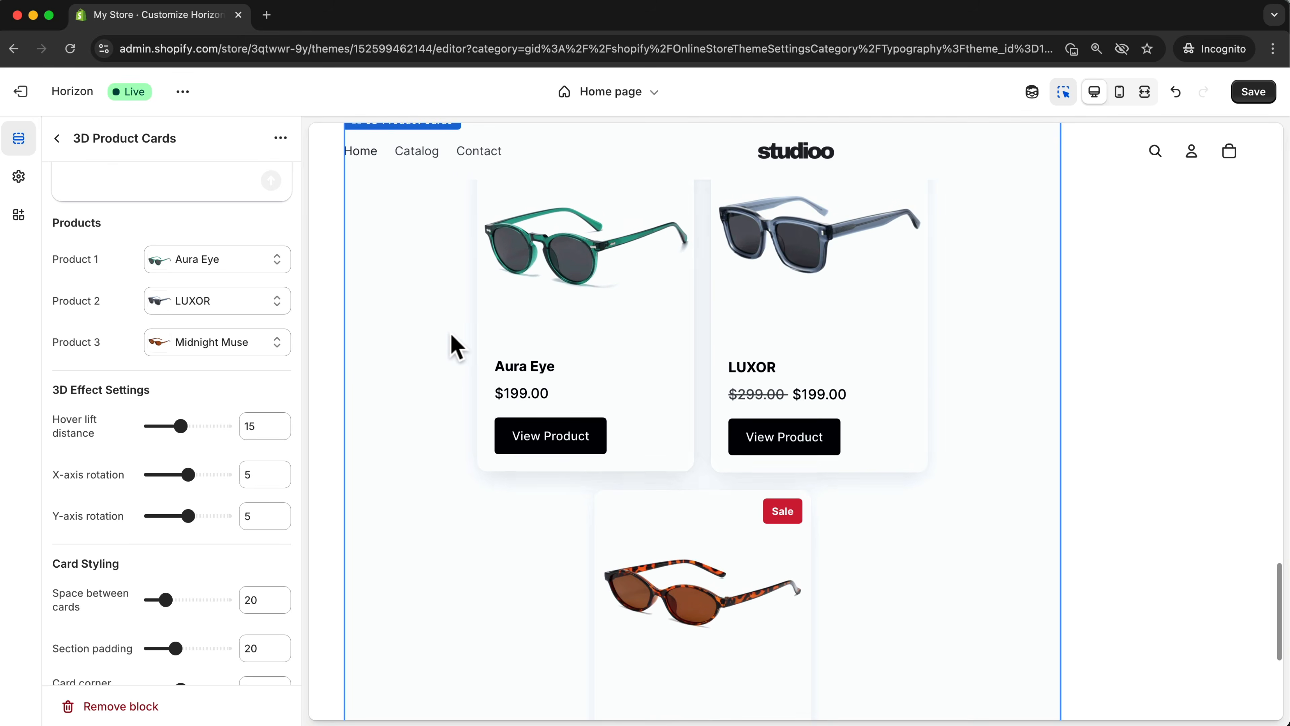
pyautogui.scroll(3, 483, 336)
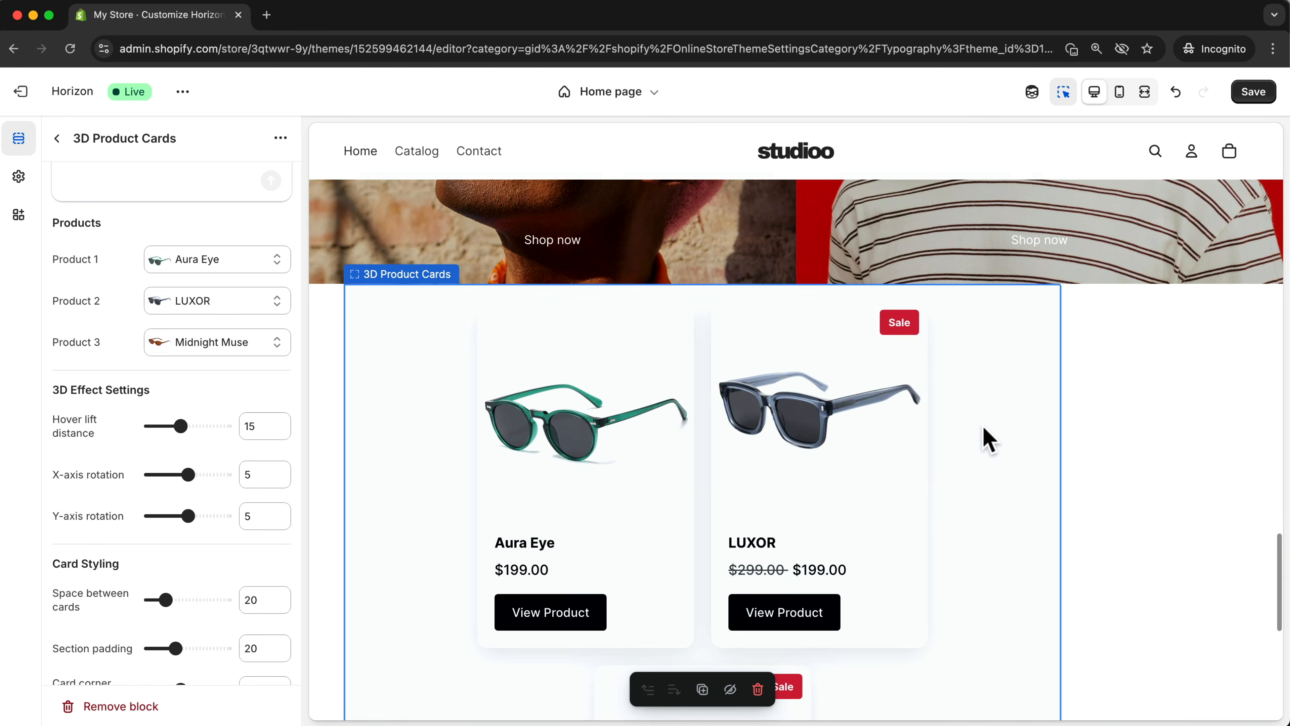
pyautogui.scroll(-5, 914, 417)
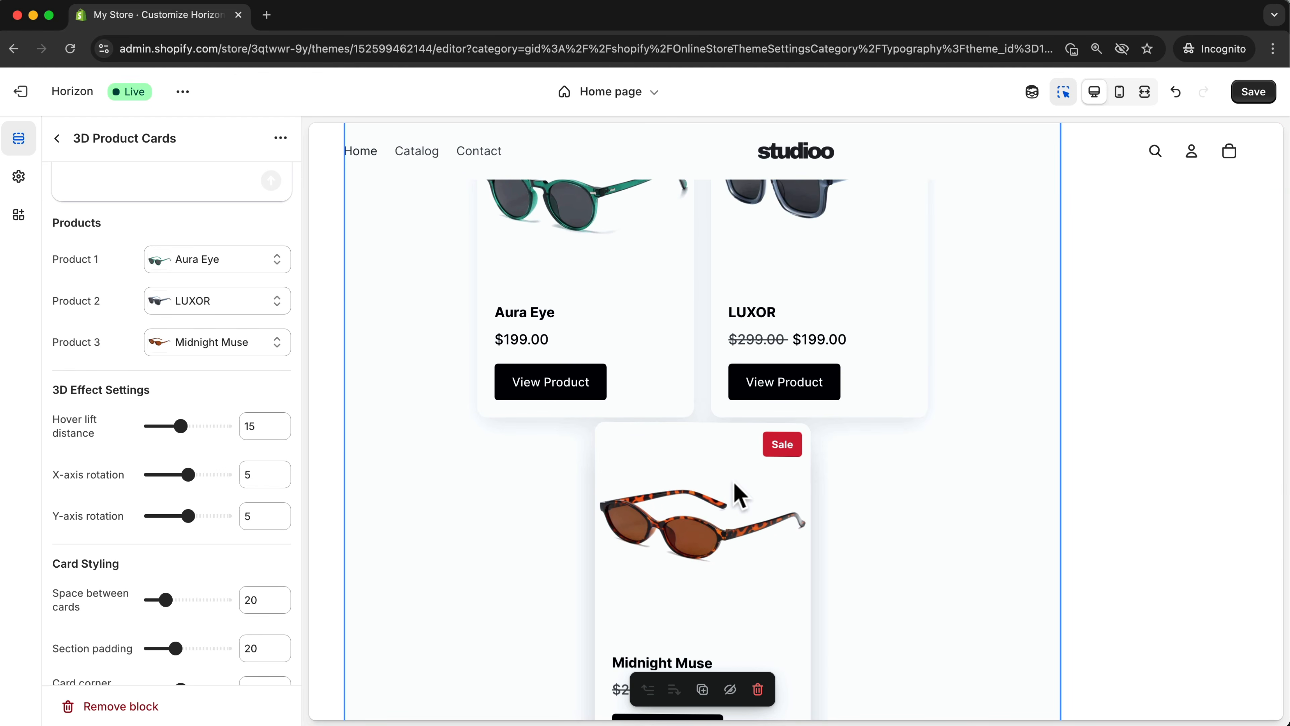
pyautogui.scroll(-1, 170, 432)
pyautogui.scroll(-5, 169, 427)
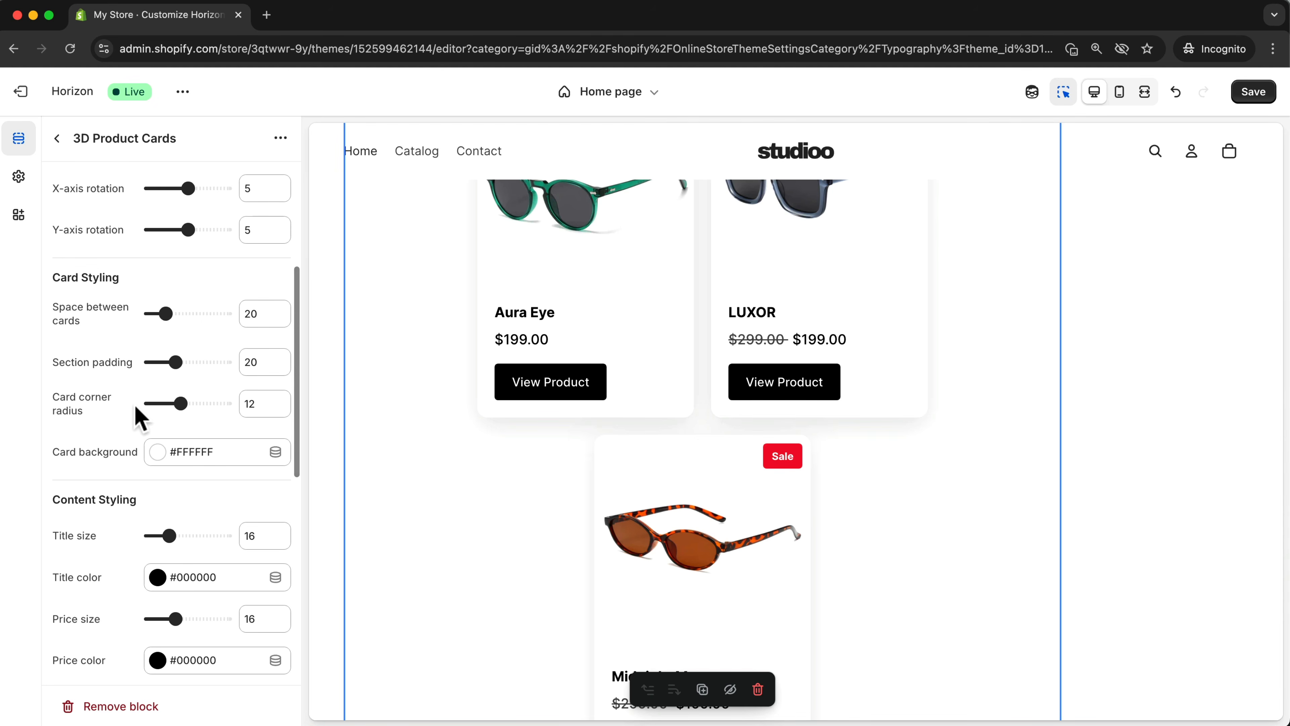
pyautogui.scroll(-8, 135, 411)
pyautogui.scroll(-4, 135, 411)
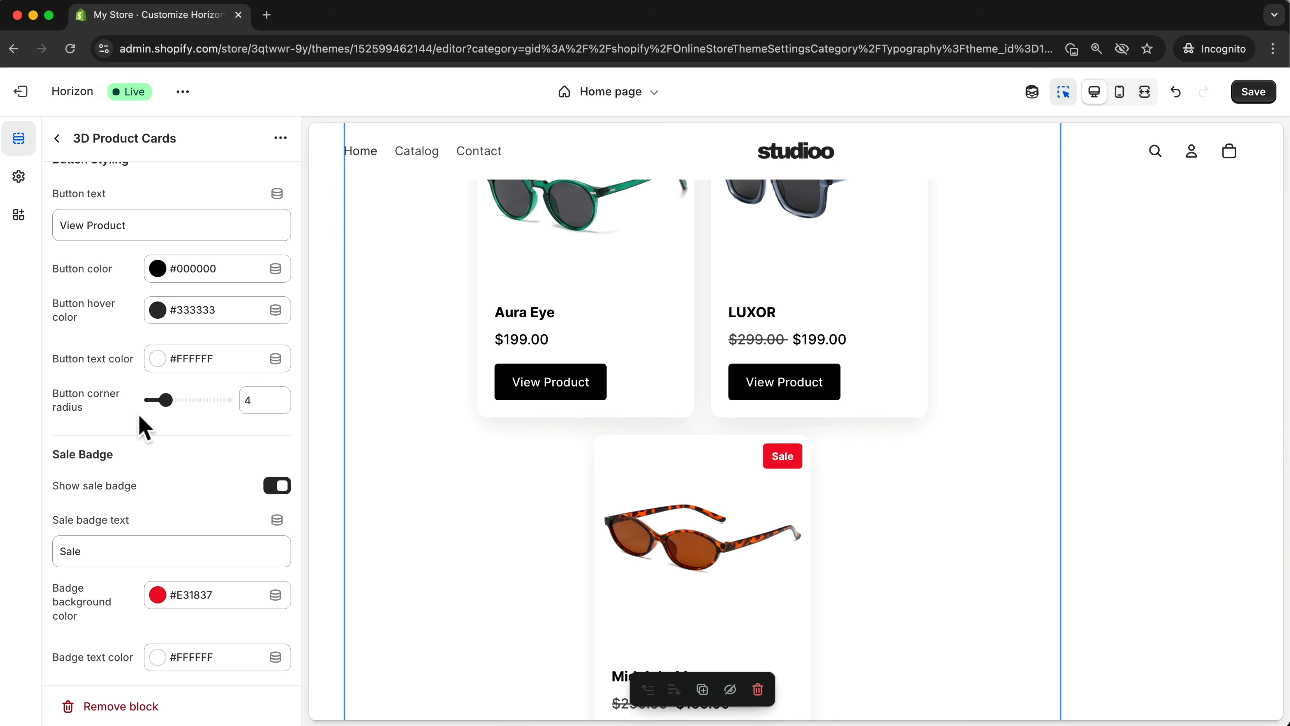
pyautogui.click(277, 485)
pyautogui.scroll(9, 186, 483)
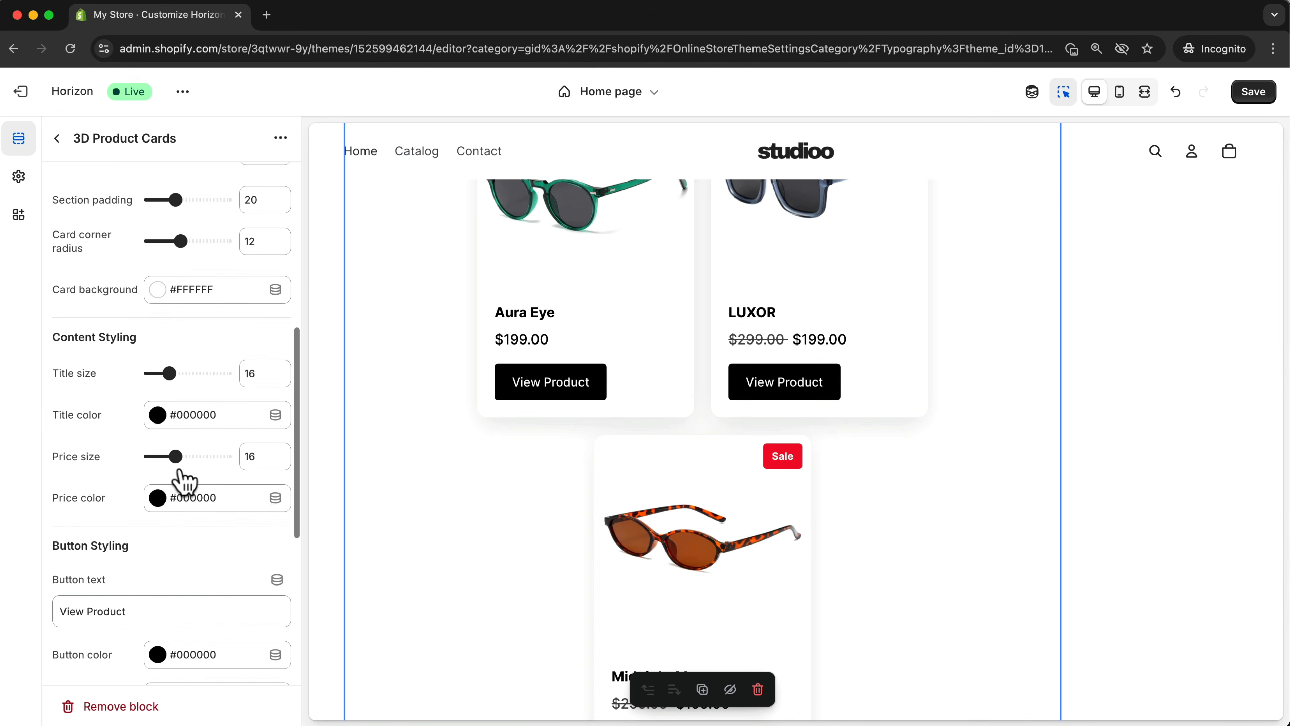
pyautogui.scroll(12, 185, 483)
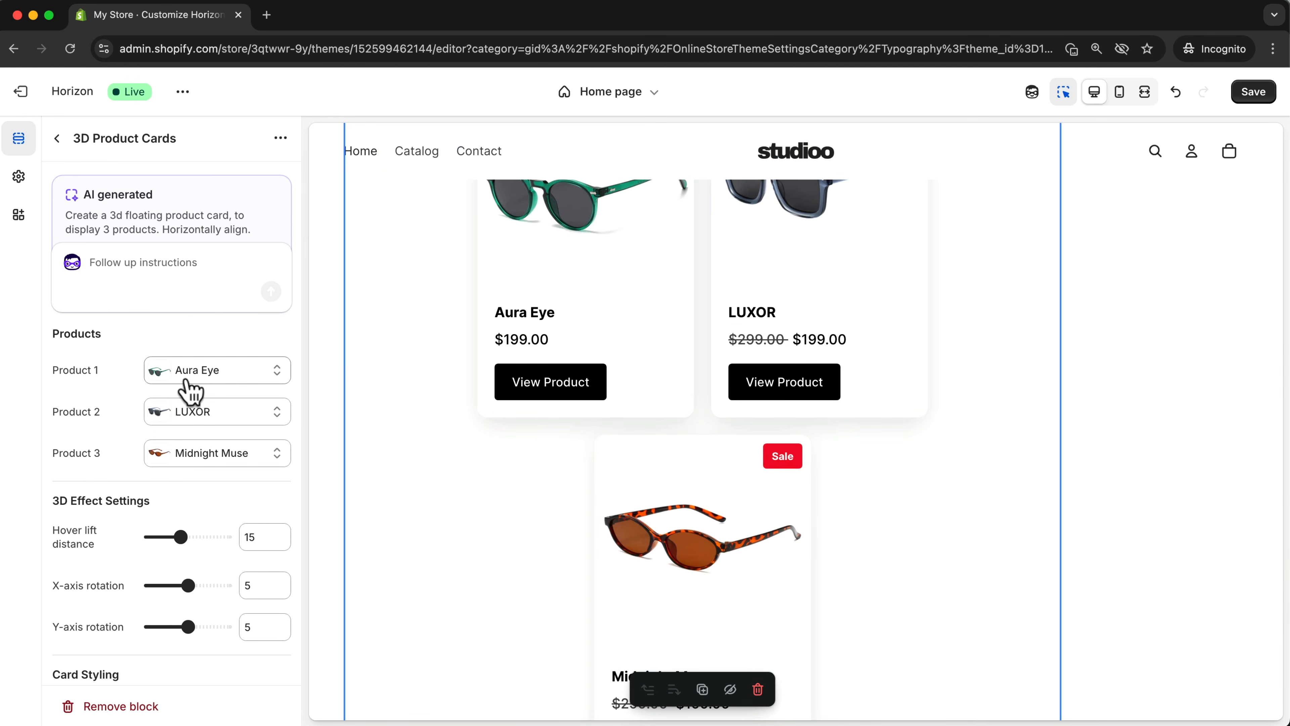
pyautogui.scroll(7, 642, 386)
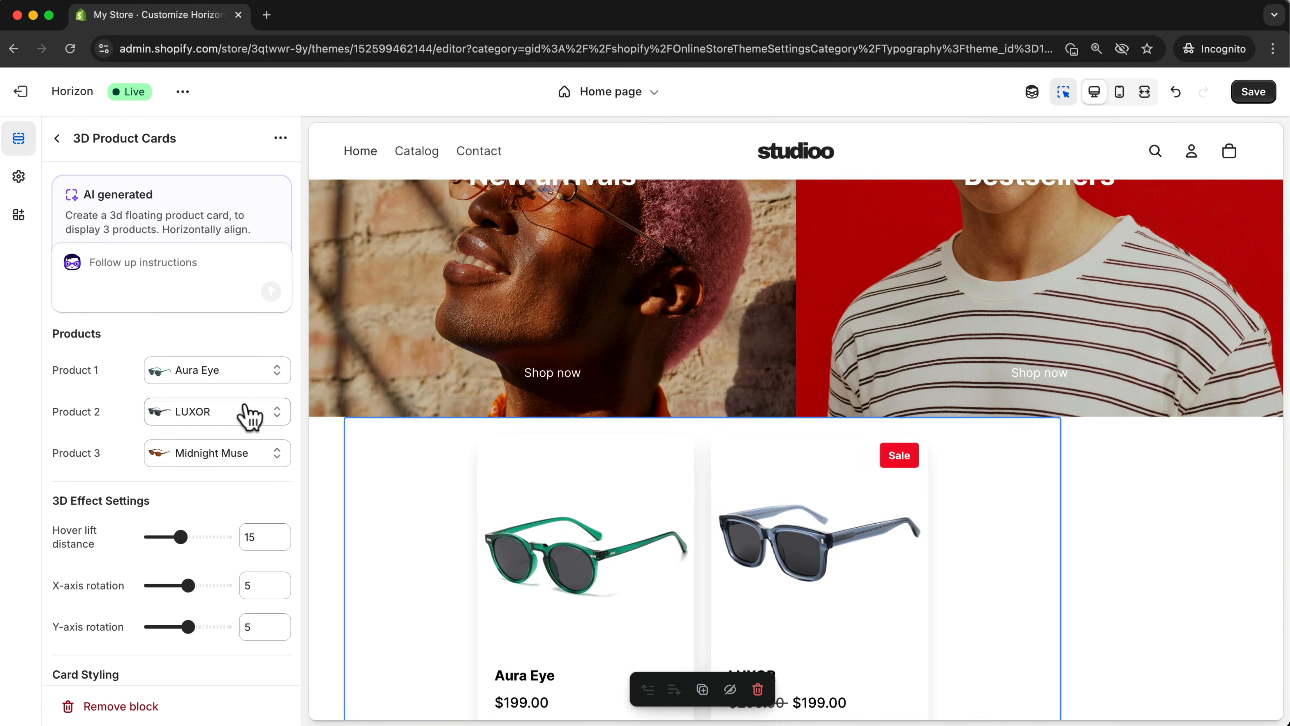
# Replace the 3D Product Cards block with an AI-generated block from the prompt "create a before and after image slider"
pyautogui.click(57, 138)
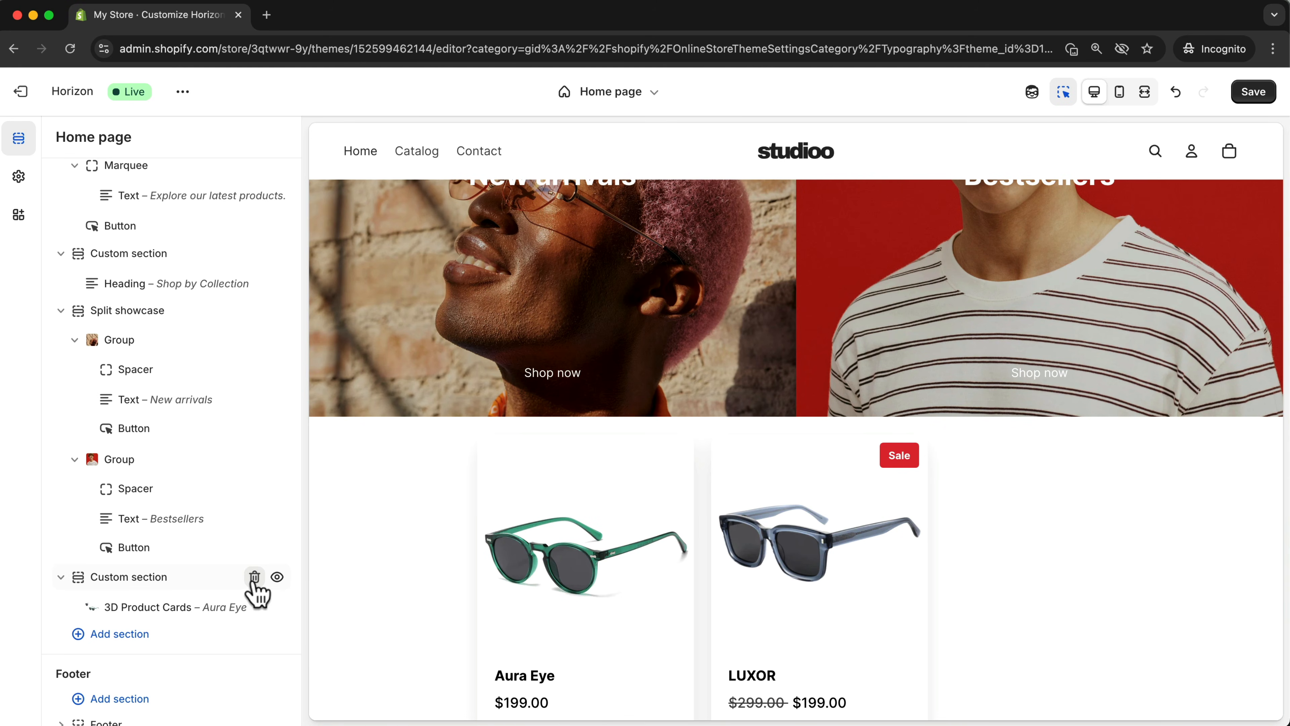
pyautogui.click(253, 605)
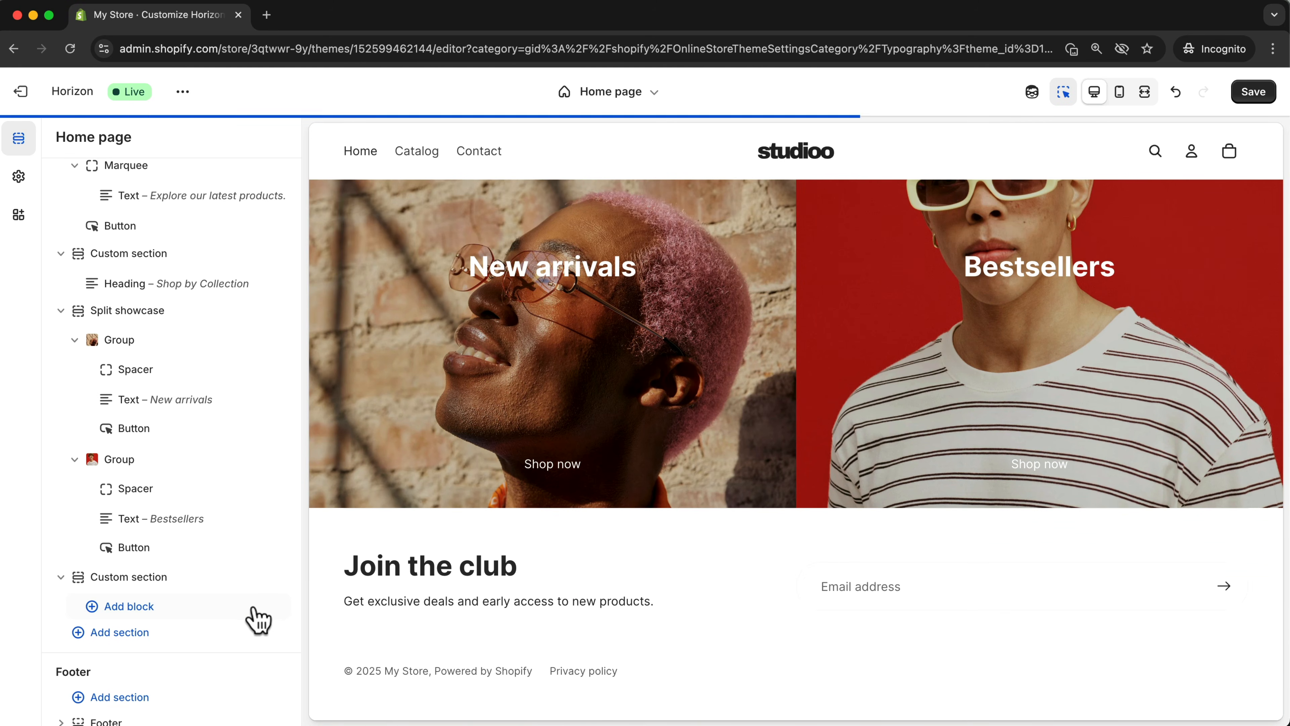
pyautogui.click(94, 606)
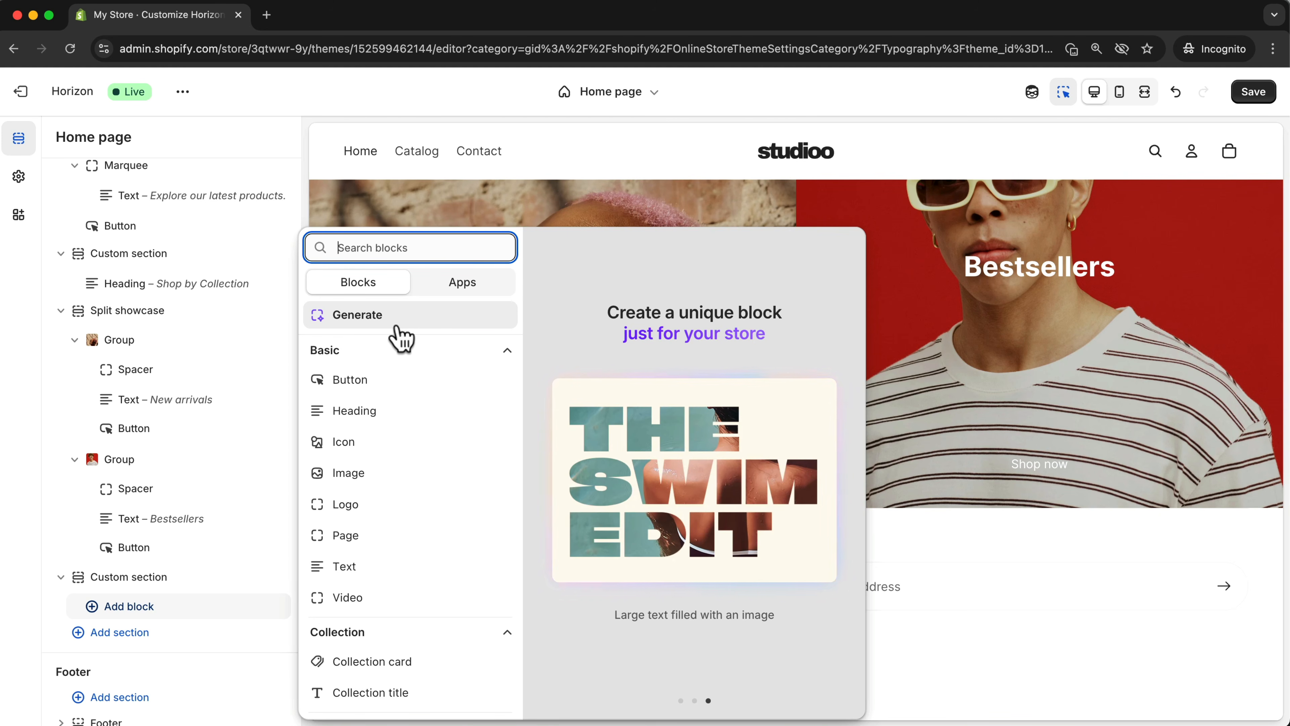
pyautogui.click(384, 326)
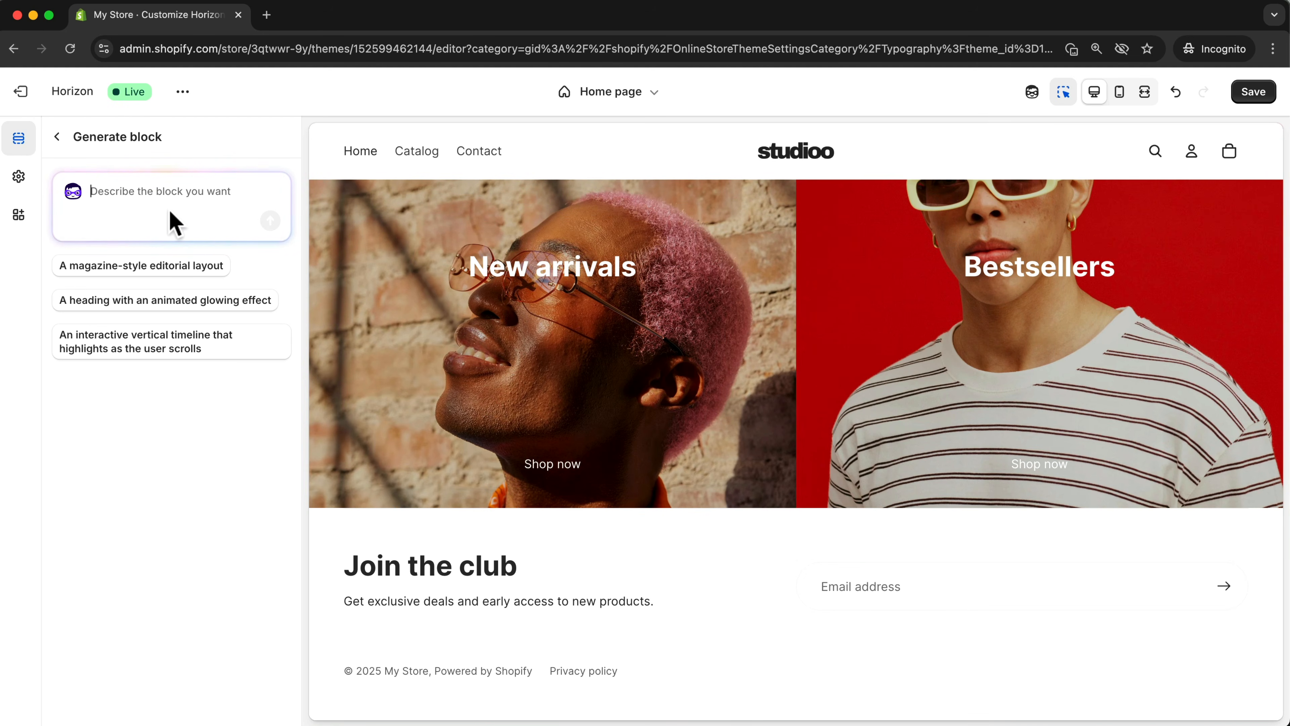
pyautogui.write('before and after image slider')
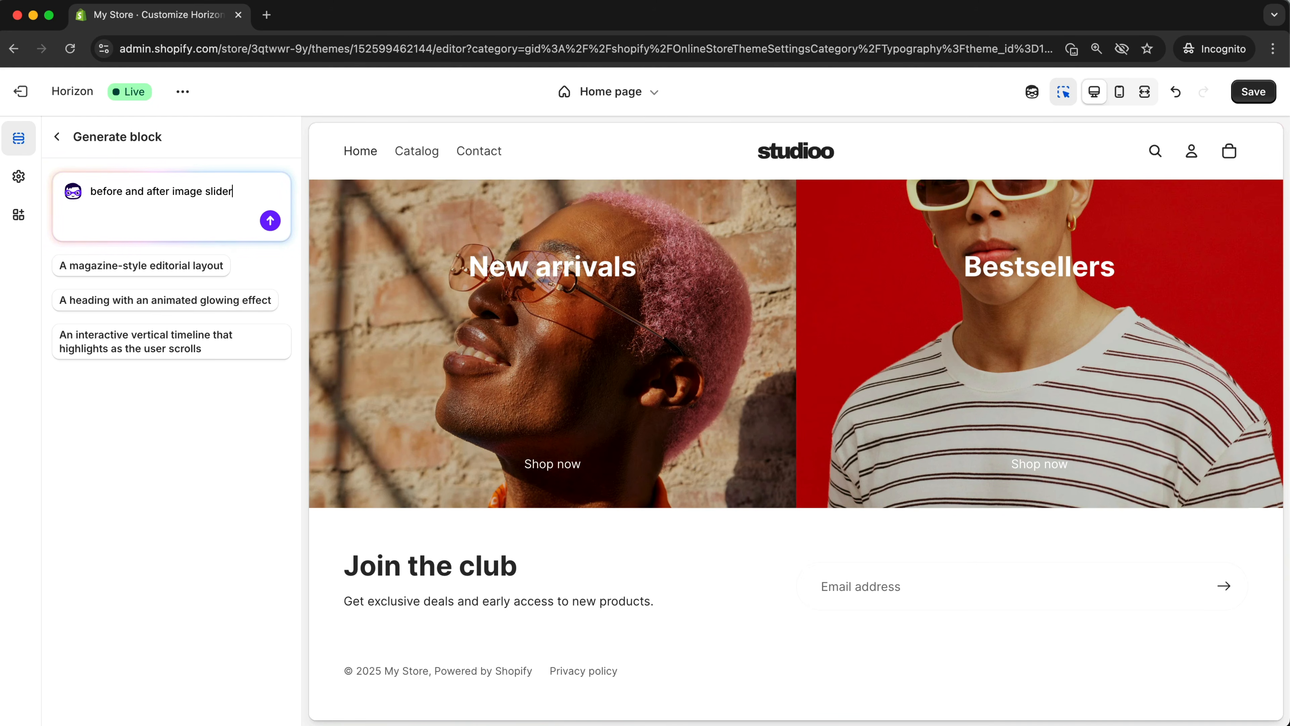
pyautogui.click(270, 220)
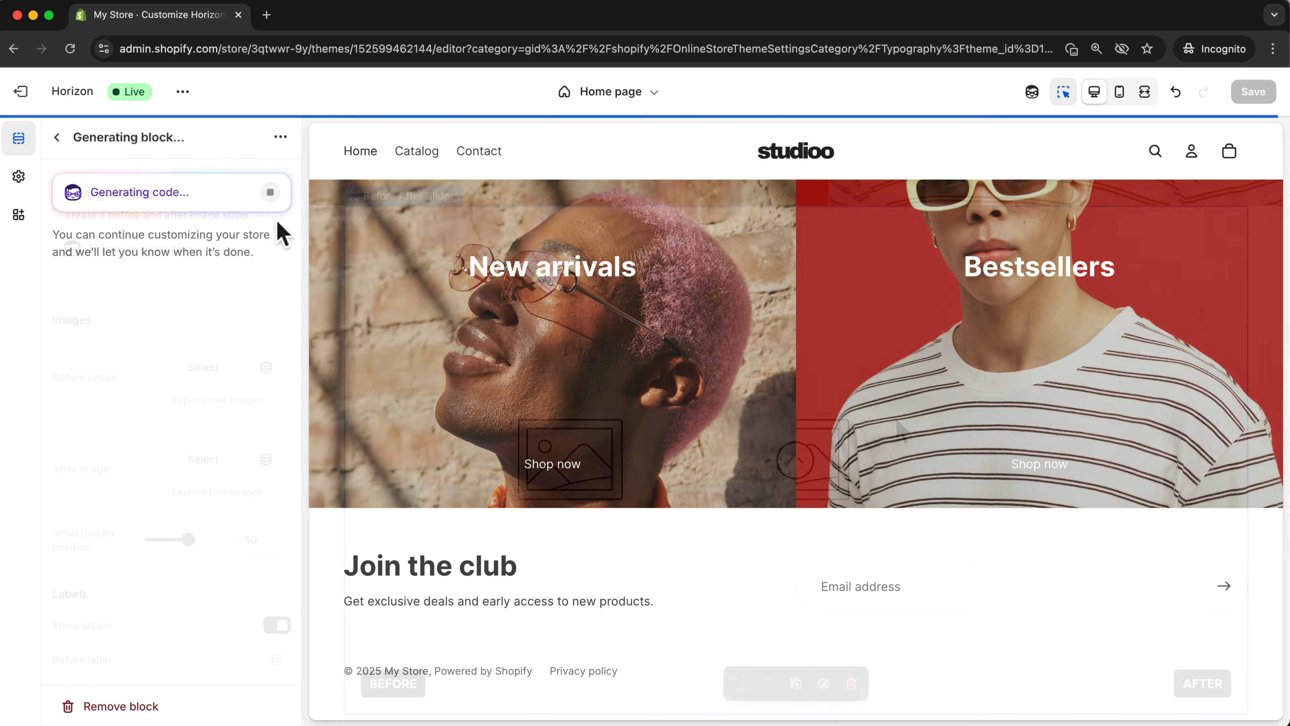
# Draft the follow-up instruction "allow manual adjustment of hieght or width of slider" for the Before After Slider block
pyautogui.scroll(-2, 796, 461)
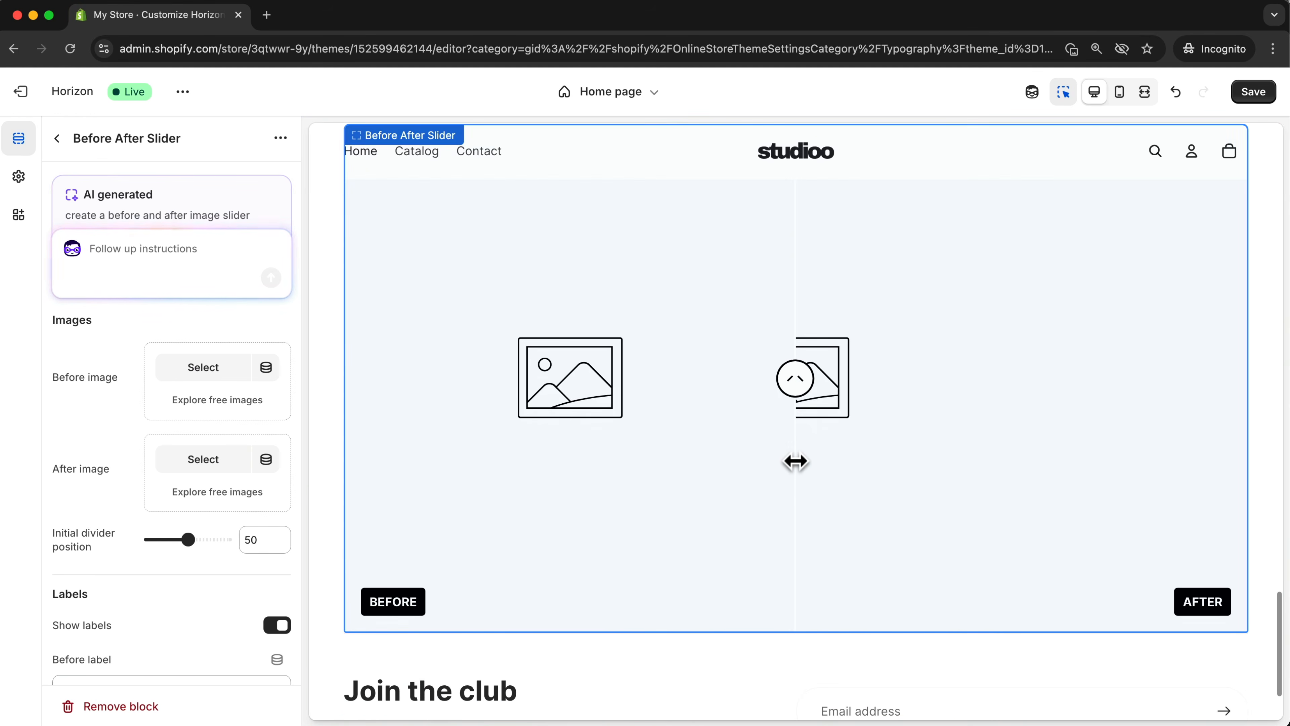
pyautogui.scroll(2, 796, 460)
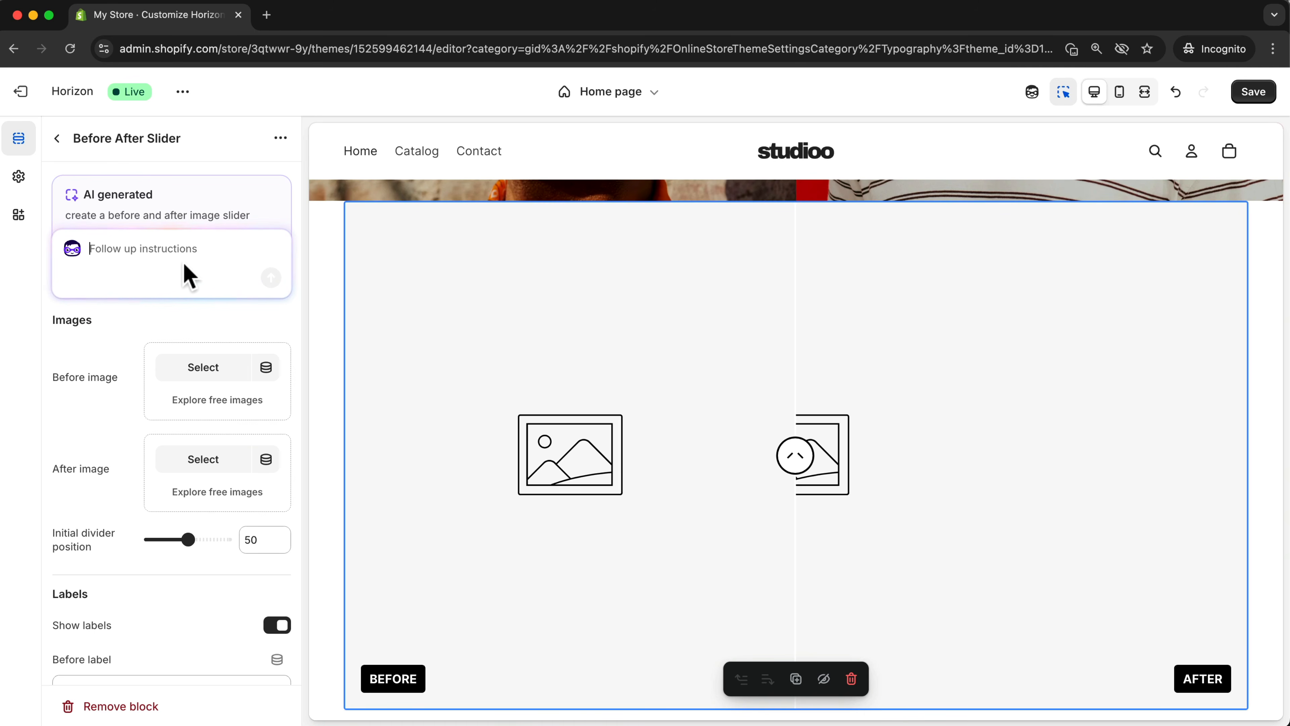
pyautogui.write('allow manual adjustment of hie')
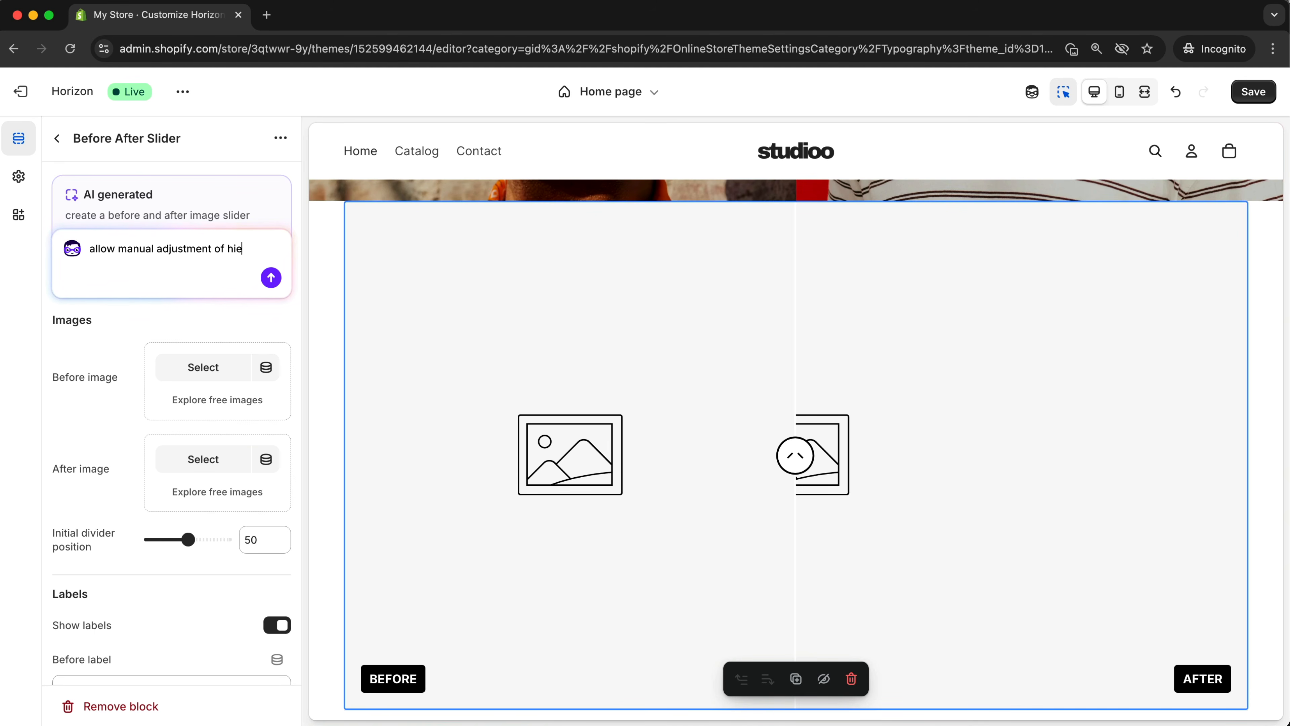
pyautogui.write('width of slider')
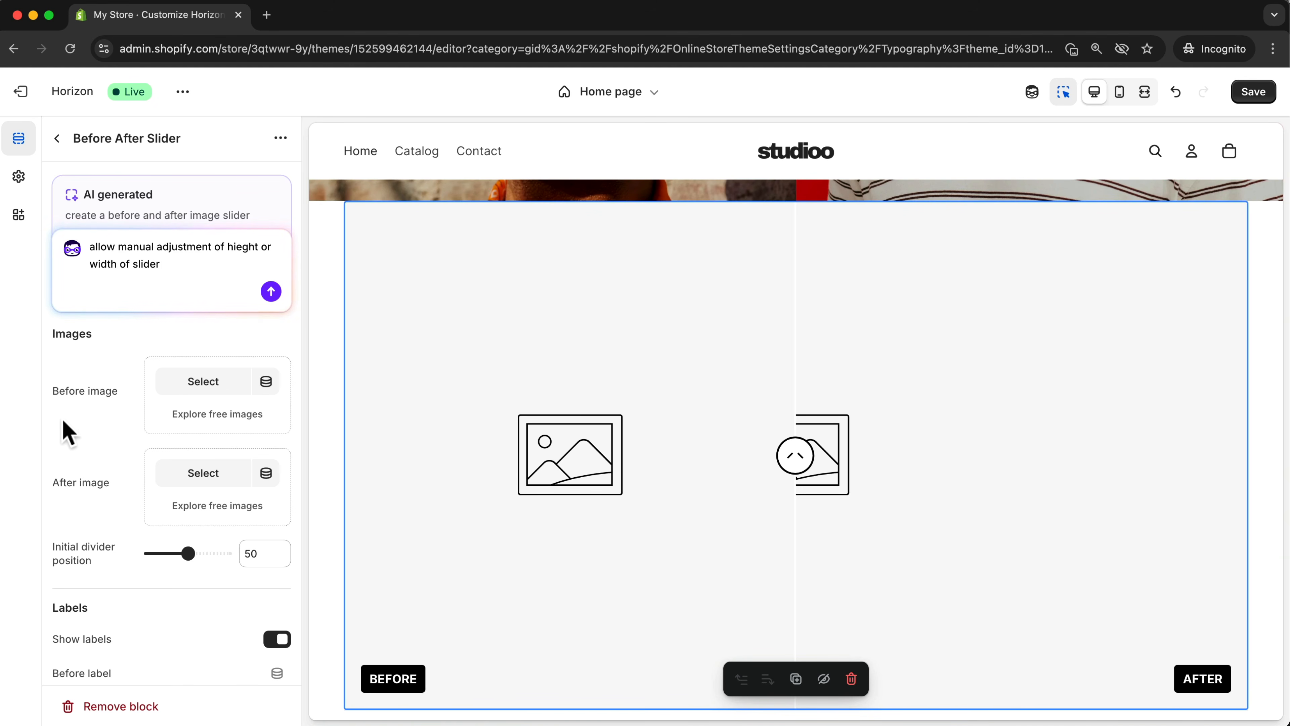
pyautogui.scroll(-3, 66, 433)
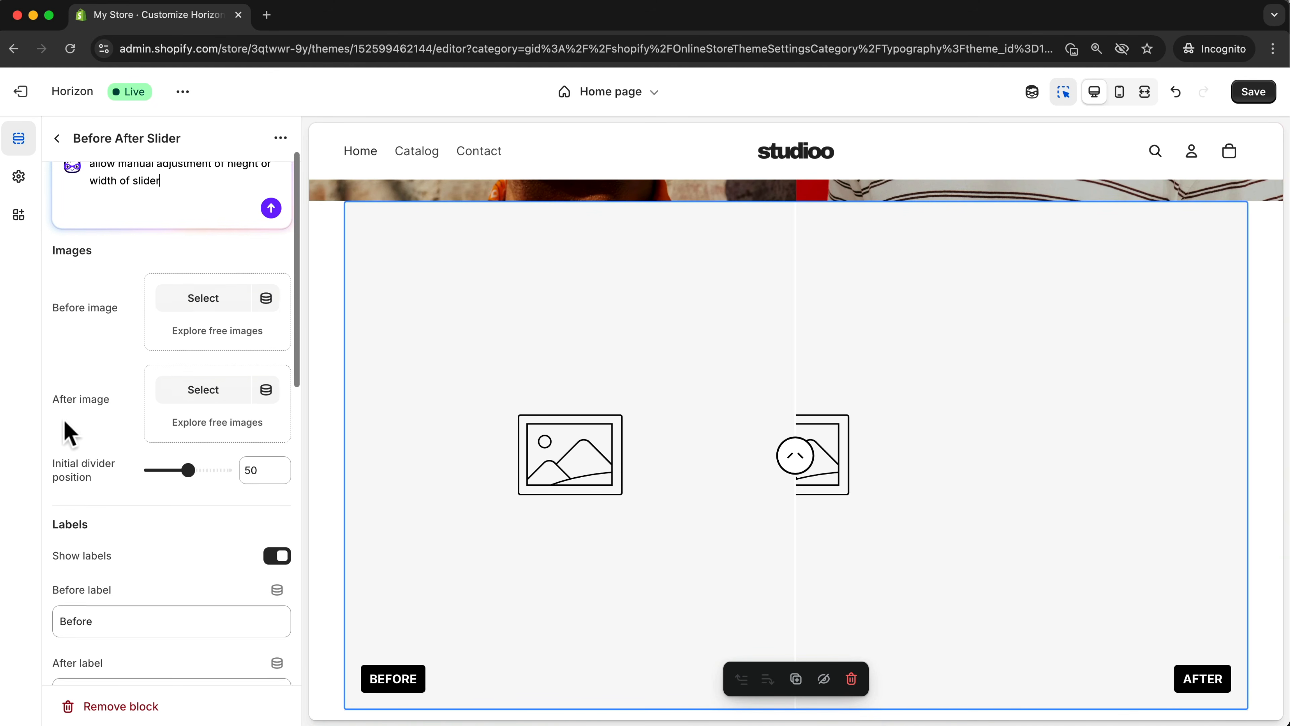
pyautogui.moveTo(55, 466); pyautogui.dragTo(99, 483)
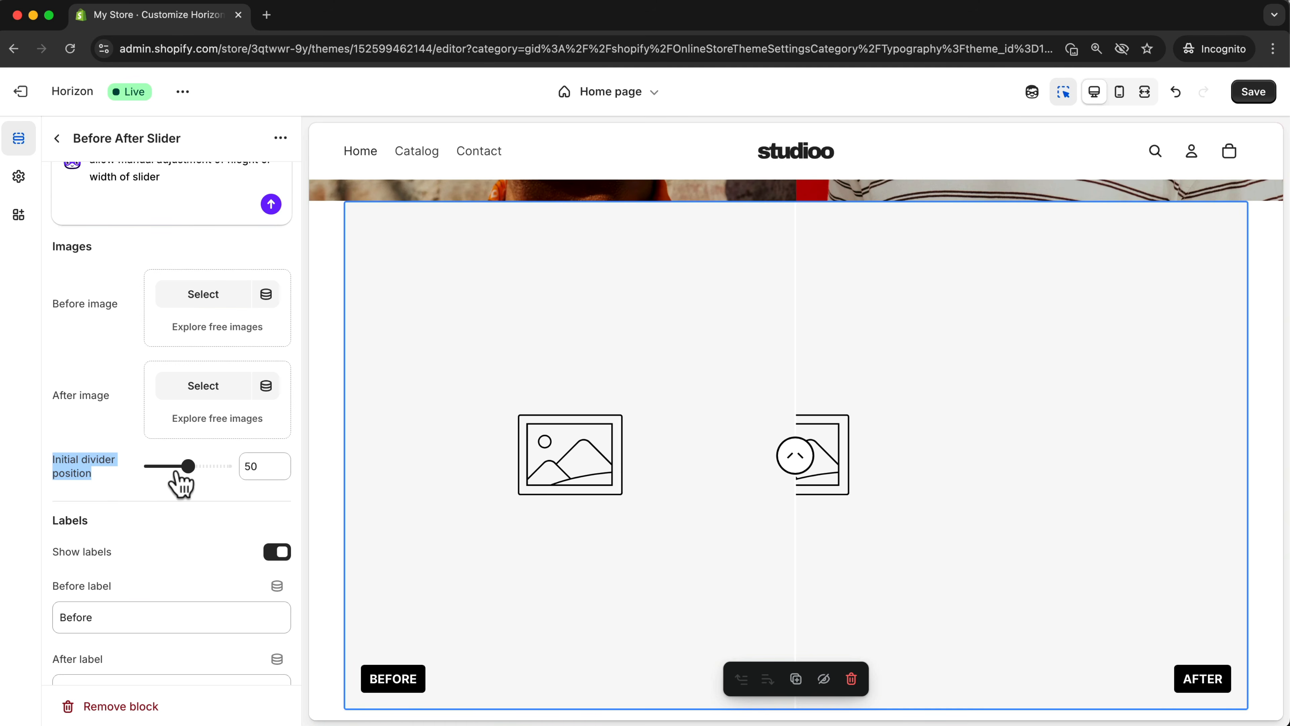
pyautogui.scroll(2, 120, 492)
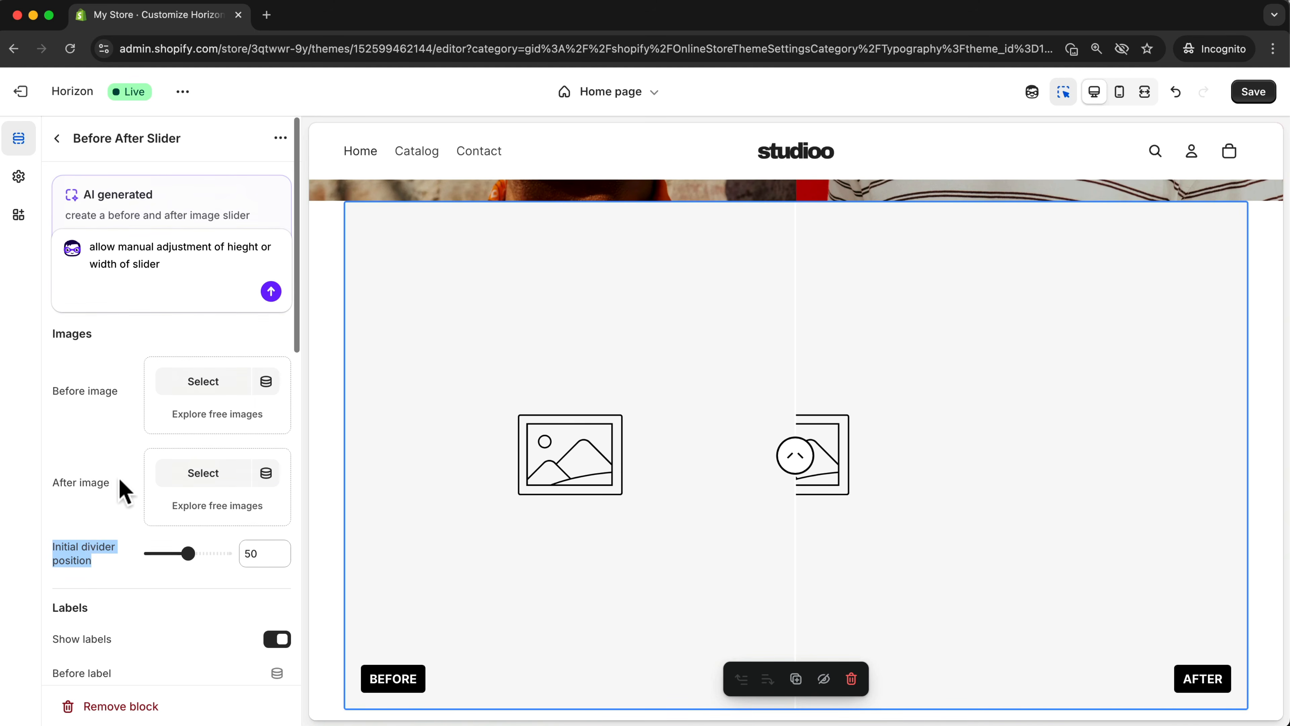
pyautogui.moveTo(173, 267); pyautogui.dragTo(96, 249)
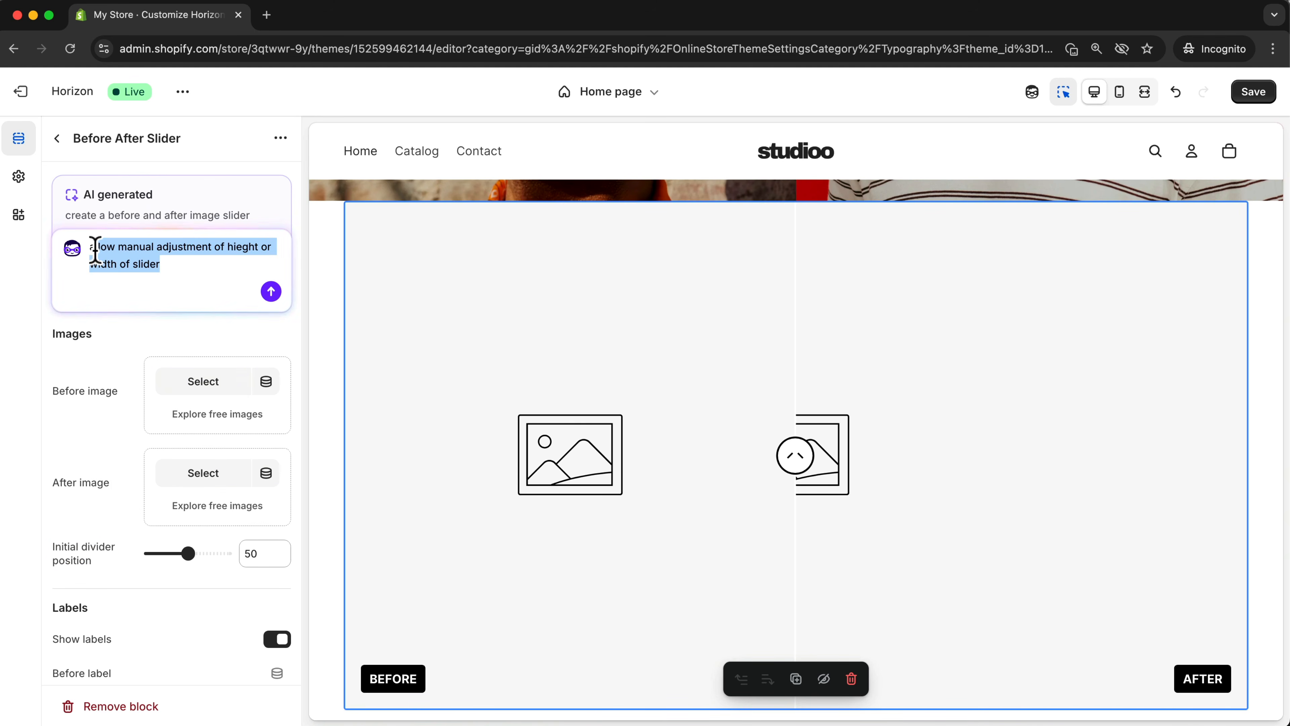
# Assign the orange-brown photo as the slider's before image and the matching blue photo as its after image
pyautogui.click(180, 392)
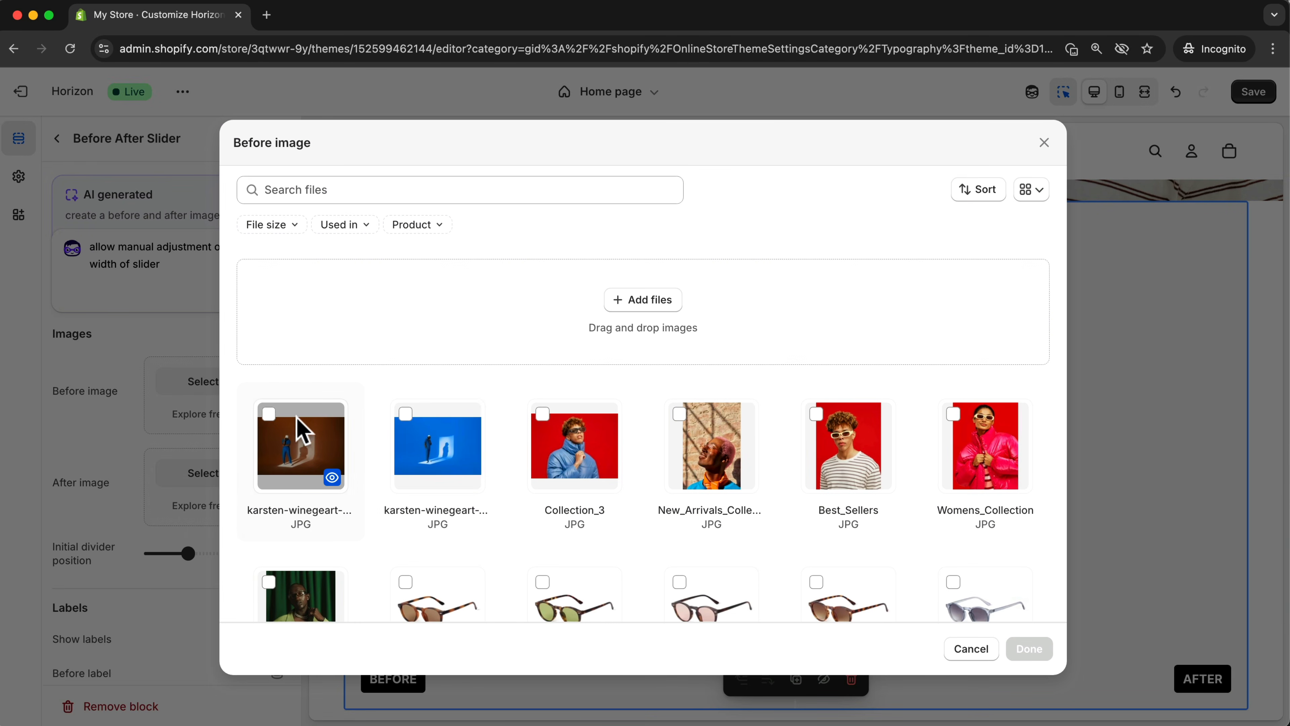
pyautogui.click(303, 431)
pyautogui.click(1028, 649)
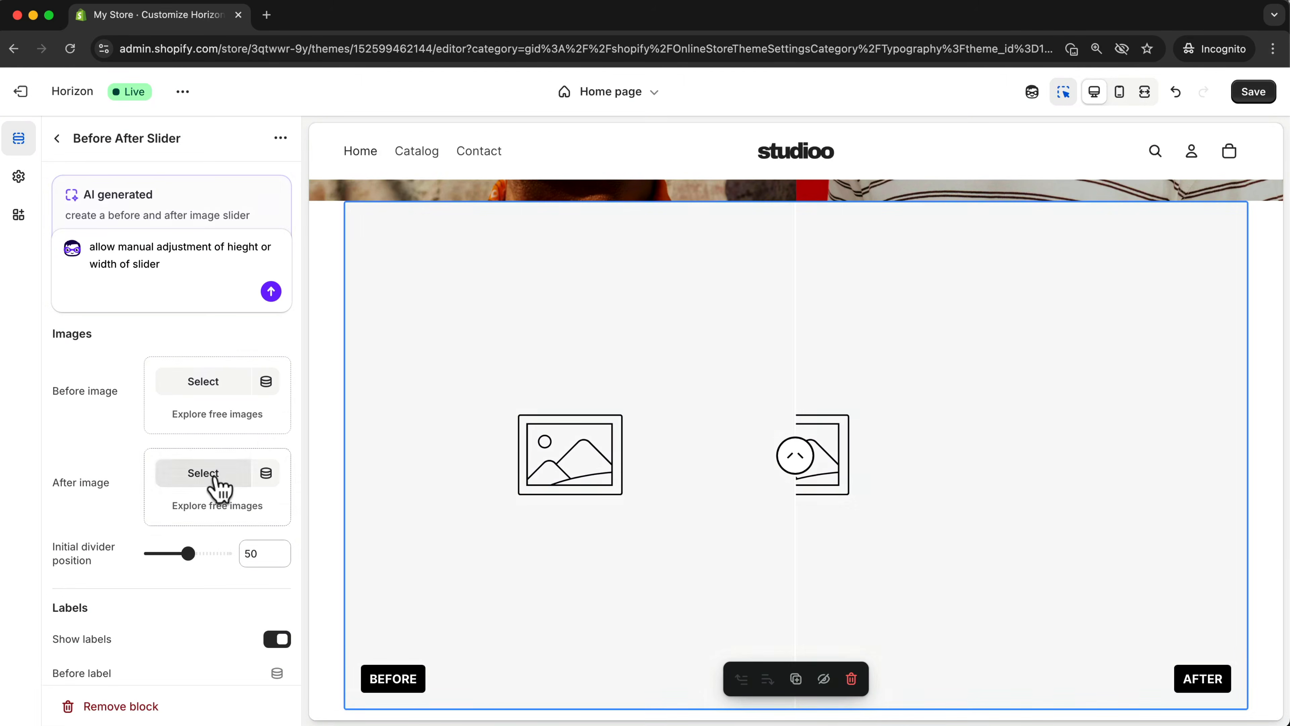
pyautogui.click(204, 472)
pyautogui.click(408, 423)
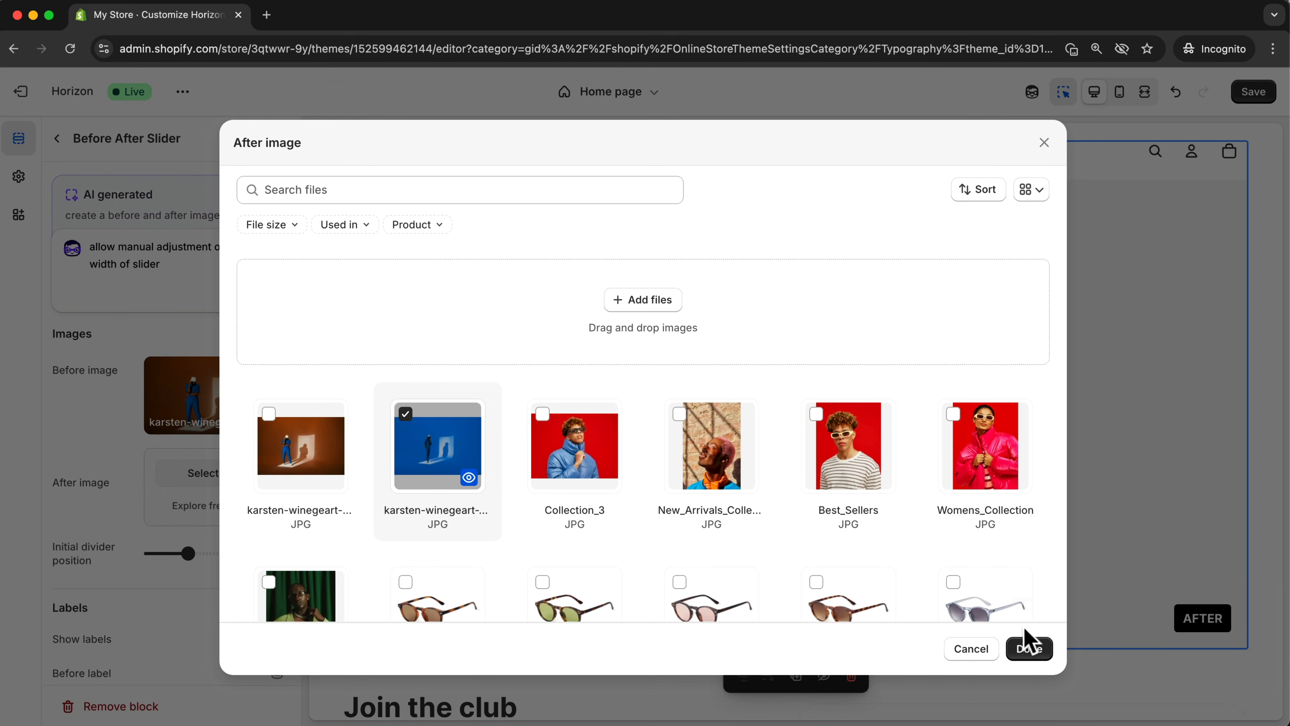
pyautogui.click(1029, 649)
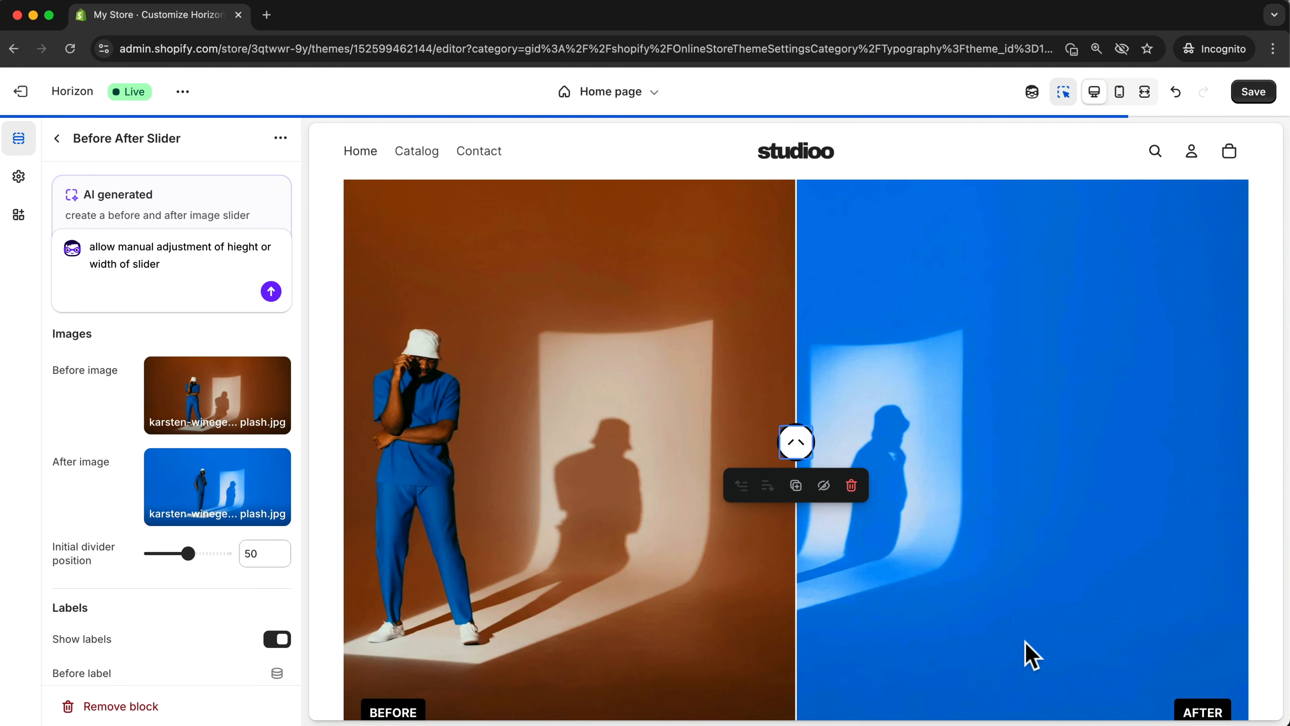
# Test the before/after divider in the preview and examine the block's label text, color, font size and text case settings
pyautogui.moveTo(799, 444)
pyautogui.mouseDown()
pyautogui.moveTo(512, 429)
pyautogui.moveTo(786, 455)
pyautogui.mouseUp()
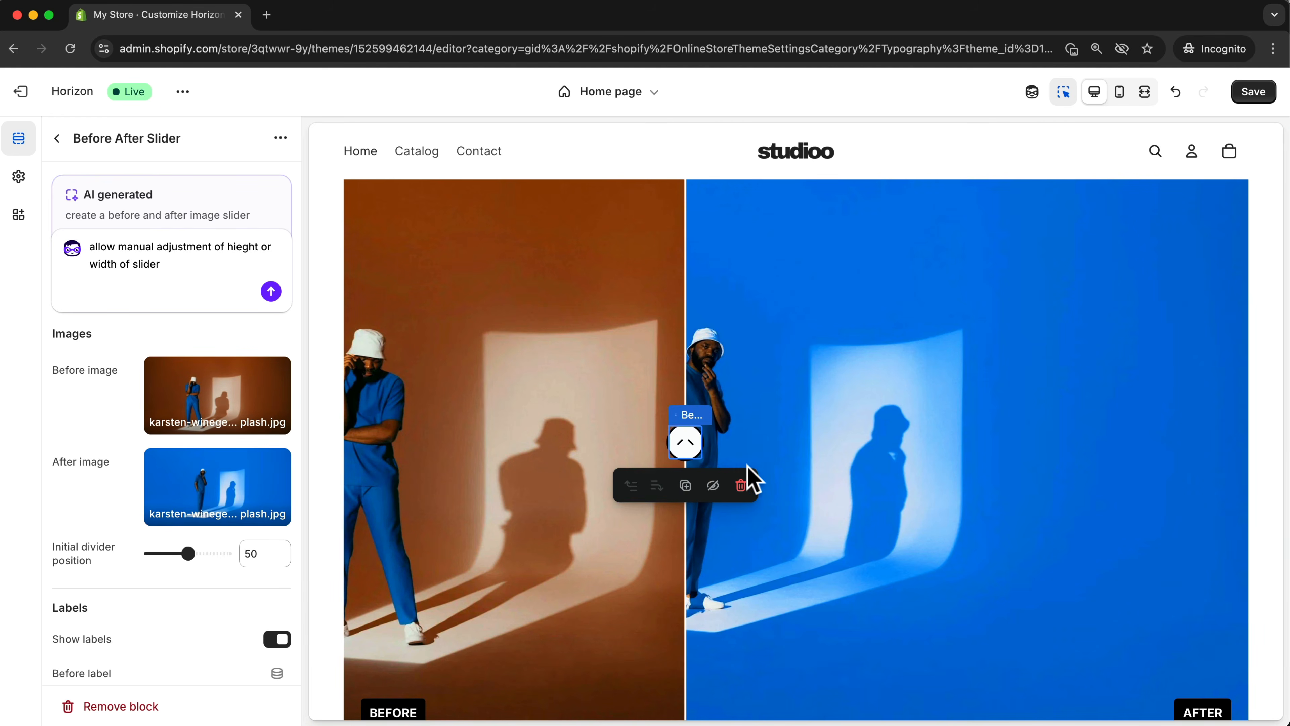
pyautogui.moveTo(776, 460); pyautogui.dragTo(782, 453)
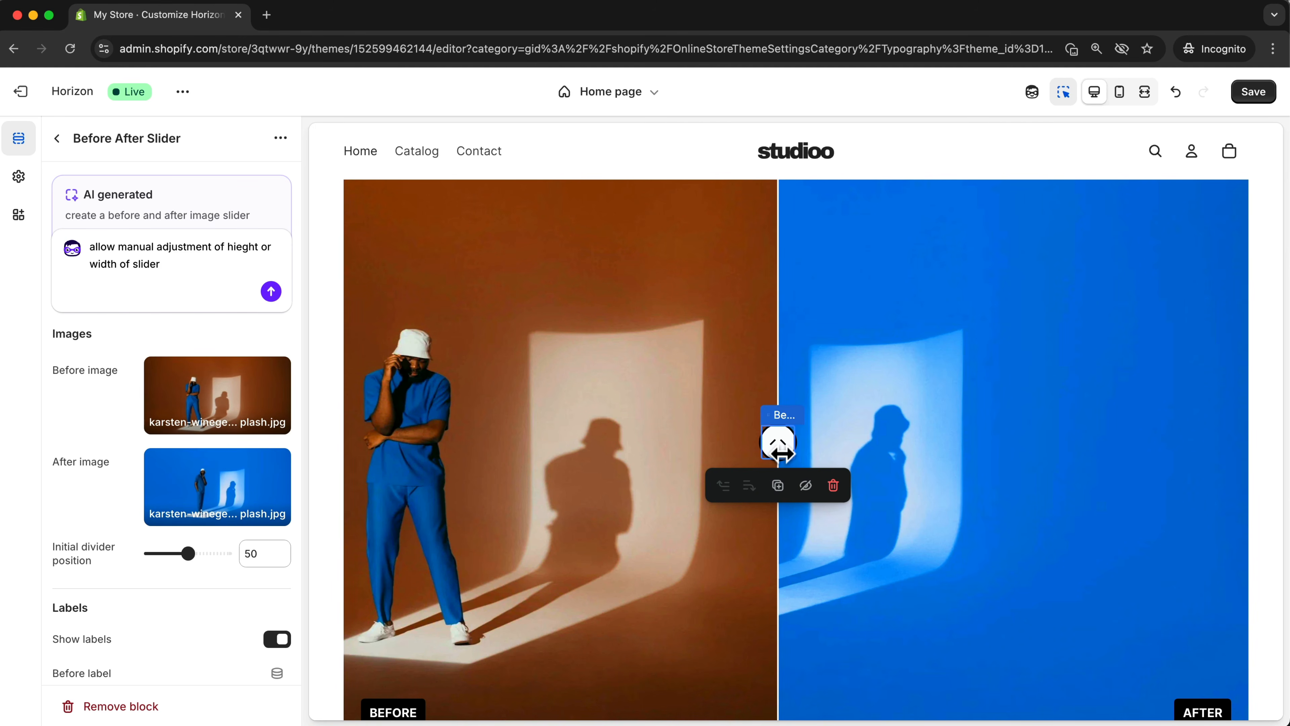
pyautogui.scroll(-5, 127, 523)
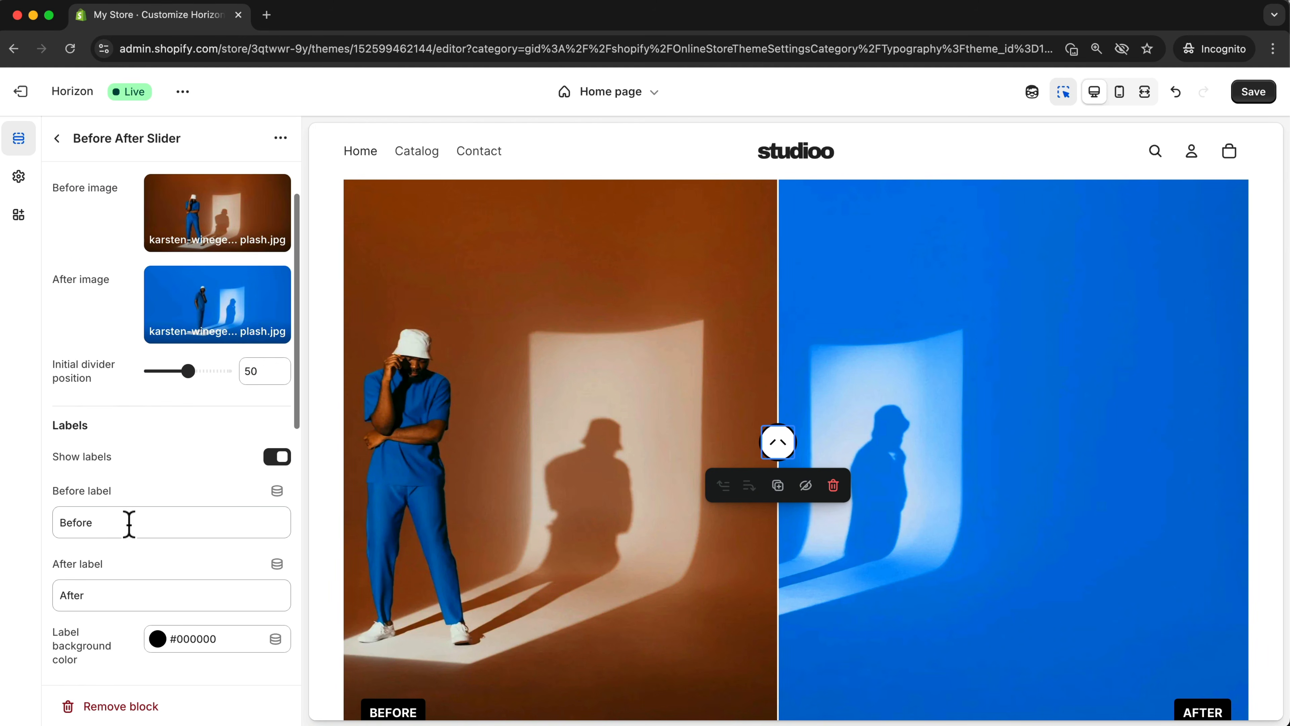
pyautogui.scroll(-3, 130, 523)
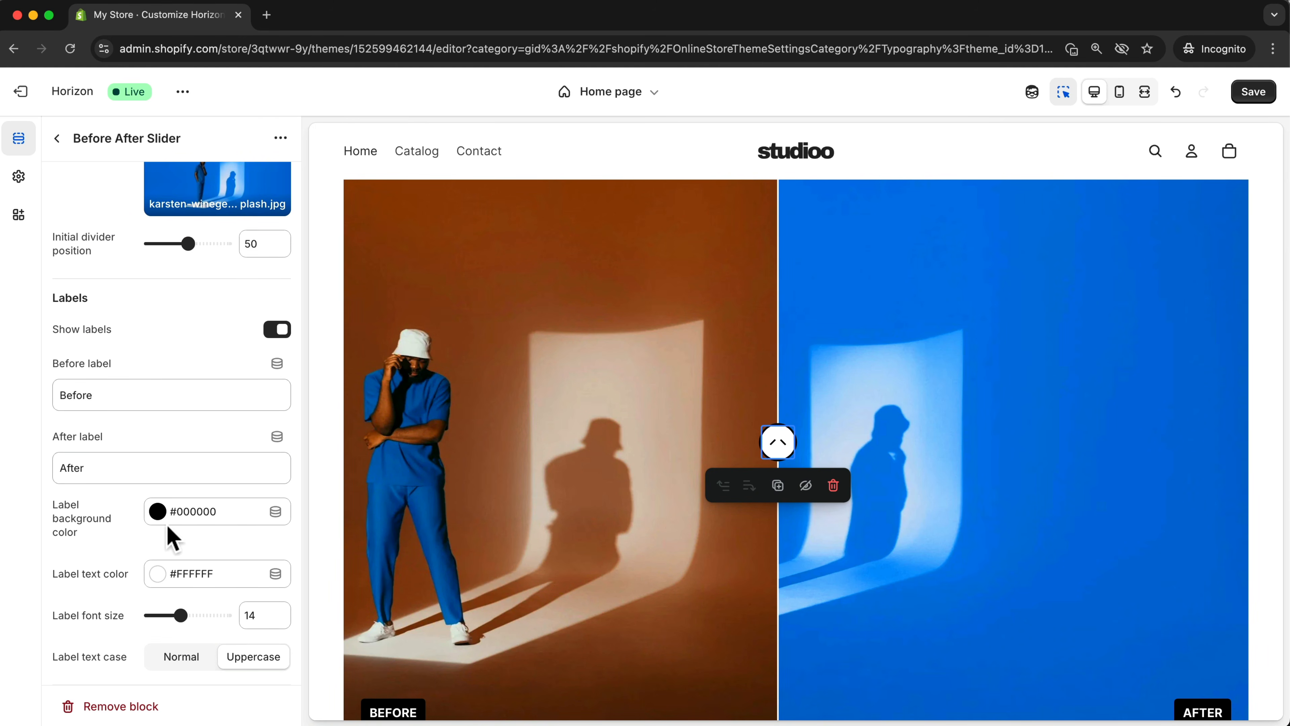
pyautogui.scroll(-1, 160, 533)
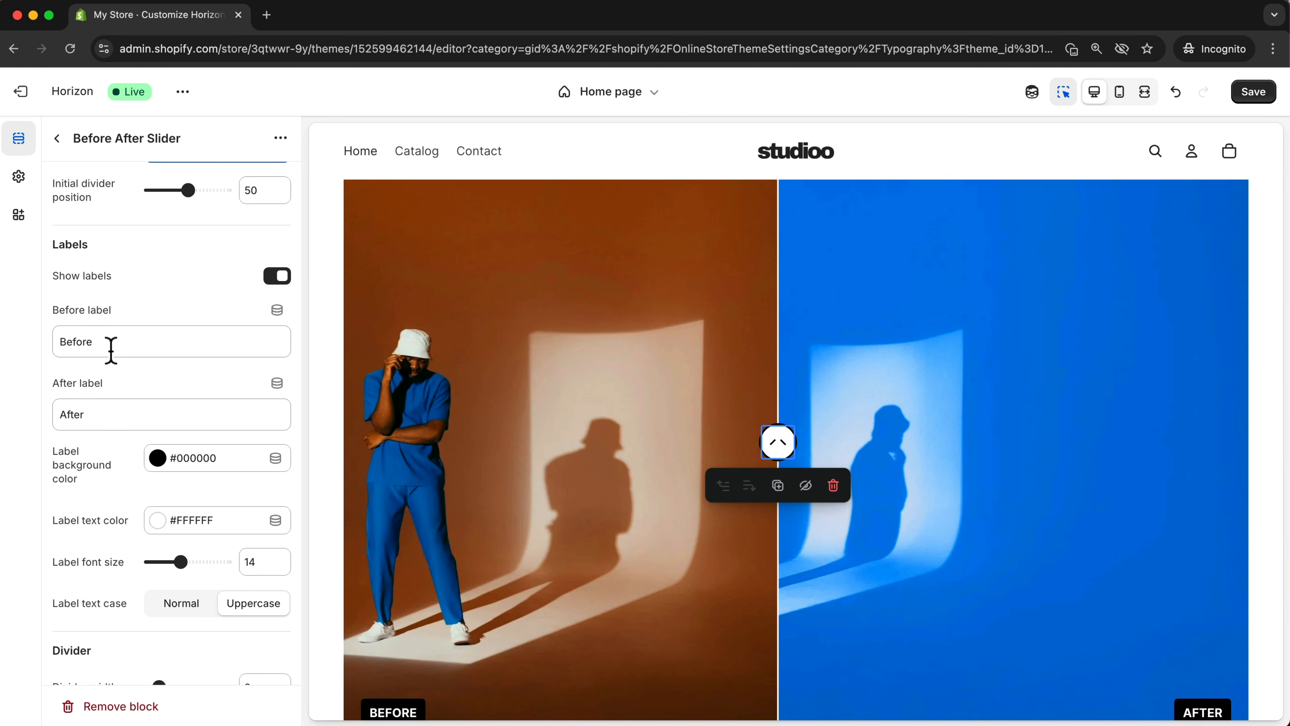
pyautogui.moveTo(111, 350); pyautogui.dragTo(28, 350)
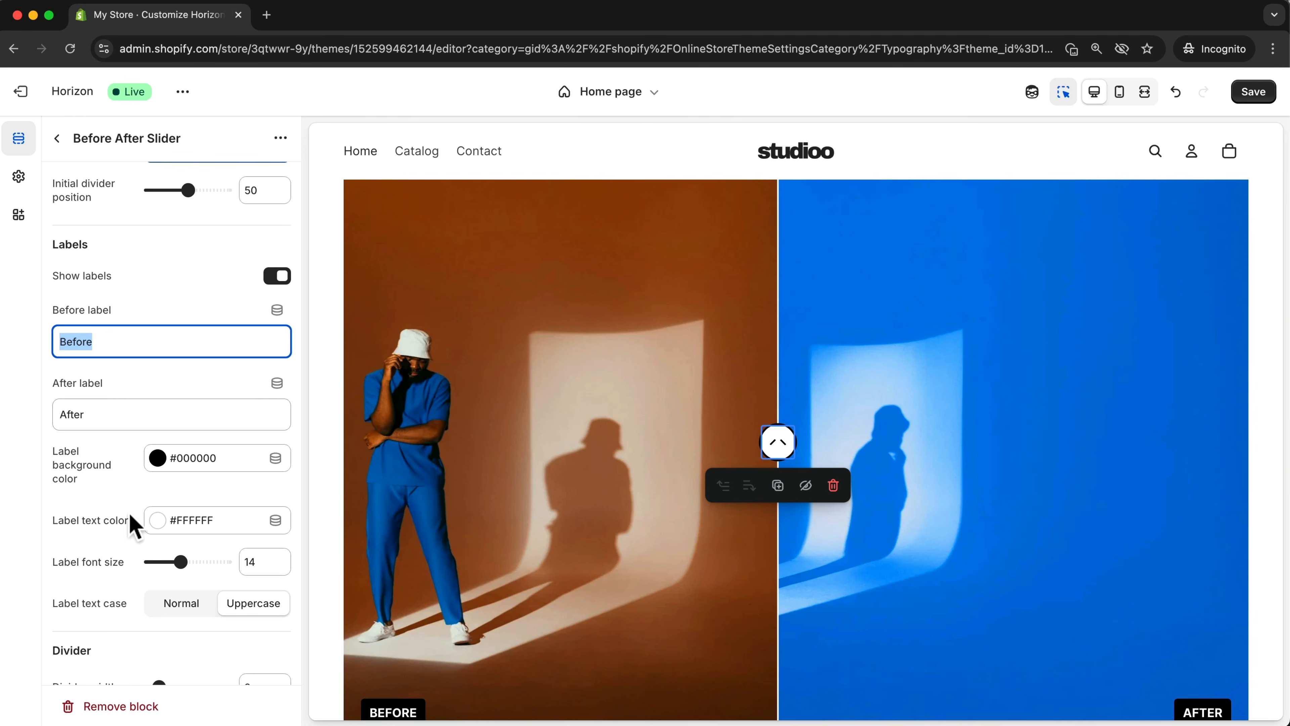
# Reduce the slider's handle size to 30 and enlarge it again to compare the handle's appearance
pyautogui.scroll(-8, 130, 517)
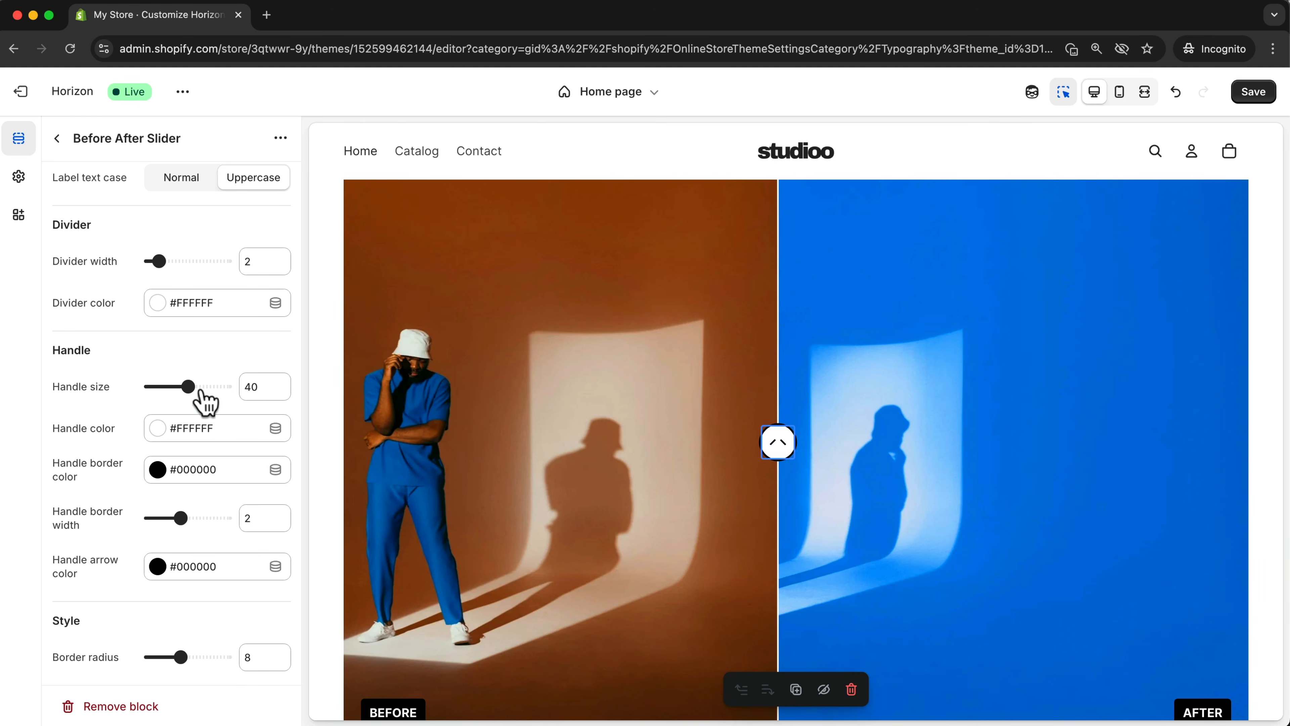
pyautogui.moveTo(189, 386); pyautogui.dragTo(171, 387)
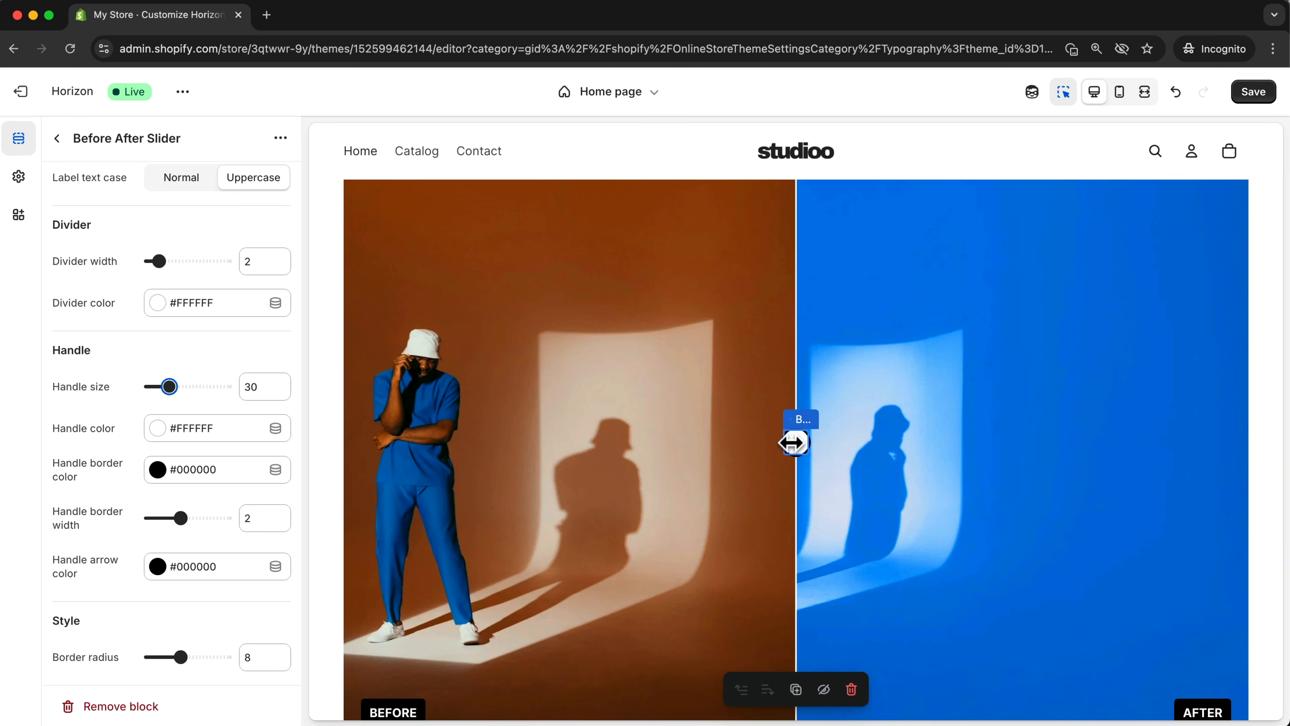
pyautogui.moveTo(170, 386); pyautogui.dragTo(199, 386)
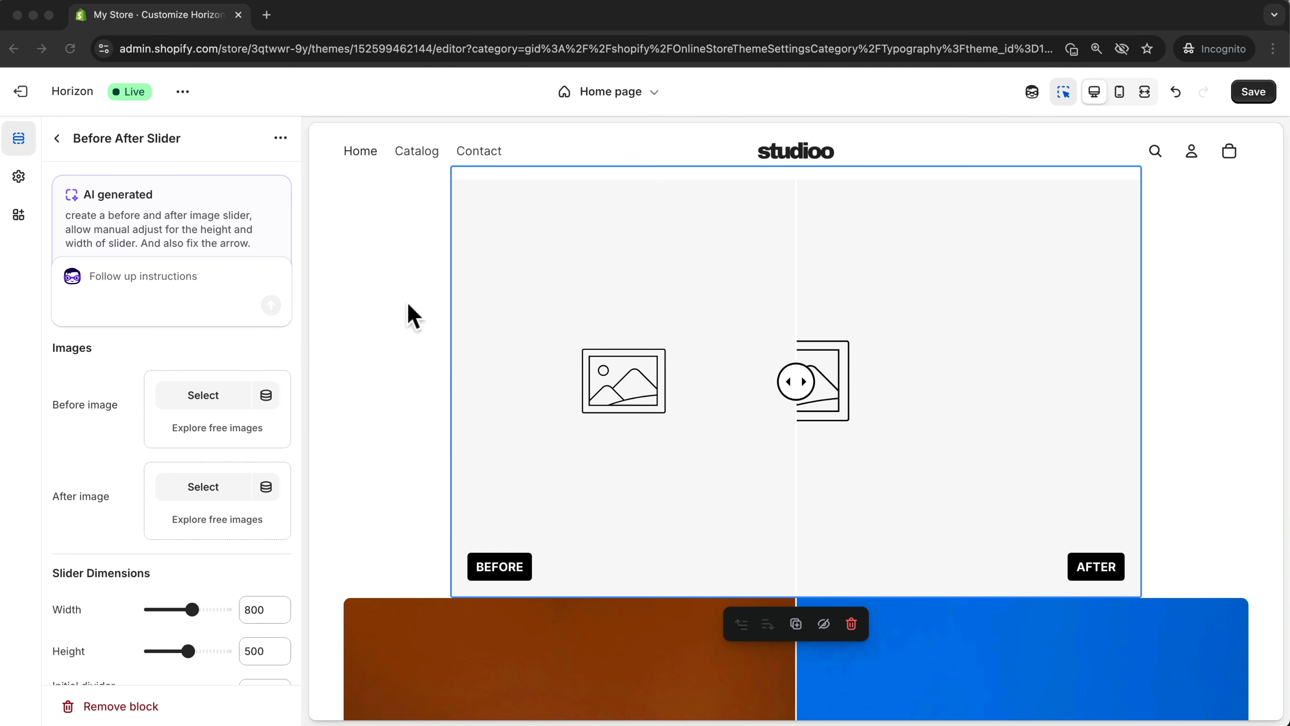
# Compare the newly generated Before After Slider with the older image slider below it and test its divider in the preview
pyautogui.scroll(-8, 584, 422)
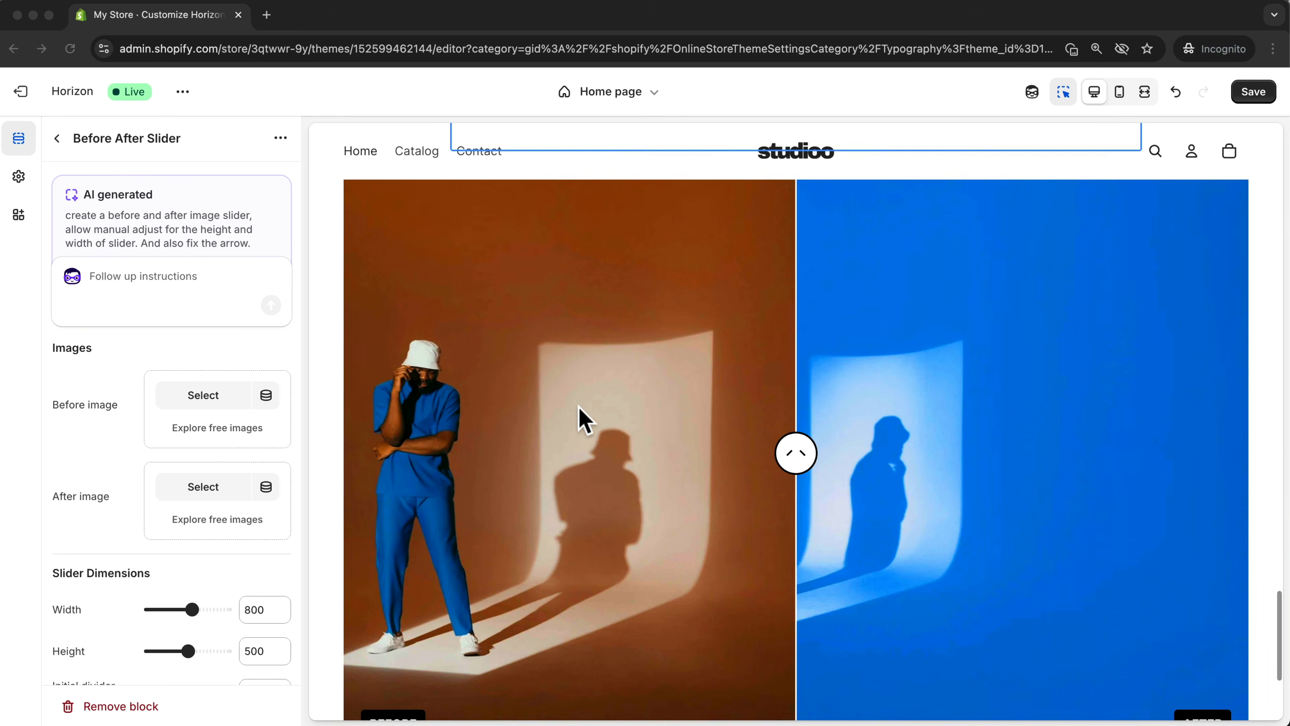
pyautogui.scroll(-1, 832, 416)
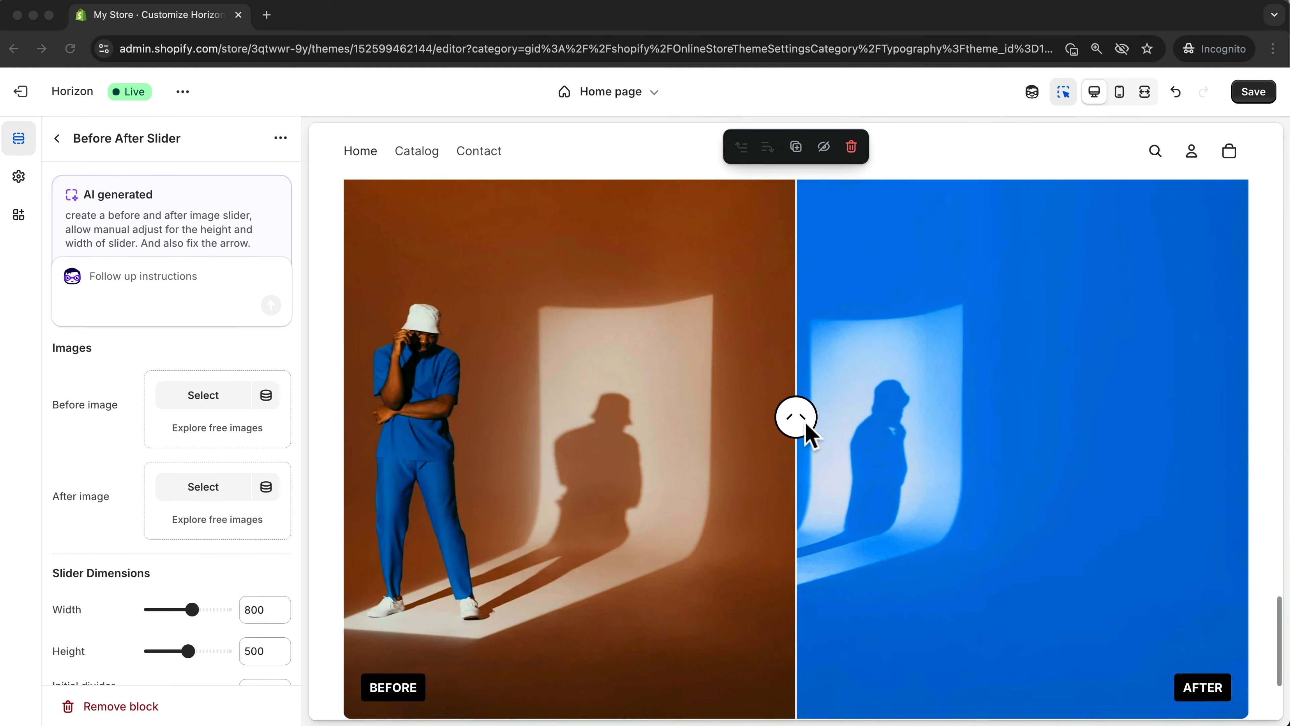
pyautogui.scroll(-2, 802, 421)
pyautogui.scroll(1, 687, 388)
pyautogui.scroll(10, 687, 387)
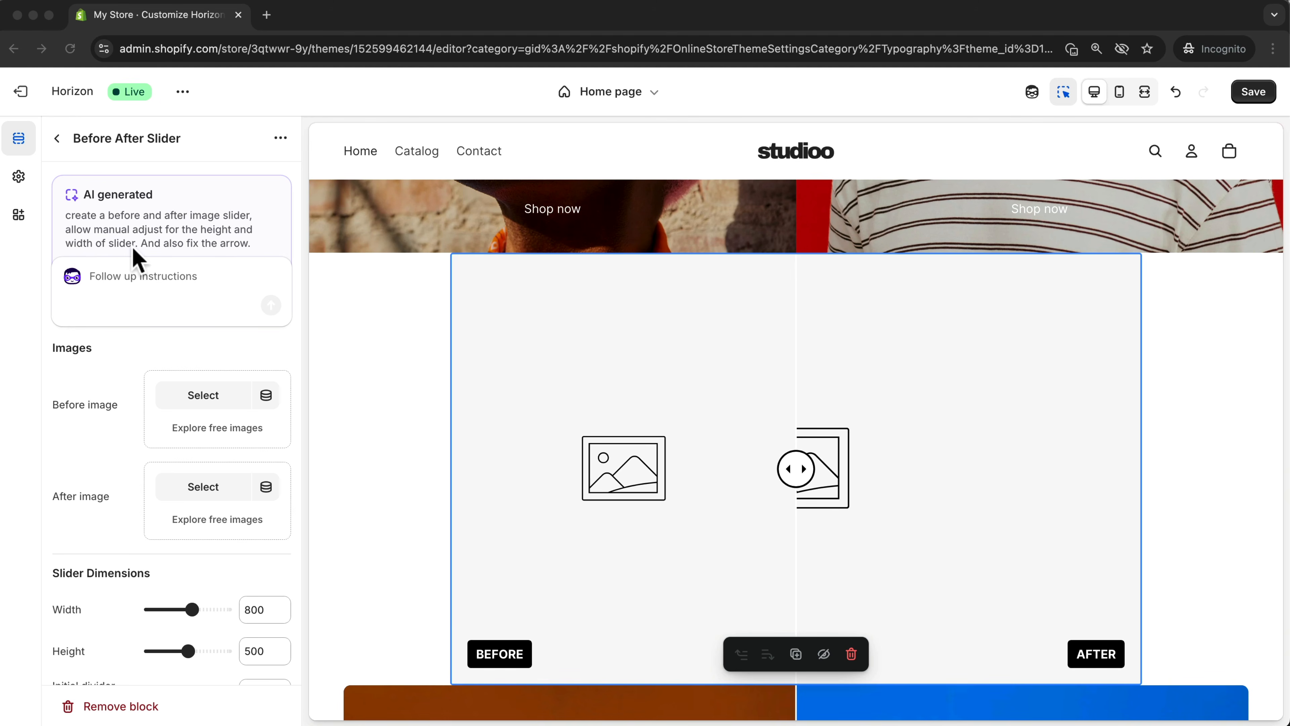
pyautogui.scroll(-10, 671, 421)
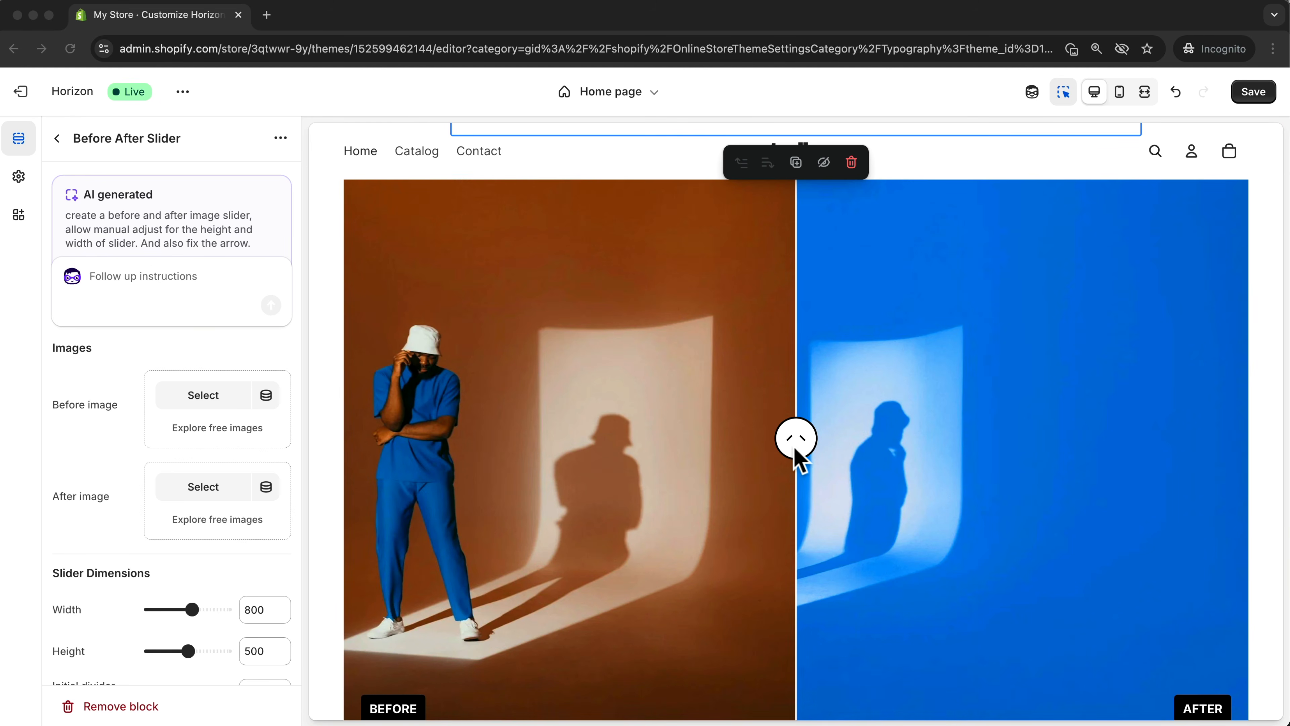
pyautogui.scroll(7, 796, 457)
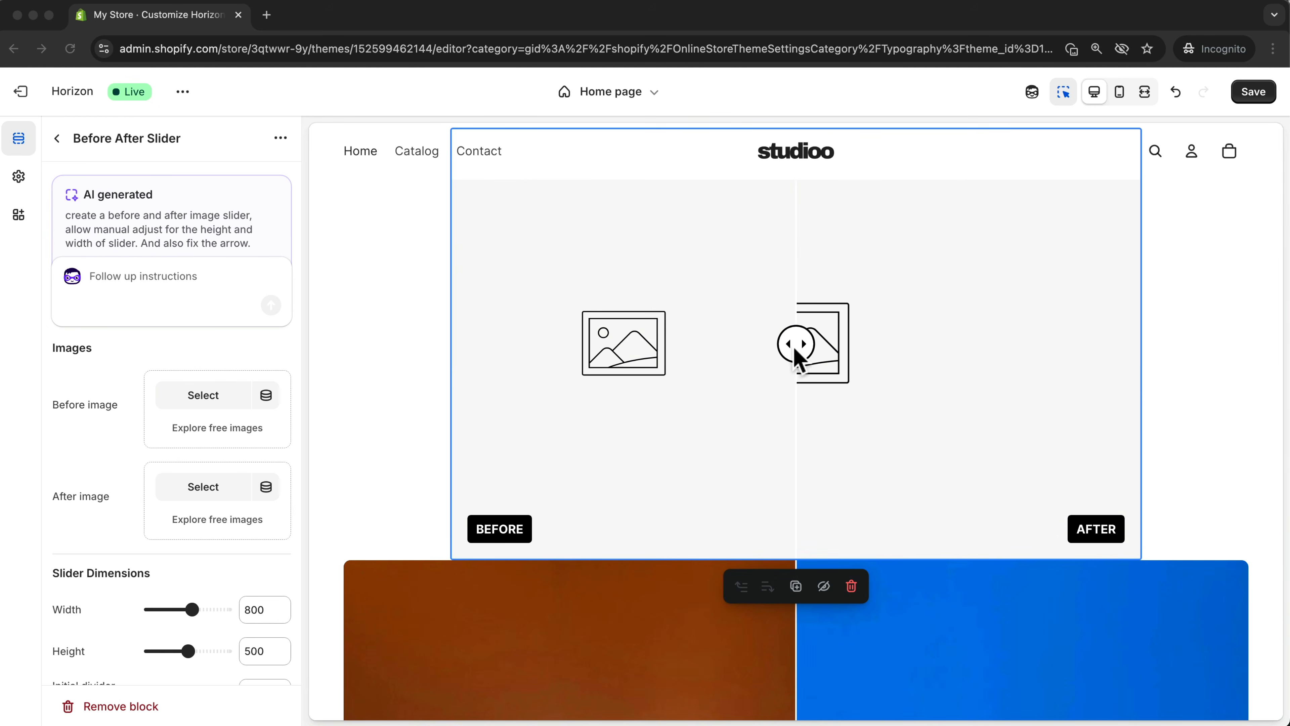
pyautogui.click(763, 350)
pyautogui.moveTo(793, 350); pyautogui.dragTo(818, 345)
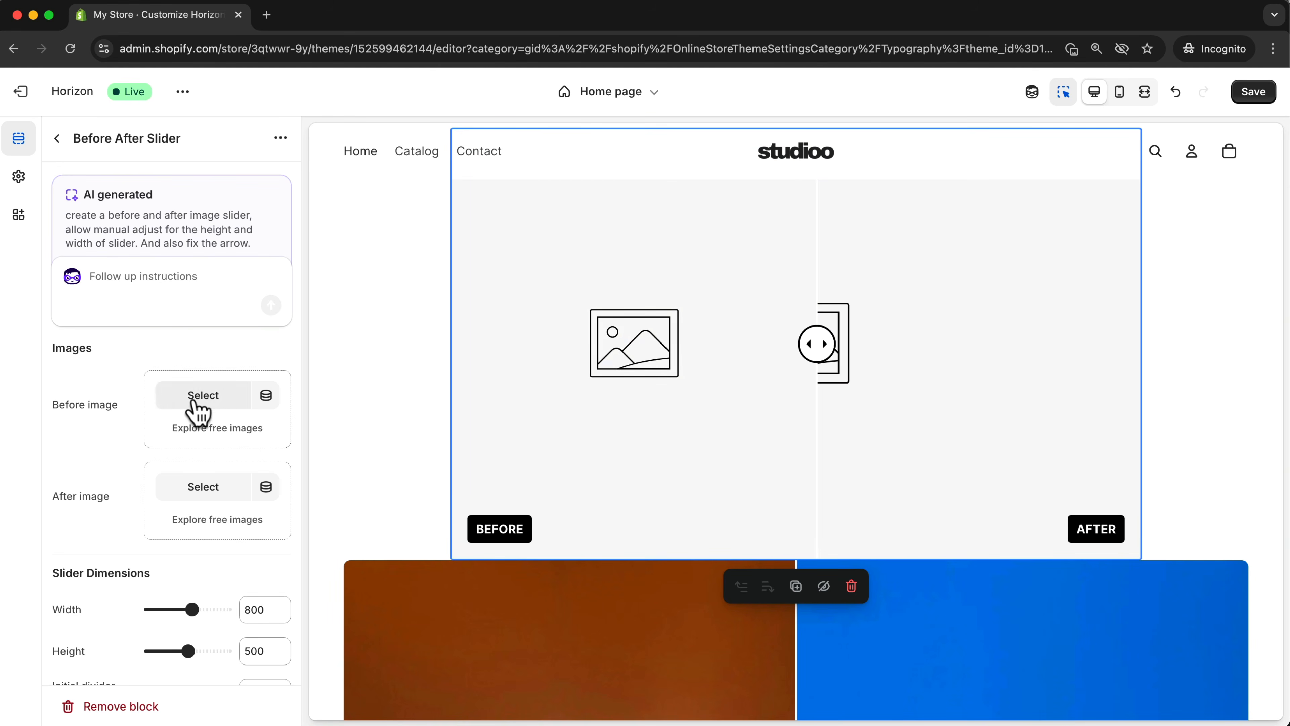
# Set the new Before After Slider's width to 950 and height to 550, and check its size on the page
pyautogui.scroll(-3, 196, 411)
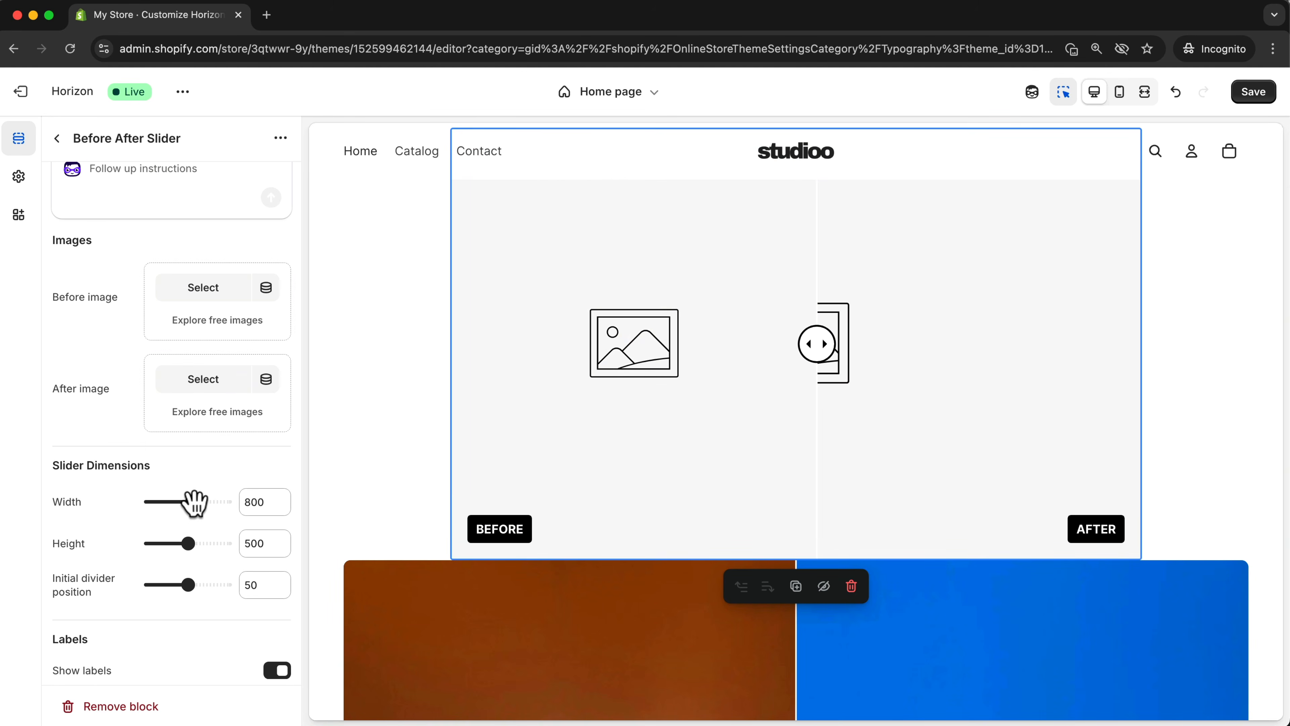
pyautogui.moveTo(195, 503); pyautogui.dragTo(202, 503)
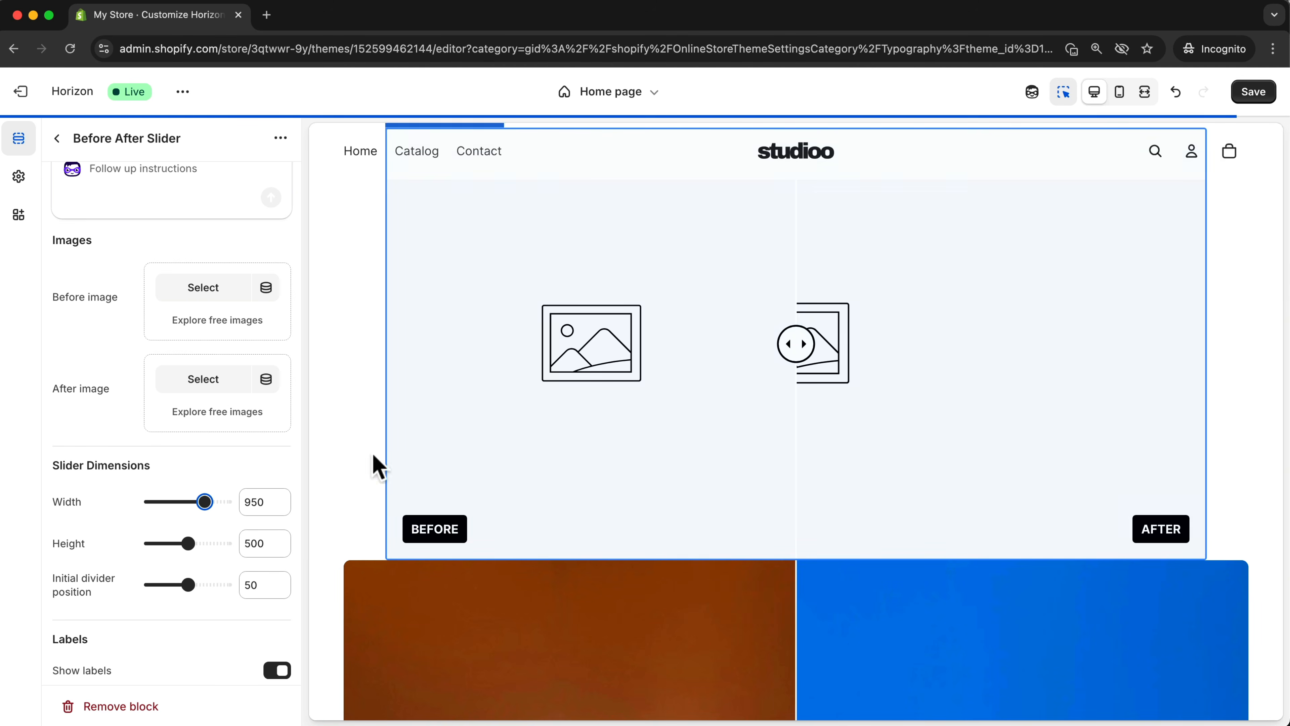
pyautogui.moveTo(189, 544); pyautogui.dragTo(195, 543)
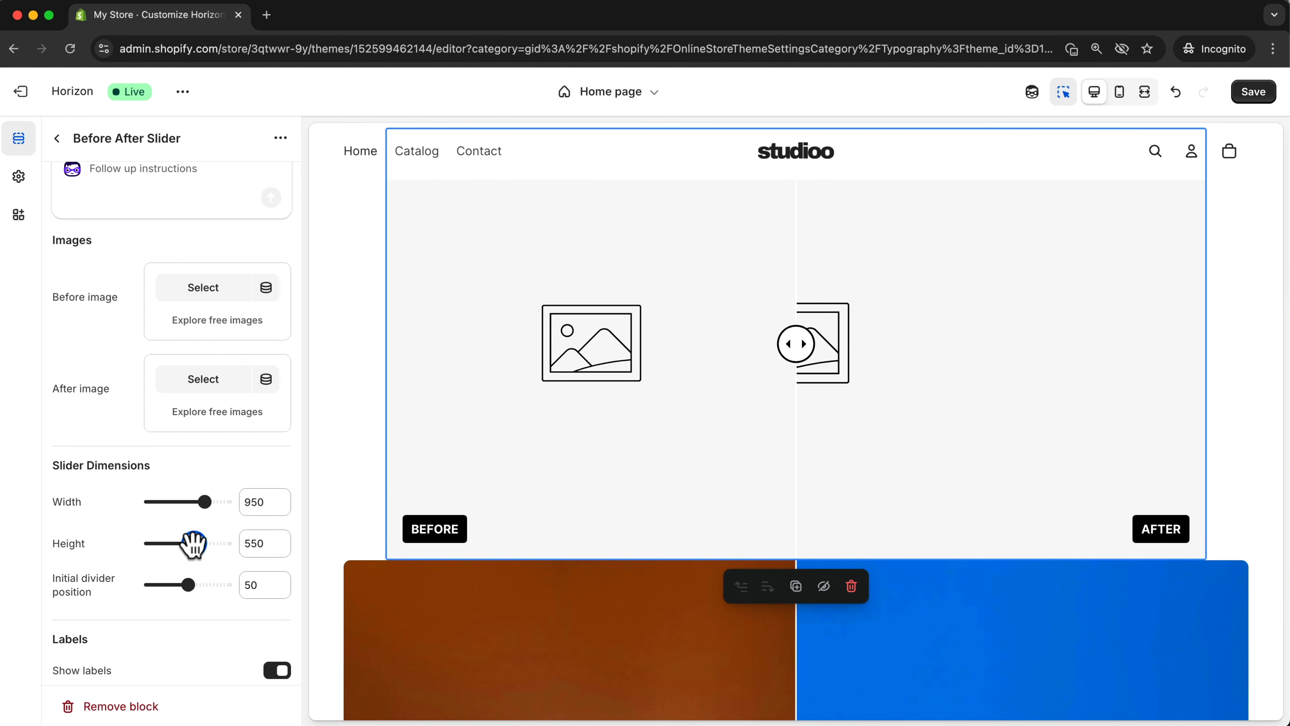
pyautogui.scroll(1, 188, 554)
pyautogui.scroll(2, 188, 559)
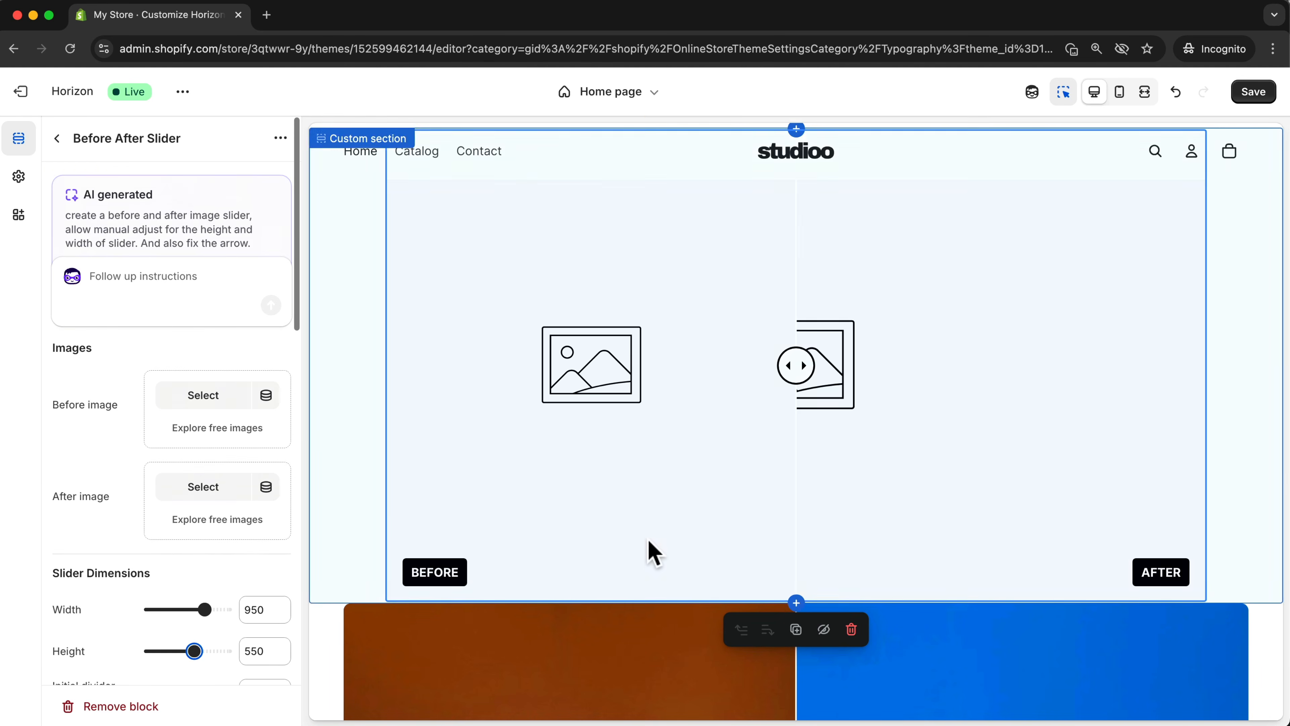
pyautogui.scroll(6, 533, 546)
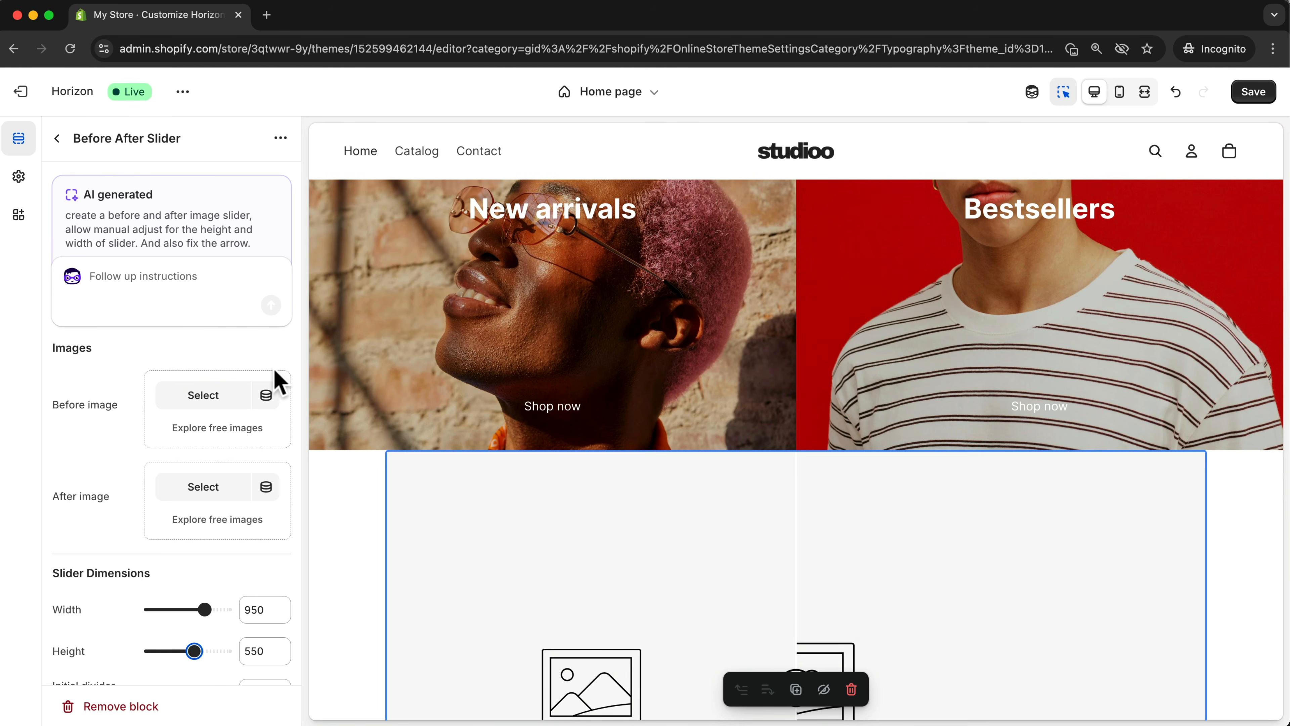
pyautogui.scroll(-5, 858, 399)
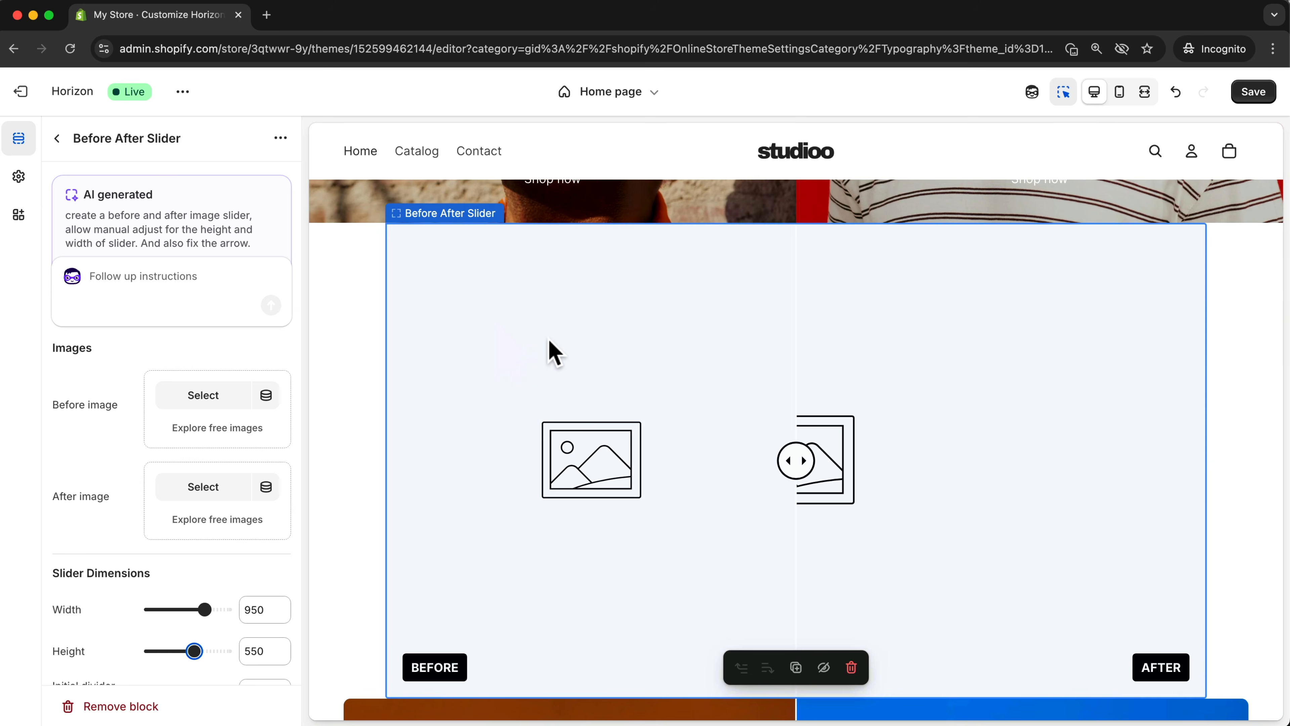
pyautogui.scroll(6, 546, 348)
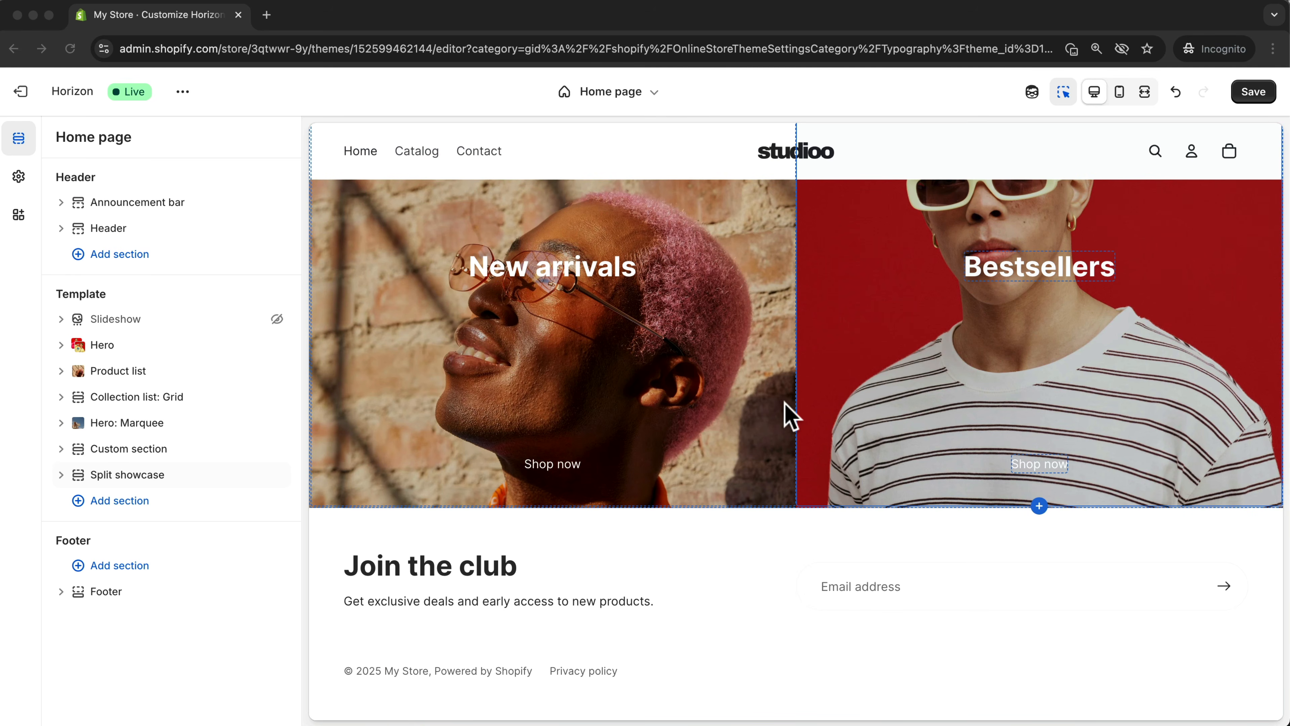
# Add an Email signup section below the Split showcase in the home page template
pyautogui.scroll(4, 770, 456)
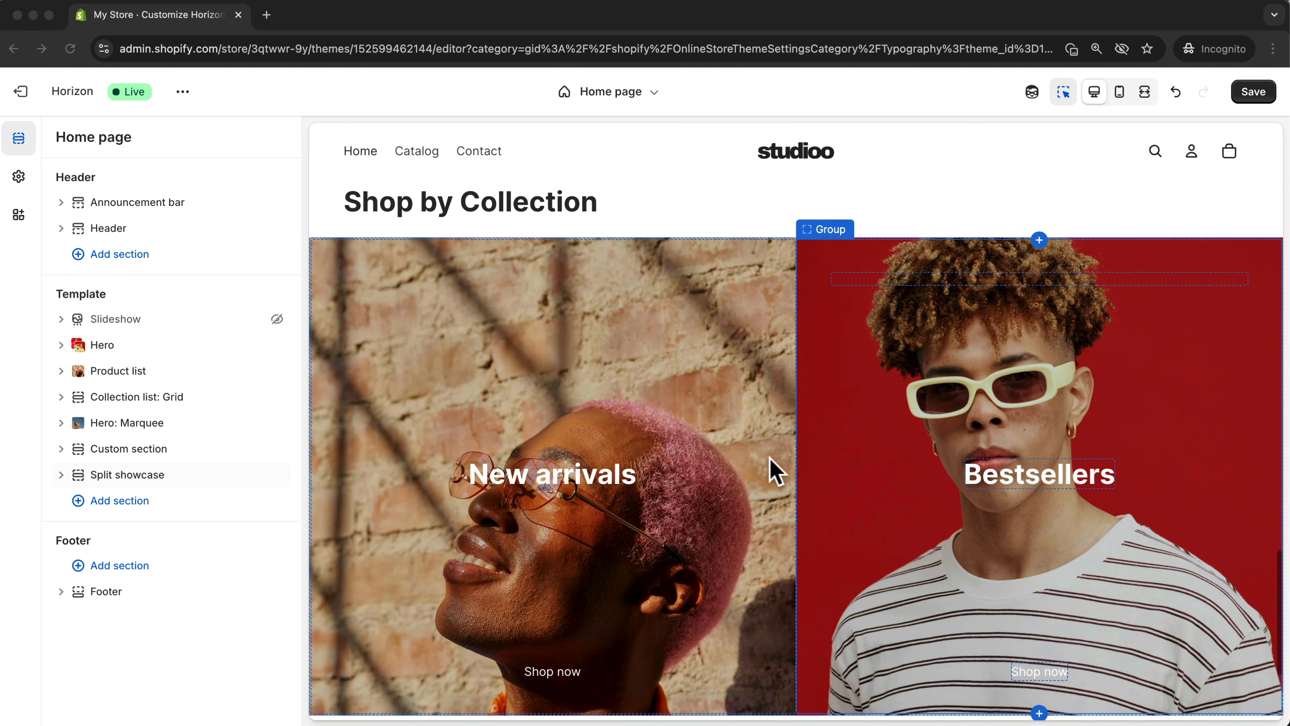
pyautogui.scroll(-2, 772, 470)
pyautogui.scroll(-2, 492, 493)
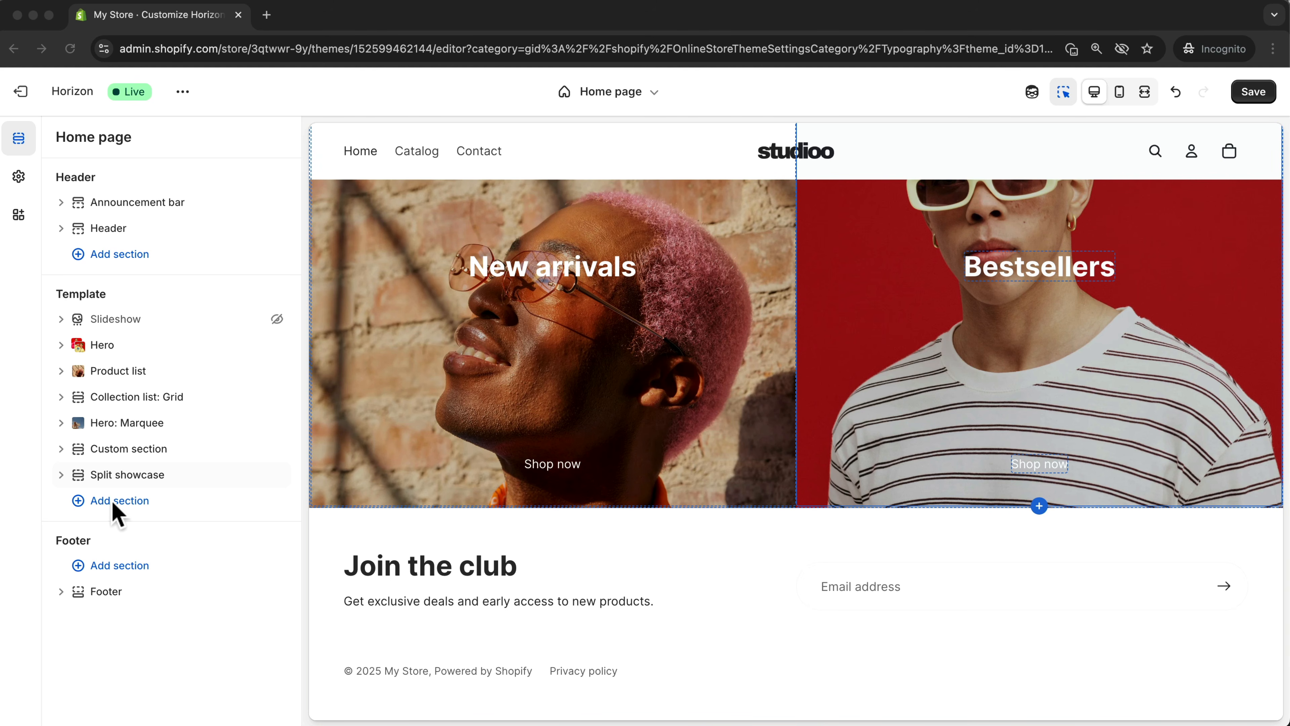
pyautogui.click(79, 502)
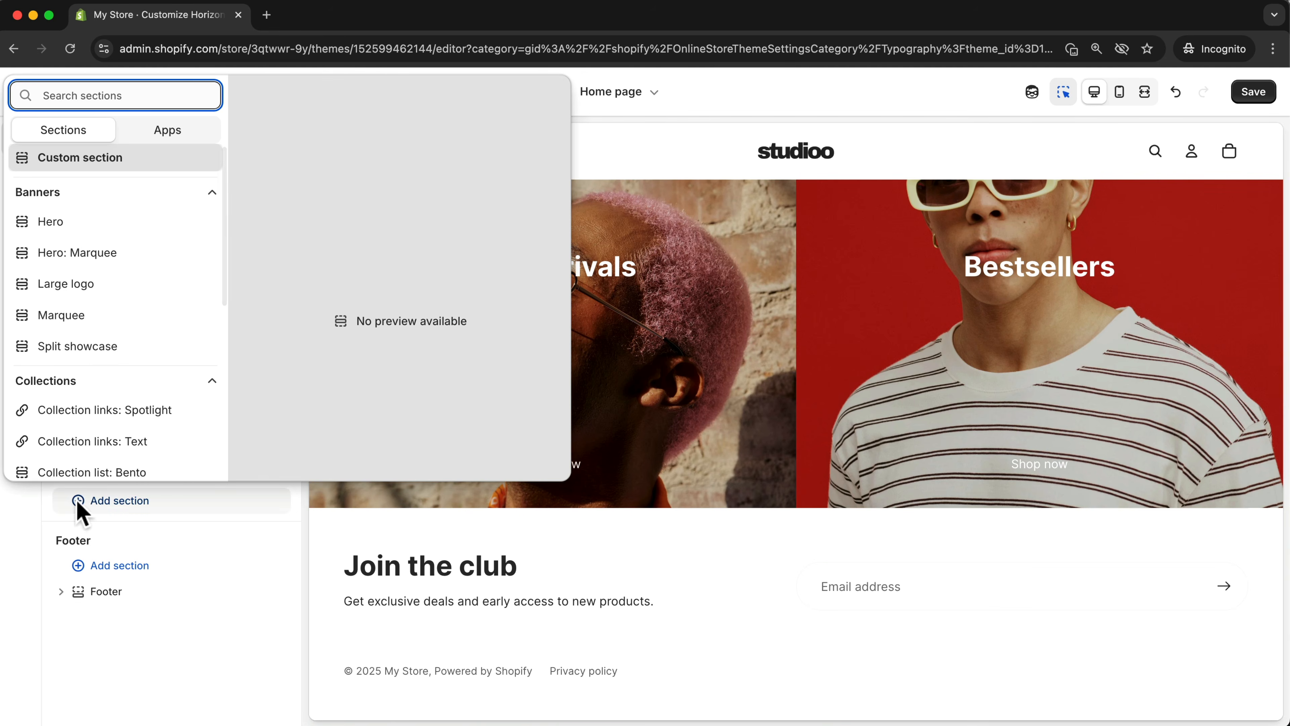
pyautogui.scroll(-8, 76, 346)
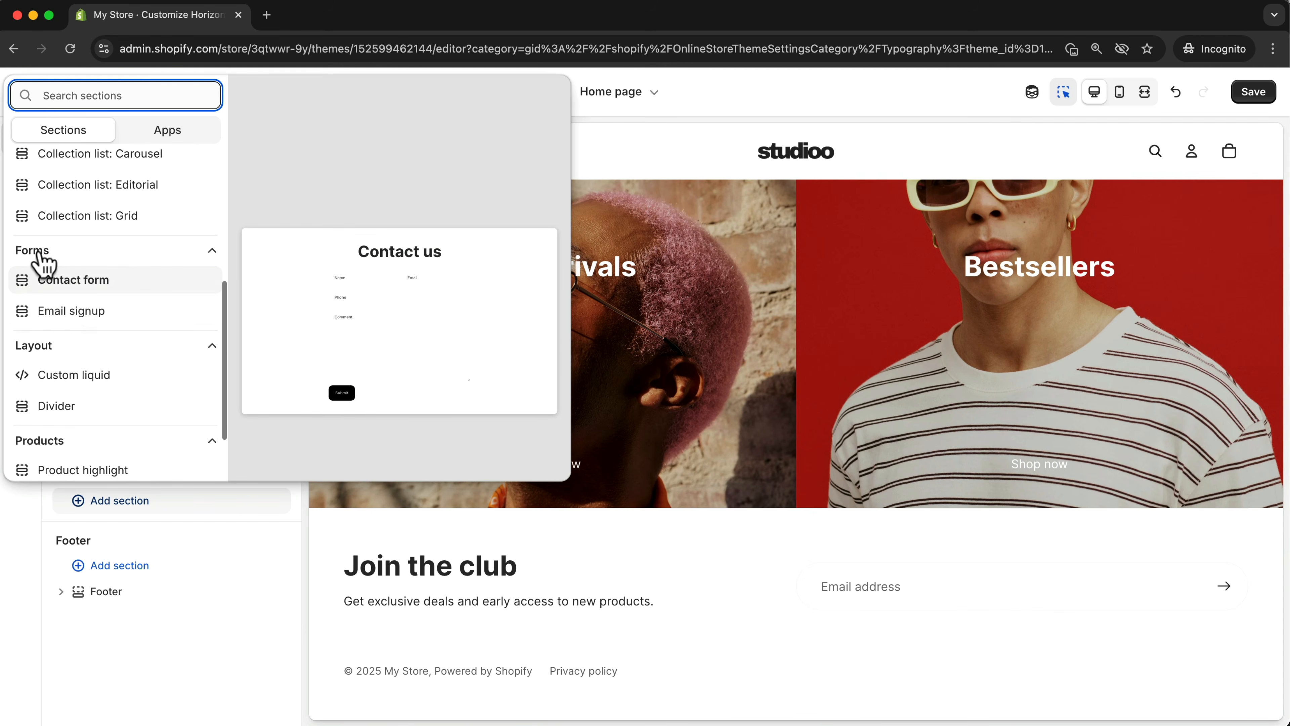
pyautogui.click(56, 312)
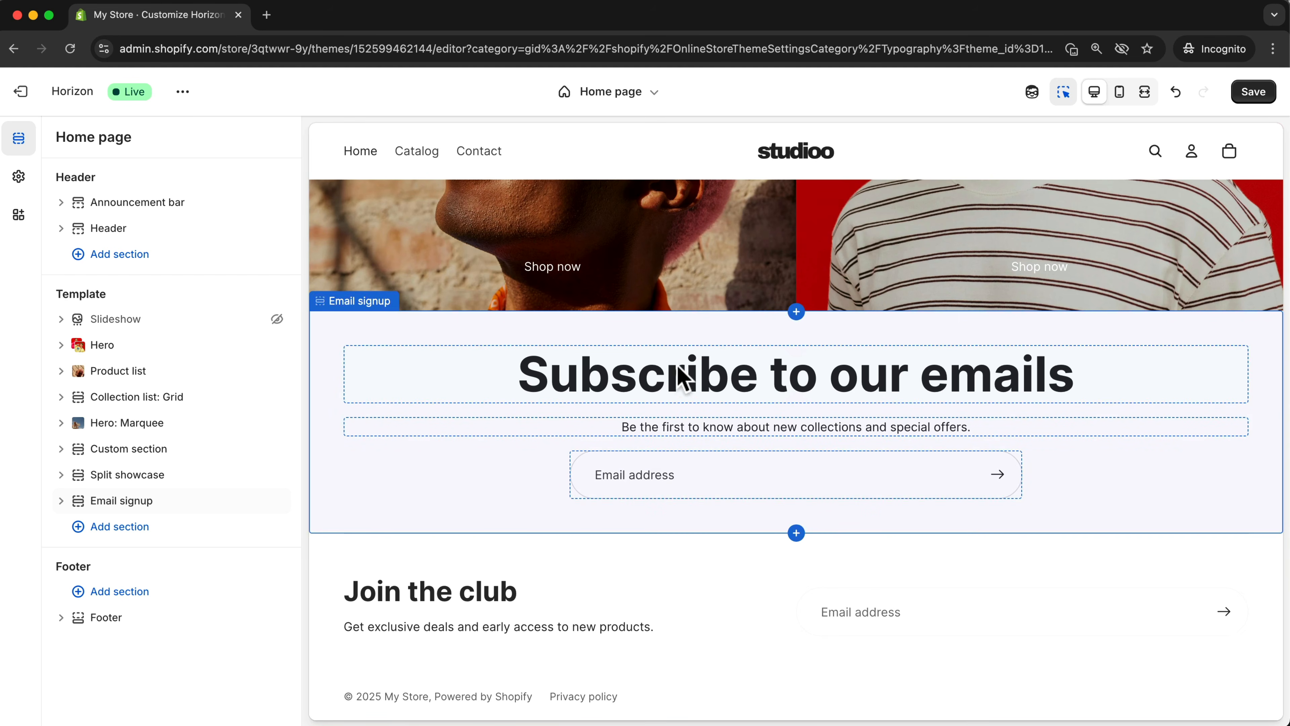
# Change the email signup heading to "Subscribe to our newsletter for 10% off"
pyautogui.click(931, 391)
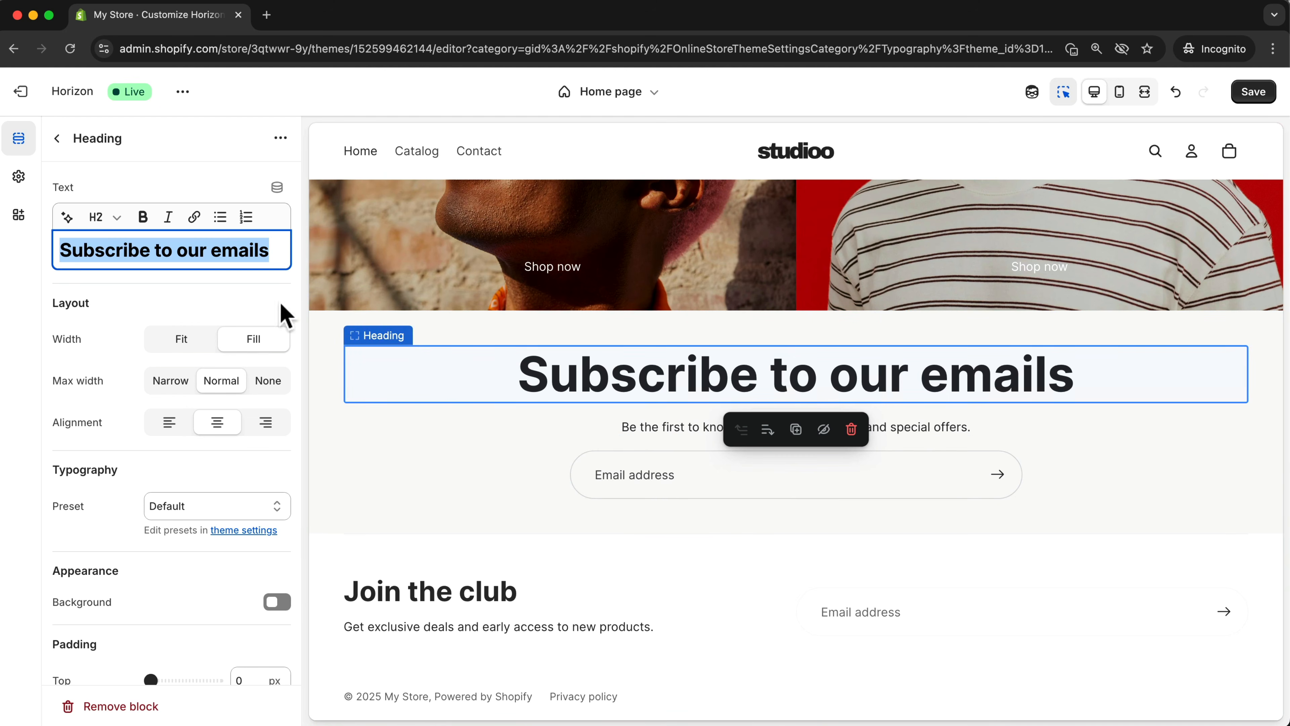
pyautogui.click(275, 250)
pyautogui.moveTo(275, 250); pyautogui.dragTo(212, 250)
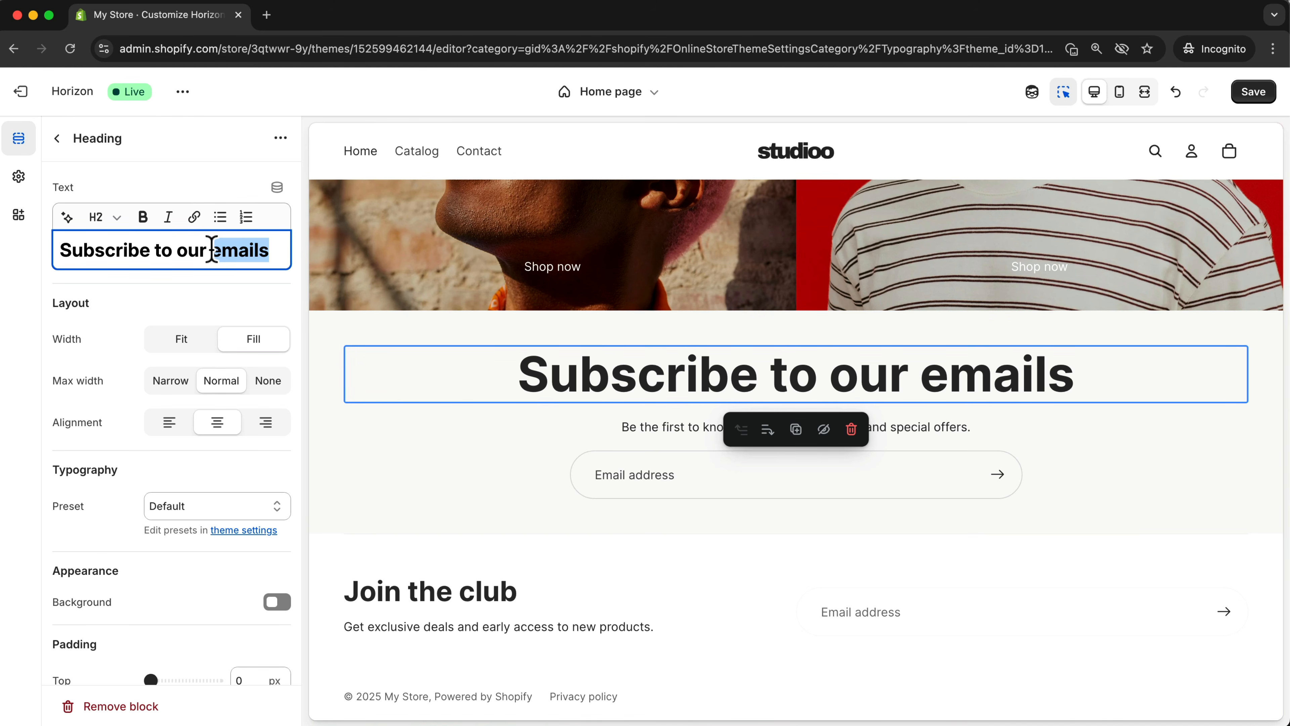
pyautogui.write('newsletter f')
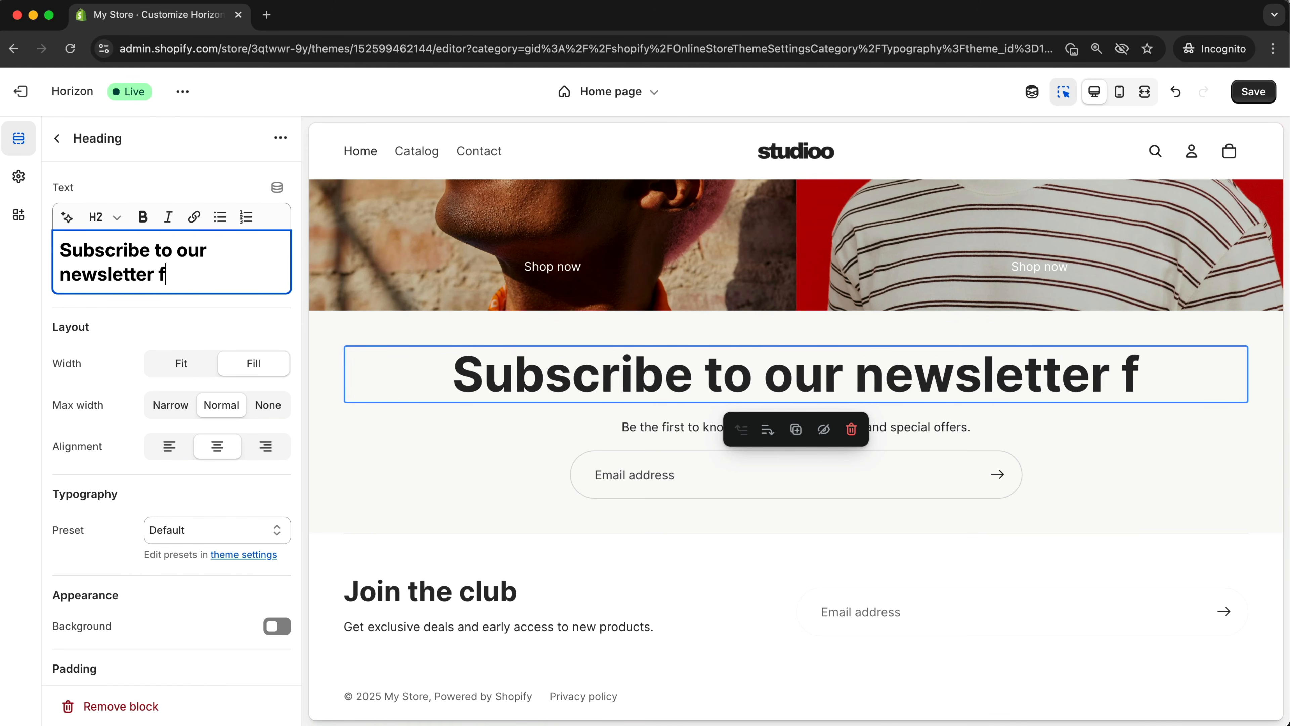
pyautogui.write('or 10')
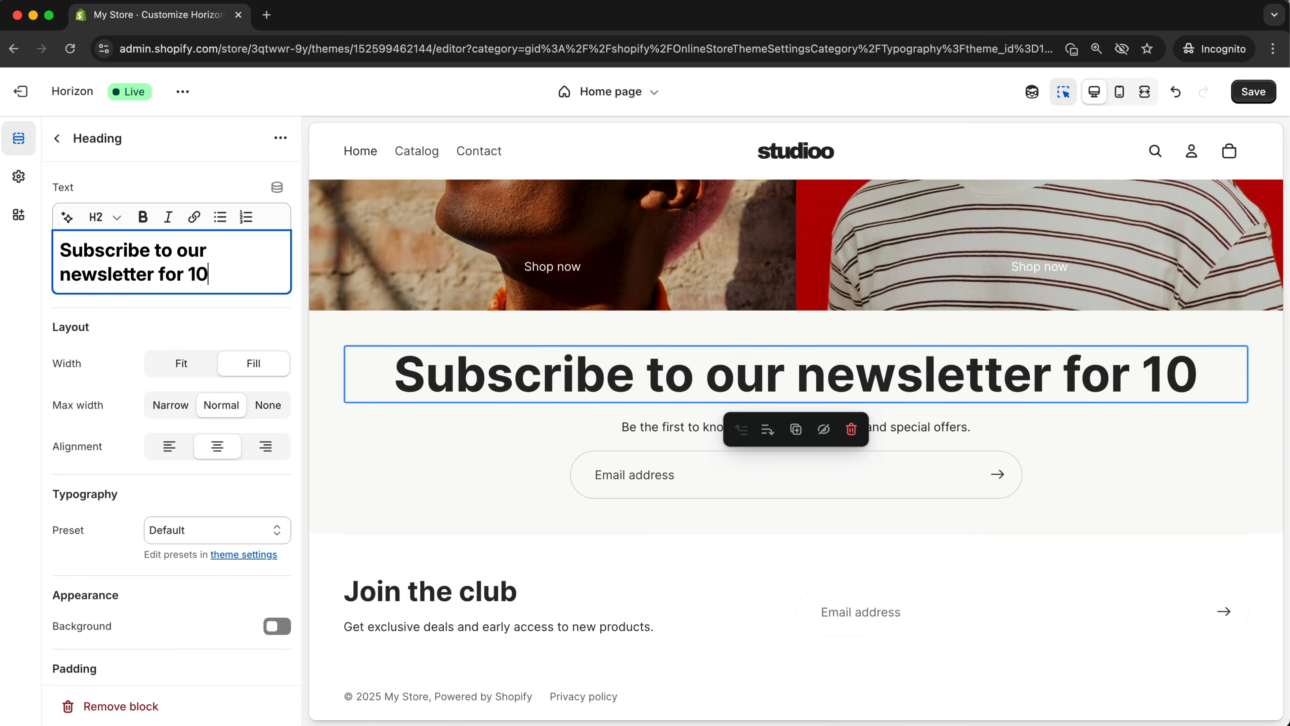
pyautogui.write('% off')
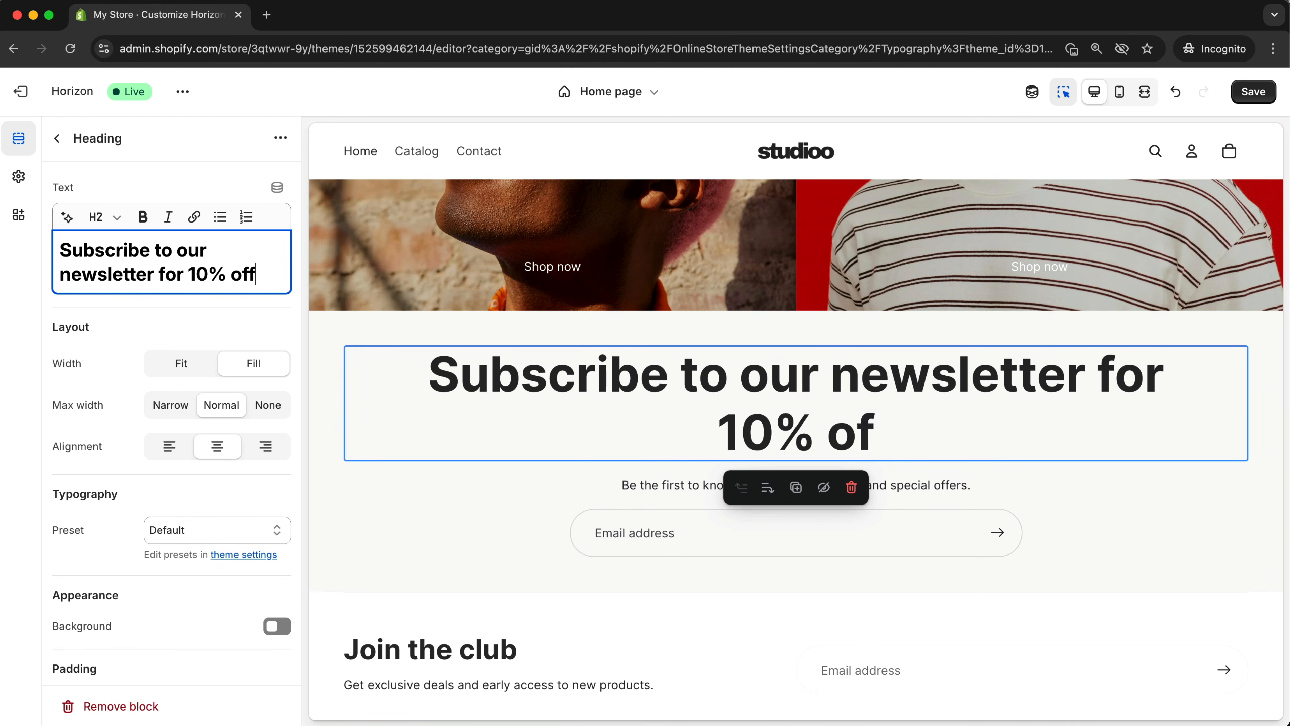
# Format the newsletter signup heading as Heading 4 and save the home page changes
pyautogui.moveTo(261, 270); pyautogui.dragTo(35, 254)
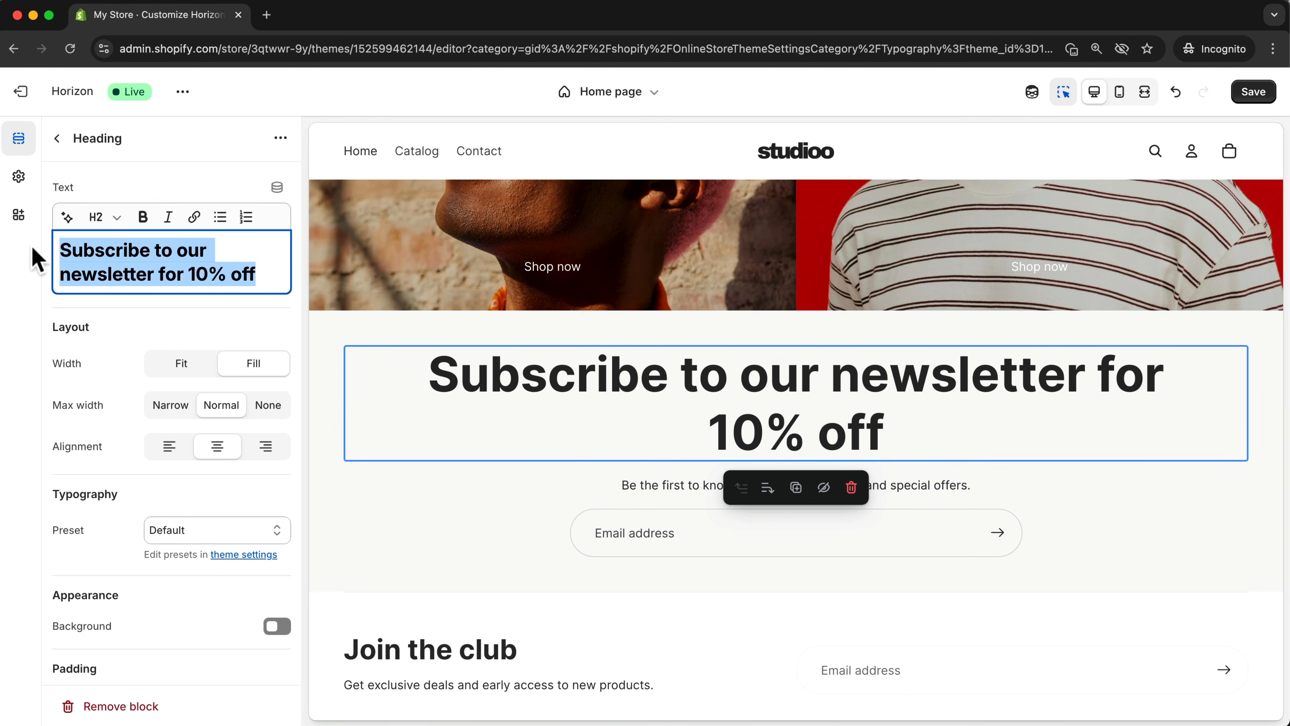
pyautogui.click(104, 217)
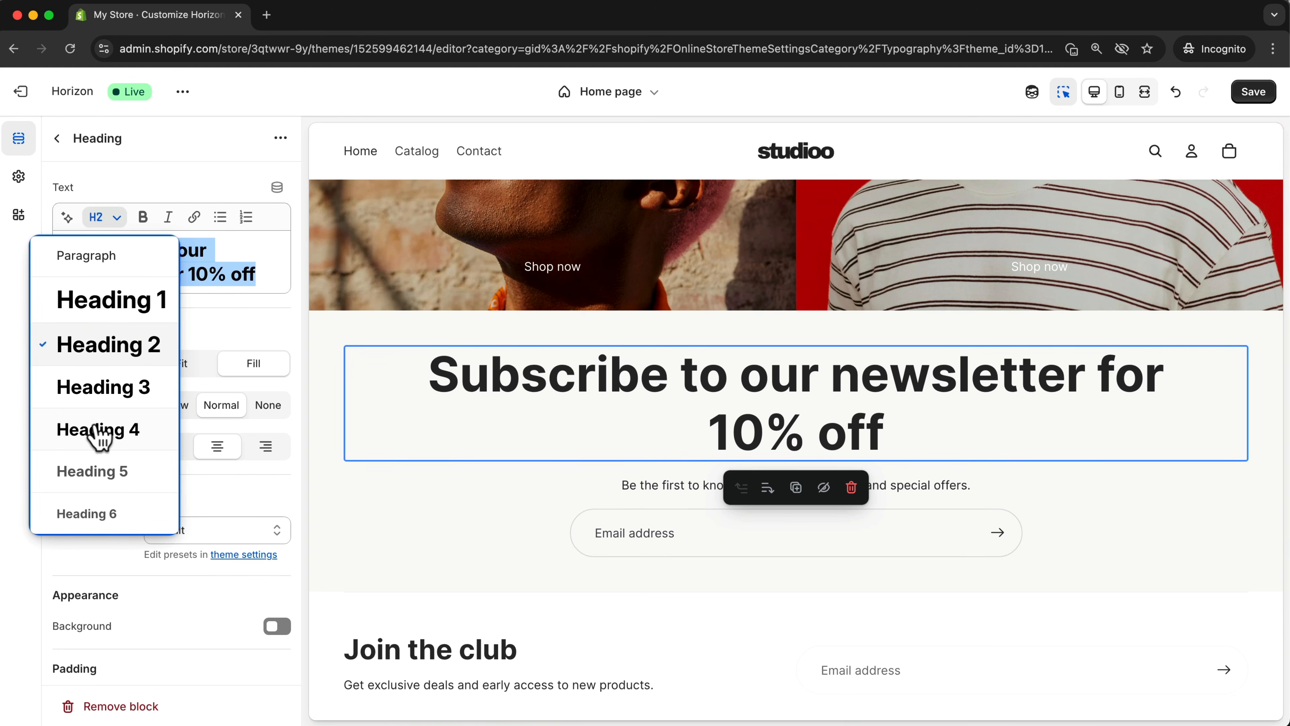
pyautogui.click(101, 431)
pyautogui.click(337, 417)
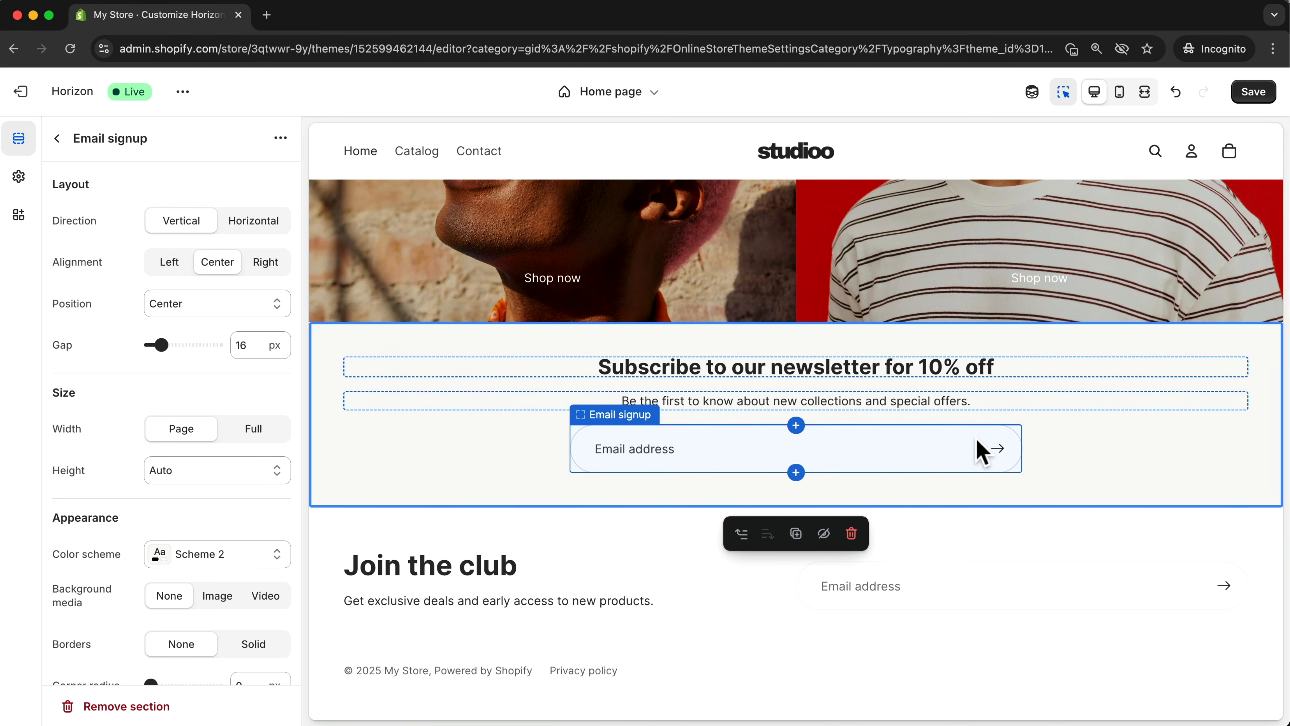
pyautogui.click(1247, 99)
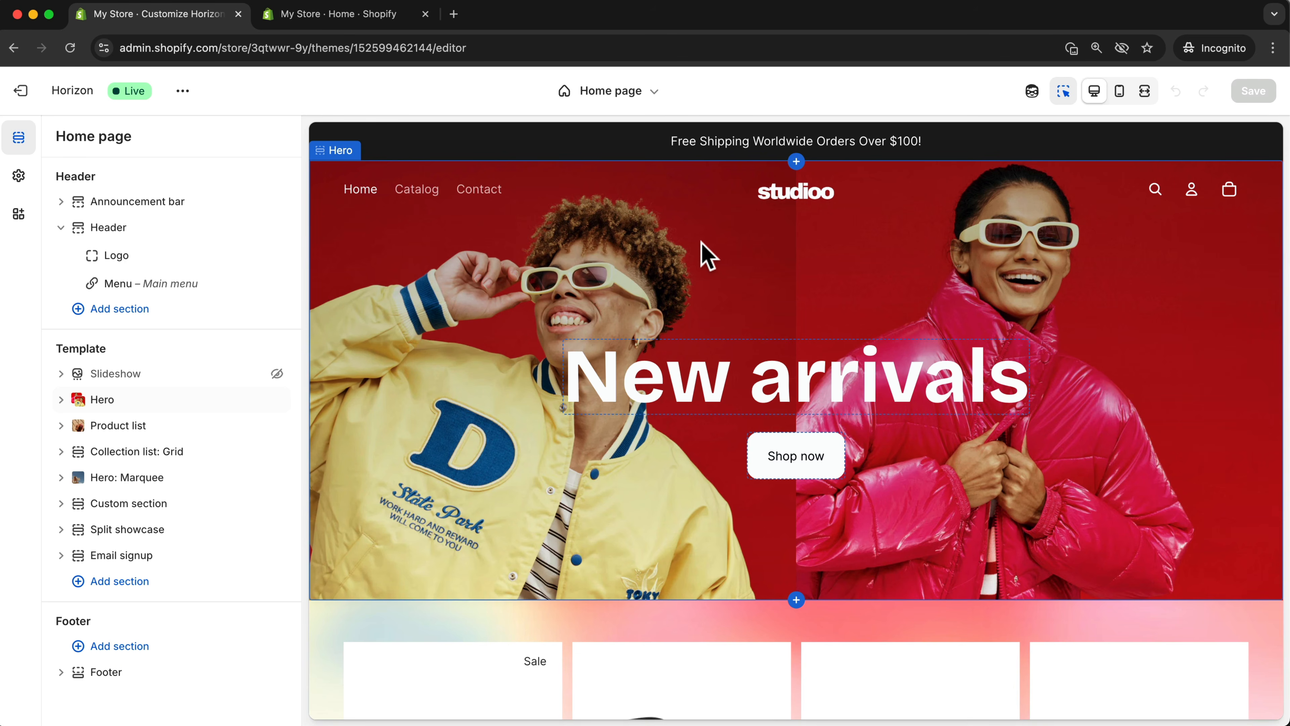
# Switch to the store admin browser tab and open the online store's list of pages
pyautogui.click(622, 93)
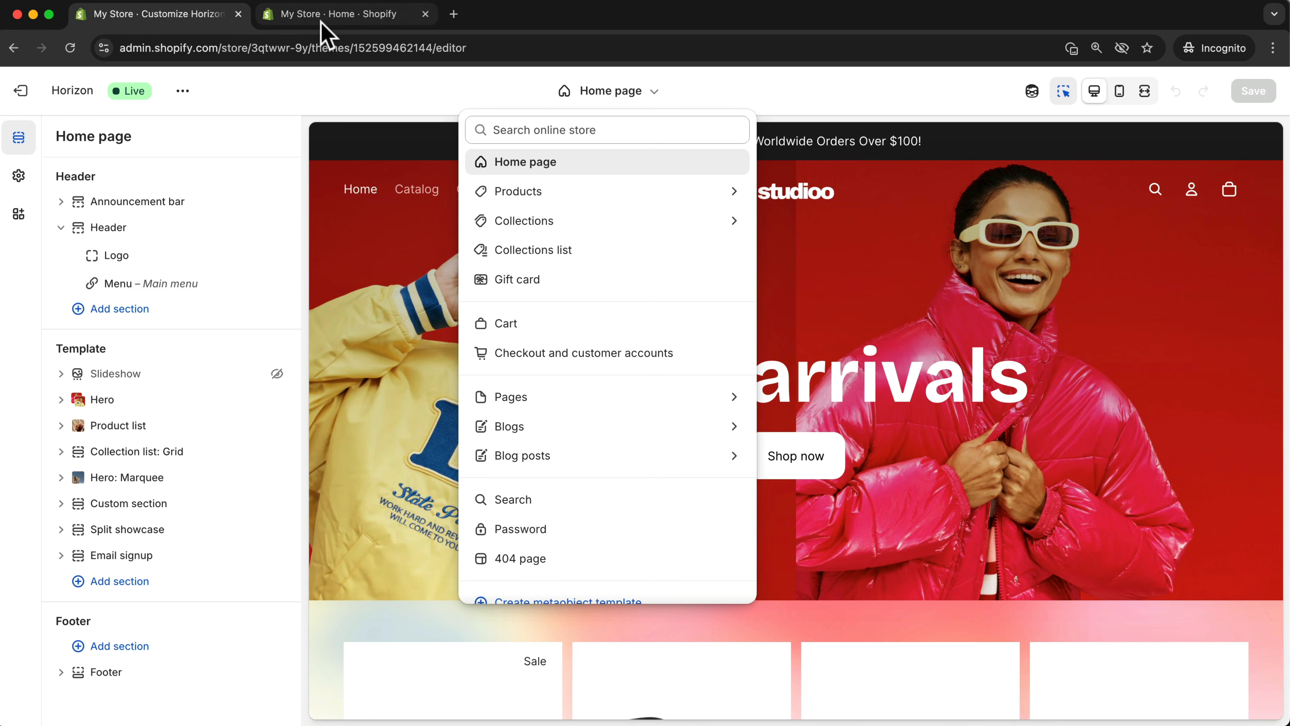
pyautogui.rightClick(31, 90)
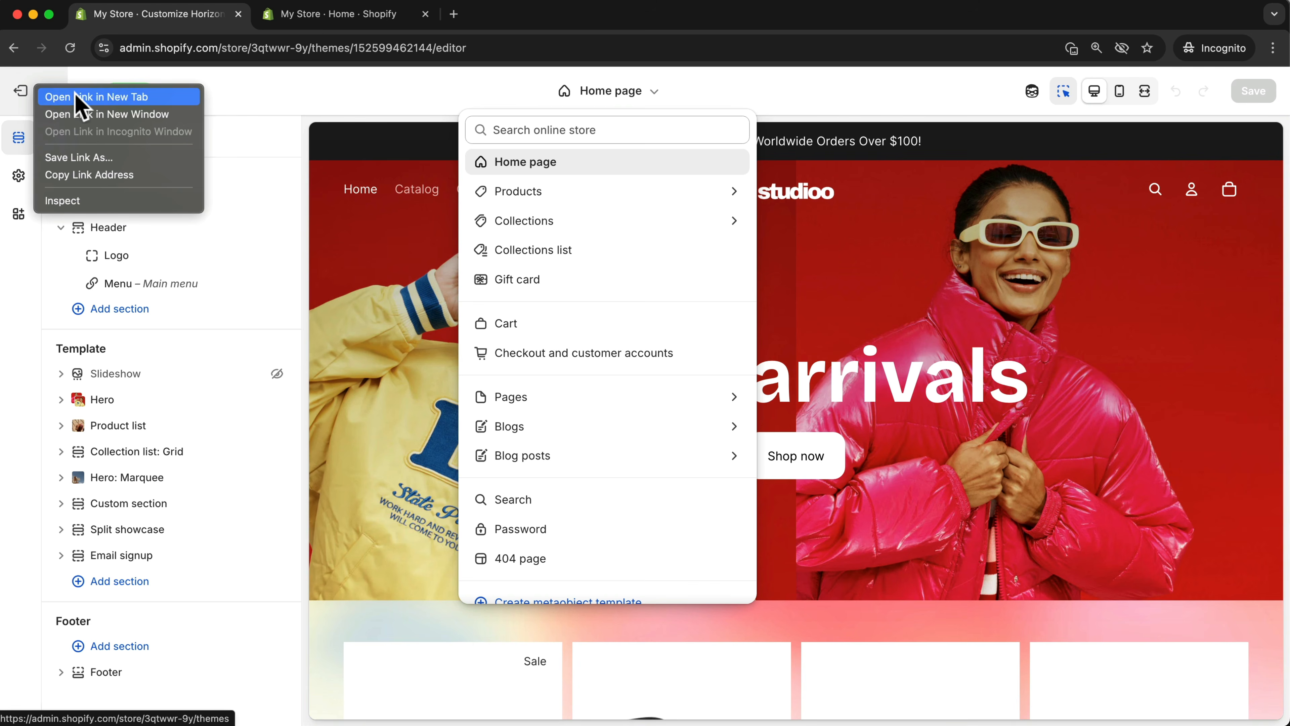
pyautogui.click(301, 20)
pyautogui.click(305, 22)
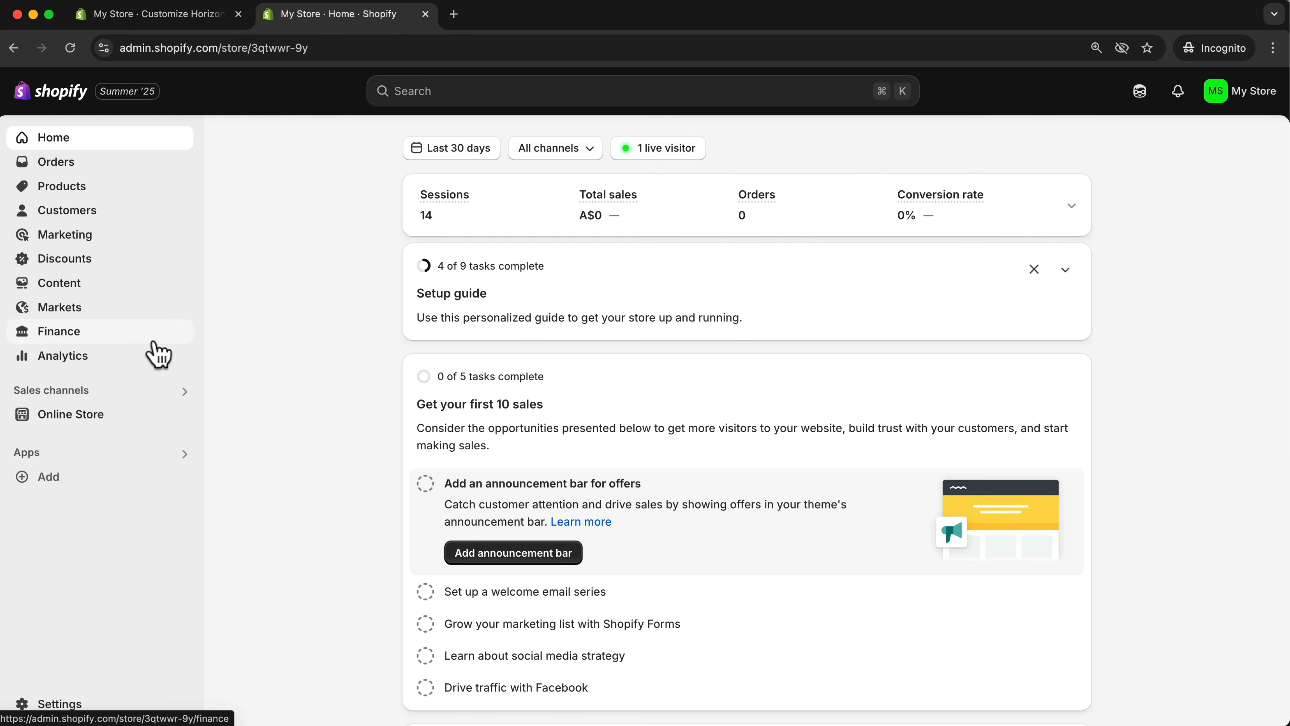
pyautogui.click(62, 416)
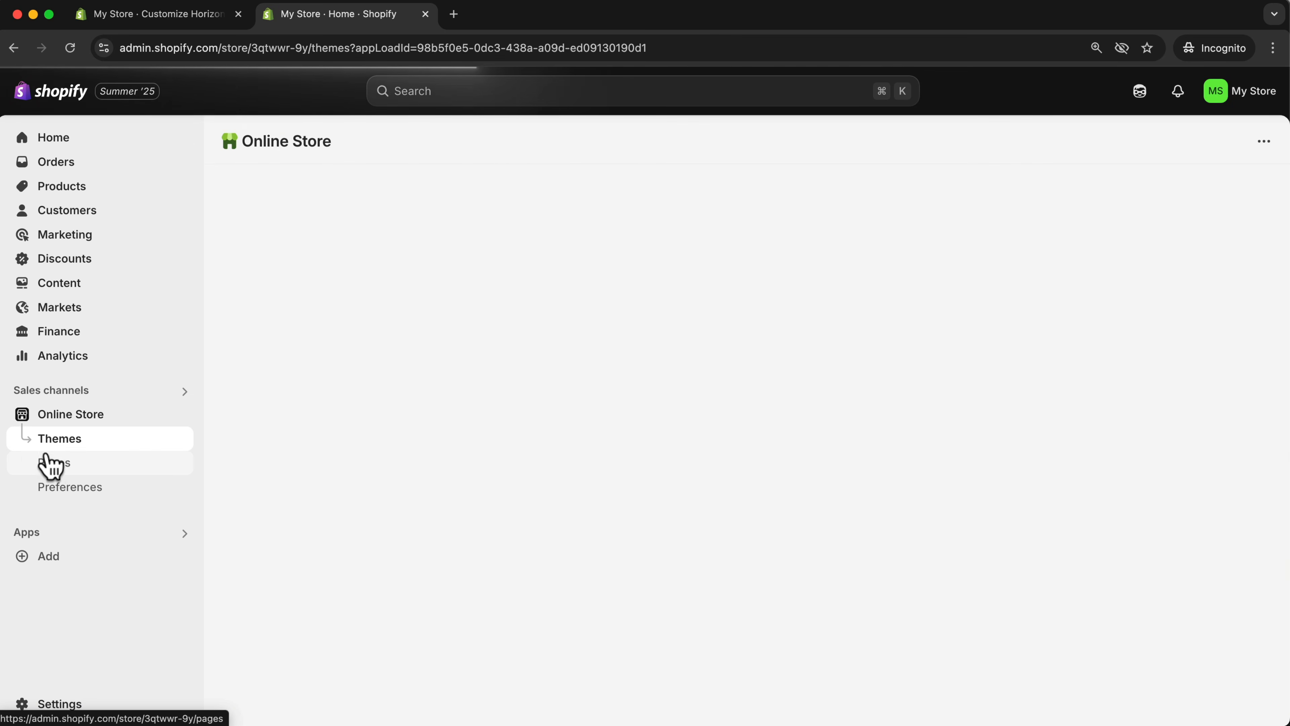
pyautogui.click(46, 466)
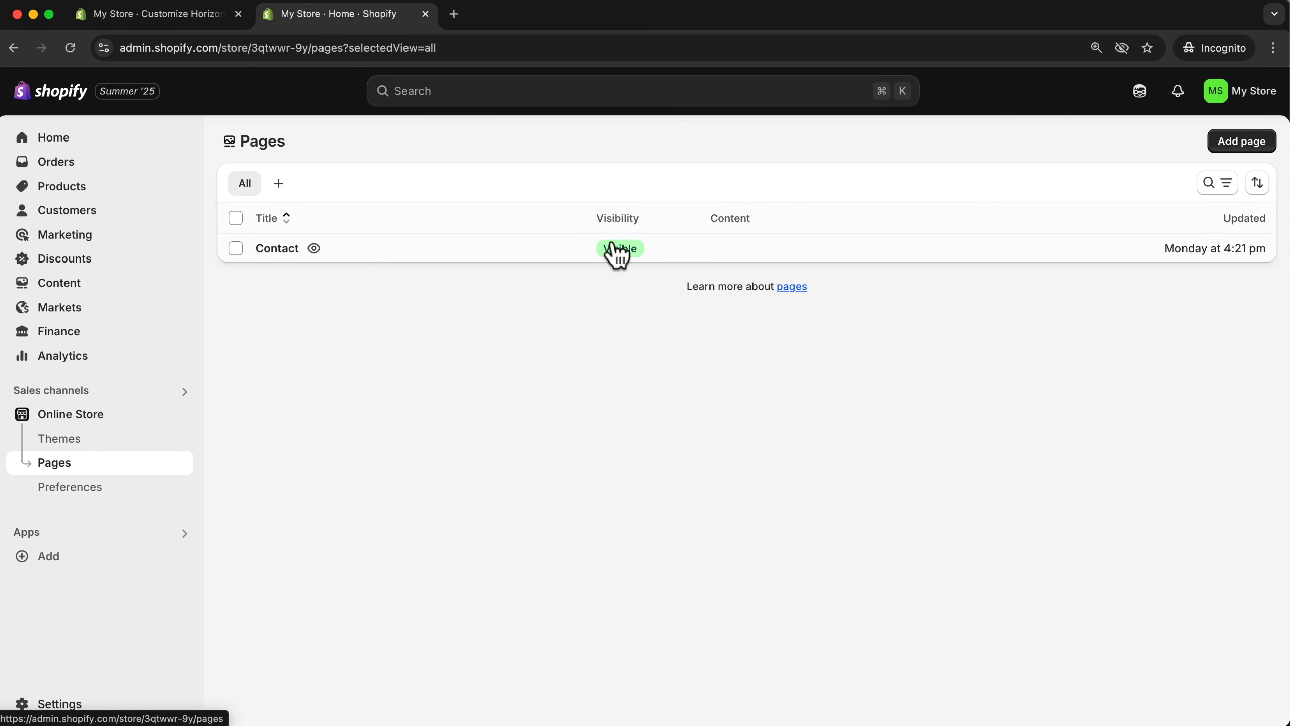
# Add a page titled "About Us" with empty content, set its visibility to Visible and save it
pyautogui.click(1244, 143)
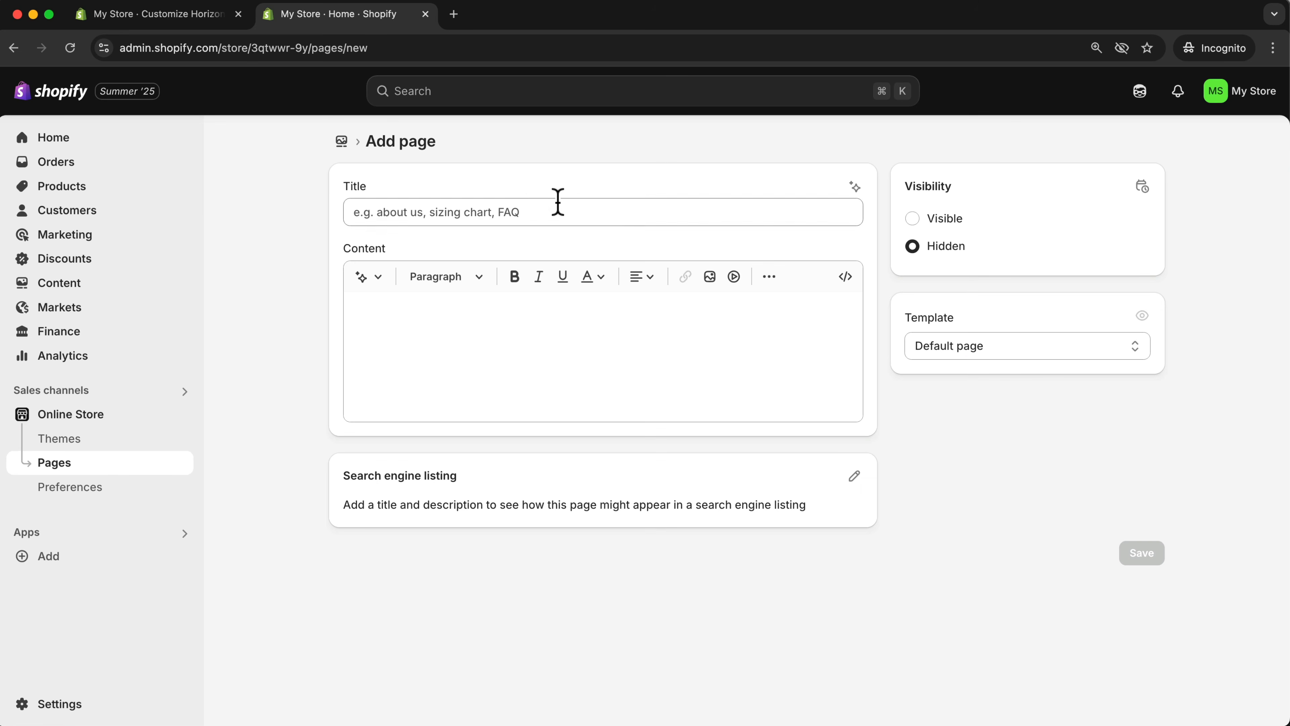
pyautogui.click(506, 211)
pyautogui.write('About Us')
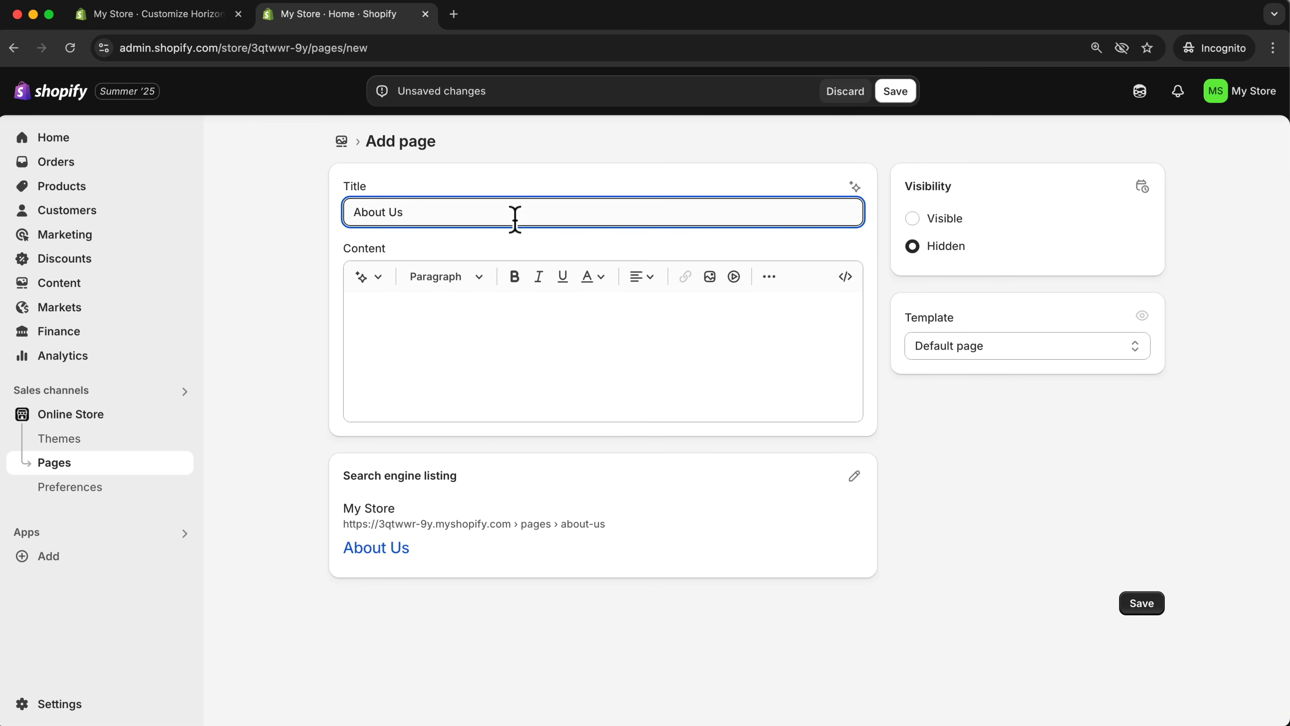
pyautogui.click(449, 312)
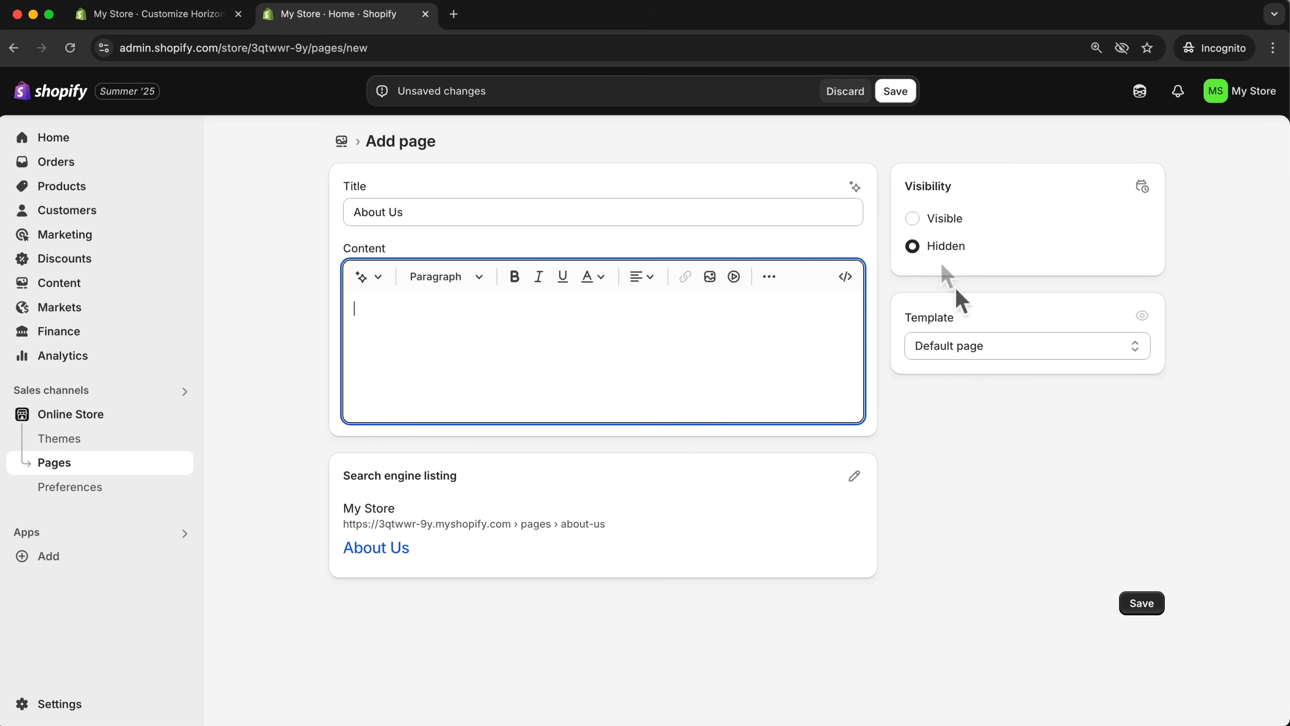
pyautogui.click(912, 218)
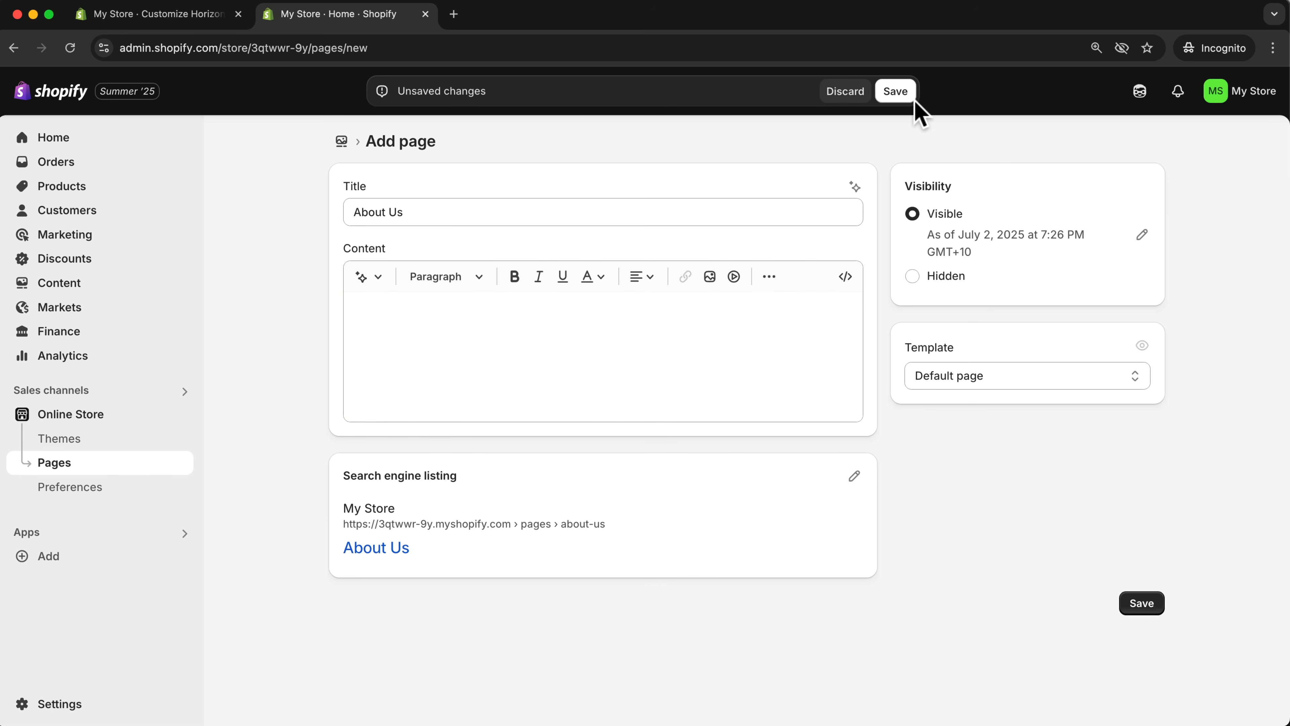
pyautogui.click(904, 91)
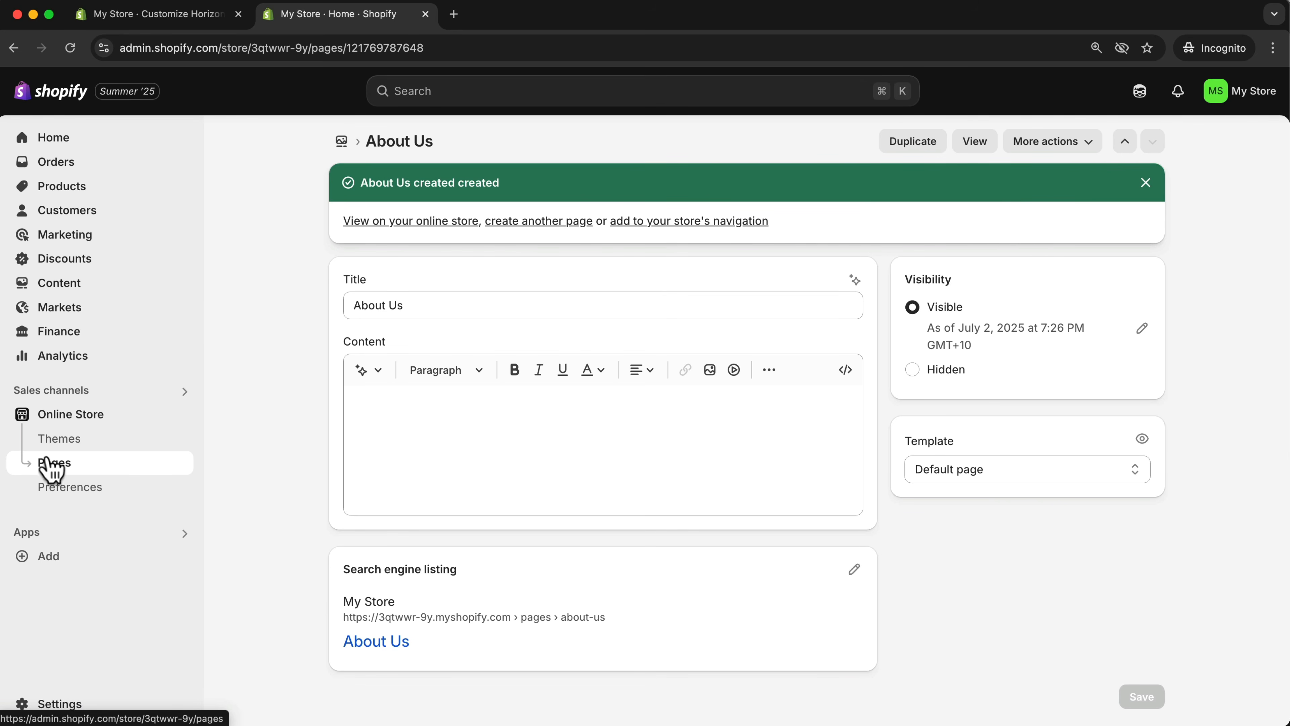
# Create another visible page titled "FAQ", save it and return to the list of pages
pyautogui.click(526, 226)
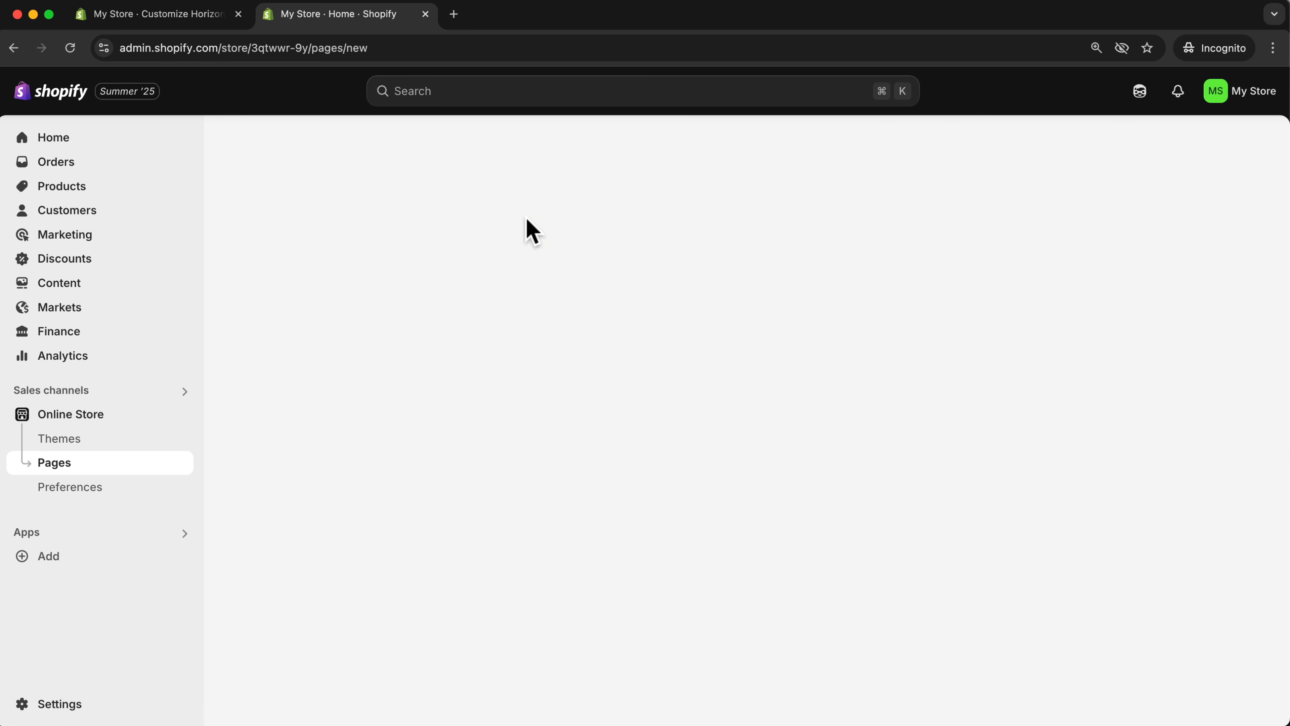
pyautogui.click(468, 217)
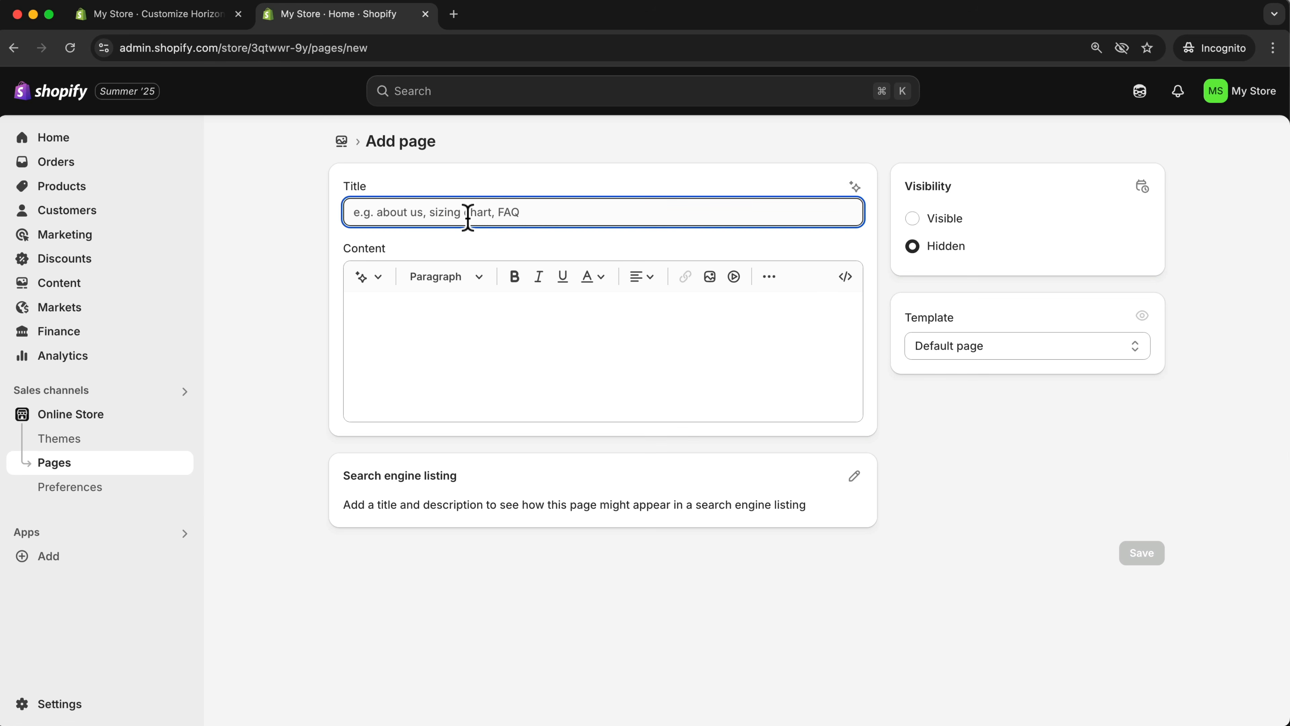
pyautogui.write('FAQ')
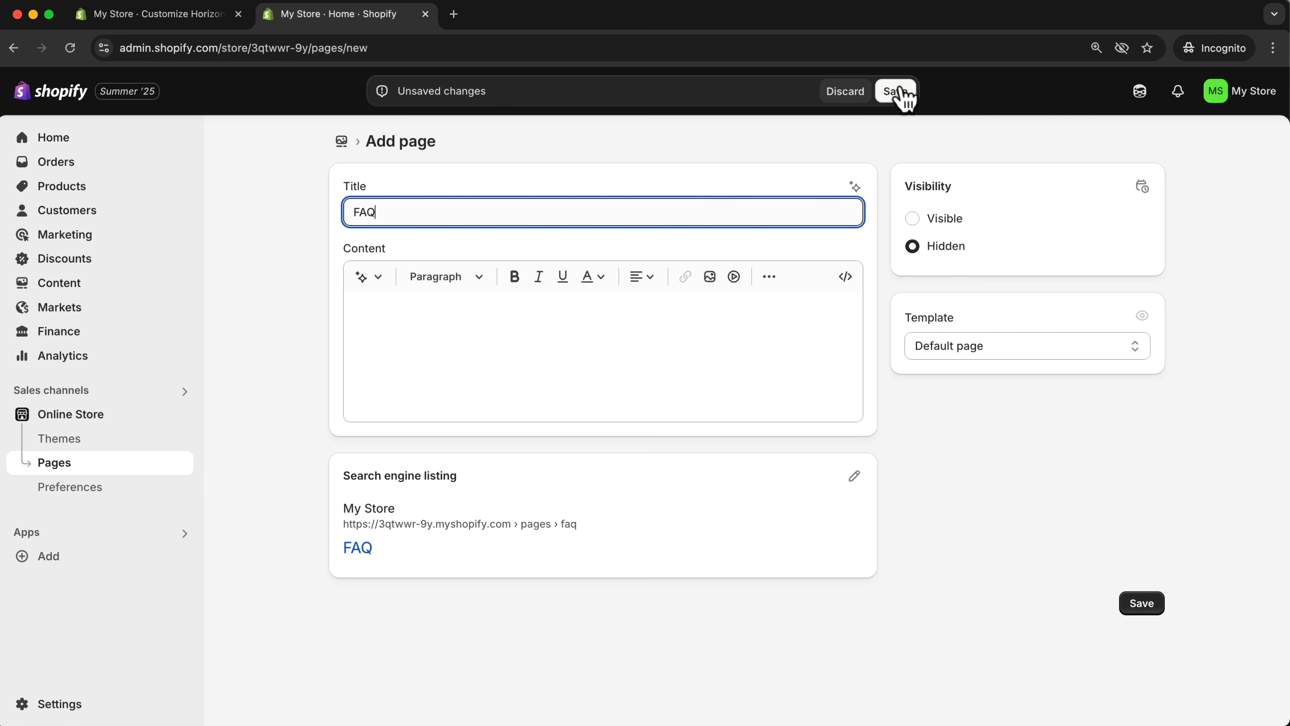
pyautogui.click(912, 220)
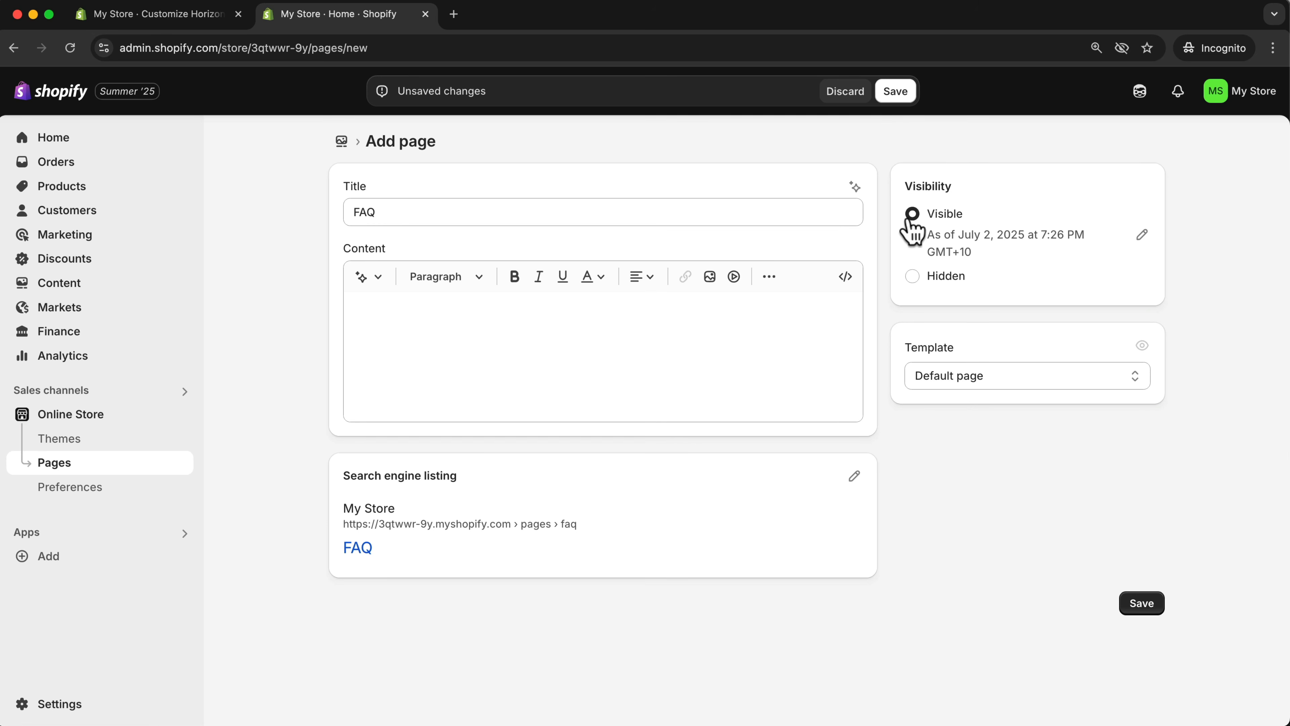
pyautogui.click(899, 94)
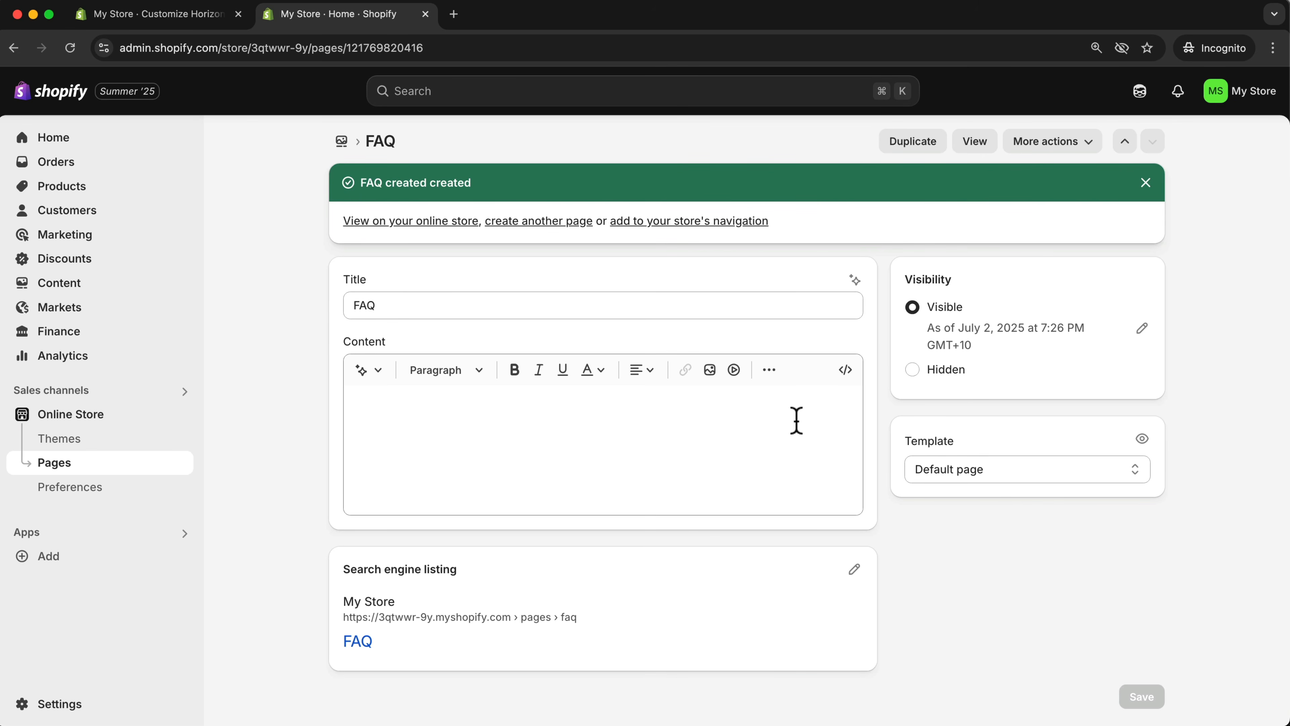
pyautogui.click(57, 471)
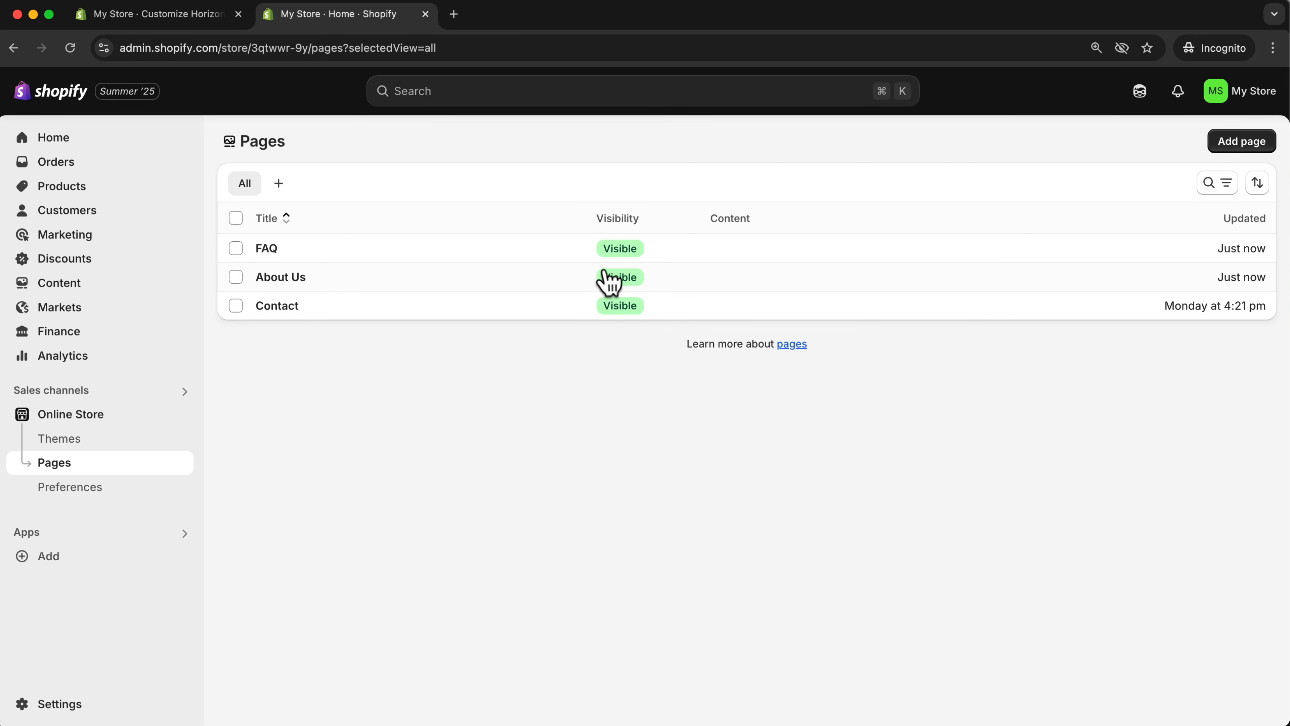
# Switch to the theme editor tab, reload it and open the Default page template
pyautogui.click(165, 18)
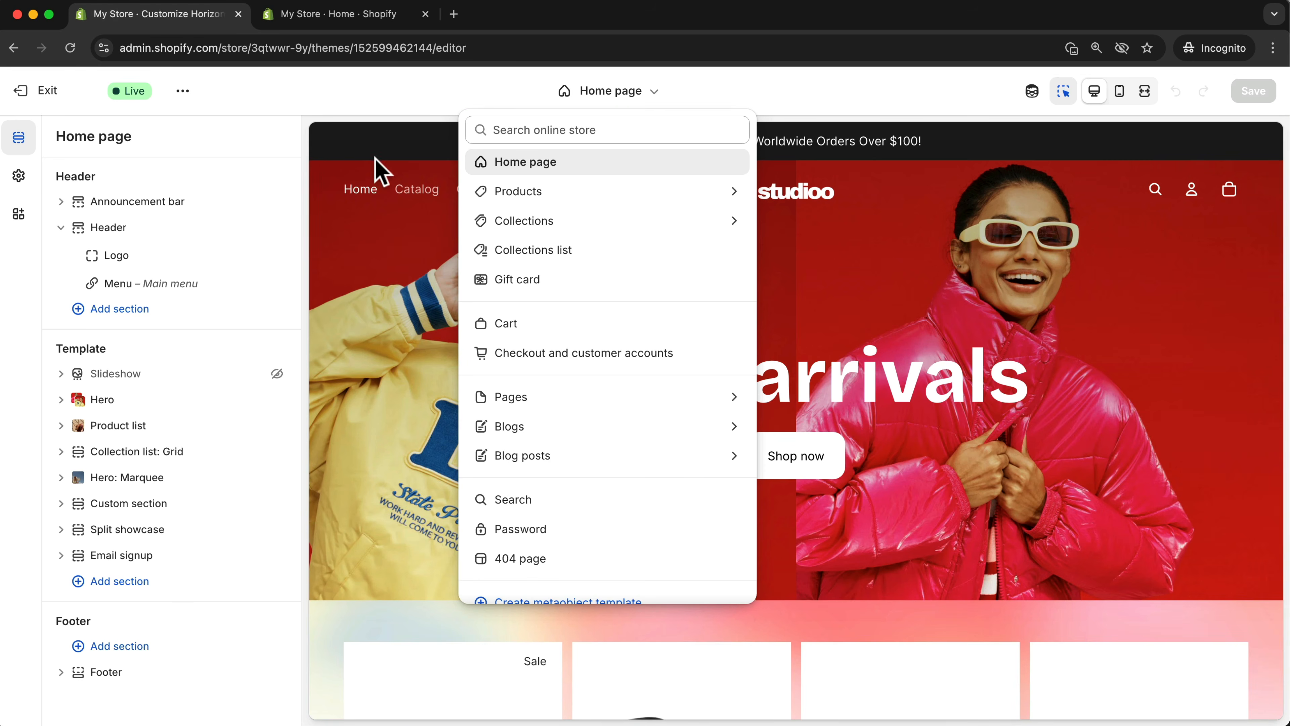
pyautogui.click(249, 93)
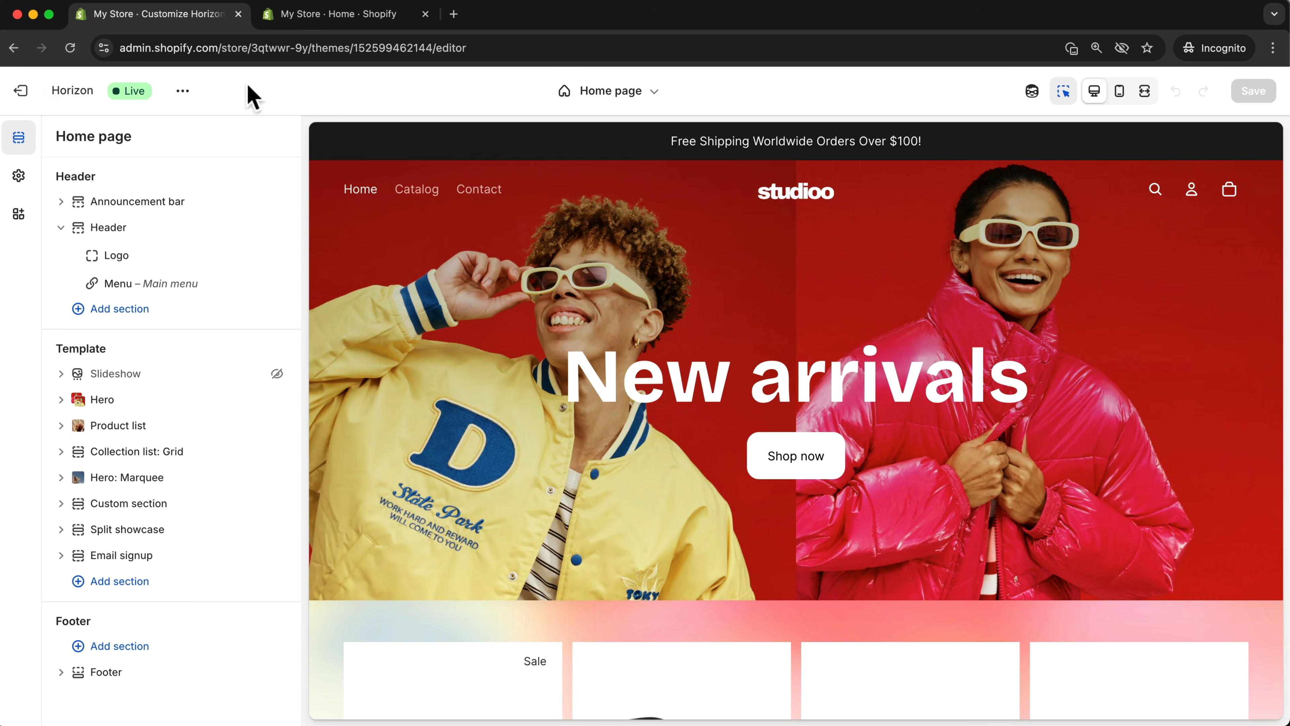
pyautogui.click(65, 46)
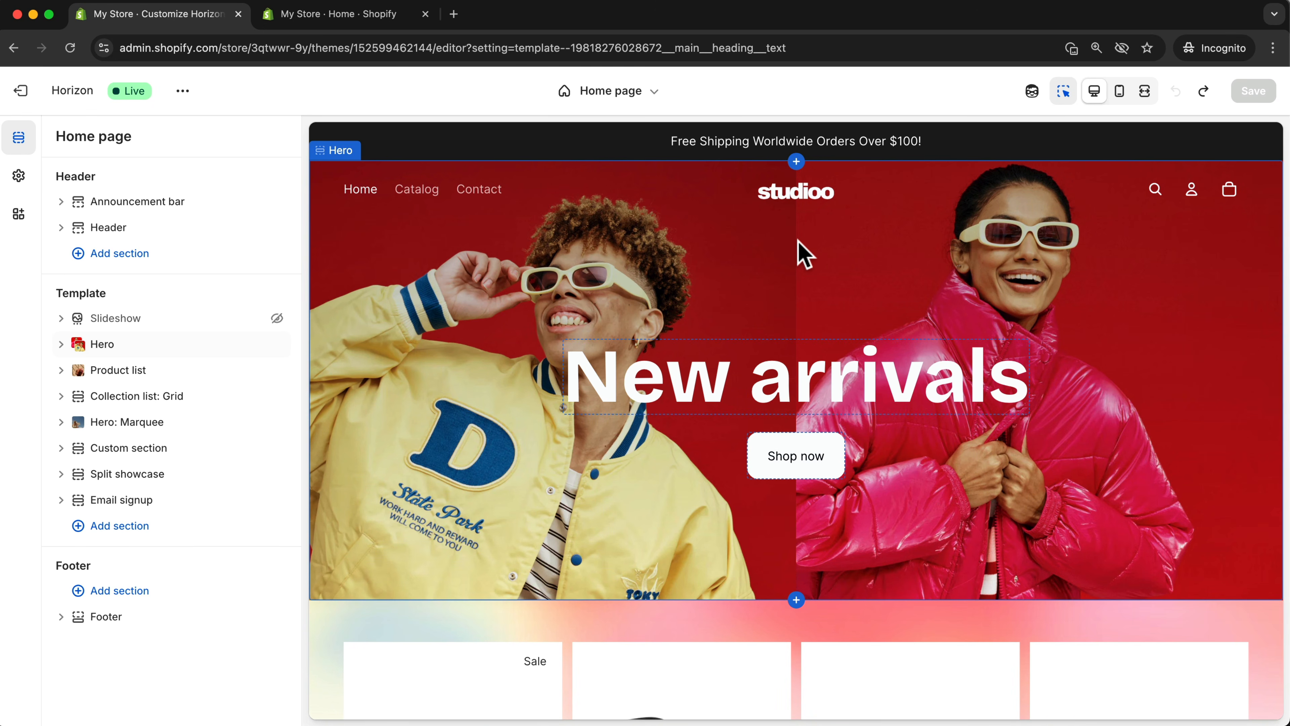
pyautogui.click(629, 96)
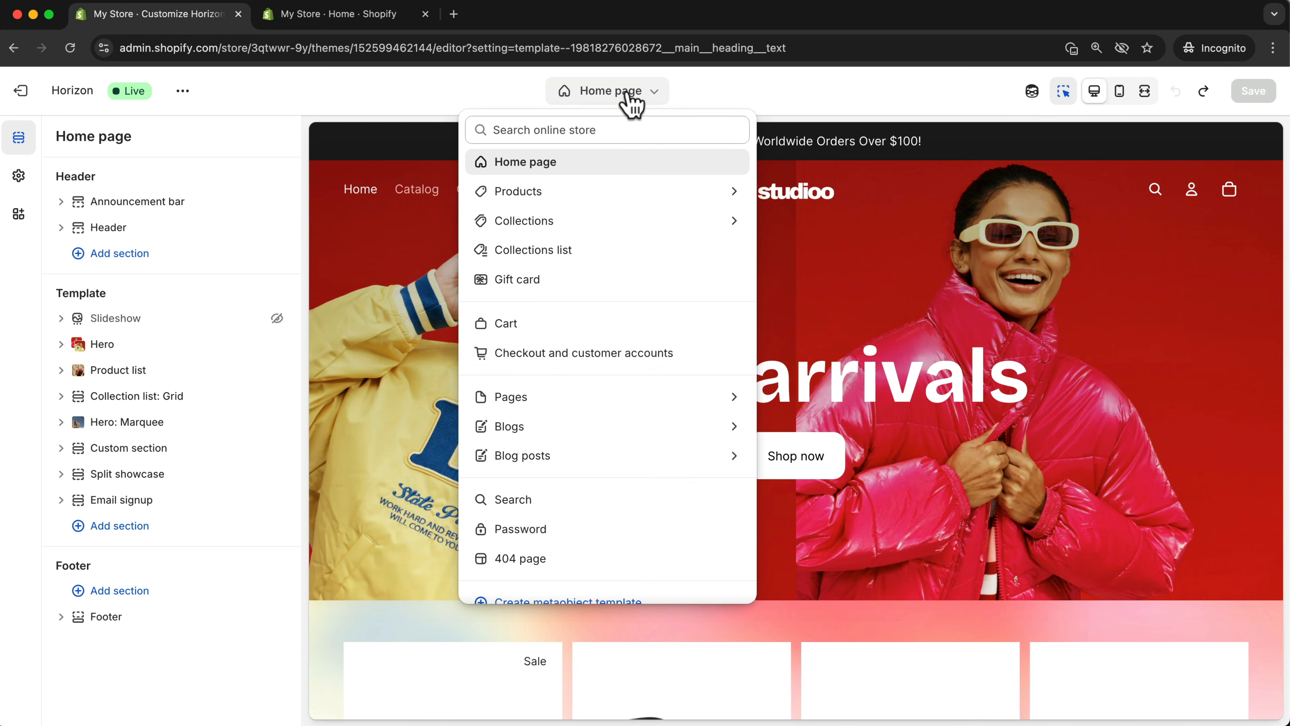
pyautogui.click(531, 399)
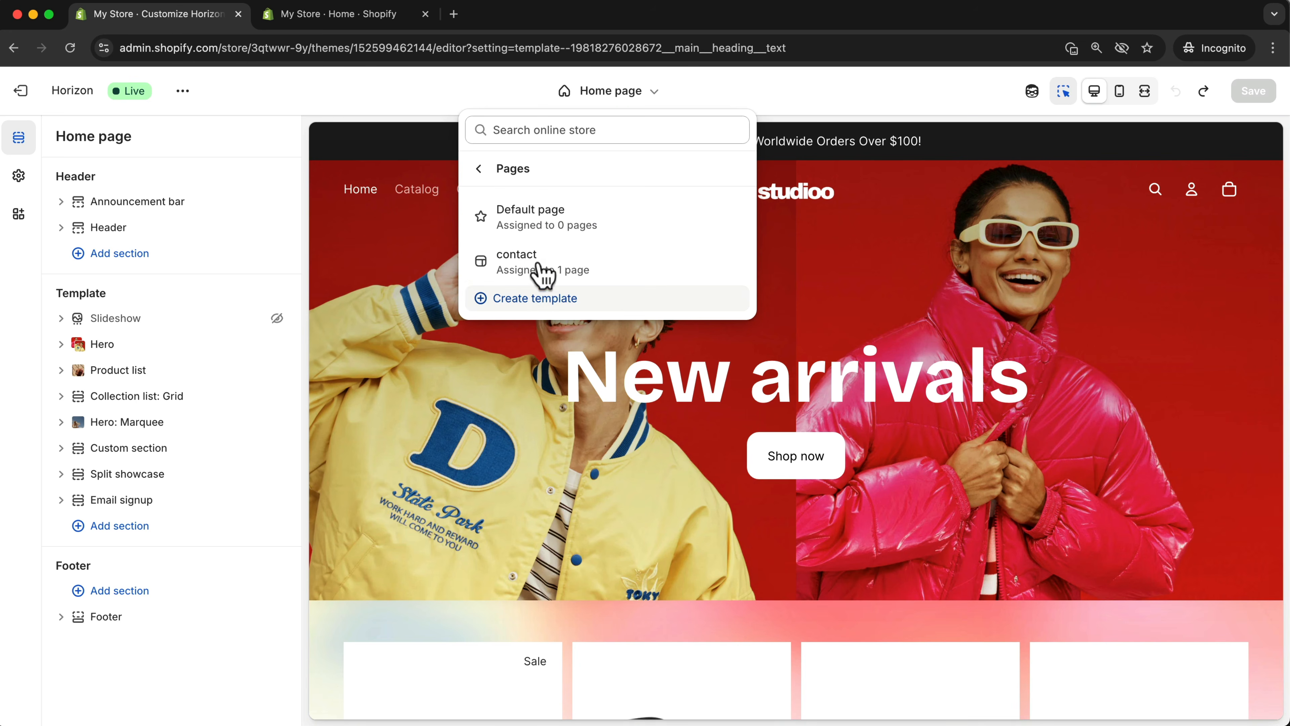
pyautogui.click(567, 233)
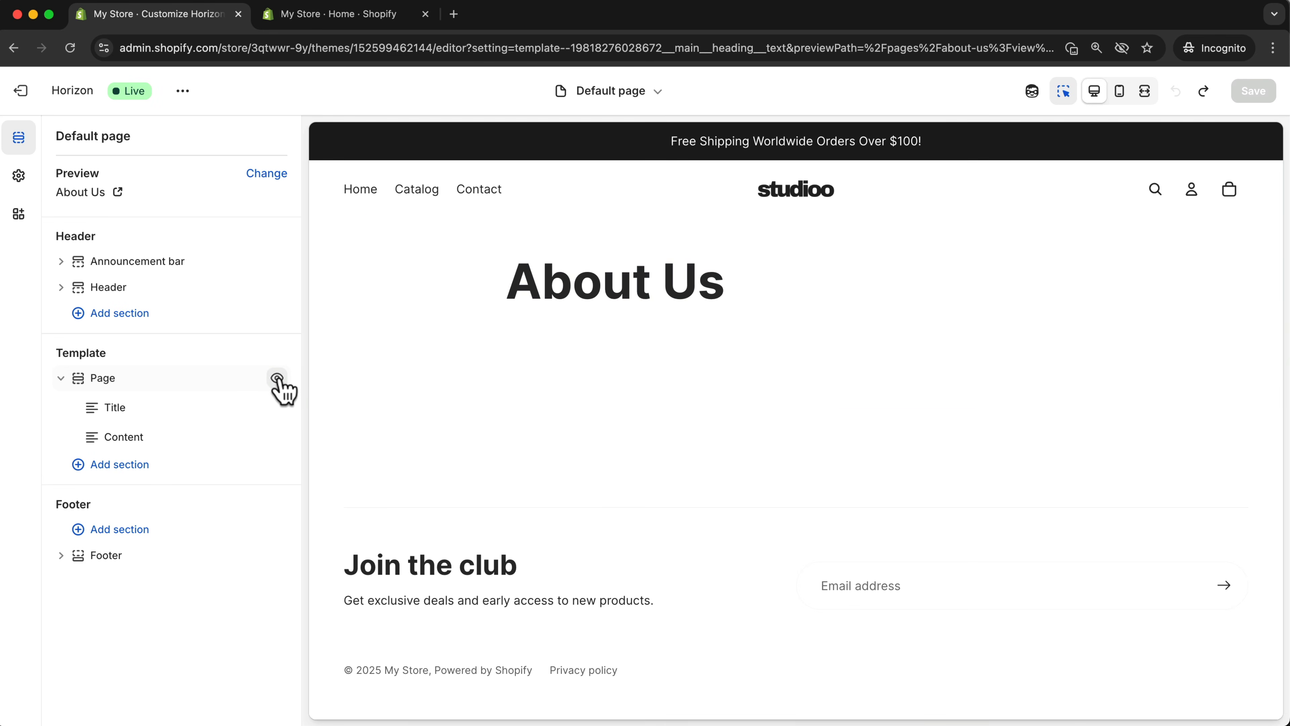
# Hide the template's Page section and add a Hero section below it
pyautogui.click(277, 378)
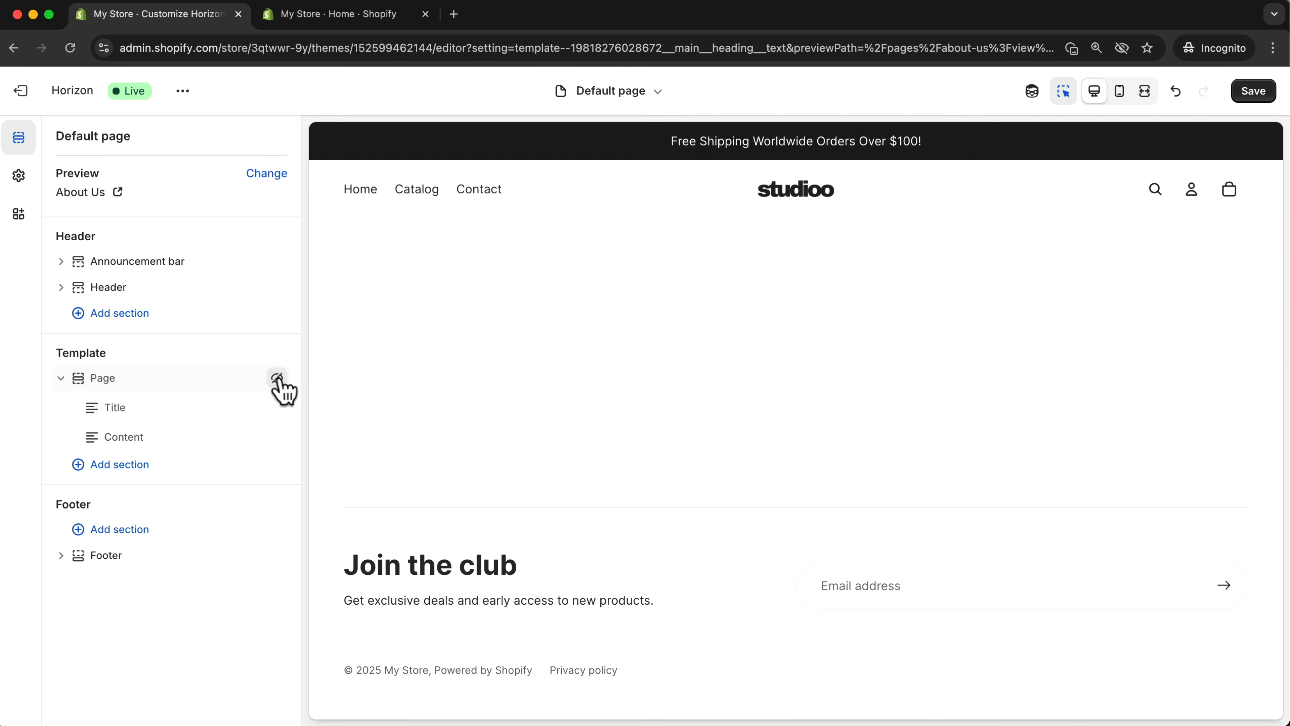
pyautogui.click(79, 465)
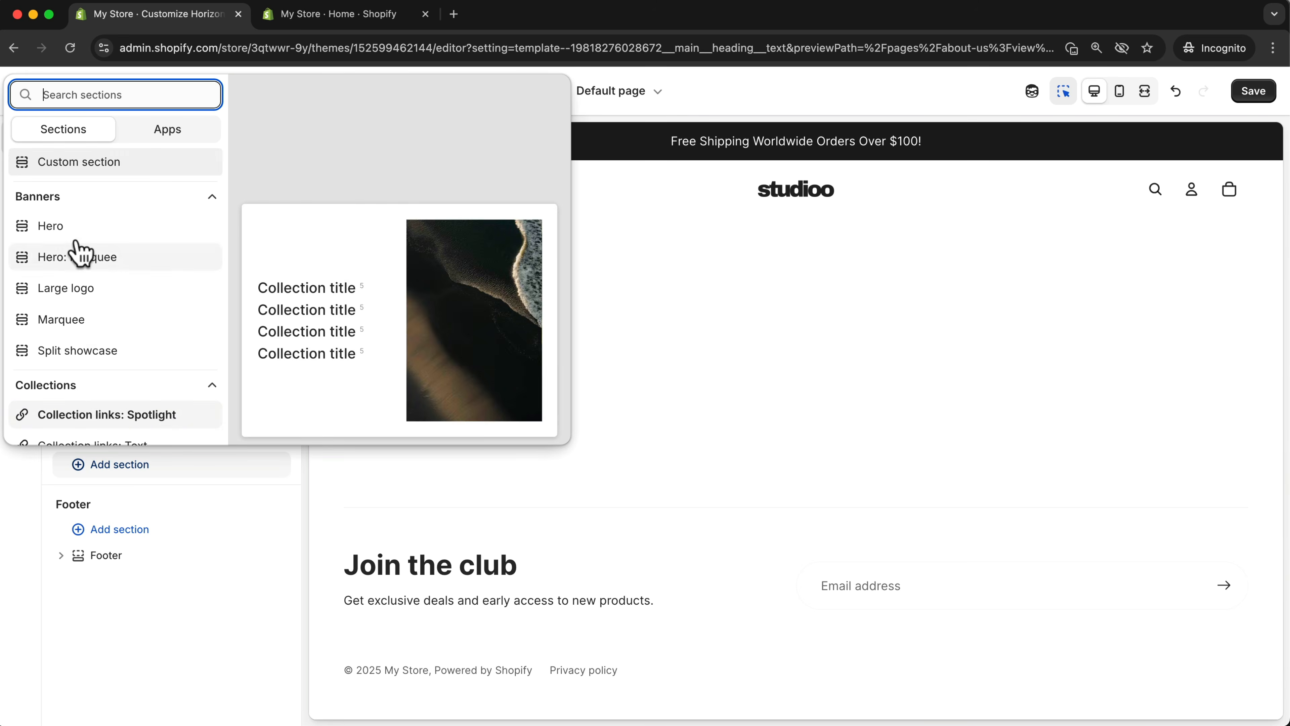
pyautogui.scroll(-1, 77, 235)
pyautogui.press('Escape')
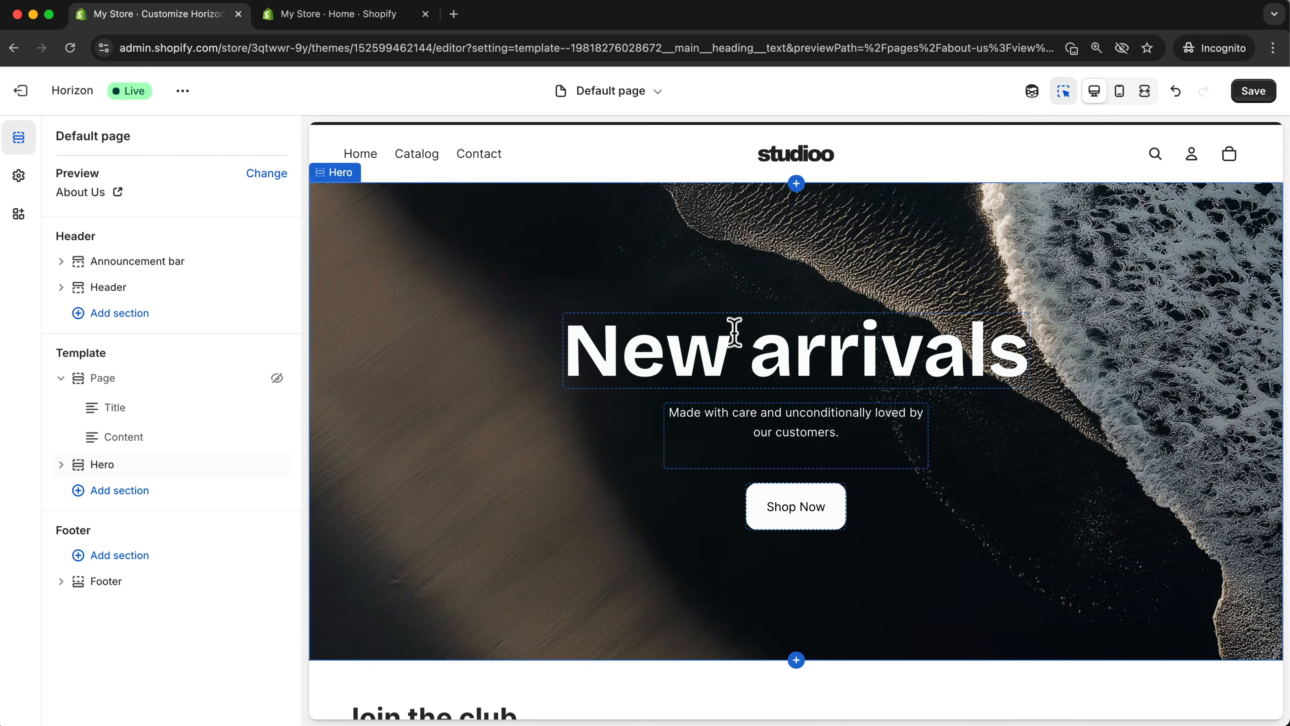
# Replace the Hero section's "New arrivals" heading with the page's Title as a dynamic source
pyautogui.click(834, 347)
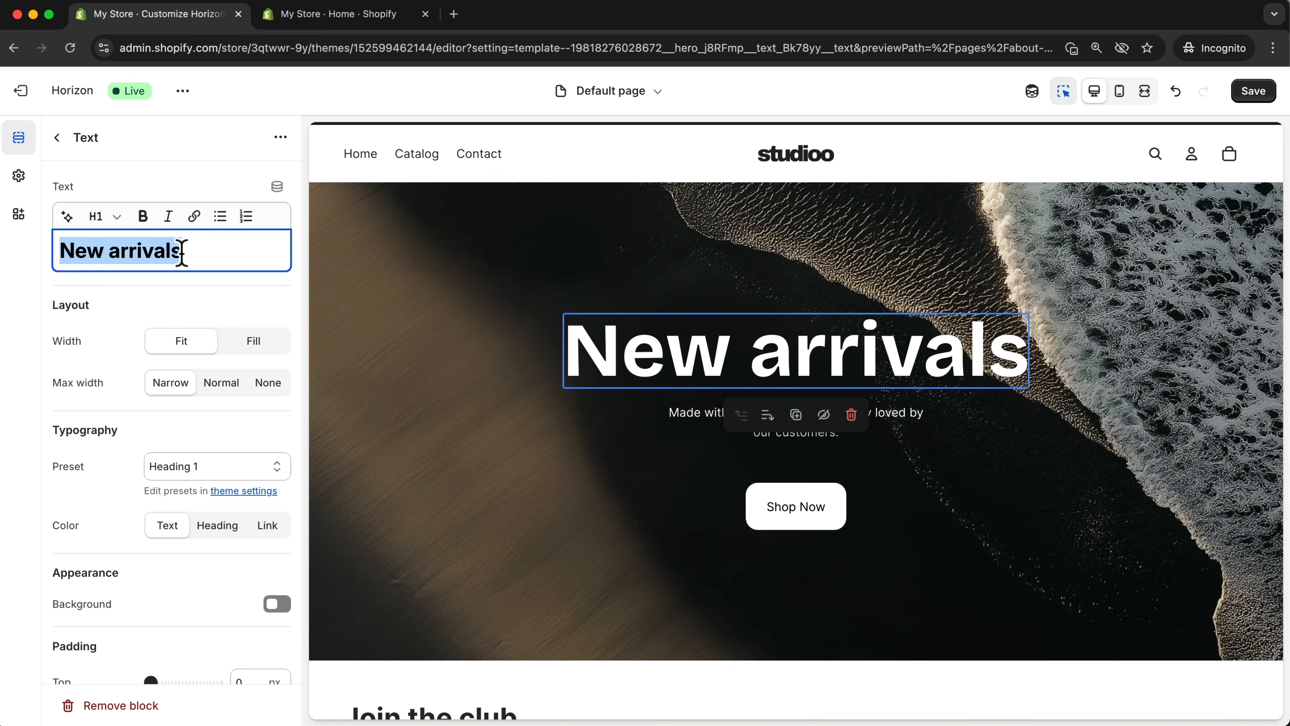
pyautogui.press('BackSpace')
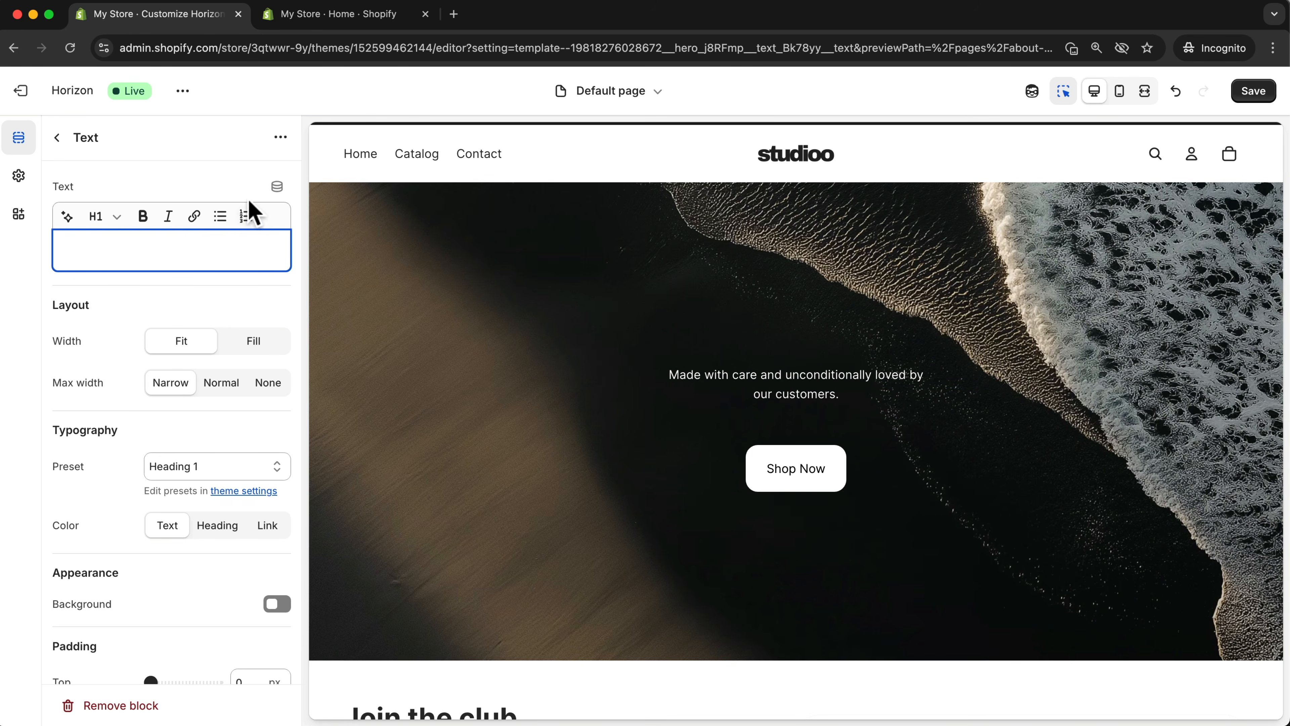
pyautogui.click(276, 187)
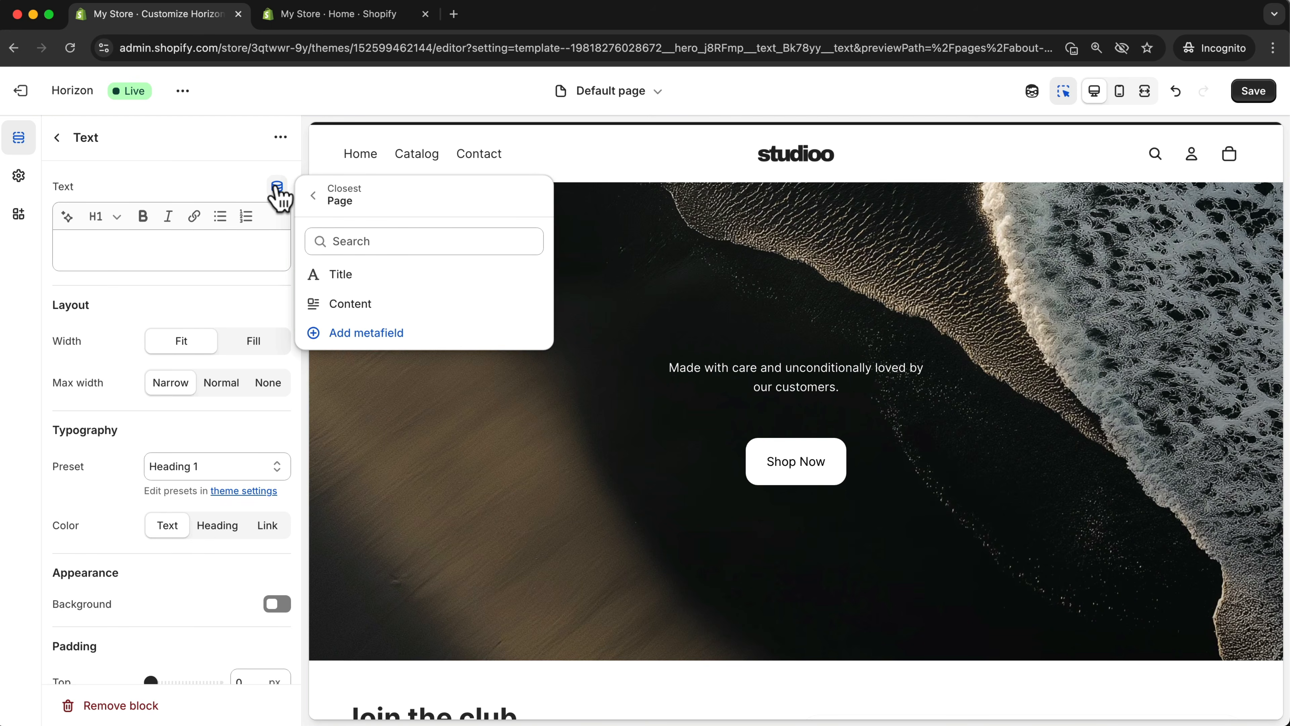
pyautogui.click(342, 277)
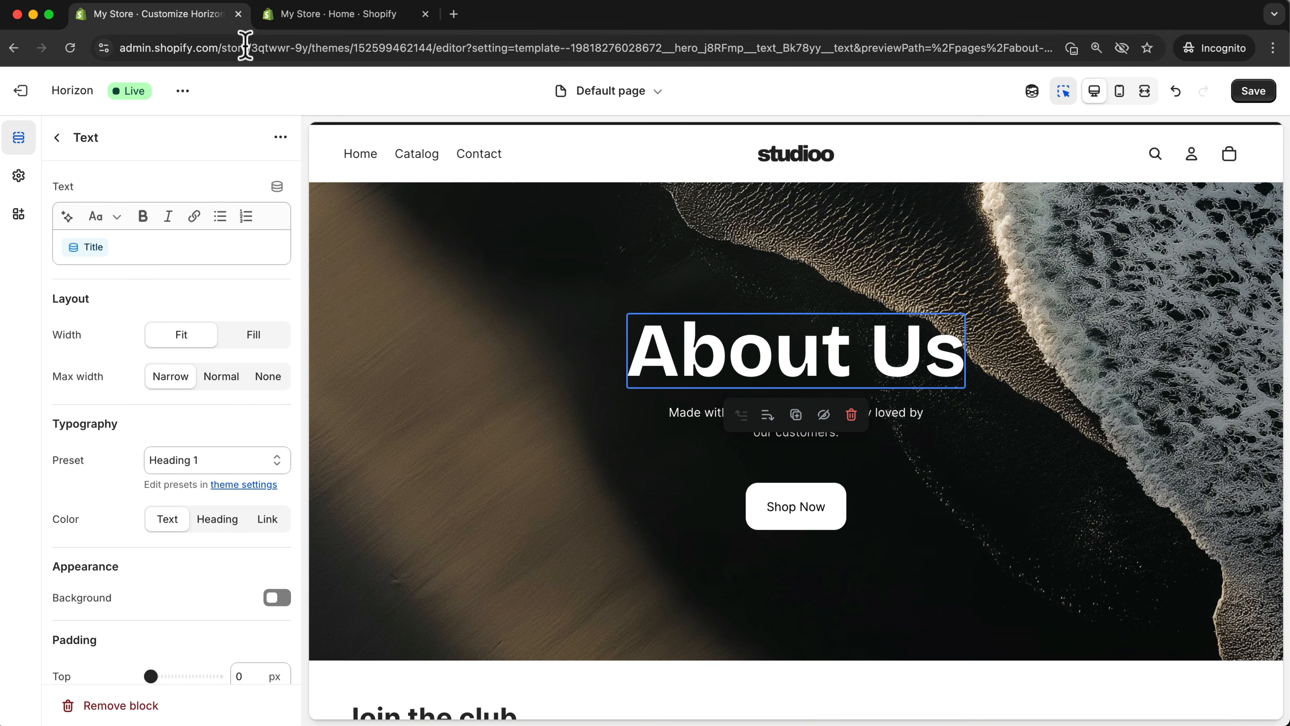
# Check the pages list in the store admin tab, and remove the Button block from the Hero section in the theme editor
pyautogui.click(283, 16)
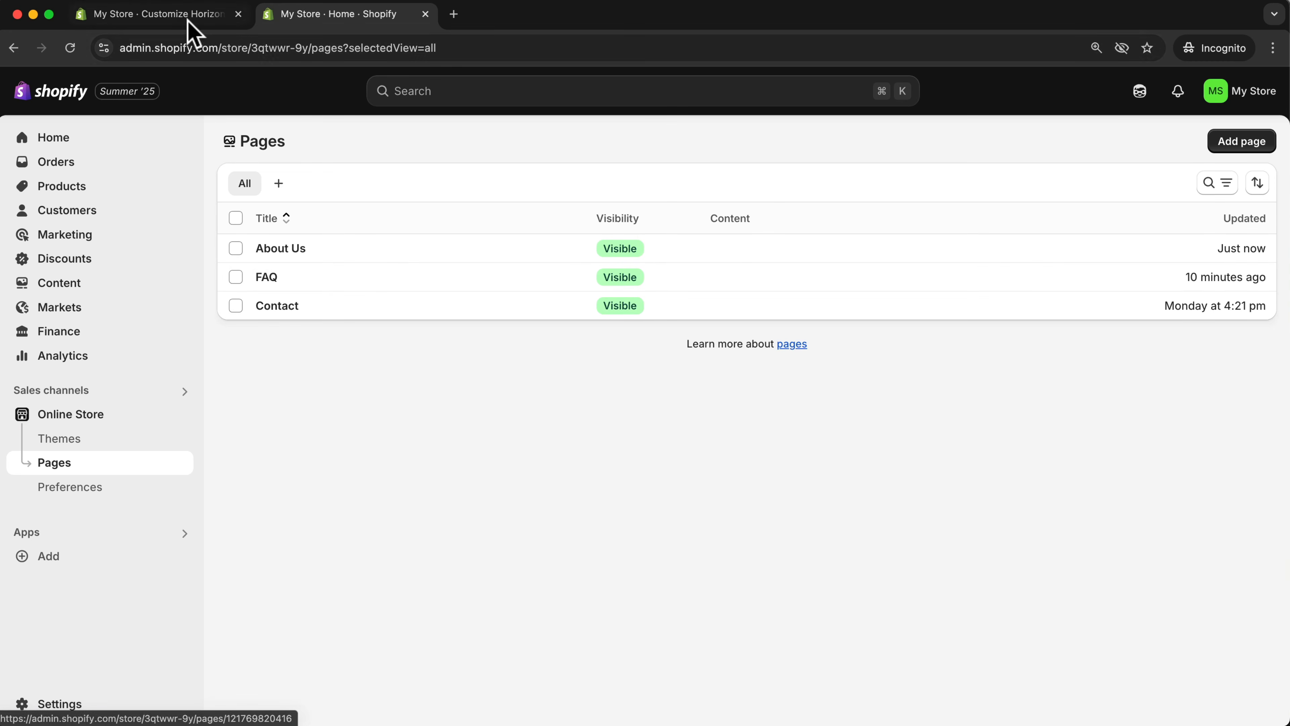
pyautogui.click(133, 23)
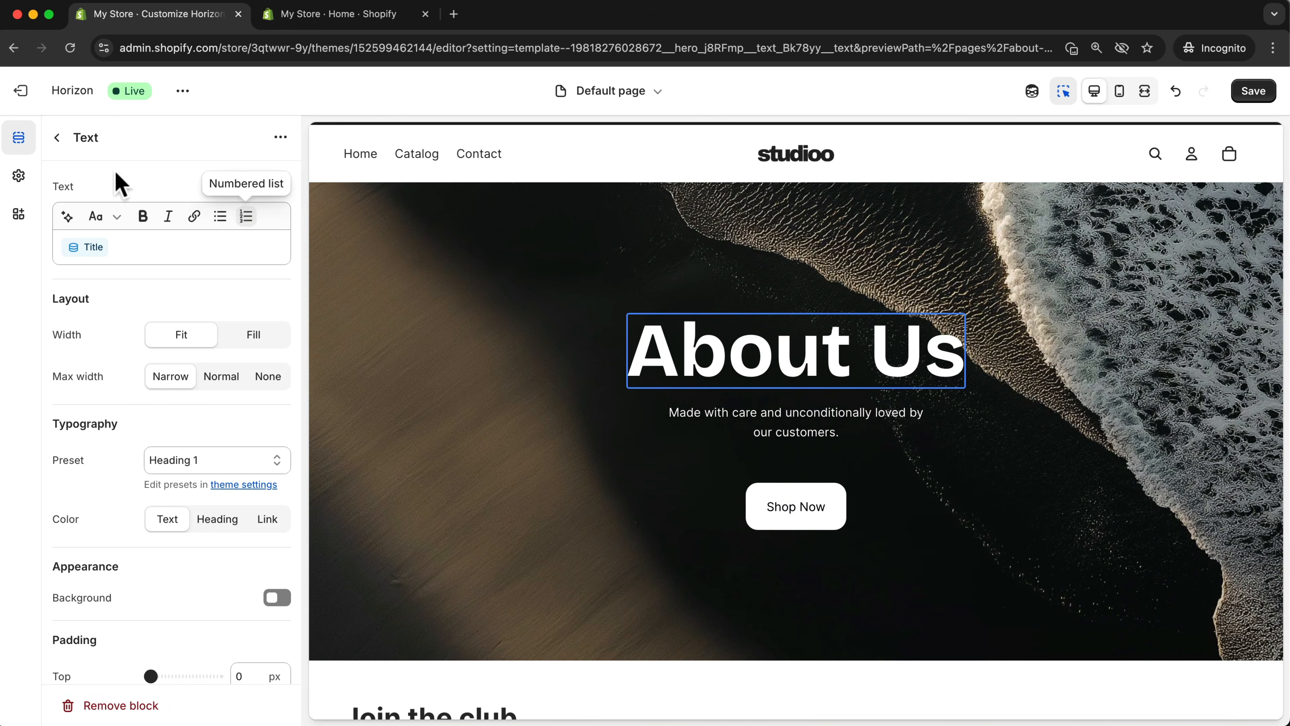
pyautogui.click(57, 137)
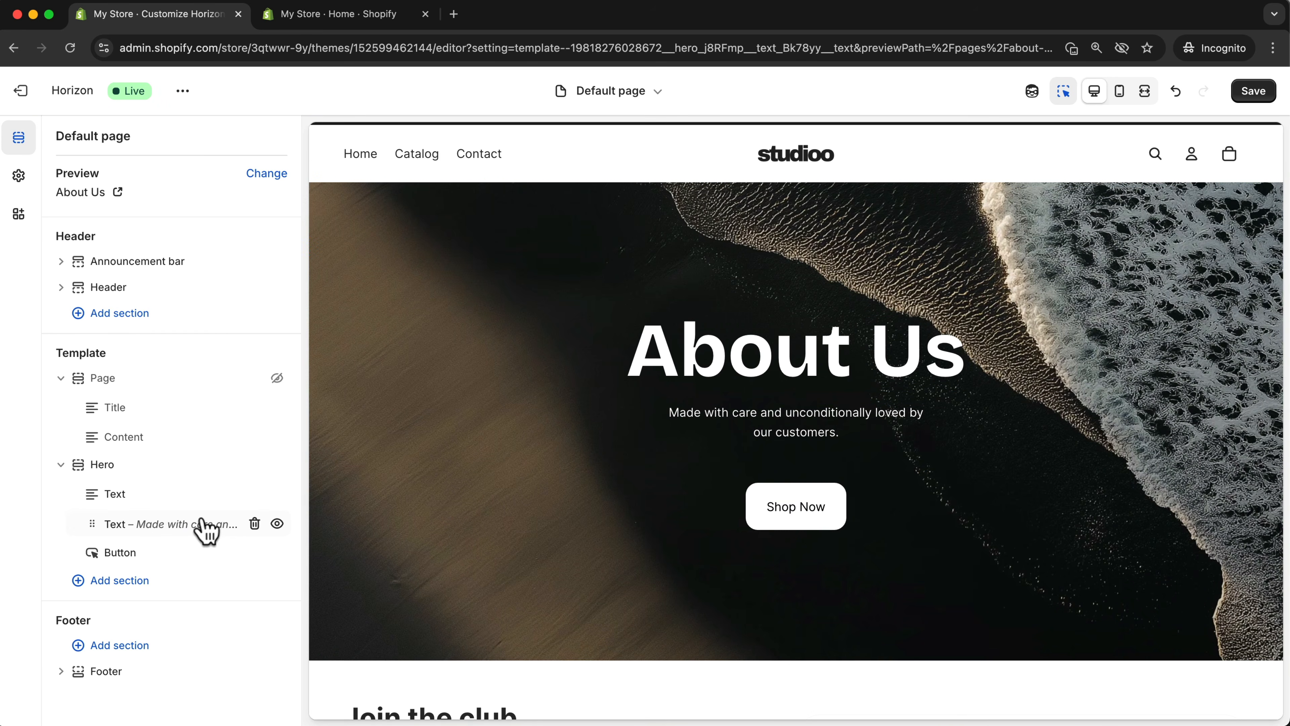
pyautogui.click(254, 552)
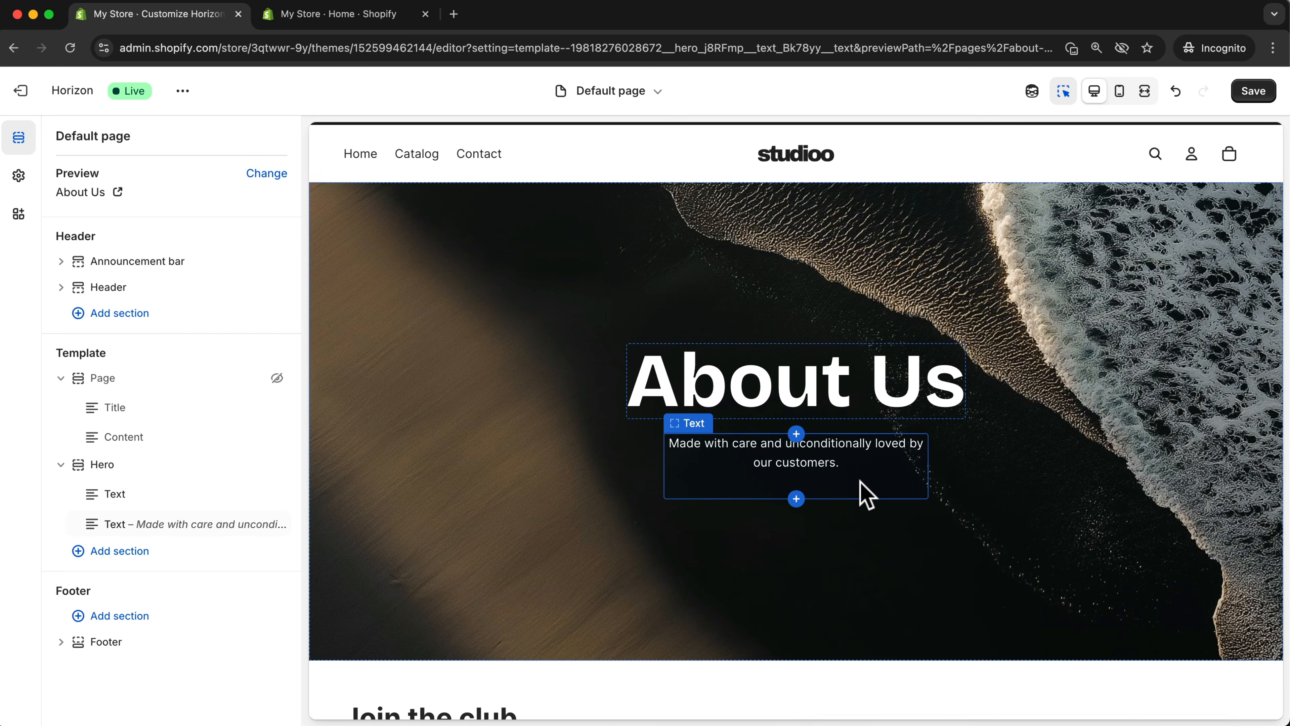
# Set the Hero section's height to Medium and save the Default page template
pyautogui.click(556, 279)
pyautogui.scroll(-7, 129, 454)
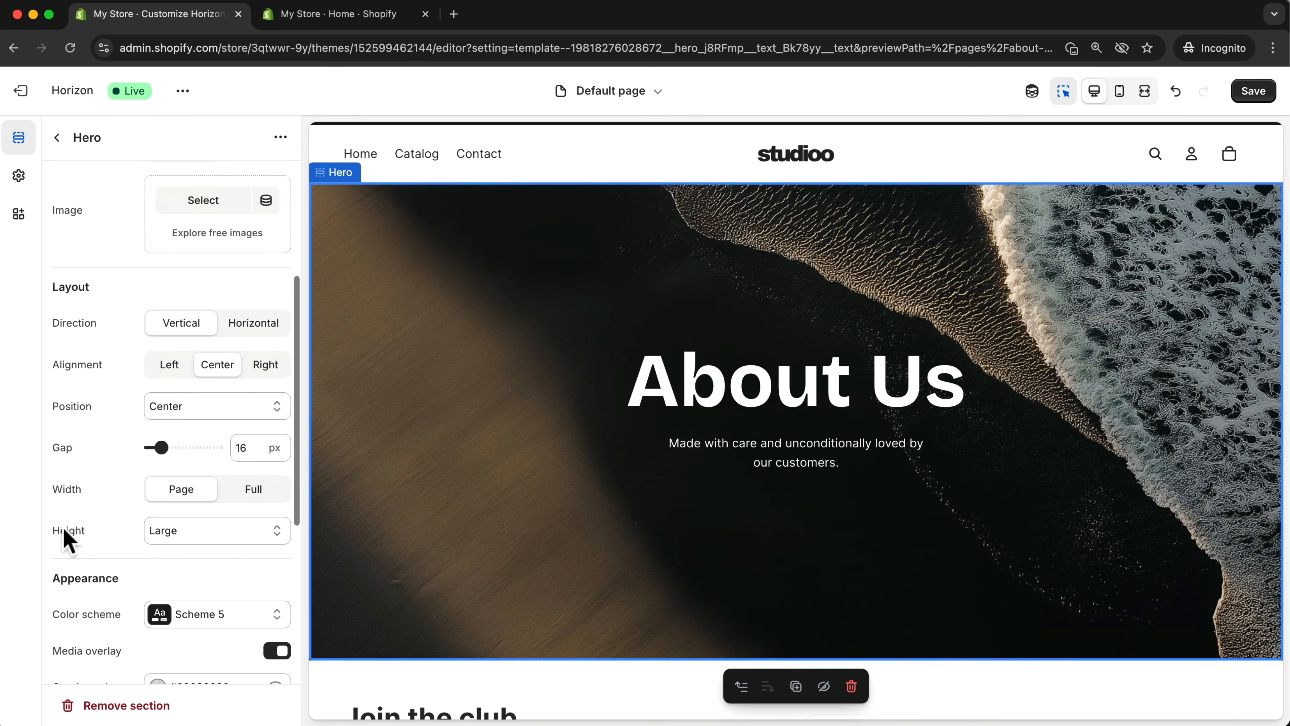
pyautogui.doubleClick(67, 531)
pyautogui.click(220, 531)
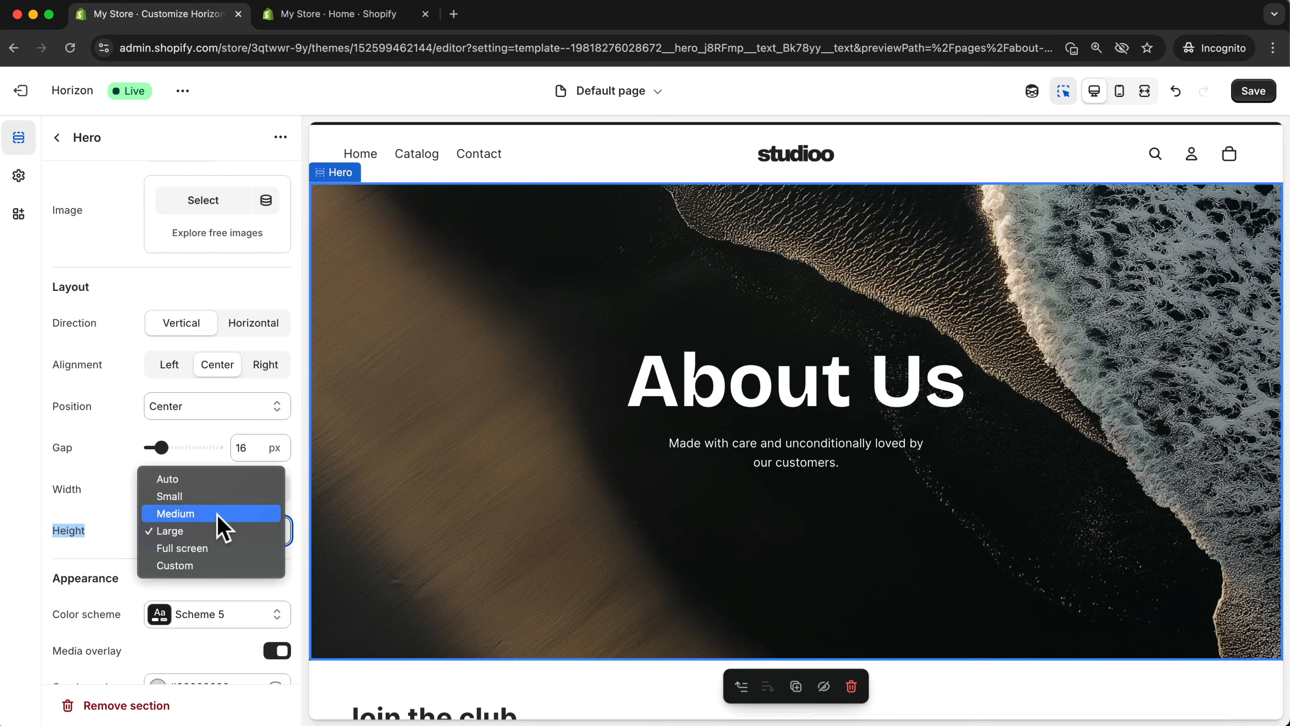
pyautogui.click(222, 515)
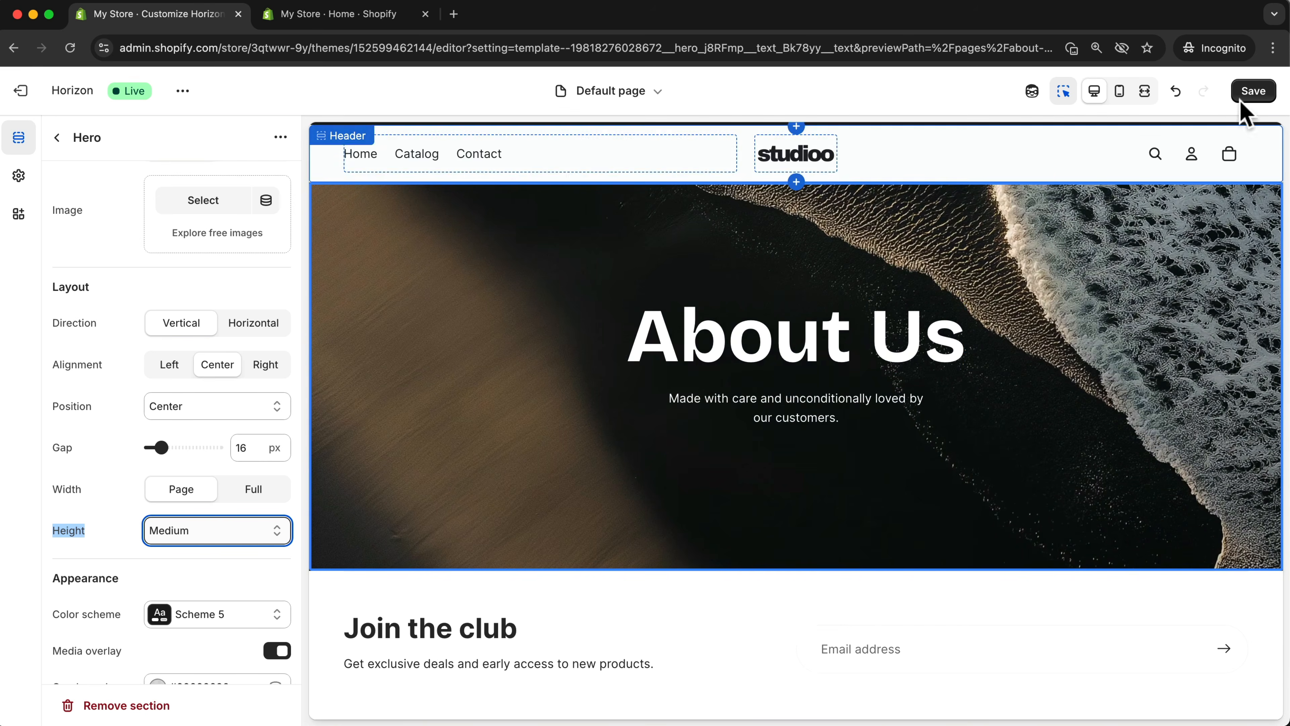
pyautogui.click(1252, 94)
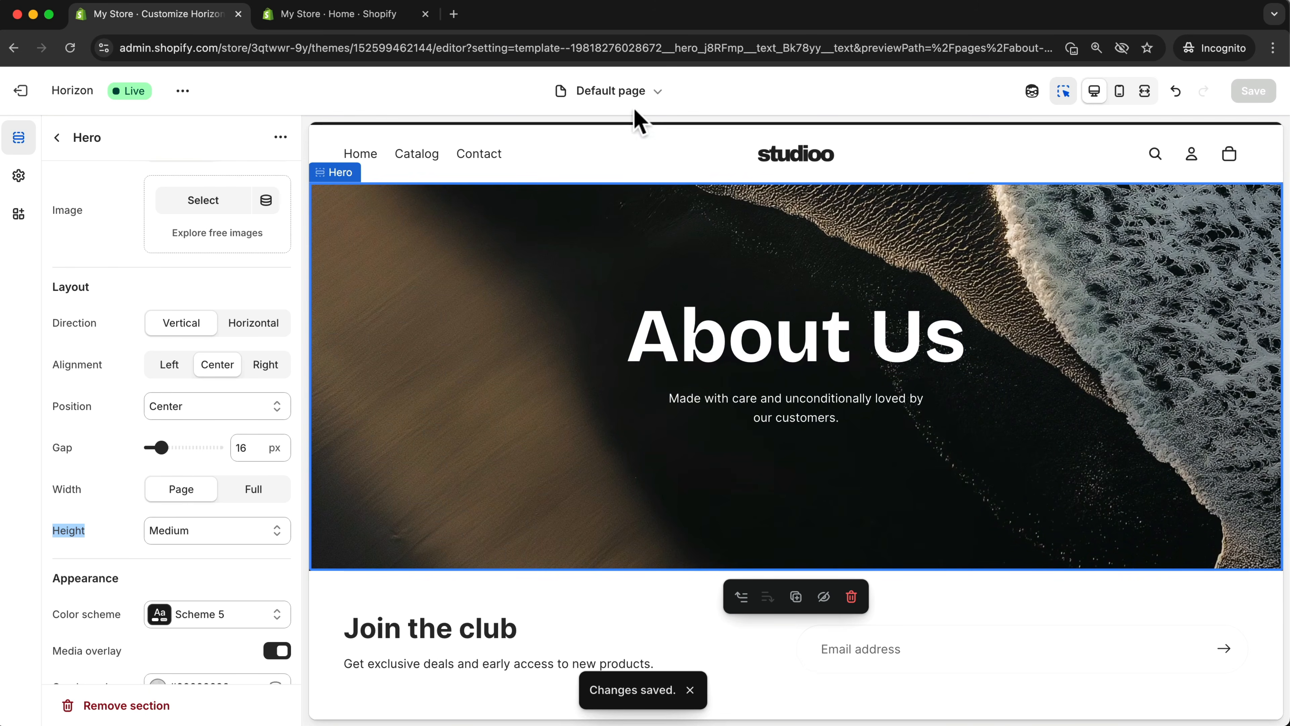
# Create a new page template named "About Us" based on the Default page template
pyautogui.click(641, 91)
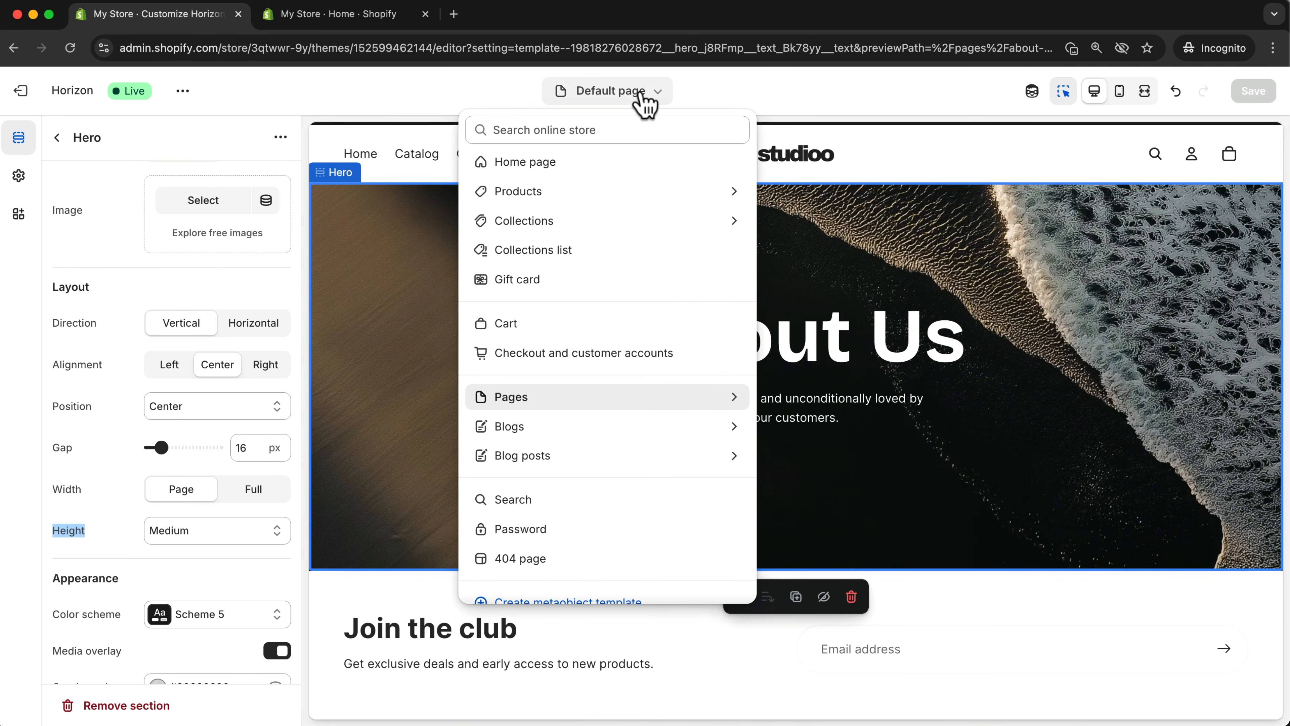
pyautogui.click(597, 397)
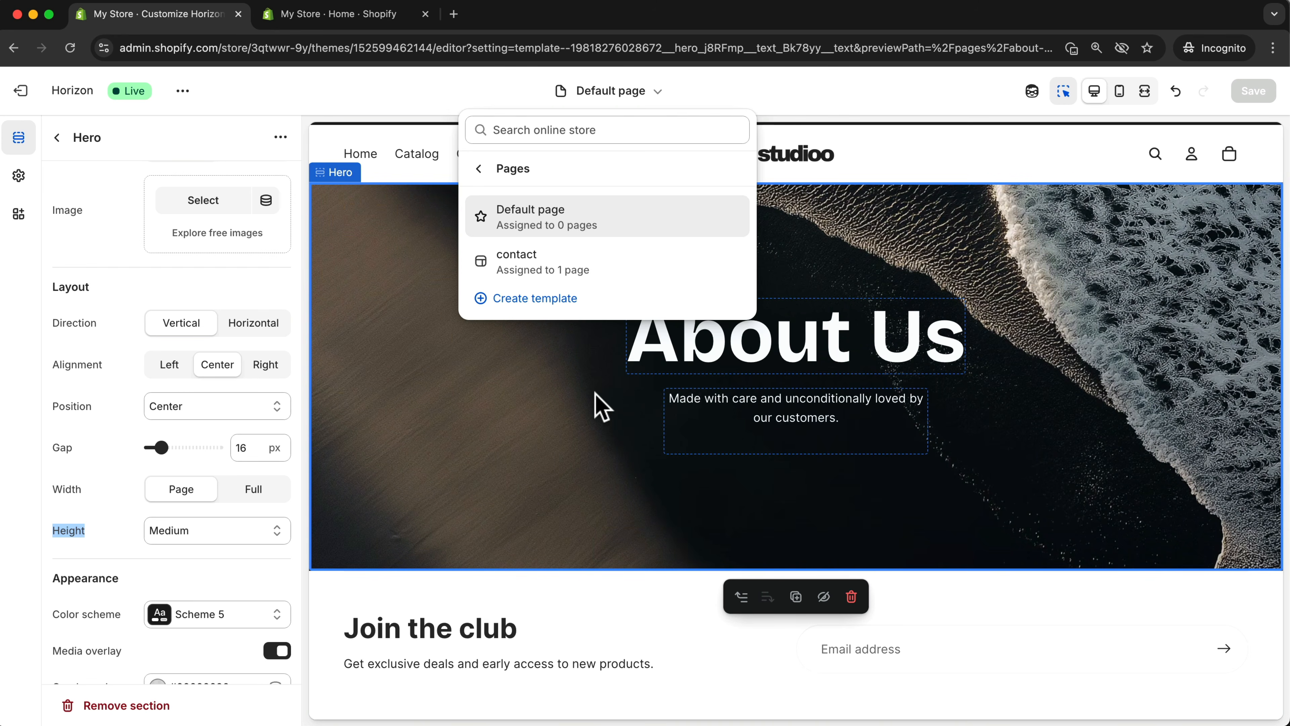
pyautogui.click(540, 300)
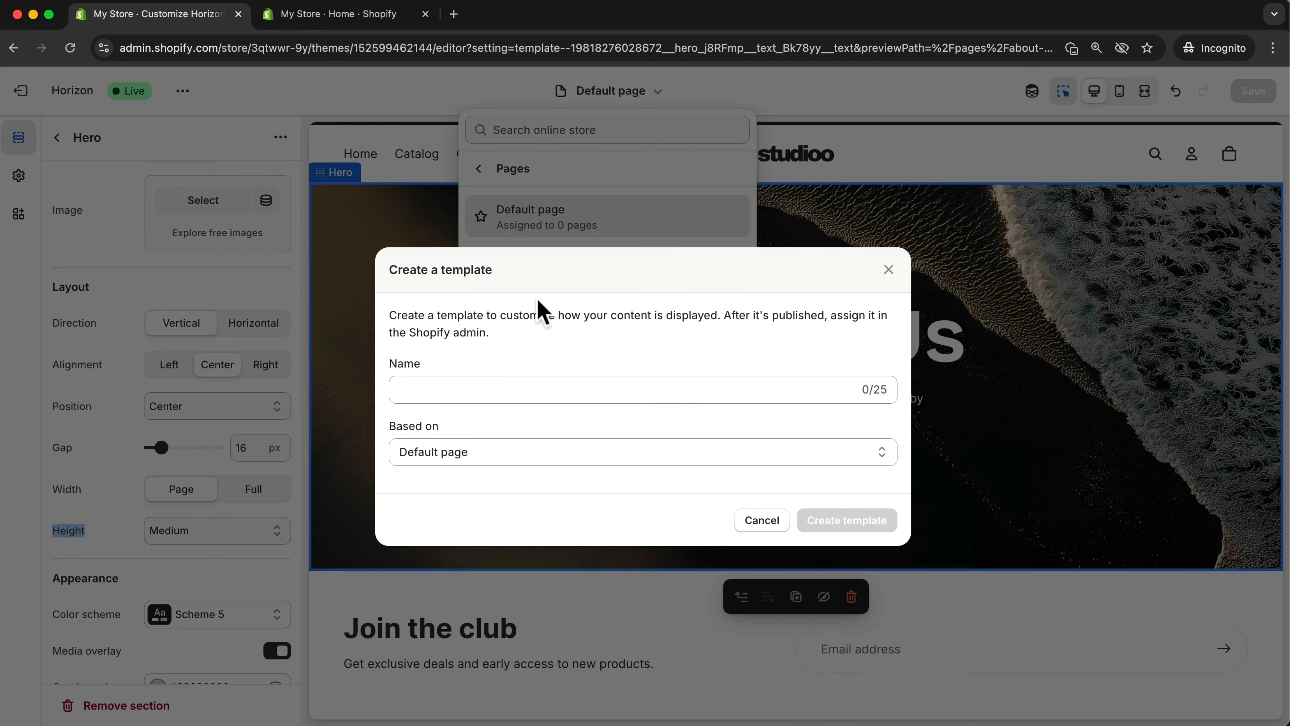
pyautogui.click(499, 391)
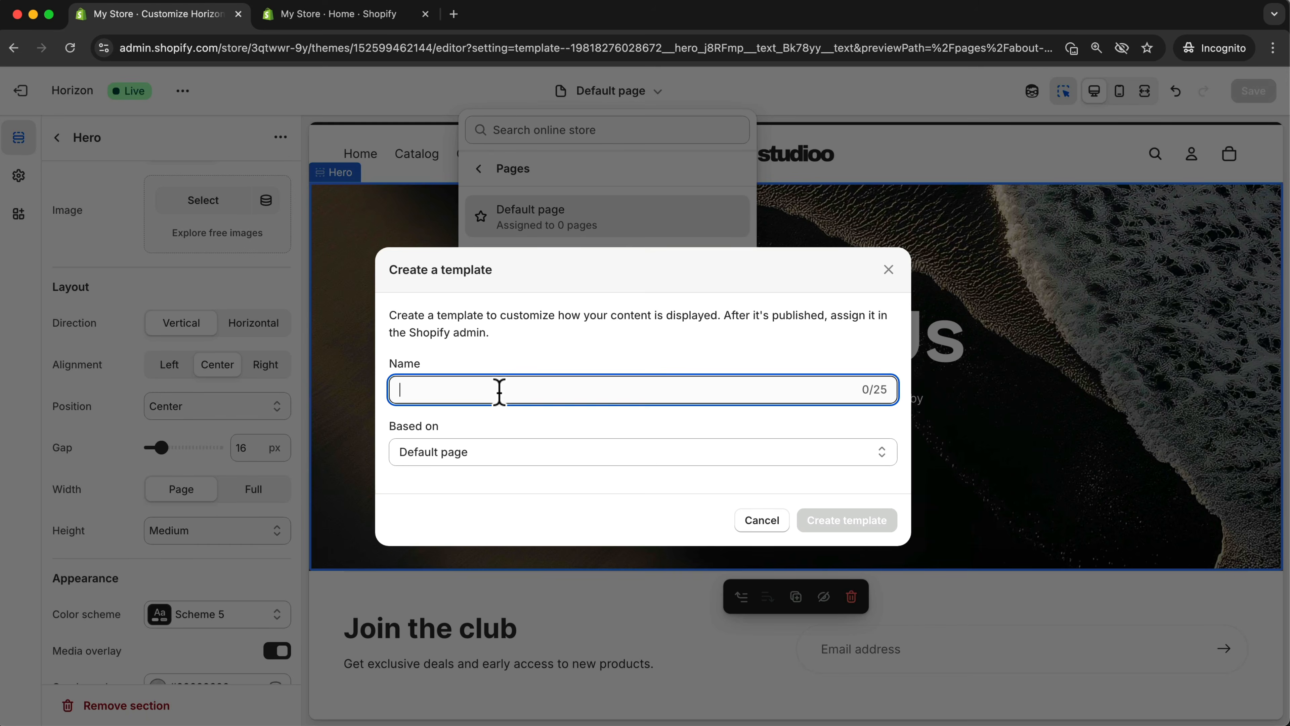
pyautogui.write('About Us')
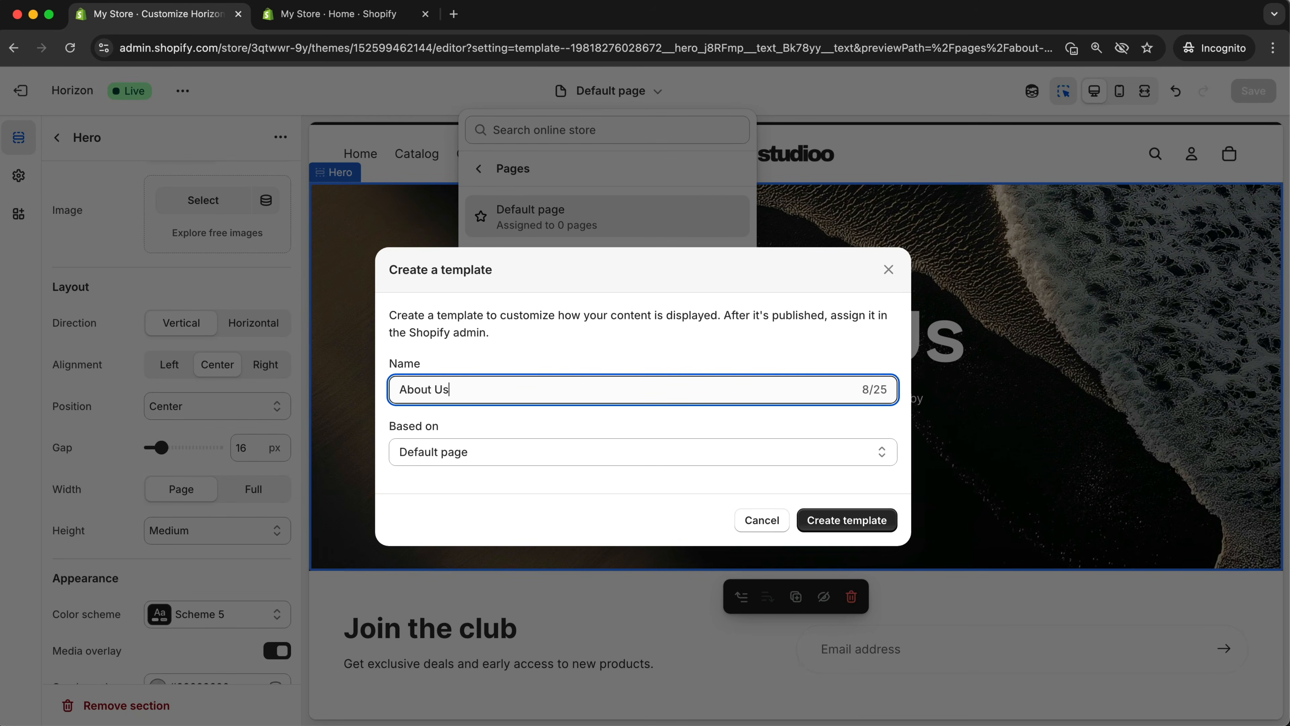
pyautogui.moveTo(439, 430); pyautogui.dragTo(390, 431)
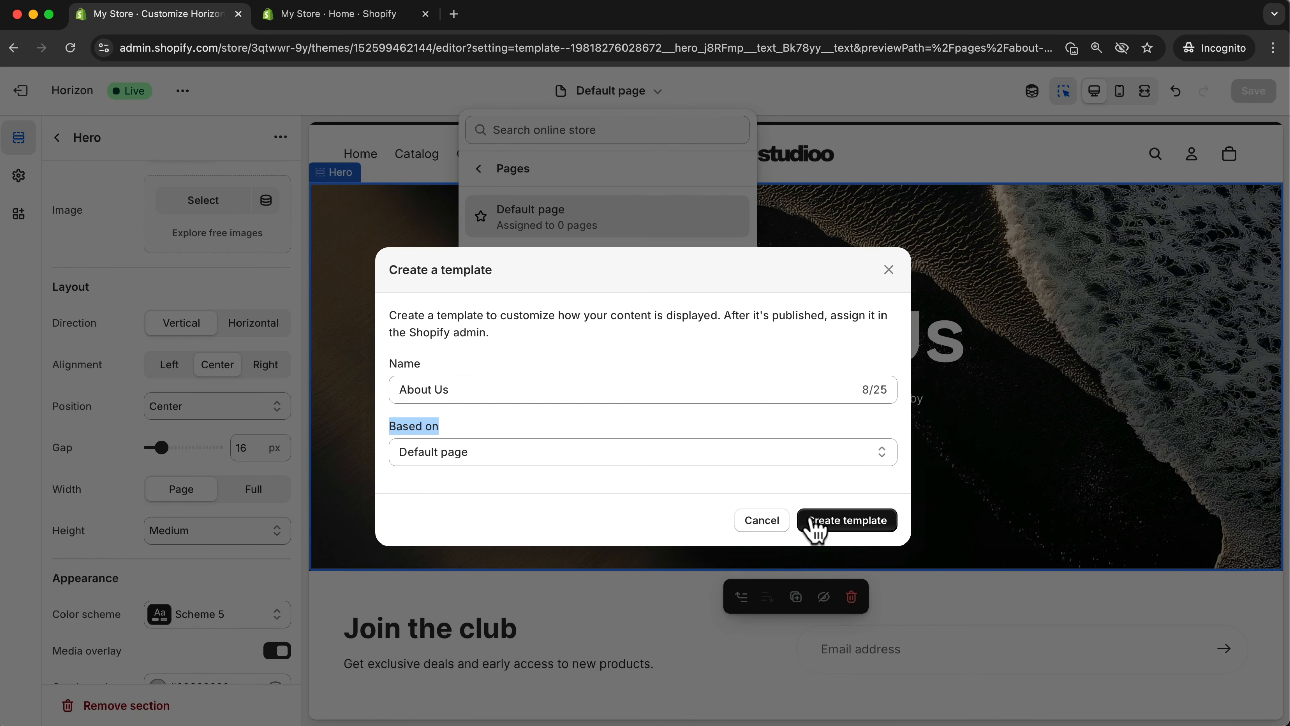
pyautogui.click(831, 528)
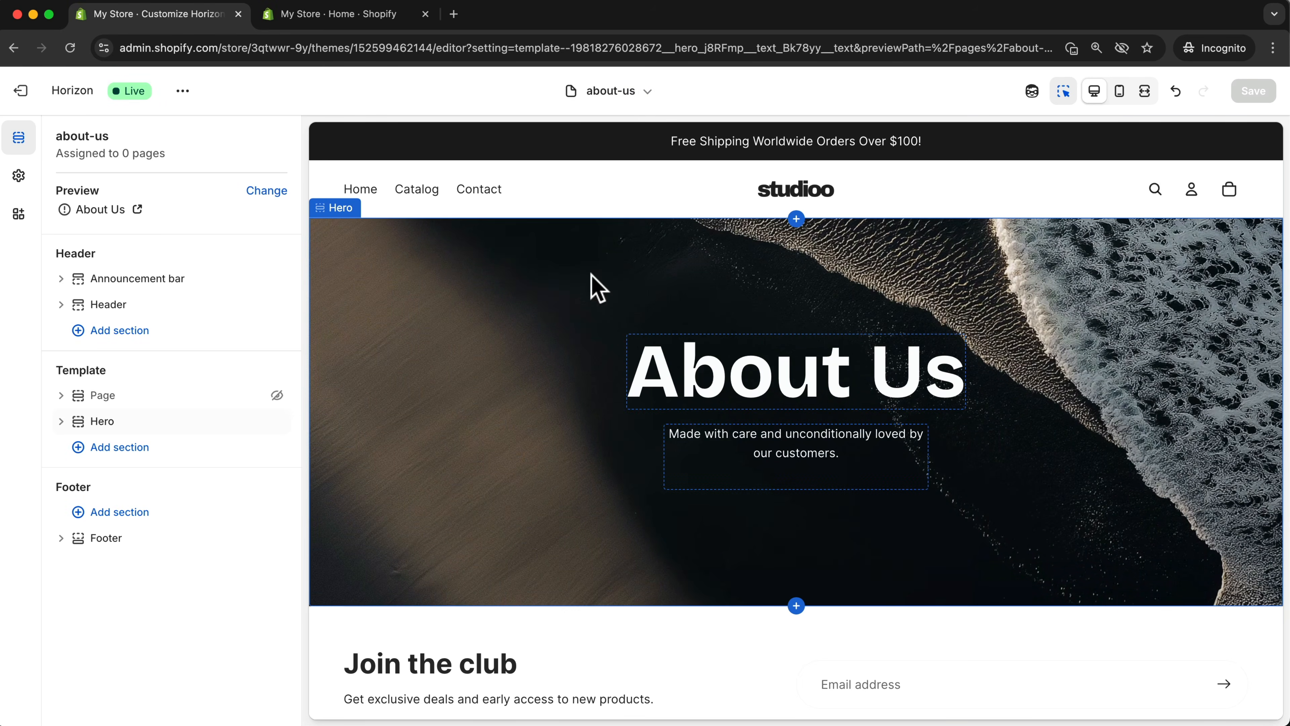
# Add a Pull quote section below the Hero section in the about-us template
pyautogui.moveTo(796, 605)
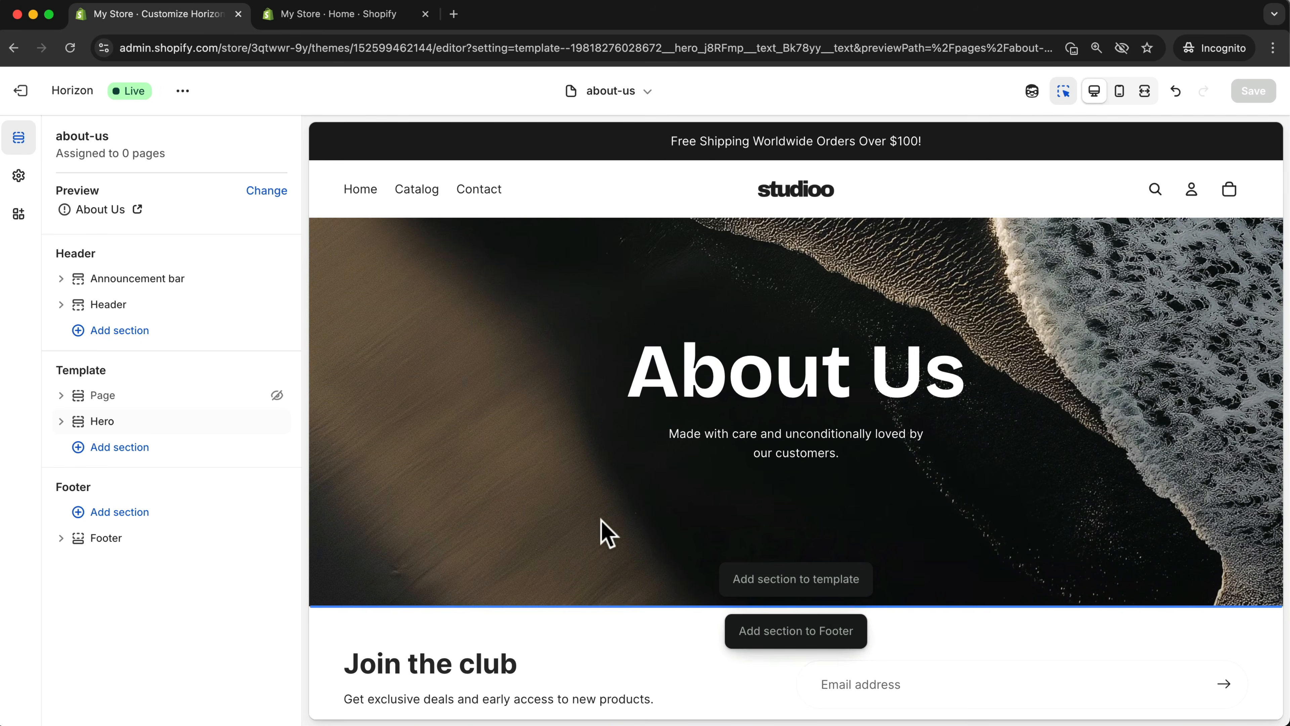
pyautogui.scroll(-2, 553, 491)
pyautogui.scroll(2, 717, 438)
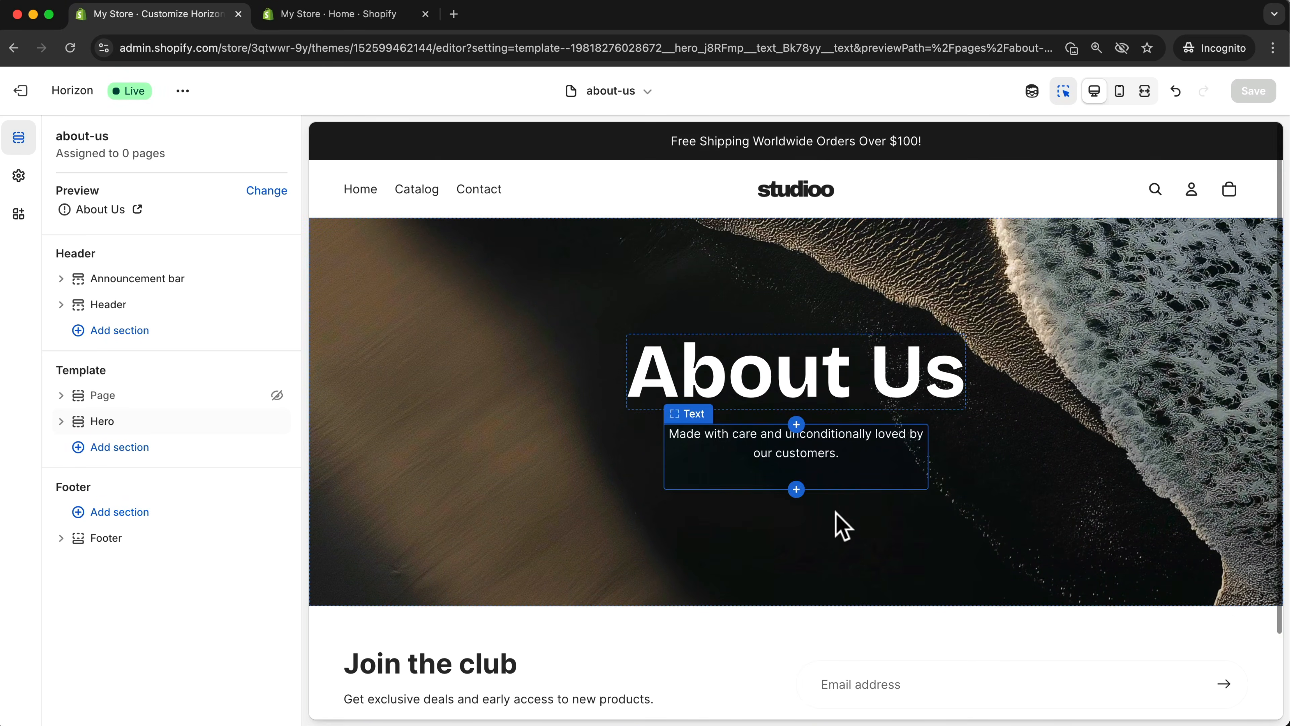
pyautogui.click(79, 447)
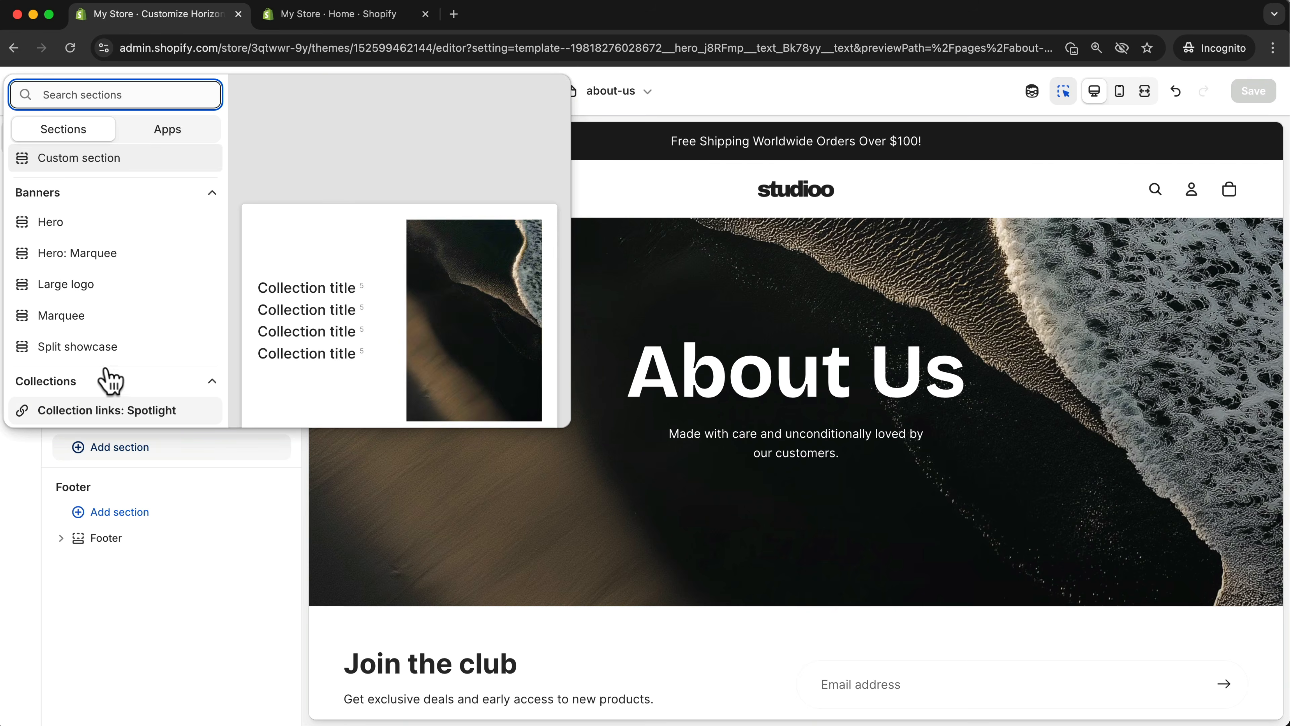
pyautogui.scroll(-5, 104, 374)
pyautogui.scroll(-3, 141, 366)
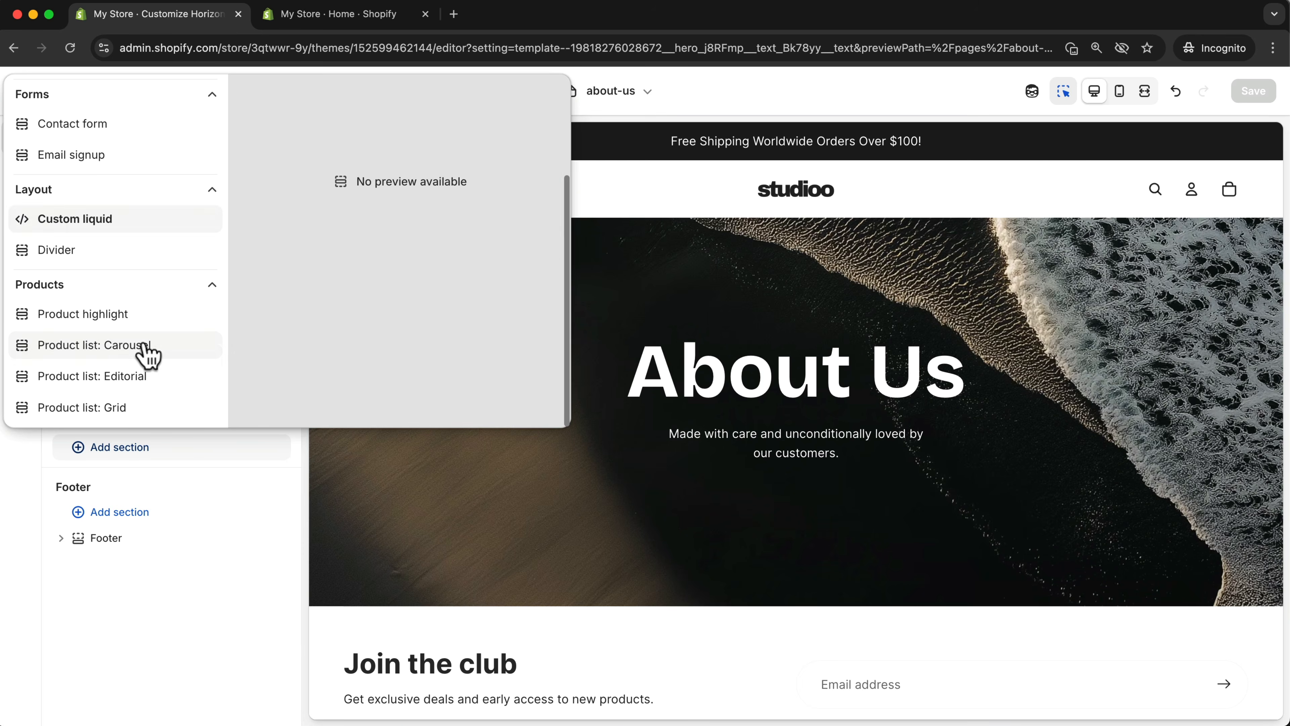
pyautogui.scroll(7, 137, 353)
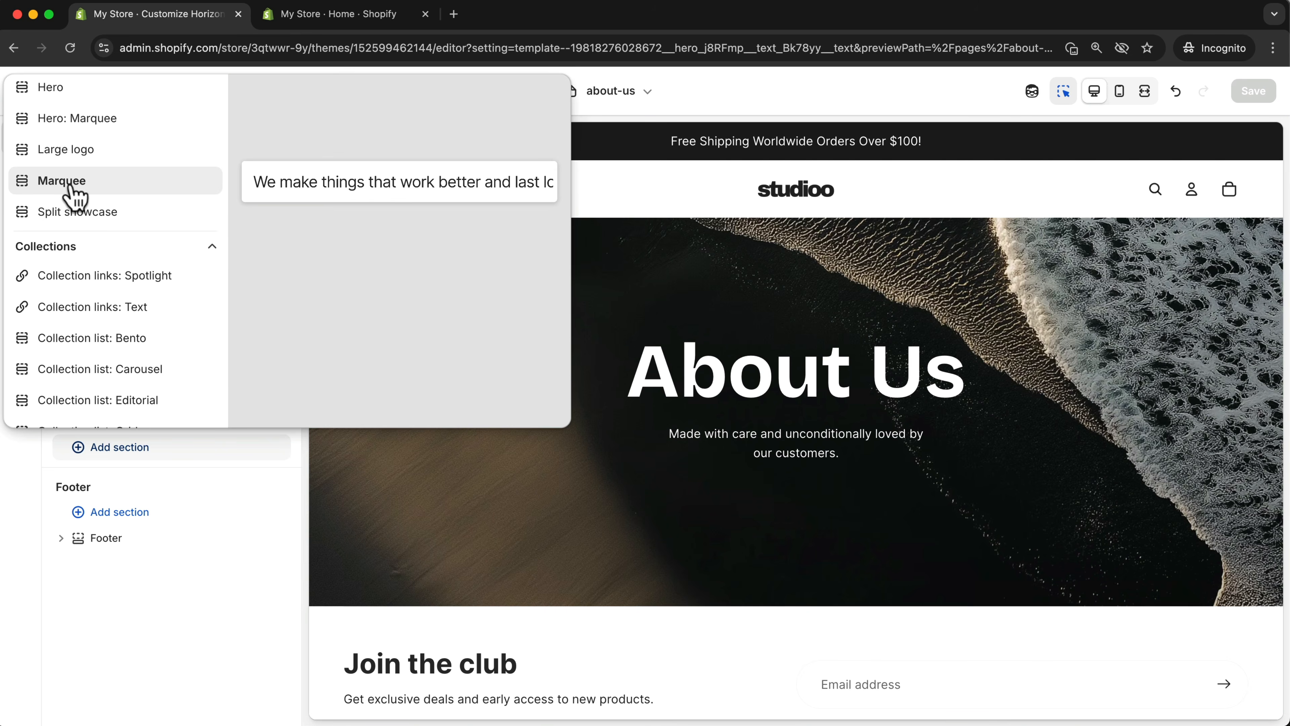
pyautogui.scroll(1, 76, 202)
pyautogui.scroll(-7, 79, 203)
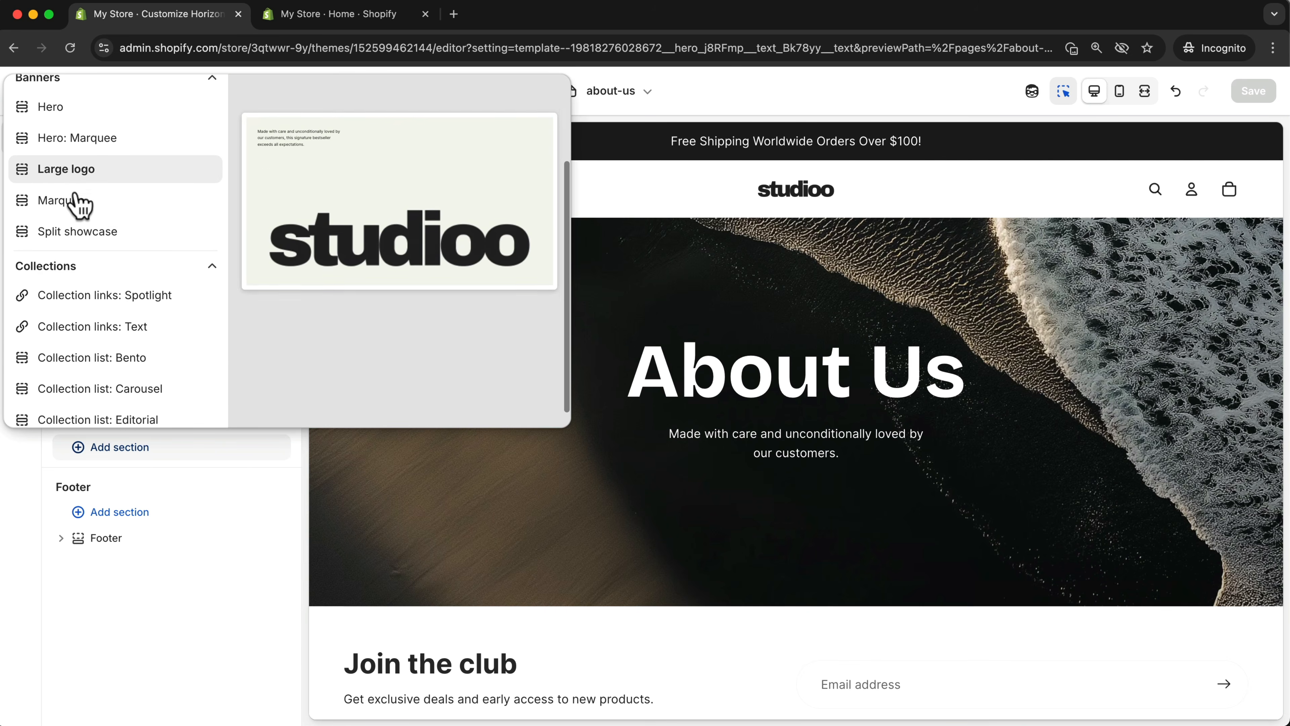
pyautogui.scroll(-7, 78, 206)
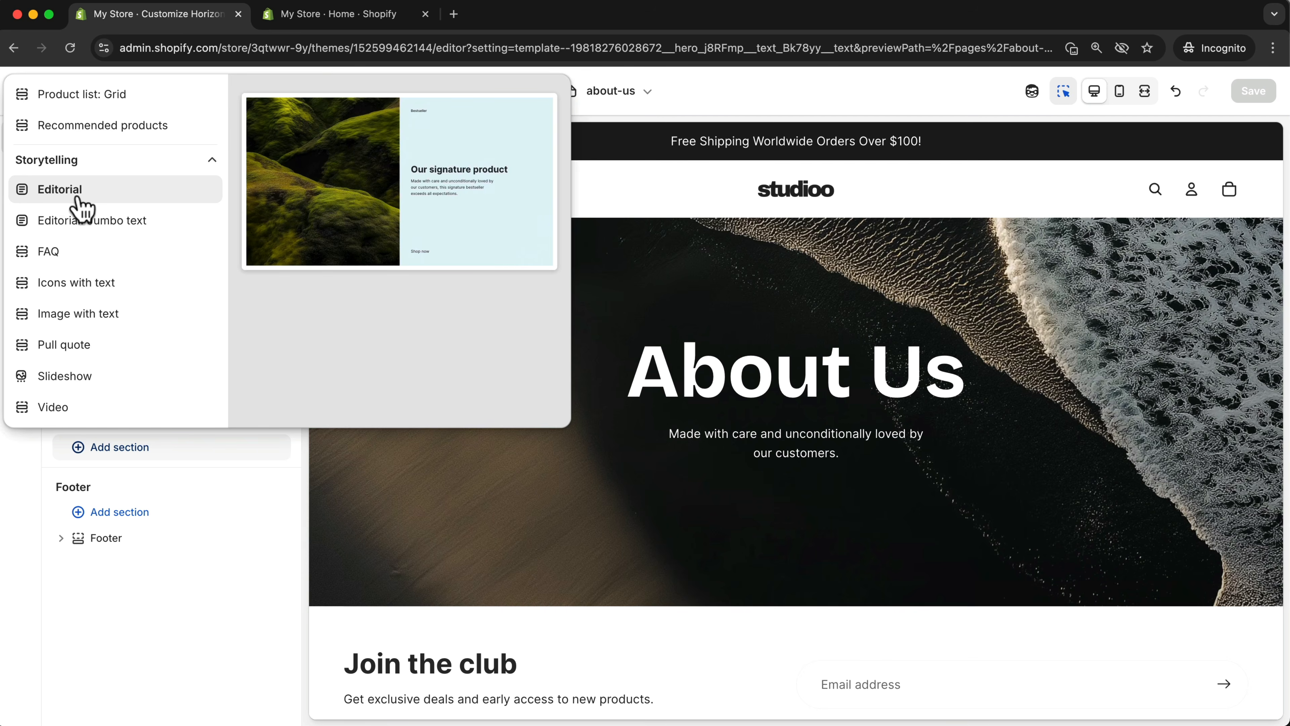
pyautogui.click(81, 344)
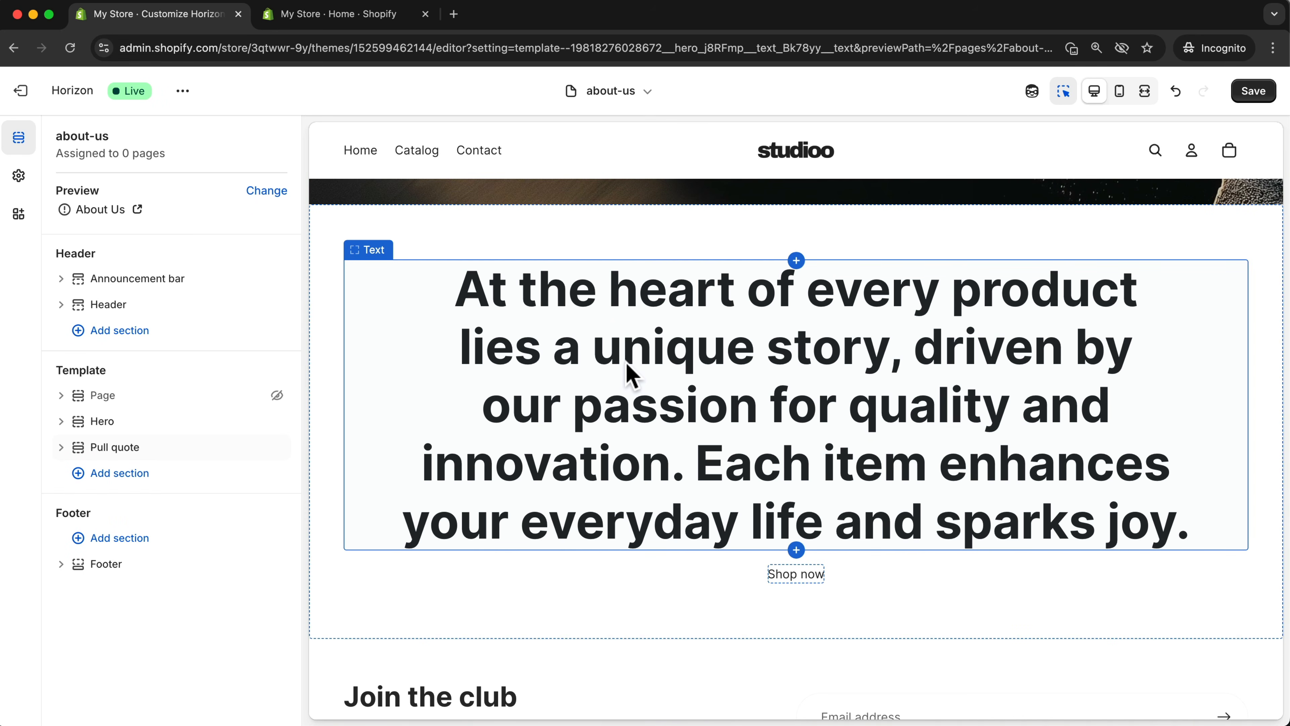
# Replace the pull quote's text with “Every pair tells a story—crafted with care to bring style, quality, and everyday joy.”
pyautogui.click(630, 373)
pyautogui.rightClick(135, 282)
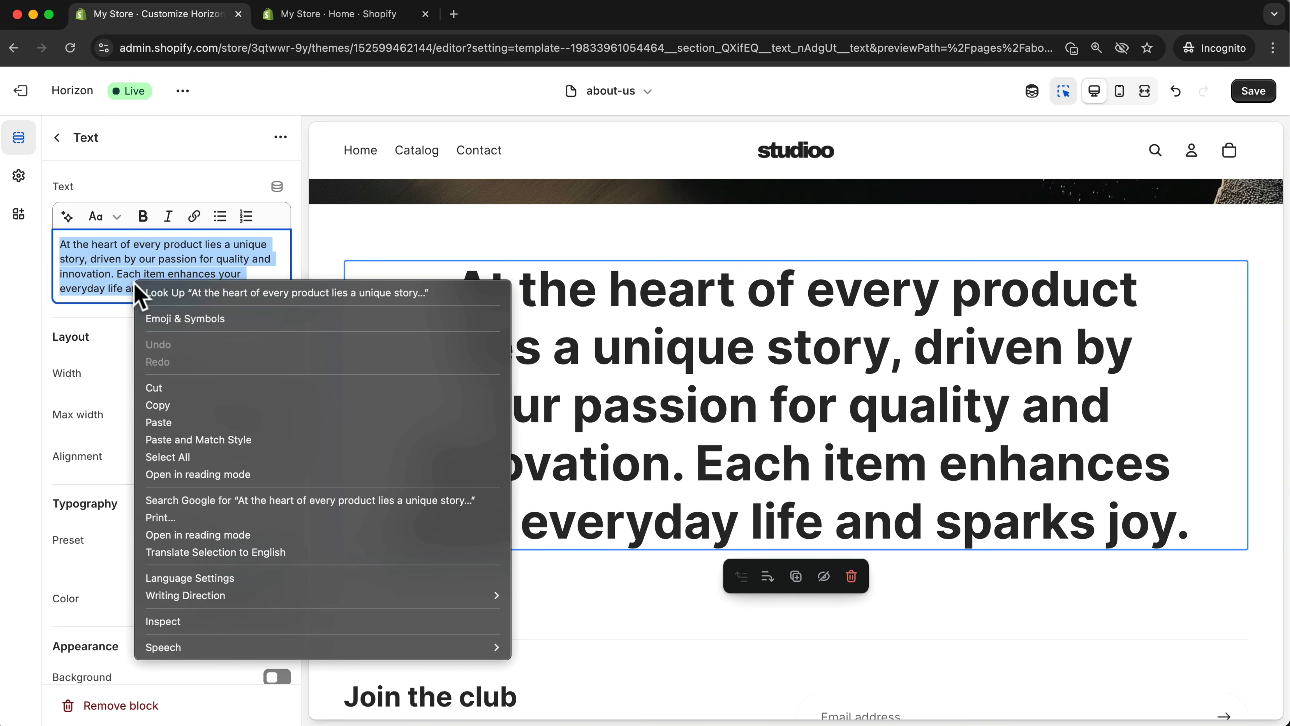
pyautogui.click(199, 440)
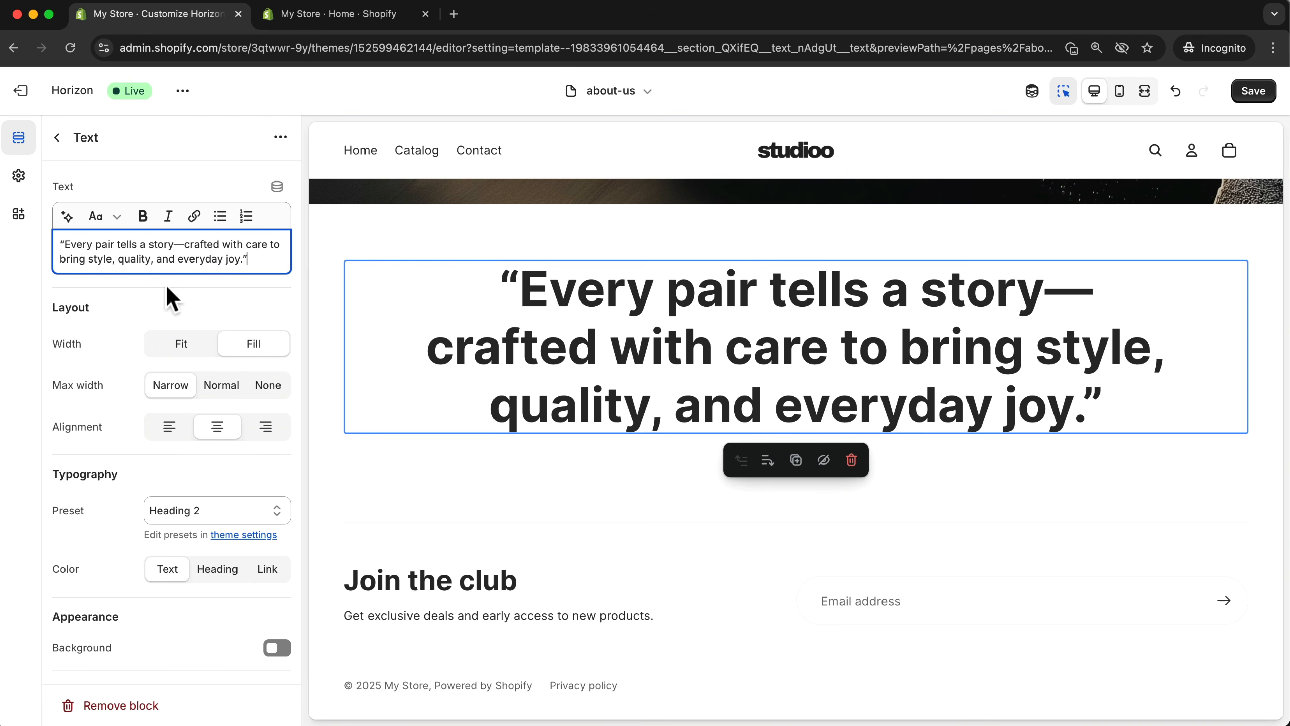
# Set the quote text's typography preset to Heading 4 and remove the "Shop now" button from the Pull quote section
pyautogui.click(177, 507)
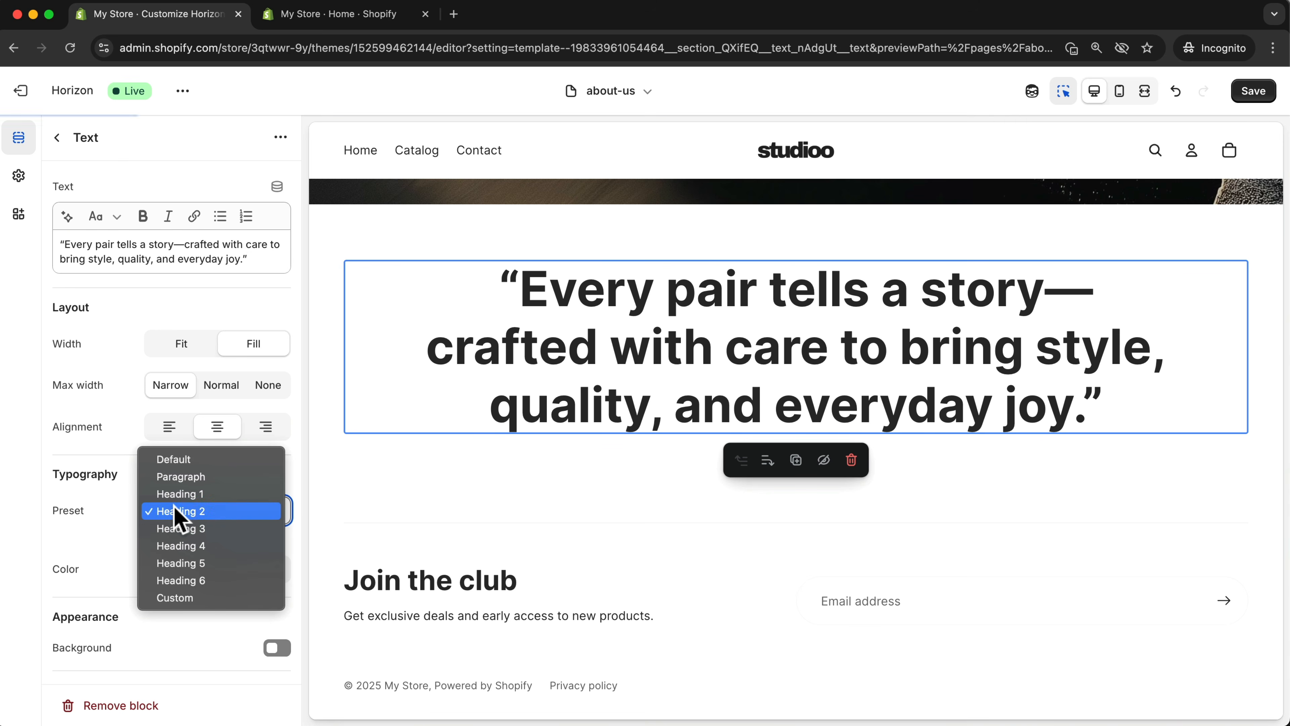
pyautogui.click(178, 546)
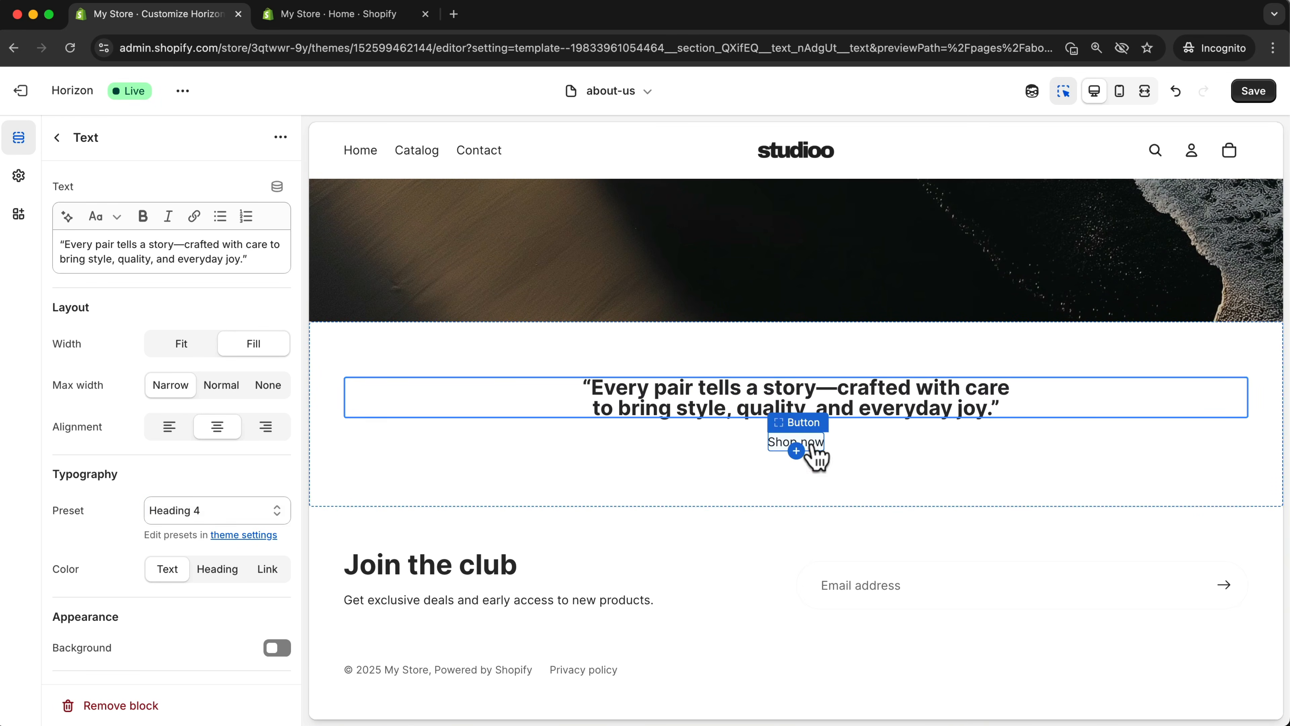
pyautogui.click(814, 445)
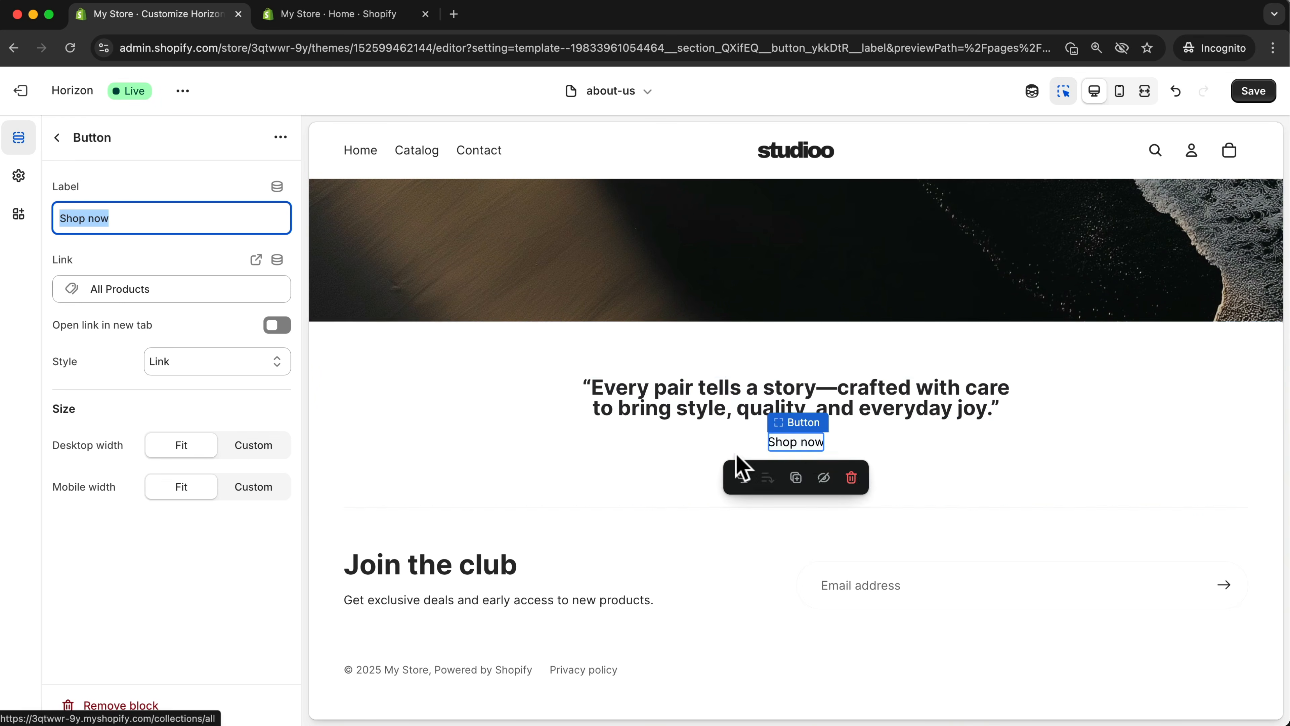
pyautogui.click(851, 478)
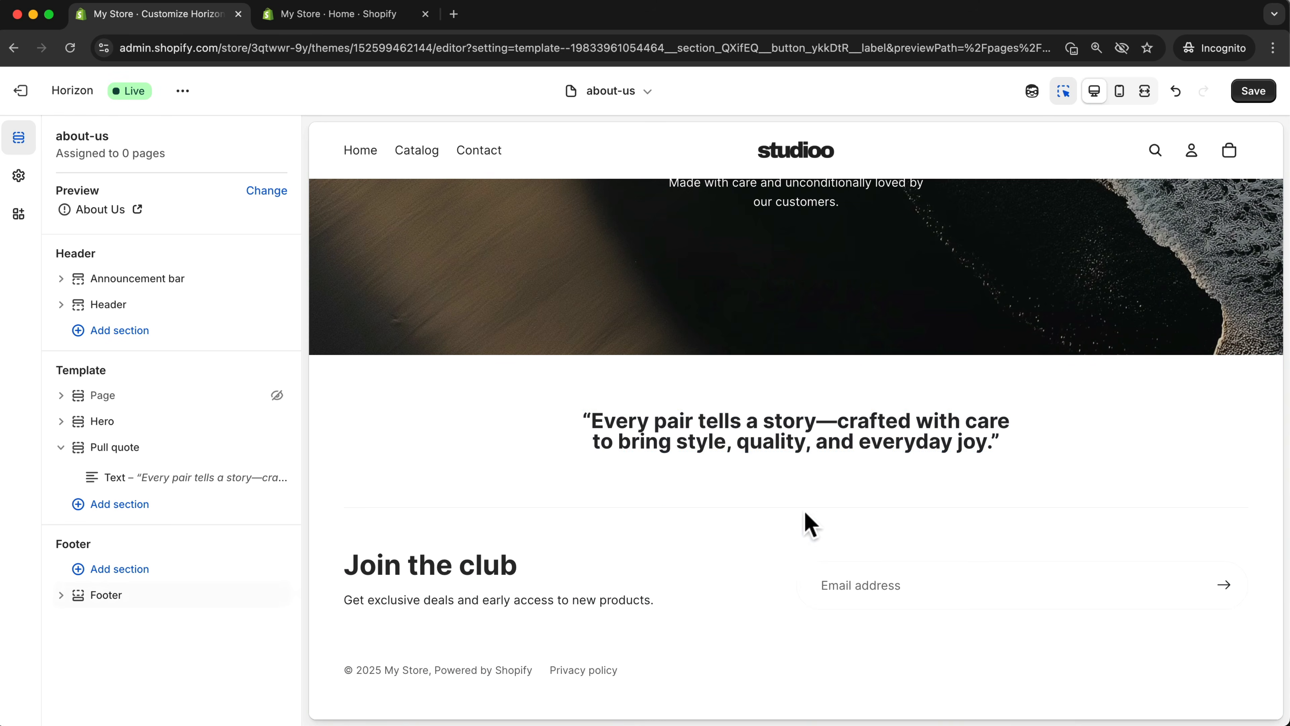
# Add an Image with text section below the Pull quote section
pyautogui.click(77, 506)
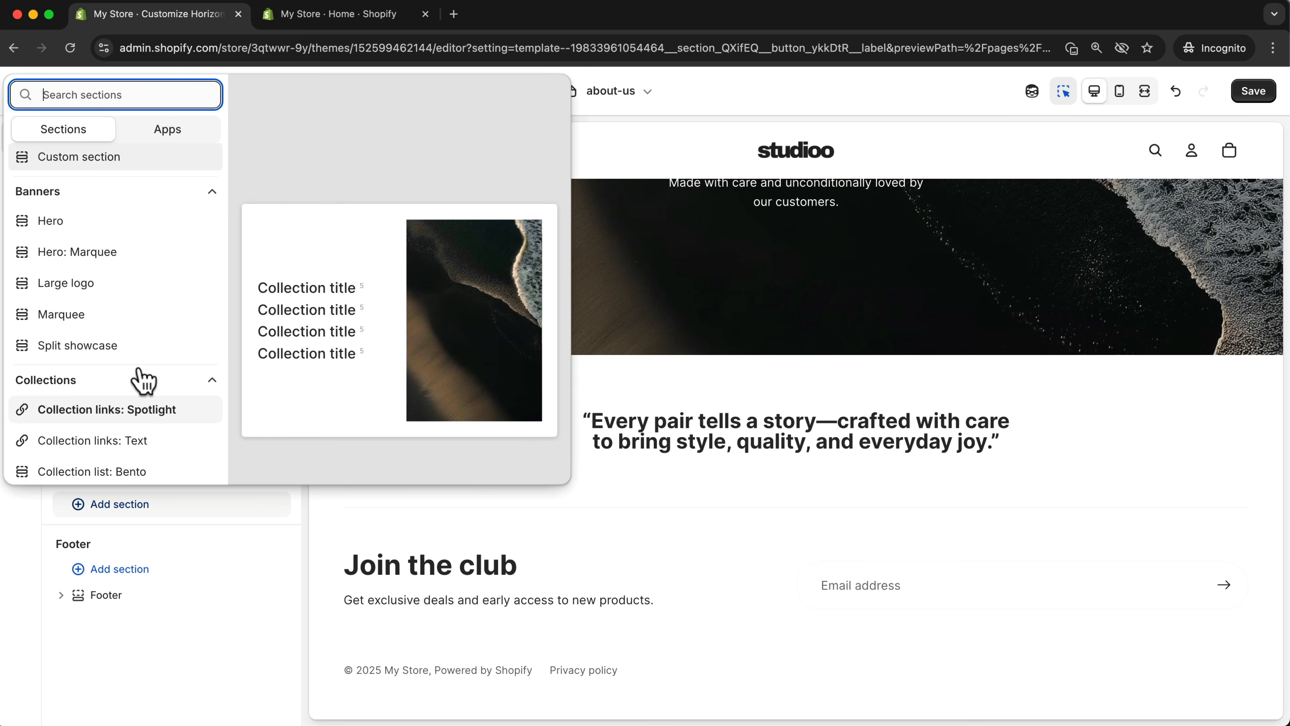
pyautogui.scroll(-10, 136, 376)
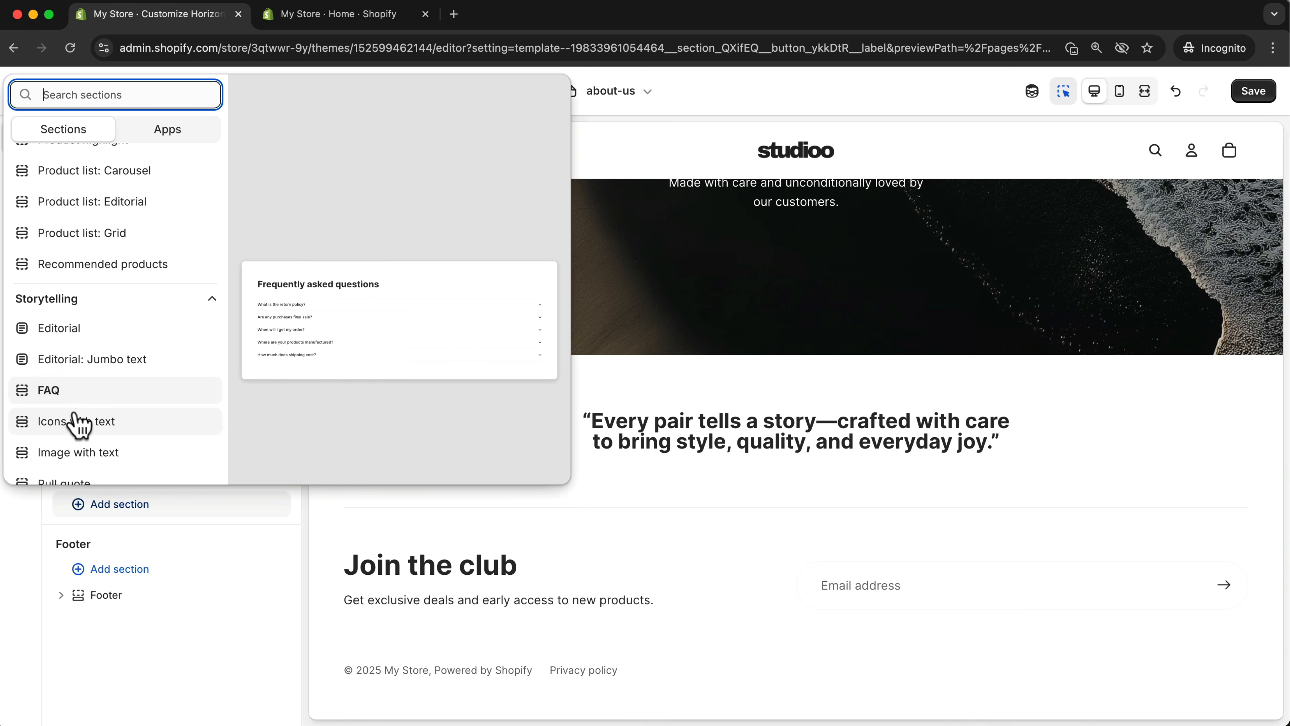
pyautogui.scroll(-2, 79, 427)
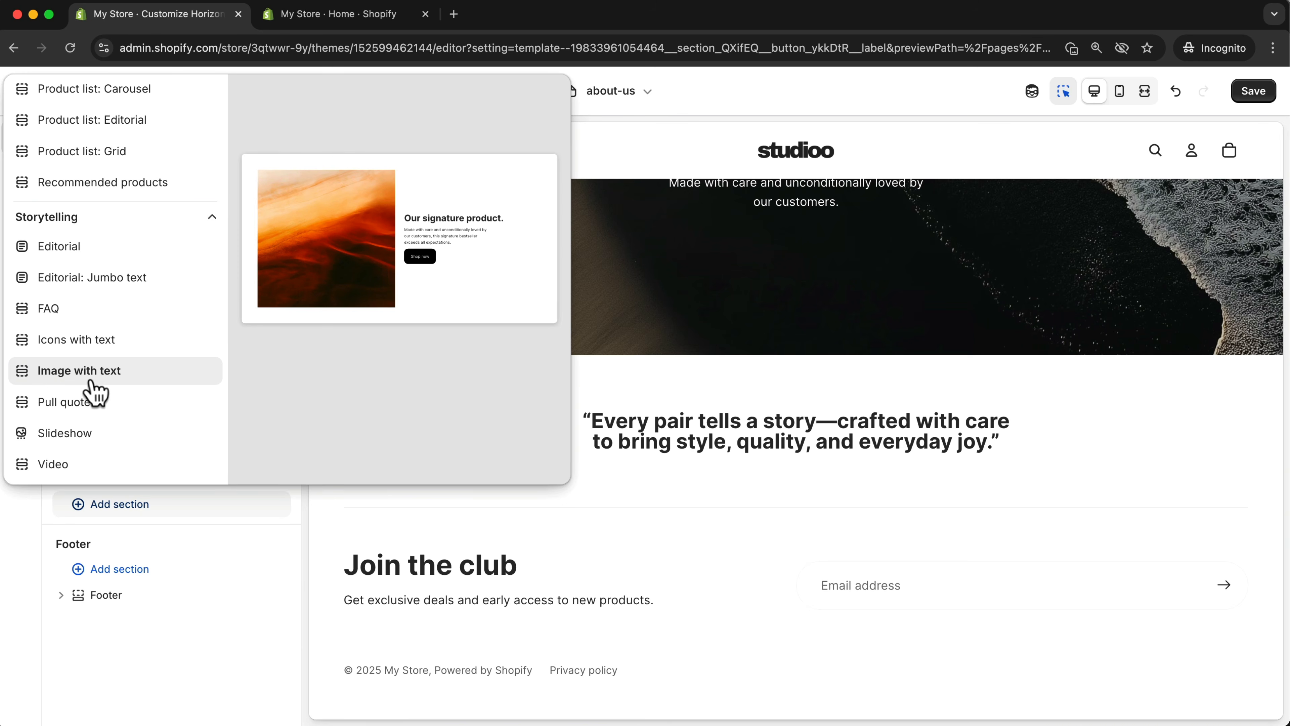
pyautogui.click(78, 373)
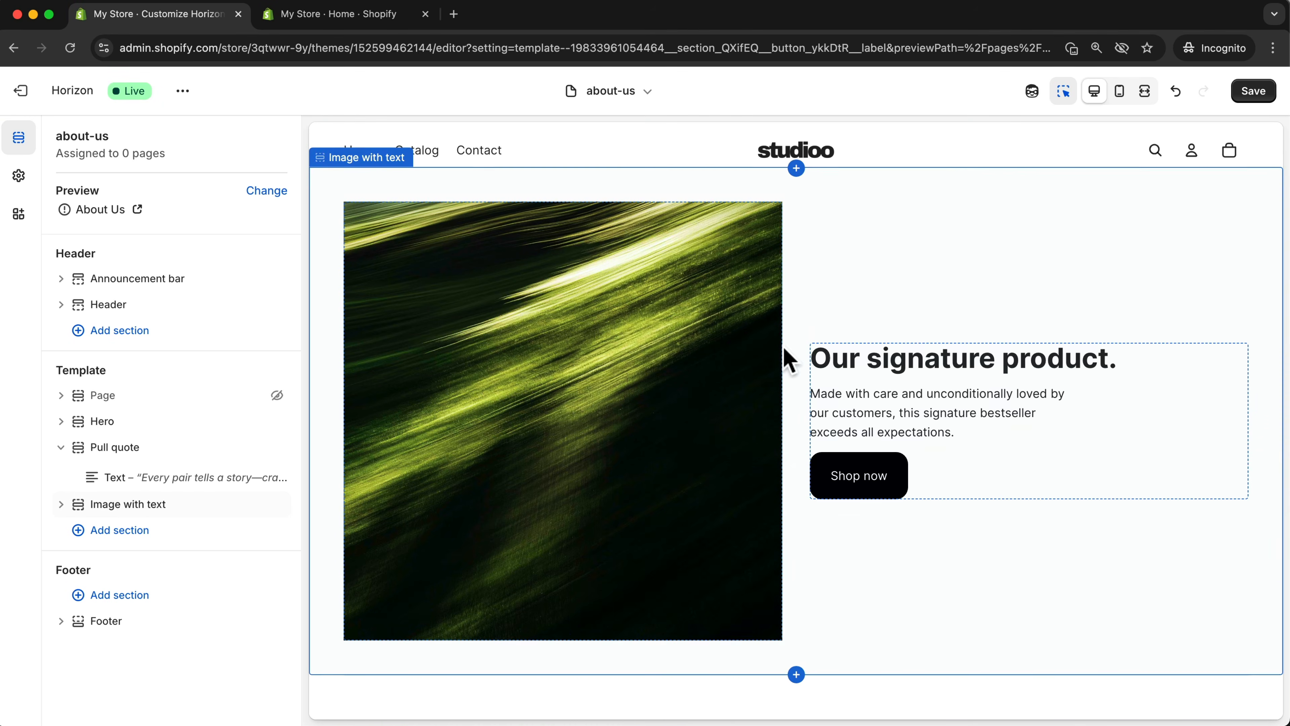
# Duplicate the Image with text section twice to get three stacked sections
pyautogui.scroll(2, 783, 347)
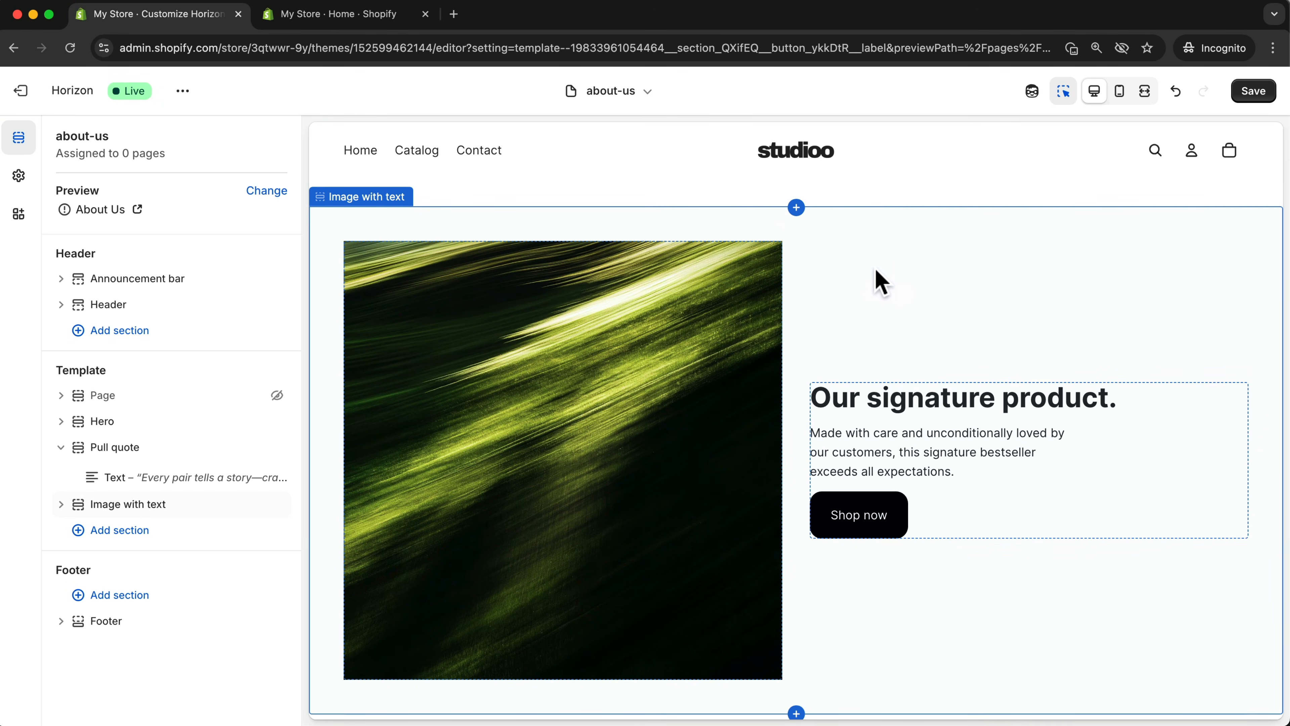
pyautogui.click(915, 306)
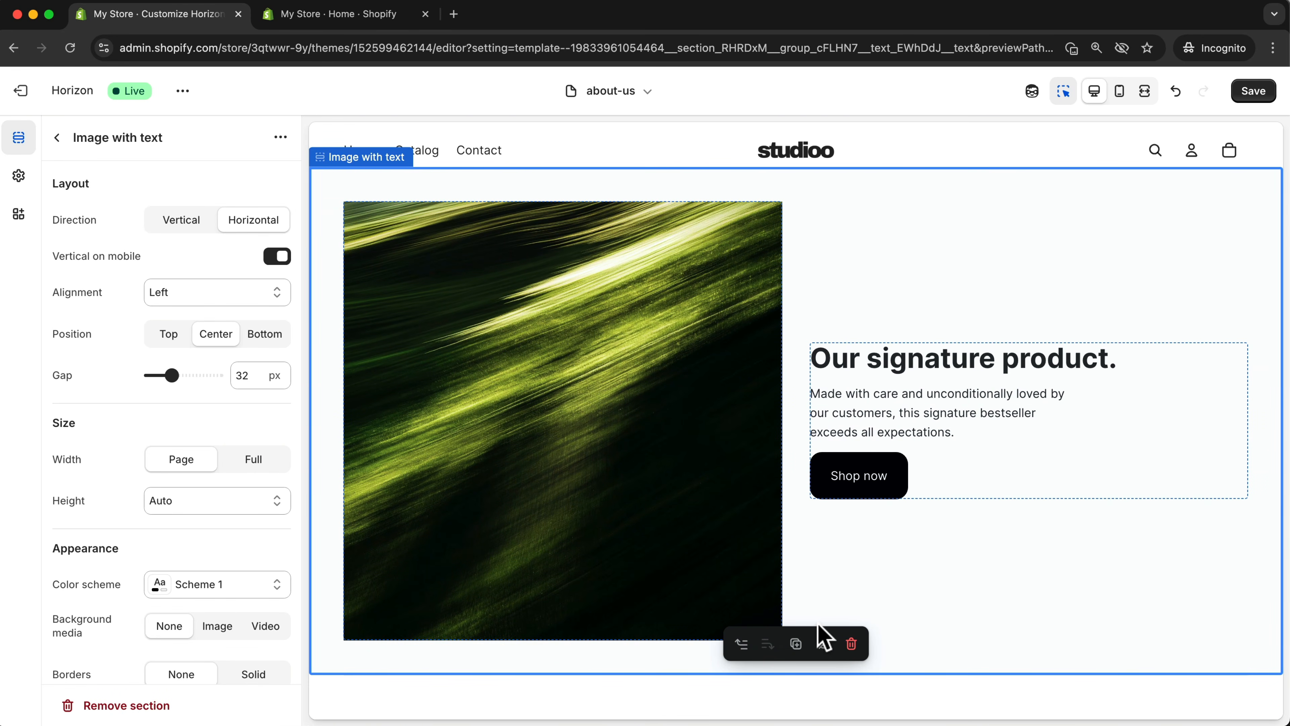
pyautogui.click(796, 644)
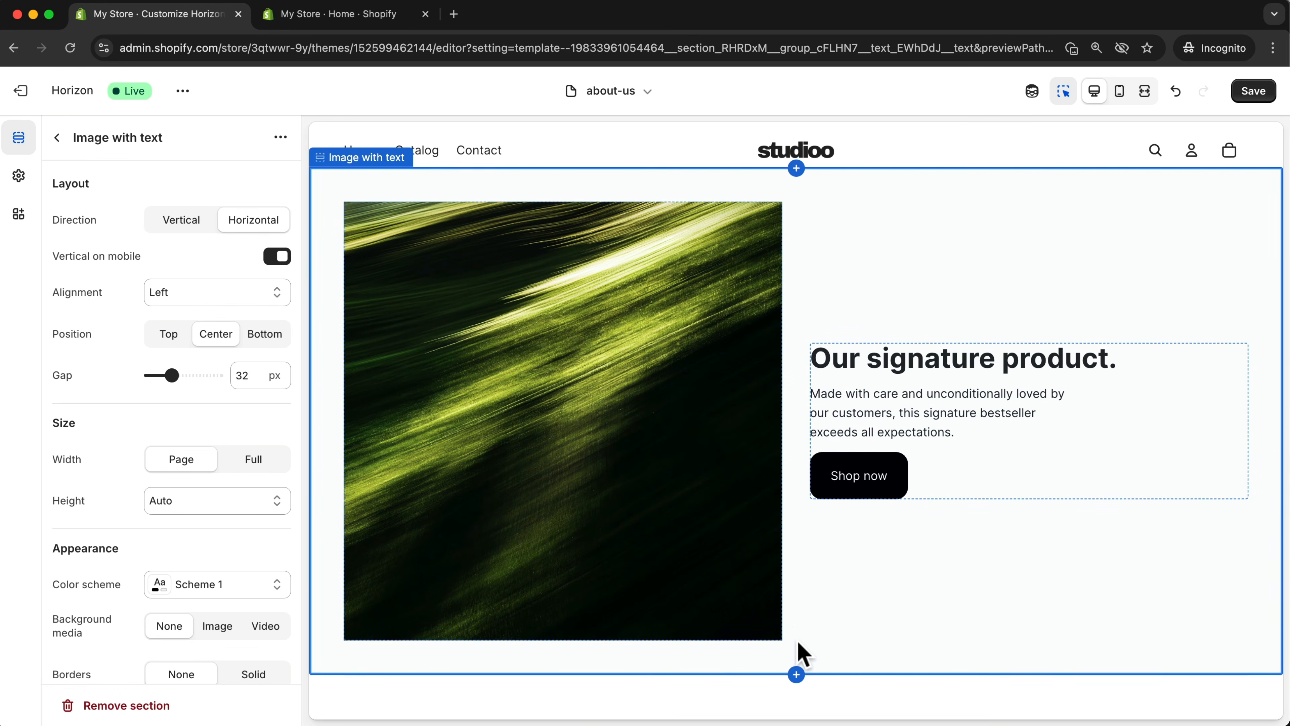
pyautogui.scroll(-3, 805, 602)
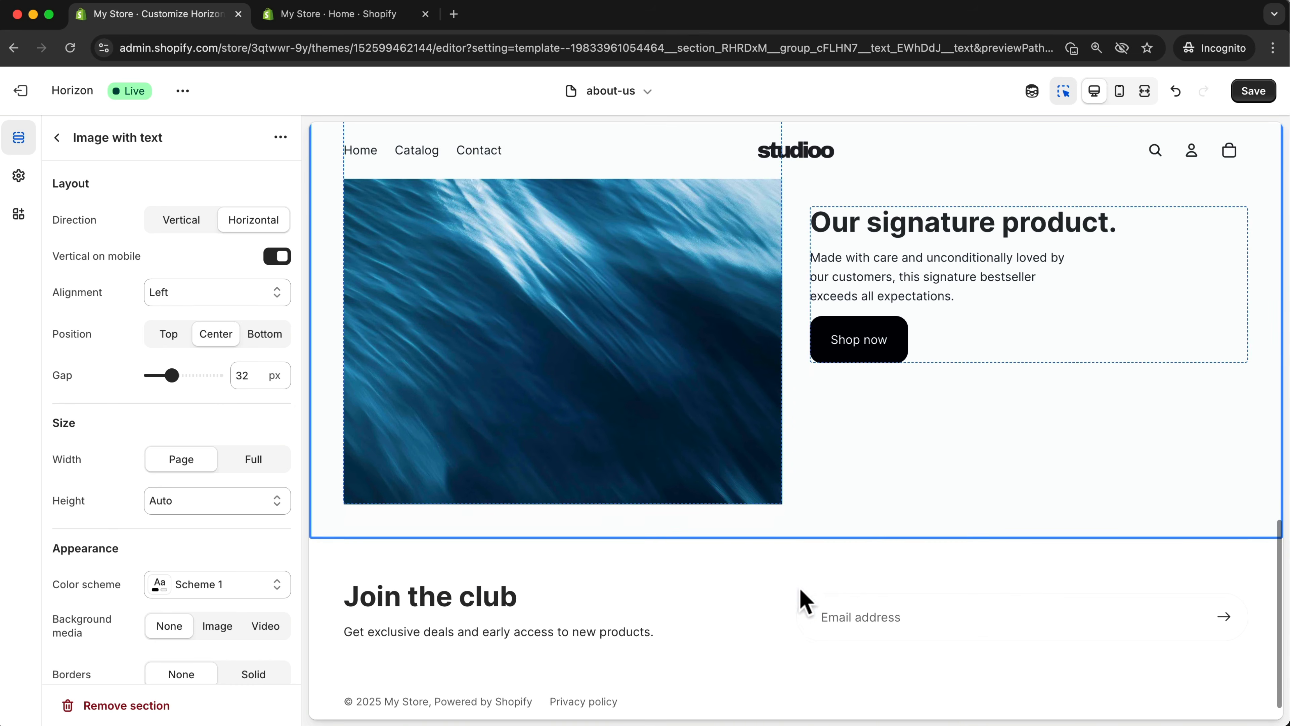
pyautogui.click(796, 565)
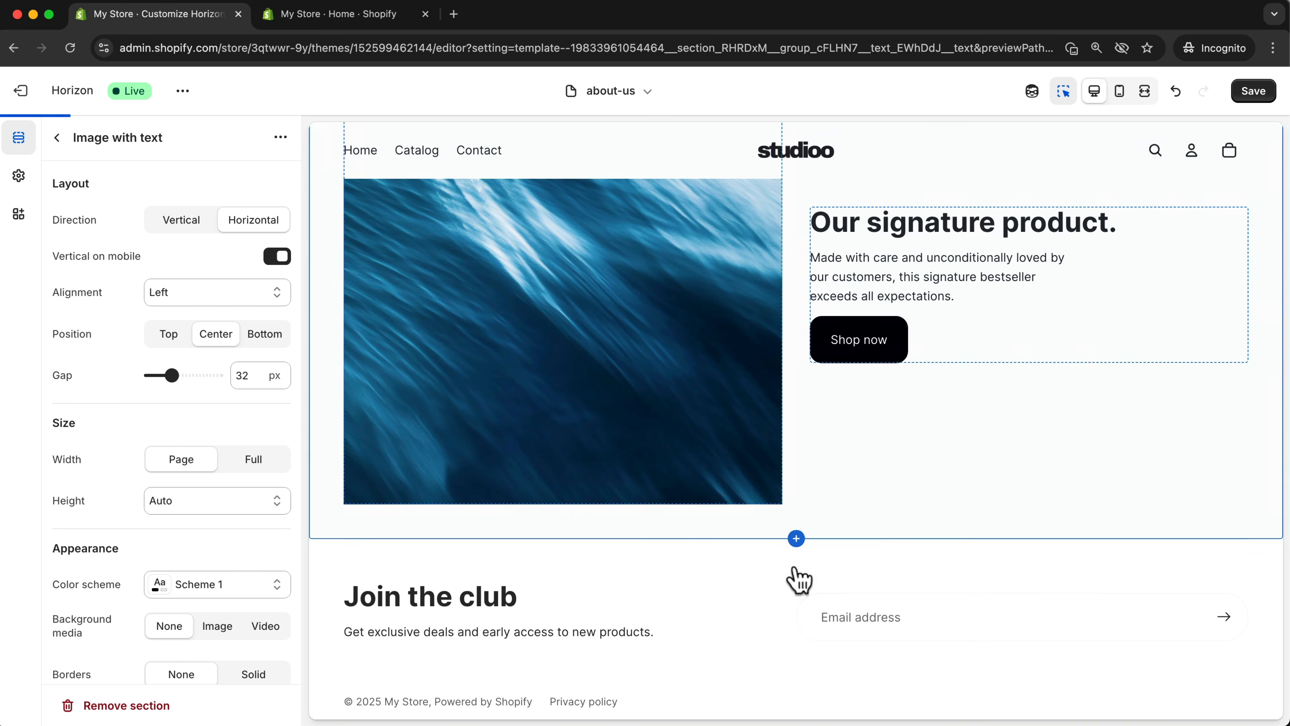
# Review the layout of the stacked Image with text sections in the about-us page preview
pyautogui.scroll(15, 804, 579)
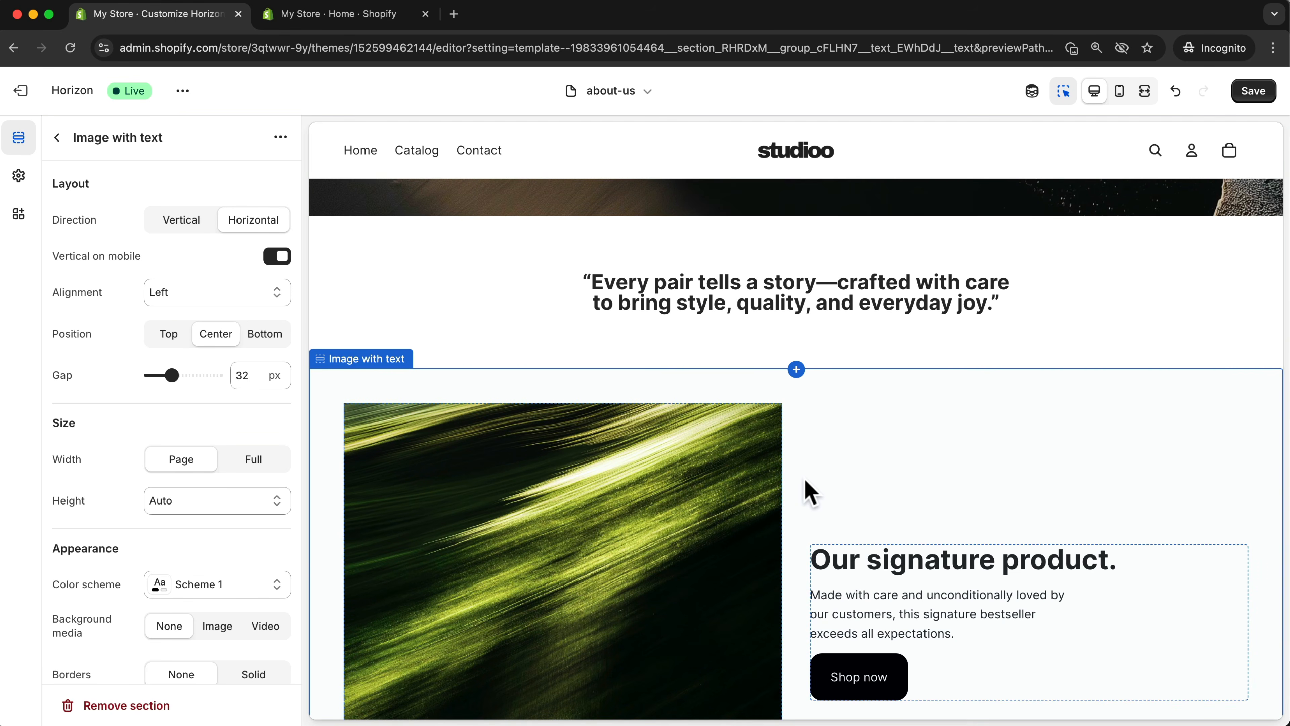
pyautogui.scroll(-10, 806, 480)
pyautogui.scroll(-4, 807, 491)
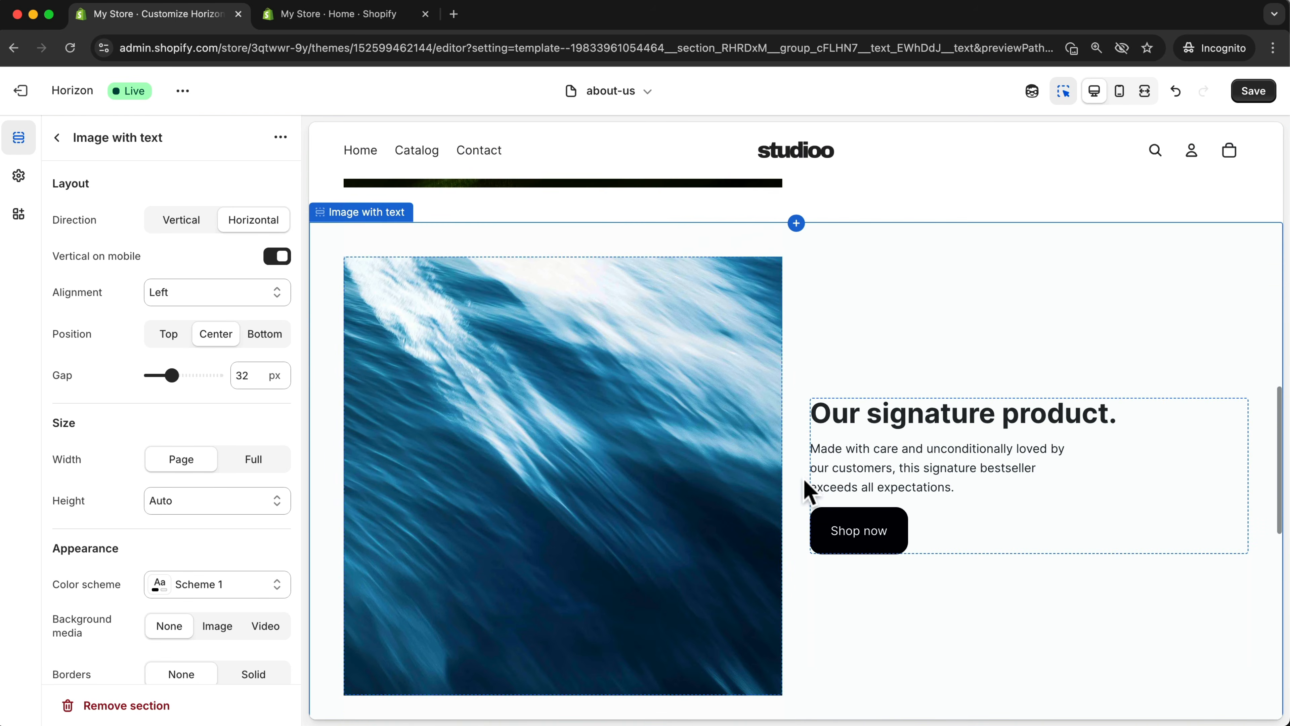
pyautogui.scroll(2, 782, 494)
pyautogui.scroll(-2, 604, 482)
pyautogui.scroll(-2, 599, 475)
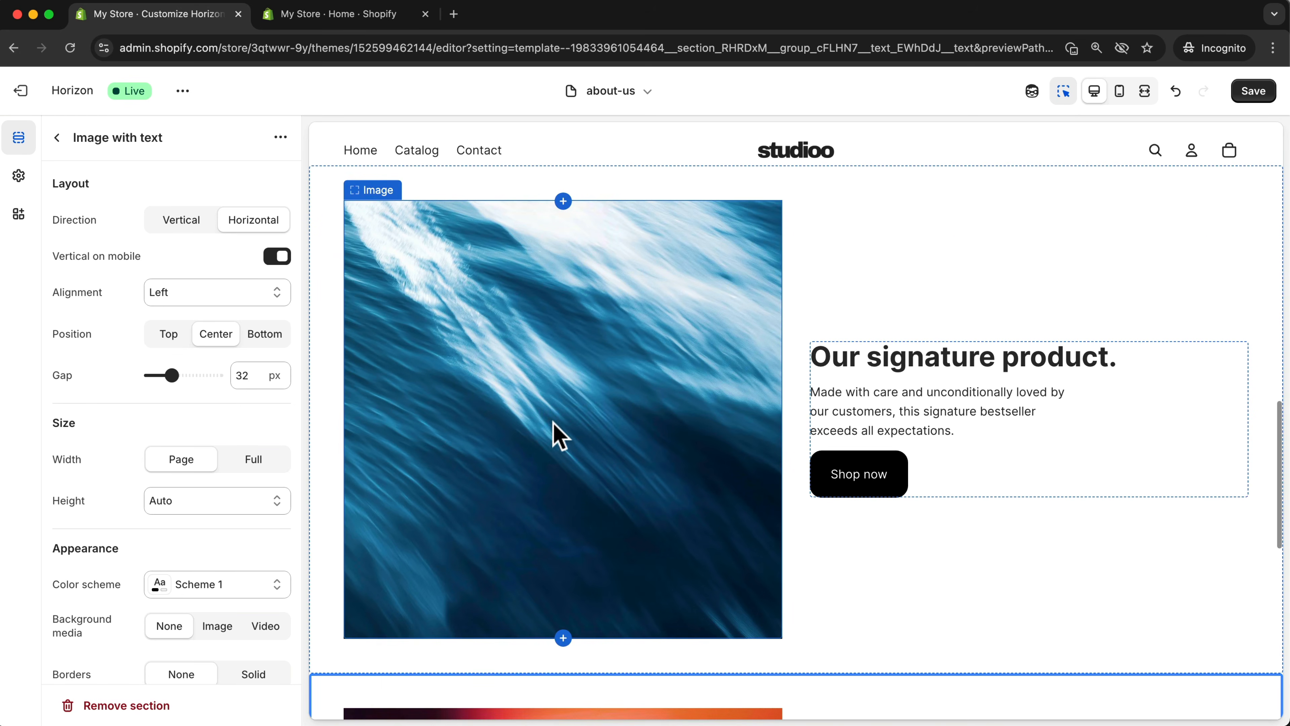
pyautogui.scroll(8, 578, 385)
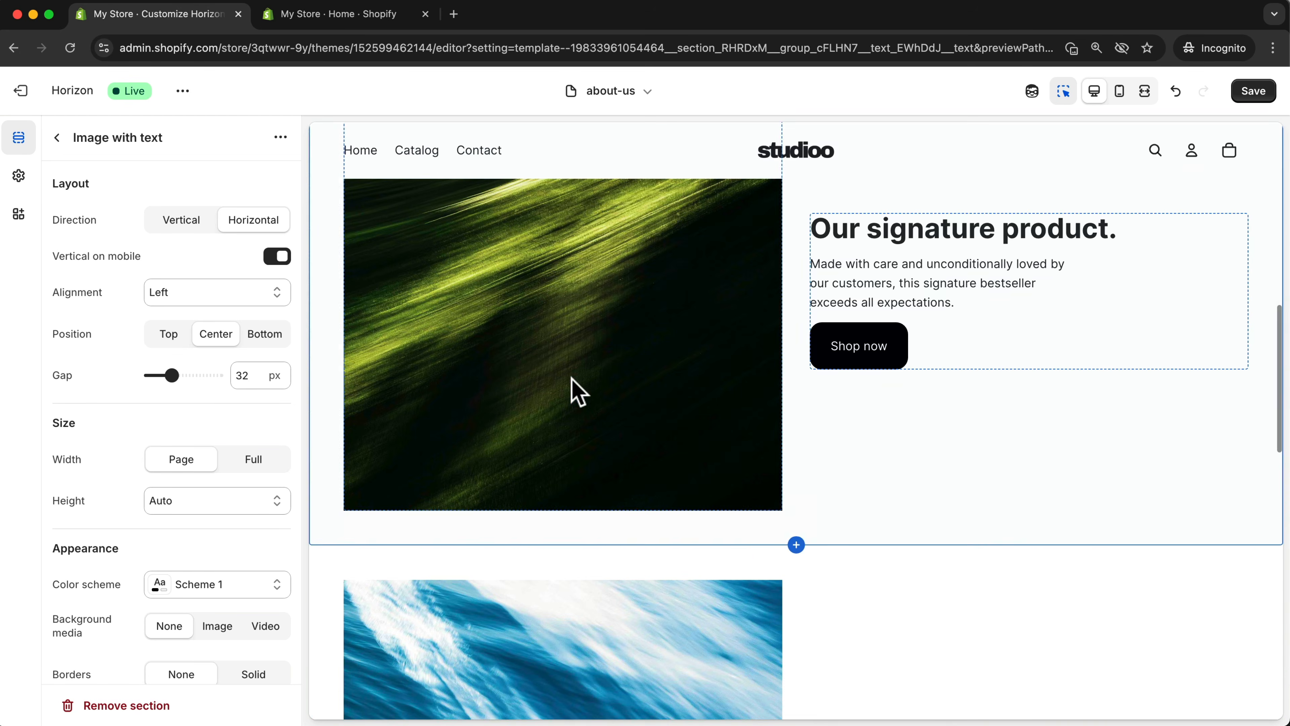
pyautogui.scroll(-5, 571, 365)
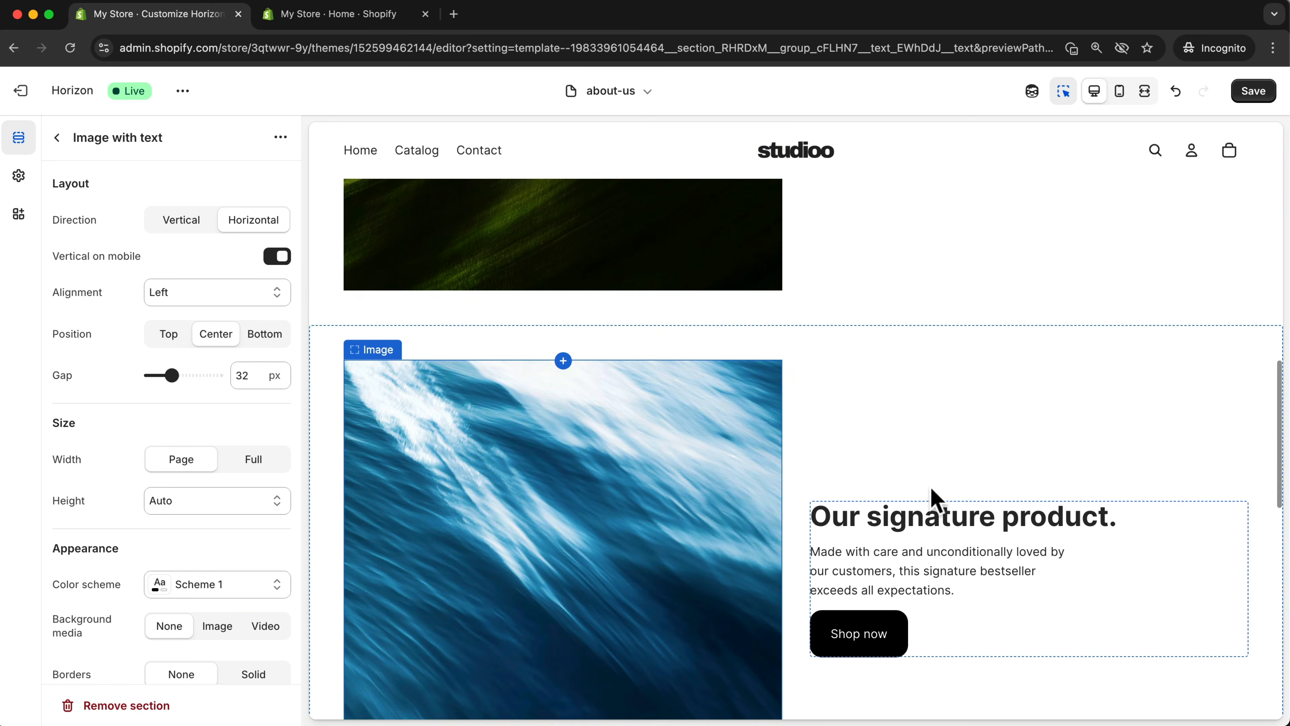
# Move the Image block below the Group in the second Image with text section so the image sits on the opposite side
pyautogui.scroll(-9, 863, 523)
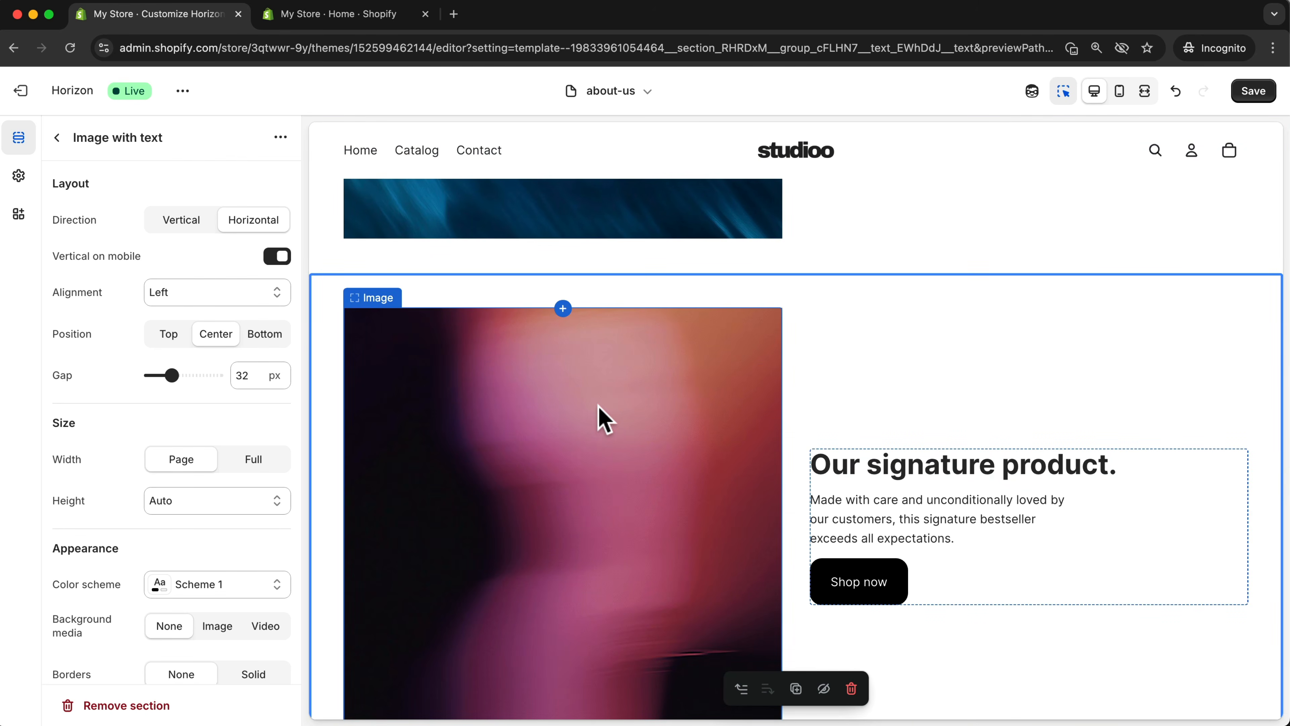
pyautogui.click(59, 138)
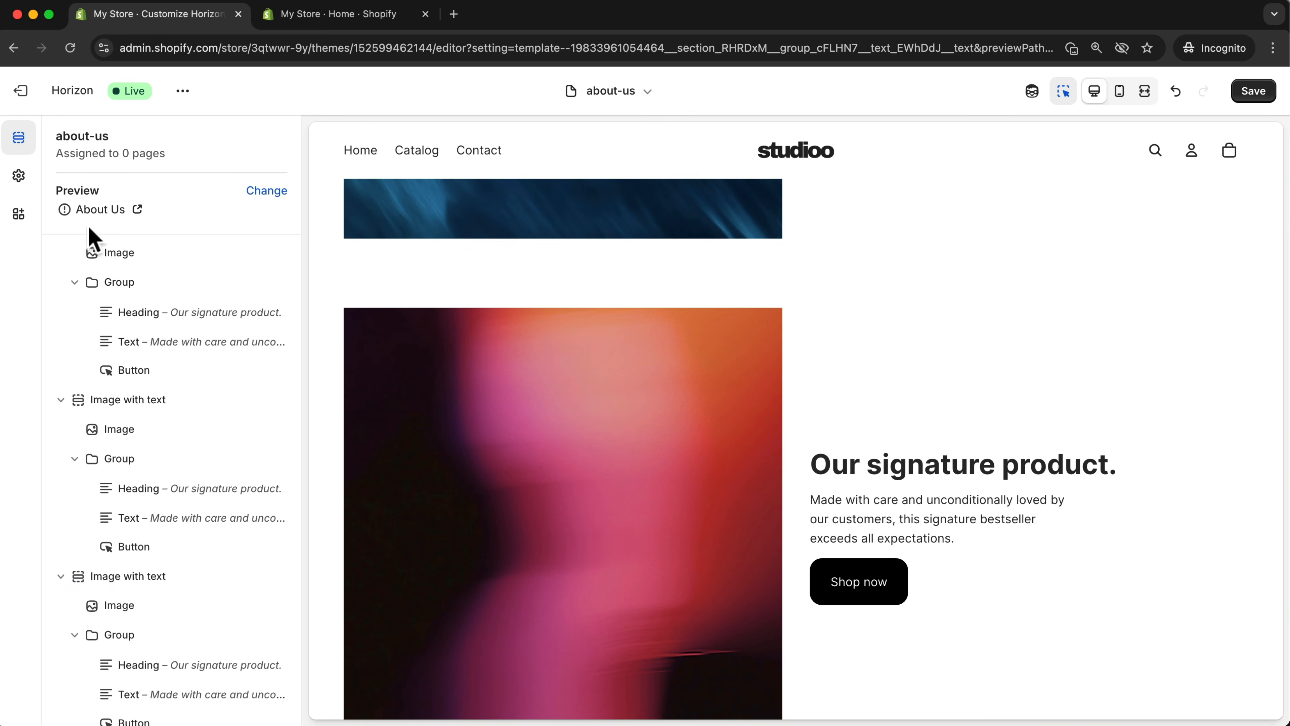
pyautogui.scroll(3, 129, 361)
pyautogui.scroll(-2, 200, 546)
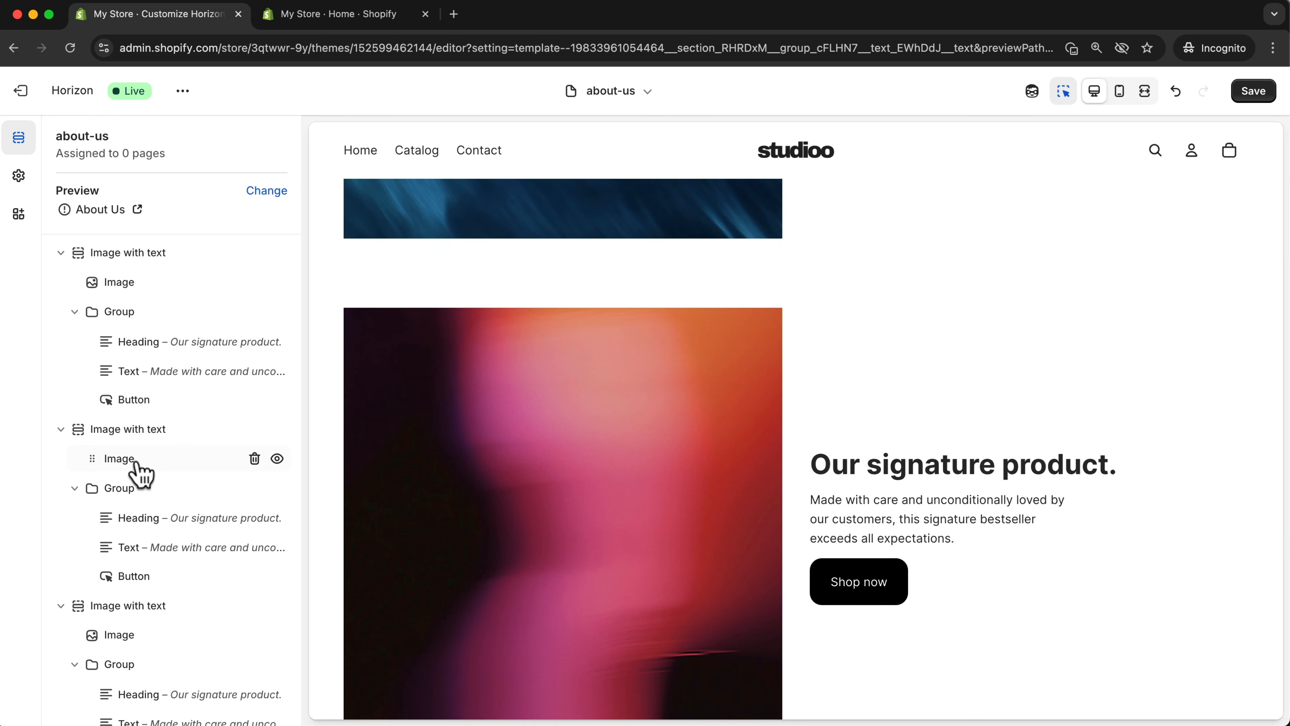
pyautogui.moveTo(103, 464); pyautogui.dragTo(104, 589)
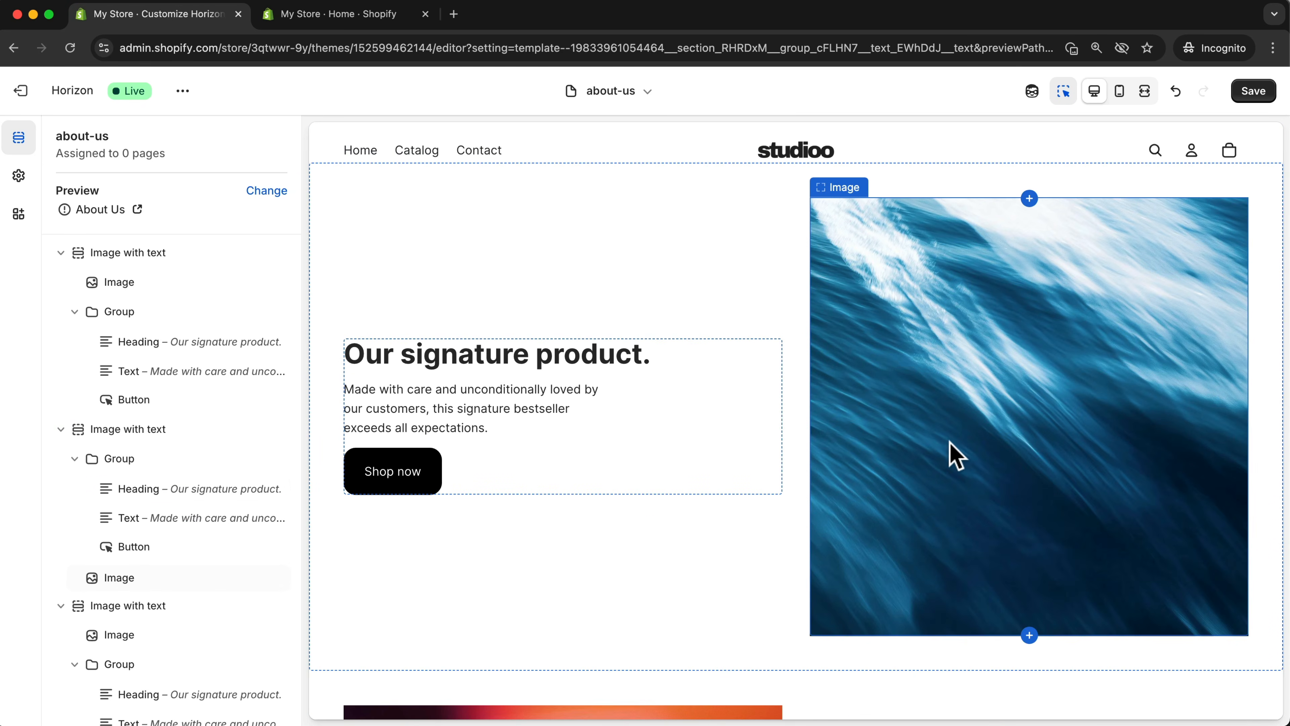
# Upload the new image files and set the About_1 glasses photo as the first Image with text section's image
pyautogui.scroll(12, 957, 455)
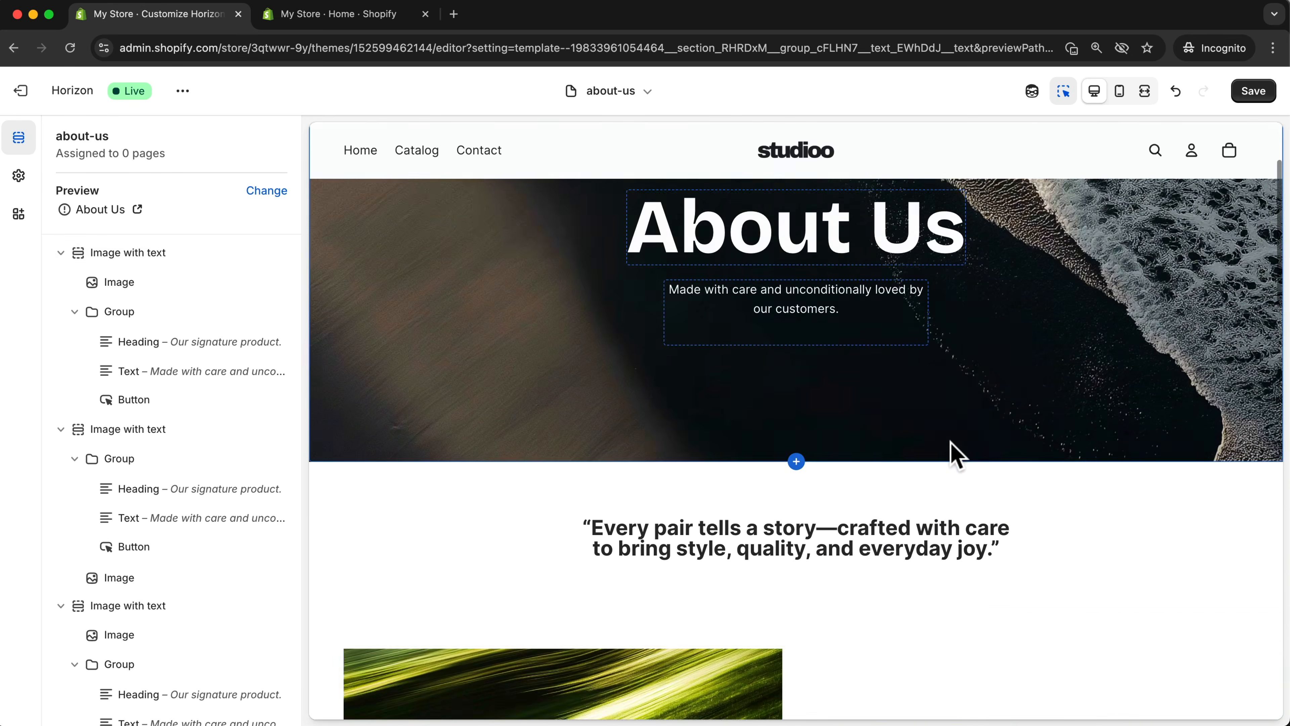
pyautogui.scroll(-12, 950, 442)
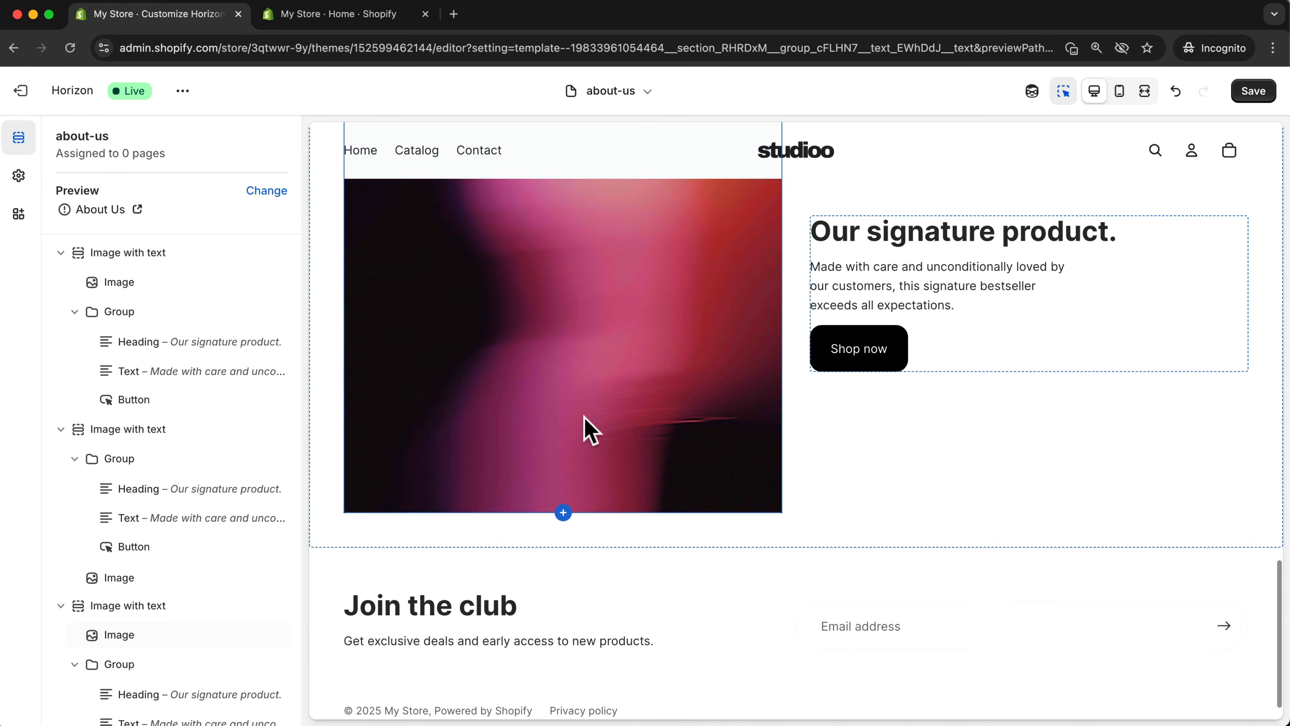
pyautogui.scroll(13, 585, 418)
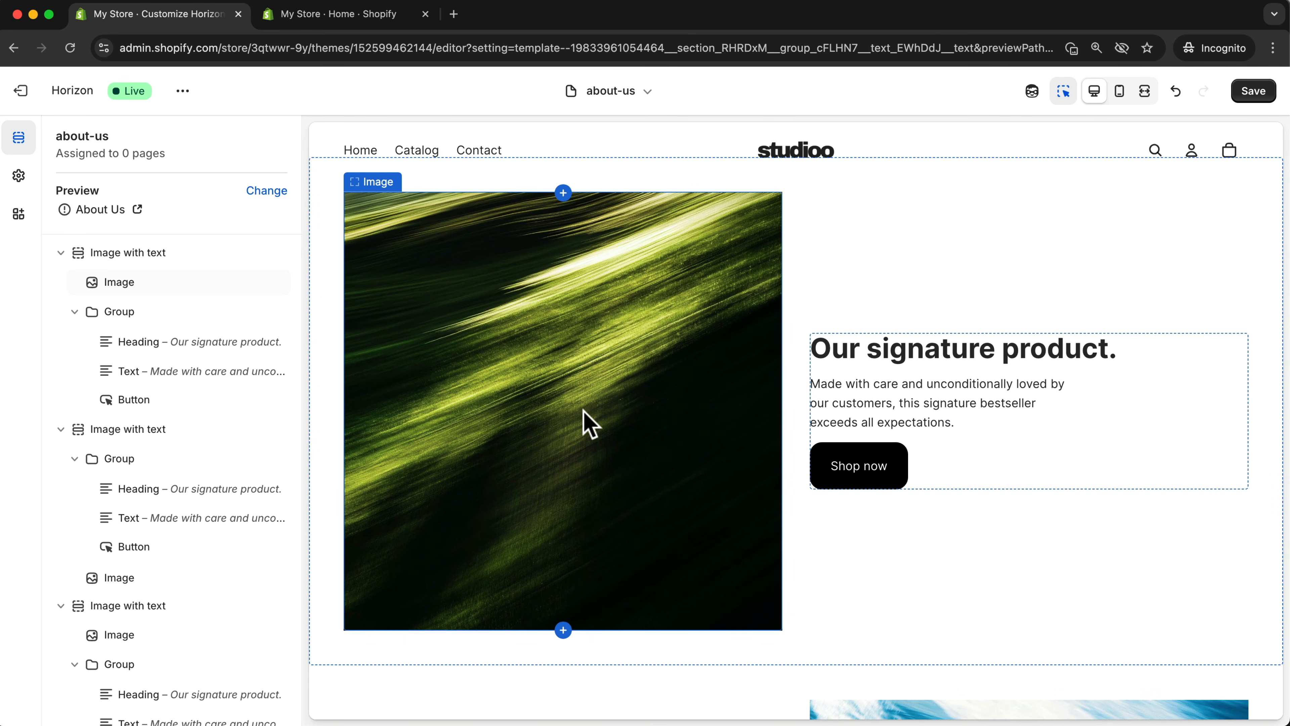
pyautogui.click(574, 301)
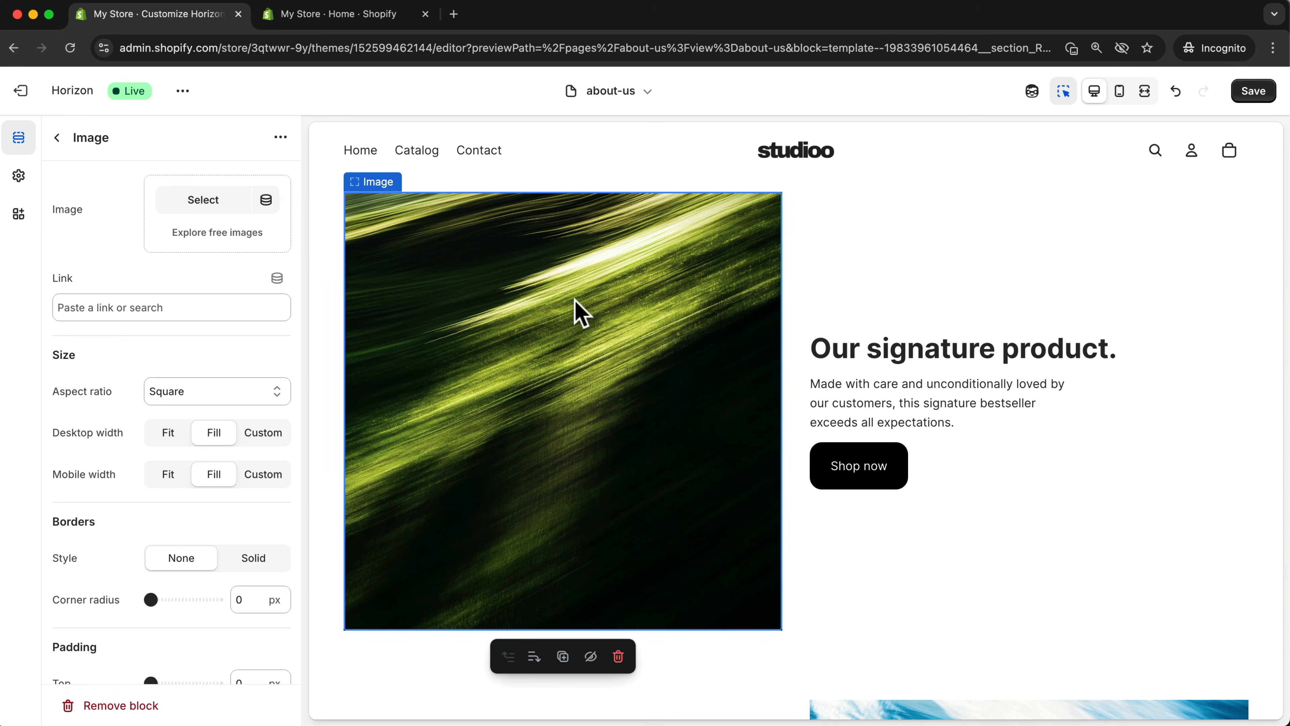
pyautogui.click(191, 213)
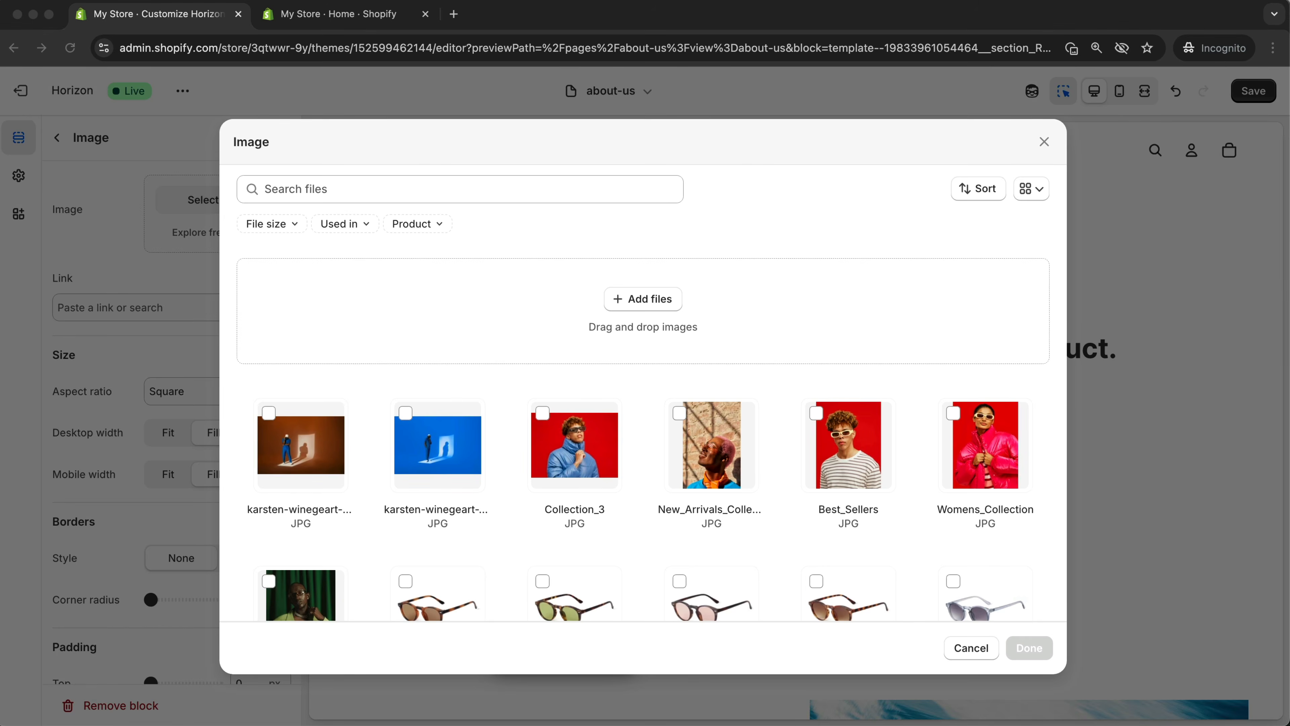
pyautogui.moveTo(1011, 386); pyautogui.dragTo(610, 315)
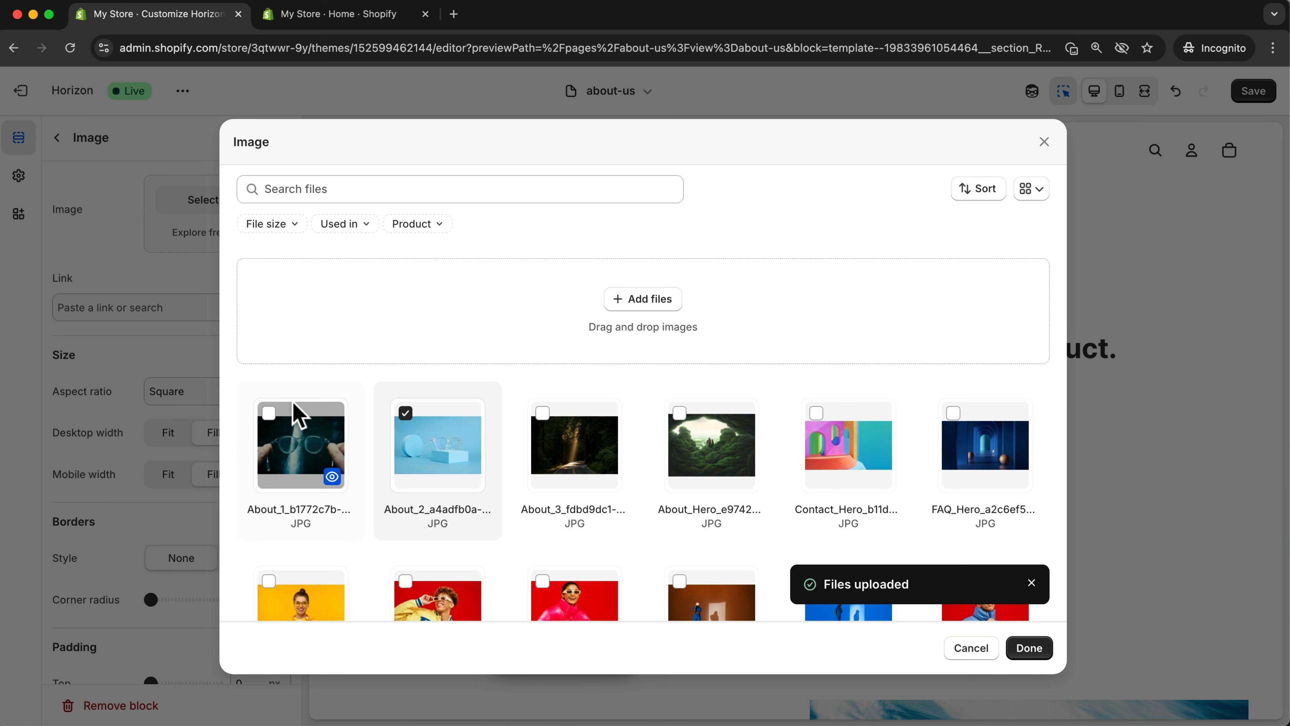
pyautogui.click(270, 412)
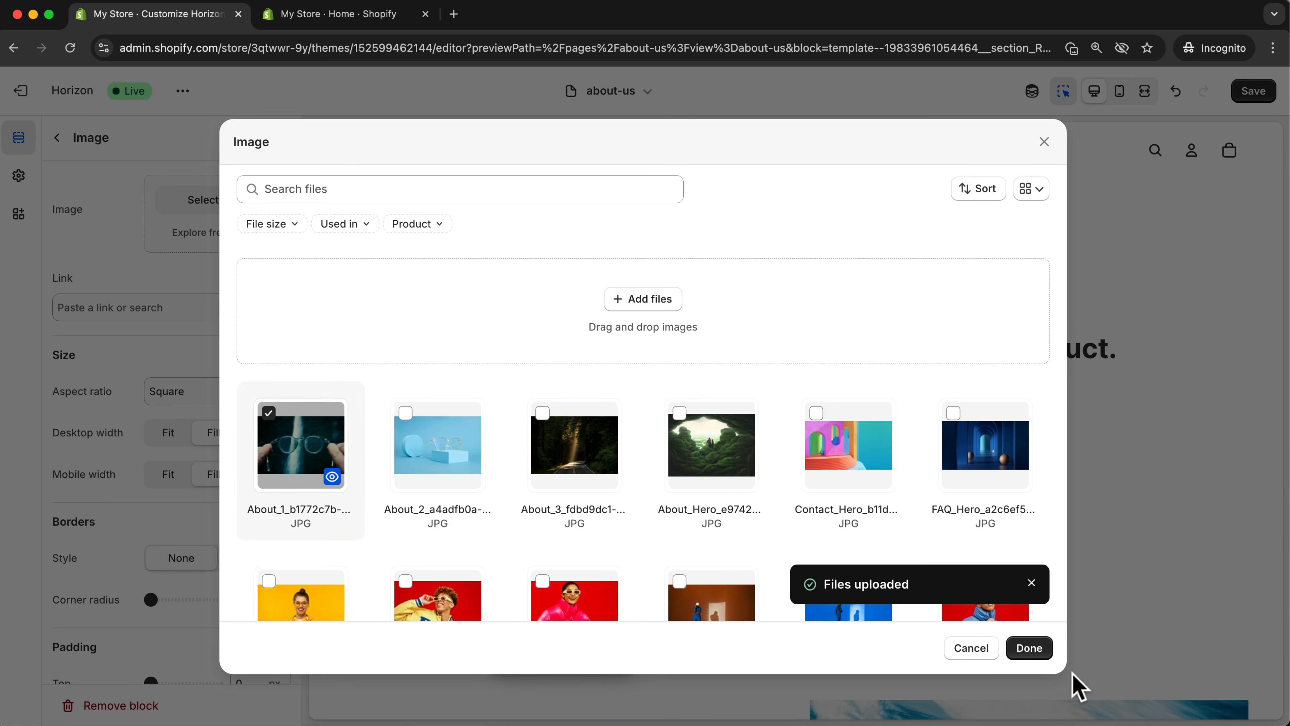
pyautogui.click(1029, 649)
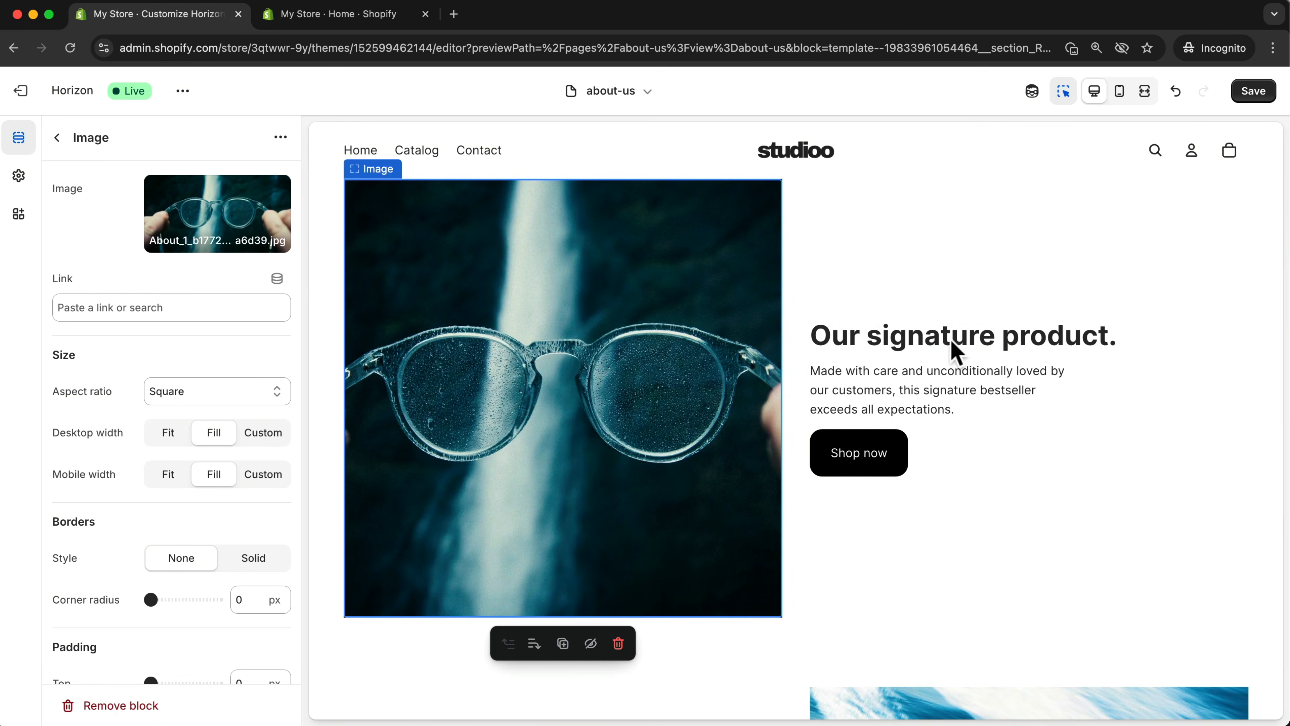
# Rewrite the first section with the heading "Our Vision" and text starting "We believe sunglasses are more than just accessories", and remove its "Shop now" button
pyautogui.click(906, 340)
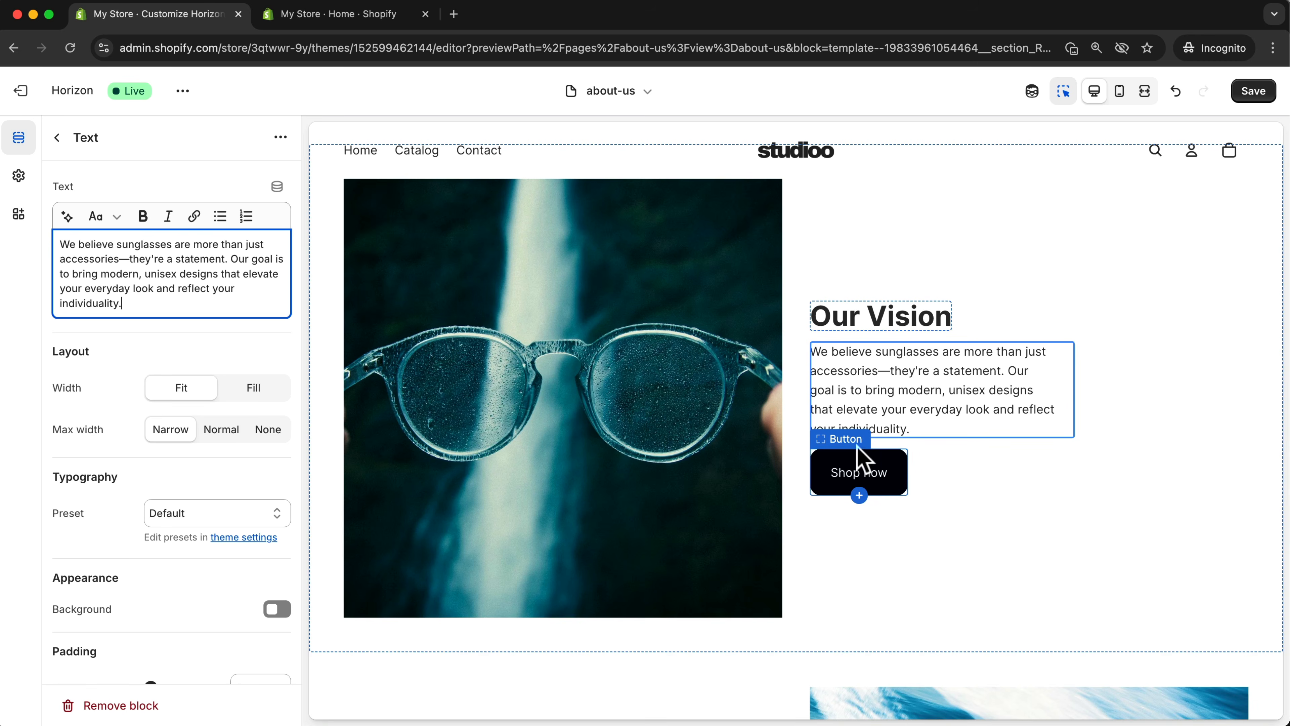
pyautogui.click(857, 457)
pyautogui.click(916, 522)
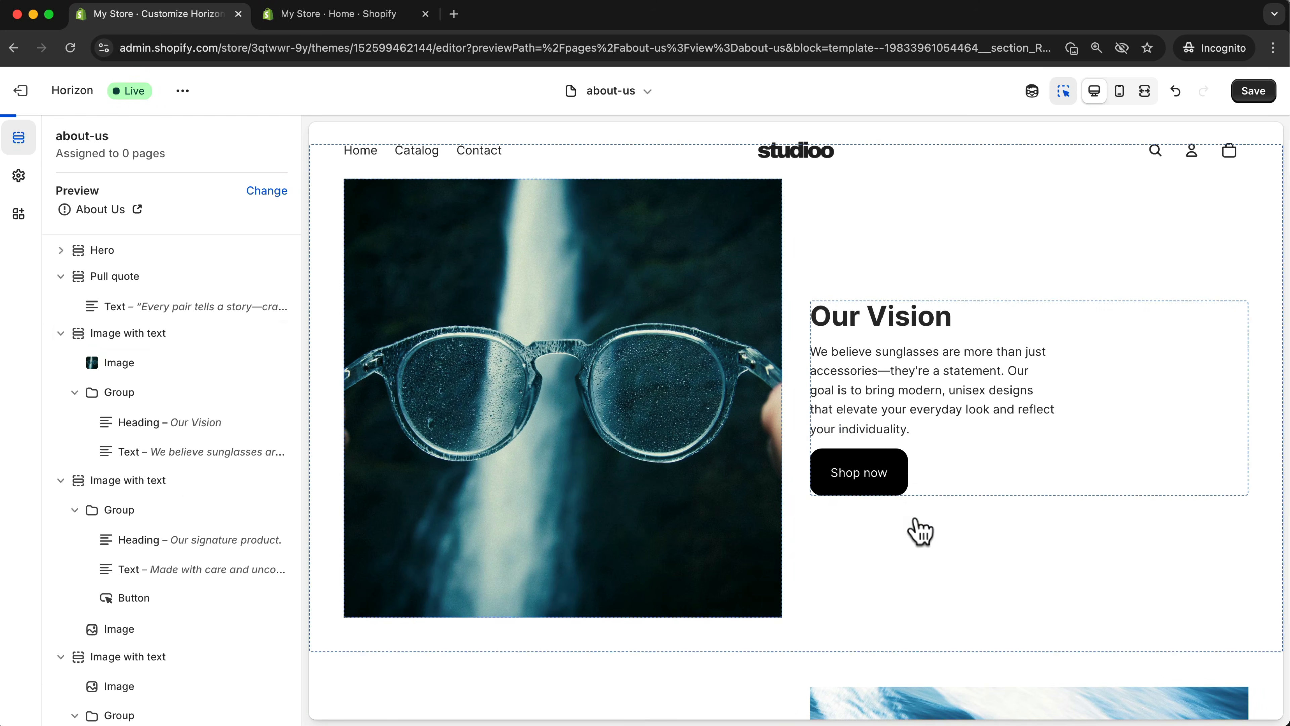
# Set the uploaded About_2 photo of glasses on a blue block as the second Image with text section's image
pyautogui.scroll(-10, 923, 531)
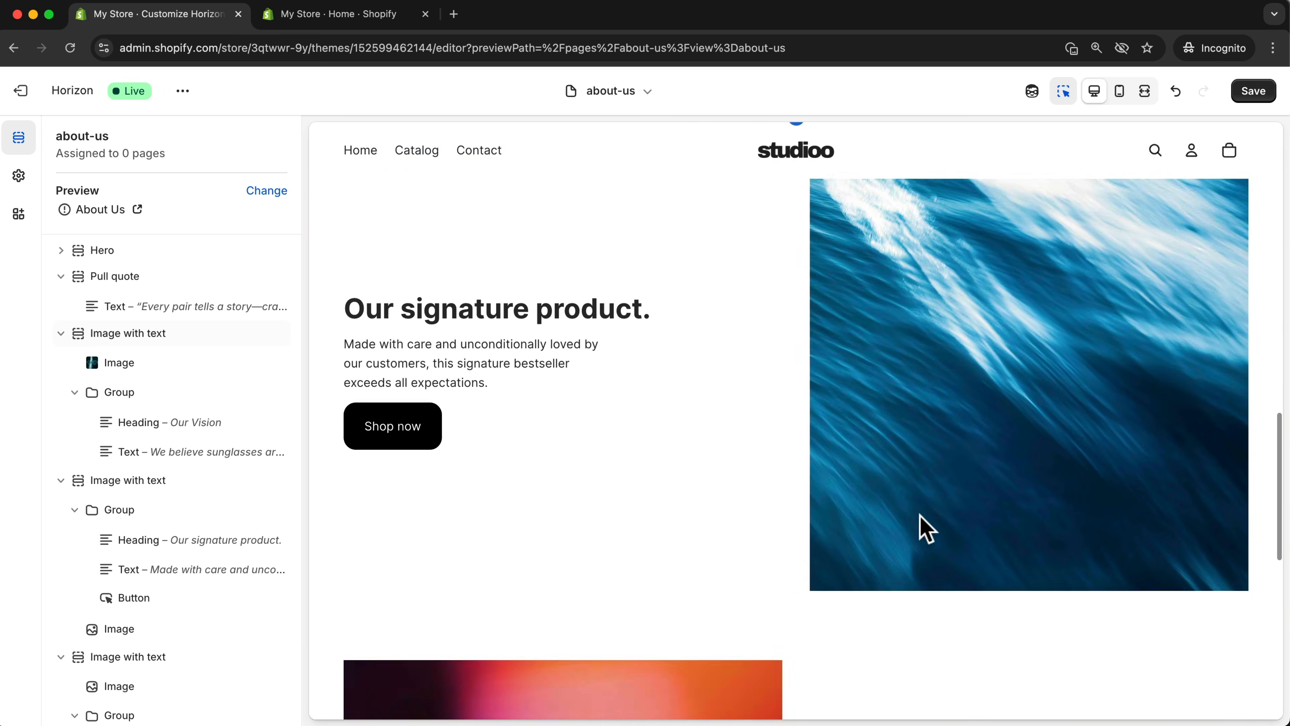
pyautogui.scroll(3, 923, 531)
pyautogui.click(909, 502)
pyautogui.click(218, 201)
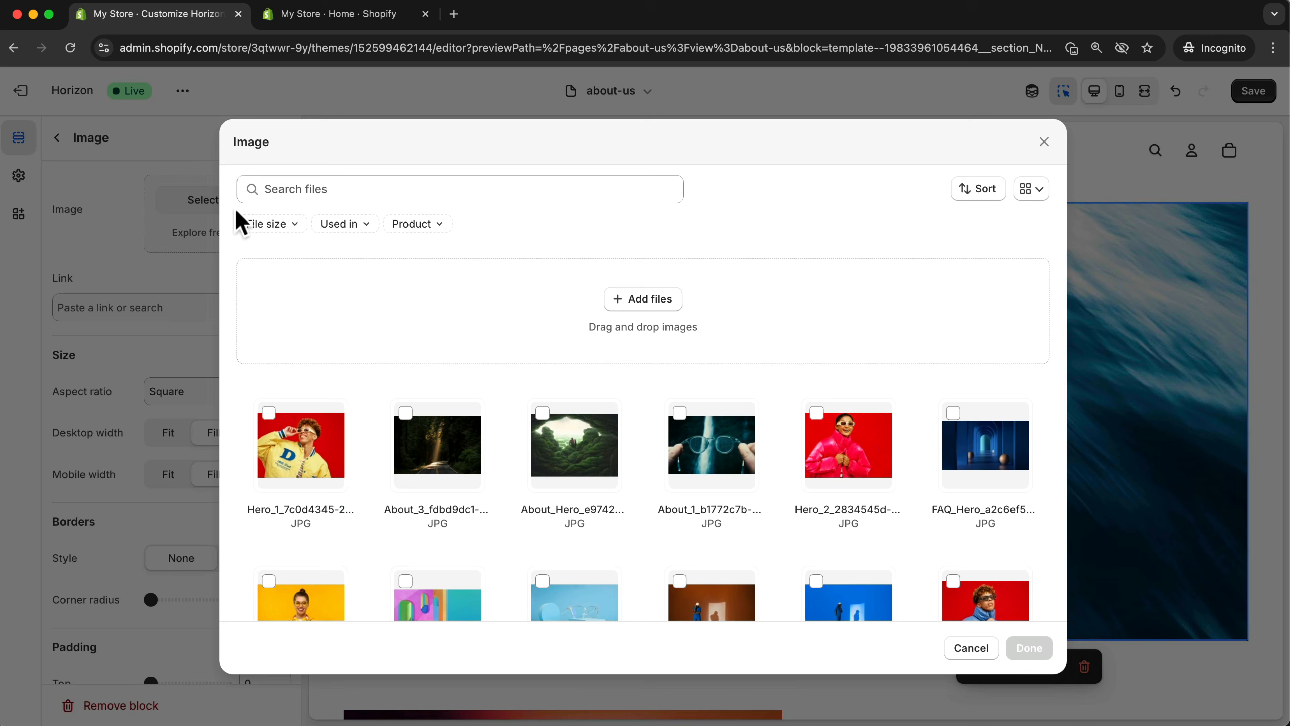
pyautogui.scroll(-2, 607, 534)
pyautogui.click(542, 480)
pyautogui.click(1024, 649)
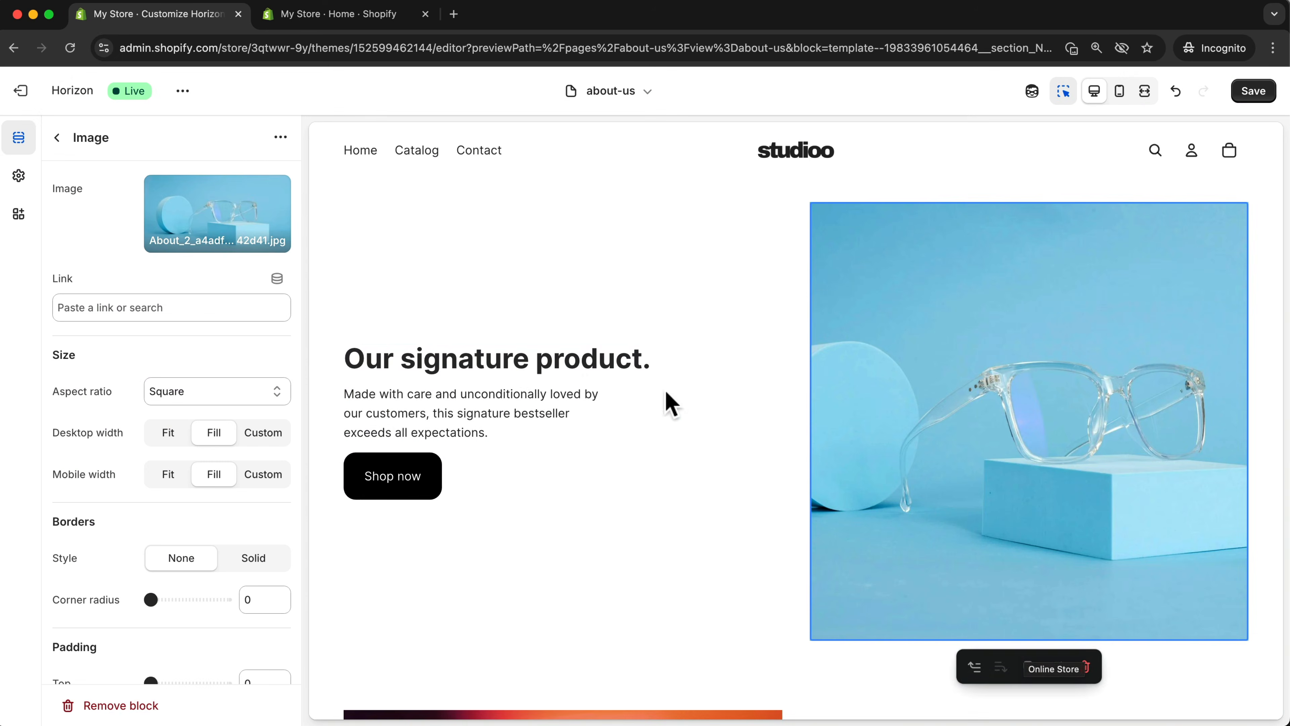
# Set the glasses section's heading to "Designed for Life" and its text to the paragraph beginning "Crafted with comfort, quality, and style in mind"
pyautogui.click(517, 364)
pyautogui.tripleClick(267, 247)
pyautogui.write('Designed for Life')
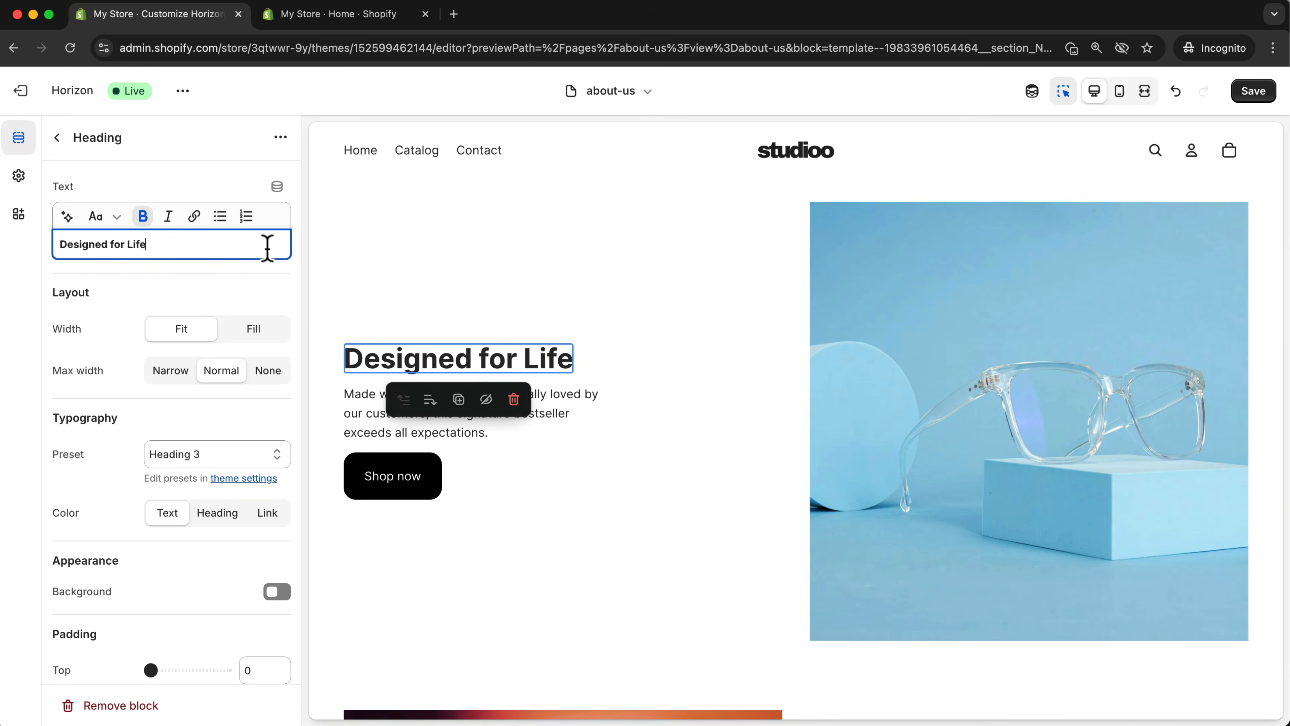
pyautogui.click(361, 404)
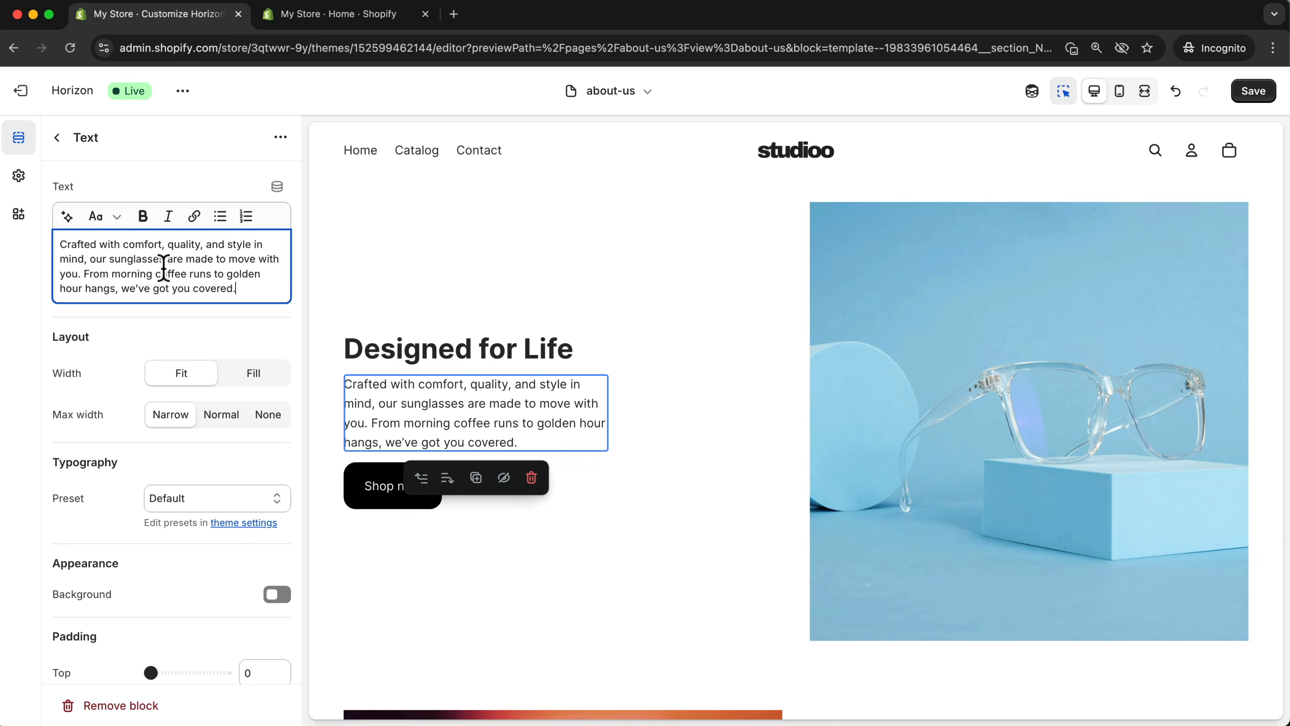
# Remove the "Shop now" button from the "Designed for Life" image-with-text section
pyautogui.press('Escape')
pyautogui.click(425, 489)
pyautogui.click(449, 535)
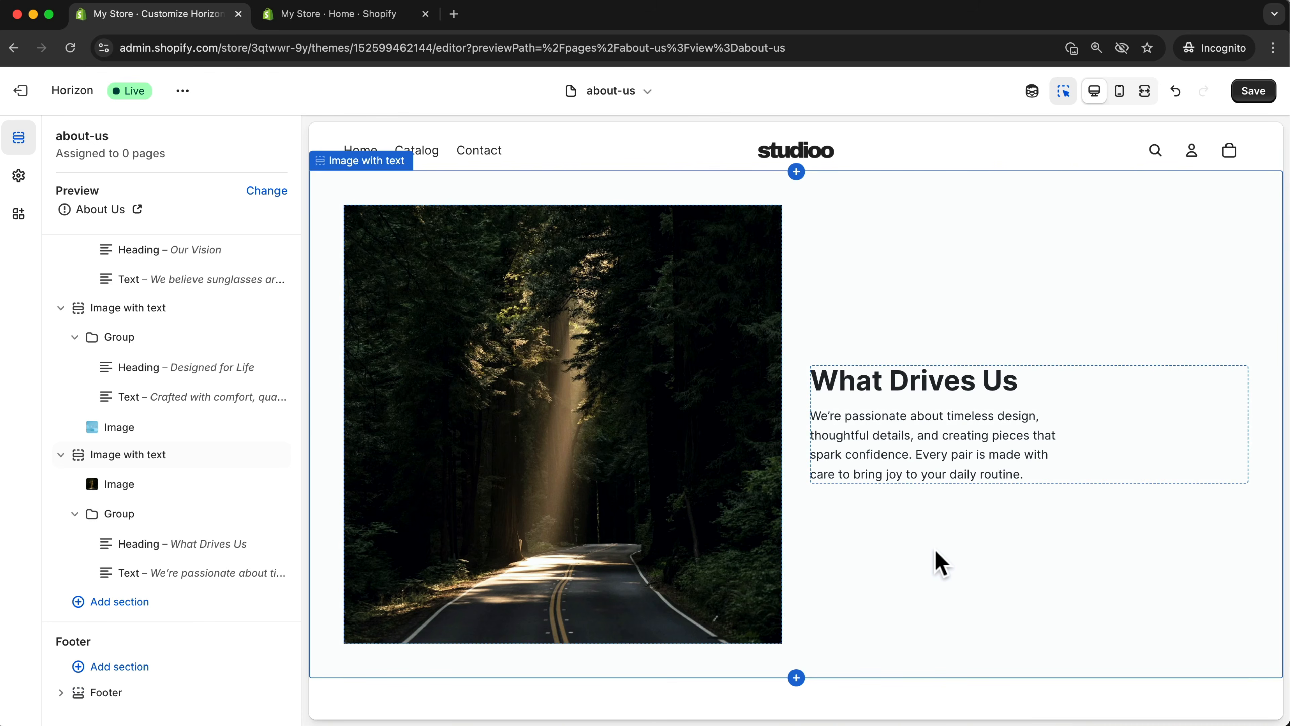
# Set the Hero section's first media image to the green landscape picture whose file name starts with About_Hero
pyautogui.scroll(6, 936, 554)
pyautogui.scroll(10, 807, 523)
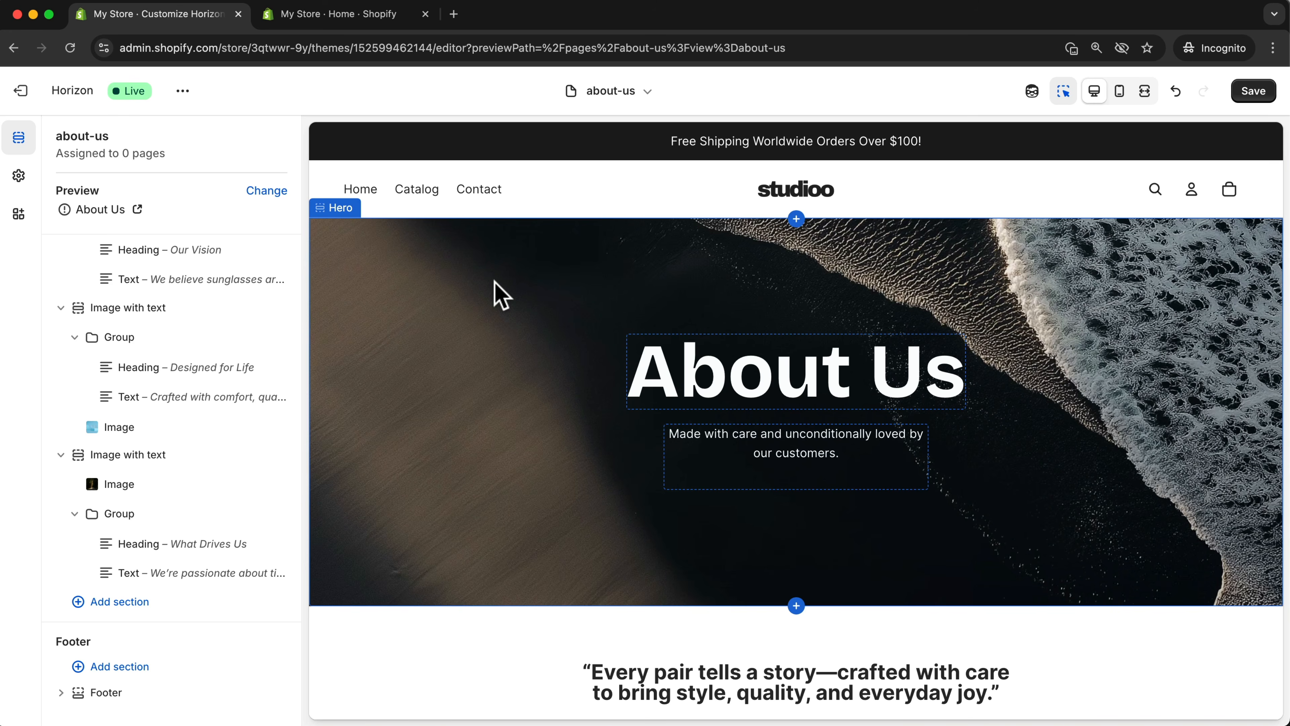
pyautogui.click(495, 284)
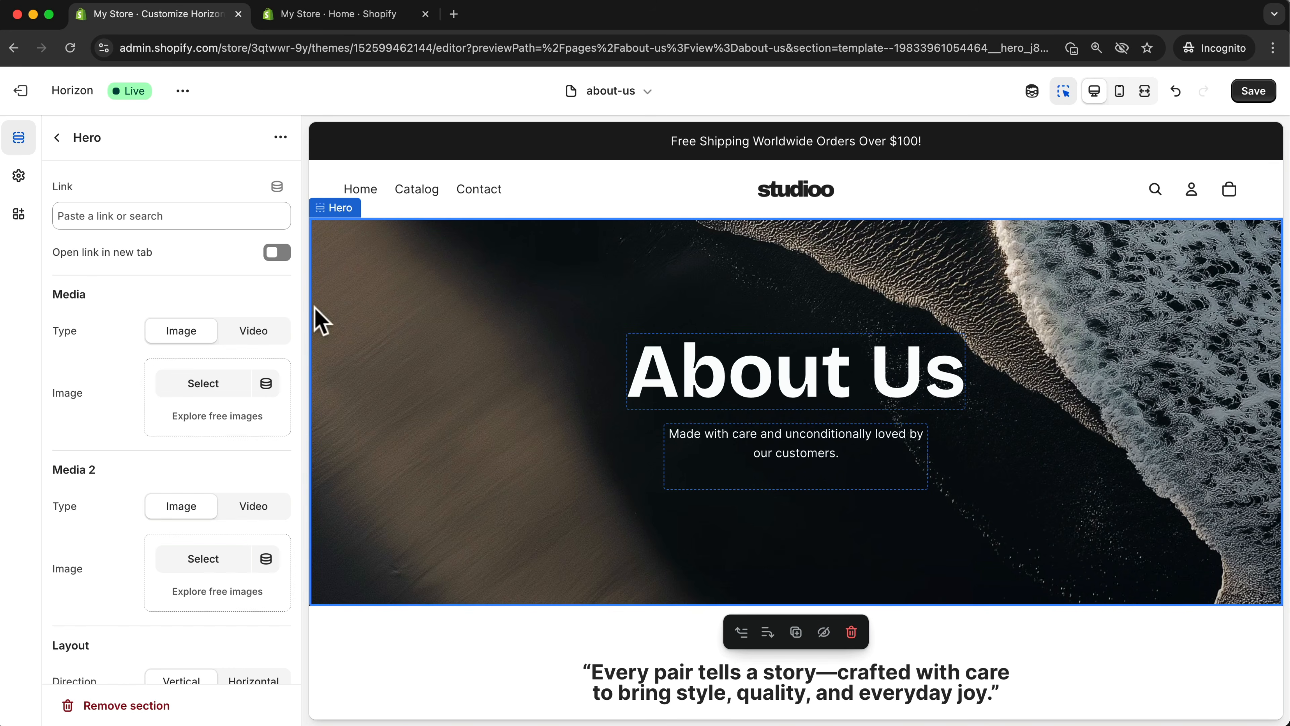
pyautogui.click(210, 383)
pyautogui.click(573, 441)
pyautogui.click(1036, 653)
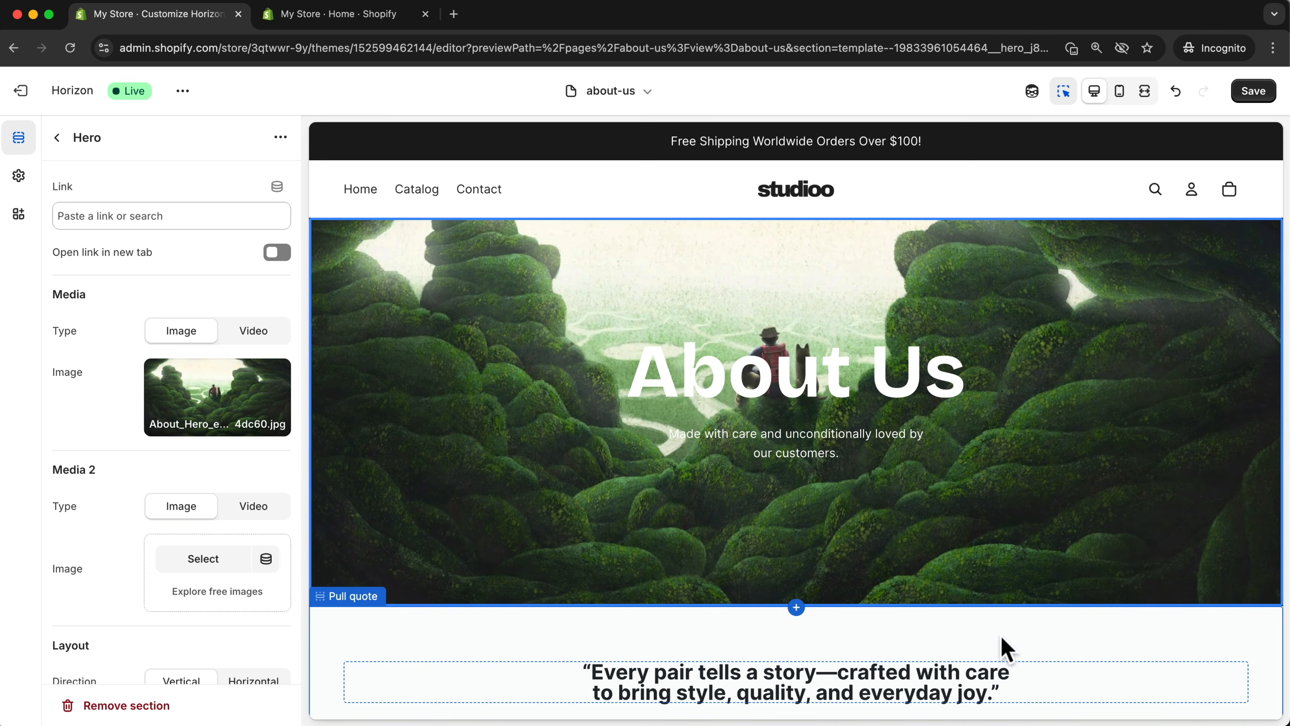
# Darken the Hero section's media overlay by setting its color to #00000063, and save the template
pyautogui.scroll(-10, 128, 489)
pyautogui.scroll(-3, 131, 502)
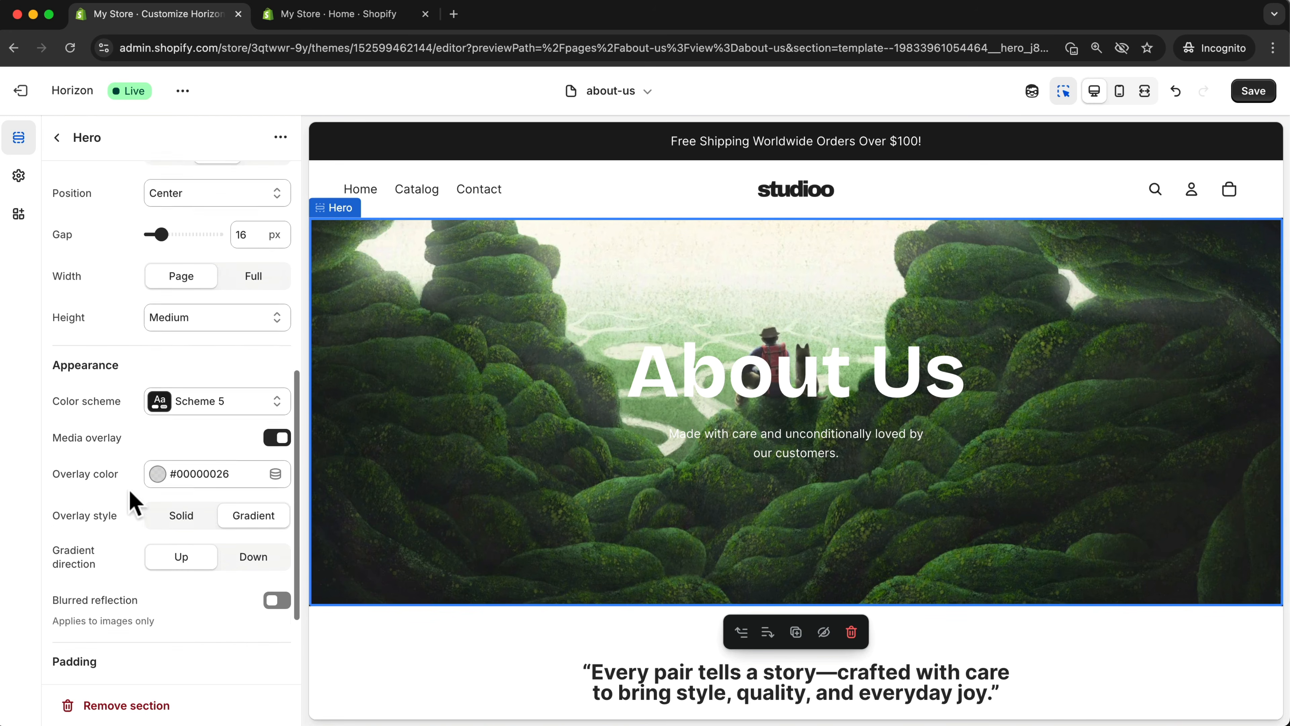
pyautogui.click(204, 455)
pyautogui.moveTo(309, 279); pyautogui.dragTo(308, 260)
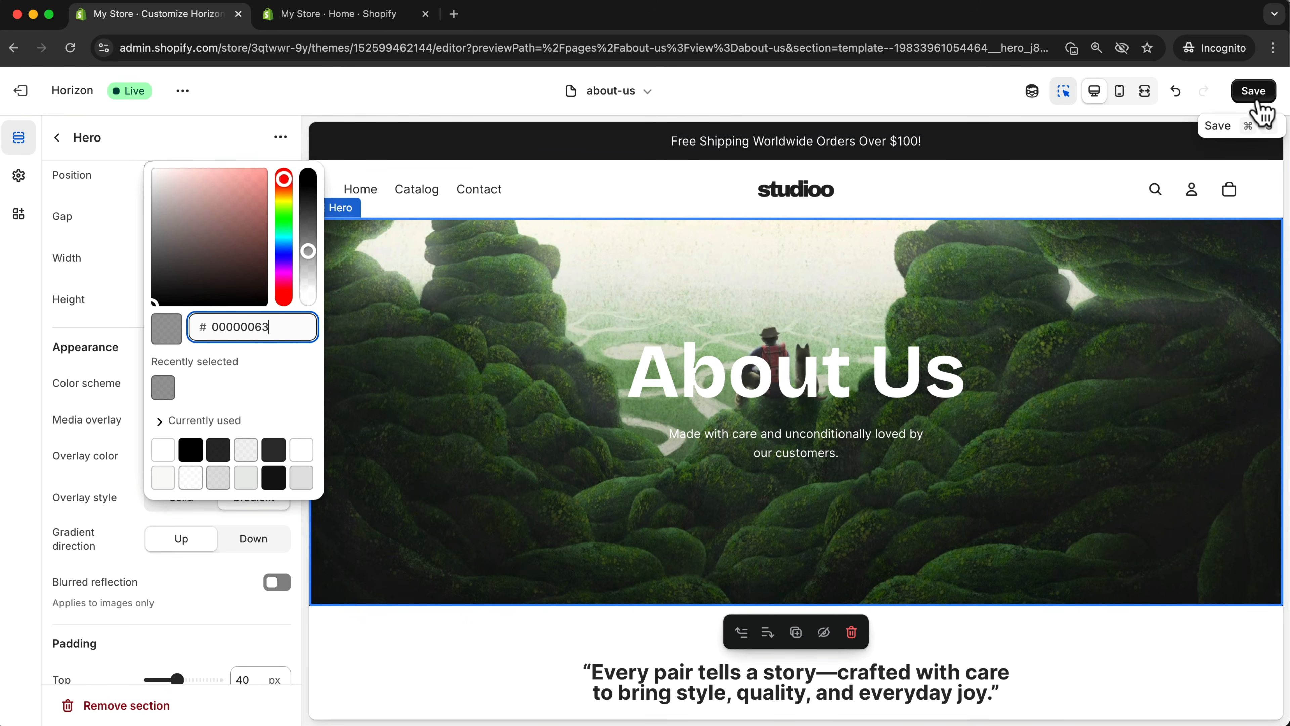
pyautogui.click(1259, 102)
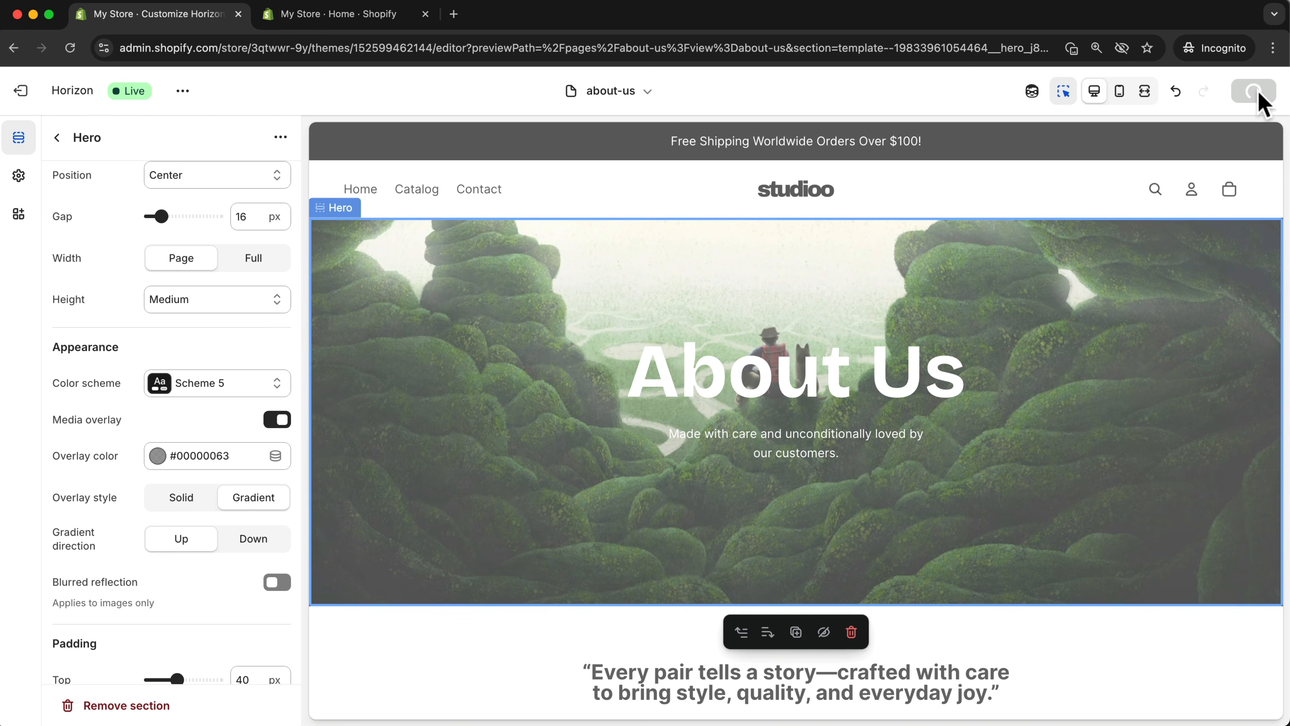
pyautogui.scroll(-15, 1148, 350)
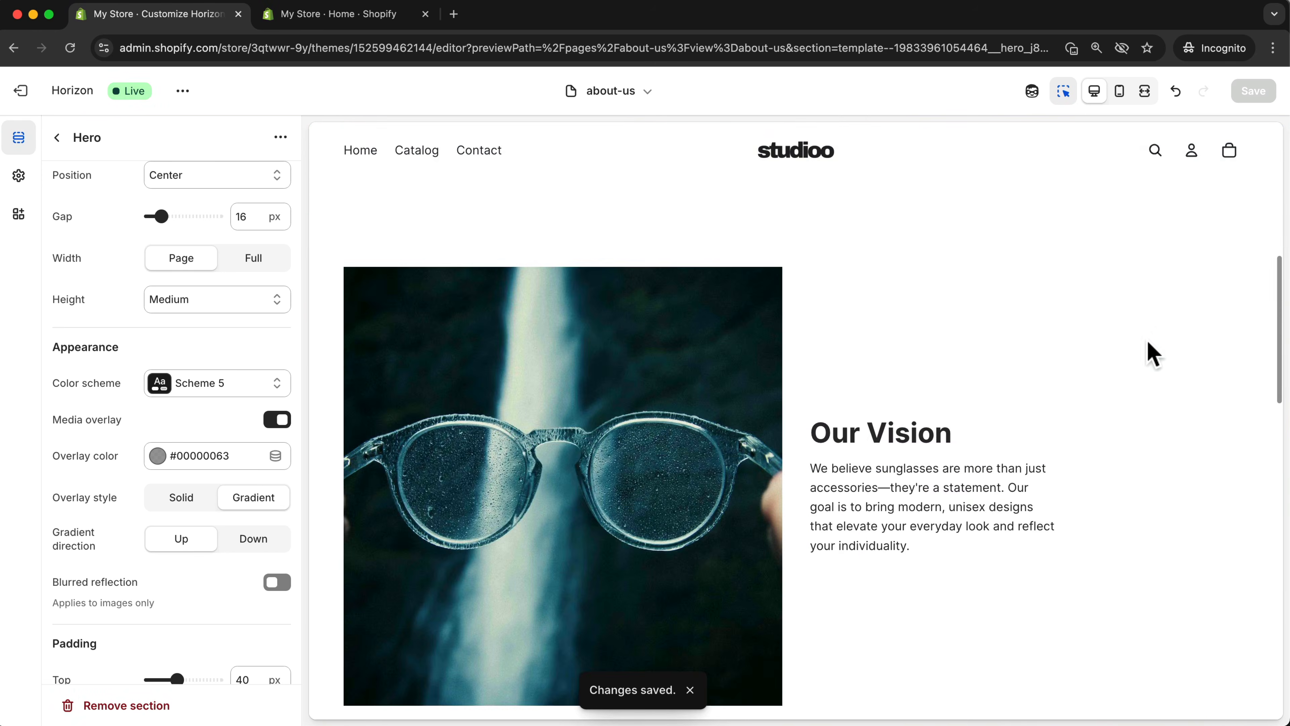
pyautogui.scroll(-5, 1153, 353)
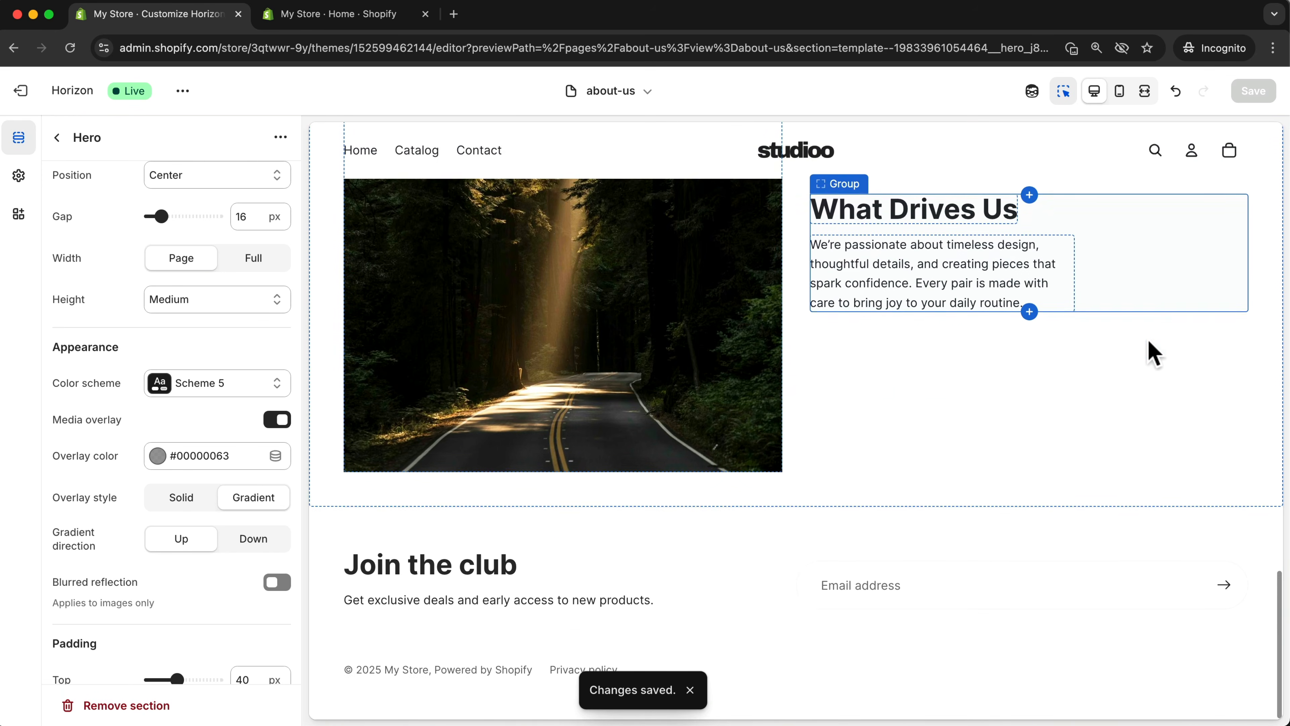
pyautogui.scroll(10, 1153, 353)
pyautogui.scroll(8, 1152, 353)
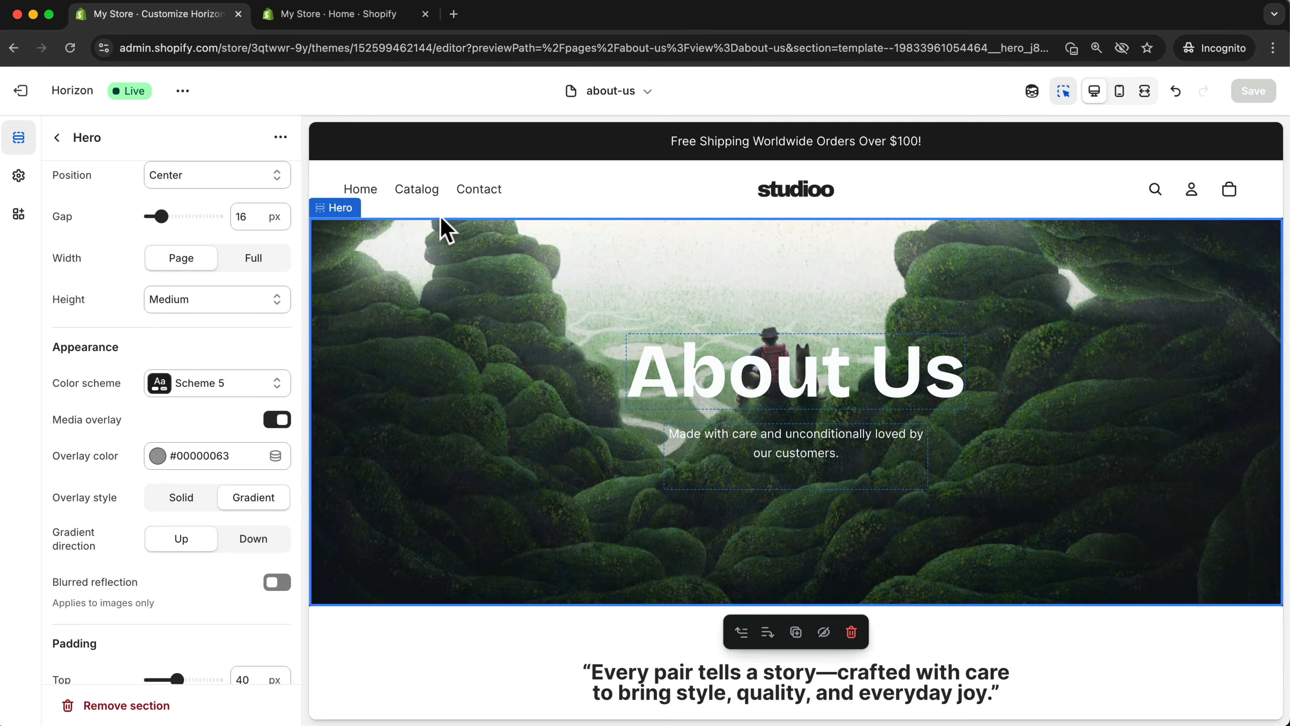
# Switch to the store admin and open the About Us page from the online store's pages
pyautogui.click(326, 21)
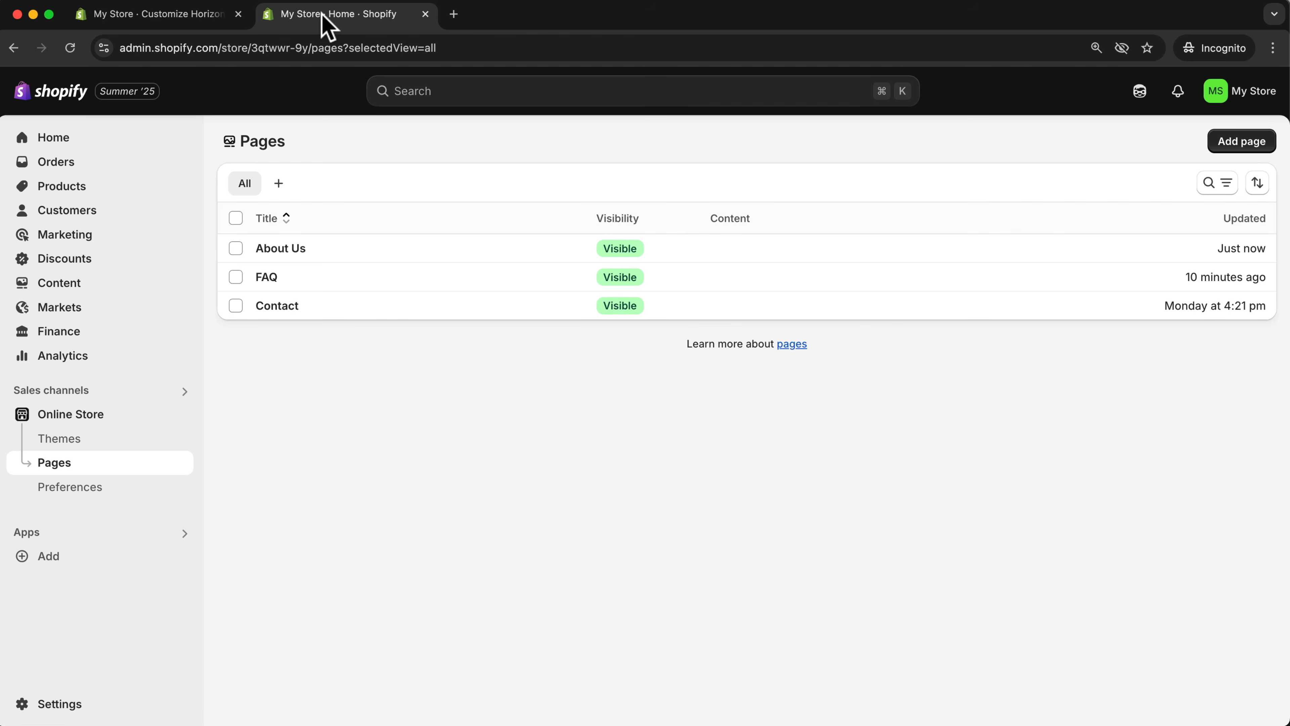
pyautogui.click(54, 463)
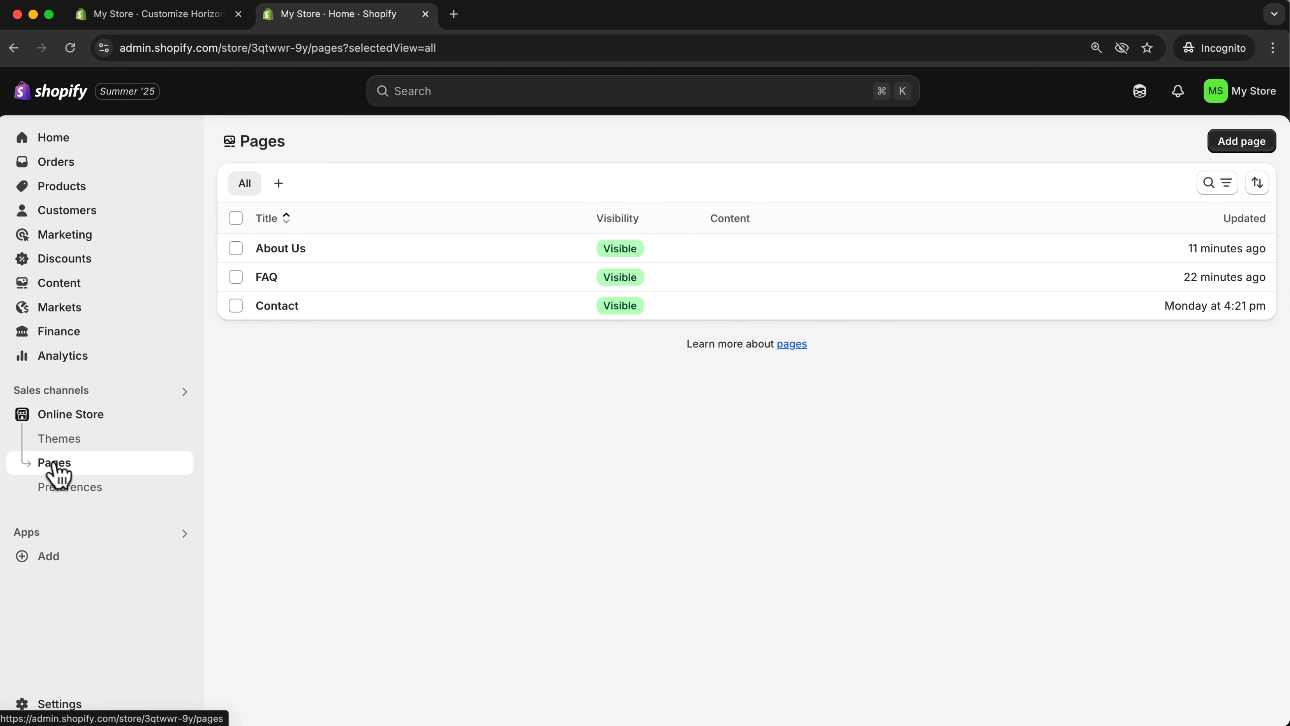
pyautogui.click(285, 249)
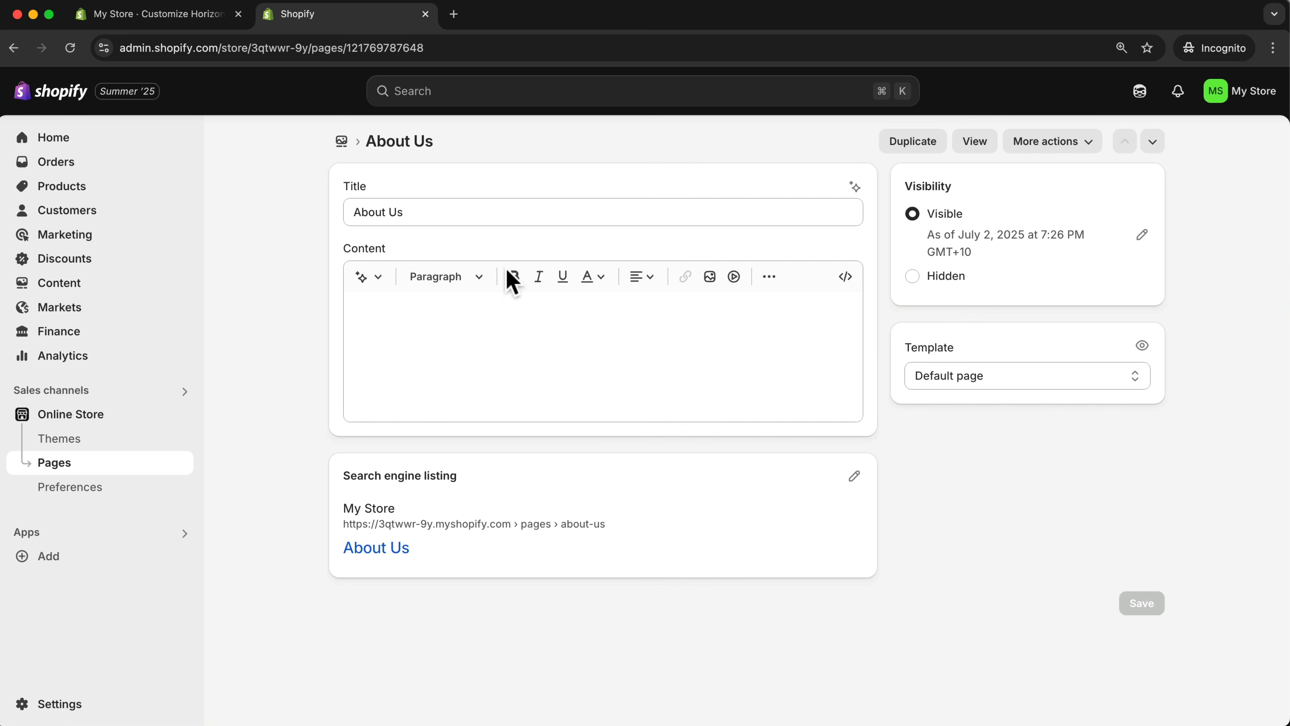
pyautogui.click(990, 387)
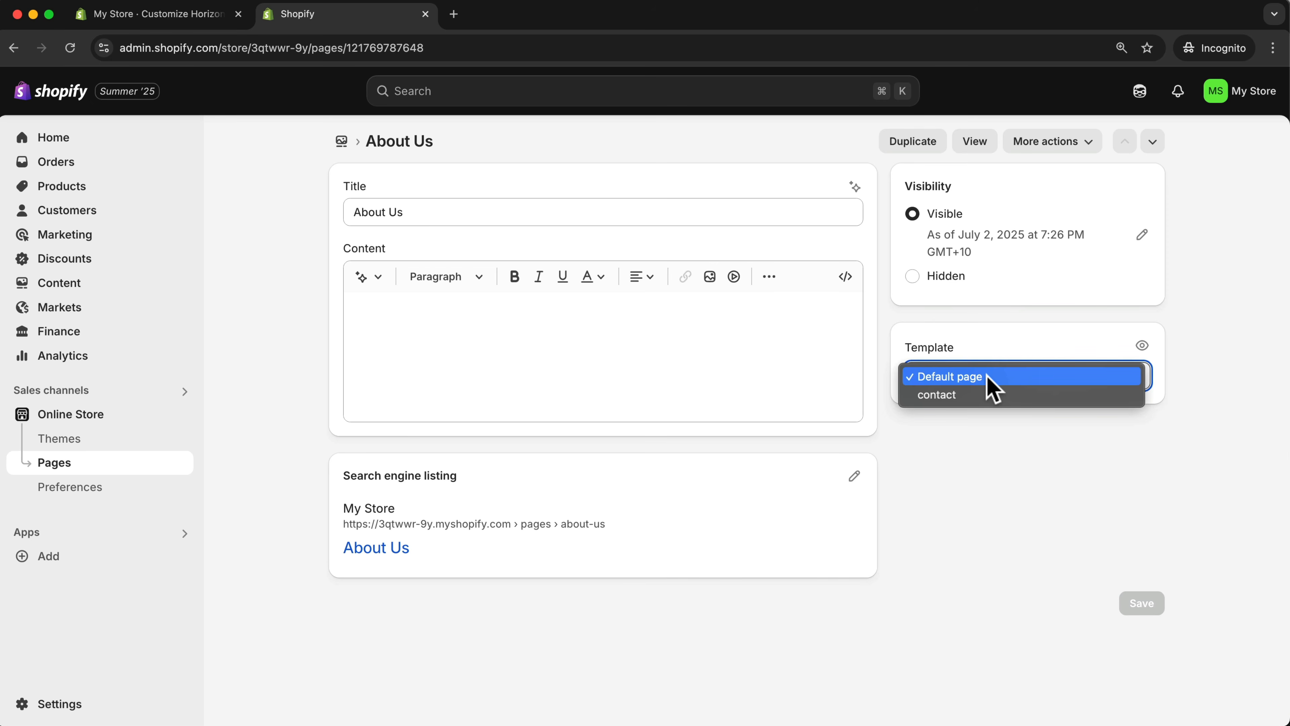
pyautogui.click(987, 376)
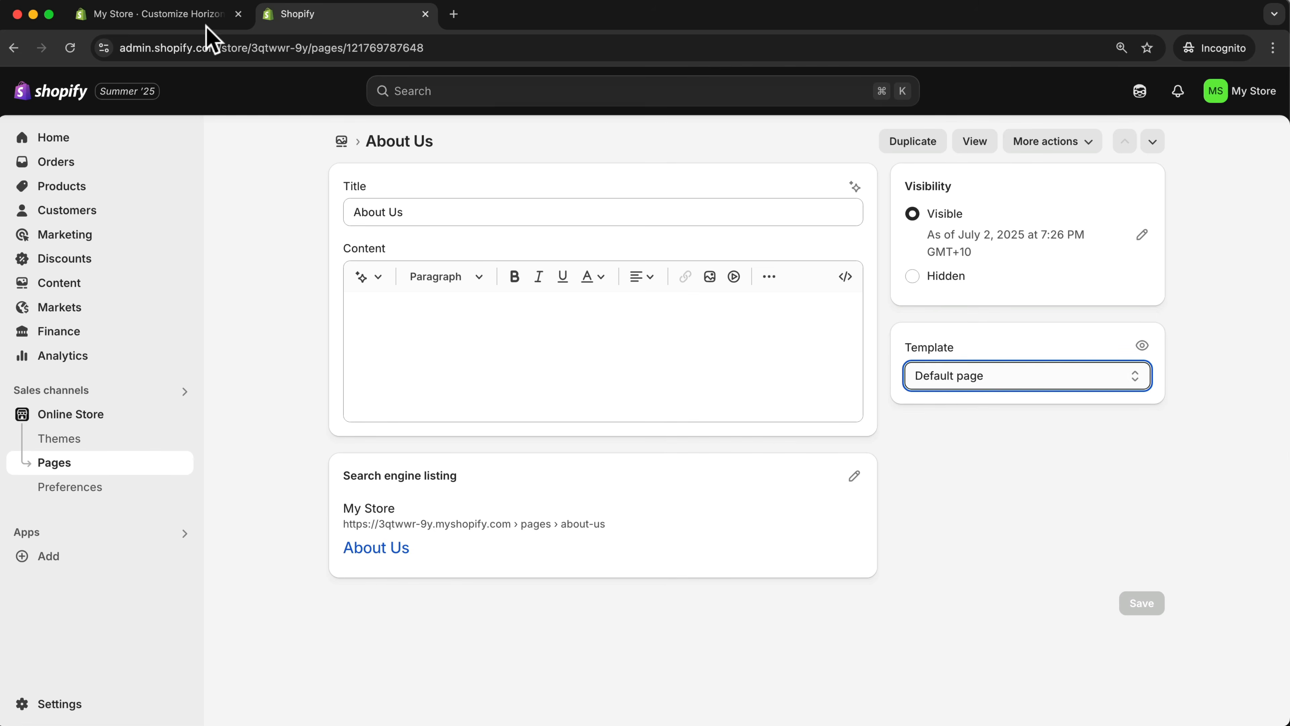
pyautogui.click(153, 14)
pyautogui.click(325, 18)
# Reload the About Us page's settings, assign the about-us template to it, and save the page
pyautogui.click(70, 47)
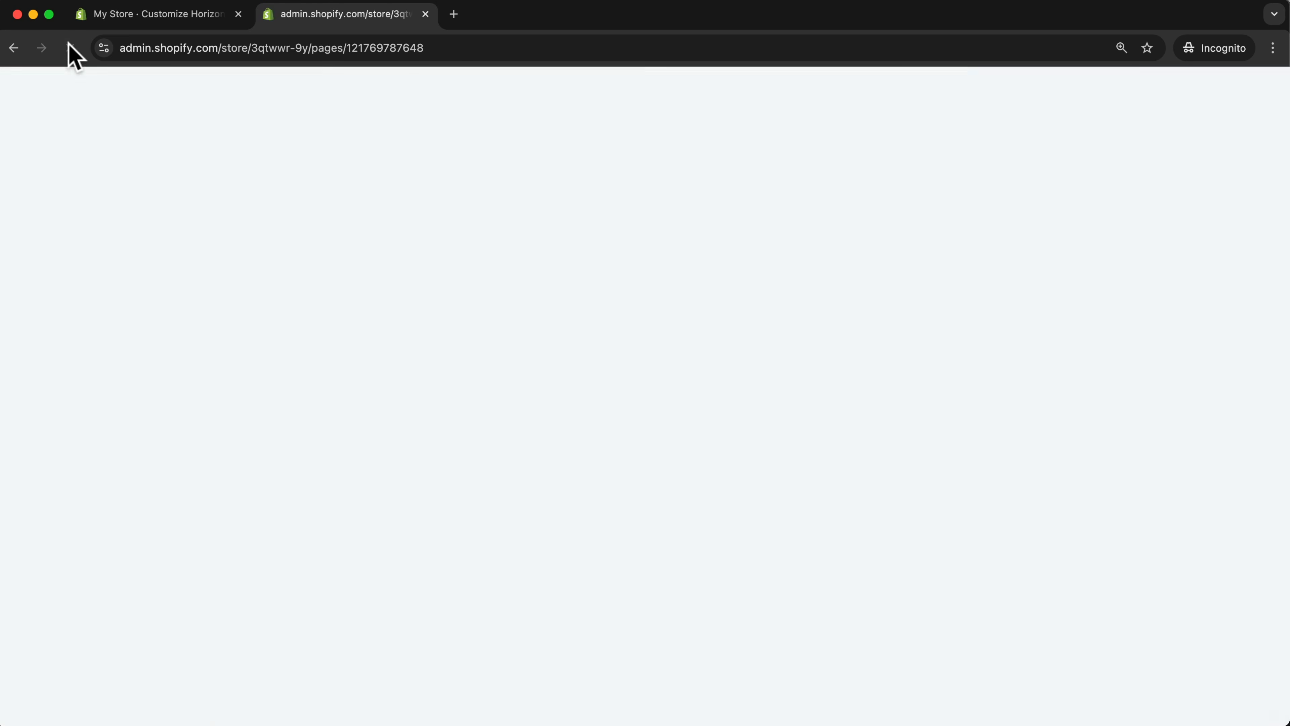
pyautogui.click(985, 385)
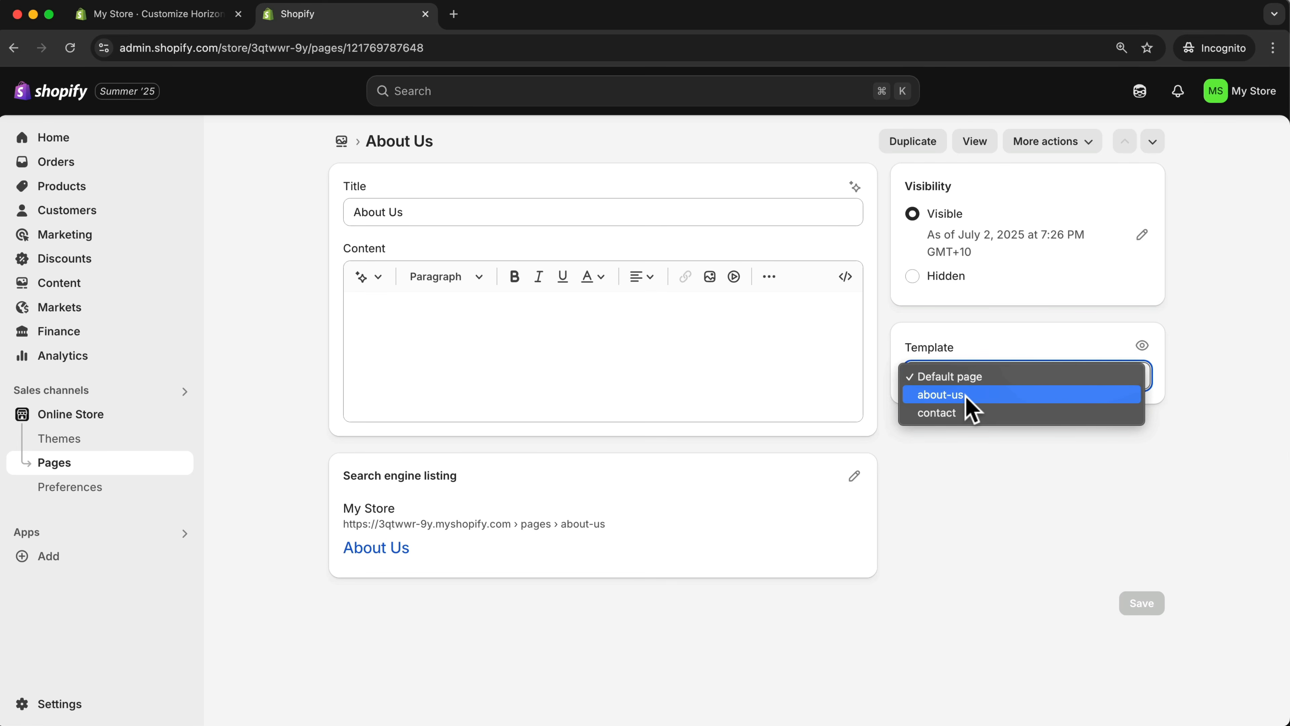
pyautogui.click(942, 395)
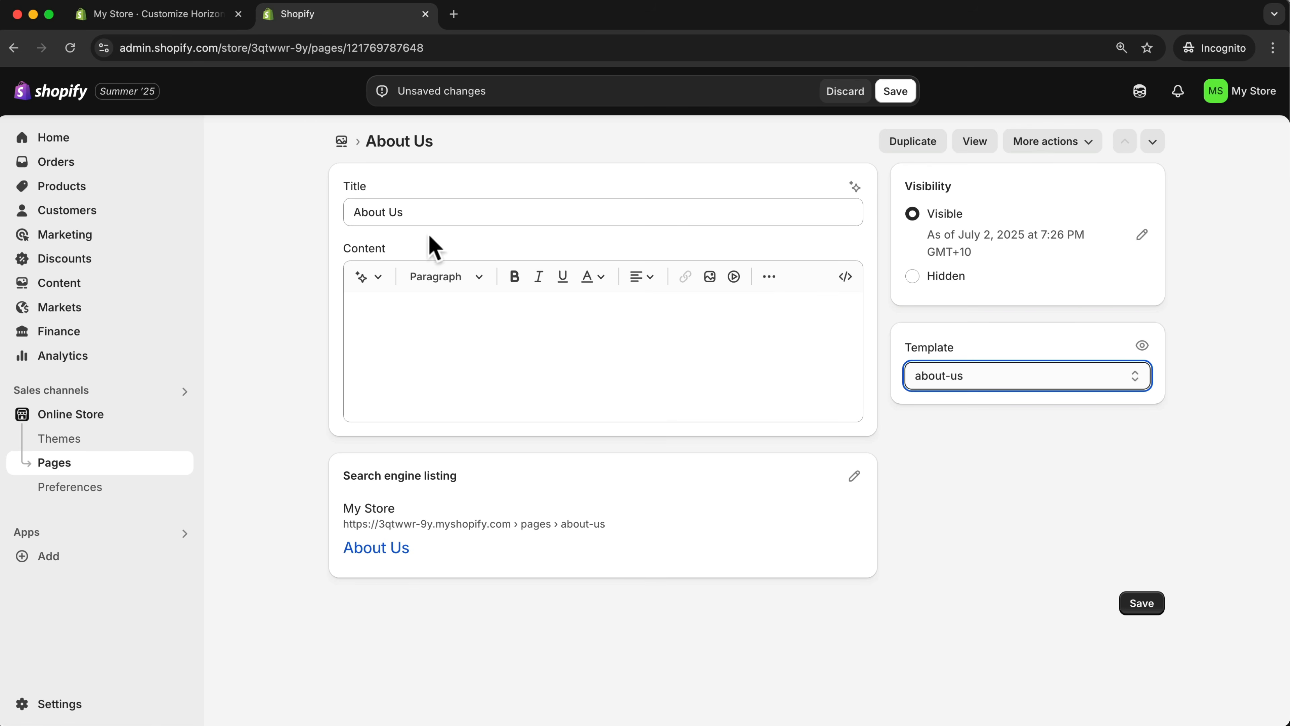
pyautogui.click(1147, 605)
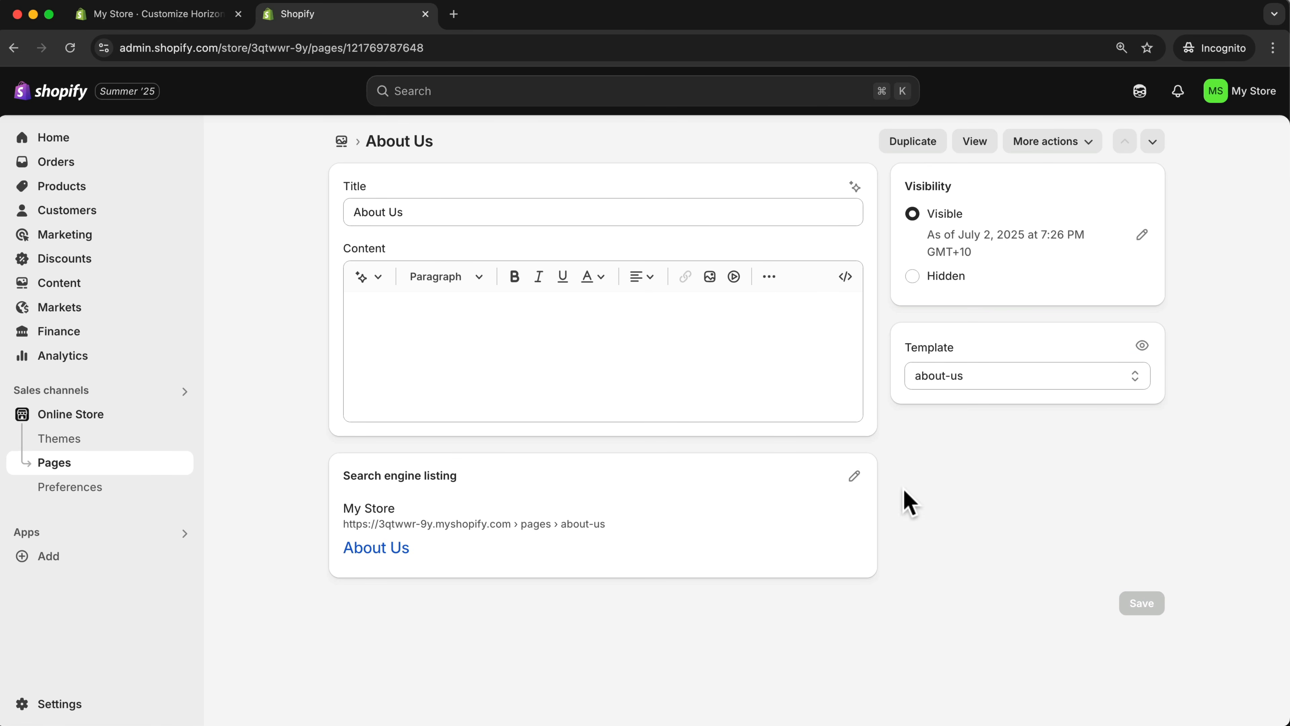
# Open the search engine listing of the About Us page for editing and copy the page's full URL
pyautogui.click(855, 480)
pyautogui.scroll(-4, 769, 495)
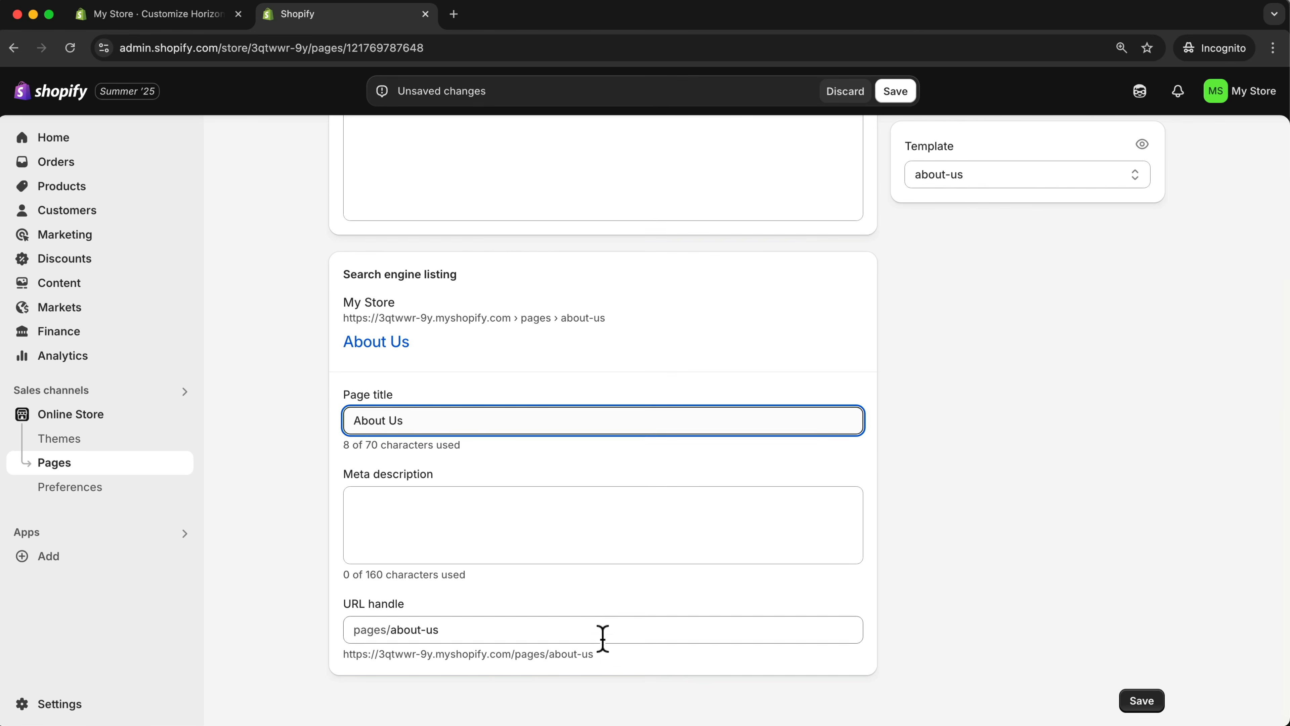
pyautogui.moveTo(594, 654); pyautogui.dragTo(346, 652)
pyautogui.rightClick(369, 655)
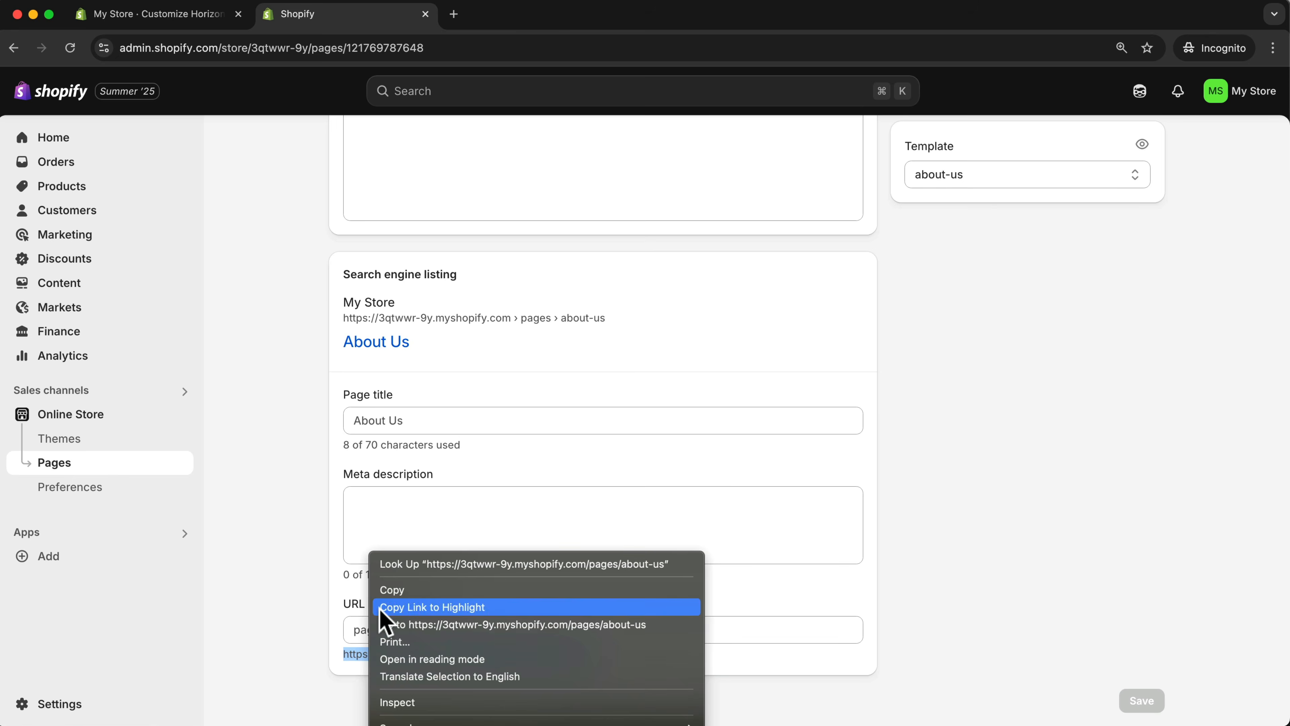
pyautogui.click(400, 591)
# Open the copied About Us URL in a new browser tab
pyautogui.click(453, 15)
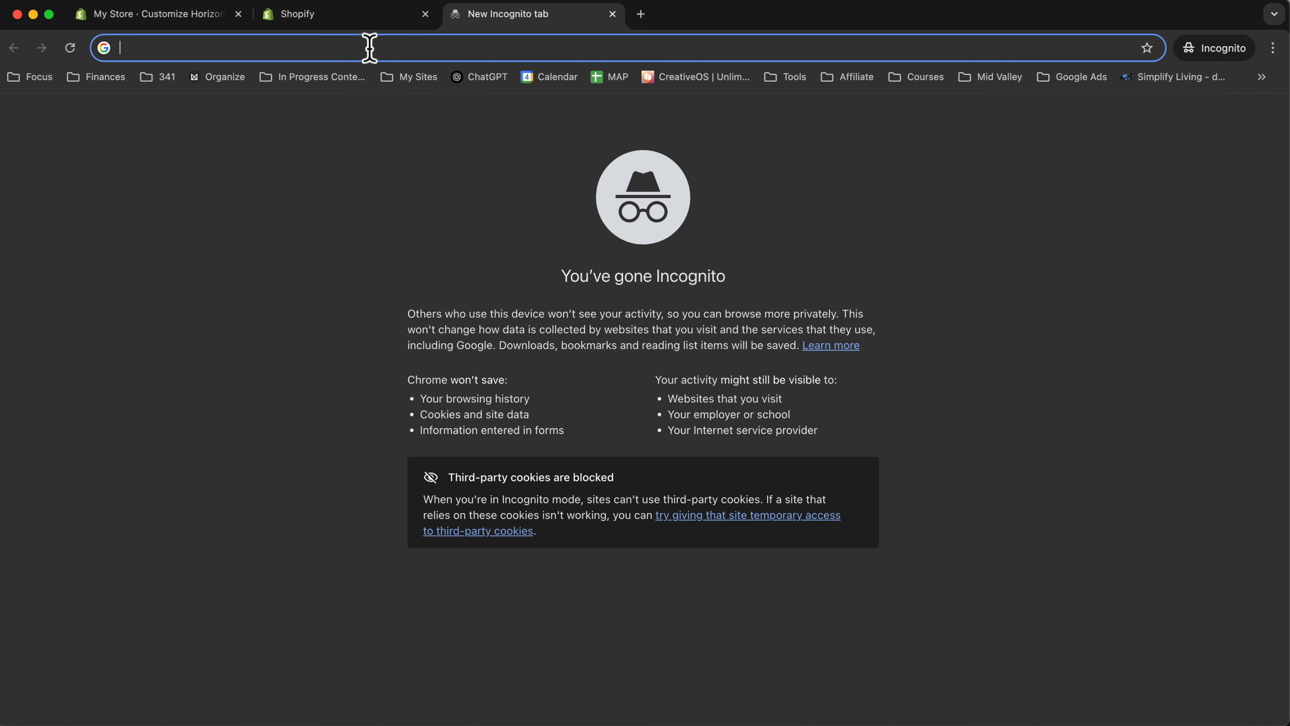
pyautogui.rightClick(365, 48)
pyautogui.click(456, 163)
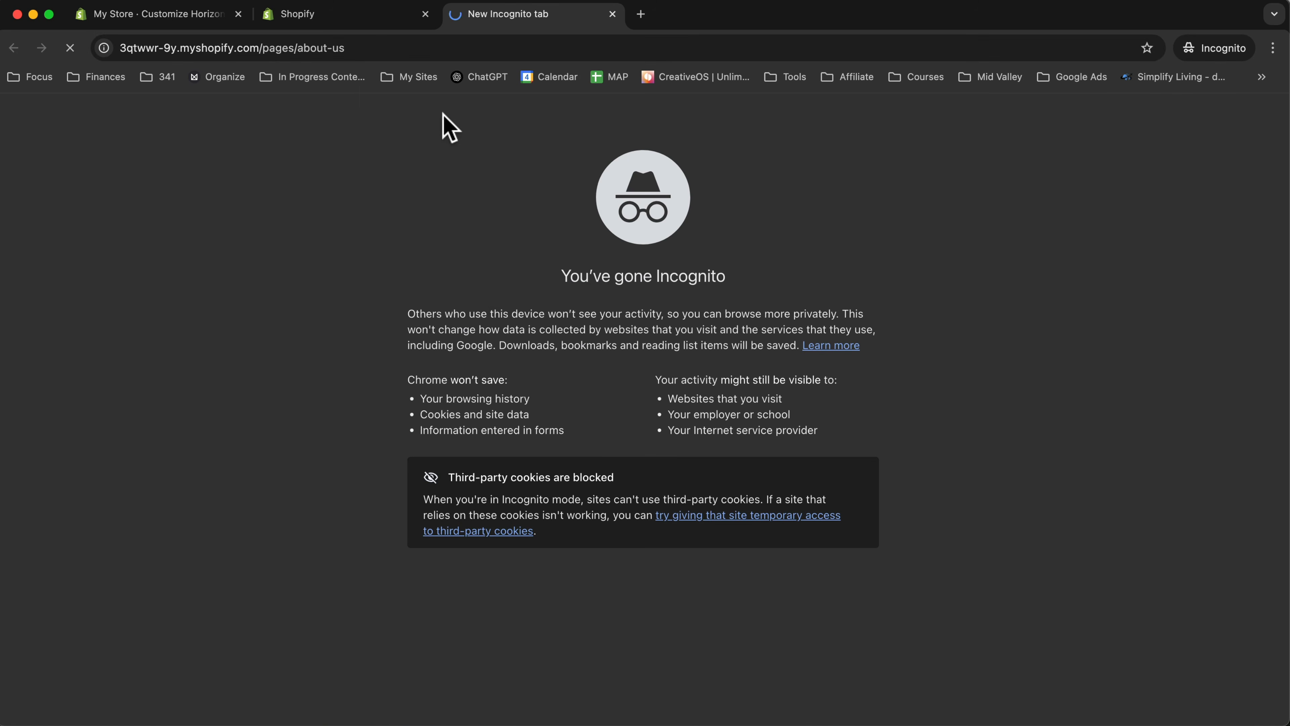
# Review the live About Us page from the hero banner through the image-with-text sections to the footer
pyautogui.scroll(-15, 751, 257)
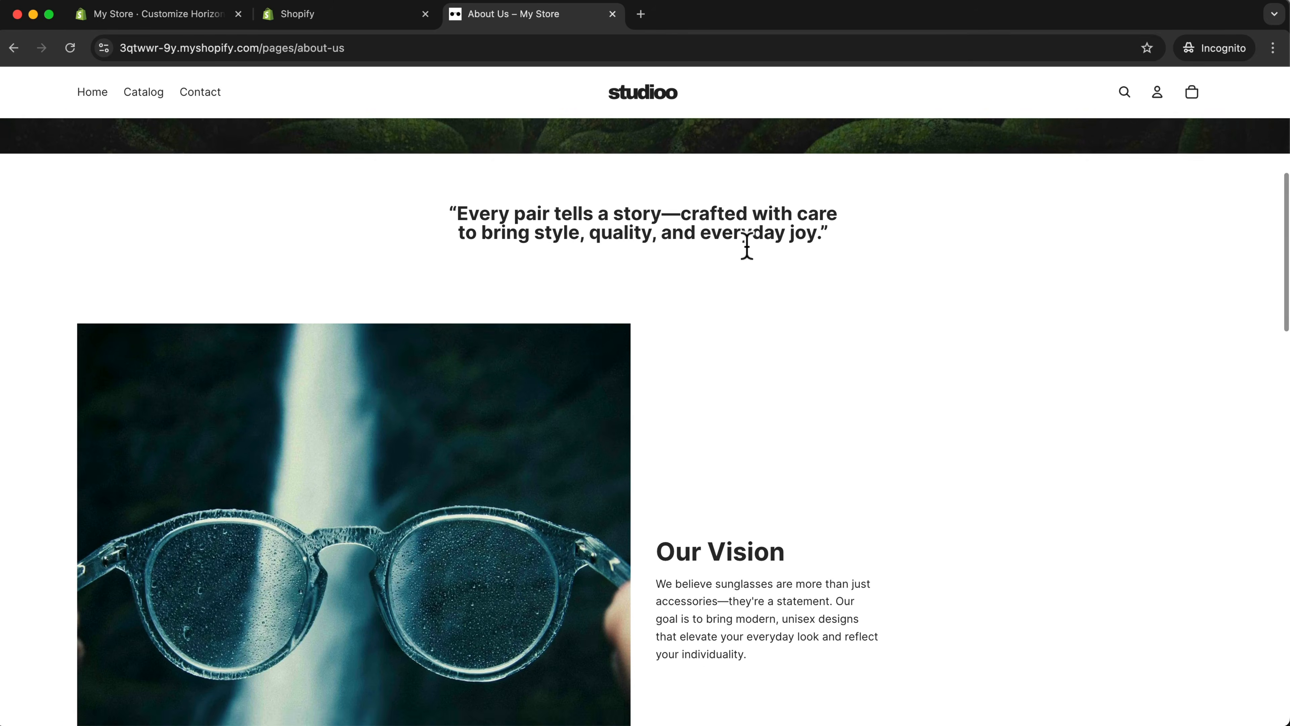
pyautogui.scroll(-15, 750, 256)
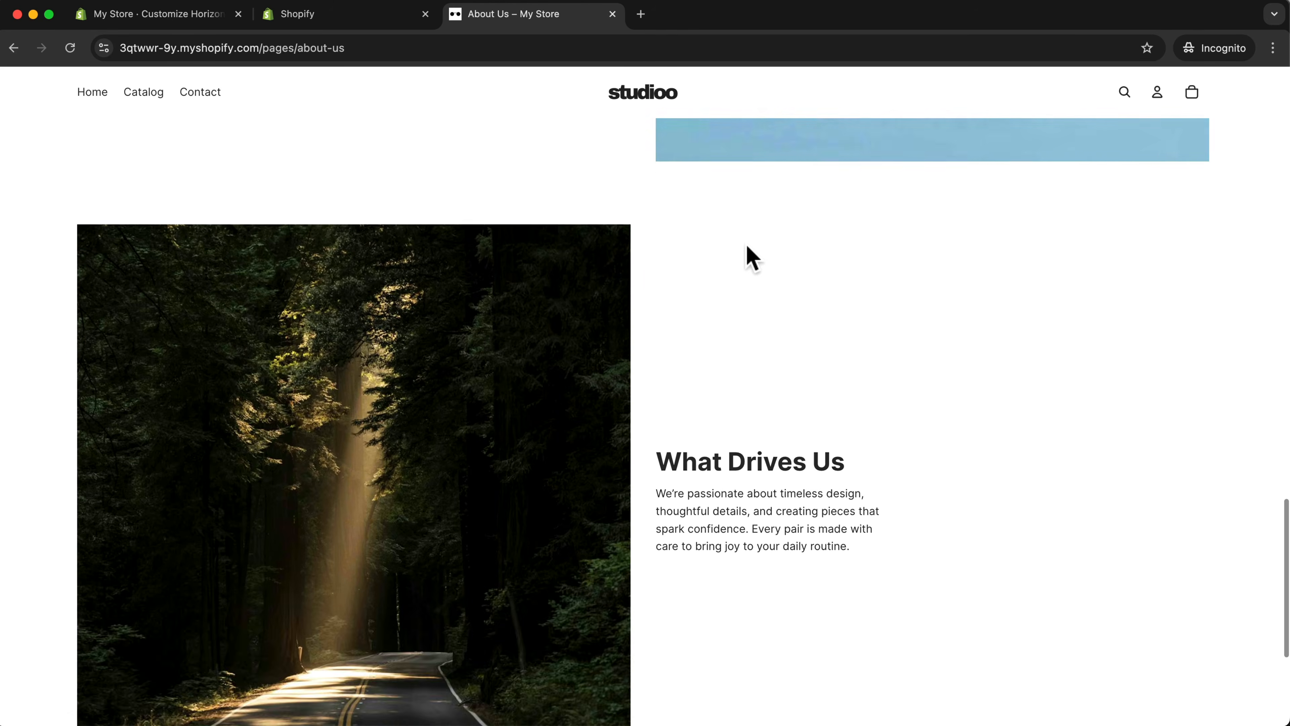
pyautogui.scroll(15, 751, 257)
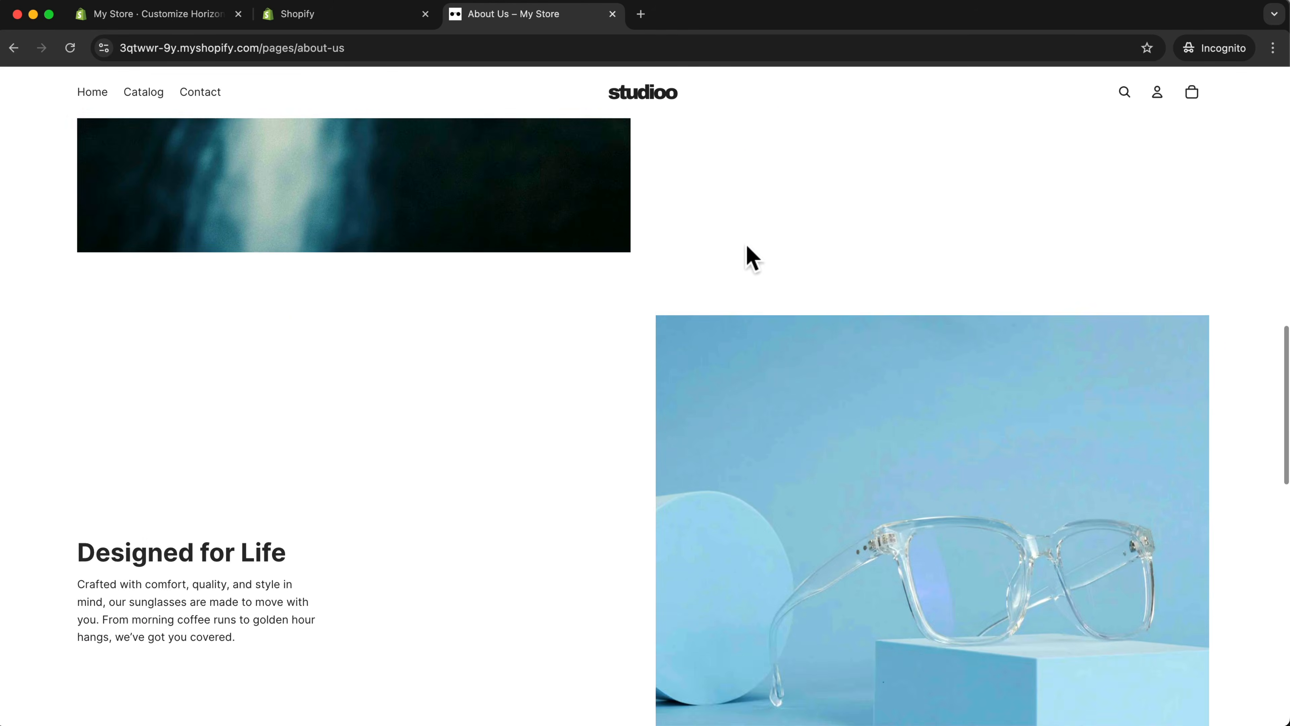
pyautogui.scroll(10, 720, 346)
pyautogui.scroll(-20, 714, 354)
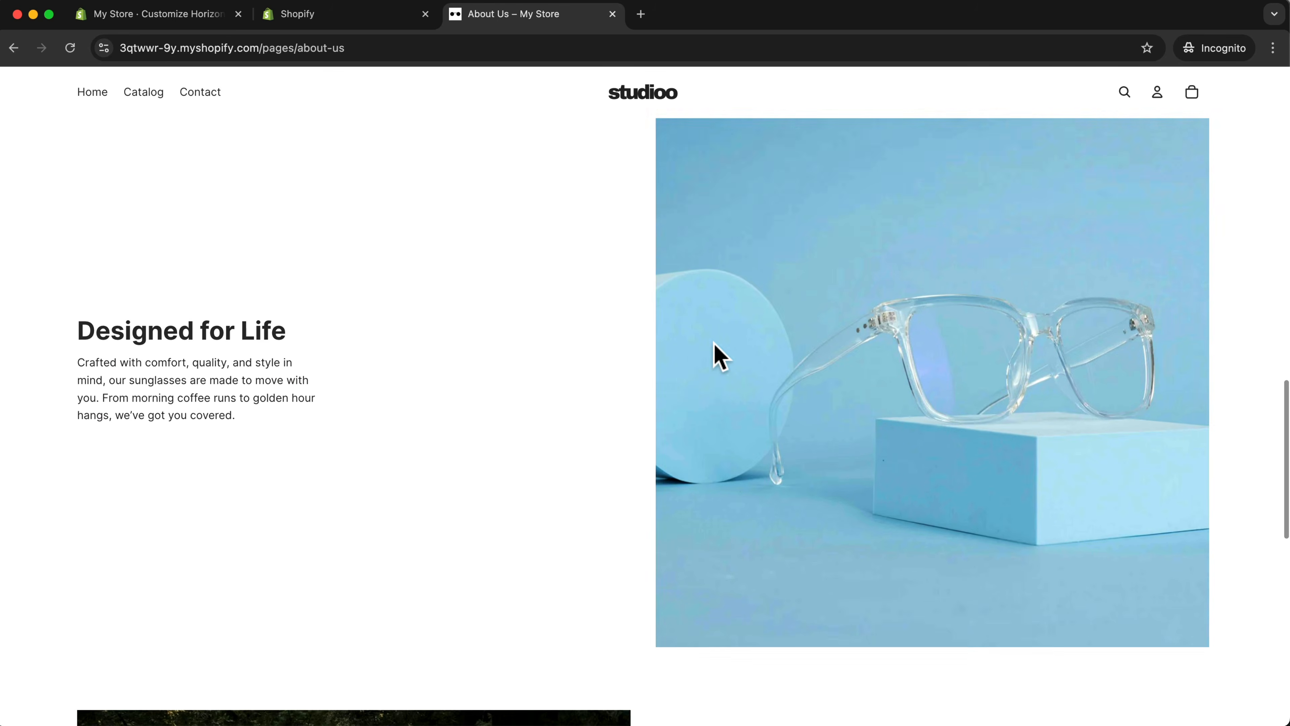
pyautogui.scroll(-10, 394, 314)
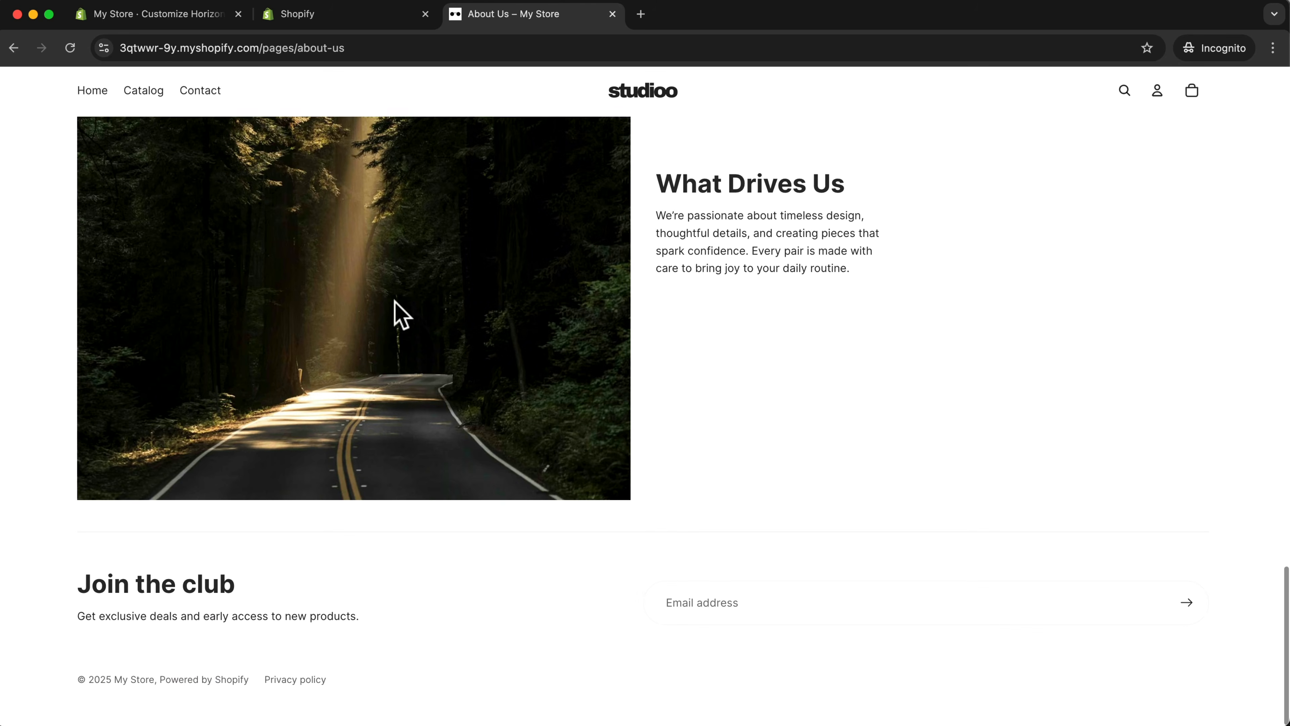
pyautogui.scroll(20, 401, 315)
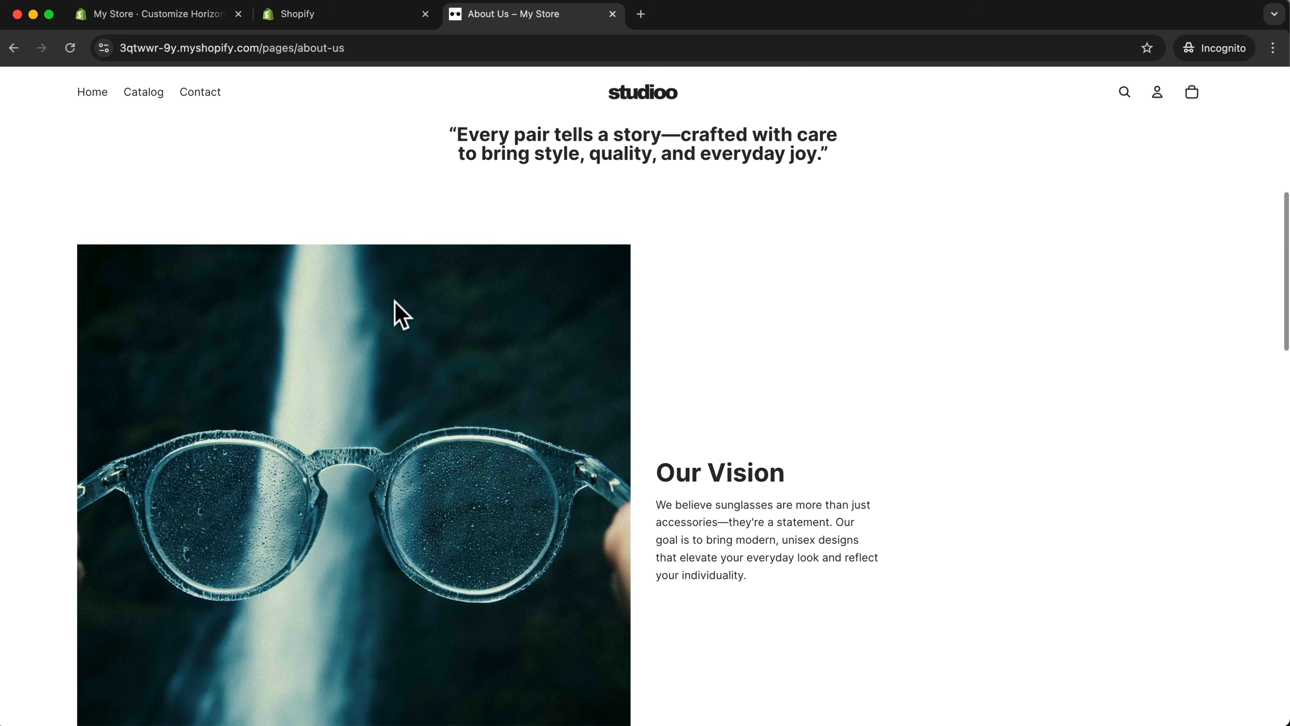
pyautogui.scroll(5, 396, 312)
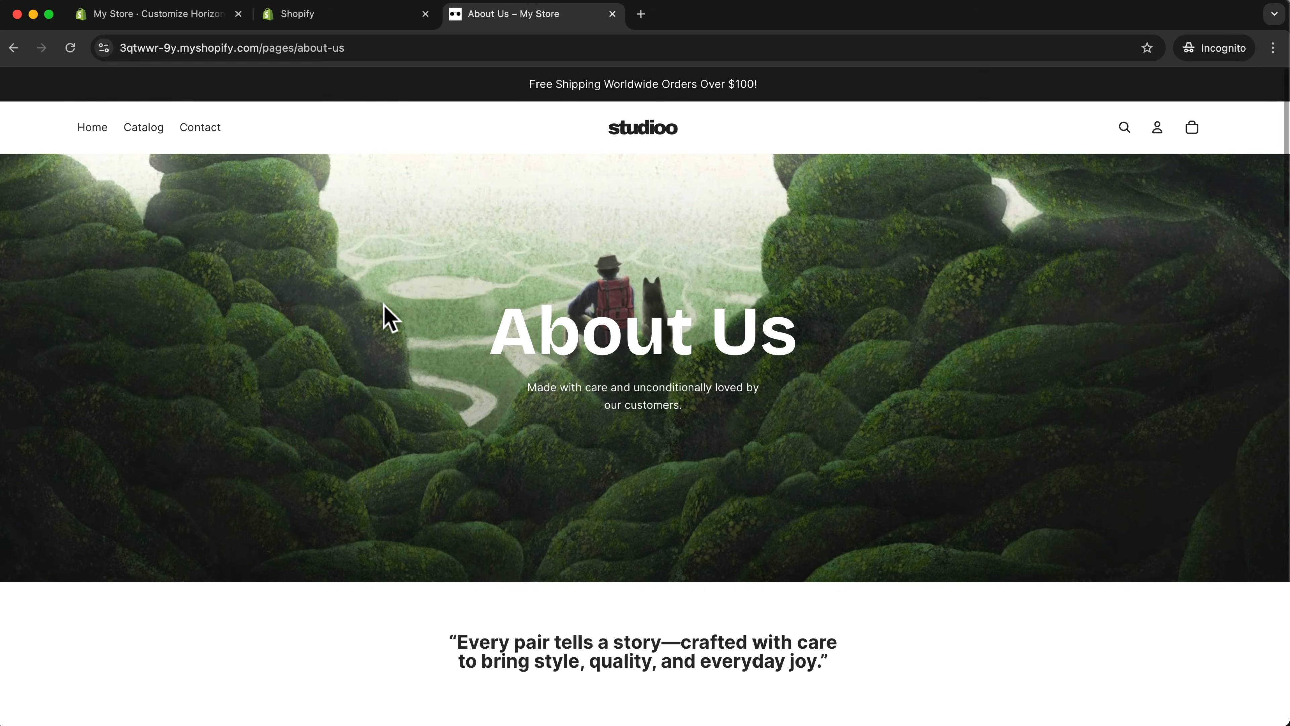
# Return to the theme editor, create a page template named FAQ based on Default page, and preview it with the FAQ page
pyautogui.click(177, 21)
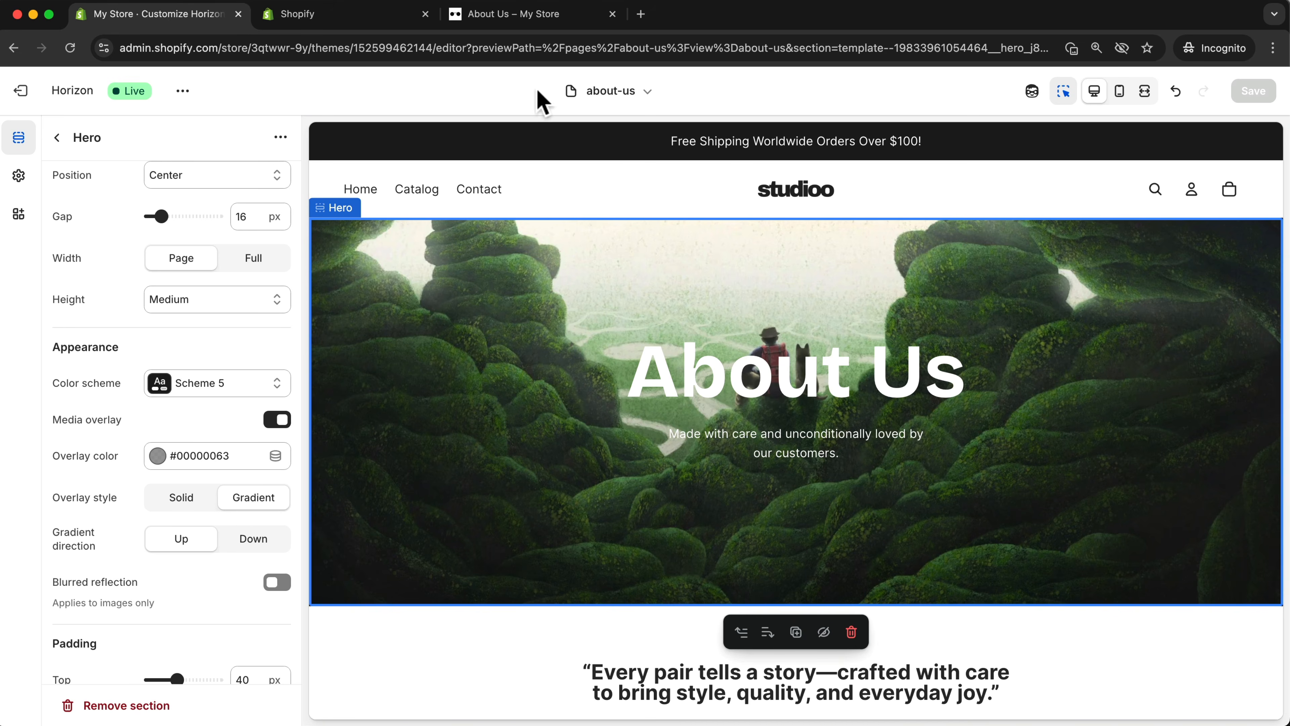
pyautogui.click(629, 95)
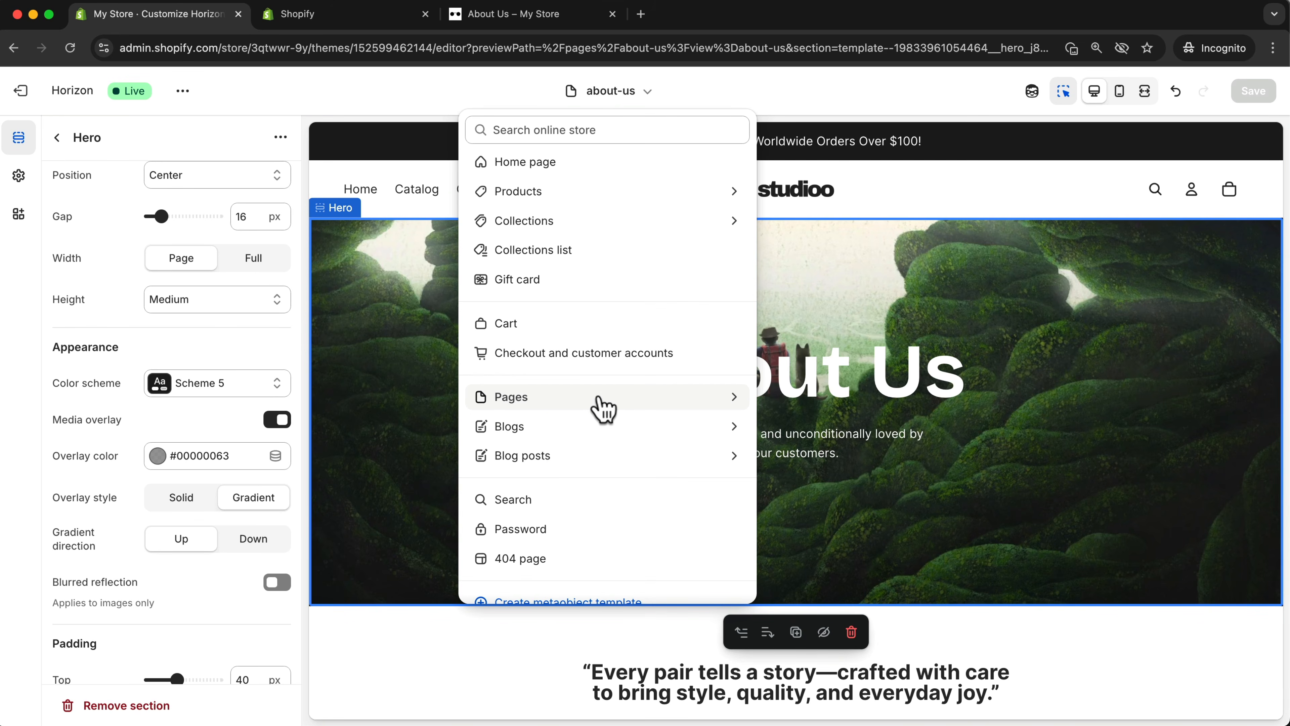
pyautogui.click(573, 404)
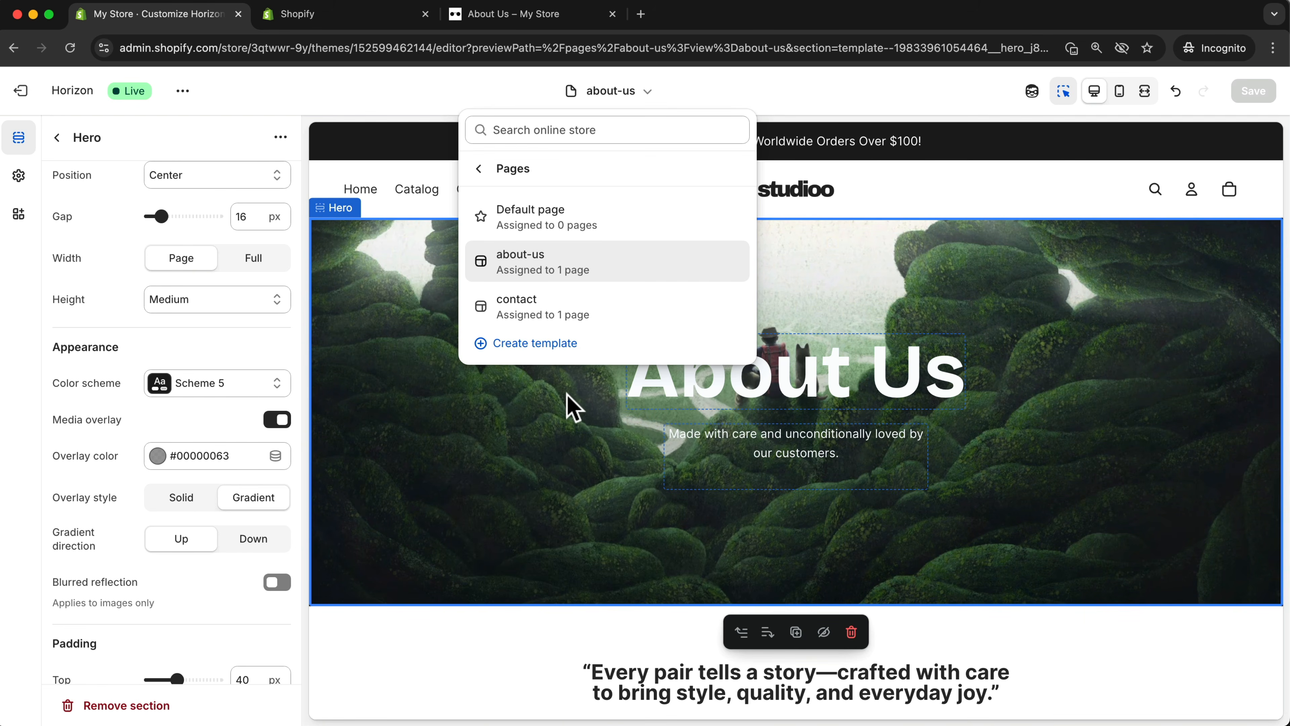
pyautogui.click(538, 346)
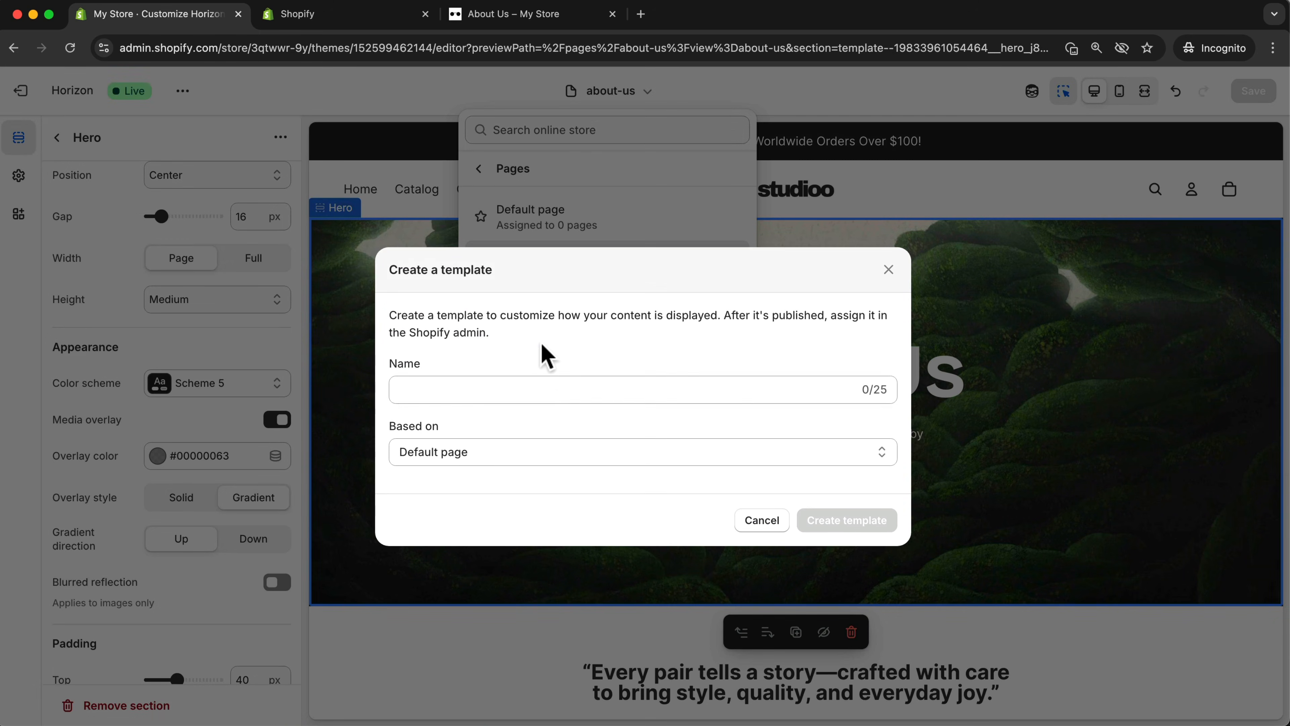
pyautogui.click(526, 389)
pyautogui.write('FAQ')
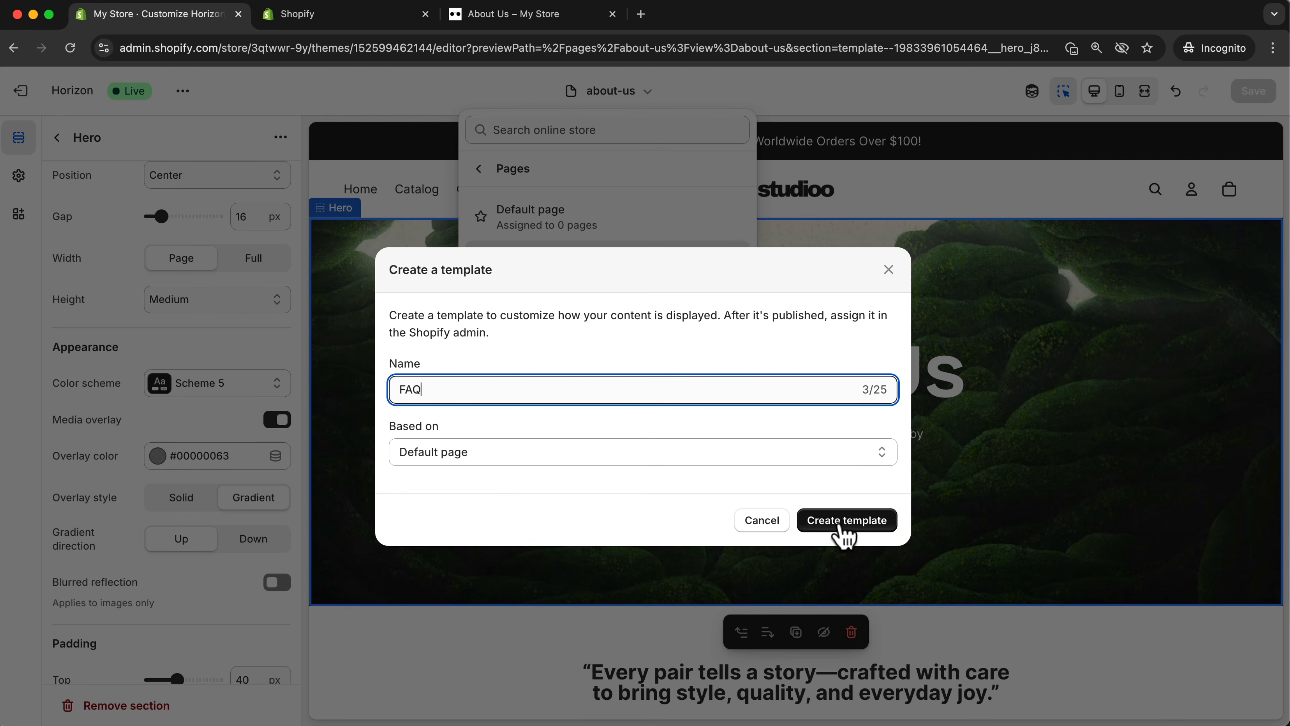
pyautogui.click(844, 520)
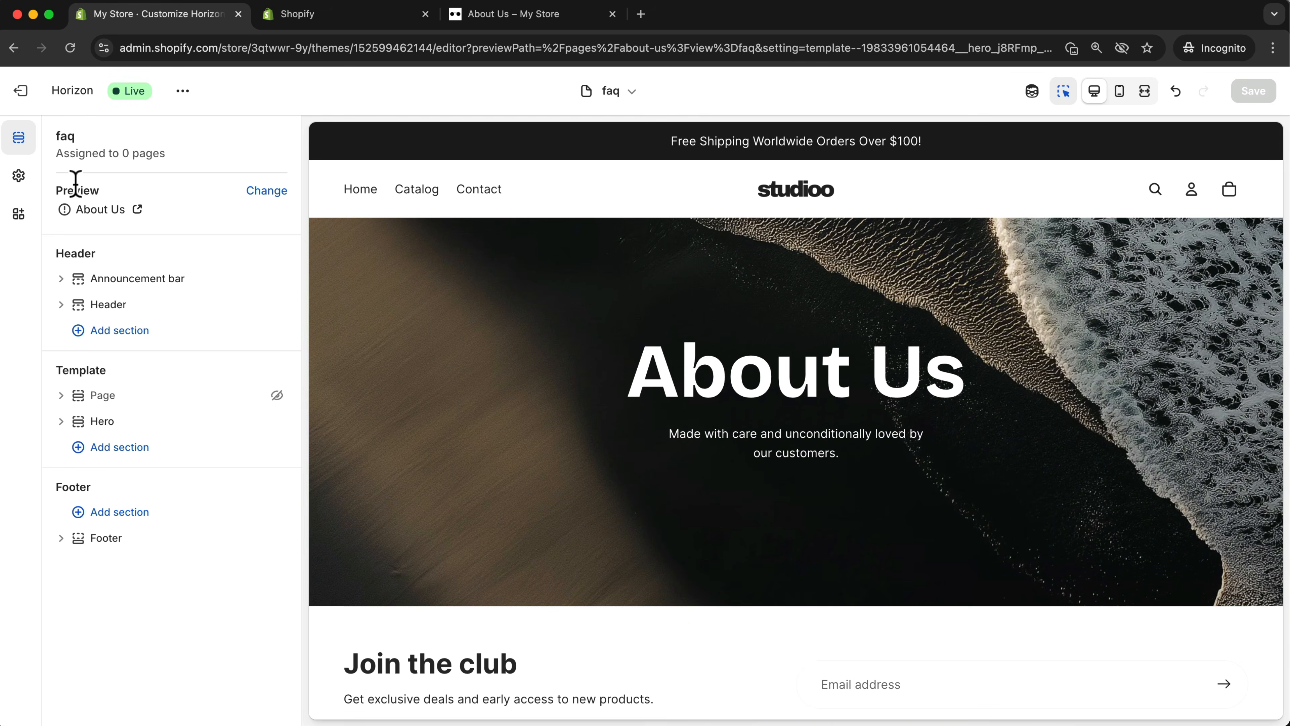
pyautogui.click(266, 192)
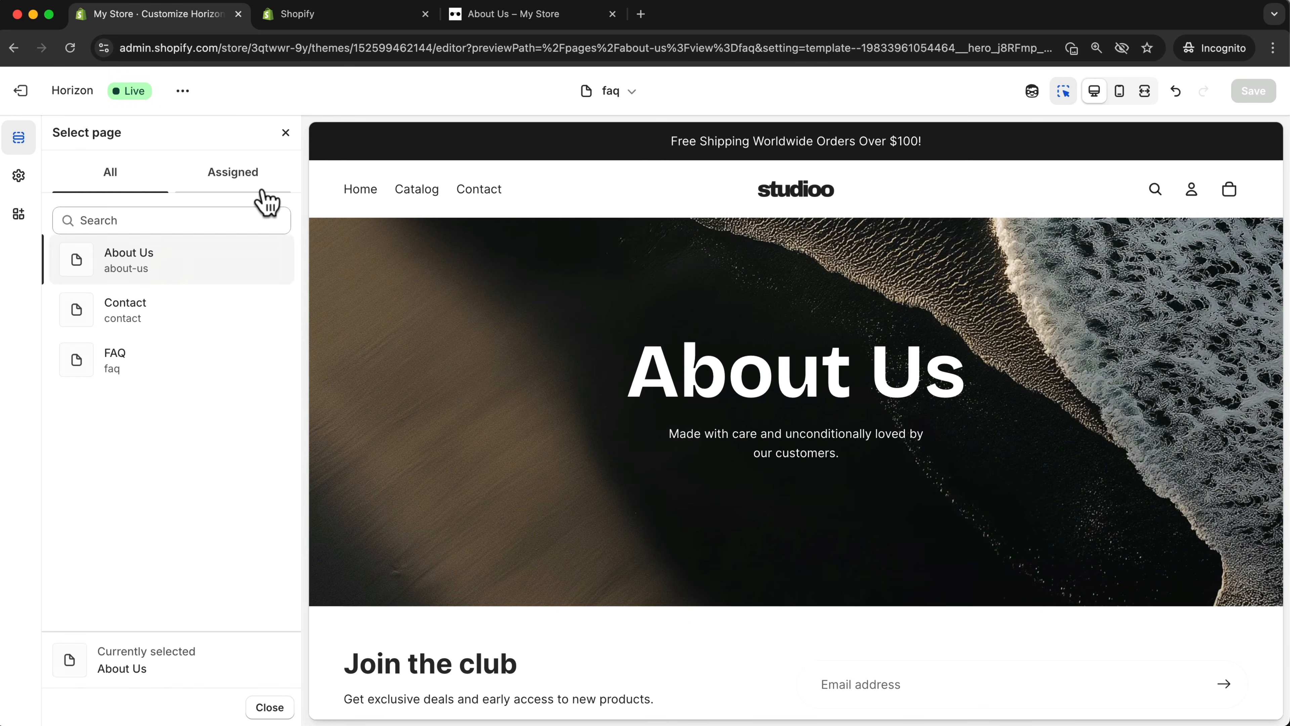
pyautogui.click(127, 372)
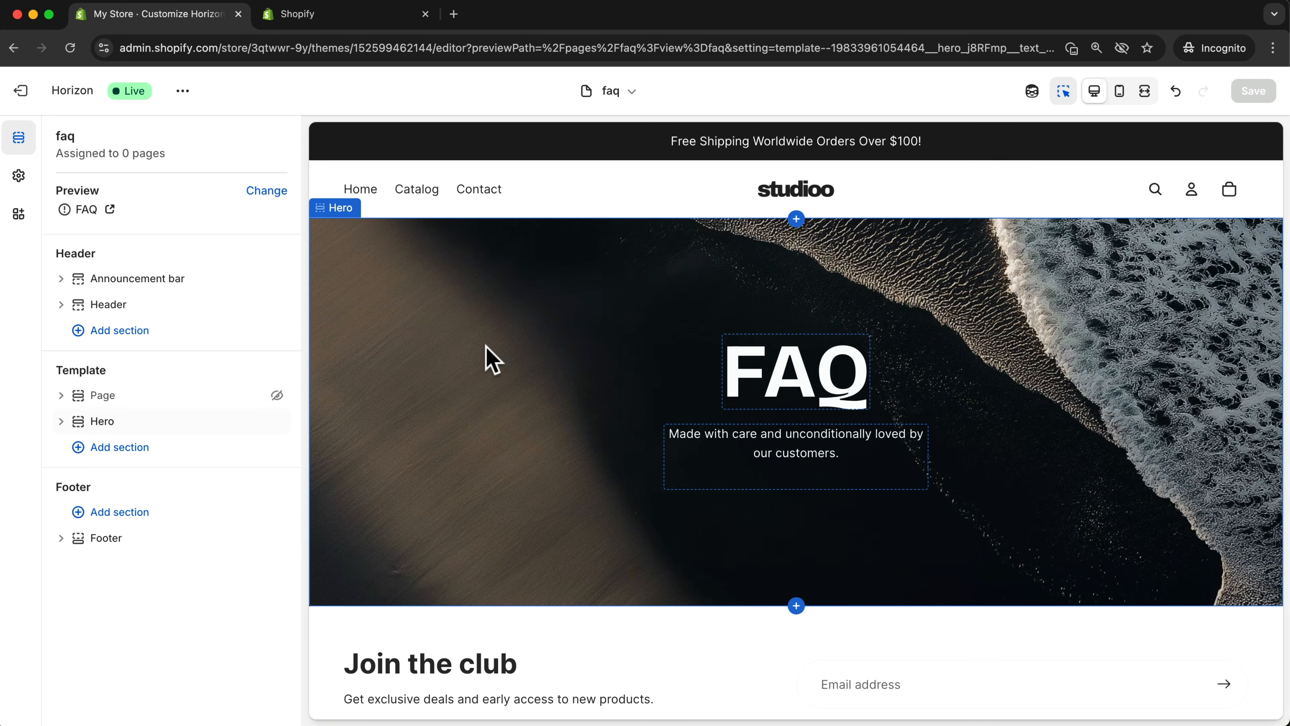
# Use the Contact_Hero picture as the FAQ template's hero image and make its overlay color slightly more opaque
pyautogui.click(486, 347)
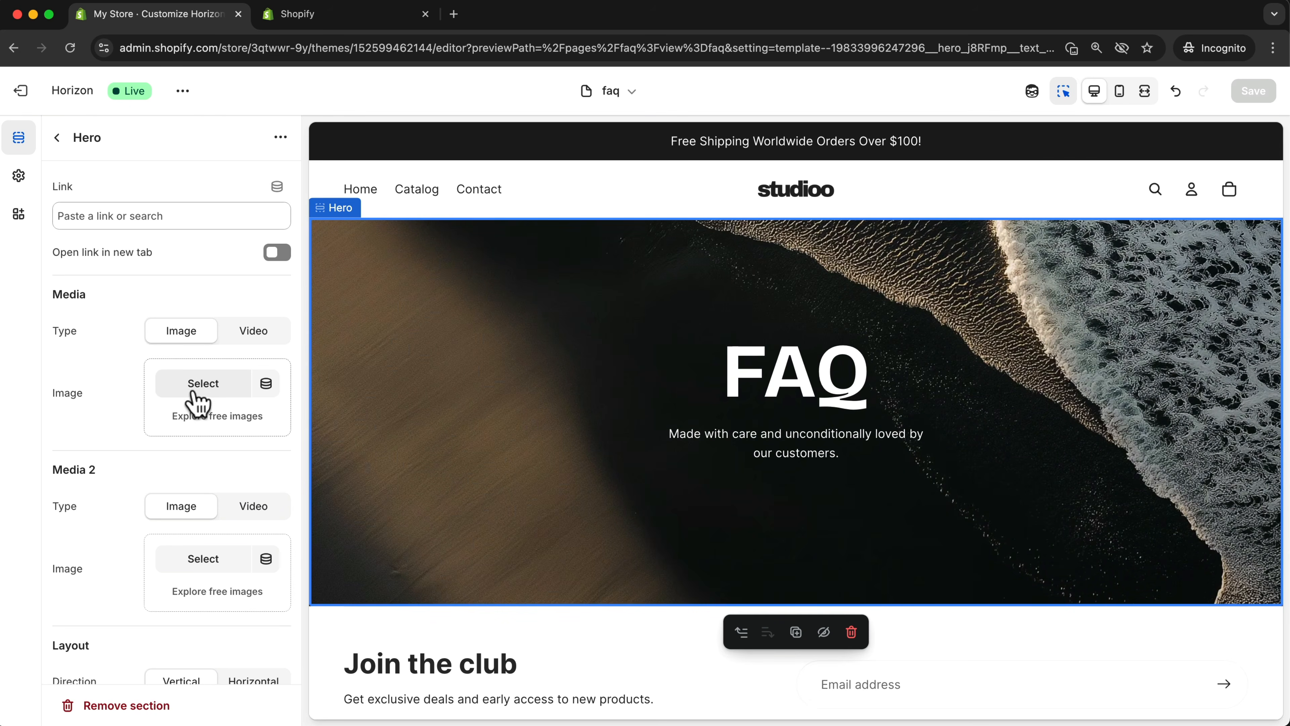
pyautogui.click(202, 384)
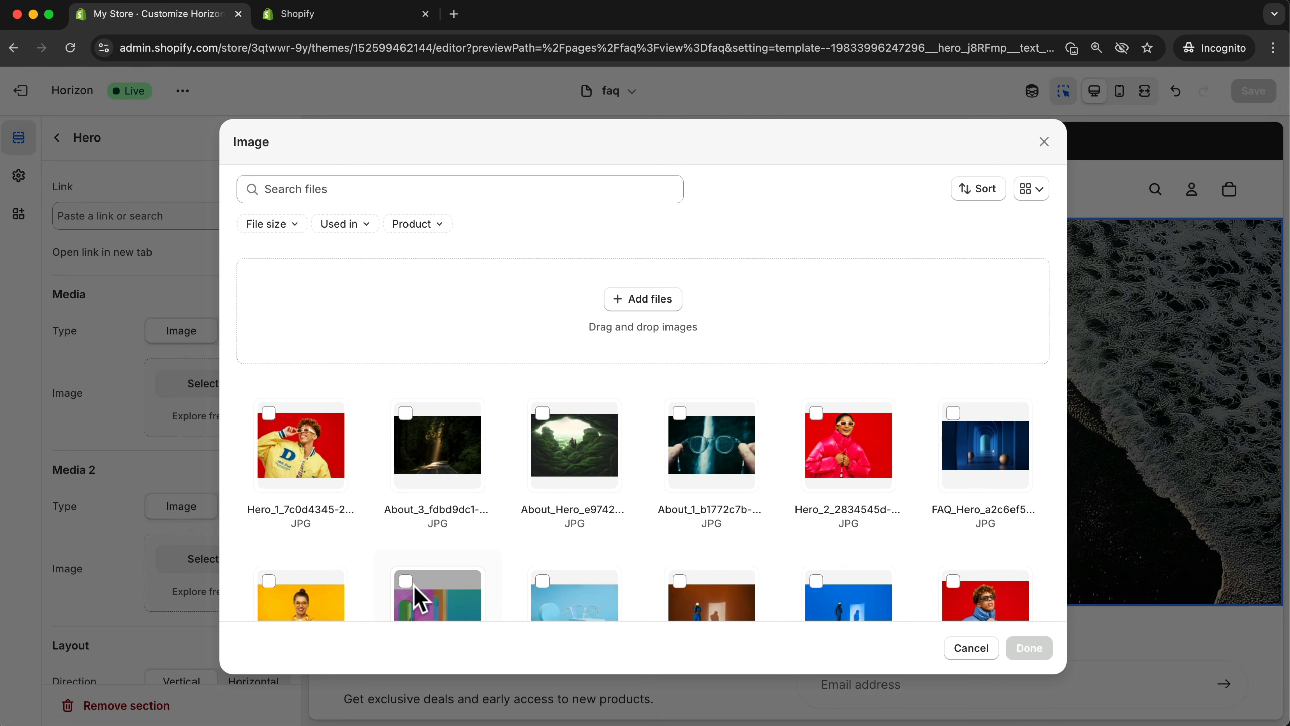
pyautogui.click(1023, 650)
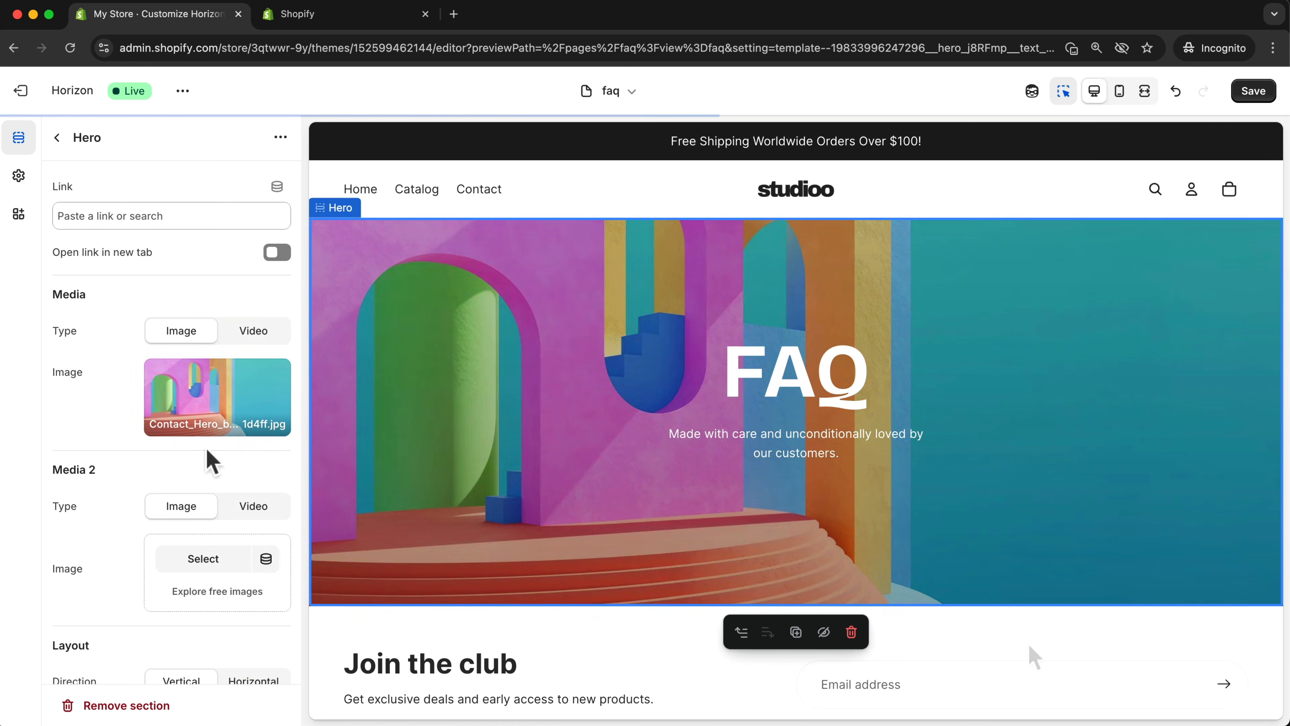
pyautogui.scroll(-10, 212, 459)
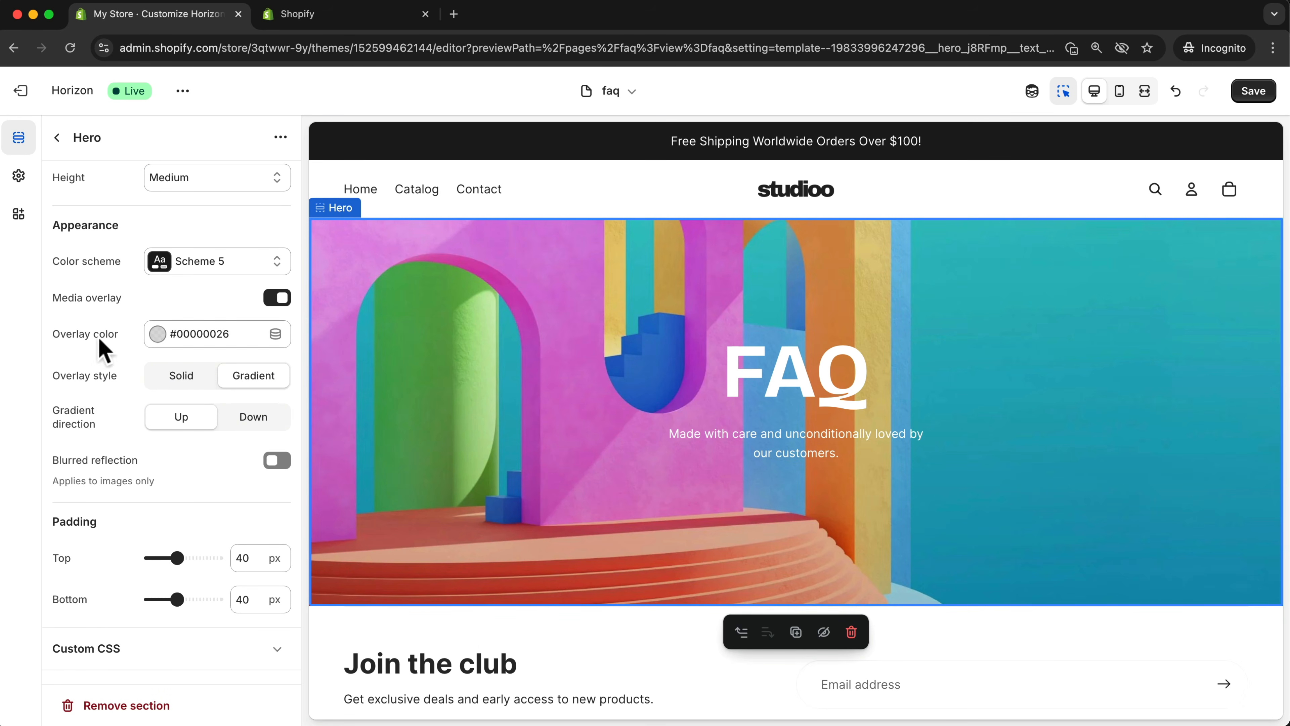
pyautogui.click(156, 334)
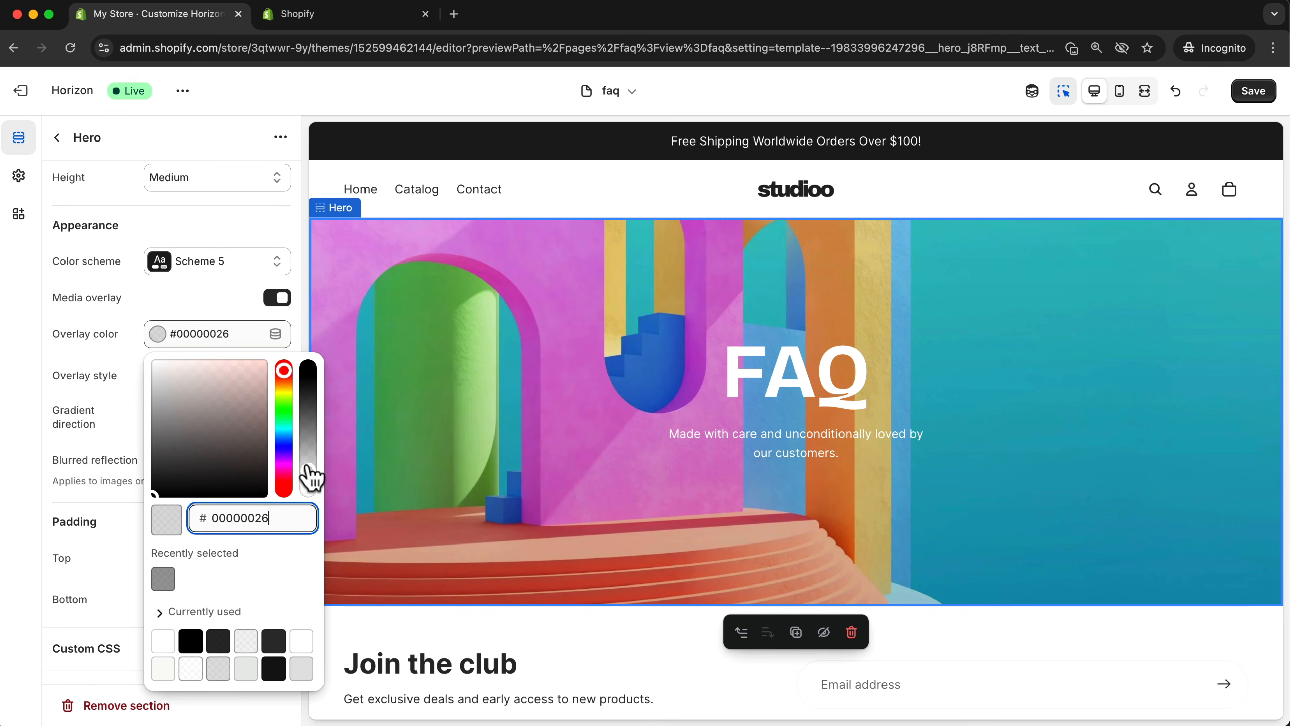
pyautogui.moveTo(307, 467); pyautogui.dragTo(307, 454)
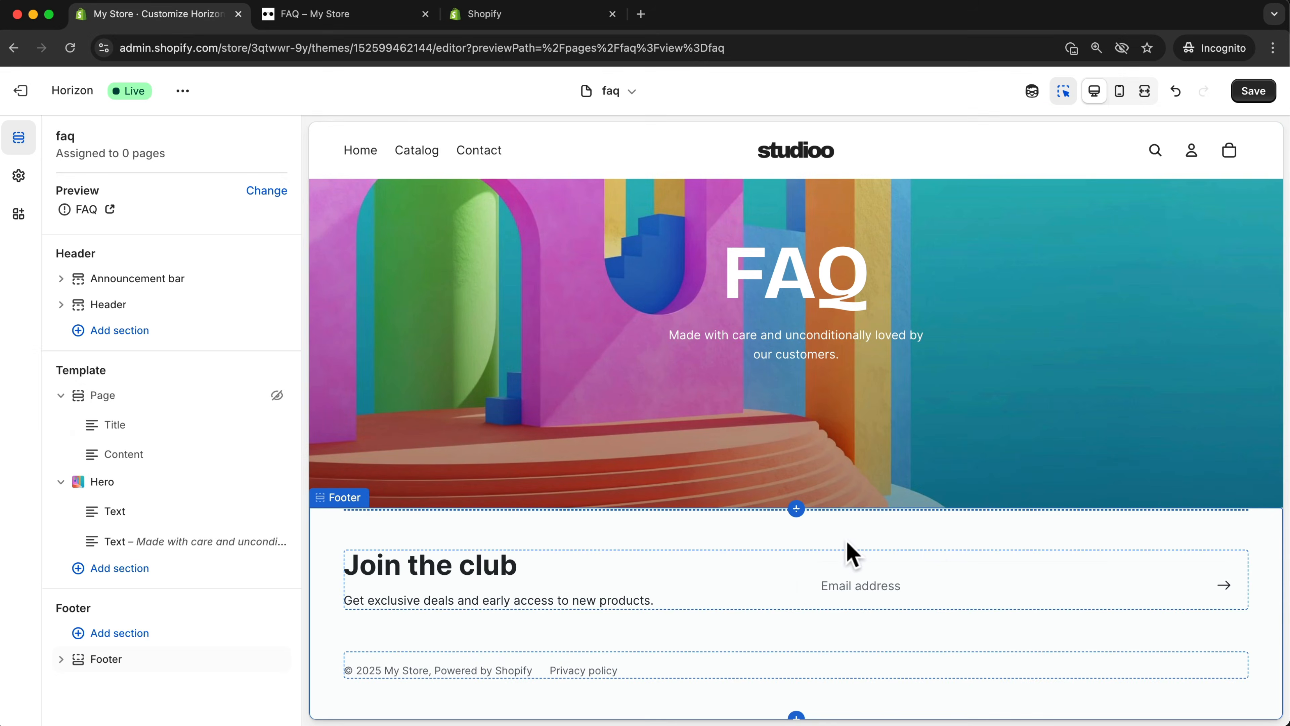
# Add the ready-made FAQ storytelling section below the hero of the faq template
pyautogui.click(118, 569)
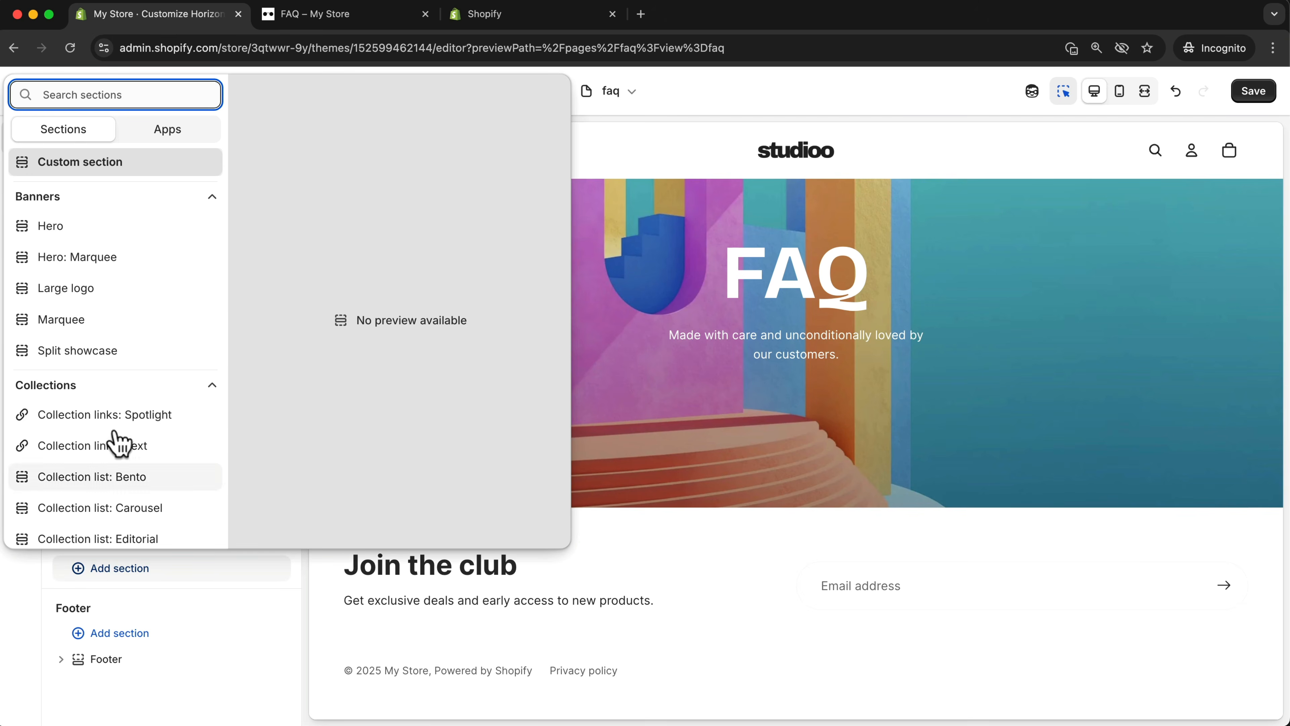
pyautogui.scroll(-5, 130, 397)
pyautogui.scroll(-2, 135, 400)
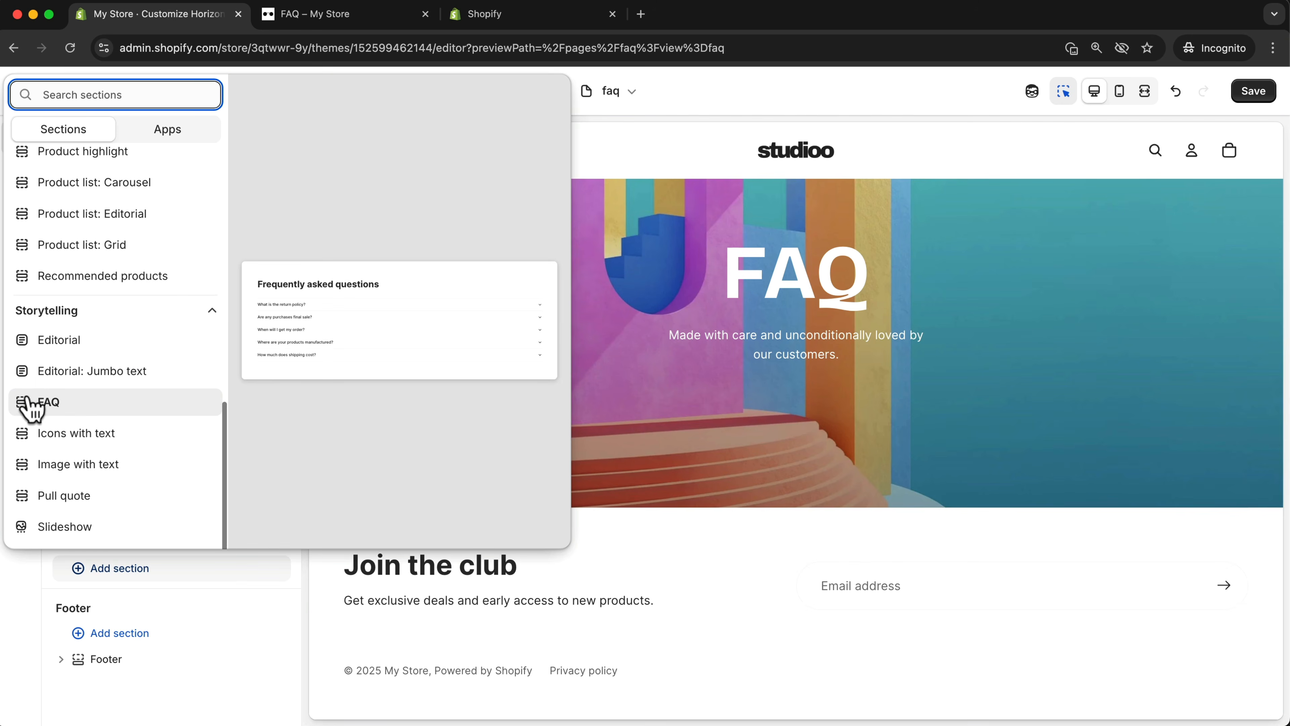
pyautogui.click(48, 404)
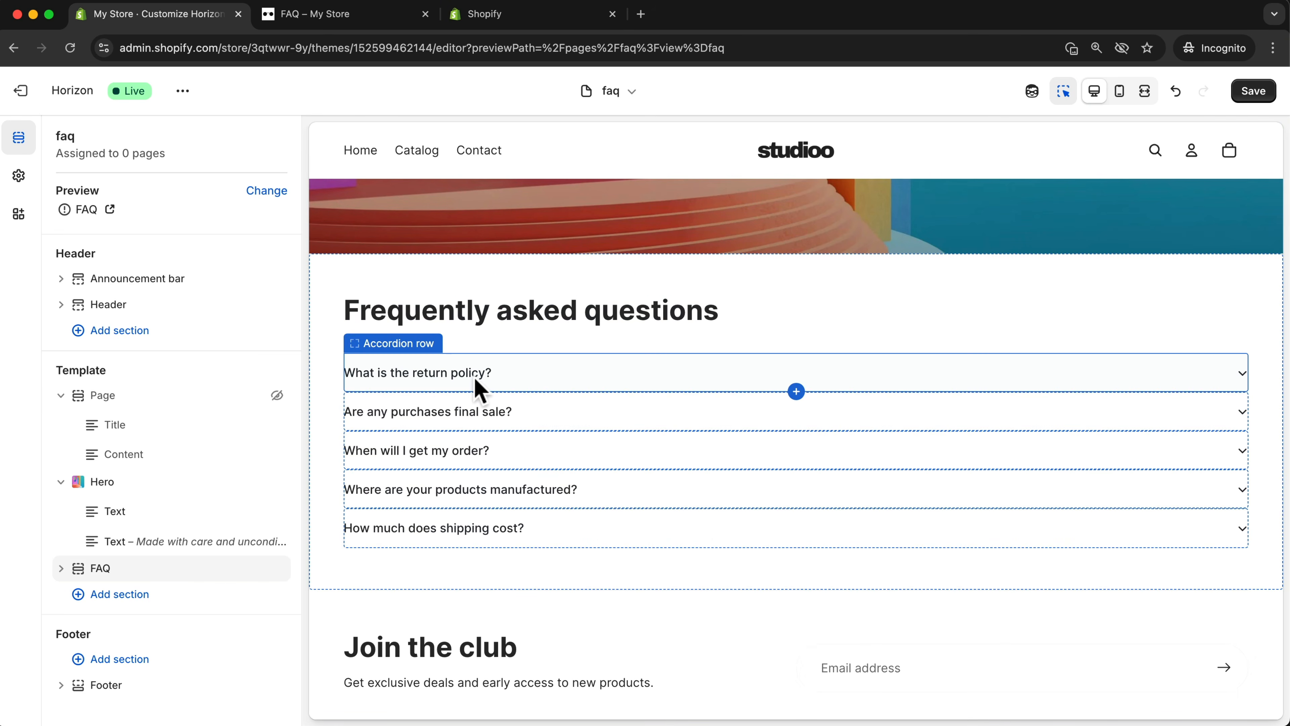
# Examine the editable heading and answer text of the return policy question in the FAQ section
pyautogui.click(477, 389)
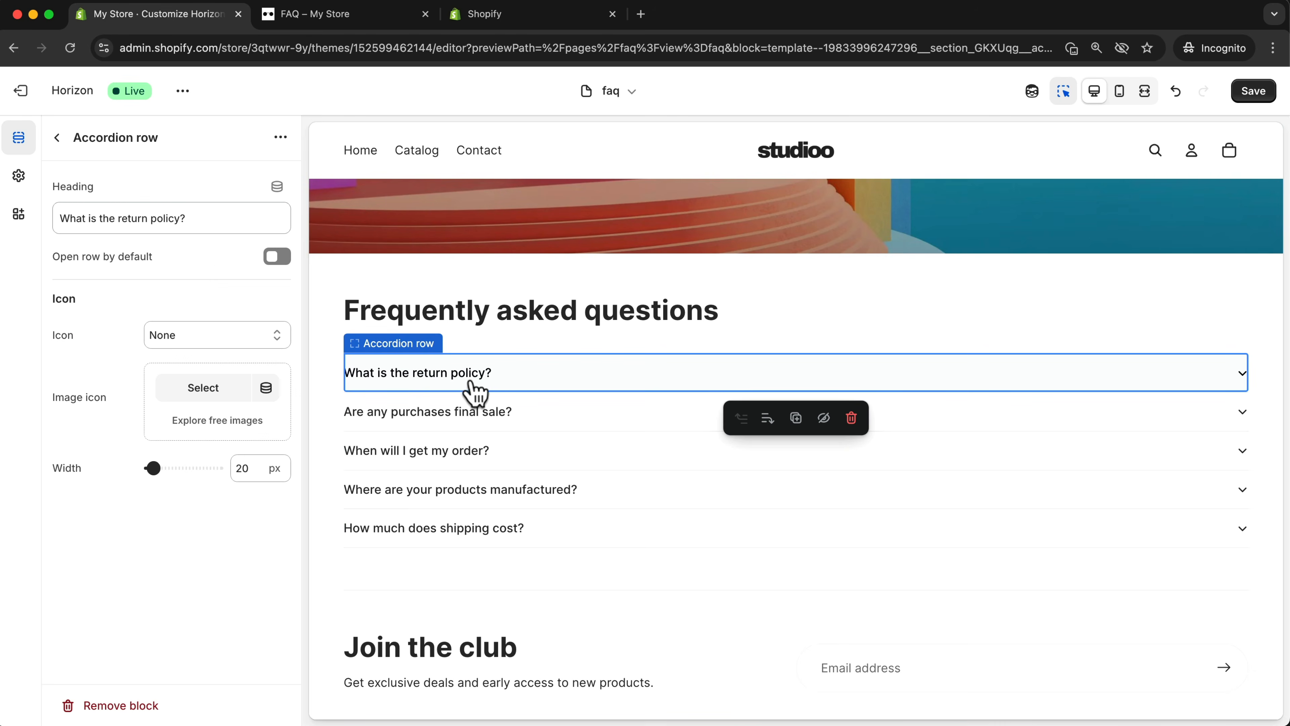
pyautogui.moveTo(199, 217); pyautogui.dragTo(62, 219)
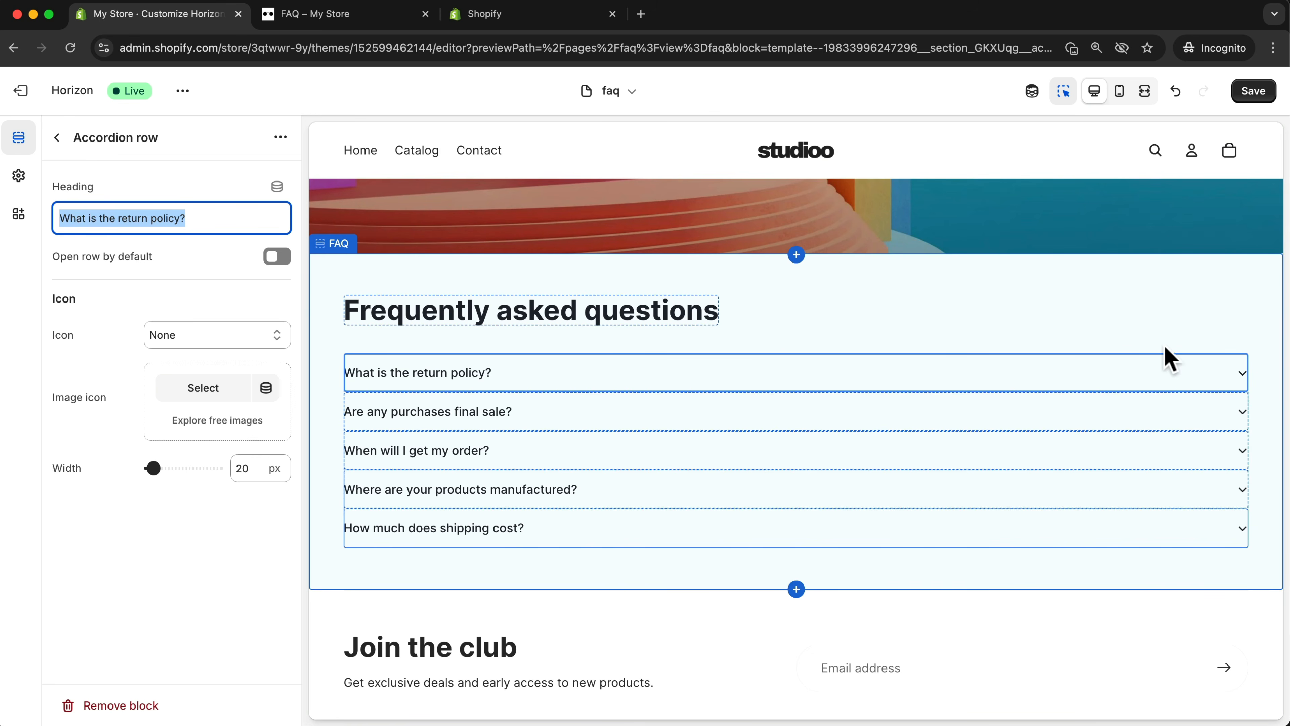
pyautogui.click(1241, 375)
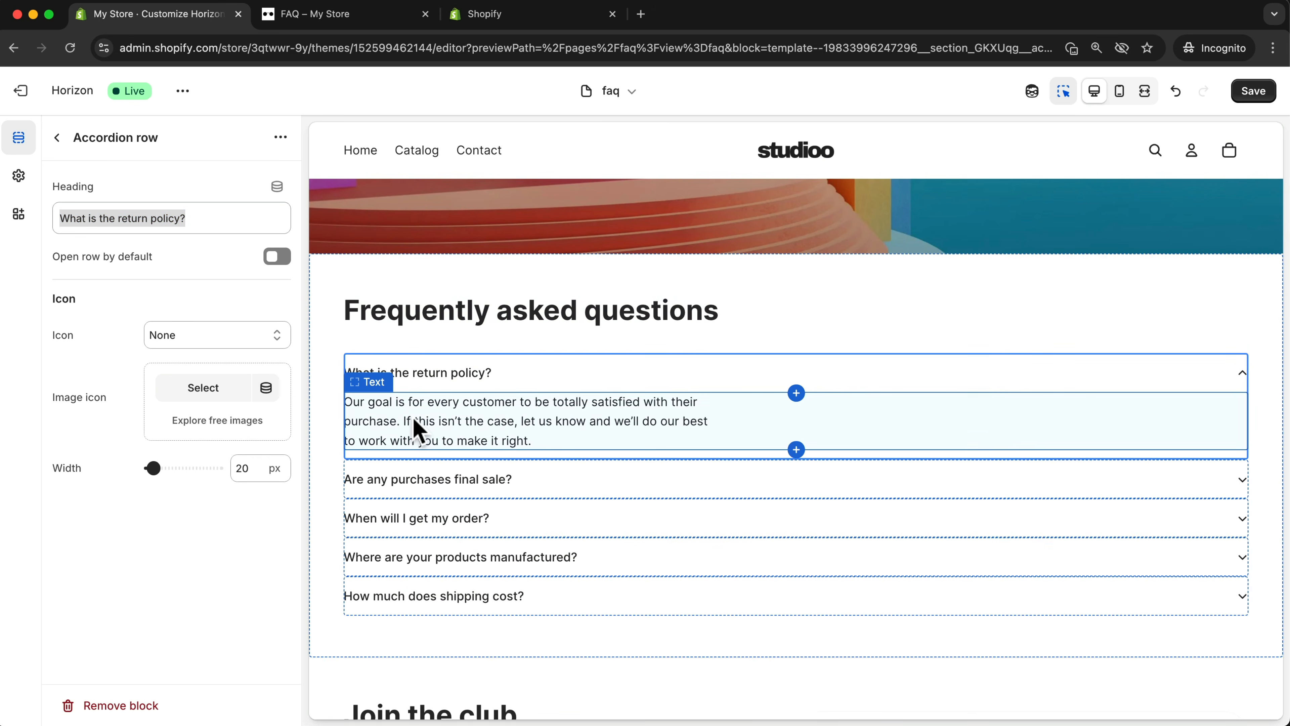
pyautogui.click(418, 431)
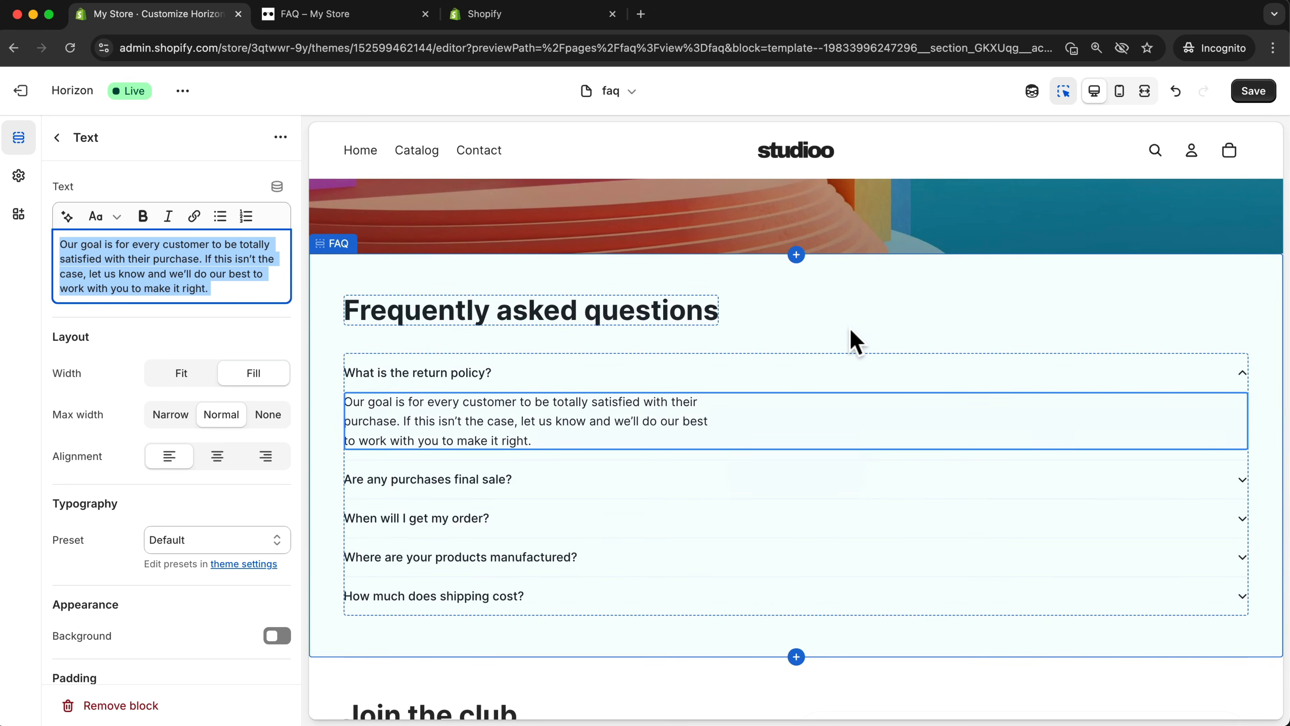
# Remove the ready-made FAQ section from the faq template
pyautogui.scroll(1, 853, 341)
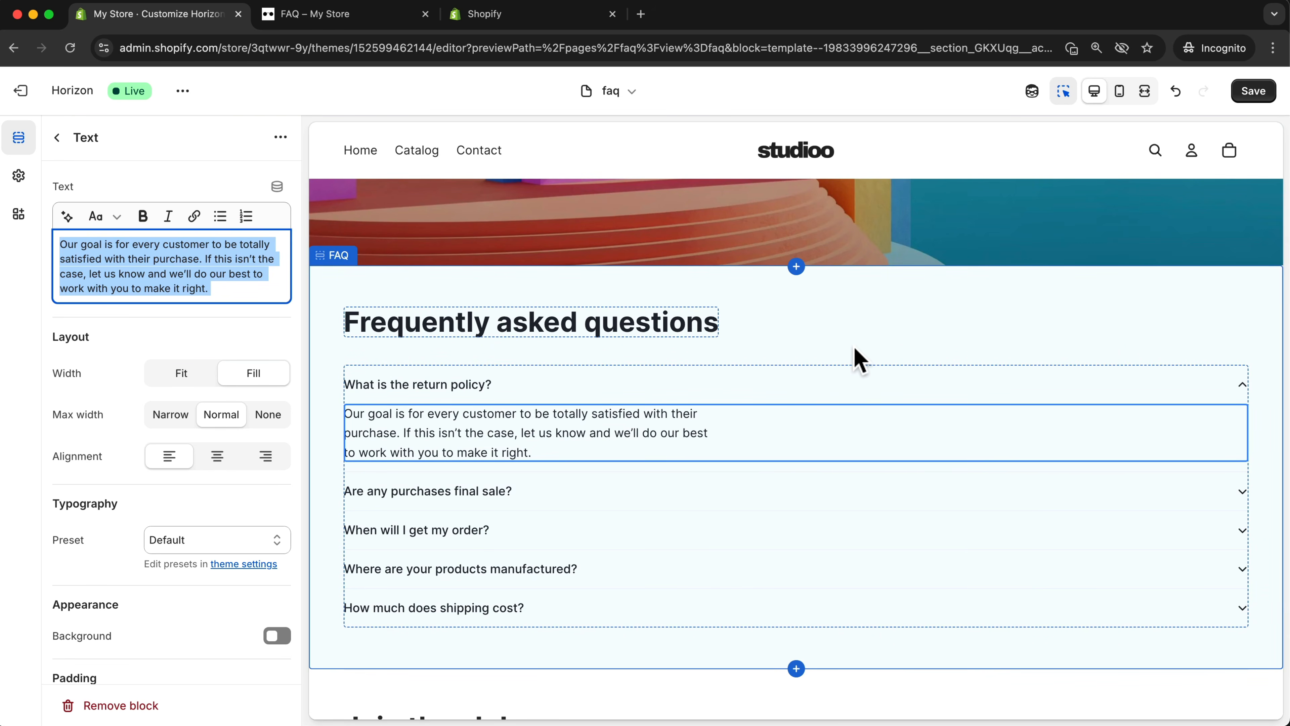
pyautogui.click(877, 317)
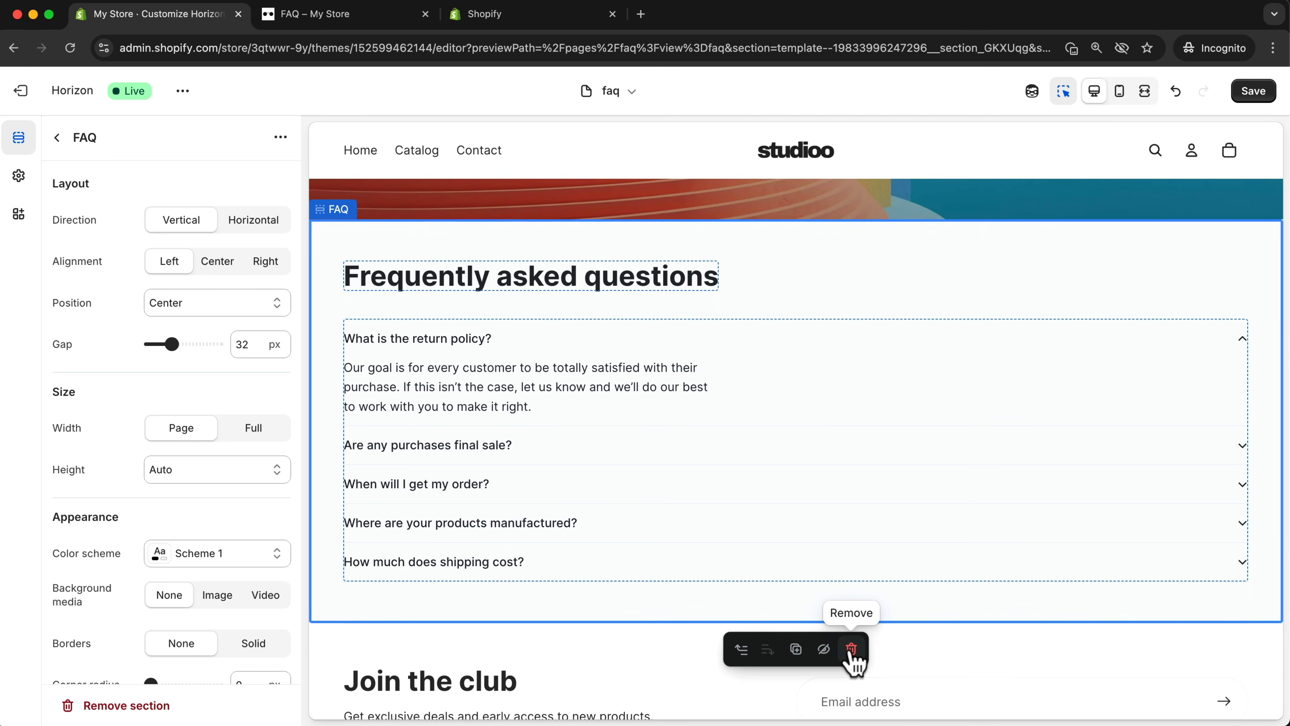
pyautogui.click(851, 651)
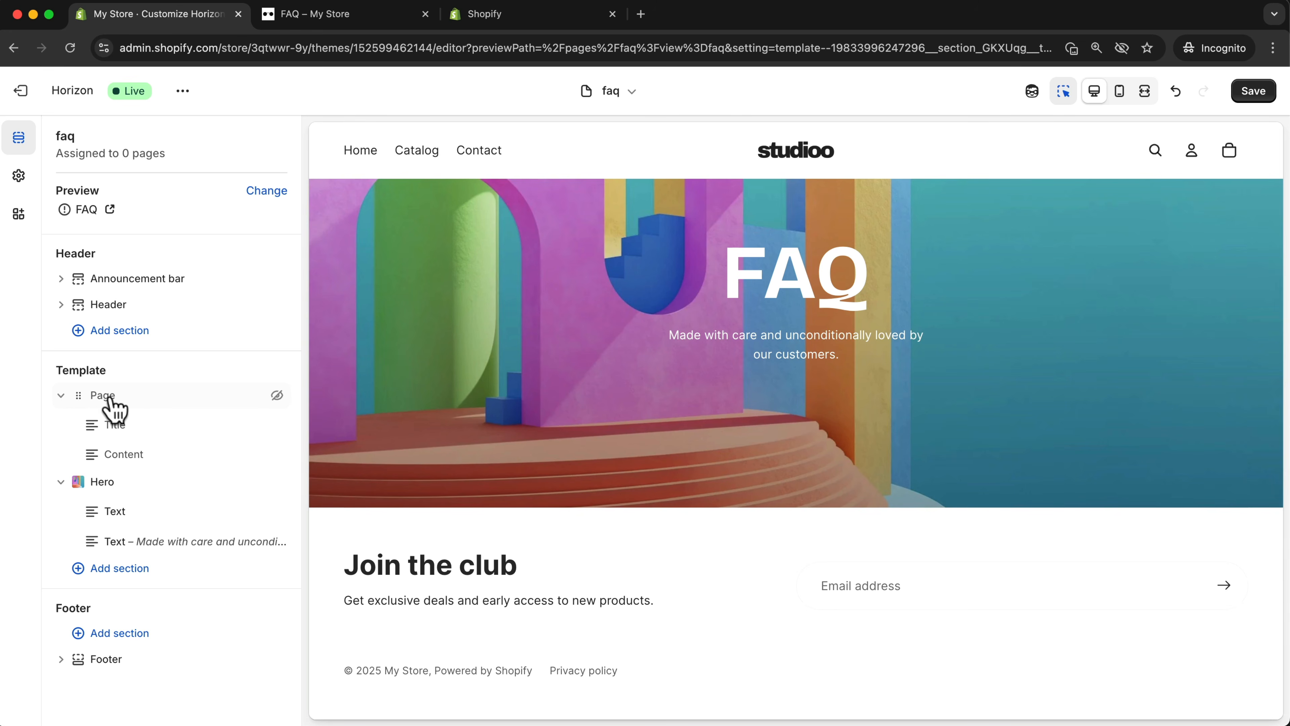
# Unhide the template's Page section and delete its Title and Content blocks
pyautogui.click(277, 396)
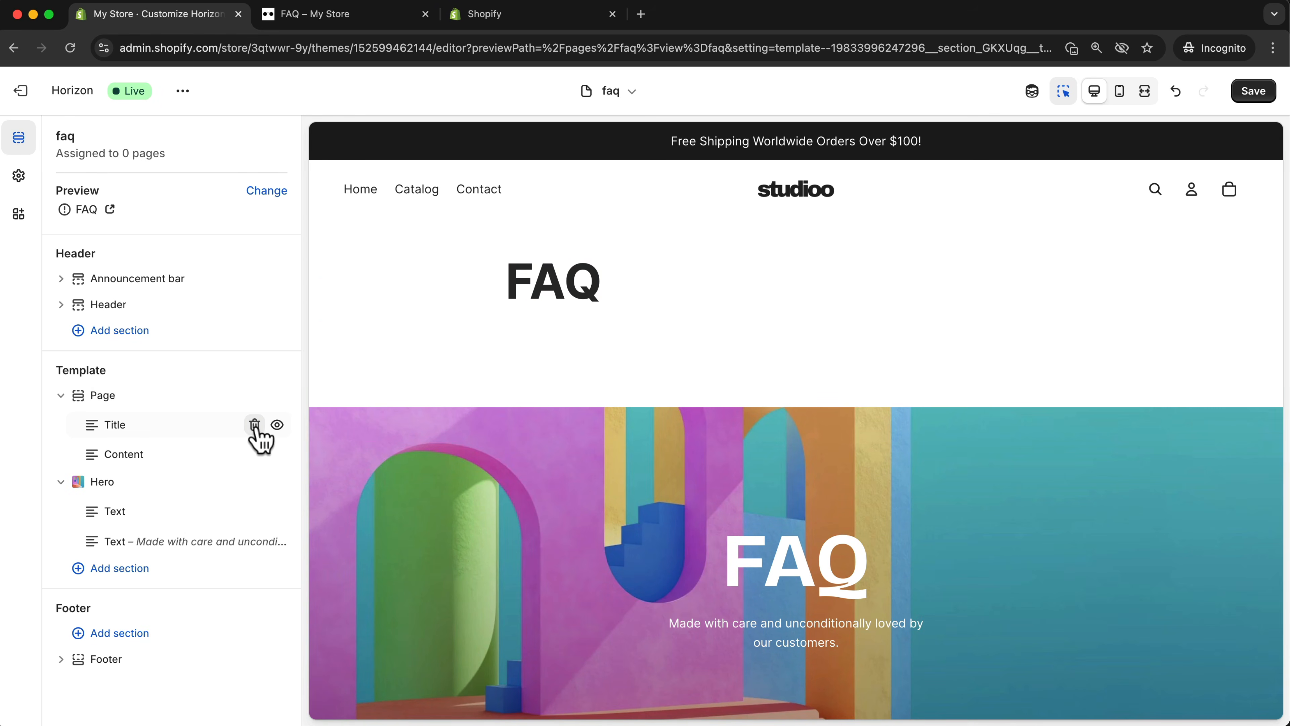
pyautogui.click(254, 424)
pyautogui.click(254, 424)
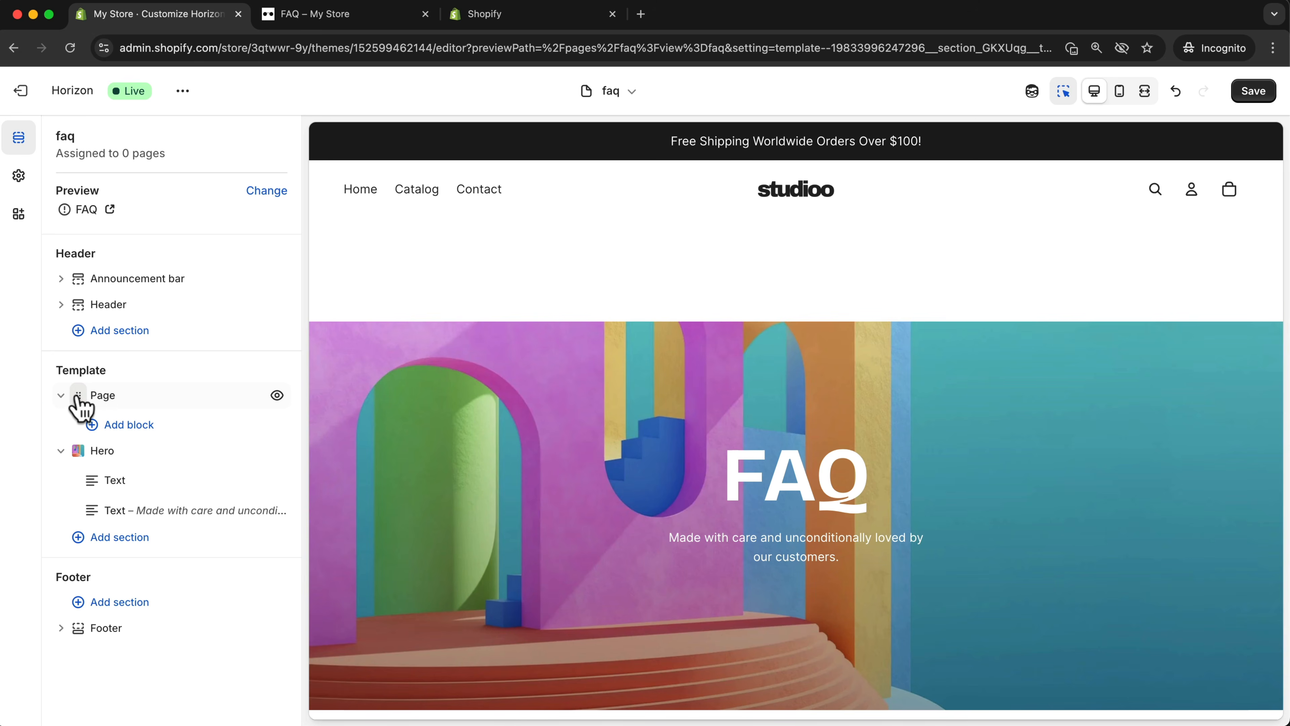
# Move the Page section below the Hero and add an Accordion layout block to it
pyautogui.moveTo(81, 407); pyautogui.dragTo(86, 491)
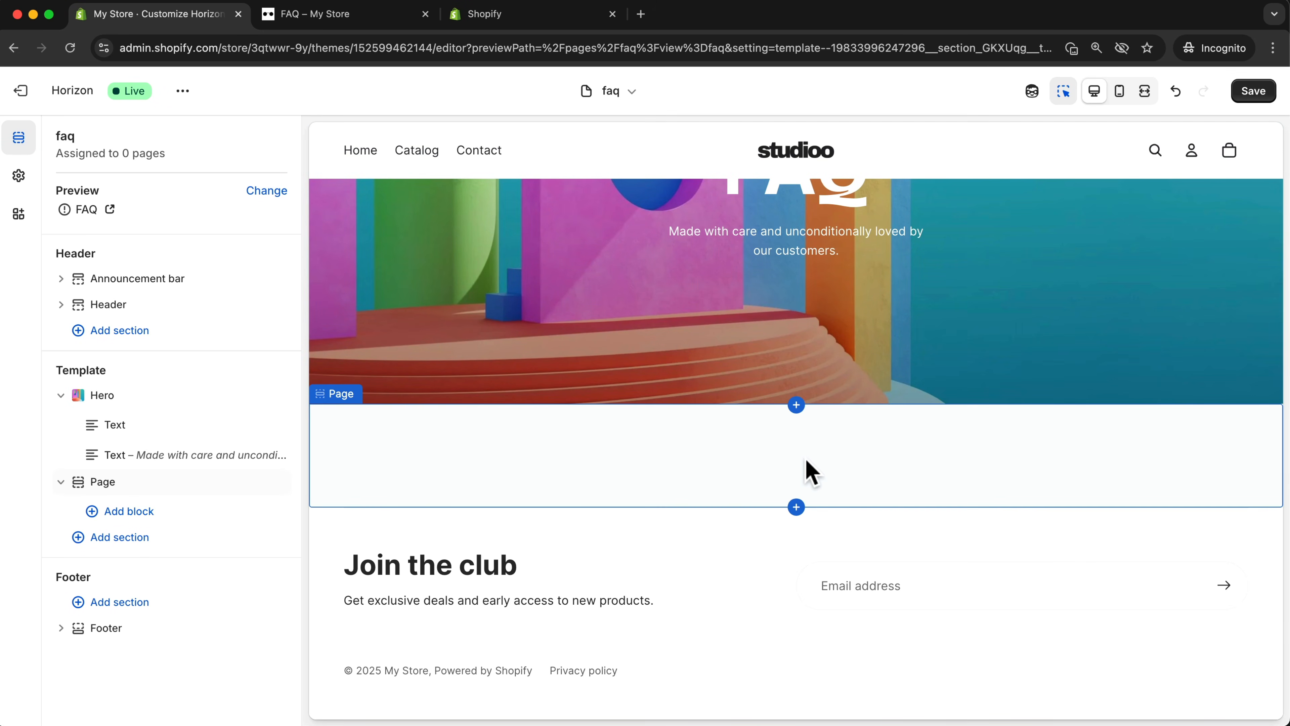
pyautogui.click(92, 513)
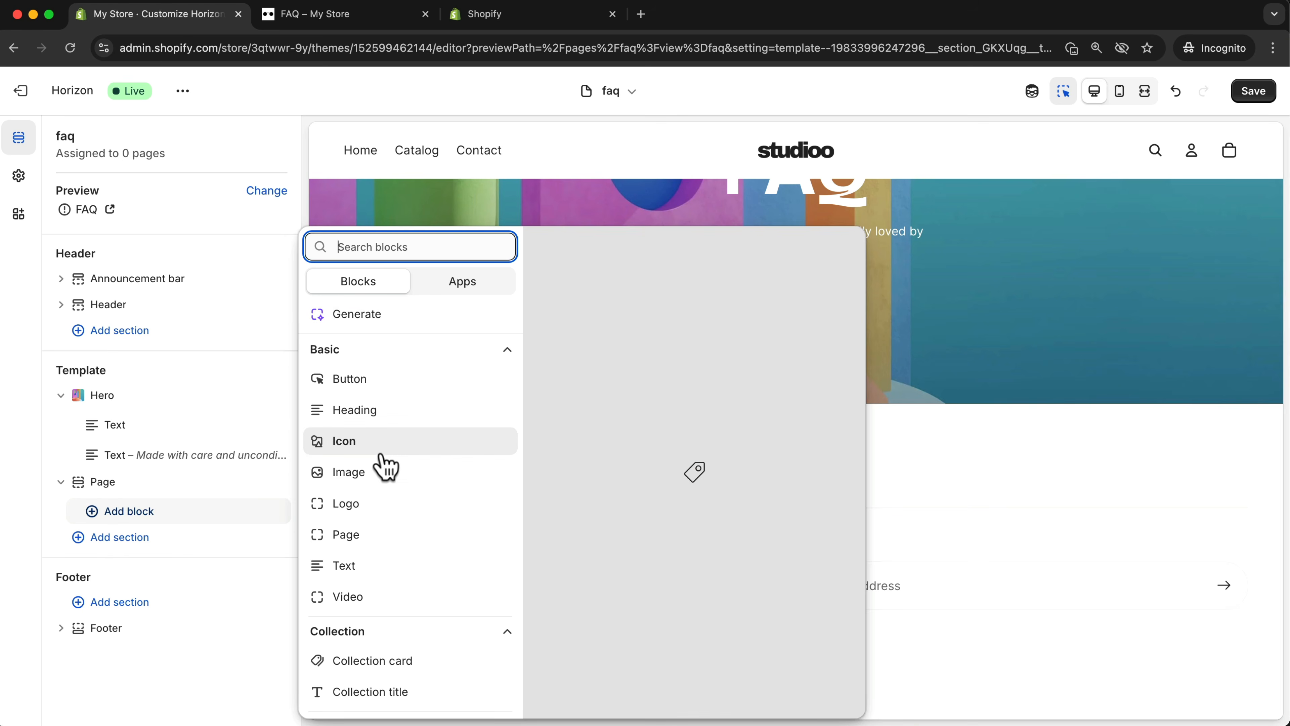
pyautogui.scroll(-2, 384, 468)
pyautogui.scroll(-10, 384, 474)
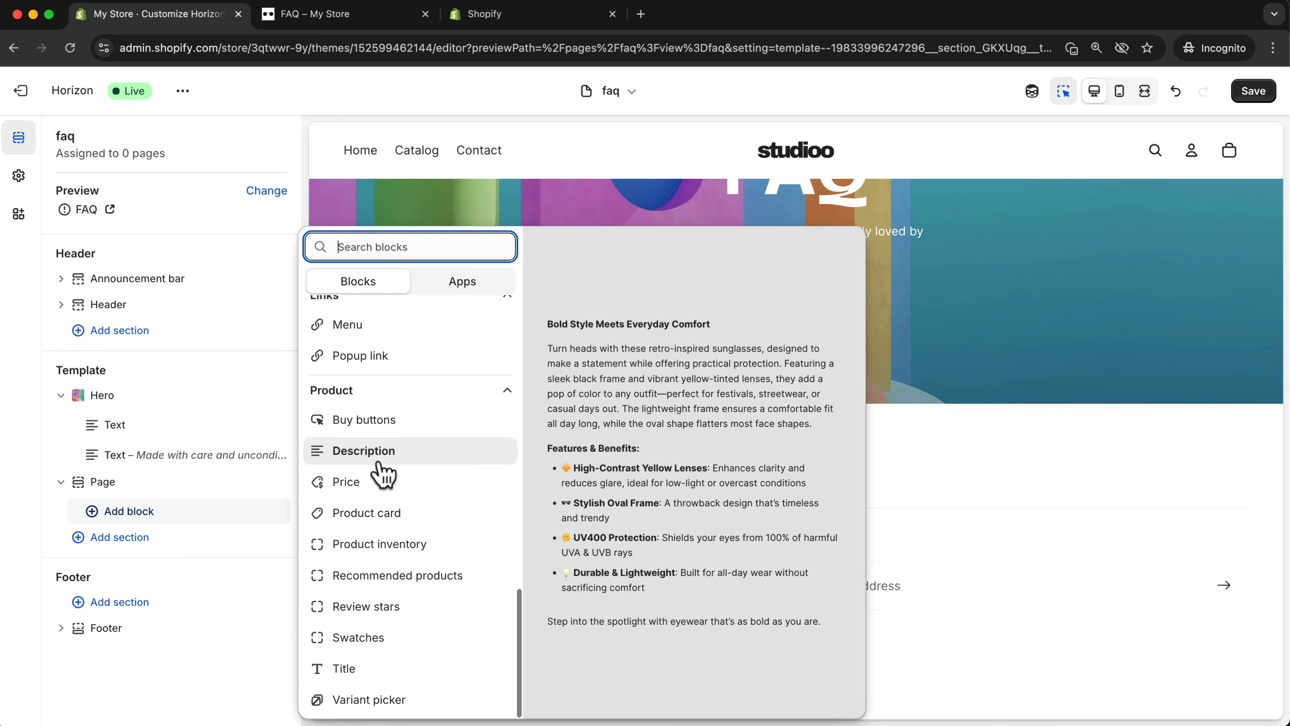
pyautogui.scroll(3, 385, 473)
pyautogui.scroll(1, 383, 475)
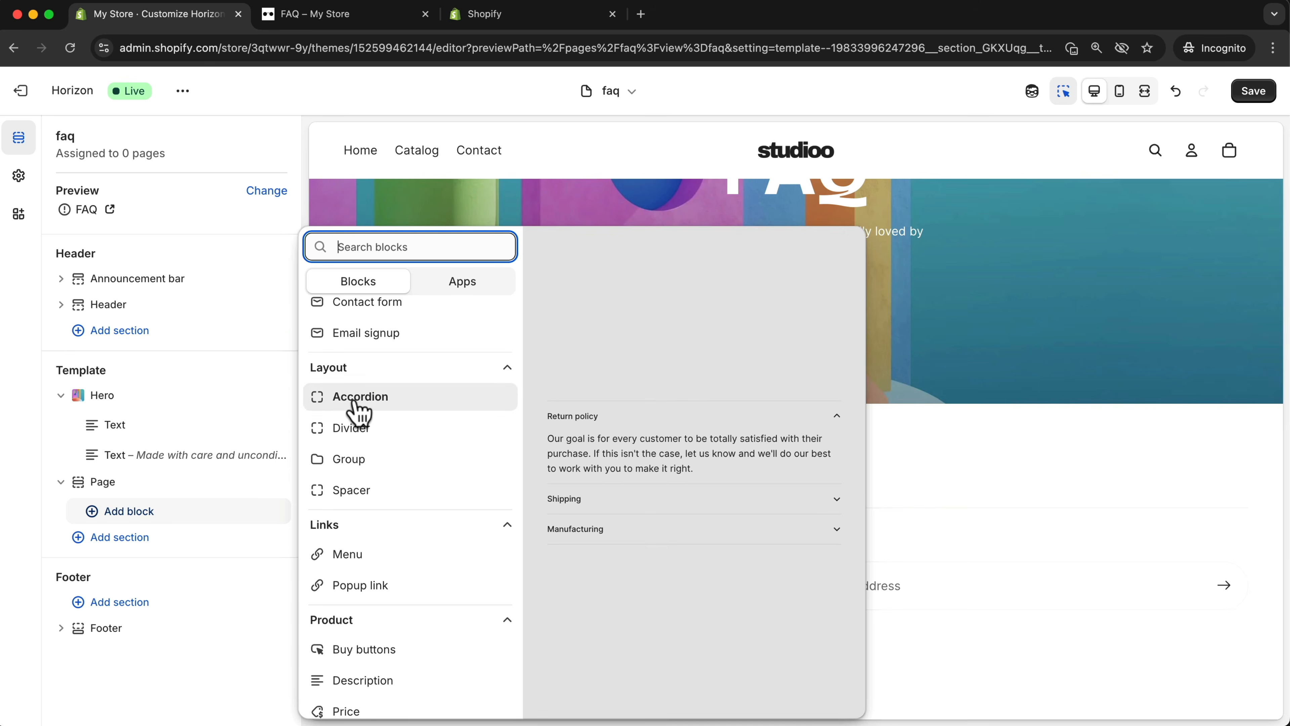
pyautogui.click(342, 392)
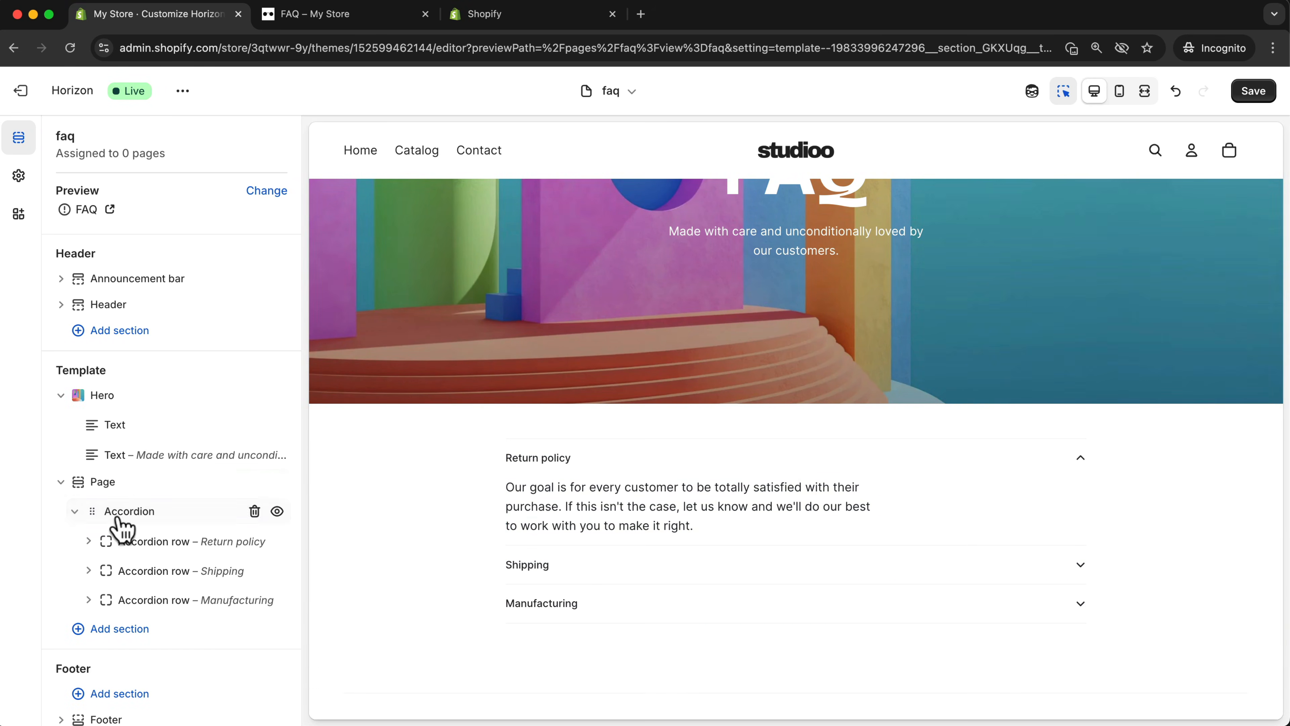
# Set the Accordion block's heading preset to Heading 5 and its icon to Caret
pyautogui.click(136, 513)
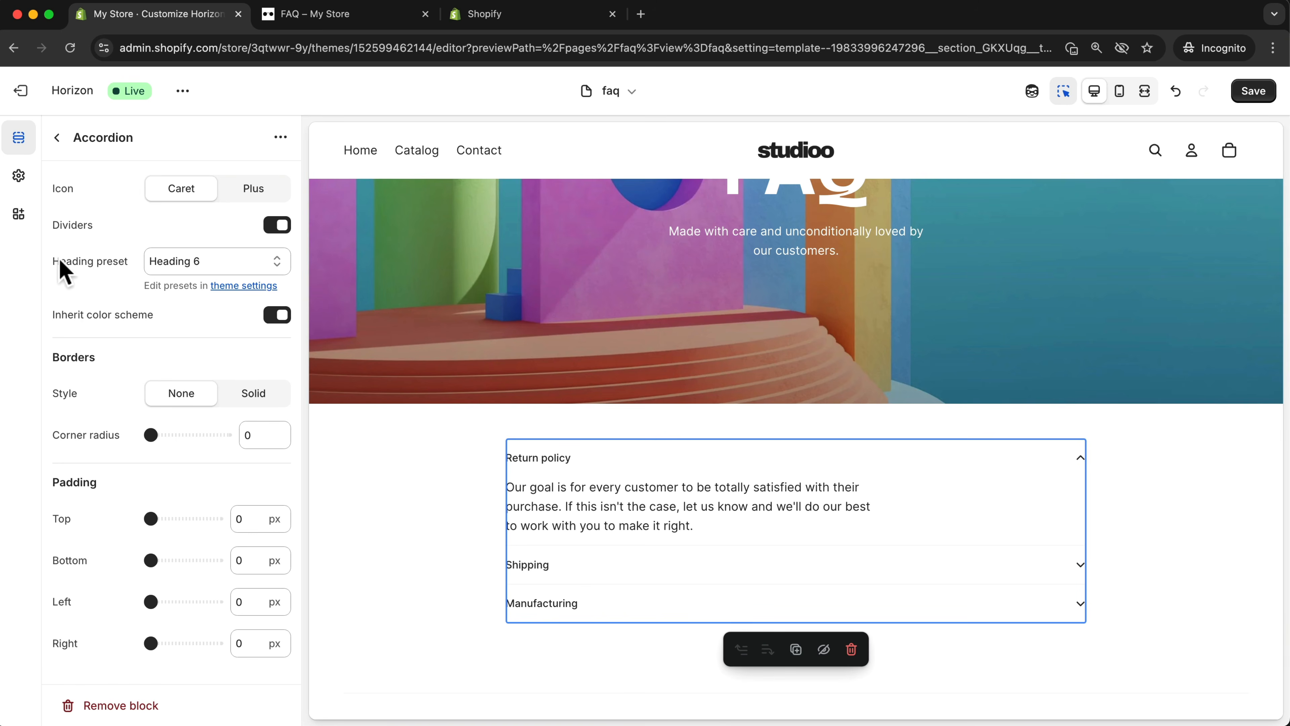
pyautogui.moveTo(53, 261); pyautogui.dragTo(128, 265)
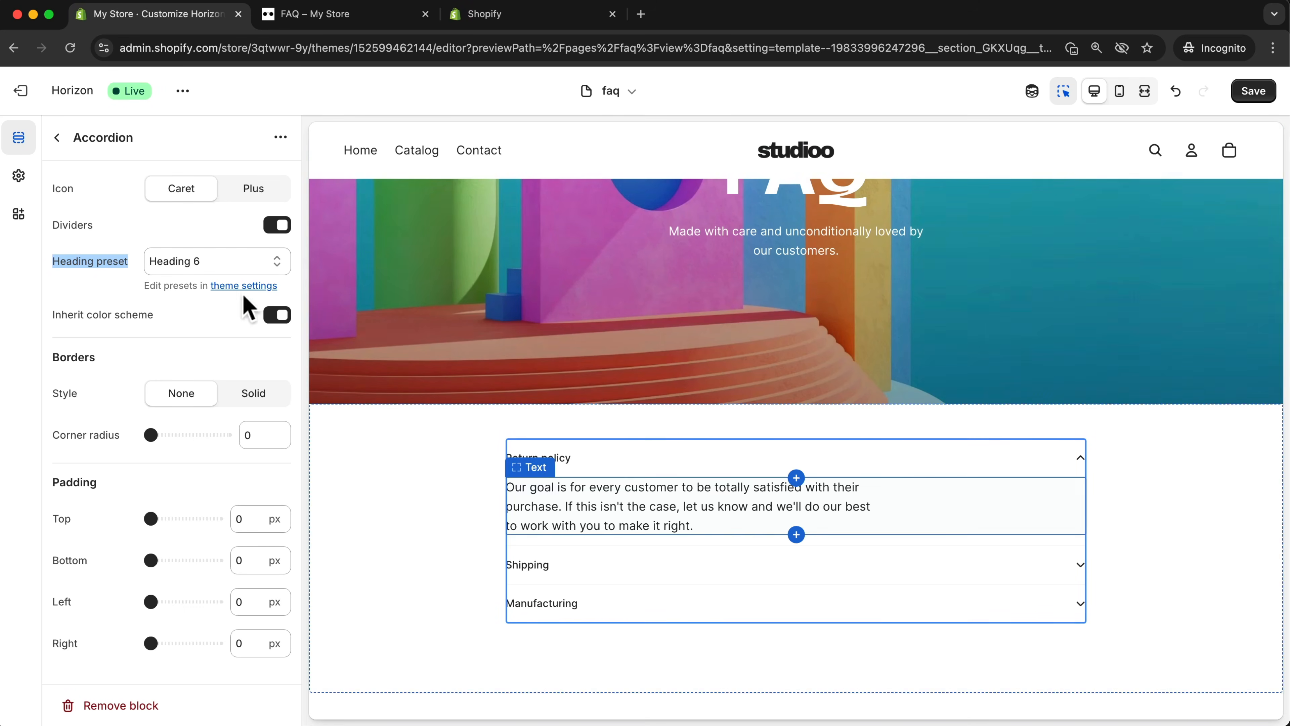
pyautogui.click(199, 262)
pyautogui.click(183, 228)
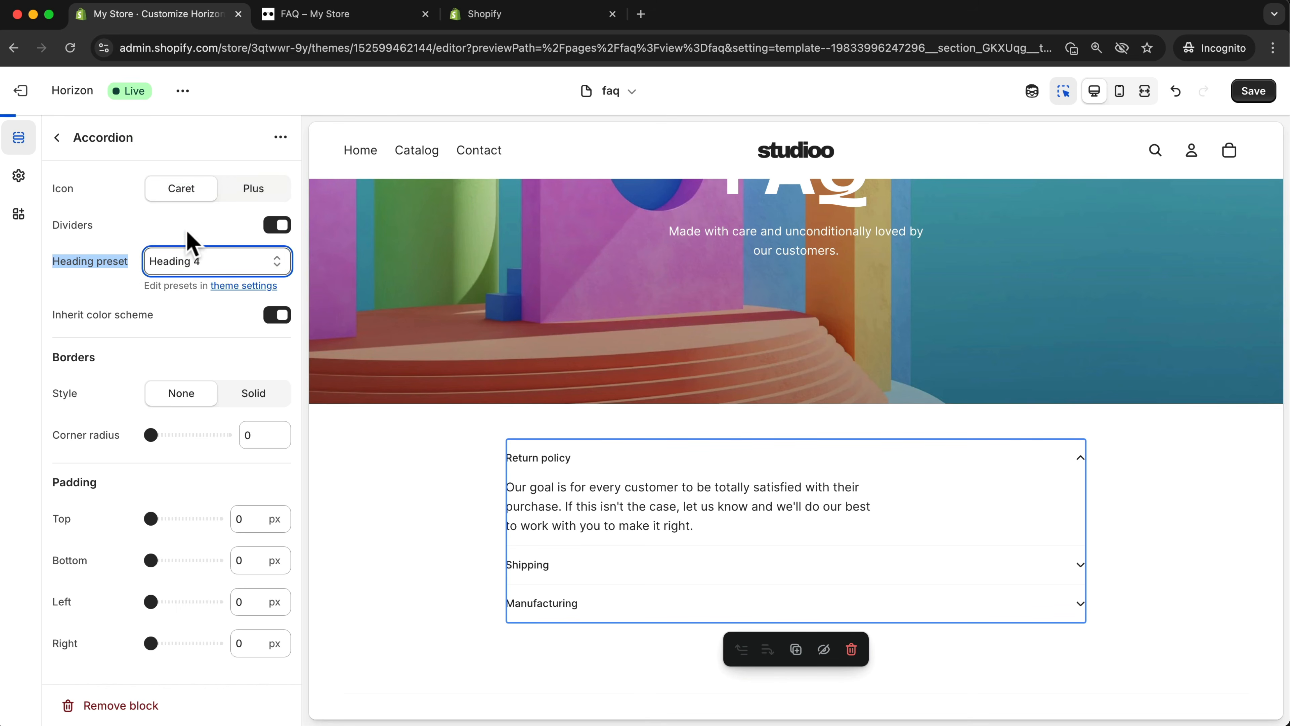
pyautogui.click(181, 254)
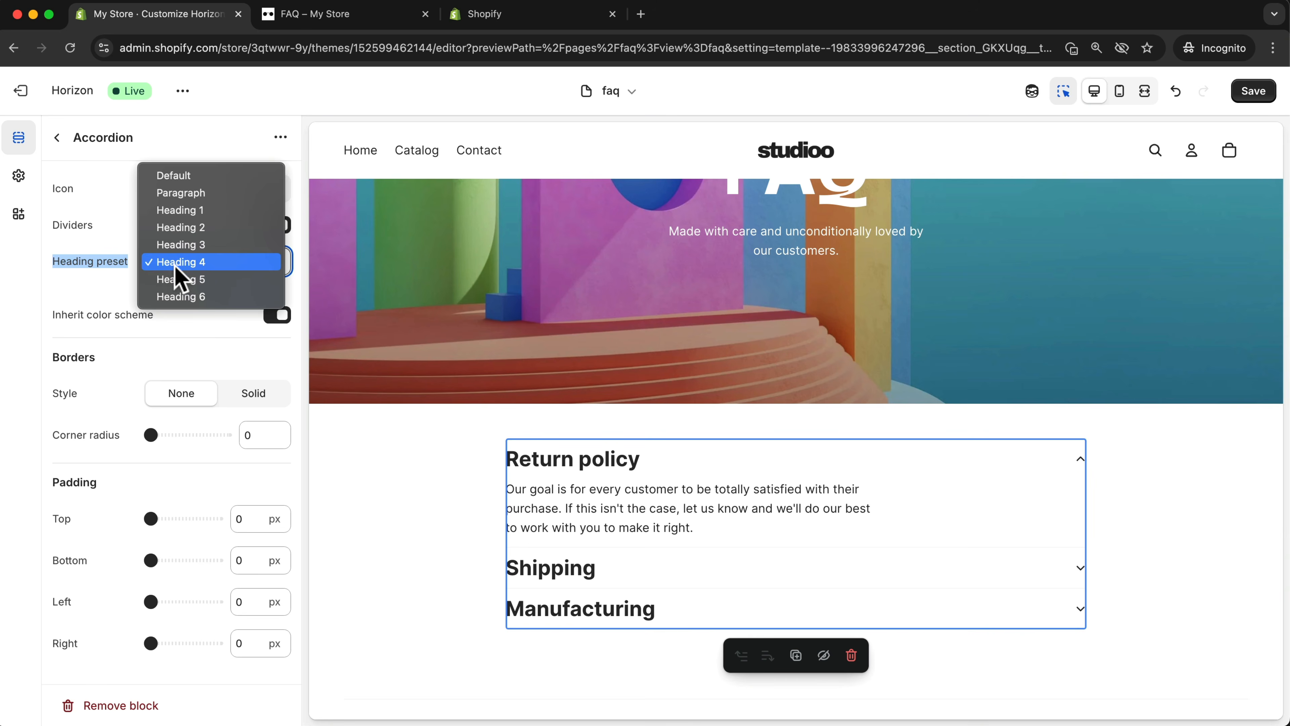
pyautogui.click(170, 277)
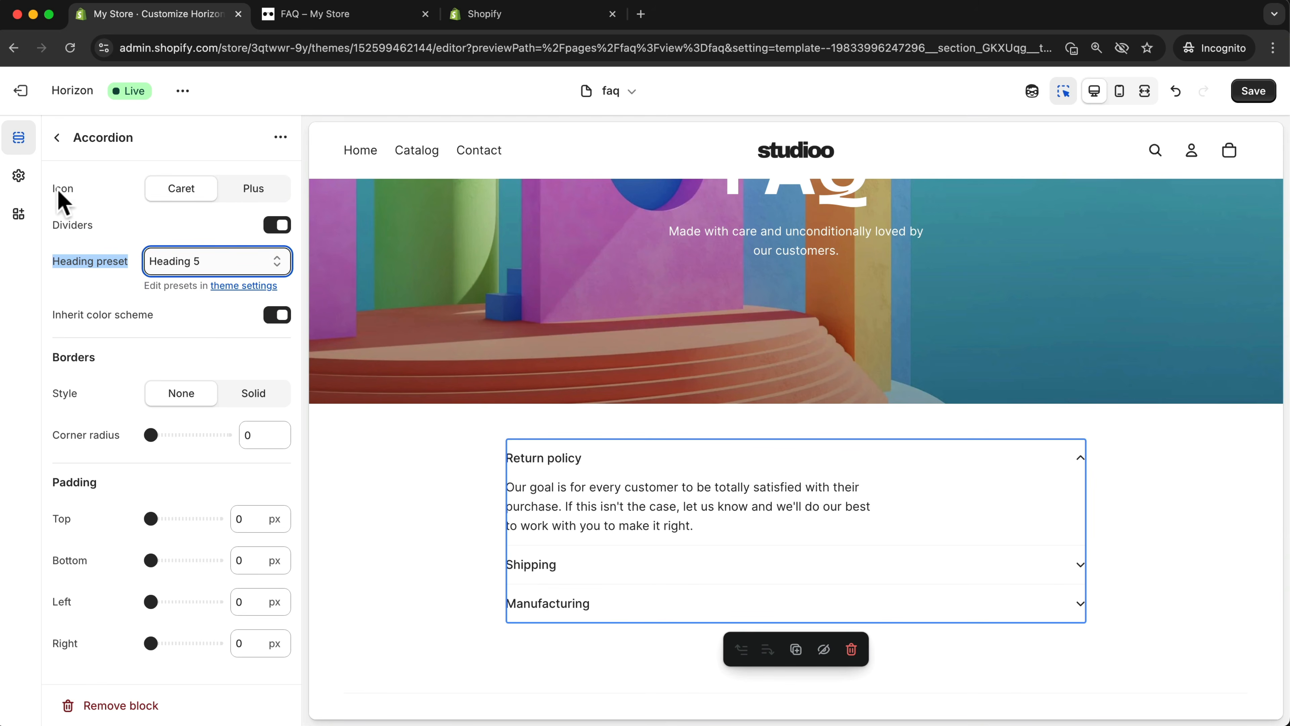
pyautogui.click(258, 198)
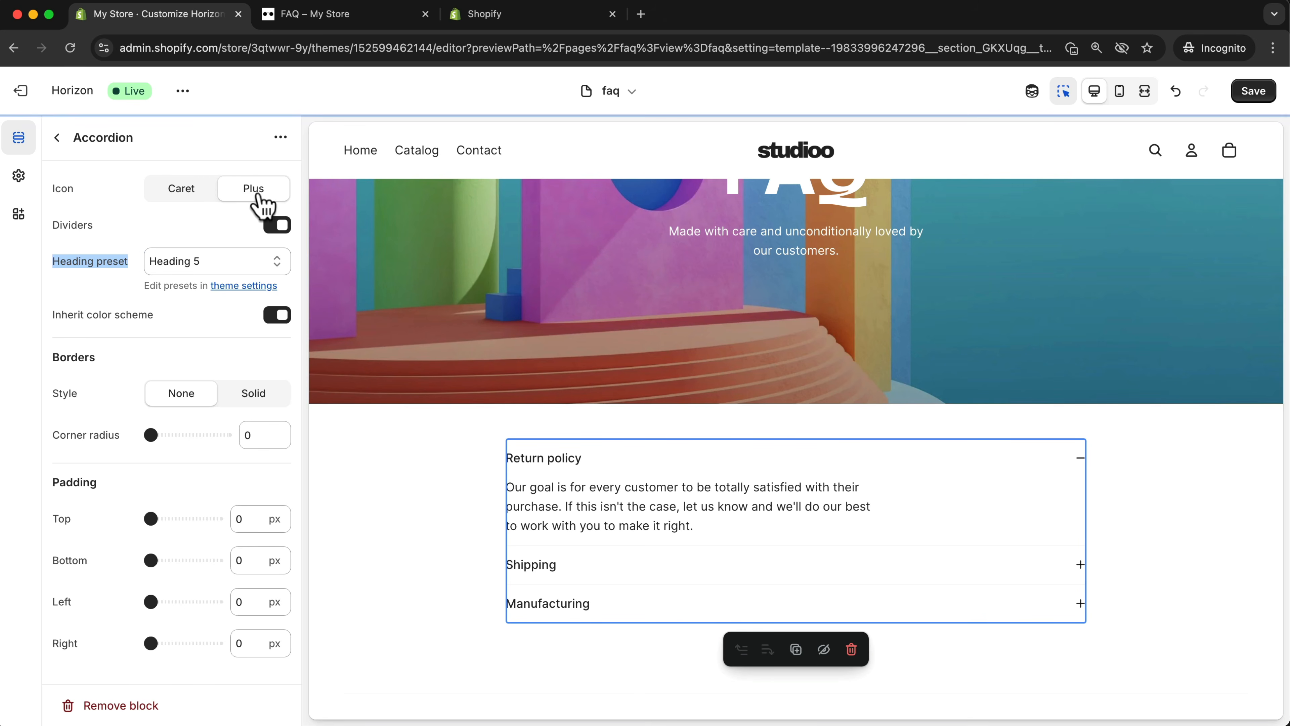
pyautogui.click(182, 197)
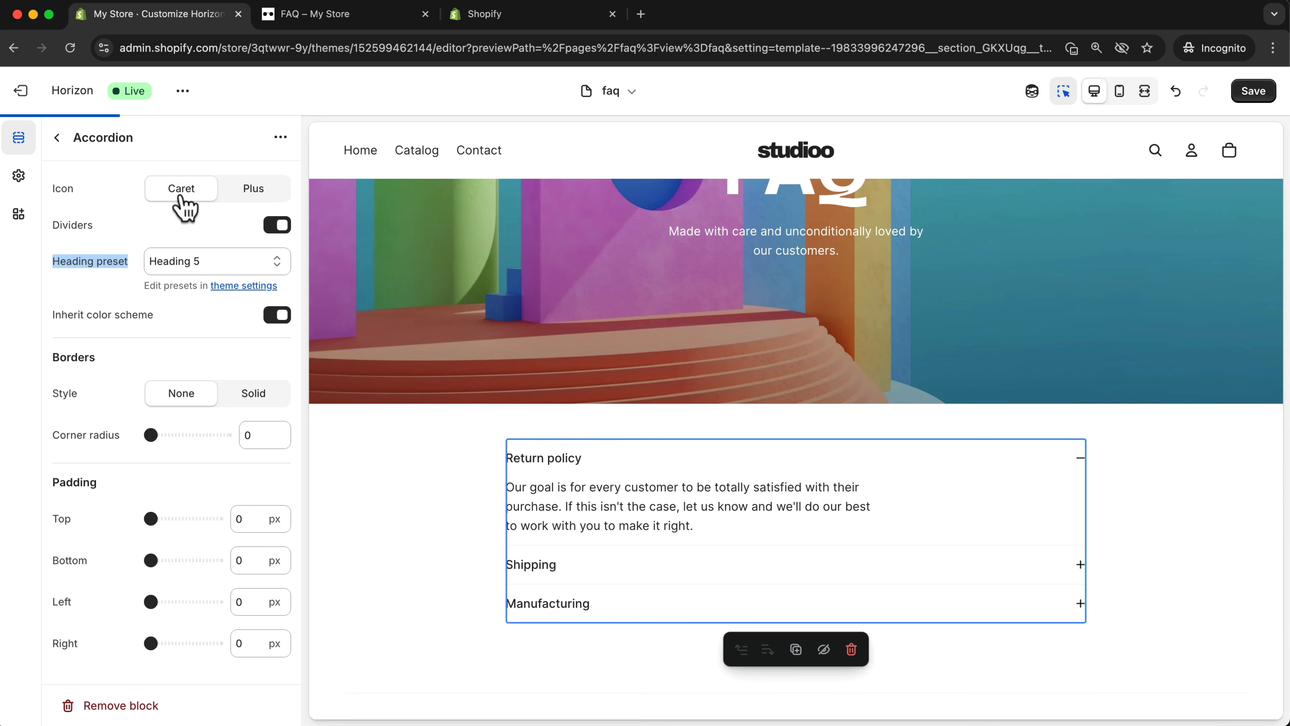
pyautogui.click(57, 138)
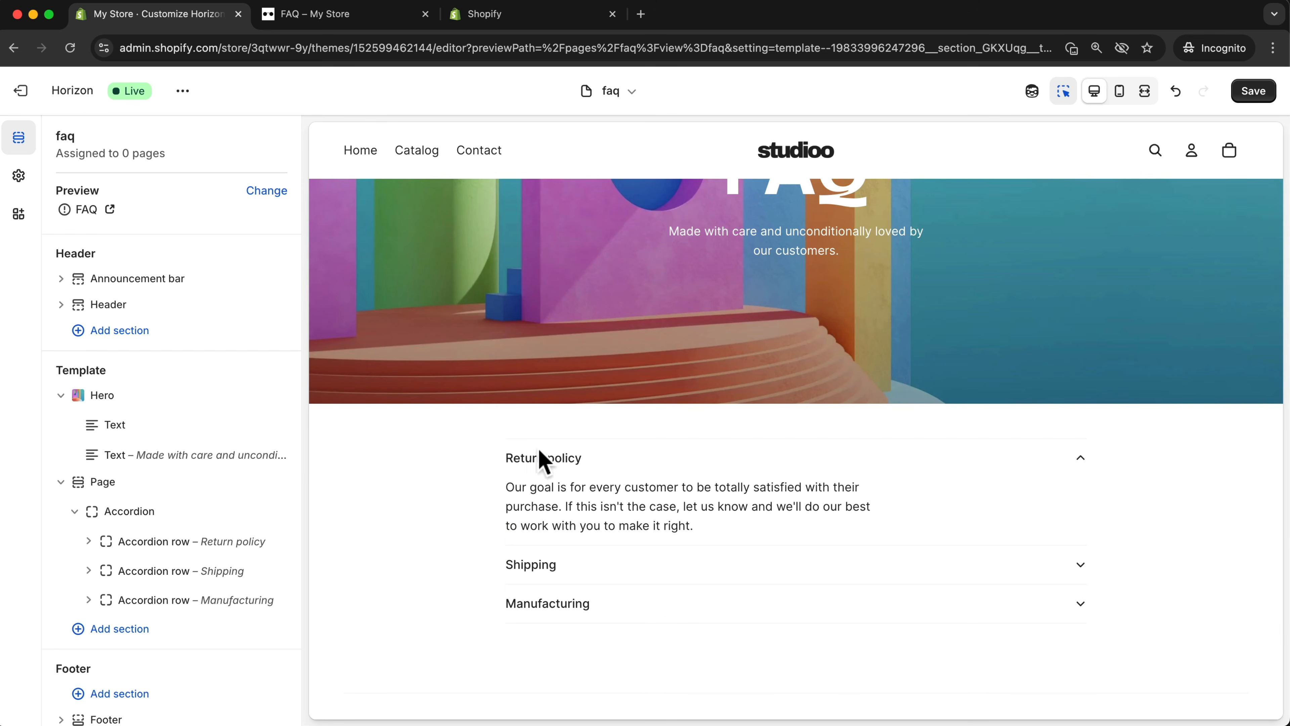
# Examine the heading and answer text settings of the Return policy accordion row
pyautogui.click(155, 542)
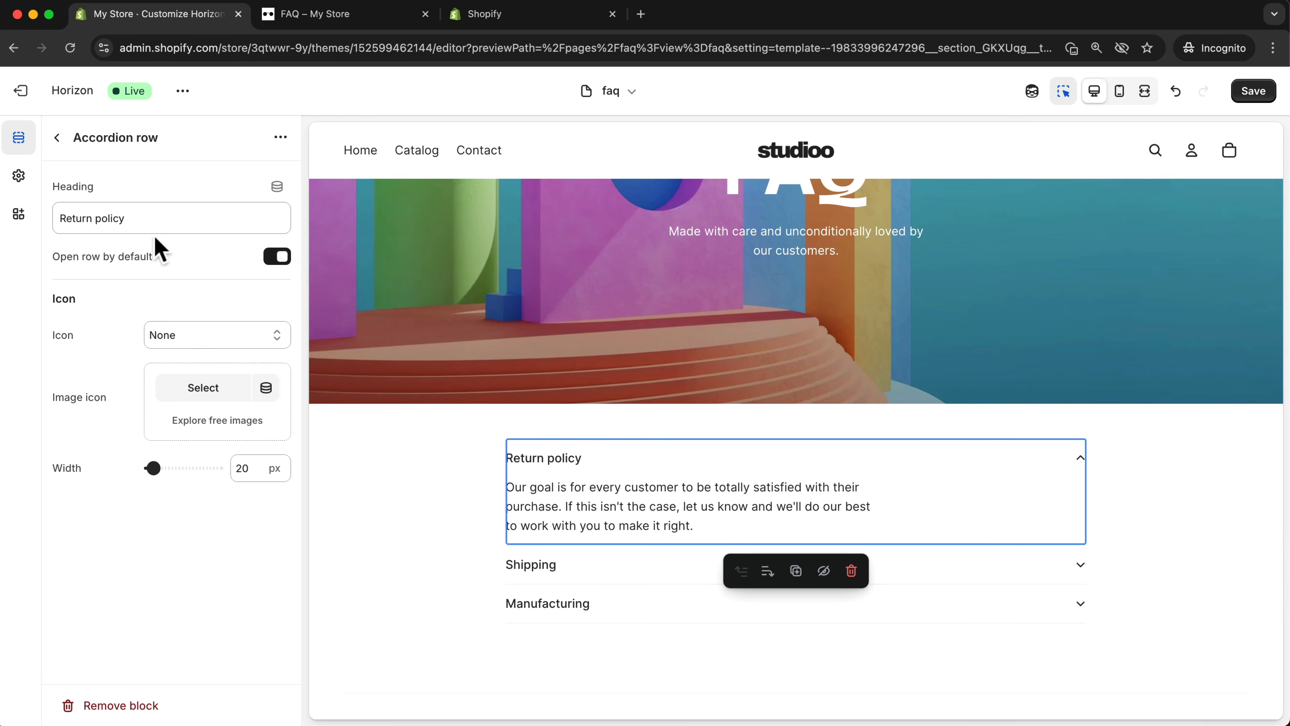
pyautogui.moveTo(125, 218); pyautogui.dragTo(62, 217)
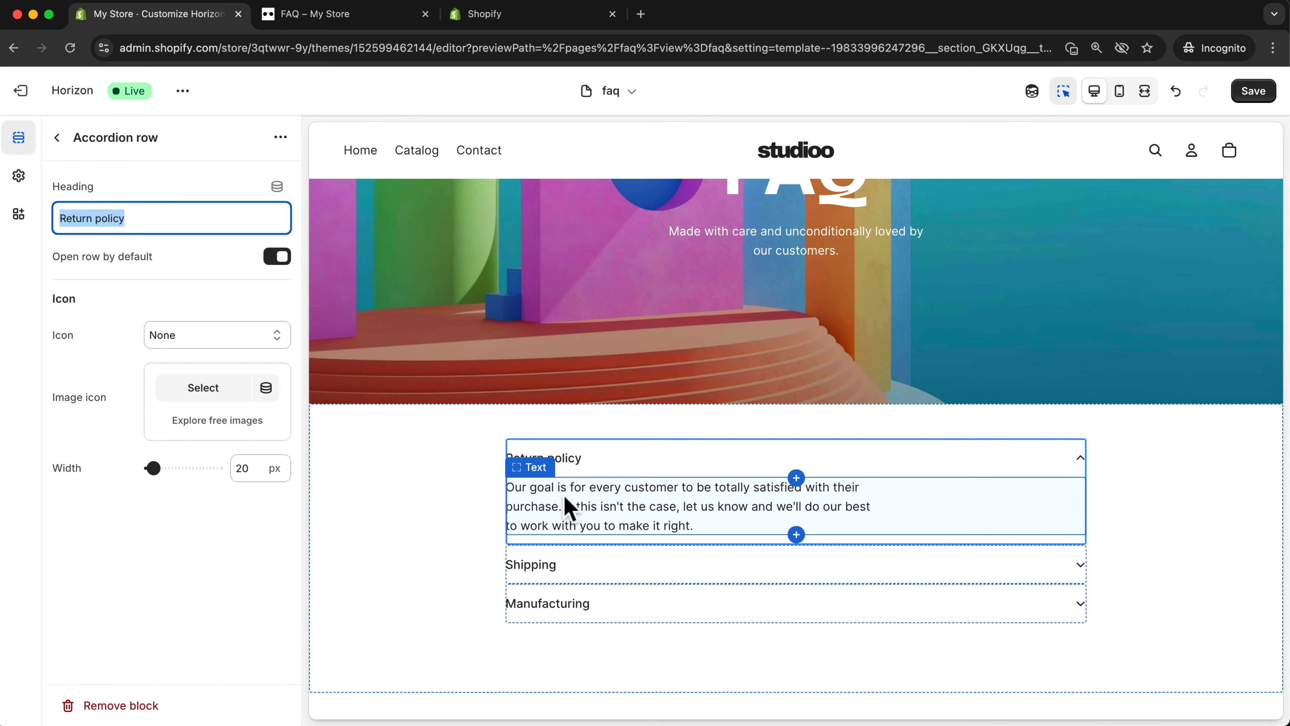
pyautogui.click(569, 507)
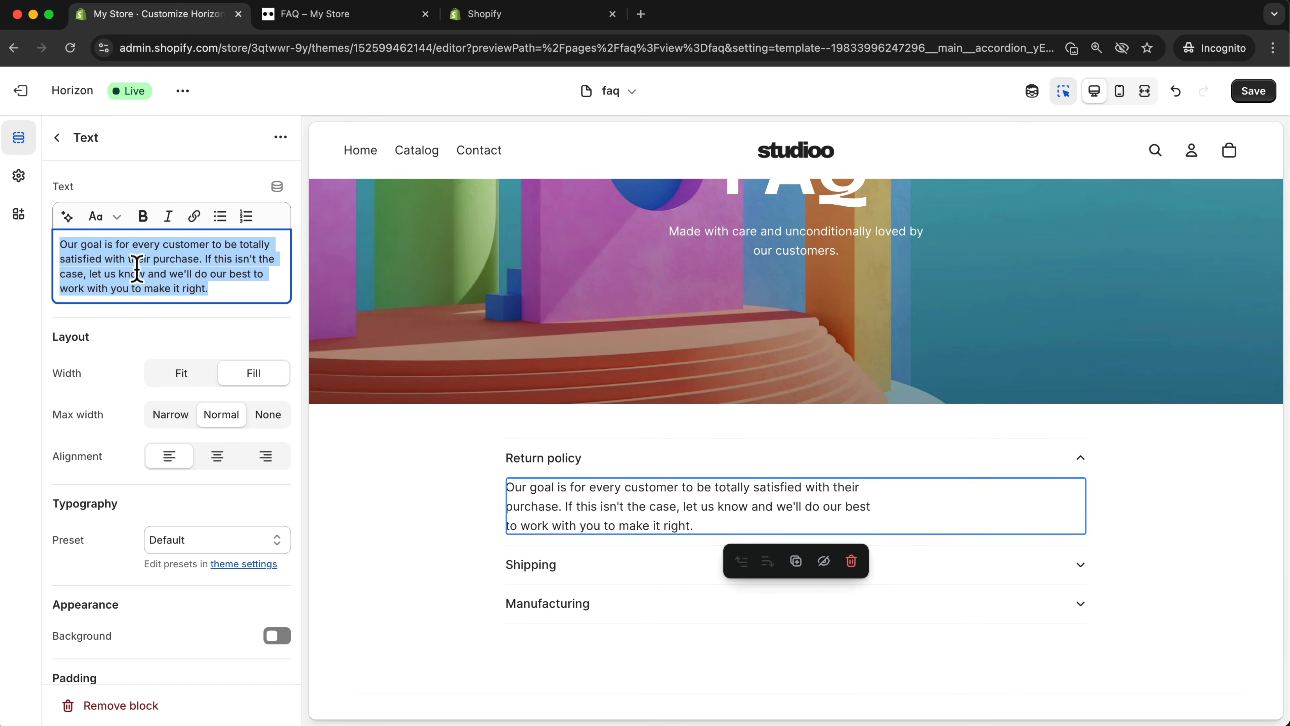
pyautogui.moveTo(212, 291); pyautogui.dragTo(38, 241)
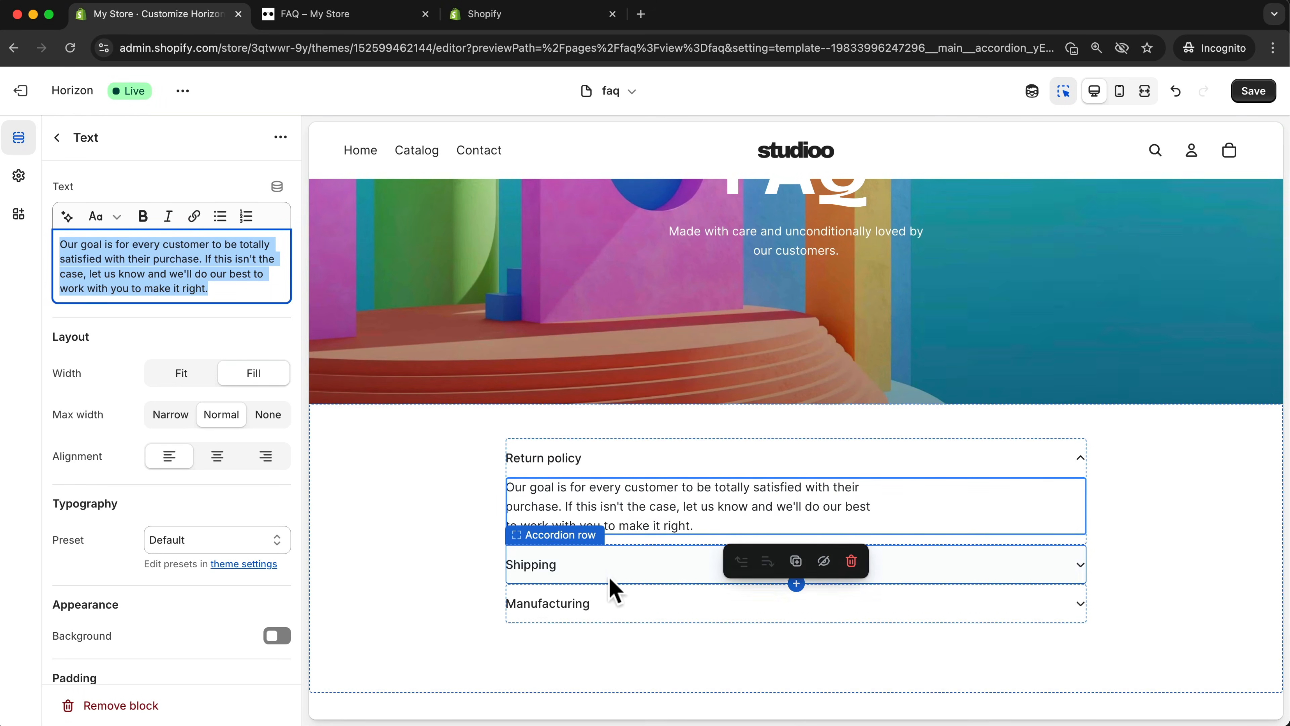
pyautogui.scroll(-2, 604, 579)
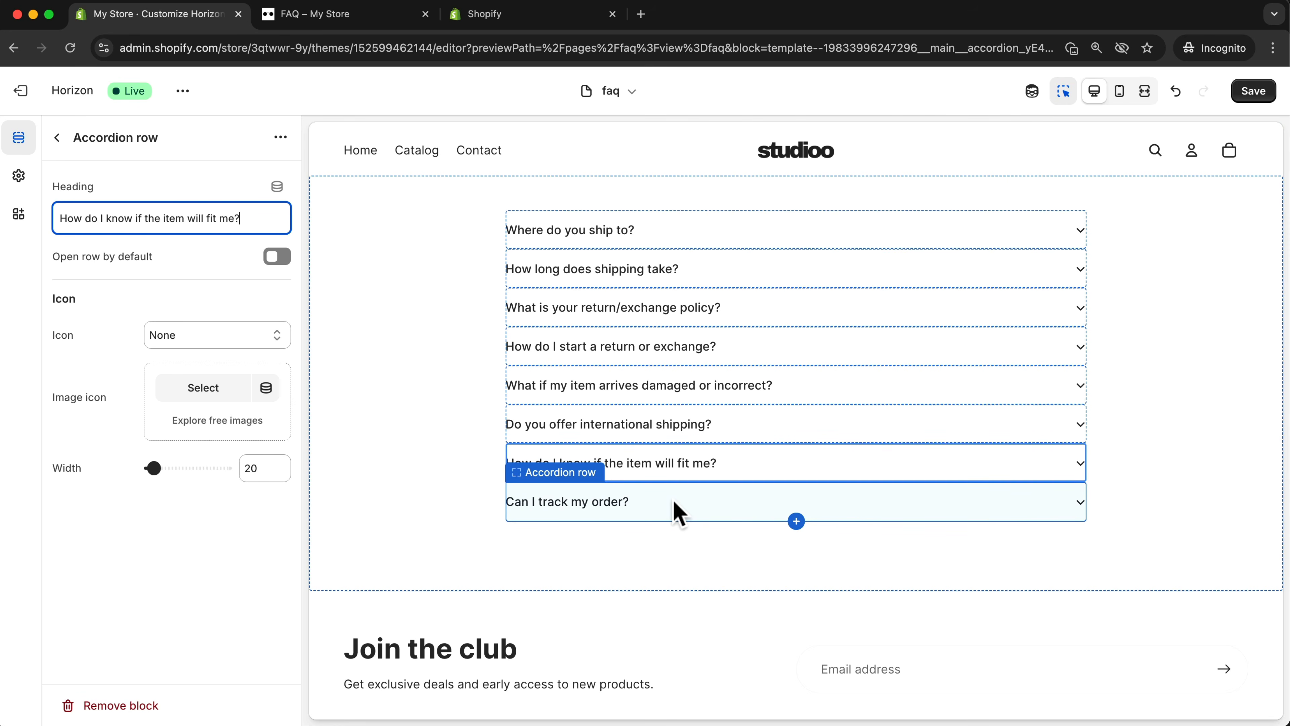
# Duplicate the "Can I track my order?" accordion row and delete the copy
pyautogui.click(672, 511)
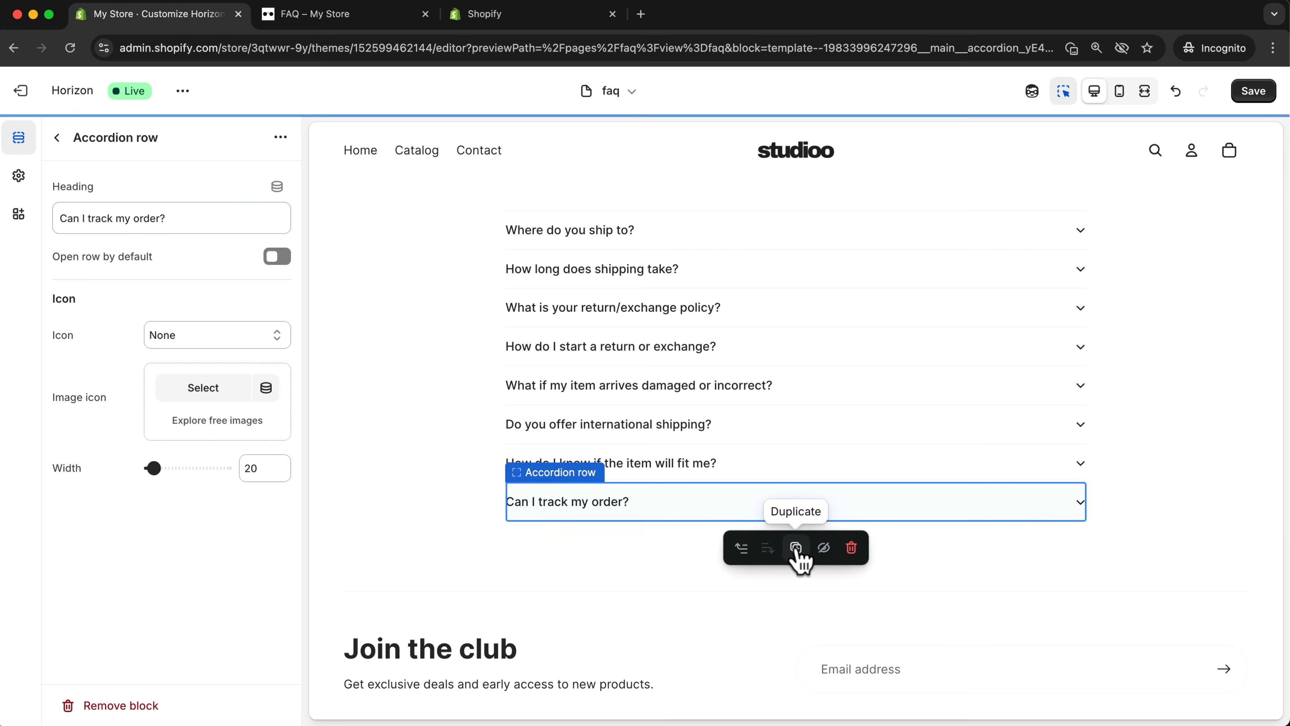
pyautogui.click(796, 550)
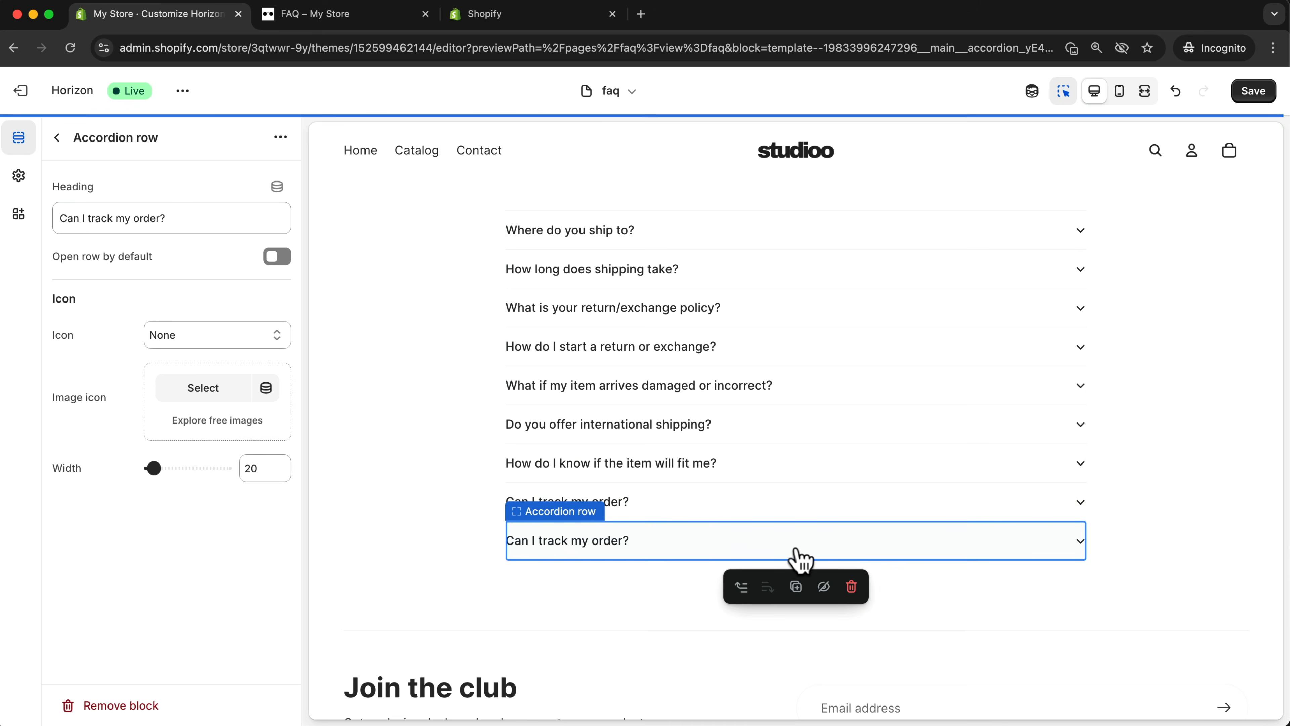
pyautogui.click(851, 587)
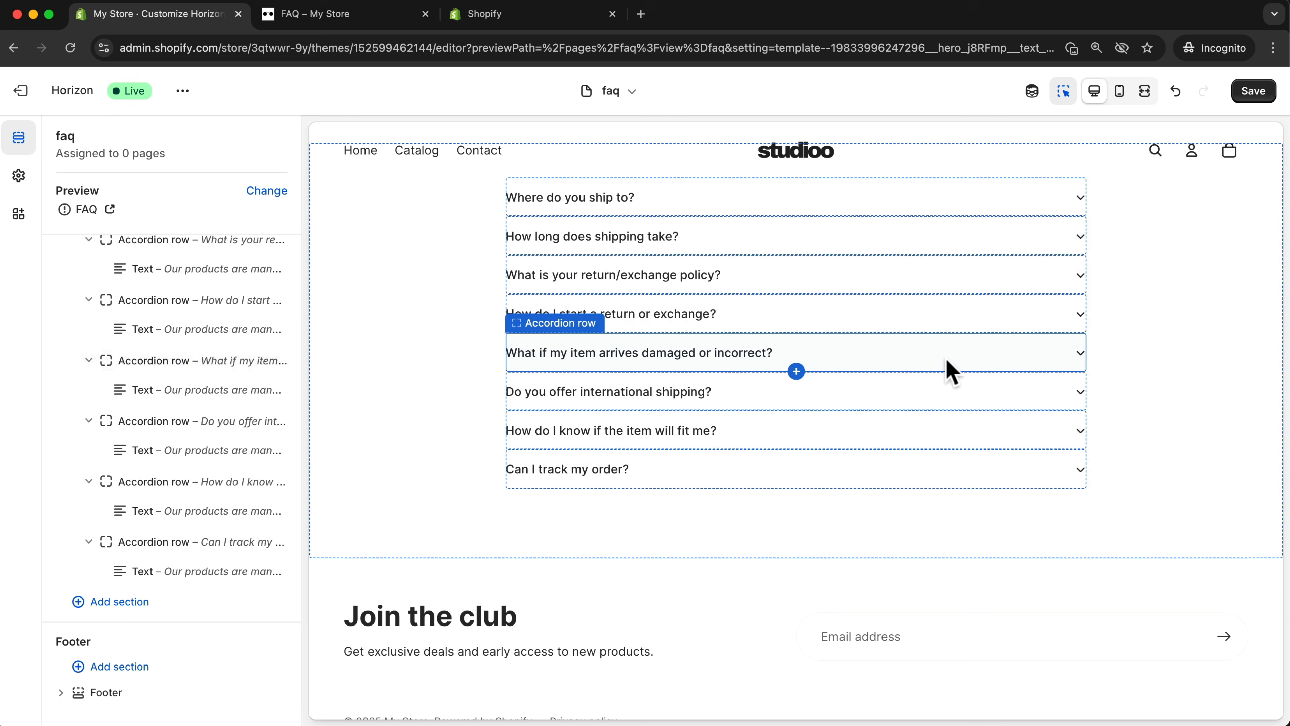
# Add a custom section below the accordion's Page section, containing a Heading block that reads "Need More Help?"
pyautogui.click(81, 604)
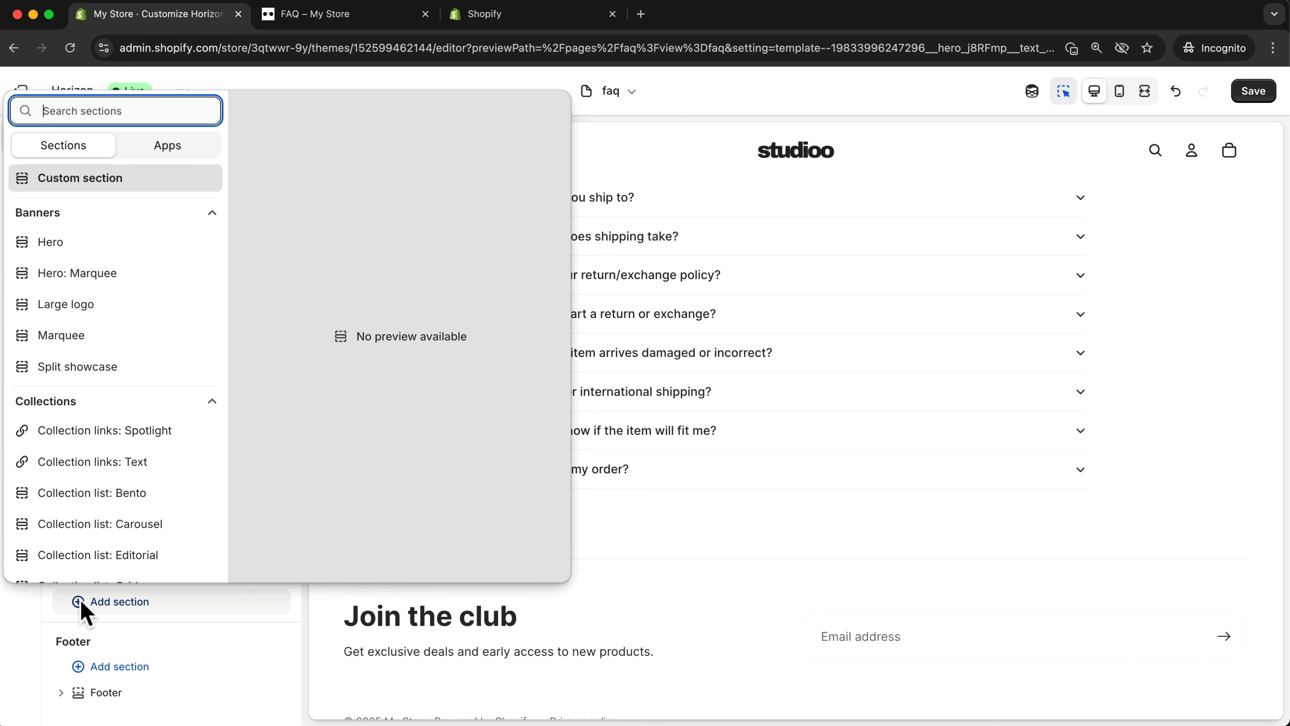
pyautogui.click(97, 180)
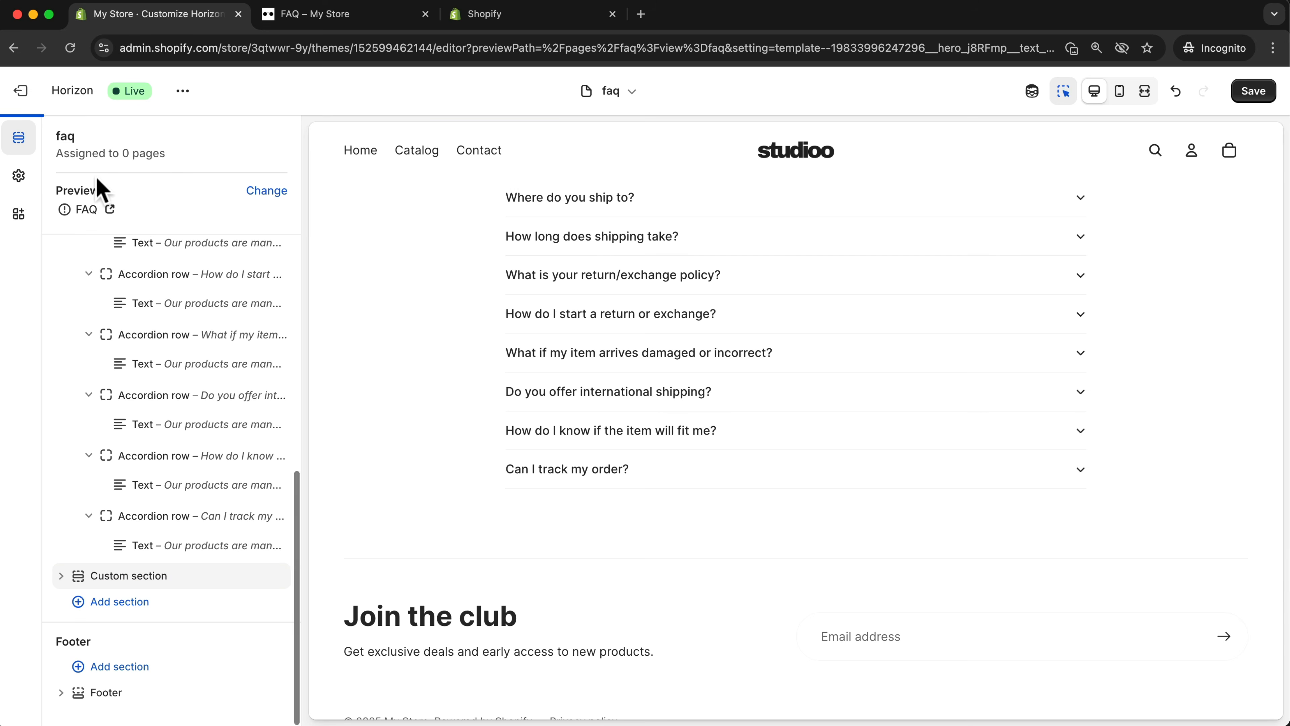
pyautogui.click(60, 576)
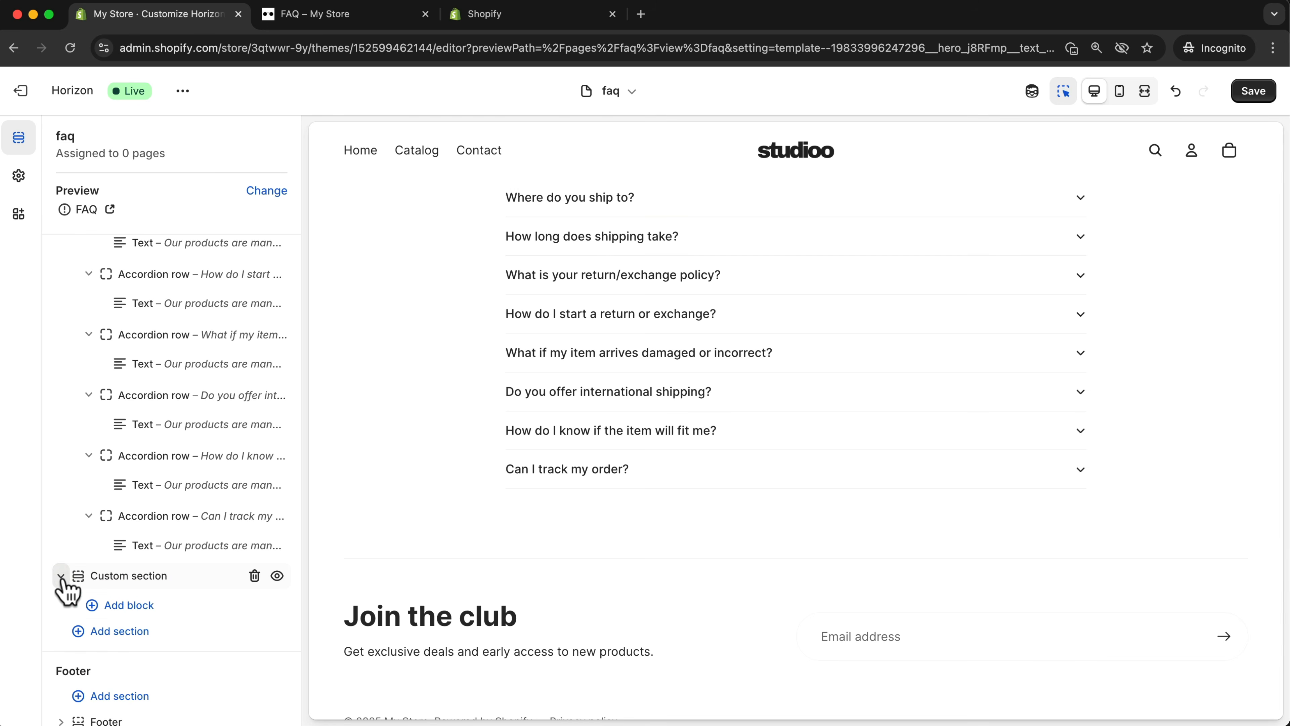
pyautogui.click(119, 604)
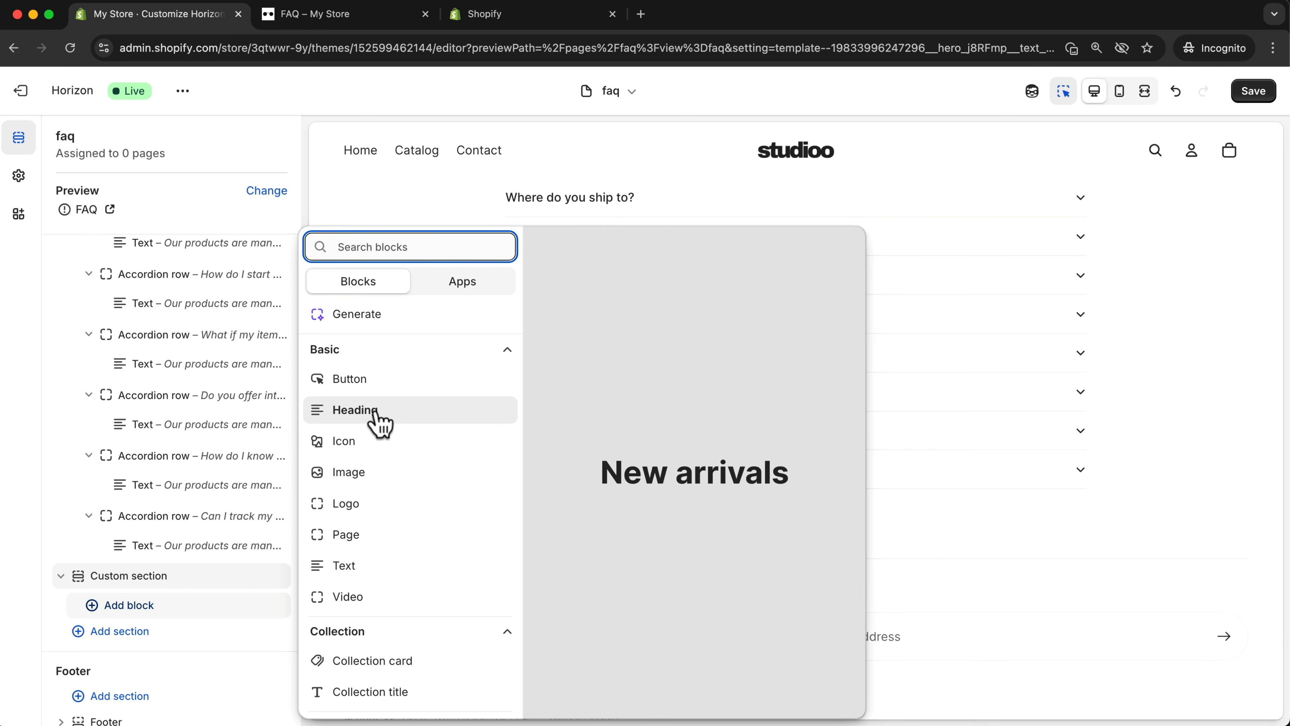
pyautogui.click(355, 410)
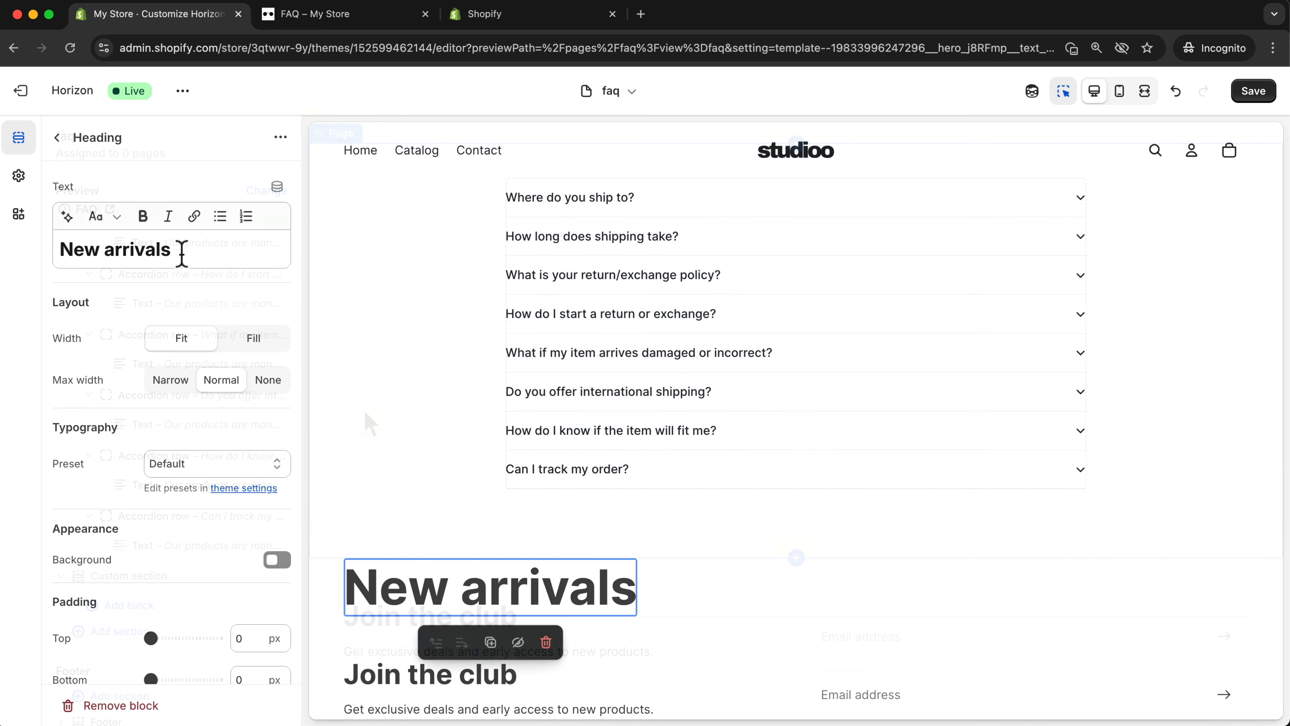
pyautogui.moveTo(179, 250); pyautogui.dragTo(75, 250)
pyautogui.write('Need More Help?')
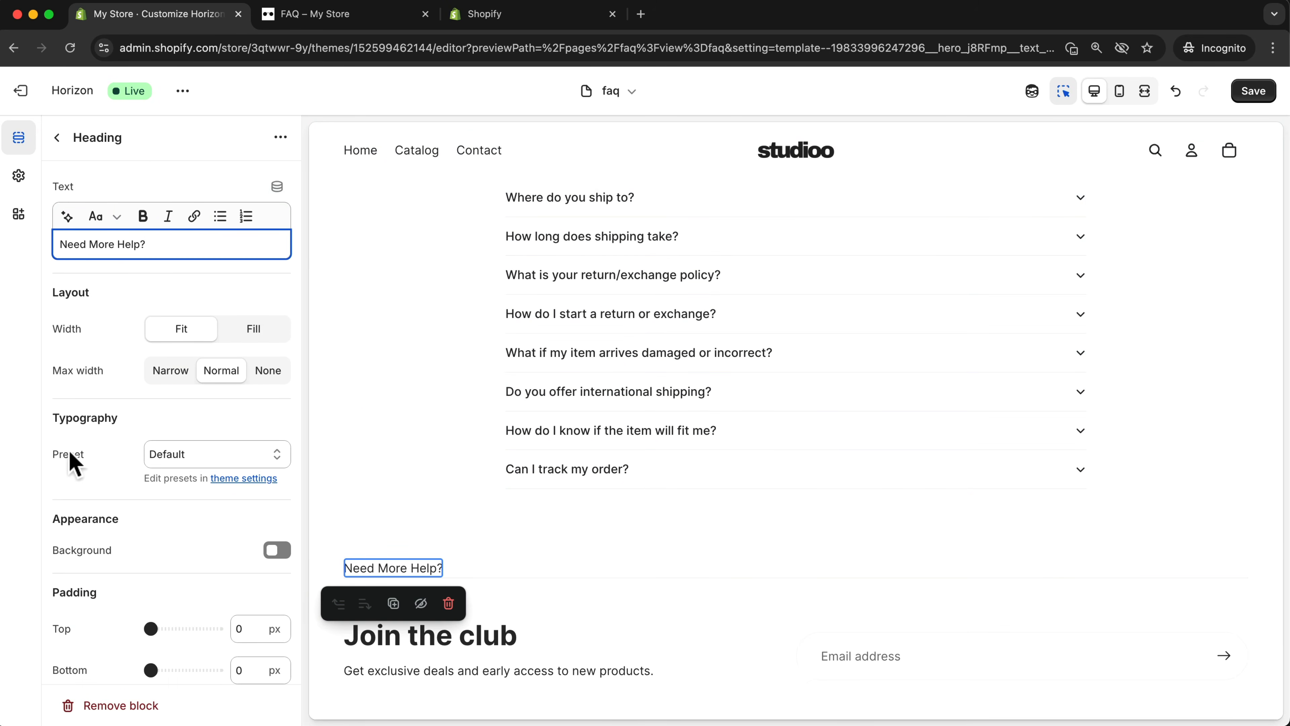
# Set the typography preset of the "Need More Help?" heading to Heading 3
pyautogui.click(191, 455)
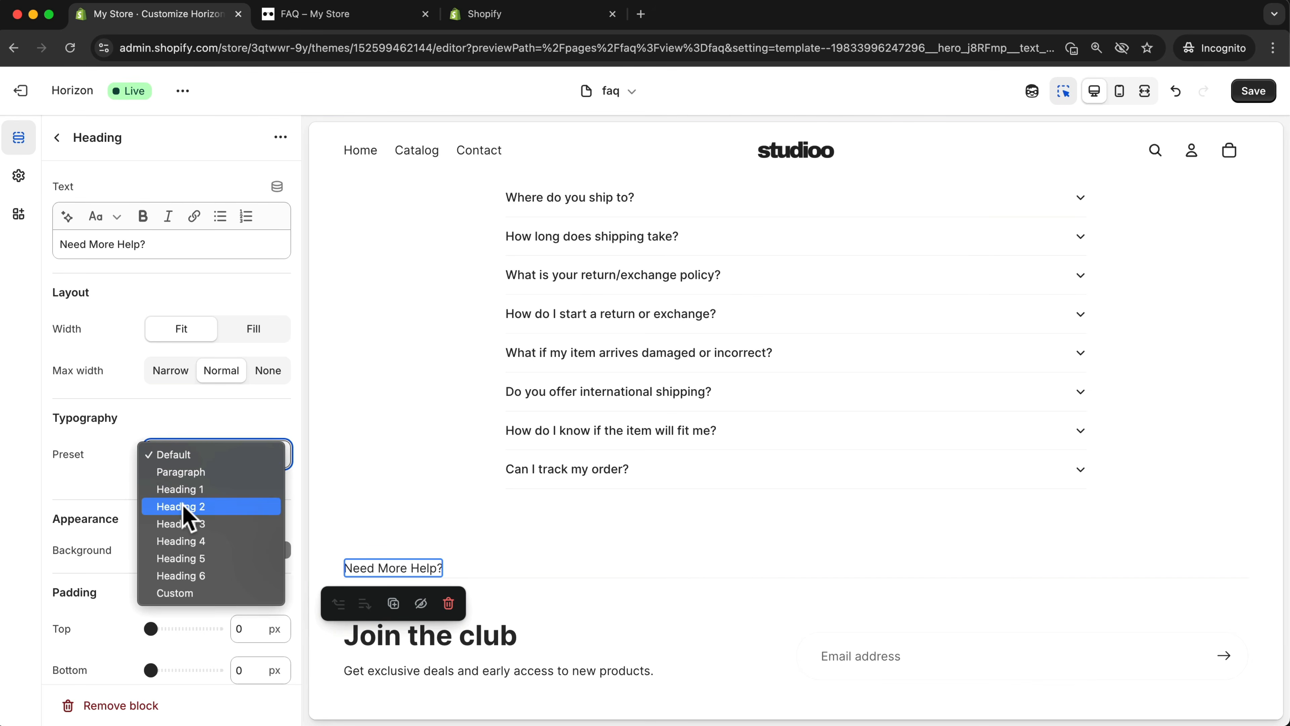
pyautogui.click(187, 504)
pyautogui.click(195, 456)
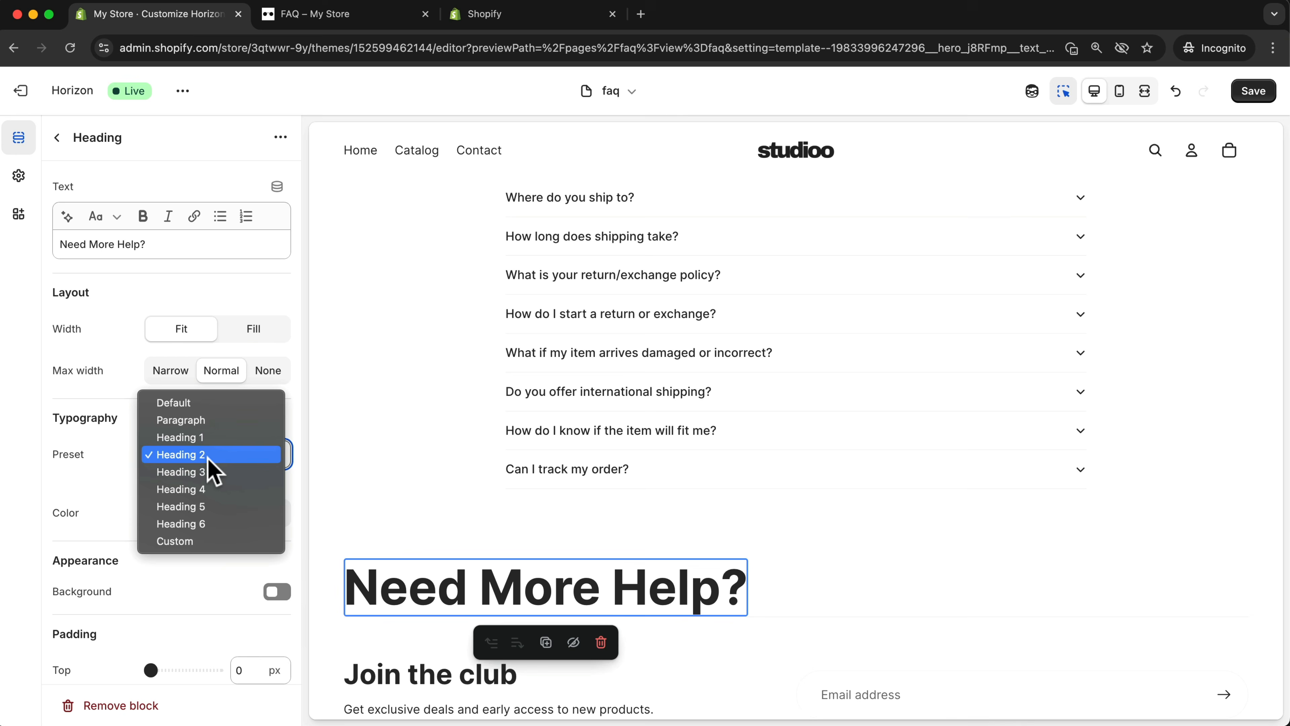
pyautogui.click(198, 471)
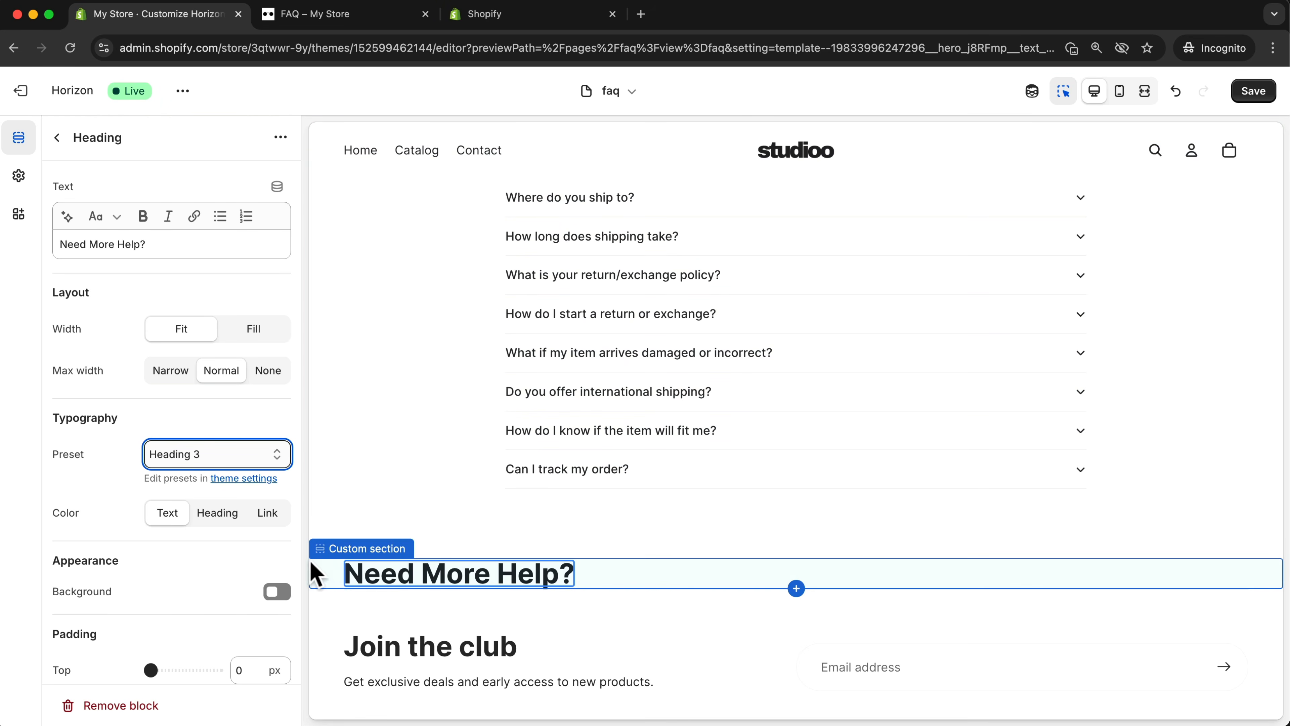
# Set the custom section's layout alignment to Center
pyautogui.click(332, 556)
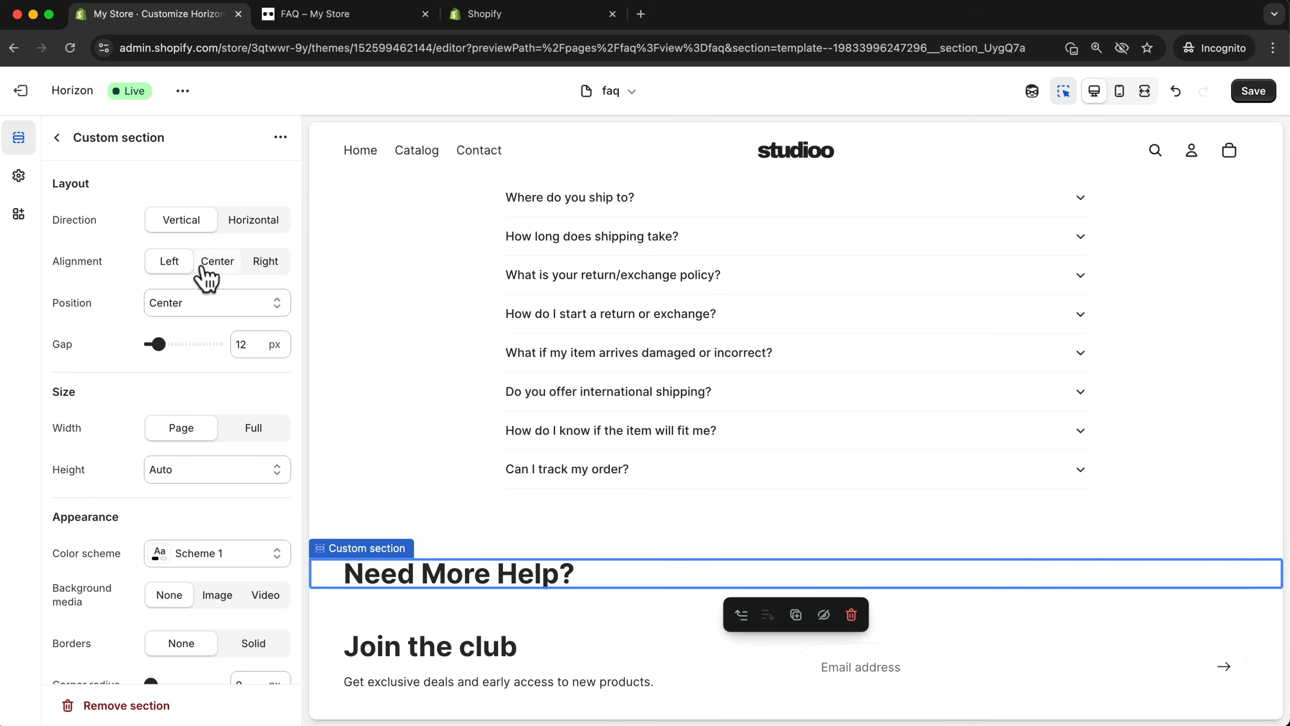
pyautogui.click(213, 271)
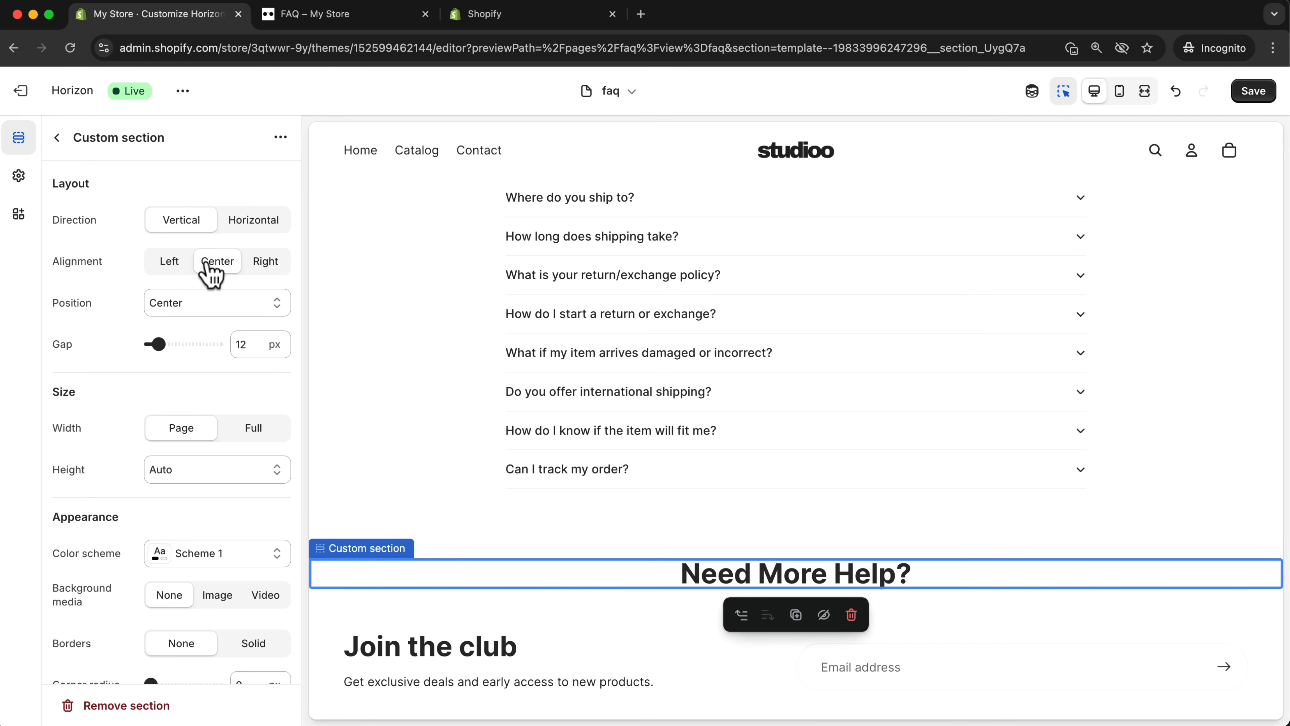
pyautogui.click(57, 138)
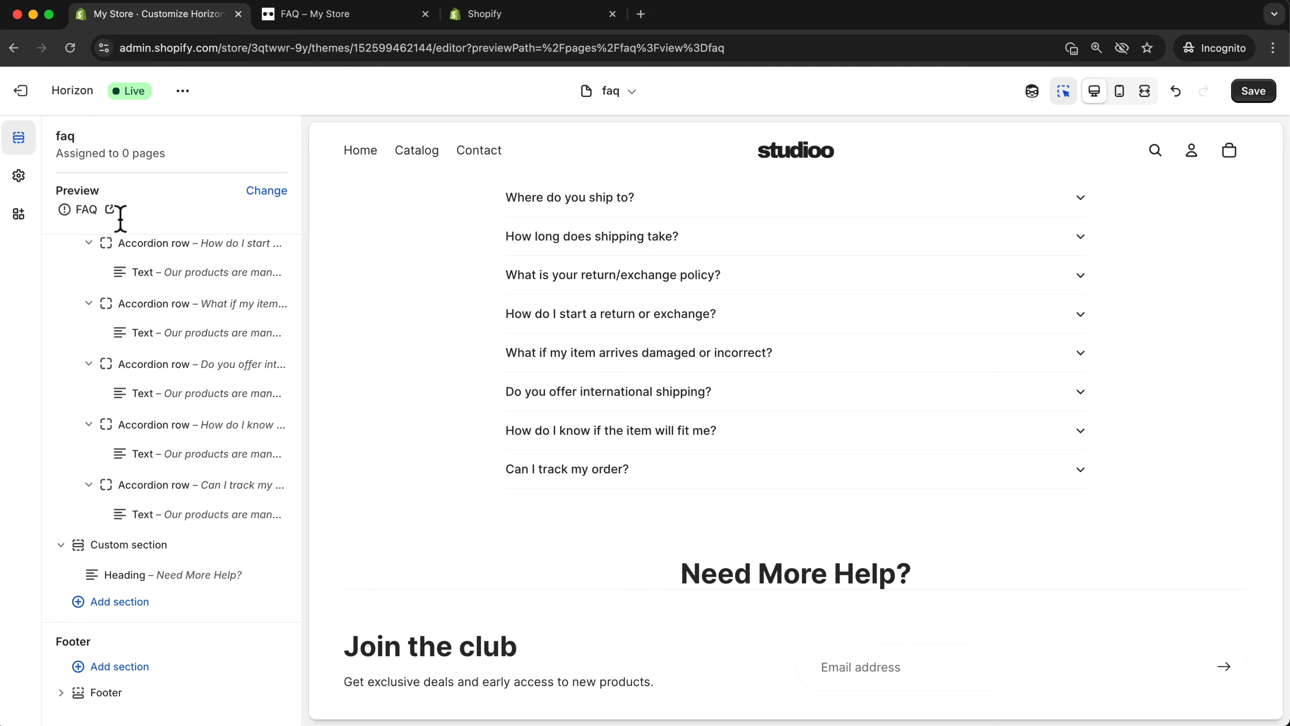
# Add a Text block below the heading reading "Didn’t find the answer you need? Contact us directly—we’re happy to assist." without list numbering
pyautogui.click(186, 589)
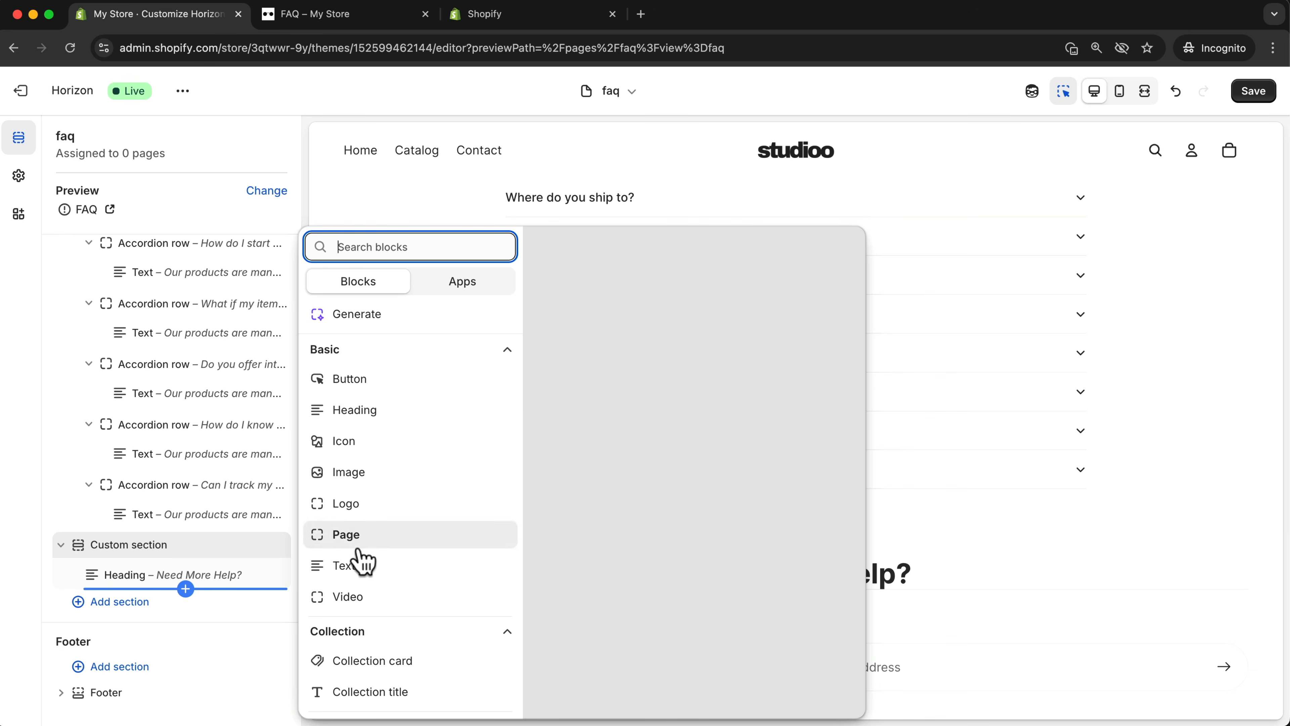
pyautogui.click(353, 564)
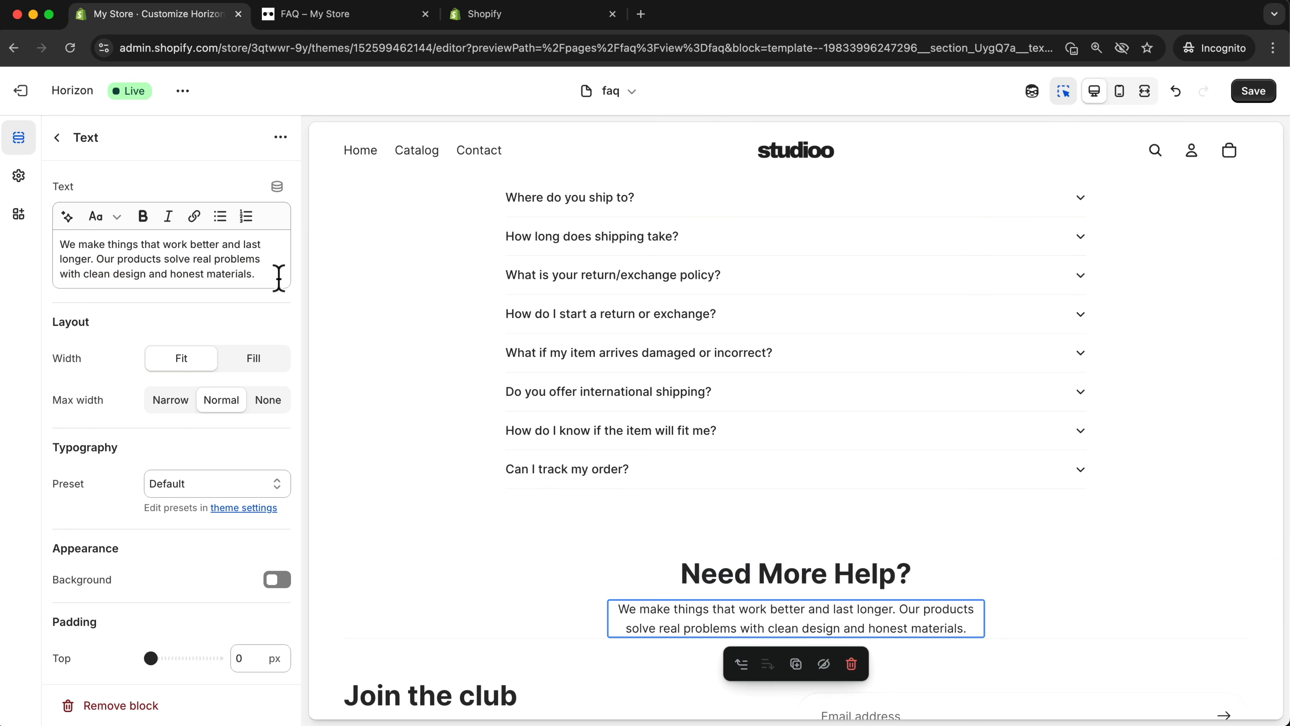
pyautogui.moveTo(278, 277); pyautogui.dragTo(59, 248)
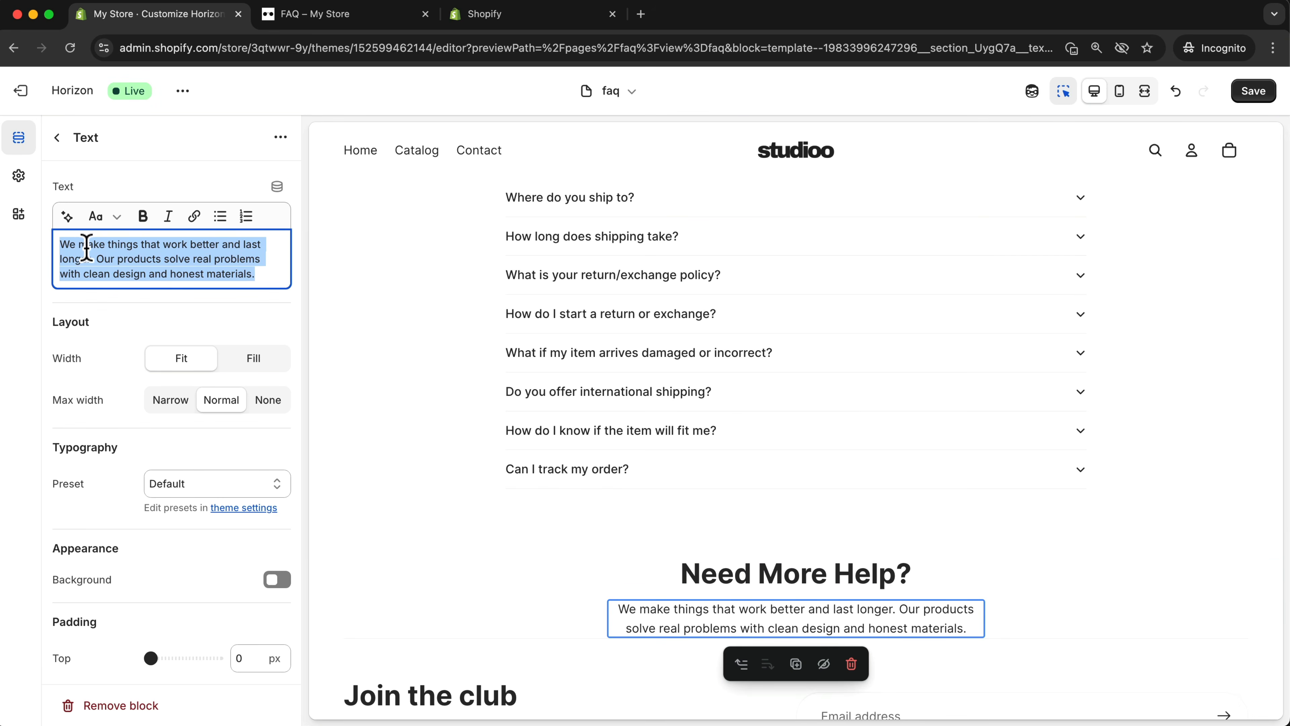
pyautogui.write('Didn’t find the answer you need? Contact us directly—we’re happy to assist.')
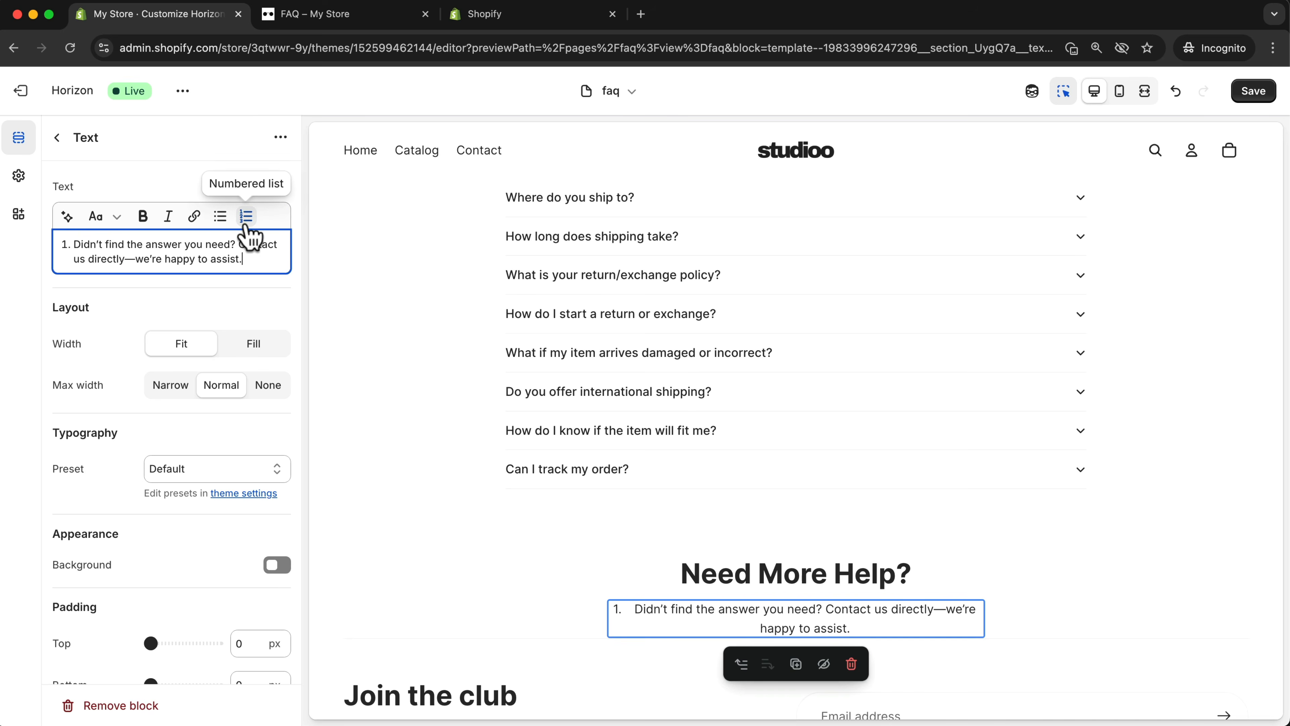
pyautogui.click(245, 216)
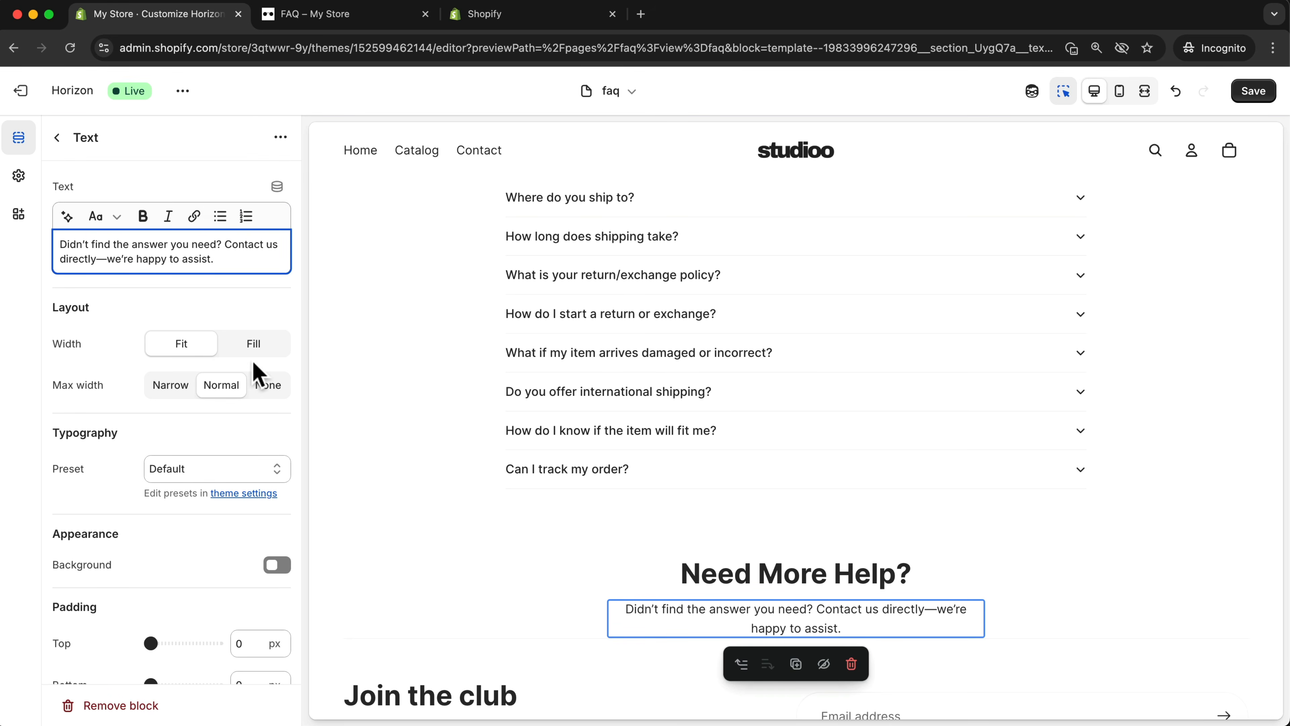
pyautogui.click(57, 137)
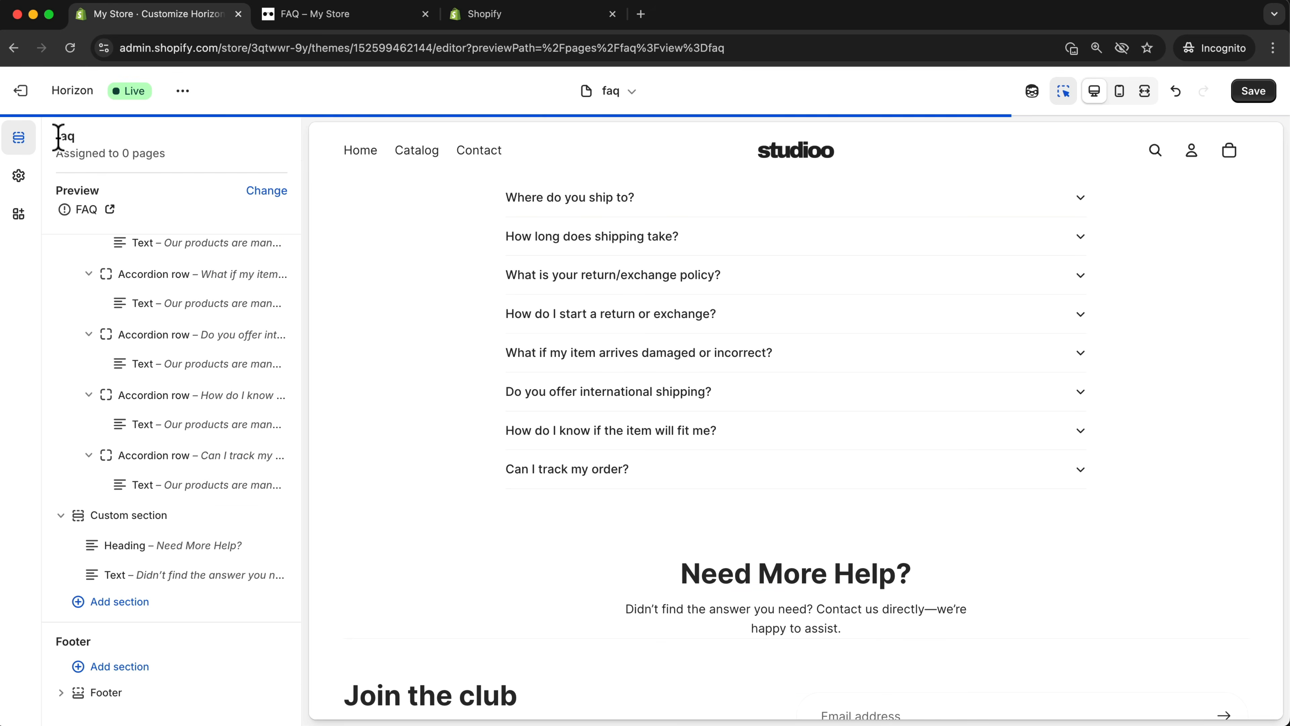
# Add a Button block below the "Need More Help?" text, labelled "Contact Us" and linked to the Contact page
pyautogui.click(186, 588)
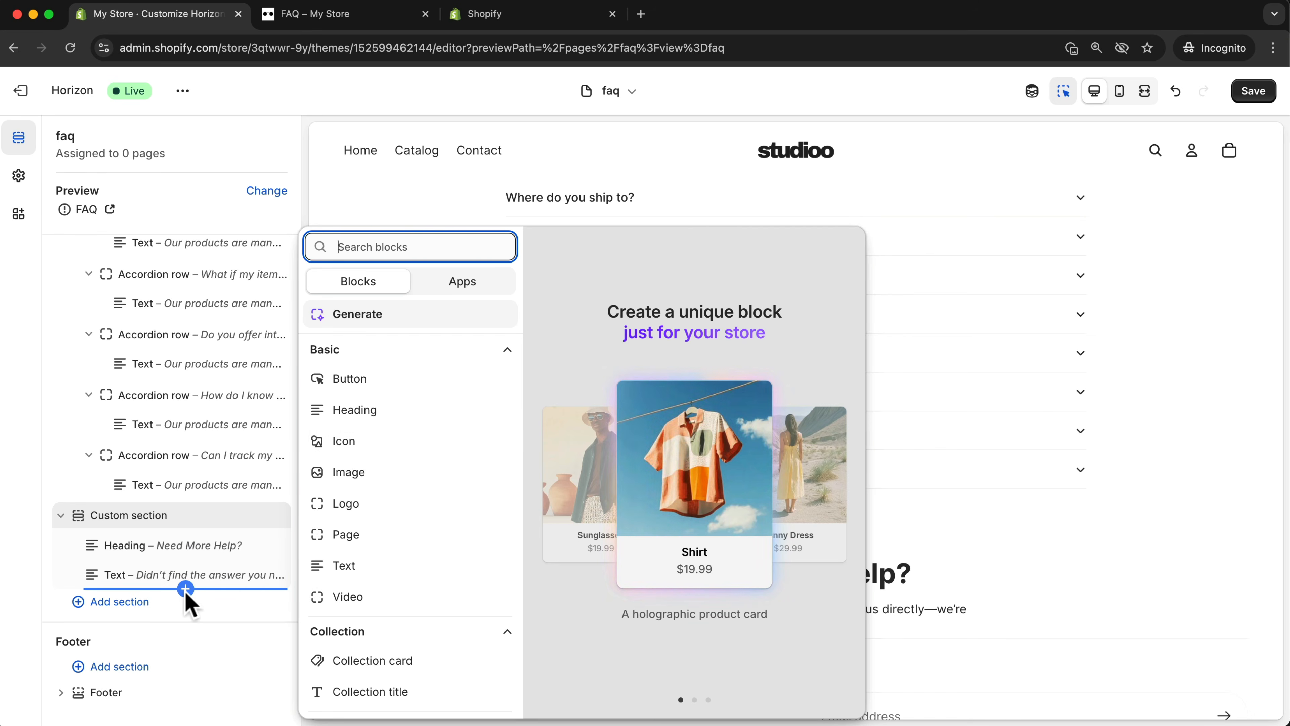
pyautogui.click(369, 379)
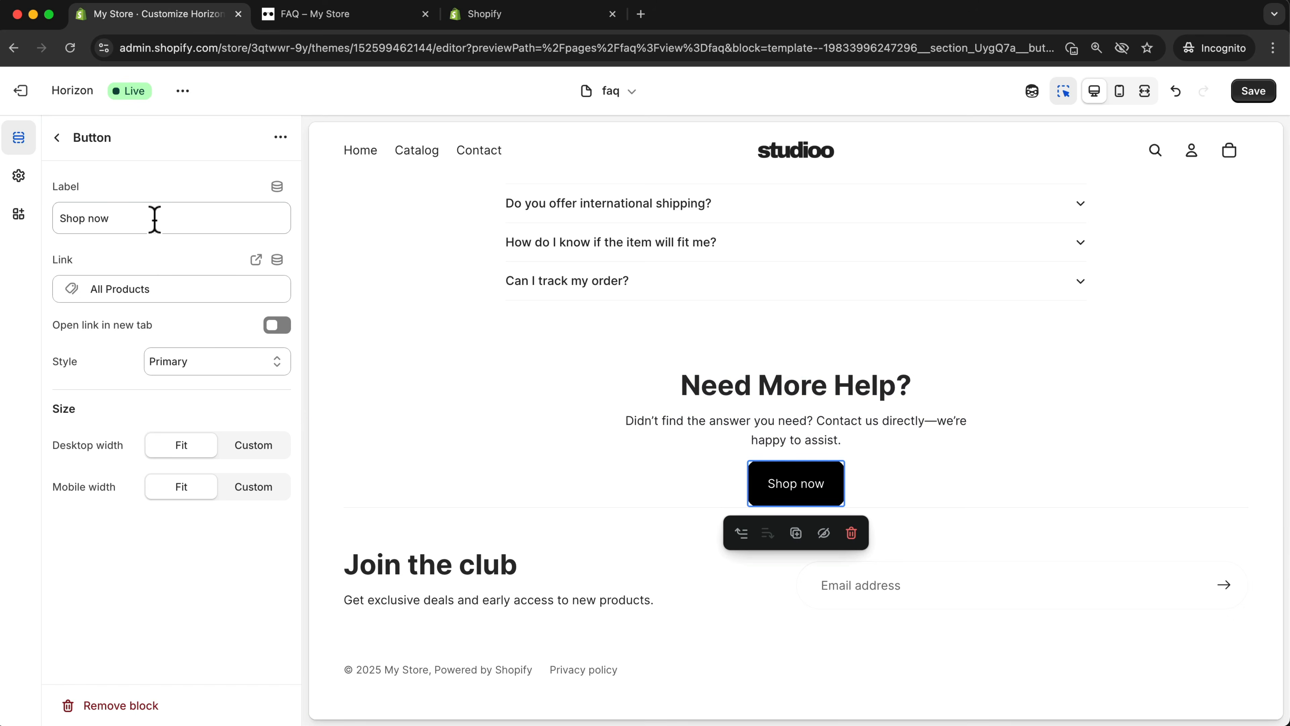
pyautogui.moveTo(155, 220); pyautogui.dragTo(54, 216)
pyautogui.write('Contact')
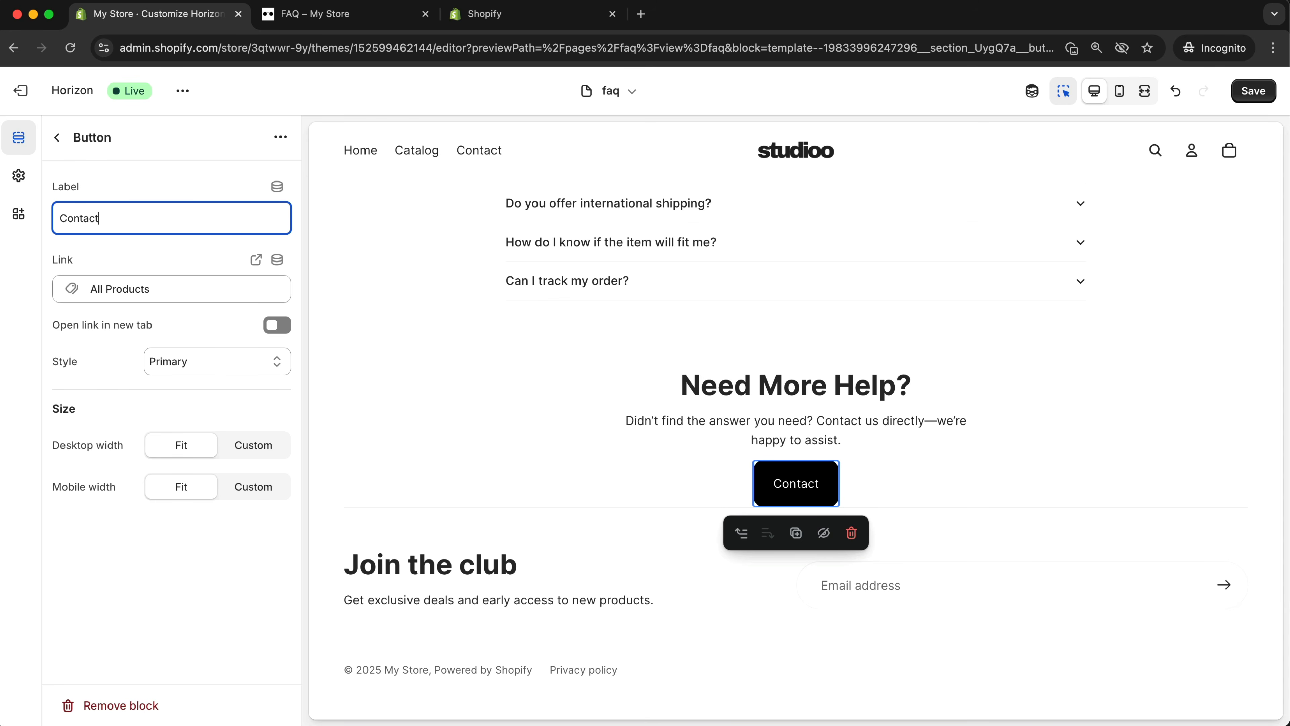
pyautogui.write(' Us')
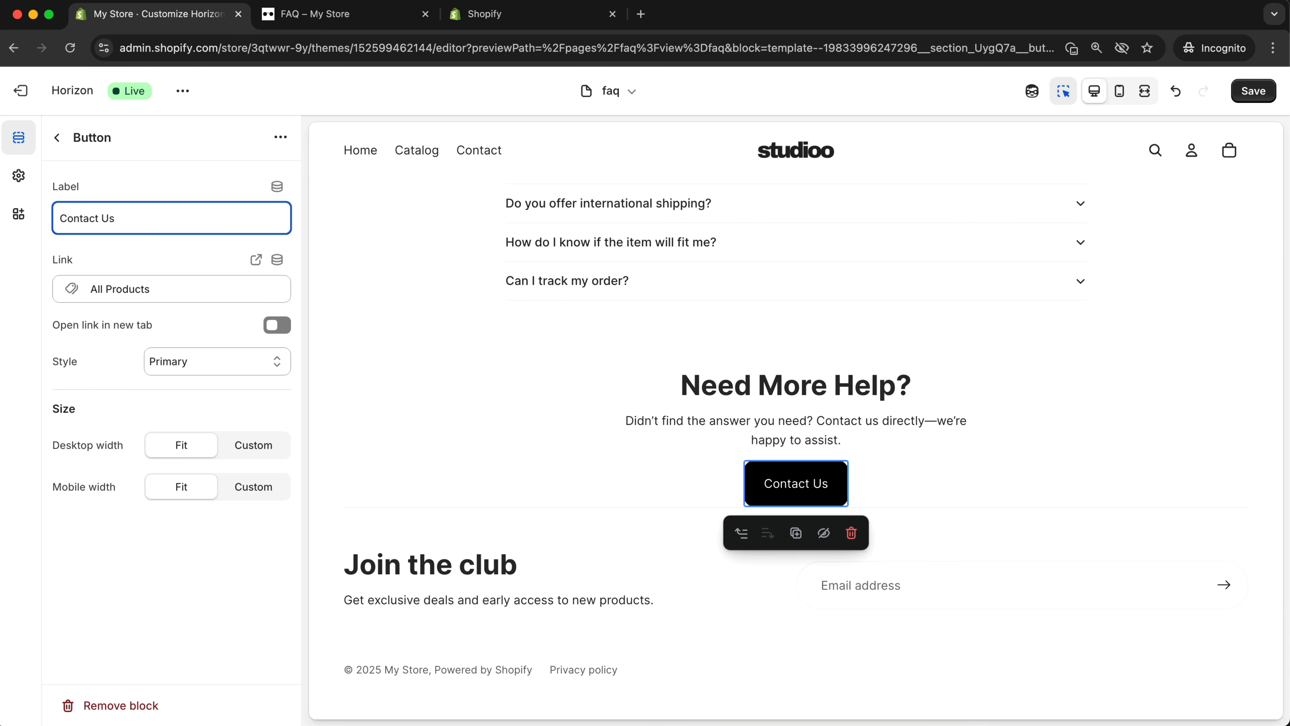
pyautogui.click(102, 289)
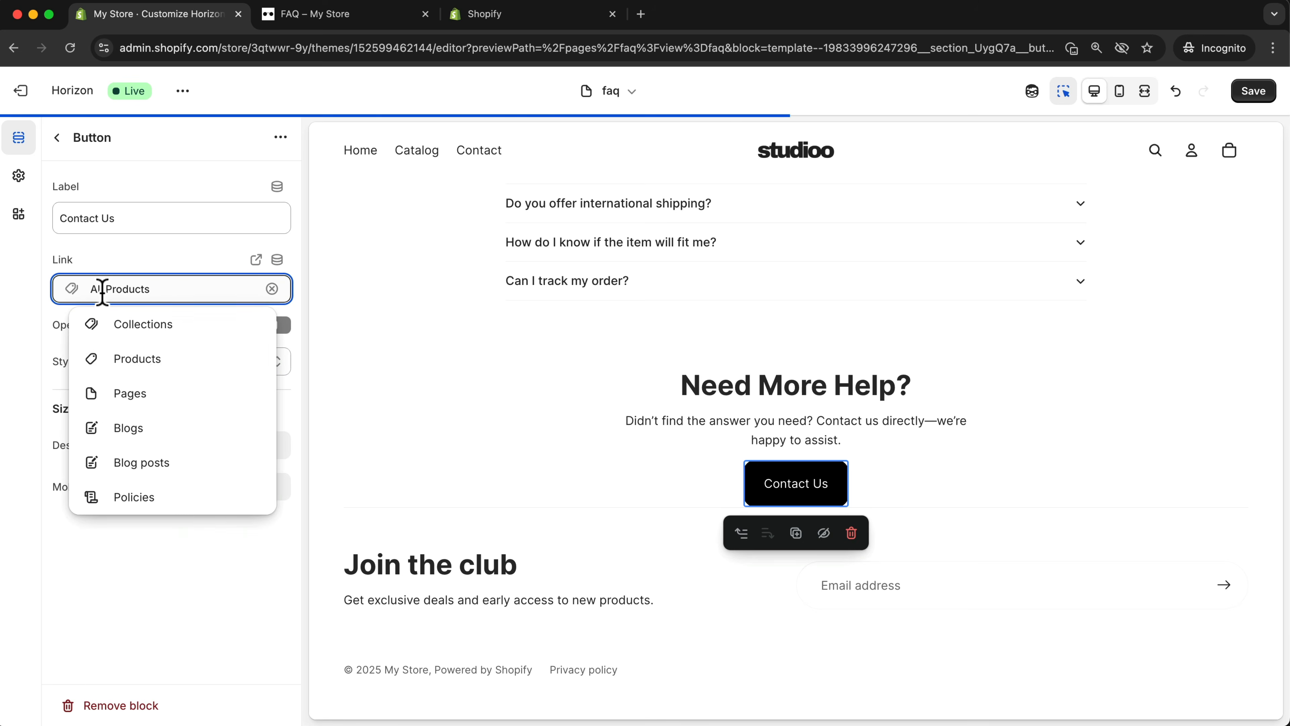
pyautogui.click(130, 393)
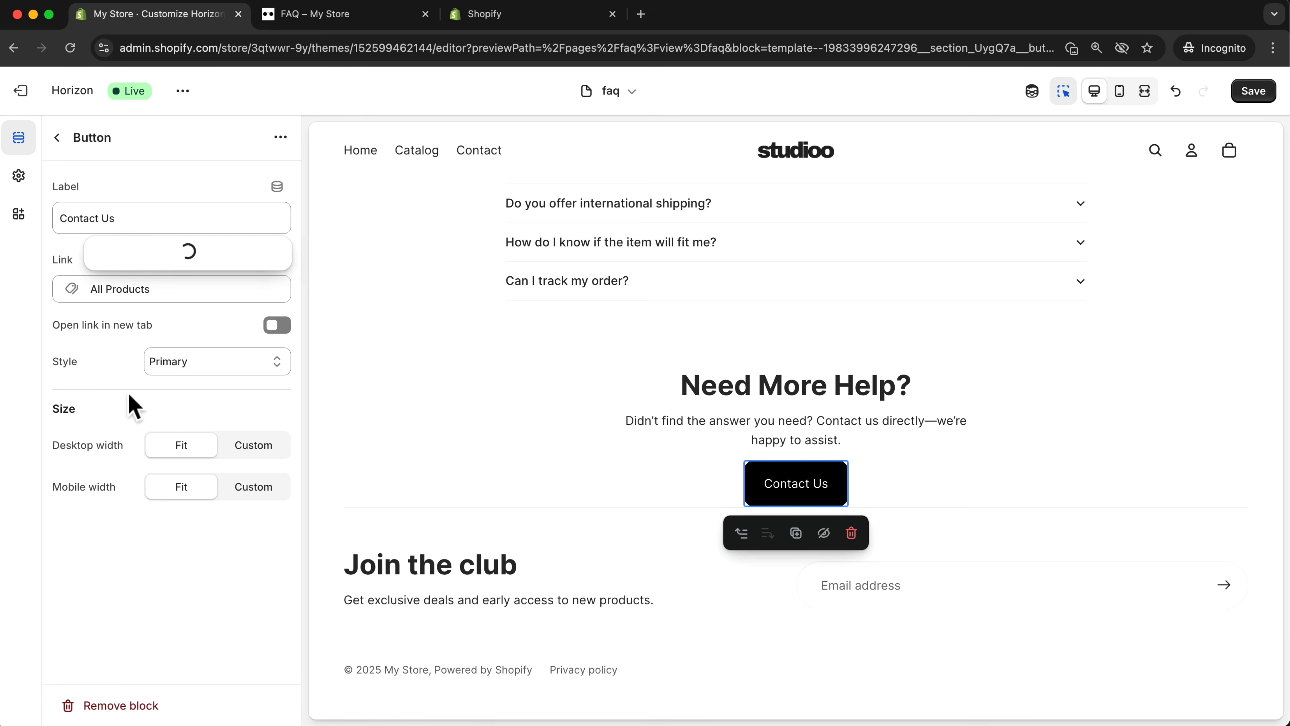
pyautogui.click(130, 219)
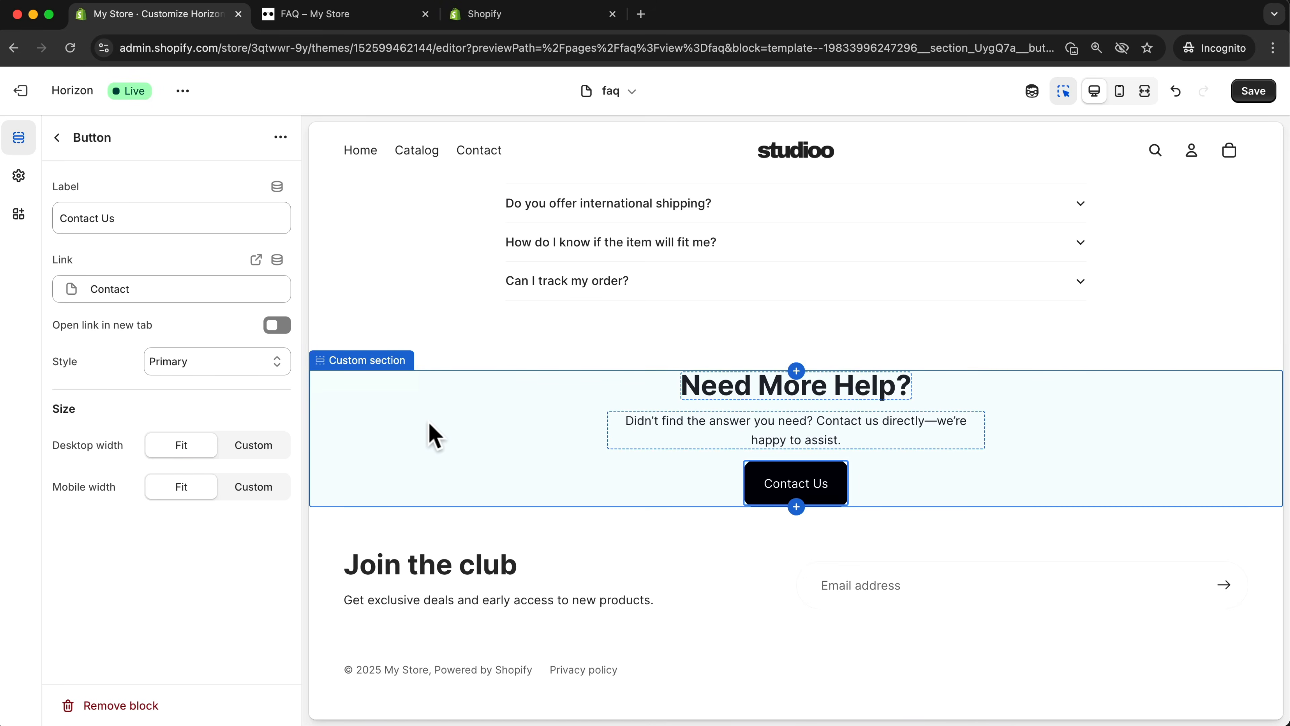
# Set the custom section's top and bottom padding to 50 px each
pyautogui.click(431, 434)
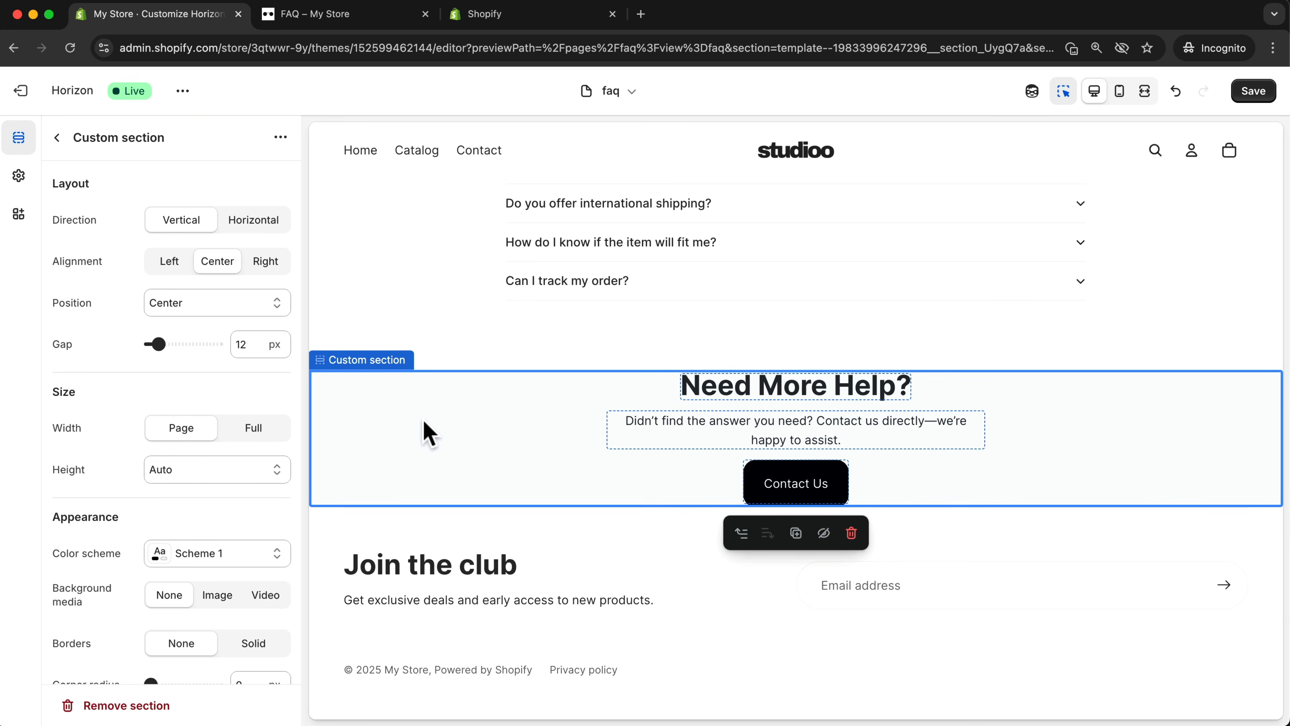
pyautogui.scroll(-4, 231, 439)
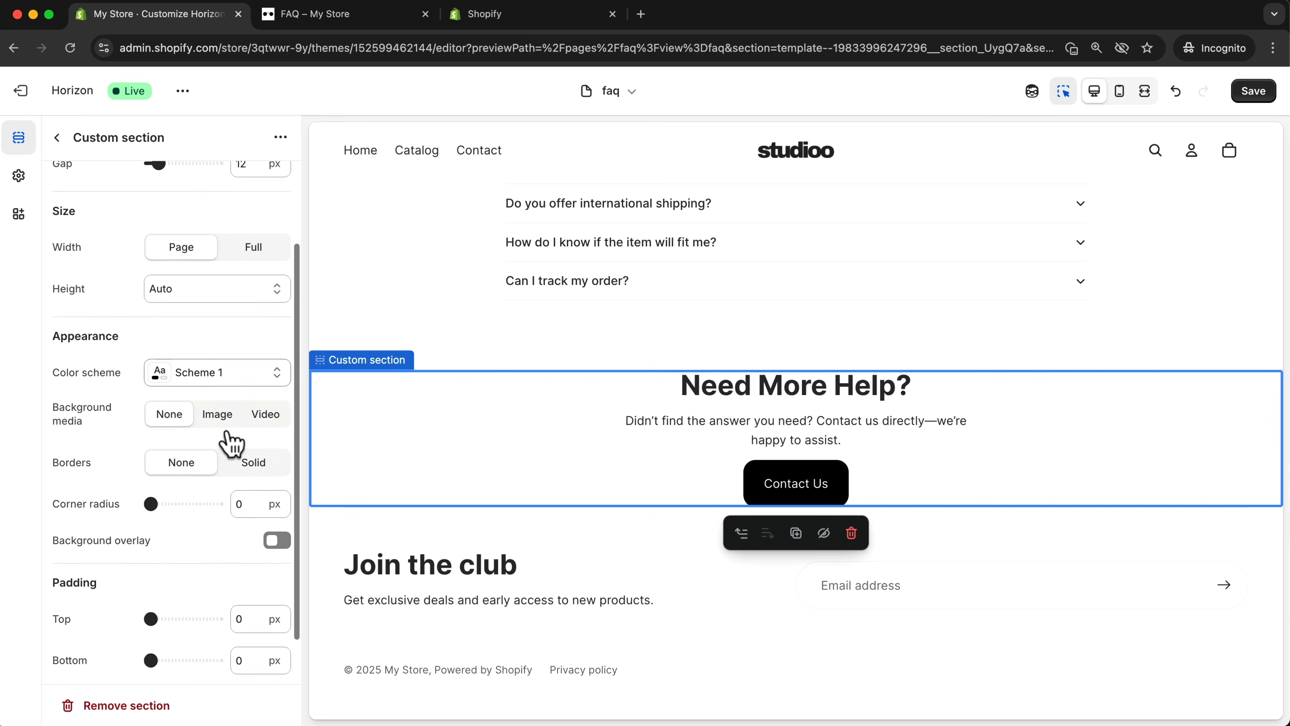
pyautogui.scroll(-2, 231, 441)
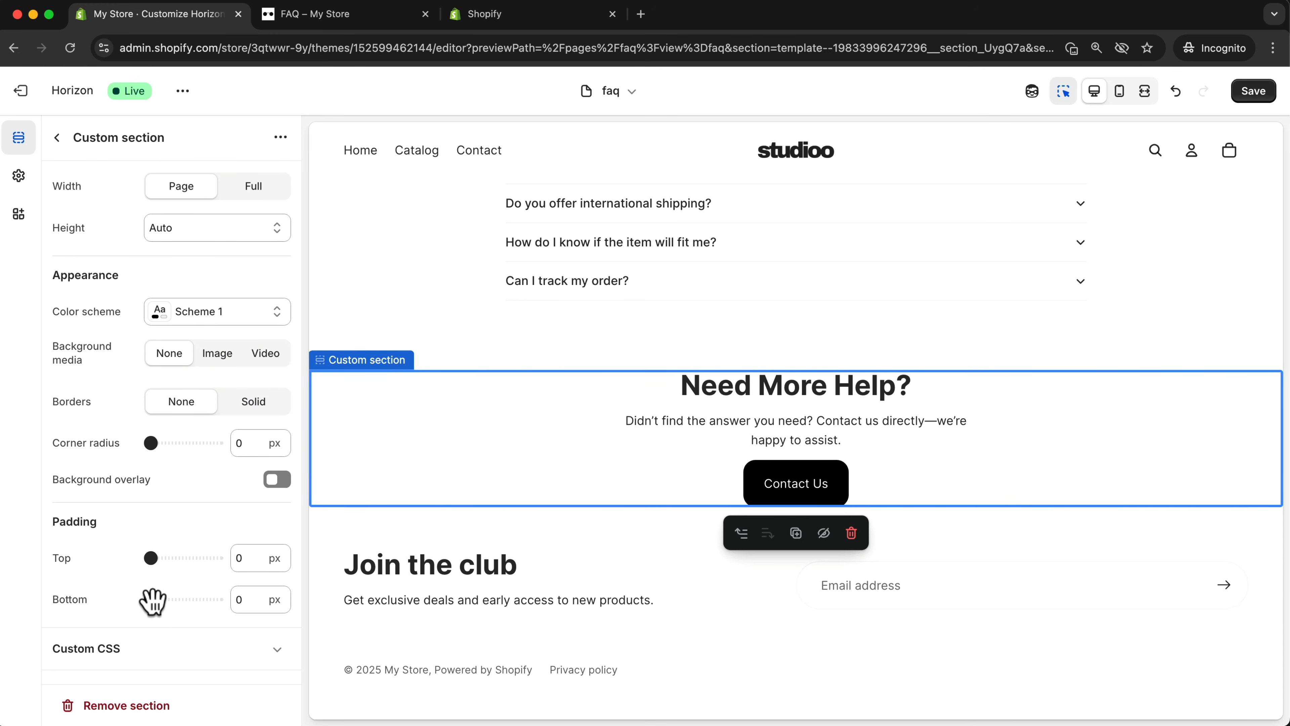
pyautogui.moveTo(151, 600); pyautogui.dragTo(183, 600)
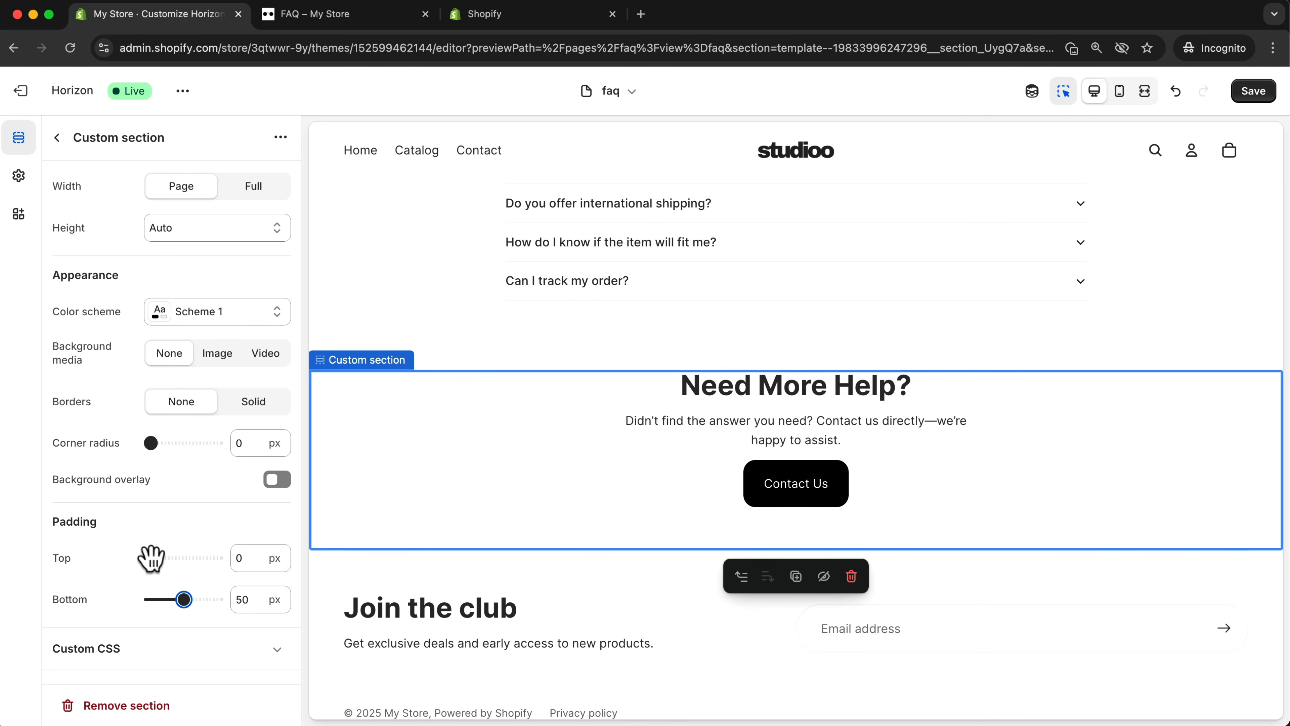
pyautogui.moveTo(151, 558); pyautogui.dragTo(181, 559)
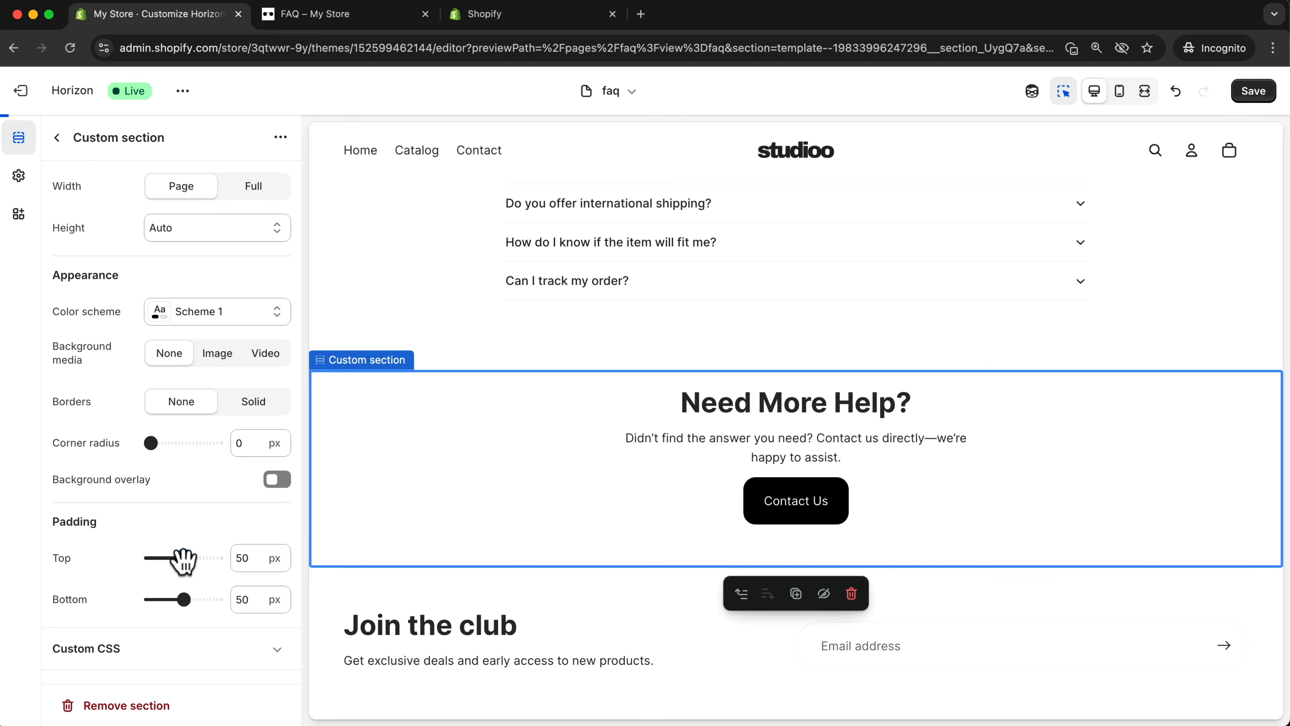
# Apply color scheme Scheme 2 to the "Need More Help?" section and save the faq template
pyautogui.click(197, 321)
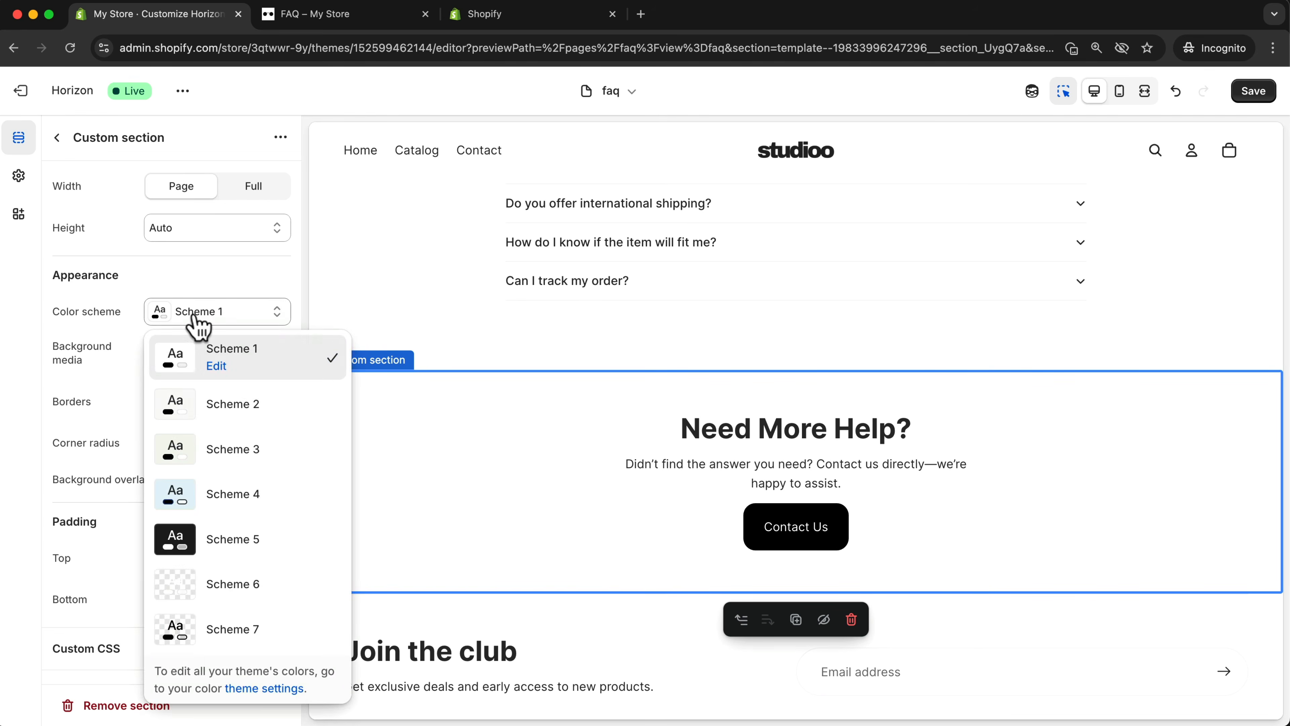
pyautogui.click(222, 409)
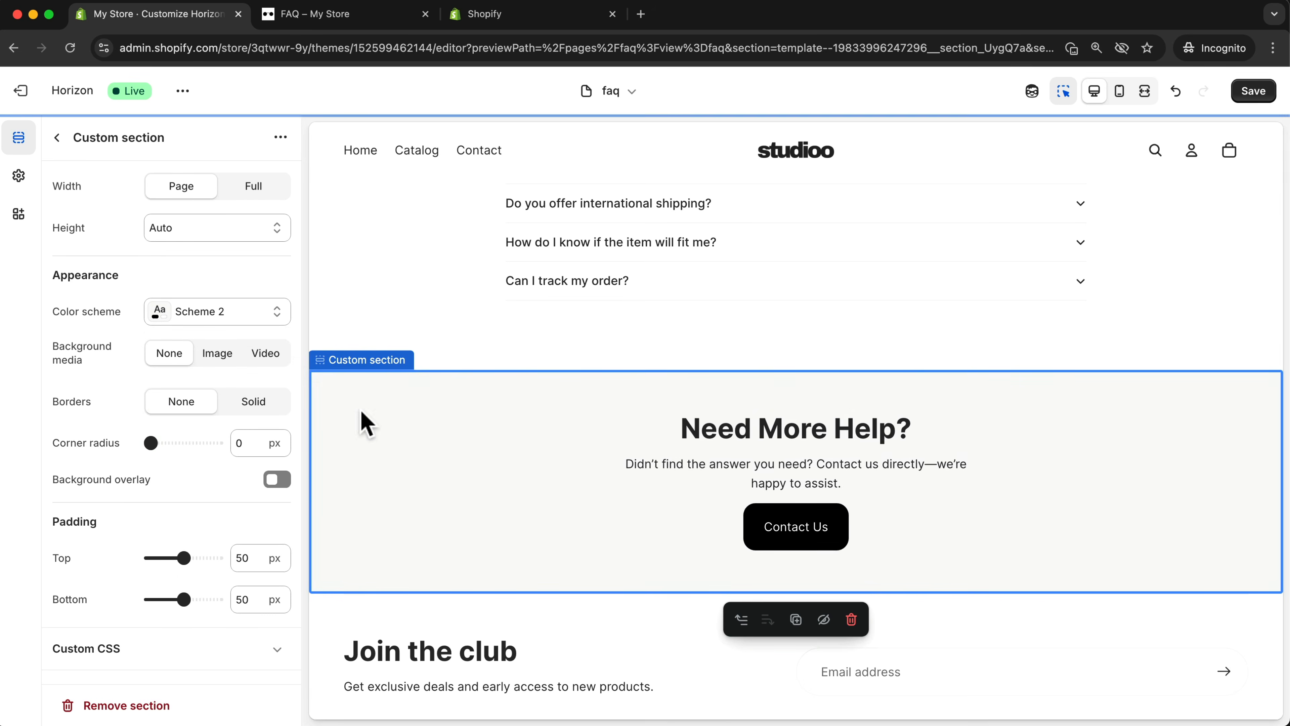
pyautogui.click(1138, 335)
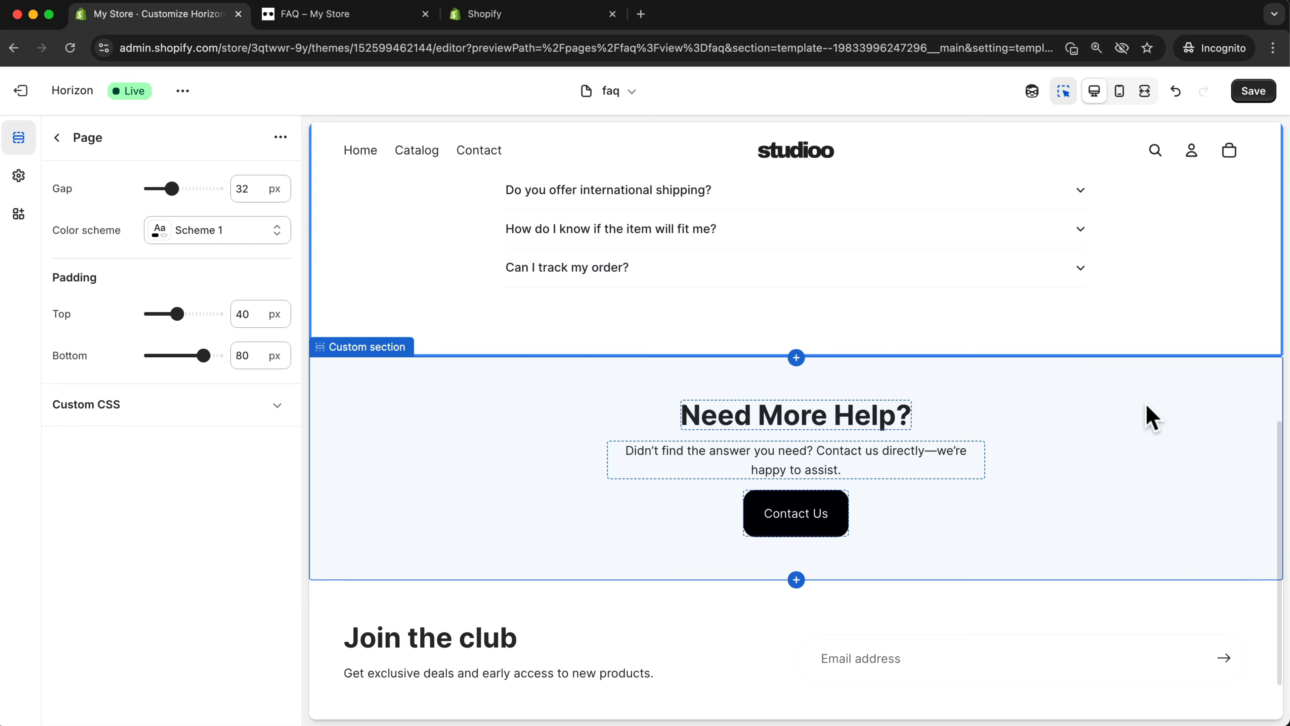
pyautogui.click(1259, 94)
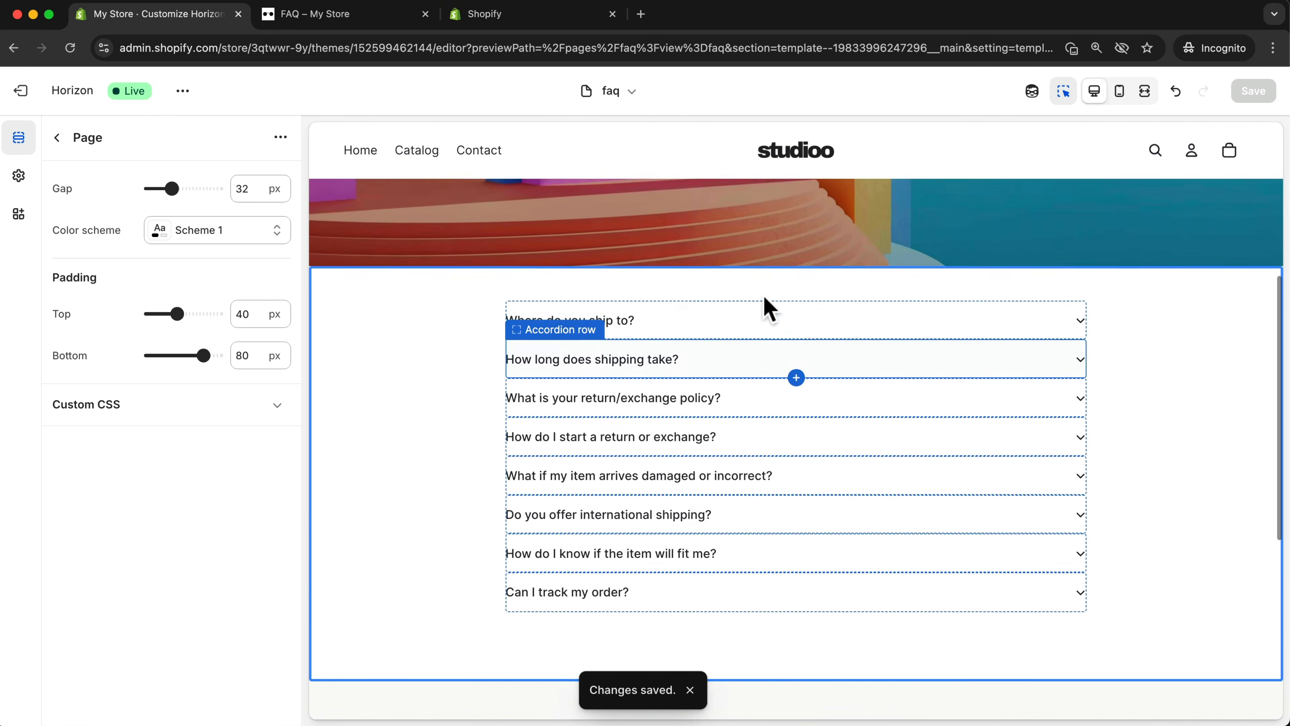
pyautogui.scroll(7, 764, 299)
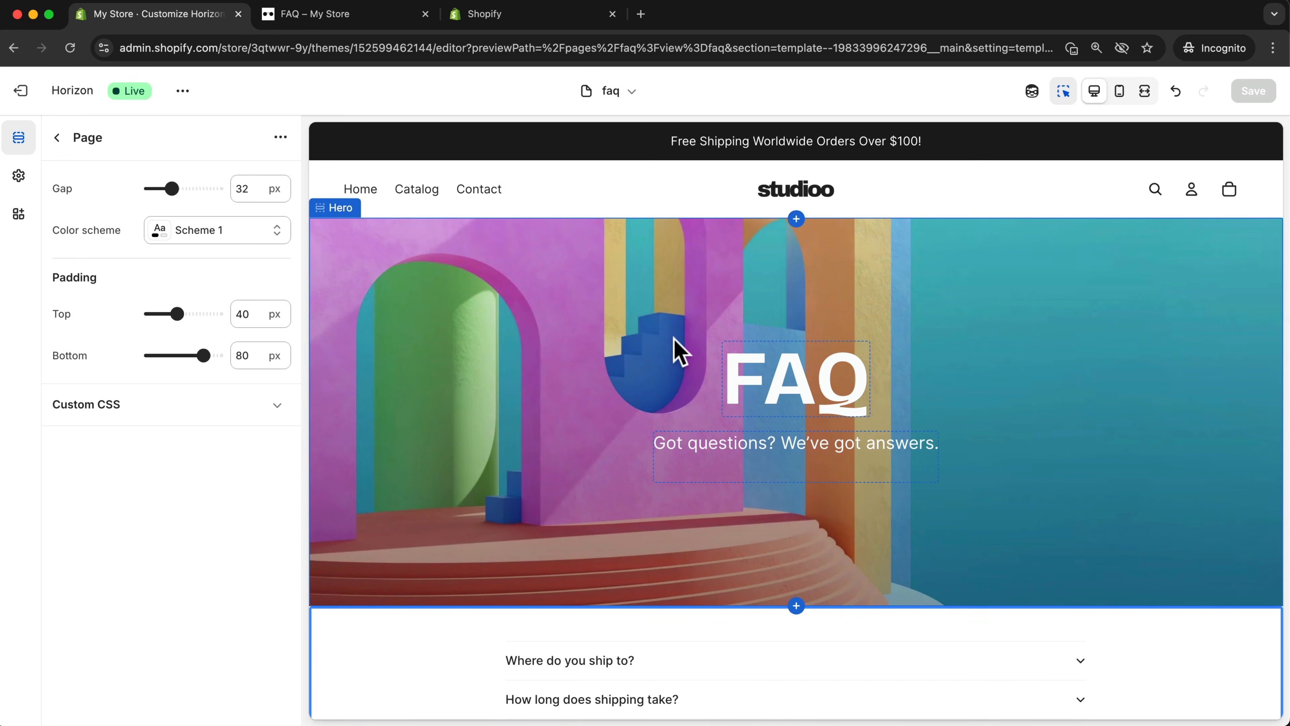
pyautogui.scroll(-6, 680, 351)
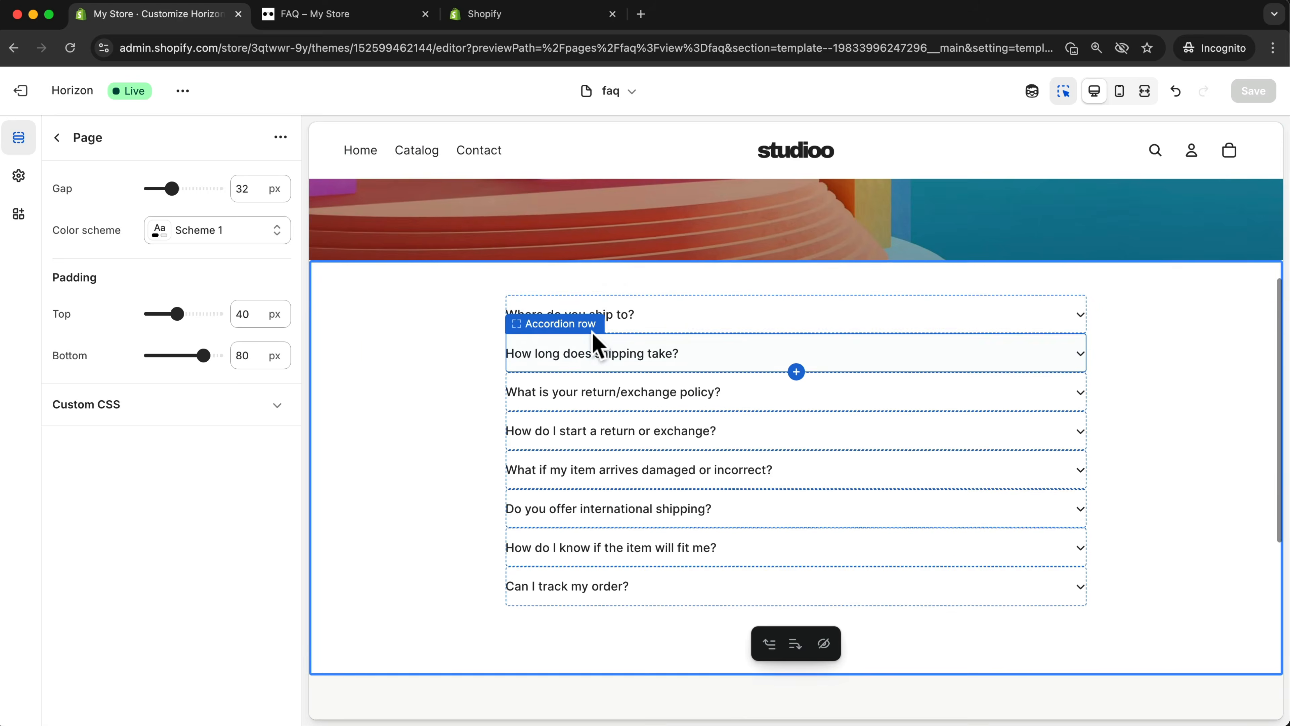
pyautogui.scroll(5, 599, 340)
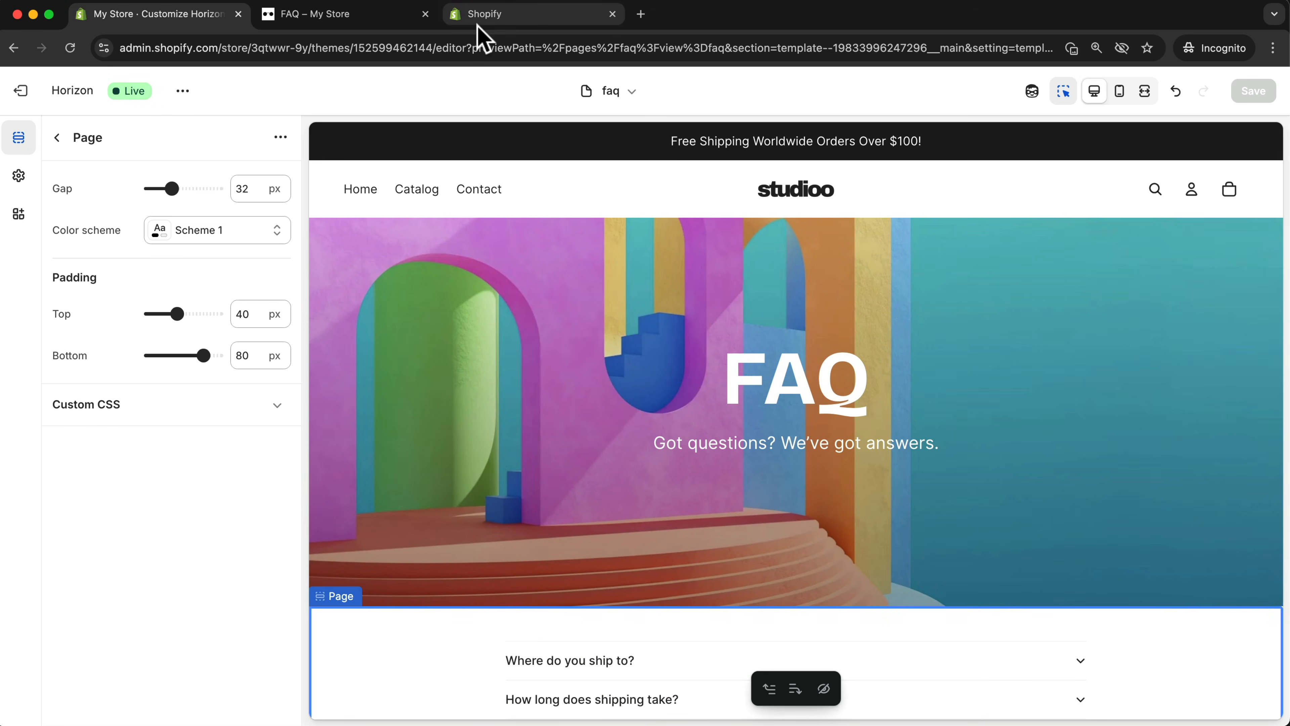
# In the Shopify admin, open the FAQ page, reload it to refresh the template list, assign the faq template and save
pyautogui.click(484, 15)
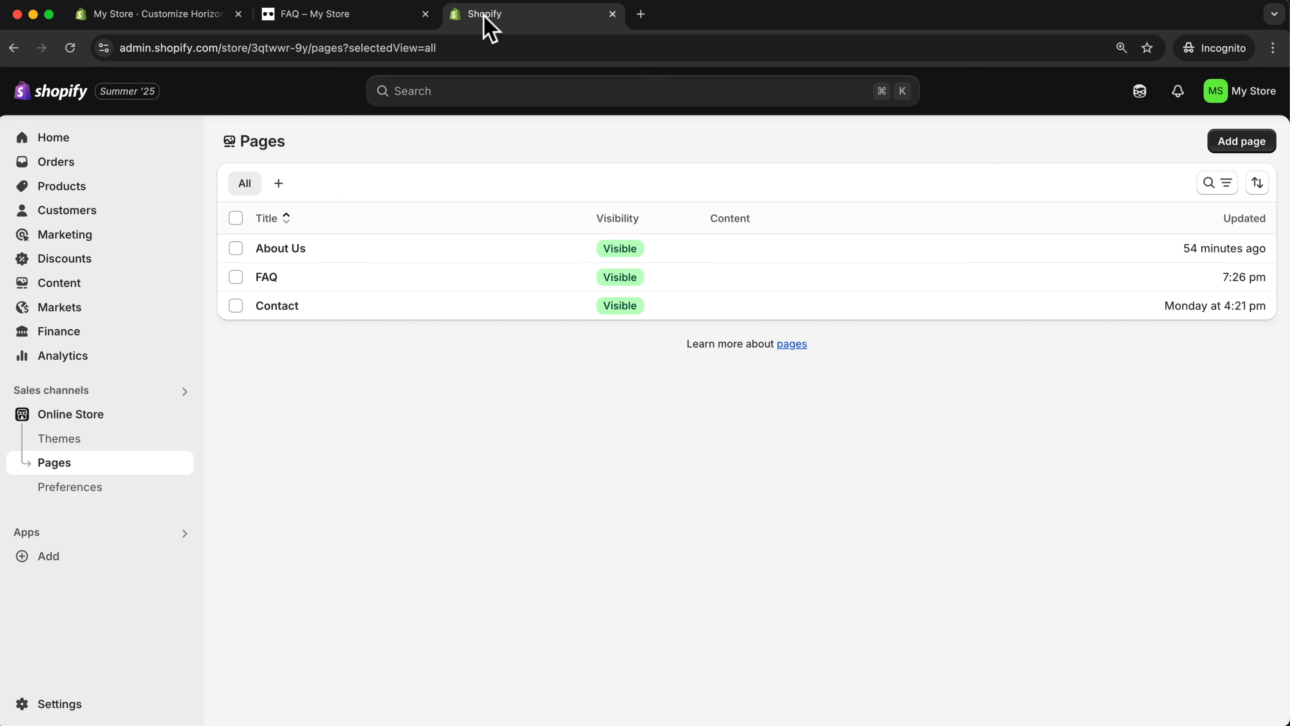
pyautogui.click(265, 277)
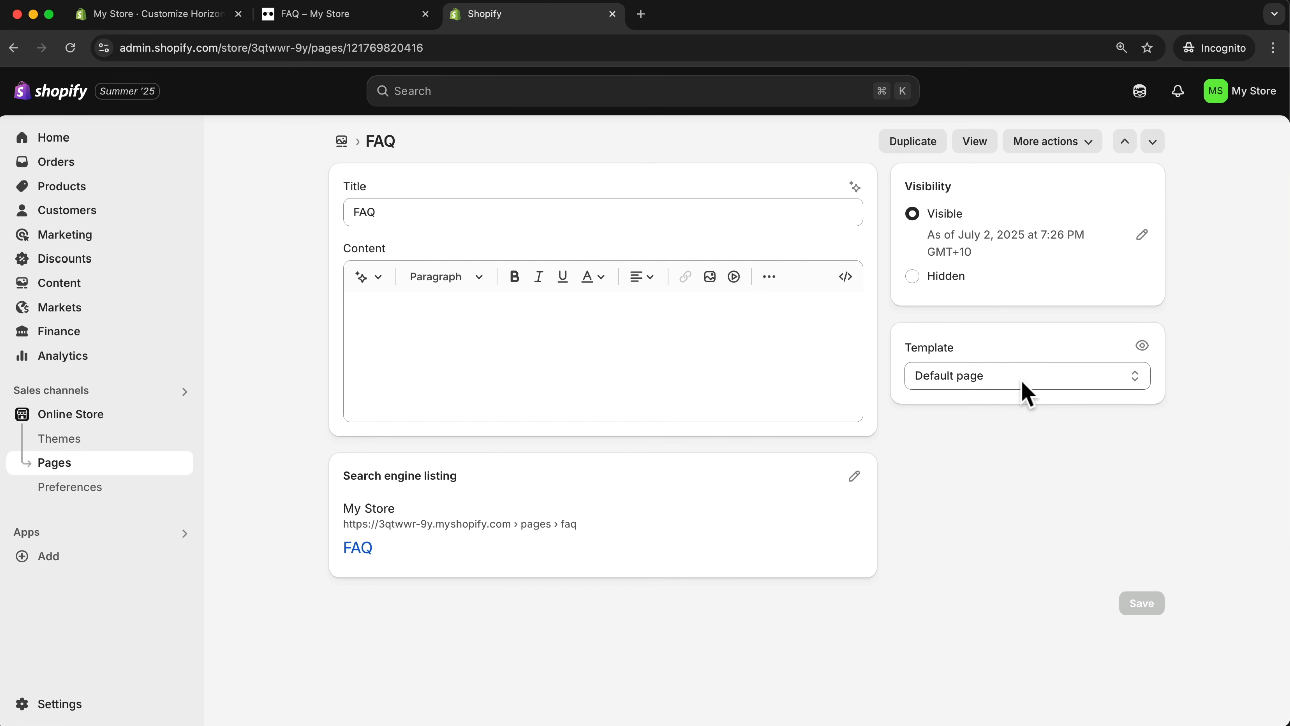
pyautogui.click(1021, 381)
pyautogui.click(986, 330)
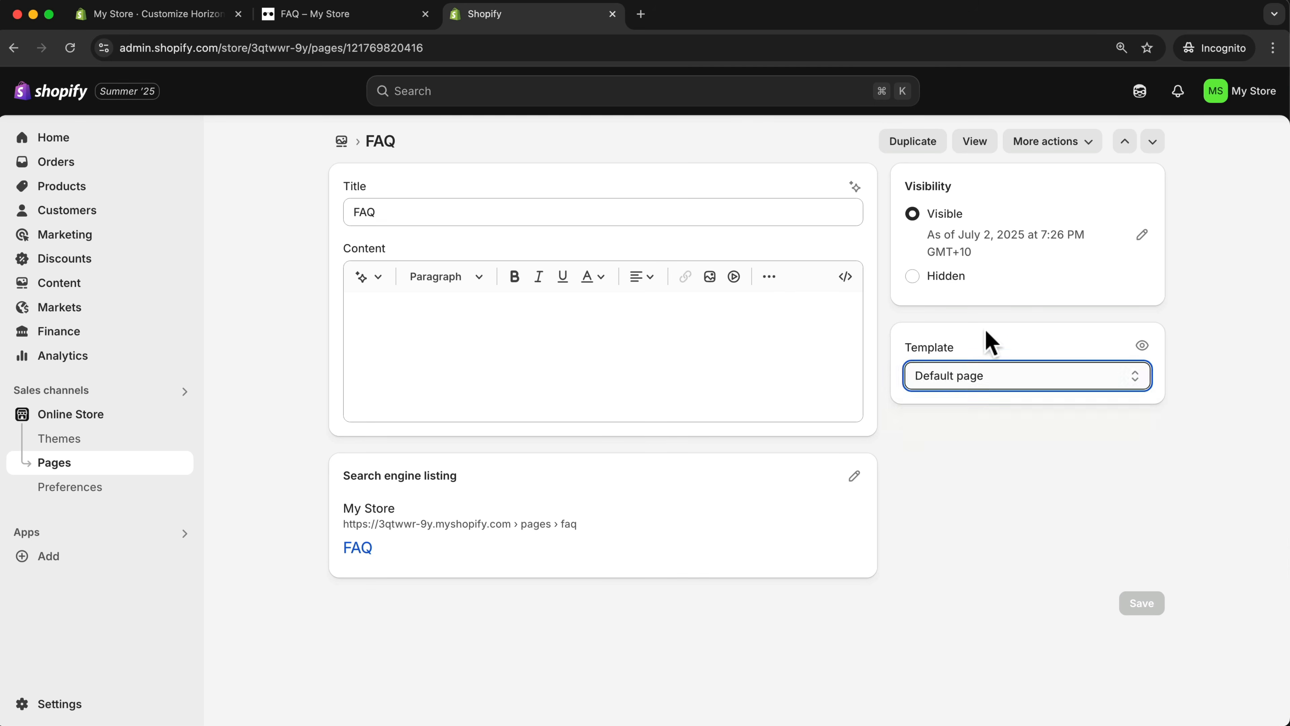
pyautogui.click(70, 49)
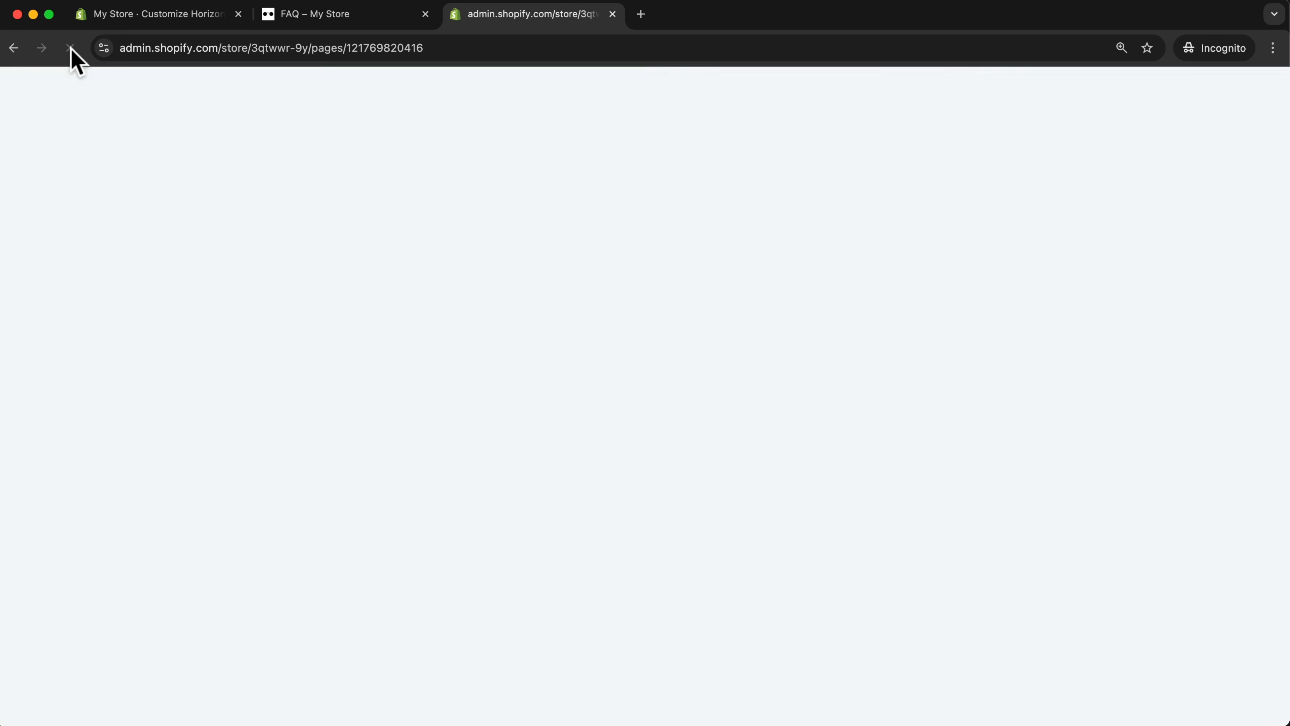
pyautogui.click(967, 379)
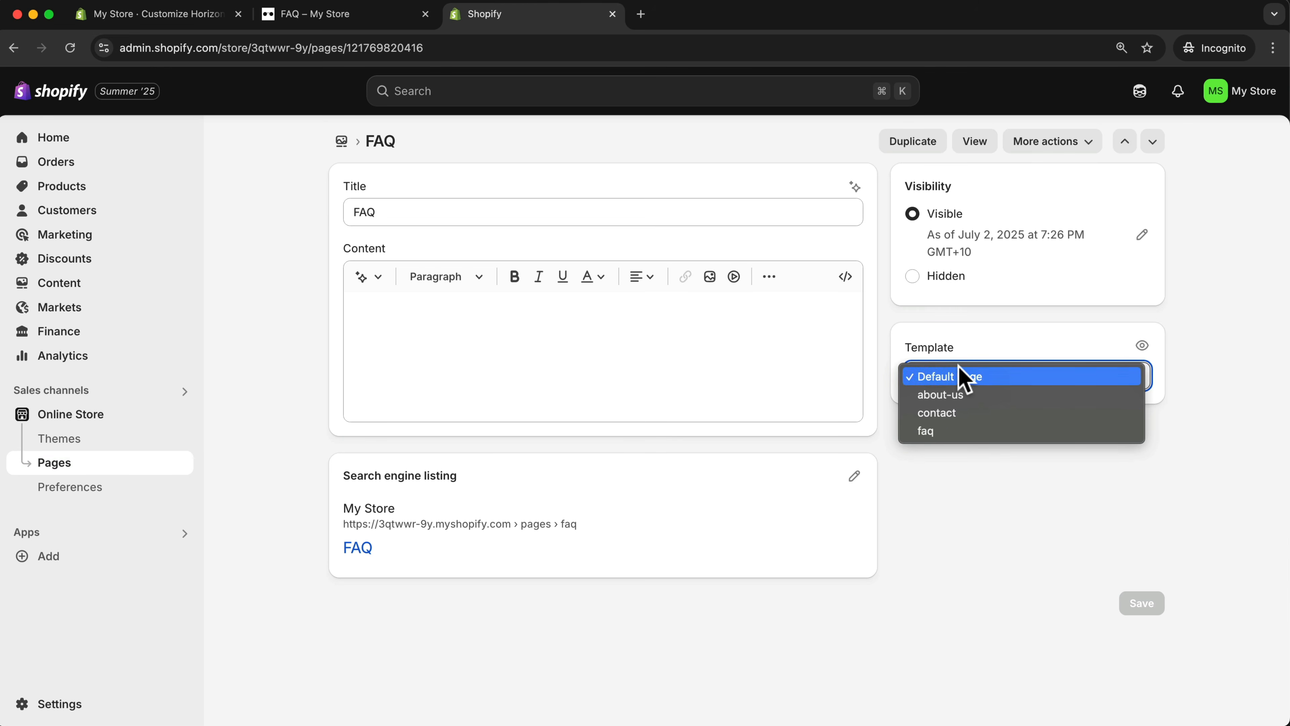
pyautogui.click(938, 433)
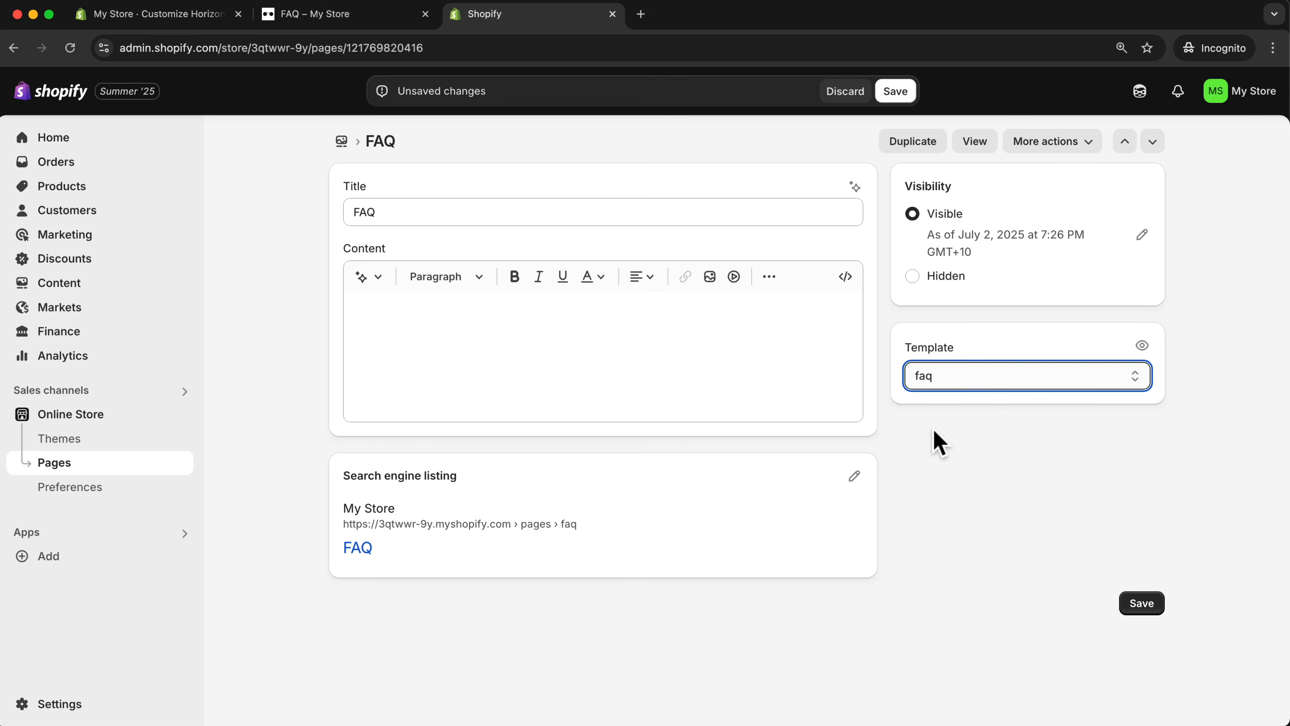
pyautogui.click(902, 95)
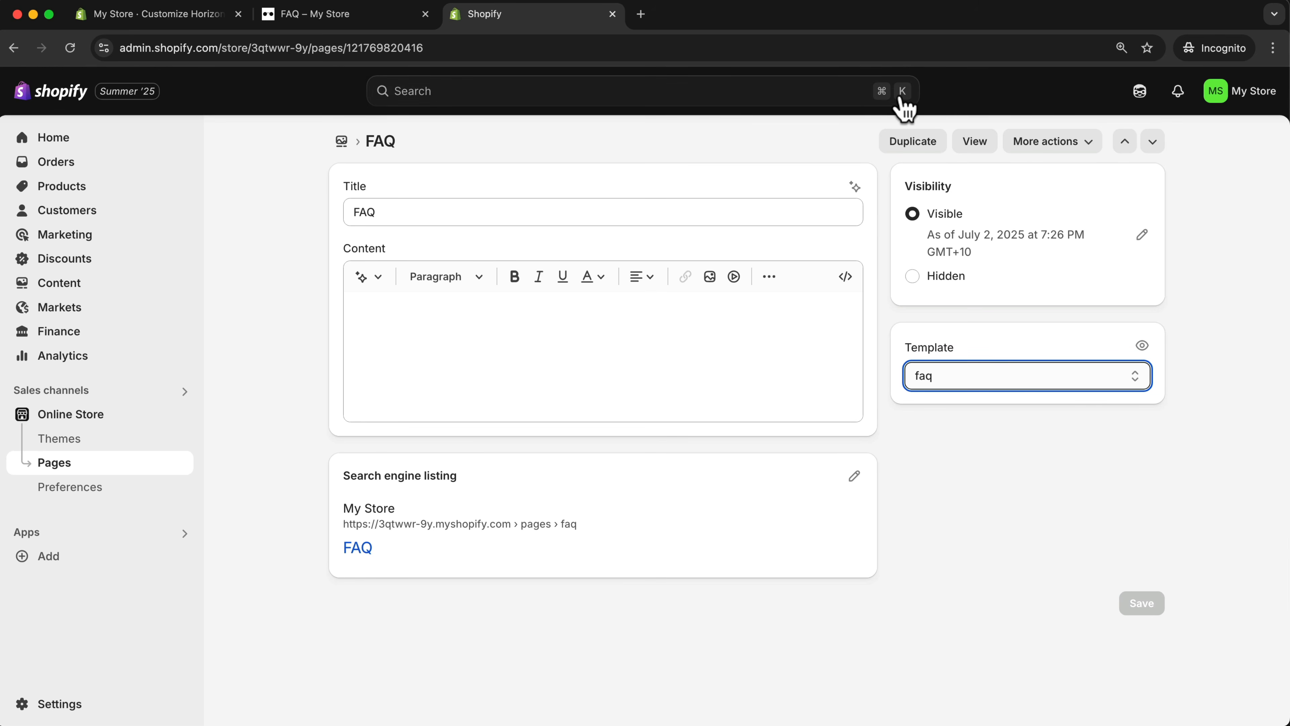
# Return to the theme editor, open the contact page template and review its contact form
pyautogui.click(129, 14)
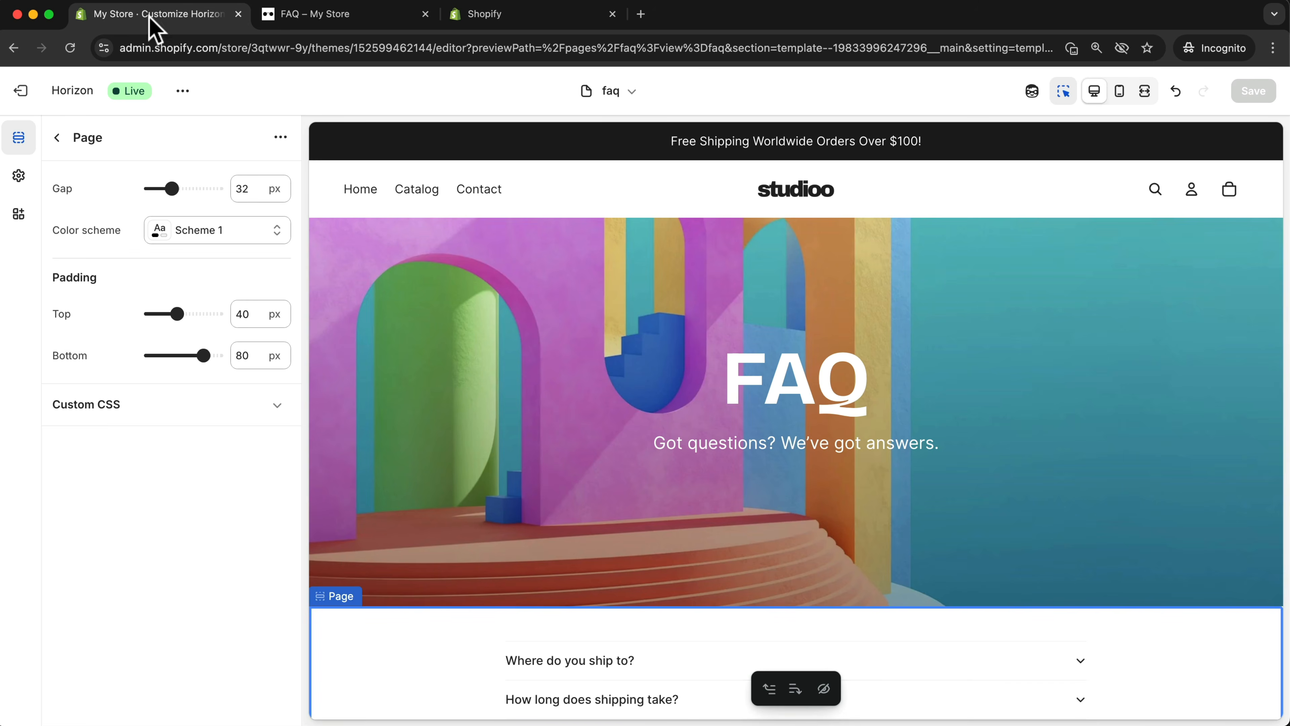
pyautogui.click(621, 94)
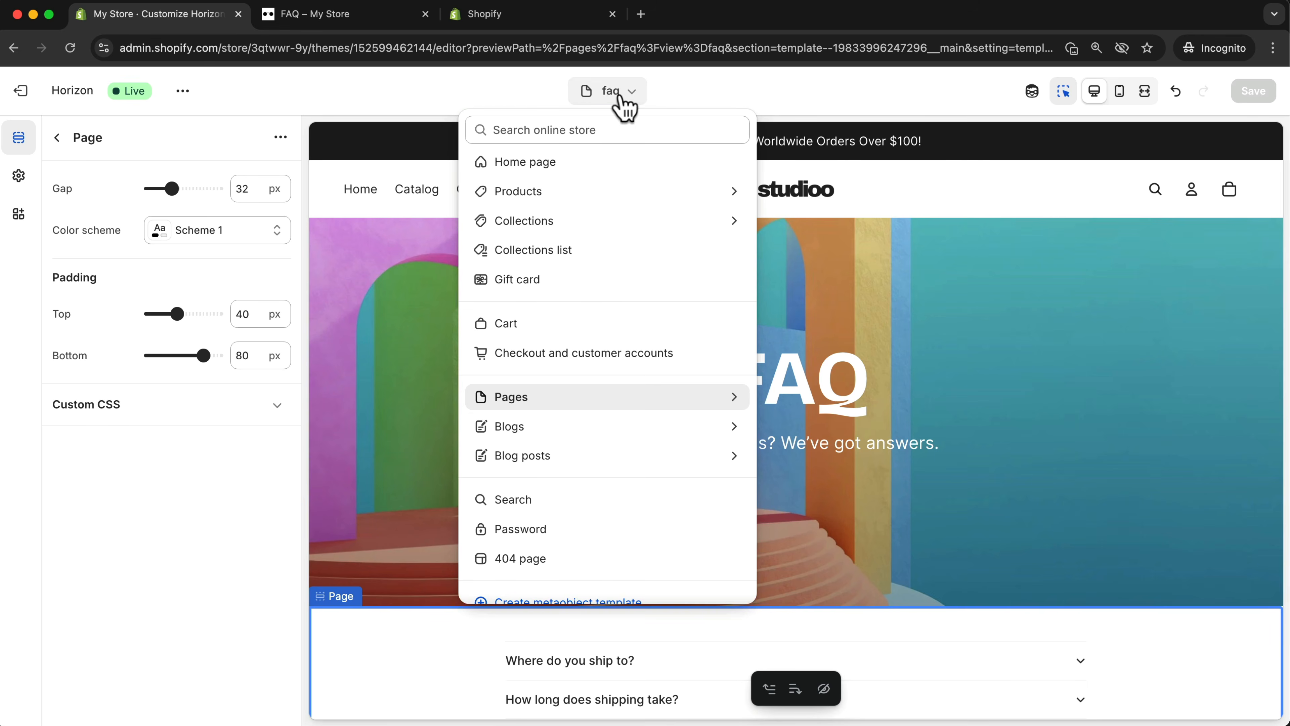
pyautogui.click(574, 396)
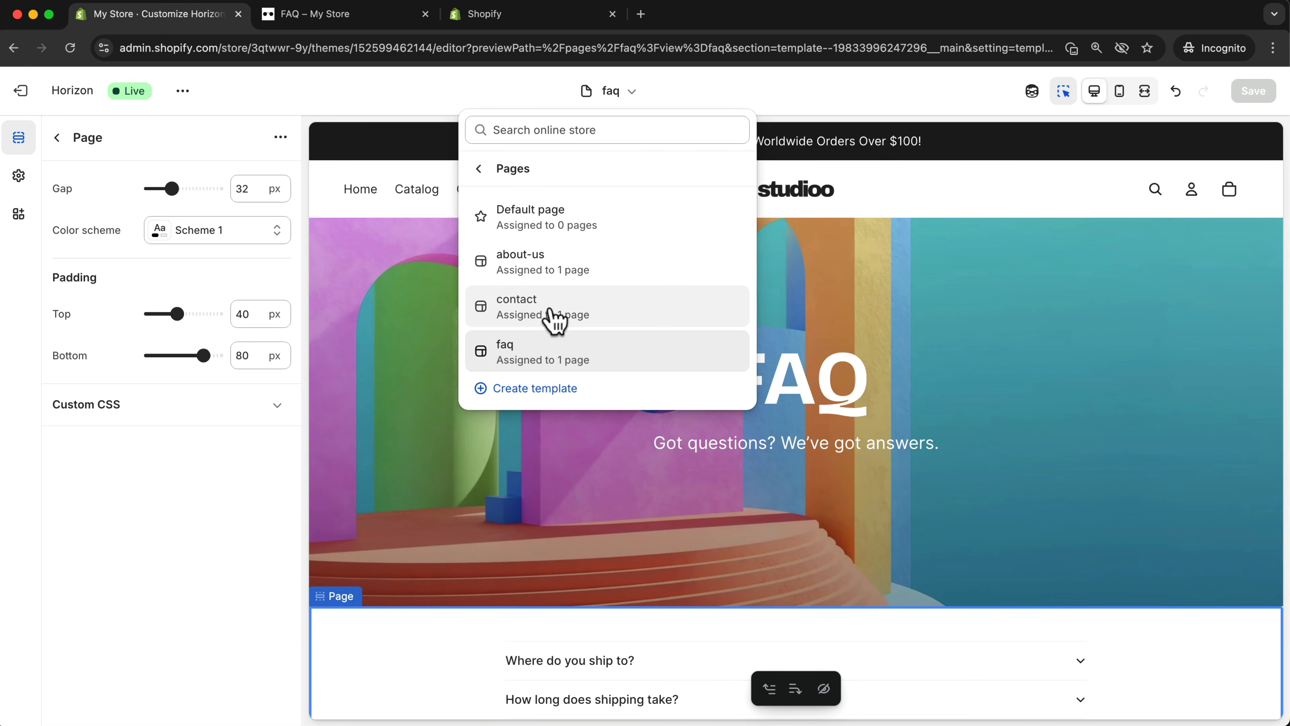
pyautogui.click(534, 319)
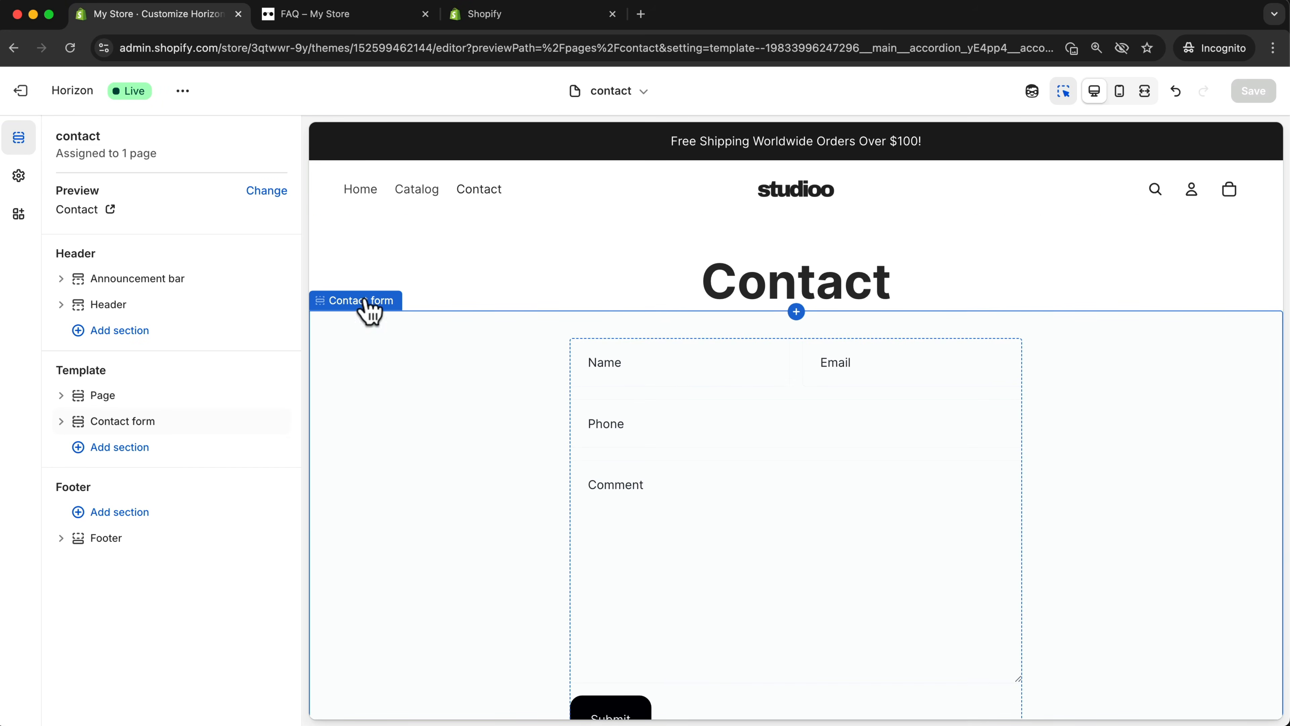
pyautogui.scroll(-2, 513, 355)
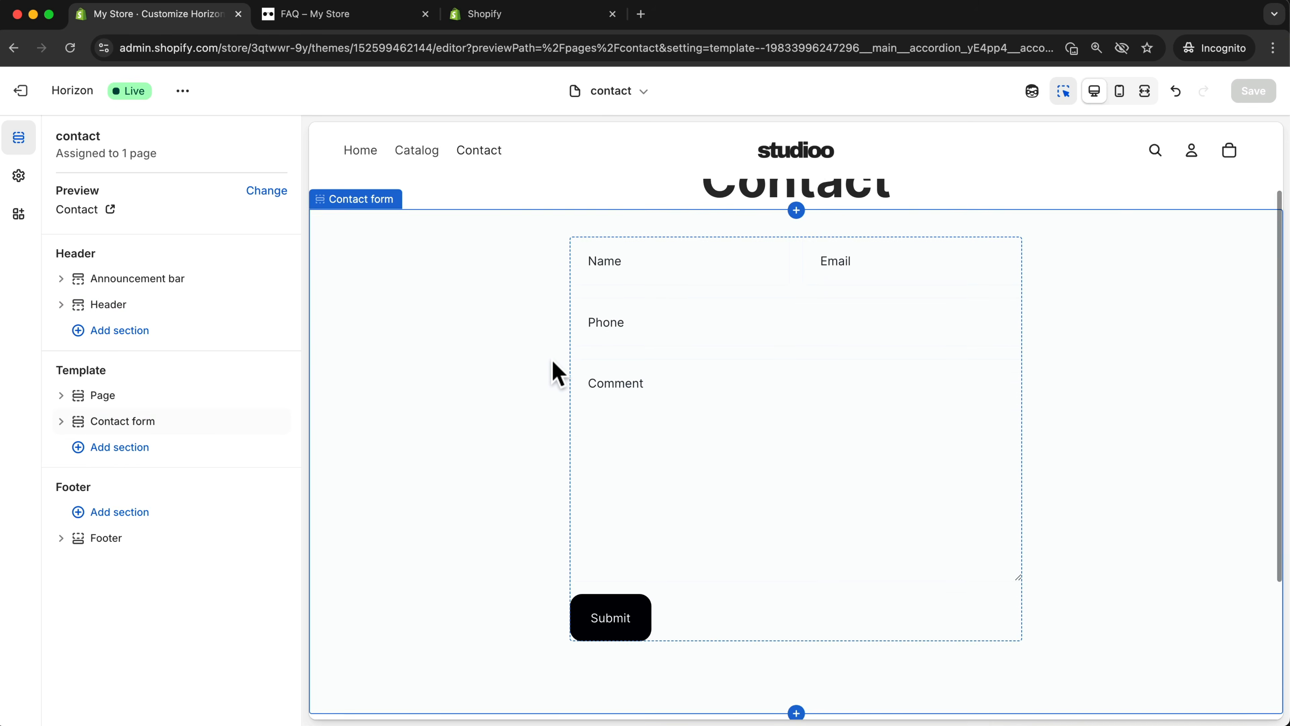
pyautogui.scroll(2, 552, 369)
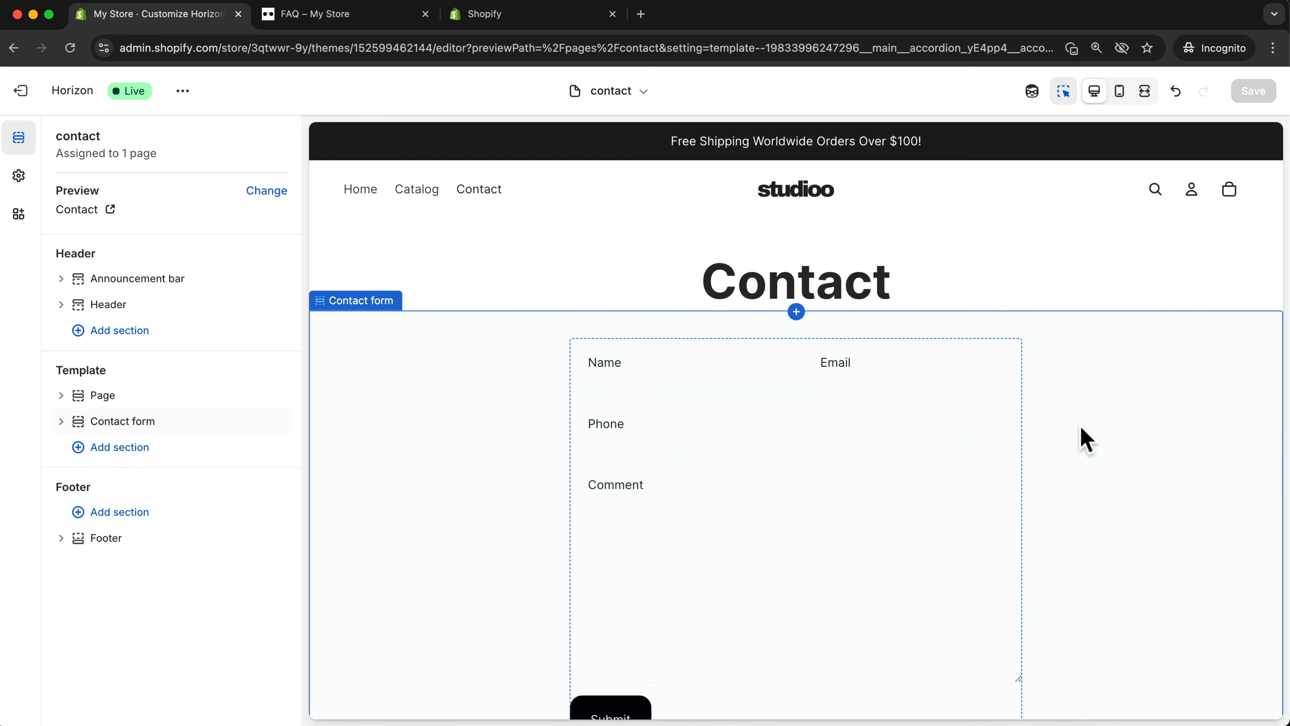
# Open the Default product template in the theme editor
pyautogui.click(635, 91)
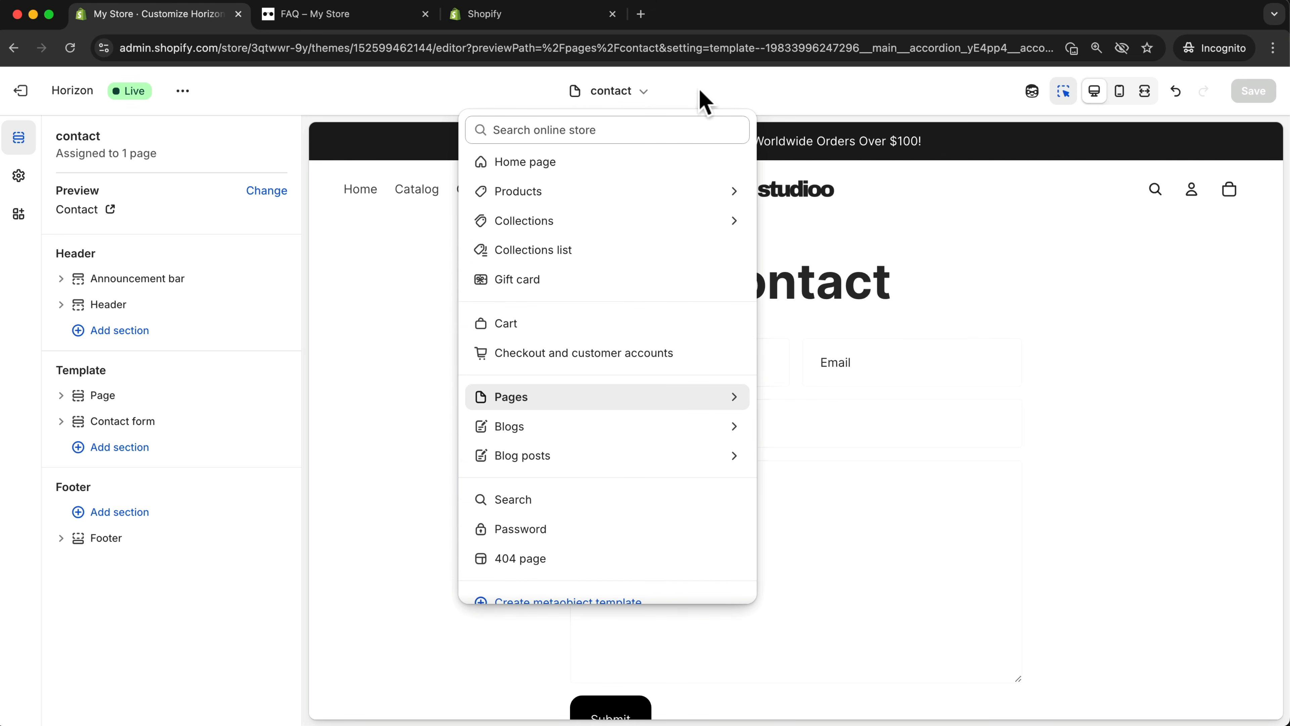
pyautogui.click(530, 193)
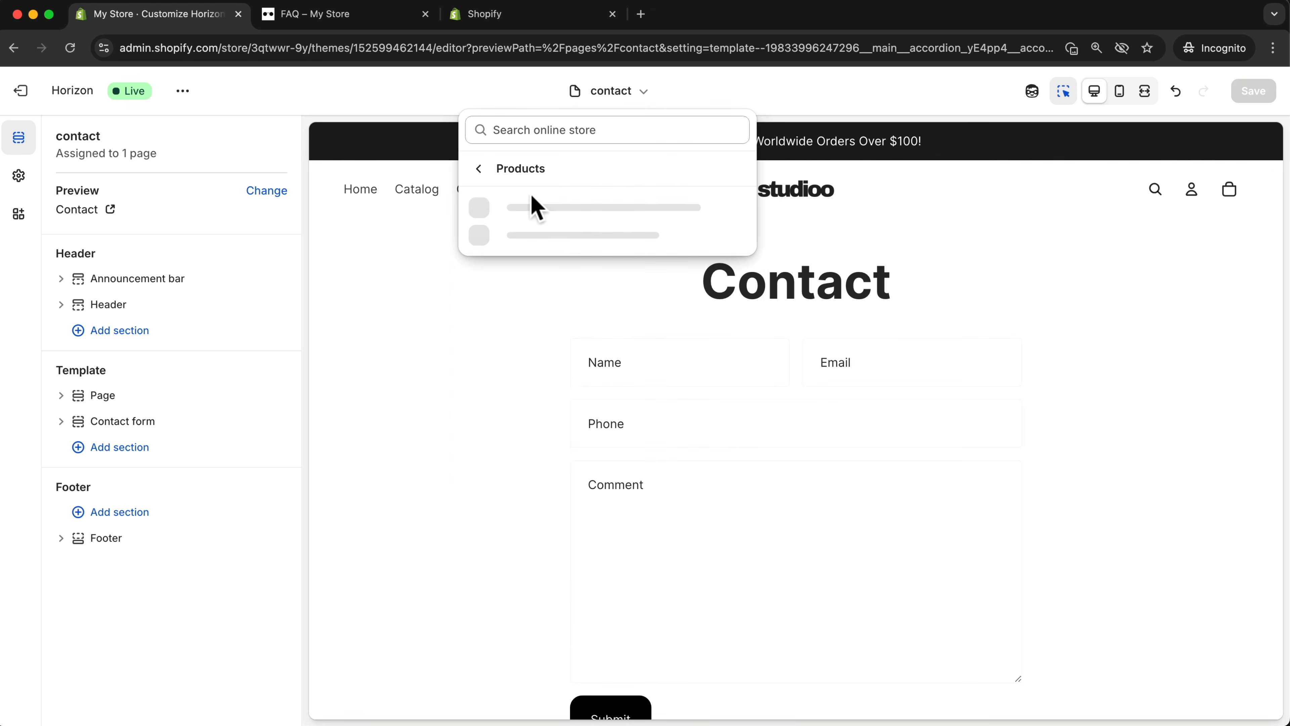
pyautogui.click(563, 216)
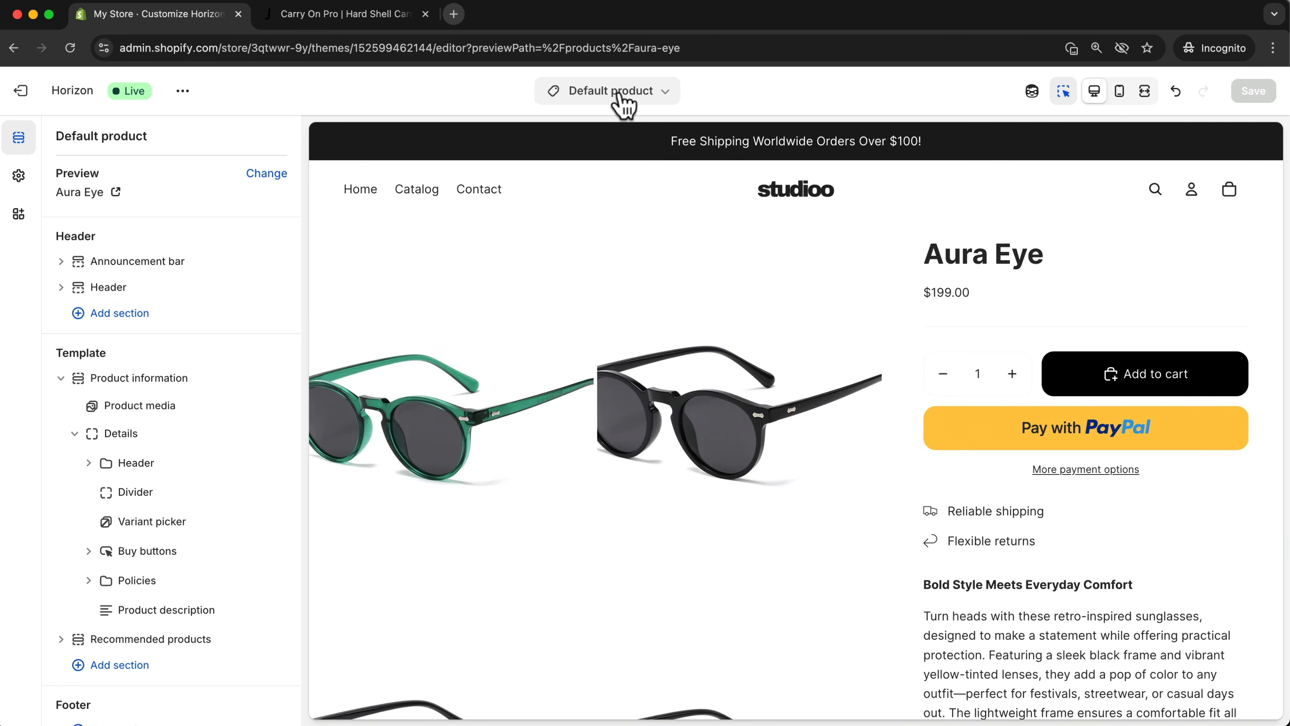
# Check which product templates exist under Products in the template selector and close it
pyautogui.click(624, 102)
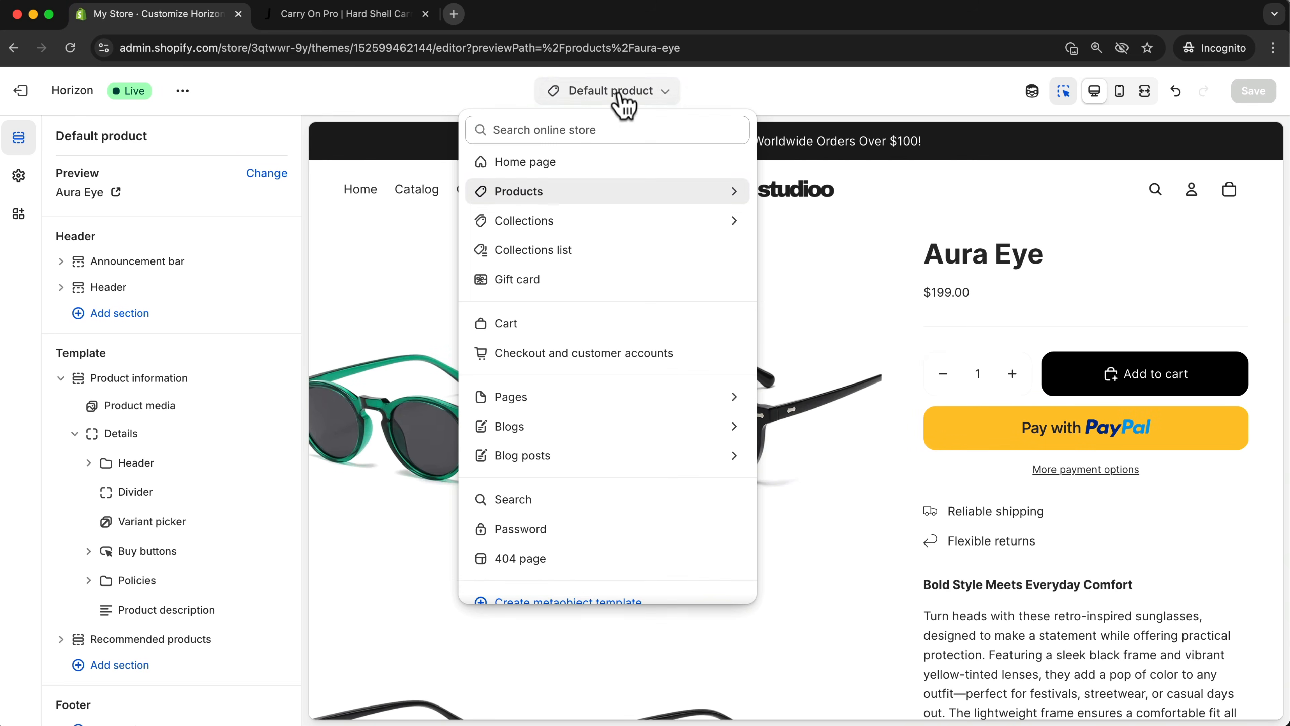
pyautogui.click(576, 199)
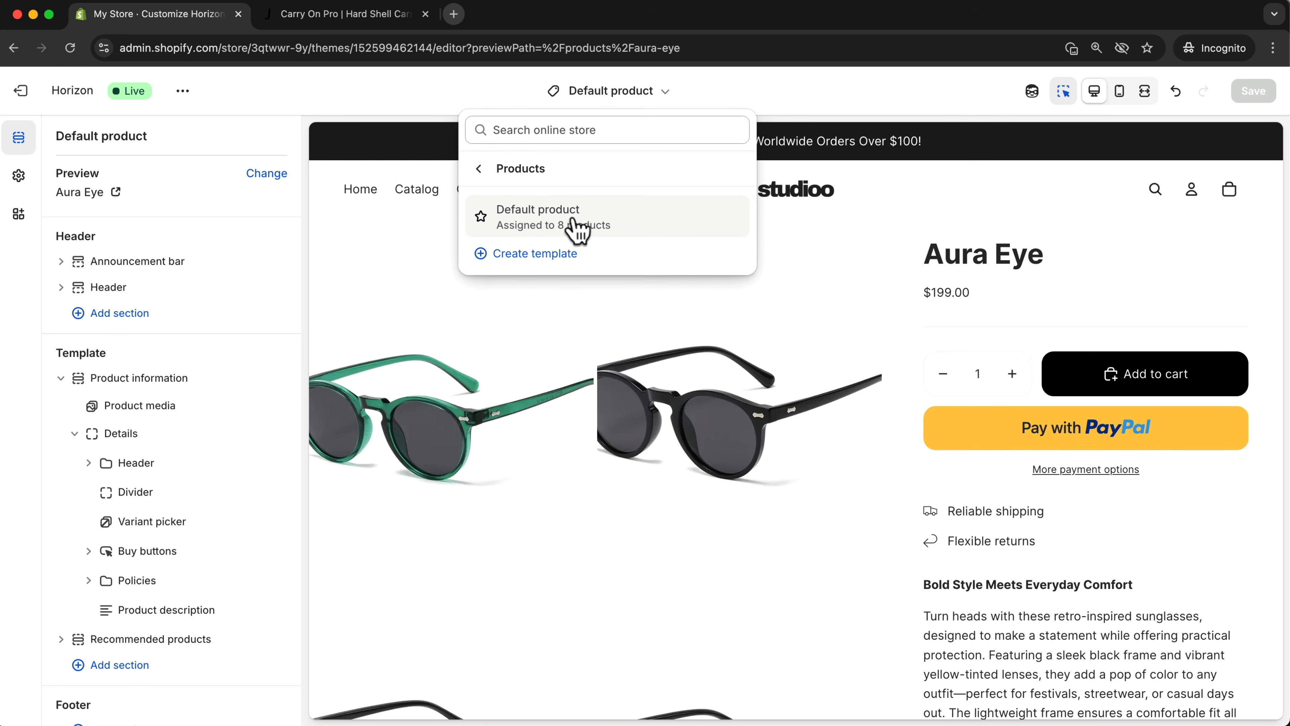
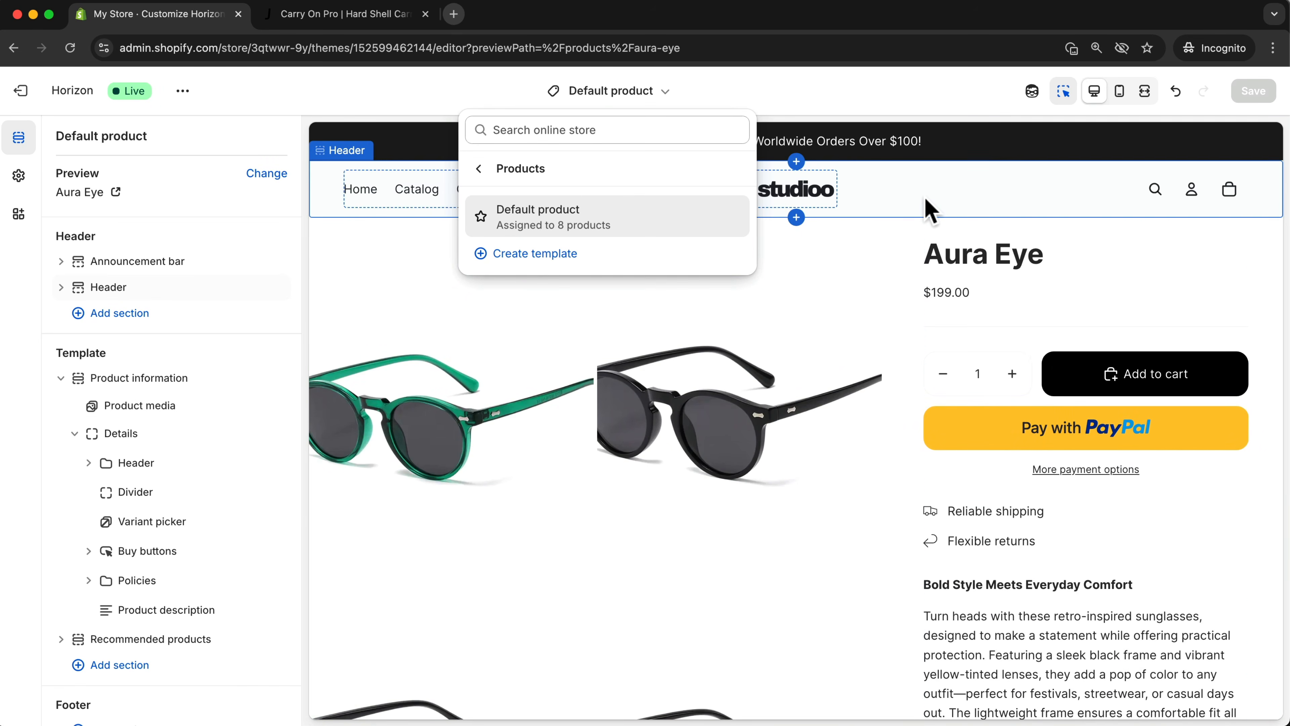
pyautogui.click(925, 198)
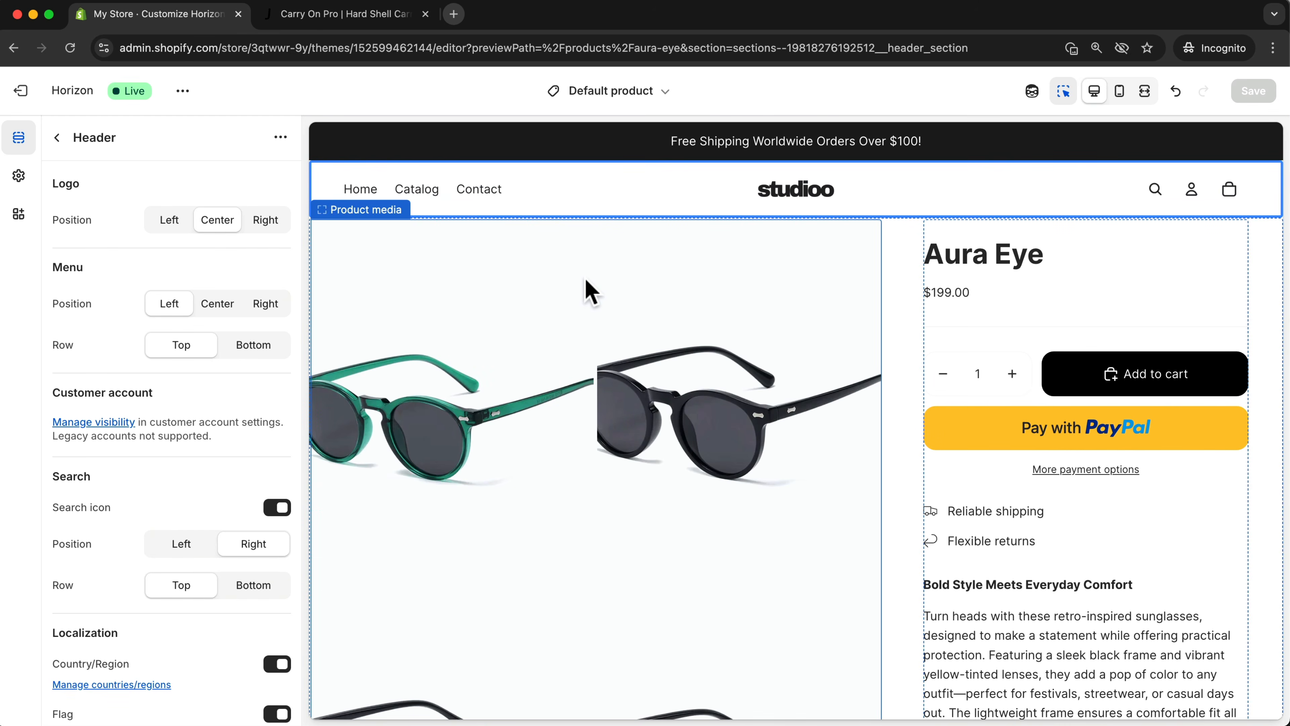
# Set the Product media block's type to Carousel with Large arrows as its icons
pyautogui.click(496, 322)
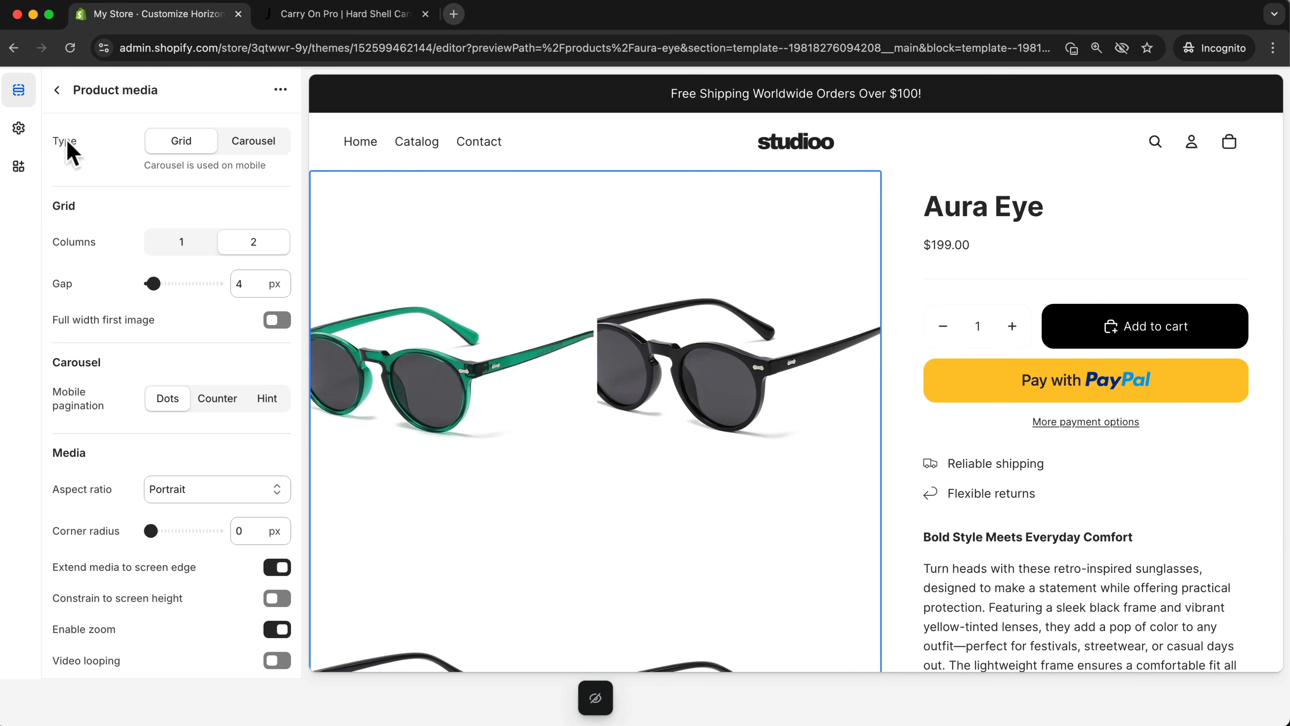
pyautogui.click(259, 146)
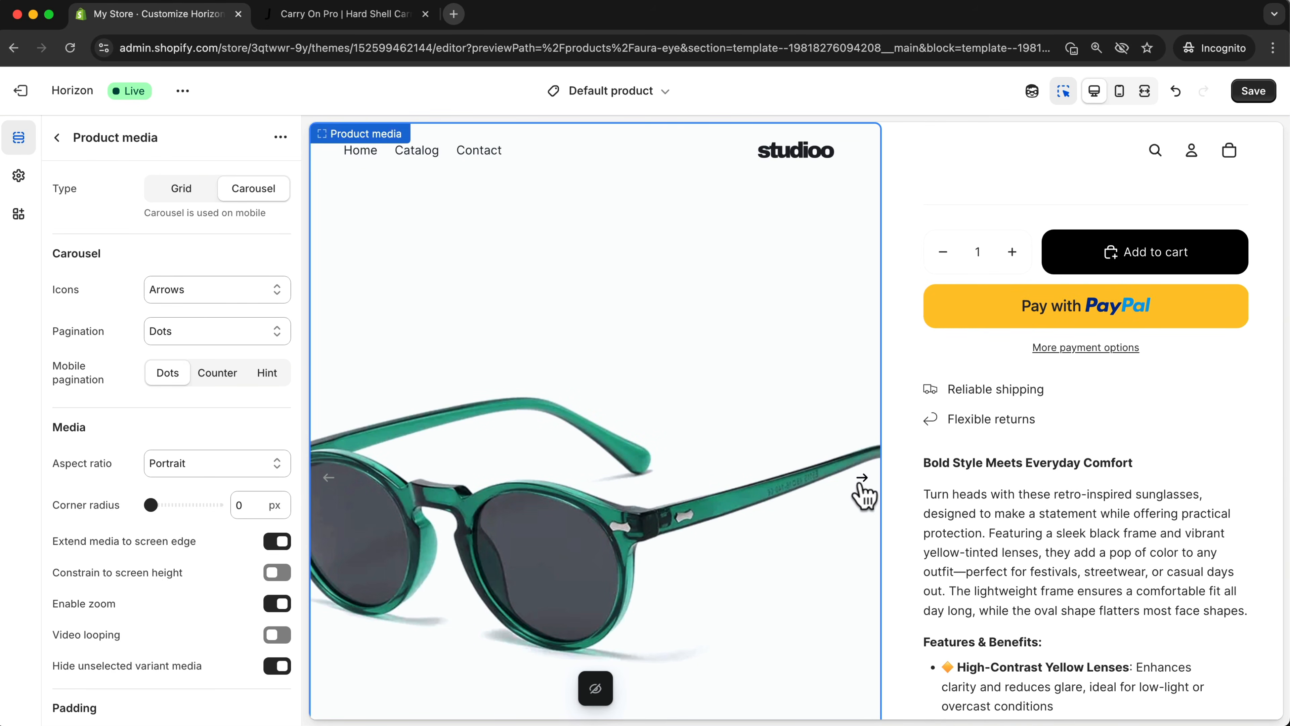
pyautogui.click(219, 296)
pyautogui.press('Escape')
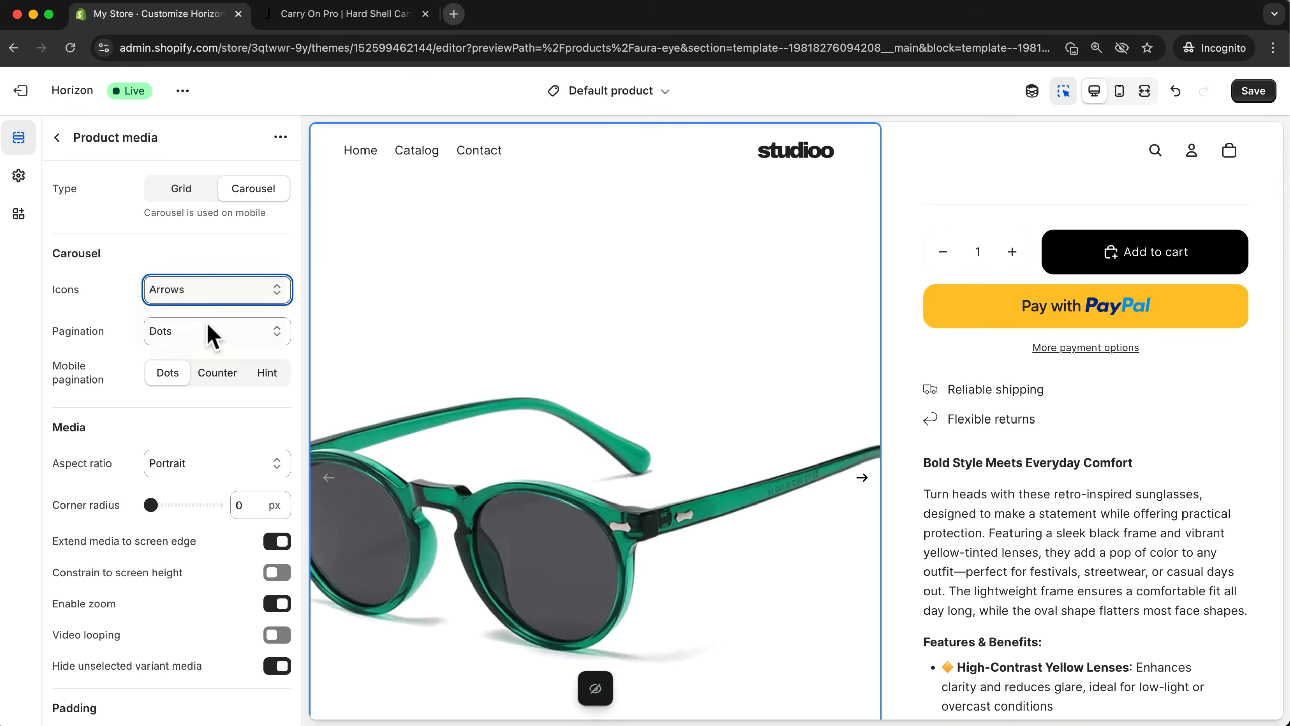
pyautogui.press('Down')
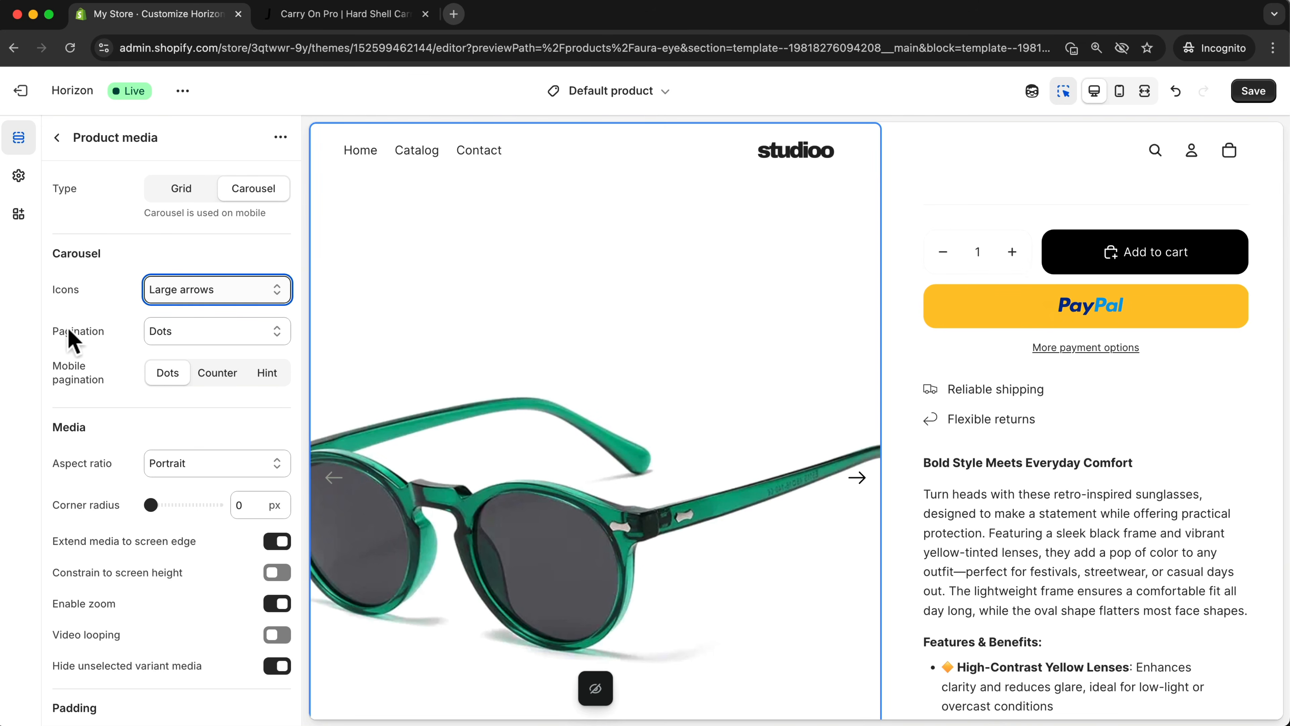
# Set the product media carousel's pagination to Thumbnails and check the thumbnails in the preview
pyautogui.click(167, 332)
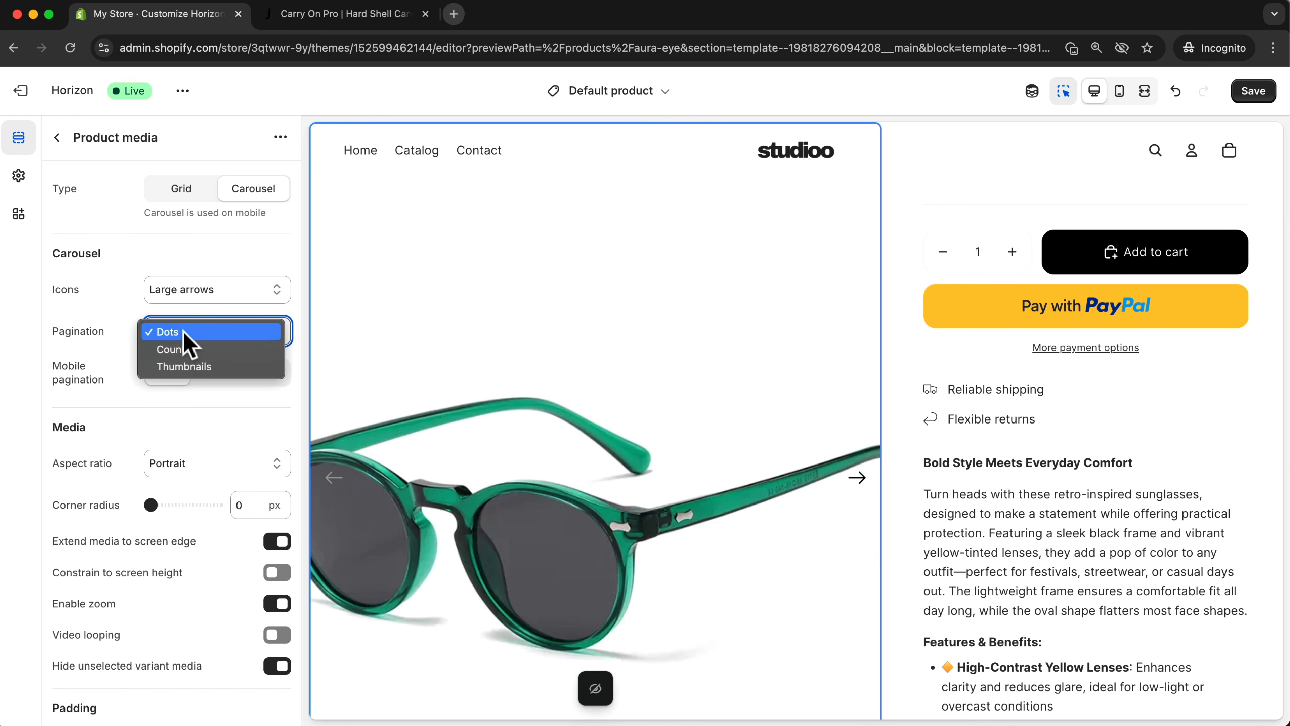
pyautogui.click(184, 366)
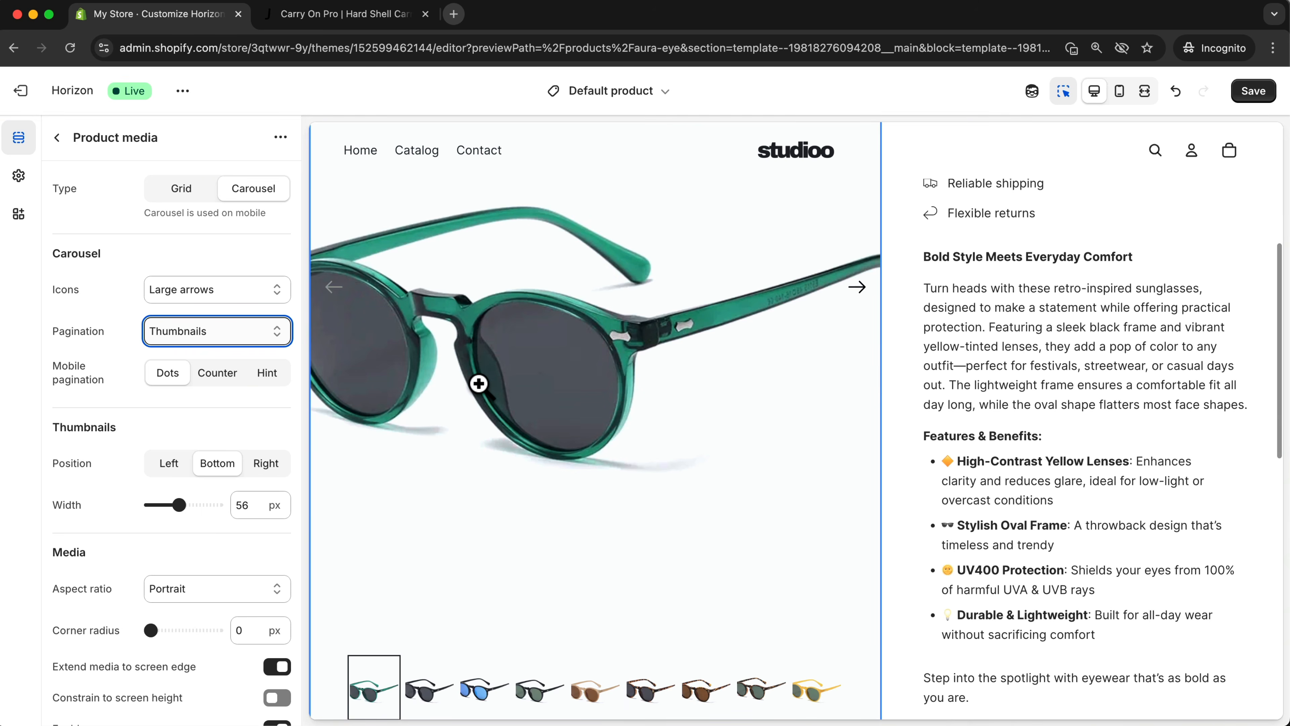
pyautogui.scroll(-3, 546, 614)
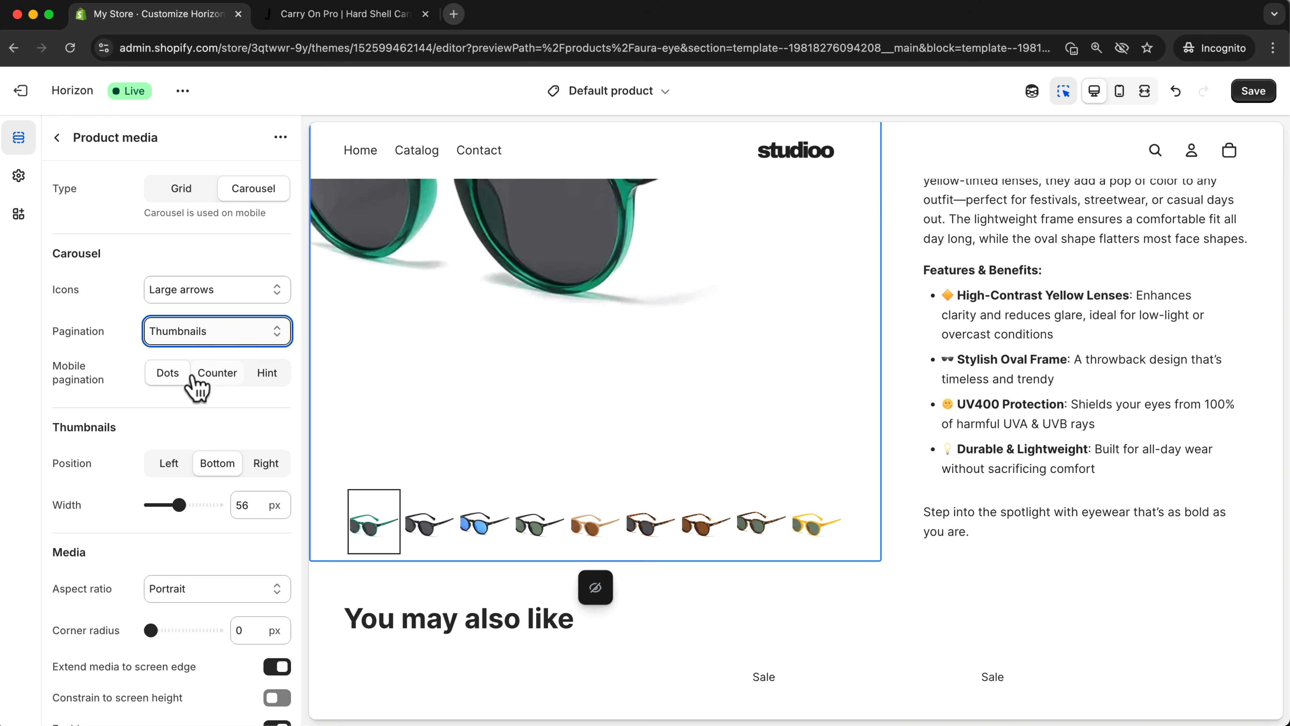
# Try the Counter and Hint mobile pagination in the mobile preview, set it back to Dots and return to the desktop preview
pyautogui.moveTo(106, 379); pyautogui.dragTo(42, 358)
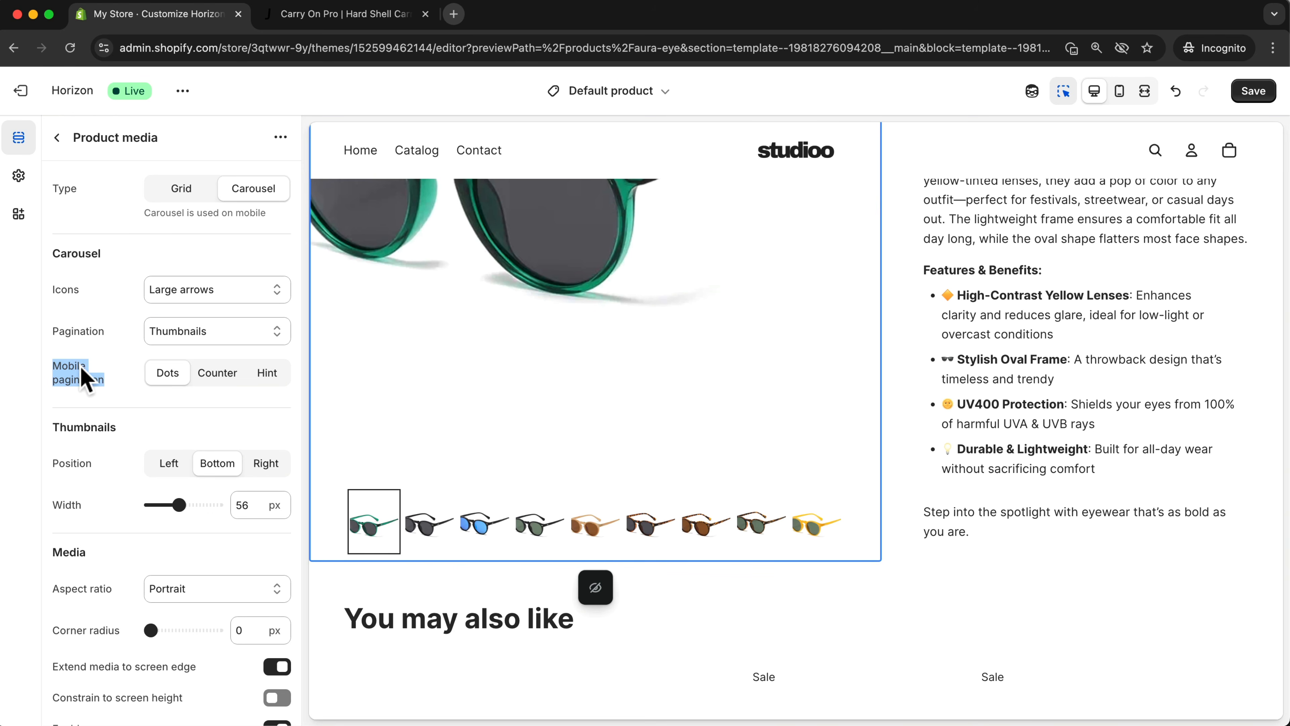
pyautogui.click(1119, 91)
pyautogui.scroll(7, 845, 265)
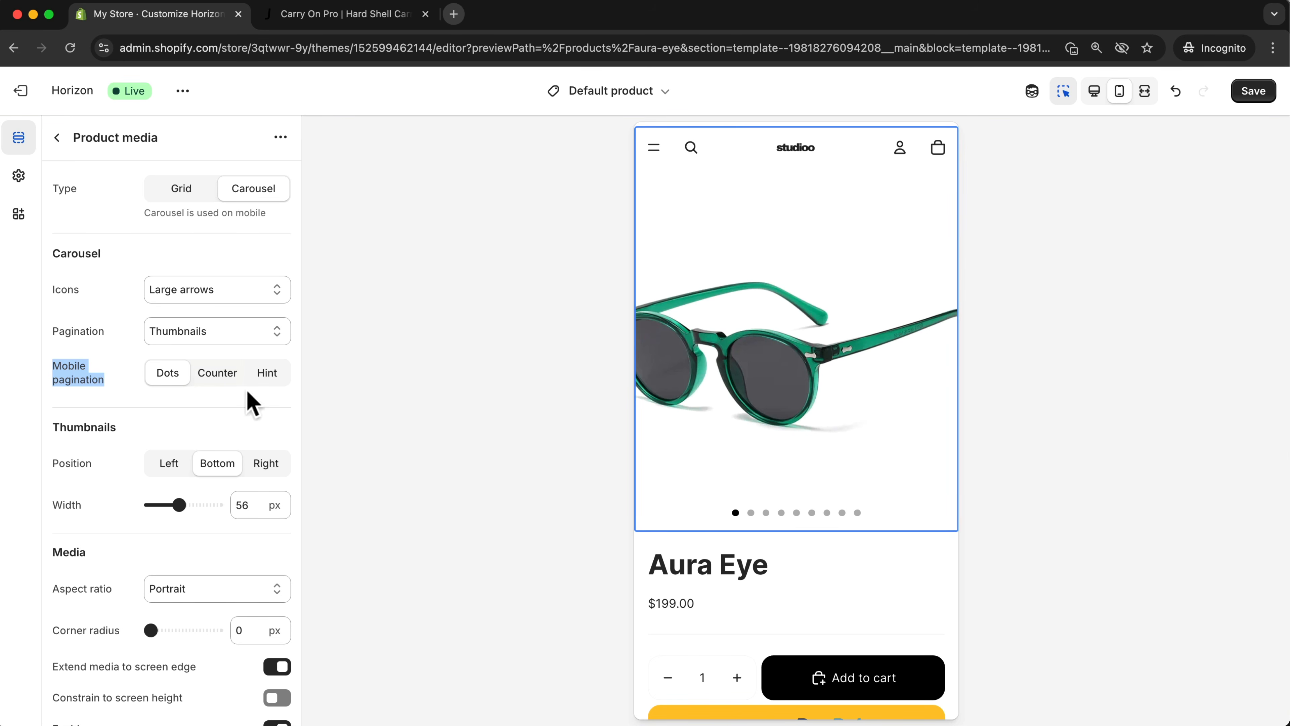
pyautogui.click(216, 378)
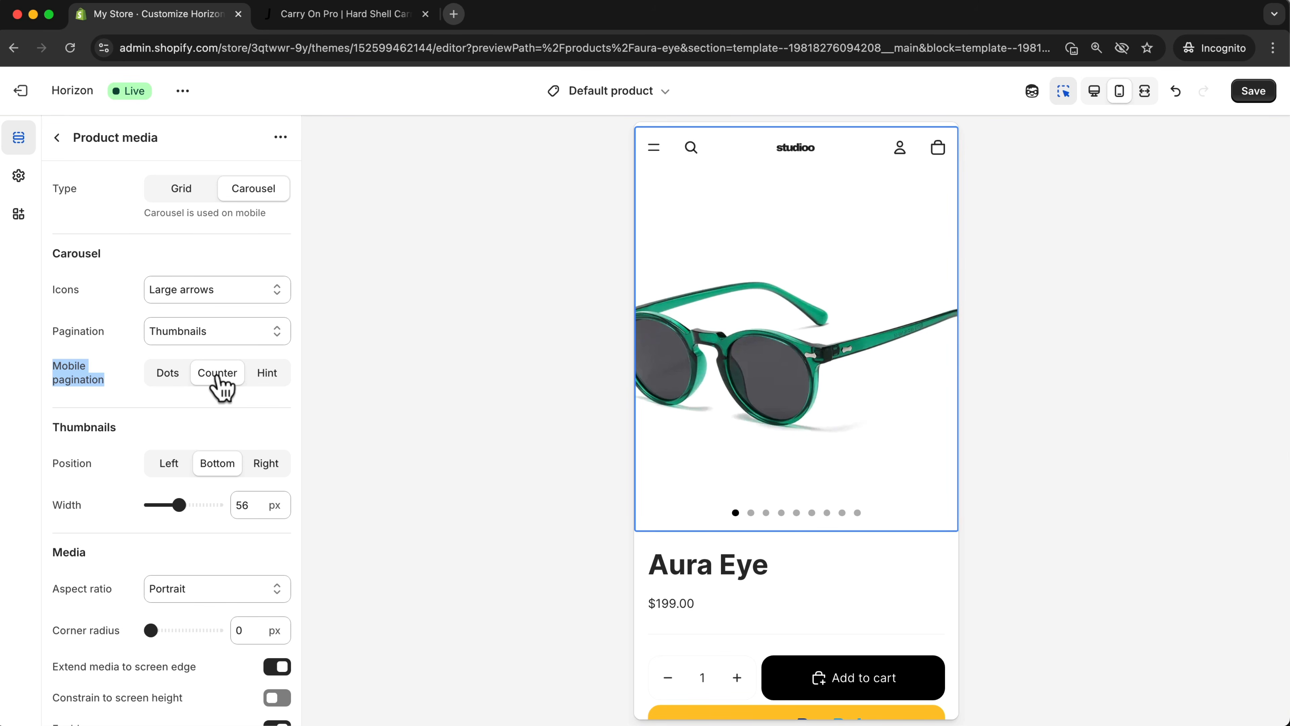
pyautogui.click(269, 382)
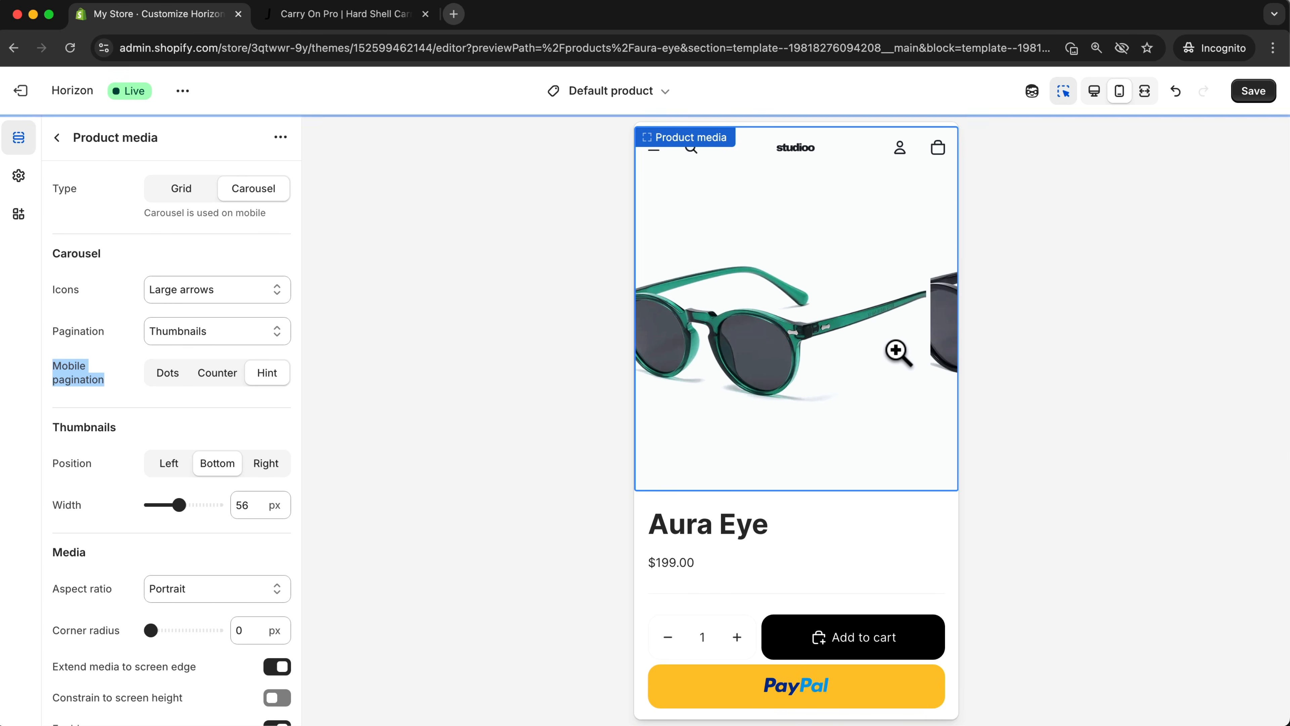
pyautogui.click(167, 377)
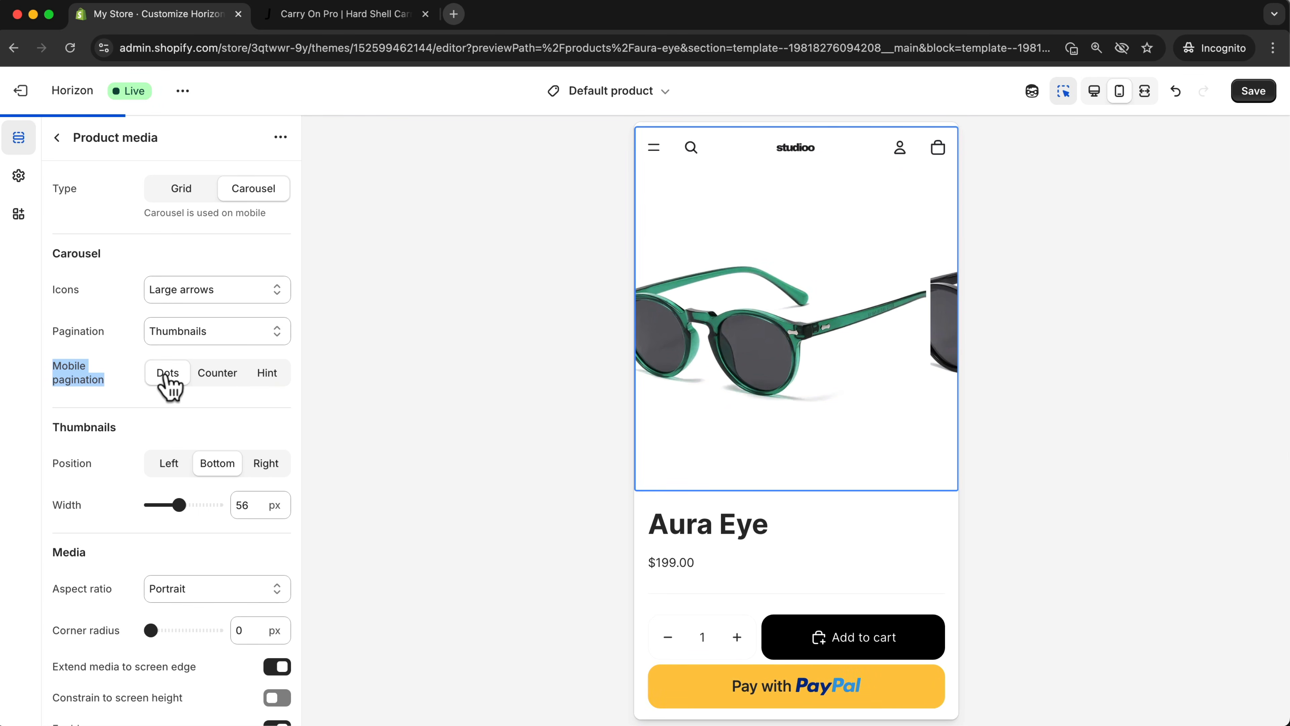
pyautogui.click(1095, 90)
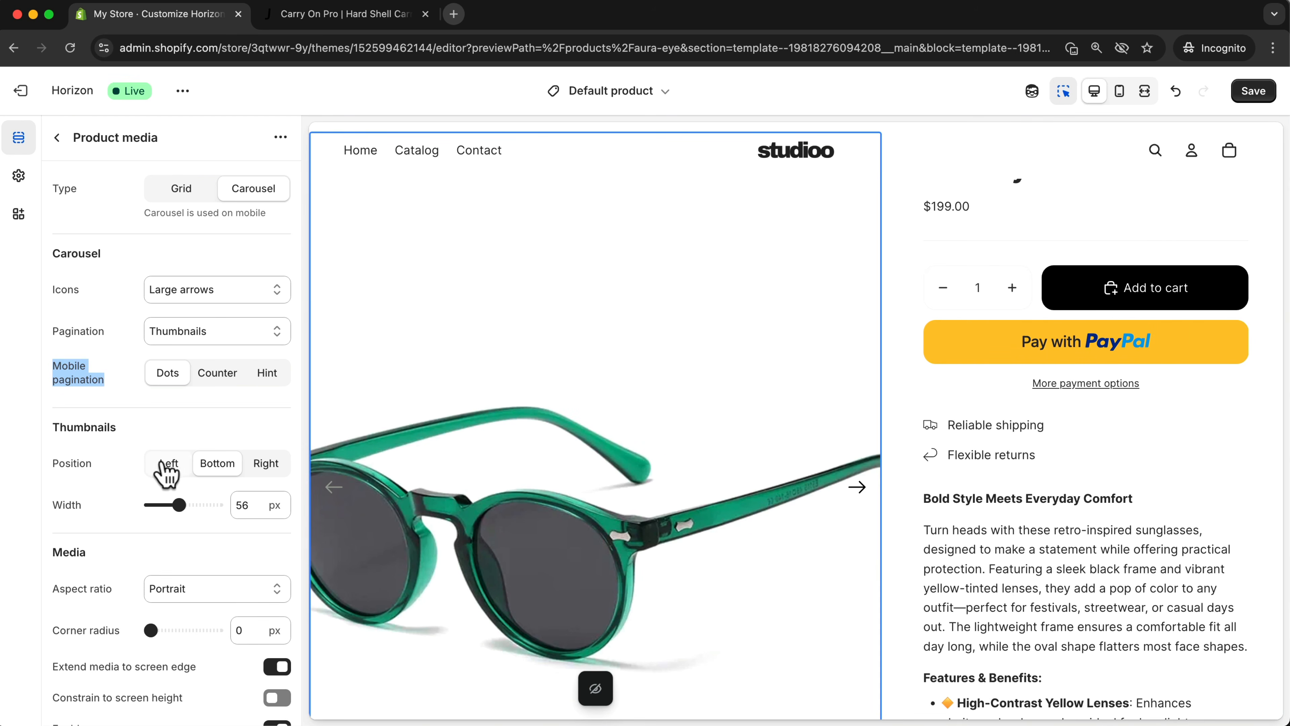
# Set the product media thumbnails' position to Right and their width to 48 px
pyautogui.scroll(-7, 533, 452)
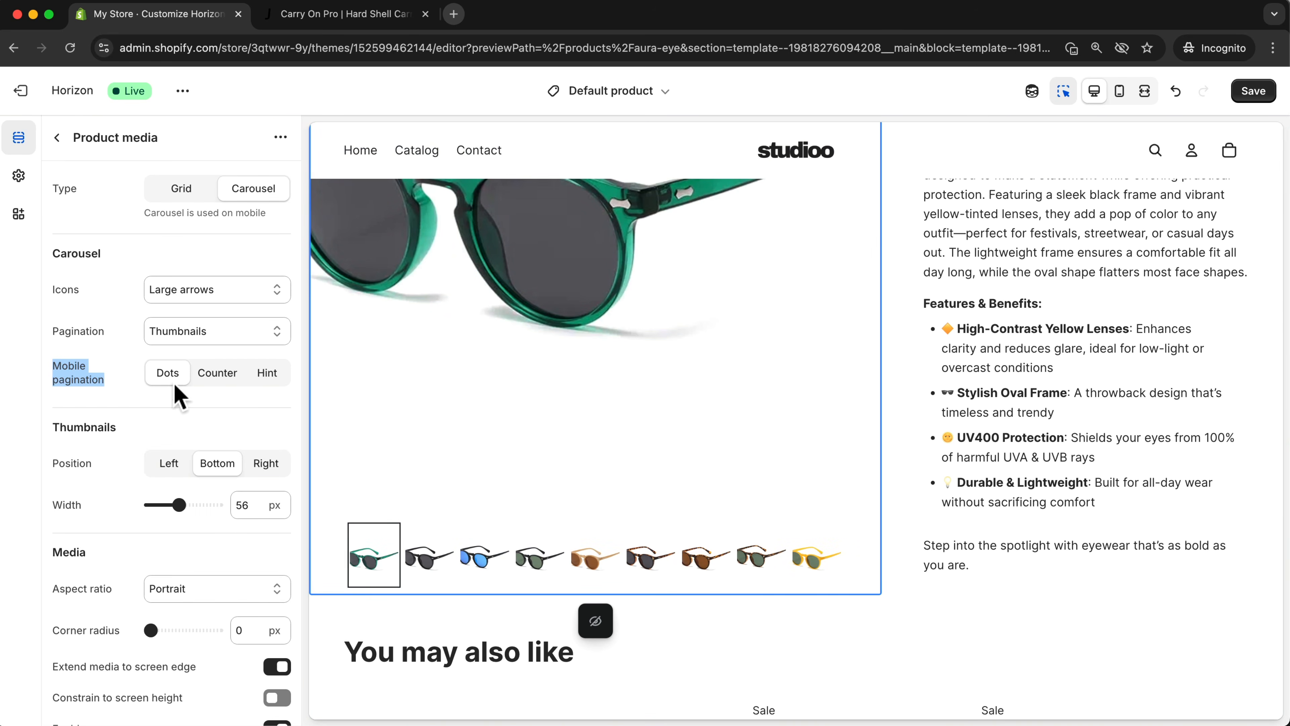
pyautogui.click(266, 464)
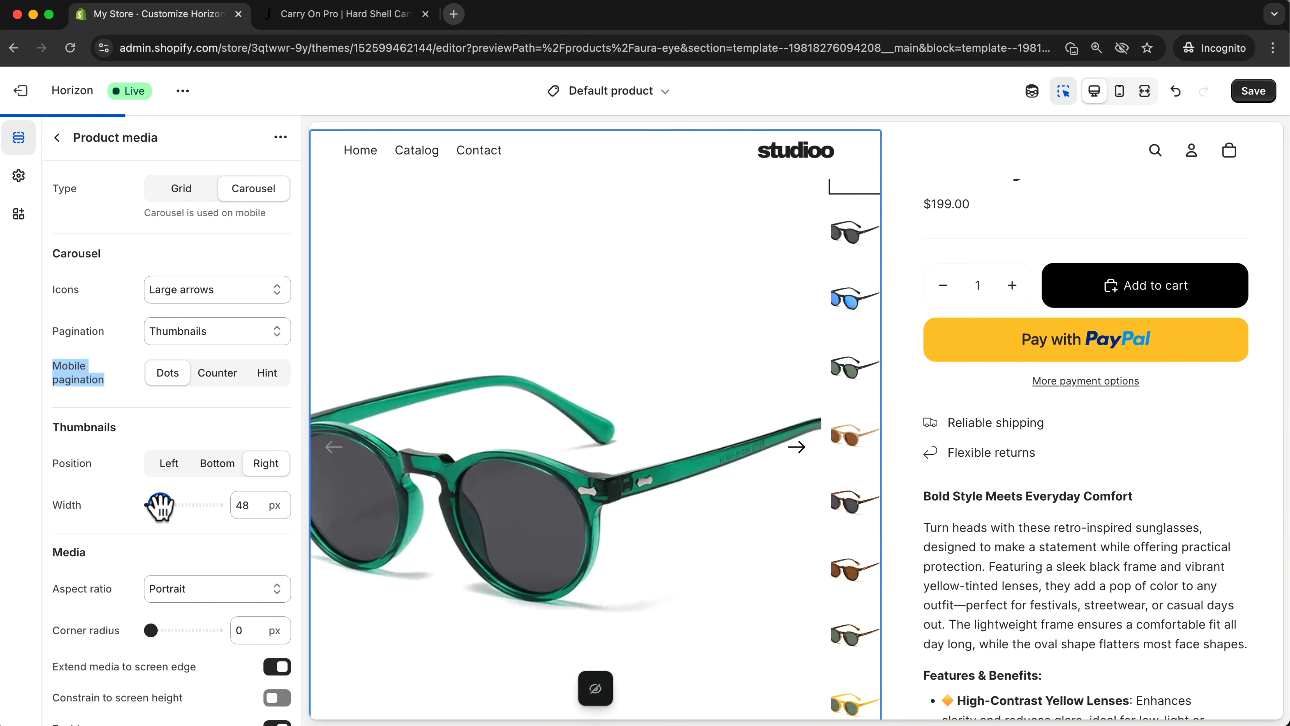
# Set the product media's aspect ratio to Auto and review the remaining media and padding settings
pyautogui.scroll(-2, 117, 579)
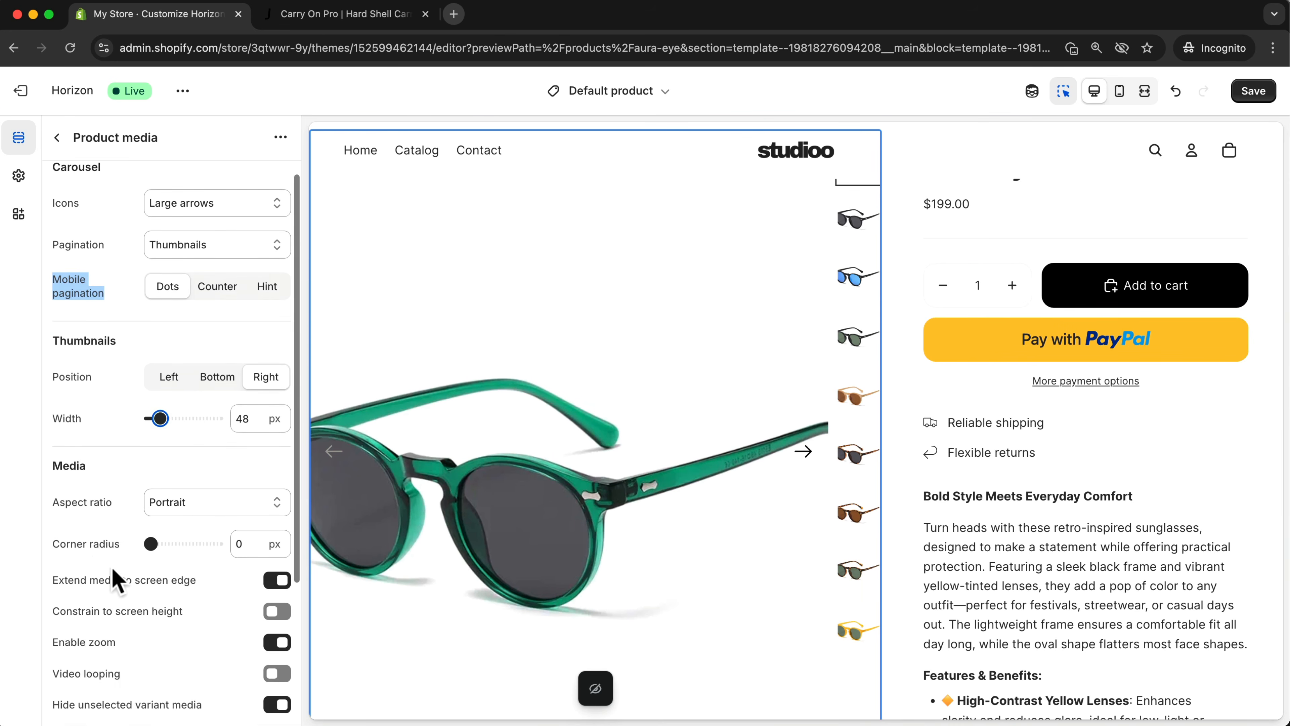
pyautogui.moveTo(51, 500); pyautogui.dragTo(116, 502)
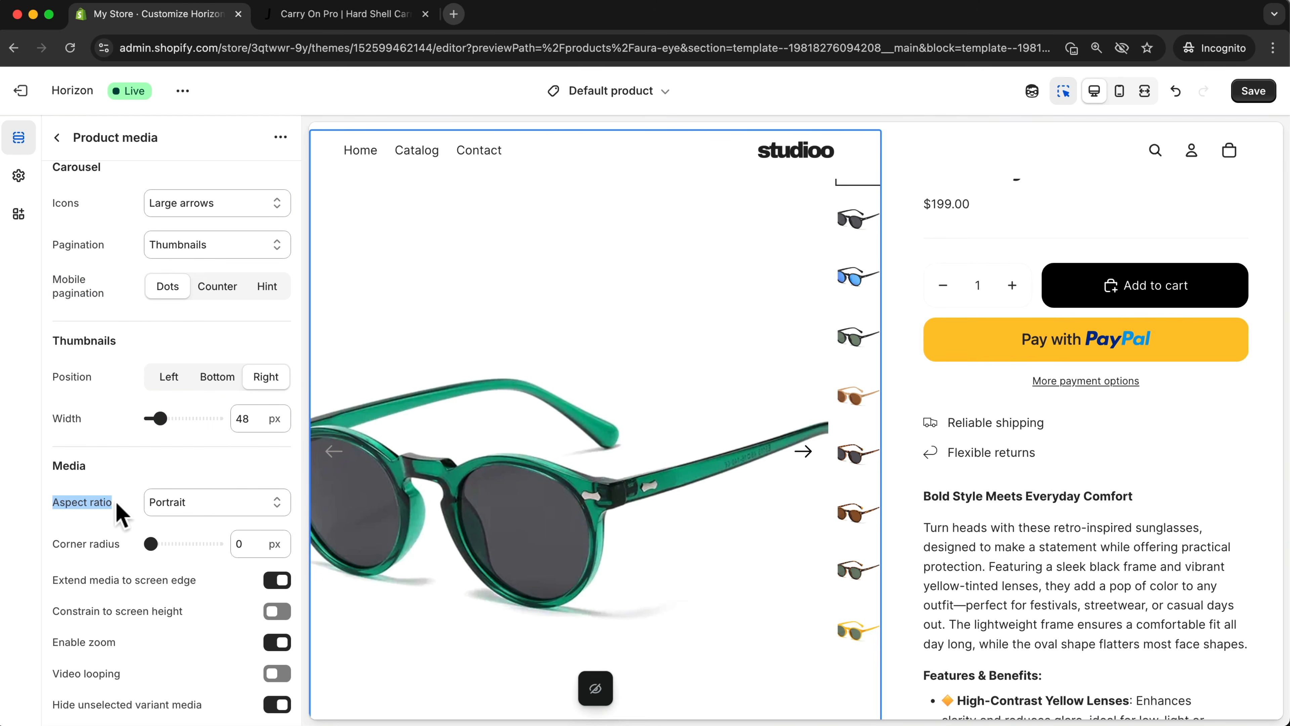
pyautogui.click(183, 502)
pyautogui.click(190, 487)
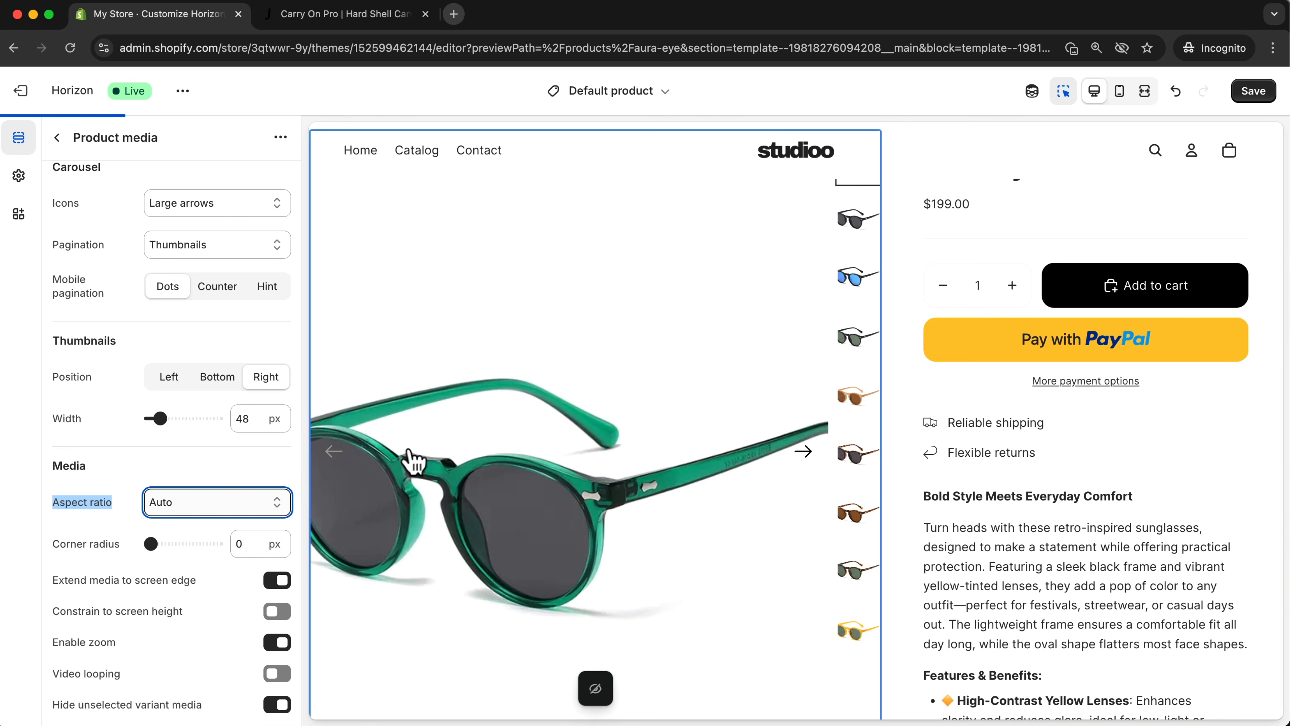
pyautogui.click(172, 506)
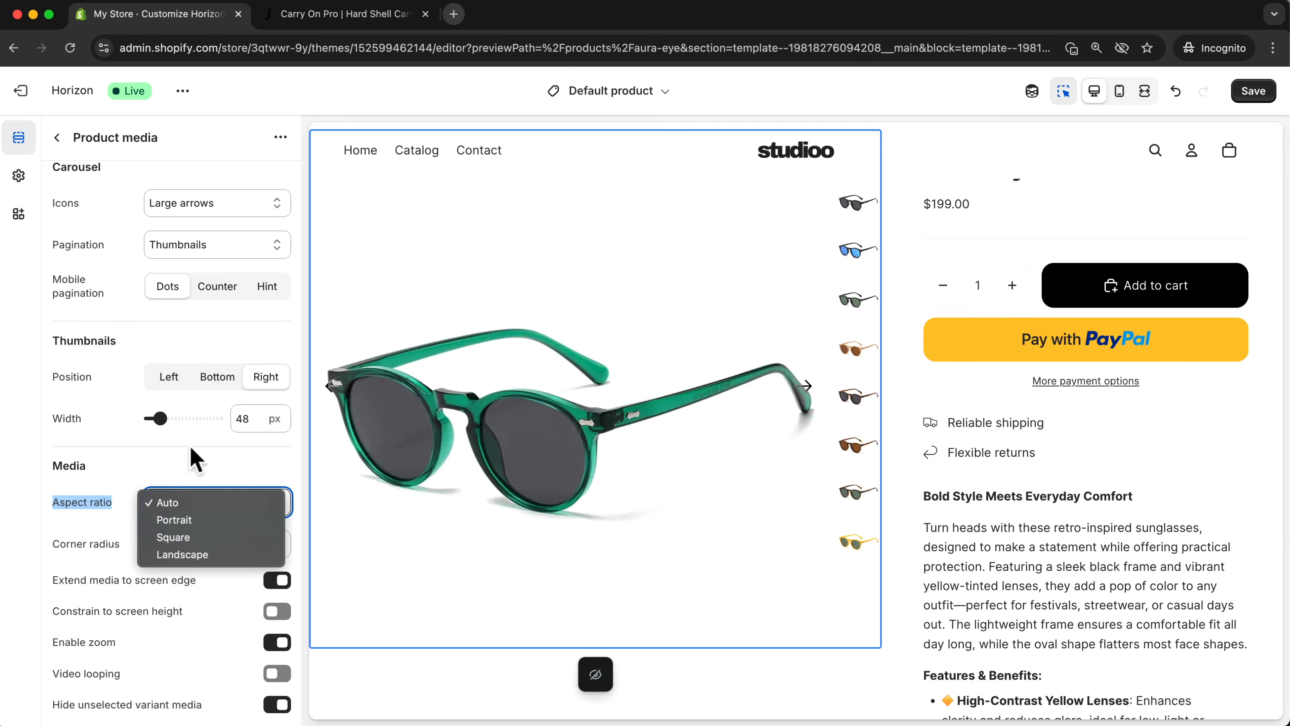
pyautogui.click(179, 463)
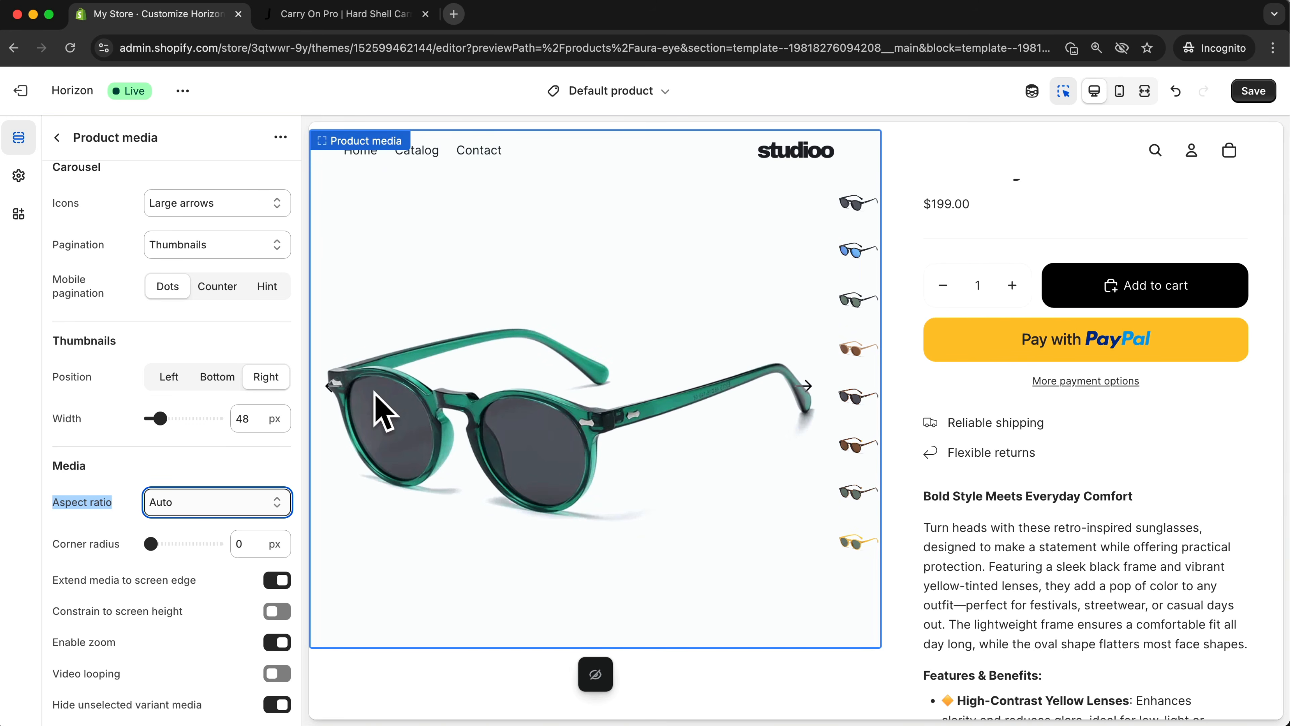
pyautogui.scroll(-4, 152, 488)
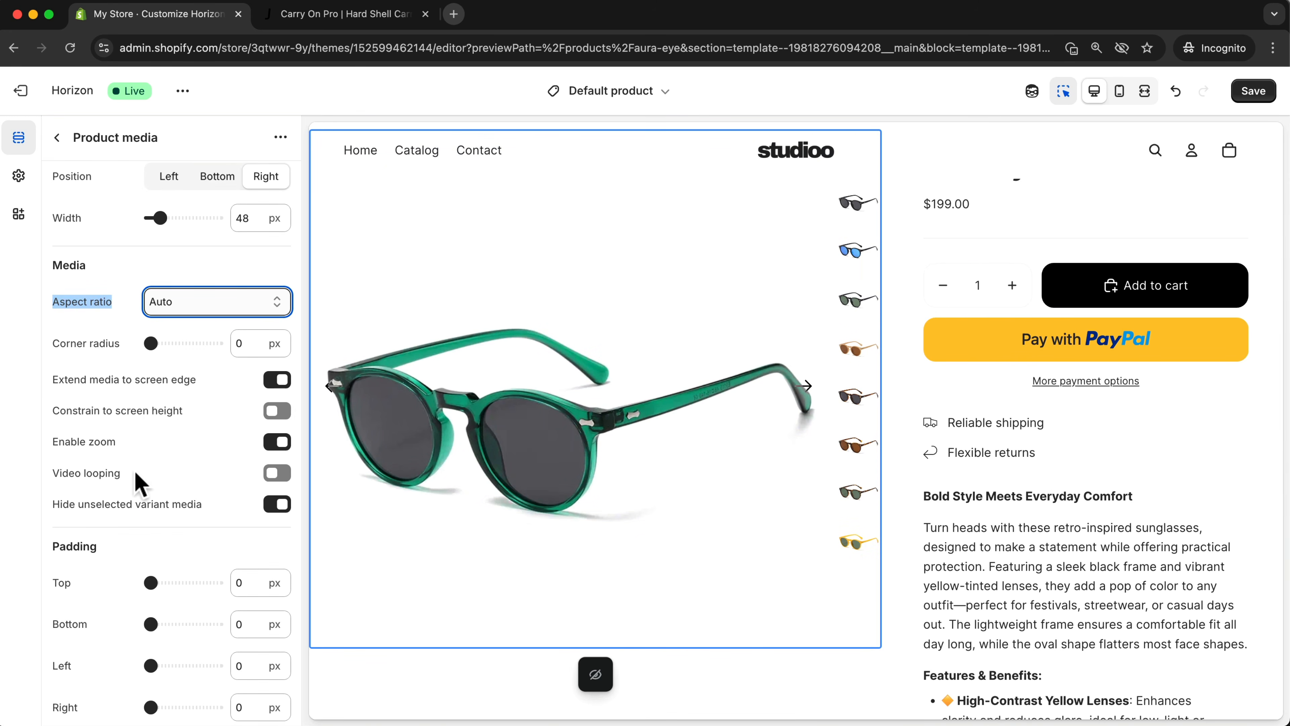
pyautogui.scroll(-1, 134, 473)
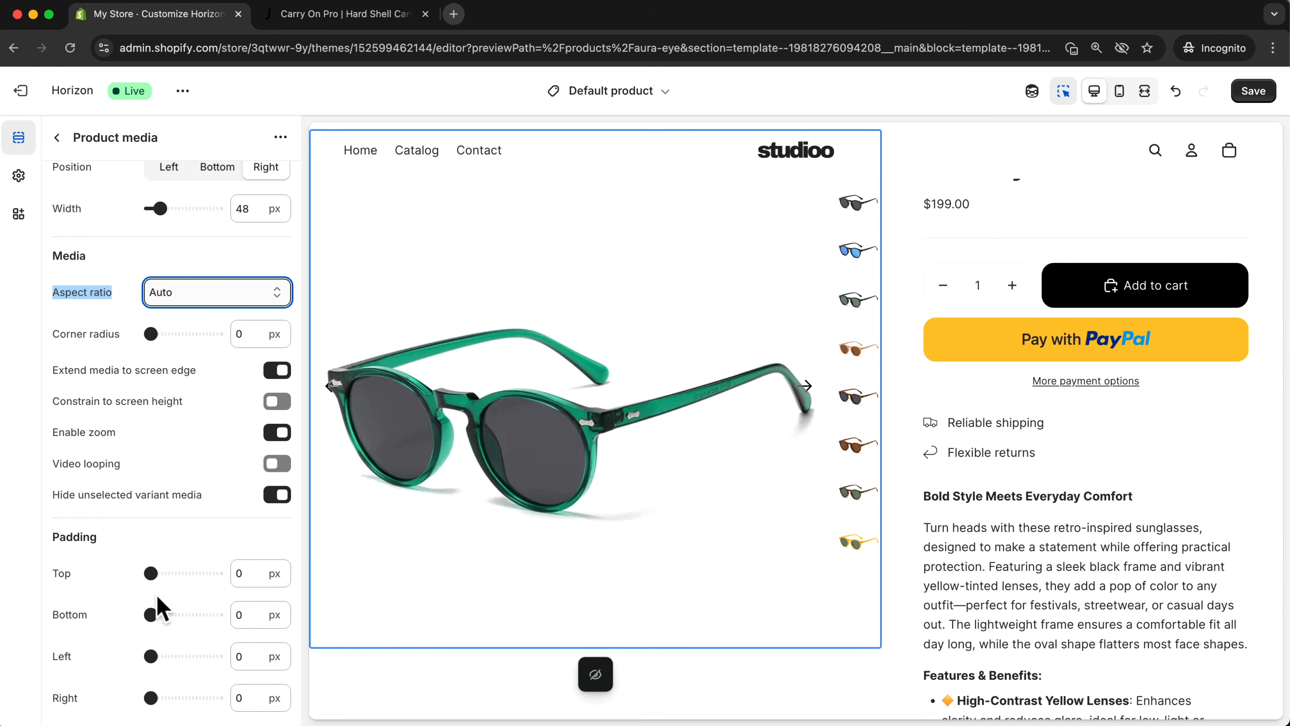
pyautogui.scroll(2, 592, 409)
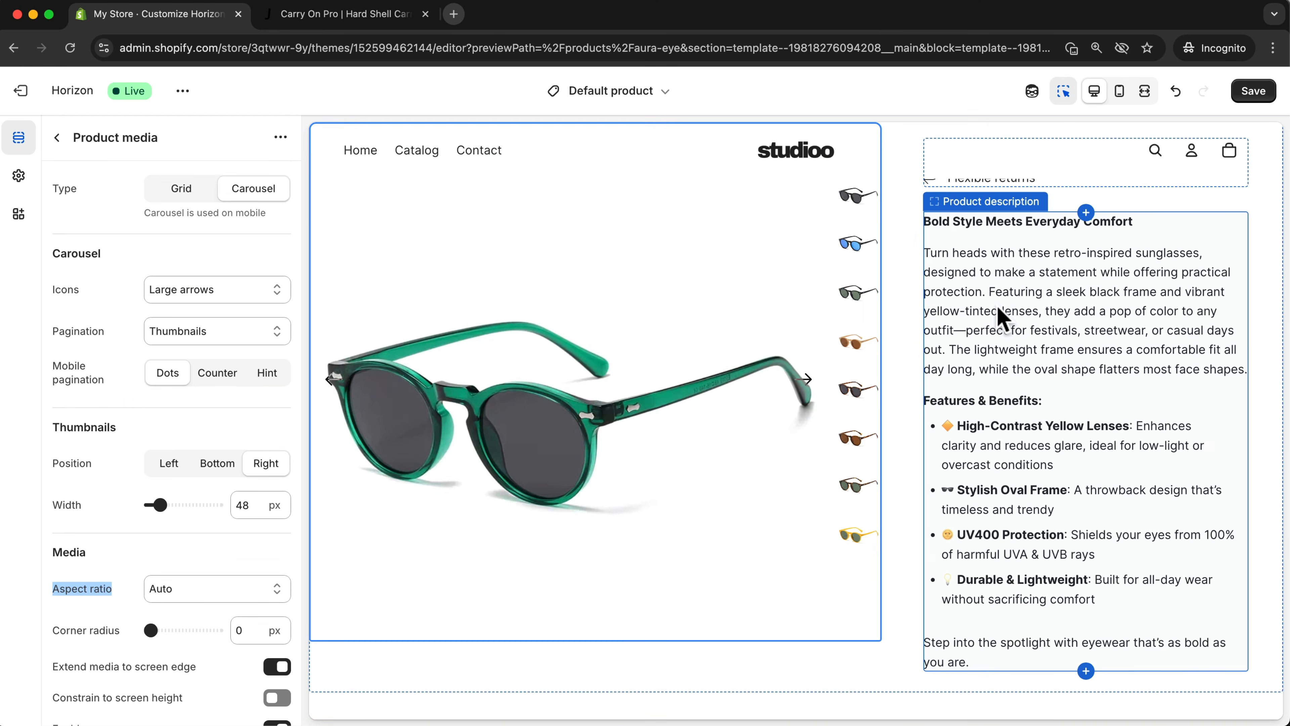
# Open the product title's Text block and review its layout, typography and padding settings
pyautogui.scroll(6, 997, 307)
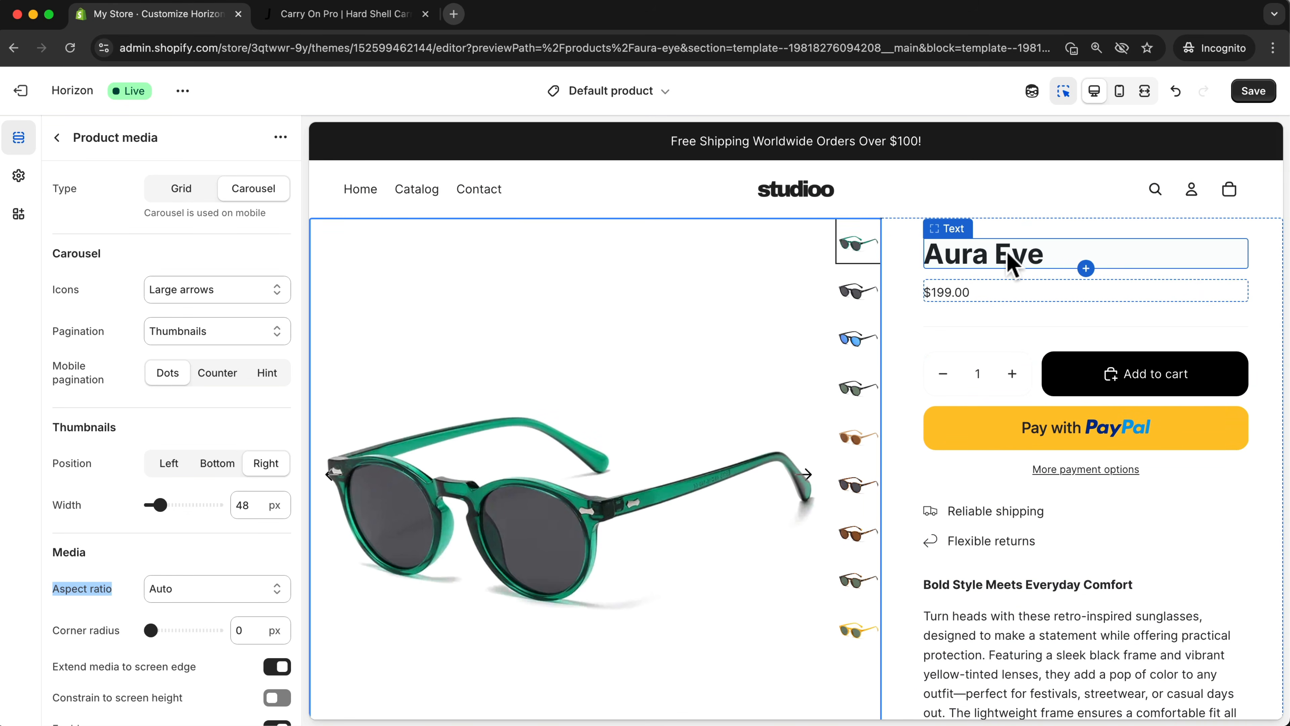
pyautogui.click(1036, 262)
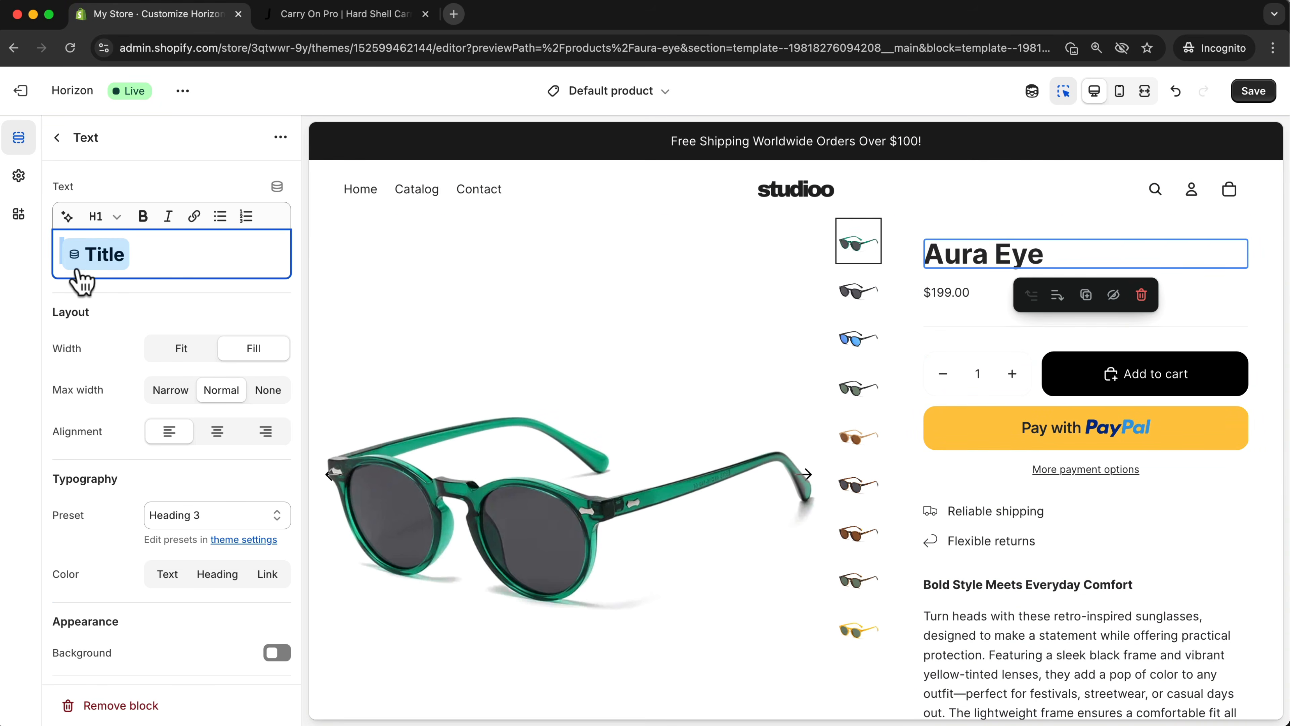
pyautogui.scroll(-3, 96, 401)
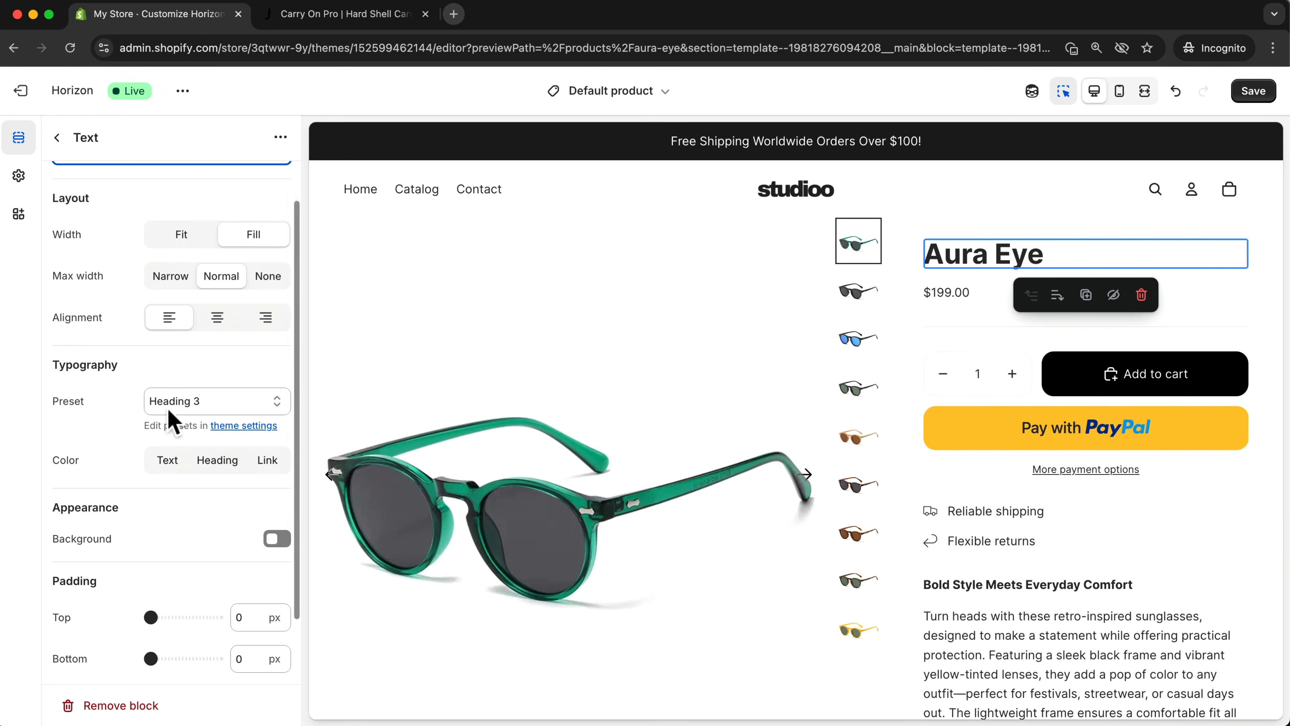
pyautogui.scroll(-2, 199, 424)
pyautogui.scroll(5, 199, 424)
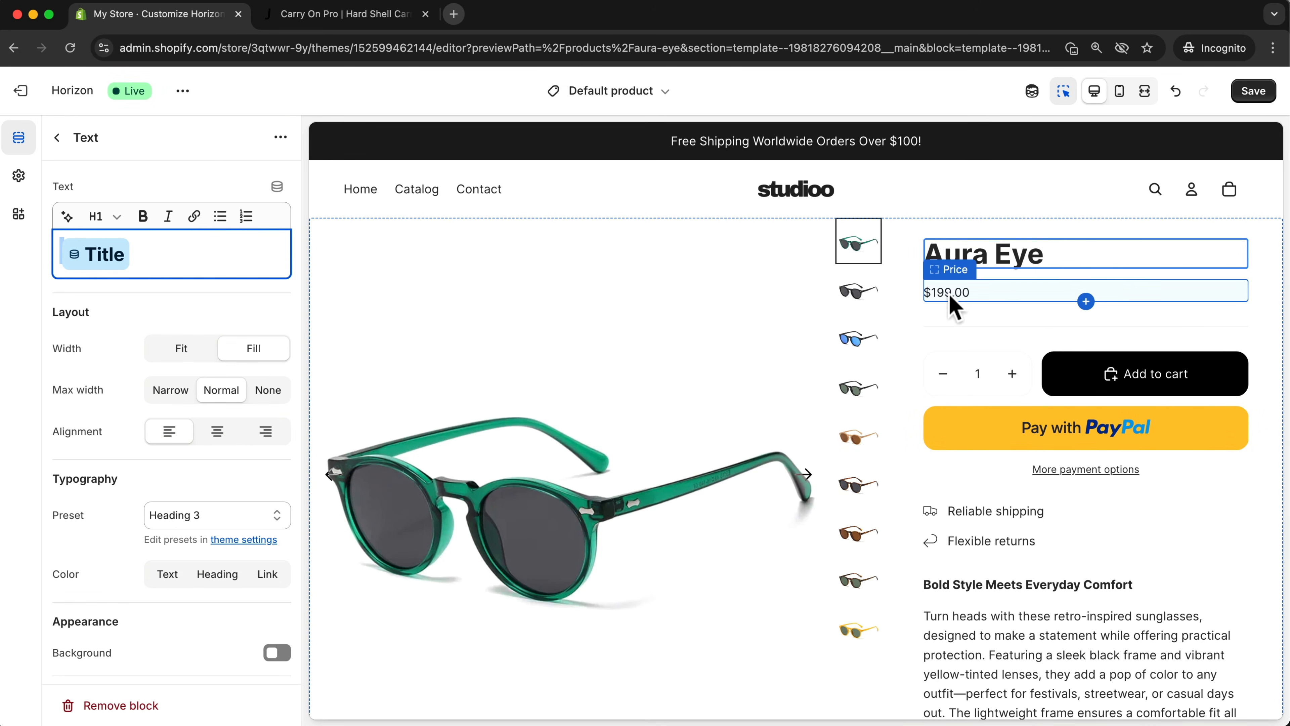
# Set the product price block's typography preset to Custom and its font size to 18px
pyautogui.click(966, 293)
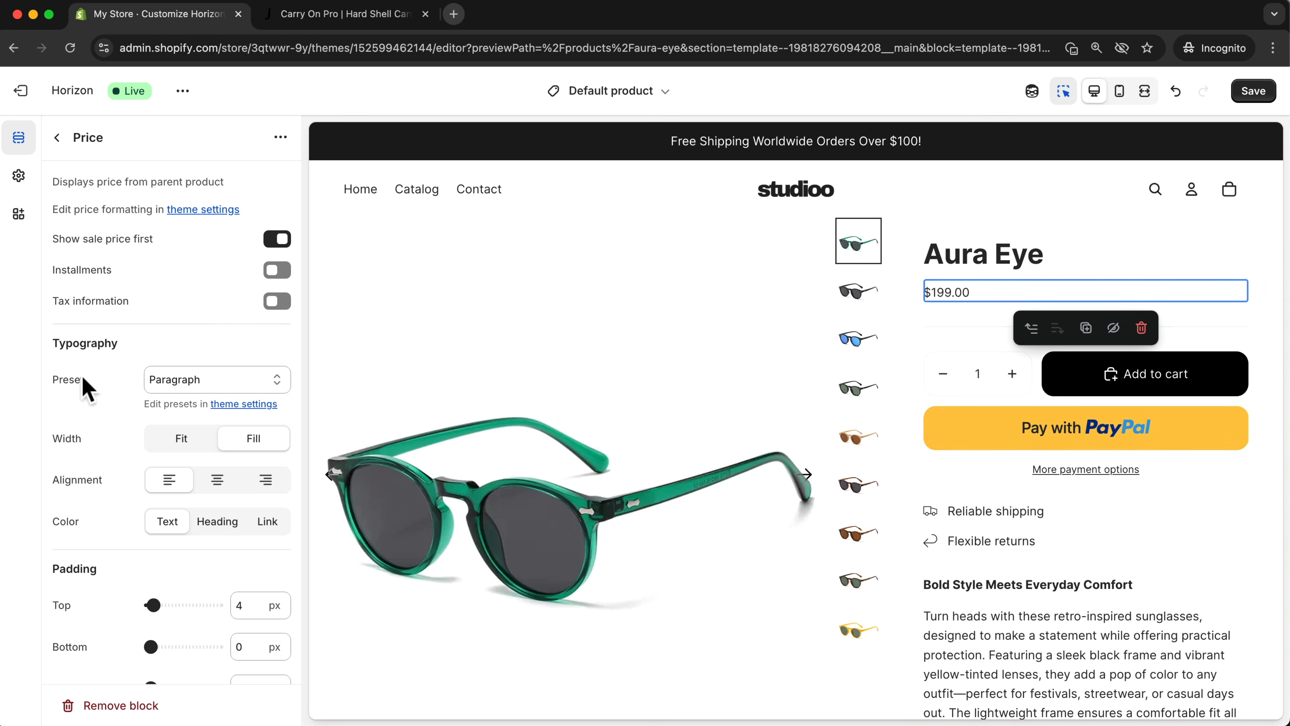
pyautogui.click(184, 382)
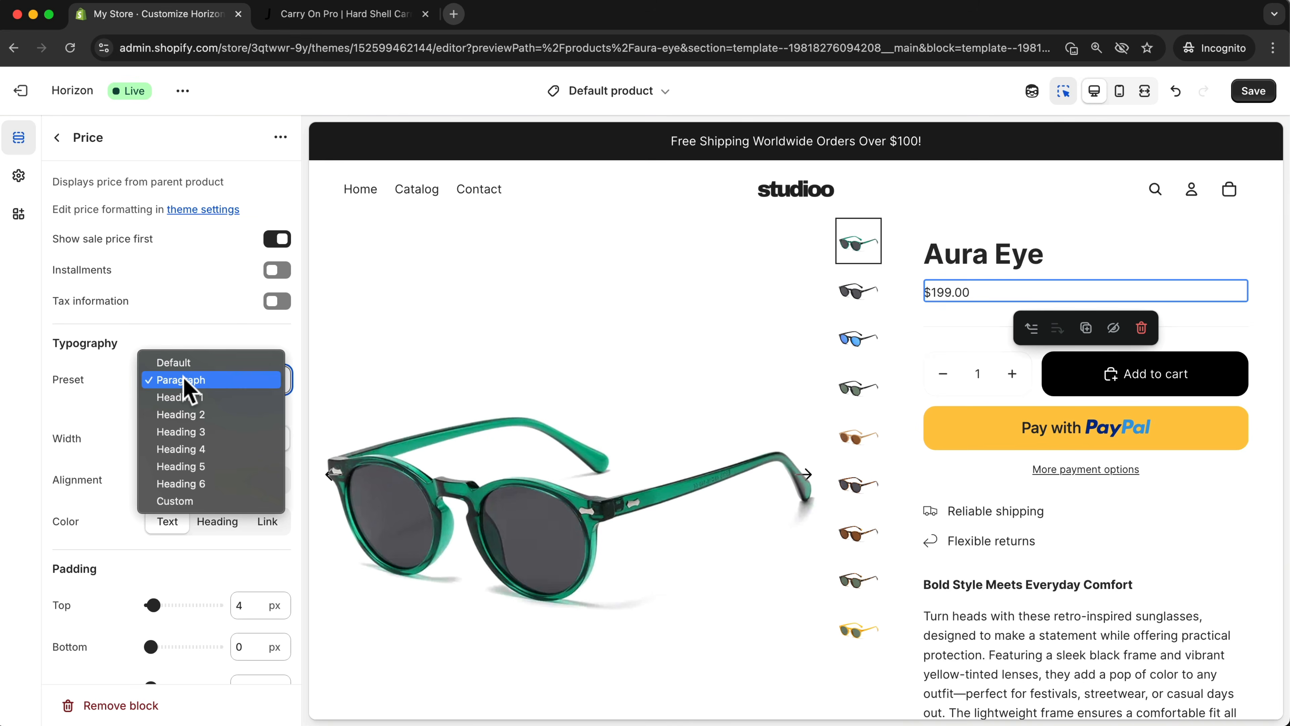
pyautogui.click(184, 502)
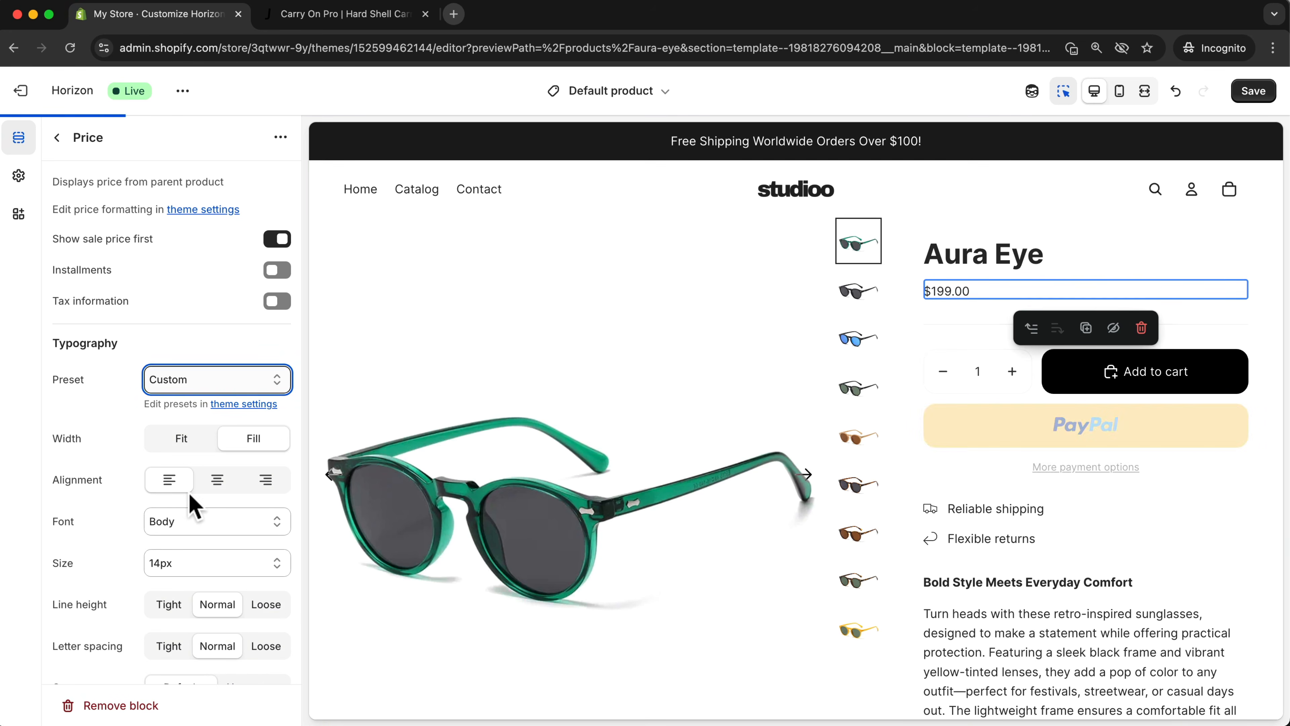
pyautogui.scroll(-2, 199, 470)
pyautogui.click(205, 460)
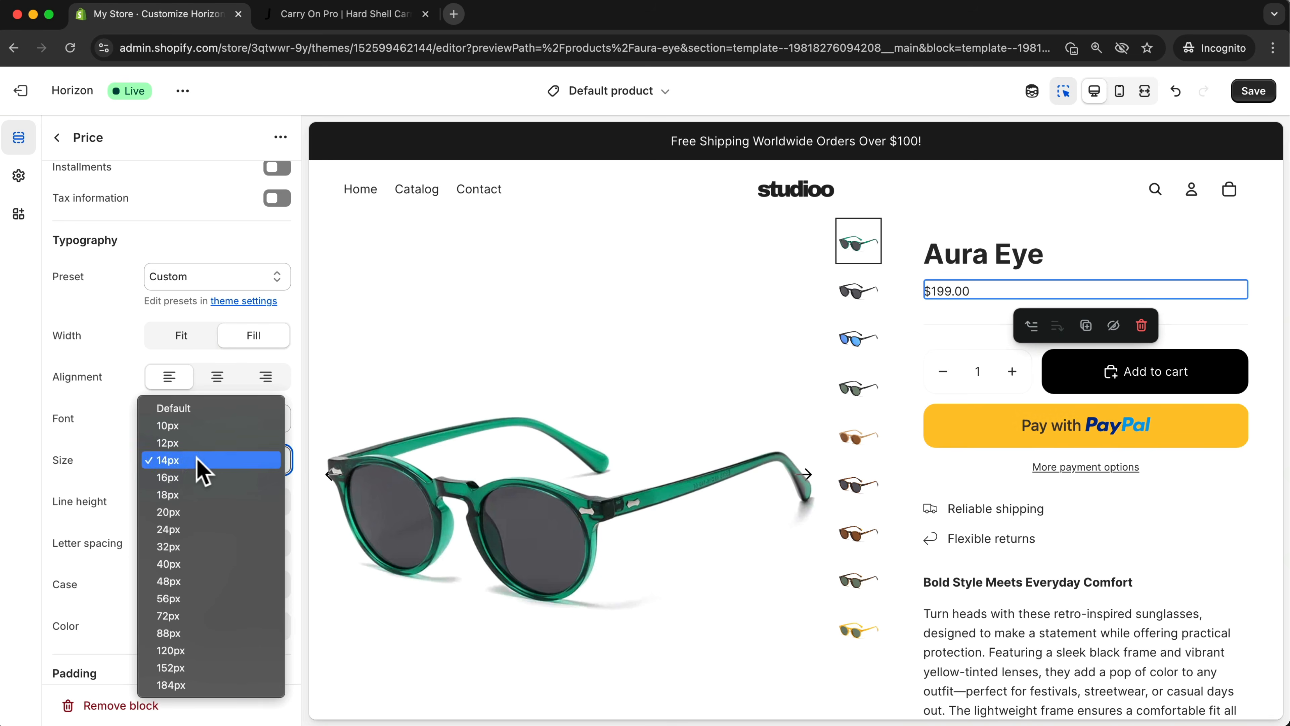
pyautogui.click(178, 495)
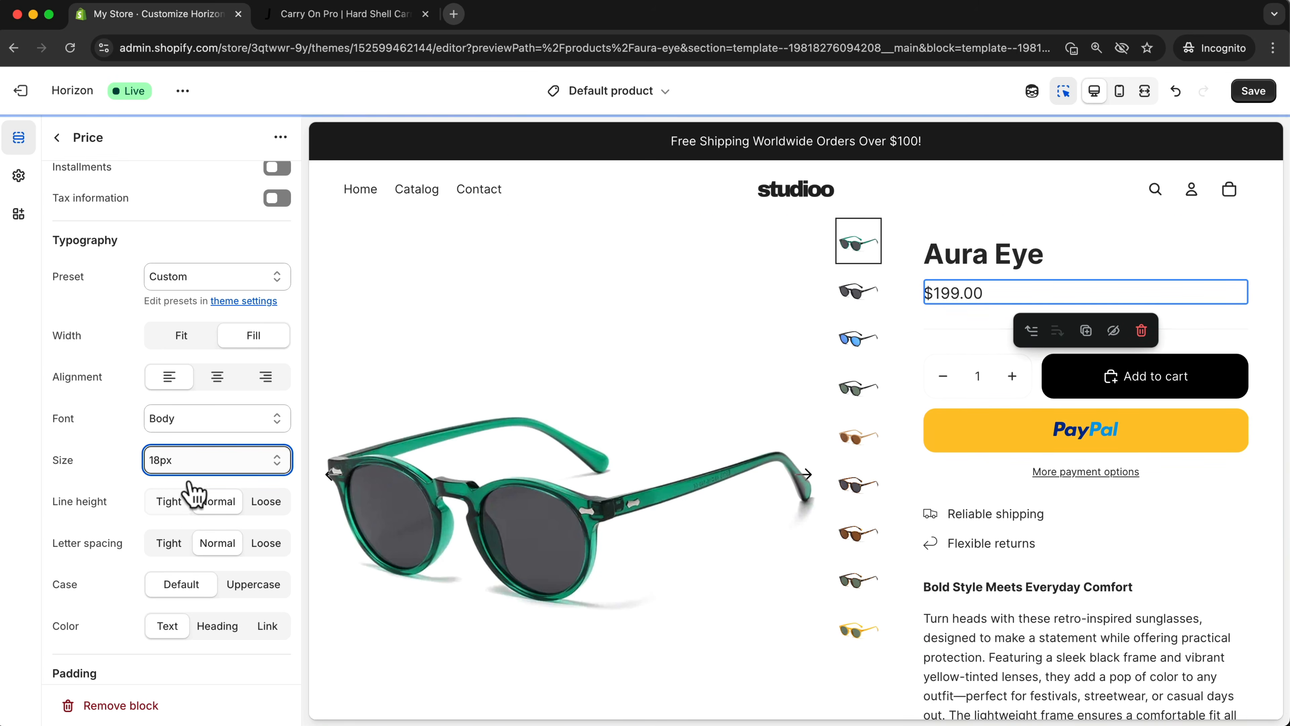
# Hide the Accelerated checkout block among the product's buy buttons and return to the template's section list
pyautogui.scroll(-1, 997, 366)
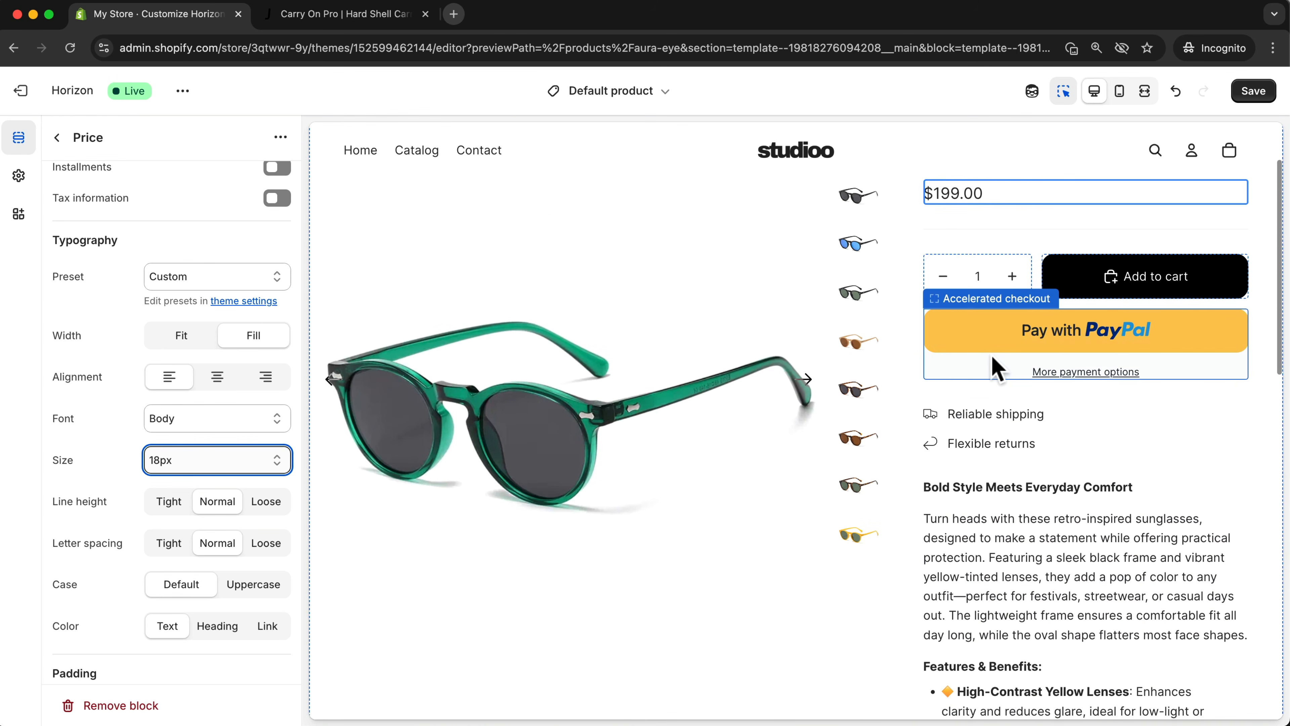
pyautogui.click(1022, 305)
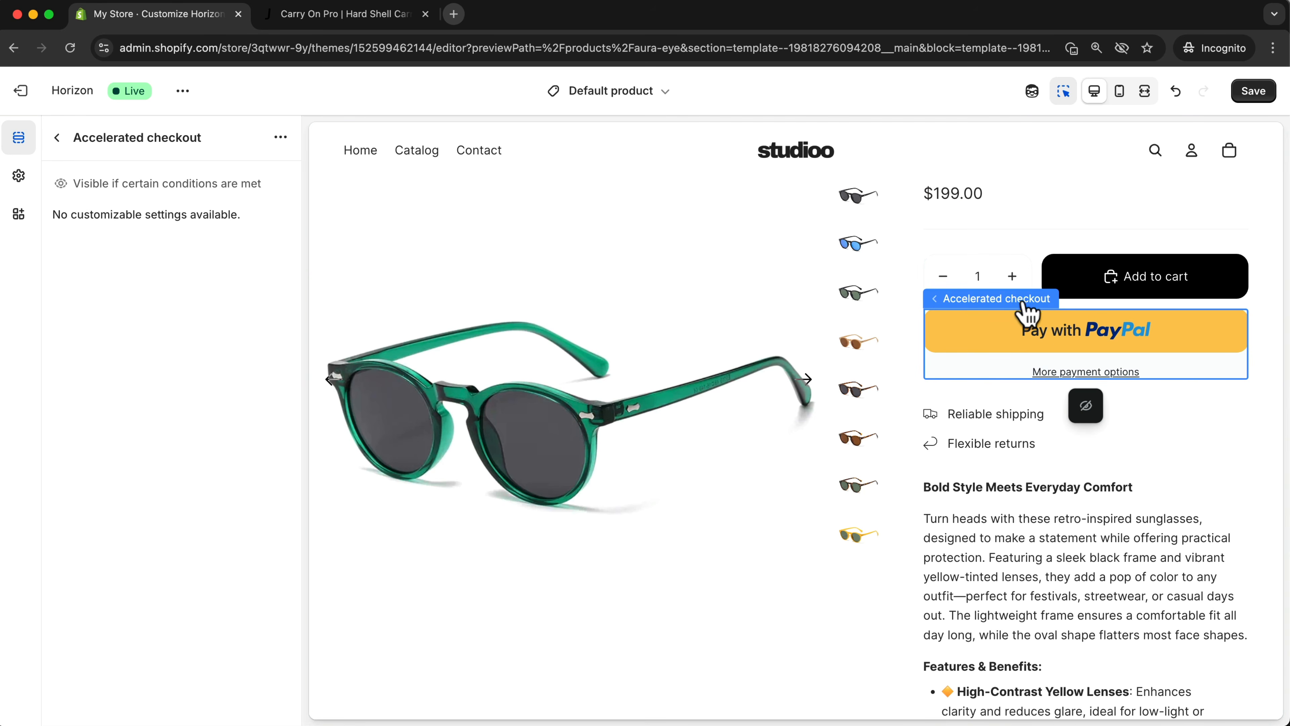
pyautogui.click(1086, 407)
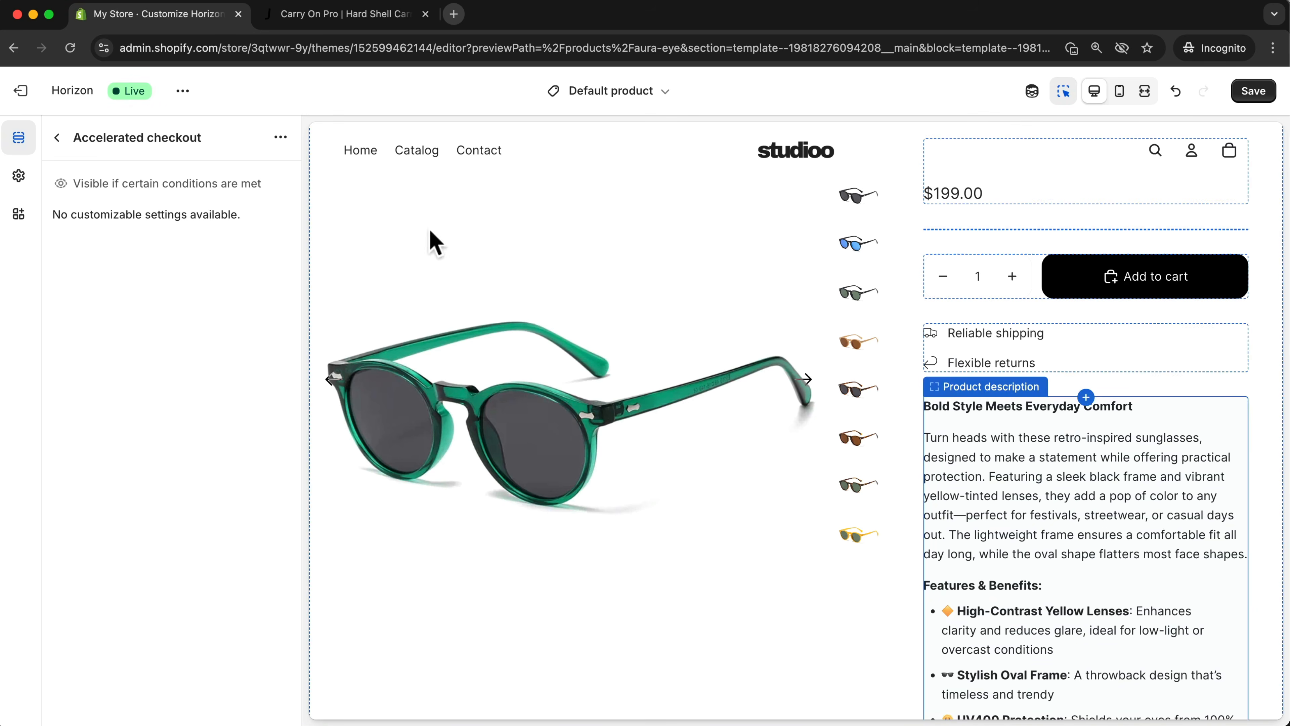
pyautogui.click(57, 137)
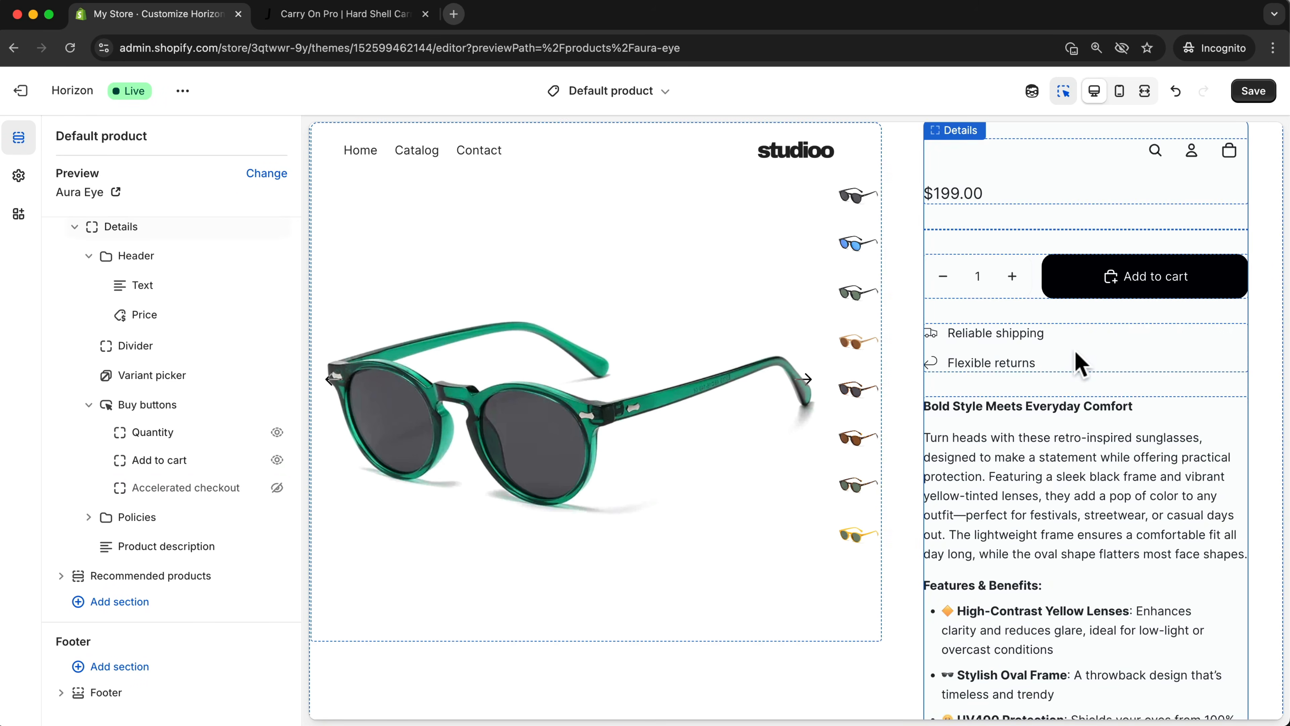
# Look over the product description, then open the Recommended products section and review its product and card layout settings
pyautogui.scroll(-5, 1071, 417)
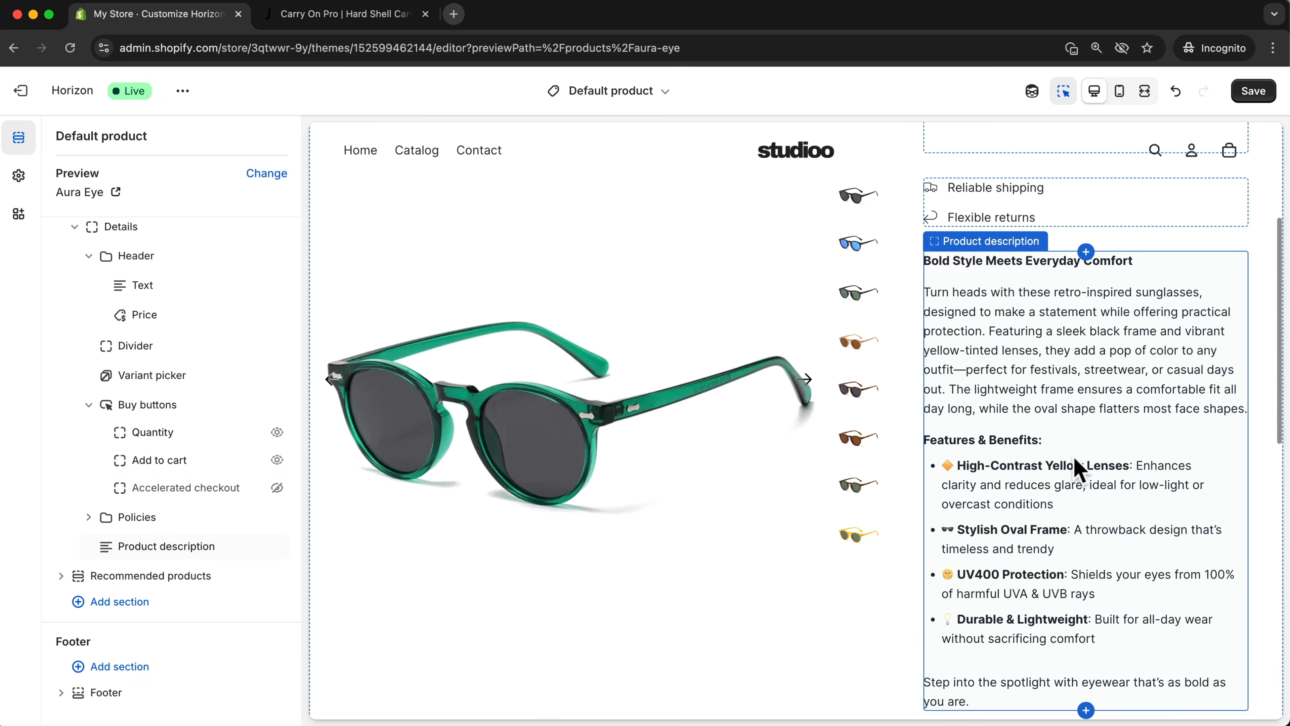
pyautogui.scroll(-10, 1025, 442)
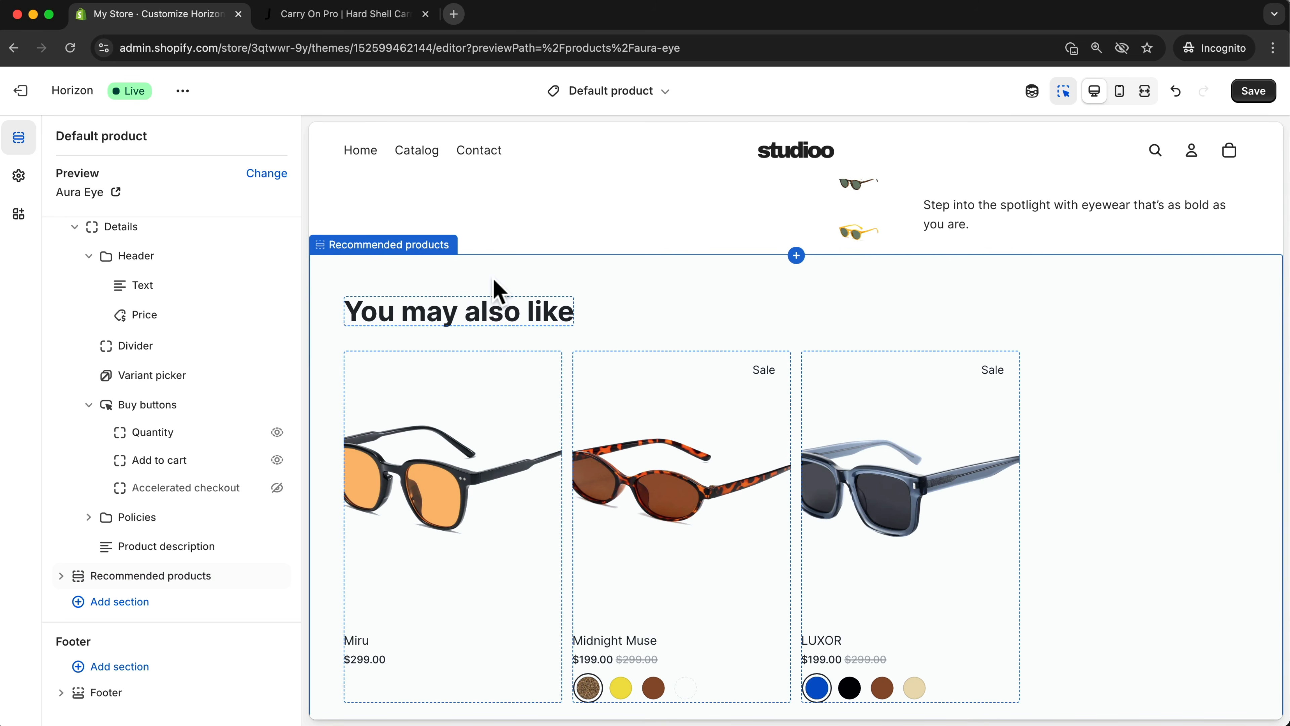
pyautogui.click(499, 290)
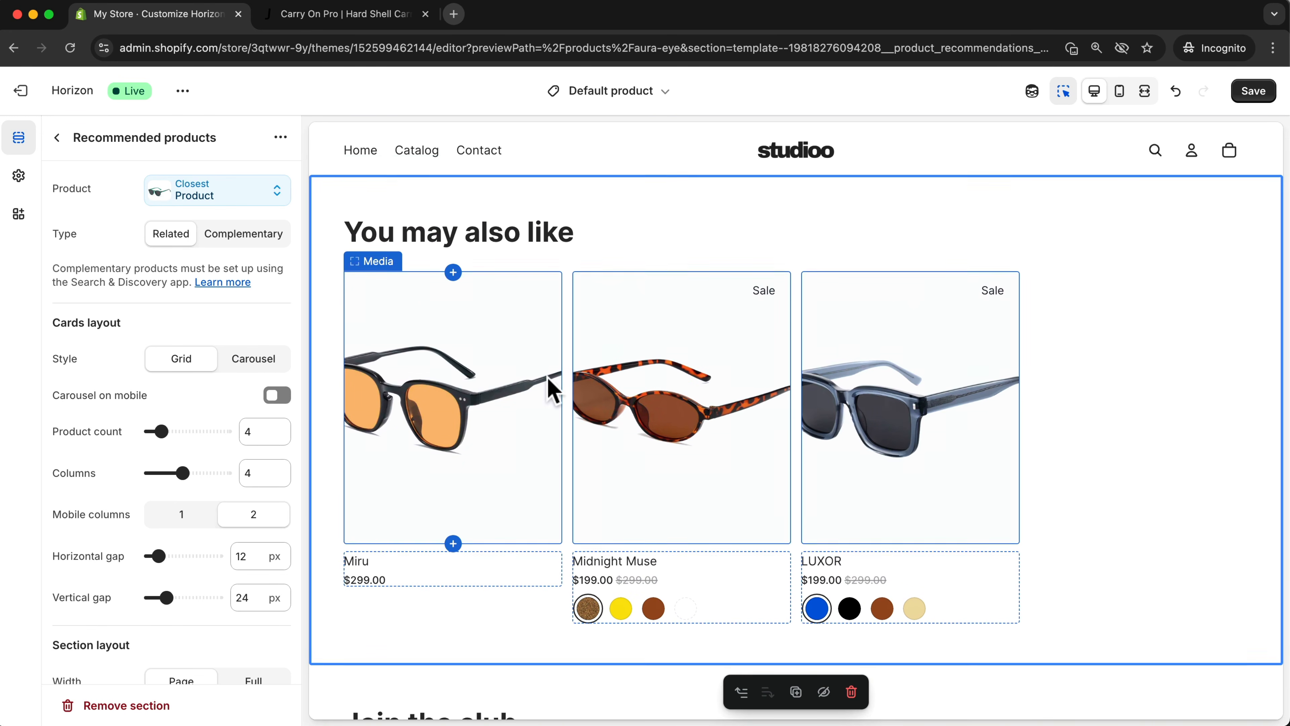
pyautogui.scroll(-3, 548, 389)
pyautogui.scroll(8, 552, 390)
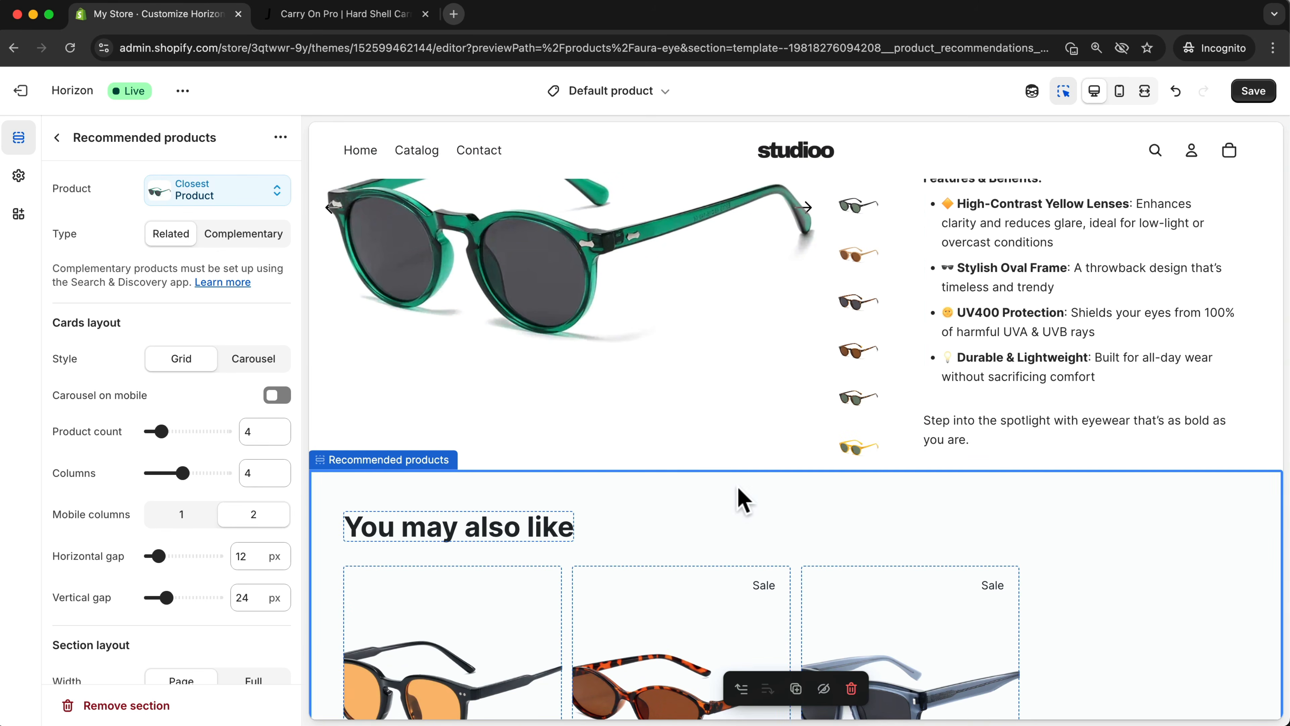
pyautogui.click(57, 138)
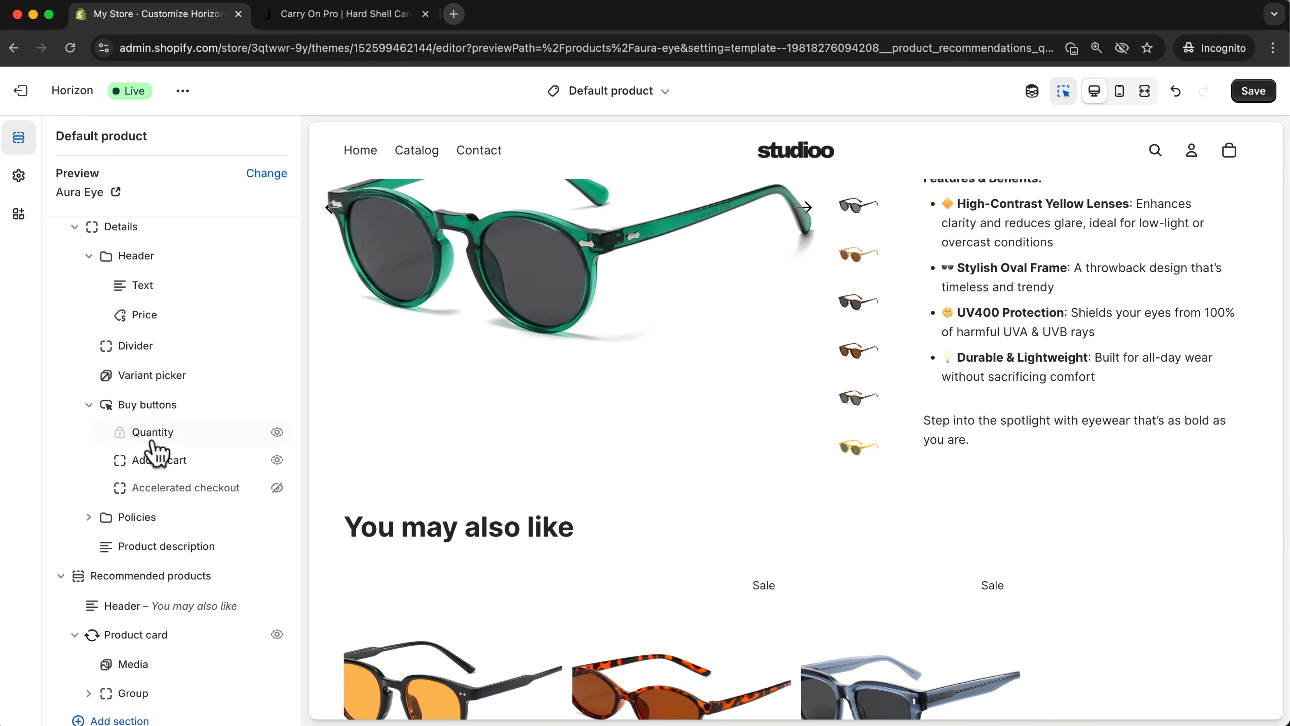
# Add an Editorial section from the Storytelling group to the default product template
pyautogui.scroll(-3, 77, 612)
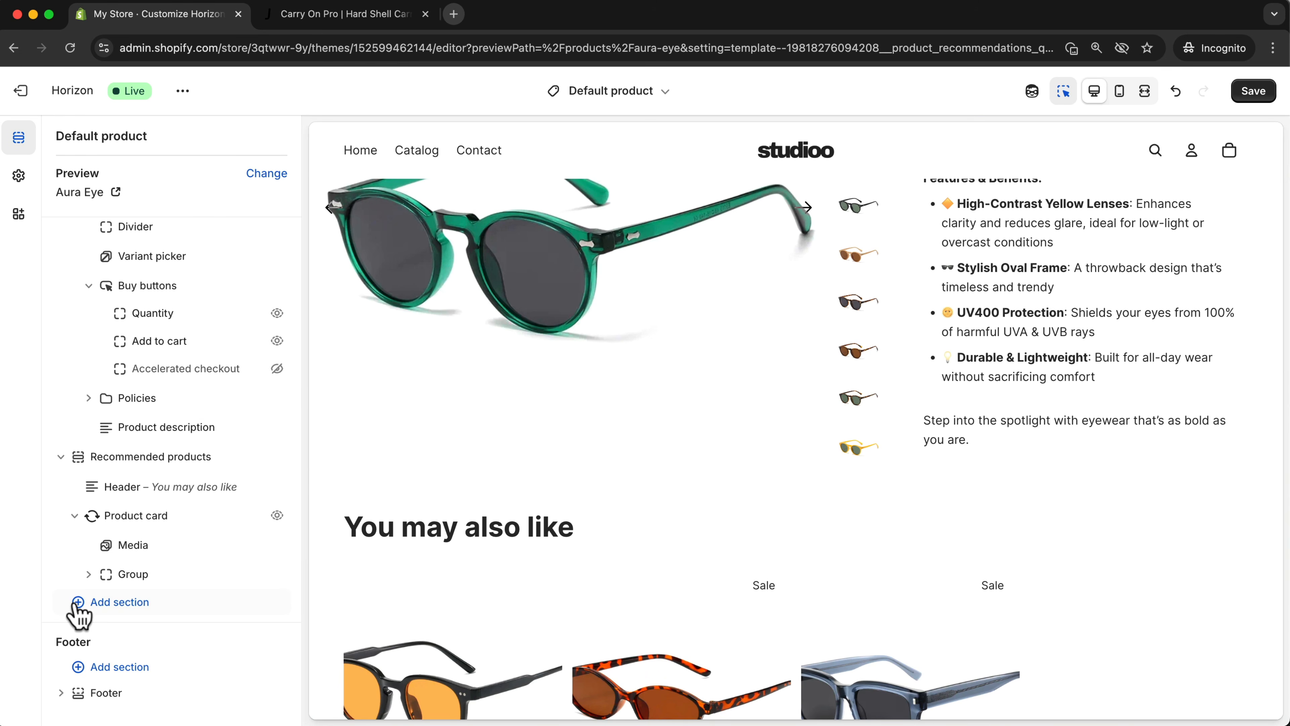
pyautogui.click(77, 605)
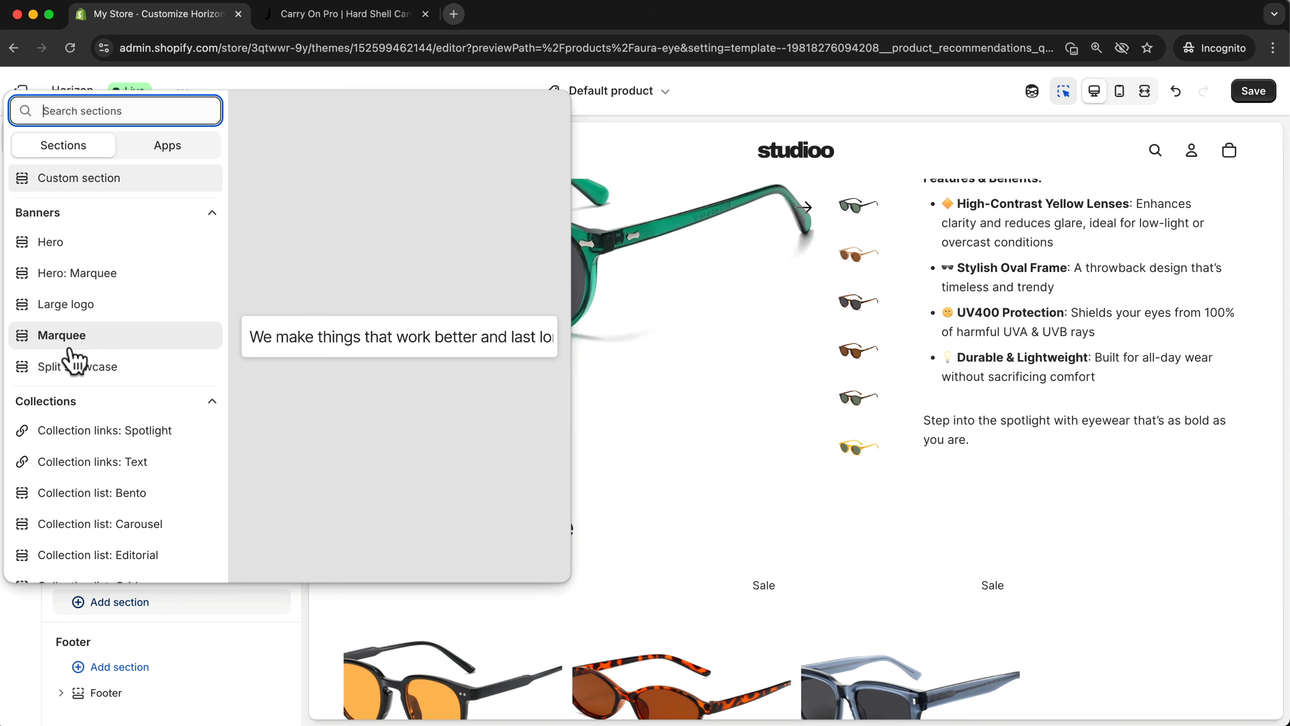
pyautogui.scroll(-10, 90, 454)
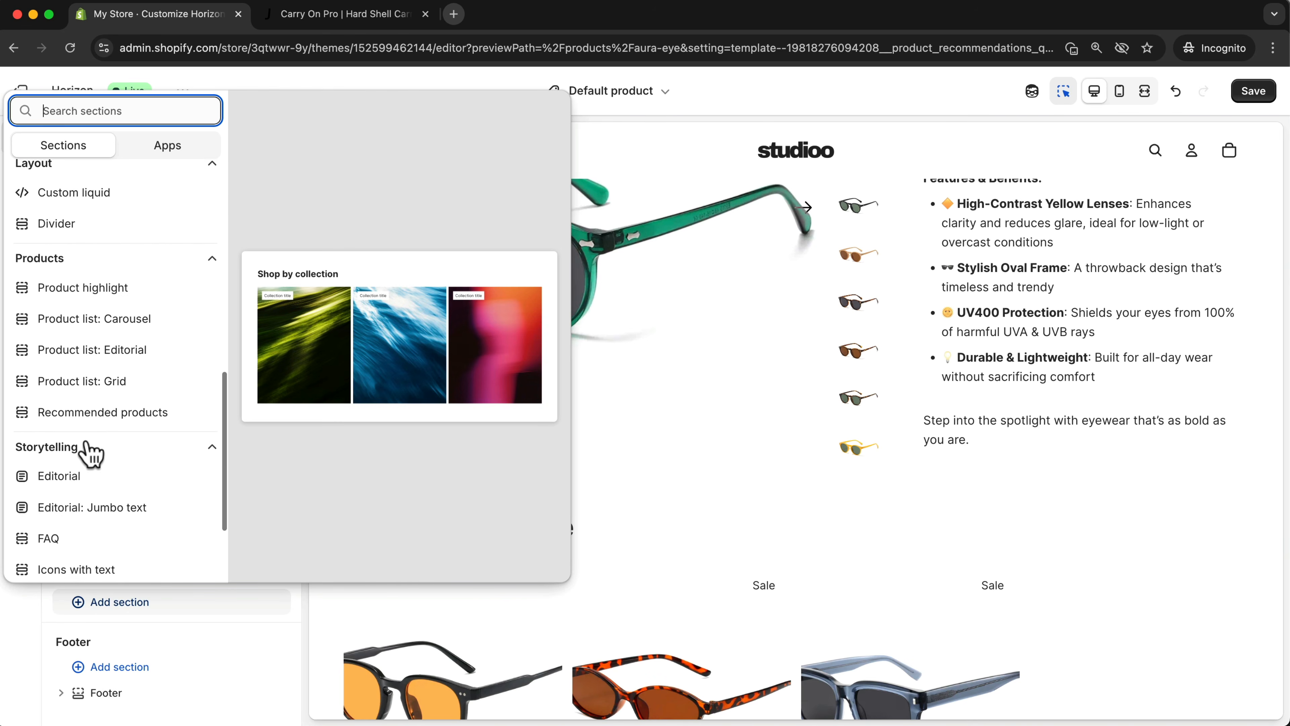
pyautogui.scroll(-3, 76, 432)
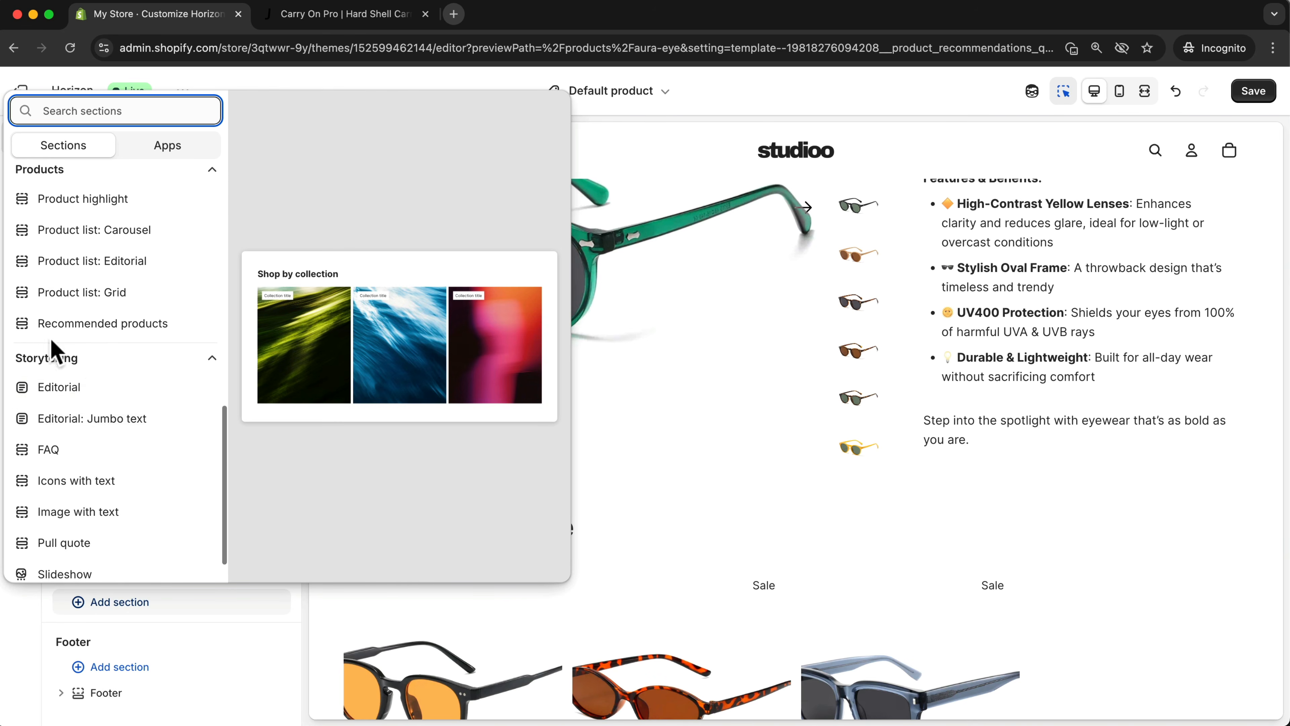
pyautogui.click(68, 391)
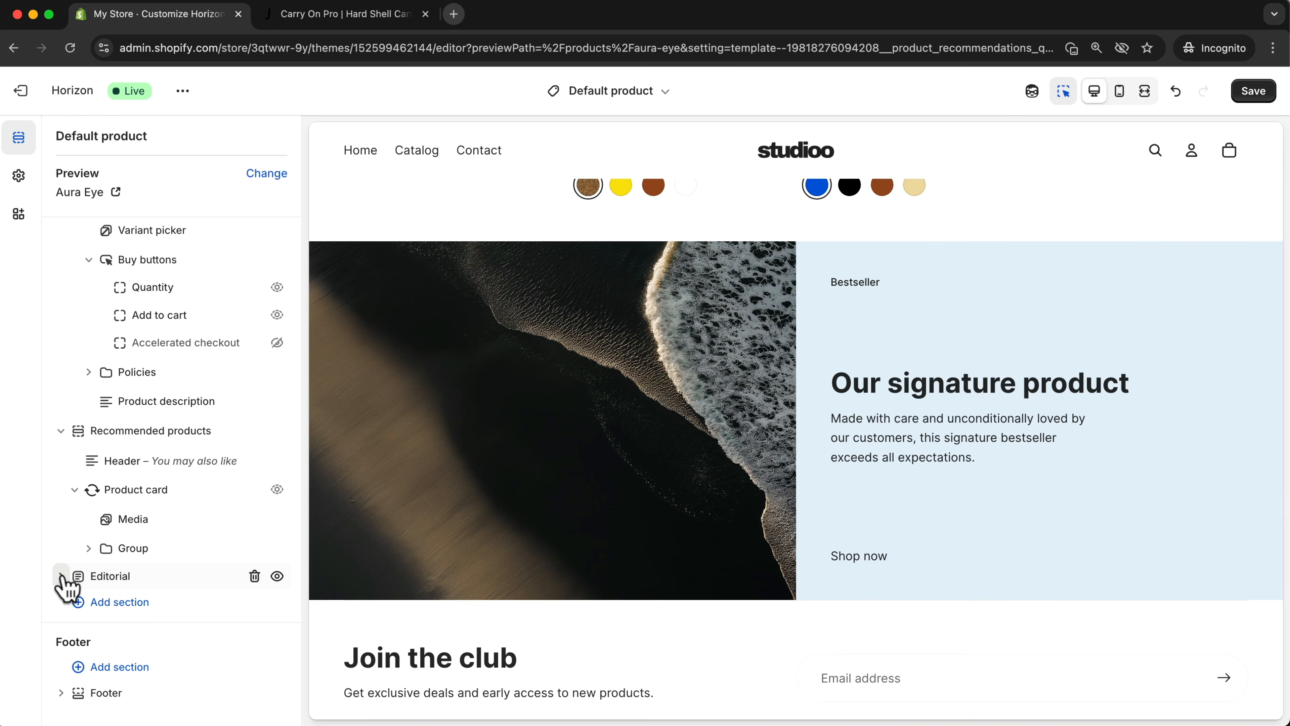
# Move the Editorial section above Recommended products, check its placement below the product details, and save the template
pyautogui.moveTo(64, 574); pyautogui.dragTo(64, 423)
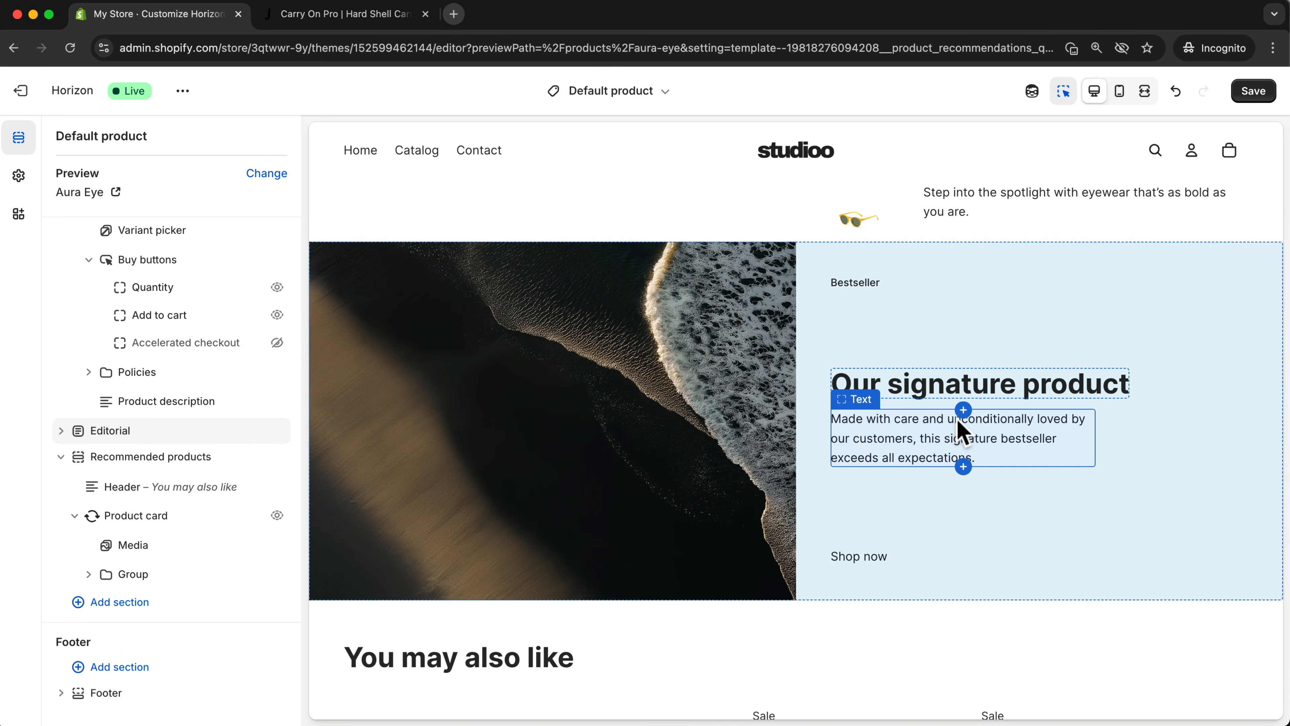
pyautogui.scroll(3, 958, 422)
pyautogui.scroll(2, 580, 316)
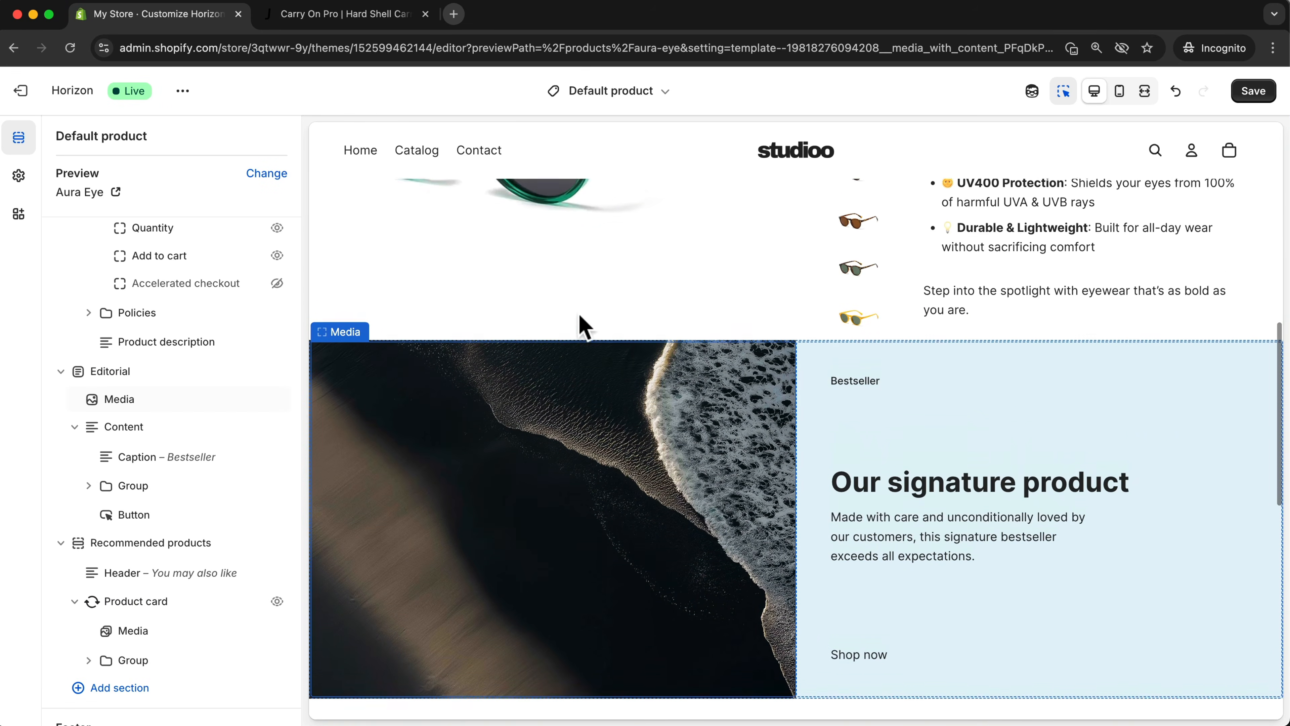
pyautogui.scroll(2, 594, 406)
pyautogui.scroll(-4, 889, 477)
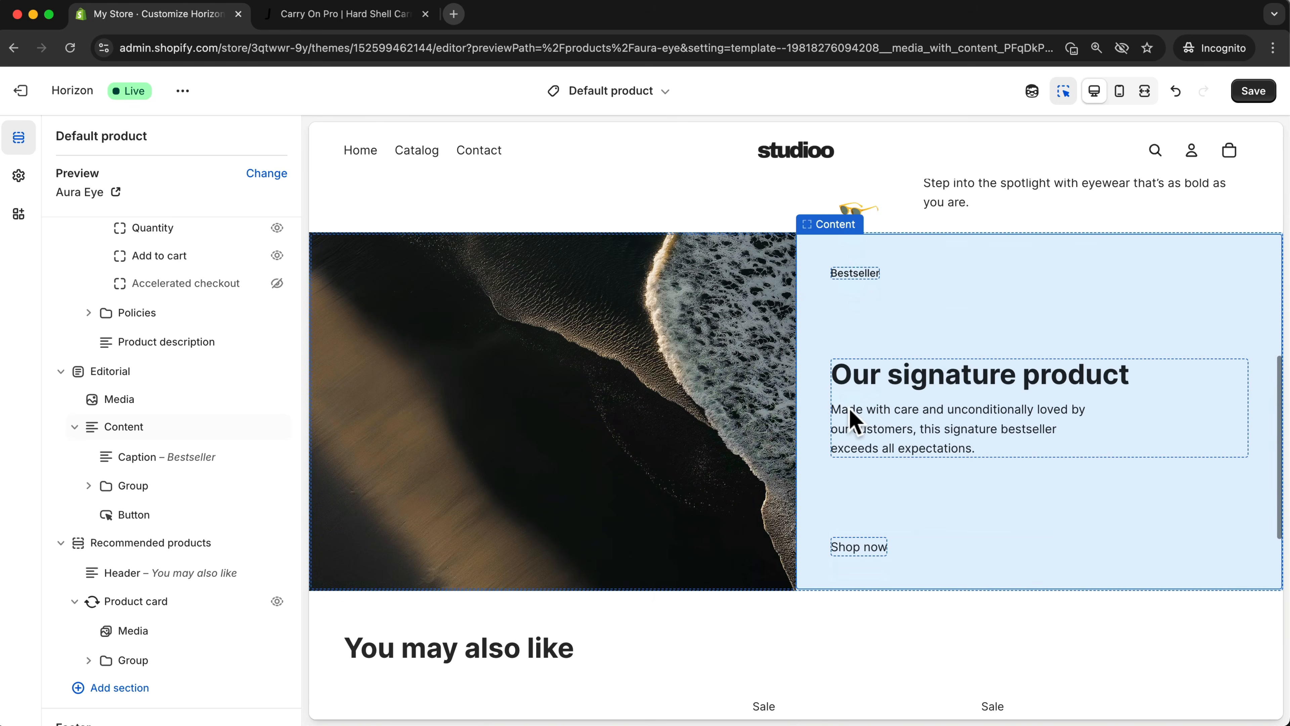
pyautogui.scroll(-1, 114, 601)
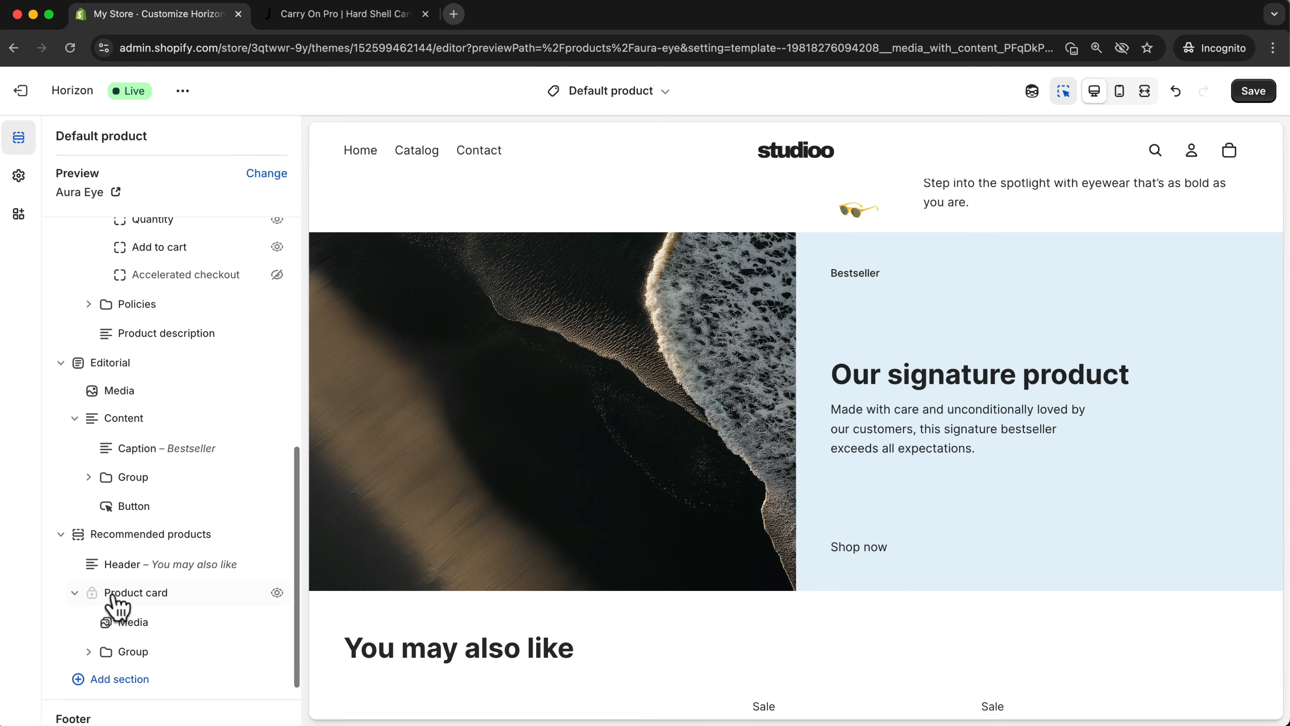
pyautogui.scroll(-1, 114, 601)
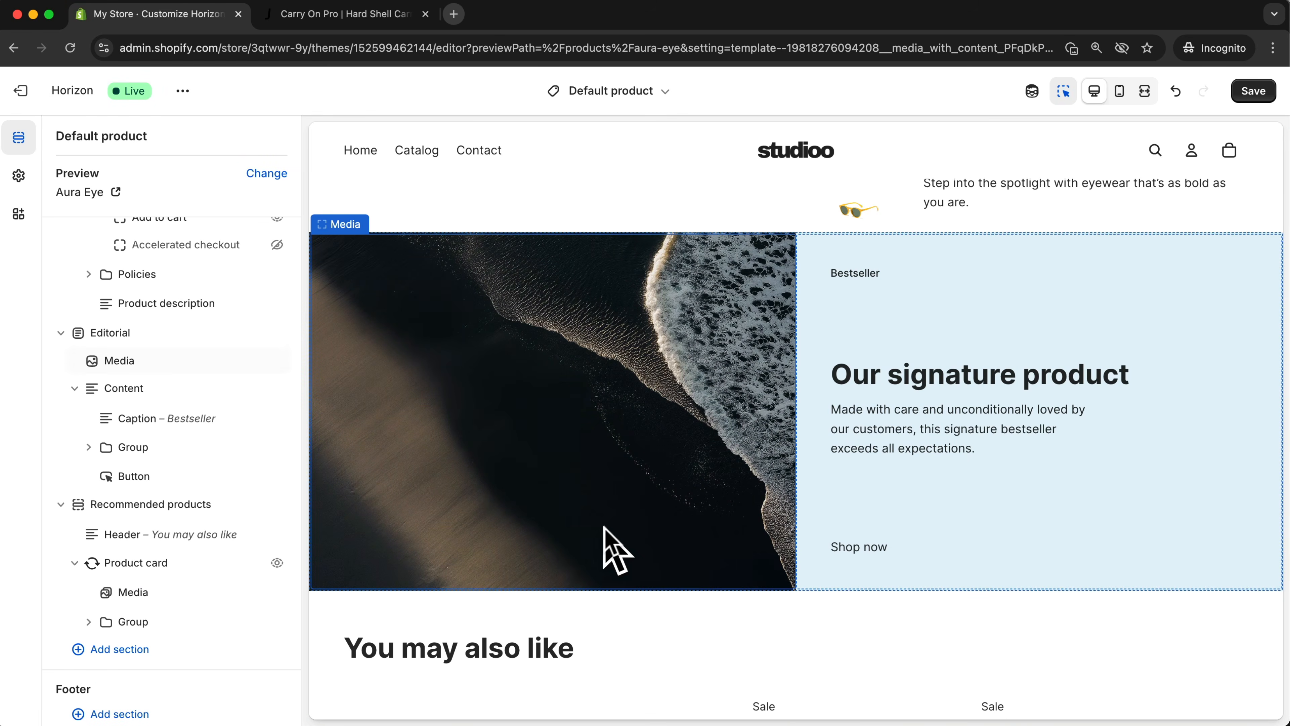
pyautogui.scroll(10, 607, 539)
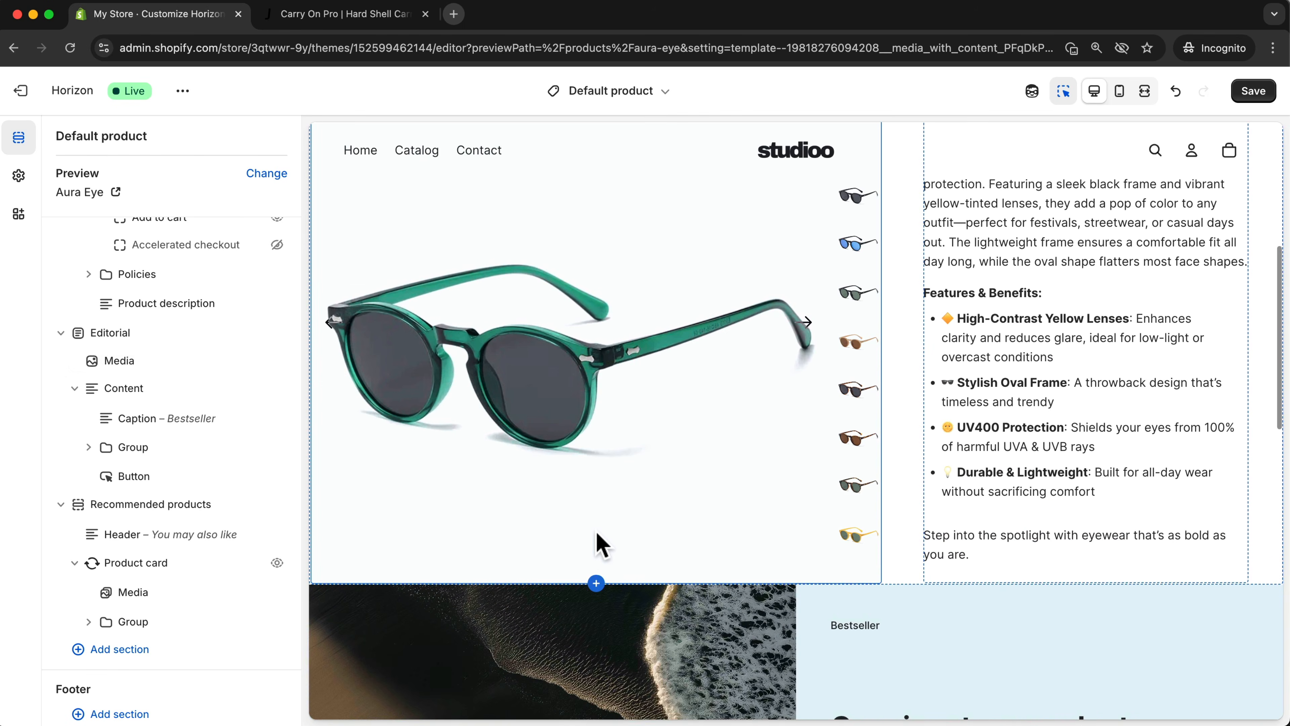
pyautogui.click(1250, 94)
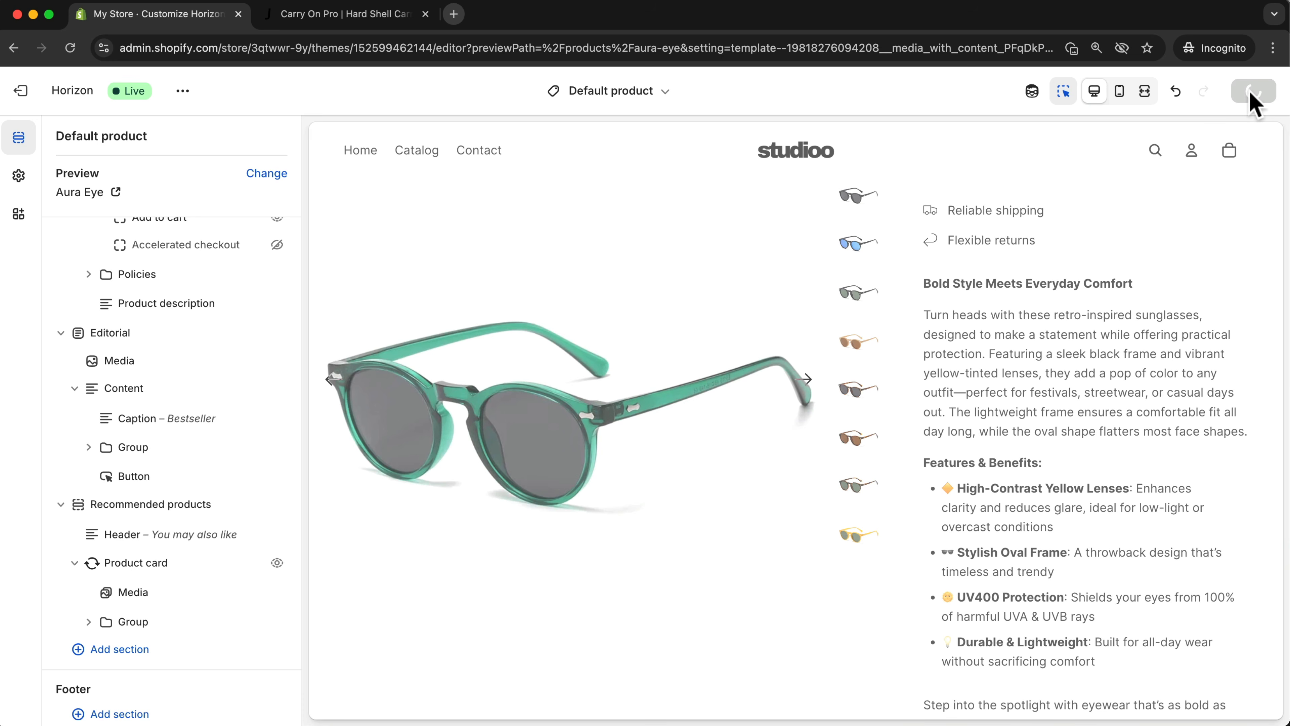
# Review the saved product page from the product media through the Editorial section to the recommended products
pyautogui.scroll(-3, 752, 406)
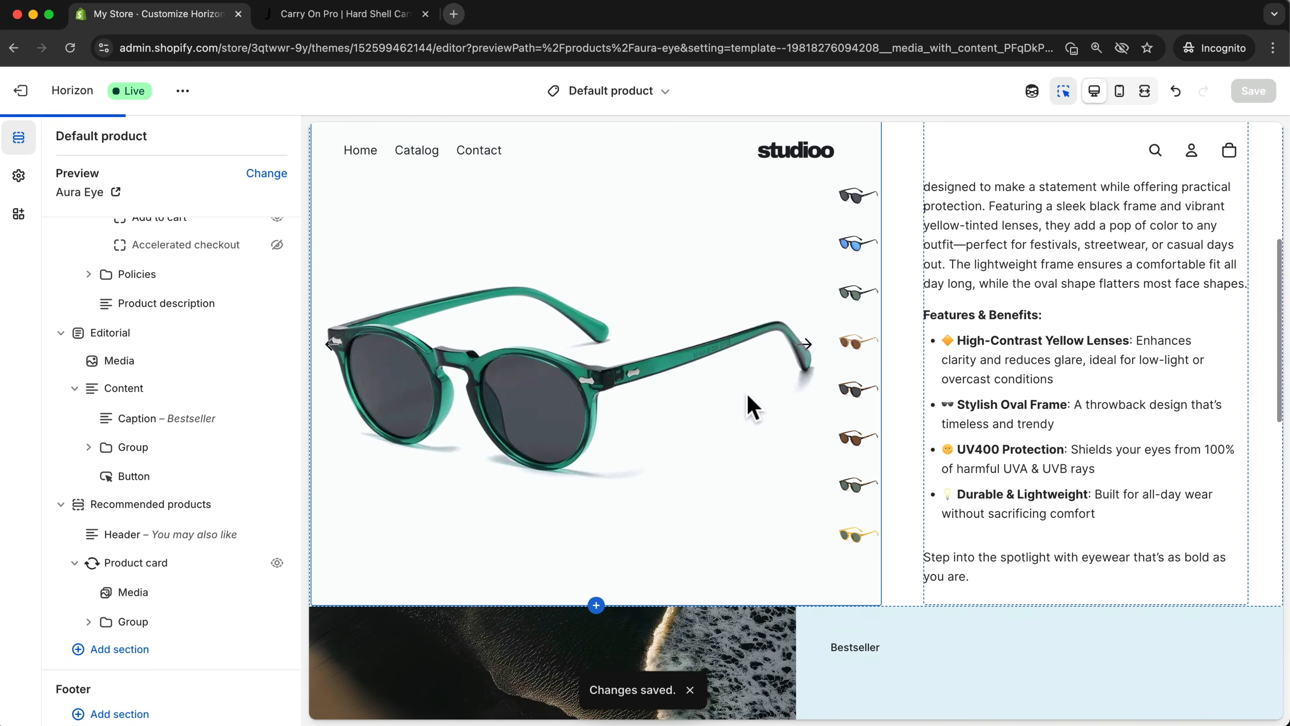
pyautogui.scroll(-15, 751, 407)
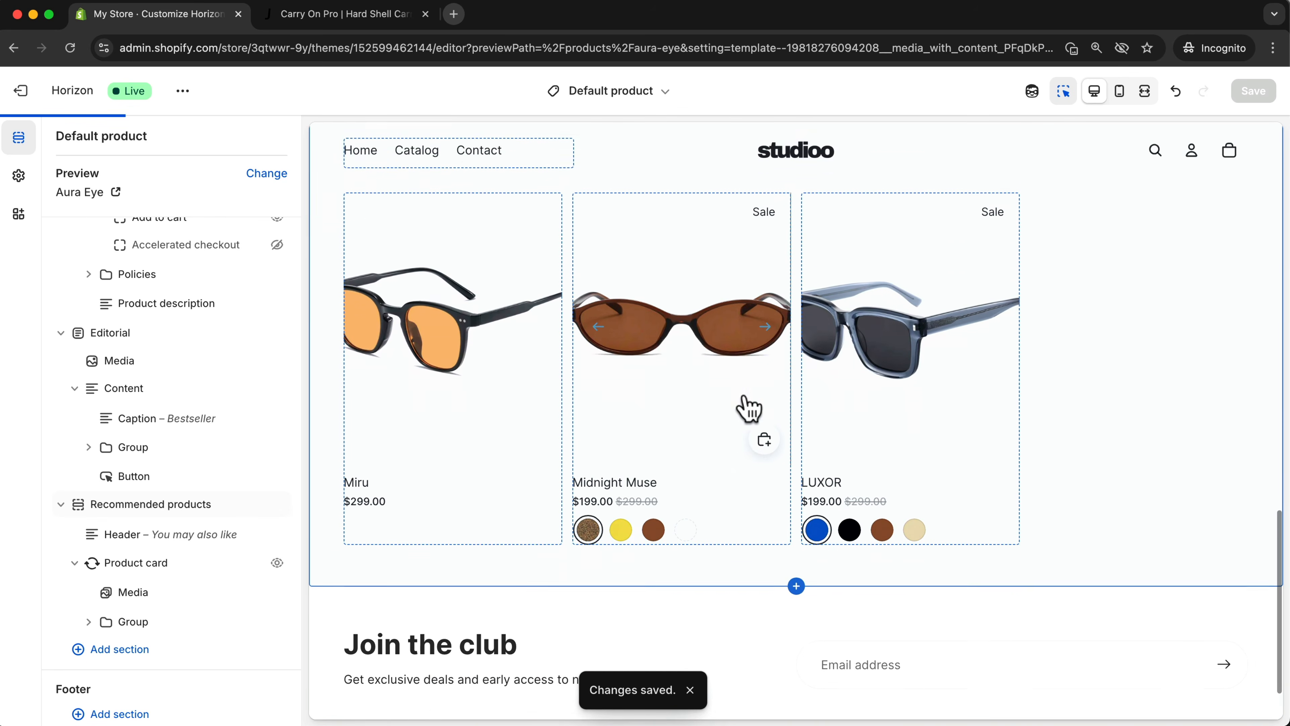
pyautogui.scroll(15, 744, 398)
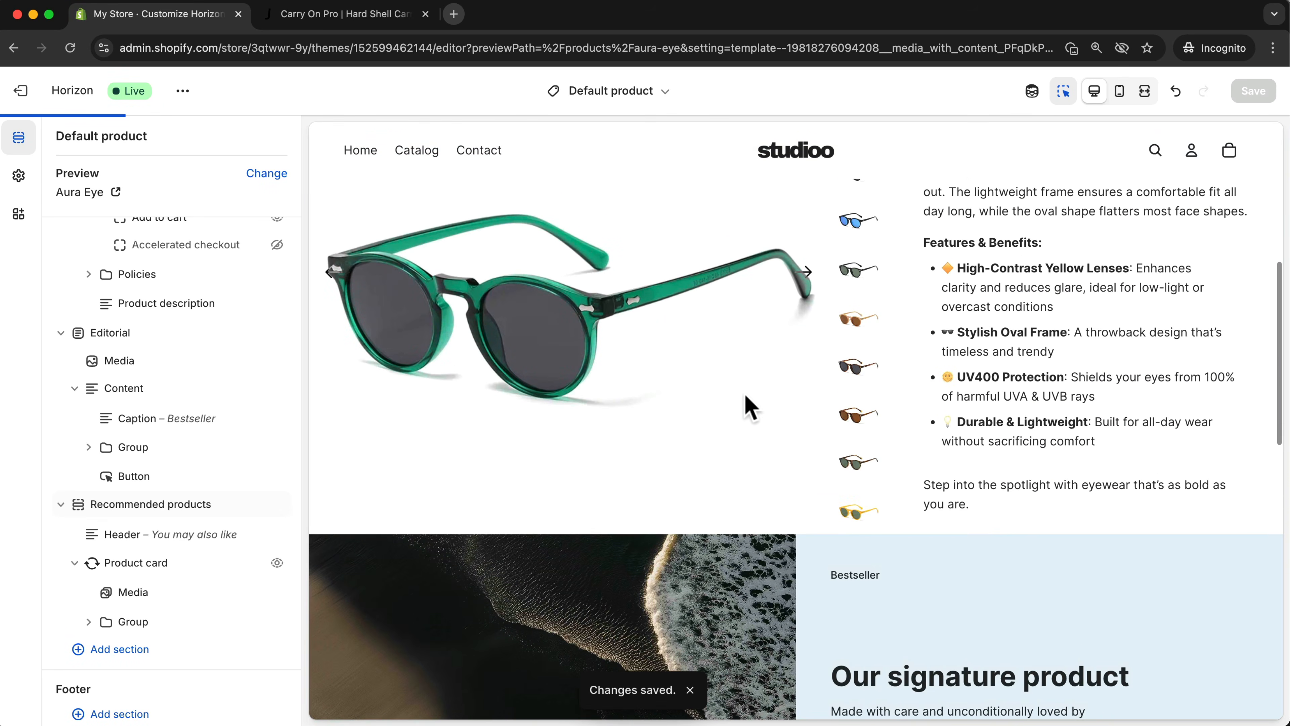
pyautogui.scroll(5, 744, 395)
pyautogui.scroll(-10, 427, 386)
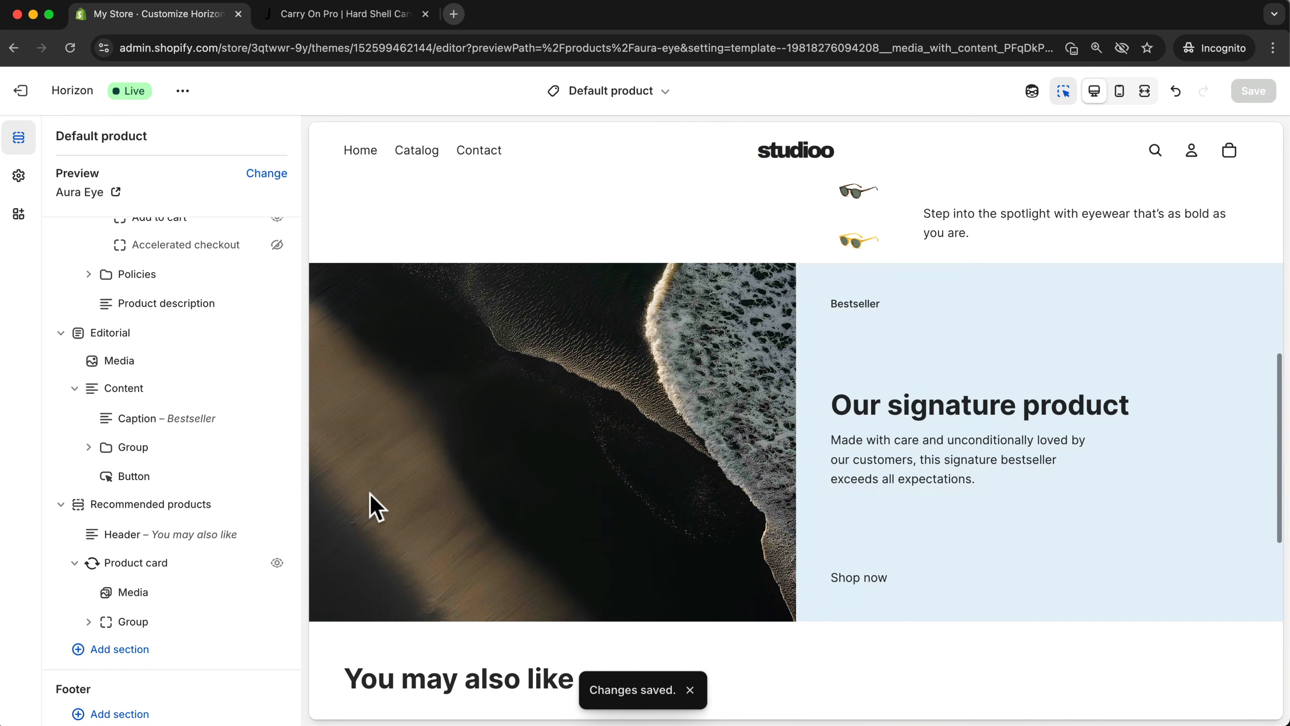
pyautogui.scroll(5, 613, 470)
pyautogui.scroll(-5, 620, 473)
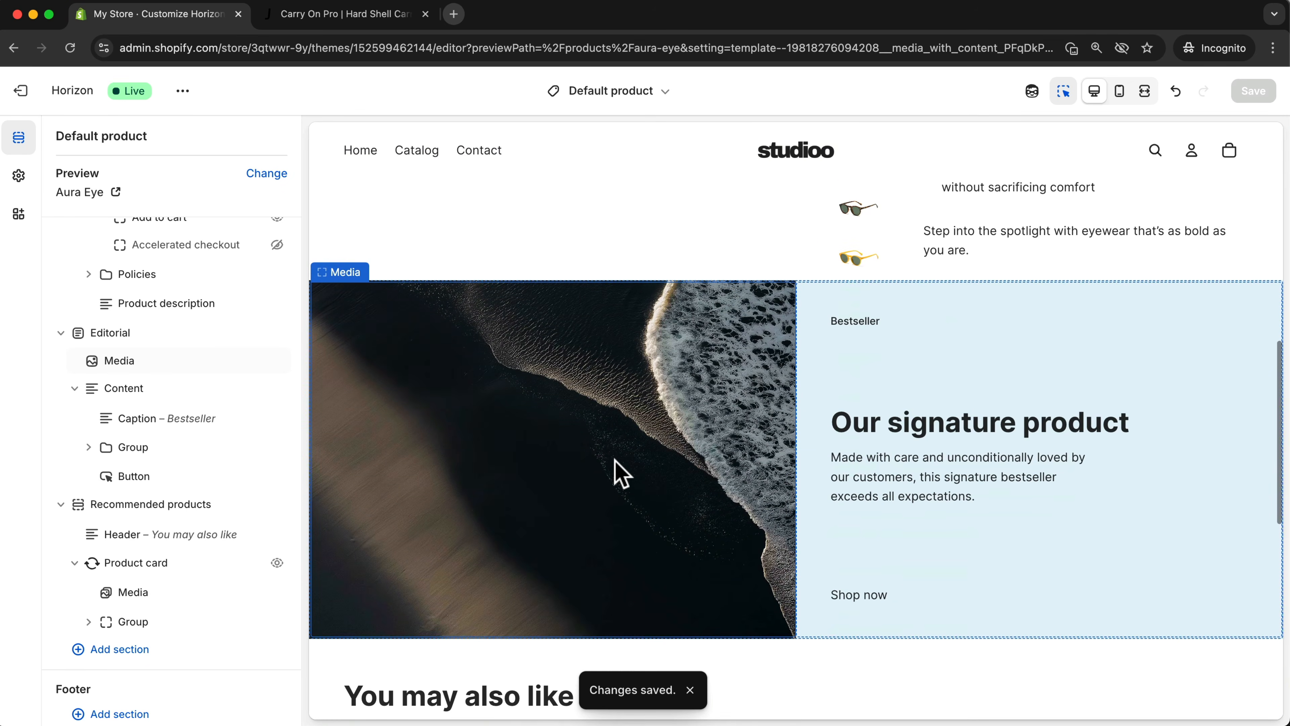
pyautogui.scroll(8, 615, 471)
# Create a new product template named Sunglasses, based on the Default product template
pyautogui.click(629, 91)
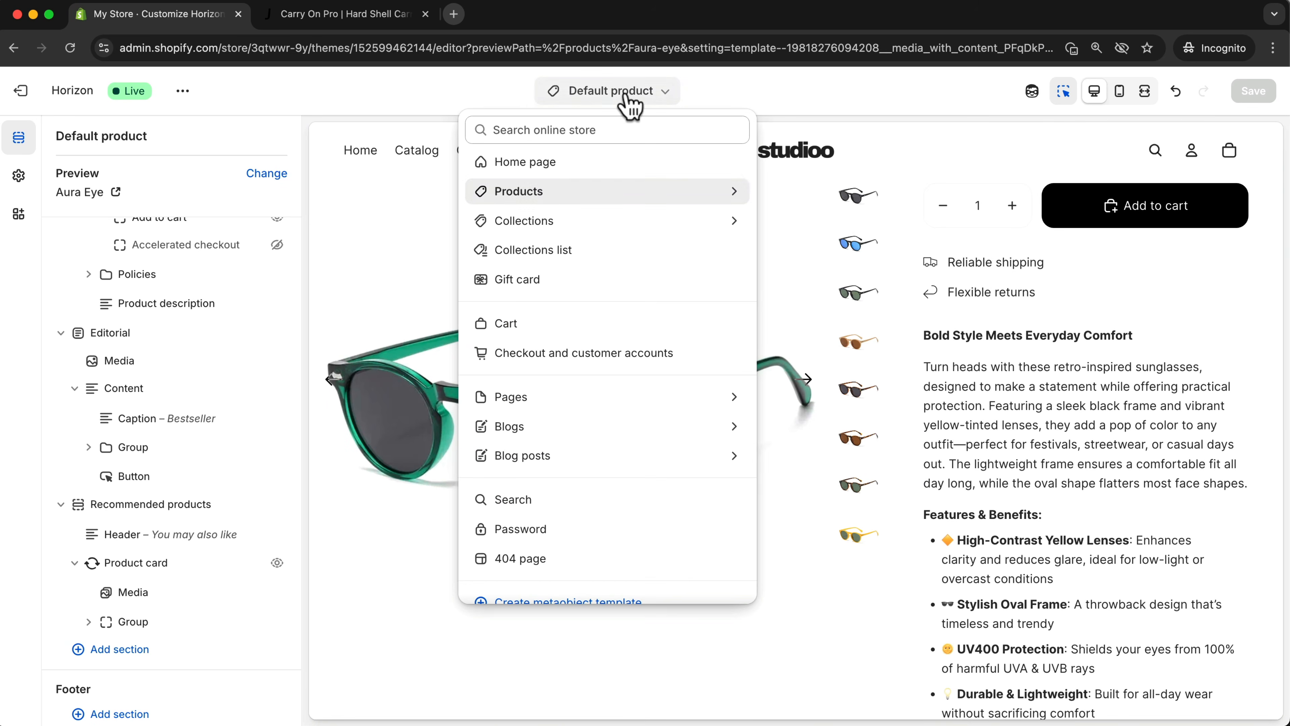
pyautogui.click(599, 202)
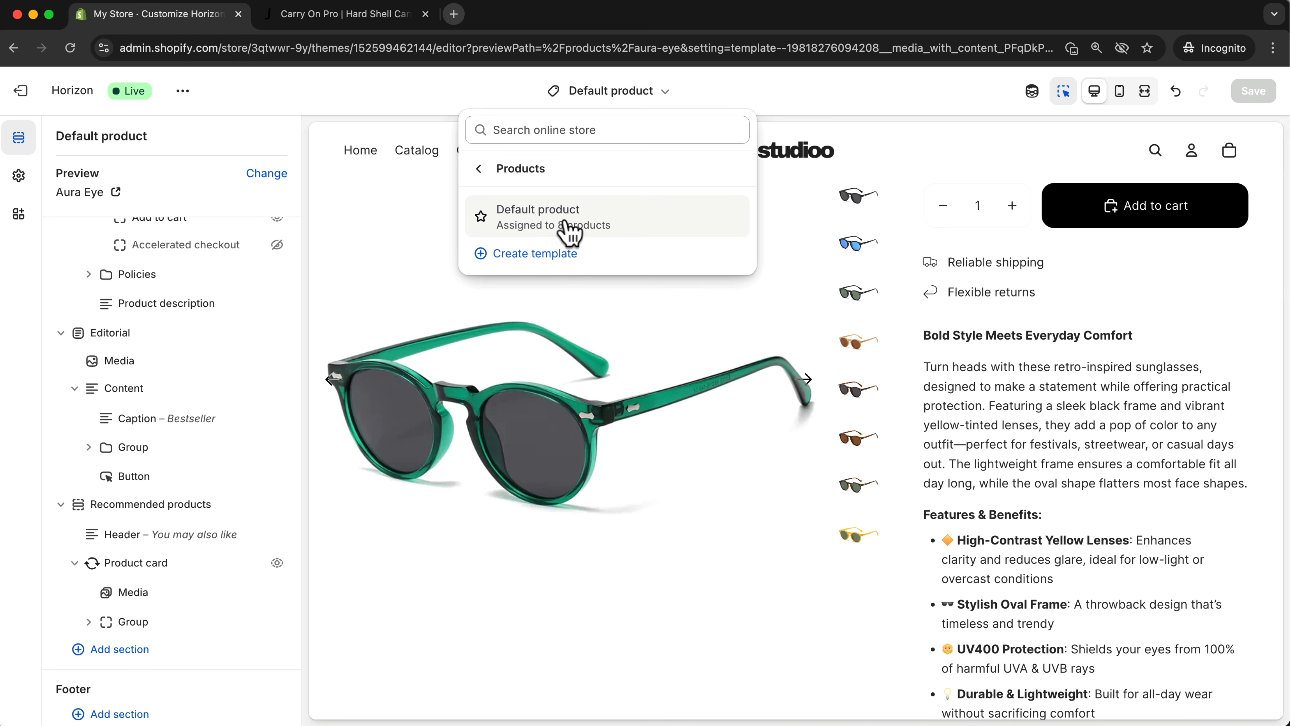
pyautogui.click(510, 259)
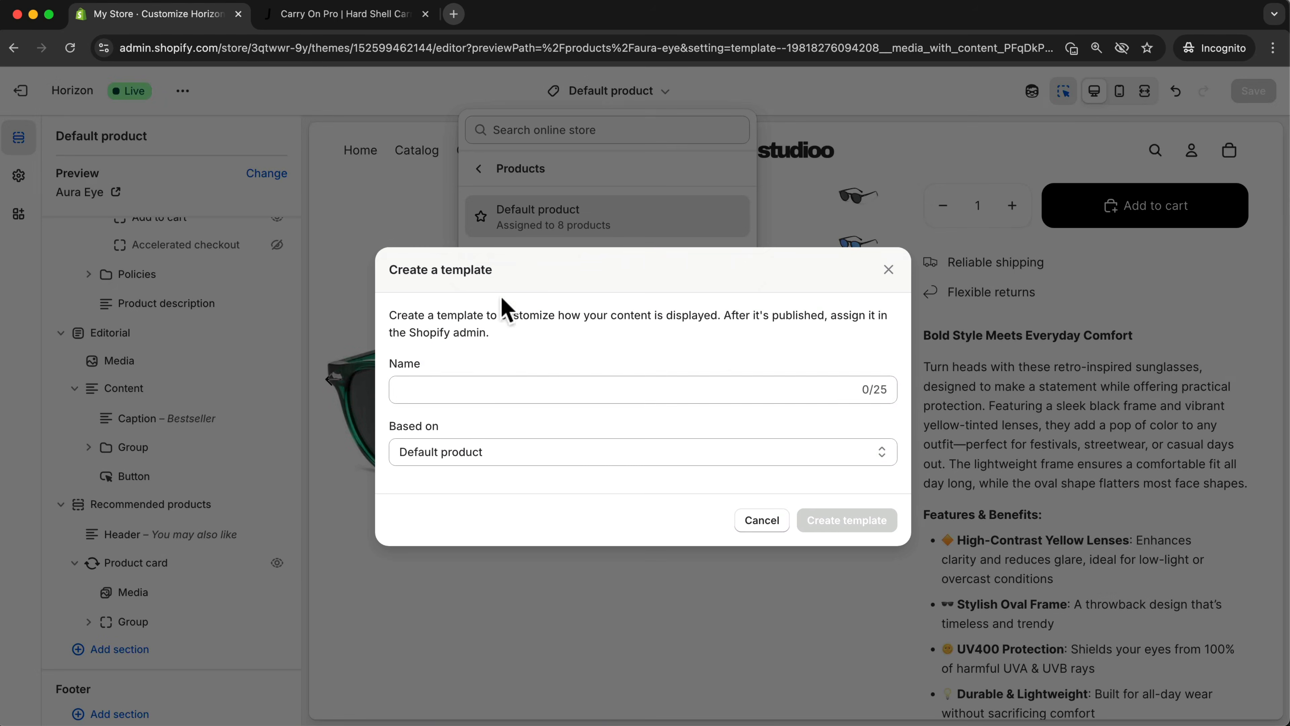
pyautogui.click(485, 389)
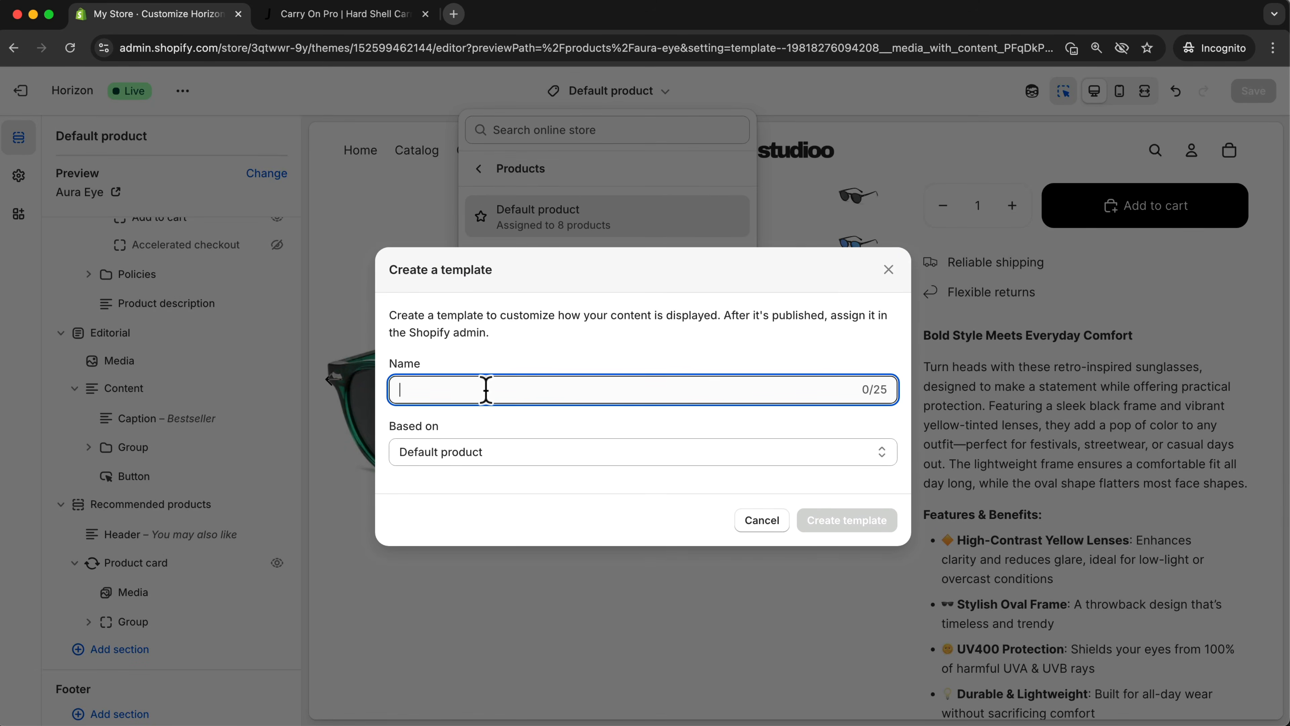
pyautogui.write('Sungla')
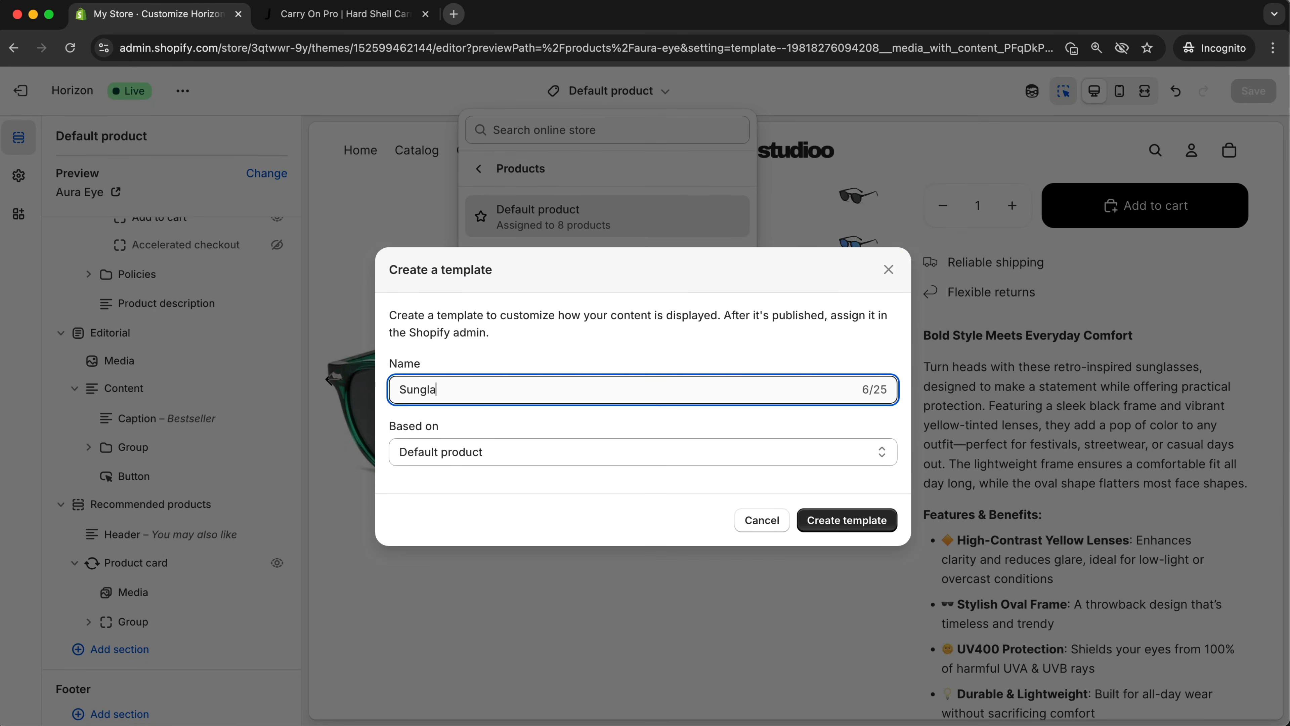
pyautogui.write('sses')
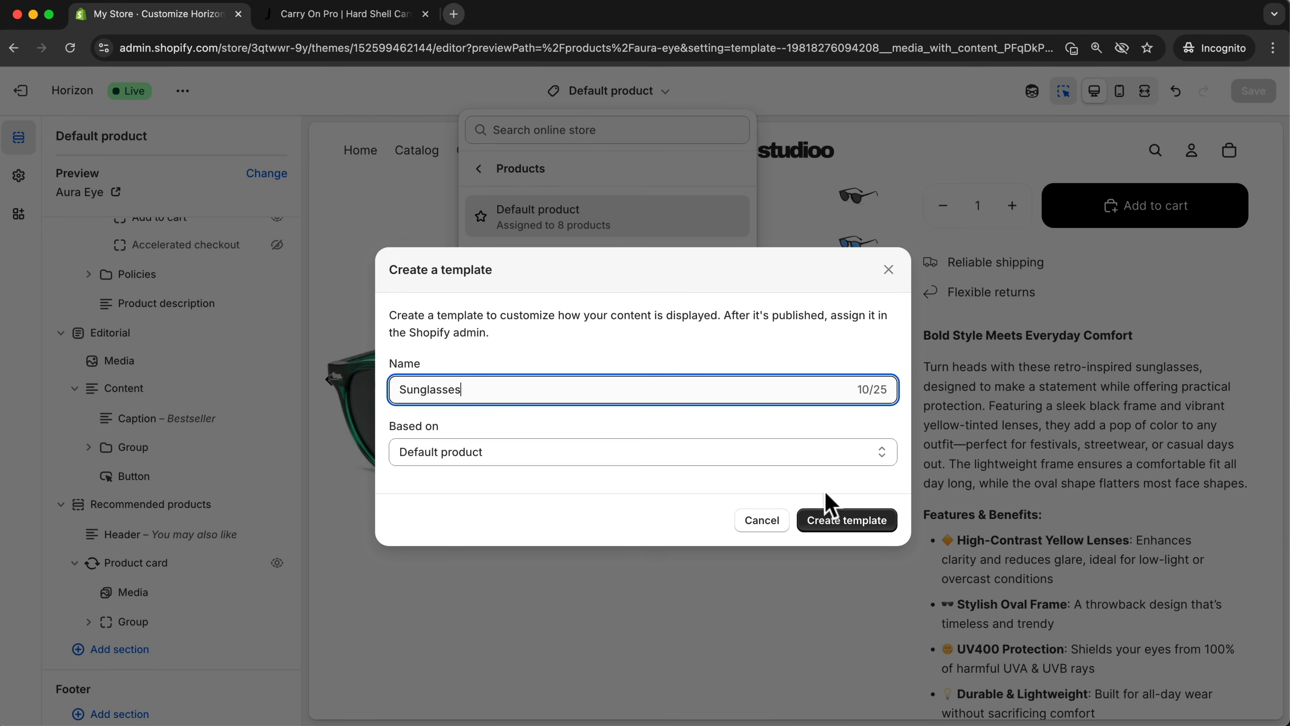
pyautogui.click(866, 527)
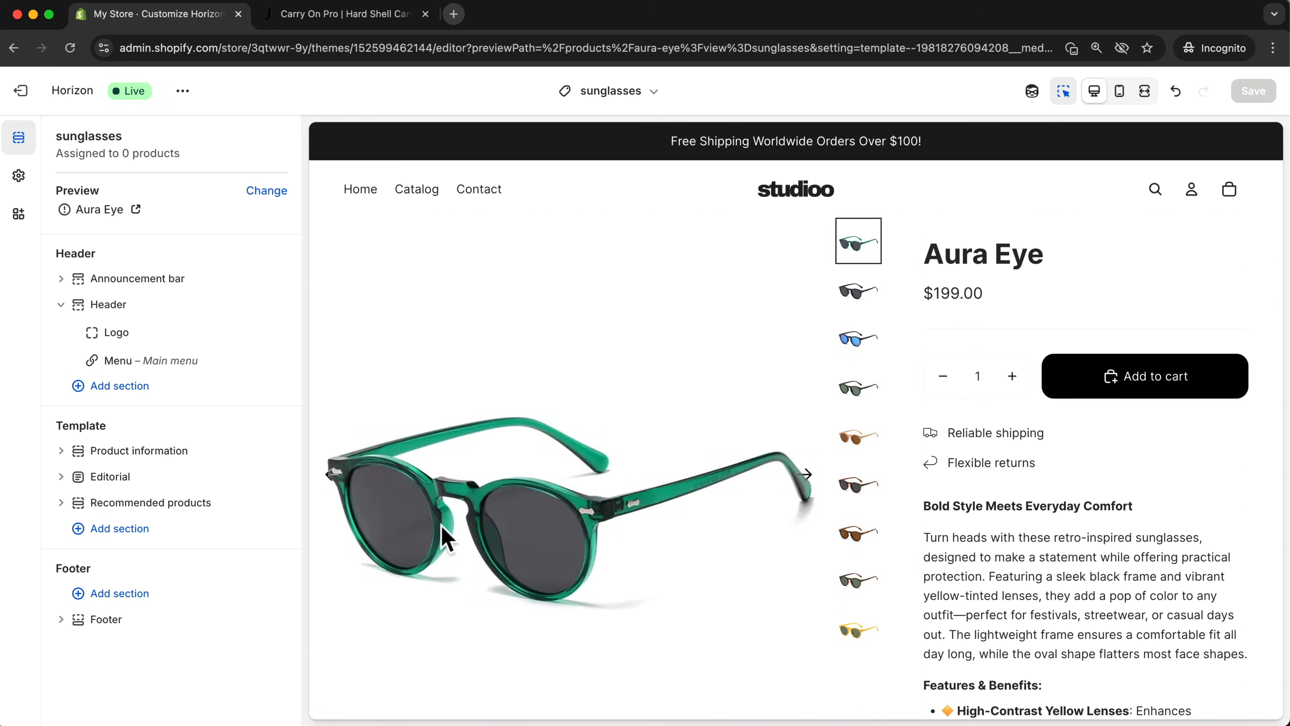
# Look over the sunglasses template's page down to the Editorial section and browse the sections that can be added to it
pyautogui.scroll(-5, 814, 473)
pyautogui.scroll(-5, 815, 473)
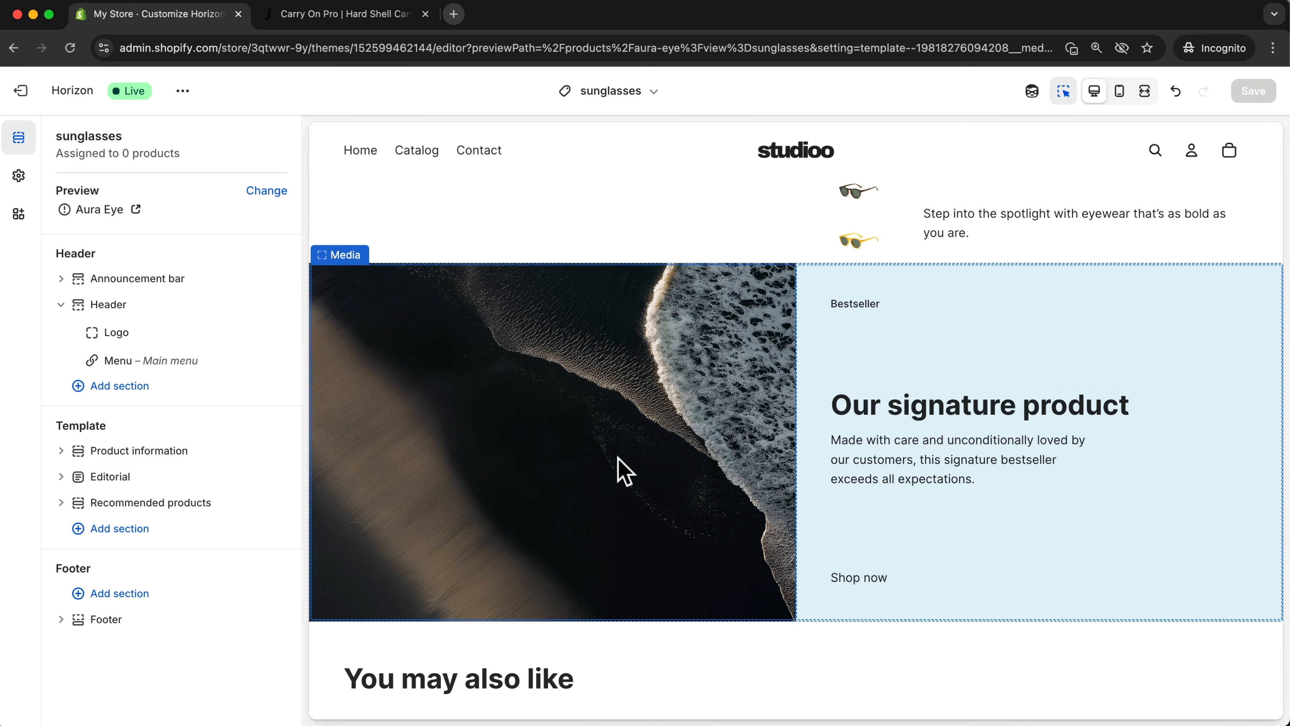
pyautogui.click(77, 529)
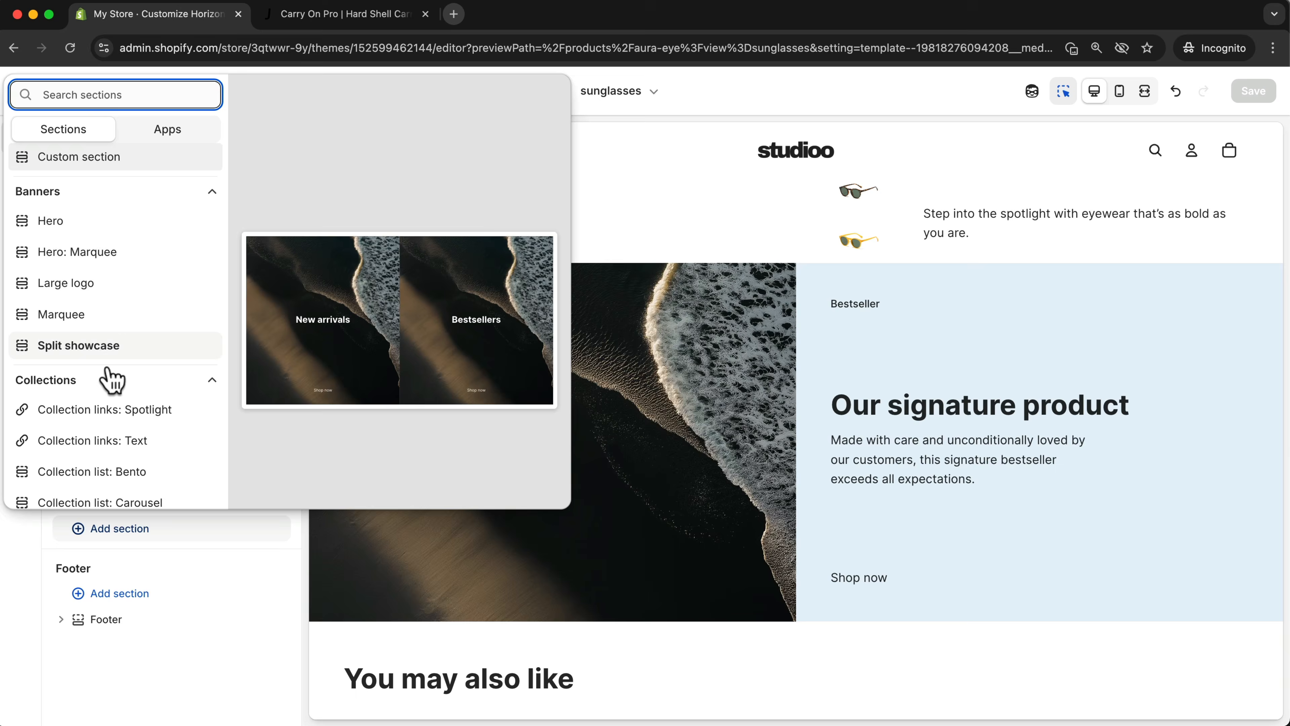
pyautogui.scroll(-3, 112, 380)
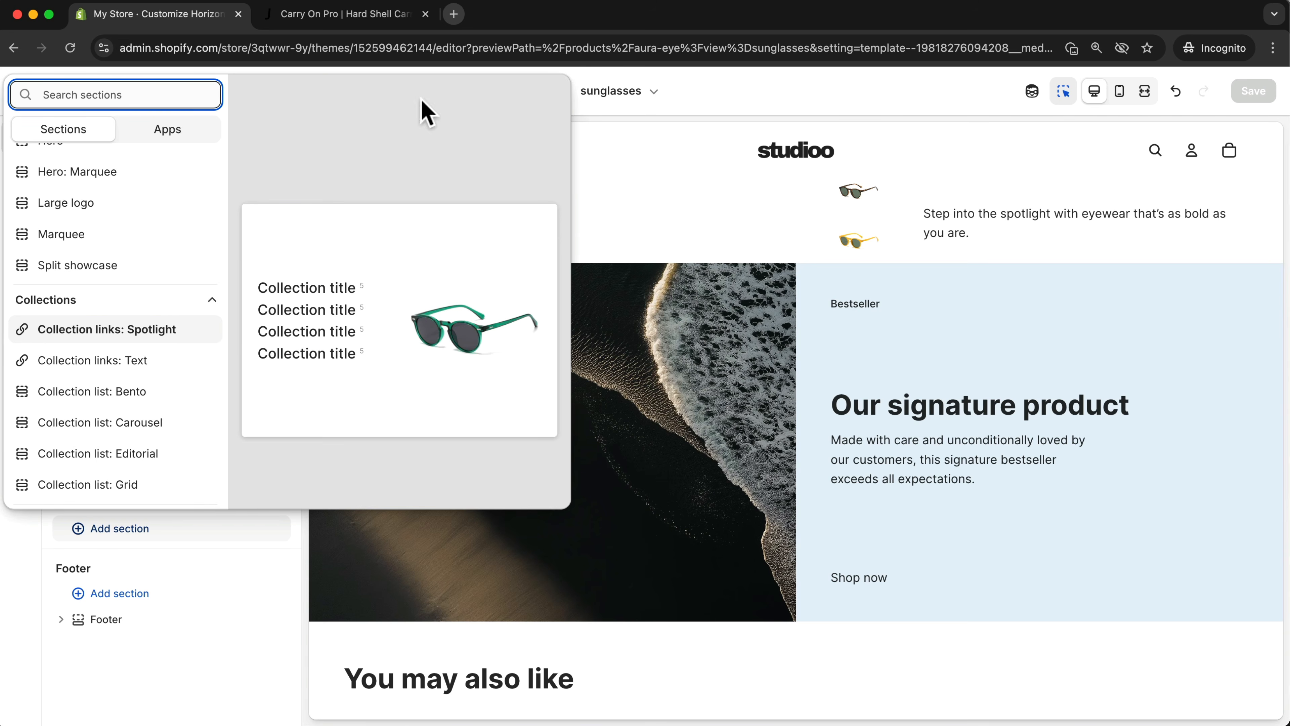
pyautogui.click(666, 118)
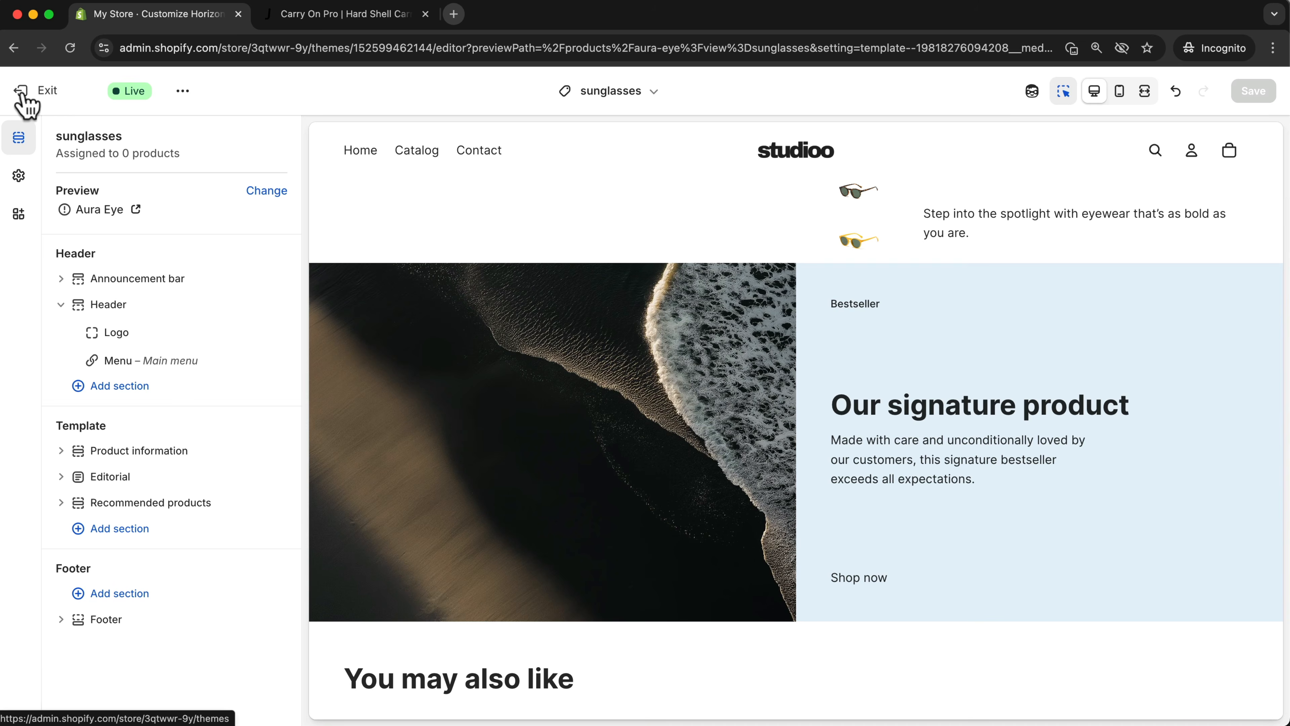
# Open the store admin in a separate browser tab and open the Nova Lens product from the product list
pyautogui.rightClick(26, 88)
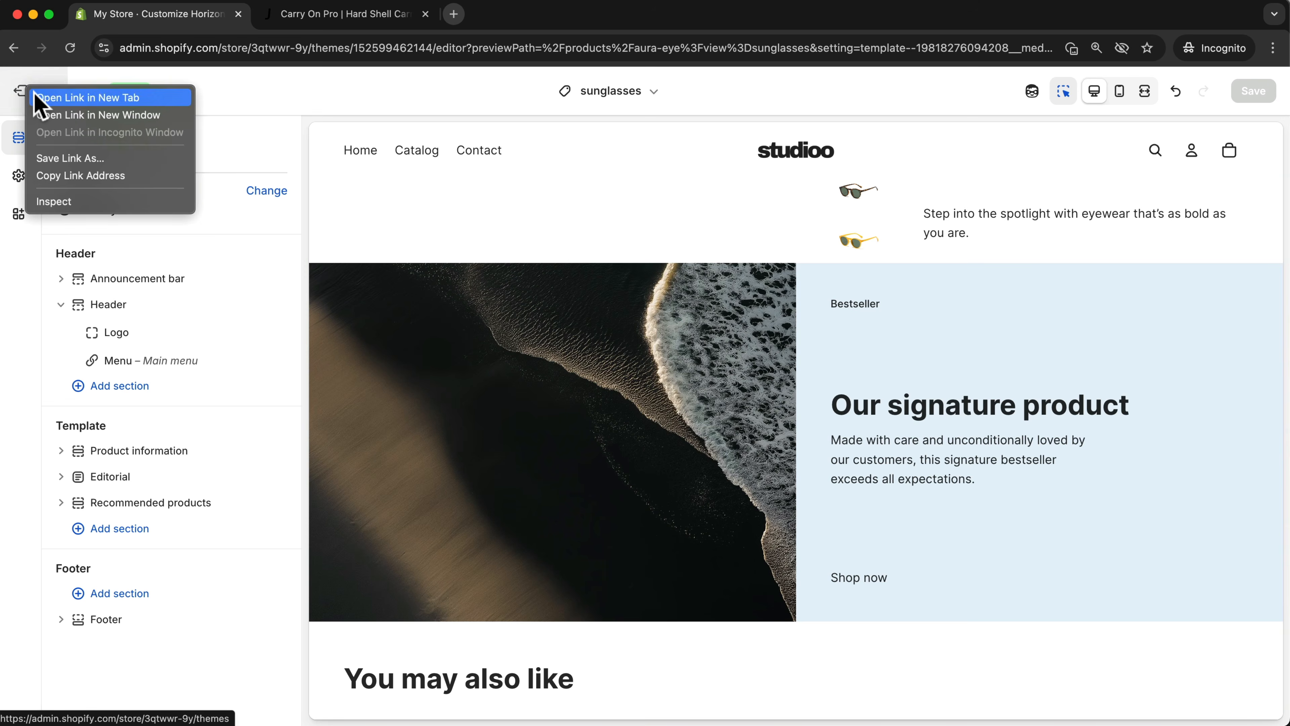
pyautogui.click(34, 96)
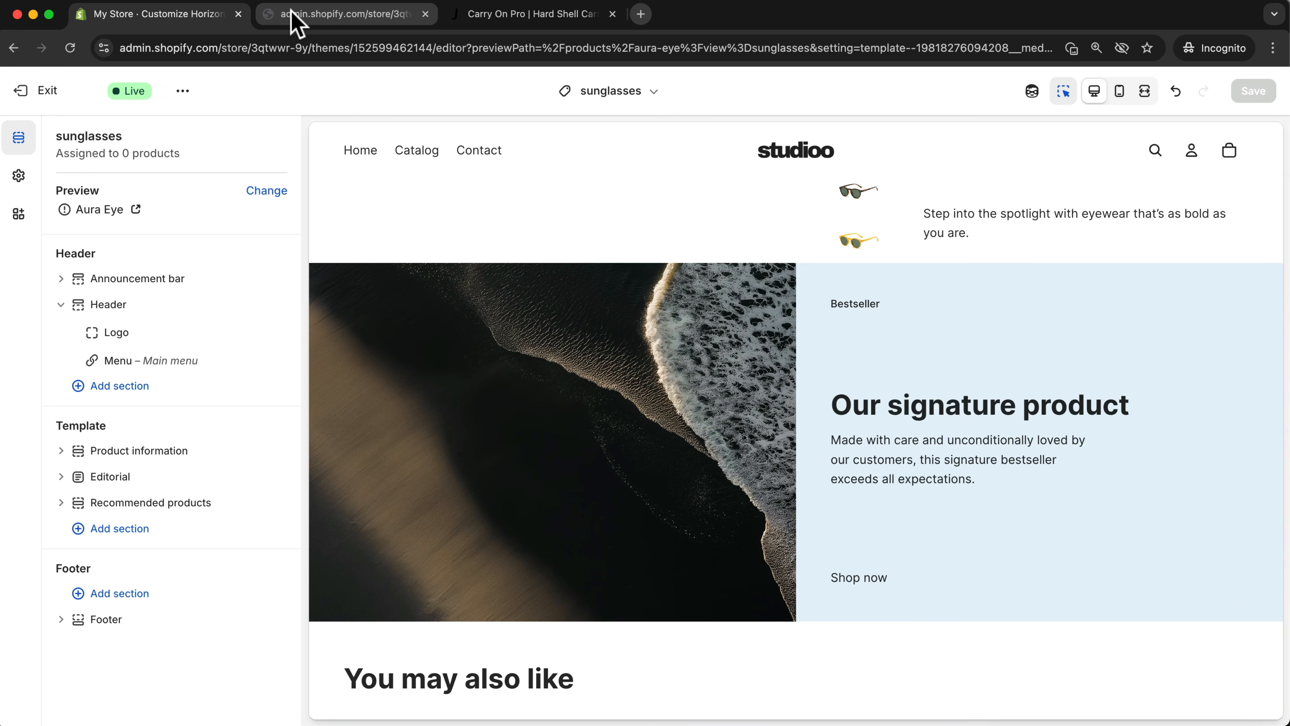
pyautogui.click(296, 16)
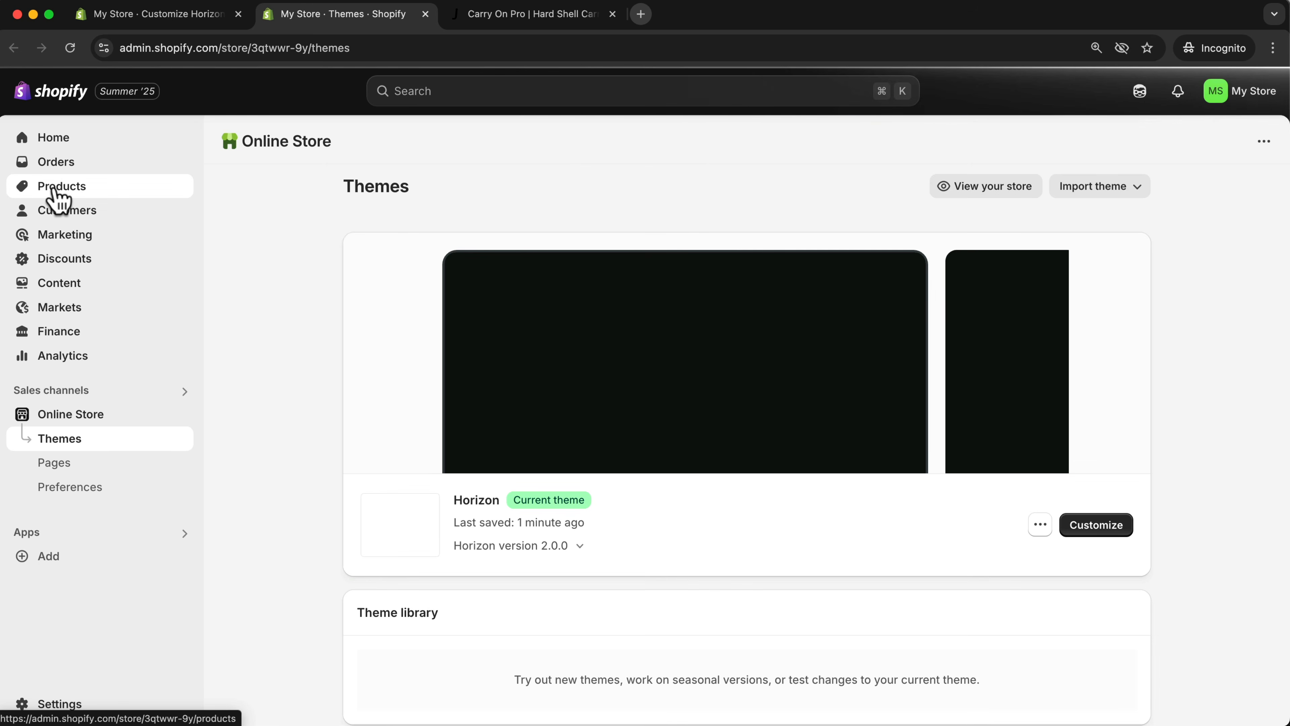
pyautogui.click(57, 194)
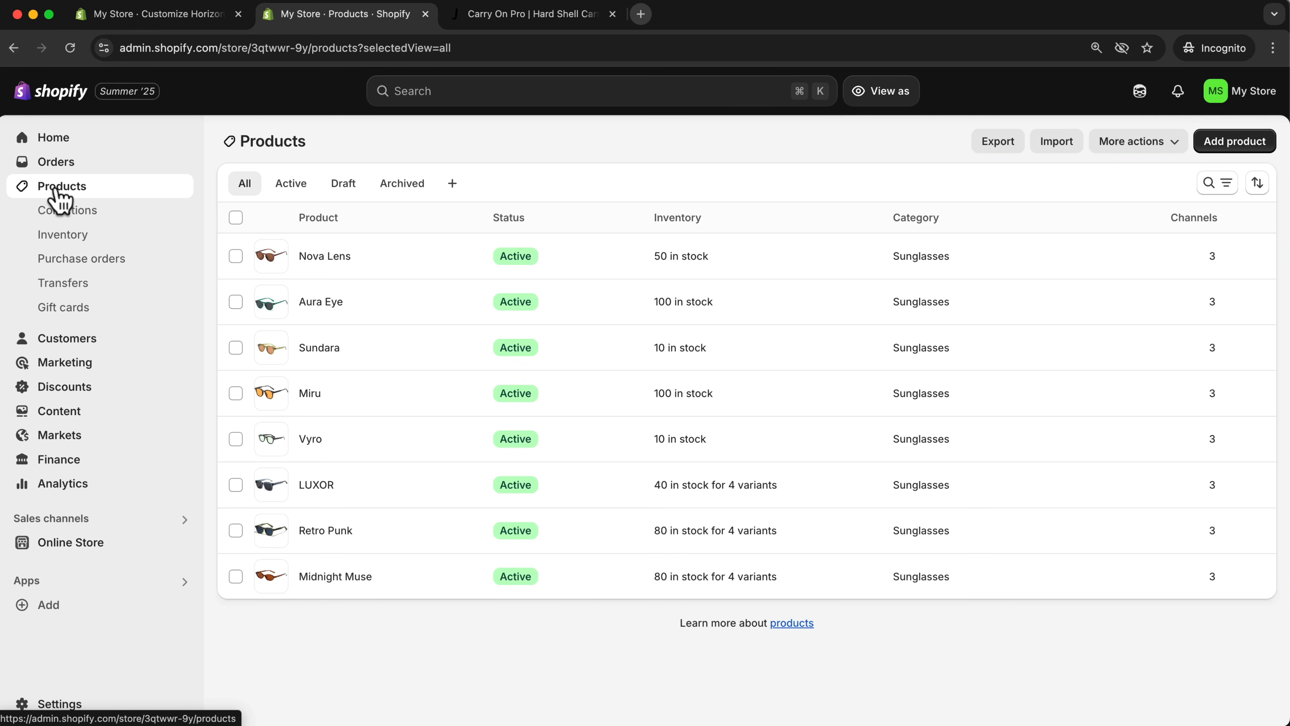
pyautogui.click(321, 258)
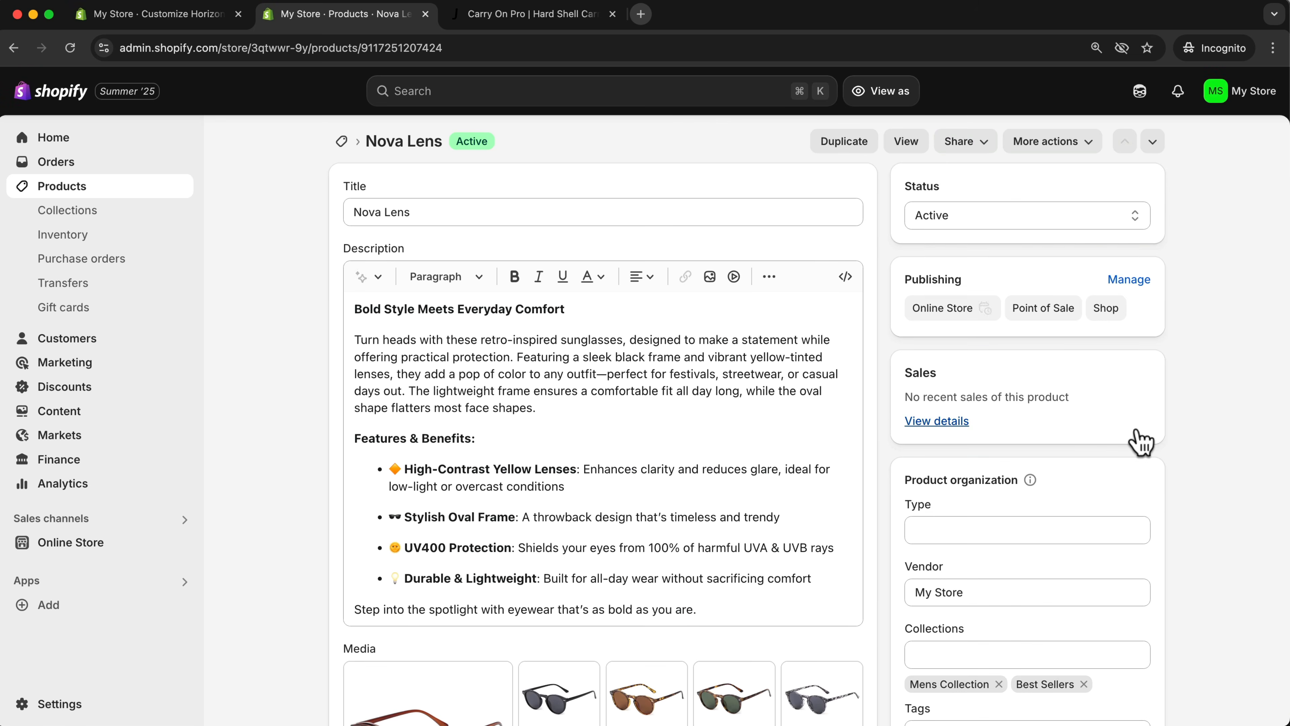
# Assign the sunglasses theme template to the Nova Lens product and save the product
pyautogui.scroll(-7, 1143, 439)
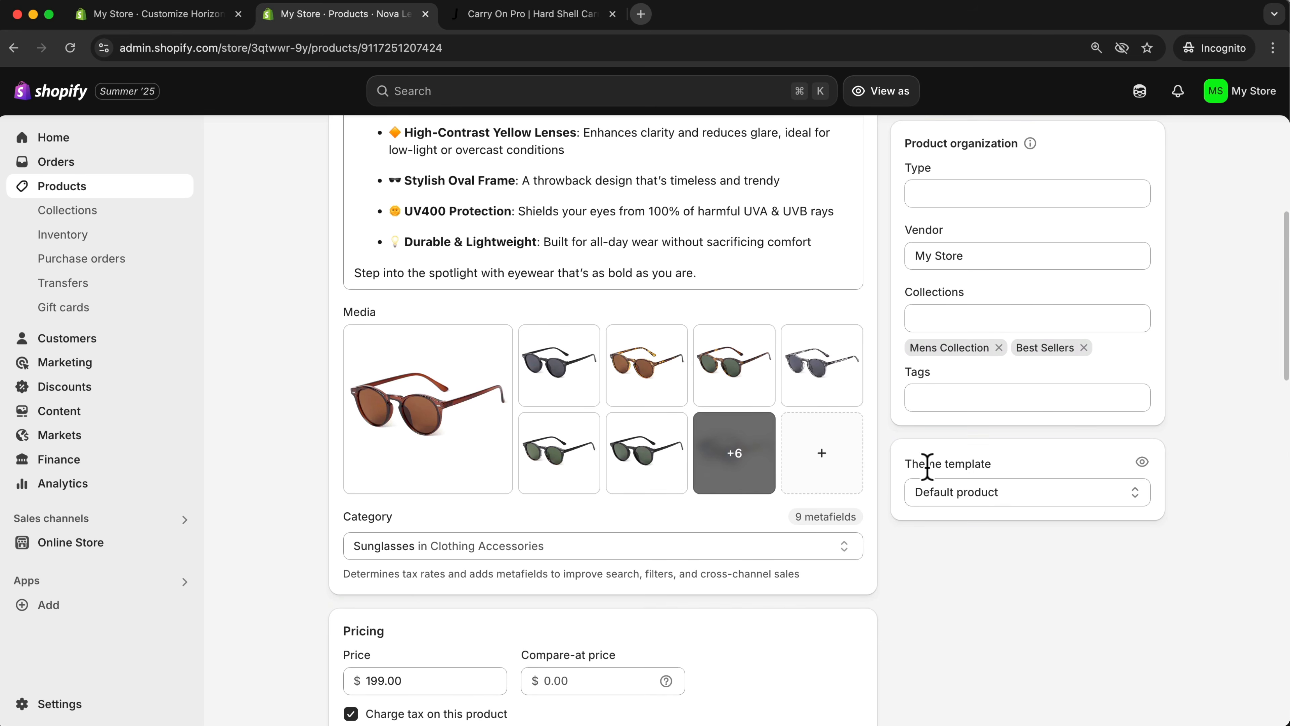
pyautogui.moveTo(911, 462); pyautogui.dragTo(1039, 466)
pyautogui.click(1007, 491)
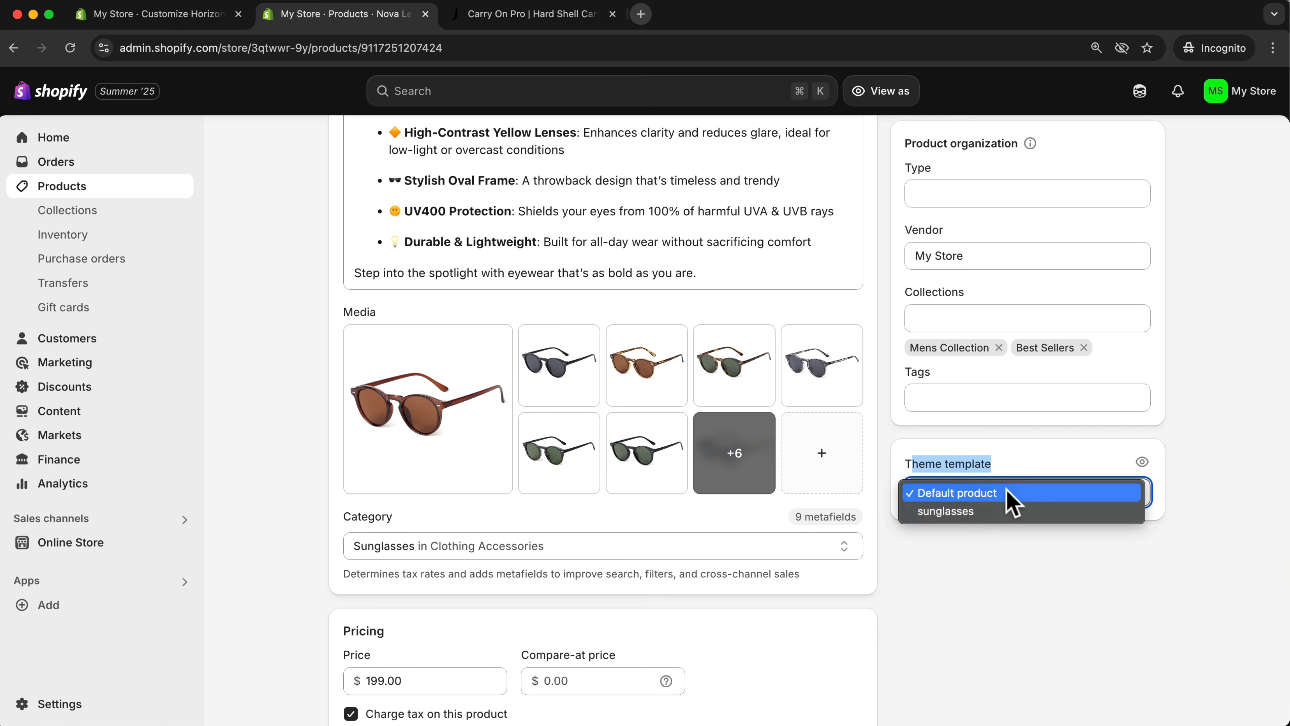
pyautogui.click(1009, 493)
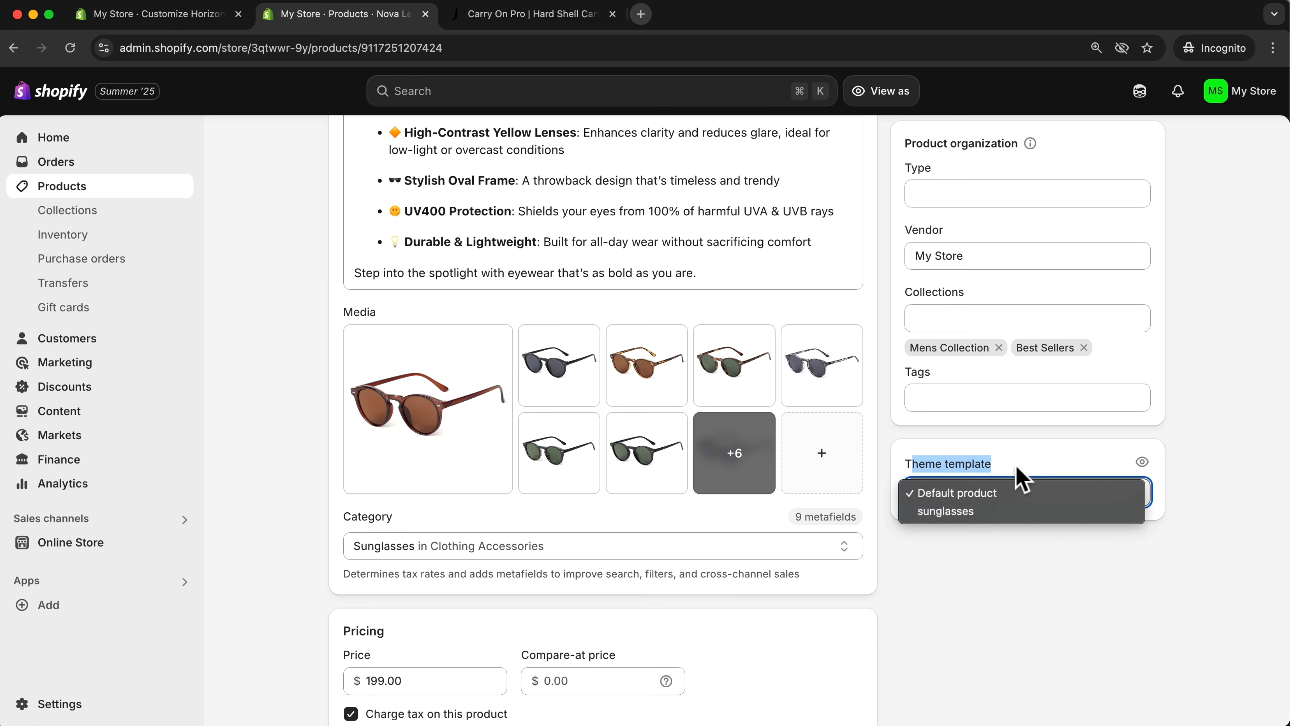
pyautogui.click(989, 496)
pyautogui.click(961, 513)
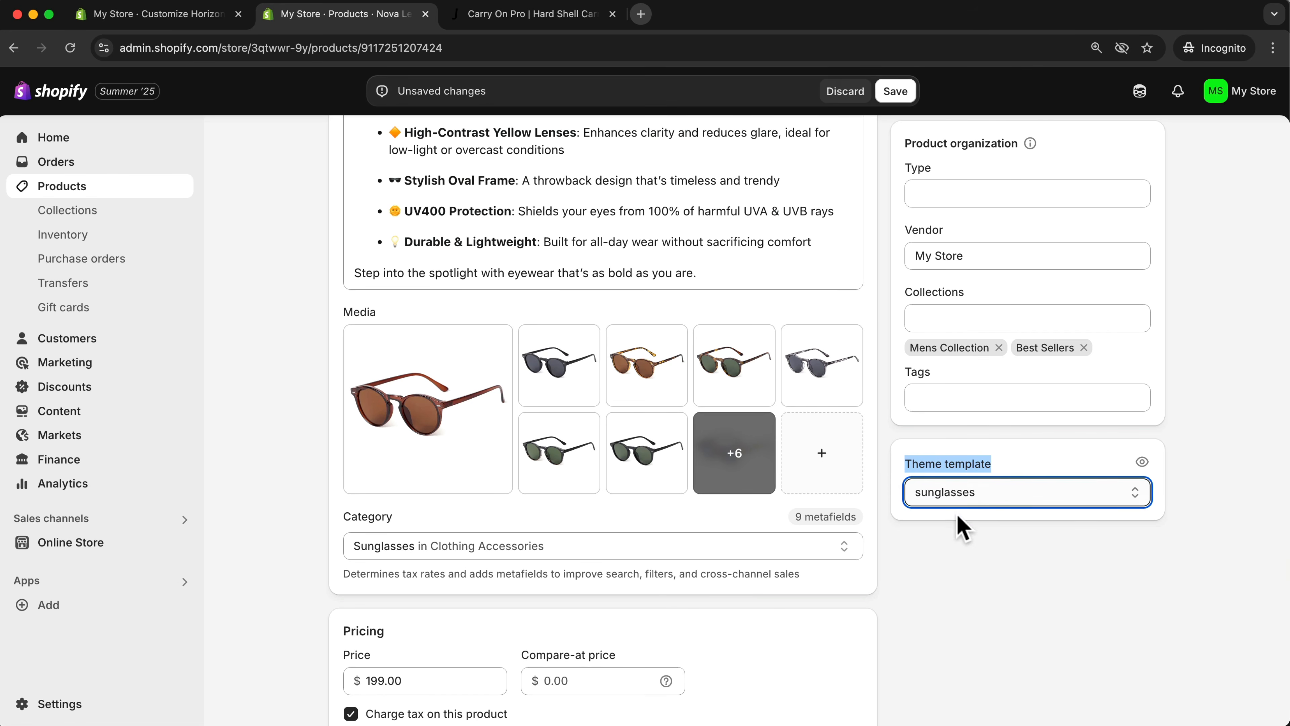
pyautogui.click(895, 91)
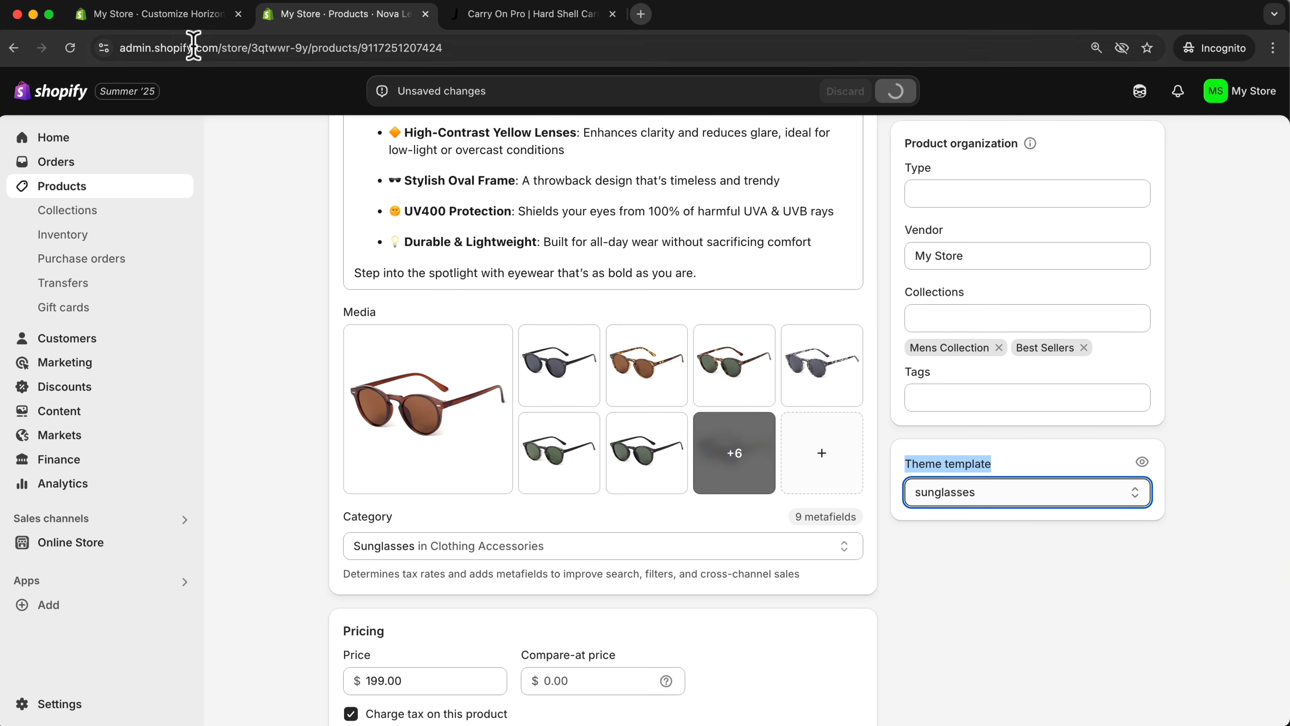
# Return to the theme editor, set the Editorial section's media to the About_1 image of hands holding glasses, and save the sunglasses template
pyautogui.click(172, 15)
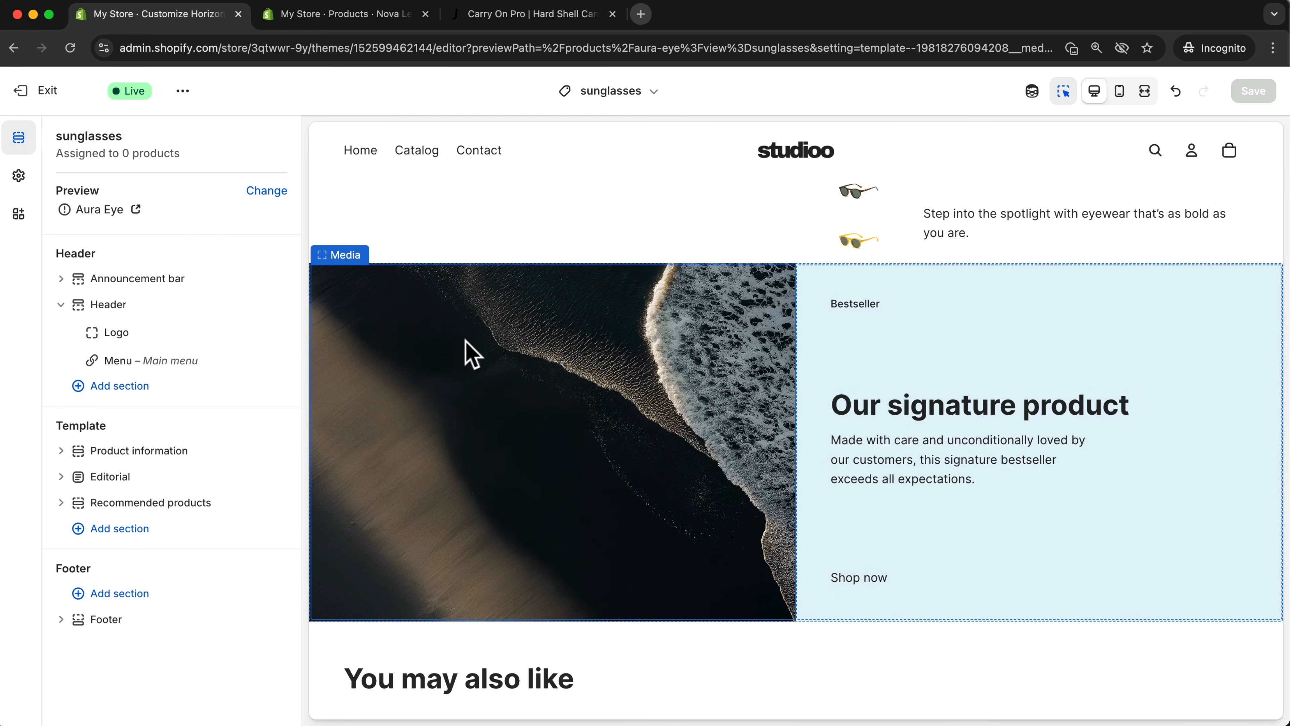
pyautogui.click(470, 353)
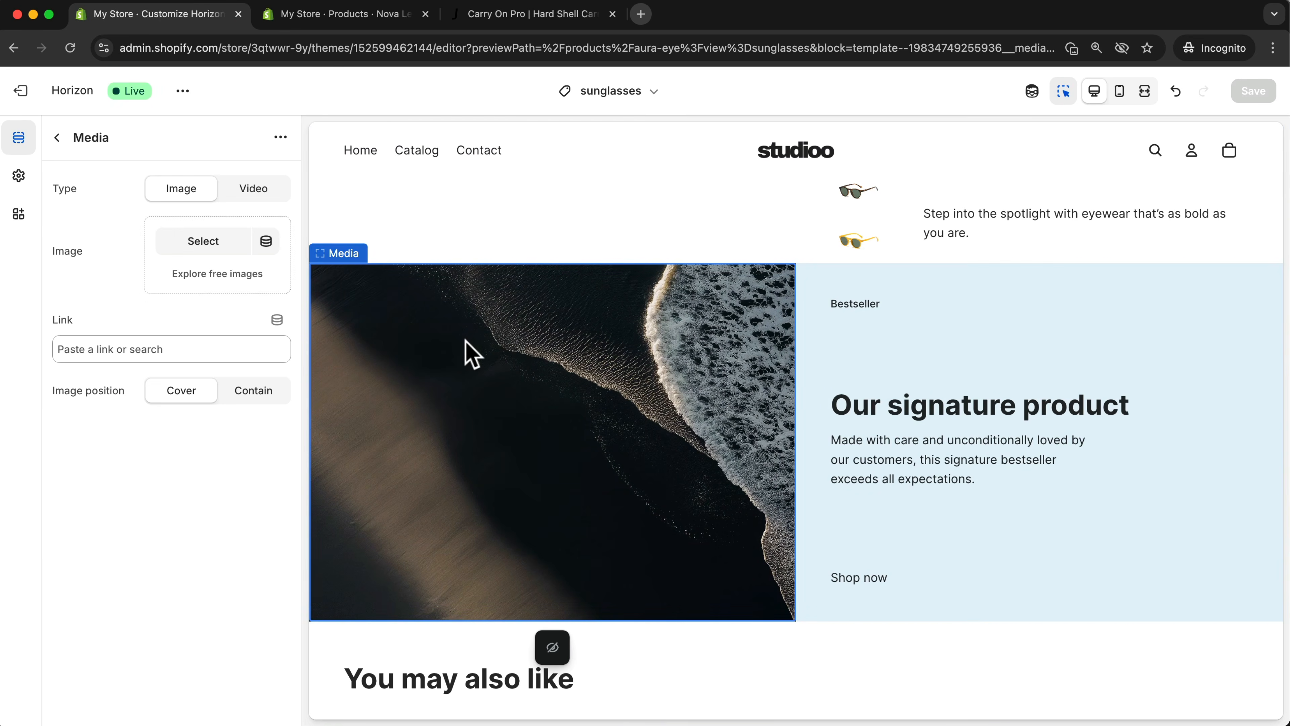
pyautogui.click(201, 251)
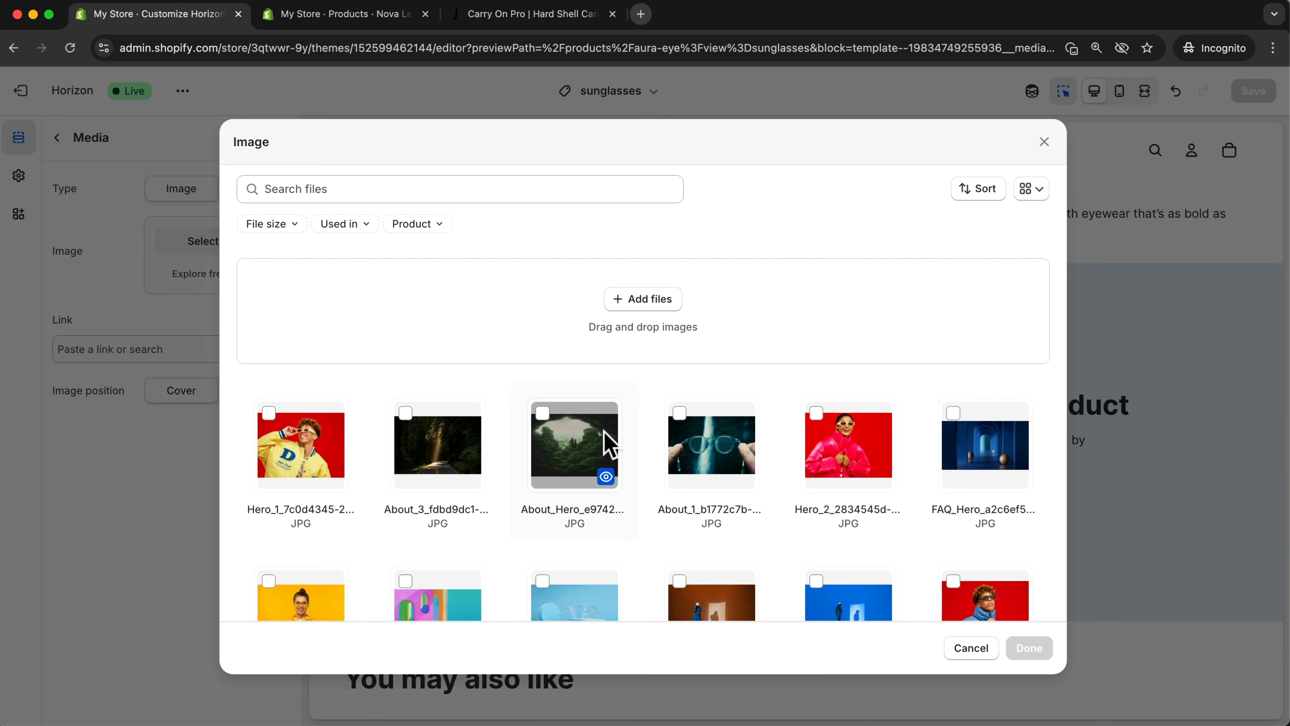
pyautogui.scroll(-2, 507, 411)
pyautogui.click(681, 368)
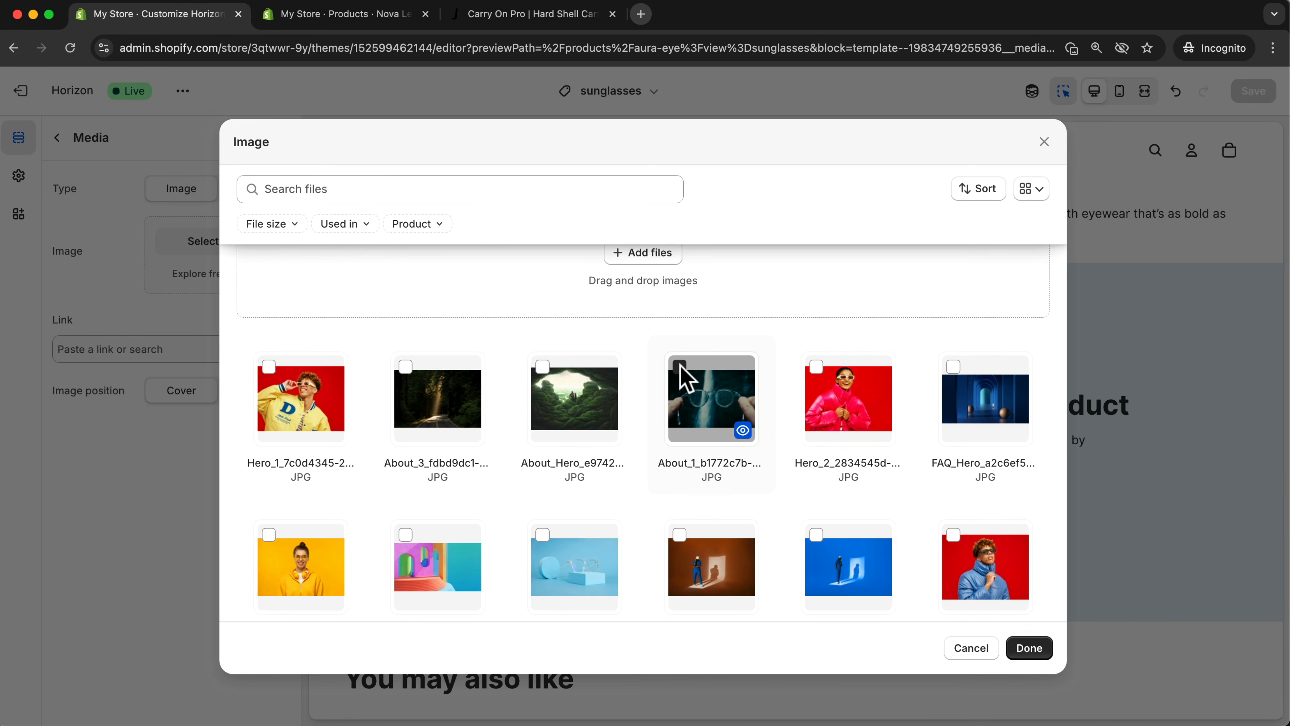
pyautogui.click(1028, 648)
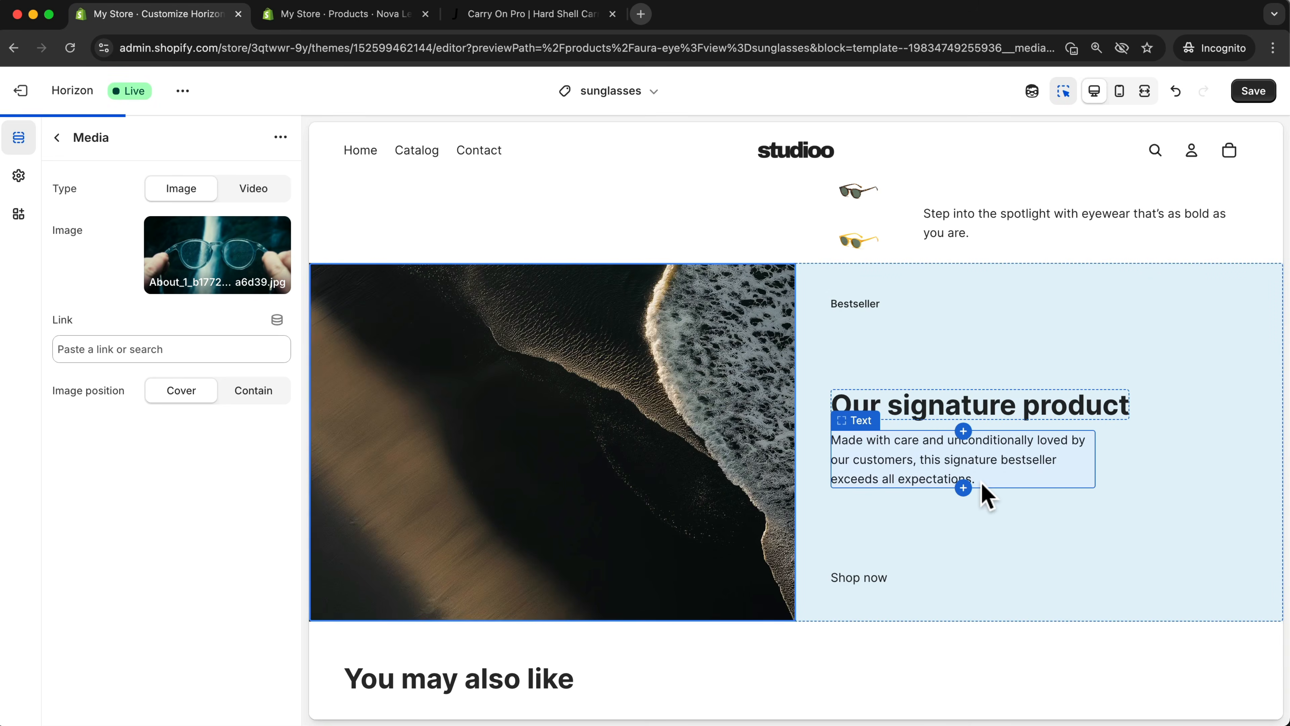
pyautogui.click(1266, 91)
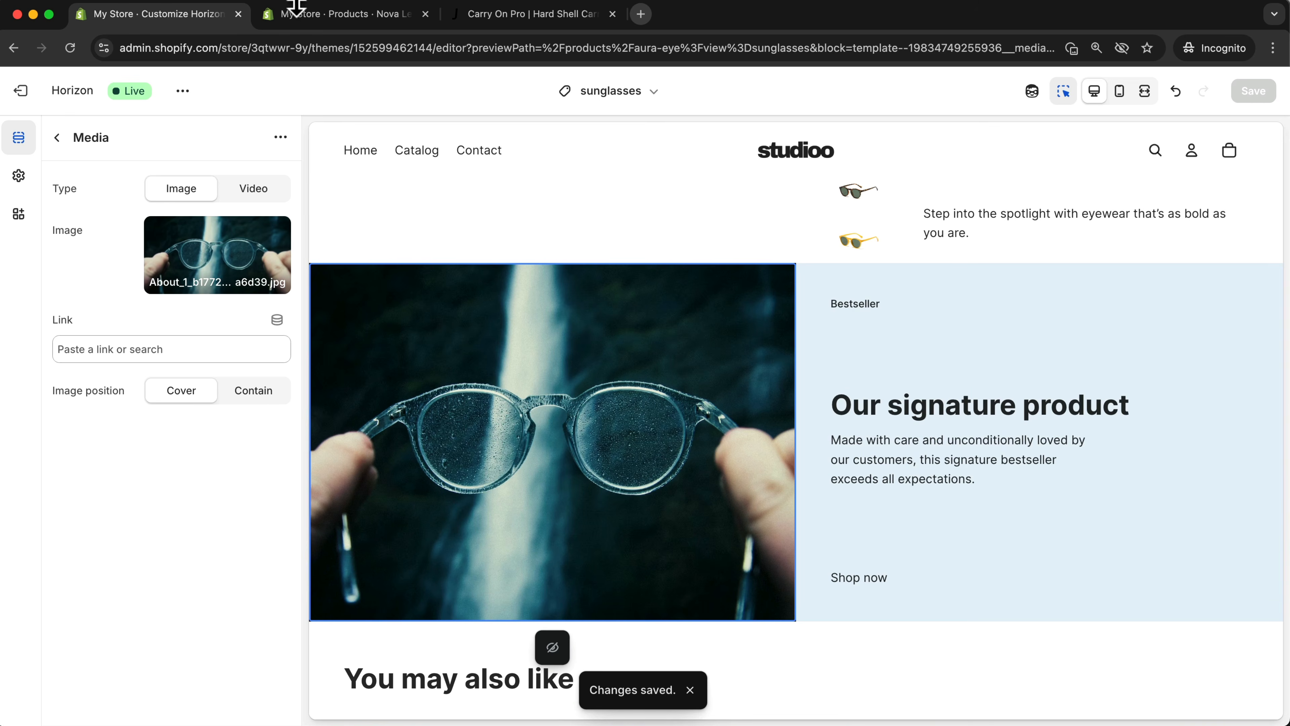
# View the live Nova Lens product page and compare its Editorial section with the sunglasses template in the theme editor
pyautogui.click(296, 7)
pyautogui.scroll(5, 820, 297)
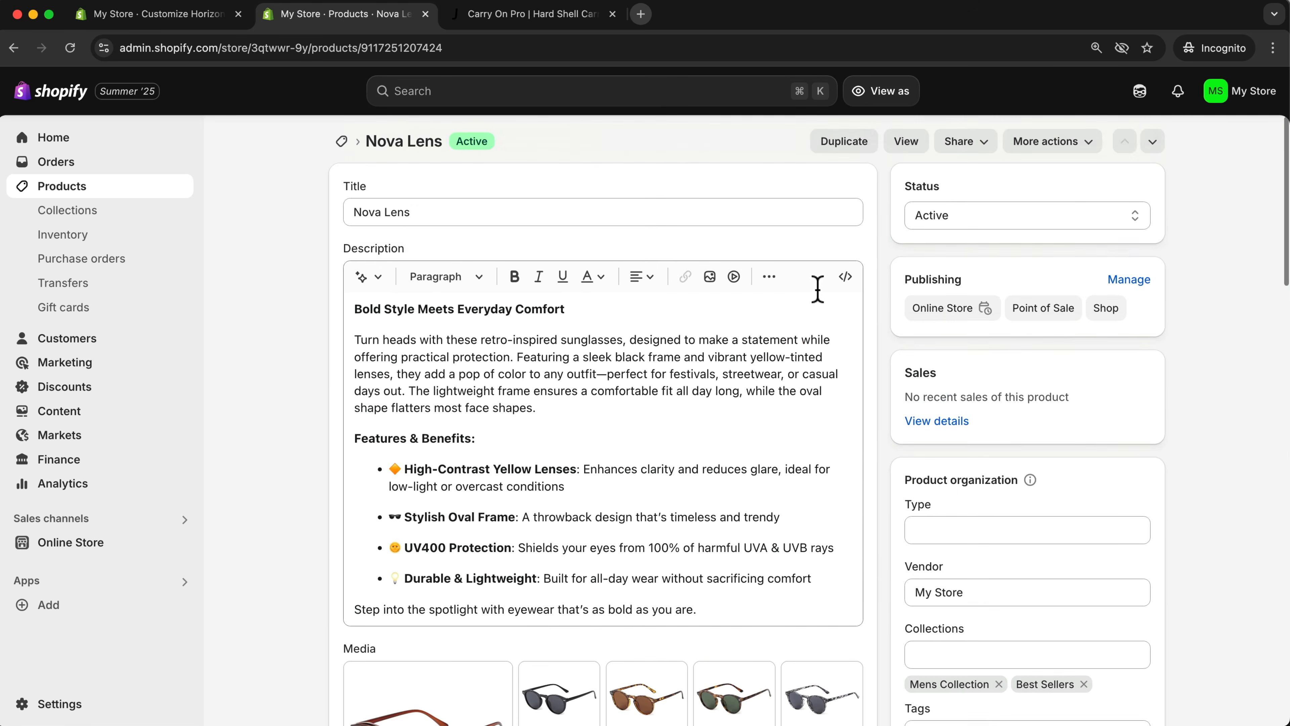
pyautogui.click(905, 142)
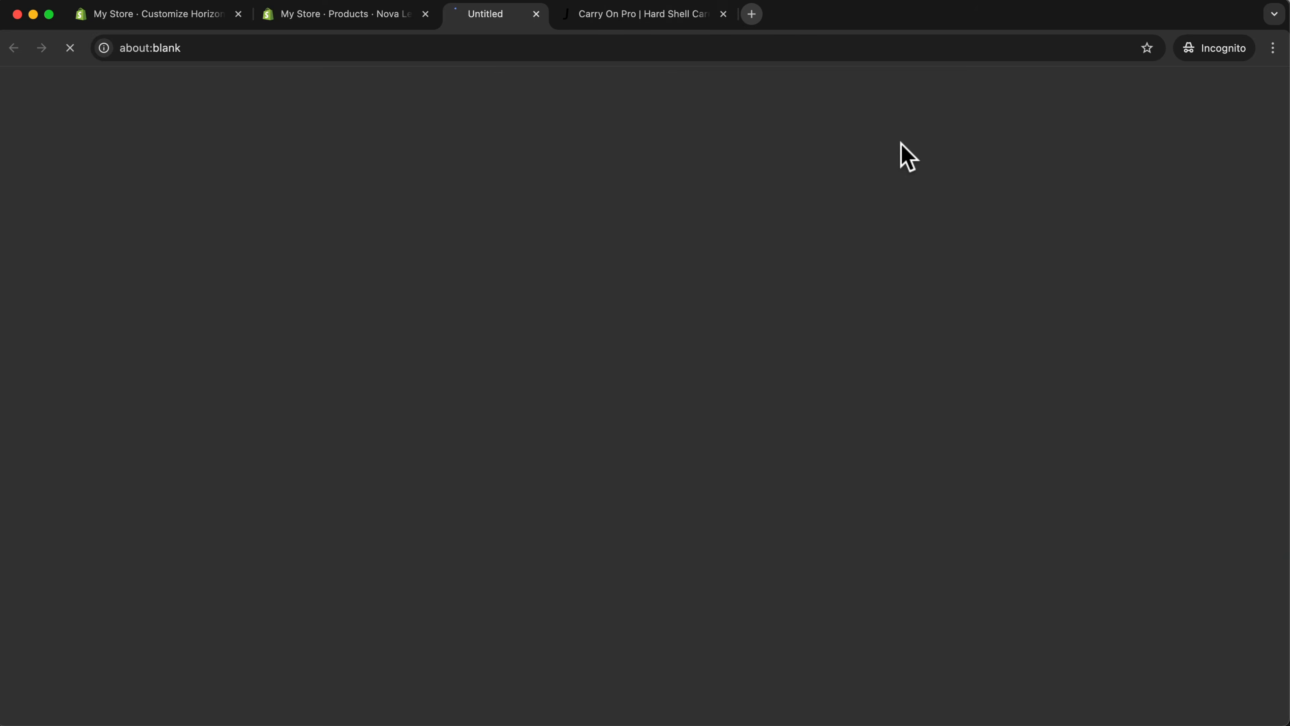
pyautogui.scroll(-15, 690, 360)
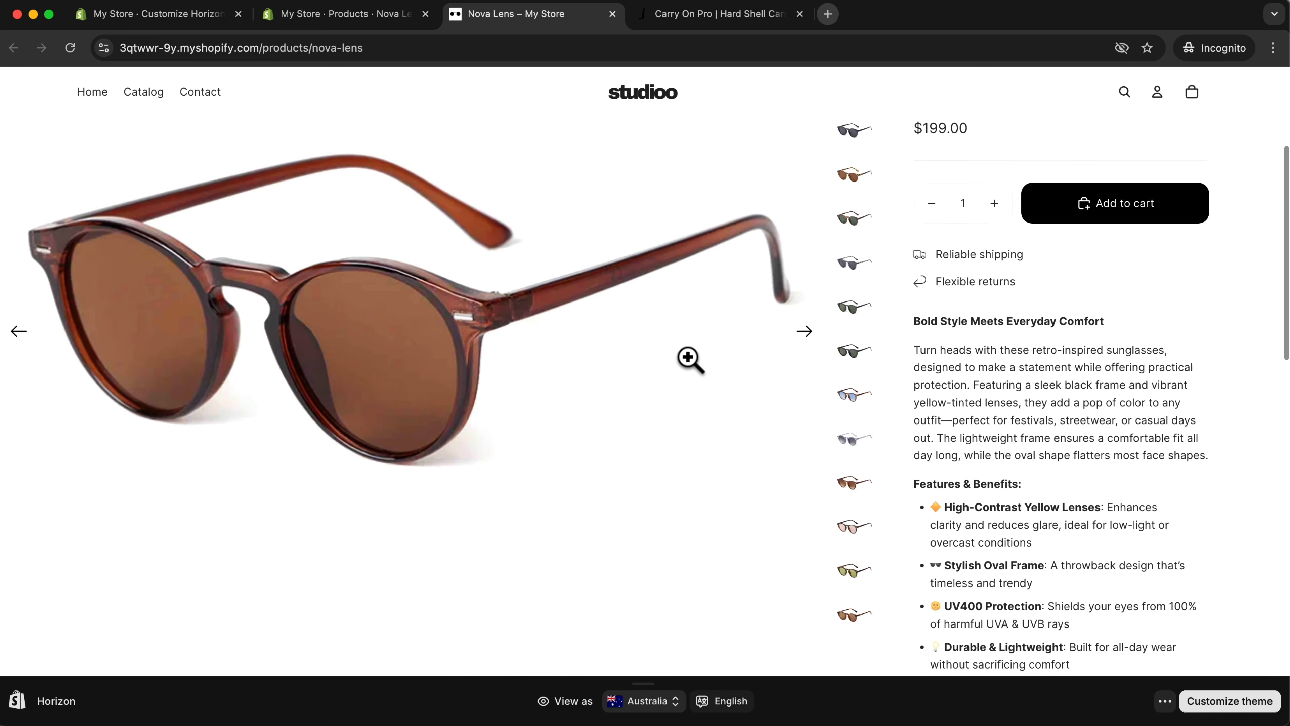
pyautogui.scroll(3, 694, 369)
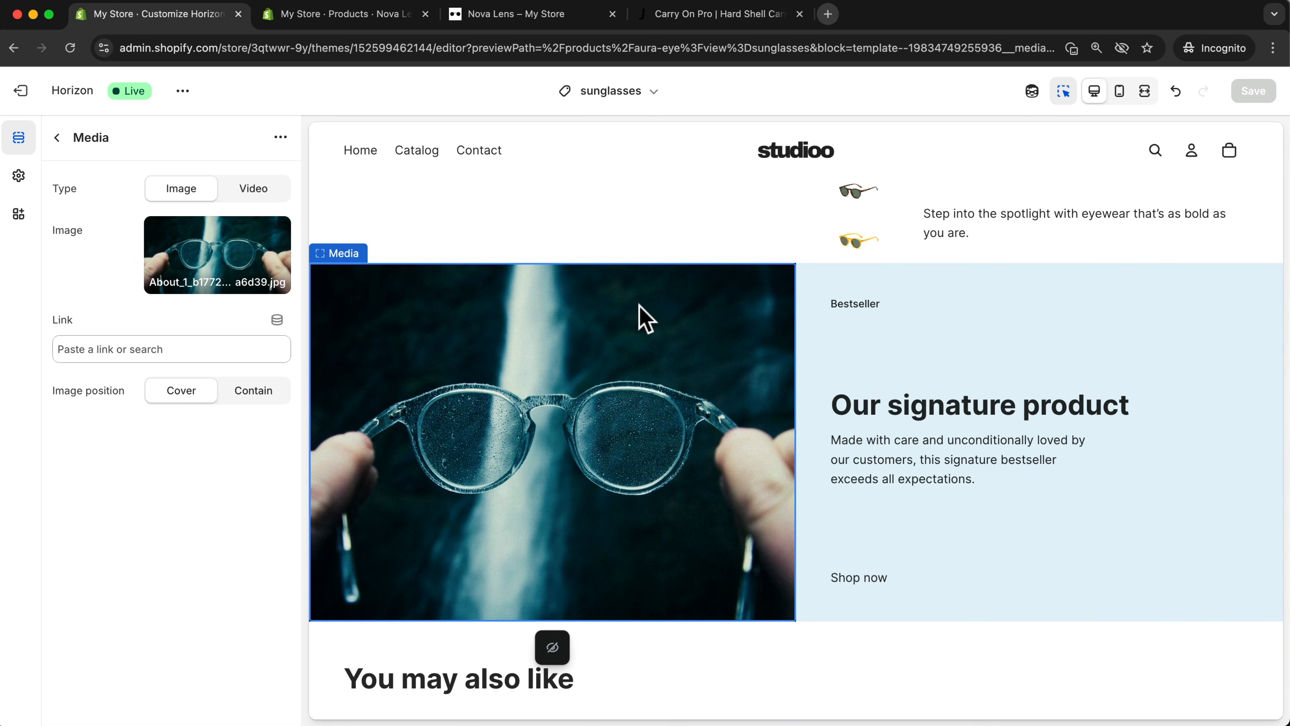
pyautogui.click(475, 15)
pyautogui.scroll(10, 509, 173)
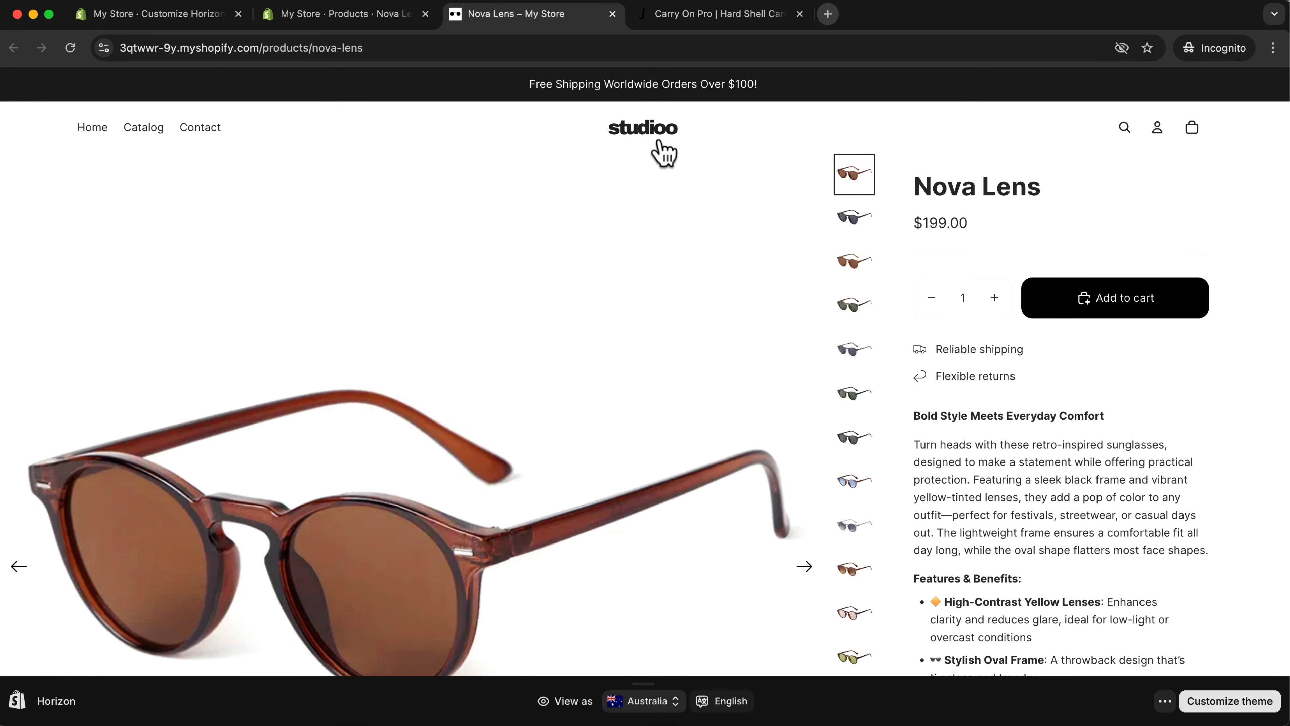
# Go to the storefront's home page and open the LUXOR product from the product grid
pyautogui.click(650, 135)
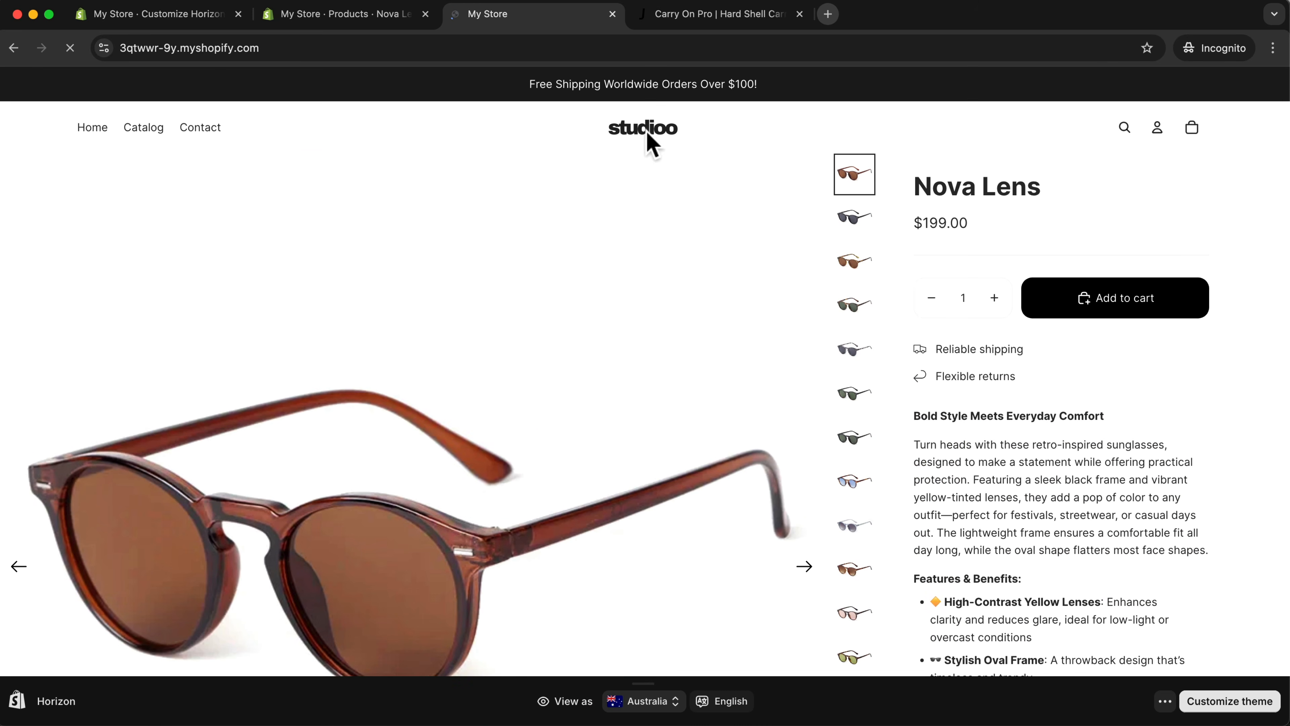
pyautogui.scroll(-5, 618, 210)
pyautogui.scroll(-1, 618, 210)
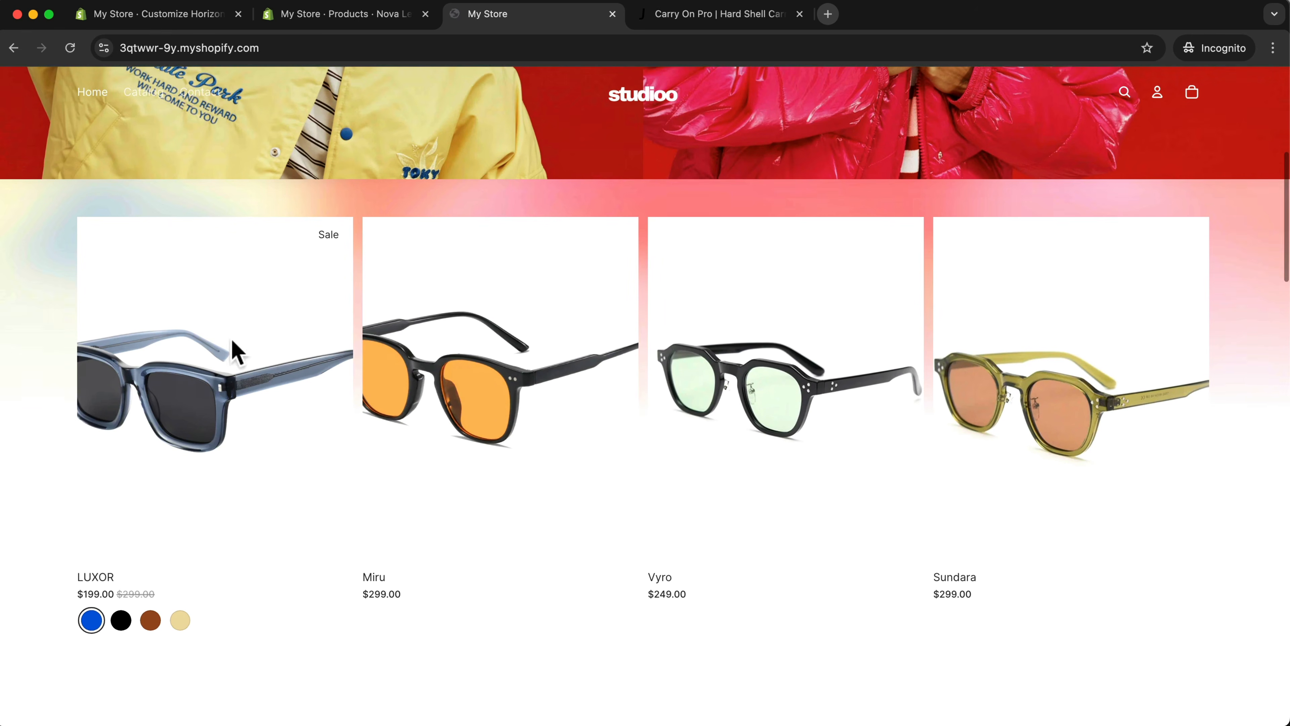
pyautogui.click(161, 392)
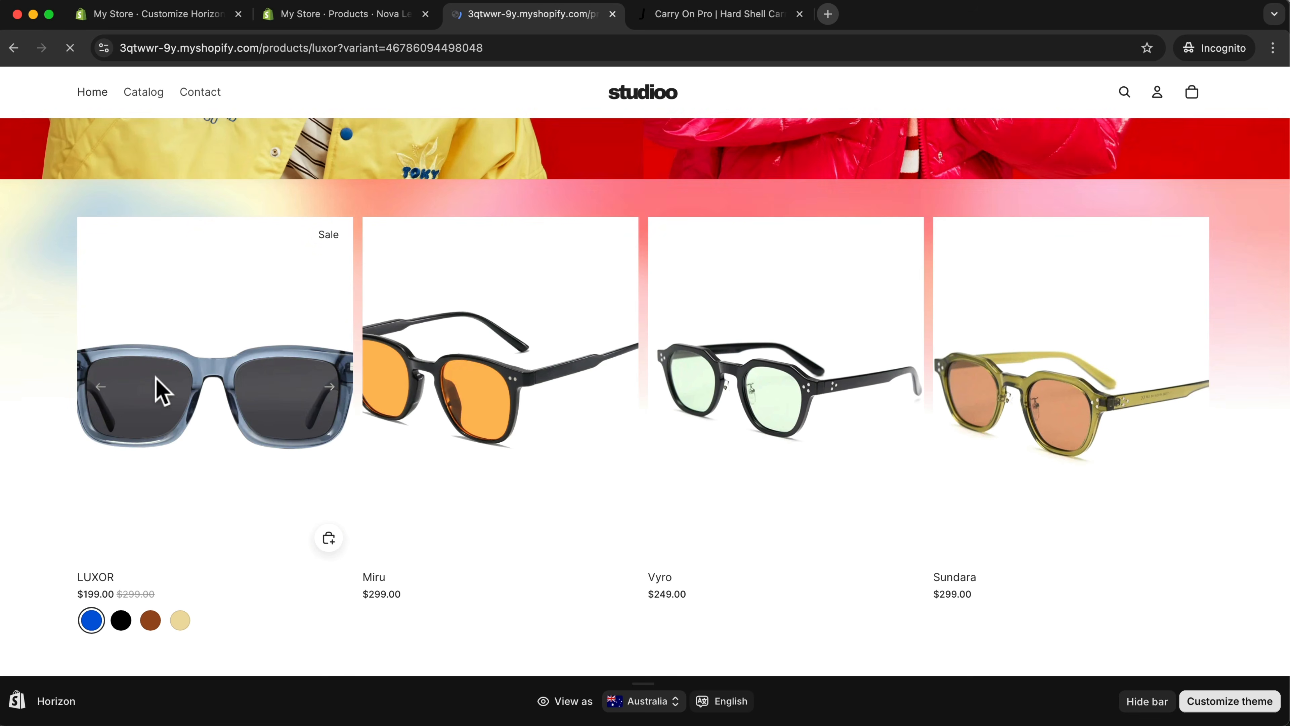
# Look over the live LUXOR product page, including the product details and the signature product section below them
pyautogui.scroll(-1, 412, 396)
pyautogui.scroll(-10, 412, 395)
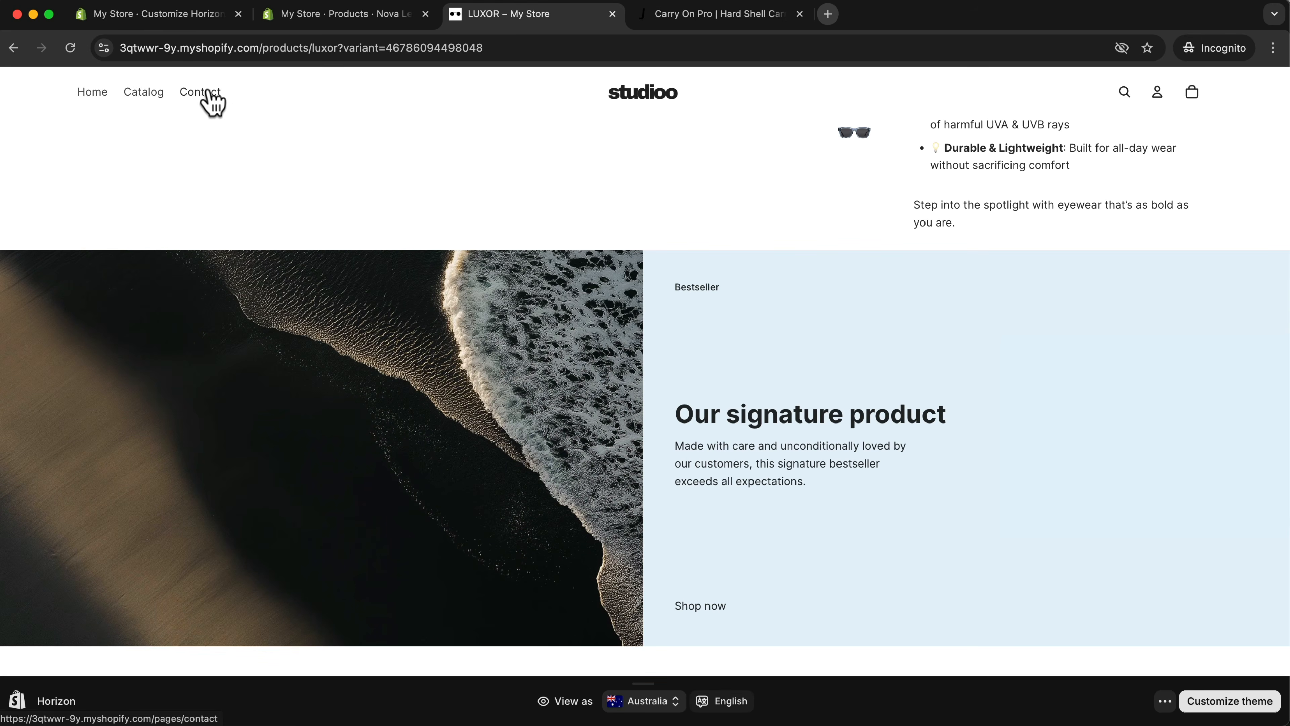
pyautogui.scroll(10, 309, 241)
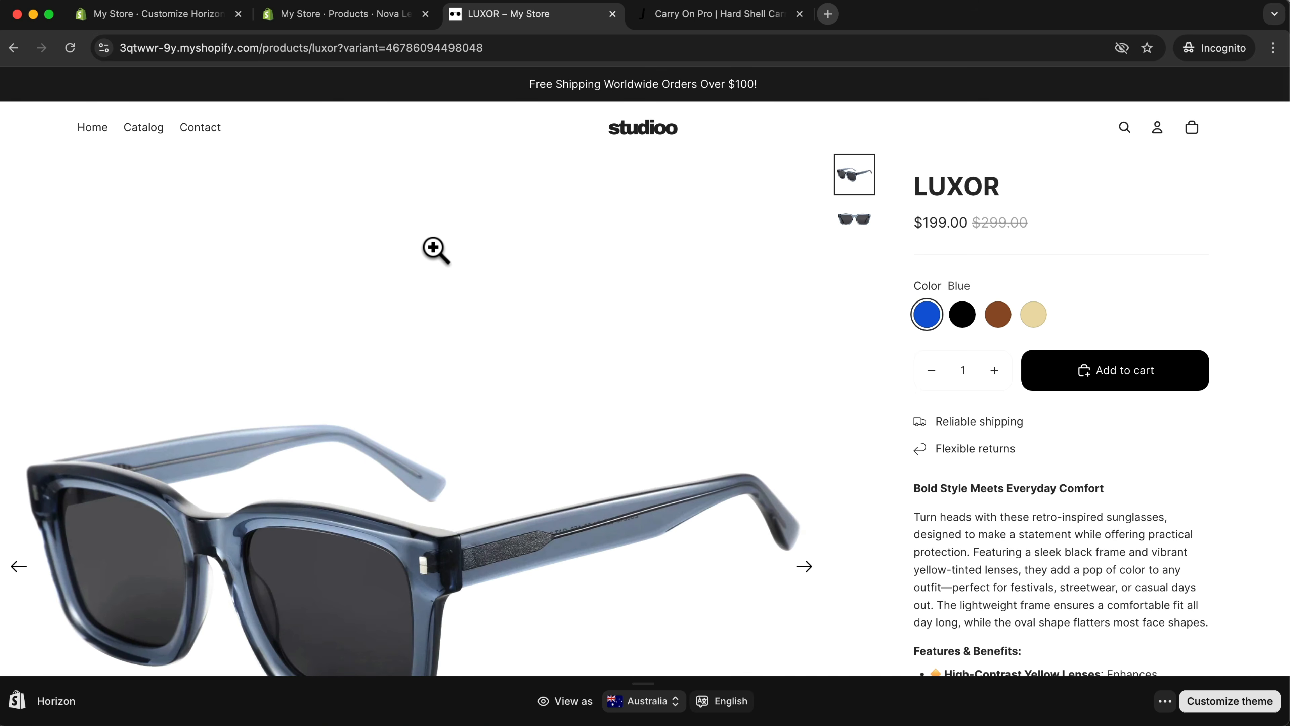
pyautogui.scroll(-4, 436, 250)
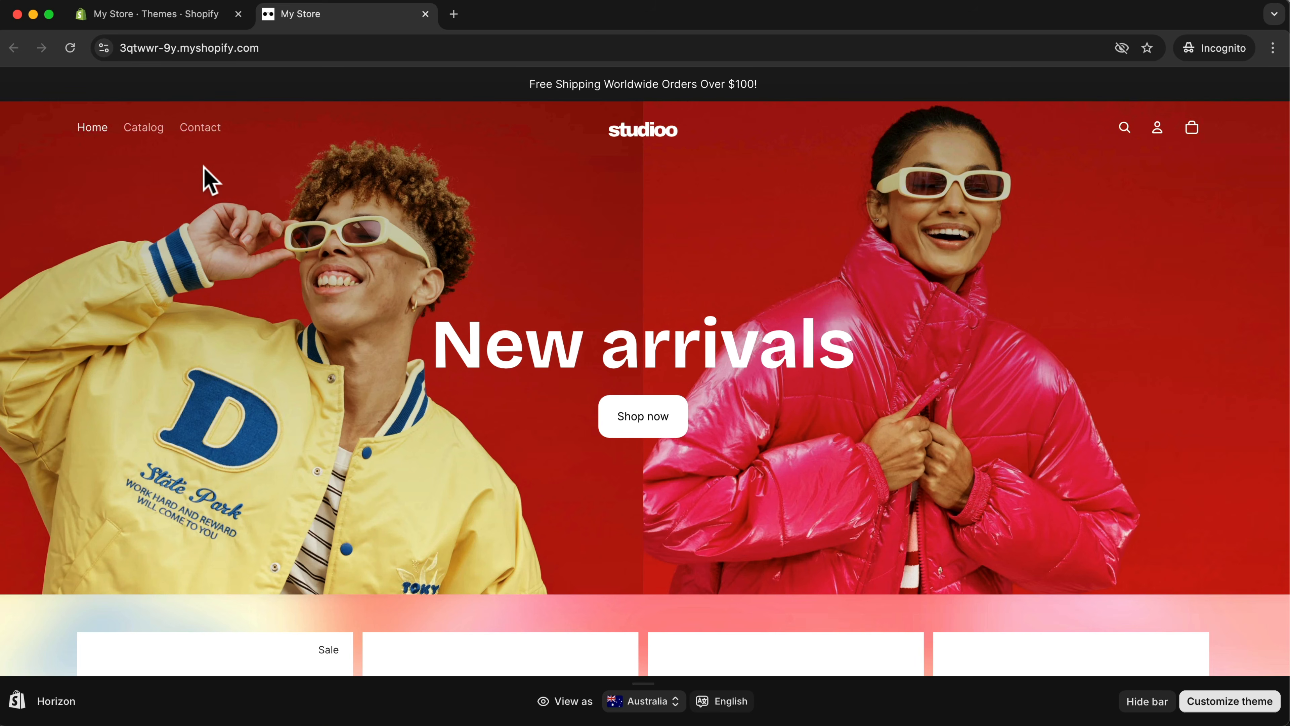
# Go from the storefront home page to the store admin's content menus and open the Main menu for editing
pyautogui.scroll(-10, 214, 178)
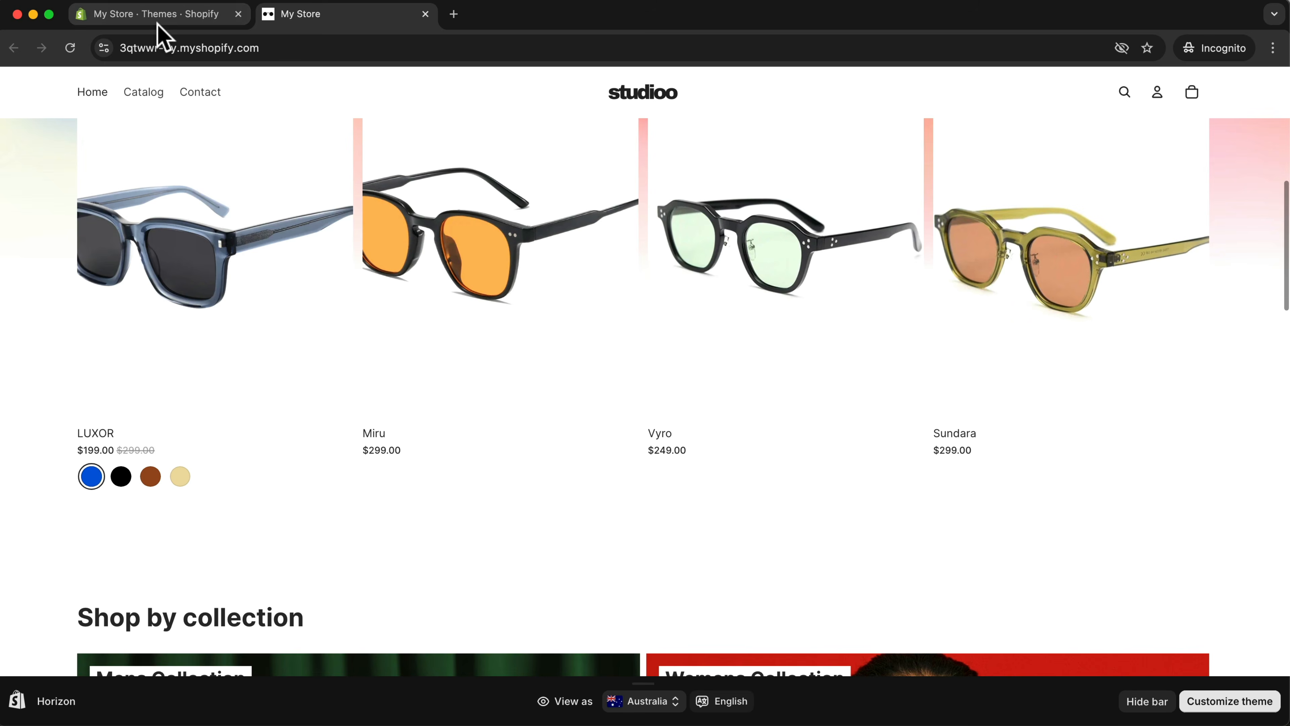
pyautogui.click(162, 15)
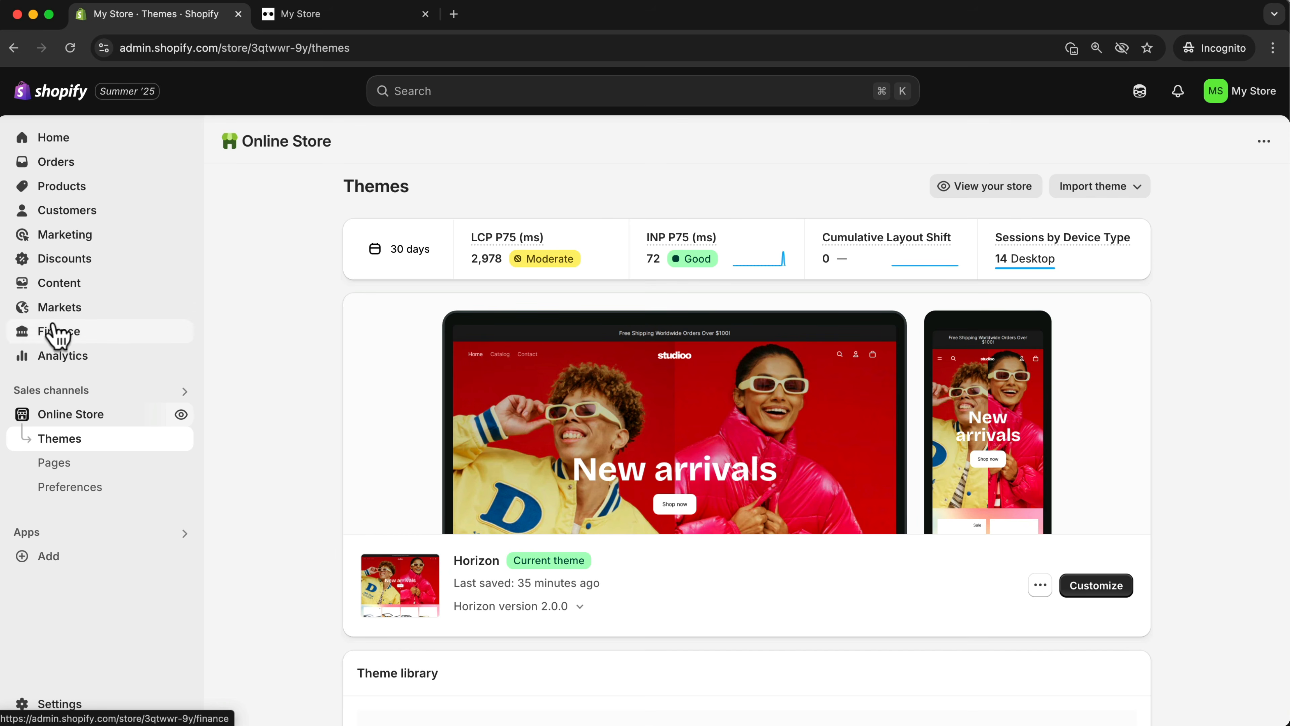
pyautogui.click(52, 290)
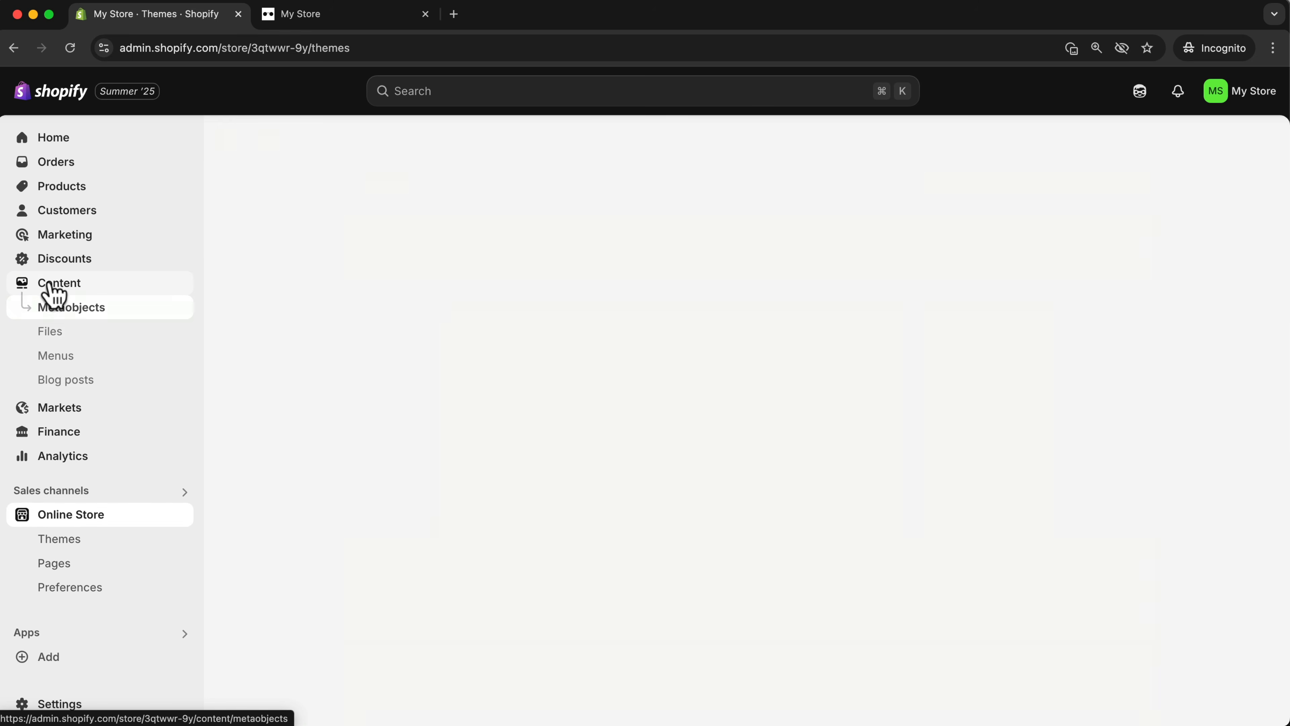
pyautogui.click(53, 362)
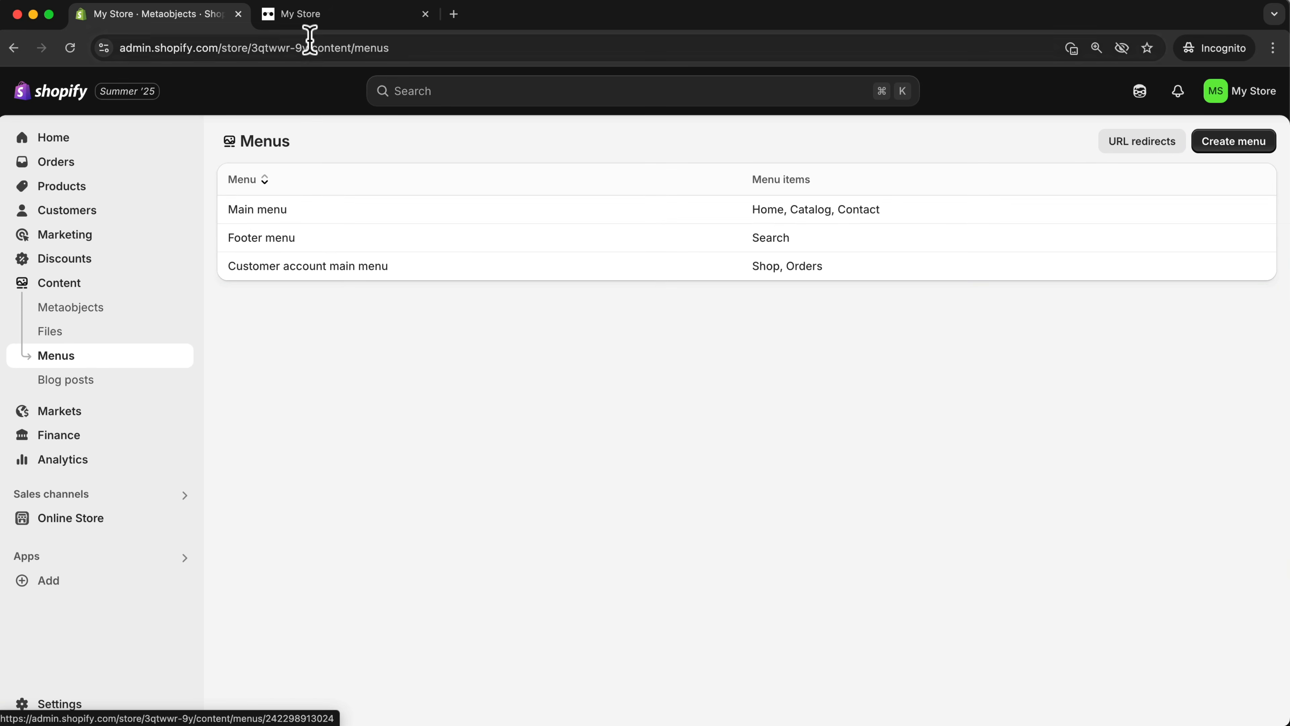
pyautogui.click(304, 21)
pyautogui.click(153, 21)
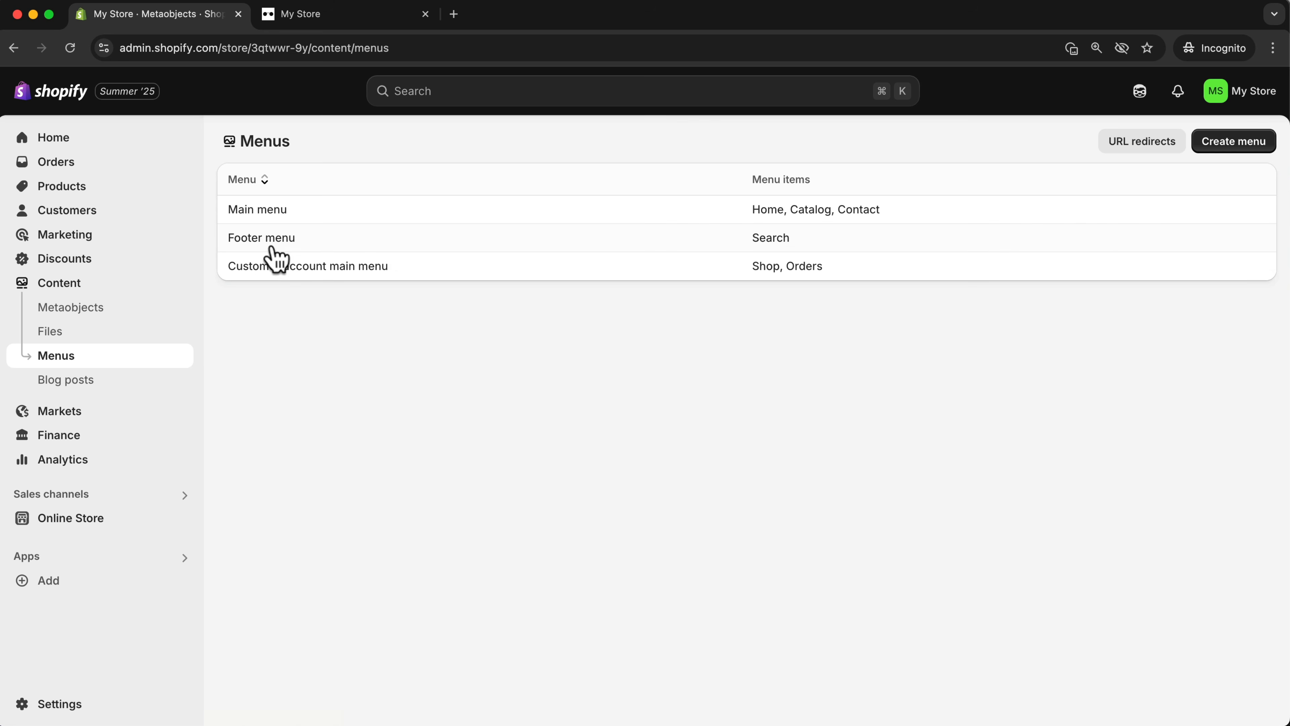
pyautogui.click(260, 214)
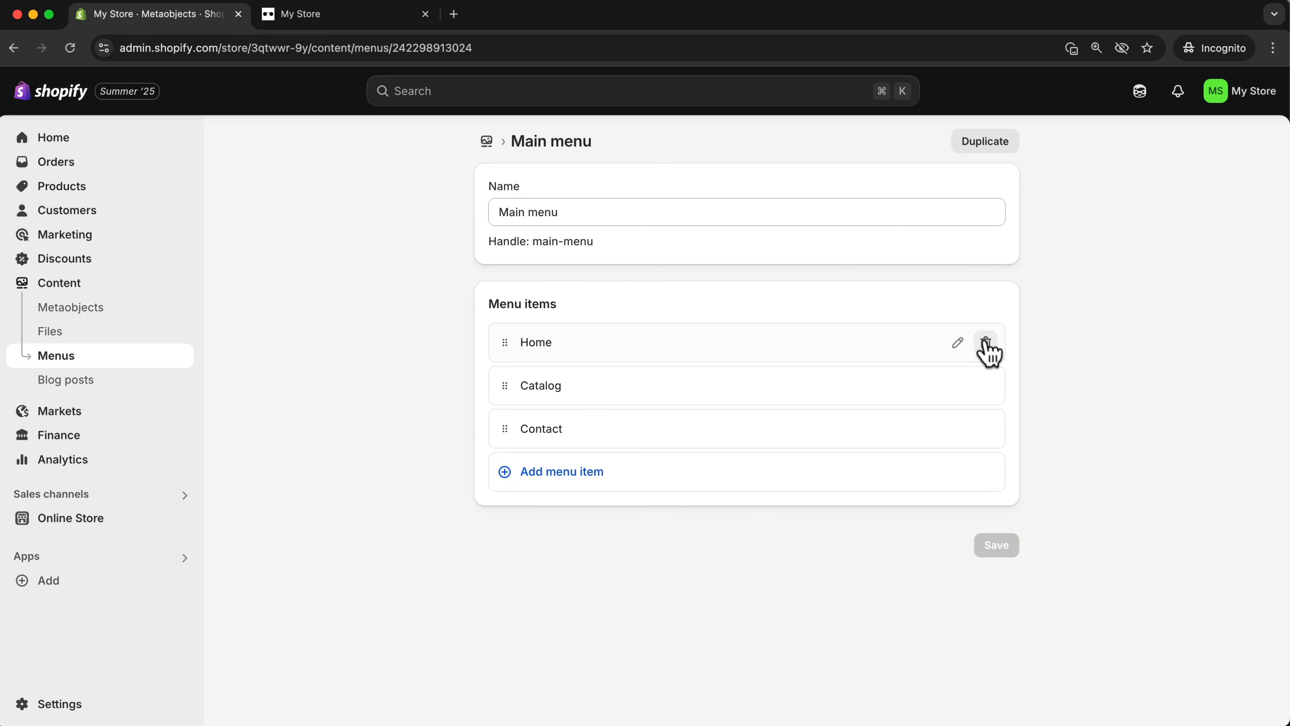
# Remove the Home, Catalog and Contact items from the Main menu
pyautogui.click(988, 351)
pyautogui.click(871, 445)
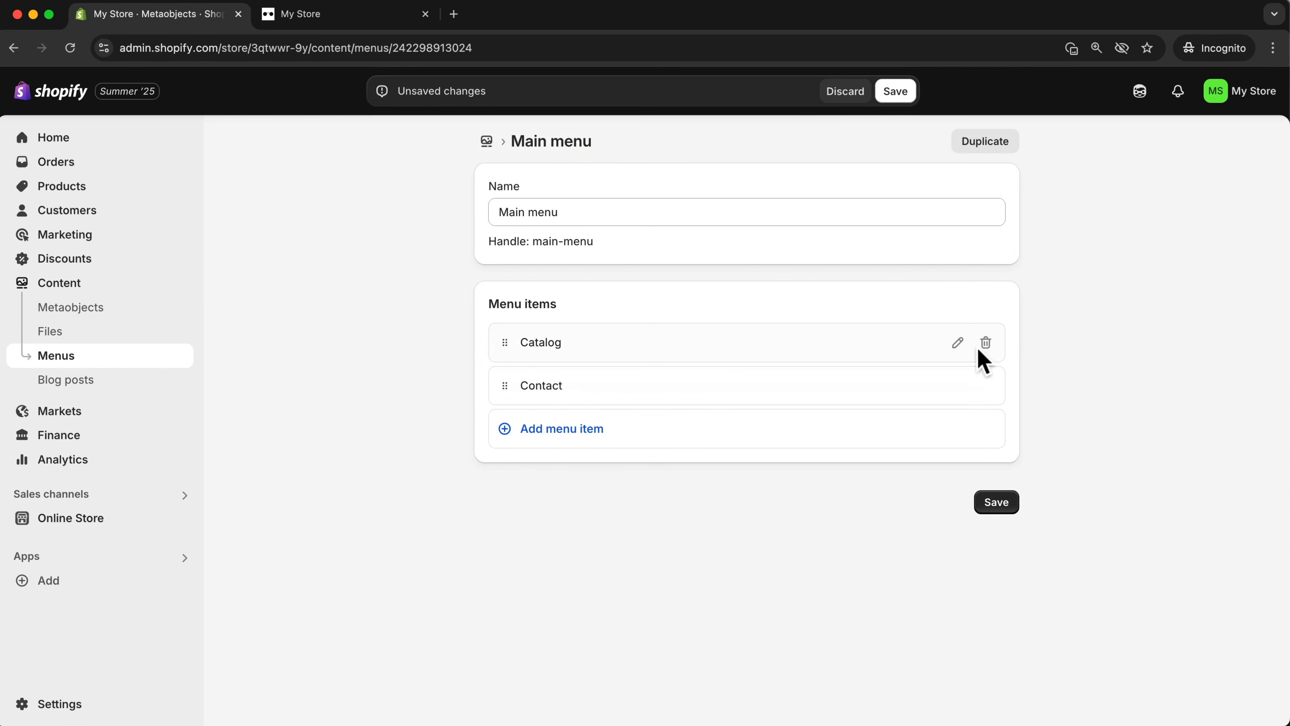
pyautogui.click(985, 345)
pyautogui.click(866, 443)
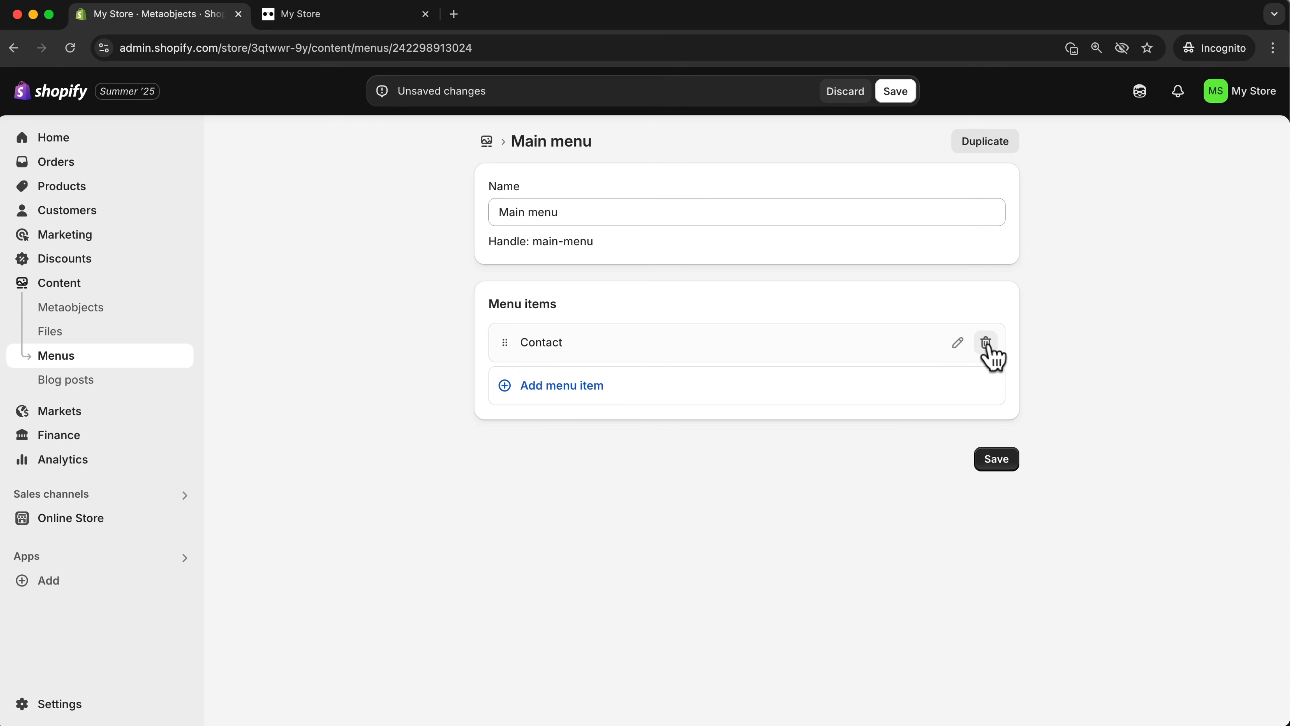
pyautogui.click(987, 350)
pyautogui.click(879, 441)
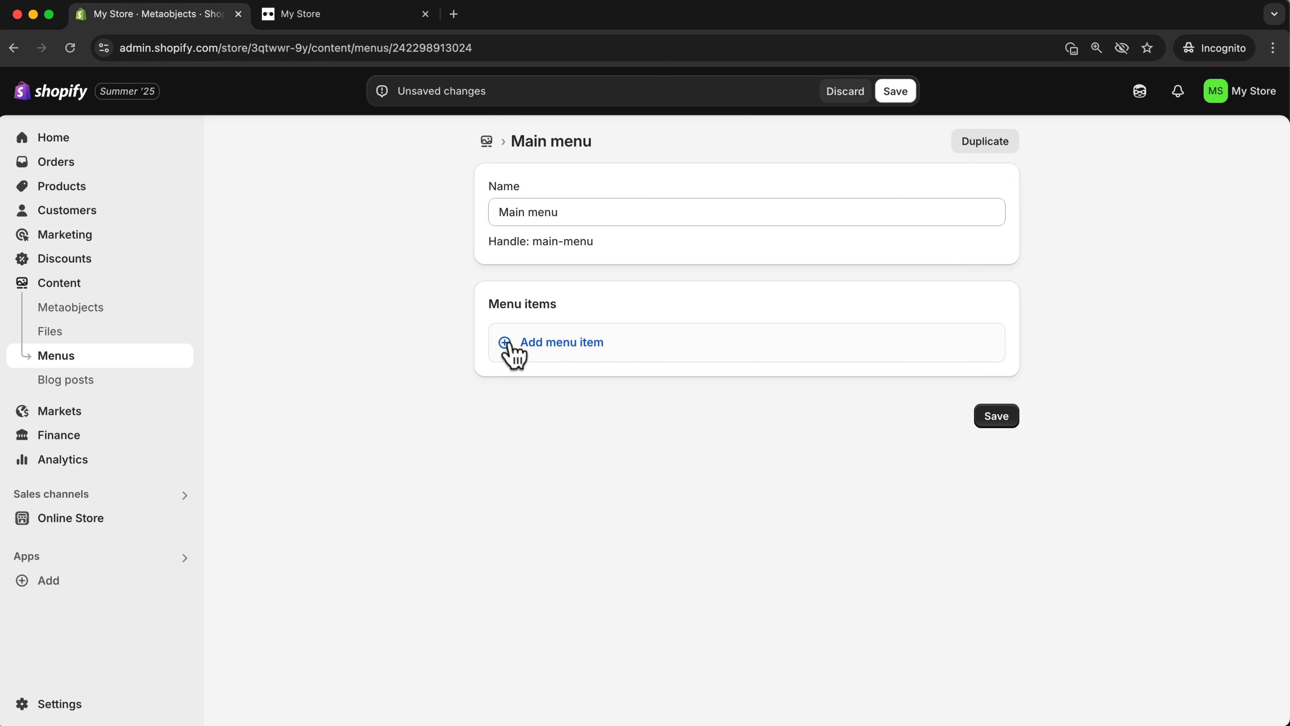
# Add a menu item labelled About Us and link it to the About Us page
pyautogui.click(513, 351)
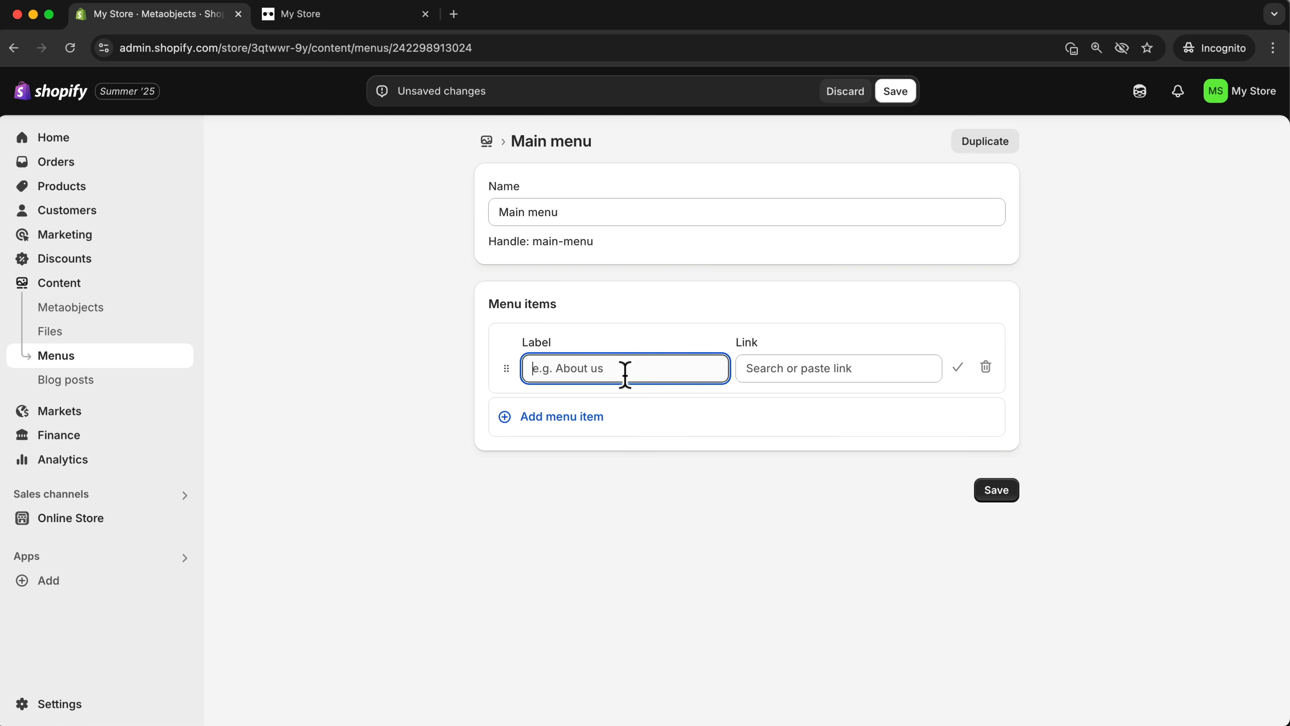
pyautogui.write('About Us')
pyautogui.click(795, 368)
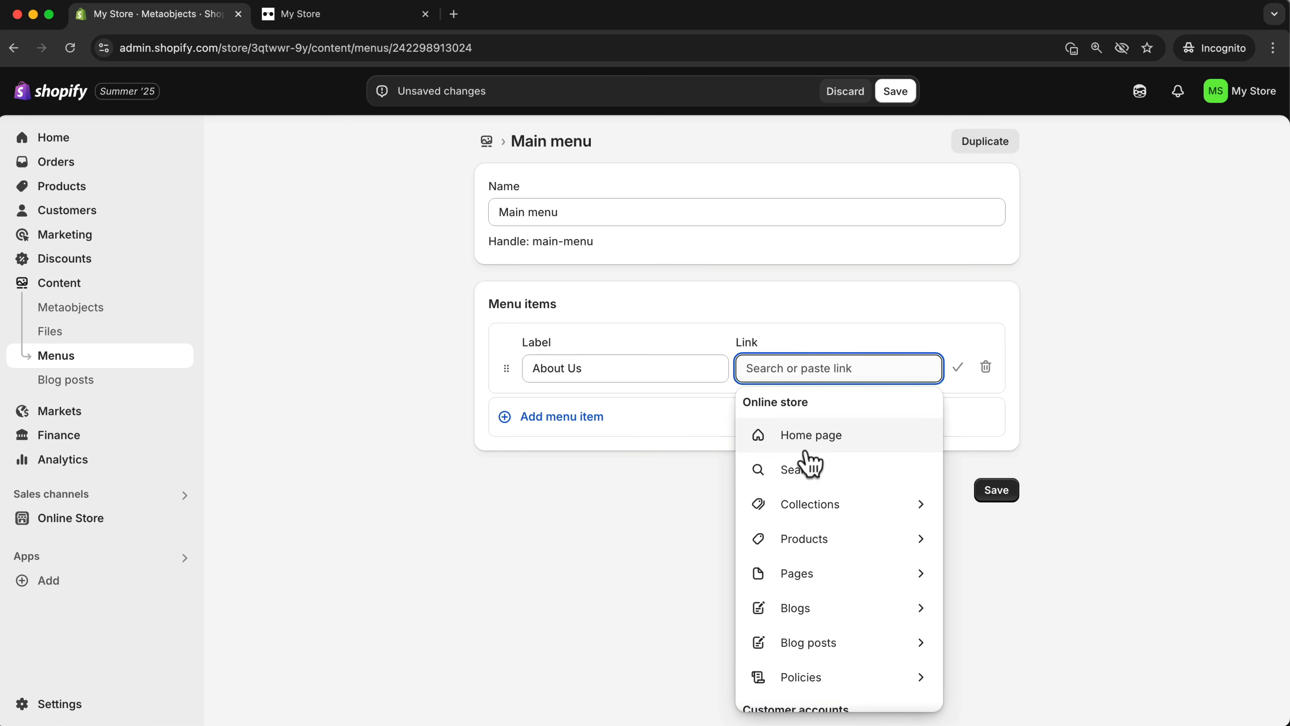
pyautogui.click(811, 571)
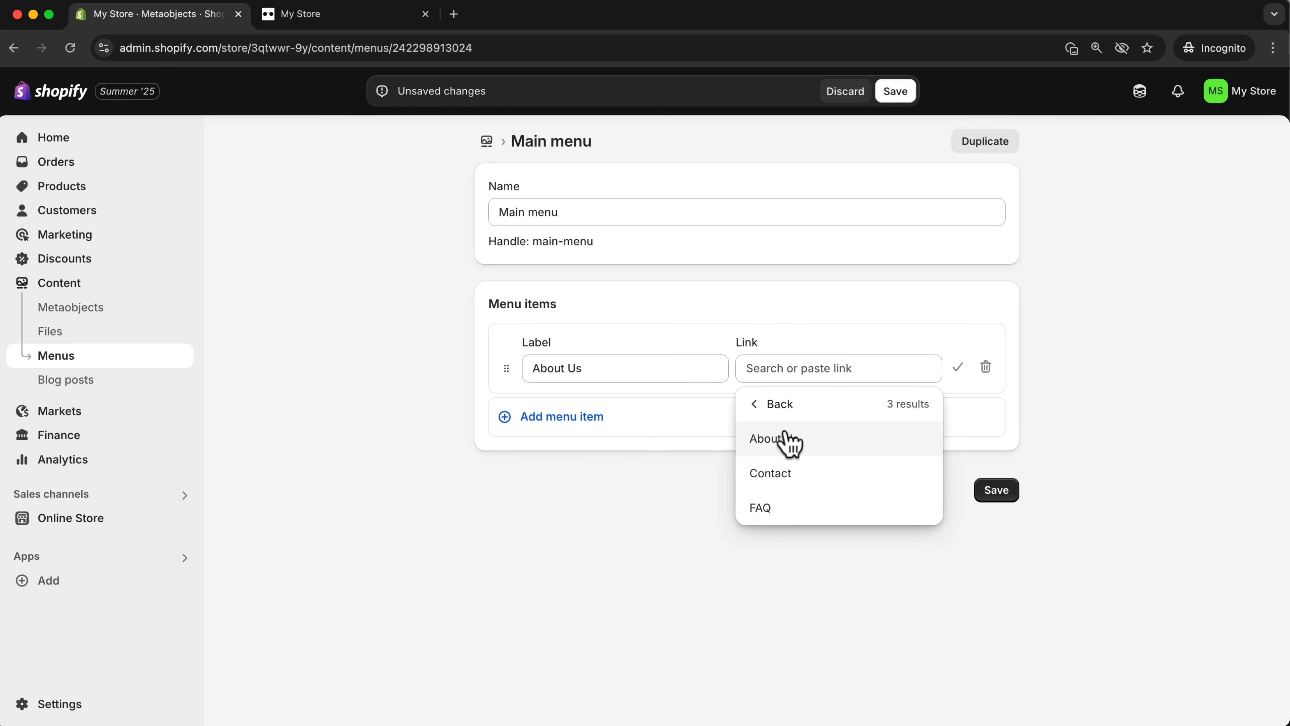
pyautogui.click(786, 440)
# Add a second menu item labelled Shop and link it to All products
pyautogui.click(562, 418)
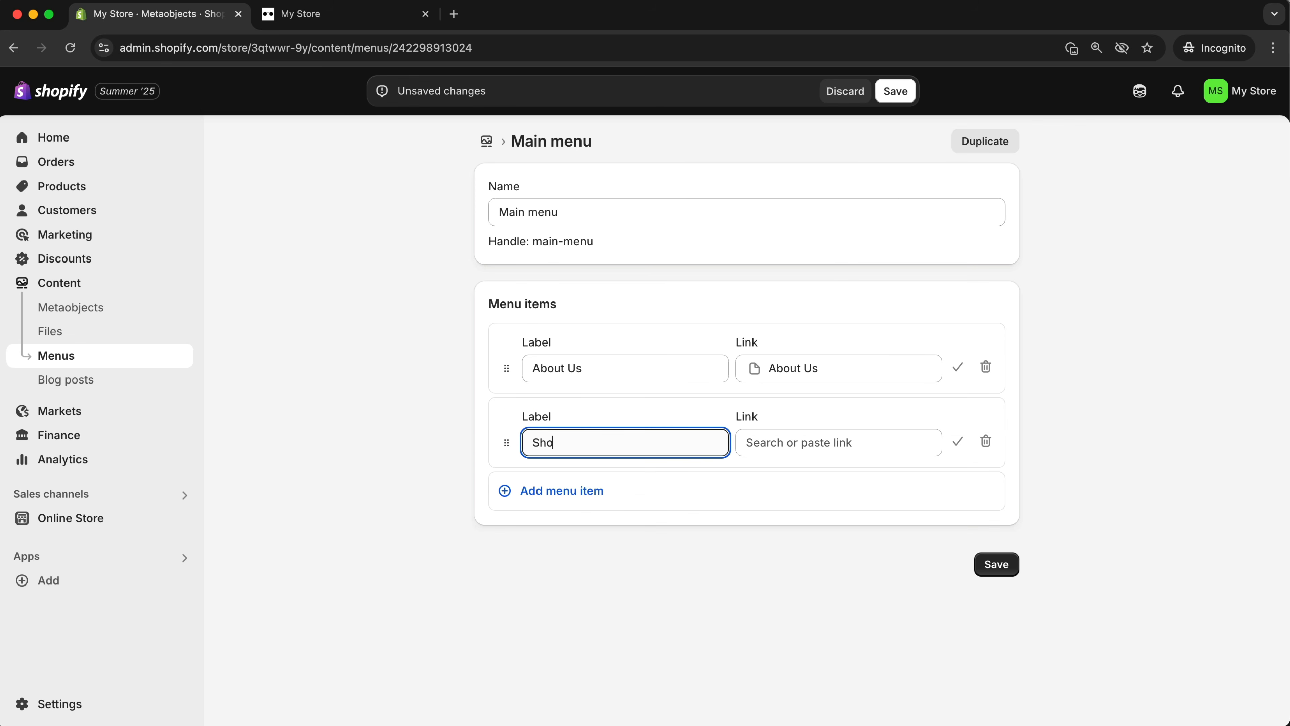
pyautogui.click(770, 440)
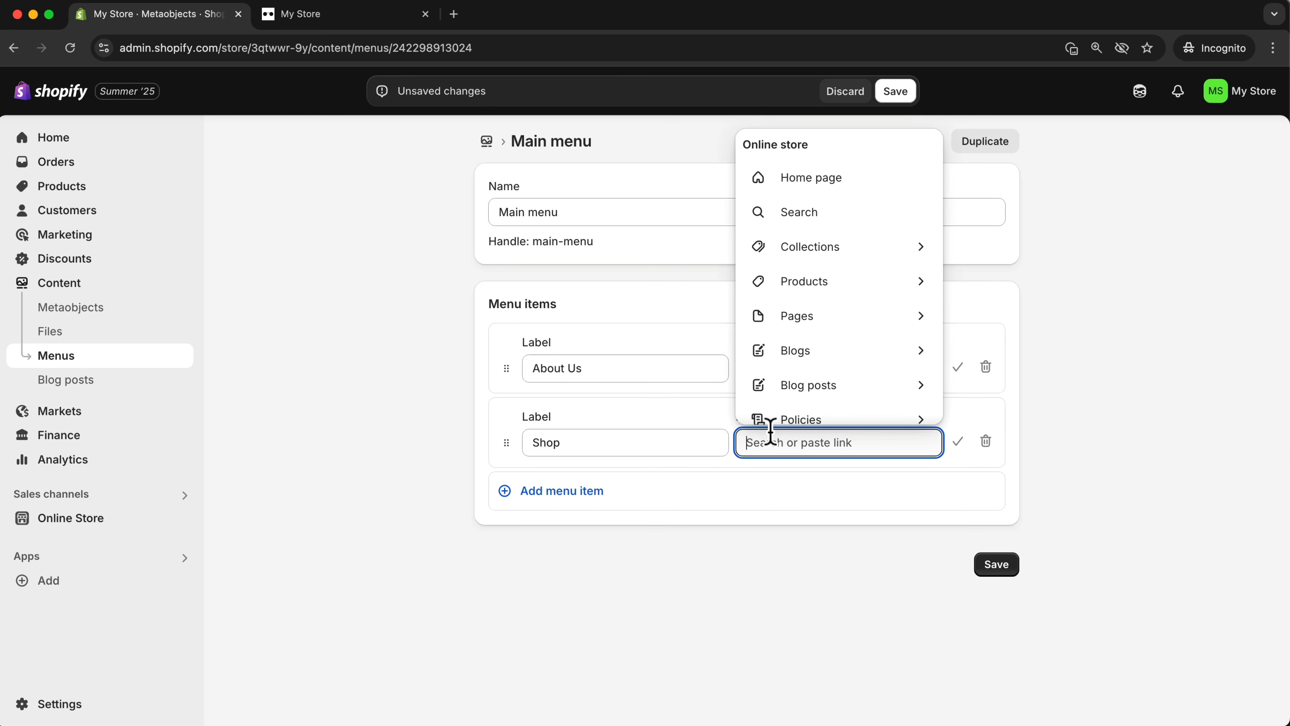
pyautogui.click(836, 289)
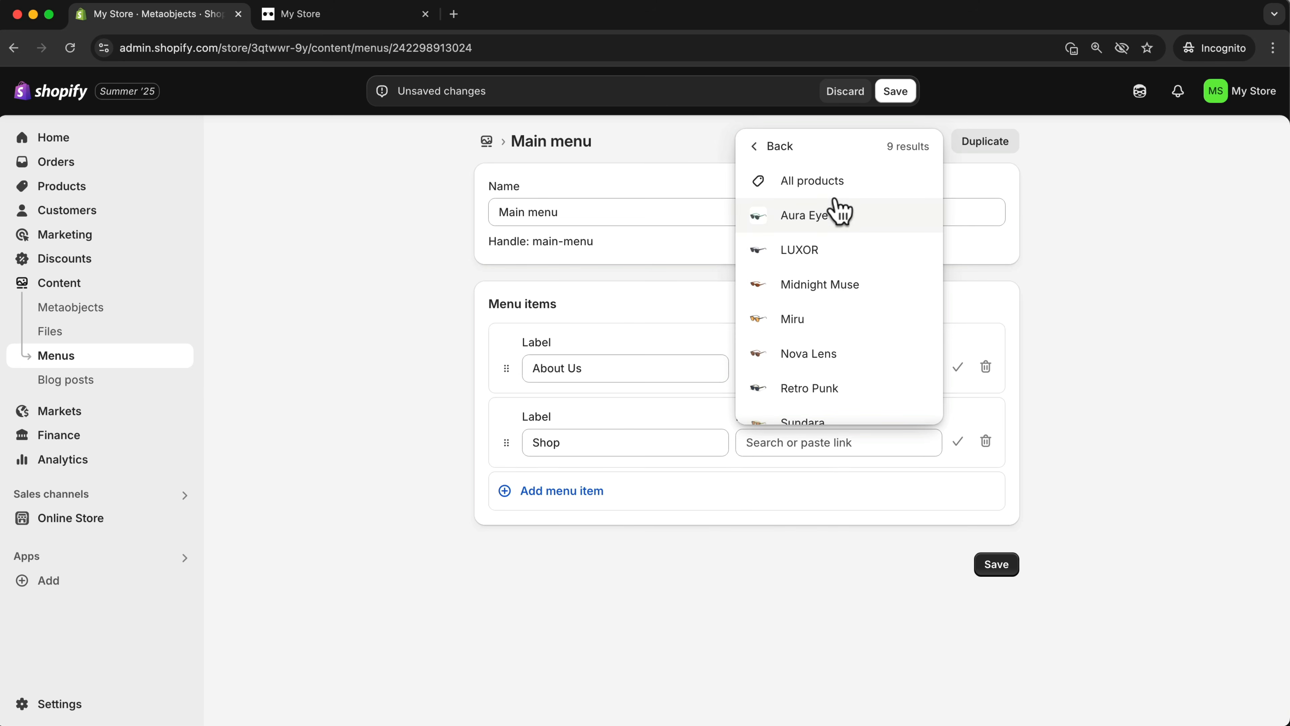
pyautogui.click(835, 188)
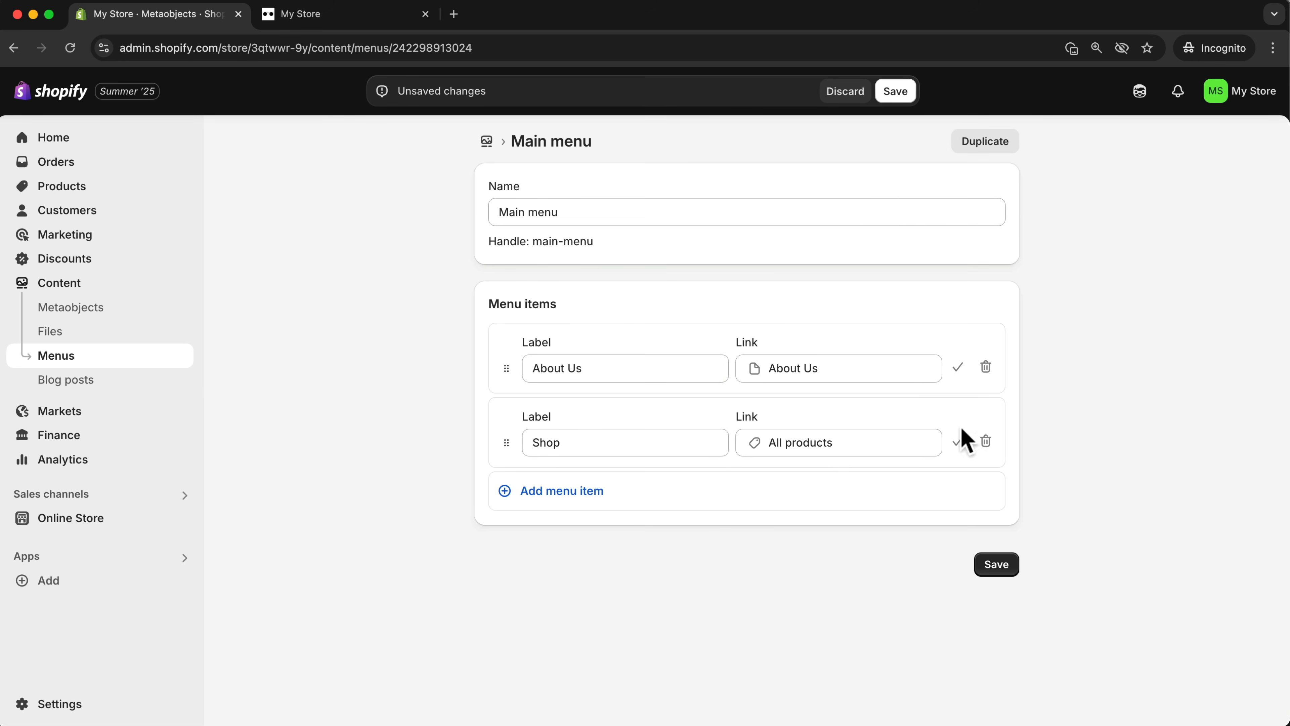
# Add a third menu item labelled FAQ and link it to the FAQ page
pyautogui.click(569, 491)
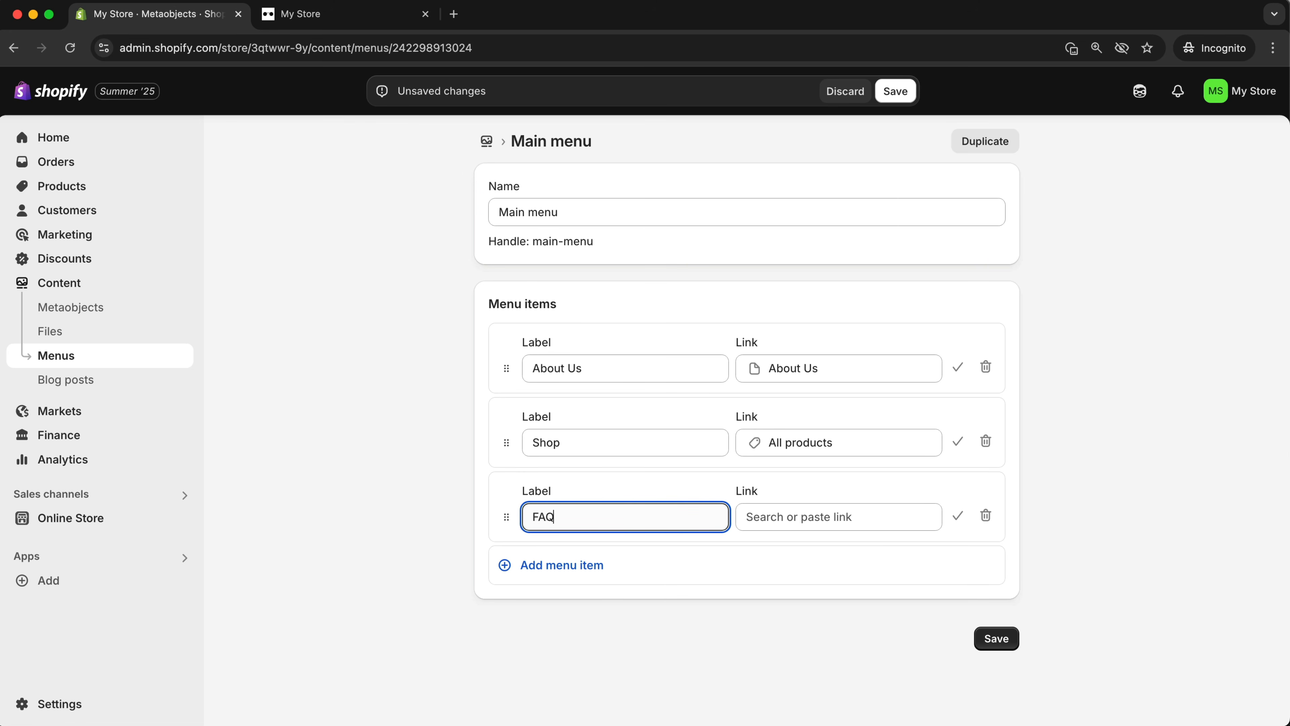
pyautogui.click(858, 516)
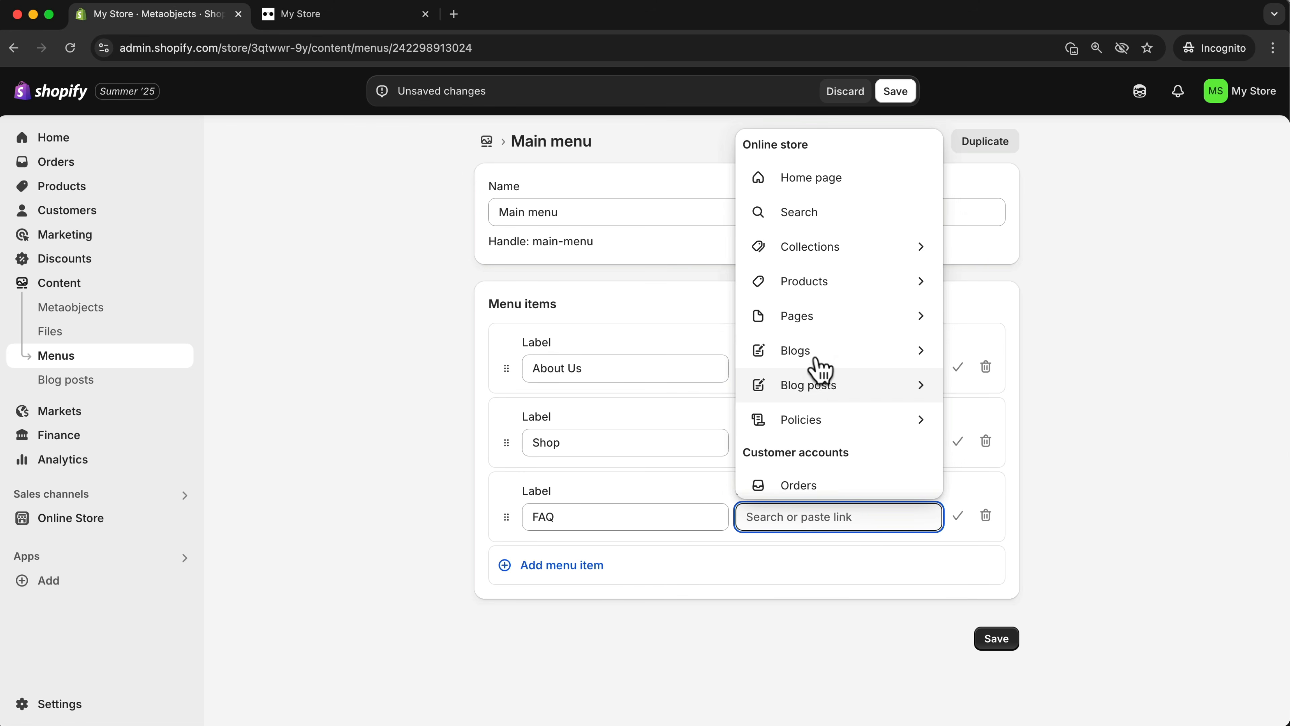
pyautogui.click(831, 325)
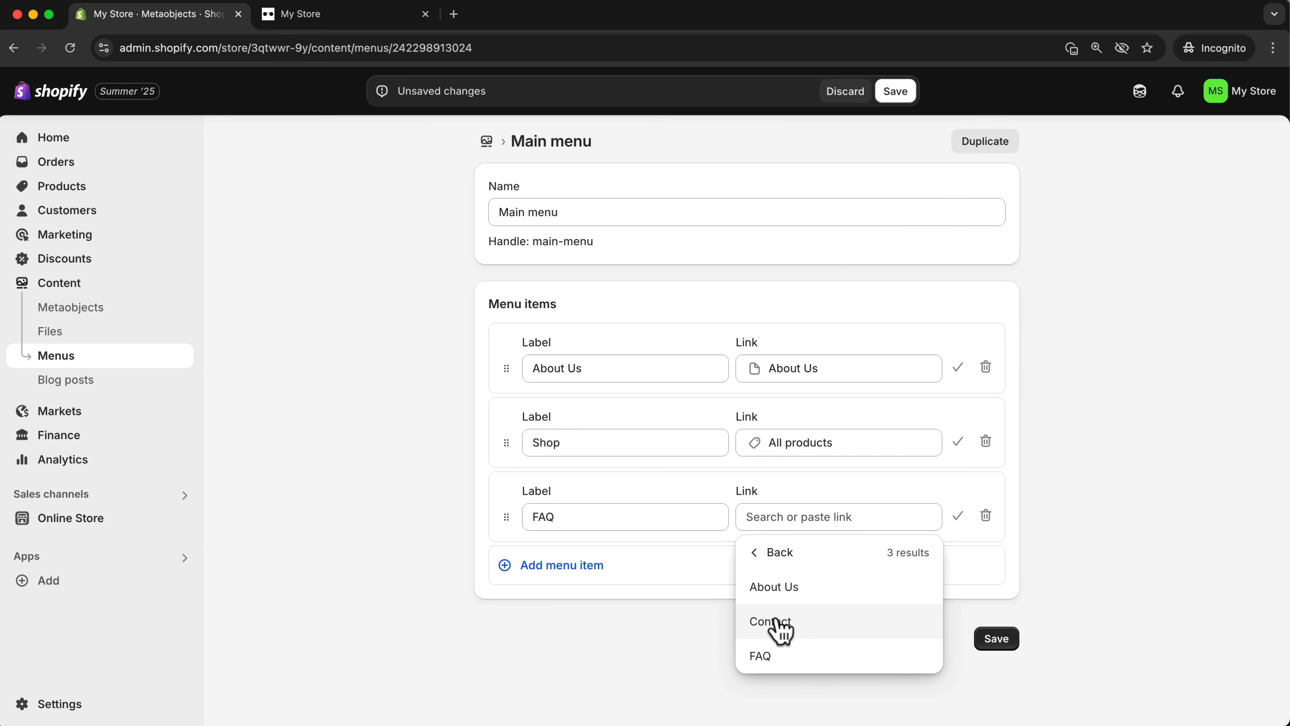
pyautogui.click(765, 657)
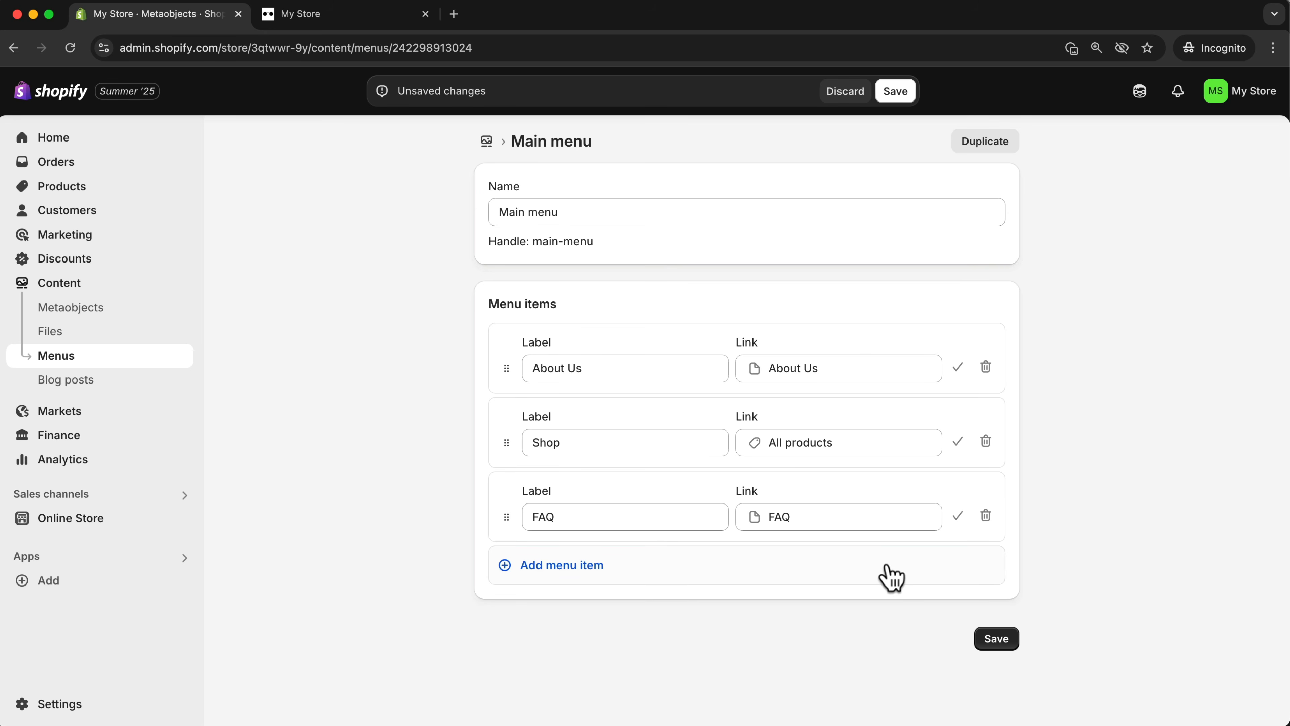
# Apply the three new menu items, save the Main menu, and check the navigation on the live storefront
pyautogui.click(958, 516)
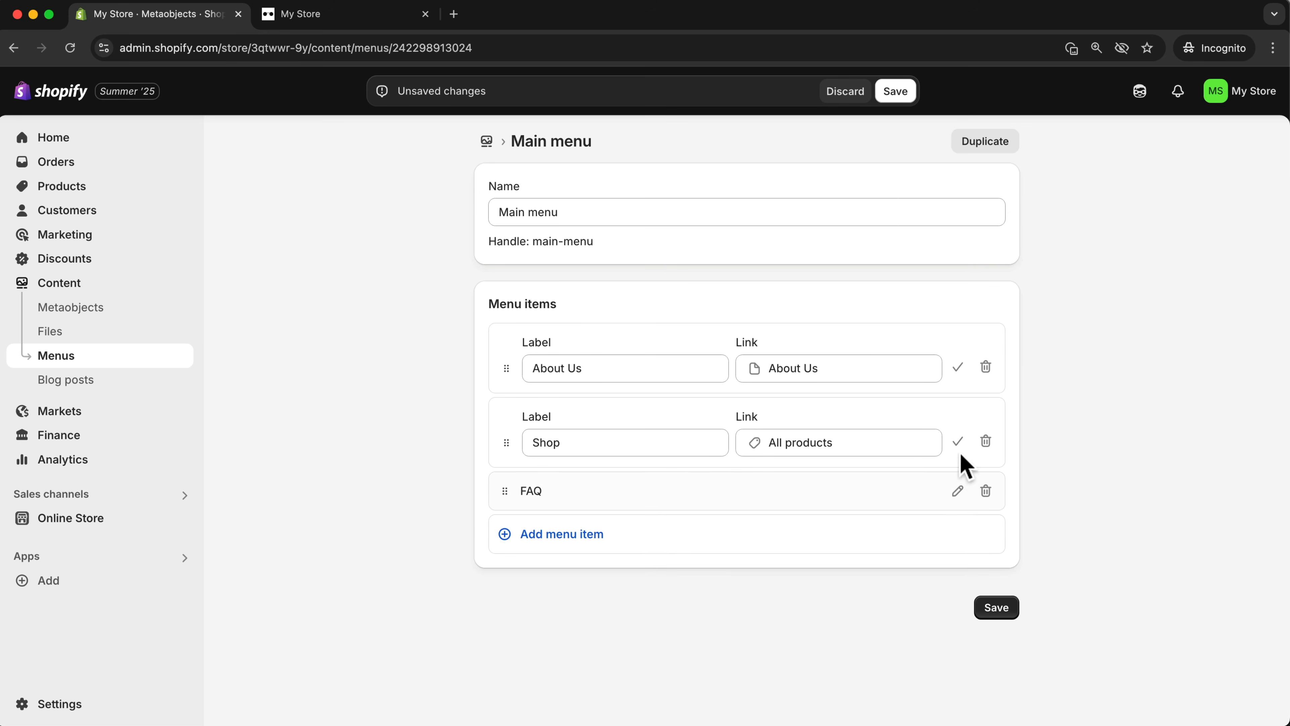
pyautogui.click(957, 441)
pyautogui.click(957, 366)
pyautogui.click(995, 545)
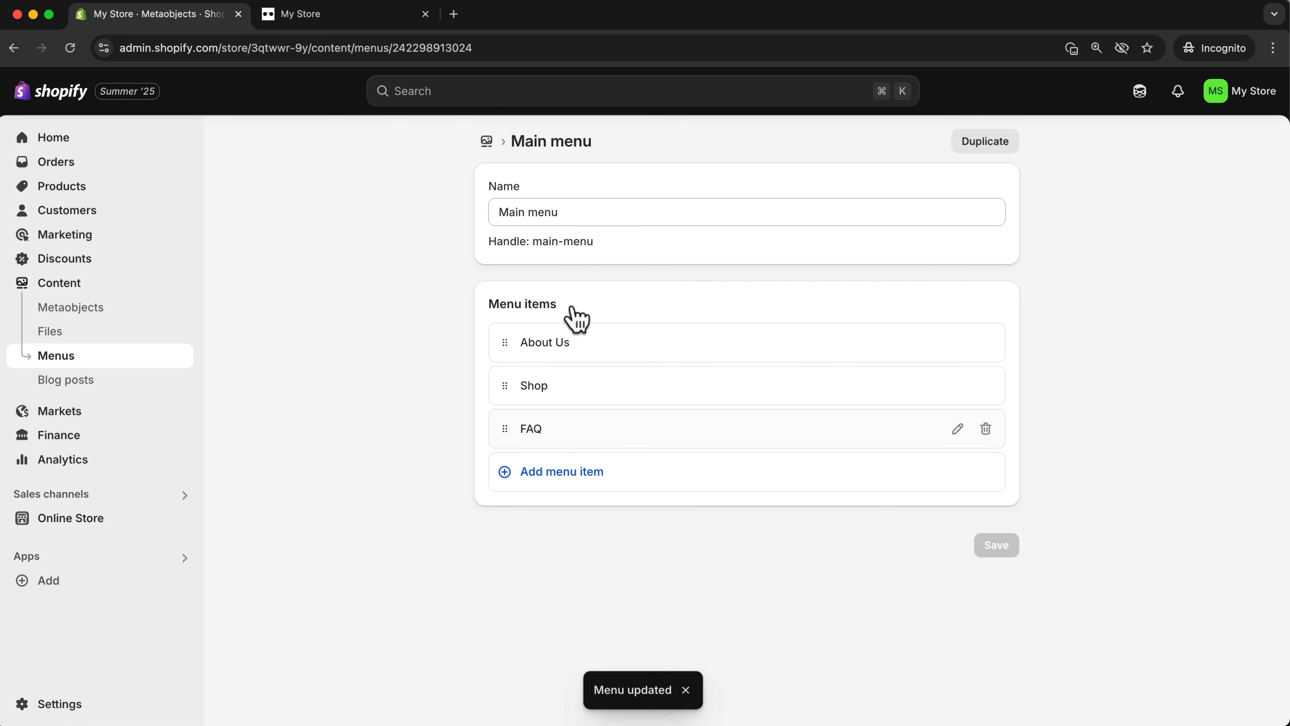
pyautogui.click(350, 15)
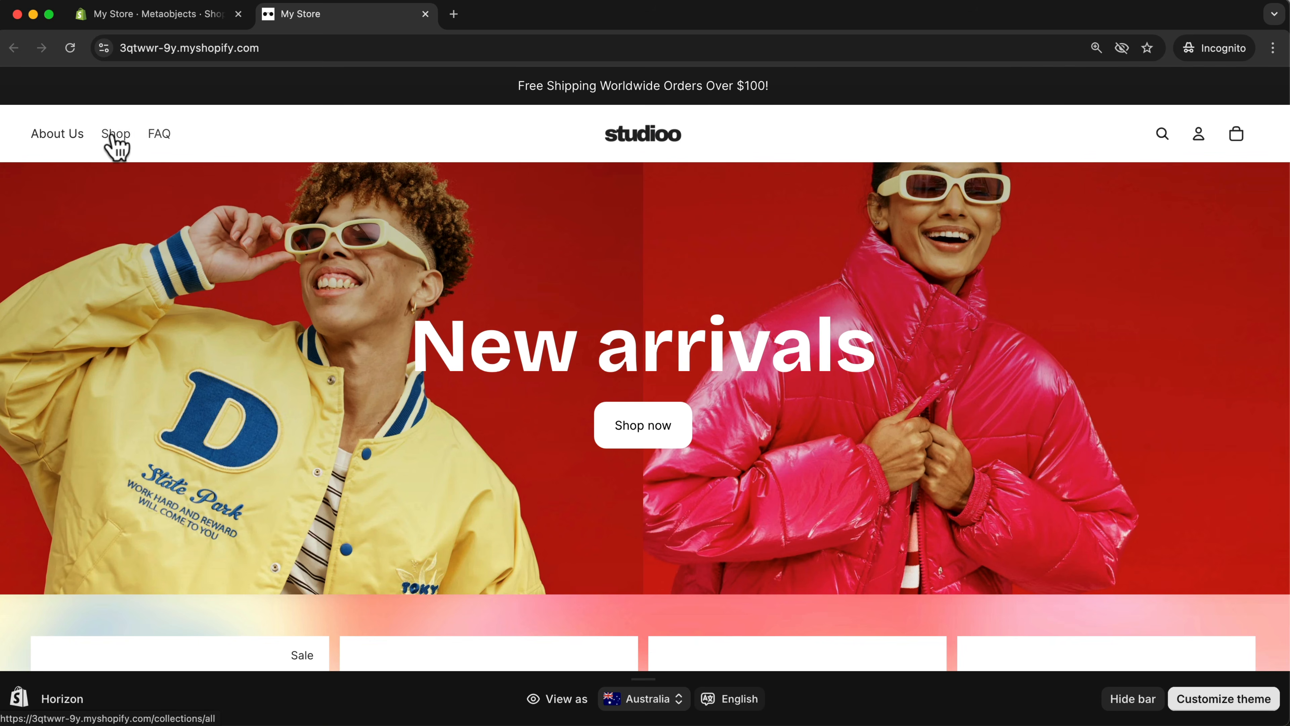
# Return to the Main menu, add a Mens Collection item linked to the Mens Collection, and nest it under Shop
pyautogui.click(189, 20)
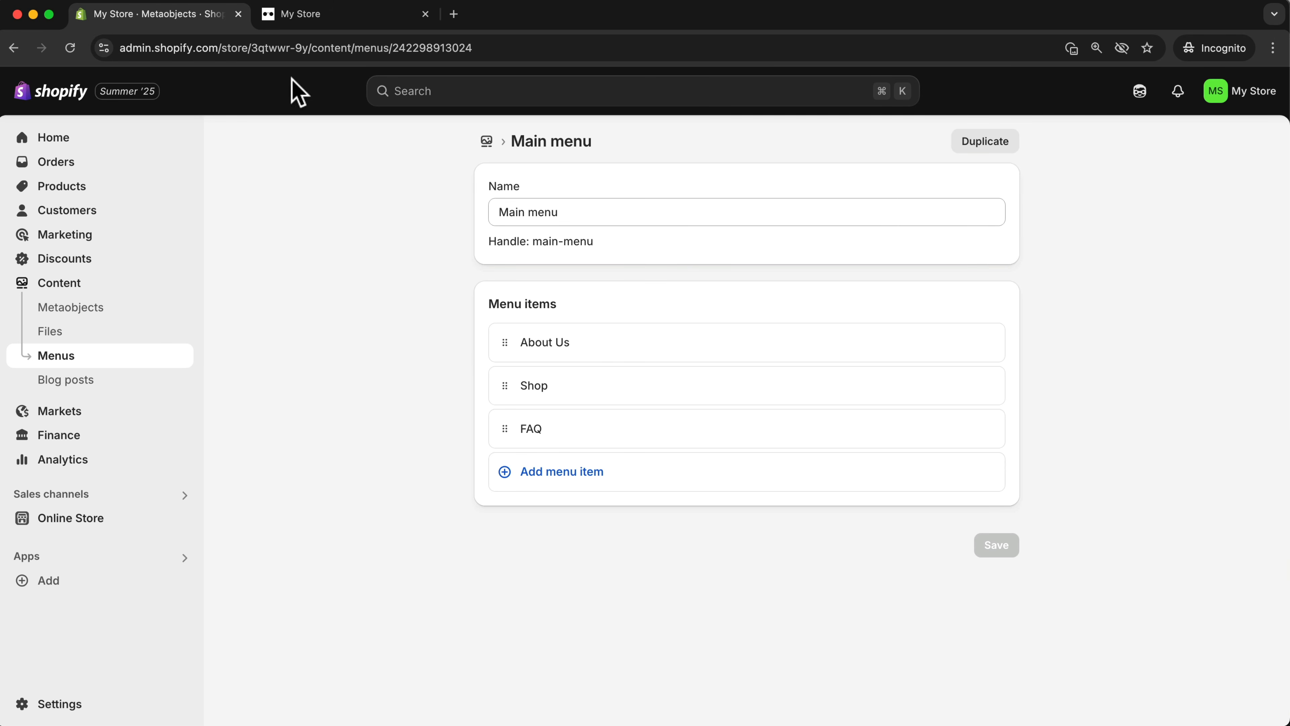
pyautogui.click(505, 479)
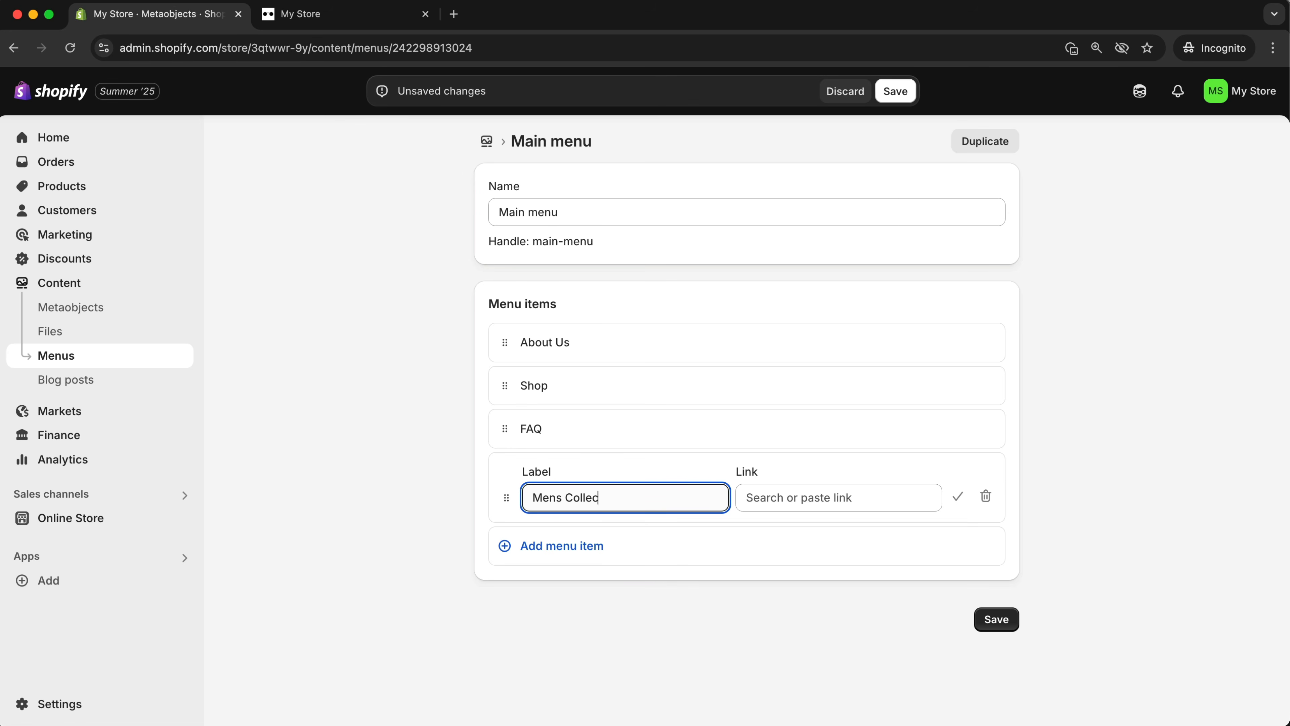
pyautogui.click(818, 500)
pyautogui.click(818, 248)
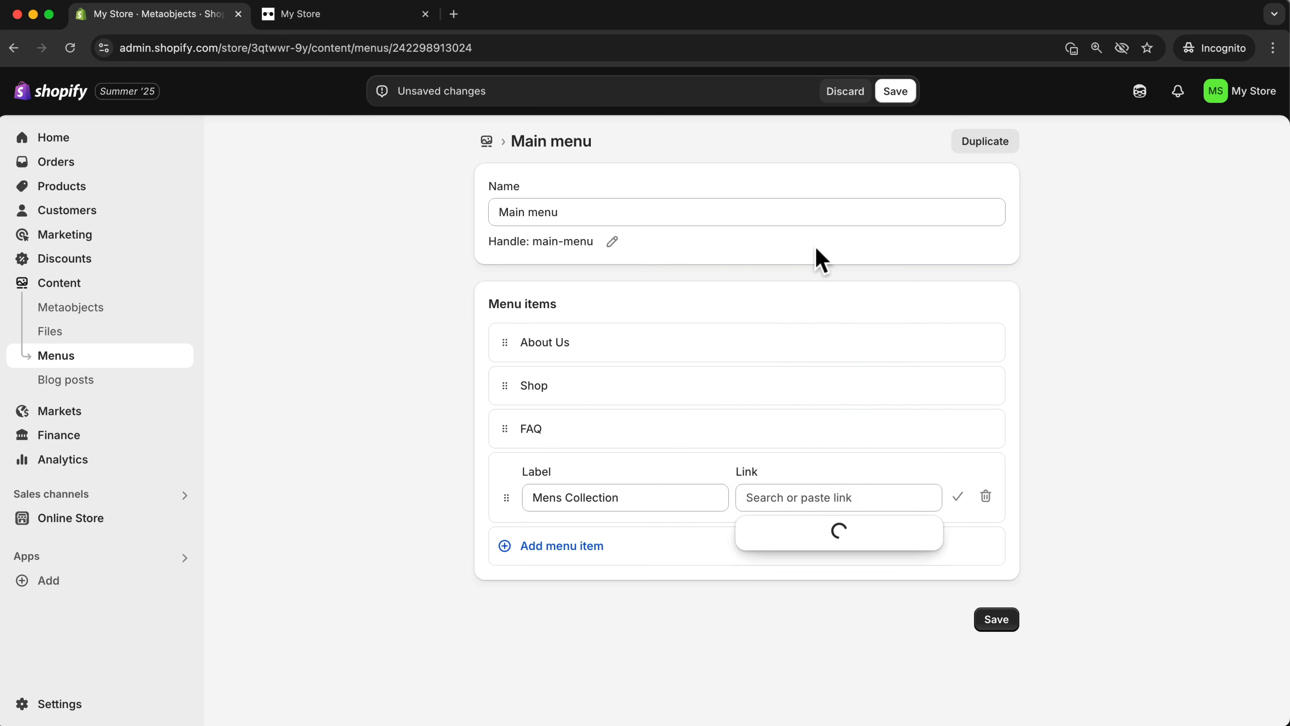
pyautogui.click(823, 394)
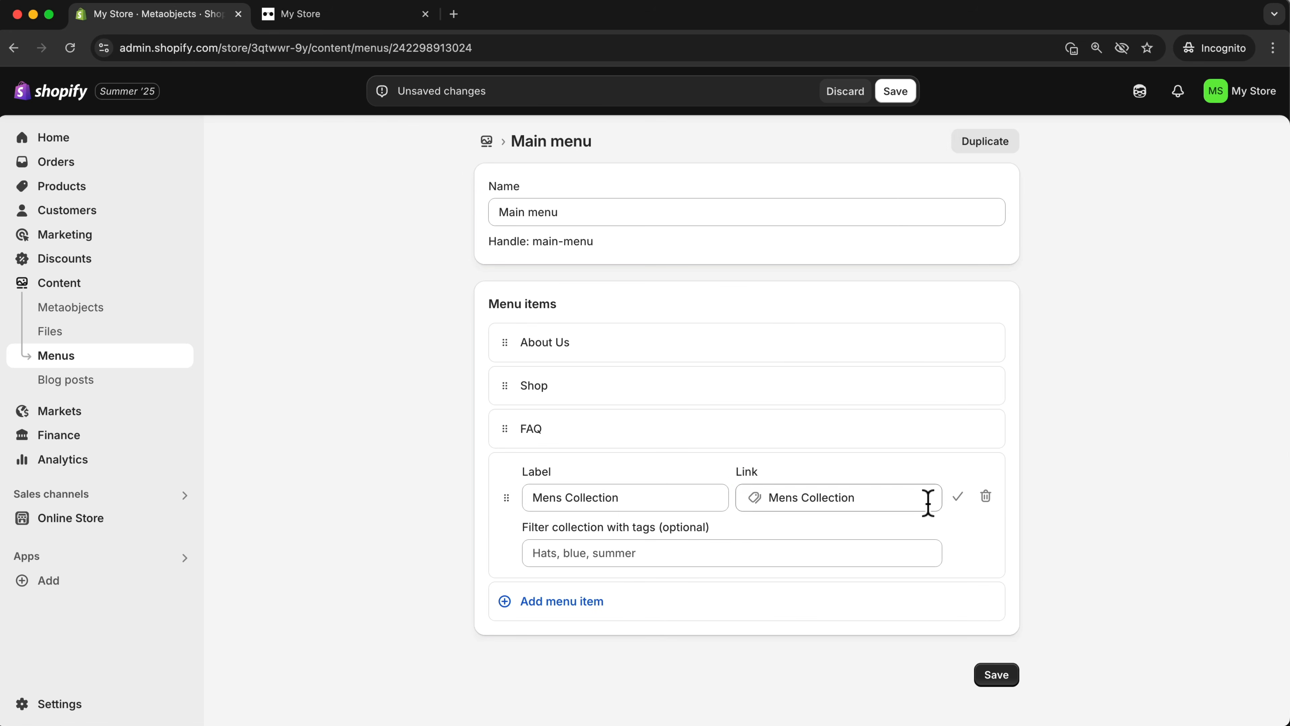
pyautogui.click(957, 497)
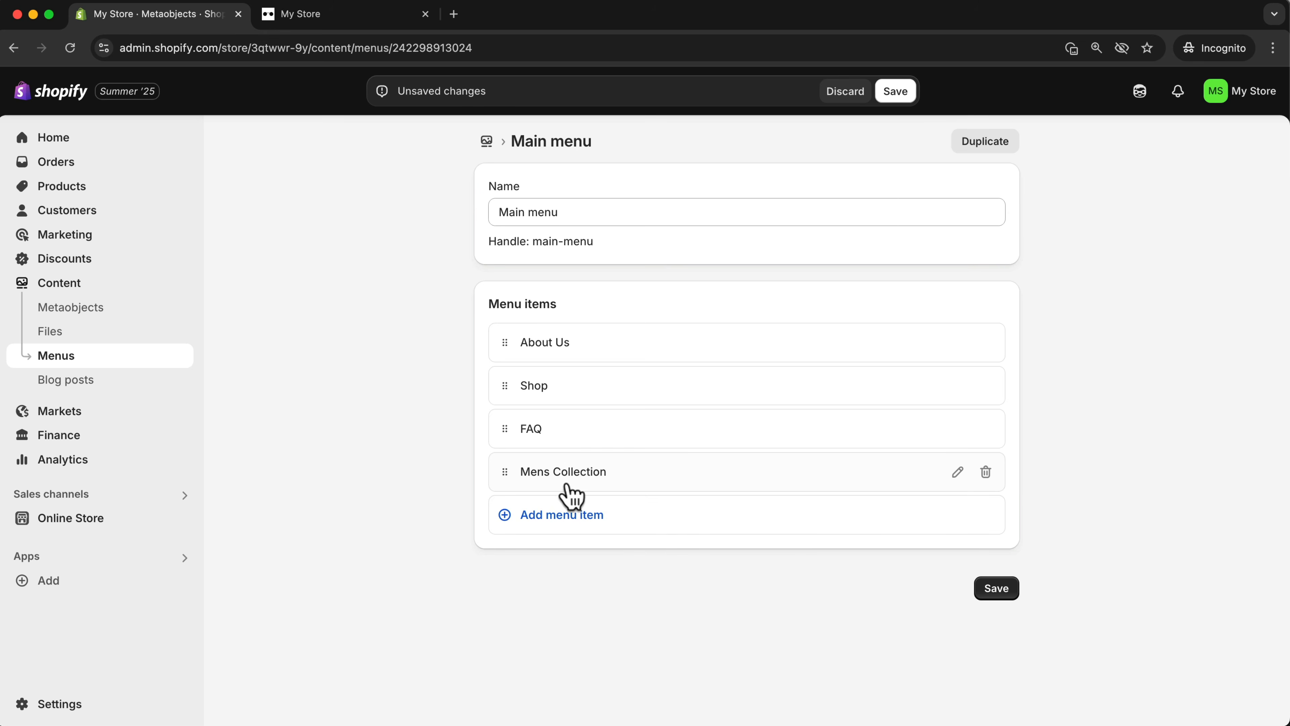
pyautogui.moveTo(505, 475); pyautogui.dragTo(586, 394)
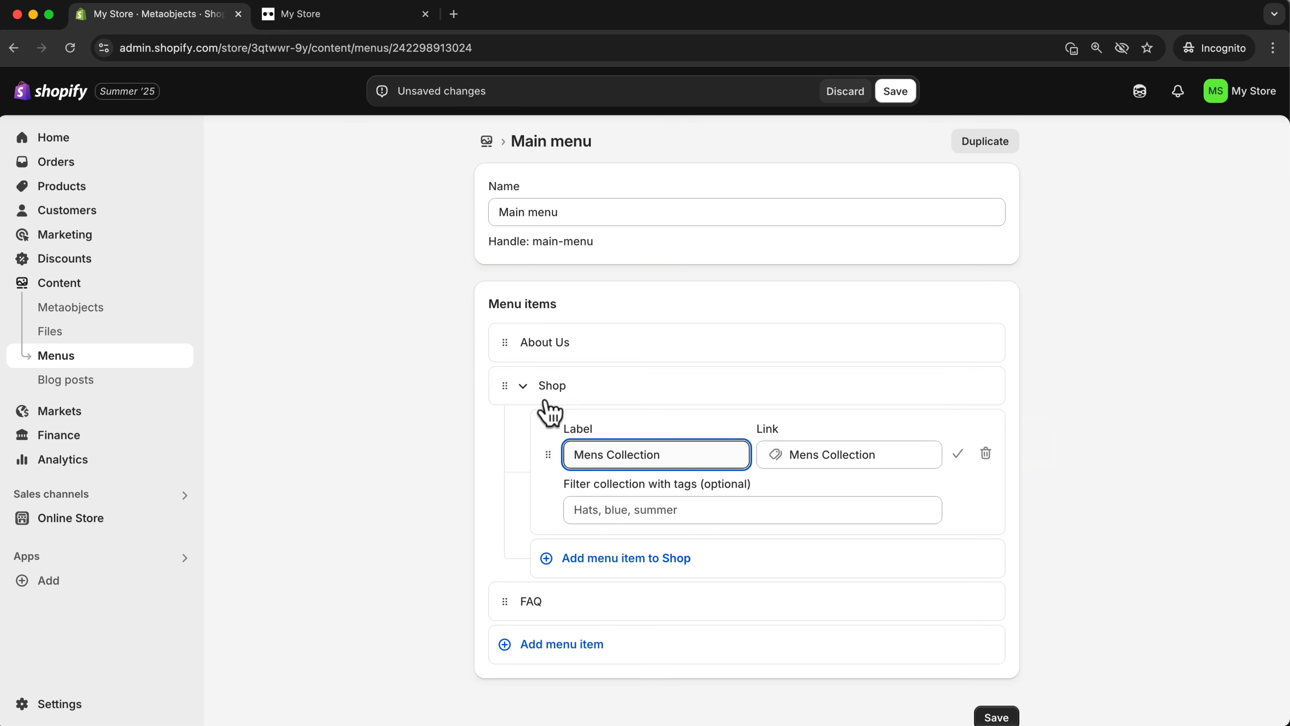
pyautogui.click(957, 453)
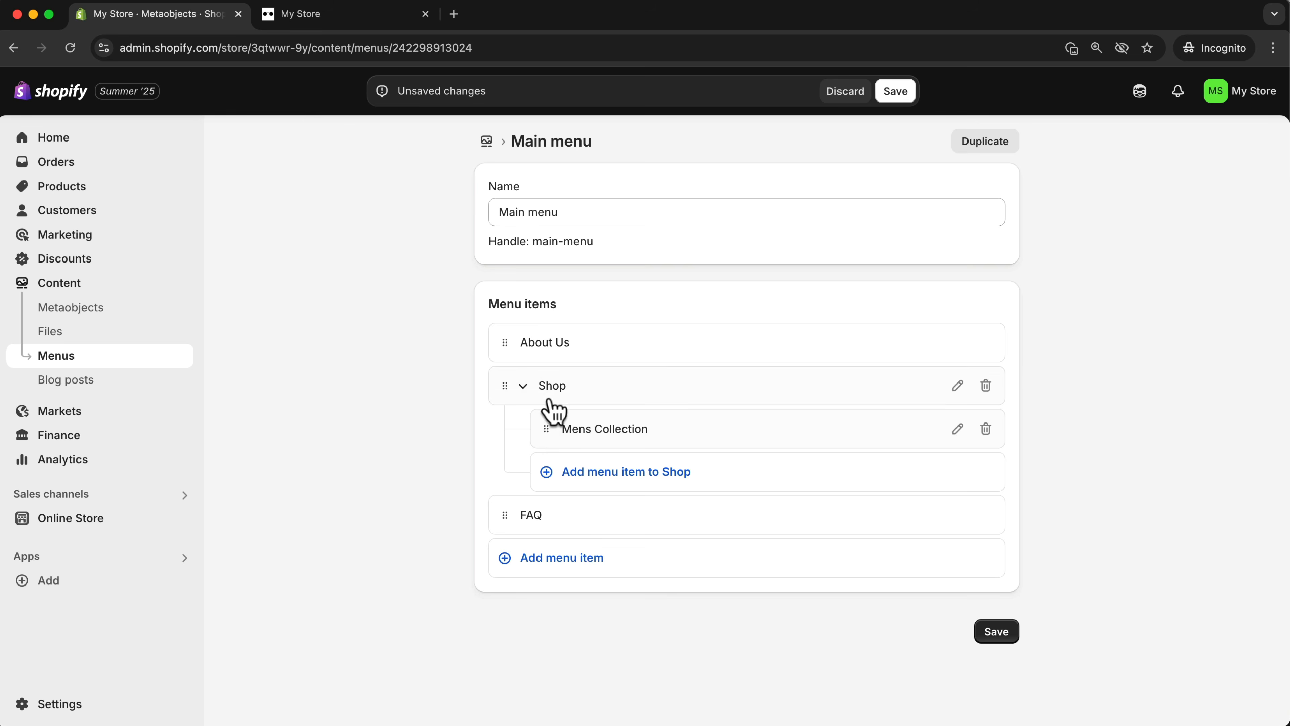
# Add a Womens Collection item under Shop and link it to the Womens Collection
pyautogui.click(551, 474)
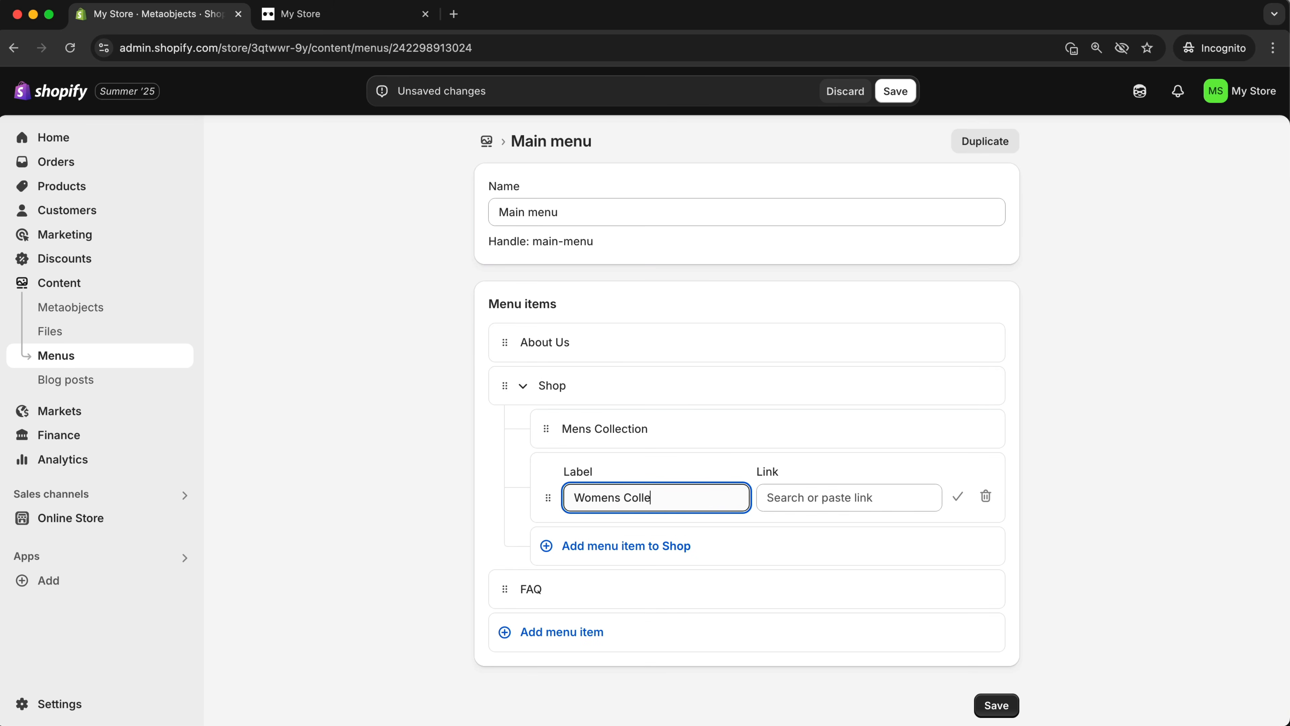
pyautogui.click(777, 500)
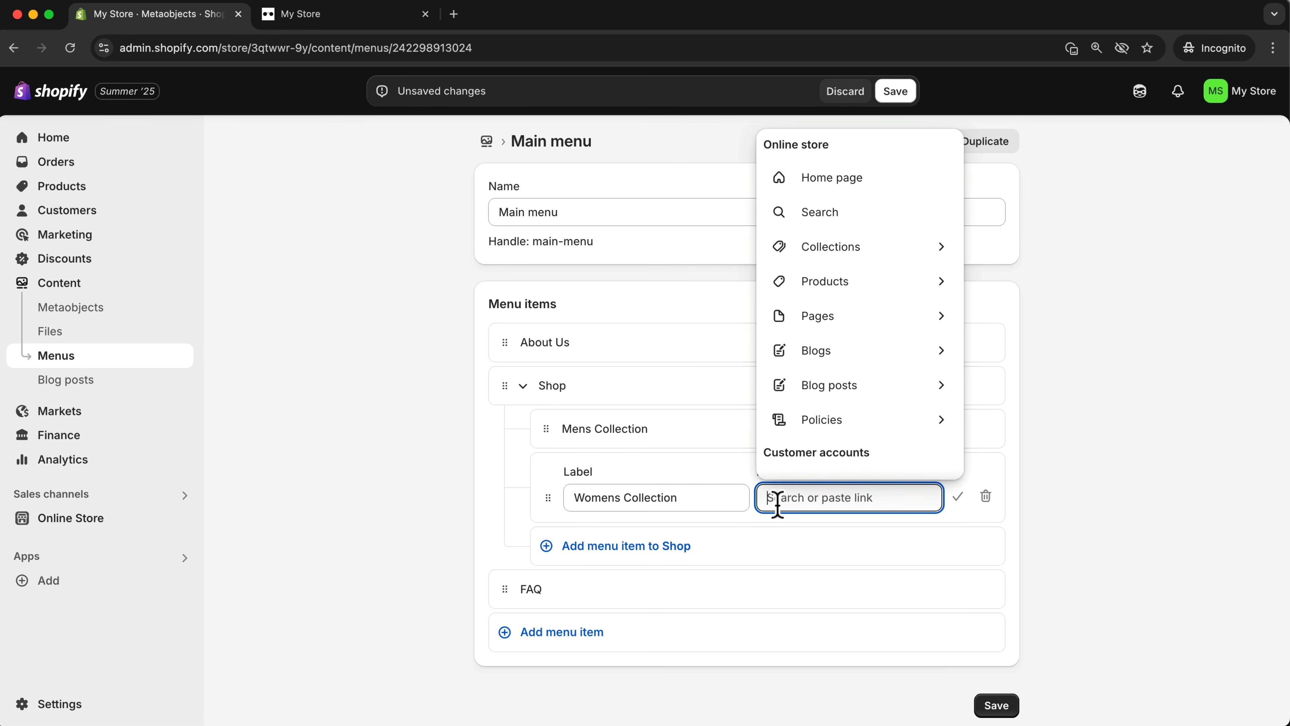
pyautogui.click(872, 255)
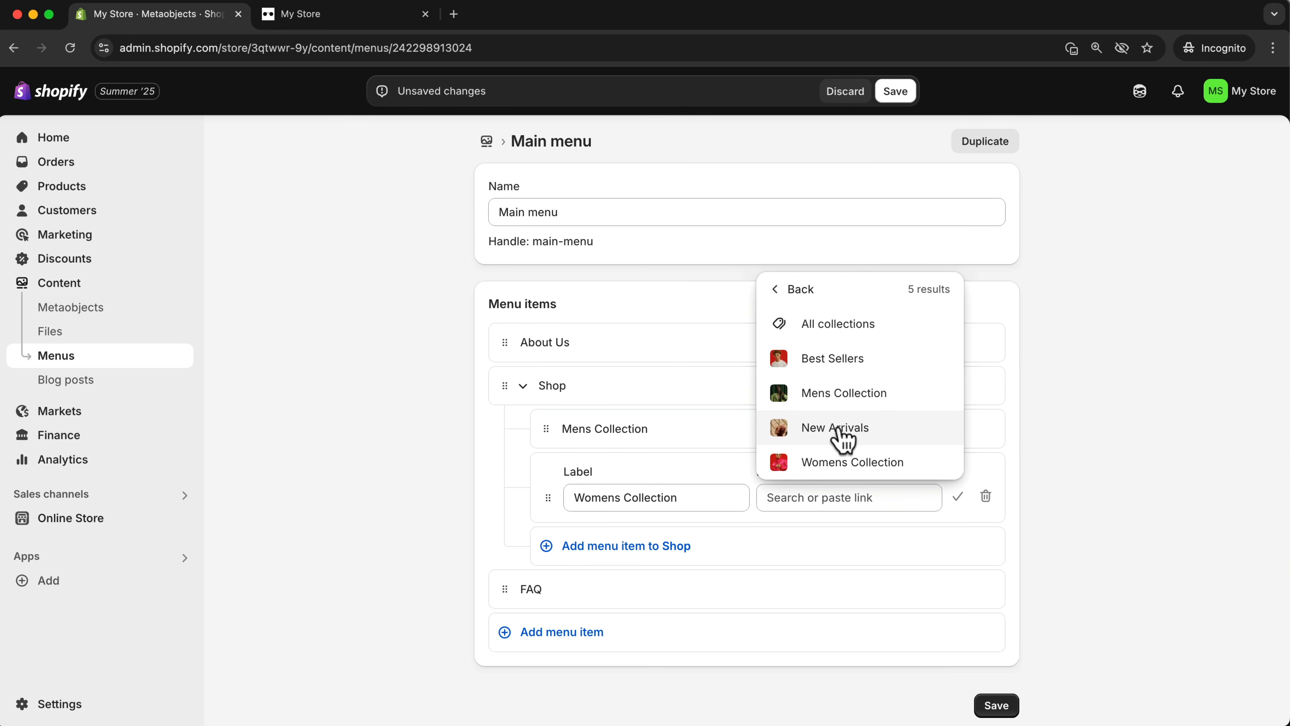
pyautogui.click(843, 461)
pyautogui.click(956, 497)
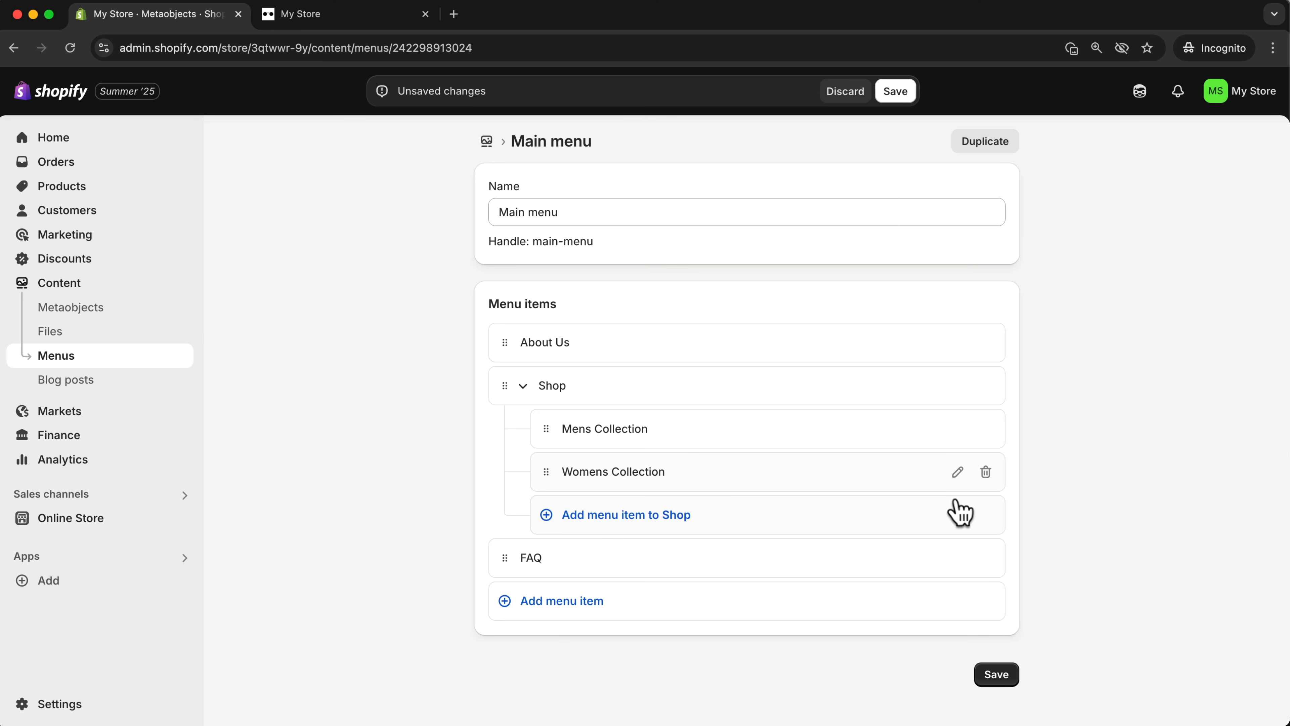
# Save the Main menu and check the Shop submenu on the live storefront
pyautogui.click(894, 92)
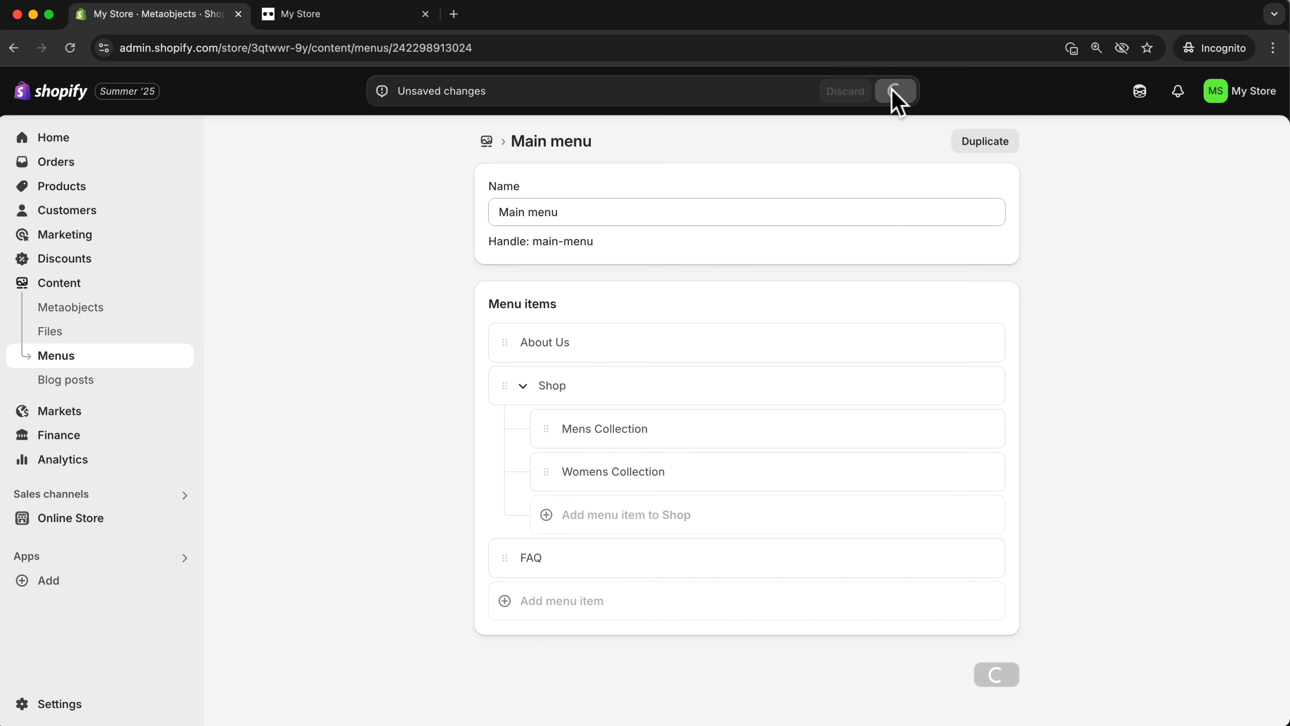
pyautogui.click(355, 15)
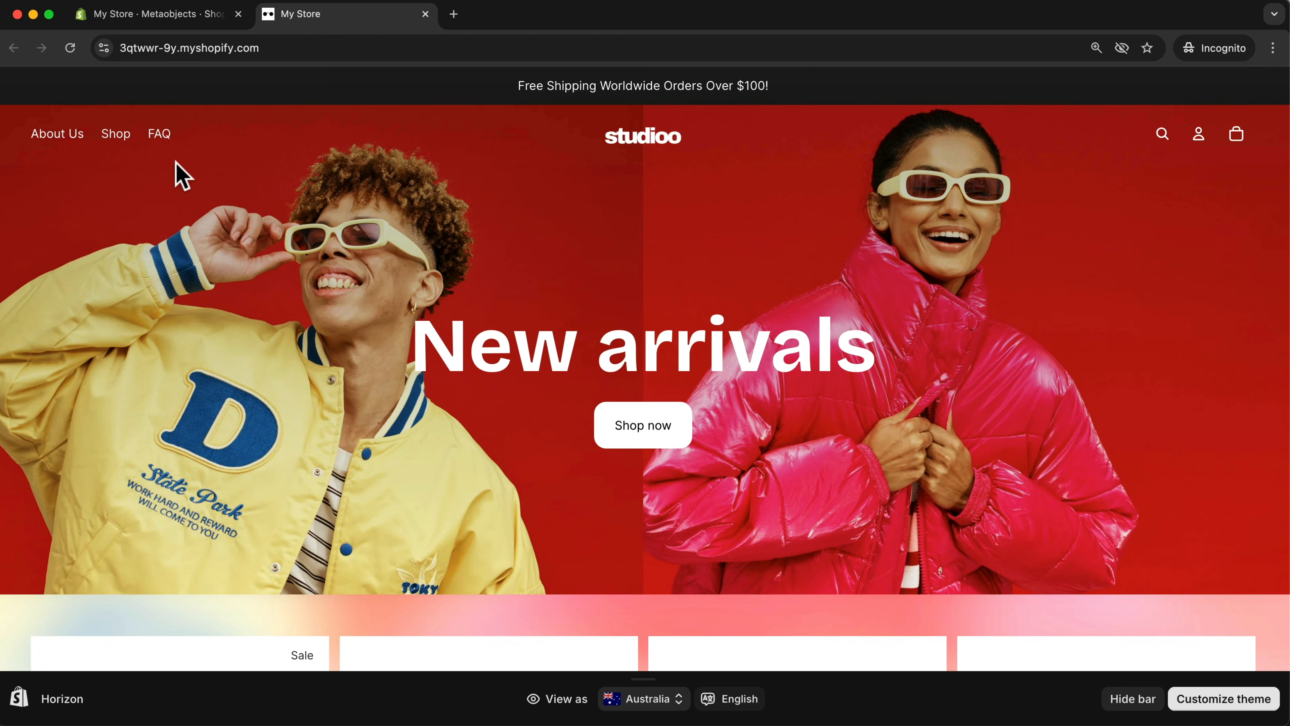
pyautogui.moveTo(120, 148)
# Return to the store admin and search the Shopify App Store for "mega menu" apps
pyautogui.click(162, 18)
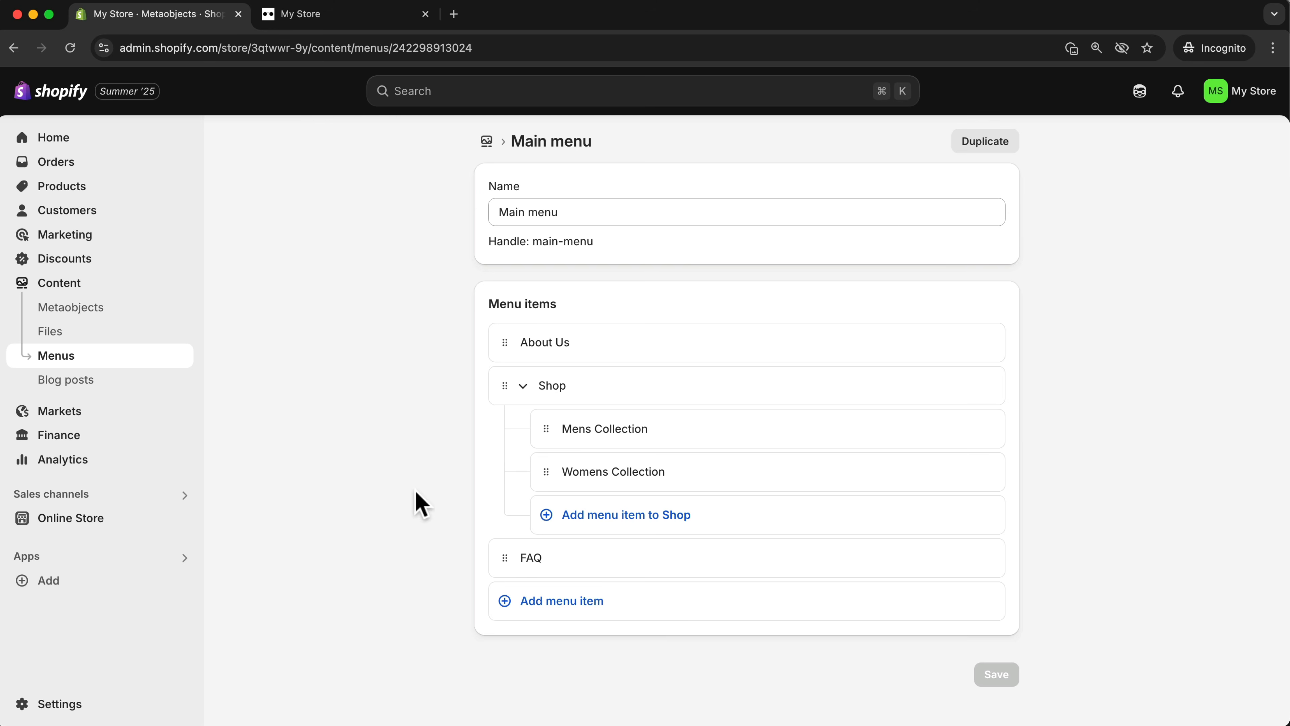
pyautogui.click(420, 92)
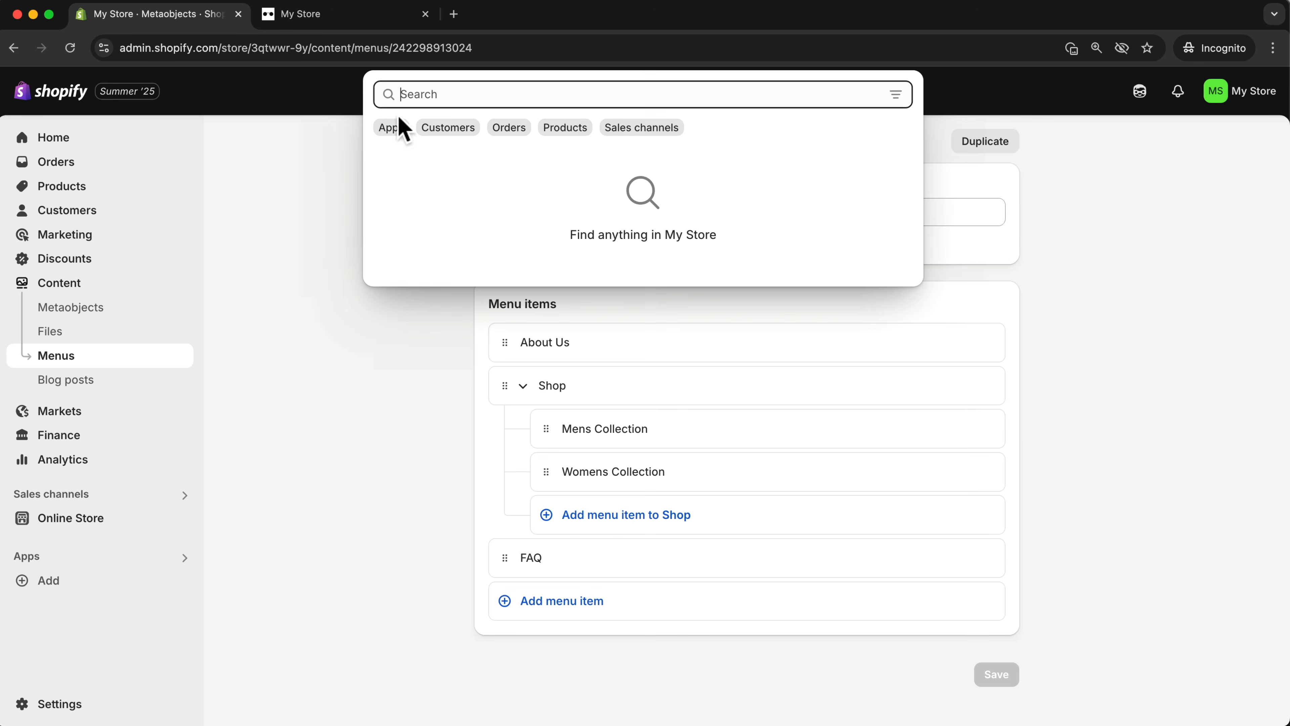
pyautogui.click(391, 128)
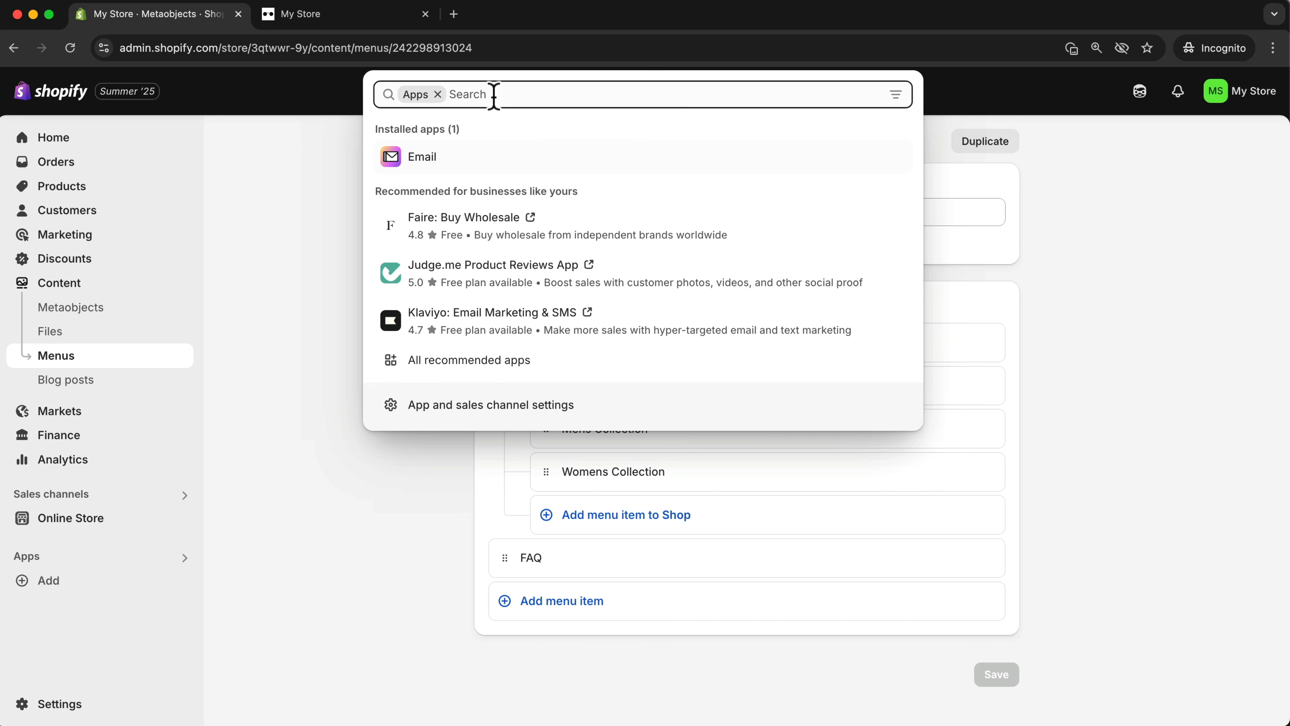
pyautogui.write('mega m')
pyautogui.write('enu')
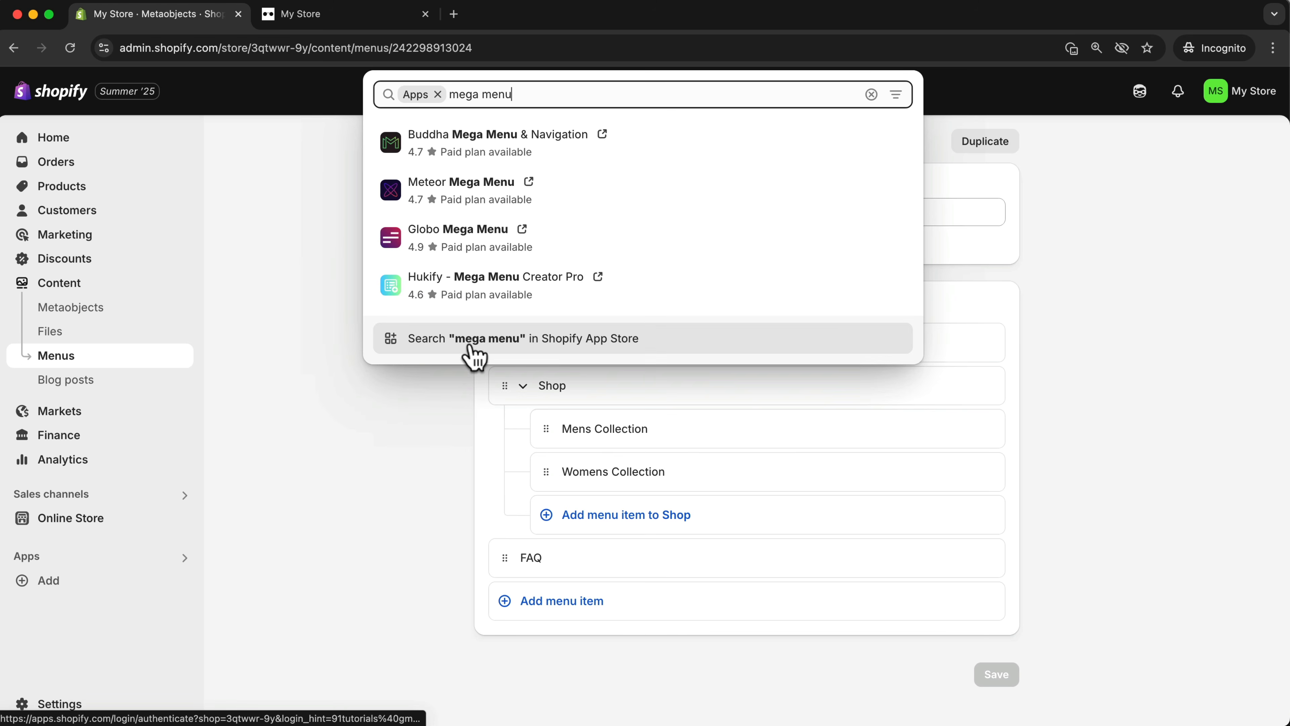
pyautogui.click(479, 348)
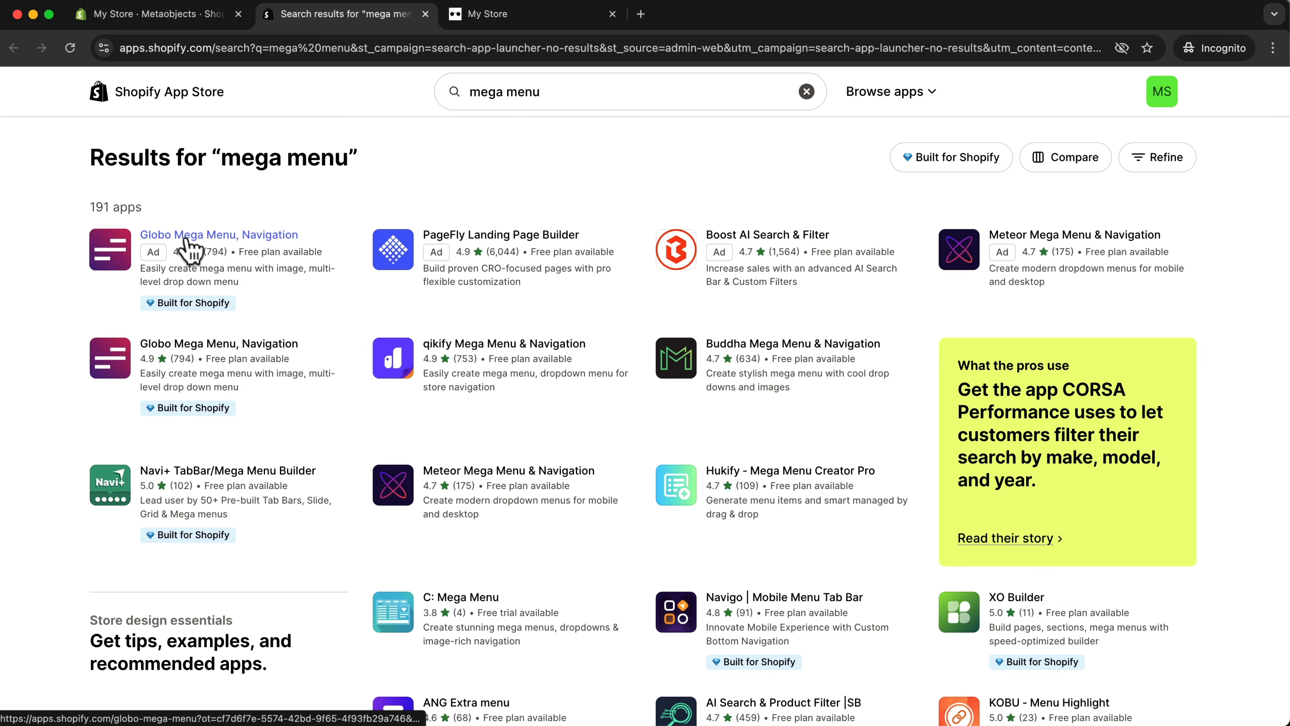
# Open the Globo Mega Menu, Navigation listing and view its Aliexpress menu style preview image
pyautogui.click(188, 349)
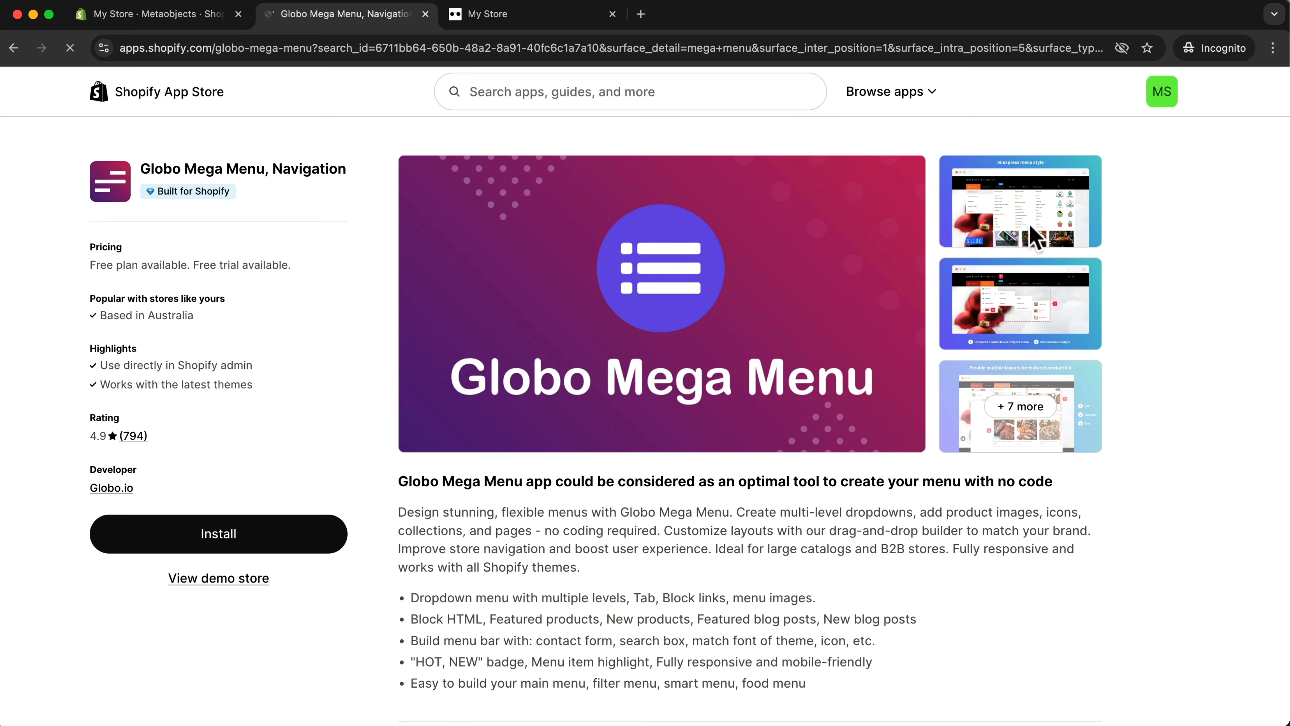
pyautogui.click(1034, 236)
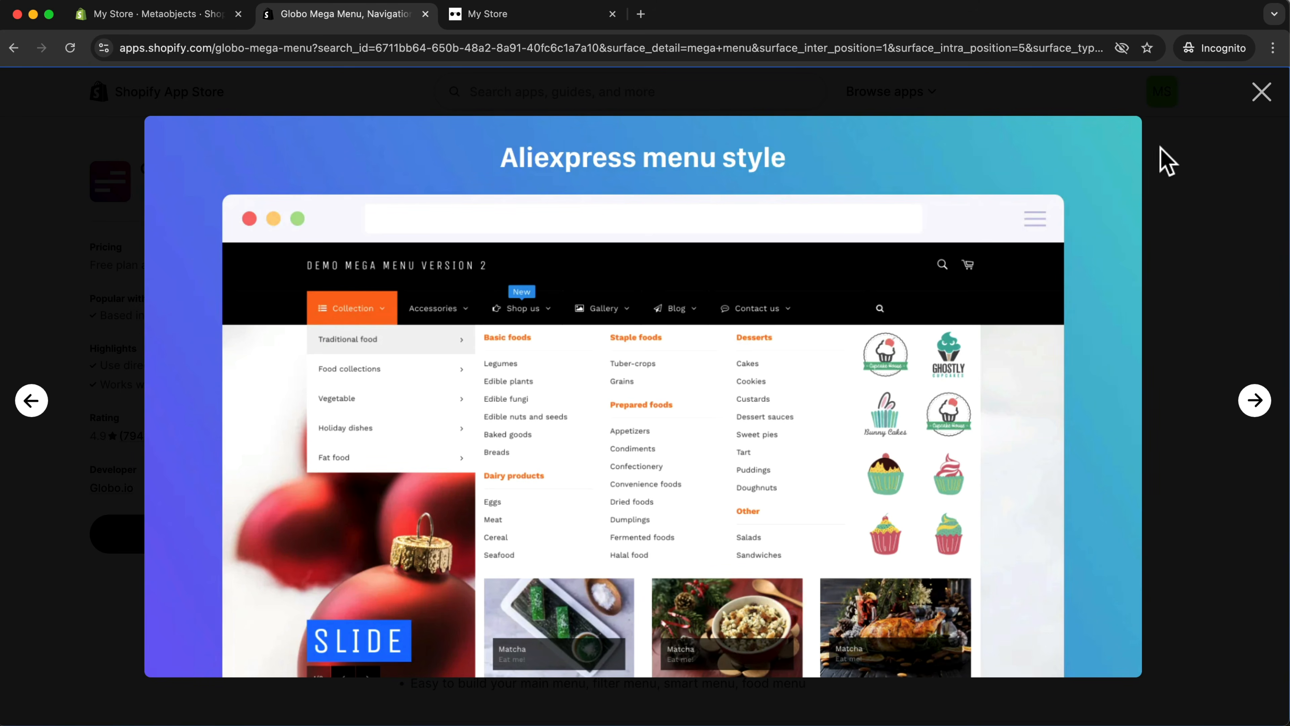
pyautogui.click(1260, 93)
# Switch back to the live storefront and look over the home page
pyautogui.click(146, 19)
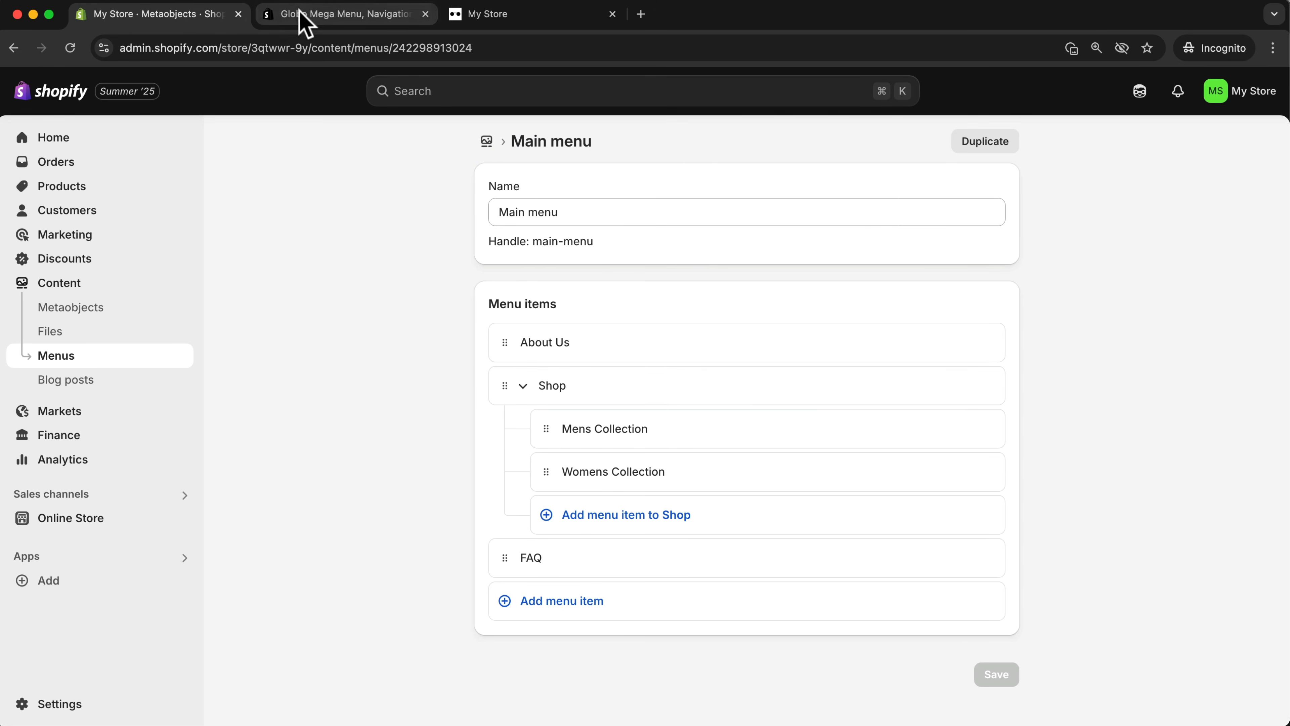
pyautogui.click(488, 14)
pyautogui.scroll(-15, 431, 432)
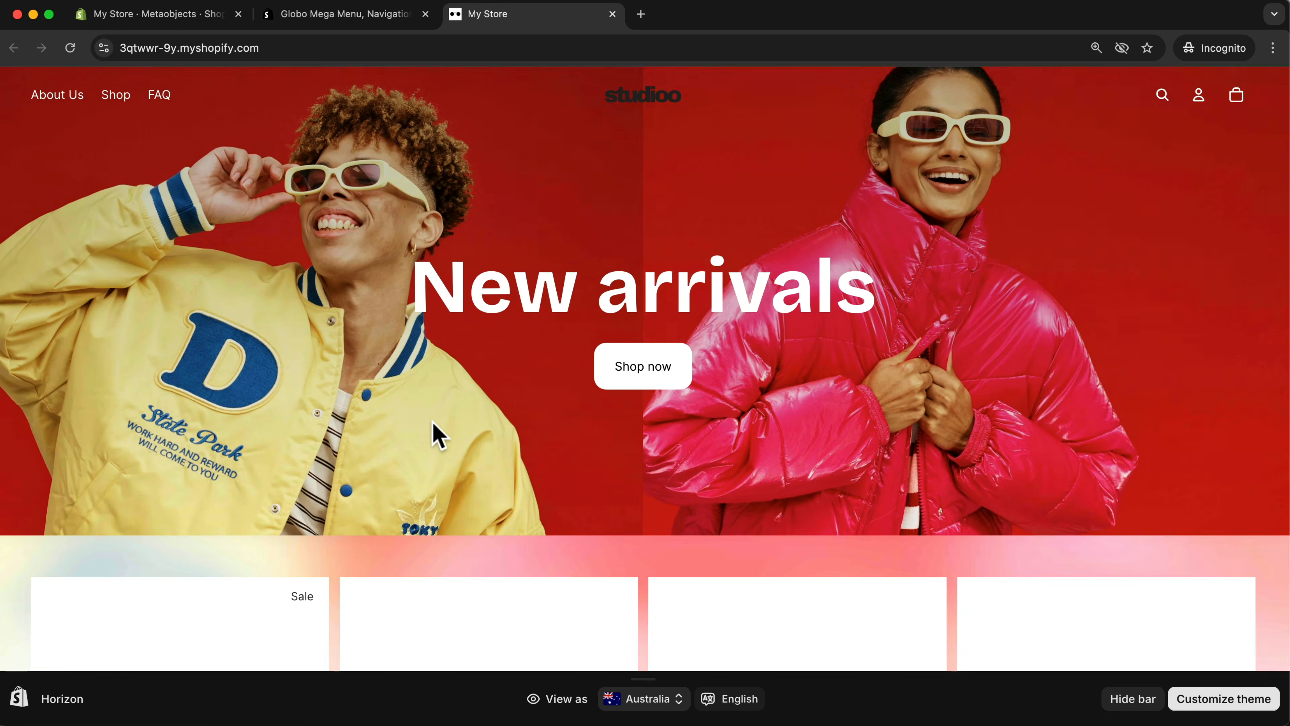
# Open the home page's footer section in the theme editor and examine the Nike and Apple website footers for reference
pyautogui.scroll(-6, 435, 434)
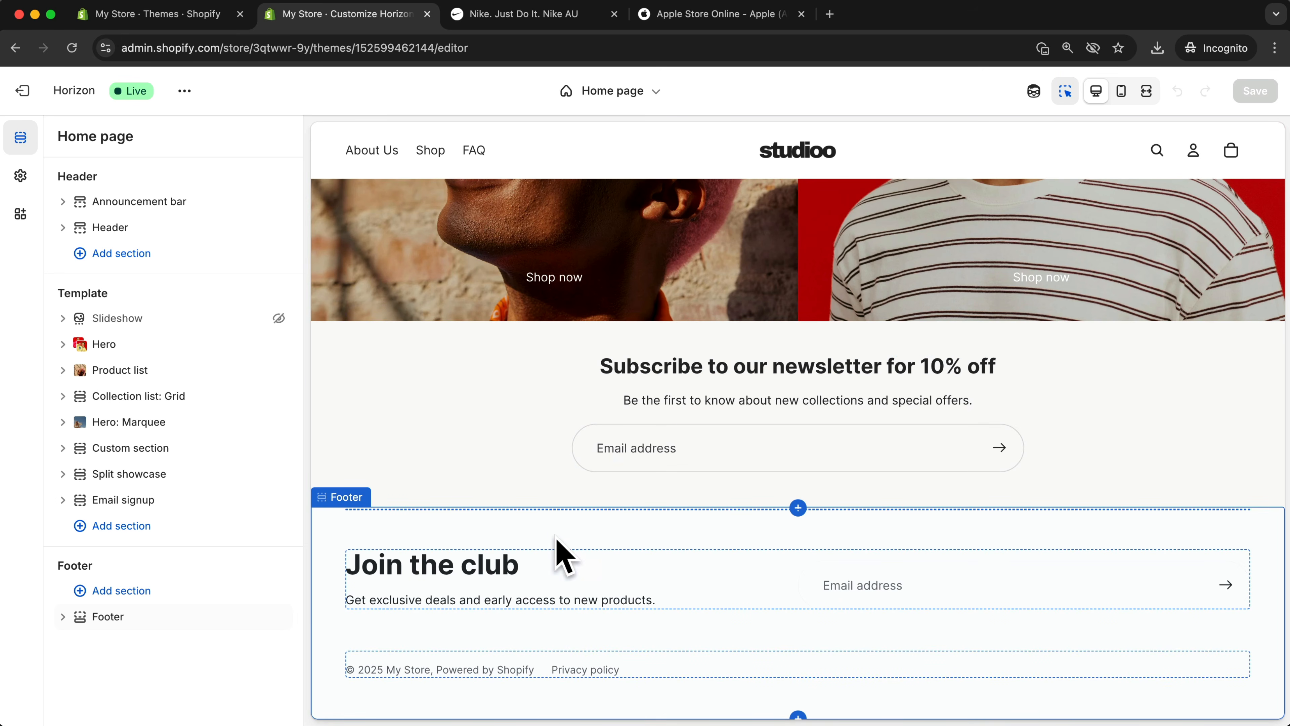
pyautogui.click(519, 533)
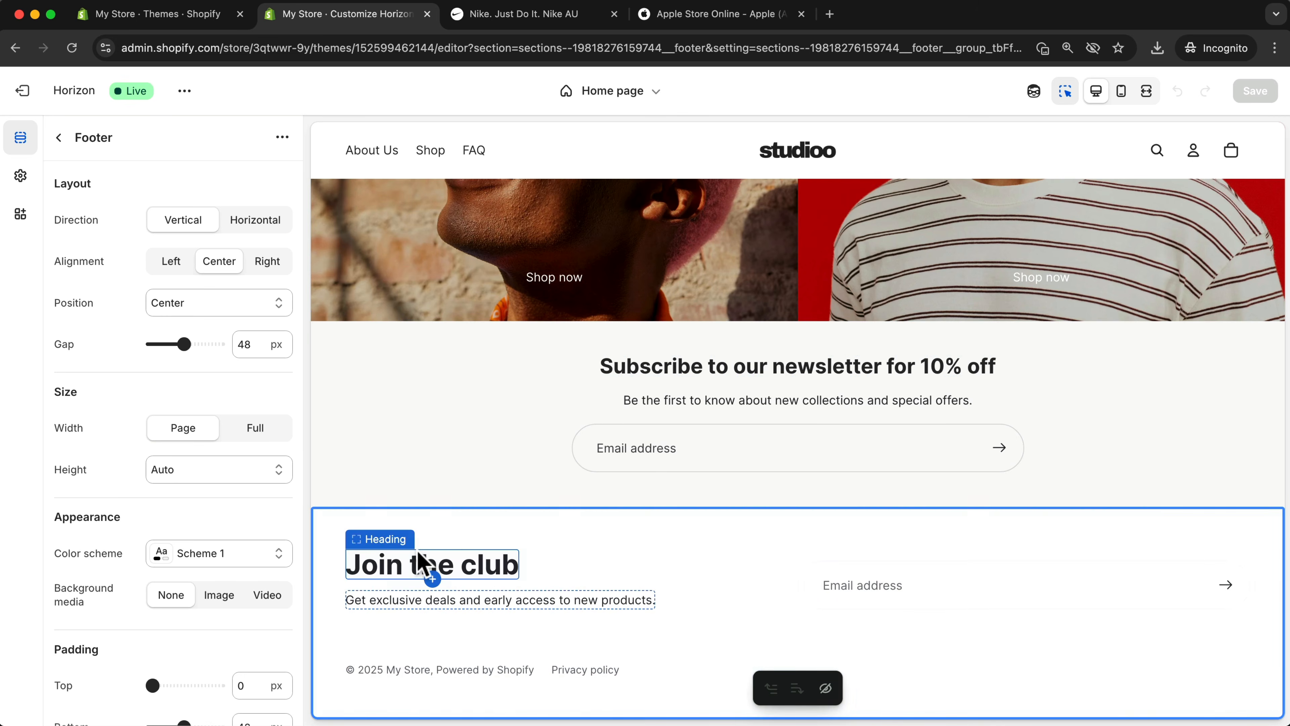
pyautogui.click(532, 15)
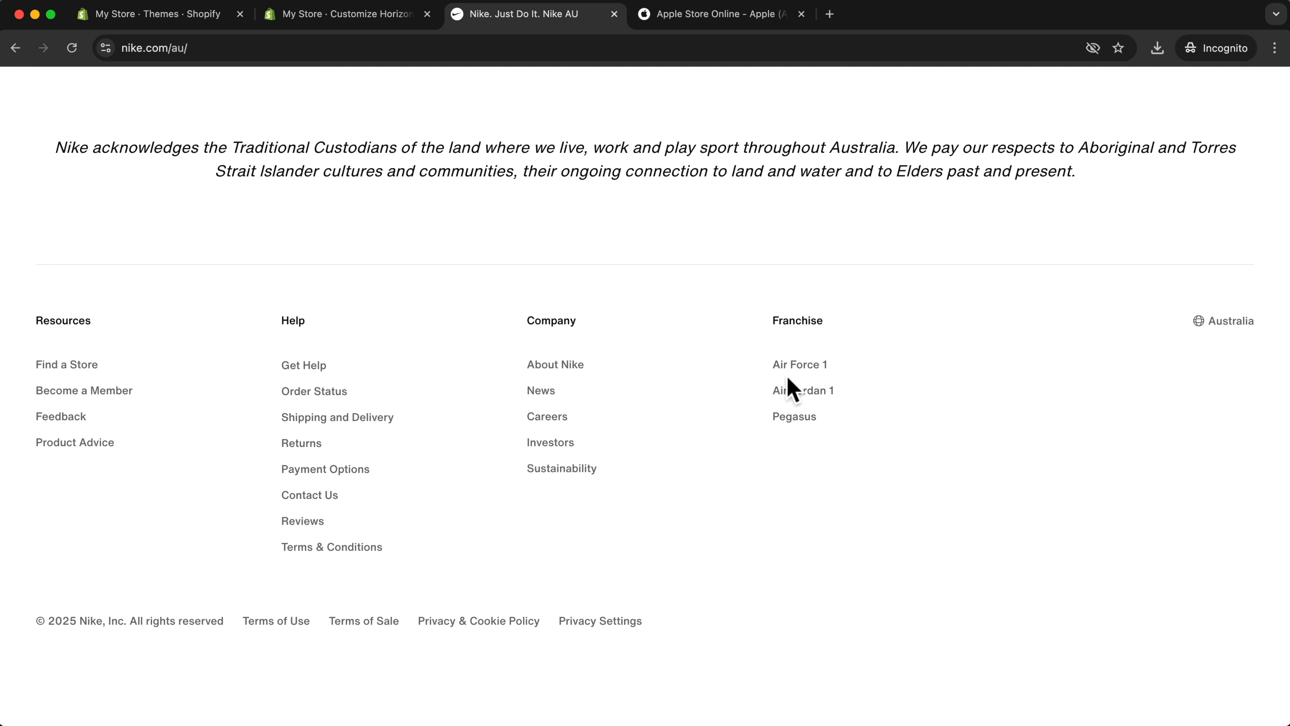
pyautogui.click(695, 20)
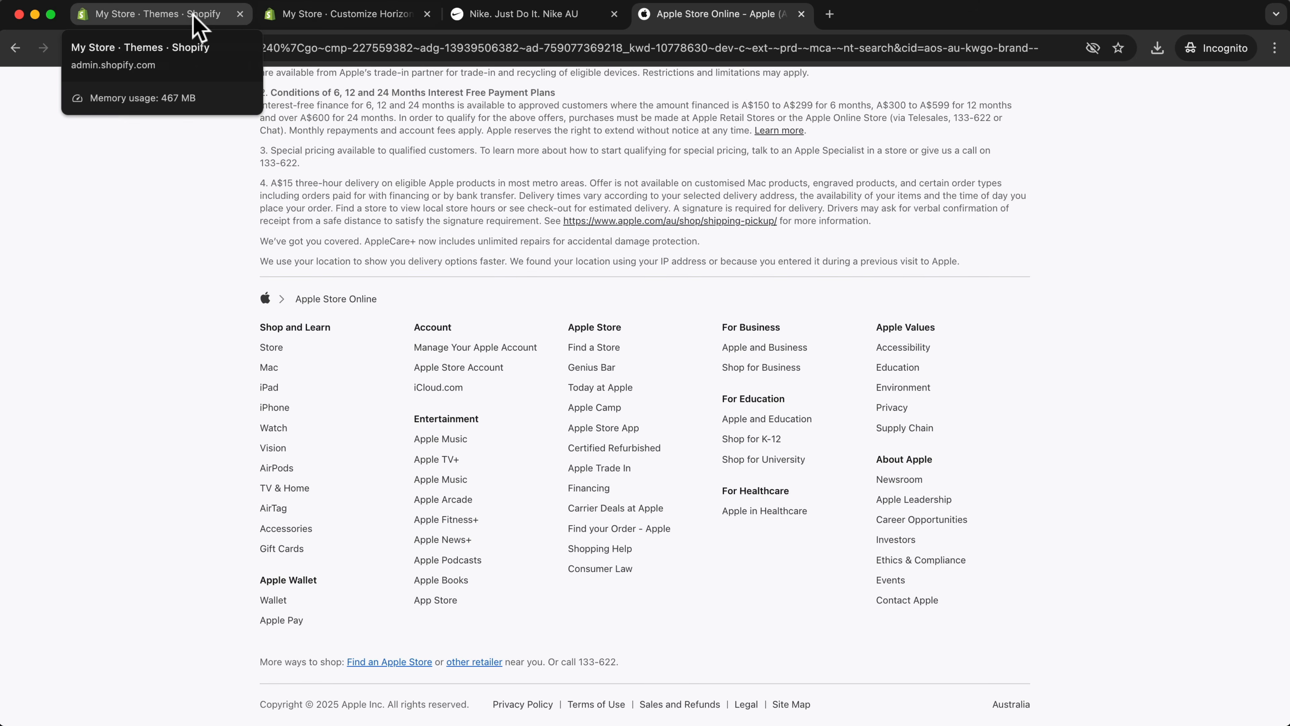
pyautogui.click(345, 15)
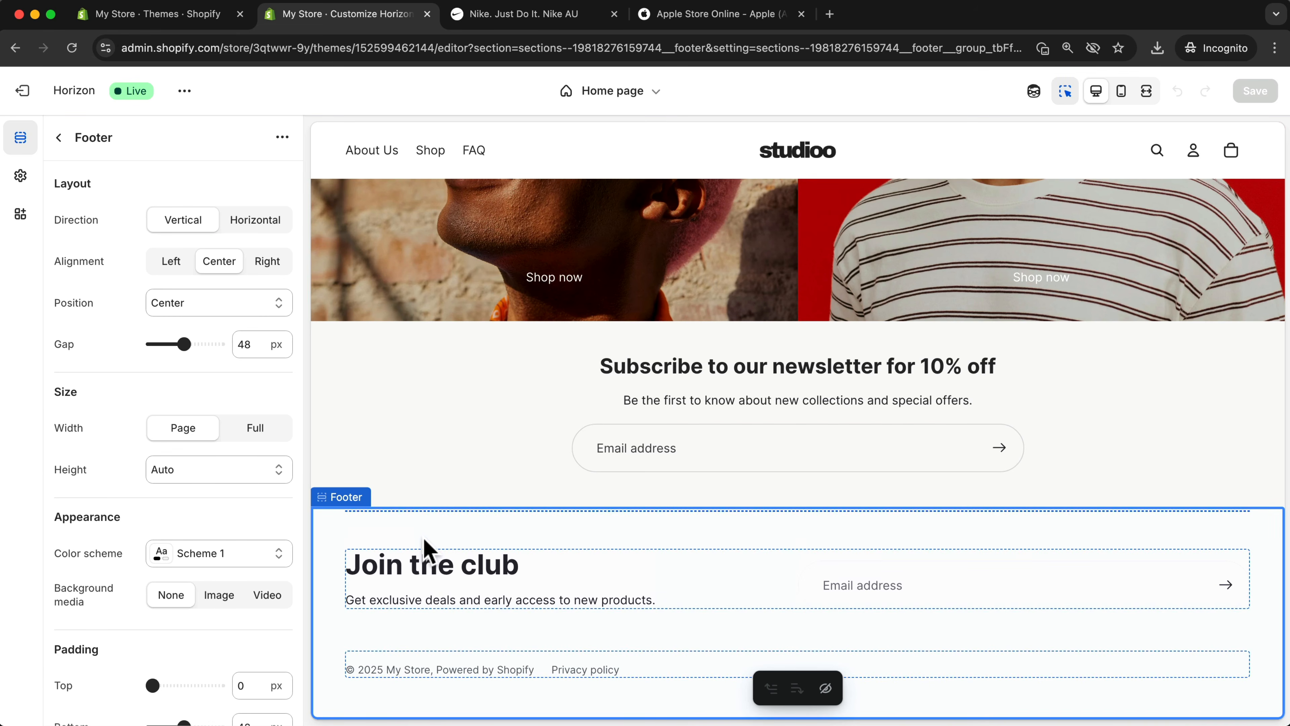
# Hide the Email signup and Divider blocks in the Footer section
pyautogui.click(59, 137)
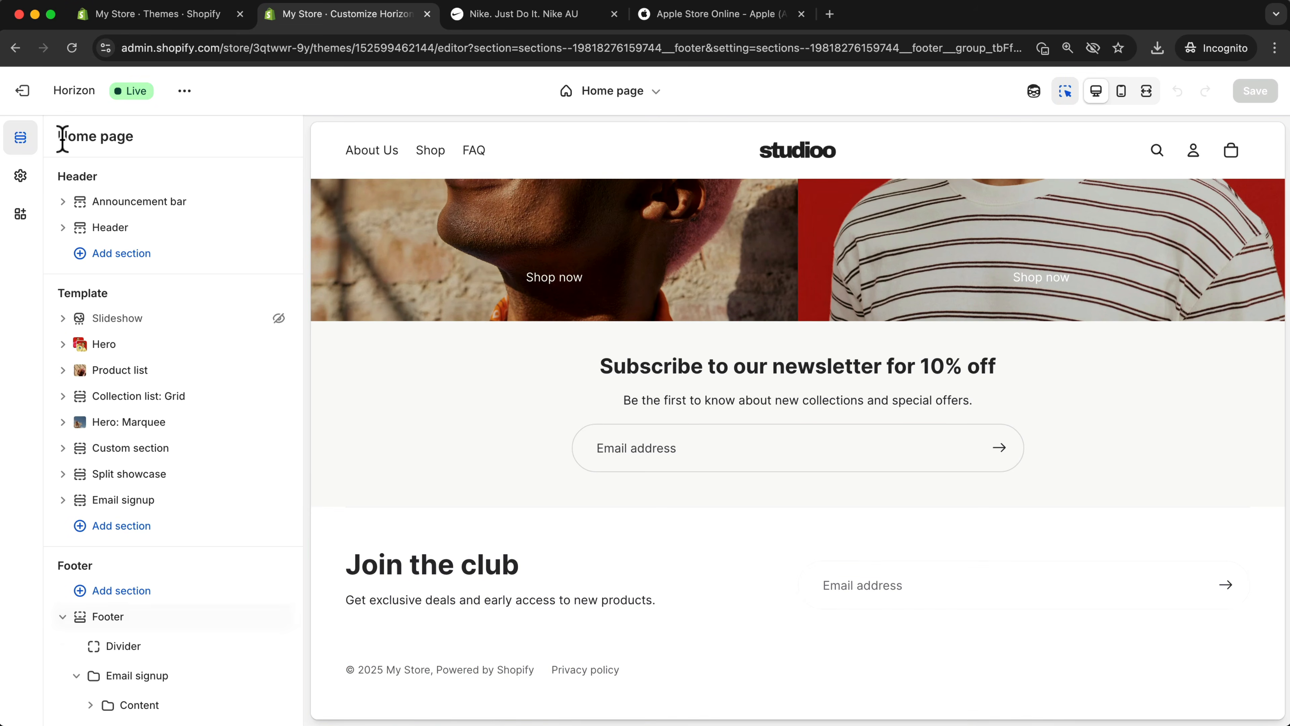
pyautogui.scroll(-3, 173, 608)
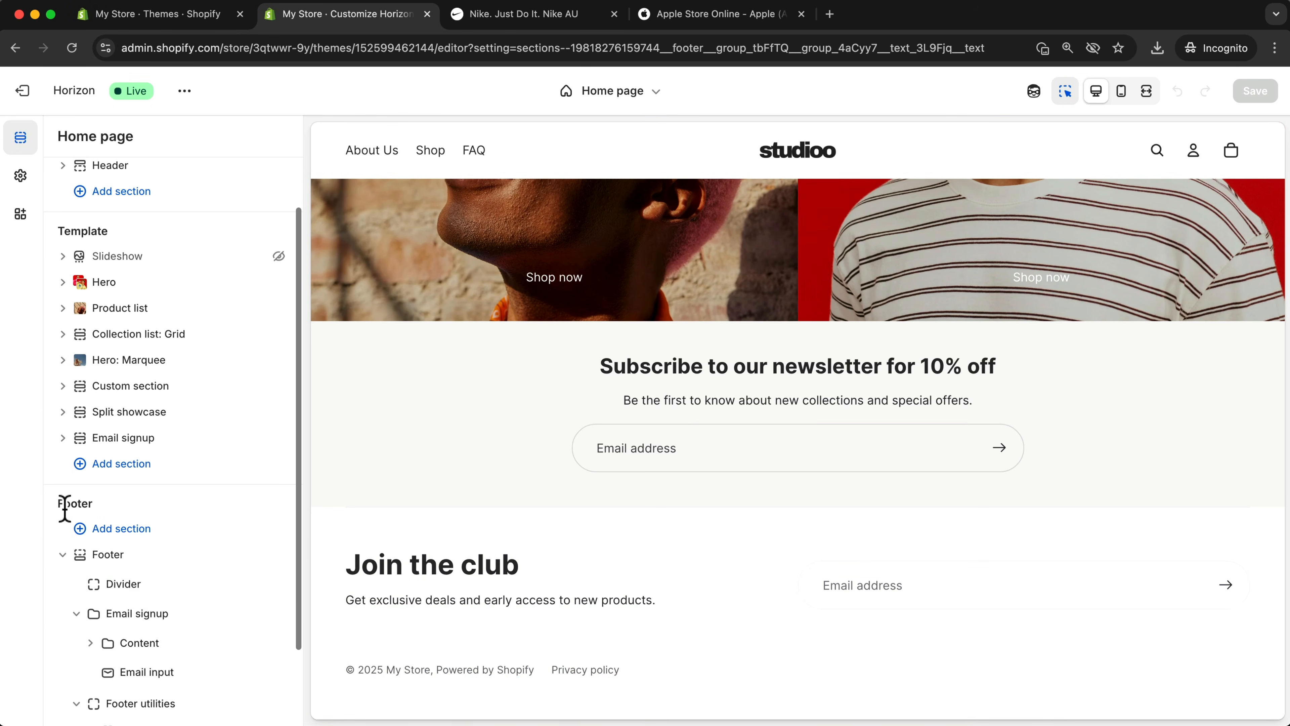
pyautogui.scroll(-3, 176, 605)
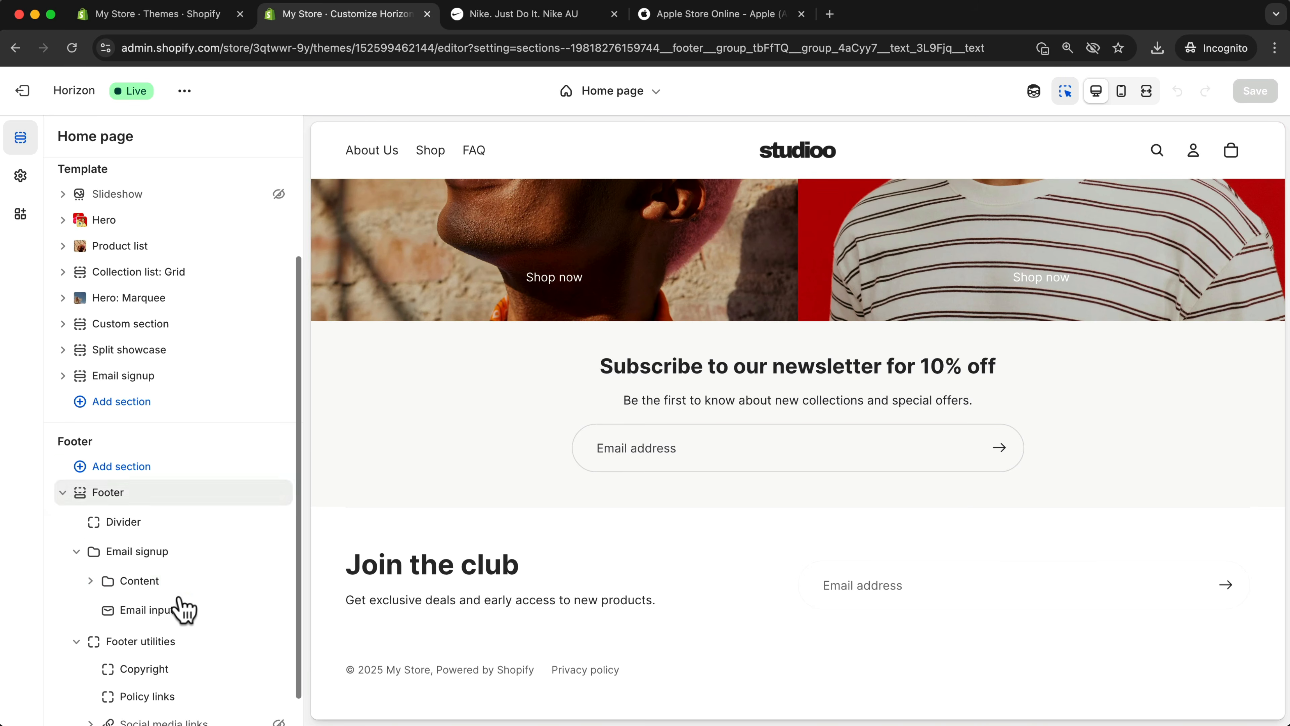
pyautogui.scroll(-1, 127, 561)
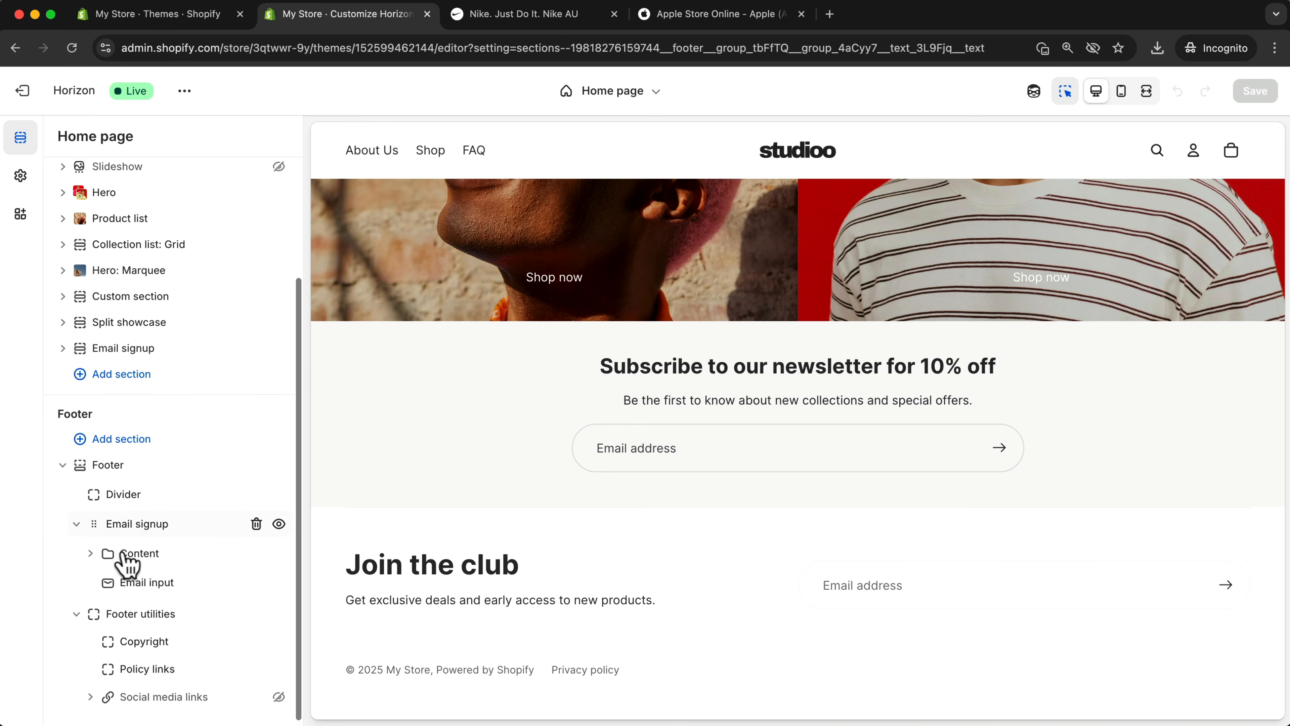
pyautogui.click(278, 517)
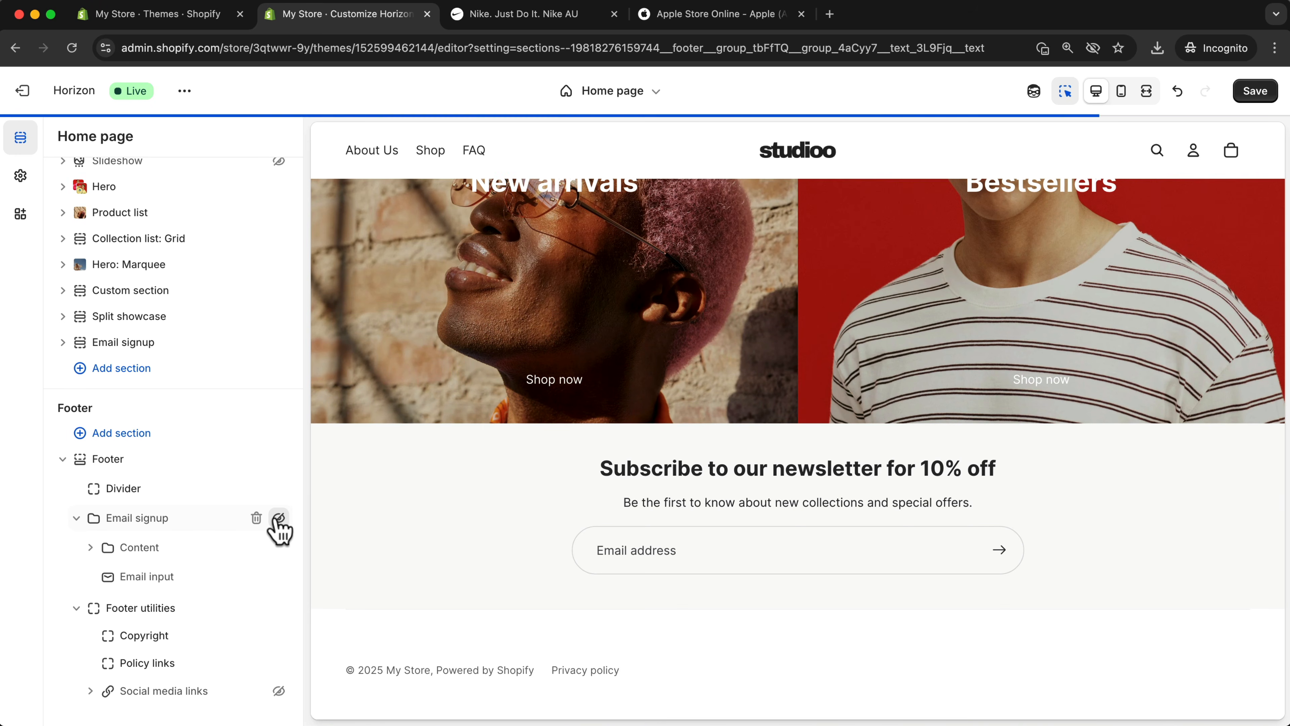
pyautogui.click(279, 489)
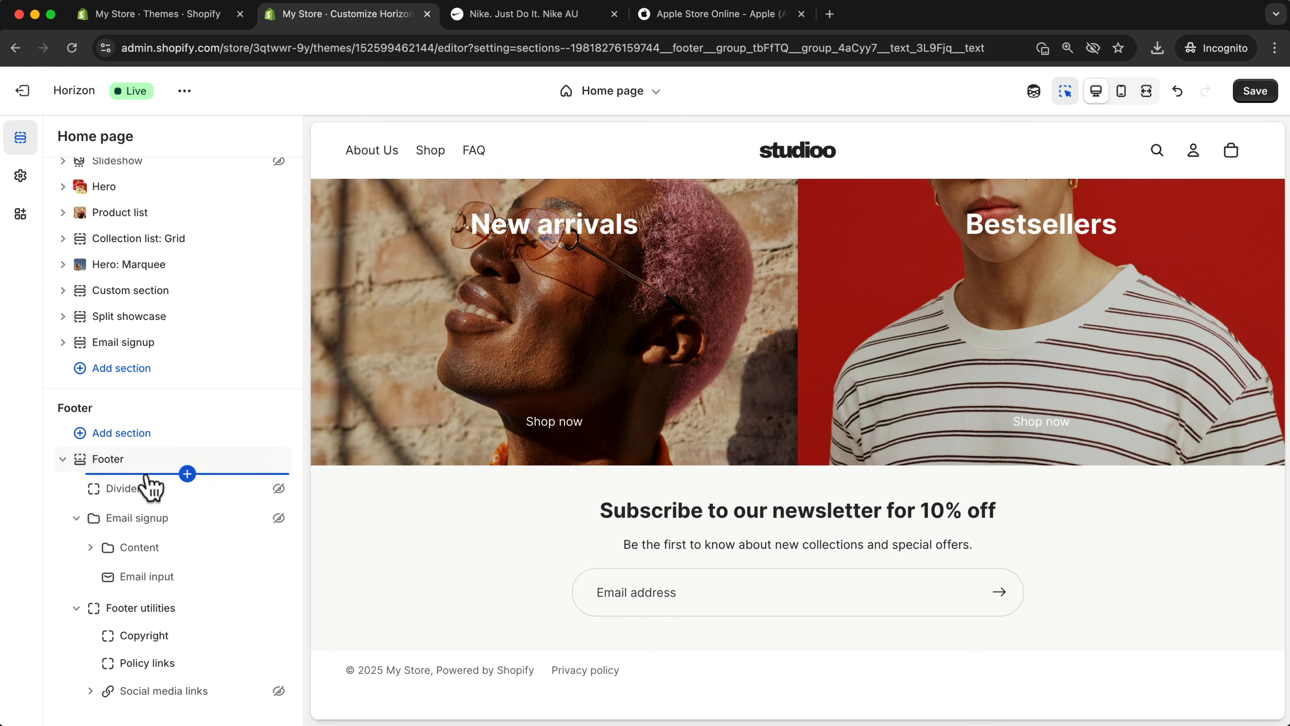
# Add a Group block at the start of the Footer section, above the Divider
pyautogui.click(187, 474)
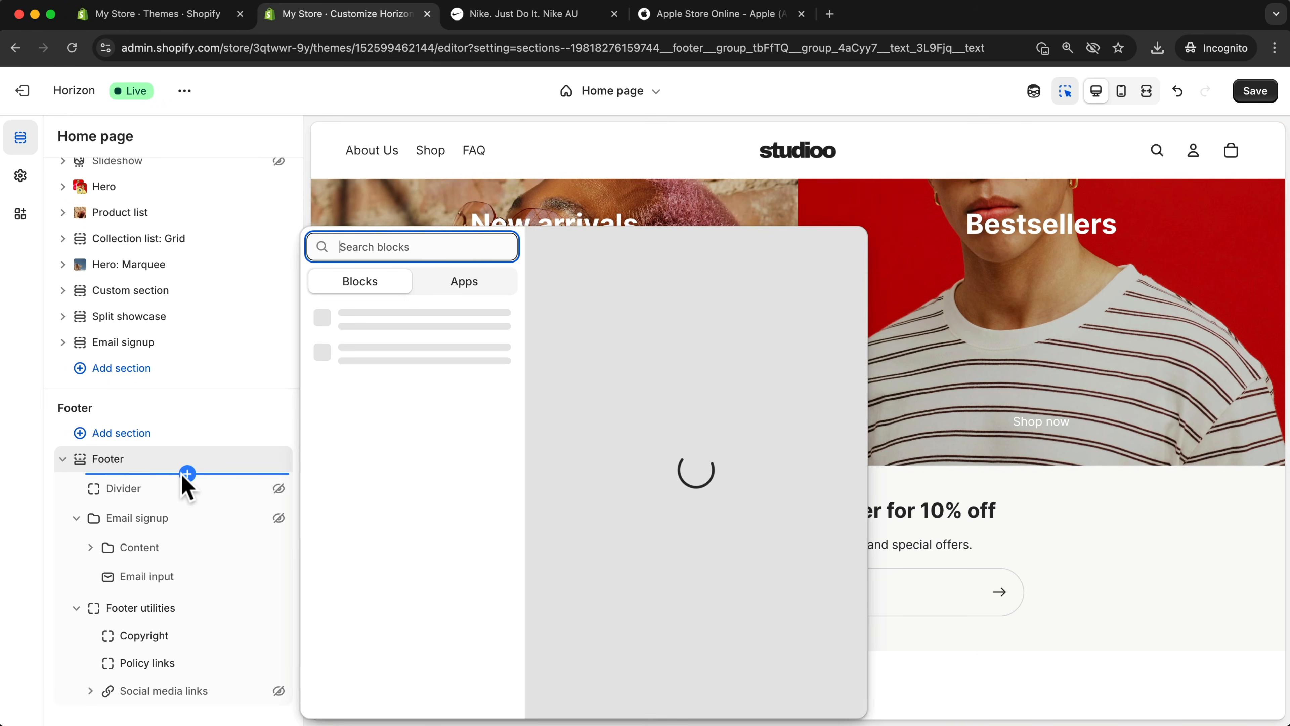
pyautogui.scroll(-4, 391, 507)
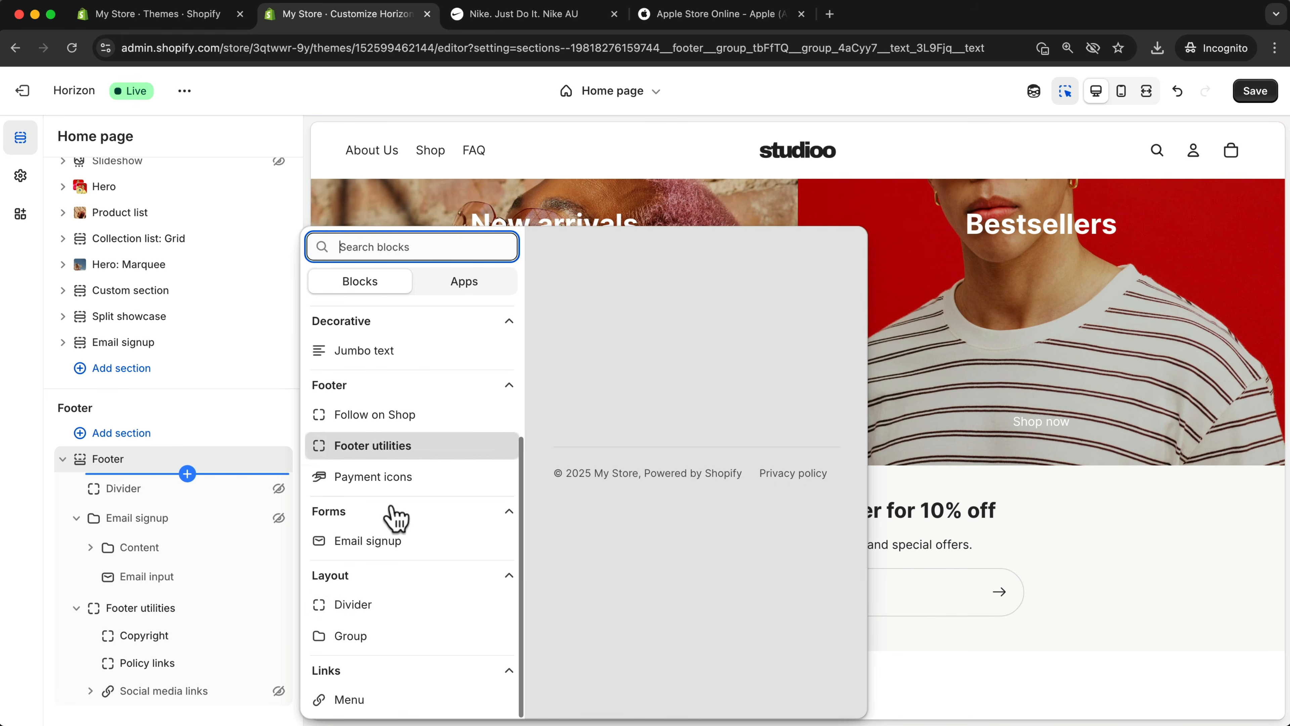
pyautogui.click(347, 637)
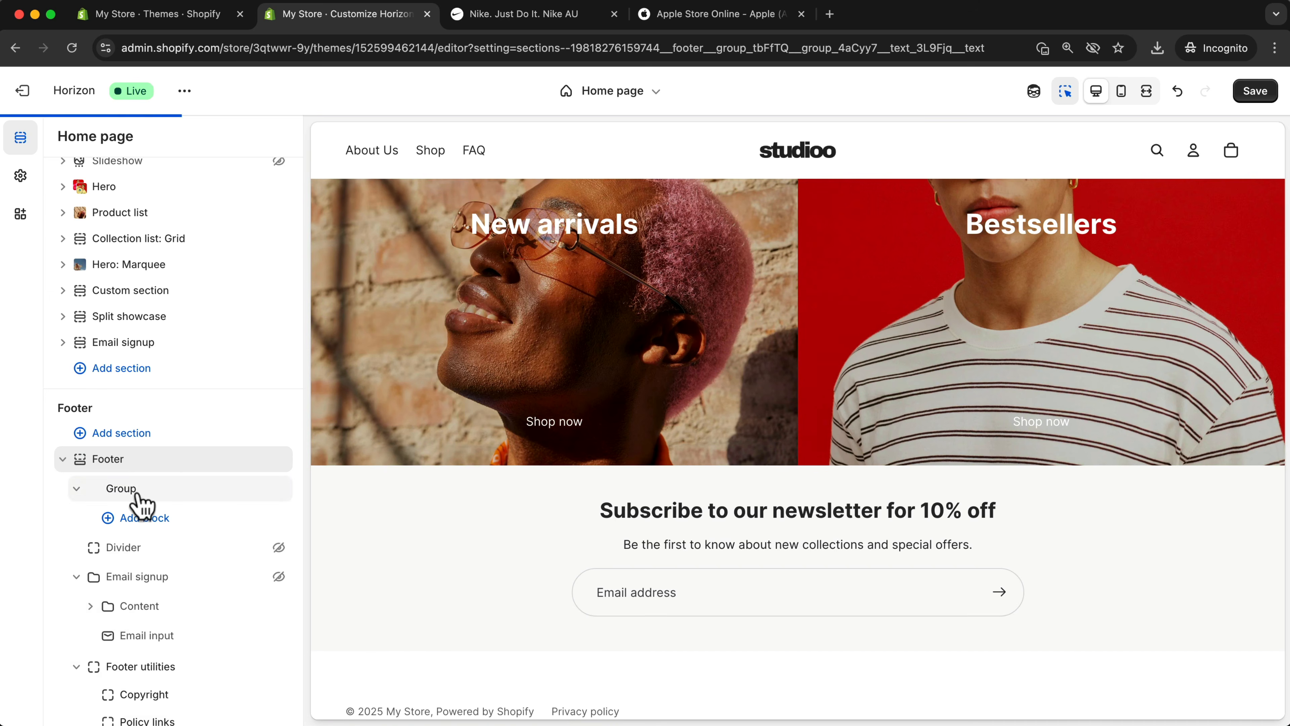
# Add a Menu block inside the footer's new Group and return to the section list
pyautogui.scroll(1, 128, 508)
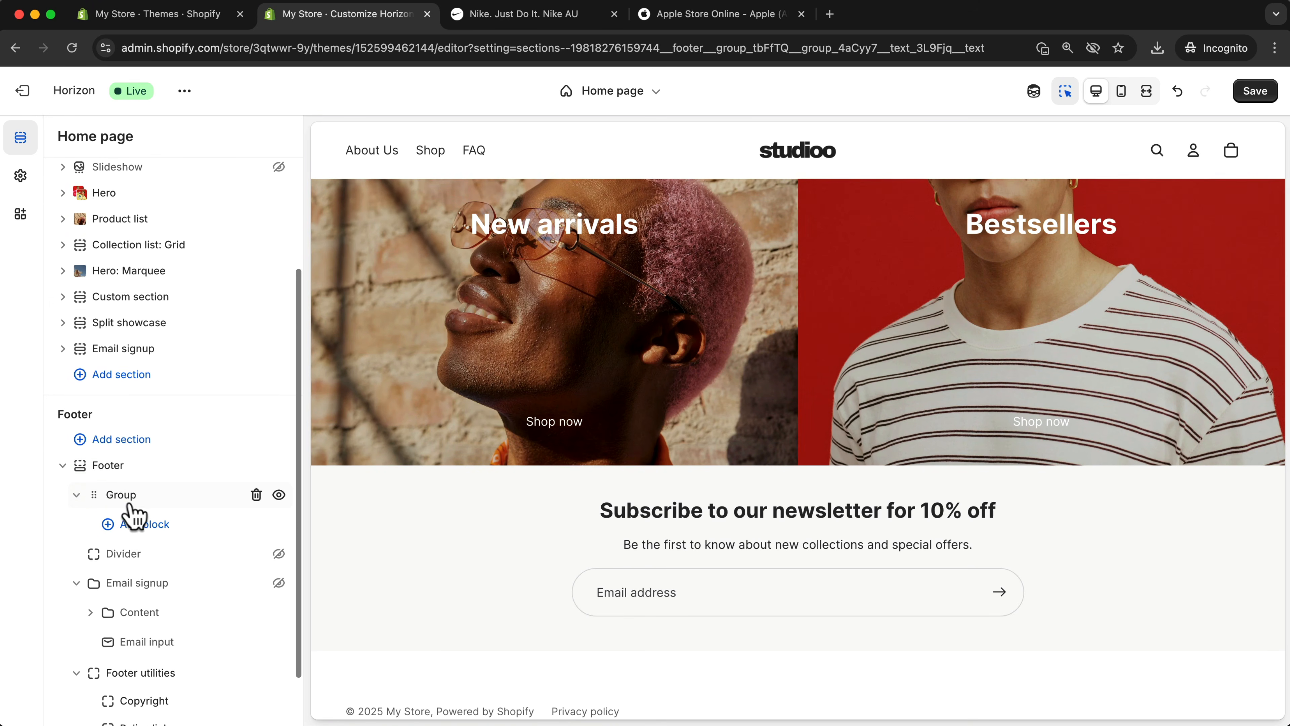
pyautogui.click(108, 525)
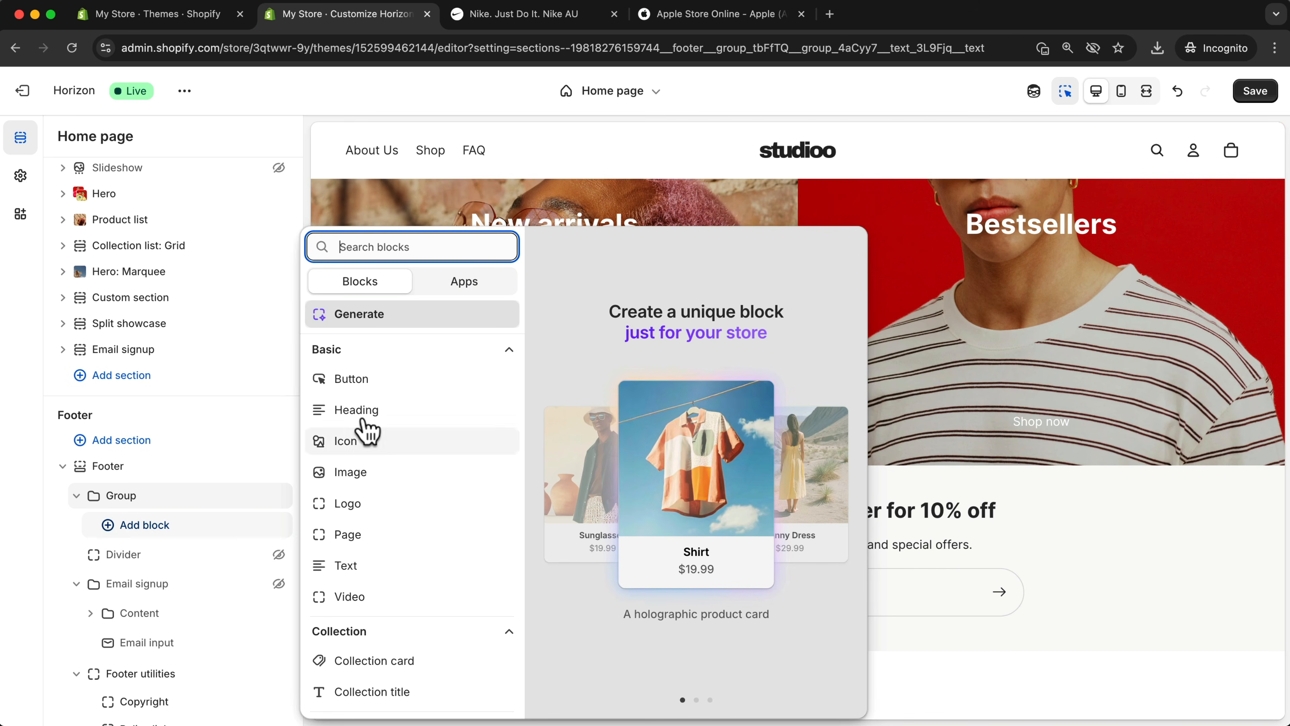
pyautogui.scroll(-10, 374, 428)
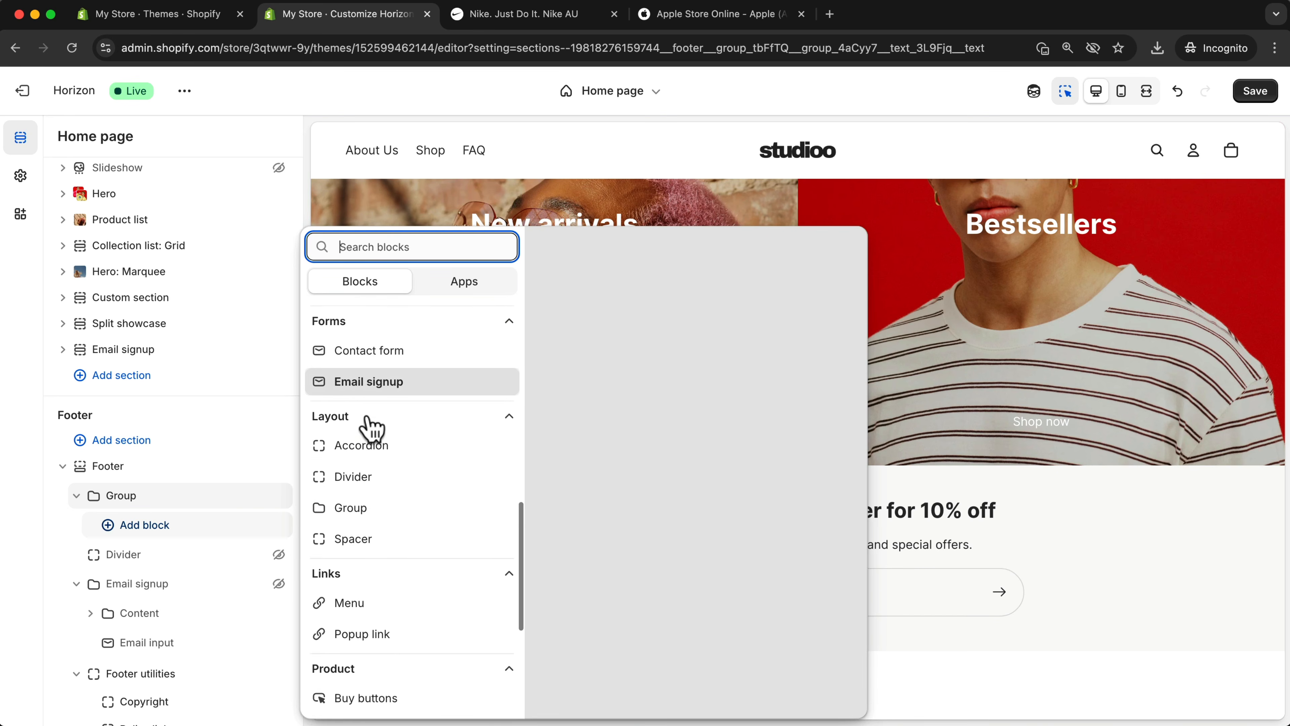
pyautogui.scroll(-1, 374, 429)
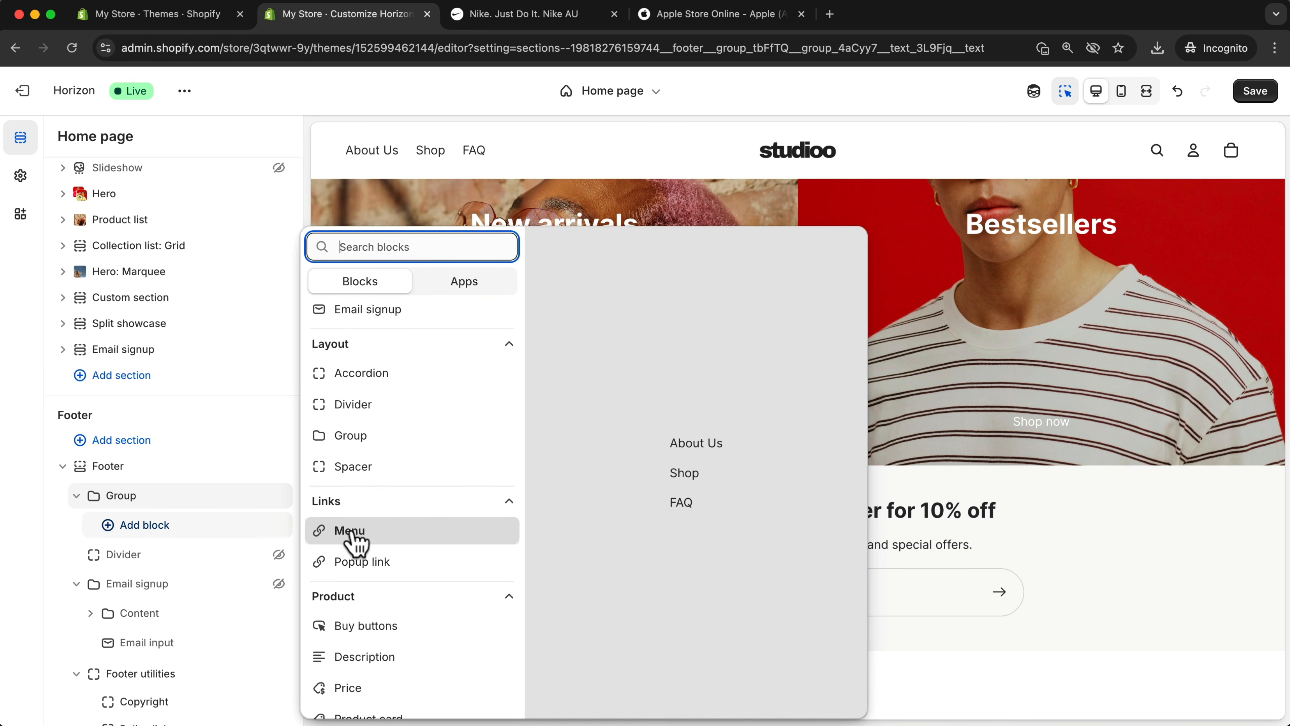
pyautogui.click(354, 531)
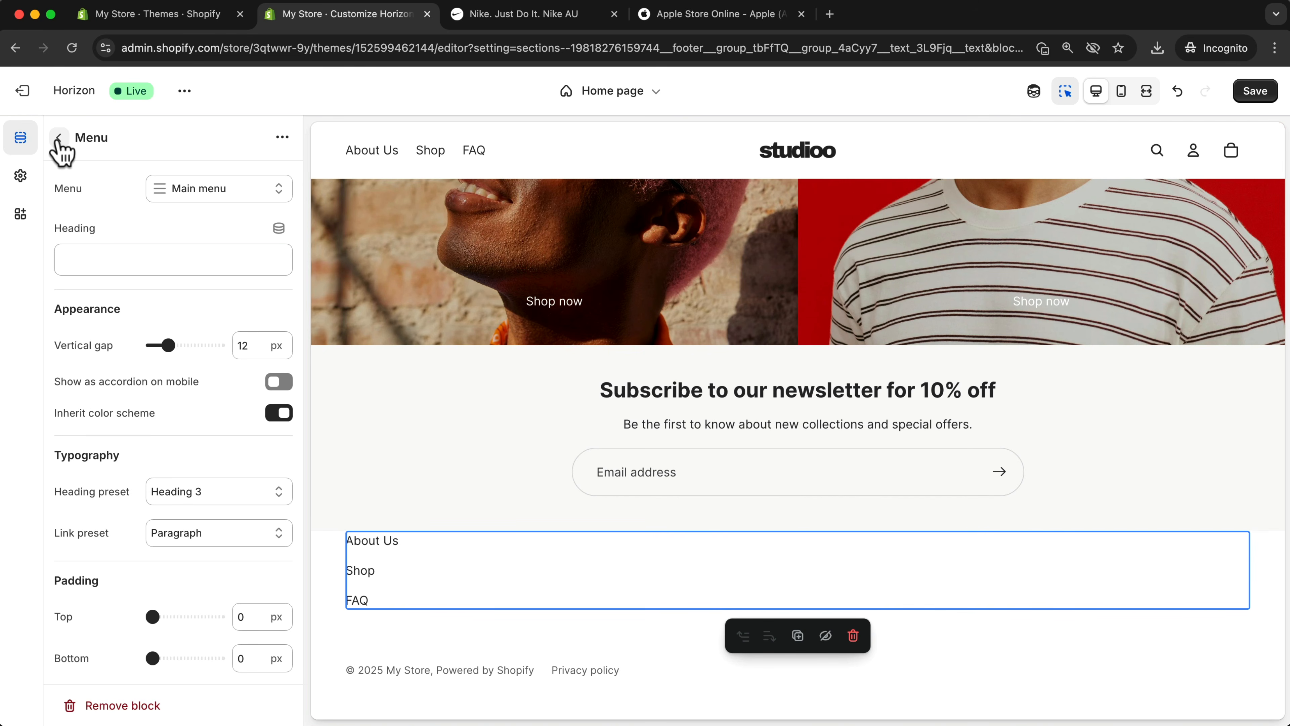
pyautogui.click(58, 138)
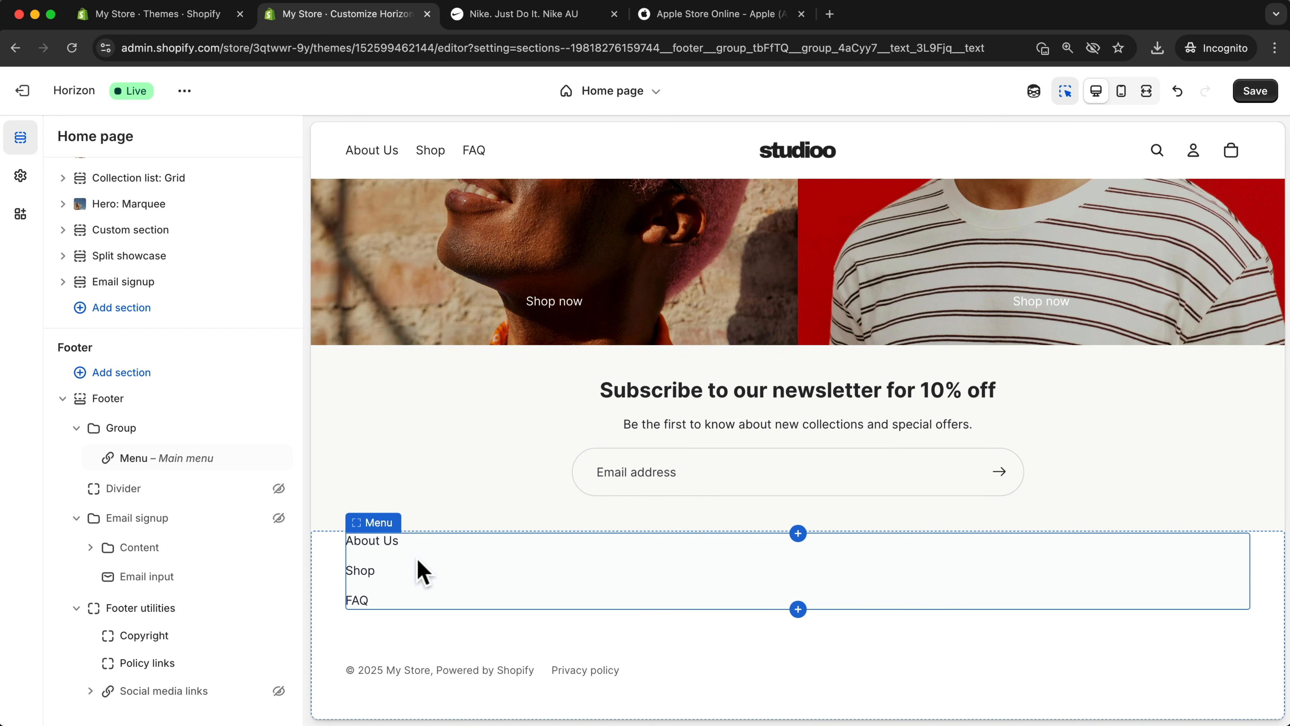
# Duplicate the Menu block in the footer's Group three times to make four Menu blocks
pyautogui.click(444, 573)
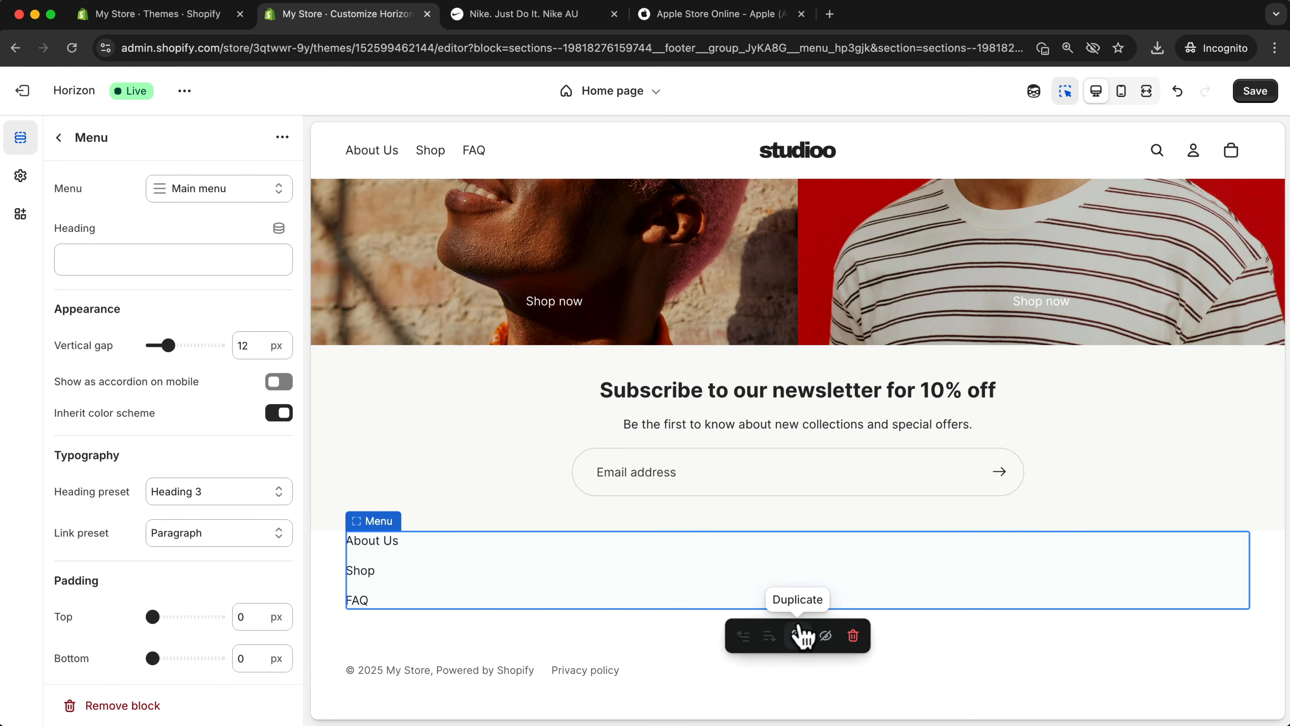
pyautogui.click(798, 637)
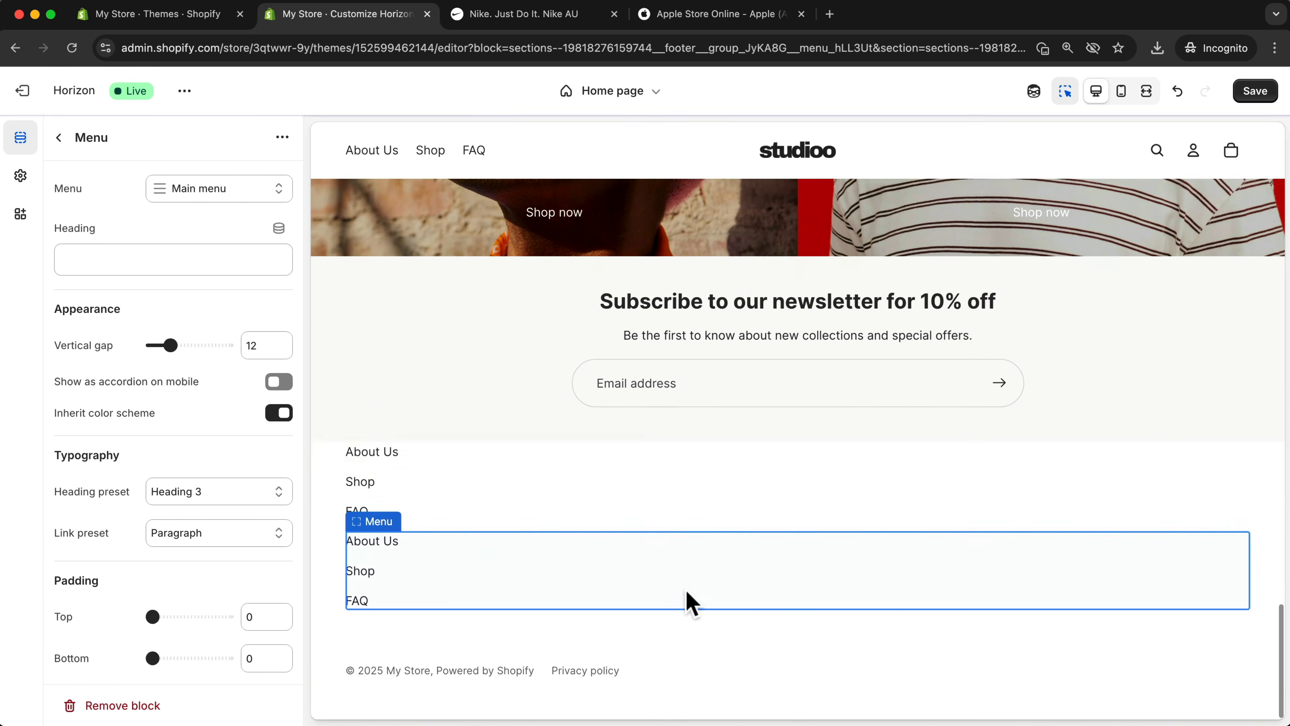
pyautogui.click(799, 638)
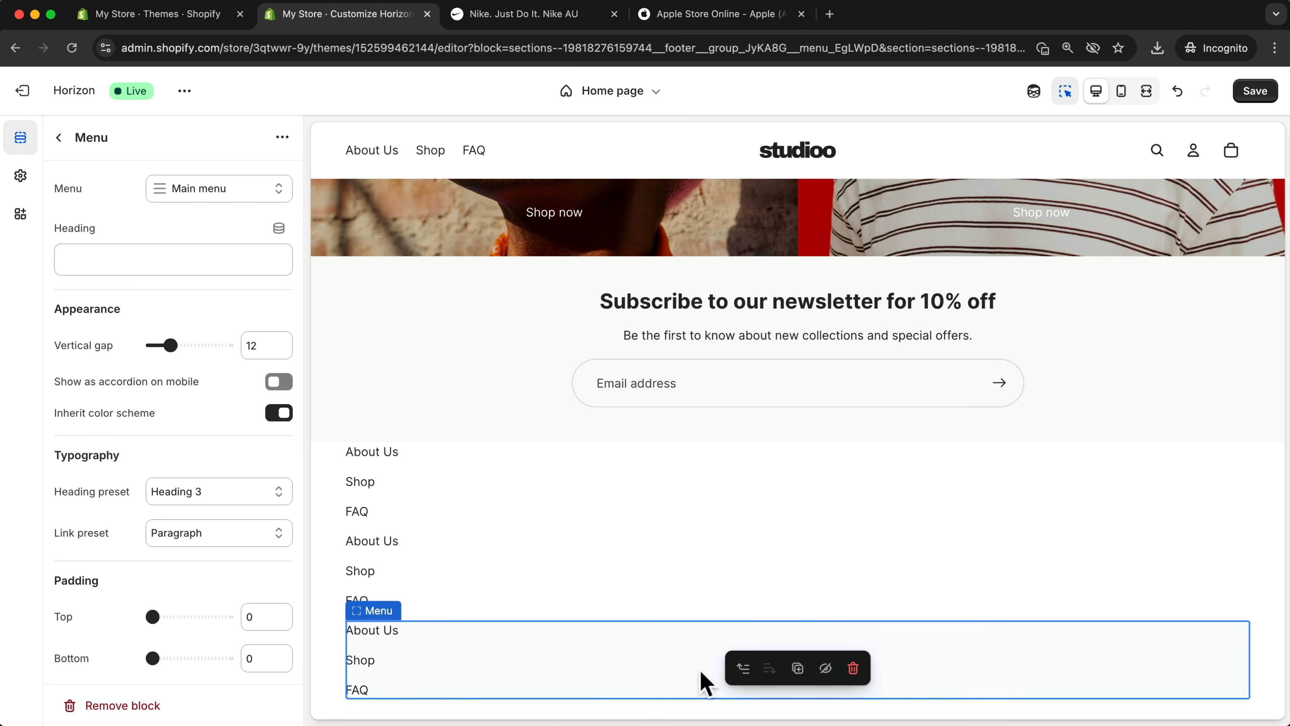
pyautogui.click(798, 671)
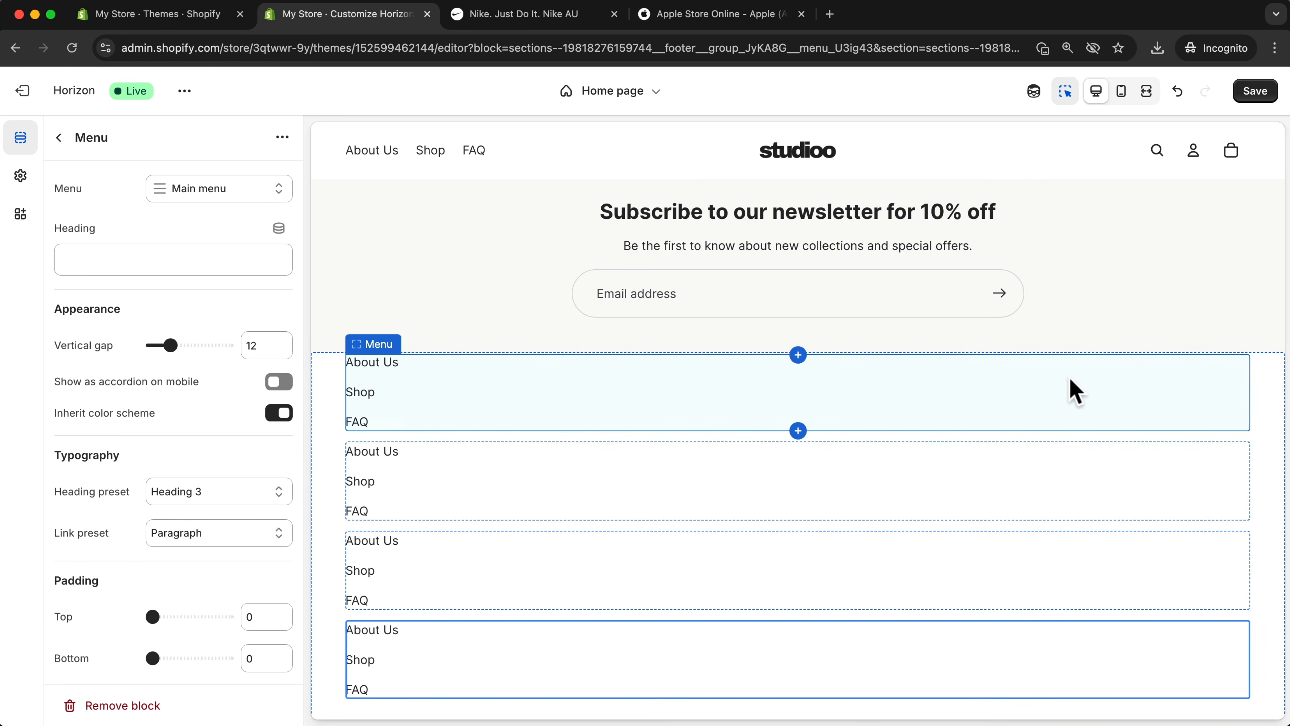
# Set the layout direction of the footer's Group block to Horizontal
pyautogui.click(58, 138)
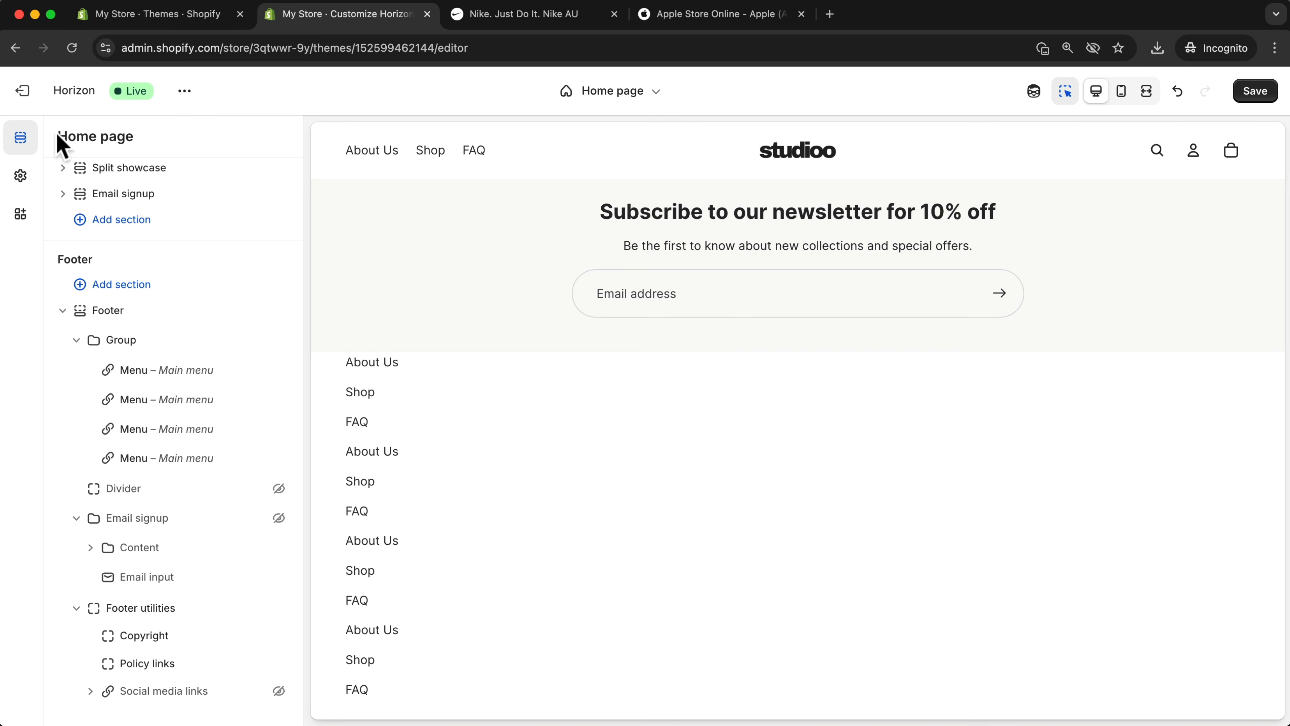
pyautogui.click(122, 341)
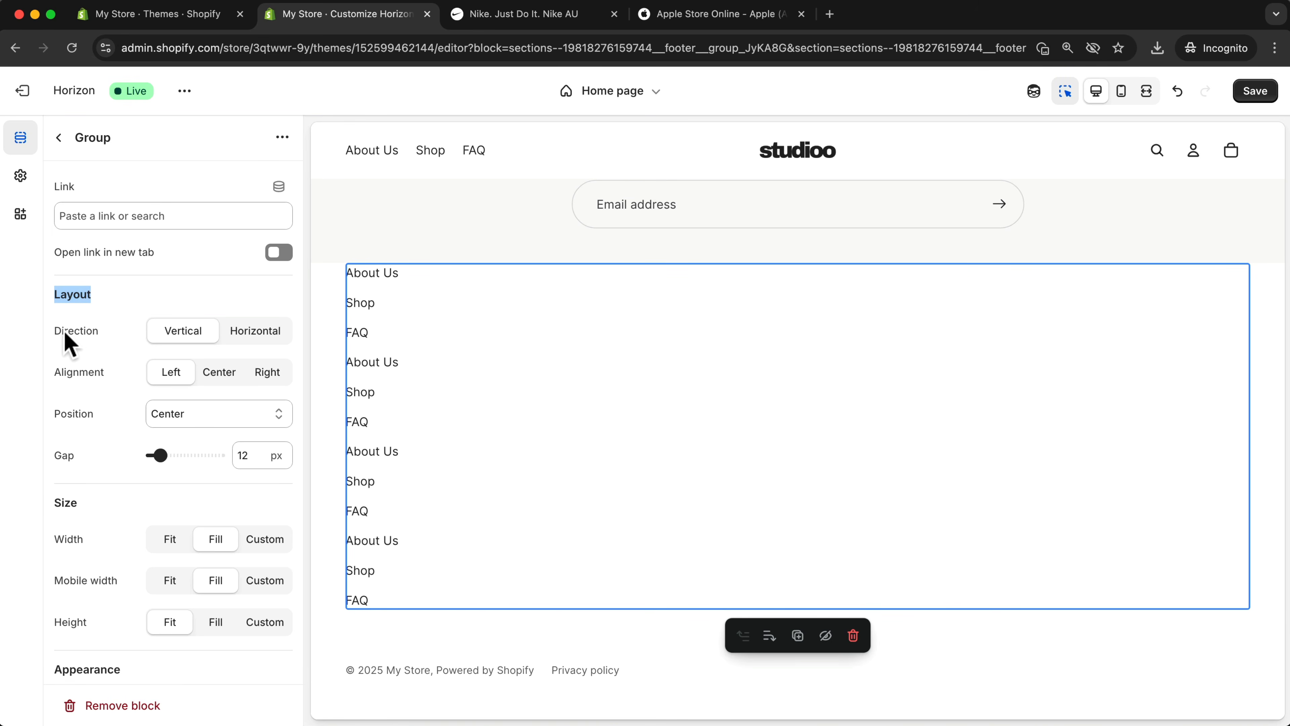
pyautogui.moveTo(25, 330); pyautogui.dragTo(101, 328)
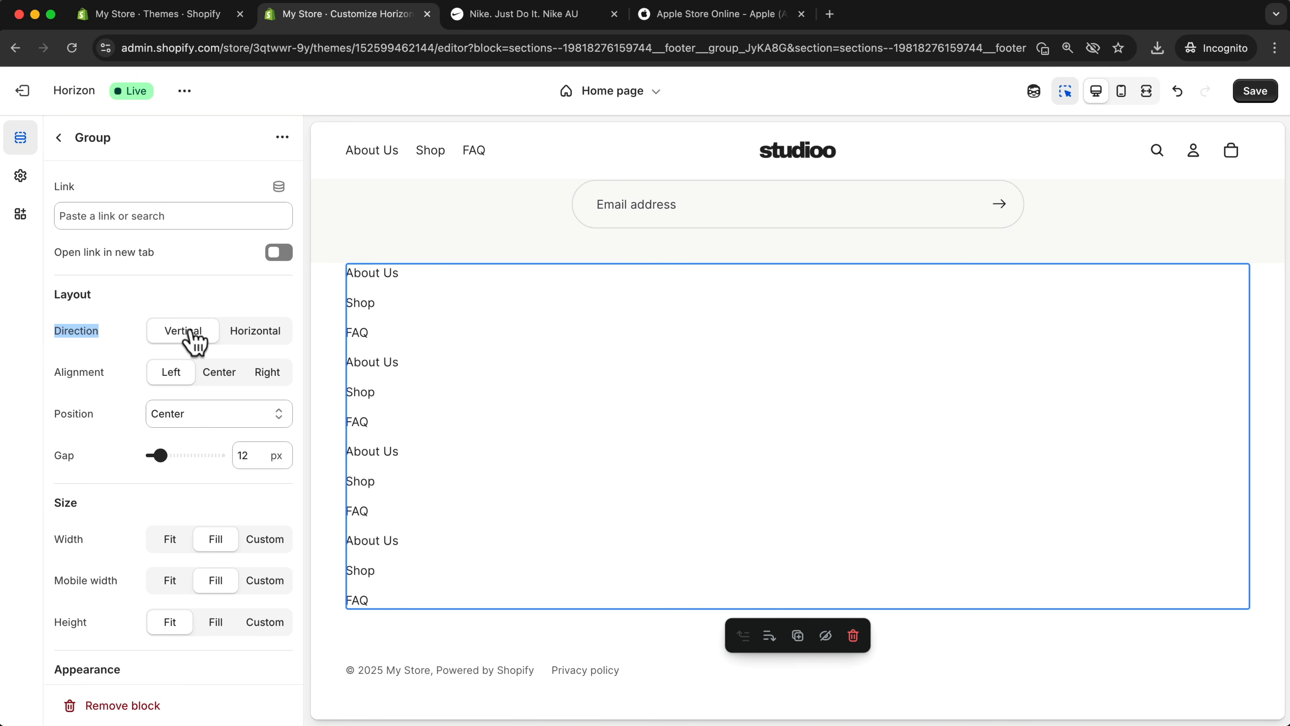
pyautogui.click(261, 336)
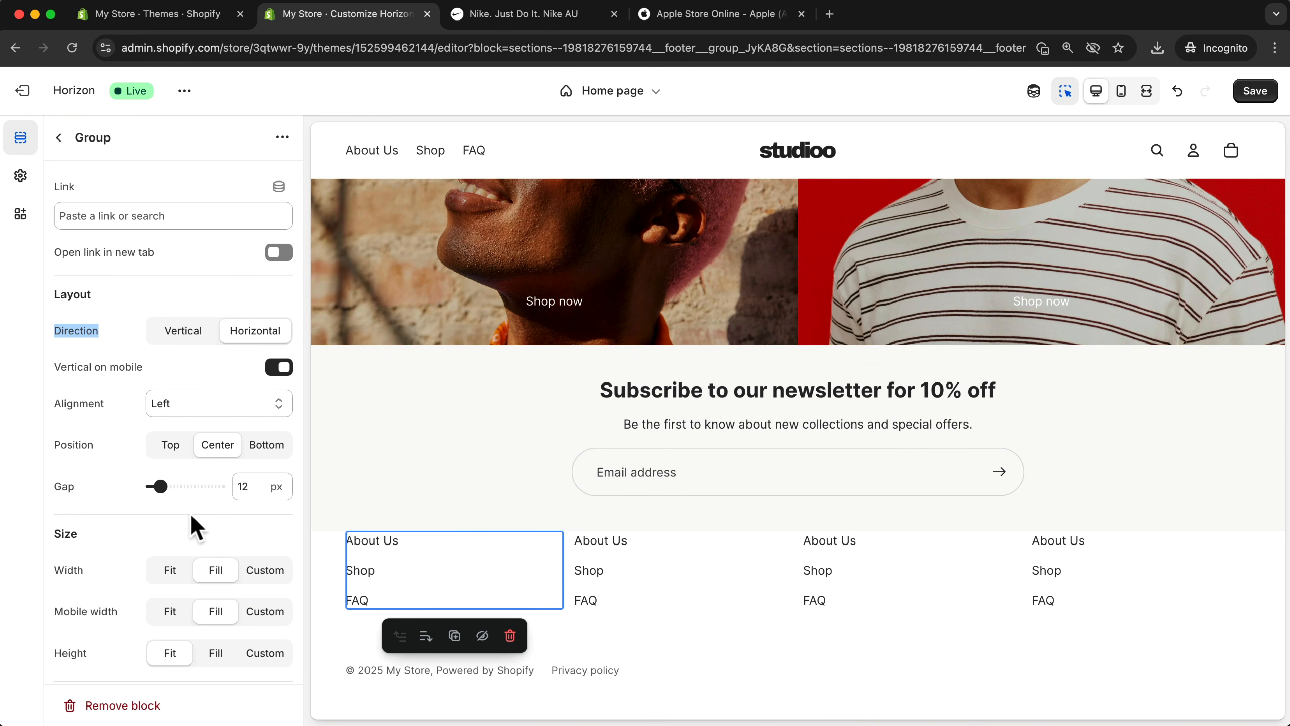
# Set the footer Group's top padding to 24 px
pyautogui.scroll(-8, 190, 526)
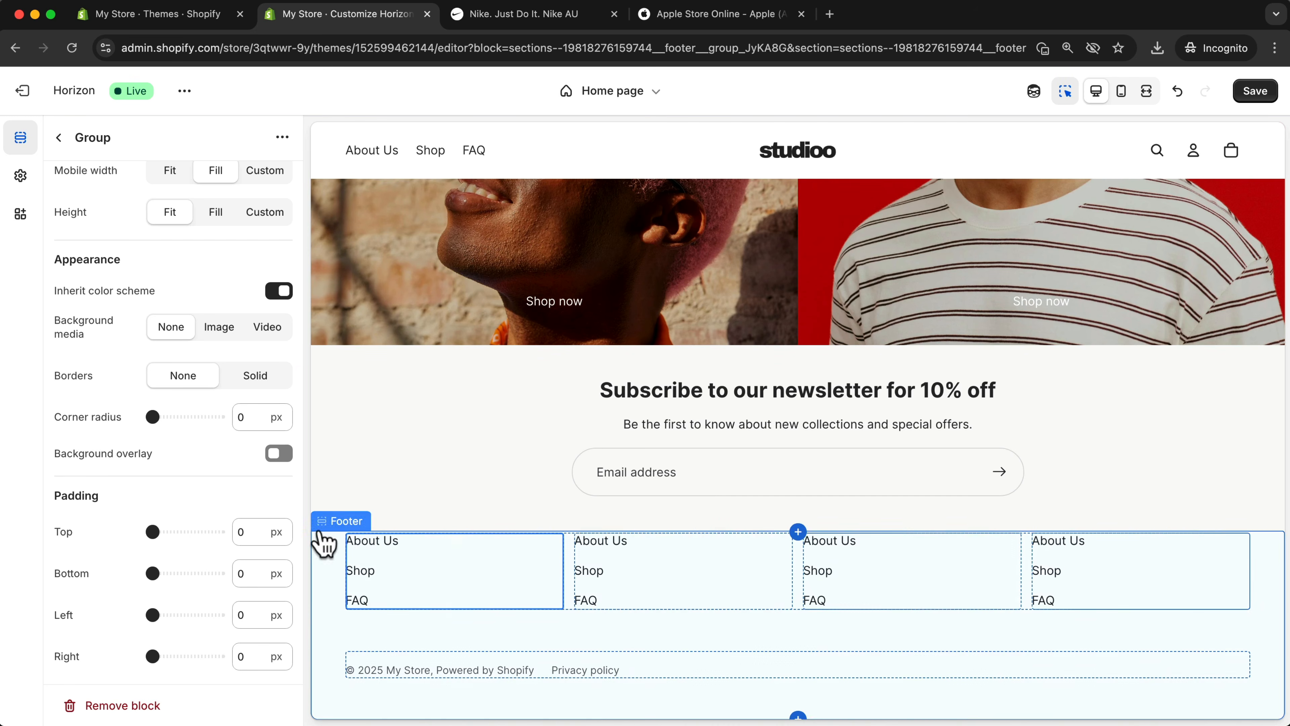
pyautogui.moveTo(152, 530); pyautogui.dragTo(159, 530)
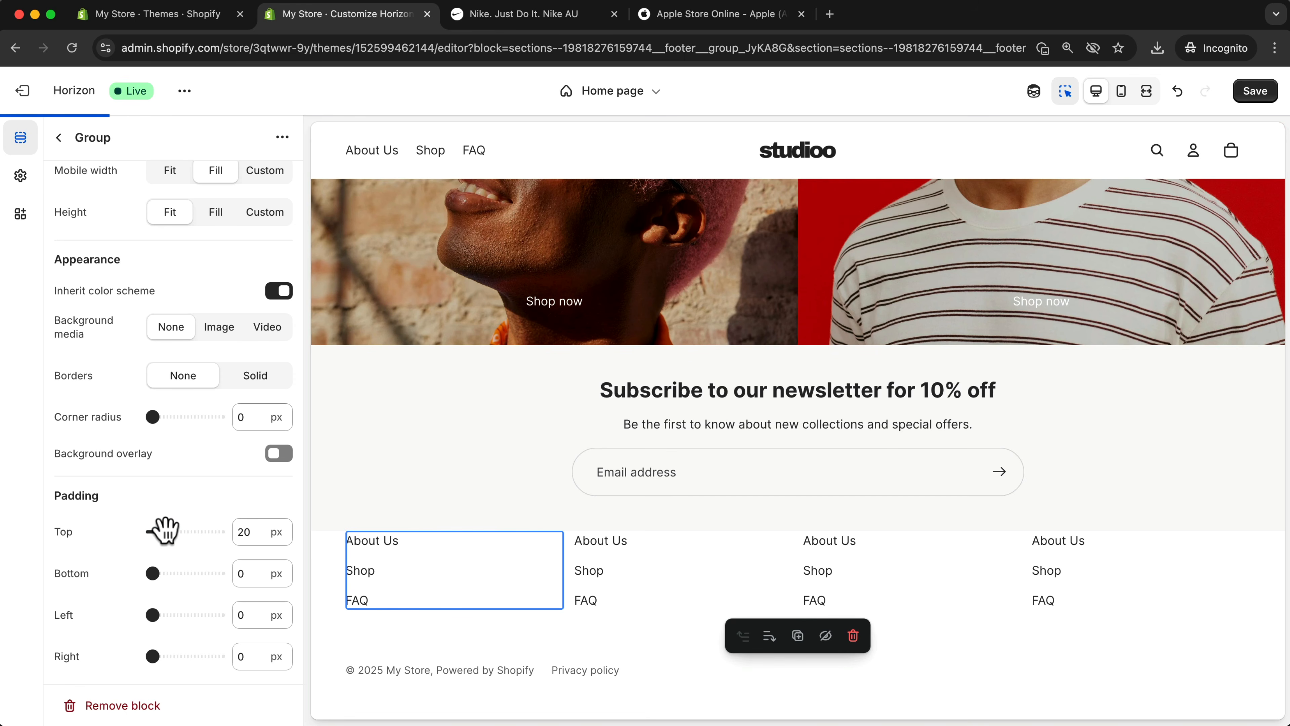
pyautogui.click(247, 531)
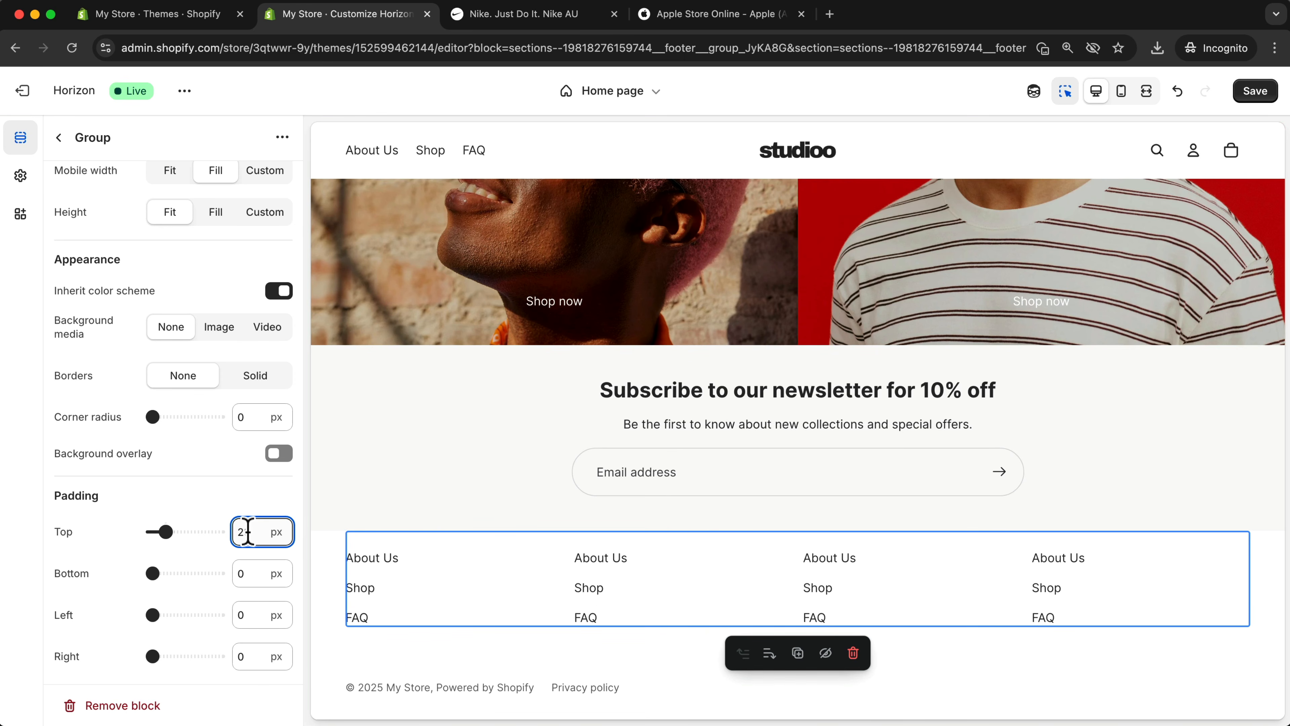
pyautogui.click(198, 520)
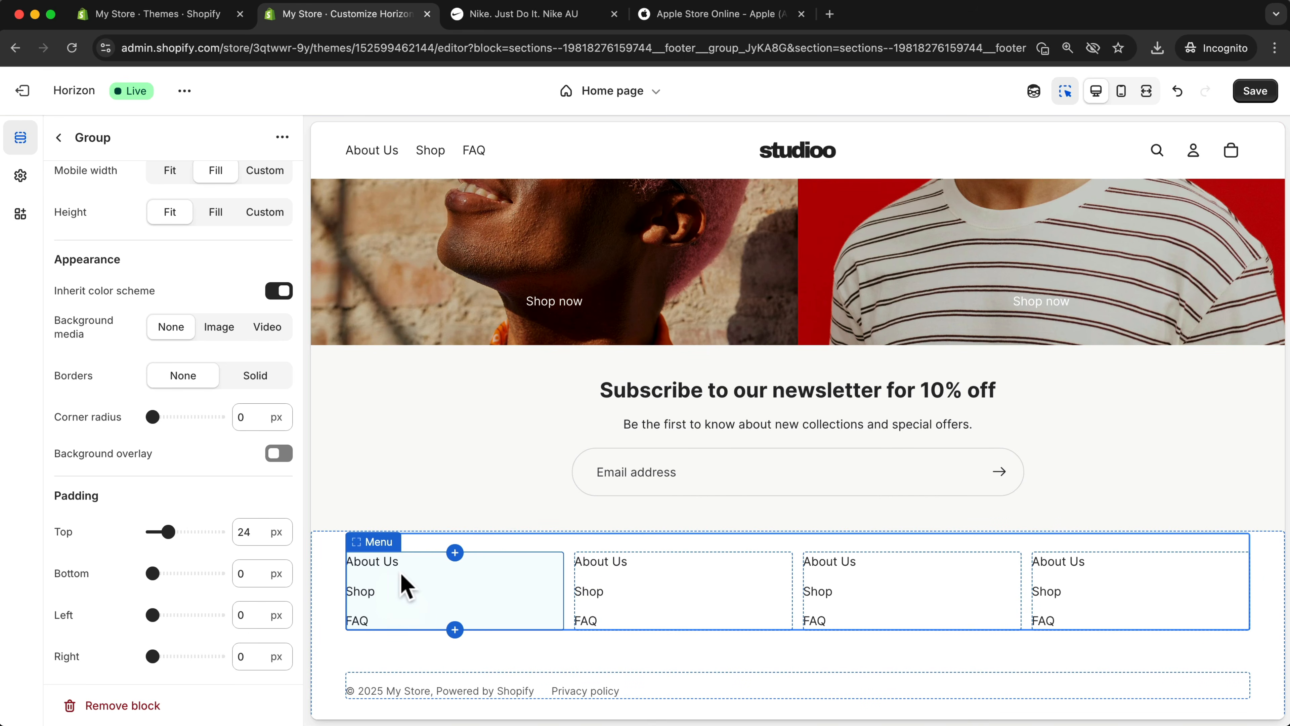
# Replace the menu in the footer's first Menu block with Footer menu and save the theme
pyautogui.click(394, 586)
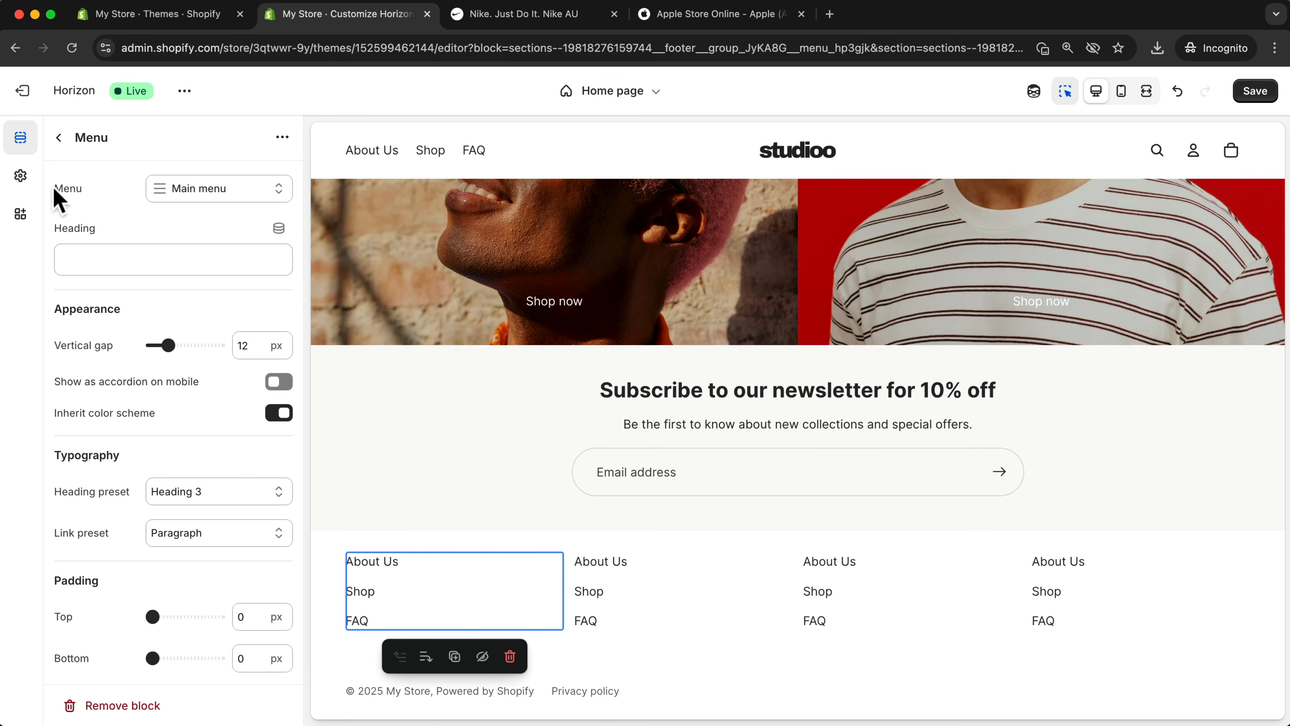
pyautogui.moveTo(54, 188); pyautogui.dragTo(82, 200)
pyautogui.click(208, 194)
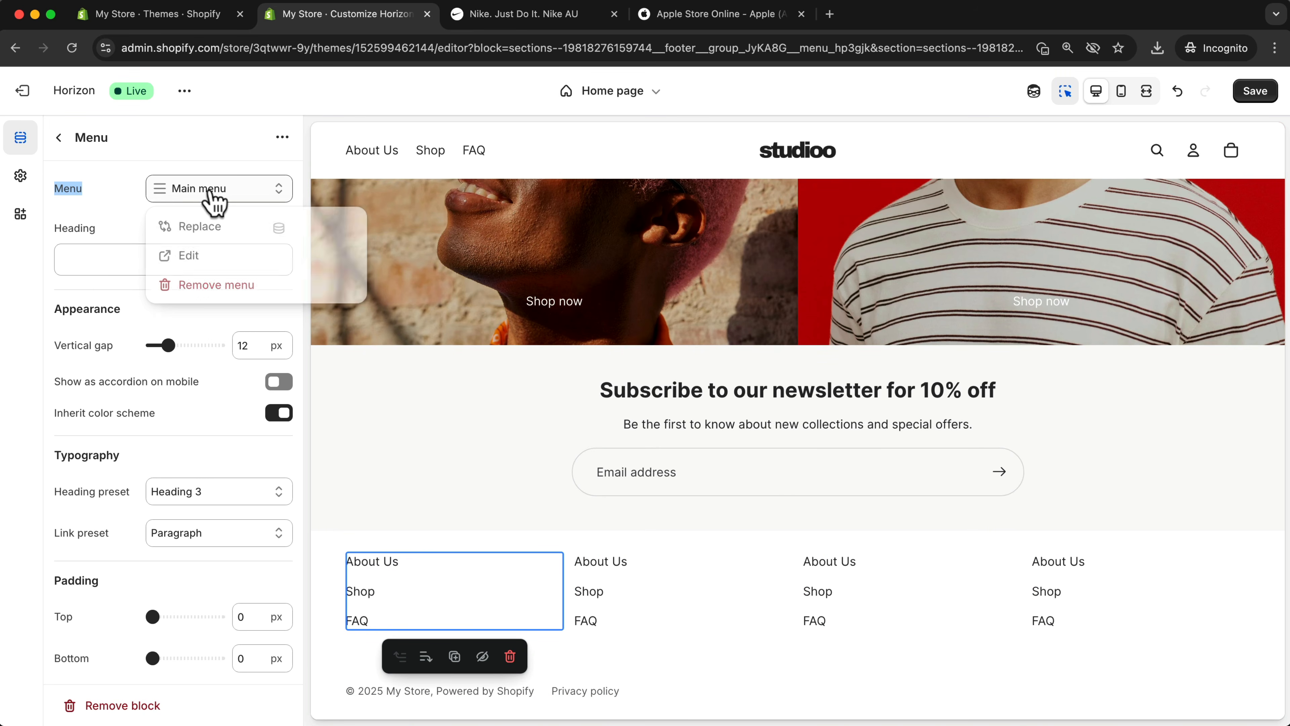
pyautogui.click(200, 231)
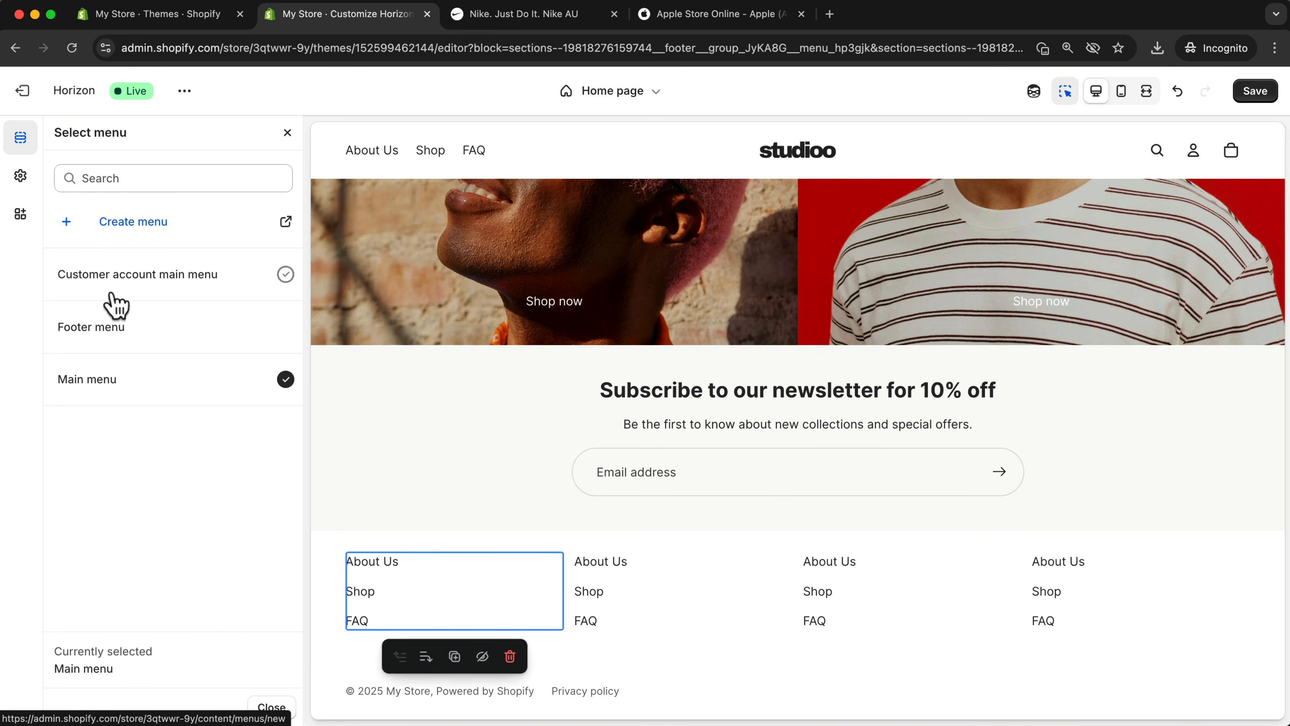
pyautogui.click(105, 333)
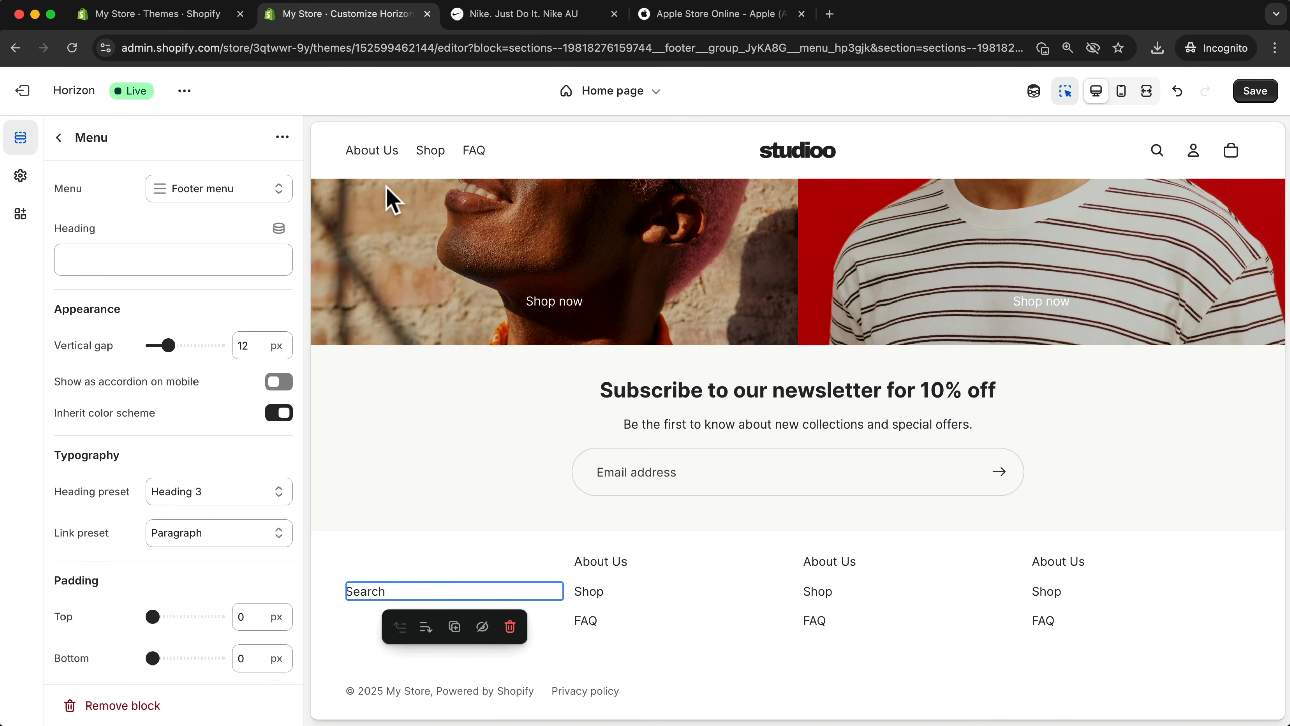
pyautogui.click(1254, 91)
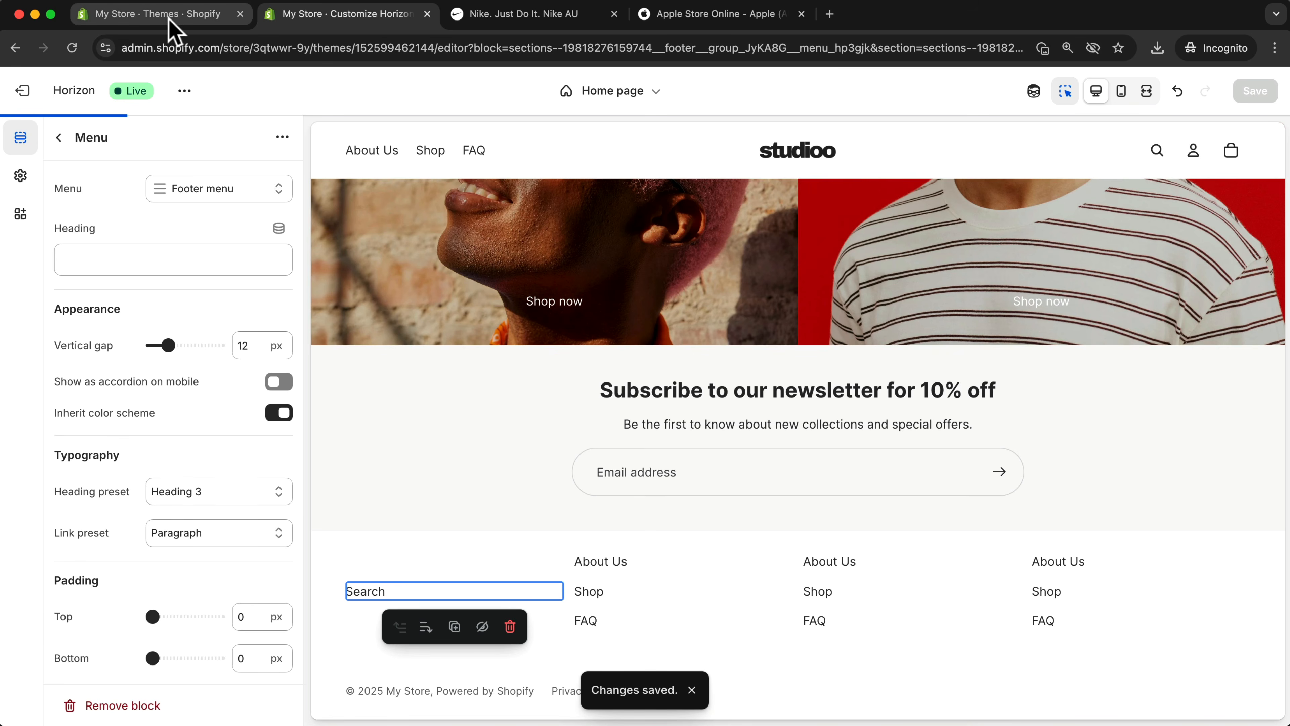
# Open Footer menu in the store admin's content menus, delete its Search item and save the menu
pyautogui.click(152, 14)
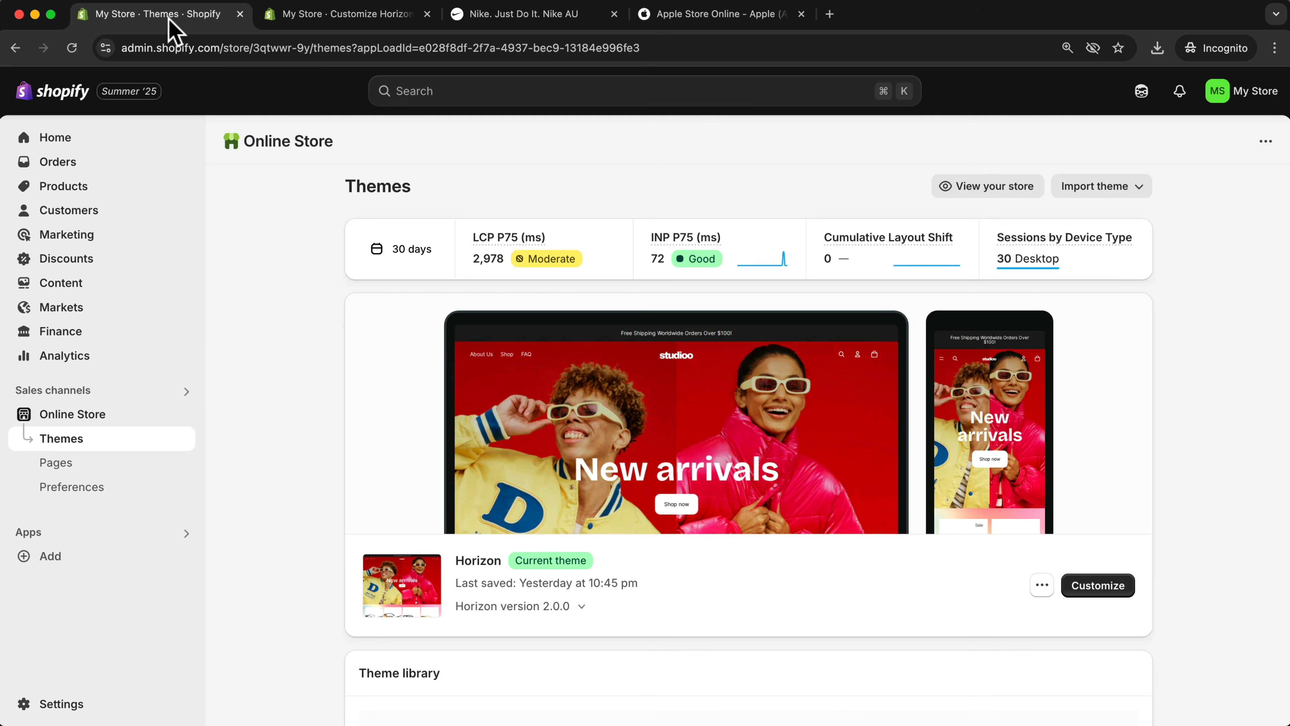
pyautogui.click(109, 287)
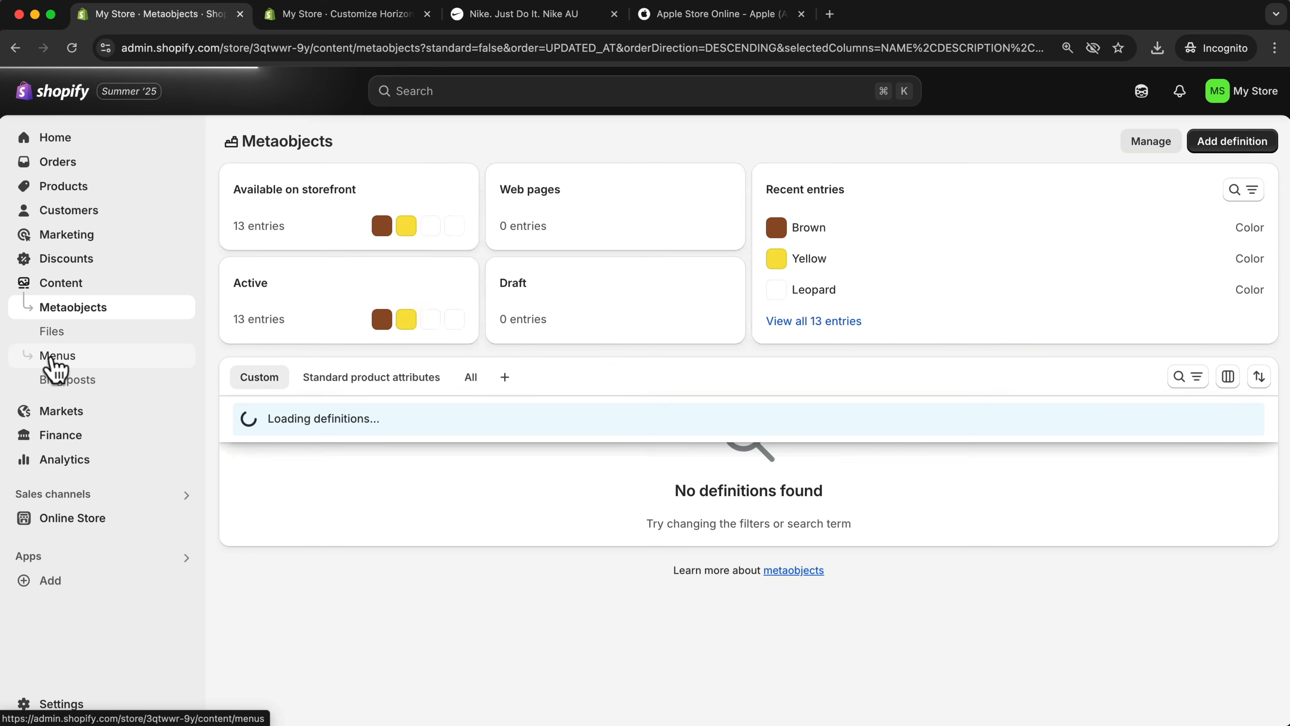
pyautogui.click(53, 362)
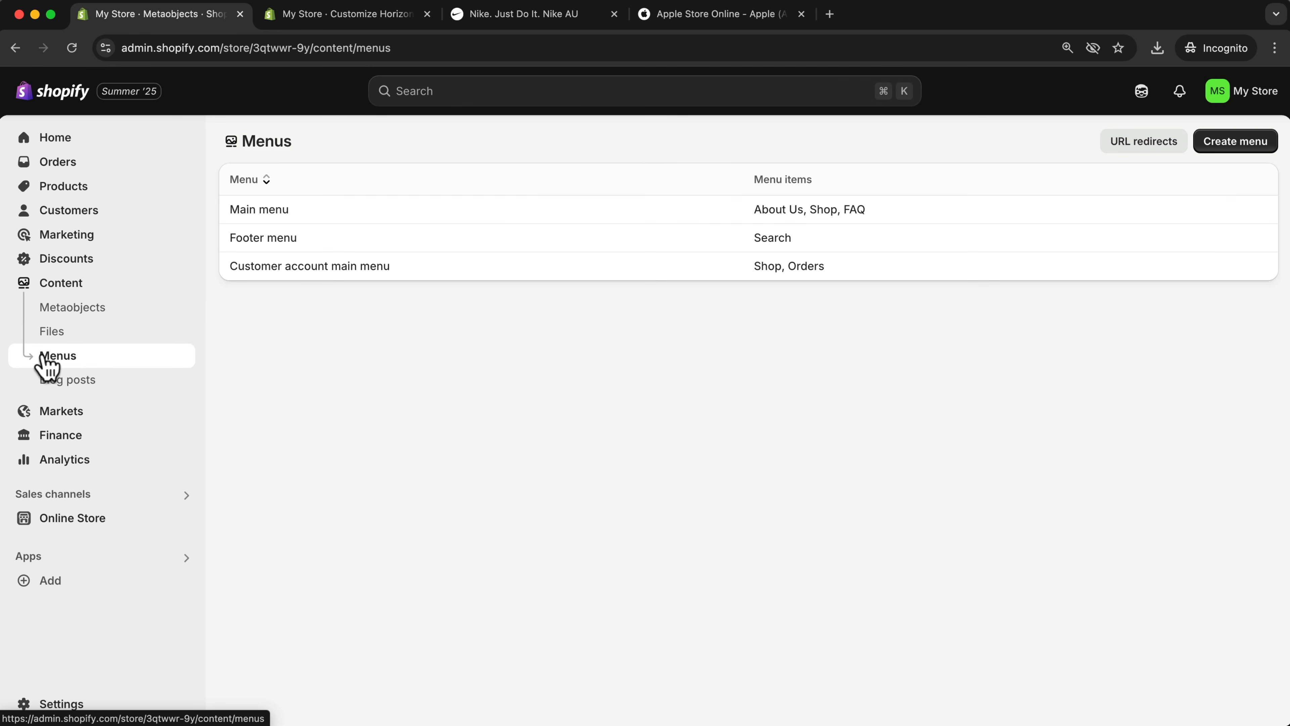
pyautogui.click(274, 239)
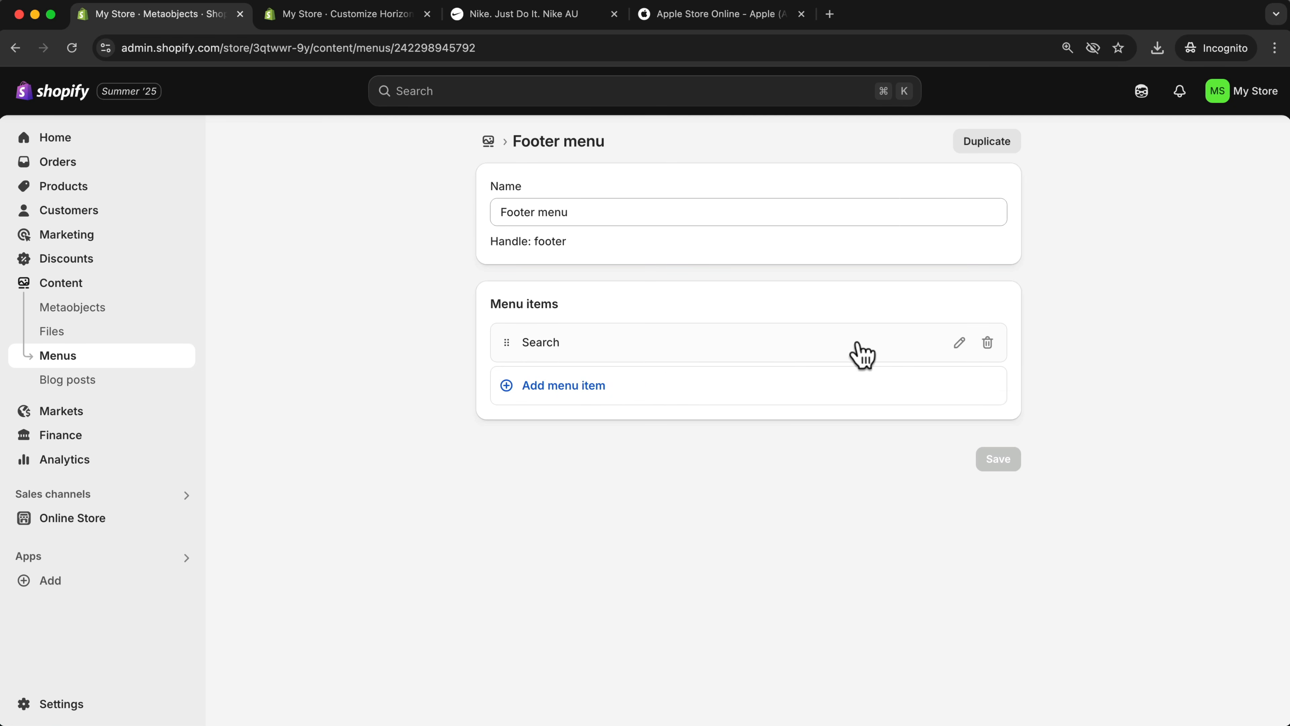
pyautogui.click(991, 343)
pyautogui.click(847, 442)
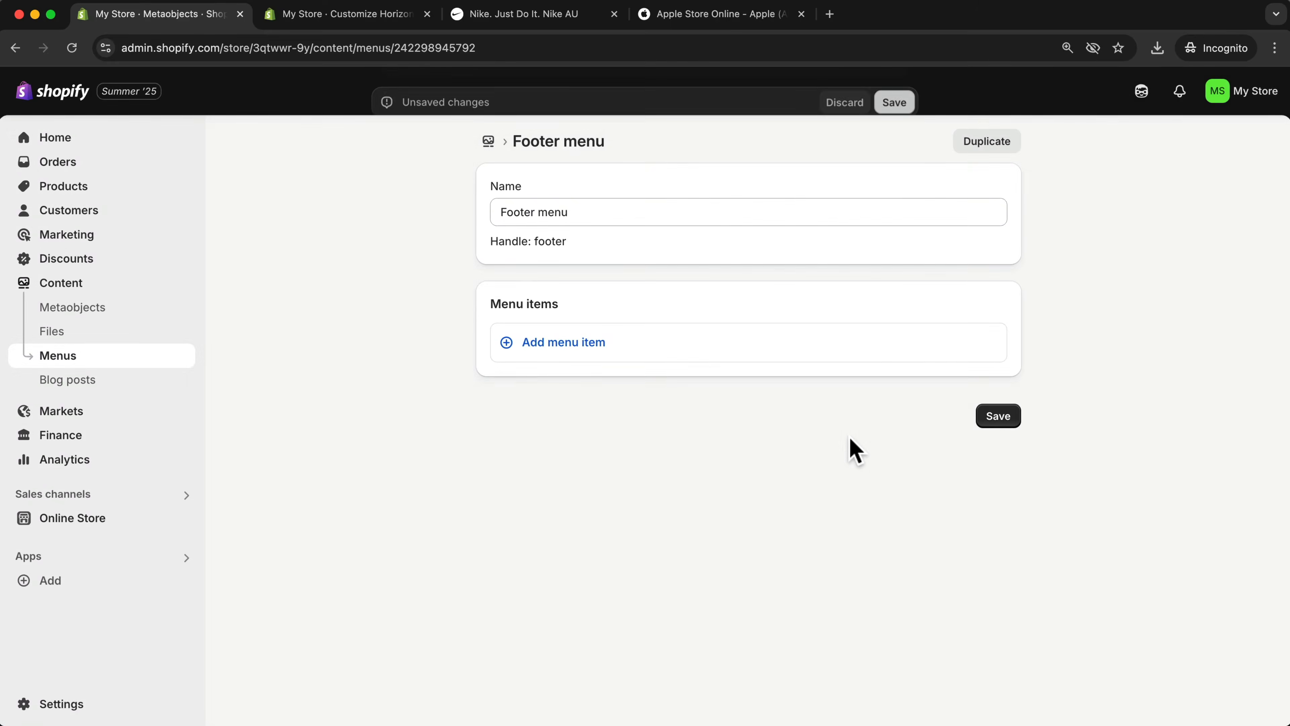
pyautogui.click(897, 91)
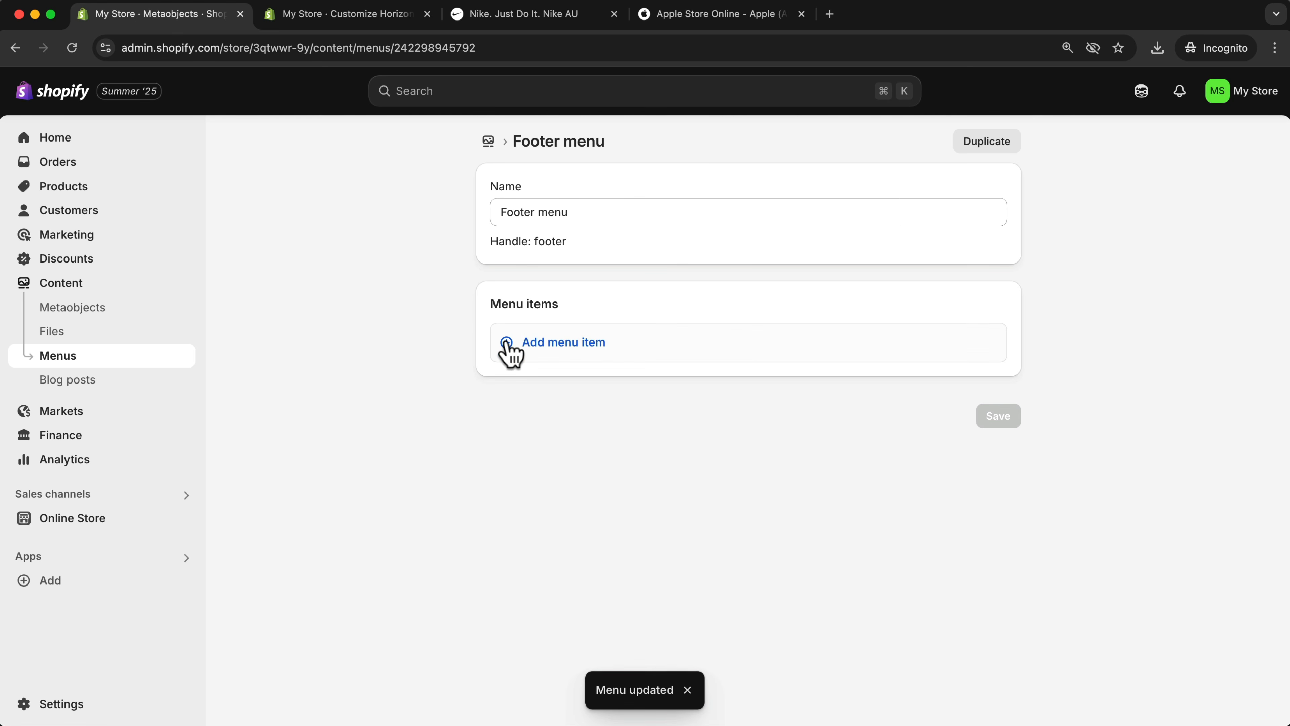
# Add an About Us item to Footer menu, linked to the About Us page
pyautogui.click(525, 349)
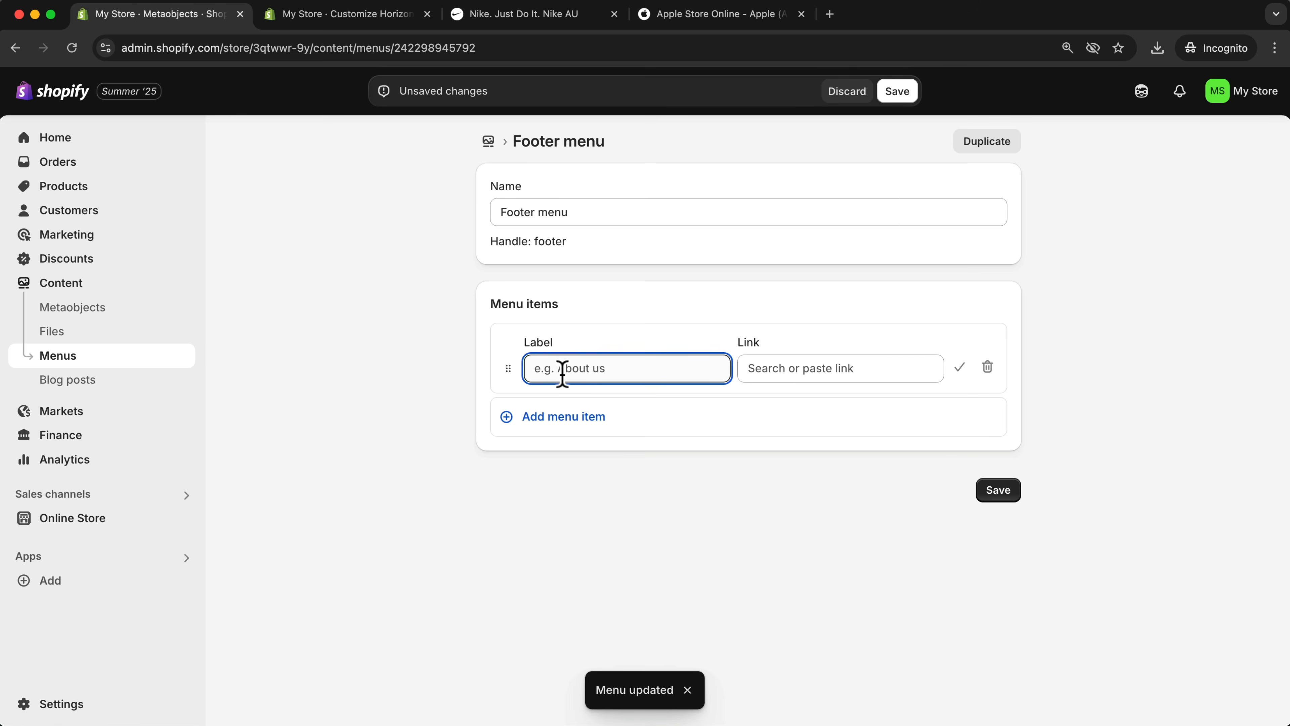
pyautogui.write('About Us')
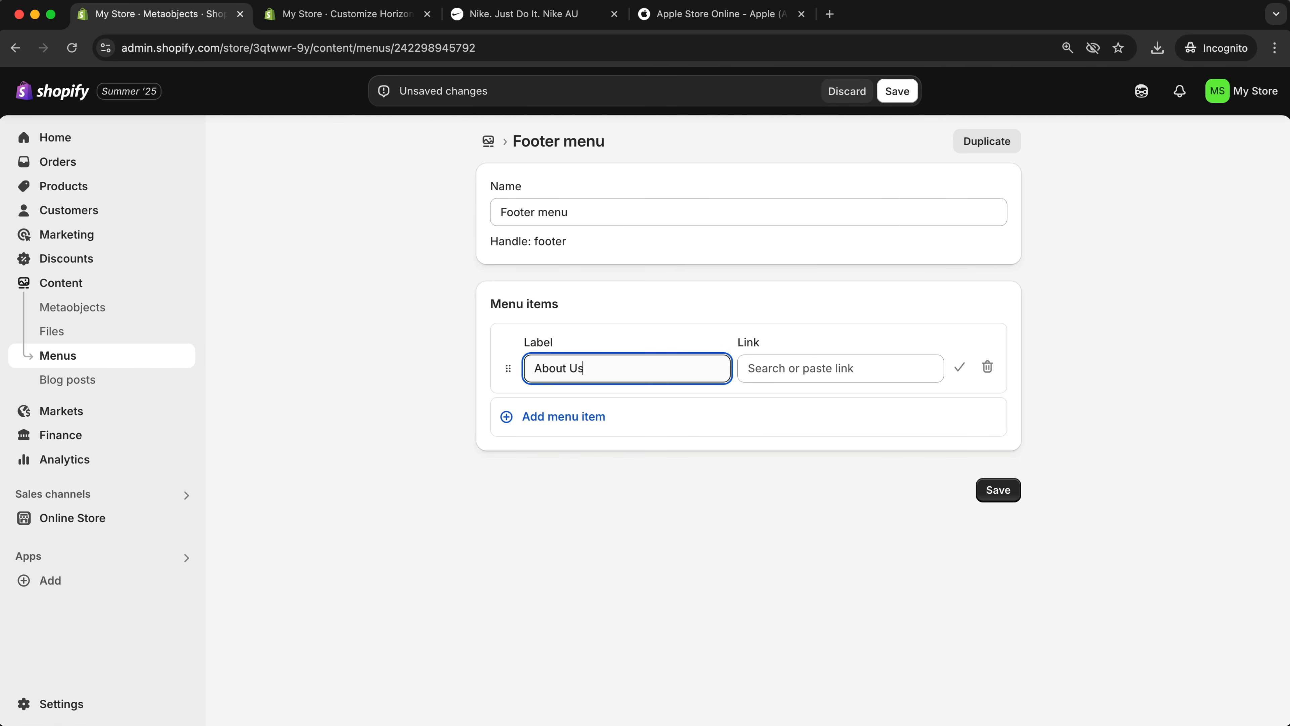
pyautogui.click(766, 369)
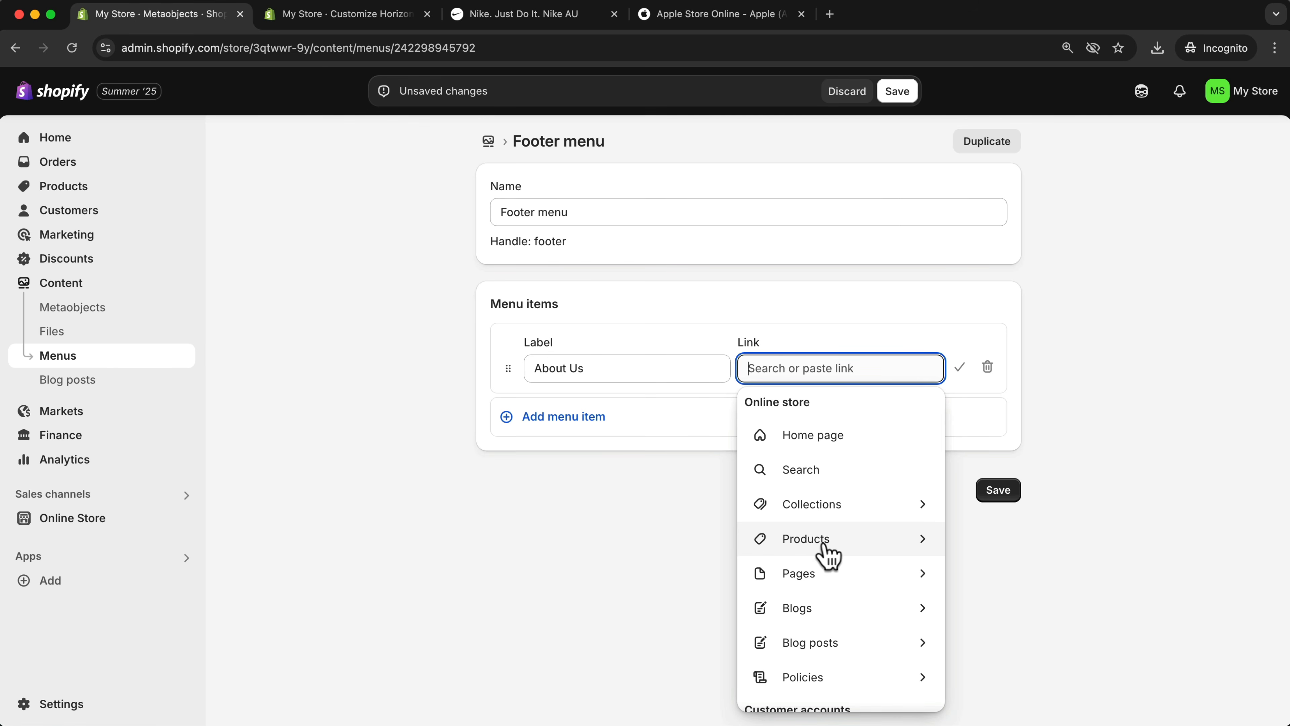
pyautogui.click(822, 579)
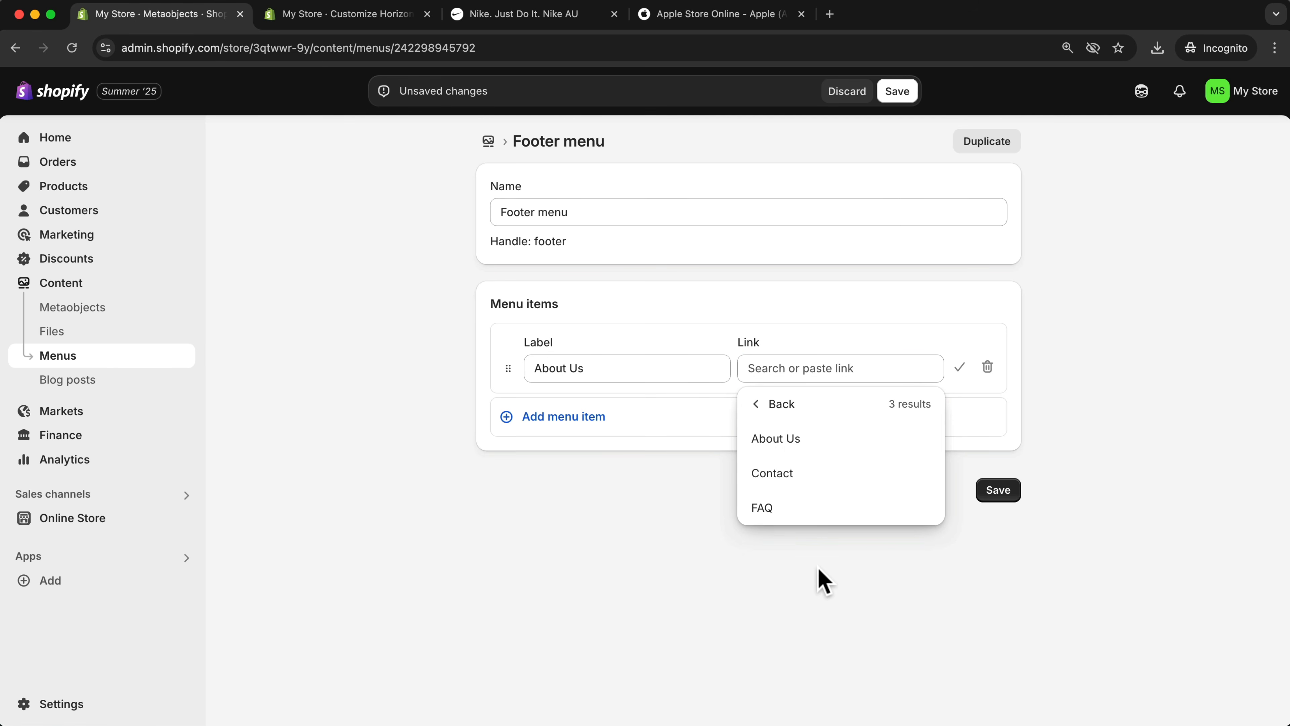
pyautogui.click(795, 450)
# Add a Shop item to Footer menu, linked to All products
pyautogui.click(512, 421)
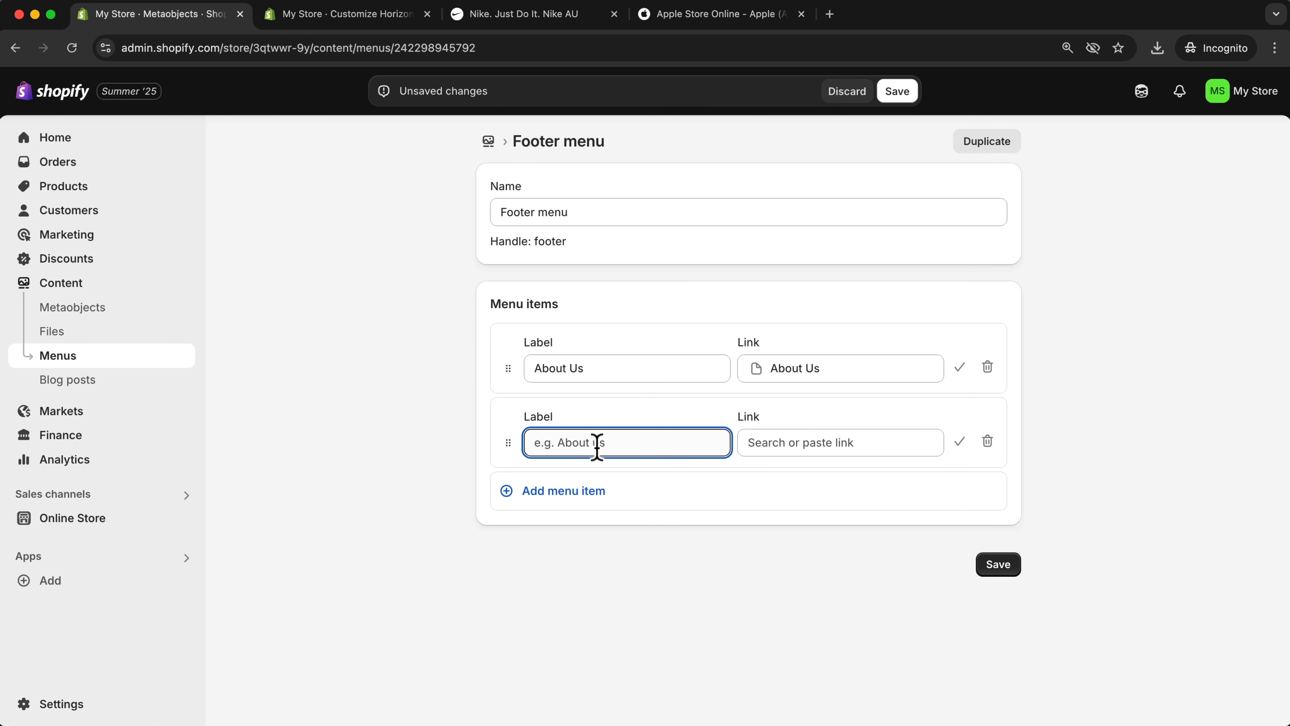
pyautogui.write('Shop')
pyautogui.click(832, 442)
pyautogui.click(813, 282)
pyautogui.click(800, 180)
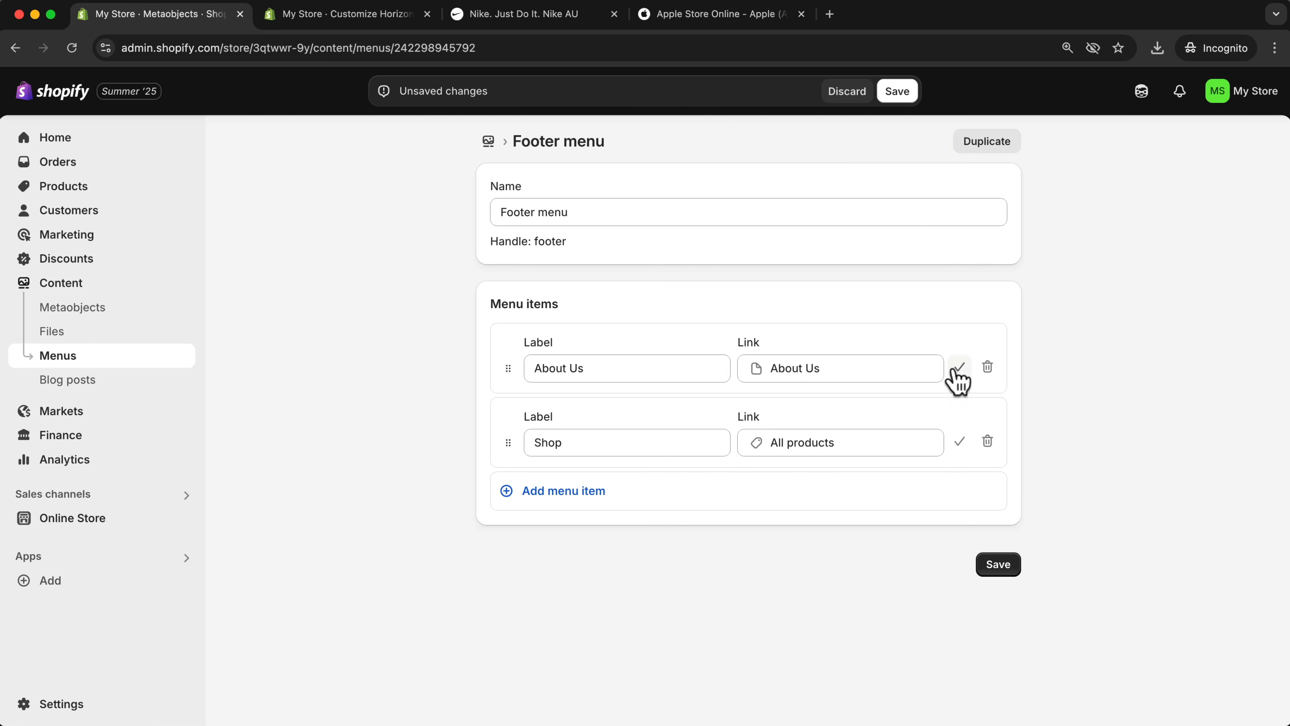
# Add an FAQ item to Footer menu, linked to the FAQ page
pyautogui.click(574, 491)
pyautogui.write('FAQ')
pyautogui.click(833, 516)
pyautogui.click(806, 311)
pyautogui.click(762, 656)
# Add a Contact item to Footer menu, linked to the Contact page
pyautogui.click(558, 565)
pyautogui.write('Contact')
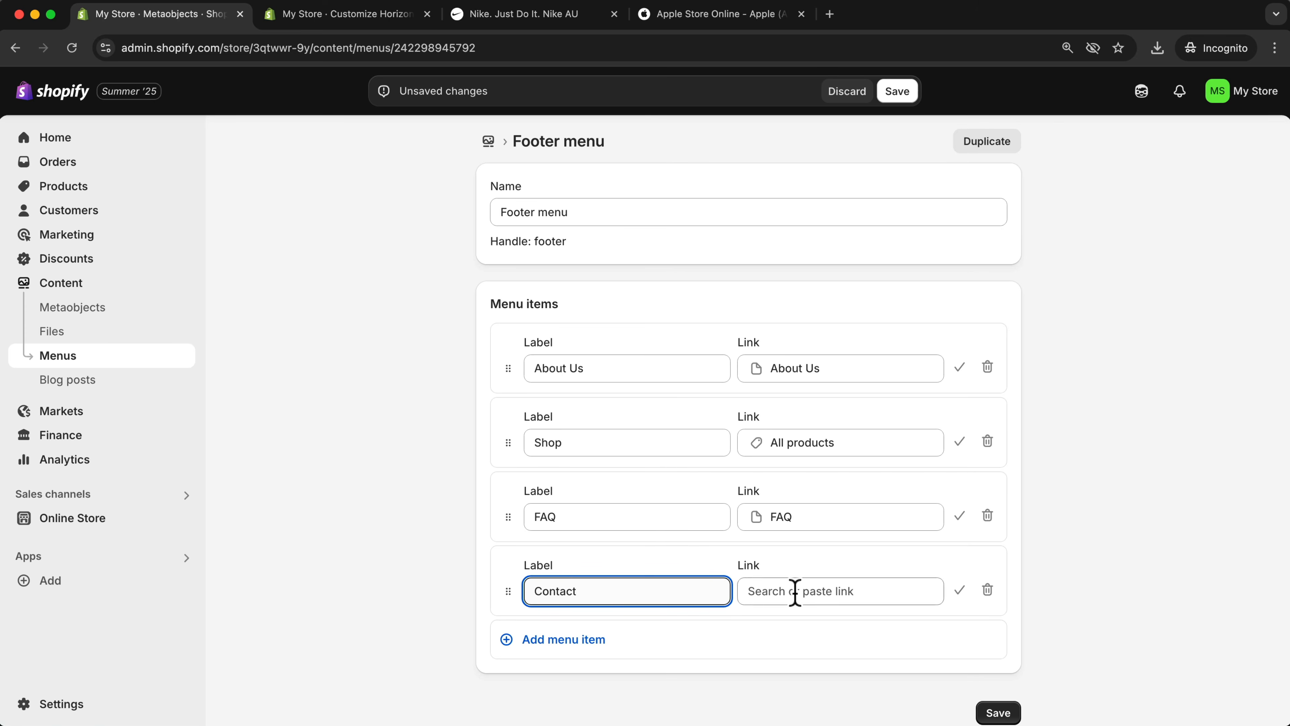
pyautogui.click(795, 590)
pyautogui.click(884, 326)
pyautogui.click(805, 517)
# Save Footer menu with its four new items and reload the theme editor to refresh the footer preview
pyautogui.click(959, 368)
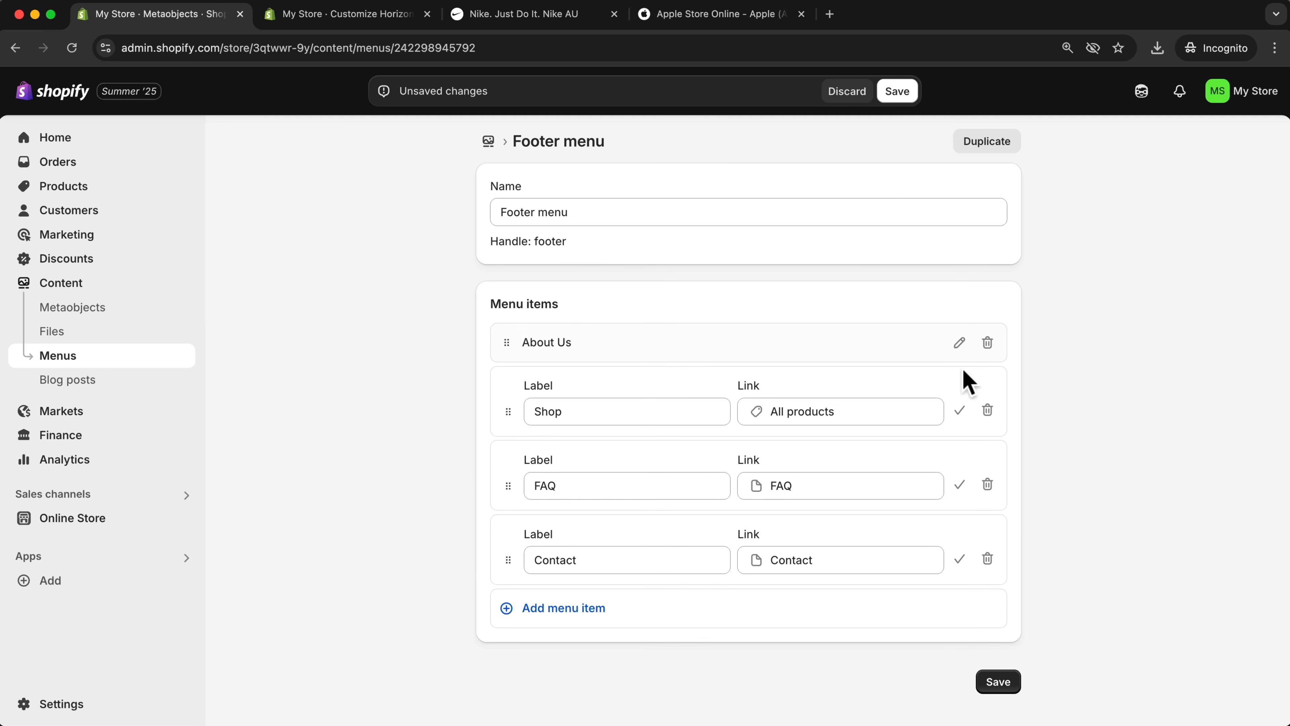
pyautogui.click(960, 411)
pyautogui.click(959, 454)
pyautogui.click(959, 496)
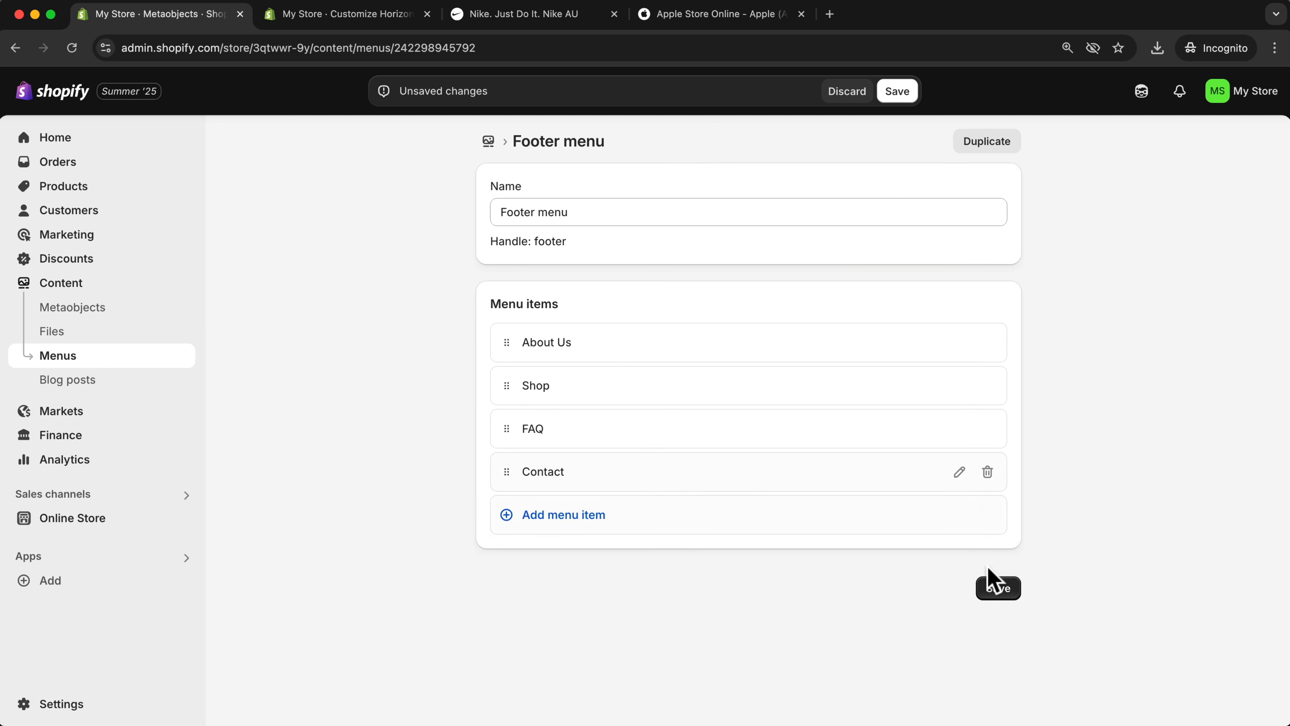
pyautogui.click(999, 590)
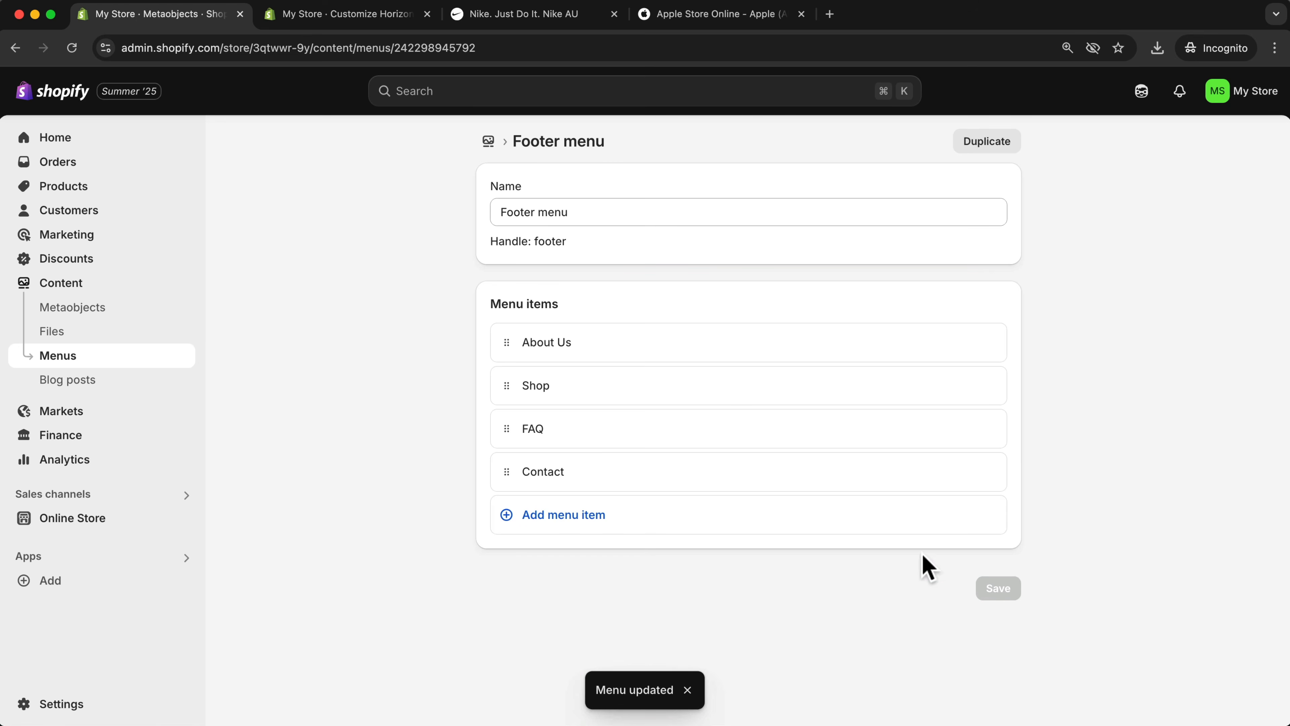
pyautogui.click(317, 21)
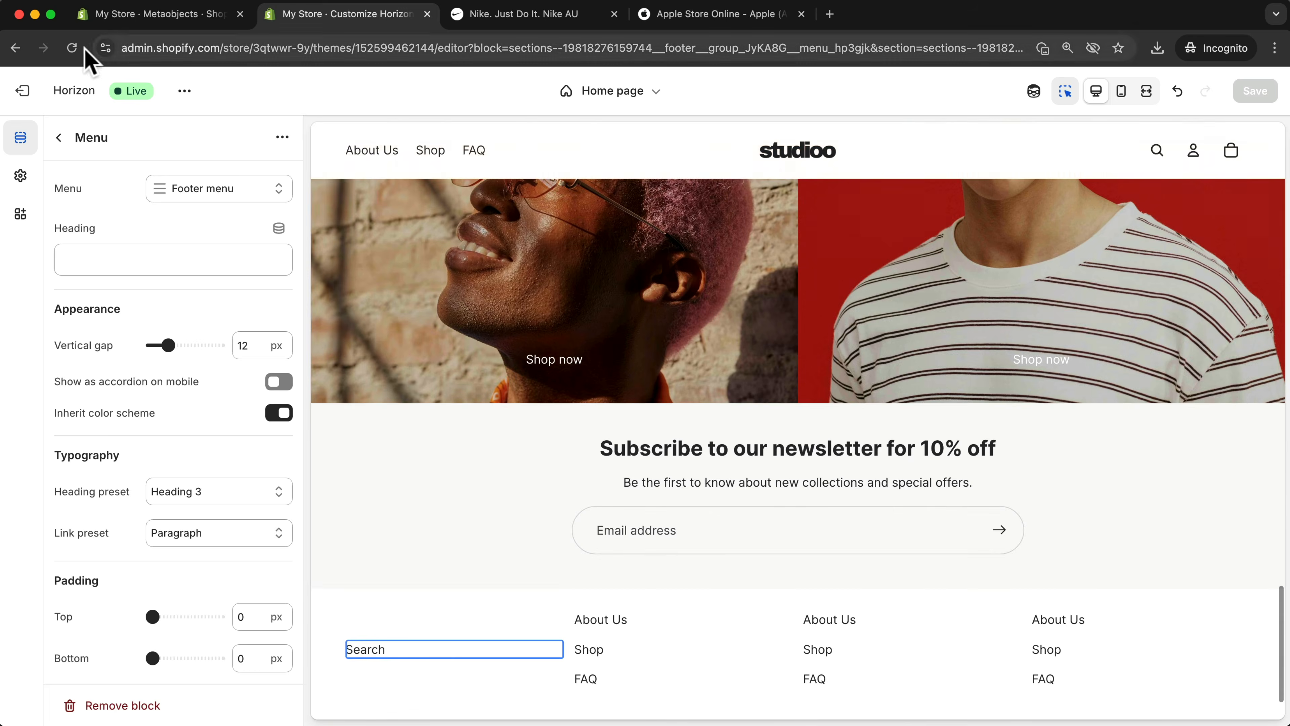
pyautogui.click(72, 47)
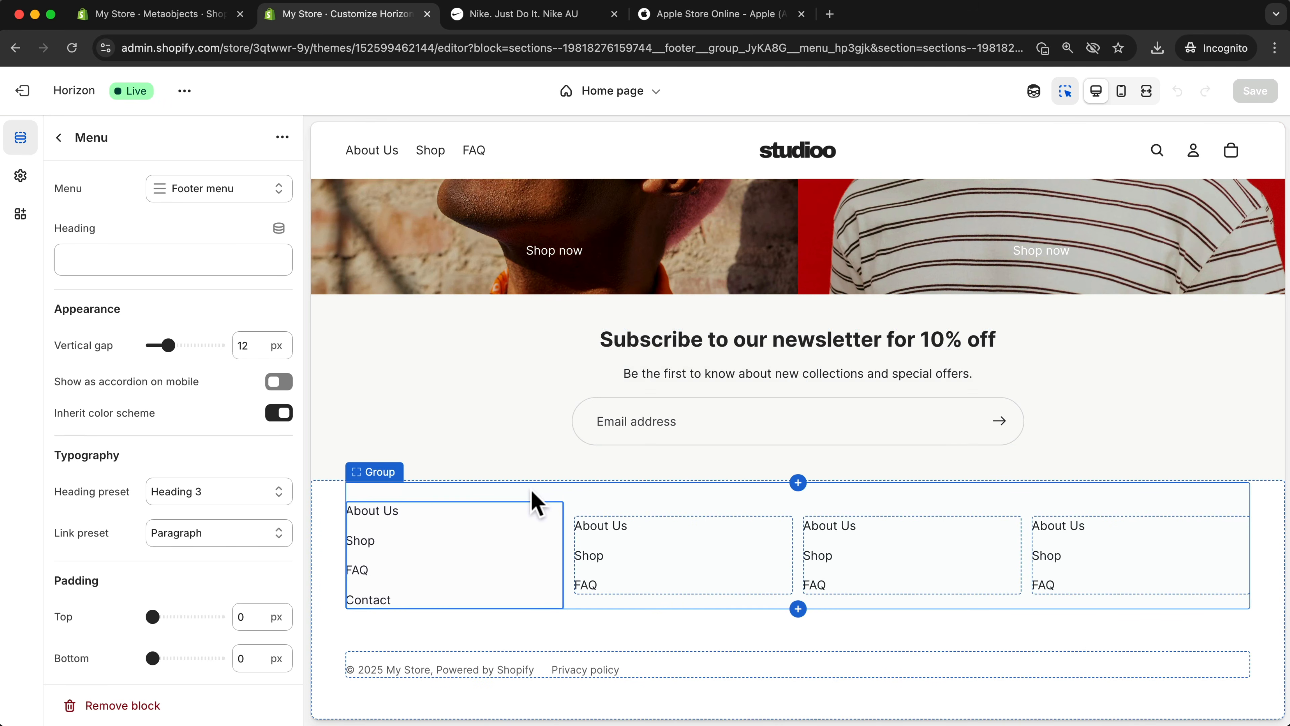
# Switch to the Shopify admin's Footer menu page and duplicate the menu under the name Footer menu 2
pyautogui.click(424, 575)
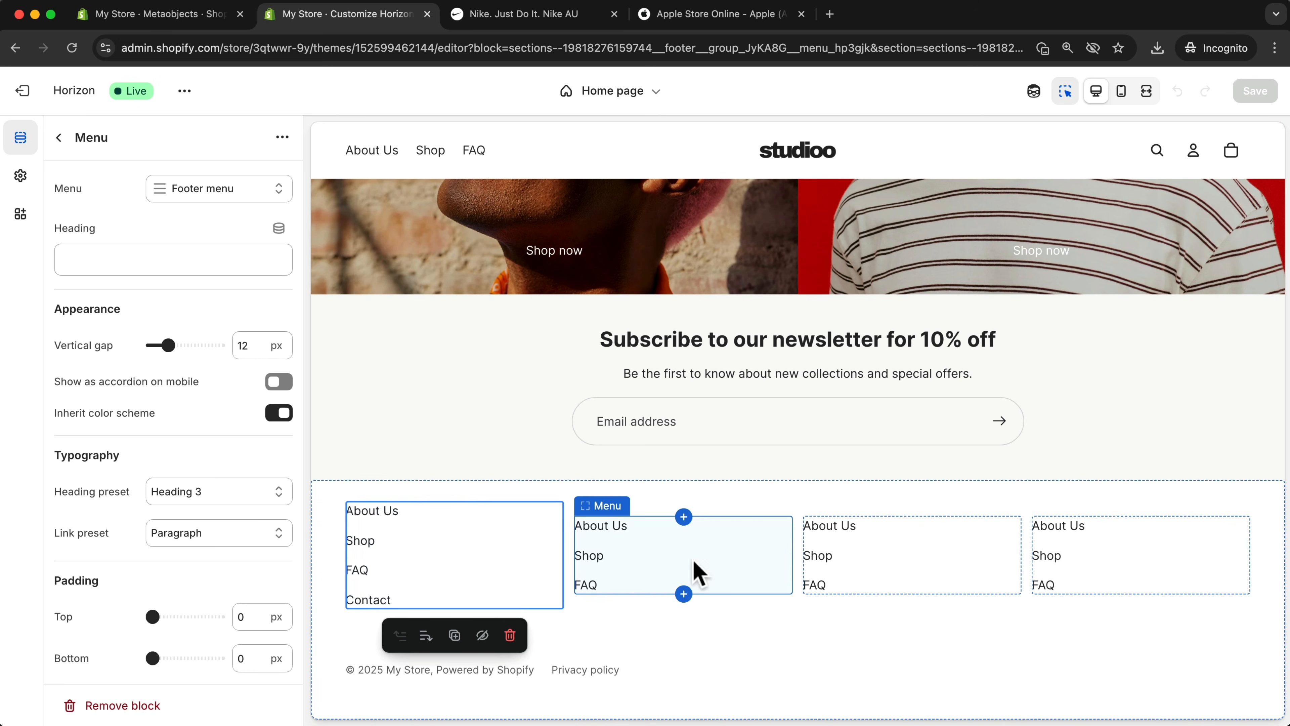
pyautogui.click(198, 13)
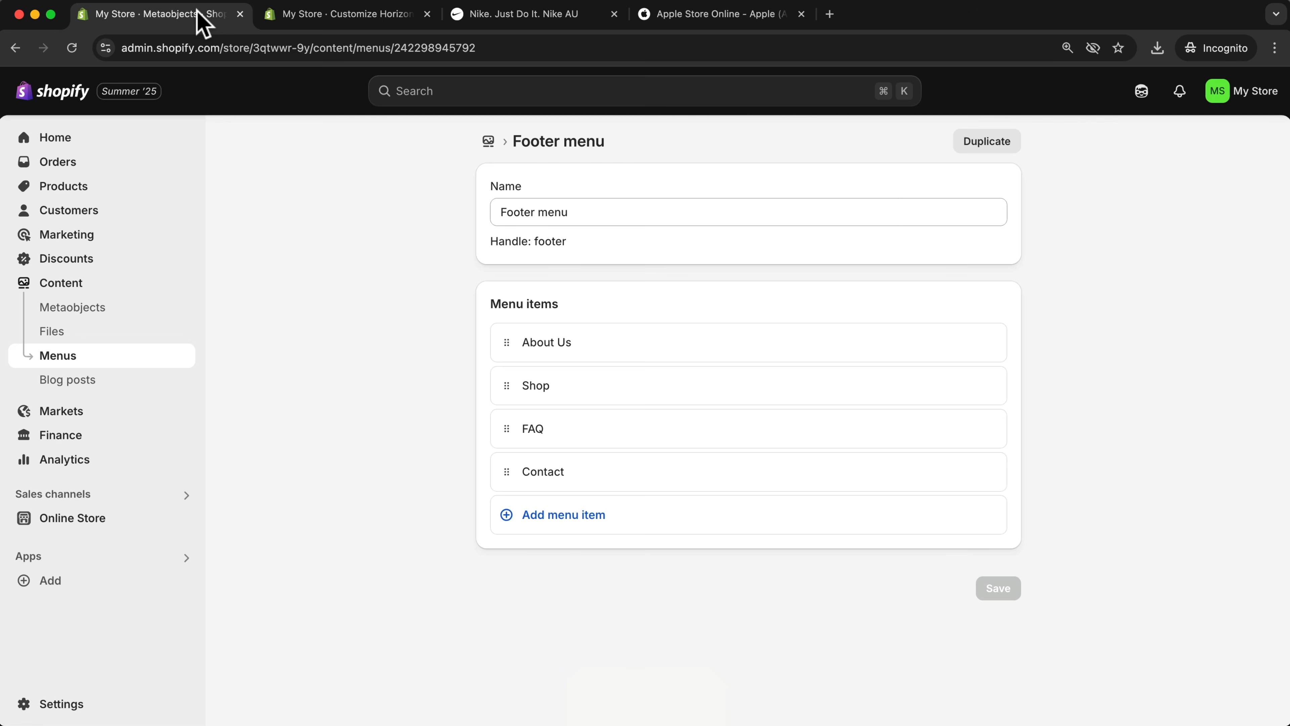
pyautogui.click(995, 148)
pyautogui.moveTo(544, 403); pyautogui.dragTo(490, 402)
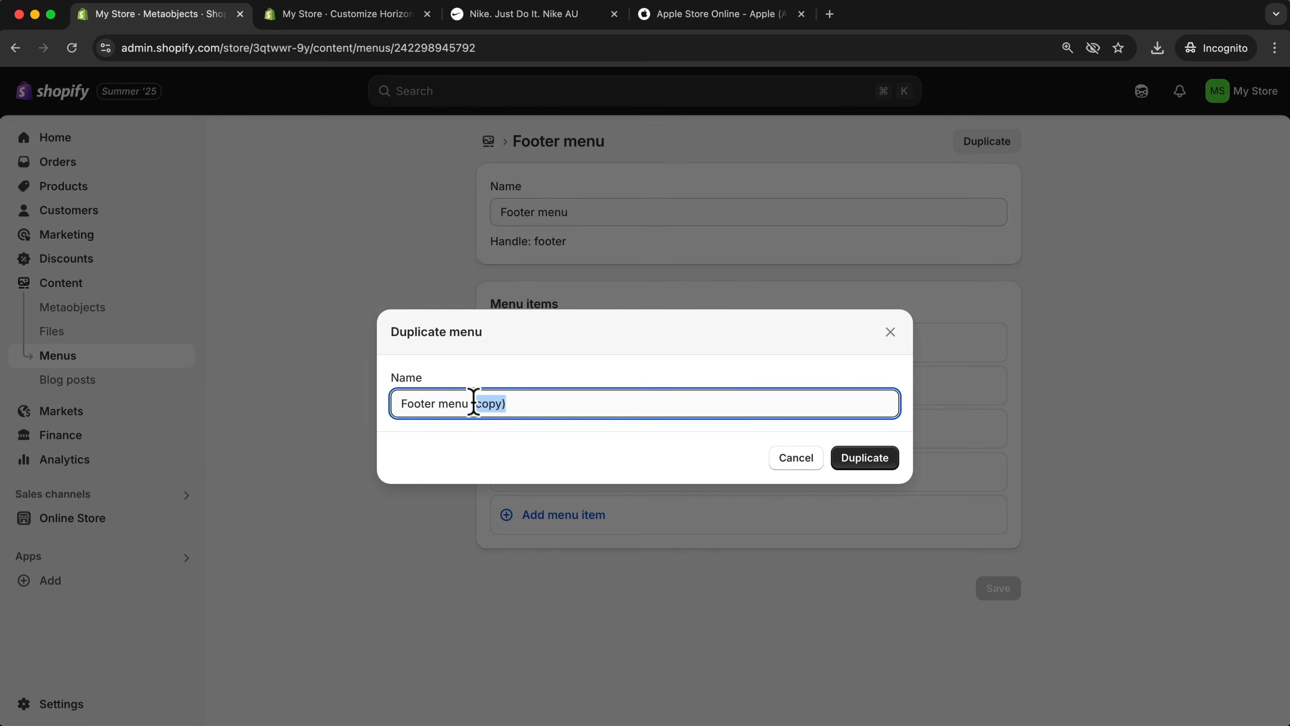
pyautogui.write('2')
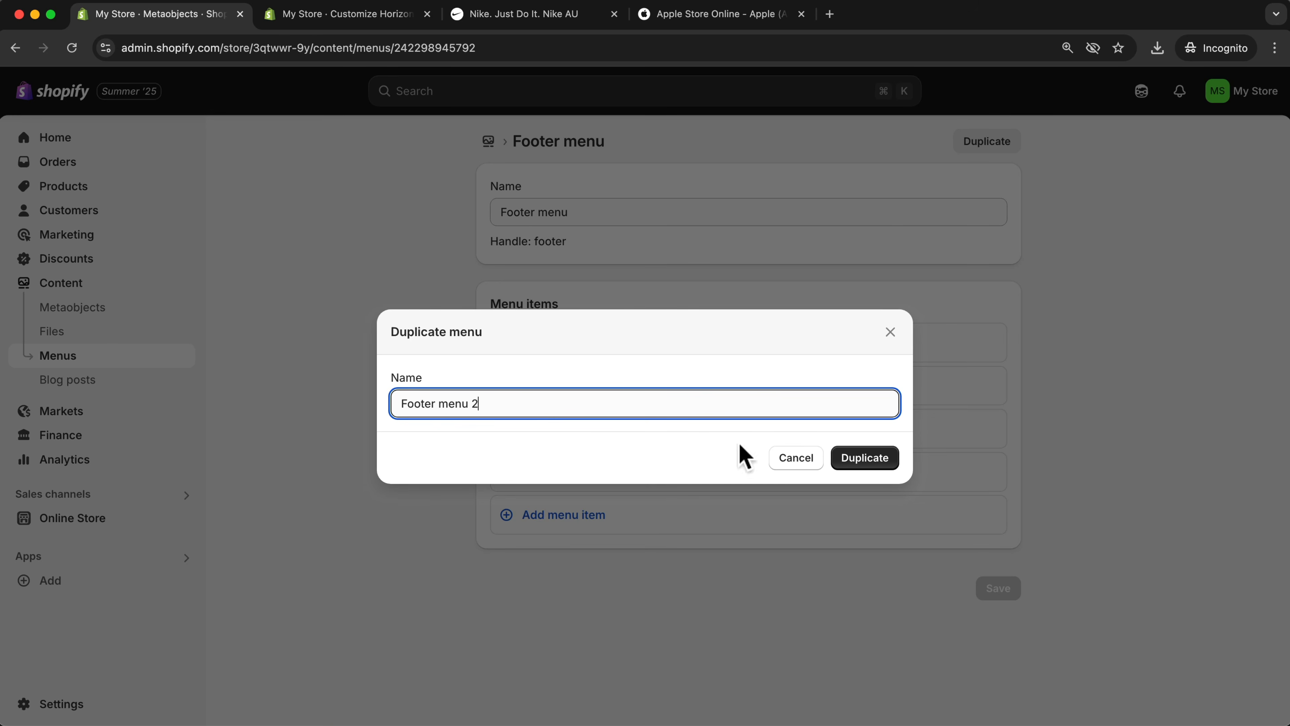
pyautogui.click(869, 464)
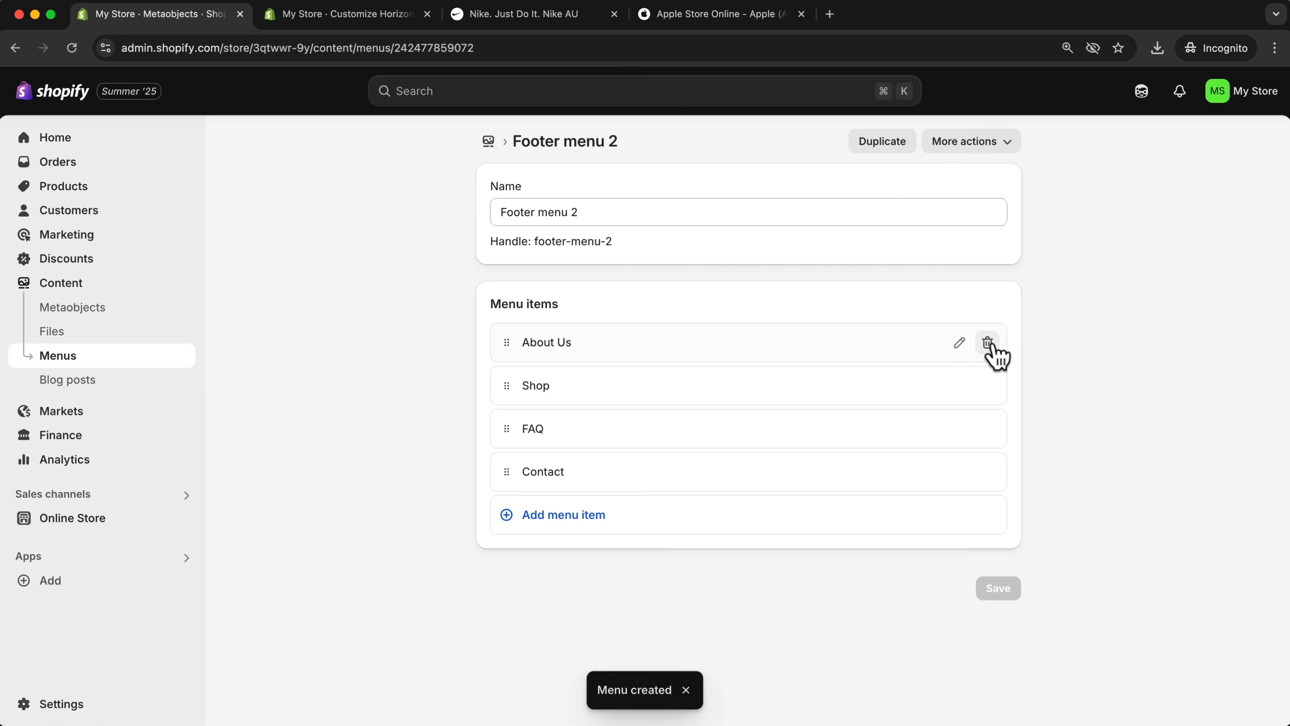
# Remove the About Us, Shop, FAQ and Contact items from Footer menu 2 and start adding a new menu item
pyautogui.click(988, 345)
pyautogui.click(868, 442)
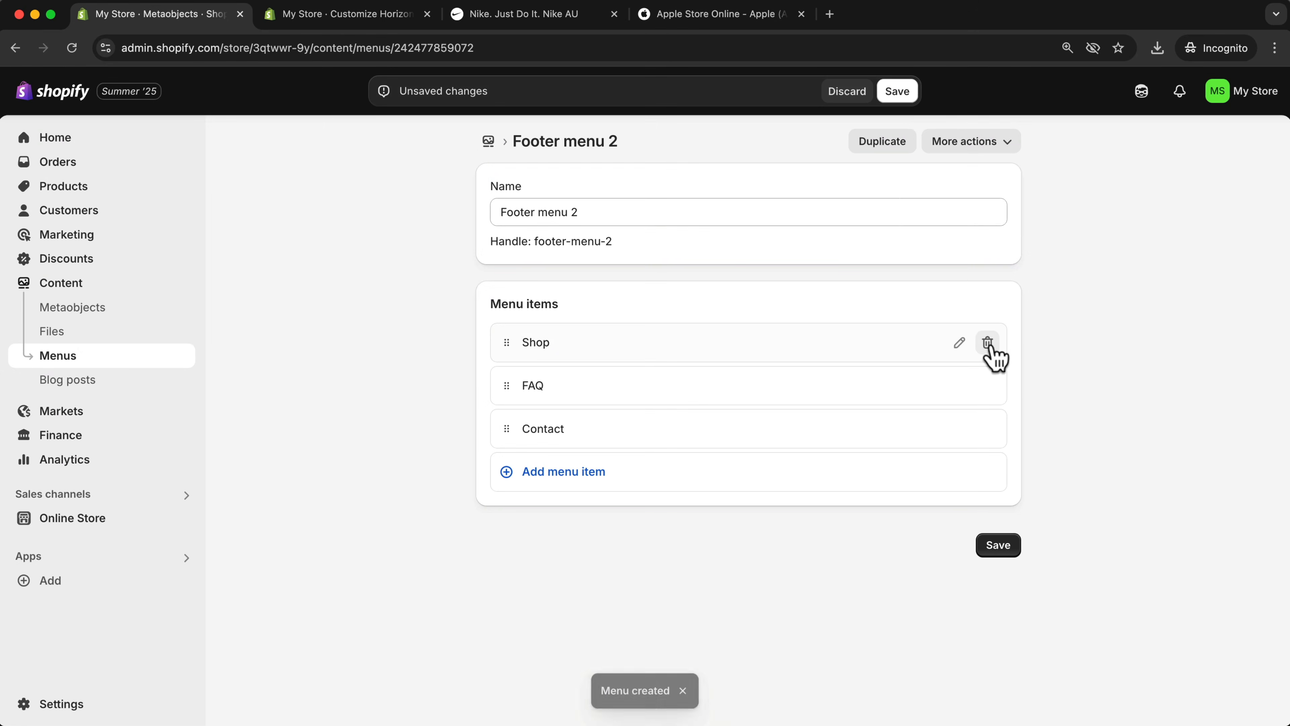
pyautogui.click(988, 346)
pyautogui.click(887, 441)
pyautogui.click(989, 343)
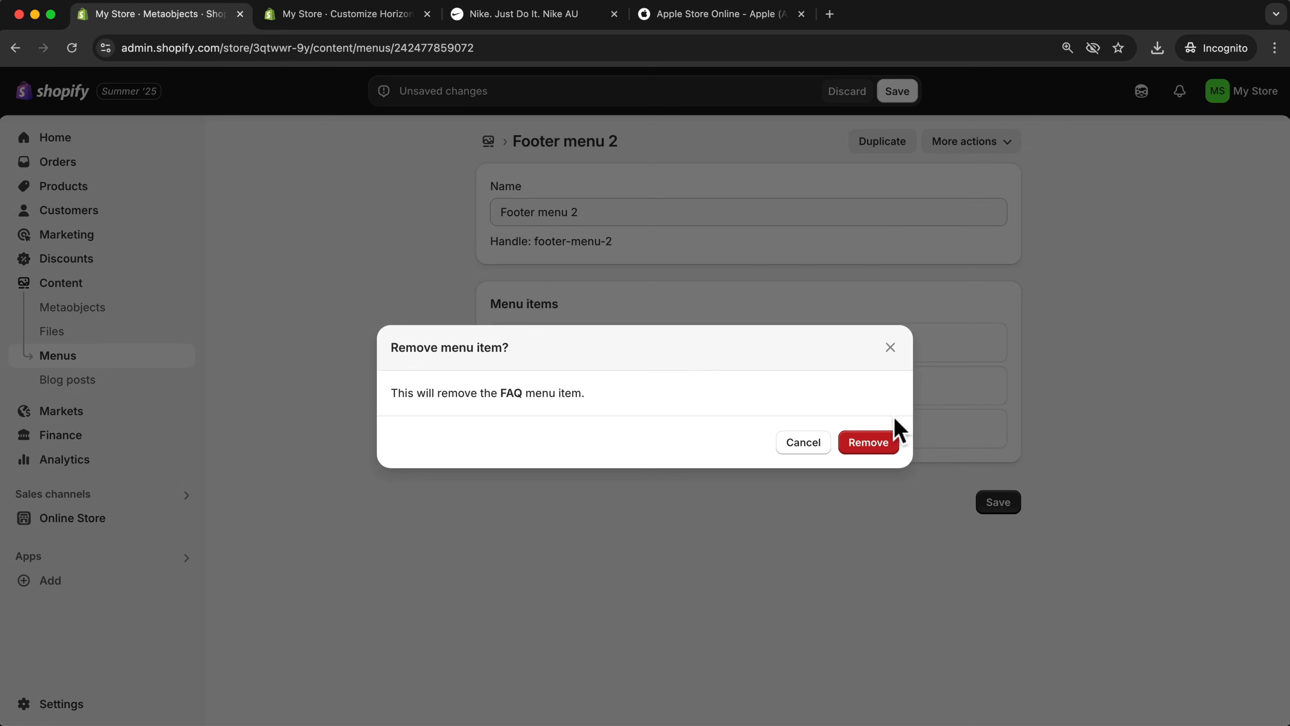
pyautogui.click(886, 440)
pyautogui.click(989, 344)
pyautogui.click(874, 441)
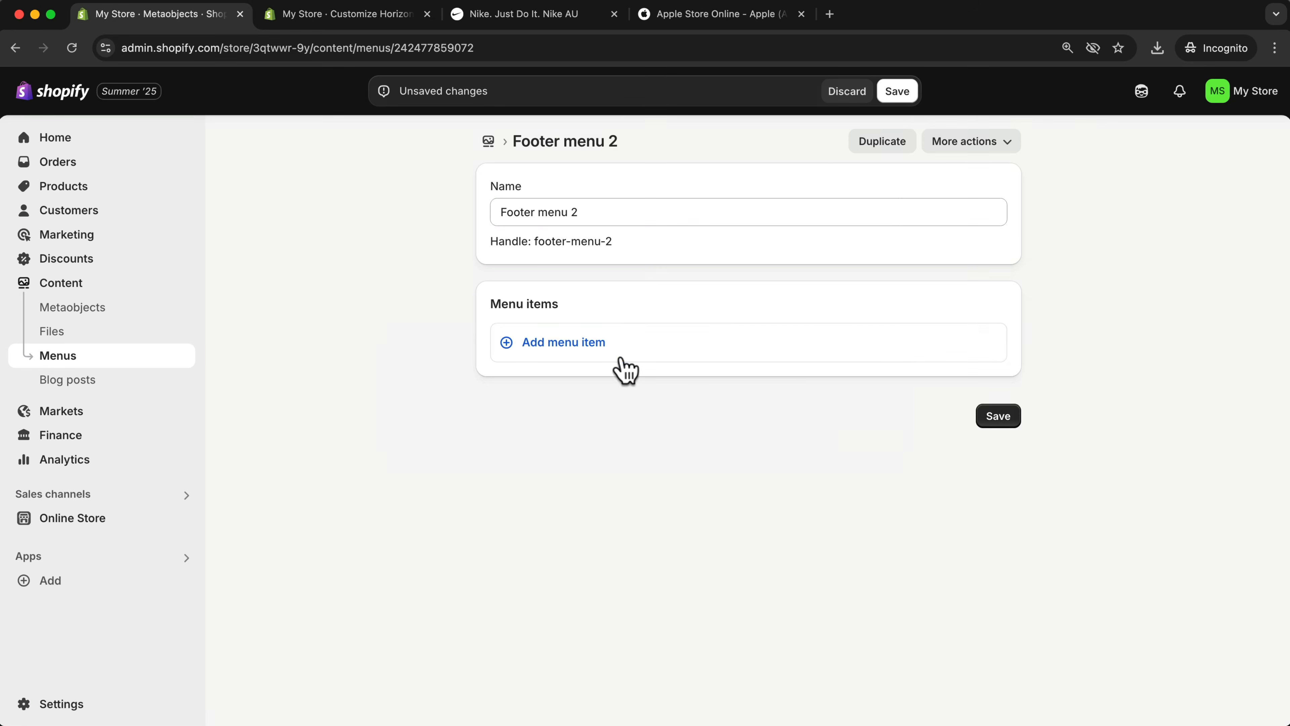
pyautogui.click(514, 345)
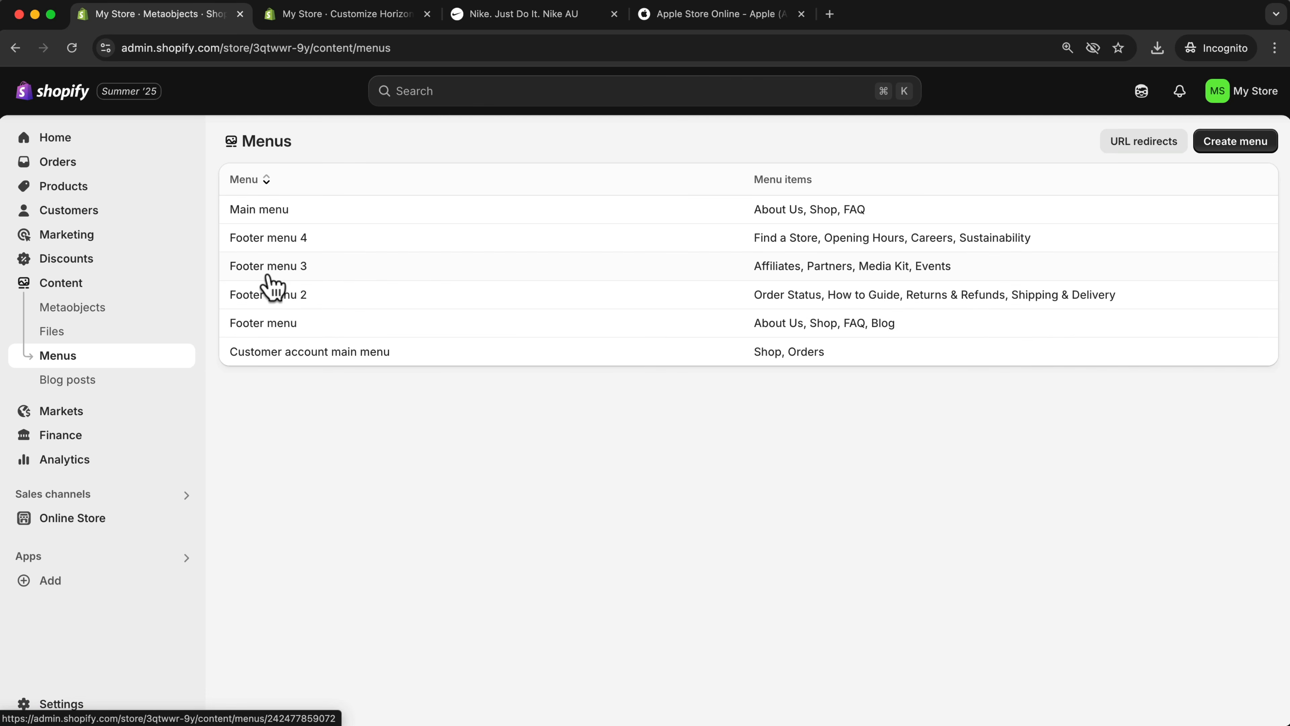
# Return to the theme editor and replace the second footer column's menu with Footer menu 2
pyautogui.click(365, 22)
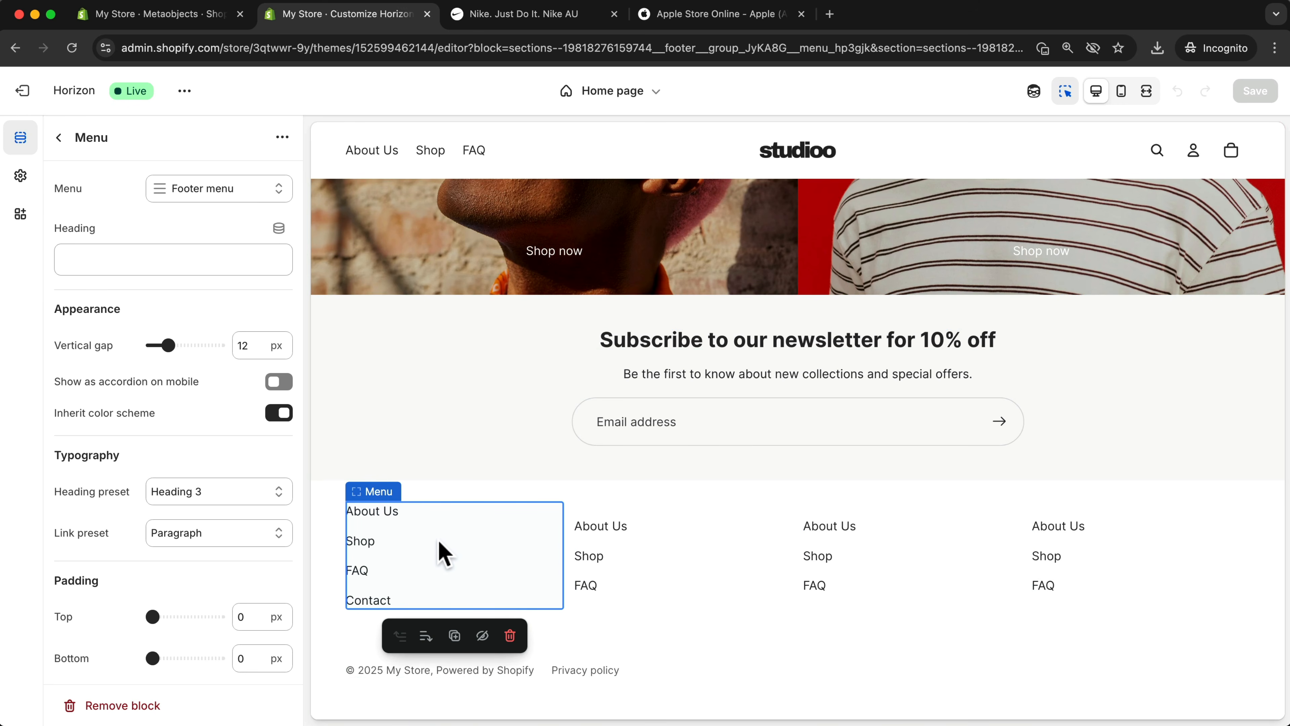
pyautogui.click(628, 559)
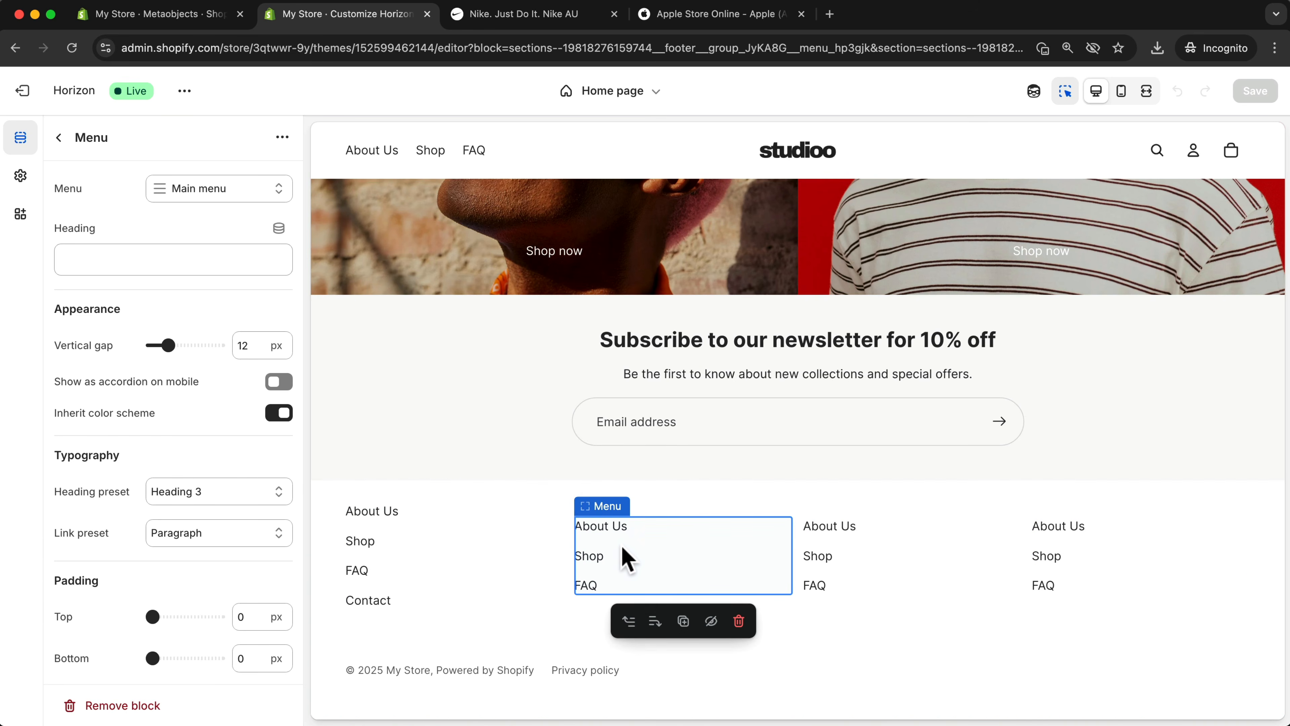
pyautogui.click(221, 196)
pyautogui.click(209, 232)
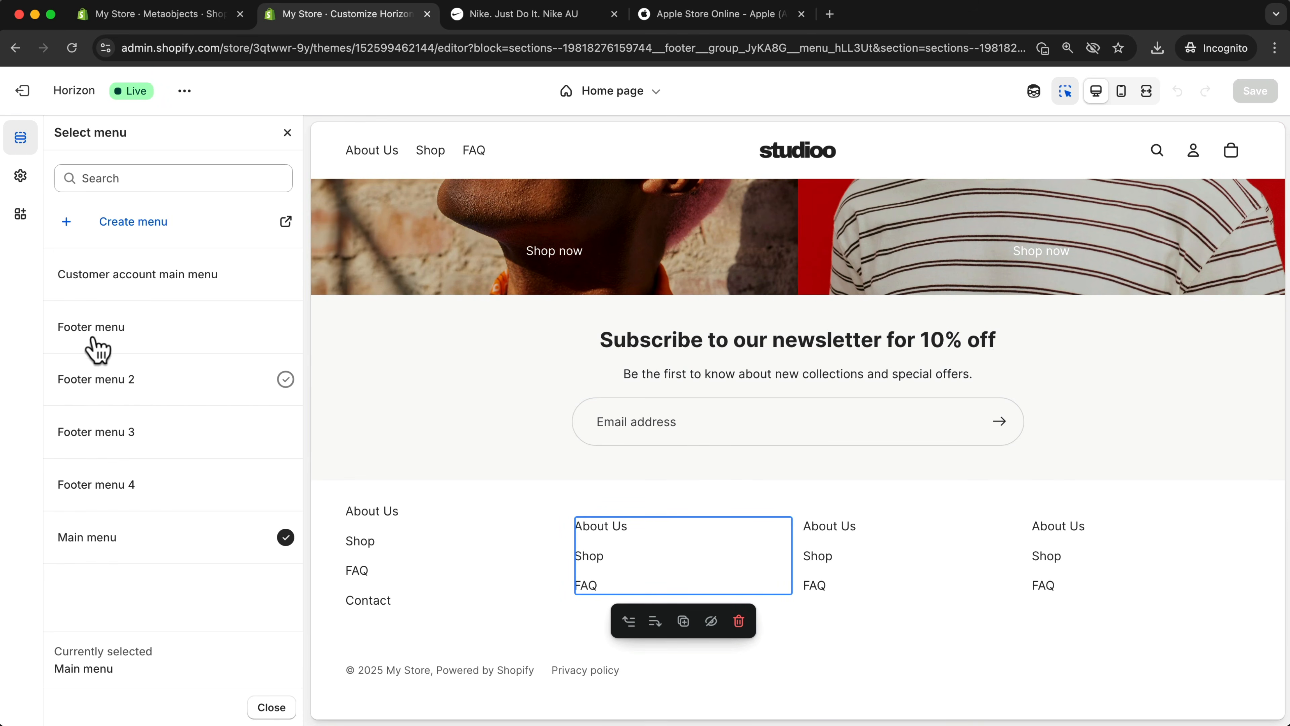
pyautogui.click(104, 389)
# Replace the menu in the third footer column with Footer menu 3
pyautogui.scroll(-2, 901, 569)
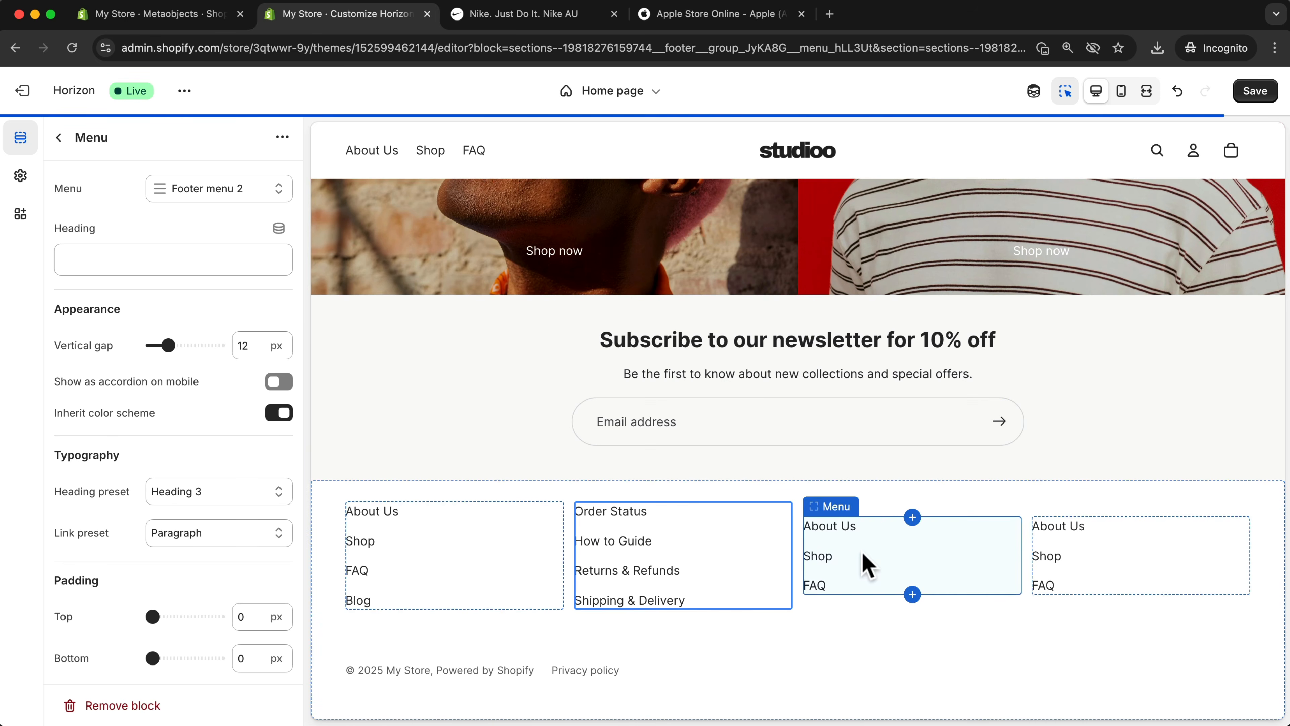
pyautogui.click(864, 562)
pyautogui.click(219, 193)
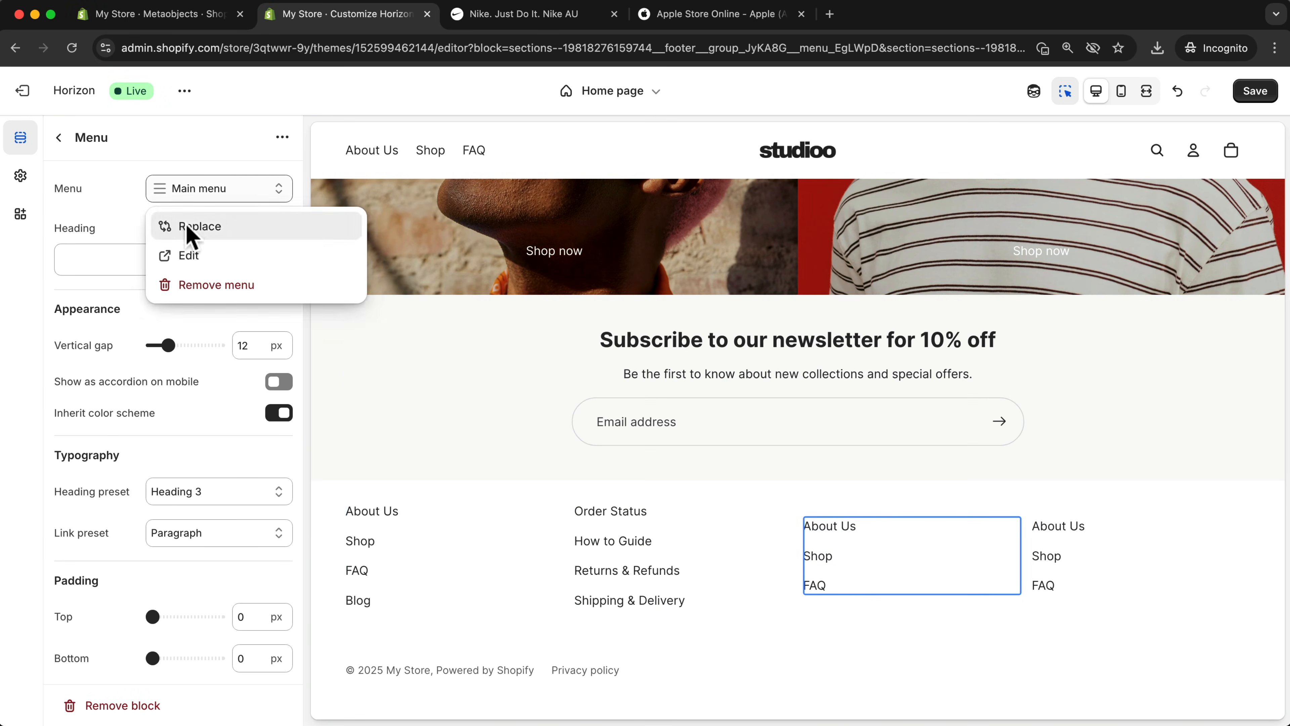
pyautogui.click(190, 230)
pyautogui.click(120, 442)
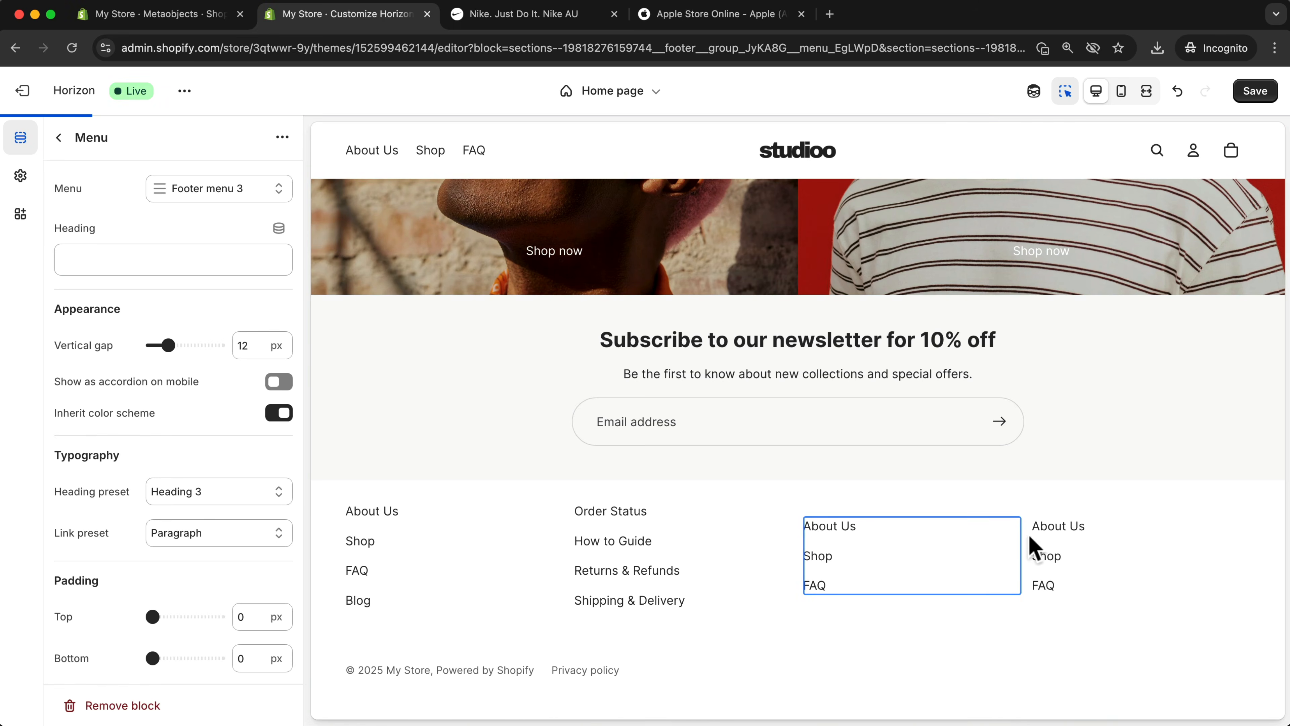
# Select the menu block in the fourth footer column
pyautogui.click(1064, 551)
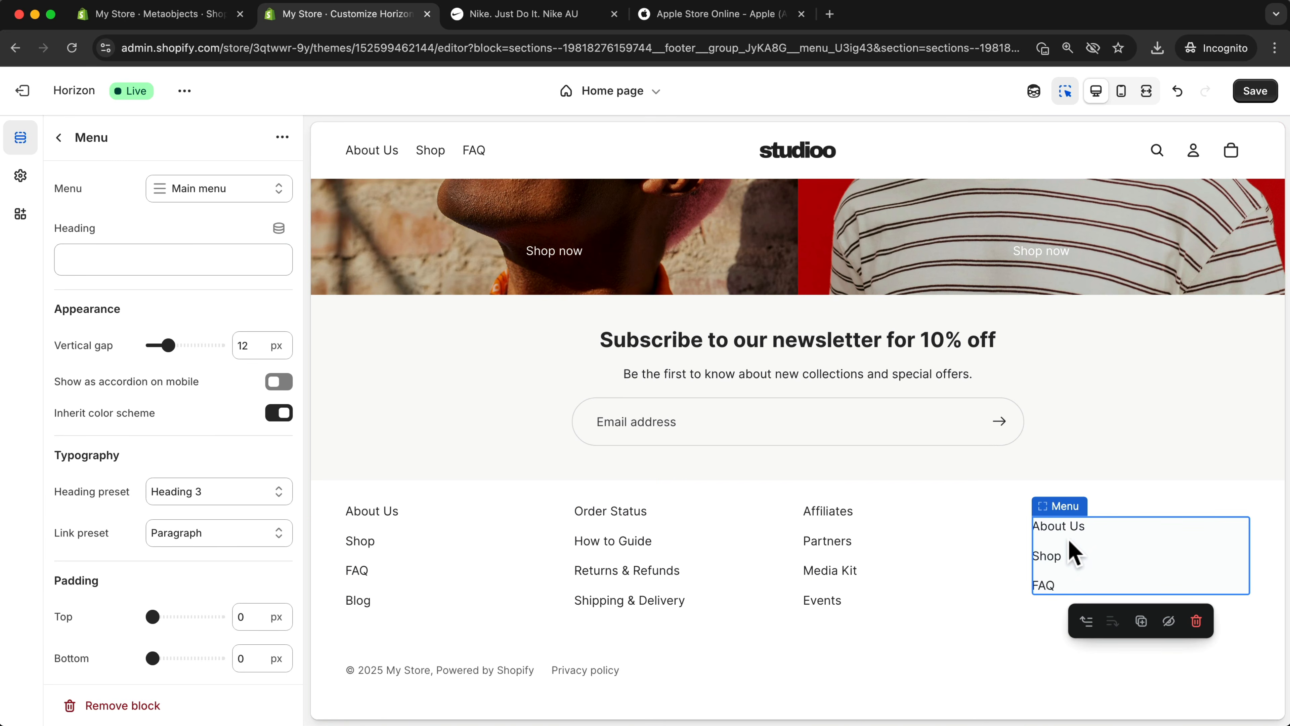
# Assign Footer menu 4 to the fourth menu block in the footer in place of the main menu
pyautogui.click(208, 189)
pyautogui.click(185, 230)
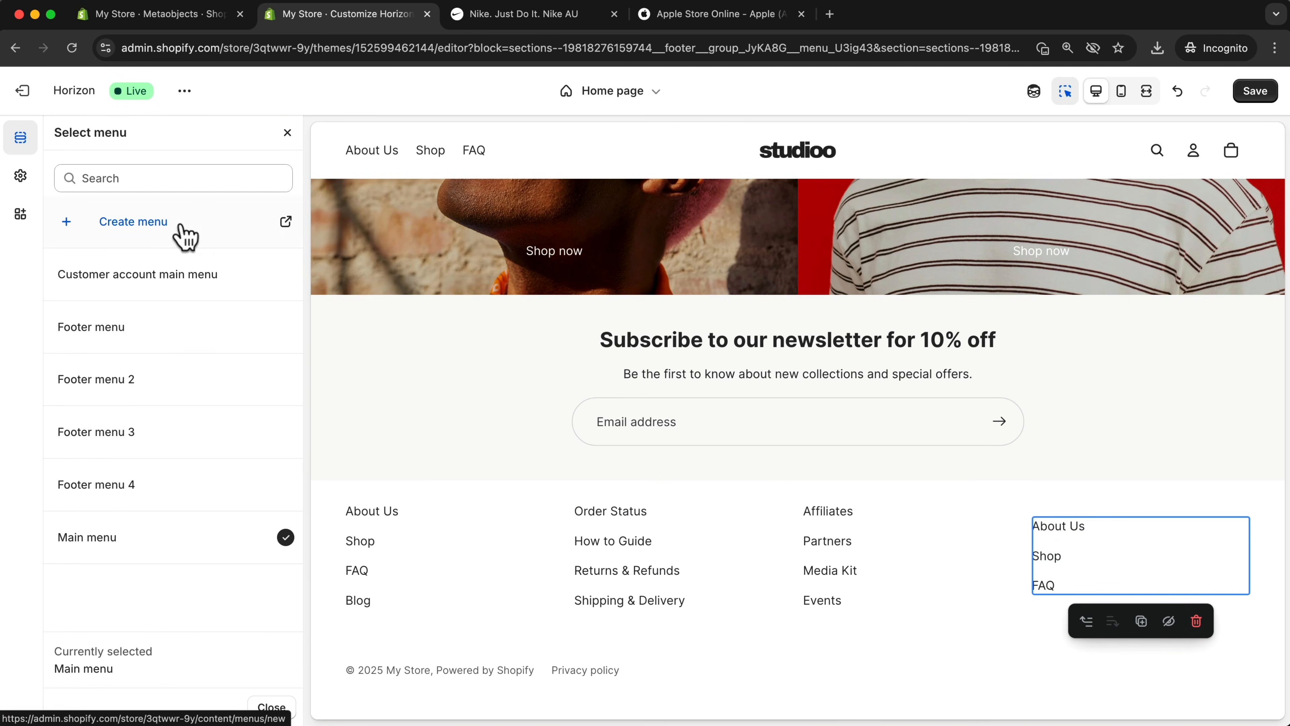
pyautogui.click(109, 487)
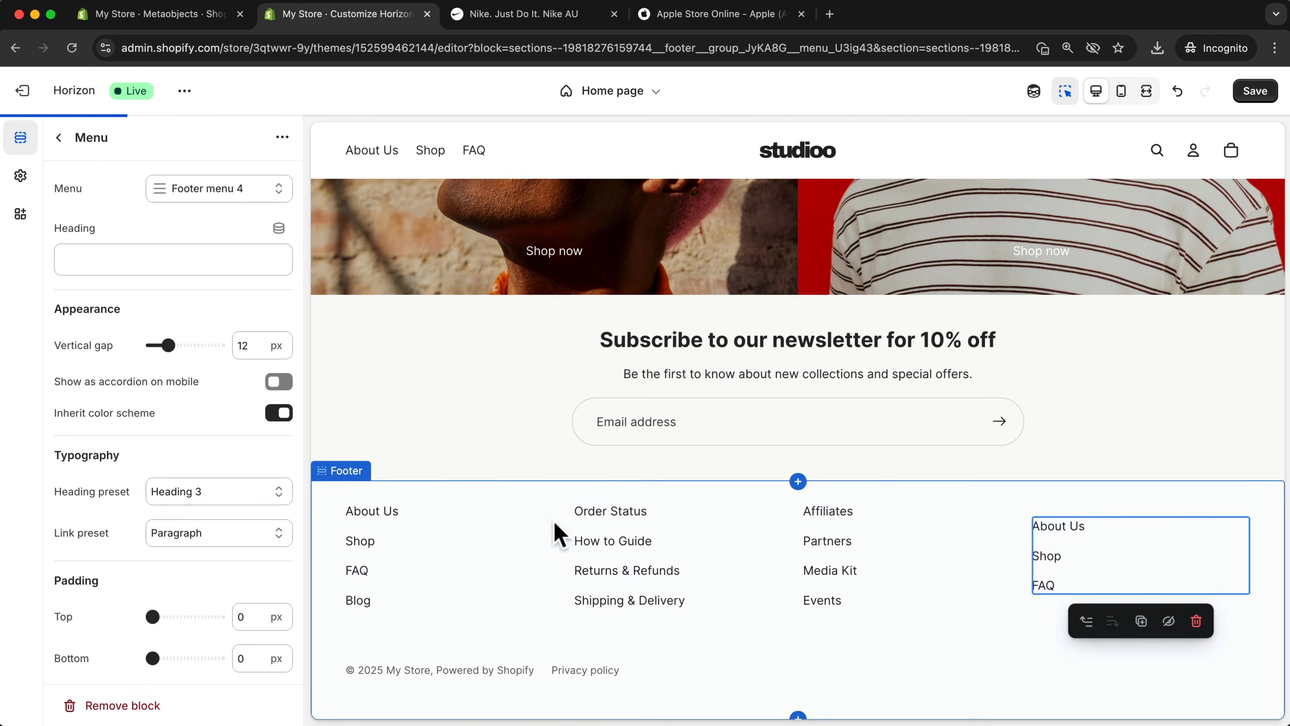
pyautogui.click(60, 138)
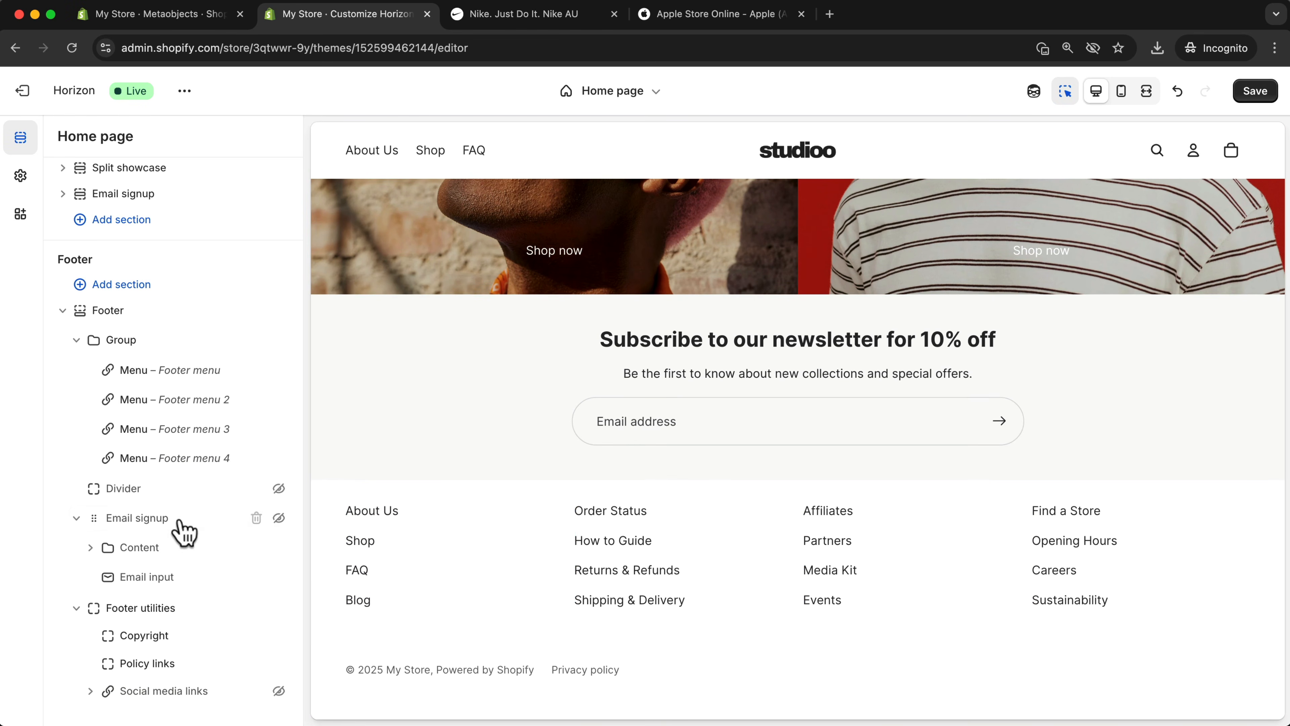
# Show the hidden Email signup block in the footer and move it above the menu group
pyautogui.click(278, 518)
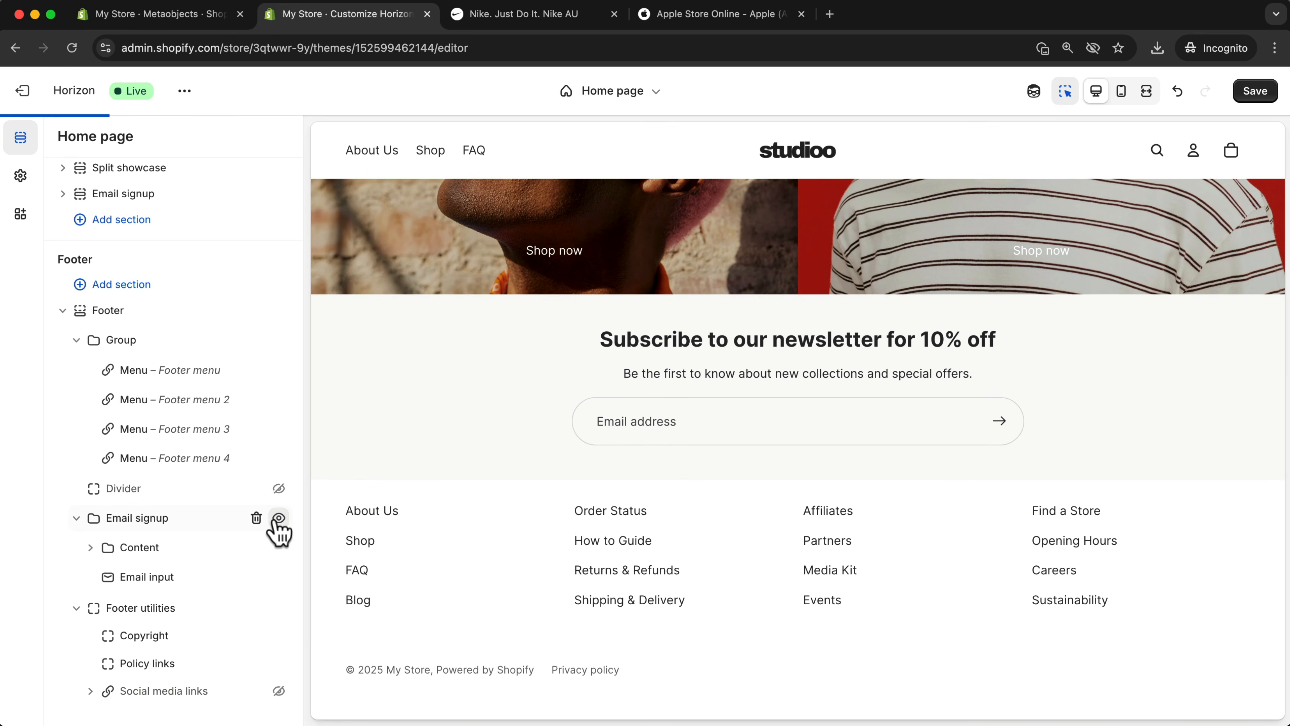
pyautogui.moveTo(95, 524); pyautogui.dragTo(93, 402)
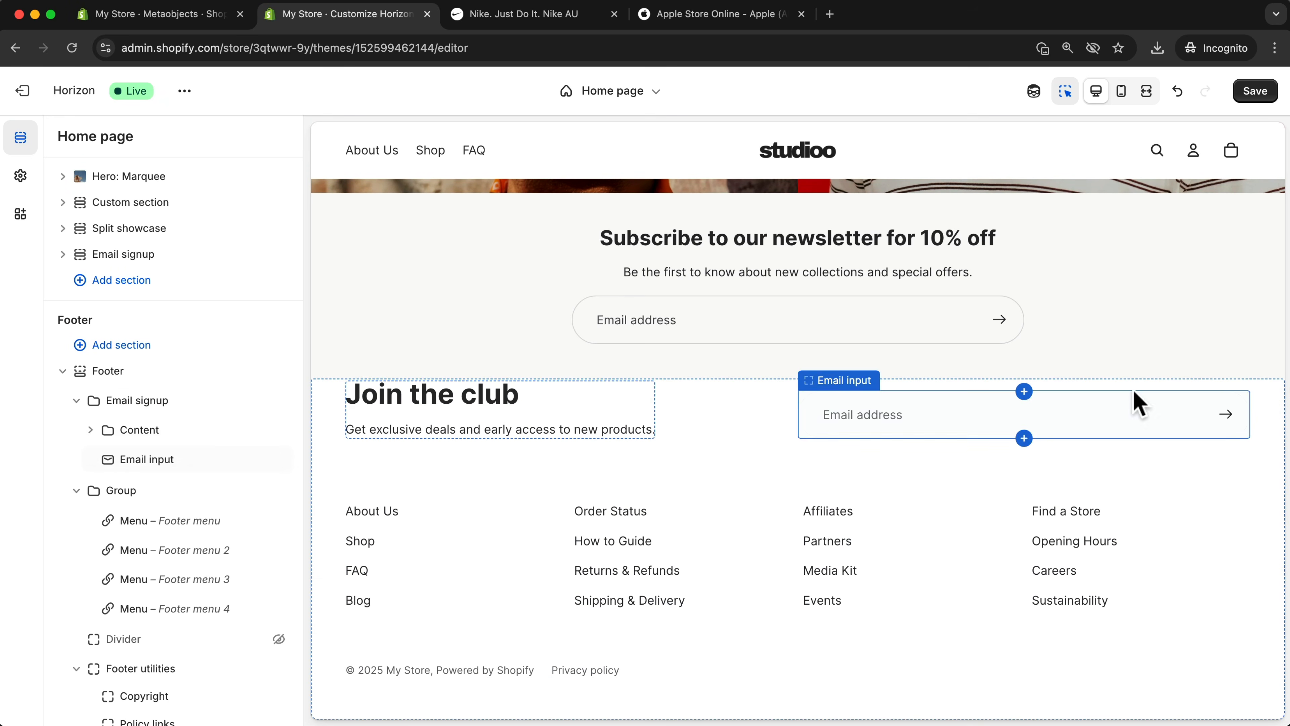
# Set the Footer section's top padding to 48 px
pyautogui.click(192, 374)
pyautogui.scroll(-2, 184, 559)
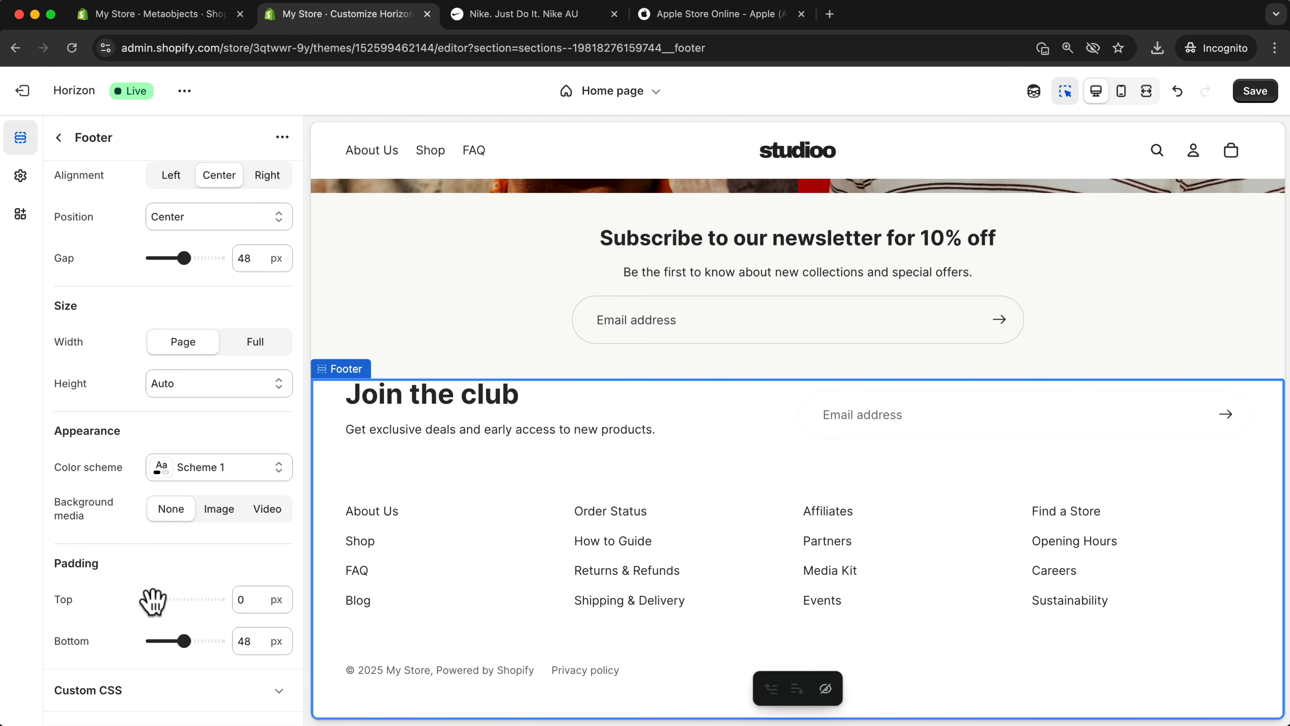
pyautogui.moveTo(152, 599); pyautogui.dragTo(181, 600)
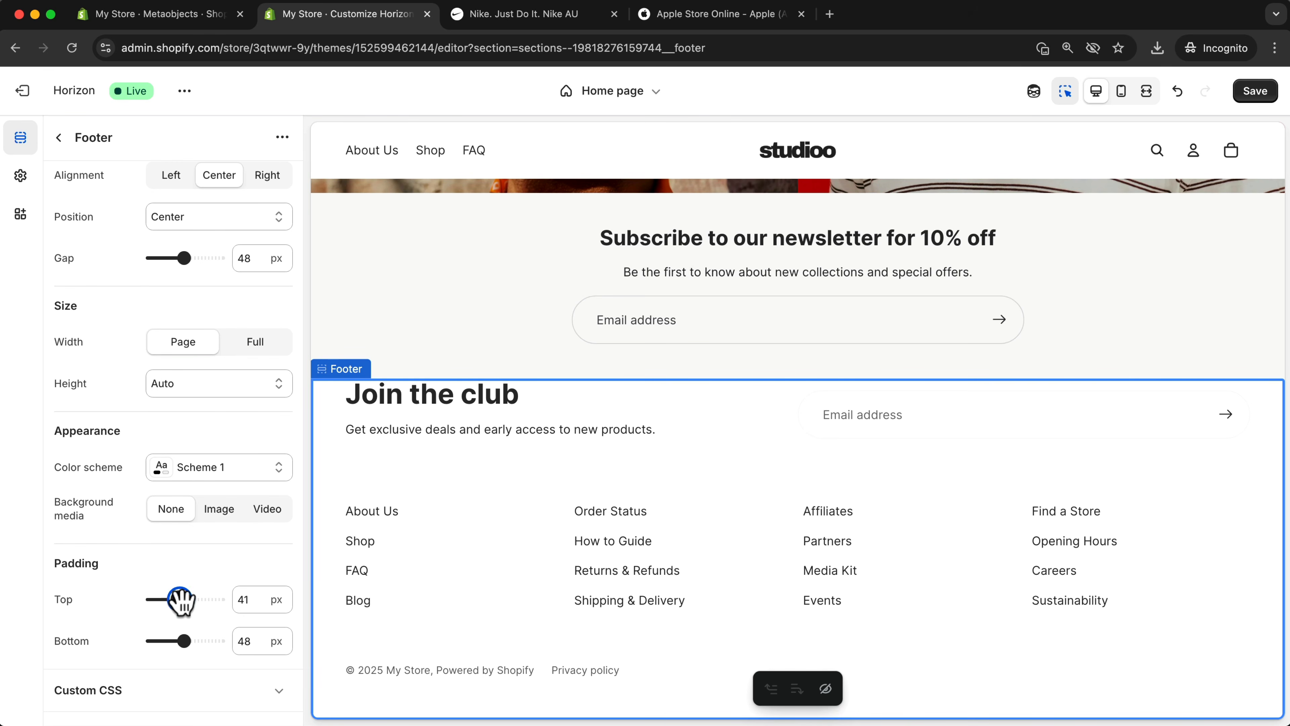
pyautogui.click(249, 599)
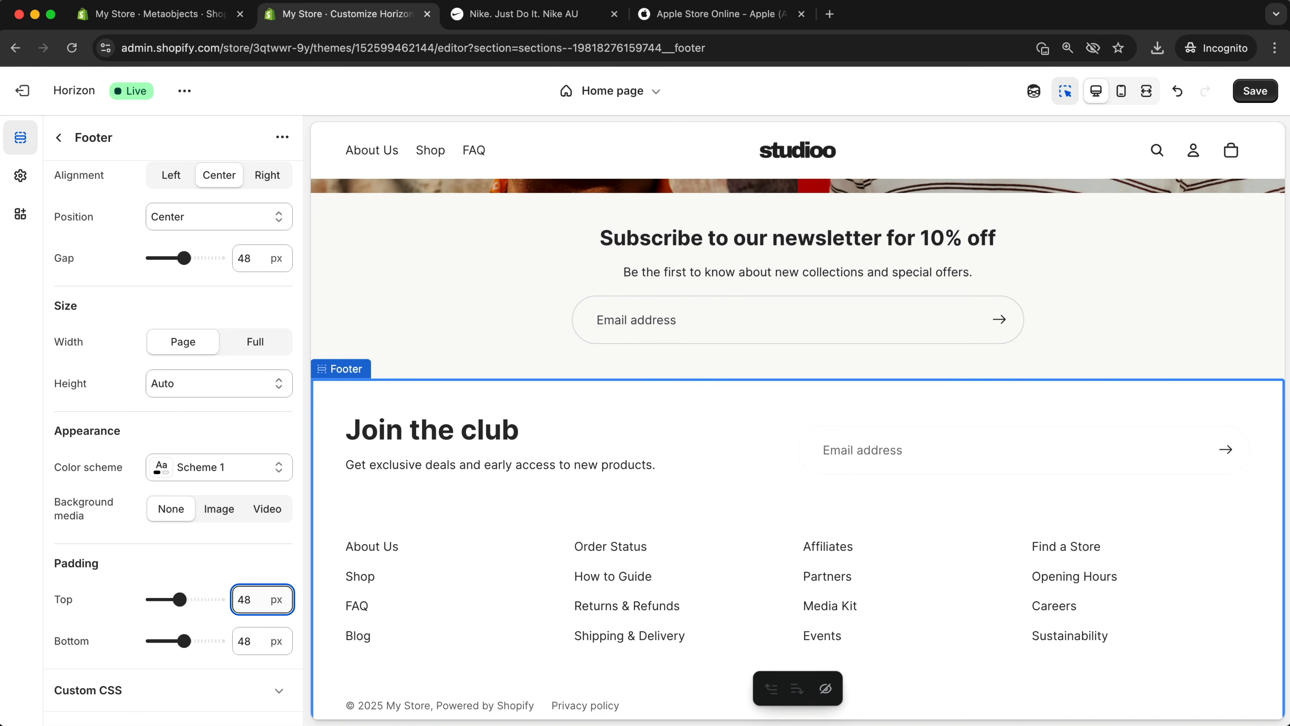
pyautogui.scroll(-1, 584, 563)
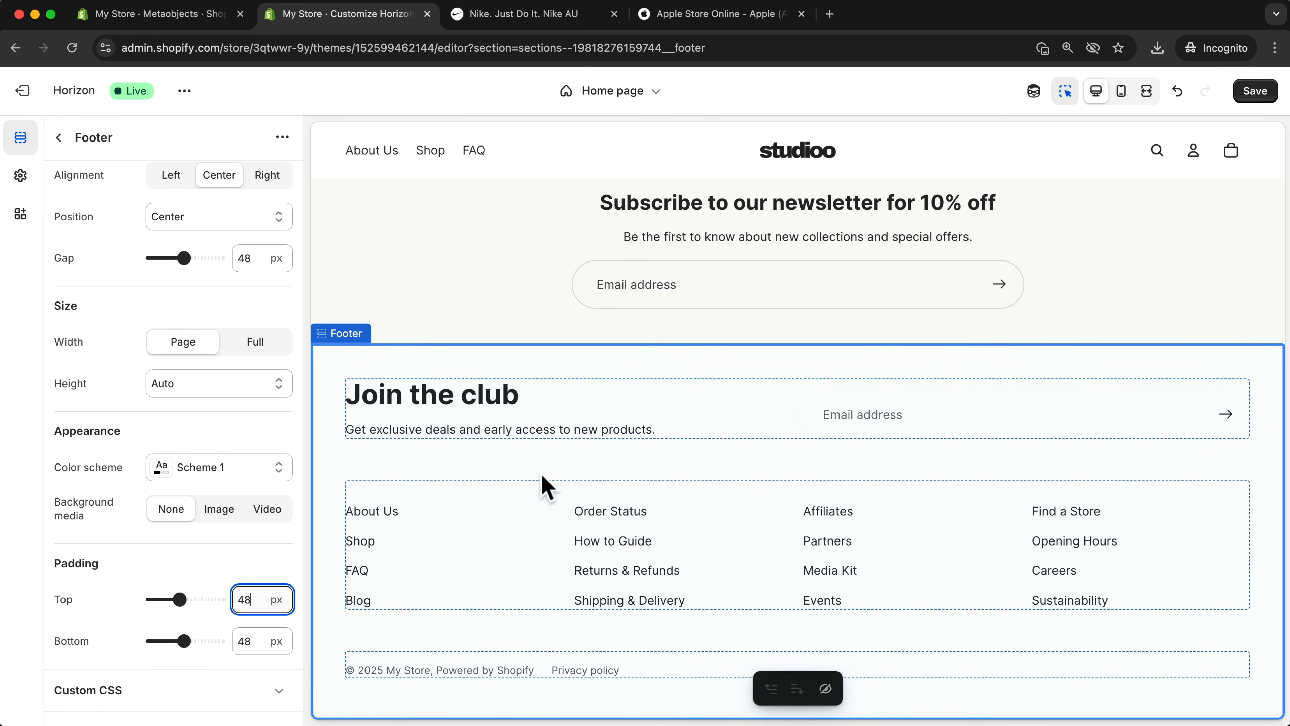
# Remove the top padding from the group that holds the footer menus
pyautogui.click(469, 493)
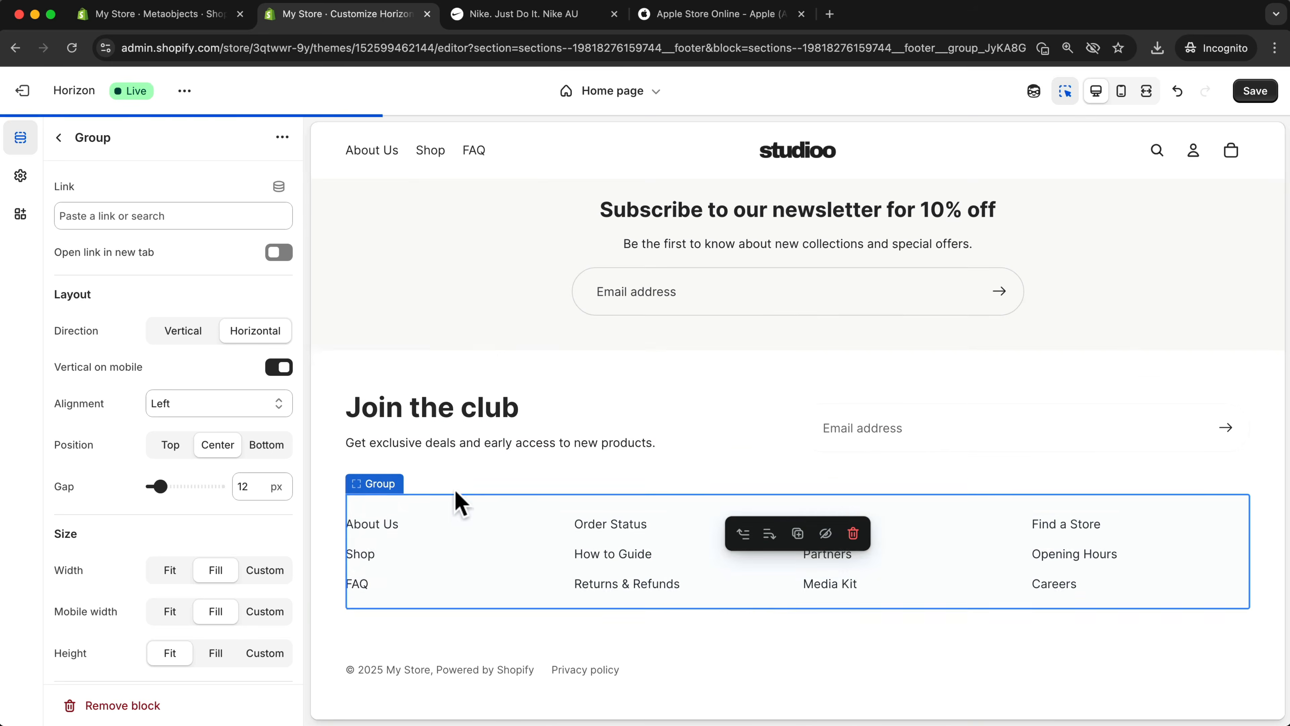
pyautogui.scroll(-5, 241, 488)
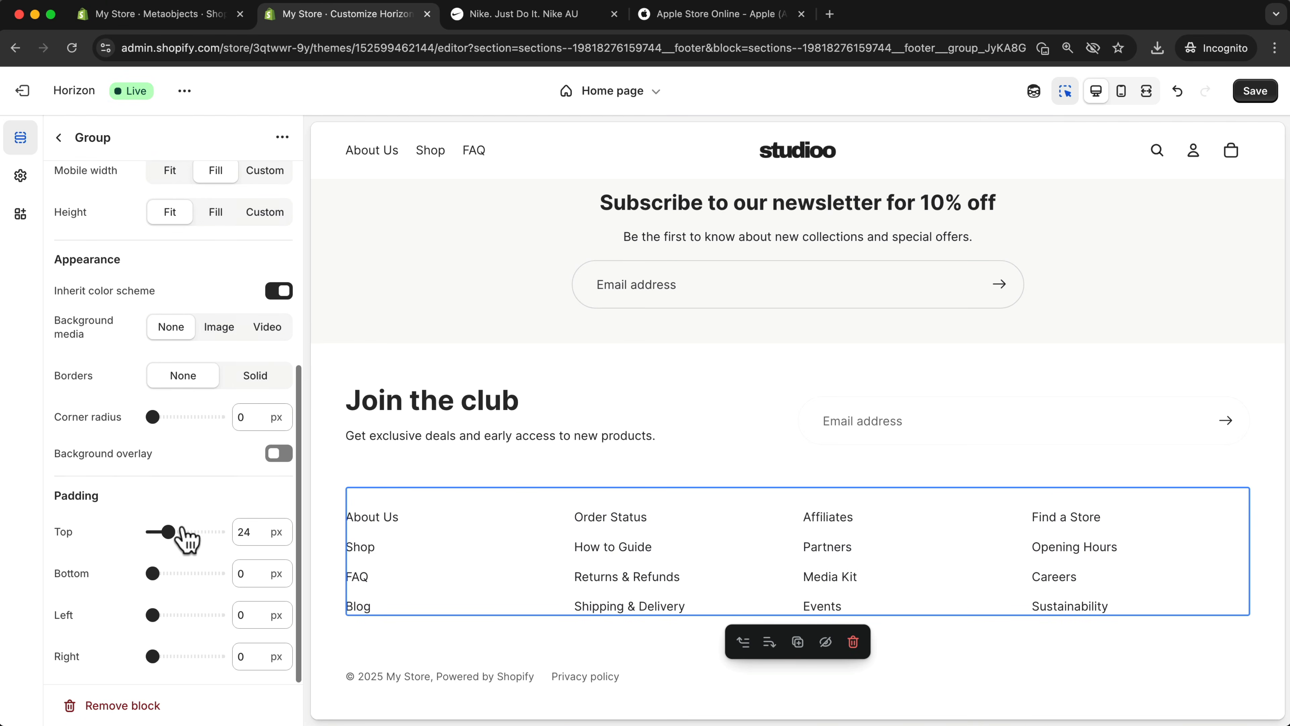
pyautogui.moveTo(163, 528); pyautogui.dragTo(140, 530)
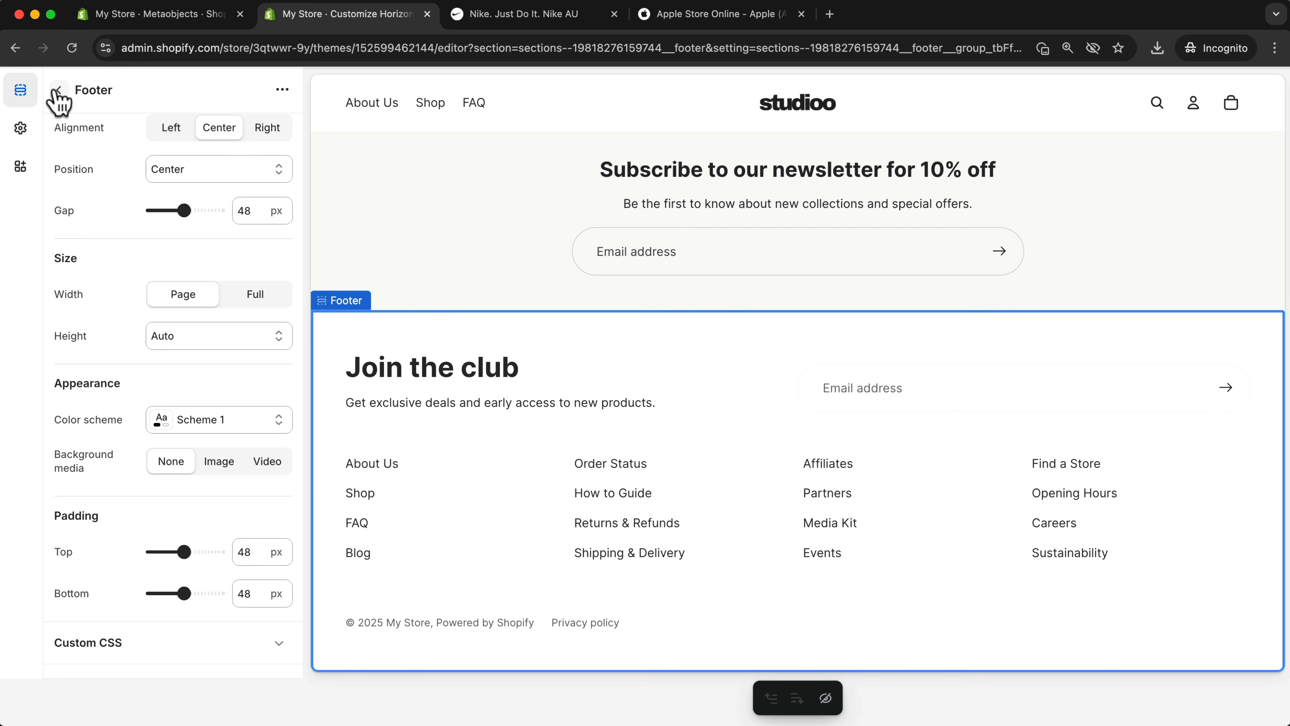
# Show the hidden Social media links block in the footer utilities
pyautogui.click(58, 92)
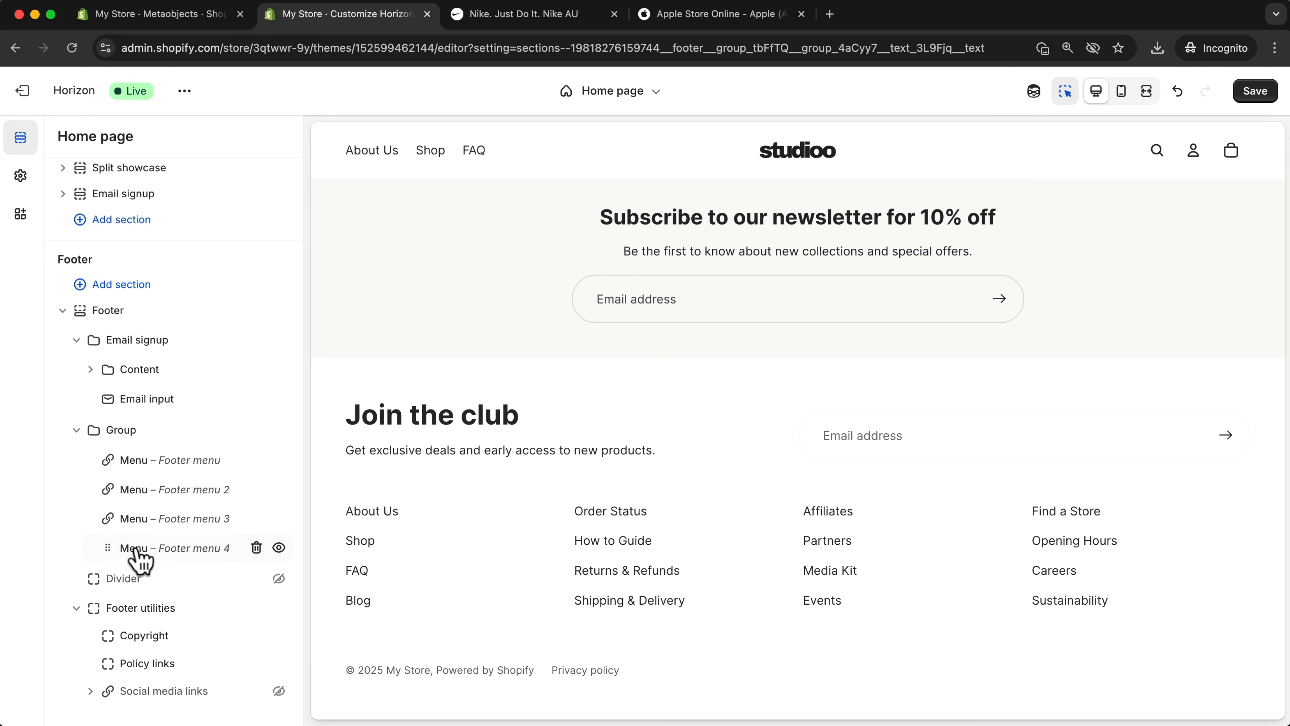
pyautogui.click(279, 691)
pyautogui.scroll(-3, 152, 686)
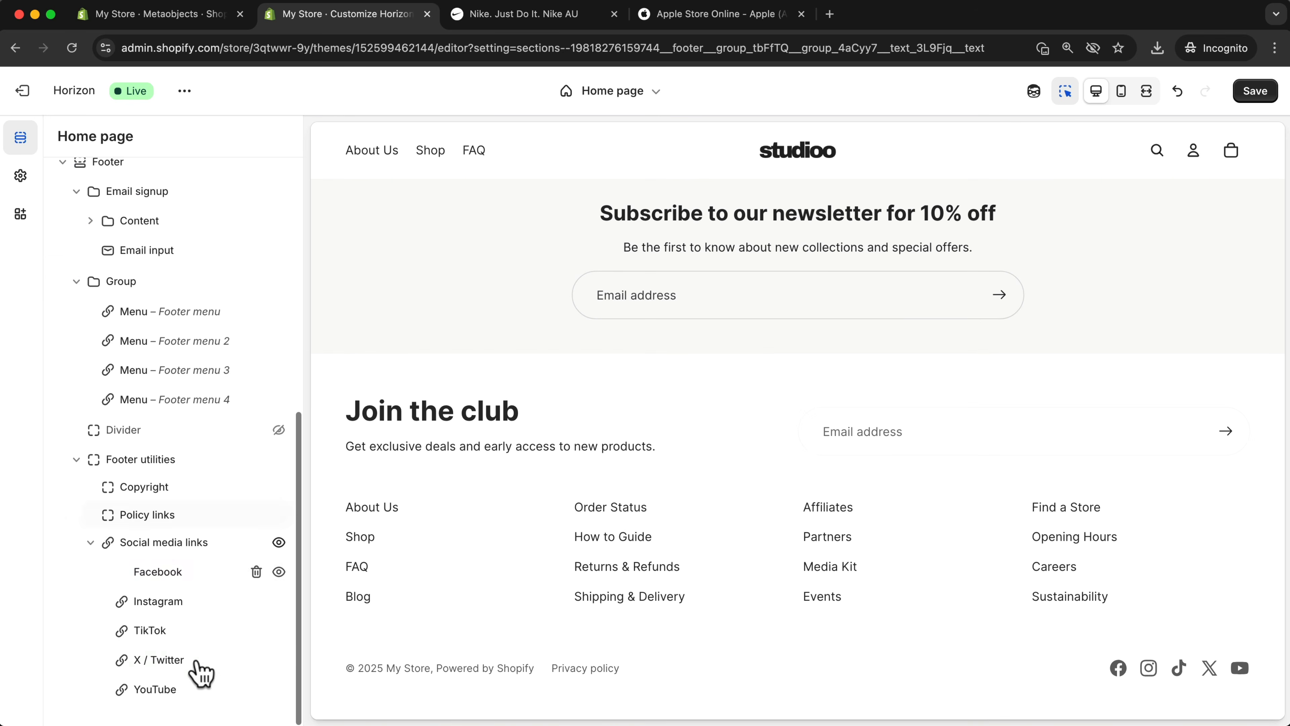
# Check the Facebook block's link among the social media links without changing it, and save the theme
pyautogui.click(158, 573)
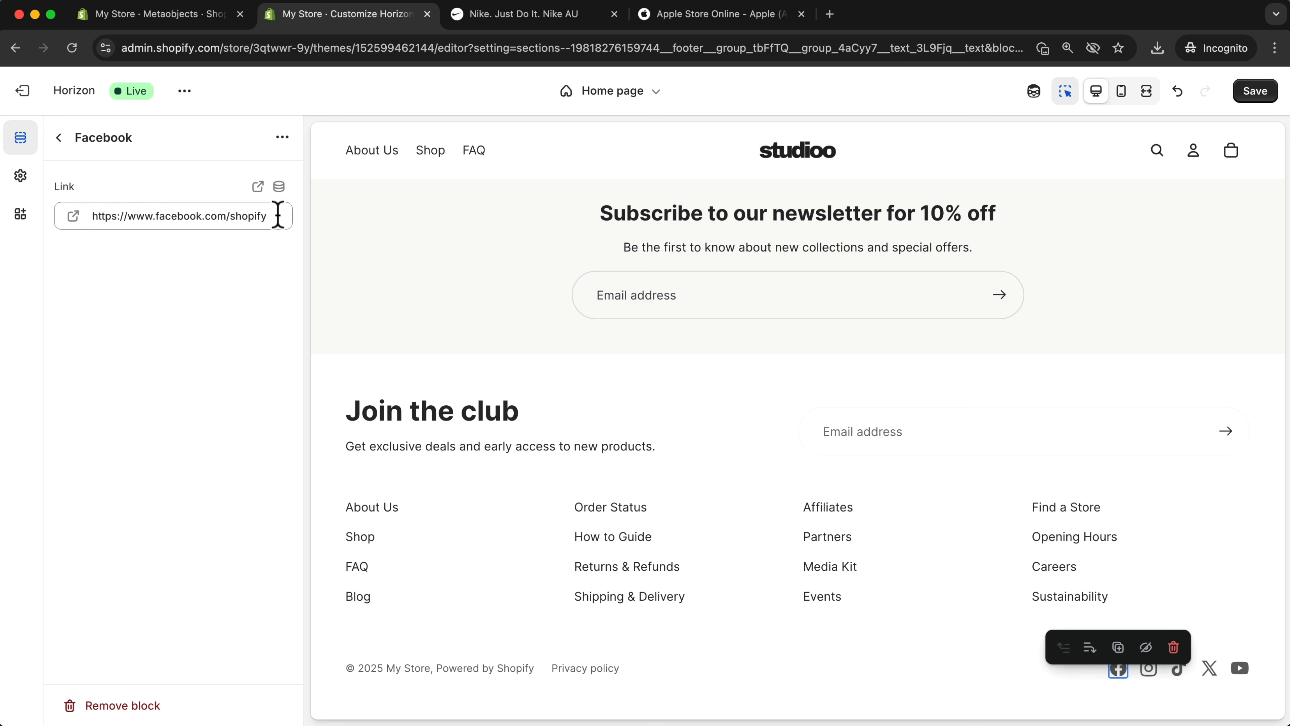
pyautogui.moveTo(276, 214); pyautogui.dragTo(105, 203)
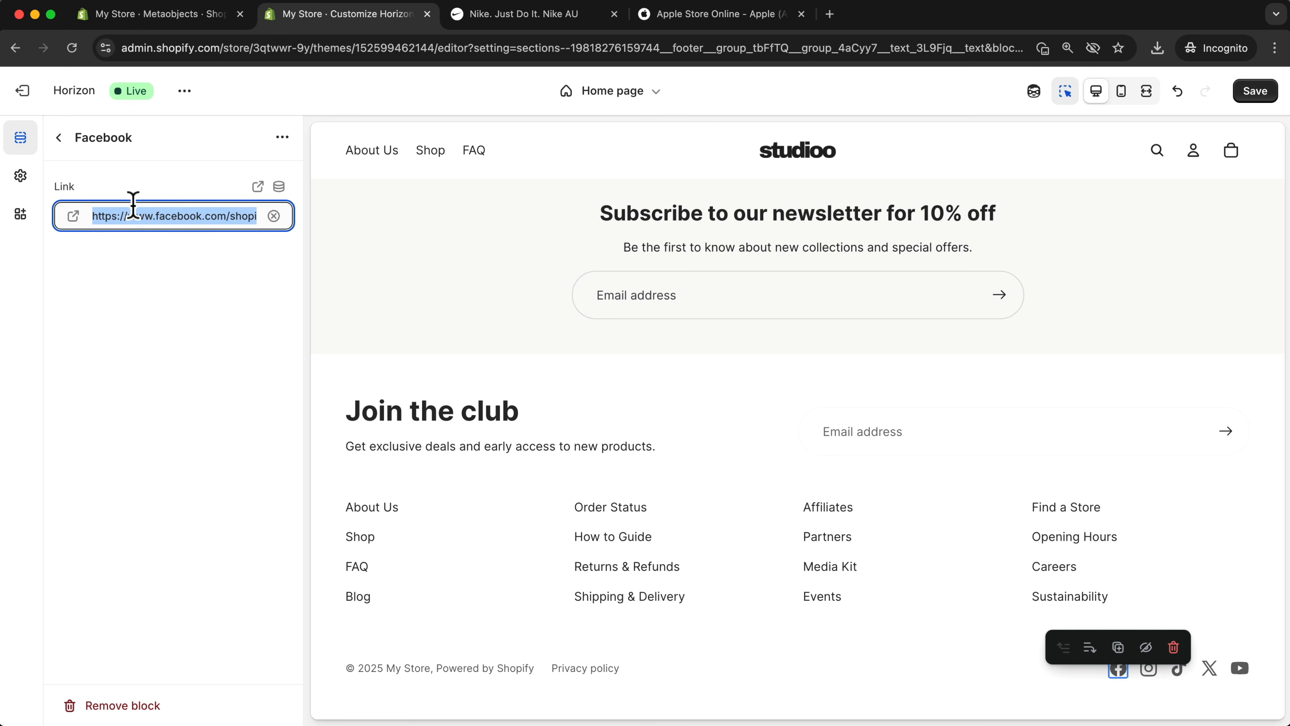
pyautogui.click(59, 138)
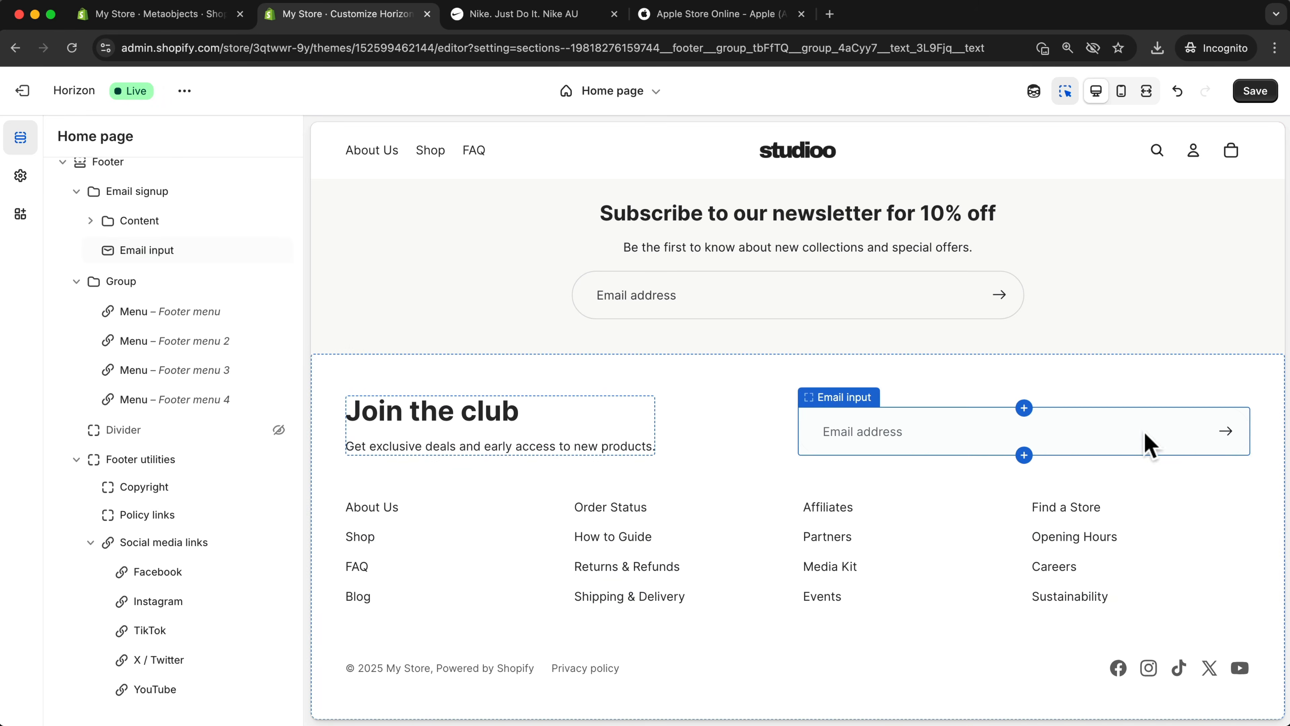
pyautogui.click(1254, 94)
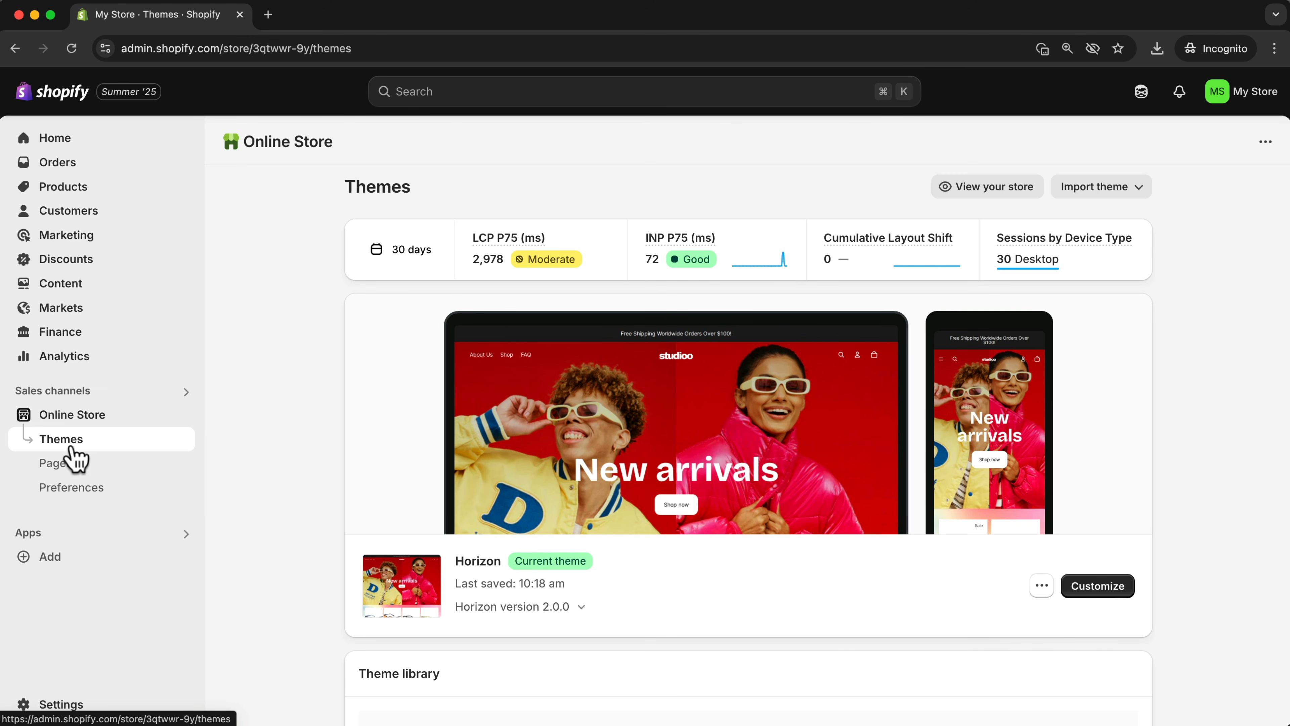
# Open the online store's preferences and add the photo of the model in white sunglasses as the social sharing image
pyautogui.click(74, 496)
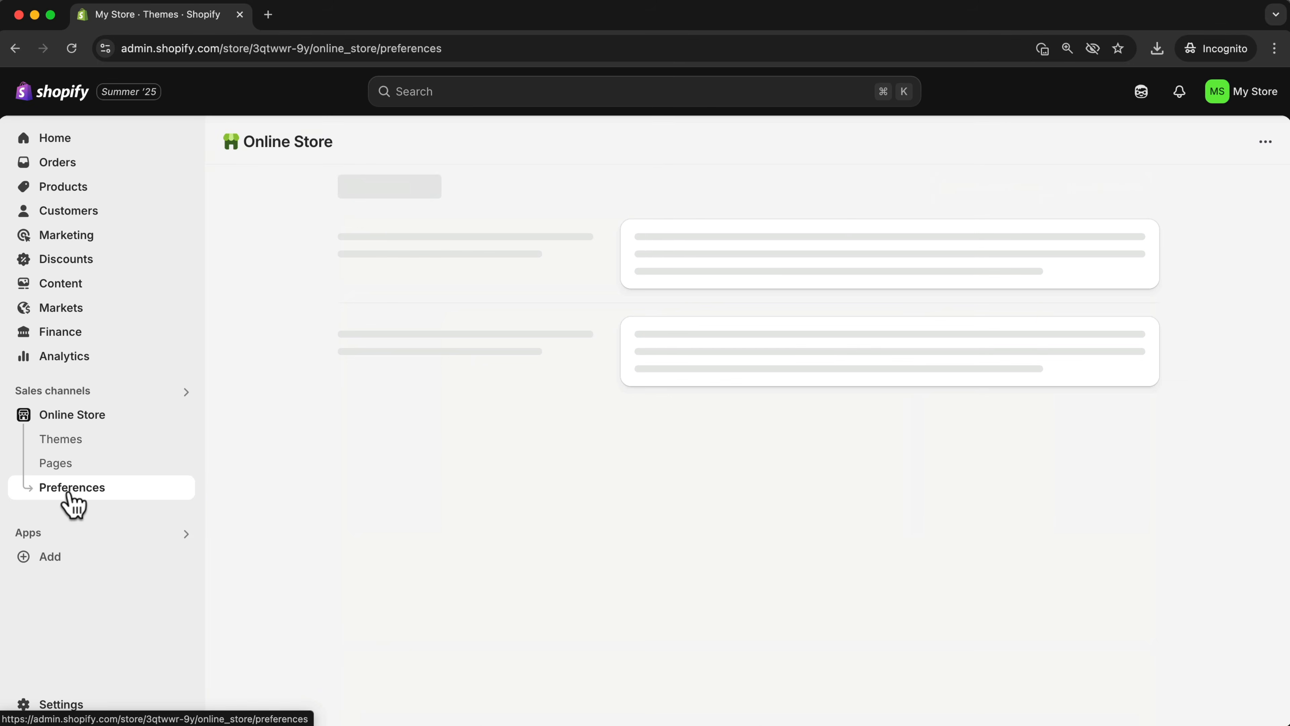
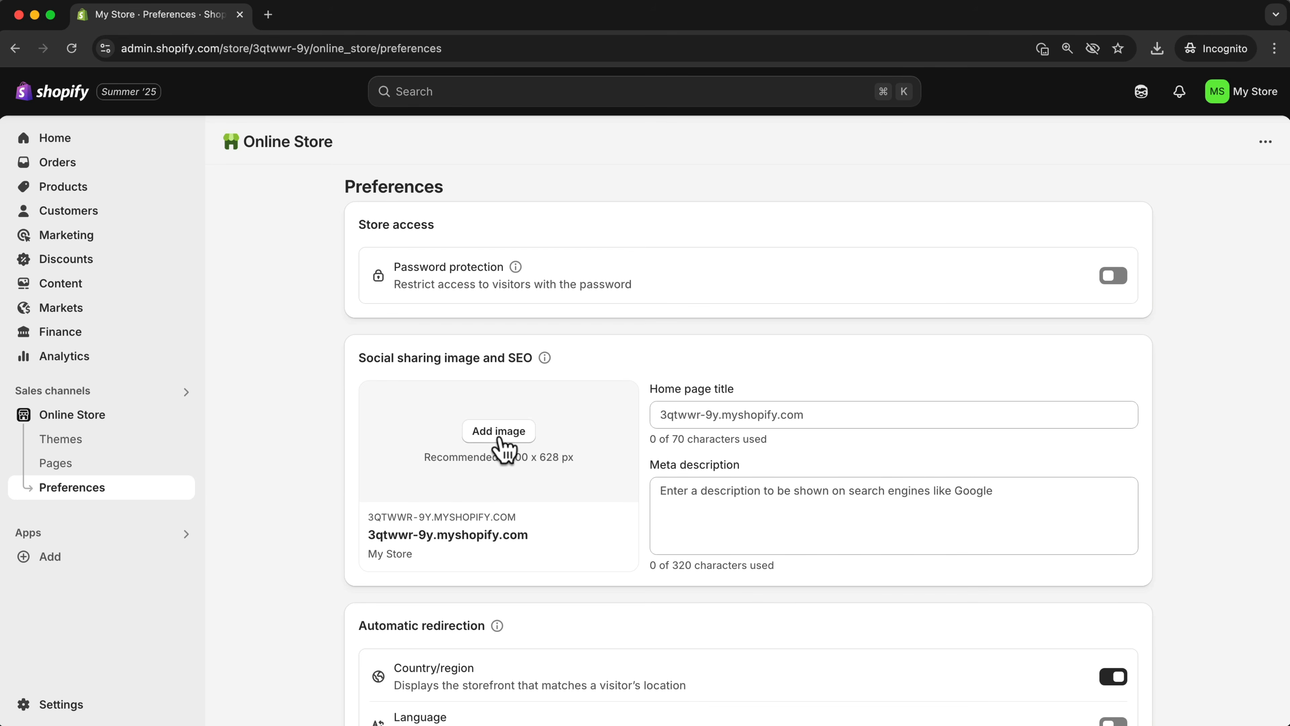
pyautogui.moveTo(499, 457); pyautogui.dragTo(475, 470)
# Set the home page title to 'Studioo | Modern Sunglasses & Eyewear for Every Style'
pyautogui.click(715, 412)
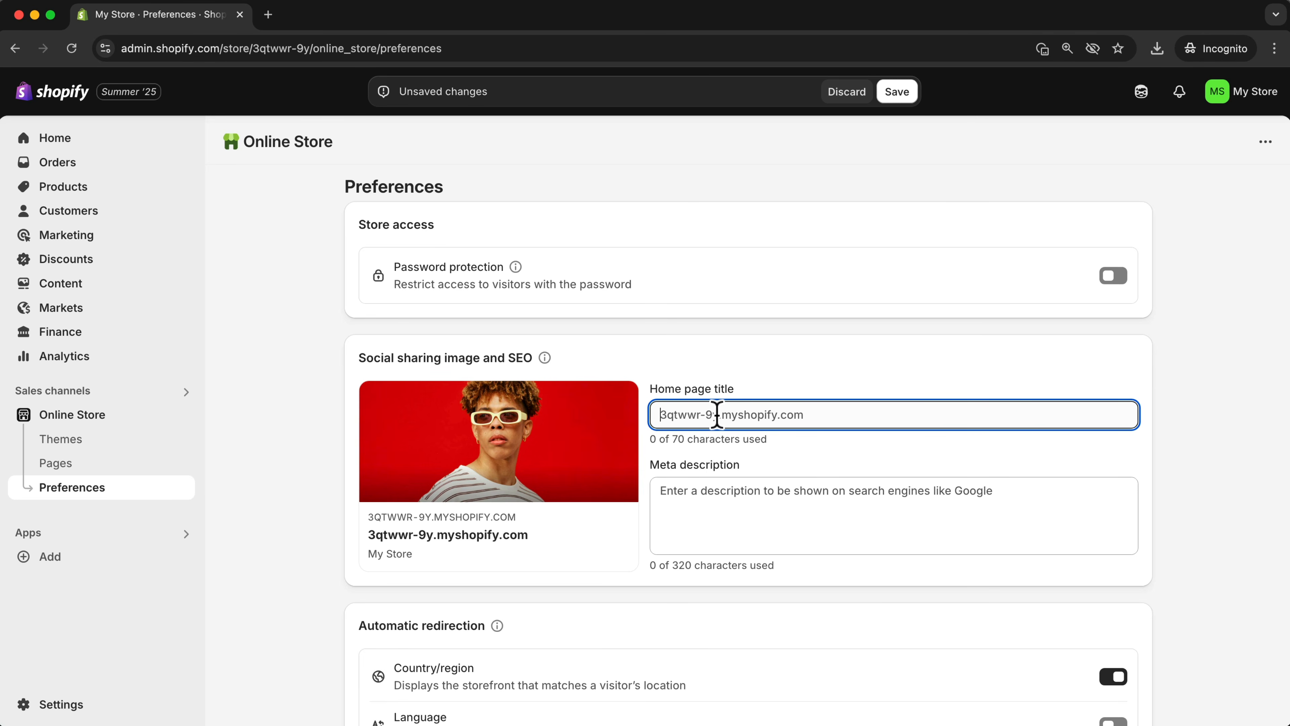
pyautogui.write('Studioo | Modern Sunglasses & Eyewear for Every Style')
pyautogui.moveTo(700, 415); pyautogui.dragTo(662, 414)
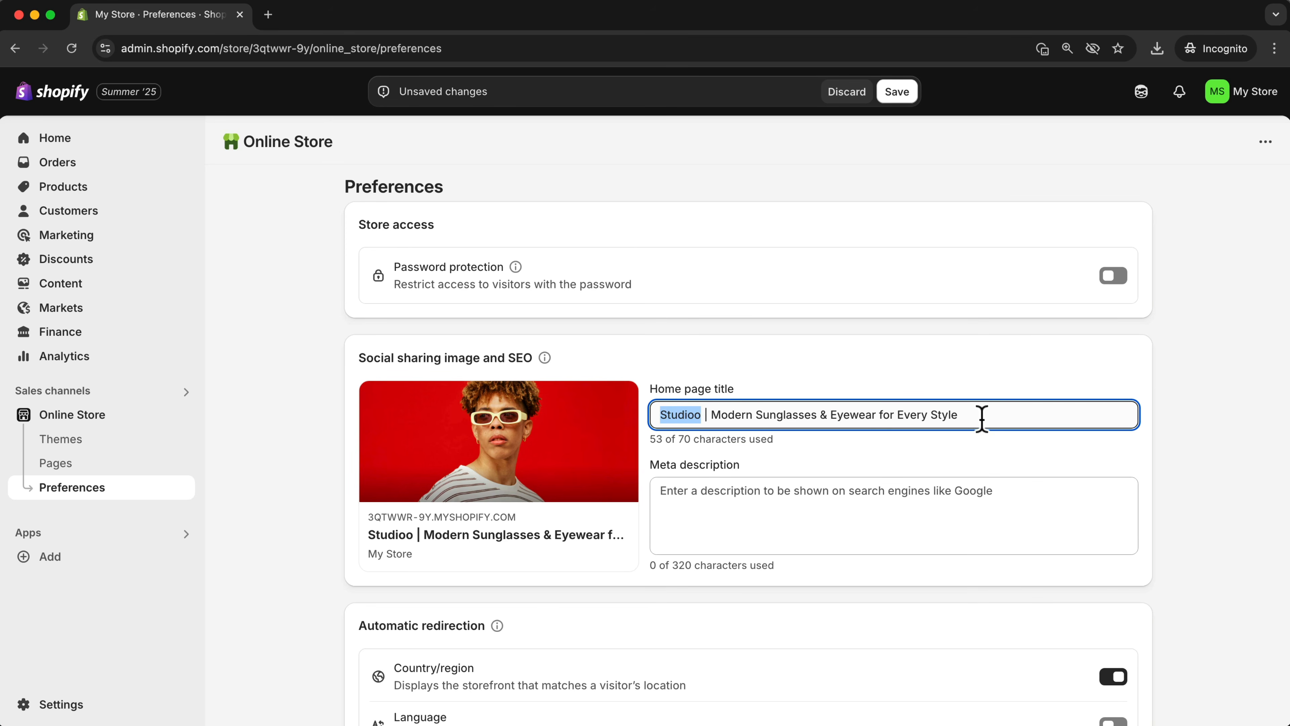
pyautogui.moveTo(981, 418); pyautogui.dragTo(714, 412)
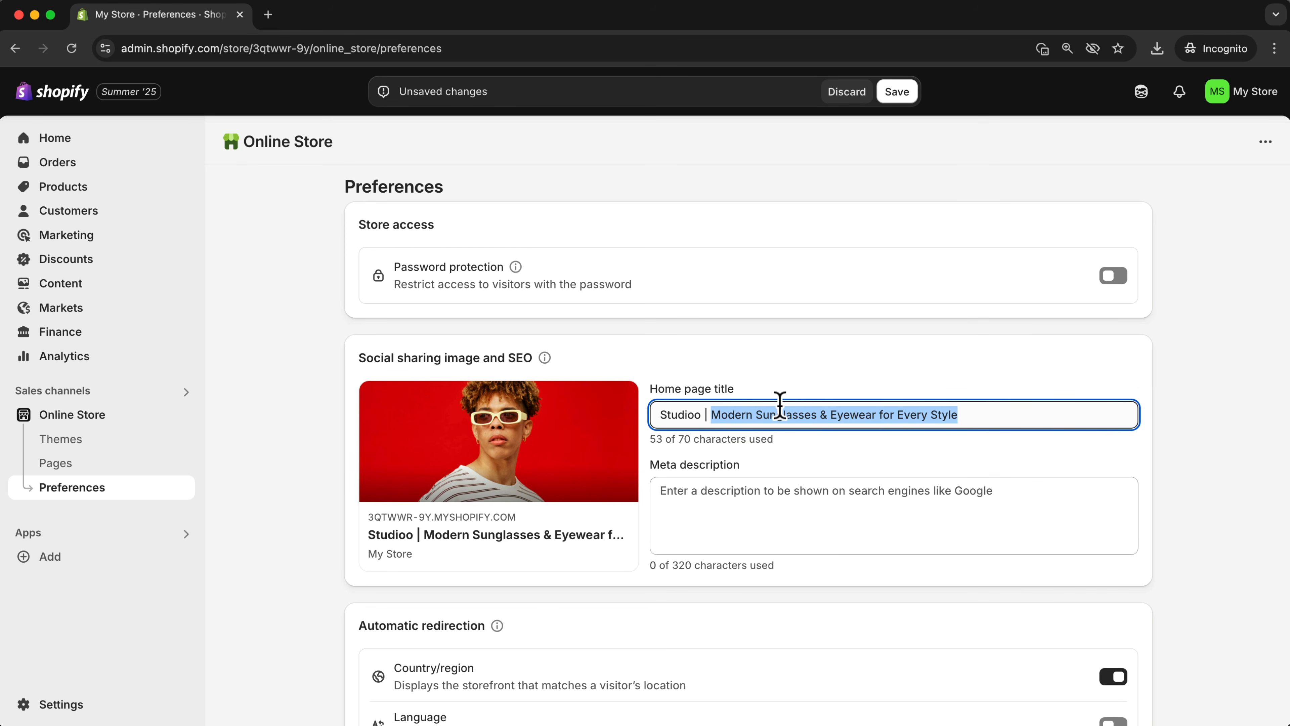
# Set the meta description to 'Discover Studioo – premium sunglasses and eyewear that blend style, comfort, and UV protection. Designed to elevate your look, built for everyday wear.'
pyautogui.click(748, 491)
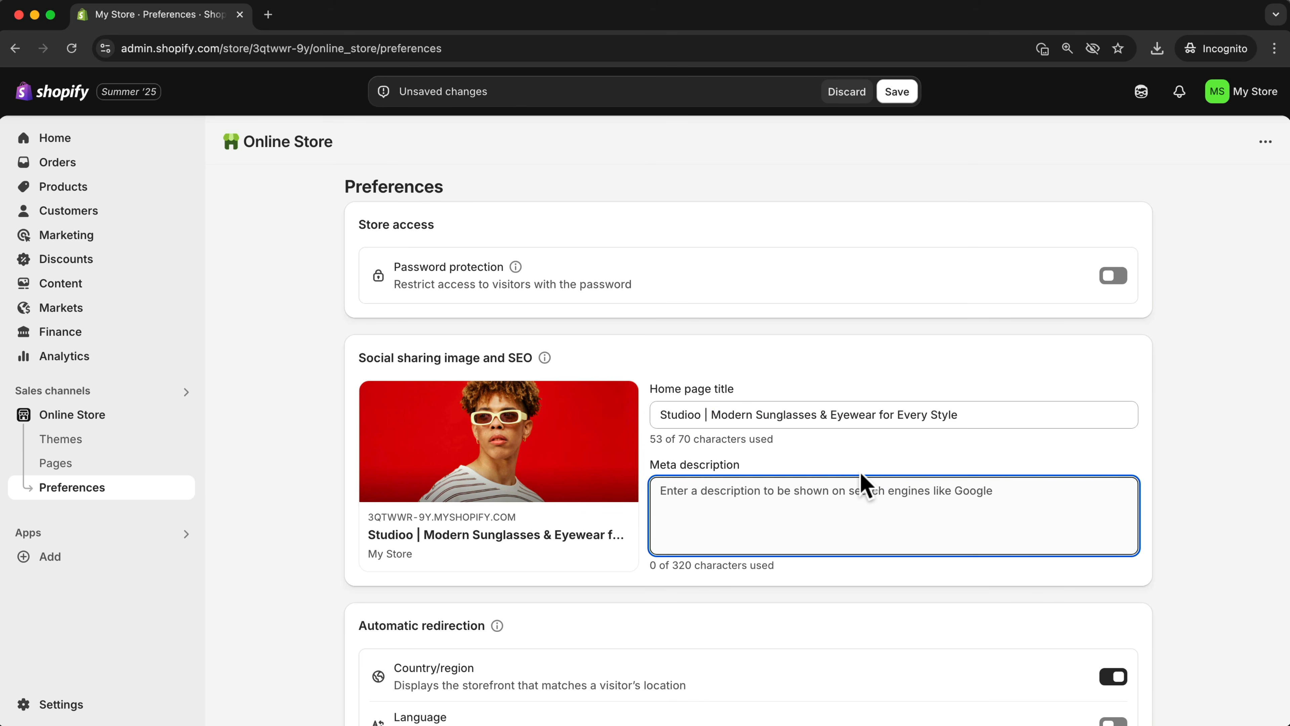
pyautogui.write('Discover Studioo – premium sunglasses and eyewear that blend style, comfort, and UV protection. Designed to elevate your look, built for everyday wear.')
pyautogui.scroll(-4, 881, 504)
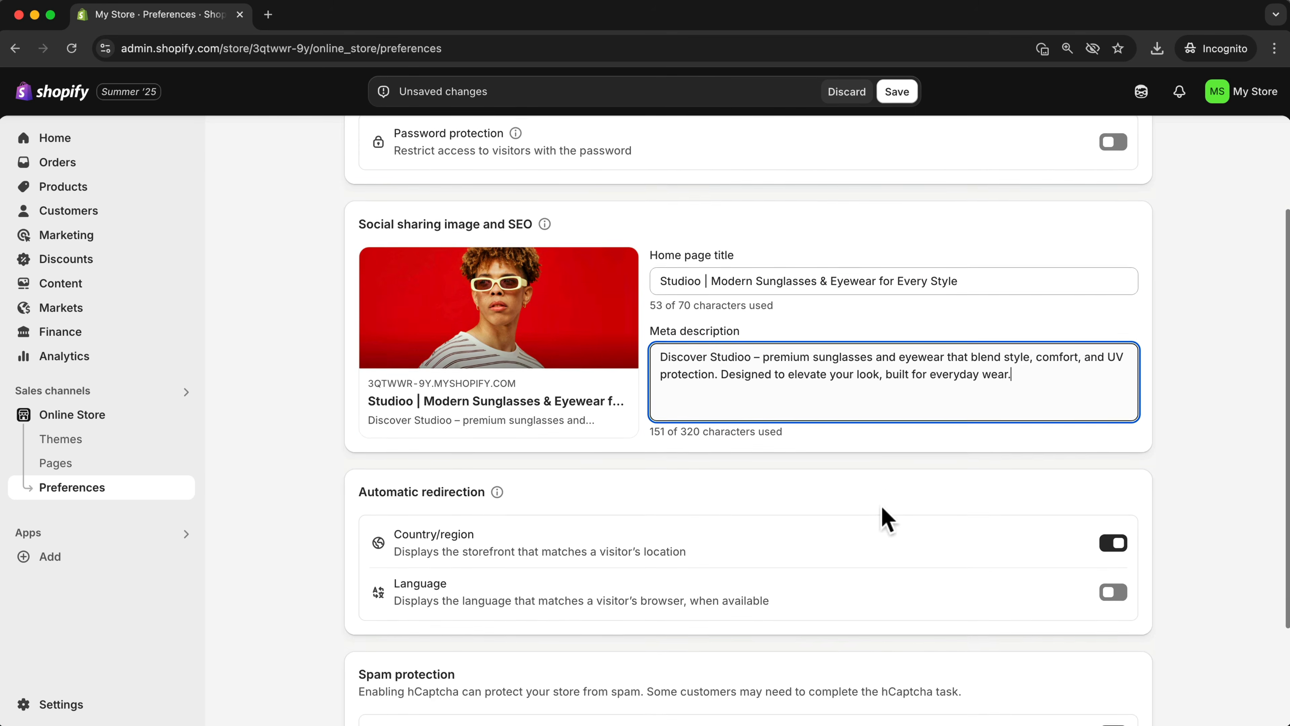
pyautogui.click(886, 519)
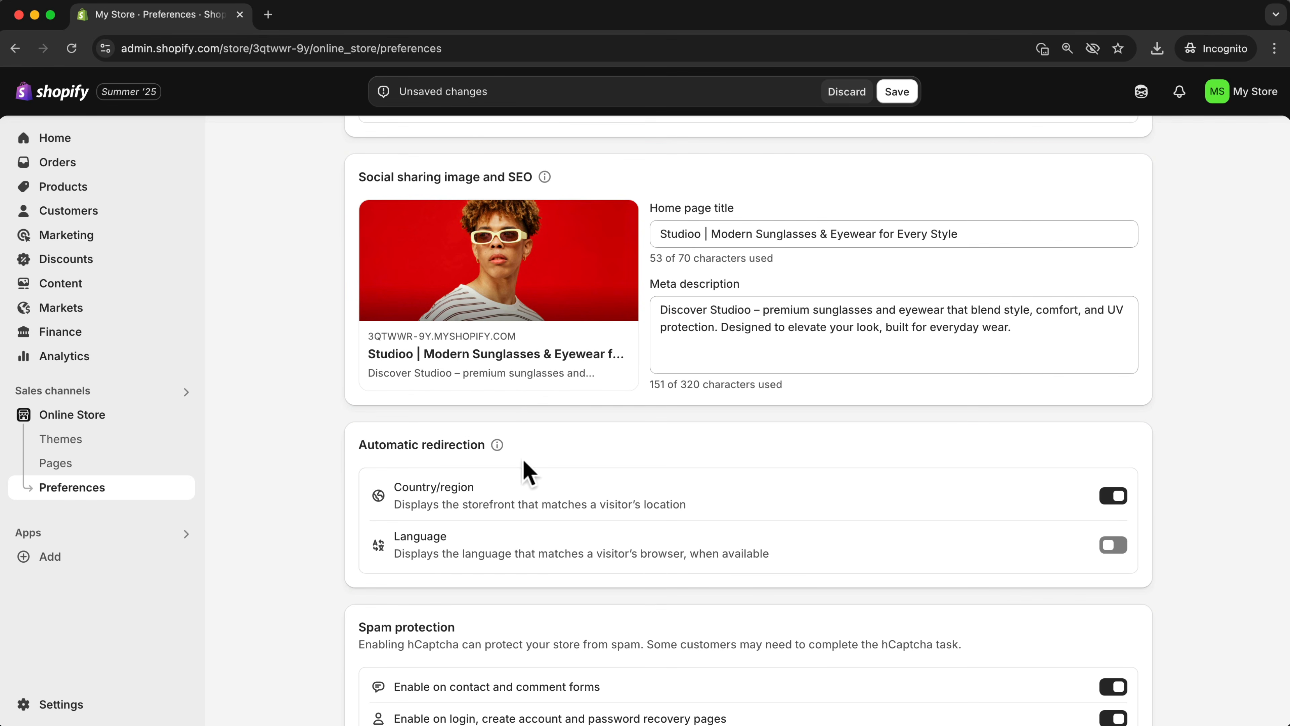
# Enable automatic redirection by language, keeping country/region redirection on, and save the preferences
pyautogui.click(1112, 494)
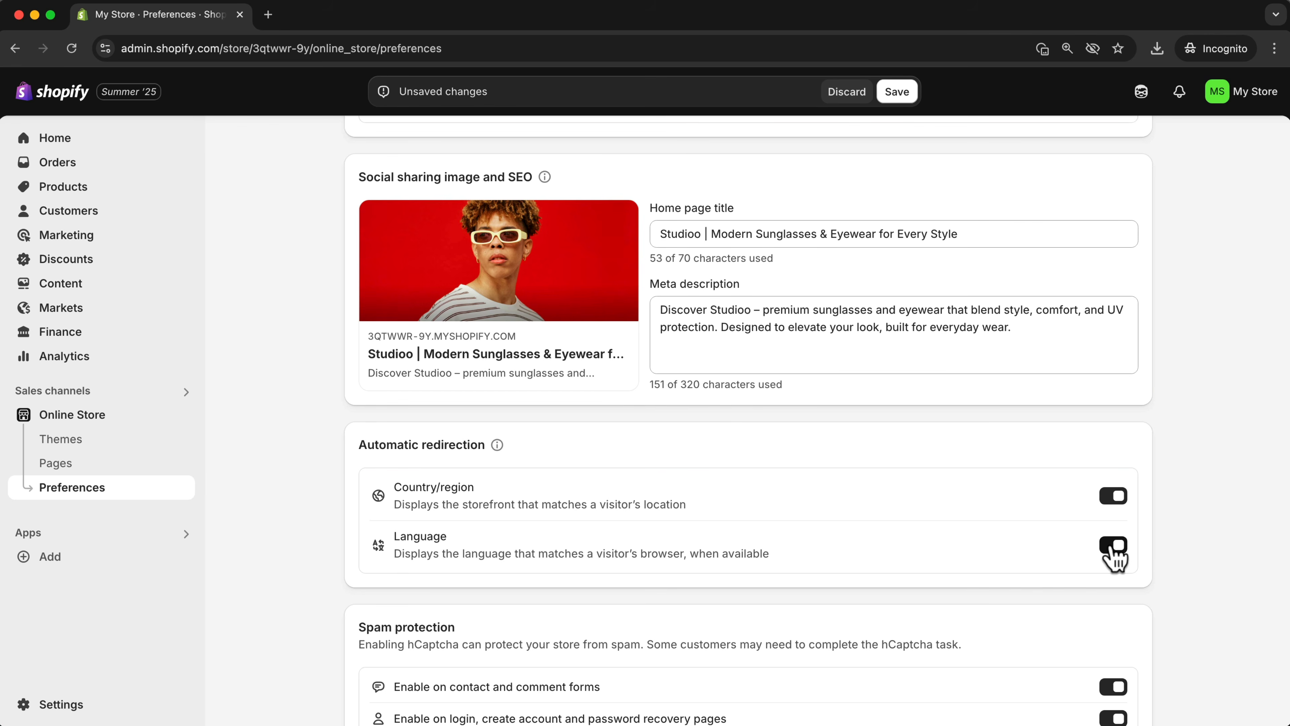
pyautogui.scroll(-2, 956, 476)
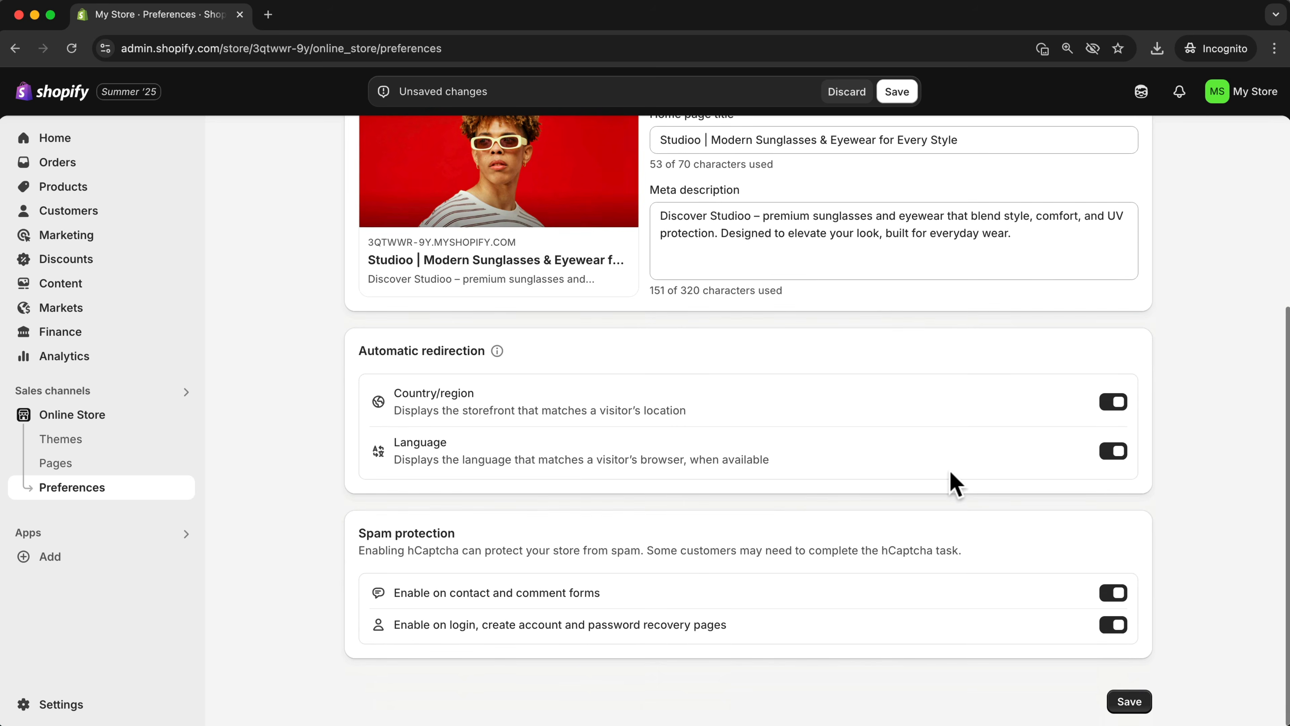
pyautogui.click(898, 92)
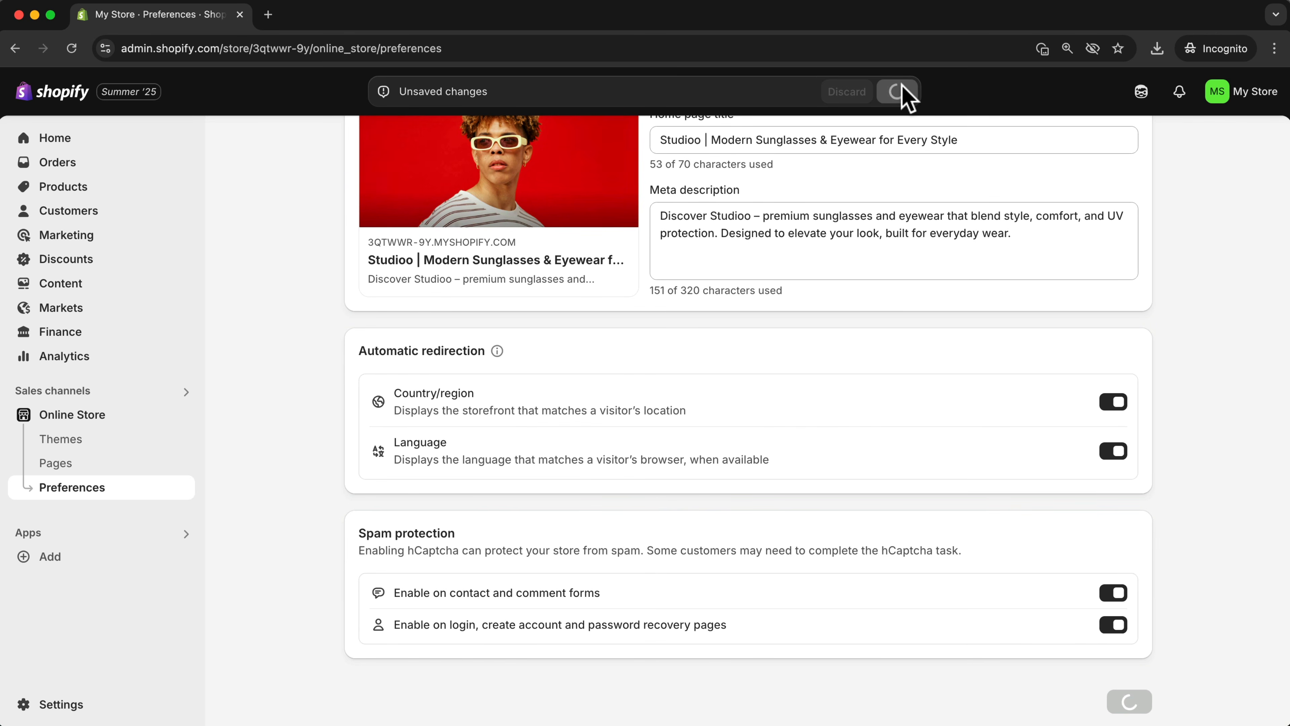
# Open the store's general settings and review the store defaults, order ID, order processing and store assets
pyautogui.click(58, 706)
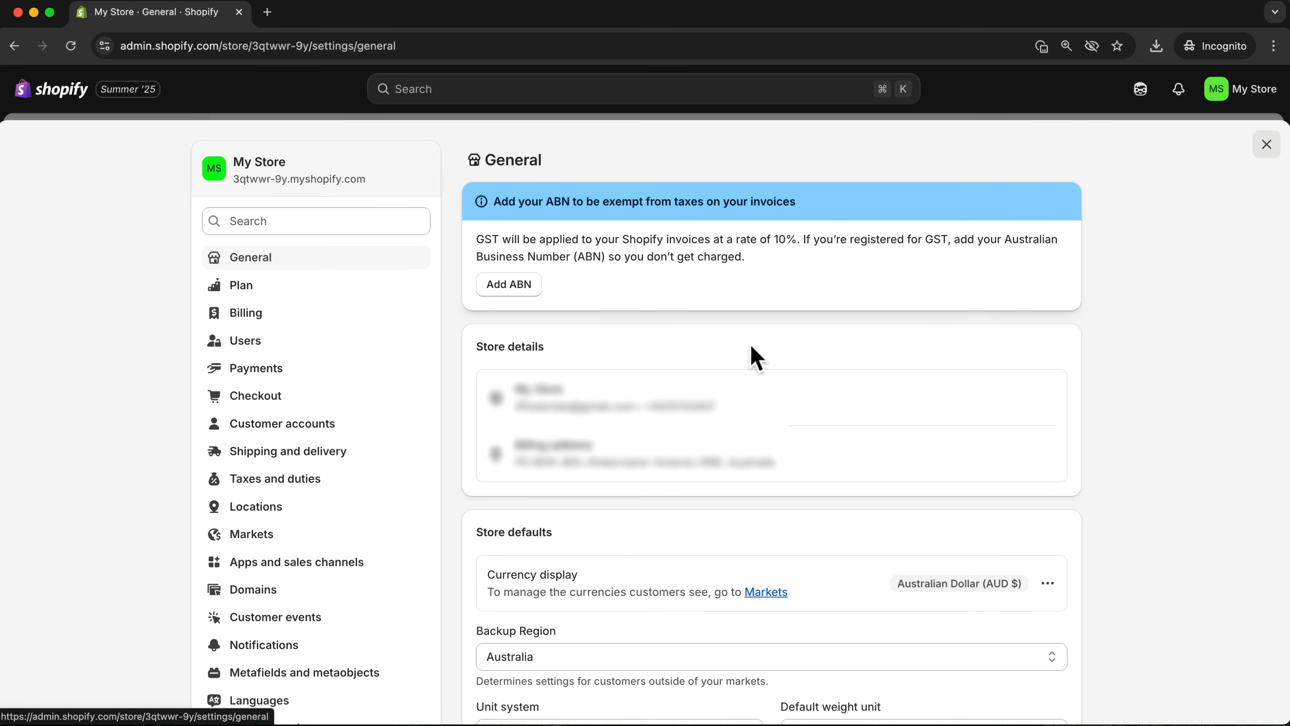
pyautogui.scroll(-3, 872, 452)
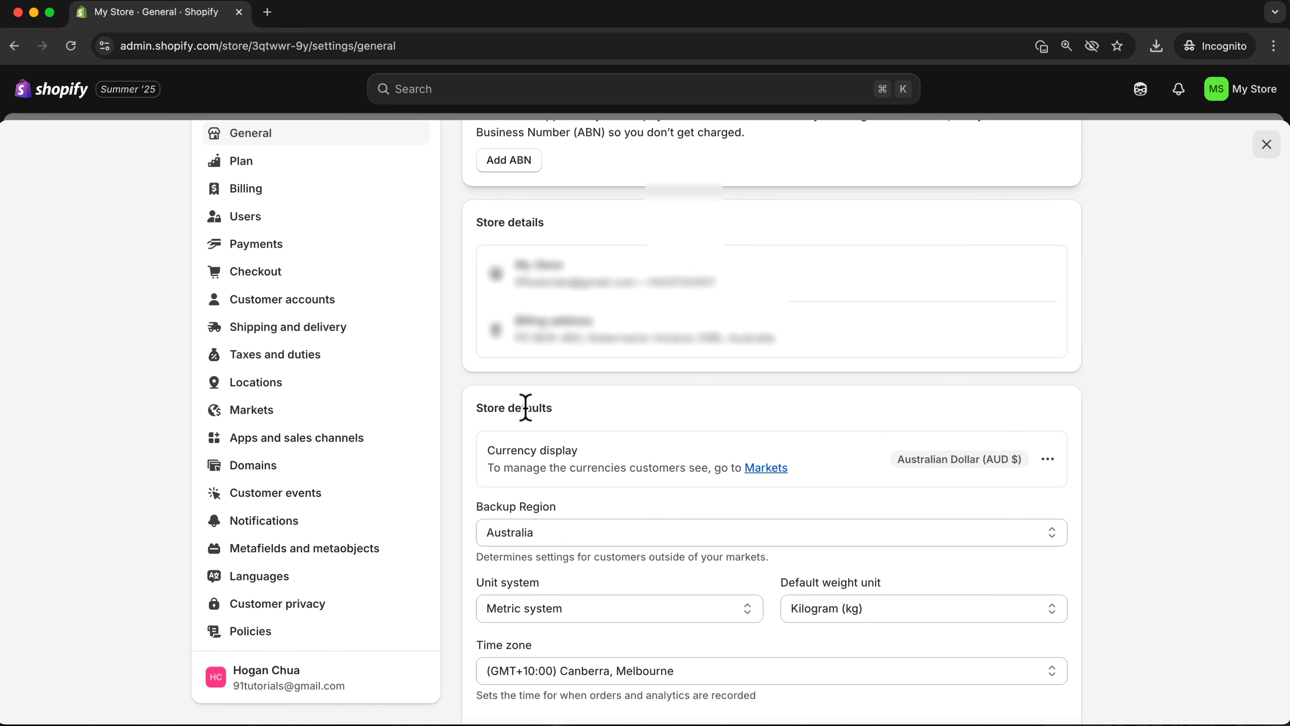
pyautogui.scroll(-2, 581, 506)
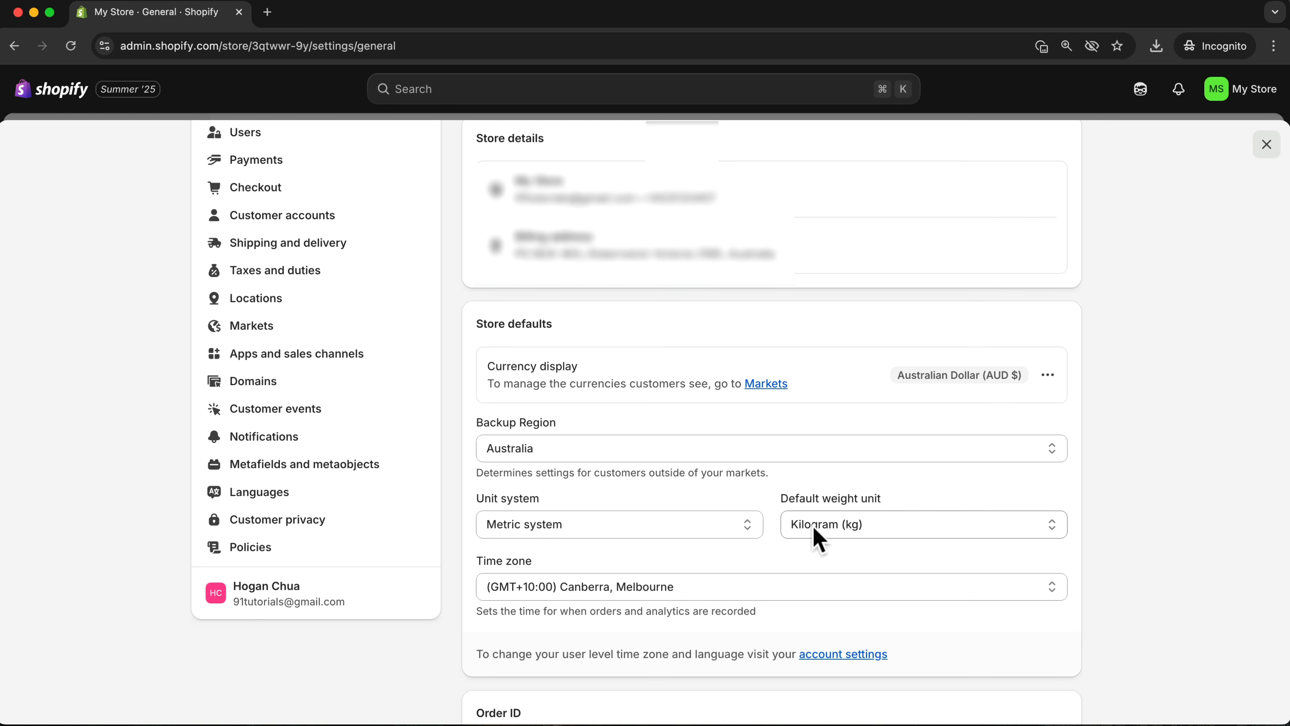
pyautogui.scroll(-2, 786, 531)
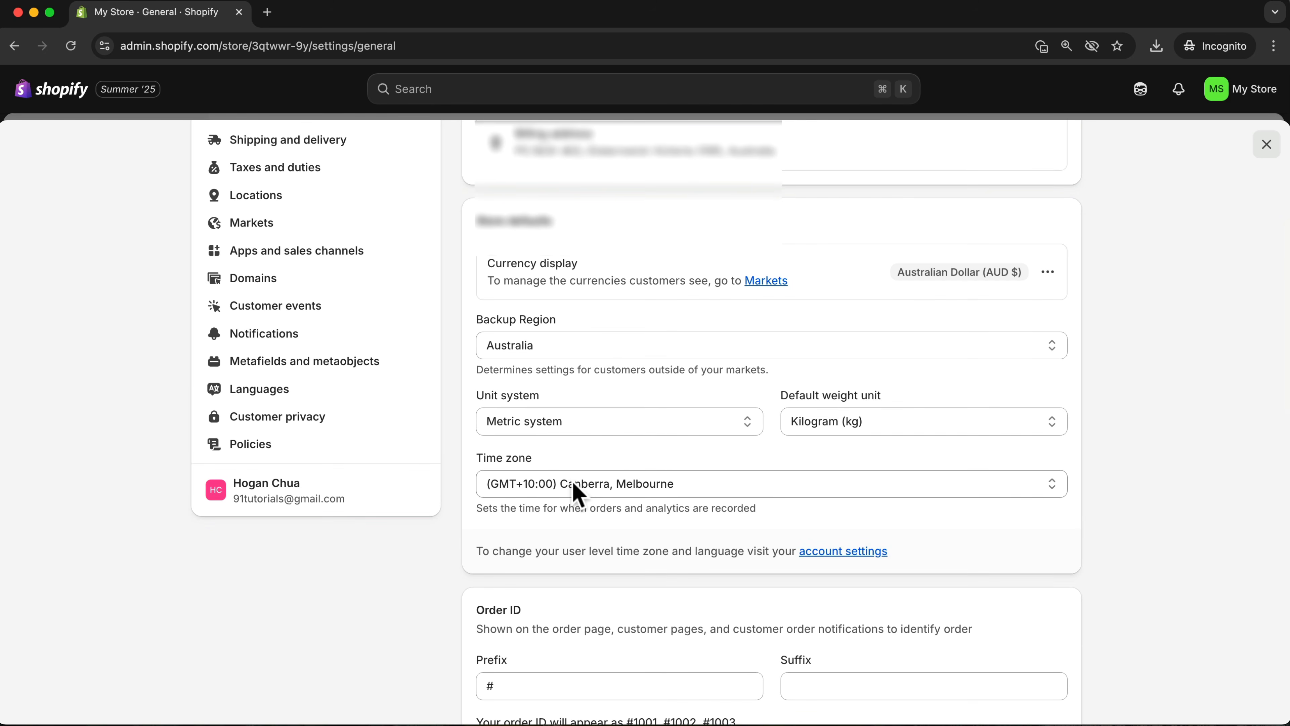
pyautogui.scroll(-10, 584, 489)
pyautogui.scroll(-12, 576, 495)
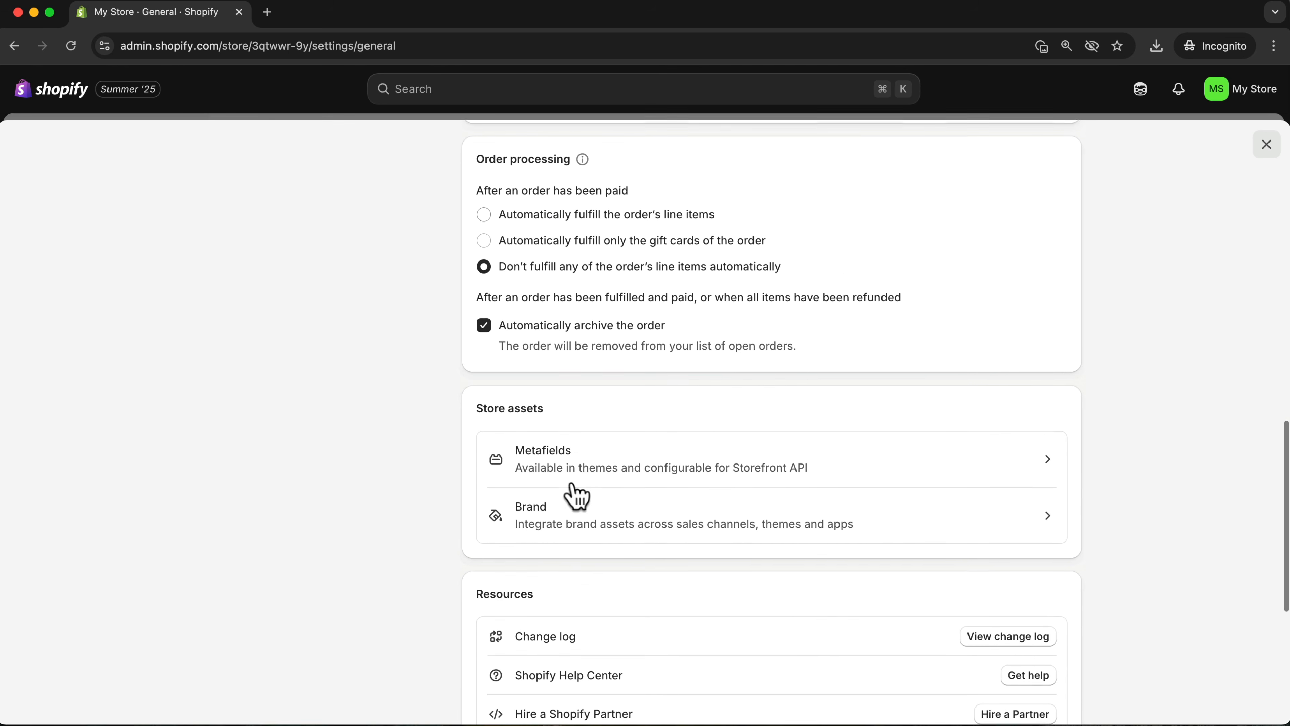
pyautogui.scroll(10, 578, 496)
pyautogui.scroll(20, 577, 495)
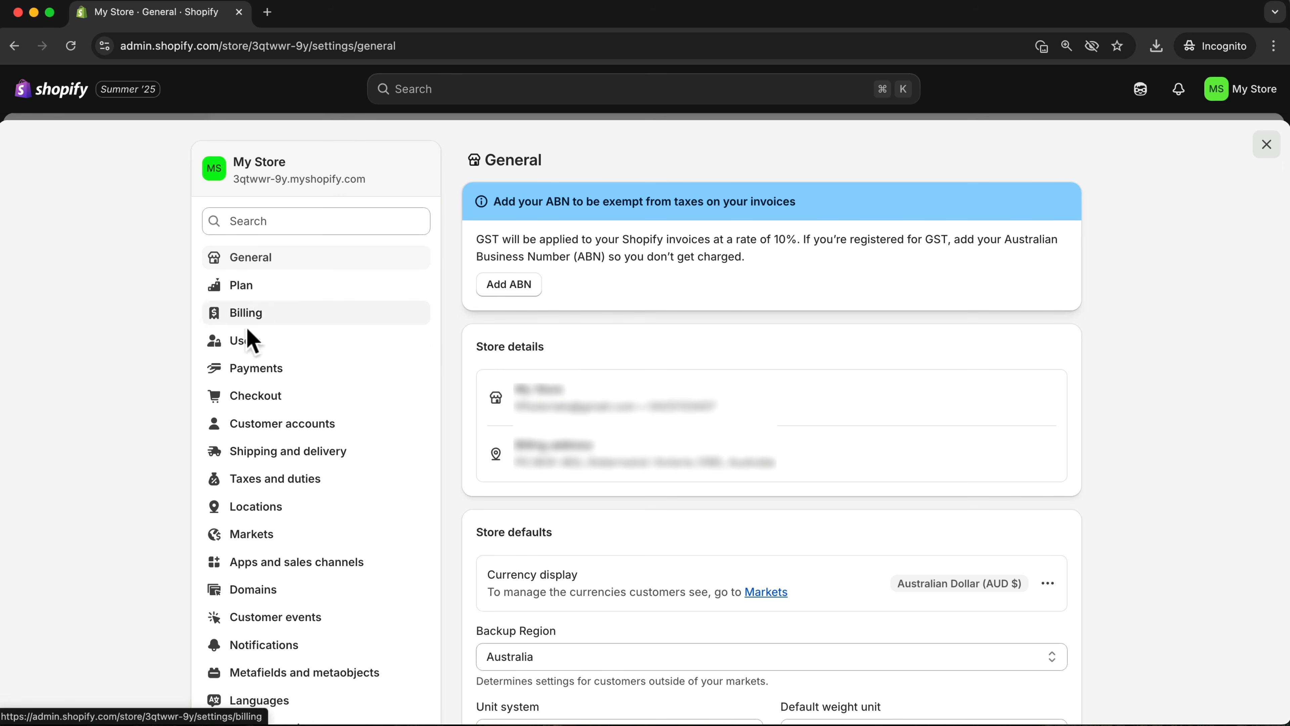
# Open the payments settings and review the Shopify Payments account setup, the additional payment methods and the payment capture method
pyautogui.click(247, 376)
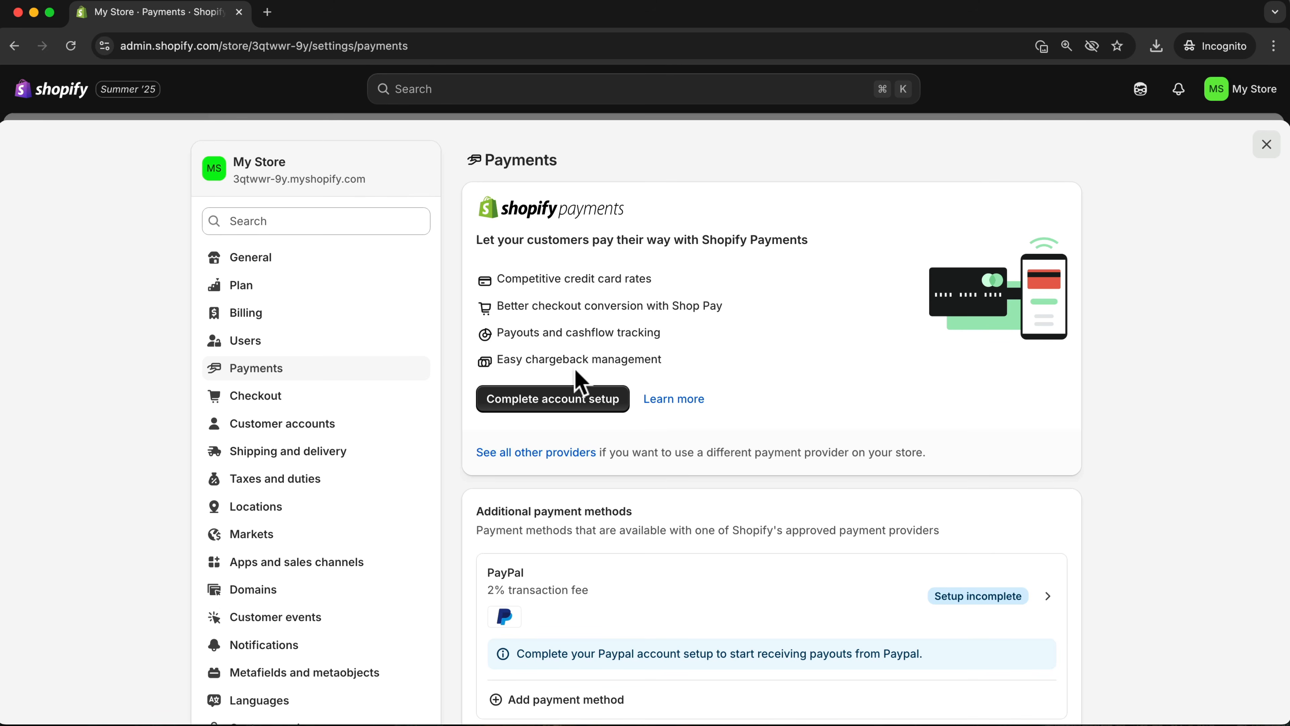
pyautogui.click(543, 401)
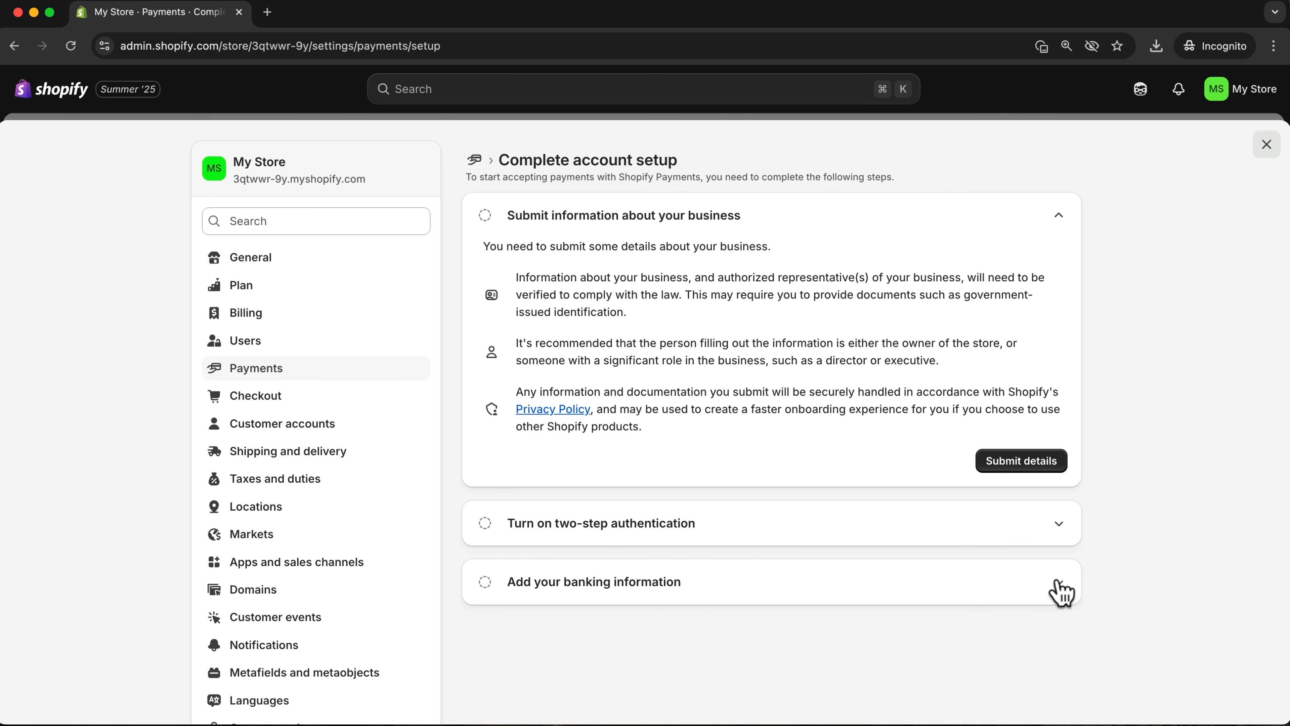
pyautogui.click(1054, 589)
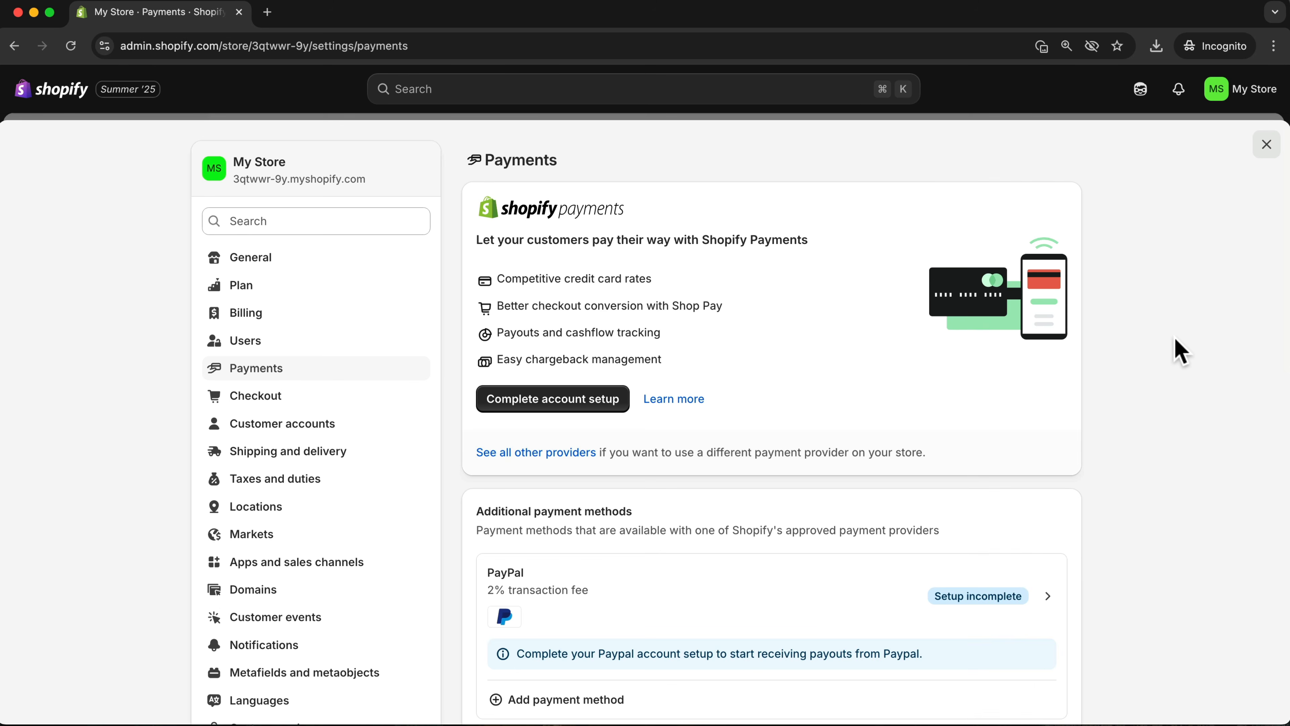
pyautogui.scroll(-3, 1176, 376)
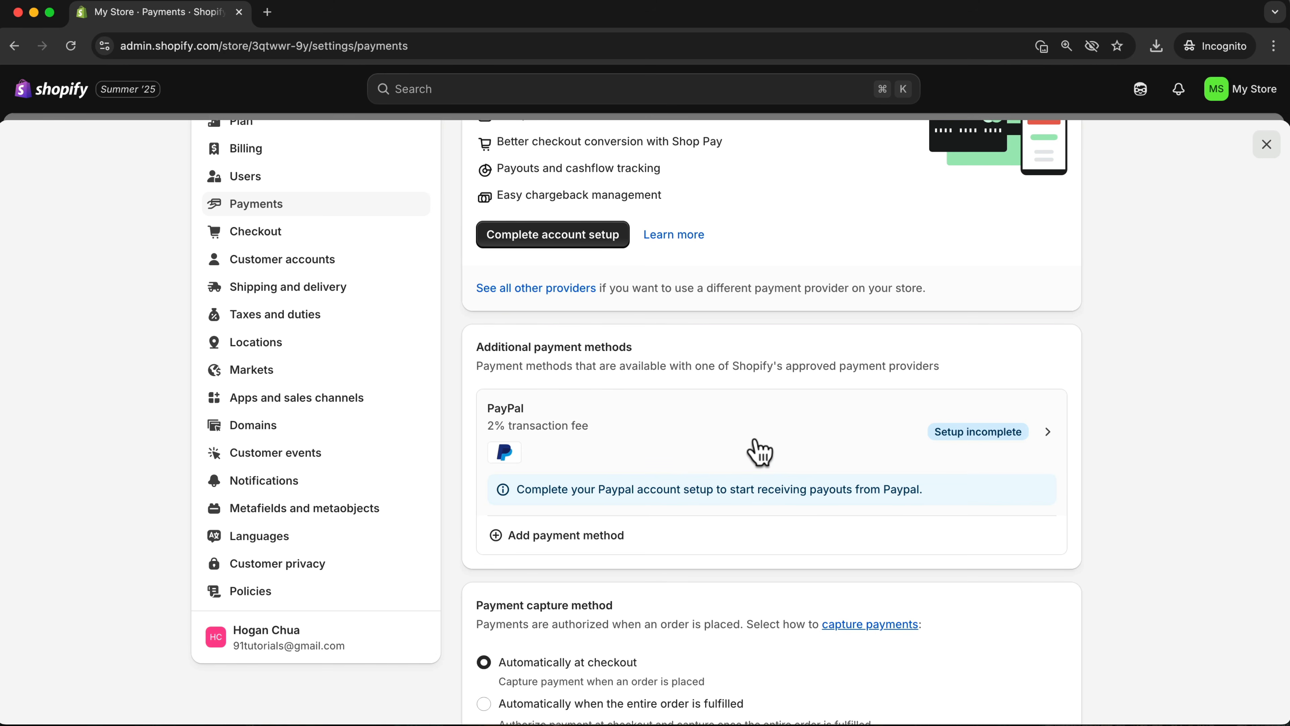
pyautogui.scroll(-3, 711, 437)
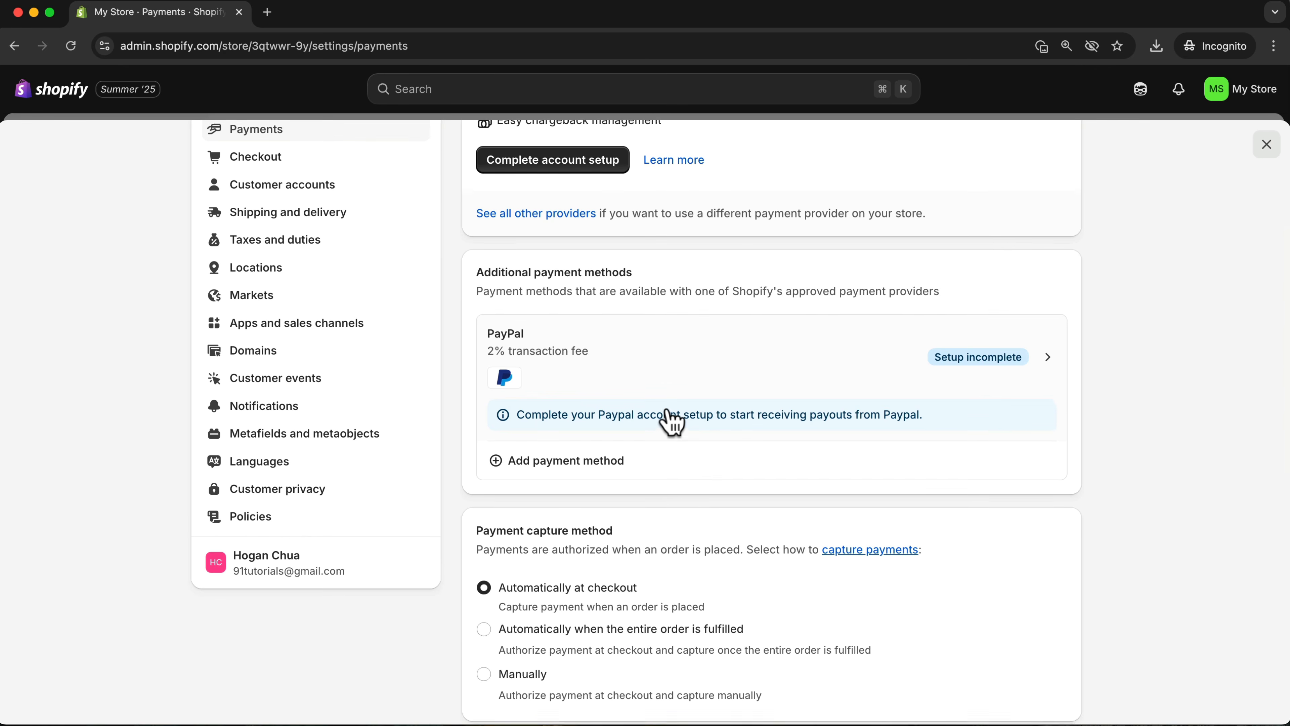
pyautogui.scroll(3, 668, 422)
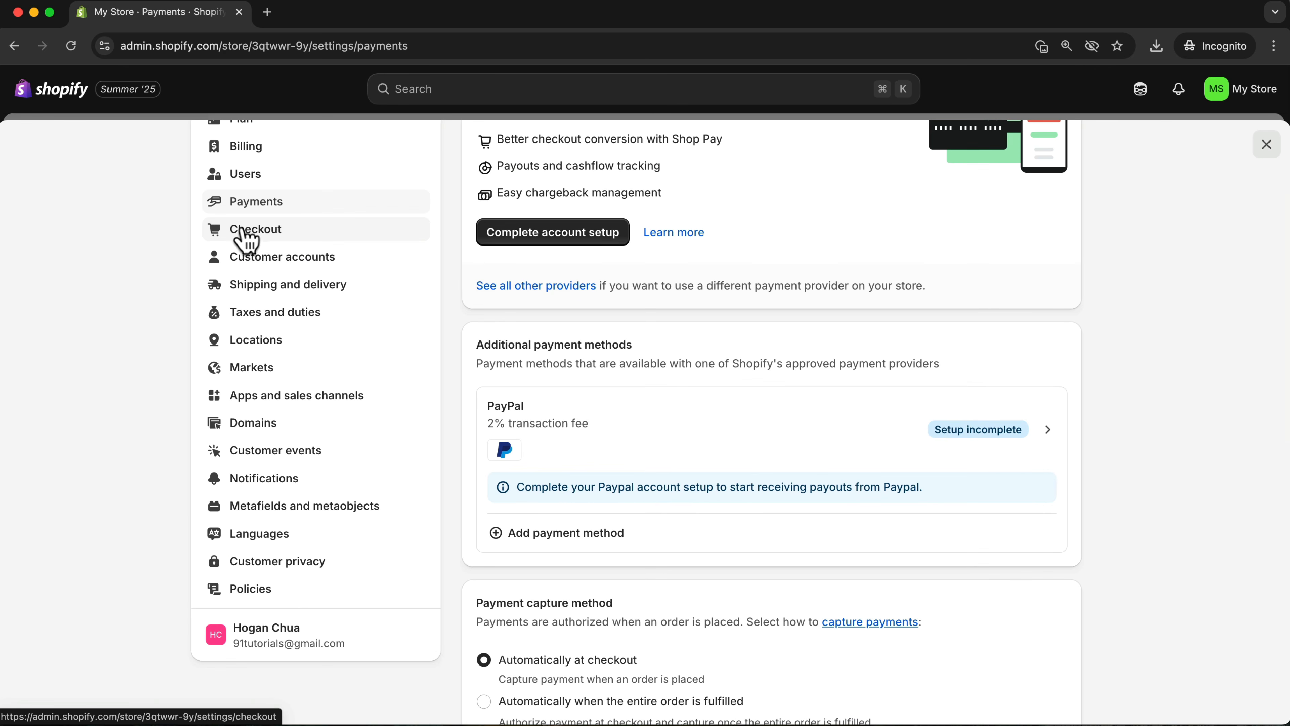
# In the checkout settings, require customers' first and last name, make the company name optional and the shipping address phone number required
pyautogui.click(259, 231)
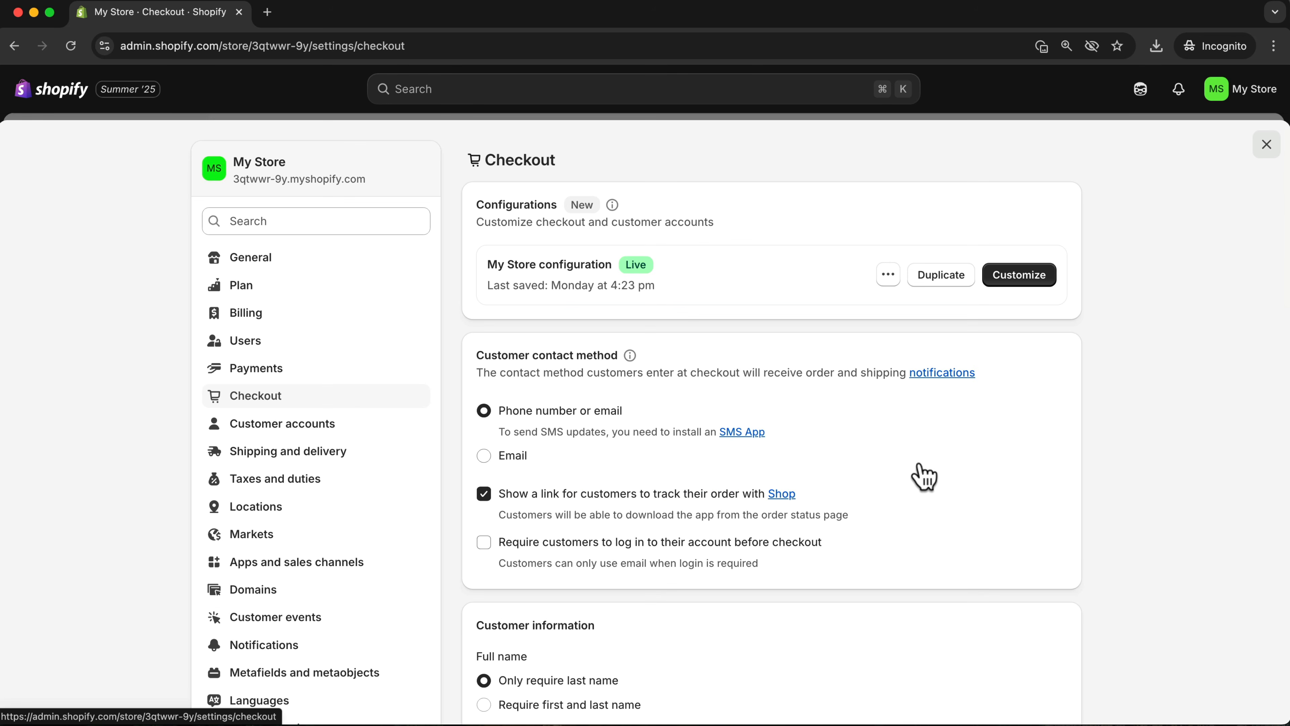
pyautogui.scroll(-10, 921, 475)
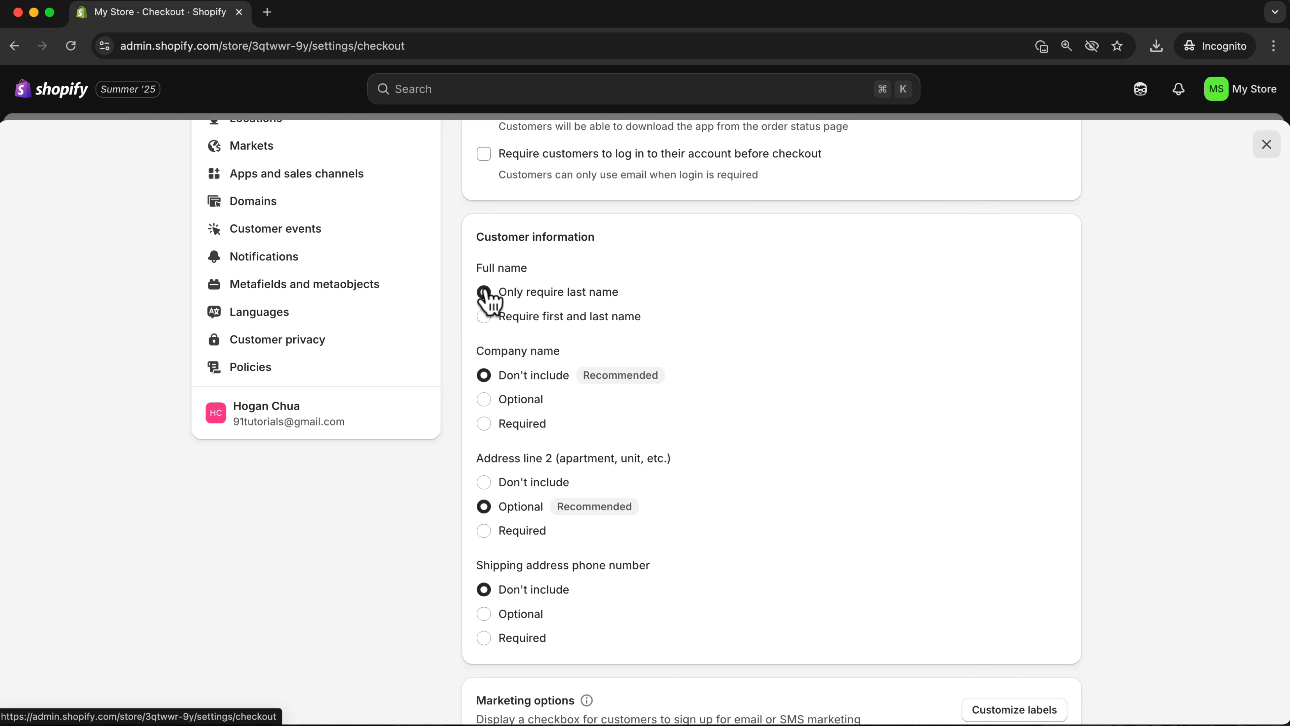
pyautogui.click(483, 317)
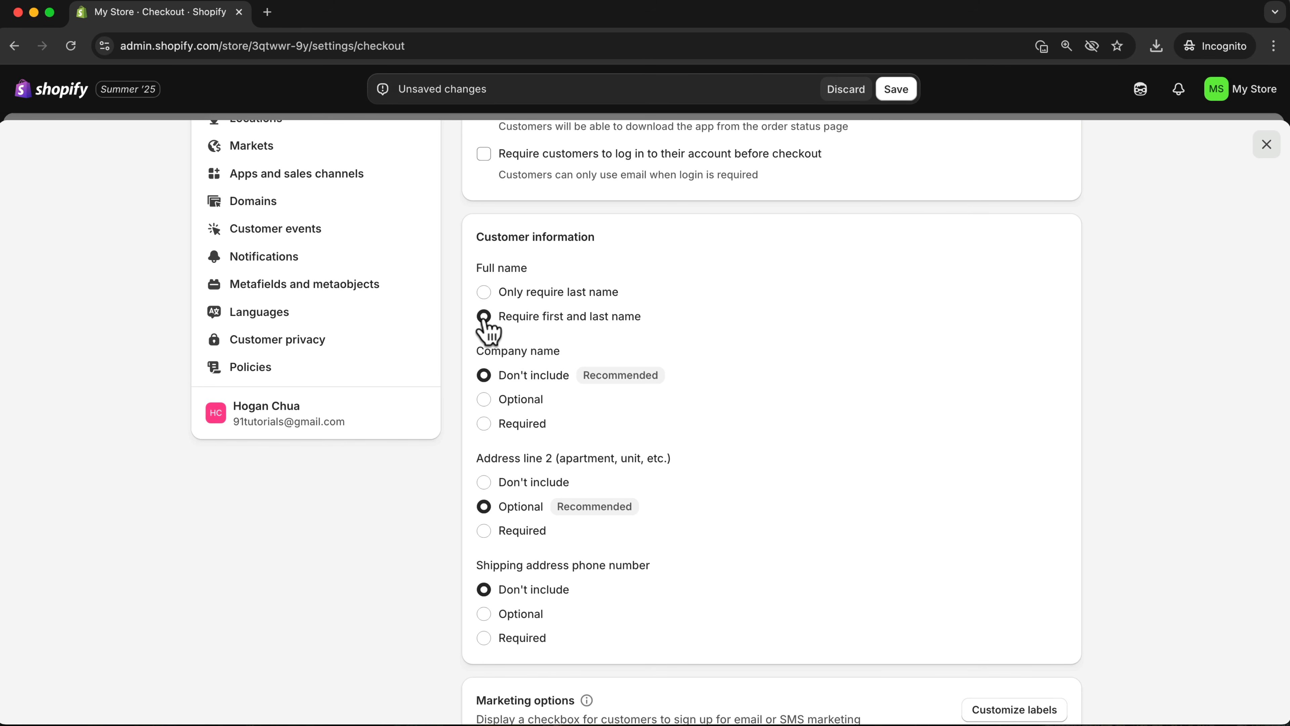
pyautogui.click(483, 399)
pyautogui.scroll(-2, 661, 484)
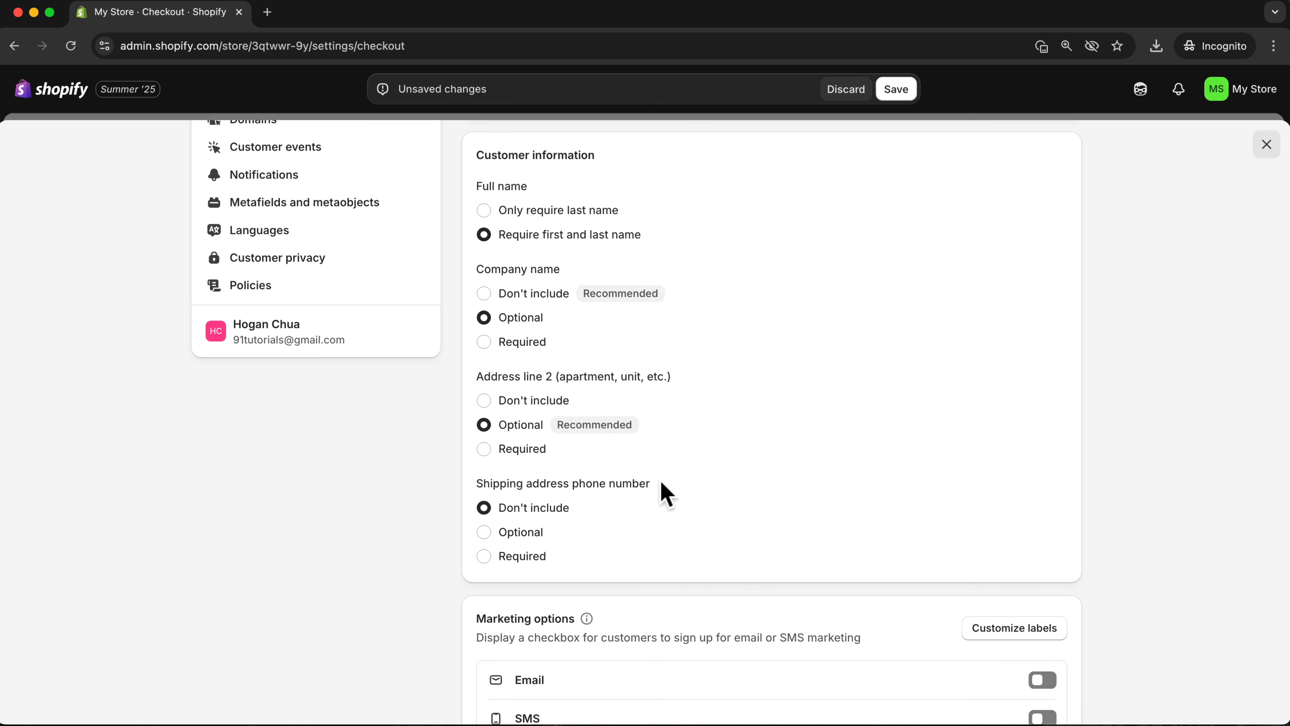
pyautogui.click(484, 558)
pyautogui.scroll(-5, 693, 551)
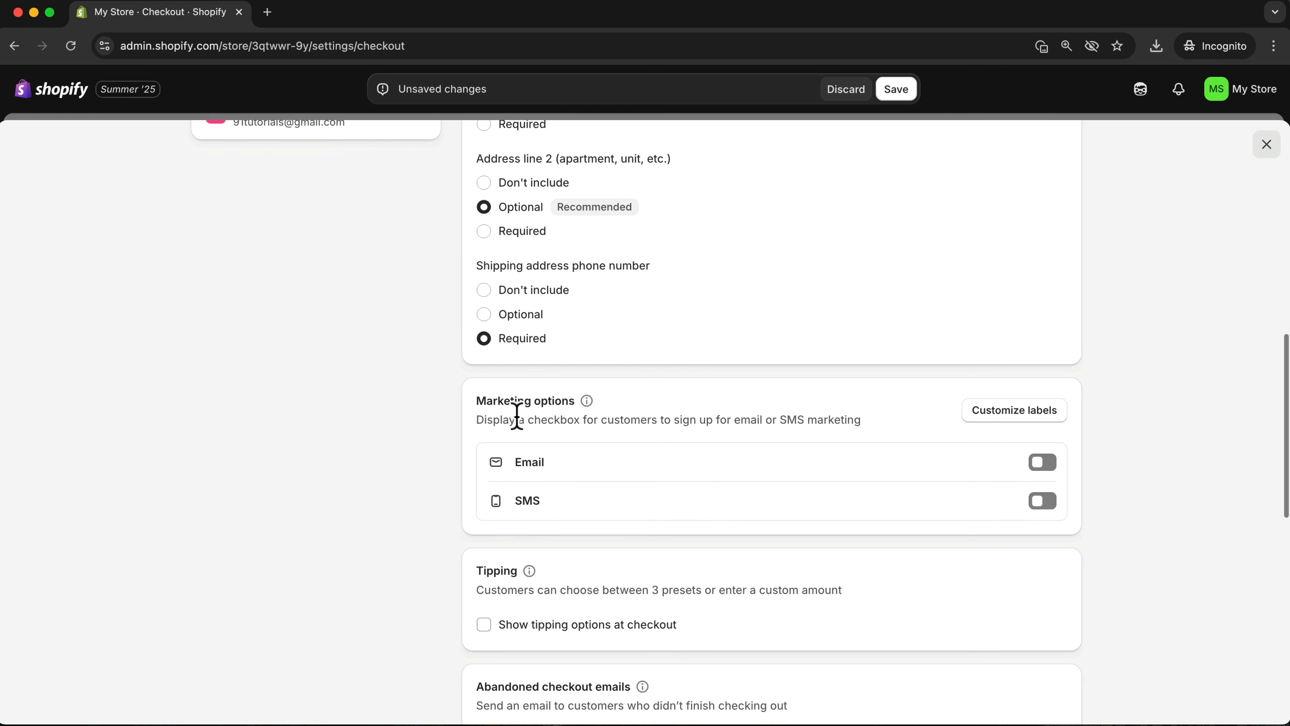
# Enable the email and SMS marketing sign-up options at checkout and save the checkout settings
pyautogui.click(1038, 463)
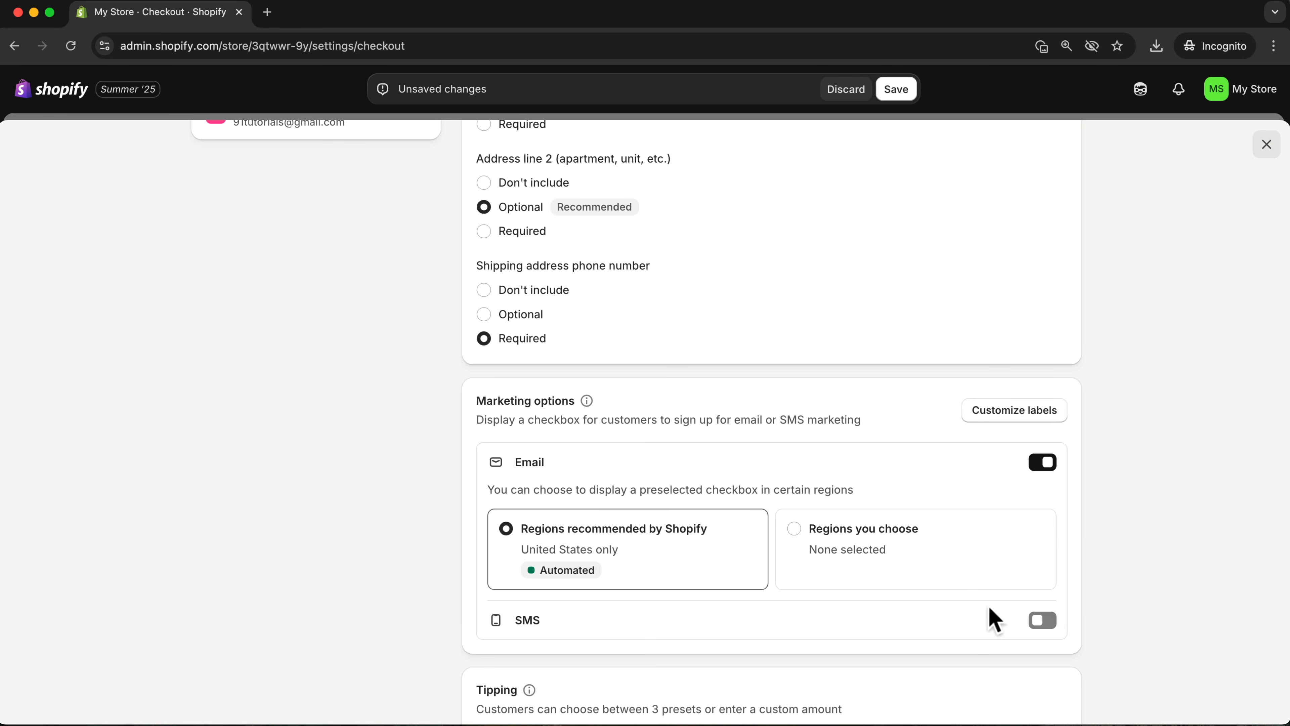
pyautogui.click(1037, 621)
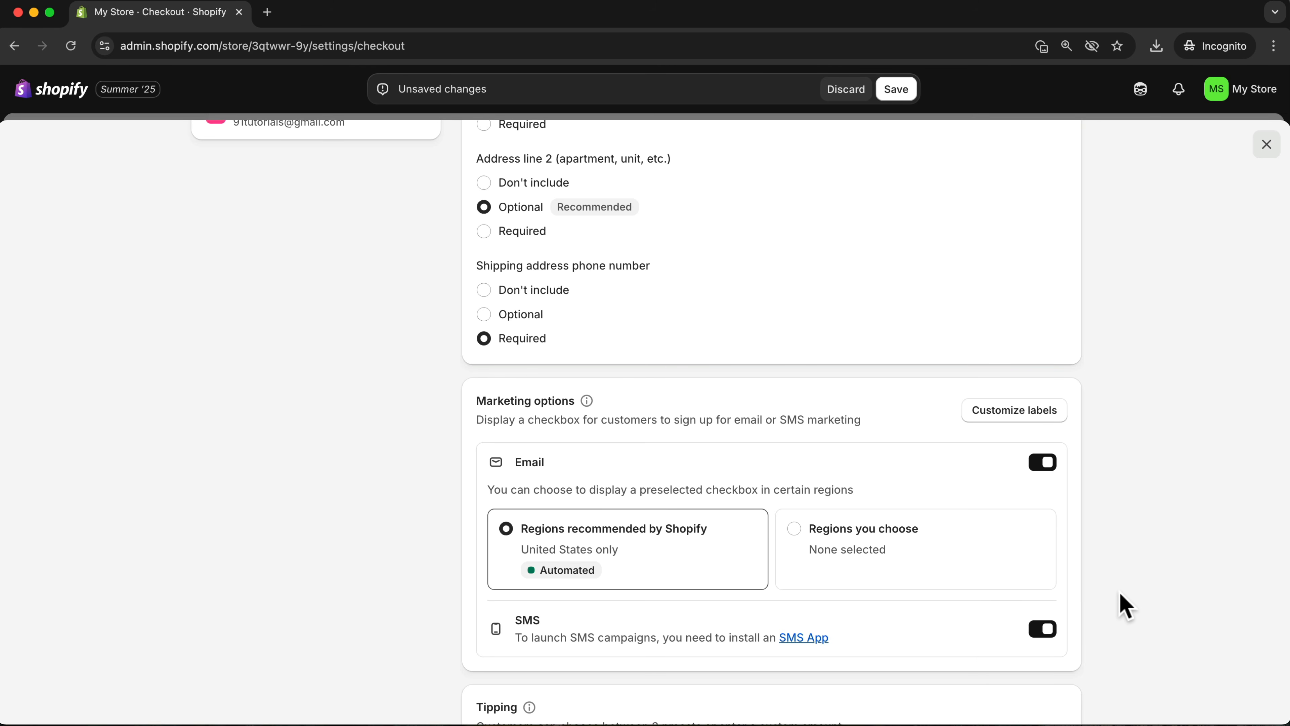
pyautogui.scroll(-5, 1115, 432)
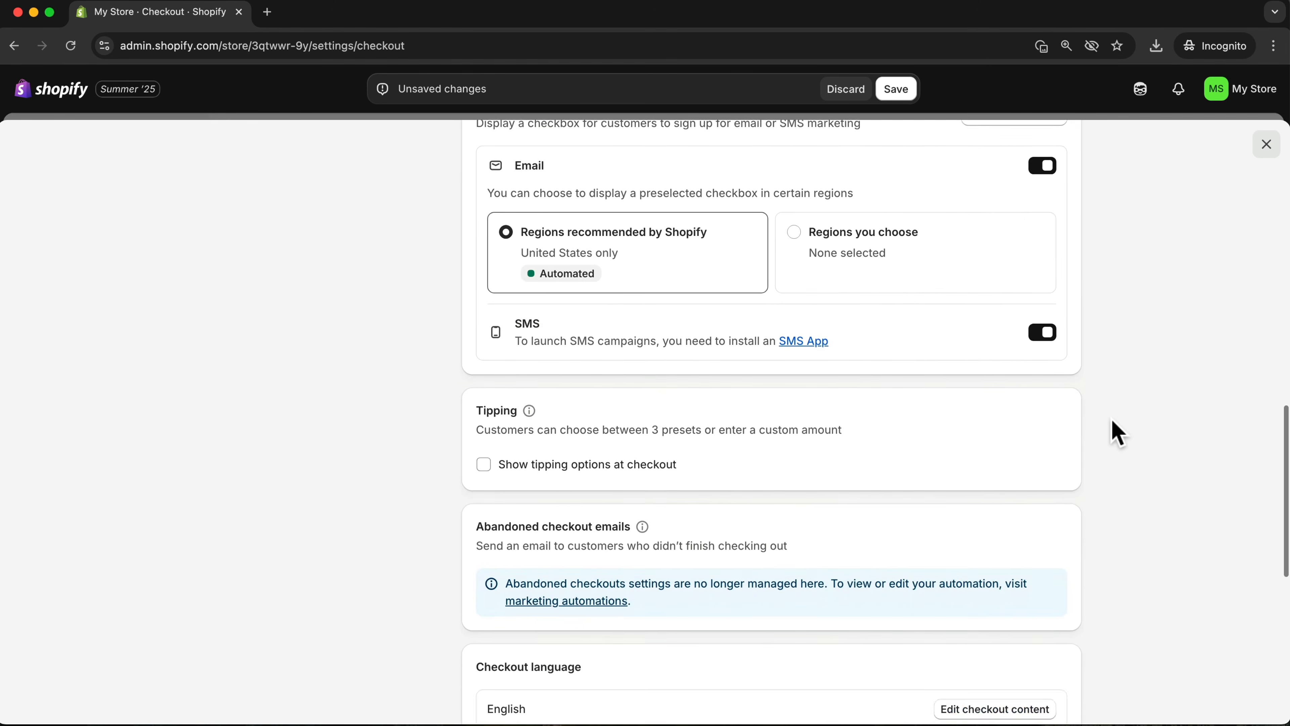
pyautogui.scroll(-10, 1116, 432)
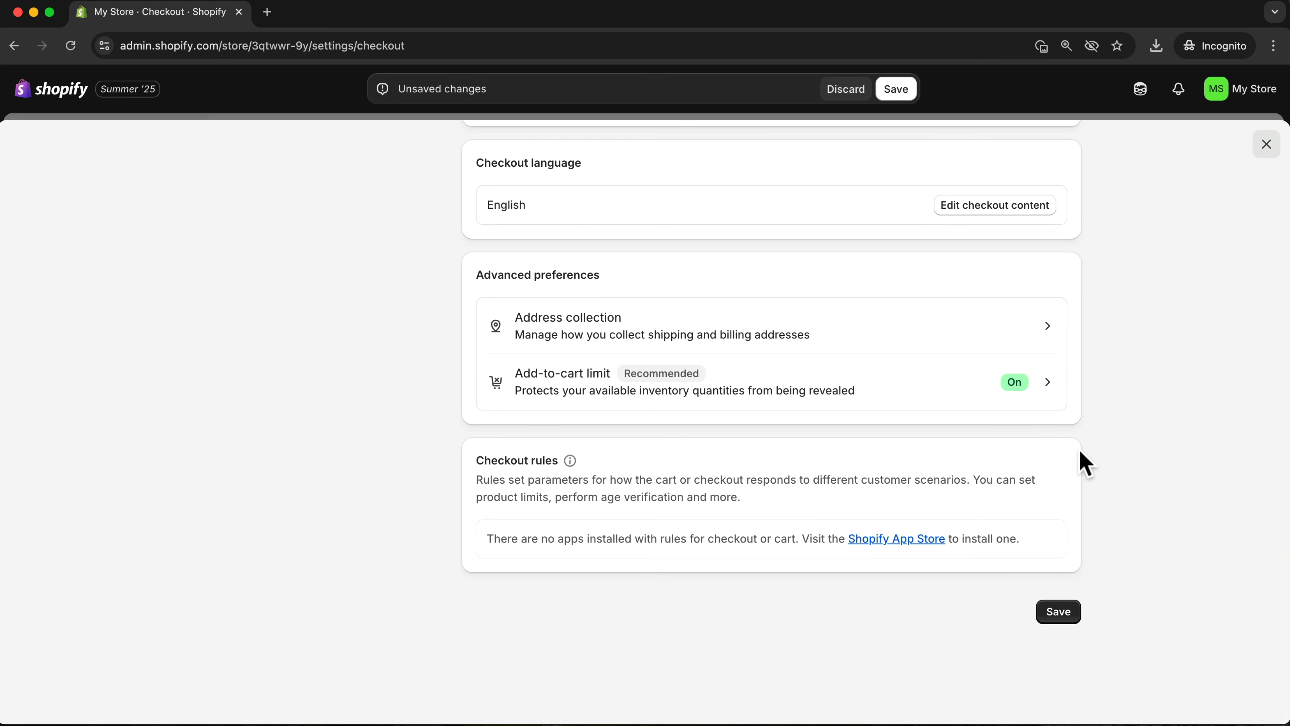
pyautogui.click(906, 99)
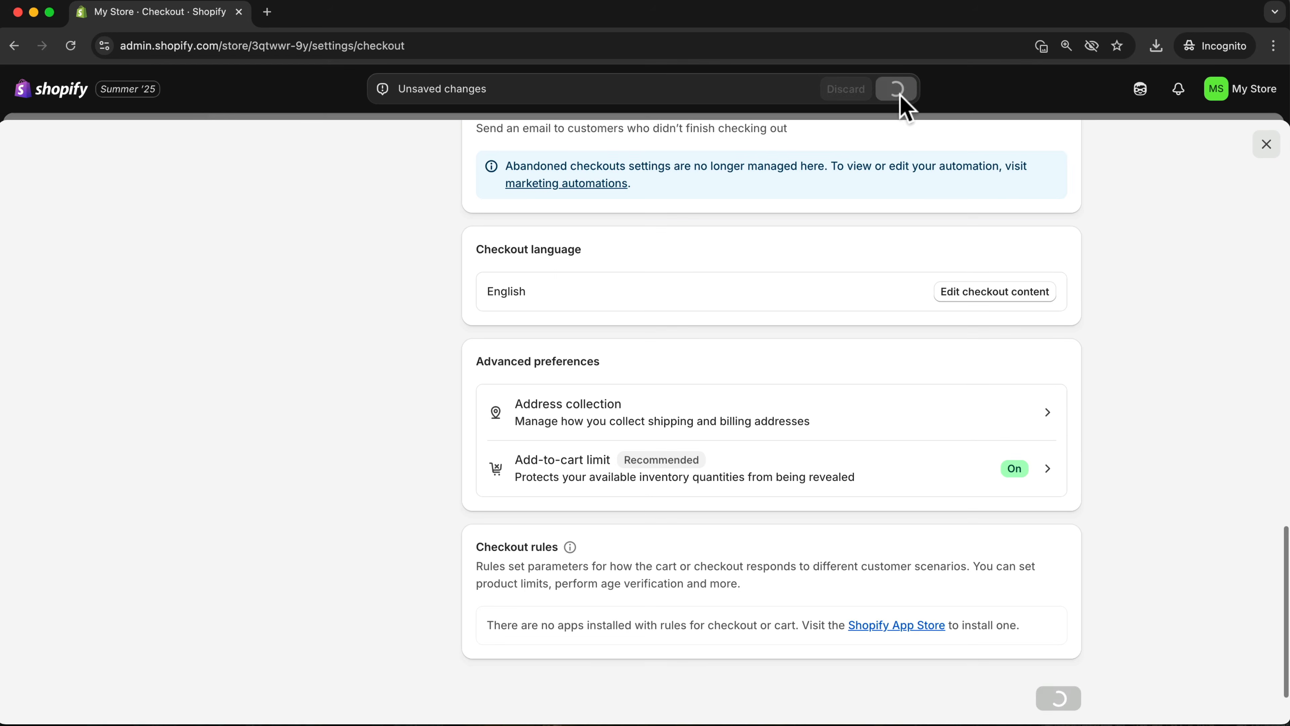
# Open the taxes and duties settings and review the regional tax list
pyautogui.scroll(20, 347, 250)
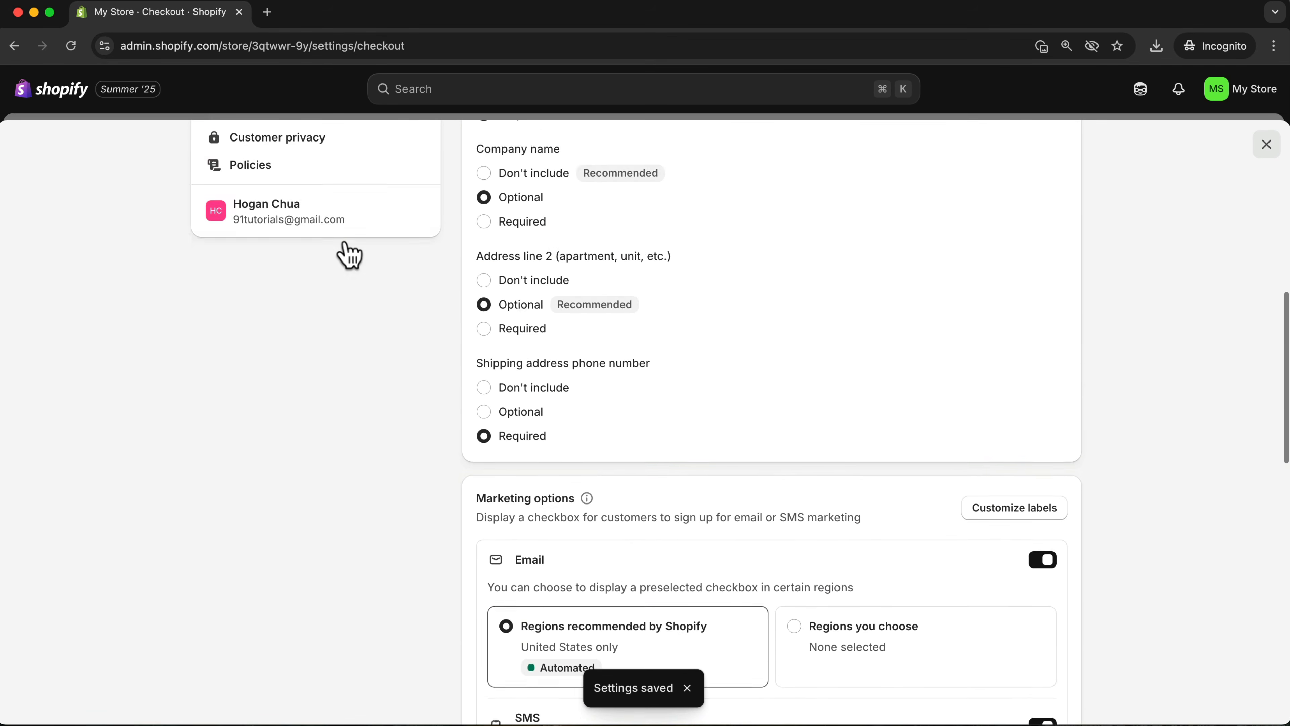
pyautogui.scroll(2, 349, 254)
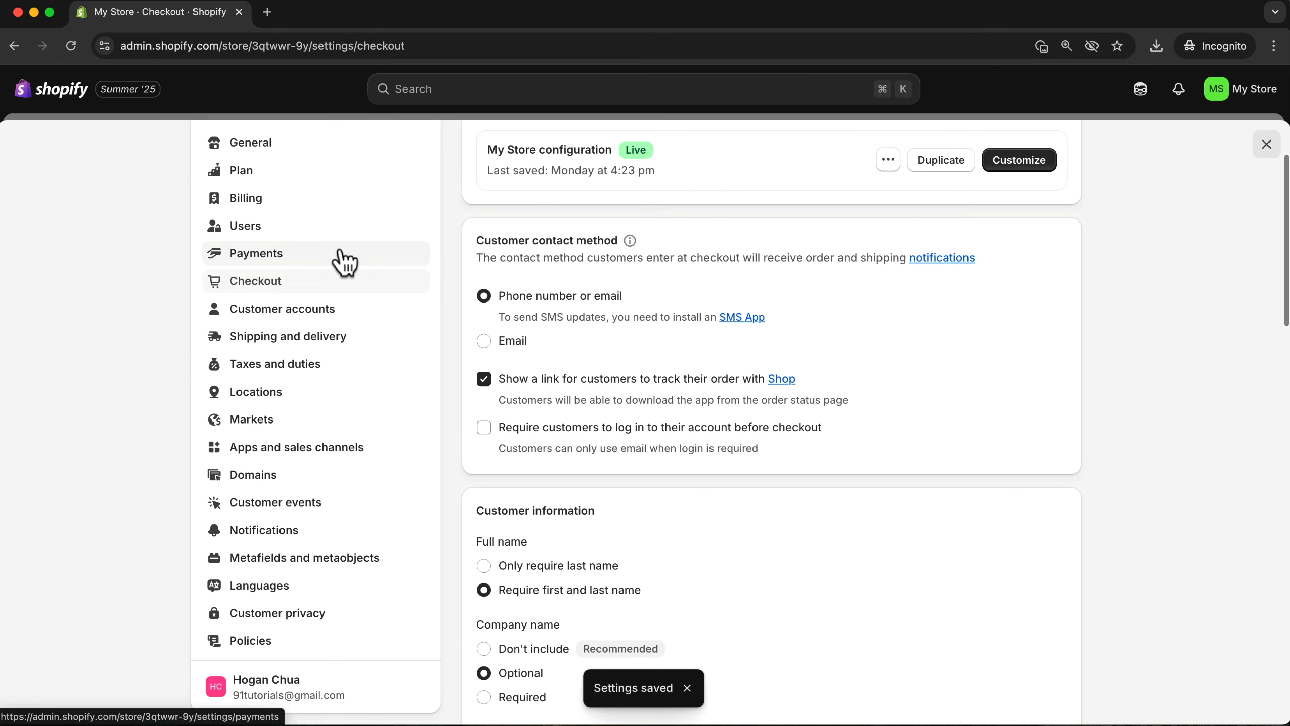
pyautogui.click(299, 374)
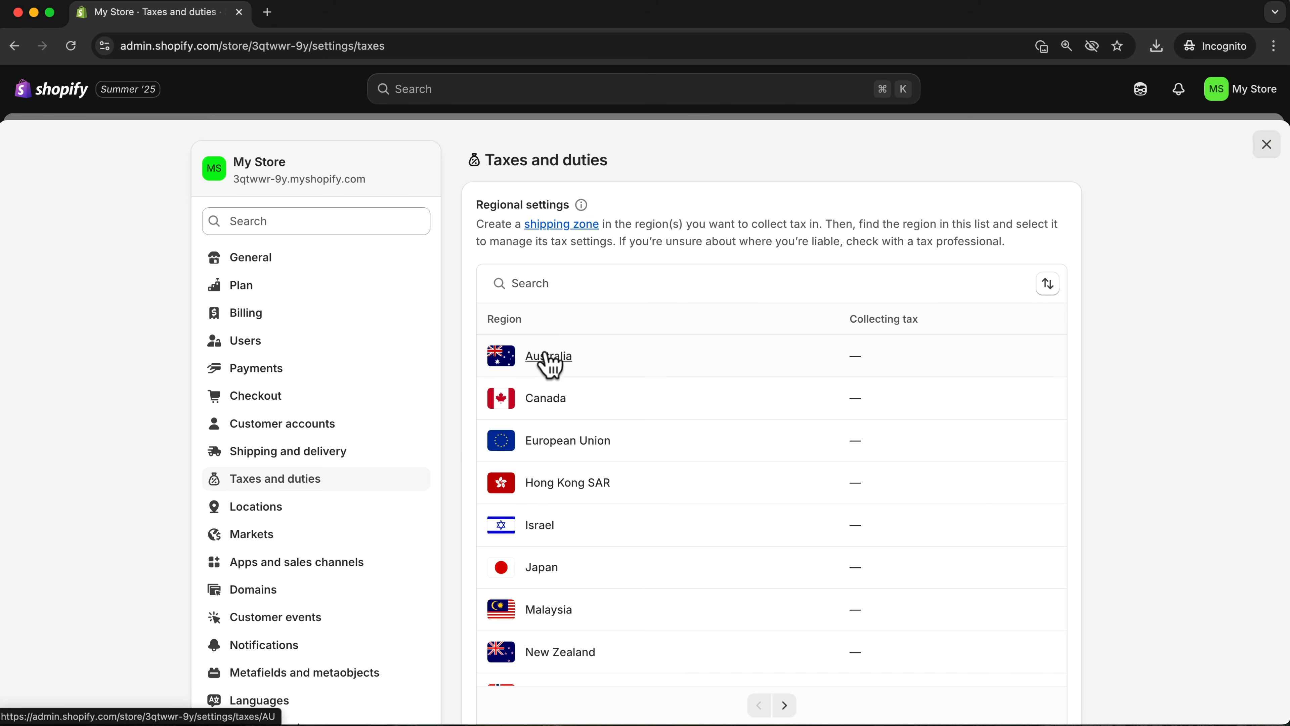
# In the store policies, fill the return and refund policy with the template, check its return address placeholder and publish it
pyautogui.scroll(-3, 386, 482)
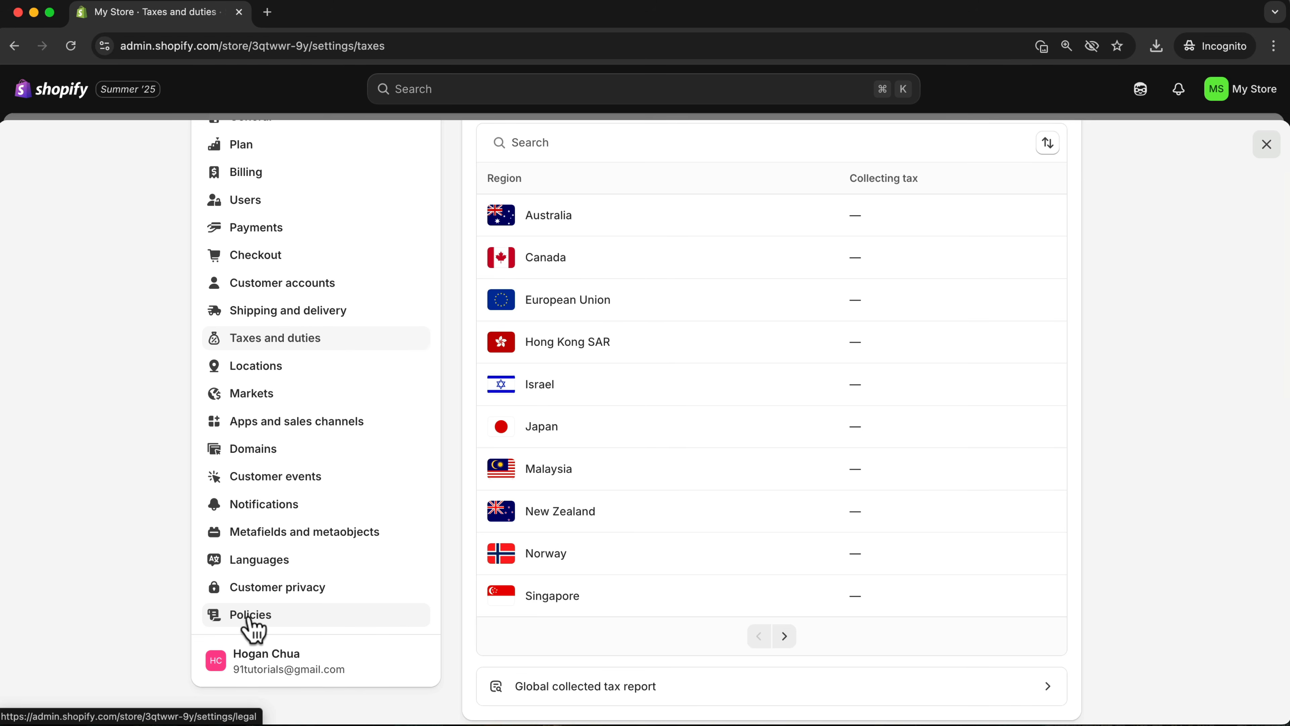
pyautogui.click(251, 616)
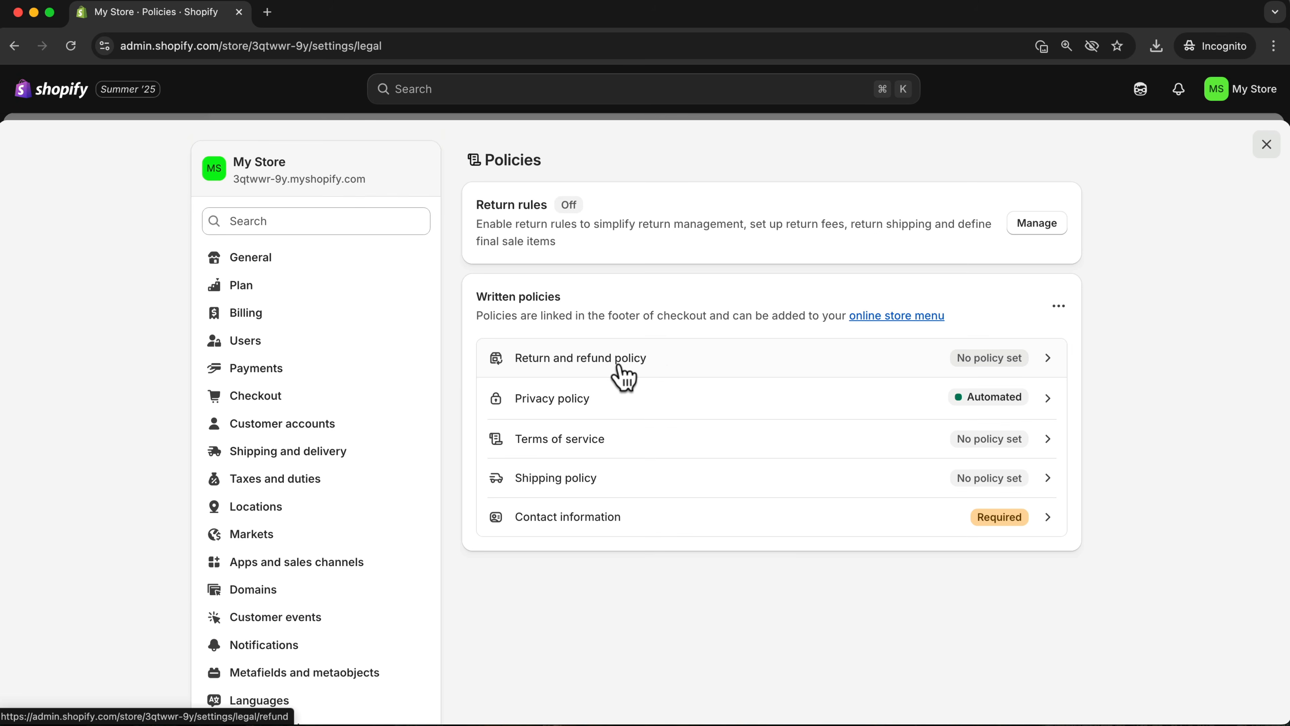
pyautogui.click(860, 368)
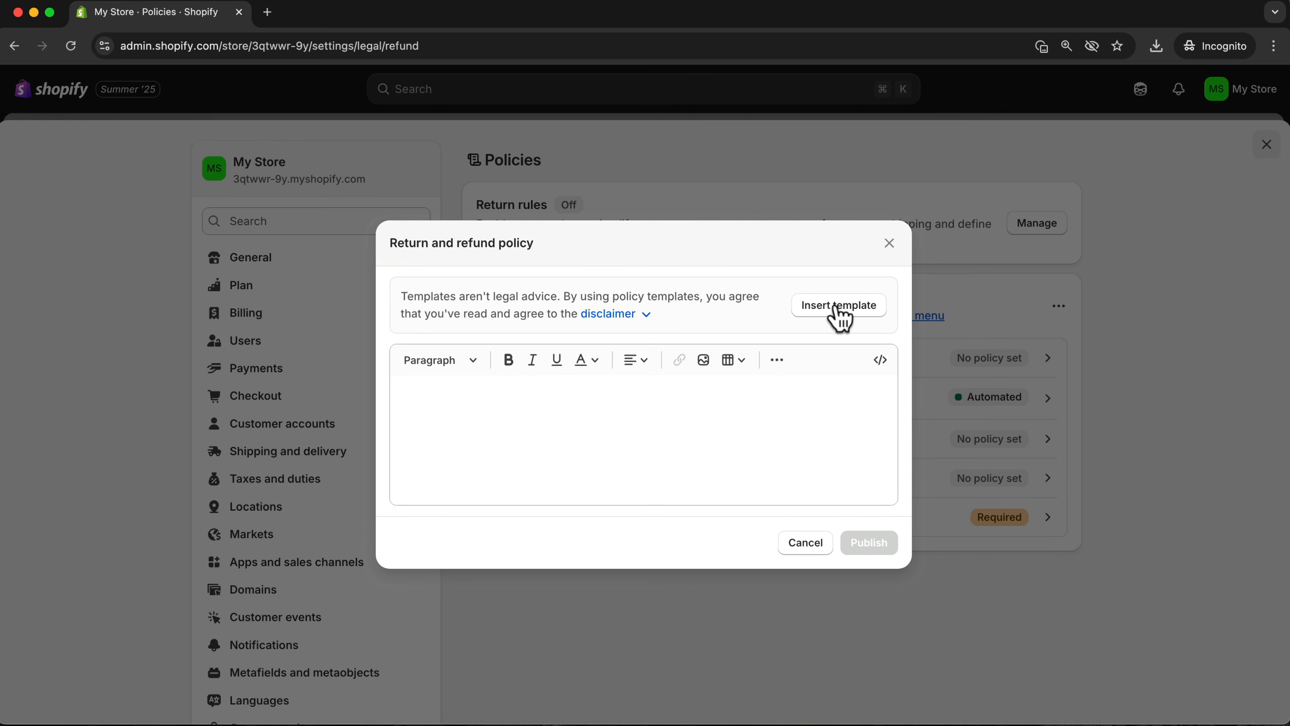
pyautogui.click(844, 309)
pyautogui.scroll(10, 628, 371)
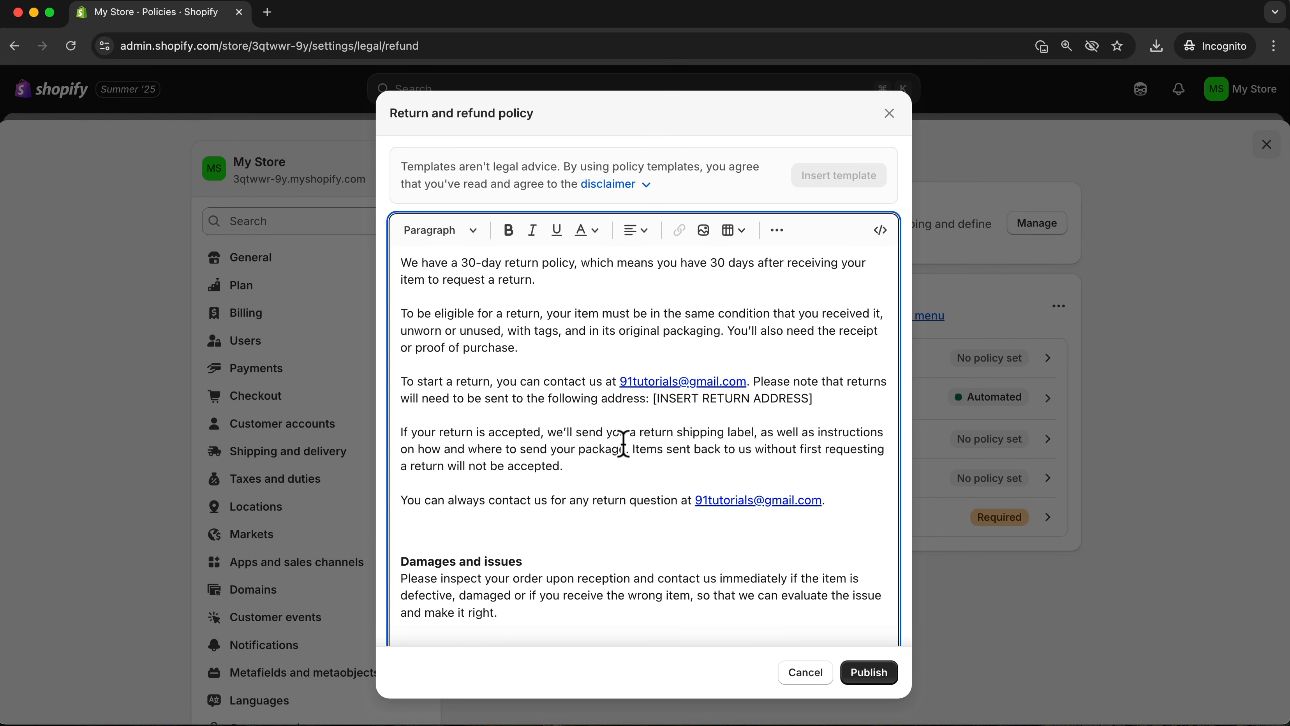
pyautogui.moveTo(815, 401); pyautogui.dragTo(652, 399)
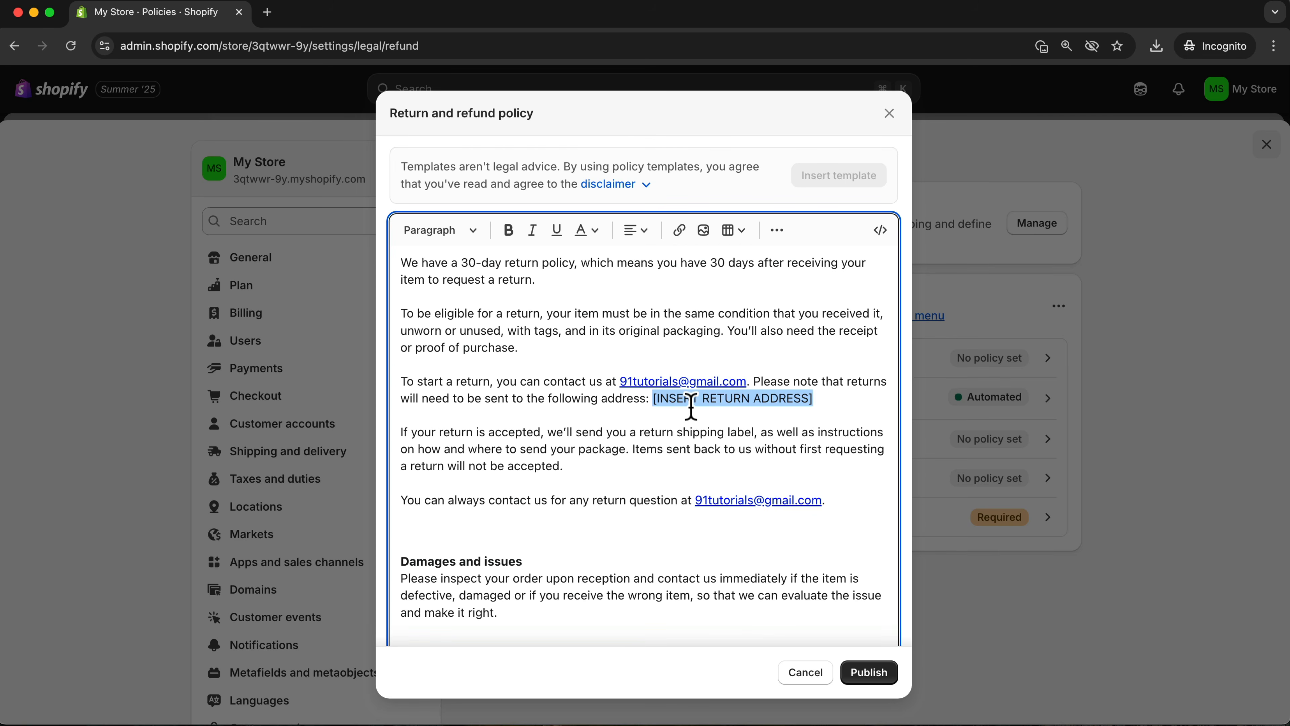
pyautogui.click(868, 672)
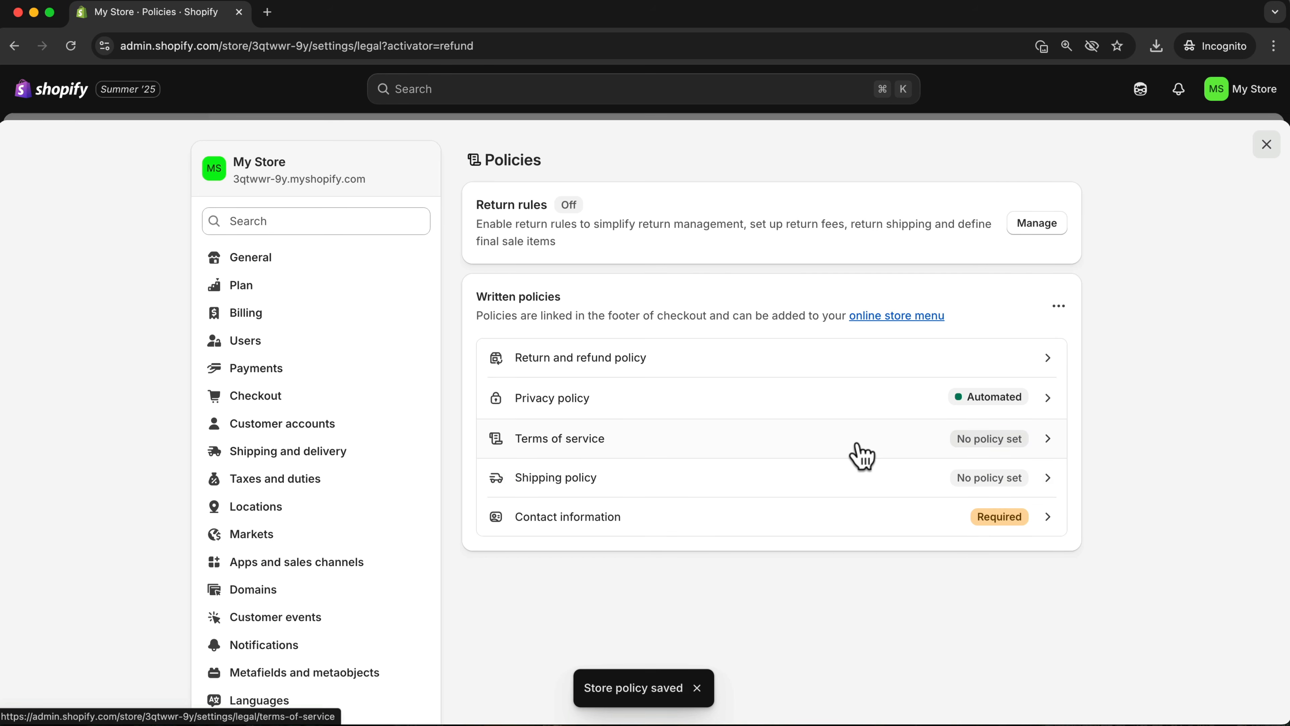
# Fill the terms of service with the template, check the business detail placeholders in Section 24 and publish the policy
pyautogui.click(863, 454)
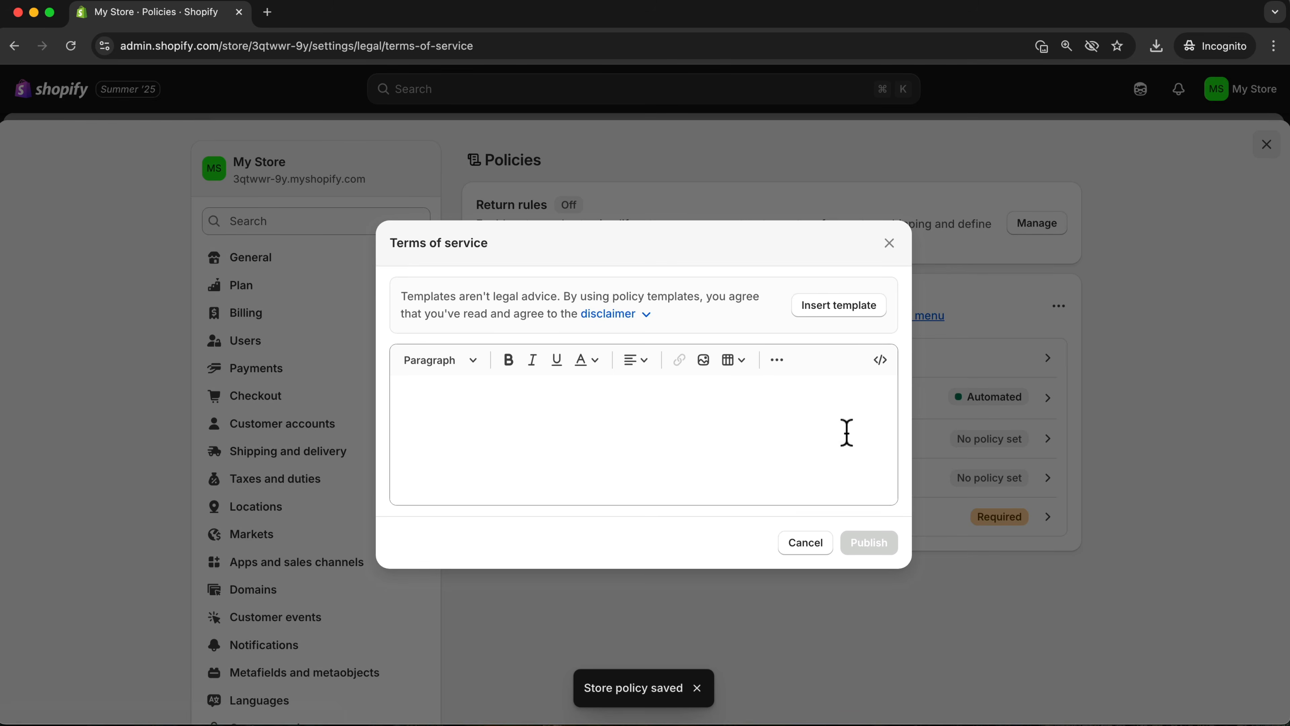
pyautogui.click(833, 311)
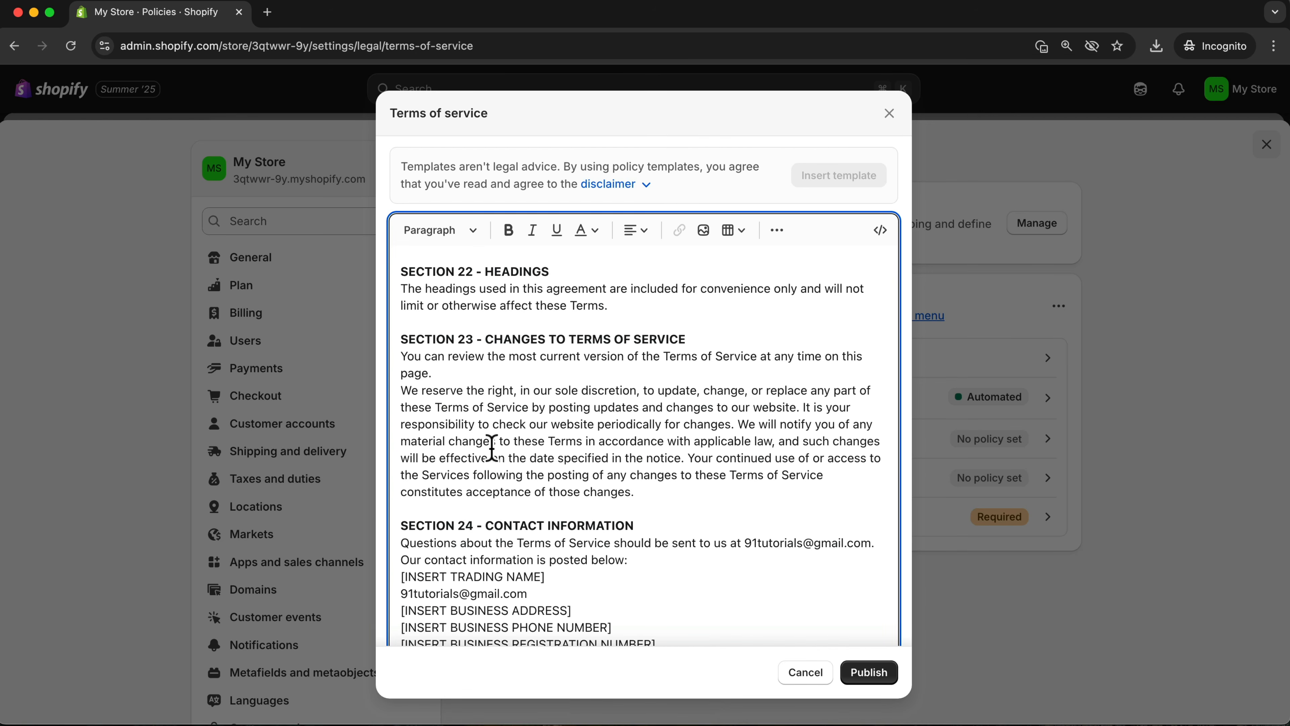
pyautogui.scroll(-2, 594, 497)
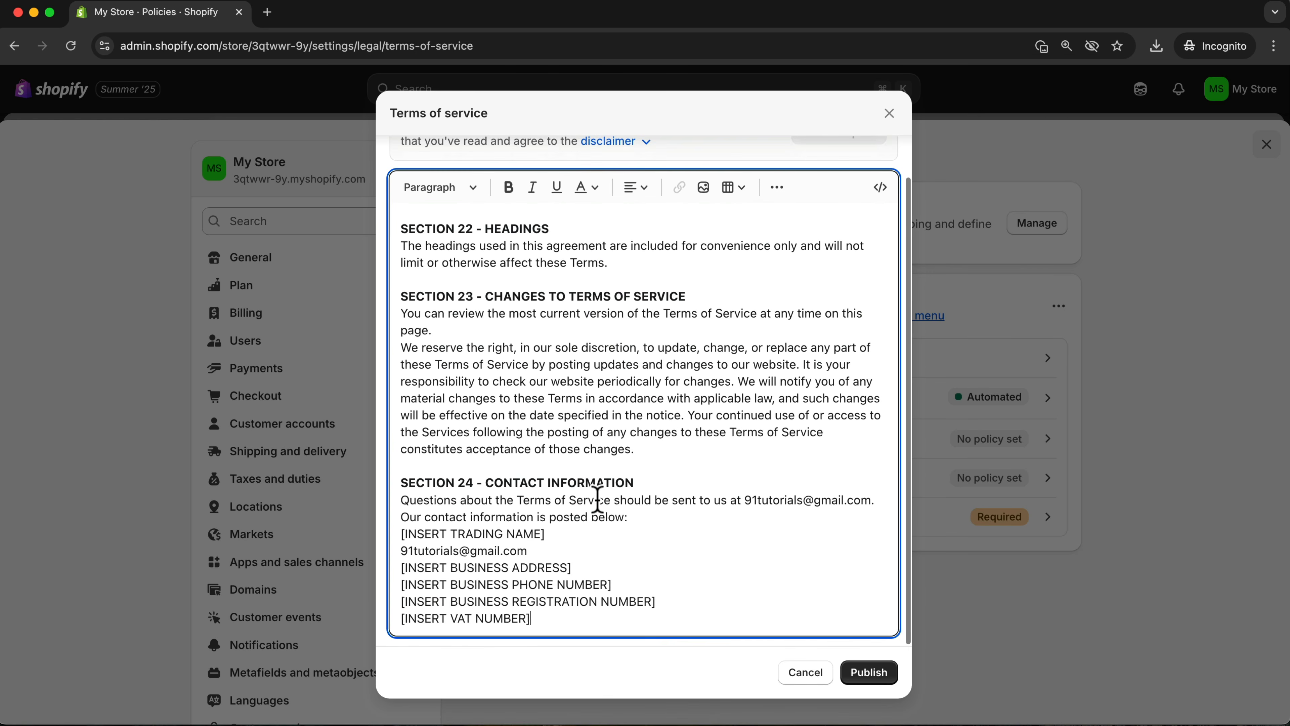
pyautogui.moveTo(522, 620); pyautogui.dragTo(397, 570)
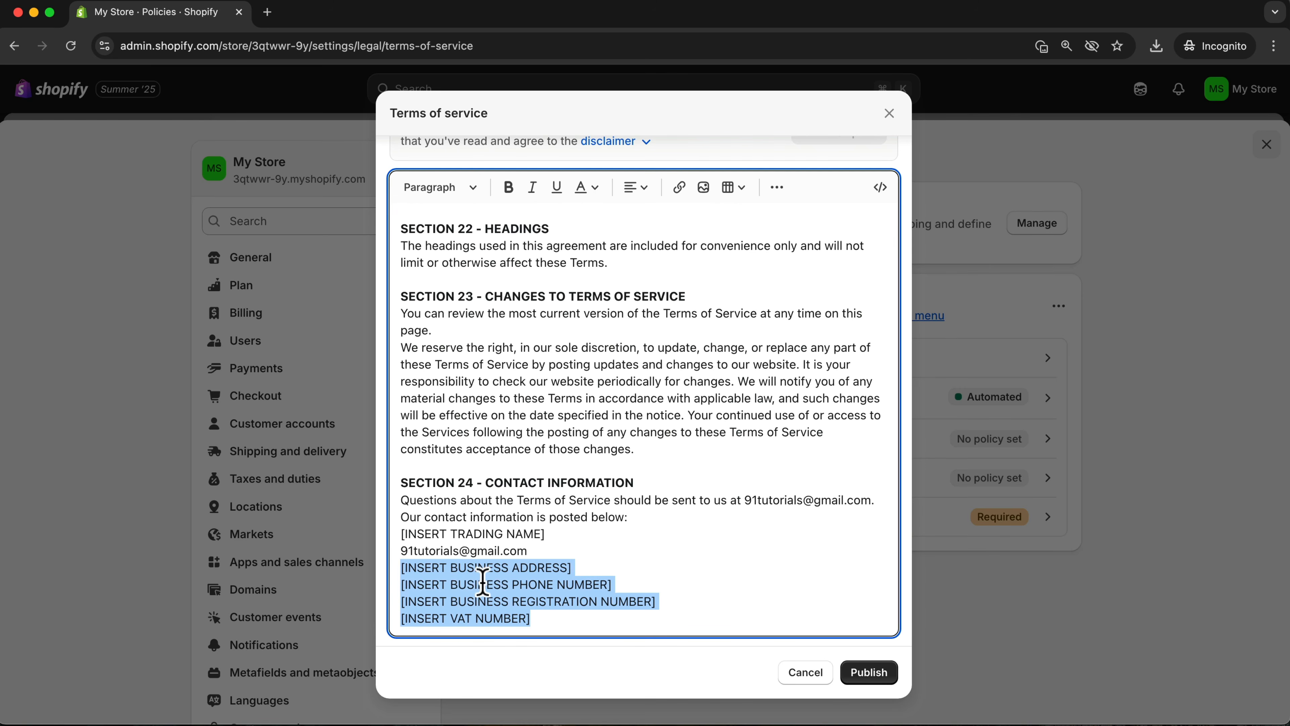
pyautogui.click(858, 674)
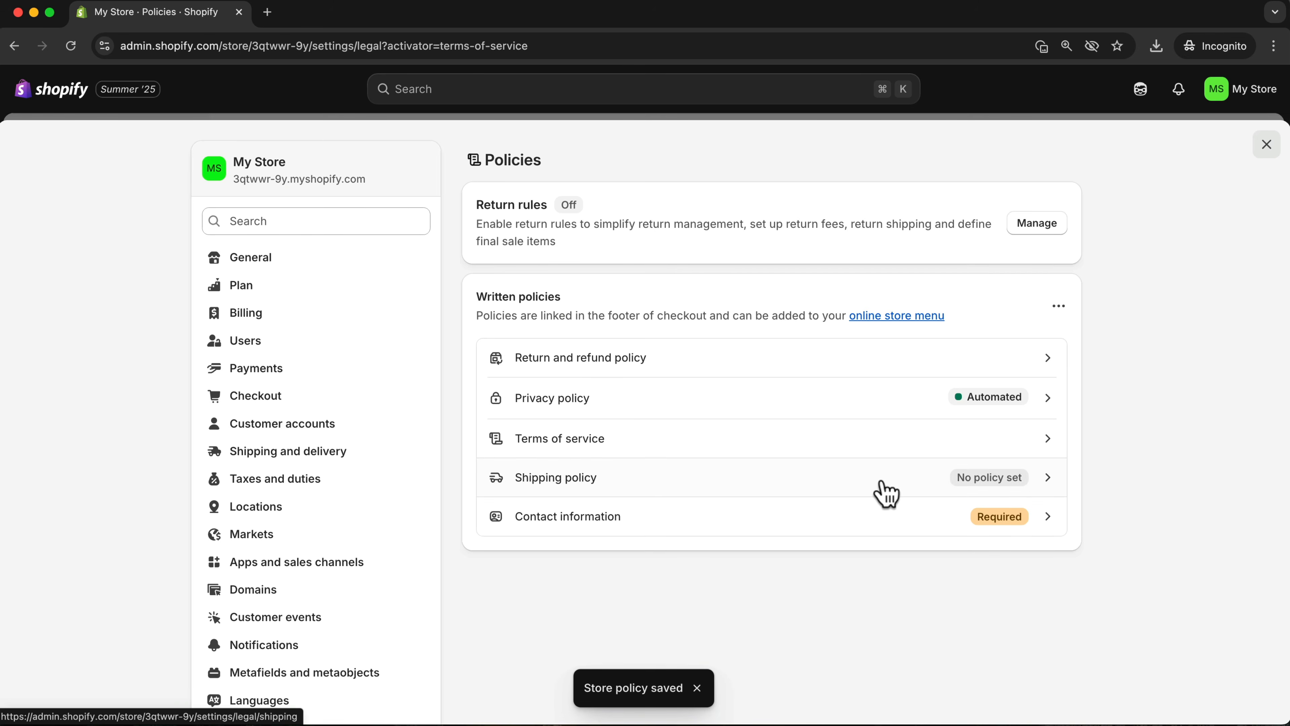
# Open the shipping policy, have ChatGPT generate a simple one for the brand "studioo" selling sunglasses and other accessories, select its text, and close the empty policy
pyautogui.click(881, 490)
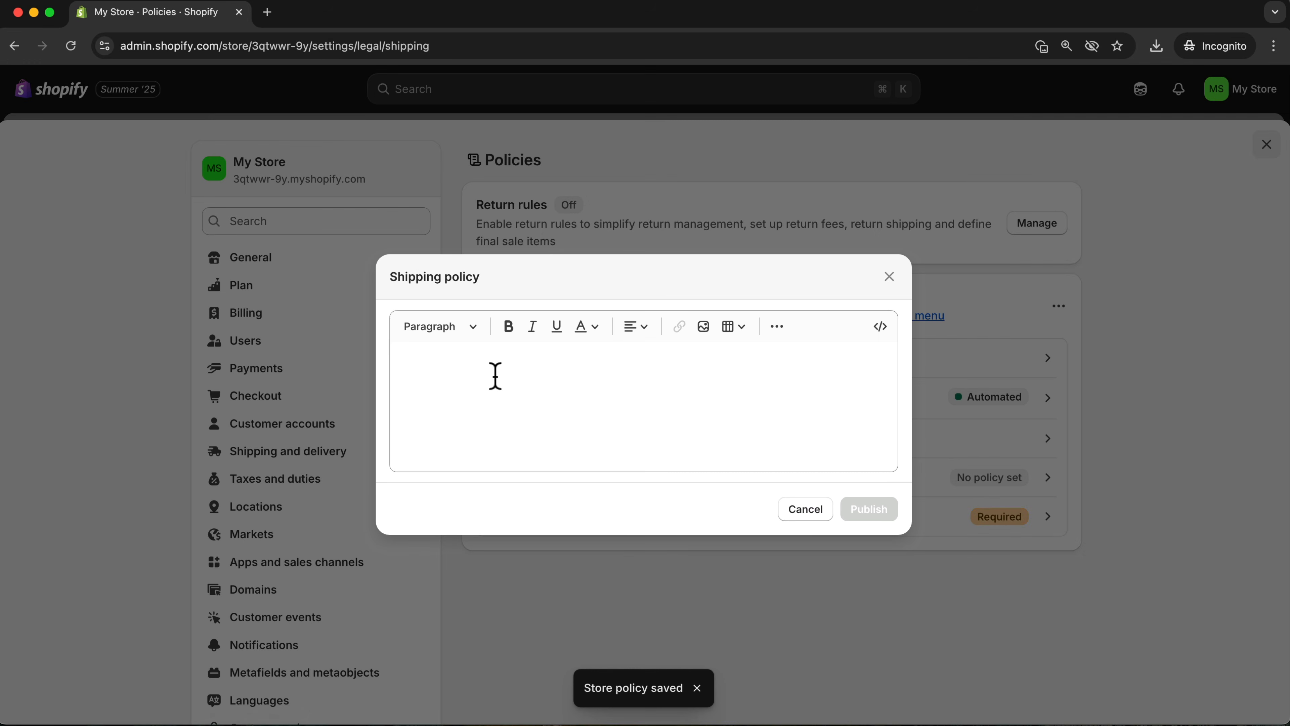
pyautogui.click(495, 376)
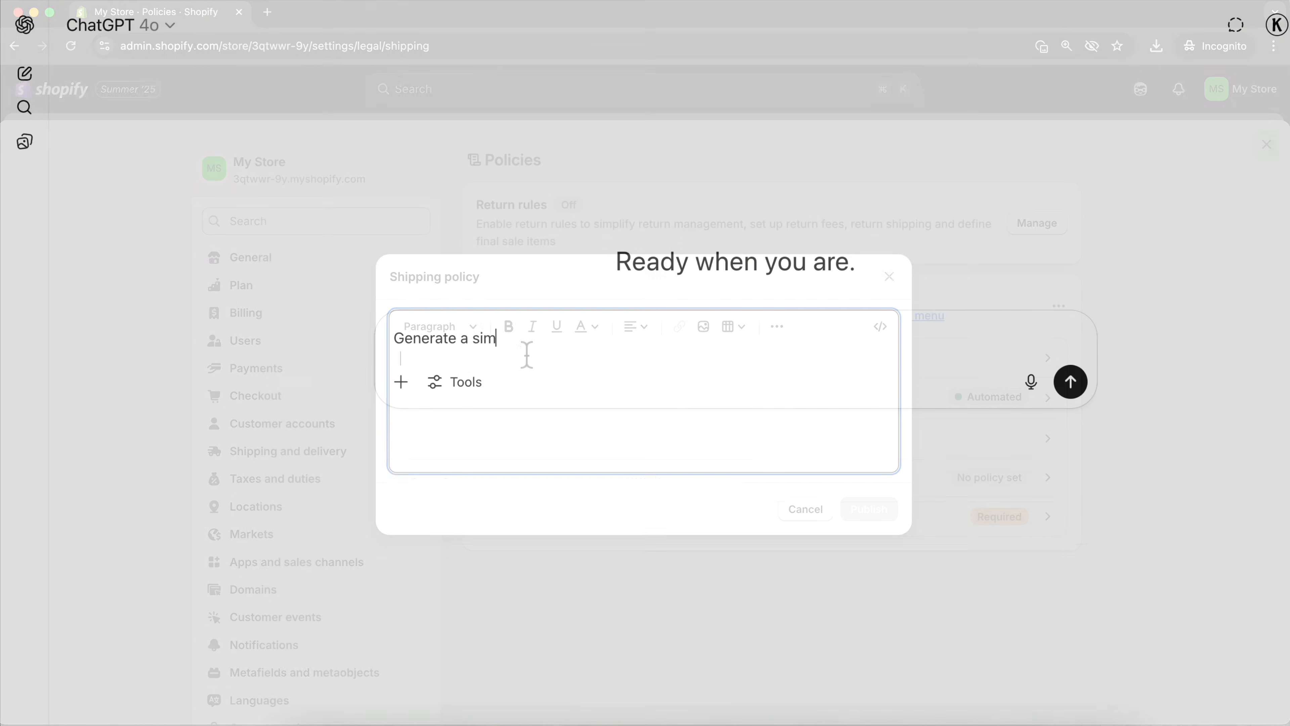
pyautogui.write('le shipping policy for my ecommerce brand "studioo" we sell s')
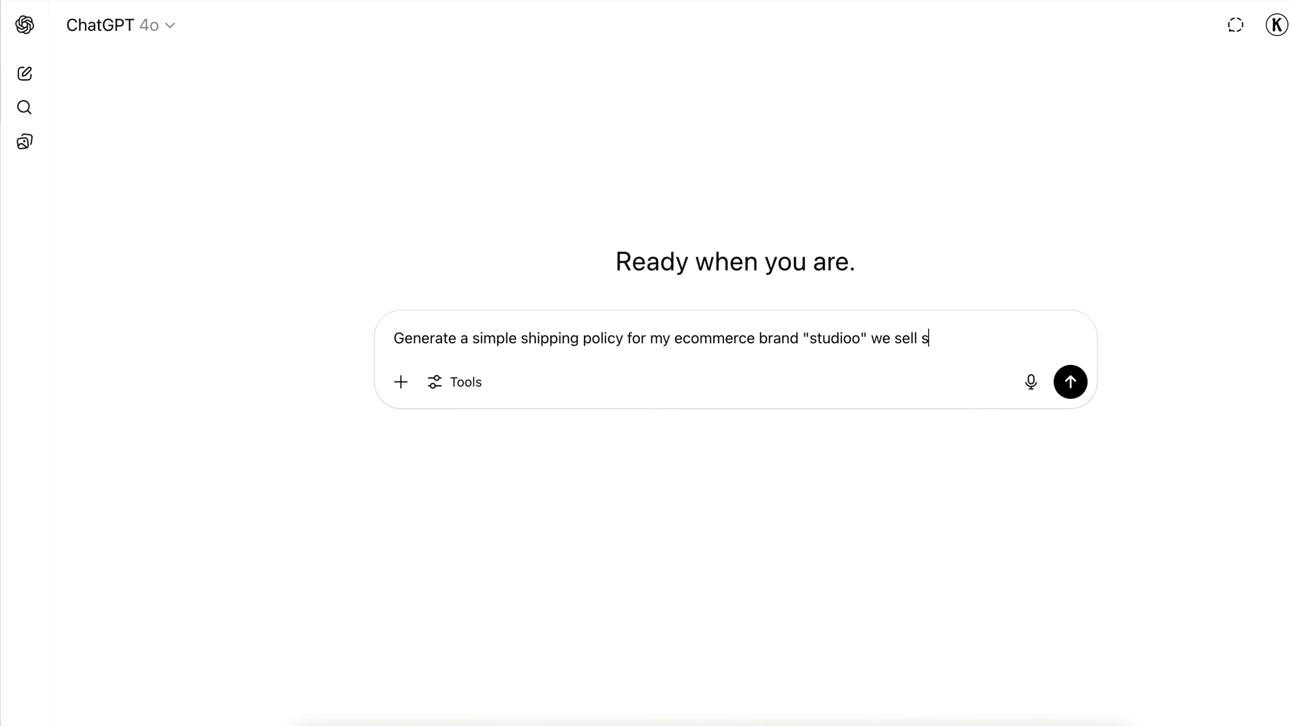
pyautogui.write(' accessories')
pyautogui.press('Return')
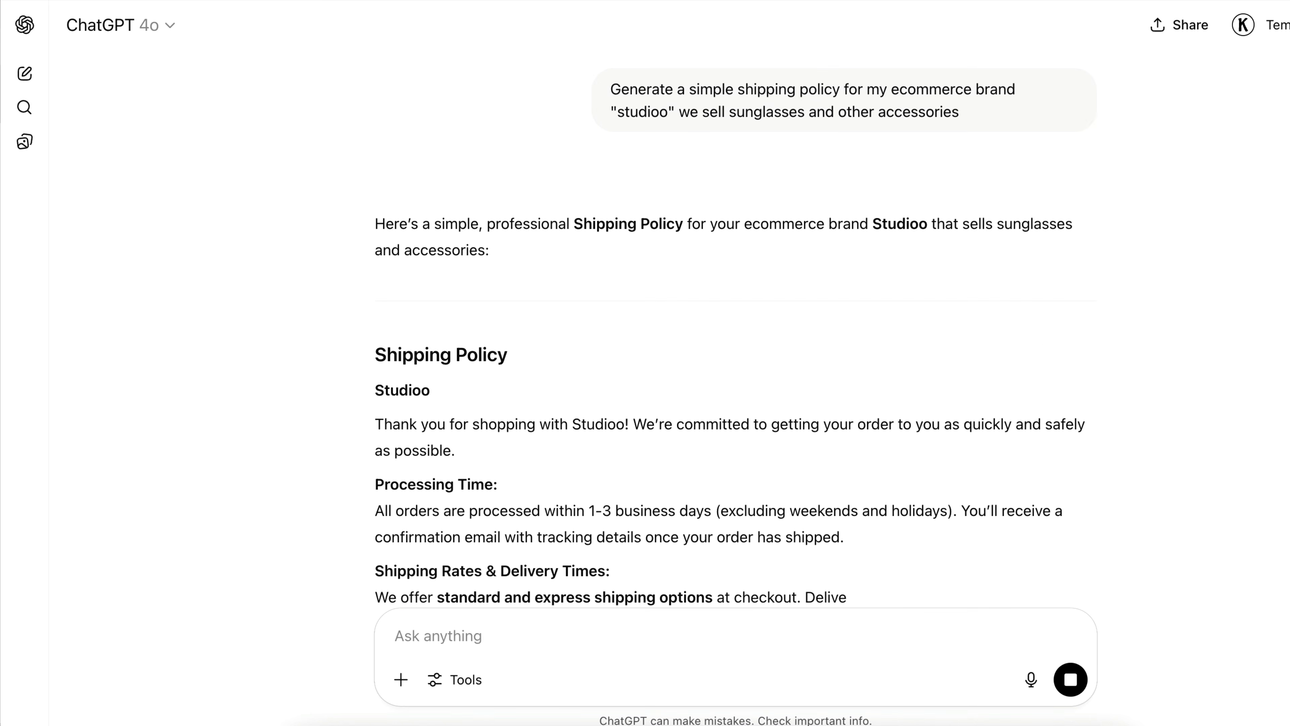
pyautogui.scroll(-5, 496, 330)
pyautogui.moveTo(732, 519); pyautogui.dragTo(374, 222)
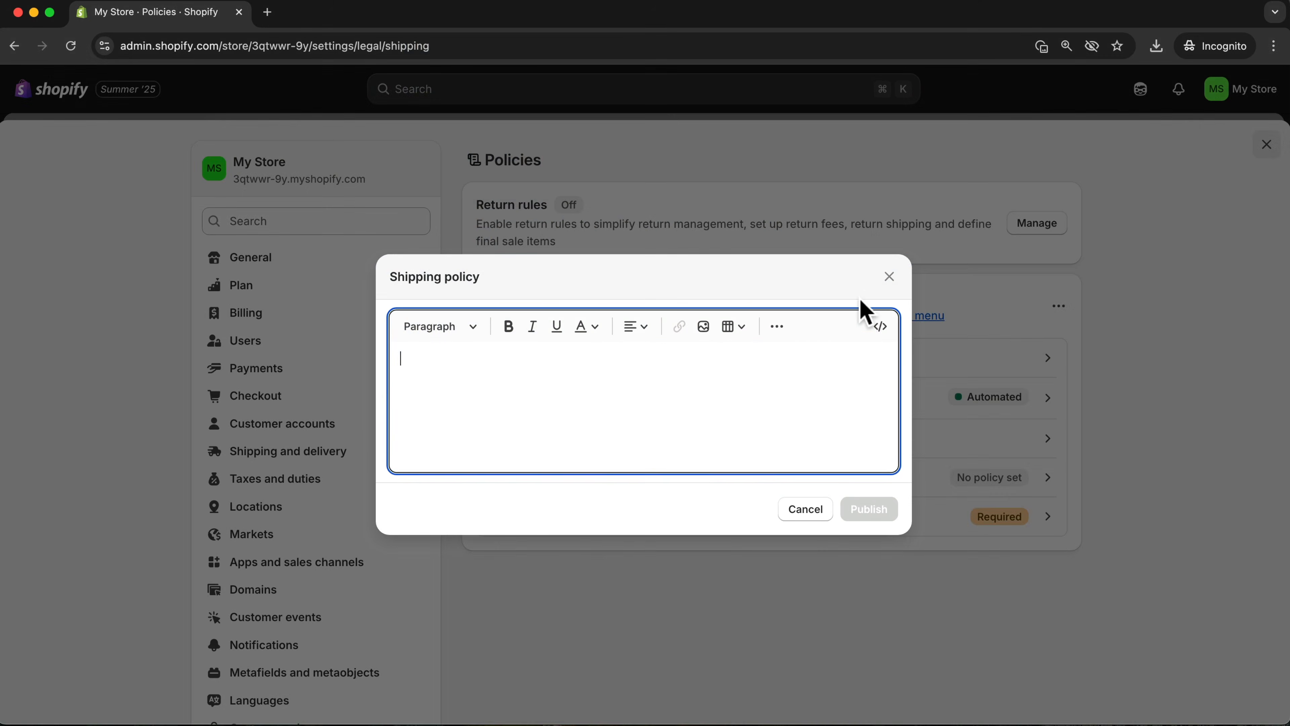
pyautogui.click(888, 278)
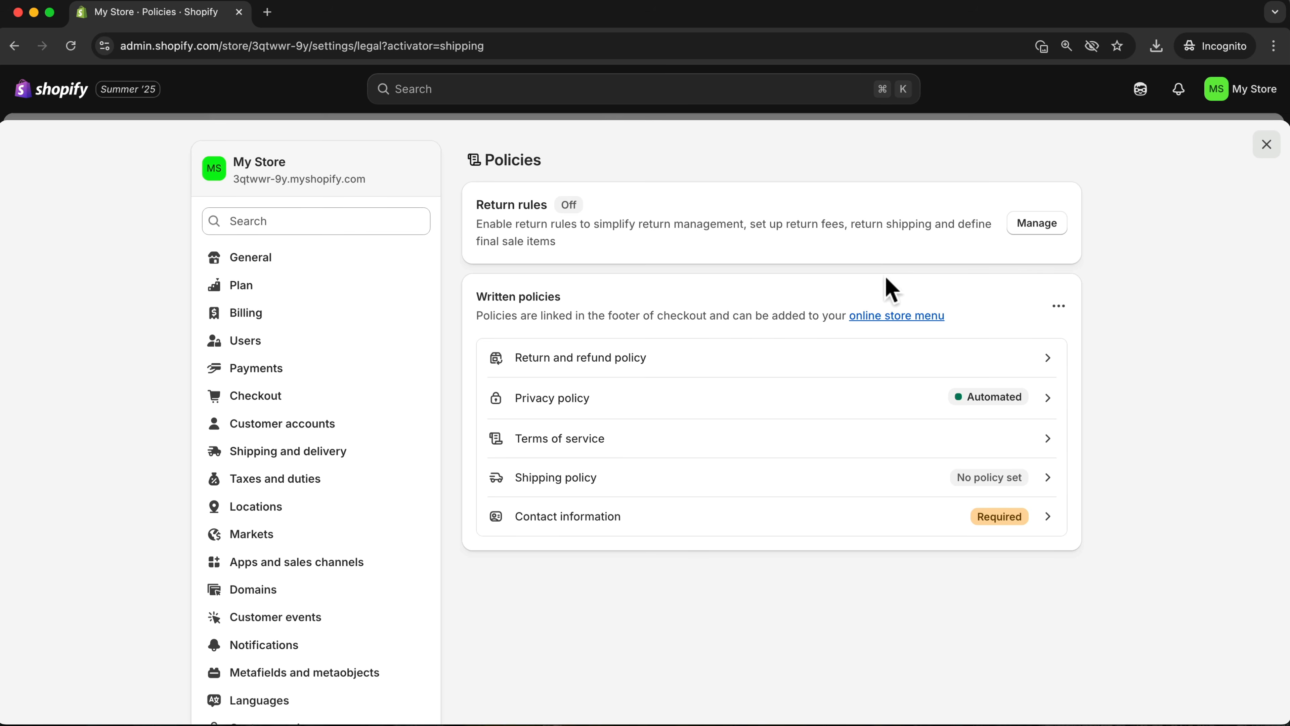
# Fill the contact information policy with the template and publish it
pyautogui.click(702, 520)
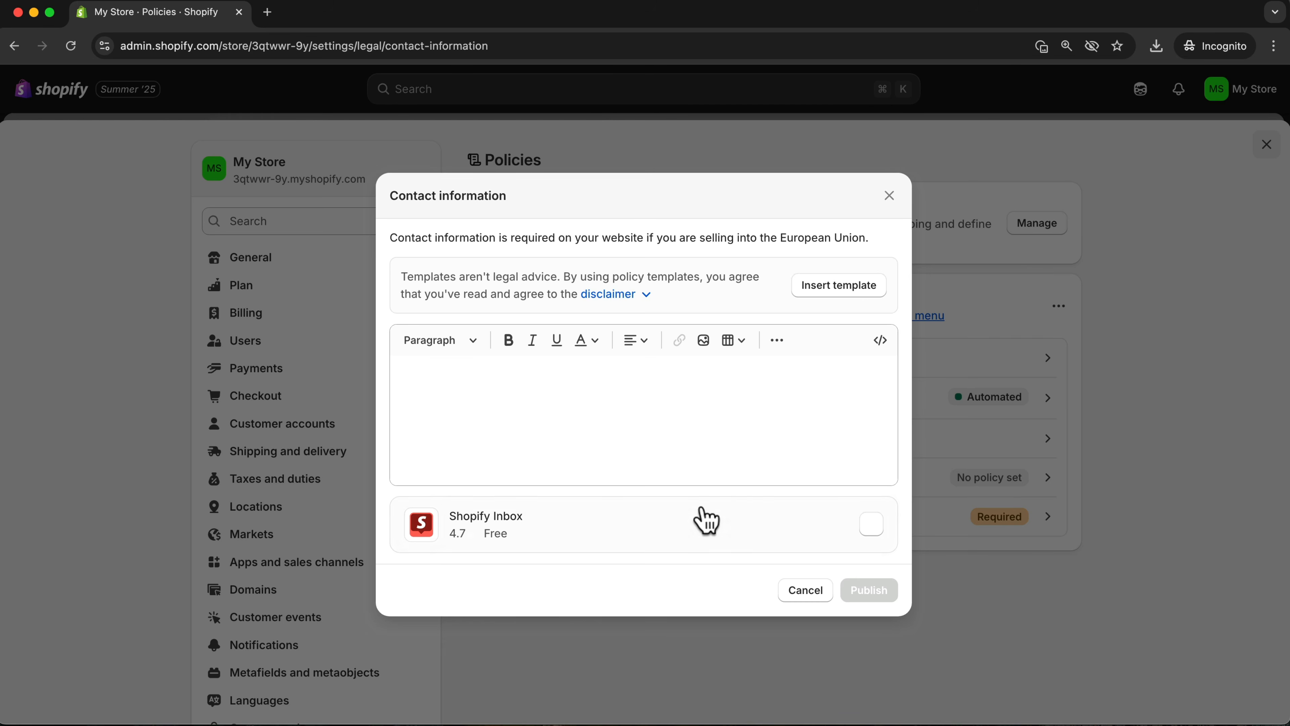
pyautogui.click(854, 300)
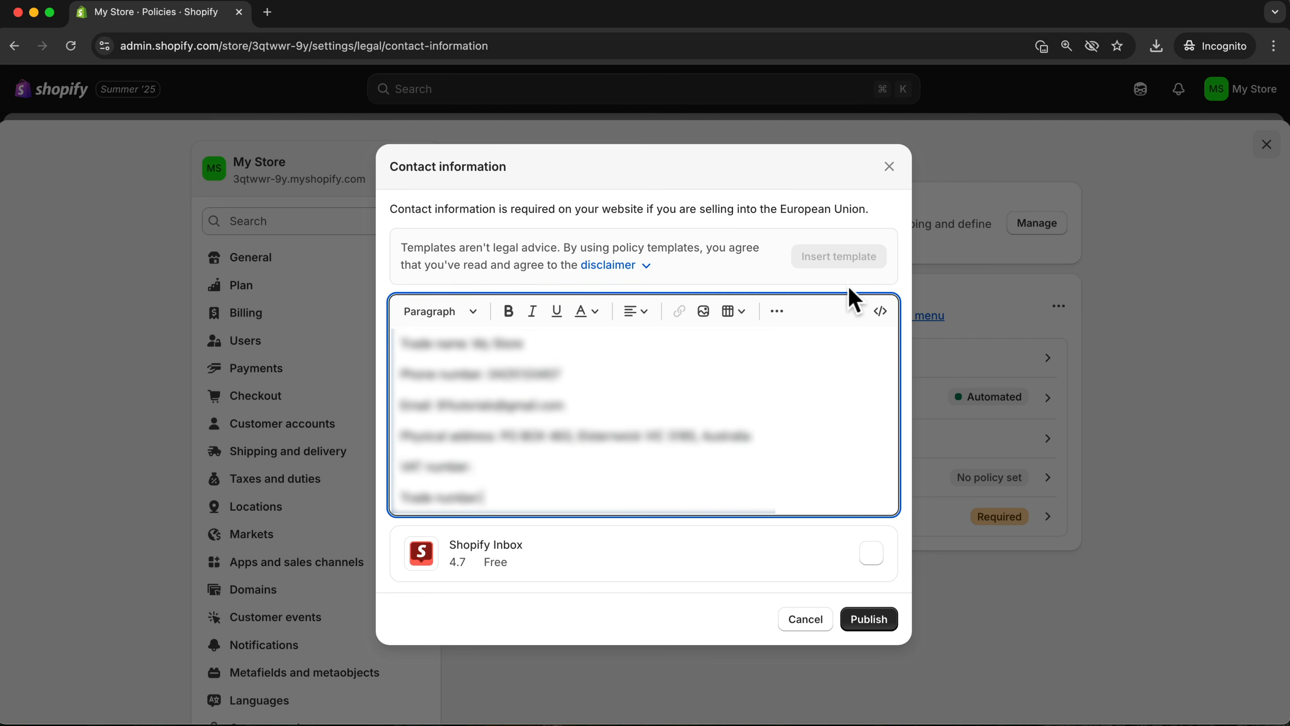
pyautogui.click(868, 619)
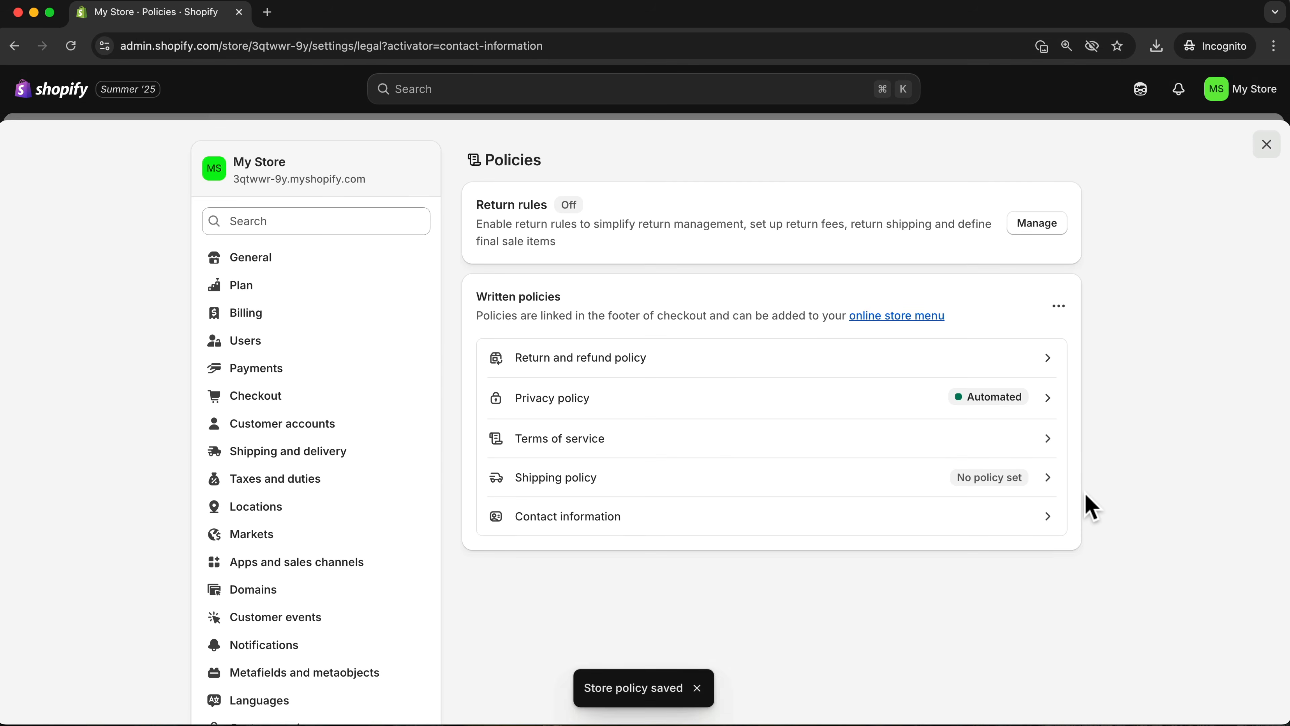
# Open the general shipping profile in the shipping and delivery settings and review the domestic Australia zone's Standard and Express rates
pyautogui.scroll(-3, 132, 435)
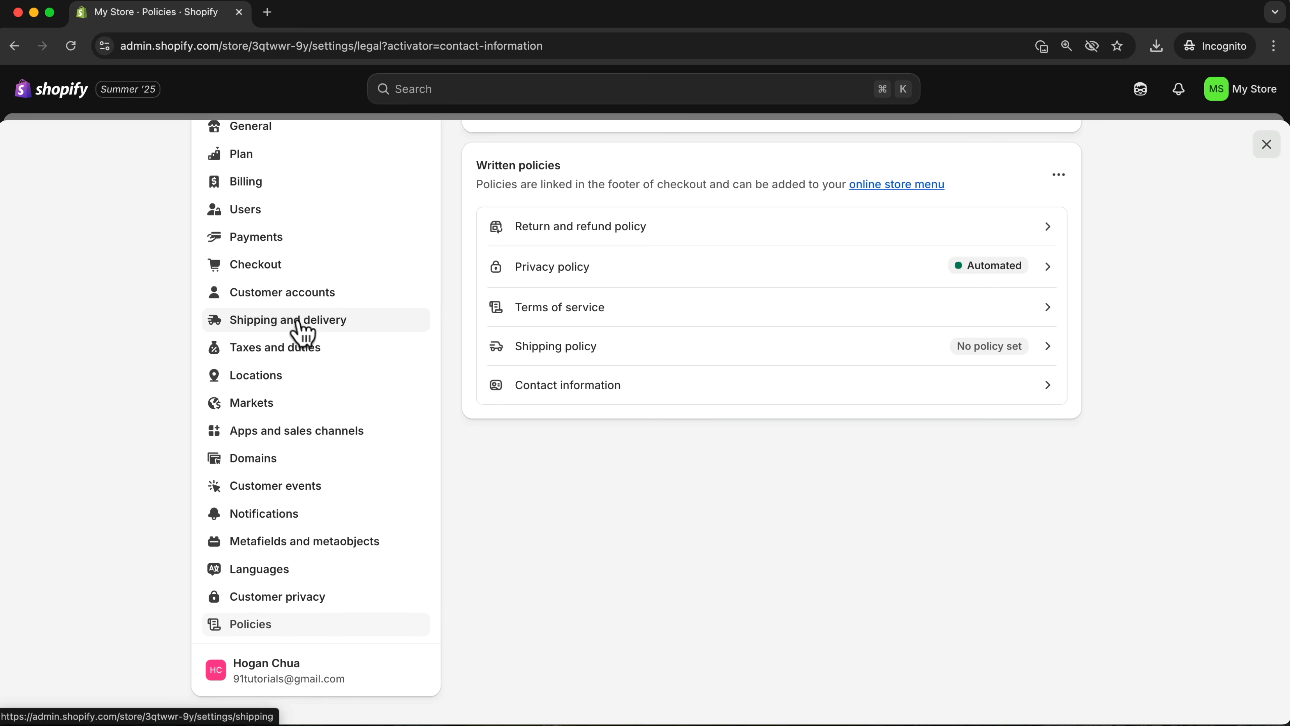
pyautogui.click(310, 333)
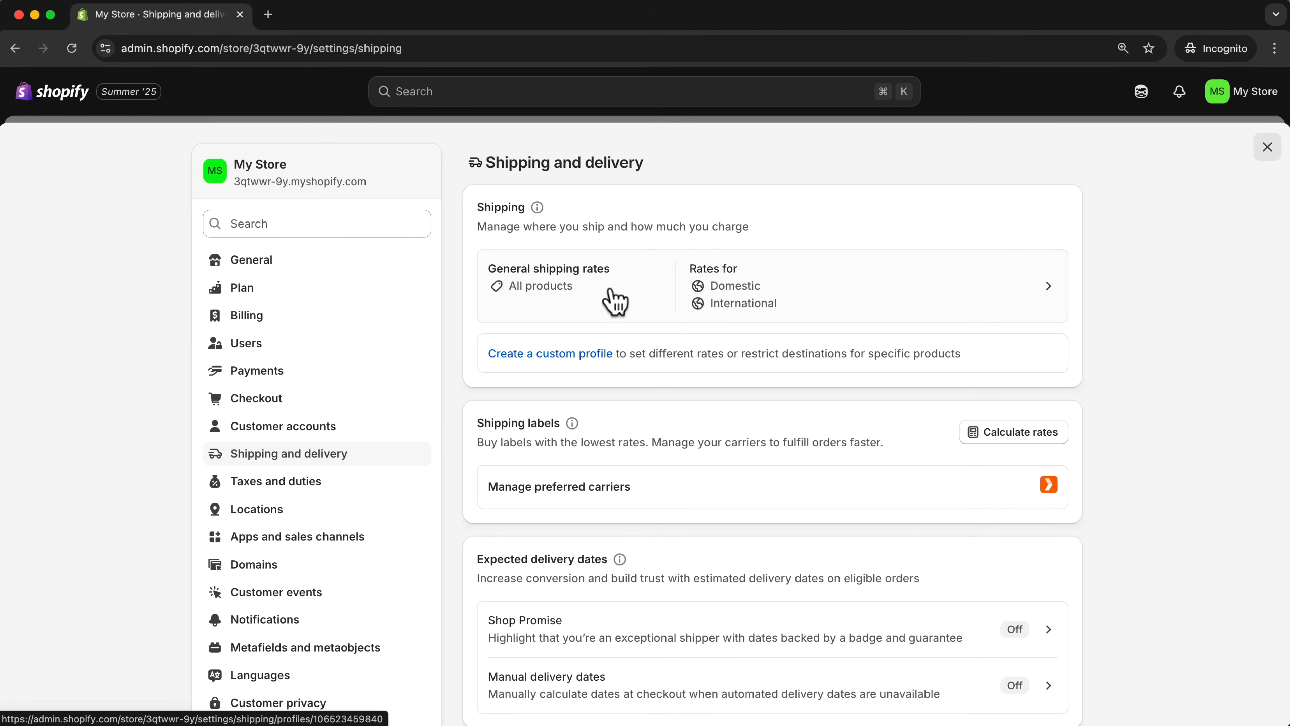
pyautogui.click(616, 300)
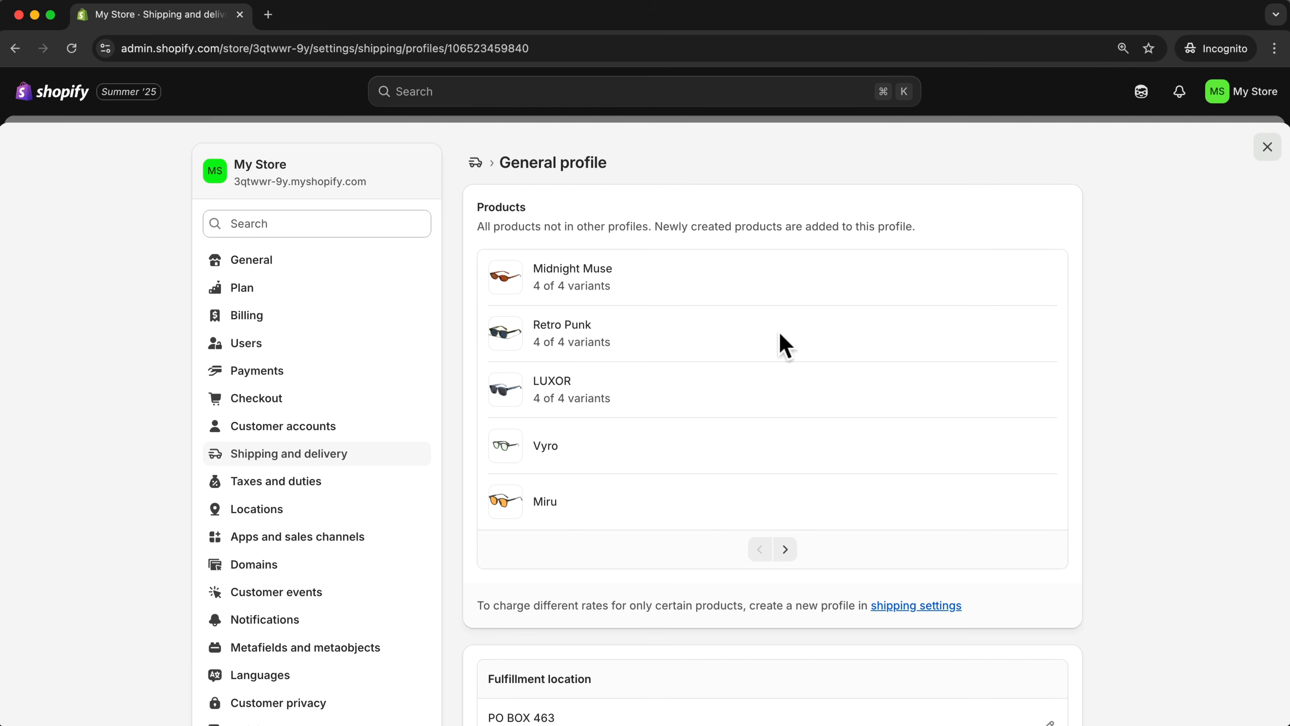
pyautogui.scroll(-7, 780, 343)
pyautogui.scroll(-5, 784, 345)
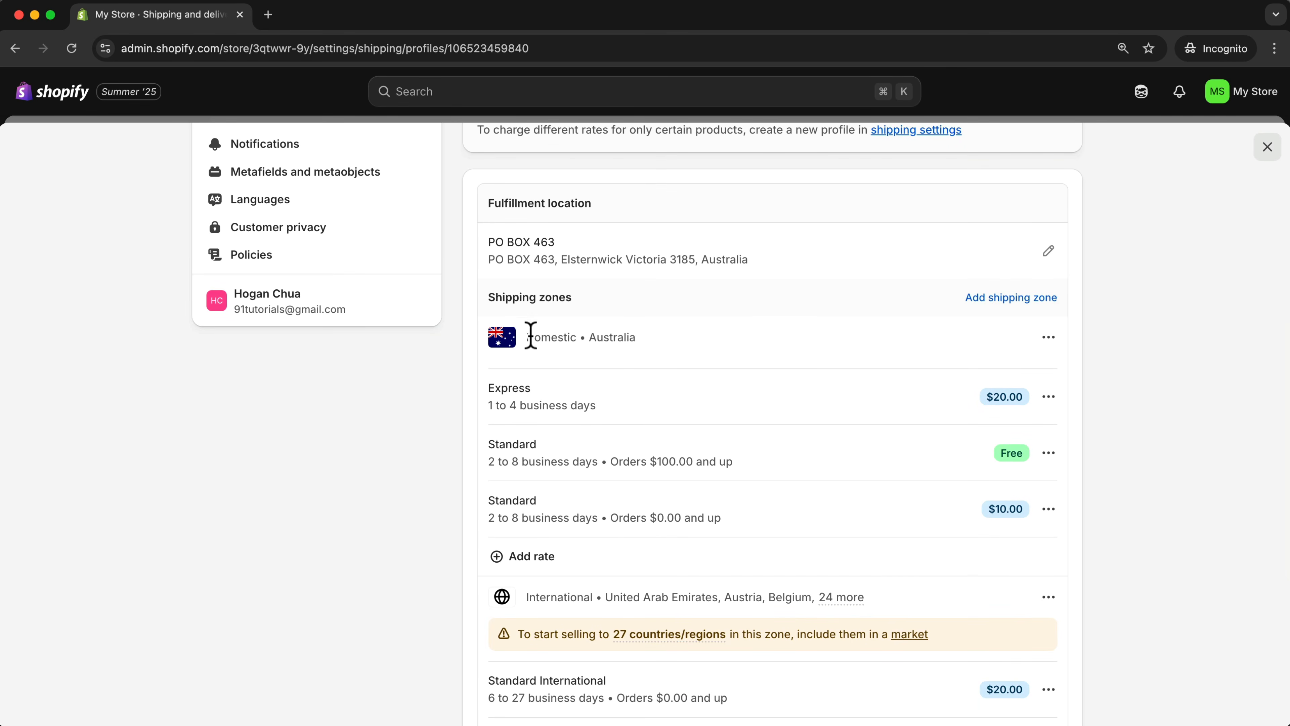
pyautogui.moveTo(533, 337); pyautogui.dragTo(680, 351)
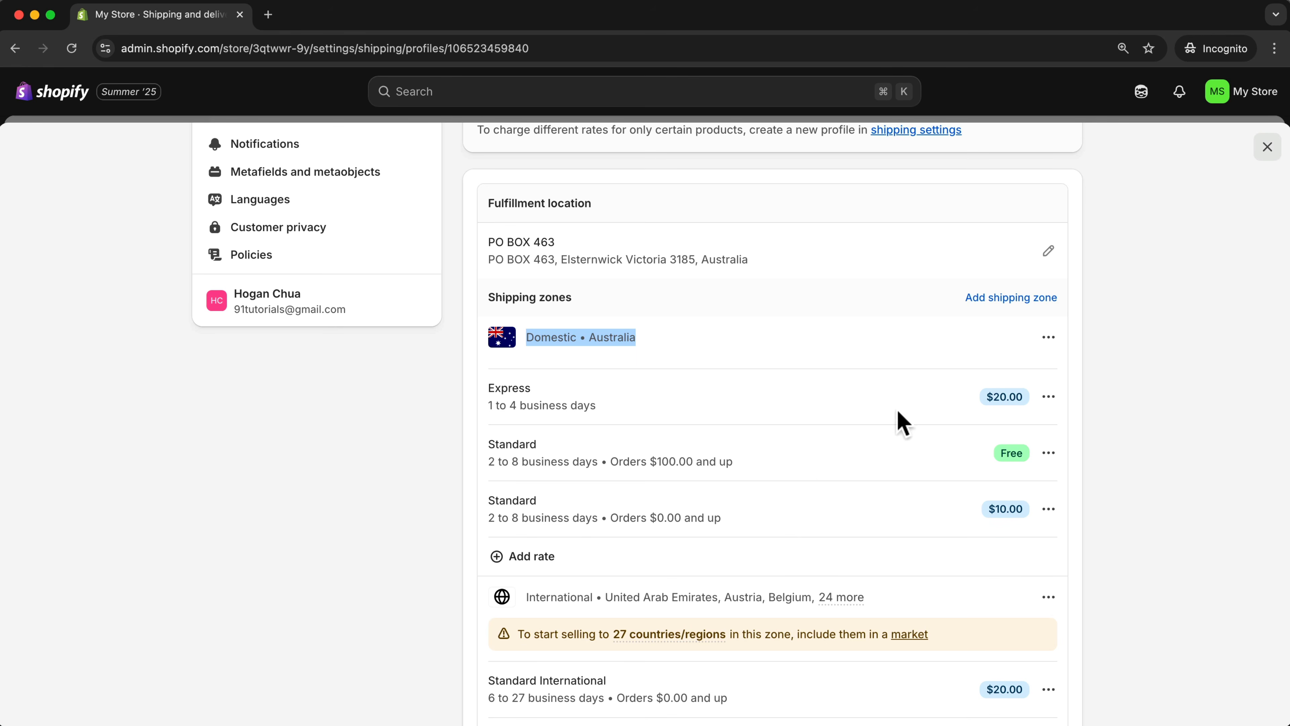
pyautogui.moveTo(536, 500); pyautogui.dragTo(483, 497)
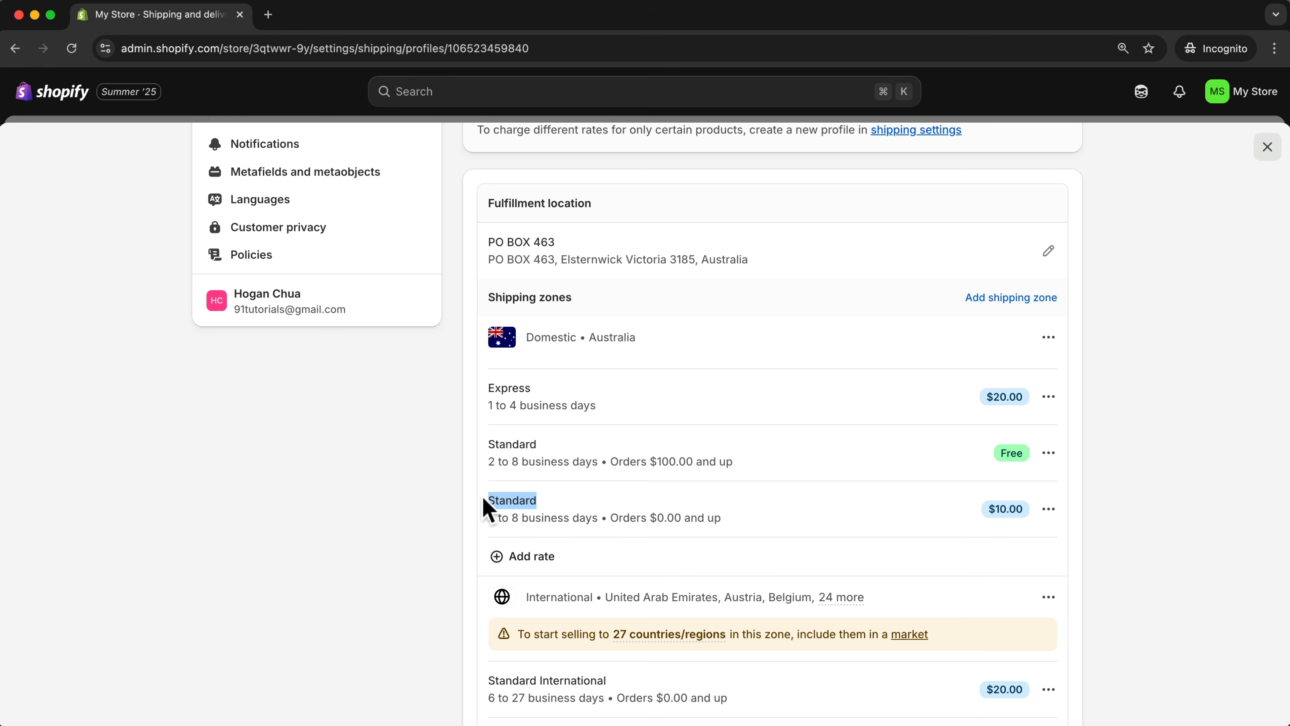
pyautogui.moveTo(536, 445); pyautogui.dragTo(484, 443)
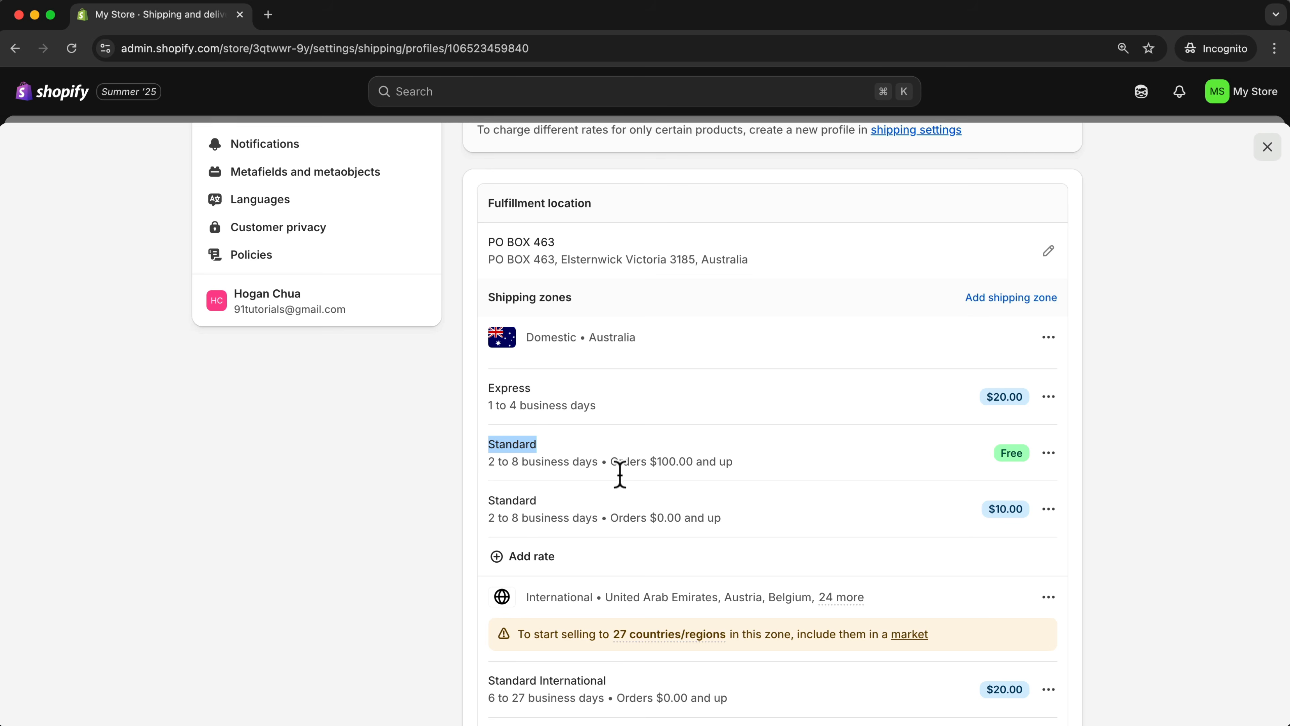
pyautogui.click(527, 390)
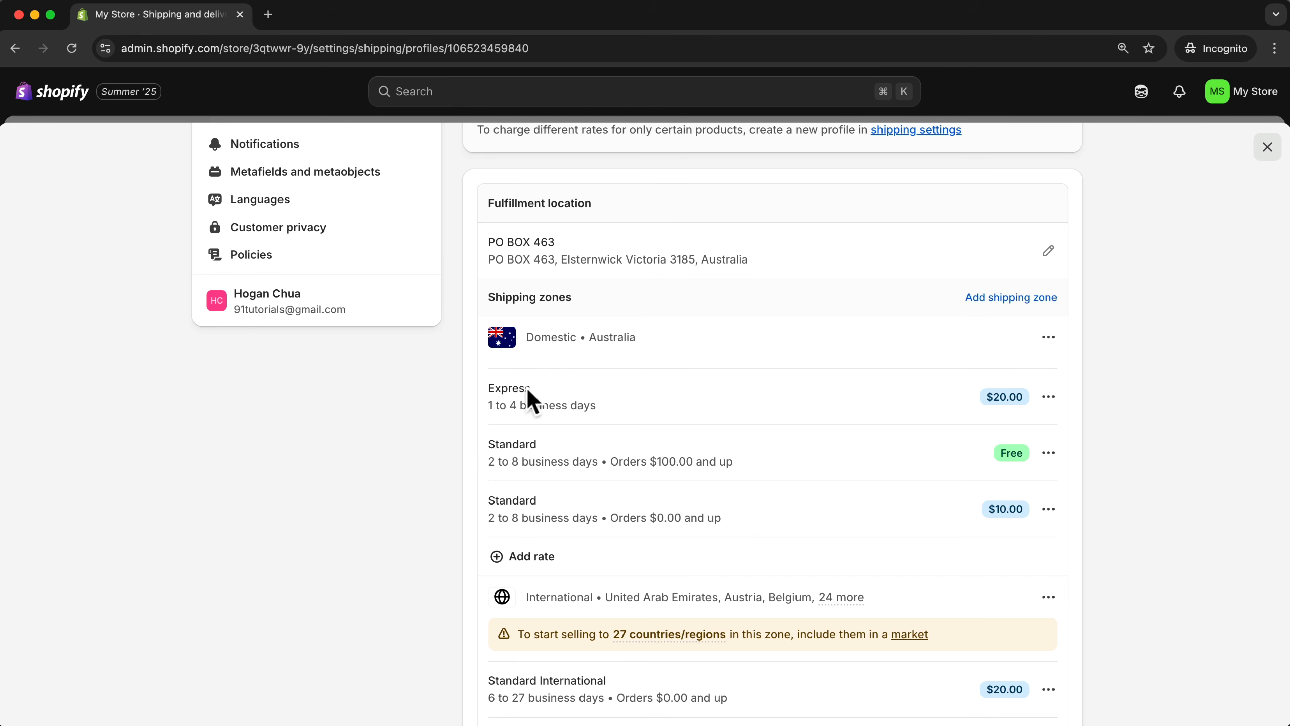
# Edit the domestic Express rate, adding conditional pricing based on order price, and apply the rate
pyautogui.click(1048, 397)
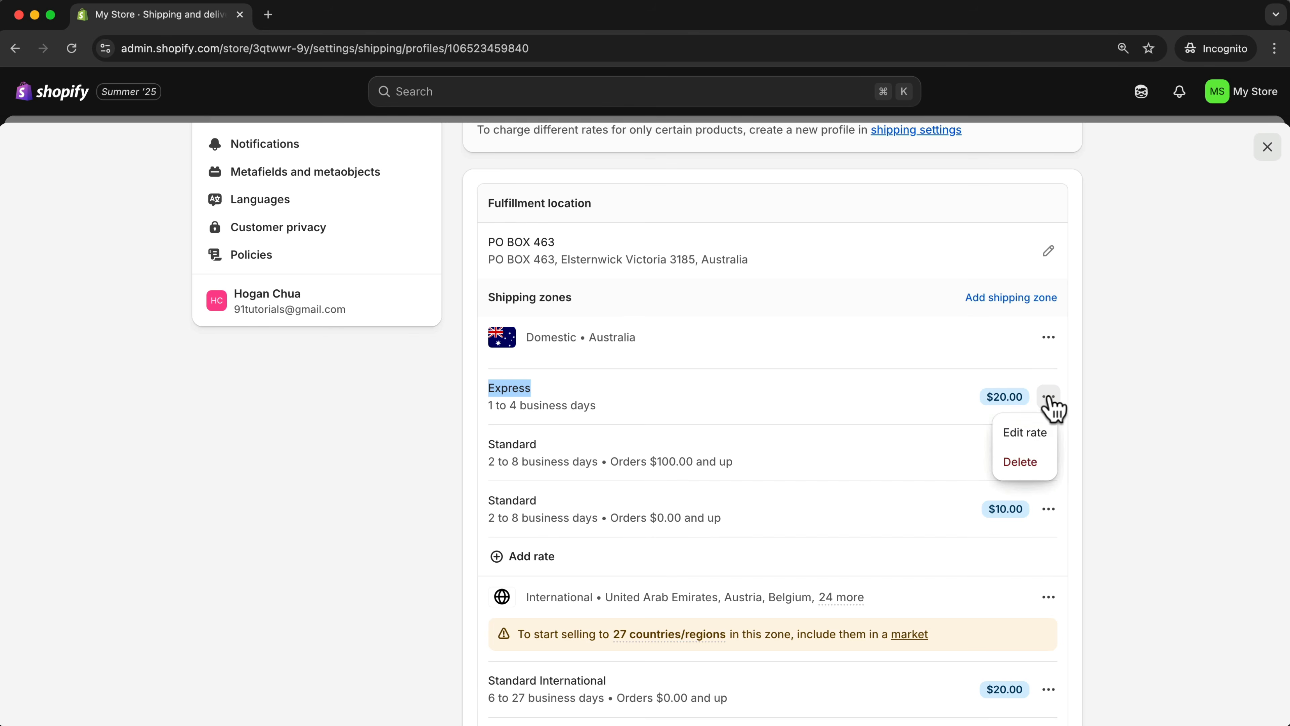
pyautogui.click(1026, 432)
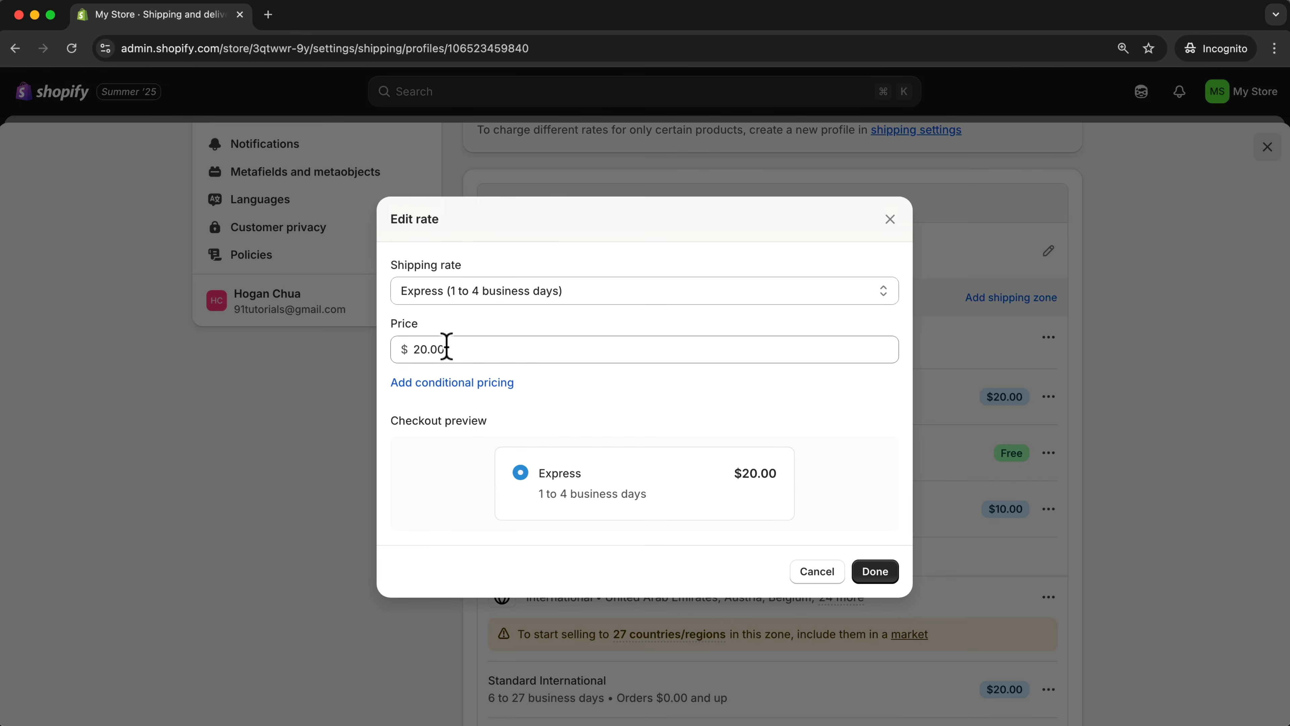
pyautogui.click(446, 349)
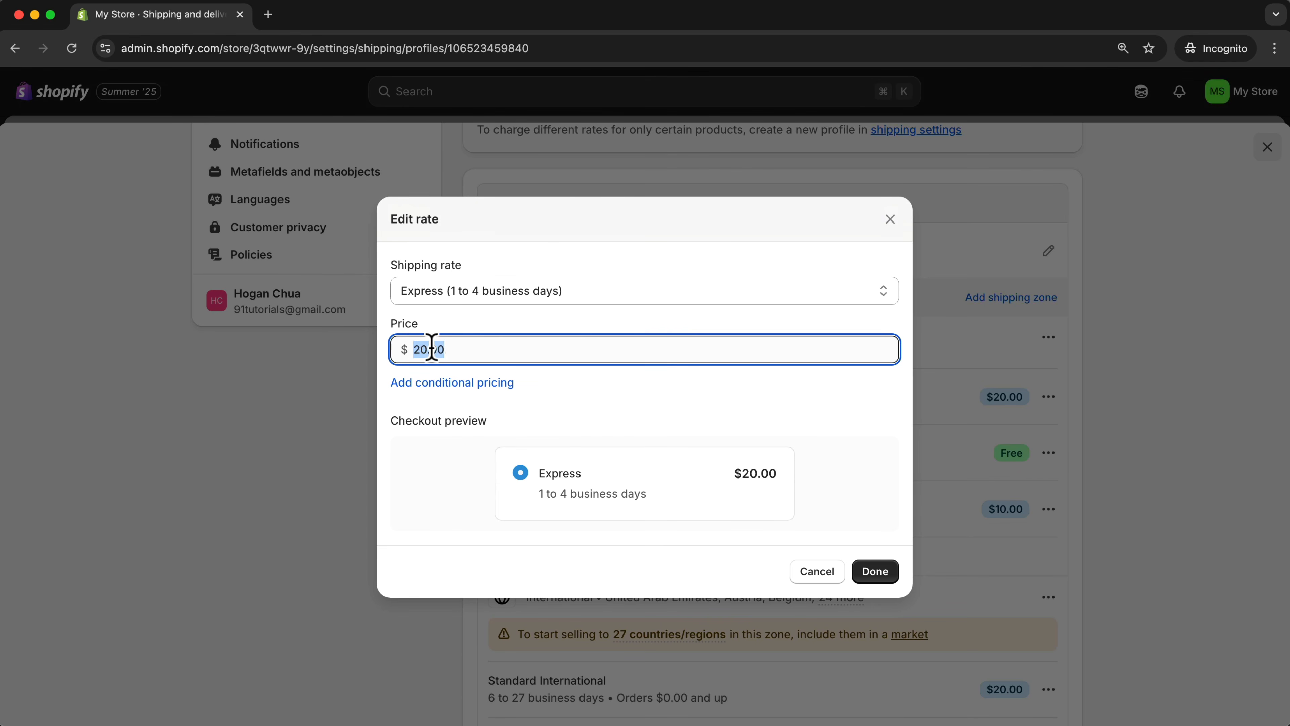
pyautogui.click(450, 384)
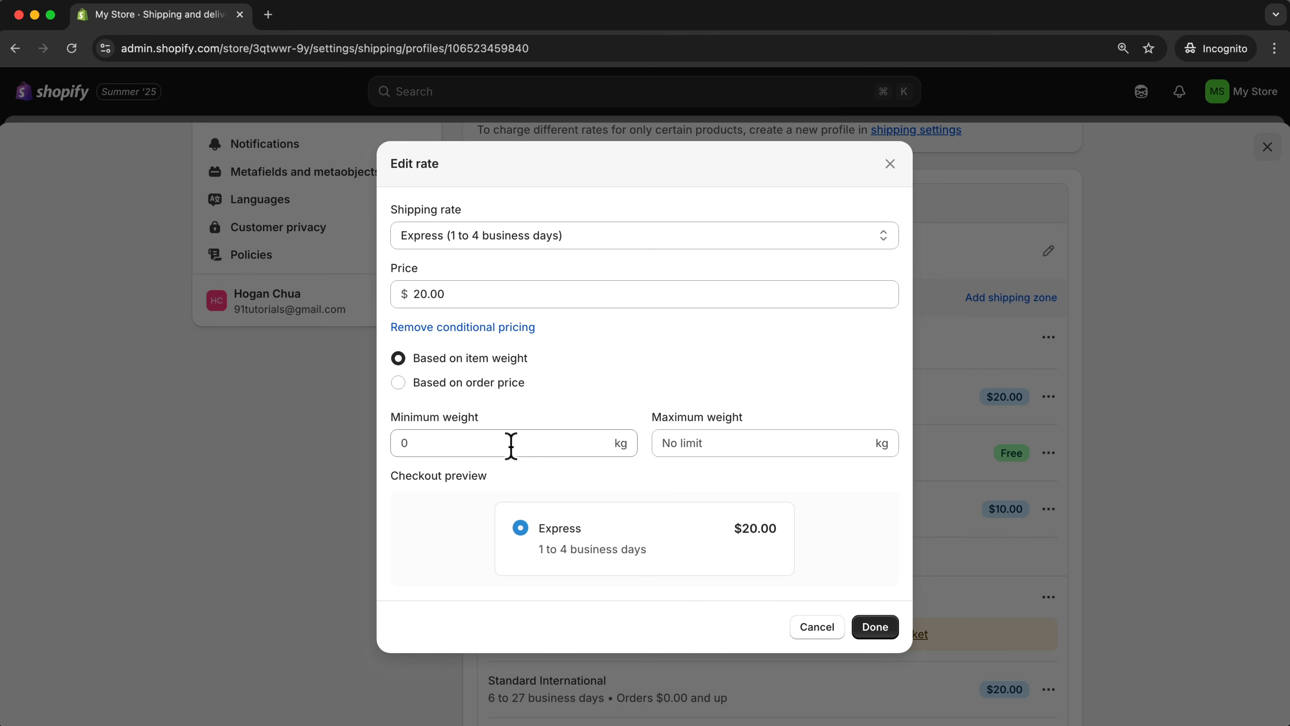
pyautogui.click(467, 386)
pyautogui.click(458, 441)
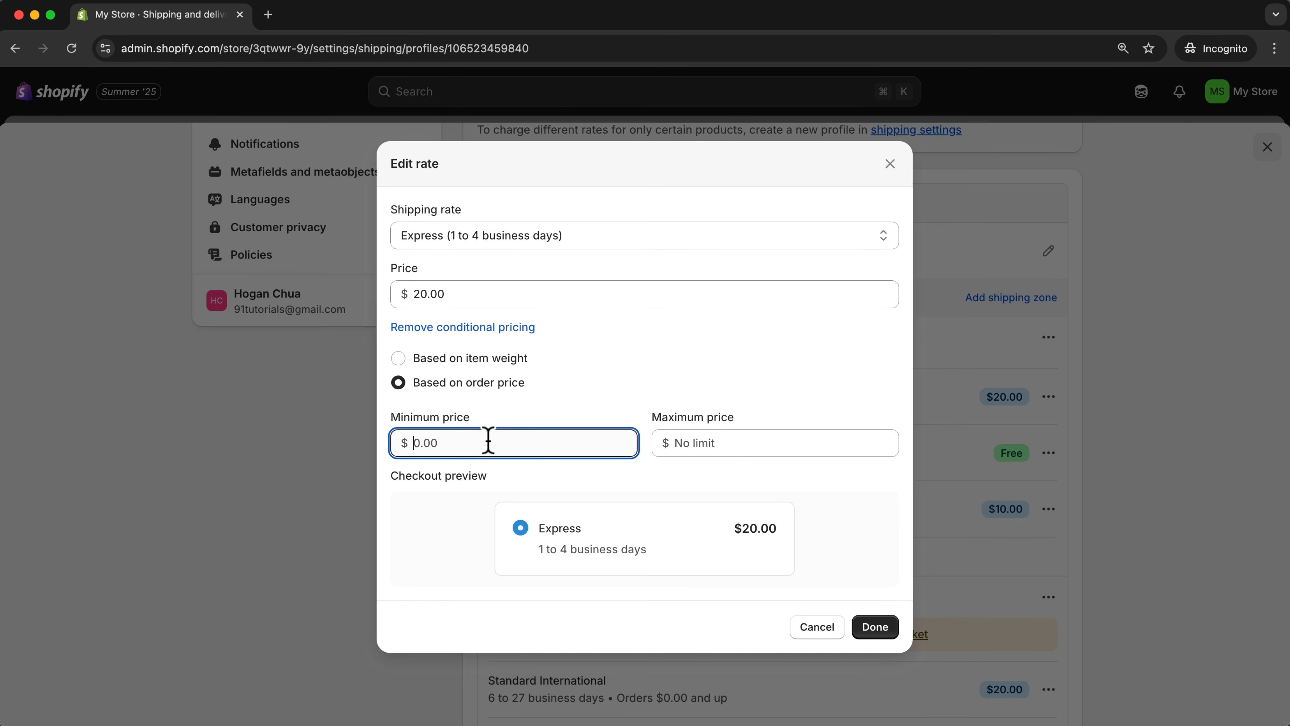
pyautogui.click(871, 629)
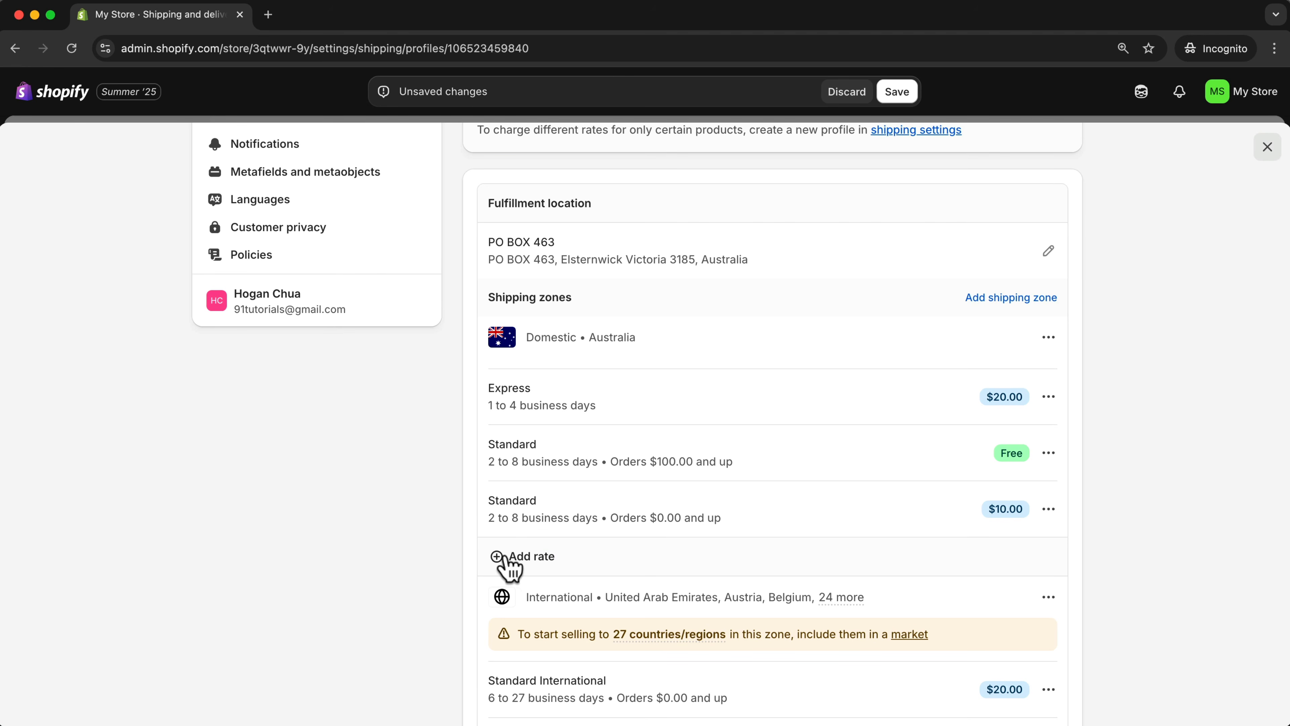
# Start a new flat rate in the domestic zone, set its shipping rate to Custom and name it "DHL Express"
pyautogui.click(499, 555)
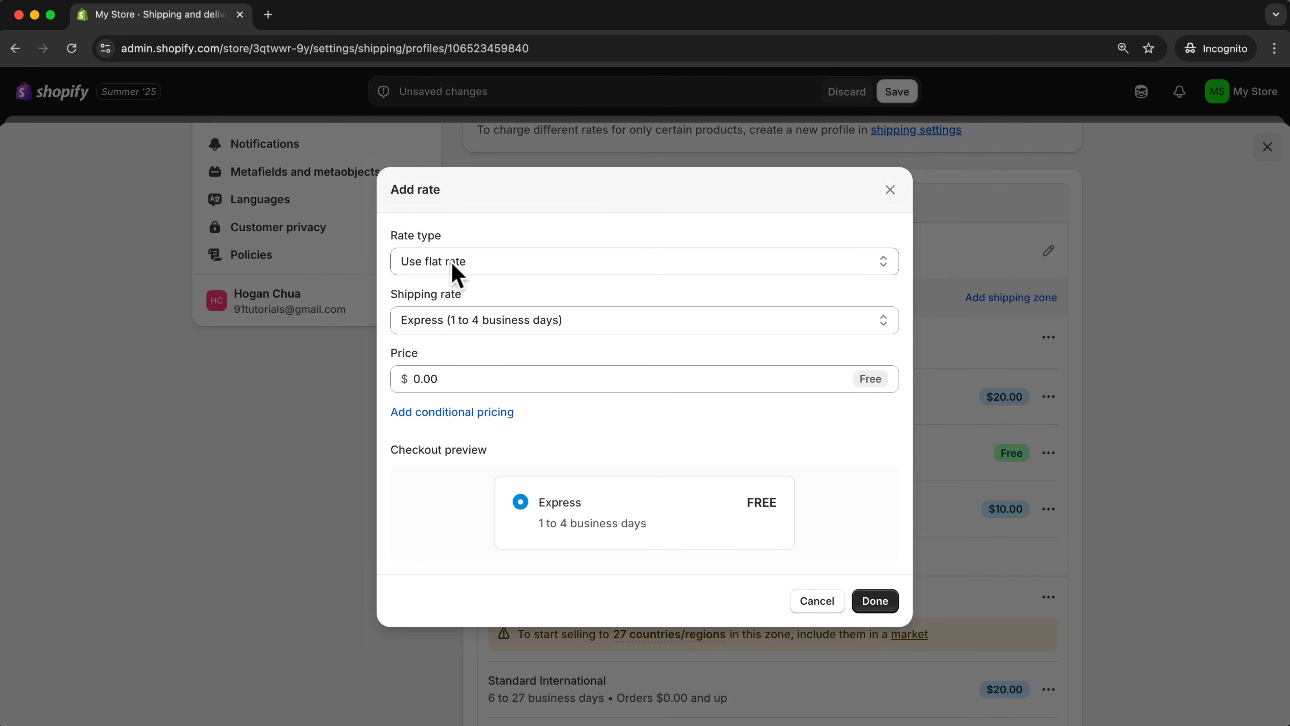
pyautogui.click(454, 274)
pyautogui.click(452, 264)
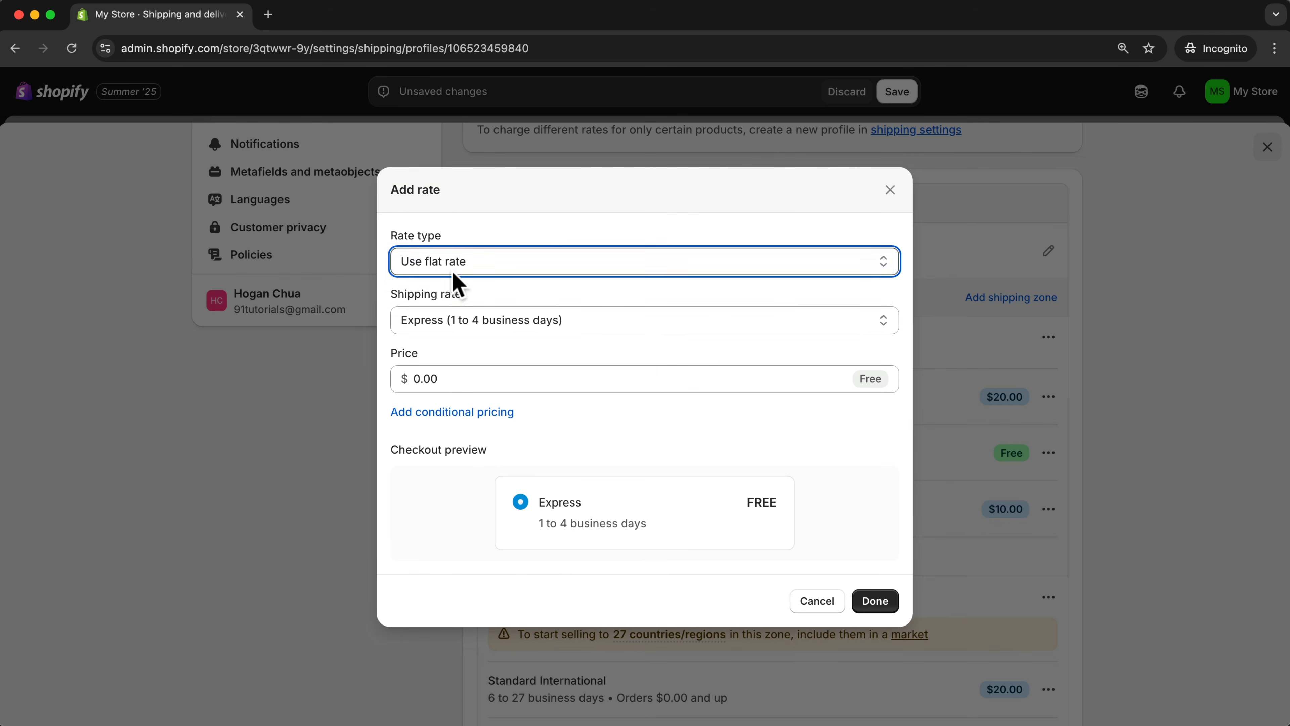
pyautogui.click(556, 323)
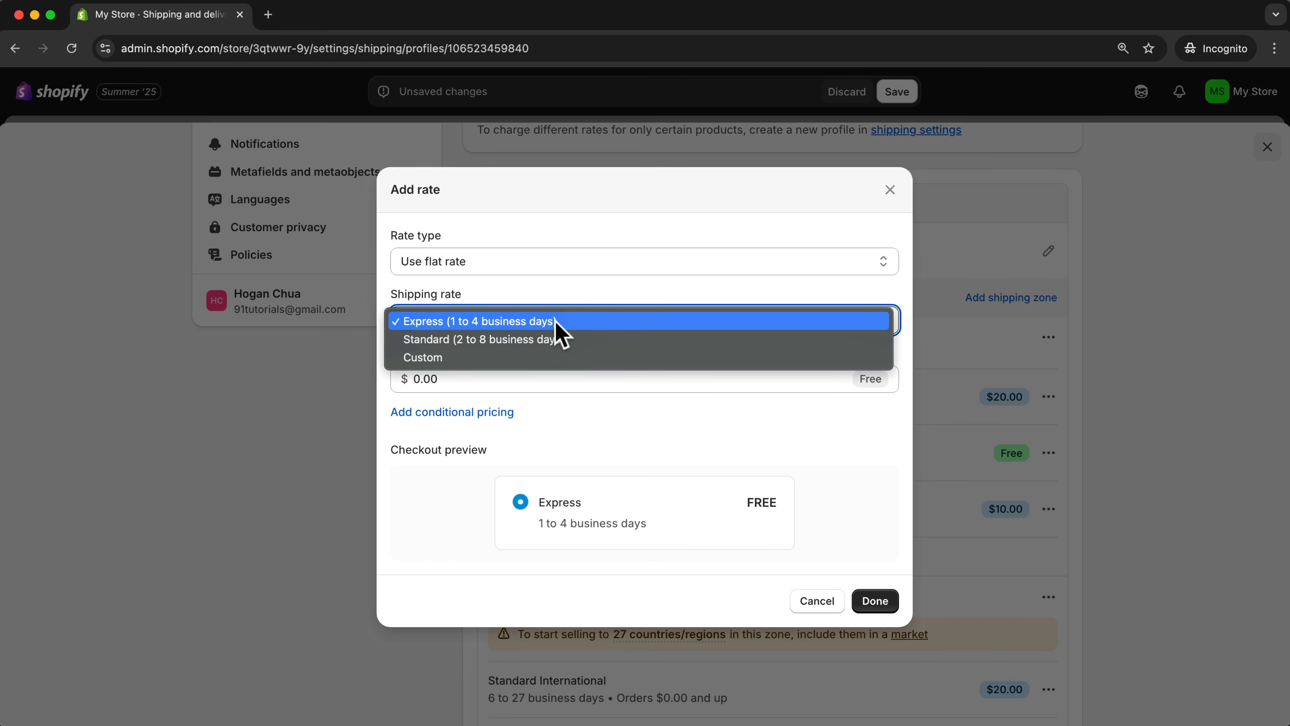
pyautogui.click(446, 362)
pyautogui.click(449, 331)
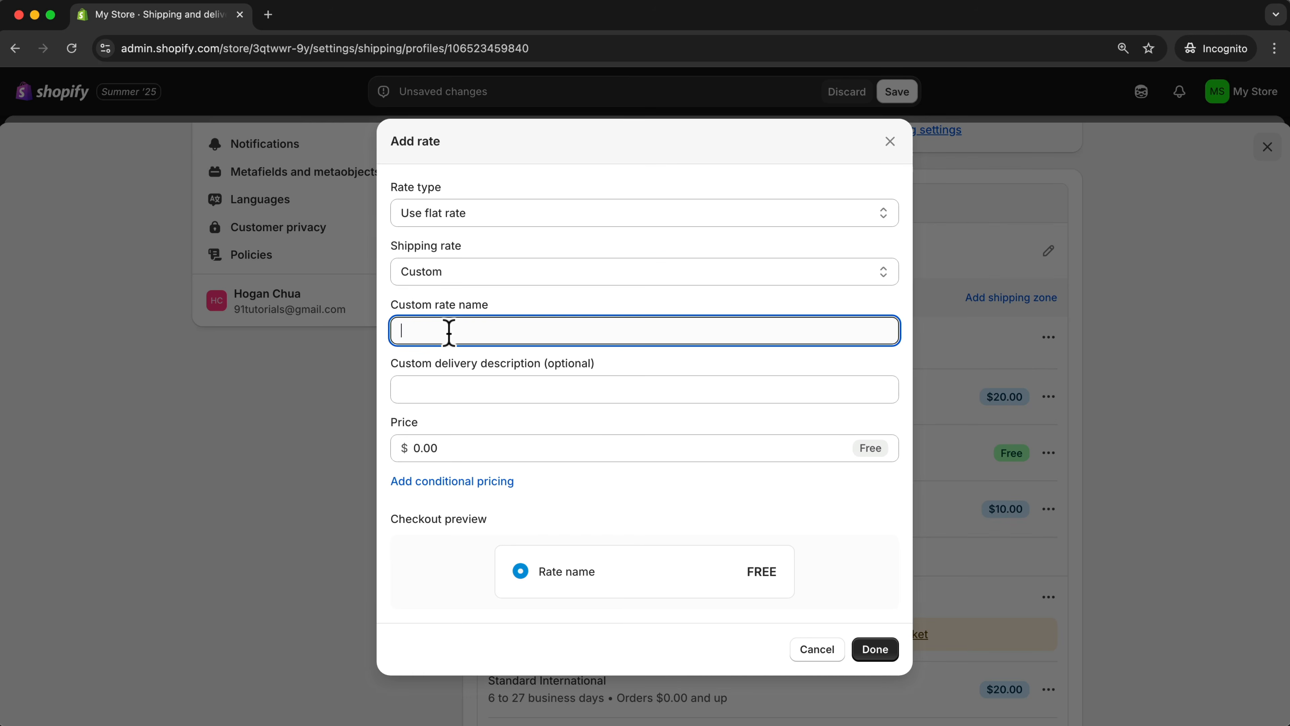
pyautogui.write('DHL Express')
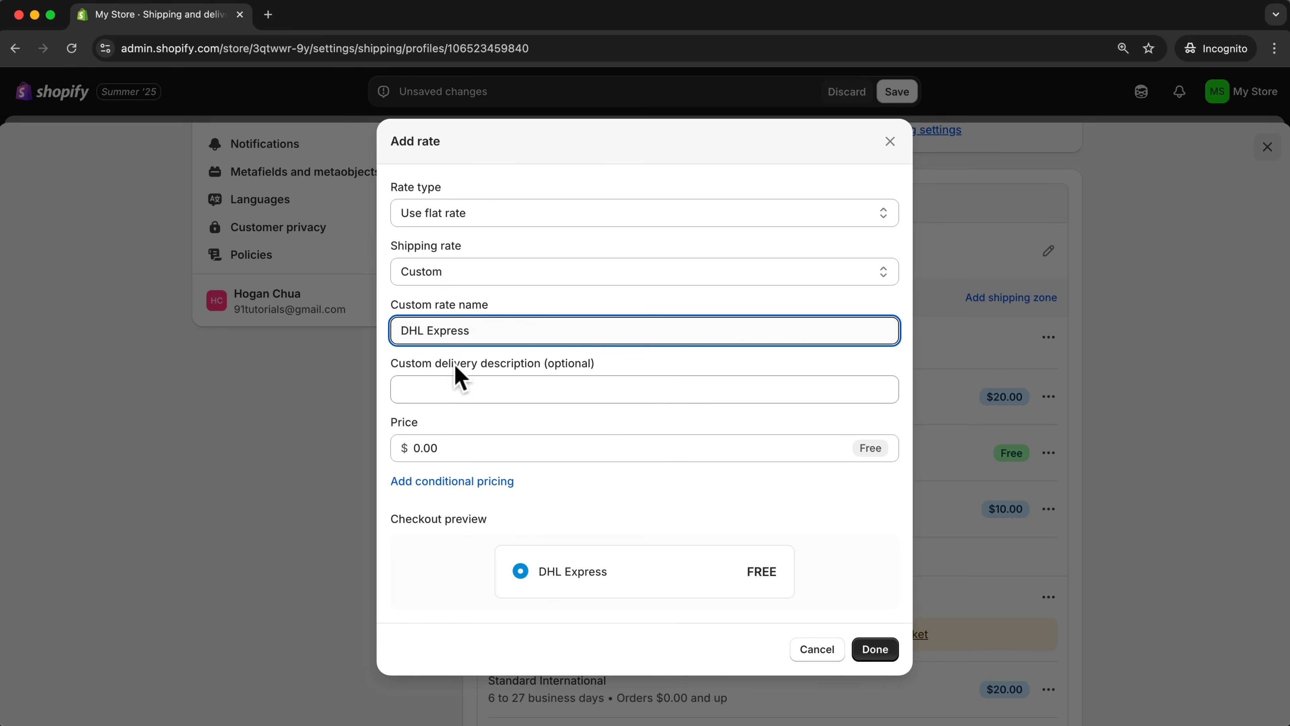
# Give the DHL Express rate the delivery description "1-2 Business Days" and a price of $30, and add it to the zone
pyautogui.click(456, 389)
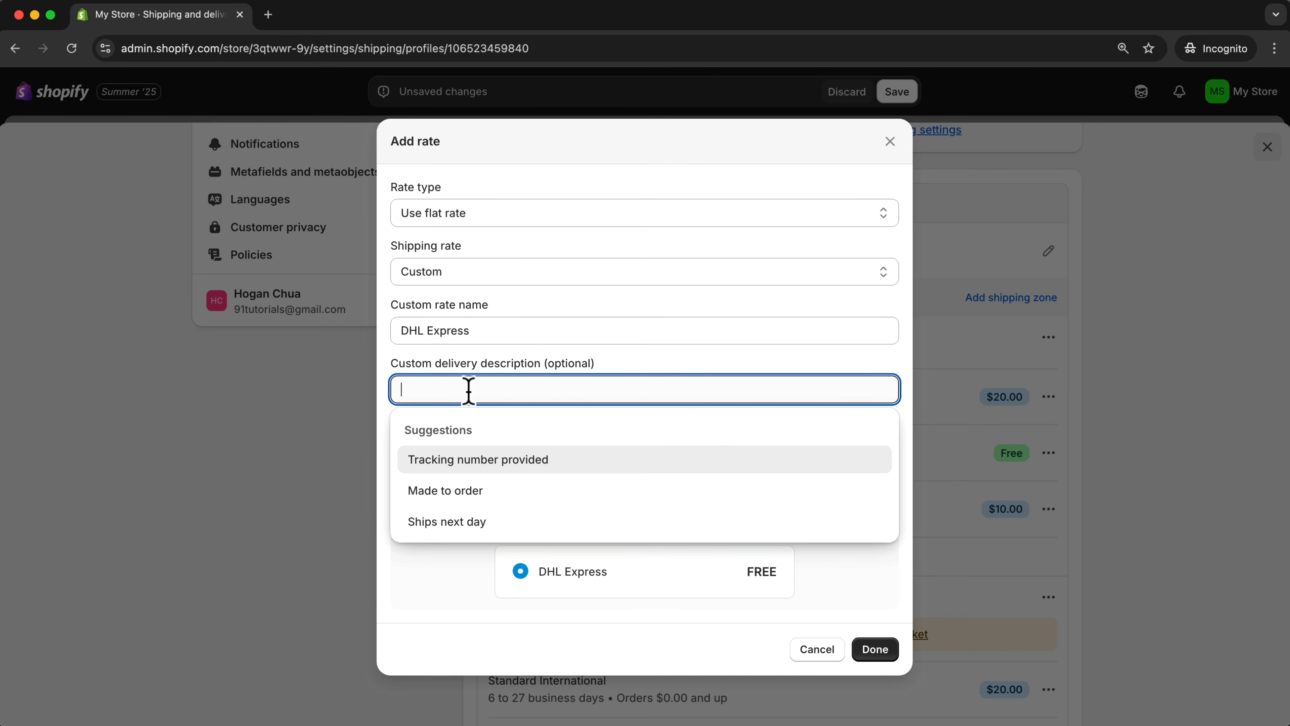
pyautogui.write('(1-2 Business Days')
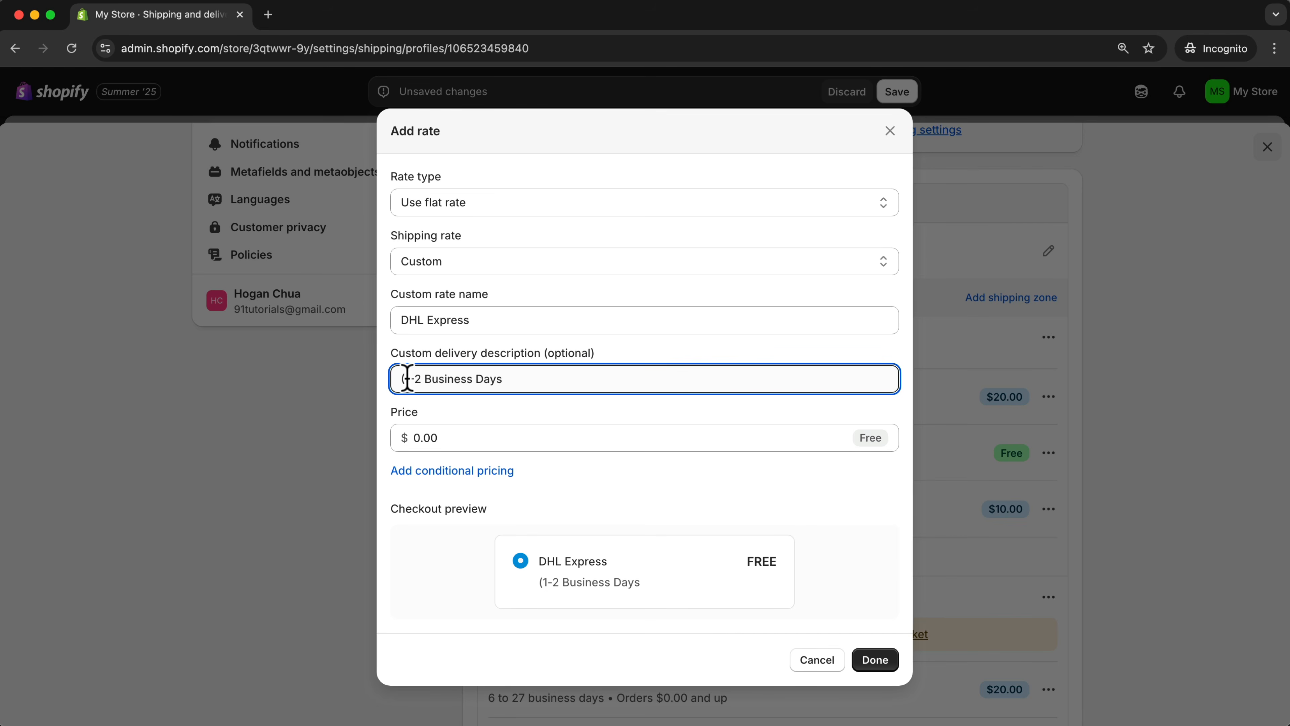
pyautogui.press('BackSpace')
pyautogui.click(490, 437)
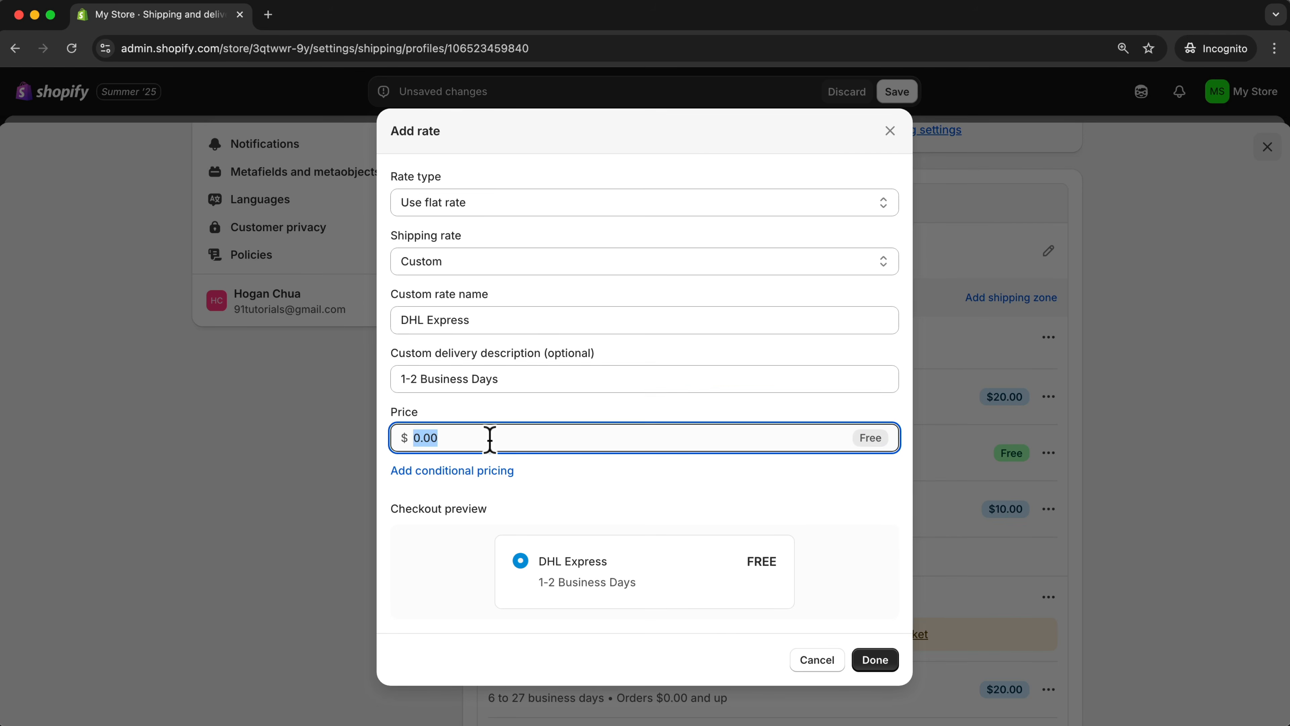
pyautogui.write('30')
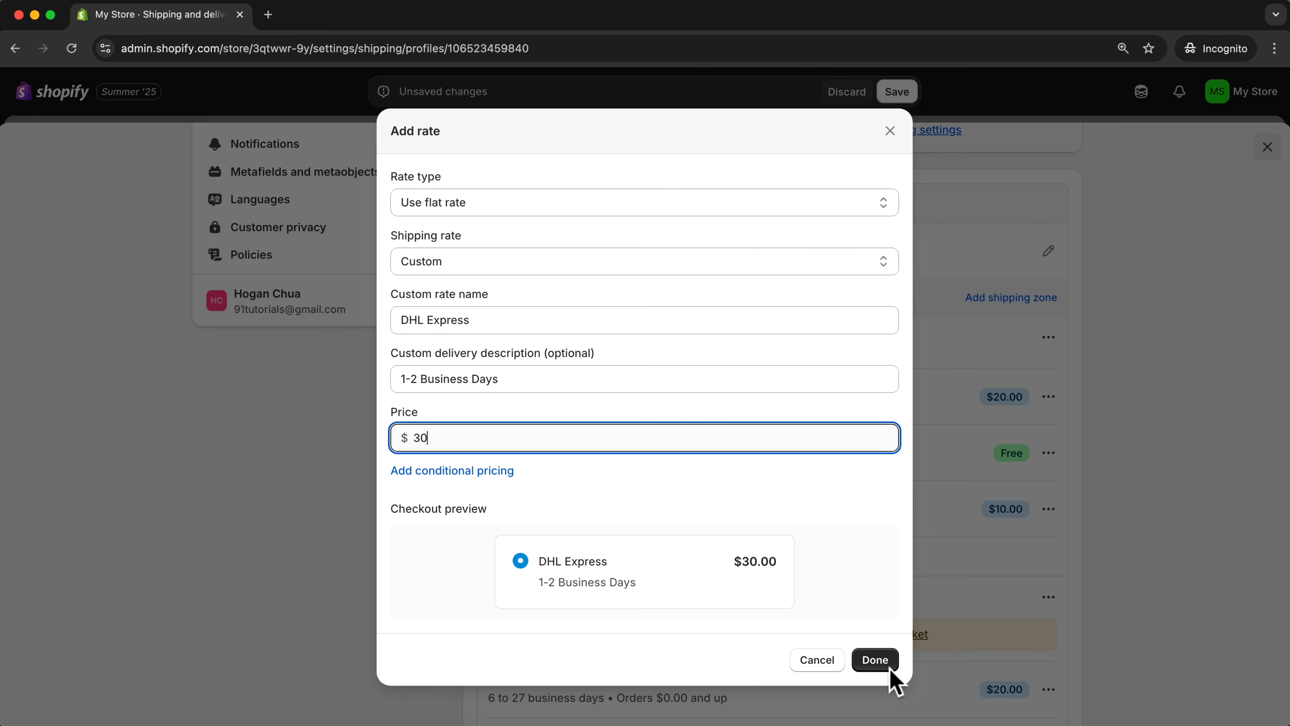
pyautogui.click(875, 659)
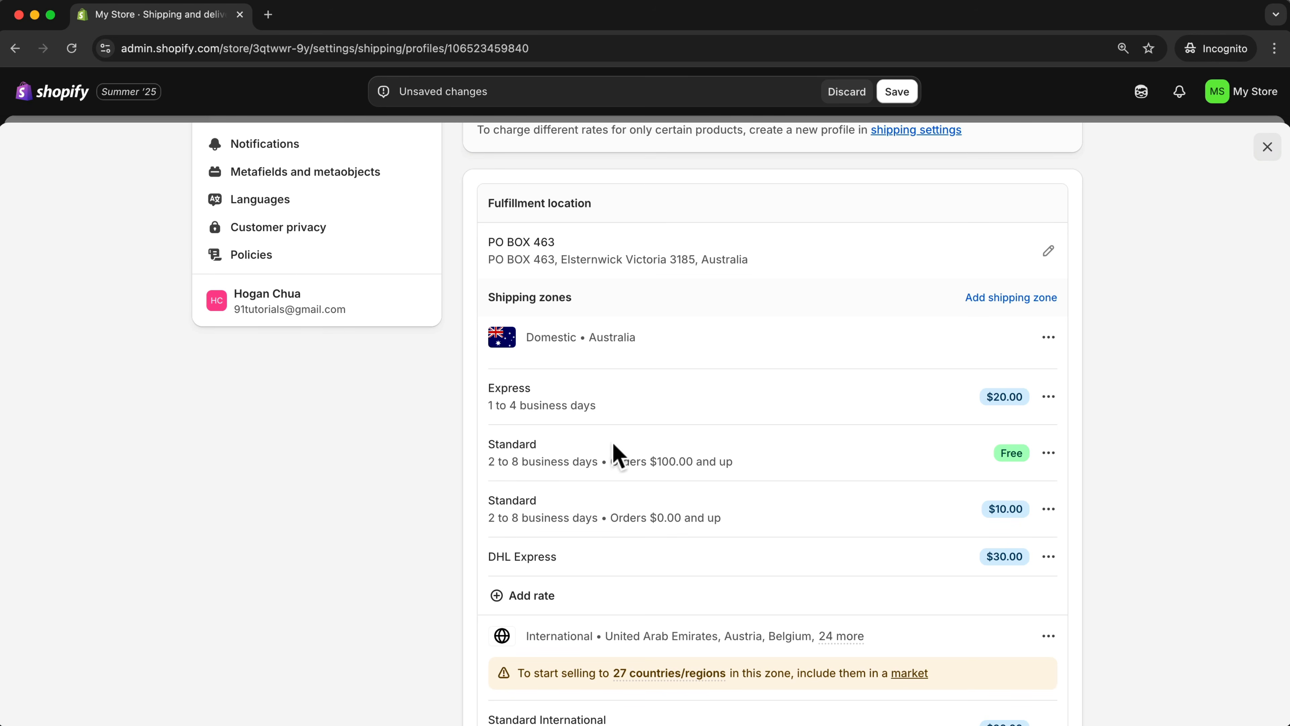
# Review the international shipping zone, check which delivery countries the store's checkout page offers, and return to the shipping profile
pyautogui.scroll(-5, 614, 482)
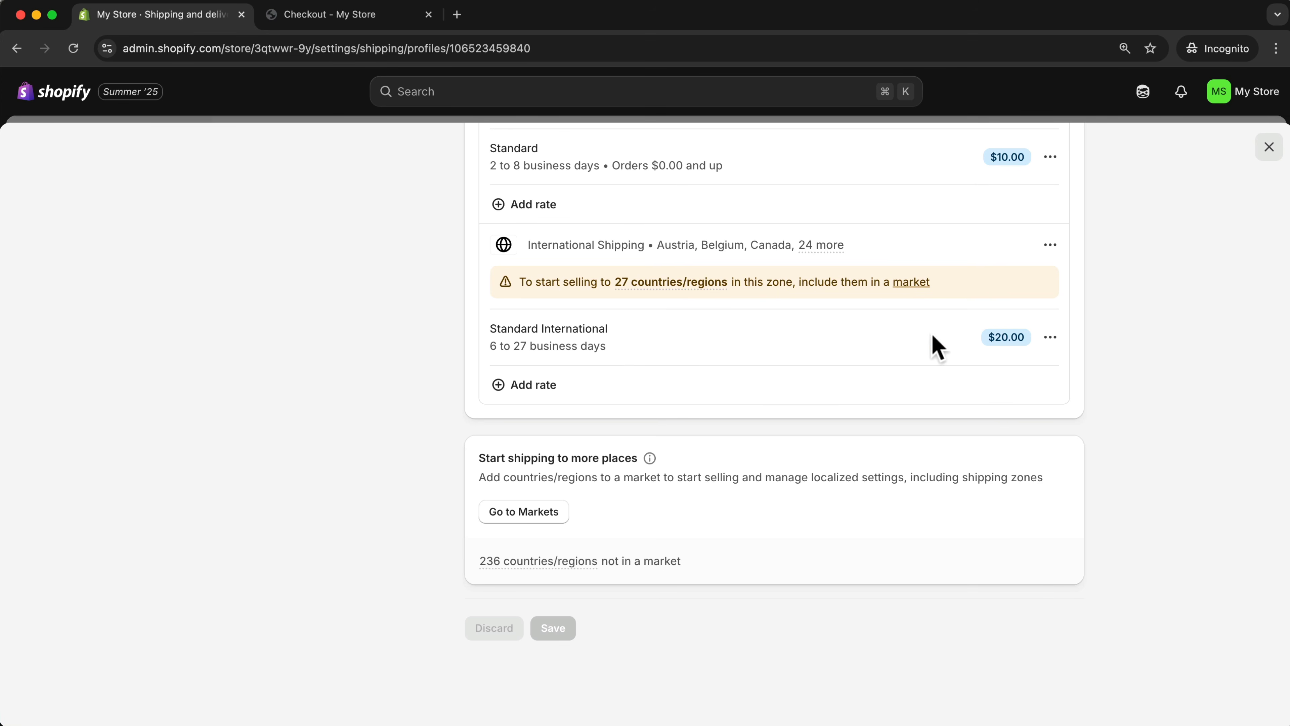
pyautogui.click(355, 19)
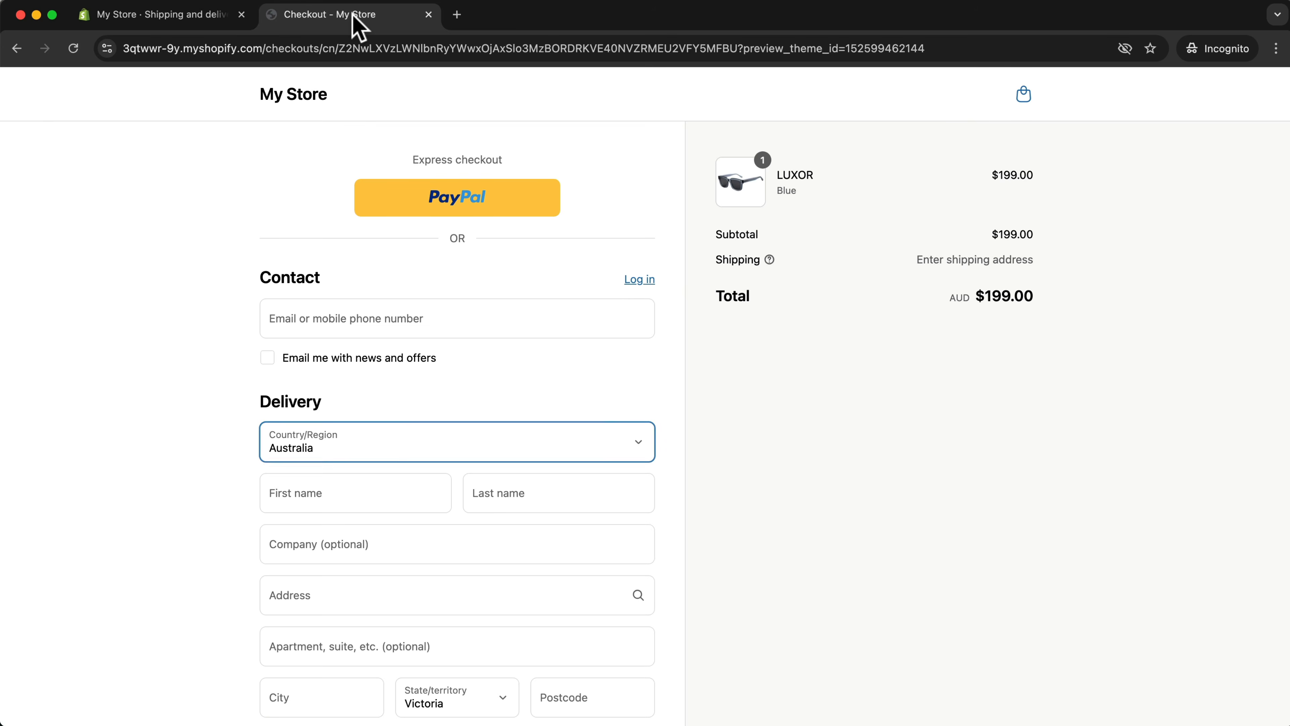
pyautogui.click(330, 447)
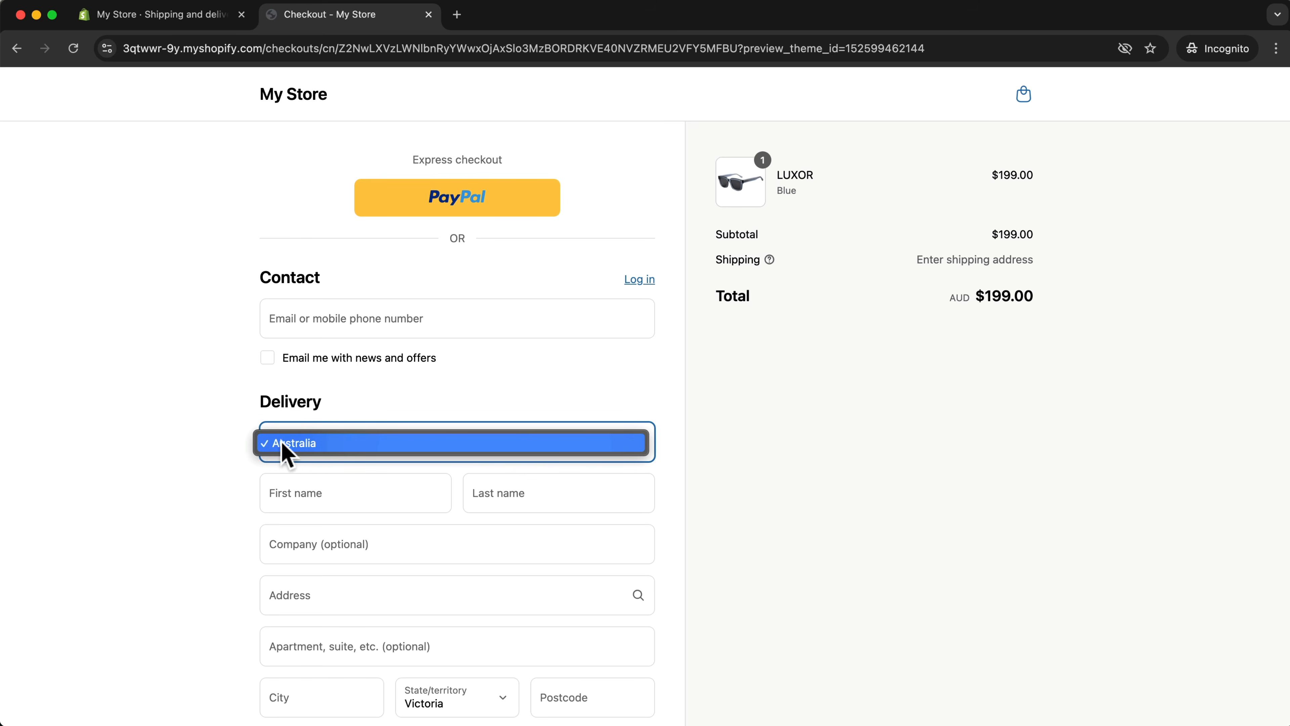
pyautogui.click(165, 21)
pyautogui.click(166, 21)
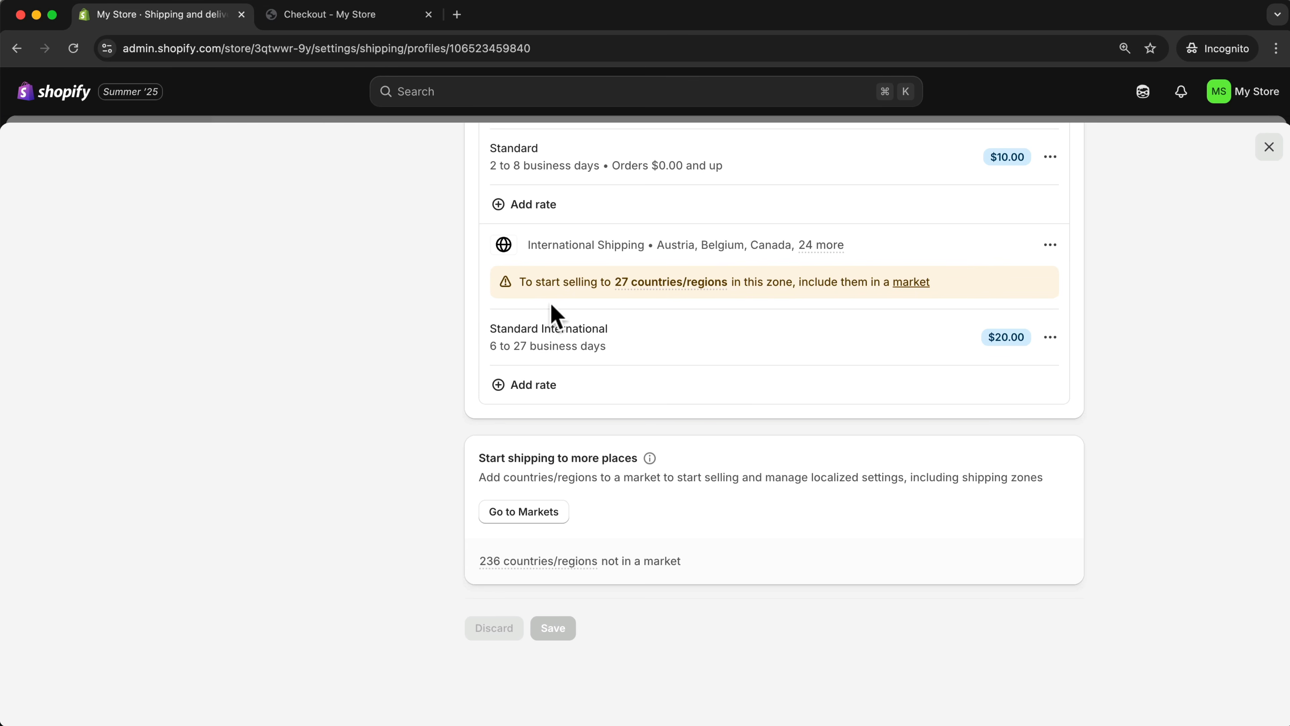
# Create the suggested International market with local currencies, save it, and return to the markets list
pyautogui.click(911, 284)
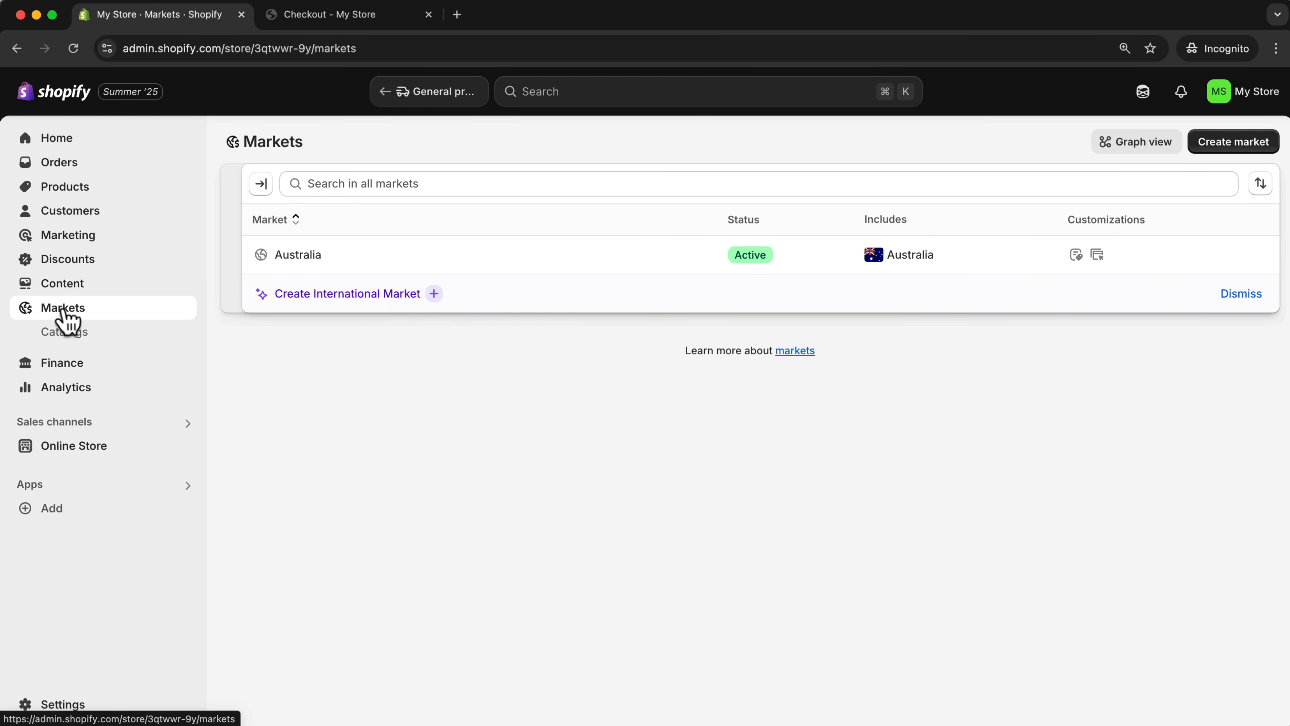
pyautogui.click(393, 295)
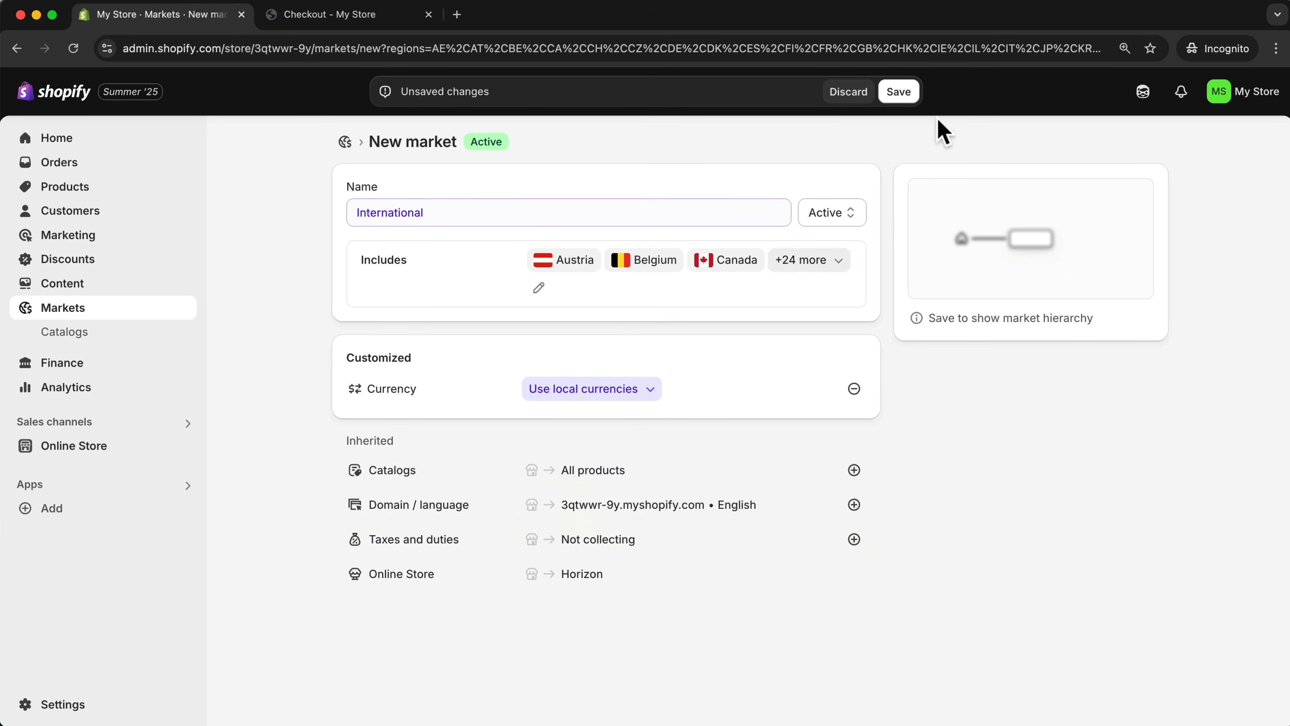
pyautogui.click(901, 93)
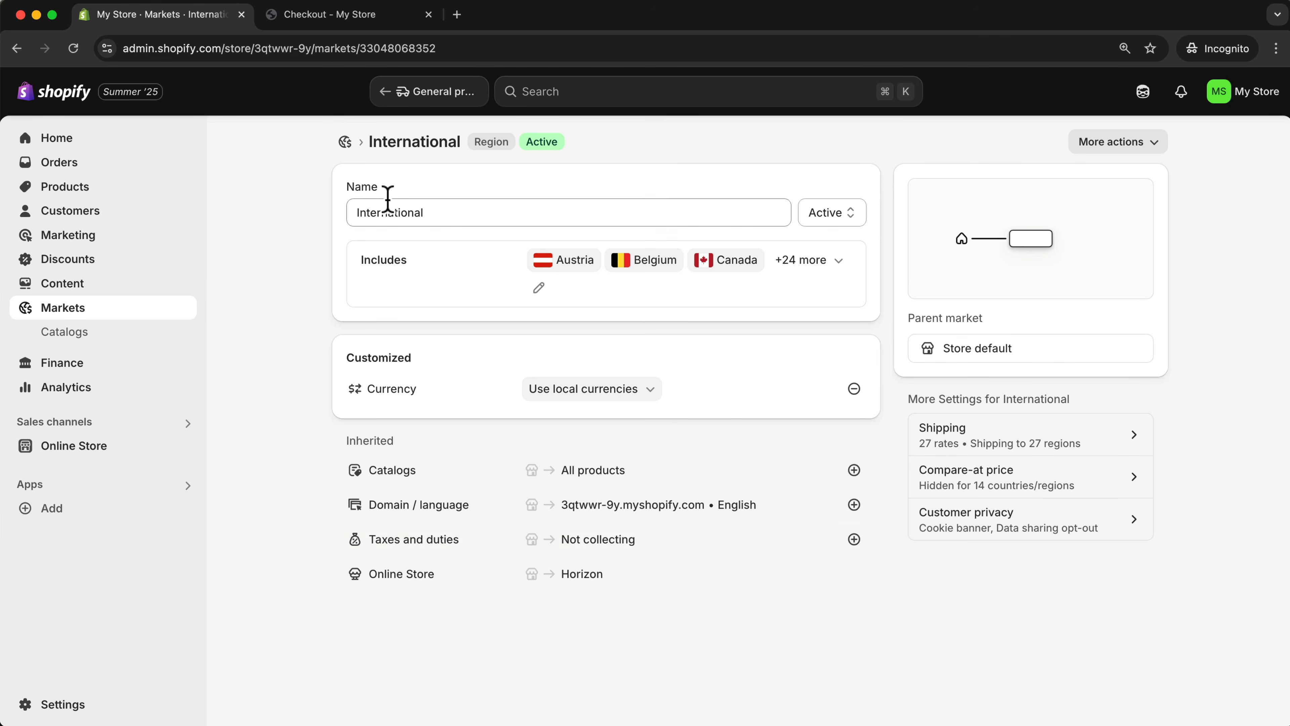
pyautogui.click(75, 319)
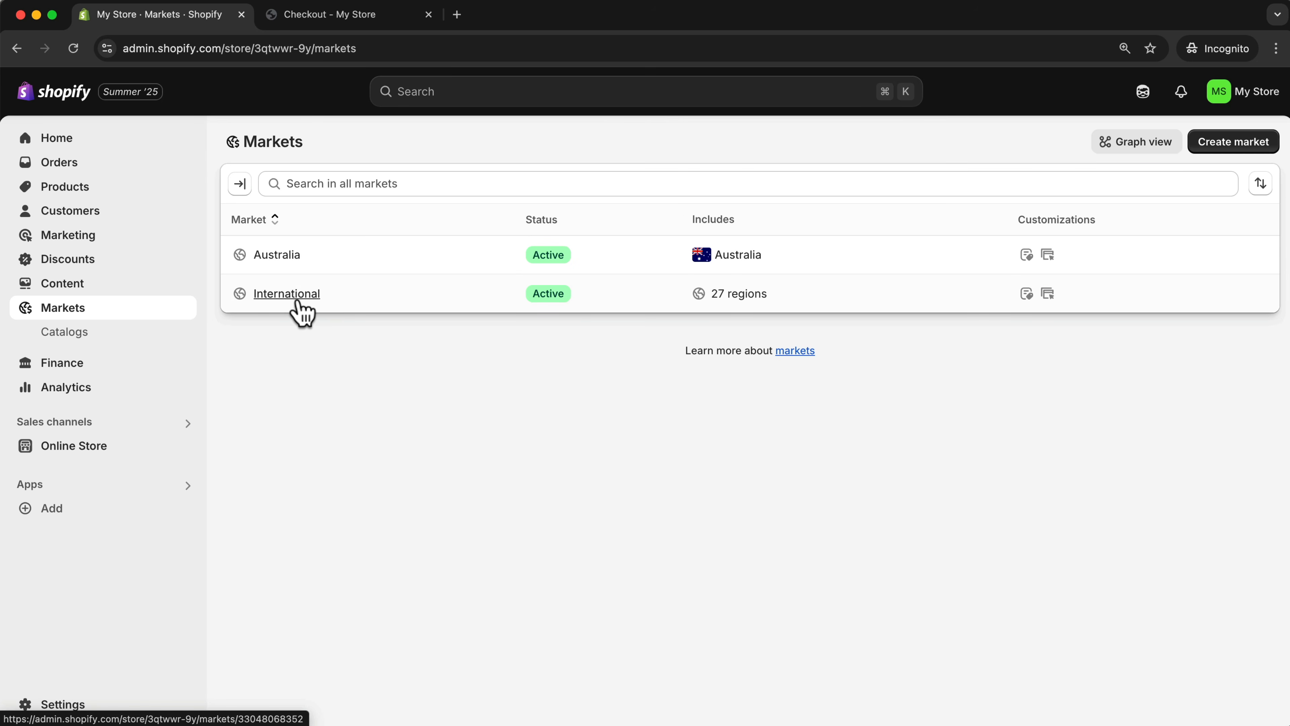
# Open the general shipping profile in the shipping and delivery settings and review the International Shipping zone's countries and standard rate
pyautogui.click(64, 705)
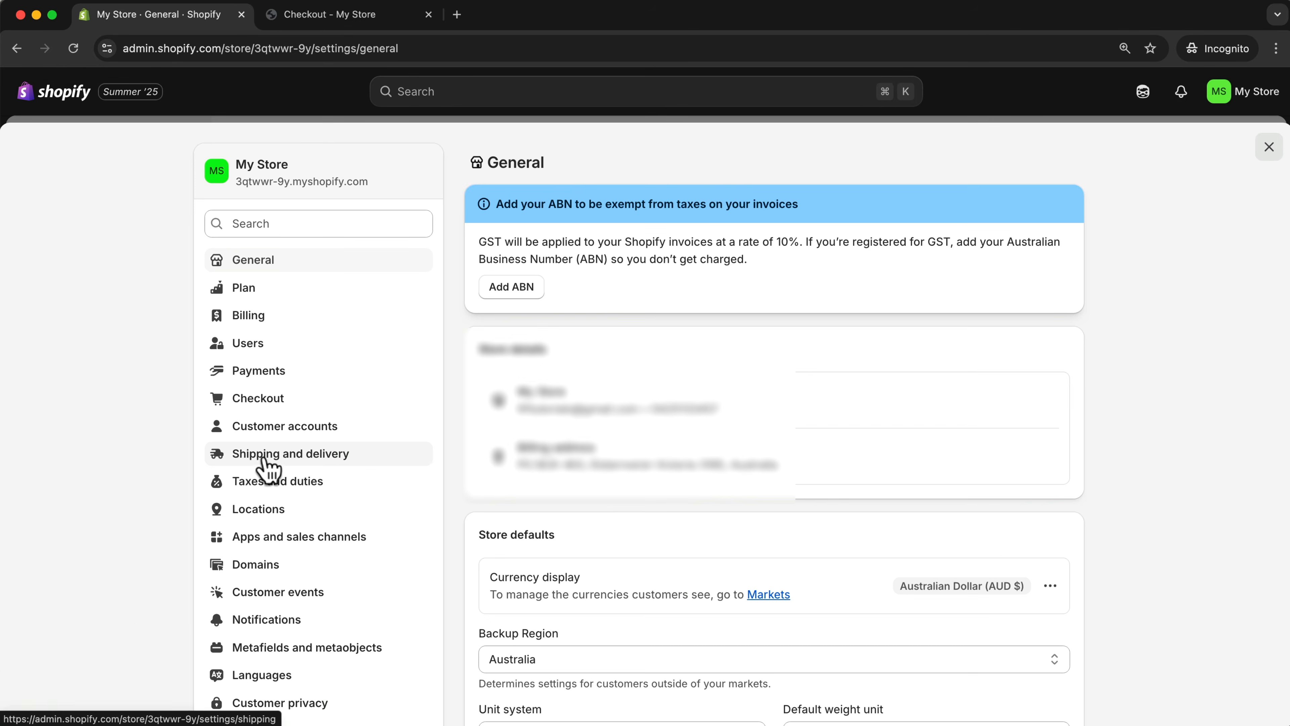
pyautogui.click(267, 457)
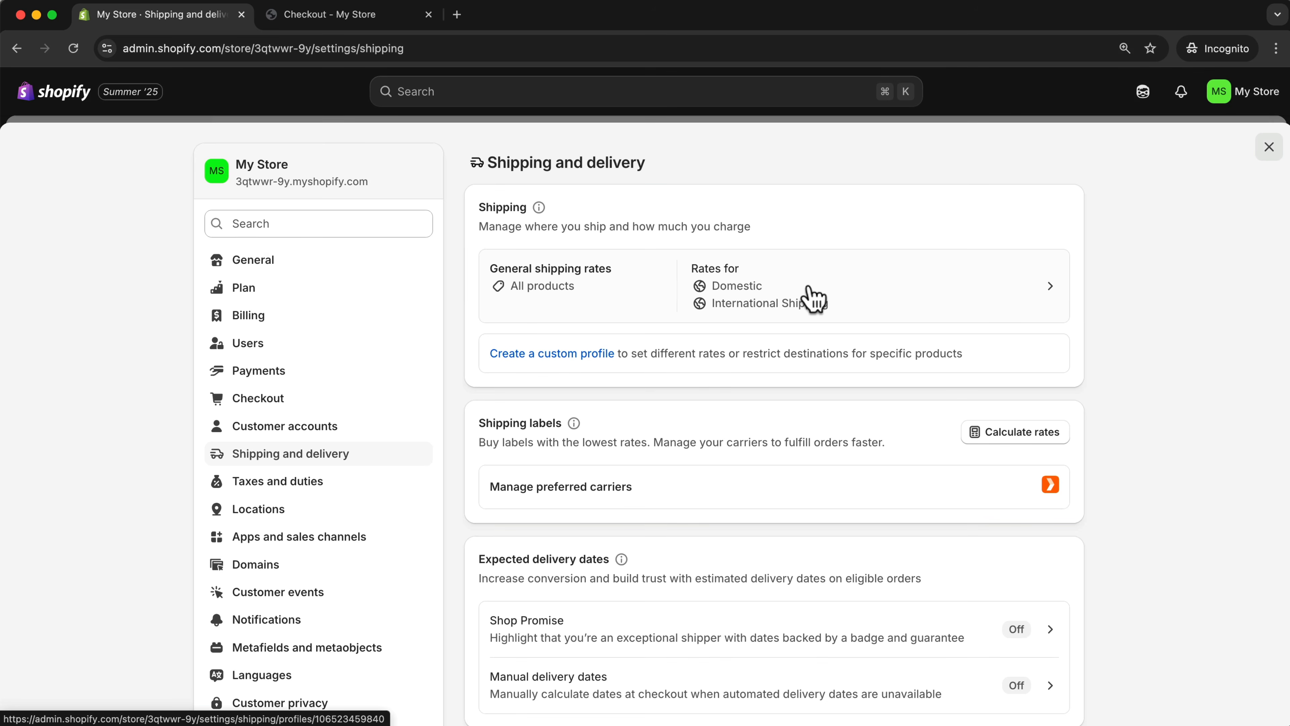
pyautogui.click(857, 299)
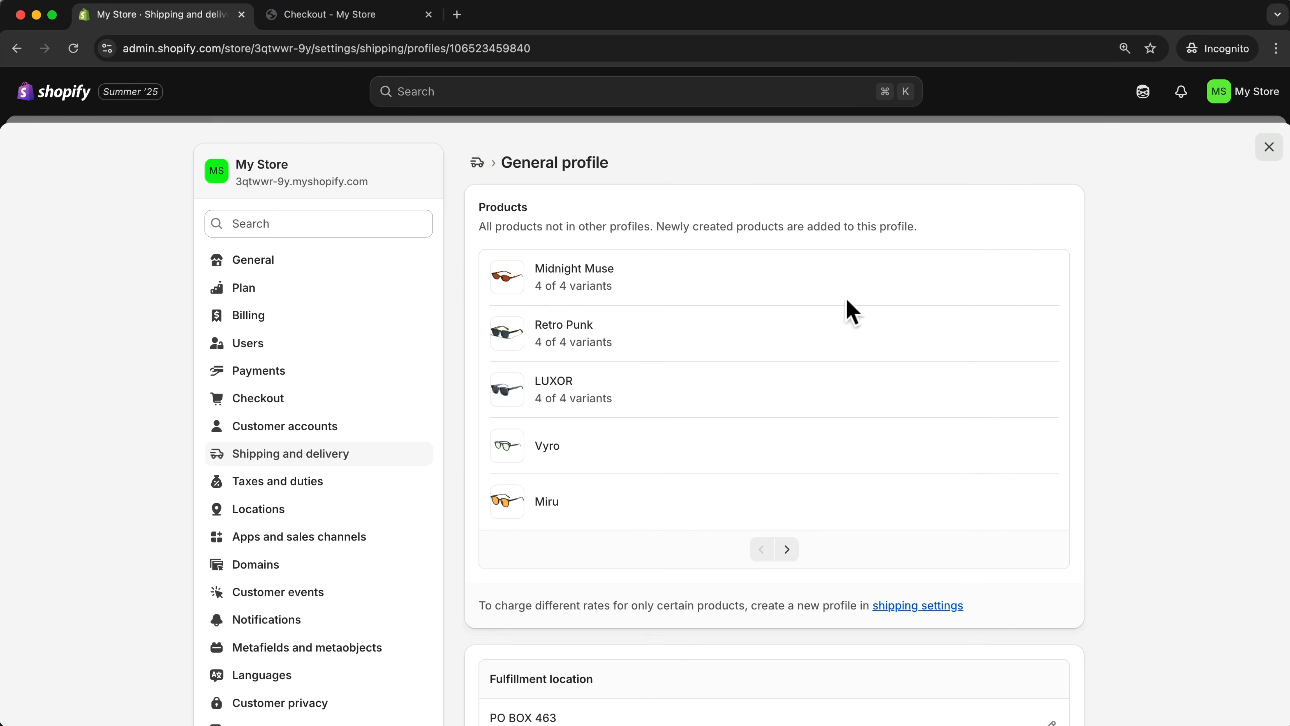
pyautogui.scroll(-4, 851, 312)
pyautogui.scroll(-10, 851, 311)
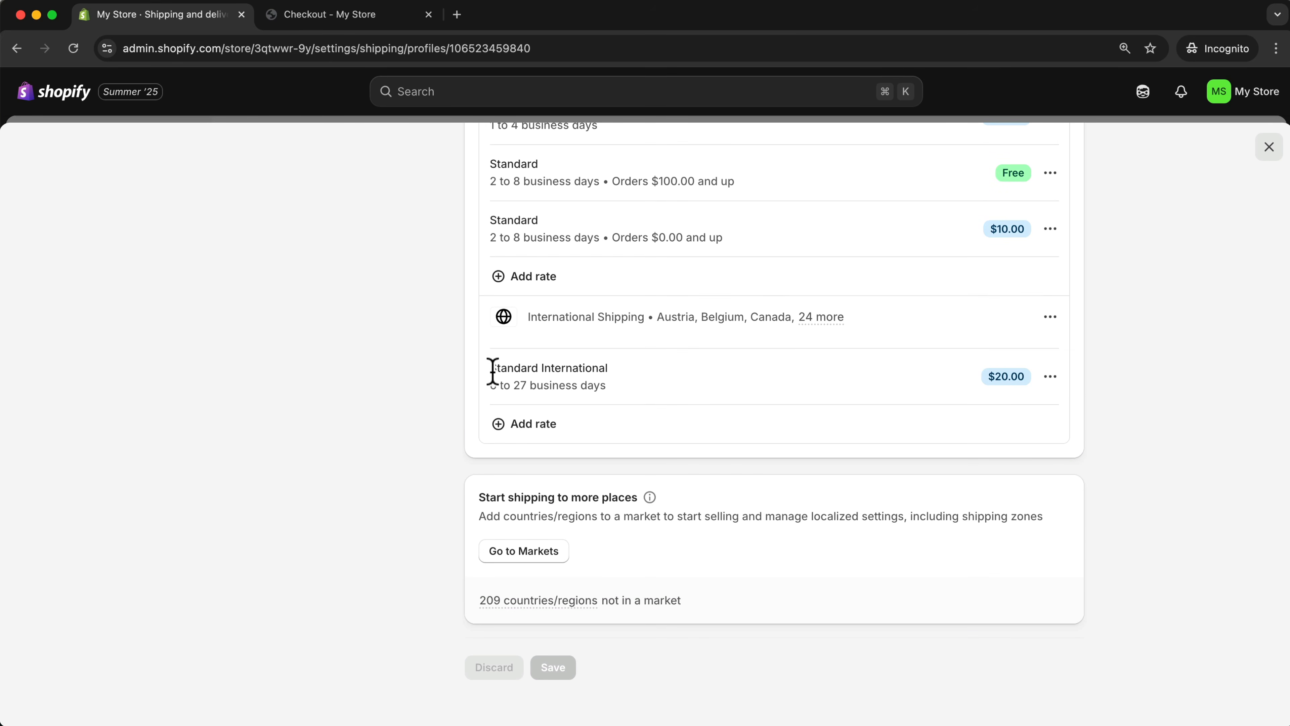
pyautogui.moveTo(489, 368)
pyautogui.mouseDown()
pyautogui.moveTo(625, 374)
pyautogui.moveTo(490, 384)
pyautogui.mouseUp()
pyautogui.scroll(-1, 489, 385)
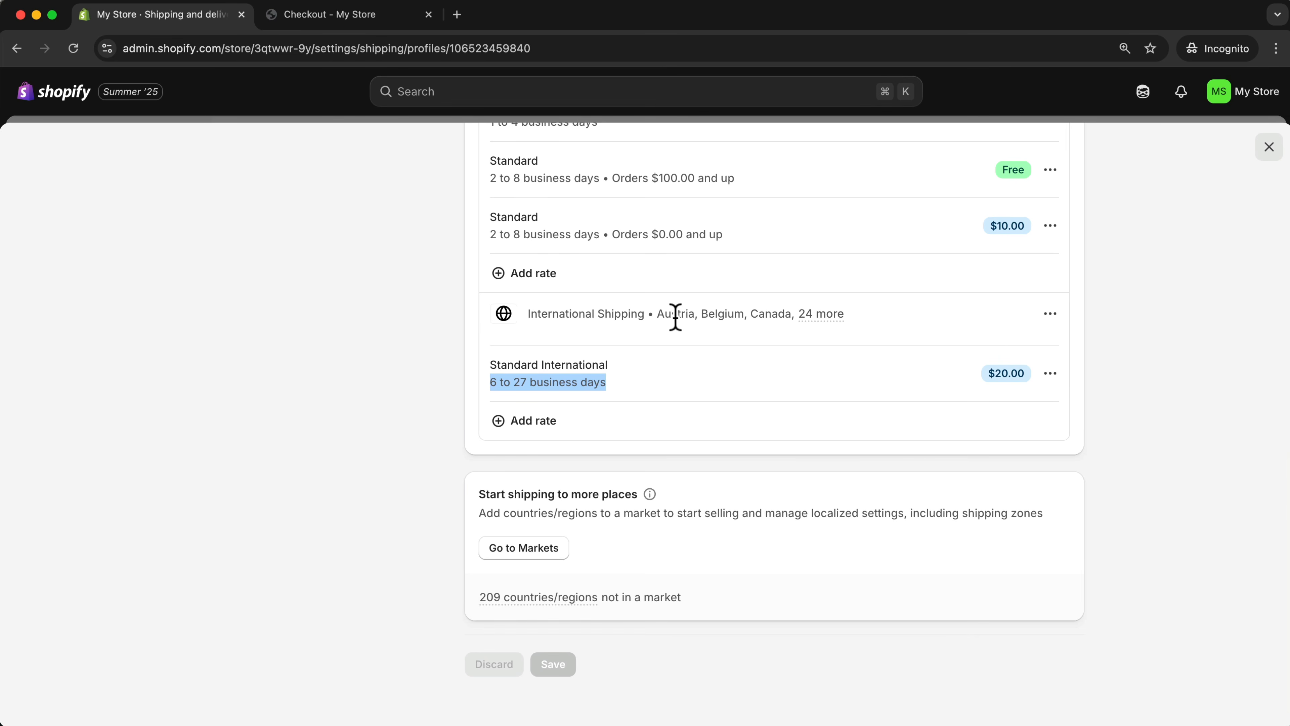
pyautogui.moveTo(809, 320)
# Delete the International Shipping zone from the general profile and save the profile
pyautogui.click(1050, 316)
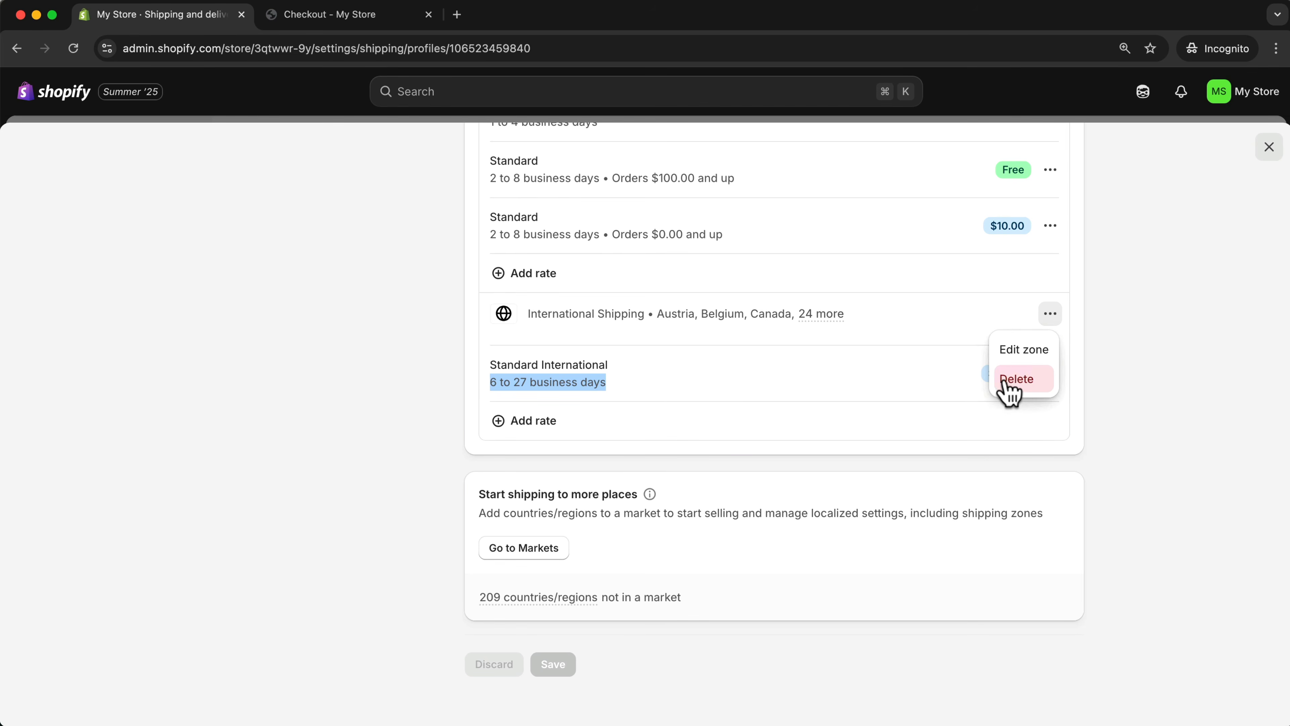
pyautogui.click(1023, 387)
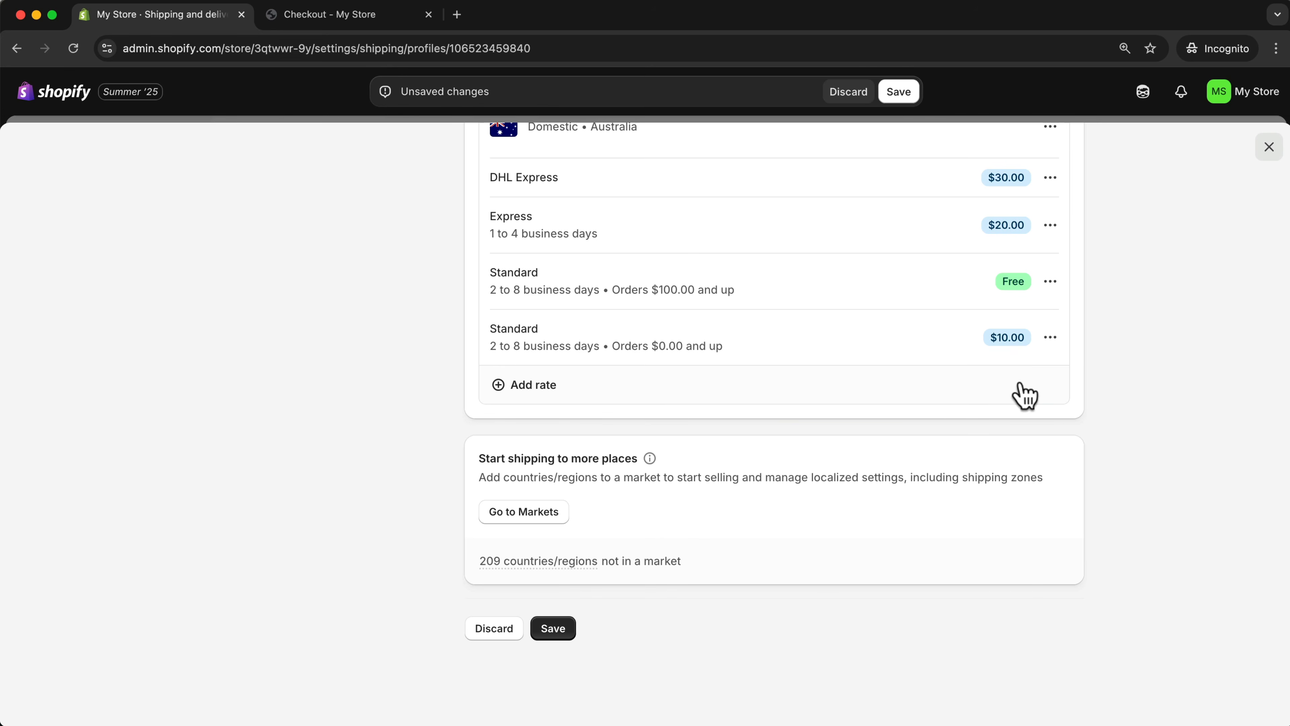
pyautogui.click(900, 91)
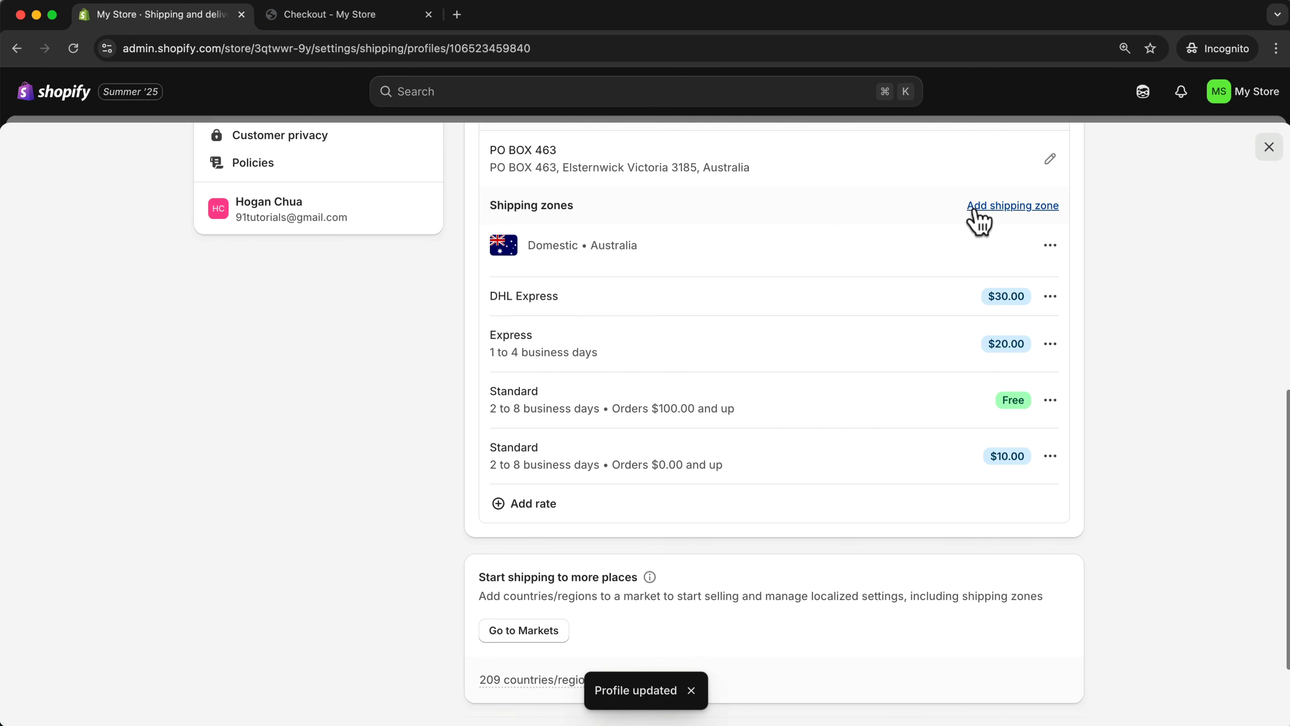
# Create a new shipping zone named "USA" that covers the United States
pyautogui.click(997, 207)
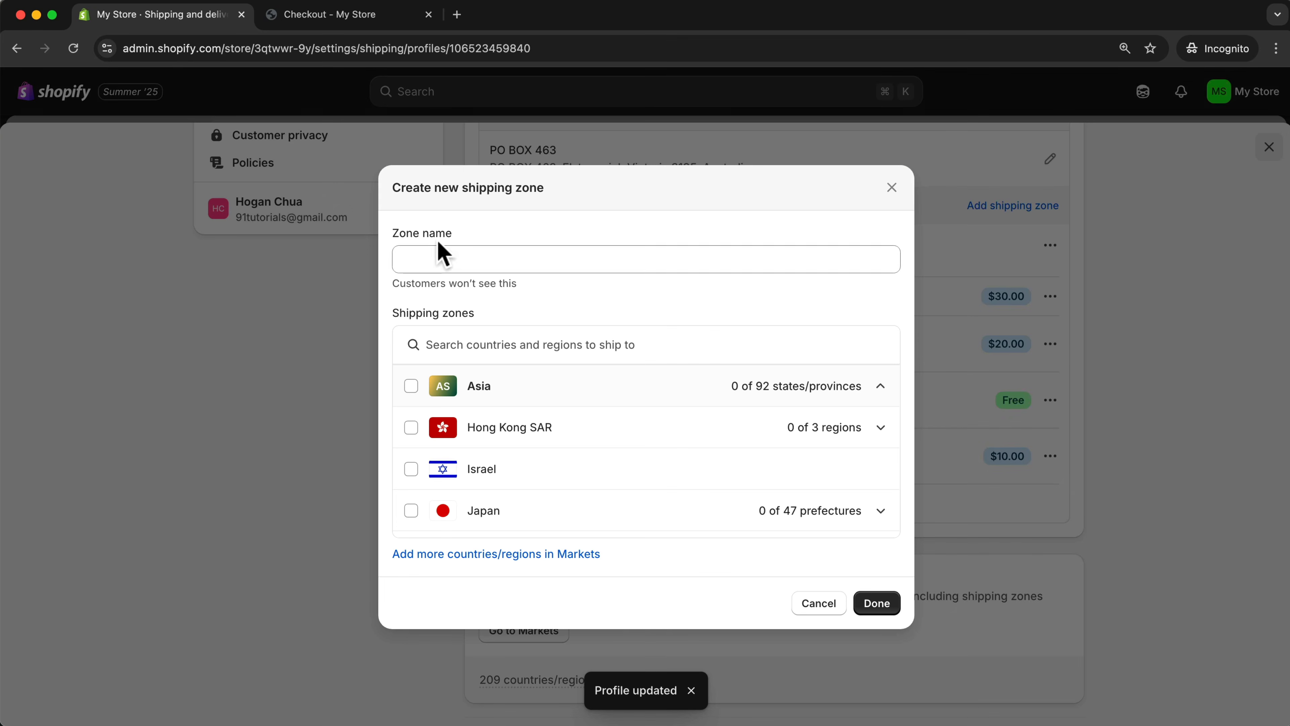
pyautogui.click(432, 257)
pyautogui.write('USA')
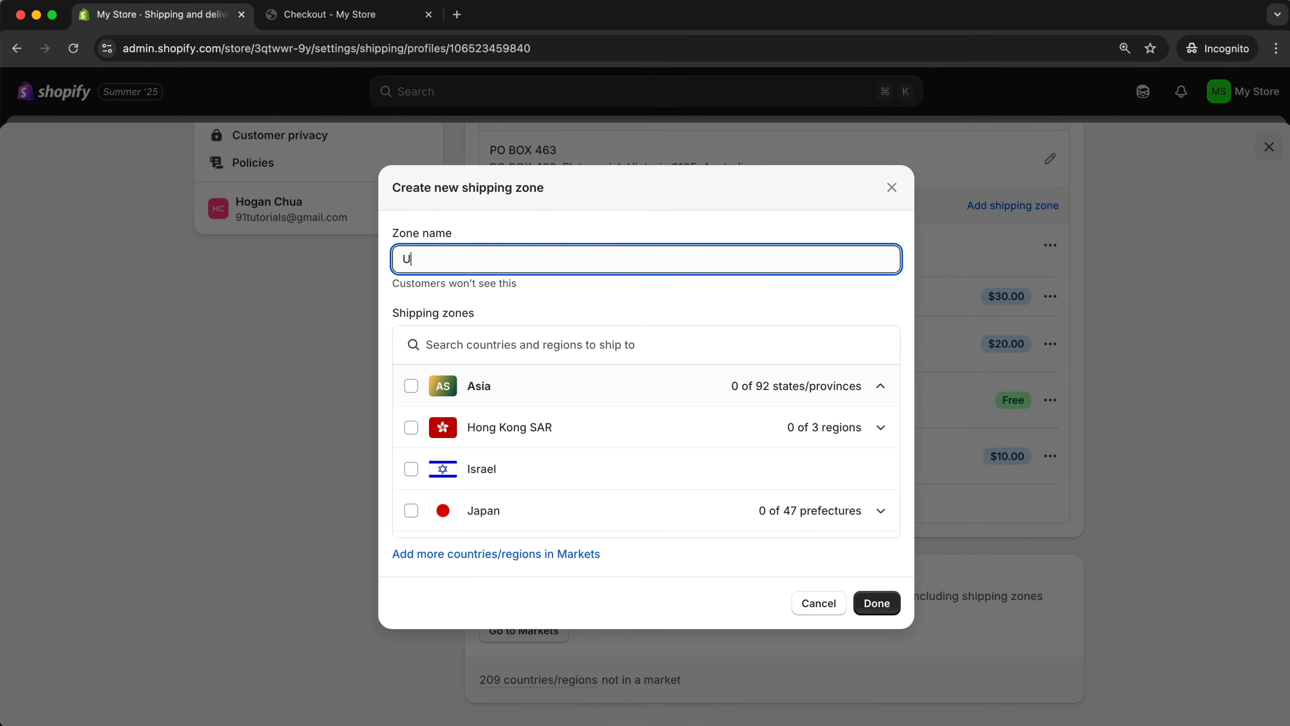
pyautogui.click(491, 350)
pyautogui.write('united')
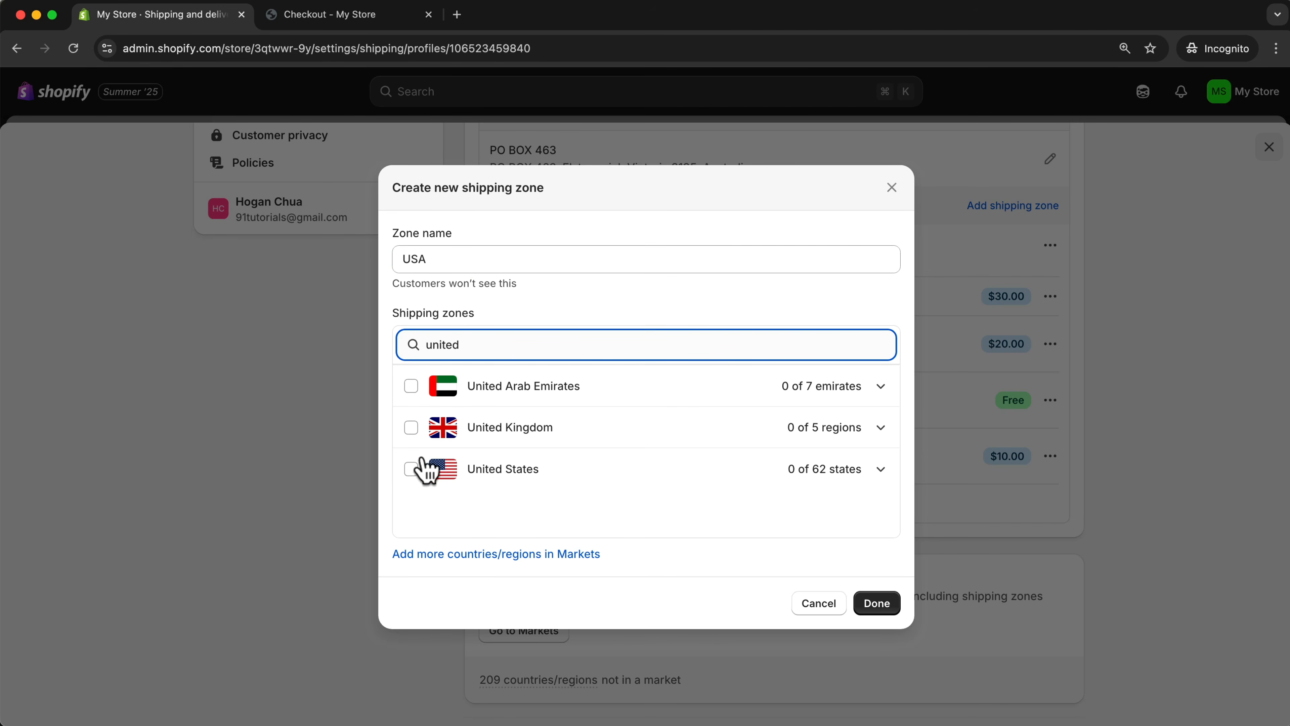
pyautogui.click(412, 469)
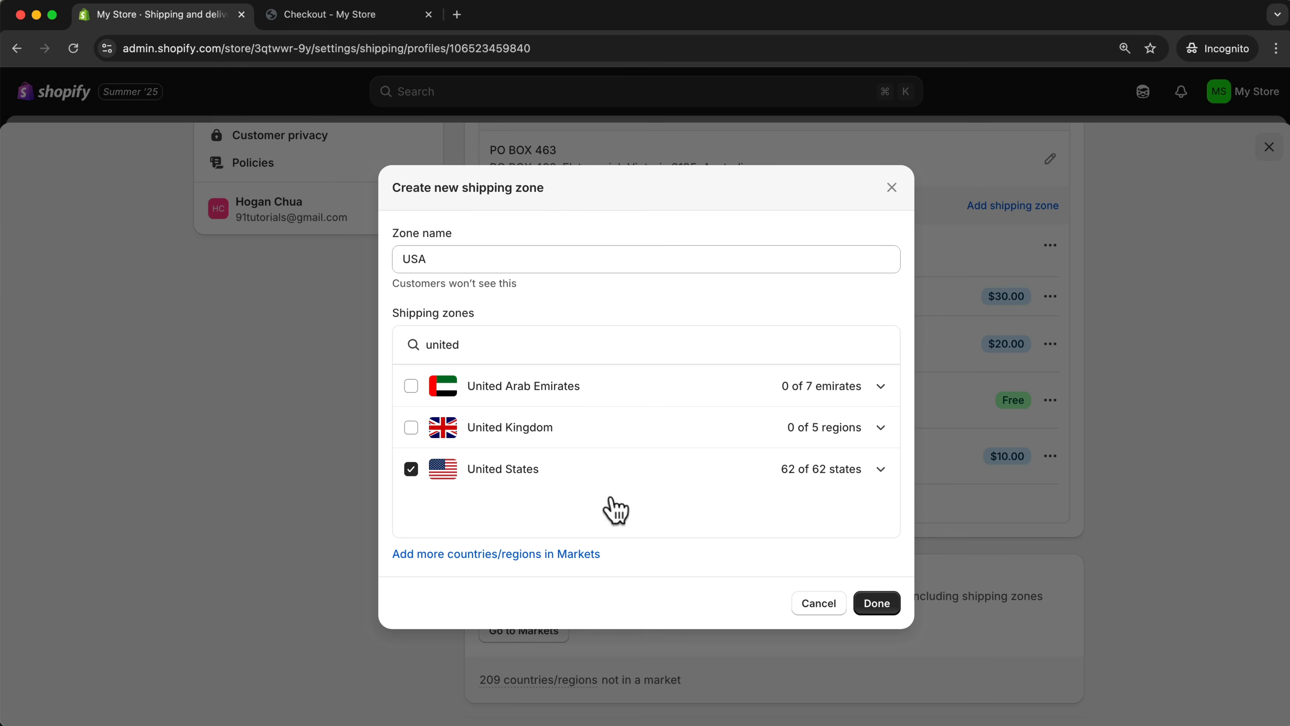
pyautogui.click(873, 605)
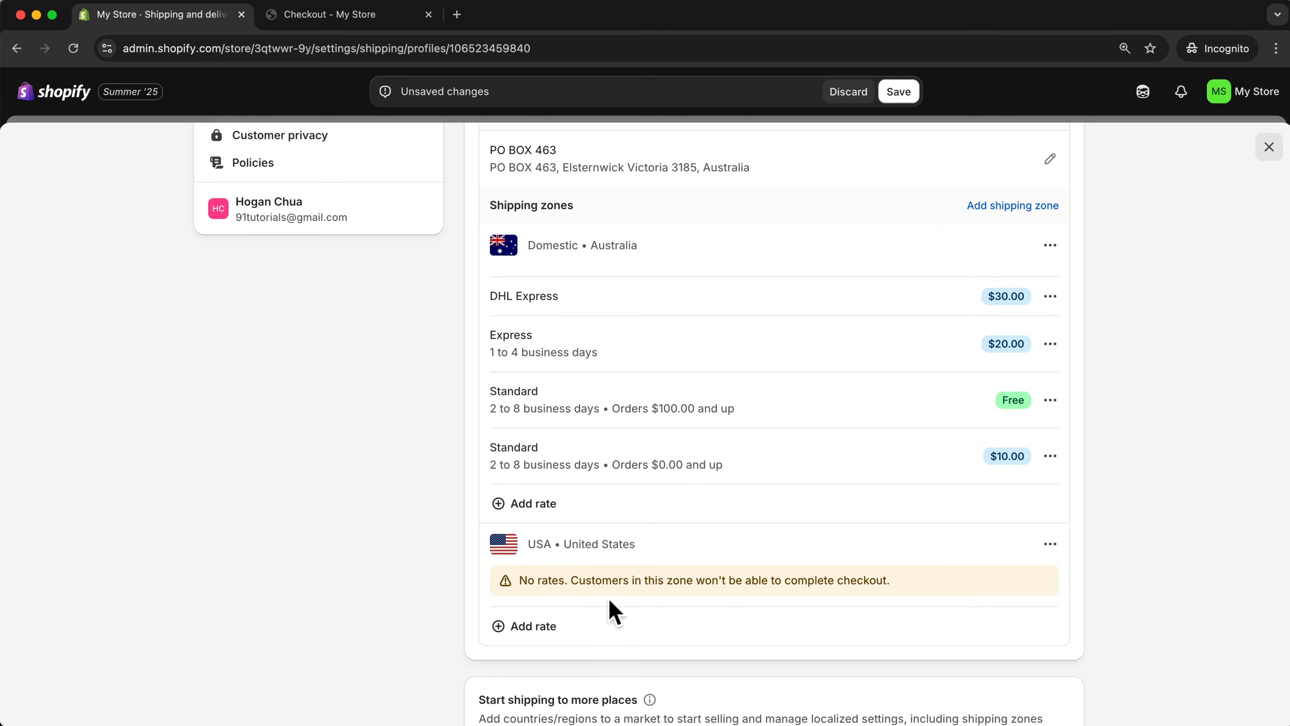
# Start a flat rate in the USA zone, set its shipping rate to Custom and name it "Standard International"
pyautogui.click(533, 626)
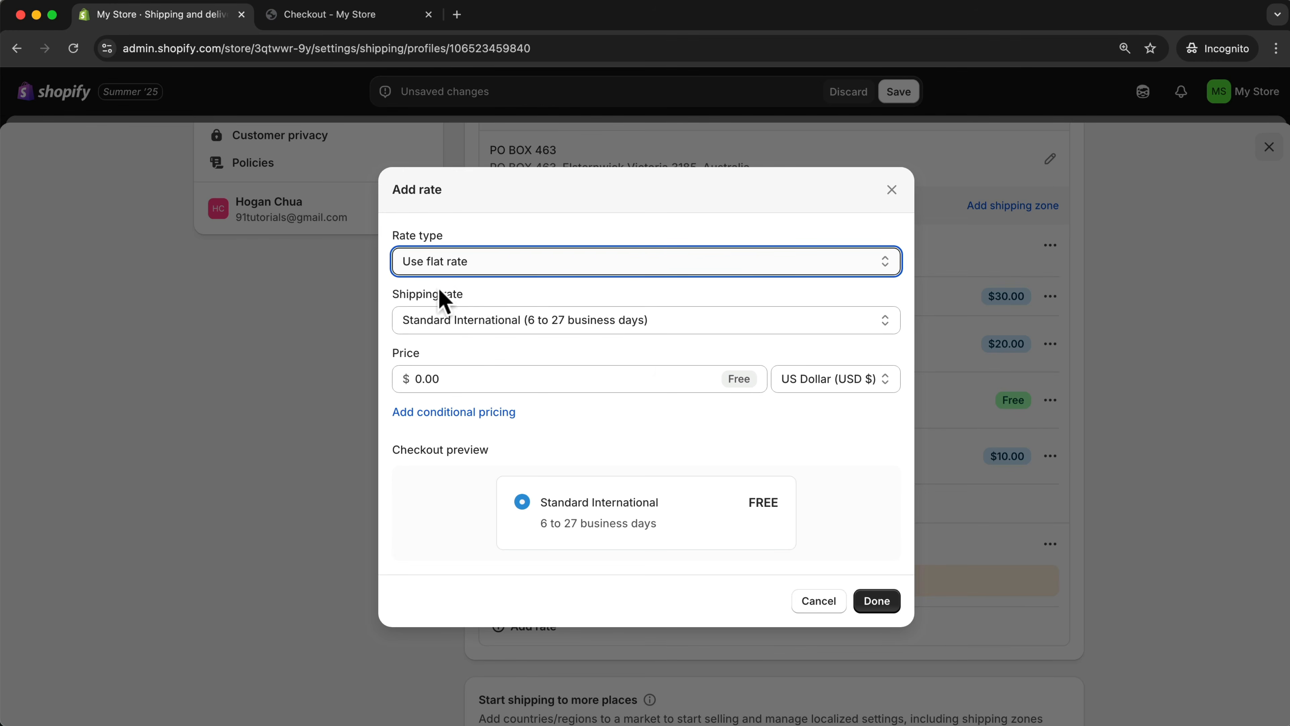
pyautogui.click(463, 319)
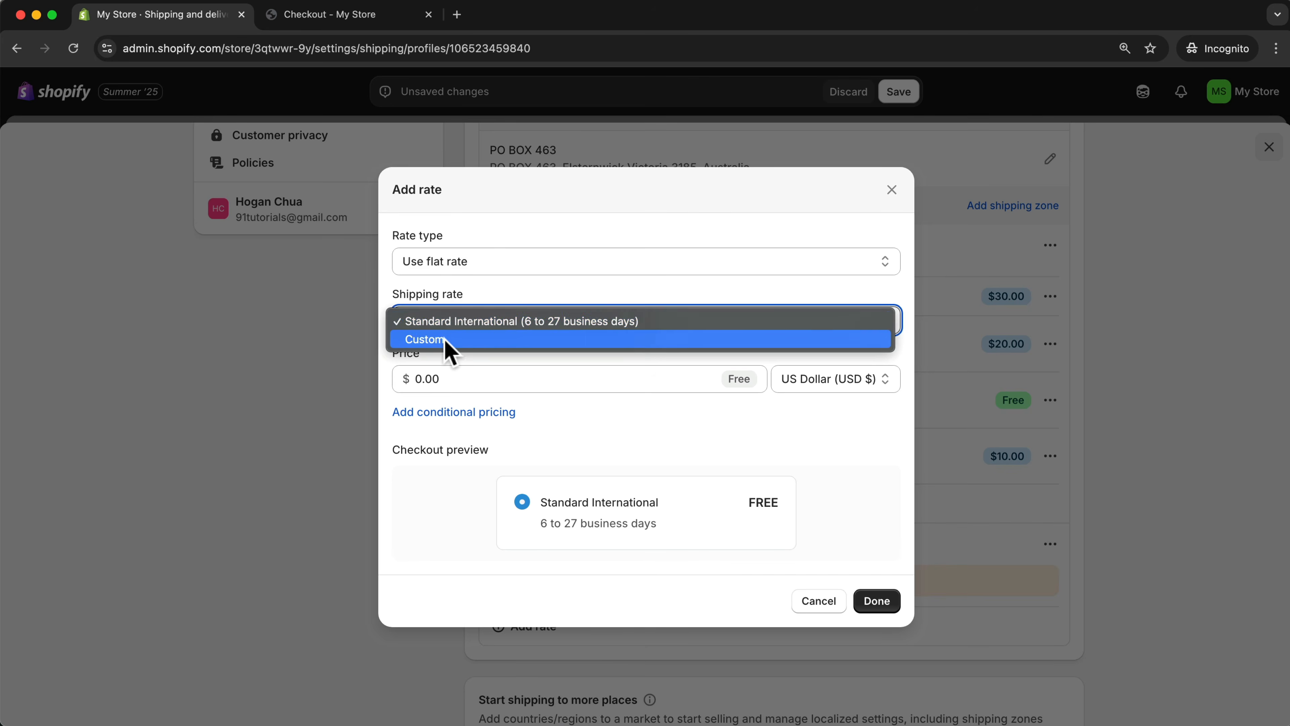
pyautogui.click(446, 348)
pyautogui.click(463, 333)
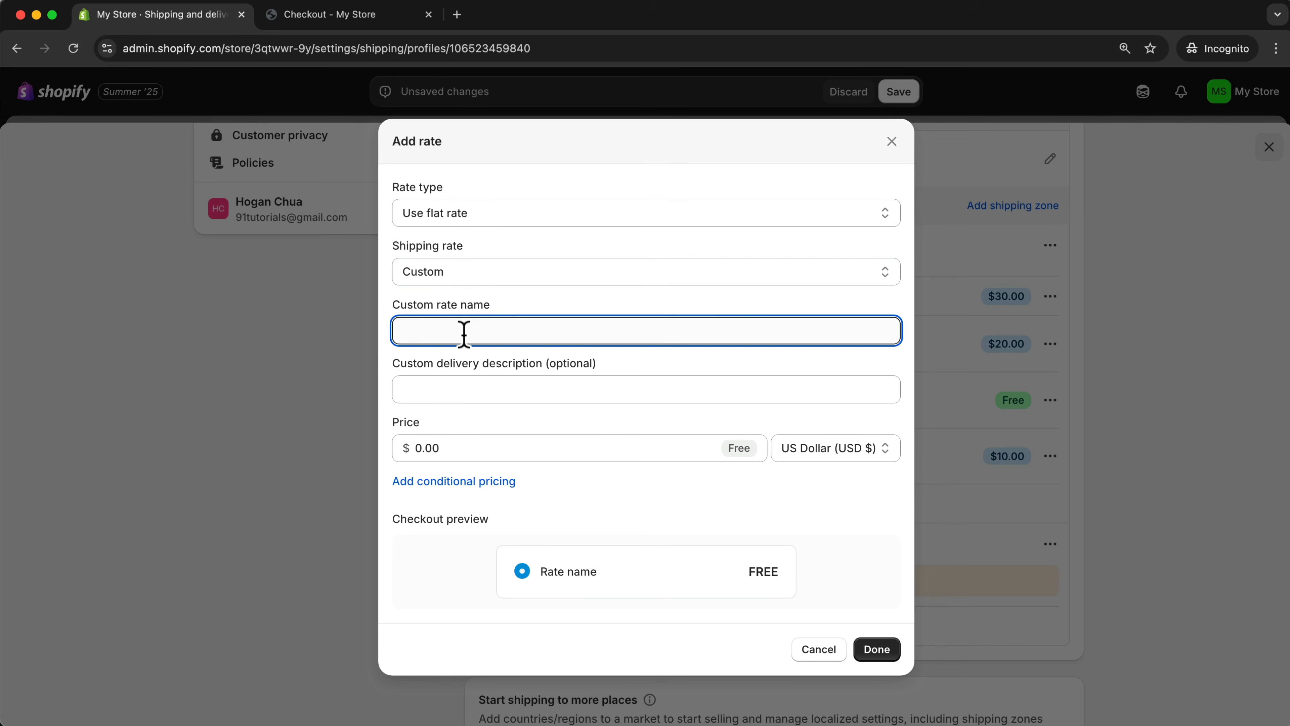
pyautogui.write('Standard International')
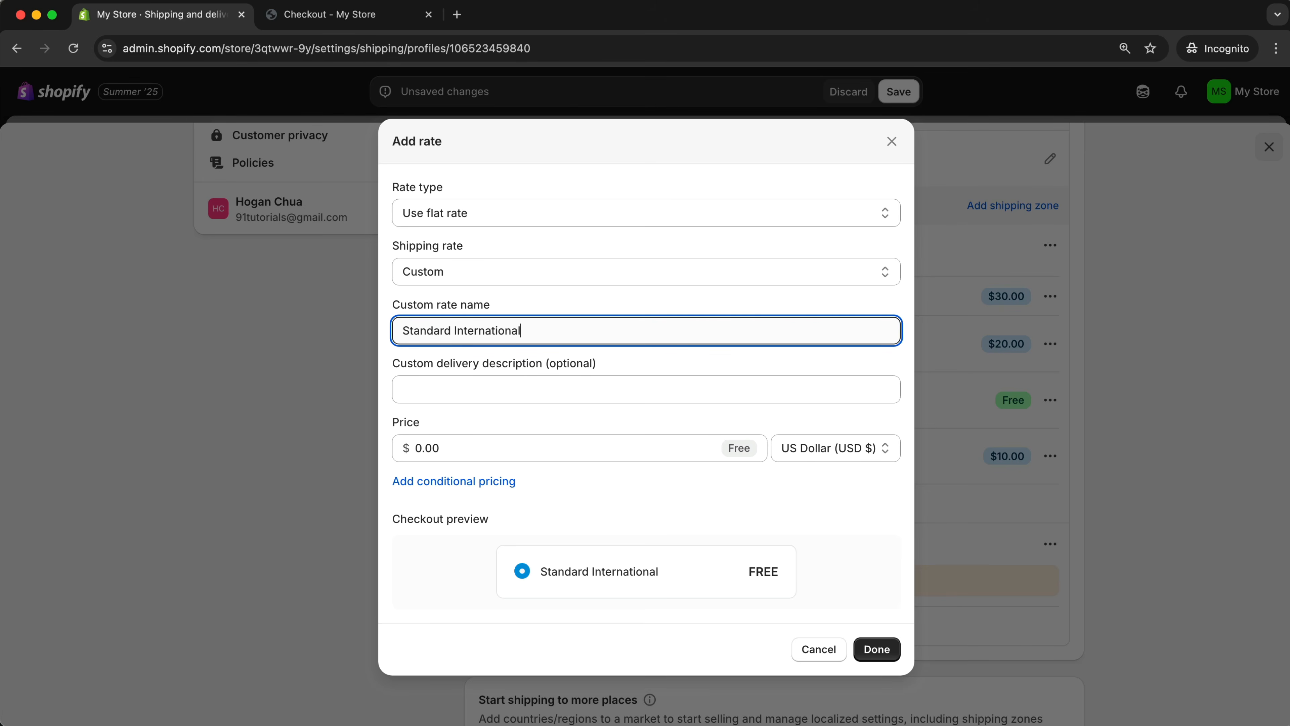
# Give the Standard International rate the delivery description "Est. 6-10 Business Days" and a price of 10 USD, and add it to the zone
pyautogui.click(456, 388)
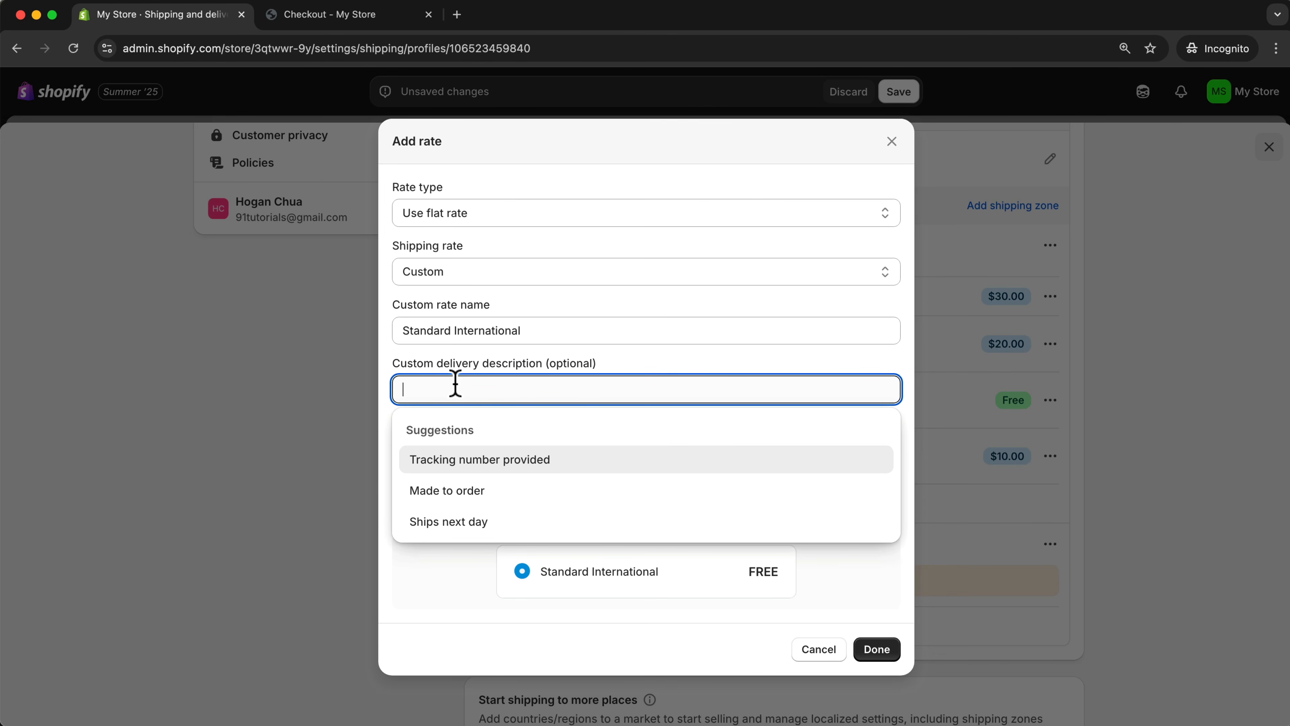
pyautogui.write('6-10 Business da')
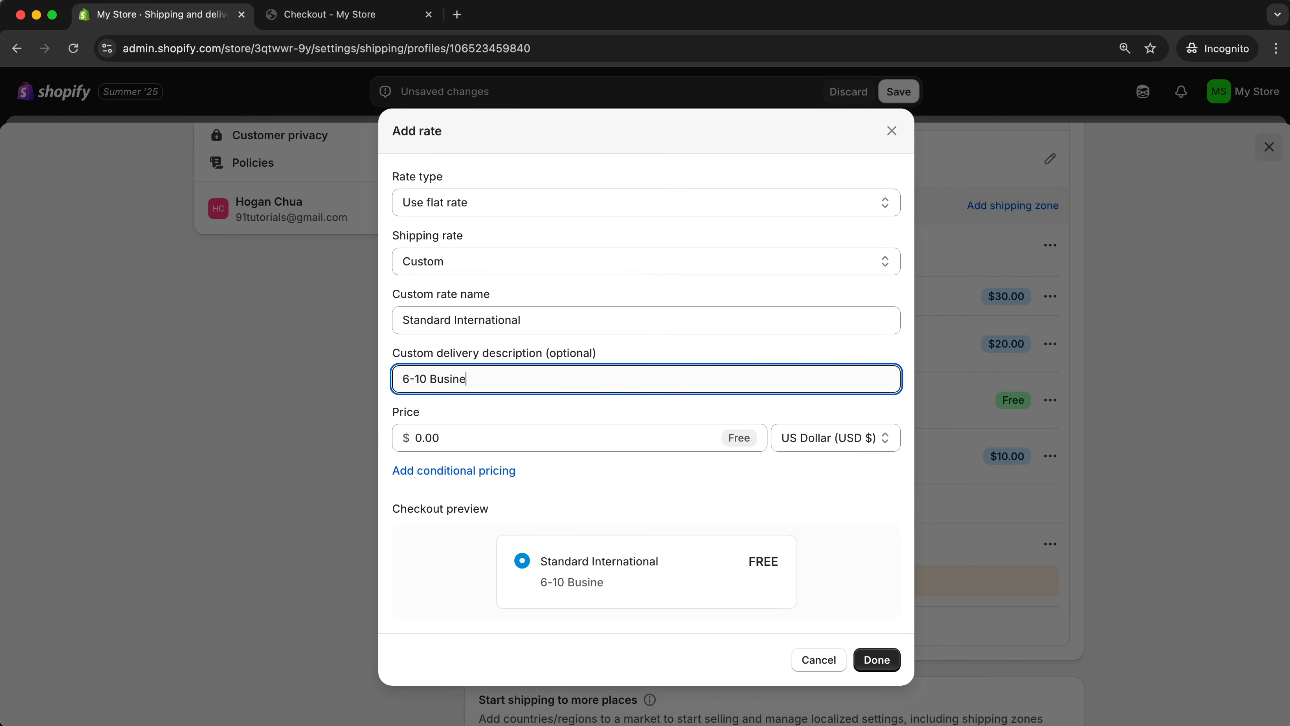
pyautogui.press('BackSpace')
pyautogui.press('BackSpace')
pyautogui.write('Days')
pyautogui.click(400, 378)
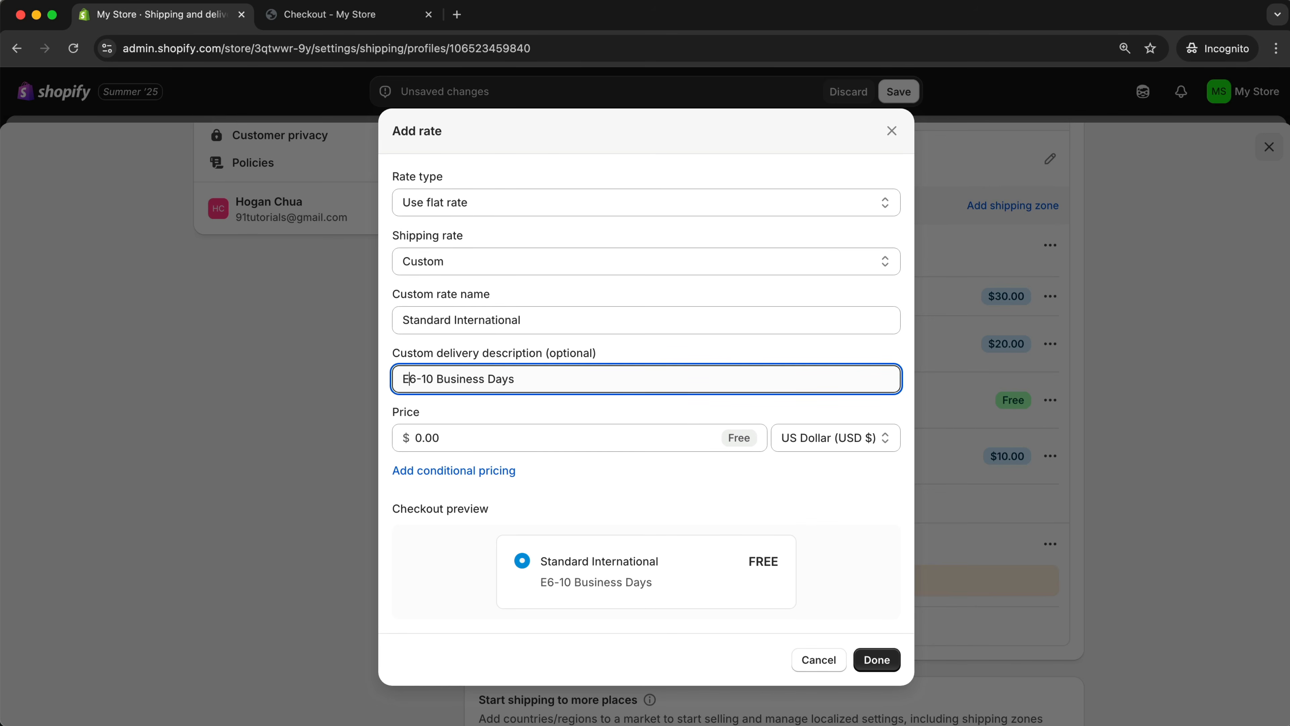
pyautogui.write('Est.')
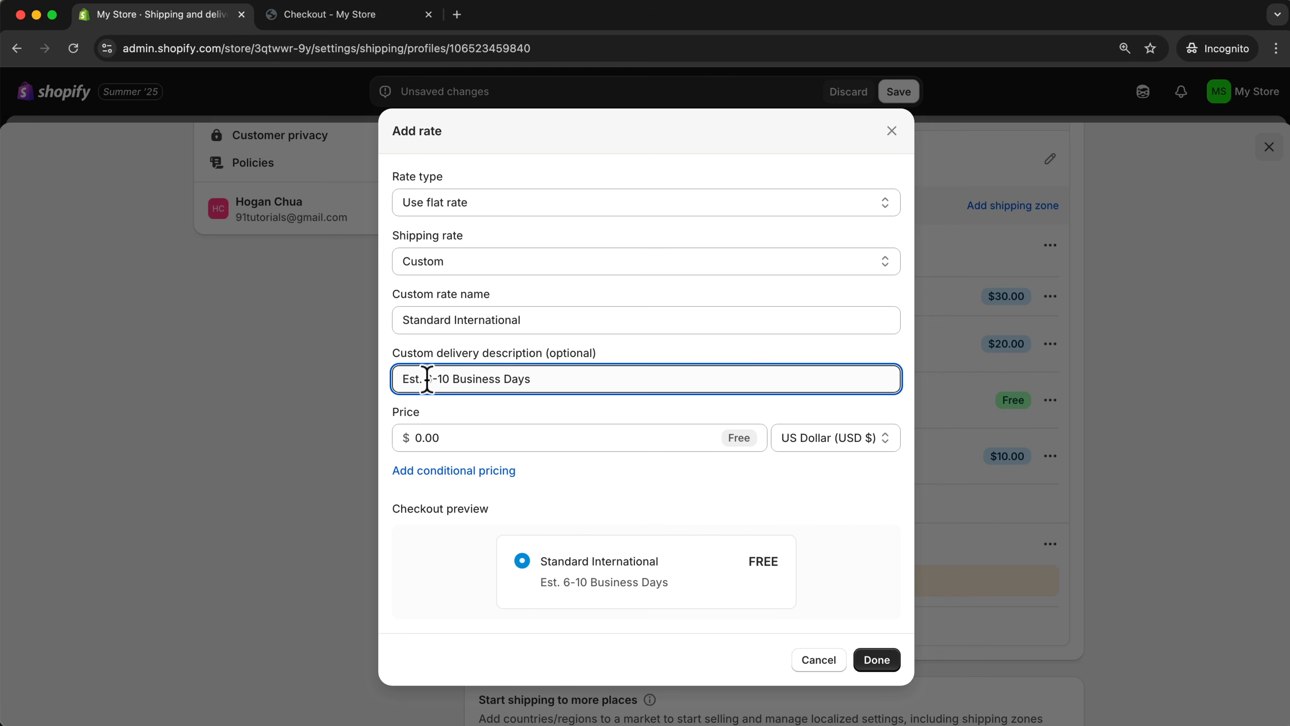
pyautogui.click(468, 437)
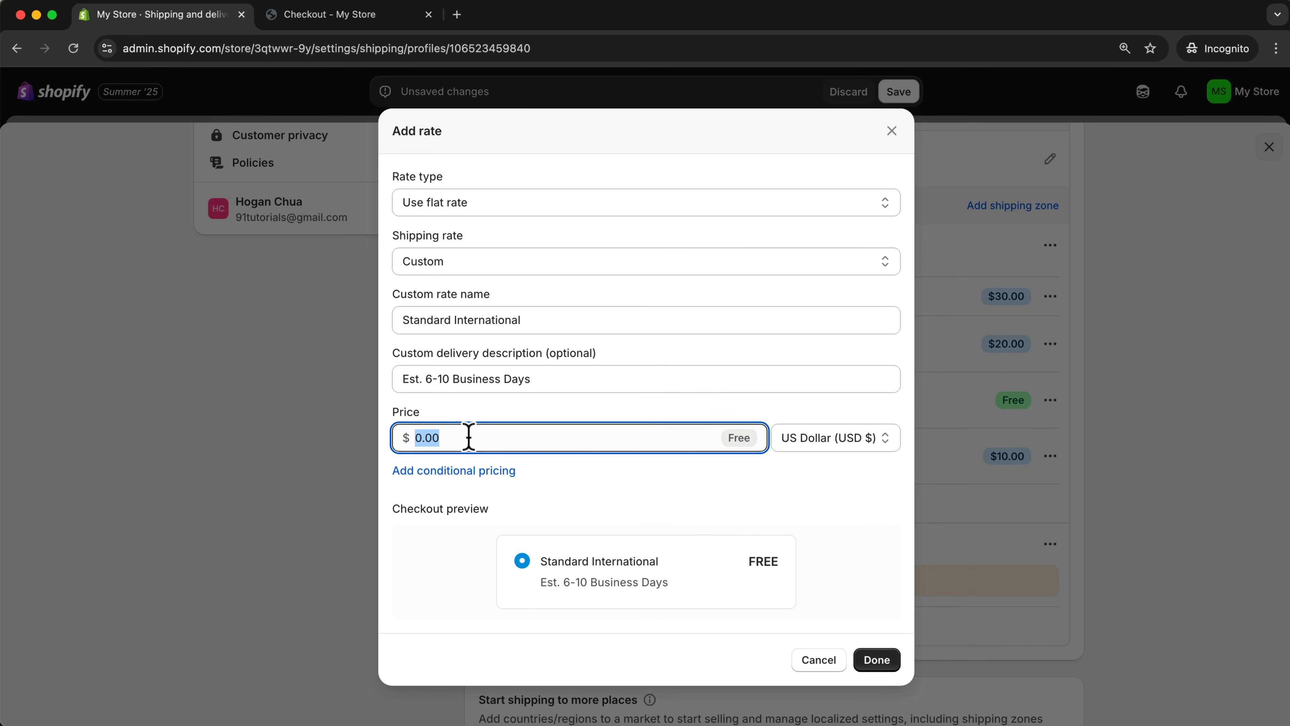
pyautogui.write('10')
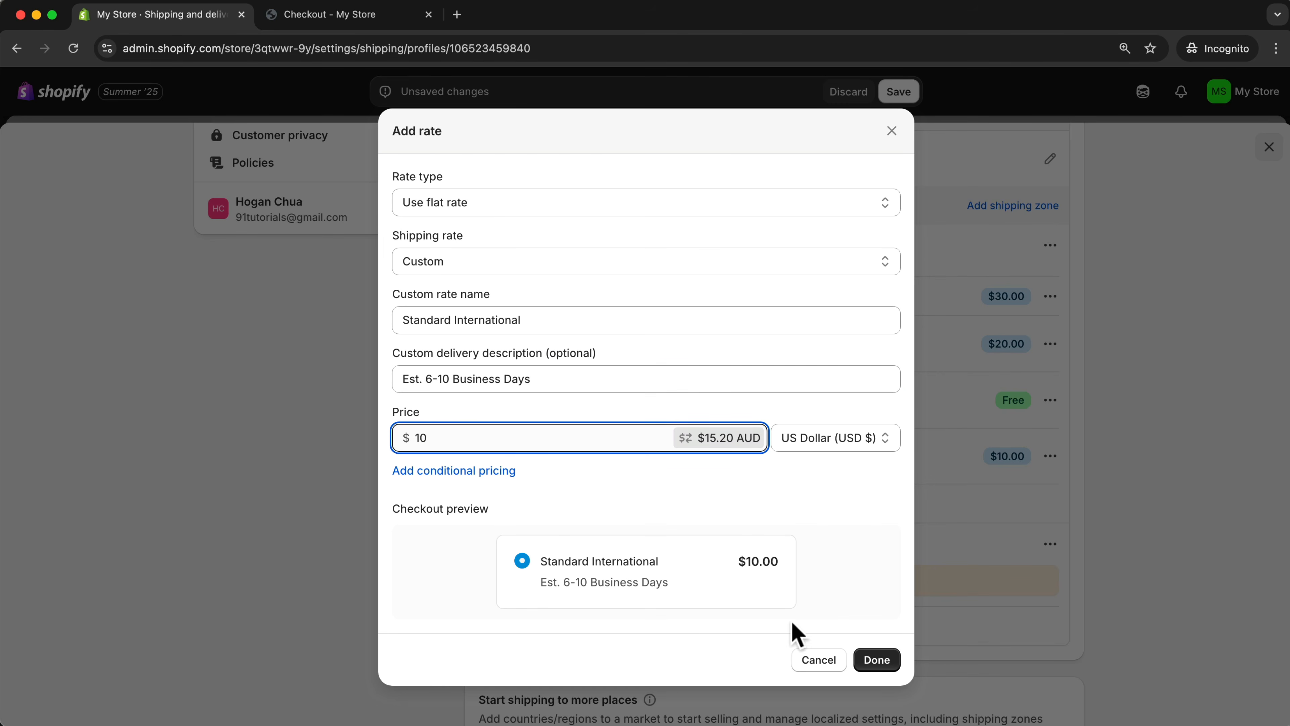
pyautogui.click(877, 660)
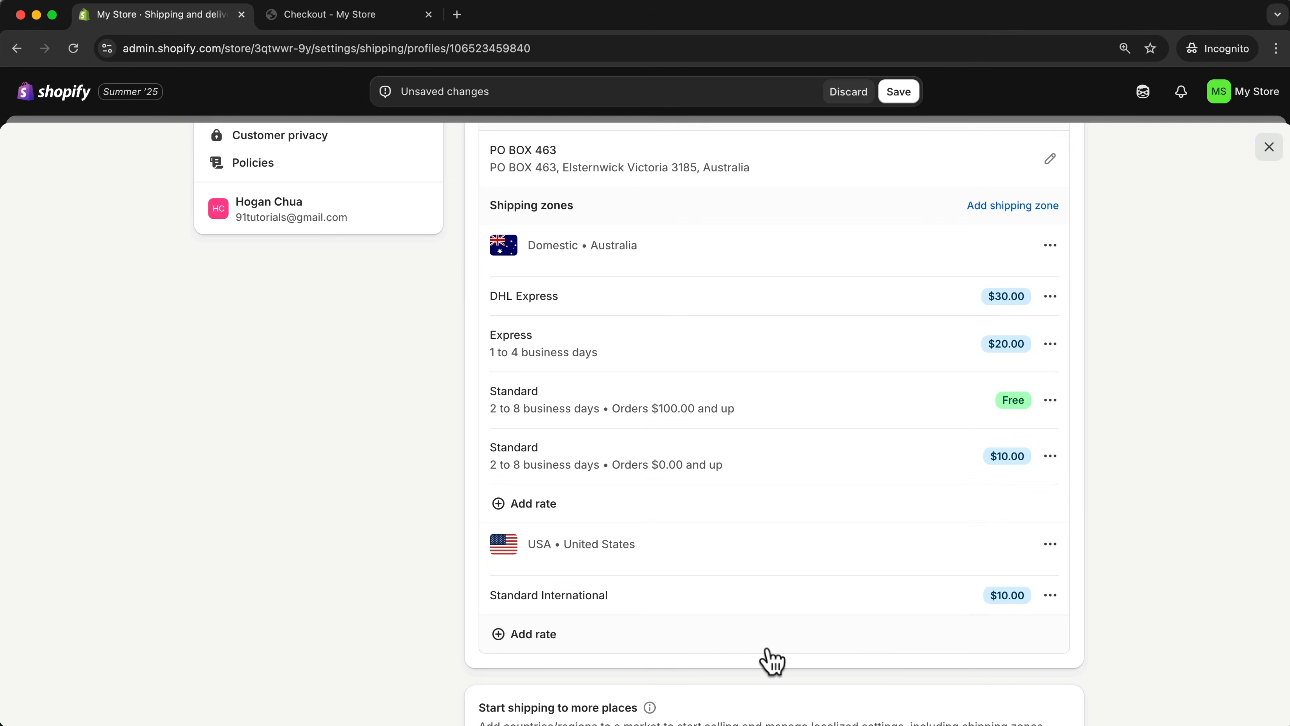
# Start another flat rate in the USA zone, set its shipping rate to Custom and name it "Express International"
pyautogui.click(528, 635)
pyautogui.click(533, 330)
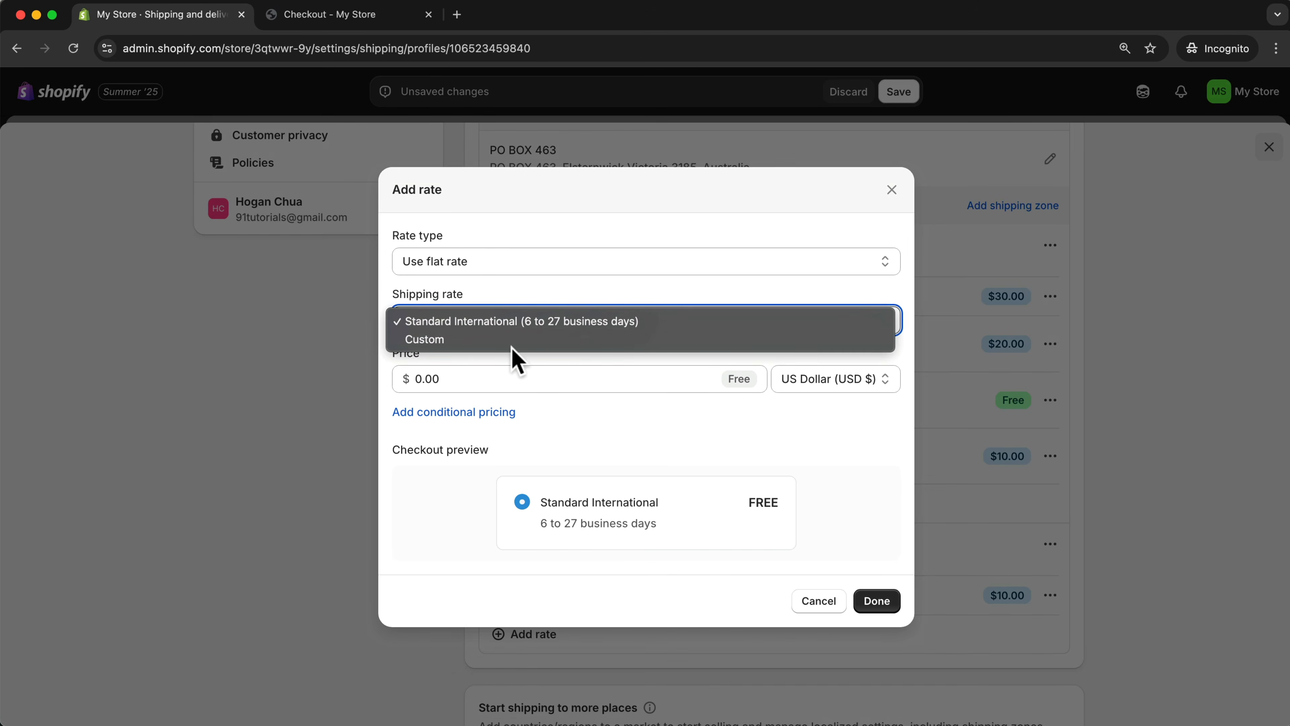
pyautogui.click(518, 339)
pyautogui.click(502, 333)
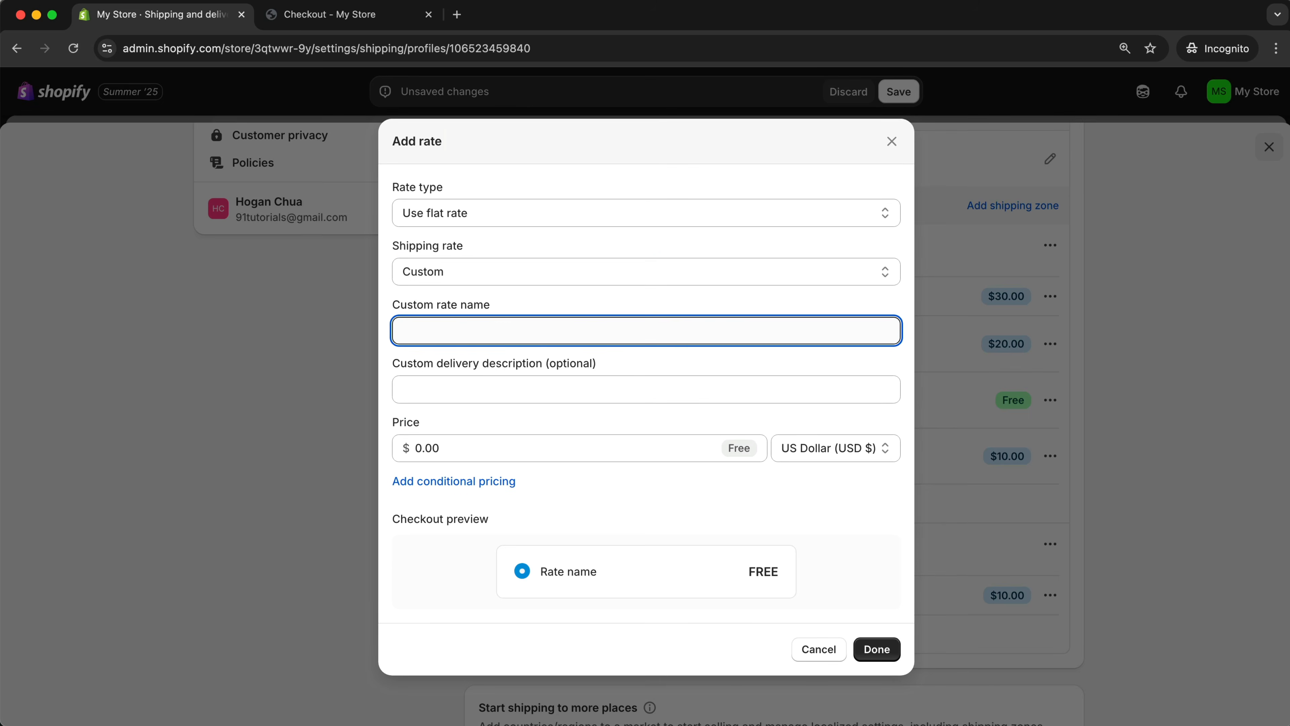
pyautogui.write('Express Inter')
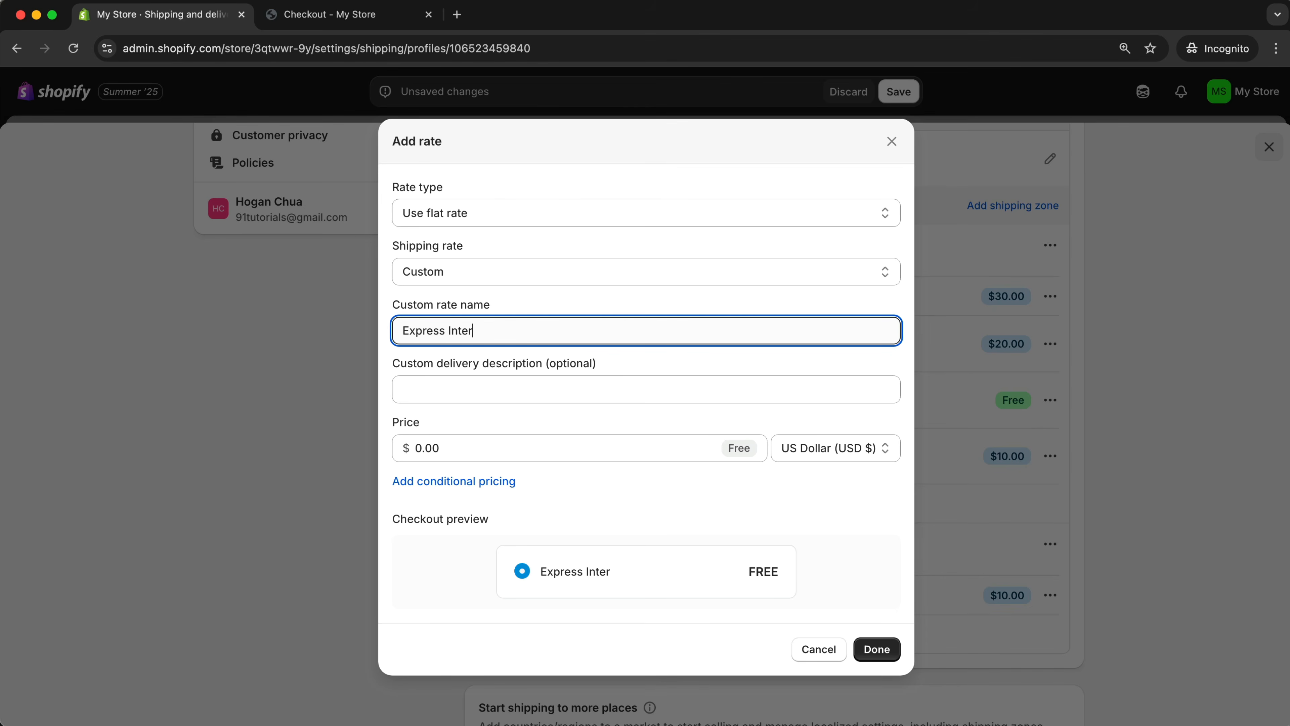
pyautogui.write('national')
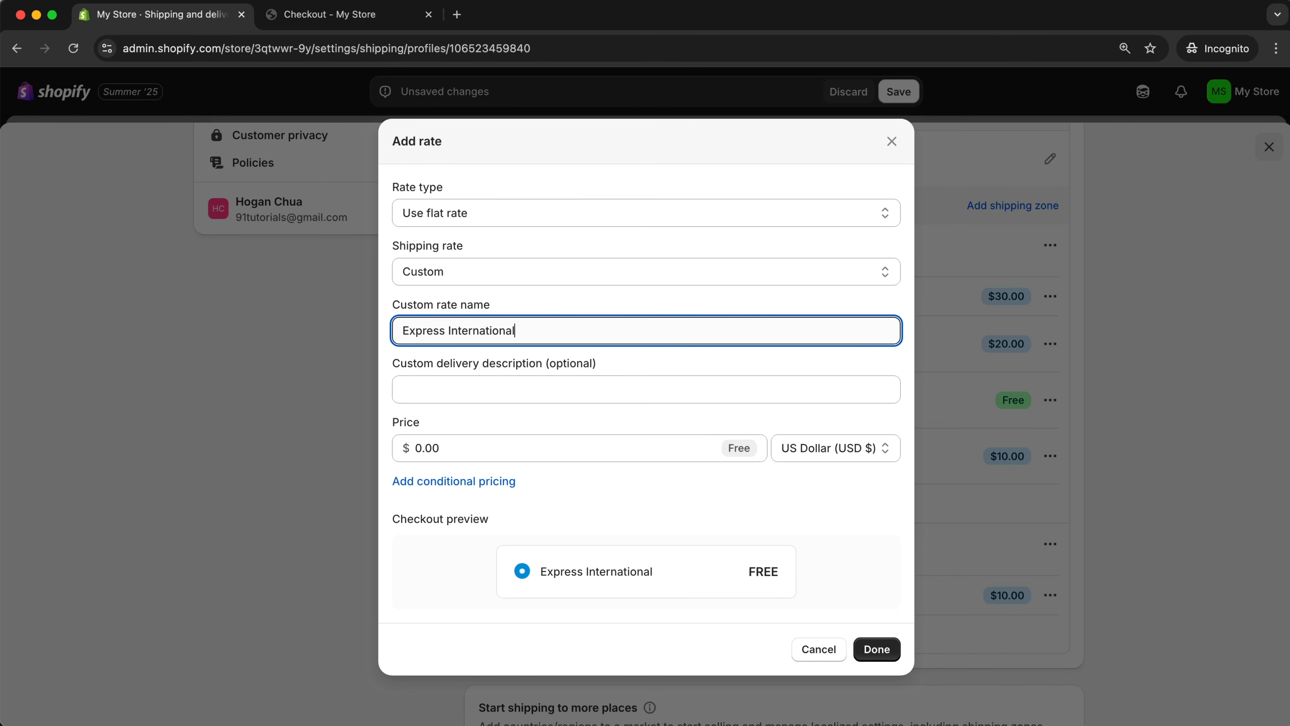
# Give the Express International rate the delivery description "Est. 4-6 Business days" and a price of 20 USD, add it and save the profile
pyautogui.click(498, 381)
pyautogui.write('4-6 Busi')
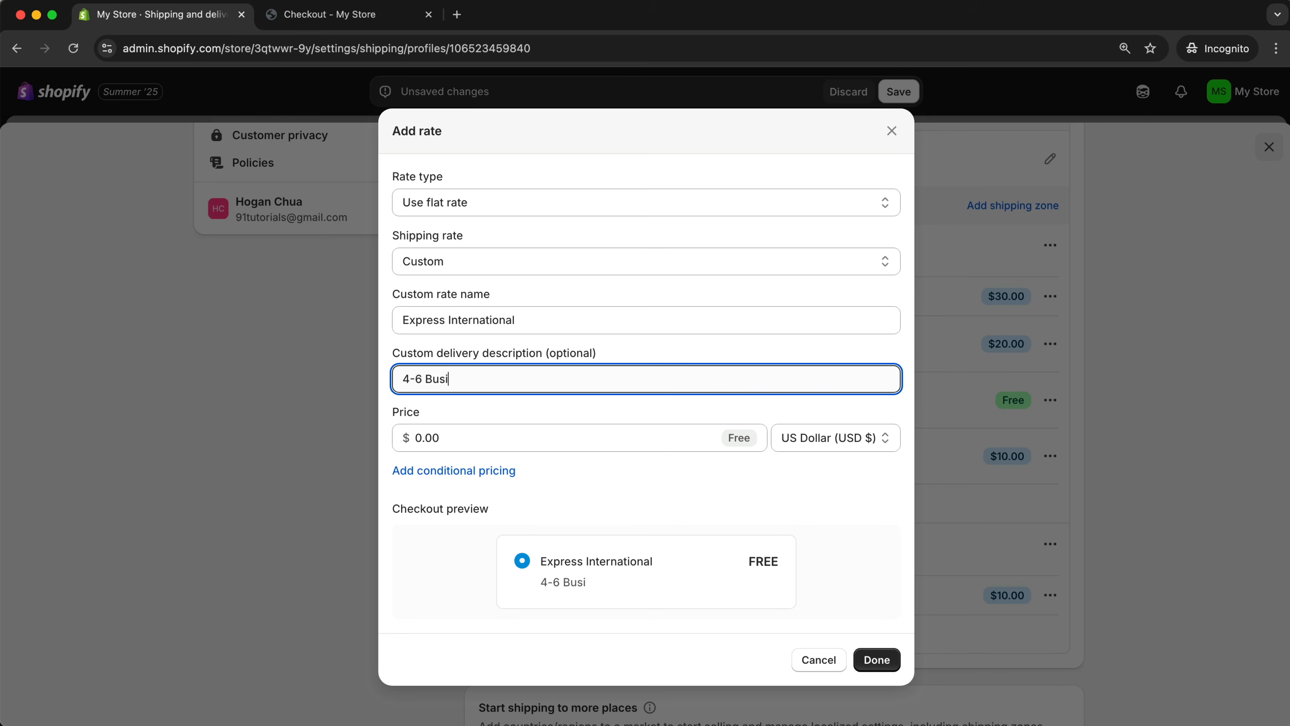
pyautogui.write('ness days')
pyautogui.click(401, 379)
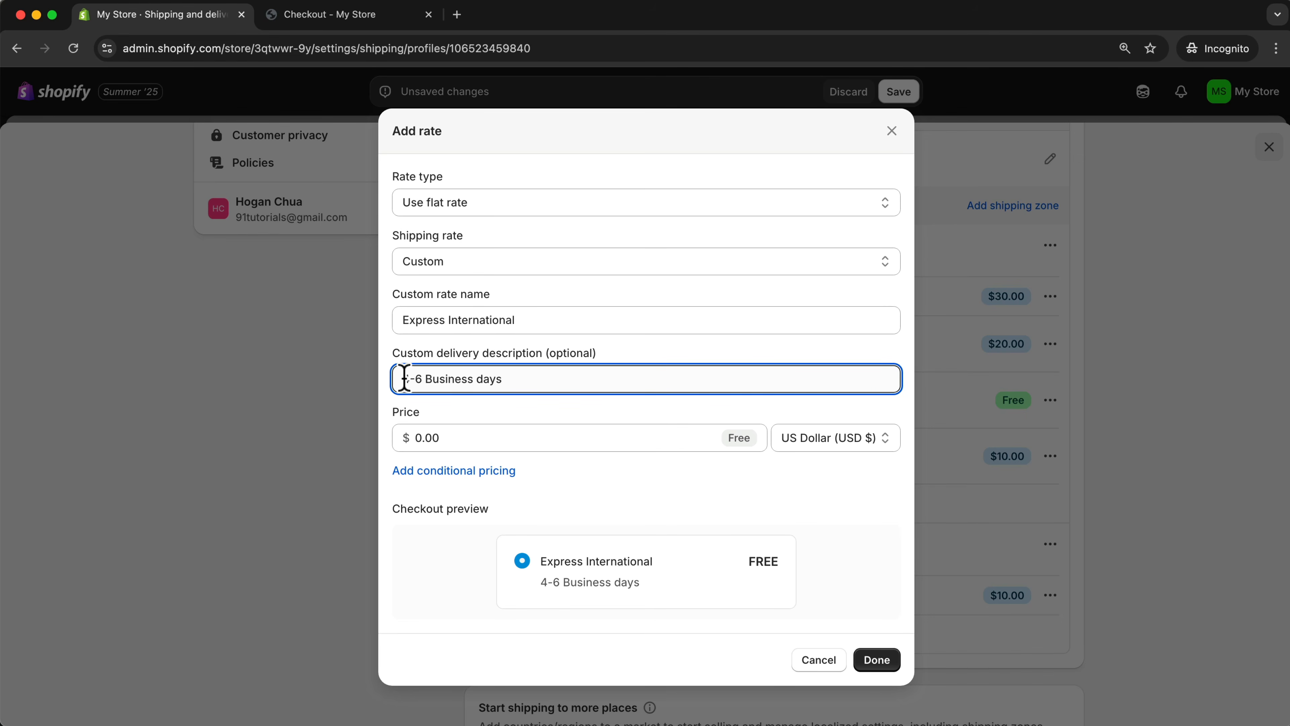
pyautogui.write('Est.')
pyautogui.click(429, 443)
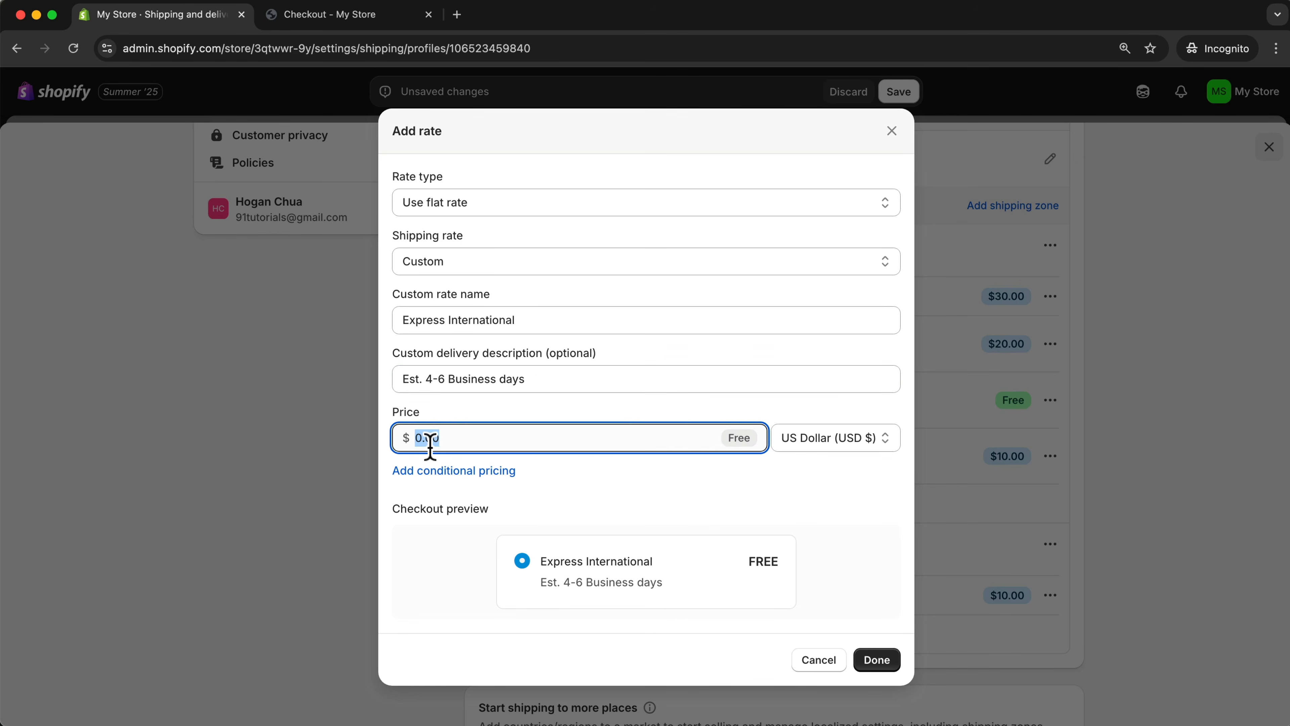
pyautogui.write('20')
pyautogui.click(869, 662)
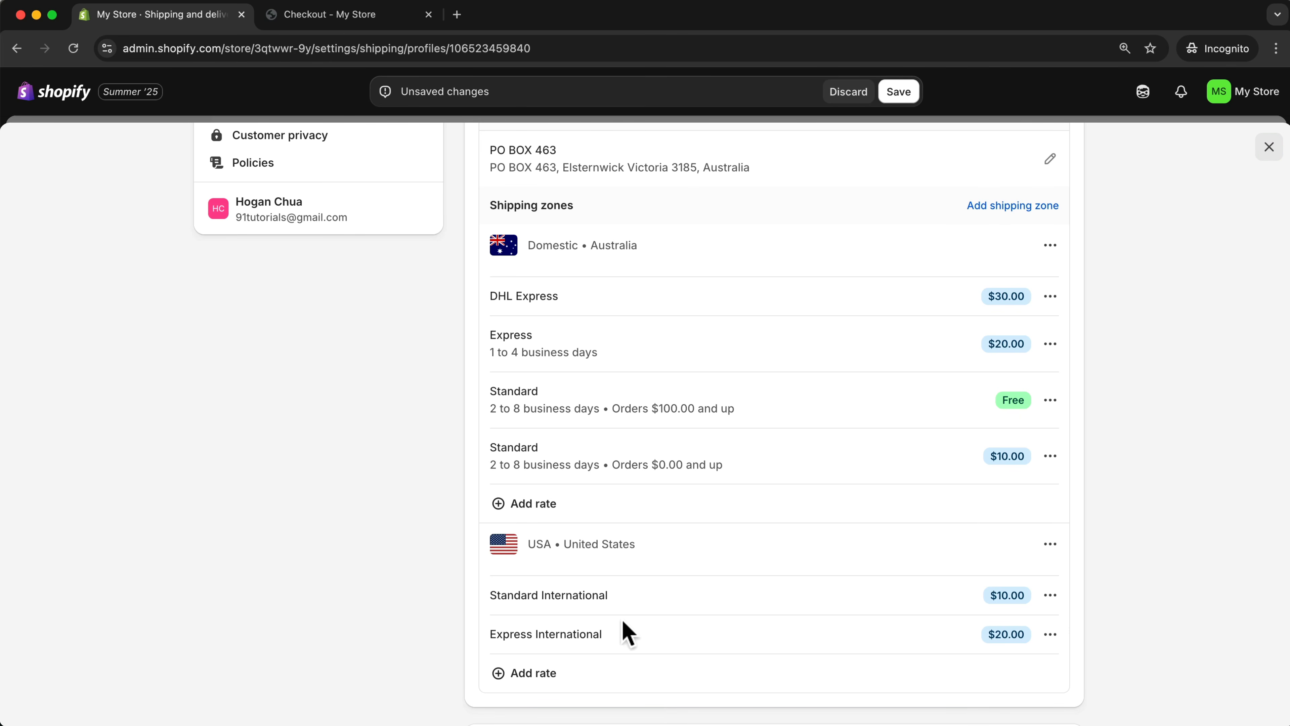
pyautogui.click(898, 92)
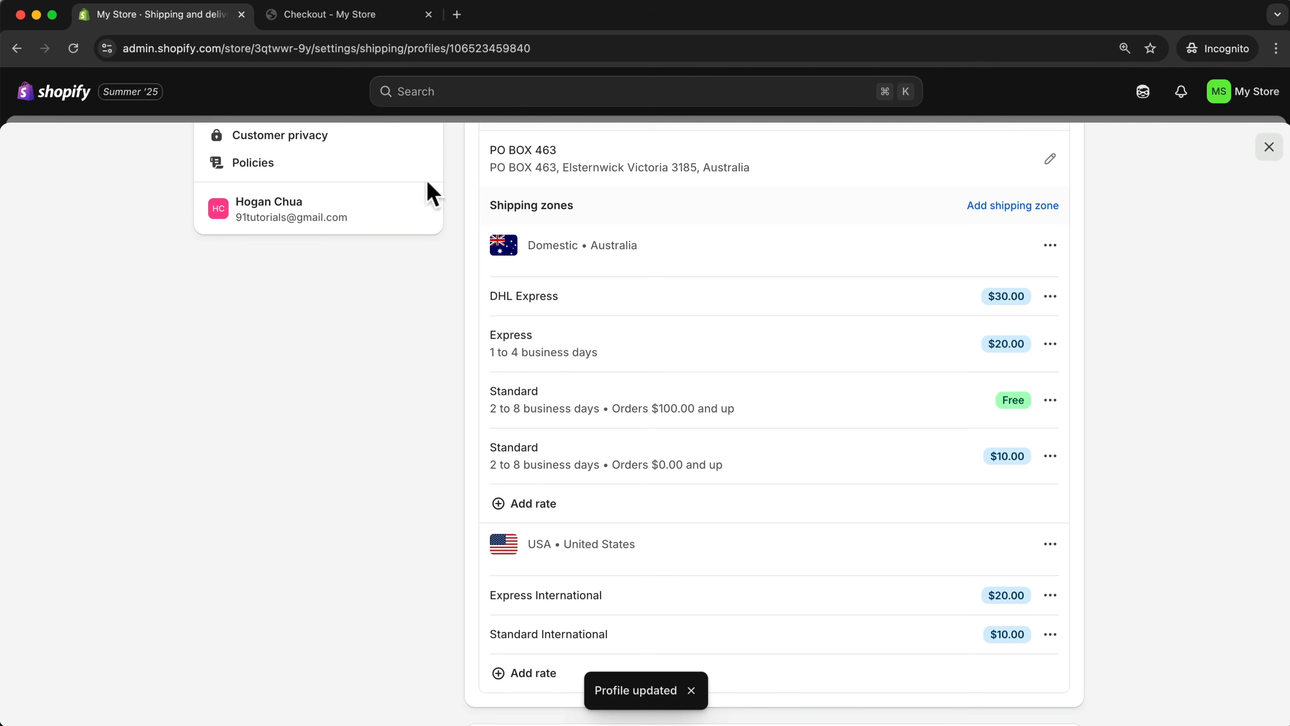
# Reload the checkout page, check the order with United States as the delivery country, and return to the store admin's Markets list
pyautogui.click(328, 15)
pyautogui.click(73, 48)
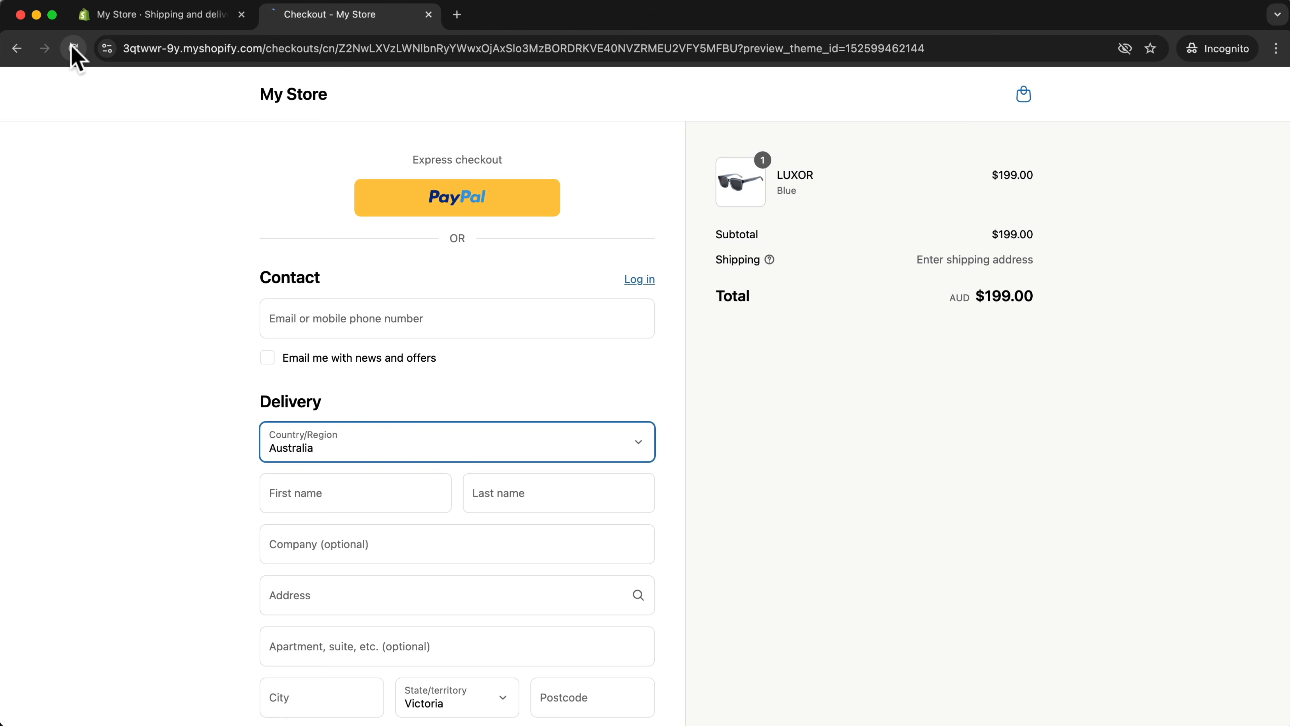
pyautogui.click(417, 446)
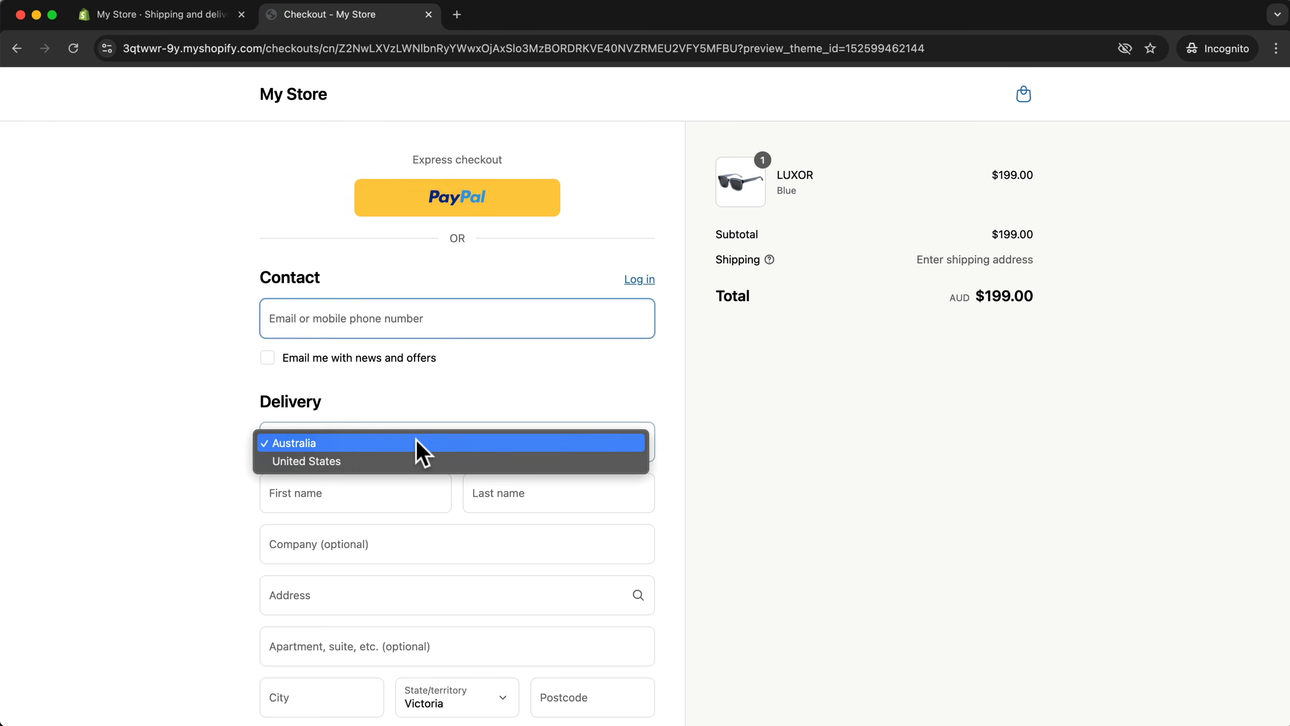
pyautogui.press('Escape')
pyautogui.click(393, 458)
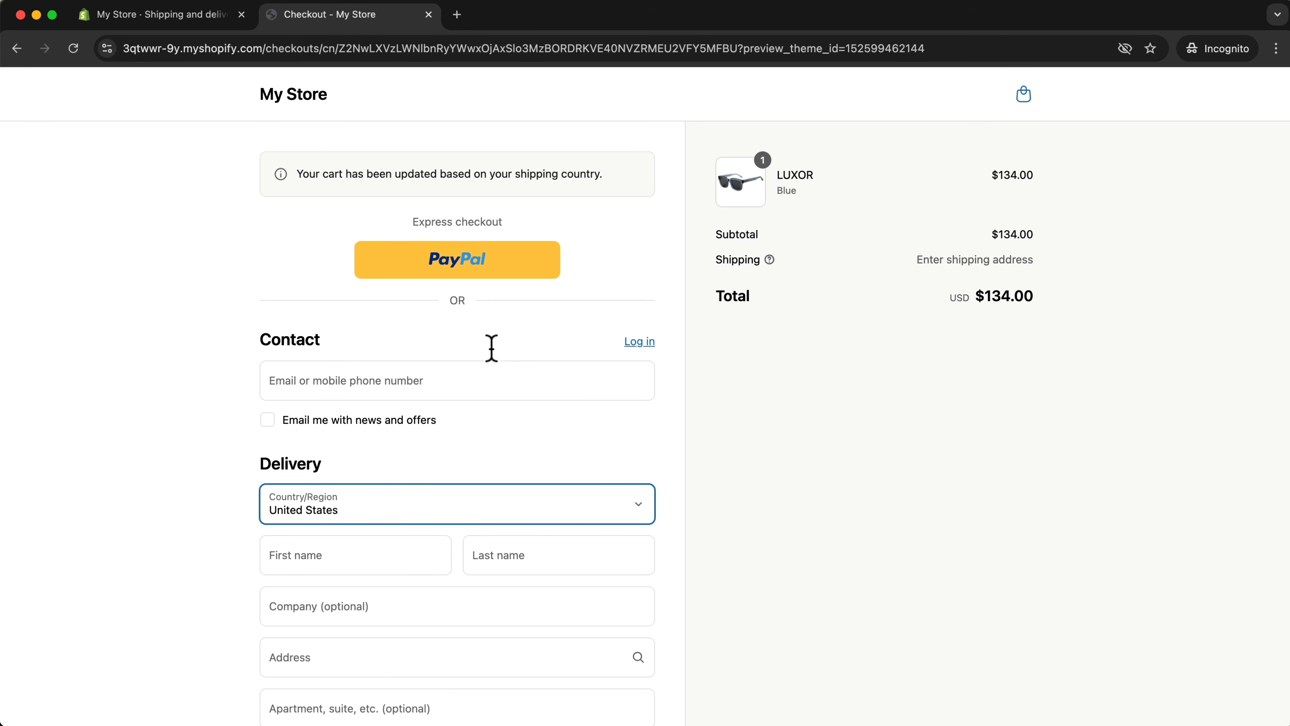
pyautogui.click(146, 22)
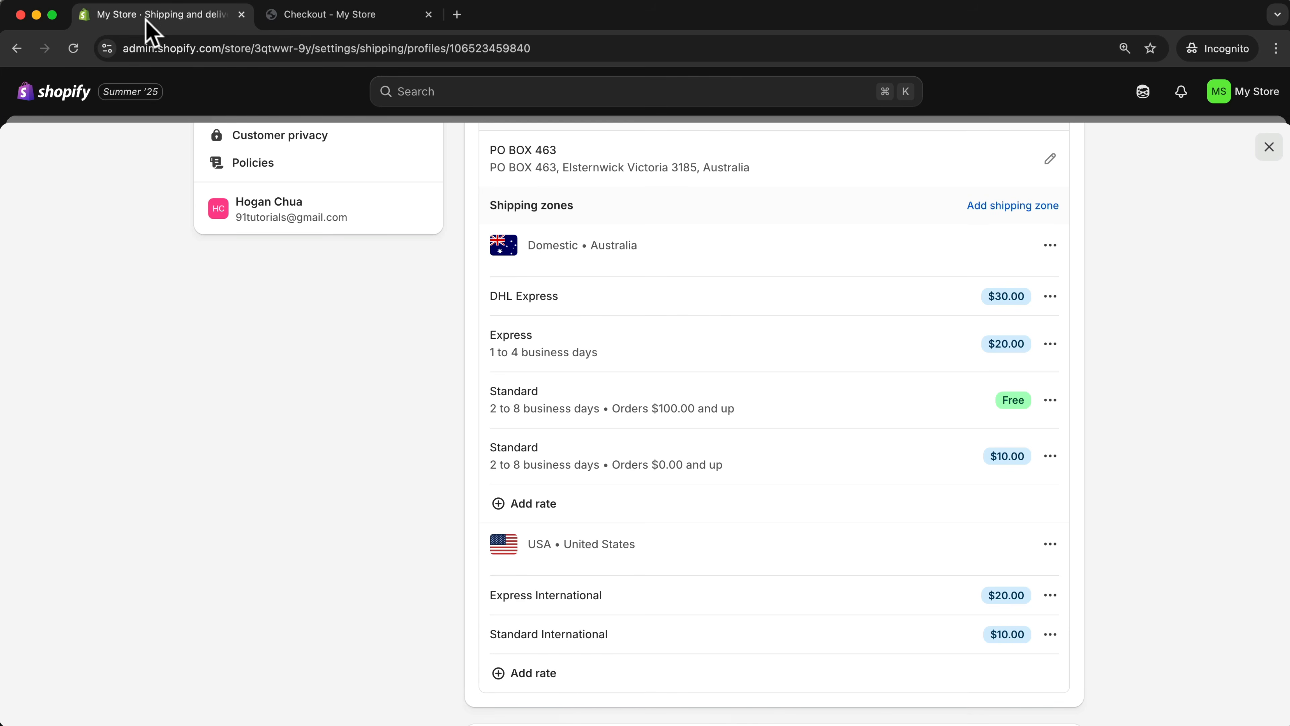
pyautogui.click(1268, 150)
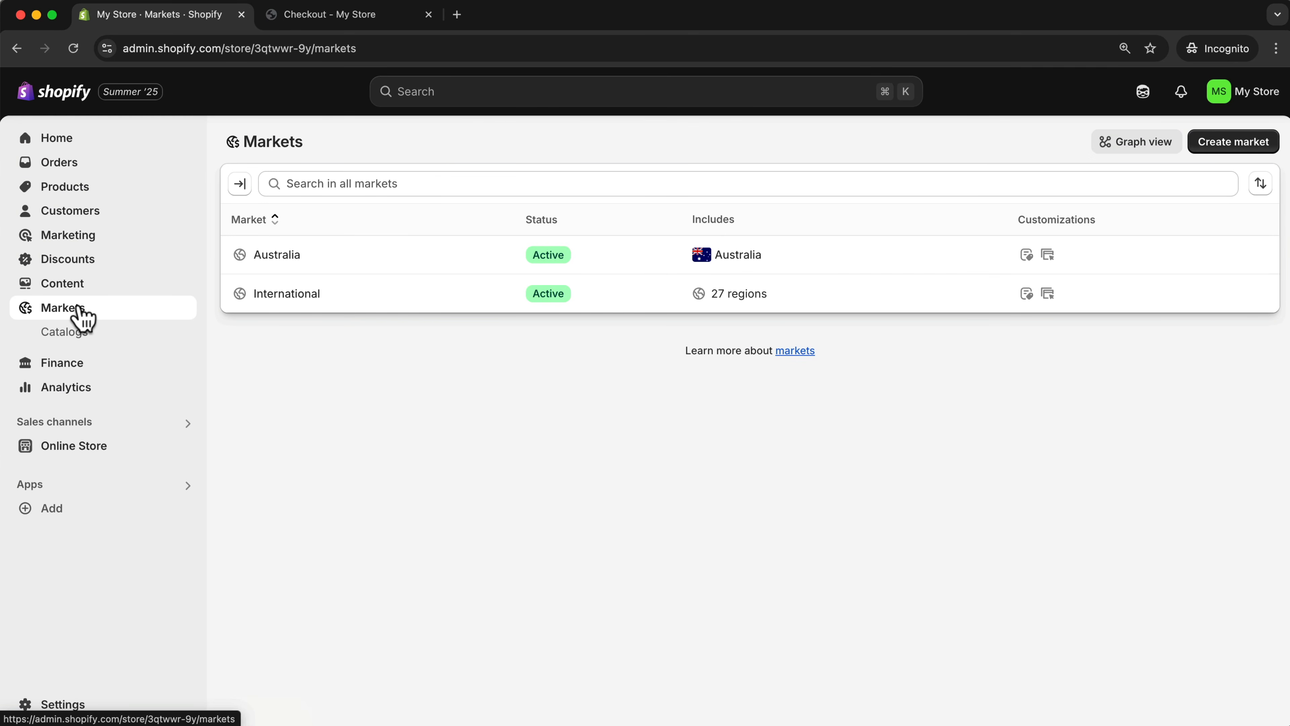
pyautogui.click(71, 341)
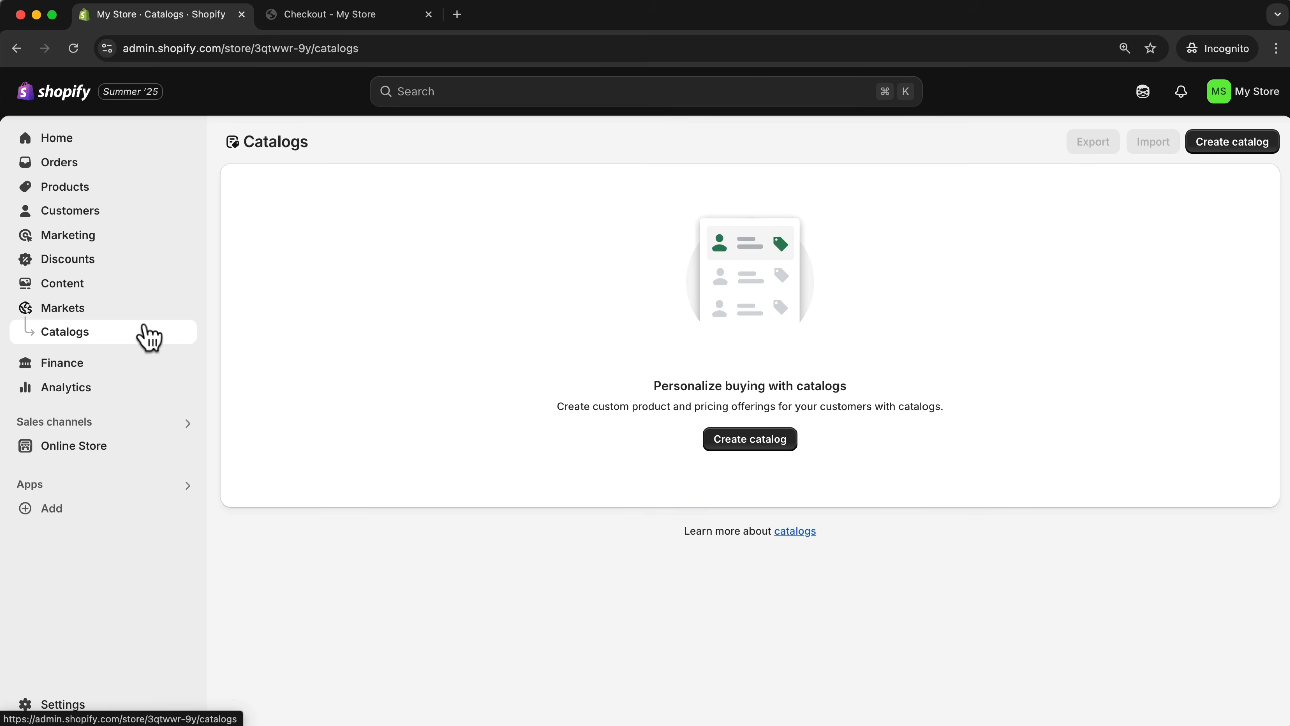
pyautogui.click(747, 442)
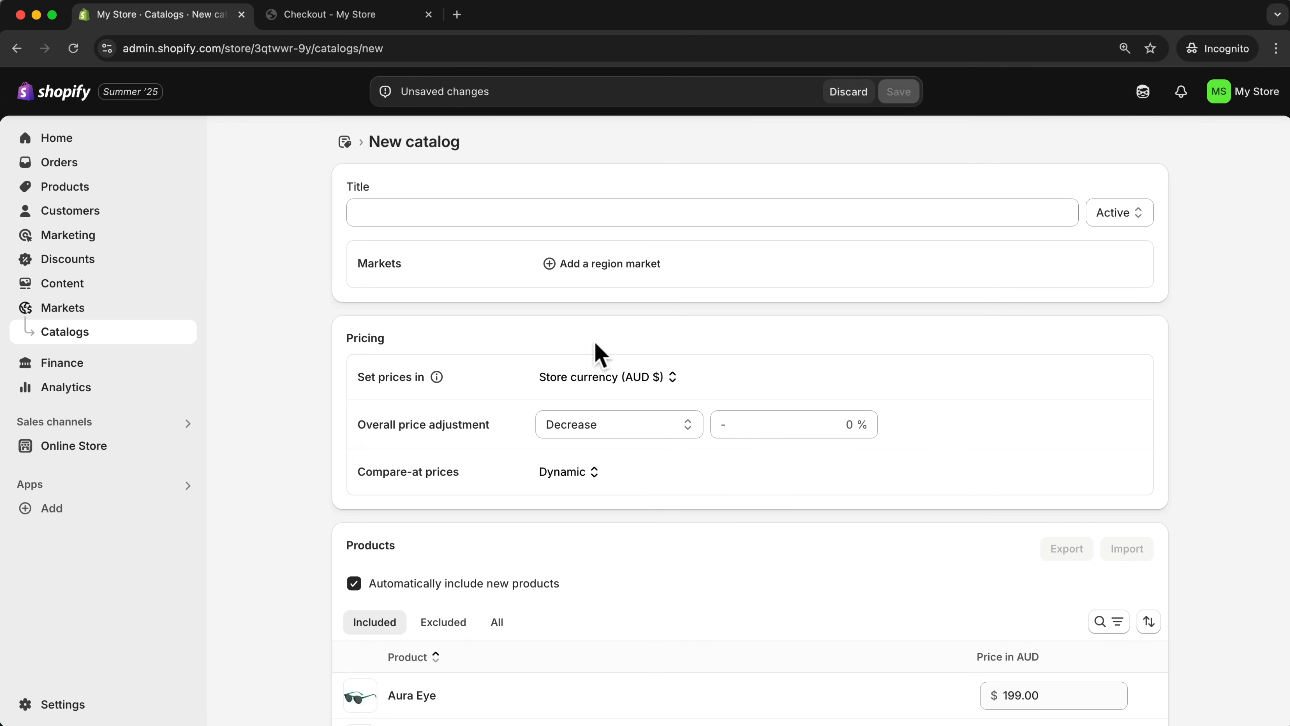
pyautogui.click(495, 210)
pyautogui.write('USA')
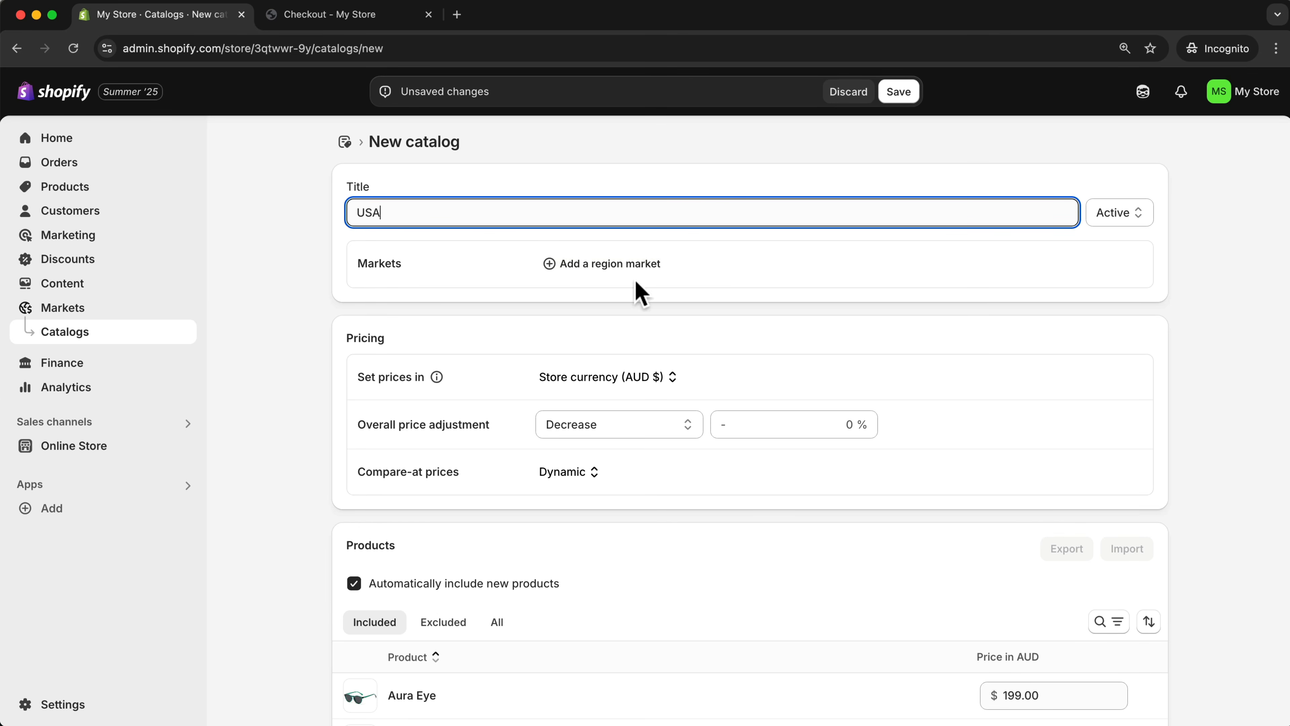
pyautogui.click(609, 264)
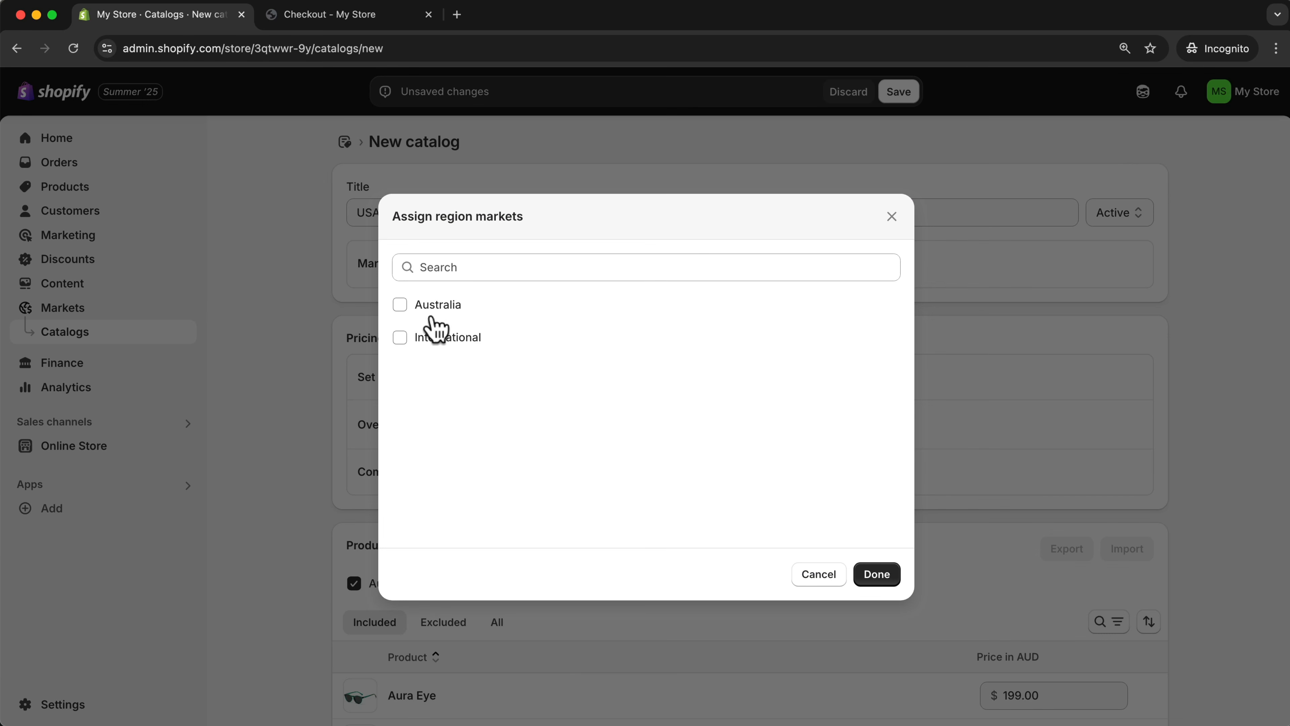
pyautogui.click(886, 579)
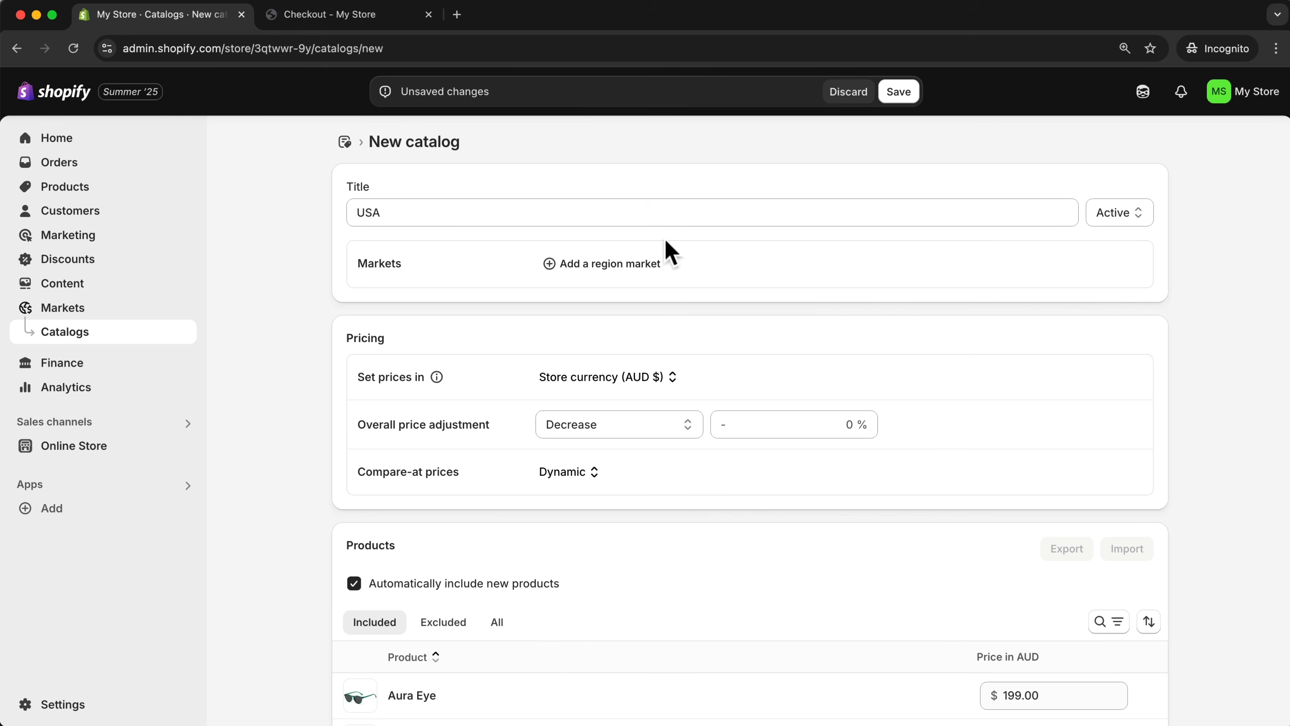
pyautogui.click(72, 315)
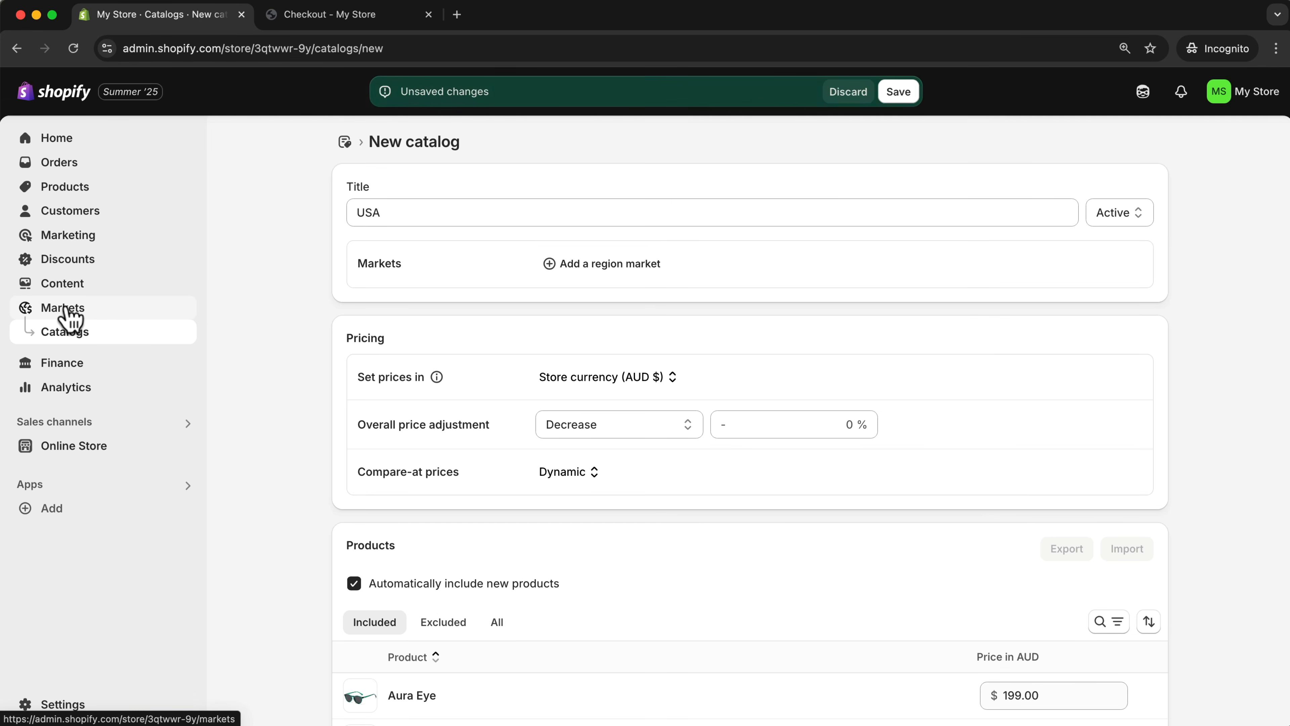
pyautogui.click(863, 97)
# Remove the United States from the International market's regions and save the market
pyautogui.click(100, 311)
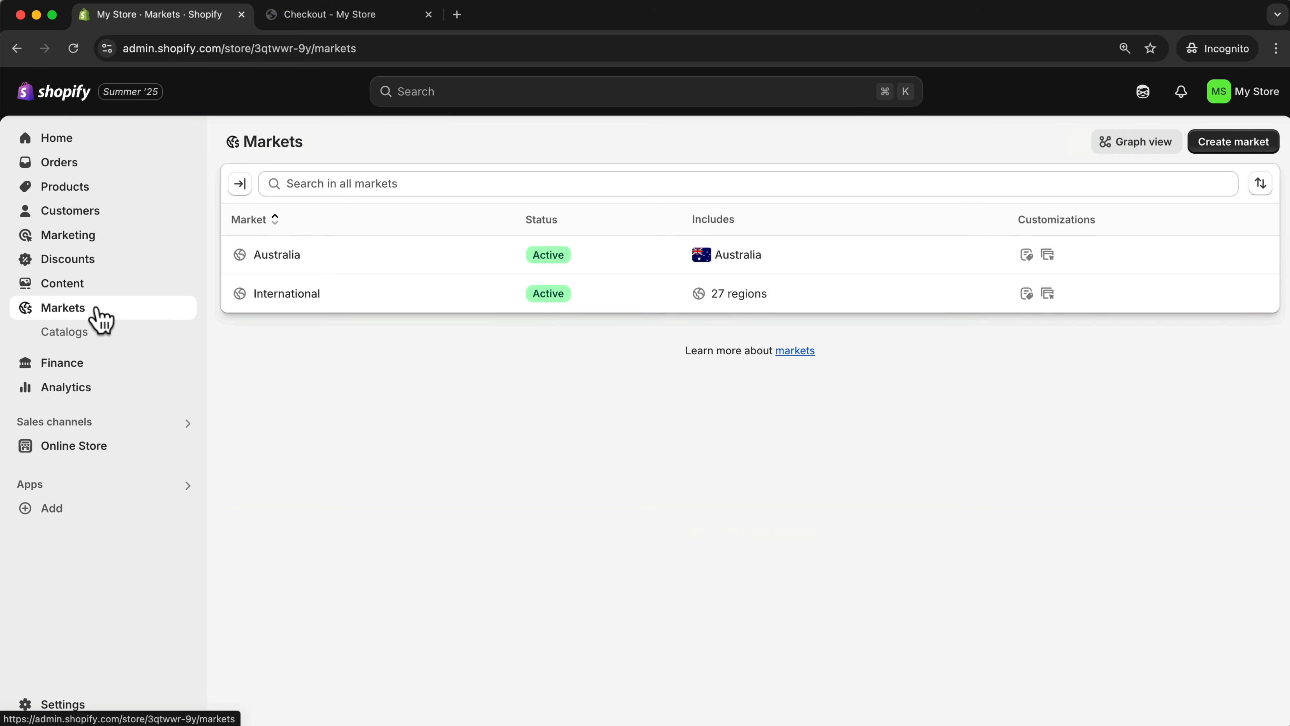
pyautogui.click(308, 296)
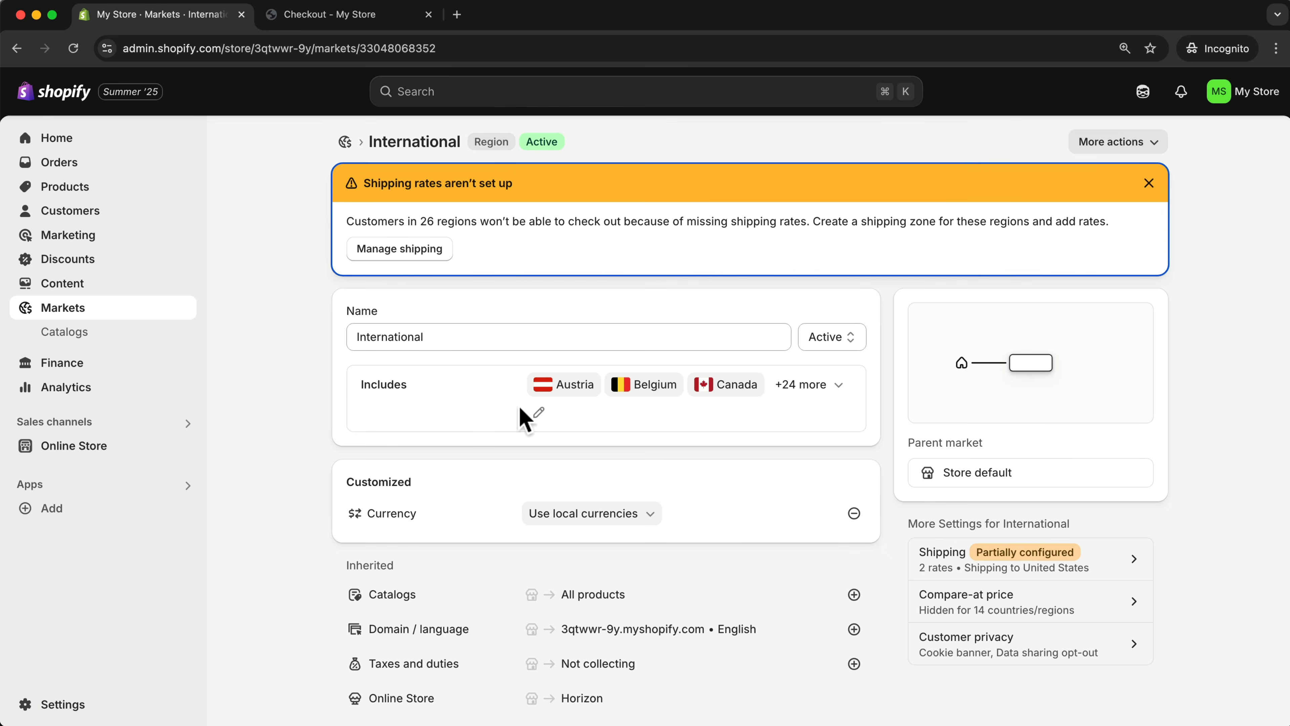
pyautogui.click(539, 411)
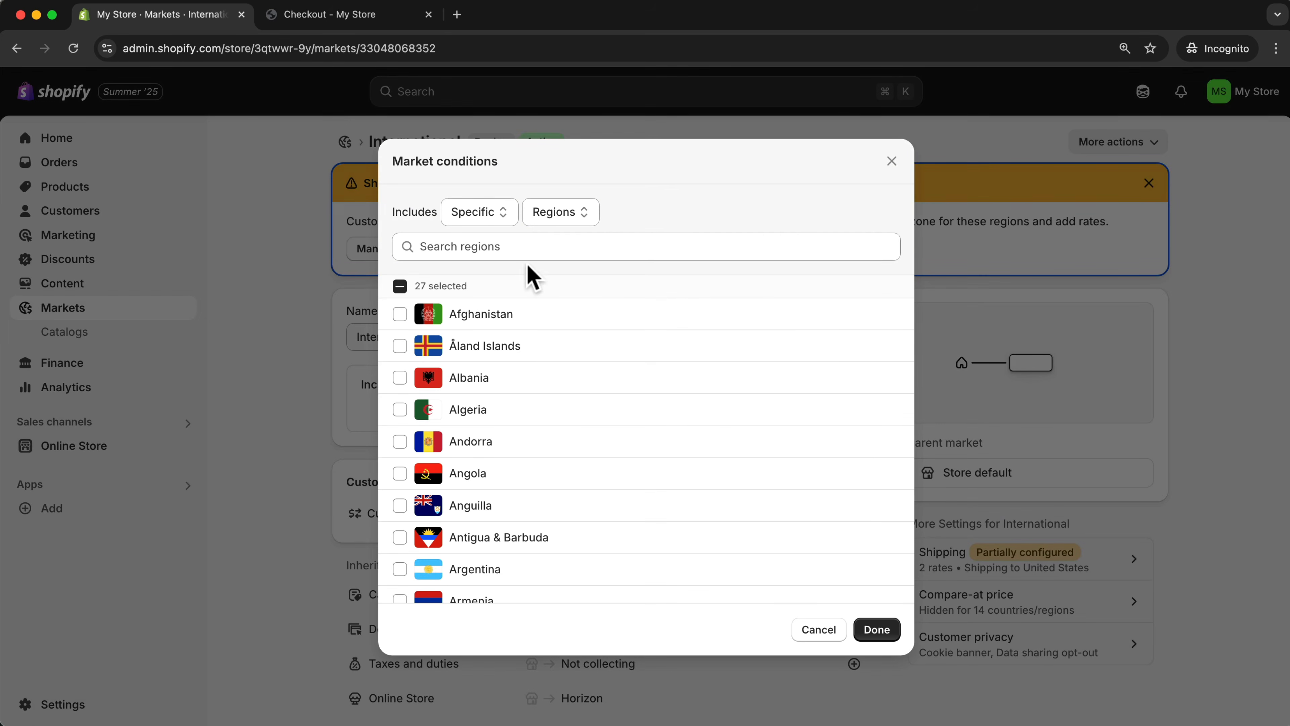
pyautogui.click(546, 247)
pyautogui.write('united')
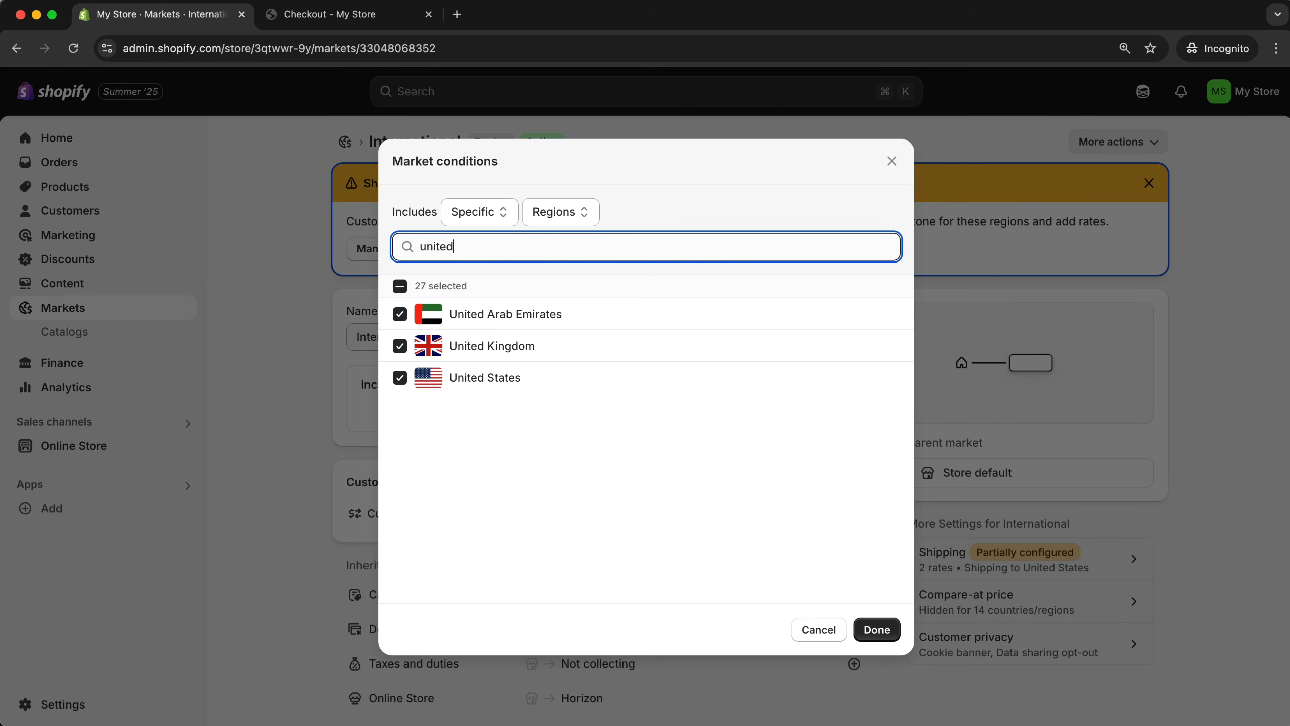
pyautogui.click(400, 378)
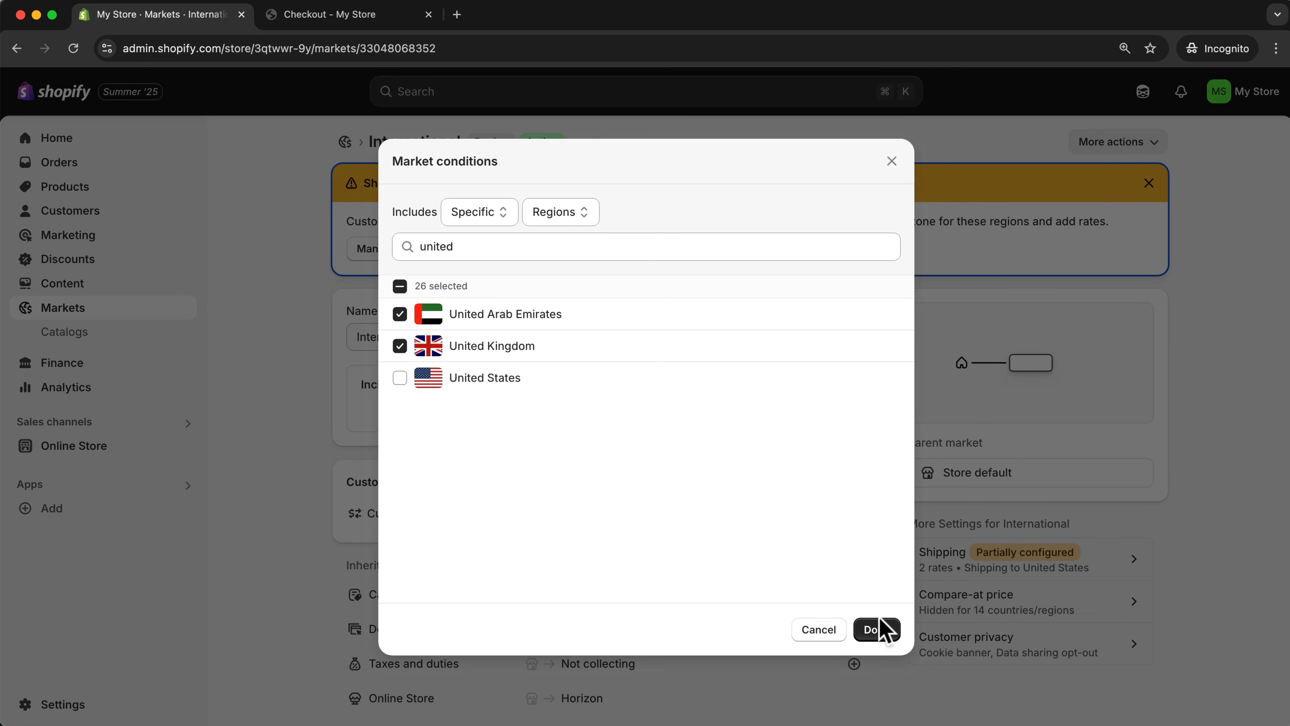
pyautogui.click(883, 629)
pyautogui.click(901, 94)
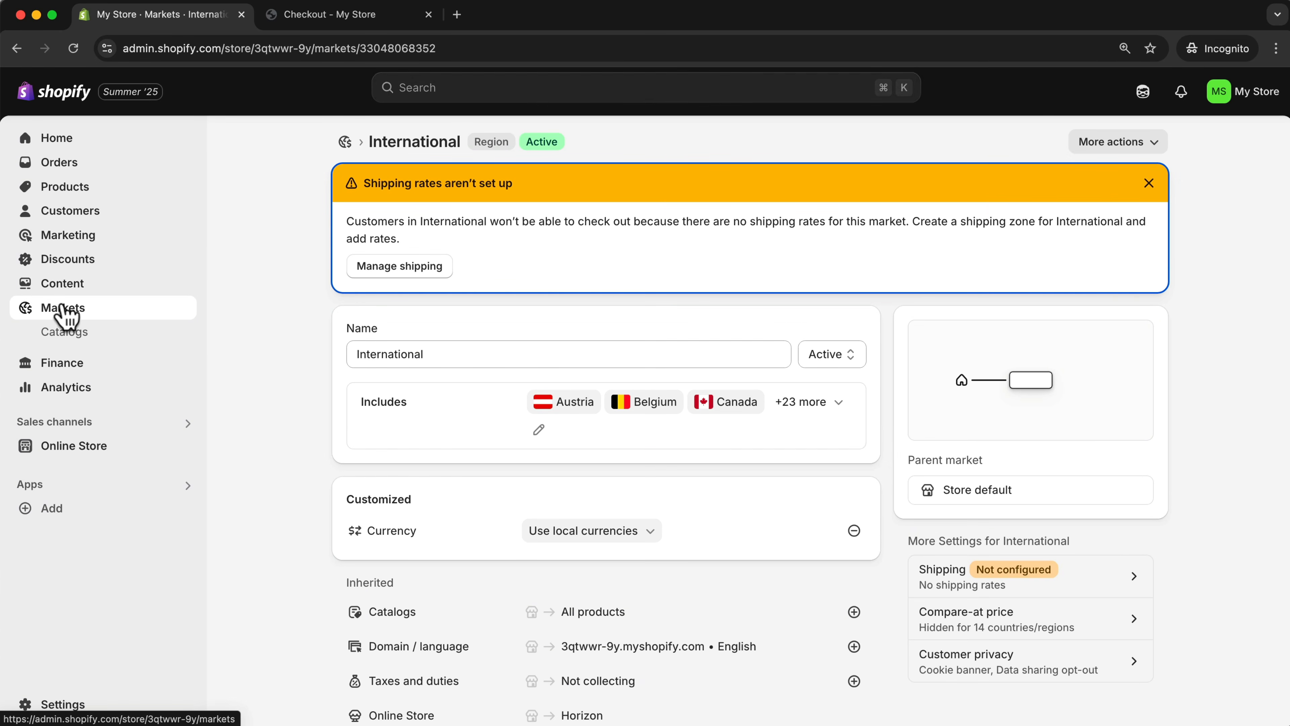
# Create a new market named "USA" that includes only the United States and save it
pyautogui.click(69, 319)
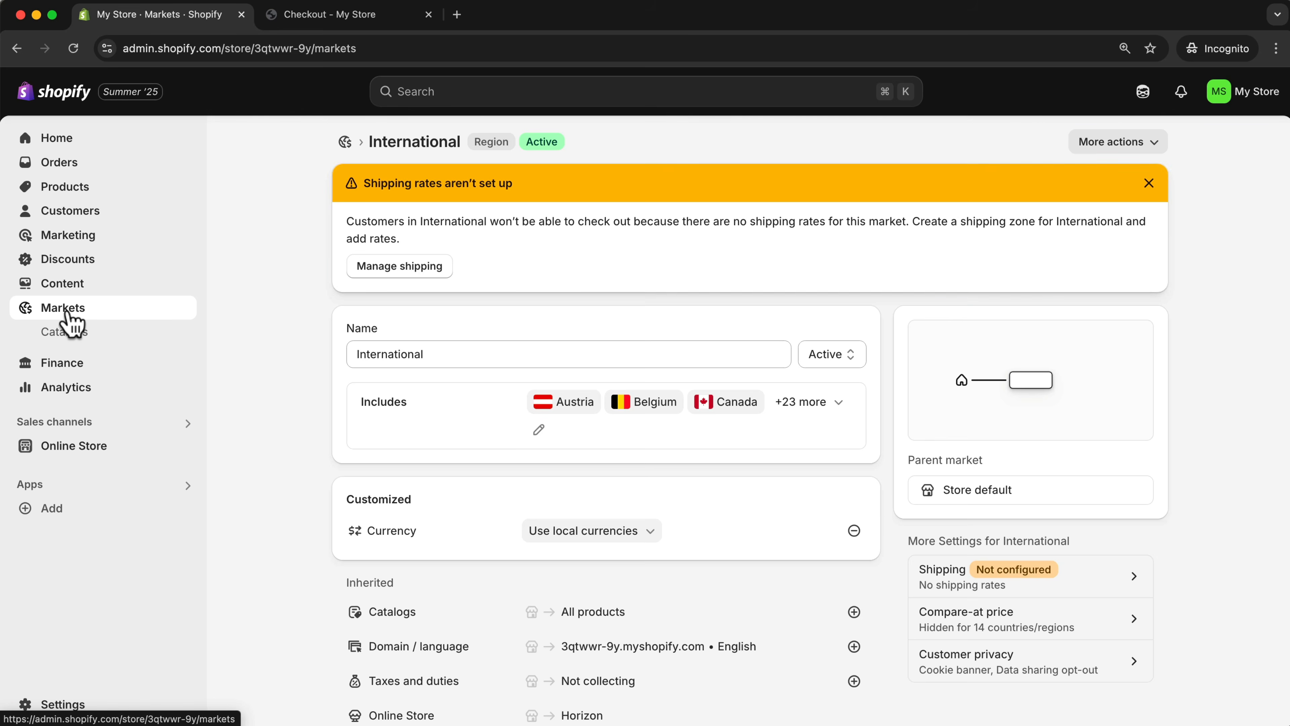
pyautogui.click(1268, 162)
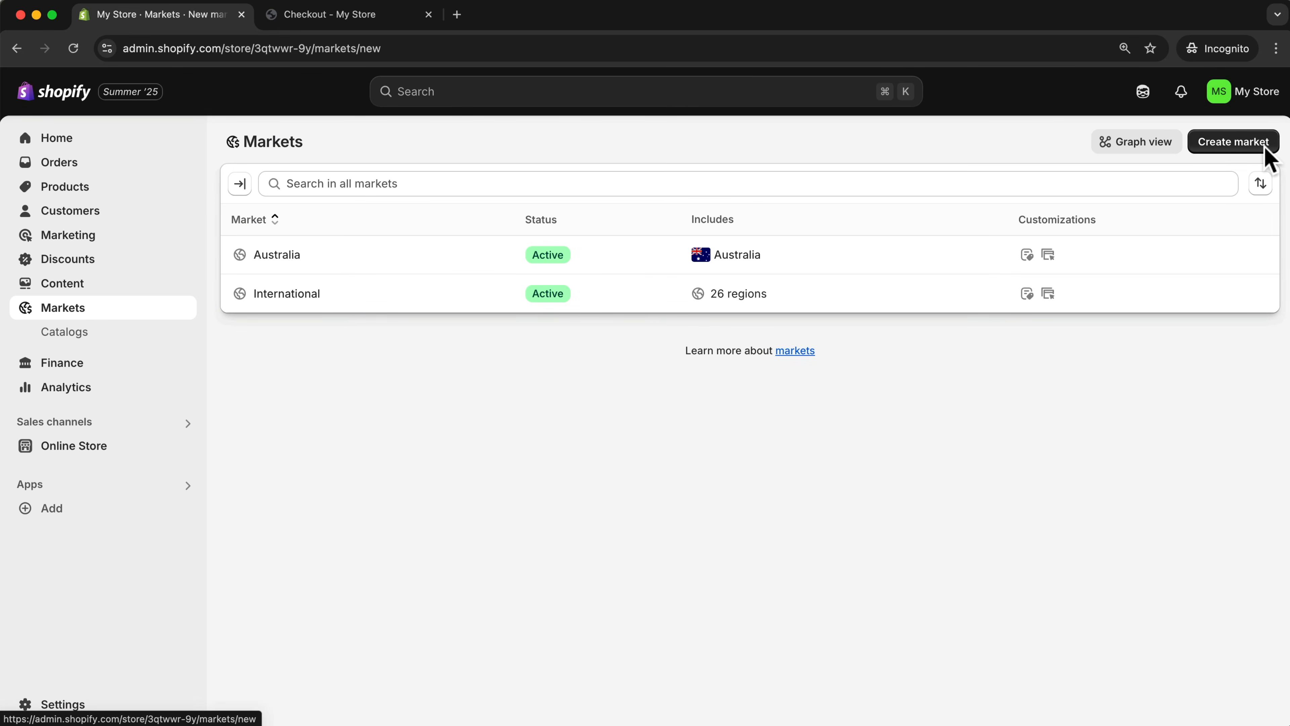
pyautogui.click(360, 209)
pyautogui.write('USA')
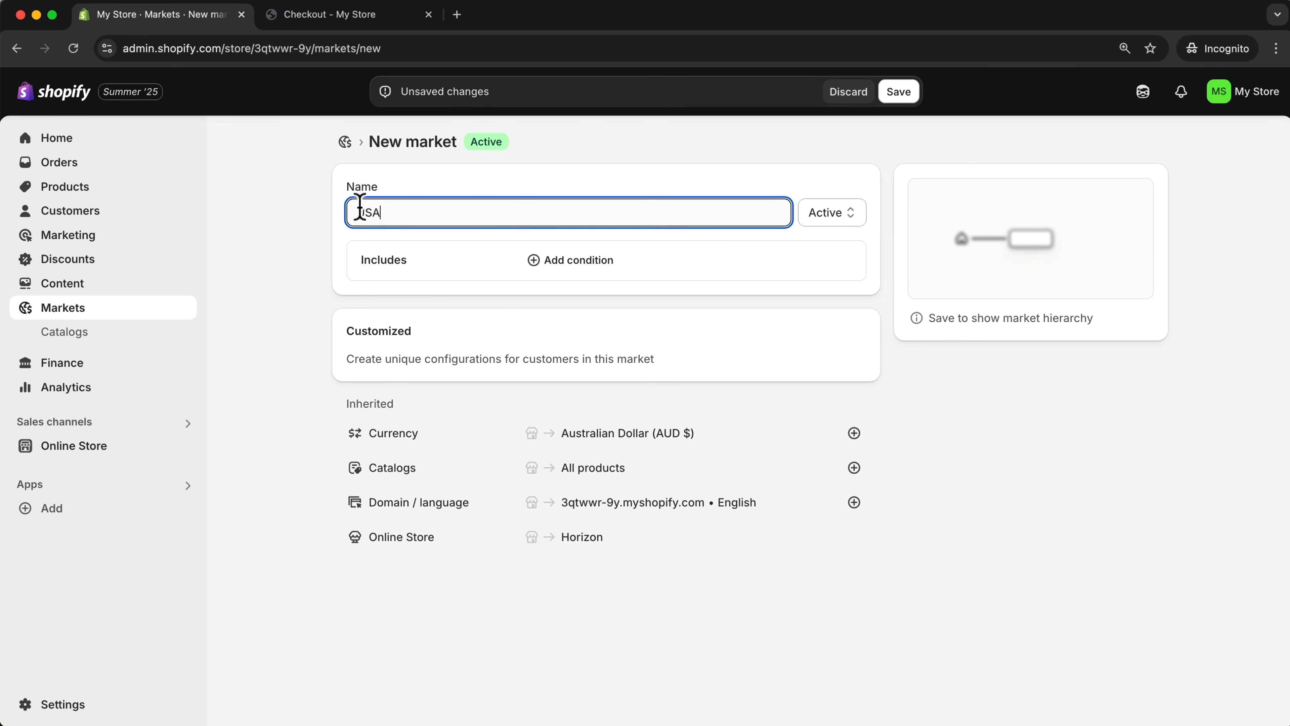
pyautogui.click(539, 266)
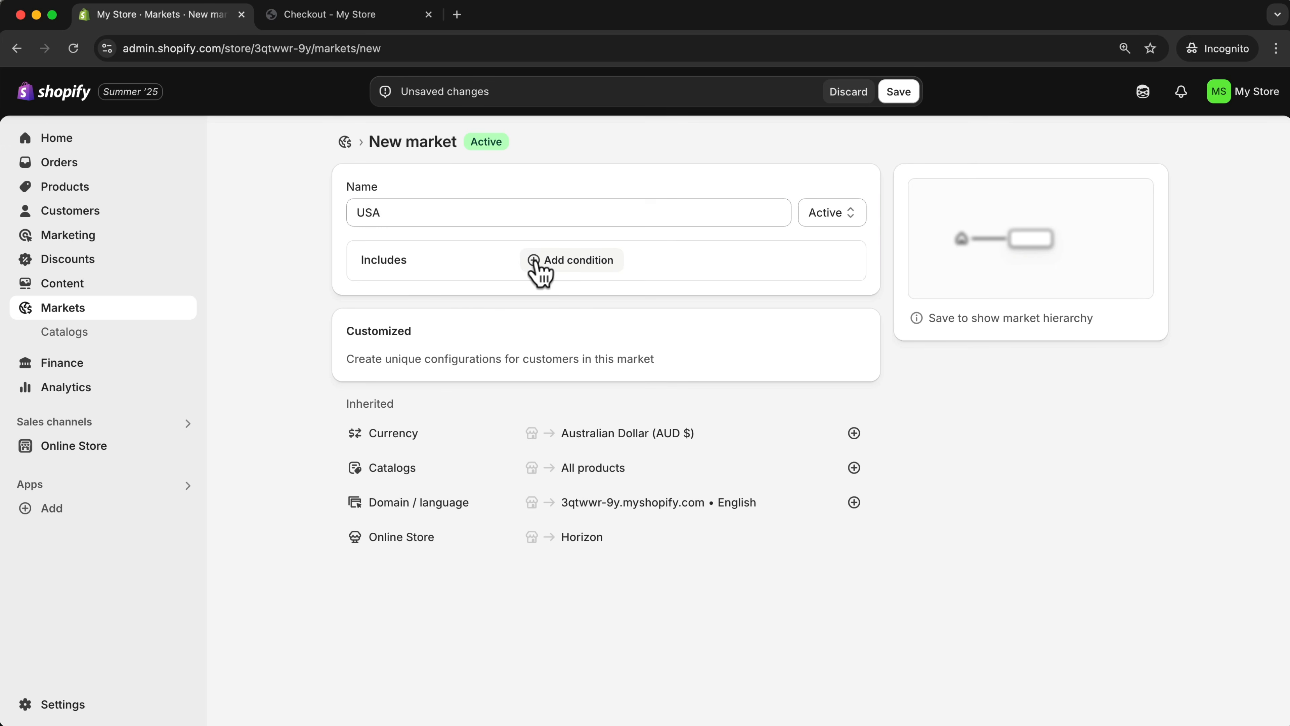
pyautogui.click(529, 249)
pyautogui.write('united')
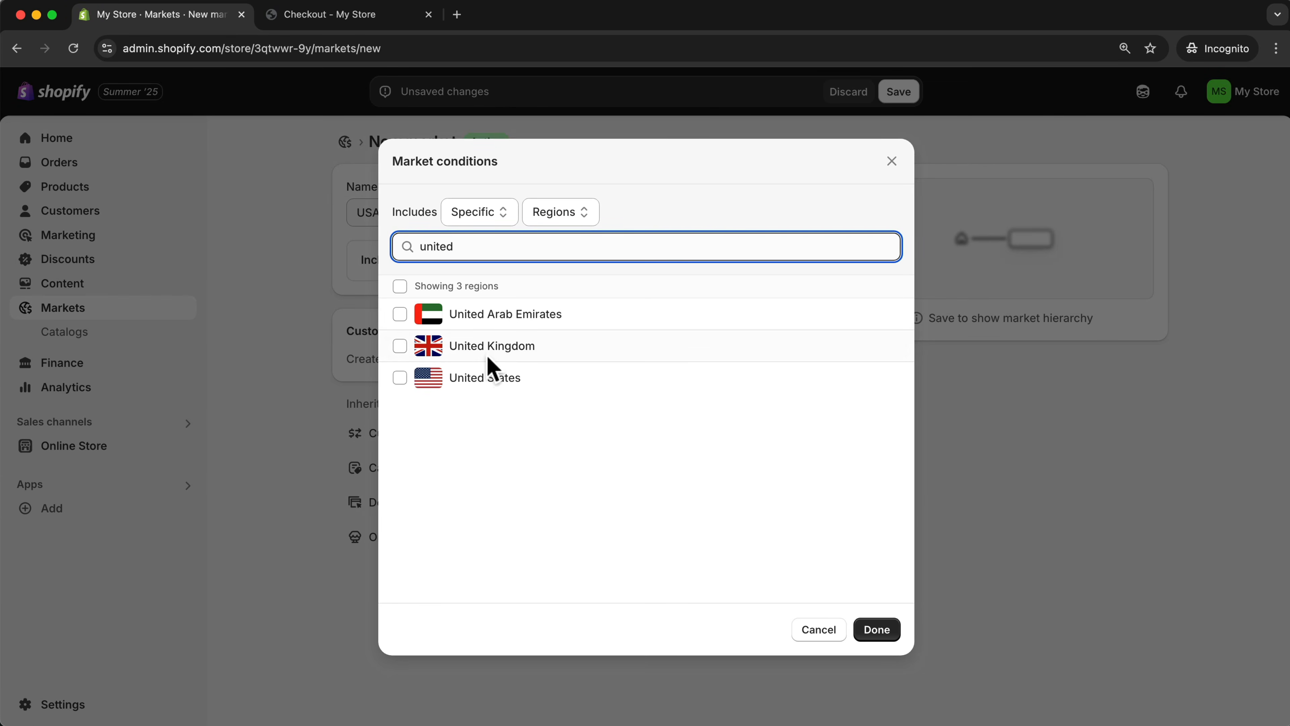
pyautogui.click(490, 379)
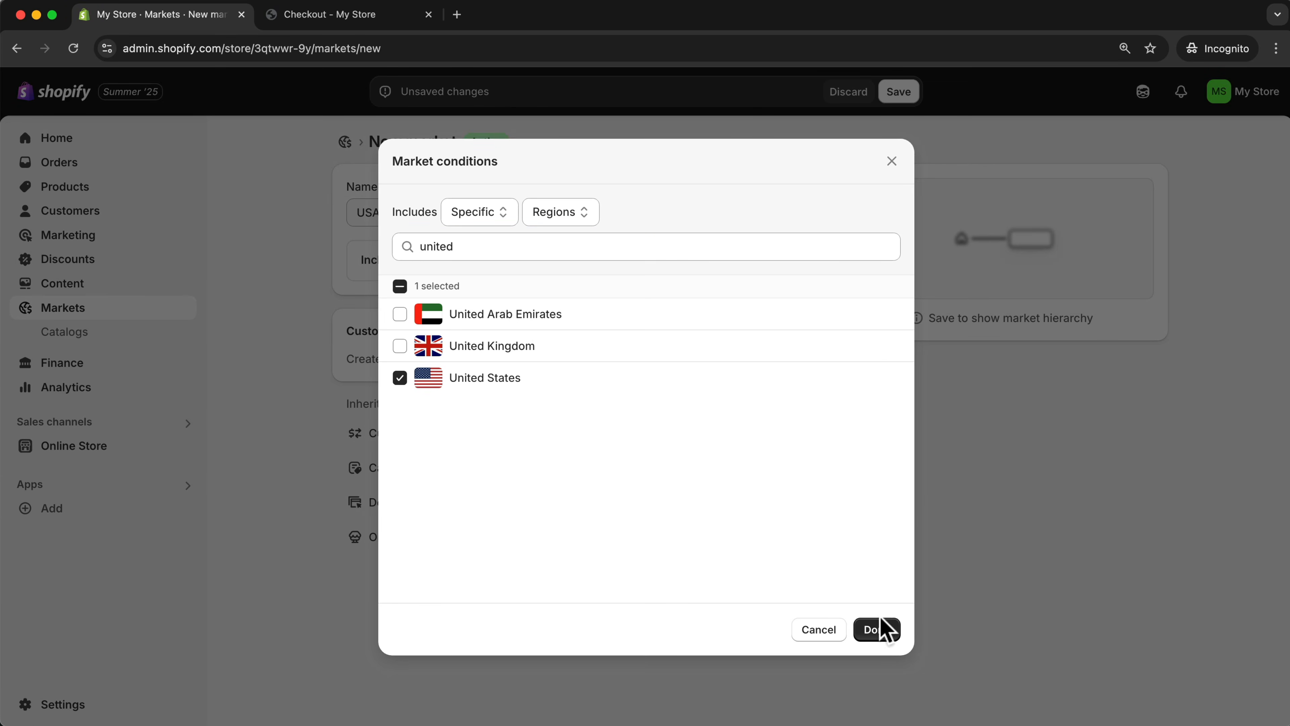
pyautogui.click(877, 630)
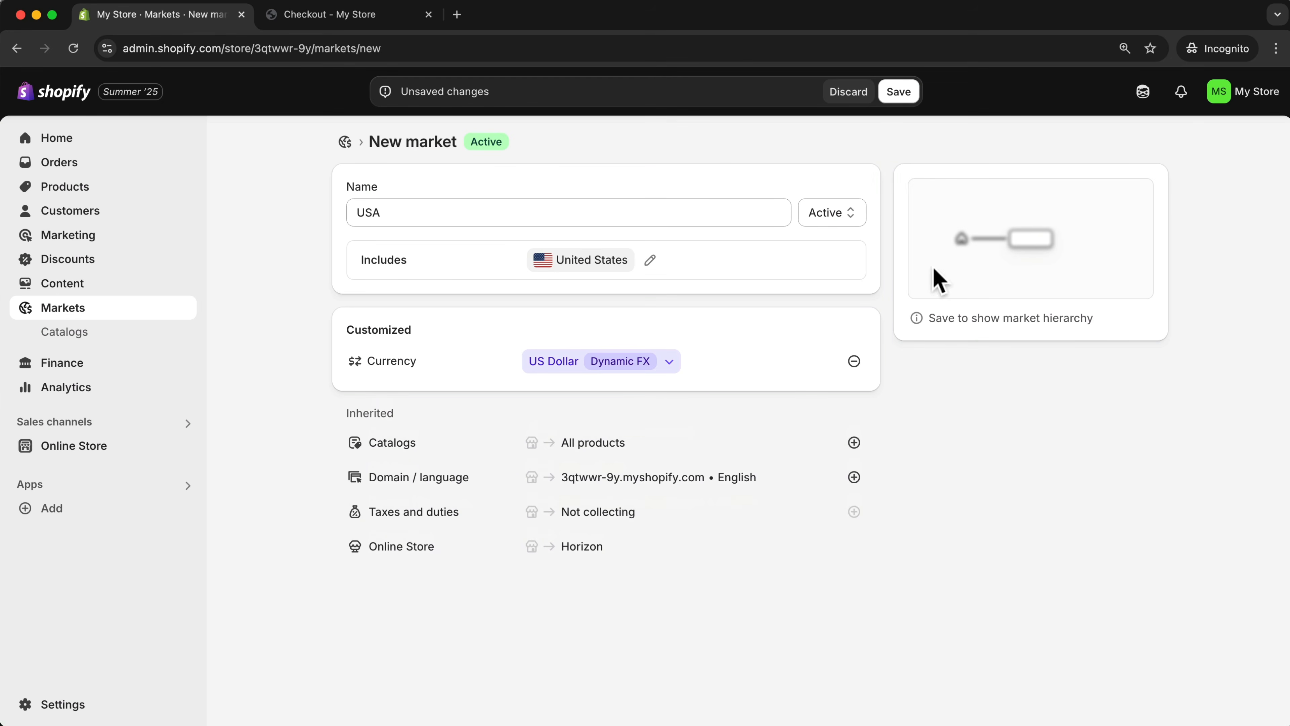
pyautogui.click(907, 91)
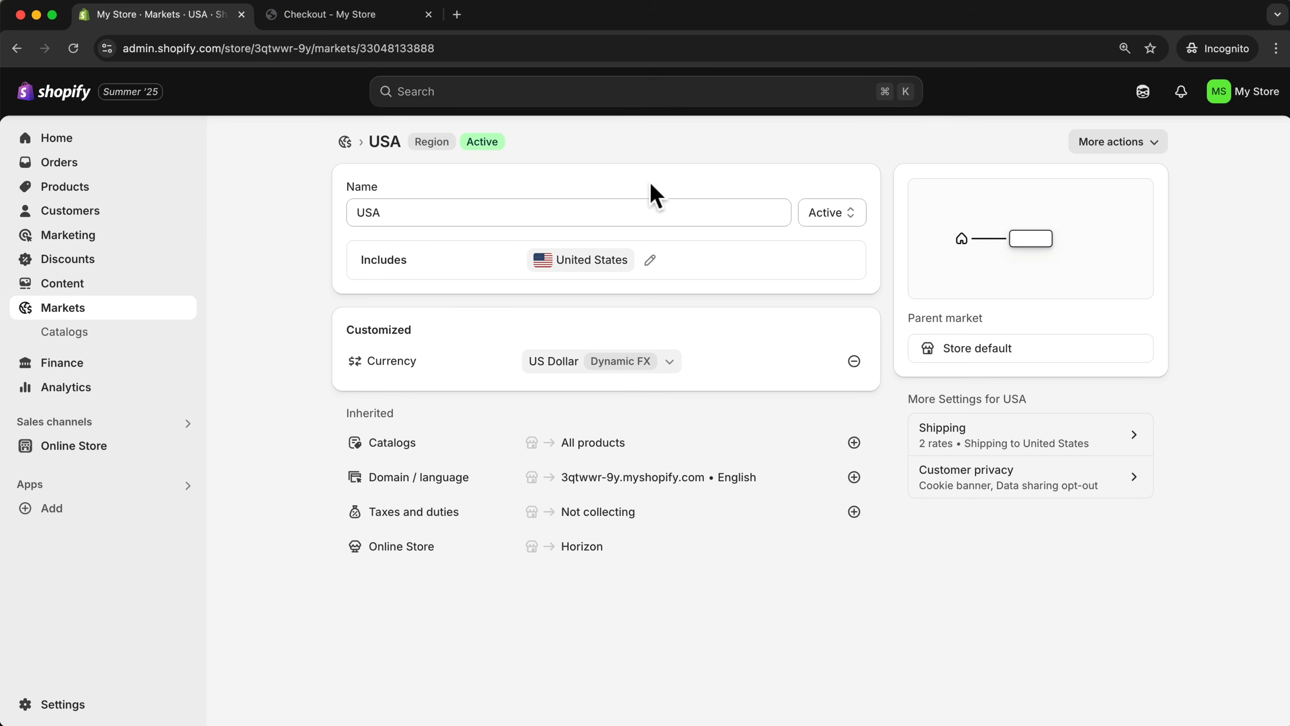
# Create a catalog titled "USA", assign it to the USA region market with US Dollar pricing, and save it
pyautogui.click(70, 332)
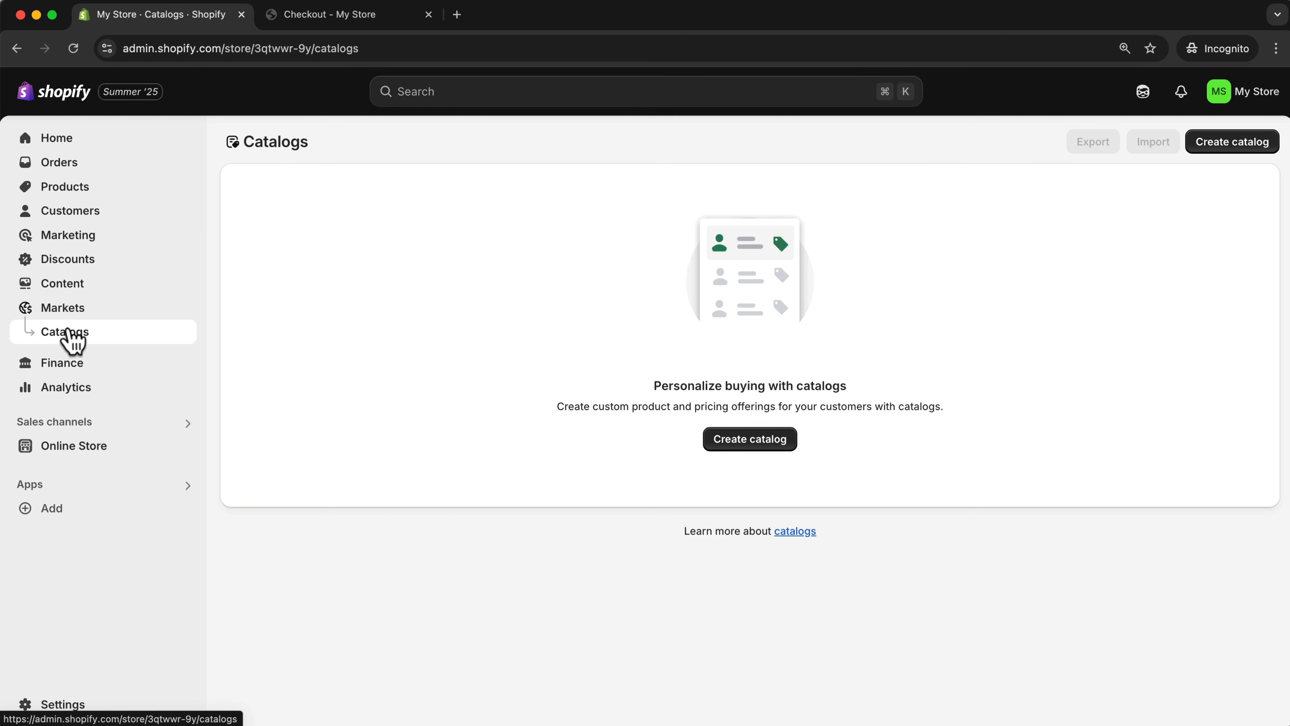
pyautogui.click(746, 440)
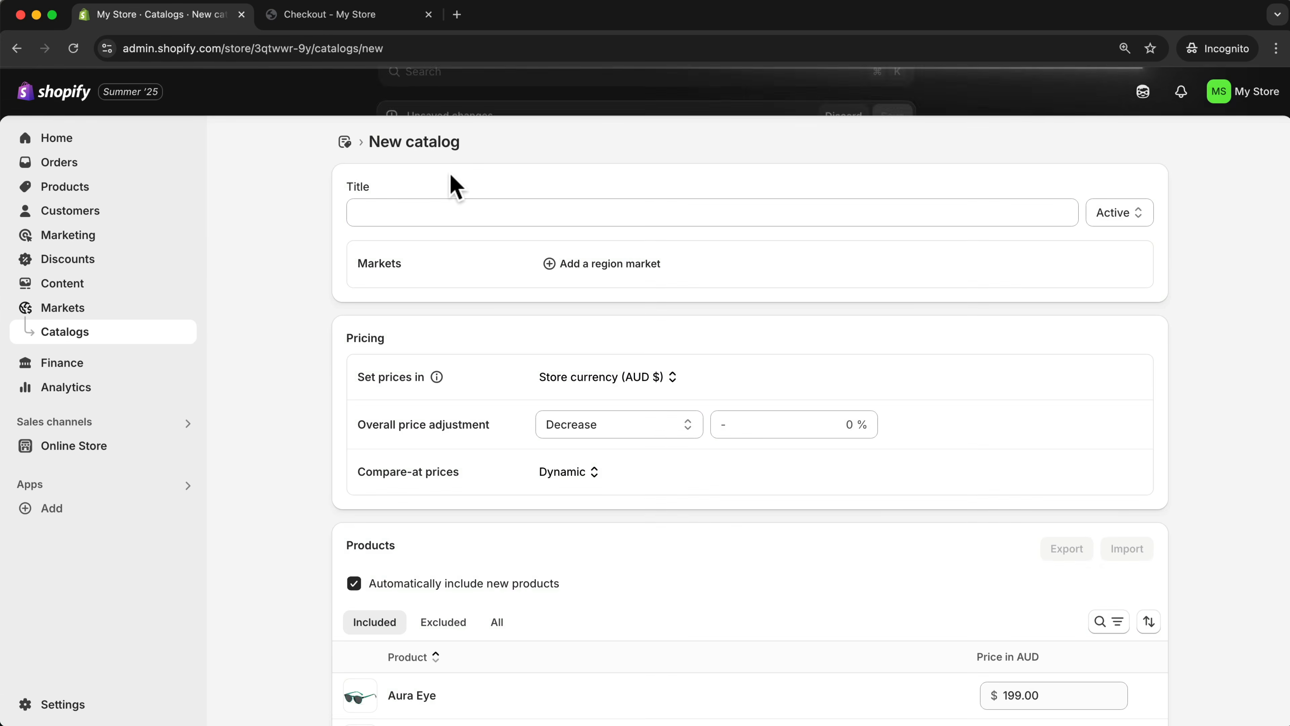
pyautogui.click(432, 211)
pyautogui.write('USA')
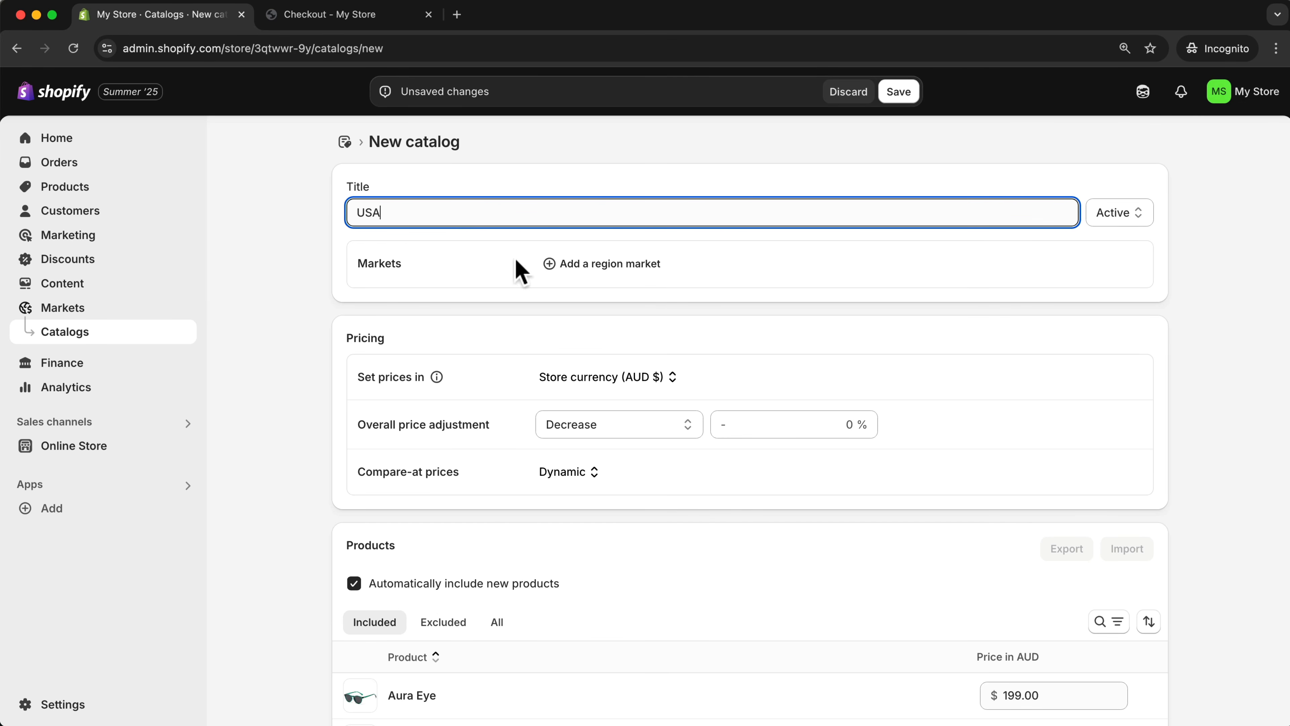
pyautogui.click(548, 264)
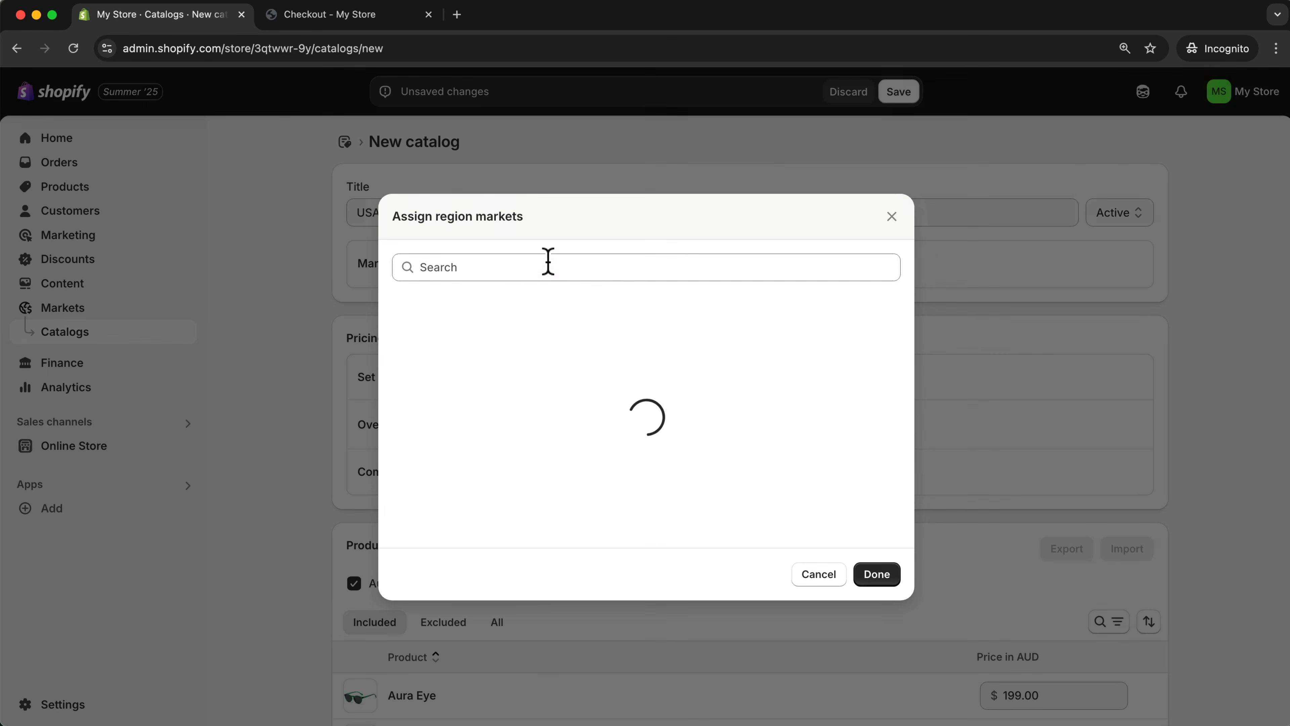
pyautogui.click(883, 580)
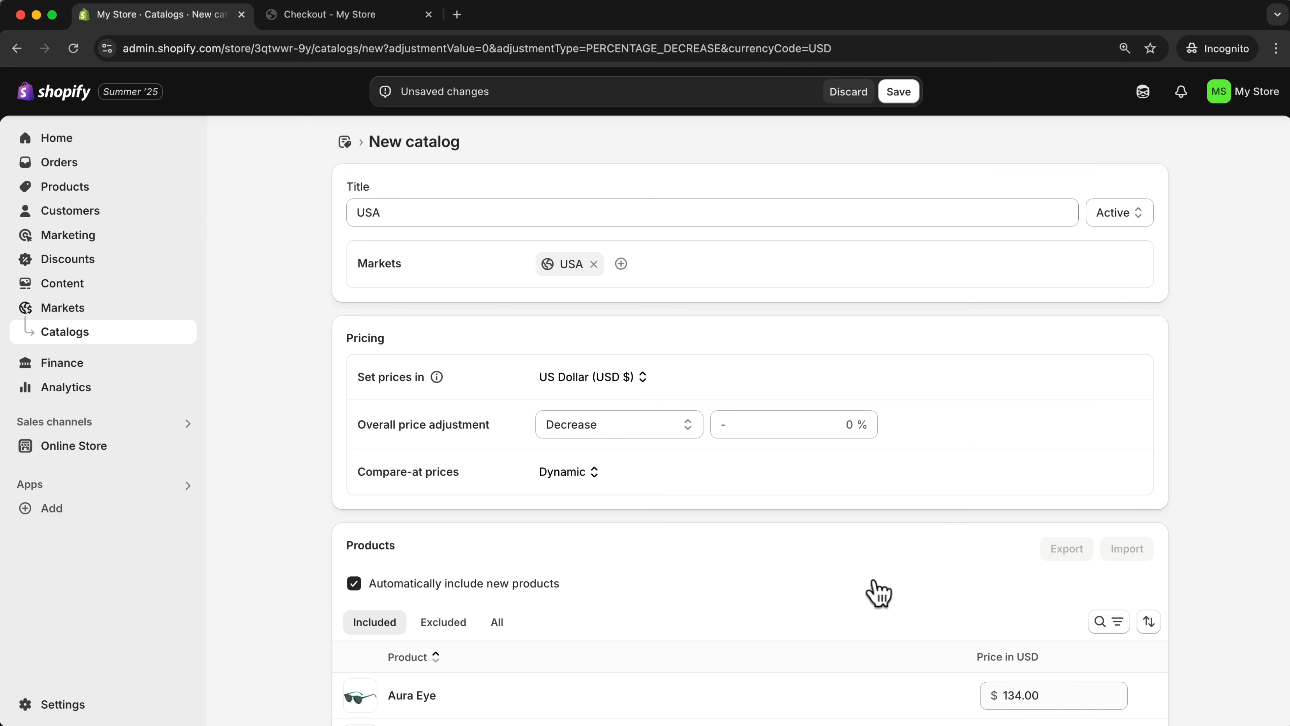
pyautogui.click(899, 92)
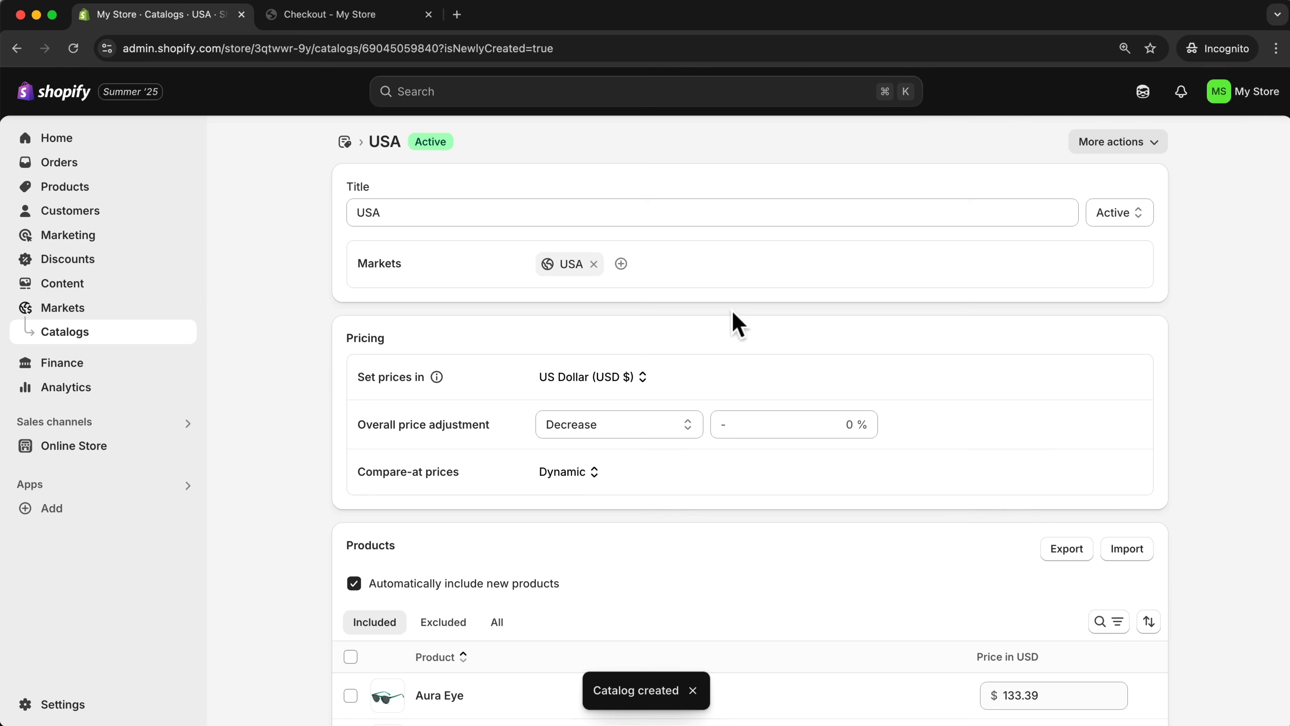
# Exclude the Aura Eye and LUXOR products from the USA catalog
pyautogui.scroll(-2, 735, 324)
pyautogui.scroll(-4, 731, 323)
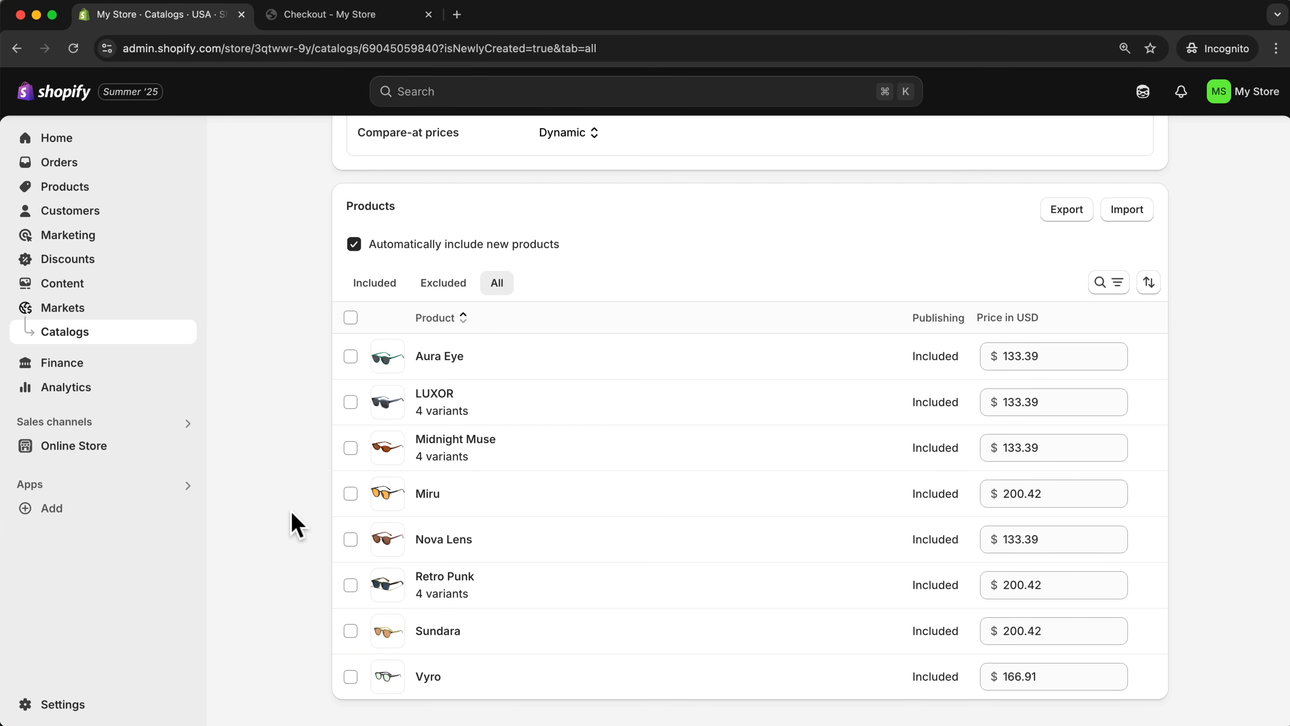
pyautogui.click(350, 357)
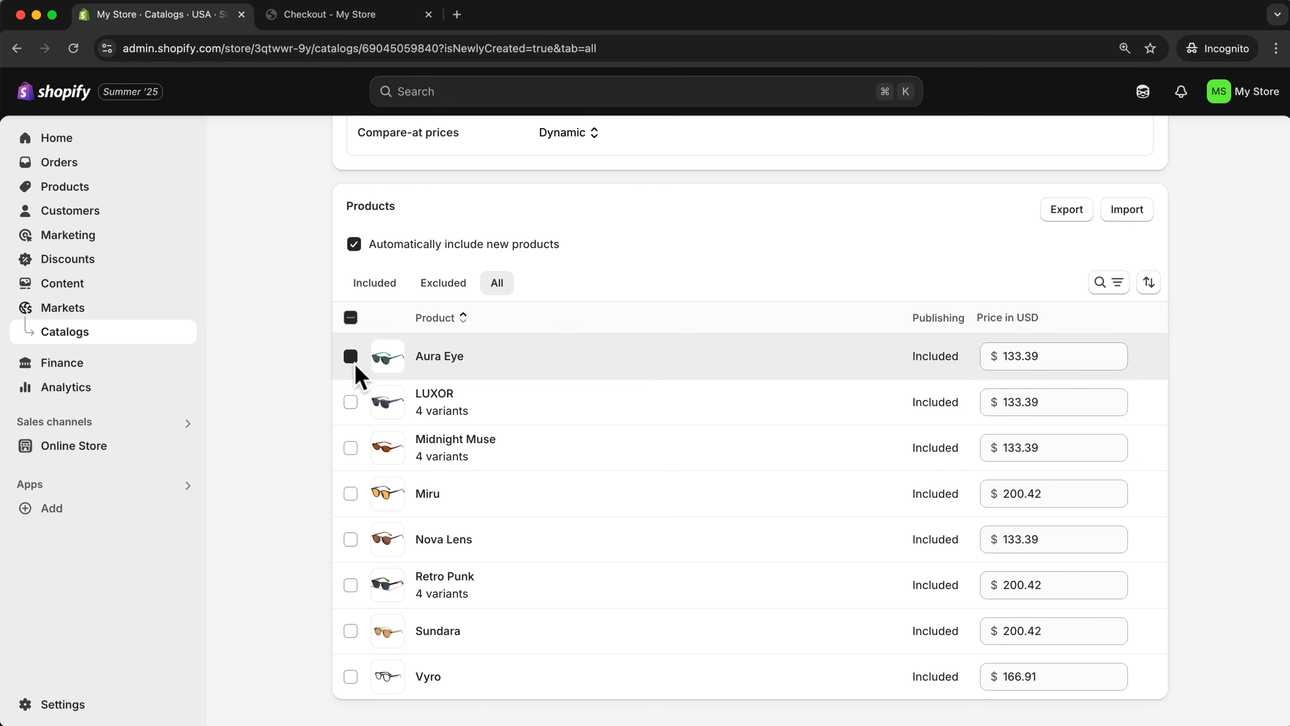
pyautogui.click(350, 403)
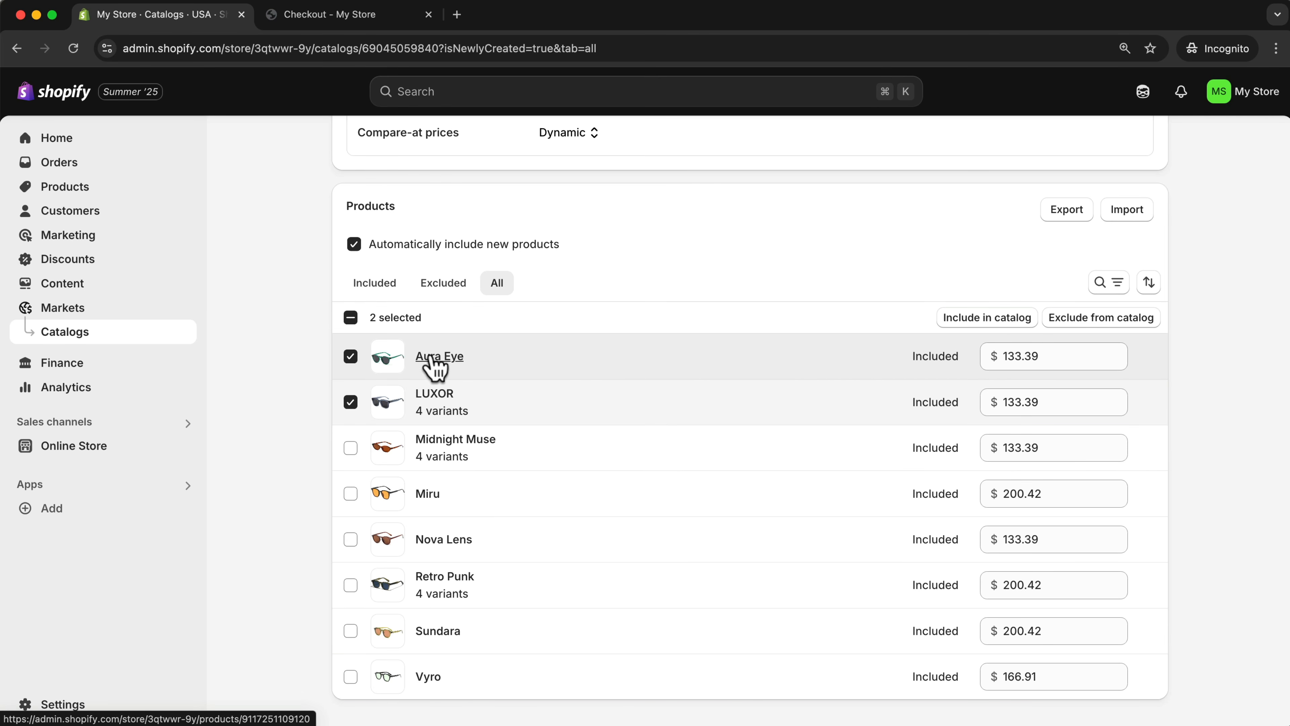
pyautogui.click(1086, 319)
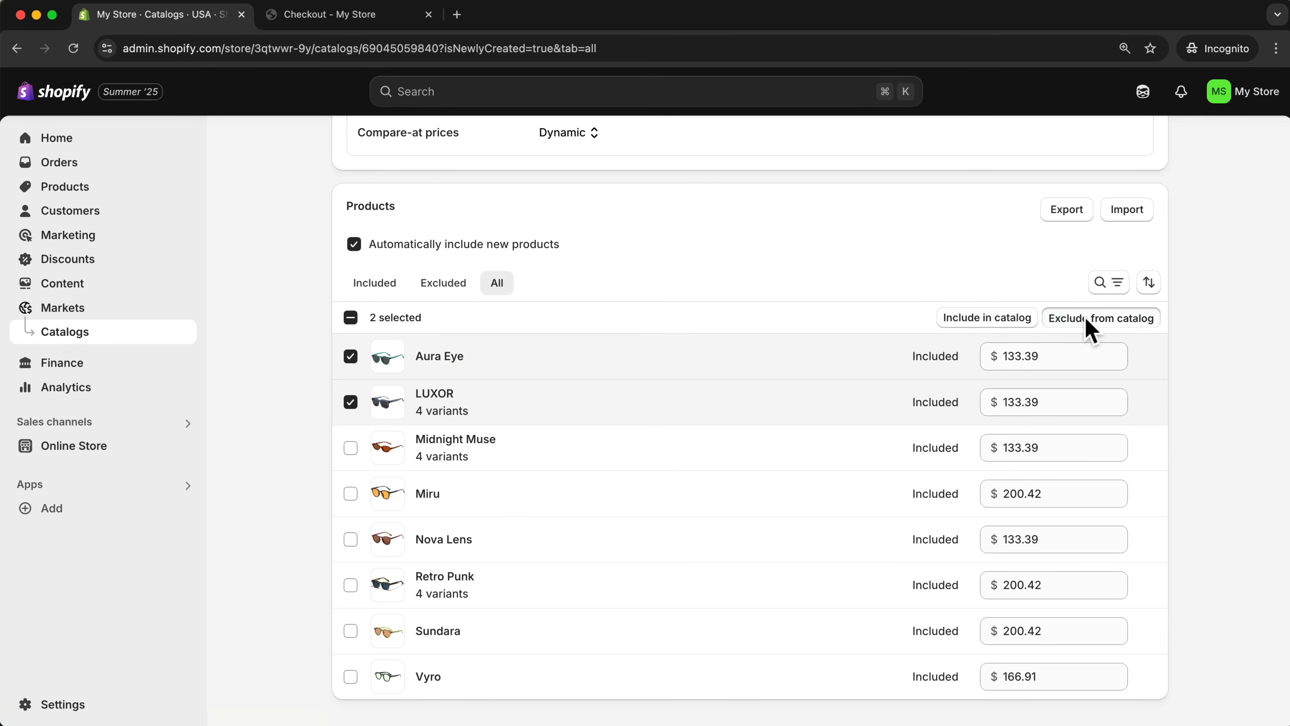
pyautogui.click(846, 443)
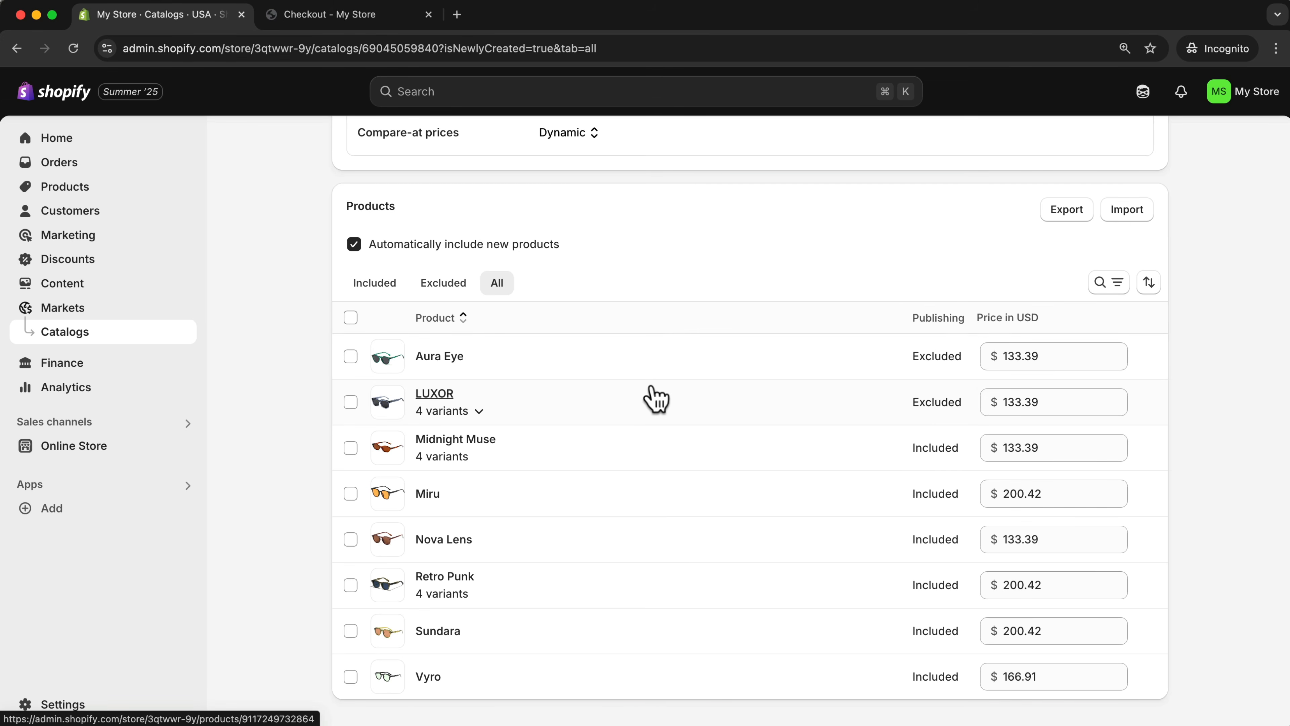
# Set the USD catalog prices of Aura Eye, LUXOR and Midnight Muse to 129
pyautogui.click(1004, 356)
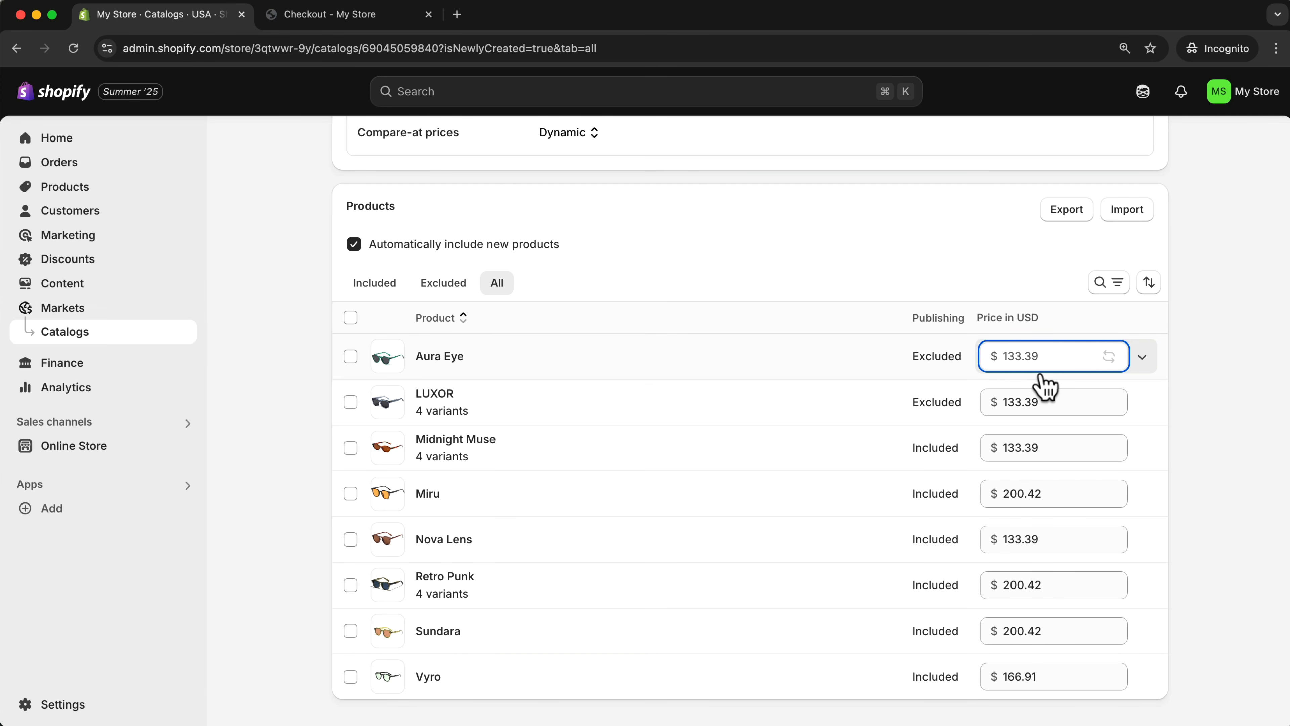
pyautogui.press('super+a')
pyautogui.write('129')
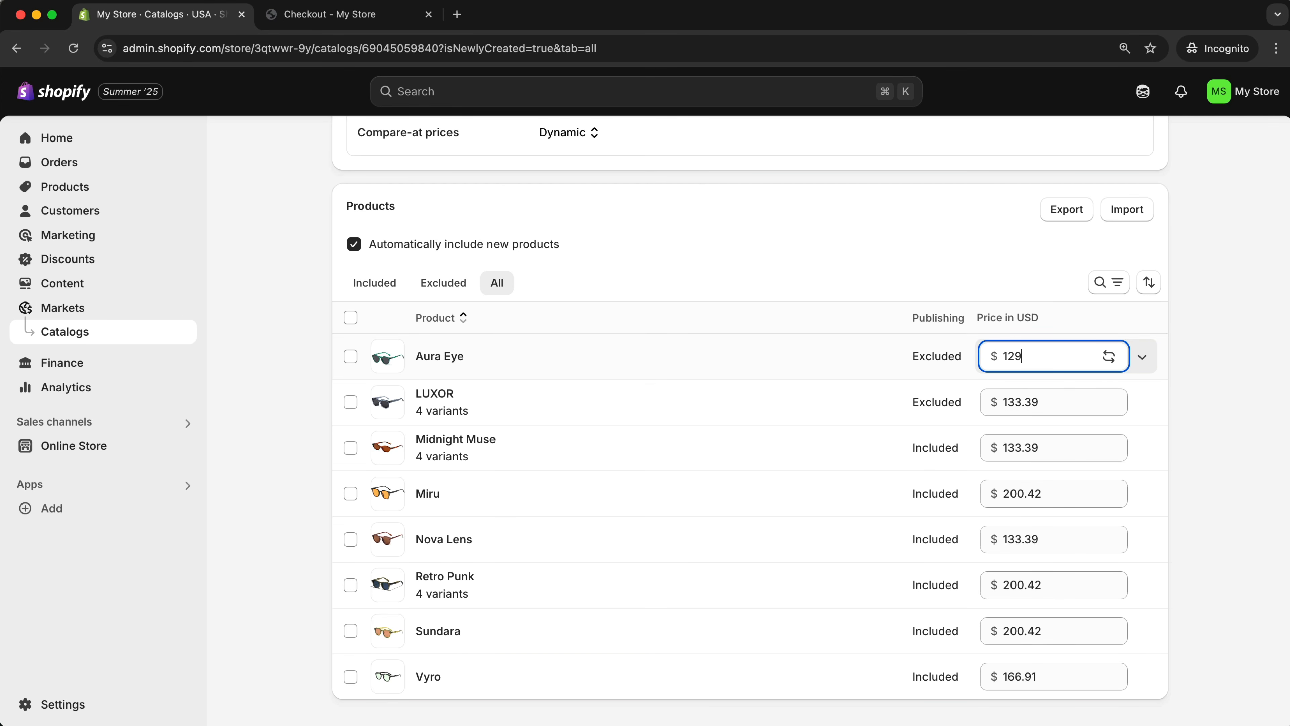
pyautogui.click(1047, 401)
pyautogui.press('super+a')
pyautogui.write('1')
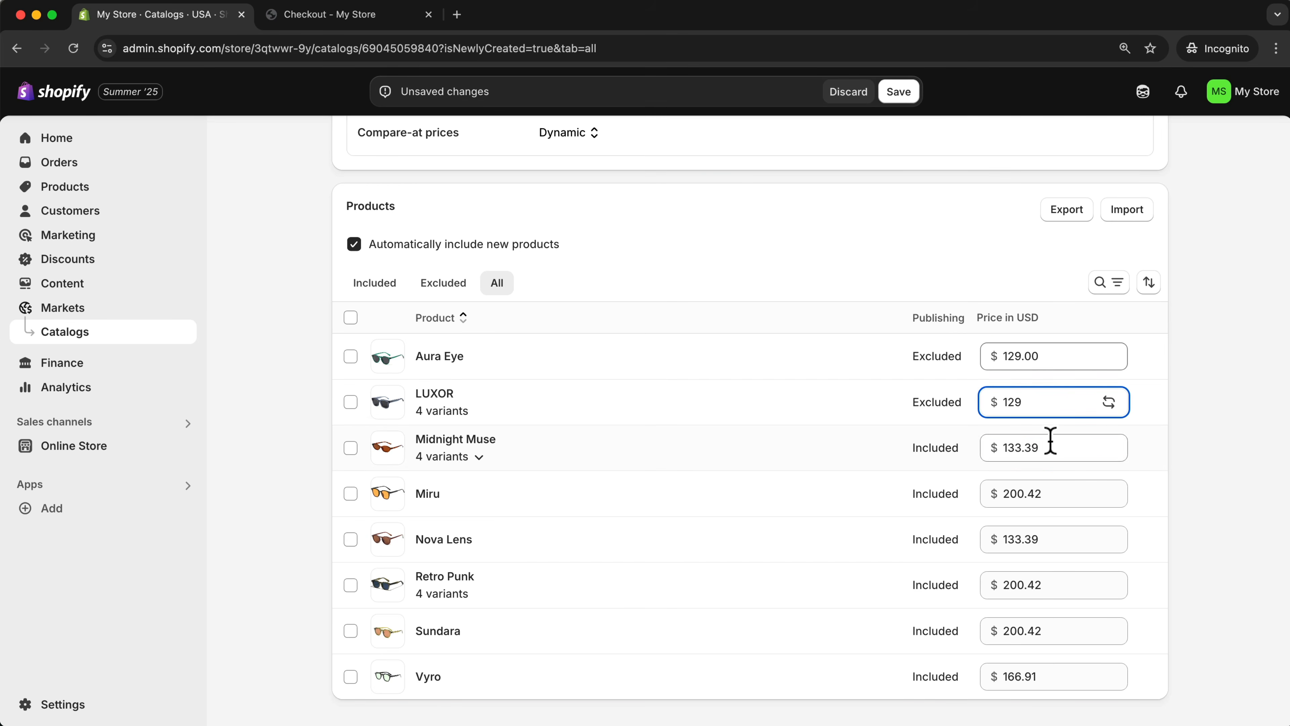
pyautogui.click(1050, 440)
# Price Miru, Retro Punk and Sundara at 199 USD, Nova Lens at 129 and Vyro at 169, and save the catalog
pyautogui.click(1051, 491)
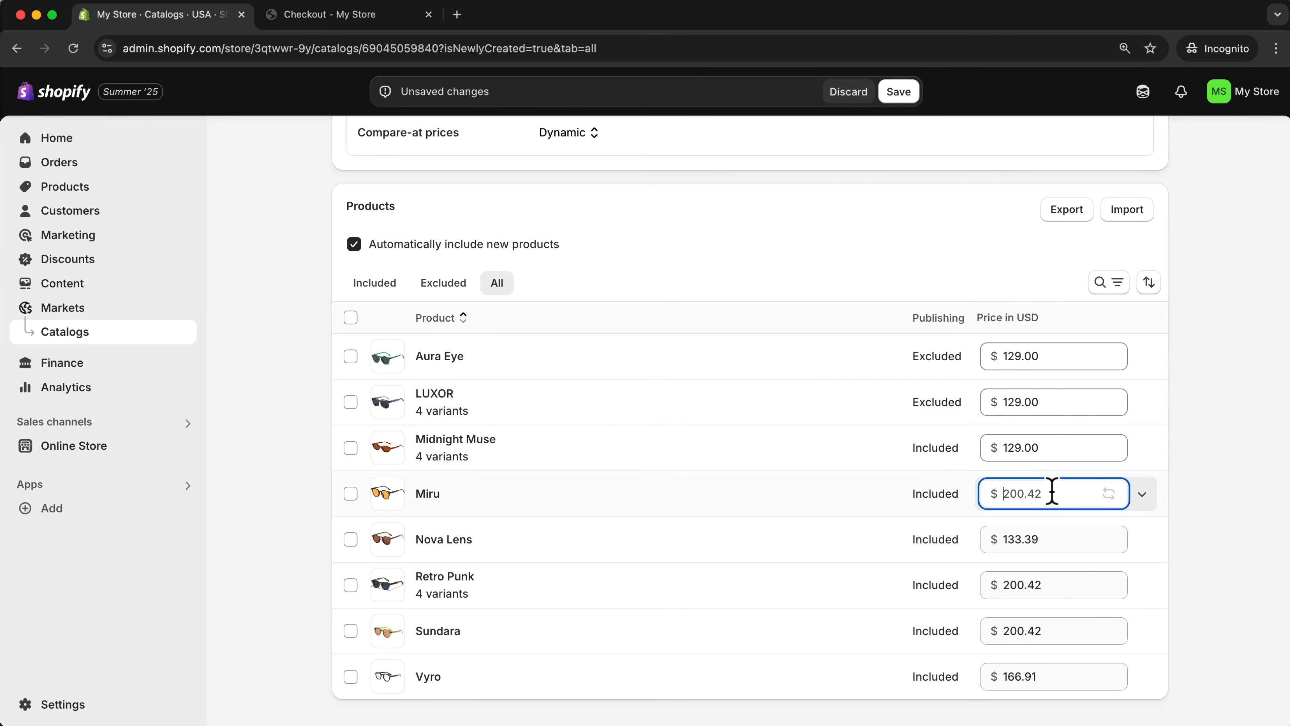
pyautogui.click(1194, 556)
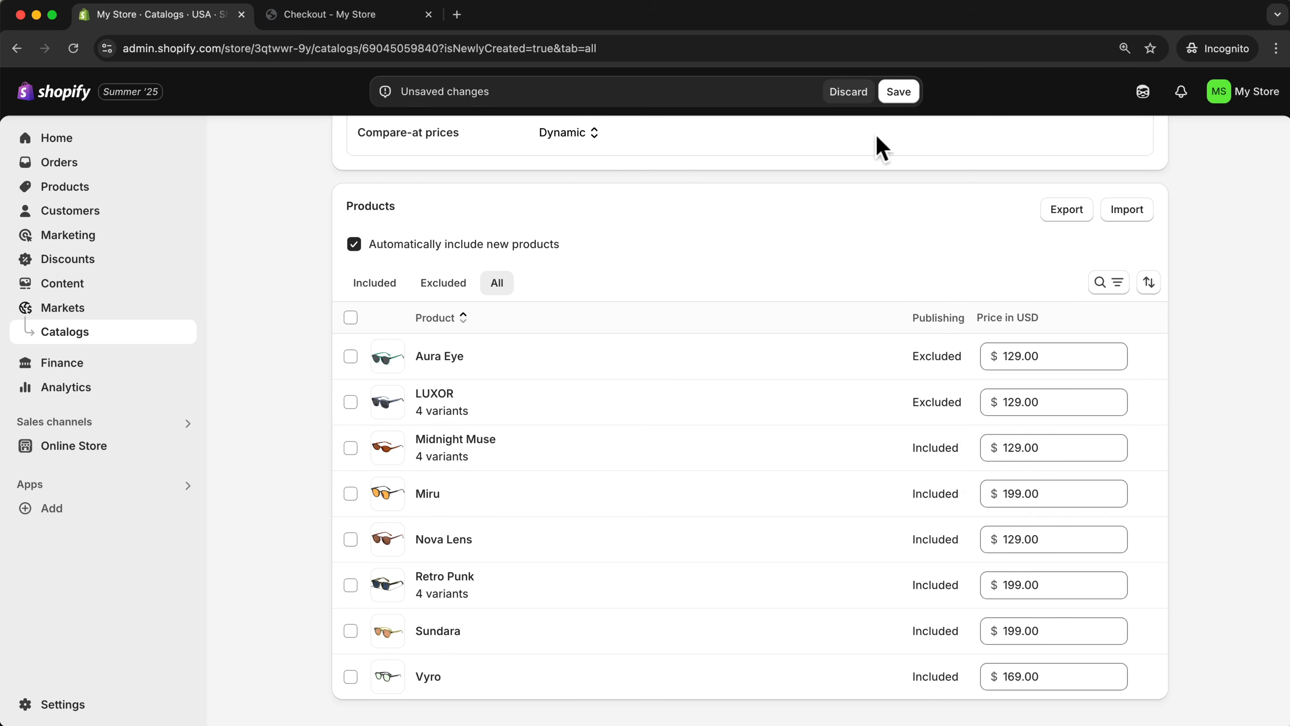
pyautogui.click(893, 93)
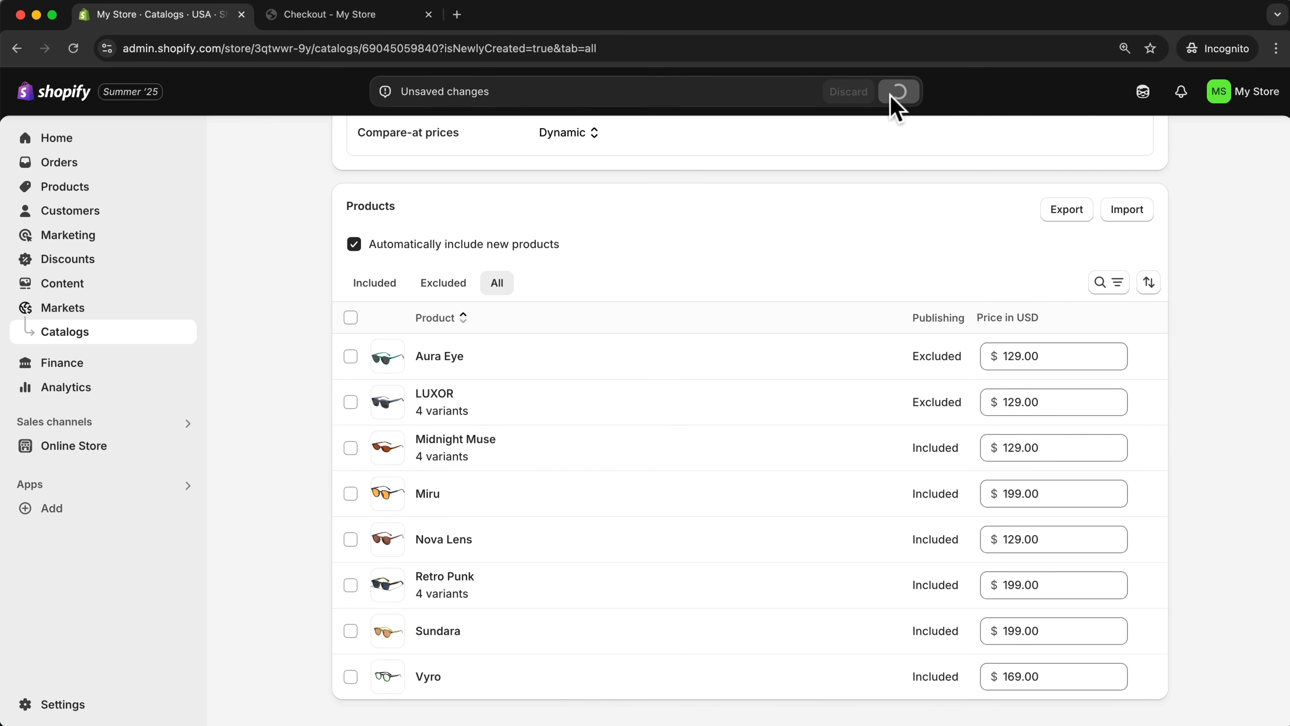
# Go to the storefront from the checkout page and review all products and prices offered to United States customers
pyautogui.click(358, 22)
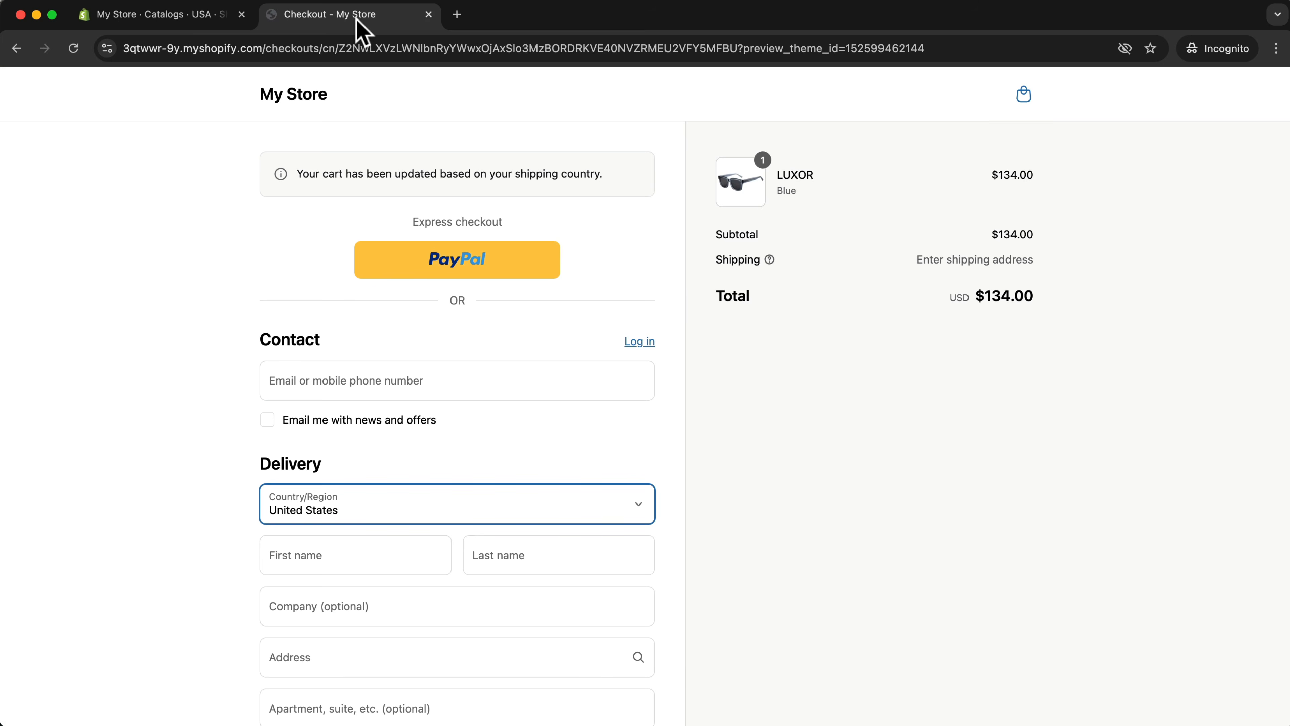
pyautogui.click(292, 102)
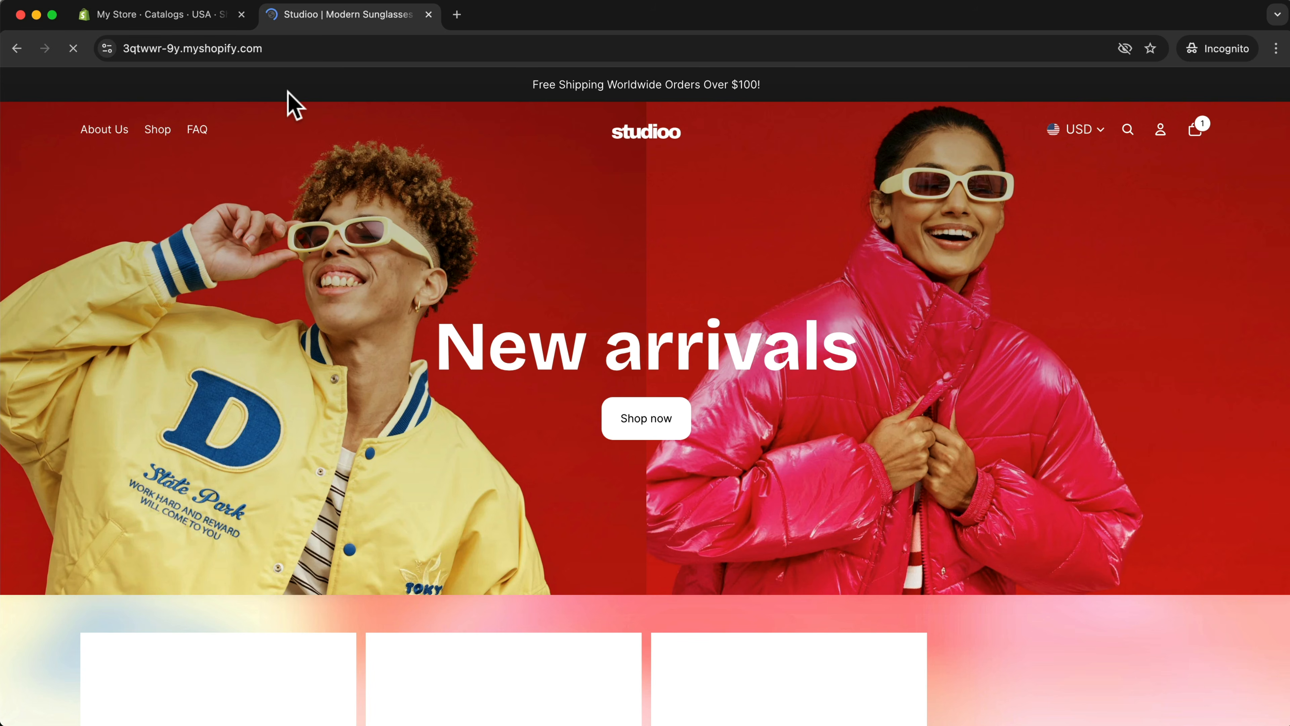
pyautogui.moveTo(154, 133)
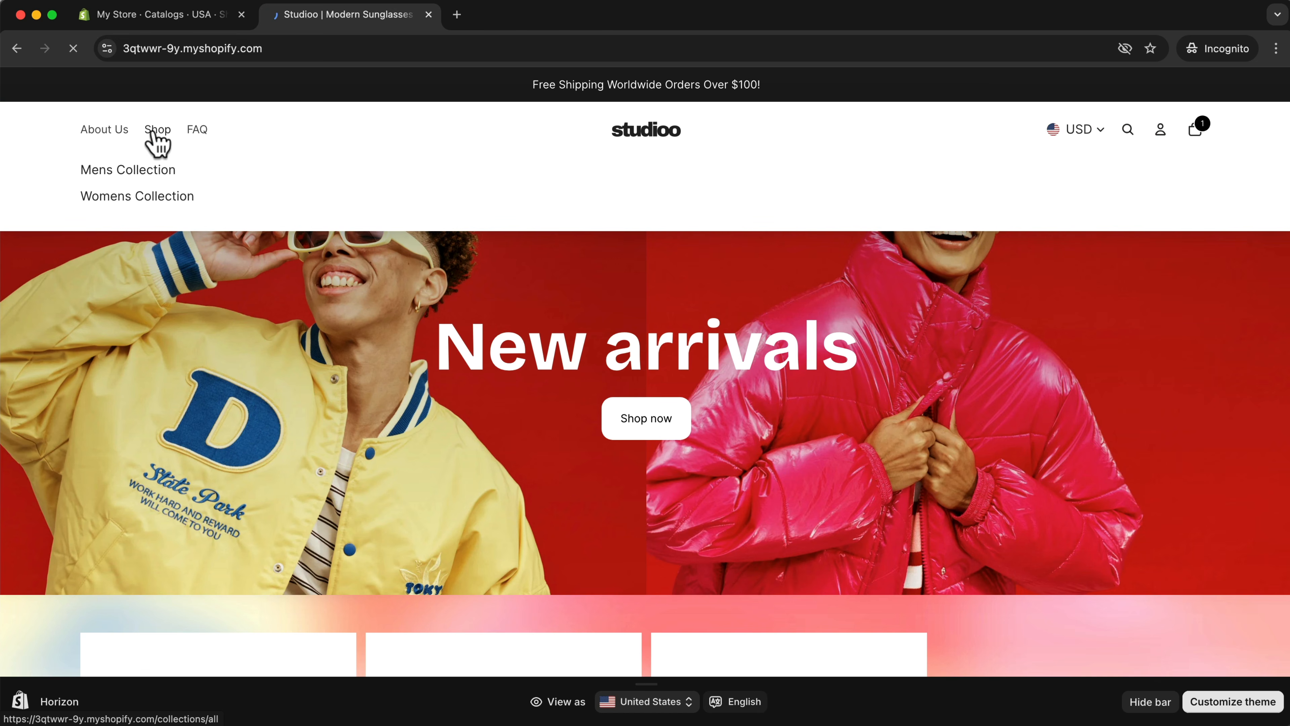
pyautogui.click(155, 133)
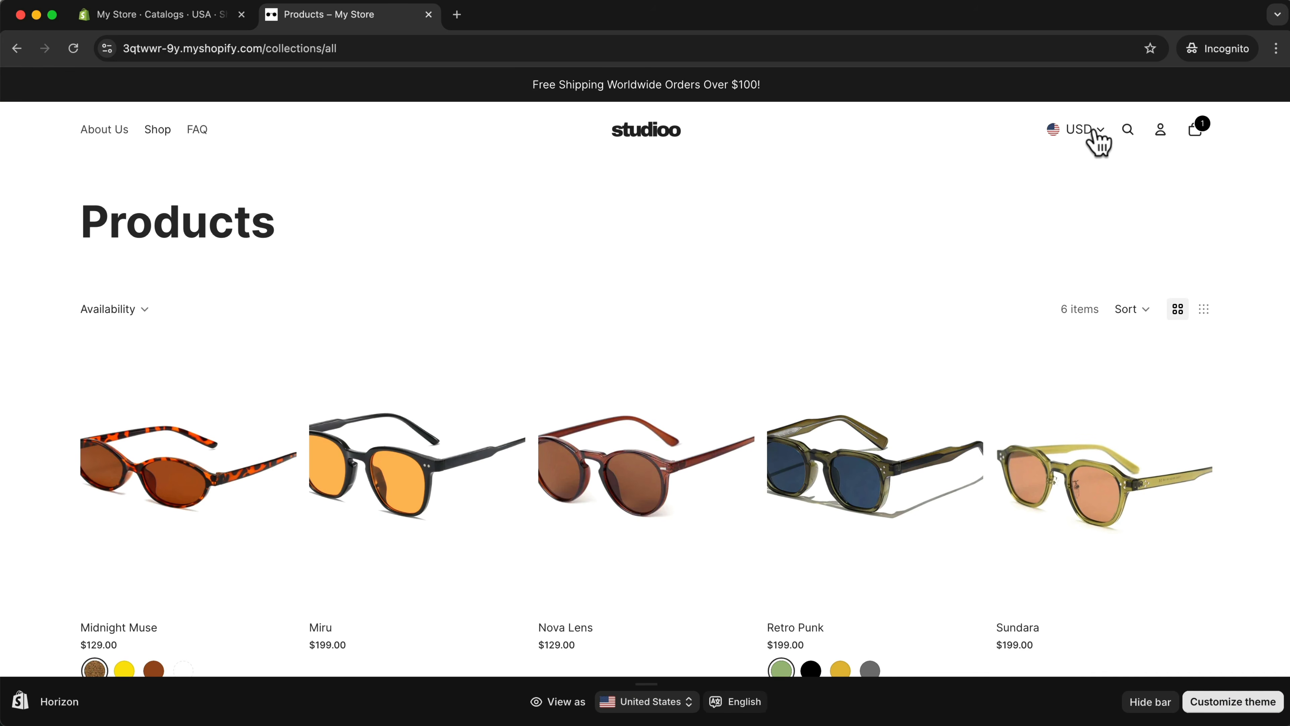
pyautogui.click(1096, 133)
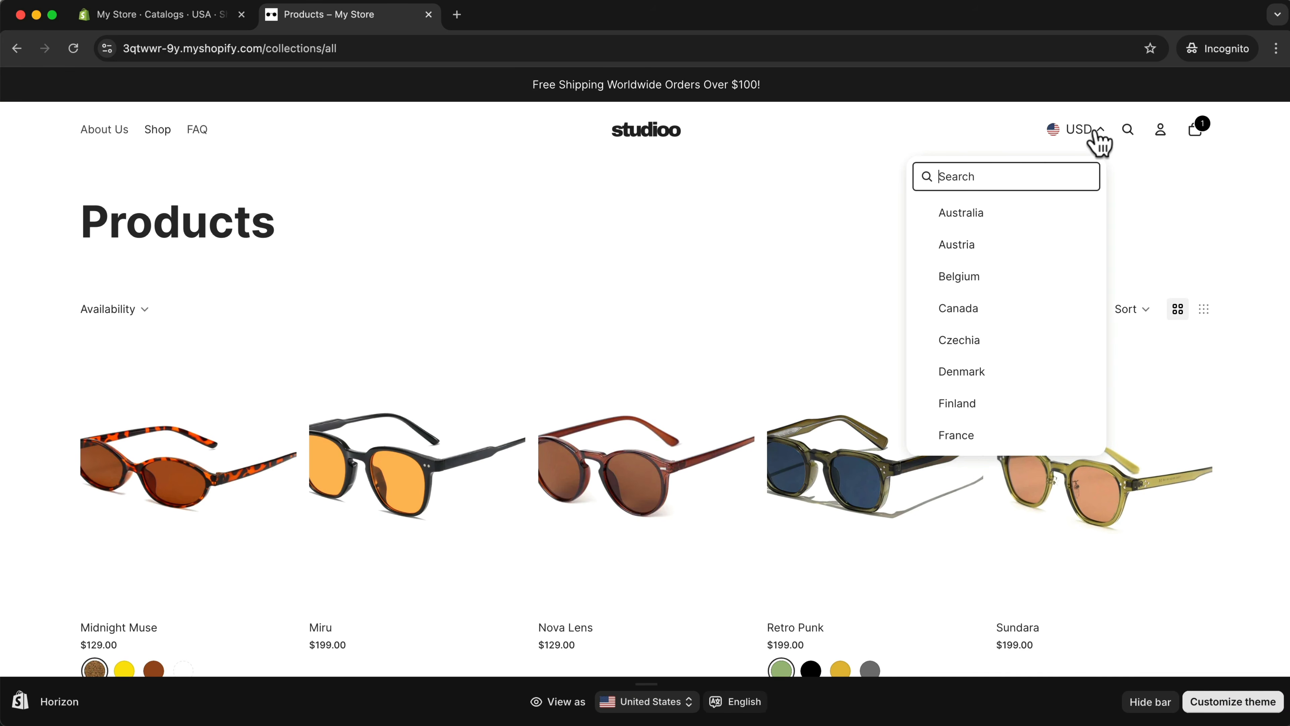
pyautogui.click(904, 153)
pyautogui.scroll(-6, 837, 188)
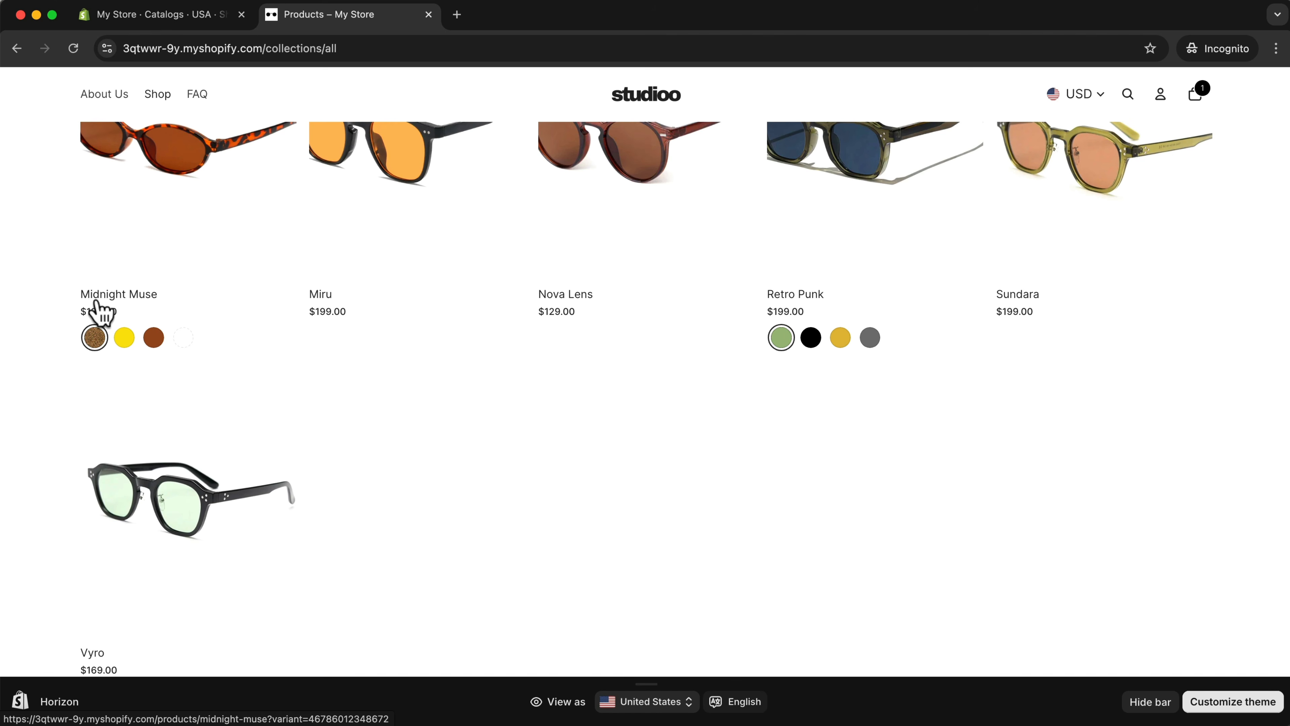
pyautogui.scroll(2, 576, 308)
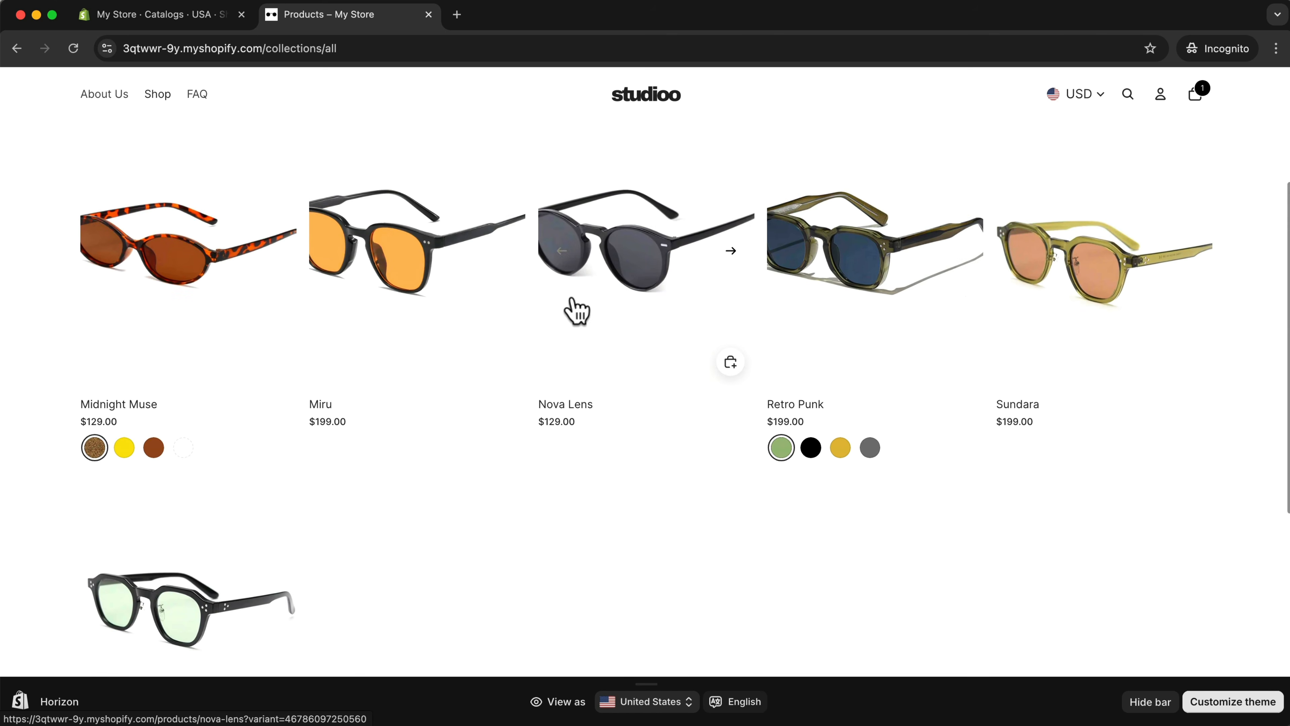
pyautogui.scroll(-5, 576, 308)
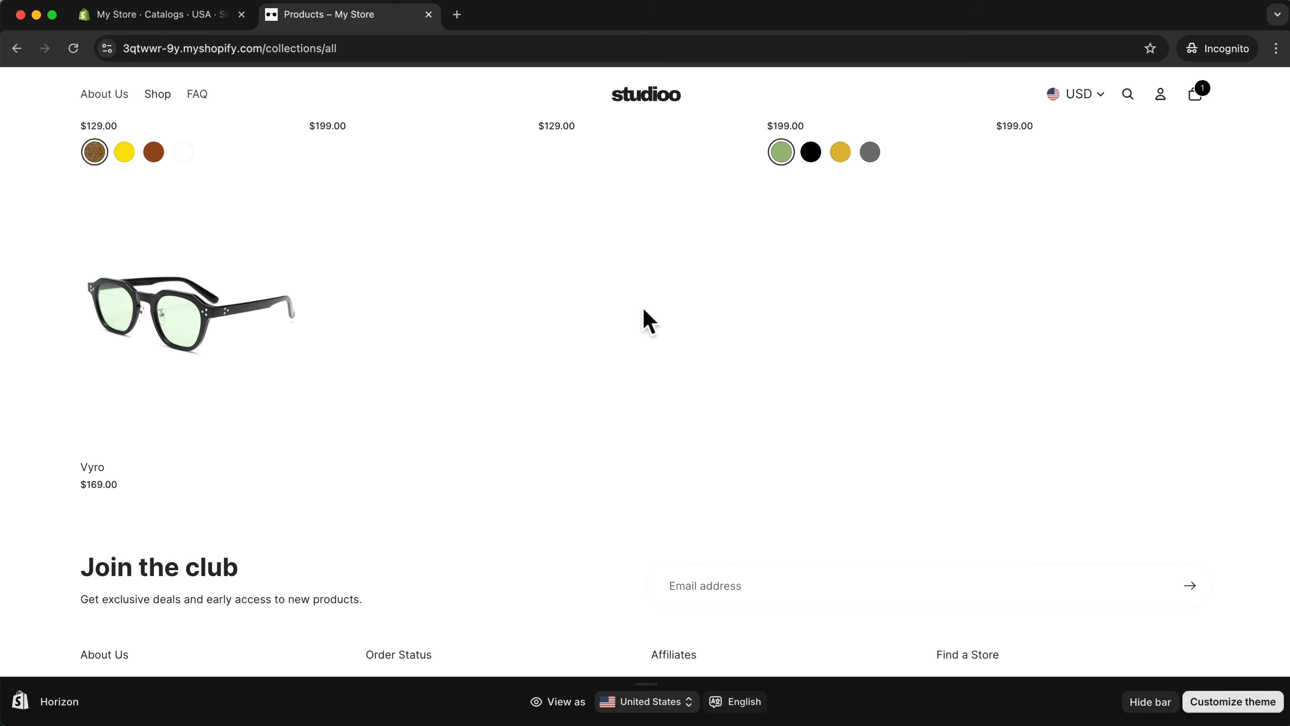
pyautogui.scroll(10, 513, 283)
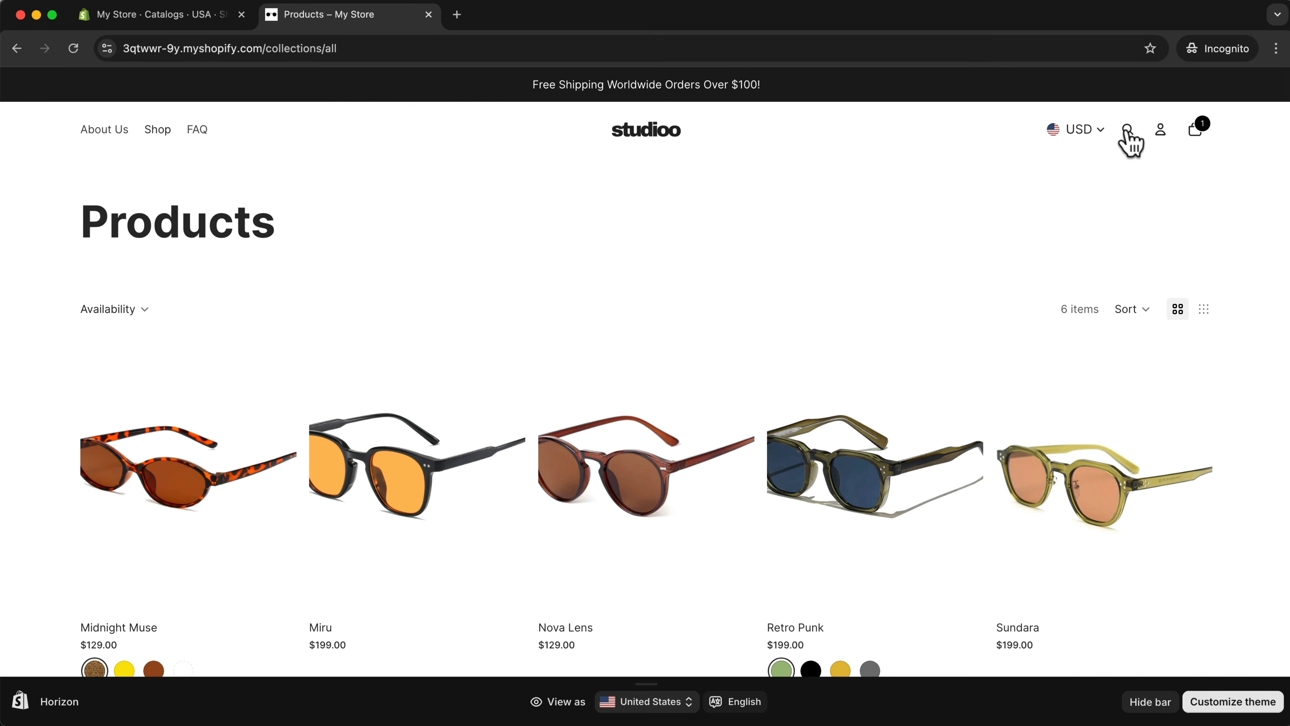
# Switch the storefront's country to Australia, compare its product list and prices, and return to the store admin's Markets list
pyautogui.click(1082, 133)
pyautogui.click(975, 222)
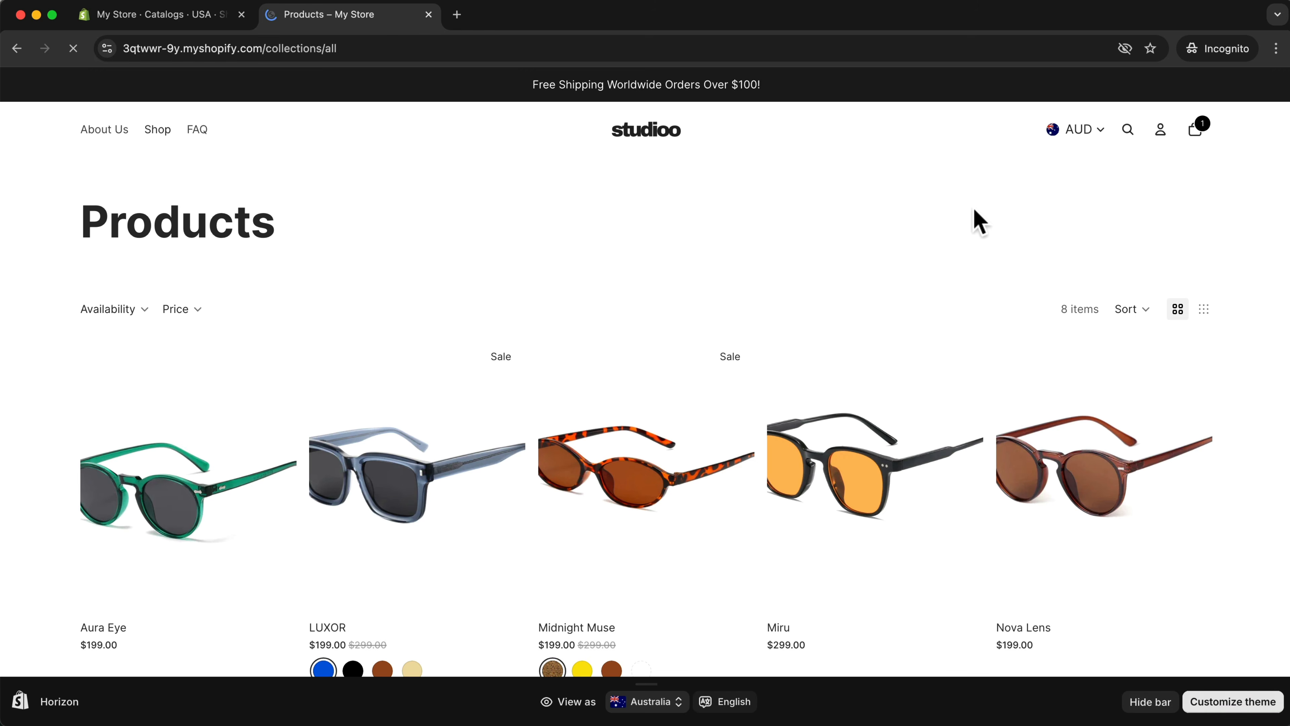
pyautogui.scroll(-5, 972, 218)
pyautogui.scroll(-2, 974, 209)
pyautogui.scroll(6, 974, 209)
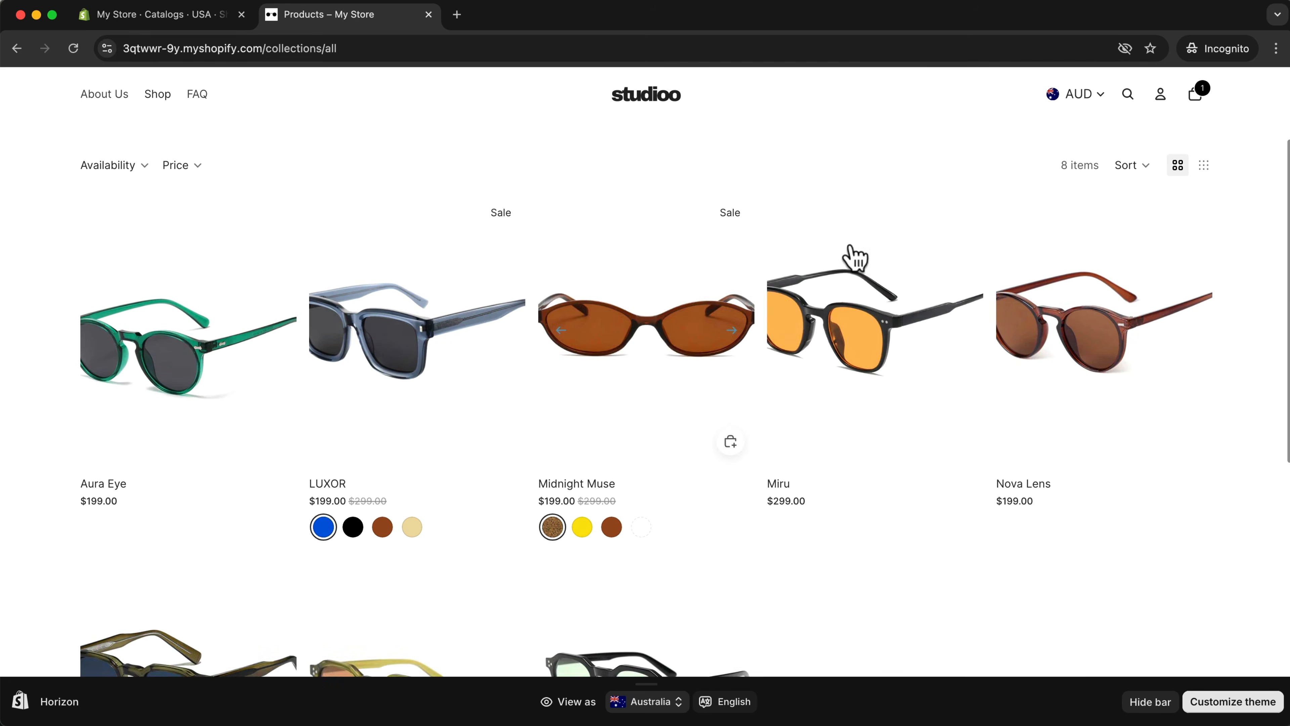
pyautogui.click(117, 20)
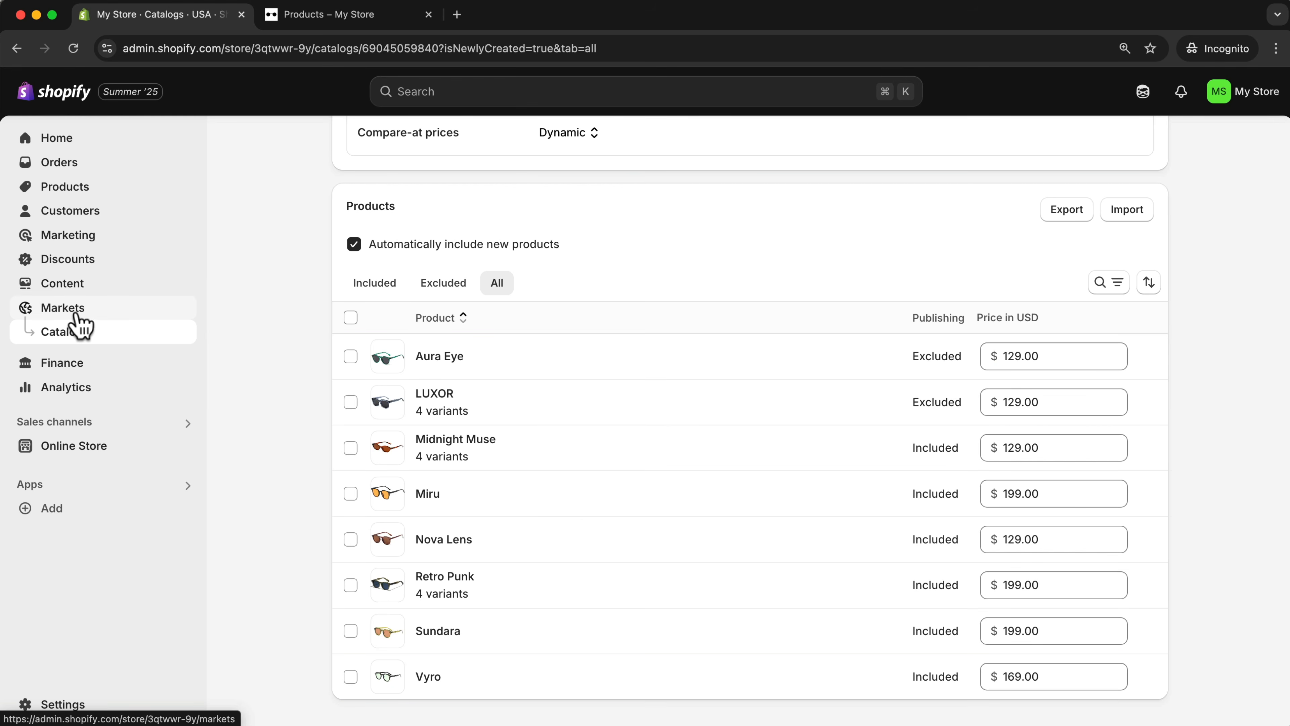
pyautogui.click(99, 312)
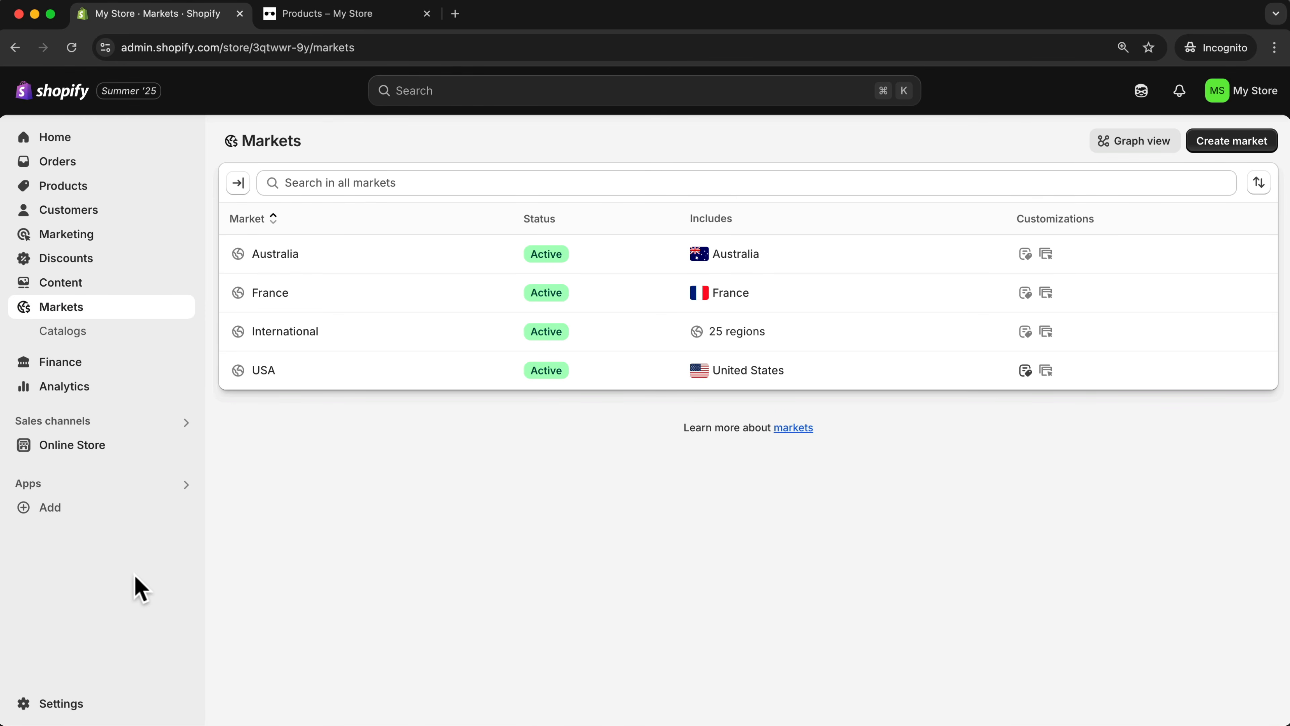
# Add French as a store language in the language settings, leaving it unassigned to the store's domain
pyautogui.click(47, 708)
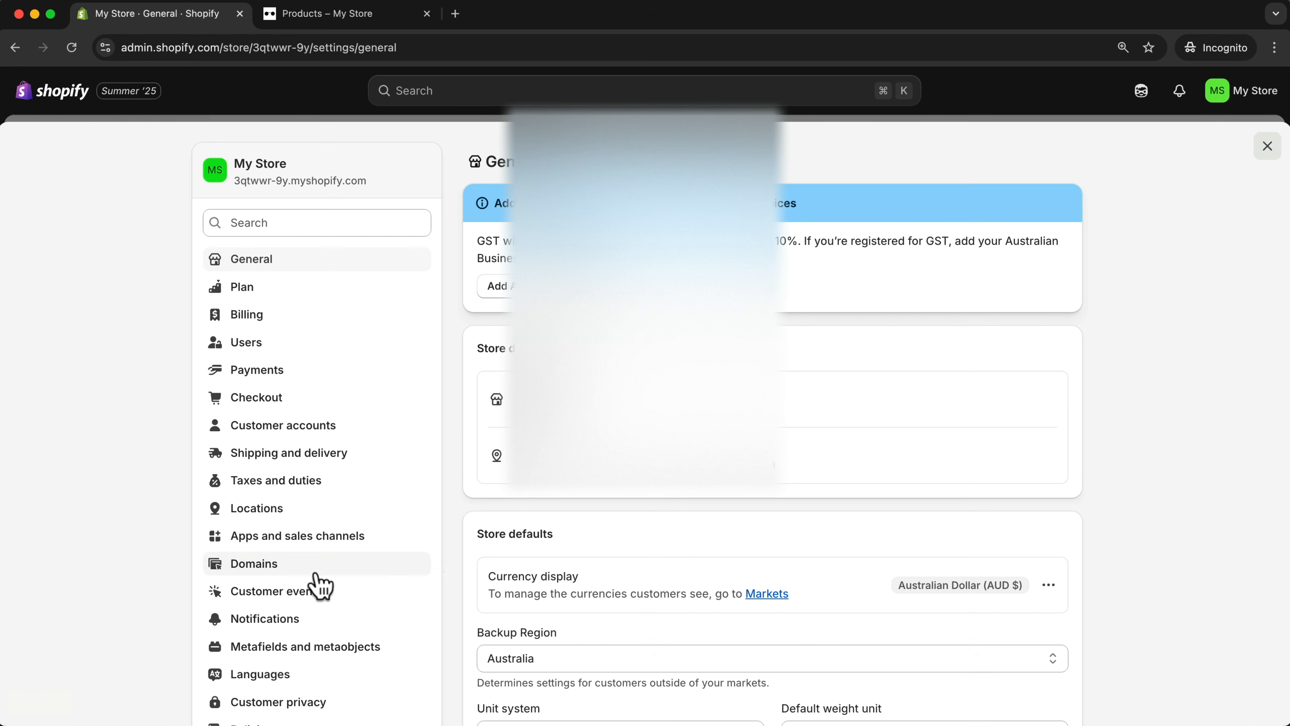
pyautogui.scroll(-5, 319, 584)
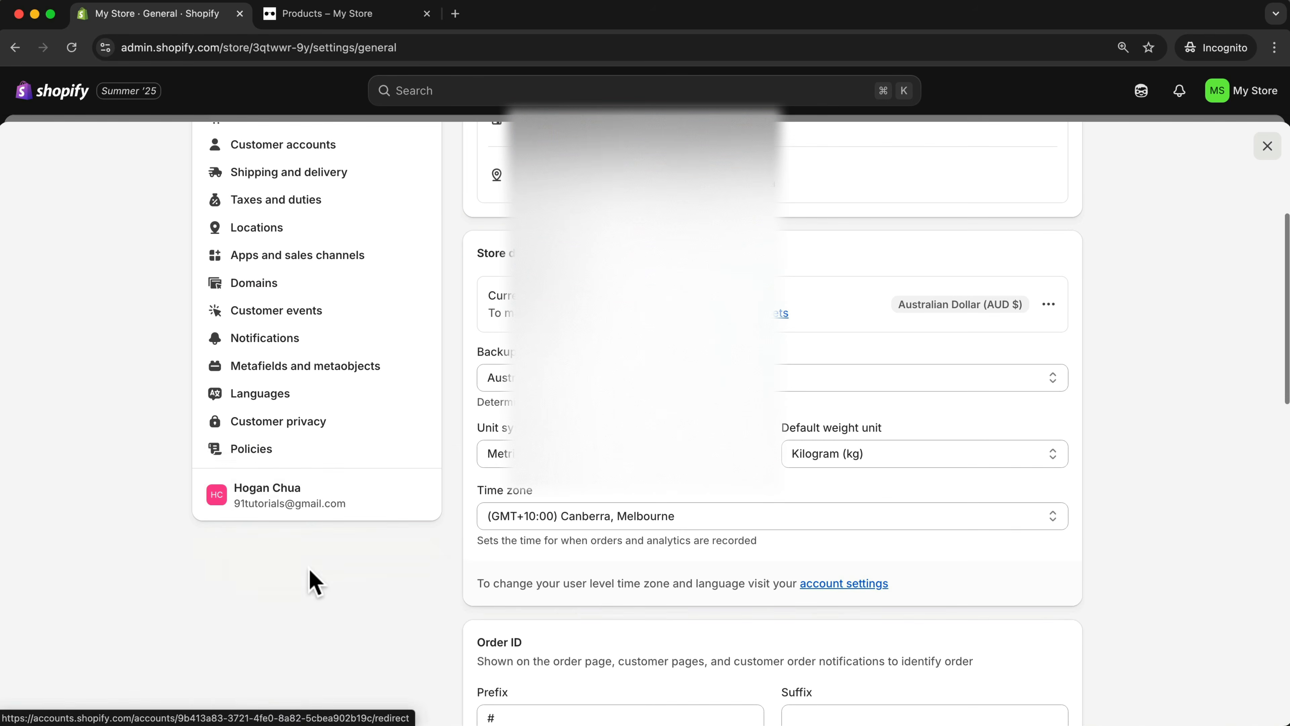
pyautogui.click(260, 398)
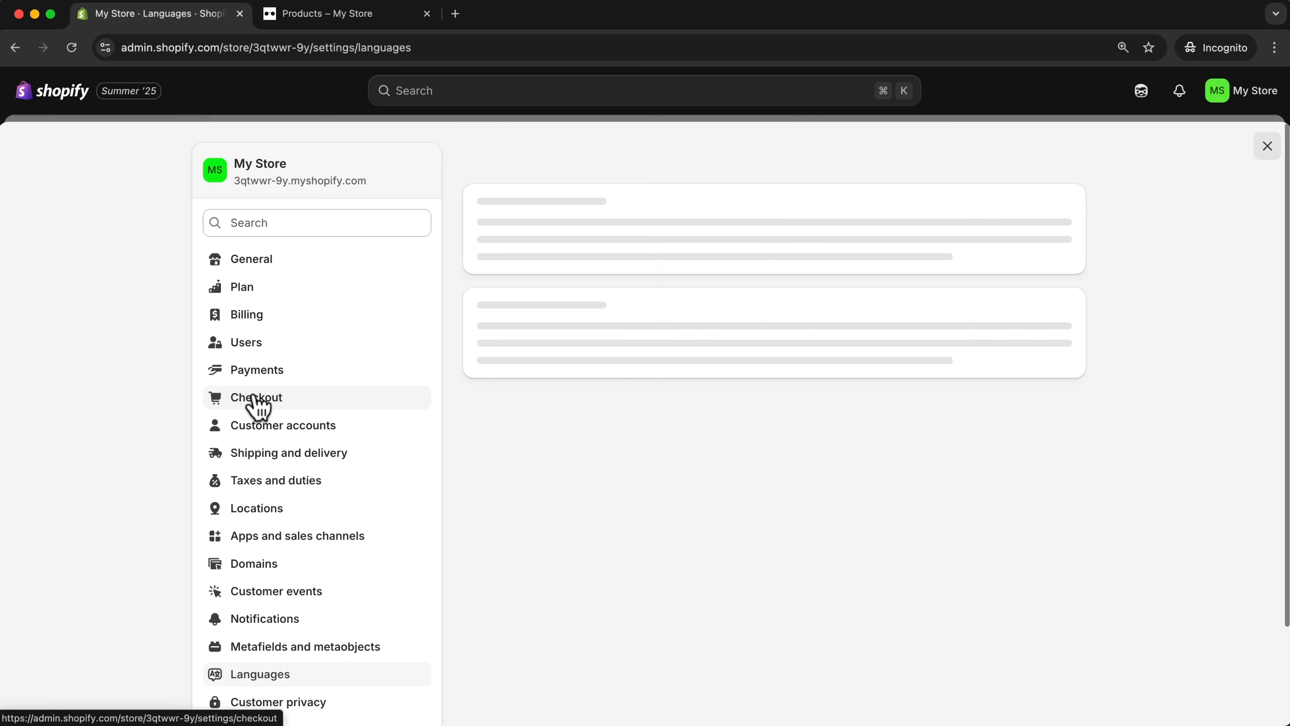
pyautogui.click(776, 490)
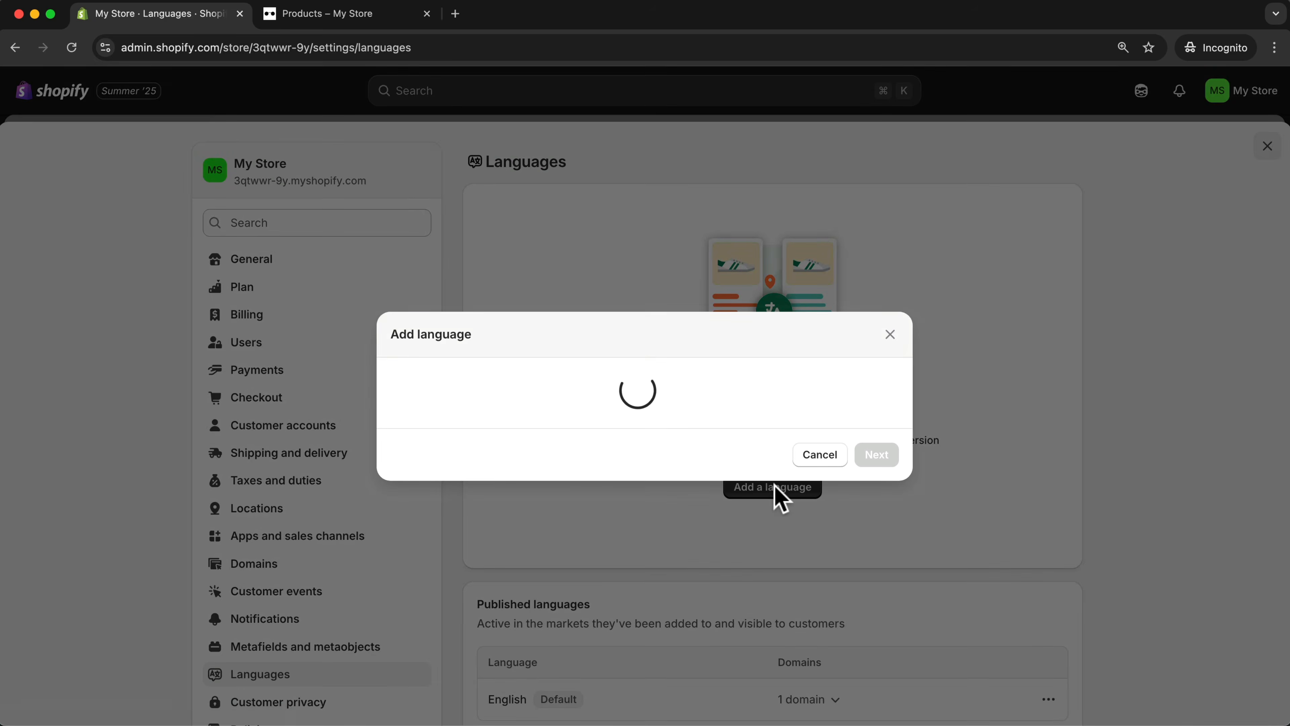
pyautogui.click(585, 364)
pyautogui.scroll(-10, 510, 595)
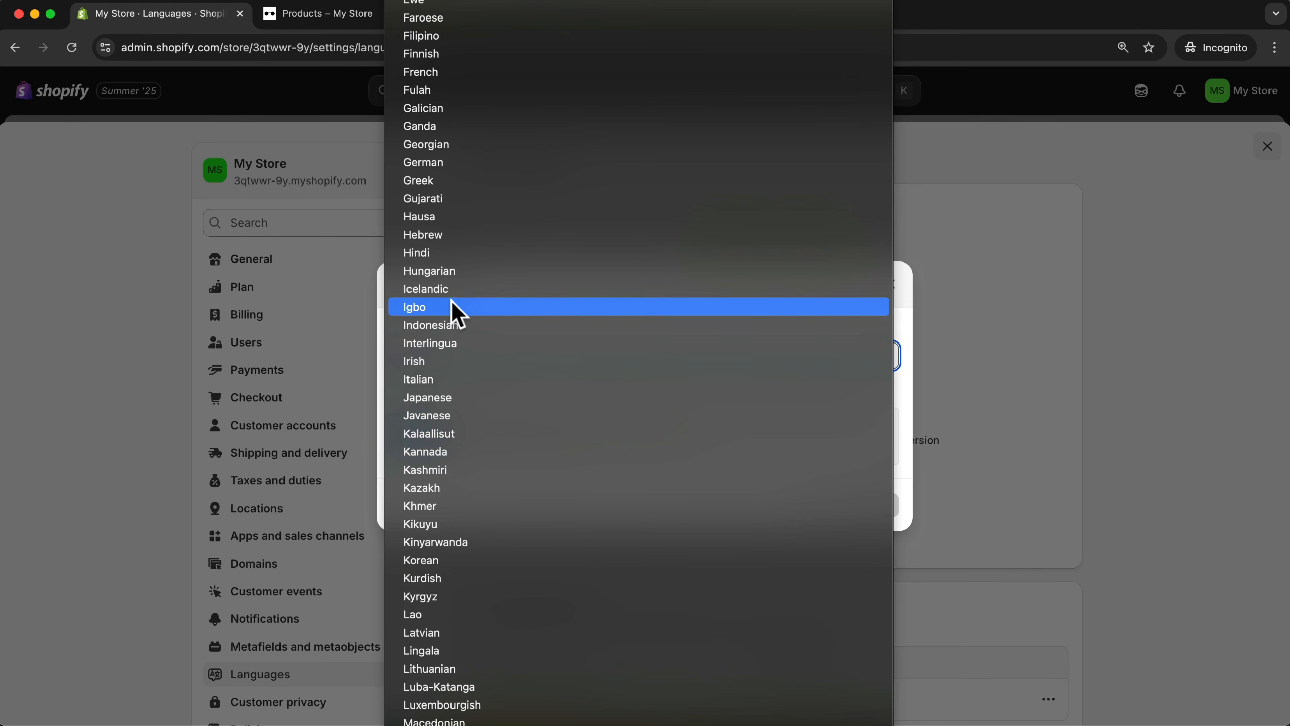
pyautogui.scroll(3, 452, 310)
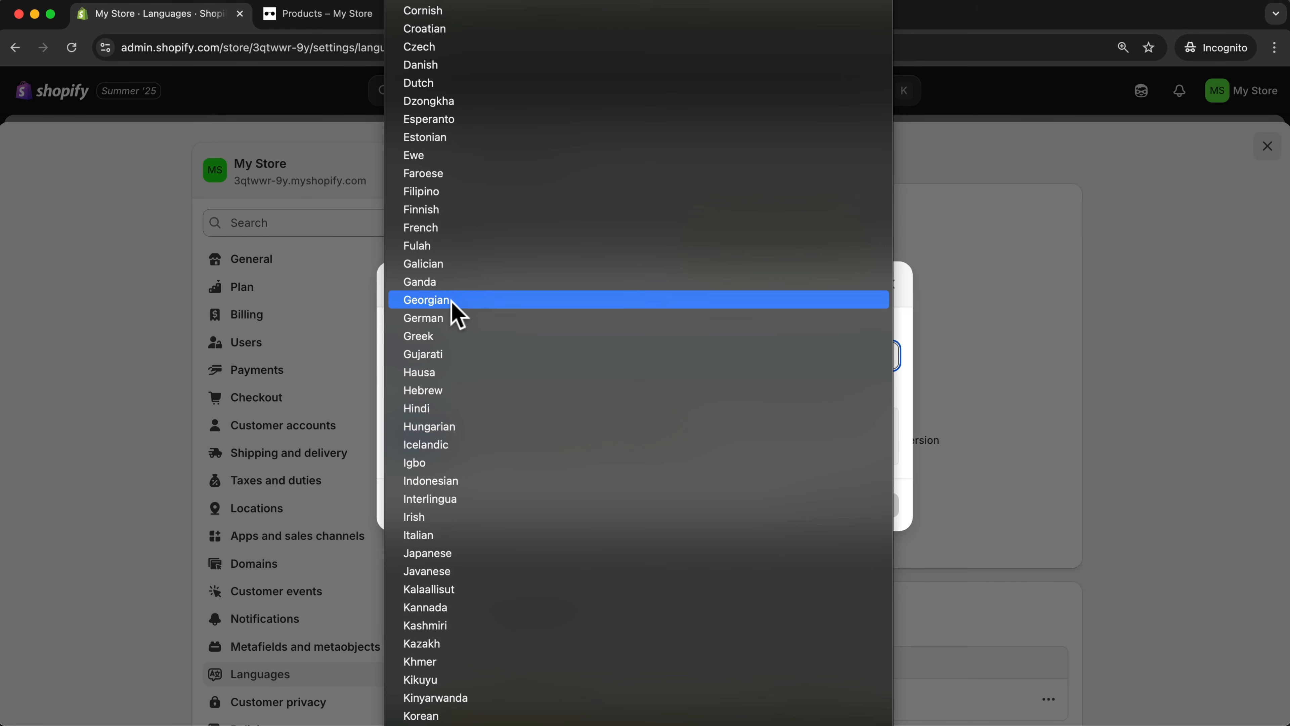
pyautogui.click(440, 229)
pyautogui.click(877, 550)
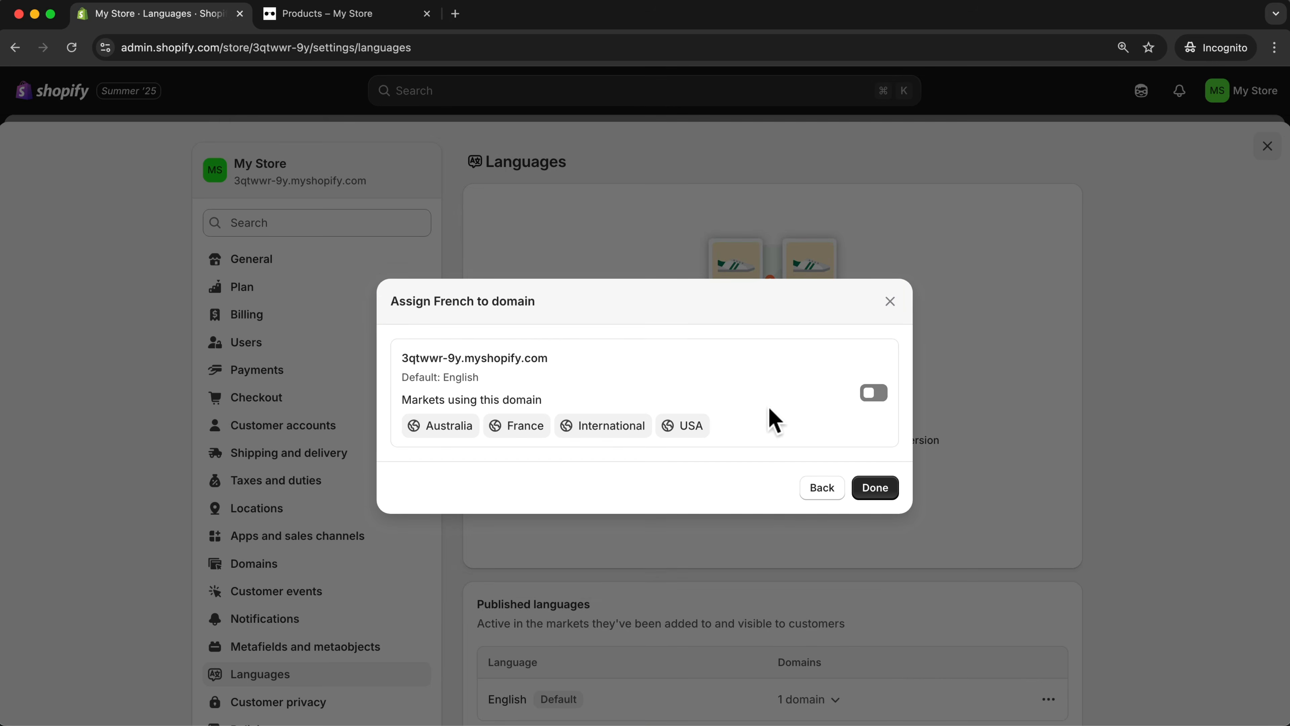
pyautogui.click(872, 491)
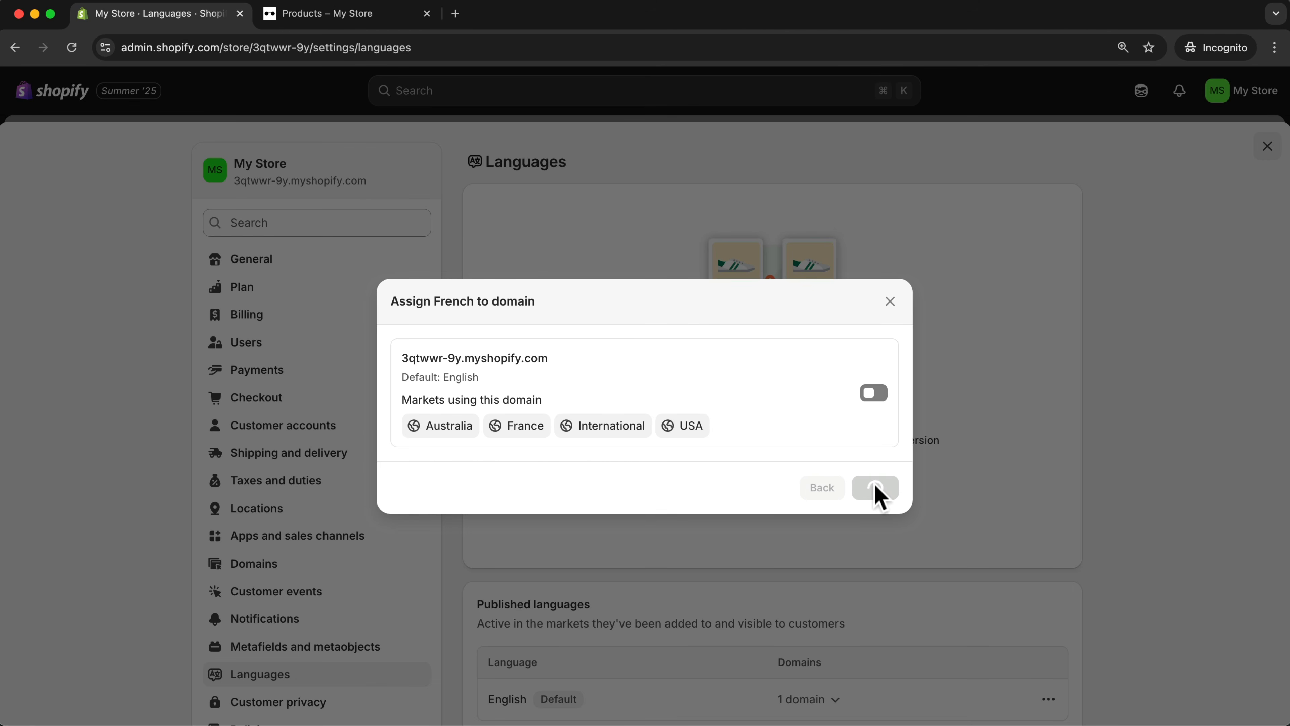
# Auto-translate the store's content into French with the Translate & Adapt app
pyautogui.scroll(-3, 562, 556)
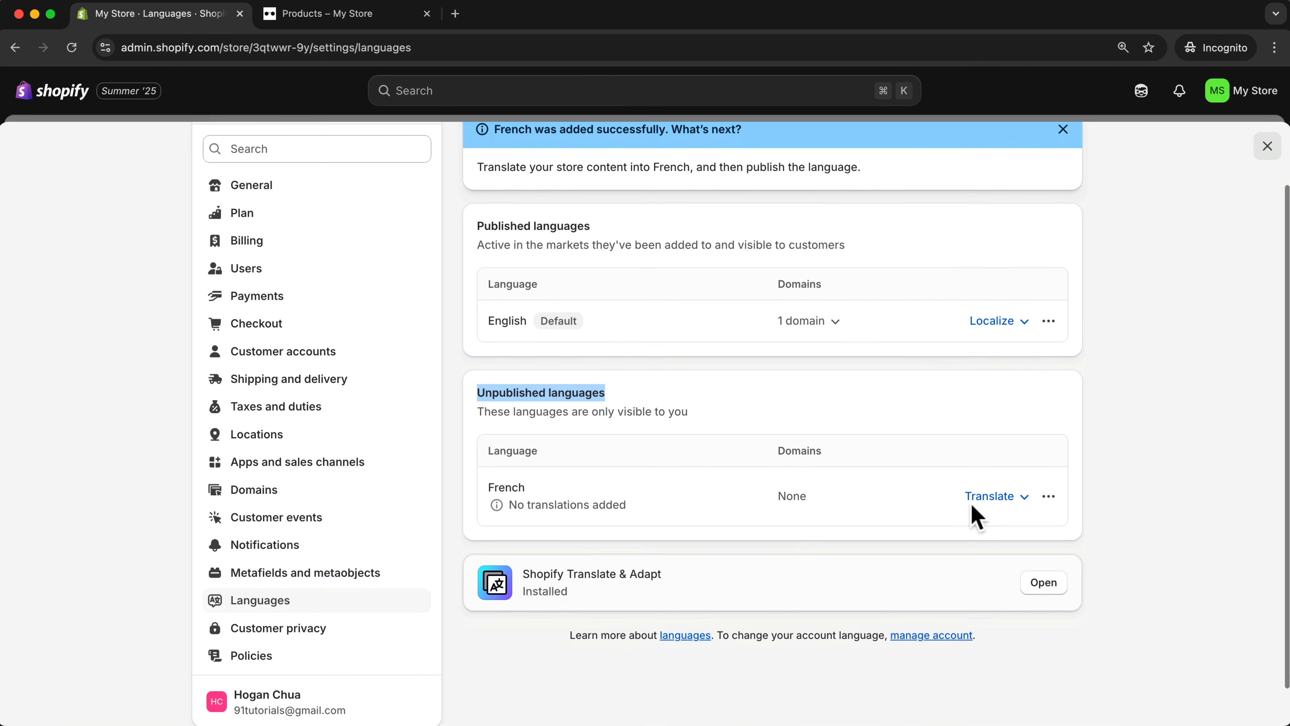
pyautogui.click(971, 504)
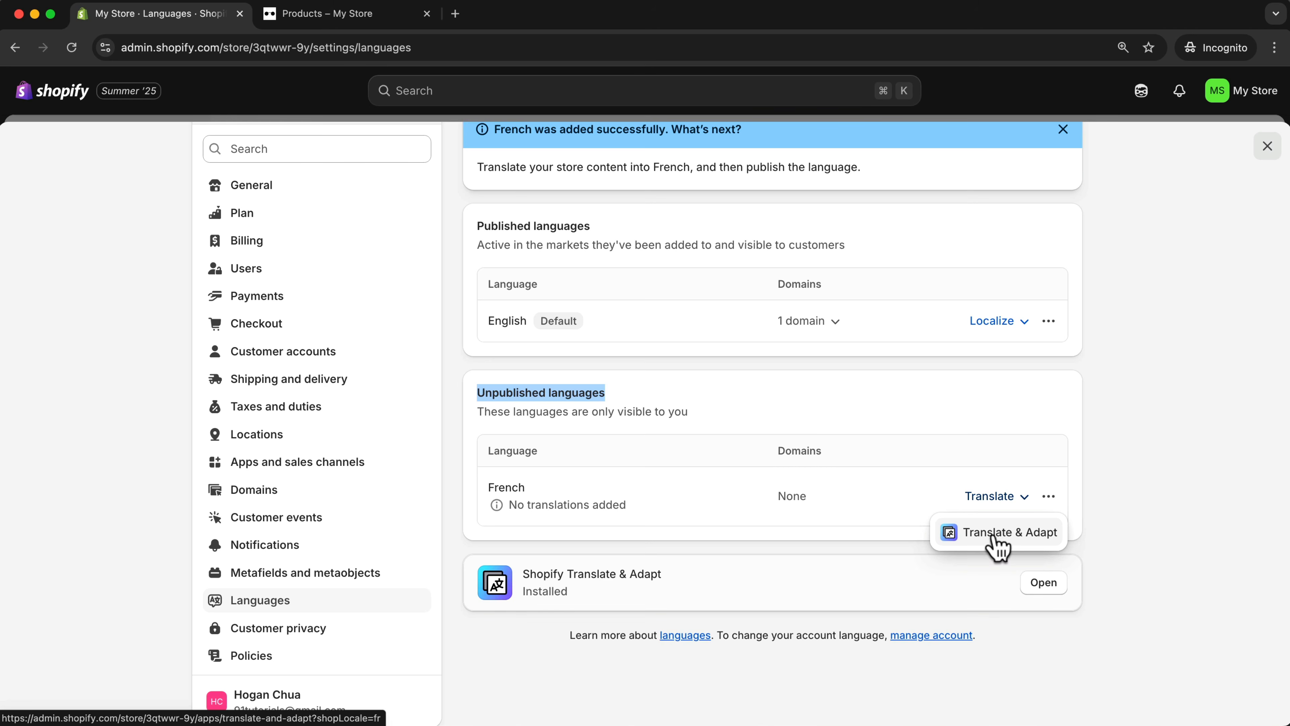
pyautogui.click(995, 537)
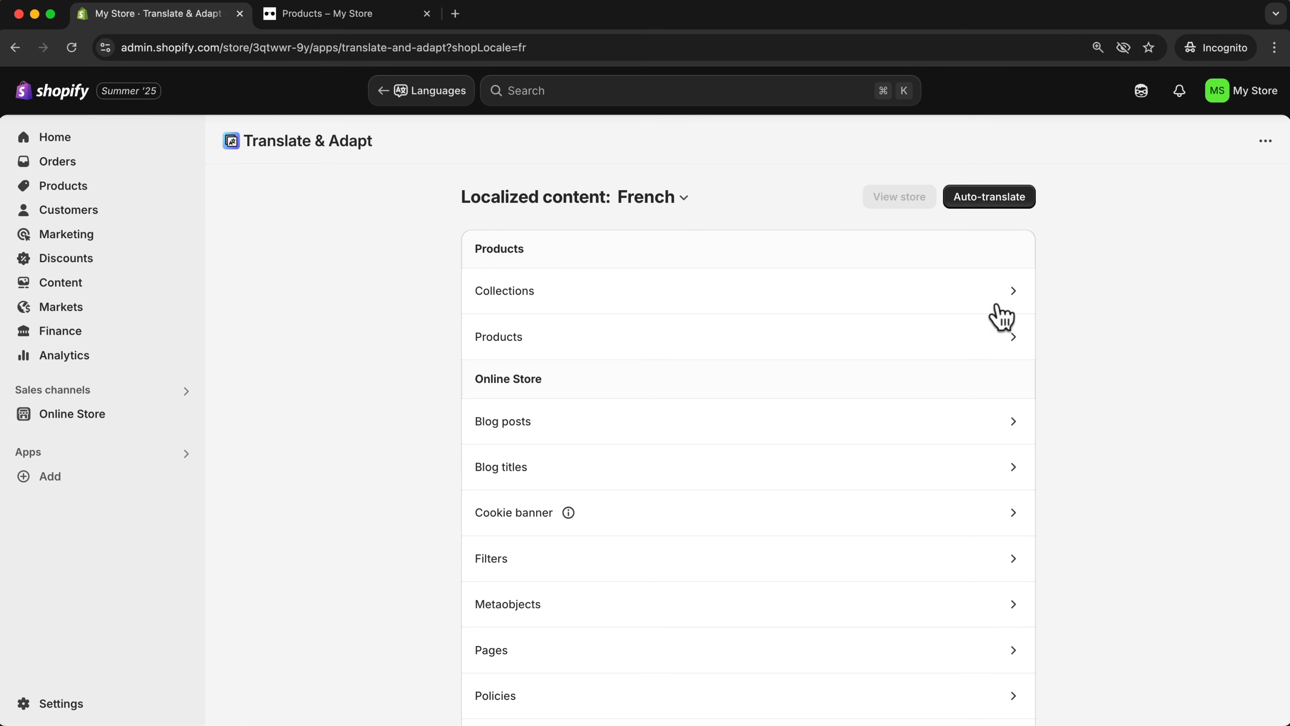
pyautogui.click(996, 199)
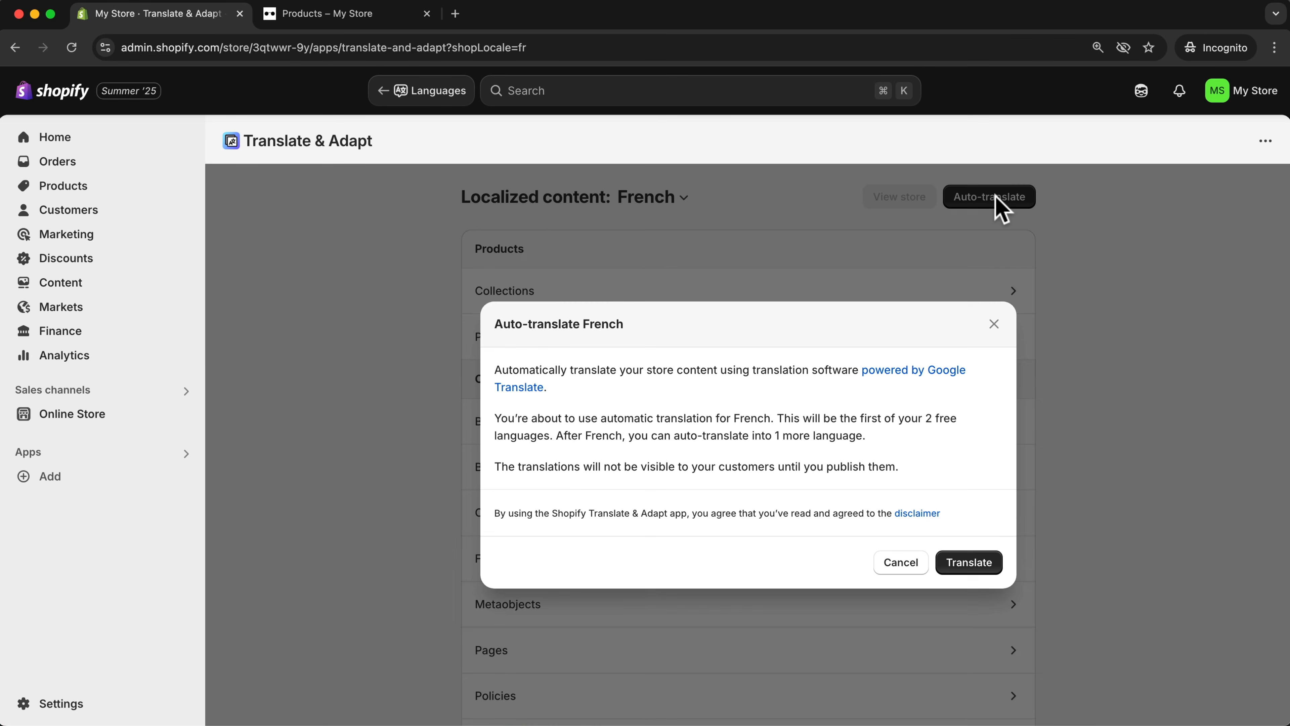
pyautogui.click(968, 563)
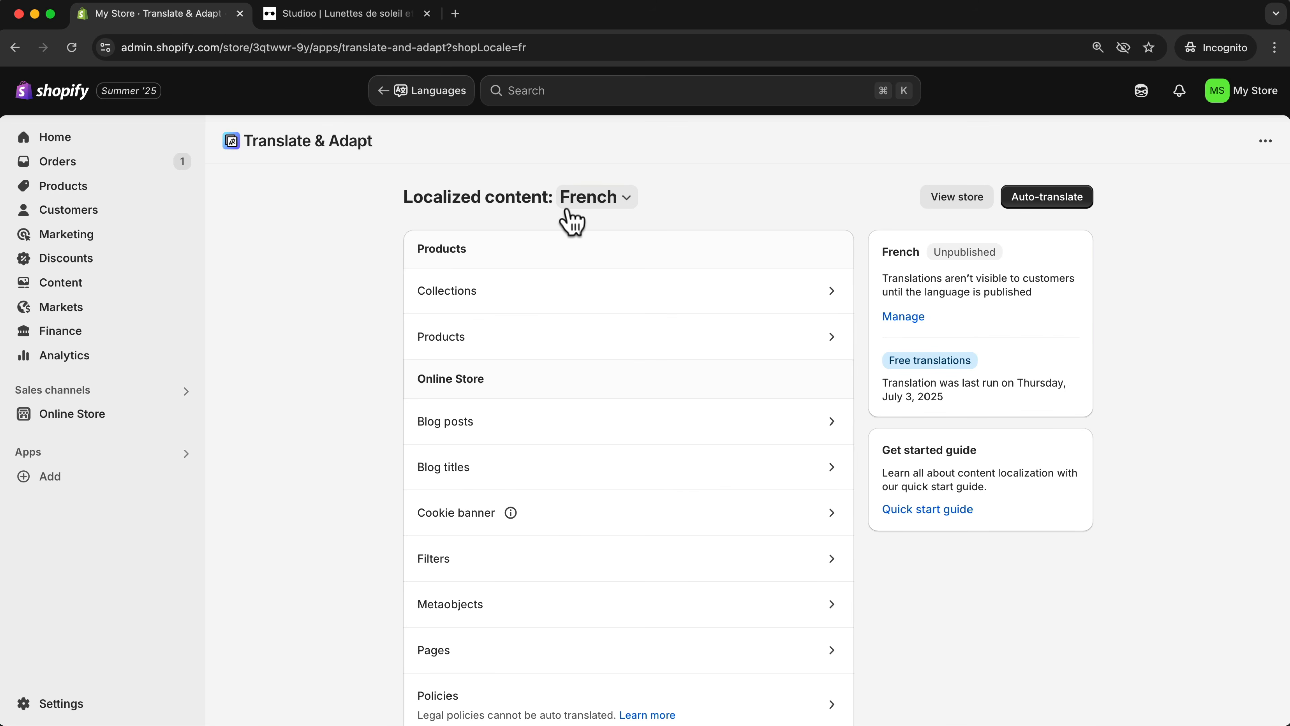
# Review the French translation of the Midnight Muse product, return to the translation overview and check French's publication status
pyautogui.click(443, 336)
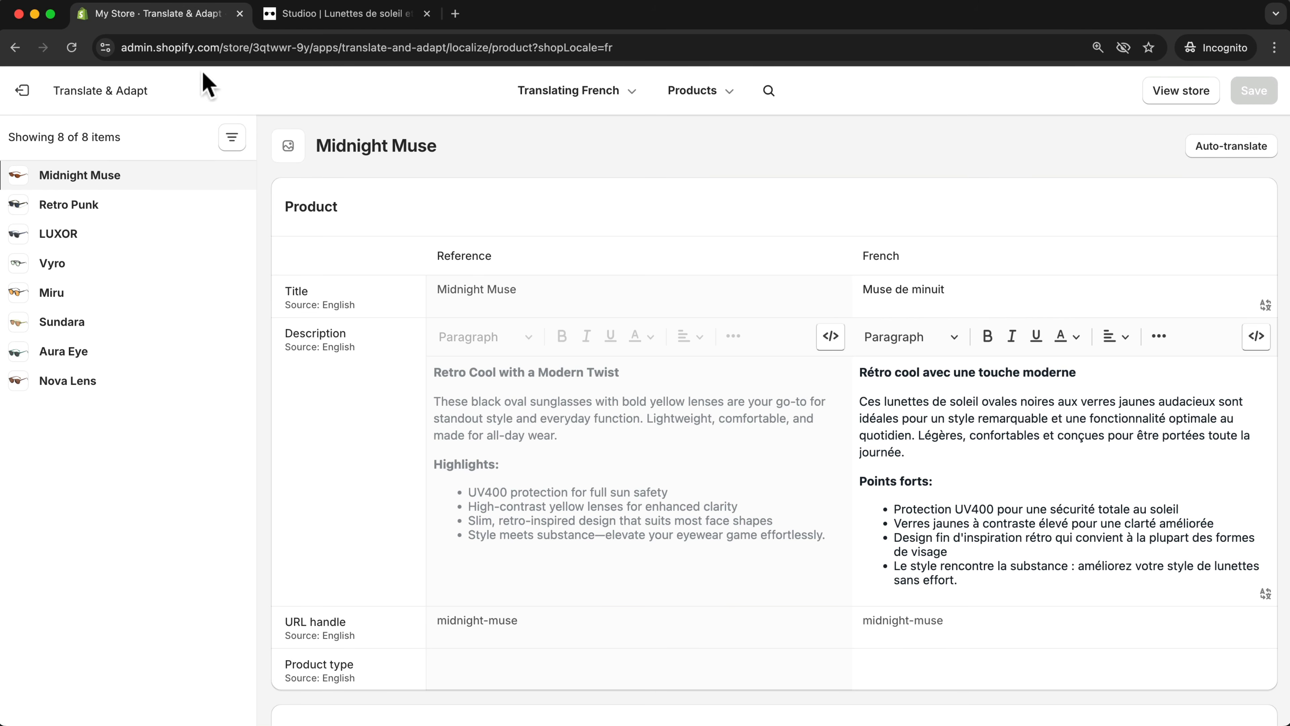
pyautogui.click(29, 92)
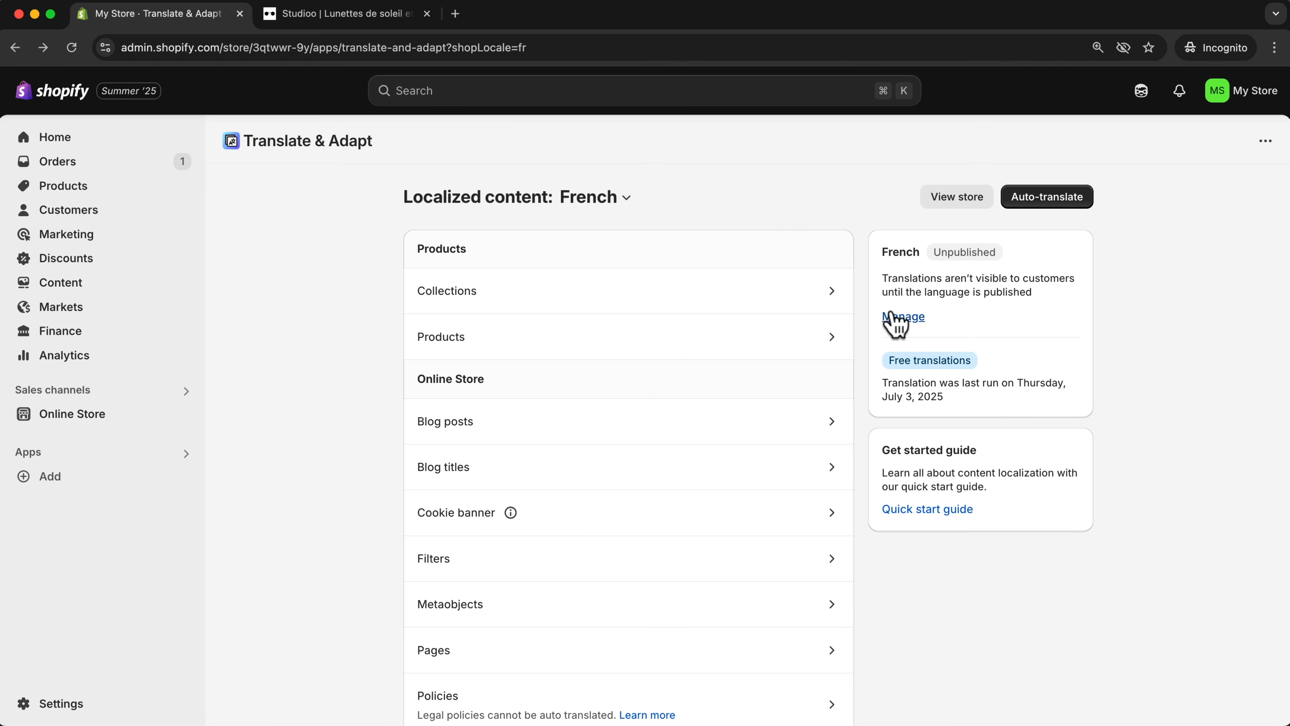
pyautogui.moveTo(931, 253); pyautogui.dragTo(1005, 258)
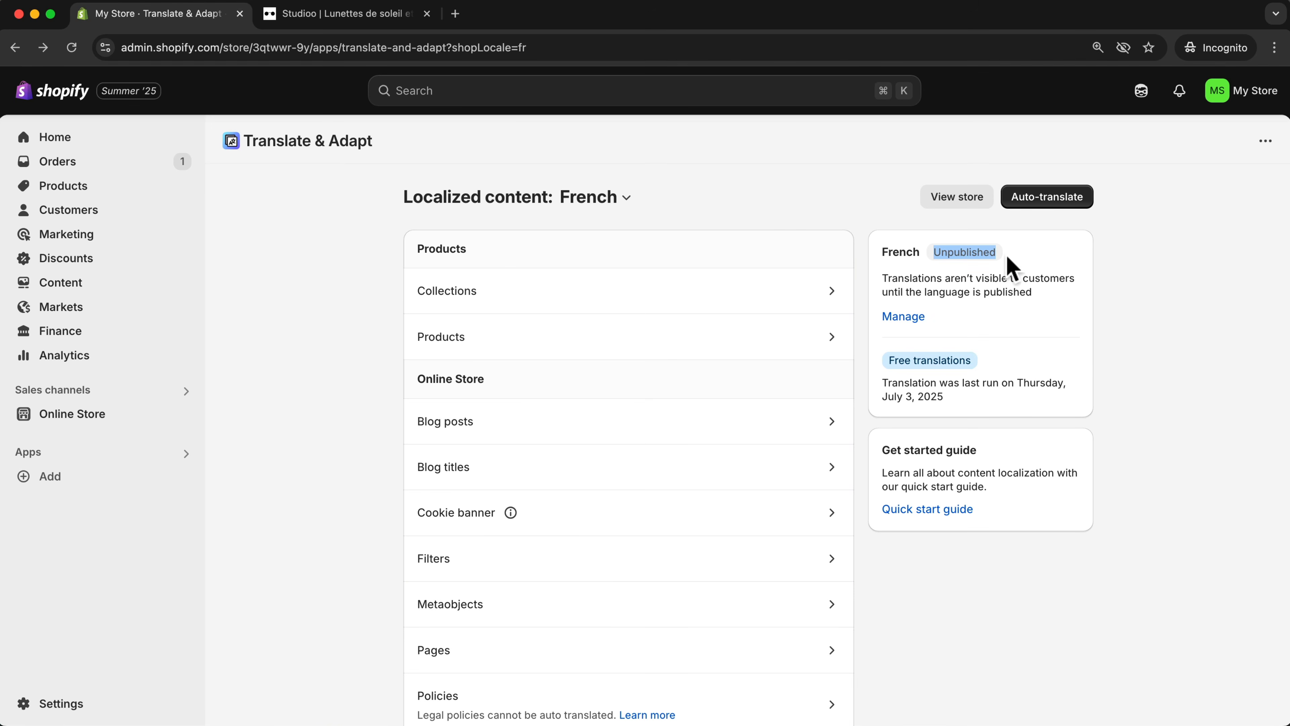
# Publish French in the language settings and keep it assigned to the 3qtwwr-9y.myshopify.com domain
pyautogui.click(903, 317)
pyautogui.click(1048, 469)
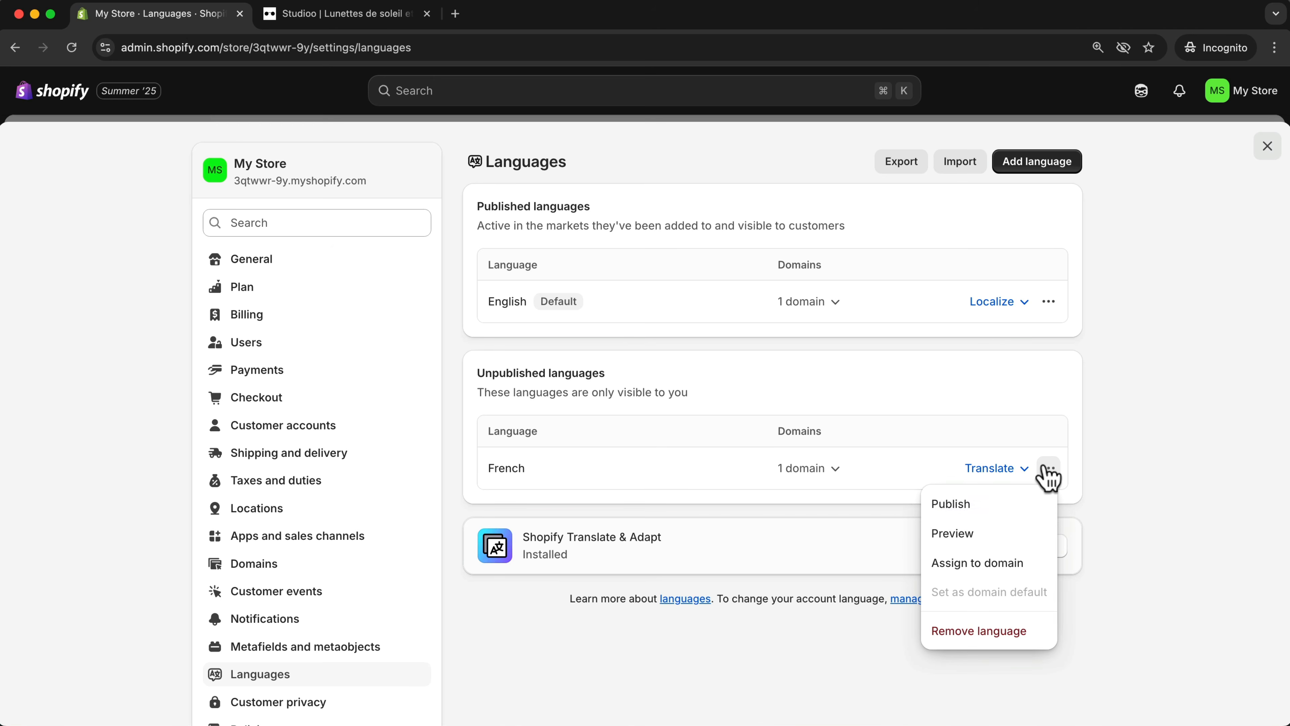
pyautogui.click(1005, 508)
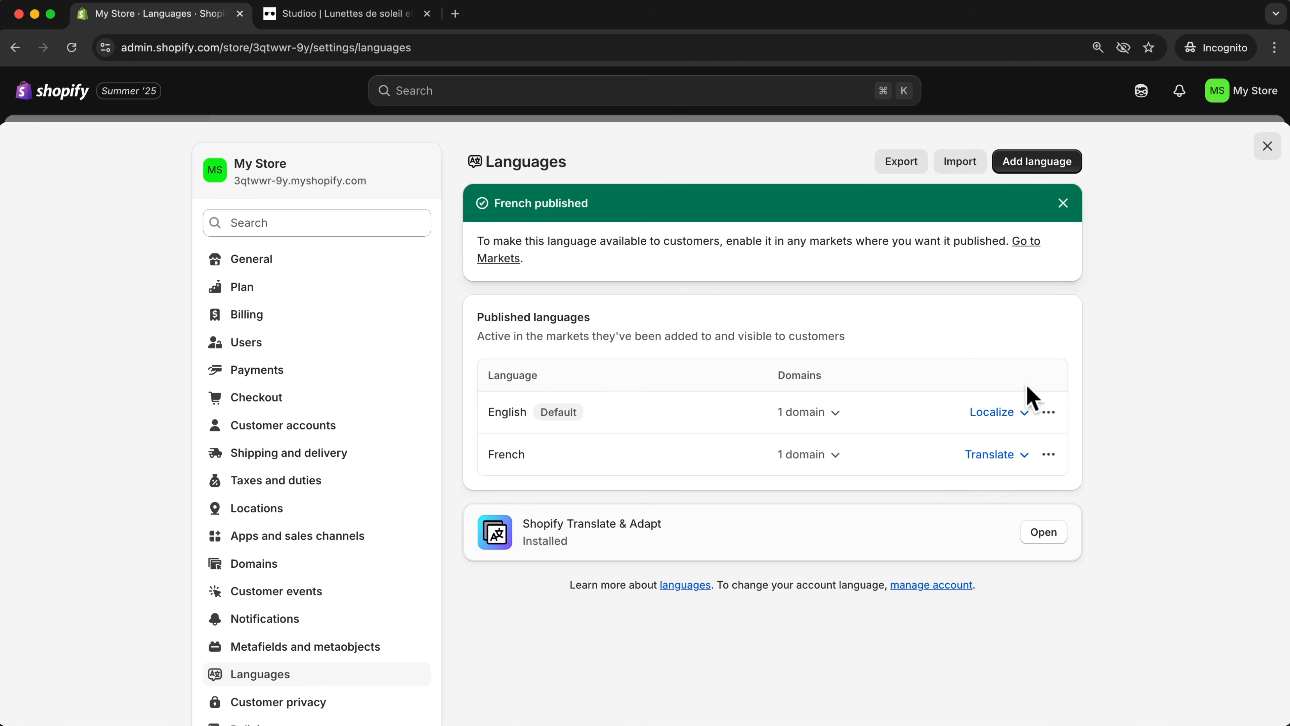
pyautogui.click(1046, 457)
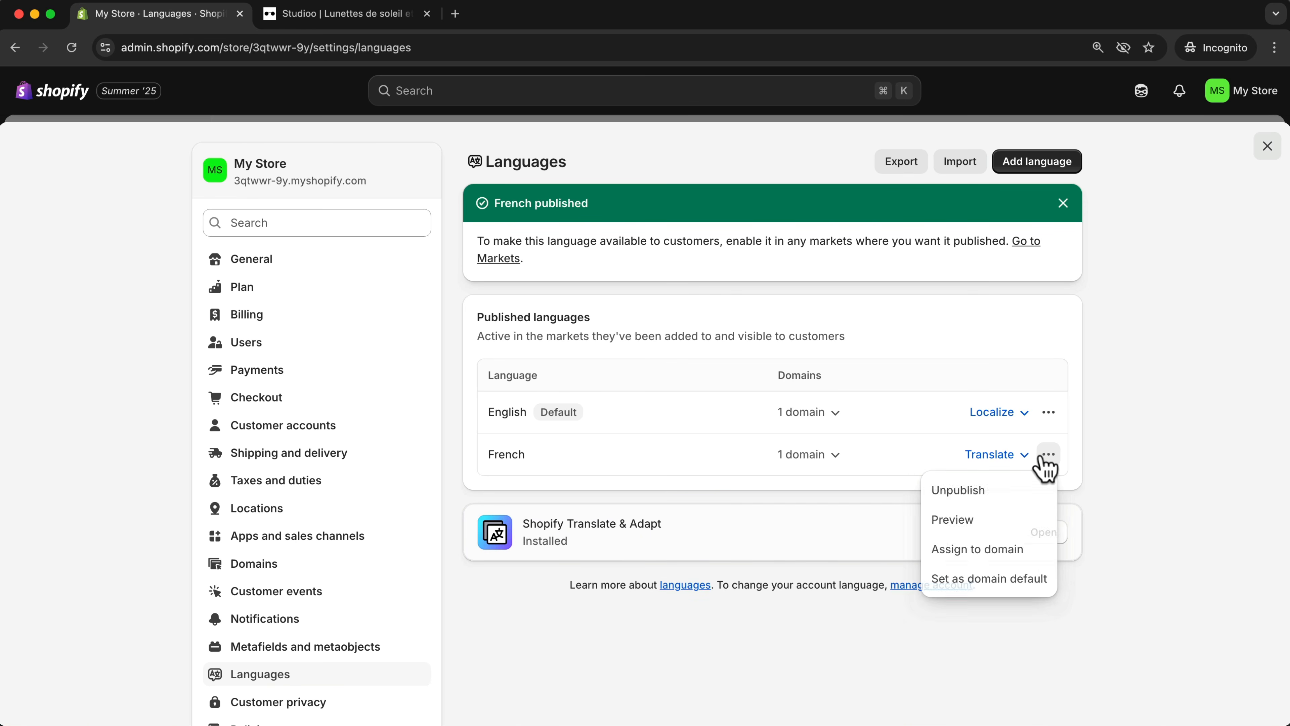
pyautogui.click(998, 554)
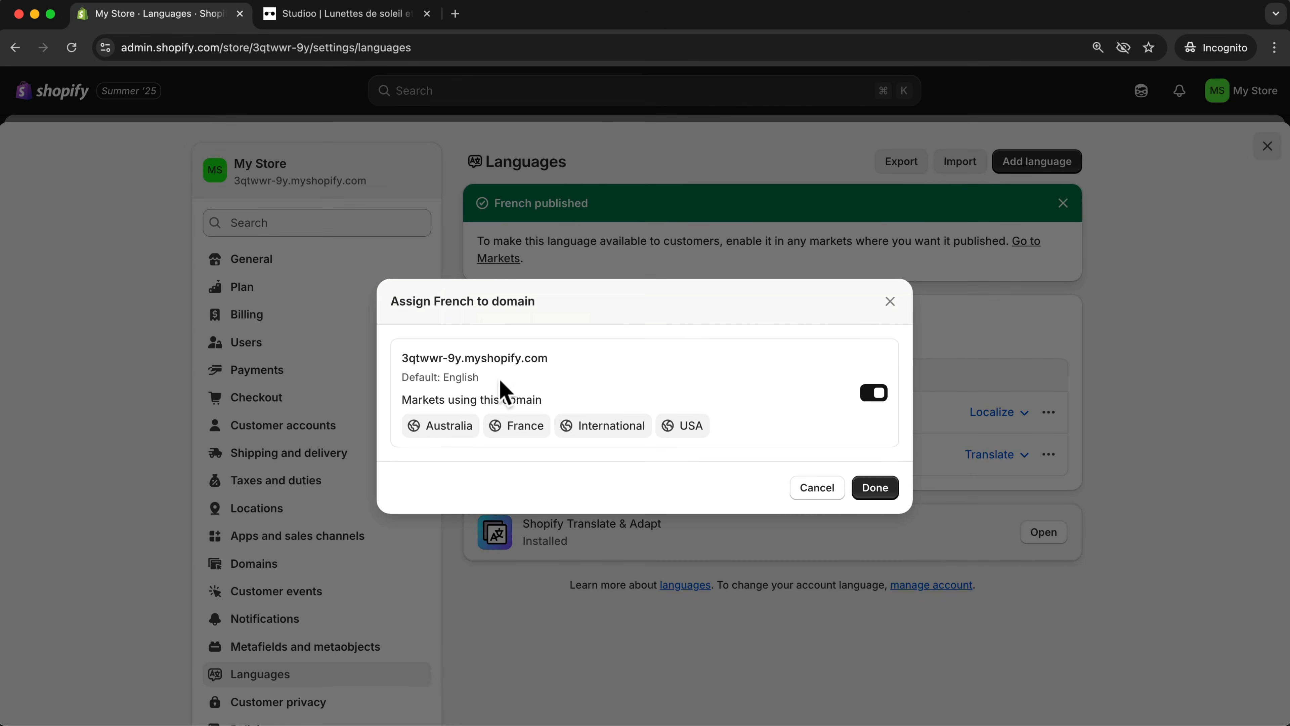
pyautogui.moveTo(552, 358); pyautogui.dragTo(393, 359)
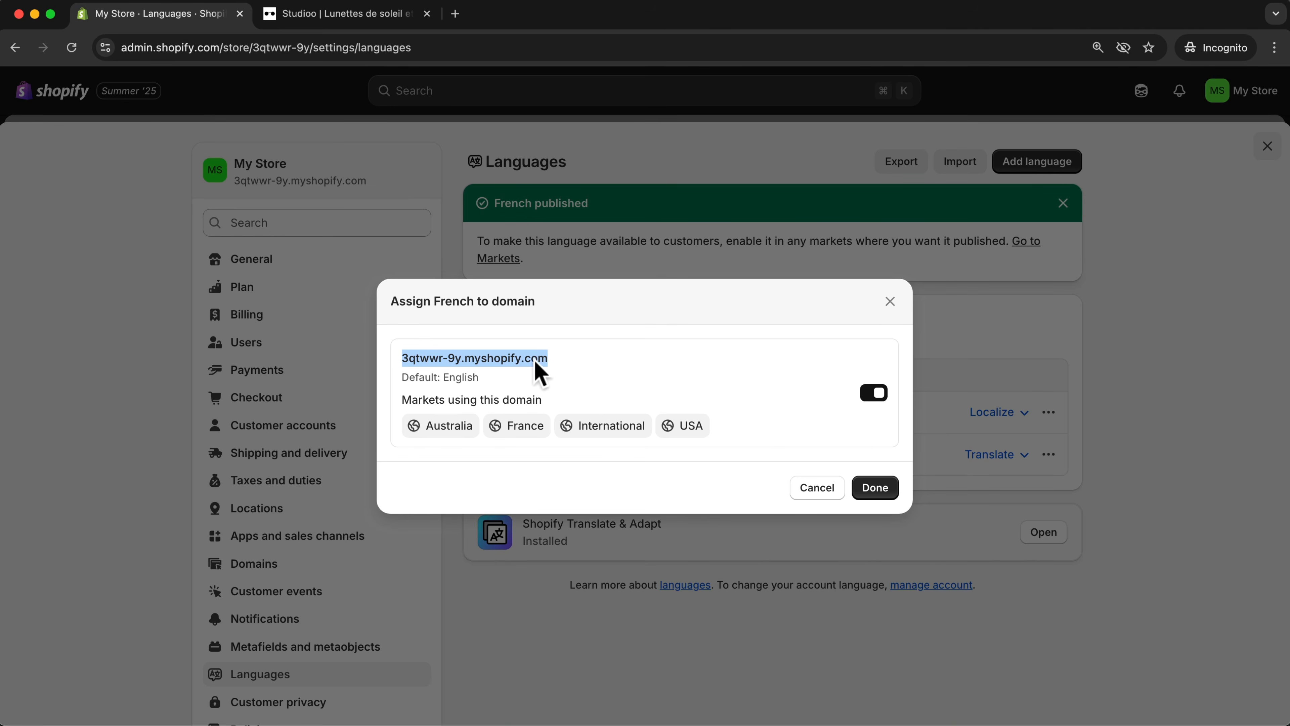
pyautogui.click(875, 488)
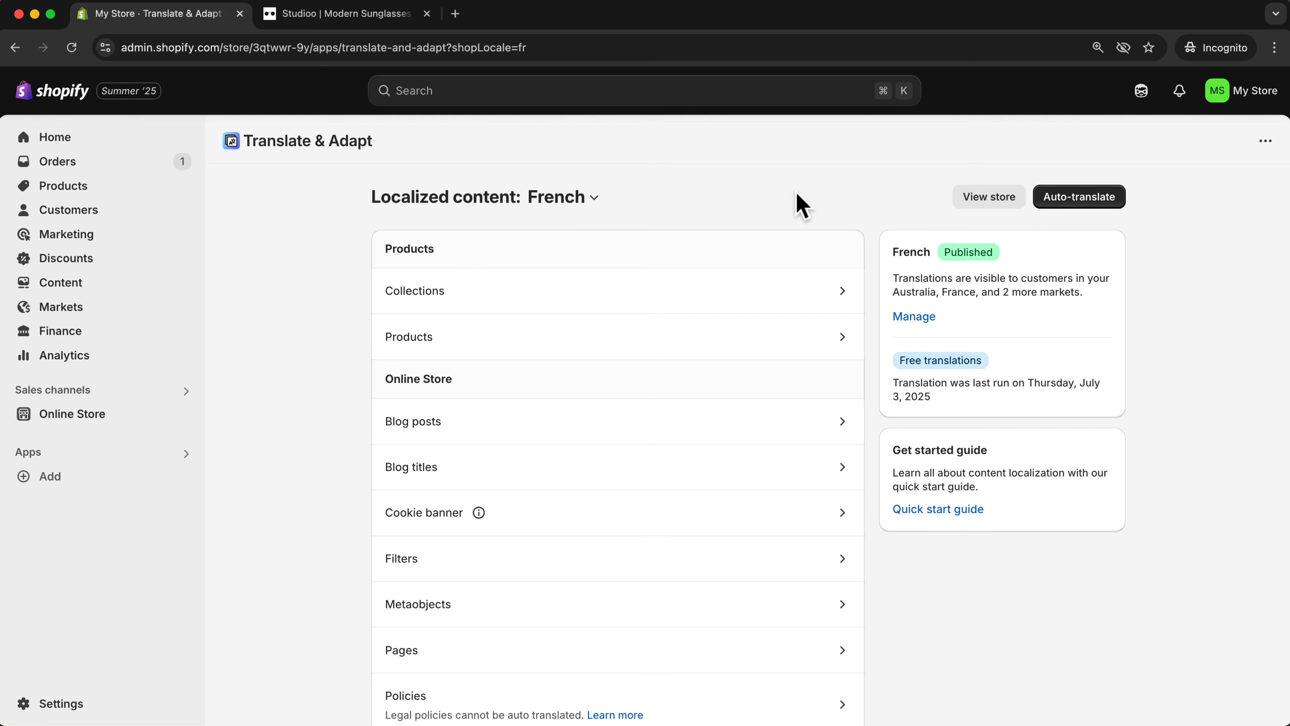
# Go to the storefront and check the languages offered in its country and currency selector
pyautogui.click(361, 14)
pyautogui.click(1086, 131)
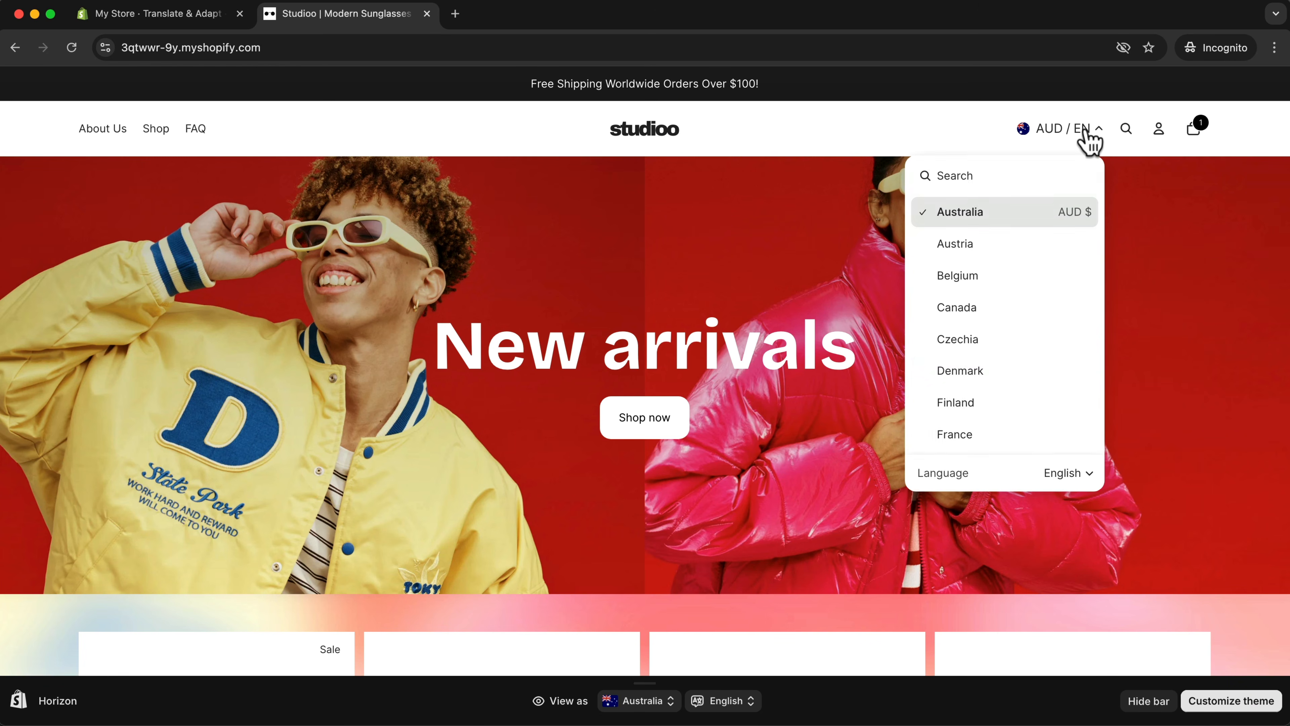
pyautogui.click(1065, 474)
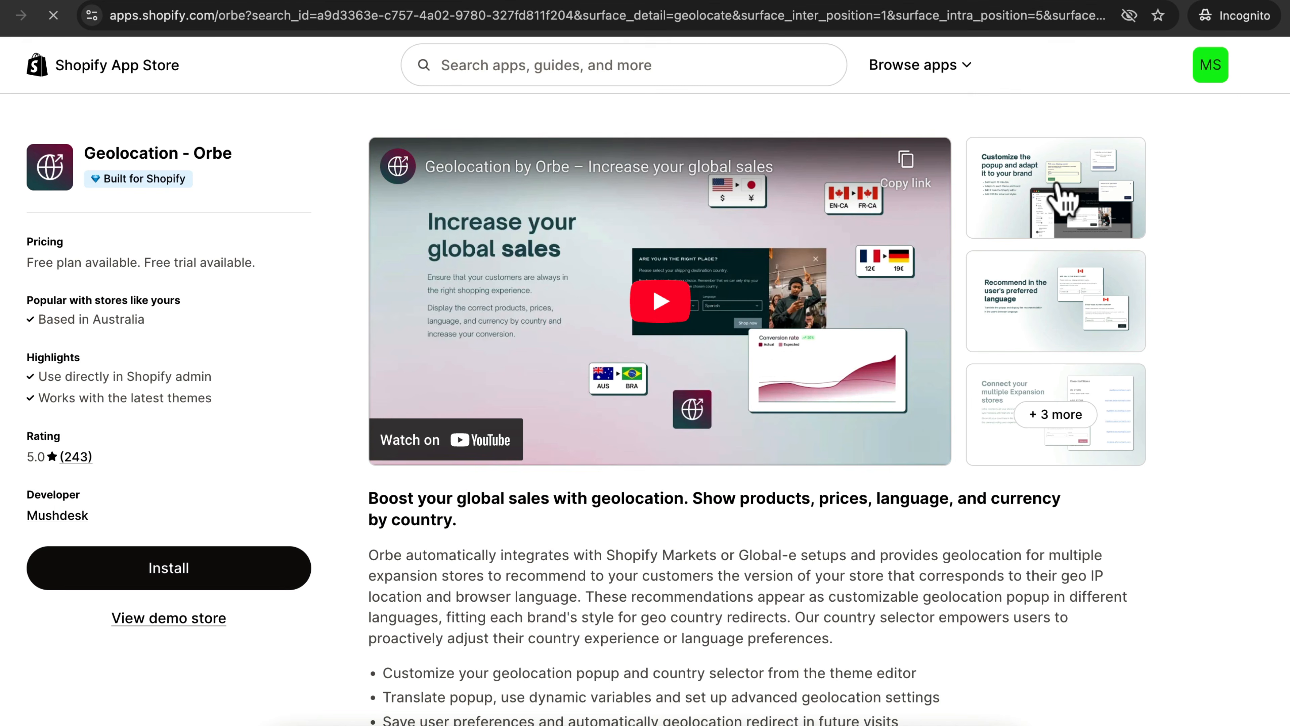
# View the Geolocation - Orbe demo store and try its popup by choosing France and a language, and entering the shop
pyautogui.click(165, 619)
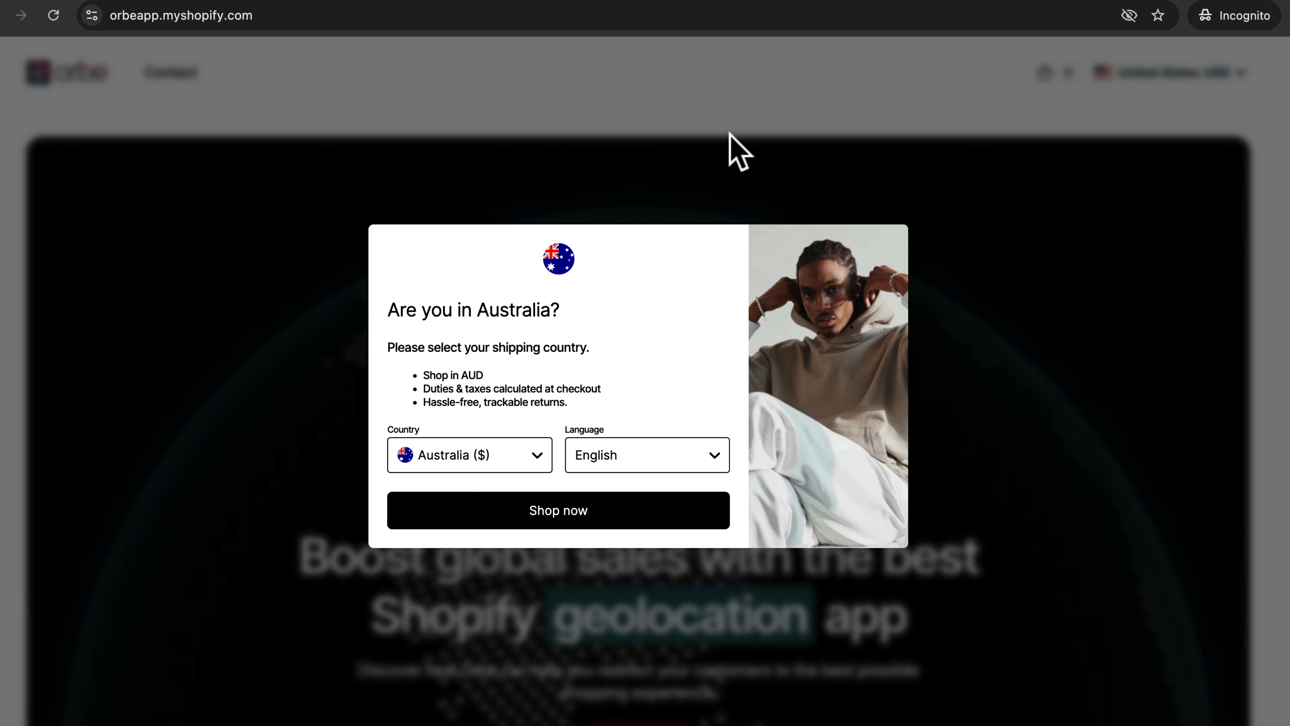
pyautogui.click(537, 455)
pyautogui.scroll(-3, 535, 549)
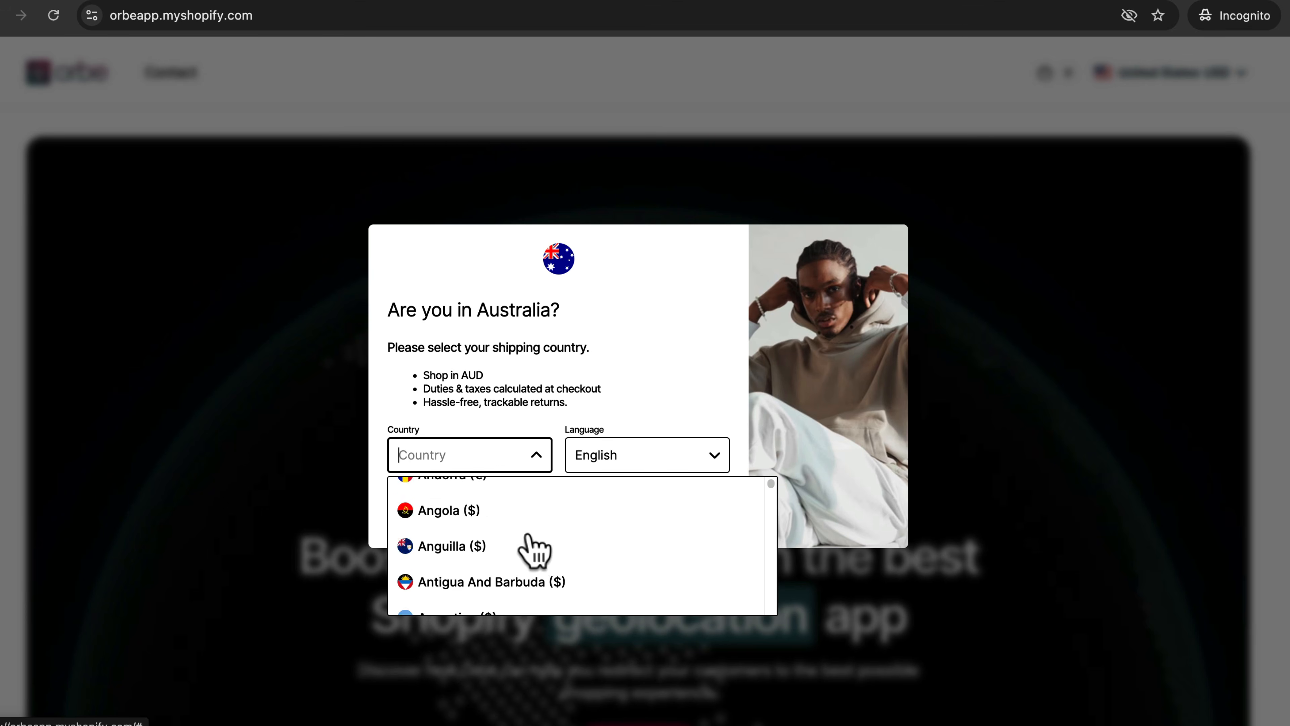
pyautogui.write('fra')
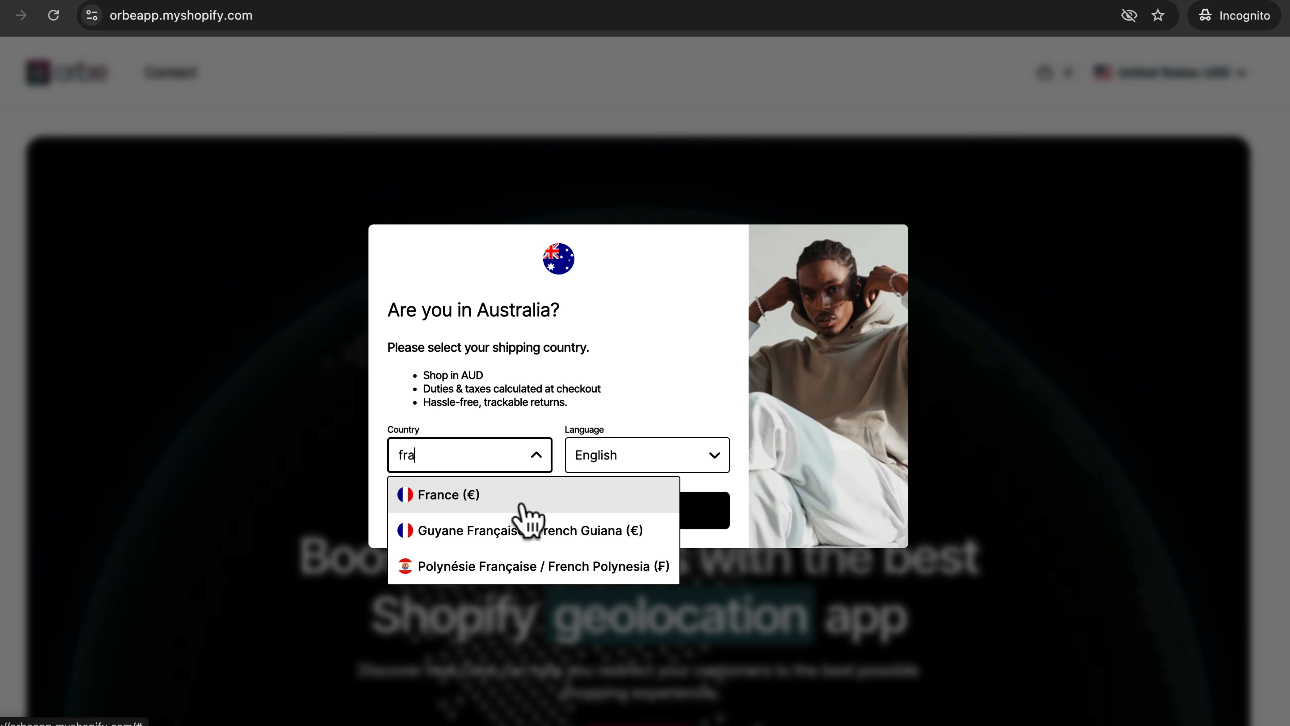
pyautogui.click(522, 508)
pyautogui.click(610, 457)
pyautogui.click(604, 566)
pyautogui.click(576, 523)
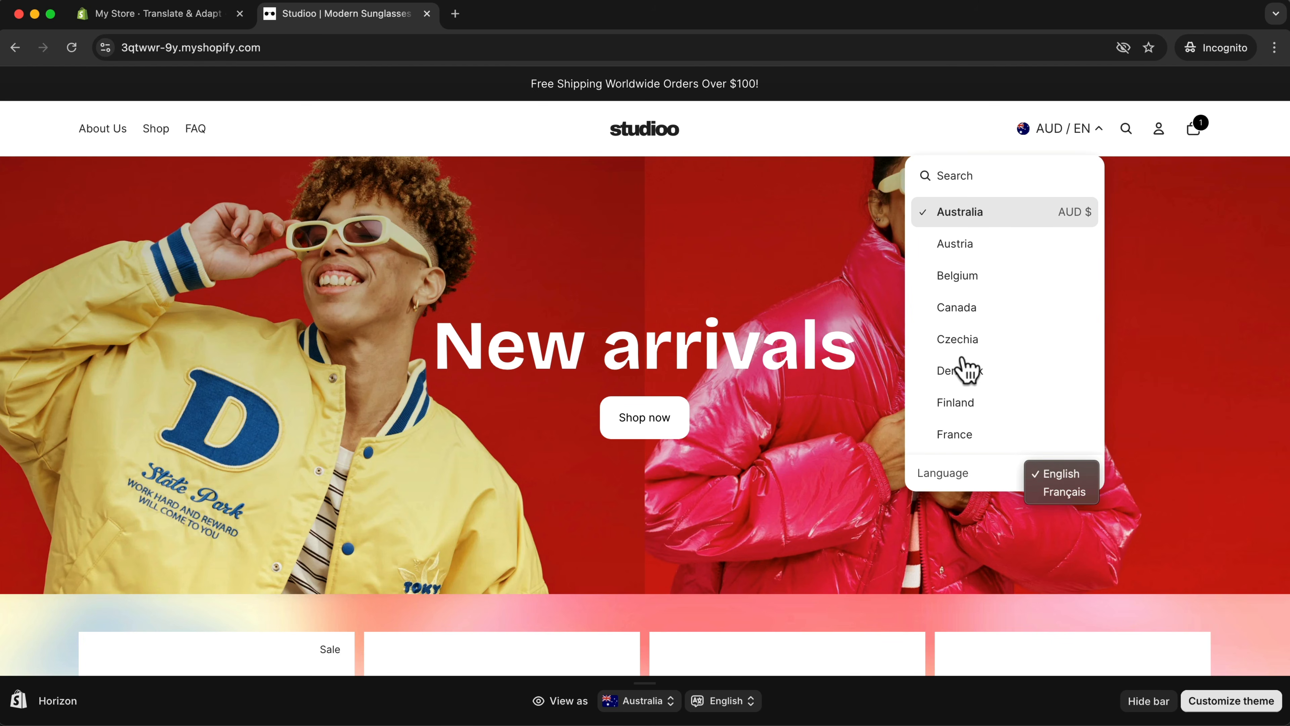
# Switch the Studioo storefront's country to France and its language to Français
pyautogui.click(949, 436)
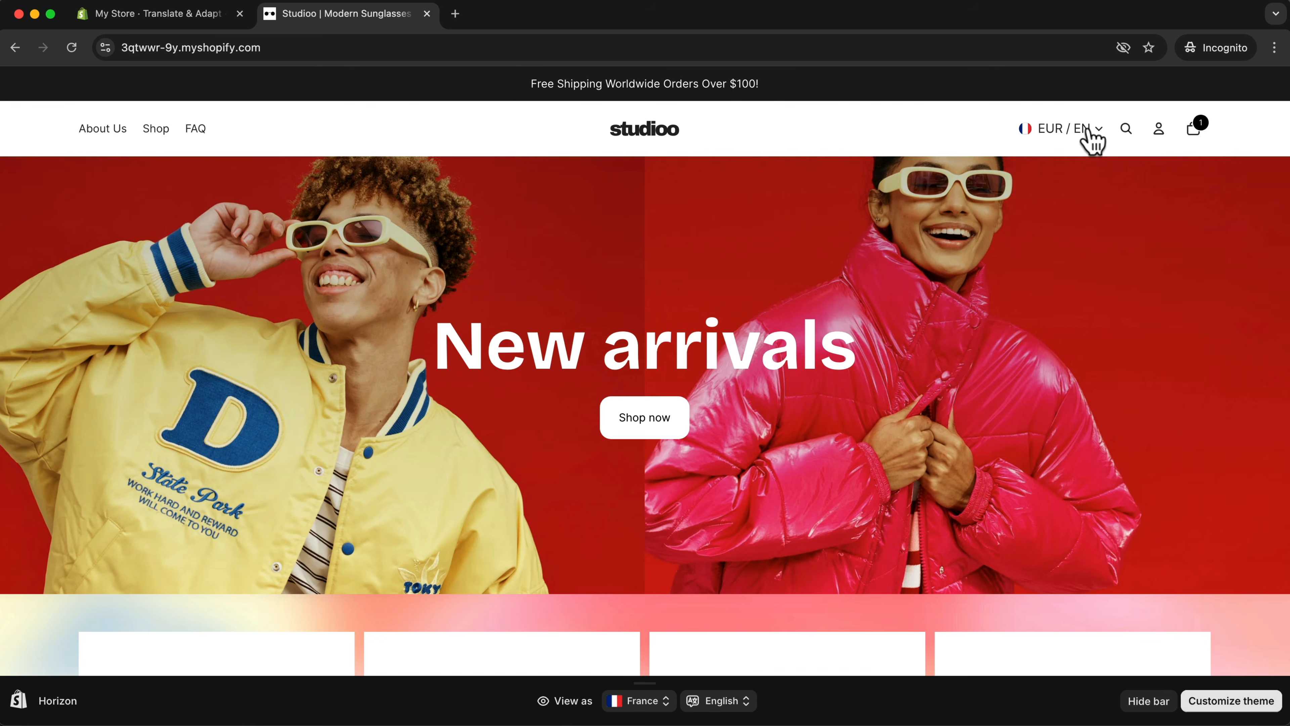
pyautogui.click(1092, 141)
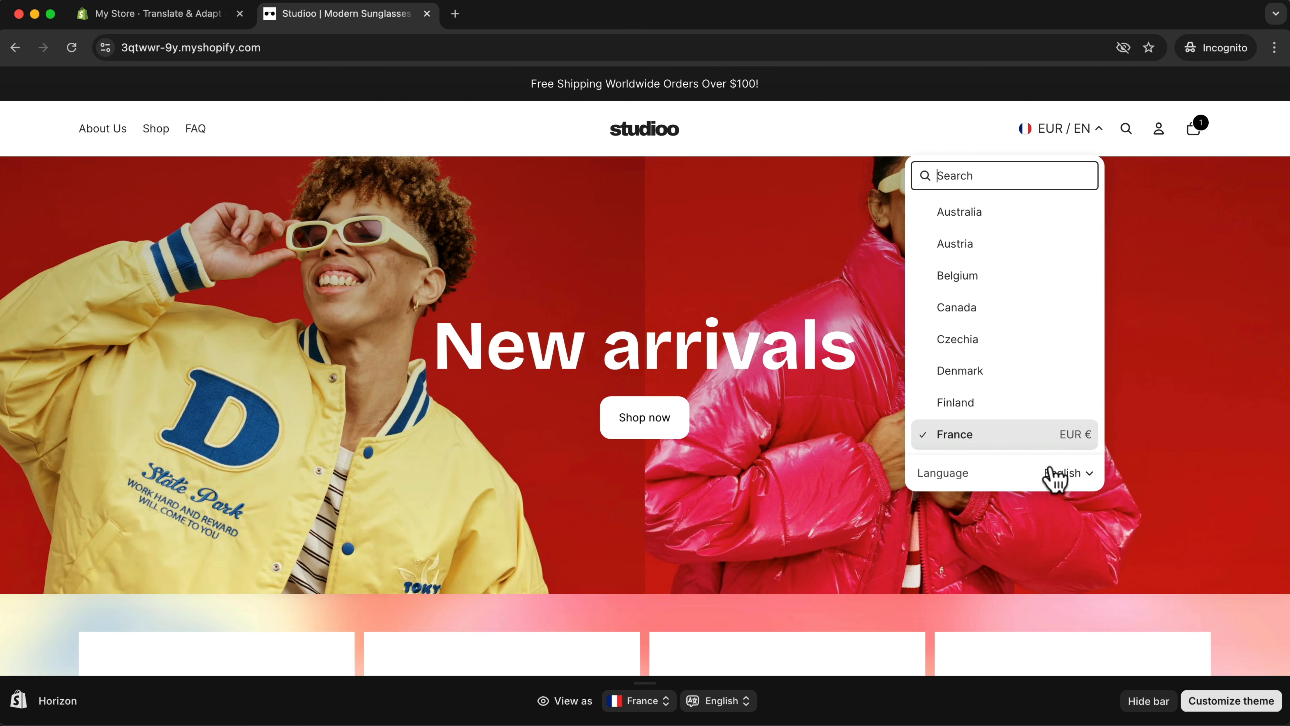
pyautogui.click(1064, 475)
pyautogui.click(1061, 495)
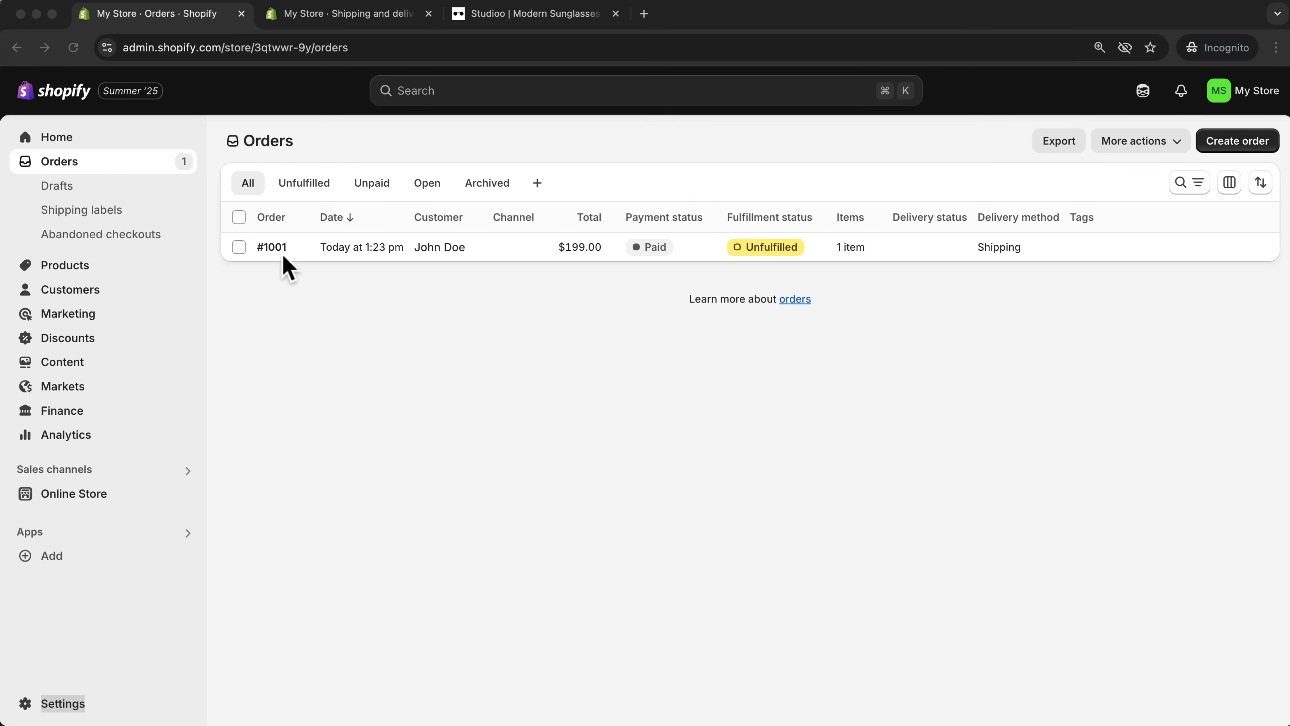
# Review Sendle's preferred services in the shipping label settings, then close the settings and return to the Orders list
pyautogui.click(307, 15)
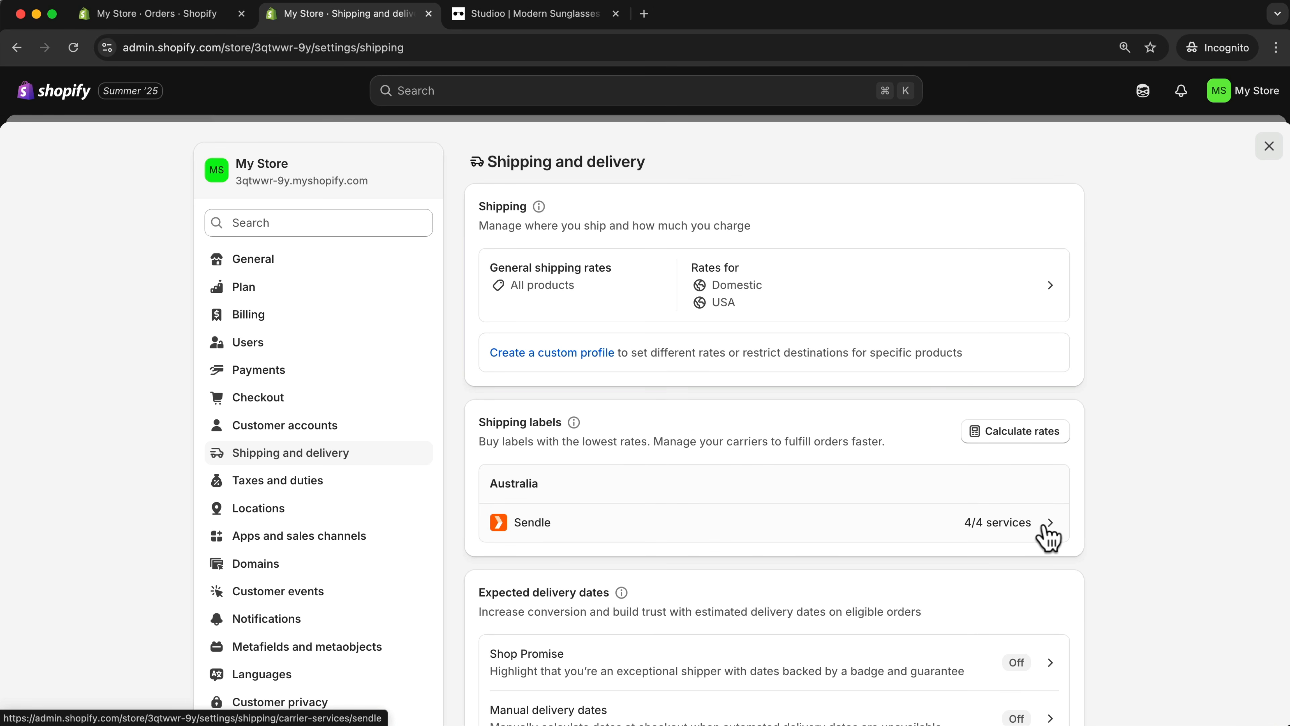
pyautogui.click(1028, 531)
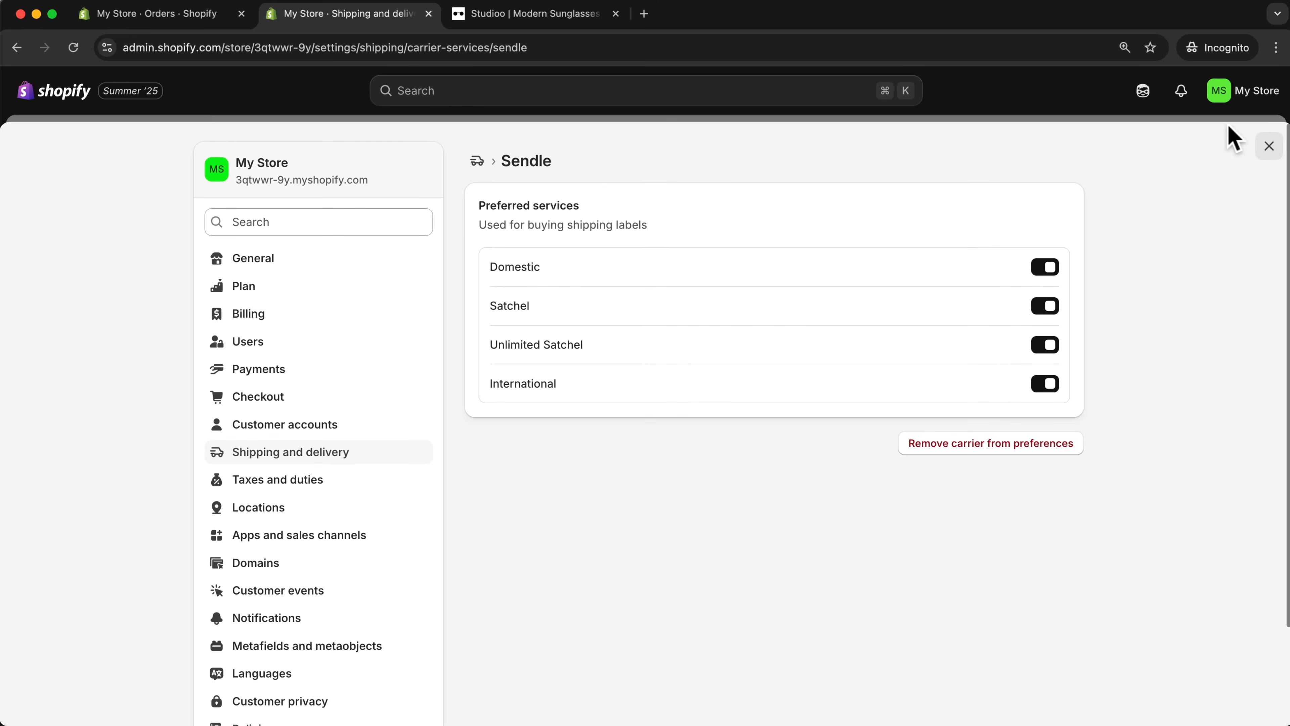
pyautogui.click(1269, 147)
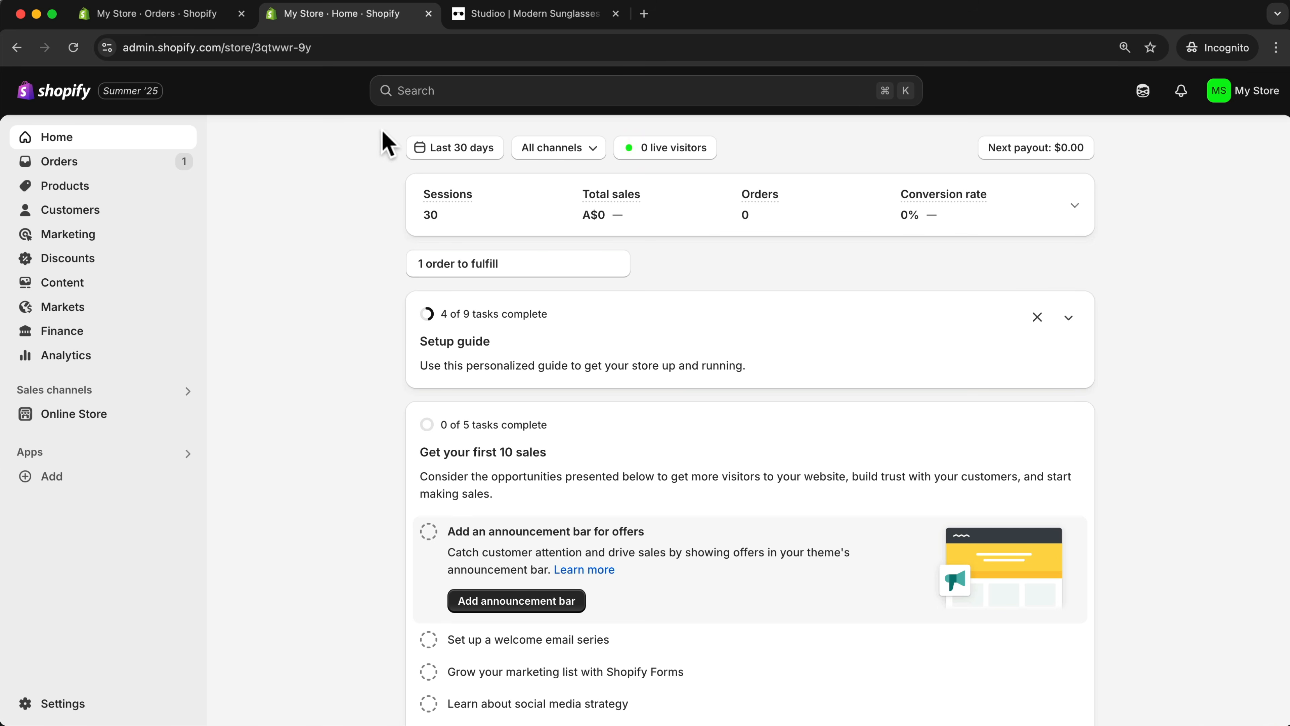
pyautogui.click(161, 14)
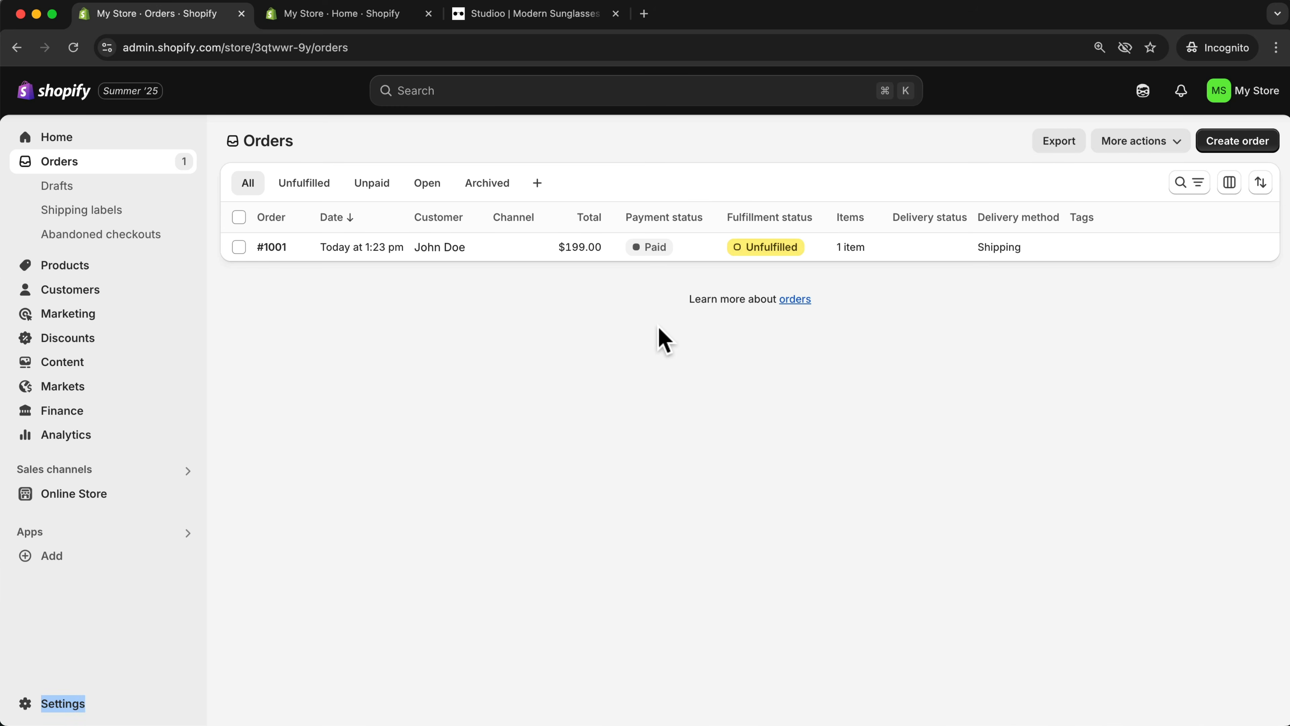
# Start a shipping label for the unfulfilled Aura Eye order and review its address, package, weight and shipping service
pyautogui.click(296, 249)
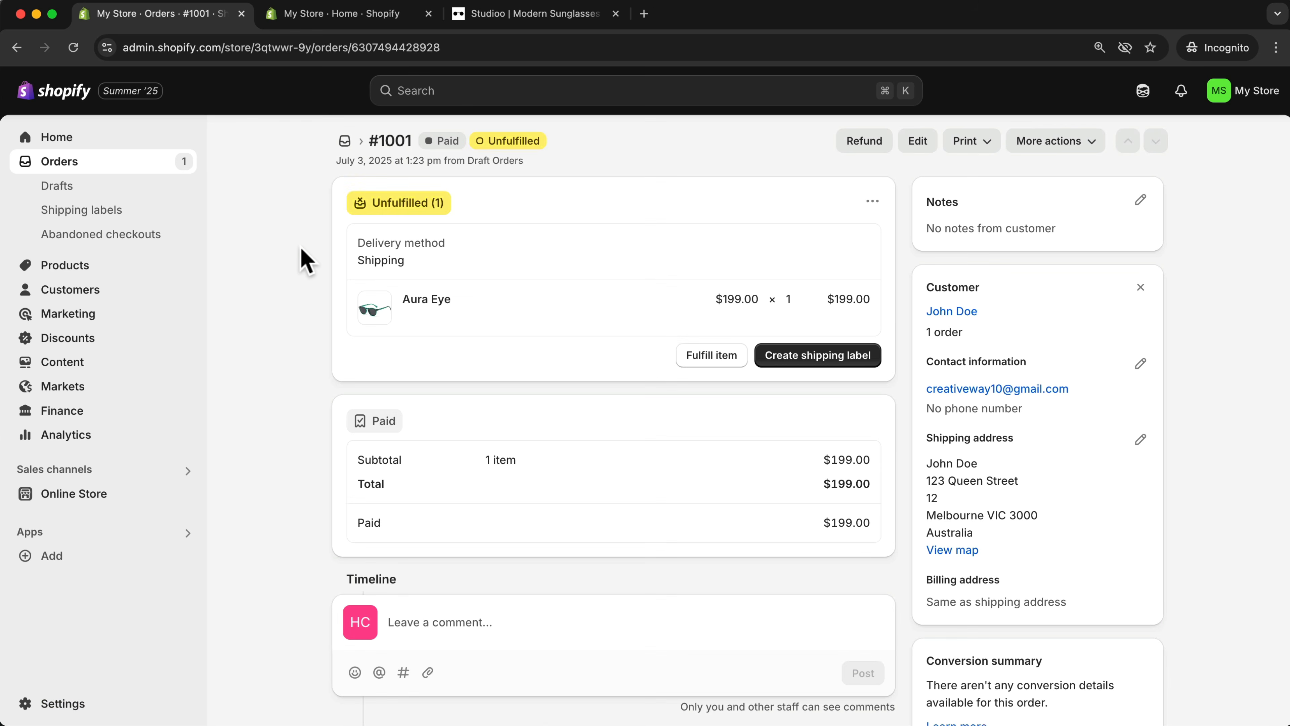
pyautogui.click(816, 365)
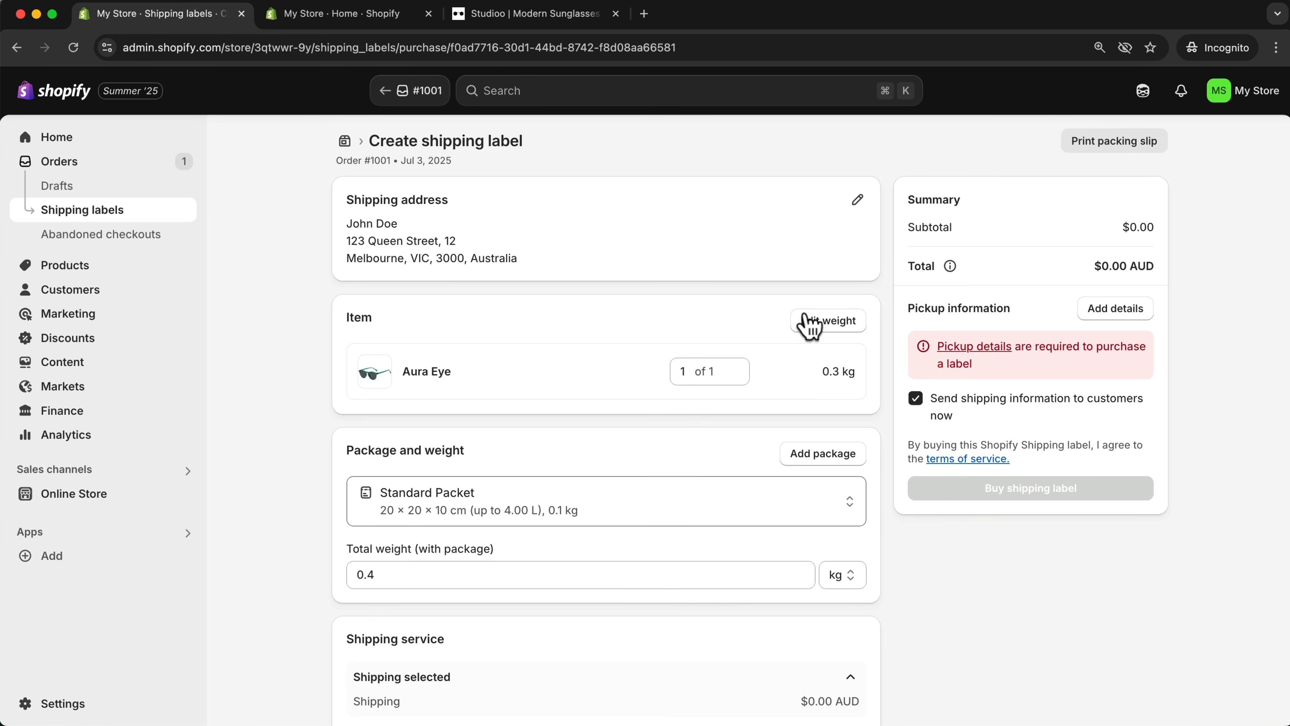
pyautogui.moveTo(517, 259); pyautogui.dragTo(352, 223)
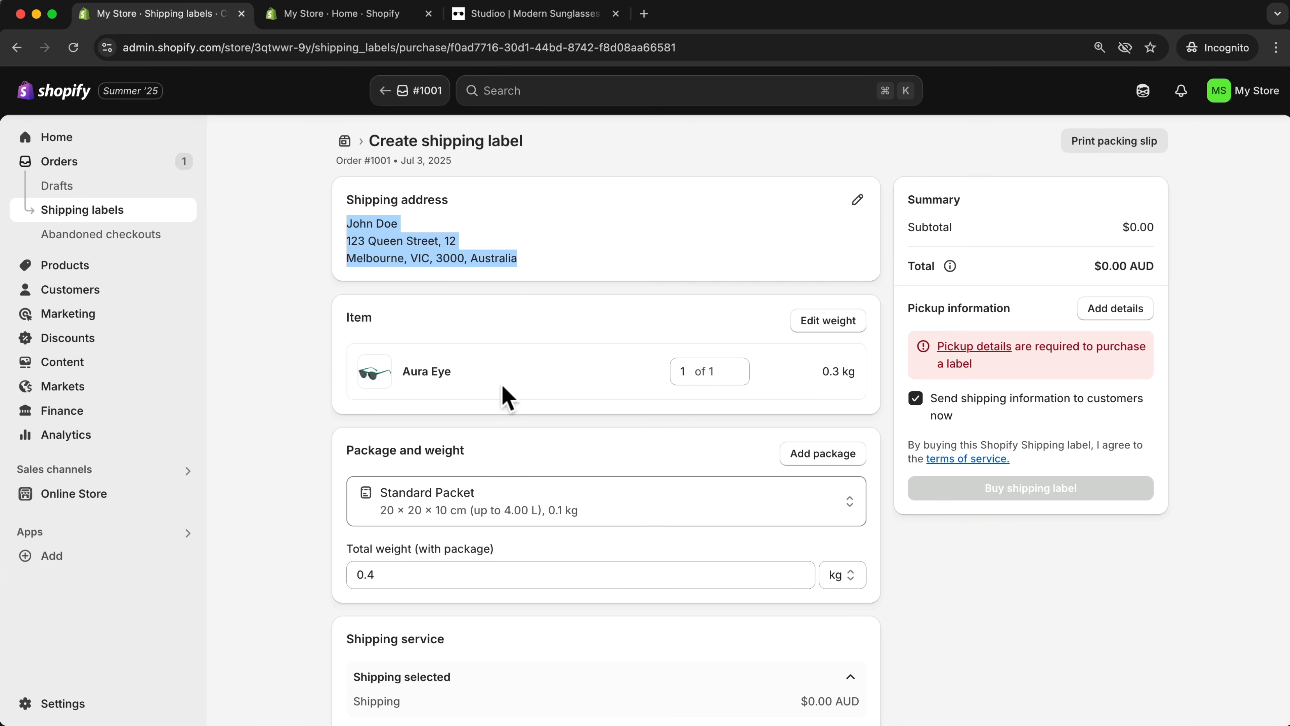
pyautogui.scroll(-8, 487, 356)
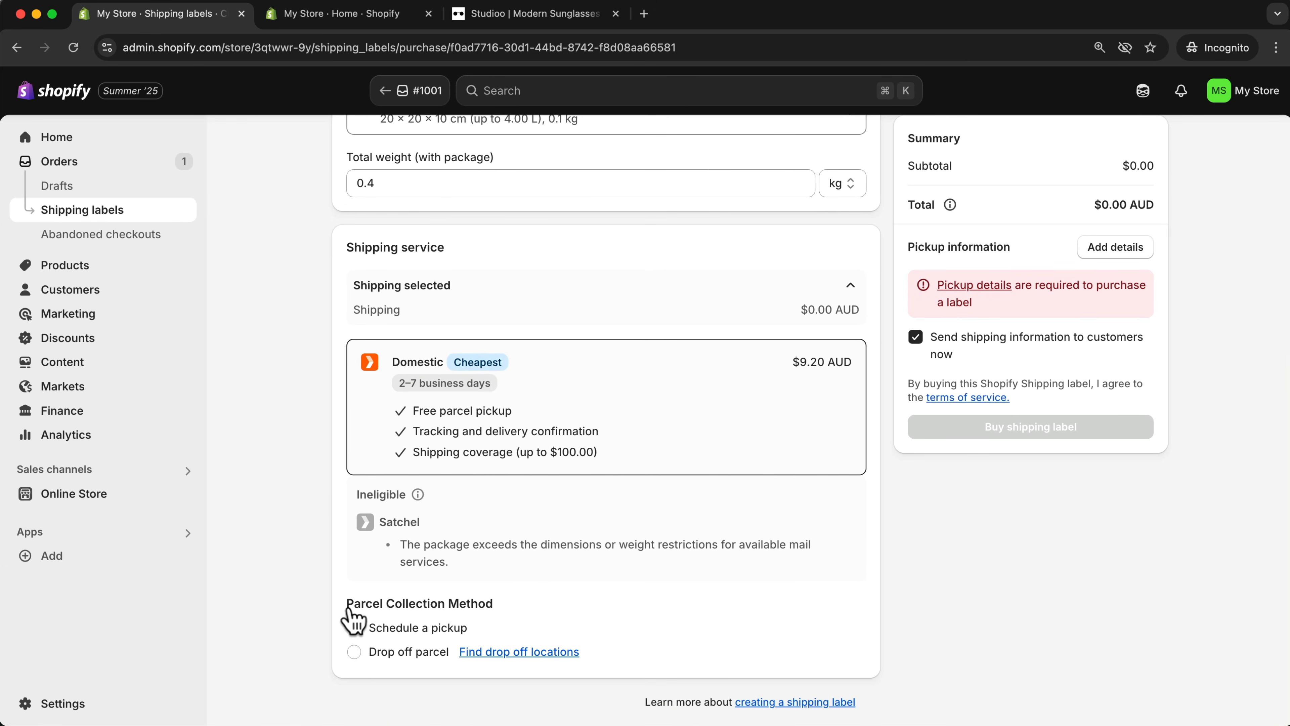
pyautogui.scroll(5, 424, 622)
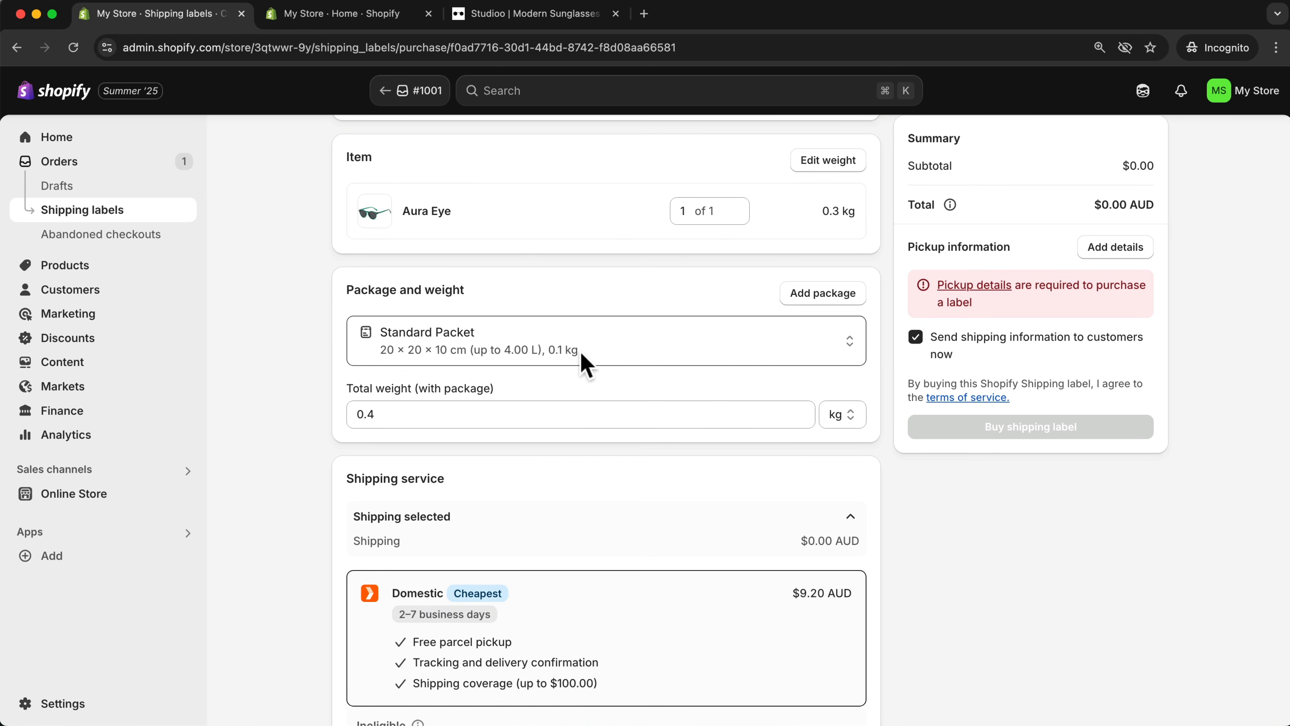
pyautogui.scroll(-1, 528, 403)
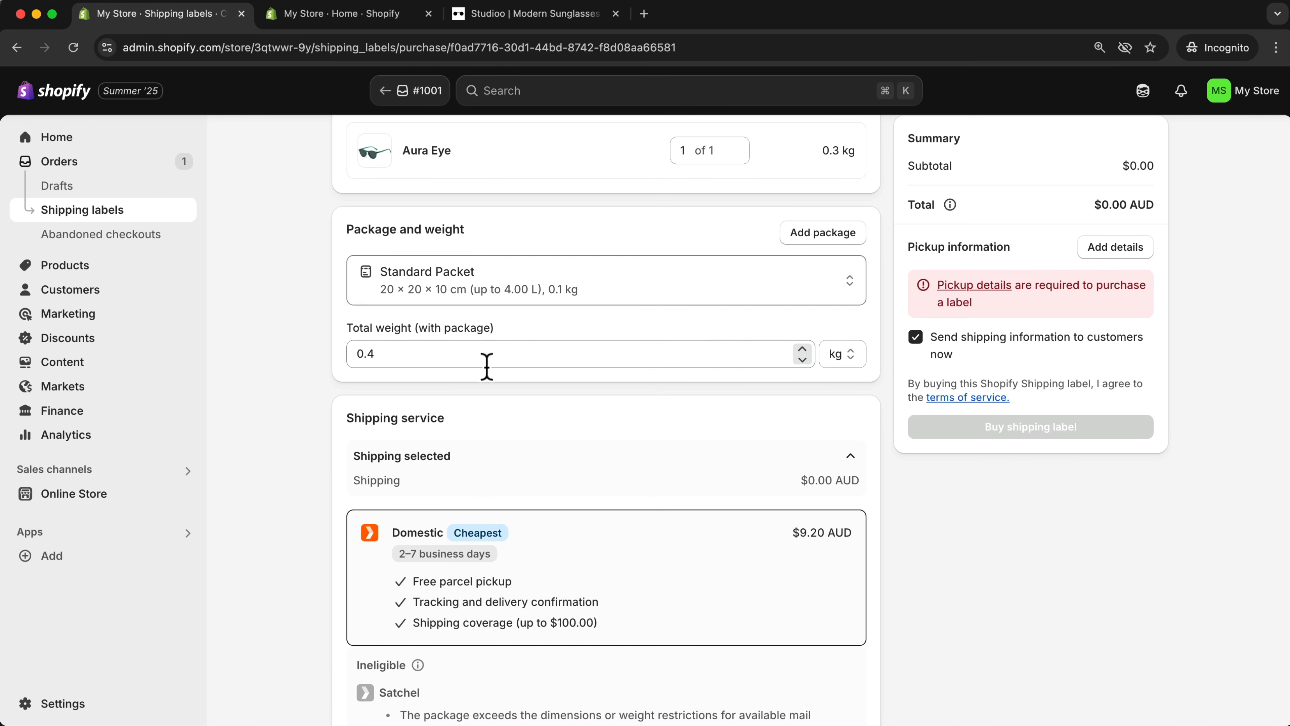
pyautogui.scroll(-3, 508, 350)
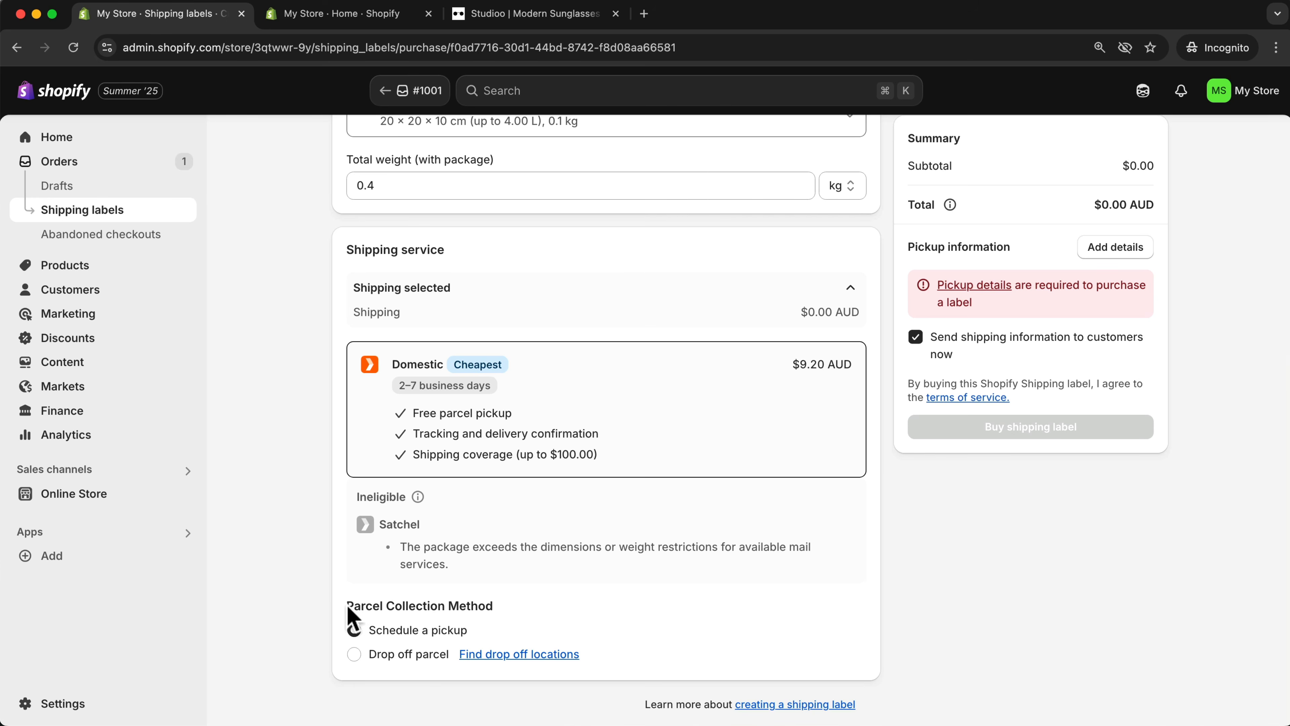
# Try to buy the shipping label with Drop off parcel as collection method and Fri, Jul 4 as shipping date
pyautogui.click(354, 630)
pyautogui.click(355, 654)
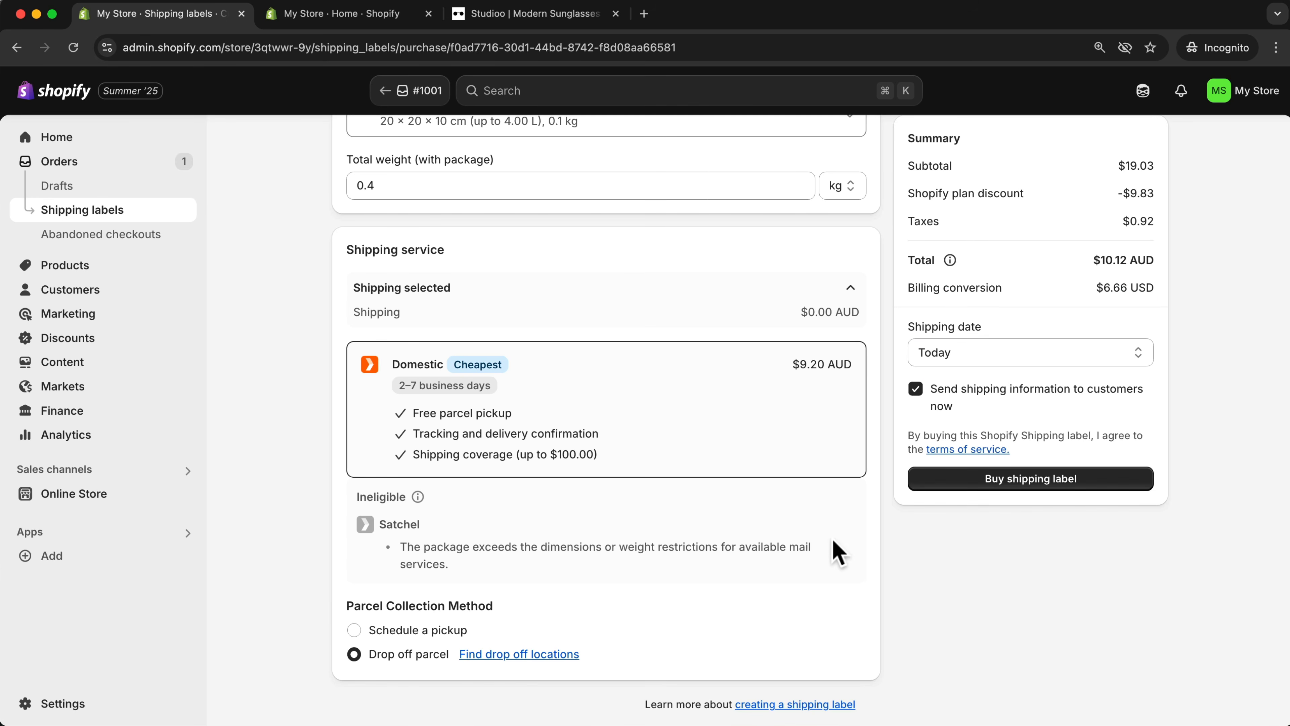
pyautogui.scroll(2, 863, 544)
pyautogui.scroll(3, 868, 541)
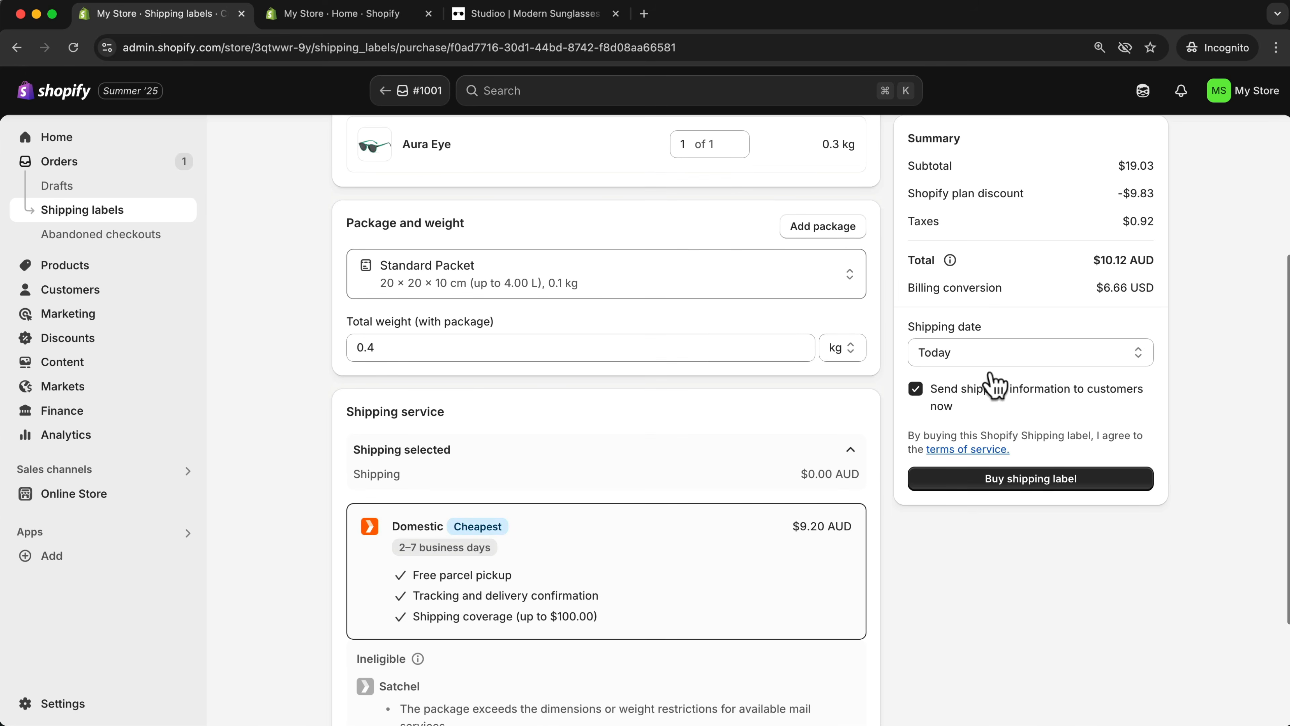
pyautogui.click(1003, 358)
pyautogui.click(979, 374)
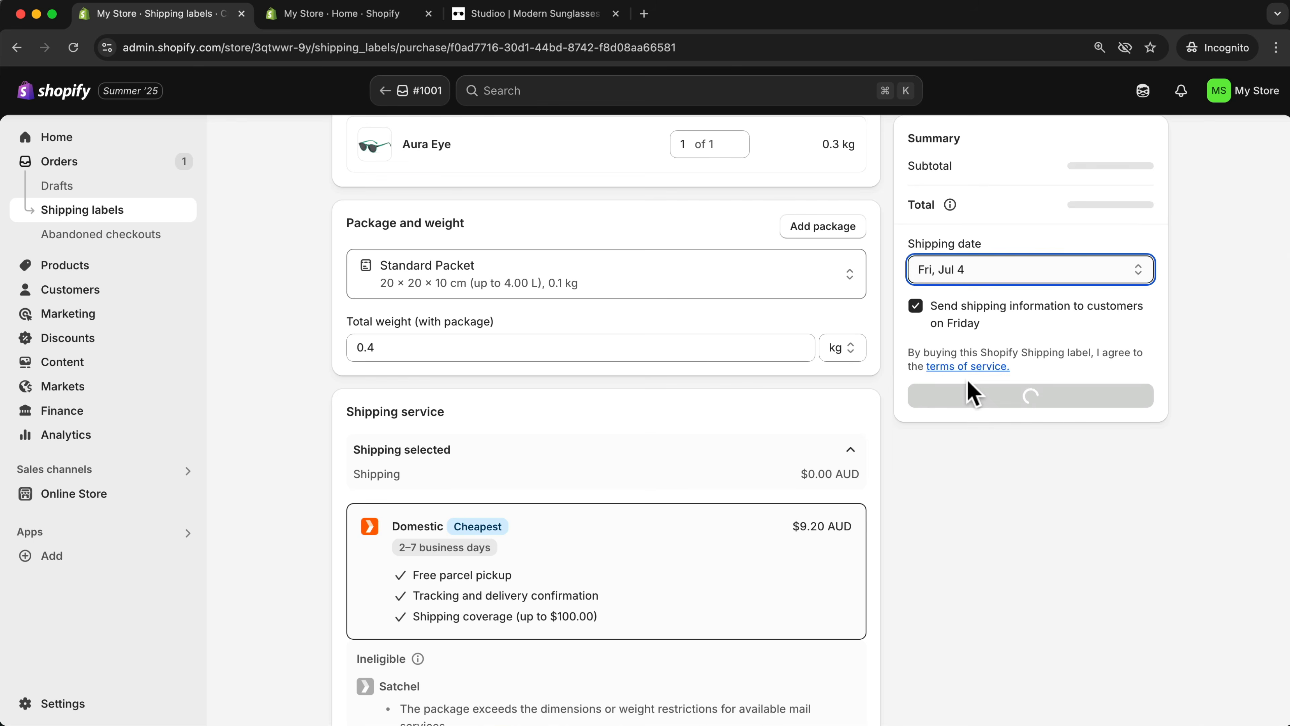
pyautogui.scroll(5, 785, 433)
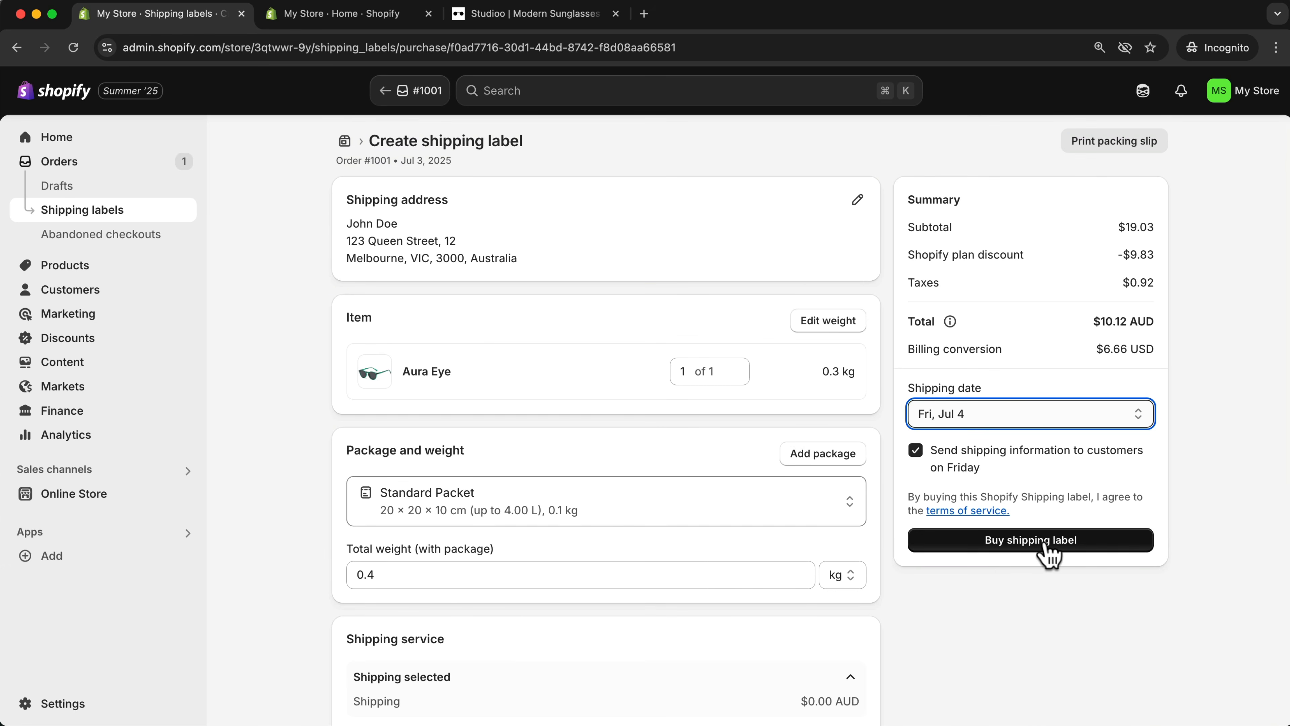
pyautogui.click(1047, 549)
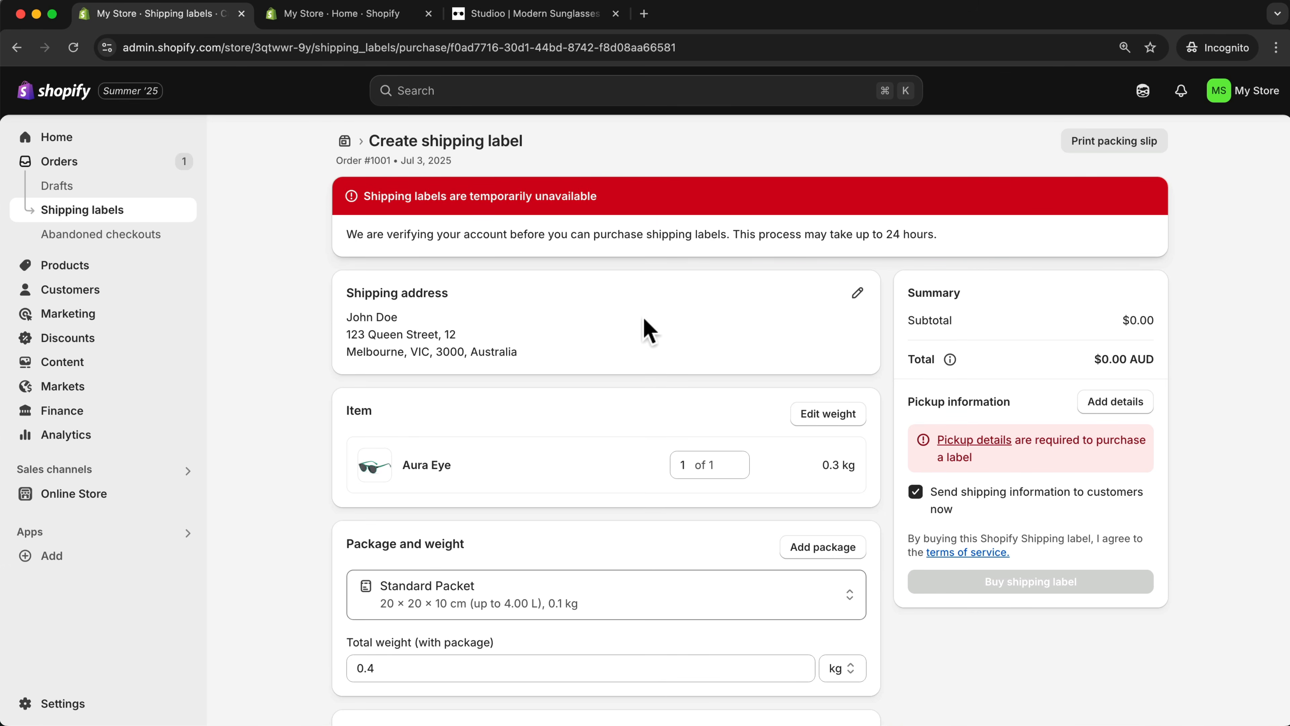
# Return to the Orders list and mark the unfulfilled order as fulfilled
pyautogui.click(72, 170)
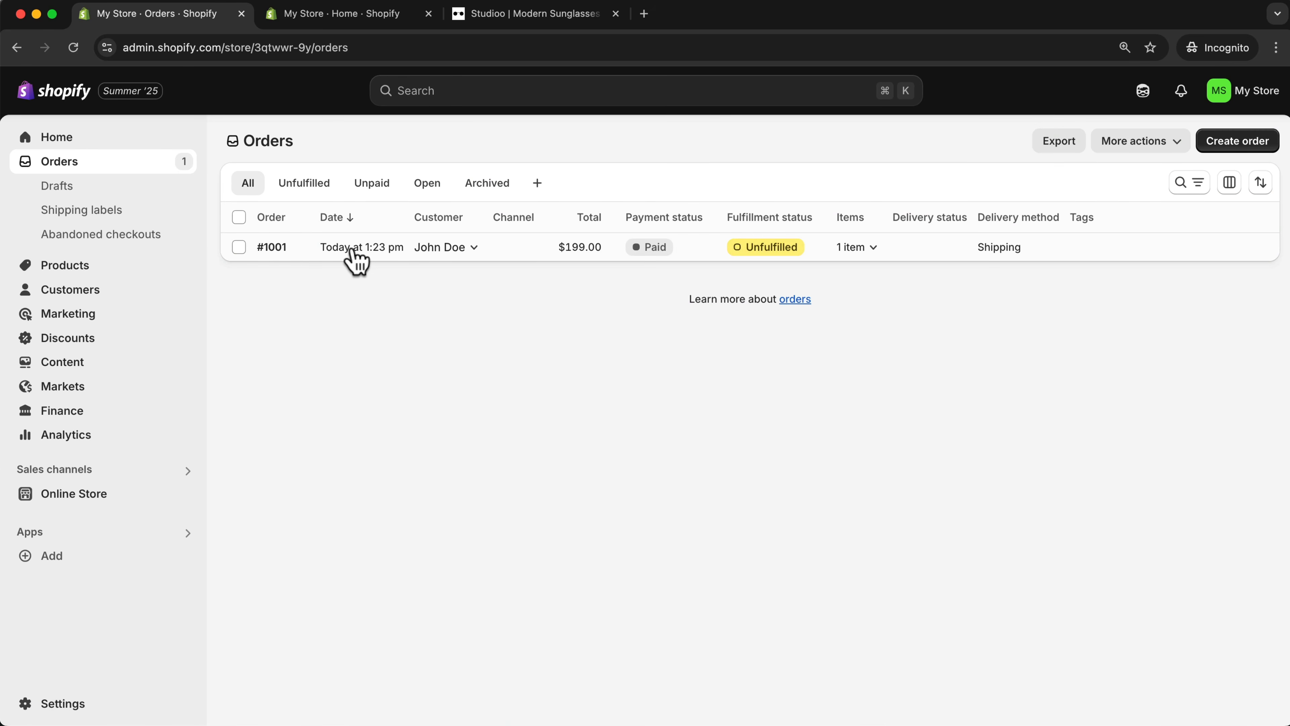
pyautogui.click(238, 247)
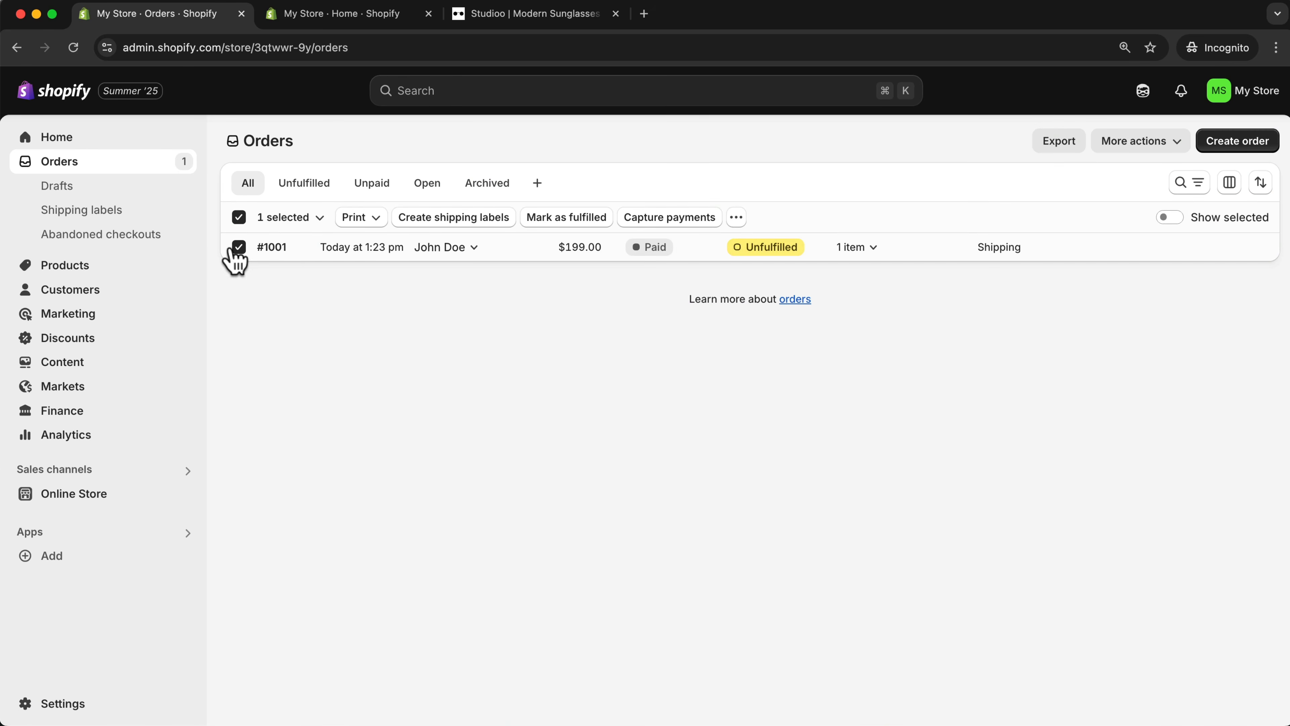
pyautogui.click(567, 219)
pyautogui.click(833, 445)
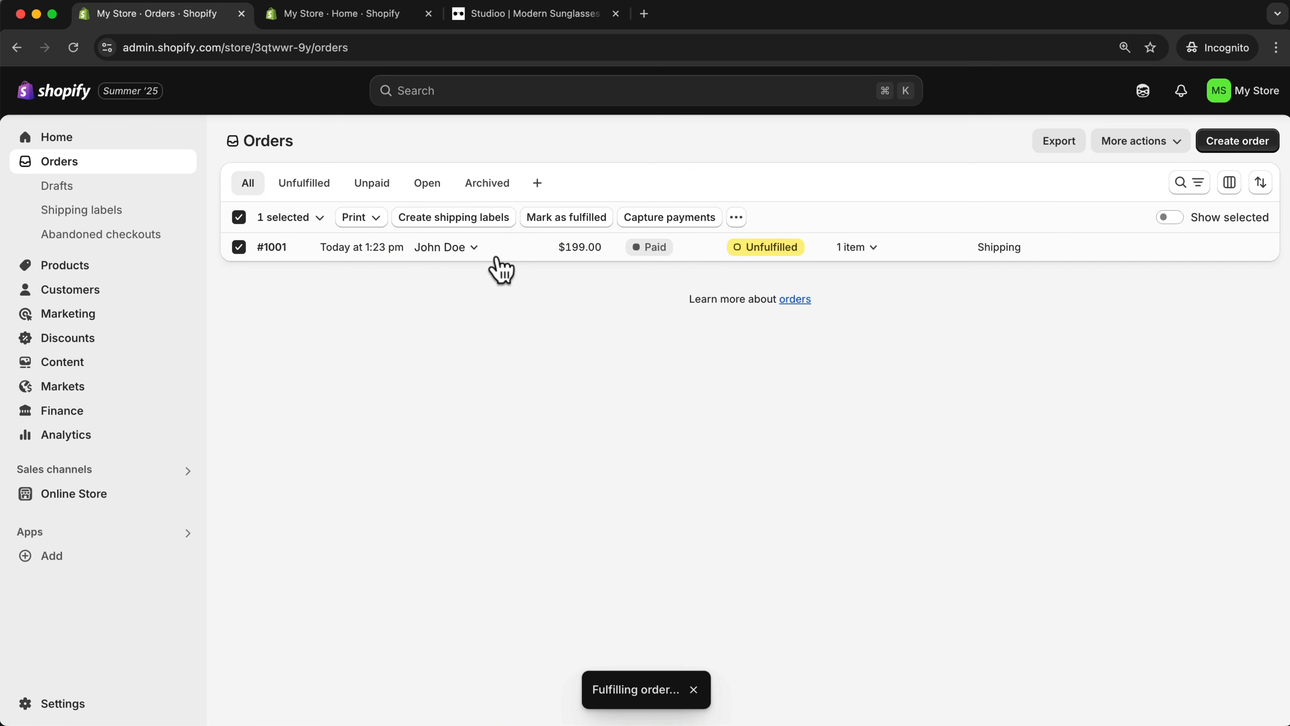
# Open the fulfilled order and review the shipping confirmation email in its timeline, then return to the order's fulfilment details
pyautogui.click(497, 258)
pyautogui.scroll(-6, 575, 429)
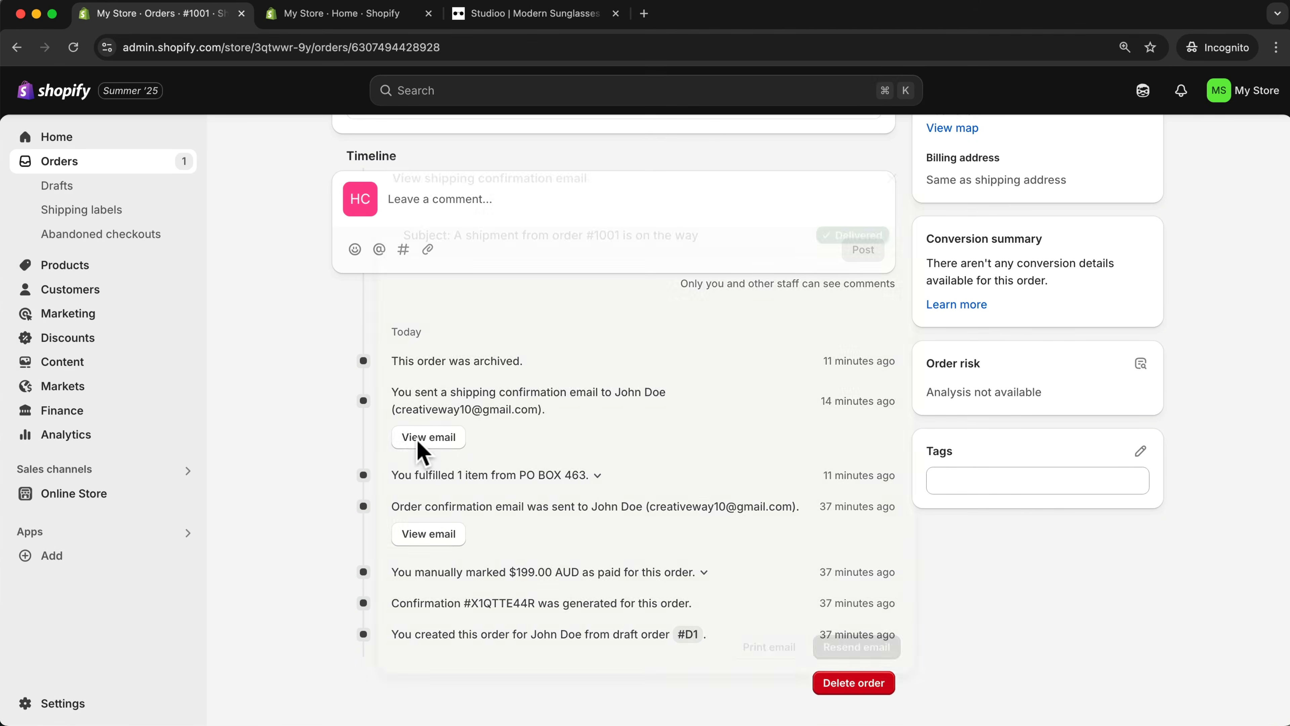
pyautogui.click(425, 441)
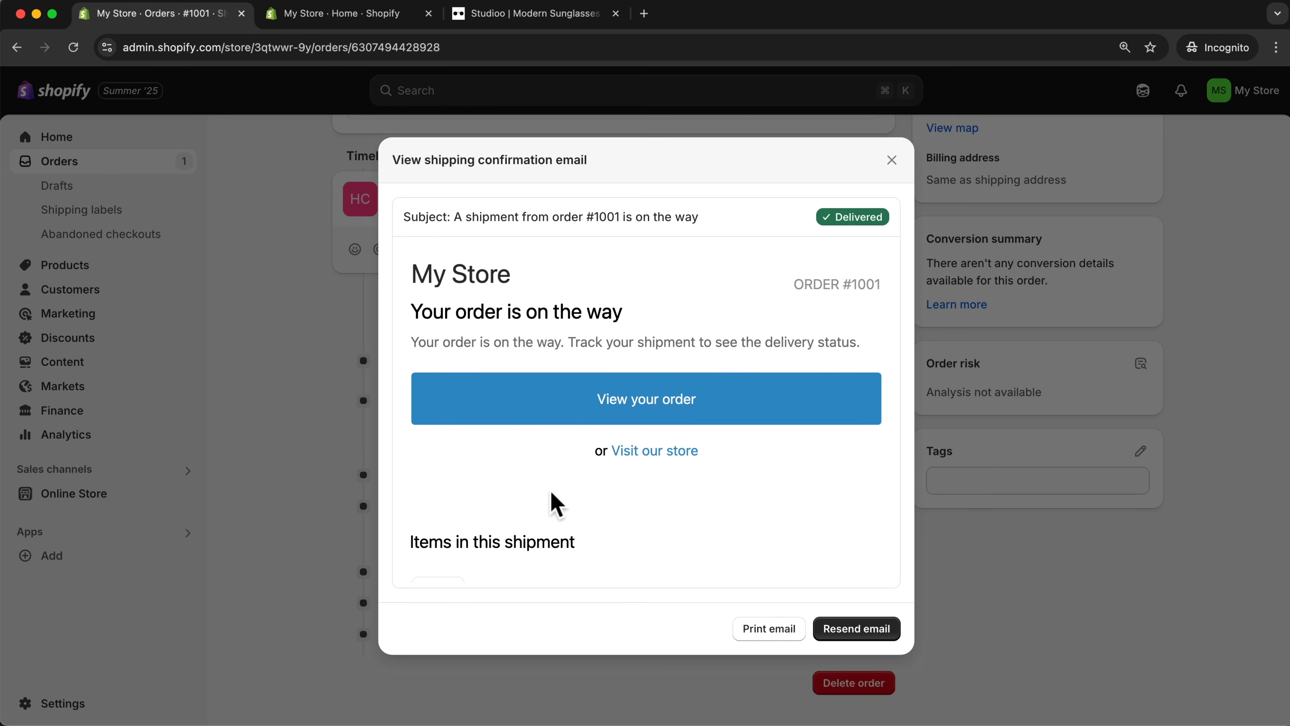
pyautogui.click(892, 160)
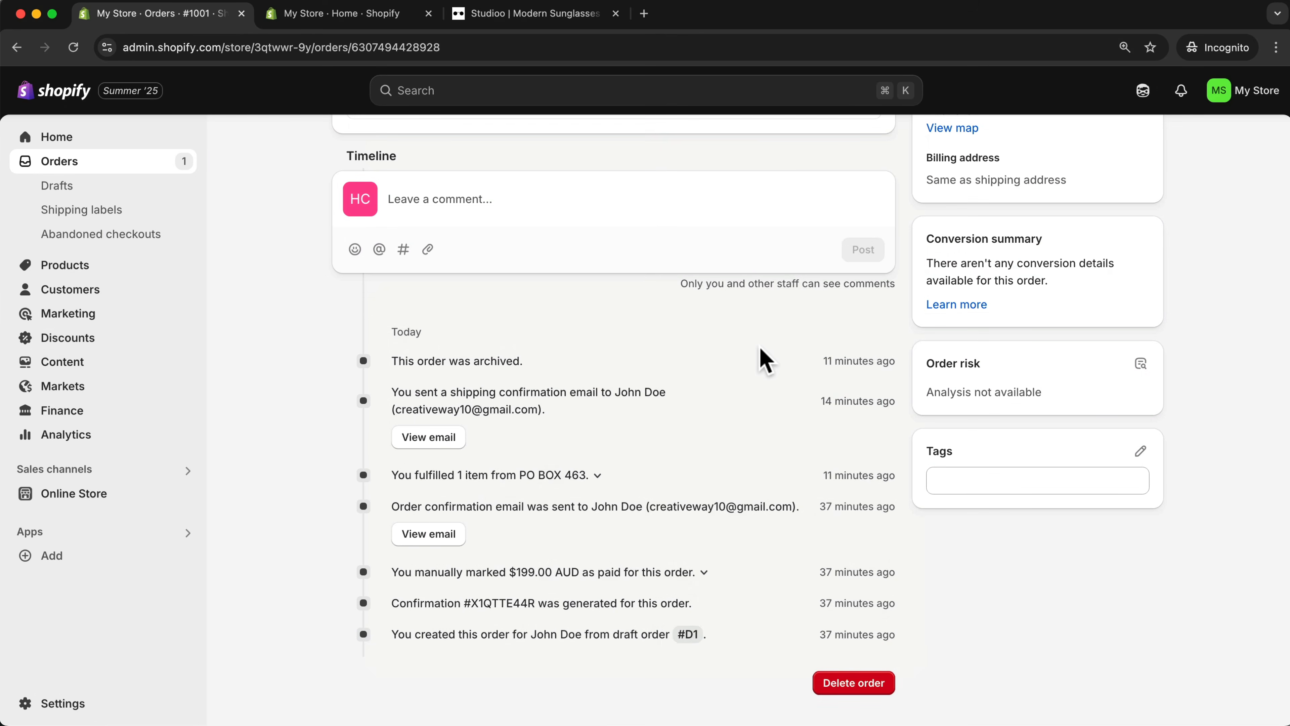
pyautogui.scroll(3, 762, 355)
pyautogui.scroll(4, 760, 347)
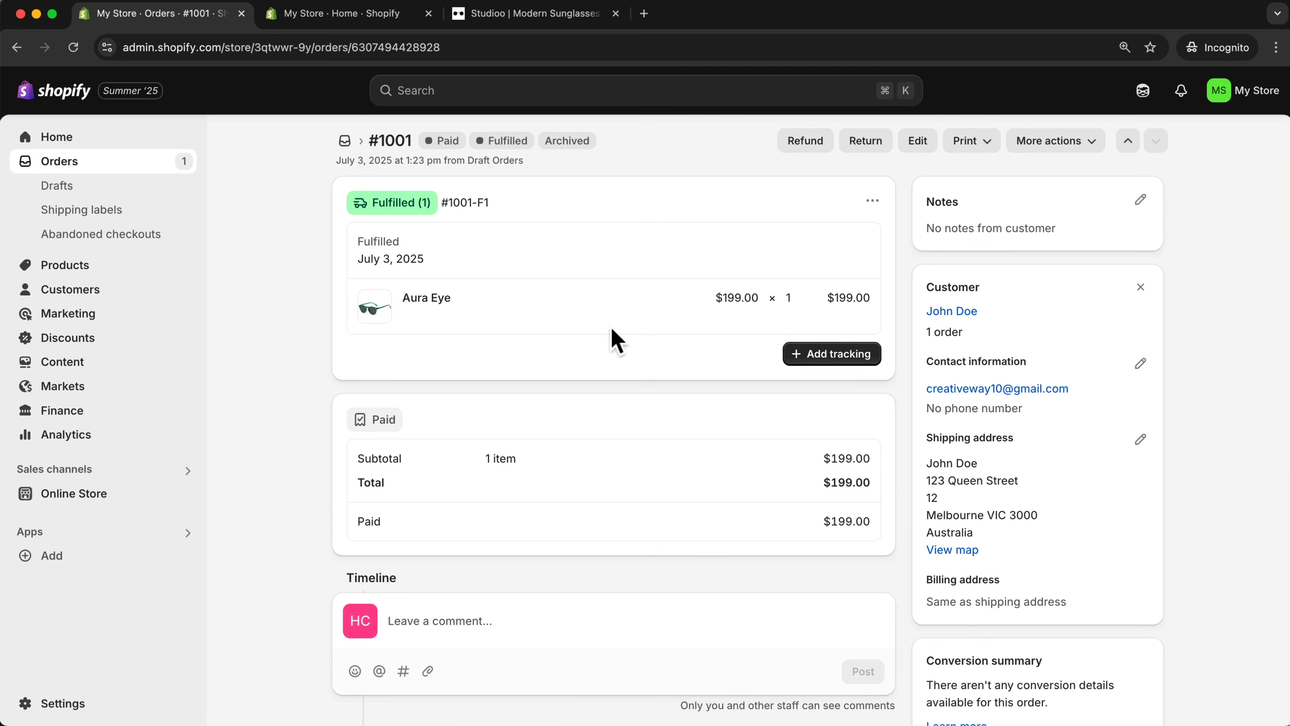
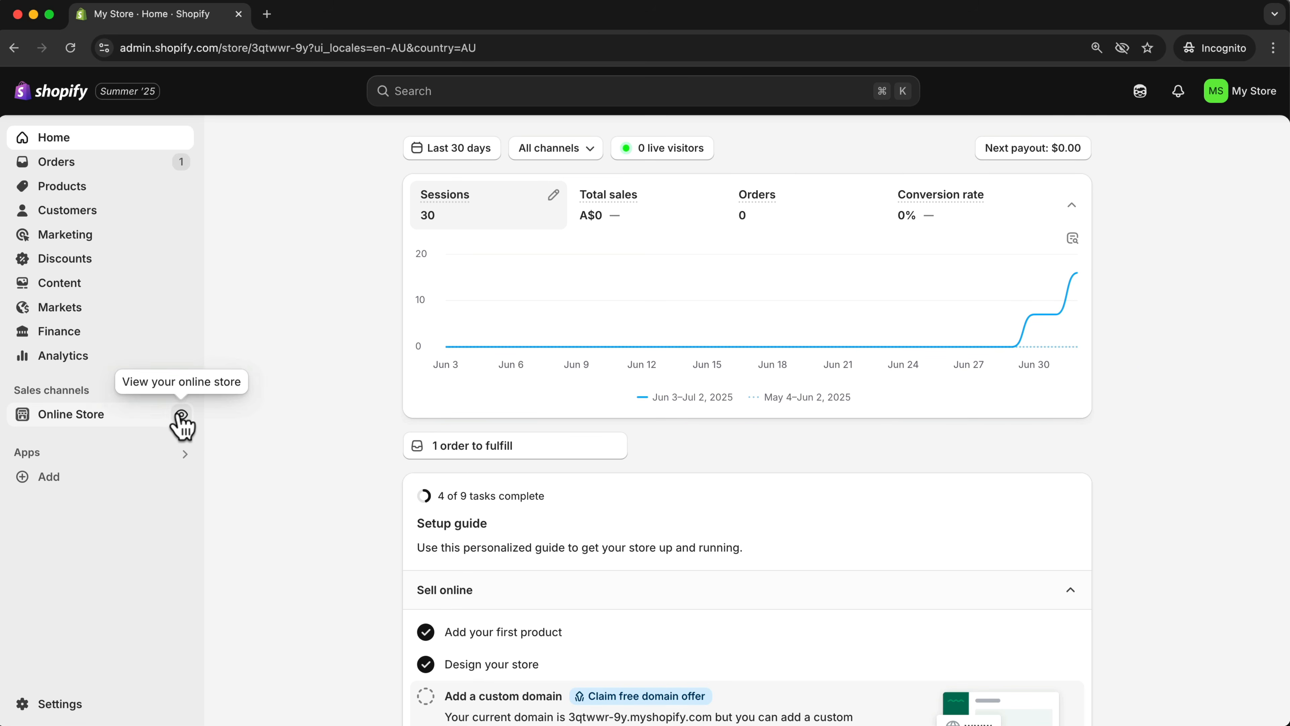
# View the online store from the admin home, check its web address, and return to the admin
pyautogui.click(181, 415)
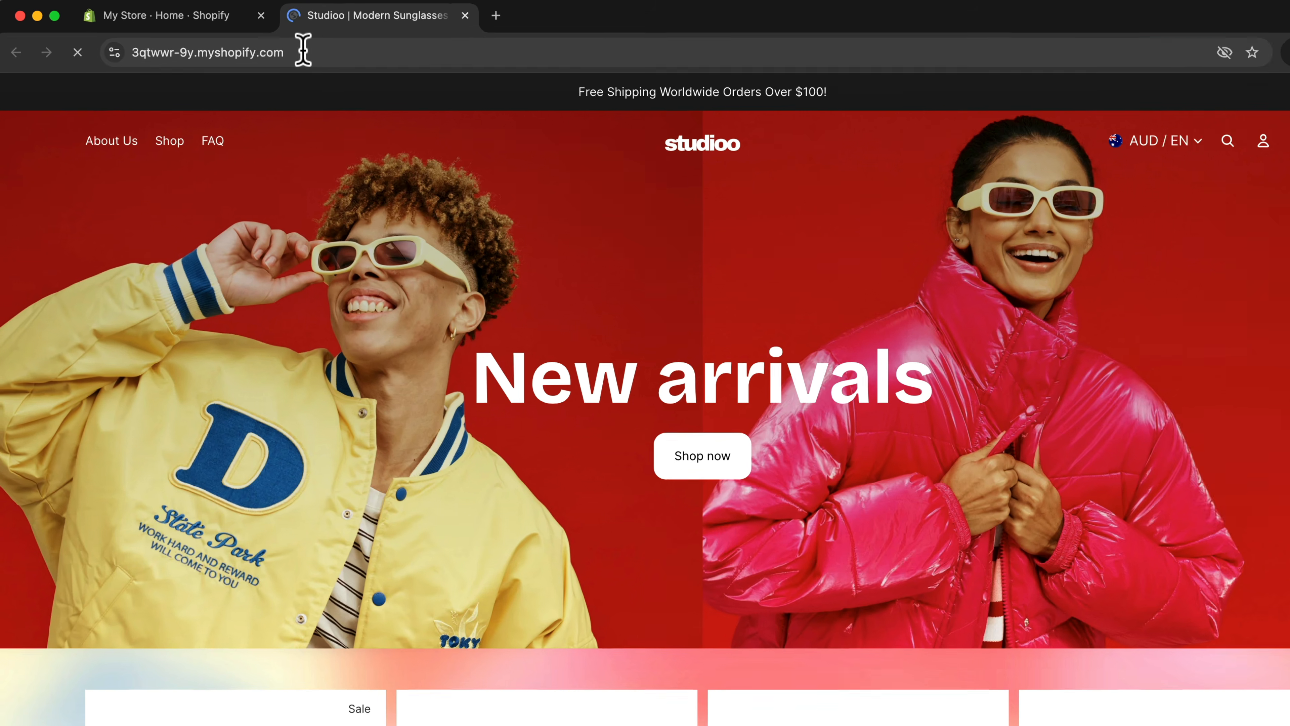
pyautogui.click(152, 51)
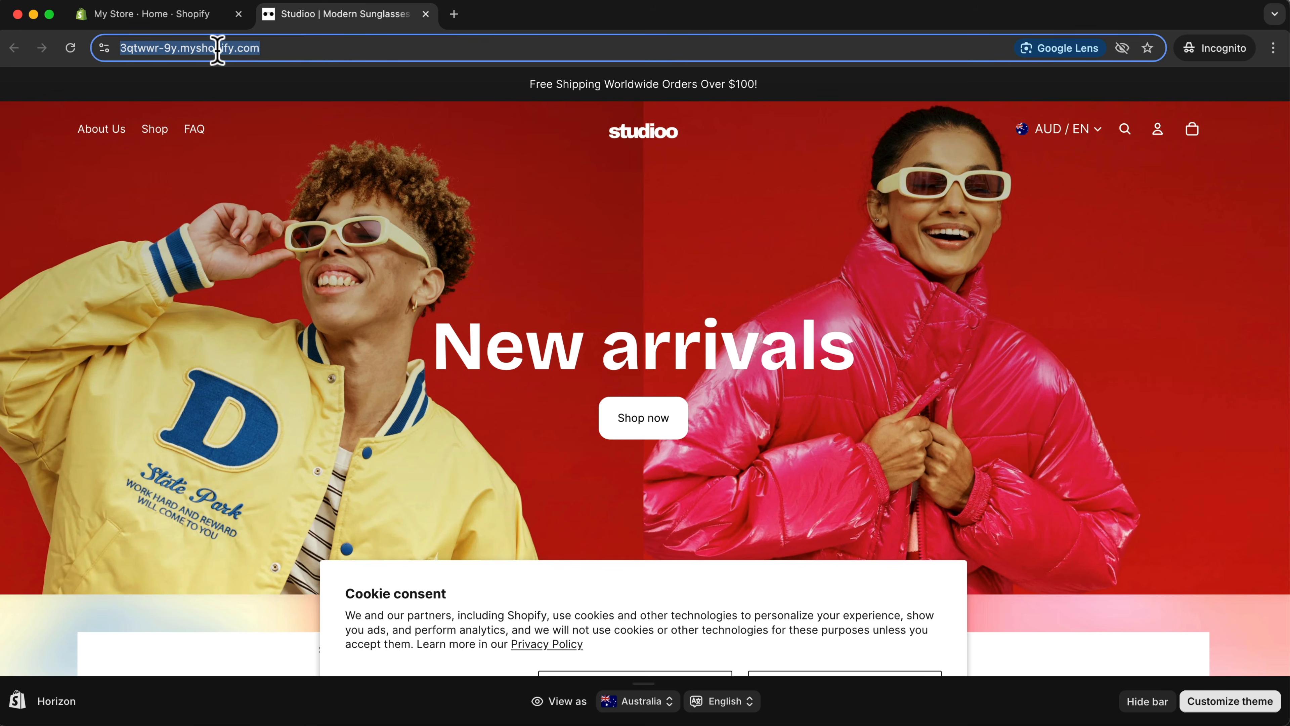
pyautogui.click(181, 32)
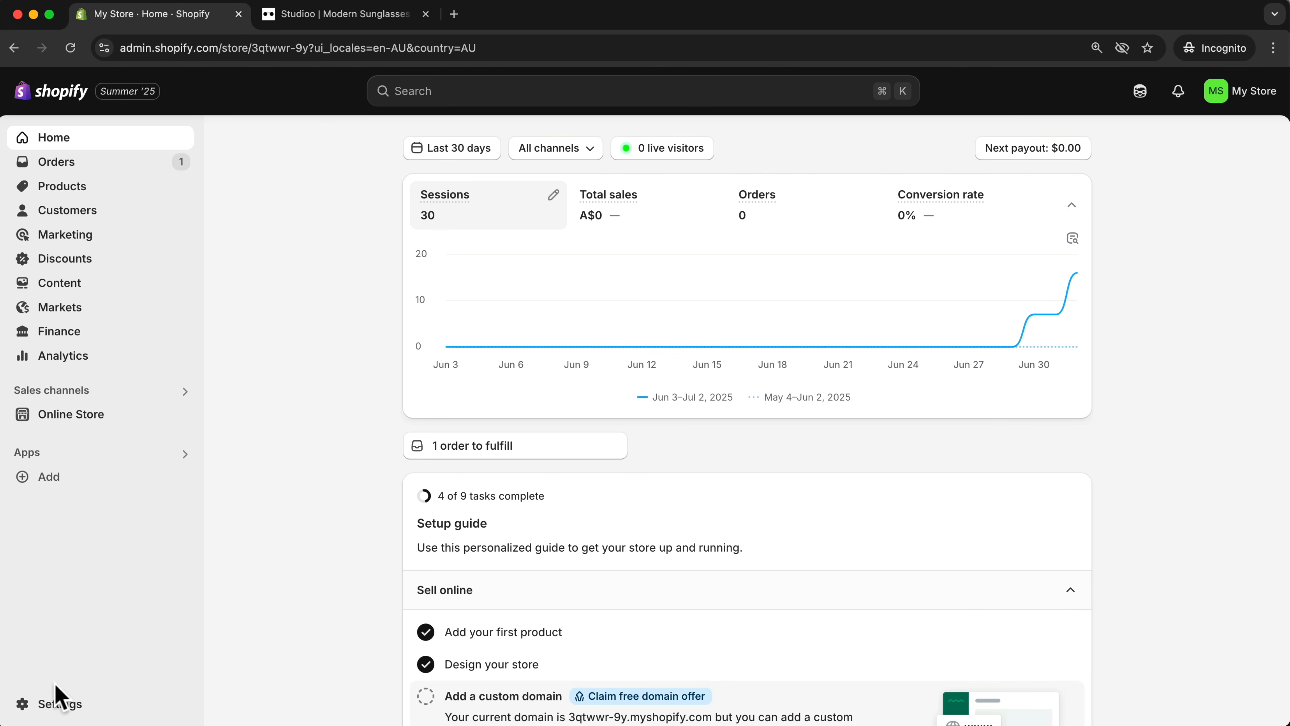
# Search for the new domain studioostore.com in the domain settings, review its purchase page, and close the settings without buying
pyautogui.click(55, 708)
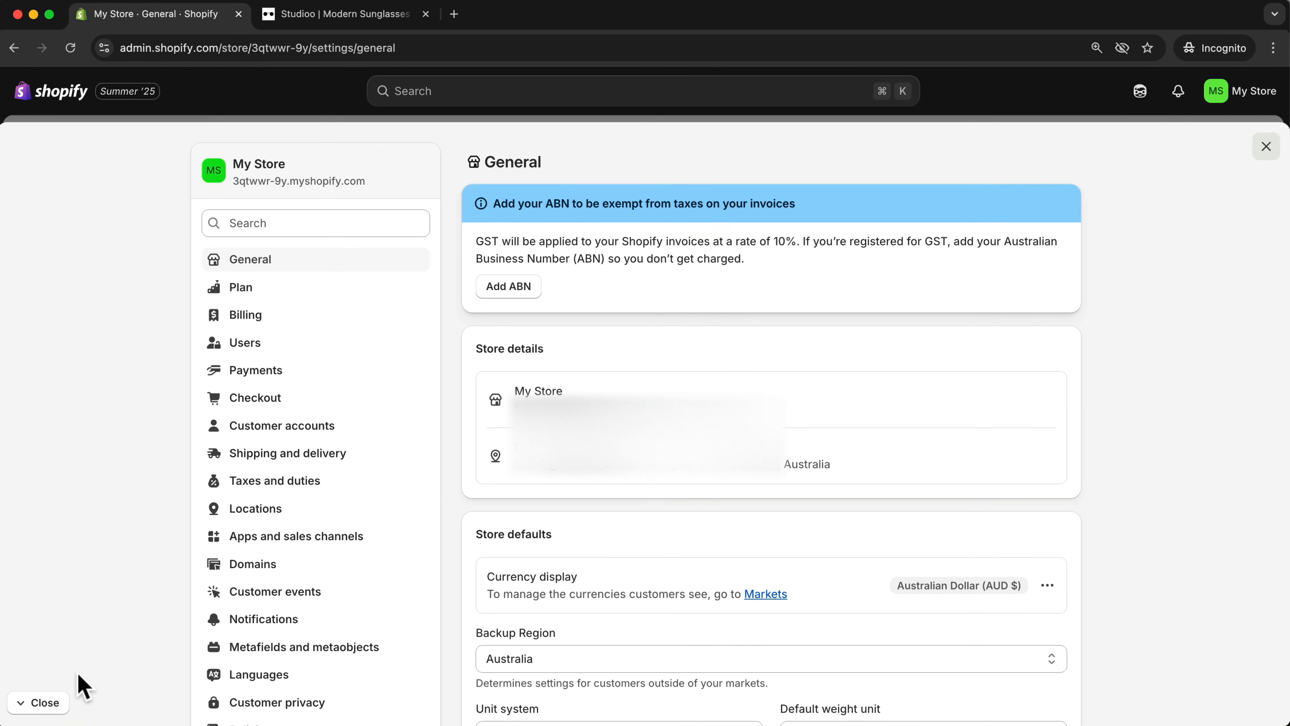
pyautogui.click(240, 572)
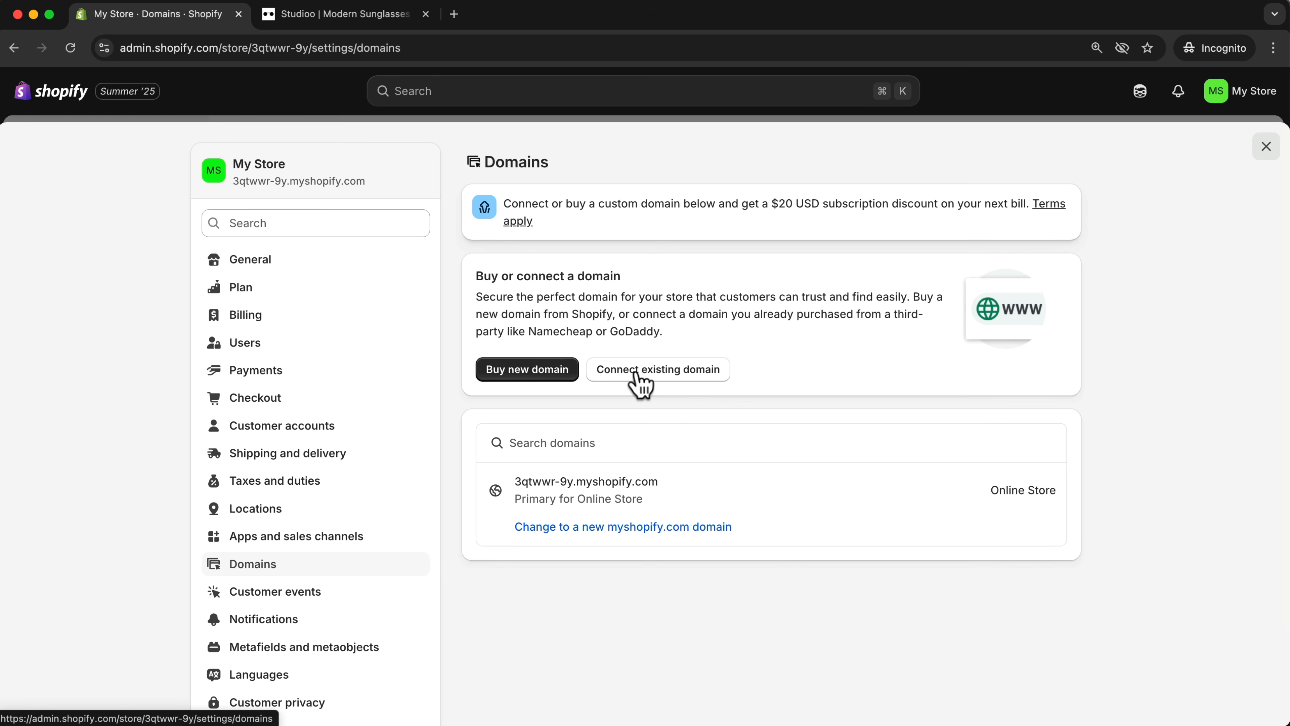
pyautogui.click(513, 375)
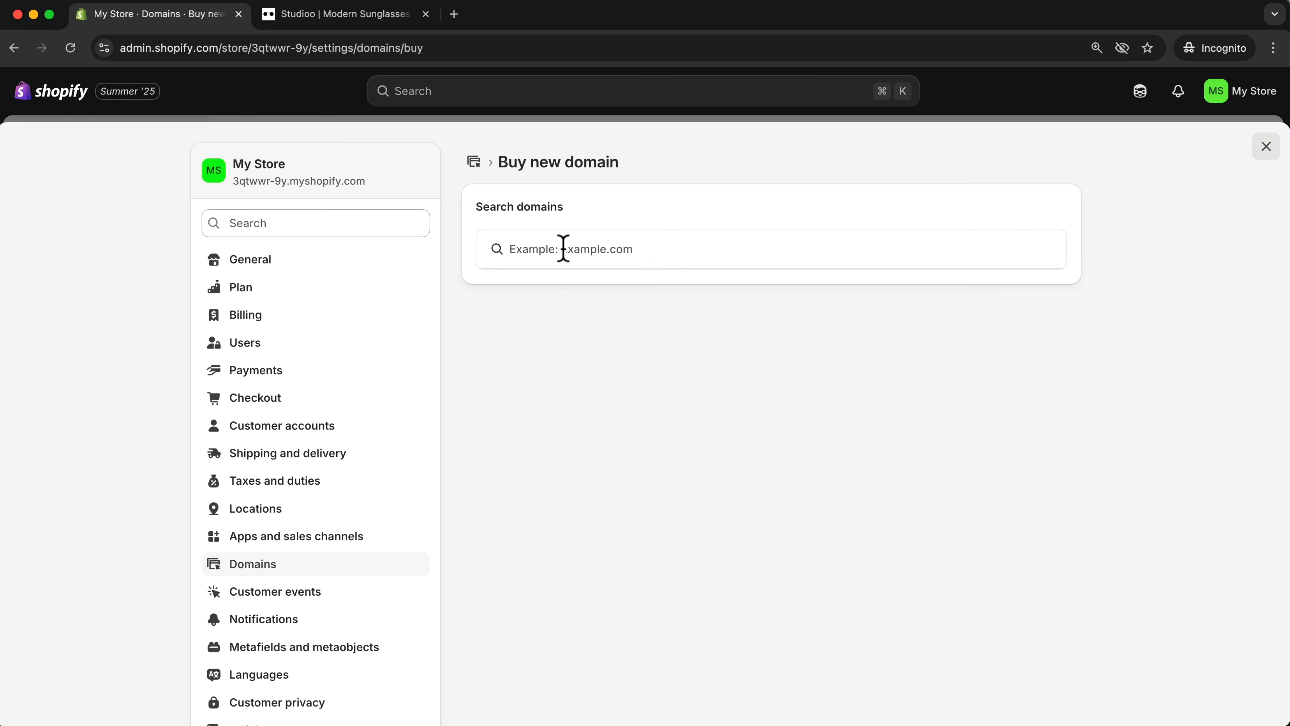
pyautogui.click(585, 249)
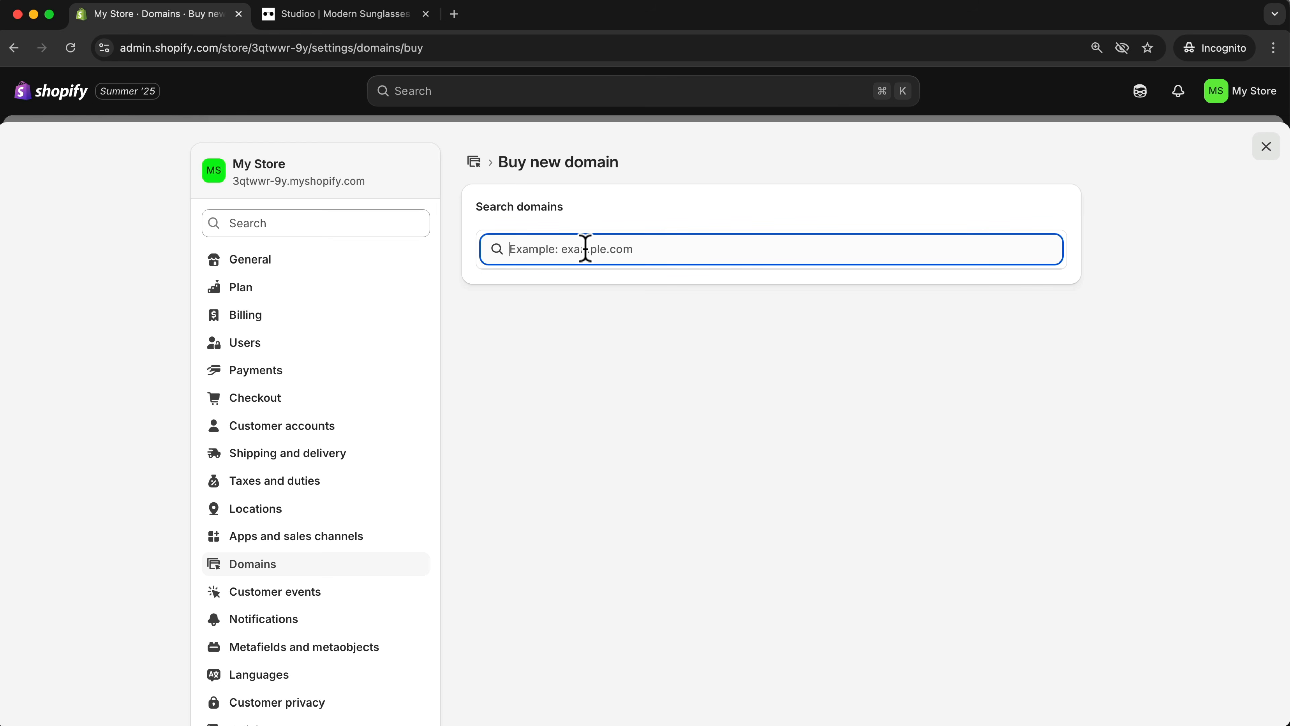
pyautogui.write('studioostore.com')
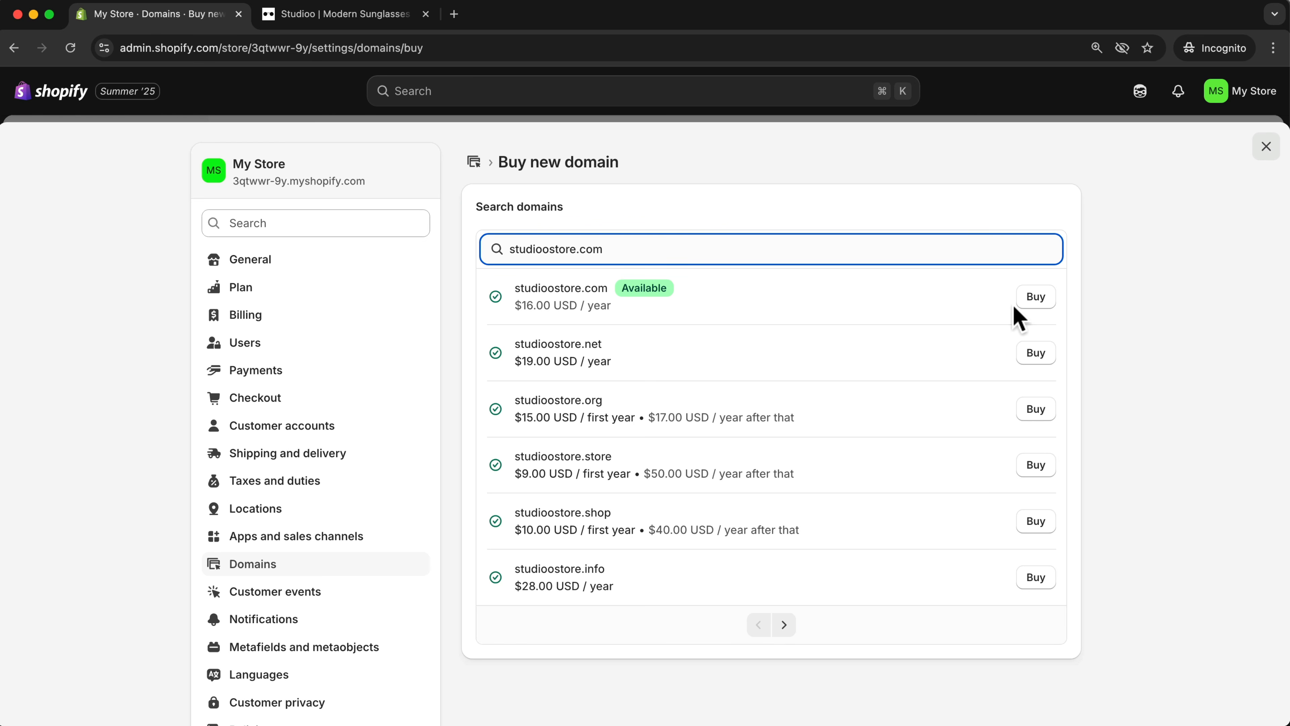
pyautogui.click(1033, 303)
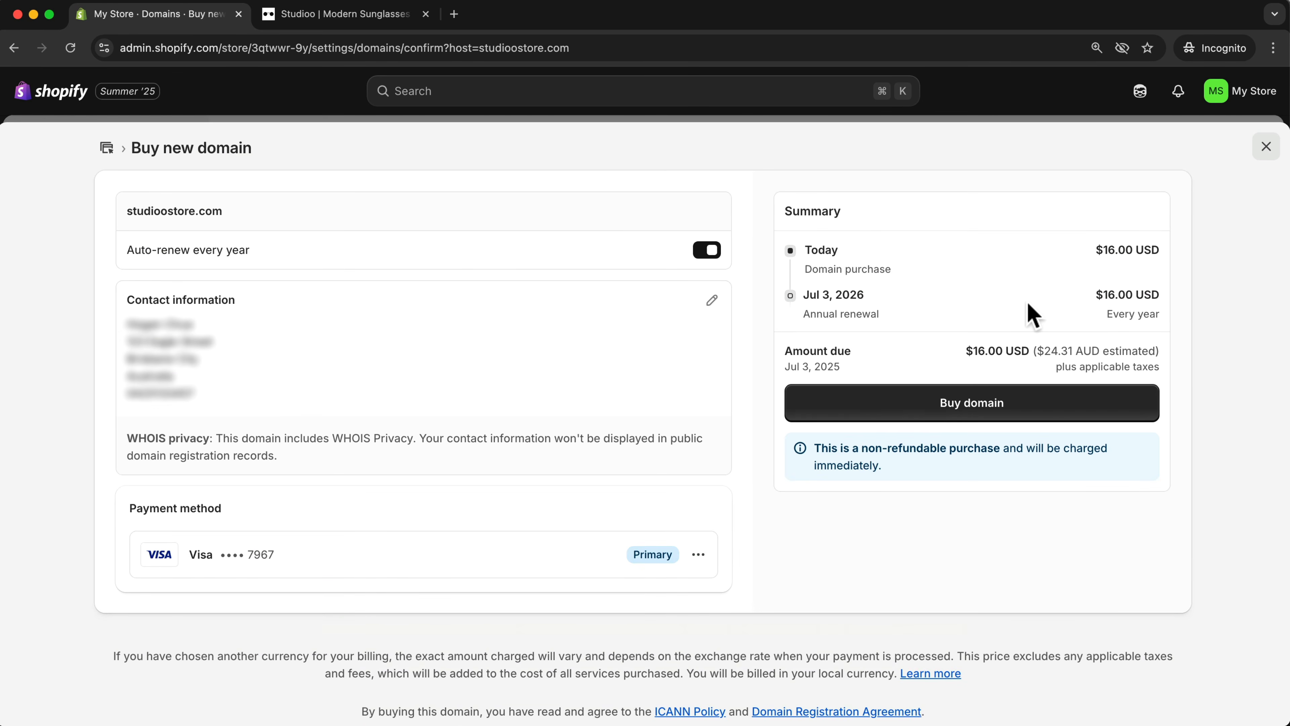
pyautogui.click(1264, 147)
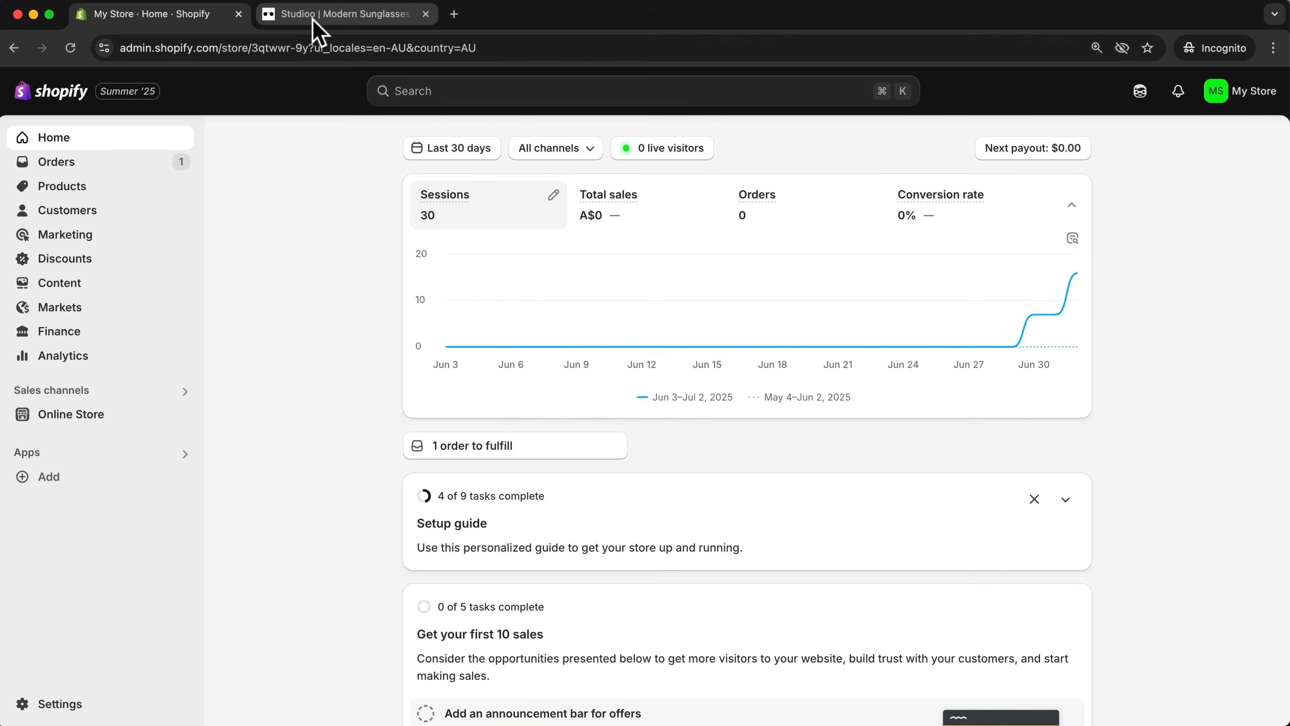
# Go back to the Studioo storefront and examine its web address and the home page sections
pyautogui.click(313, 15)
pyautogui.click(200, 47)
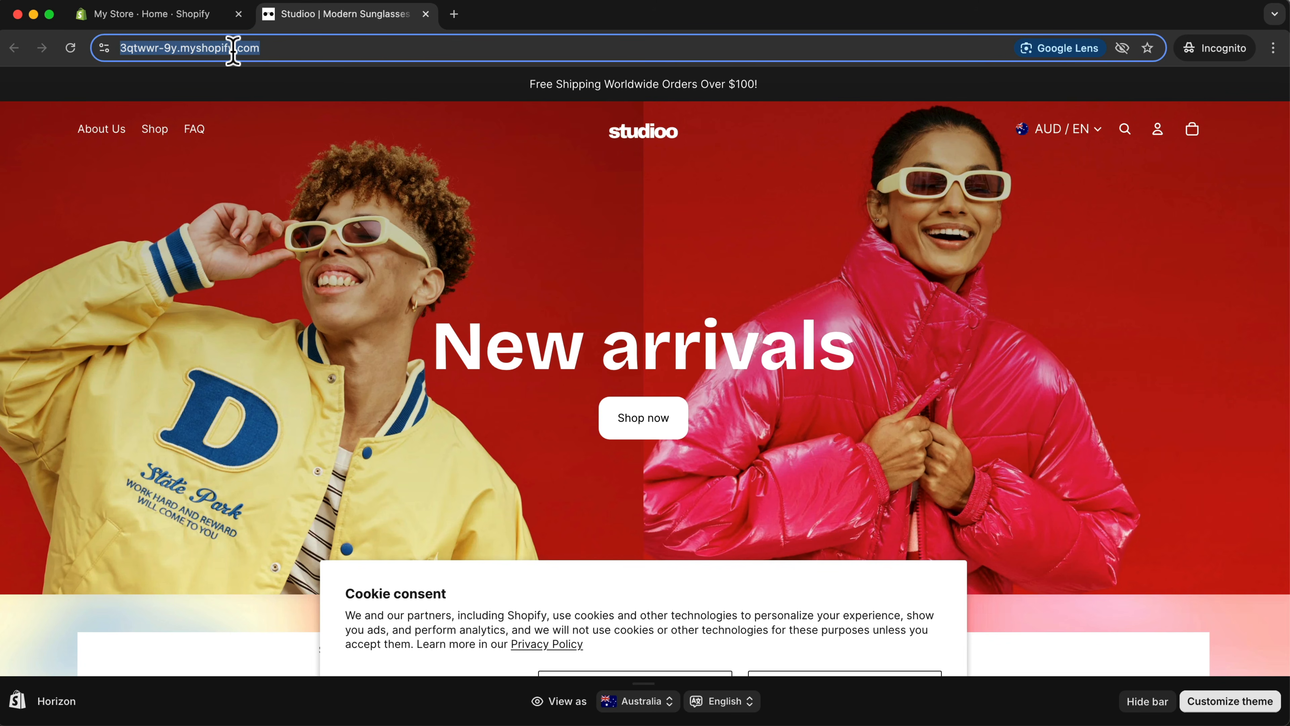
pyautogui.moveTo(268, 50); pyautogui.dragTo(113, 48)
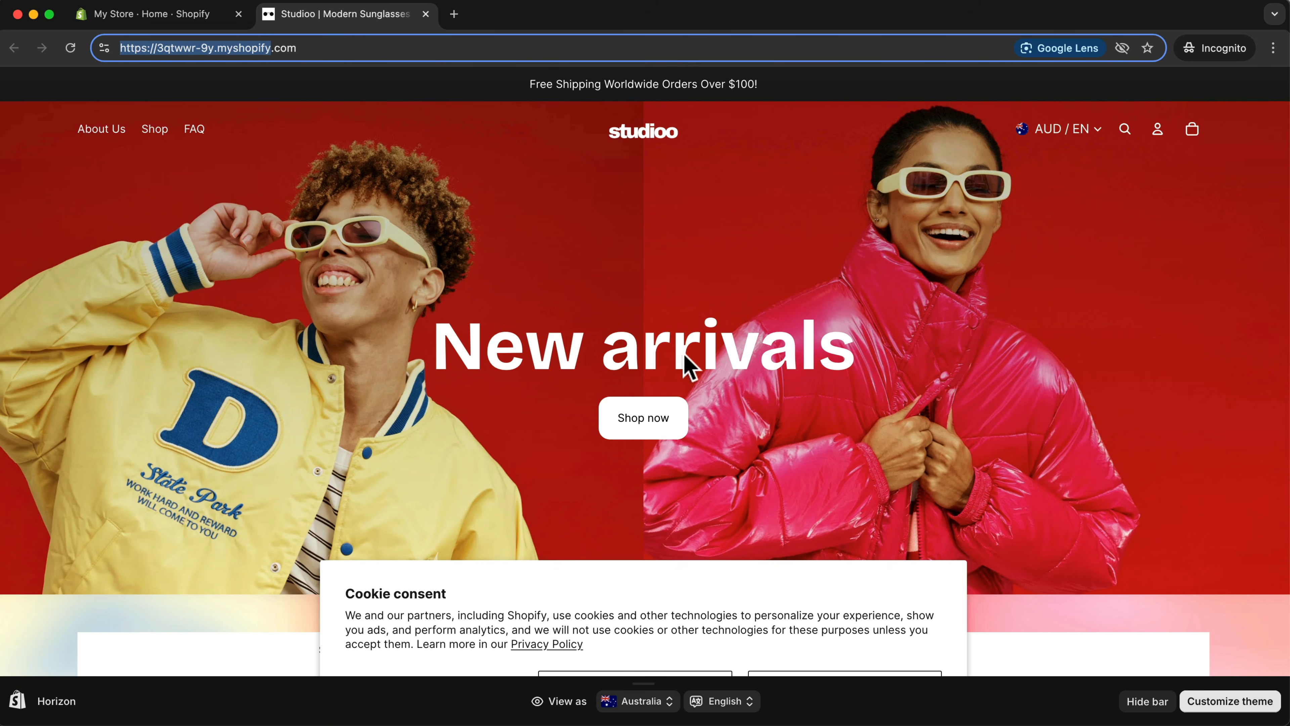
pyautogui.scroll(-15, 758, 405)
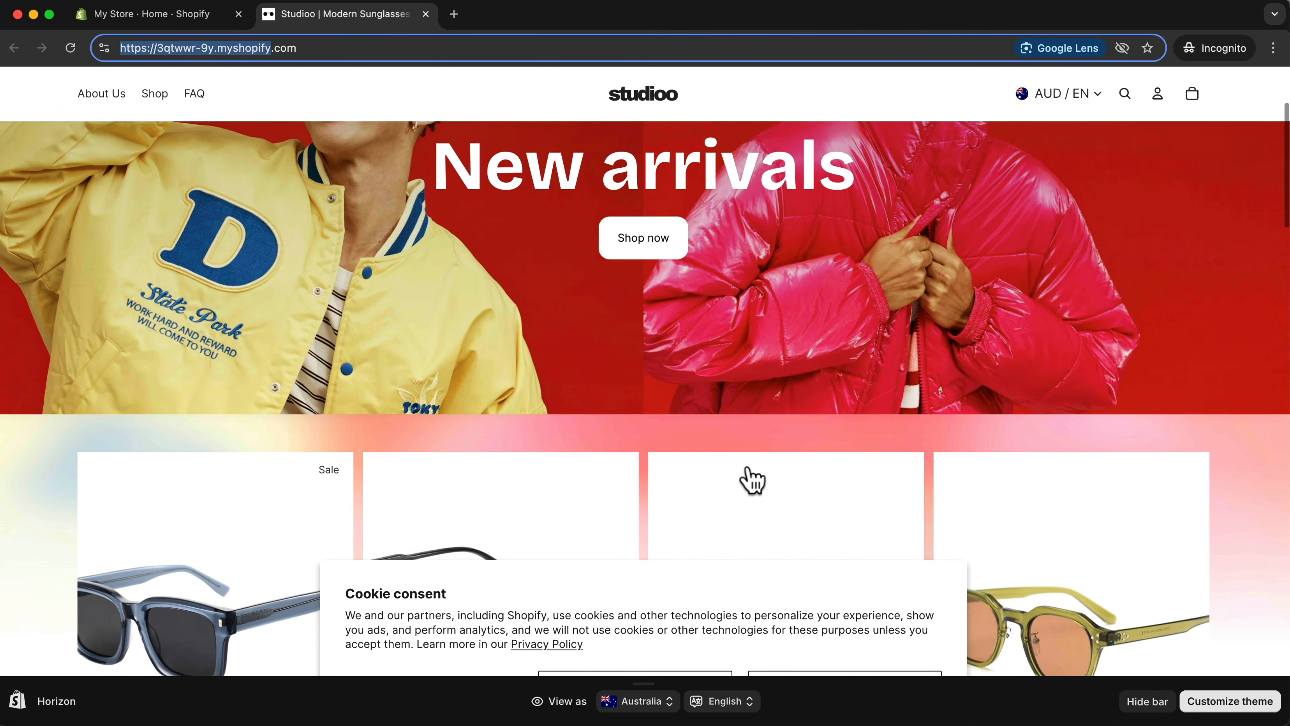
pyautogui.scroll(-20, 753, 477)
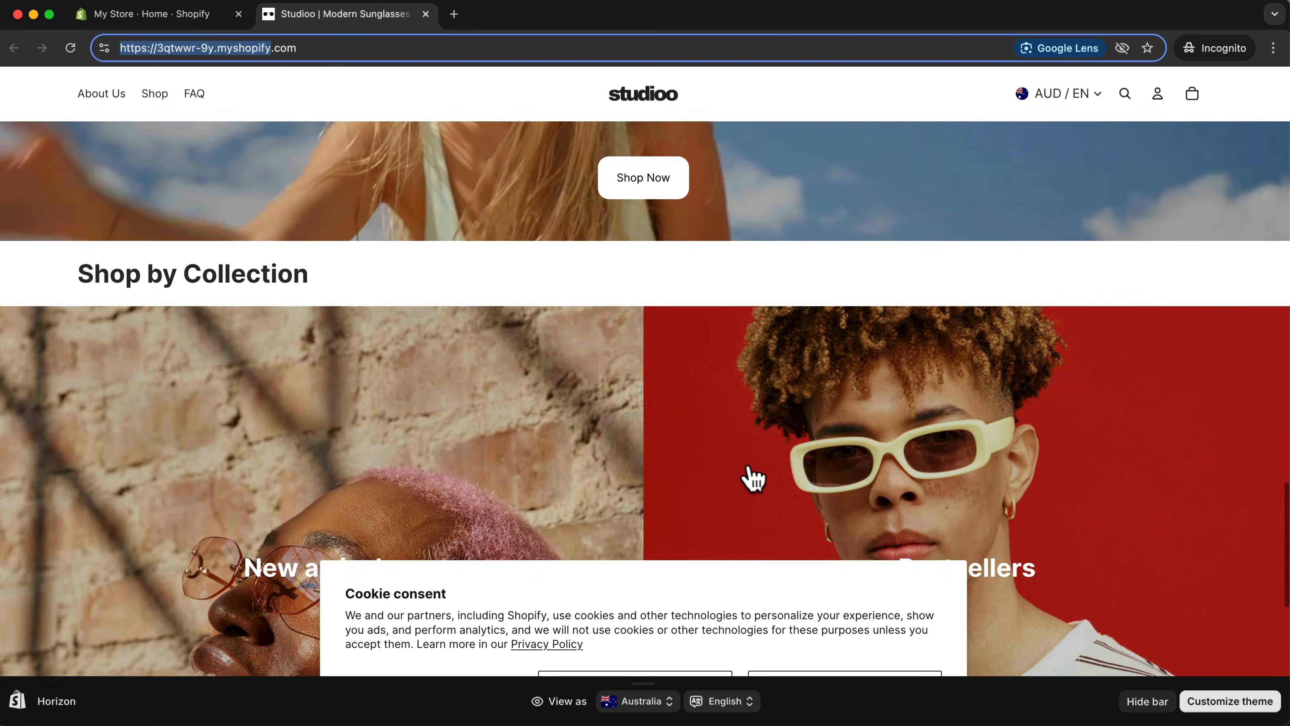
pyautogui.scroll(1, 750, 465)
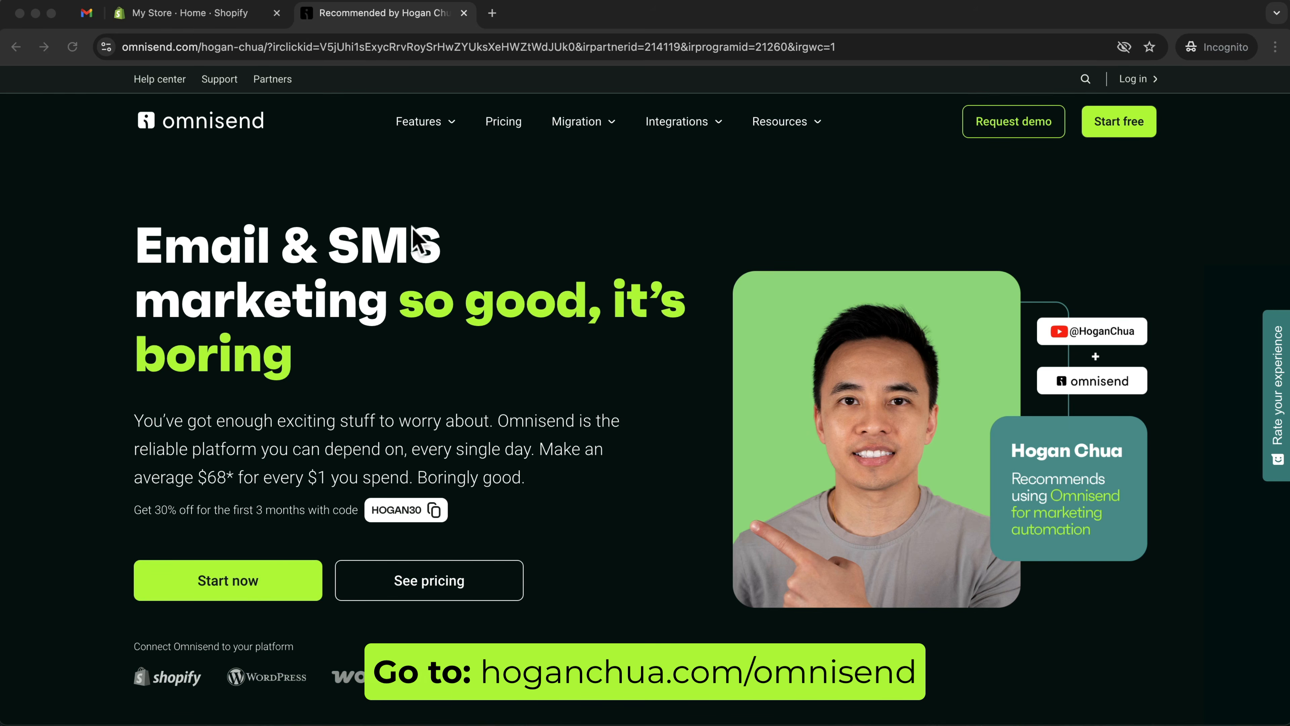
# Sign up for Omnisend with the Google account, entering the account password, choosing Ecommerce as the business type and accepting the terms
pyautogui.click(289, 422)
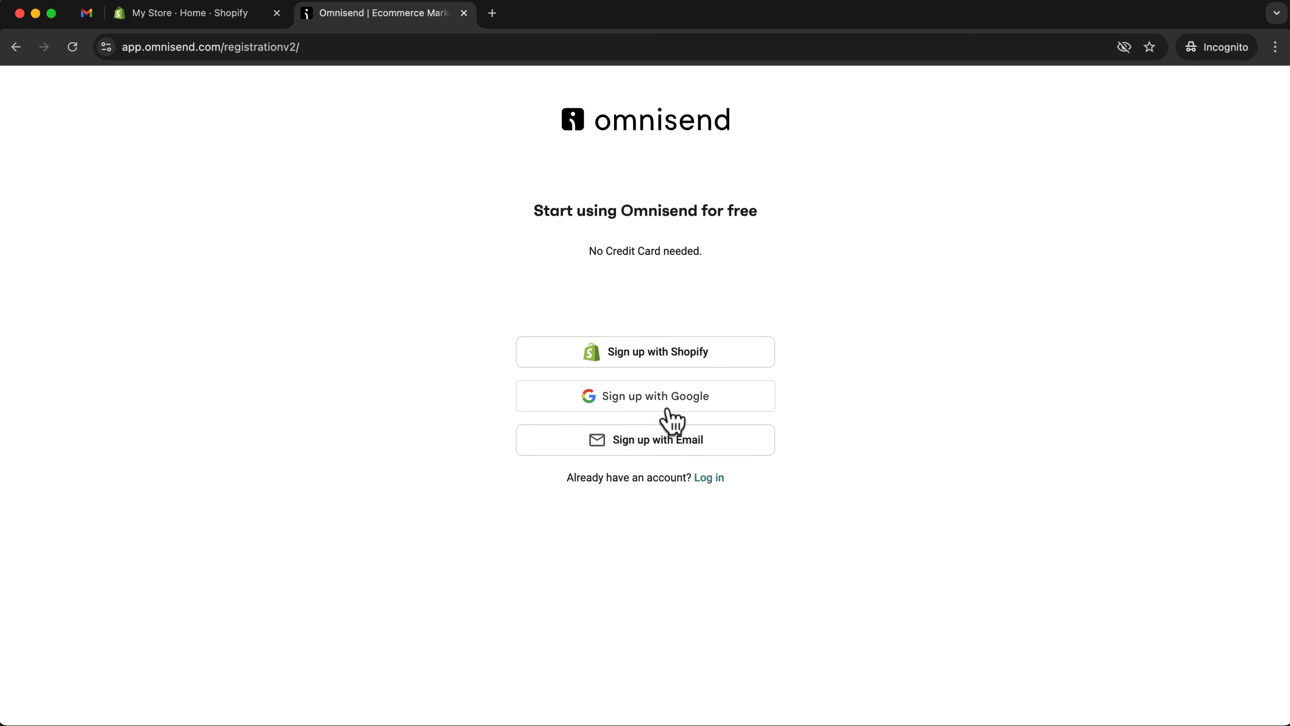
pyautogui.click(651, 409)
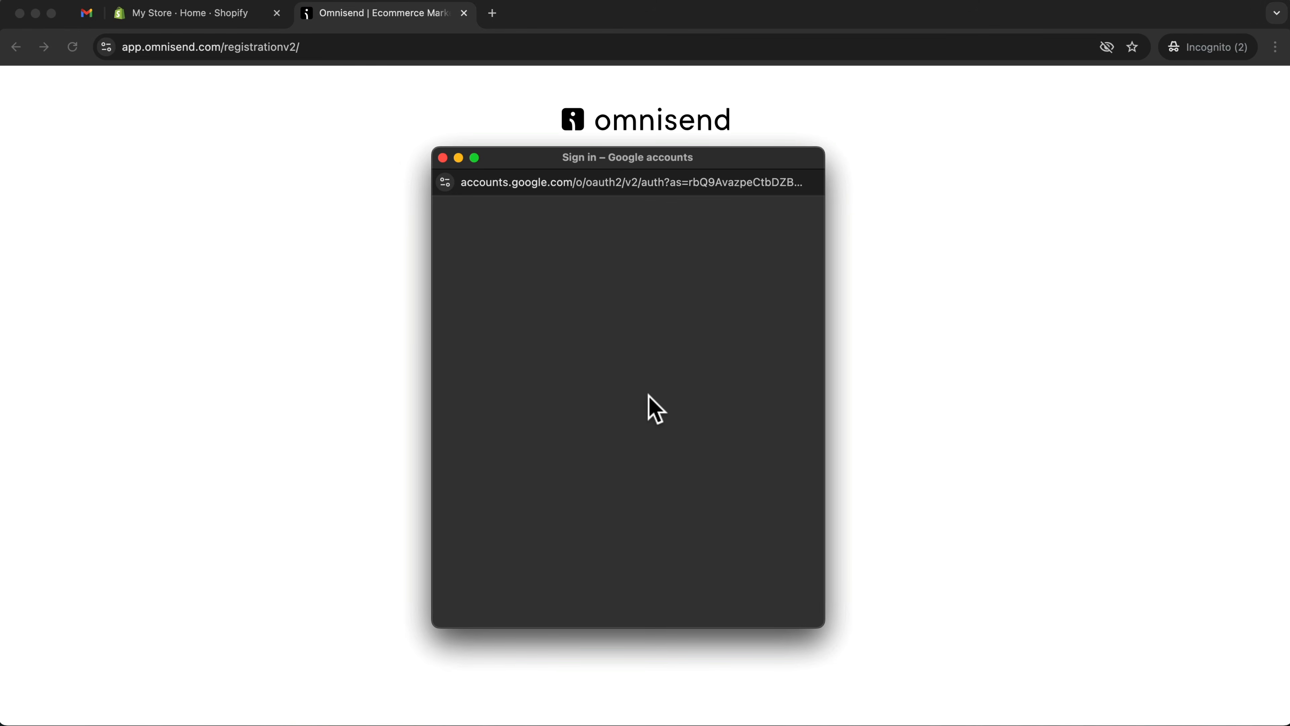
pyautogui.click(556, 426)
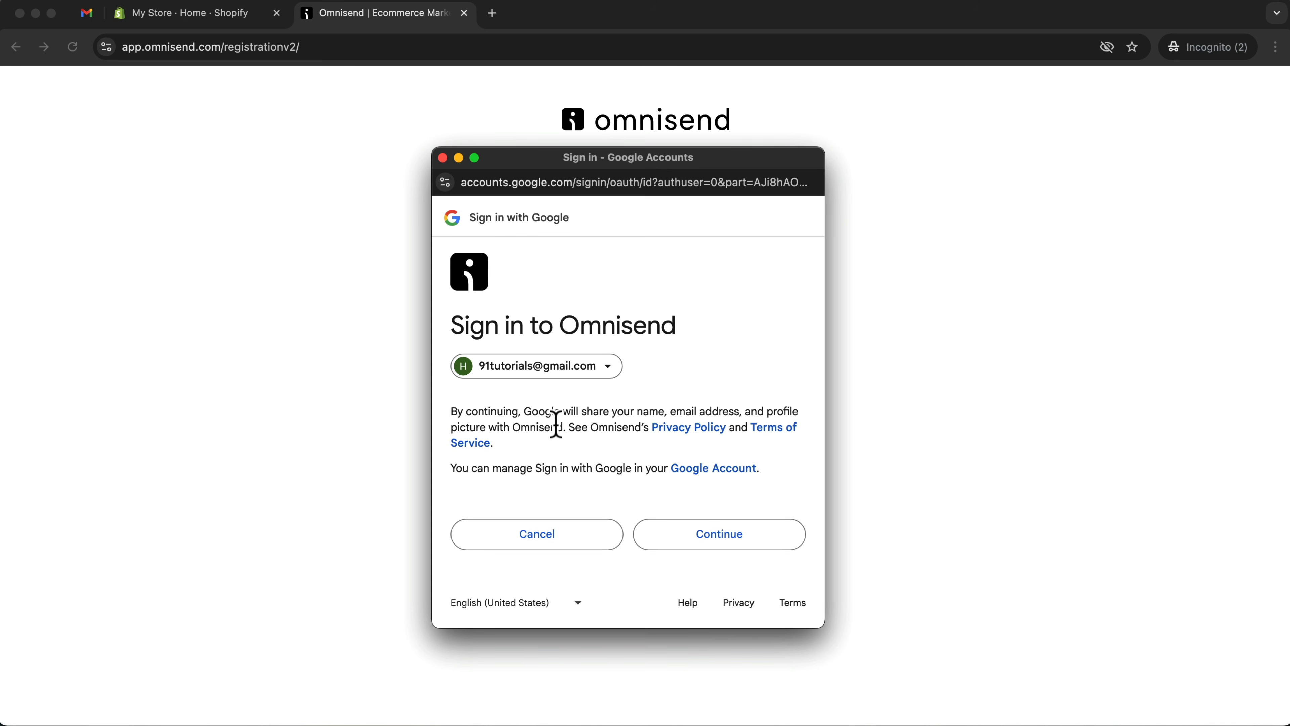
pyautogui.click(719, 534)
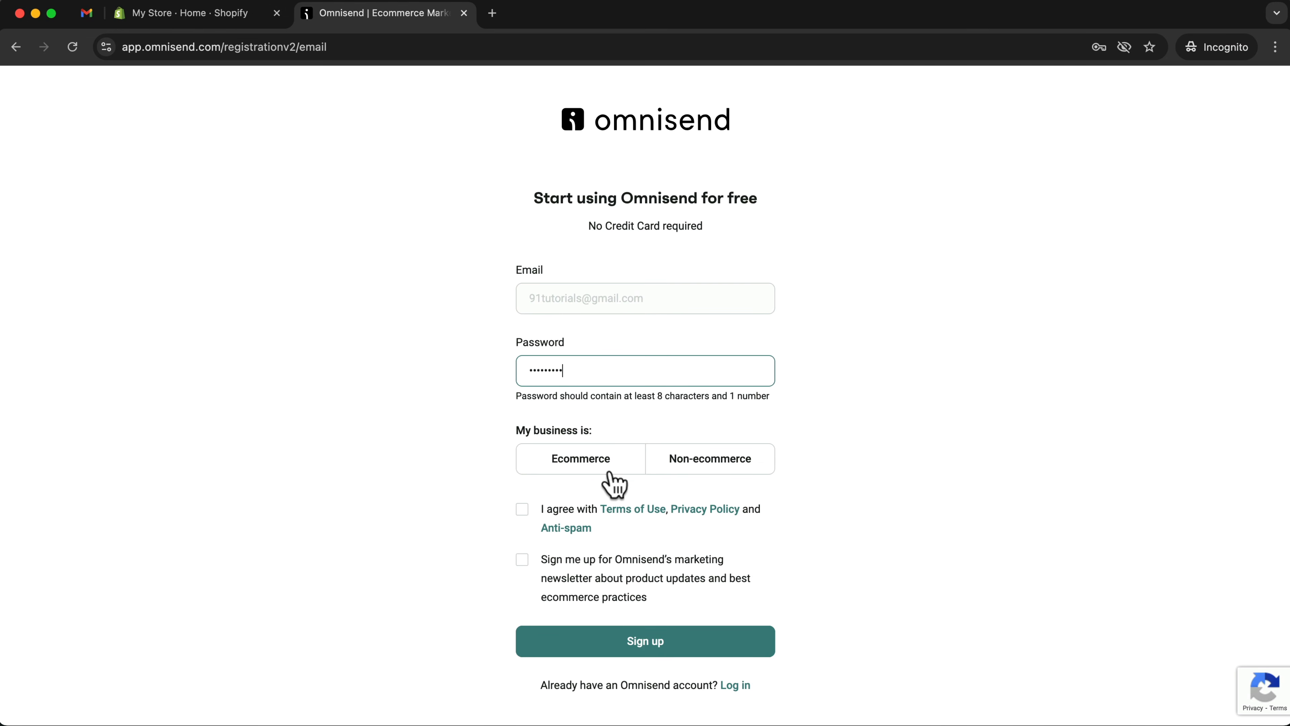
pyautogui.click(590, 468)
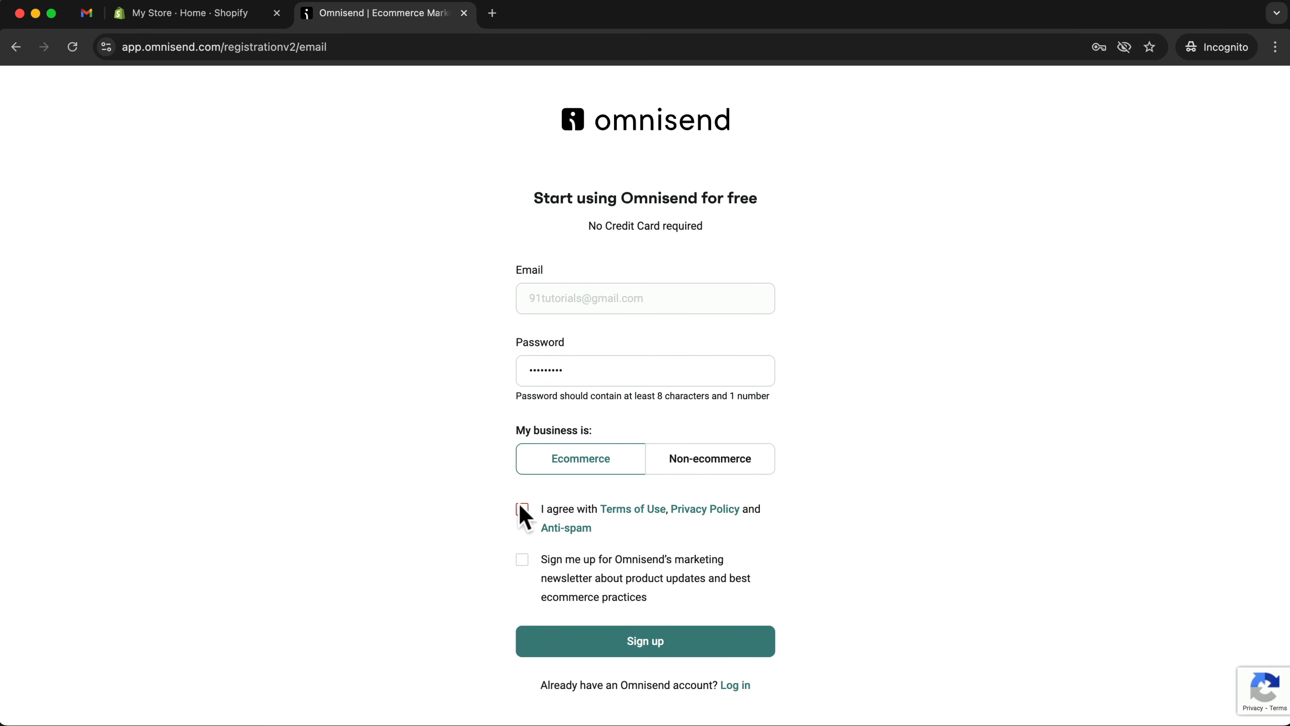
pyautogui.click(642, 651)
pyautogui.click(622, 494)
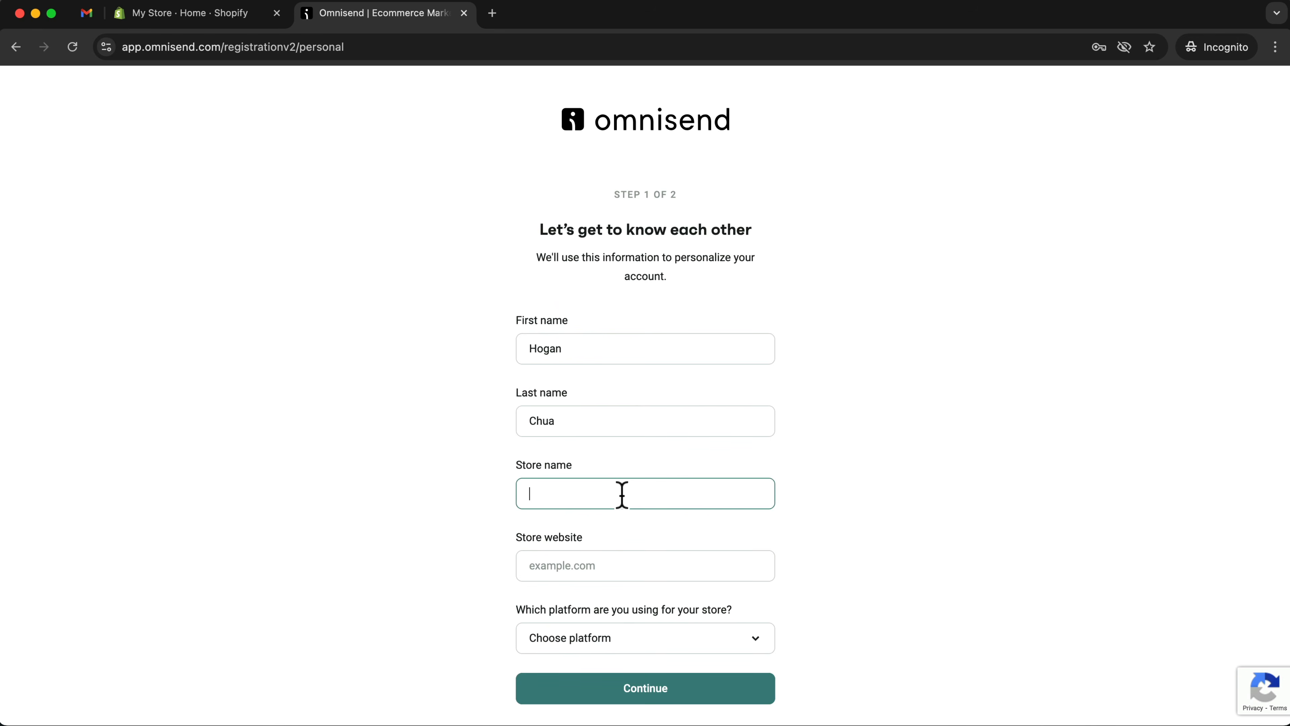
pyautogui.write('Studioo')
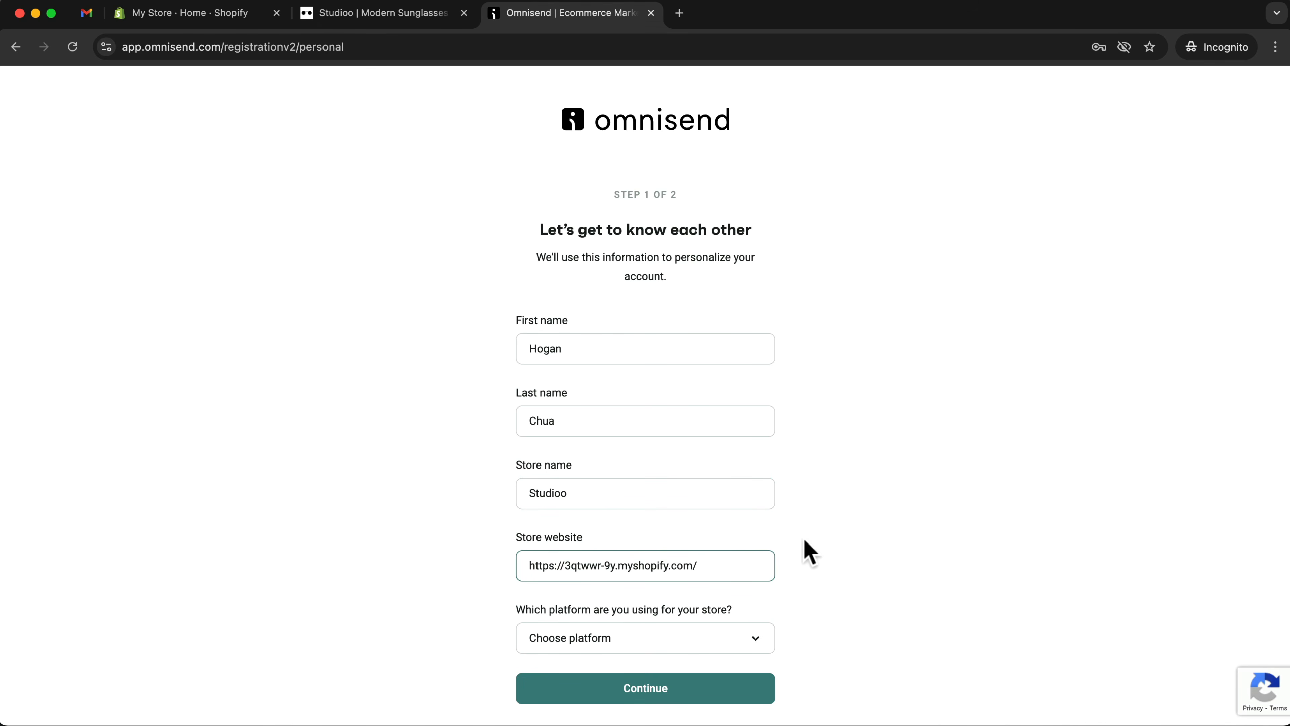
pyautogui.click(595, 639)
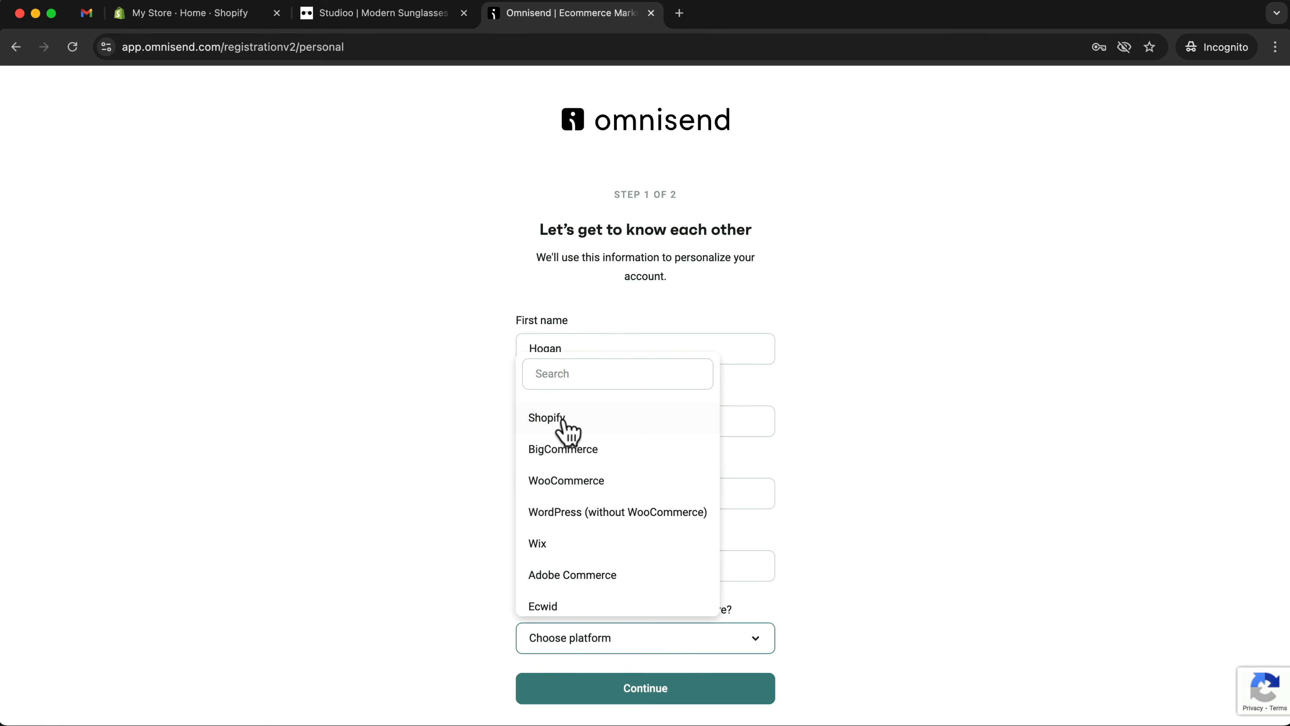
pyautogui.click(564, 423)
pyautogui.scroll(-3, 694, 593)
pyautogui.click(695, 594)
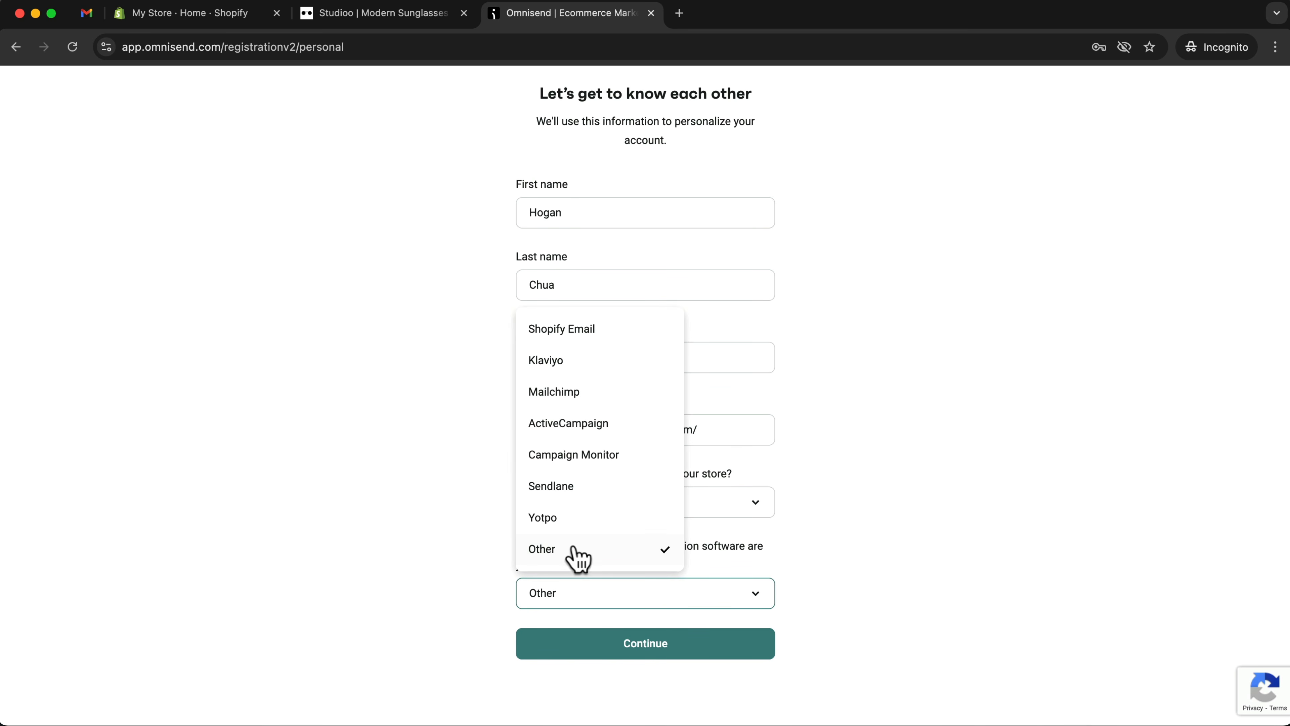
pyautogui.click(666, 650)
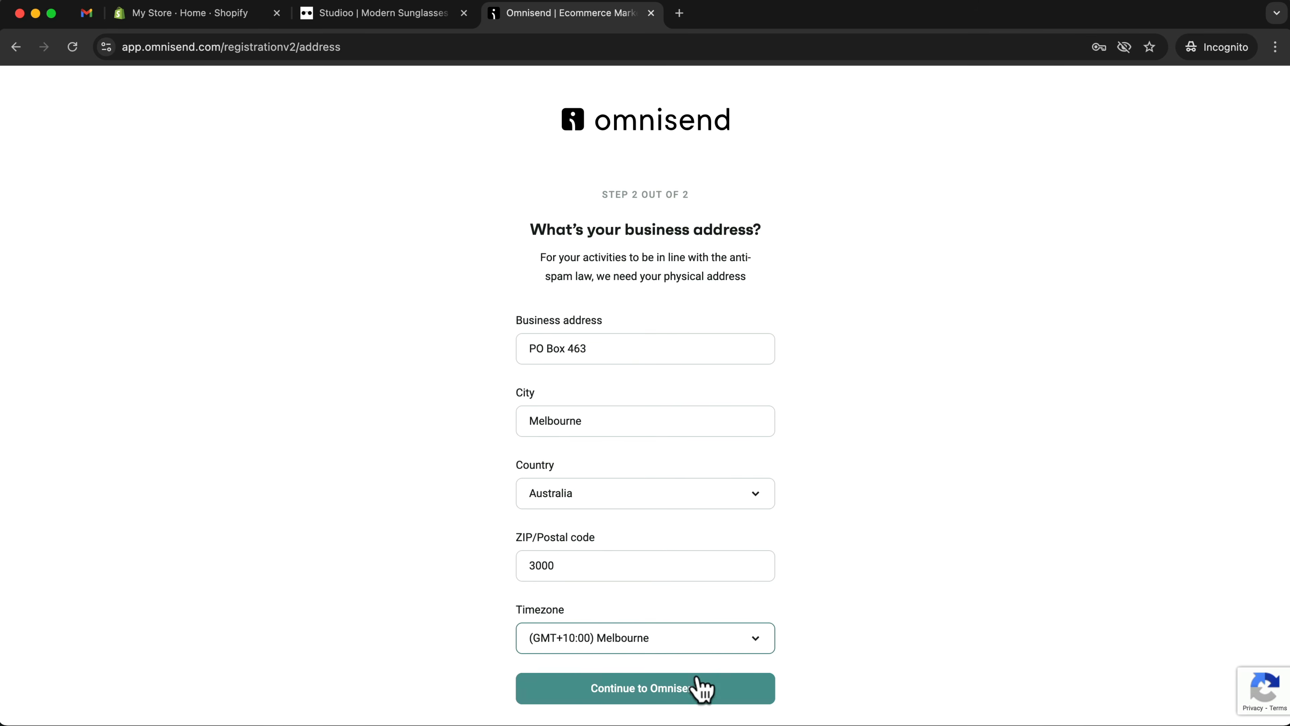
pyautogui.click(657, 691)
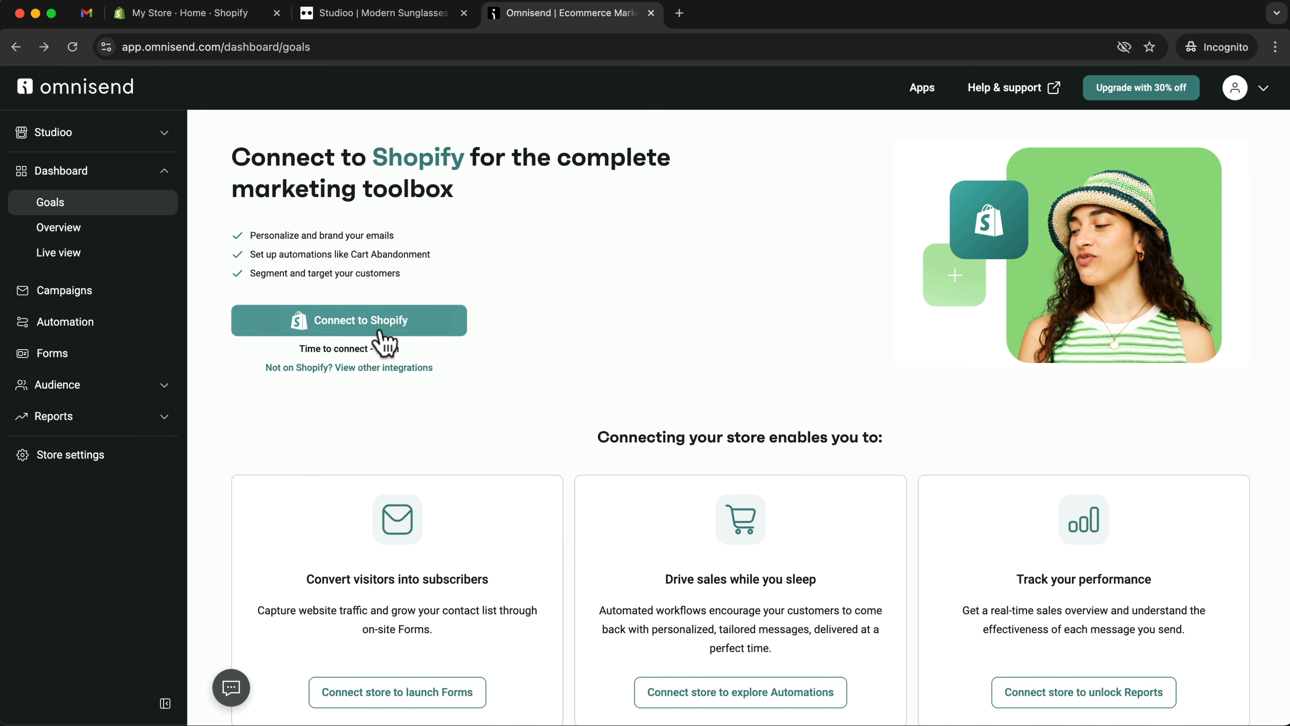
# Connect Omnisend to the Shopify store by installing the Omnisend Email Marketing & SMS app
pyautogui.click(343, 322)
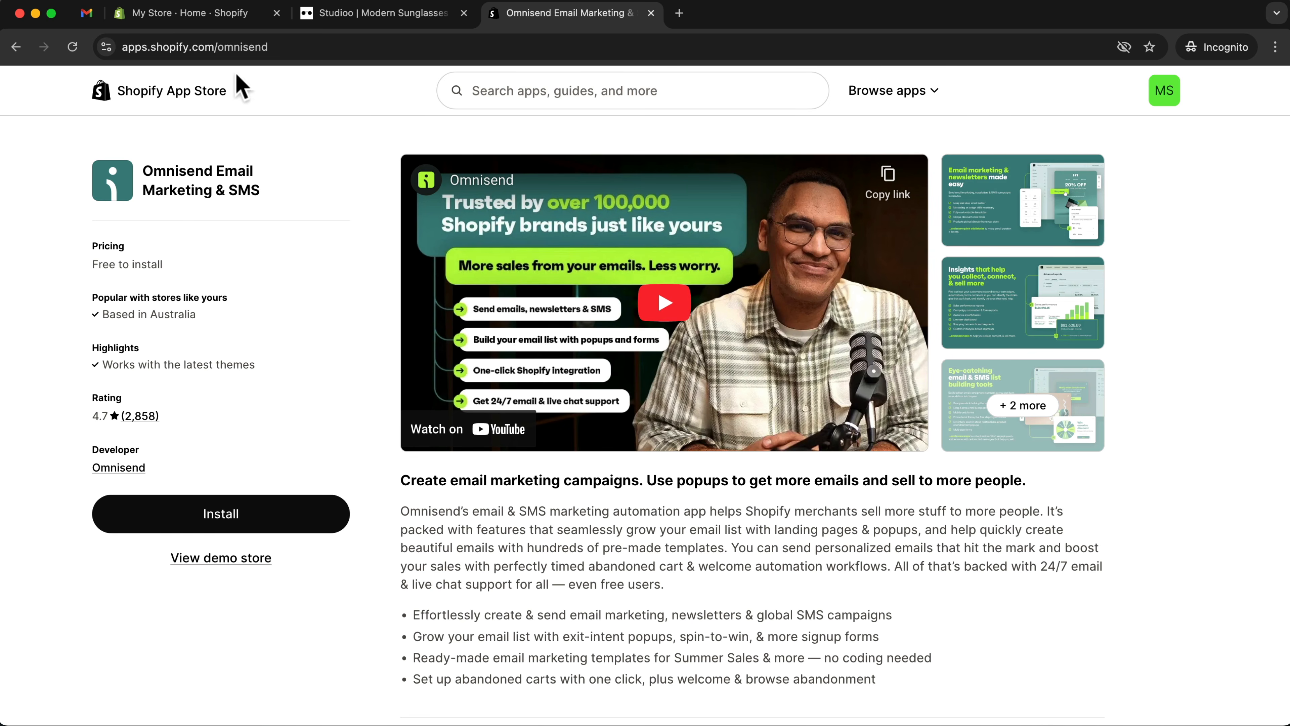
pyautogui.click(223, 24)
pyautogui.click(586, 15)
pyautogui.click(229, 524)
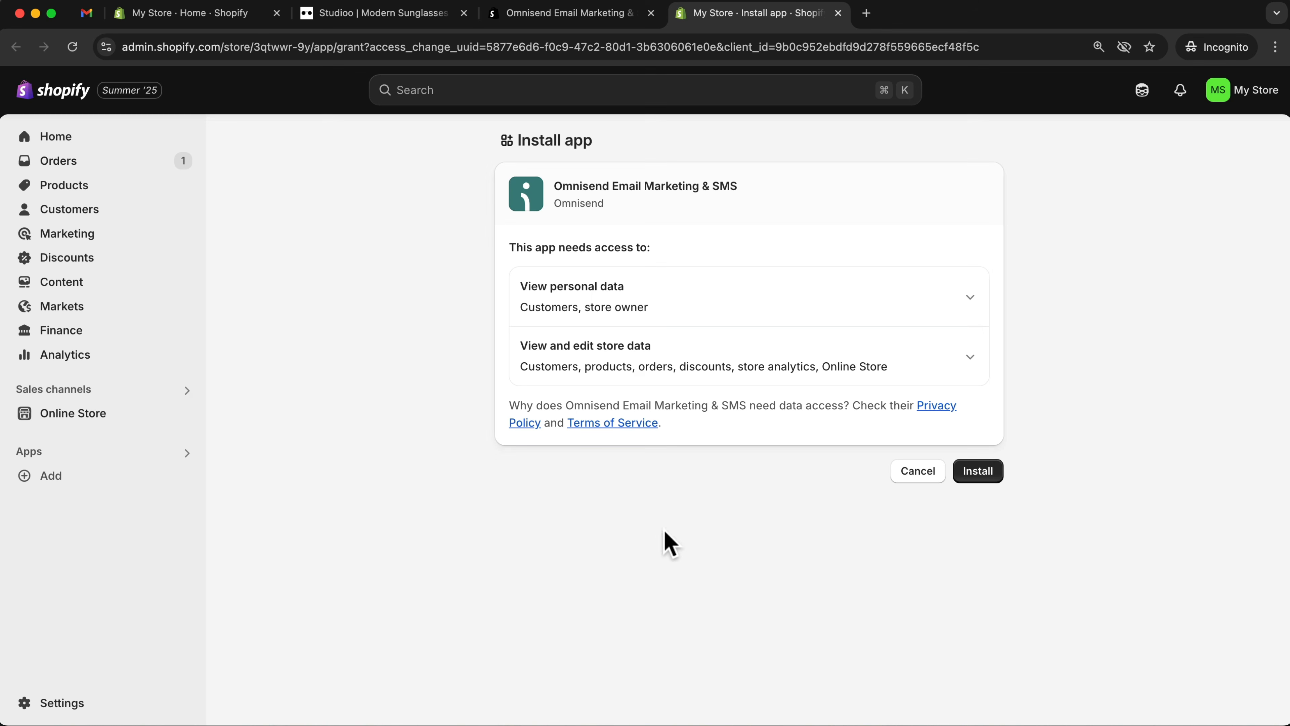
pyautogui.click(978, 474)
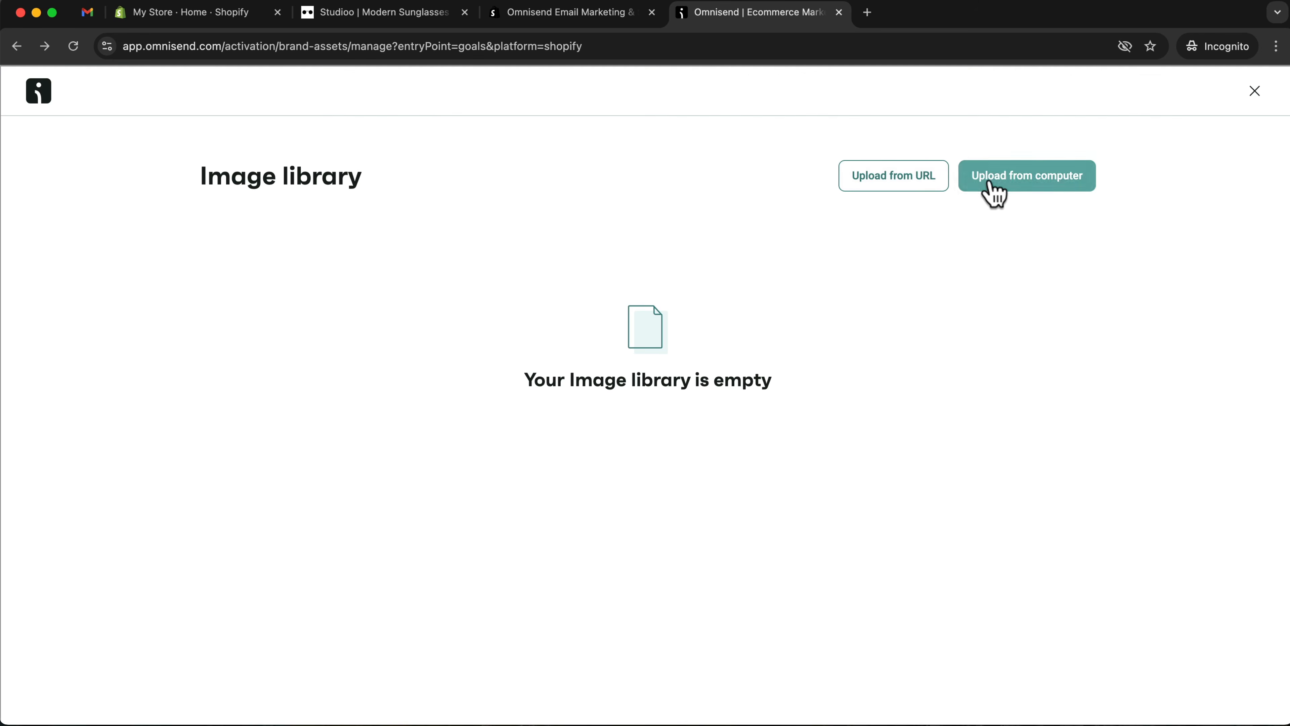
# Upload studioo black logo.png to the image library and select it as the brand logo
pyautogui.click(988, 185)
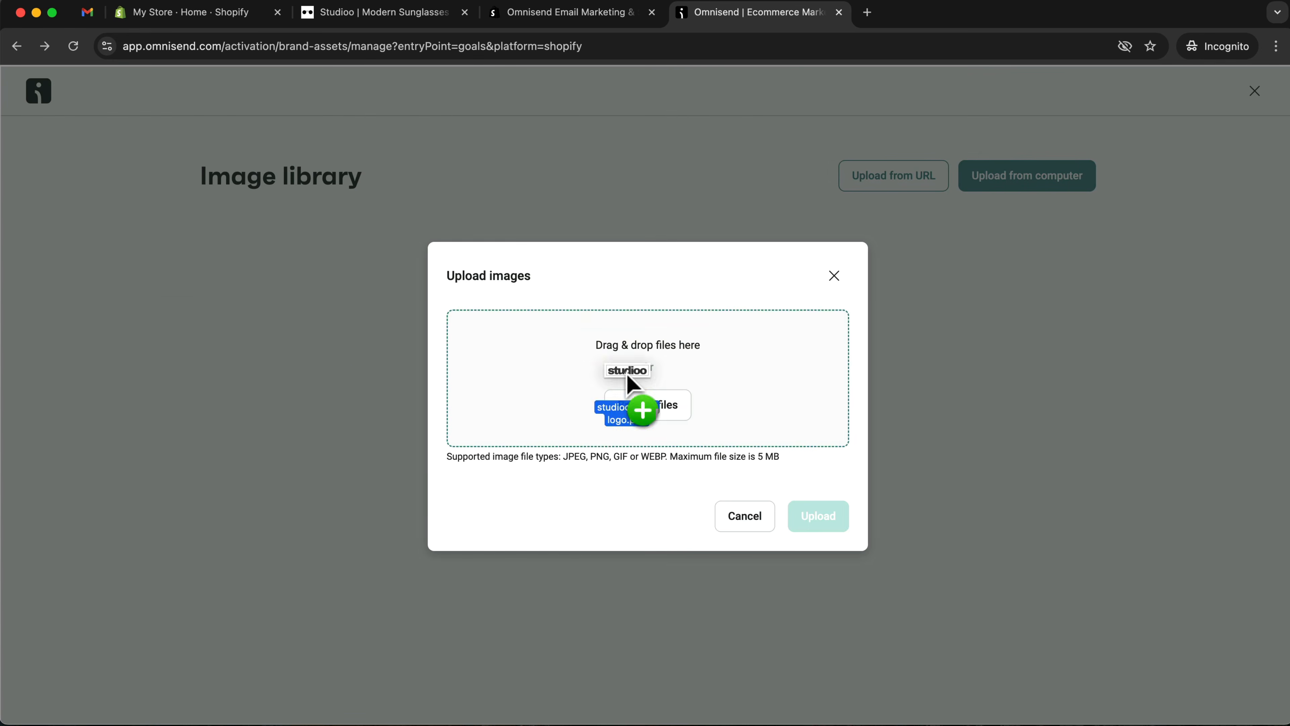
pyautogui.moveTo(628, 379); pyautogui.dragTo(630, 380)
pyautogui.click(805, 539)
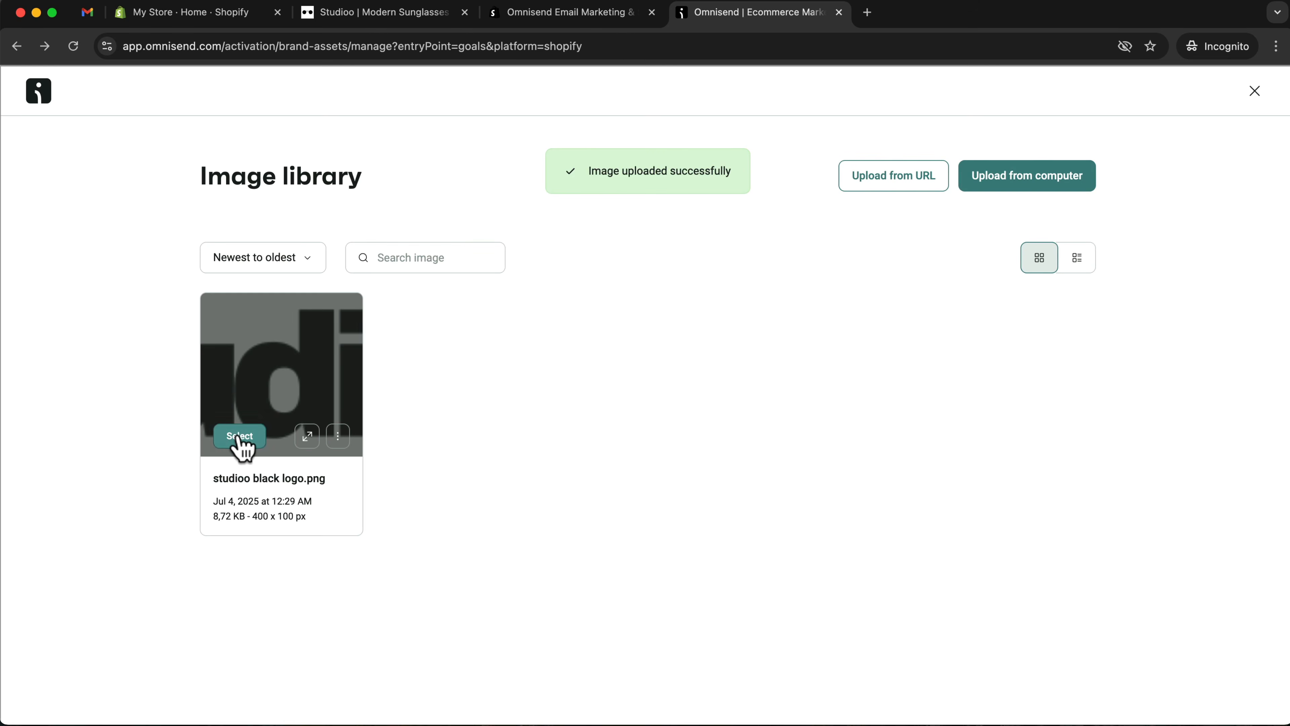
pyautogui.click(242, 443)
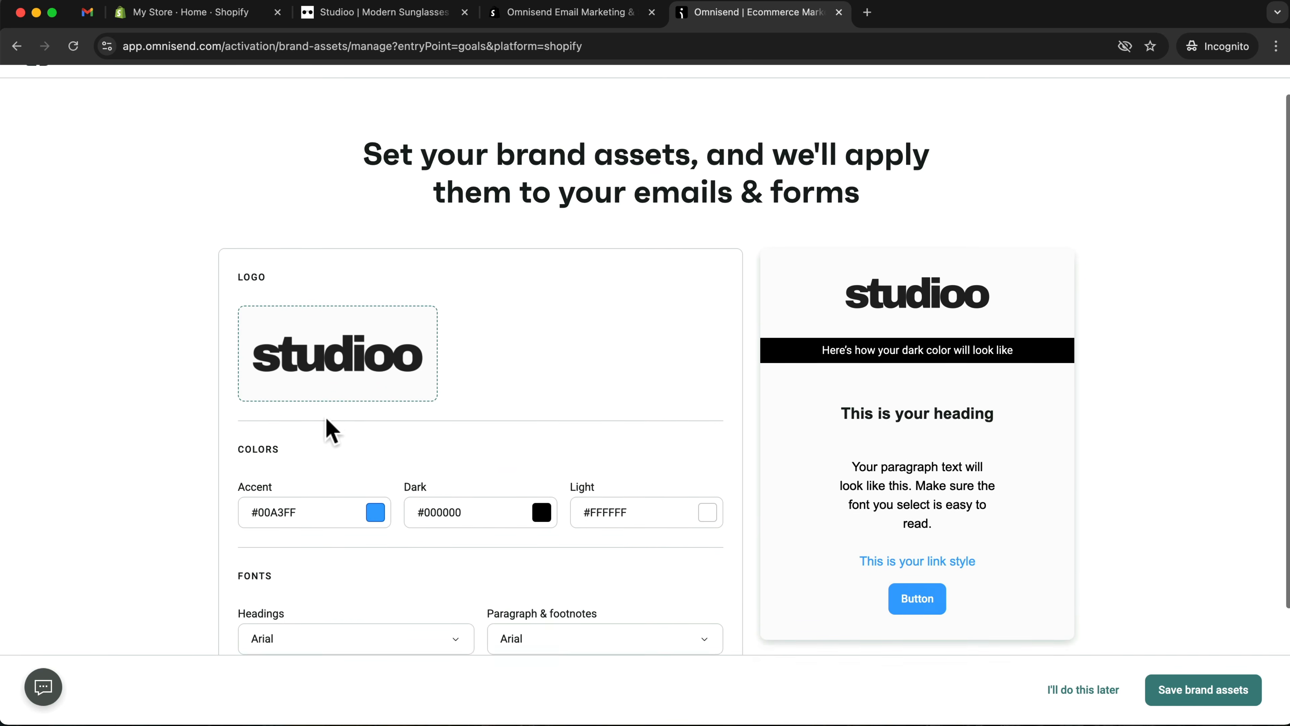
# Review the brand colours, fonts and social links, save the brand assets, and choose to explore Omnisend without recommendations
pyautogui.scroll(-3, 327, 426)
pyautogui.click(285, 378)
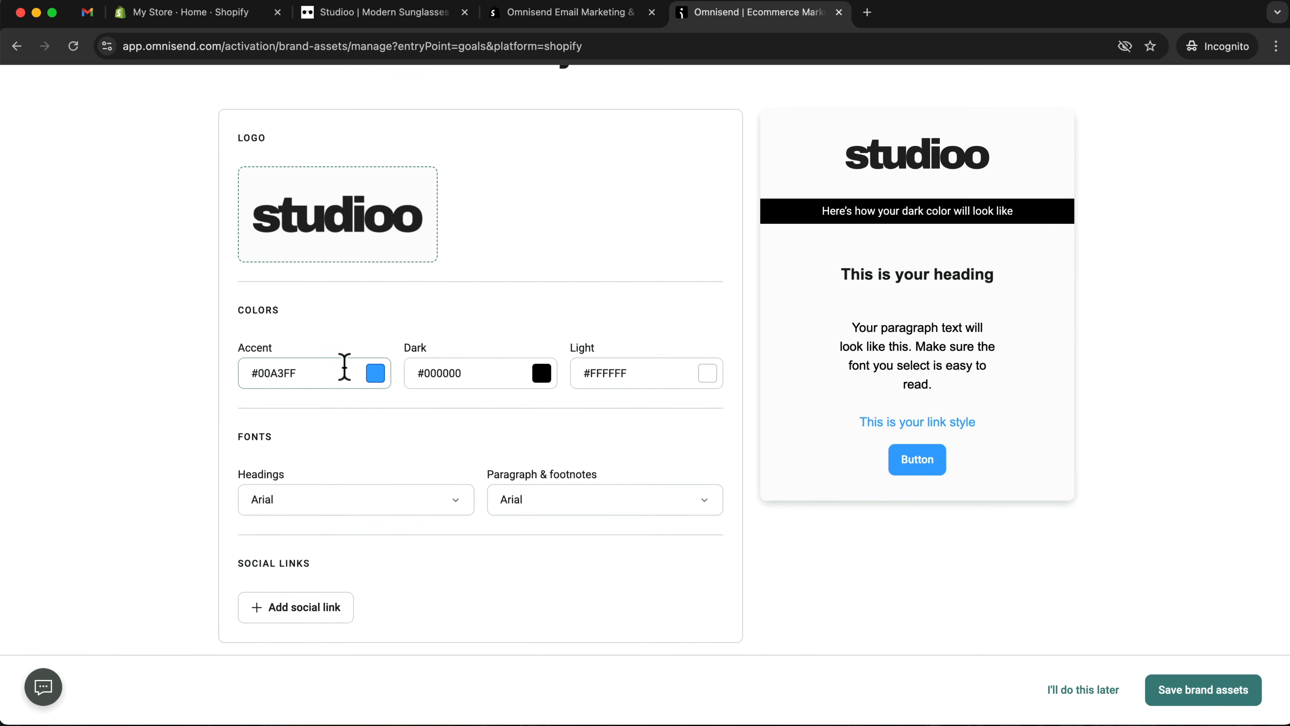
pyautogui.scroll(-1, 482, 568)
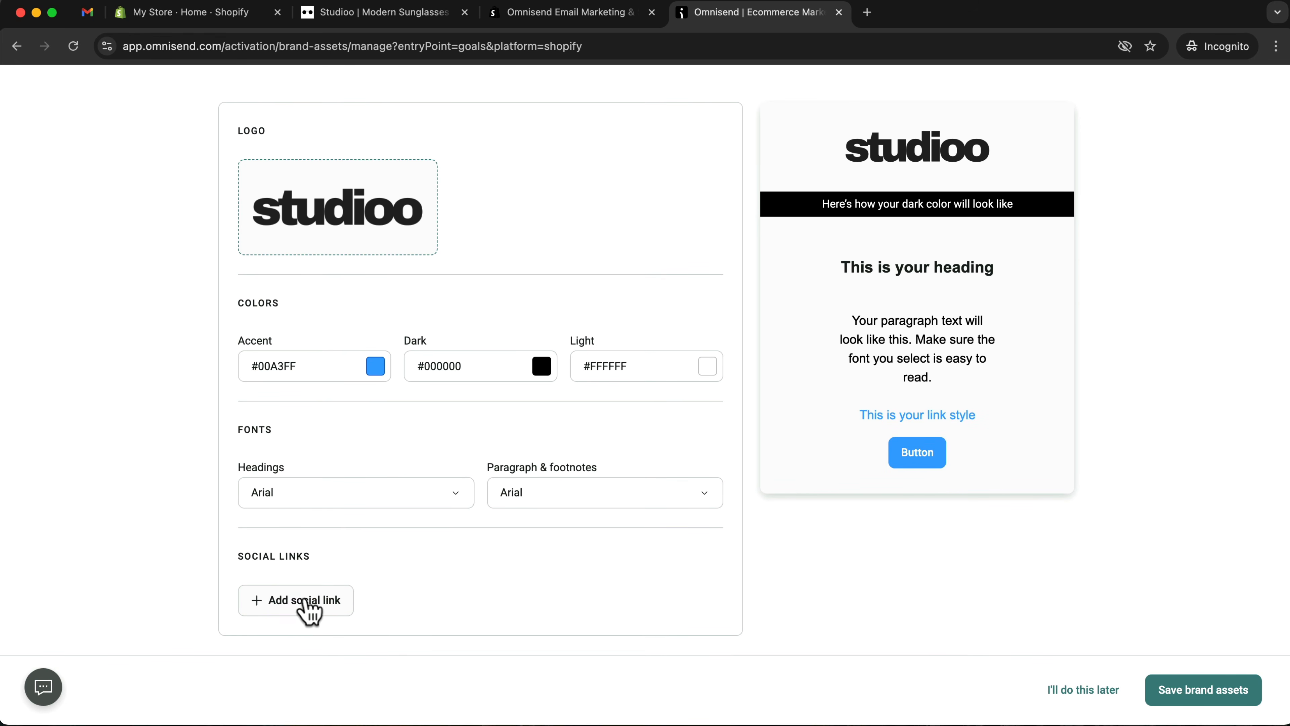
pyautogui.click(1207, 691)
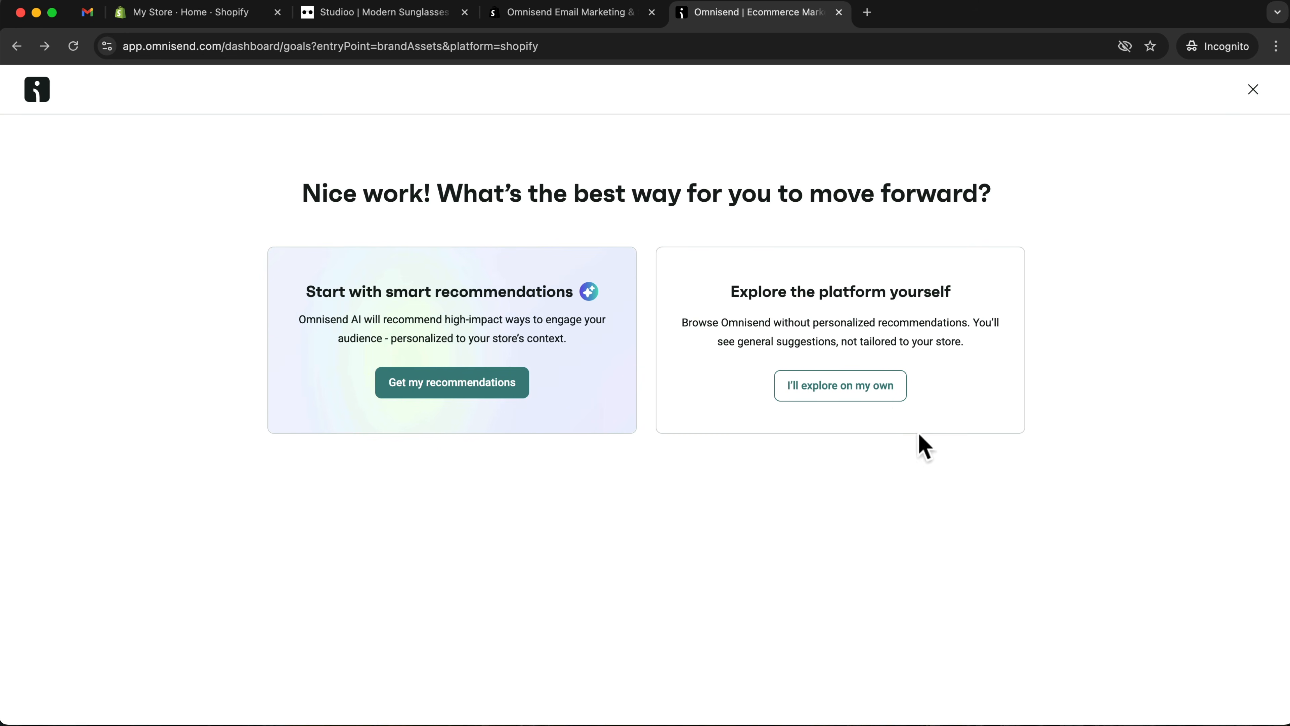
pyautogui.click(847, 390)
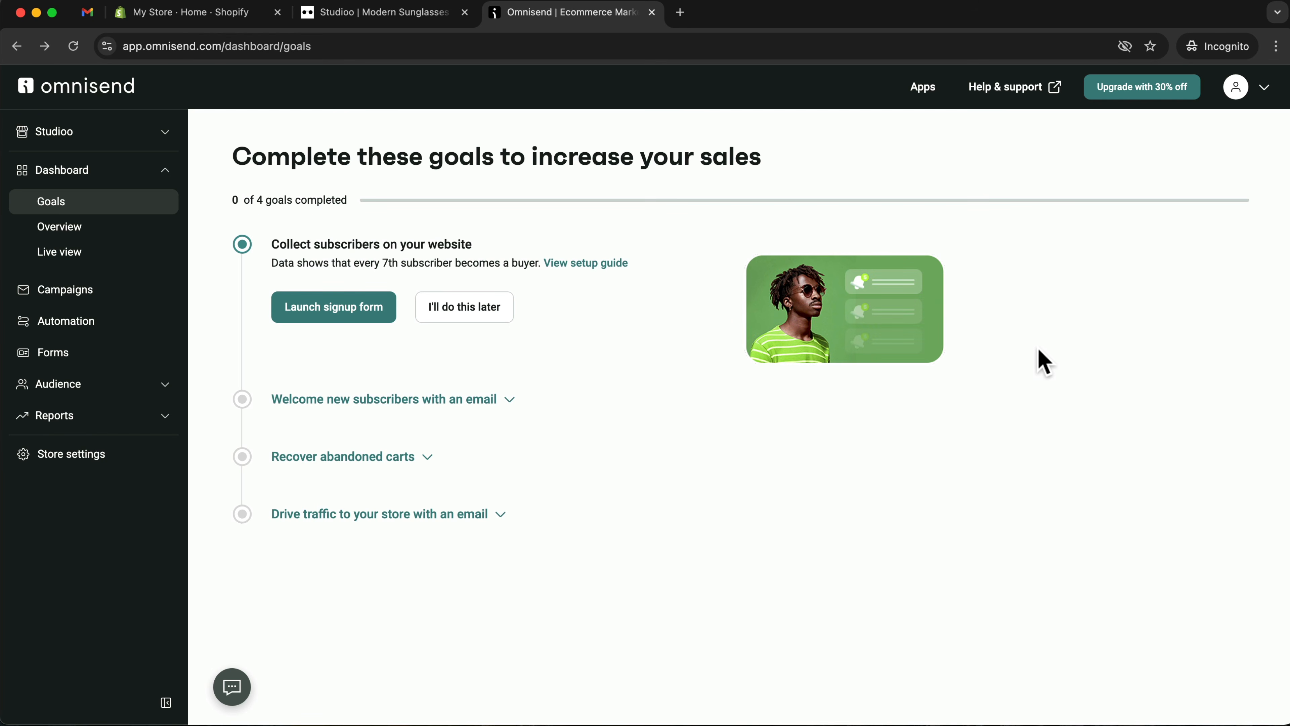
# Show the Audience options, check the newsletter signup sections on the Studioo storefront, and return to the Omnisend goals
pyautogui.click(70, 391)
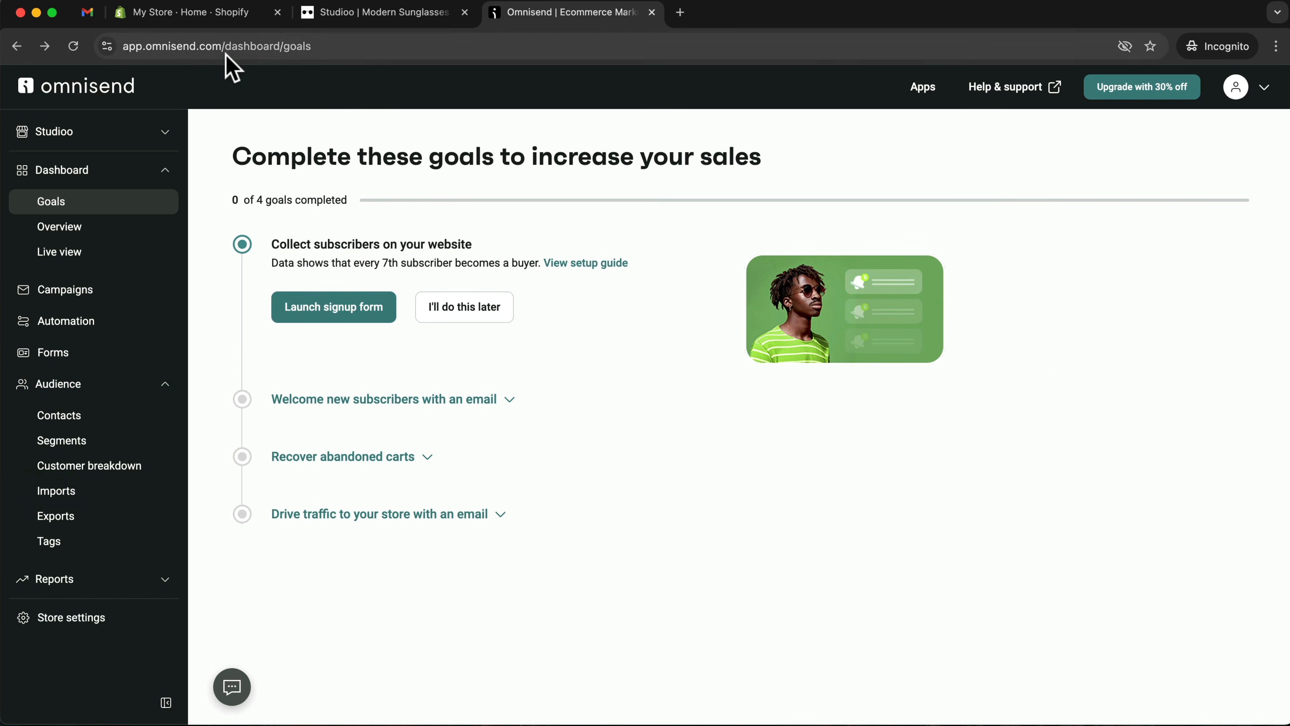
pyautogui.click(325, 12)
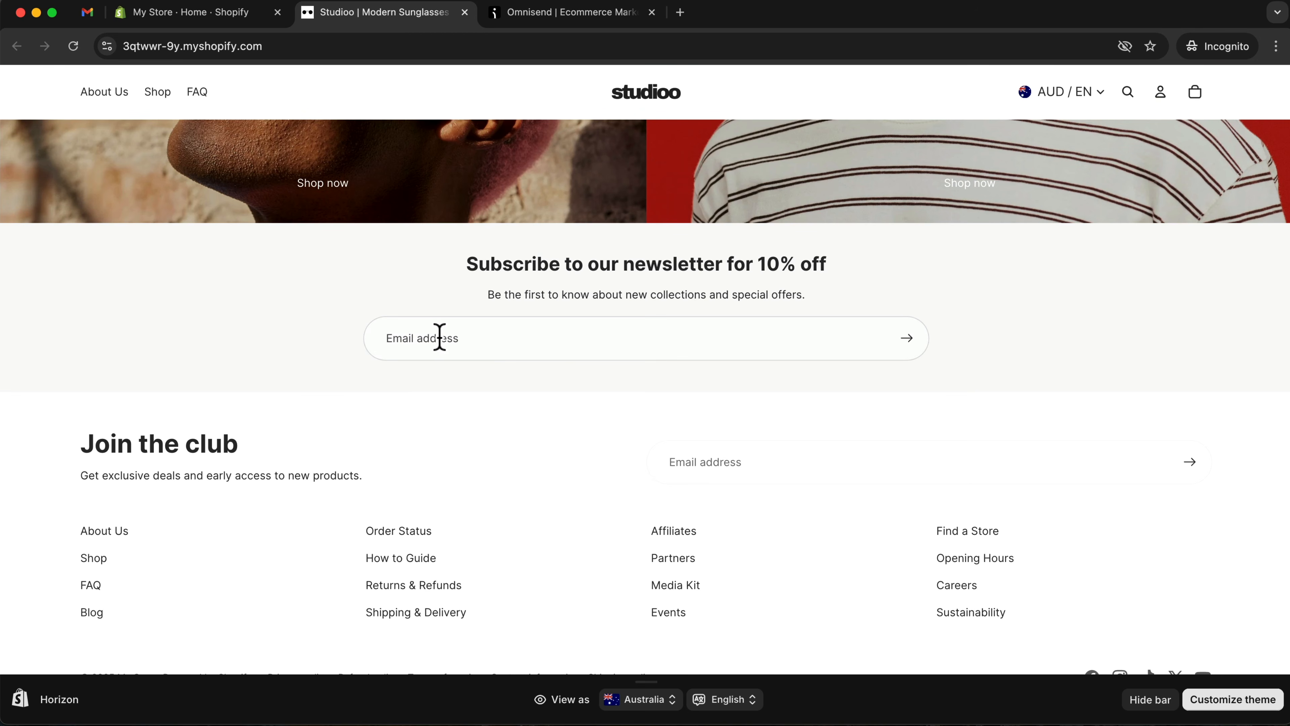
pyautogui.click(535, 13)
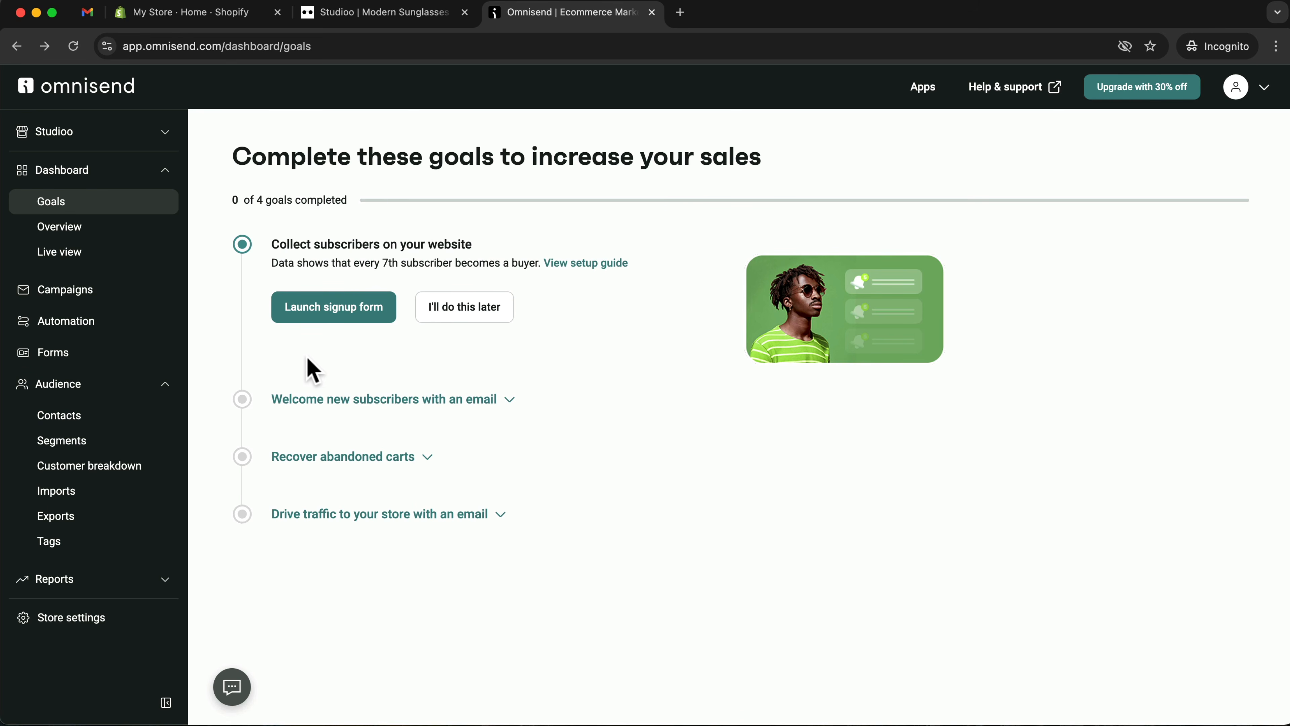
# Launch the 10% off welcome signup form, set its primary button background to #C0423F, and enable the form
pyautogui.click(333, 307)
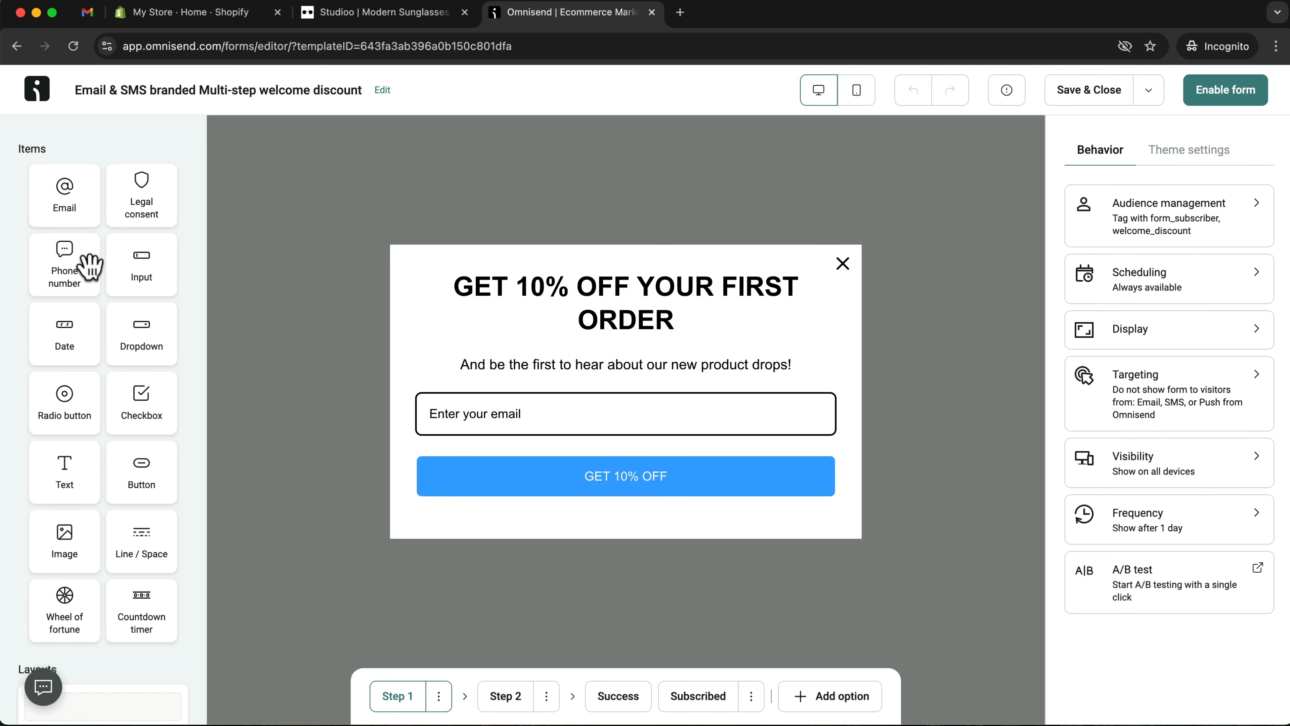
pyautogui.click(781, 454)
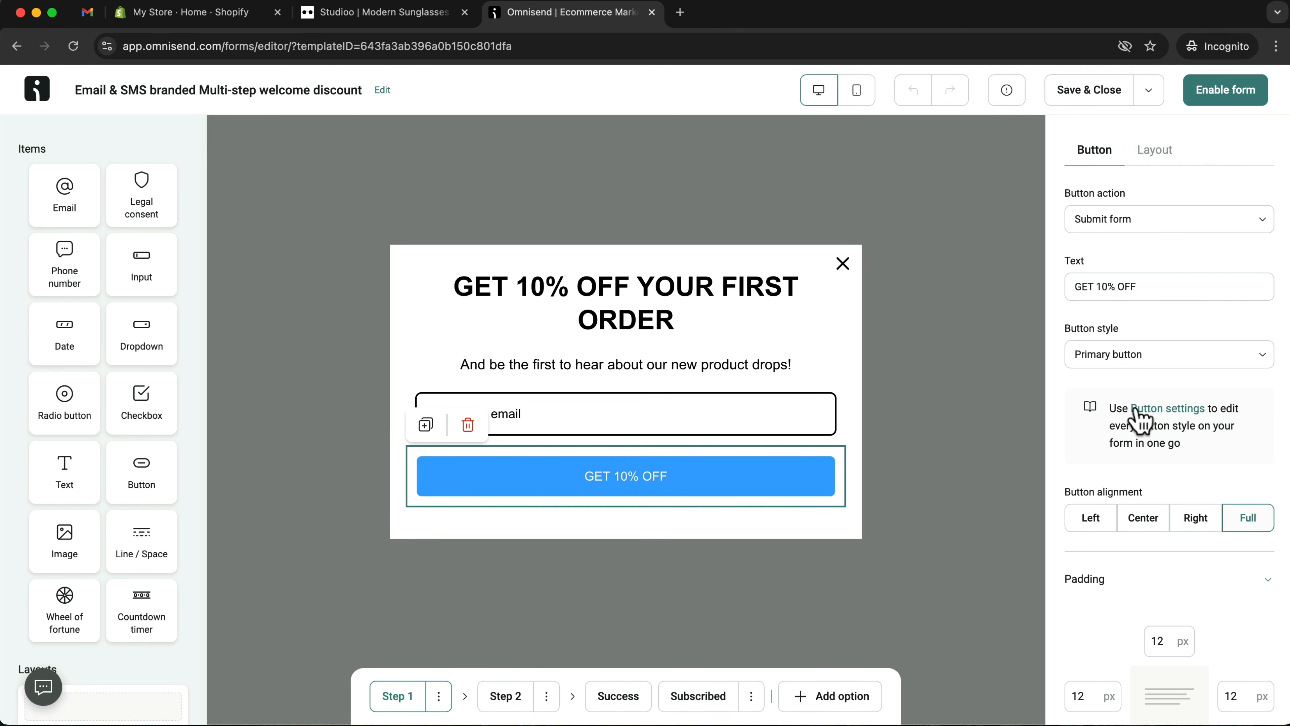
pyautogui.click(1142, 410)
pyautogui.click(1190, 199)
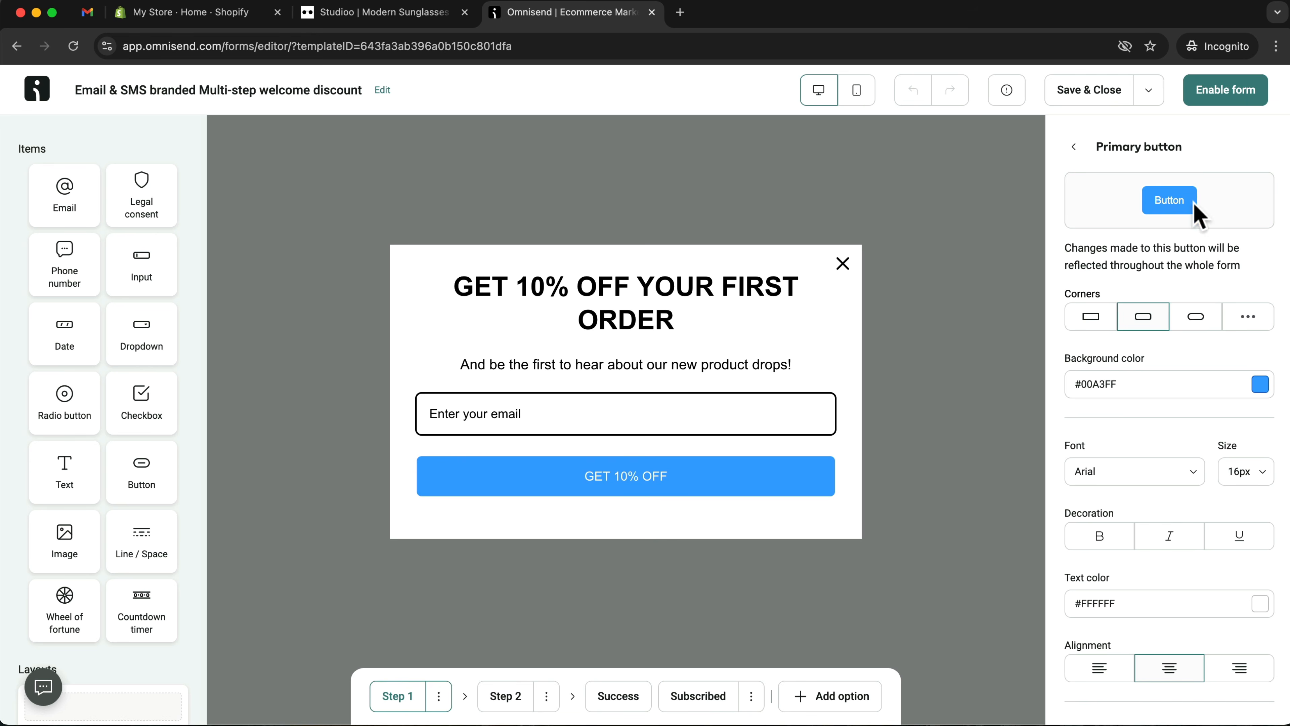
pyautogui.click(1258, 384)
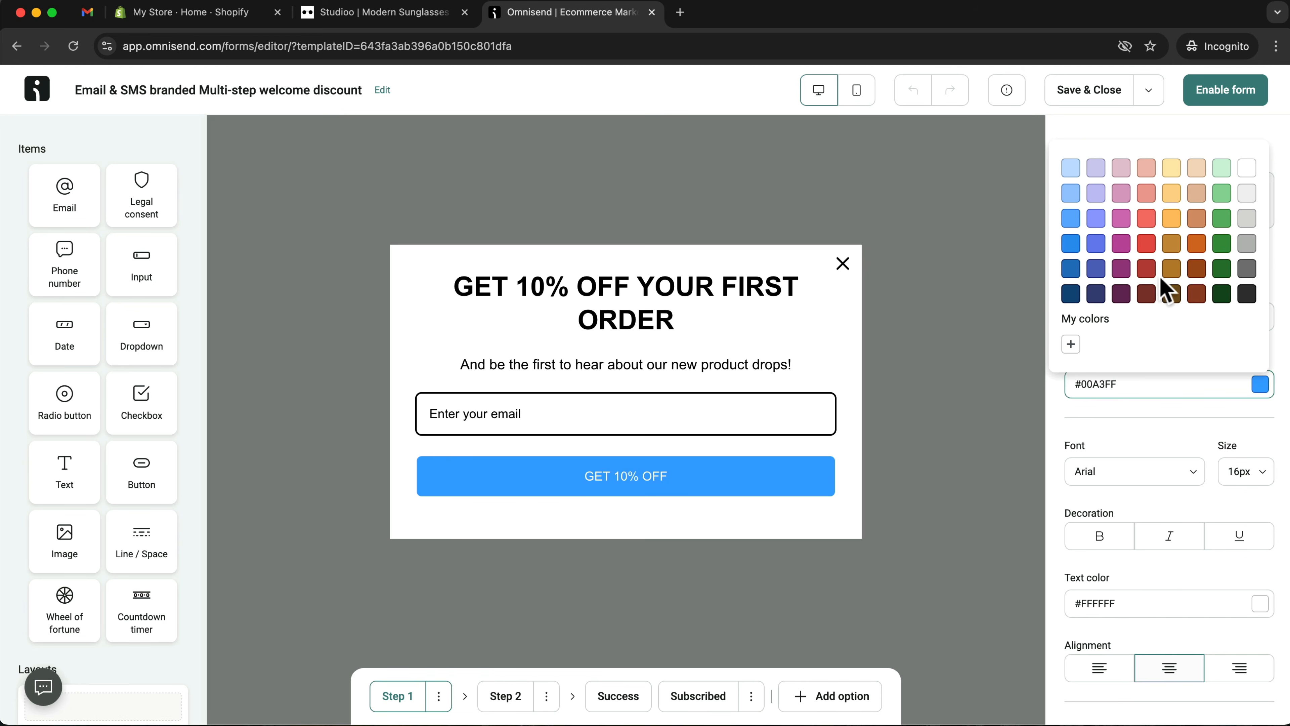
pyautogui.click(1147, 268)
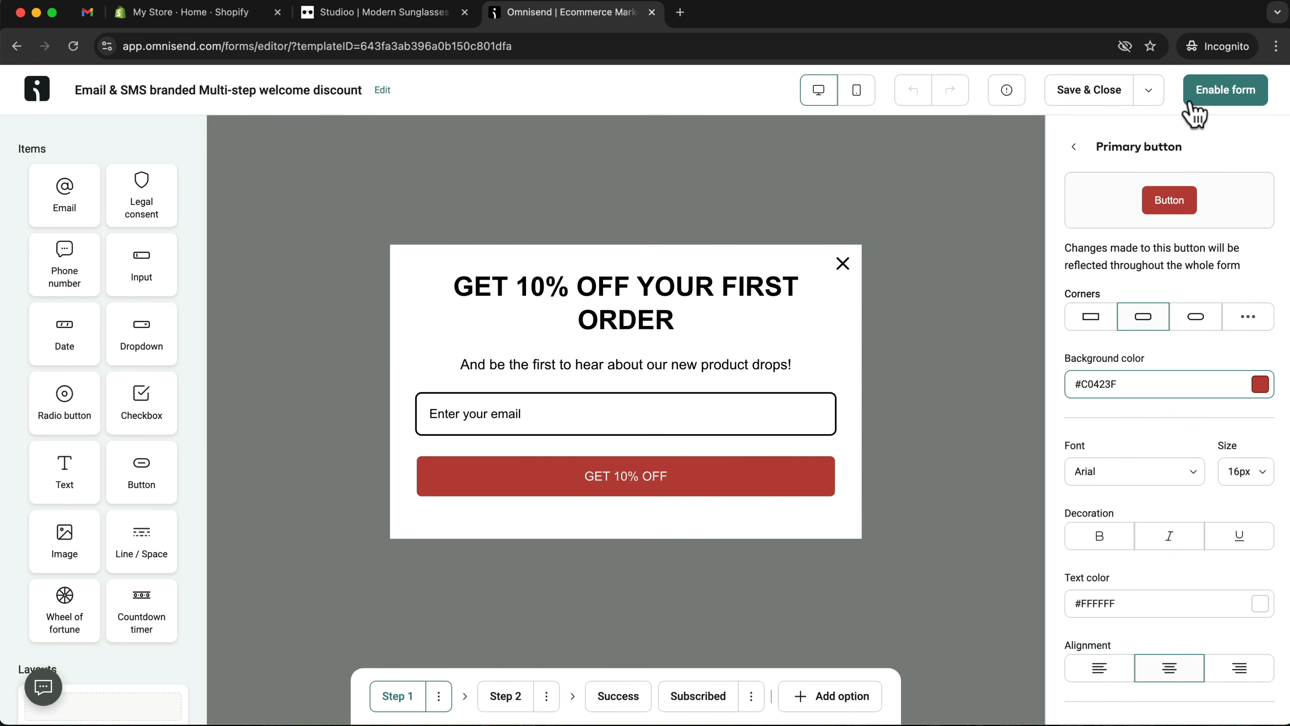
pyautogui.click(1208, 102)
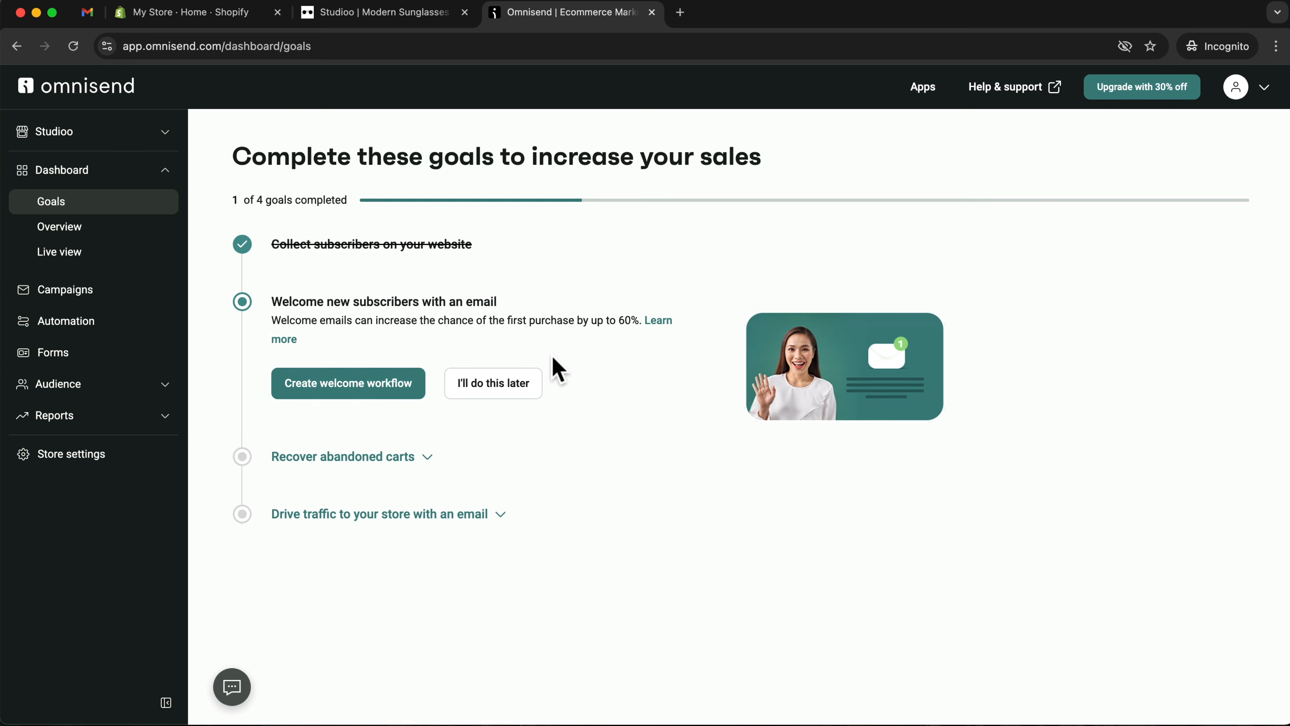
# Reload the Studioo storefront to check the discount signup popup, and return to the Omnisend goals
pyautogui.click(406, 14)
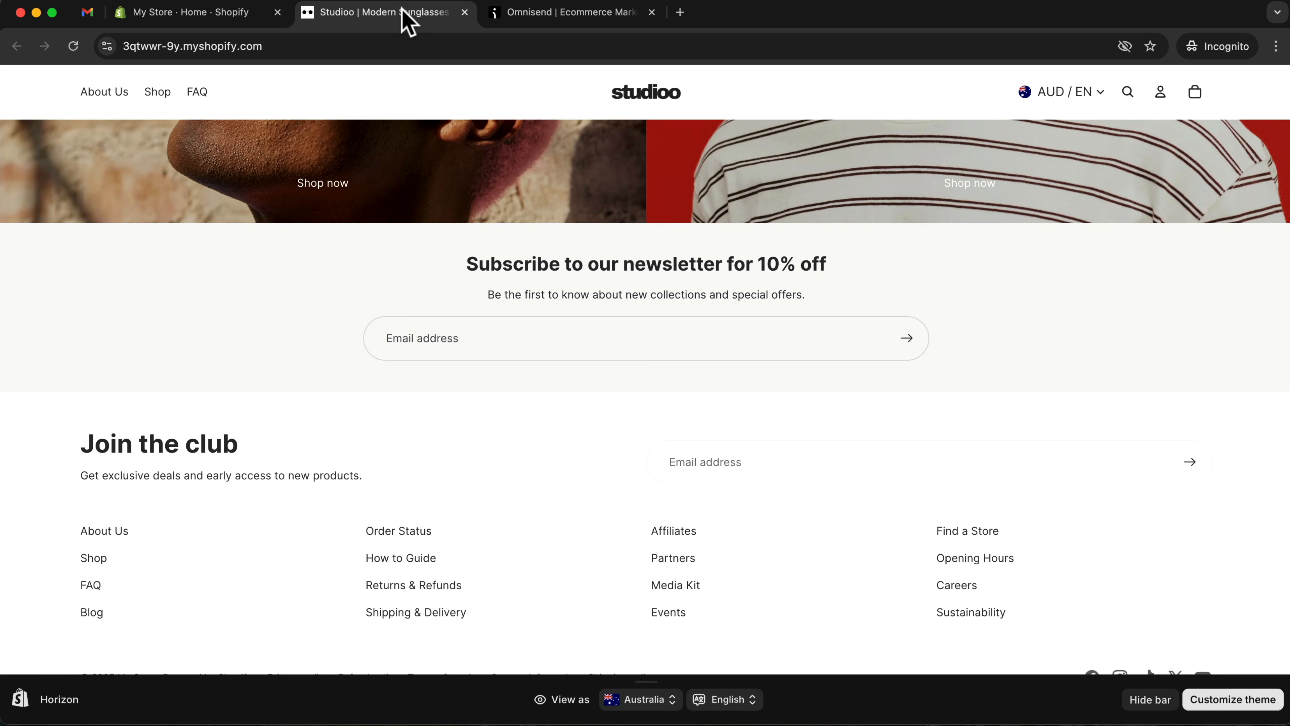
pyautogui.click(74, 45)
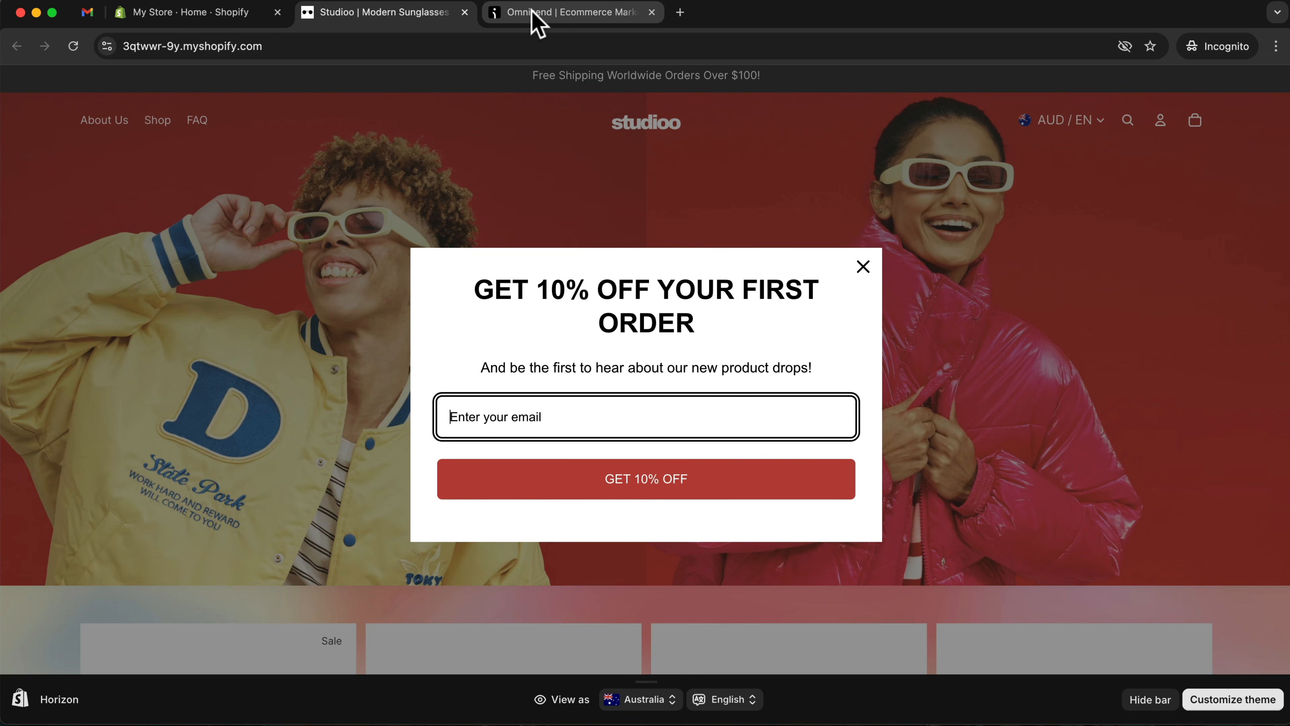
pyautogui.click(542, 11)
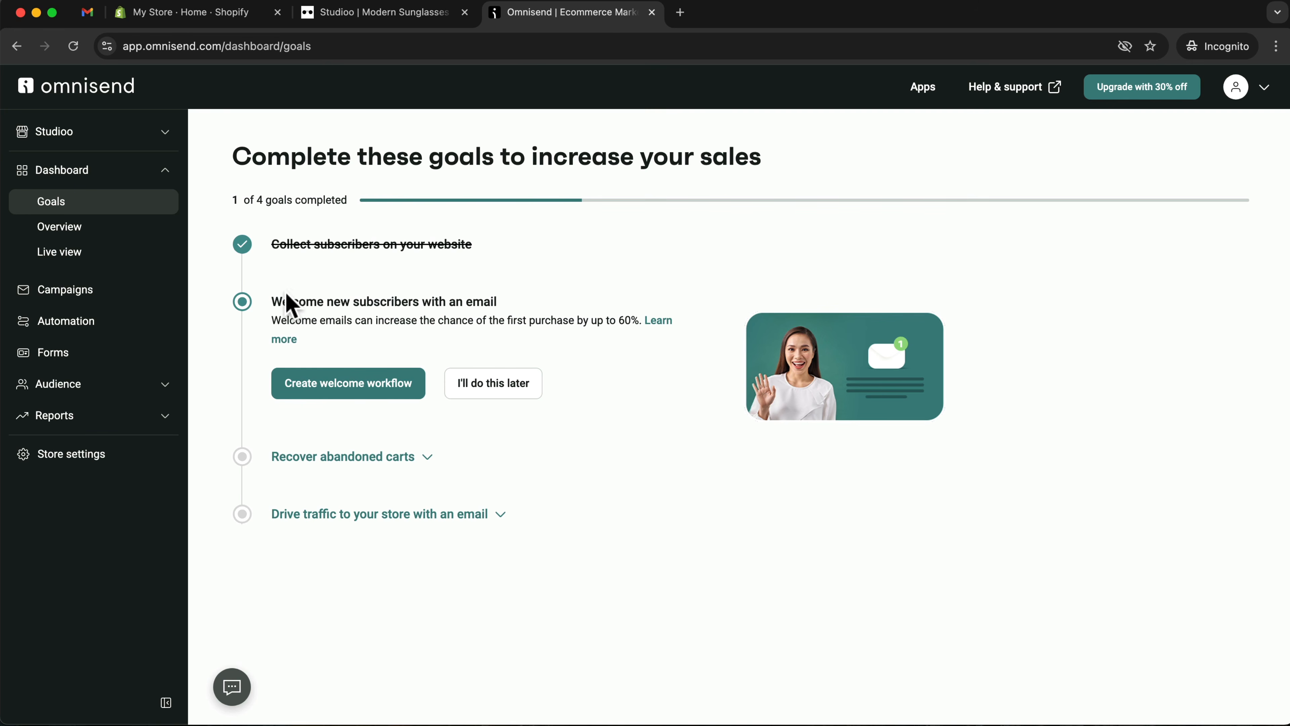
# Create the welcome workflow for new subscribers with a 10% discount in the email, and start it
pyautogui.moveTo(274, 301); pyautogui.dragTo(508, 308)
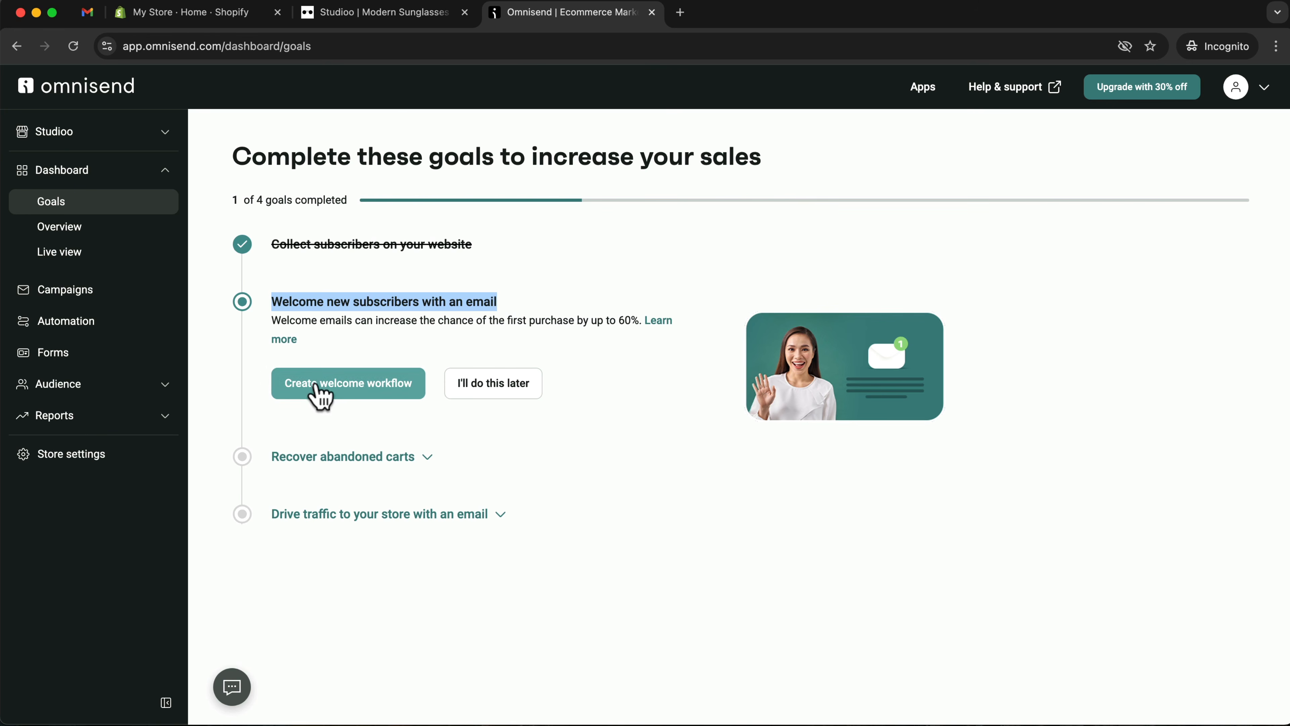
pyautogui.click(370, 389)
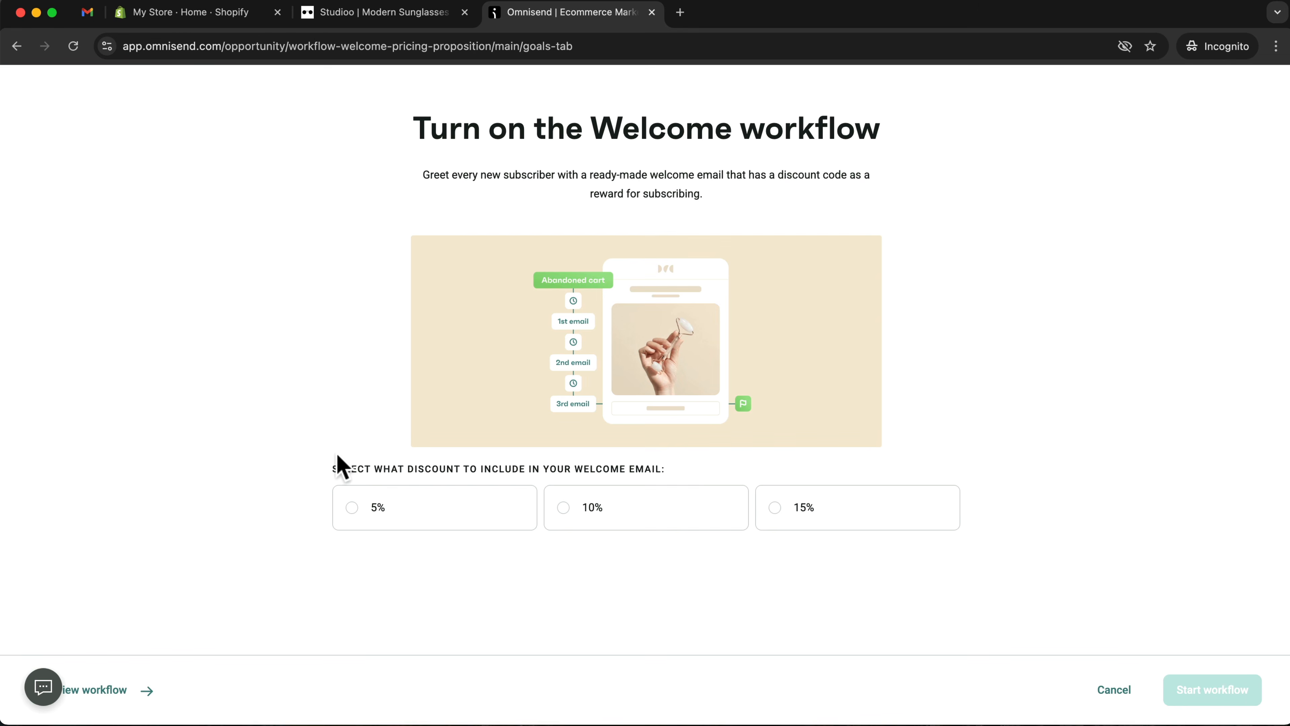
pyautogui.moveTo(364, 467); pyautogui.dragTo(674, 477)
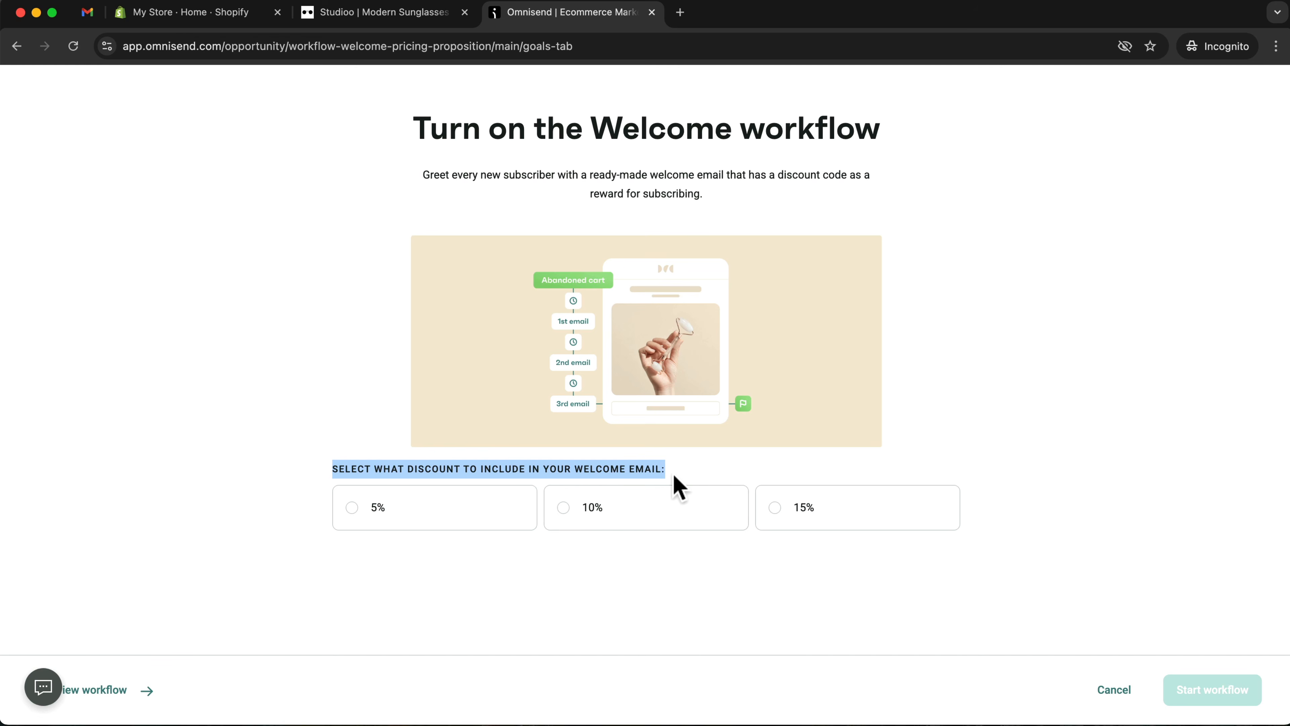
pyautogui.click(564, 507)
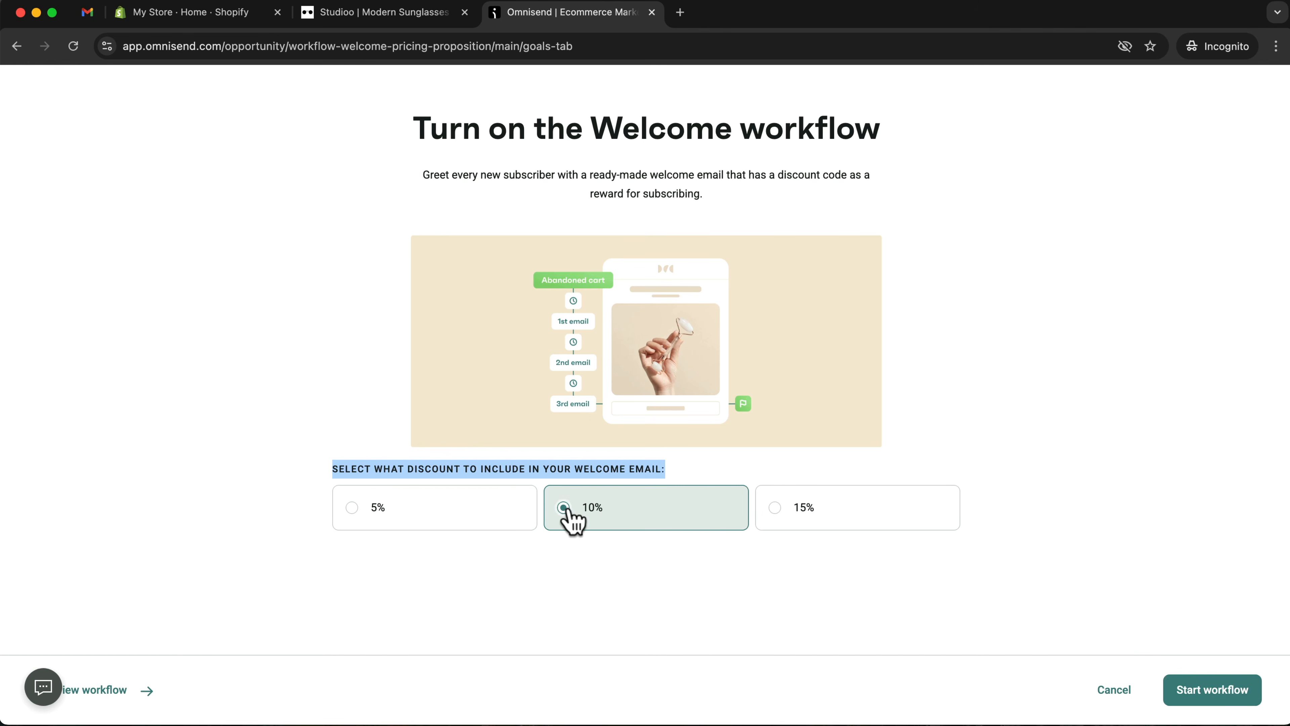
pyautogui.click(1210, 691)
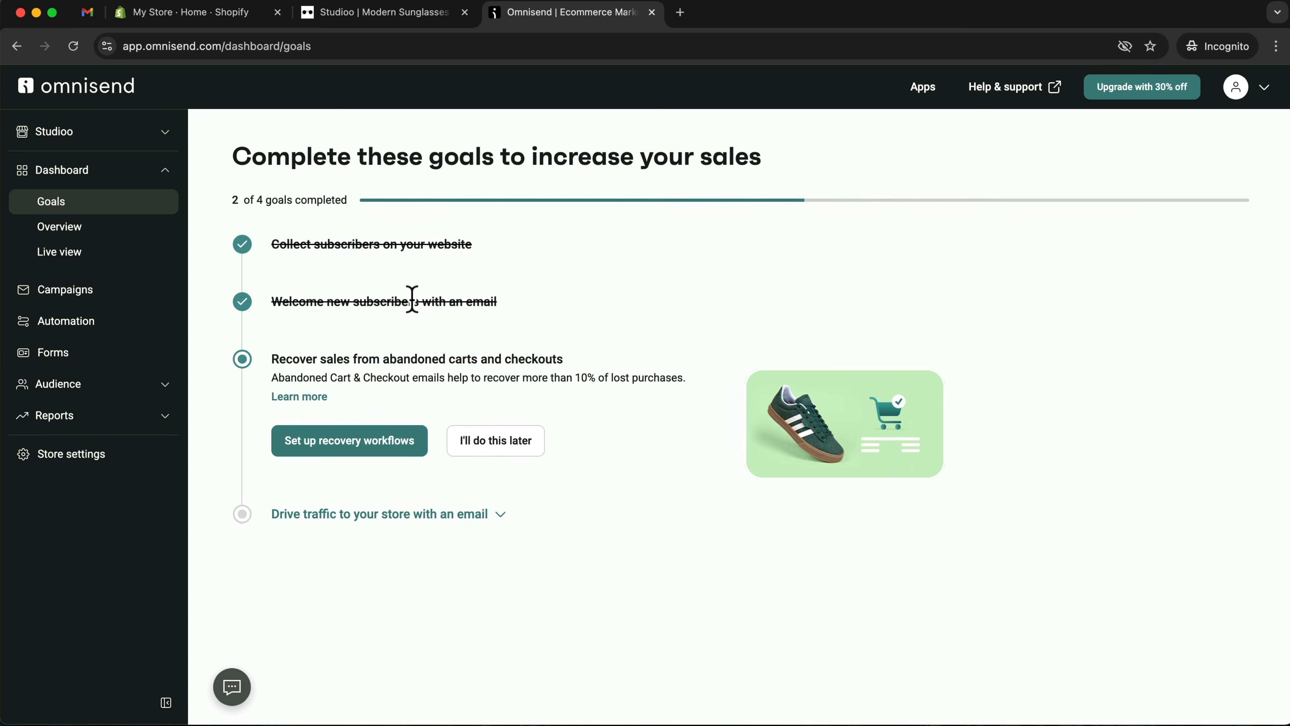
# Close the discount popup on the Studioo storefront, check the newsletter signup sections near the page end, and return to Omnisend
pyautogui.click(378, 15)
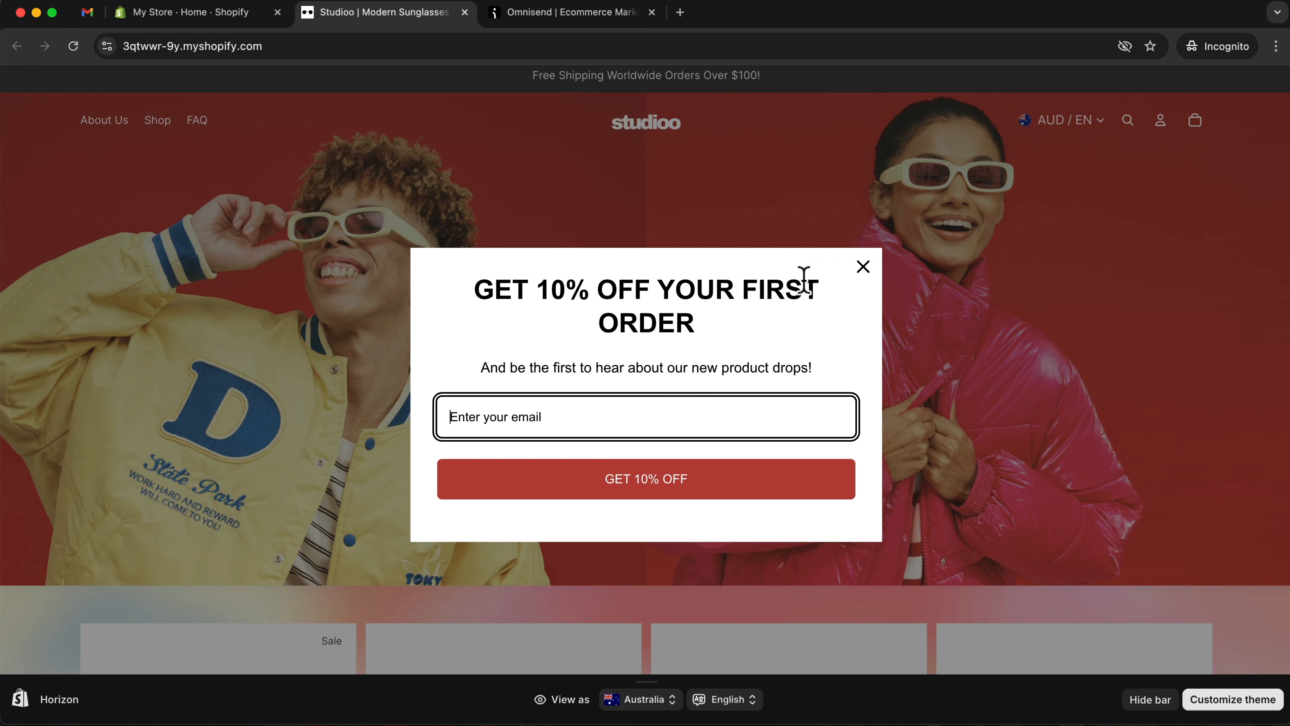
pyautogui.click(863, 268)
pyautogui.scroll(-10, 796, 328)
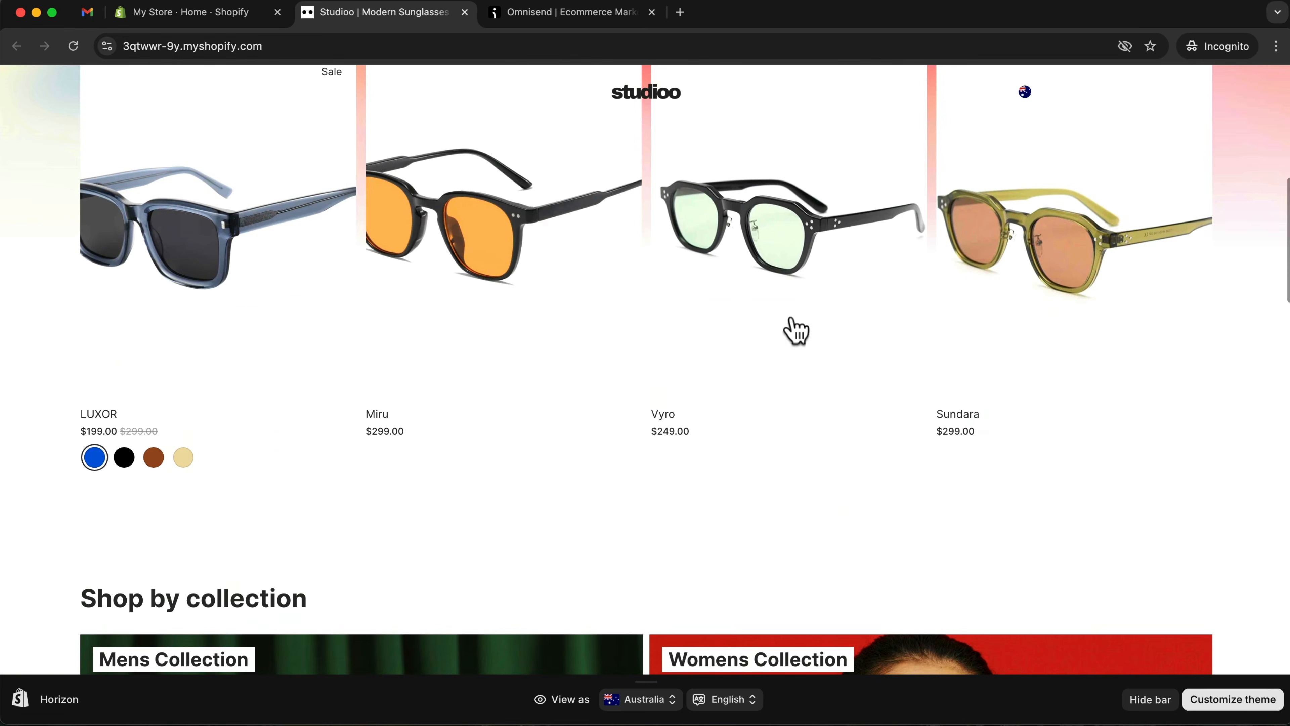
pyautogui.scroll(-15, 796, 331)
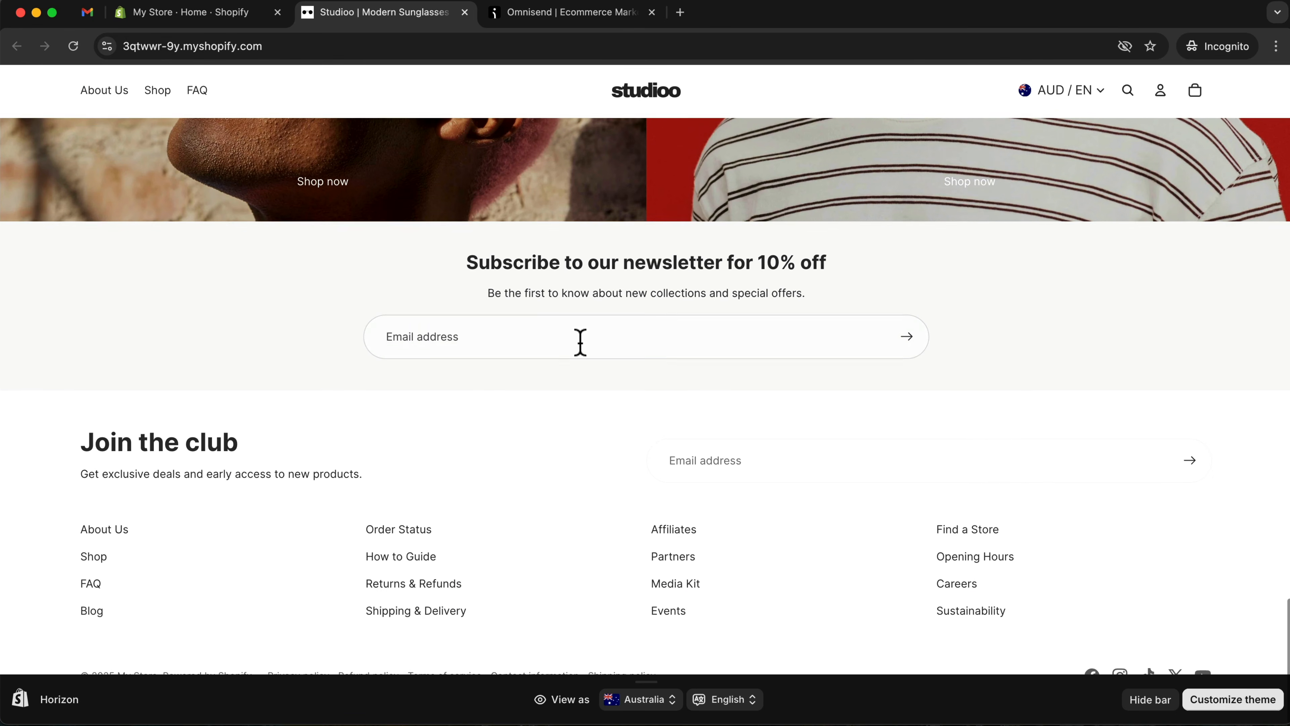
pyautogui.click(573, 21)
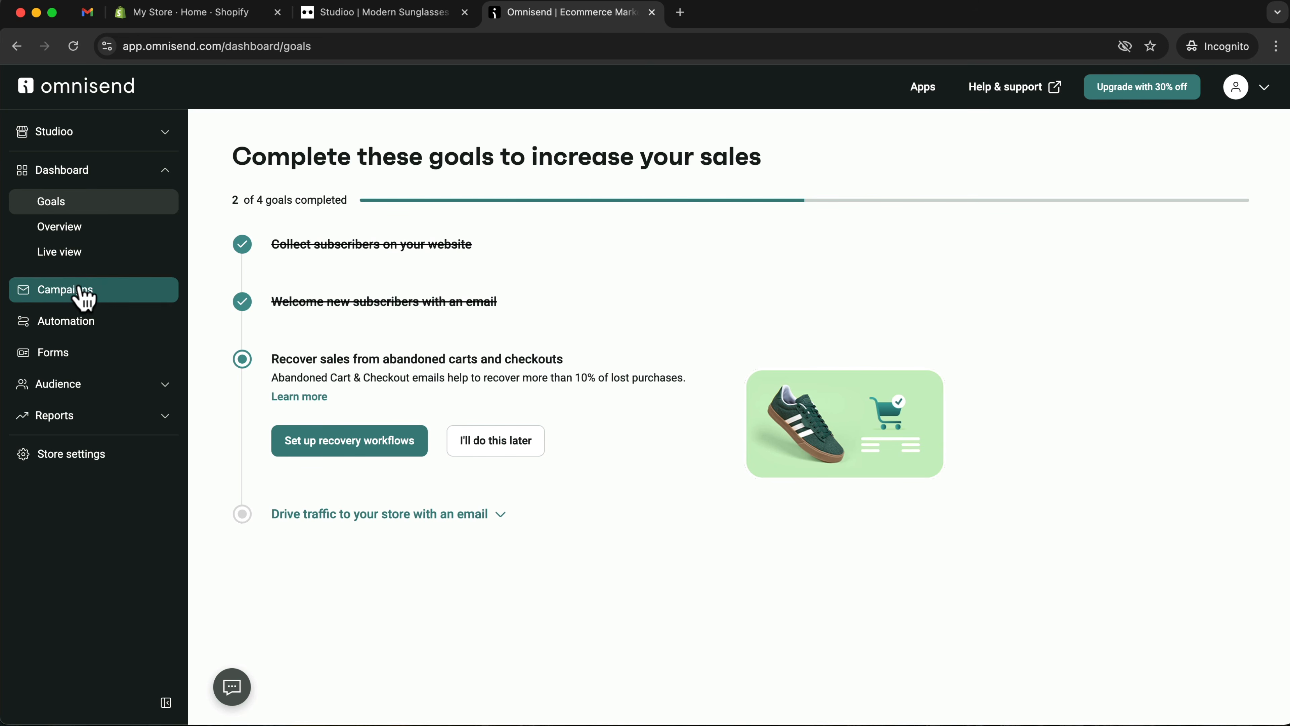
# Open the Welcome automation workflow and review the settings and preview of its welcome email
pyautogui.click(55, 322)
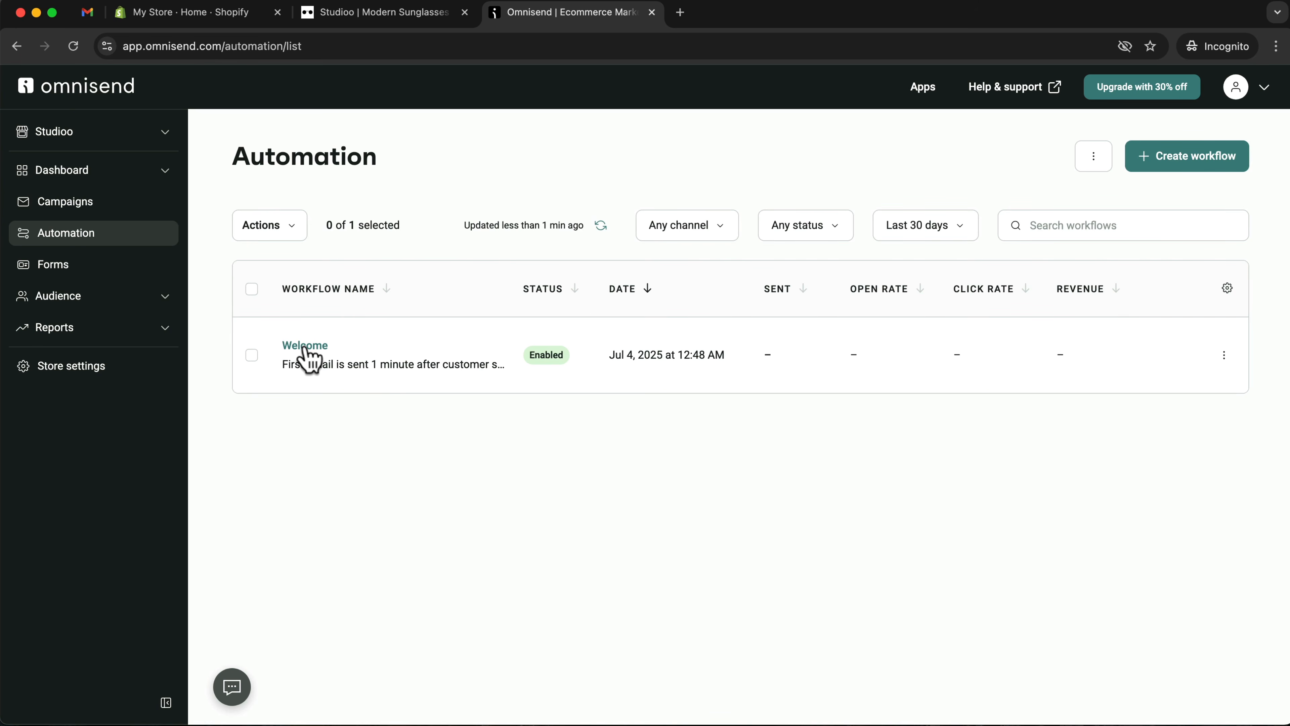
pyautogui.click(304, 346)
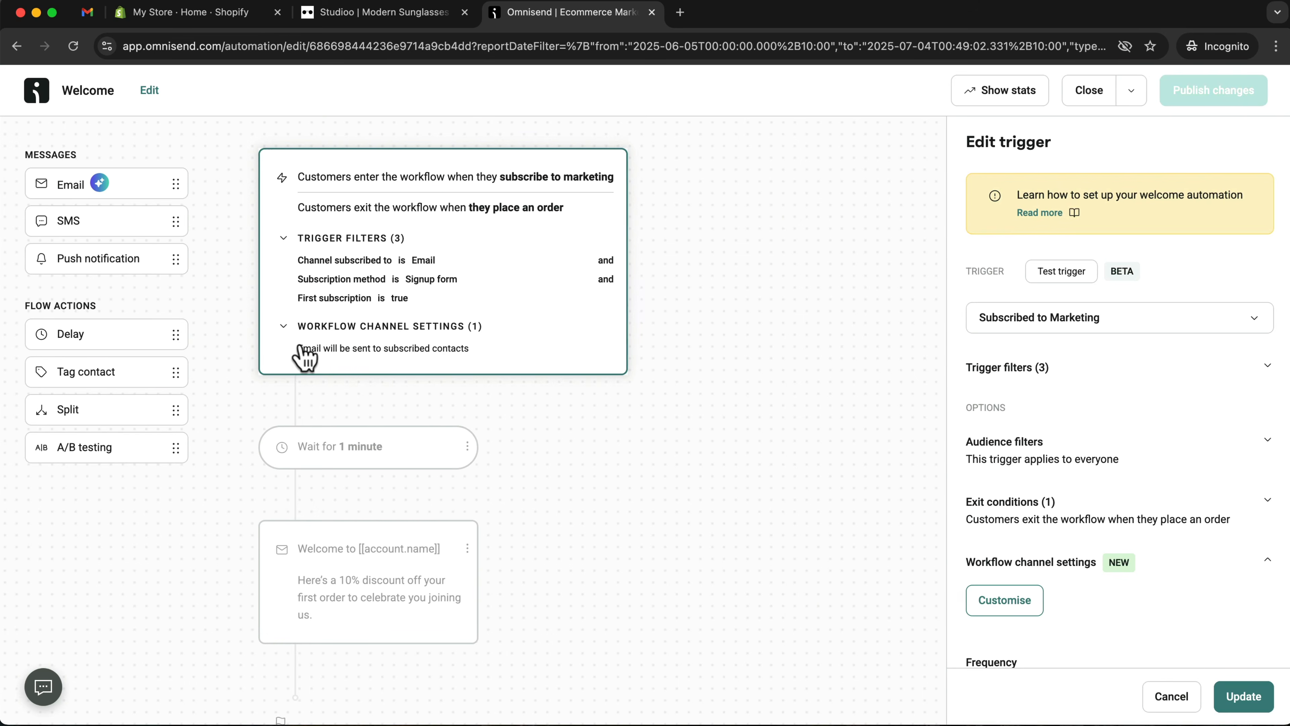
pyautogui.click(353, 530)
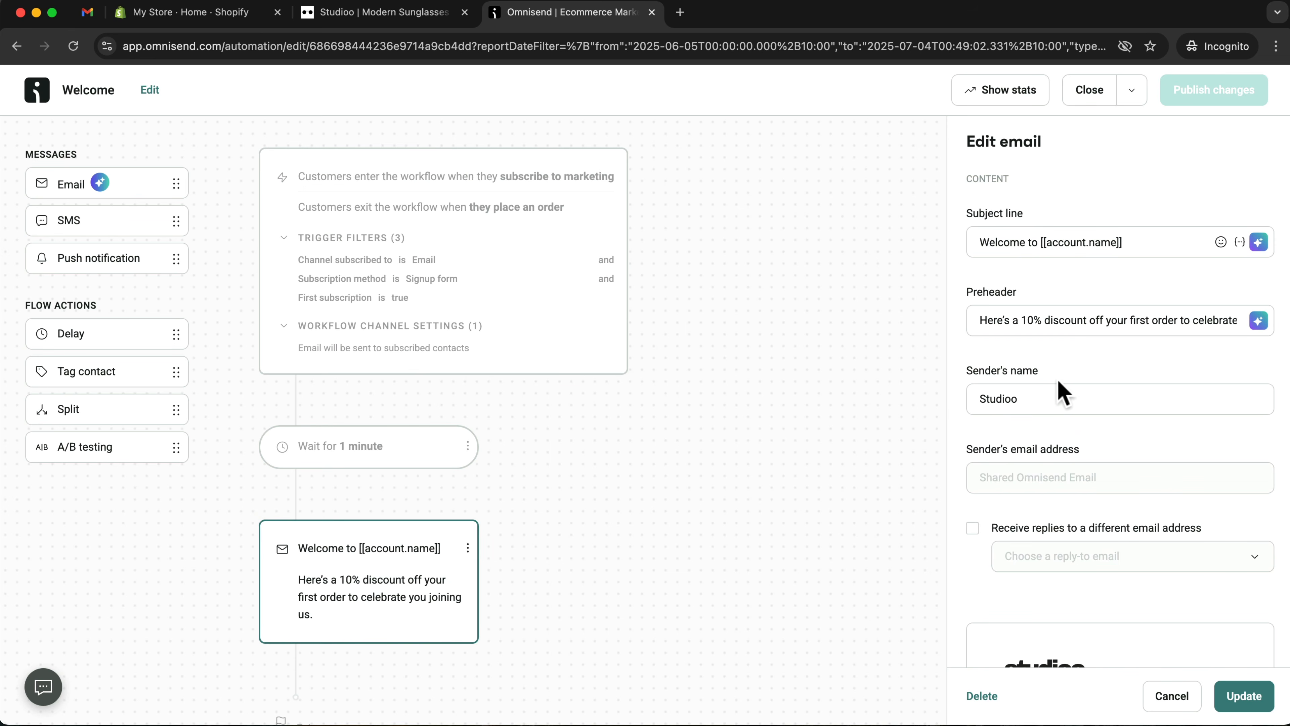
pyautogui.scroll(-5, 1061, 391)
pyautogui.scroll(-7, 1063, 393)
pyautogui.scroll(3, 1063, 393)
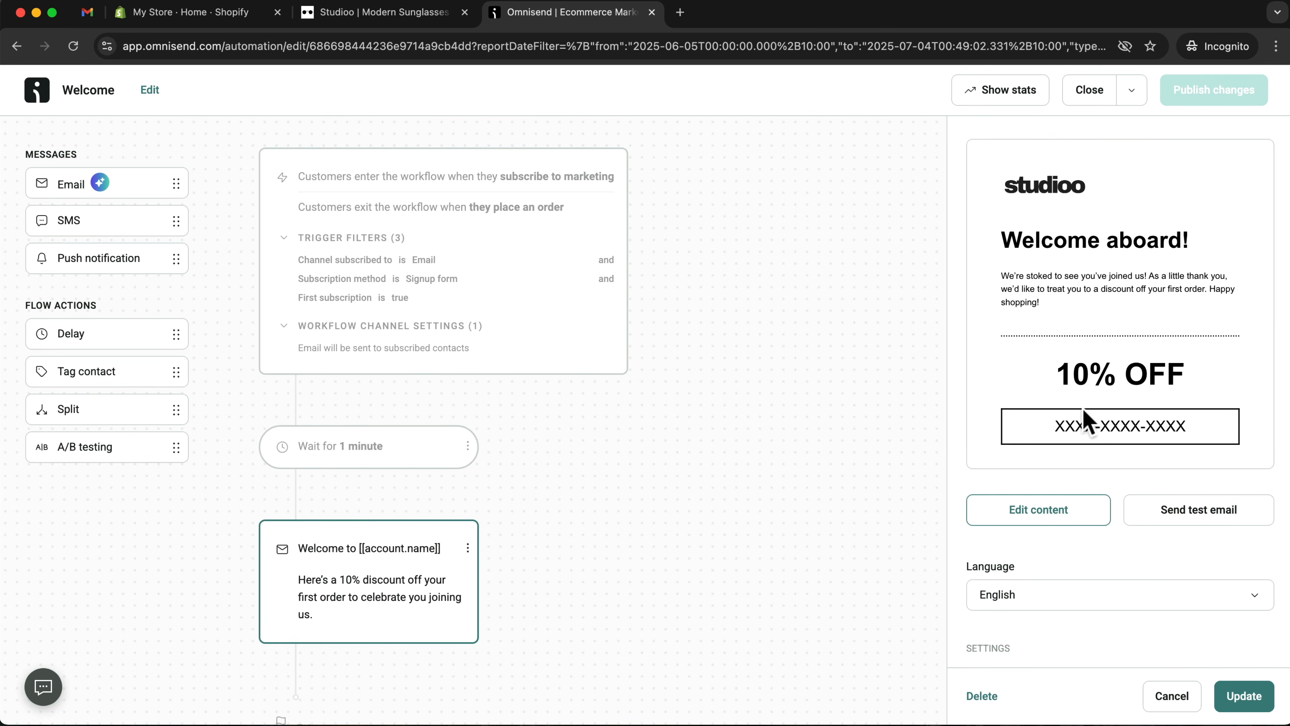
# Open the welcome email's content for editing, review its layout from logo to footer, and finish editing
pyautogui.click(1039, 510)
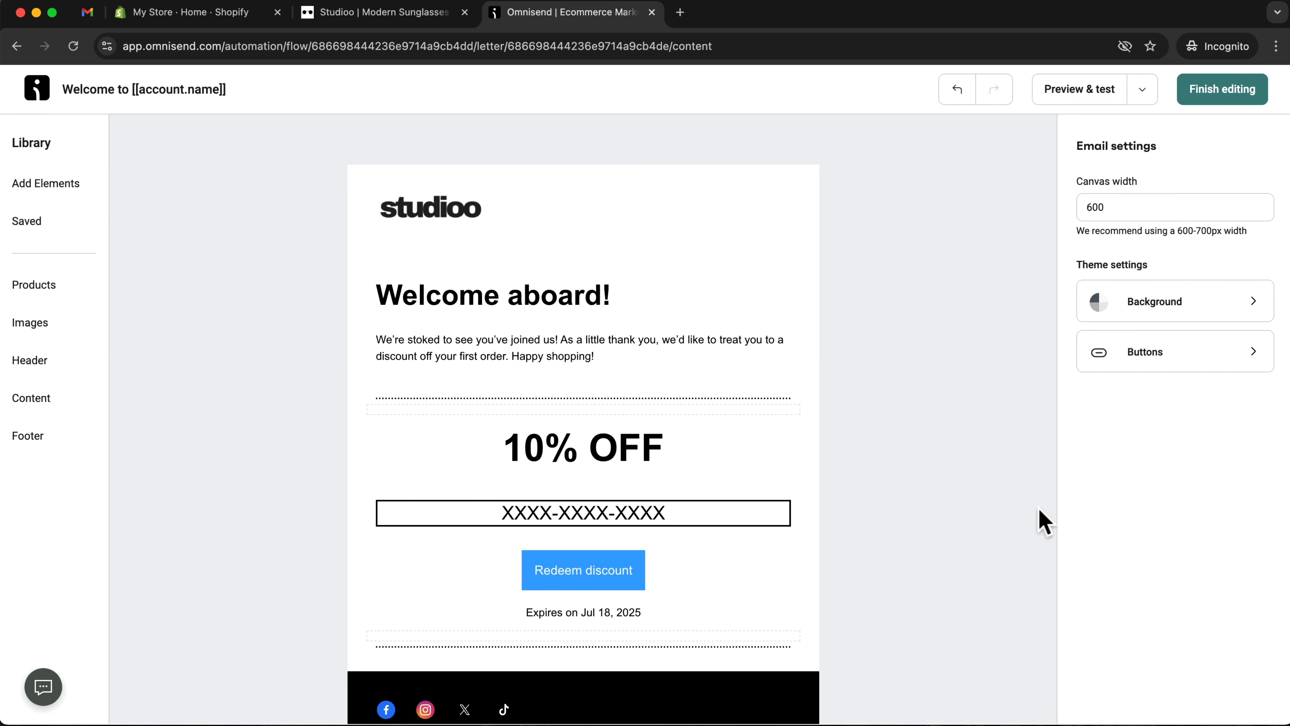
pyautogui.scroll(-2, 589, 440)
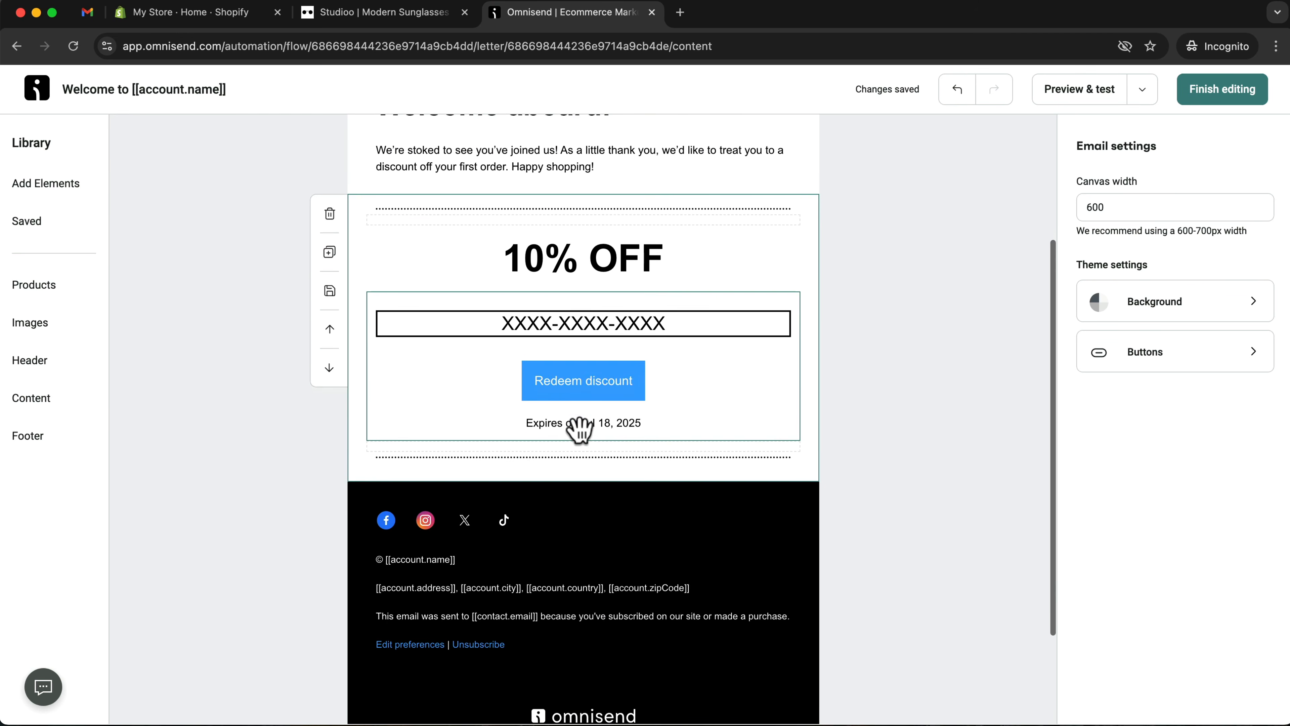
pyautogui.scroll(2, 582, 429)
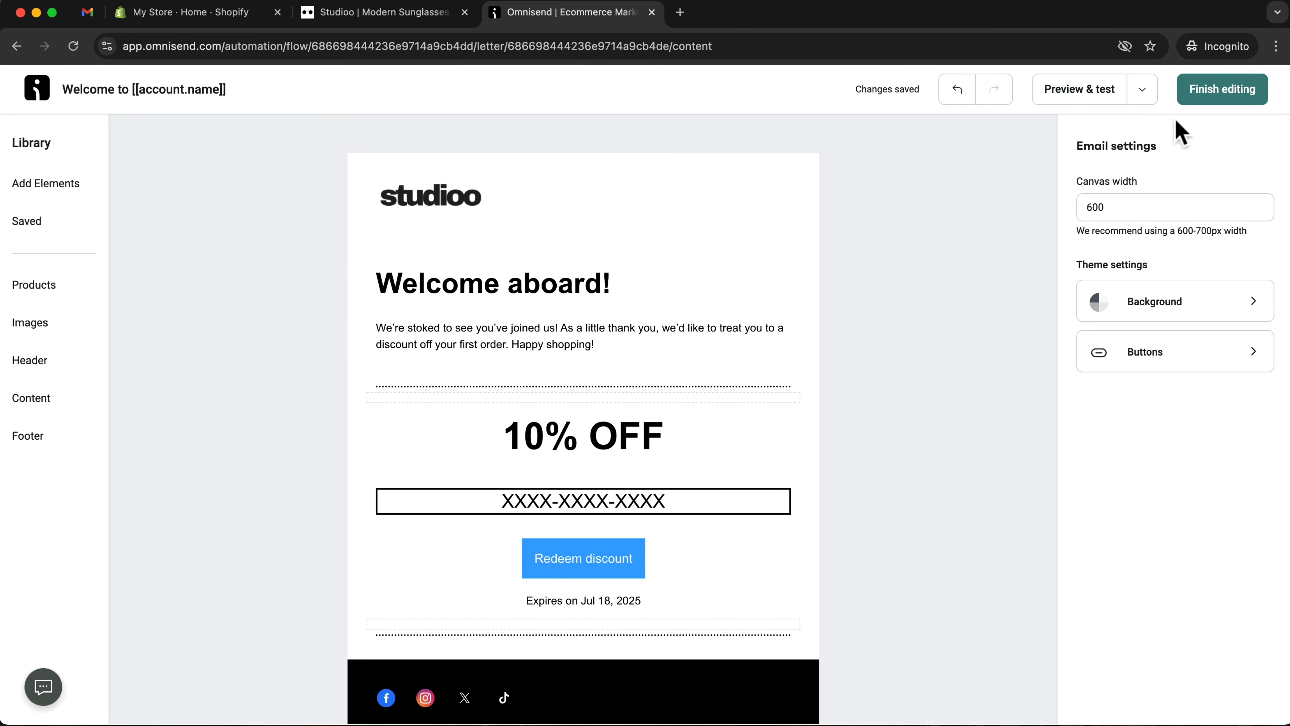
pyautogui.click(1225, 94)
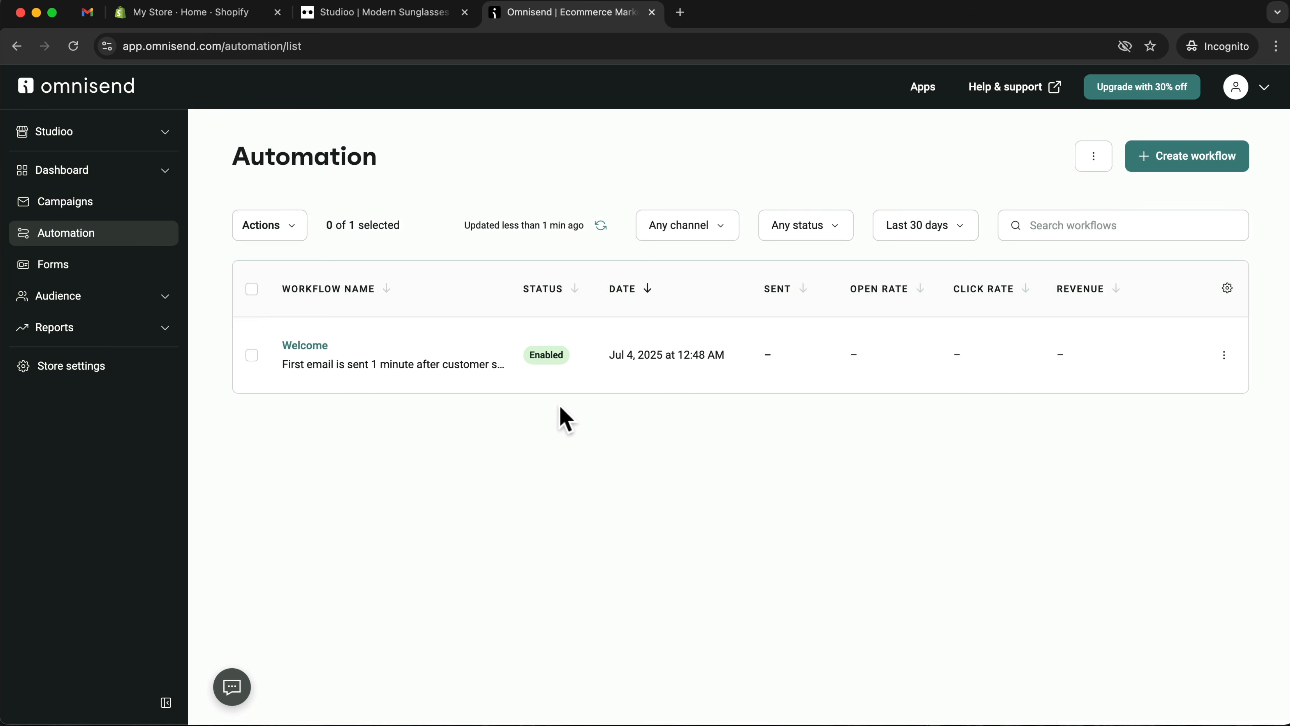
# From the Omnisend goals, start the Abandoned Cart & Checkout workflows with a 15% discount in the third email, staying on the Free plan
pyautogui.click(164, 177)
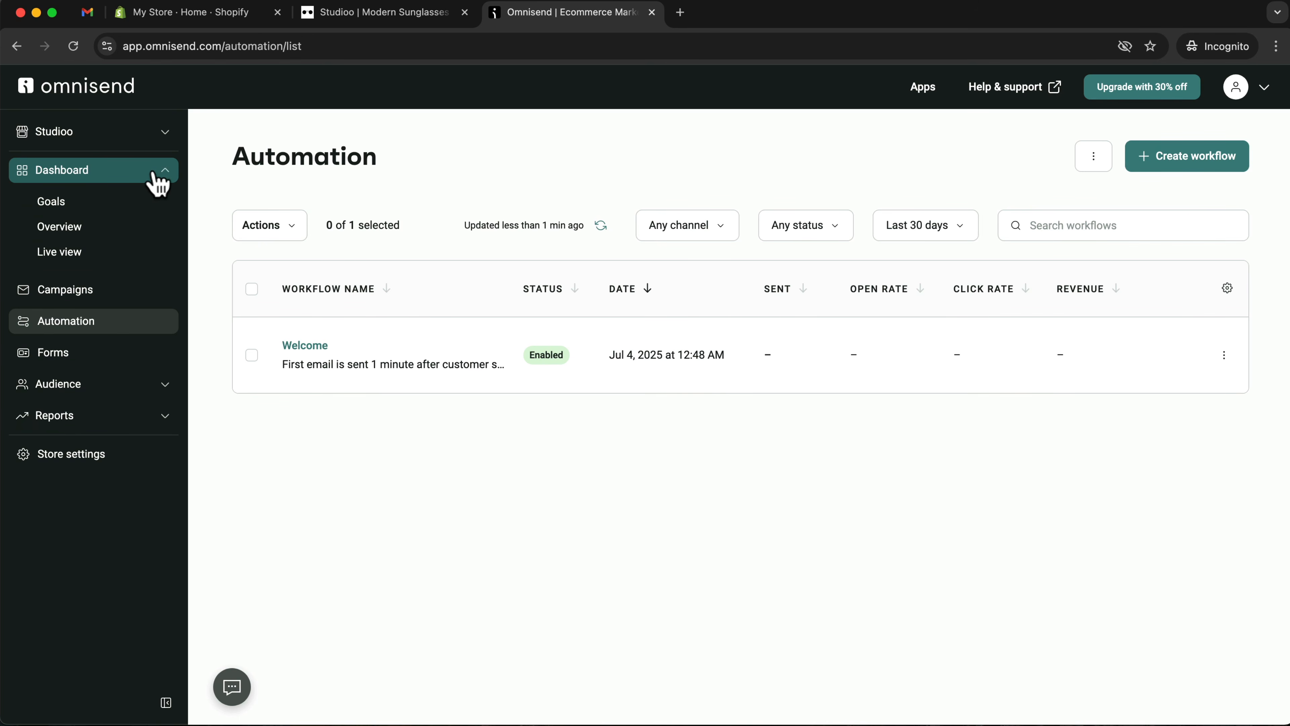
pyautogui.click(50, 208)
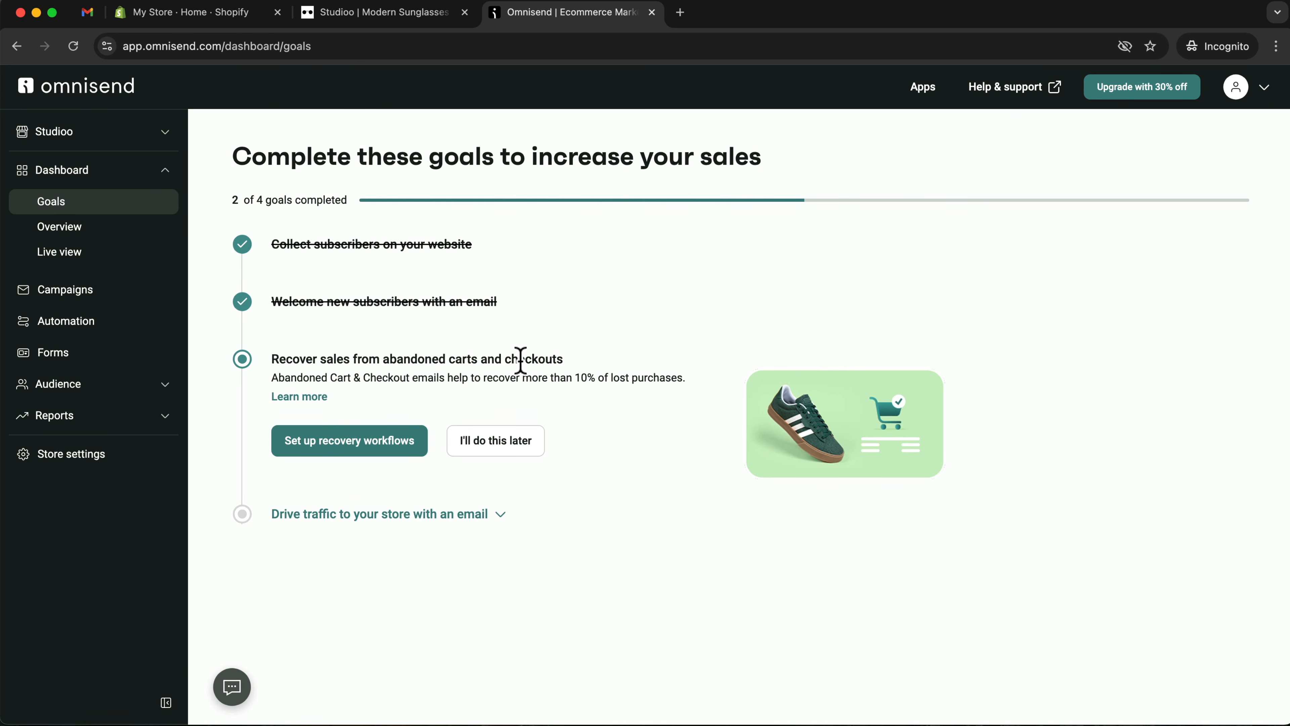
pyautogui.doubleClick(508, 359)
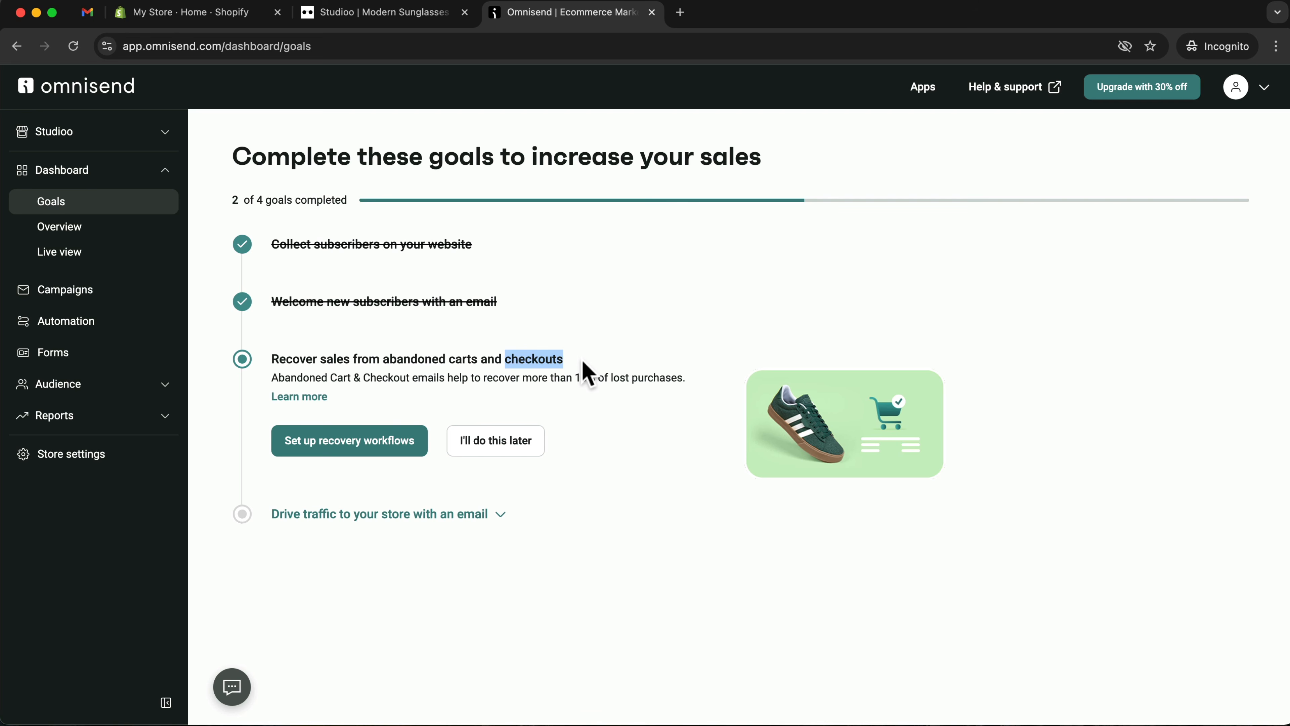
pyautogui.click(339, 447)
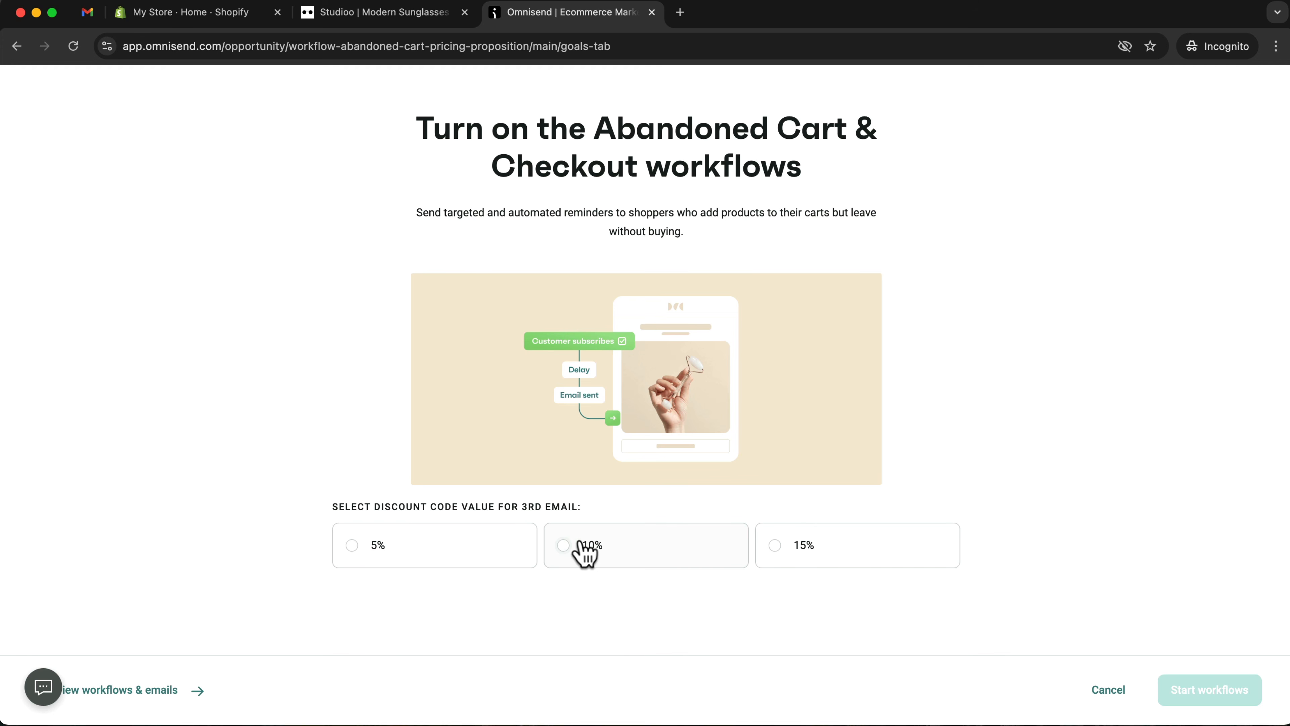
pyautogui.click(775, 546)
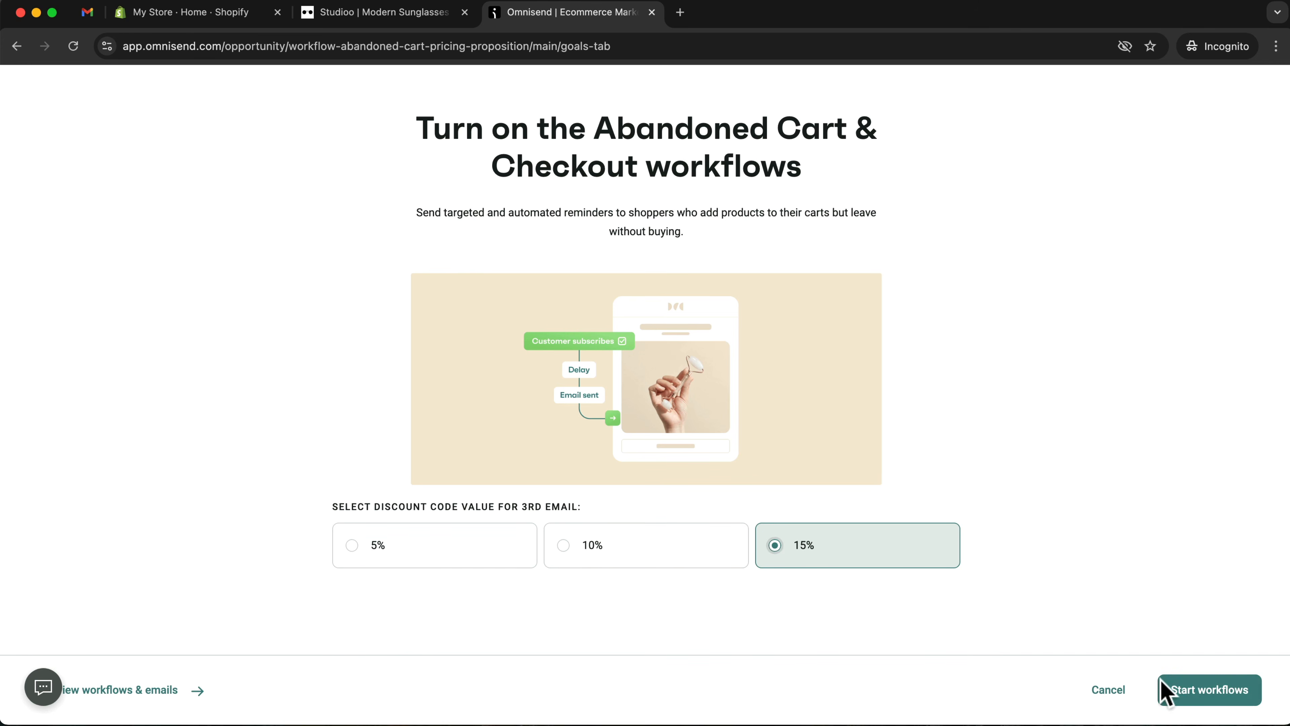
pyautogui.click(1215, 695)
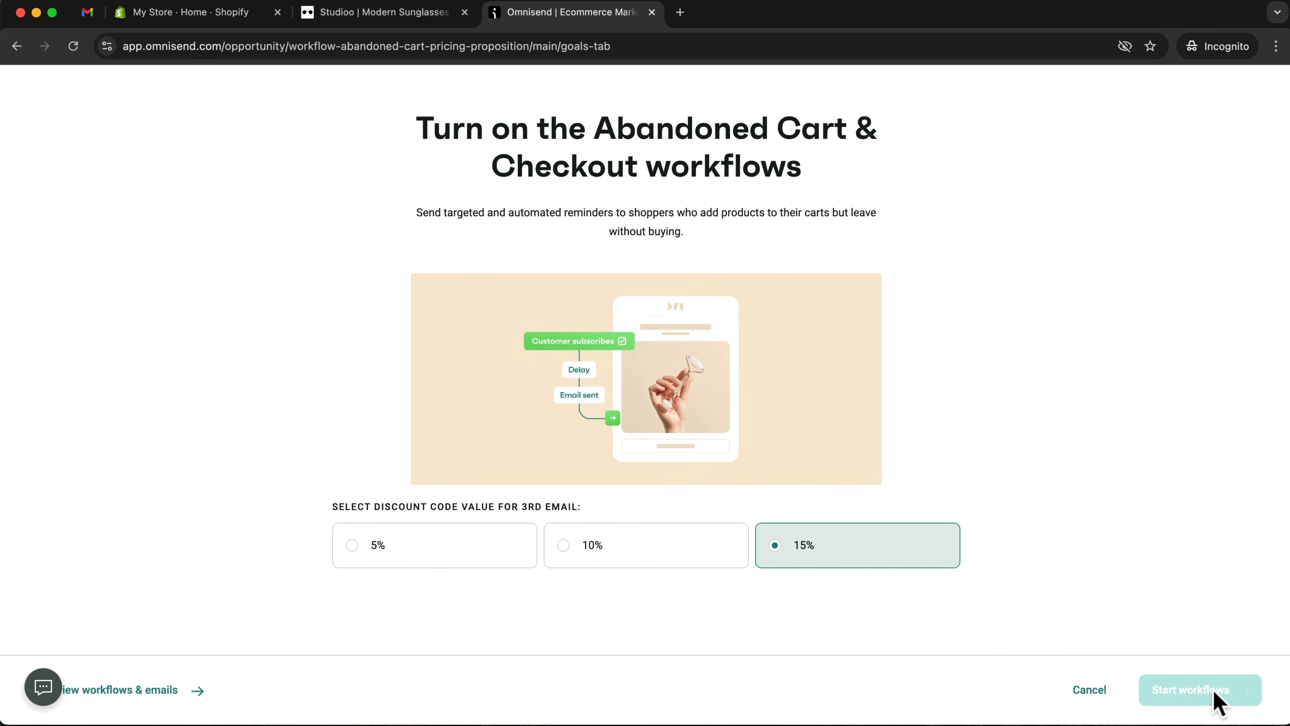
pyautogui.click(735, 610)
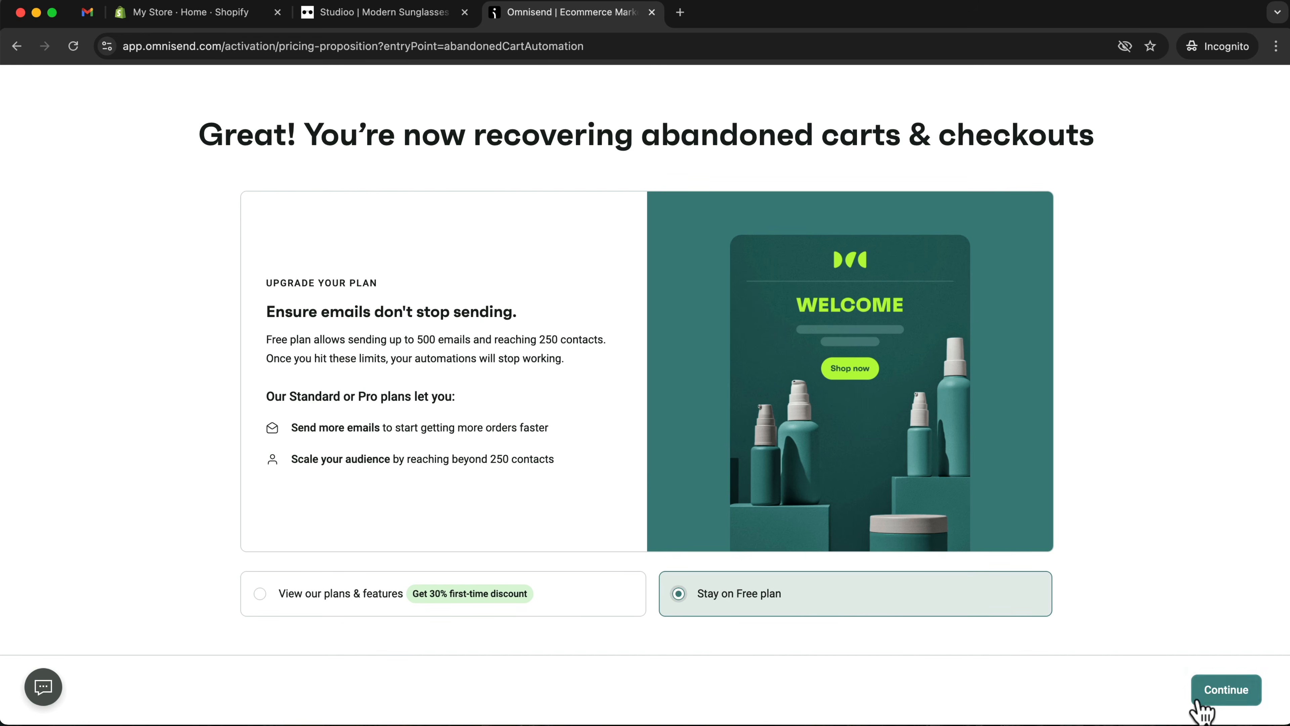
pyautogui.click(1214, 701)
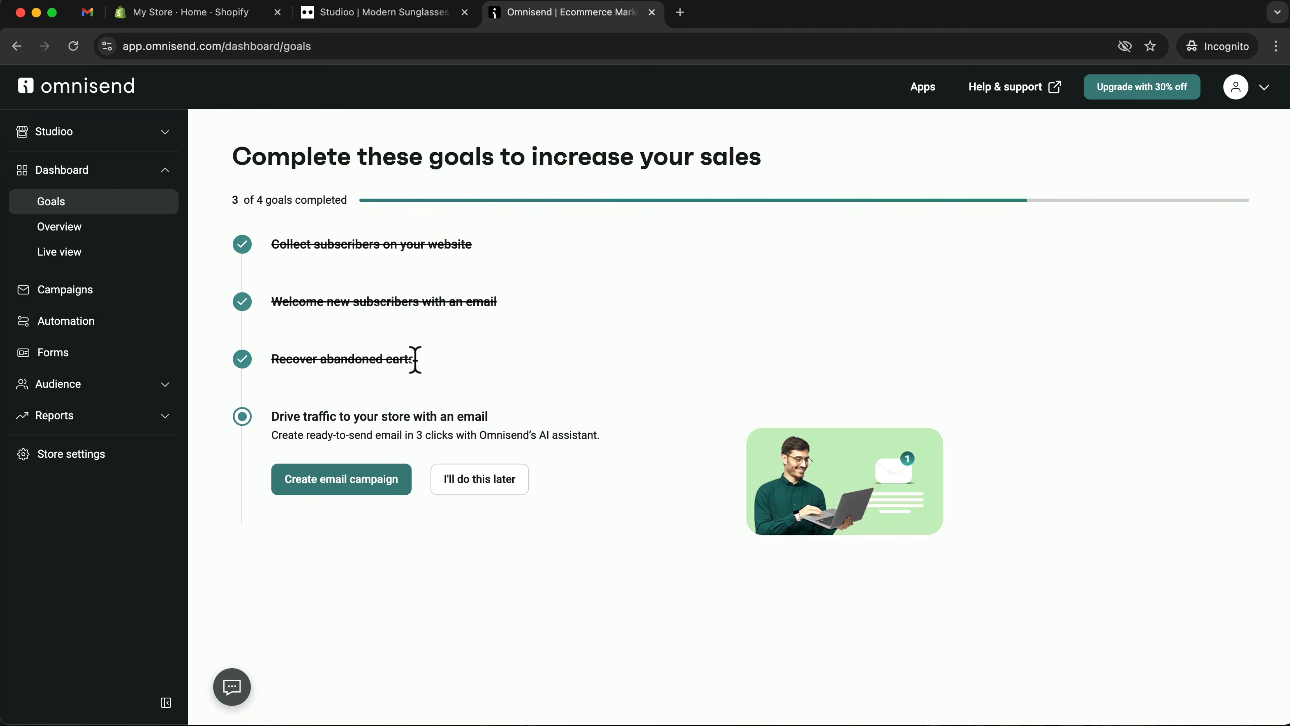
# Add one pair of Miru sunglasses to the cart on the Studioo storefront, and return to Omnisend
pyautogui.click(358, 13)
pyautogui.scroll(15, 546, 282)
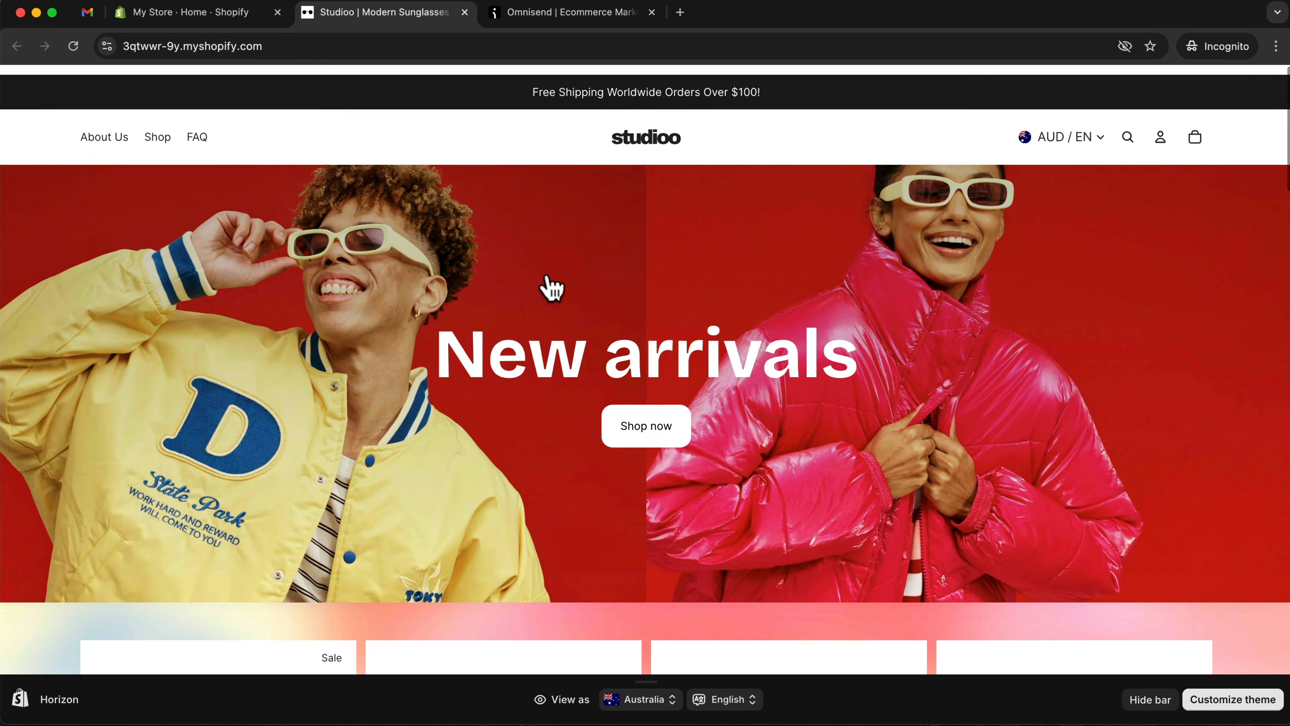
pyautogui.click(547, 277)
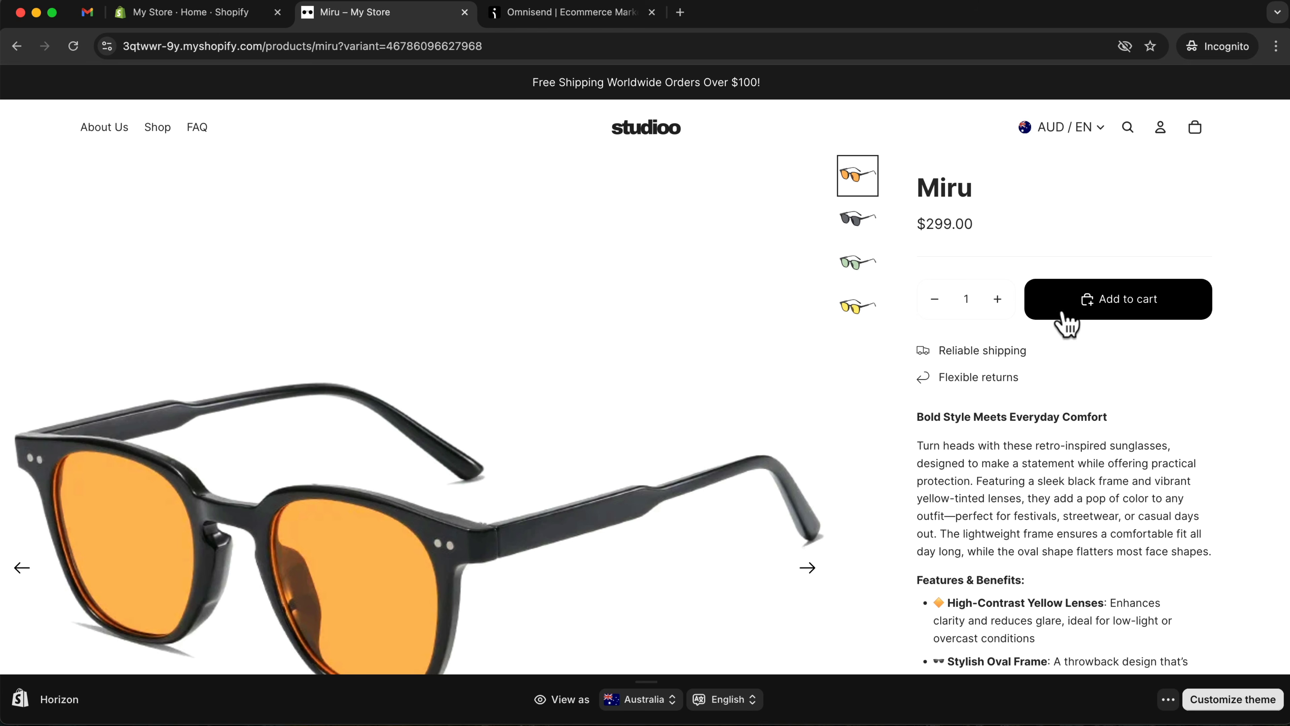
pyautogui.click(1064, 315)
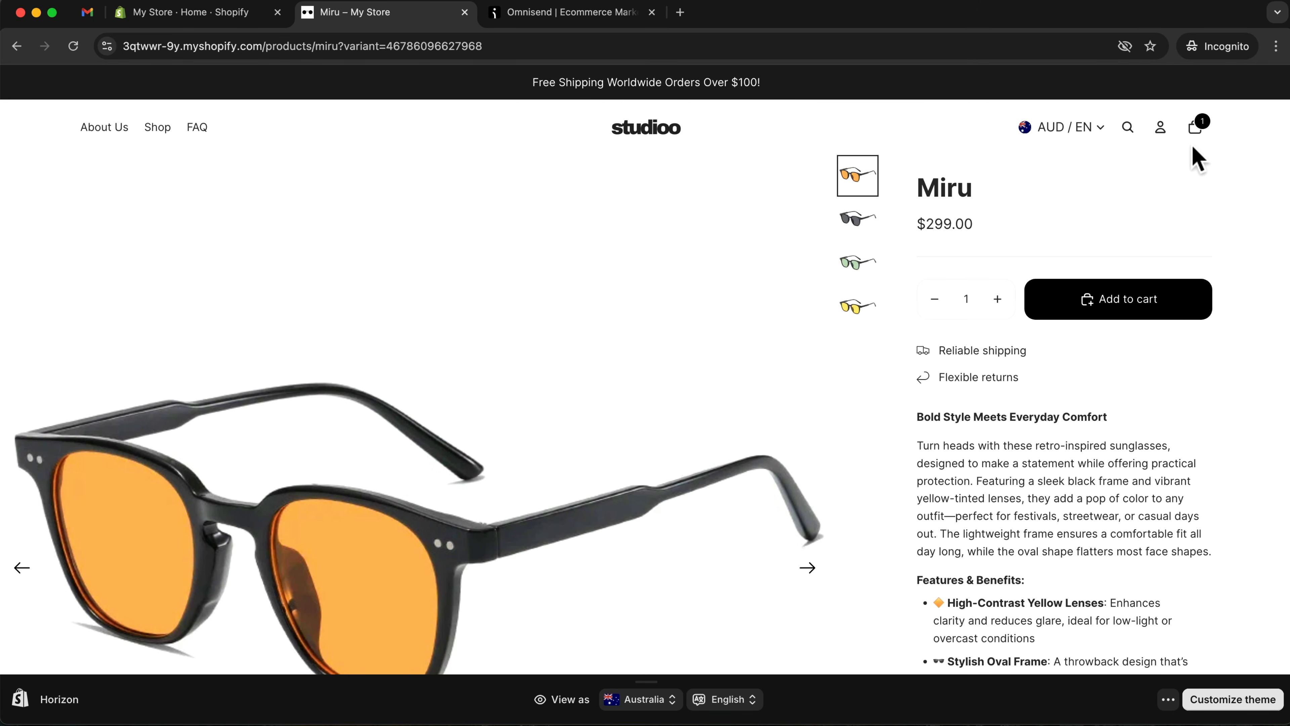
pyautogui.click(551, 13)
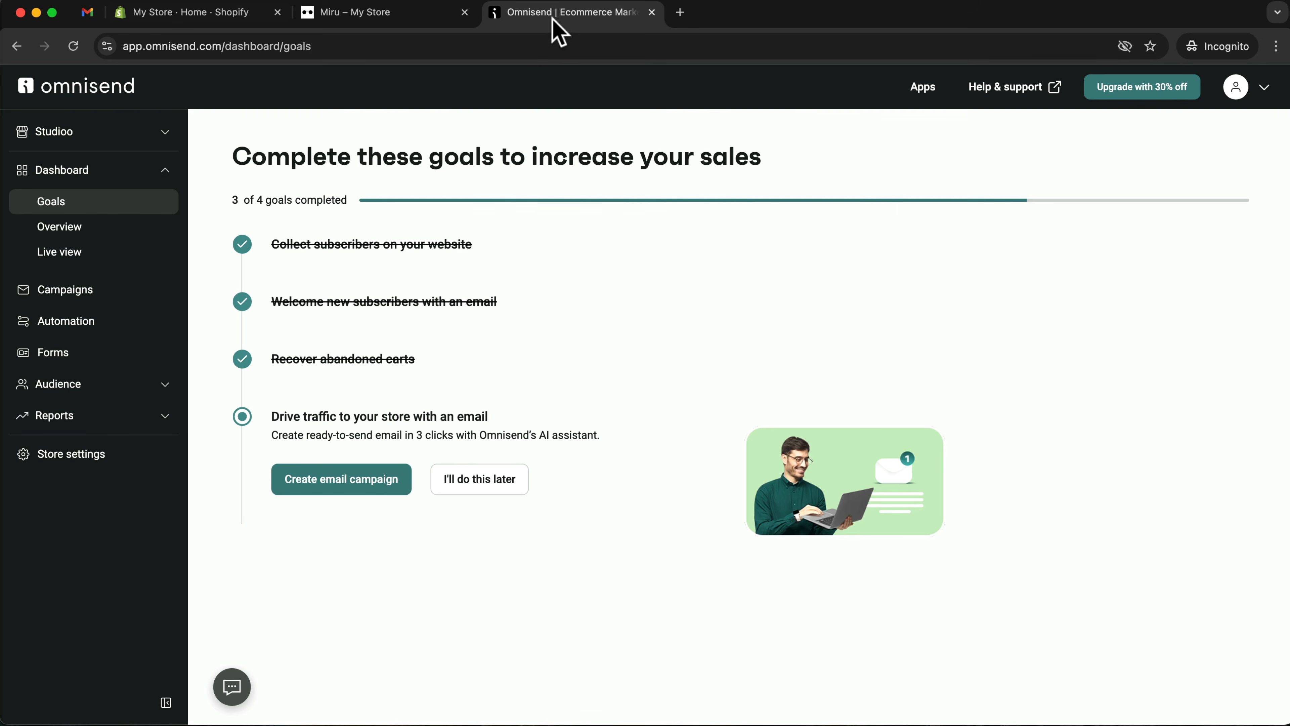
# Open the Abandoned Cart workflow from the automation list and review its trigger, filter and channel settings
pyautogui.click(51, 319)
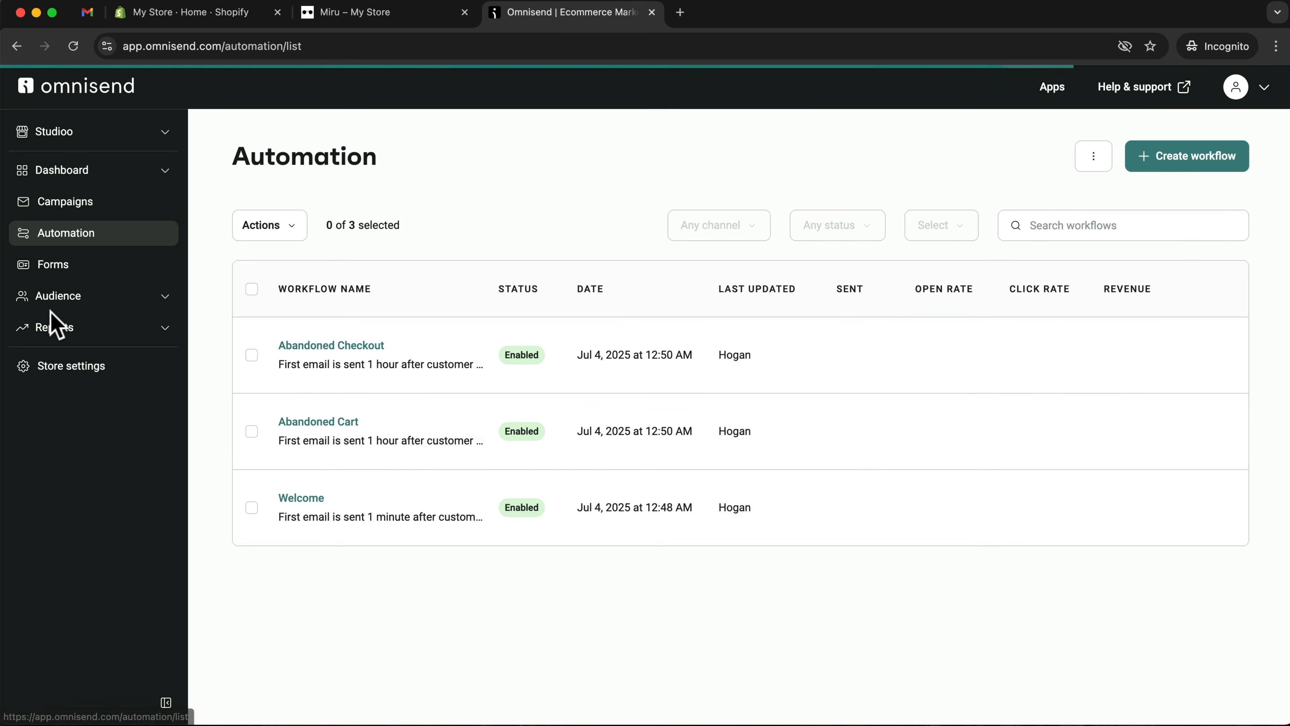
pyautogui.click(336, 427)
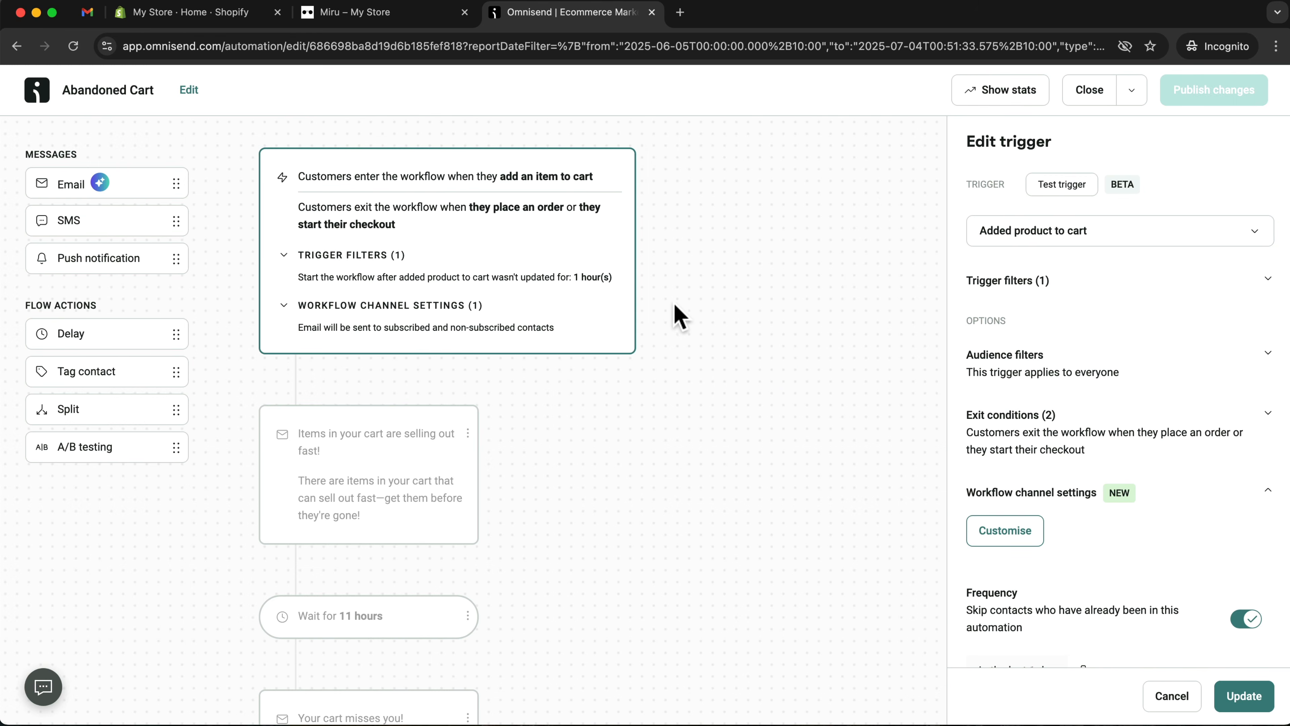
pyautogui.scroll(-2, 412, 243)
pyautogui.scroll(2, 411, 226)
pyautogui.scroll(-1, 413, 259)
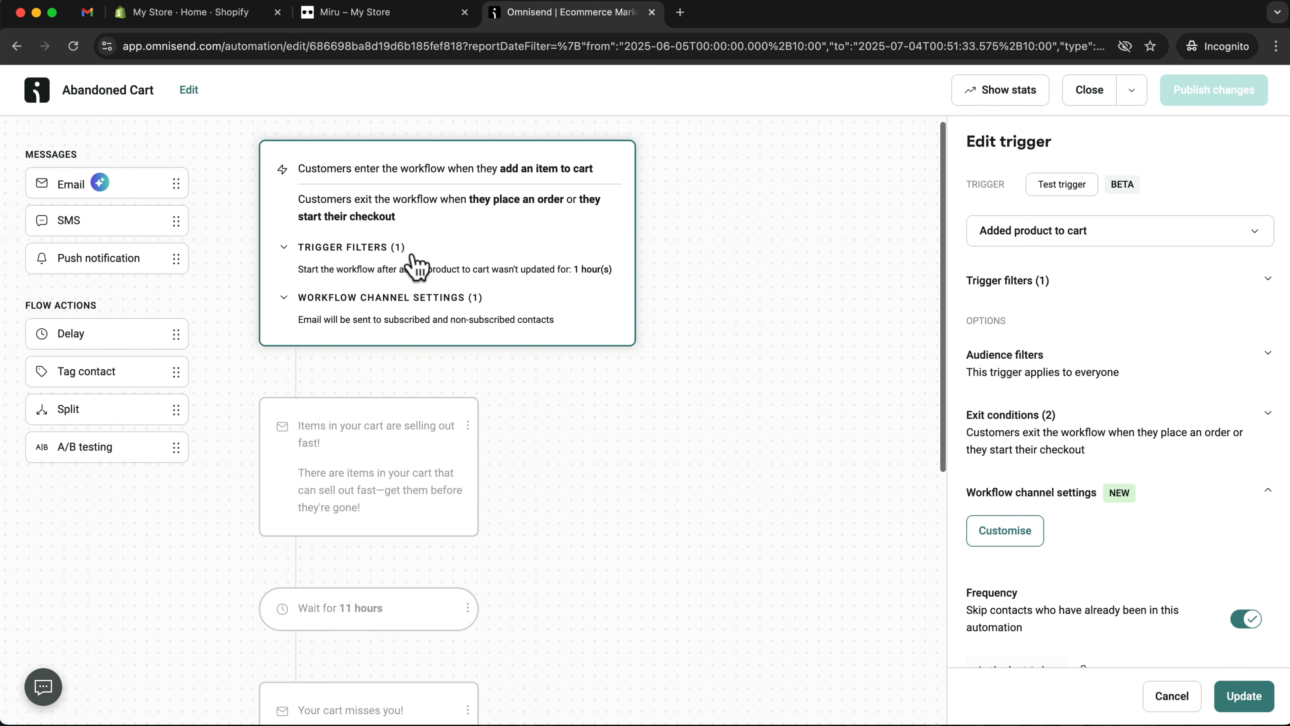
# Examine the three Abandoned Cart emails and the 11-hour delay after the first one, and return to the automation list
pyautogui.click(361, 448)
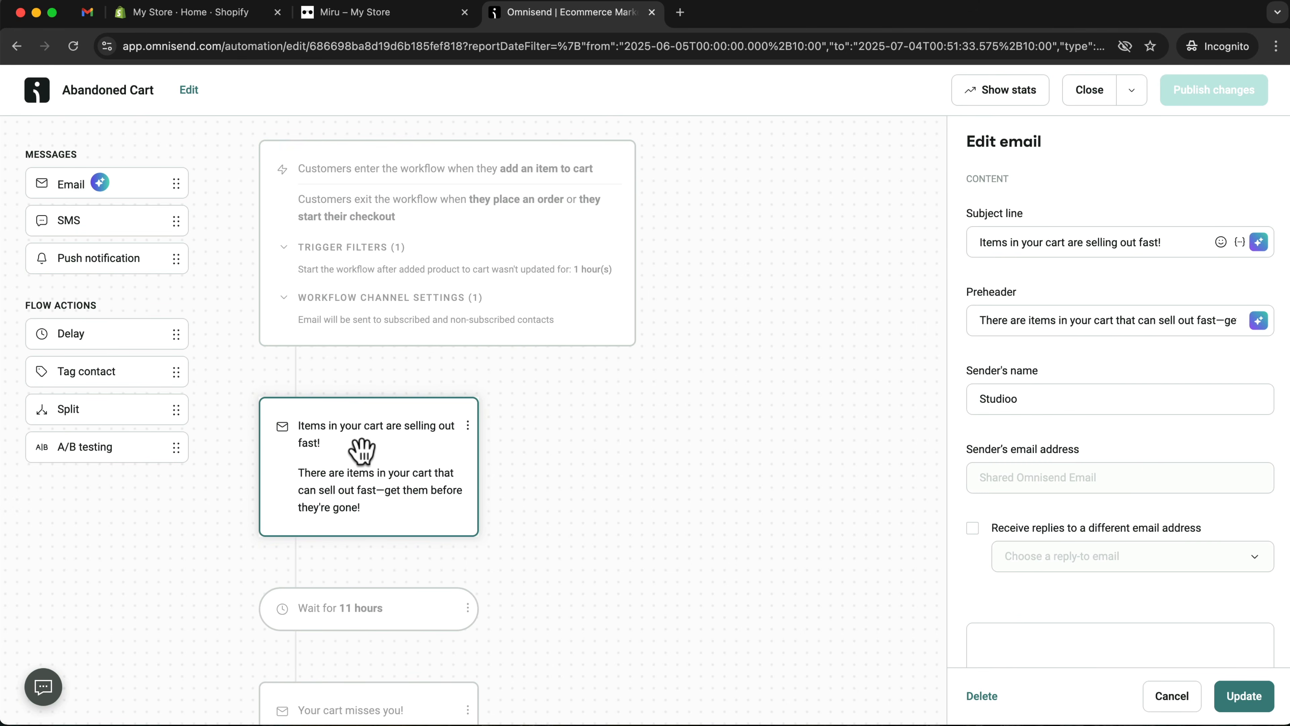
pyautogui.scroll(-5, 361, 450)
pyautogui.click(364, 447)
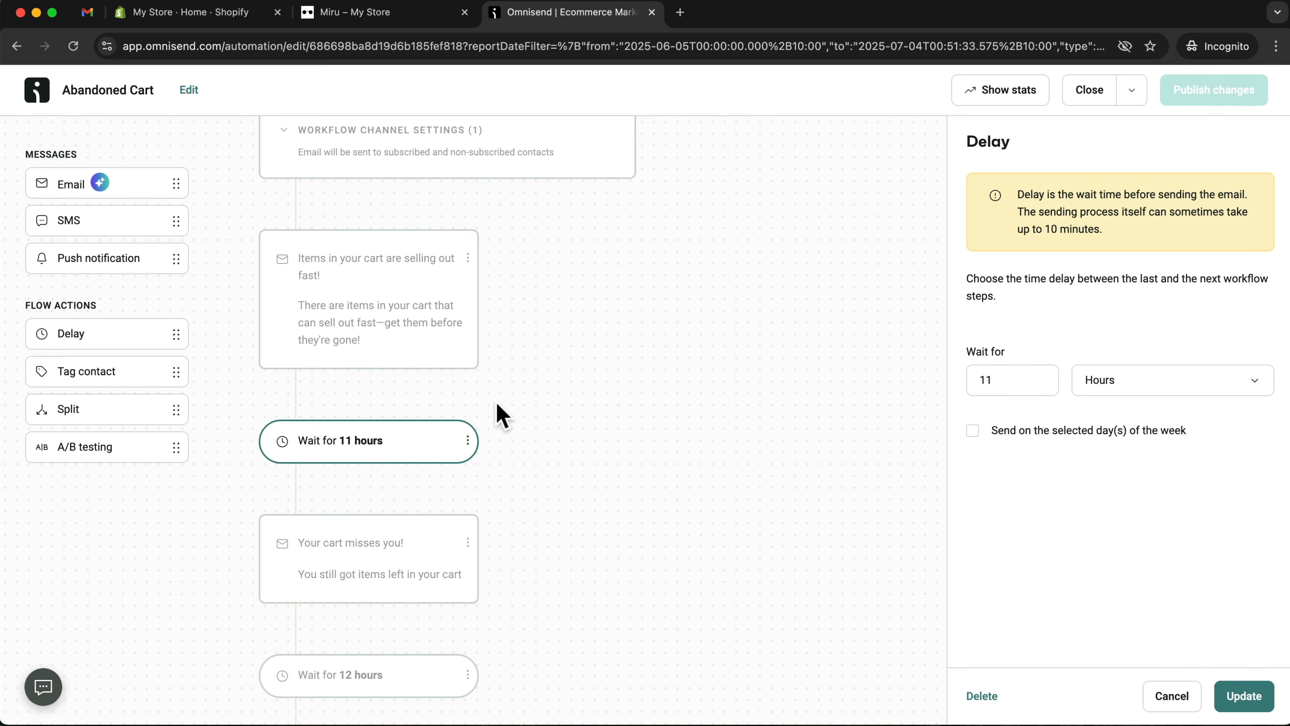
pyautogui.click(367, 548)
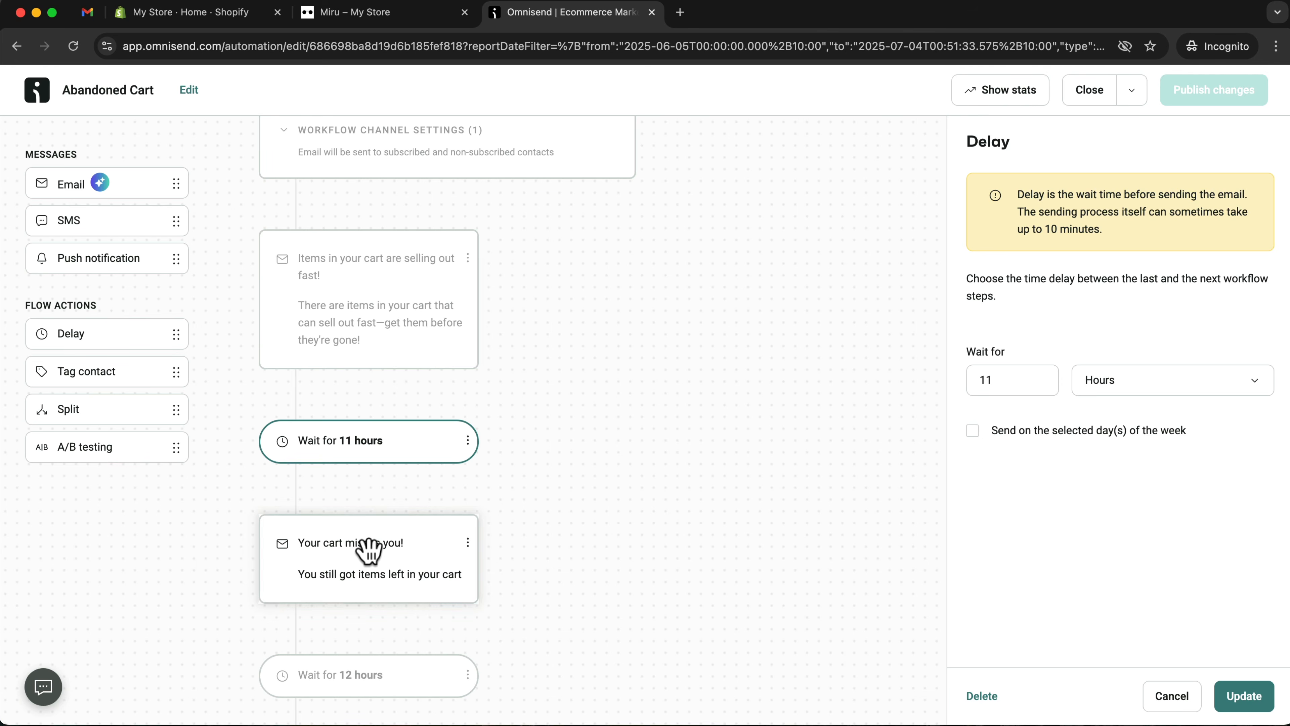
pyautogui.scroll(-7, 368, 548)
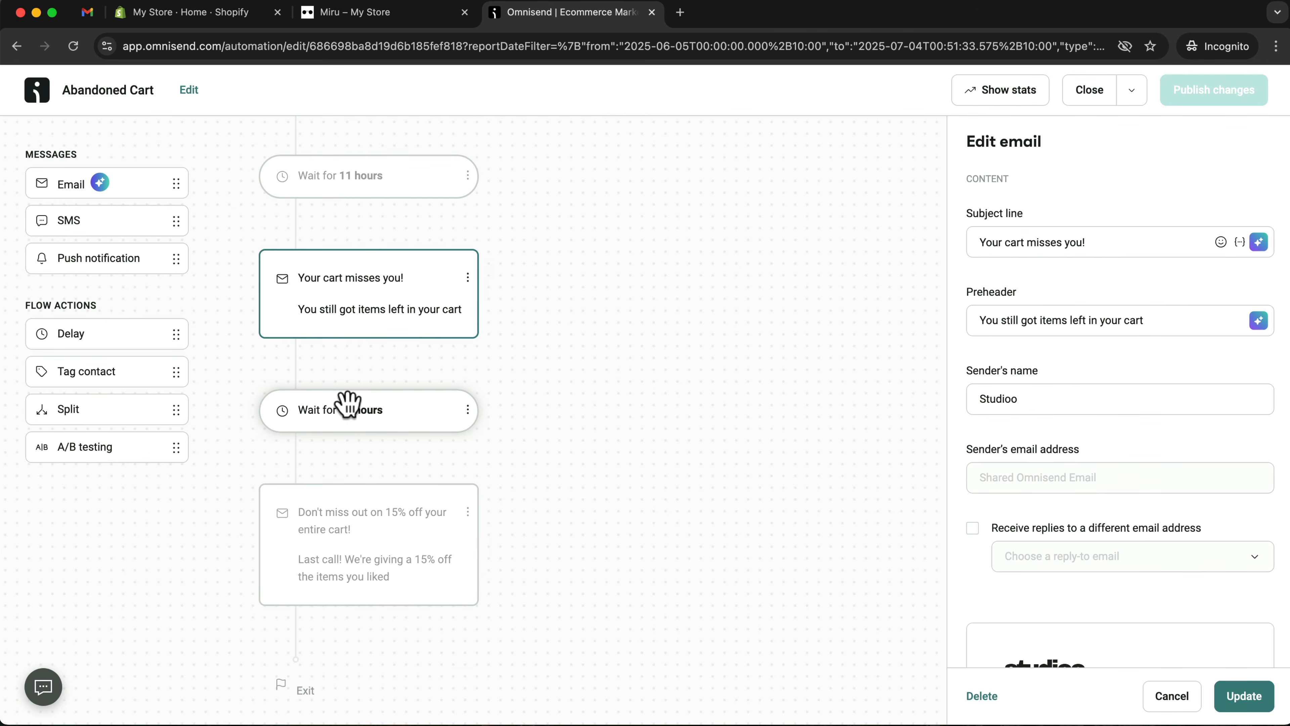
pyautogui.click(363, 522)
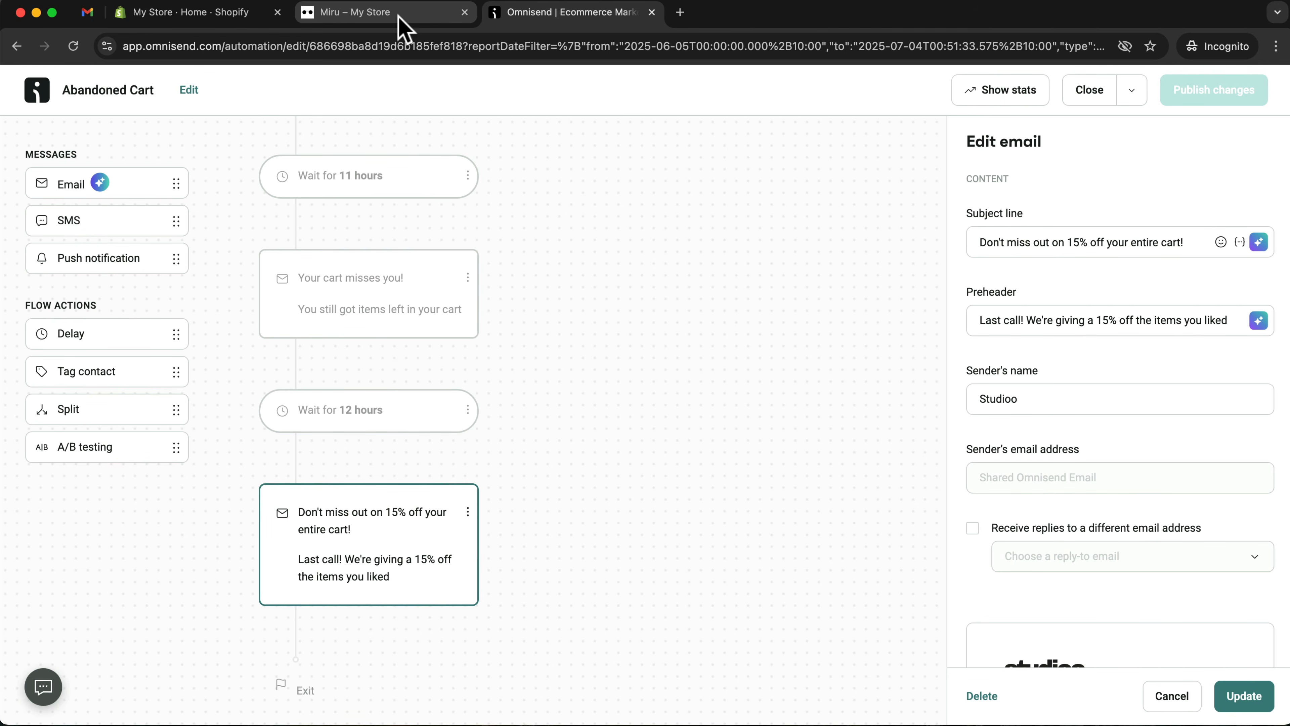
pyautogui.click(16, 47)
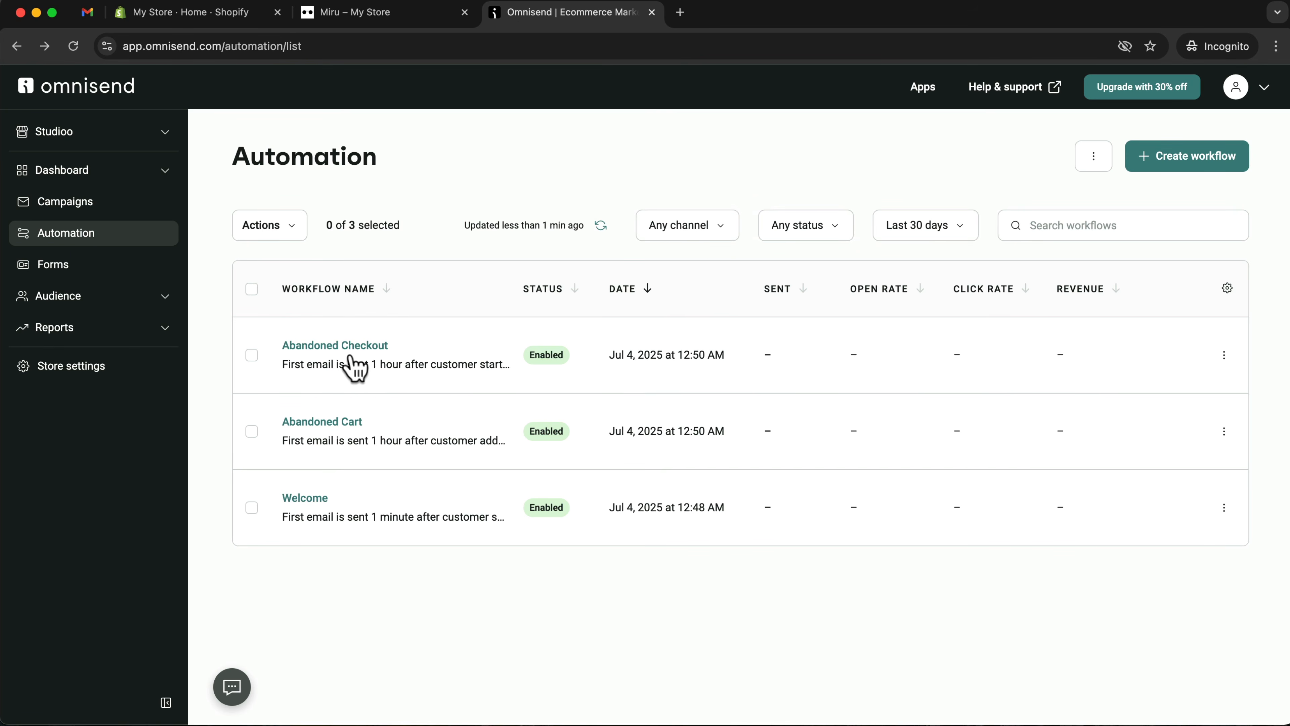
# Switch to the Studioo storefront, proceed to checkout with the Miru sunglasses in the cart, and review the checkout form
pyautogui.click(396, 15)
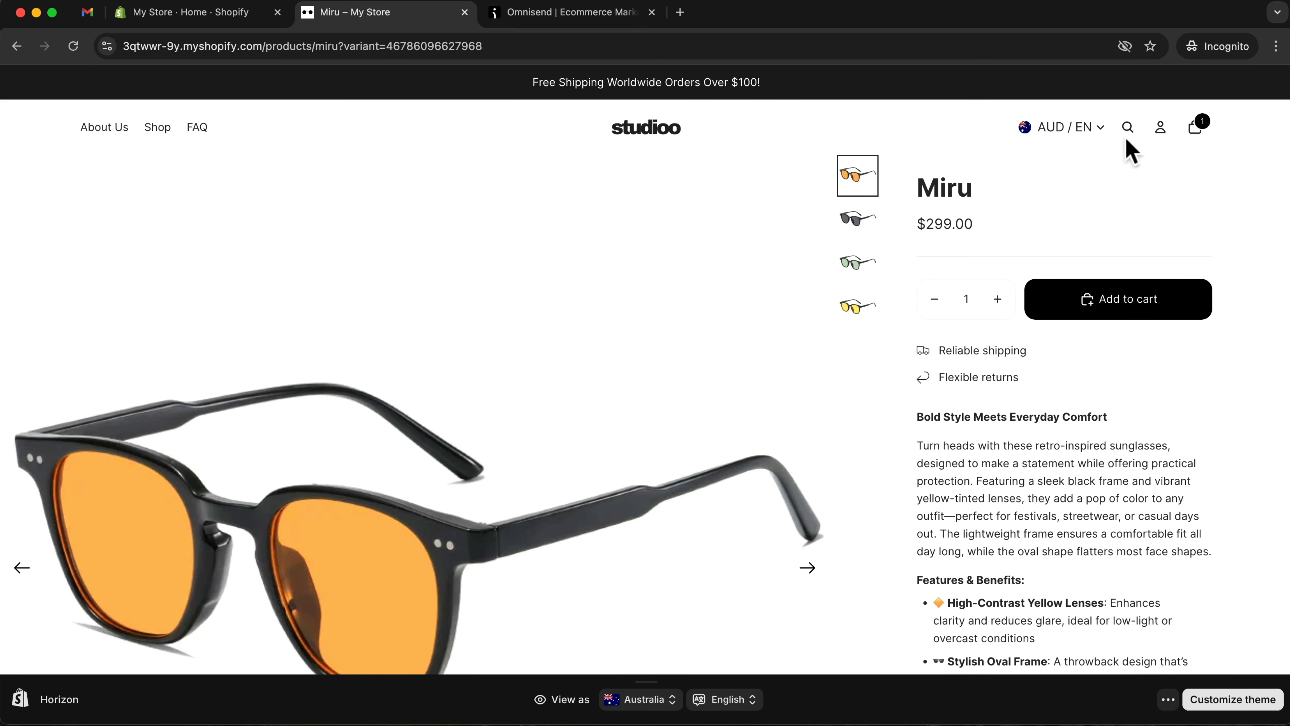
pyautogui.click(1196, 128)
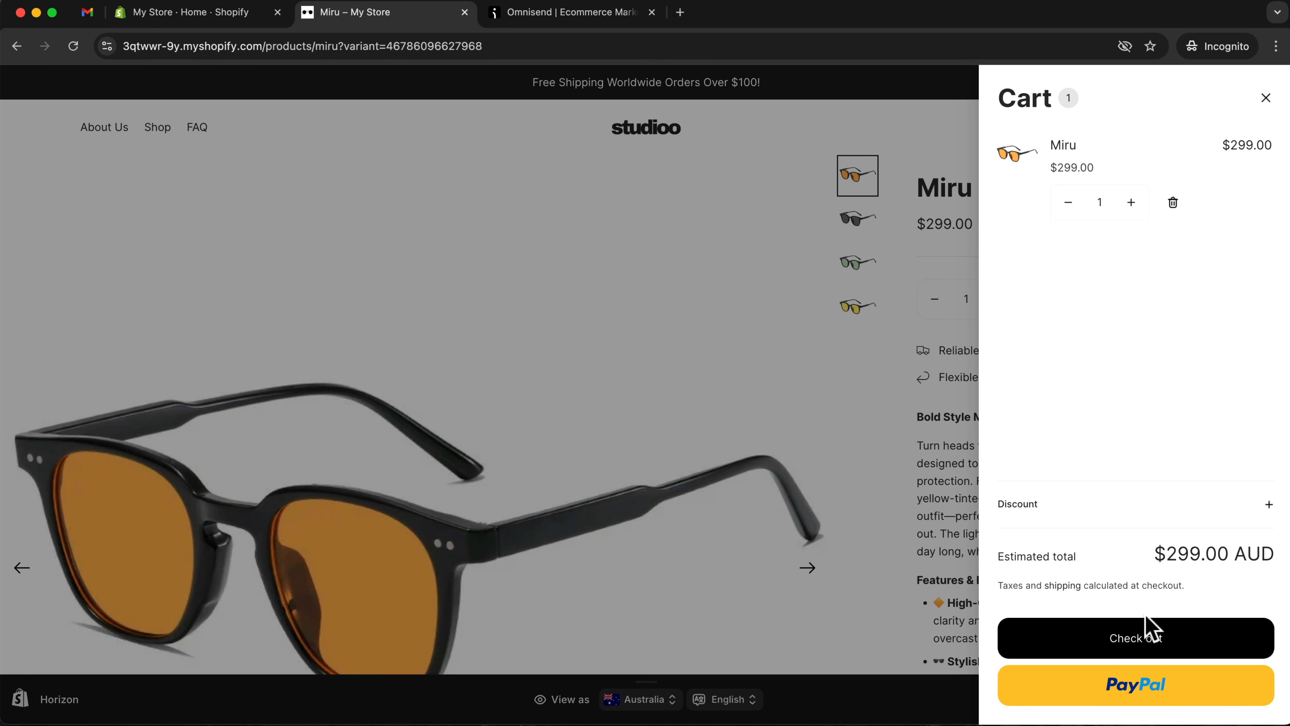
pyautogui.click(1140, 636)
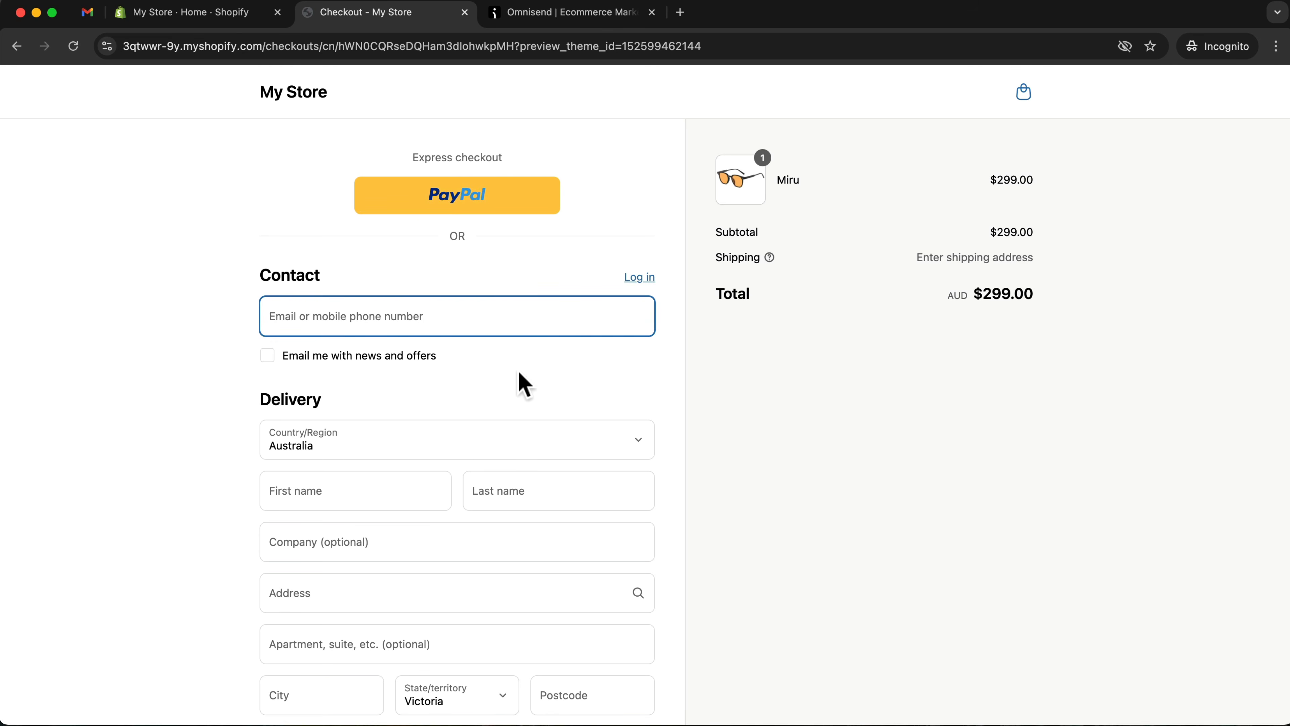
pyautogui.scroll(-10, 519, 373)
pyautogui.scroll(6, 519, 373)
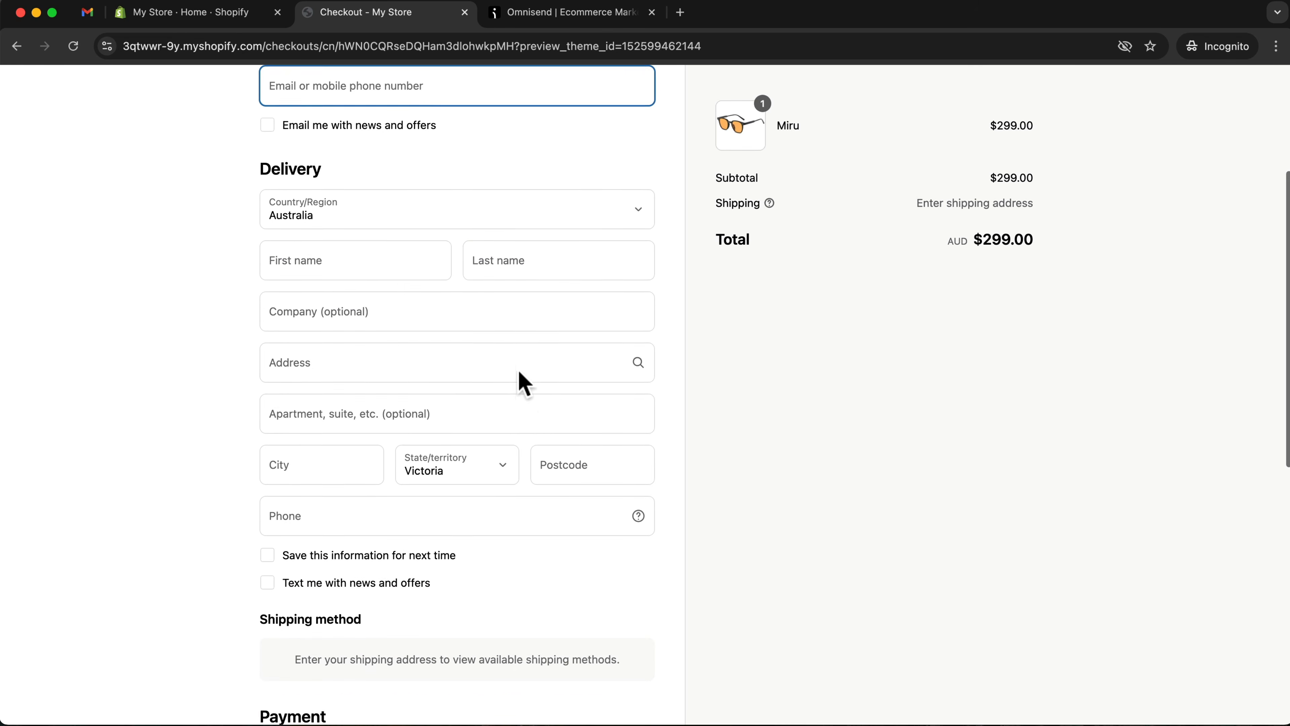
pyautogui.scroll(5, 518, 369)
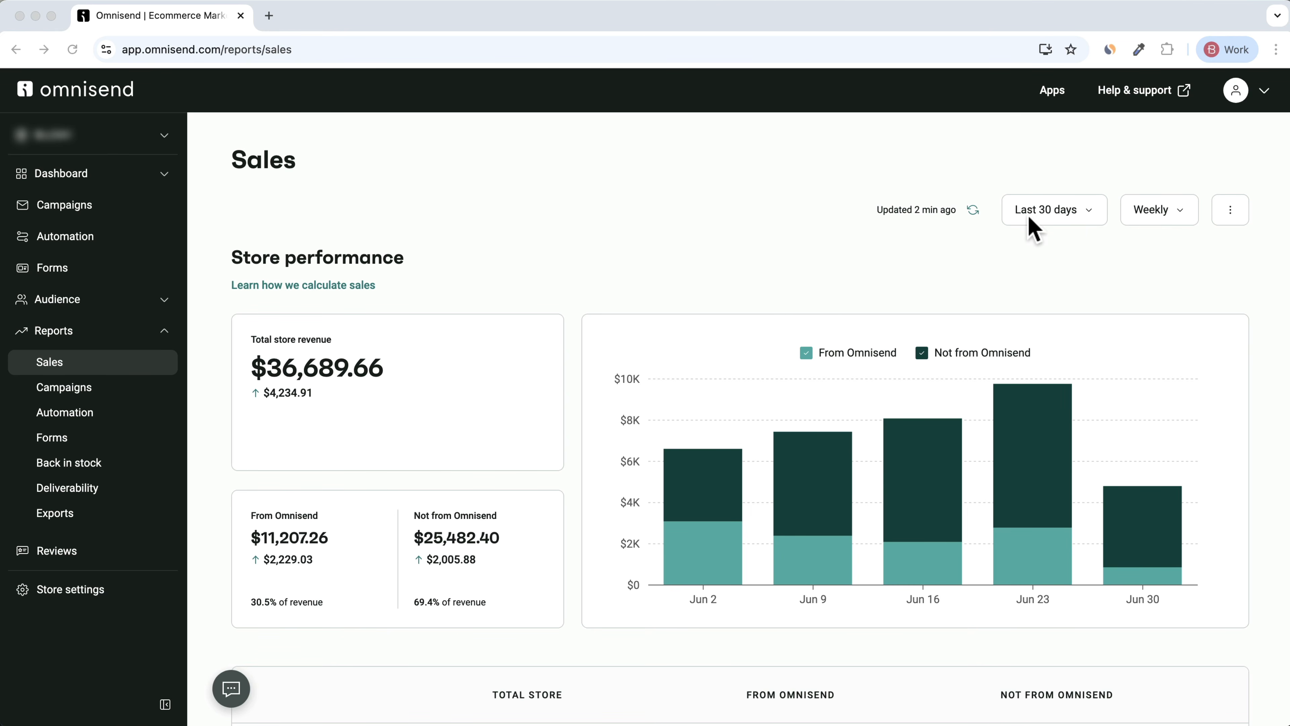
# Set the Omnisend sales report's period to the last 90 days and examine the revenue amount and share from Omnisend
pyautogui.click(327, 603)
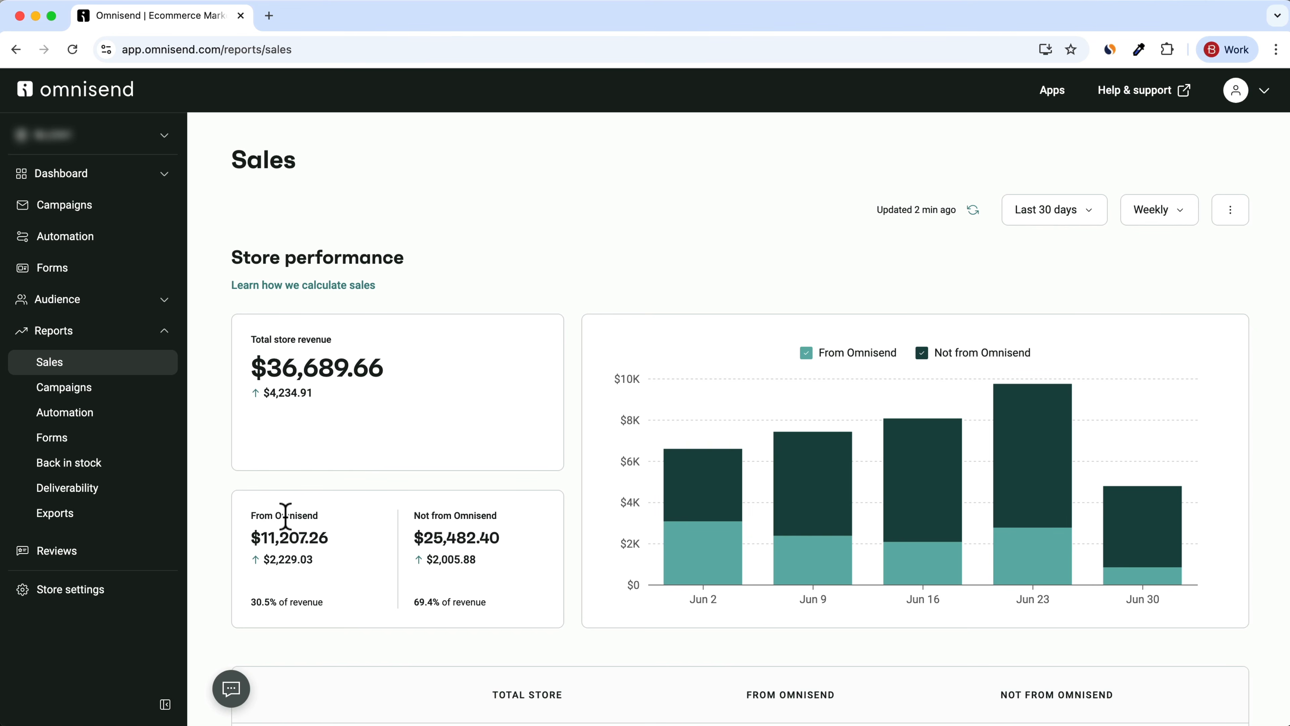
pyautogui.click(1061, 216)
pyautogui.click(1055, 317)
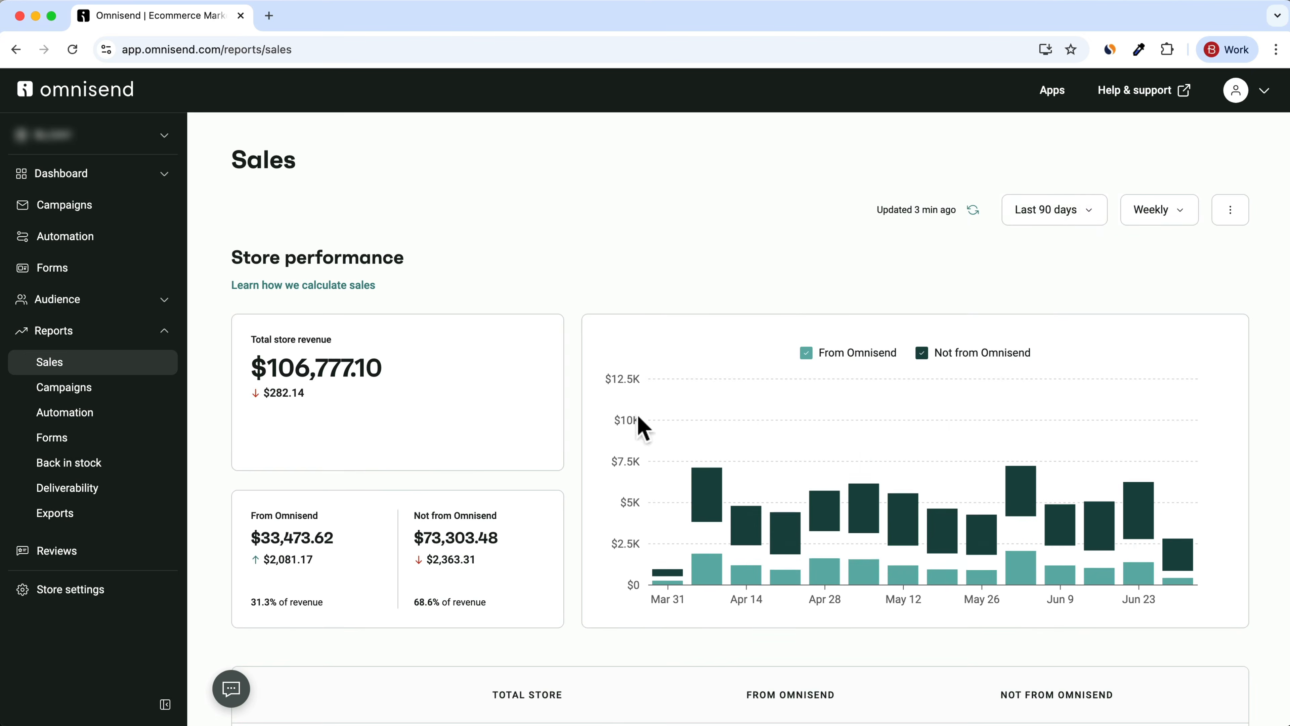
pyautogui.moveTo(324, 600); pyautogui.dragTo(254, 602)
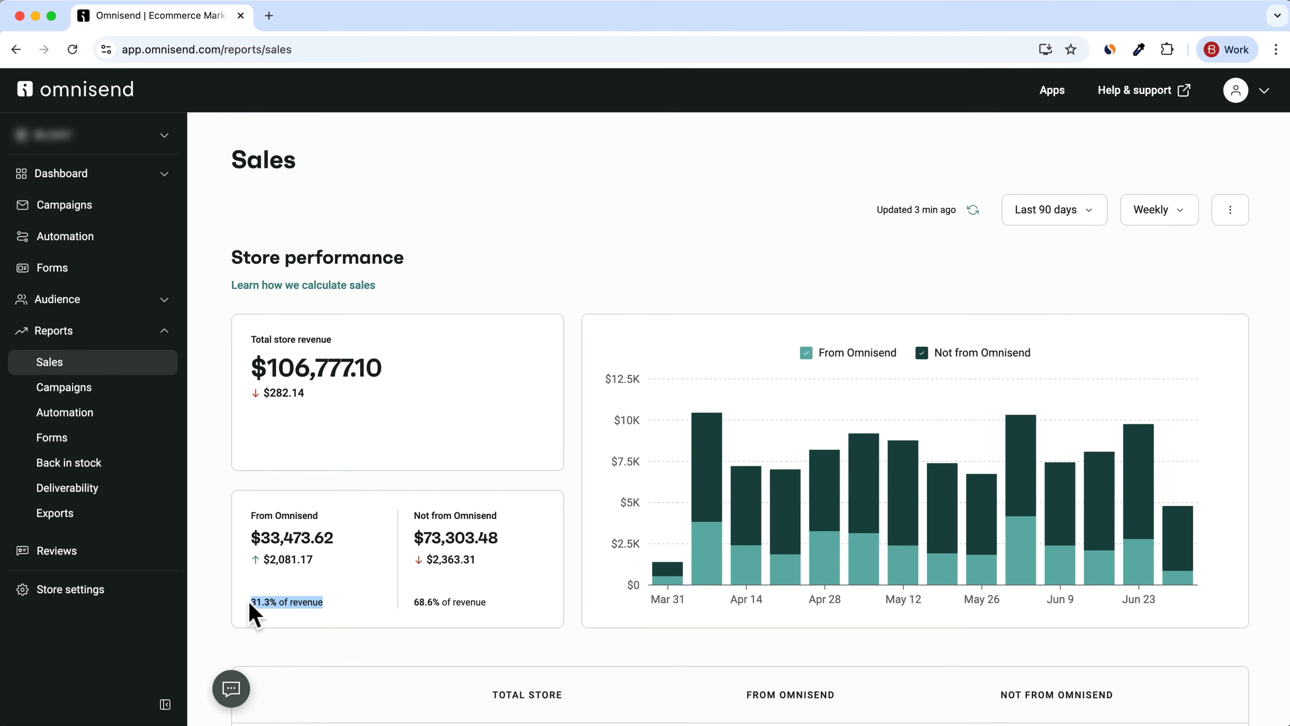
pyautogui.moveTo(335, 537); pyautogui.dragTo(259, 537)
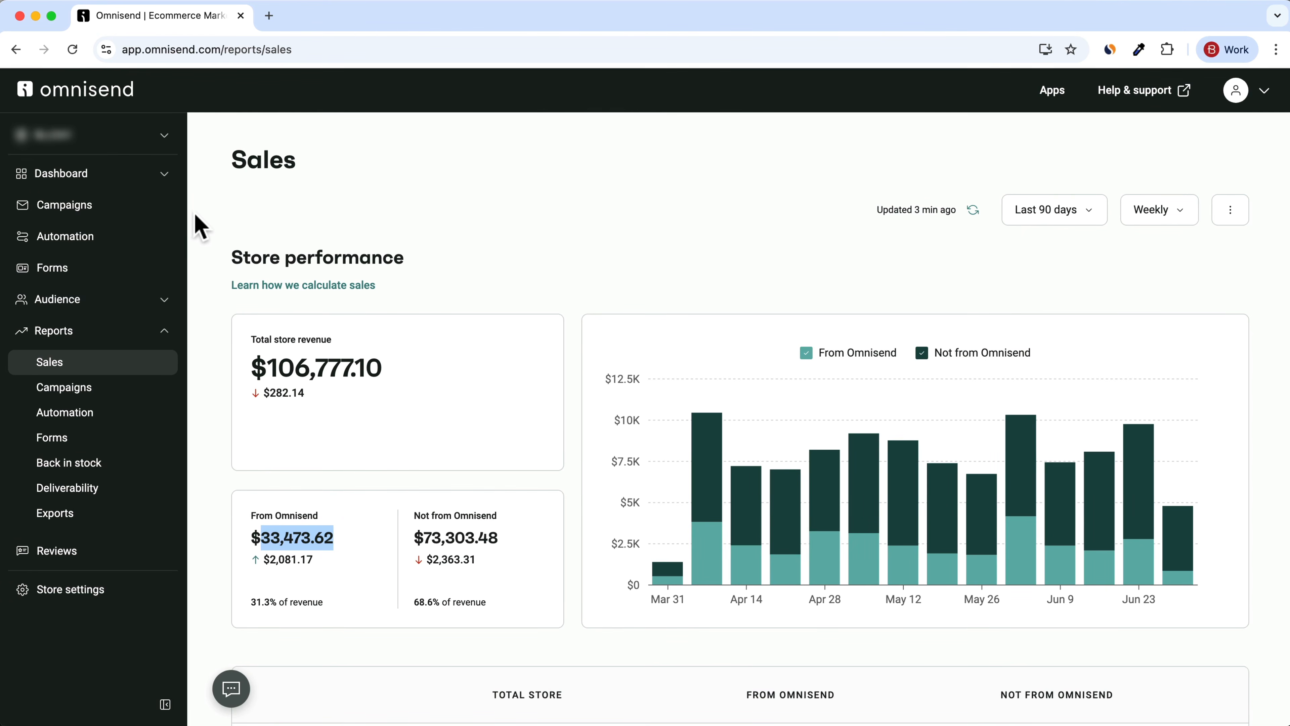
pyautogui.scroll(-1, 208, 218)
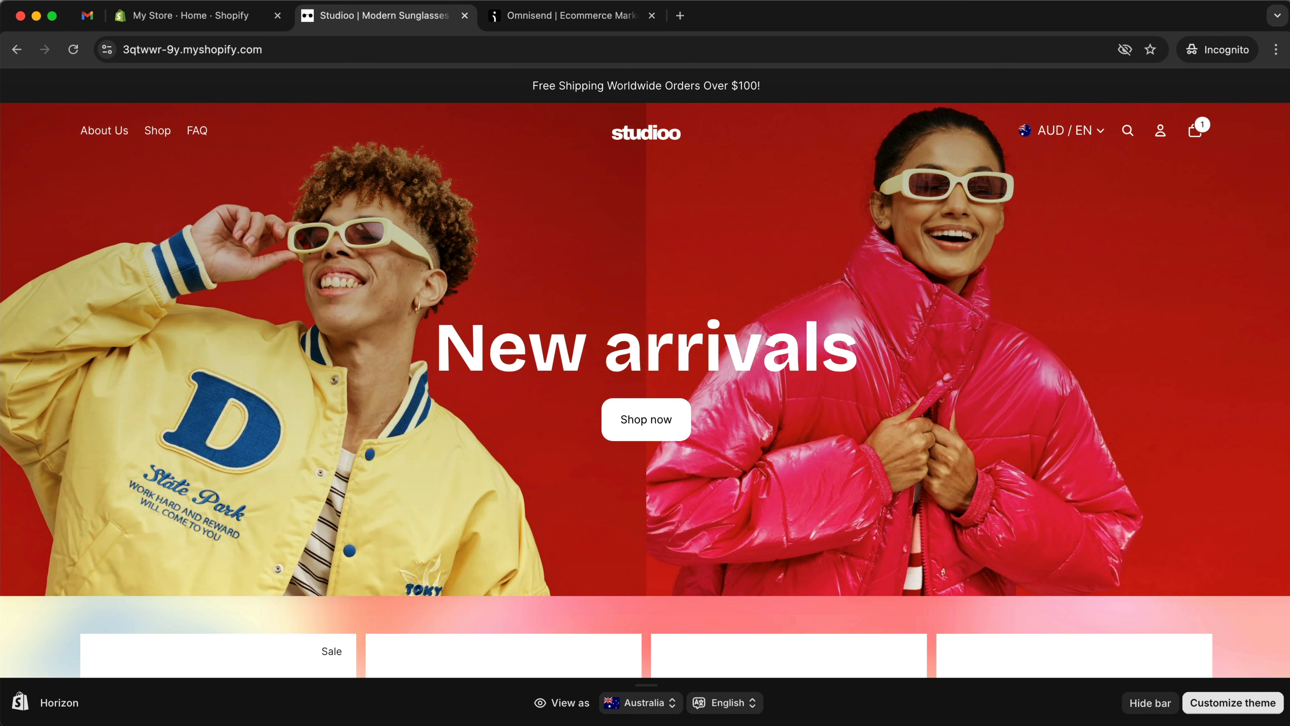
# Review the Studioo homepage from the New arrivals banner to the footer, and return to the banner
pyautogui.scroll(-15, 645, 373)
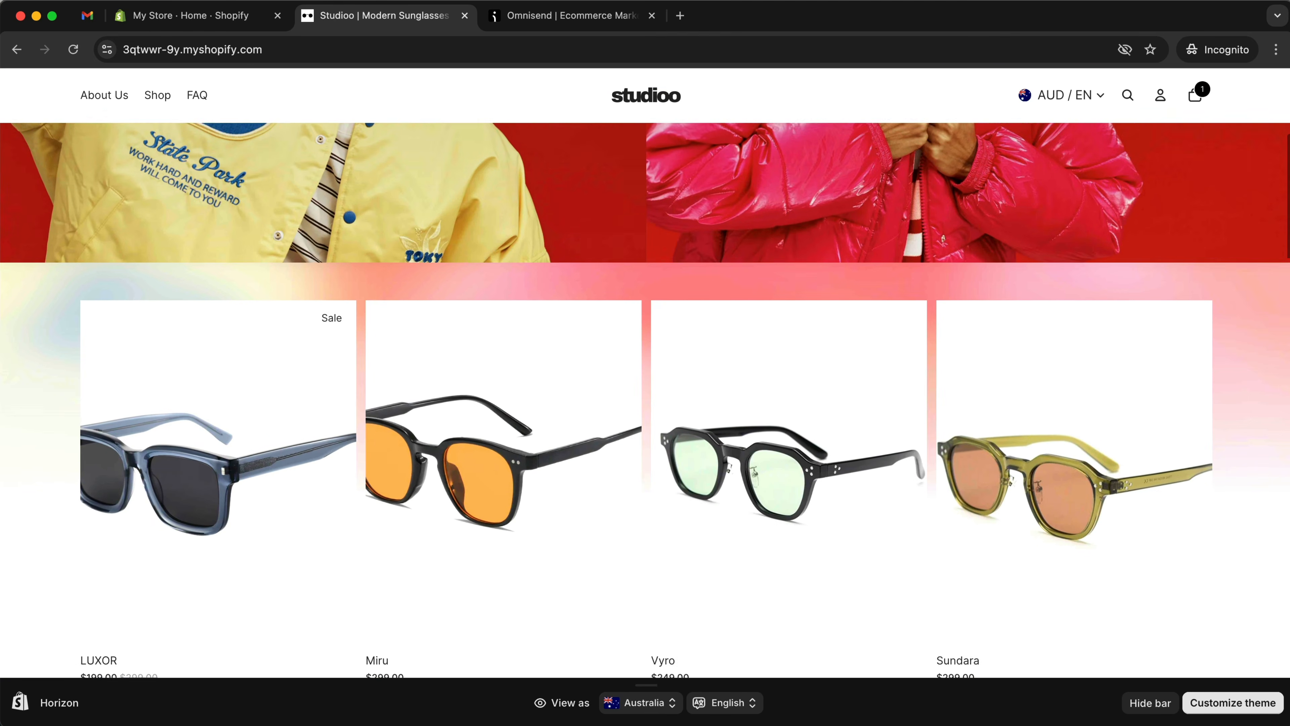
pyautogui.scroll(-20, 645, 373)
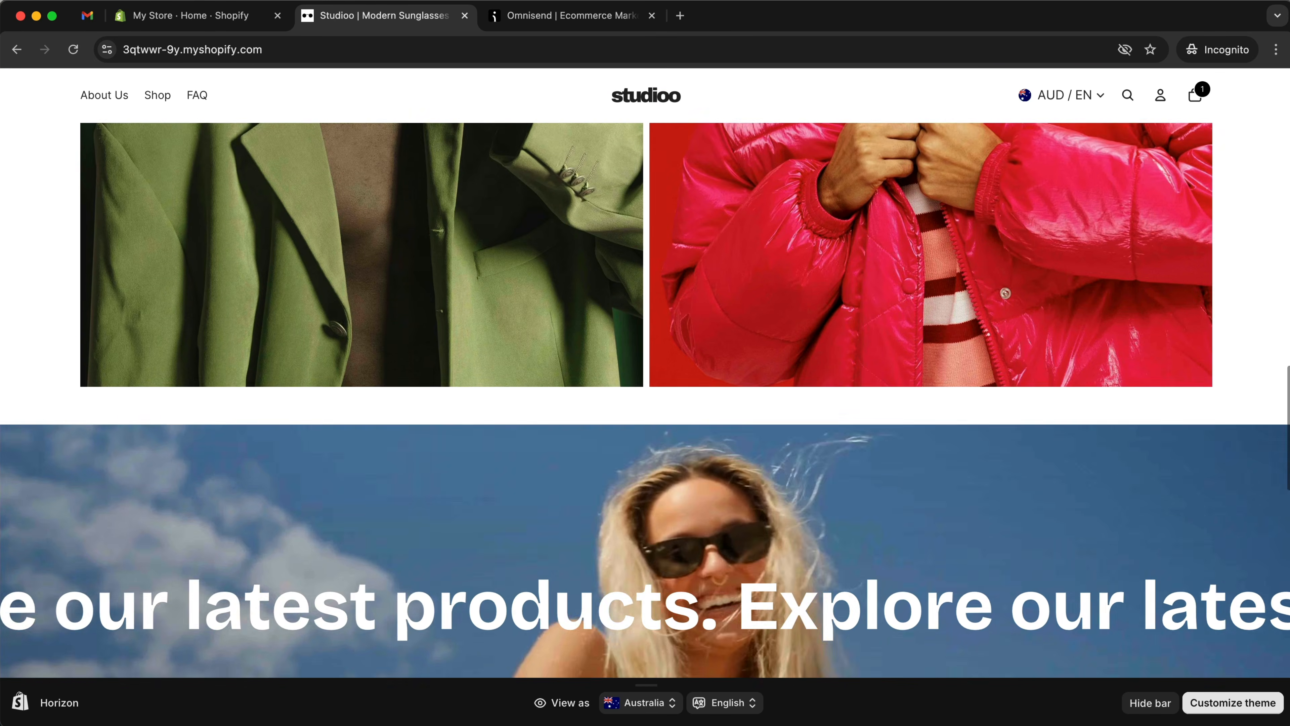
pyautogui.scroll(-5, 645, 373)
pyautogui.scroll(1, 645, 373)
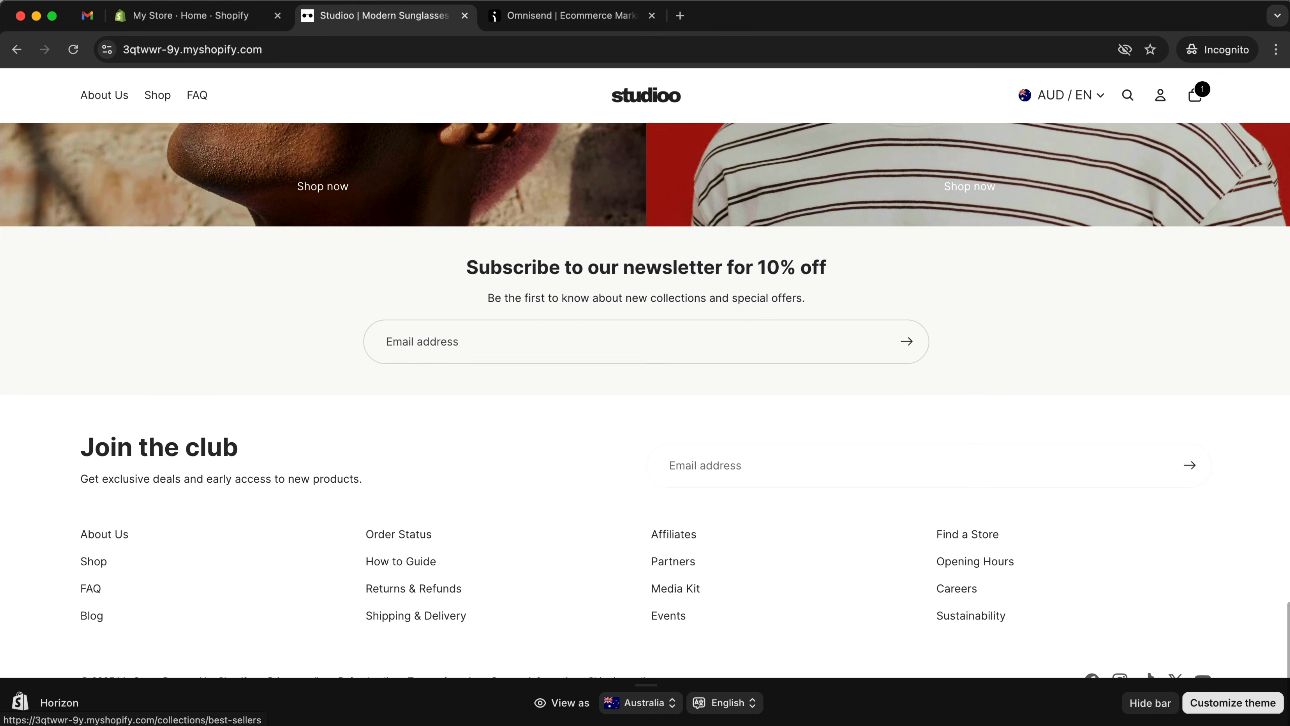
pyautogui.scroll(20, 645, 373)
pyautogui.scroll(10, 645, 373)
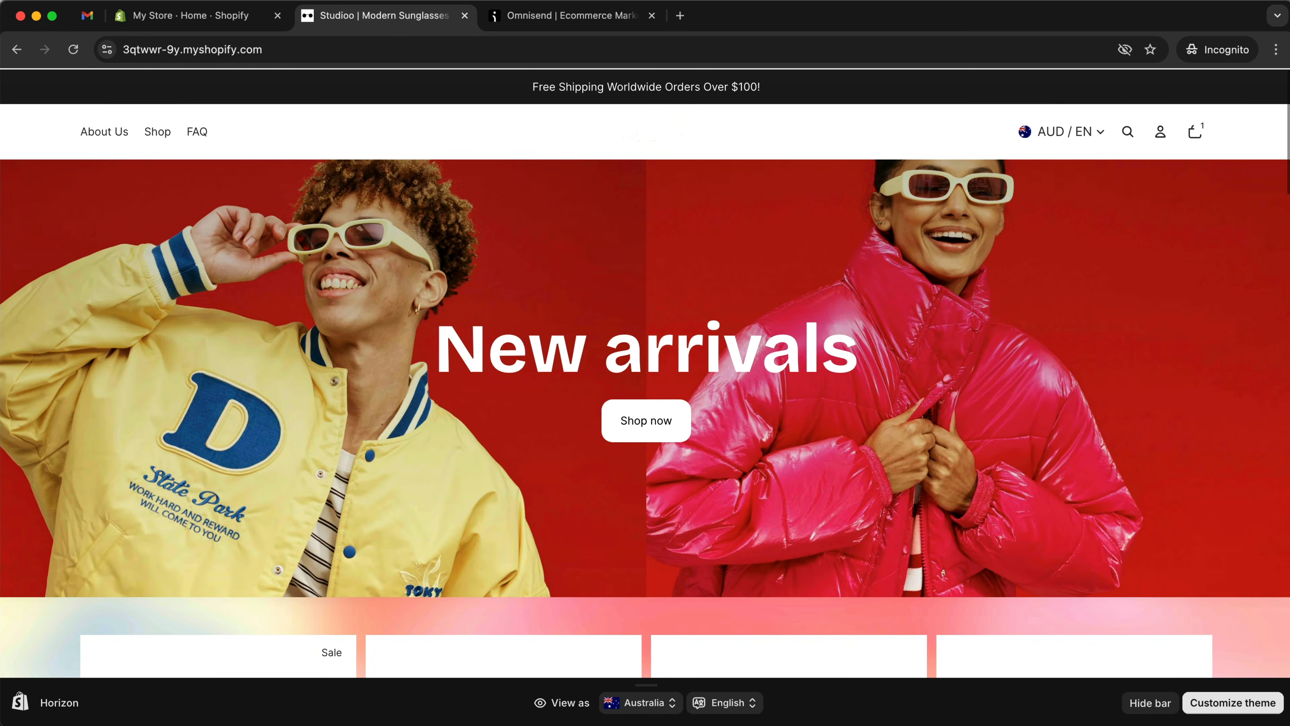